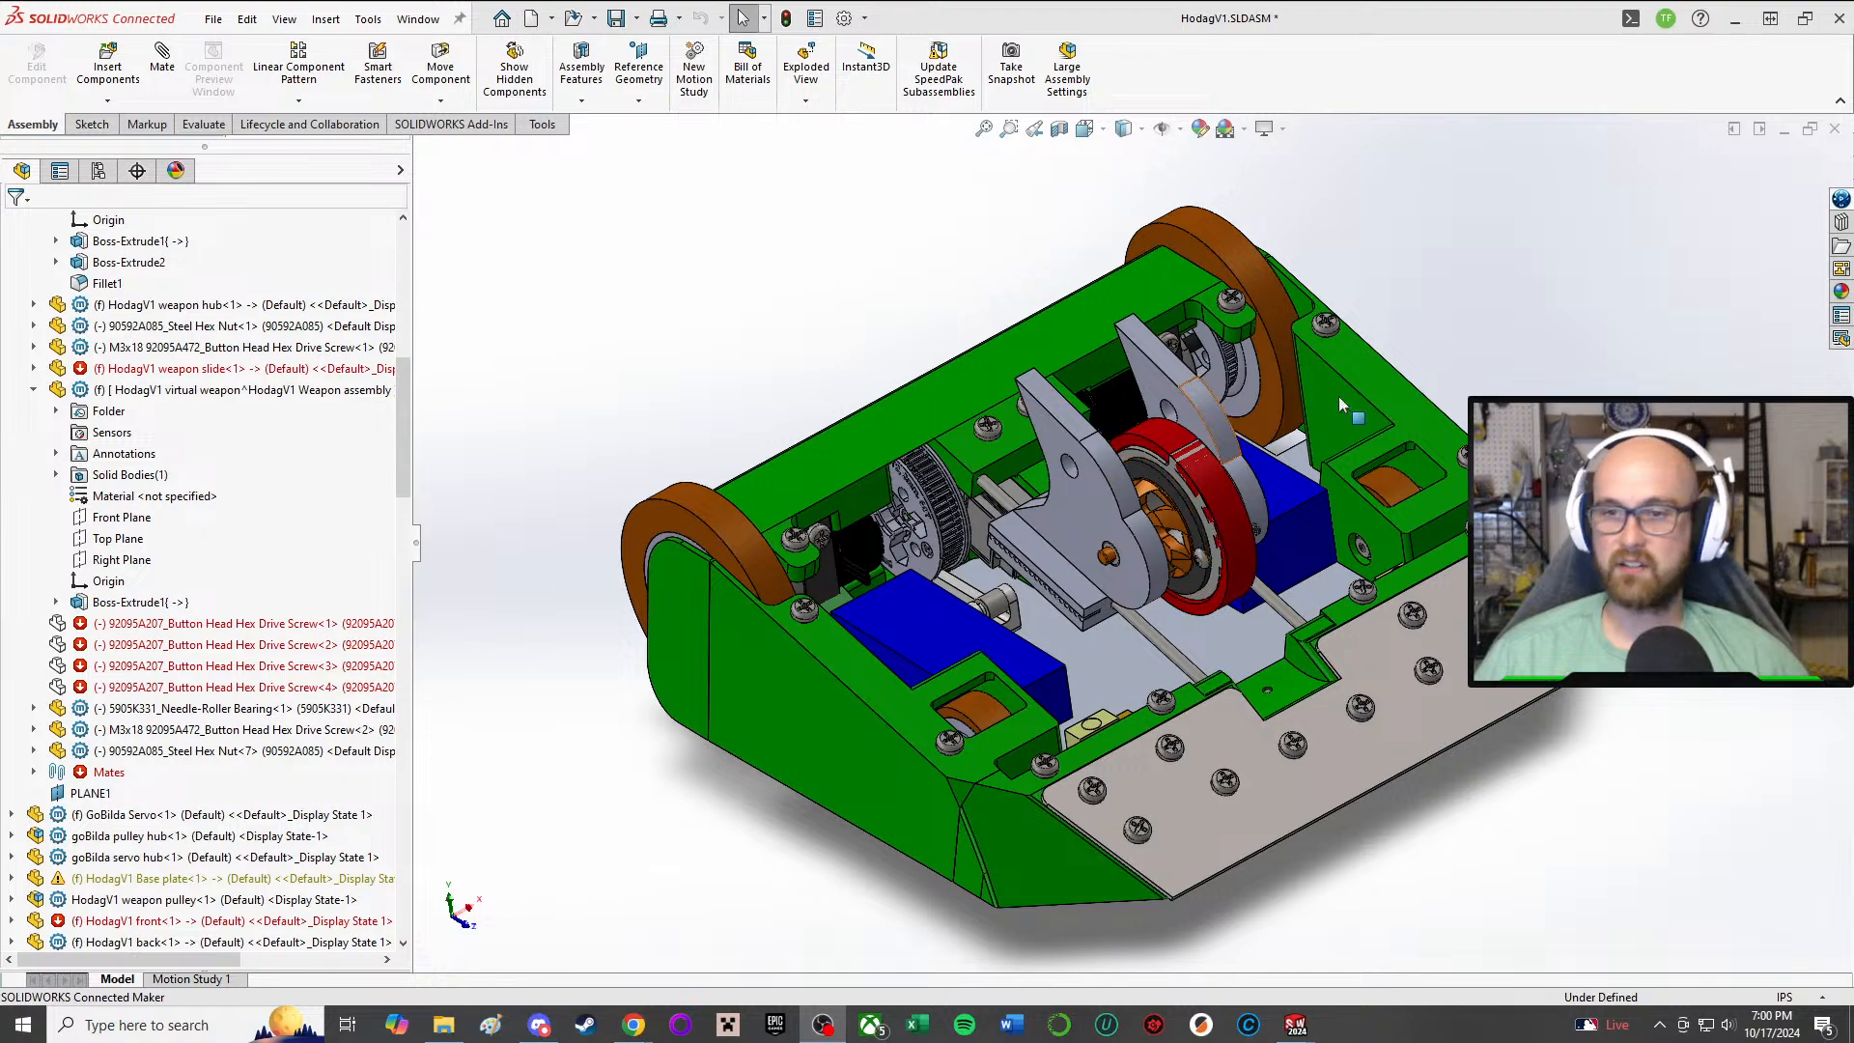
Step: Examine the robot's weapon, weapon pulley and front wheel pocket from several viewing angles
{"action": "middle_click_drag", "start_coordinate": [1246, 511], "coordinate": [1168, 482]}
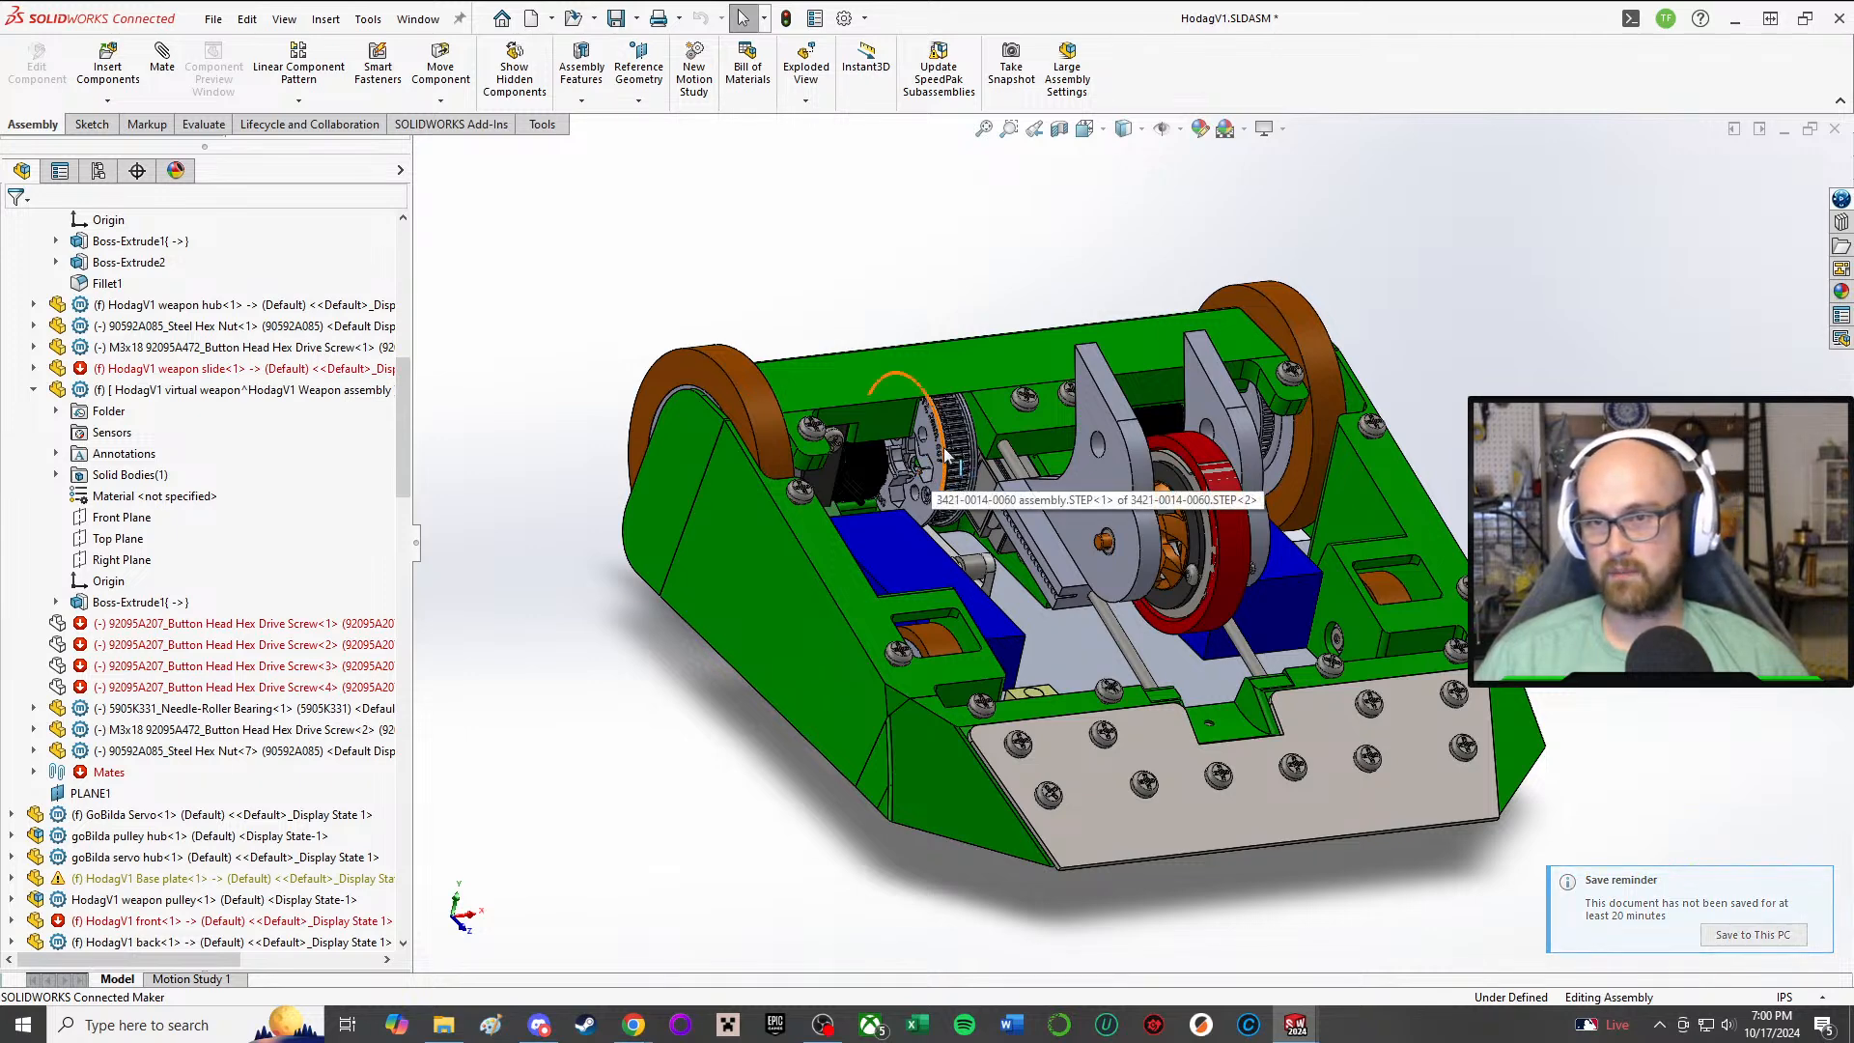
{"action": "scroll", "coordinate": [951, 461], "scroll_direction": "down", "scroll_amount": 4}
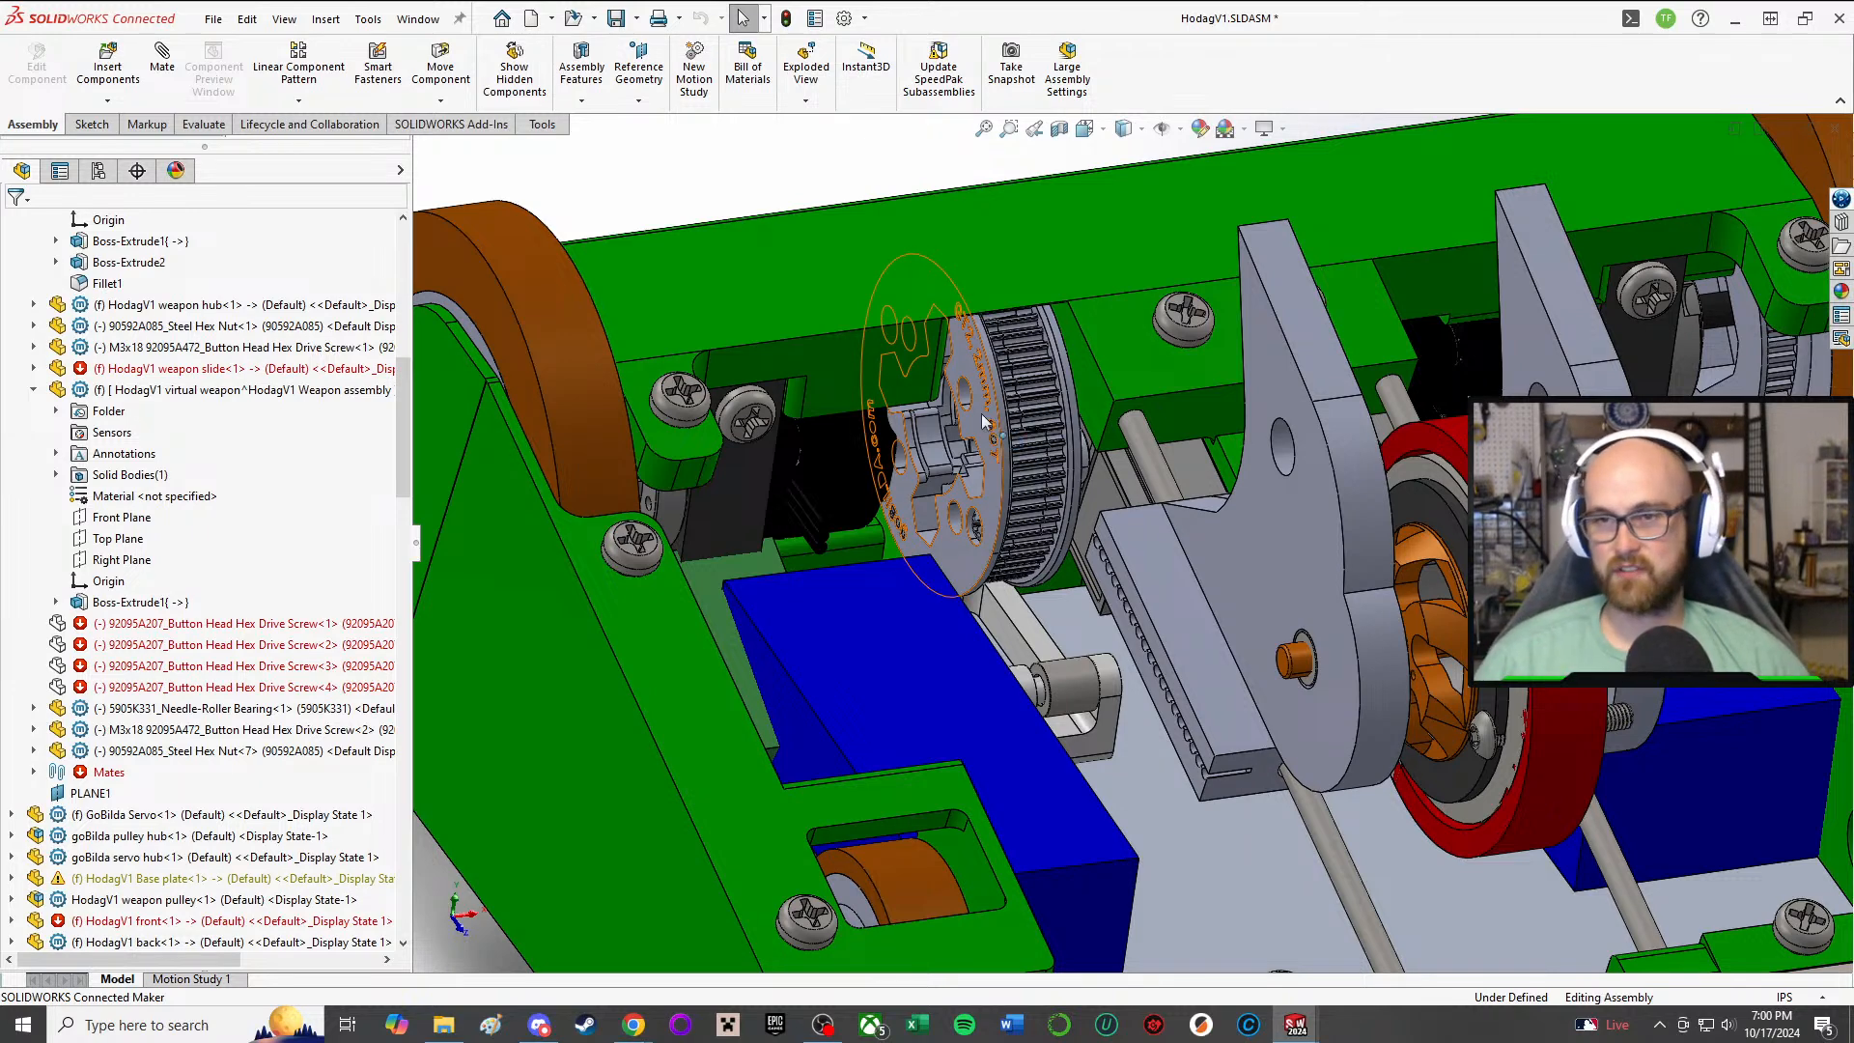
{"action": "scroll", "coordinate": [1174, 328], "scroll_direction": "up", "scroll_amount": 8}
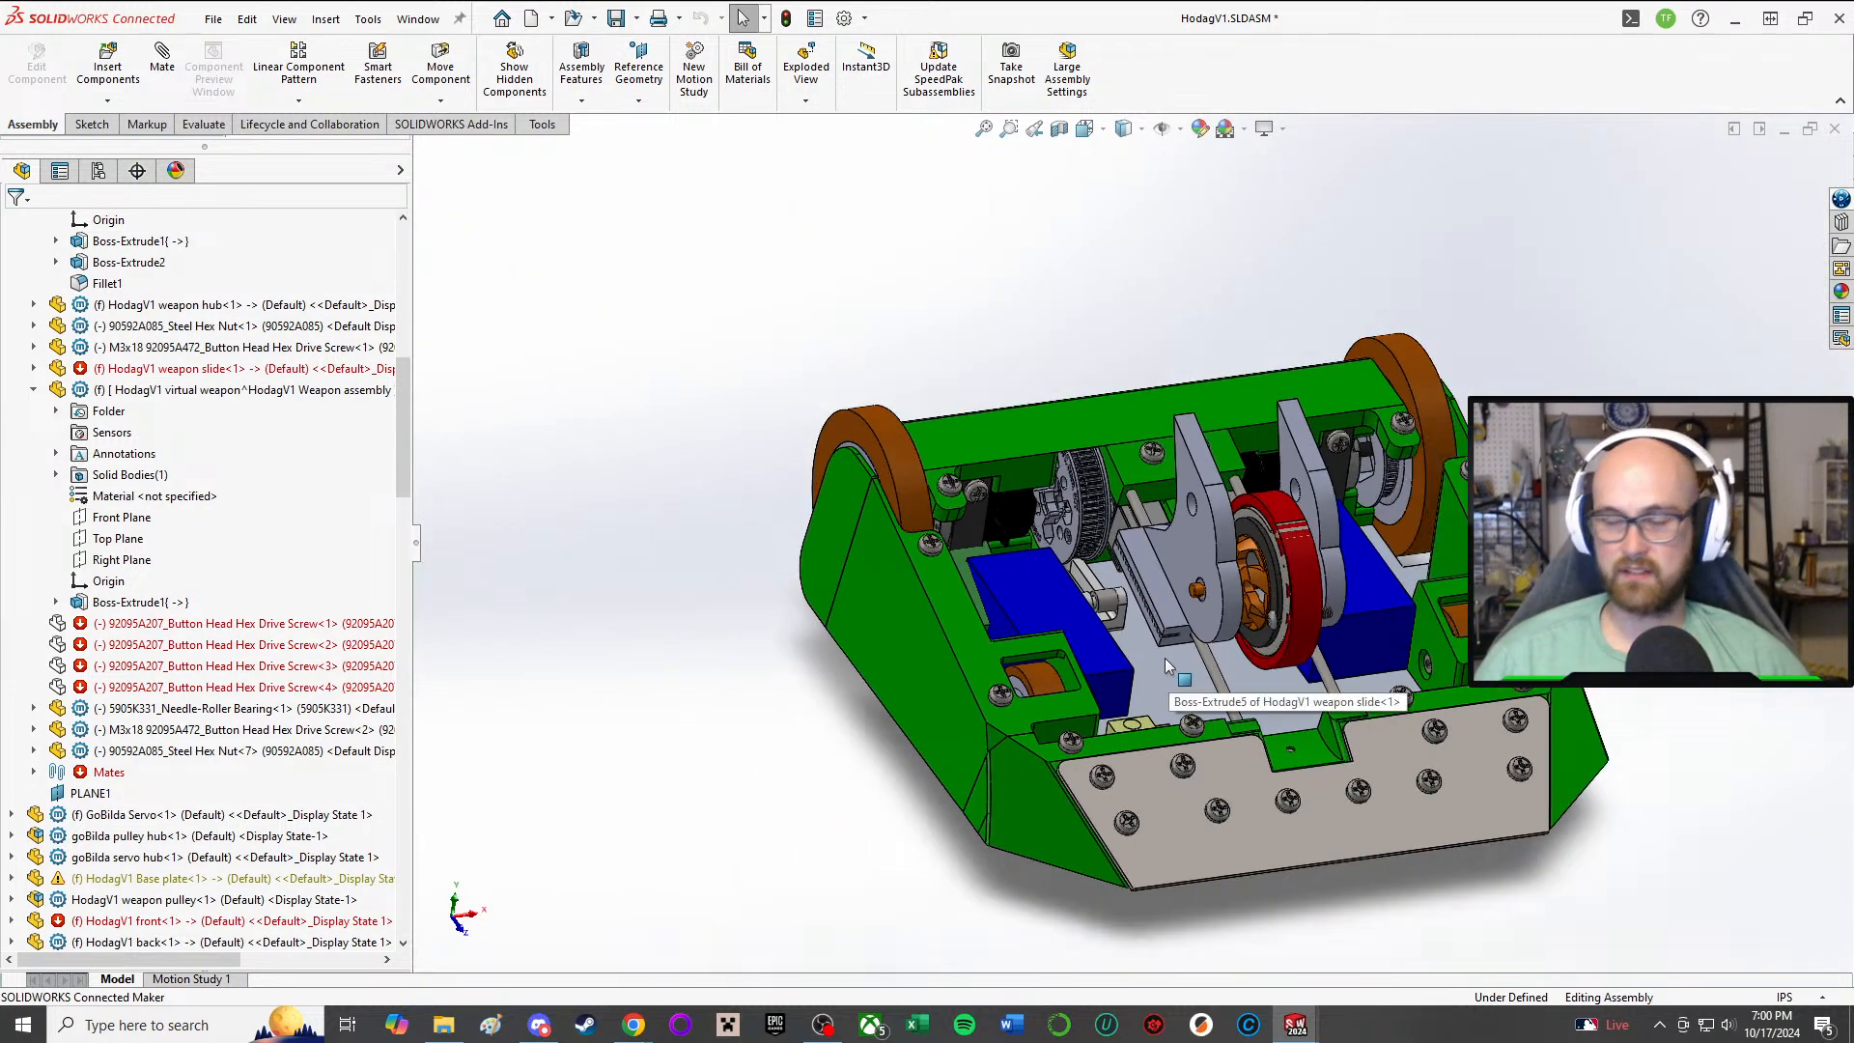
{"action": "middle_click_drag", "start_coordinate": [1165, 657], "coordinate": [1105, 676]}
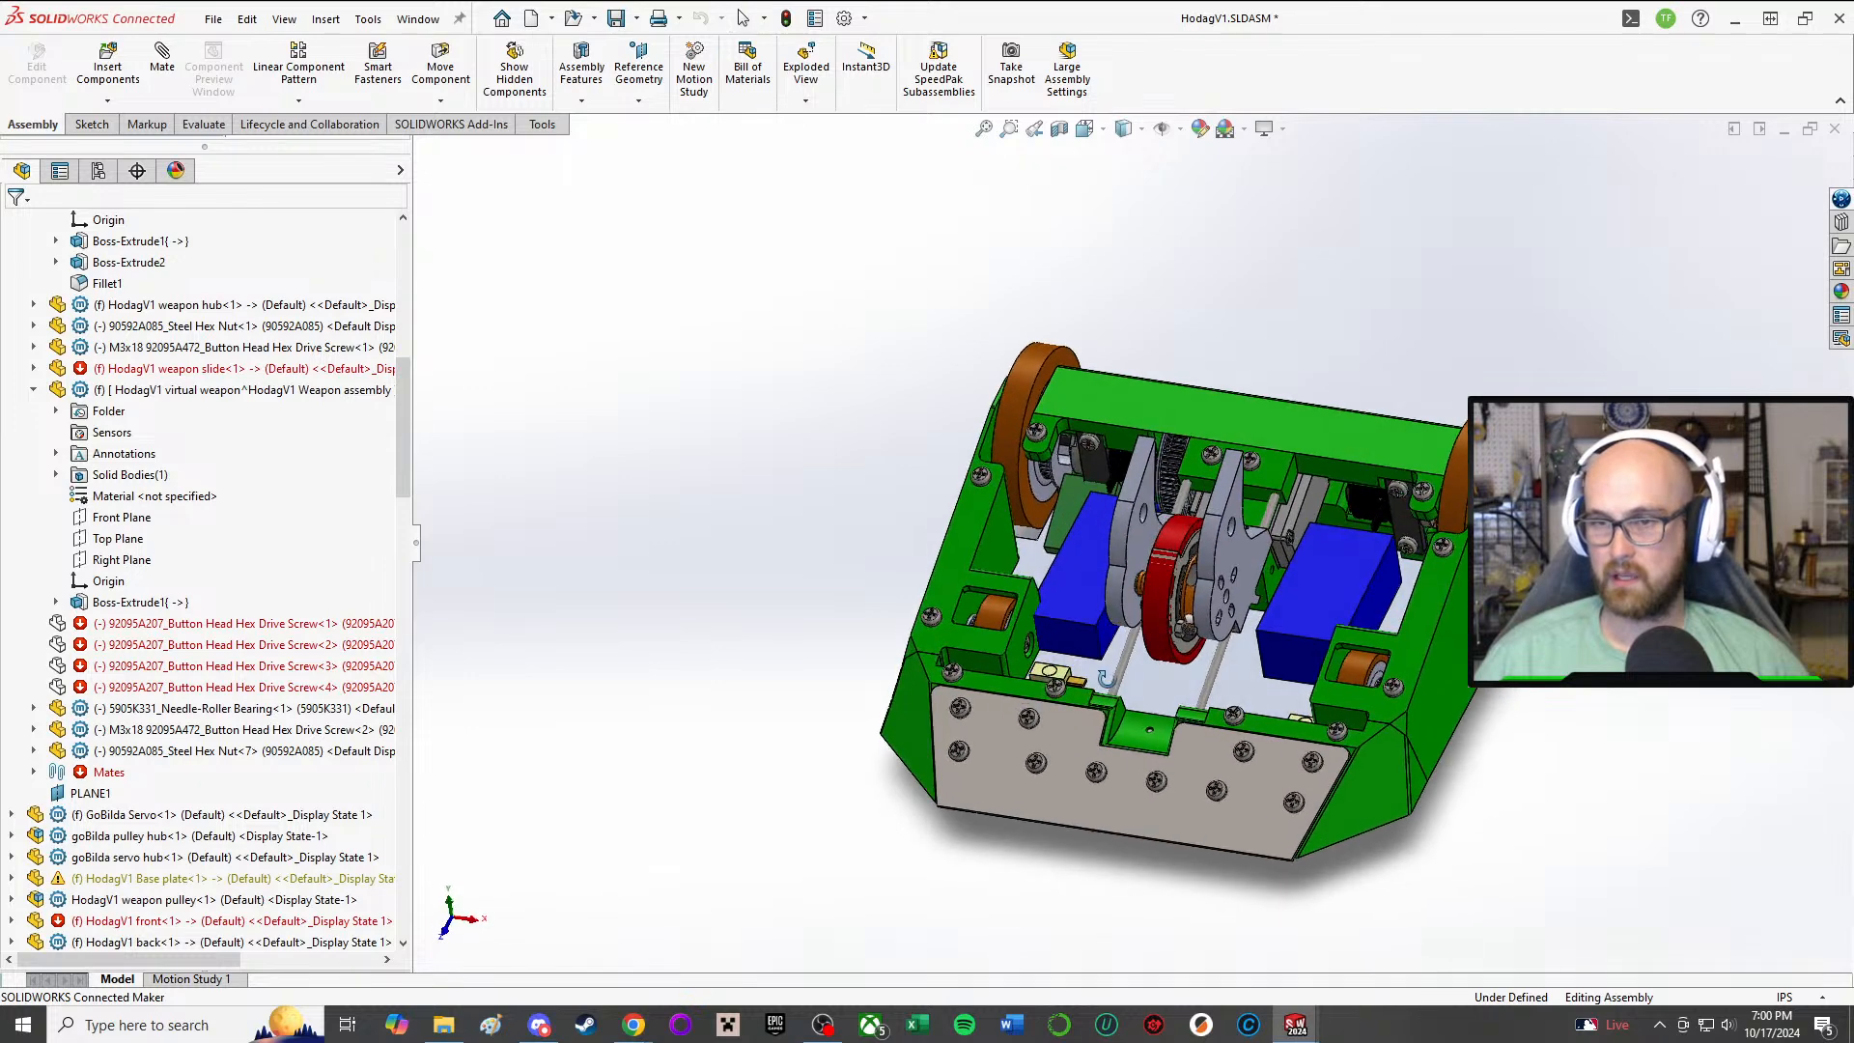
{"action": "scroll", "coordinate": [1017, 628], "scroll_direction": "down", "scroll_amount": 5}
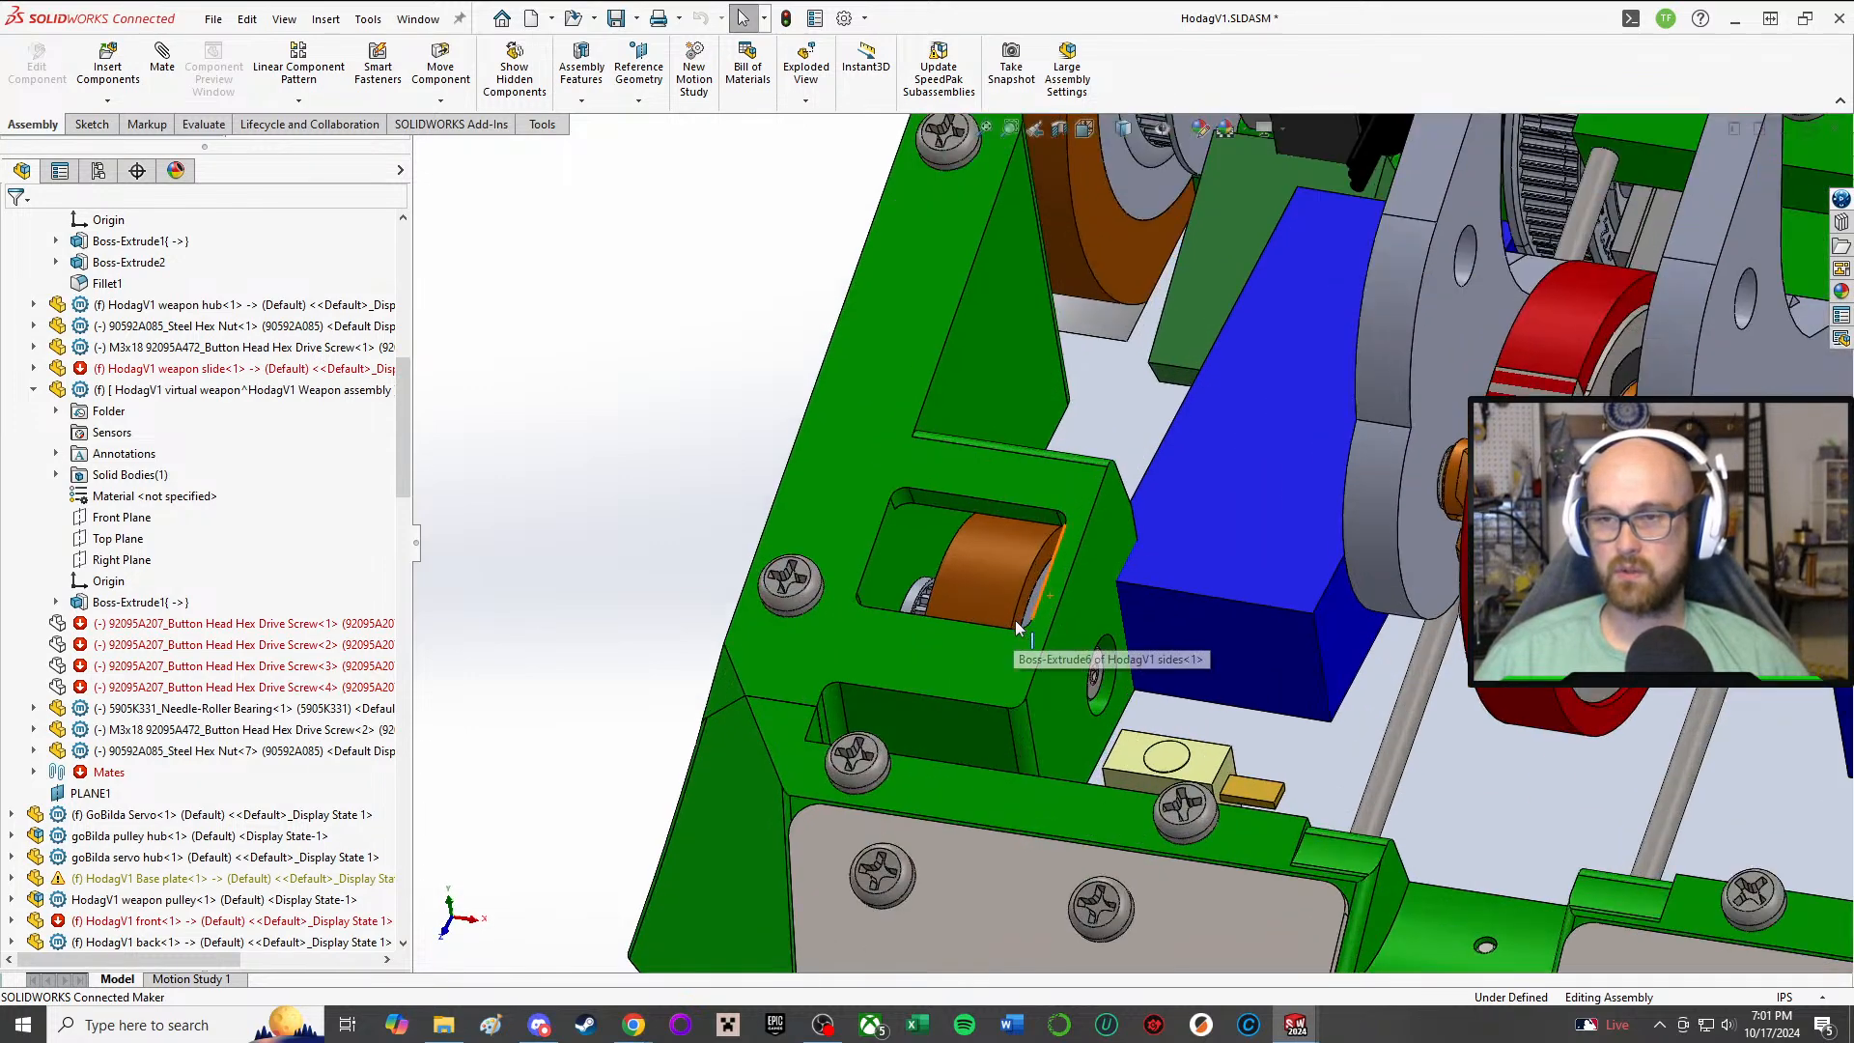
{"action": "scroll", "coordinate": [1017, 627], "scroll_direction": "up", "scroll_amount": 6}
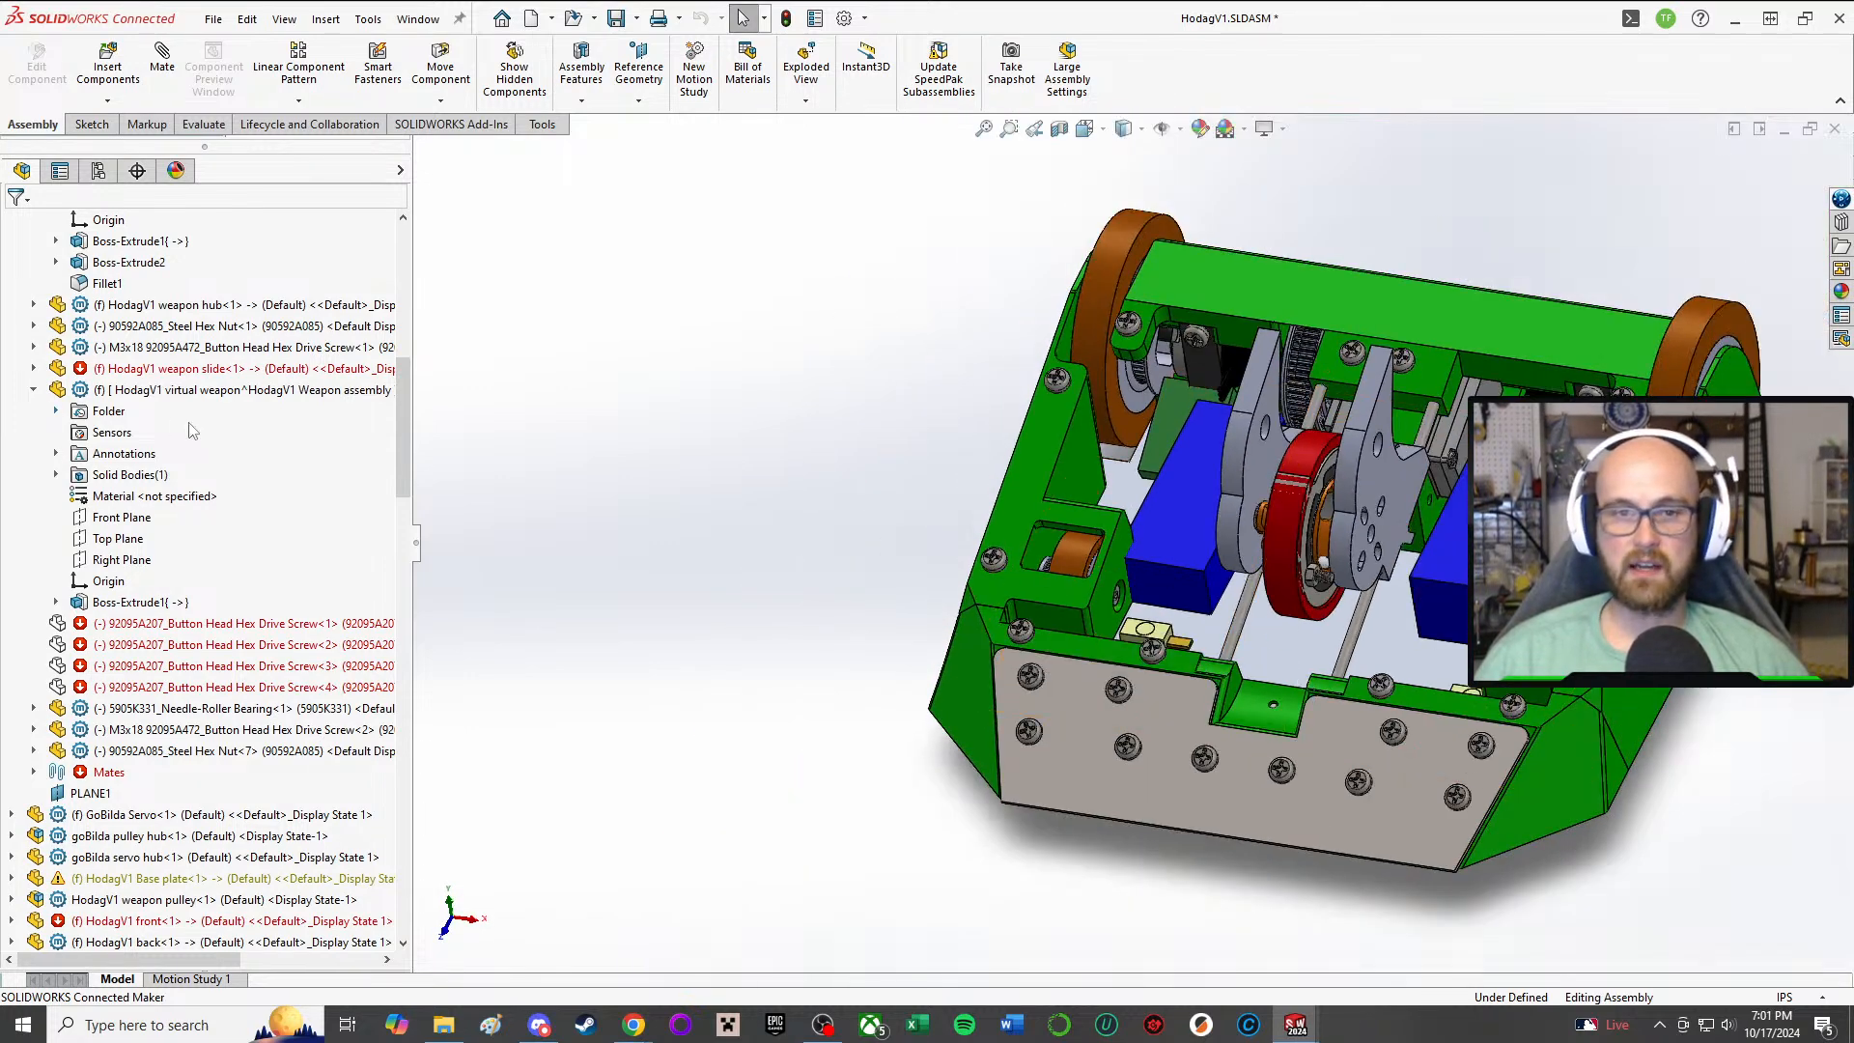
Step: Collapse the HodagV1 Weapon assembly in the component tree and show the hidden HodagV1 top component
{"action": "scroll", "coordinate": [174, 425], "scroll_direction": "up", "scroll_amount": 10}
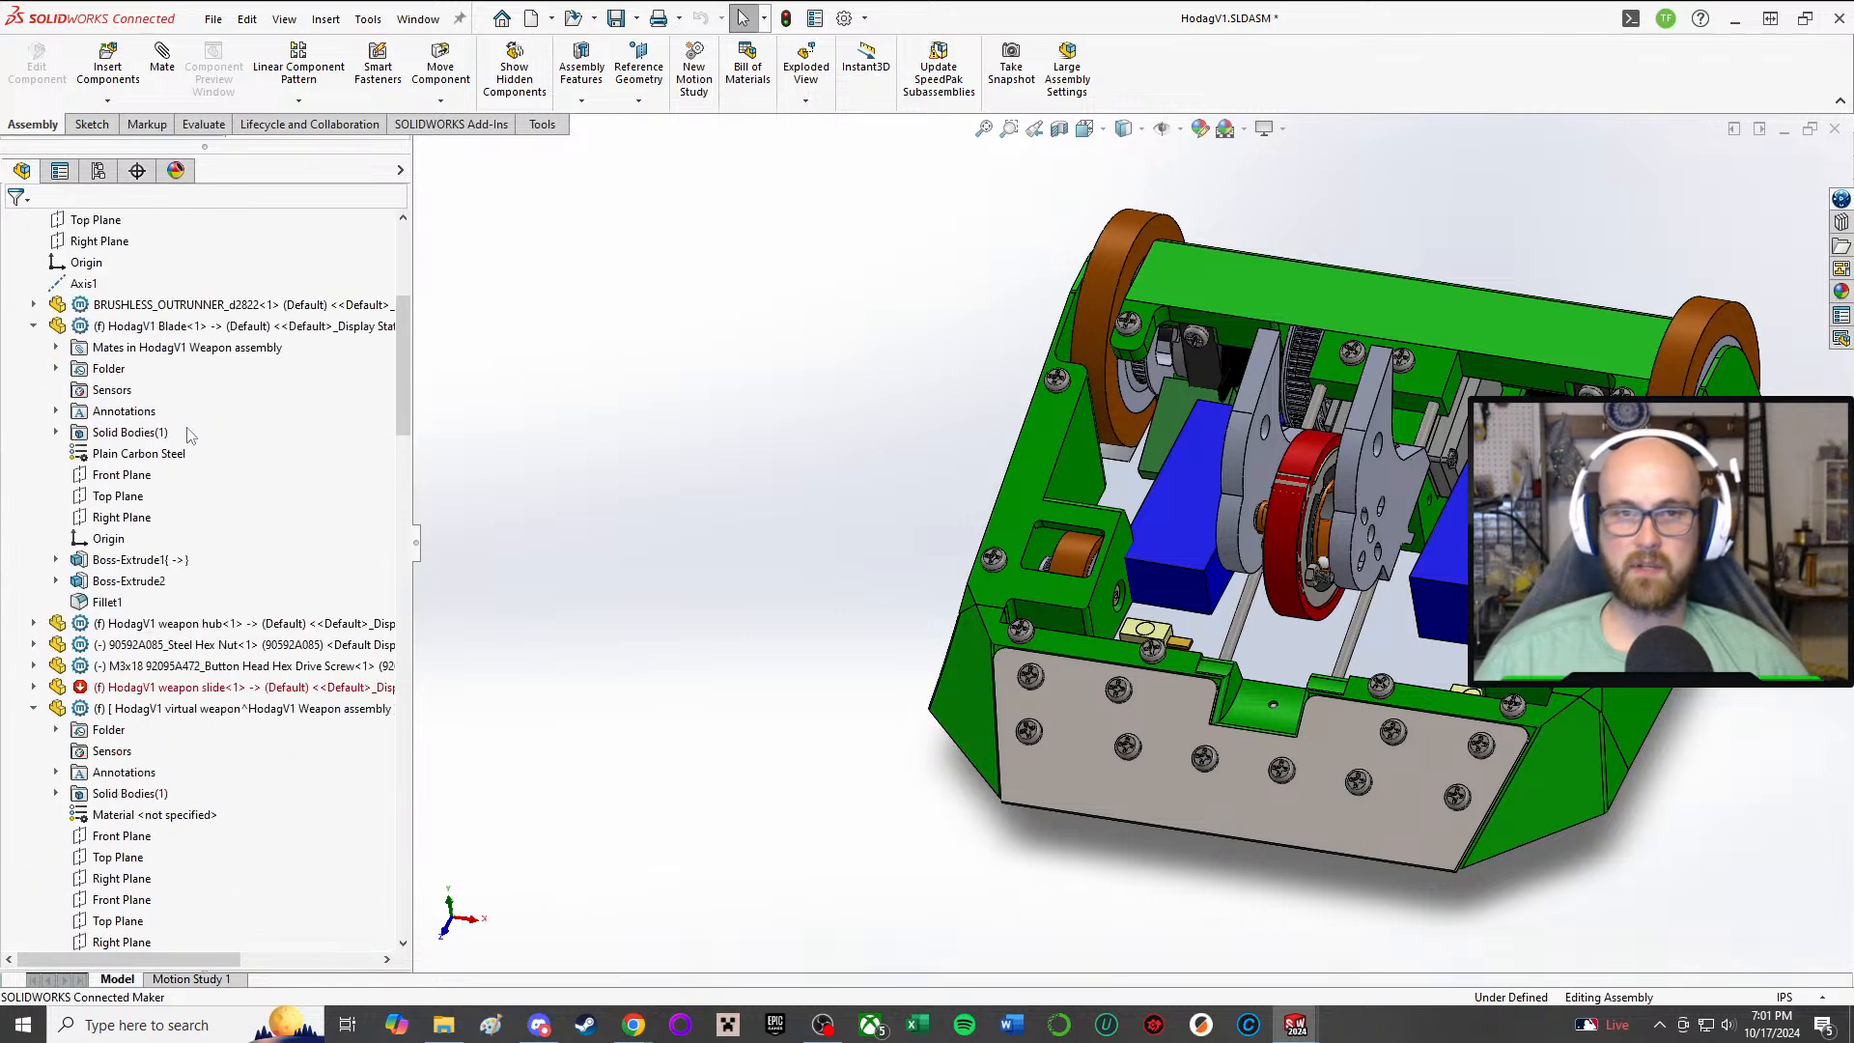
{"action": "left_click", "coordinate": [11, 411]}
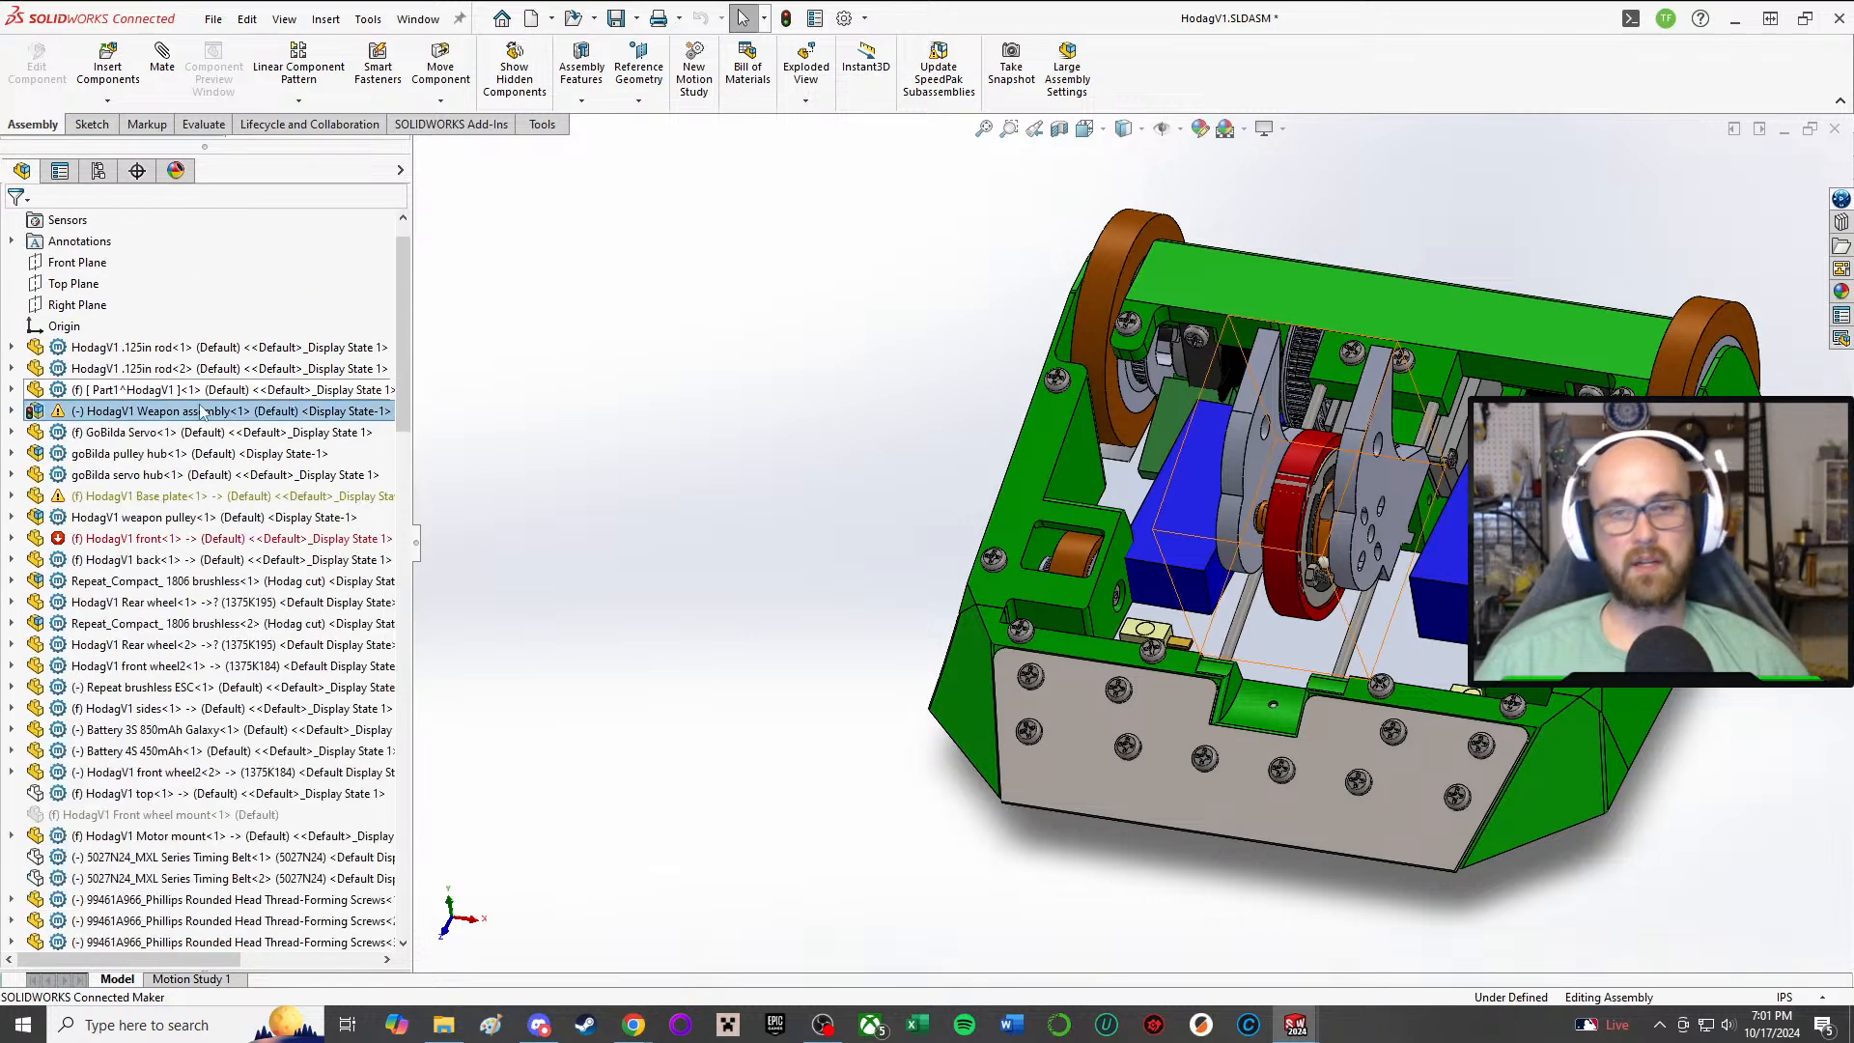
{"action": "scroll", "coordinate": [229, 423], "scroll_direction": "down", "scroll_amount": 3}
{"action": "scroll", "coordinate": [232, 429], "scroll_direction": "down", "scroll_amount": 1}
{"action": "left_click", "coordinate": [227, 538]}
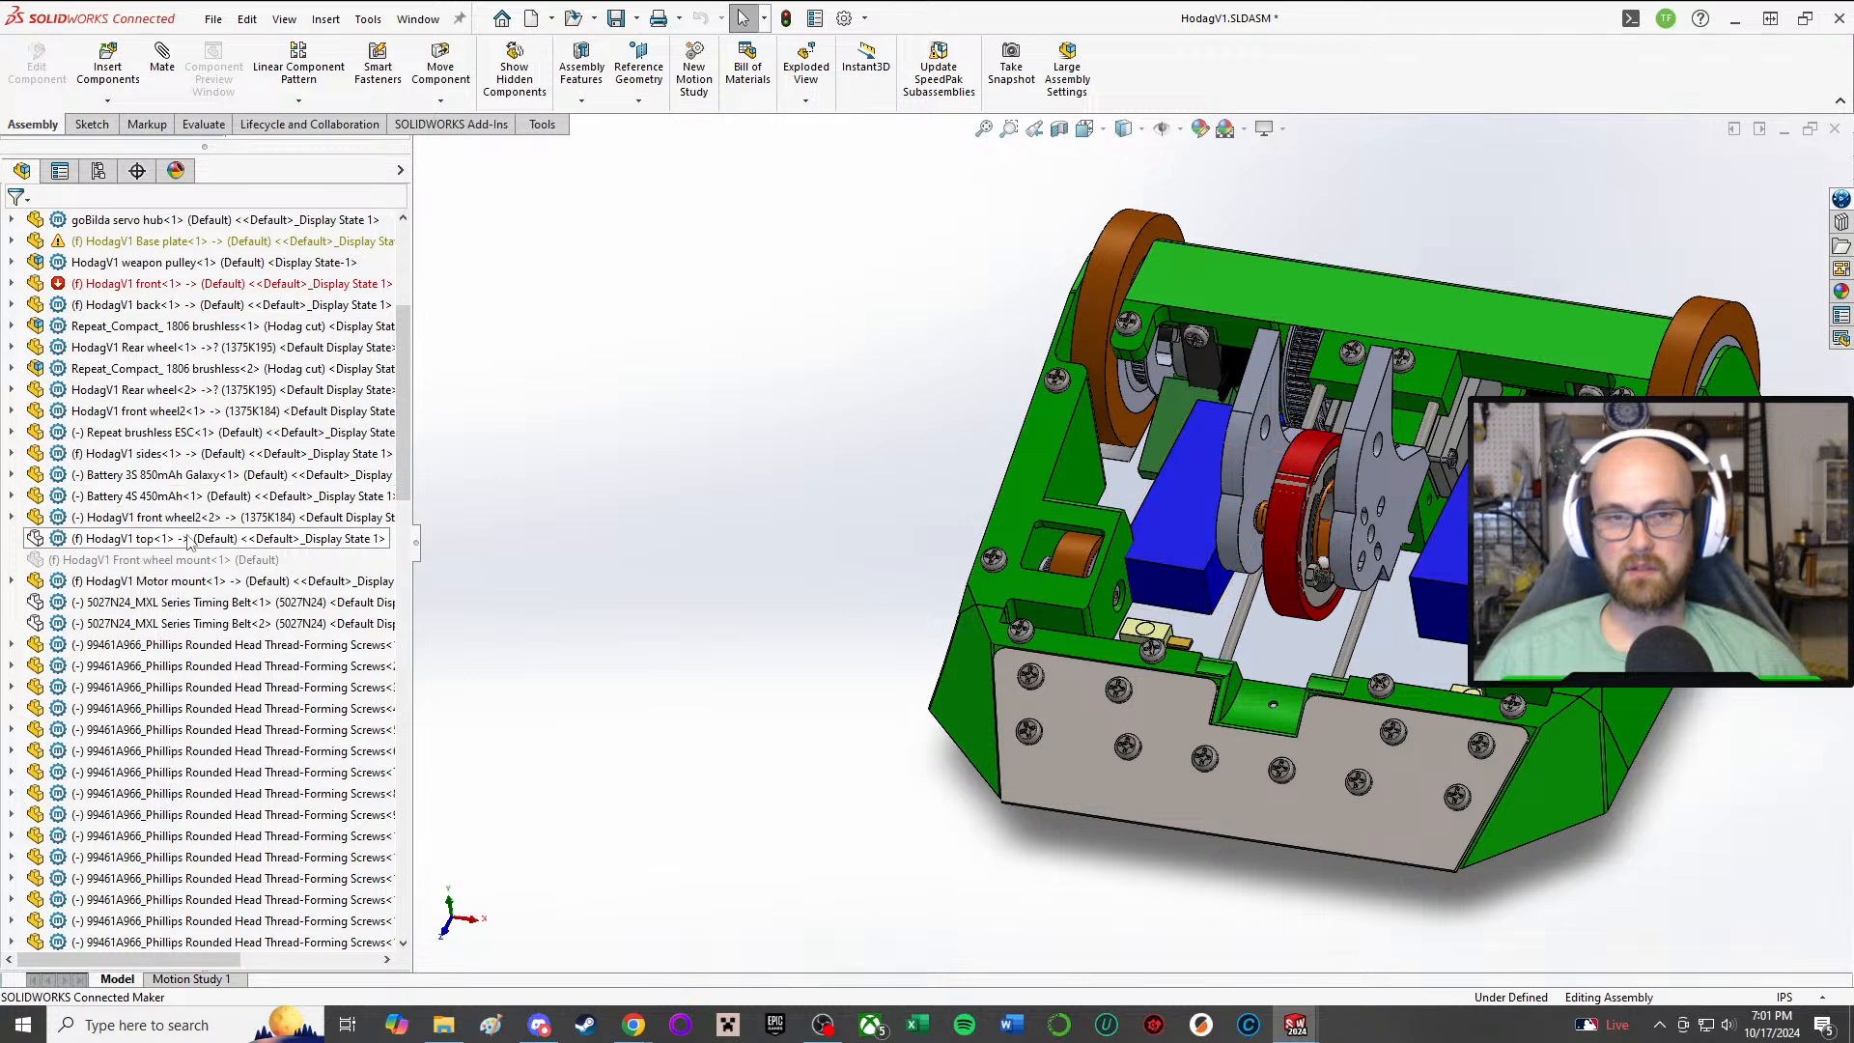
{"action": "left_click", "coordinate": [292, 477]}
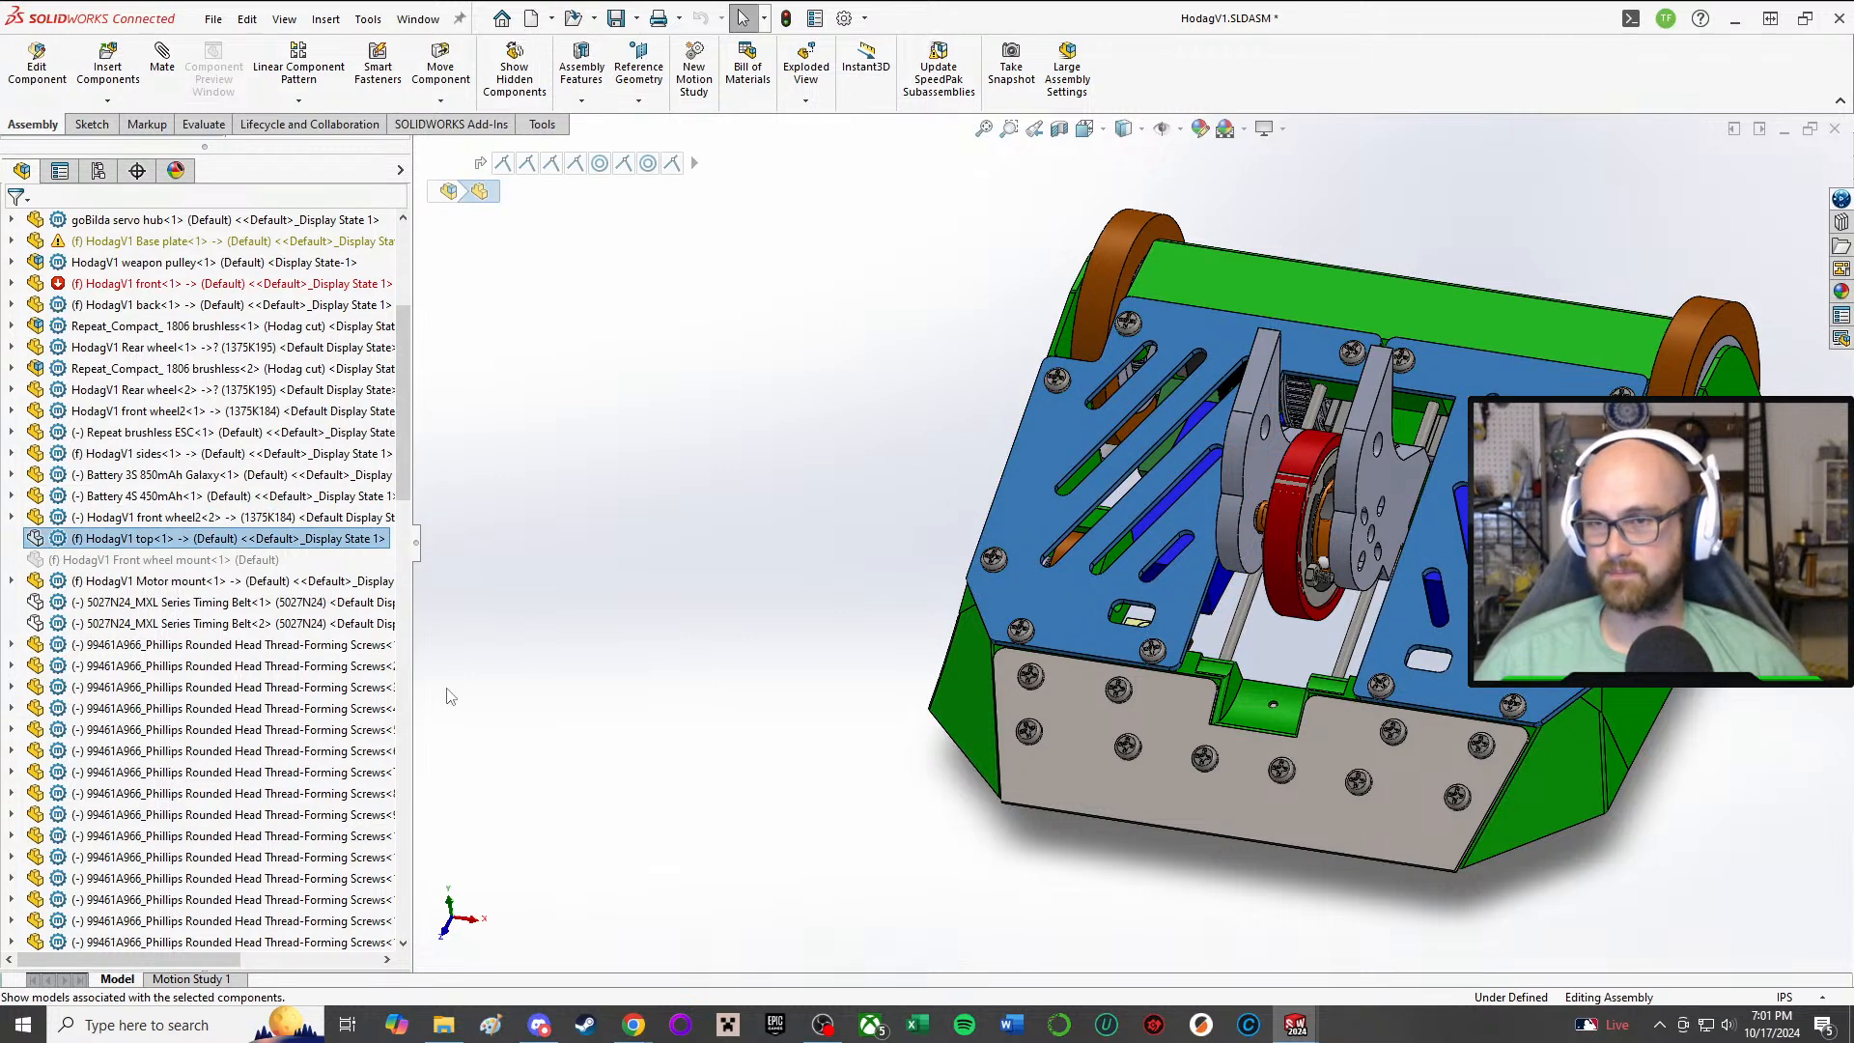
{"action": "left_click", "coordinate": [659, 633]}
{"action": "middle_click_drag", "start_coordinate": [786, 641], "coordinate": [795, 559]}
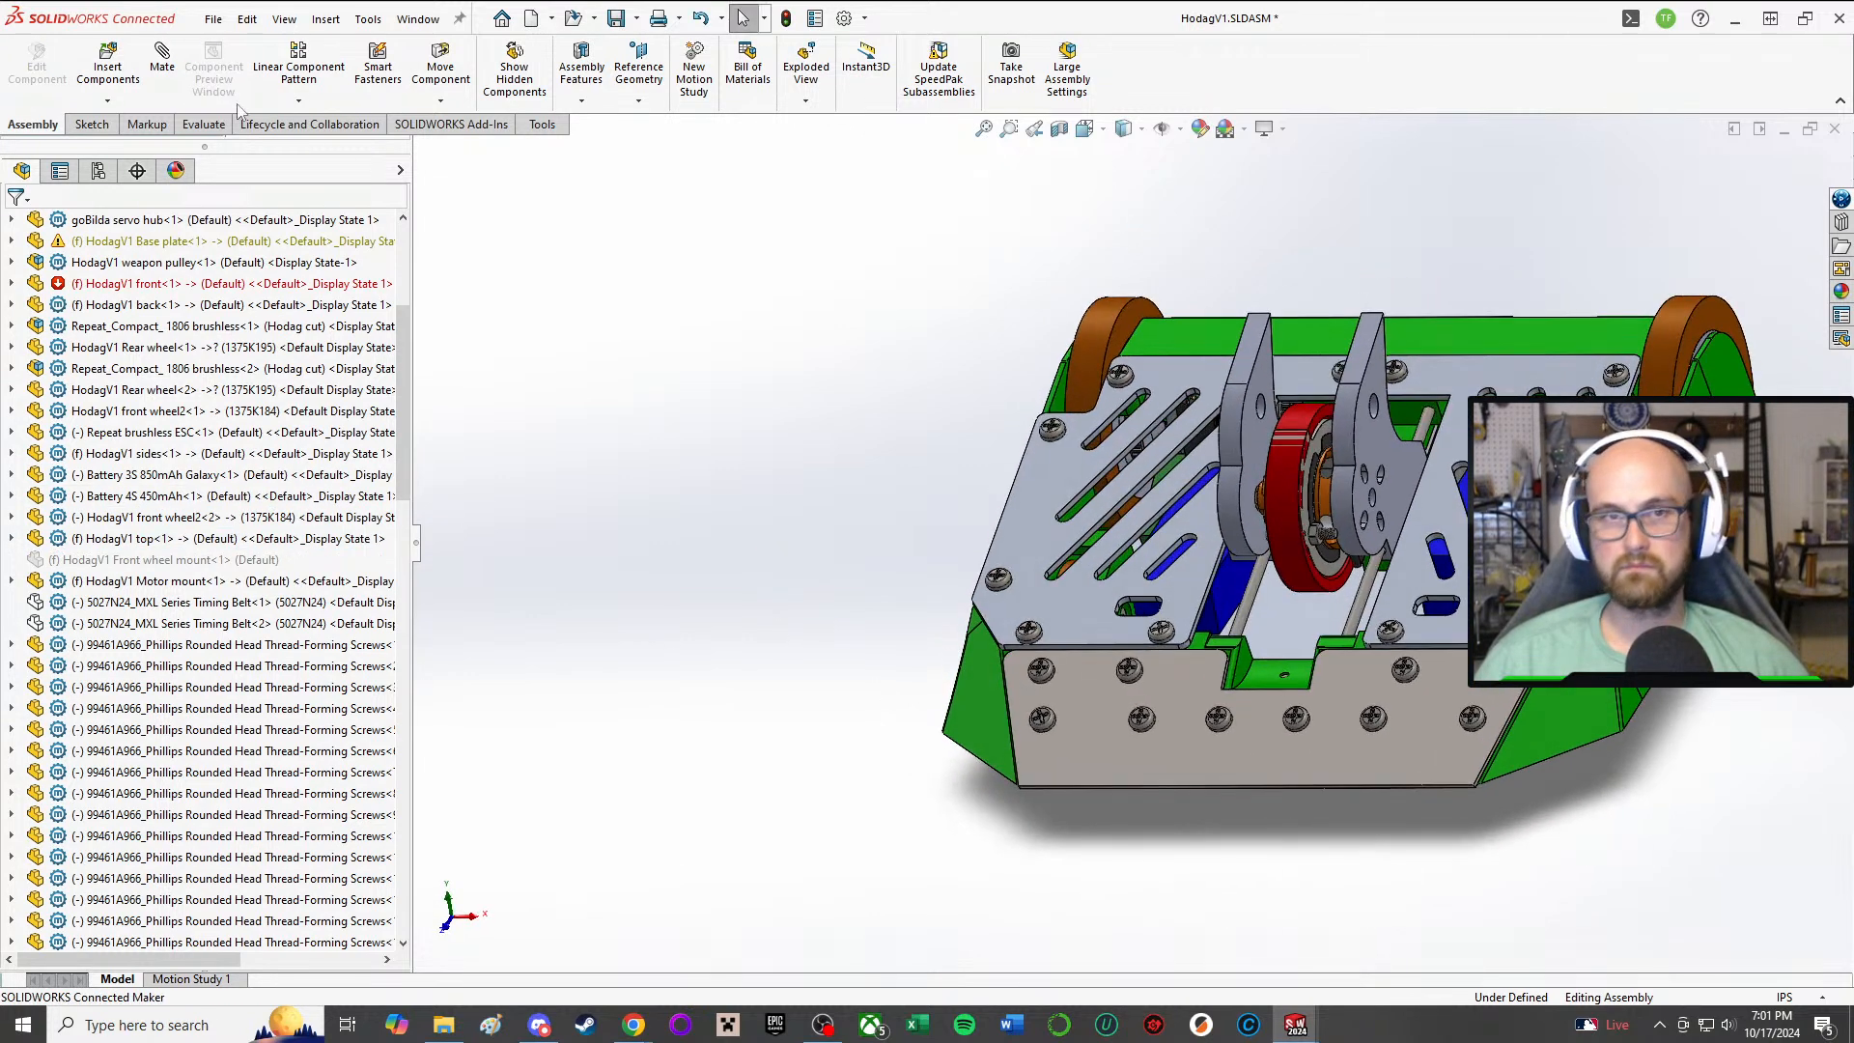
Step: Insert a new part into the assembly from the Part template, placing it without choosing a face or plane
{"action": "left_click", "coordinate": [107, 99]}
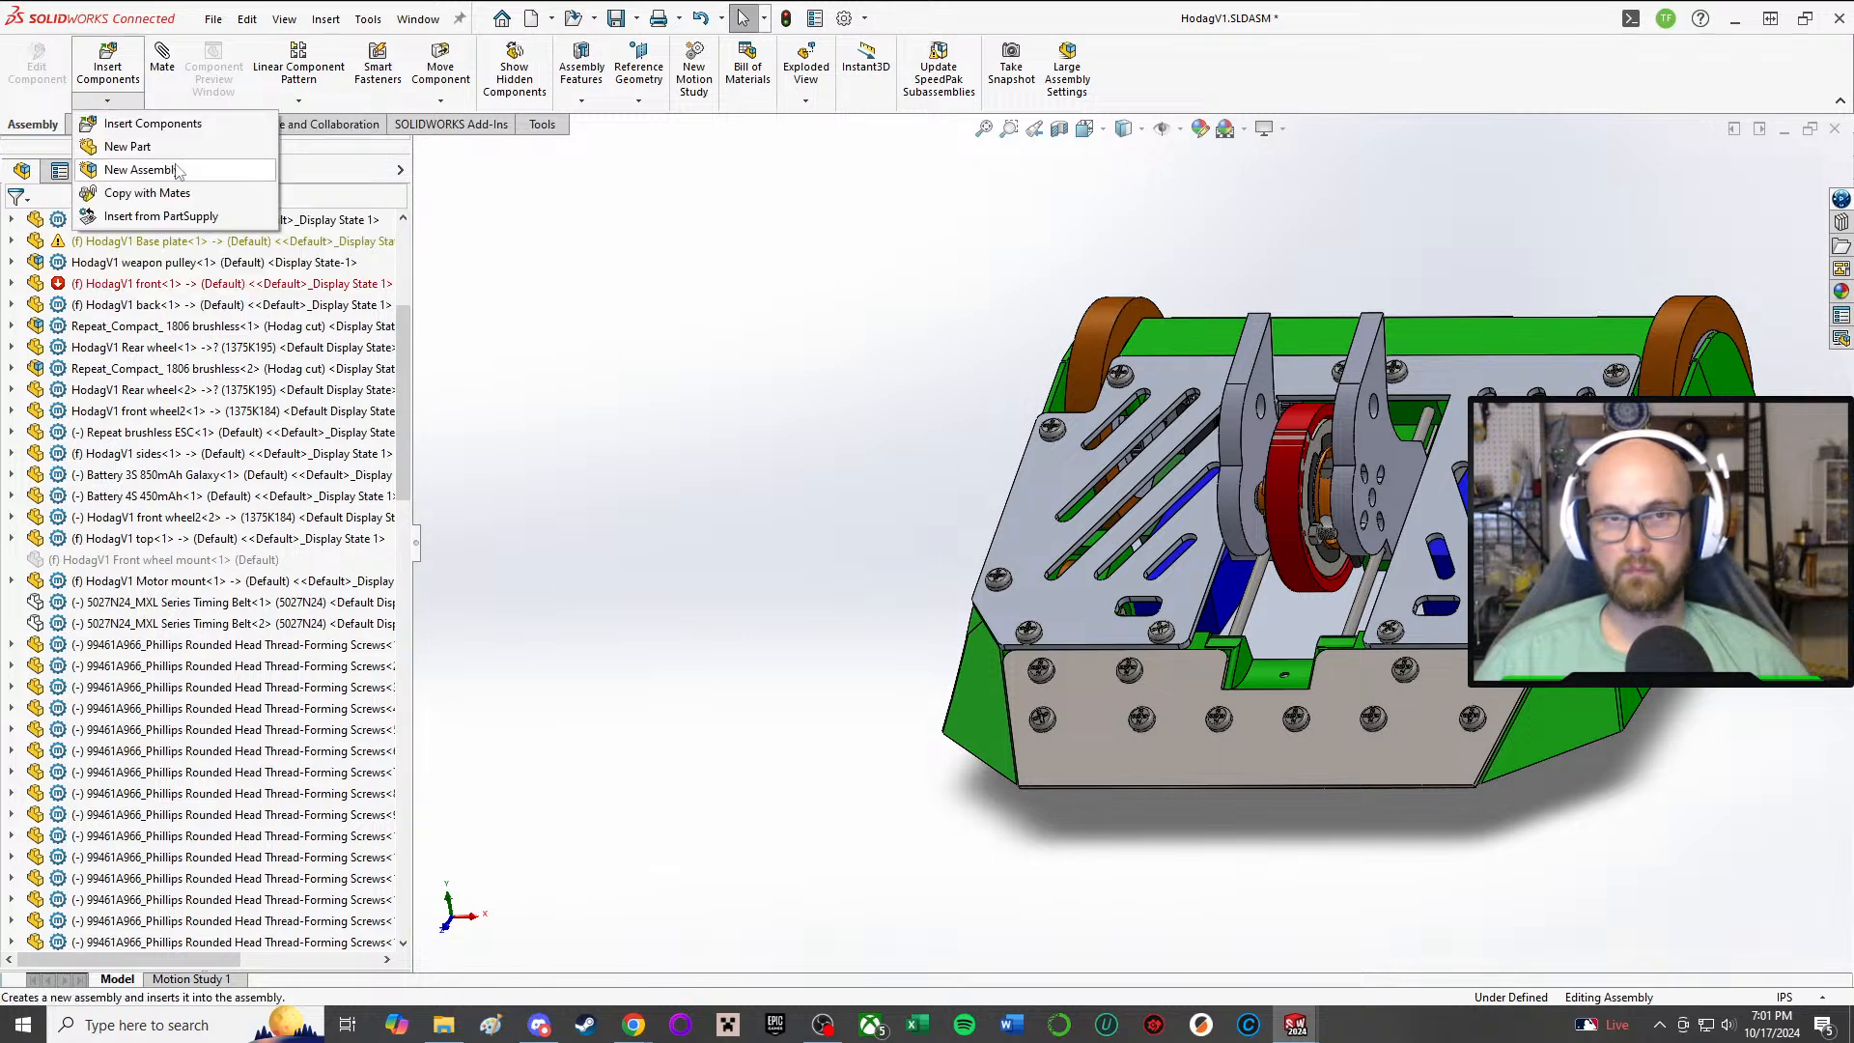
{"action": "left_click", "coordinate": [145, 152]}
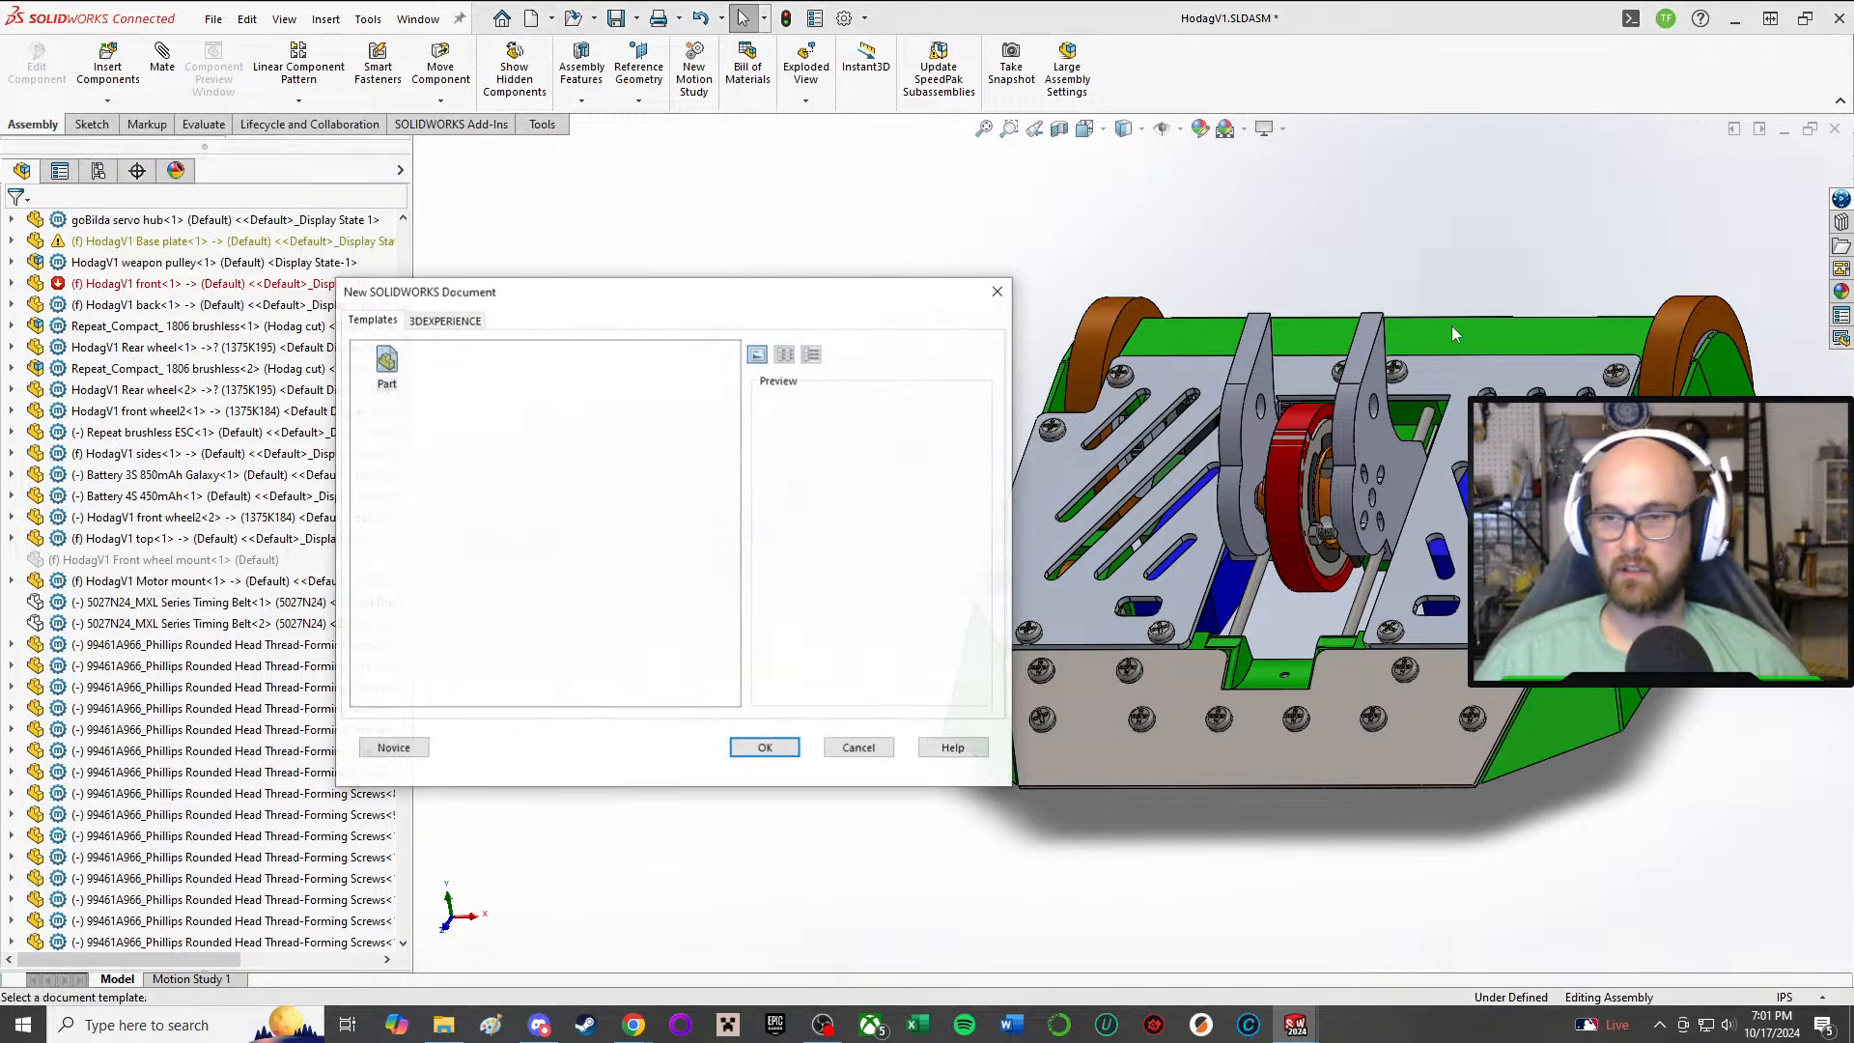
{"action": "double_click", "coordinate": [386, 362]}
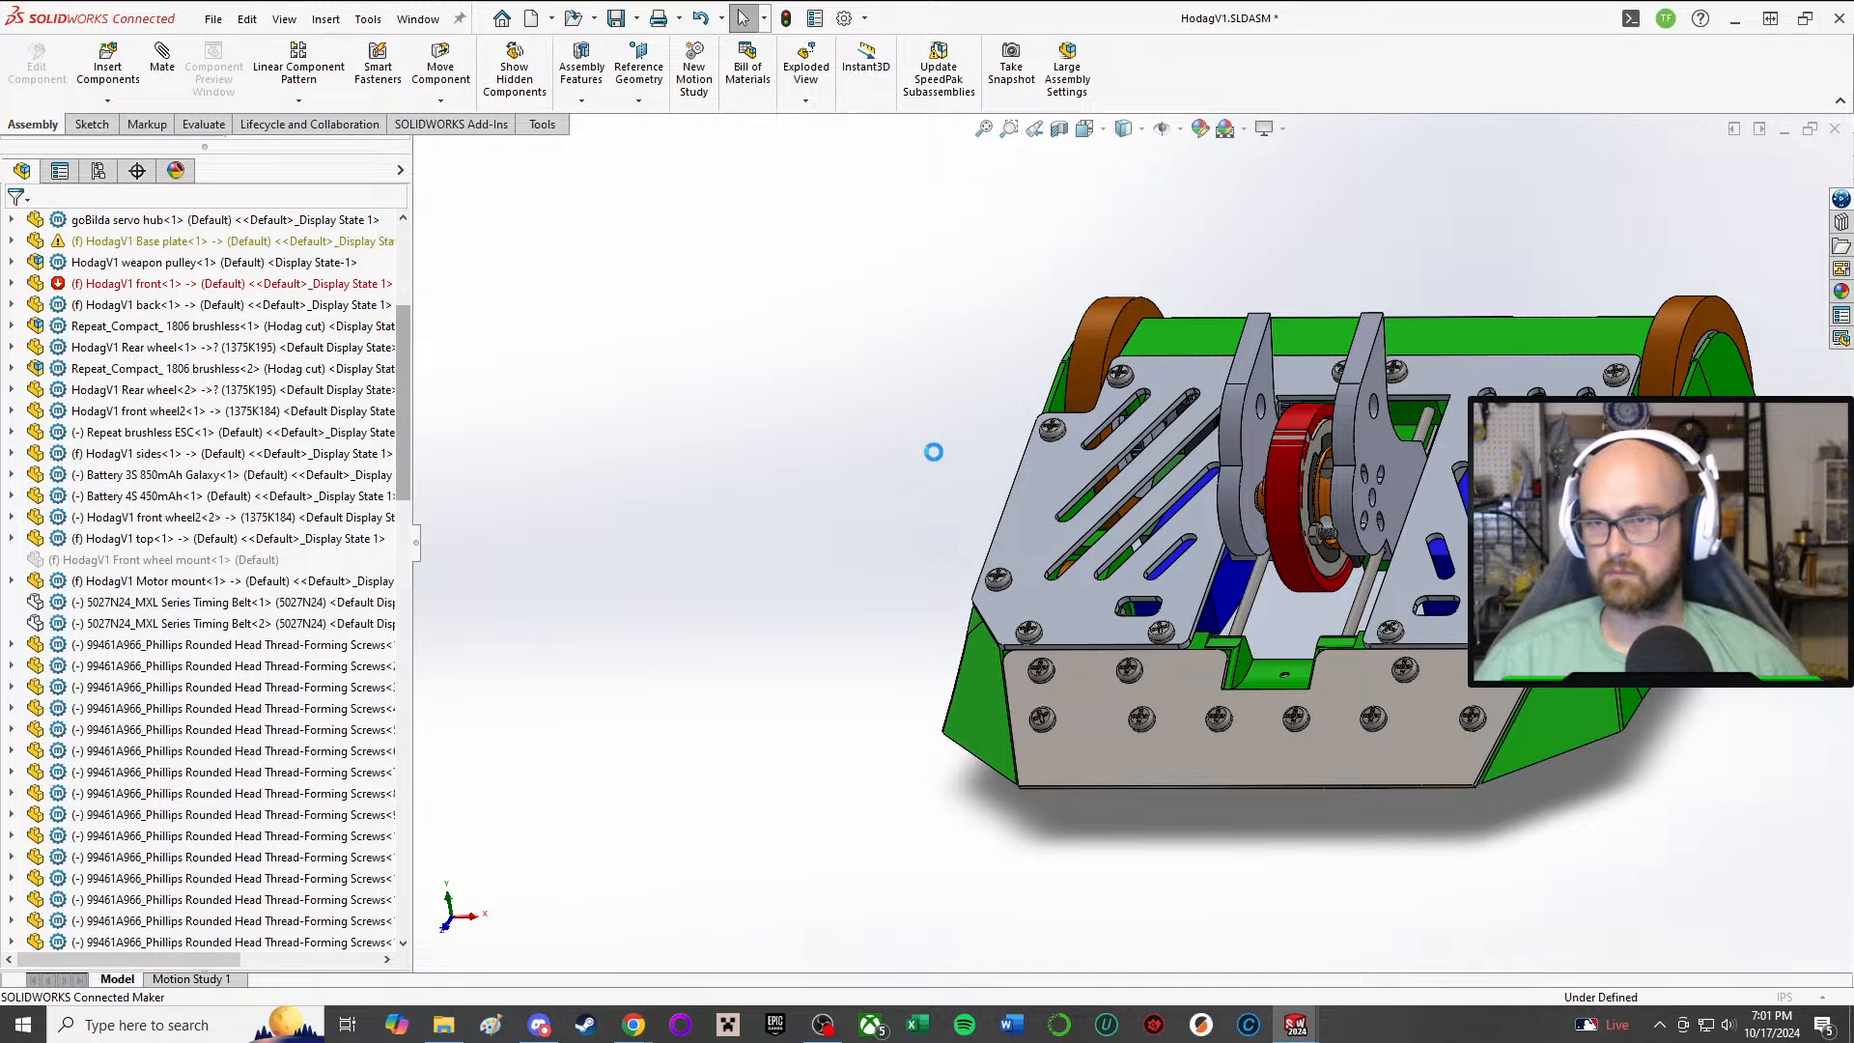
{"action": "left_click", "coordinate": [873, 541]}
Step: Rename the newly inserted virtual part as HodagV2 Plow
{"action": "scroll", "coordinate": [342, 393], "scroll_direction": "down", "scroll_amount": 17}
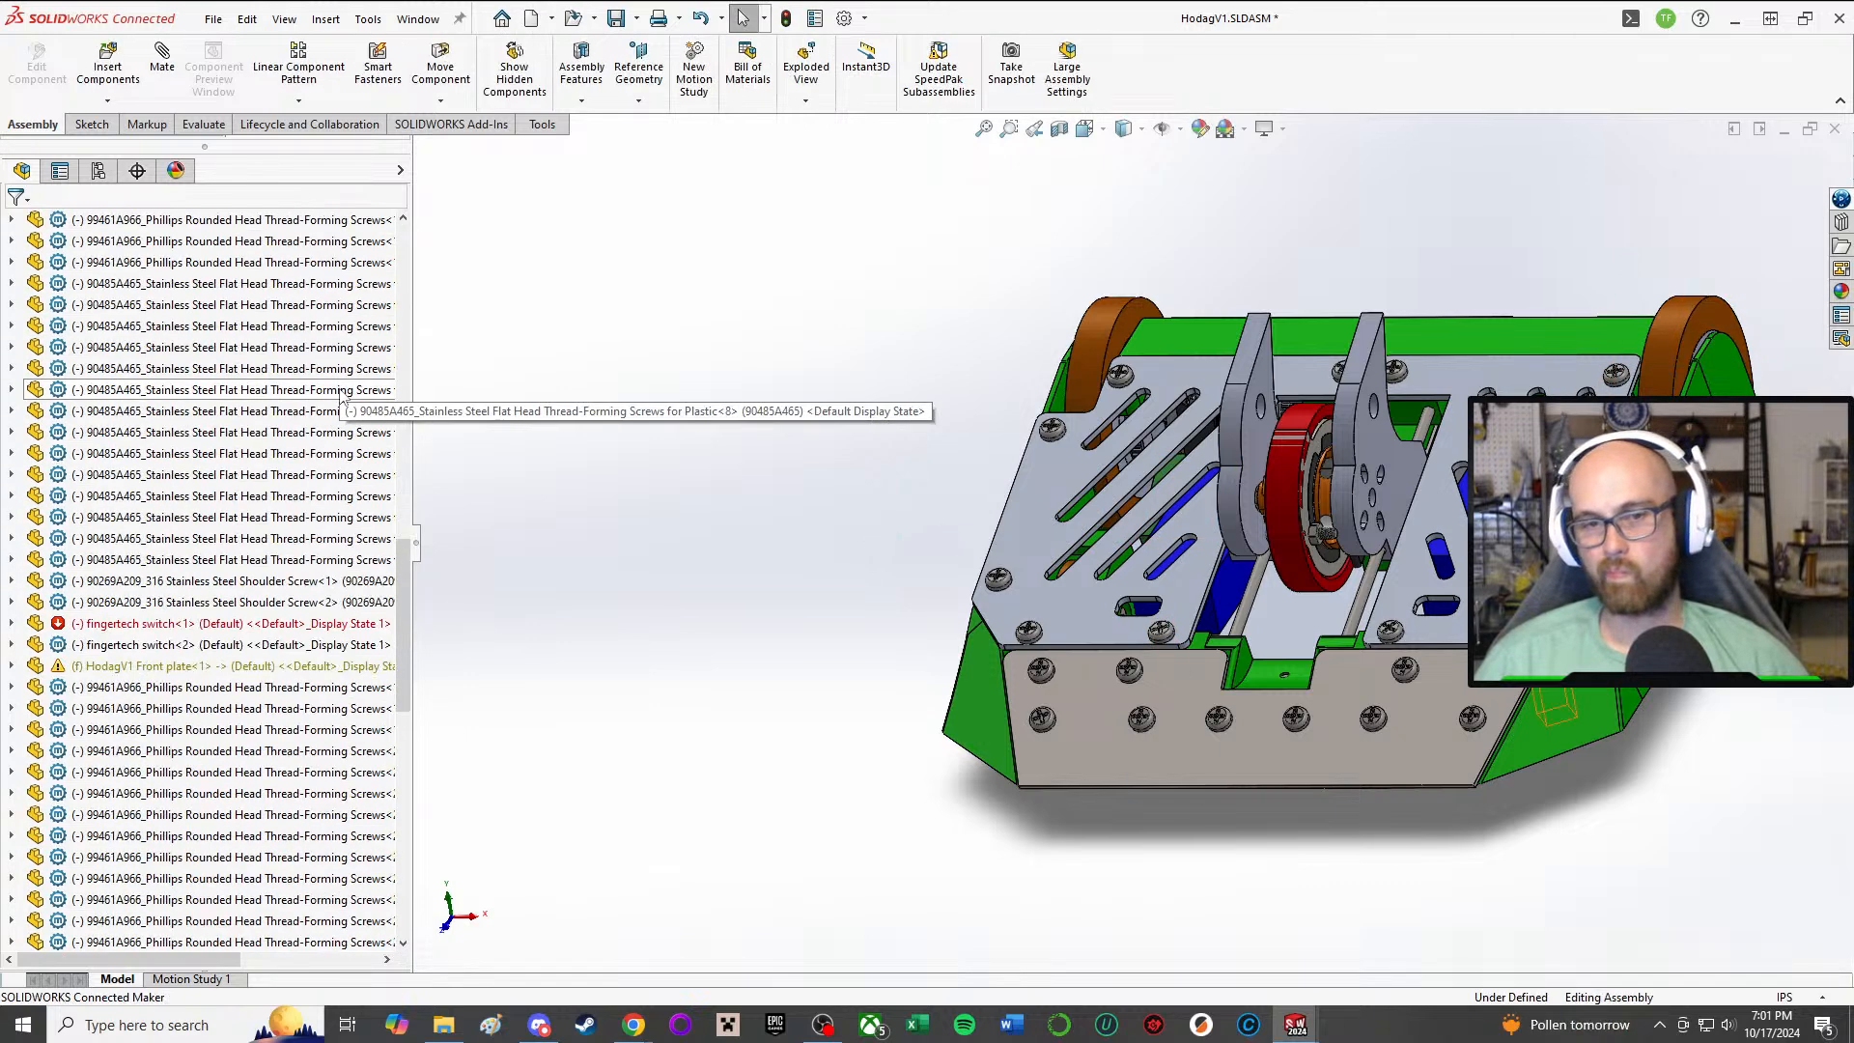
{"action": "scroll", "coordinate": [342, 393], "scroll_direction": "down", "scroll_amount": 15}
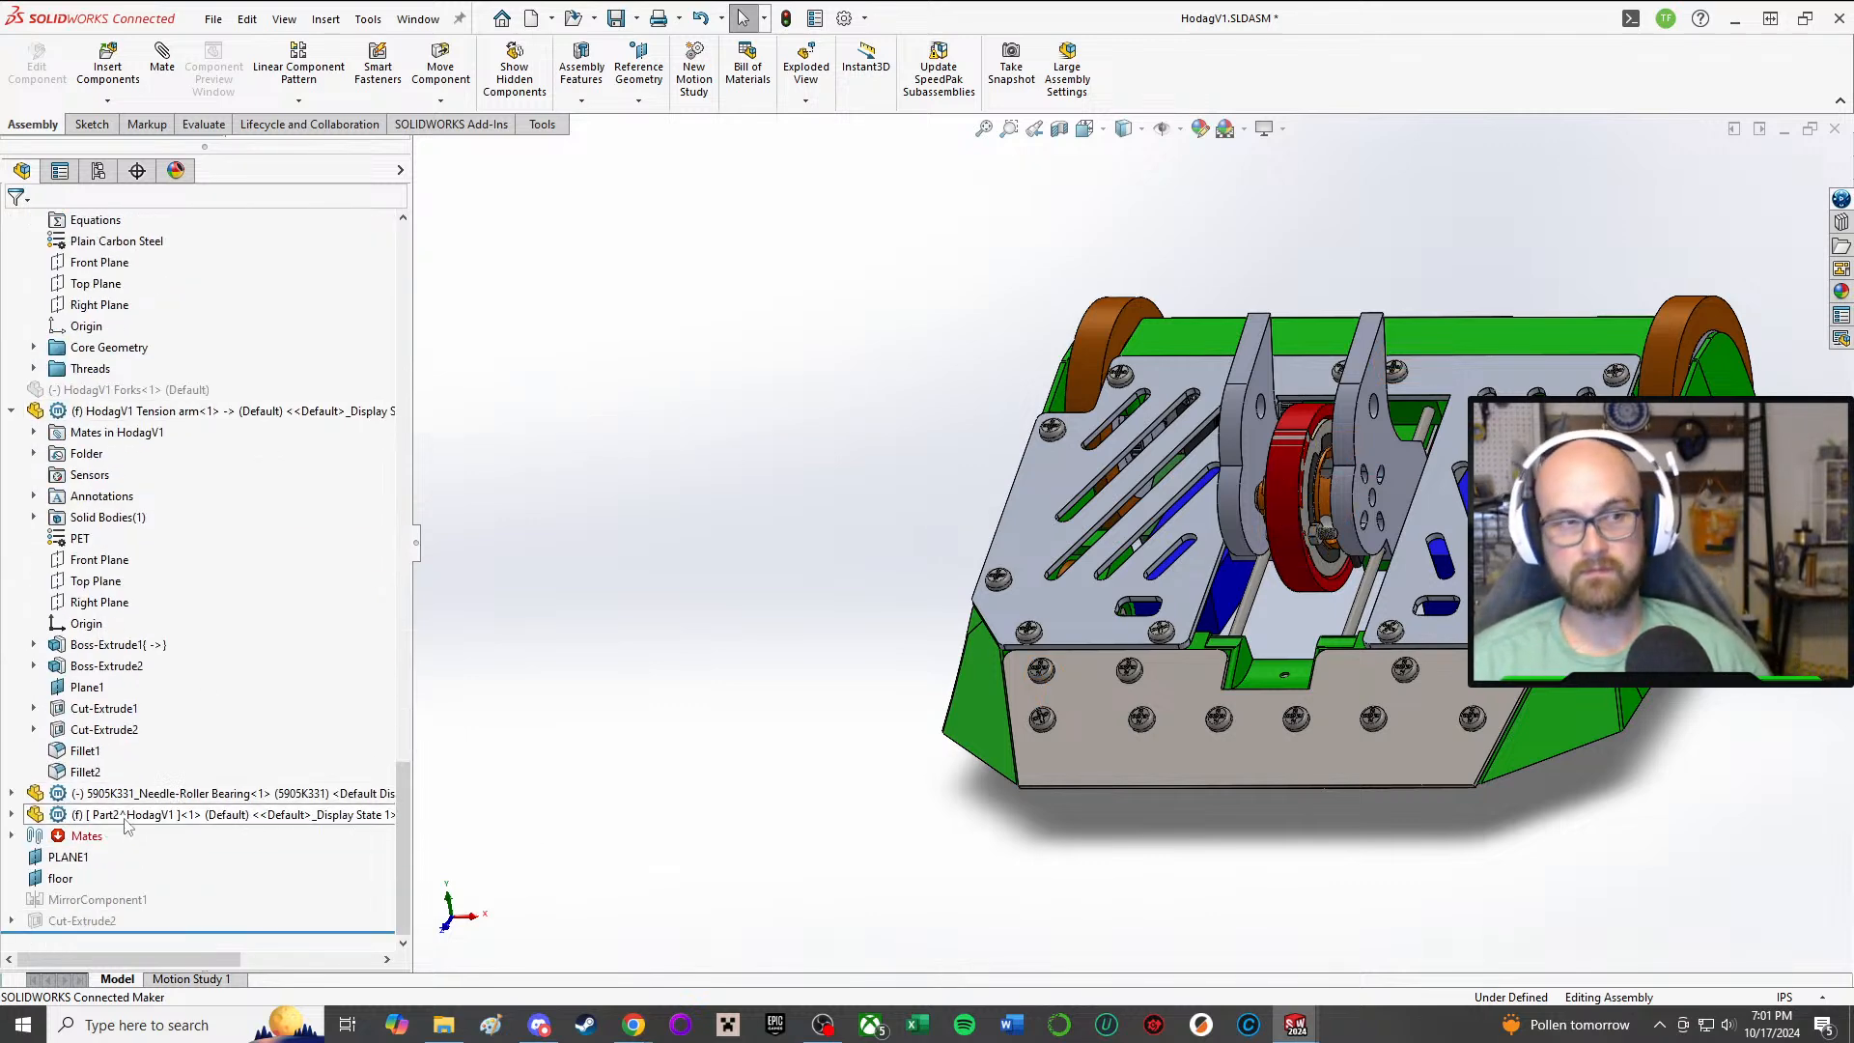
{"action": "right_click", "coordinate": [125, 824]}
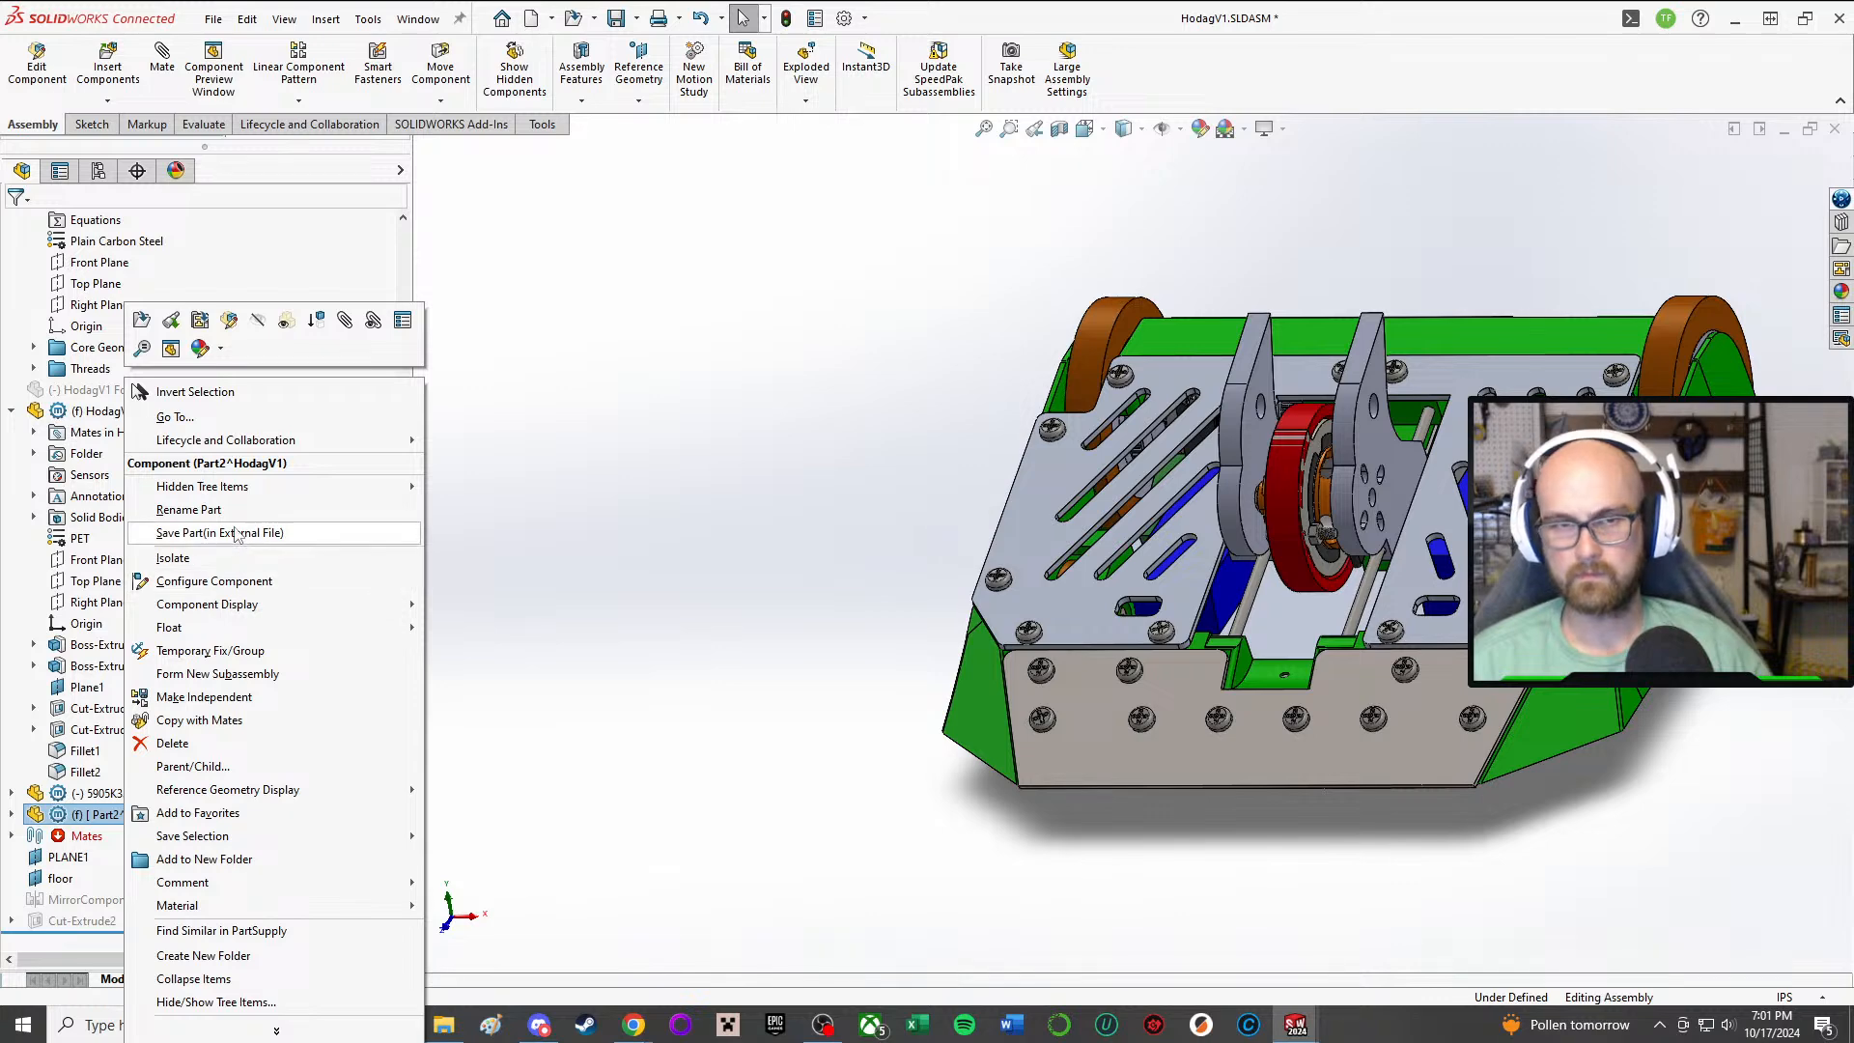
{"action": "mouse_move", "coordinate": [238, 492]}
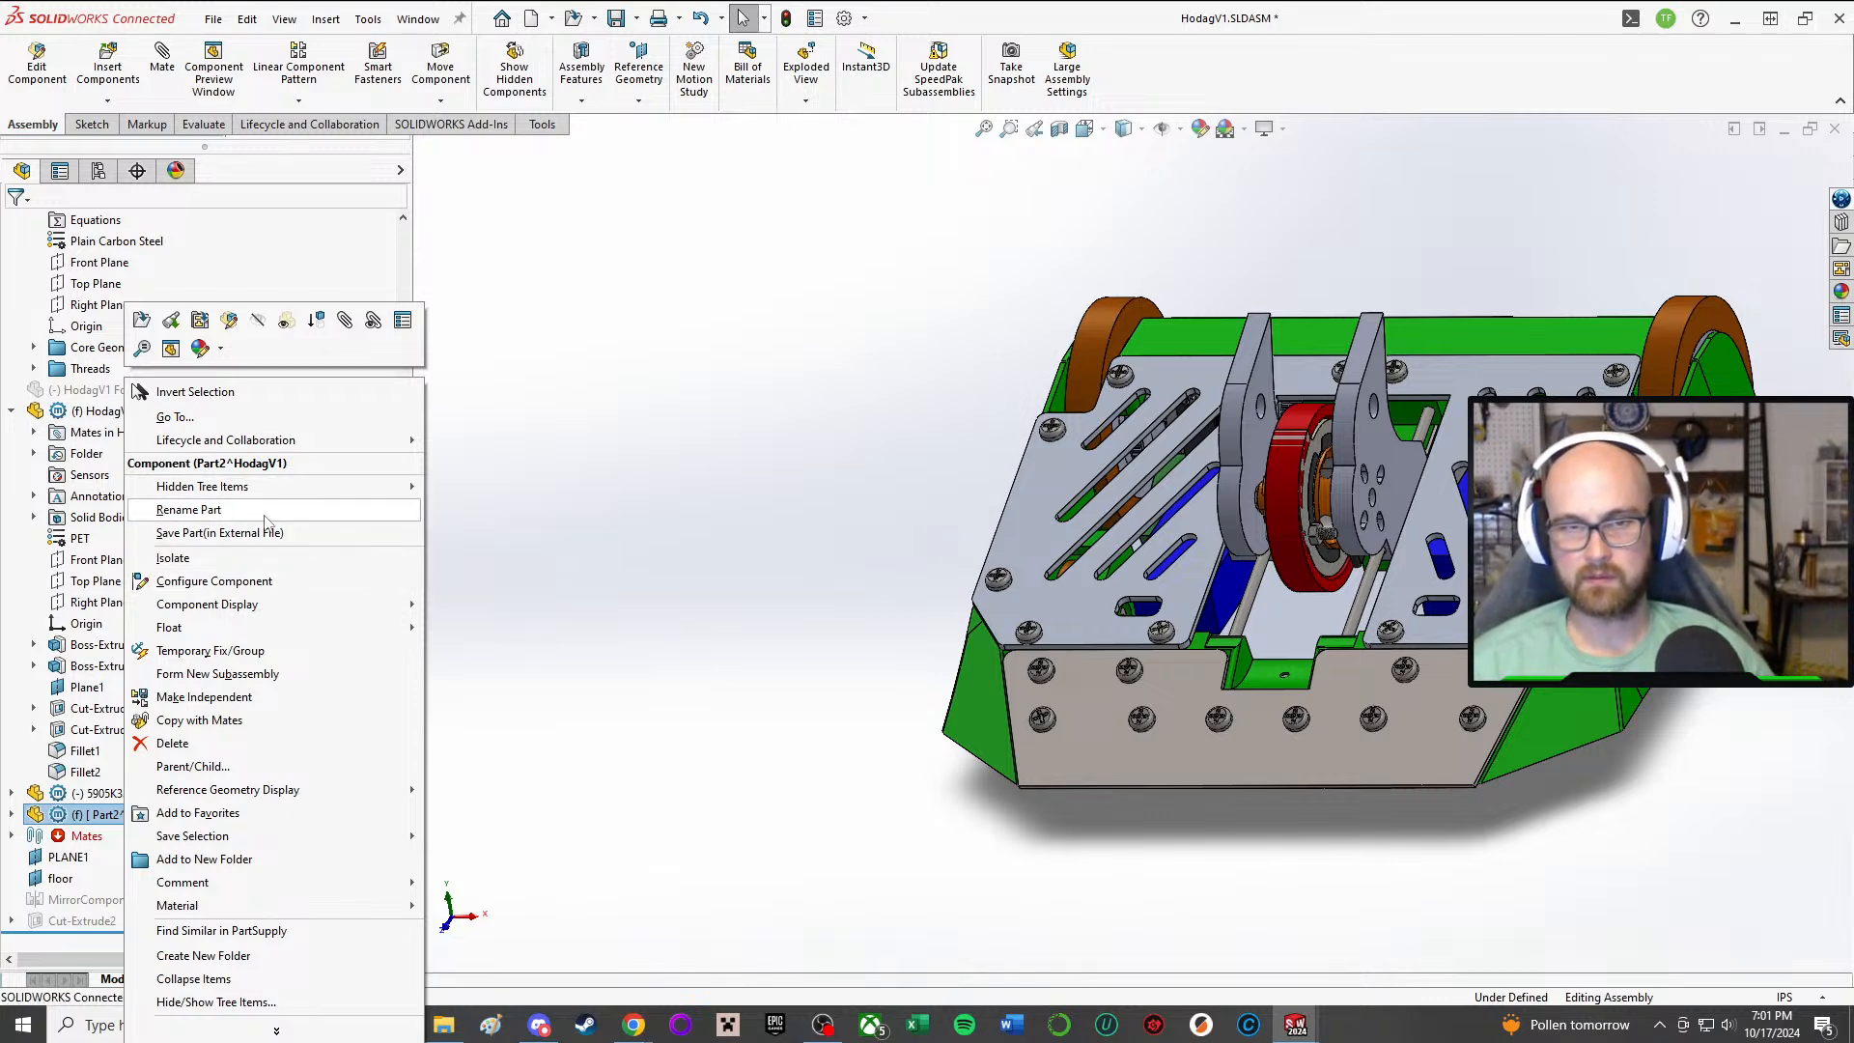
{"action": "left_click", "coordinate": [345, 512]}
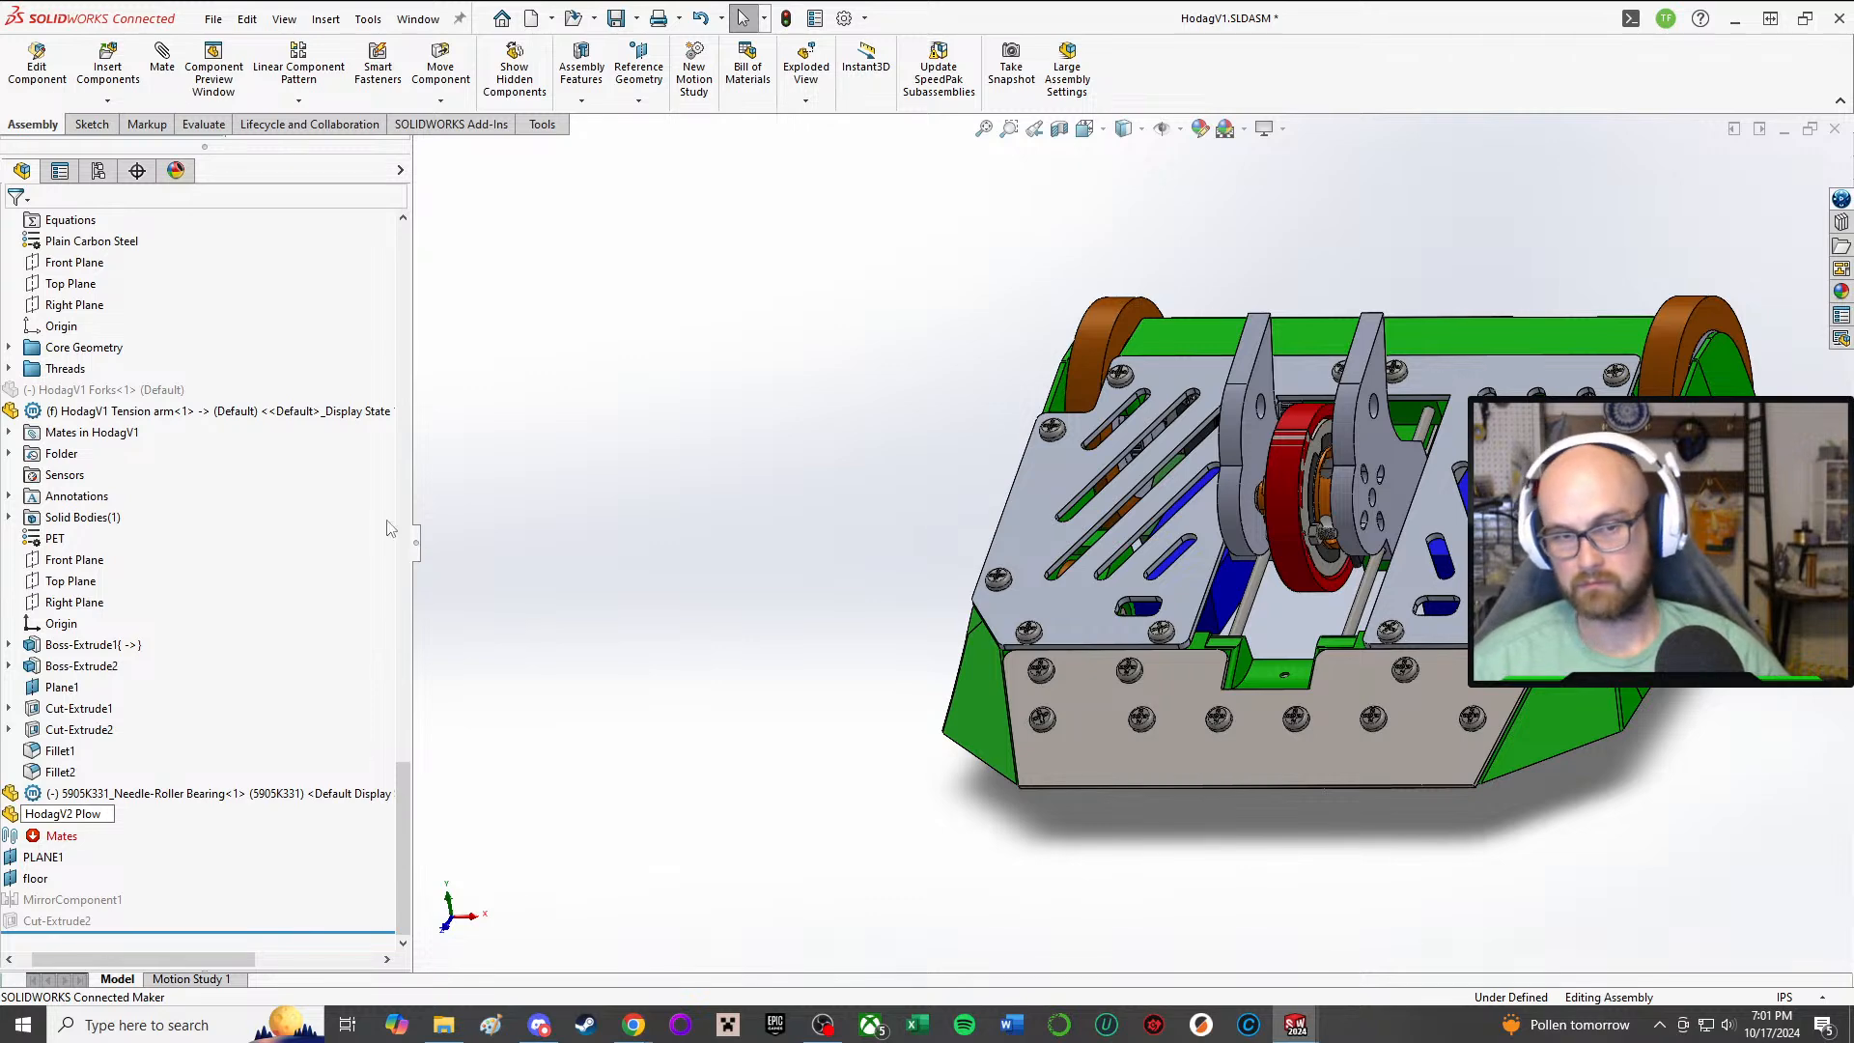
{"action": "key", "text": "Return"}
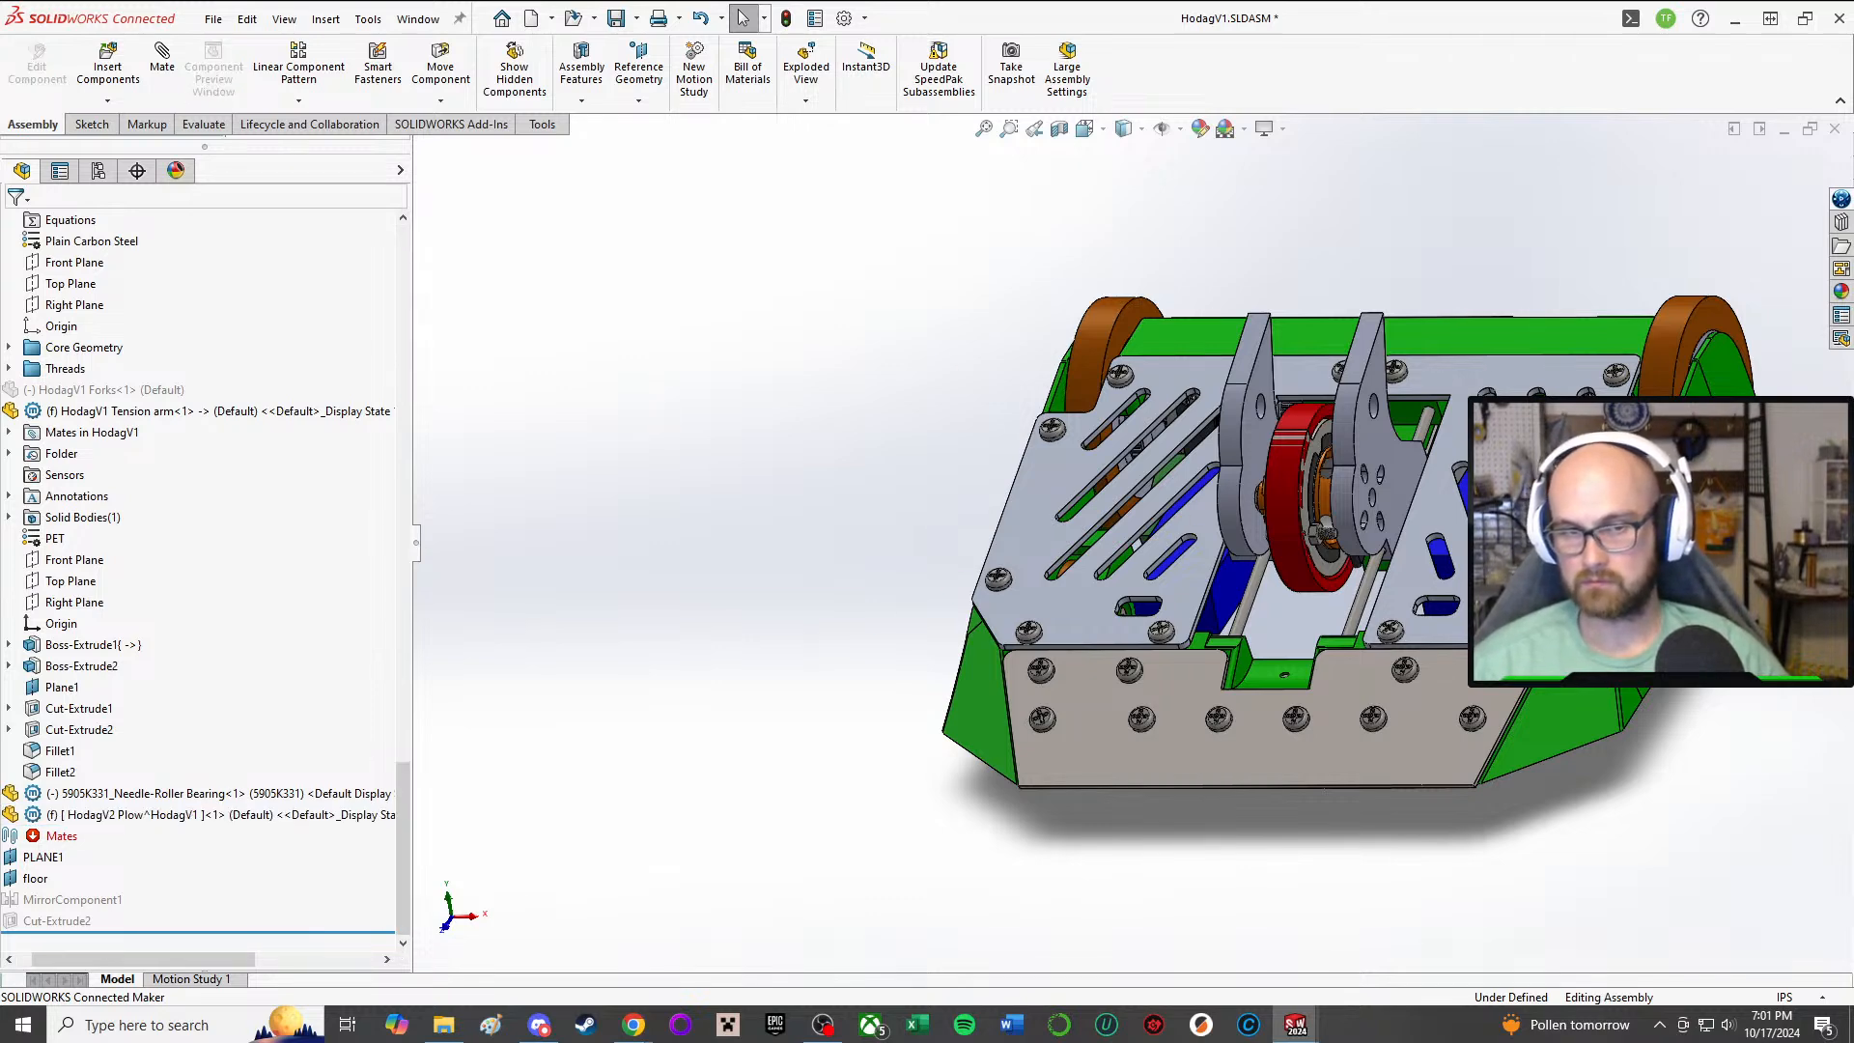
Step: Suppress the two Phillips screws along the front edge of the top plate's left half
{"action": "scroll", "coordinate": [1726, 713], "scroll_direction": "down", "scroll_amount": 2}
{"action": "scroll", "coordinate": [781, 466], "scroll_direction": "up", "scroll_amount": 1}
{"action": "middle_click_drag", "start_coordinate": [765, 530], "coordinate": [803, 545]}
{"action": "scroll", "coordinate": [788, 479], "scroll_direction": "down", "scroll_amount": 2}
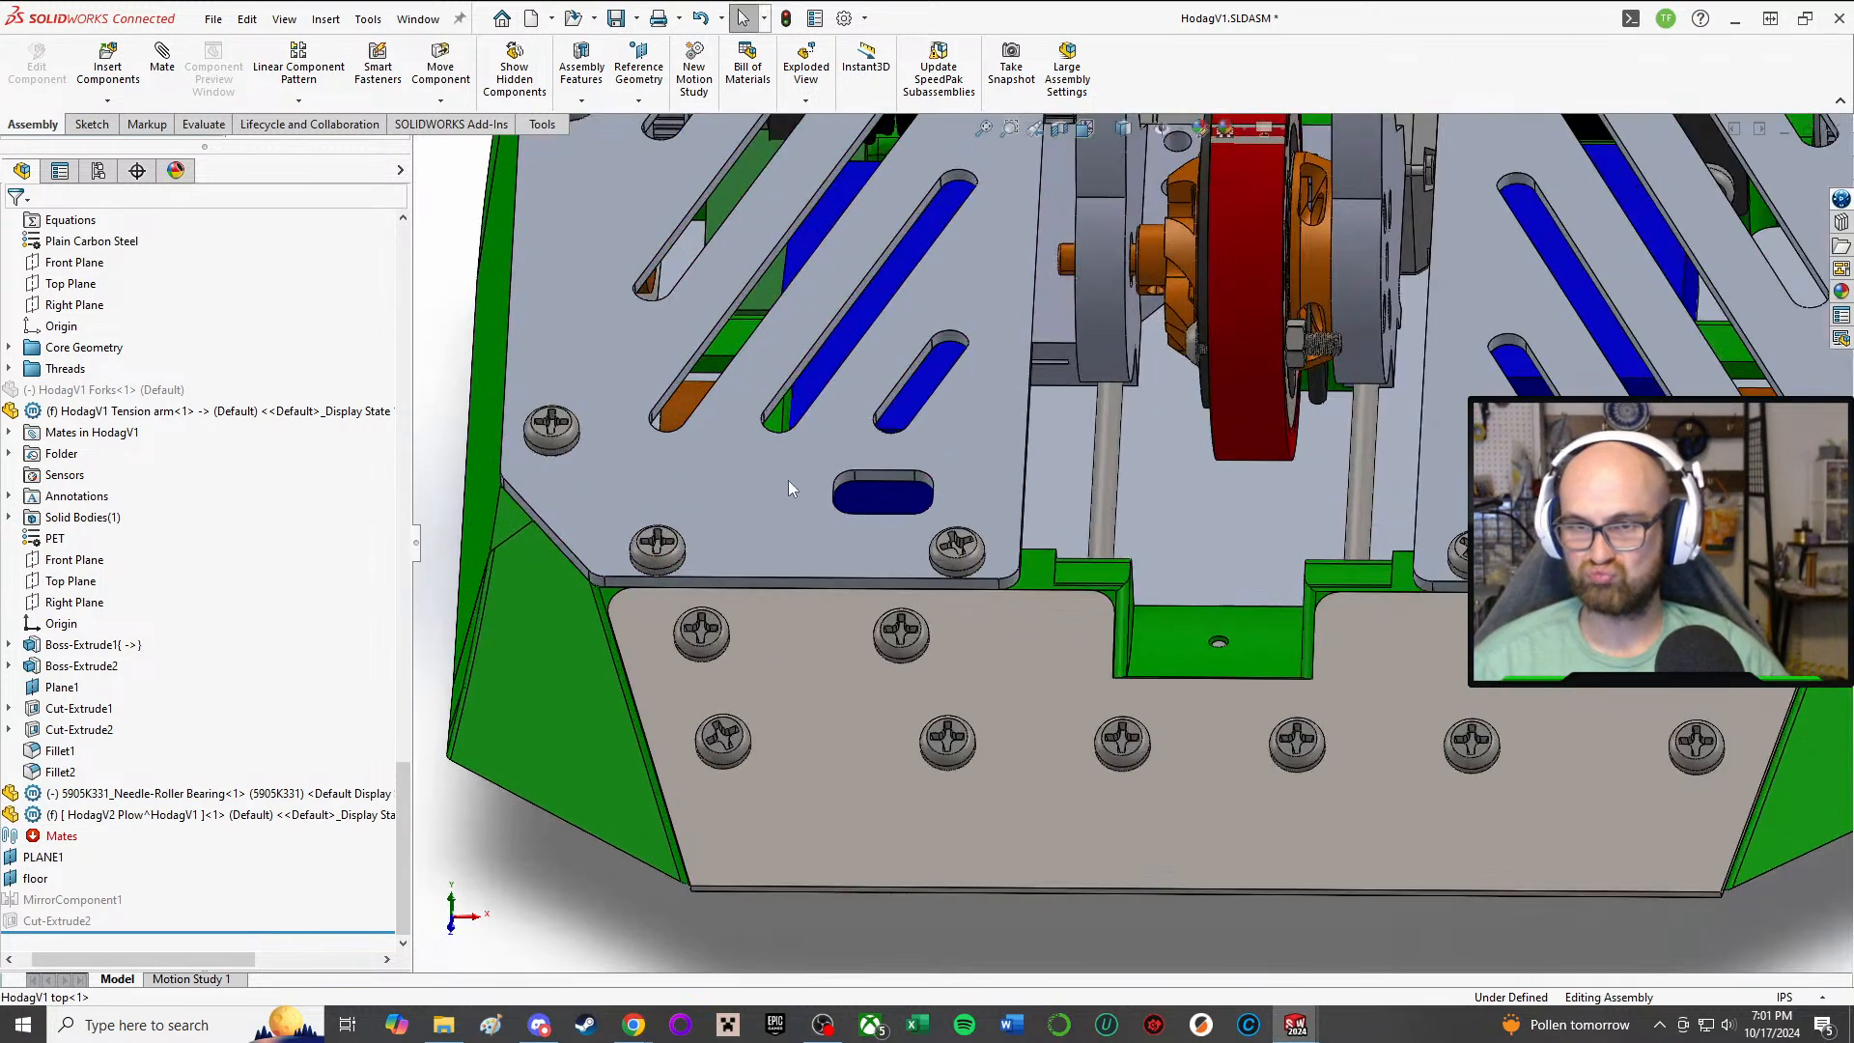
{"action": "scroll", "coordinate": [825, 437], "scroll_direction": "up", "scroll_amount": 1}
{"action": "scroll", "coordinate": [825, 436], "scroll_direction": "down", "scroll_amount": 3}
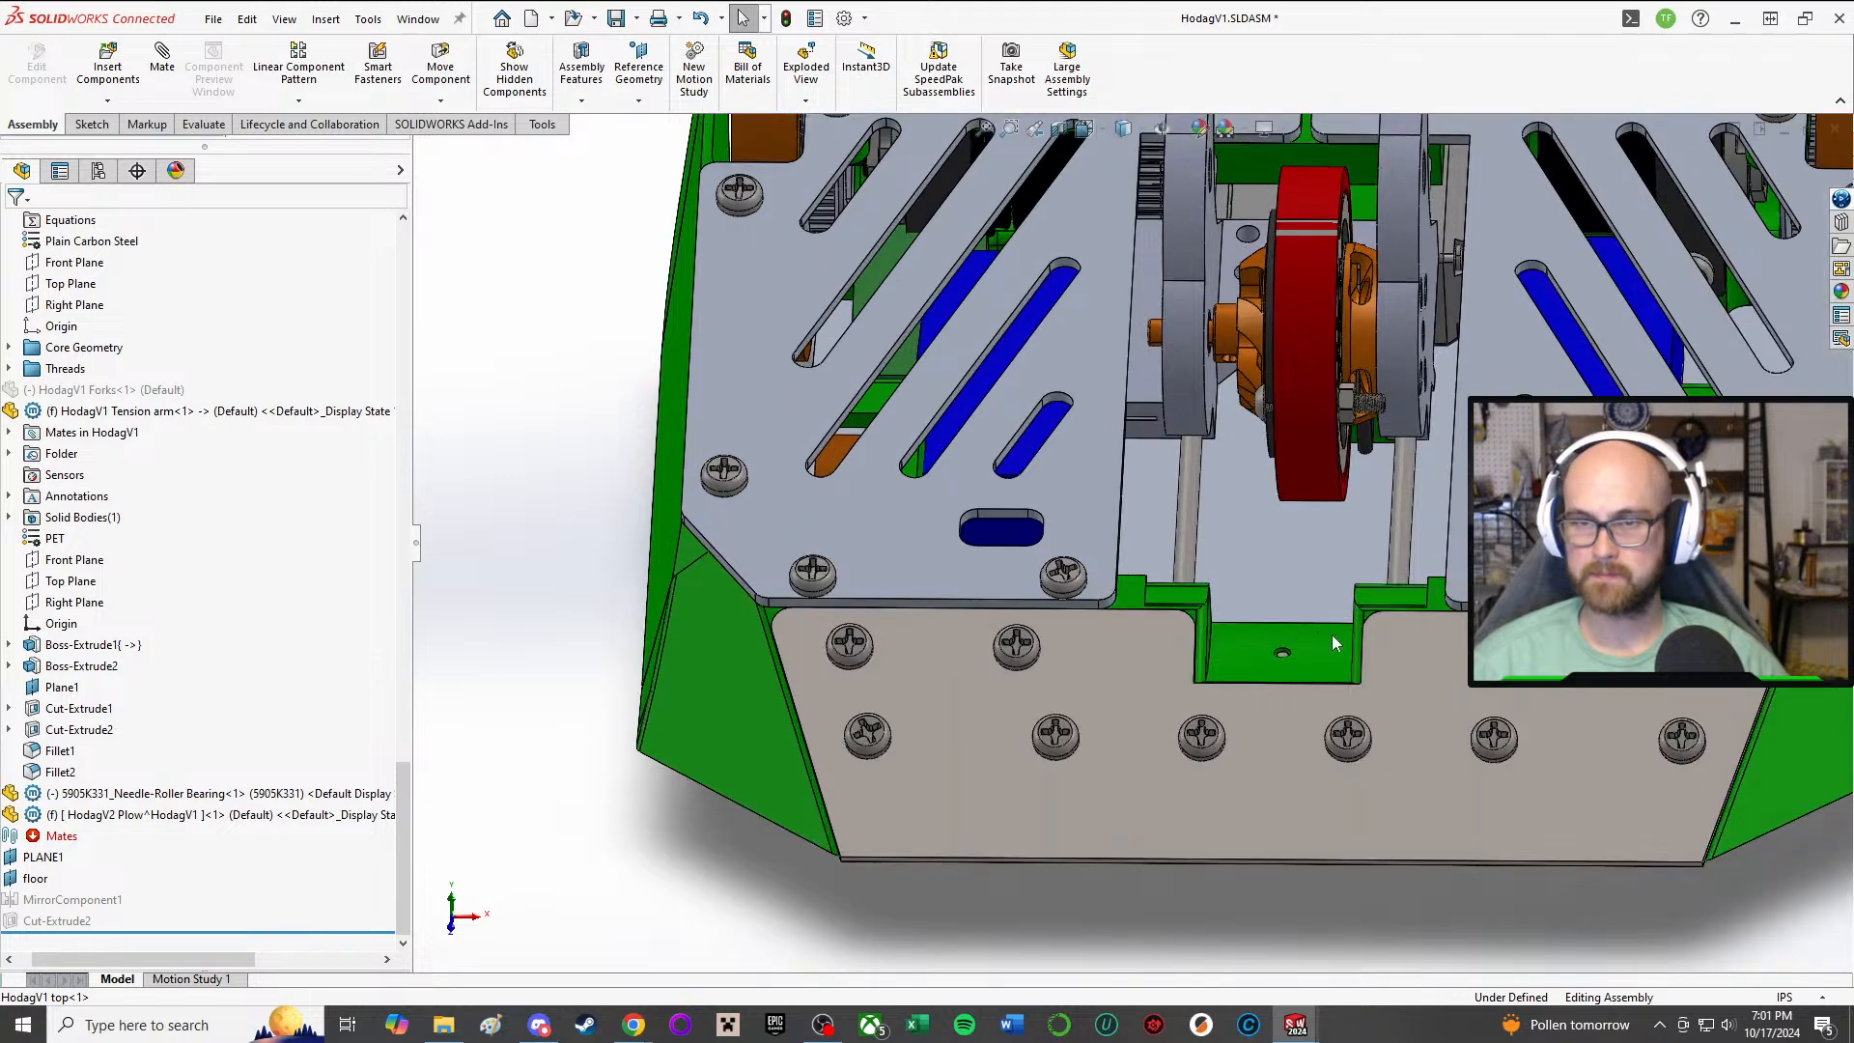
{"action": "right_click", "coordinate": [806, 586]}
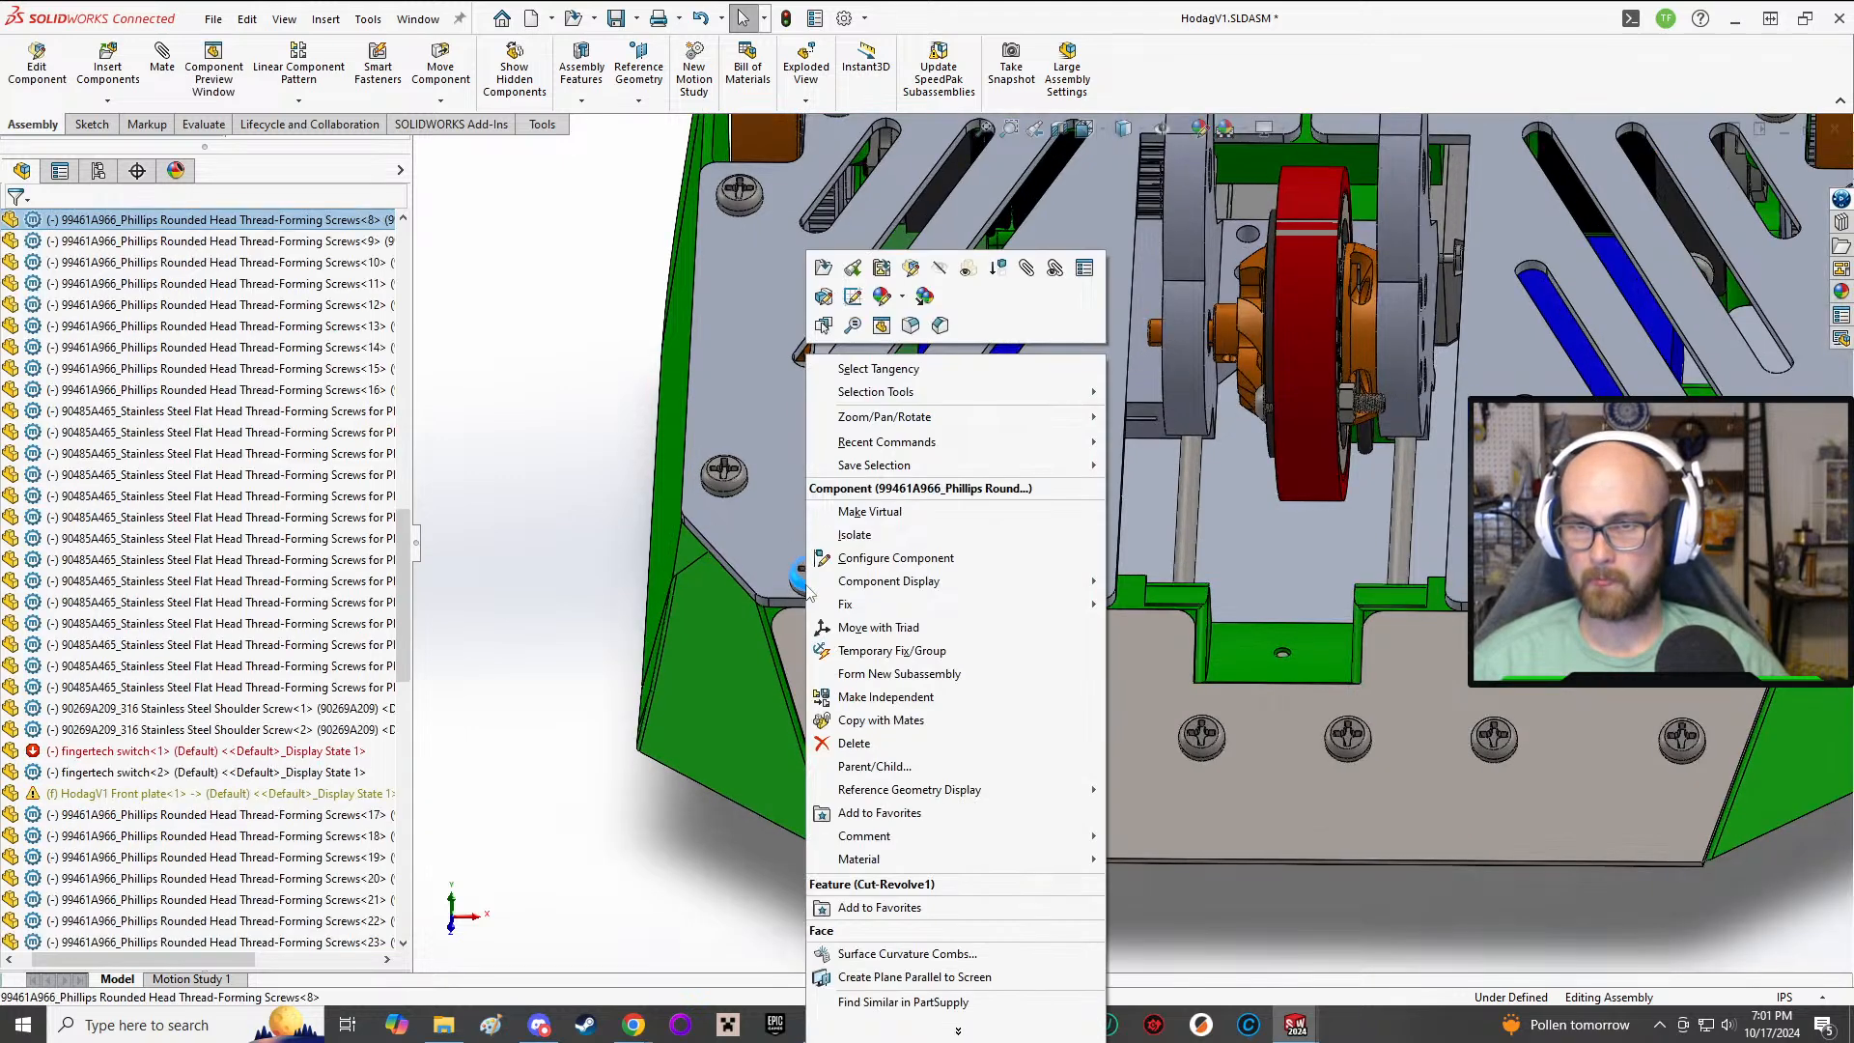
{"action": "left_click", "coordinate": [984, 275]}
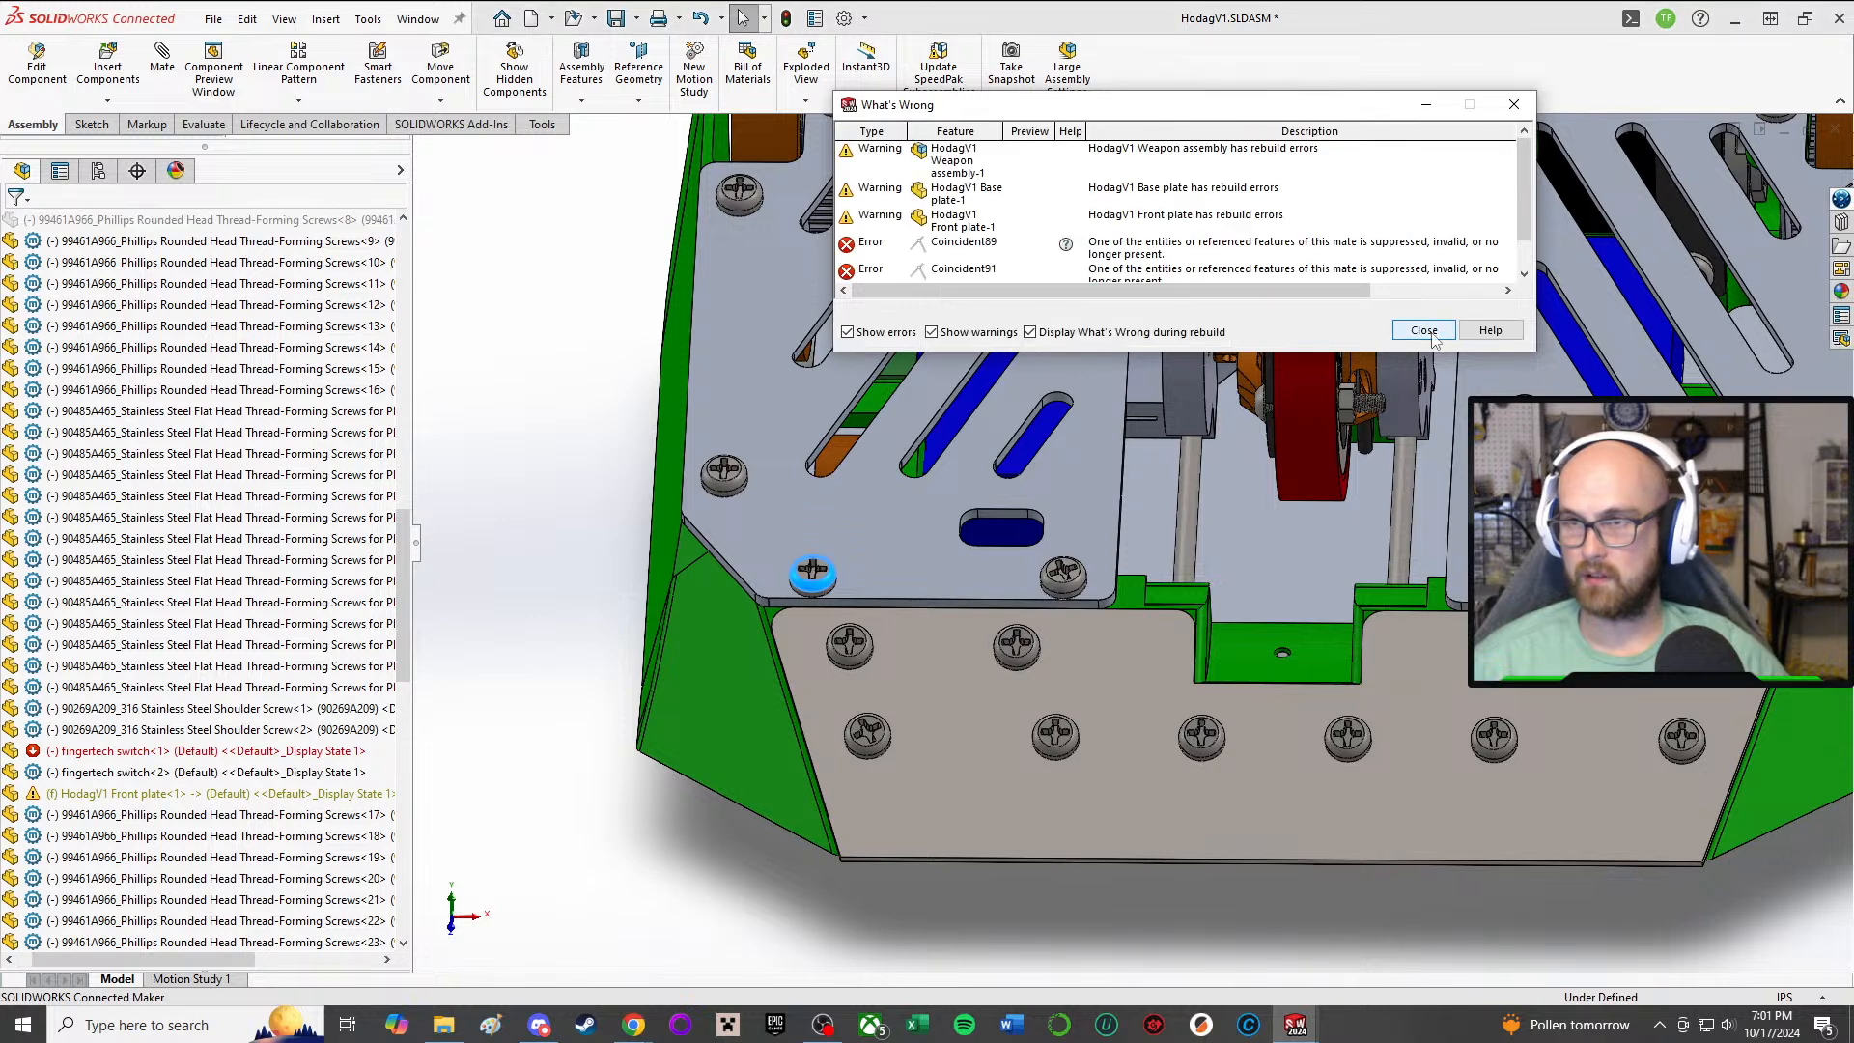
{"action": "right_click", "coordinate": [1077, 568]}
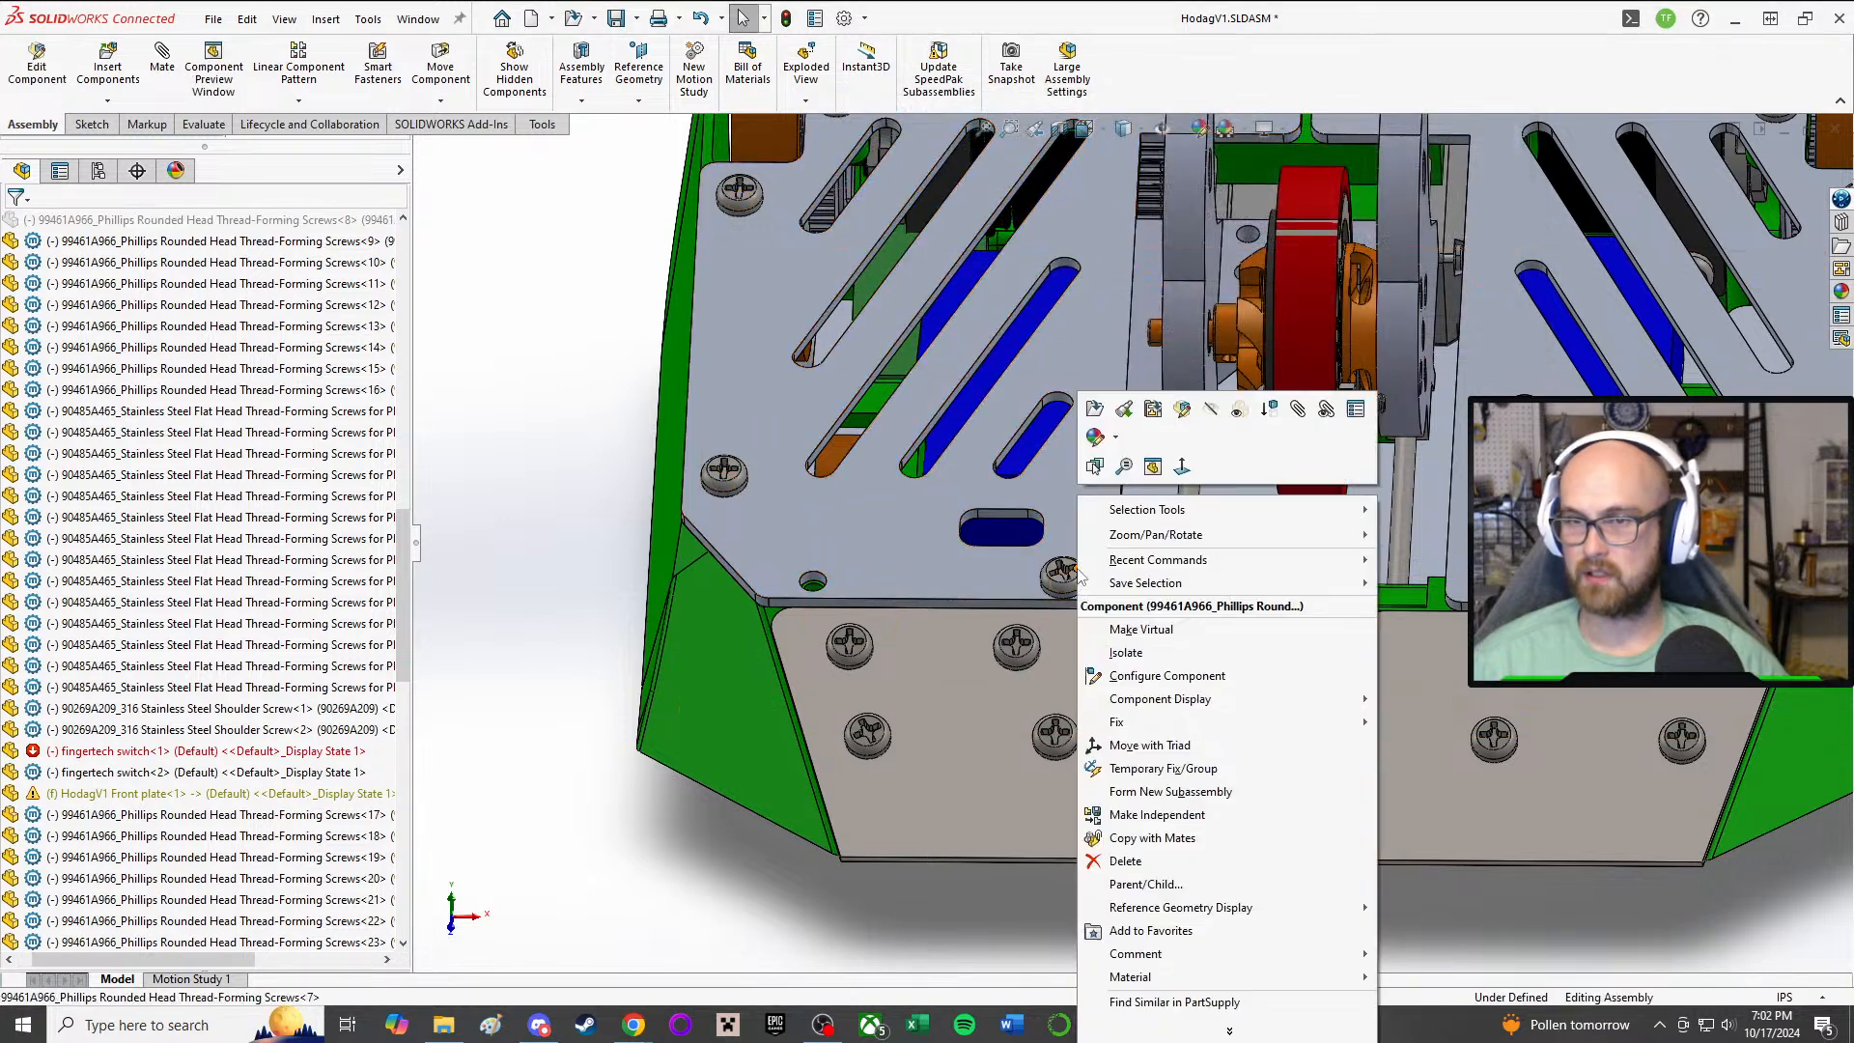
{"action": "left_click", "coordinate": [1261, 405]}
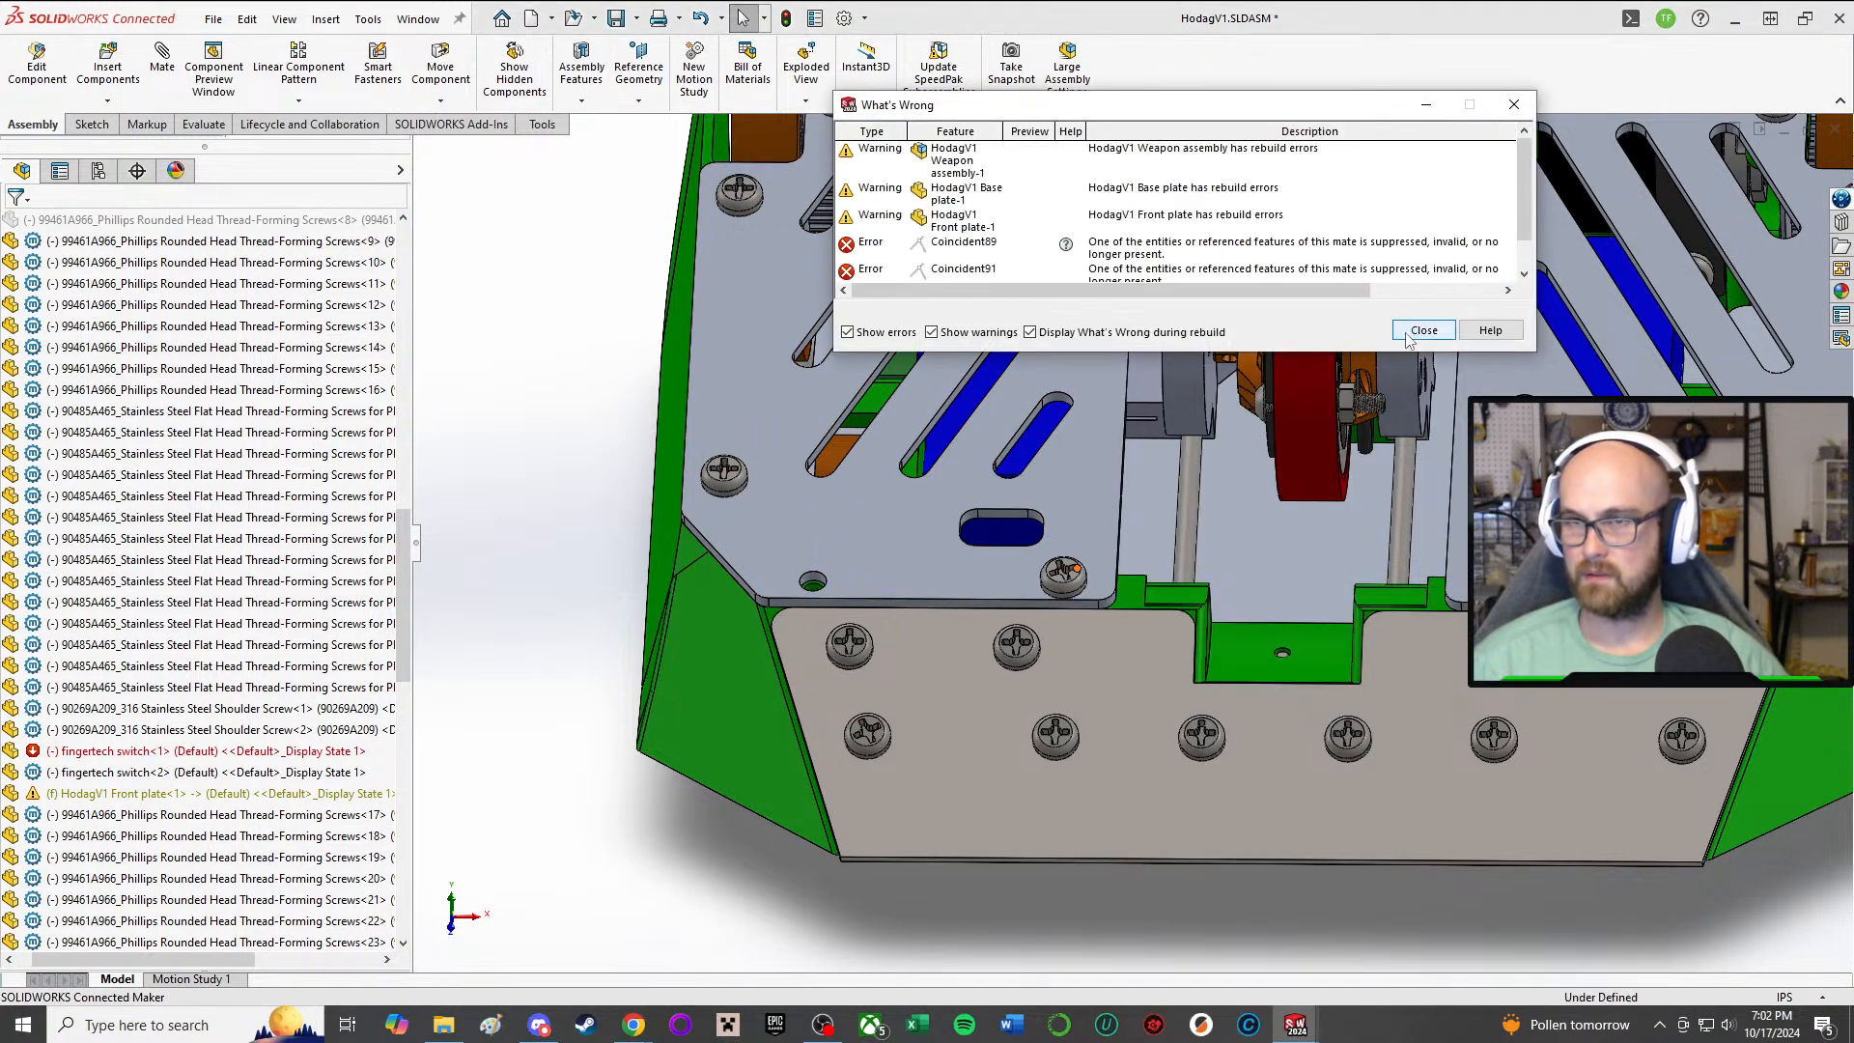
Step: Suppress the two front-edge screws of the top plate's right half and disable warnings and the What's Wrong display during rebuild
{"action": "right_click", "coordinate": [1514, 427]}
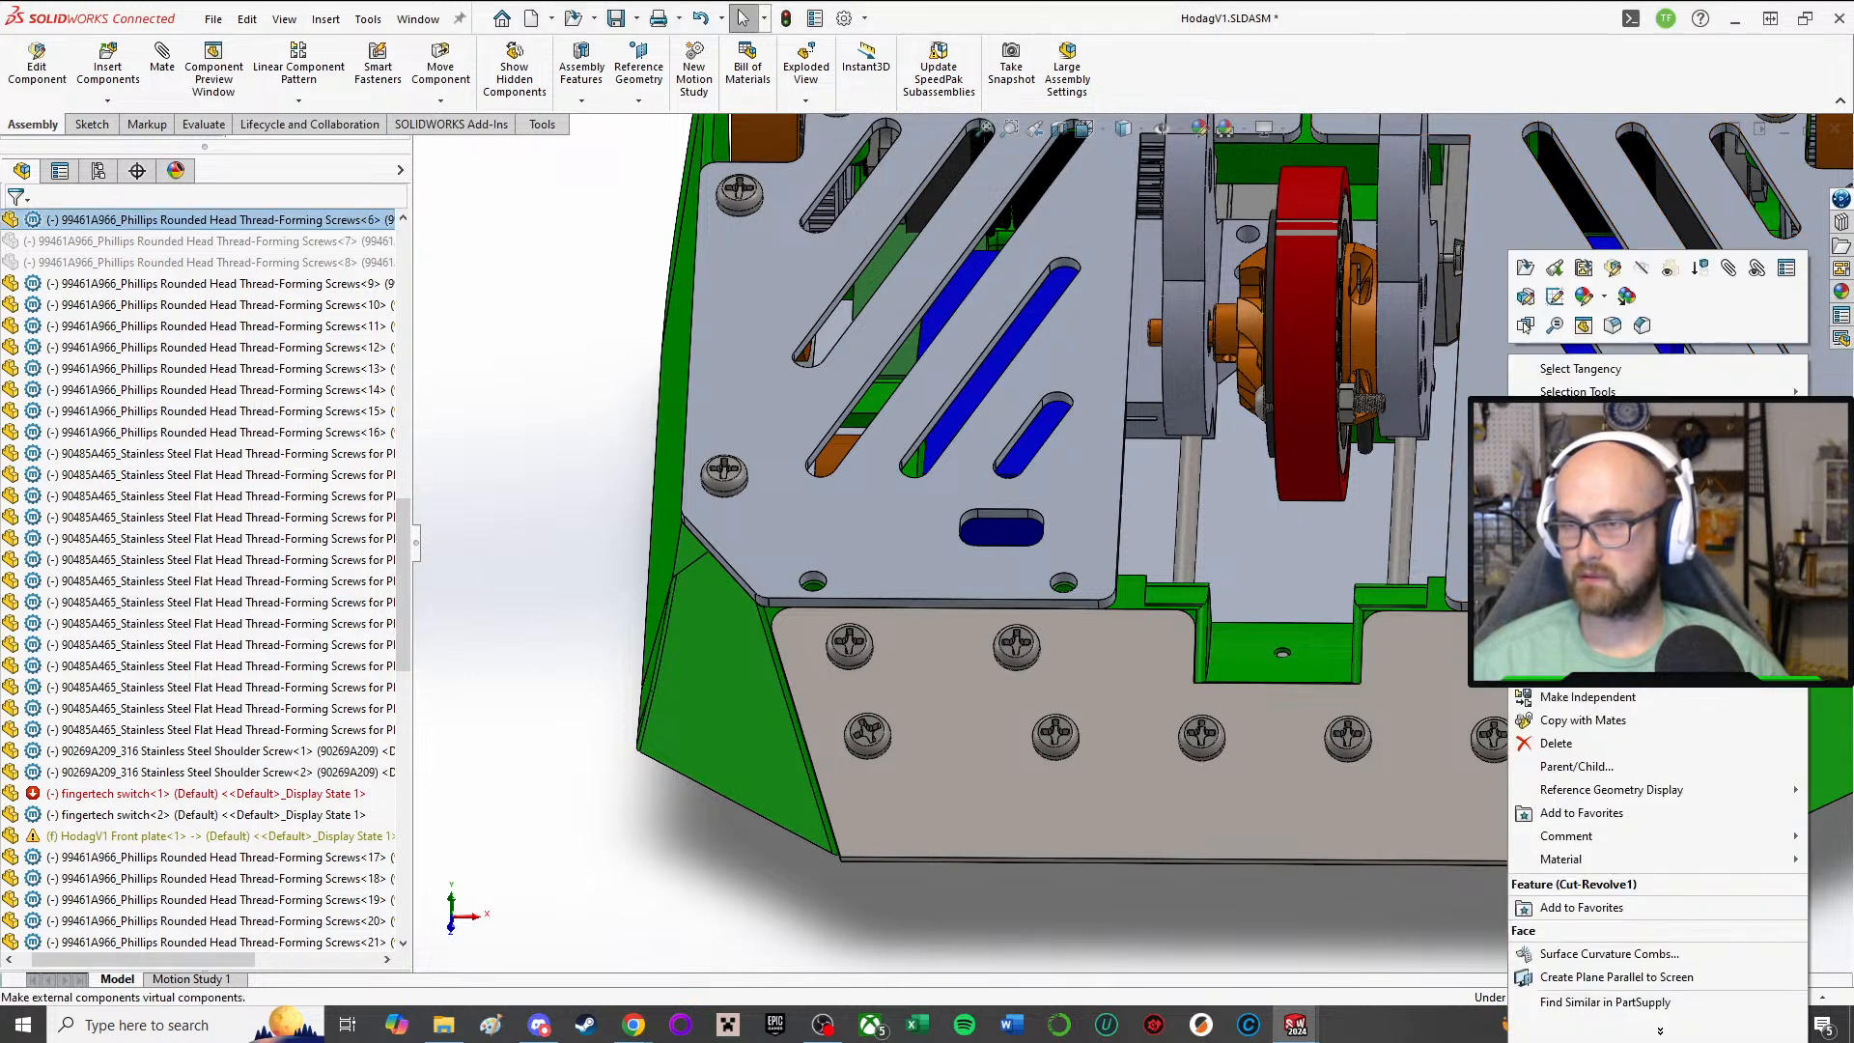
{"action": "left_click", "coordinate": [1702, 269]}
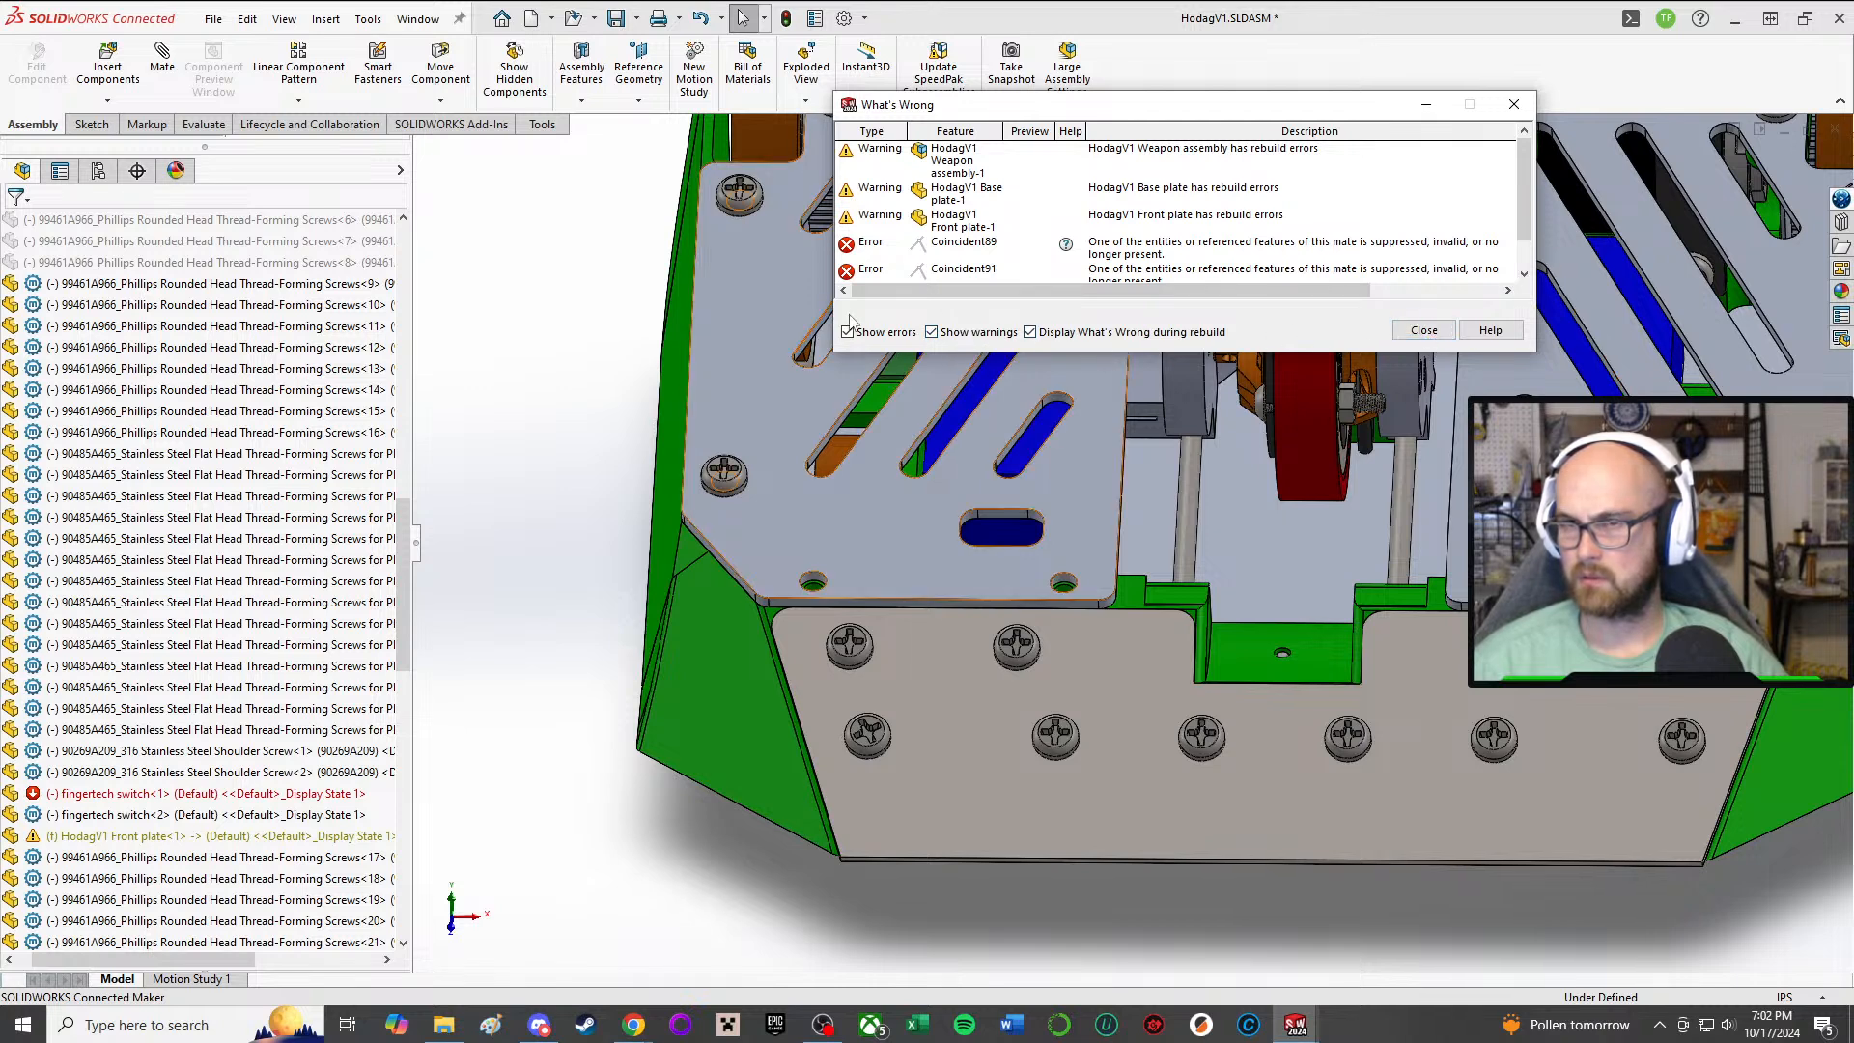
{"action": "left_click", "coordinate": [933, 334]}
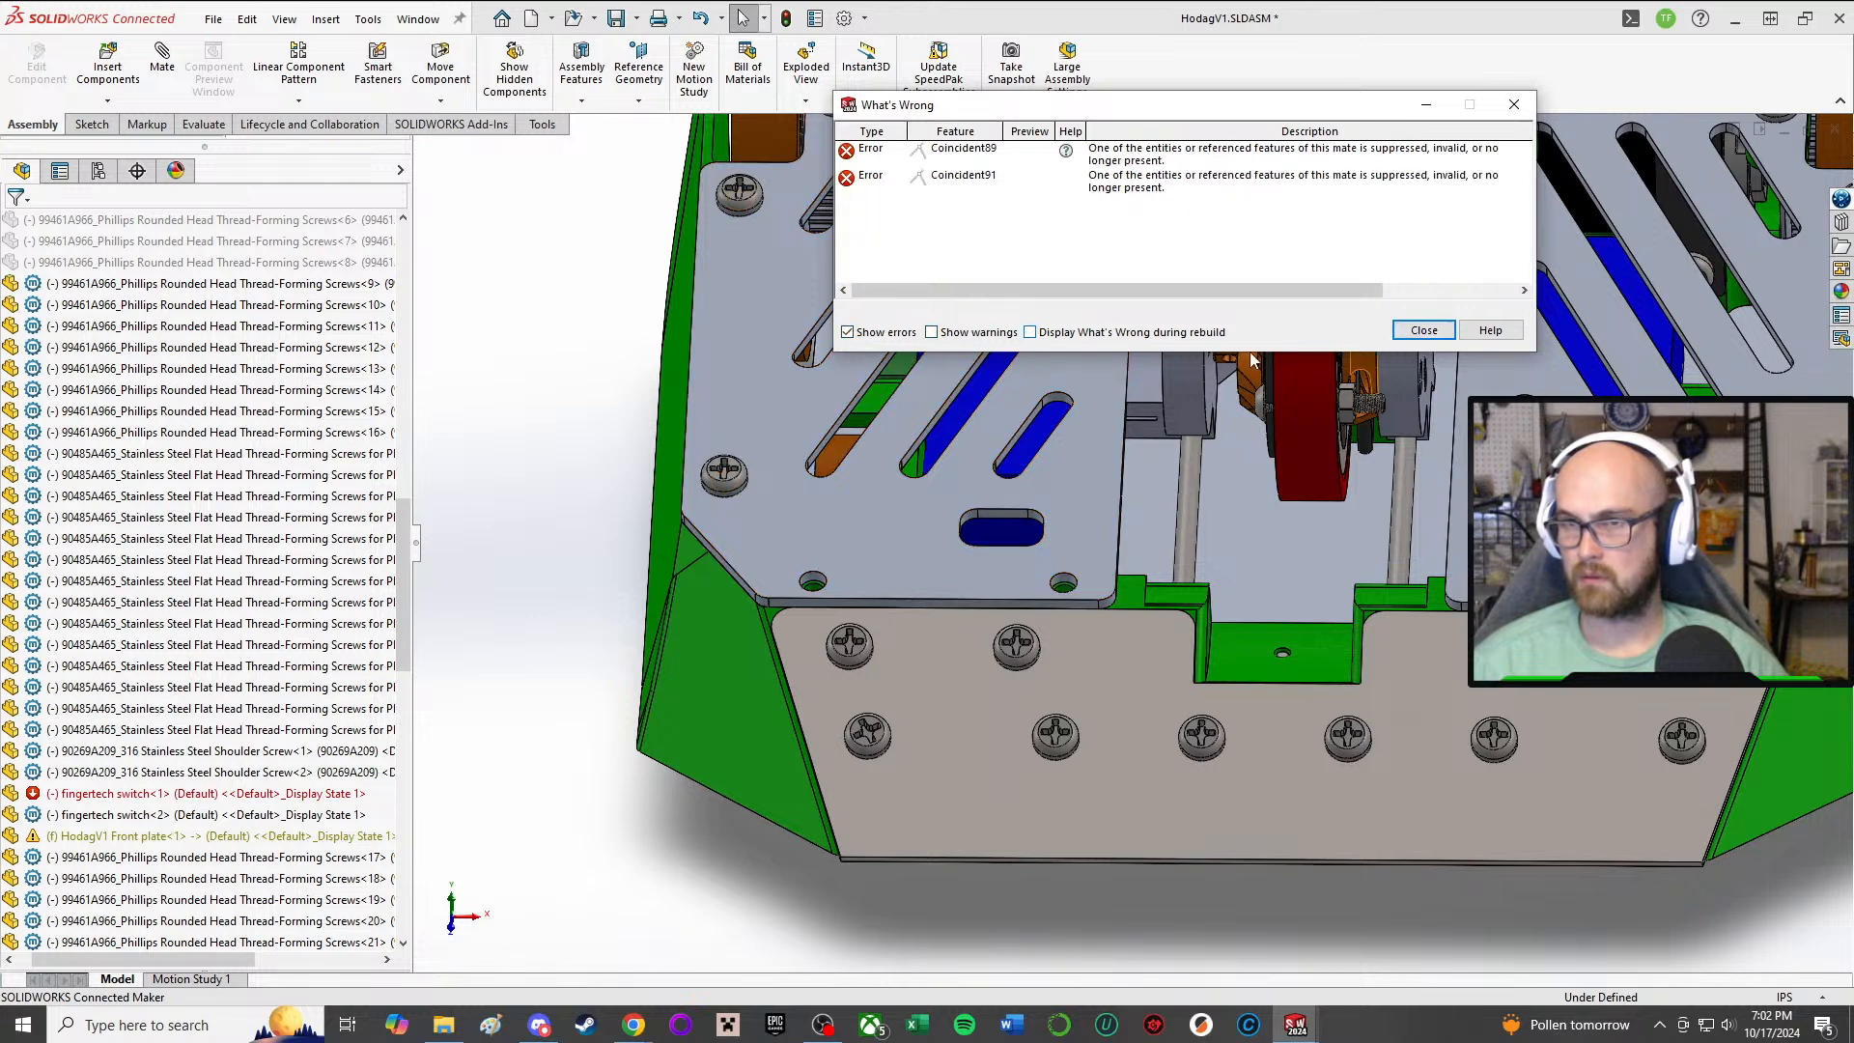
{"action": "left_click", "coordinate": [1424, 331]}
{"action": "right_click", "coordinate": [1641, 763]}
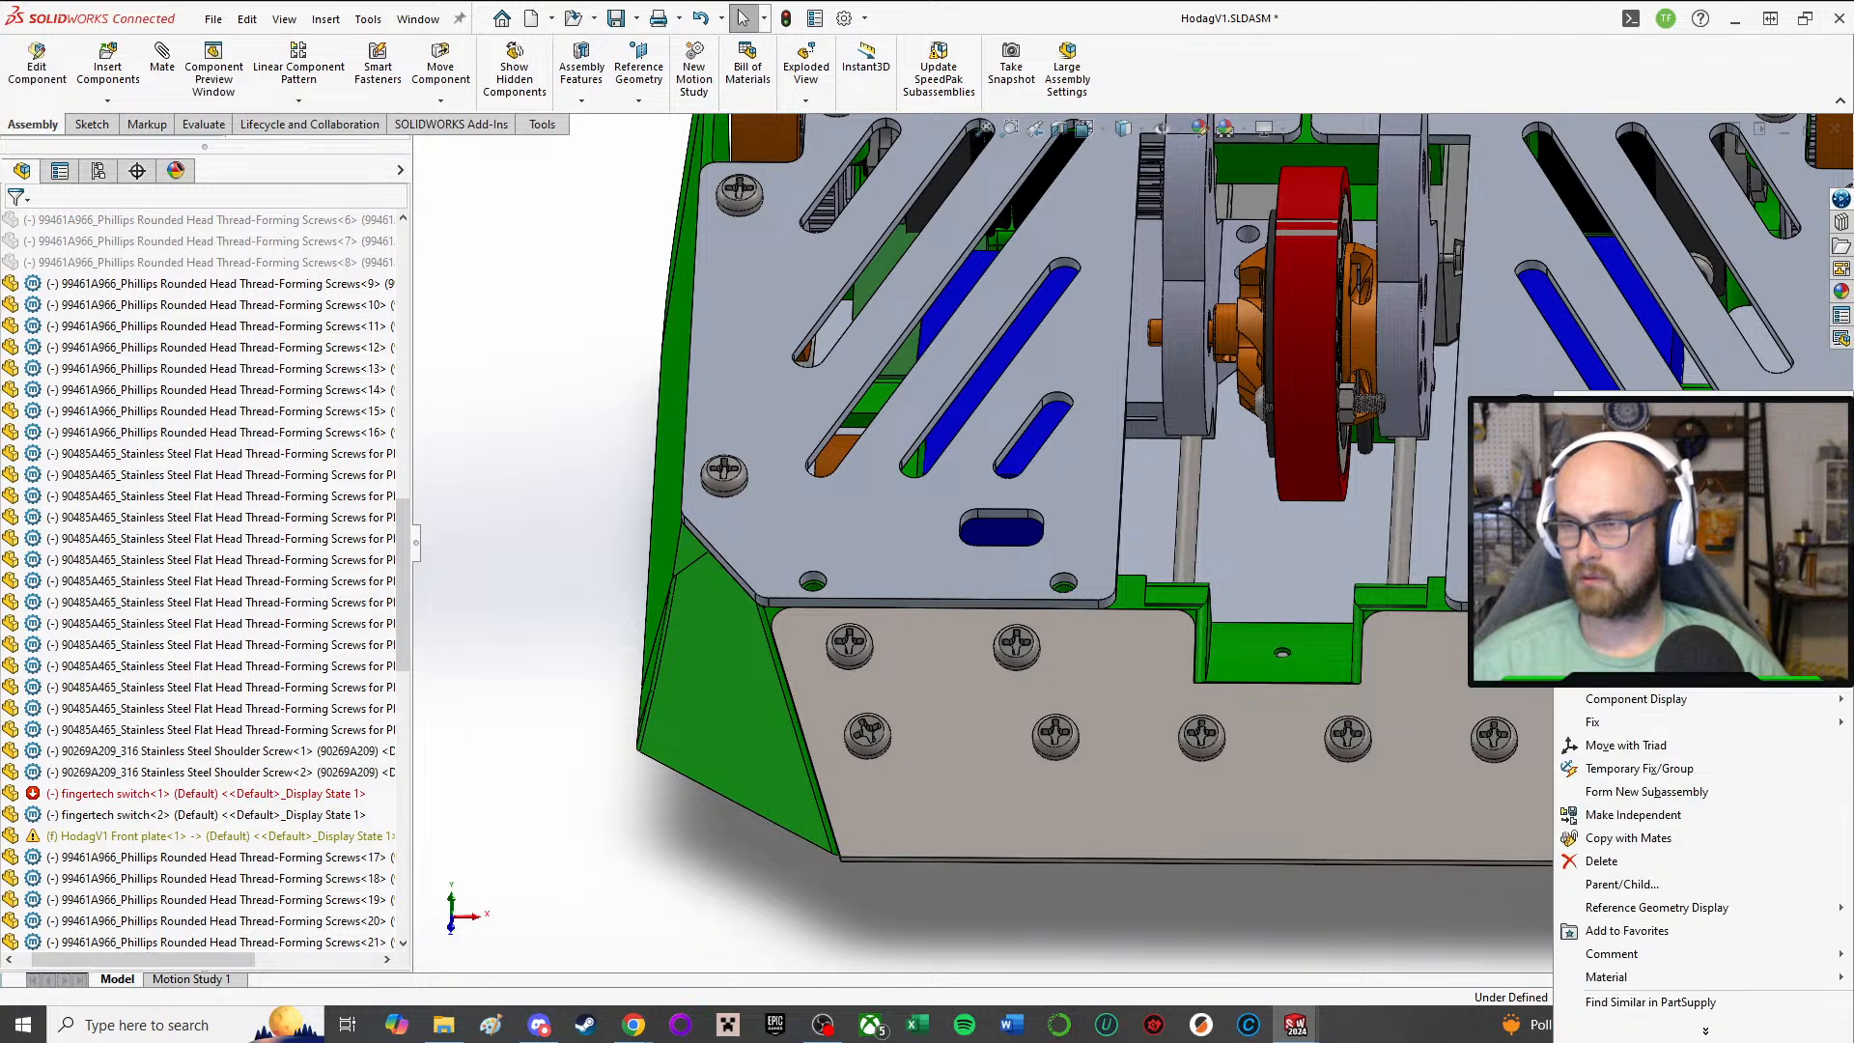
{"action": "left_click", "coordinate": [1642, 430]}
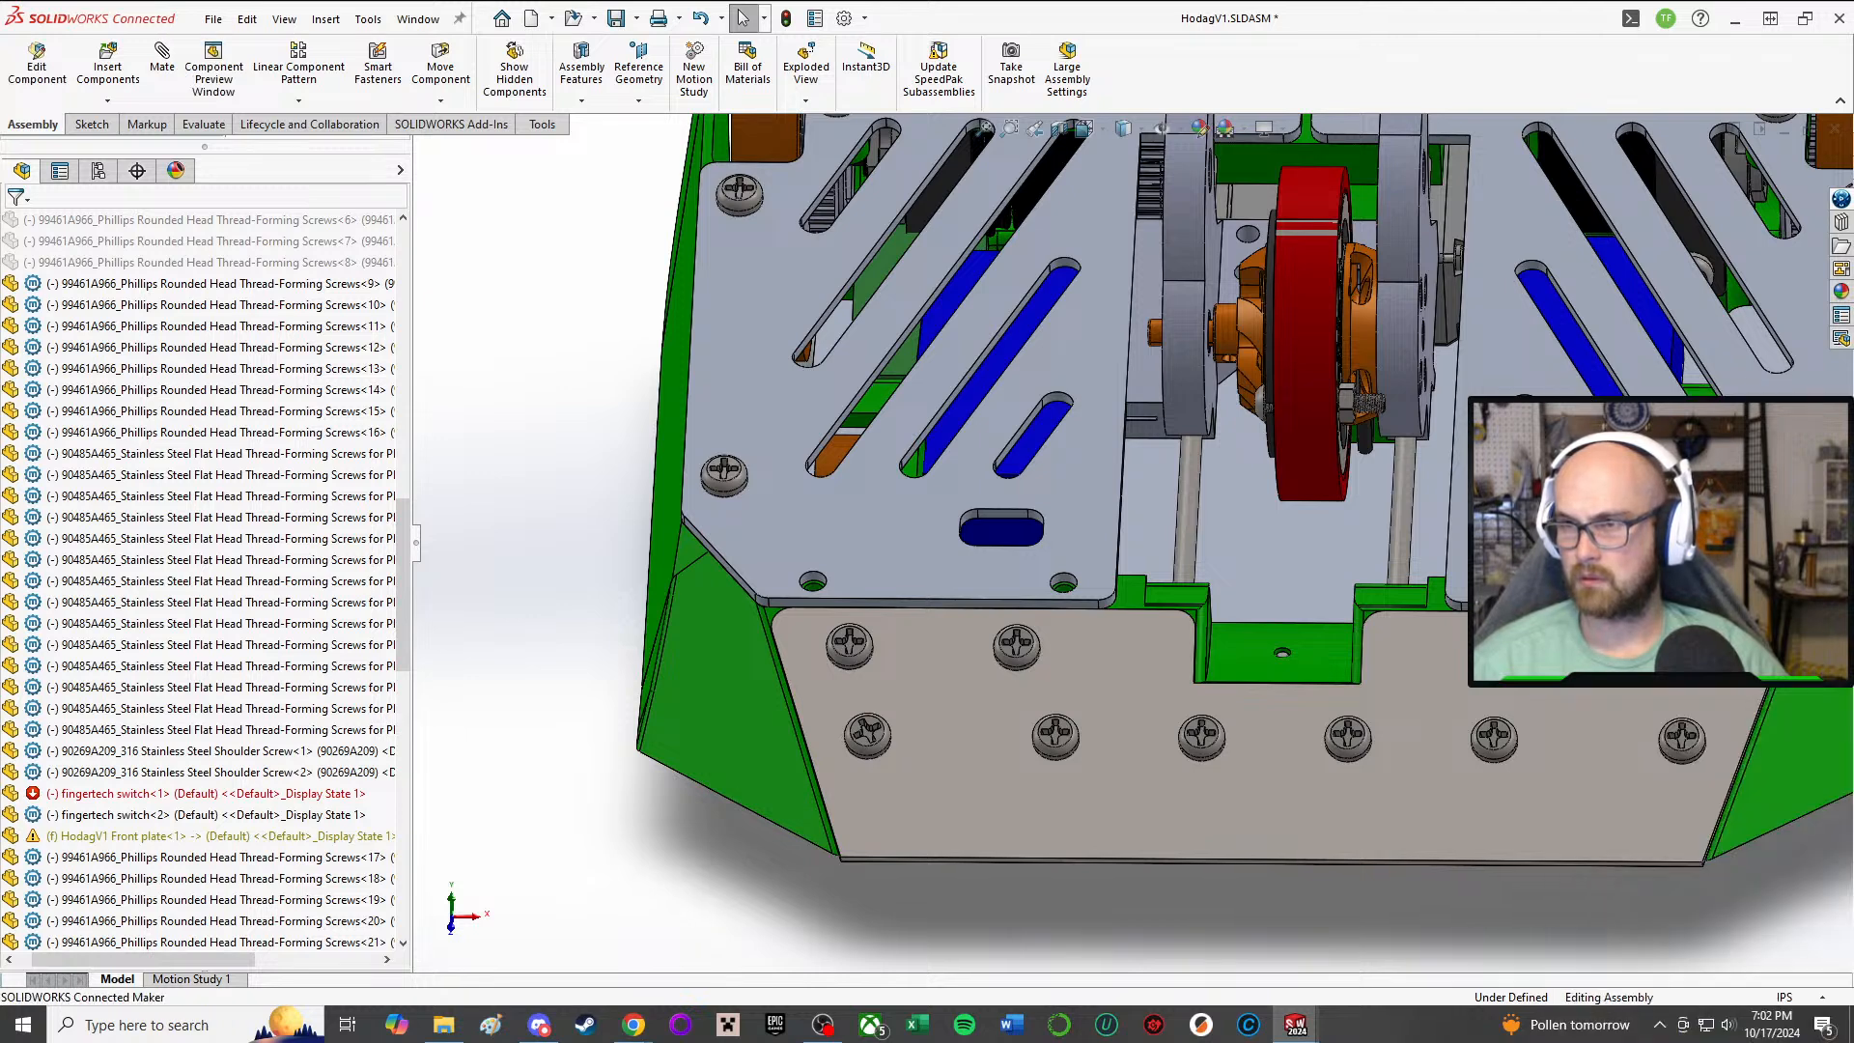
Step: Slide the weapon assembly along its rods towards the front plate and inspect the front of the top plate
{"action": "scroll", "coordinate": [1525, 550], "scroll_direction": "up", "scroll_amount": 1}
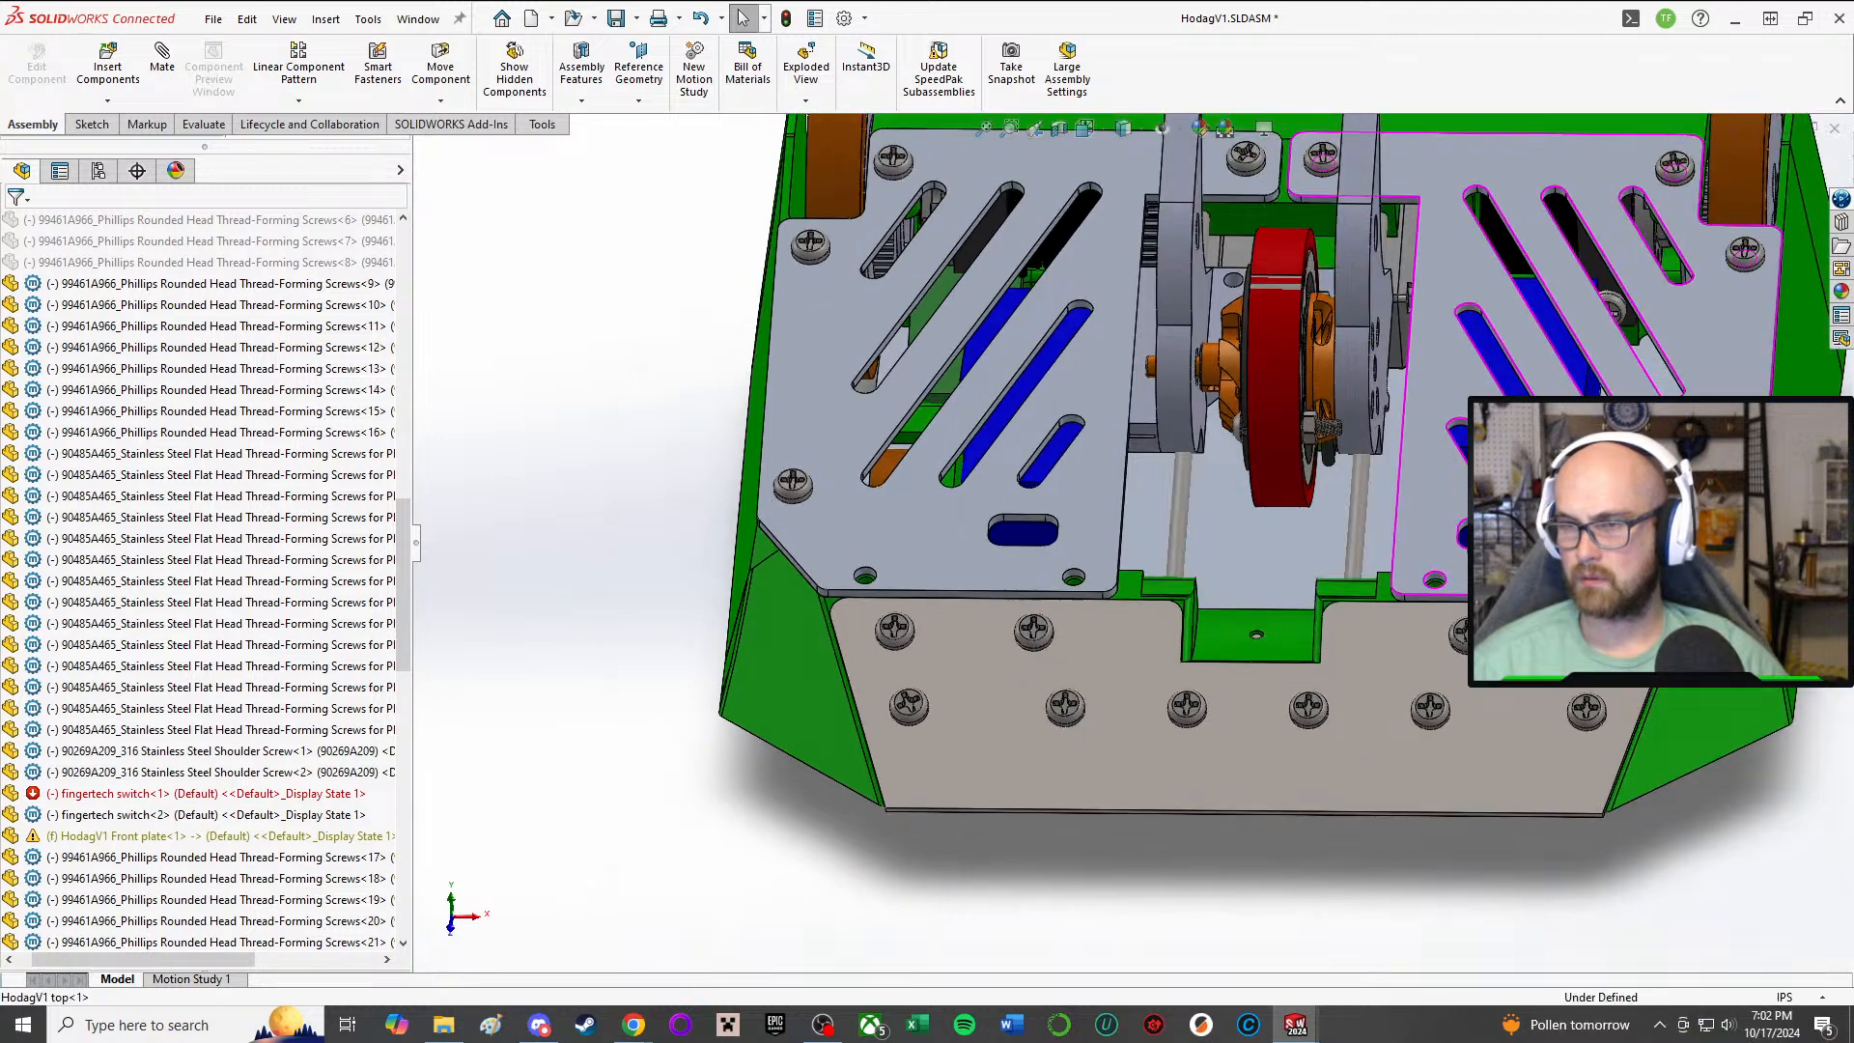
{"action": "middle_click_drag", "start_coordinate": [1526, 550], "coordinate": [1238, 537]}
{"action": "middle_click_drag", "start_coordinate": [954, 537], "coordinate": [1101, 482]}
{"action": "middle_click_drag", "start_coordinate": [838, 455], "coordinate": [879, 579]}
{"action": "left_click", "coordinate": [933, 473]}
{"action": "left_click", "coordinate": [1114, 523]}
{"action": "left_click", "coordinate": [876, 576]}
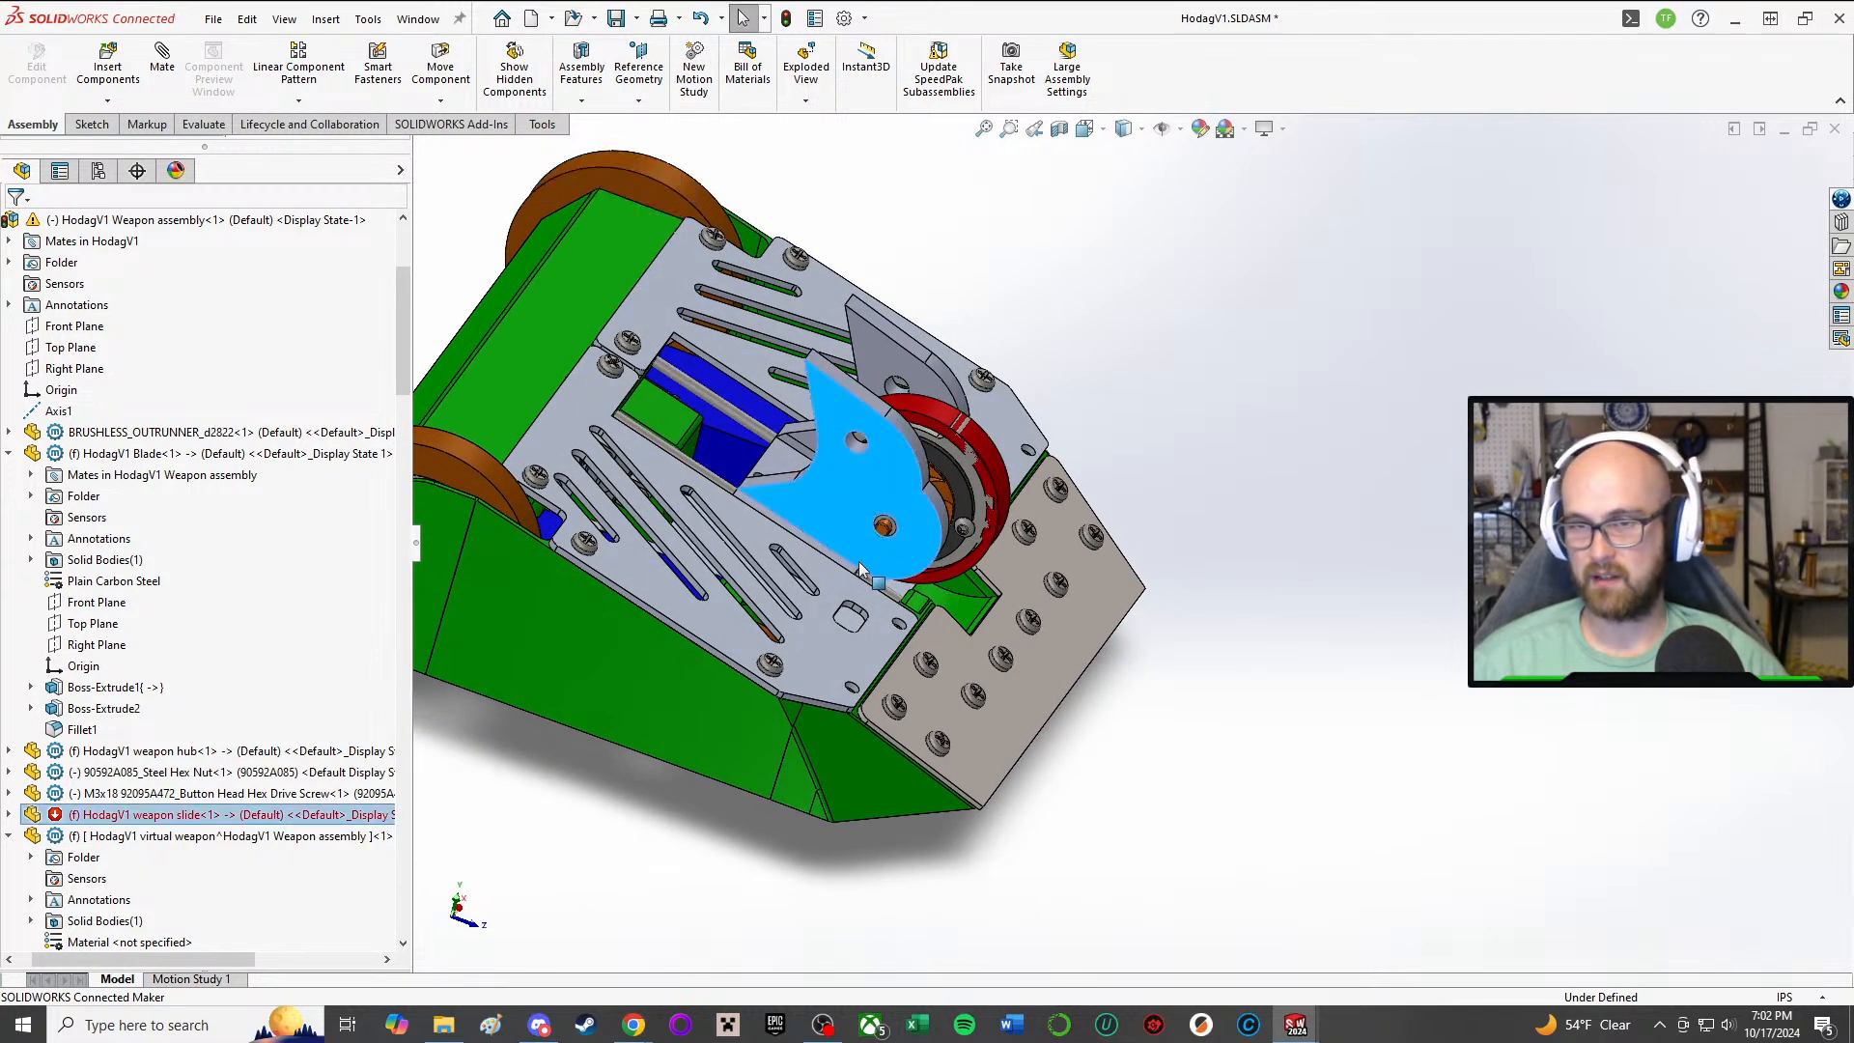
{"action": "left_click", "coordinate": [1420, 780]}
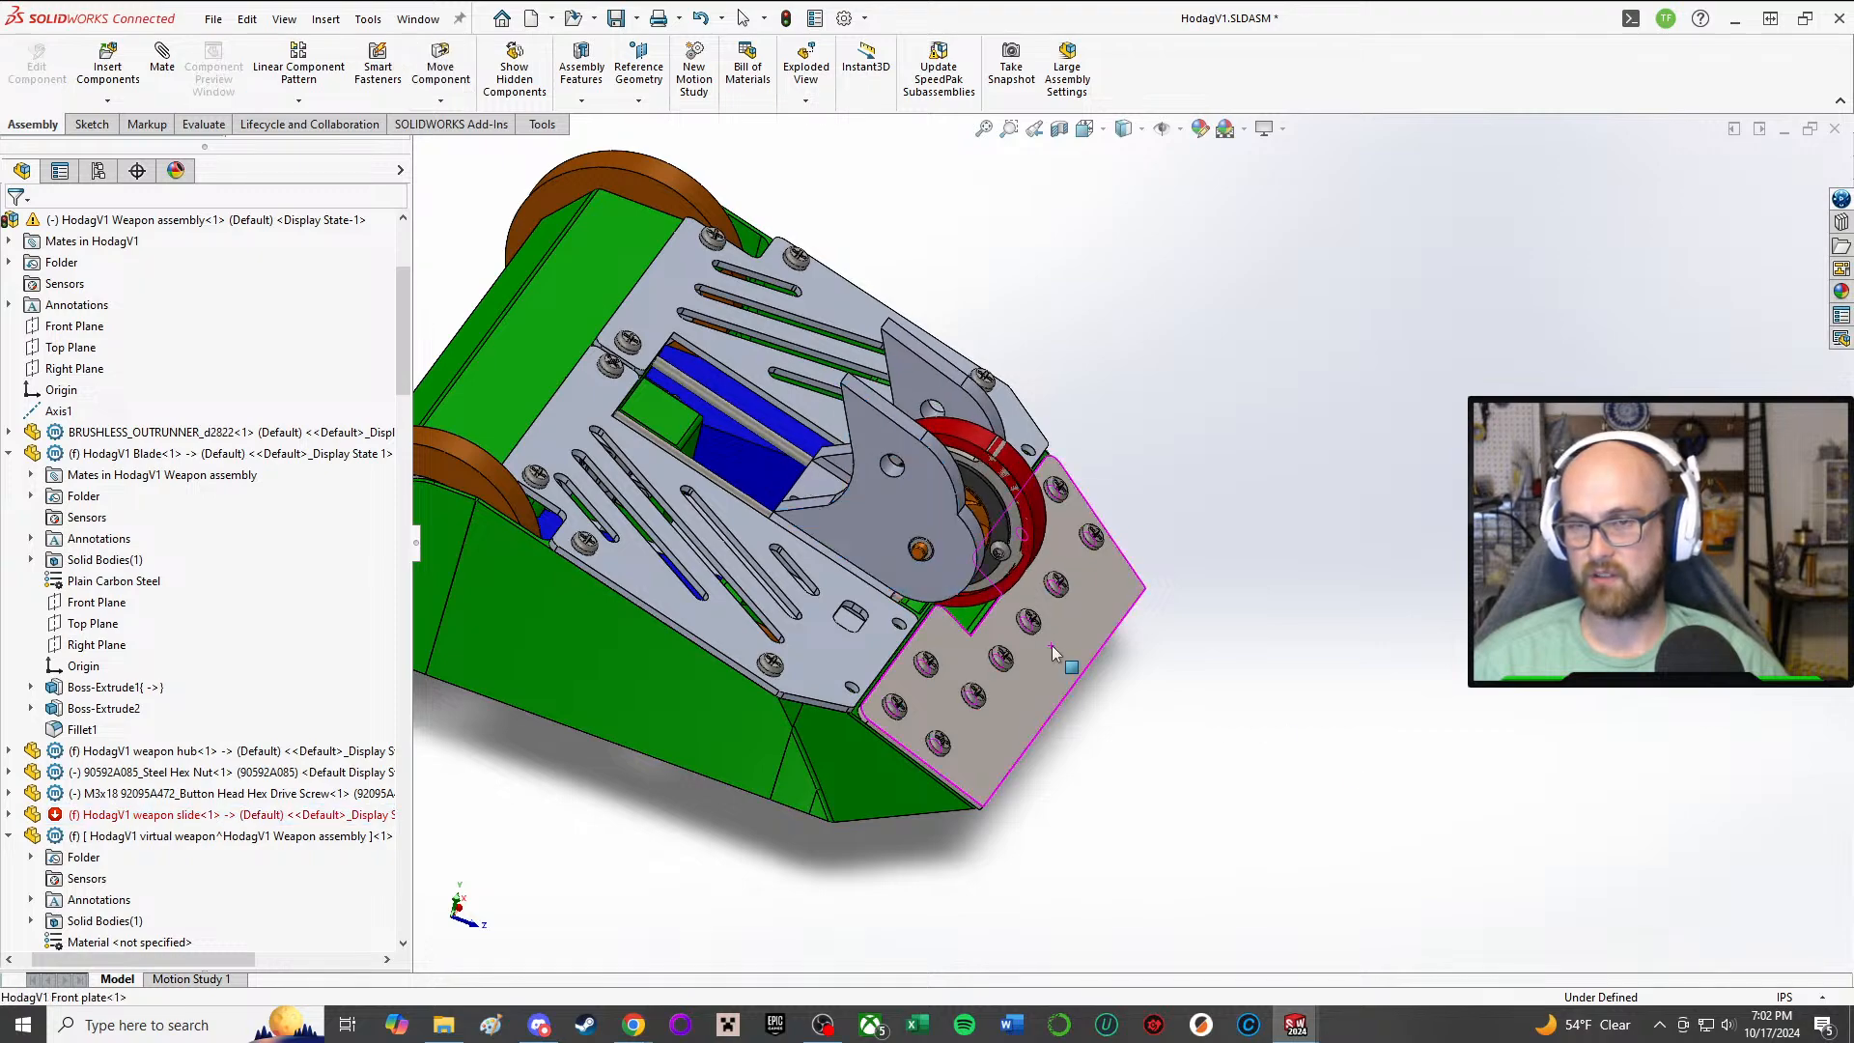
{"action": "middle_click_drag", "start_coordinate": [1051, 645], "coordinate": [816, 650]}
{"action": "scroll", "coordinate": [853, 500], "scroll_direction": "down", "scroll_amount": 6}
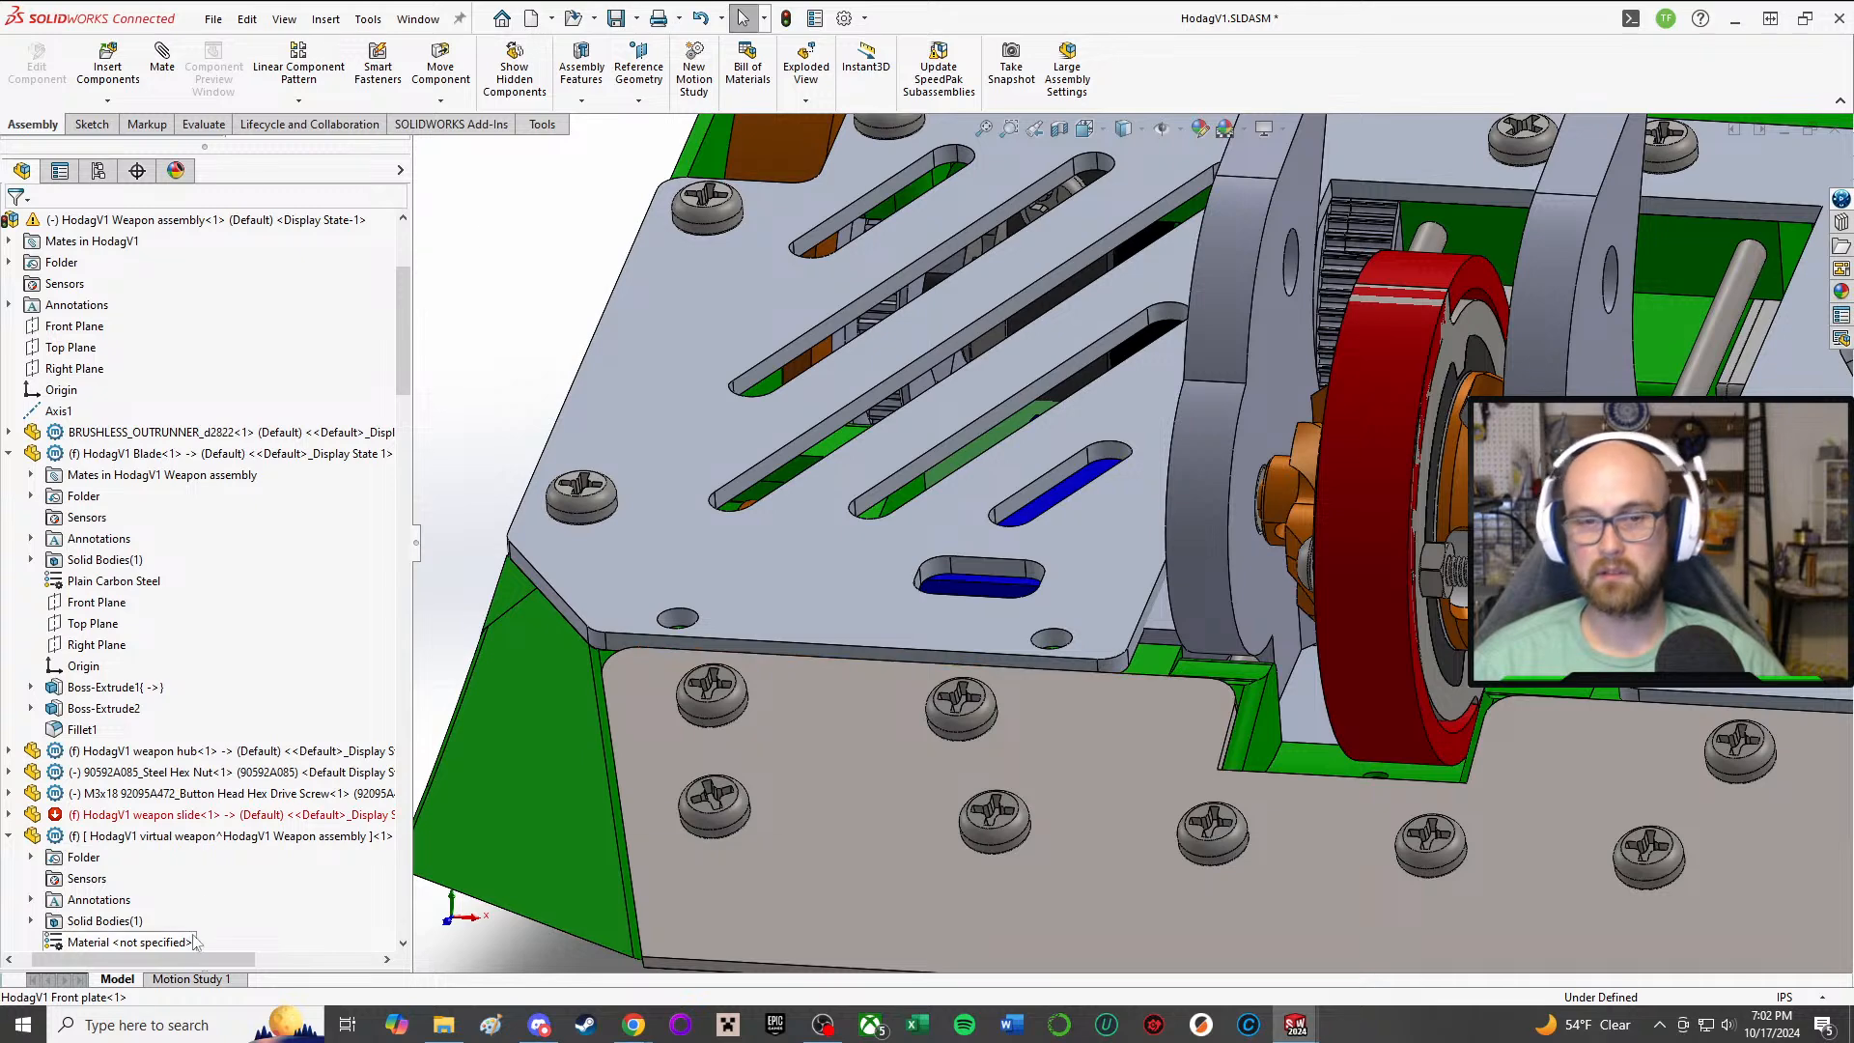
{"action": "scroll", "coordinate": [224, 699], "scroll_direction": "down", "scroll_amount": 6}
{"action": "scroll", "coordinate": [224, 699], "scroll_direction": "down", "scroll_amount": 6}
{"action": "left_click_drag", "start_coordinate": [405, 467], "coordinate": [427, 930]}
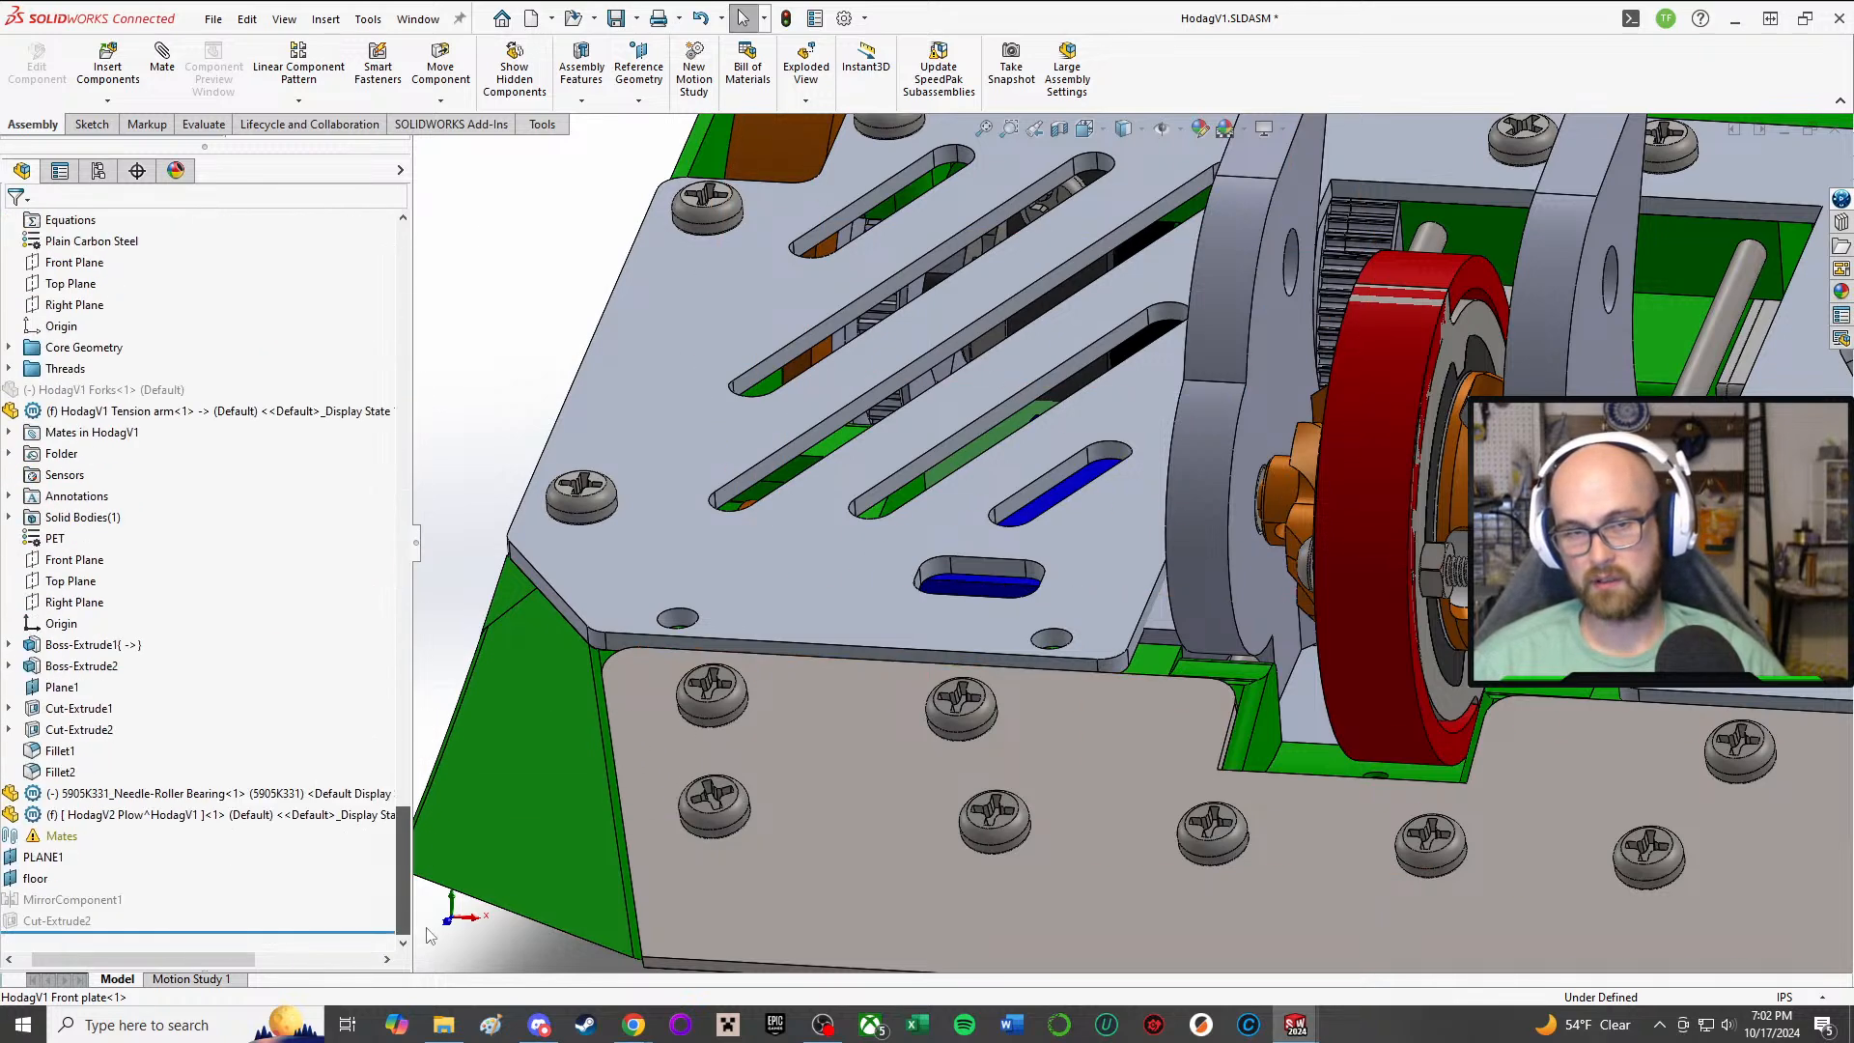
{"action": "left_click", "coordinate": [183, 814]}
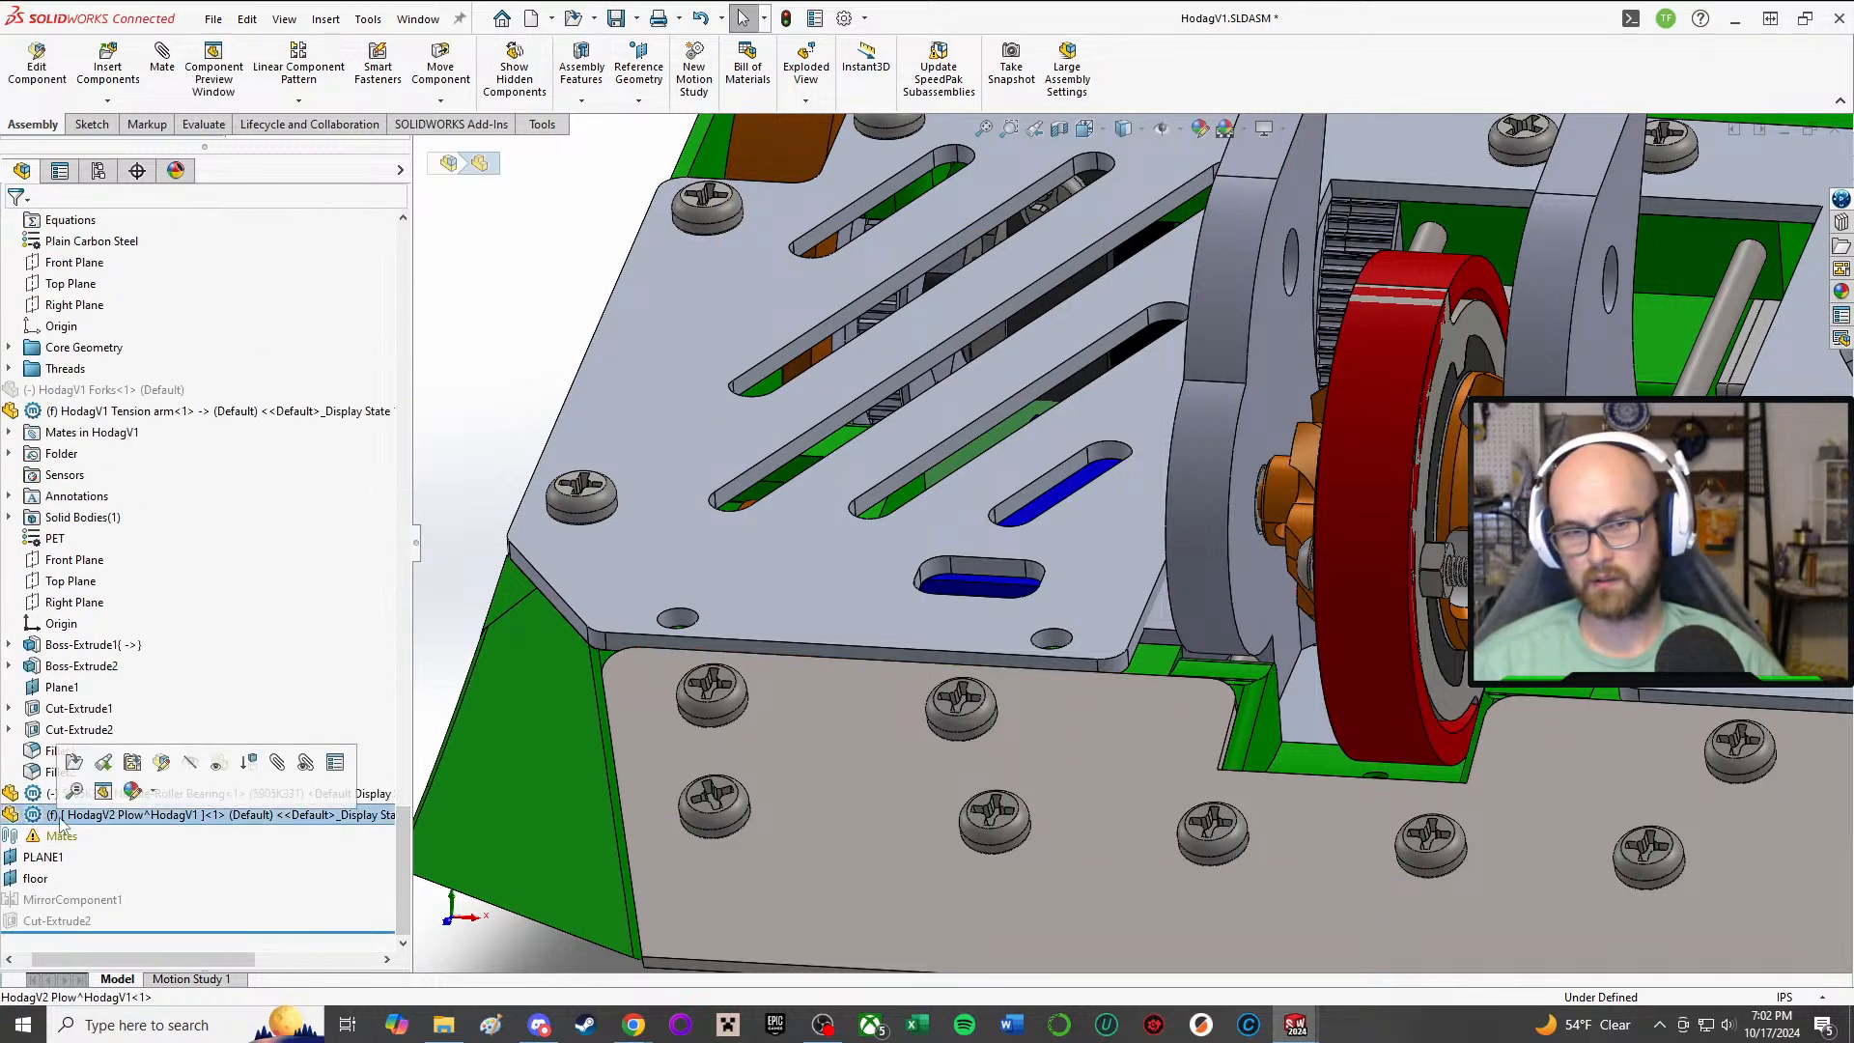
{"action": "left_click", "coordinate": [156, 749]}
{"action": "scroll", "coordinate": [851, 500], "scroll_direction": "up", "scroll_amount": 2}
{"action": "mouse_move", "coordinate": [852, 500]}
{"action": "middle_mouse_down"}
{"action": "mouse_move", "coordinate": [859, 821]}
{"action": "mouse_move", "coordinate": [859, 570]}
{"action": "middle_mouse_up"}
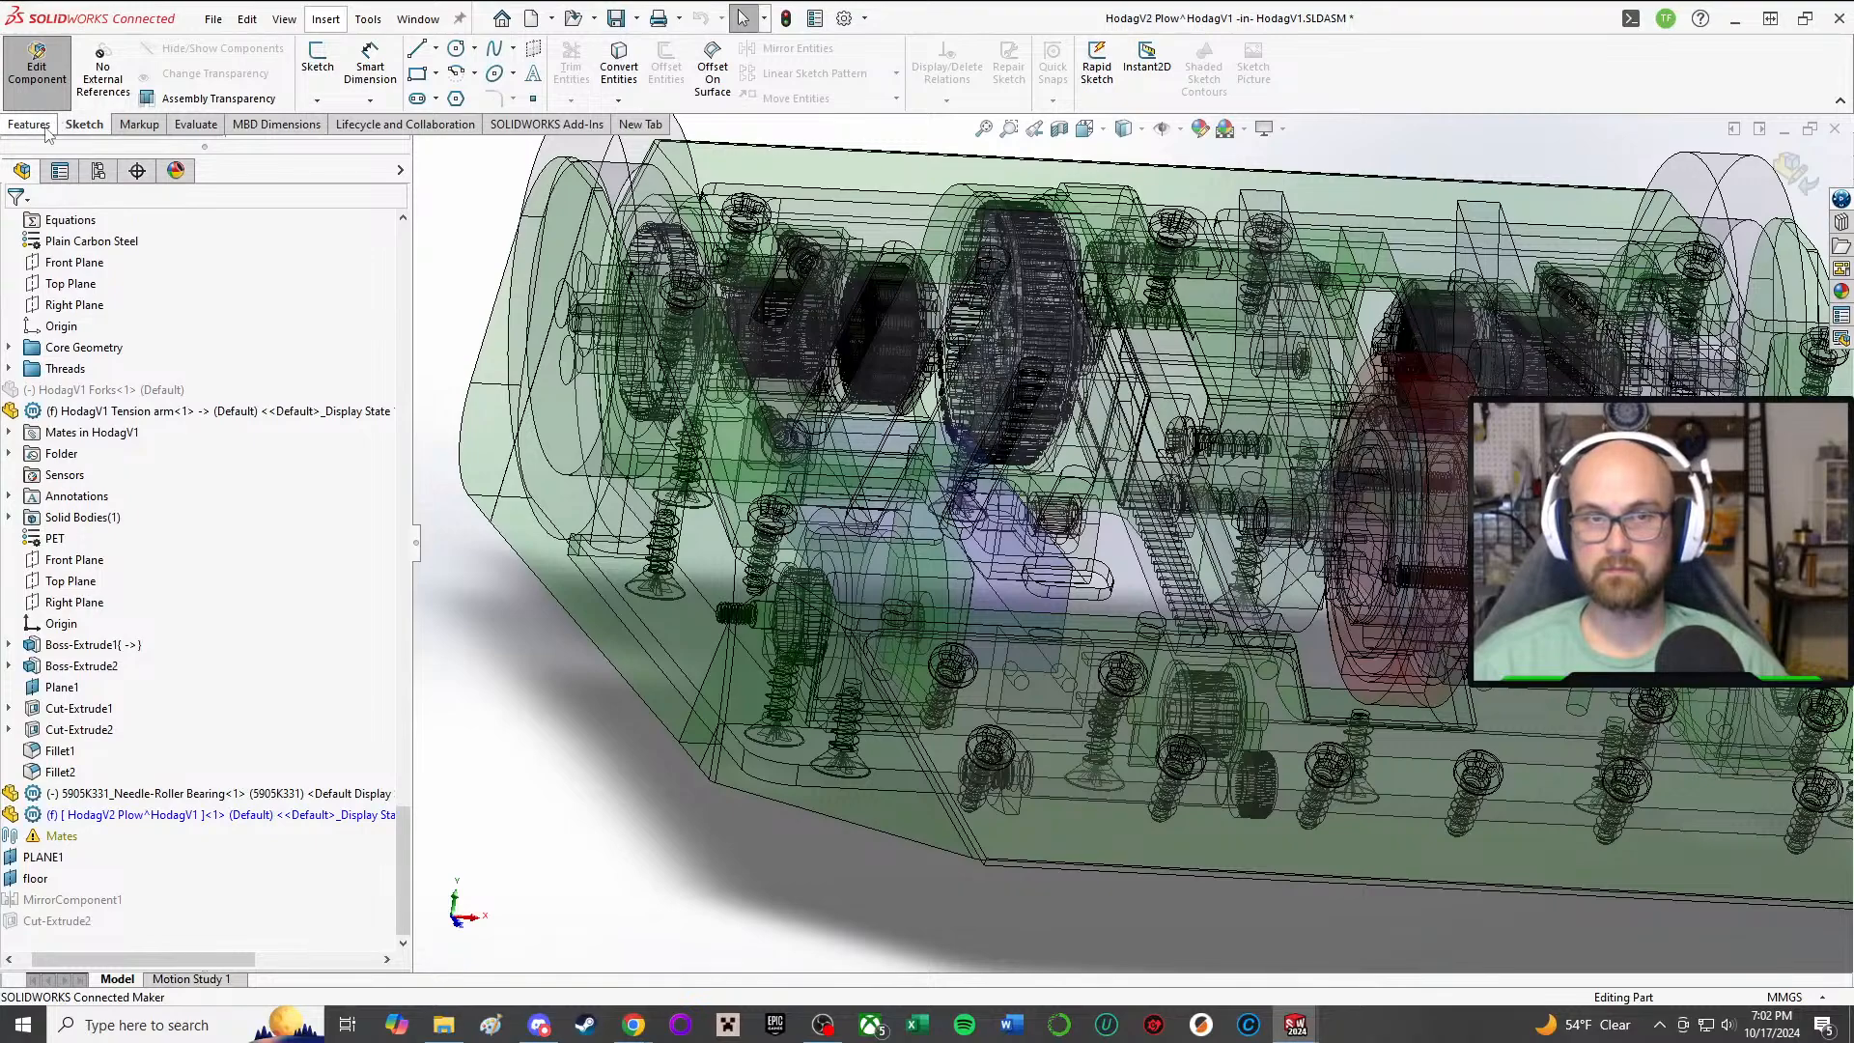
{"action": "middle_click_drag", "start_coordinate": [969, 529], "coordinate": [975, 714]}
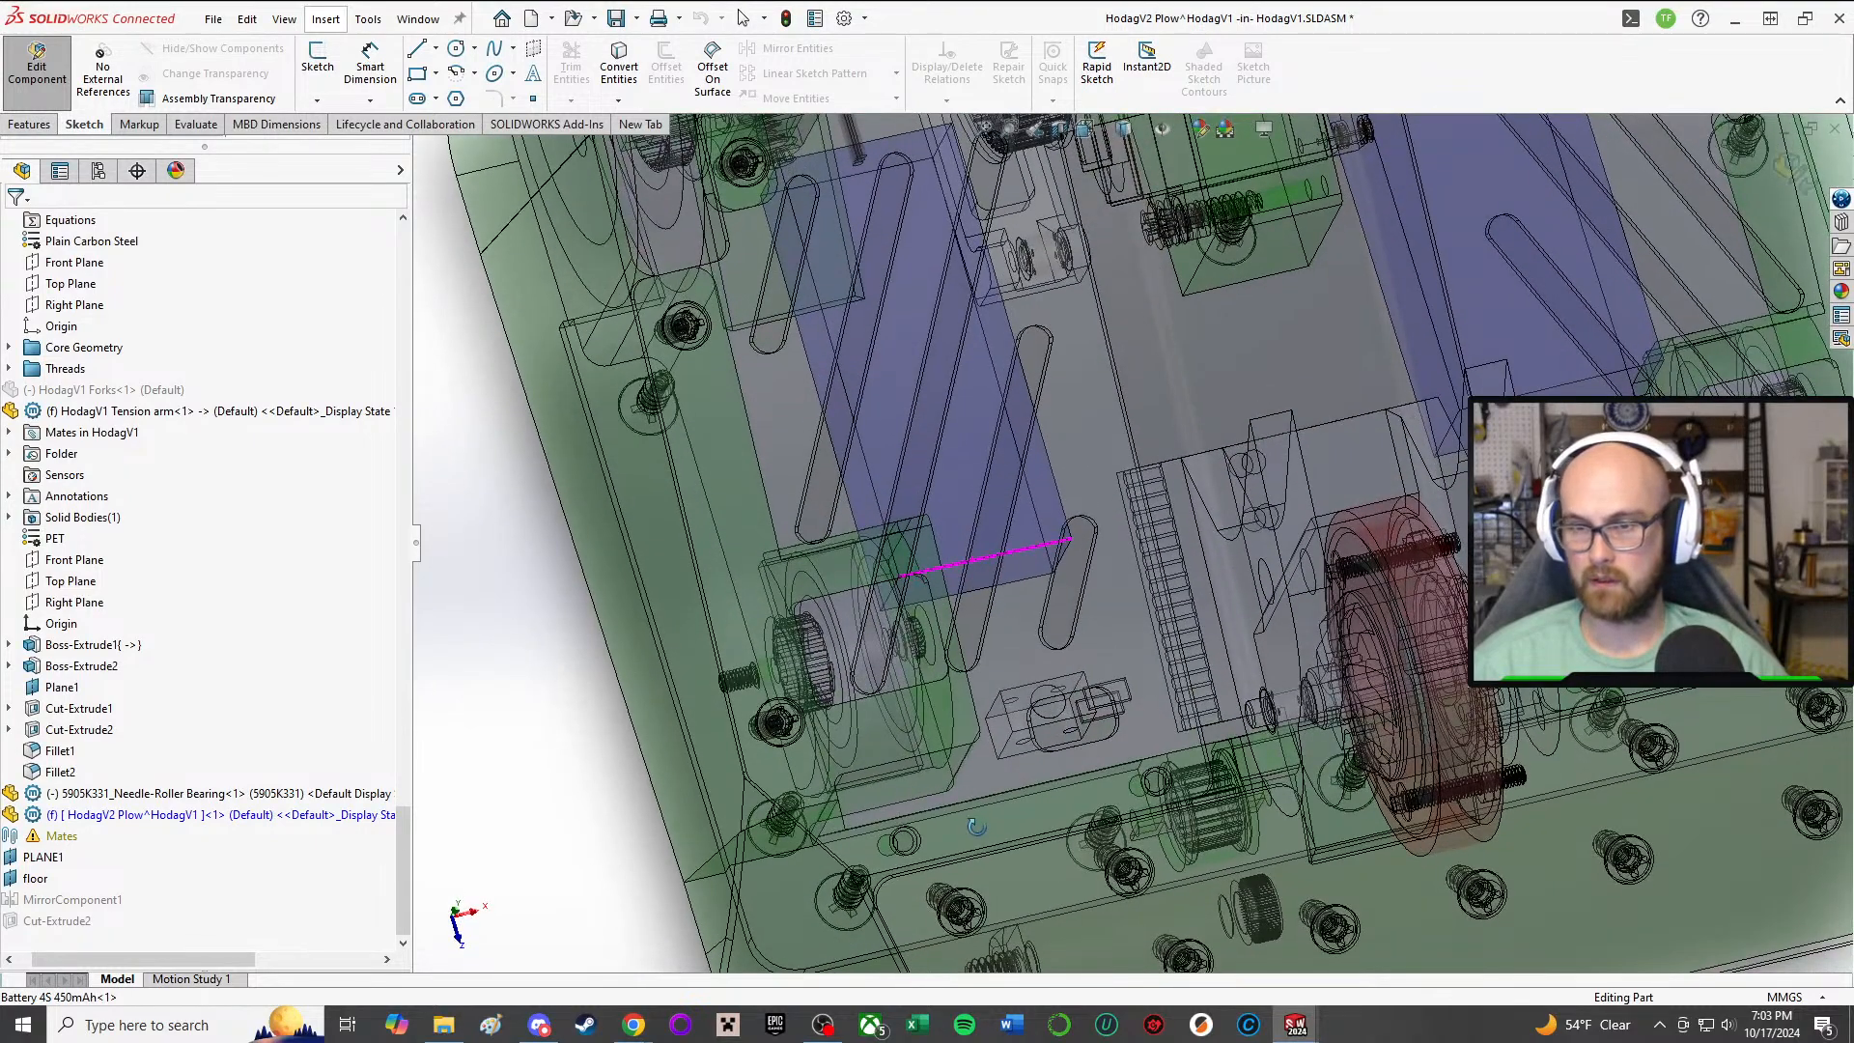
{"action": "left_click", "coordinate": [55, 72]}
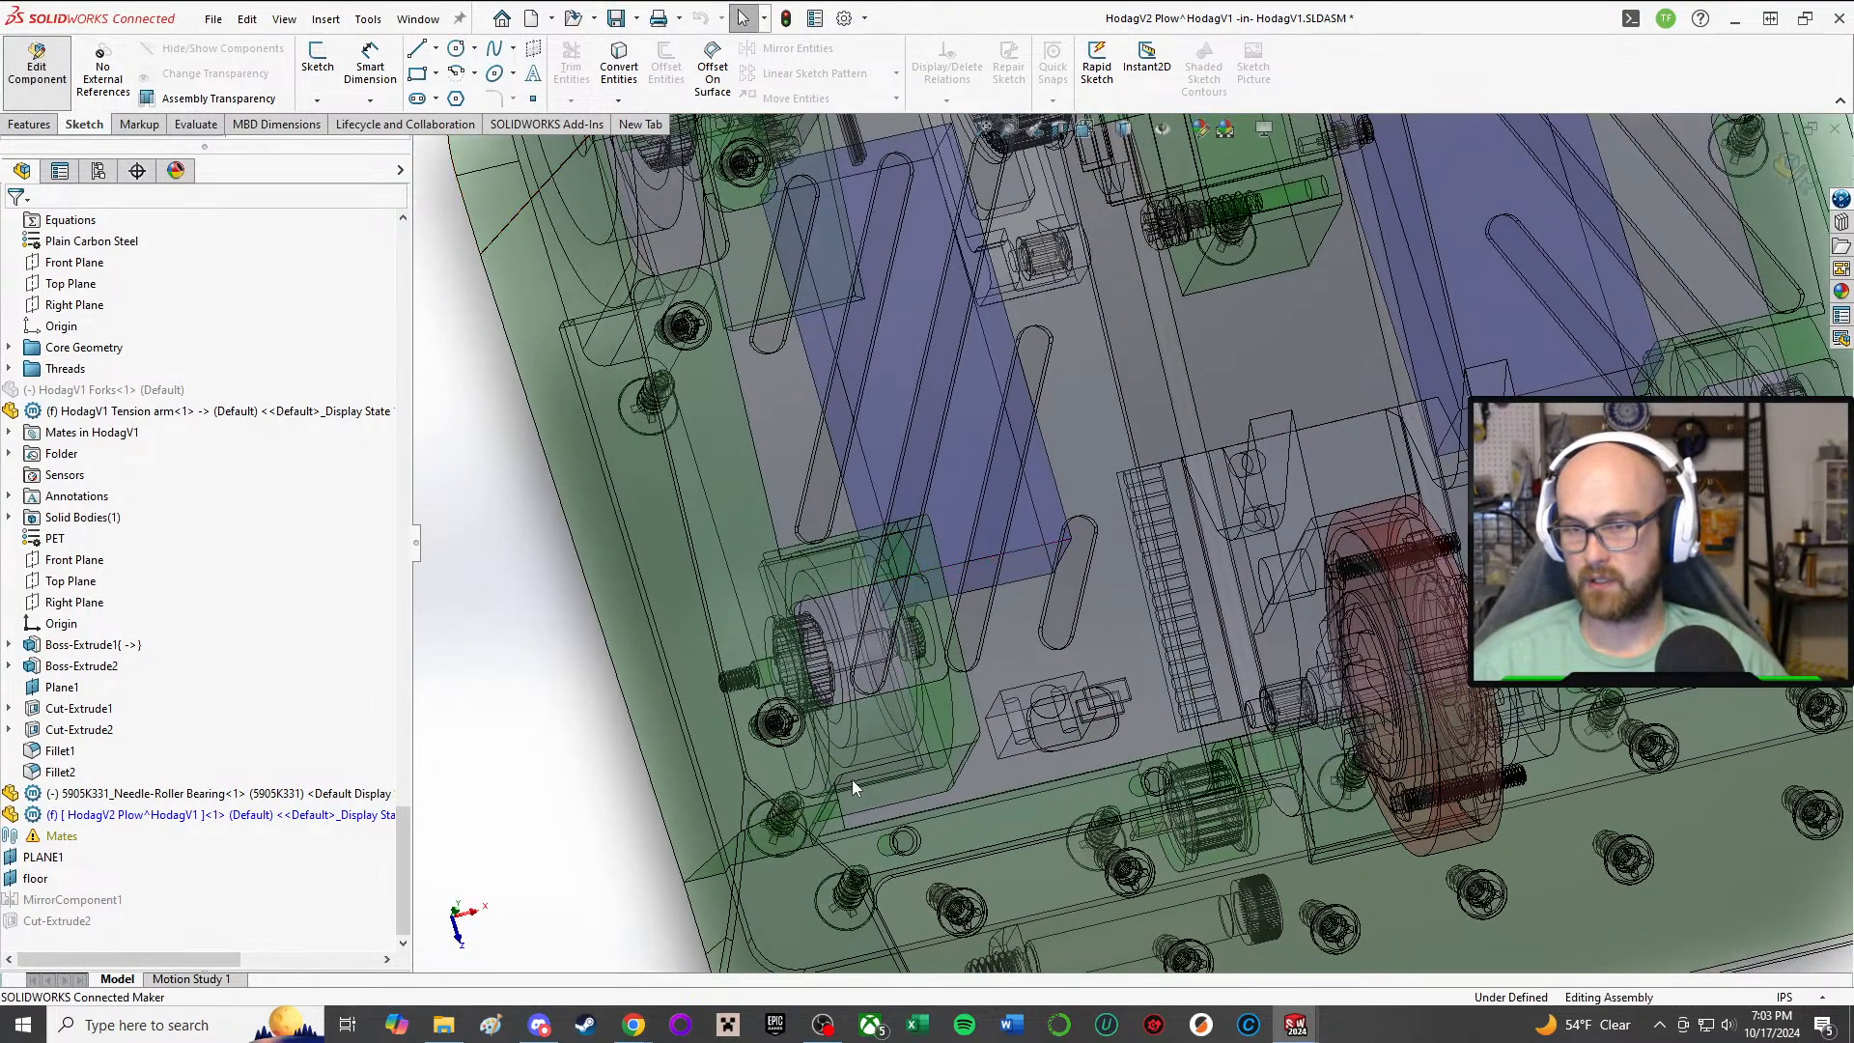
Step: Measure the distance between the top plate's front edge and its outer front screw hole
{"action": "scroll", "coordinate": [591, 700], "scroll_direction": "up", "scroll_amount": 1}
{"action": "key", "text": "m"}
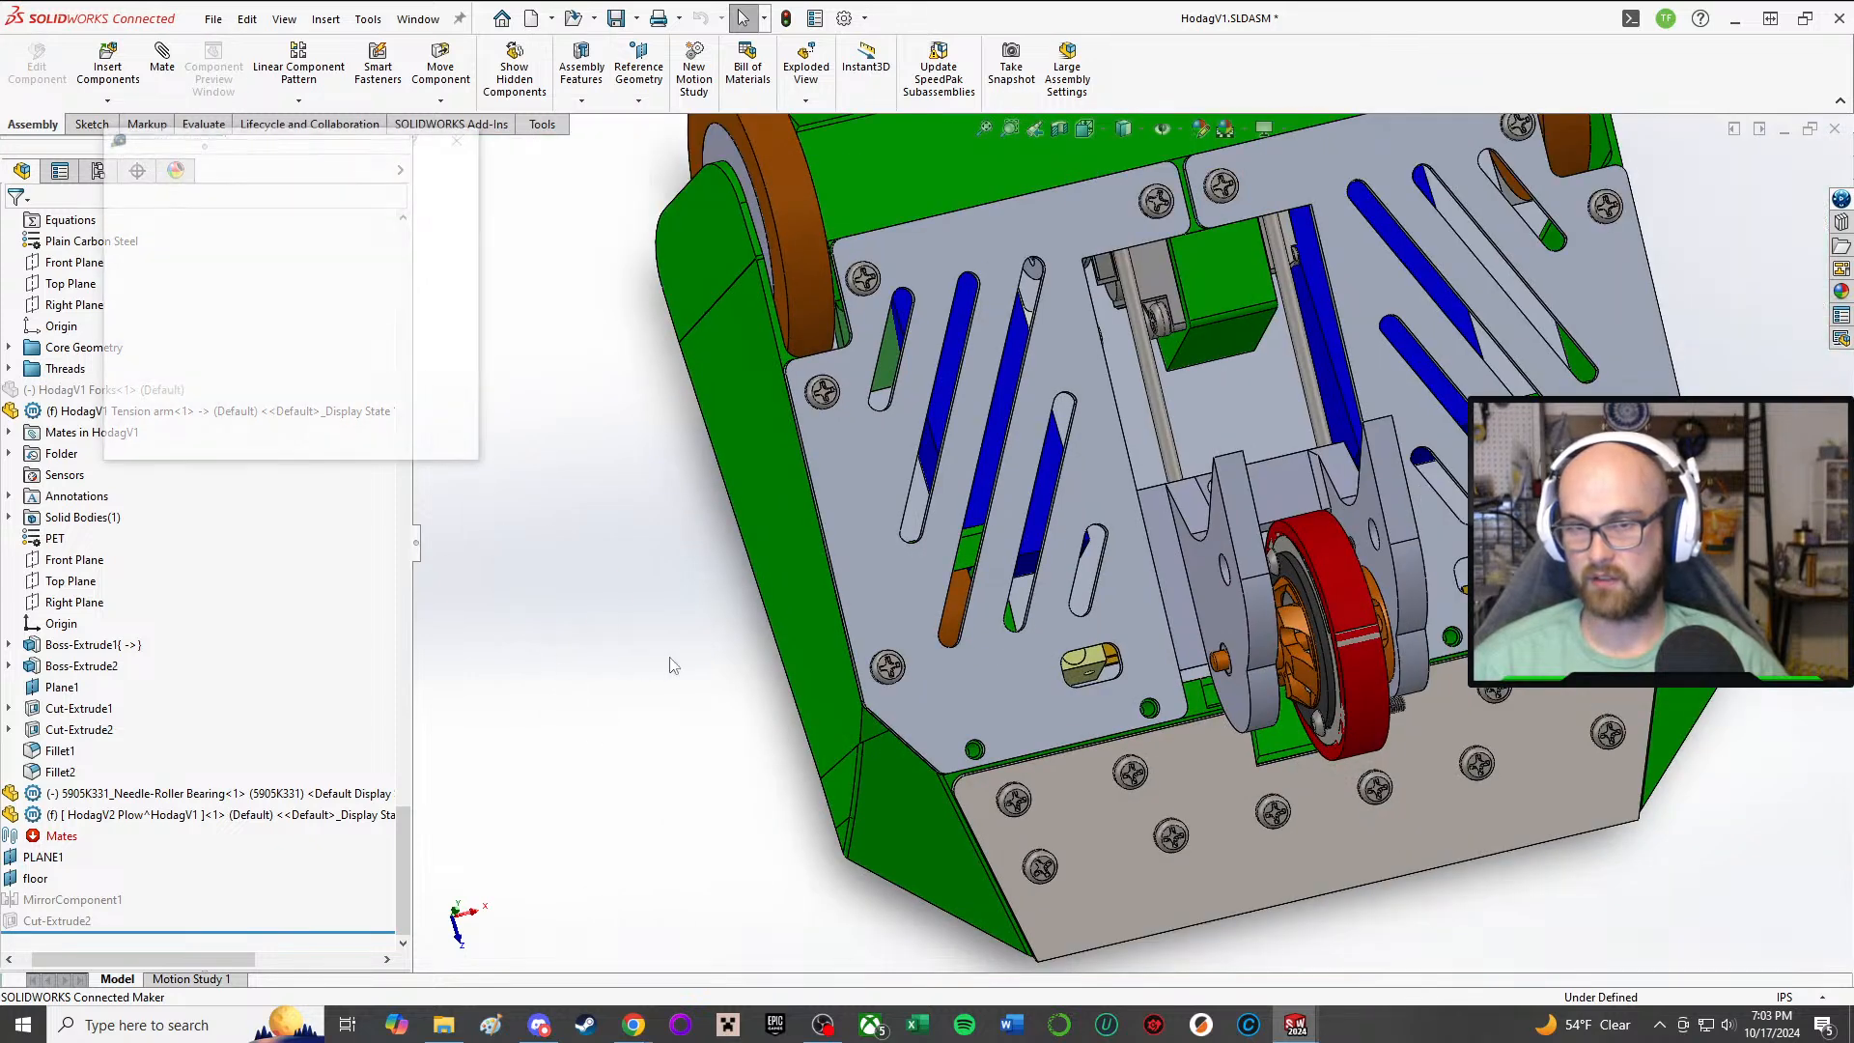
{"action": "scroll", "coordinate": [1067, 763], "scroll_direction": "down", "scroll_amount": 6}
{"action": "left_click", "coordinate": [778, 832]}
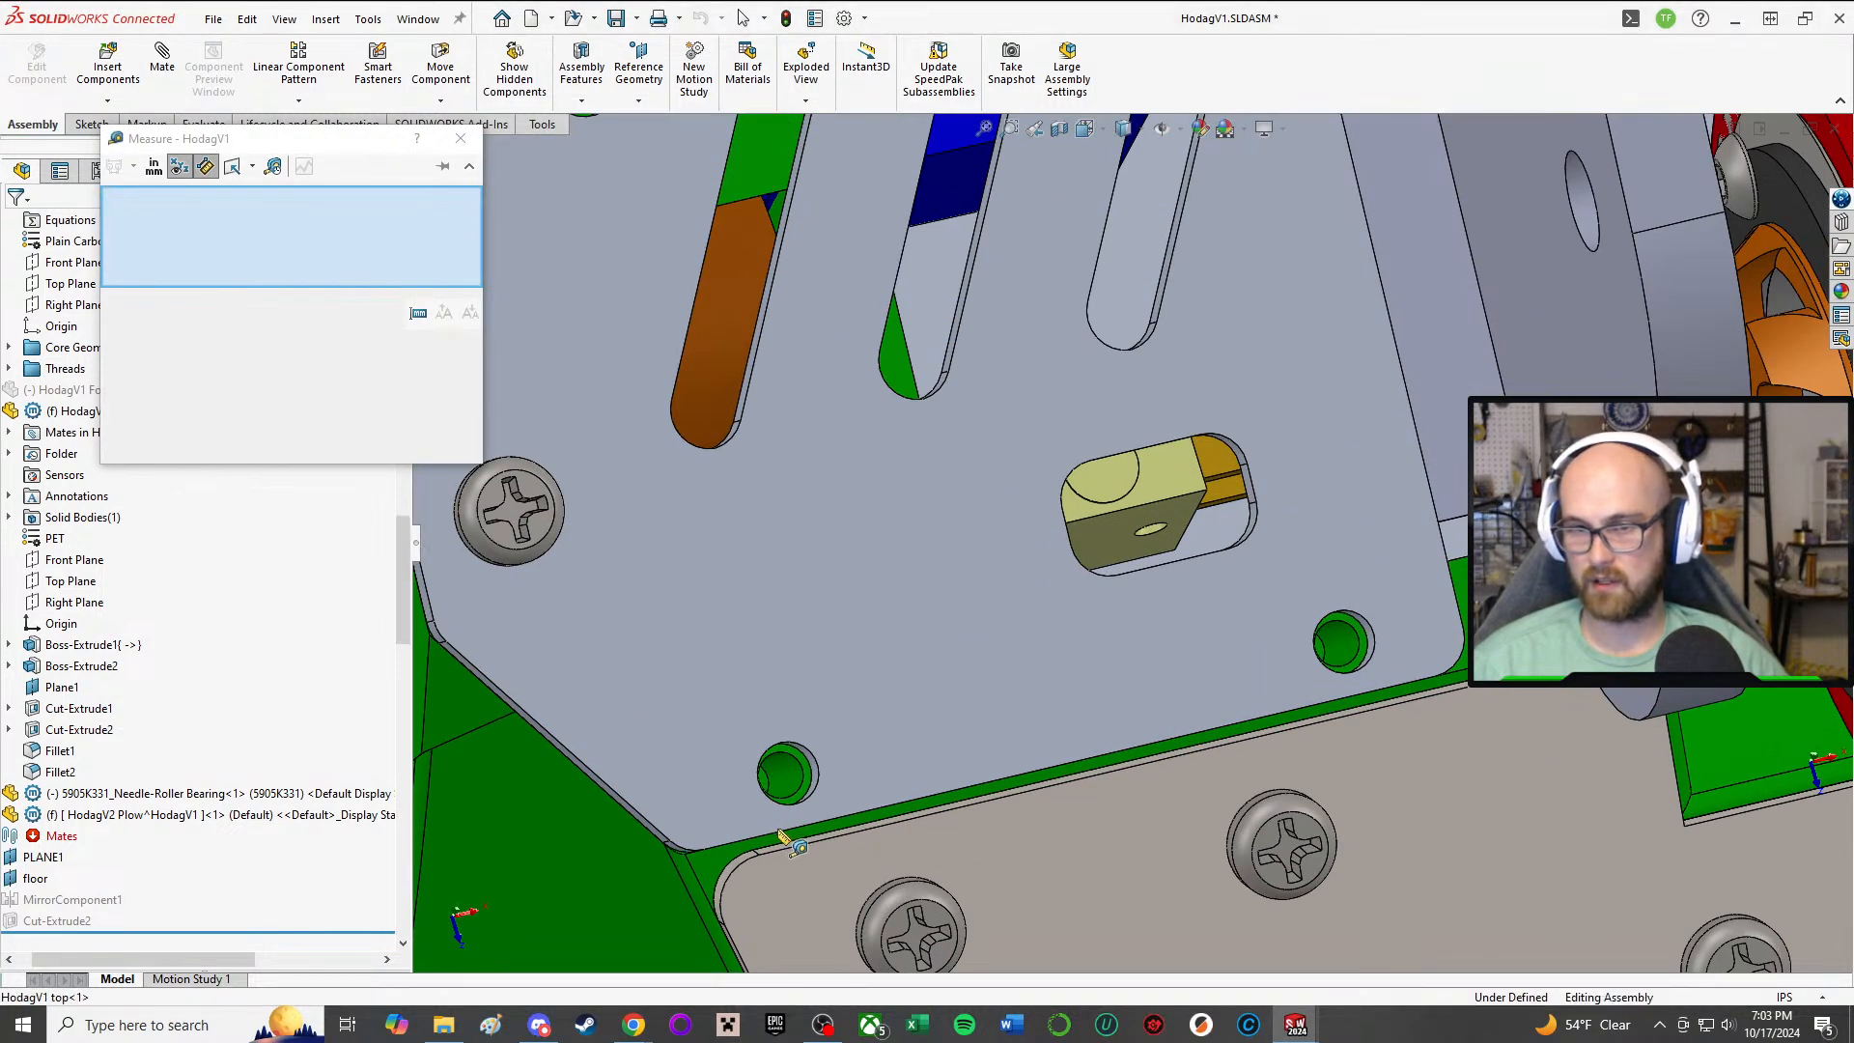
{"action": "scroll", "coordinate": [640, 821], "scroll_direction": "up", "scroll_amount": 3}
{"action": "left_click", "coordinate": [640, 821]}
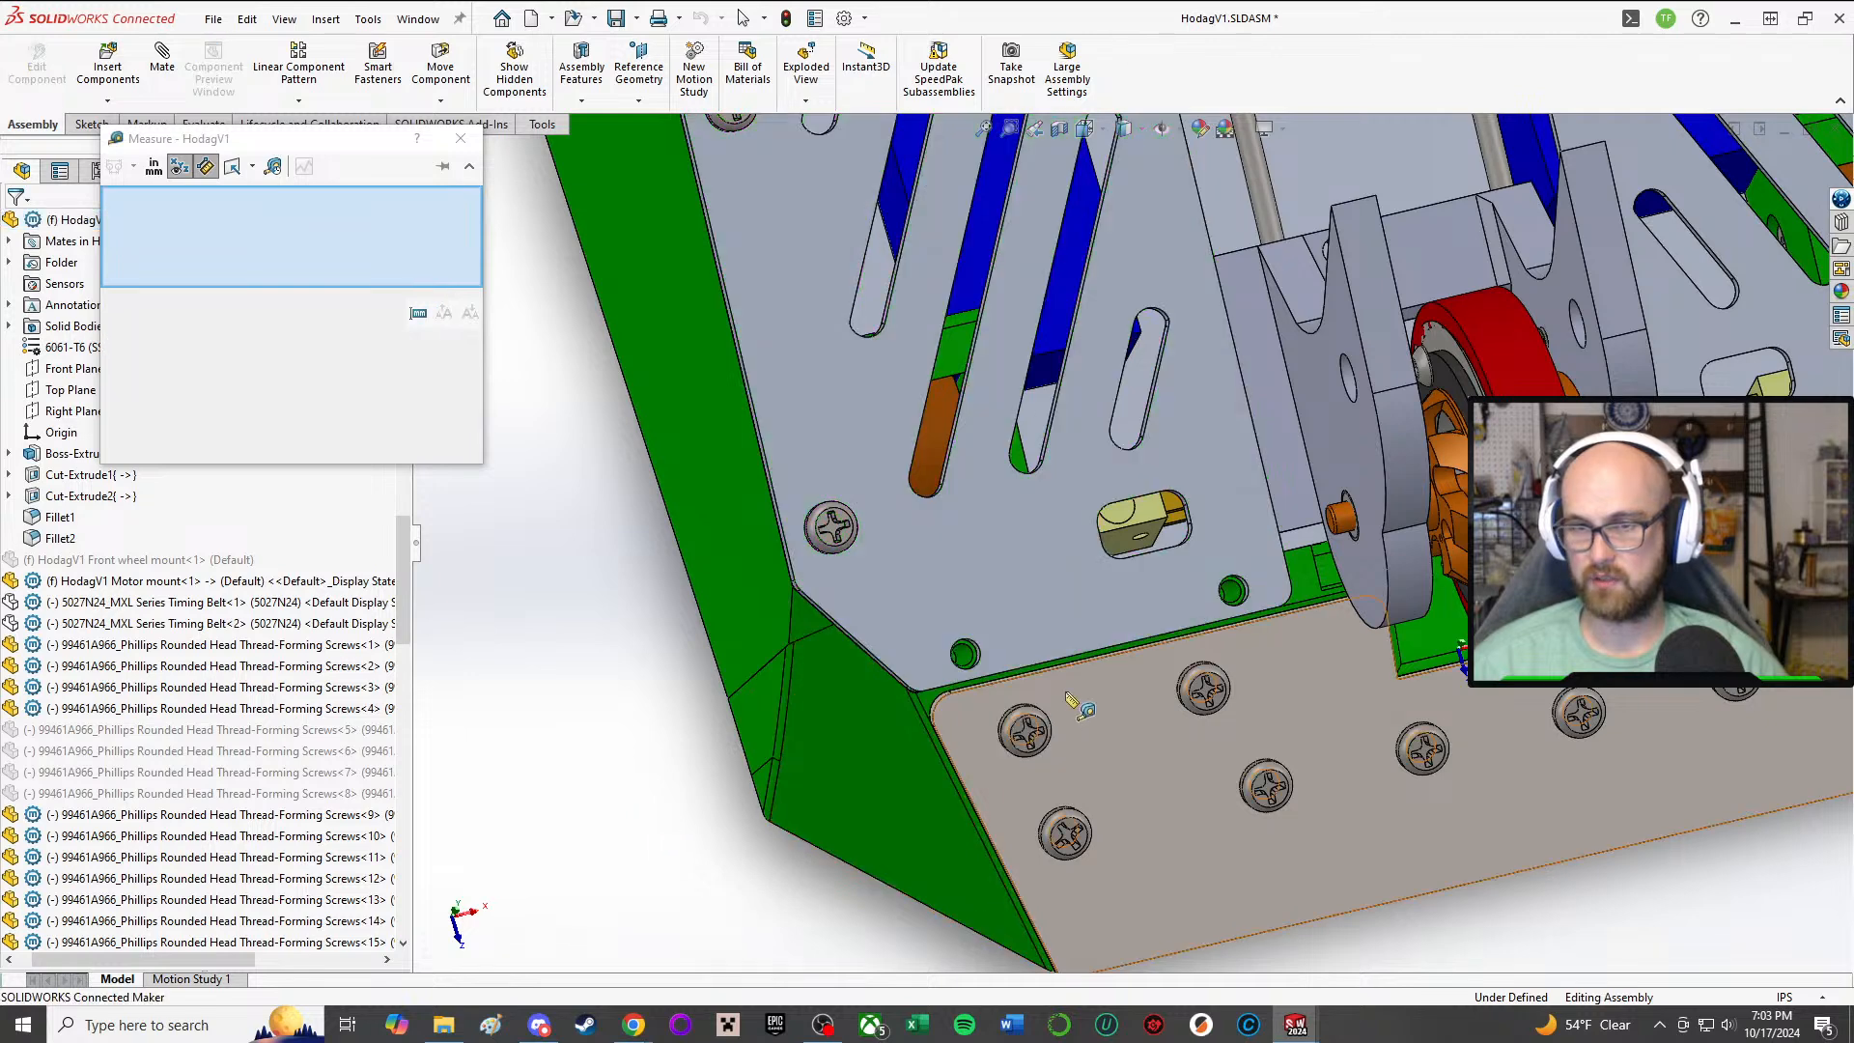
{"action": "scroll", "coordinate": [1033, 705], "scroll_direction": "down", "scroll_amount": 5}
{"action": "left_click", "coordinate": [739, 640]}
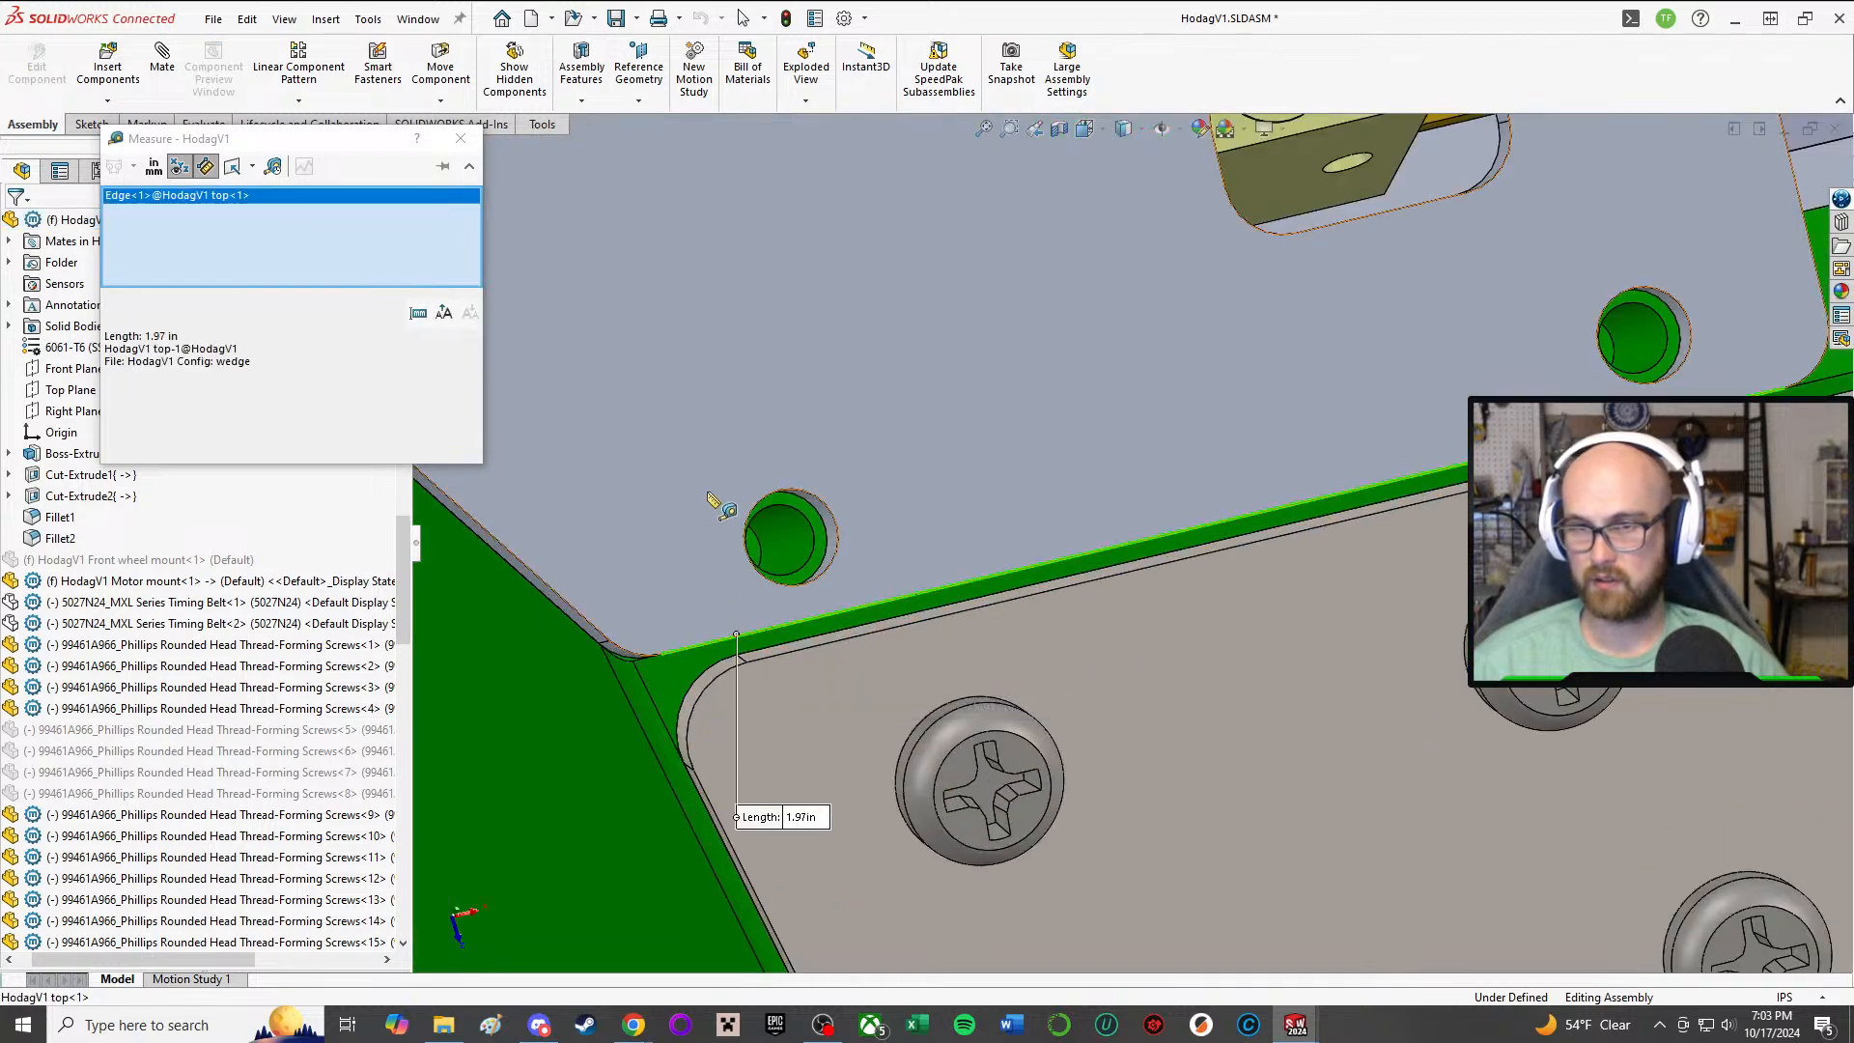
{"action": "left_click", "coordinate": [790, 500]}
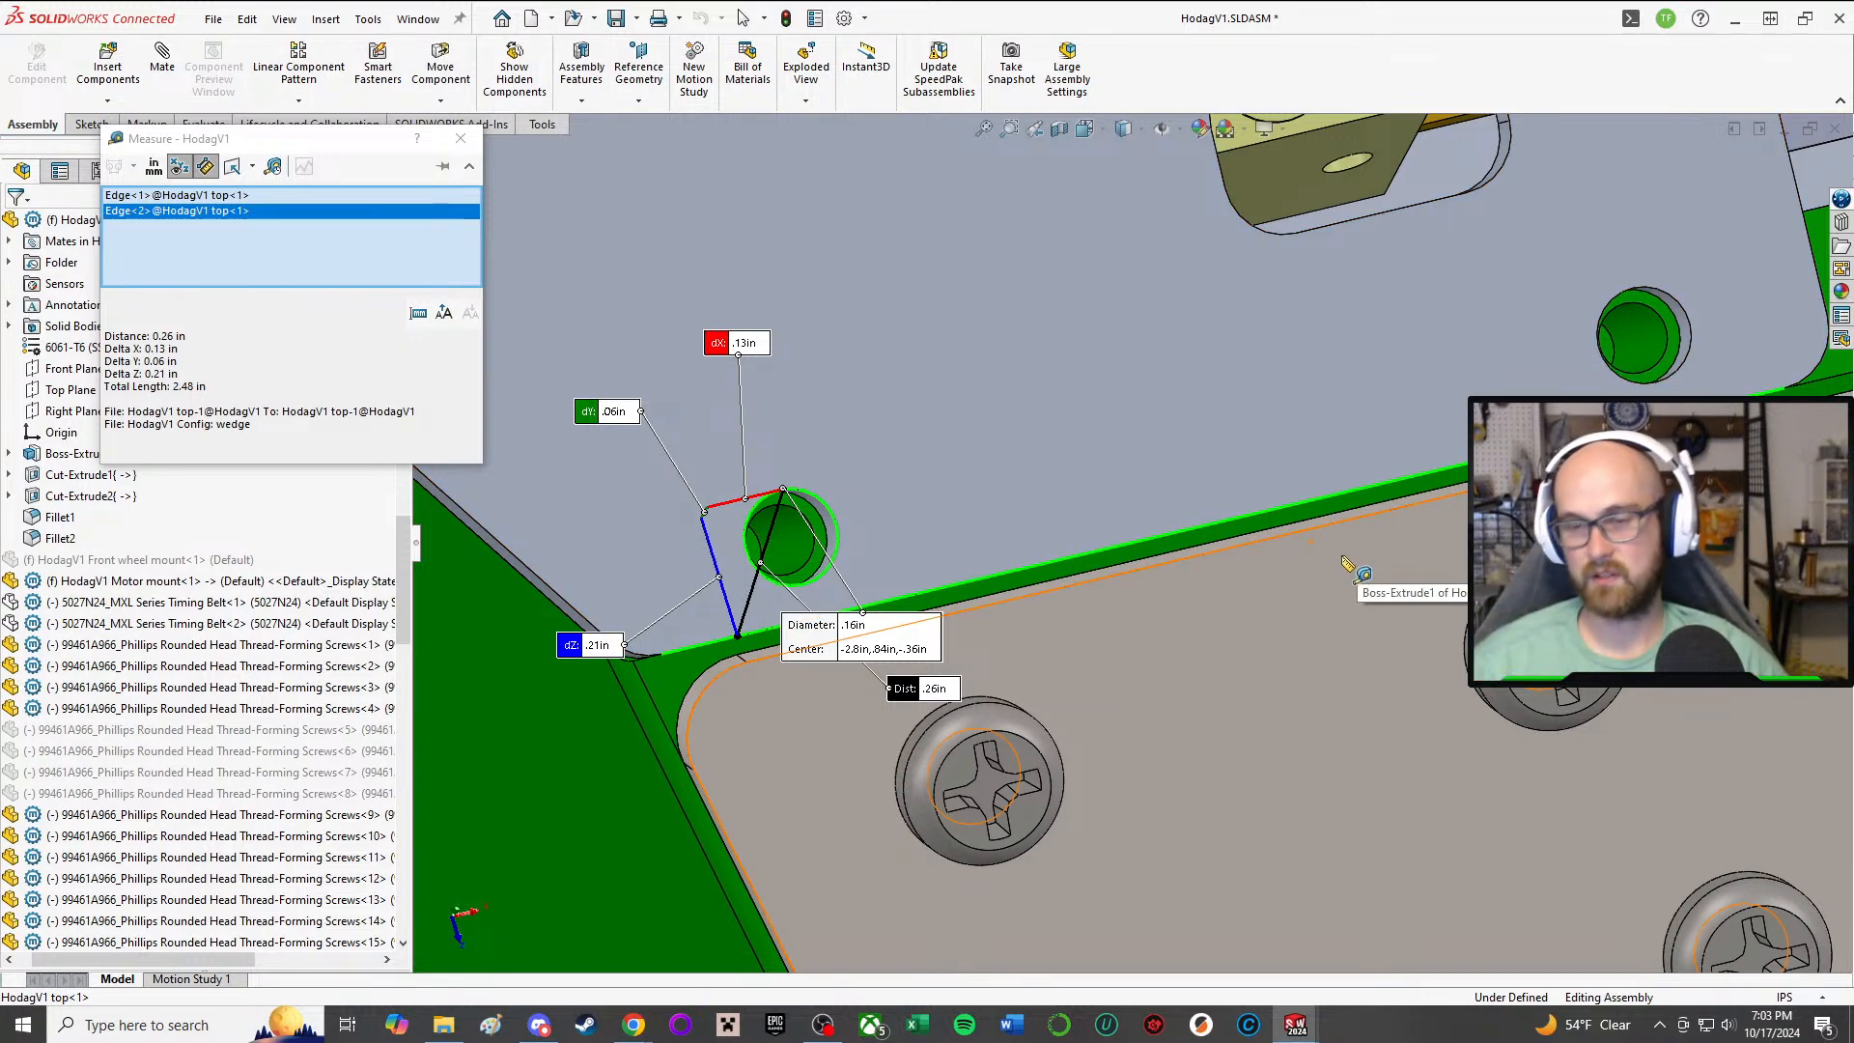
{"action": "scroll", "coordinate": [1344, 560], "scroll_direction": "up", "scroll_amount": 7}
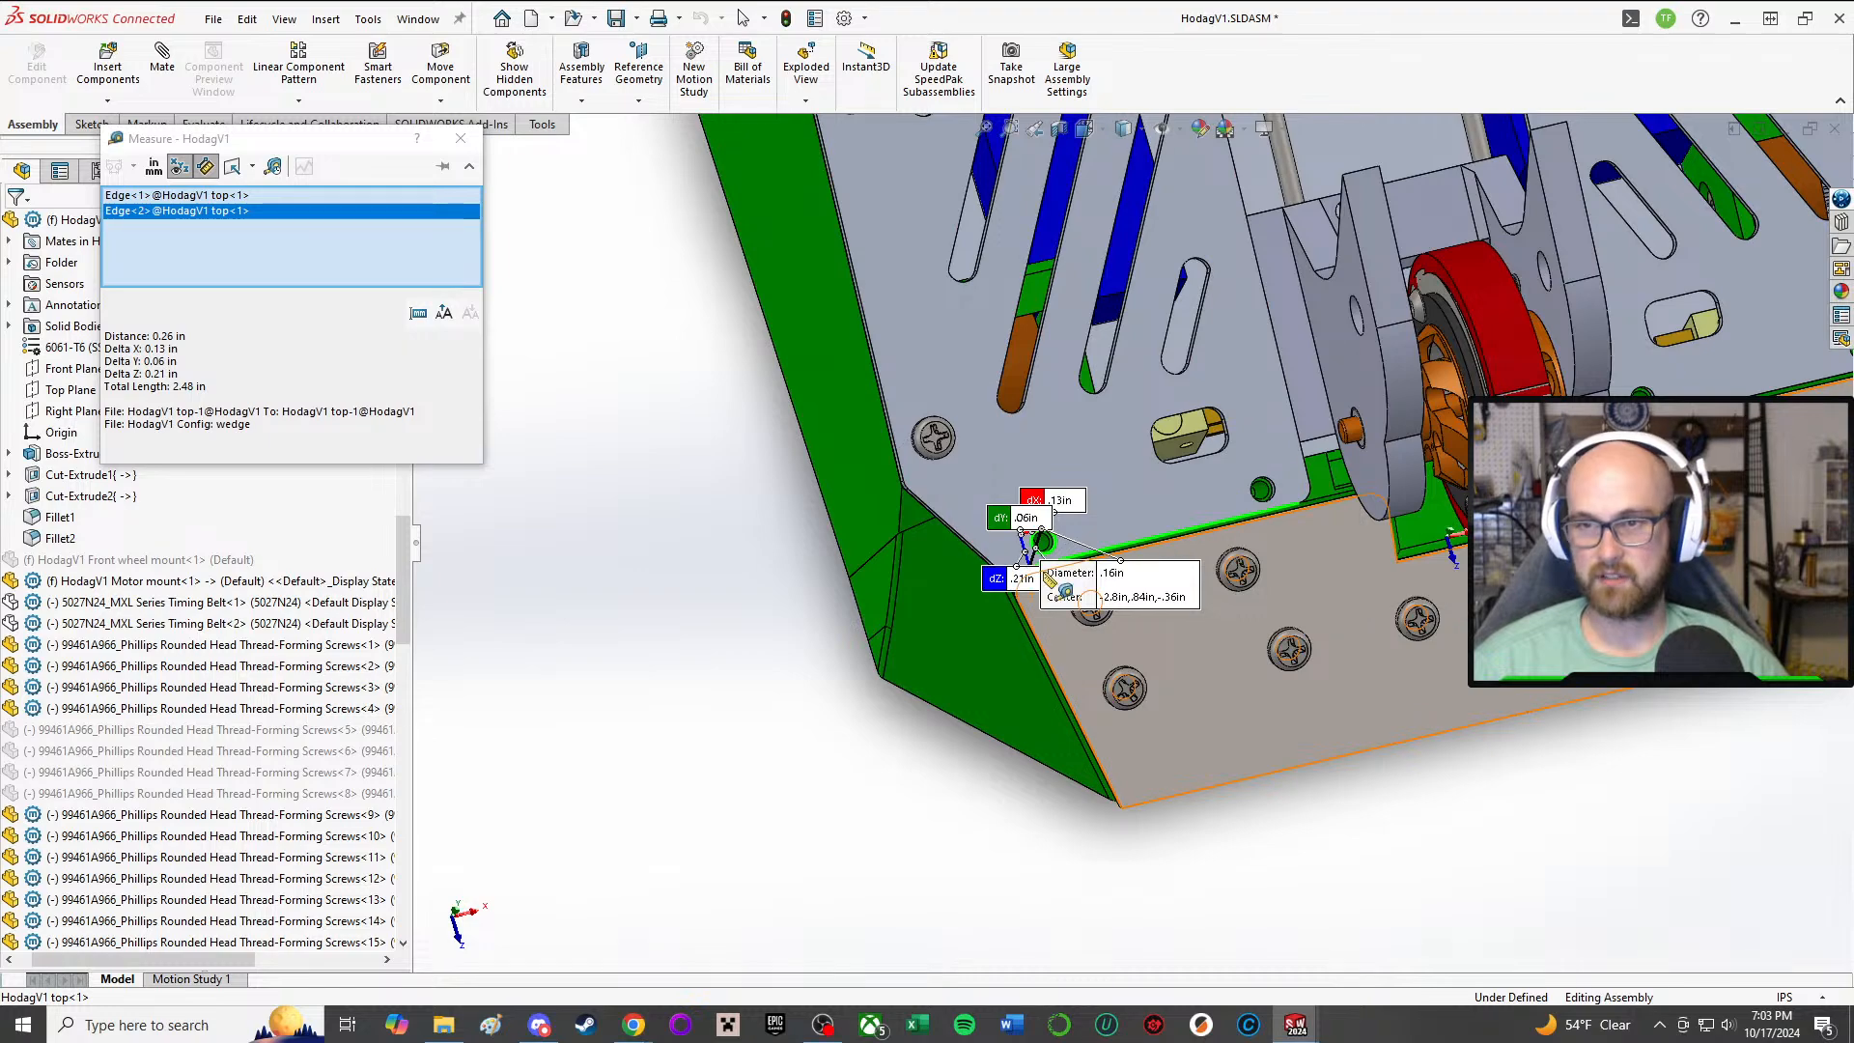
{"action": "scroll", "coordinate": [1056, 557], "scroll_direction": "down", "scroll_amount": 3}
{"action": "middle_click_drag", "start_coordinate": [1055, 555], "coordinate": [981, 633]}
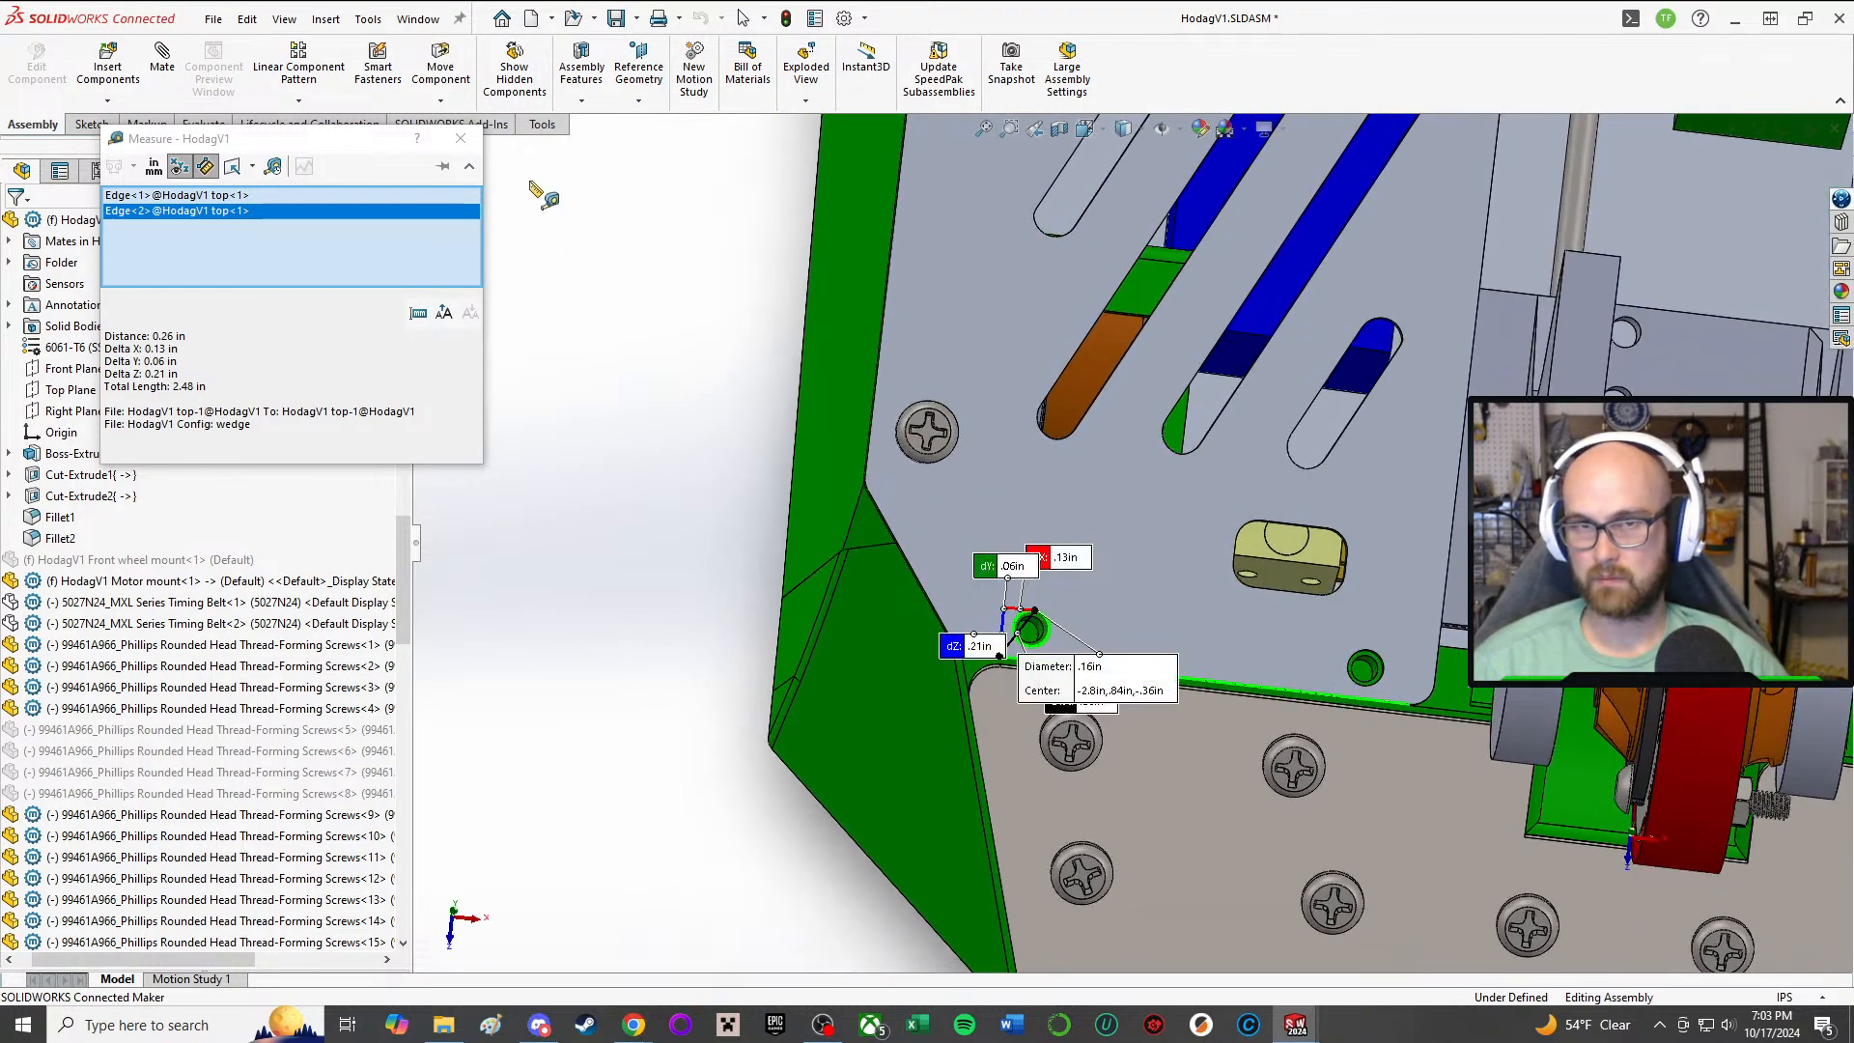
{"action": "left_click", "coordinate": [459, 139]}
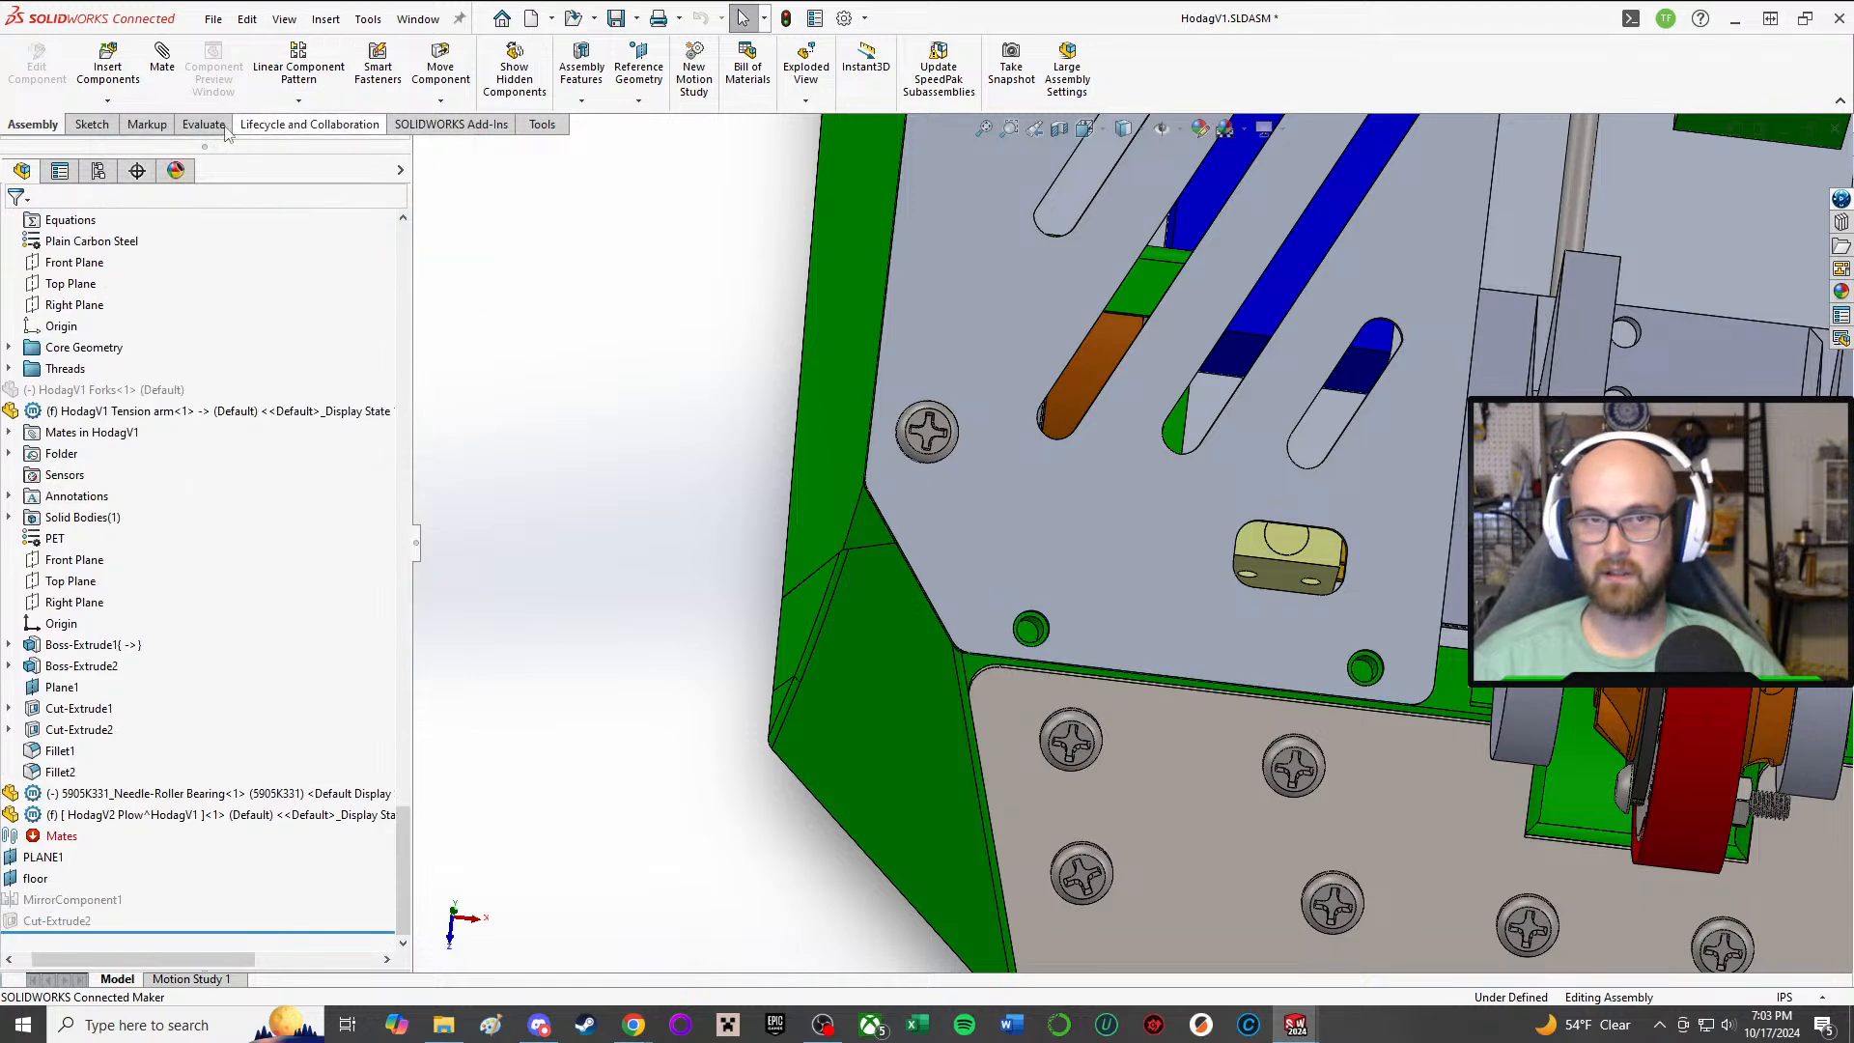
{"action": "left_click", "coordinate": [97, 125]}
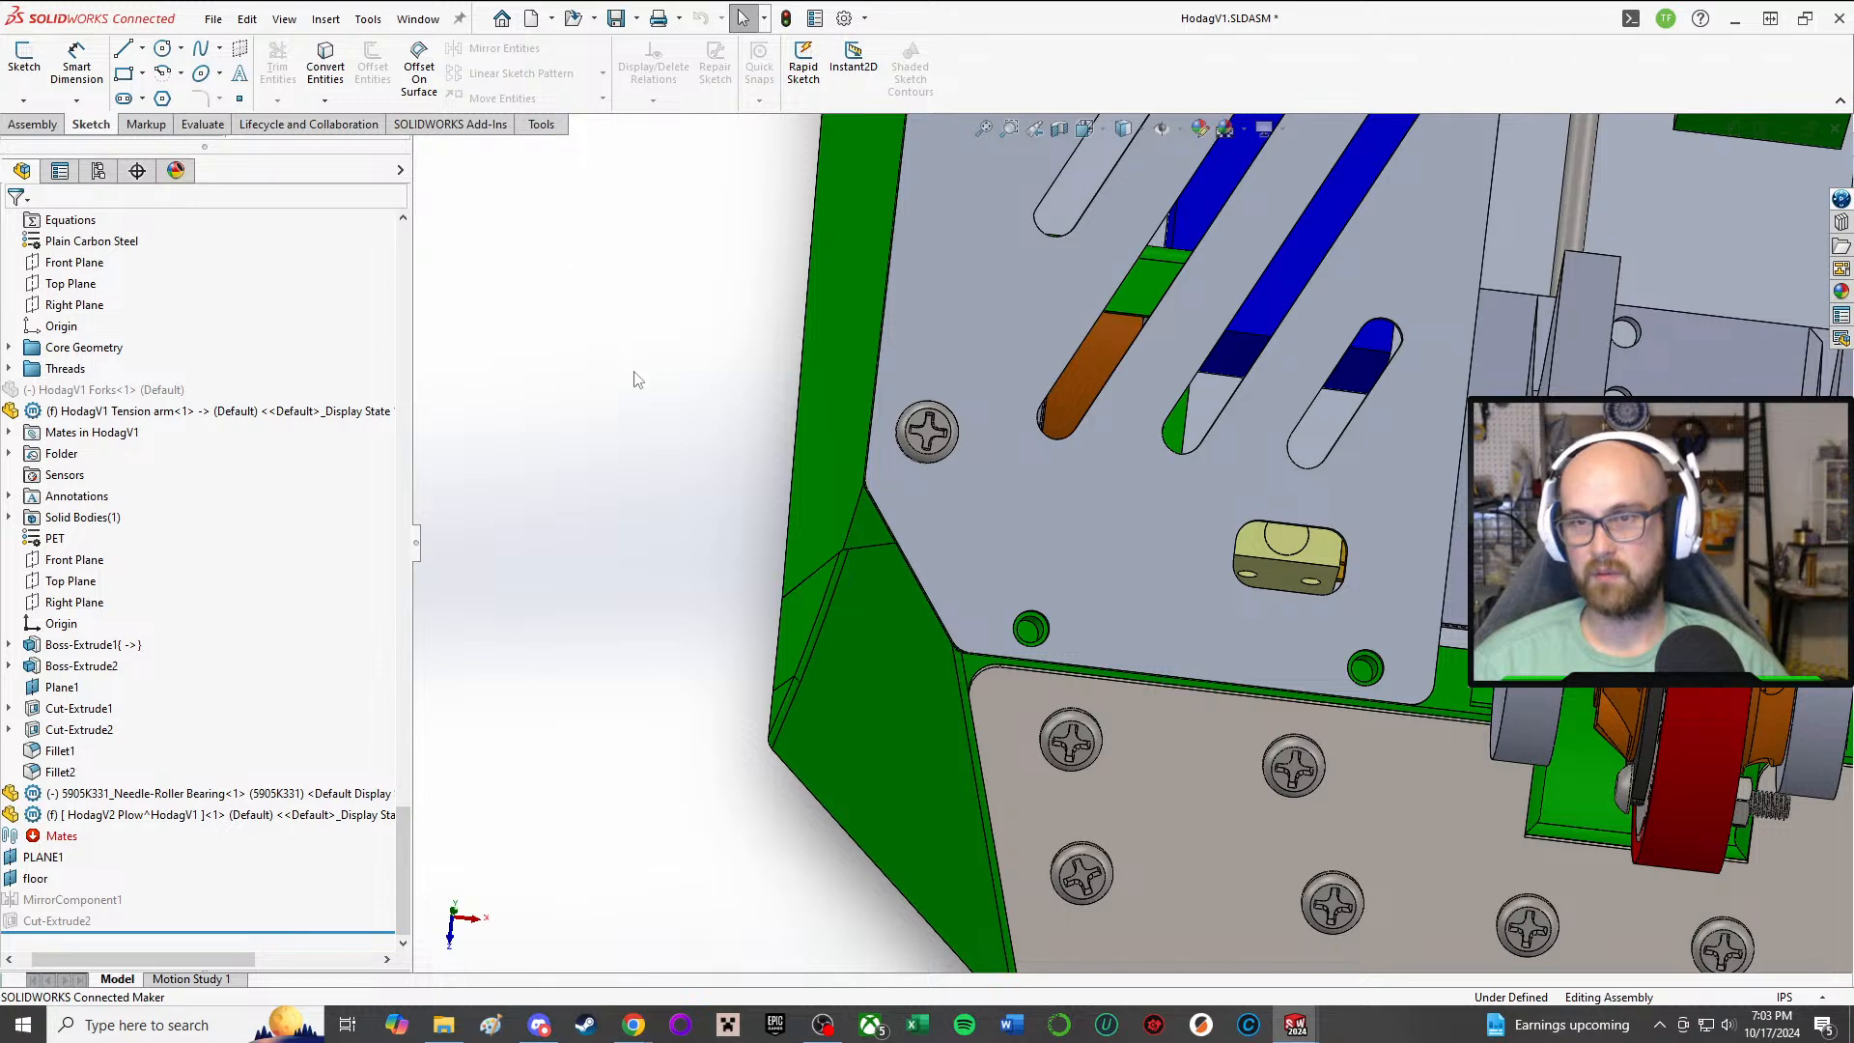
{"action": "left_click", "coordinate": [32, 125]}
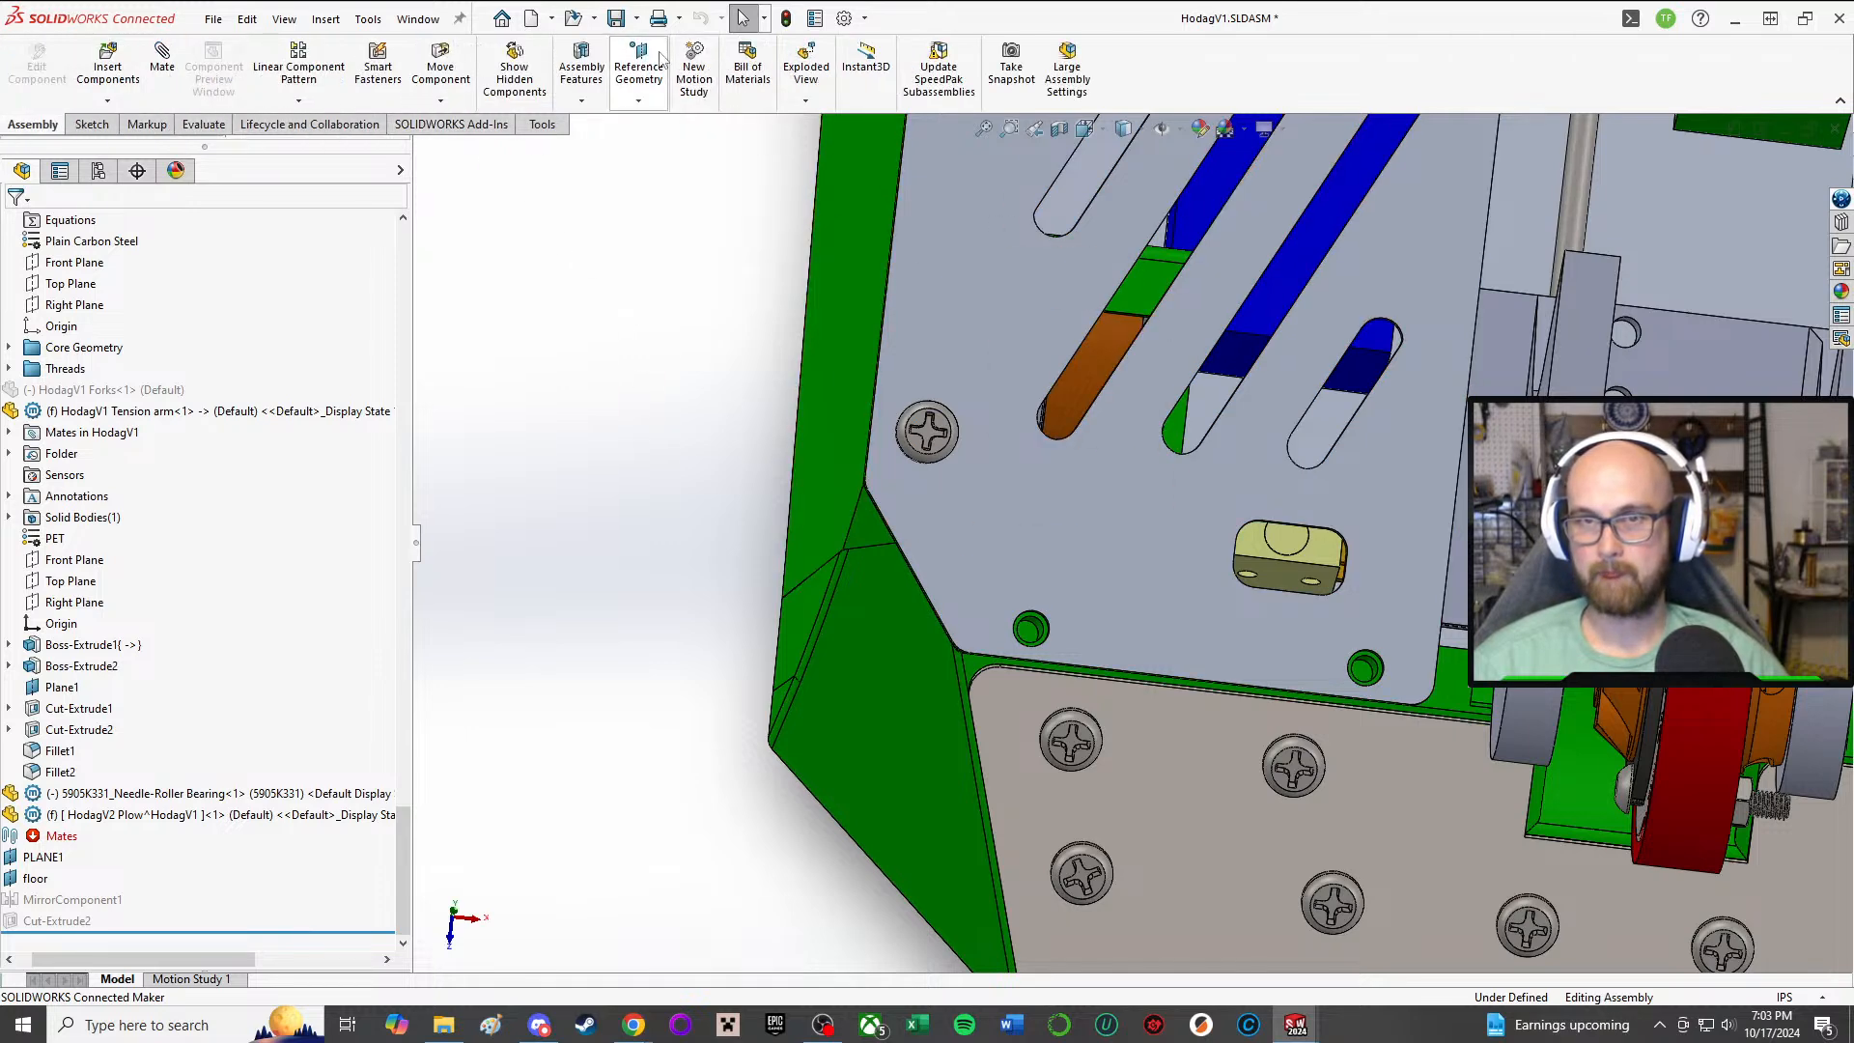
{"action": "scroll", "coordinate": [919, 557], "scroll_direction": "down", "scroll_amount": 3}
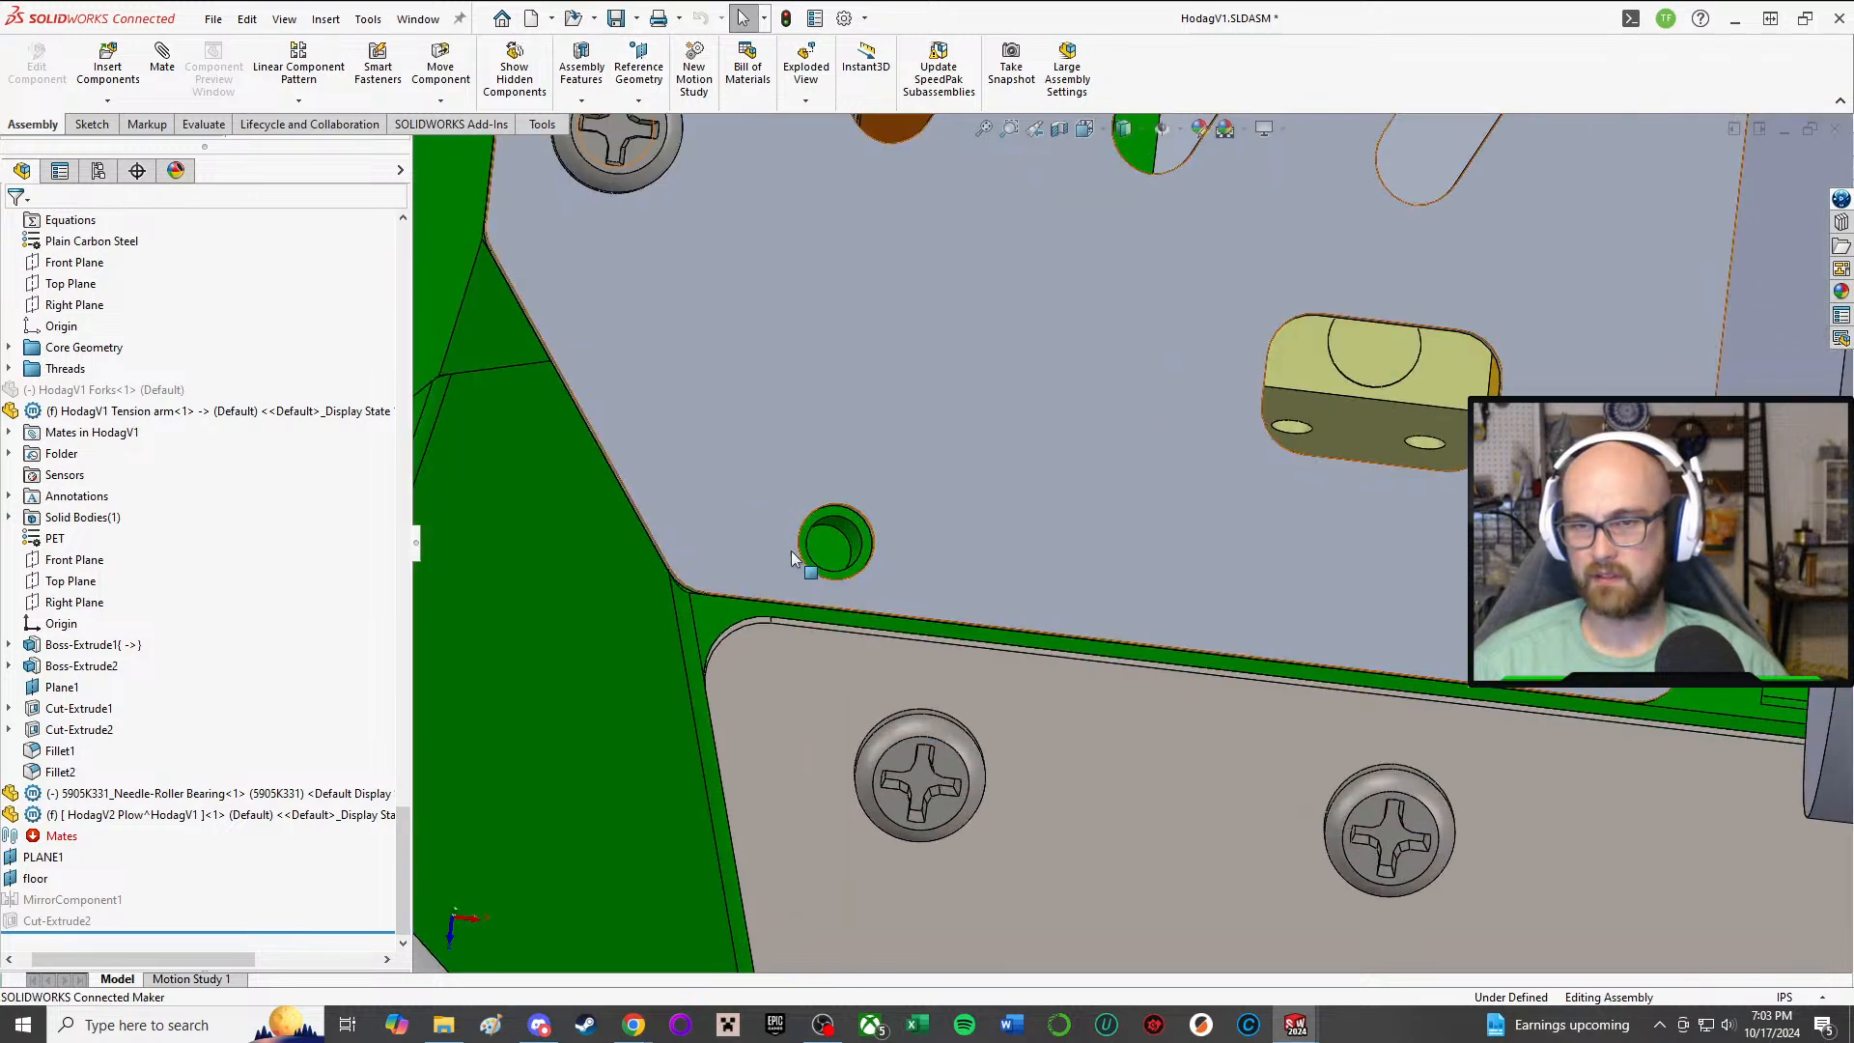
{"action": "middle_click_drag", "start_coordinate": [797, 541], "coordinate": [835, 537]}
{"action": "mouse_move", "coordinate": [1004, 539]}
{"action": "middle_mouse_down"}
{"action": "mouse_move", "coordinate": [1101, 443]}
{"action": "mouse_move", "coordinate": [1084, 653]}
{"action": "mouse_move", "coordinate": [1017, 521]}
{"action": "middle_mouse_up"}
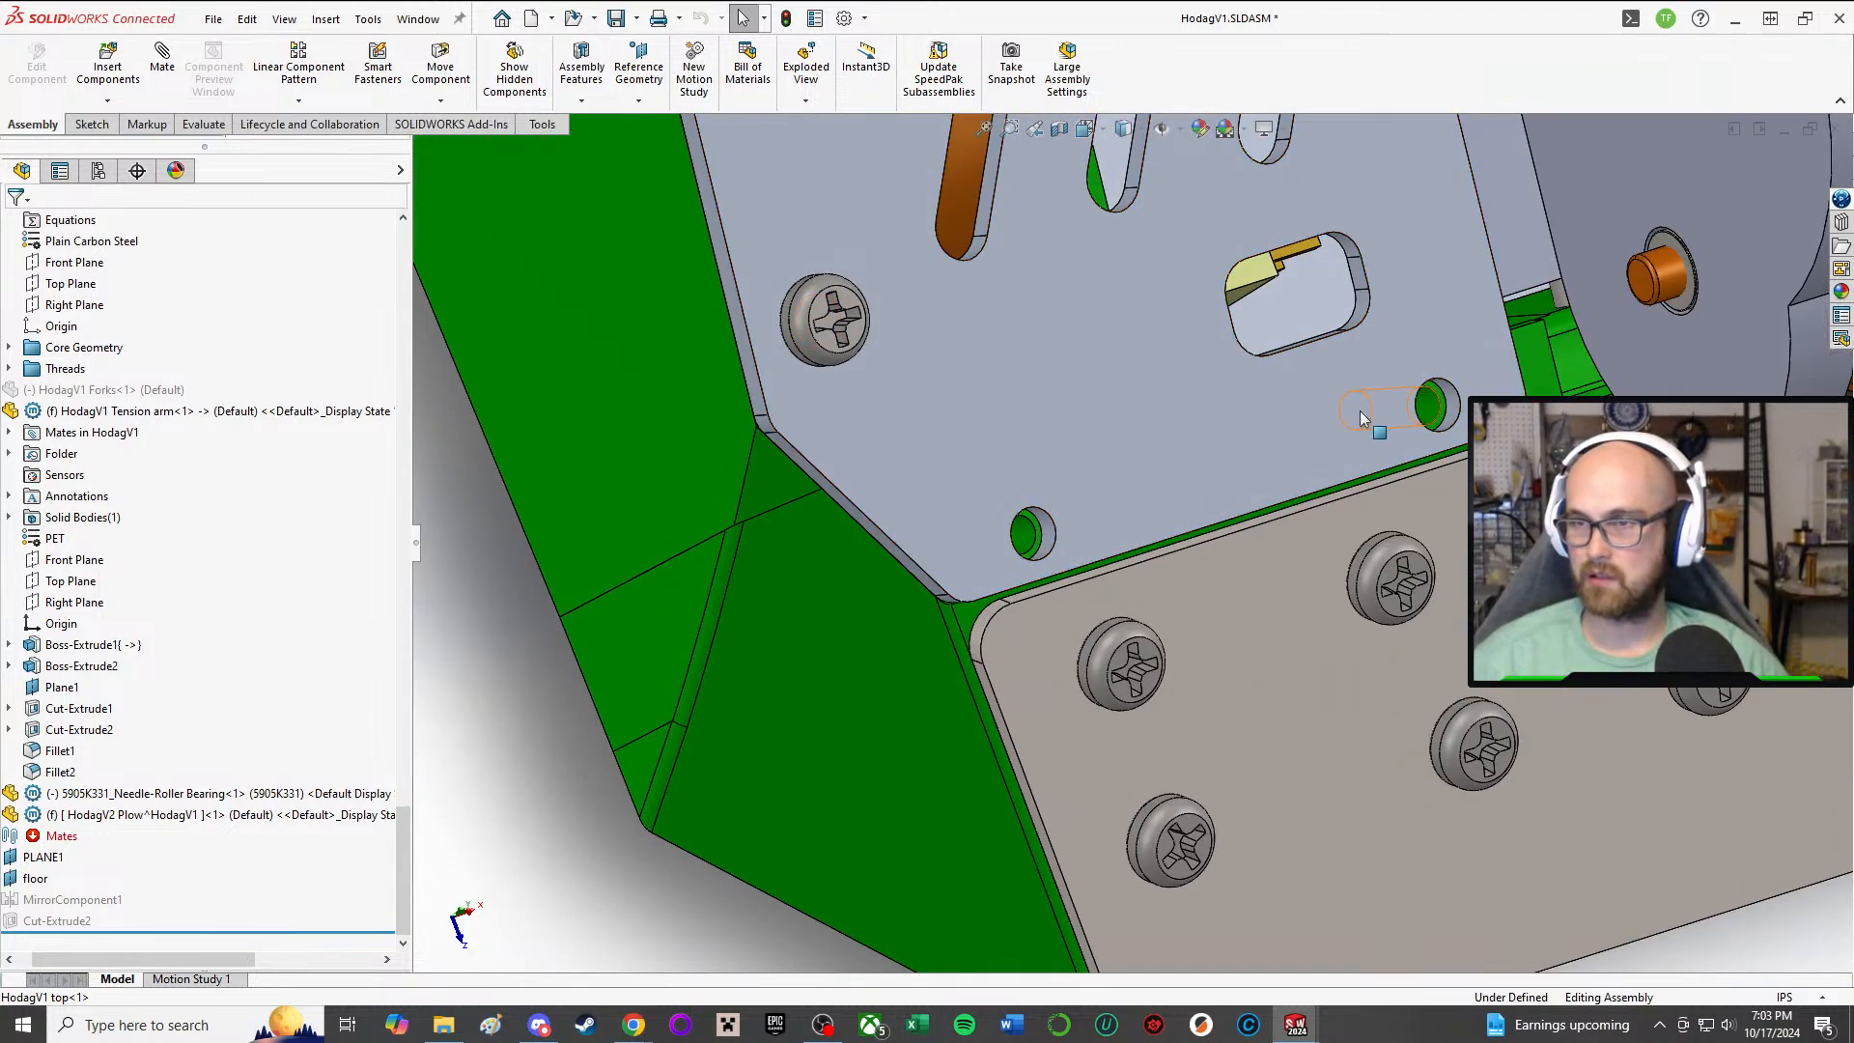
{"action": "middle_click_drag", "start_coordinate": [1104, 489], "coordinate": [966, 540]}
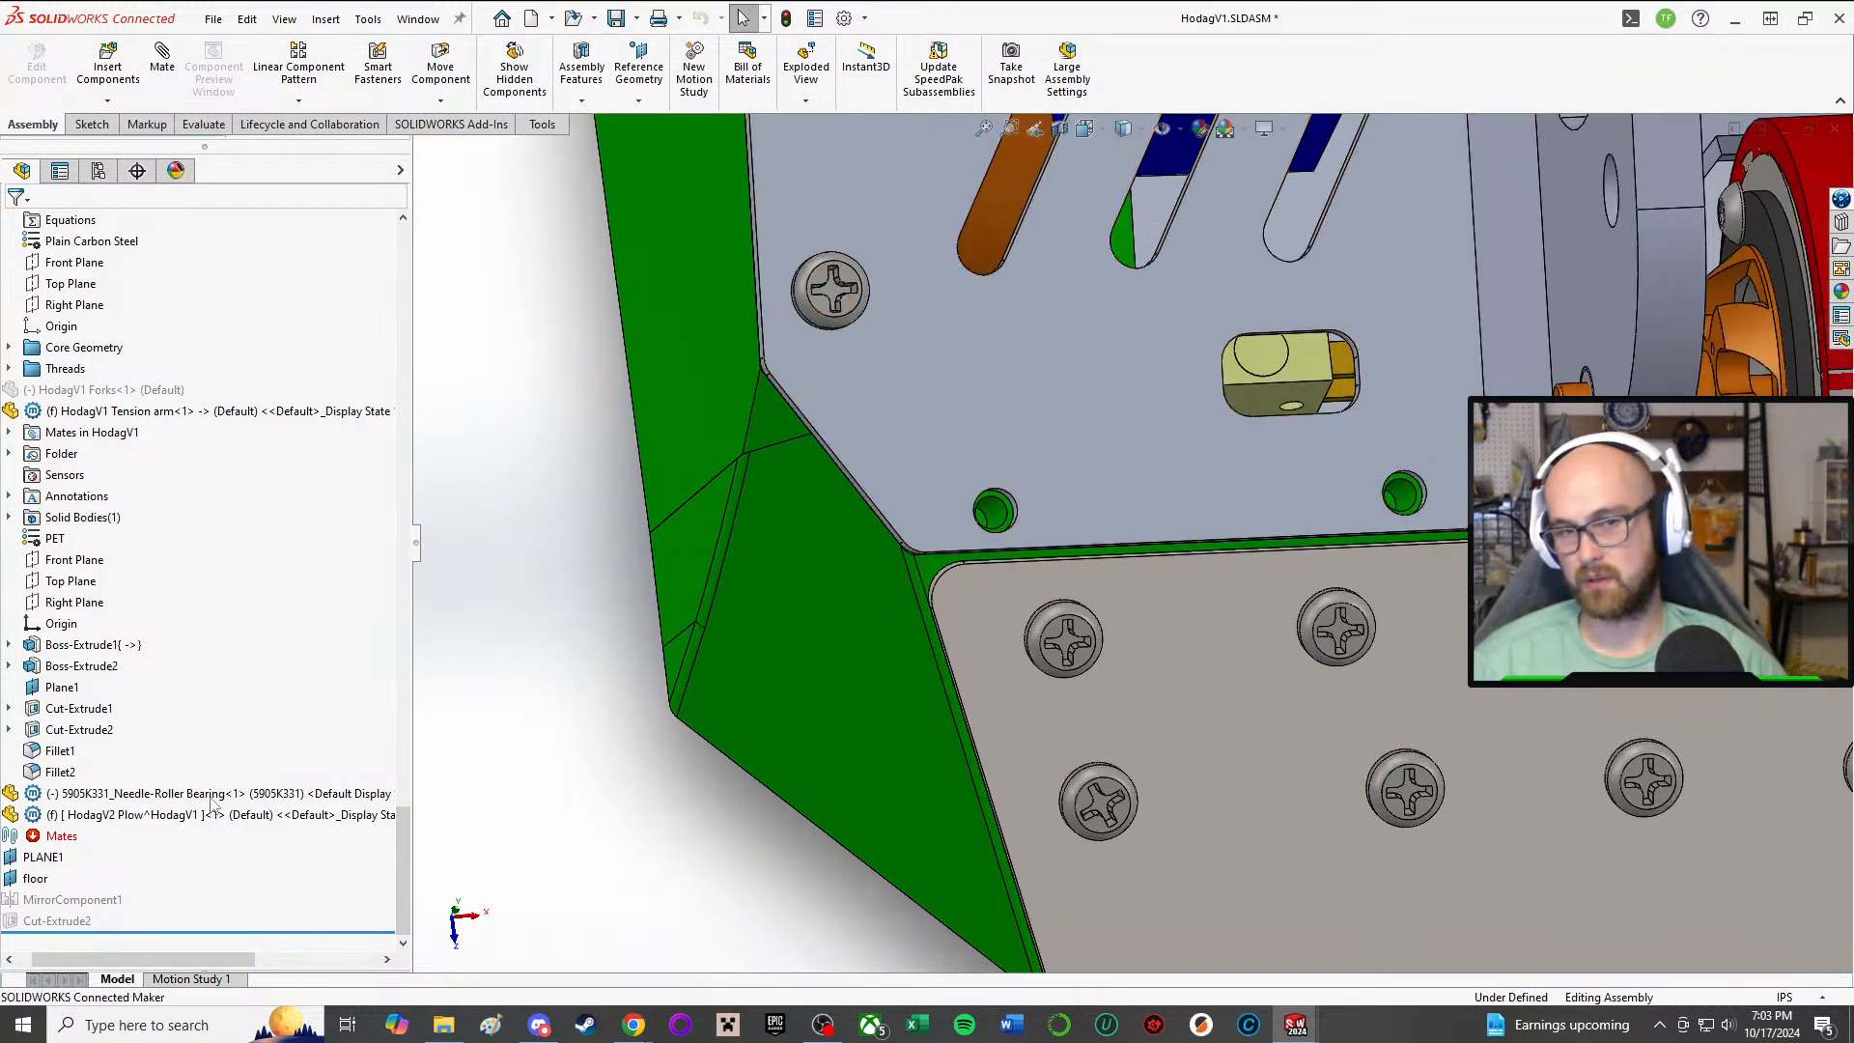
{"action": "left_click", "coordinate": [638, 66]}
{"action": "left_click", "coordinate": [508, 406]}
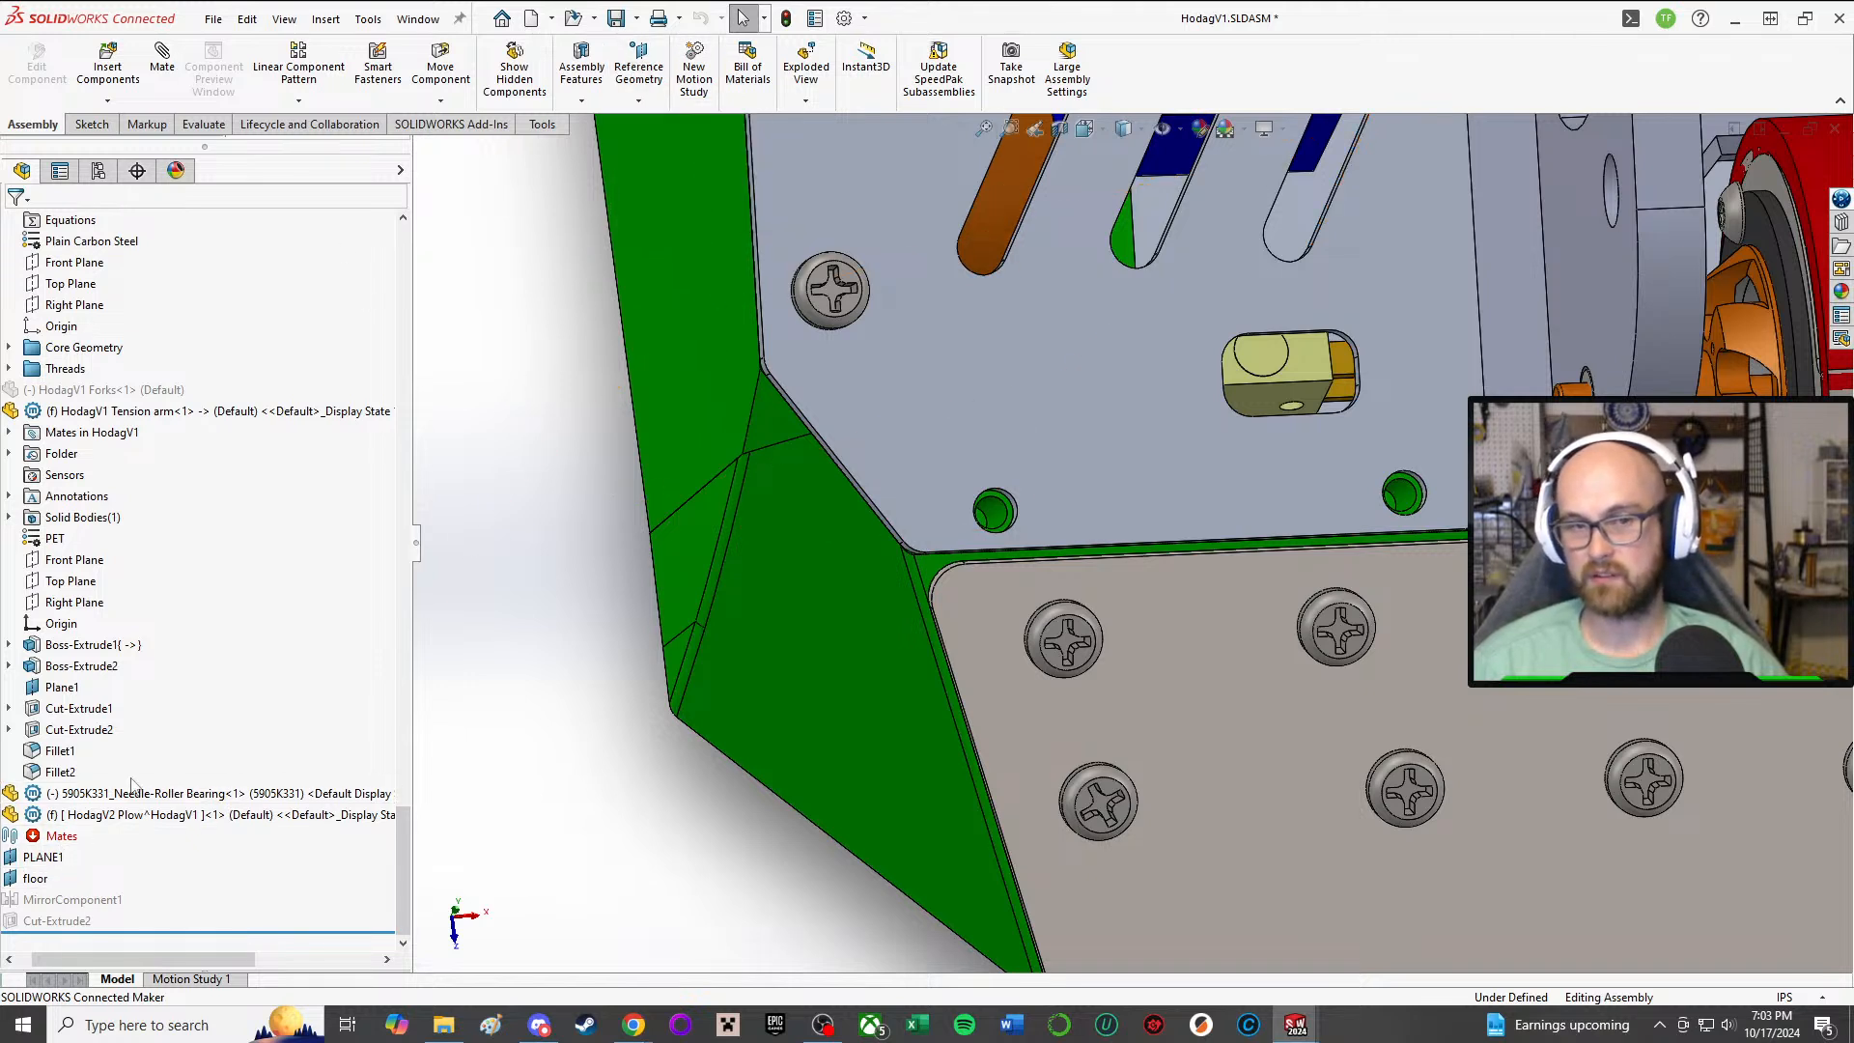
{"action": "left_click", "coordinate": [164, 817]}
{"action": "left_click", "coordinate": [272, 757]}
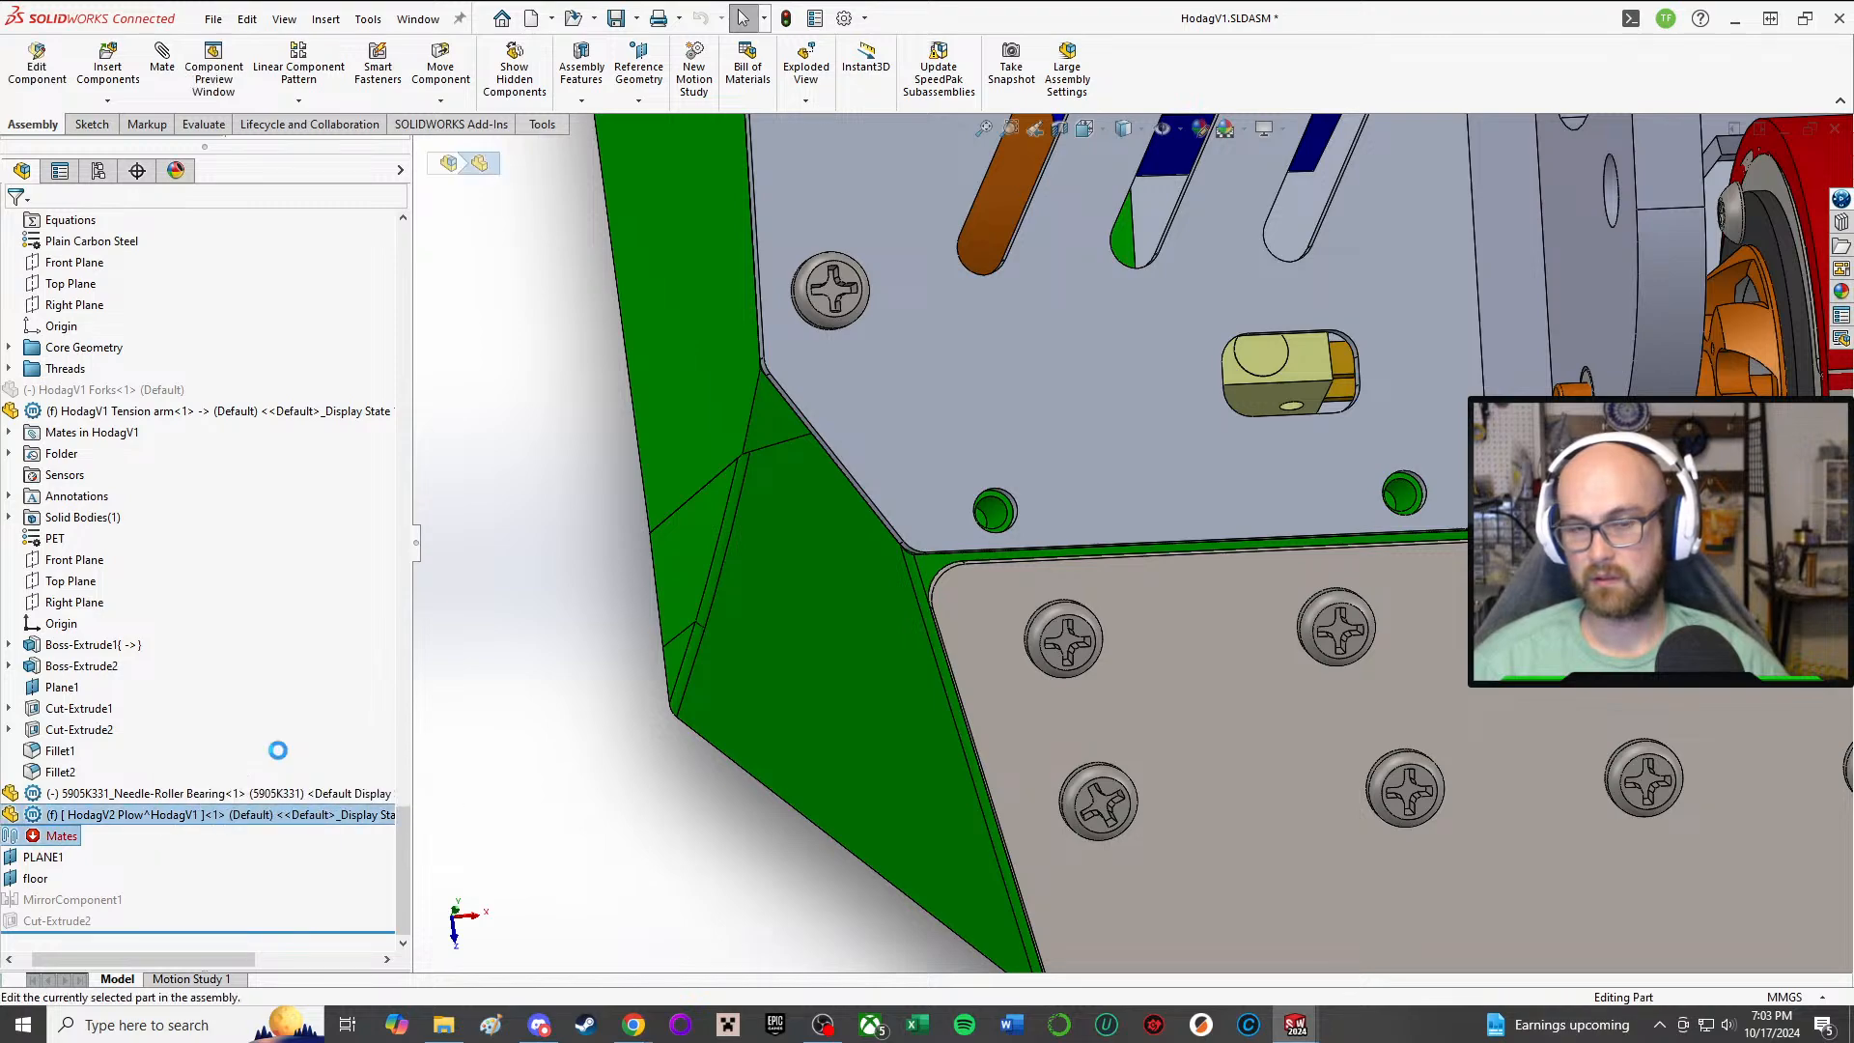
{"action": "middle_click_drag", "start_coordinate": [594, 627], "coordinate": [655, 398]}
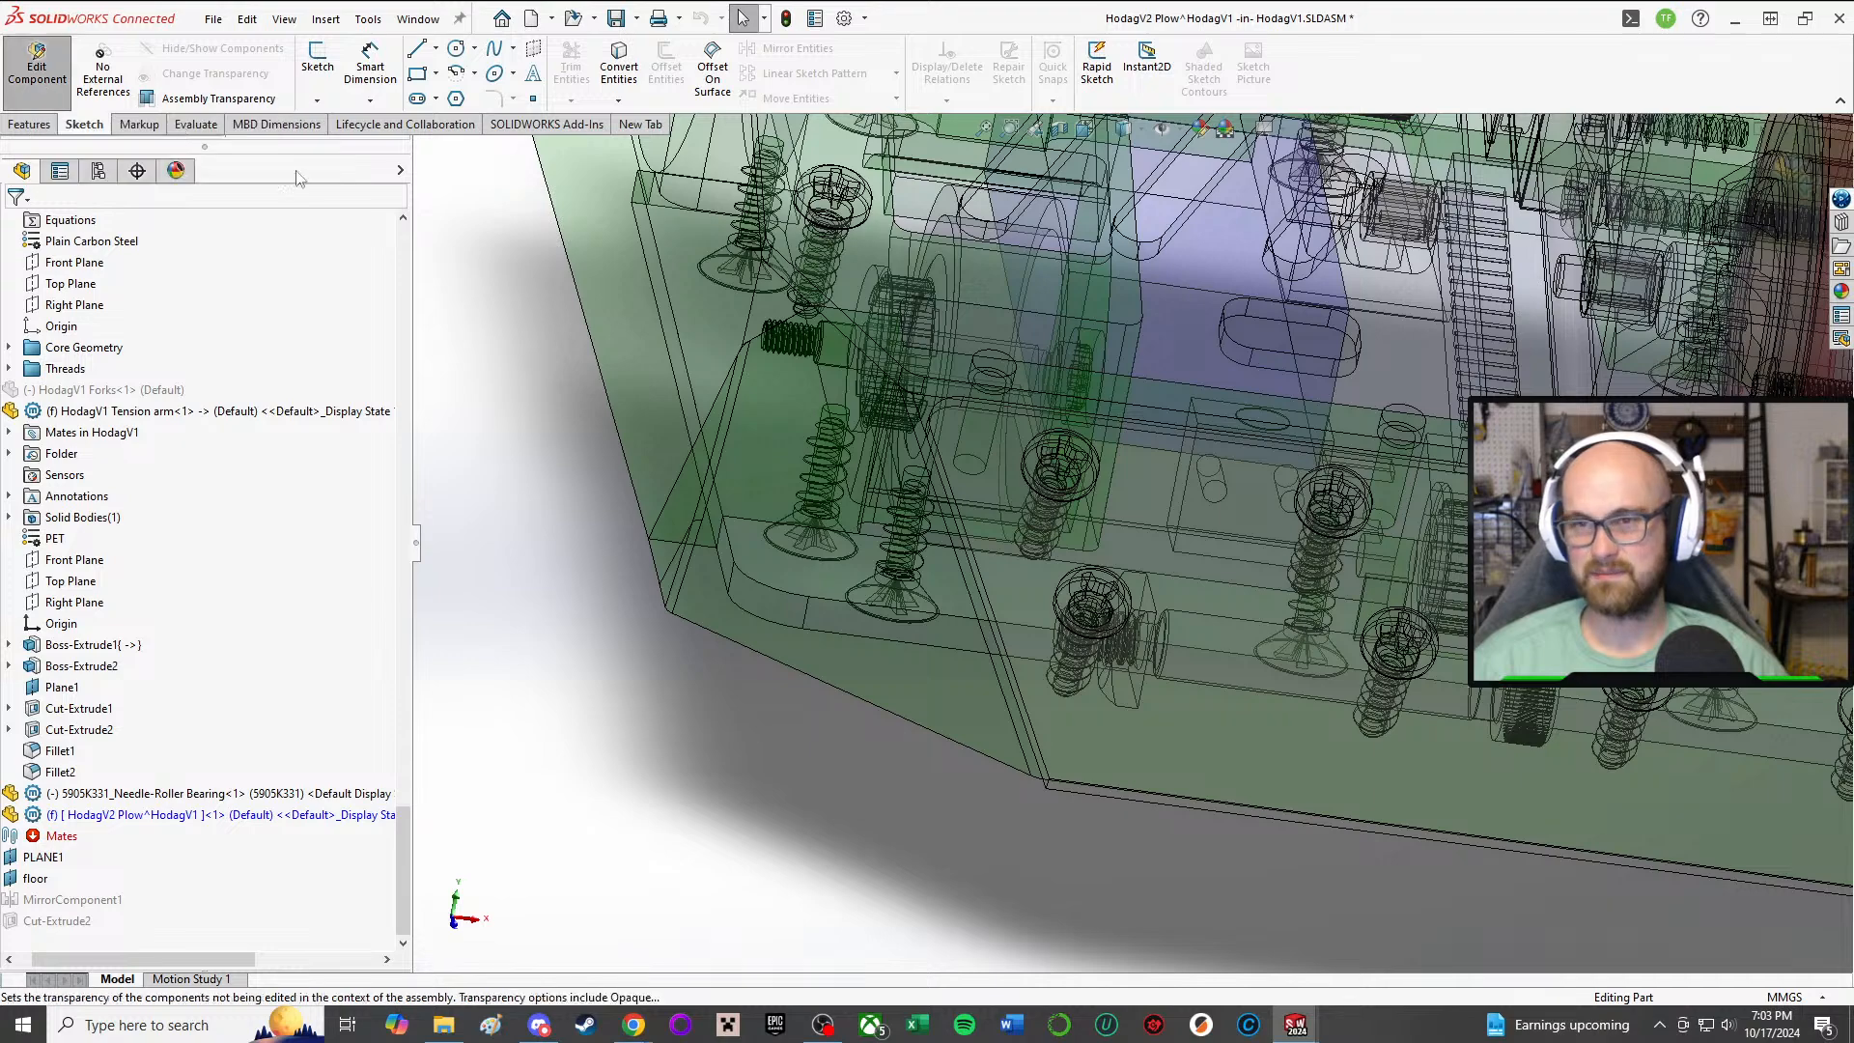
{"action": "middle_click_drag", "start_coordinate": [572, 275], "coordinate": [623, 496]}
{"action": "scroll", "coordinate": [622, 496], "scroll_direction": "up", "scroll_amount": 2}
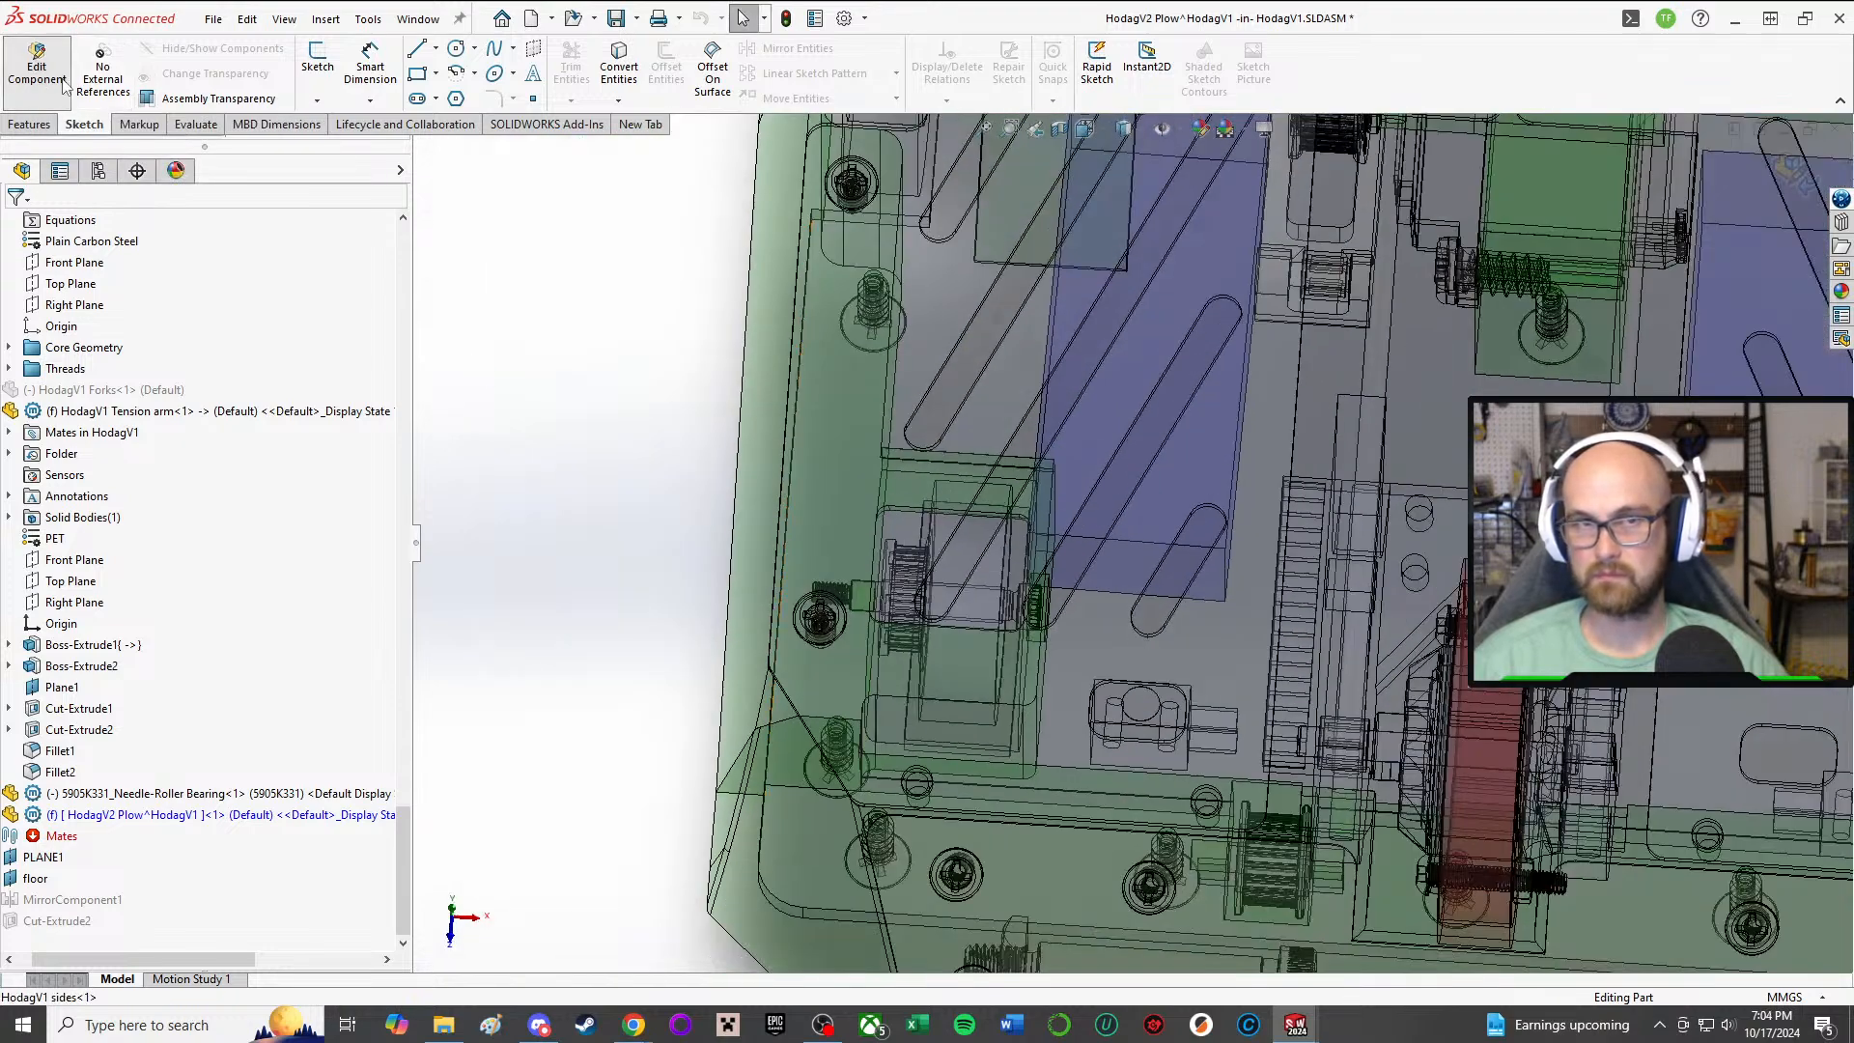
{"action": "left_click", "coordinate": [36, 68]}
{"action": "mouse_move", "coordinate": [820, 836]}
{"action": "middle_mouse_down"}
{"action": "mouse_move", "coordinate": [1043, 710]}
{"action": "mouse_move", "coordinate": [1070, 750]}
{"action": "middle_mouse_up"}
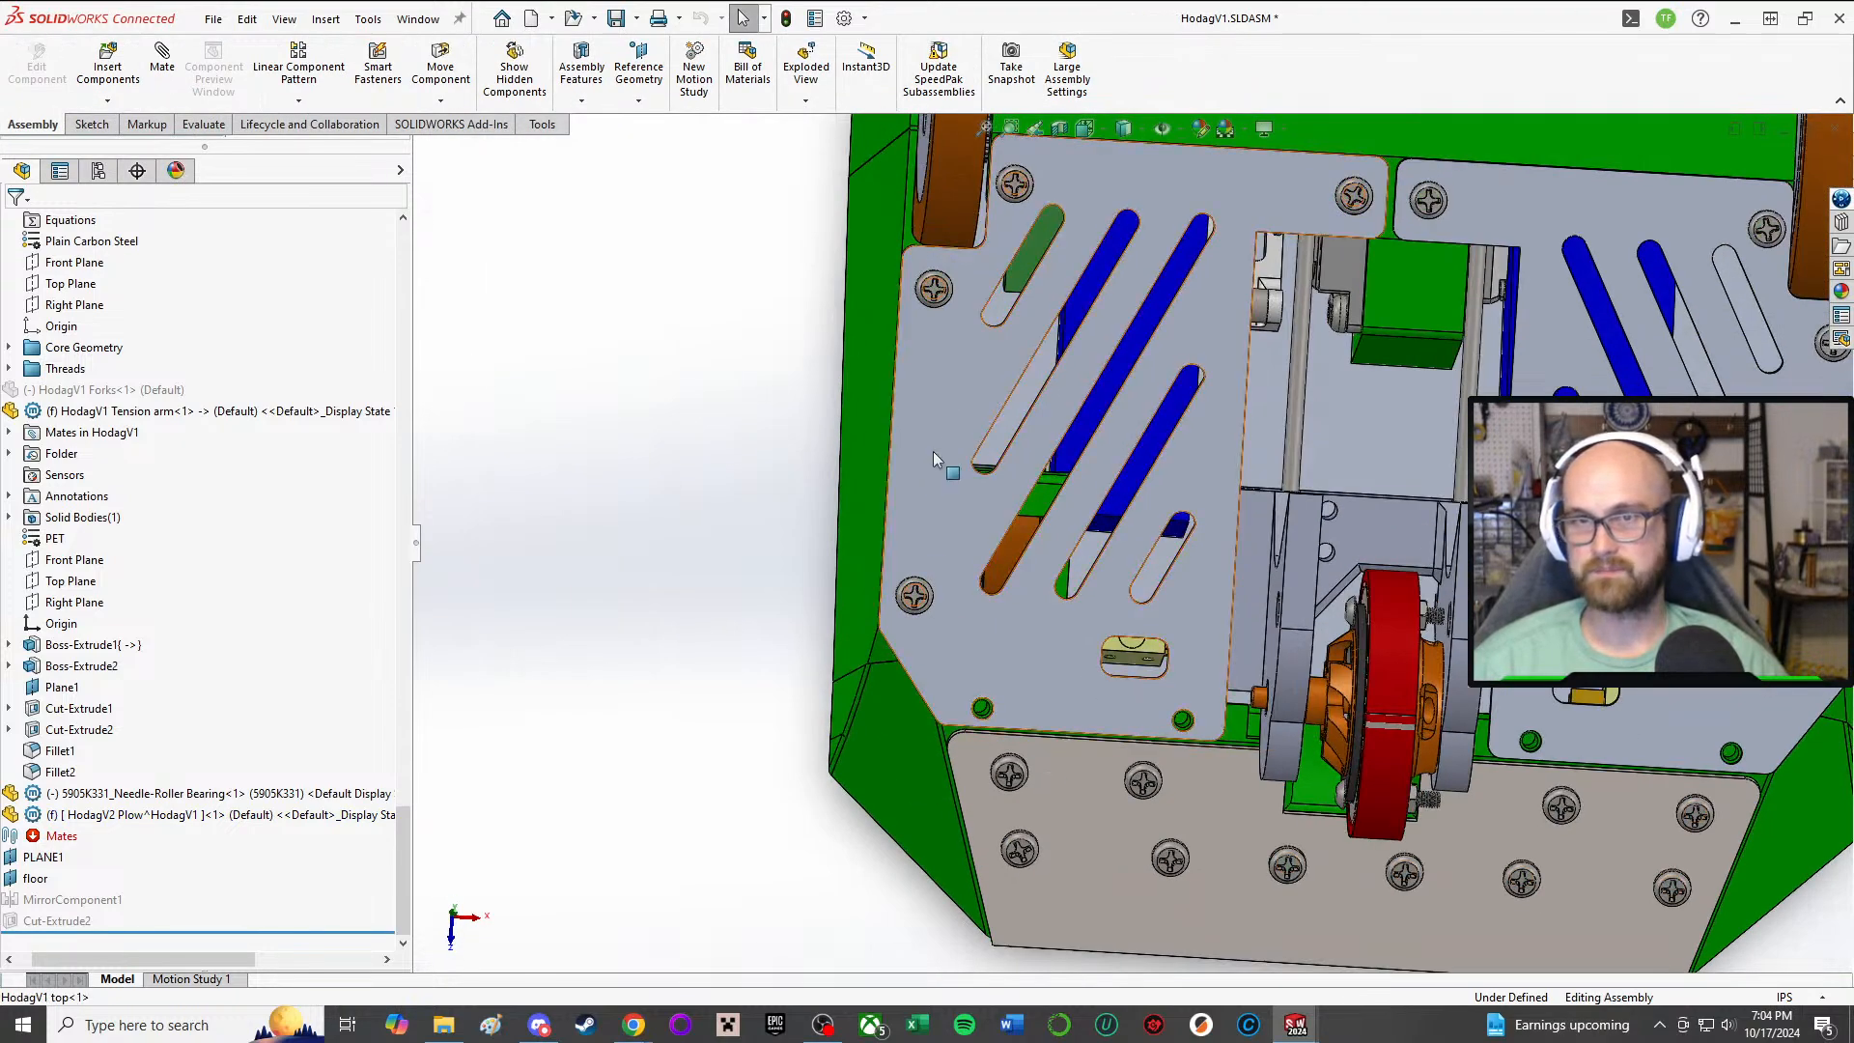
Step: Open the HodagV2 Plow part for editing within the assembly and bring up the feature commands
{"action": "left_click", "coordinate": [94, 816]}
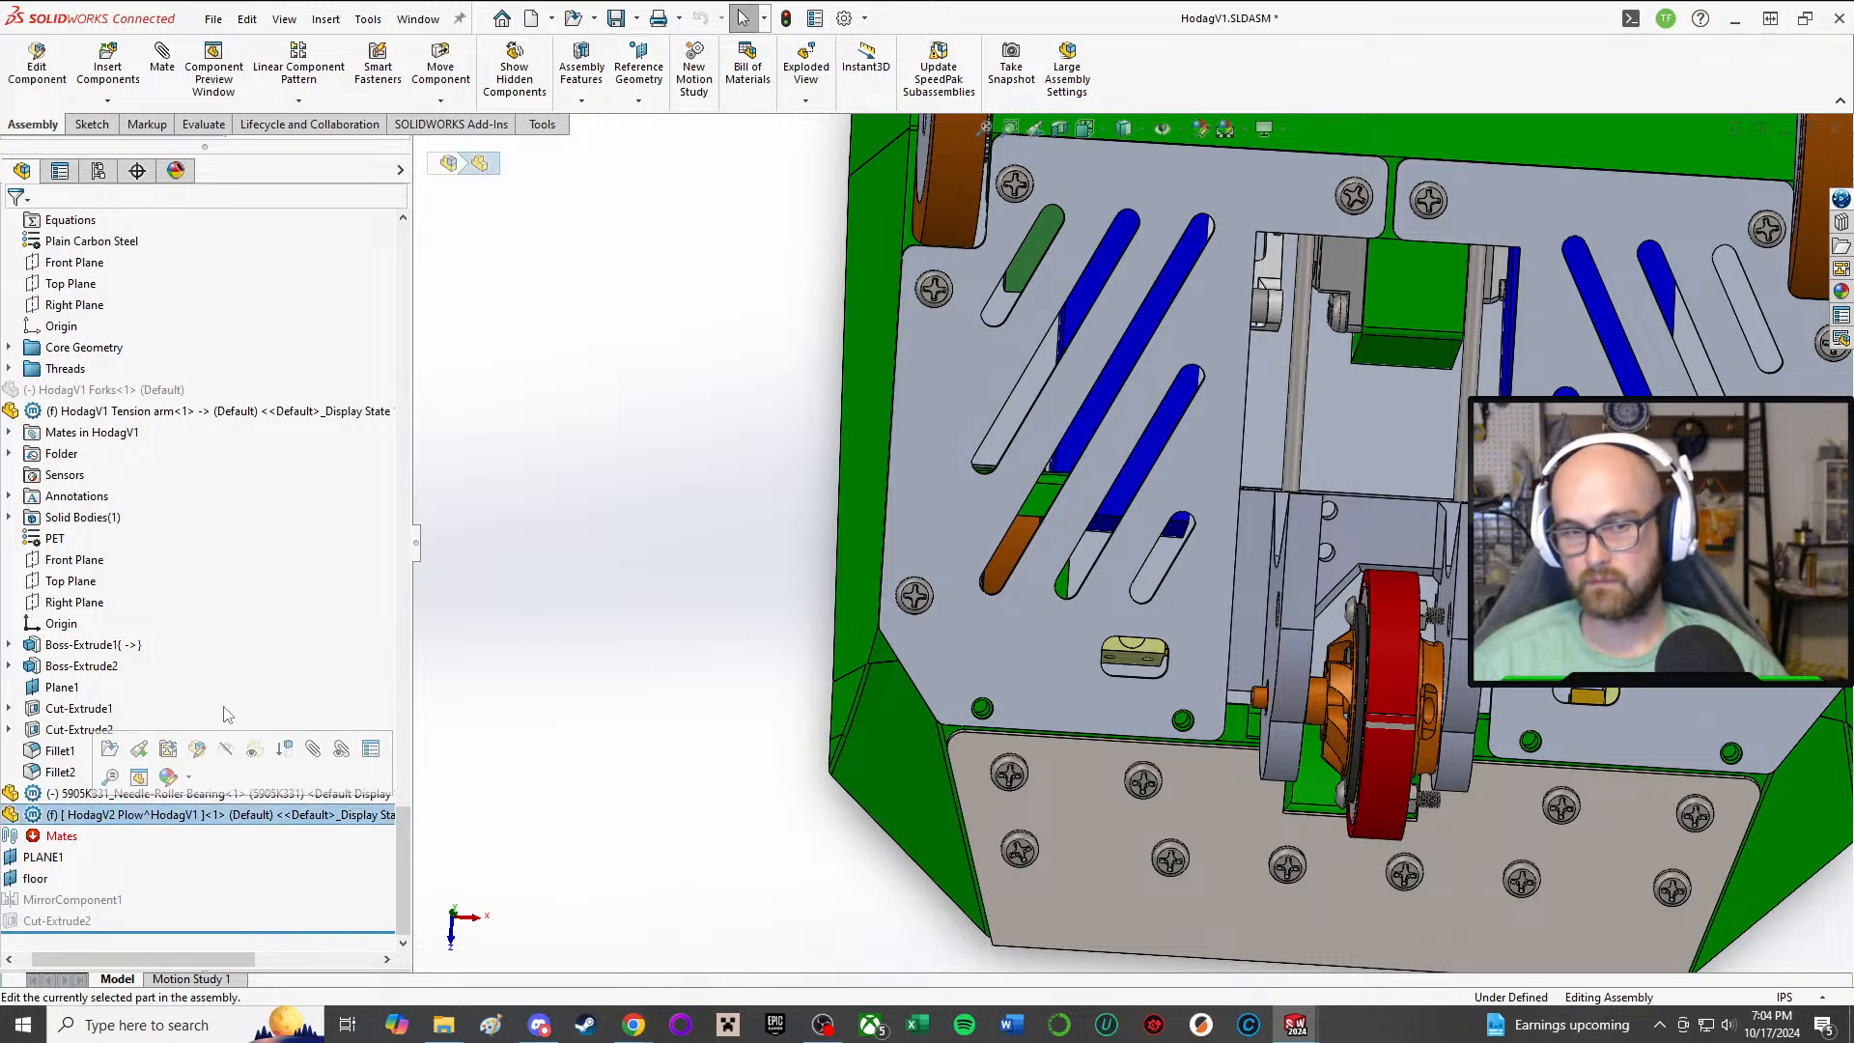
{"action": "left_click", "coordinate": [198, 750]}
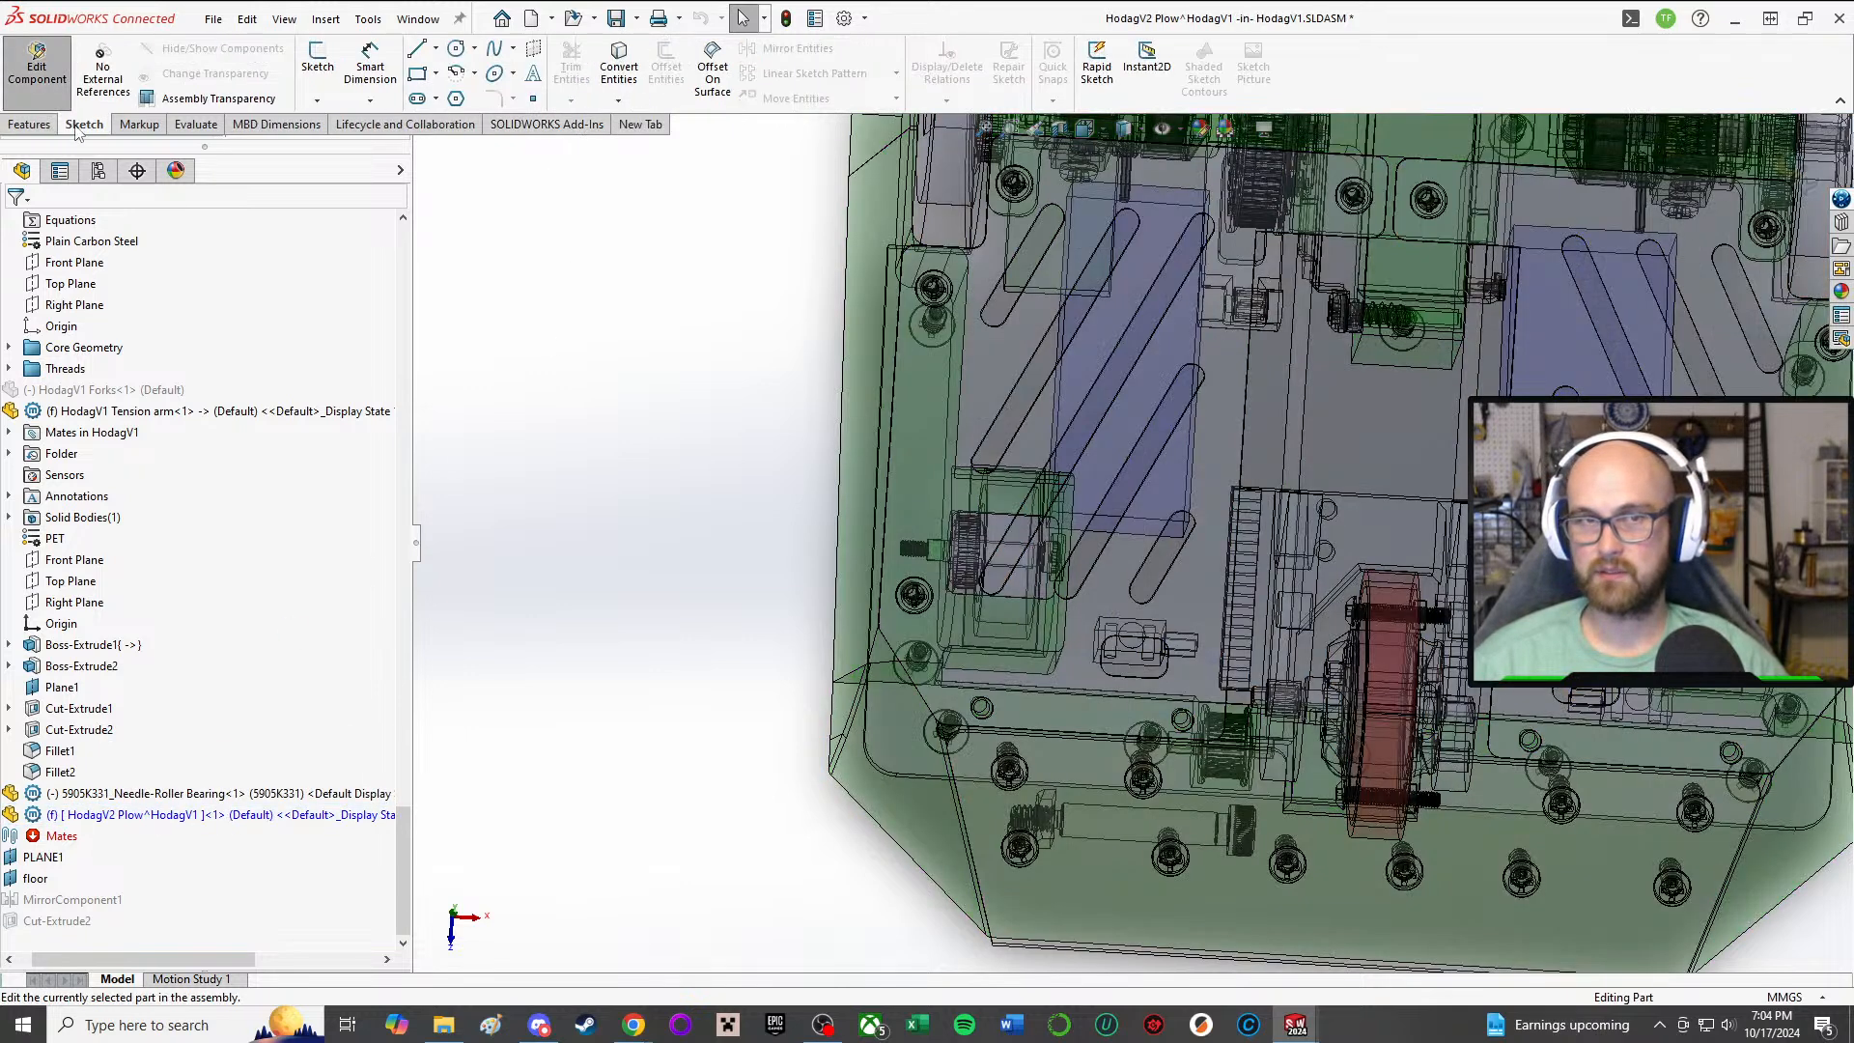
{"action": "left_click", "coordinate": [32, 125]}
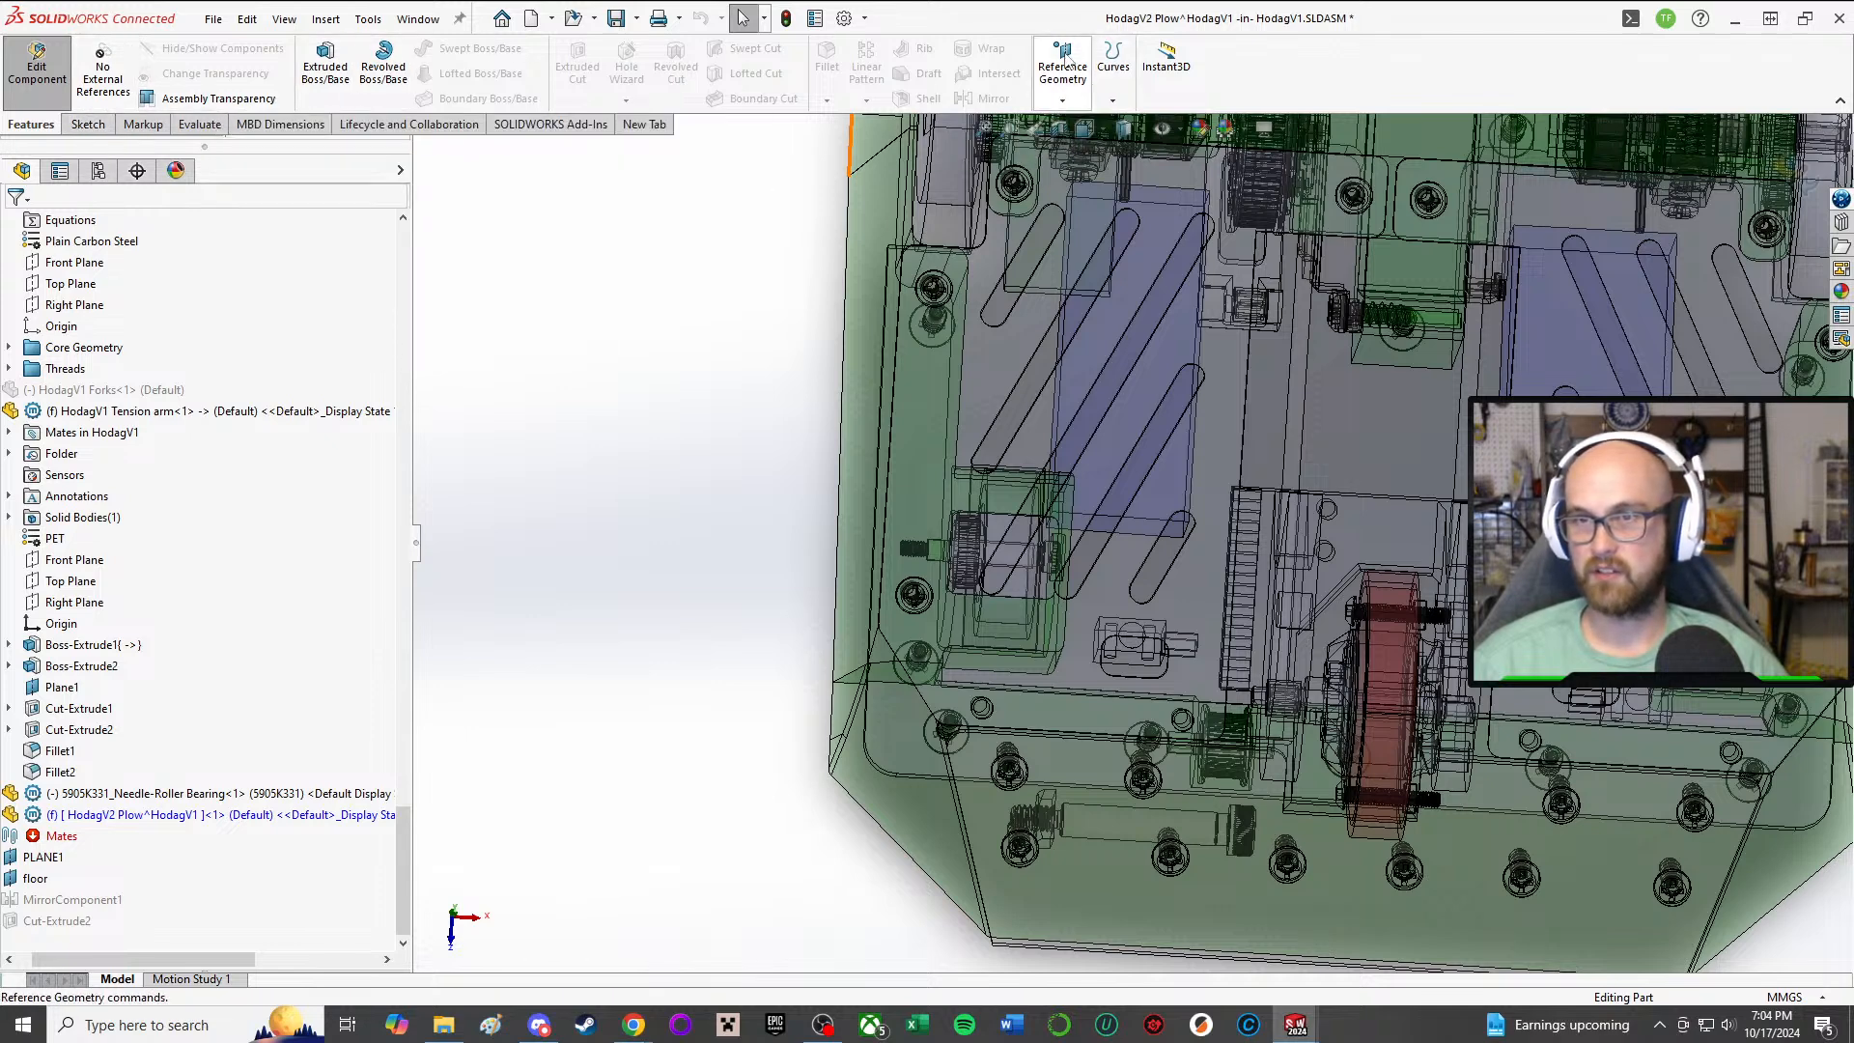
Step: Start a reference plane with the top plate's narrow front face as first reference, constrained parallel
{"action": "left_click", "coordinate": [1062, 99]}
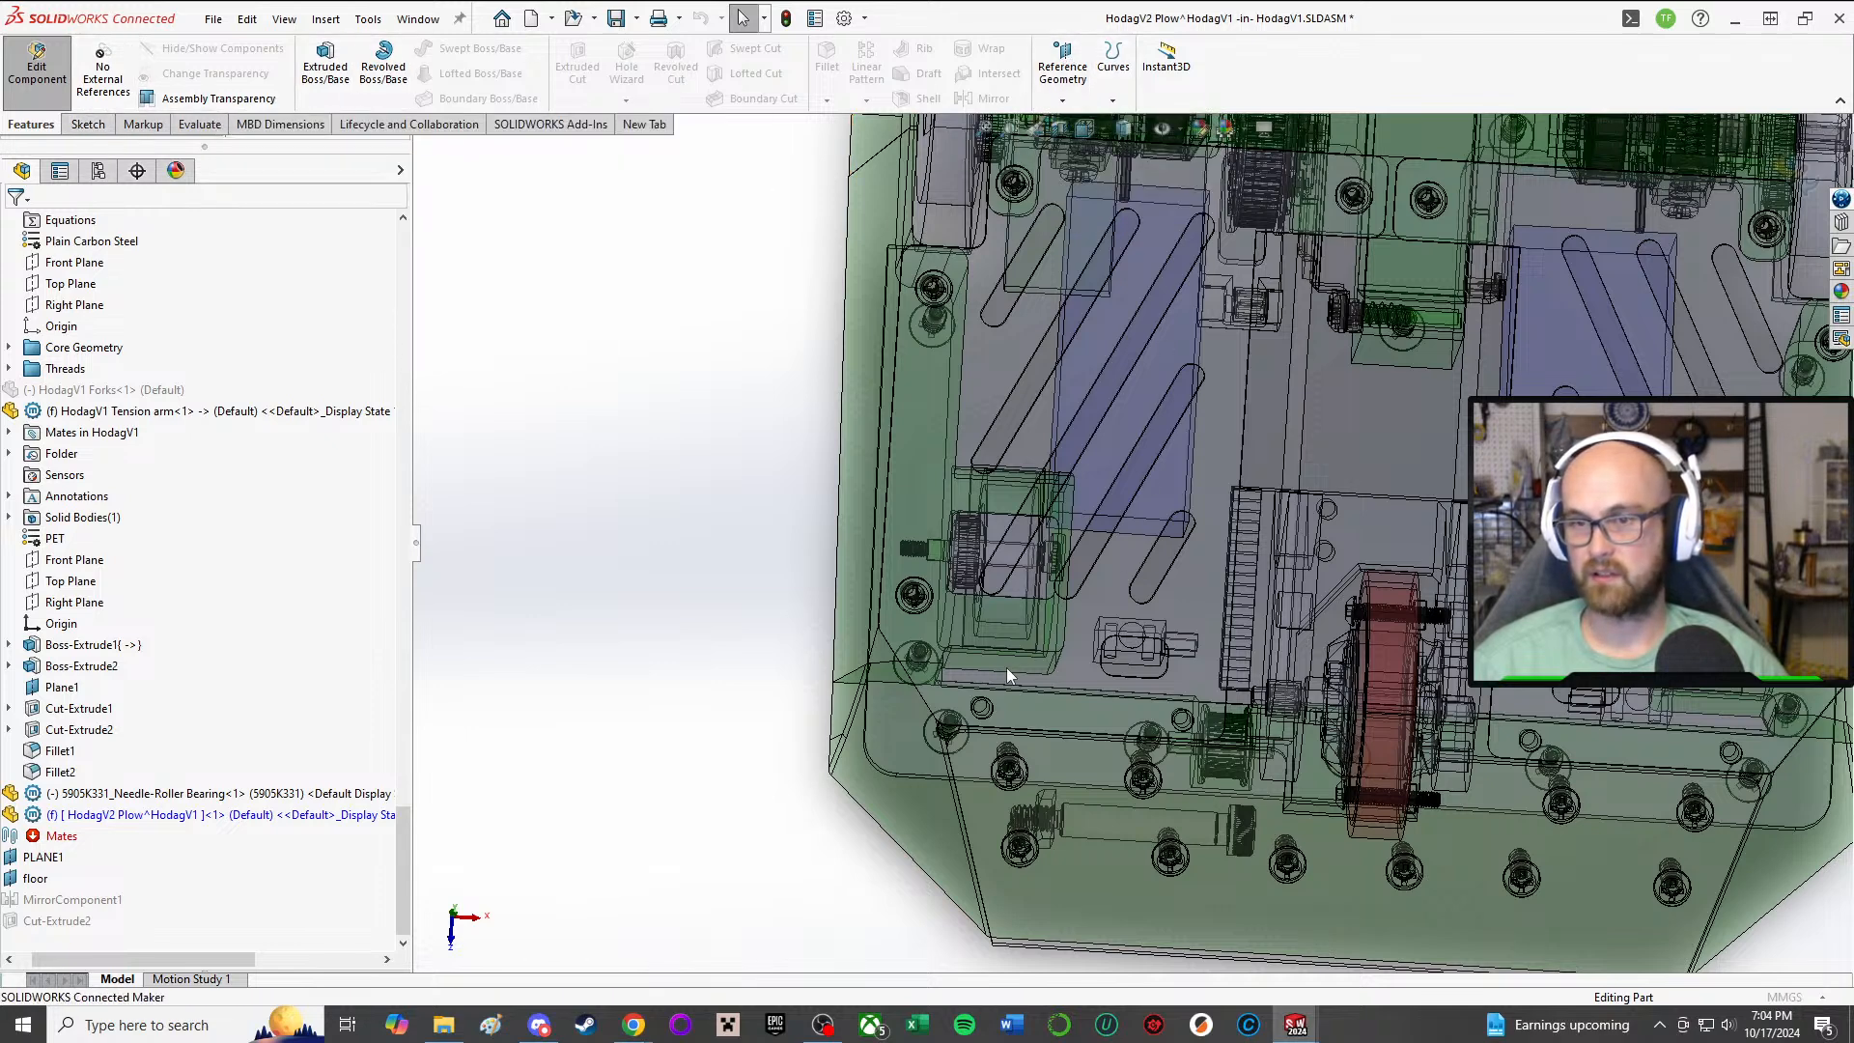
{"action": "scroll", "coordinate": [975, 746], "scroll_direction": "down", "scroll_amount": 6}
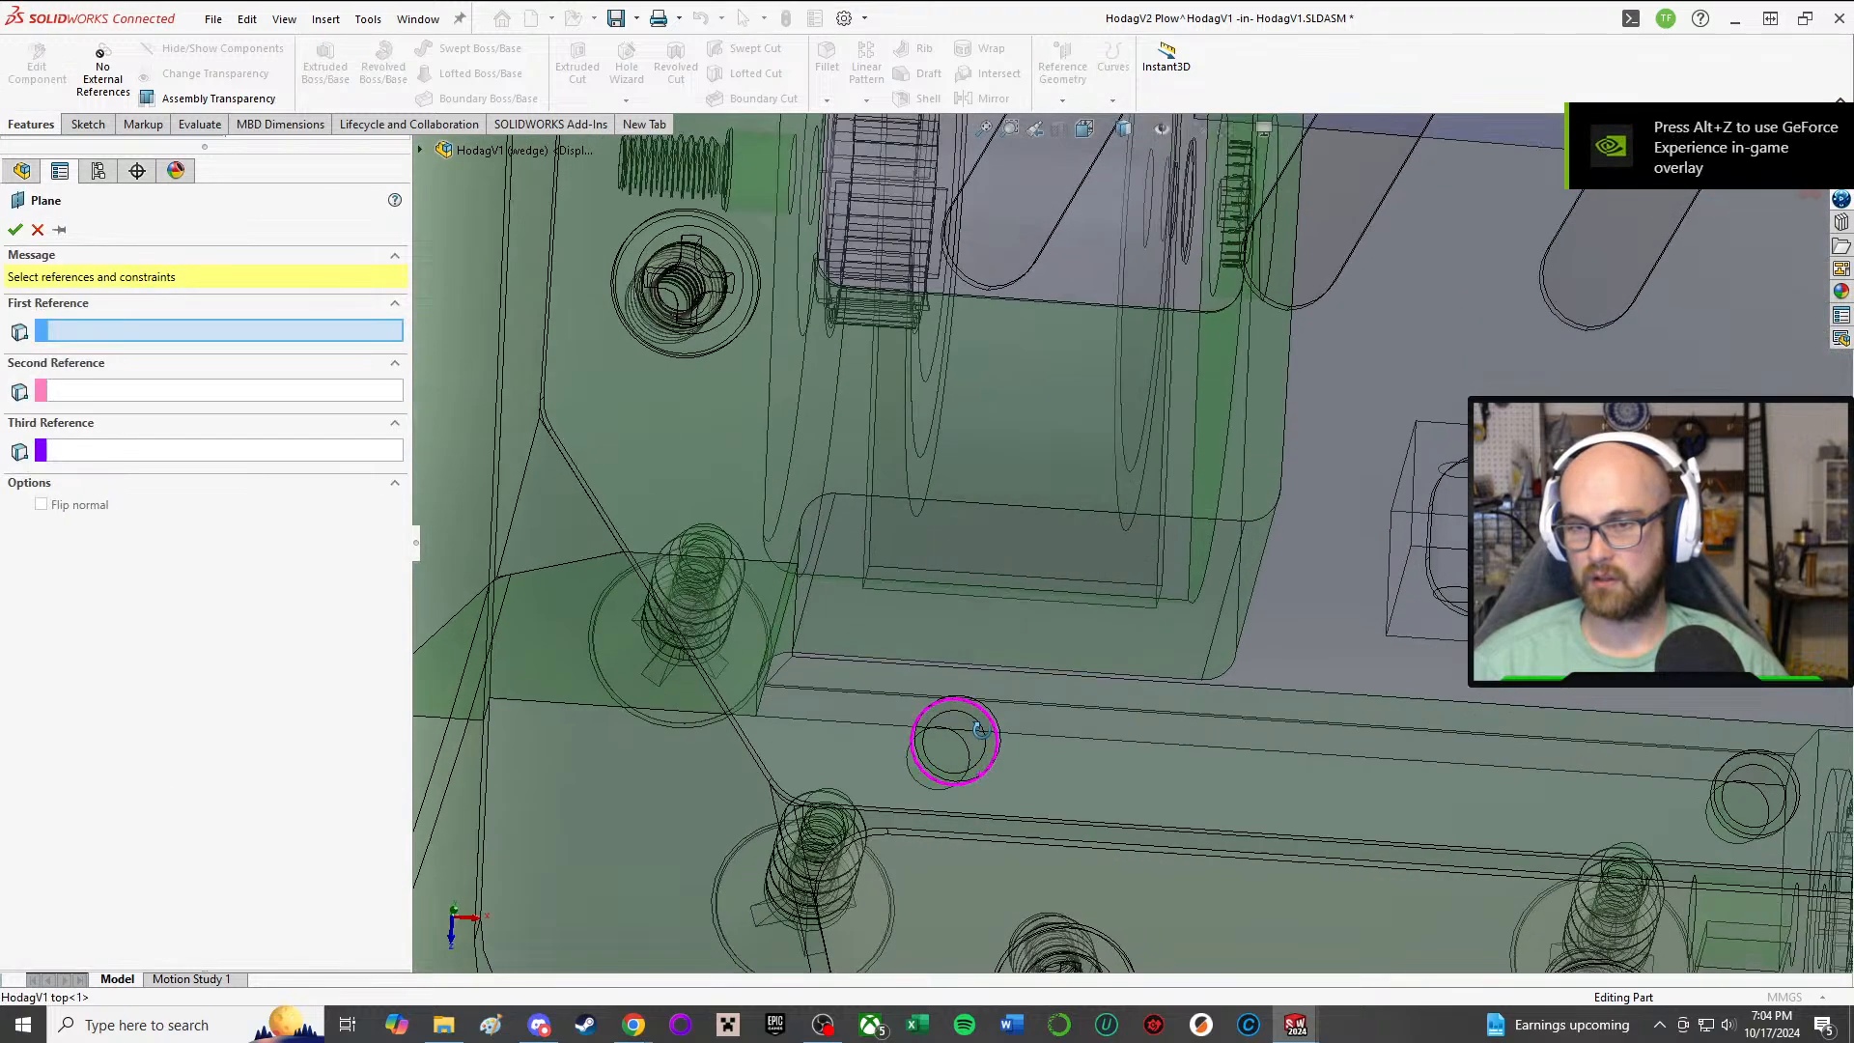
{"action": "middle_click_drag", "start_coordinate": [975, 741], "coordinate": [947, 756]}
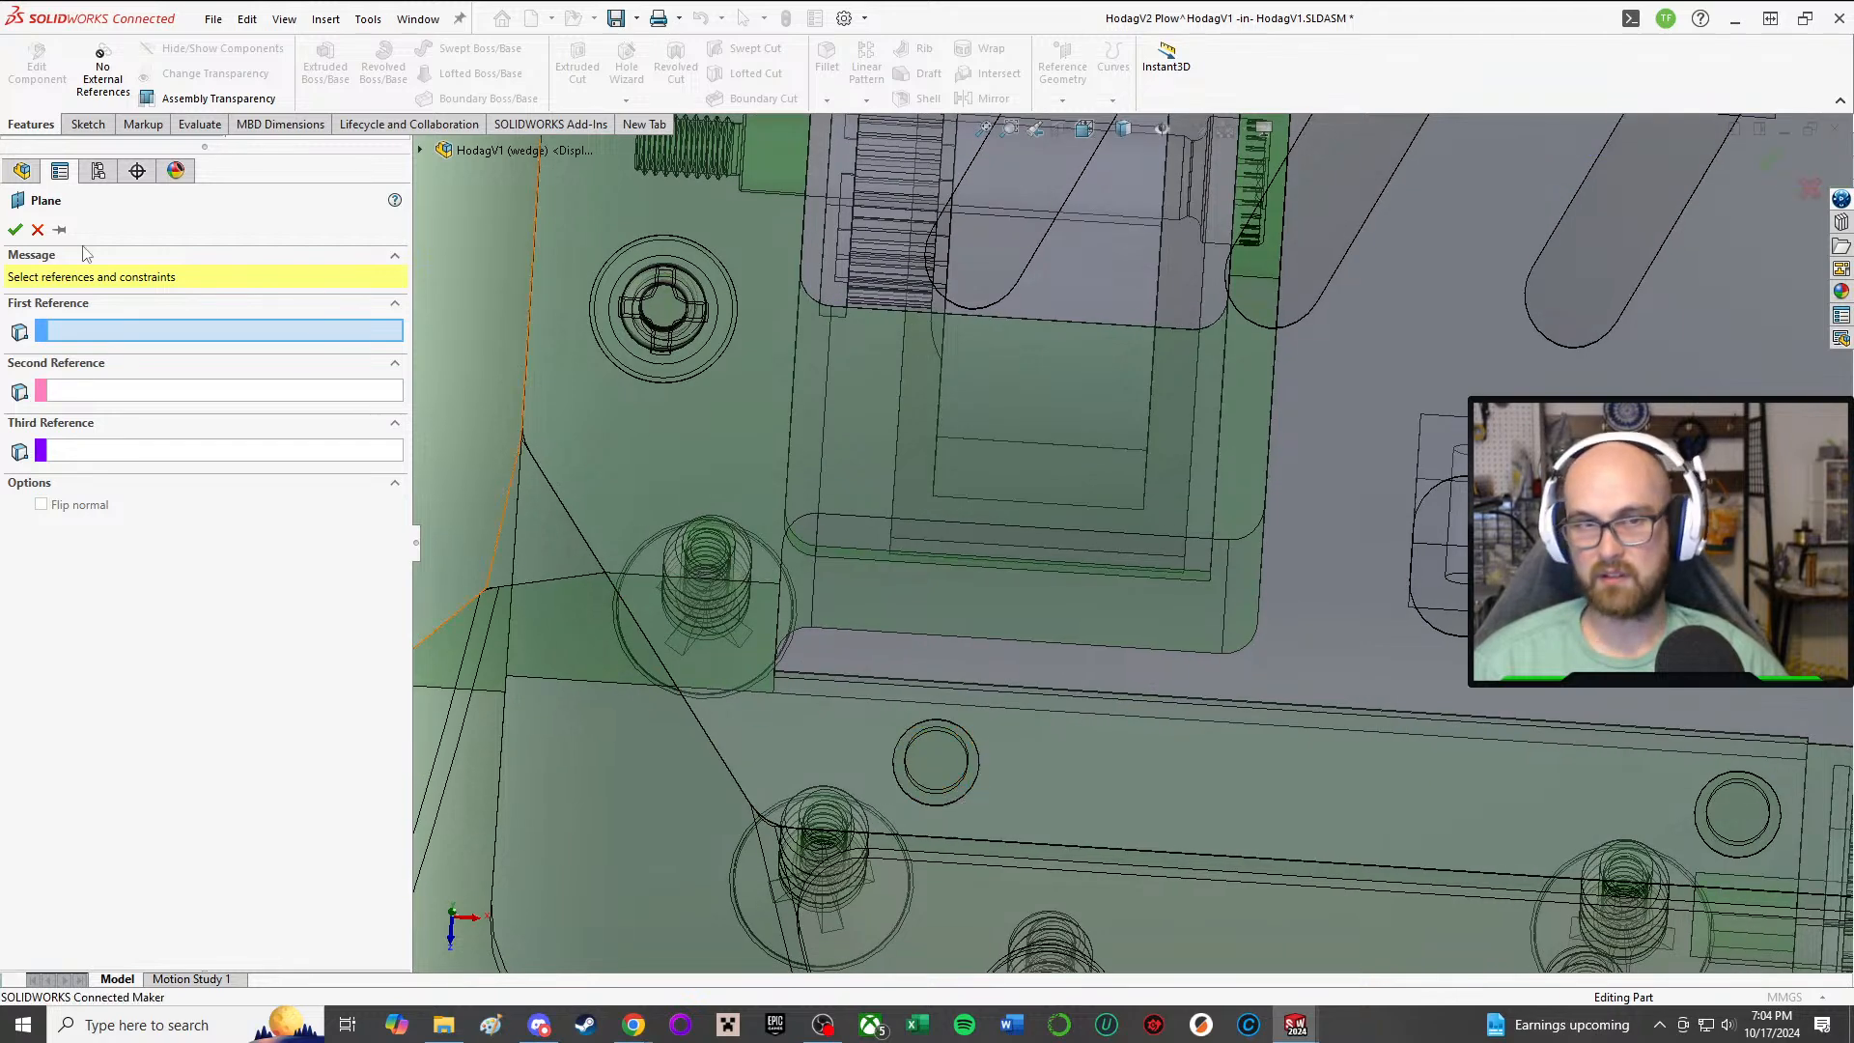
{"action": "scroll", "coordinate": [1032, 695], "scroll_direction": "up", "scroll_amount": 2}
{"action": "middle_click_drag", "start_coordinate": [998, 701], "coordinate": [1049, 572]}
{"action": "left_click", "coordinate": [994, 614]}
{"action": "left_click", "coordinate": [19, 359]}
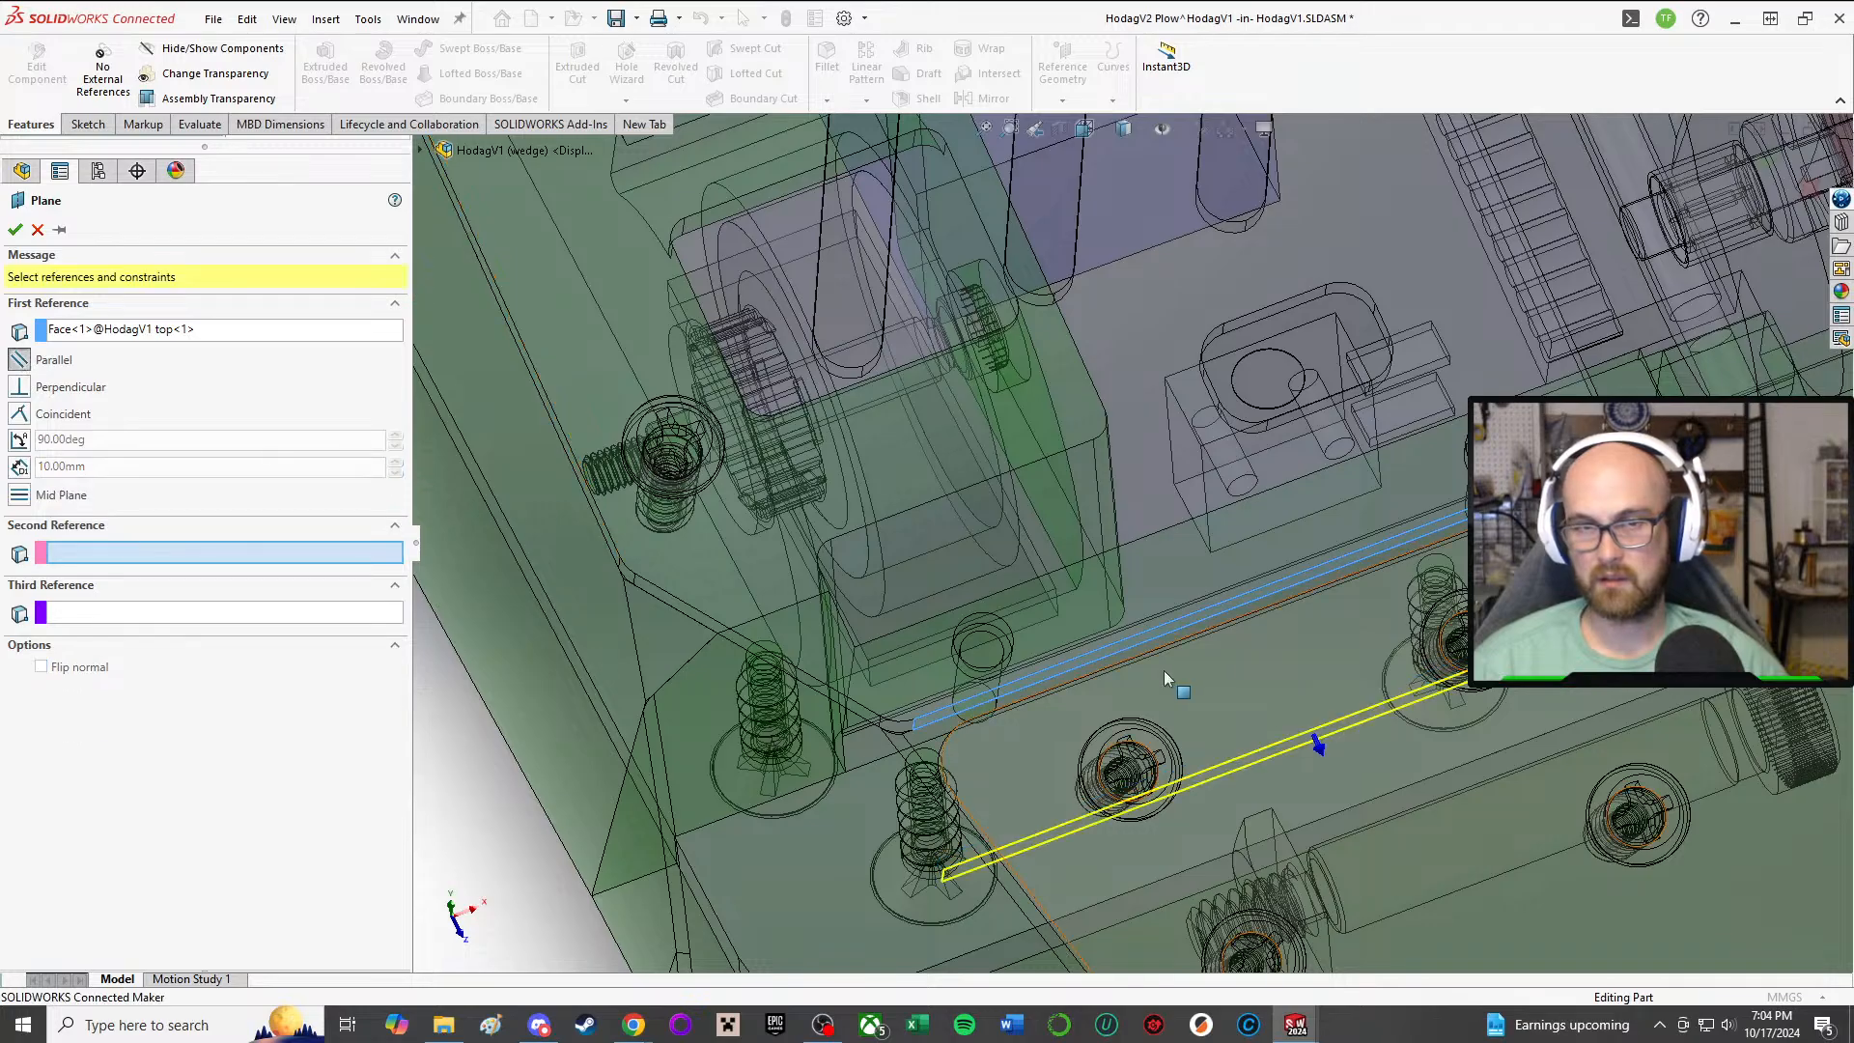
{"action": "middle_click_drag", "start_coordinate": [1162, 670], "coordinate": [990, 653]}
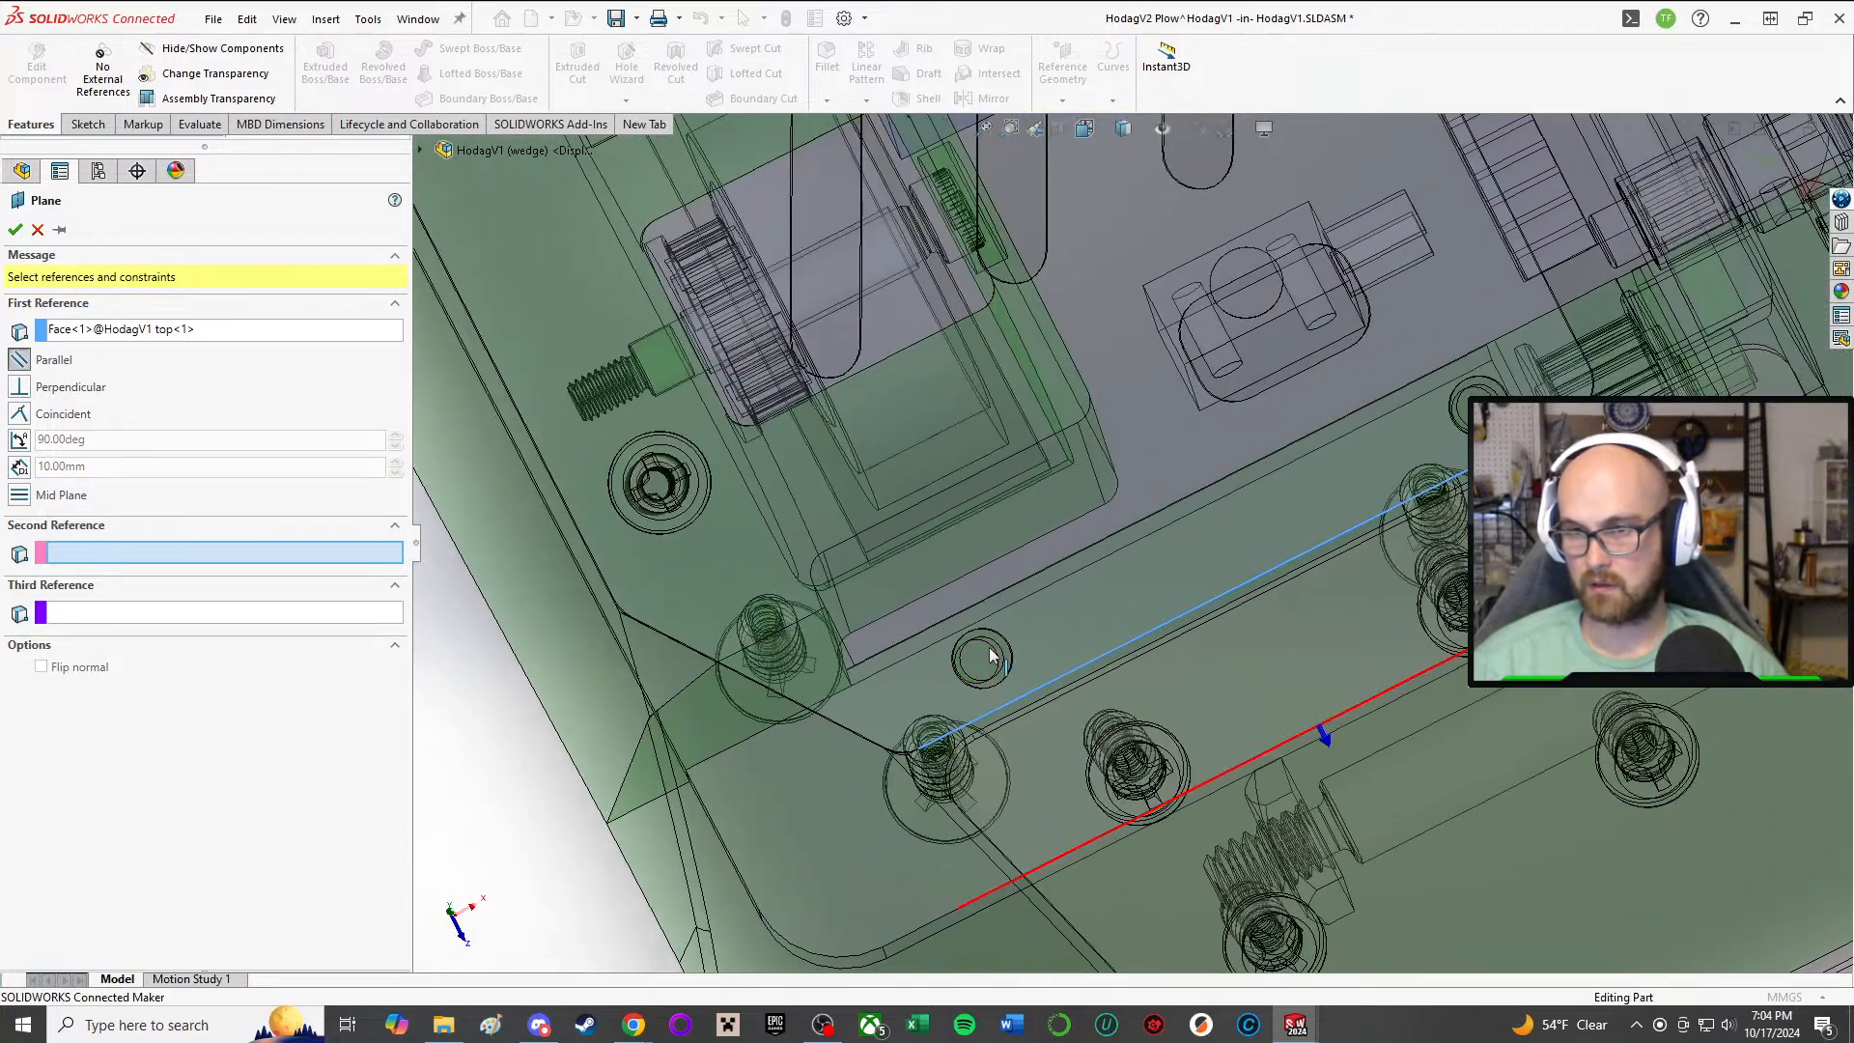
{"action": "left_click", "coordinate": [994, 658]}
{"action": "left_click", "coordinate": [158, 553]}
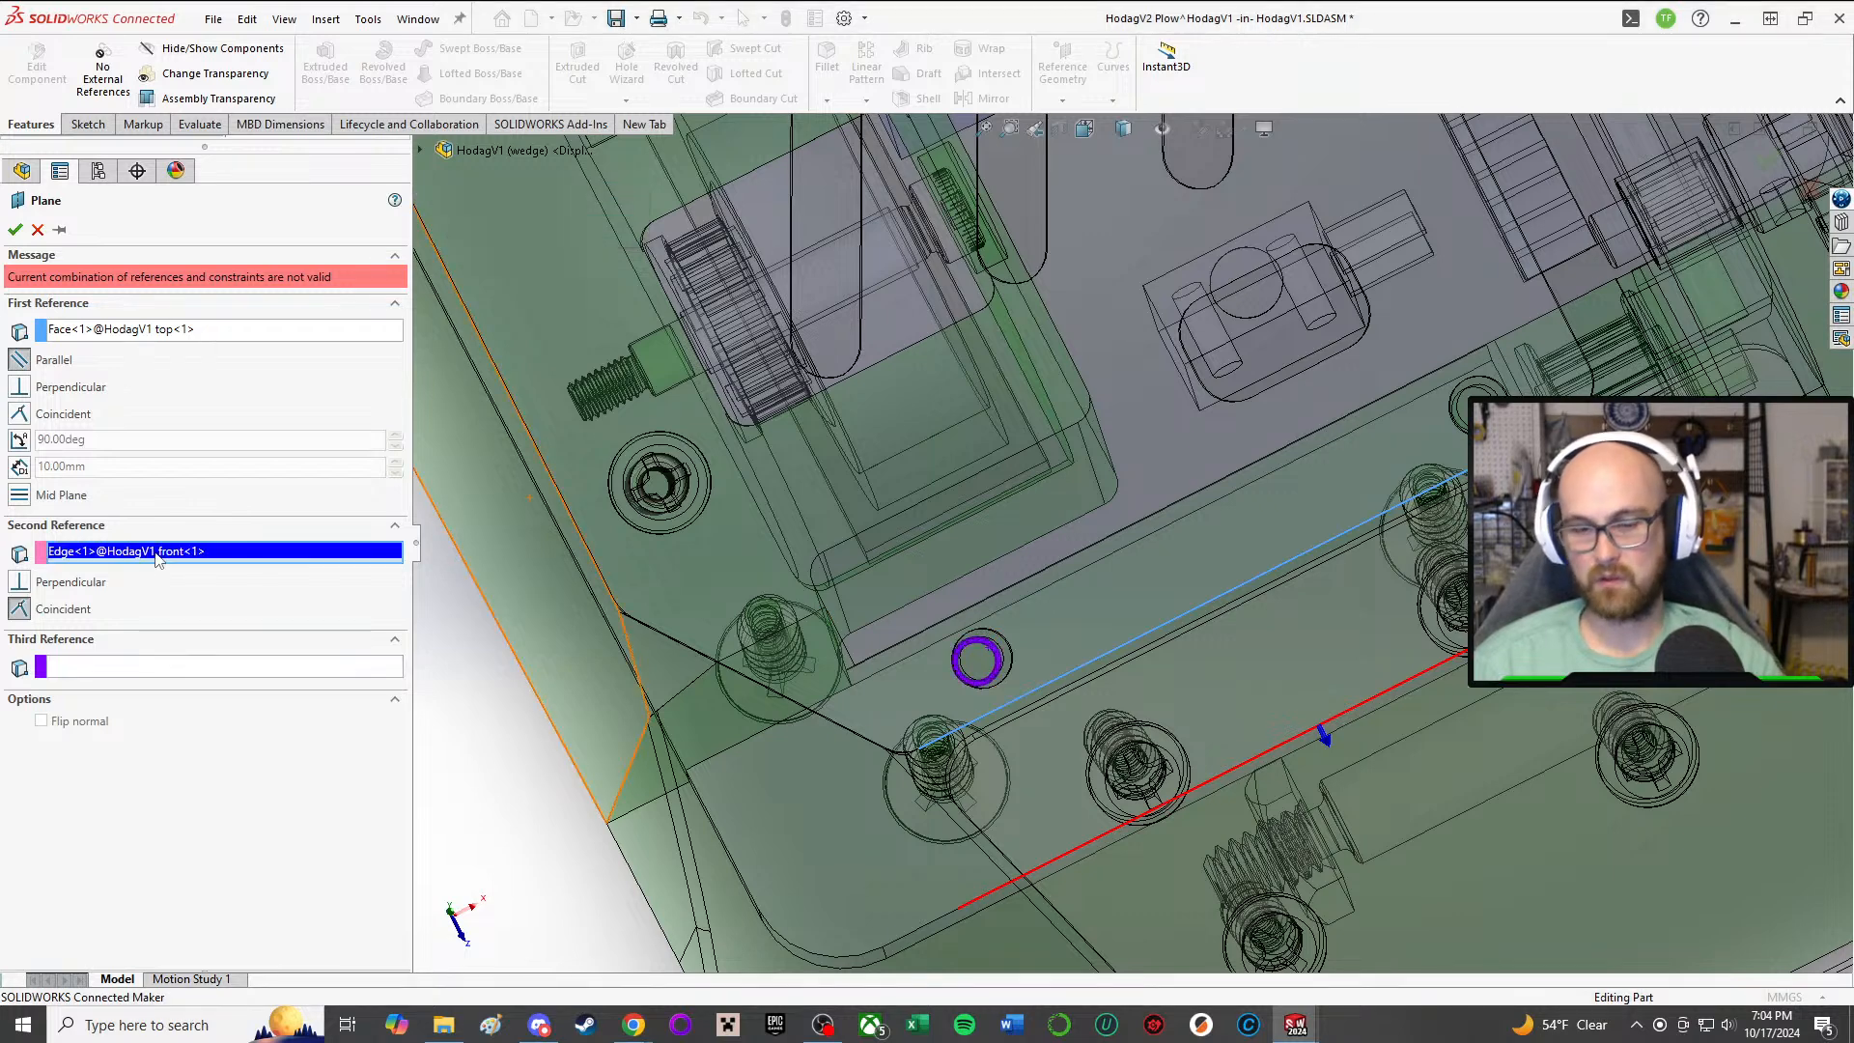
{"action": "key", "text": "Delete"}
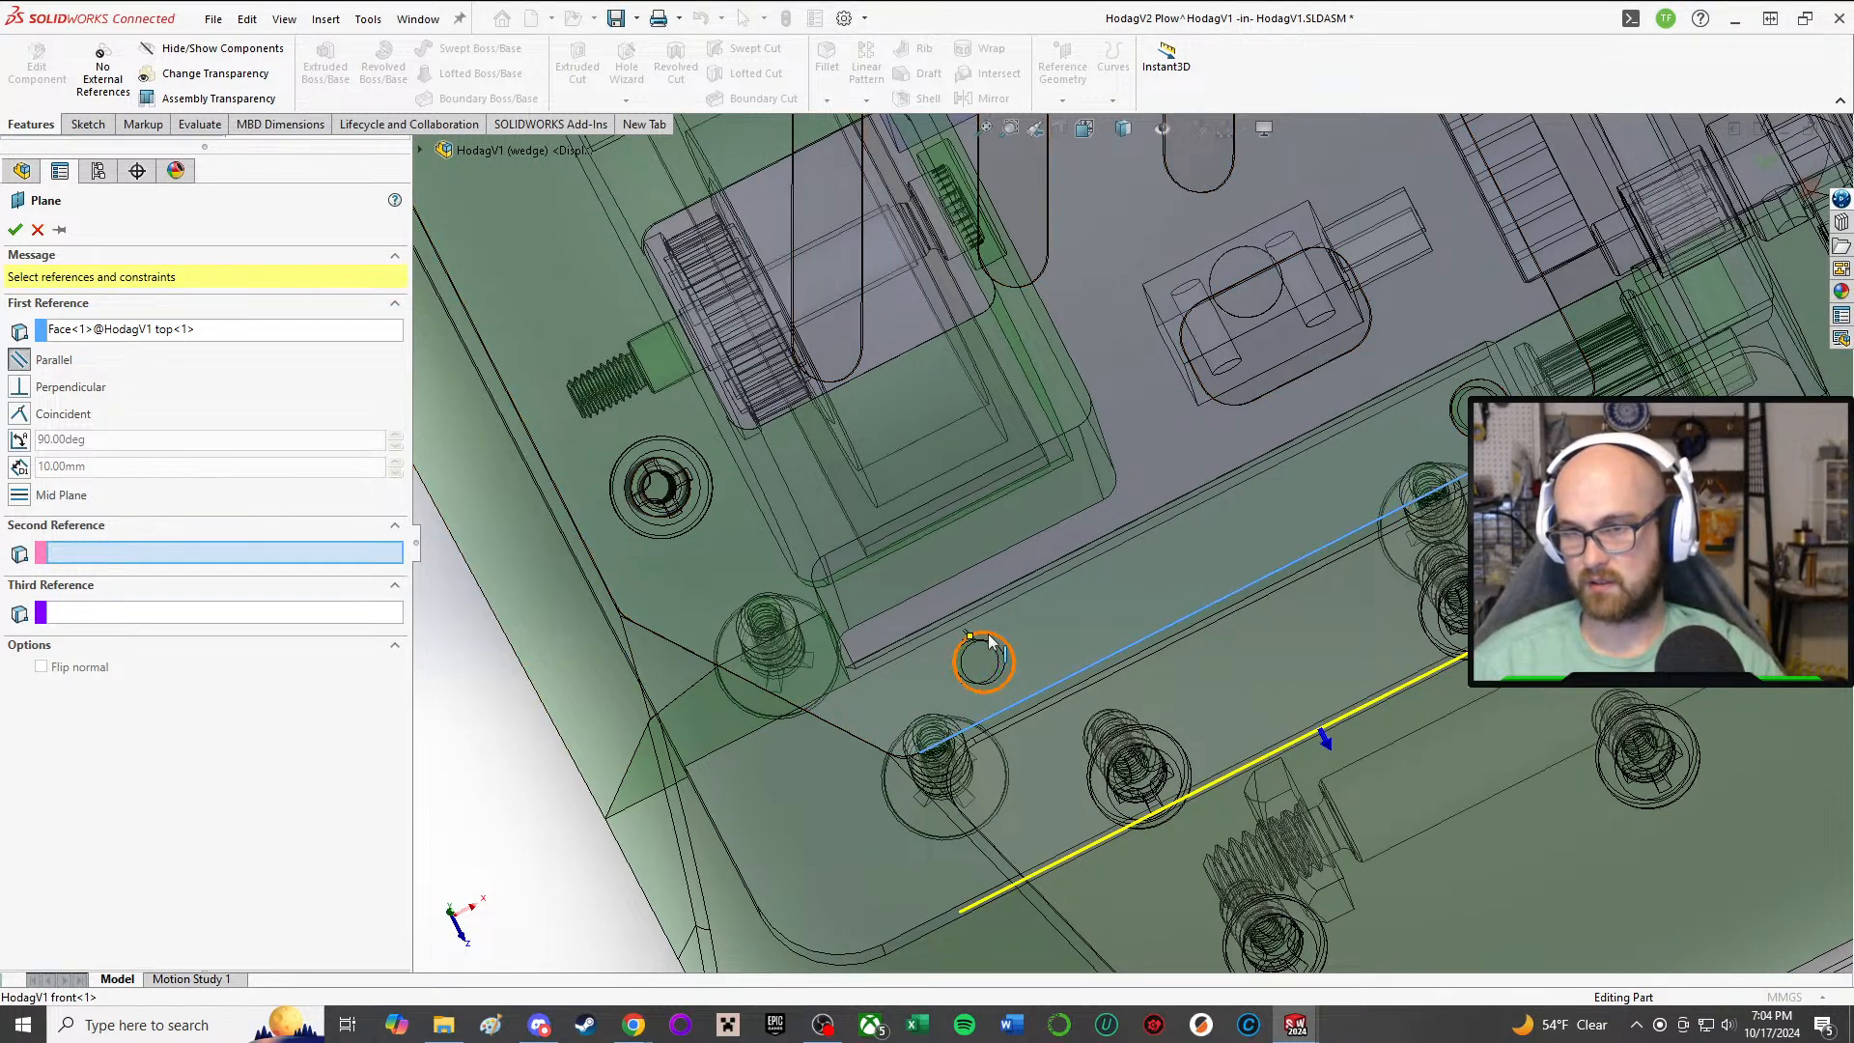
{"action": "middle_click_drag", "start_coordinate": [982, 661], "coordinate": [1017, 634]}
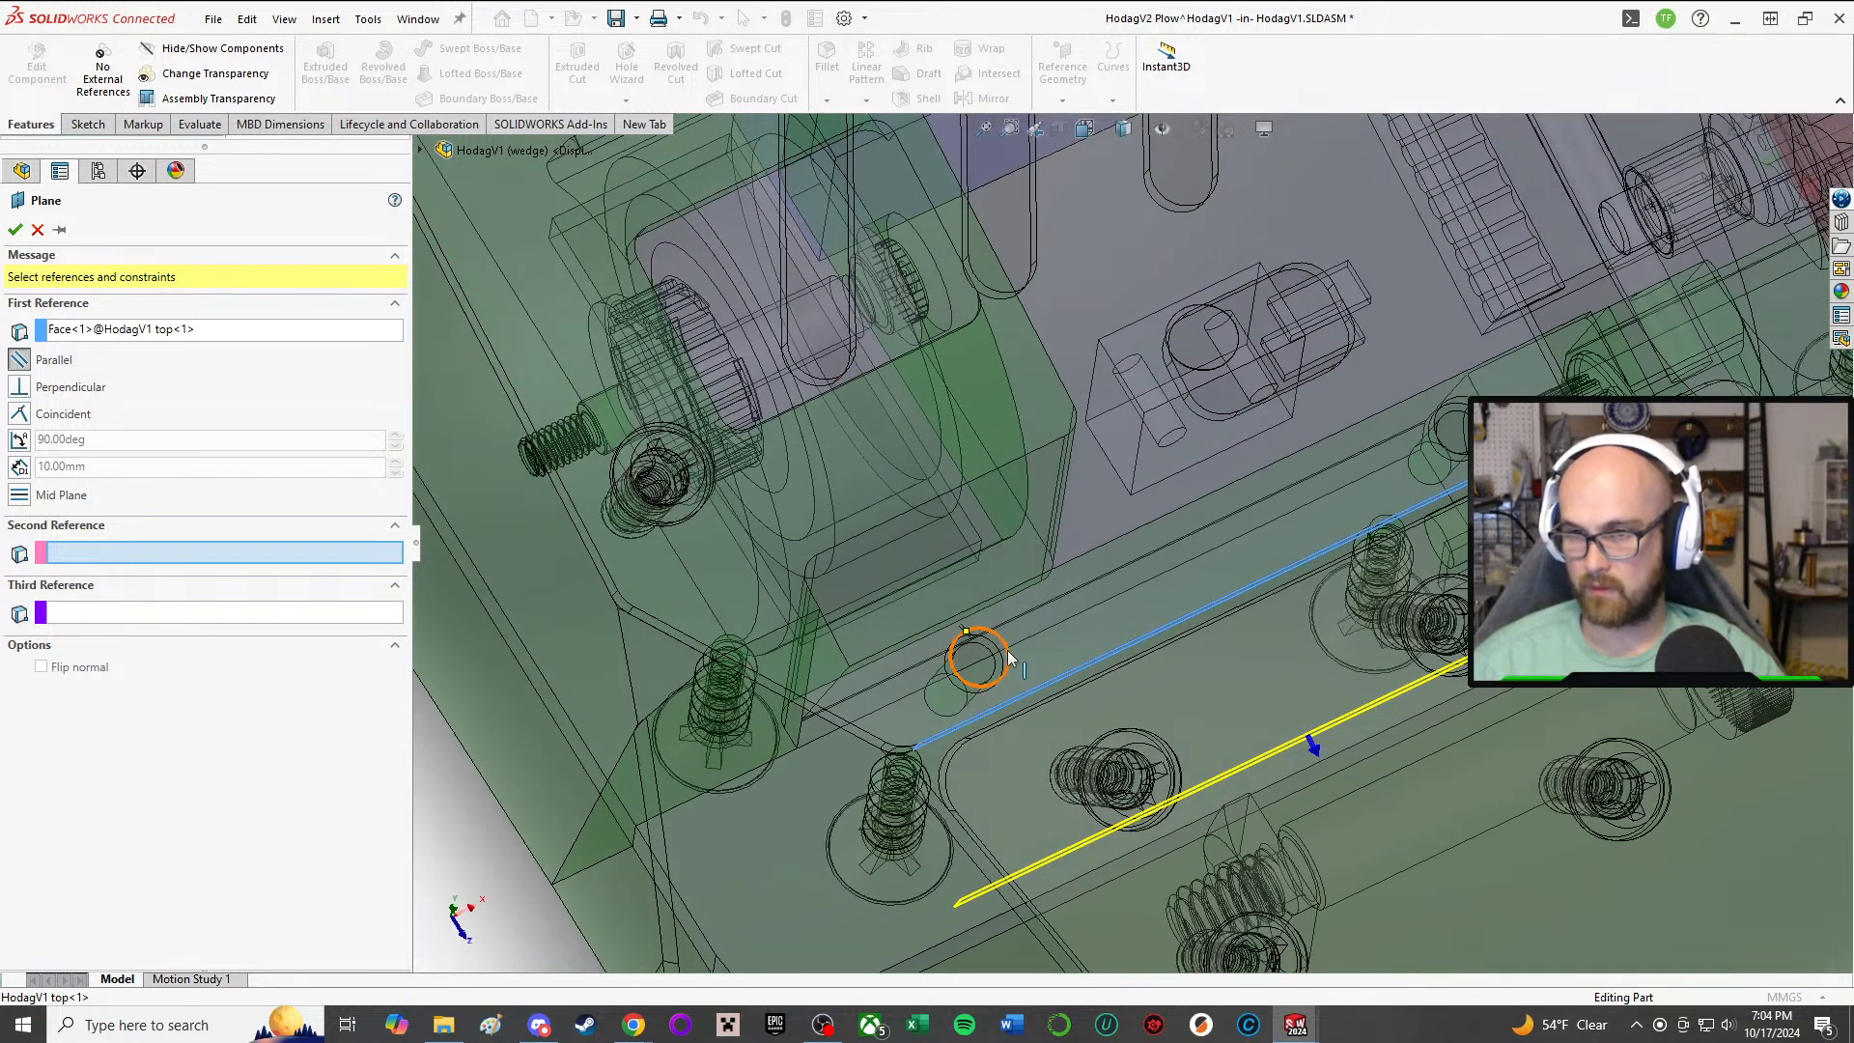
{"action": "middle_click_drag", "start_coordinate": [1381, 480], "coordinate": [1457, 367]}
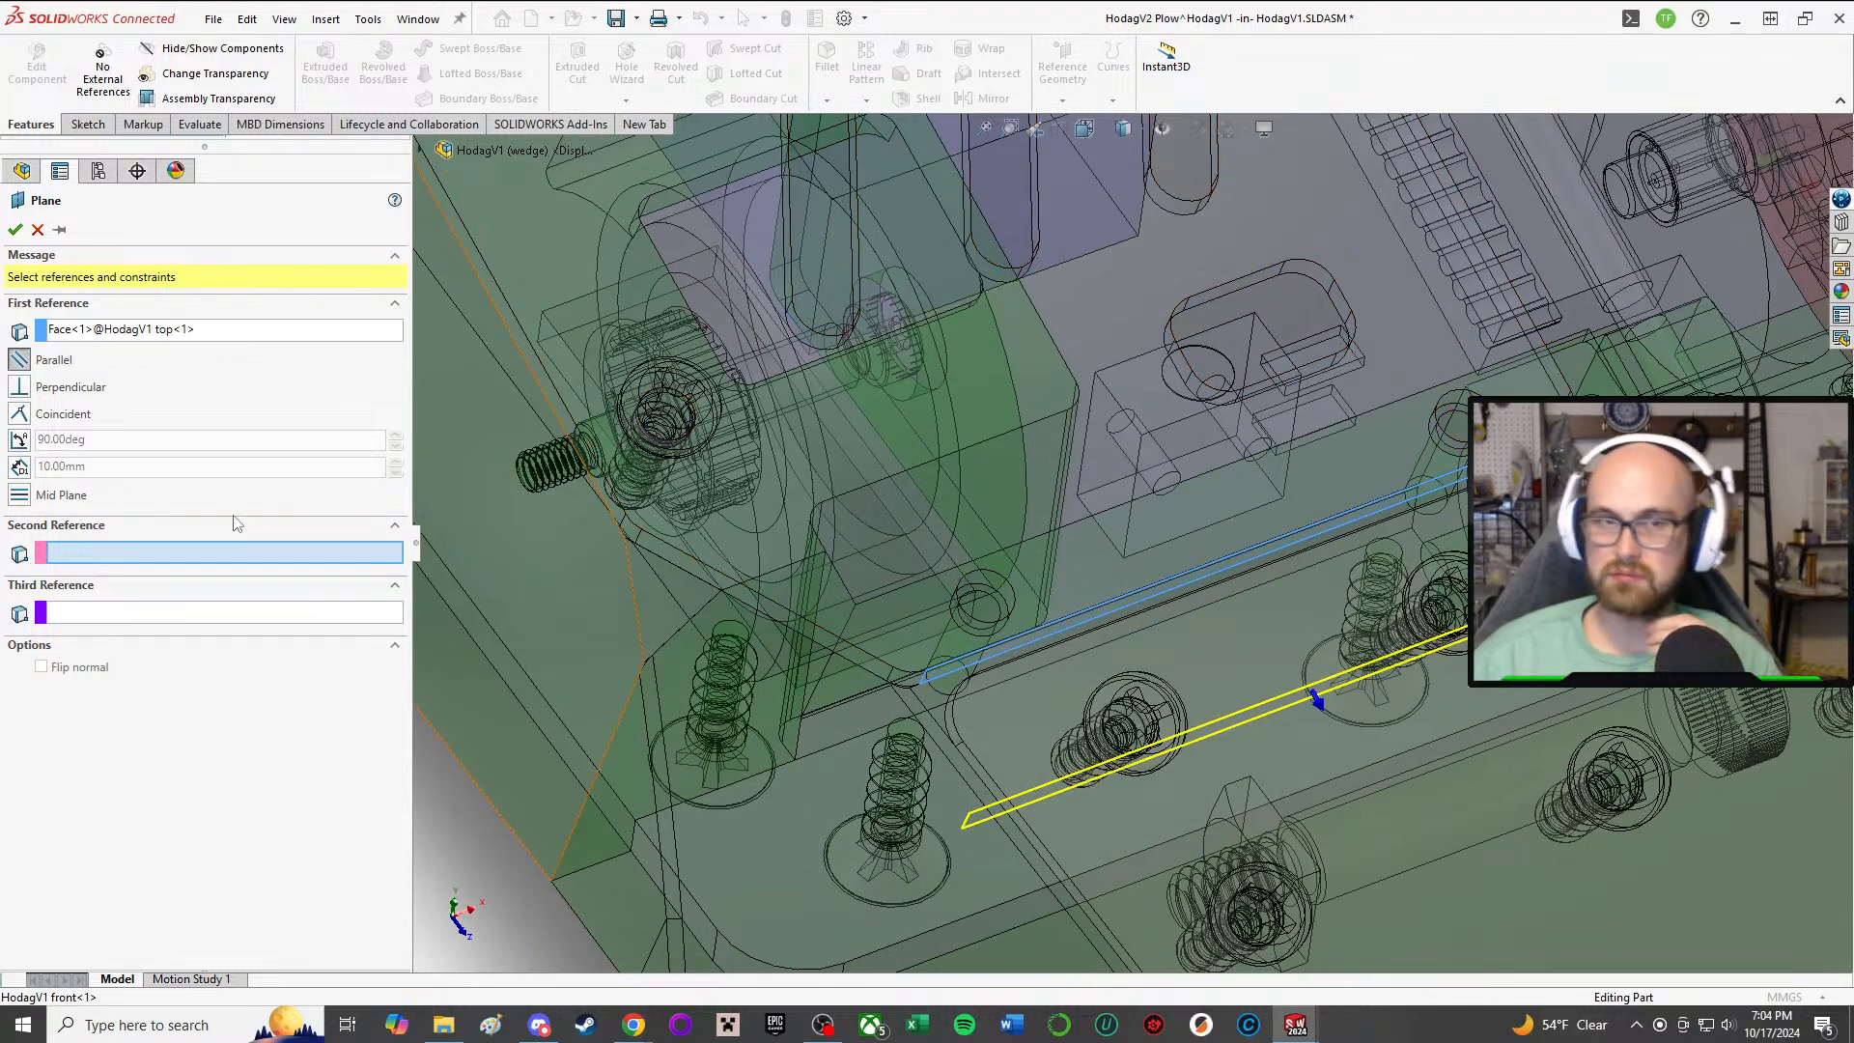
{"action": "left_click", "coordinate": [37, 230]}
Step: Create a reference plane parallel to the top plate's narrow front face and coincident with the center point of the front plate's screw hole
{"action": "middle_click_drag", "start_coordinate": [1033, 719], "coordinate": [927, 772]}
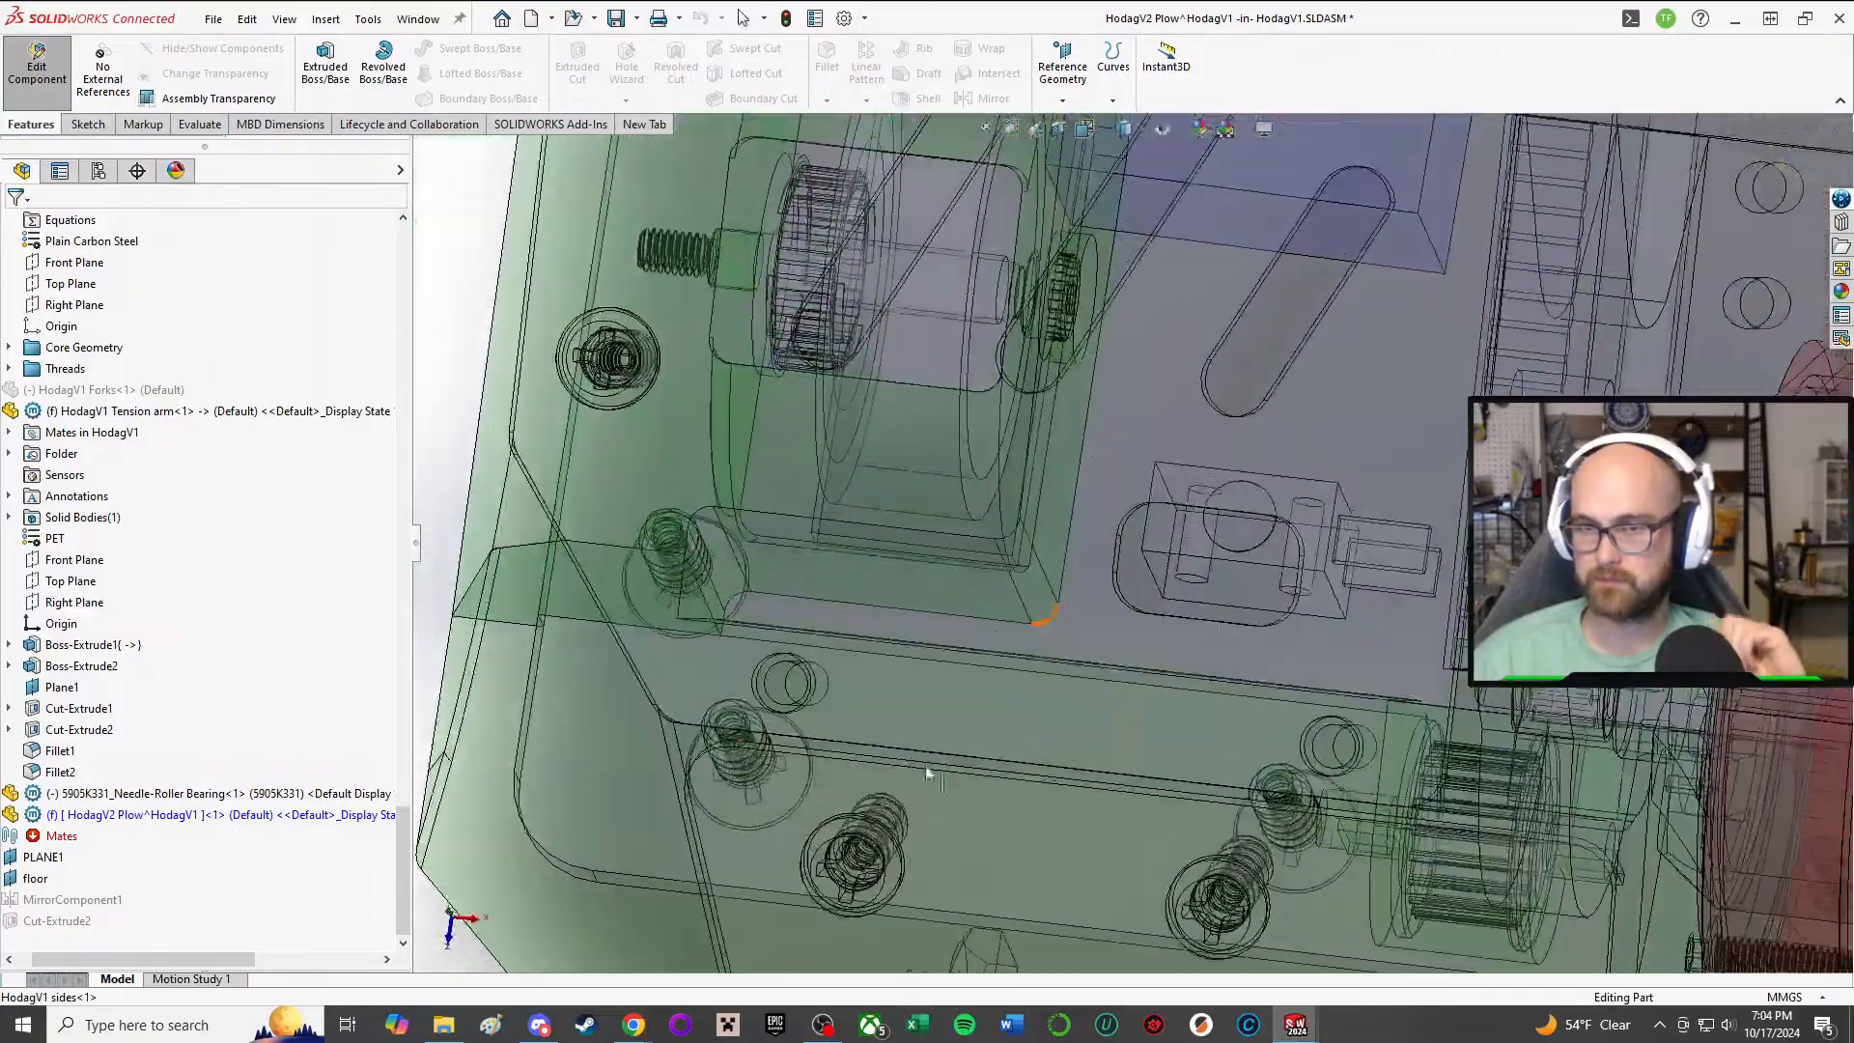
{"action": "middle_click", "coordinate": [780, 672]}
{"action": "middle_click_drag", "start_coordinate": [781, 672], "coordinate": [928, 692]}
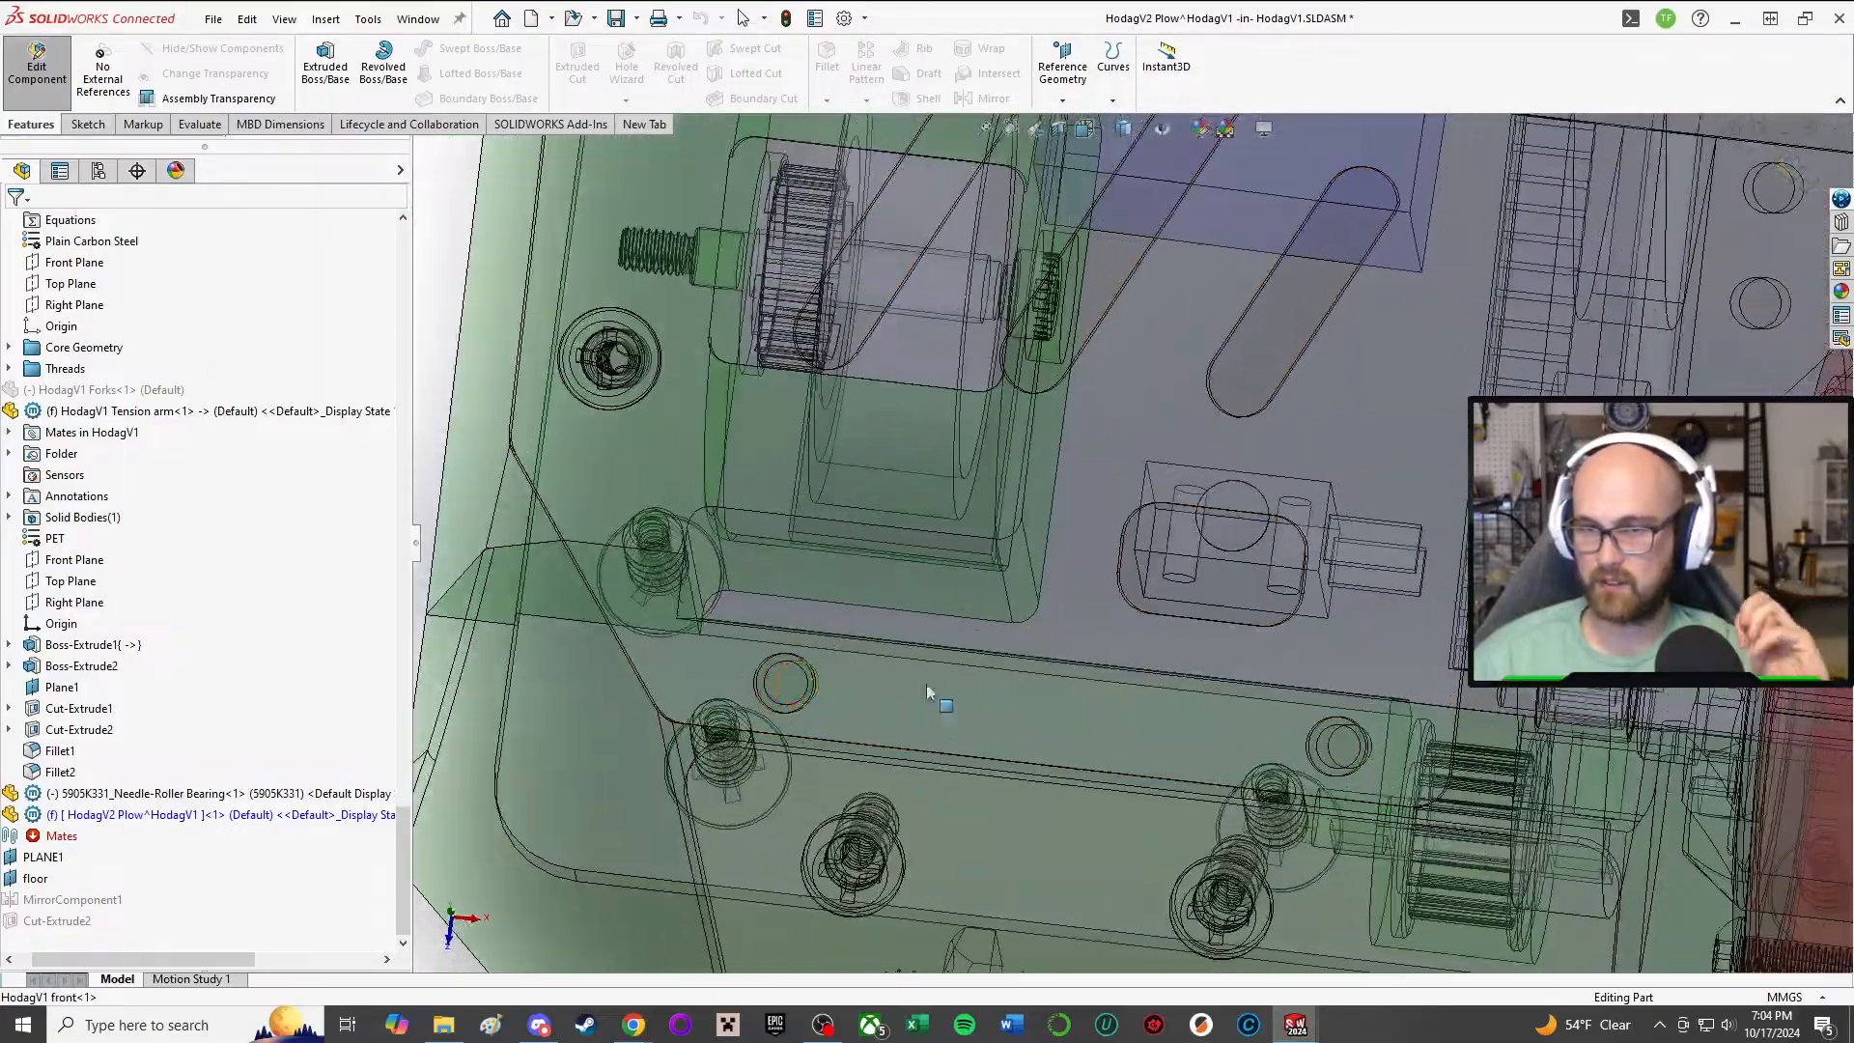
{"action": "middle_click", "coordinate": [1473, 748]}
{"action": "middle_click_drag", "start_coordinate": [1473, 747], "coordinate": [840, 524]}
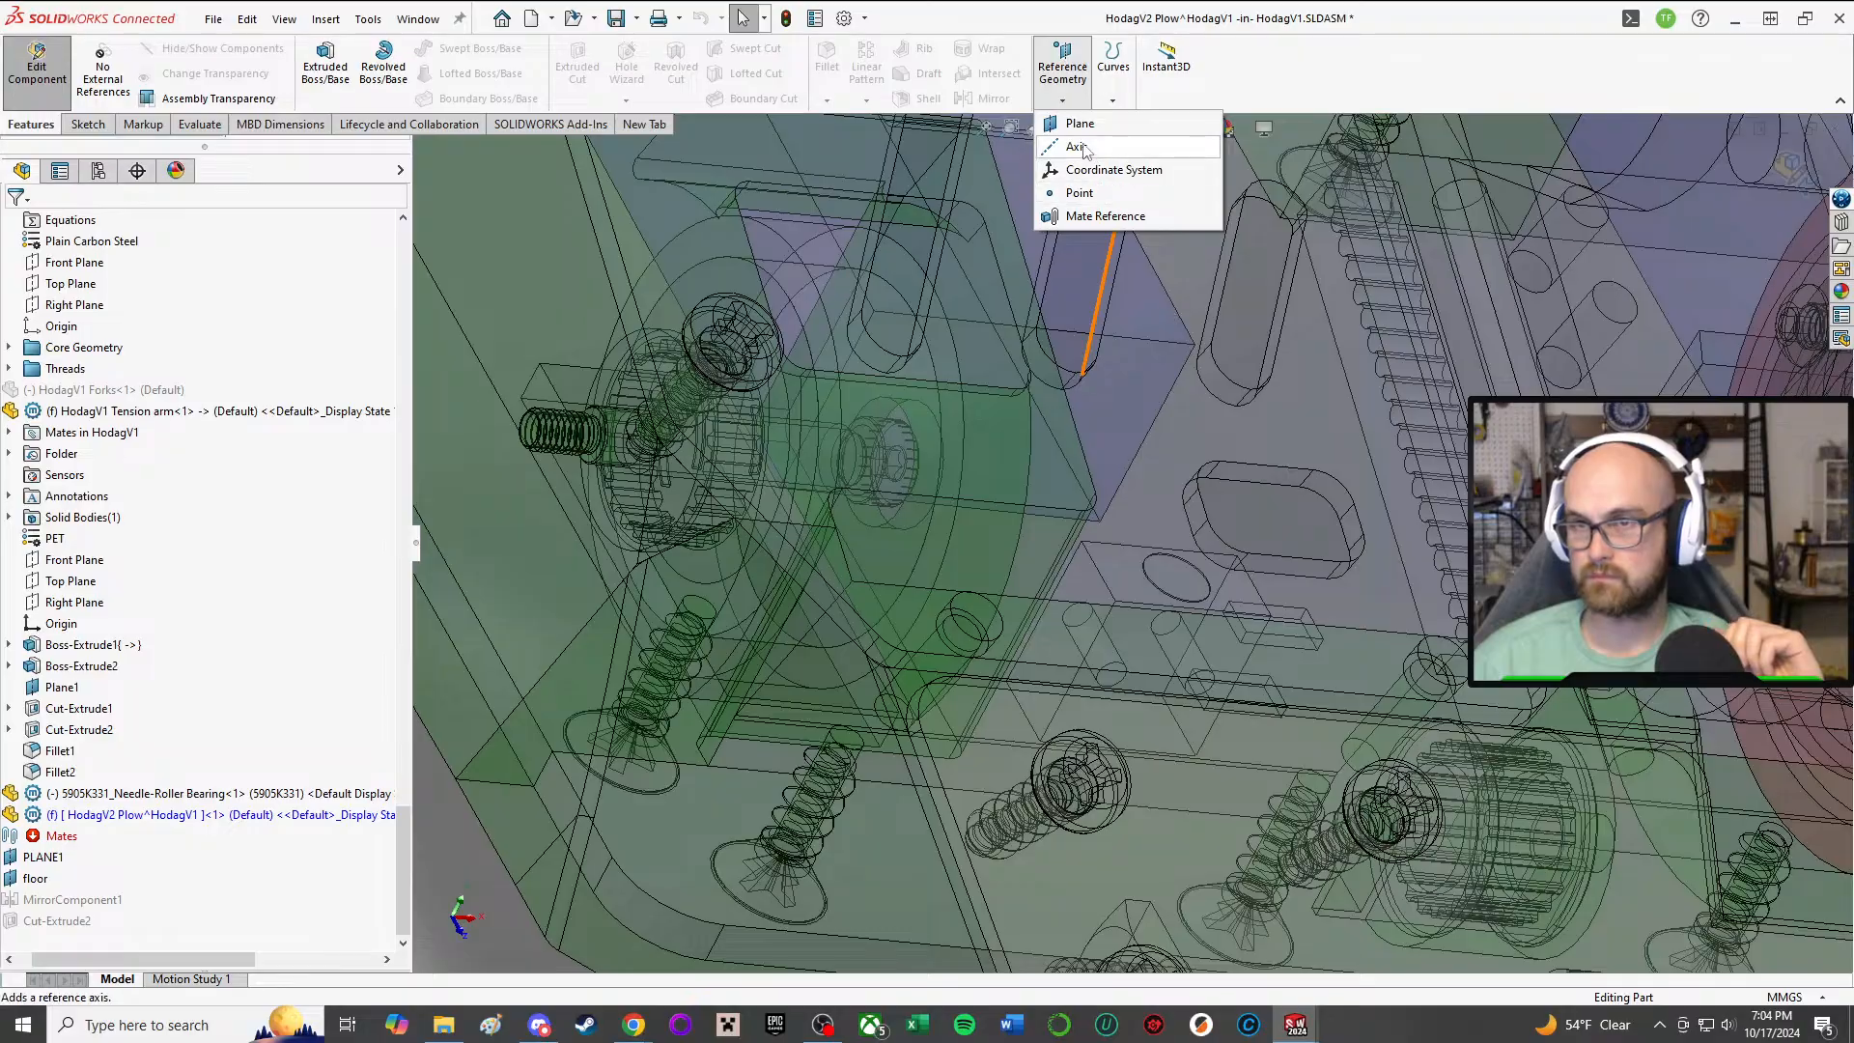
{"action": "left_click", "coordinate": [1079, 126]}
{"action": "middle_click_drag", "start_coordinate": [1596, 821], "coordinate": [1300, 736]}
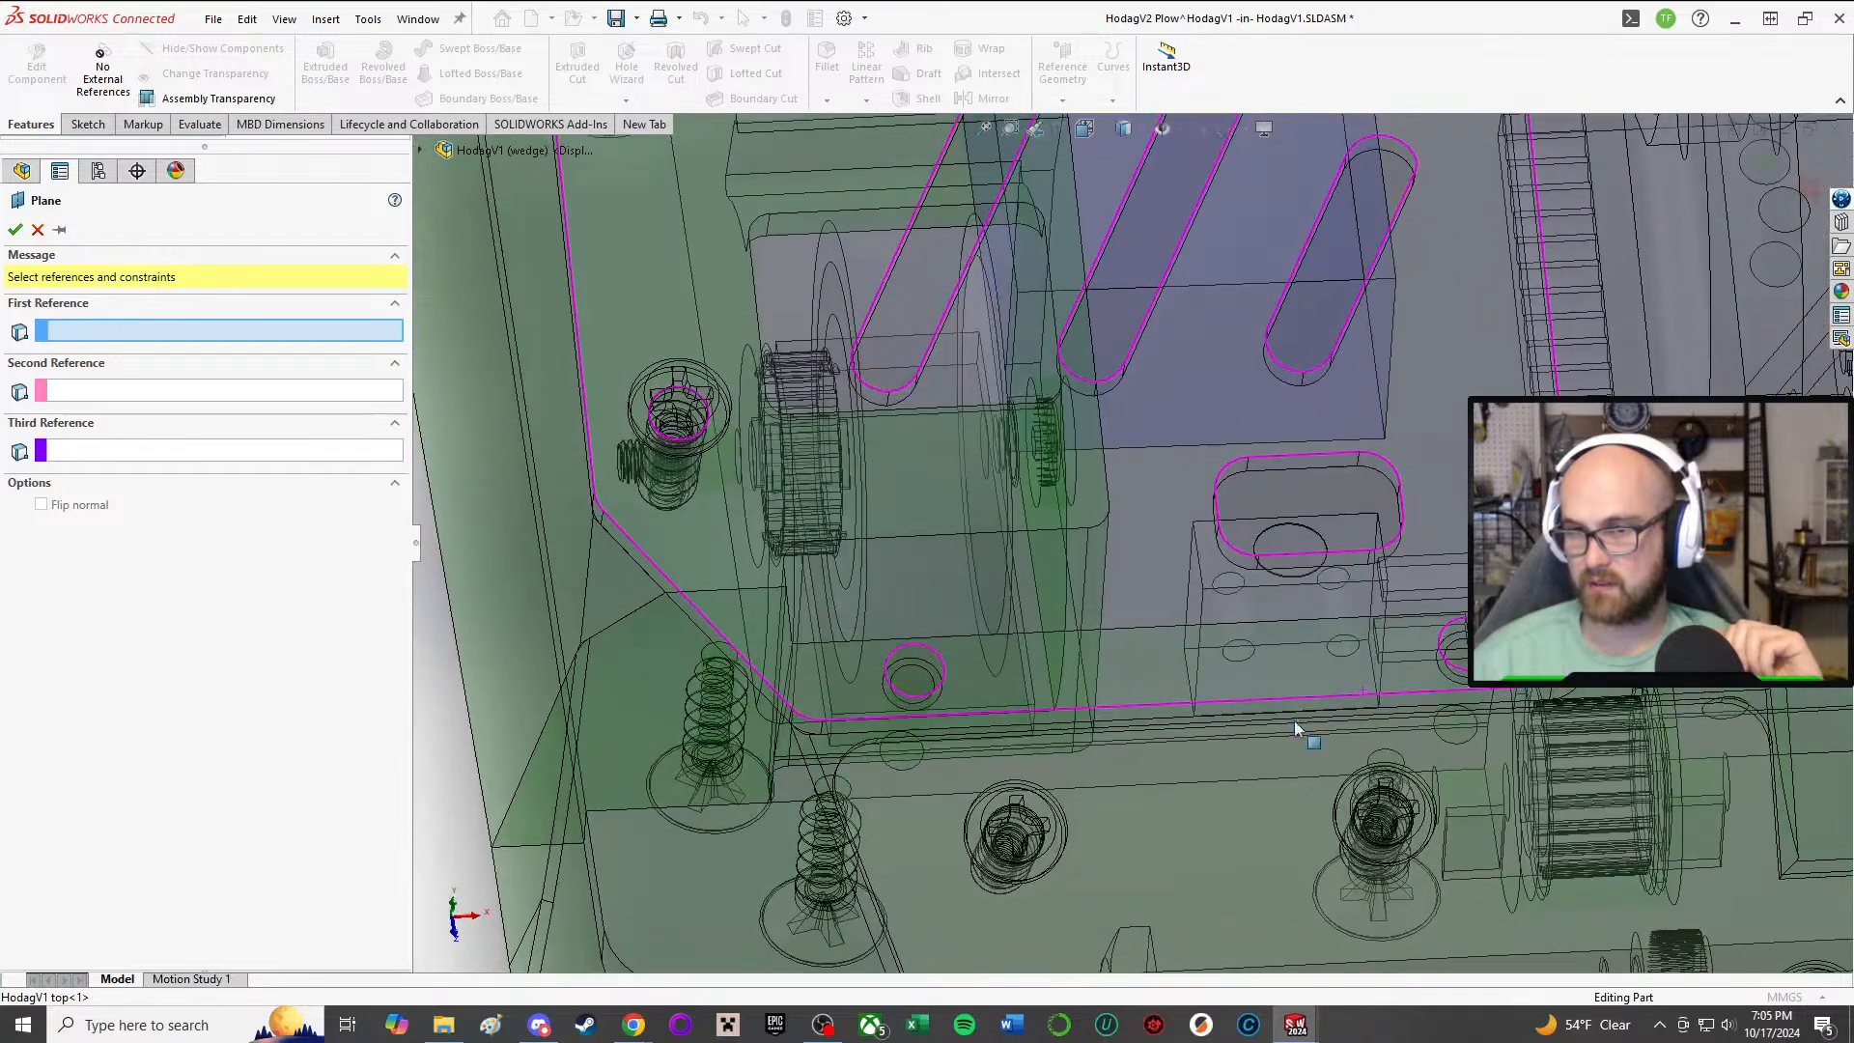
{"action": "left_click", "coordinate": [905, 729]}
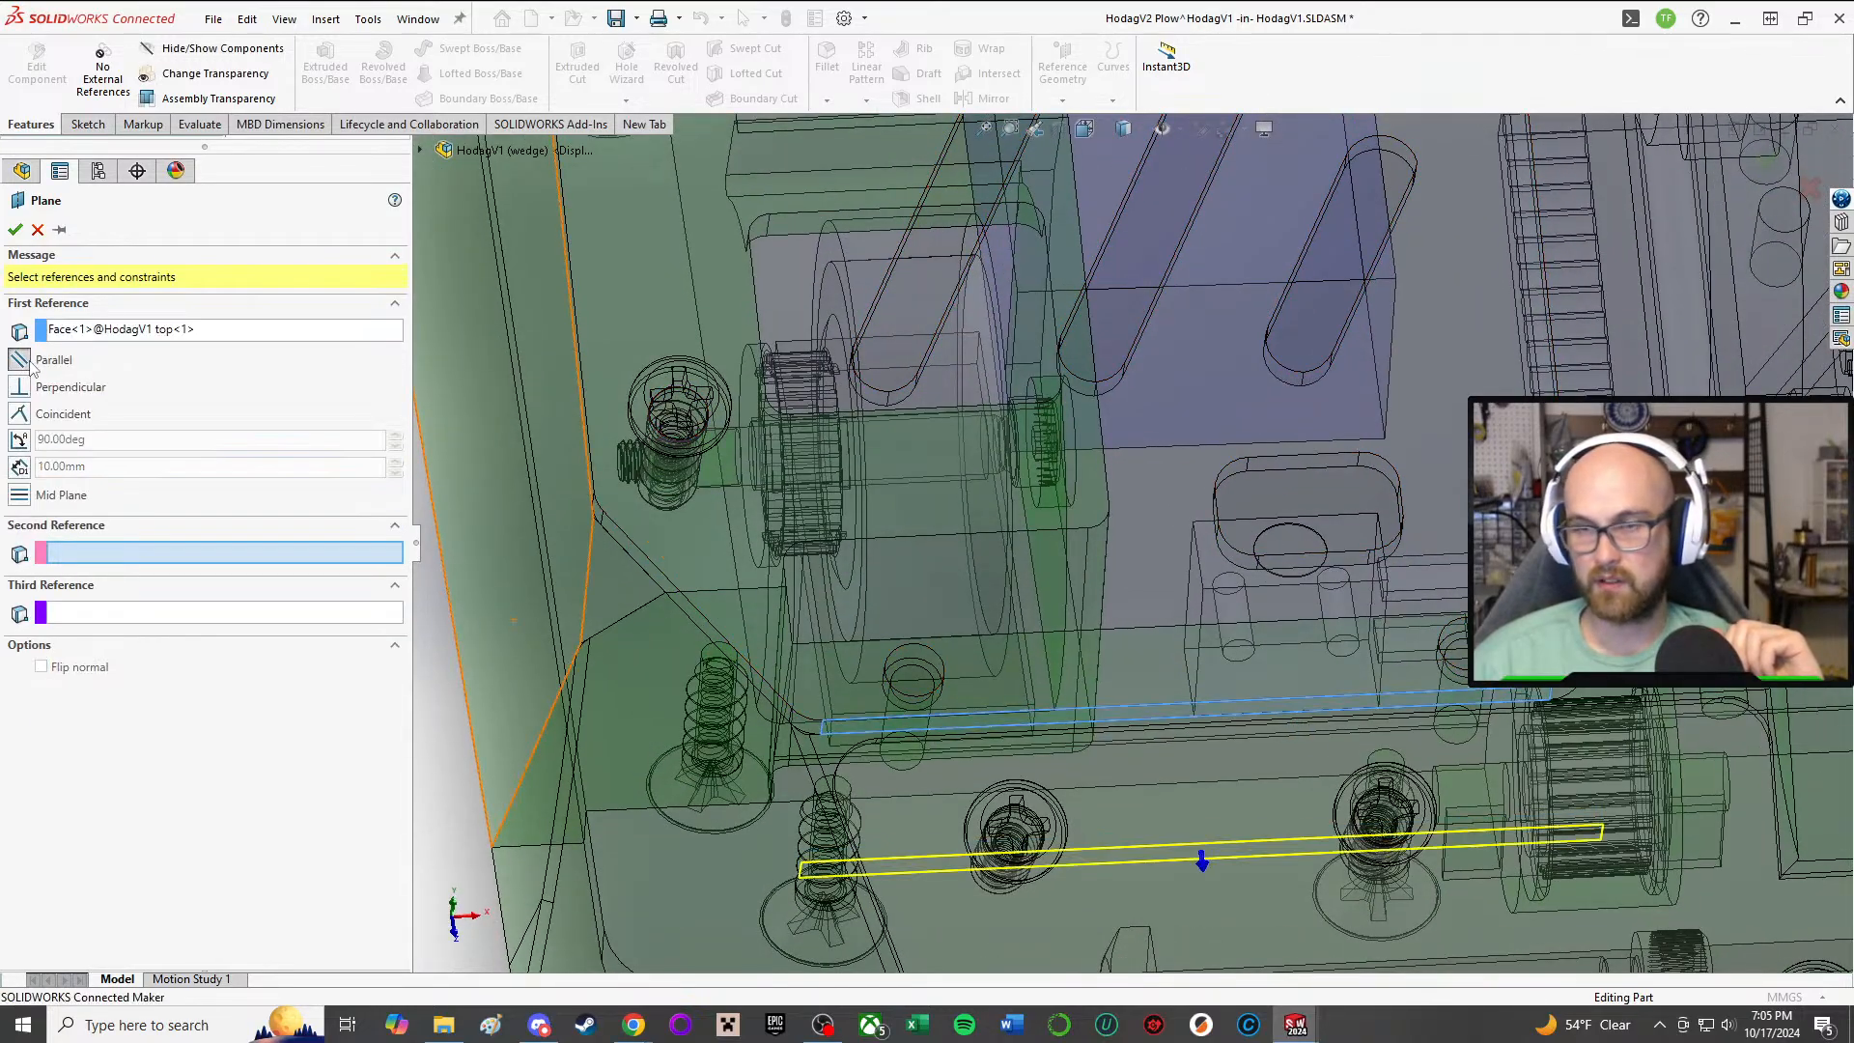
{"action": "middle_click_drag", "start_coordinate": [1200, 849], "coordinate": [1178, 722]}
{"action": "left_click", "coordinate": [1231, 913]}
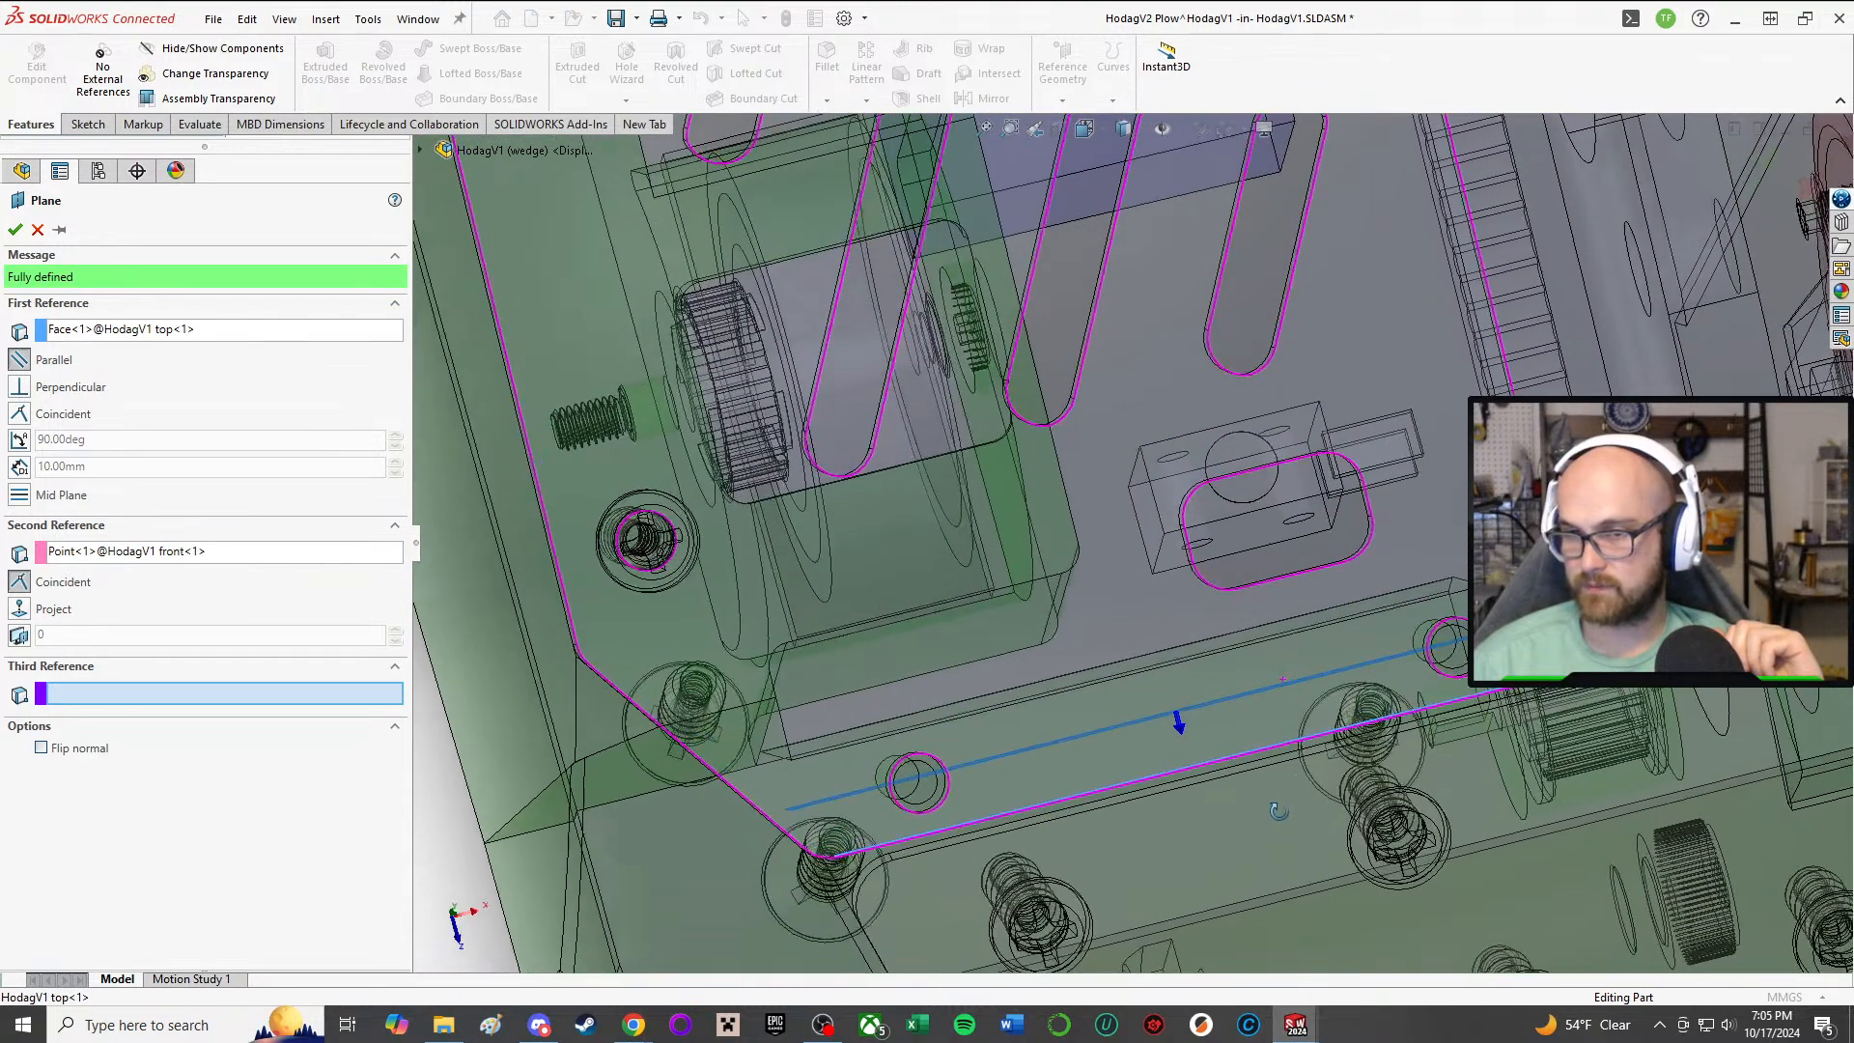
{"action": "left_click", "coordinate": [23, 231]}
{"action": "scroll", "coordinate": [1149, 546], "scroll_direction": "up", "scroll_amount": 2}
{"action": "middle_click_drag", "start_coordinate": [1284, 671], "coordinate": [1168, 541]}
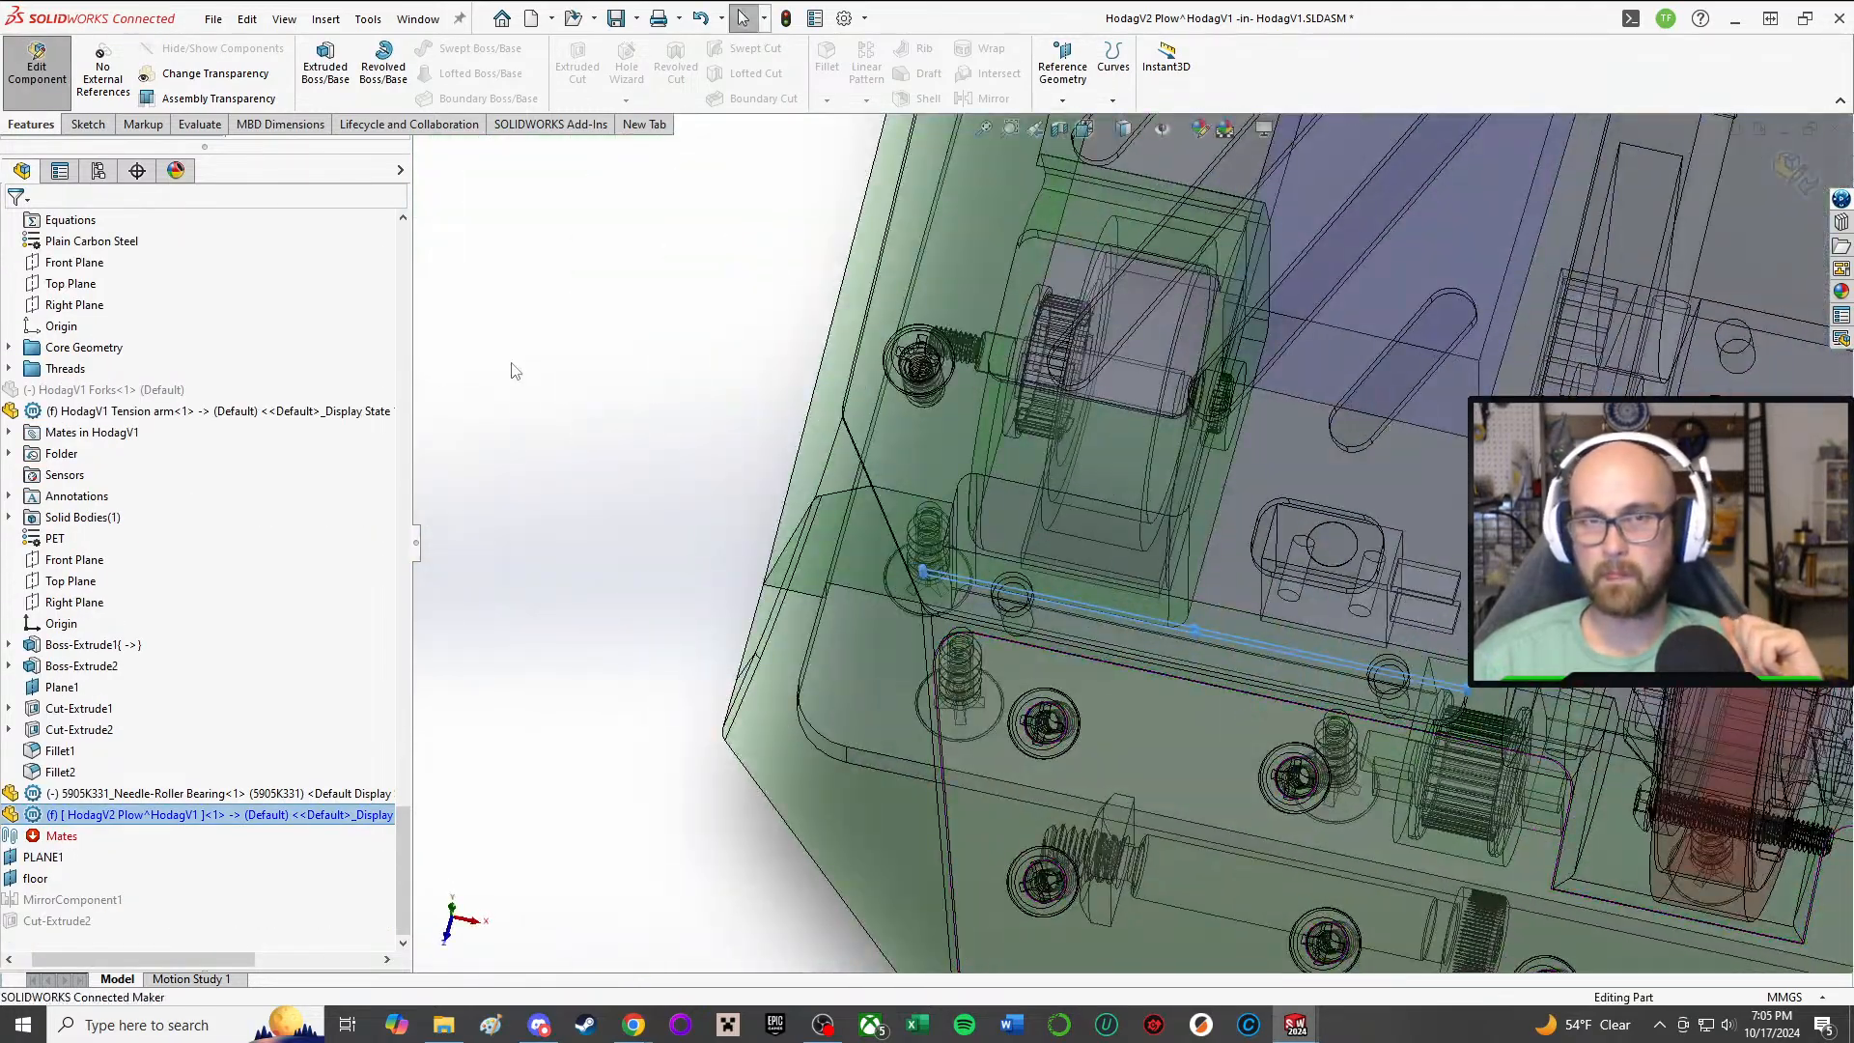
{"action": "left_click", "coordinate": [616, 549]}
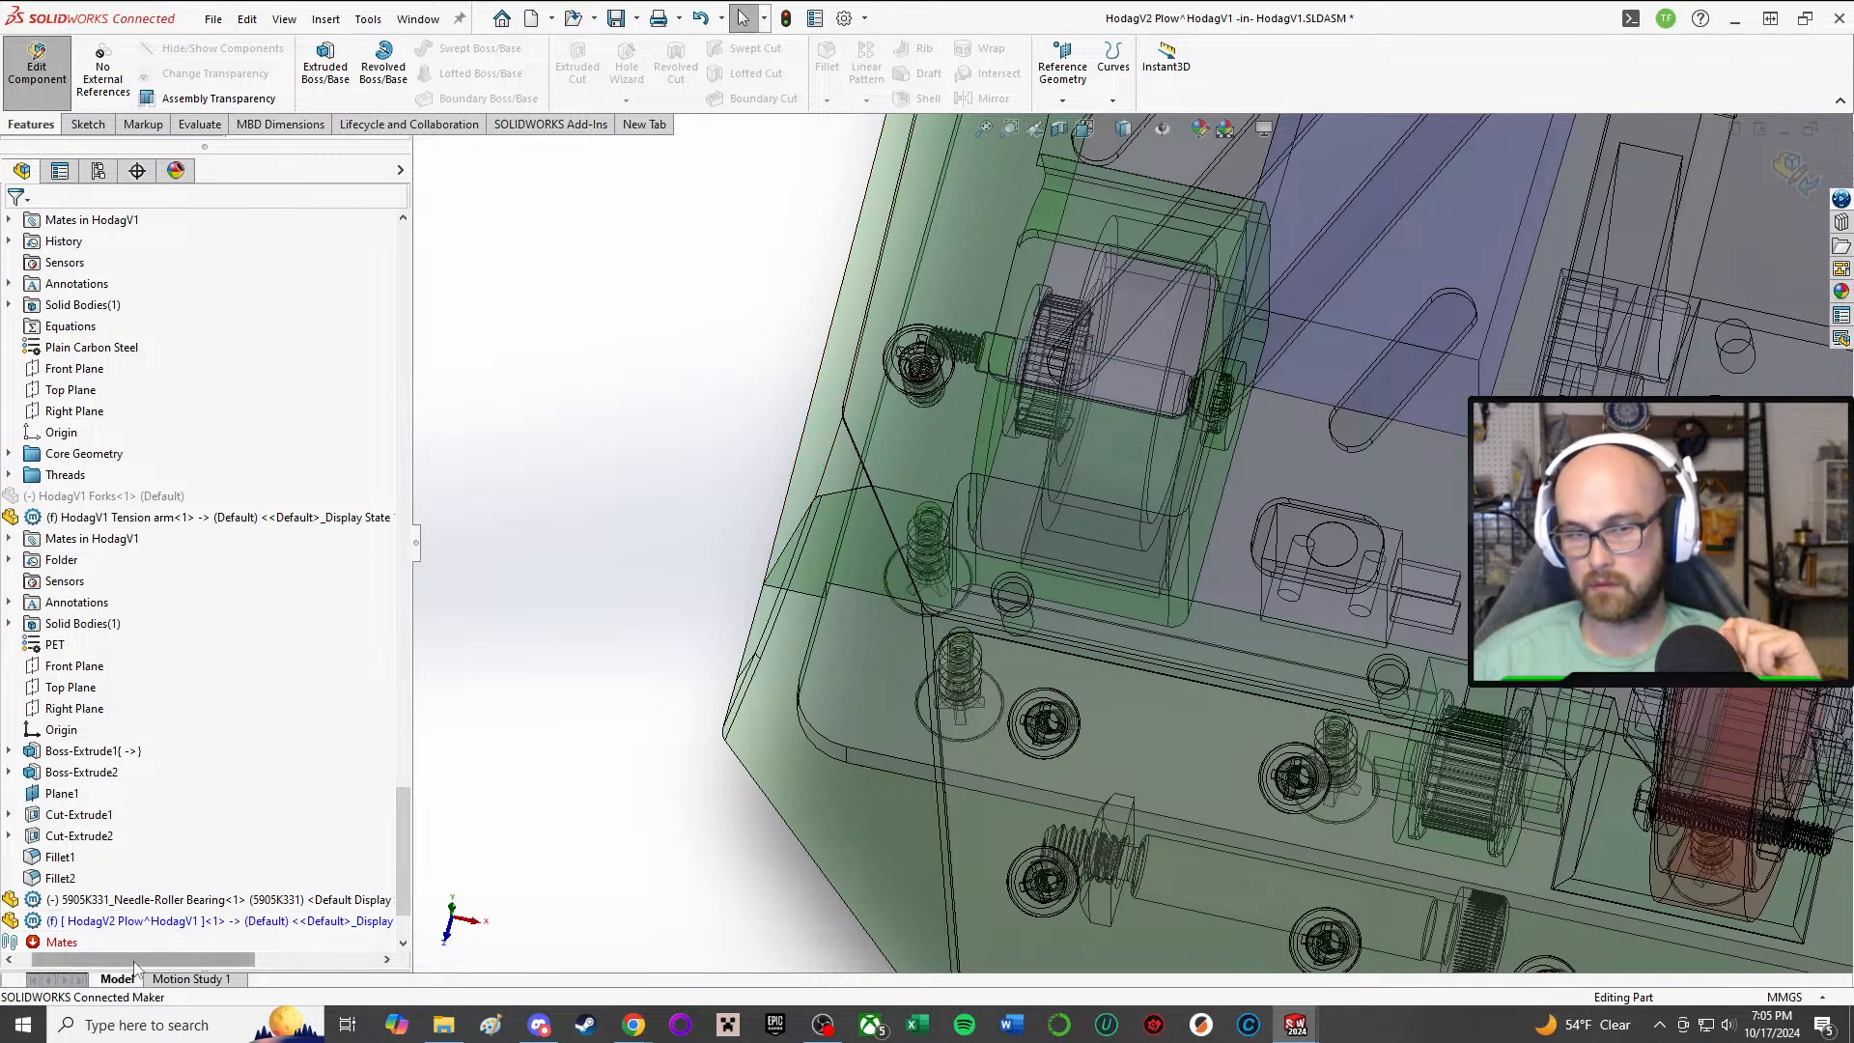
{"action": "left_click_drag", "start_coordinate": [135, 969], "coordinate": [113, 968]}
{"action": "left_click", "coordinate": [84, 124]}
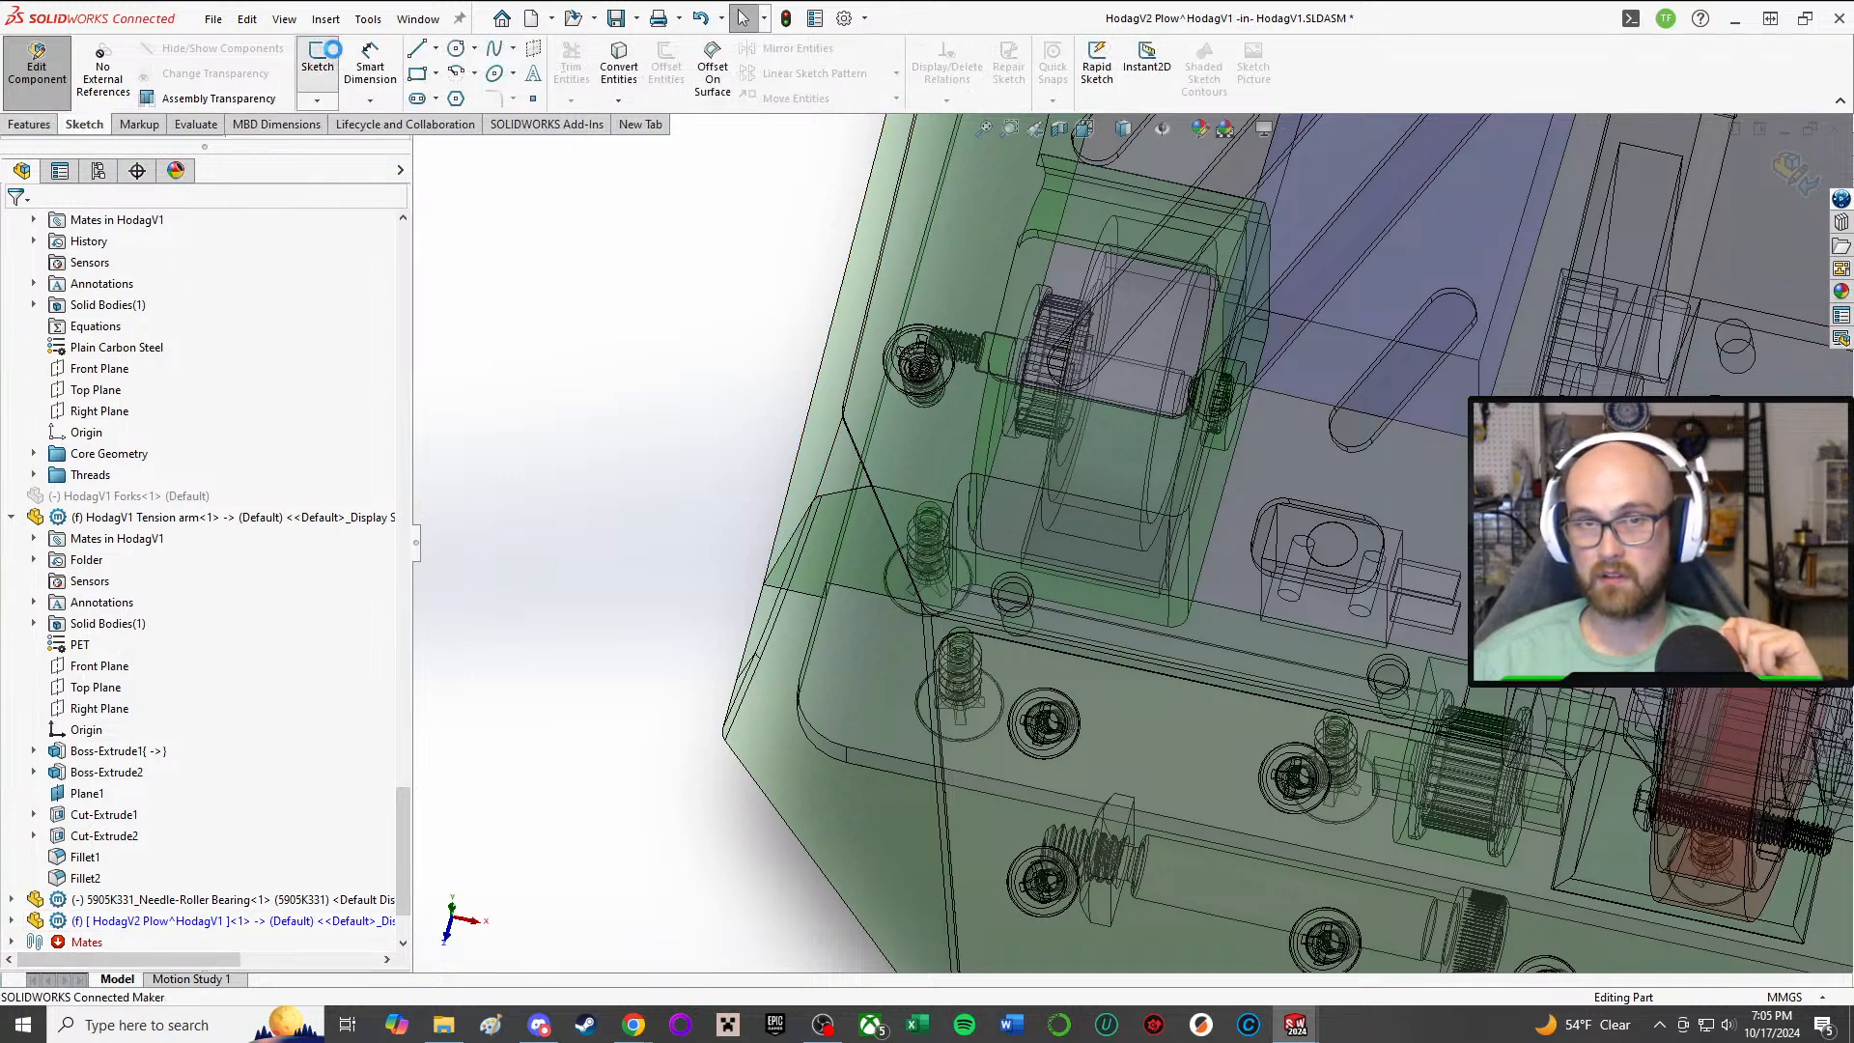
{"action": "left_click", "coordinate": [318, 56]}
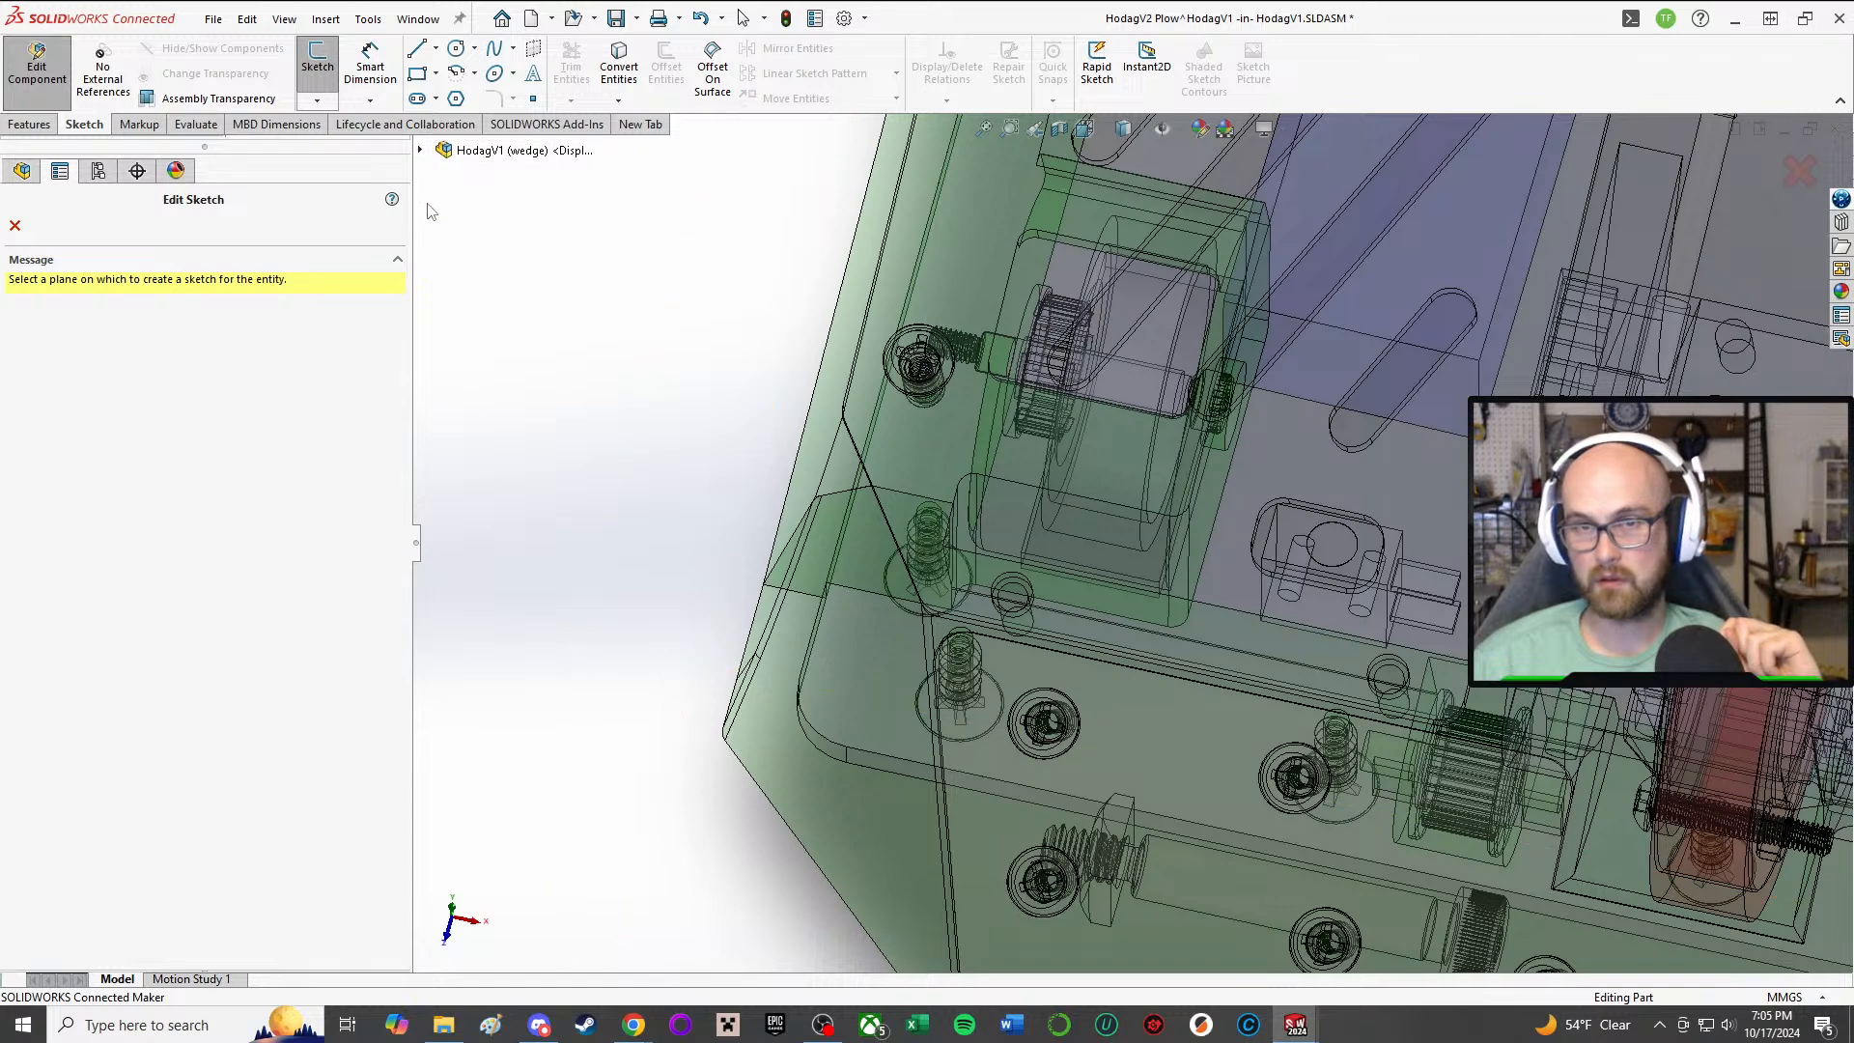
{"action": "left_click", "coordinate": [420, 149]}
{"action": "scroll", "coordinate": [581, 612], "scroll_direction": "down", "scroll_amount": 4}
{"action": "scroll", "coordinate": [616, 641], "scroll_direction": "down", "scroll_amount": 5}
{"action": "scroll", "coordinate": [559, 655], "scroll_direction": "down", "scroll_amount": 9}
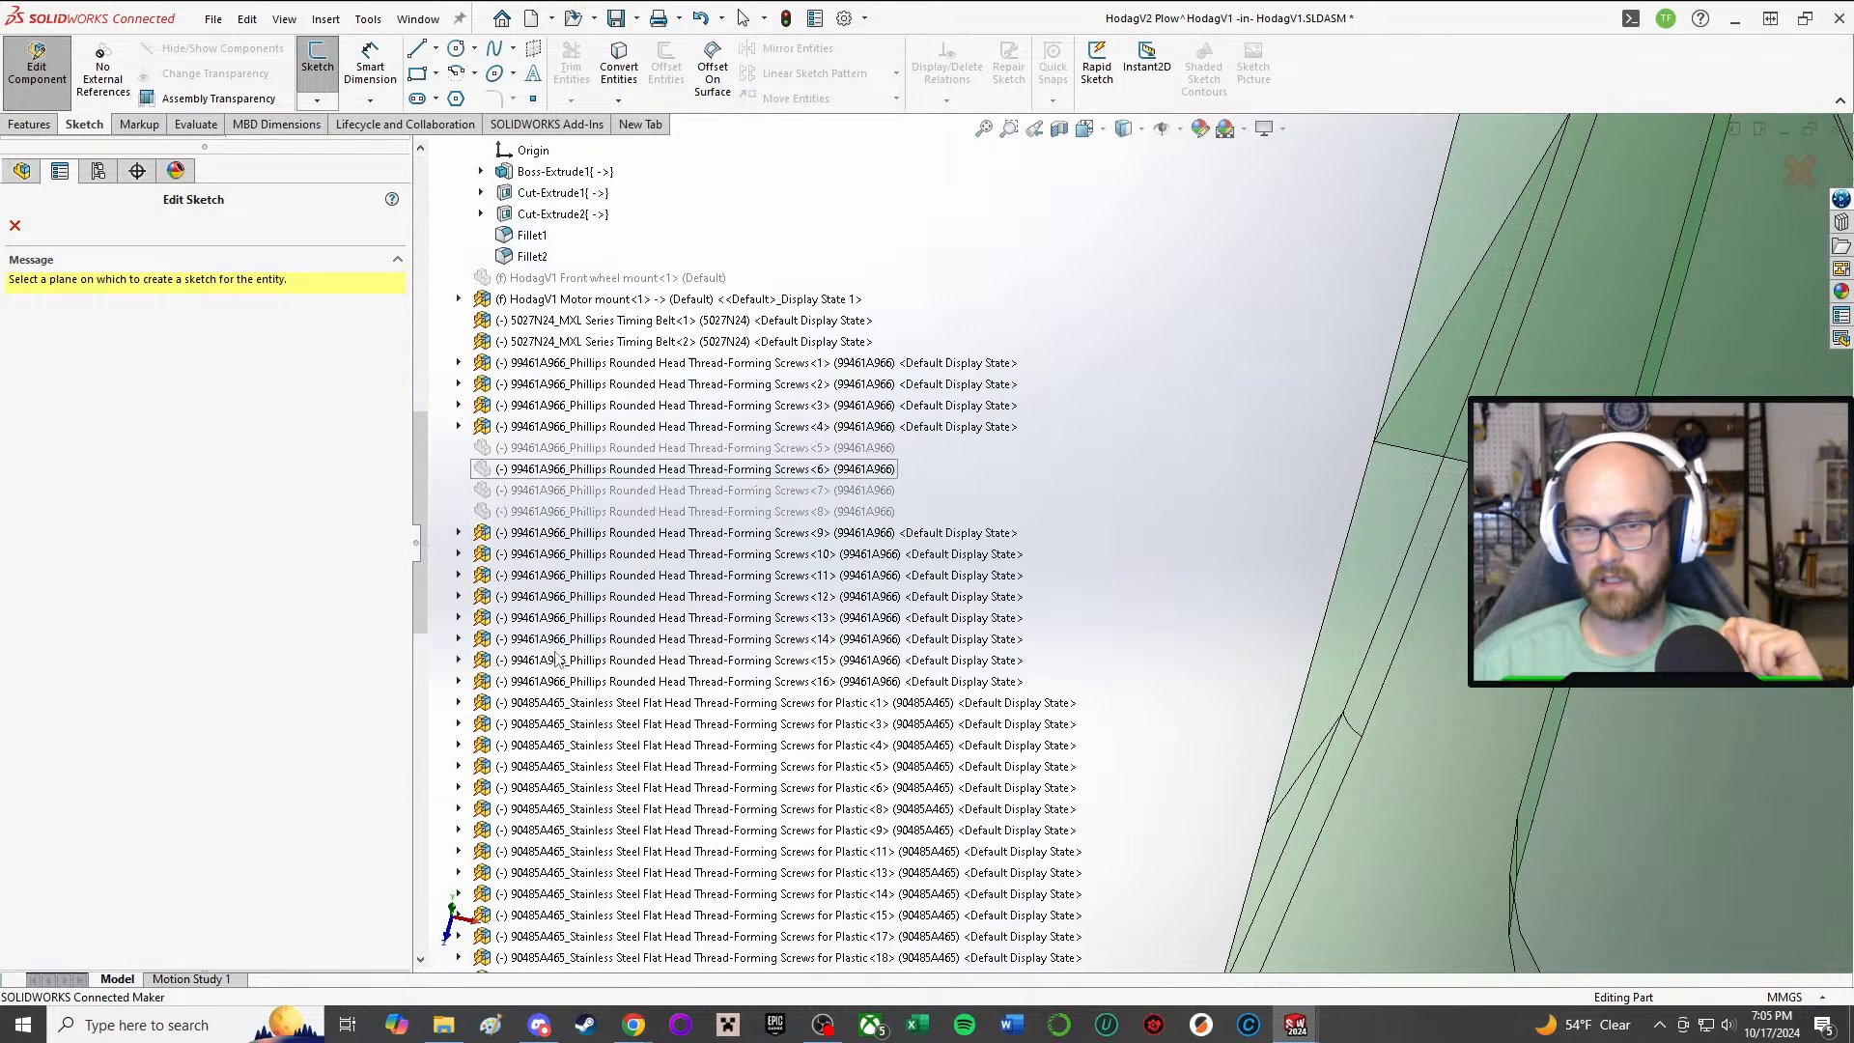
{"action": "scroll", "coordinate": [1474, 704], "scroll_direction": "up", "scroll_amount": 10}
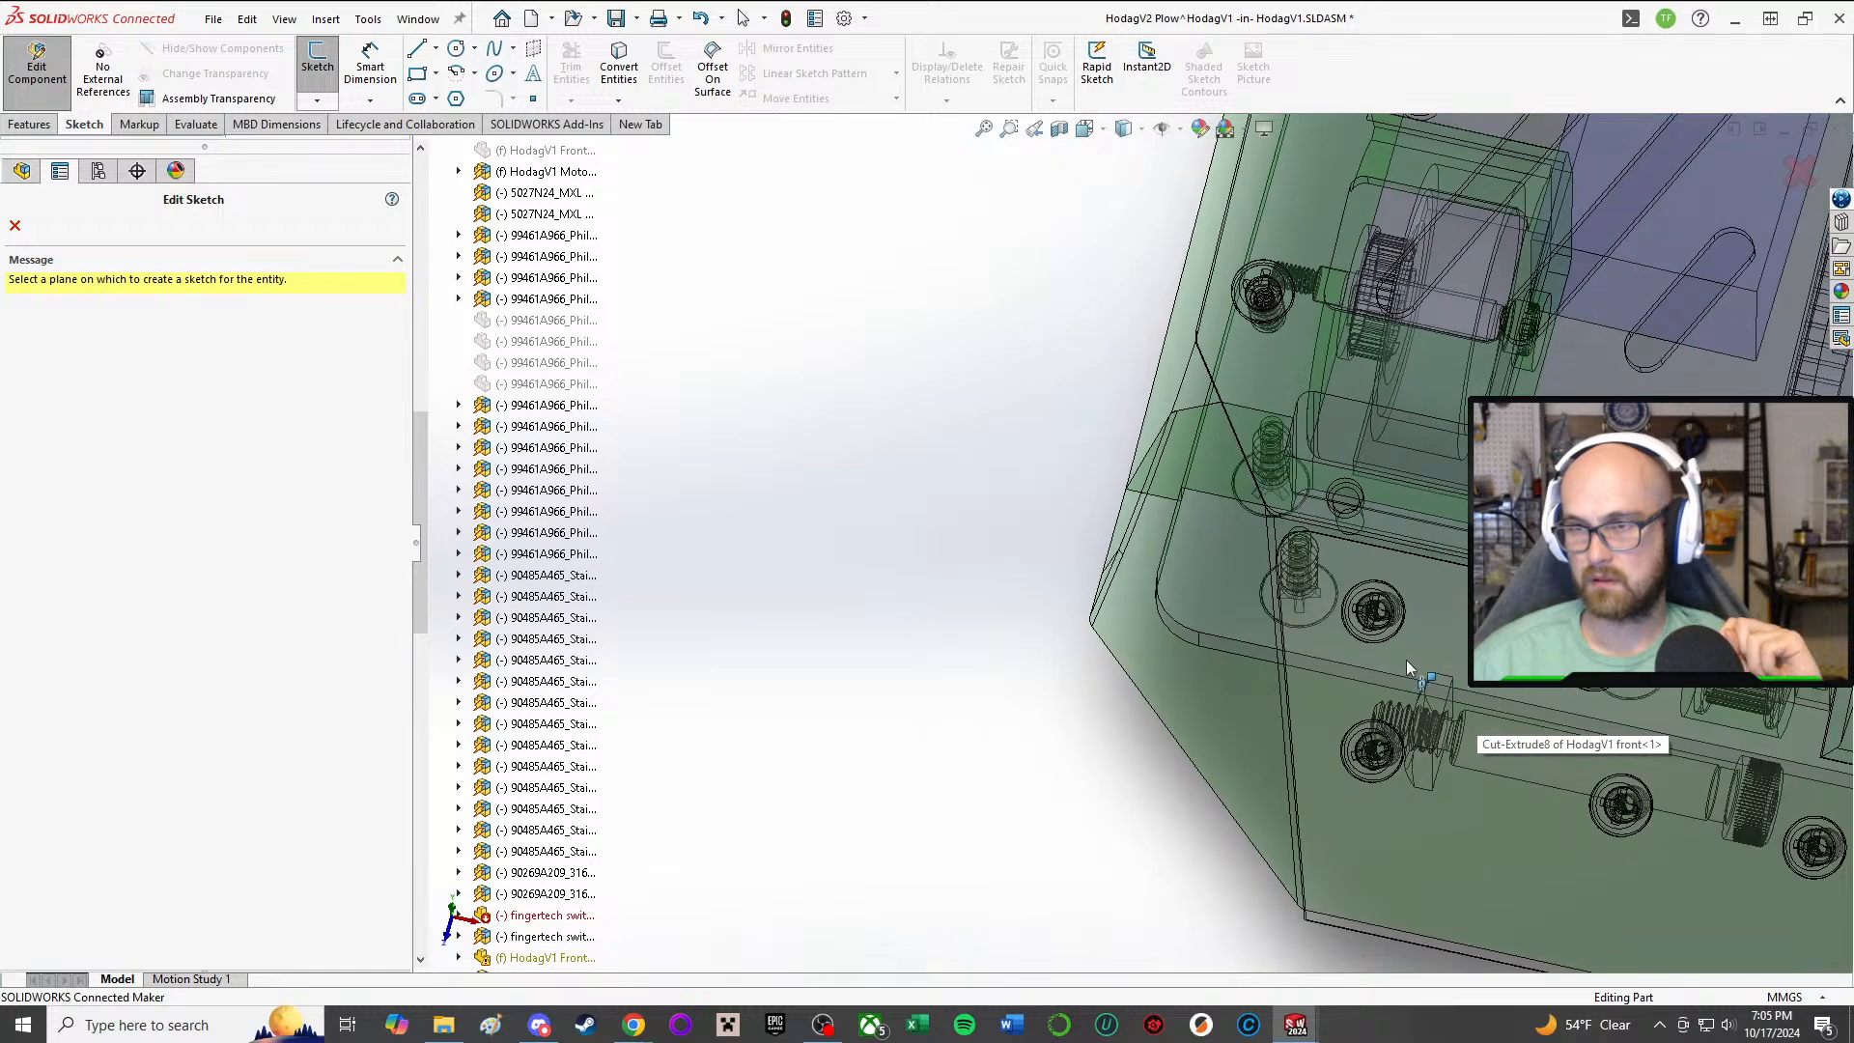
{"action": "middle_click_drag", "start_coordinate": [1407, 661], "coordinate": [1471, 597]}
{"action": "left_click", "coordinate": [14, 226]}
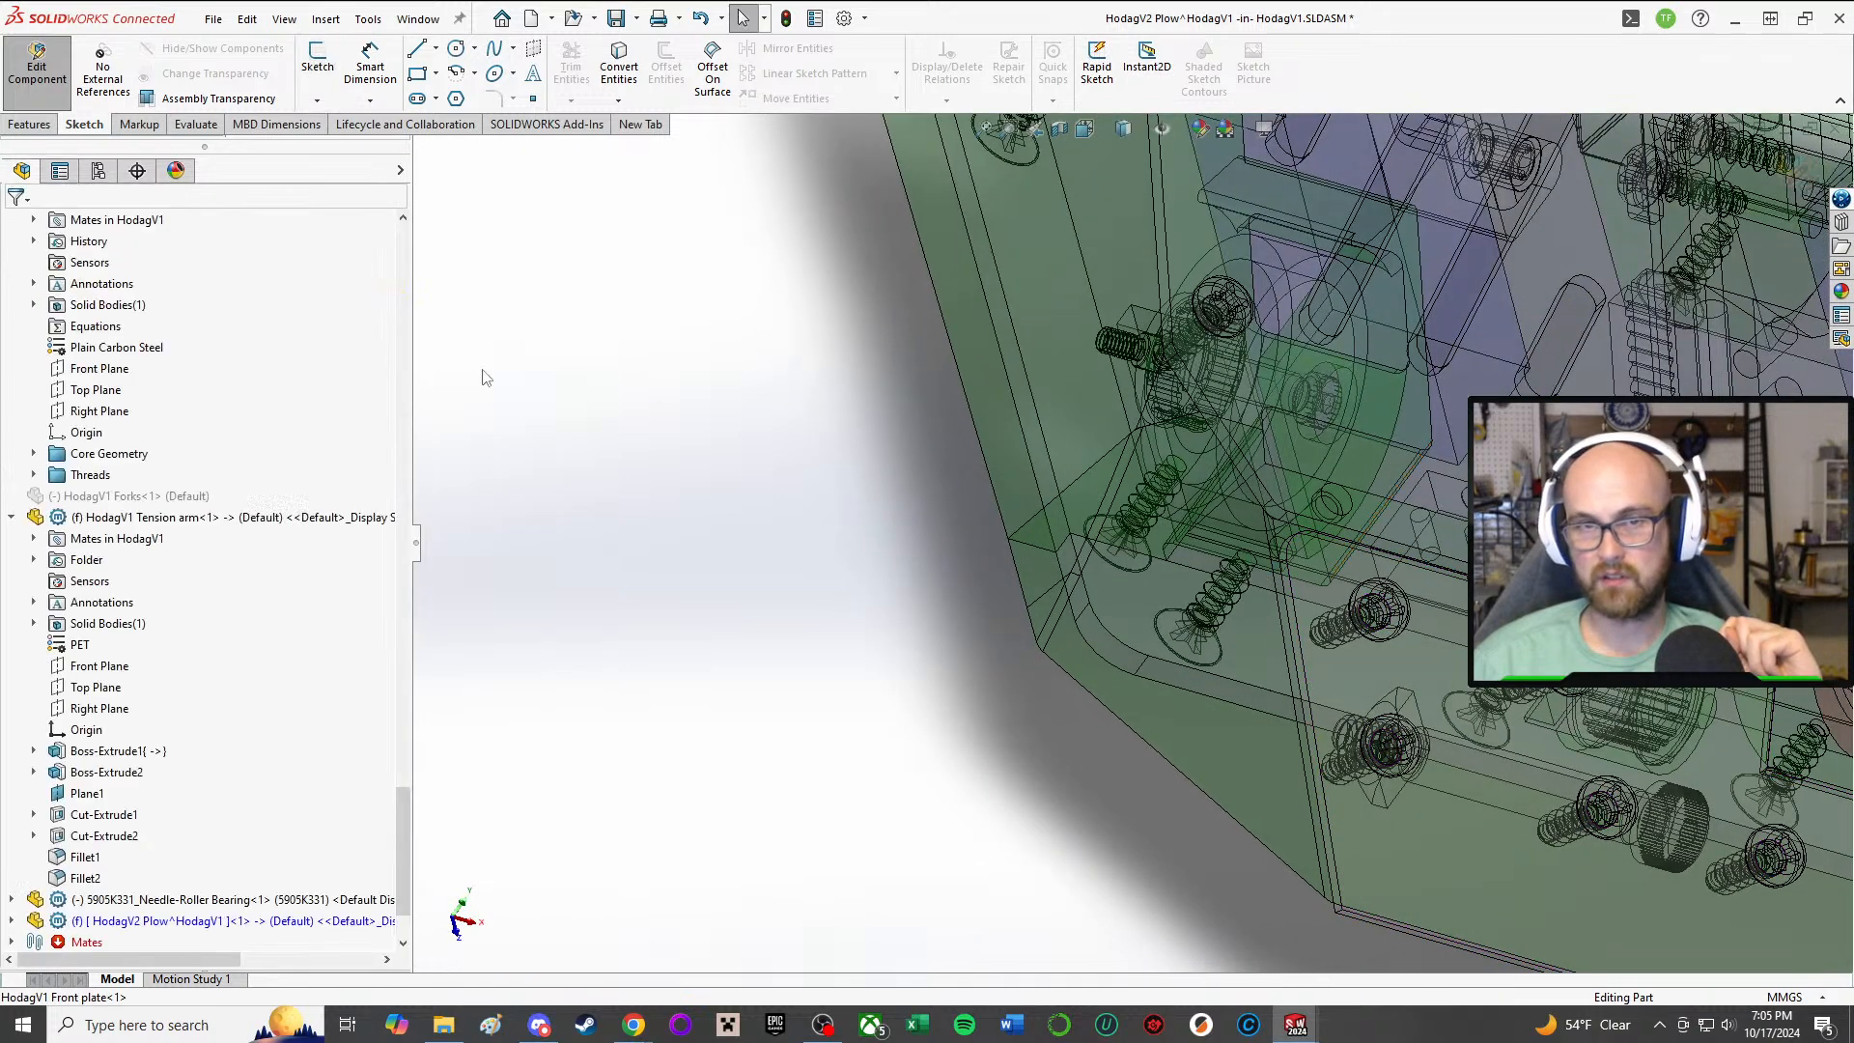
Step: Start a sketch on the HodagV2 Plow part's new reference plane, Plane1
{"action": "left_click", "coordinate": [12, 922]}
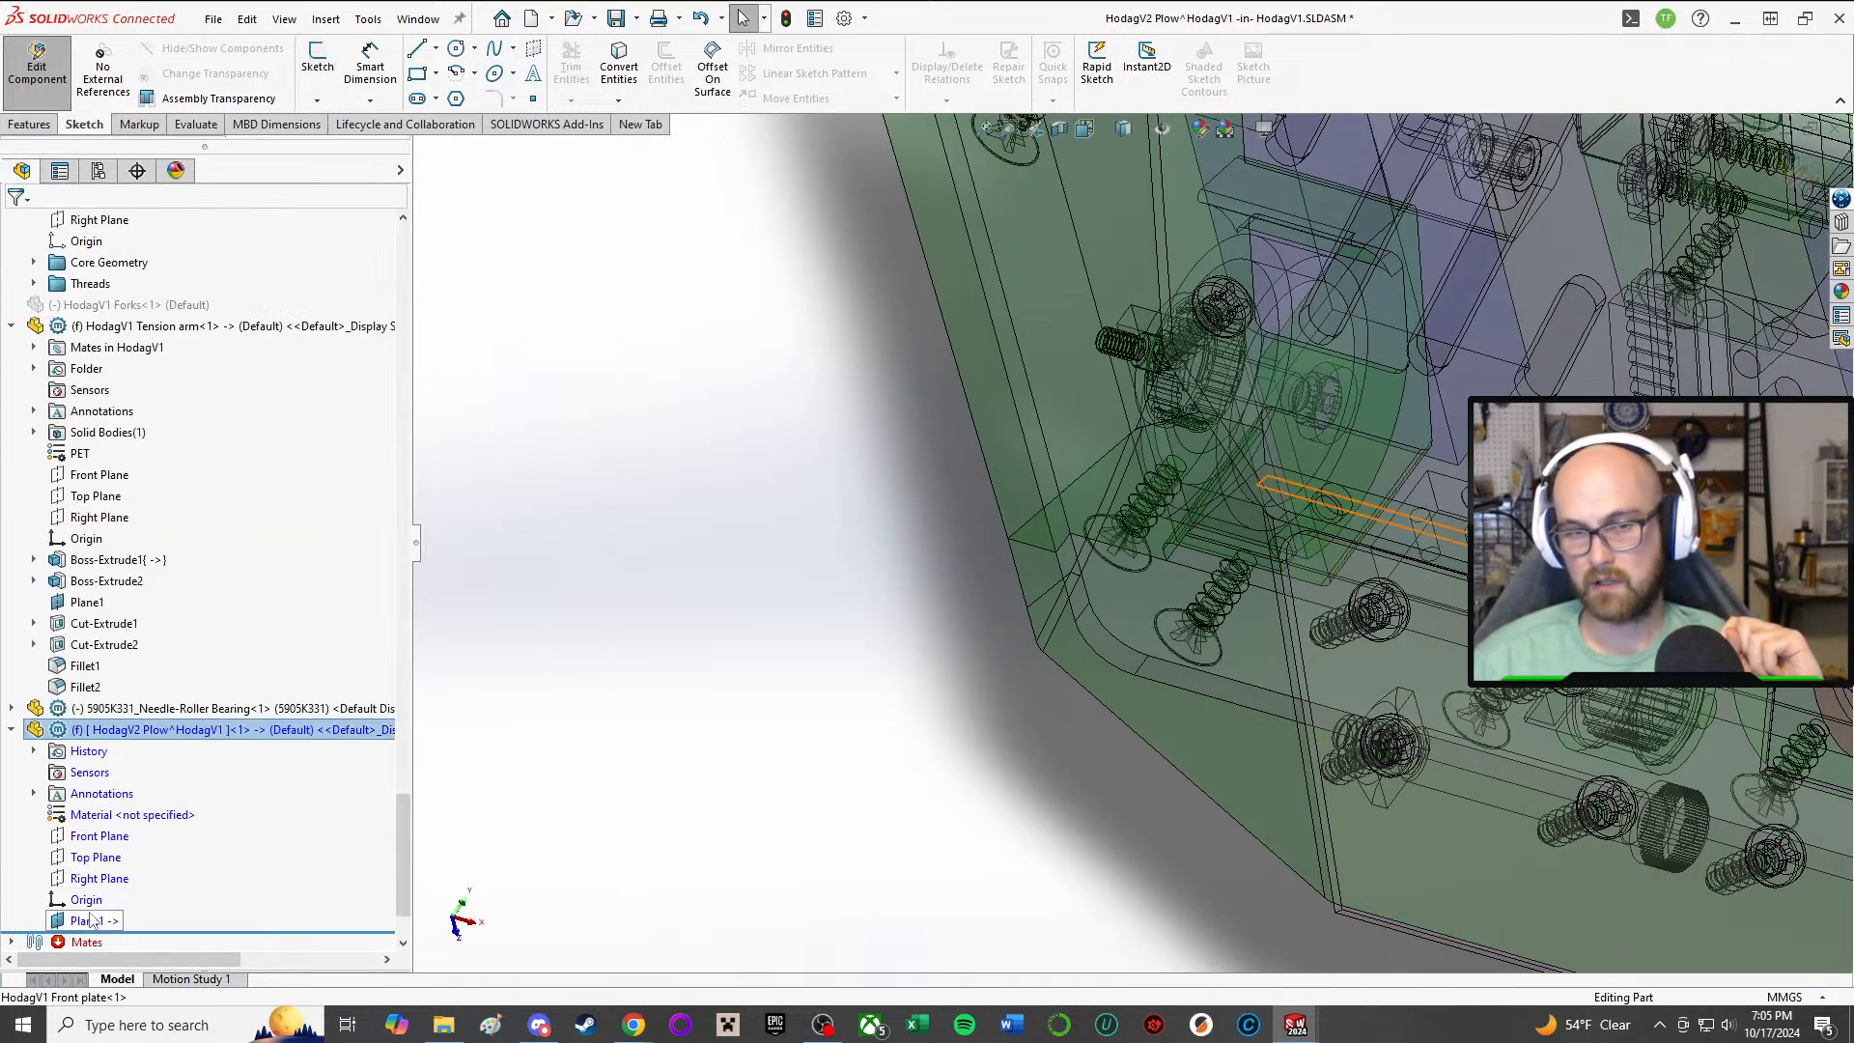
{"action": "scroll", "coordinate": [1439, 502], "scroll_direction": "up", "scroll_amount": 4}
{"action": "middle_click_drag", "start_coordinate": [1414, 464], "coordinate": [1351, 541]}
{"action": "left_click", "coordinate": [317, 69]}
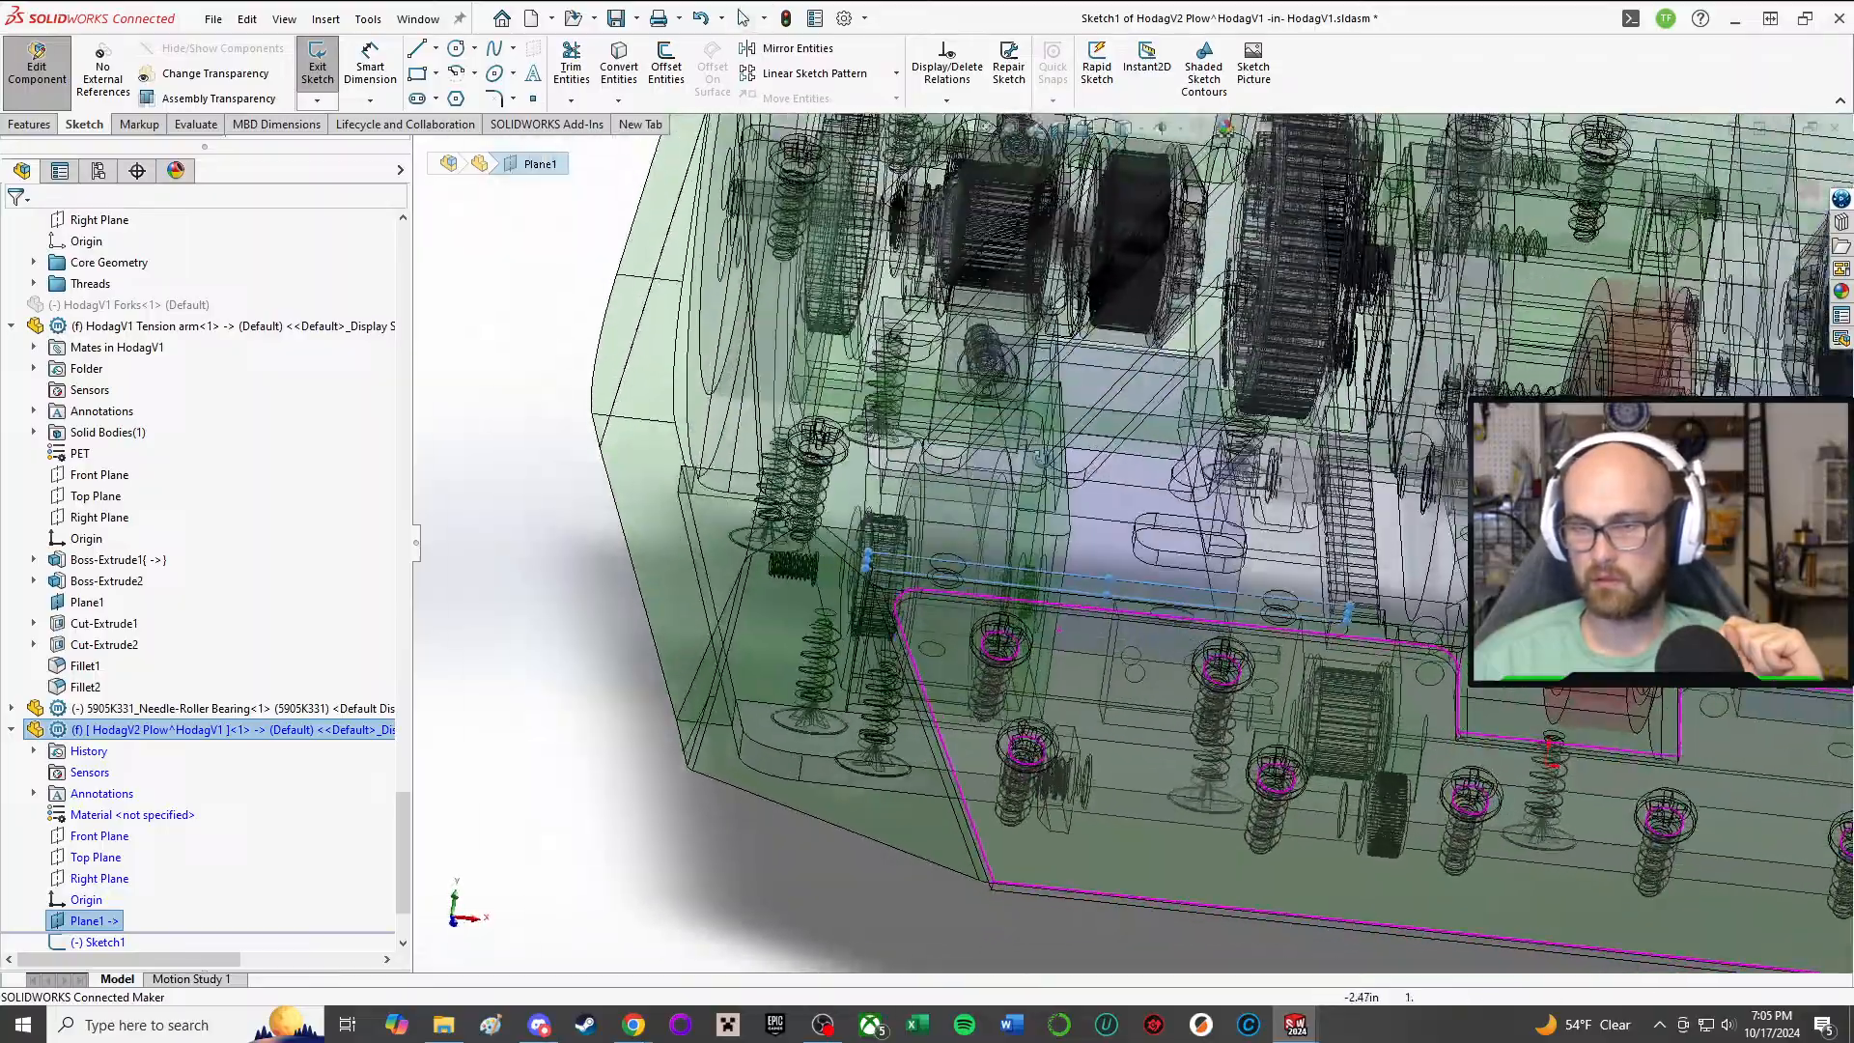
Step: Sketch a closed four-line profile near the top plate's front edge, with a base about 1.91 in long and a slanted outer side about 1.05 in
{"action": "middle_click_drag", "start_coordinate": [1041, 459], "coordinate": [1101, 483]}
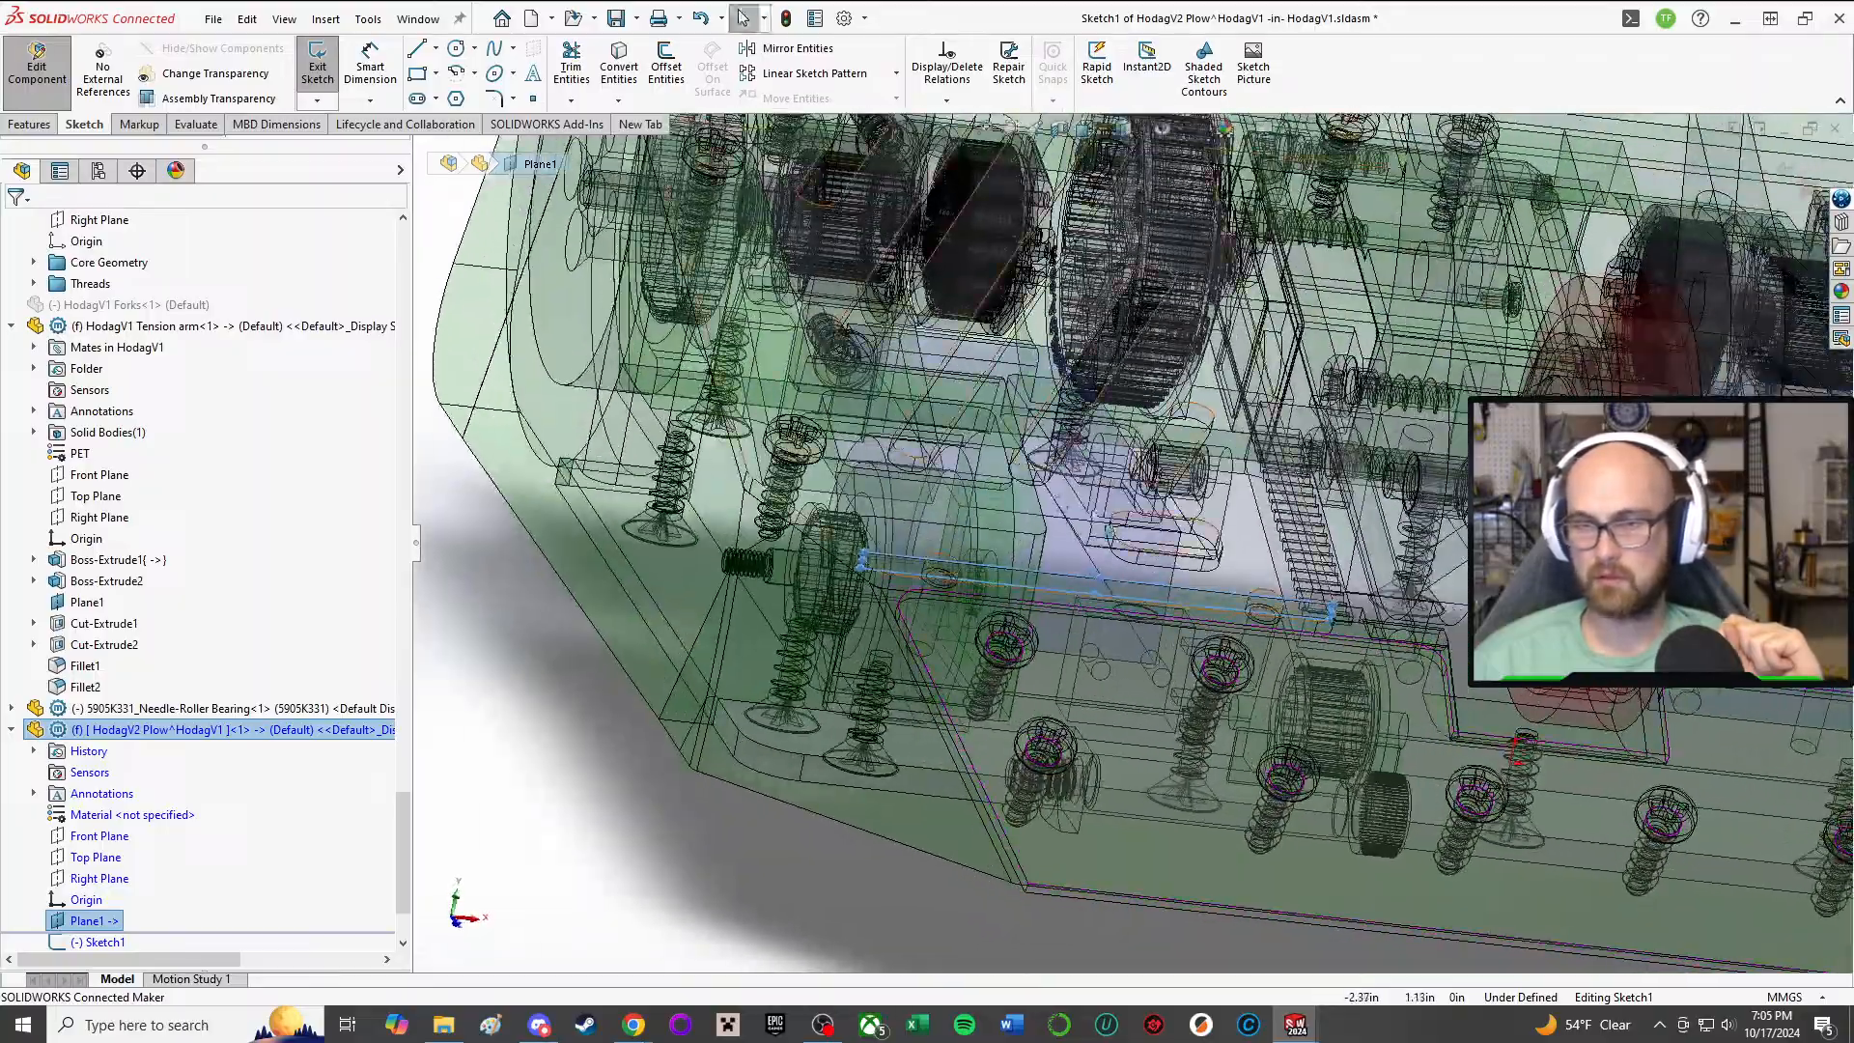
{"action": "middle_click_drag", "start_coordinate": [1170, 574], "coordinate": [1158, 502]}
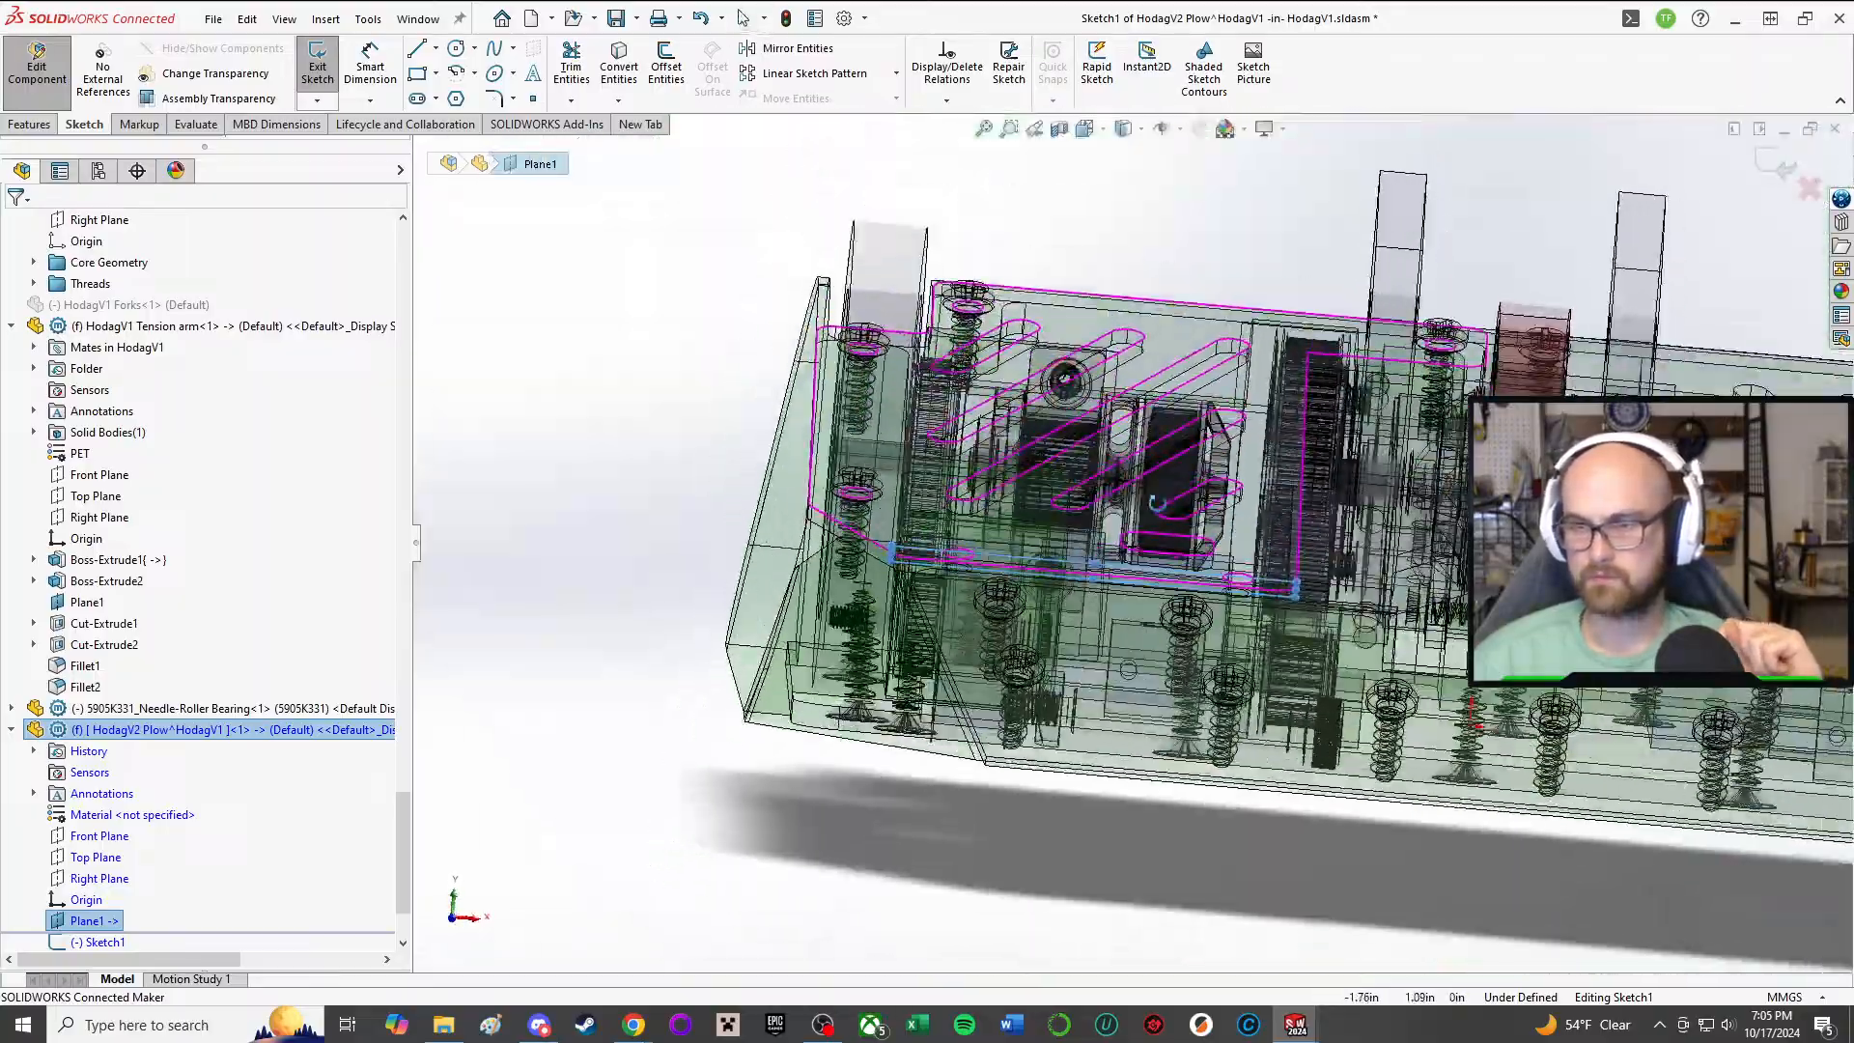
{"action": "left_click", "coordinate": [416, 48]}
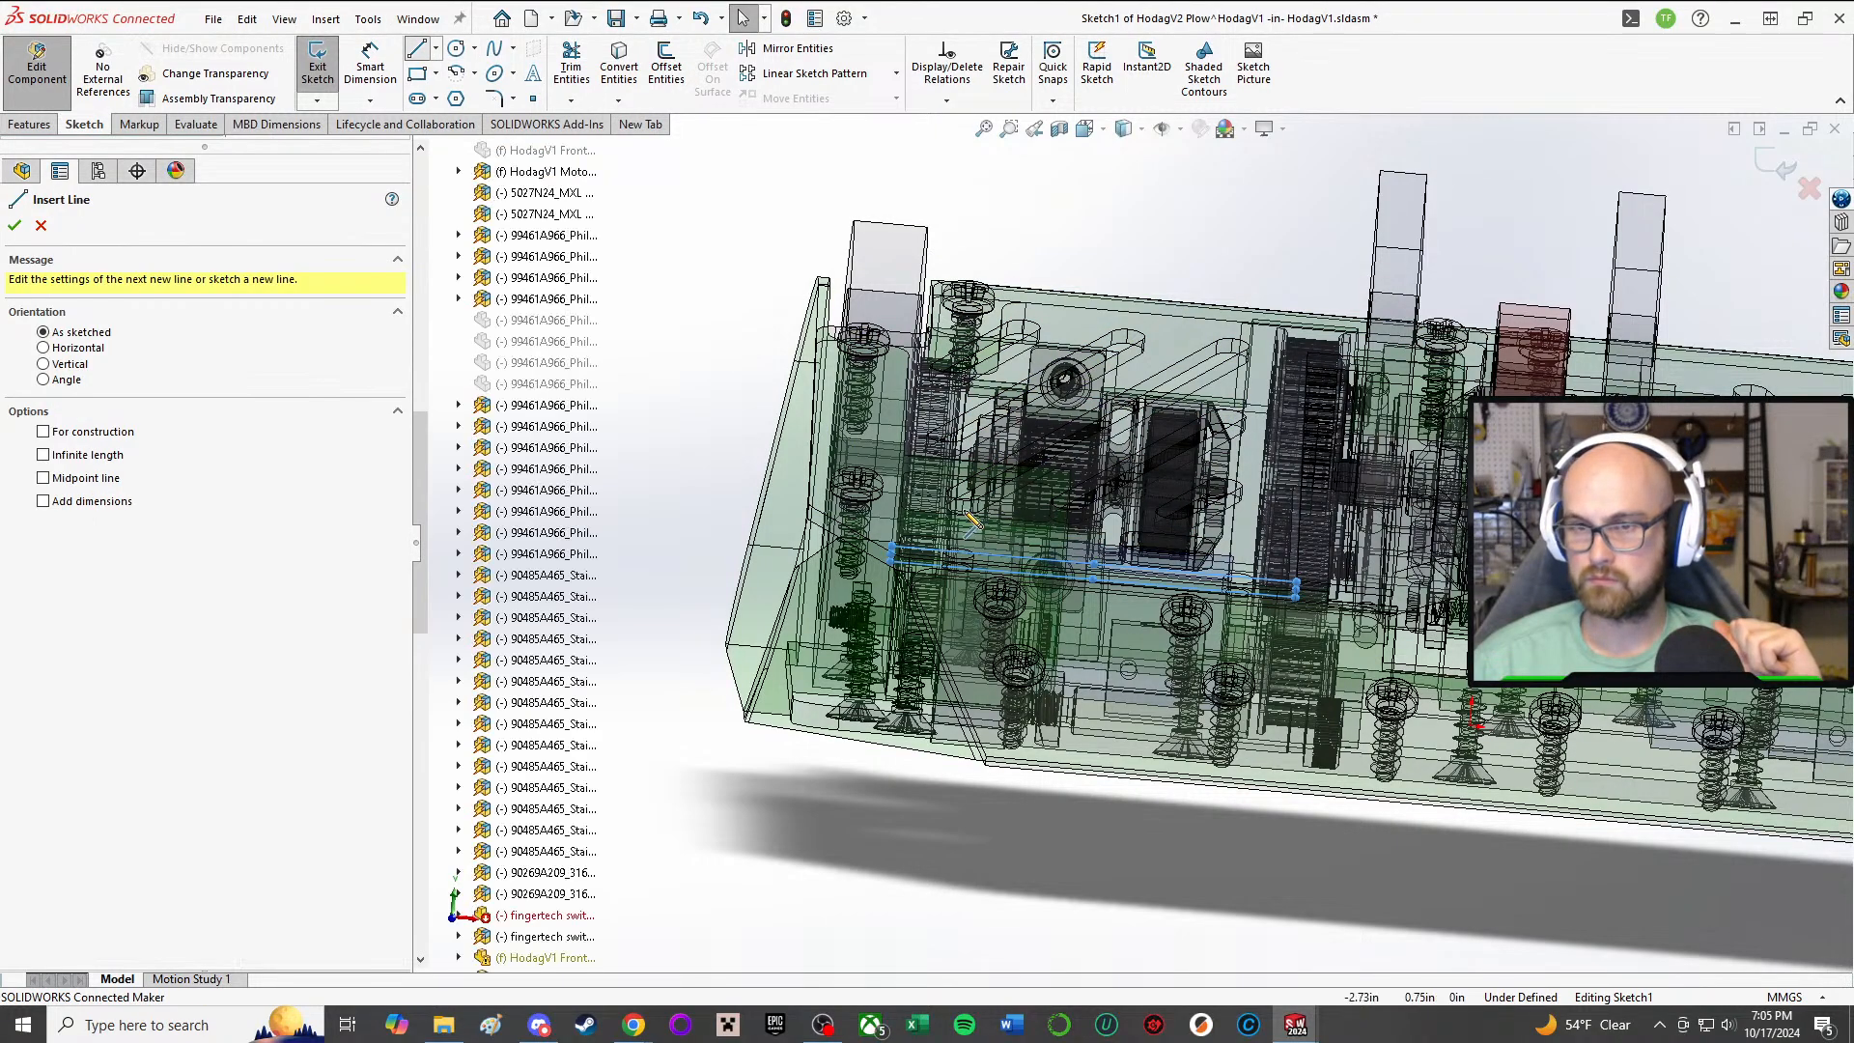
{"action": "scroll", "coordinate": [969, 522], "scroll_direction": "down", "scroll_amount": 5}
{"action": "middle_click_drag", "start_coordinate": [969, 522], "coordinate": [963, 430]}
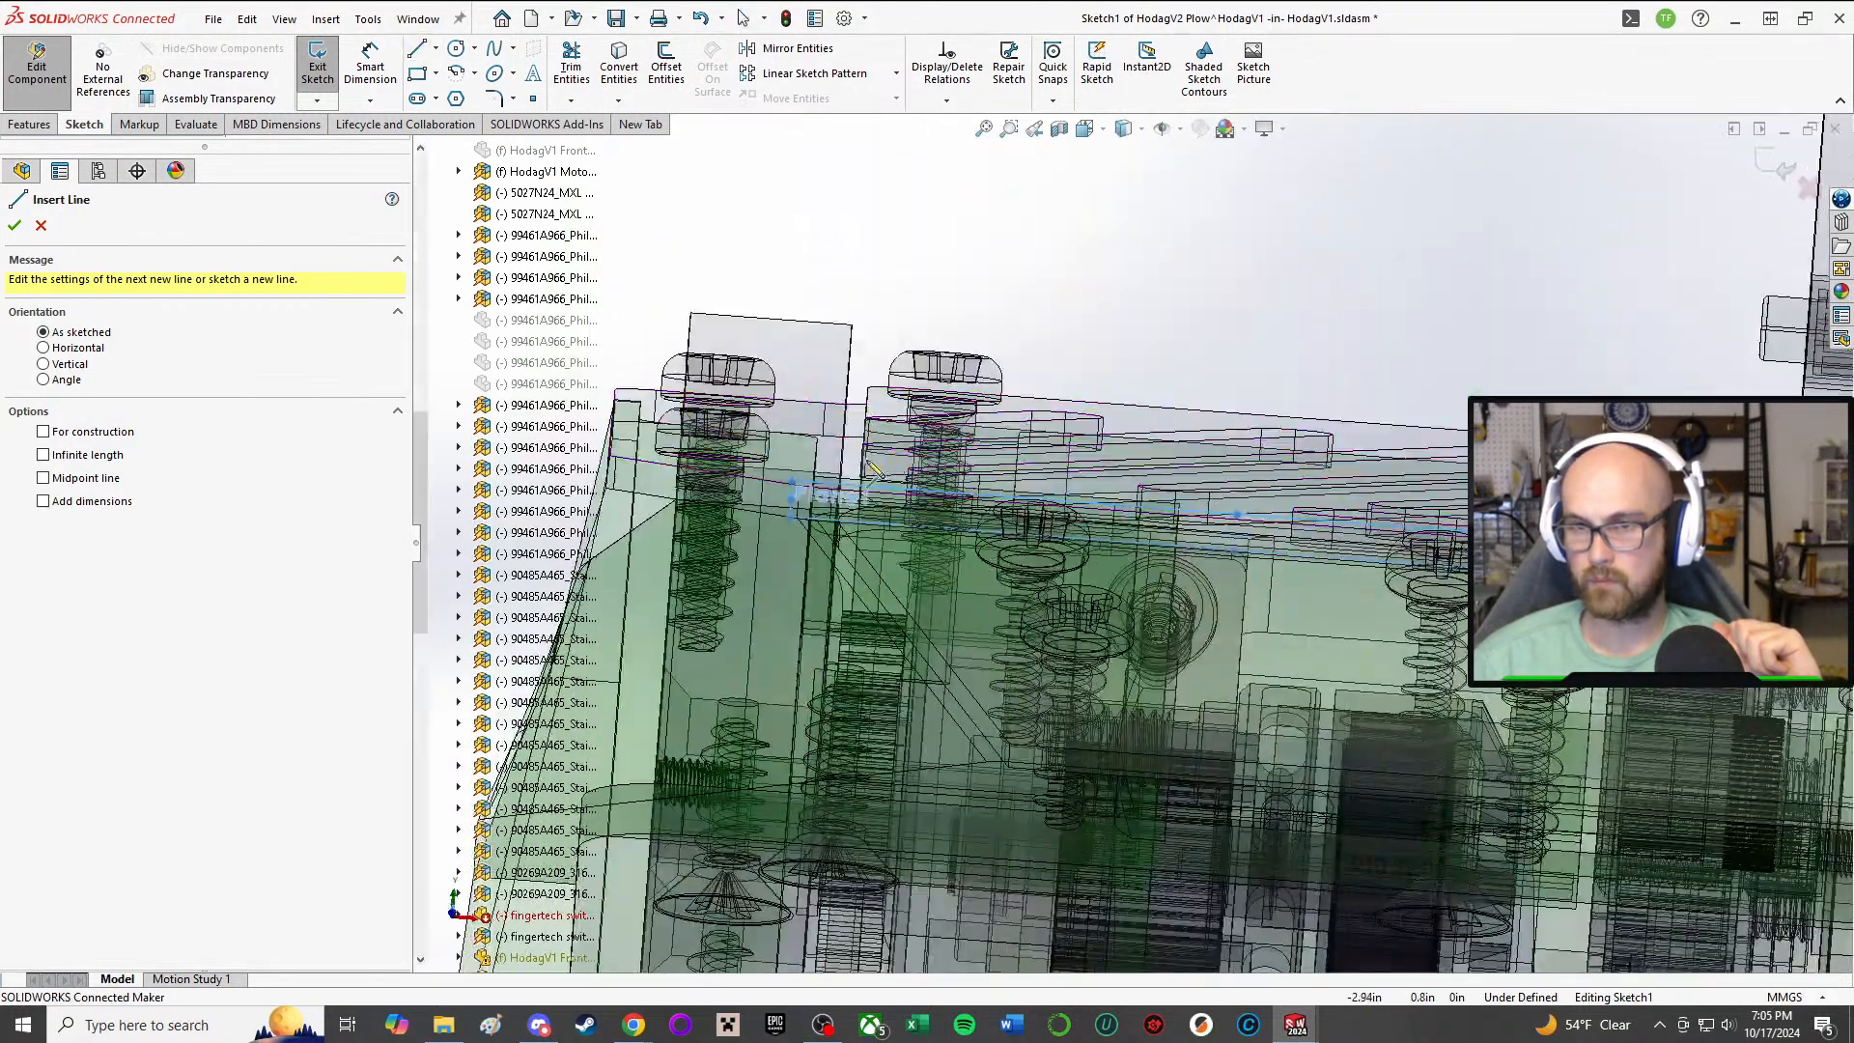
{"action": "left_click", "coordinate": [814, 463]}
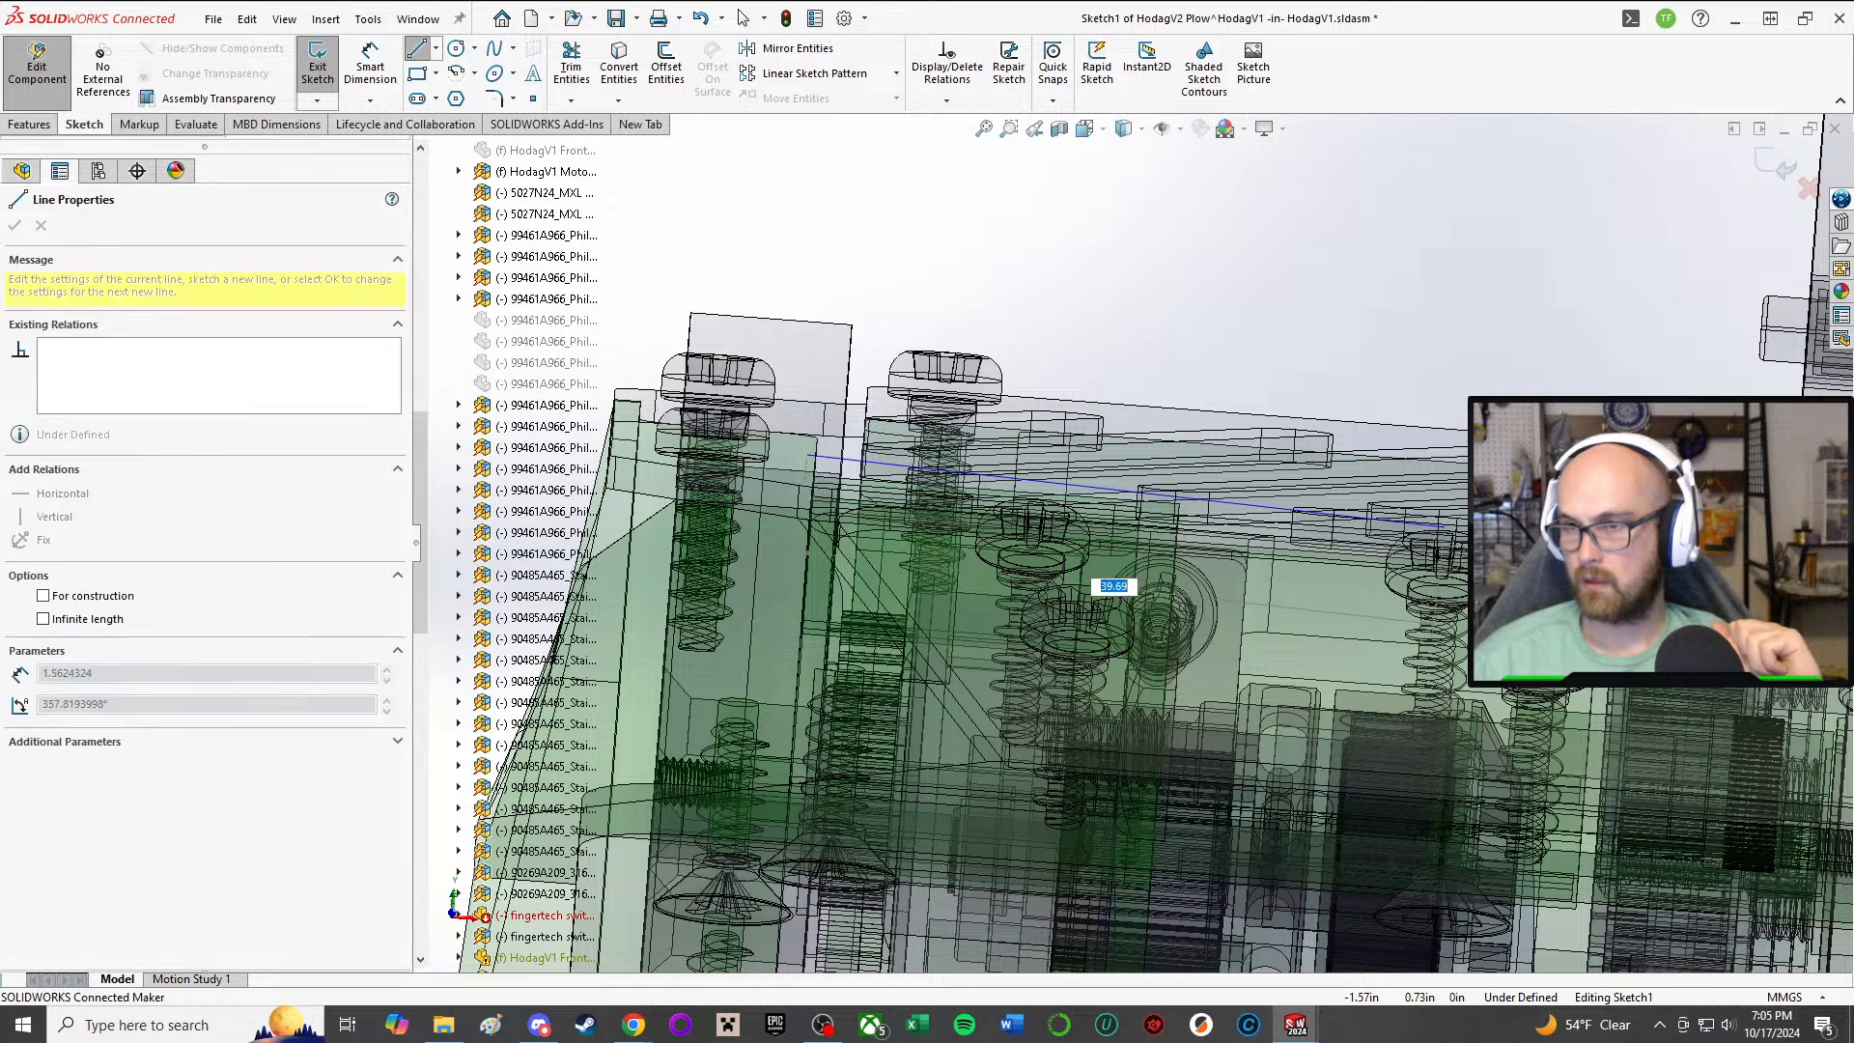
{"action": "left_click", "coordinate": [1585, 522]}
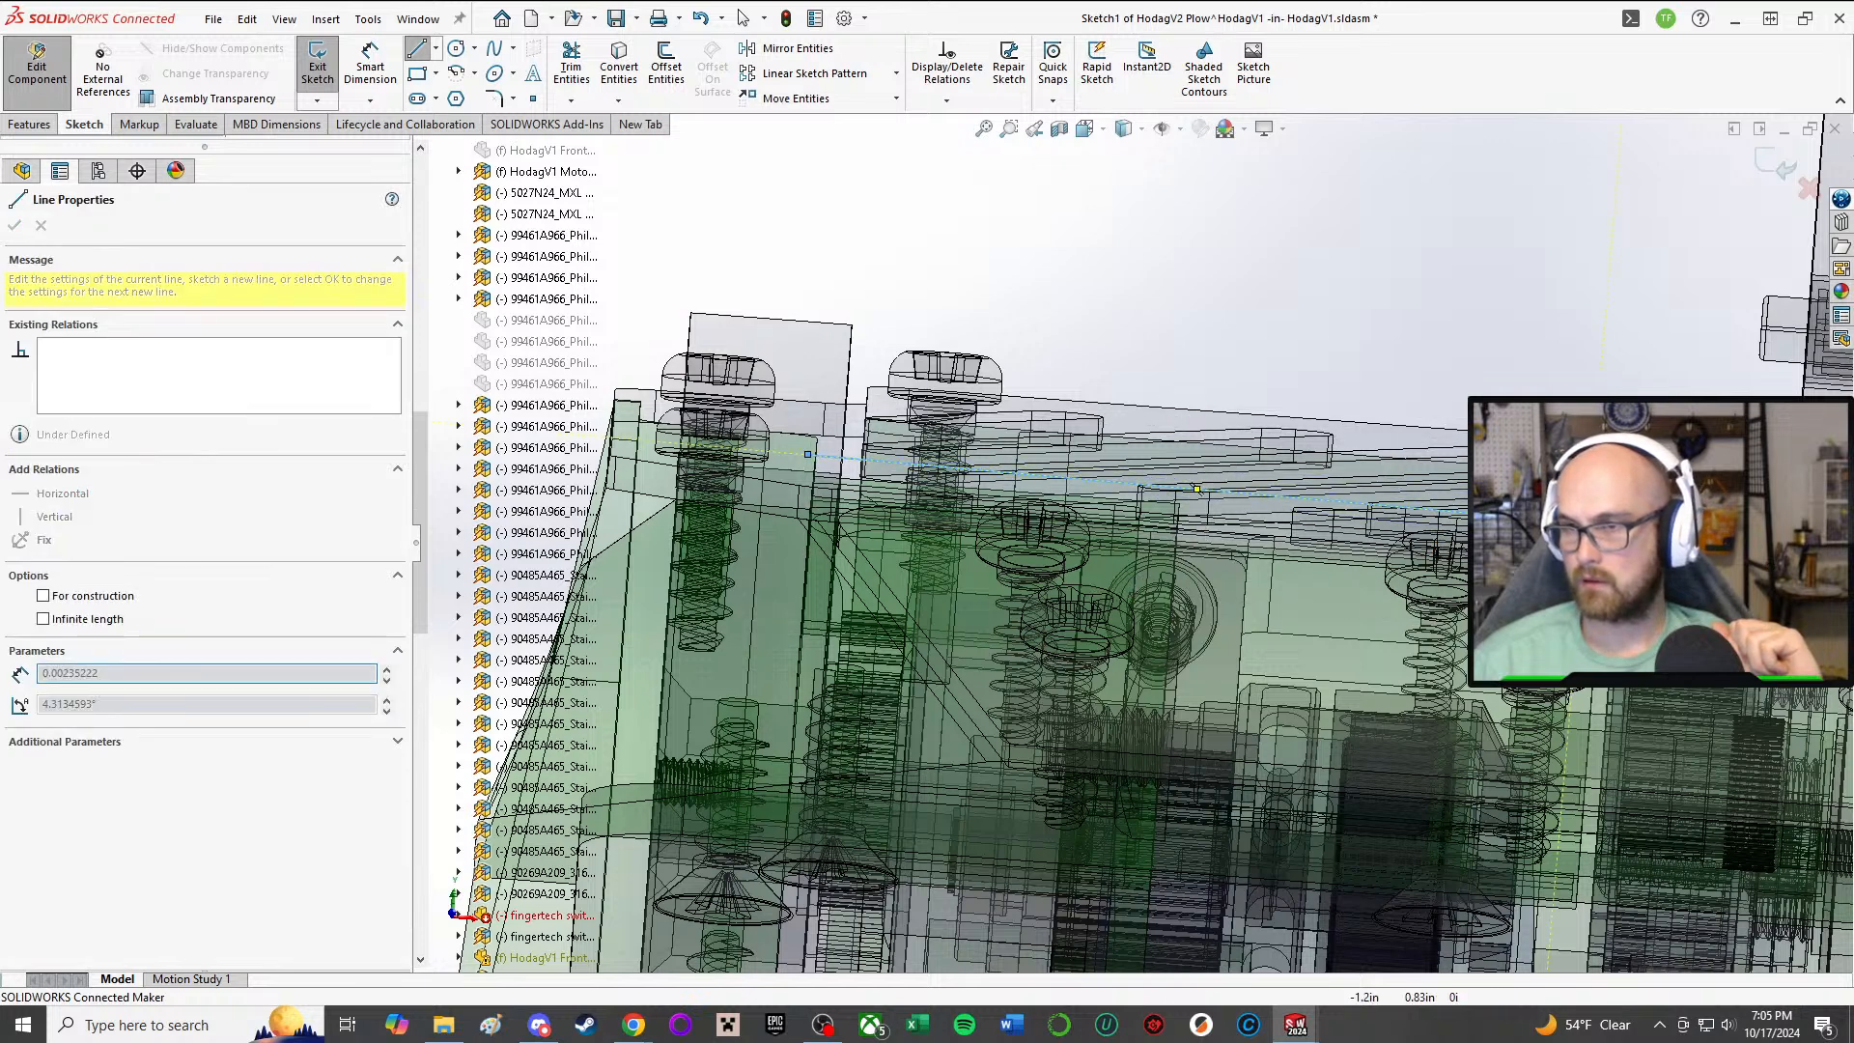
{"action": "left_click", "coordinate": [1542, 187]}
{"action": "left_click", "coordinate": [1122, 162]}
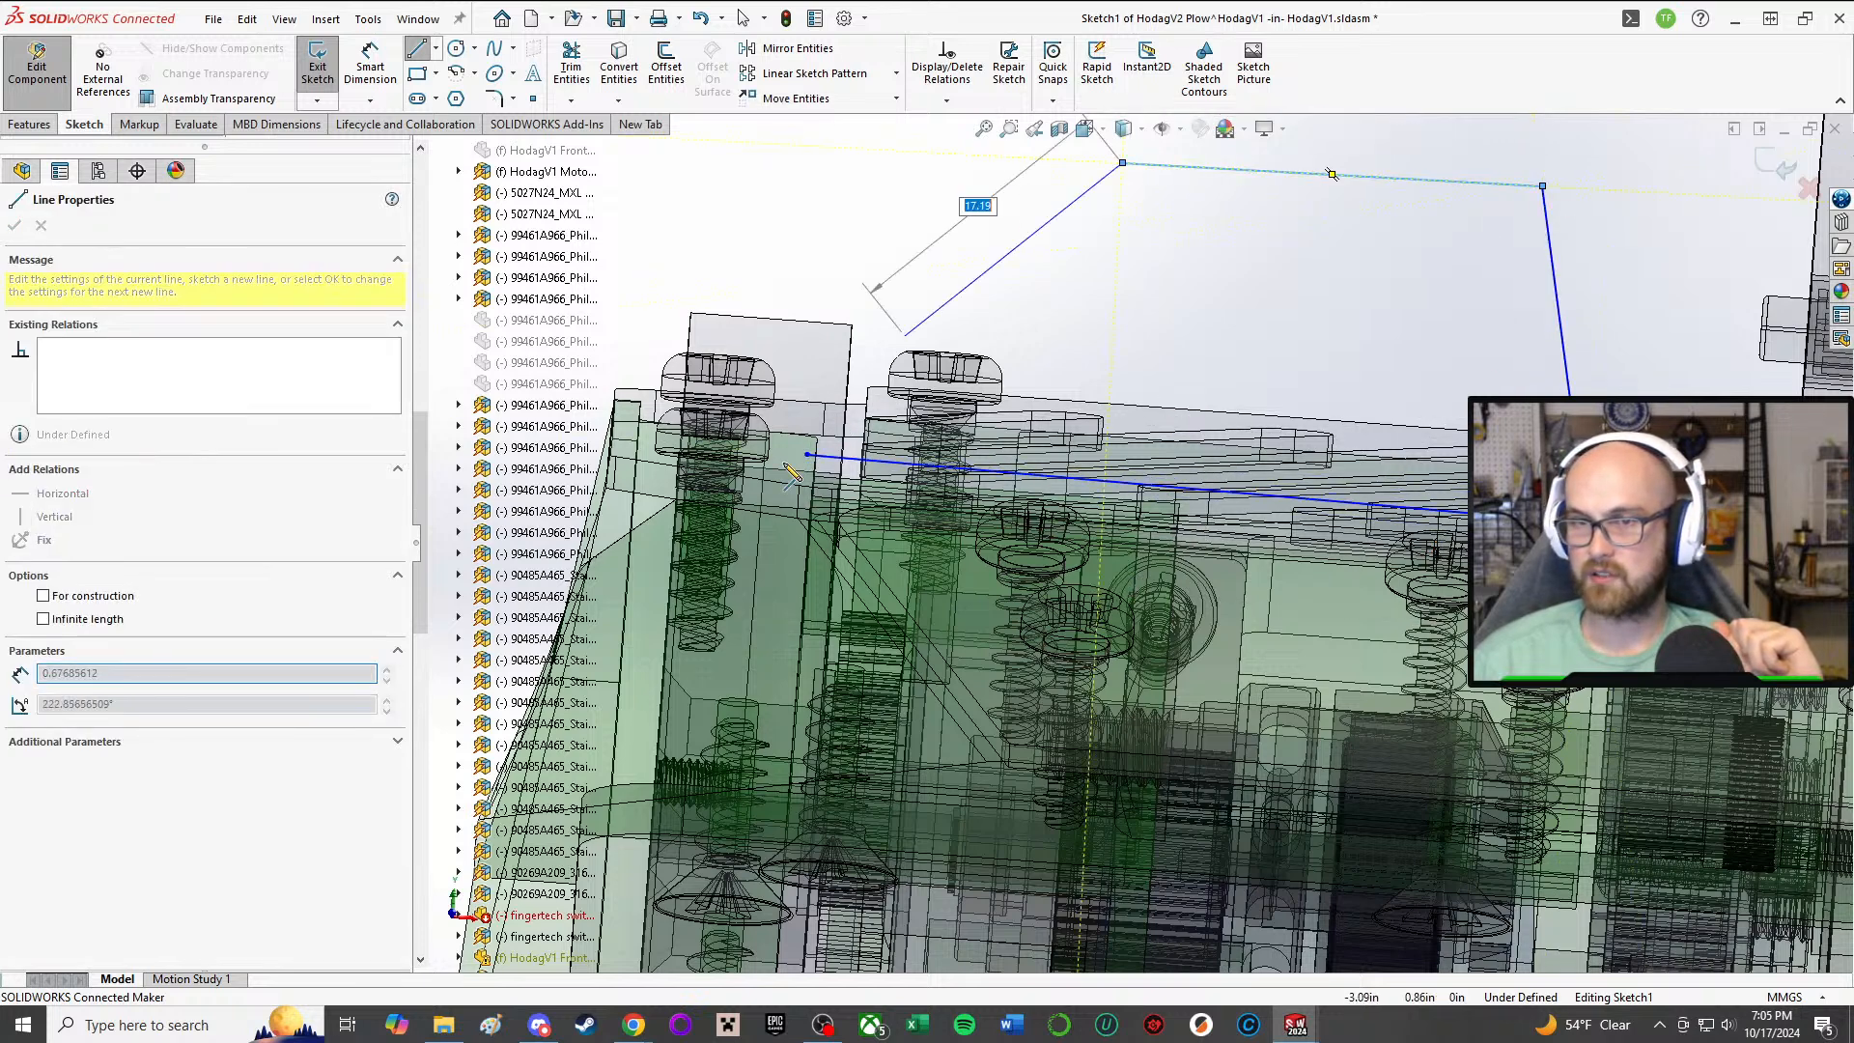
{"action": "left_click", "coordinate": [809, 454]}
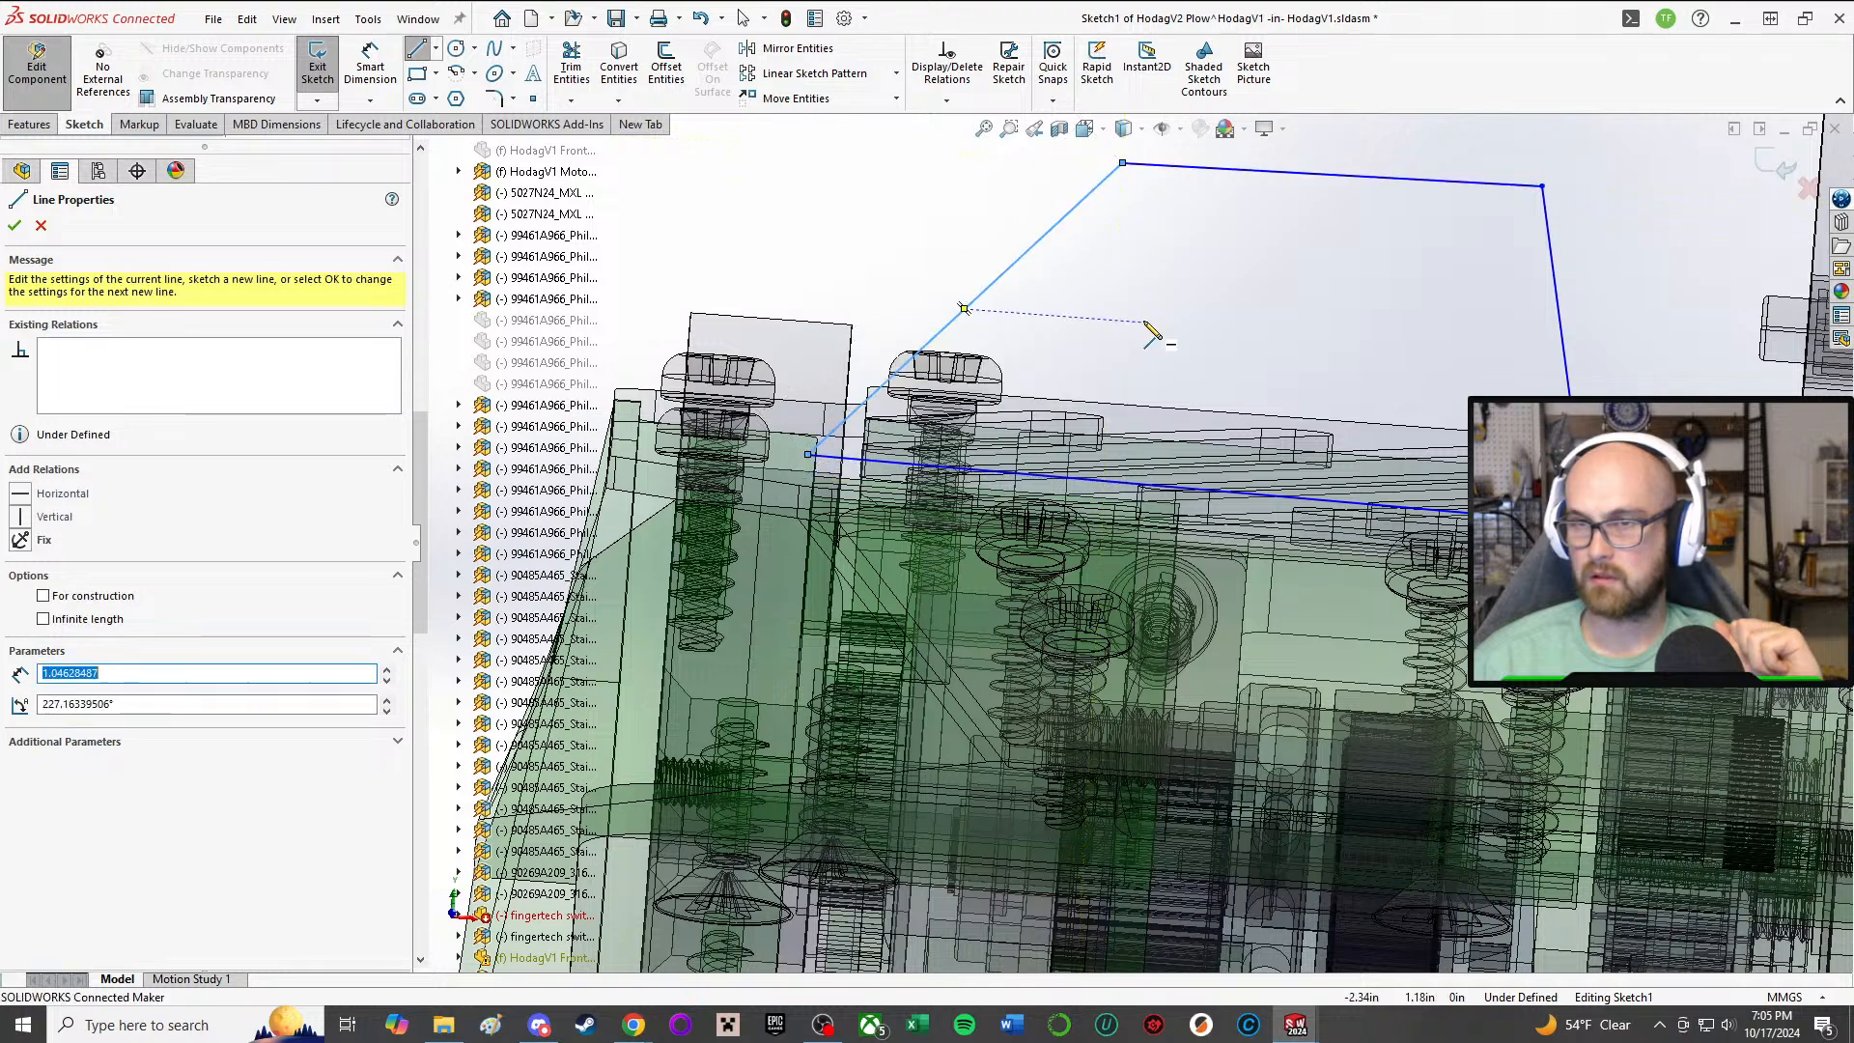
{"action": "right_click", "coordinate": [1144, 320]}
{"action": "left_click", "coordinate": [1243, 340]}
Step: Add a collinear relation between the profile's base line and the top plate's front edge
{"action": "scroll", "coordinate": [1535, 483], "scroll_direction": "up", "scroll_amount": 1}
{"action": "mouse_move", "coordinate": [1541, 455]}
{"action": "middle_mouse_down"}
{"action": "mouse_move", "coordinate": [1506, 478]}
{"action": "mouse_move", "coordinate": [1521, 541]}
{"action": "middle_mouse_up"}
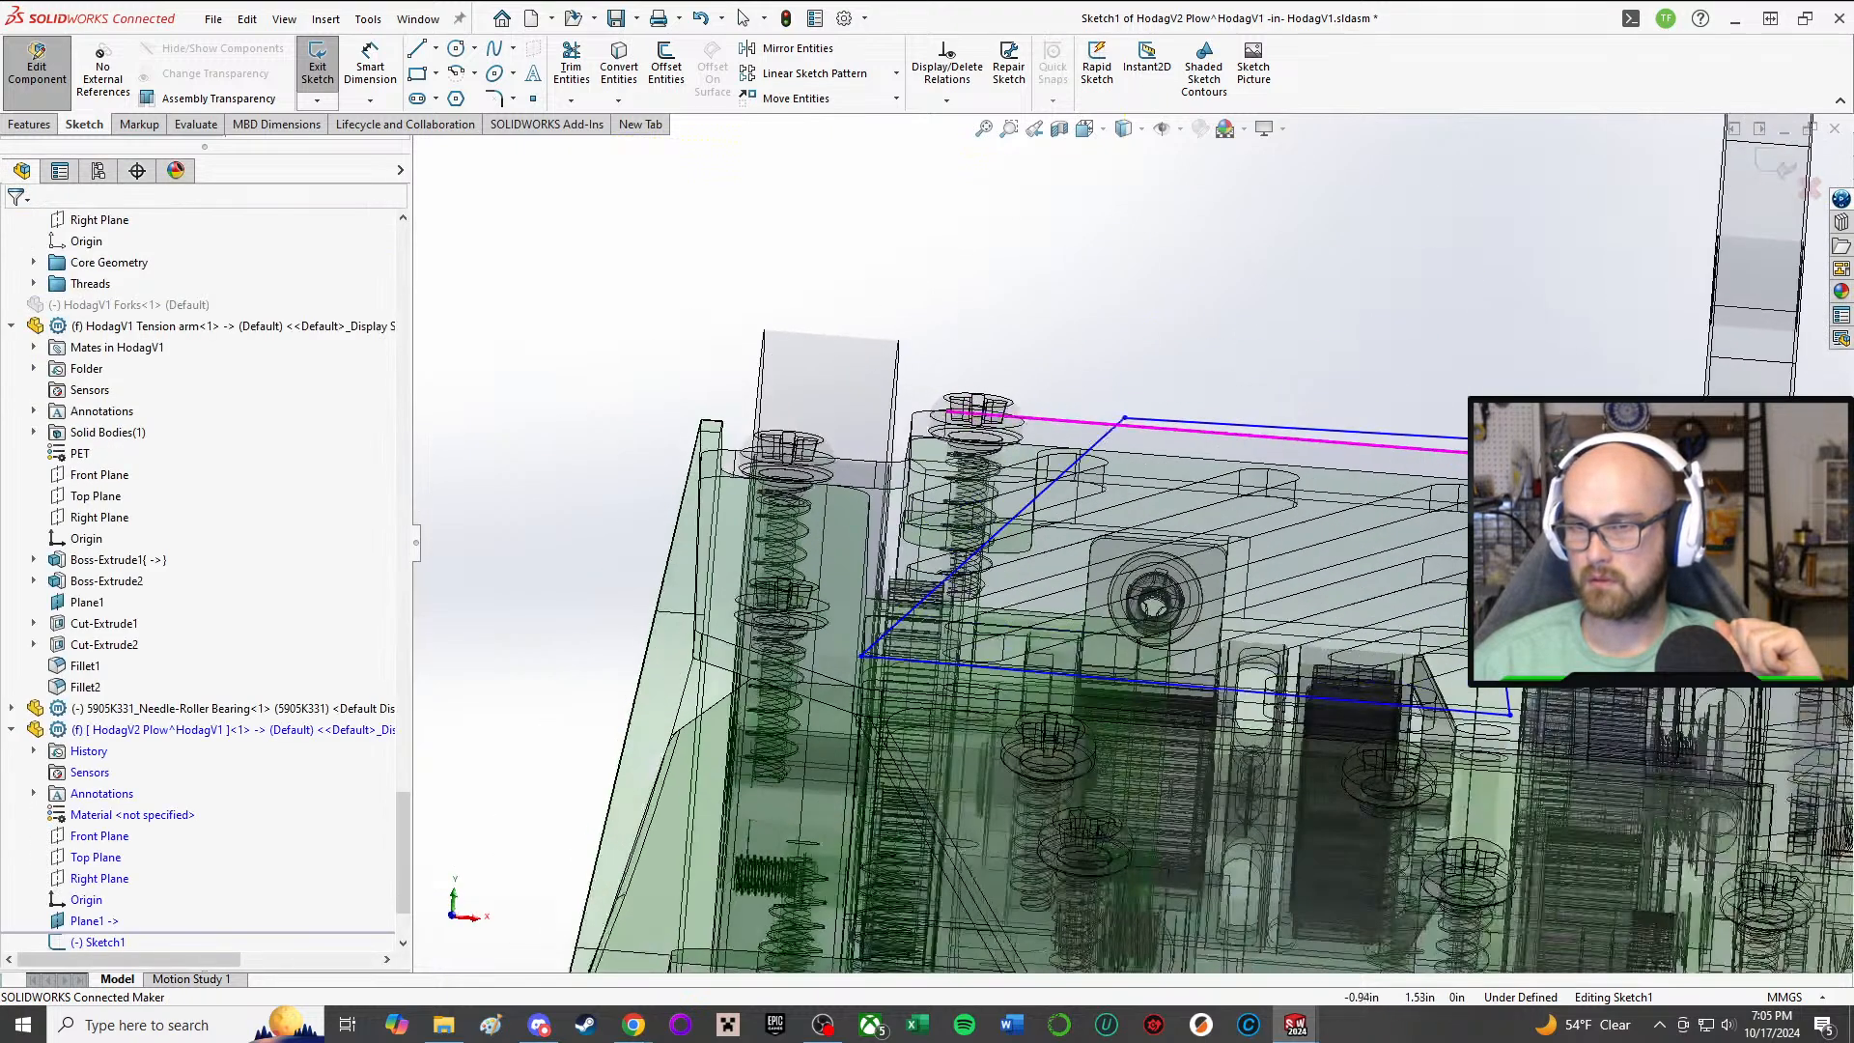
{"action": "right_click_drag", "start_coordinate": [787, 181], "coordinate": [798, 283]}
{"action": "scroll", "coordinate": [1207, 639], "scroll_direction": "down", "scroll_amount": 6}
{"action": "mouse_move", "coordinate": [1206, 647]}
{"action": "middle_mouse_down"}
{"action": "mouse_move", "coordinate": [1068, 805]}
{"action": "mouse_move", "coordinate": [1064, 850]}
{"action": "middle_mouse_up"}
{"action": "left_click", "coordinate": [1055, 850]}
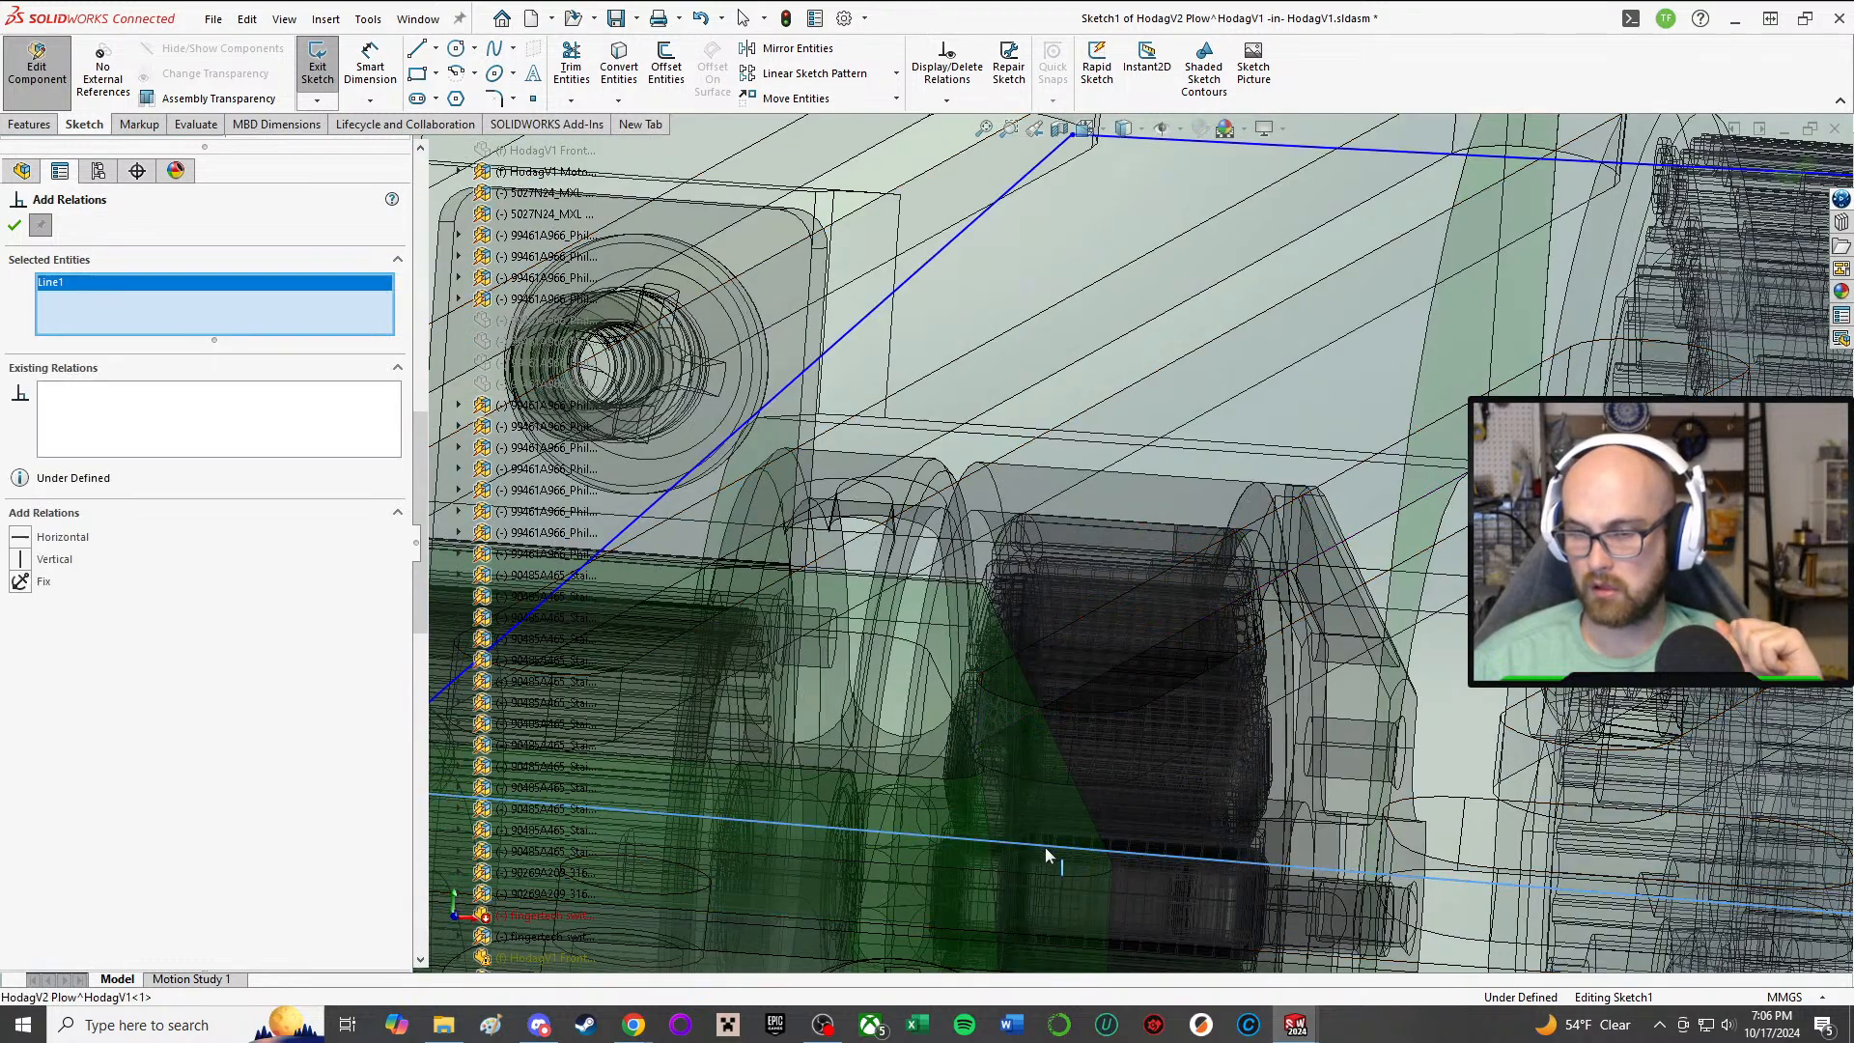
{"action": "scroll", "coordinate": [1047, 857], "scroll_direction": "up", "scroll_amount": 8}
{"action": "left_click", "coordinate": [714, 533]}
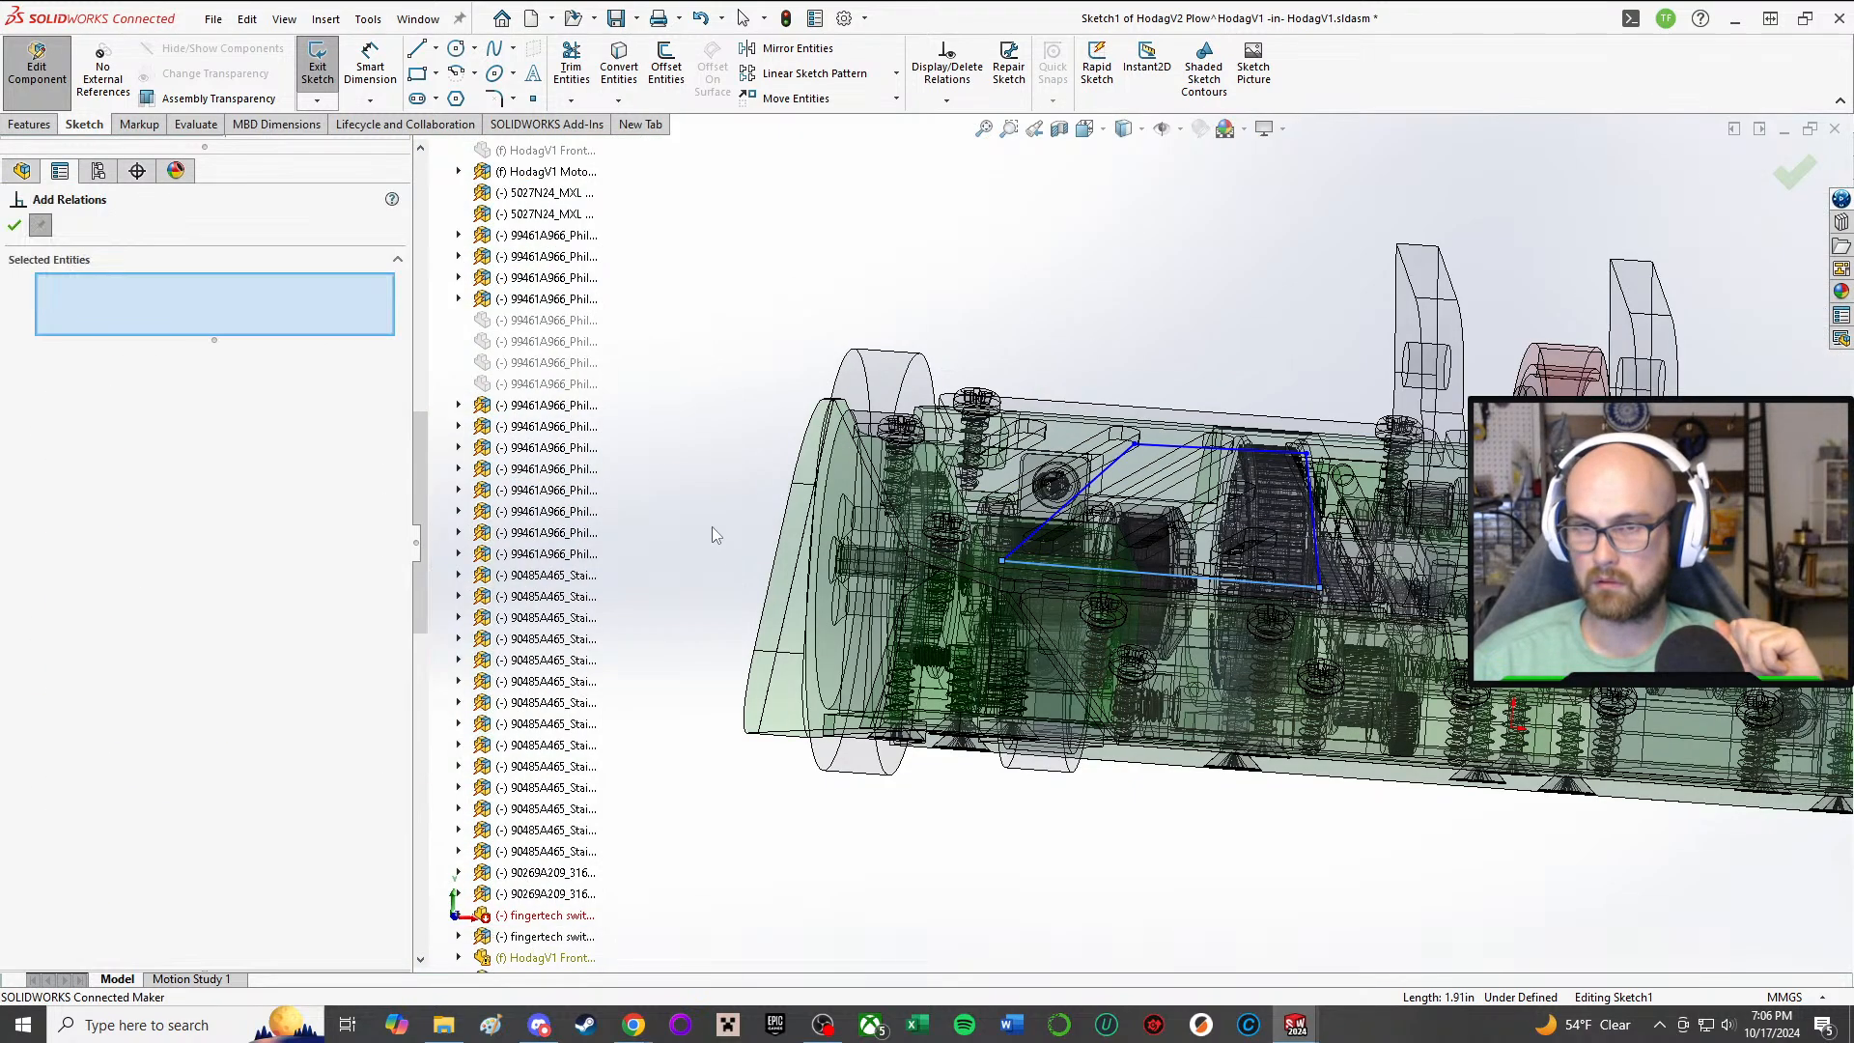
{"action": "scroll", "coordinate": [1069, 579], "scroll_direction": "down", "scroll_amount": 10}
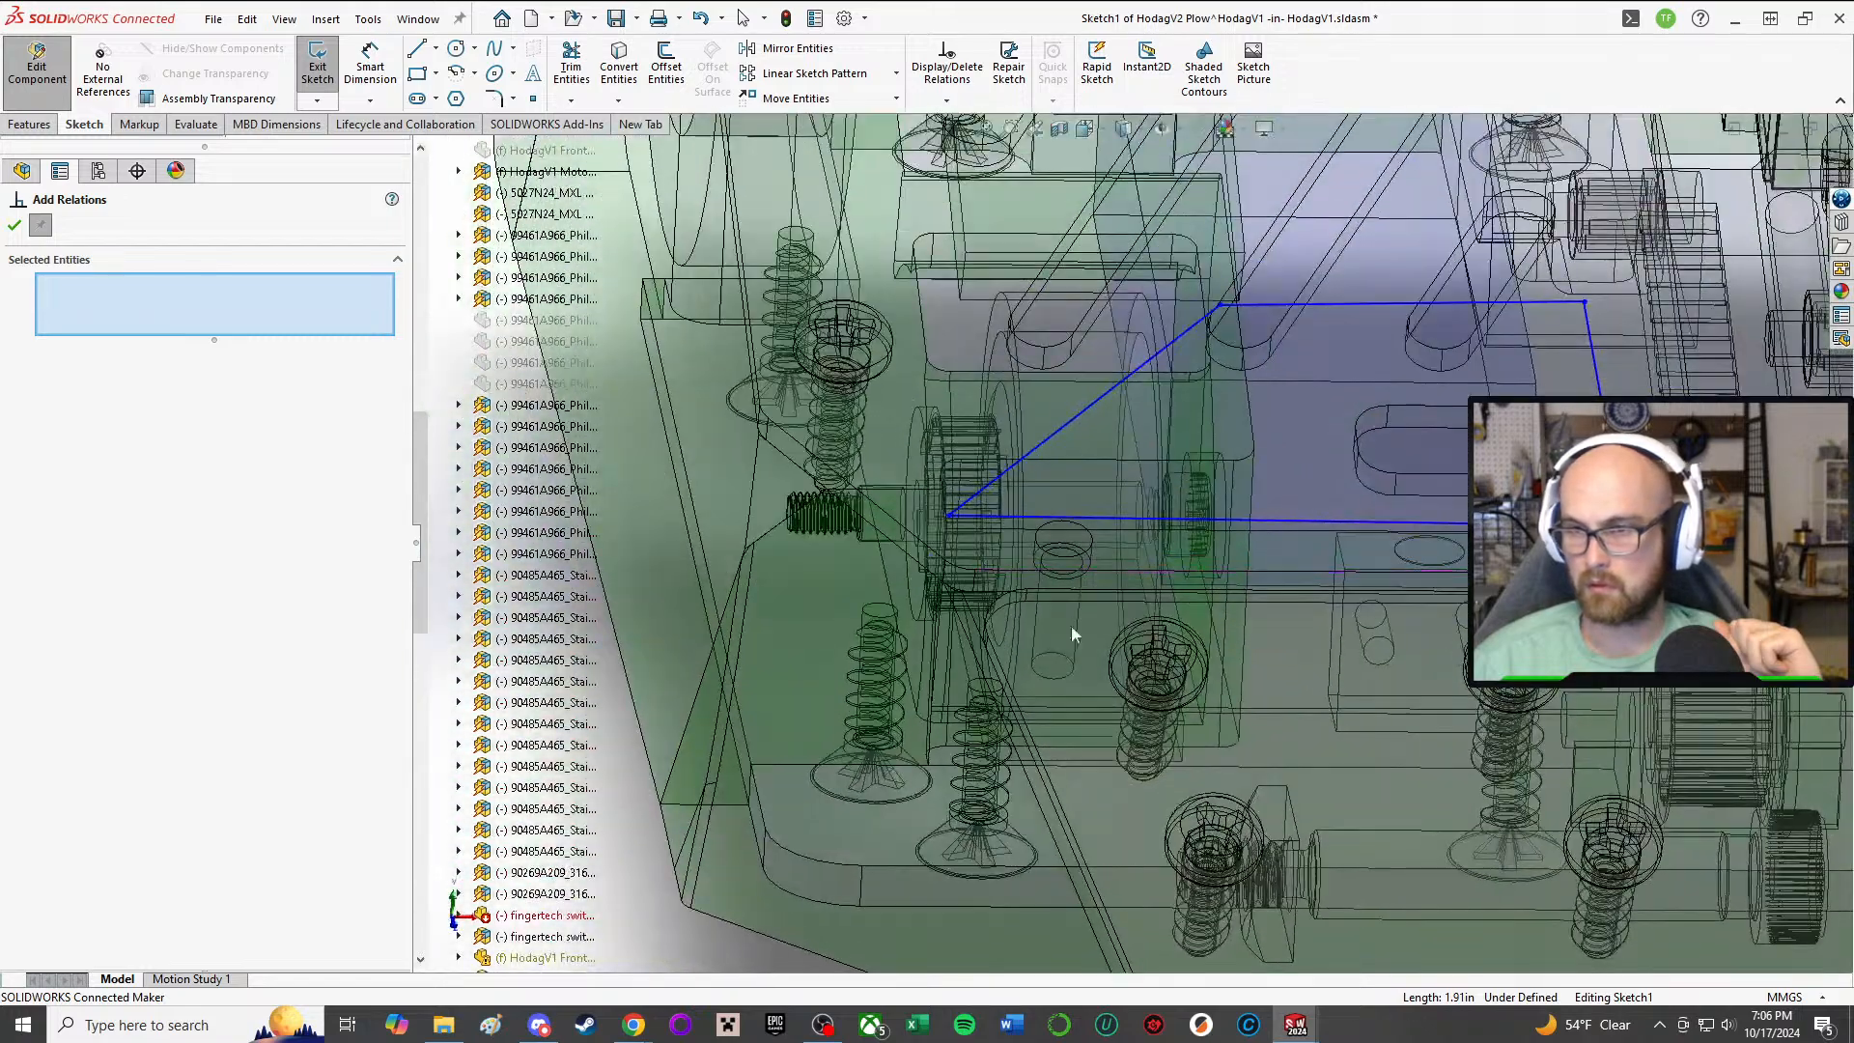
{"action": "left_click", "coordinate": [1066, 521]}
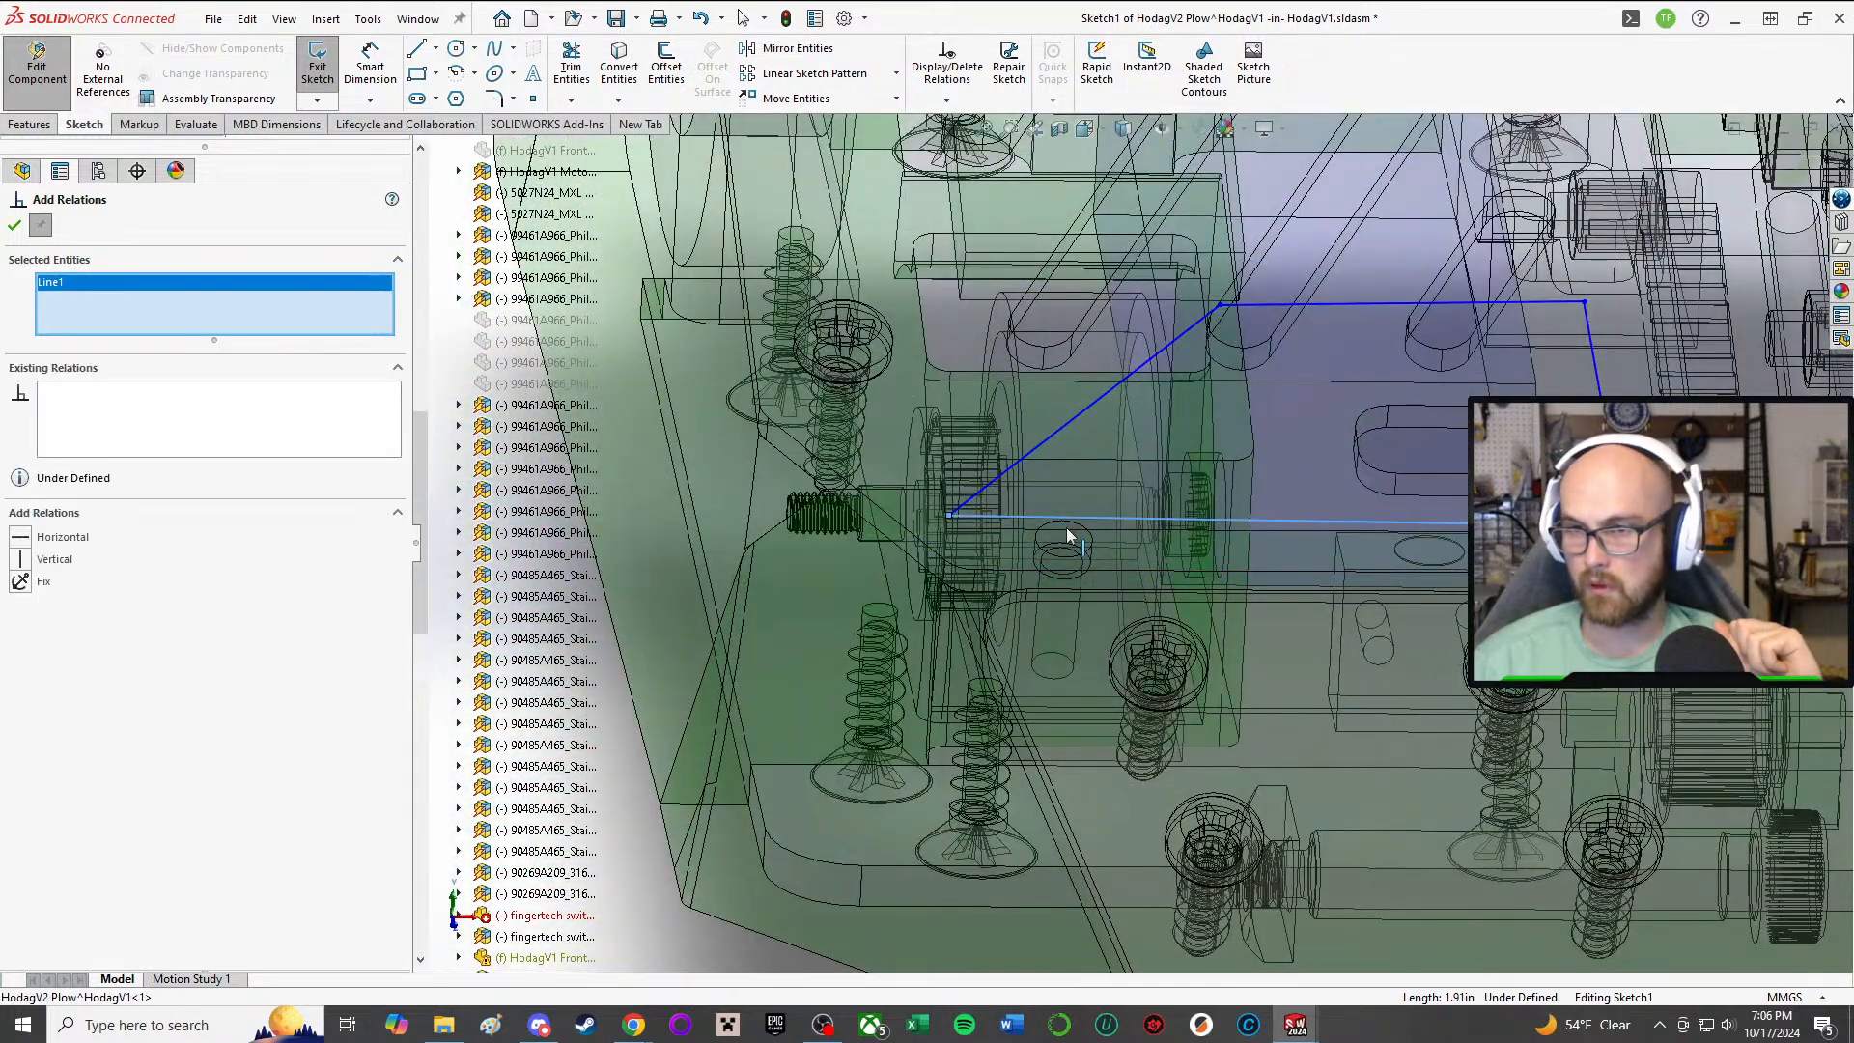
{"action": "left_click", "coordinate": [1016, 567]}
{"action": "left_click", "coordinate": [18, 539]}
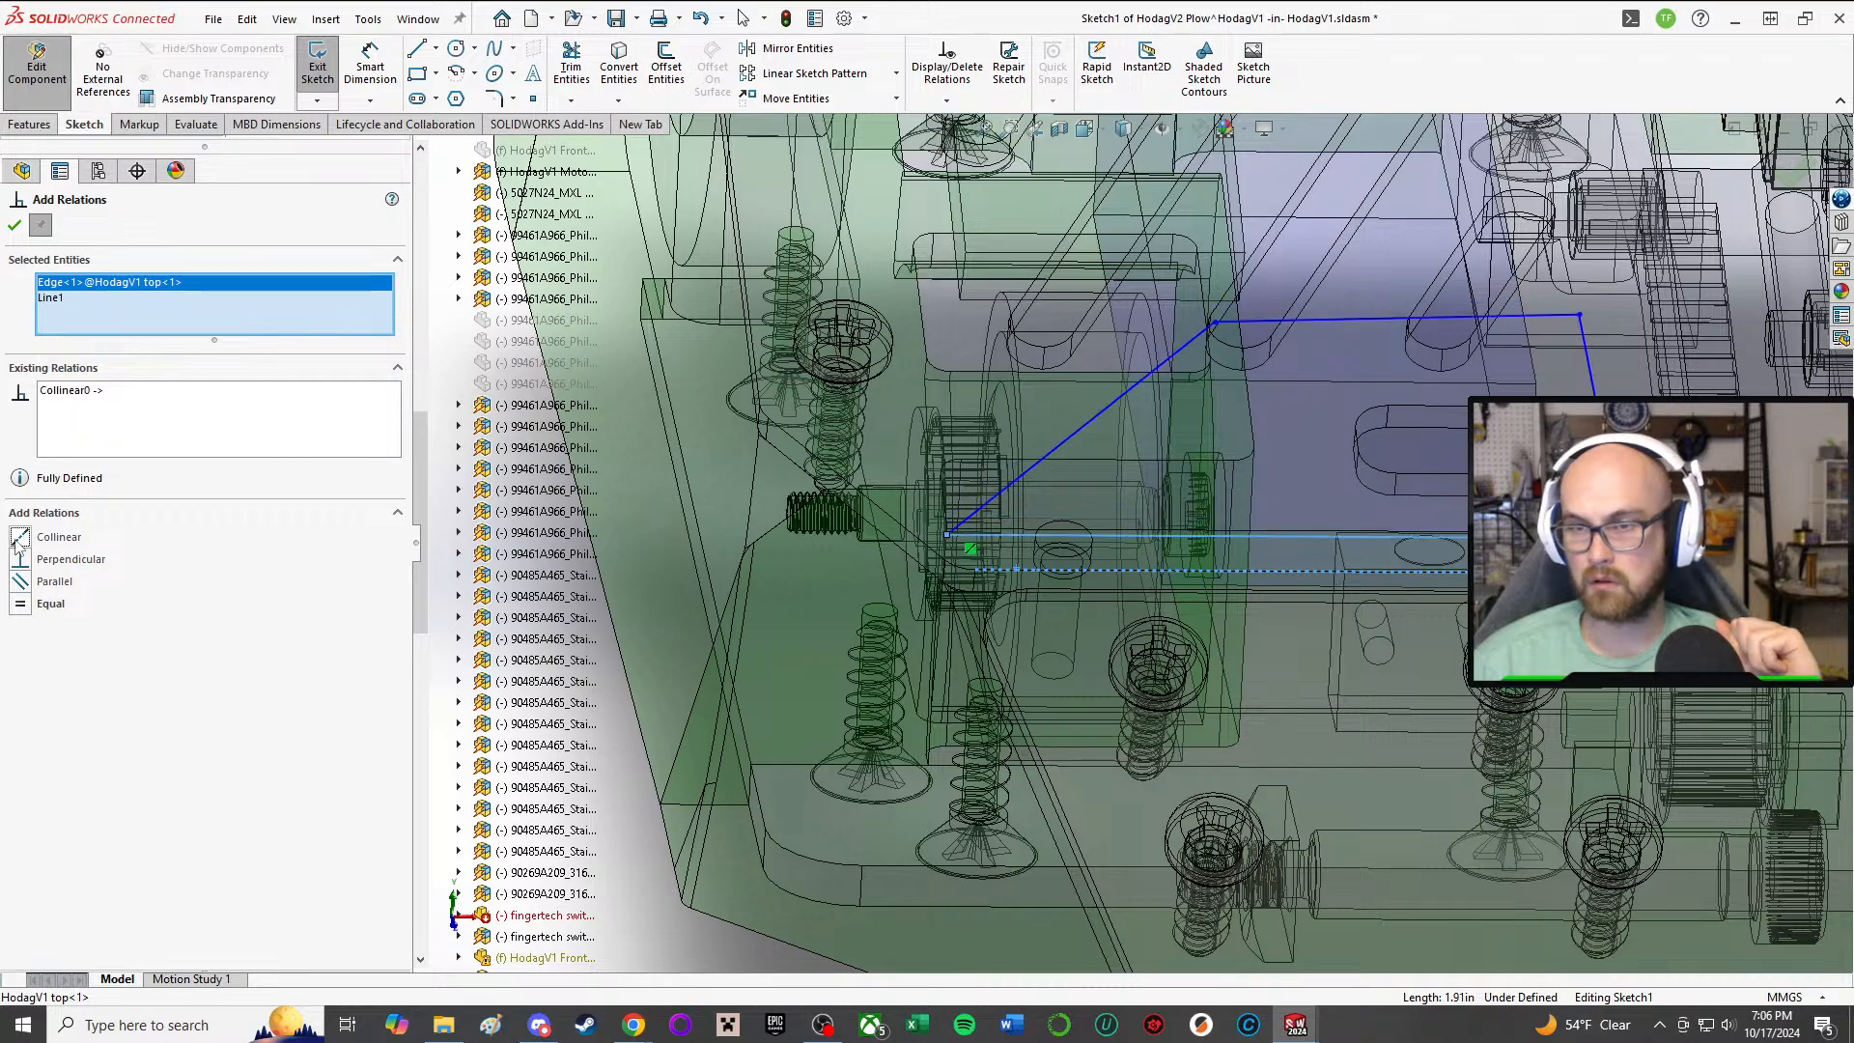
{"action": "left_click", "coordinate": [19, 226]}
{"action": "mouse_move", "coordinate": [1394, 534]}
{"action": "middle_mouse_down"}
{"action": "mouse_move", "coordinate": [1425, 454]}
{"action": "mouse_move", "coordinate": [1007, 354]}
{"action": "middle_mouse_up"}
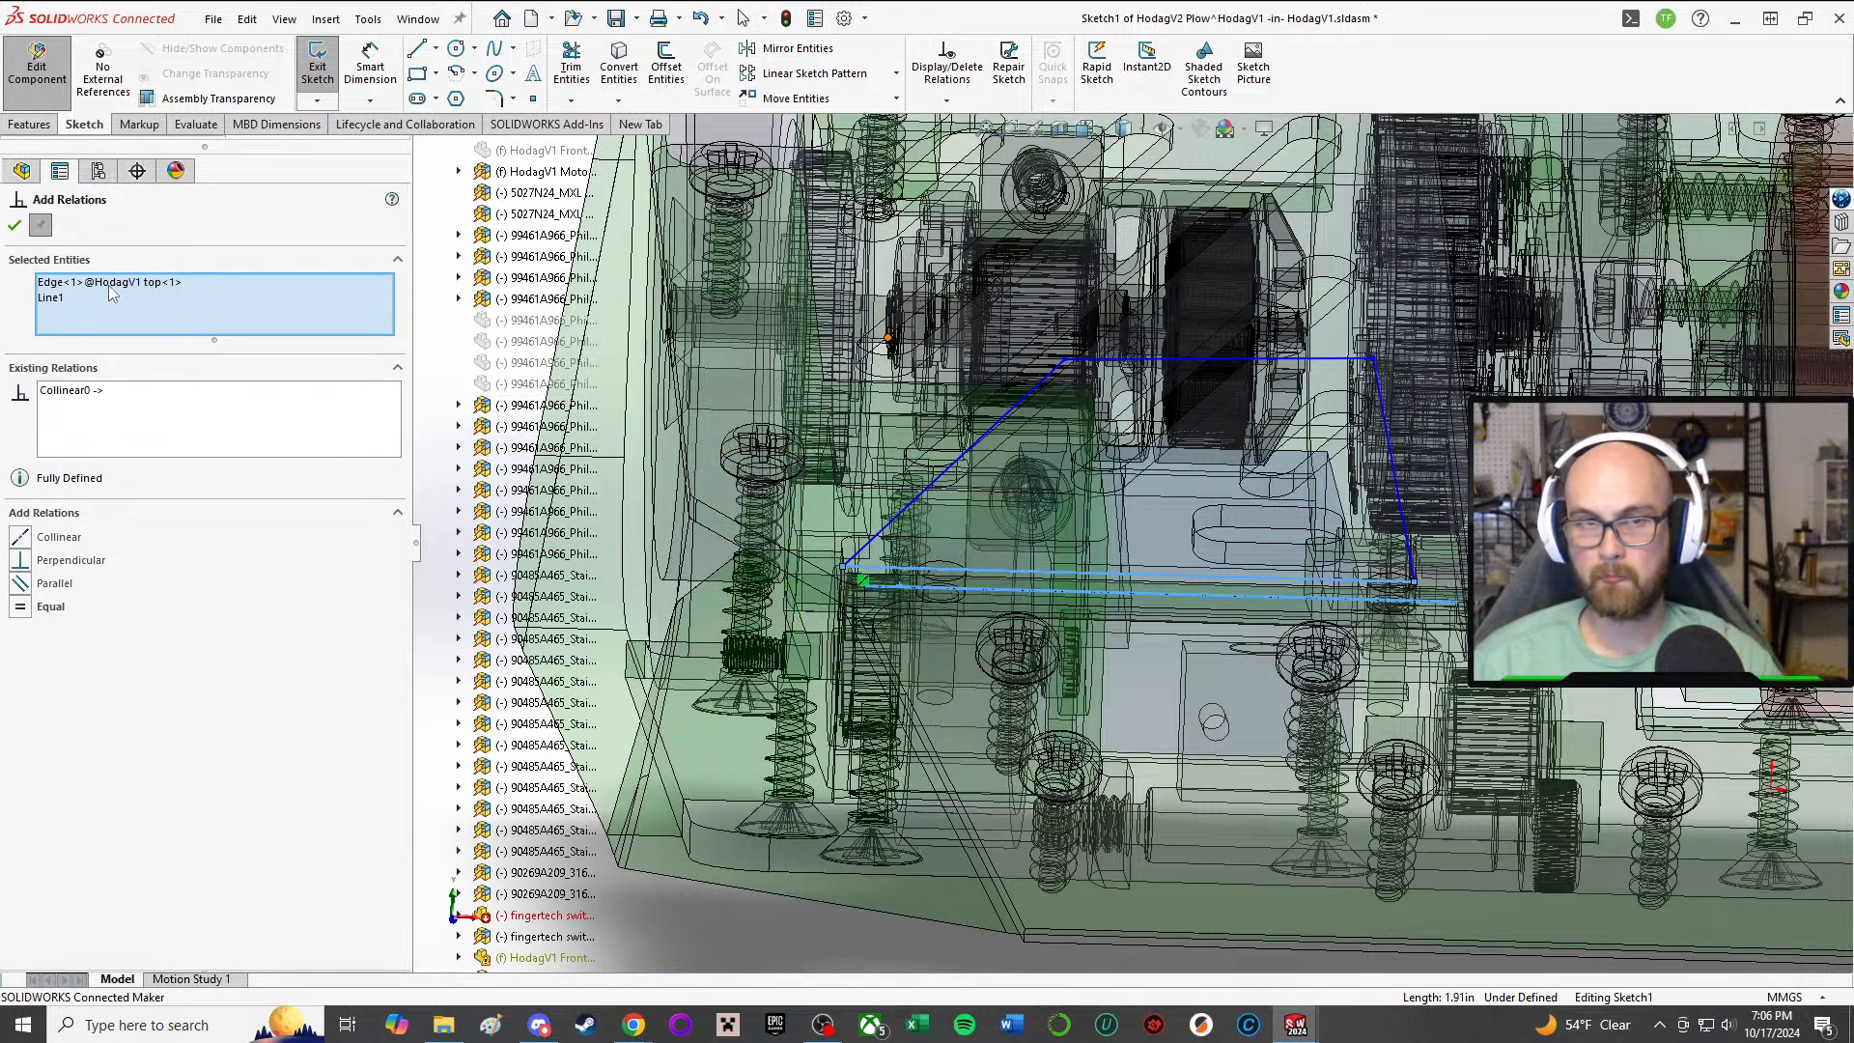
Step: Add a parallel relation between the profile's base line and the opposite outer line
{"action": "left_click", "coordinate": [110, 288]}
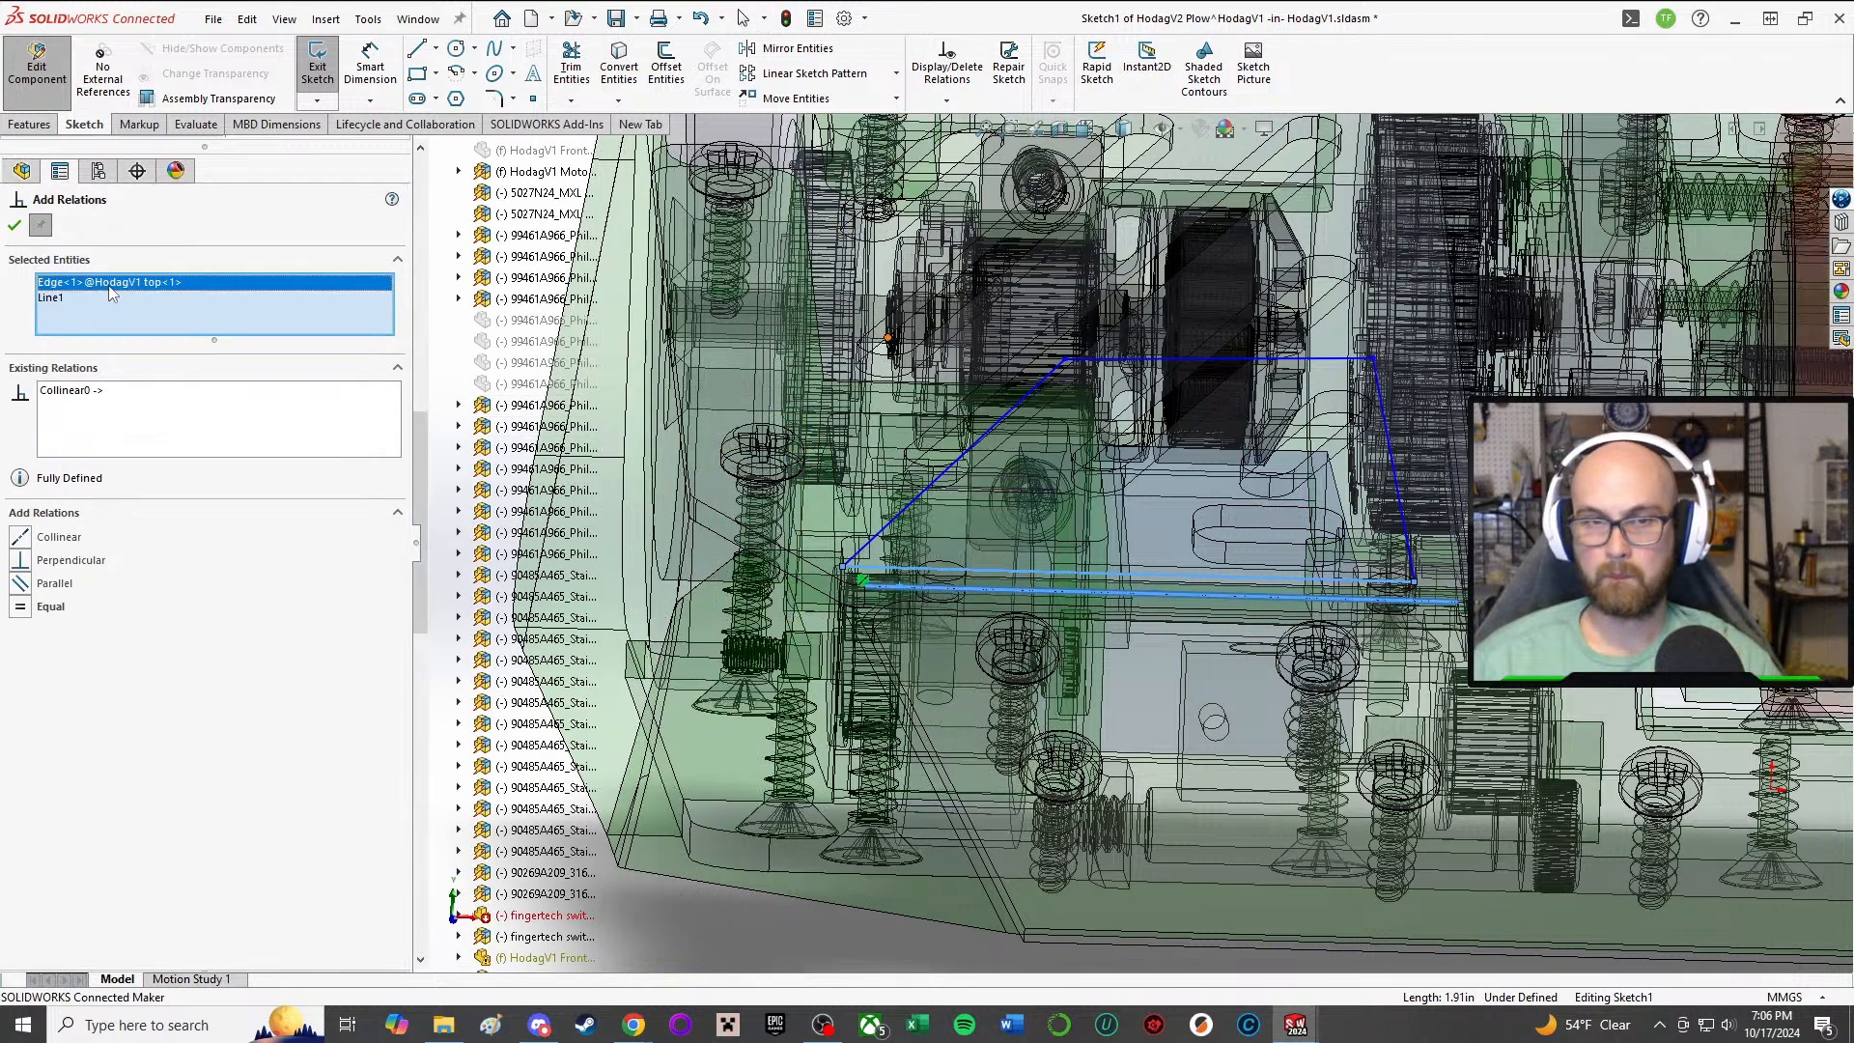
{"action": "left_click", "coordinate": [1232, 360]}
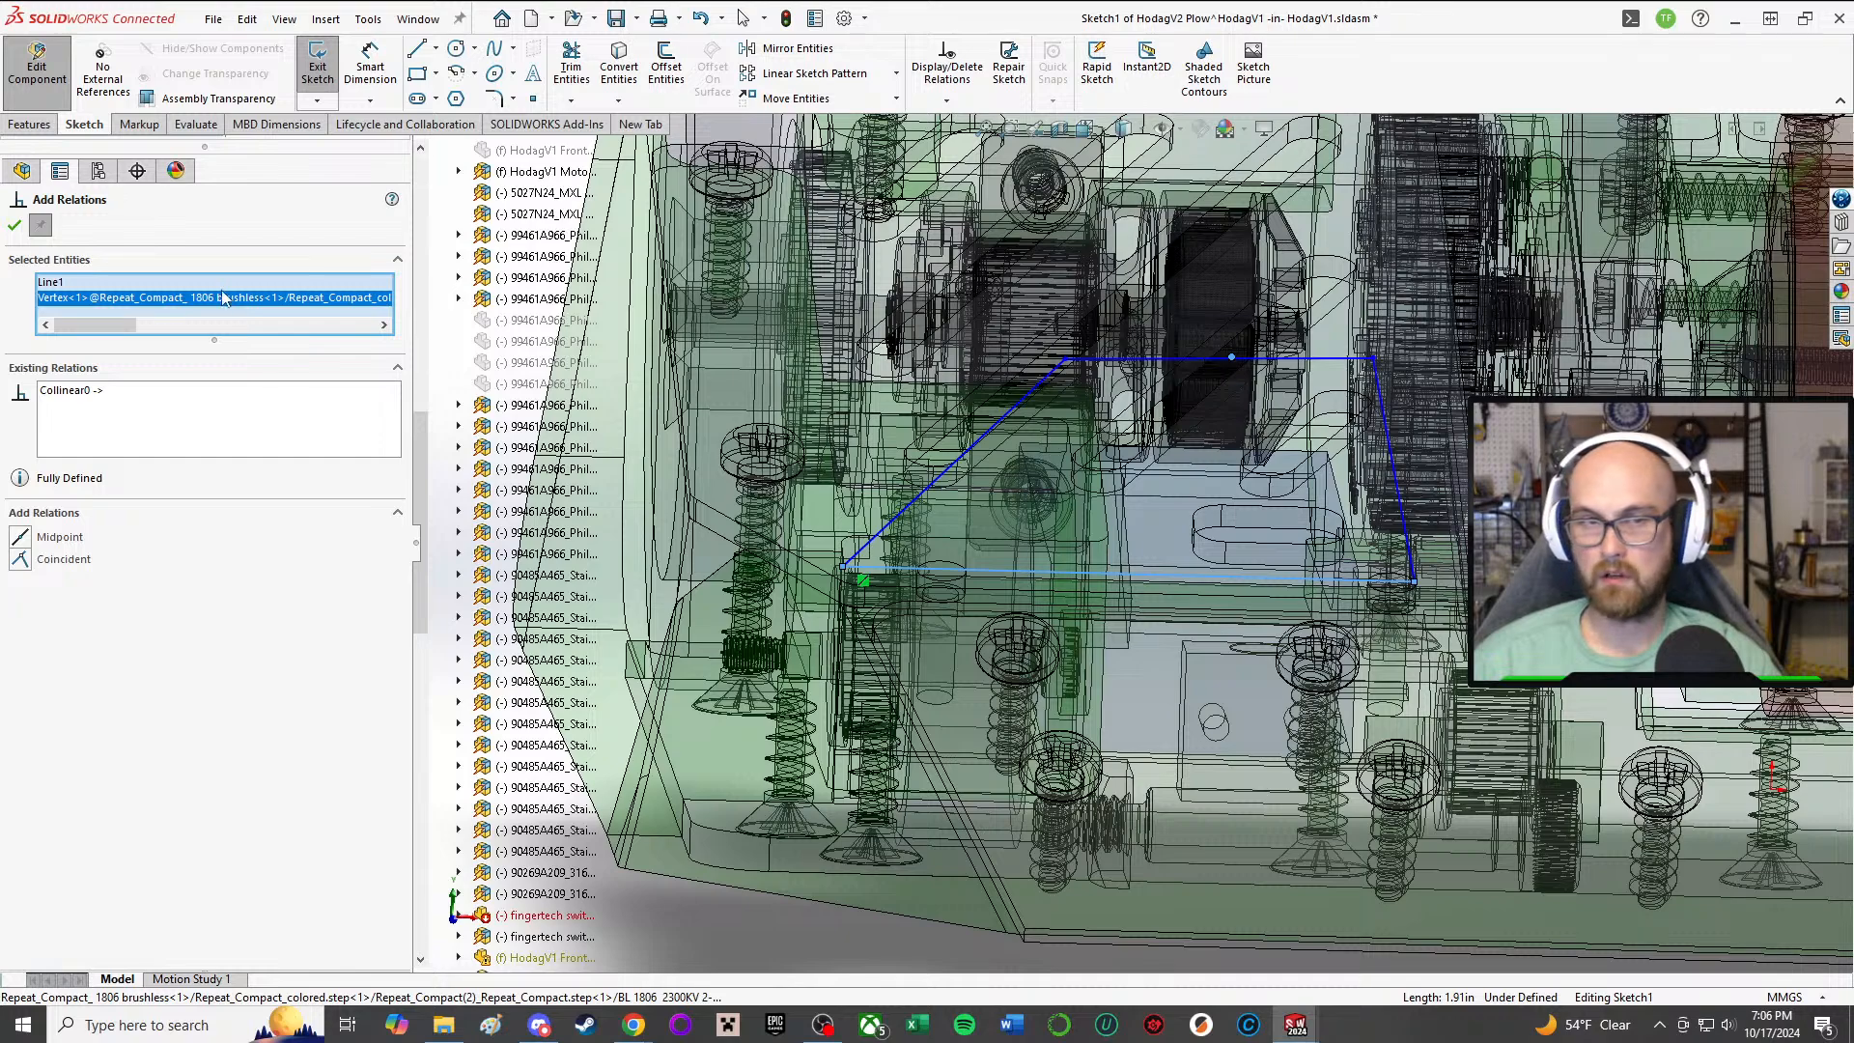
{"action": "key", "text": "Delete"}
{"action": "middle_click_drag", "start_coordinate": [1369, 388], "coordinate": [1412, 458]}
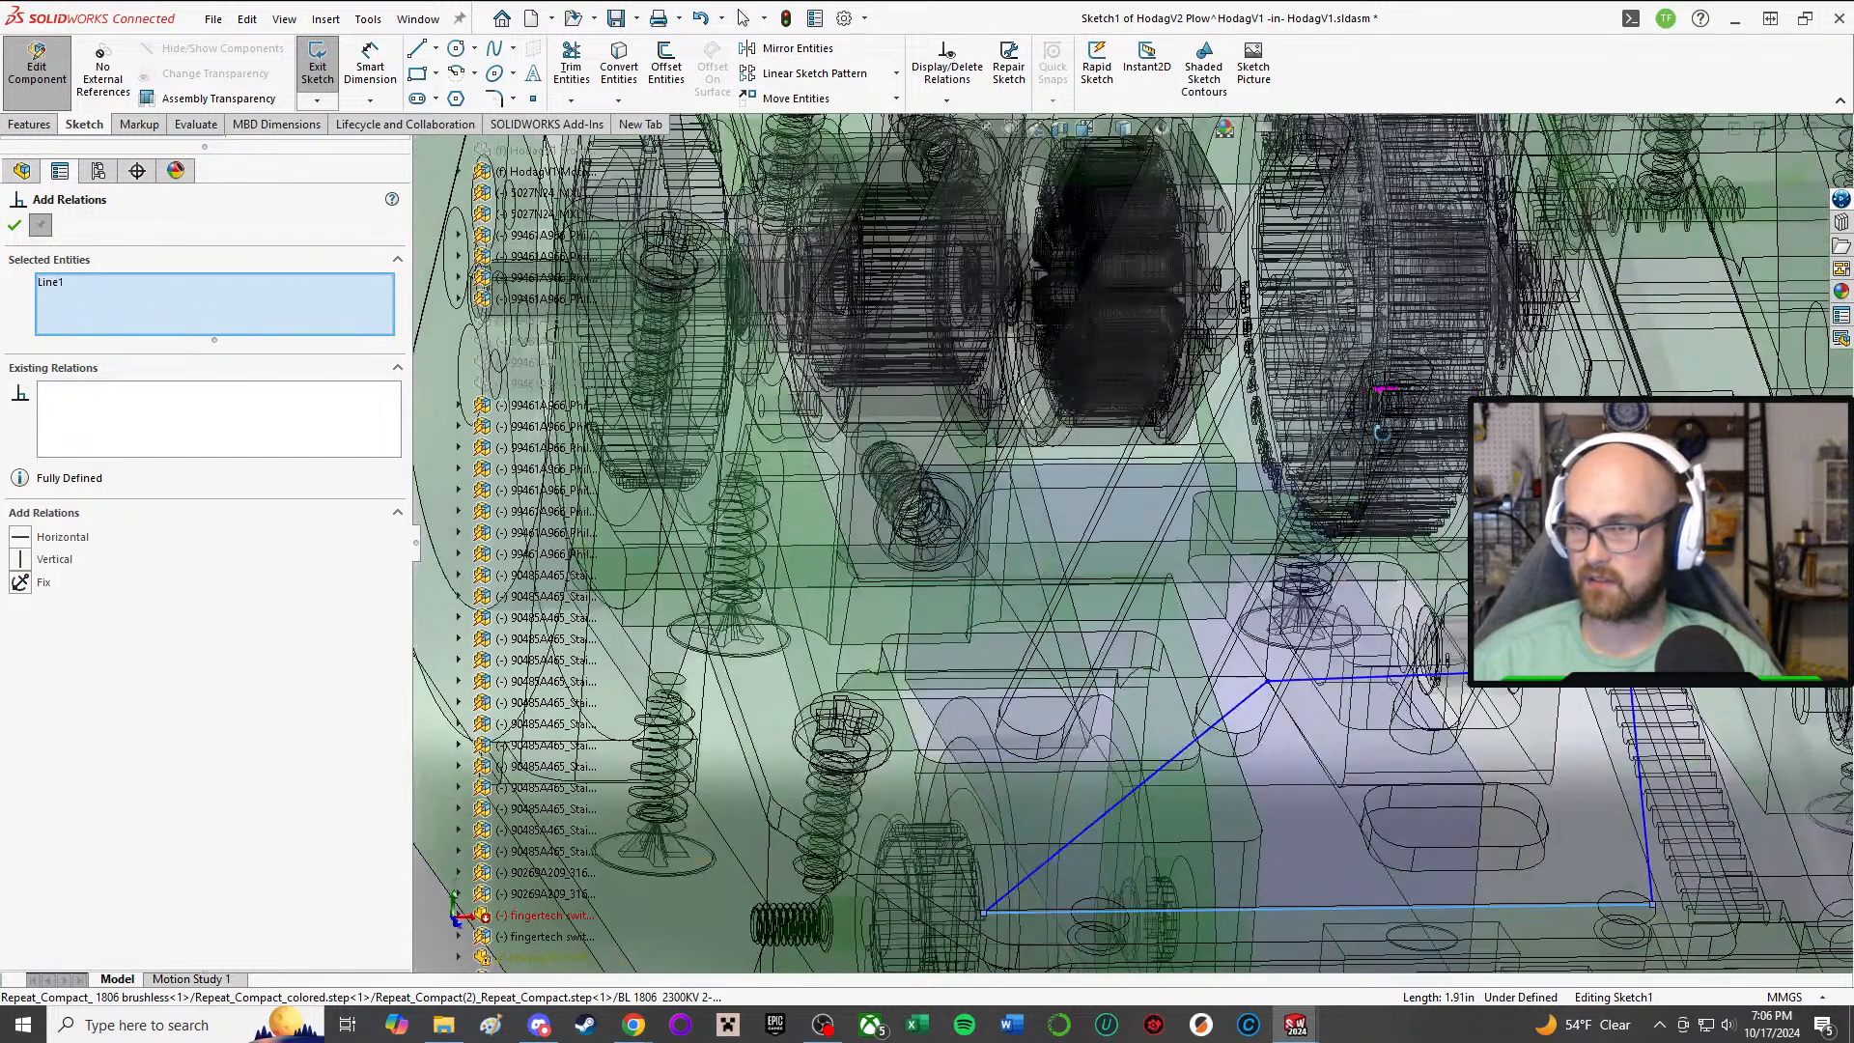
{"action": "left_click", "coordinate": [1429, 675]}
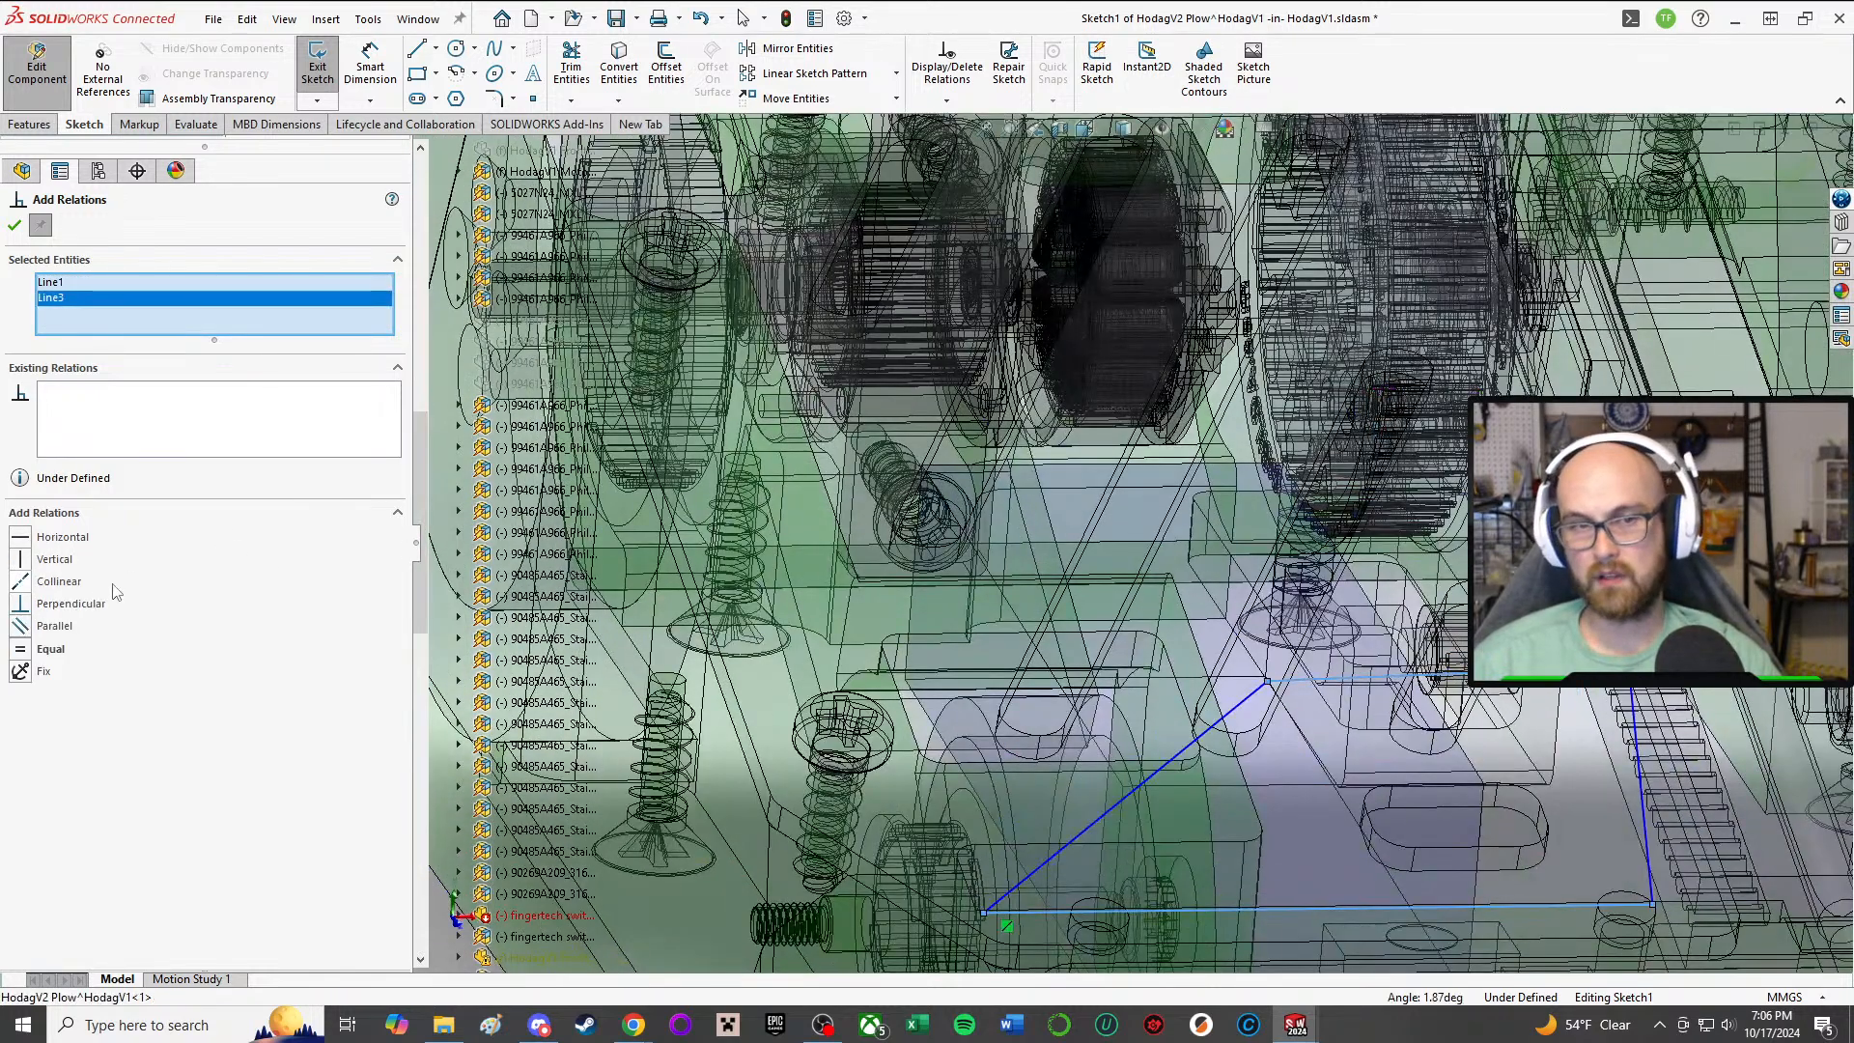
{"action": "left_click", "coordinate": [21, 231]}
Step: Move the base line's inner endpoint along the top plate's front edge to the corner of the plate's notch, at about X -0.99 in
{"action": "mouse_move", "coordinate": [975, 618]}
{"action": "middle_mouse_down"}
{"action": "mouse_move", "coordinate": [922, 300]}
{"action": "mouse_move", "coordinate": [980, 324]}
{"action": "mouse_move", "coordinate": [922, 362]}
{"action": "mouse_move", "coordinate": [910, 401]}
{"action": "middle_mouse_up"}
{"action": "scroll", "coordinate": [1589, 721], "scroll_direction": "down", "scroll_amount": 2}
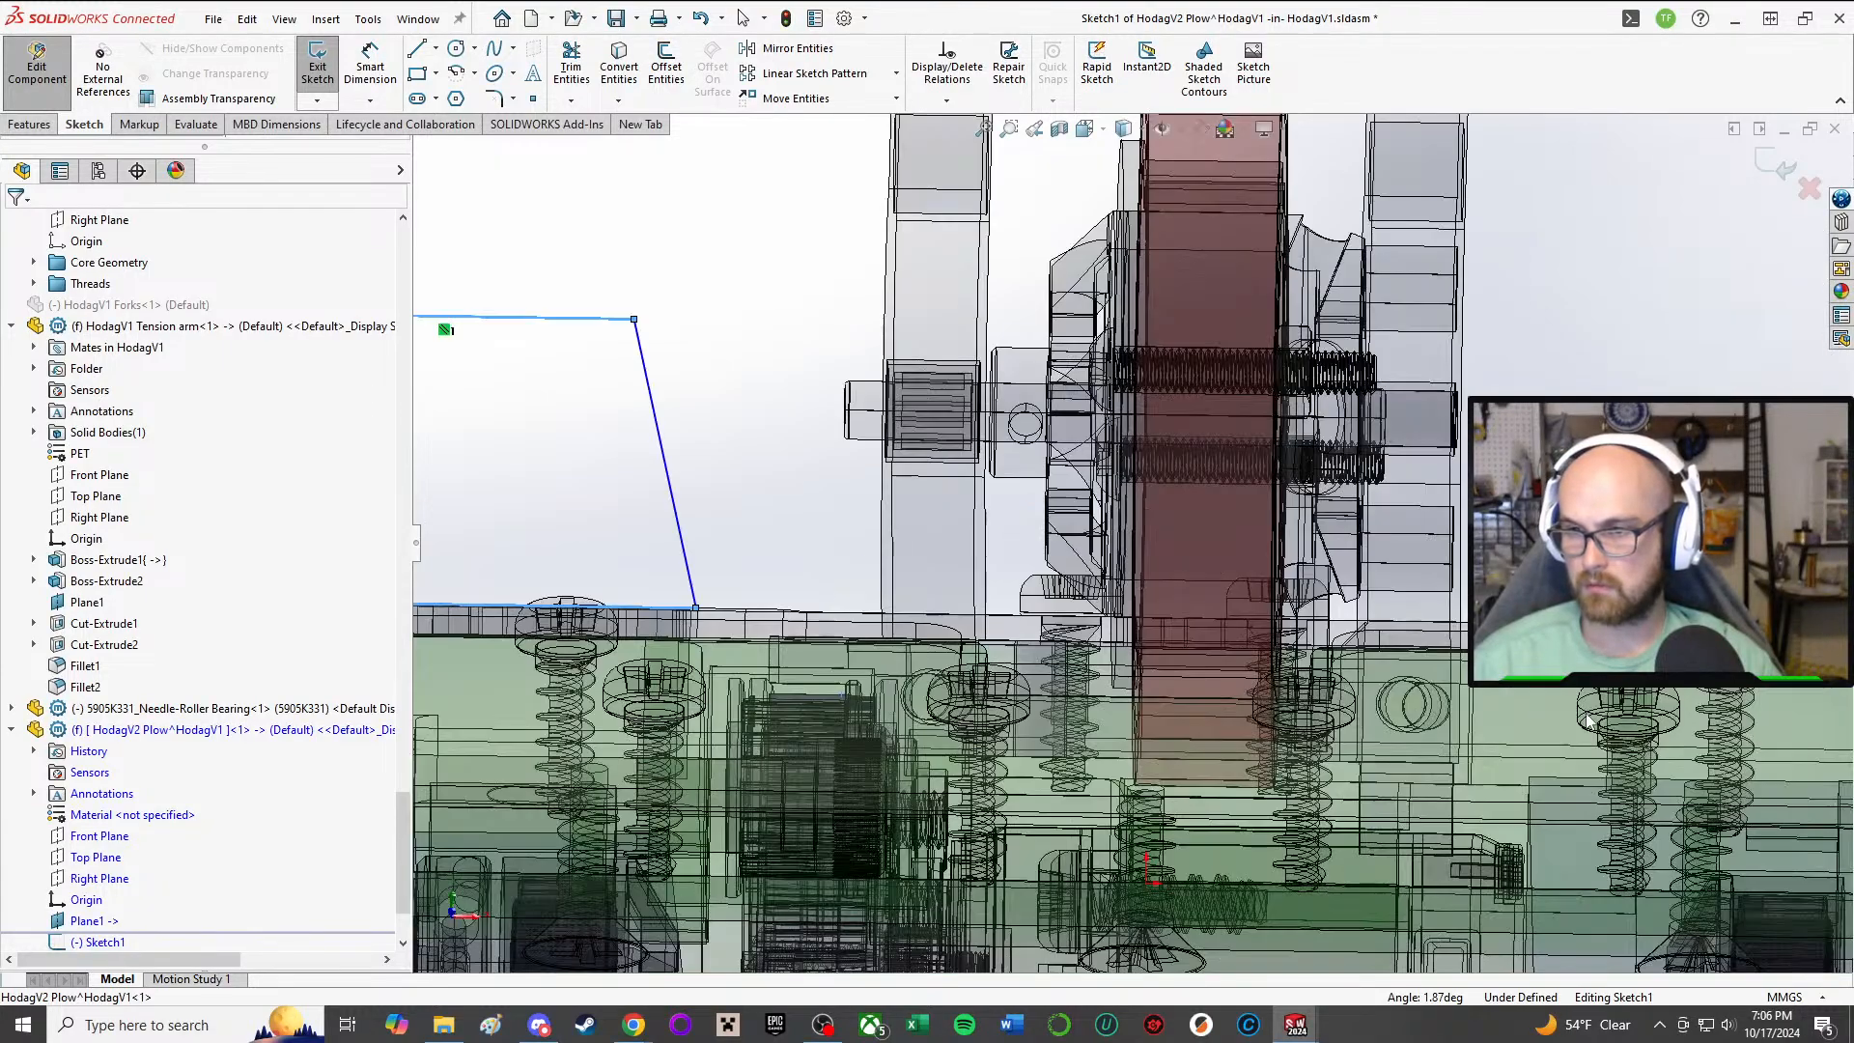
{"action": "scroll", "coordinate": [841, 473], "scroll_direction": "up", "scroll_amount": 3}
{"action": "middle_click_drag", "start_coordinate": [830, 486], "coordinate": [893, 206]}
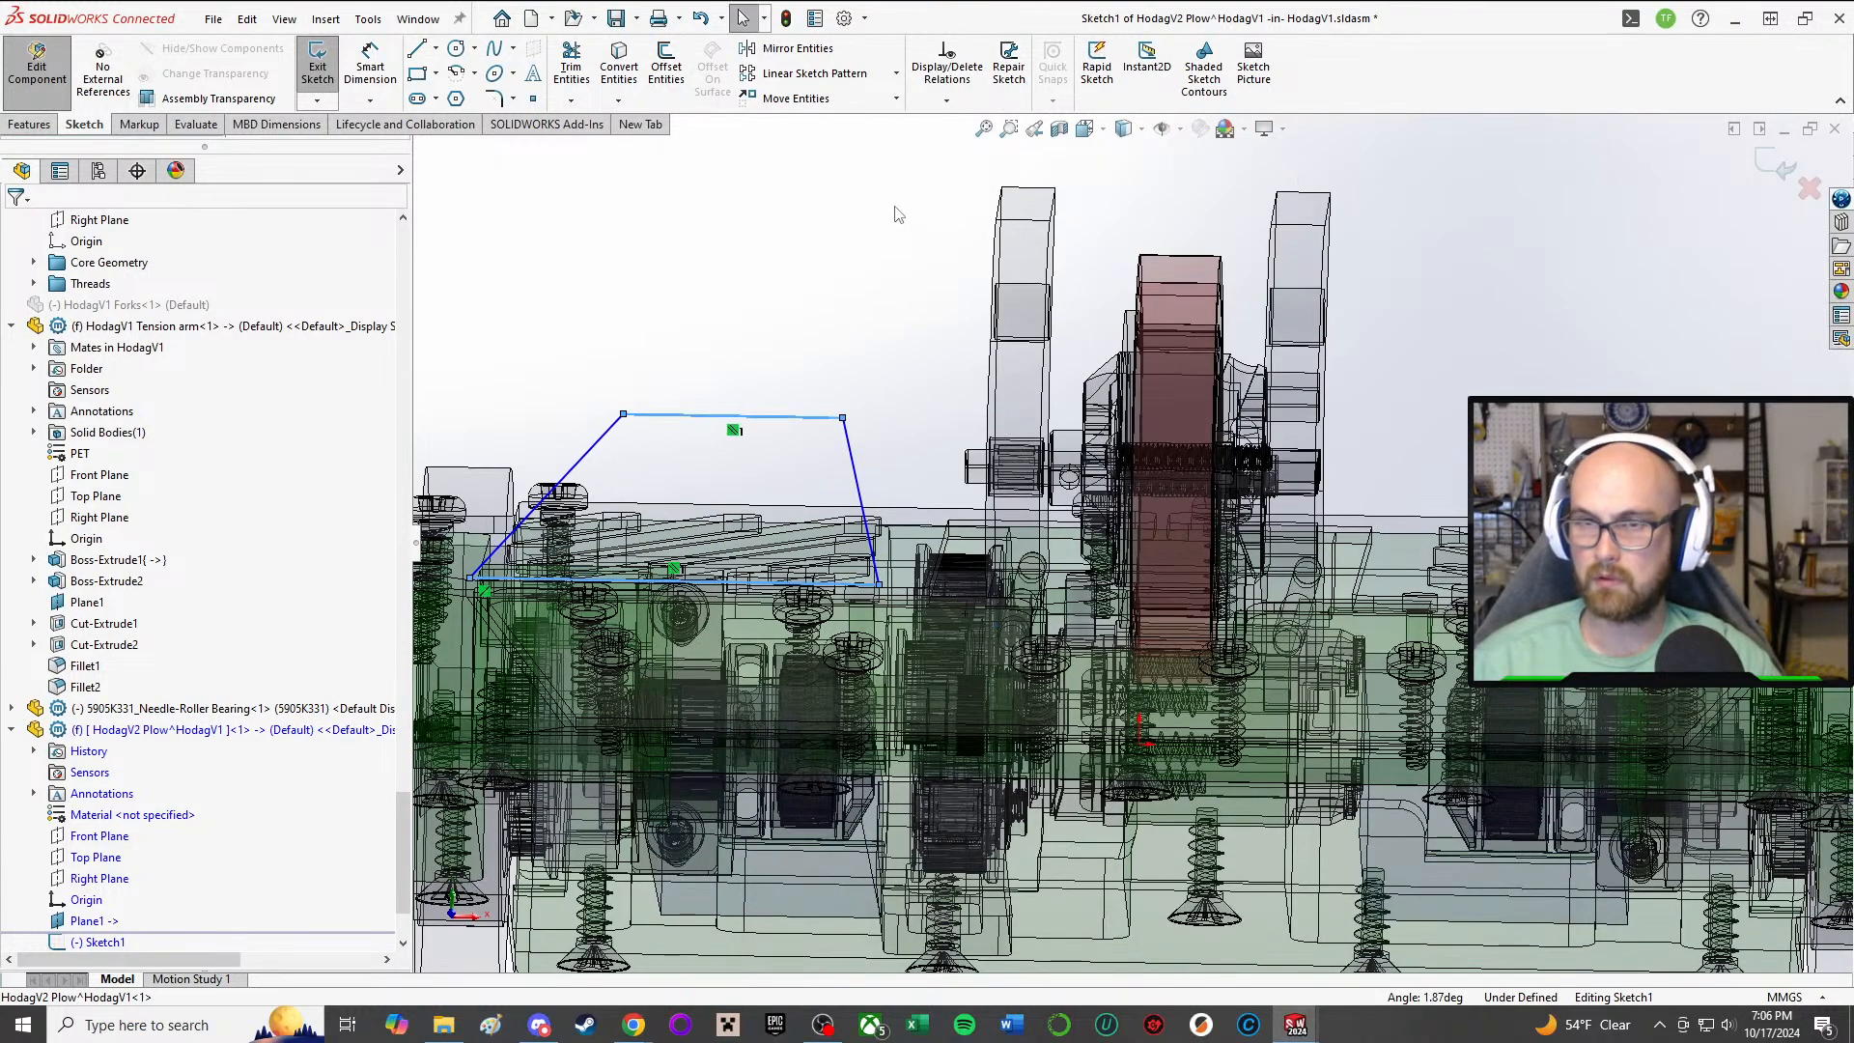
{"action": "scroll", "coordinate": [922, 613], "scroll_direction": "down", "scroll_amount": 4}
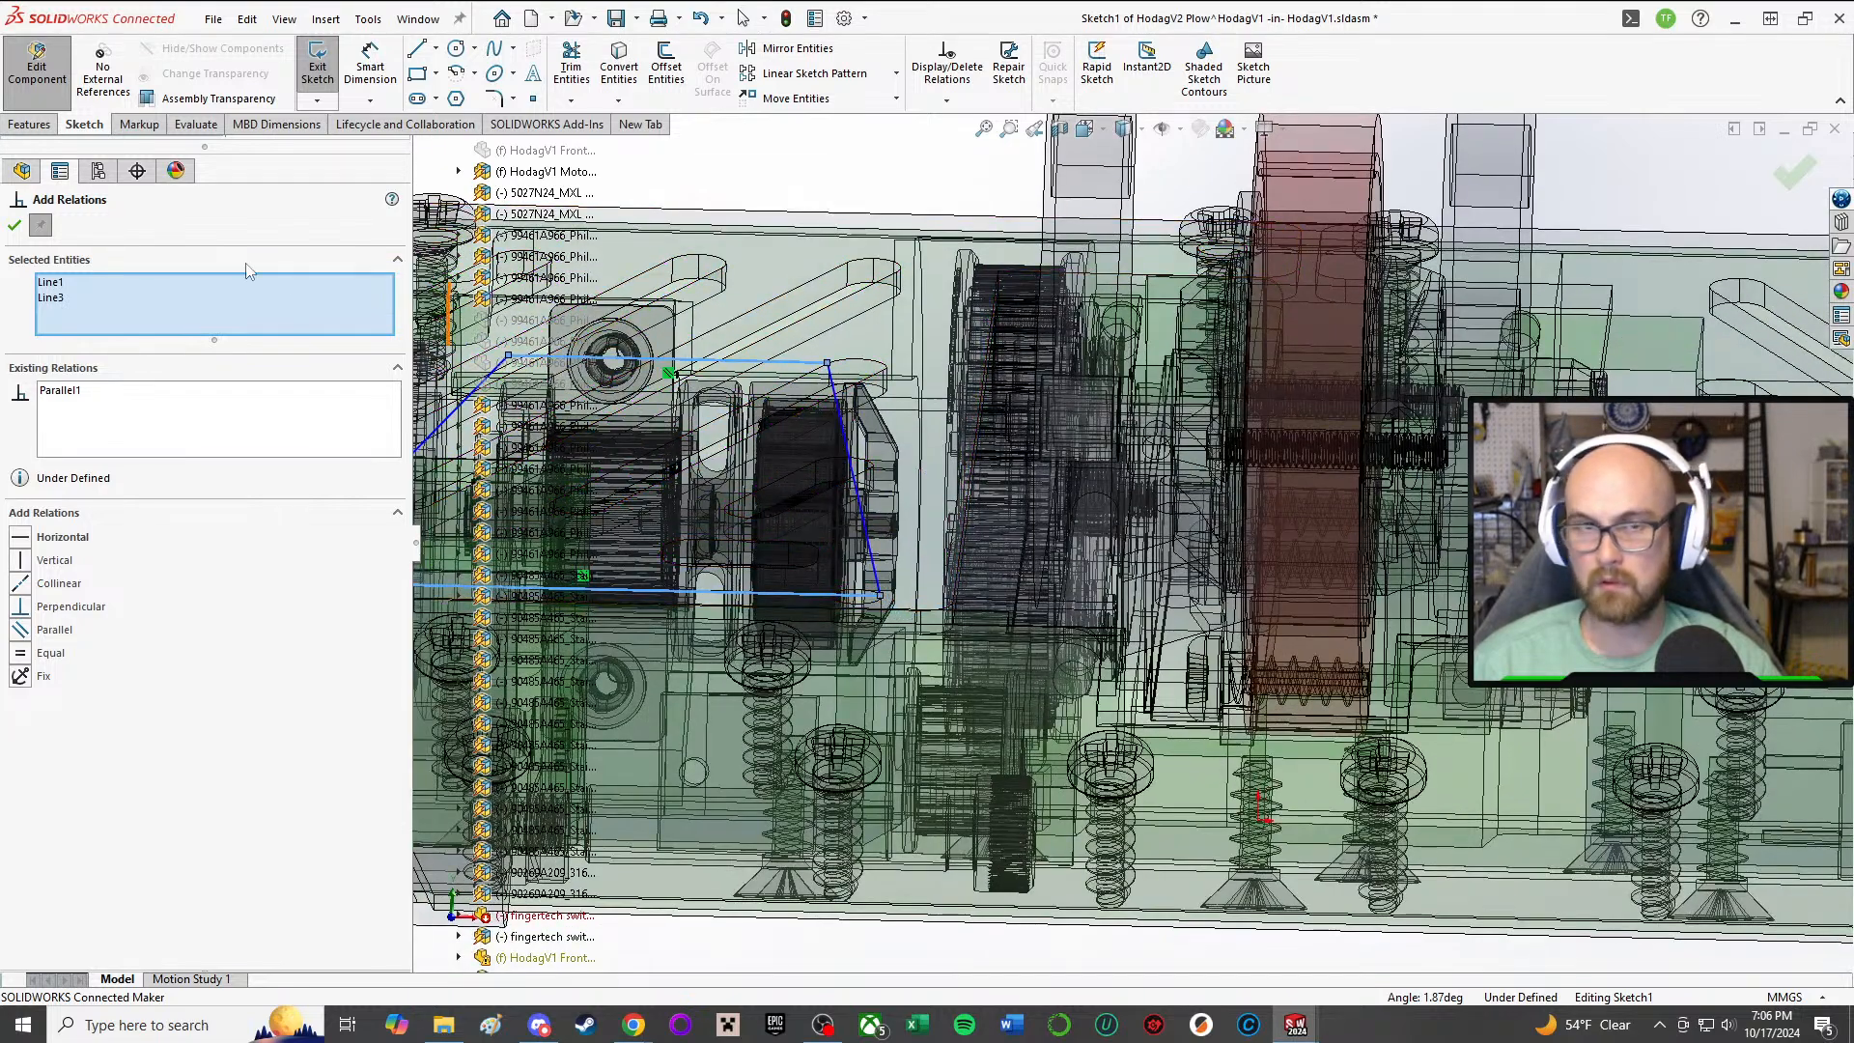
{"action": "key", "text": "Escape"}
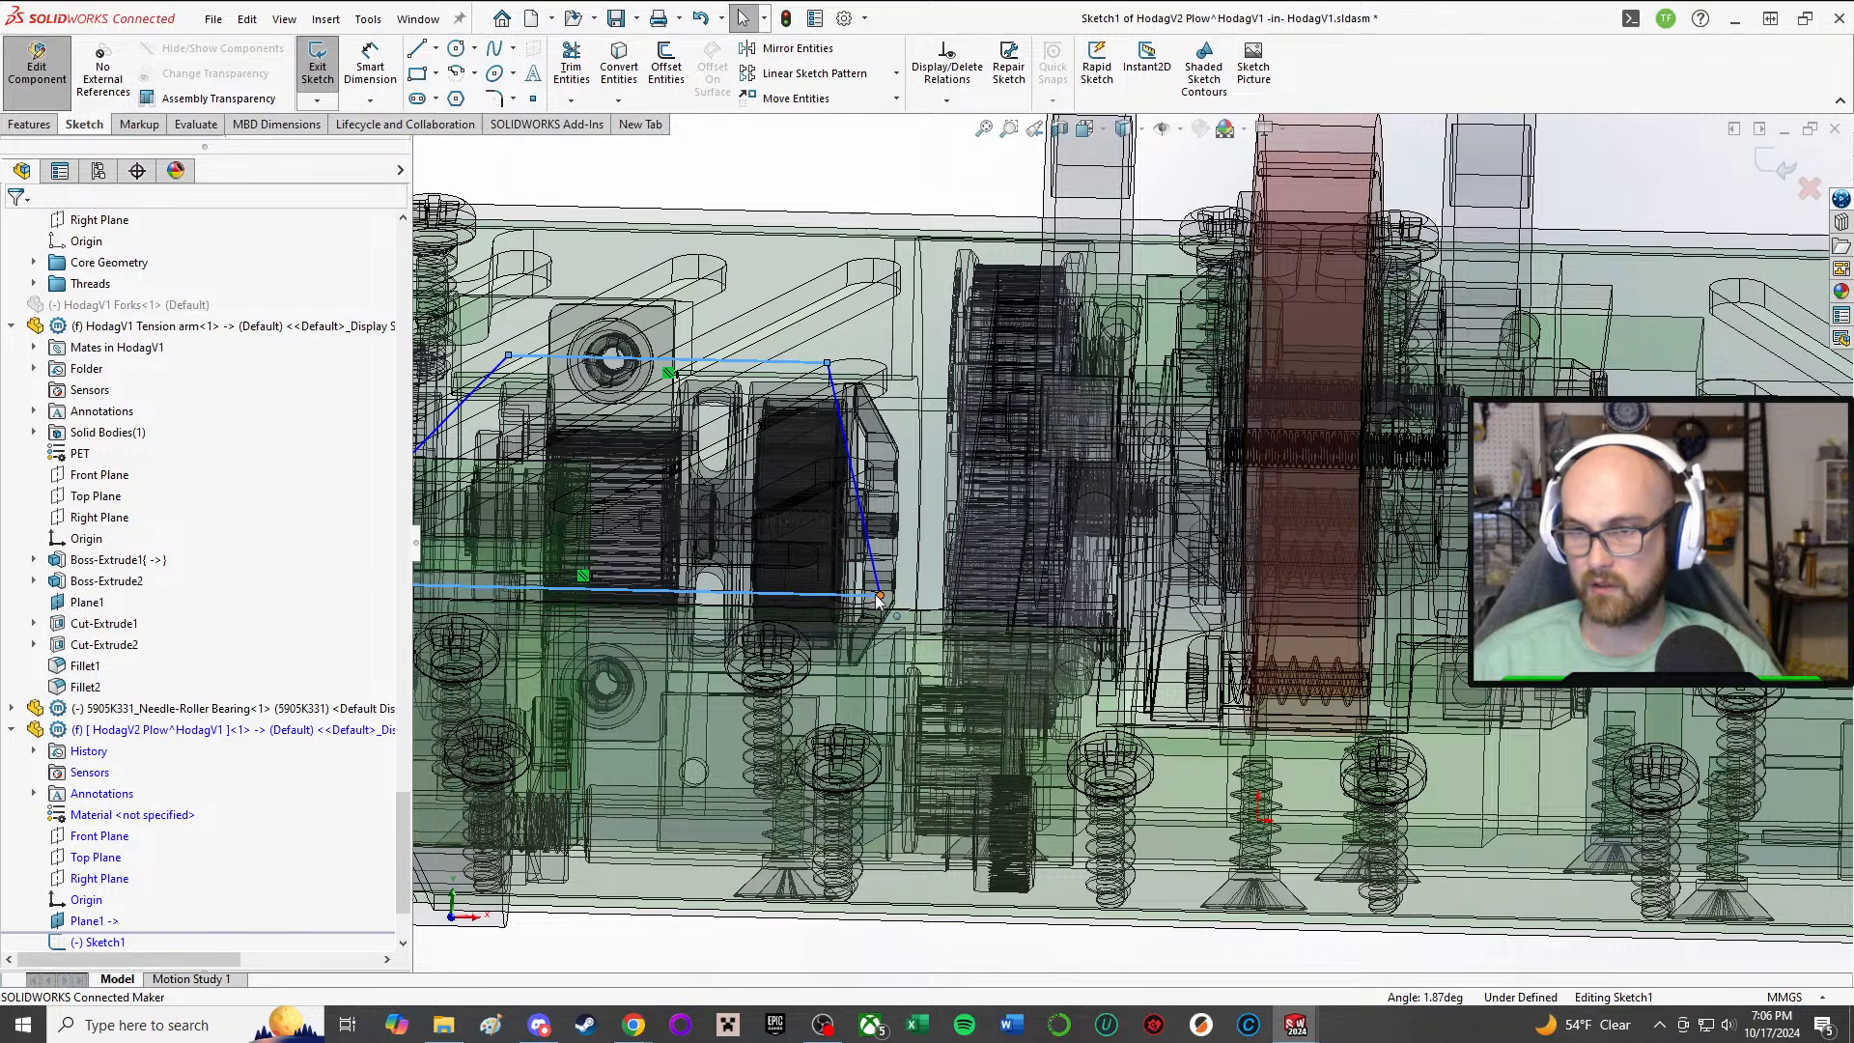
{"action": "left_click_drag", "start_coordinate": [879, 597], "coordinate": [960, 597]}
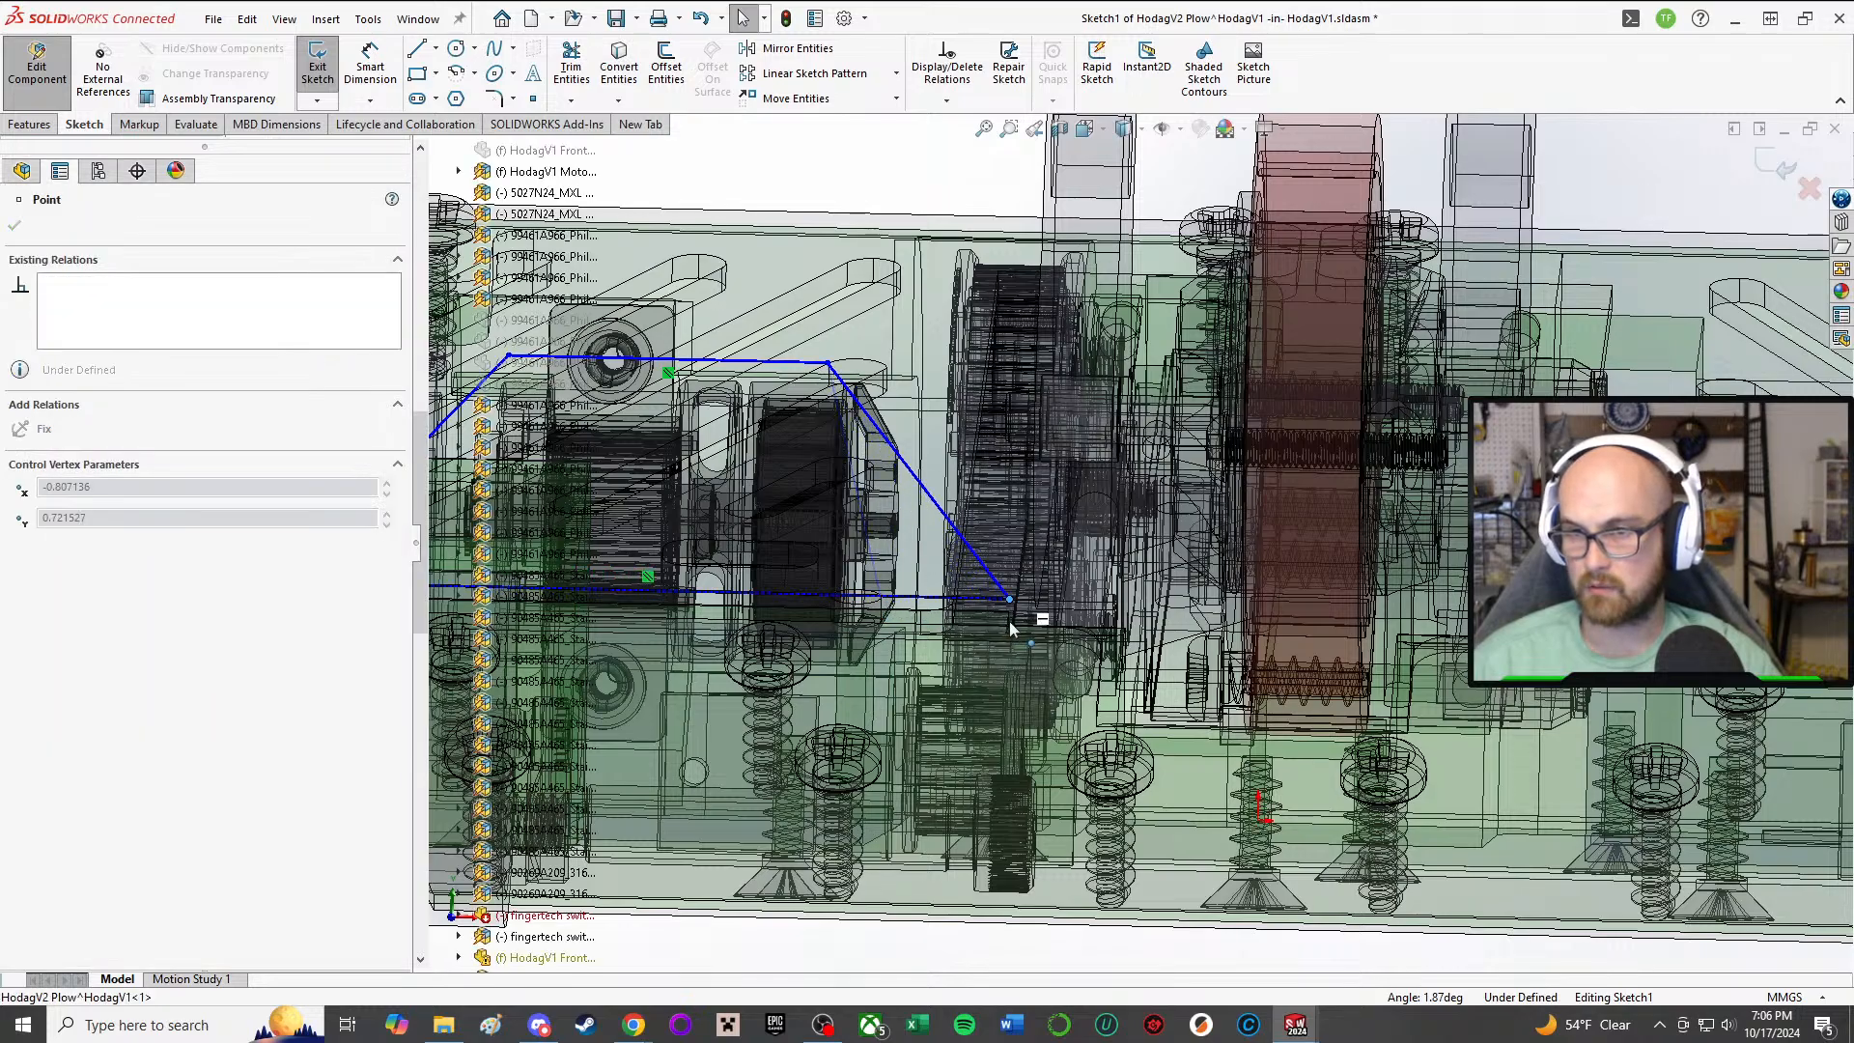
{"action": "middle_click_drag", "start_coordinate": [1010, 629], "coordinate": [1013, 537]}
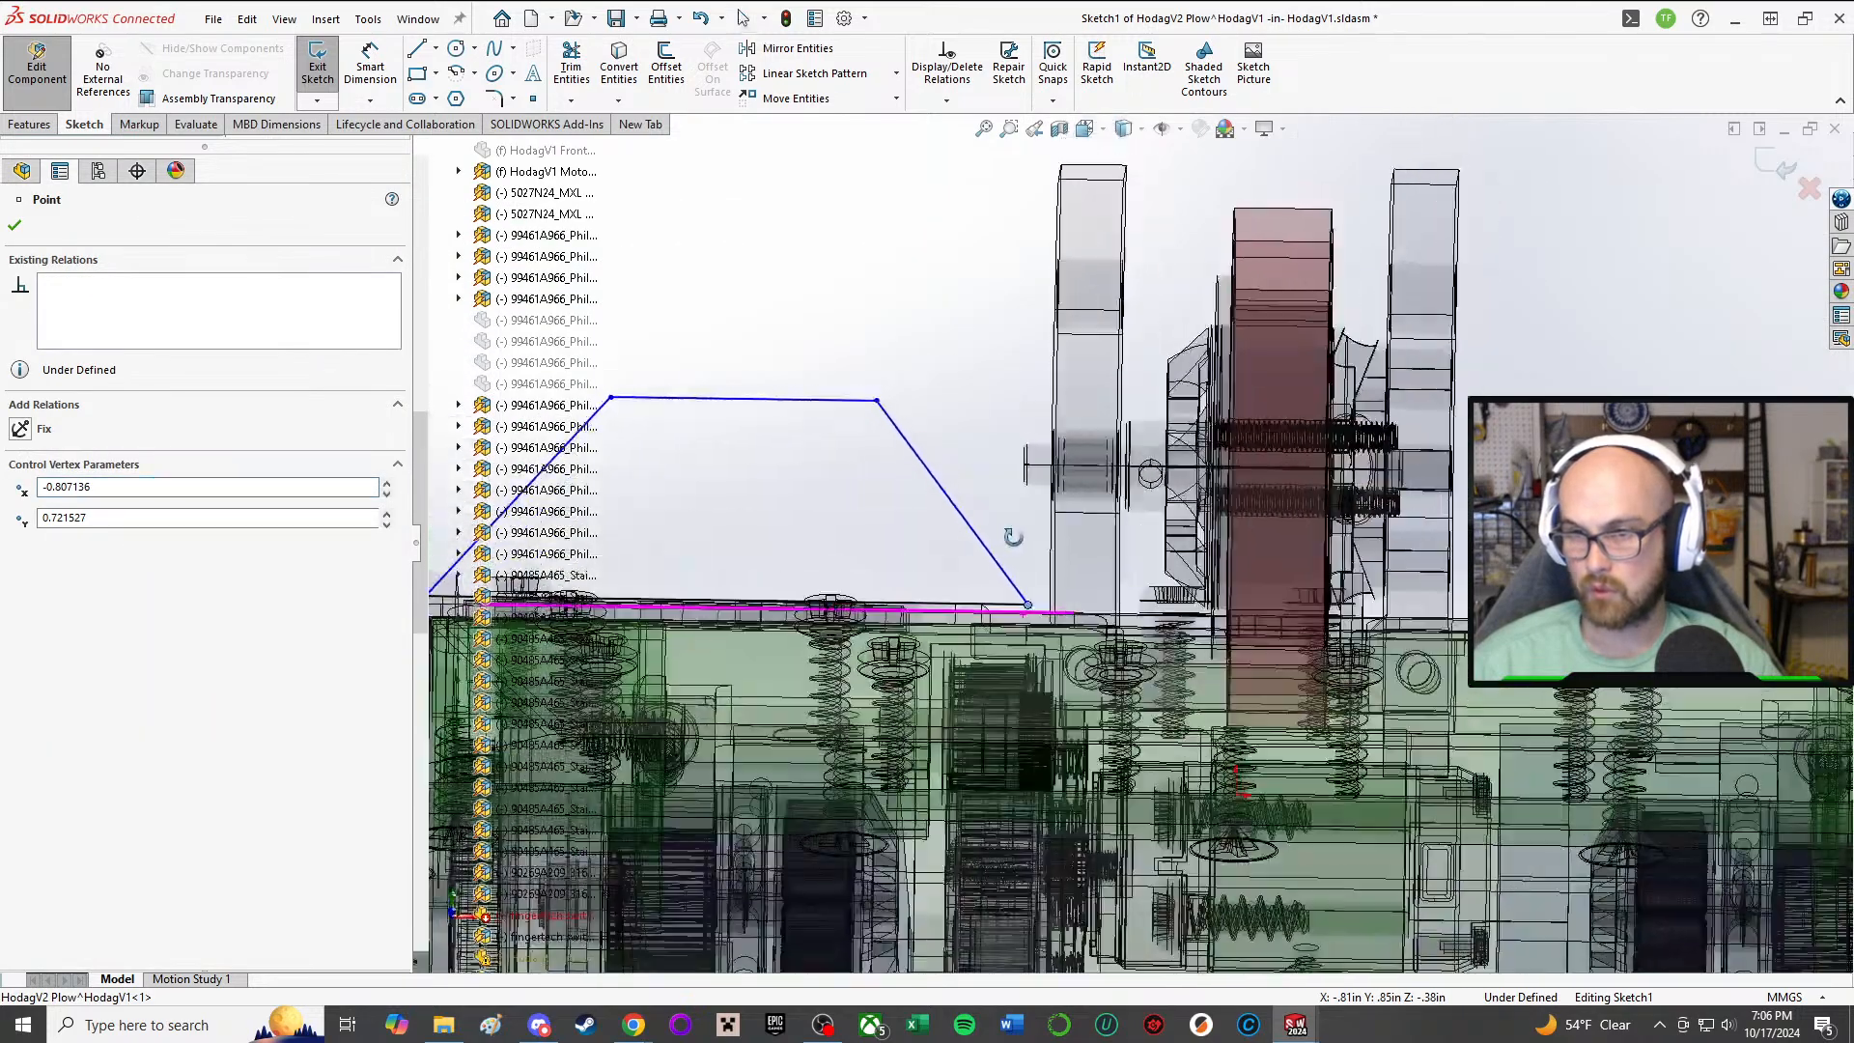
{"action": "scroll", "coordinate": [1033, 592], "scroll_direction": "down", "scroll_amount": 2}
{"action": "middle_click_drag", "start_coordinate": [1038, 598], "coordinate": [1041, 627]}
{"action": "left_click_drag", "start_coordinate": [1045, 633], "coordinate": [987, 627]}
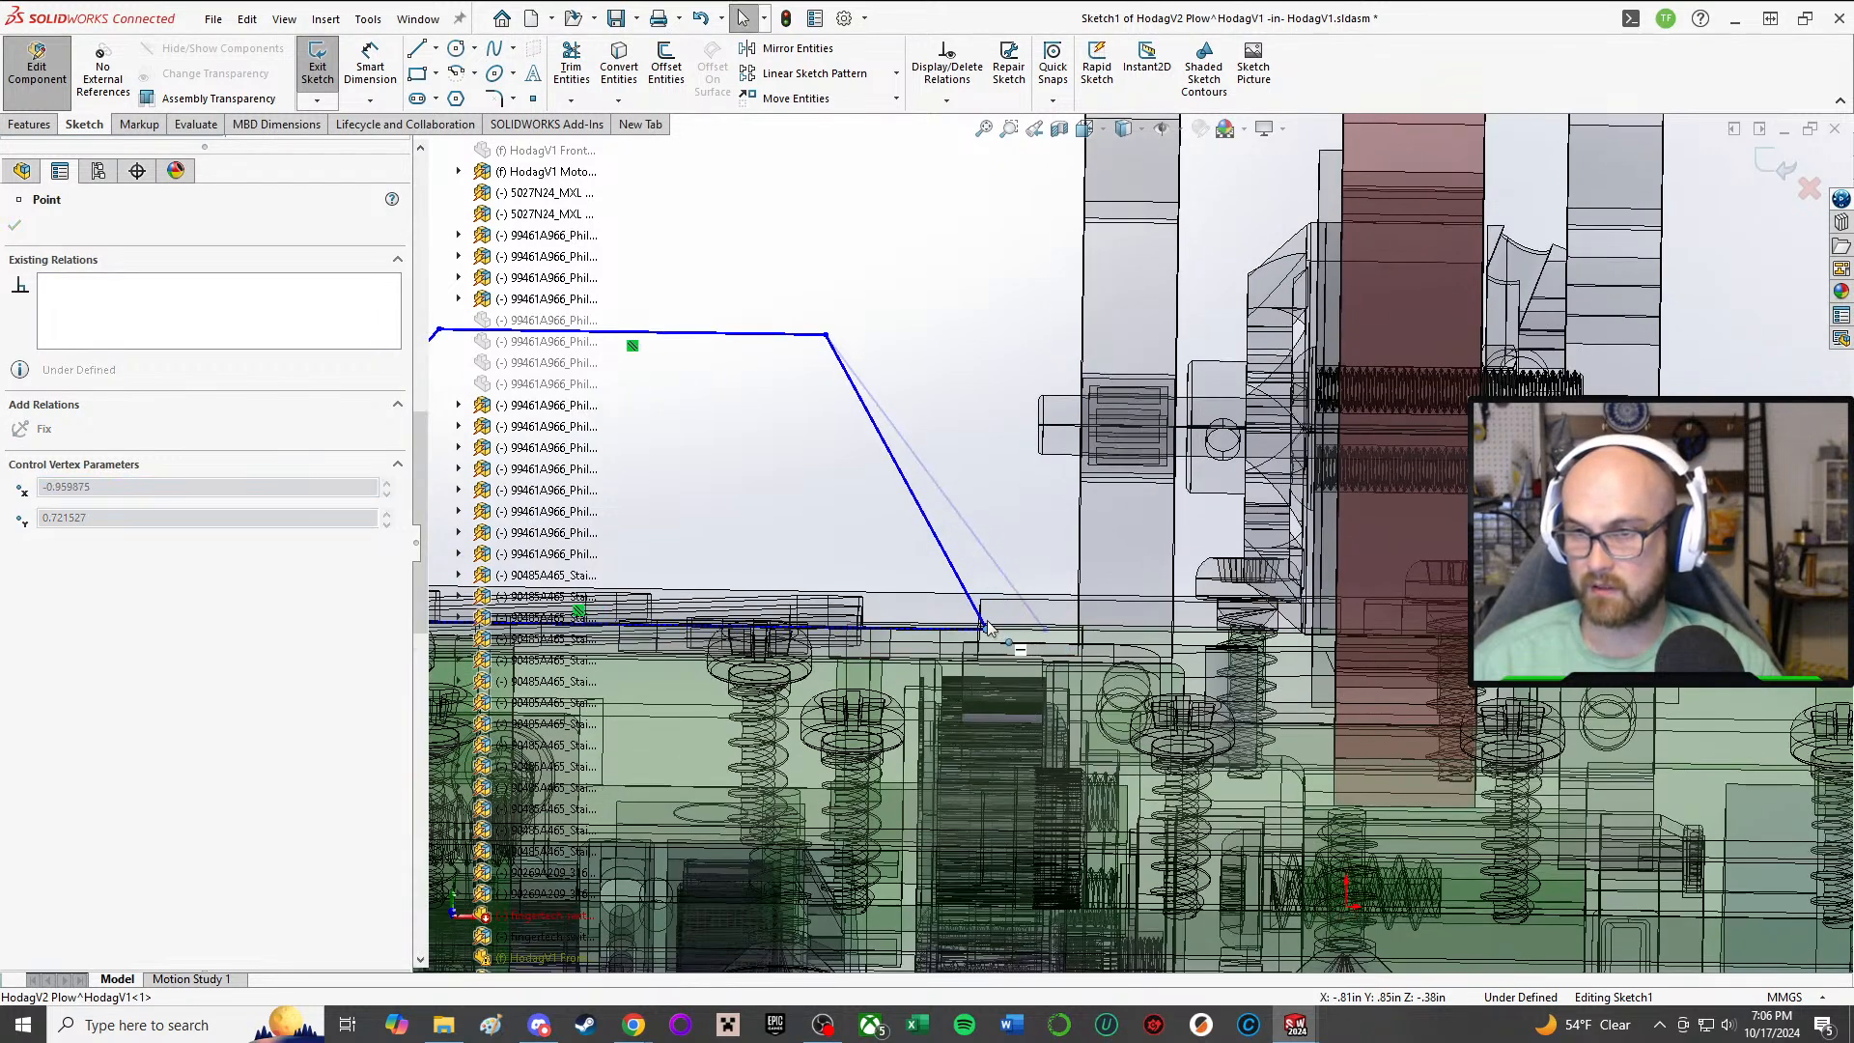
{"action": "left_click", "coordinate": [1007, 189]}
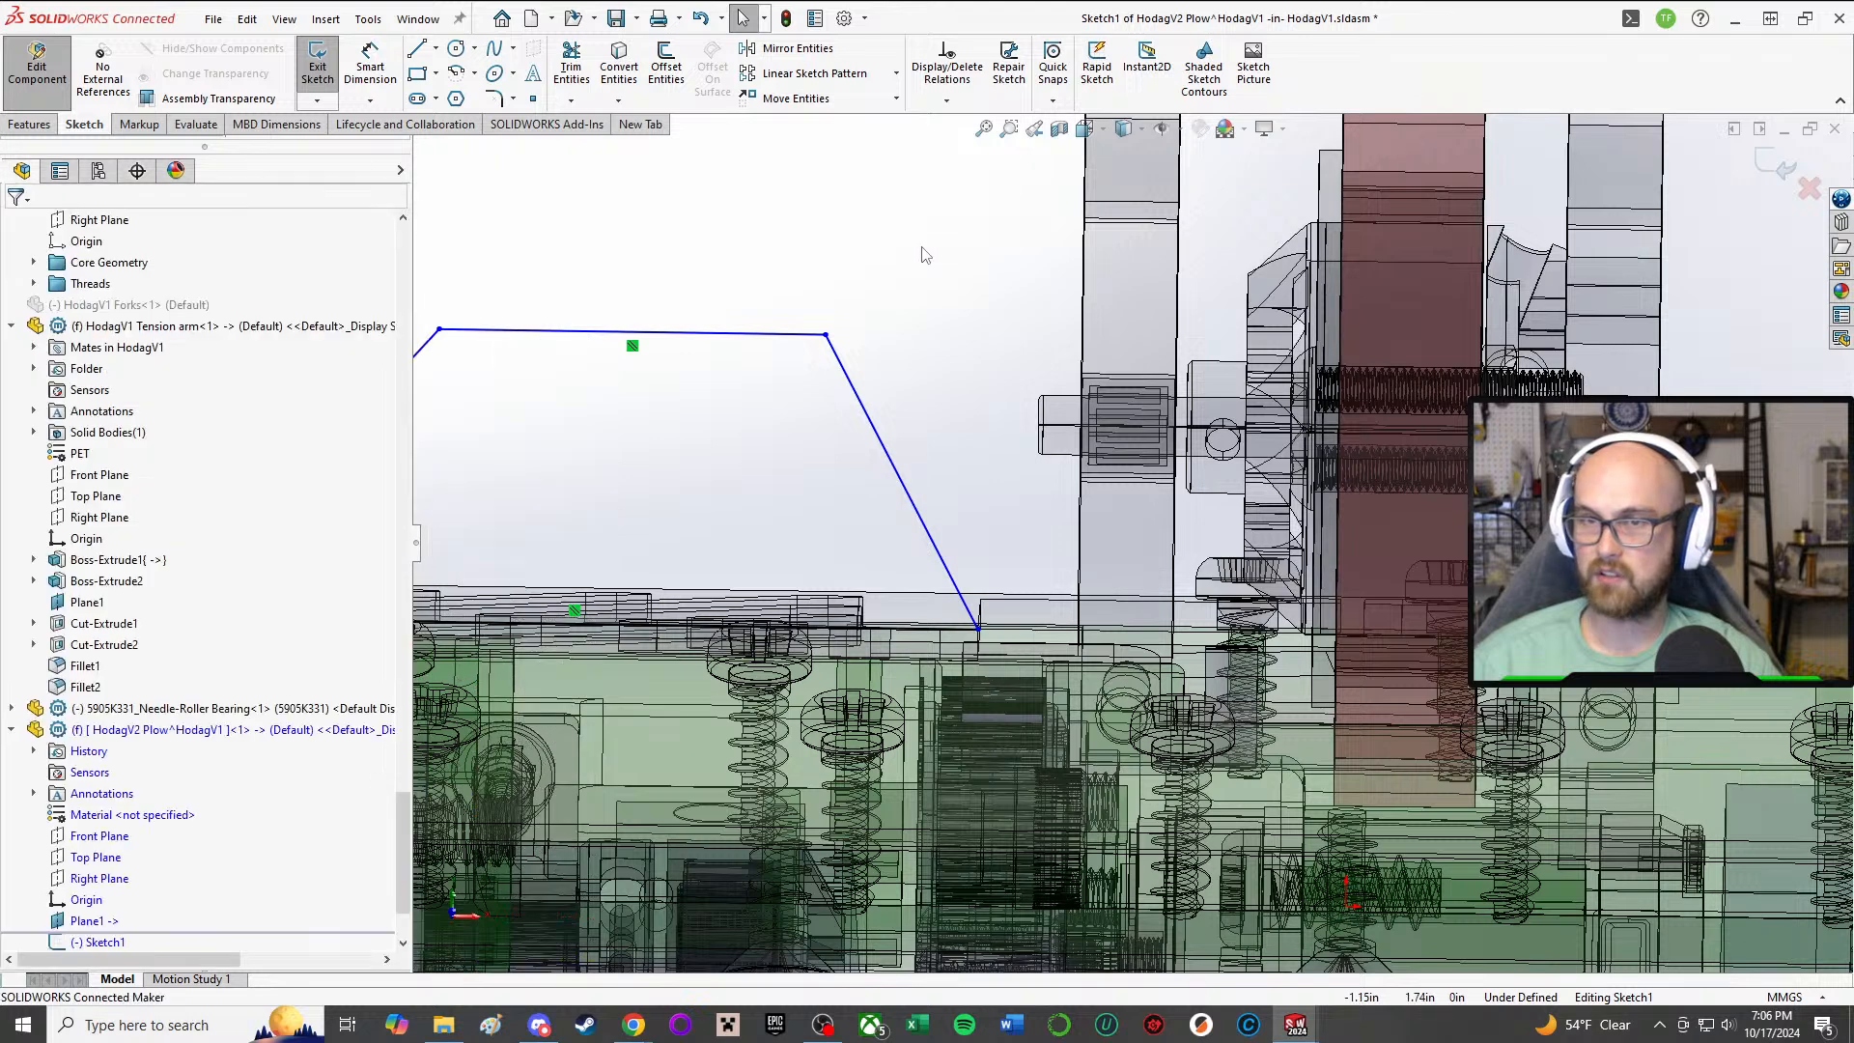
Step: Add a coincident relation between the base line's inner endpoint and the top plate's short vertical notch edge
{"action": "key", "text": "a"}
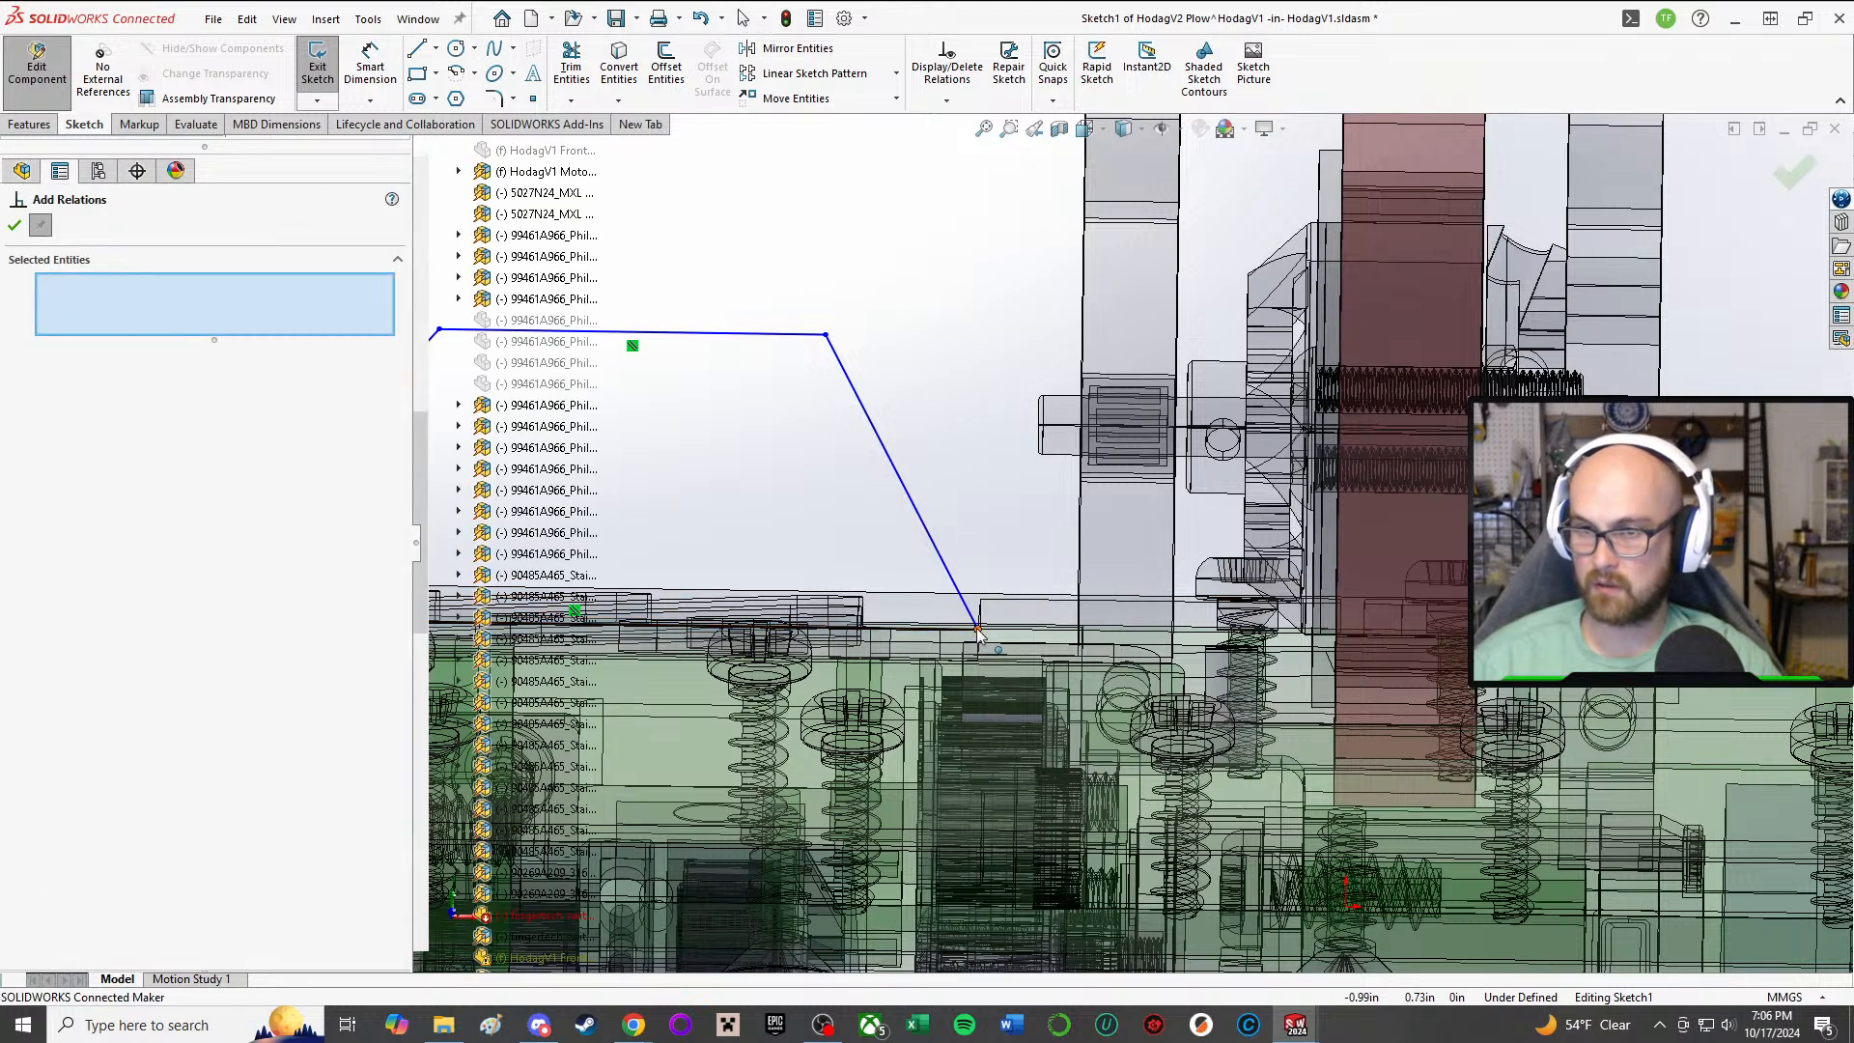
{"action": "left_click", "coordinate": [976, 629]}
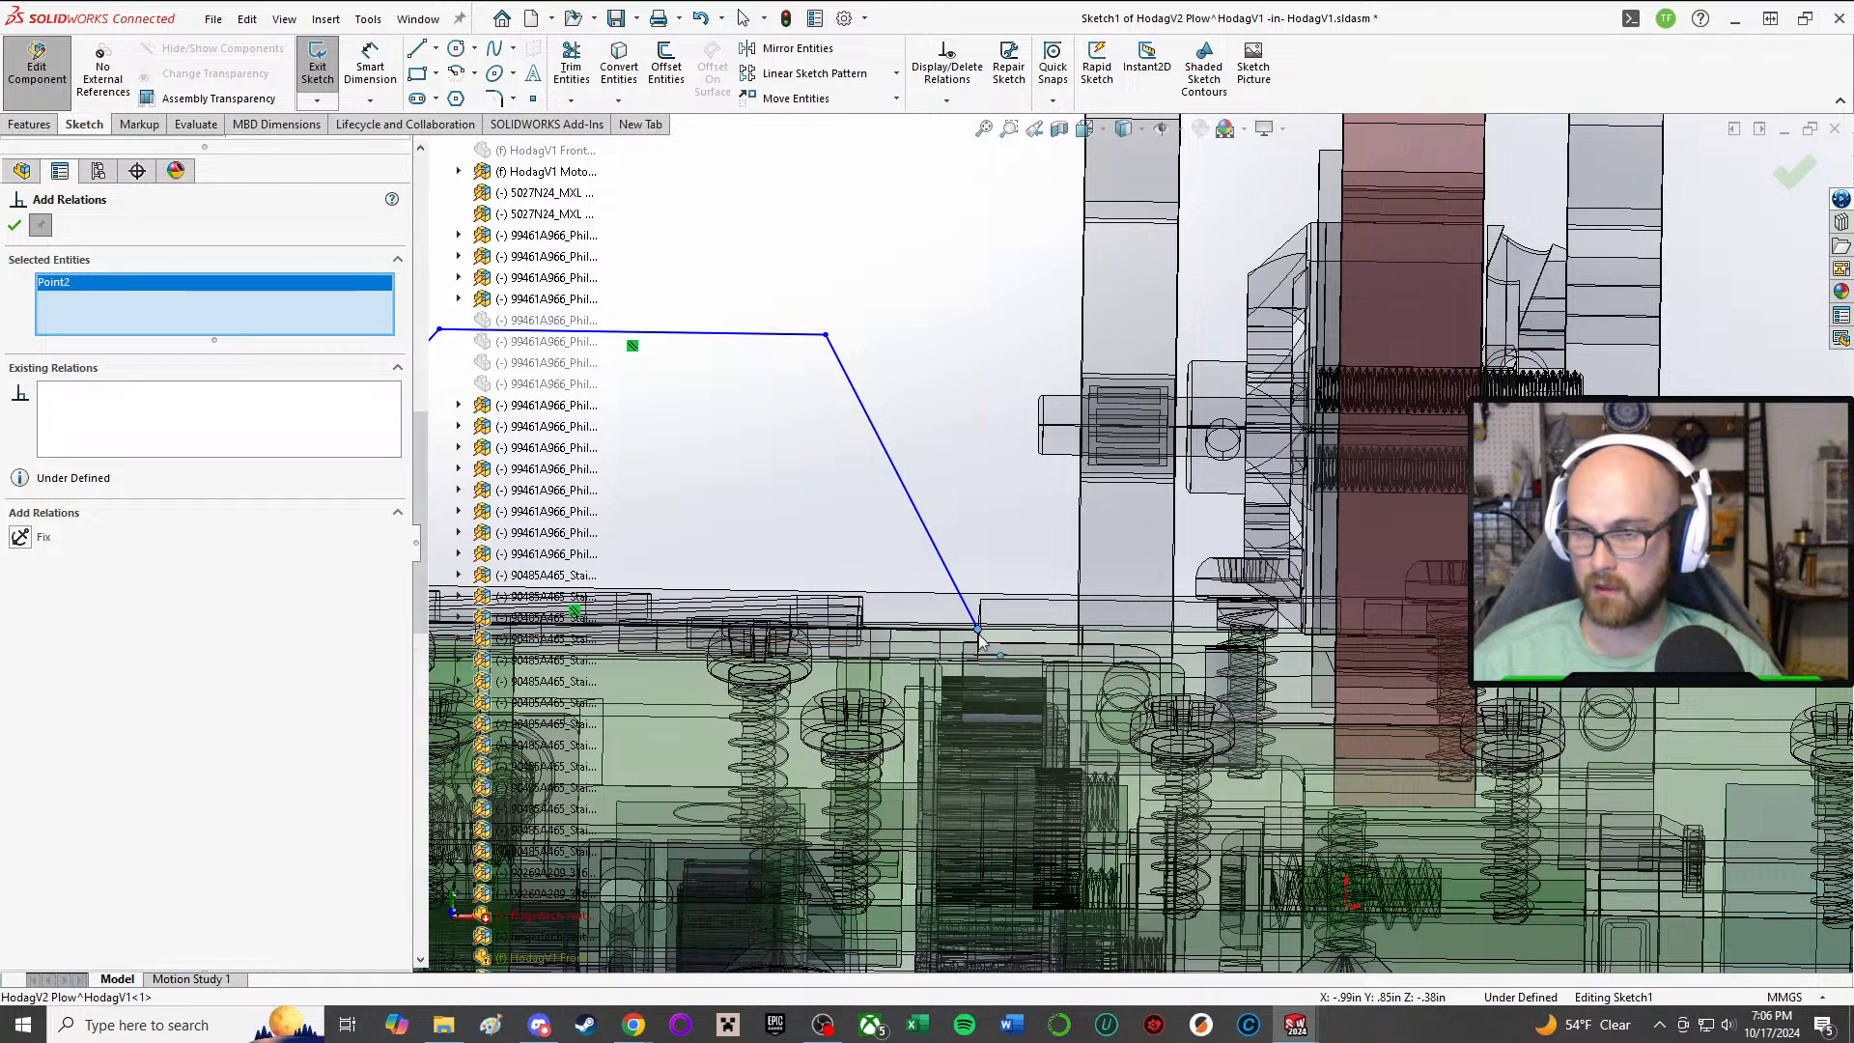
{"action": "scroll", "coordinate": [980, 637], "scroll_direction": "down", "scroll_amount": 3}
{"action": "left_click", "coordinate": [1049, 597]}
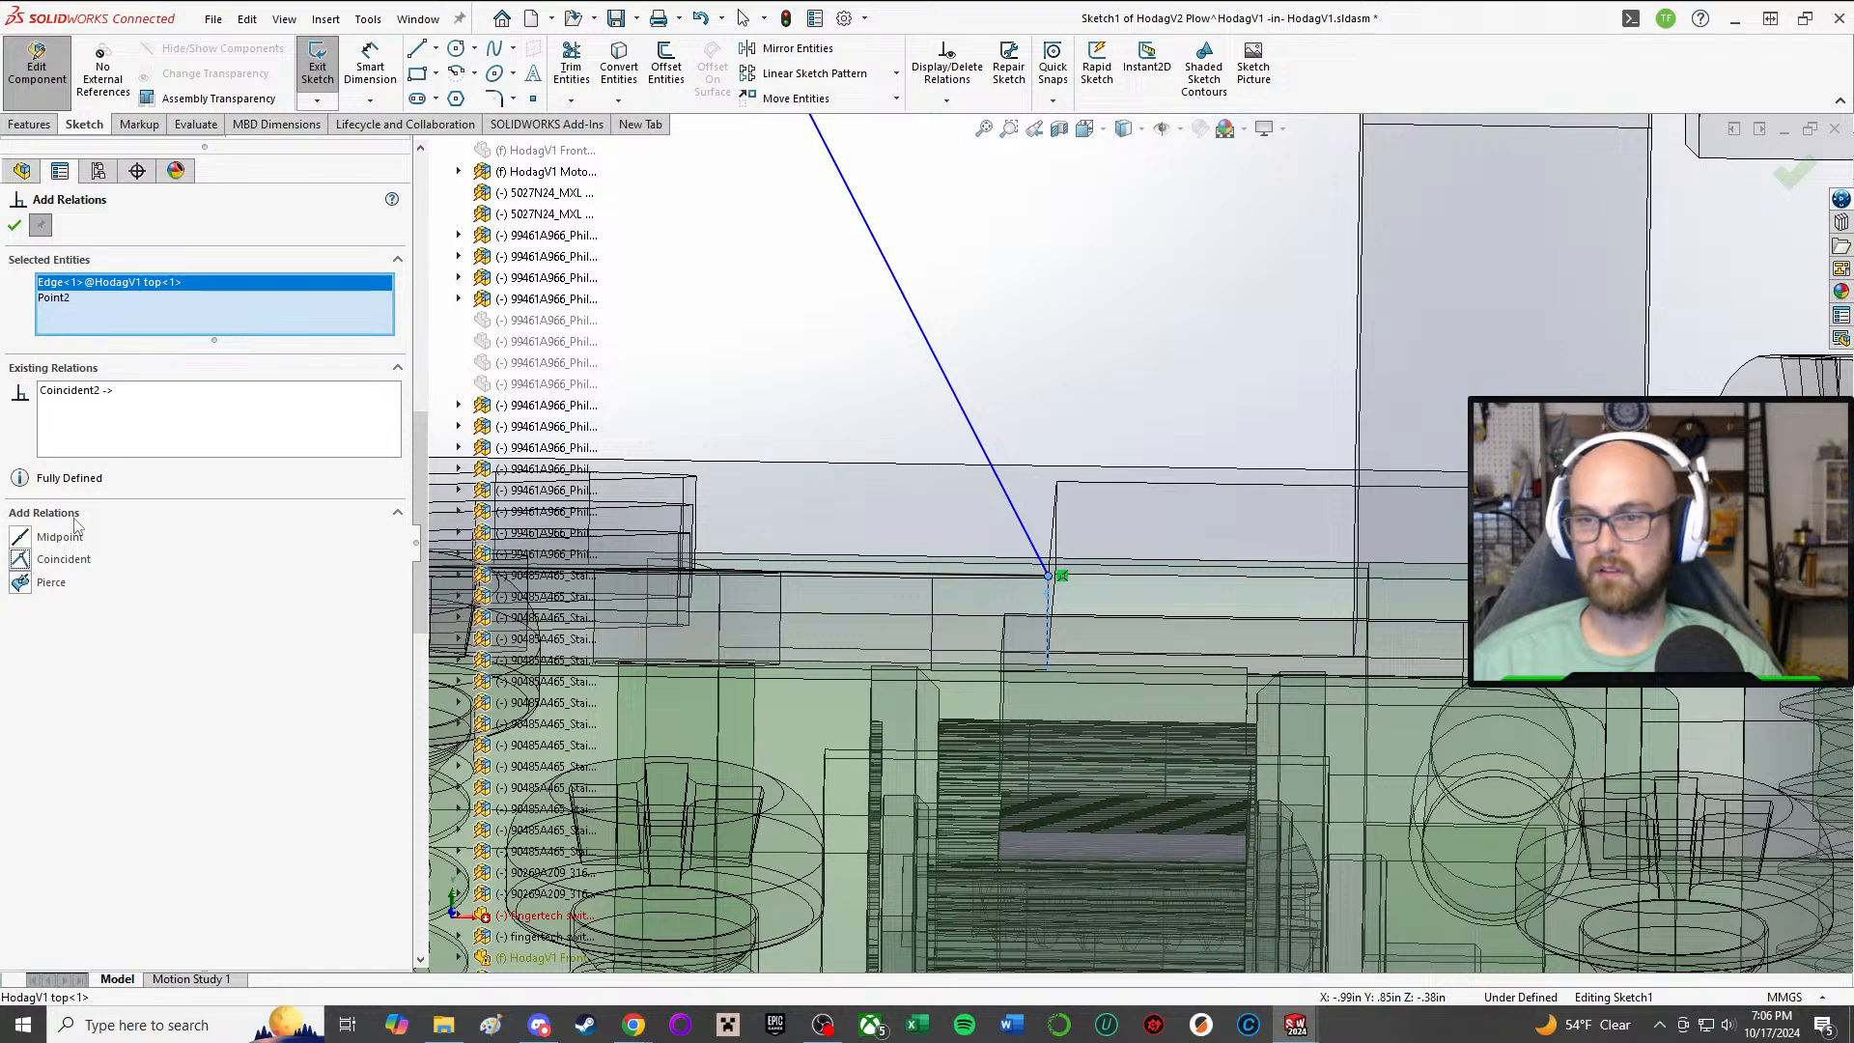
{"action": "left_click", "coordinate": [17, 225]}
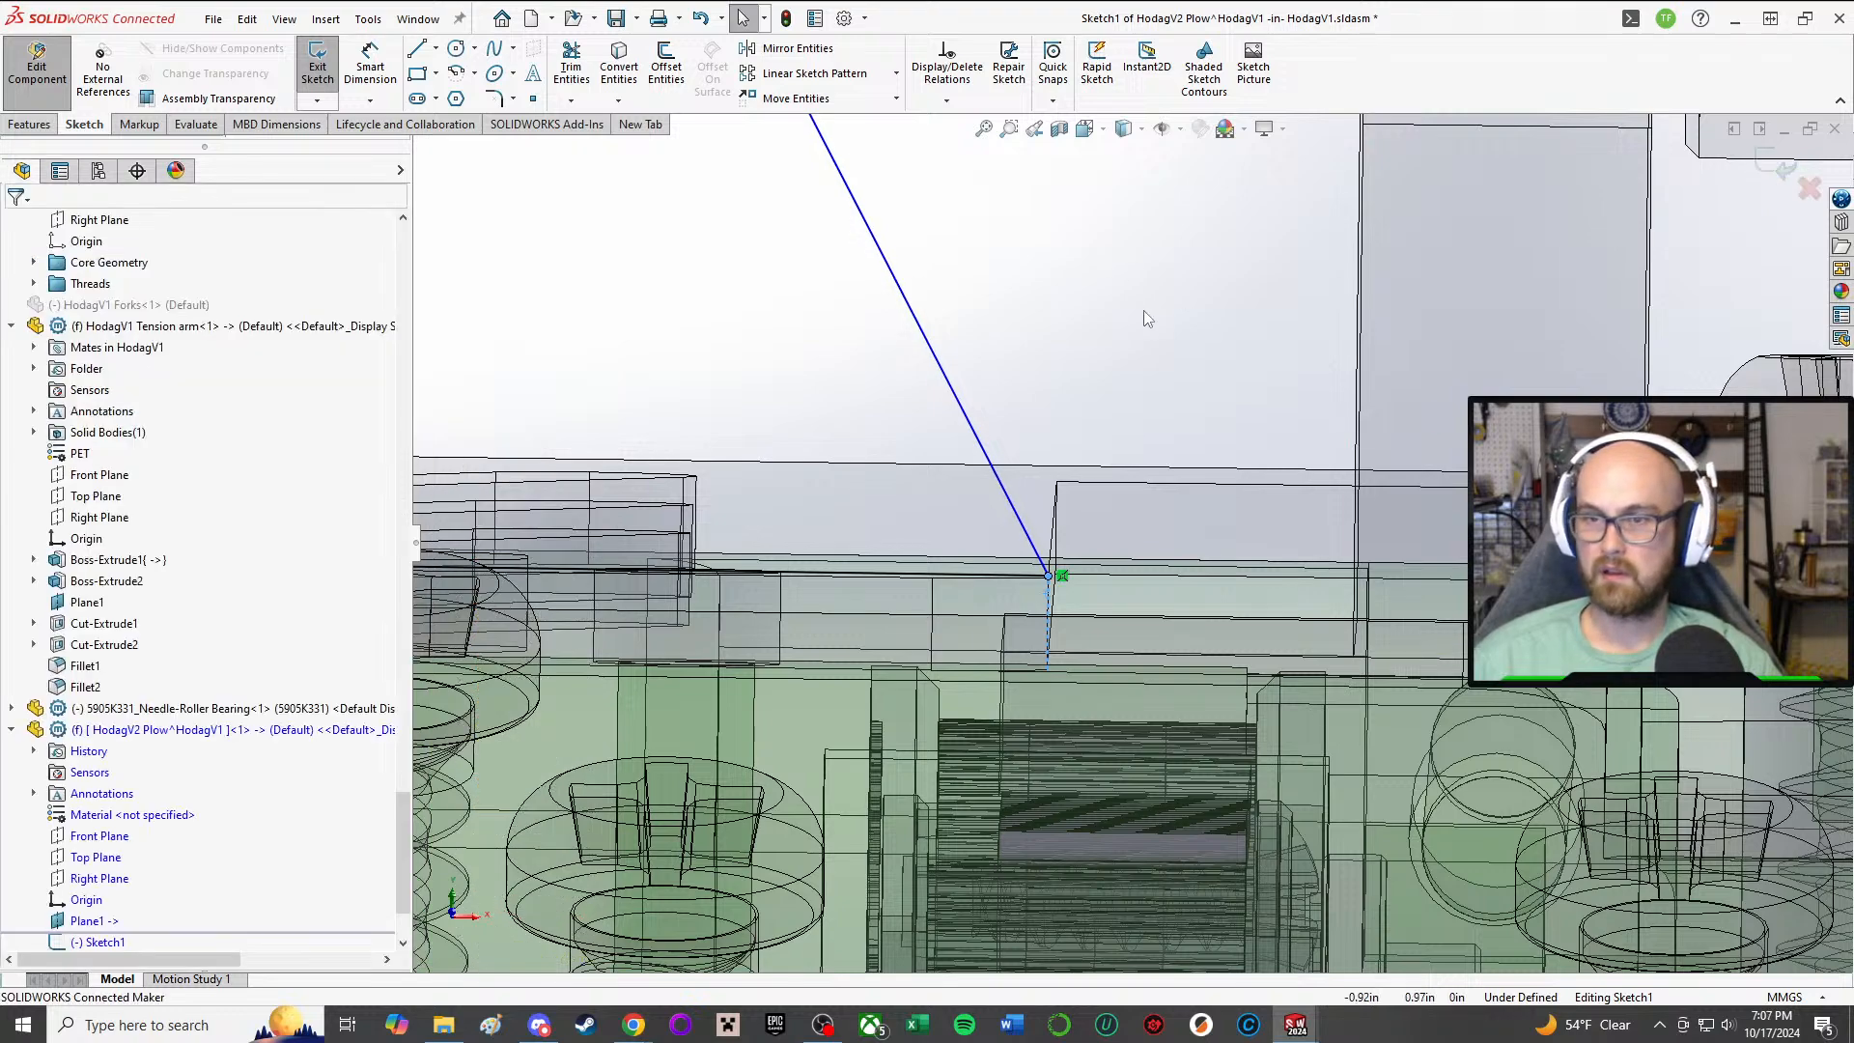
{"action": "scroll", "coordinate": [1147, 319], "scroll_direction": "up", "scroll_amount": 6}
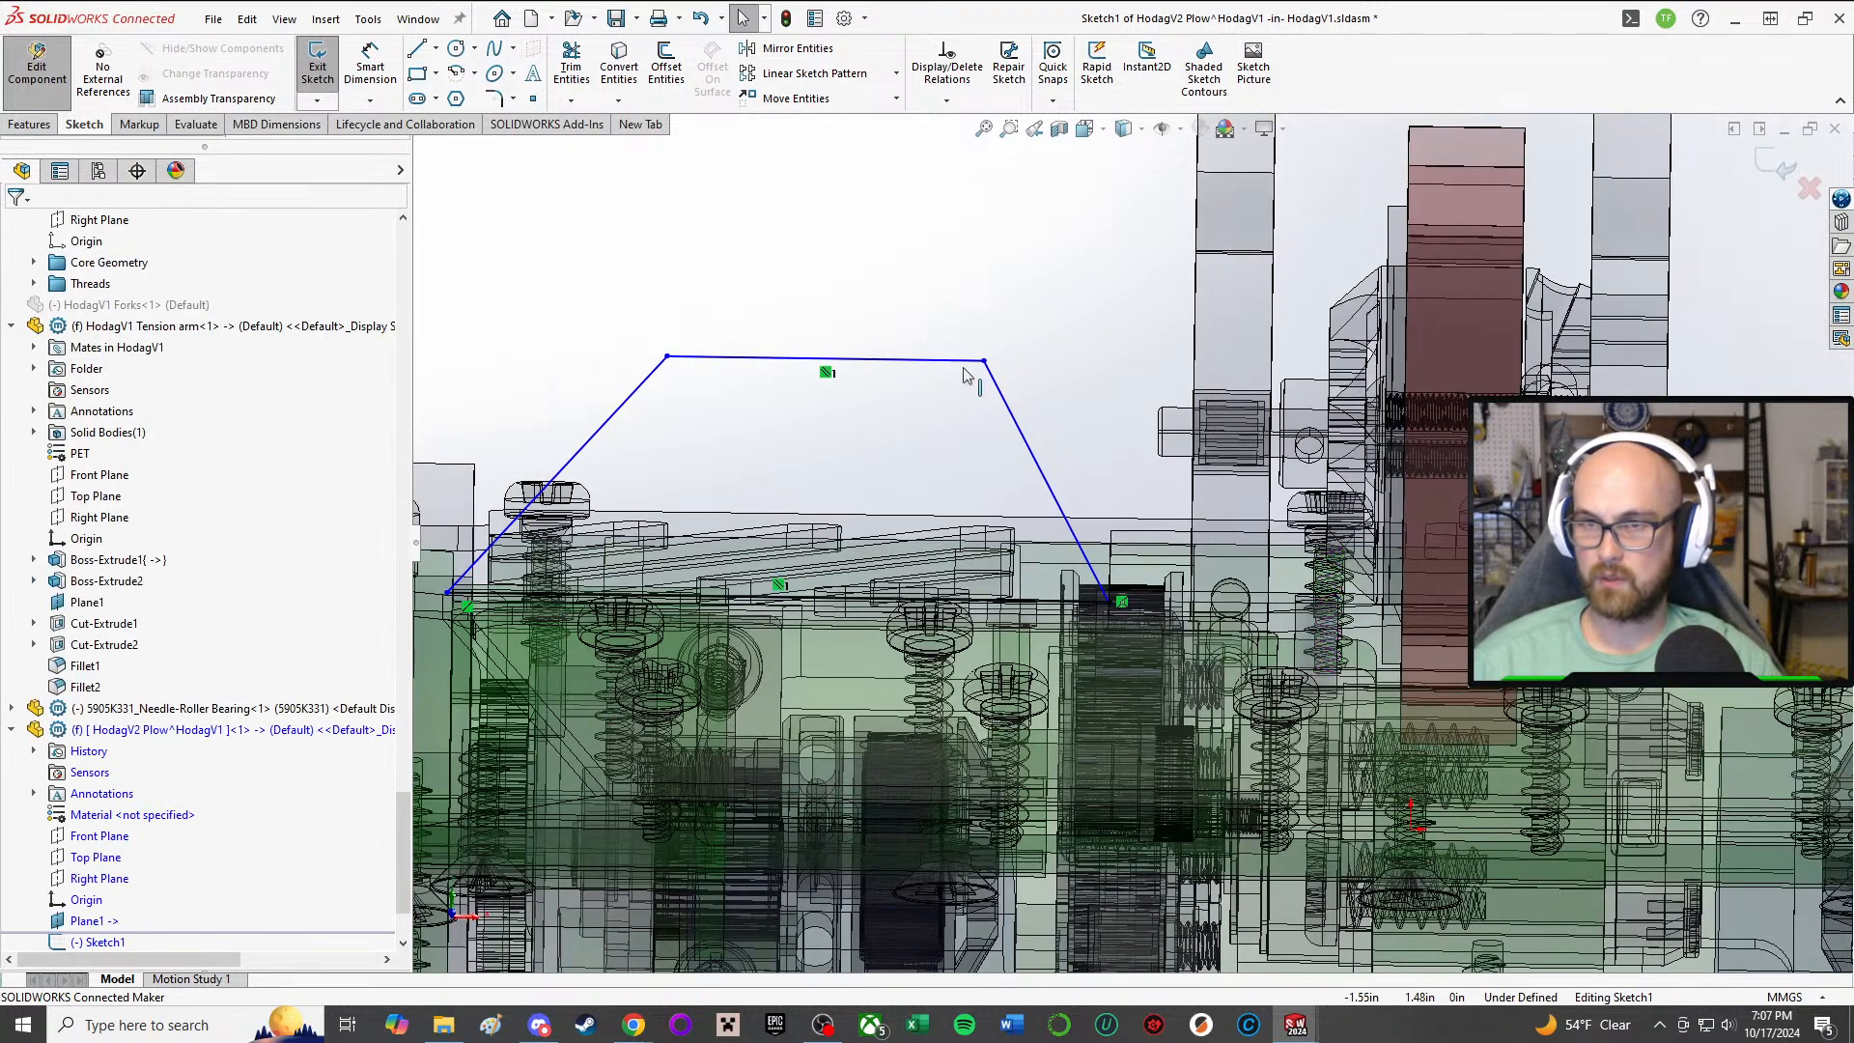
Step: Dimension the distance between the profile's base line and the parallel outer line, keeping the distance as drawn
{"action": "left_click", "coordinate": [988, 373]}
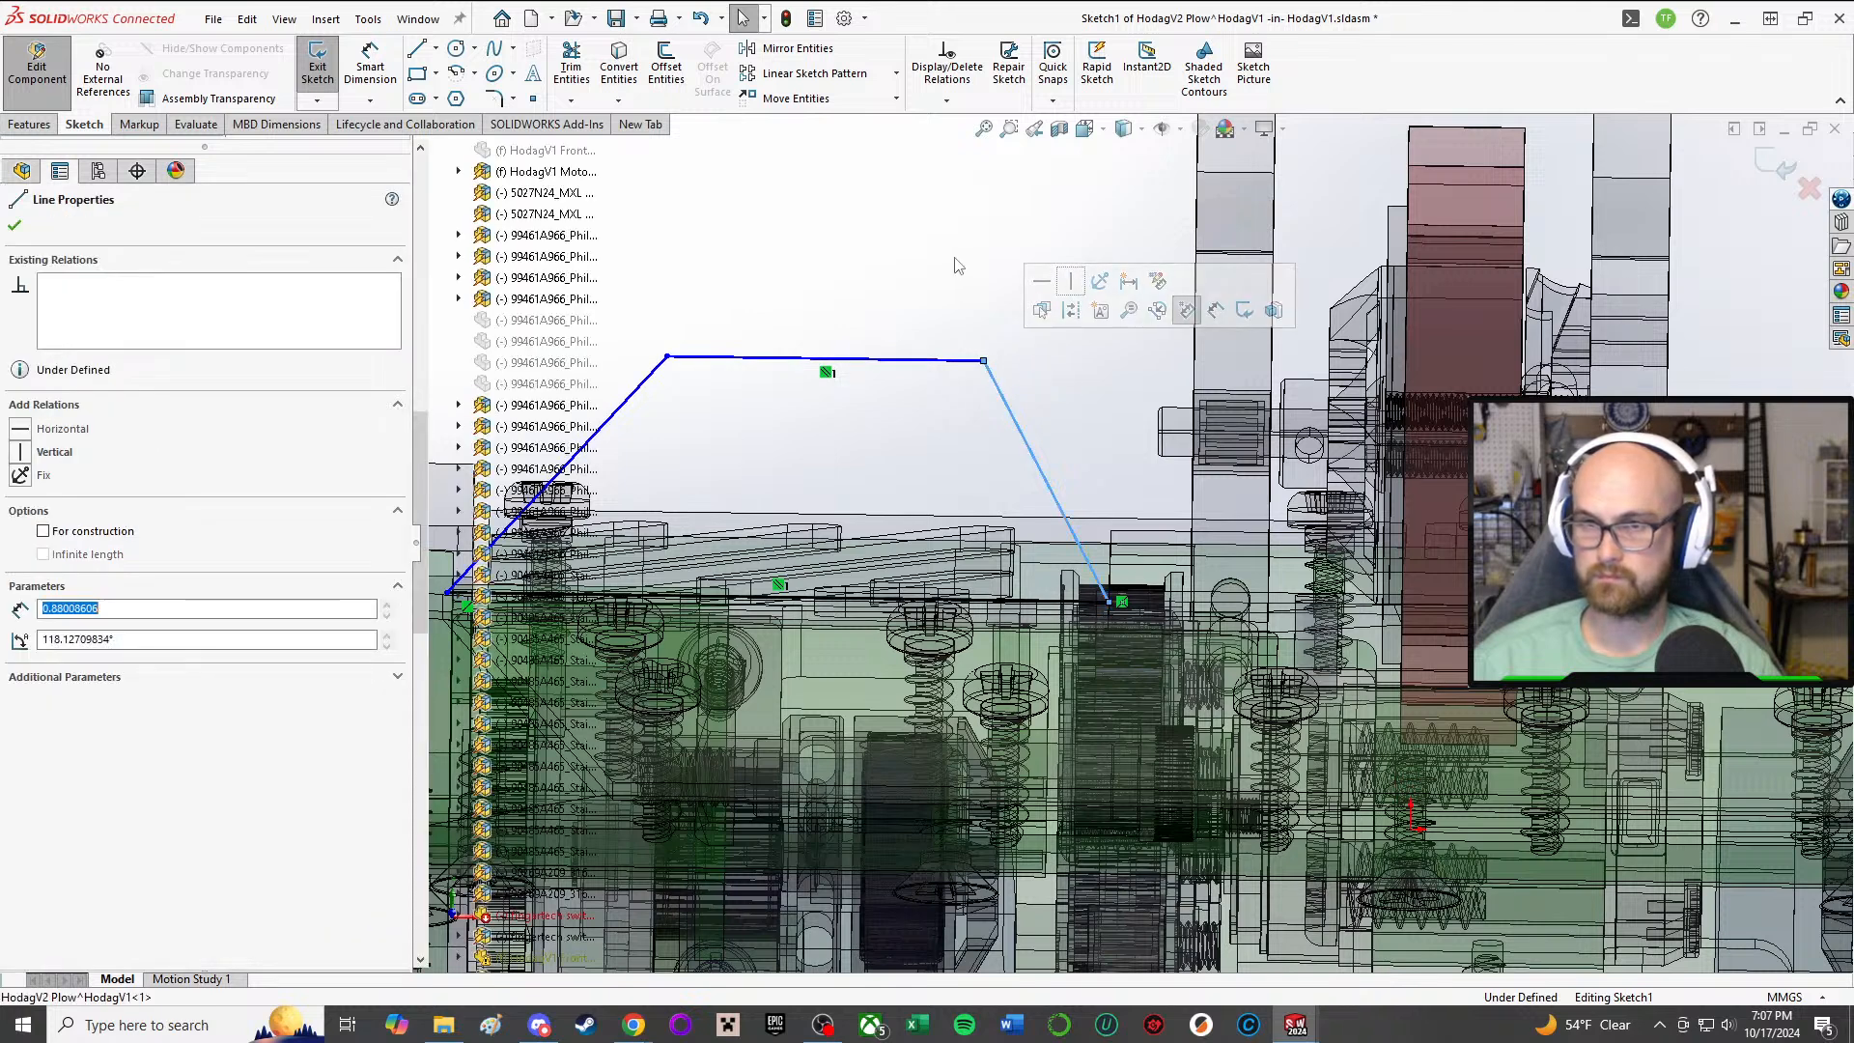
{"action": "left_click", "coordinate": [848, 350]}
{"action": "scroll", "coordinate": [845, 352], "scroll_direction": "up", "scroll_amount": 2}
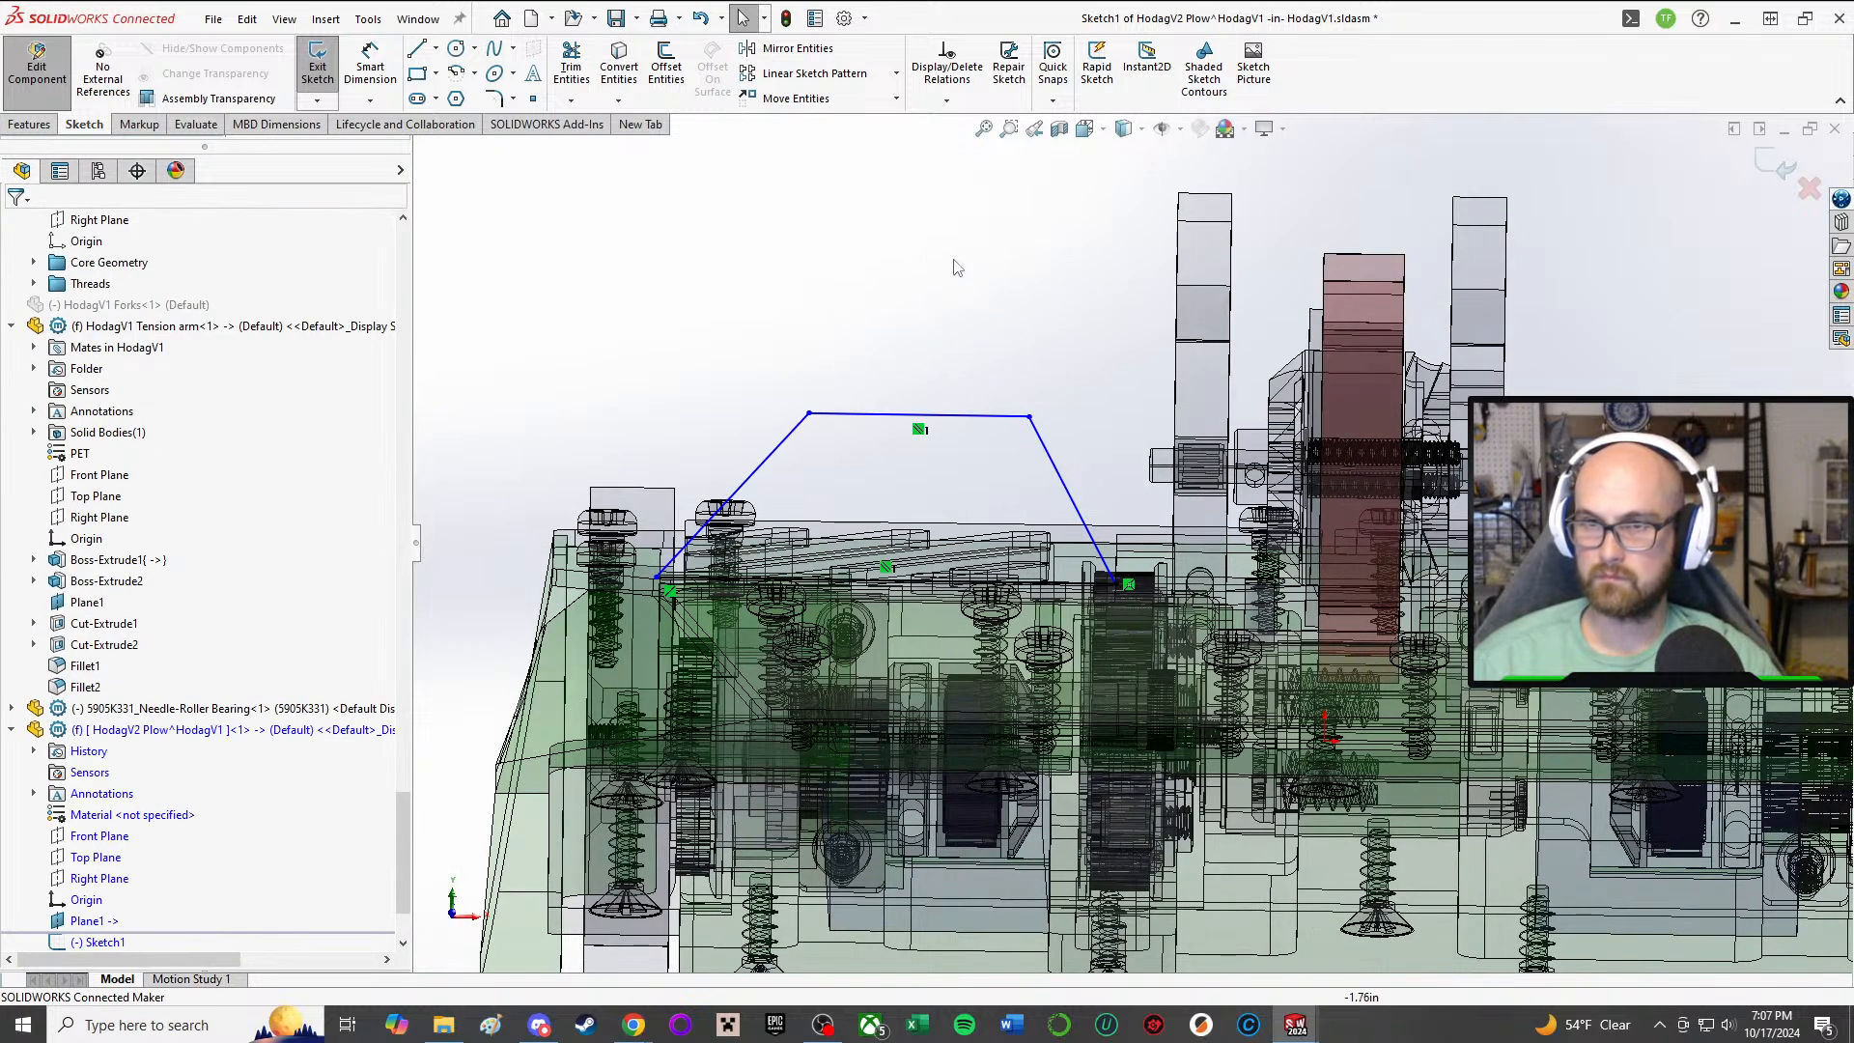
{"action": "key", "text": "d"}
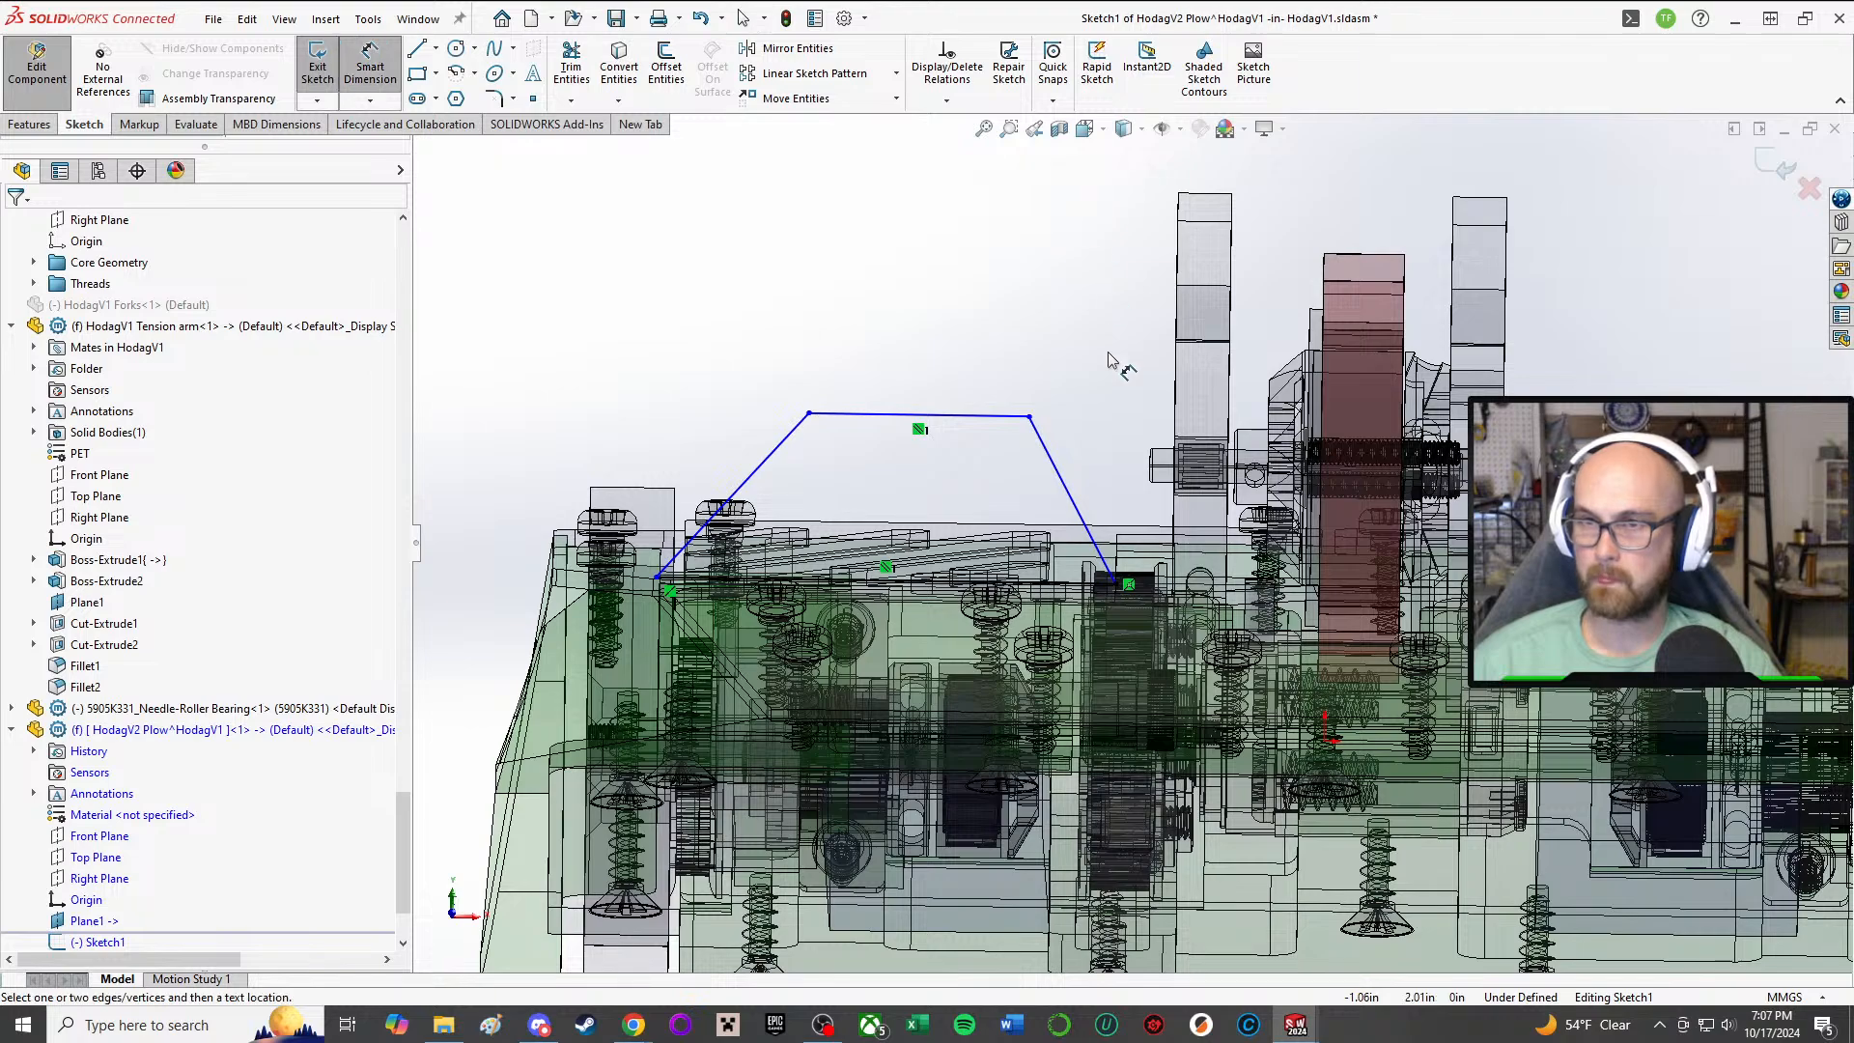
{"action": "left_click", "coordinate": [973, 422]}
{"action": "middle_click_drag", "start_coordinate": [1010, 456], "coordinate": [965, 507]}
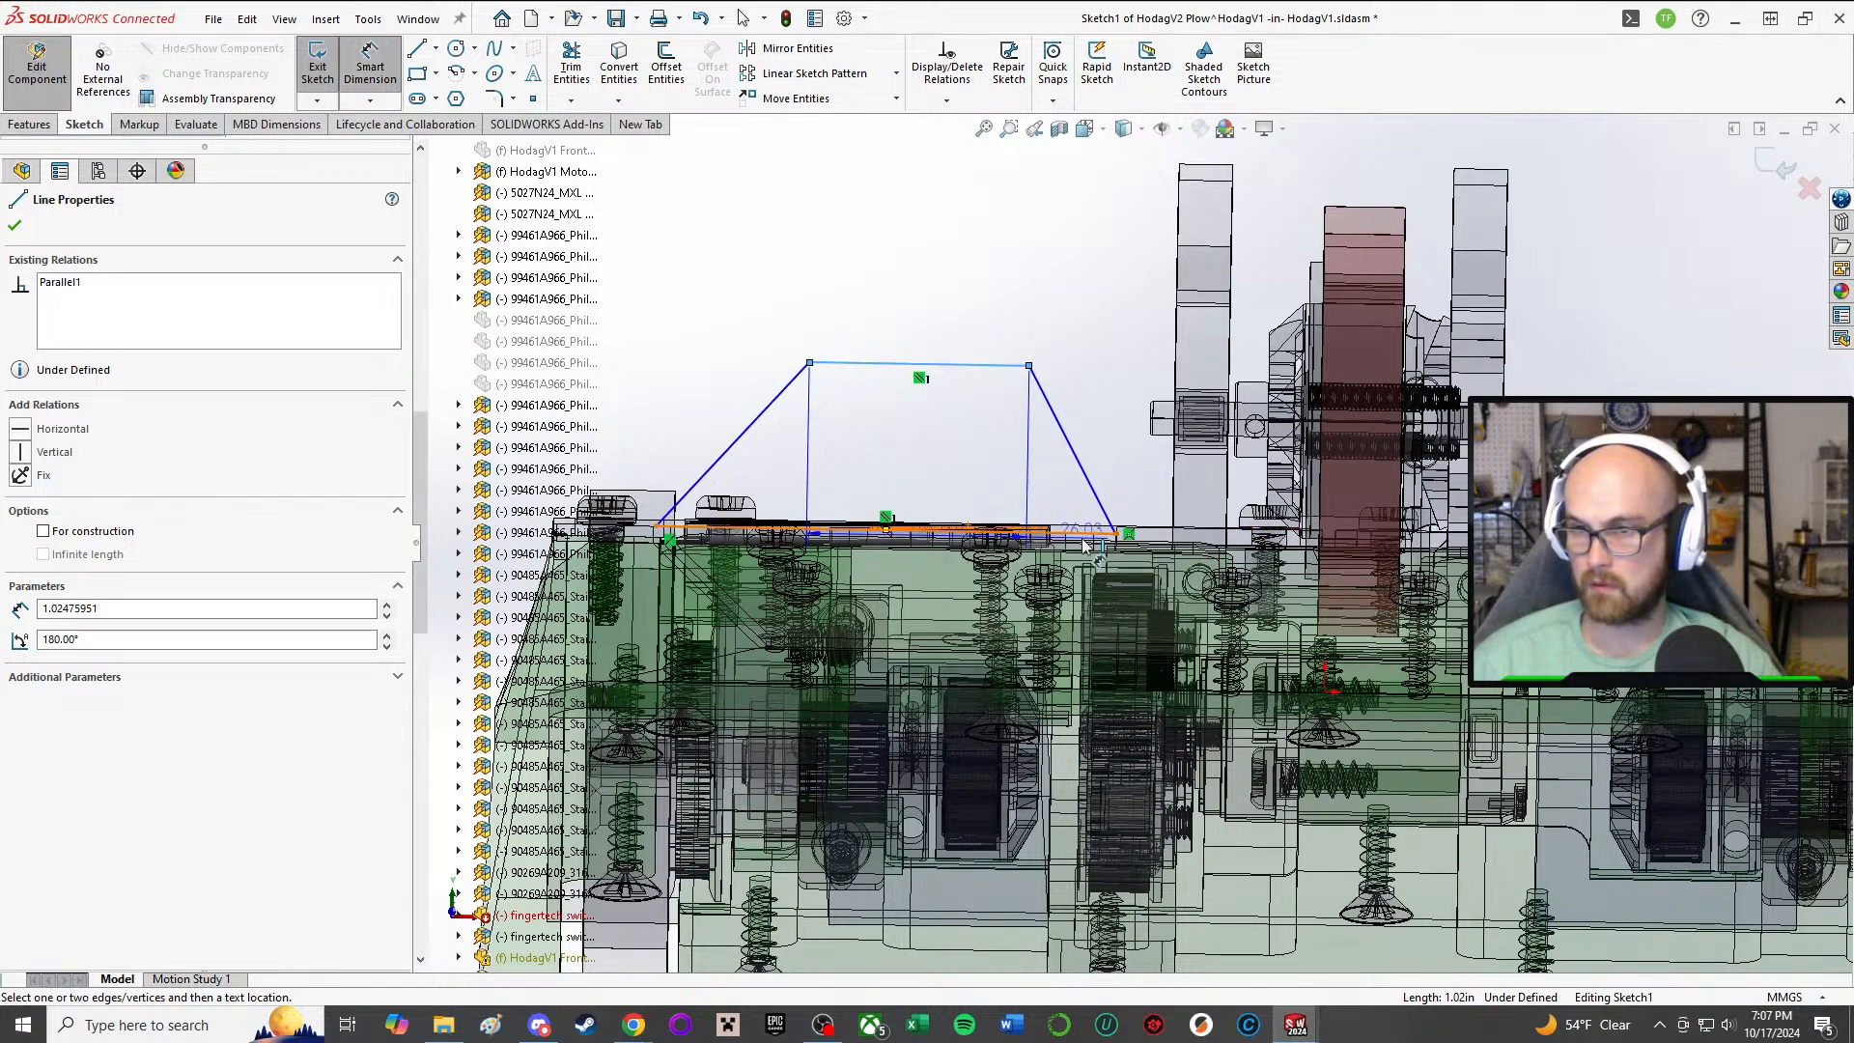
{"action": "left_click", "coordinate": [954, 365]}
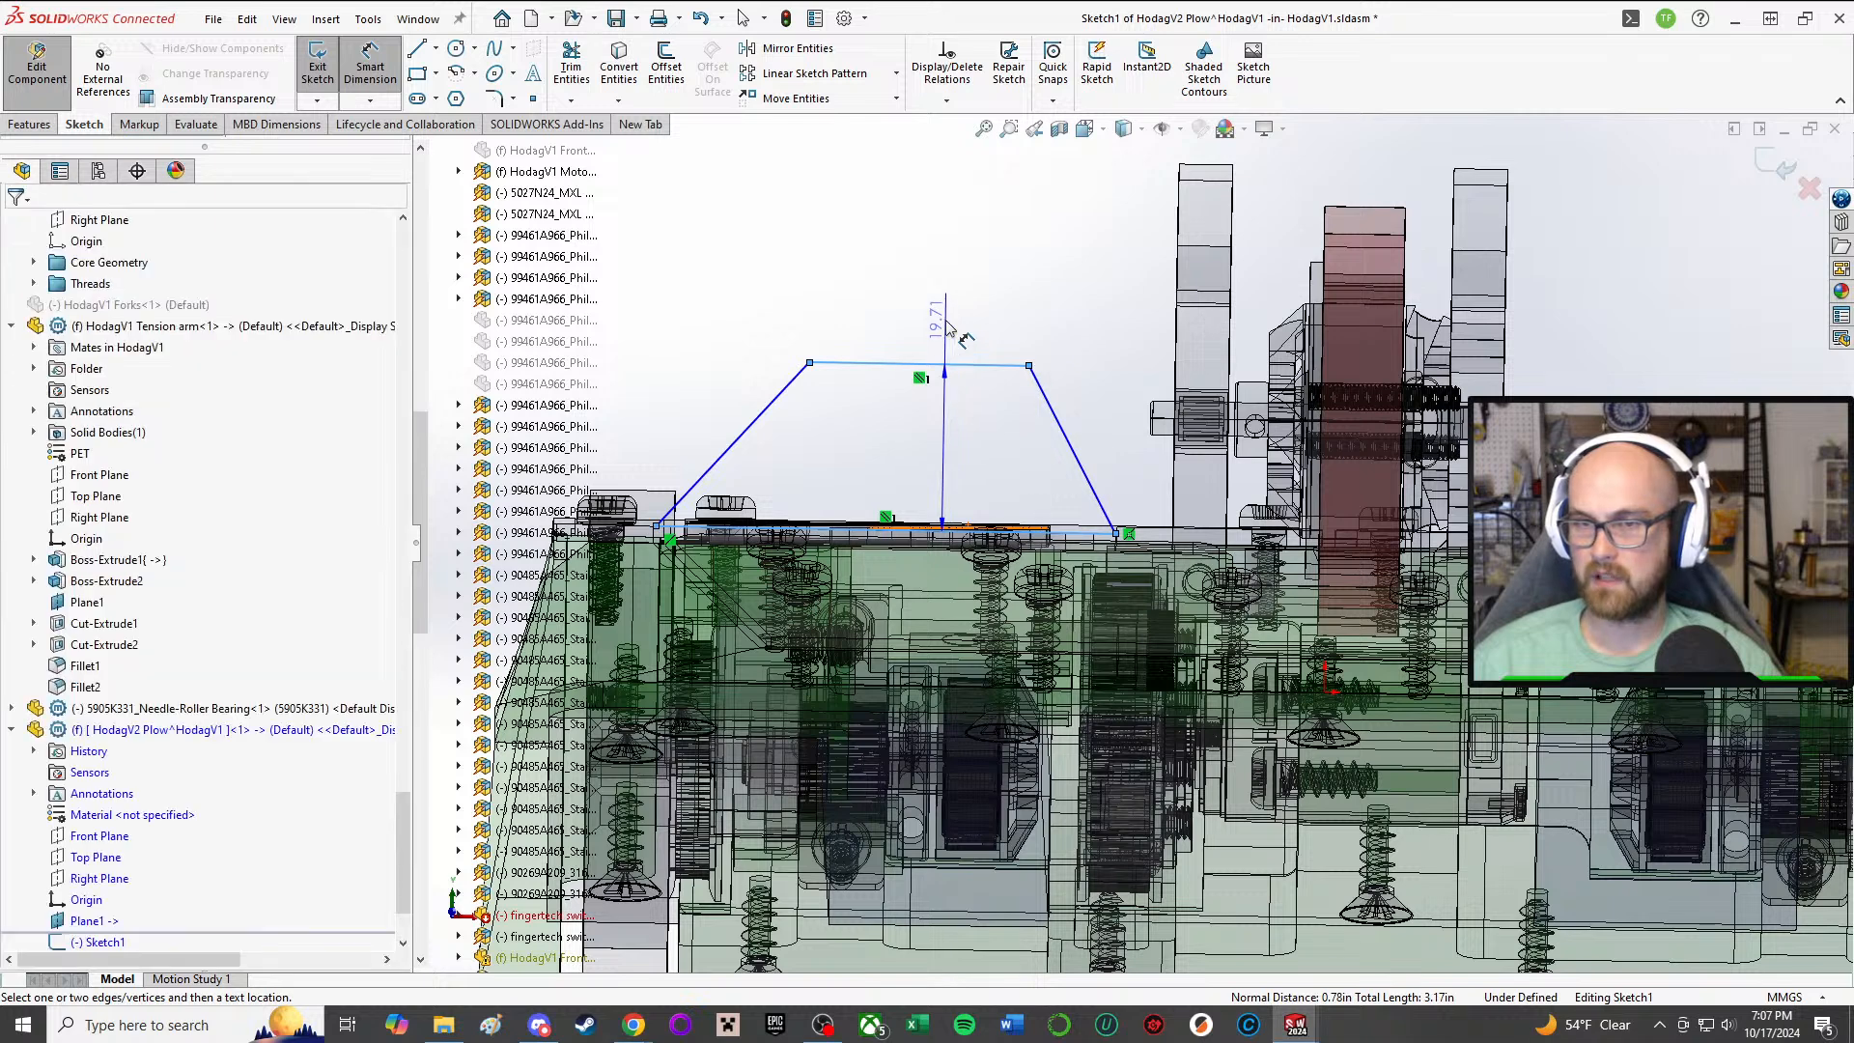
{"action": "left_click", "coordinate": [1110, 370]}
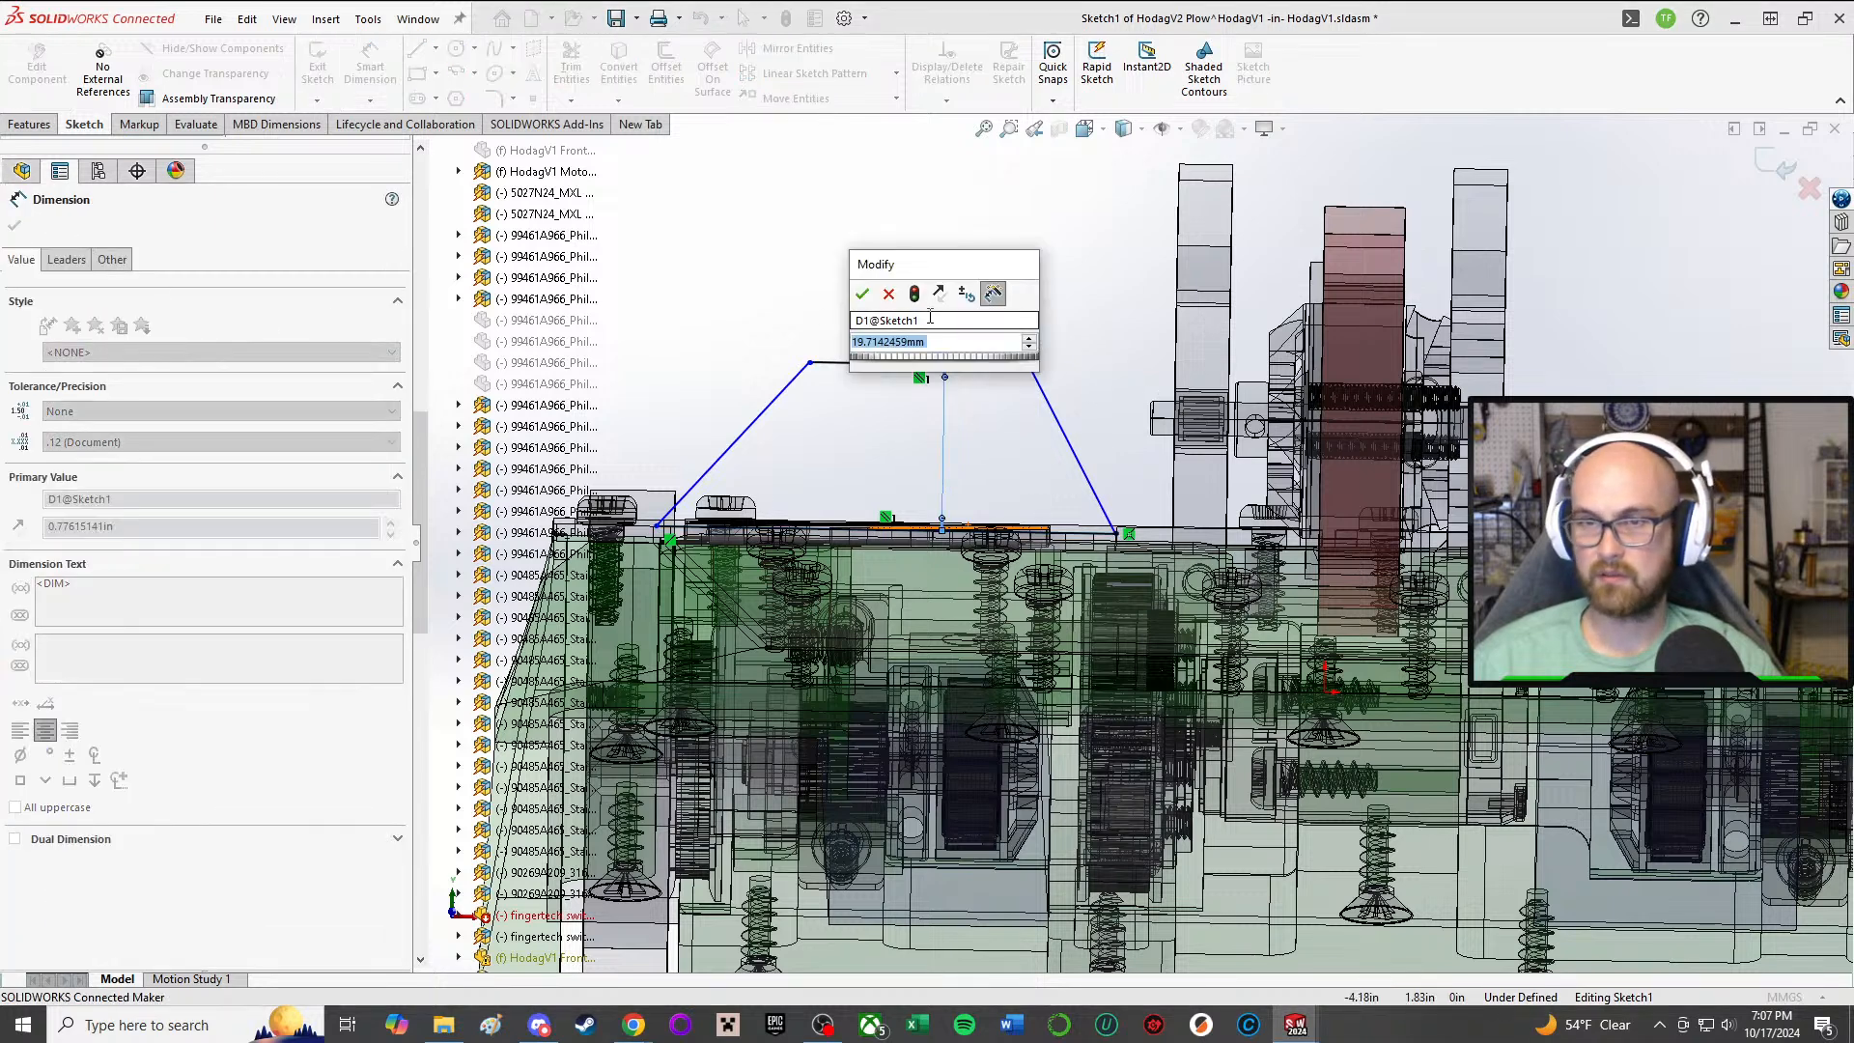
{"action": "left_click", "coordinate": [897, 289]}
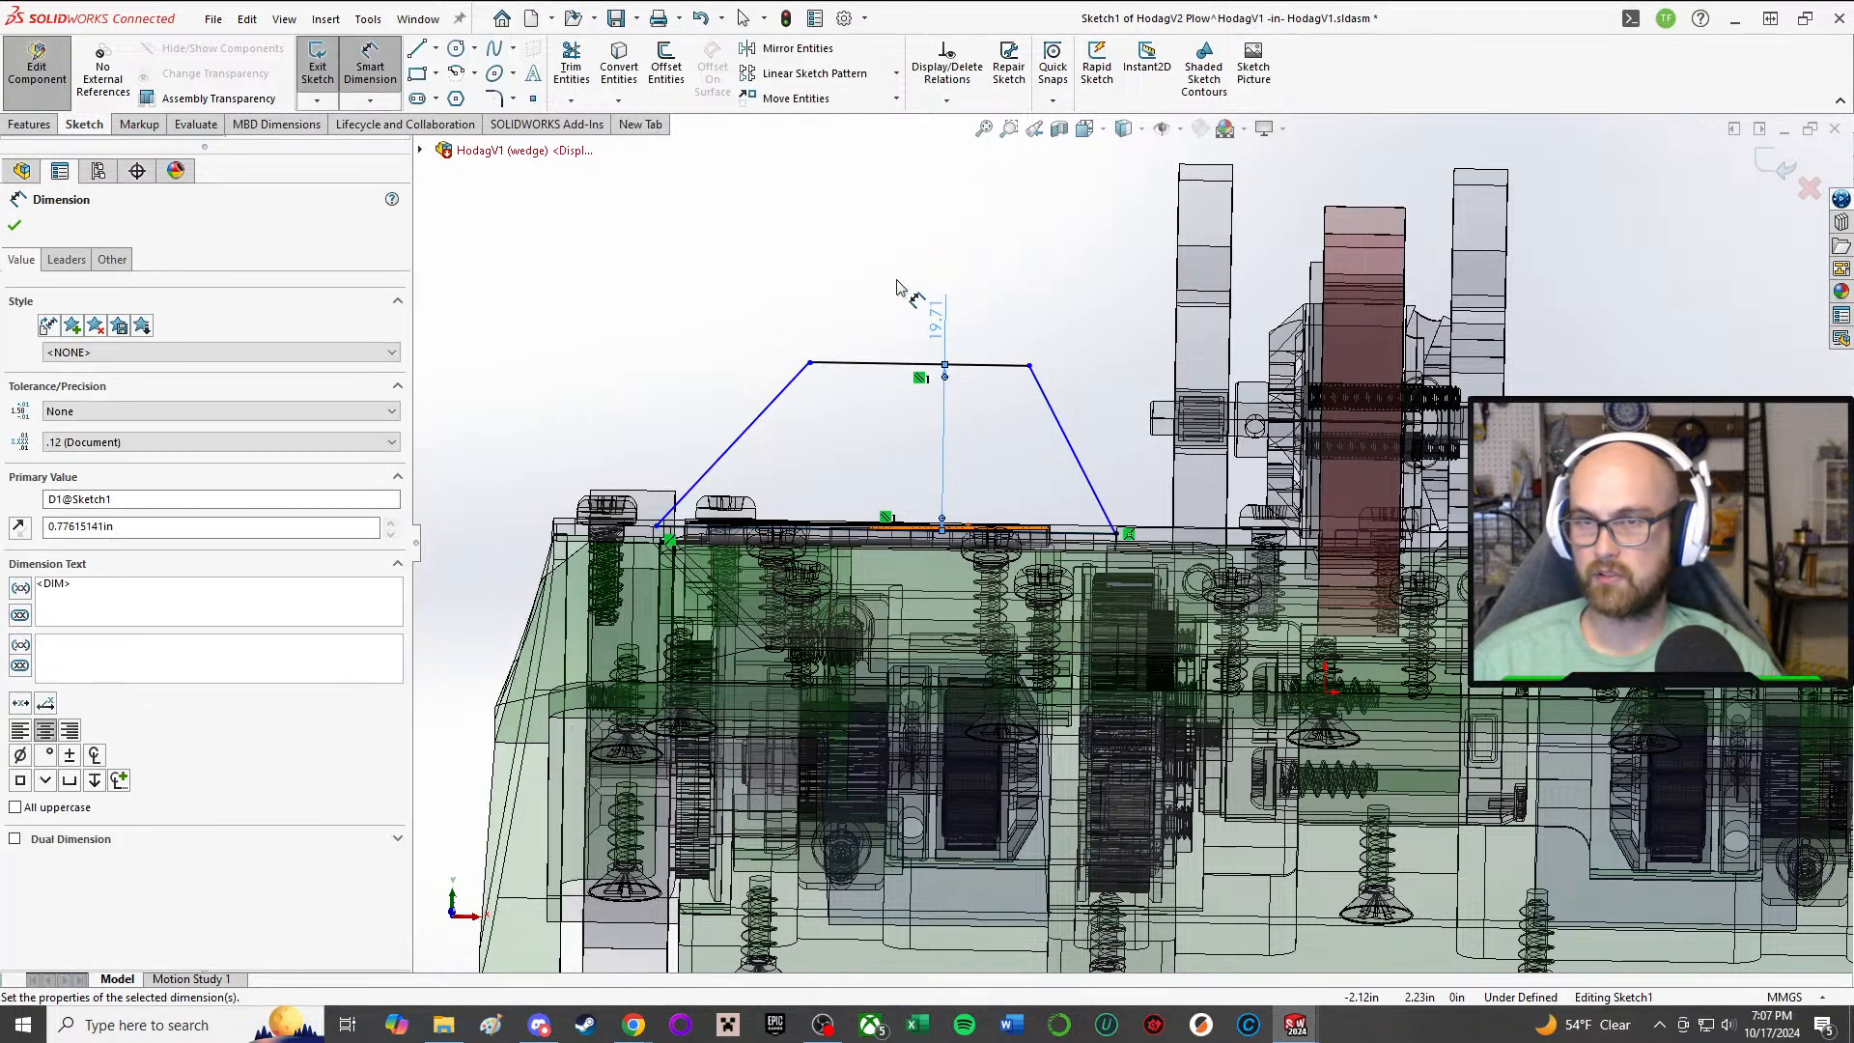
{"action": "right_click", "coordinate": [898, 287]}
{"action": "key", "text": "Escape"}
{"action": "key", "text": "Escape"}
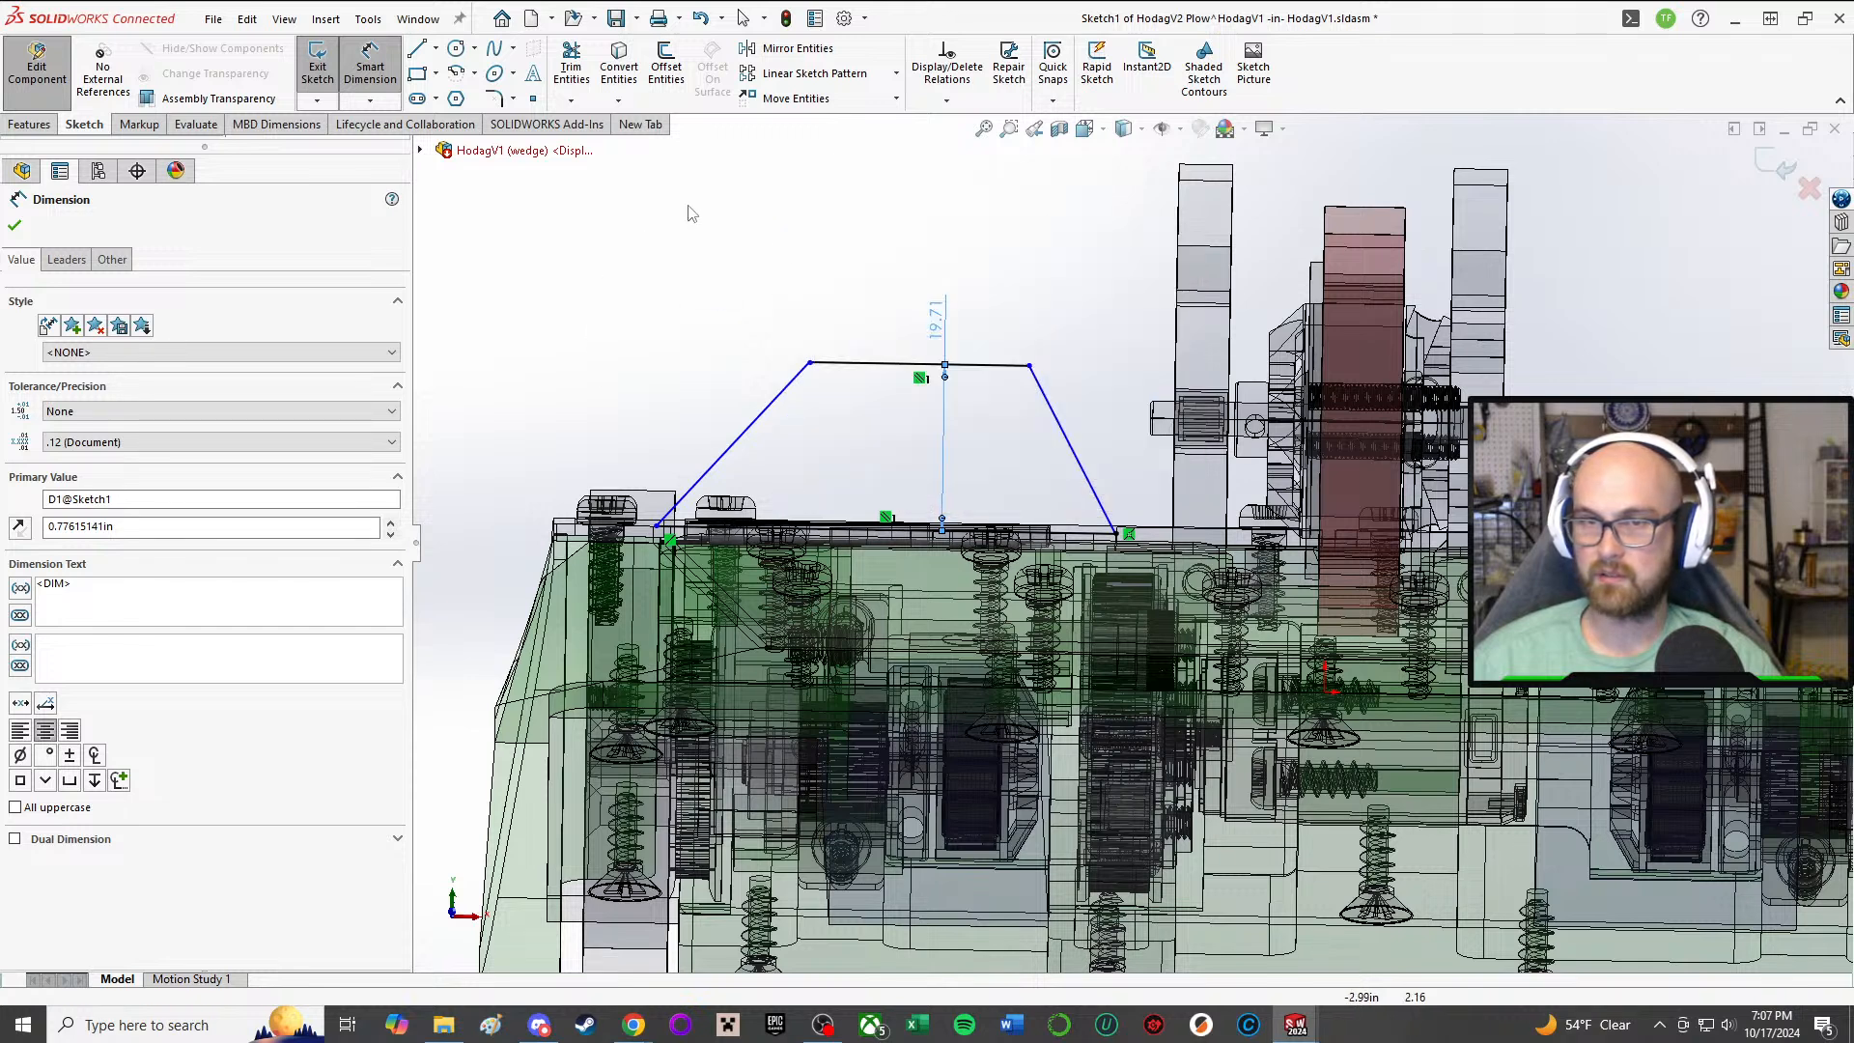
Step: Change the document units to IPS (inch, pound, second), rebuild, and reopen the plow's Sketch1 for editing
{"action": "left_click", "coordinate": [1793, 997]}
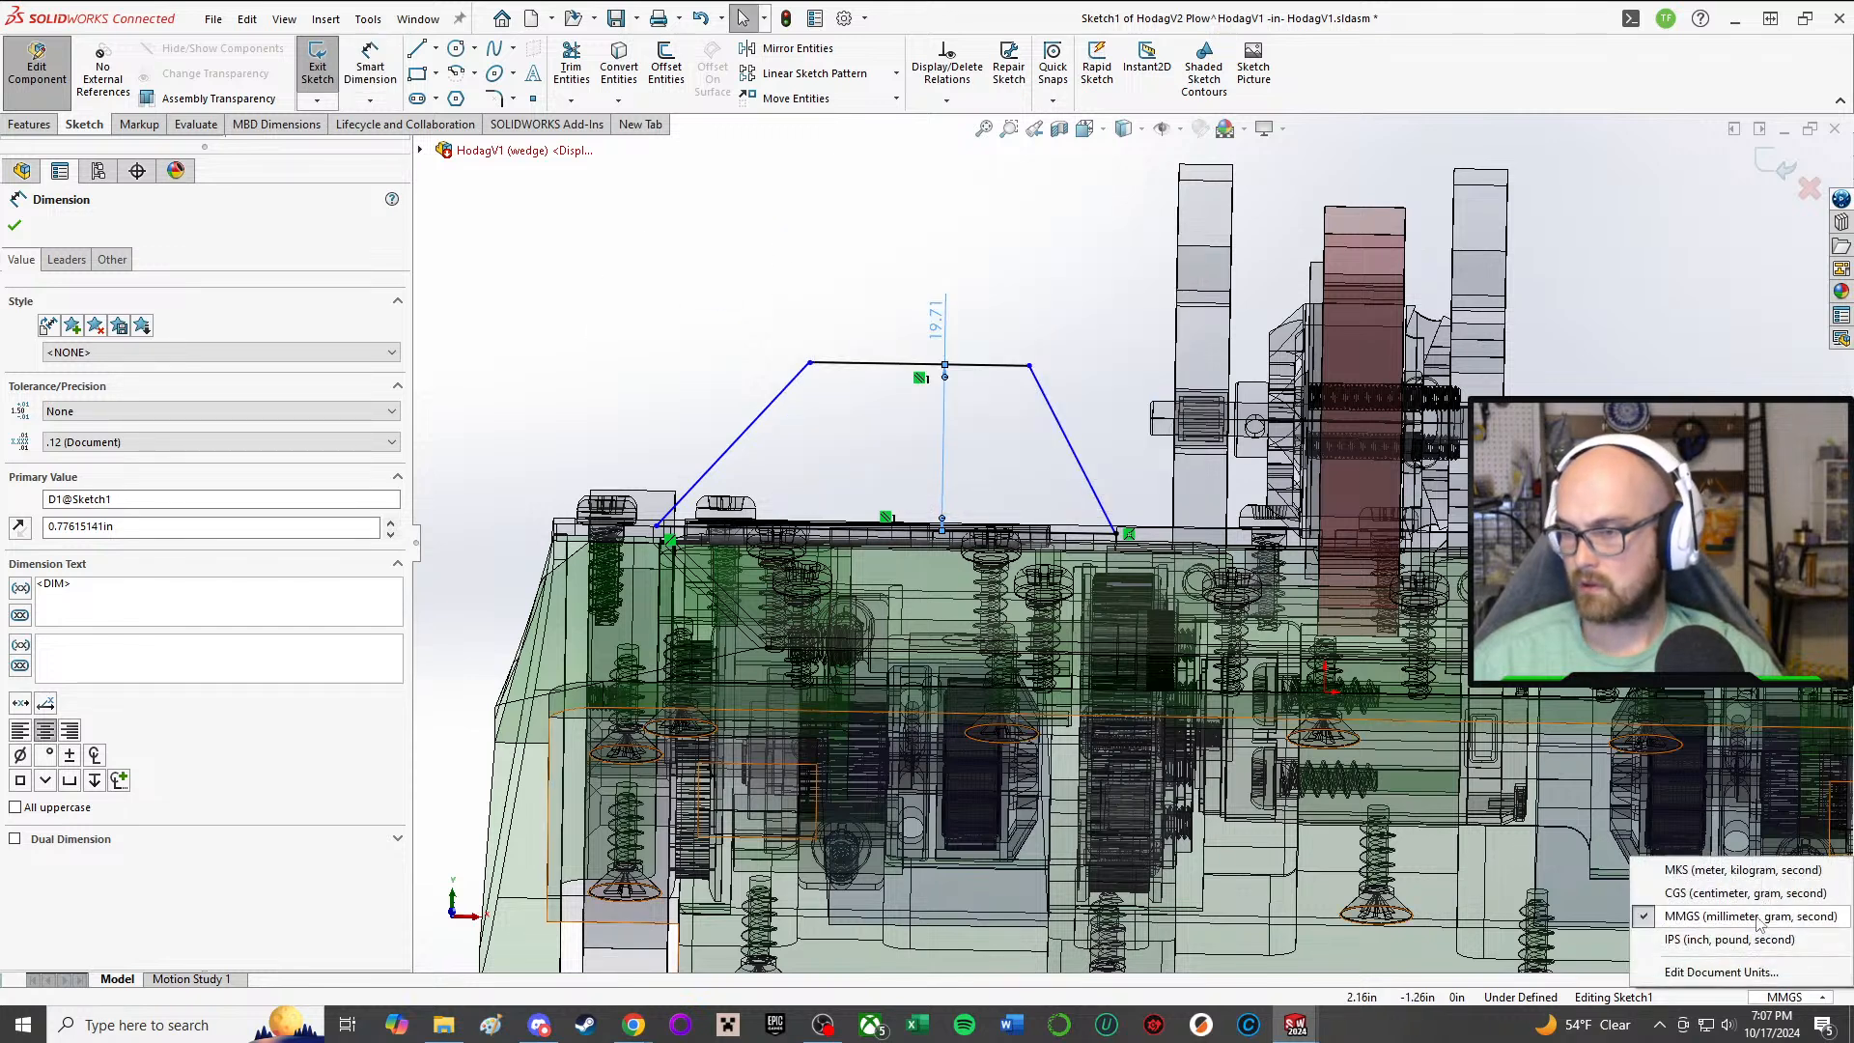
{"action": "left_click", "coordinate": [1728, 939]}
{"action": "key", "text": "ctrl+b"}
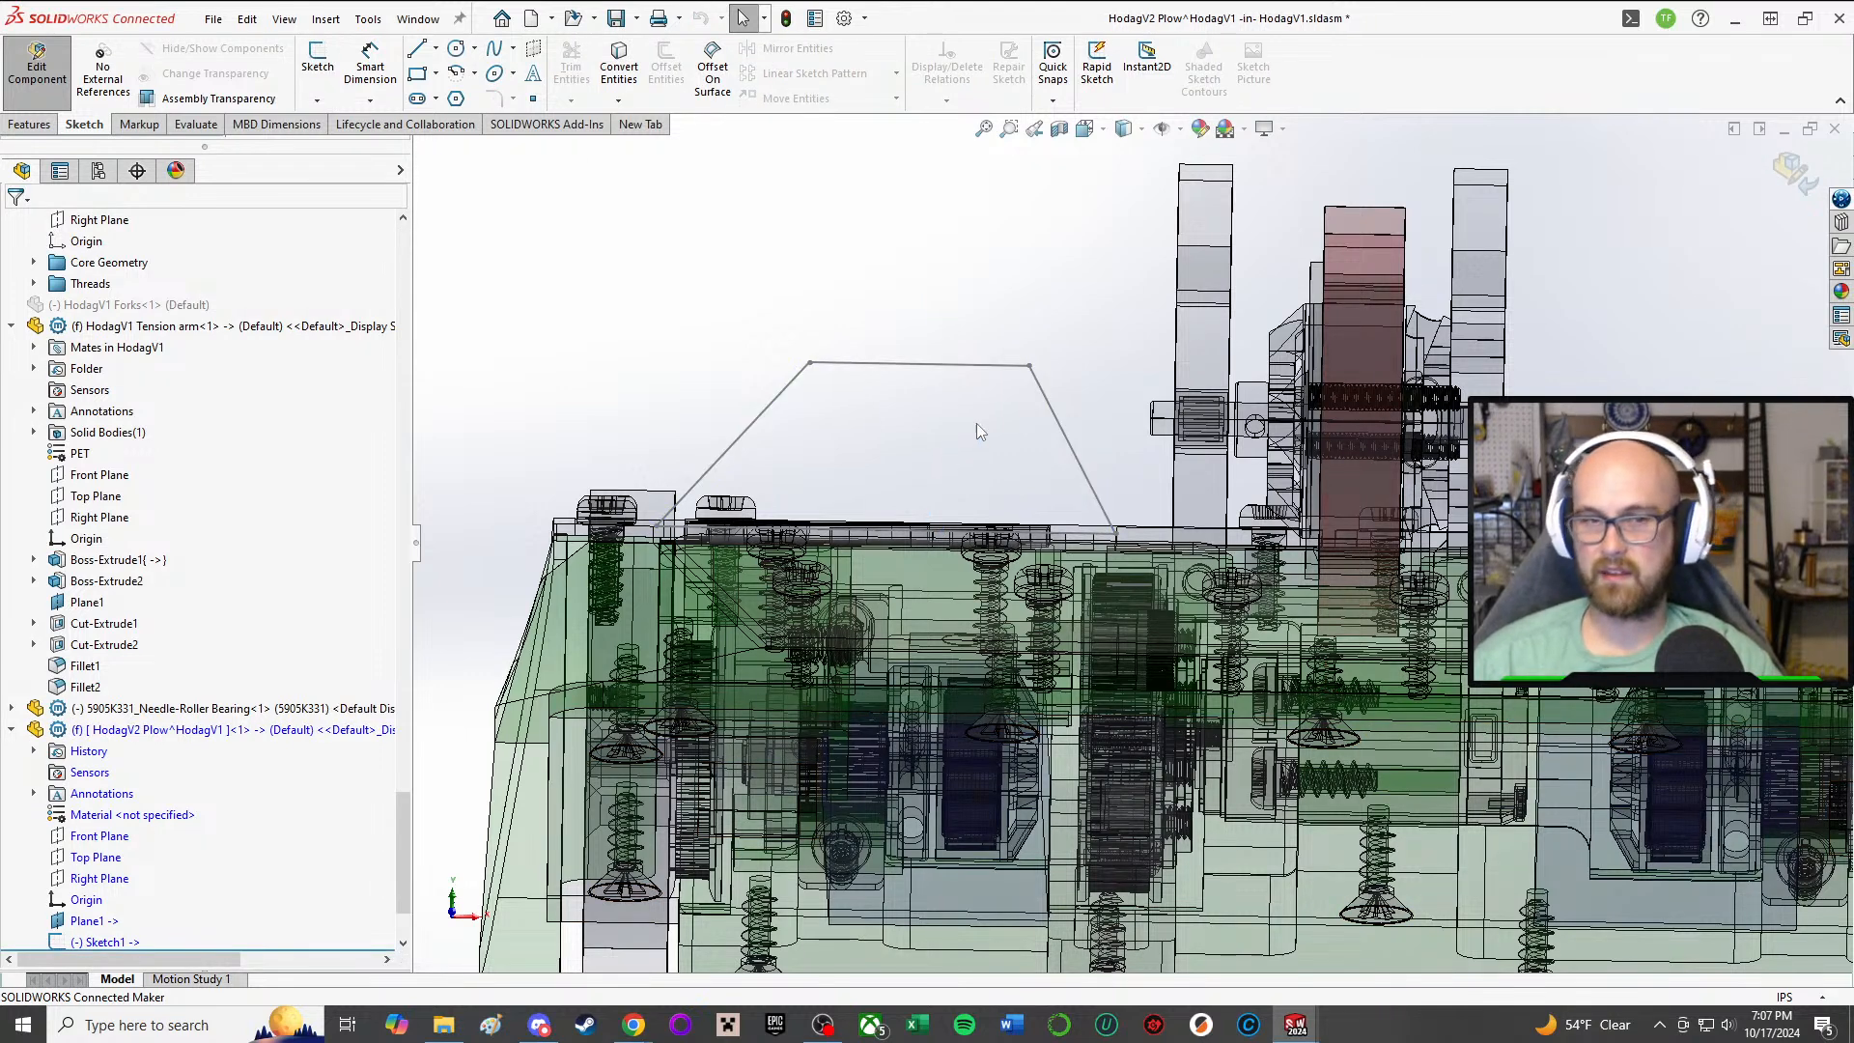
{"action": "left_click", "coordinate": [101, 941]}
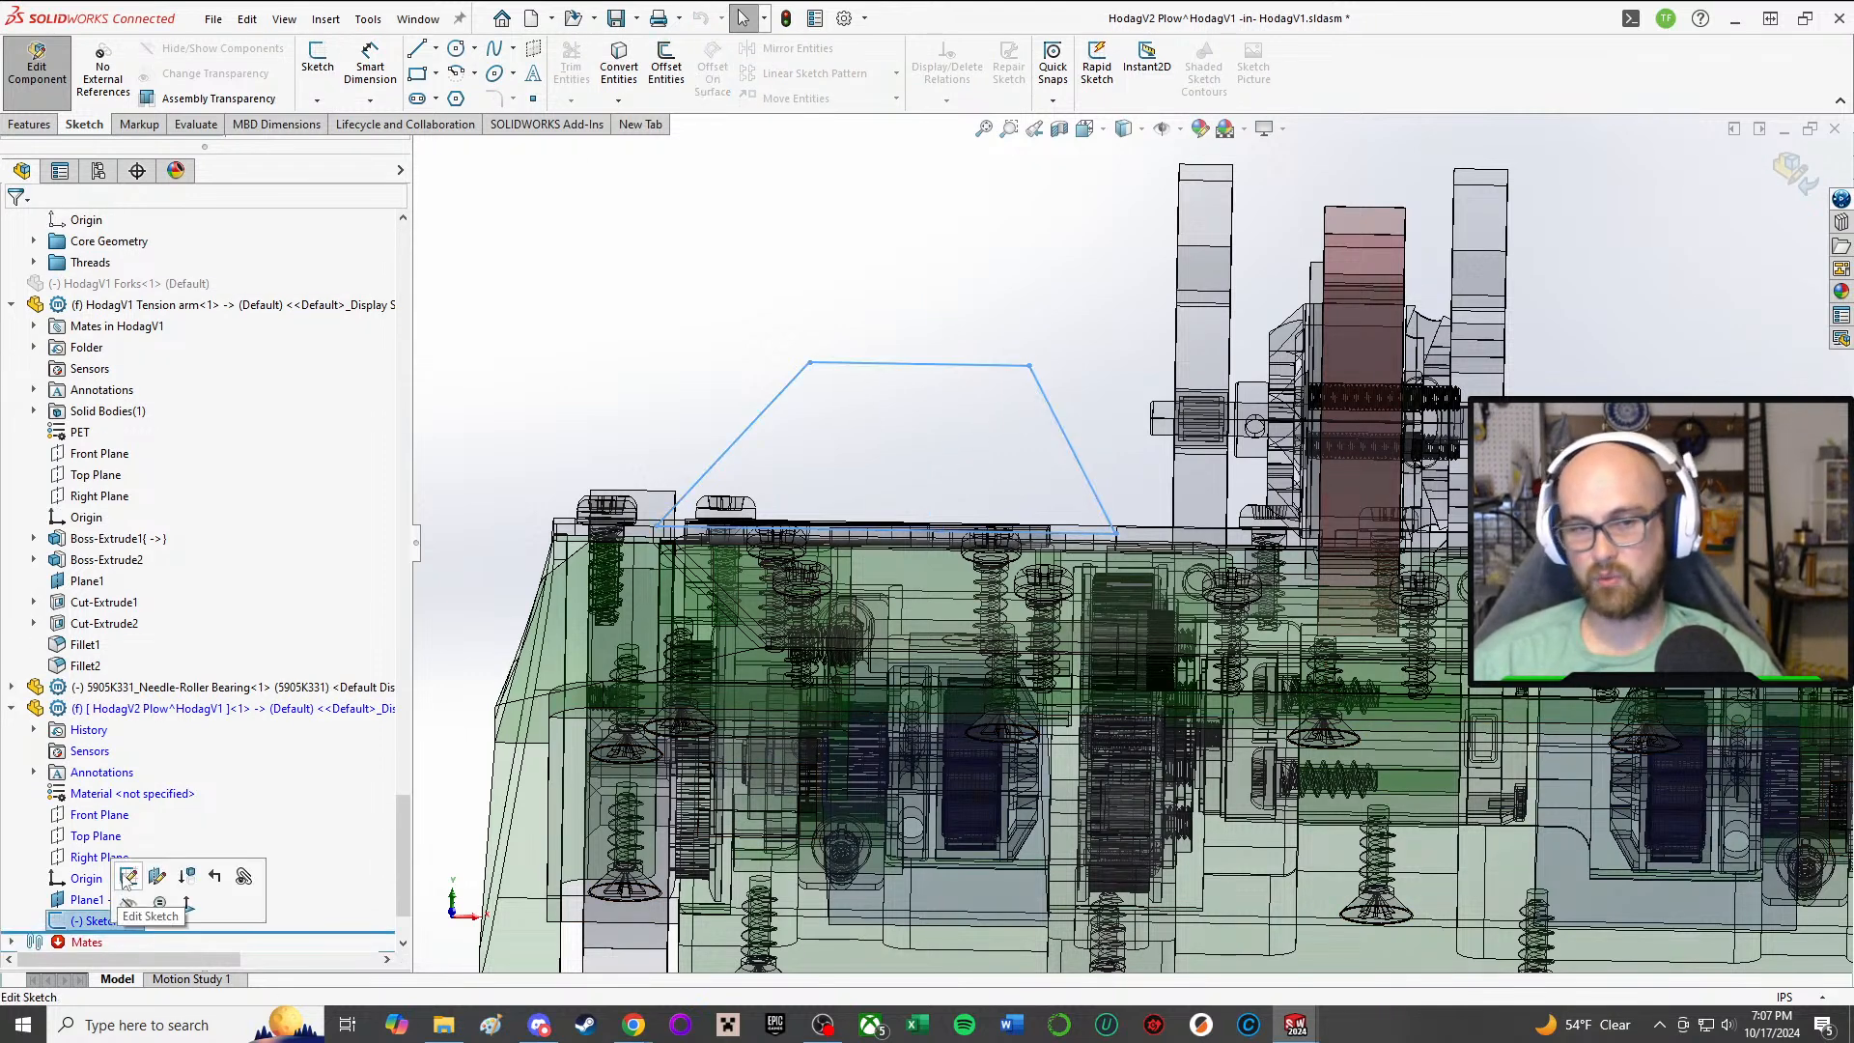
{"action": "left_click", "coordinate": [127, 877]}
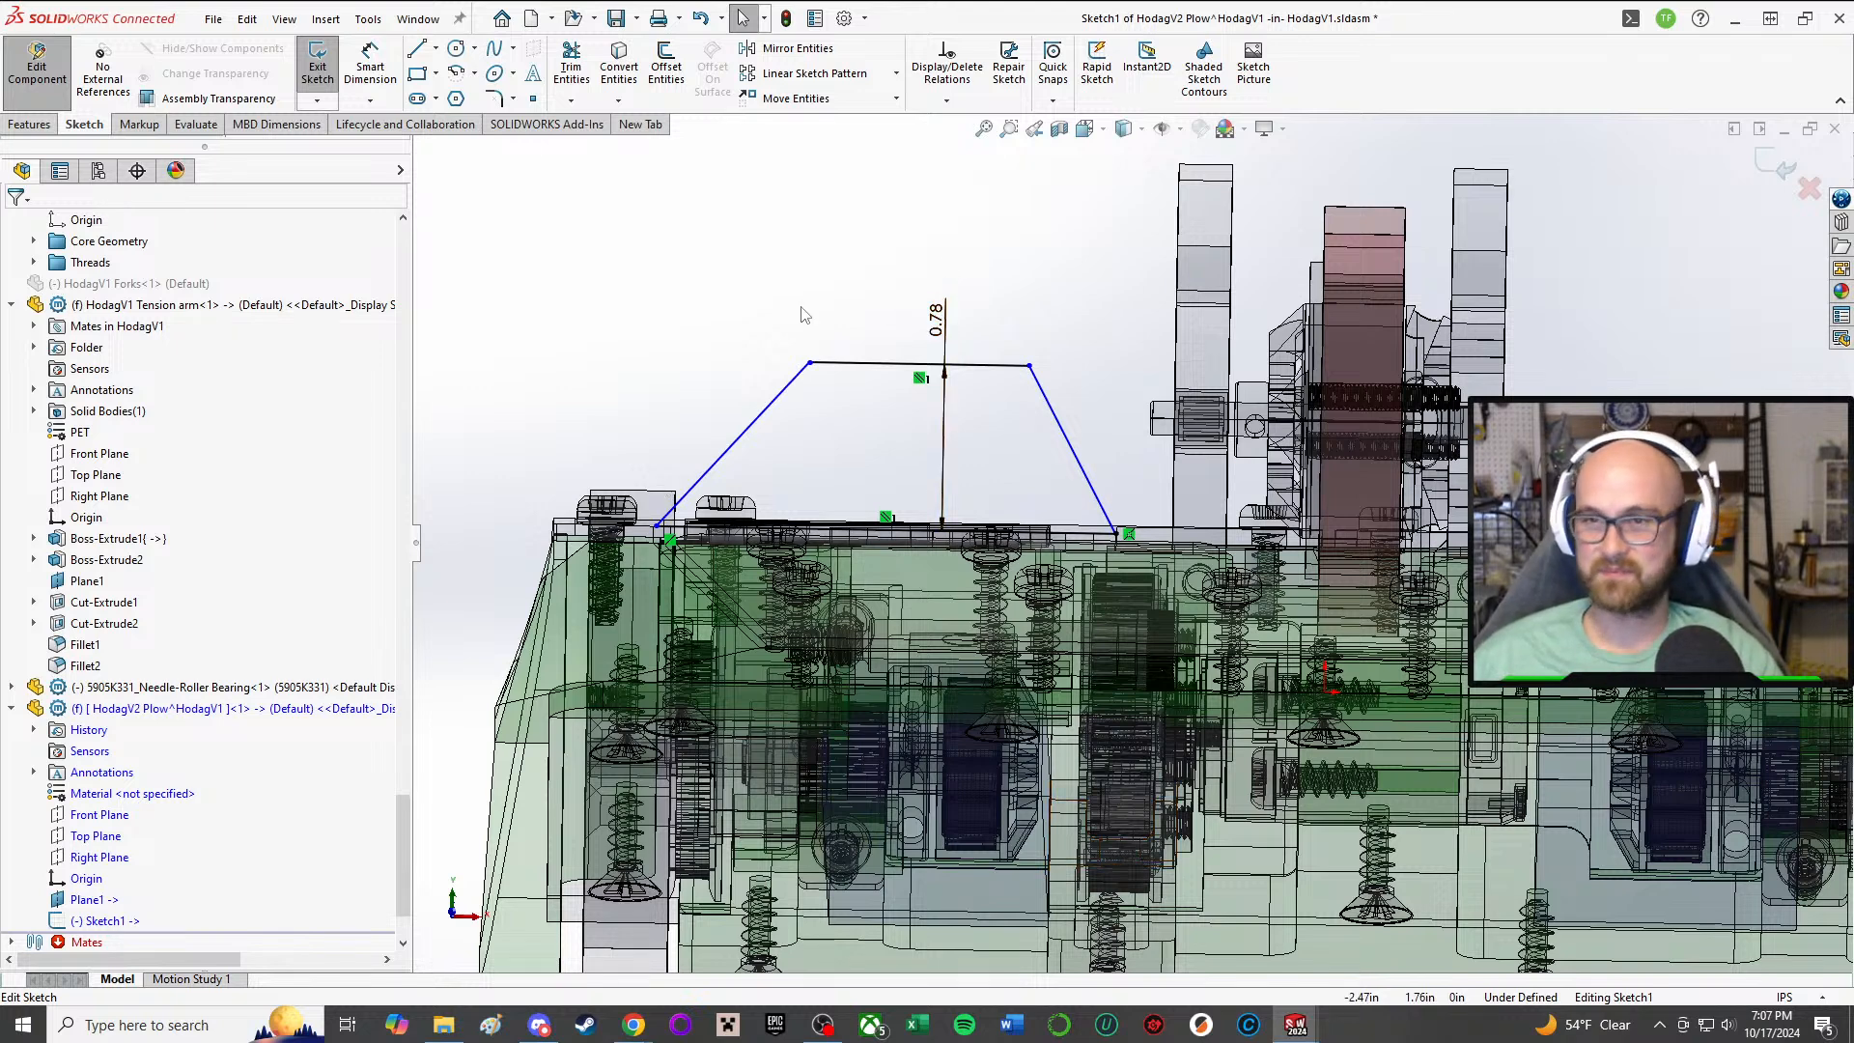
{"action": "right_click_drag", "start_coordinate": [683, 373], "coordinate": [685, 319]}
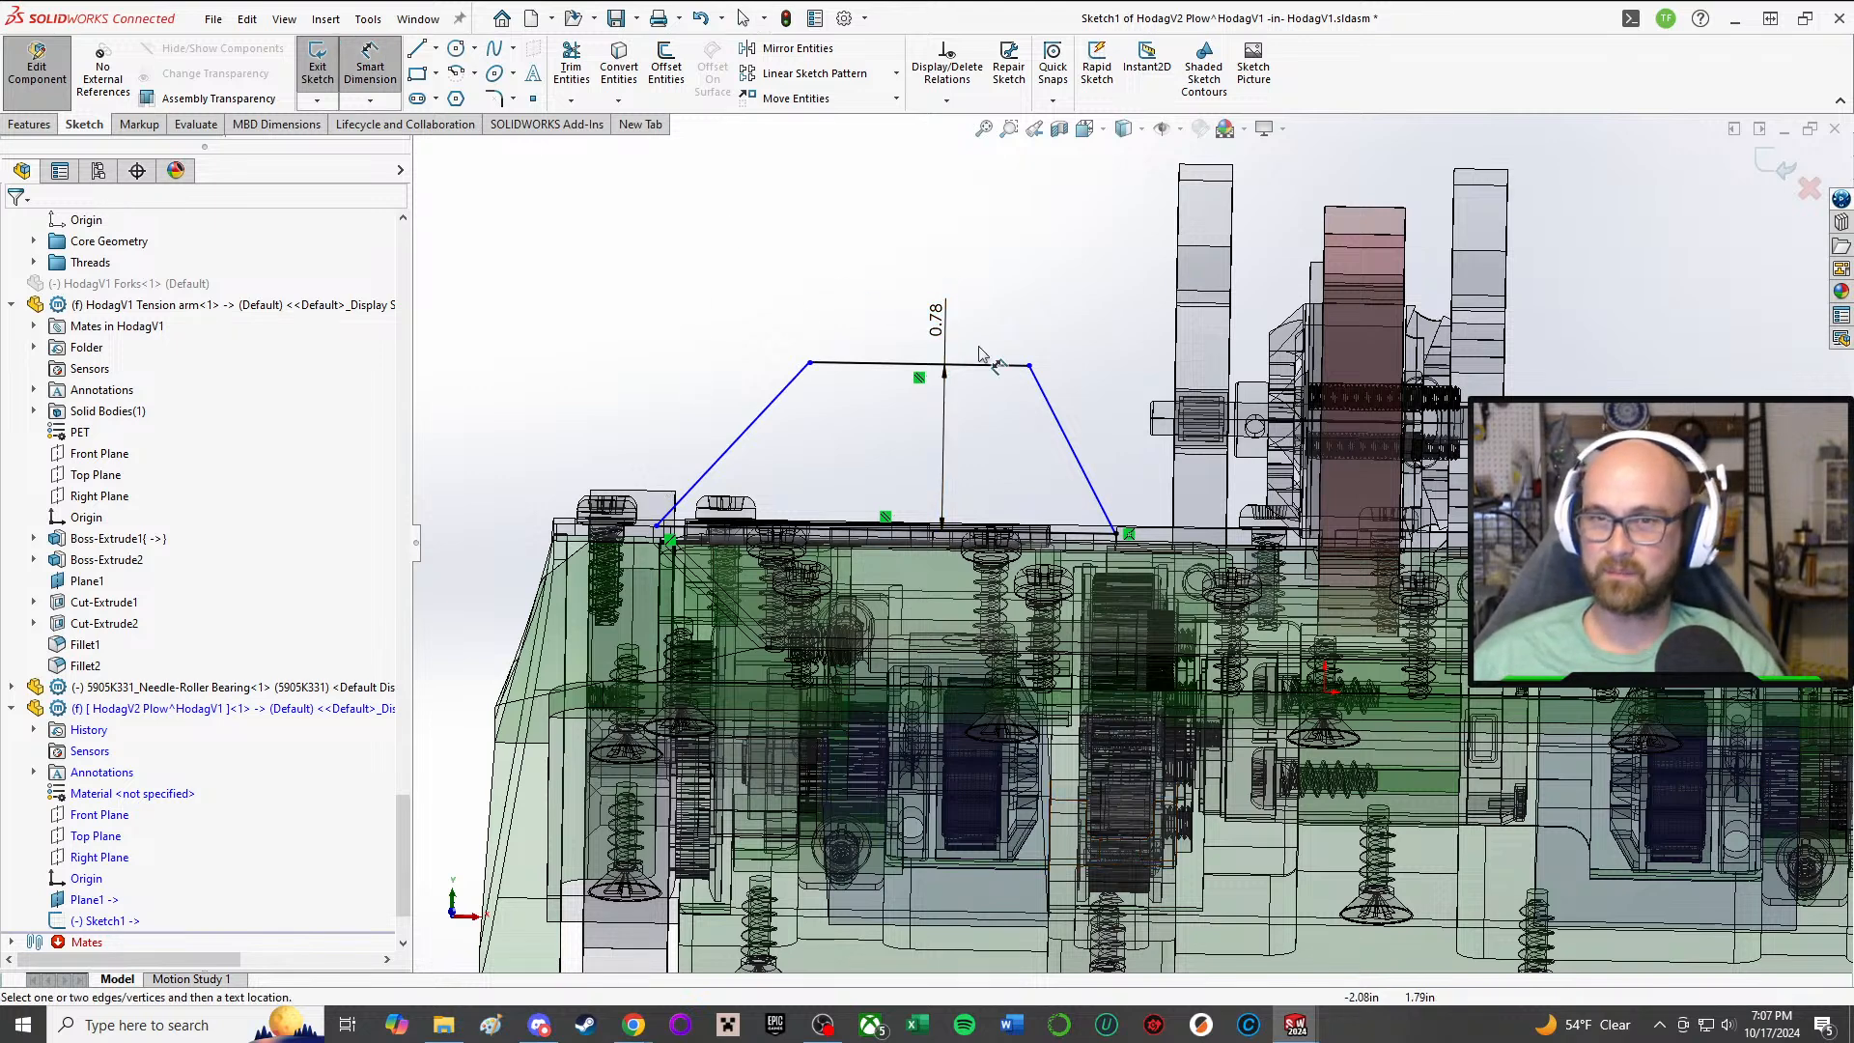
{"action": "left_click", "coordinate": [1116, 534]}
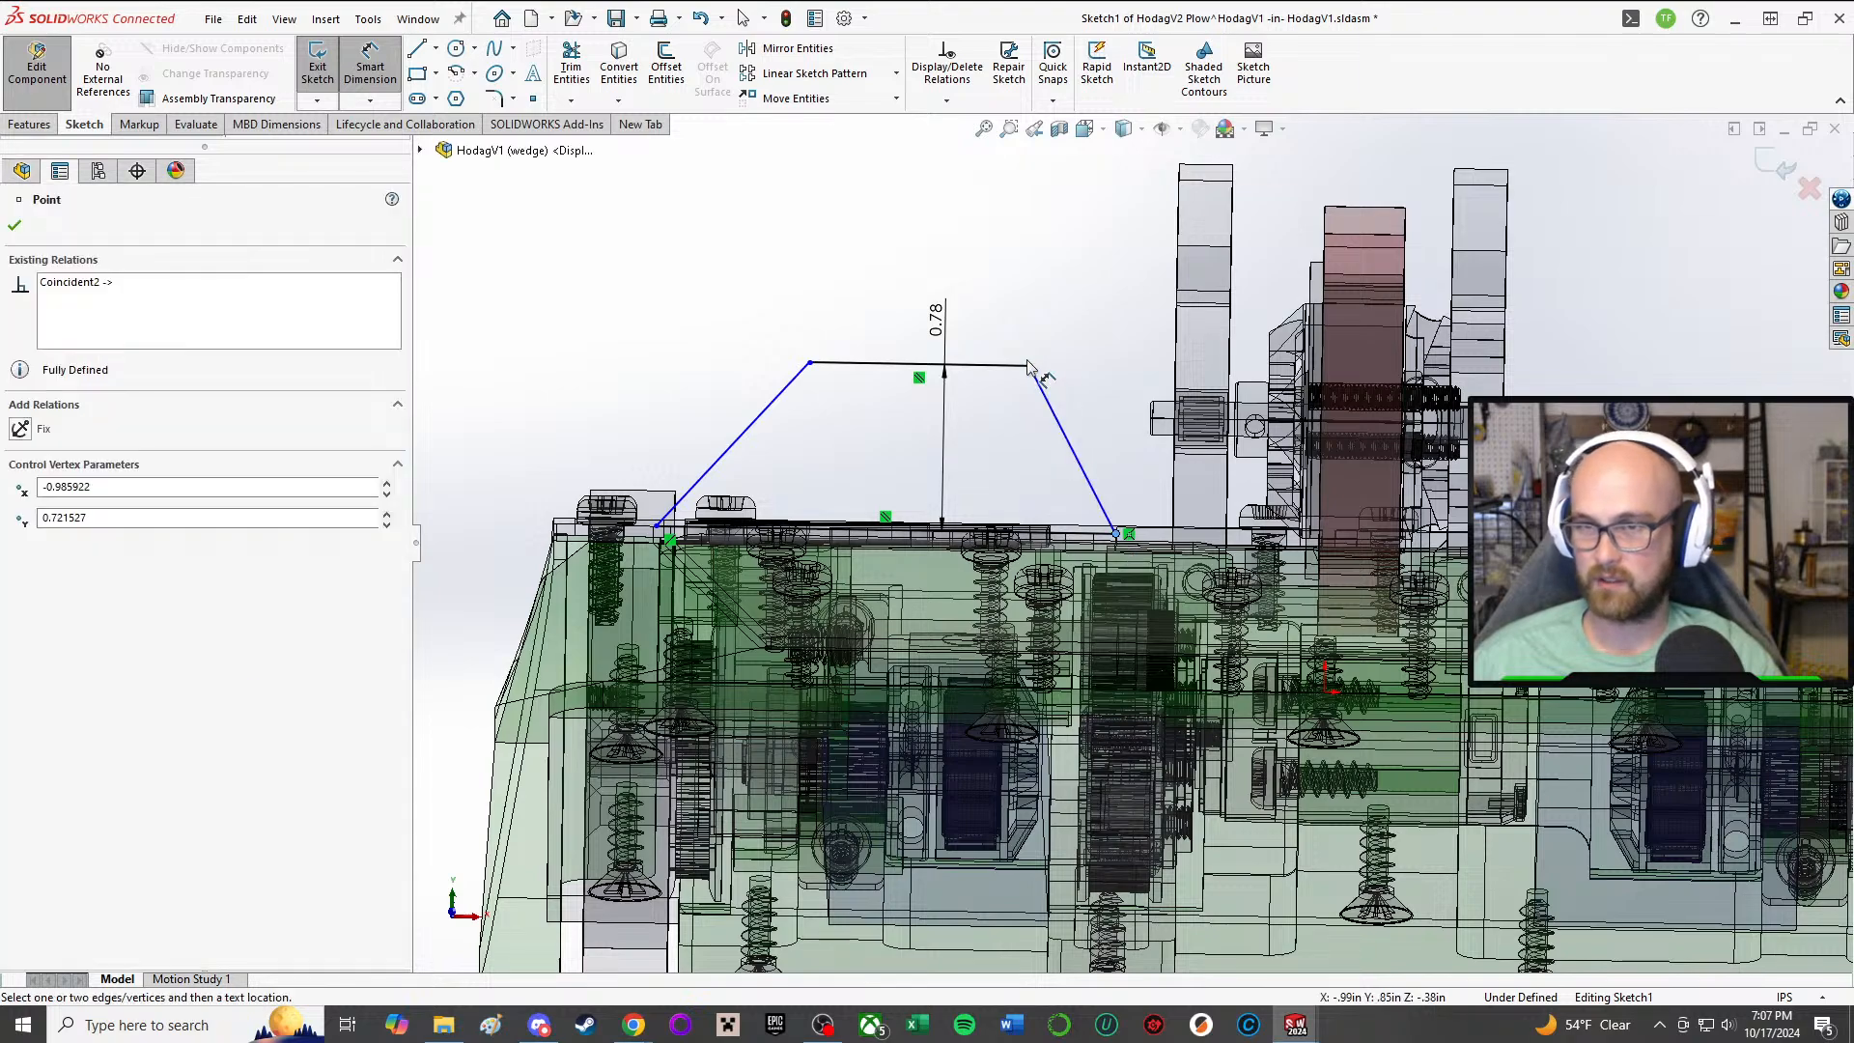
{"action": "key", "text": "Escape"}
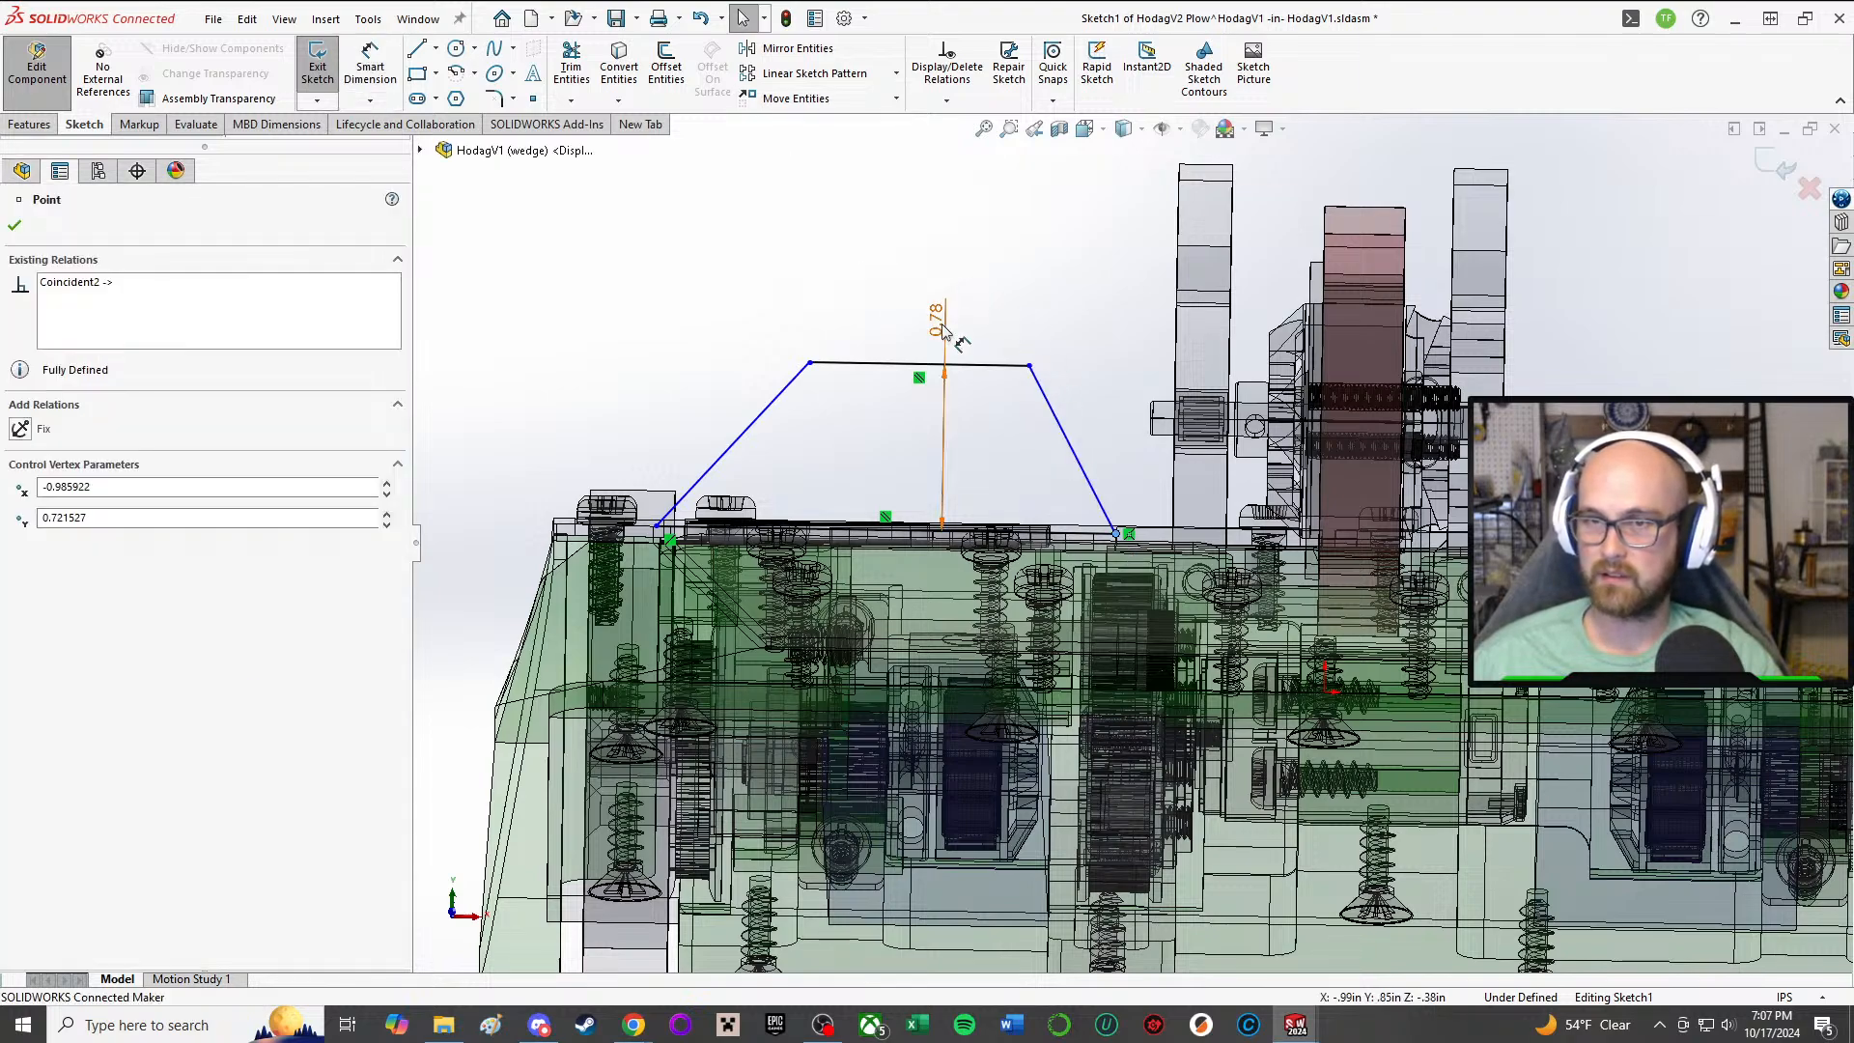
Step: Set the distance between the profile's base line and the parallel outer line to 1 in
{"action": "scroll", "coordinate": [950, 330], "scroll_direction": "up", "scroll_amount": 1}
{"action": "mouse_move", "coordinate": [977, 337]}
{"action": "middle_mouse_down"}
{"action": "mouse_move", "coordinate": [1066, 363]}
{"action": "mouse_move", "coordinate": [1143, 463]}
{"action": "mouse_move", "coordinate": [1104, 320]}
{"action": "mouse_move", "coordinate": [1066, 315]}
{"action": "middle_mouse_up"}
{"action": "middle_click_drag", "start_coordinate": [850, 314], "coordinate": [1255, 367]}
{"action": "mouse_move", "coordinate": [849, 318]}
{"action": "middle_mouse_down"}
{"action": "mouse_move", "coordinate": [854, 406]}
{"action": "mouse_move", "coordinate": [848, 314]}
{"action": "mouse_move", "coordinate": [849, 329]}
{"action": "mouse_move", "coordinate": [692, 285]}
{"action": "mouse_move", "coordinate": [698, 240]}
{"action": "middle_mouse_up"}
{"action": "scroll", "coordinate": [1282, 524], "scroll_direction": "down", "scroll_amount": 4}
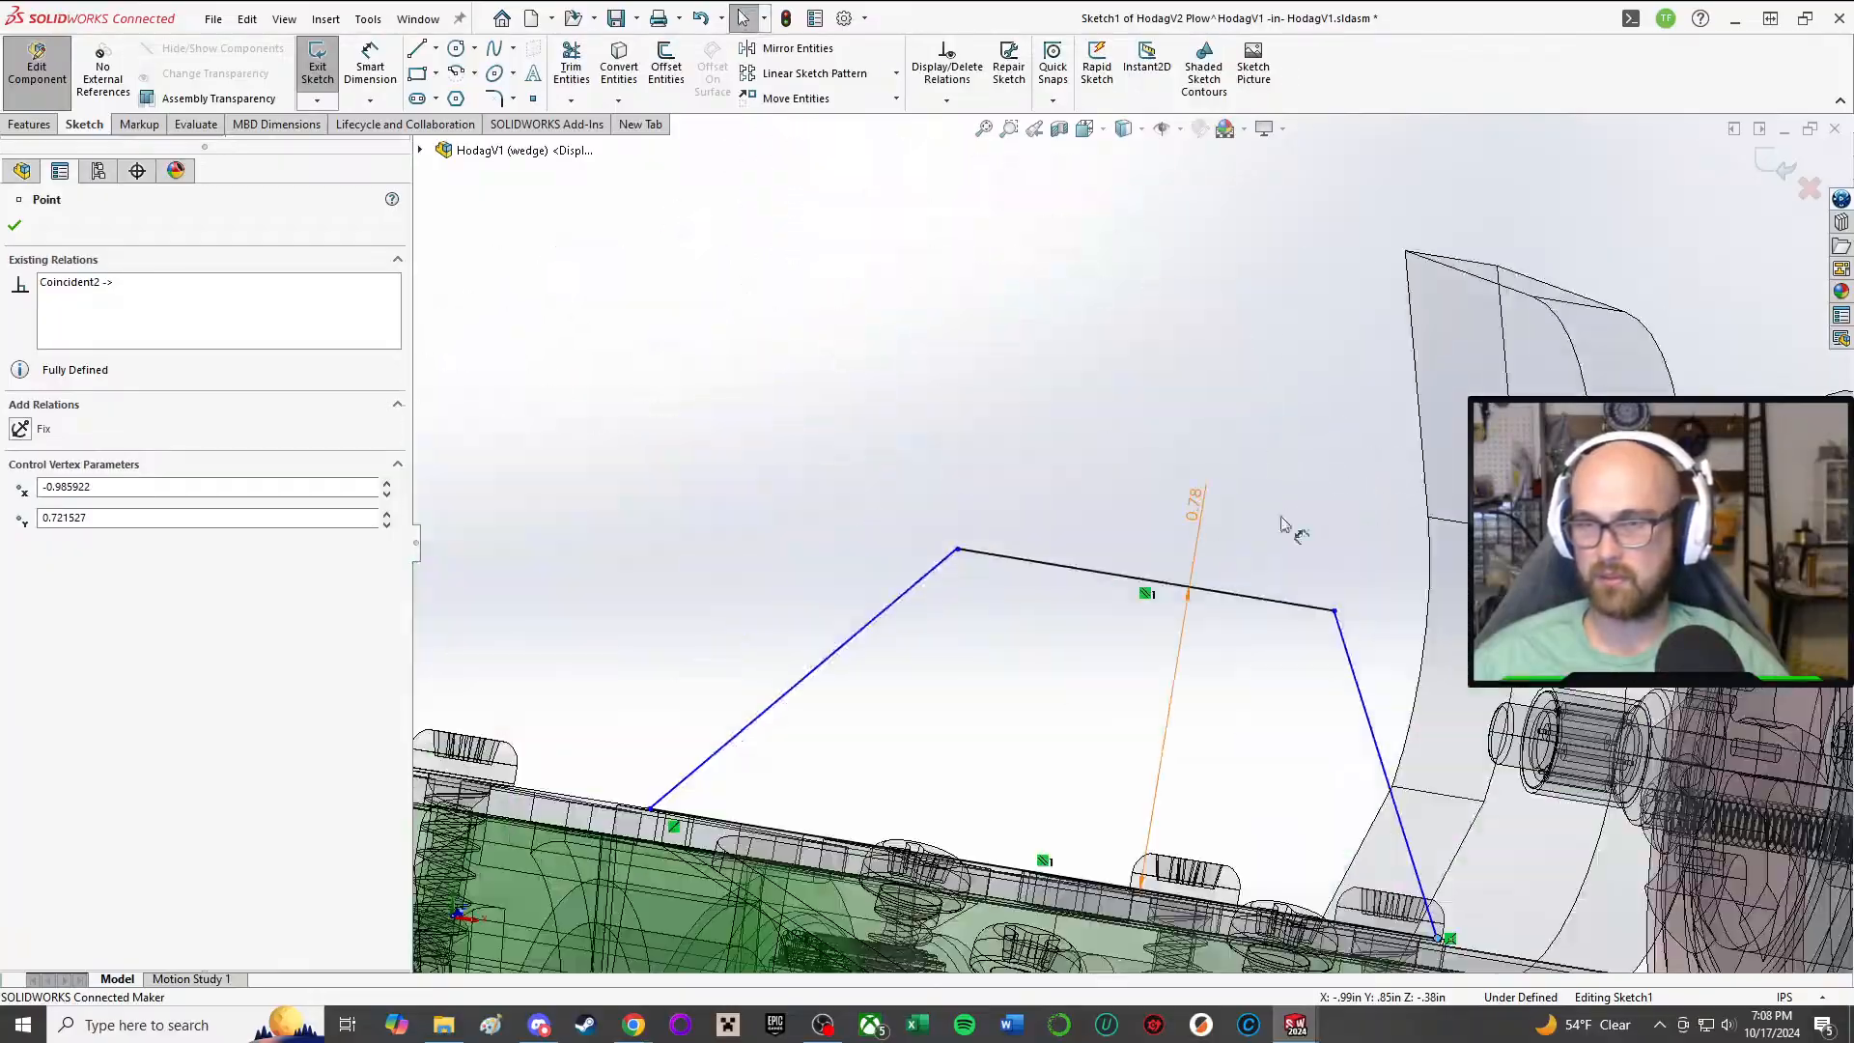
{"action": "double_click", "coordinate": [1198, 506]}
{"action": "type", "text": "1"}
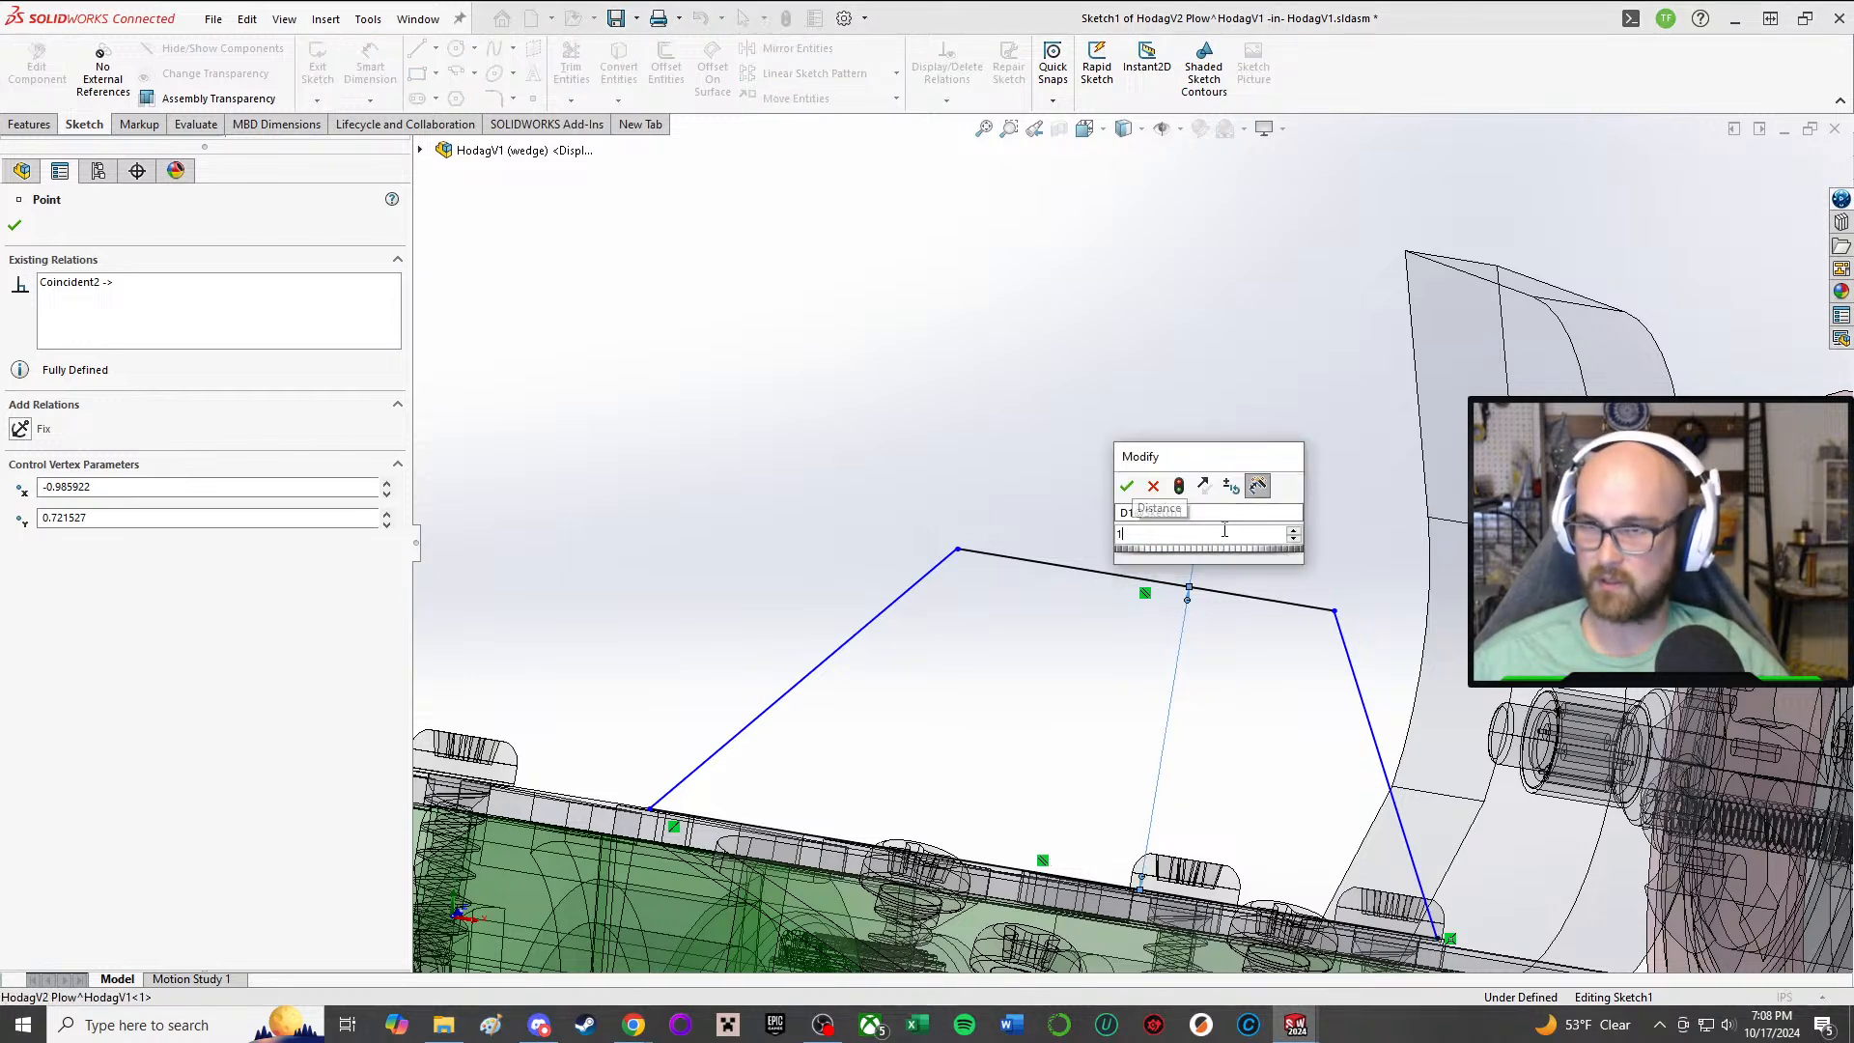
{"action": "key", "text": "Return"}
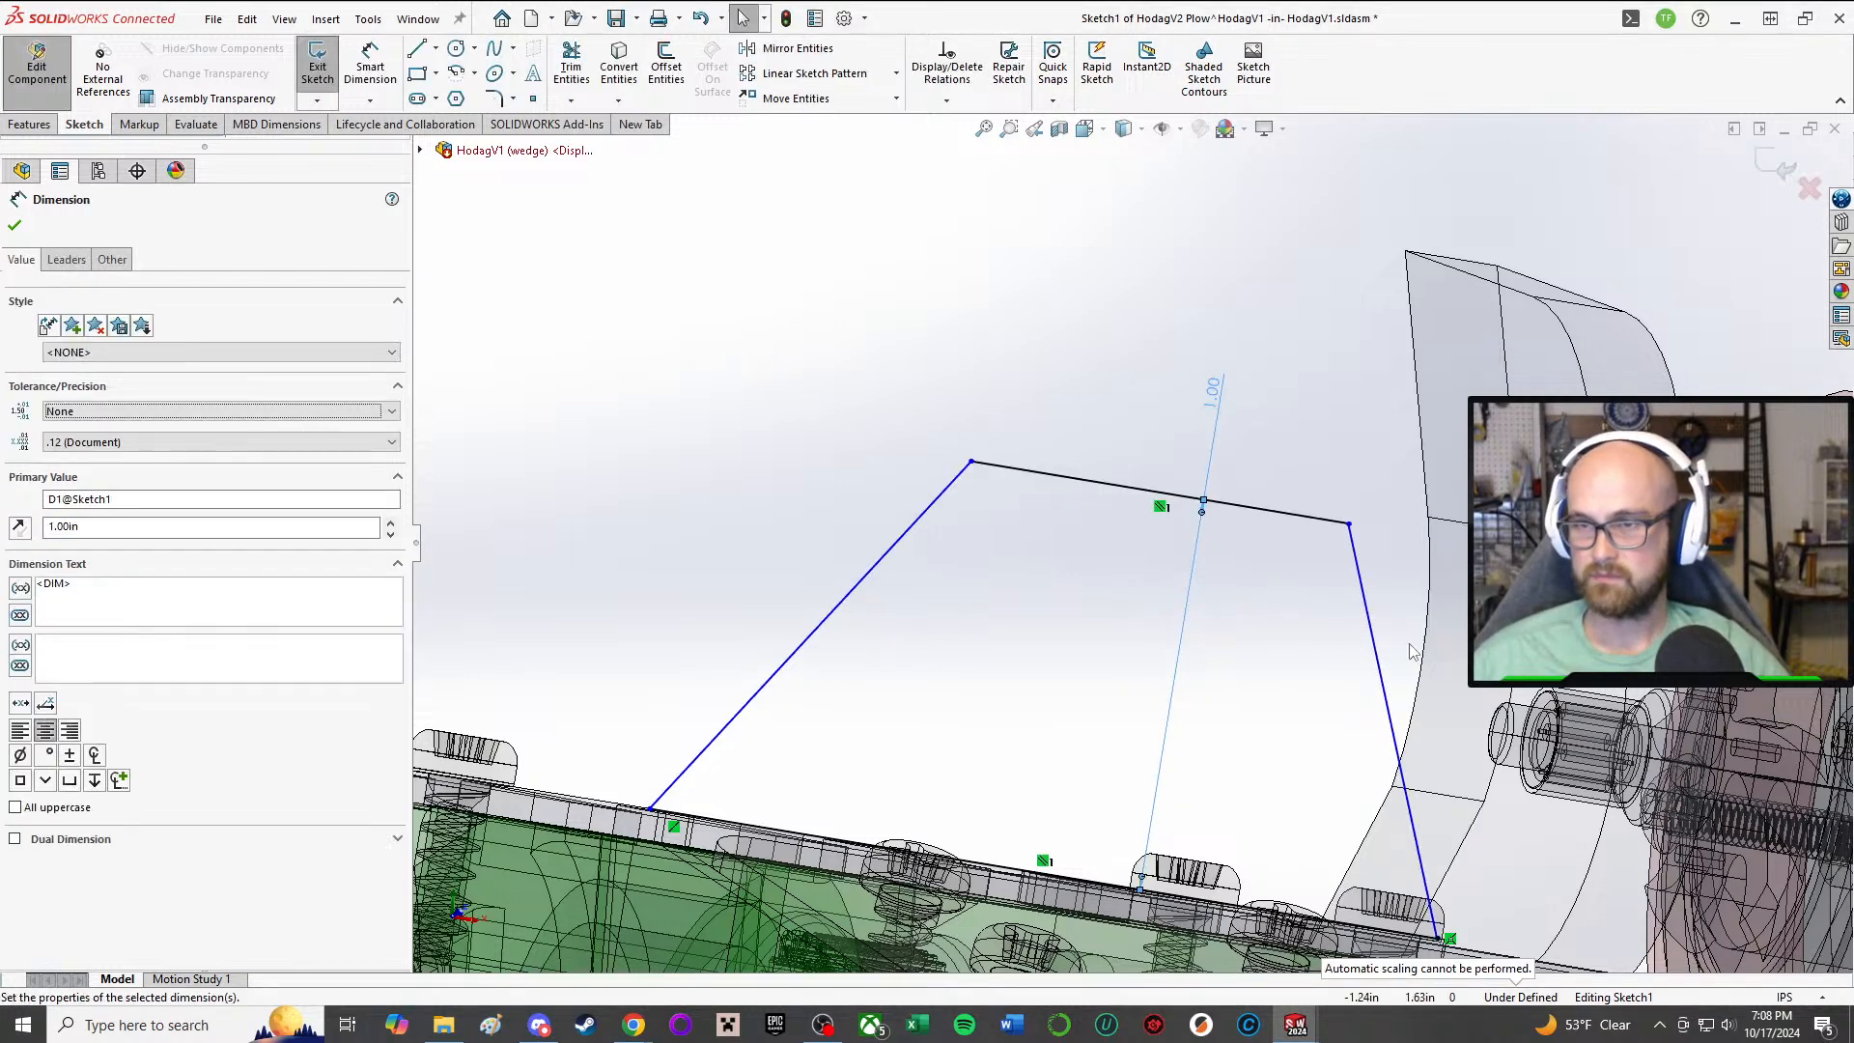
Step: Dimension the horizontal offset between the outer line's inner endpoint and the base line's inner endpoint as 0.25 in
{"action": "scroll", "coordinate": [1410, 652], "scroll_direction": "up", "scroll_amount": 1}
{"action": "middle_click_drag", "start_coordinate": [1344, 675], "coordinate": [1288, 655]}
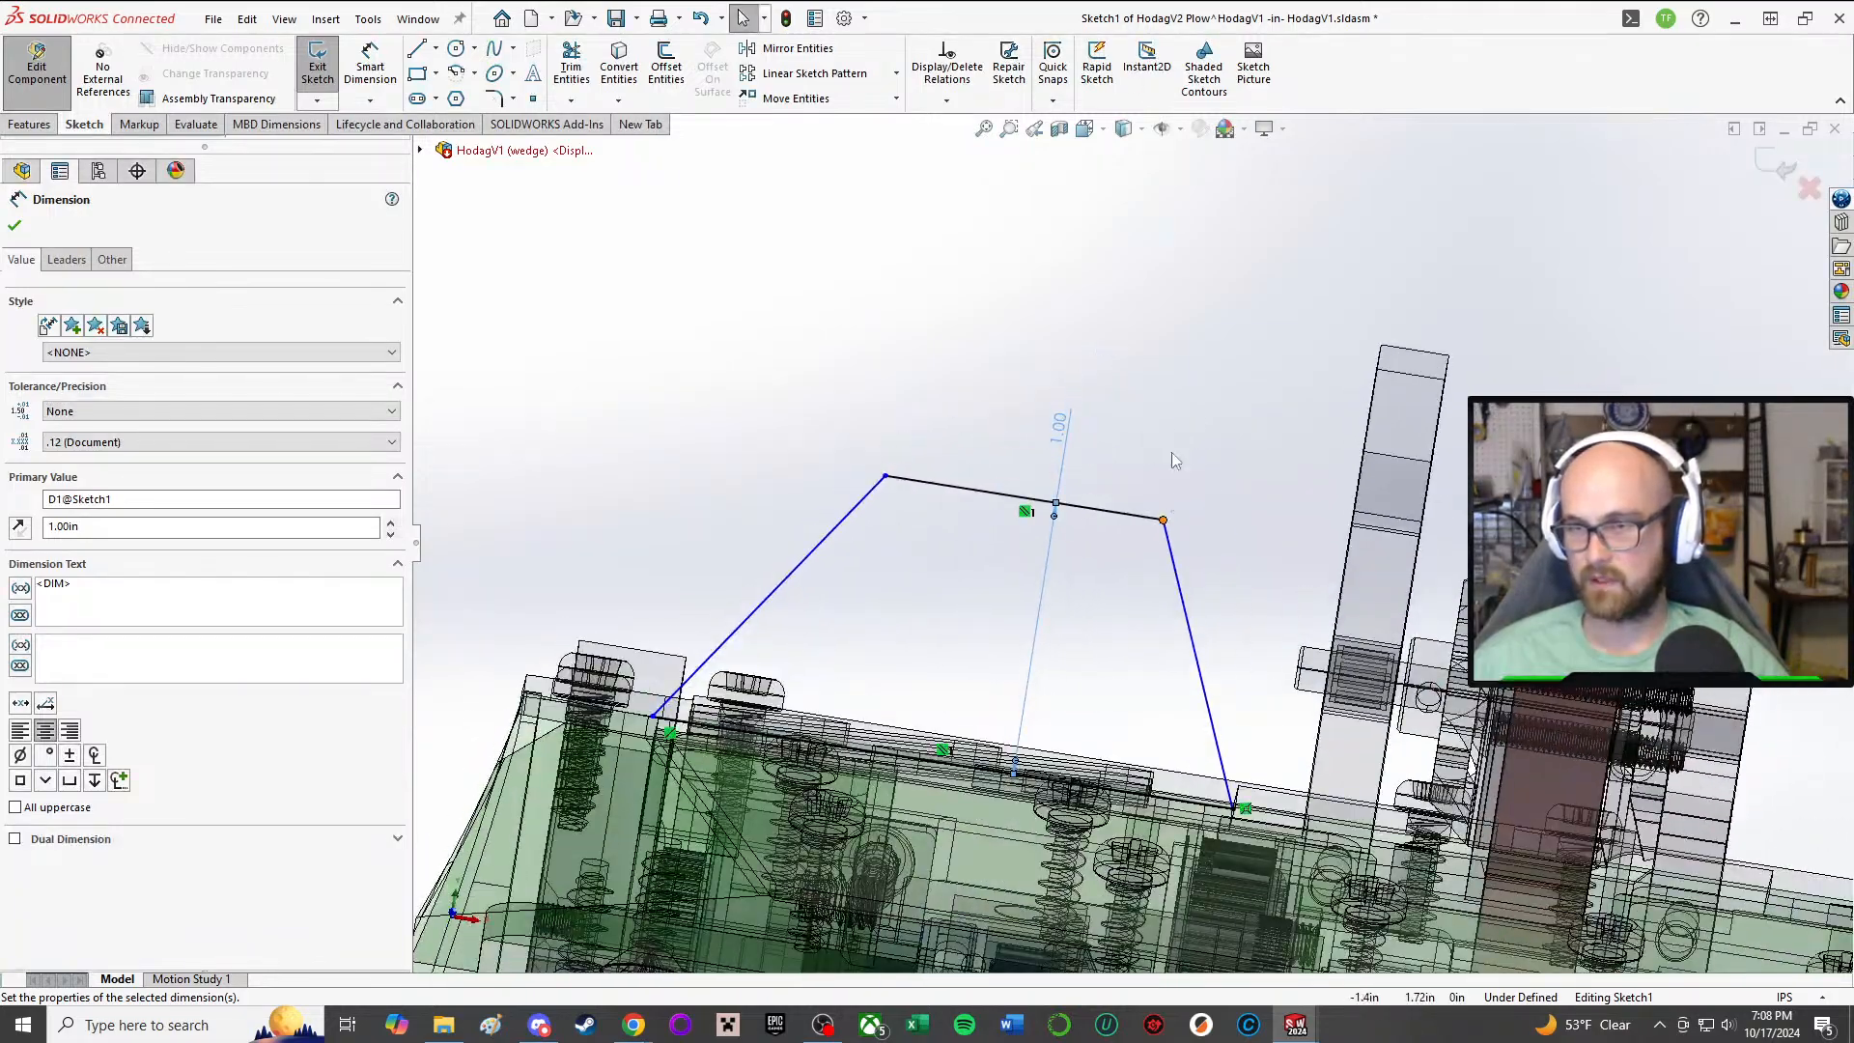
{"action": "key", "text": "d"}
{"action": "left_click", "coordinate": [1162, 520]}
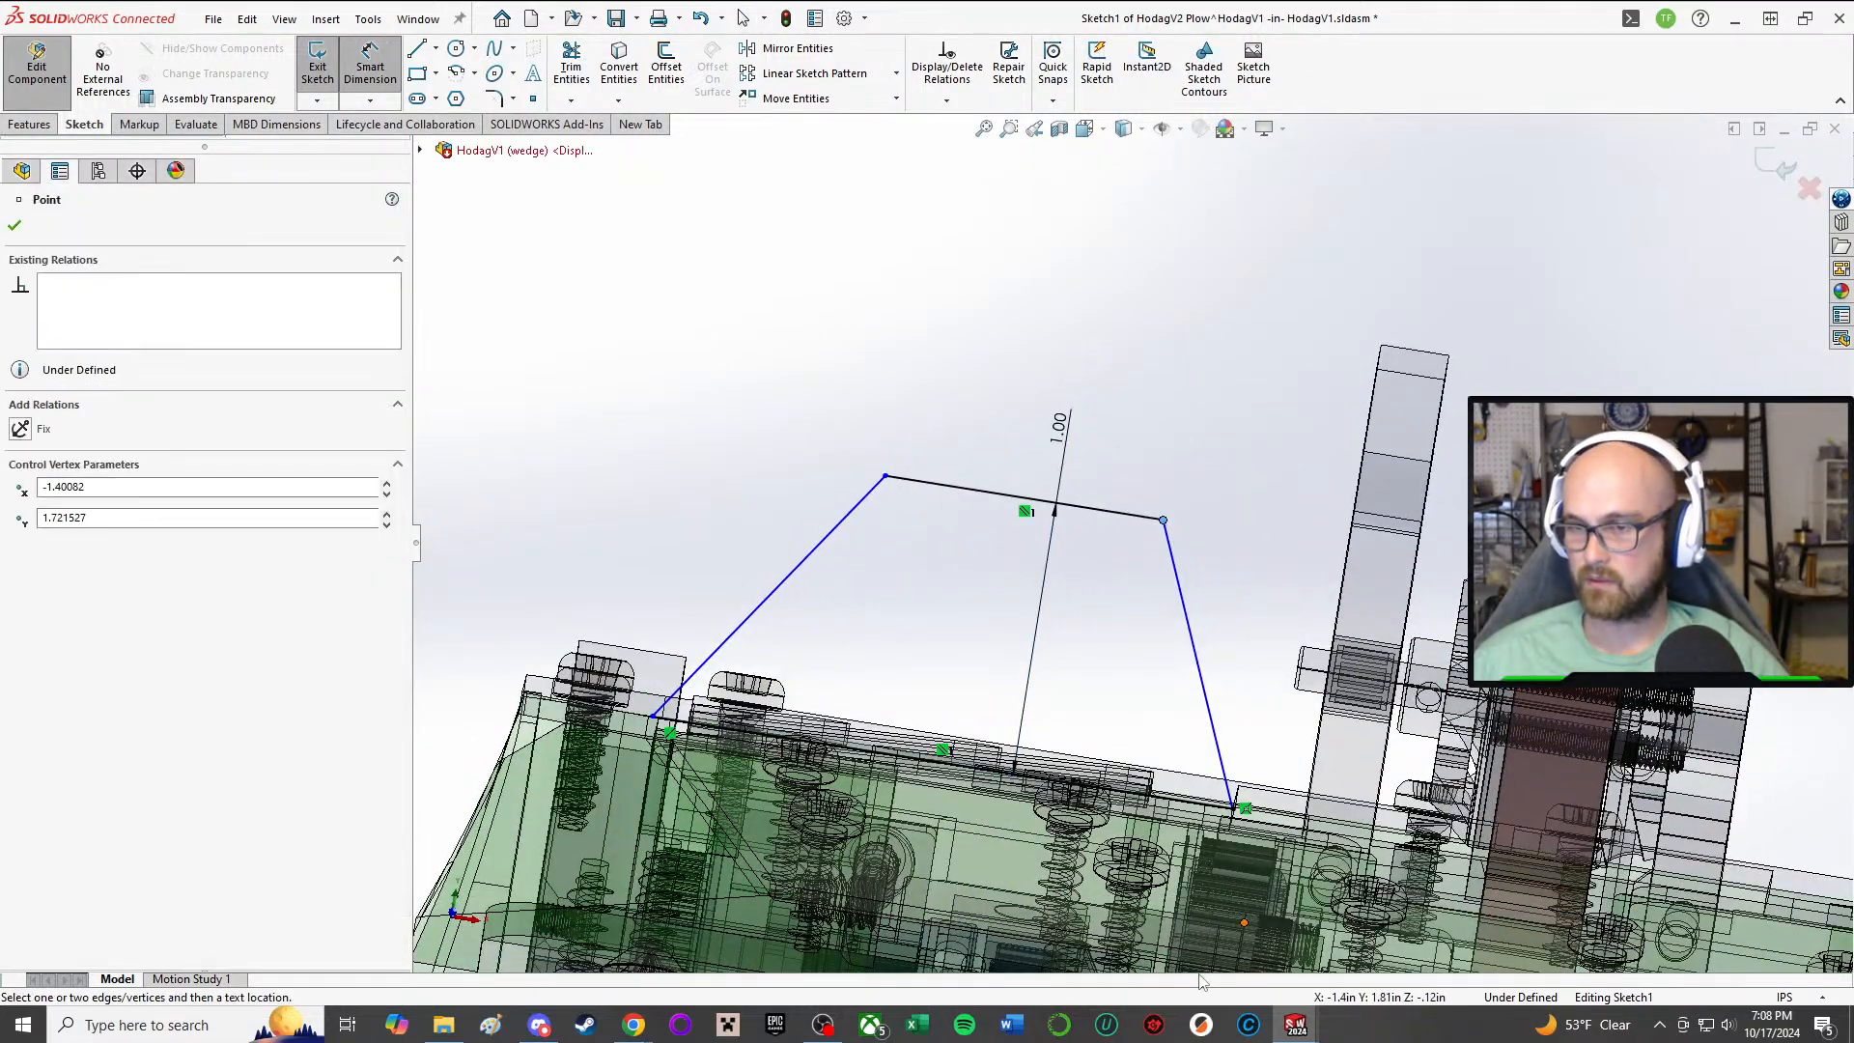
{"action": "left_click", "coordinate": [1234, 807]}
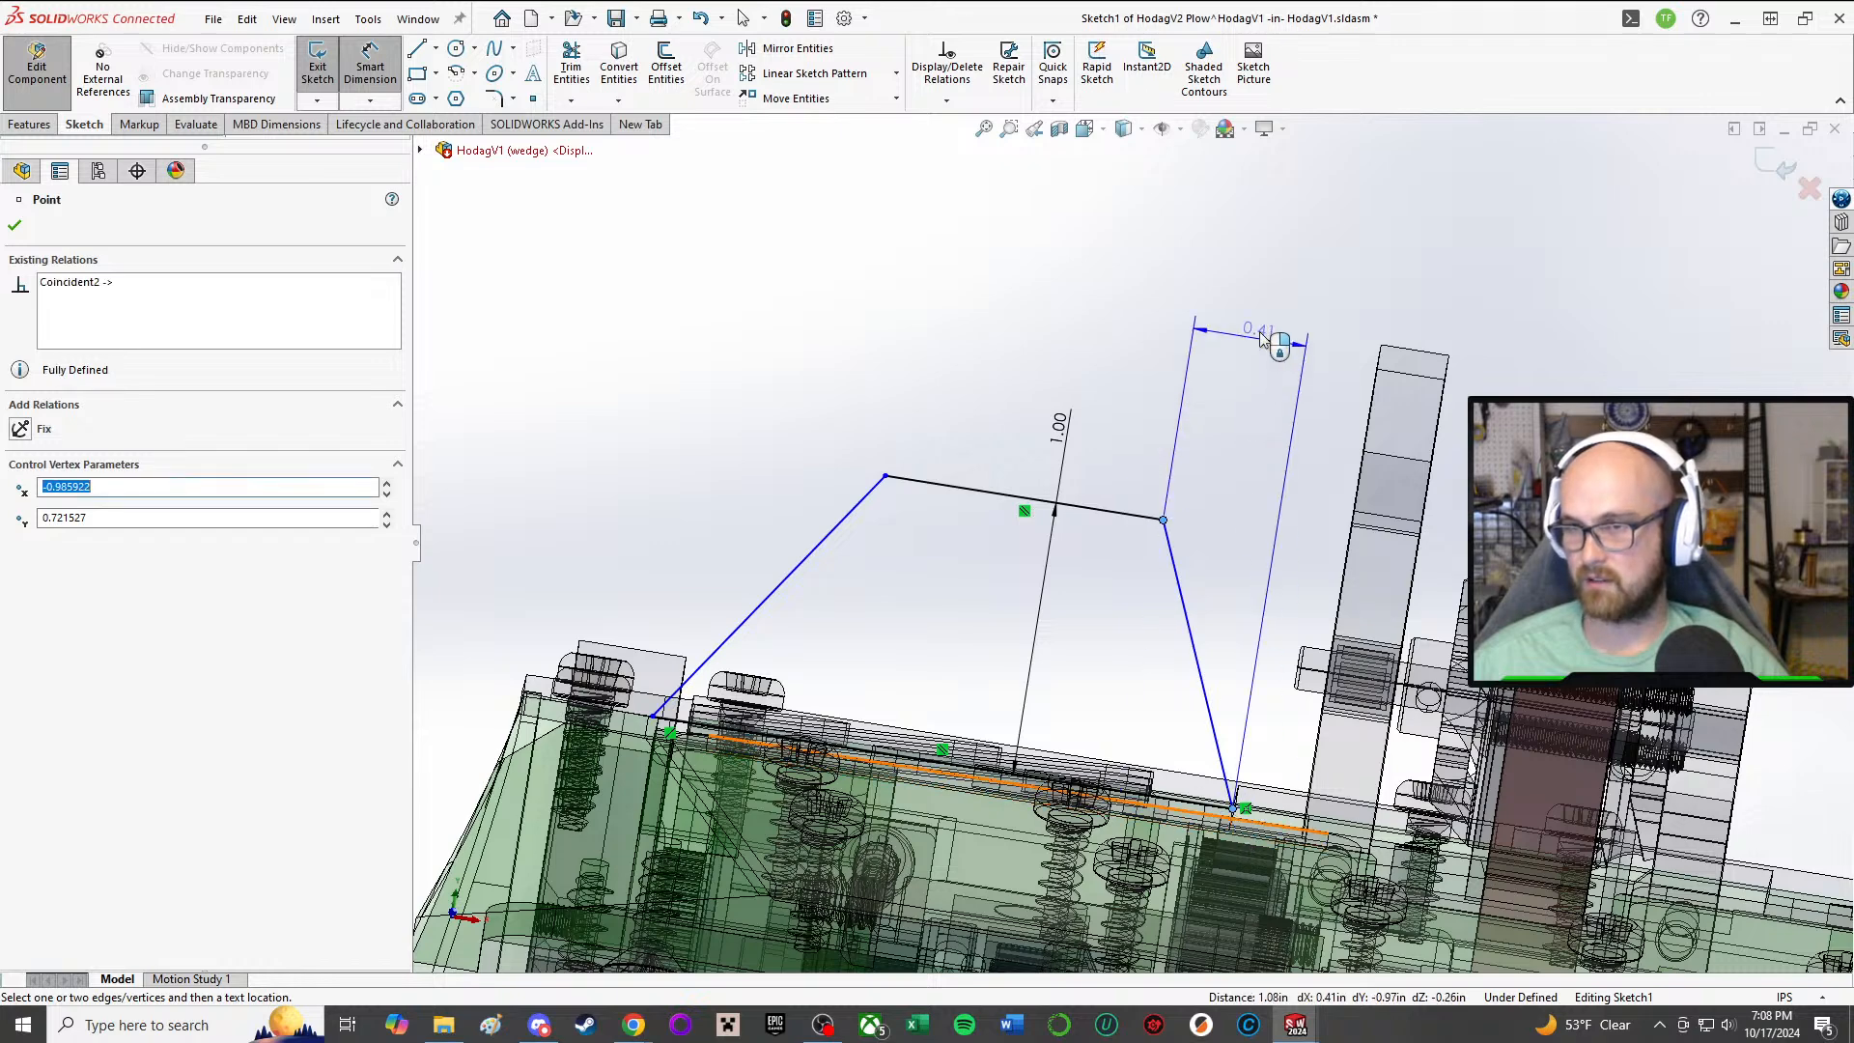
{"action": "left_click", "coordinate": [1264, 328]}
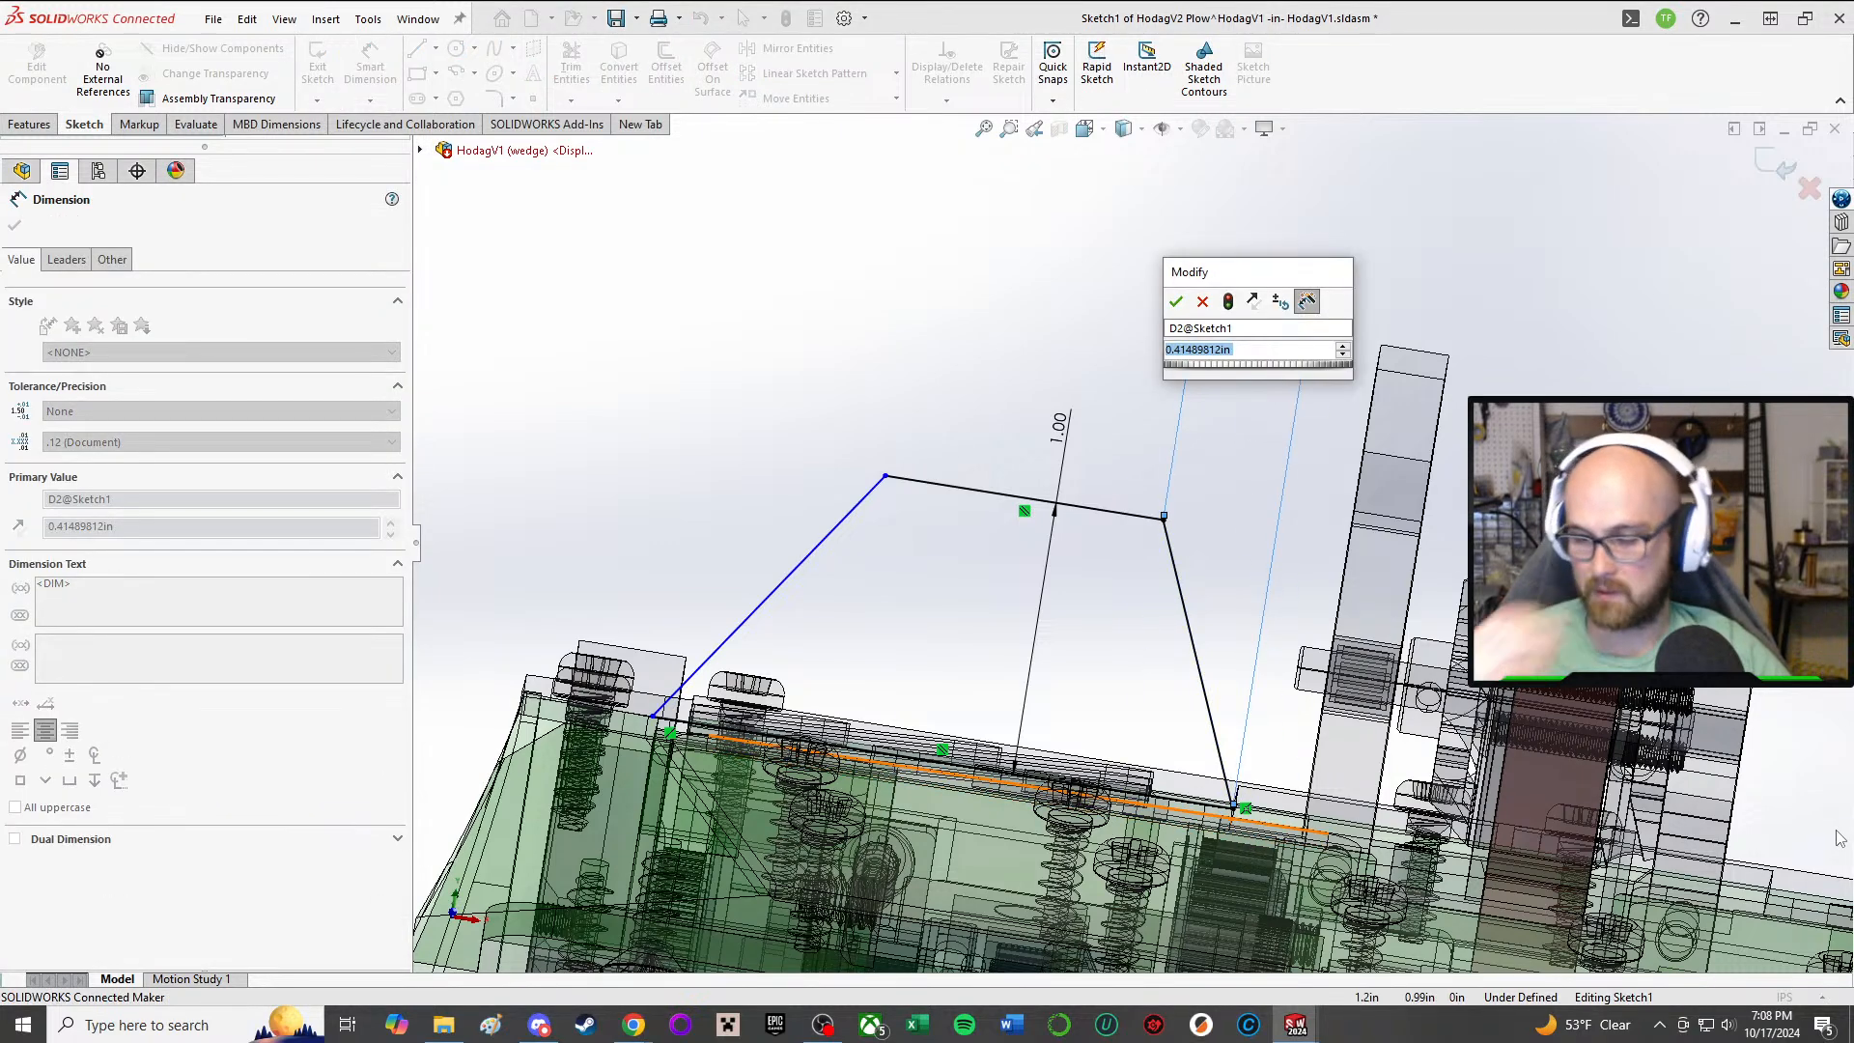
{"action": "type", "text": ".25"}
{"action": "key", "text": "Return"}
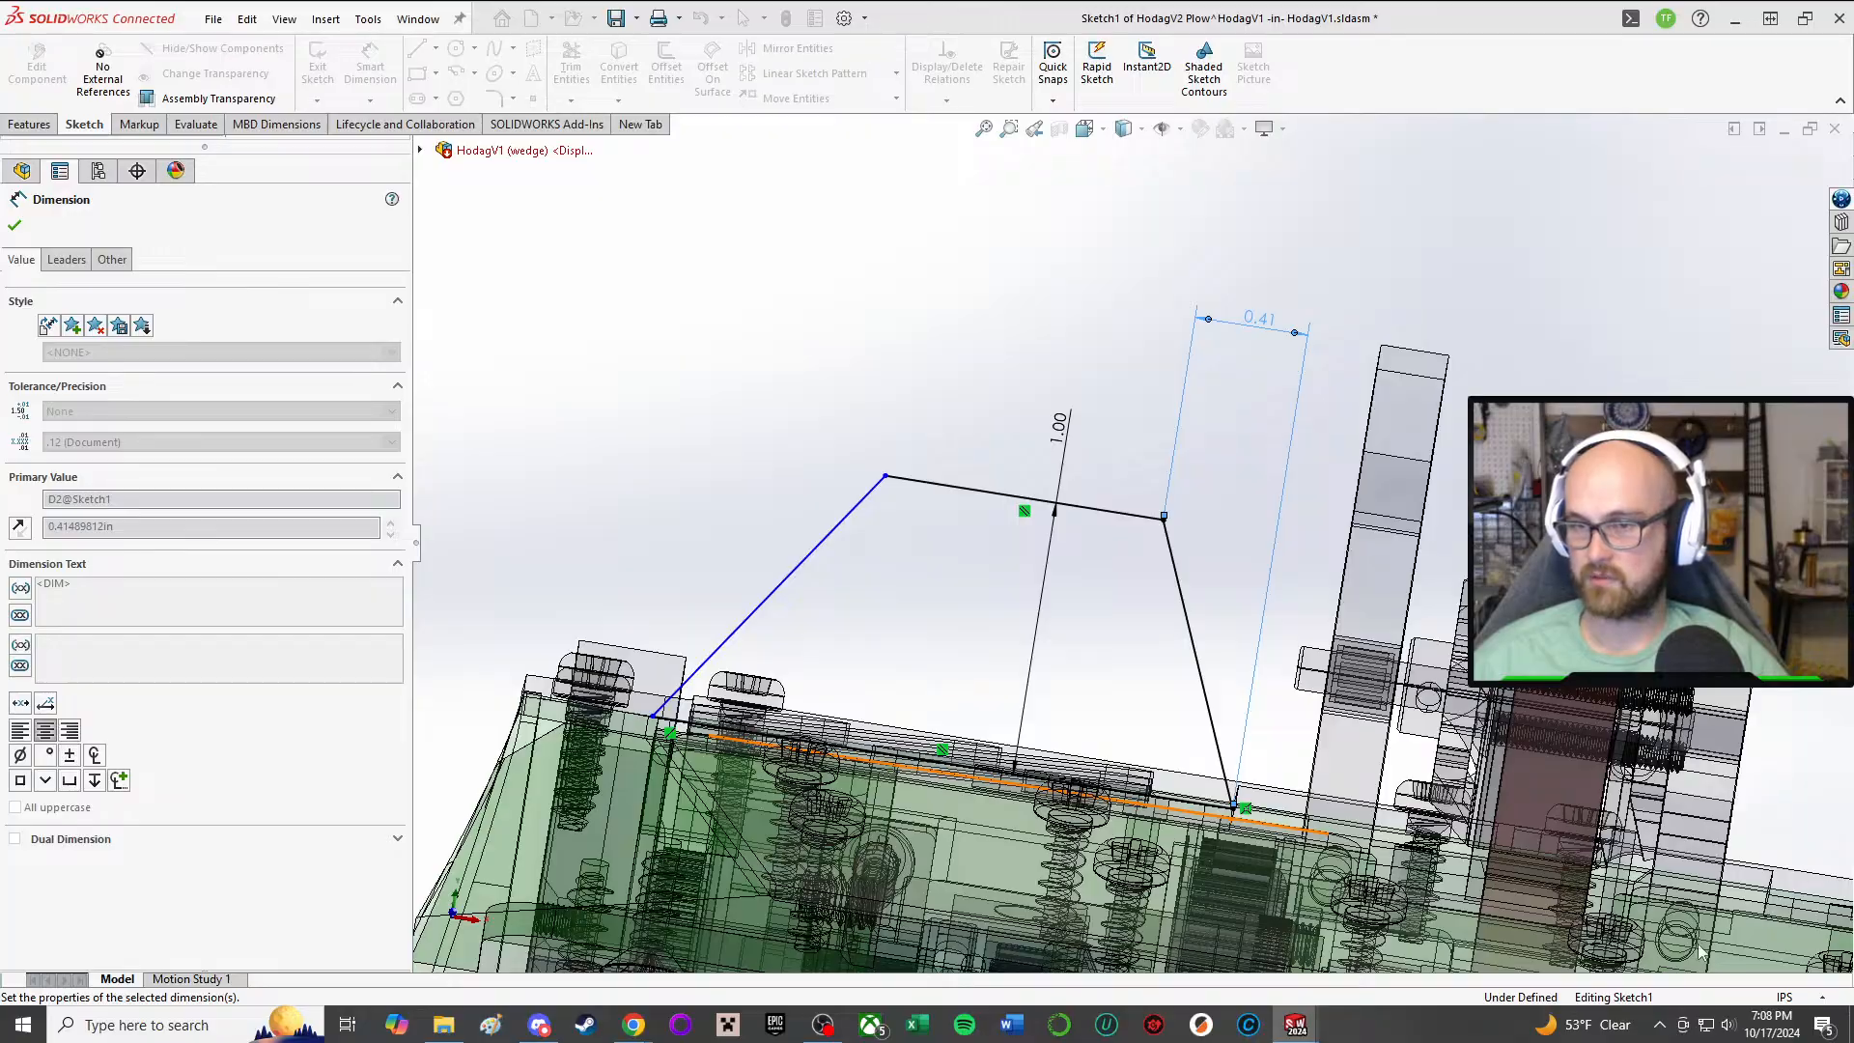
Step: Set the horizontal offset between the inner endpoints of the outer and base lines to 0.5 in
{"action": "middle_click_drag", "start_coordinate": [1047, 518], "coordinate": [1034, 649]}
{"action": "scroll", "coordinate": [1014, 727], "scroll_direction": "up", "scroll_amount": 3}
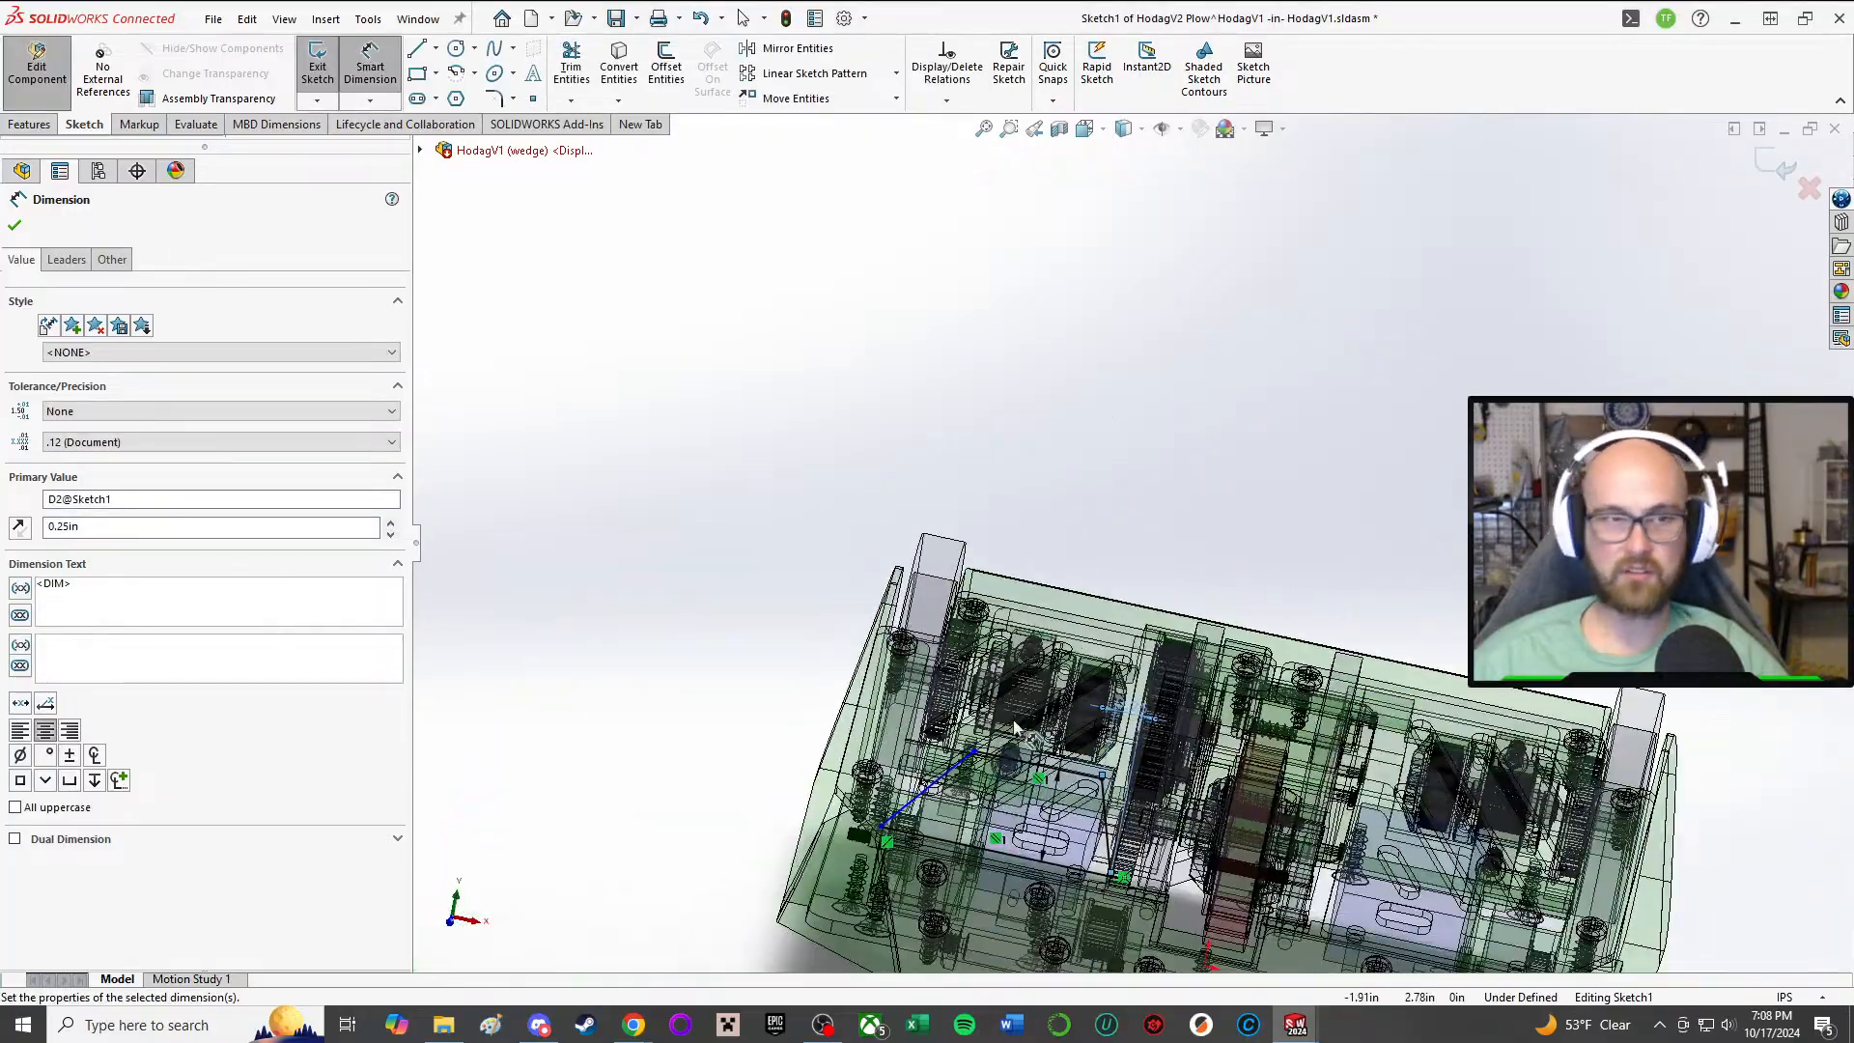
{"action": "scroll", "coordinate": [1014, 727], "scroll_direction": "down", "scroll_amount": 6}
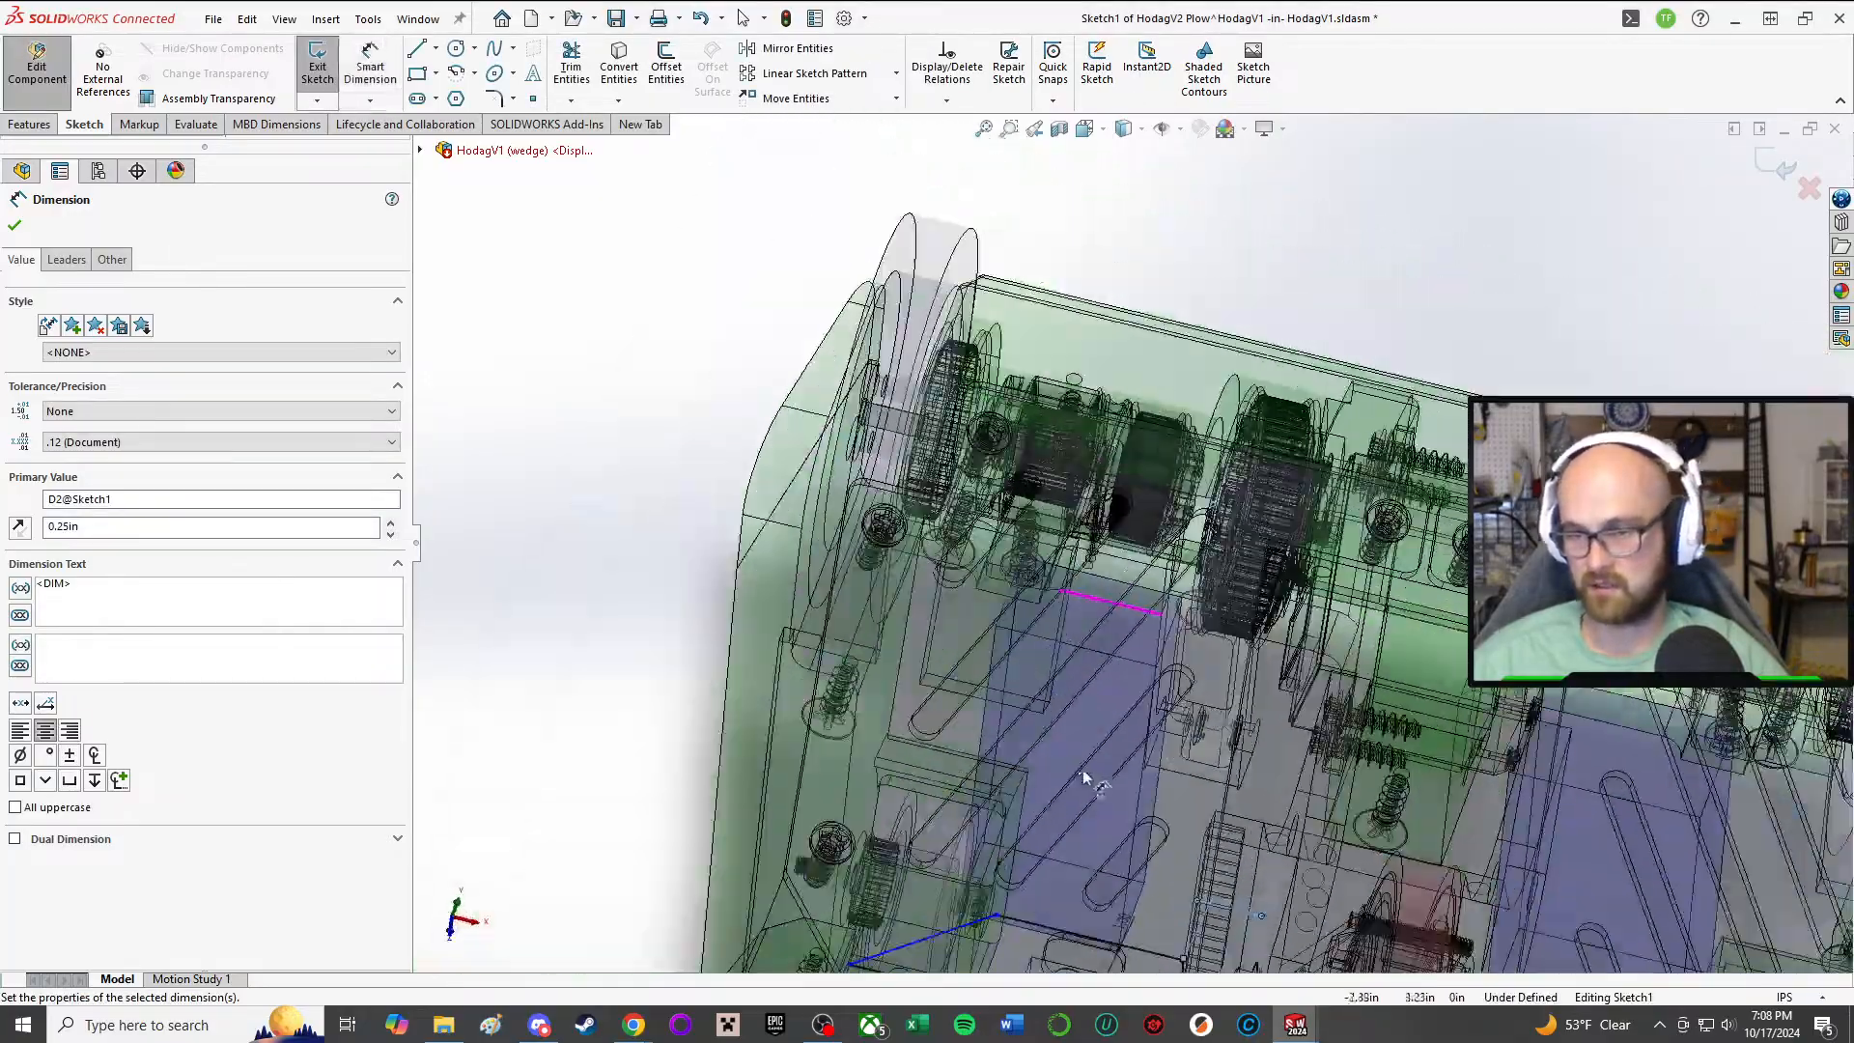
{"action": "mouse_move", "coordinate": [1083, 778]}
{"action": "middle_mouse_down"}
{"action": "mouse_move", "coordinate": [1160, 642]}
{"action": "mouse_move", "coordinate": [1173, 918]}
{"action": "mouse_move", "coordinate": [1200, 486]}
{"action": "mouse_move", "coordinate": [1179, 894]}
{"action": "mouse_move", "coordinate": [1242, 408]}
{"action": "mouse_move", "coordinate": [1200, 580]}
{"action": "middle_mouse_up"}
{"action": "scroll", "coordinate": [1168, 749], "scroll_direction": "down", "scroll_amount": 2}
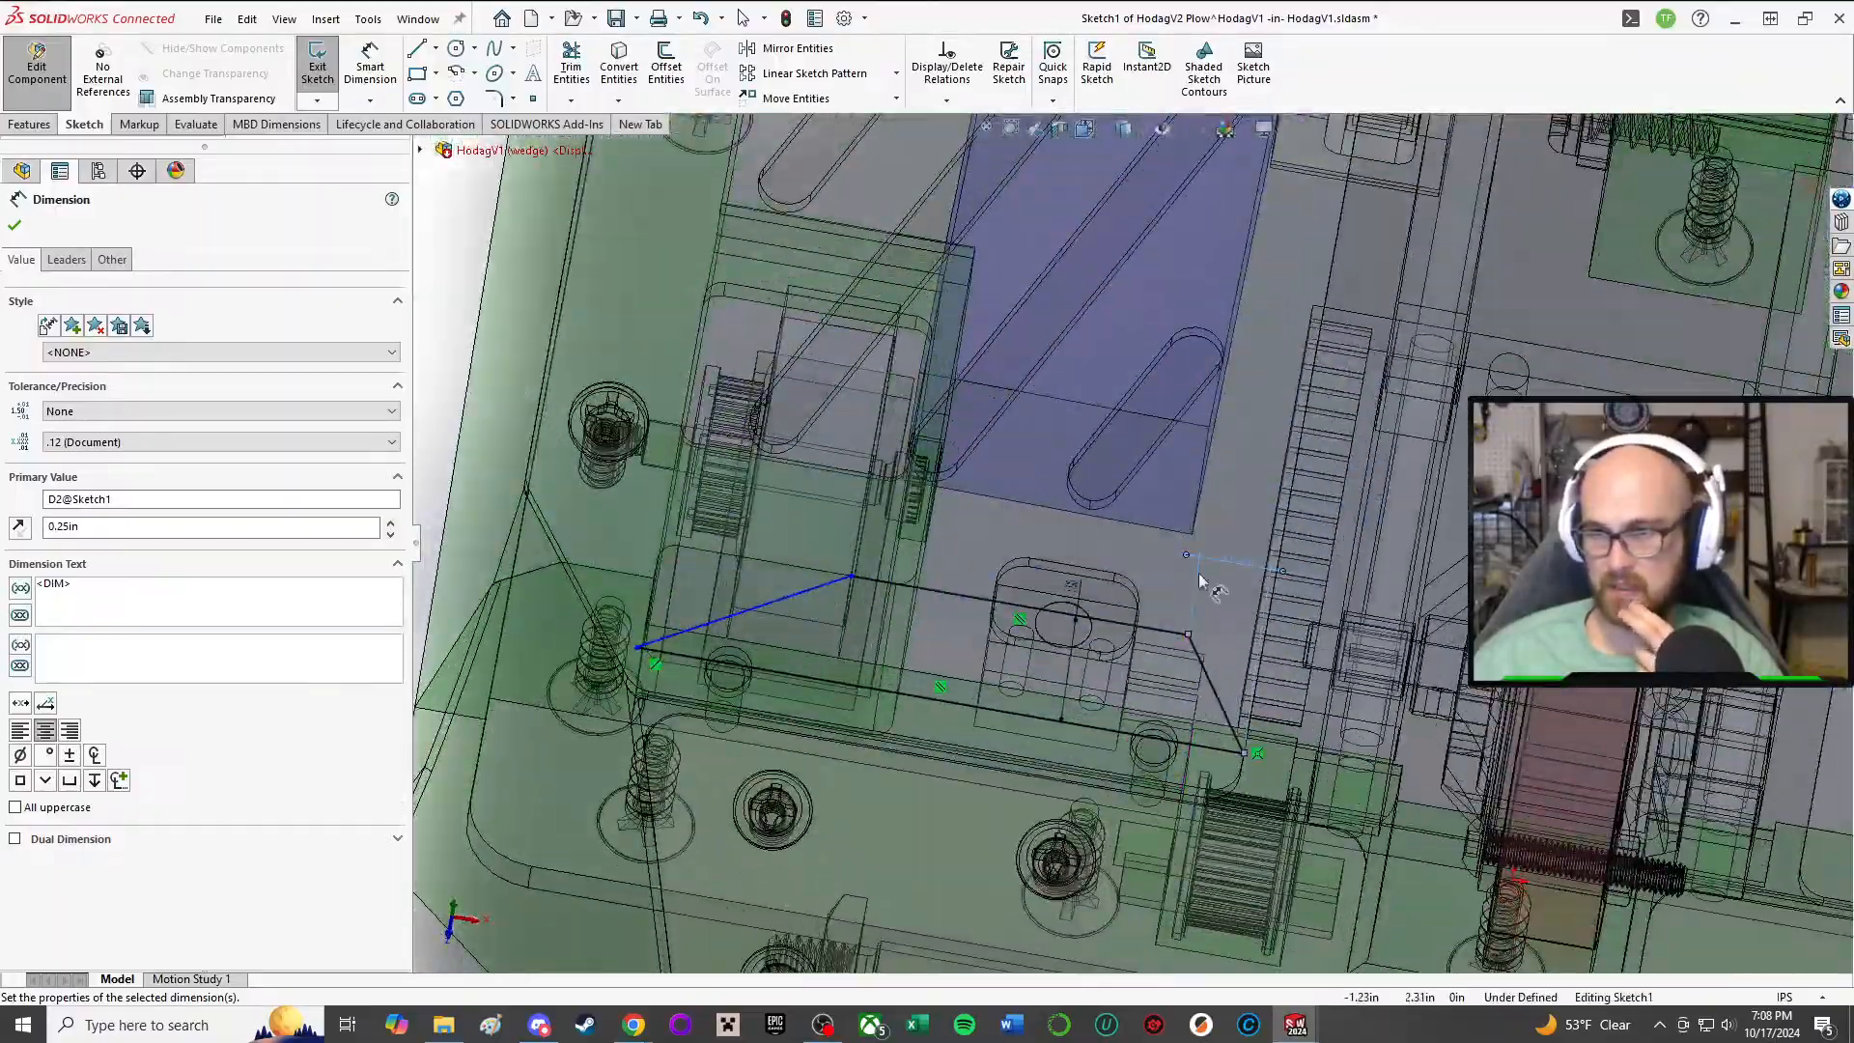
{"action": "double_click", "coordinate": [1247, 558]}
{"action": "type", "text": ".5"}
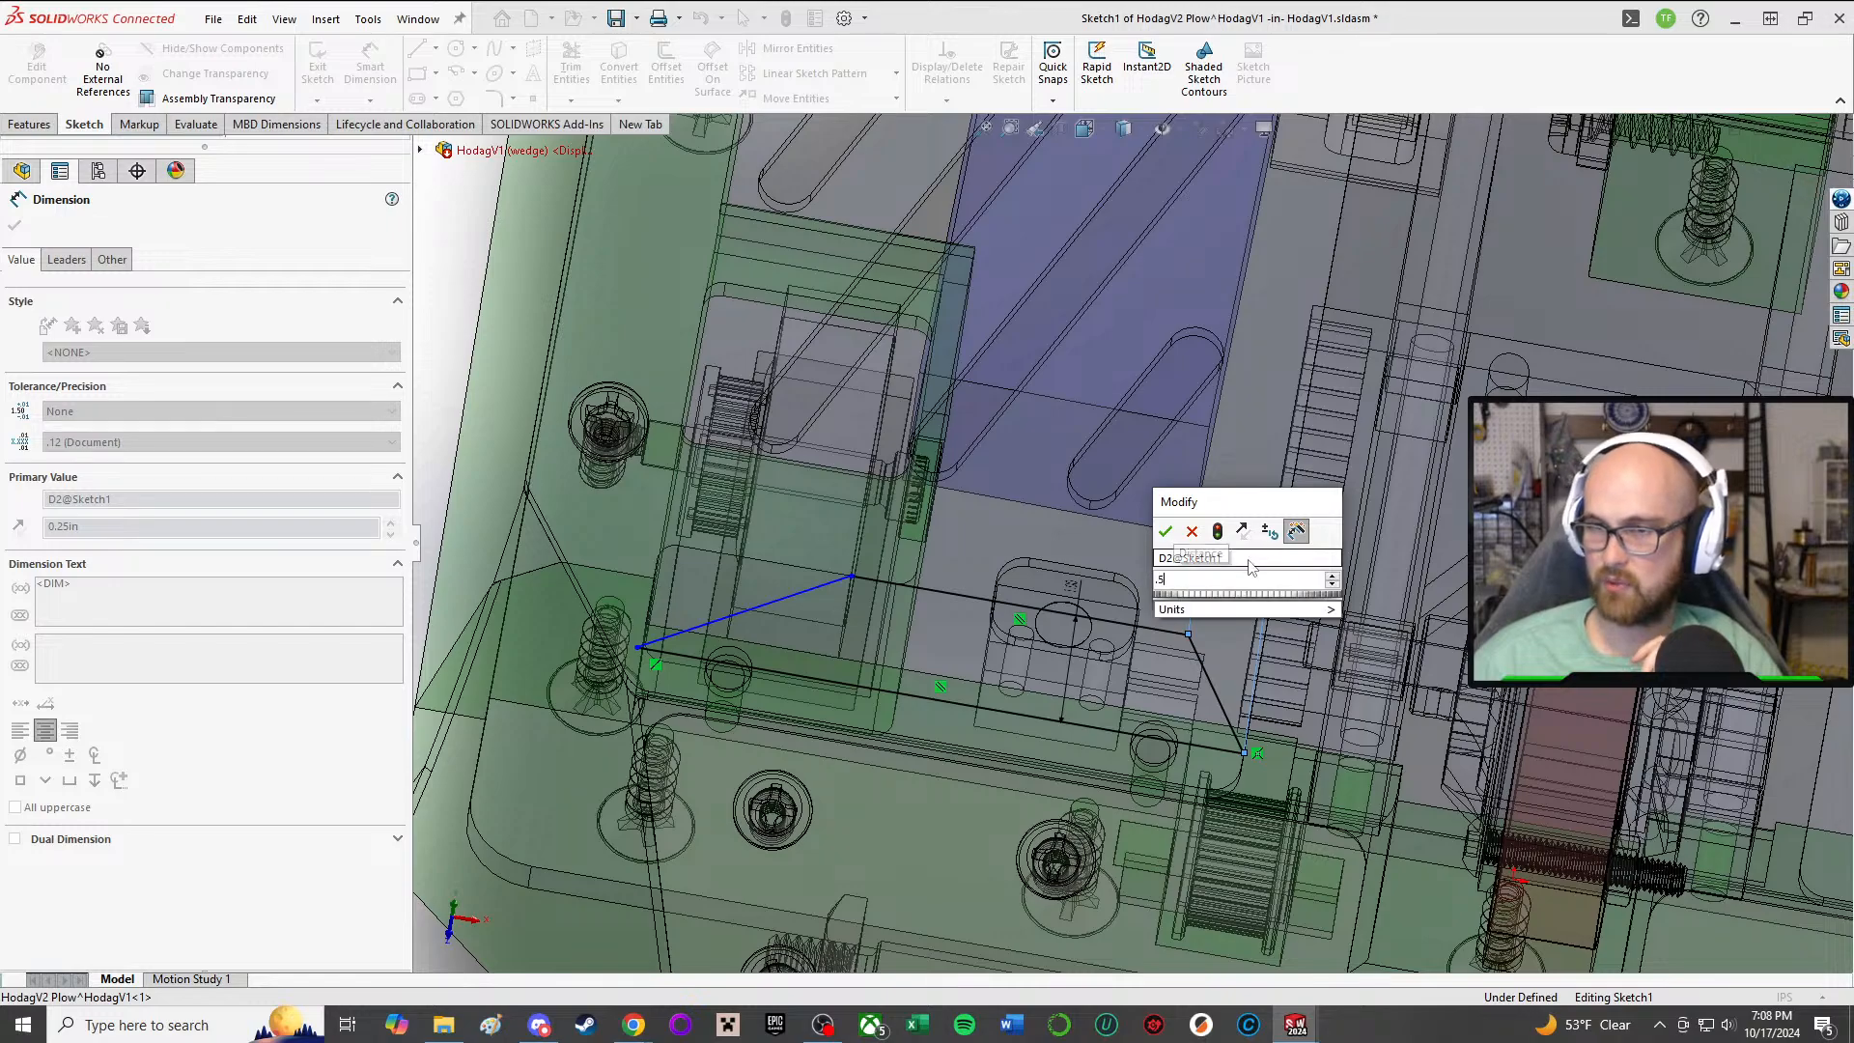
{"action": "key", "text": "Return"}
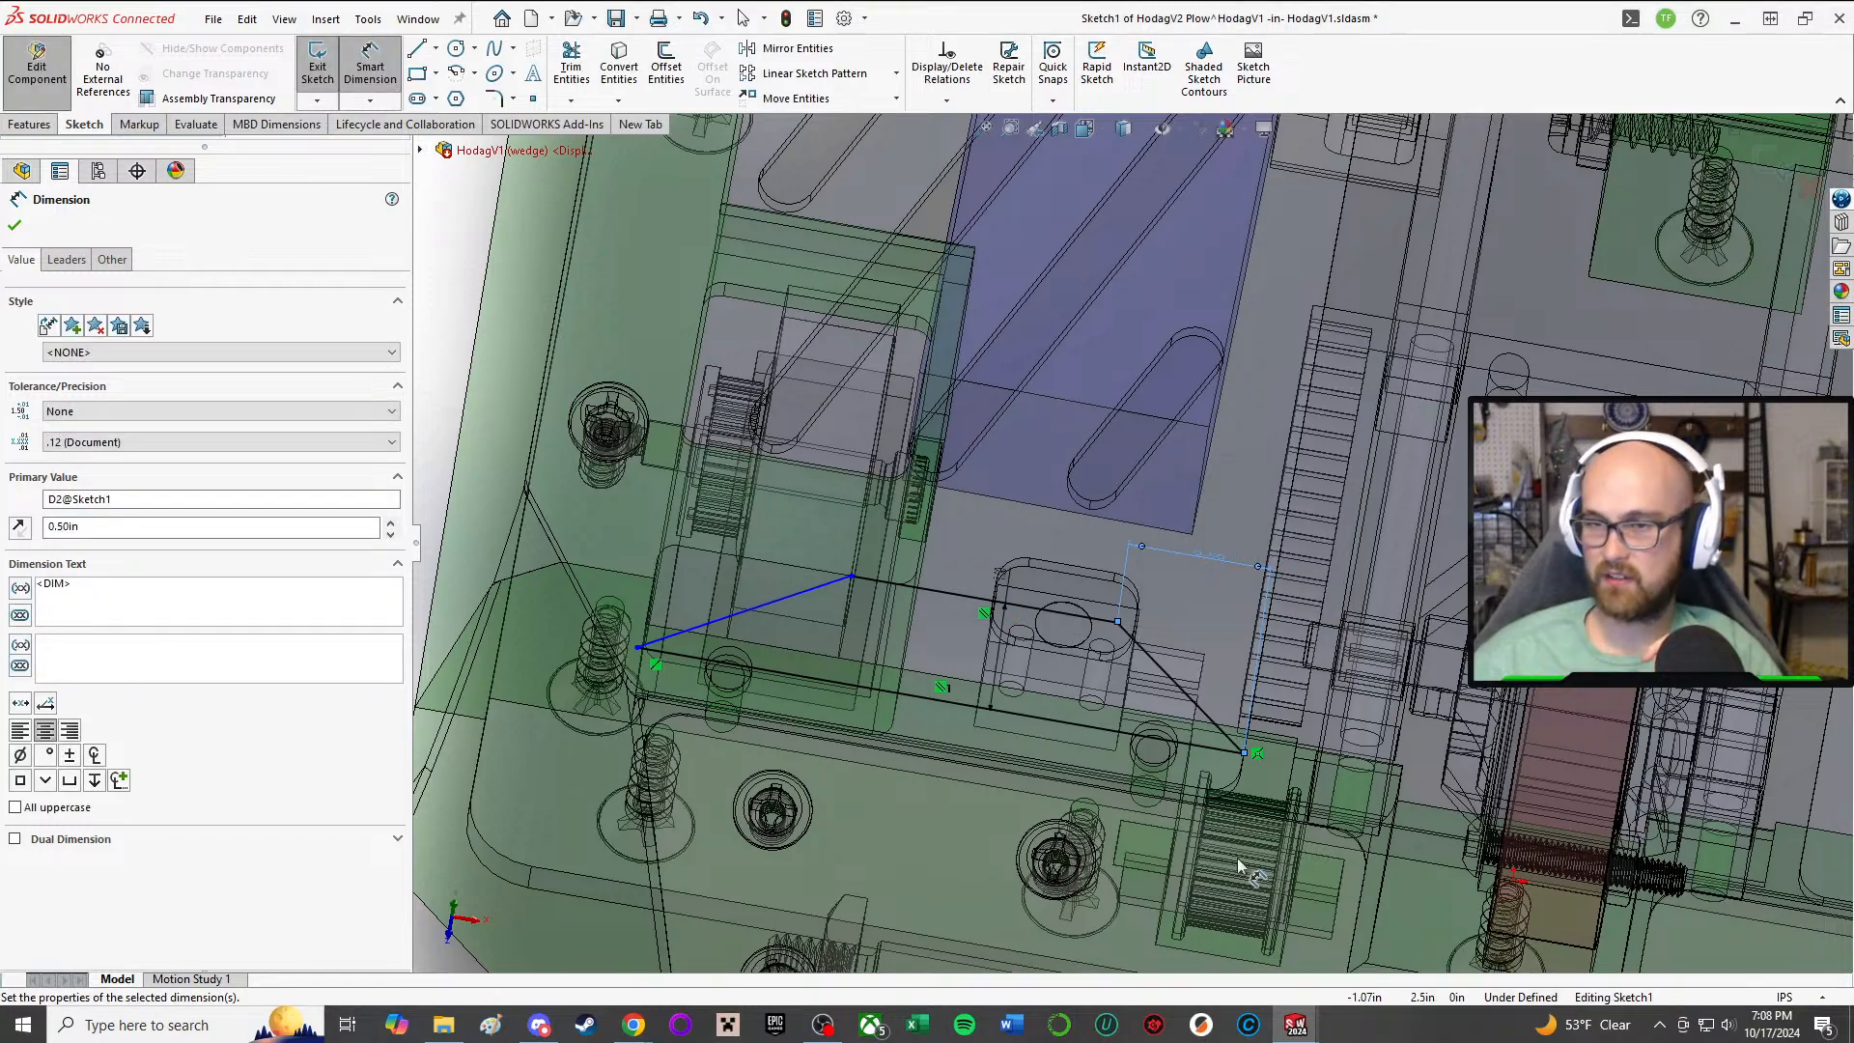
Step: Dimension the horizontal offset between the outer line's and base line's outer endpoints as 0.75 in, and end dimensioning
{"action": "middle_click_drag", "start_coordinate": [1136, 738], "coordinate": [1147, 821]}
{"action": "scroll", "coordinate": [1159, 734], "scroll_direction": "down", "scroll_amount": 4}
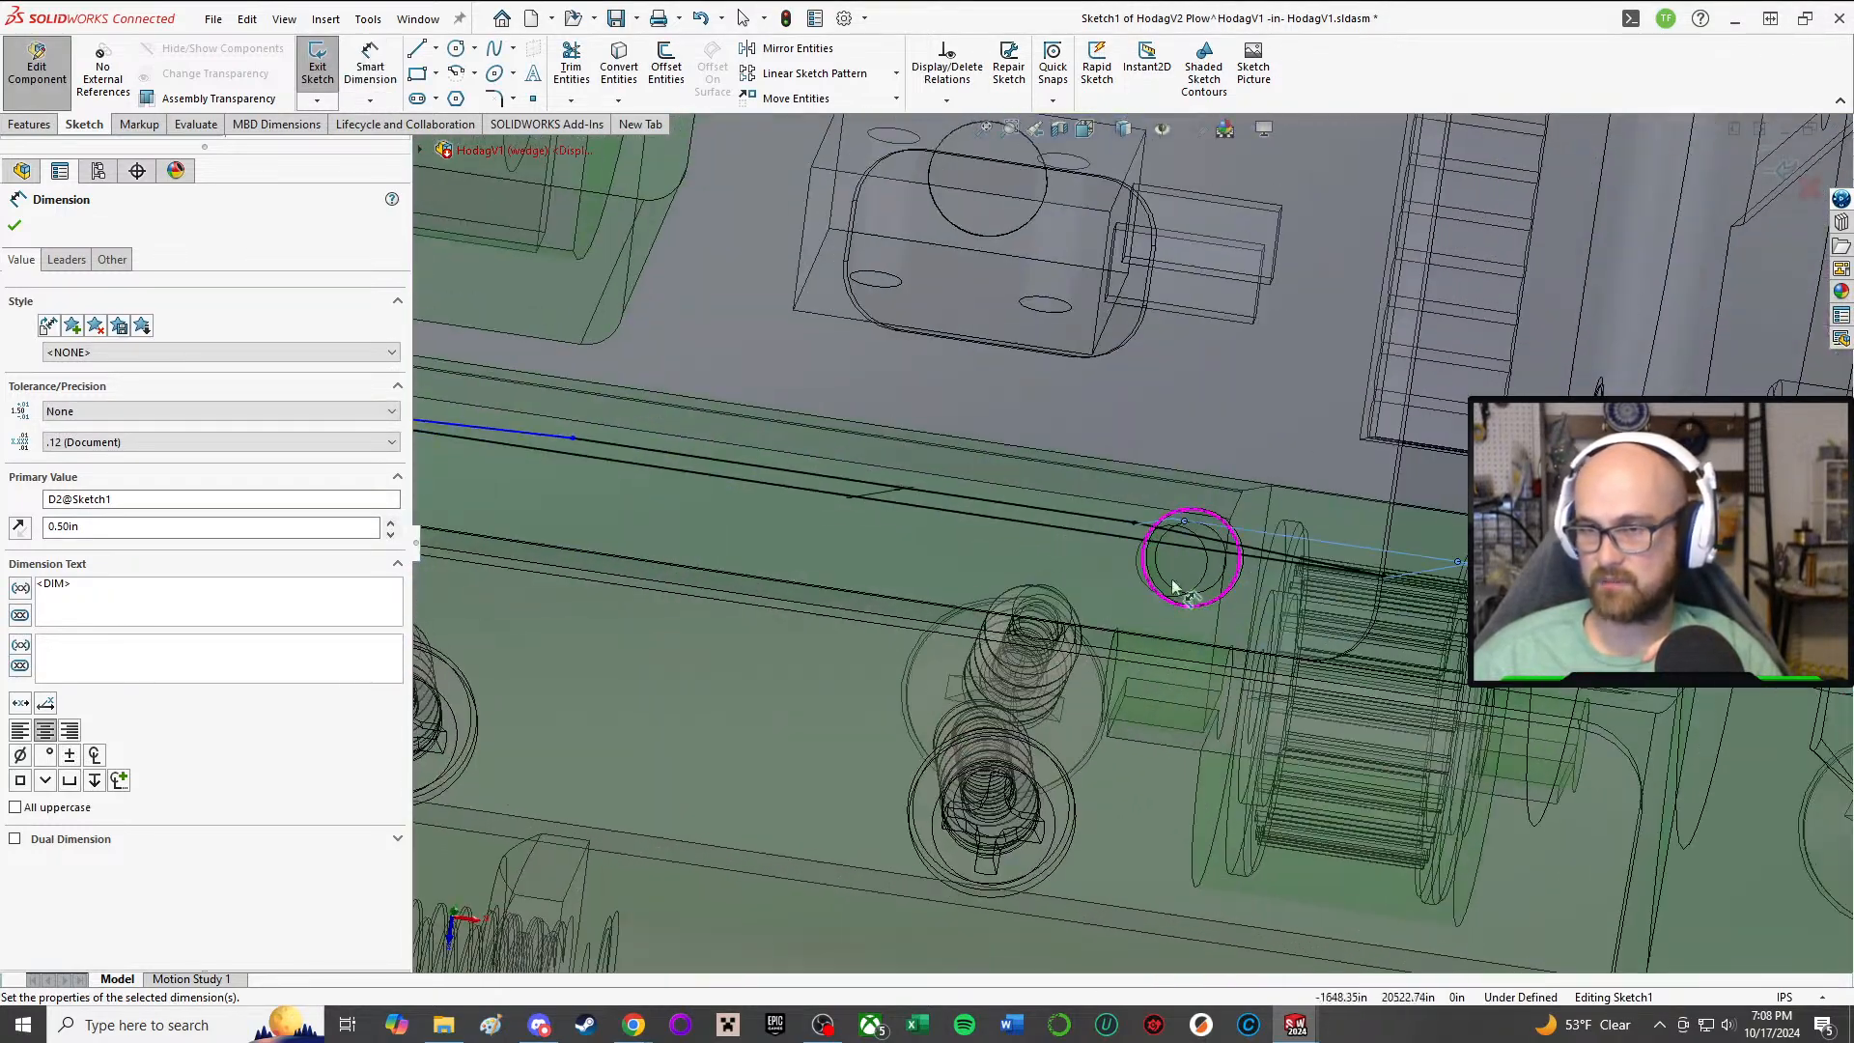
{"action": "middle_click_drag", "start_coordinate": [1175, 583], "coordinate": [1171, 292]}
{"action": "scroll", "coordinate": [1171, 292], "scroll_direction": "up", "scroll_amount": 5}
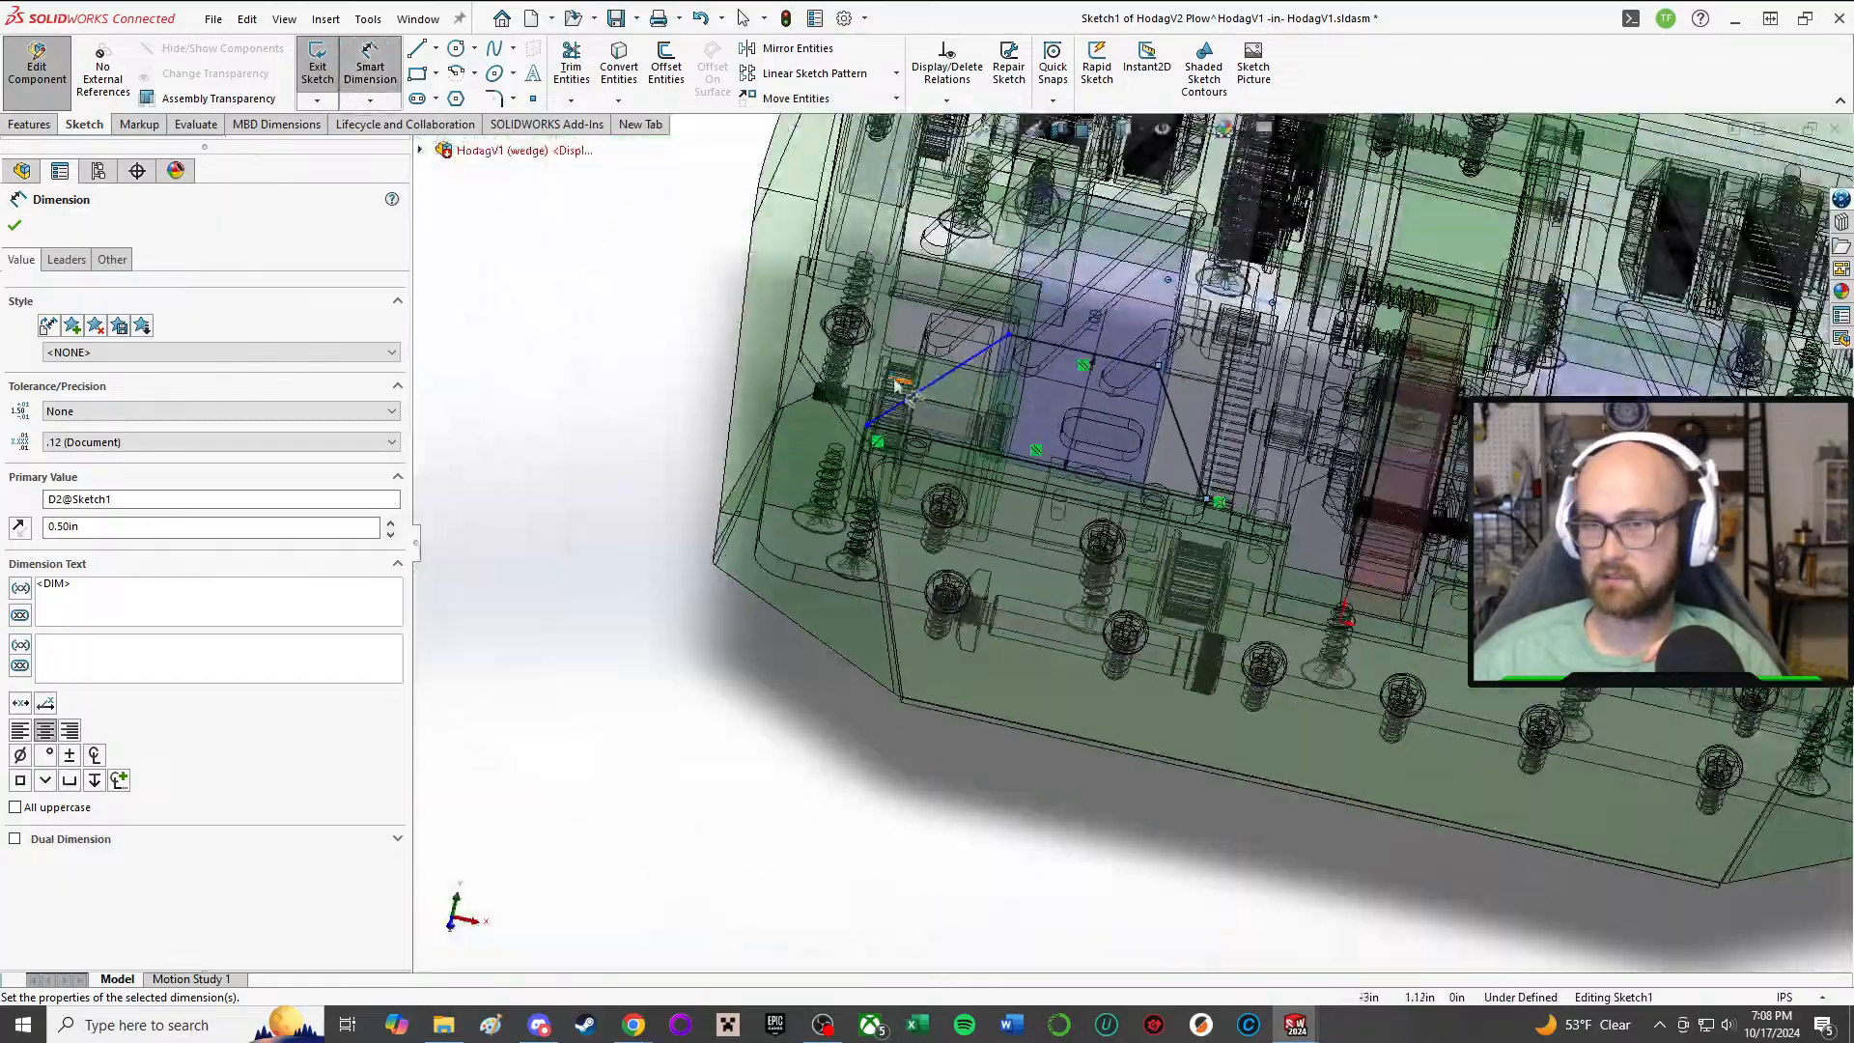
{"action": "scroll", "coordinate": [871, 280], "scroll_direction": "down", "scroll_amount": 2}
{"action": "left_click", "coordinate": [512, 336]}
{"action": "scroll", "coordinate": [975, 429], "scroll_direction": "up", "scroll_amount": 2}
{"action": "mouse_move", "coordinate": [1003, 416]}
{"action": "middle_mouse_down"}
{"action": "mouse_move", "coordinate": [1005, 179]}
{"action": "mouse_move", "coordinate": [997, 388]}
{"action": "middle_mouse_up"}
{"action": "left_click", "coordinate": [1119, 332]}
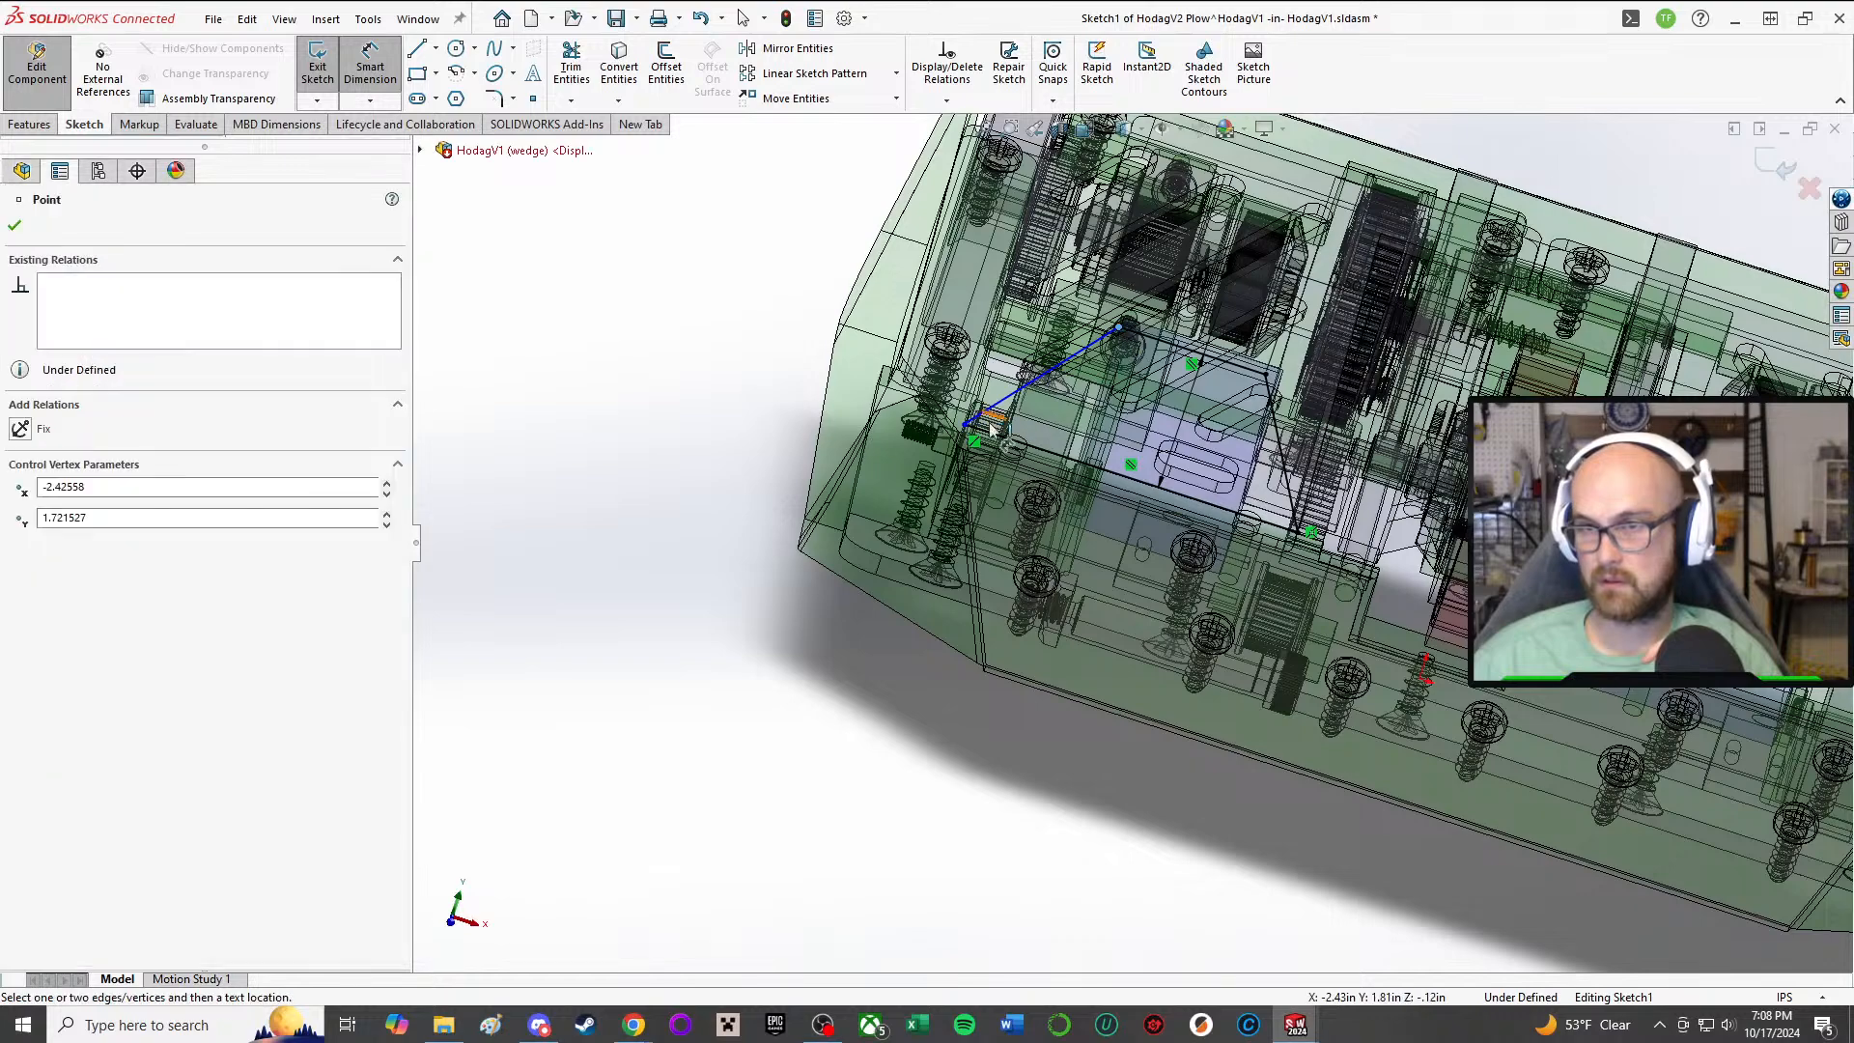
{"action": "left_click_drag", "start_coordinate": [962, 425], "coordinate": [1104, 203]}
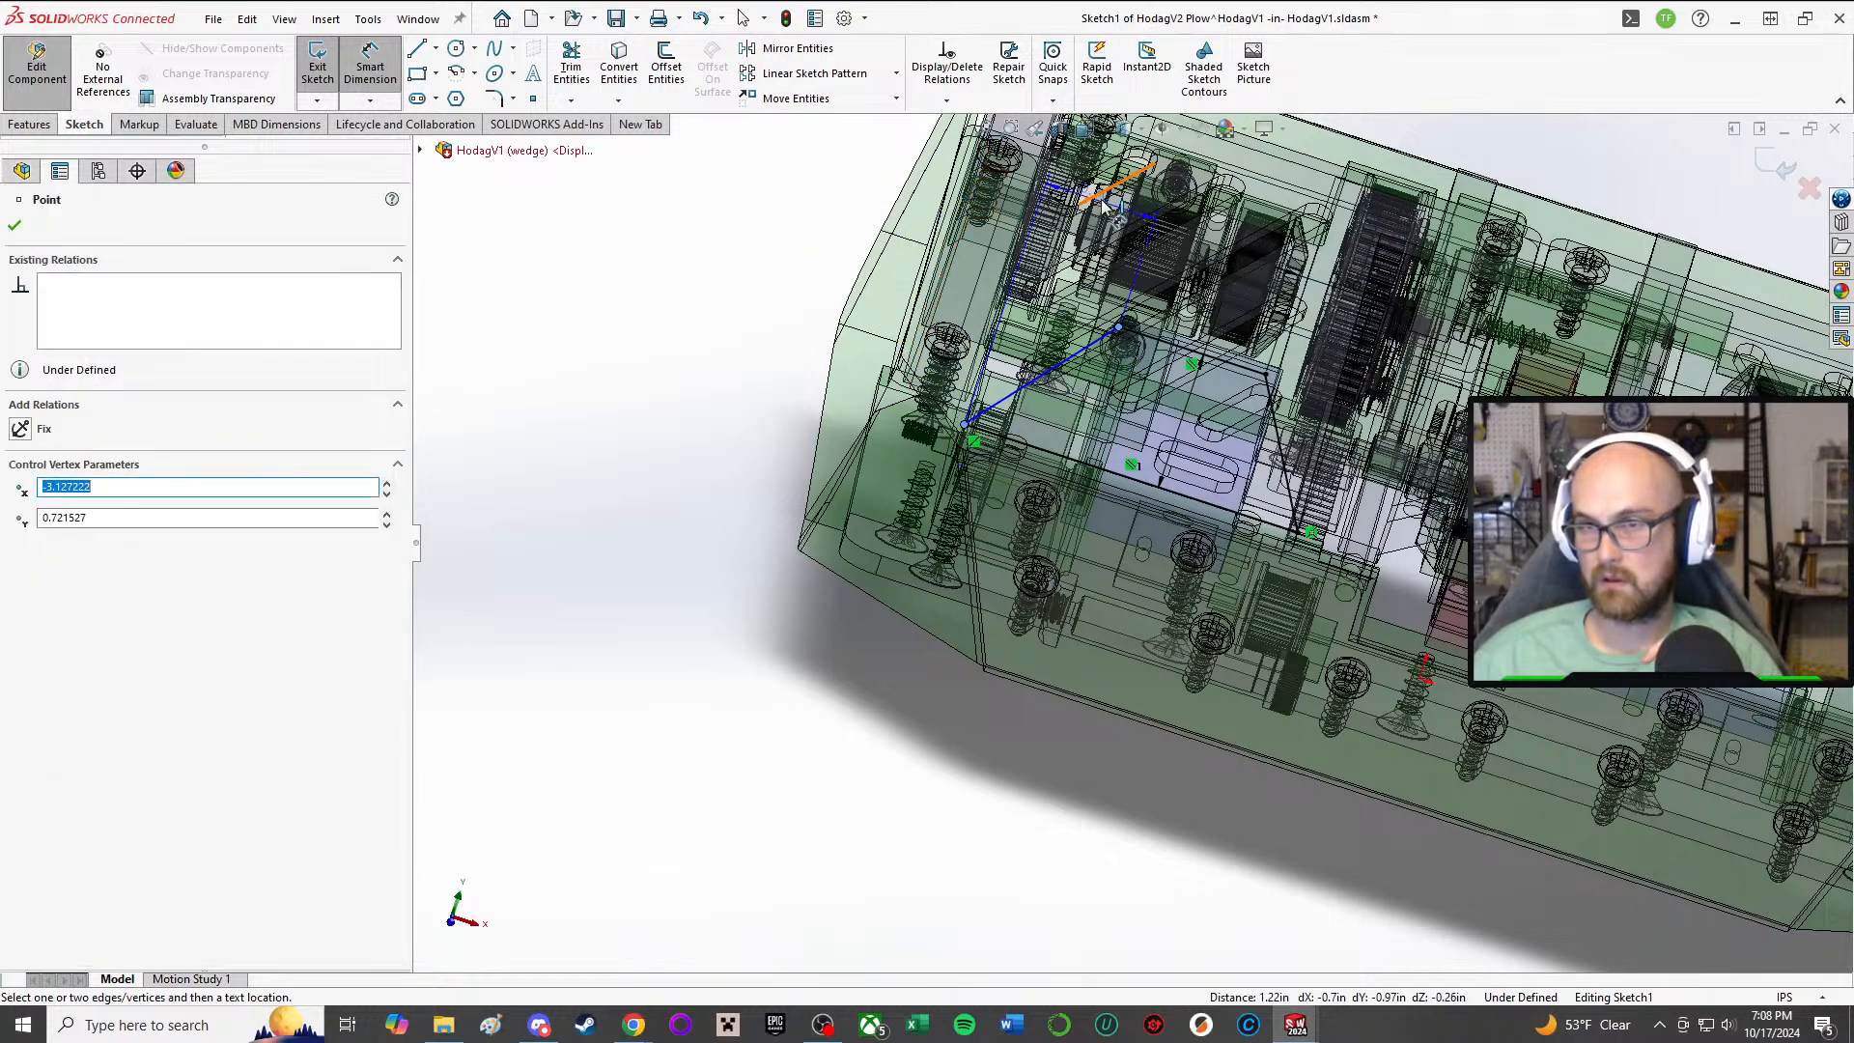
{"action": "left_click", "coordinate": [1108, 205]}
{"action": "scroll", "coordinate": [1143, 275], "scroll_direction": "down", "scroll_amount": 4}
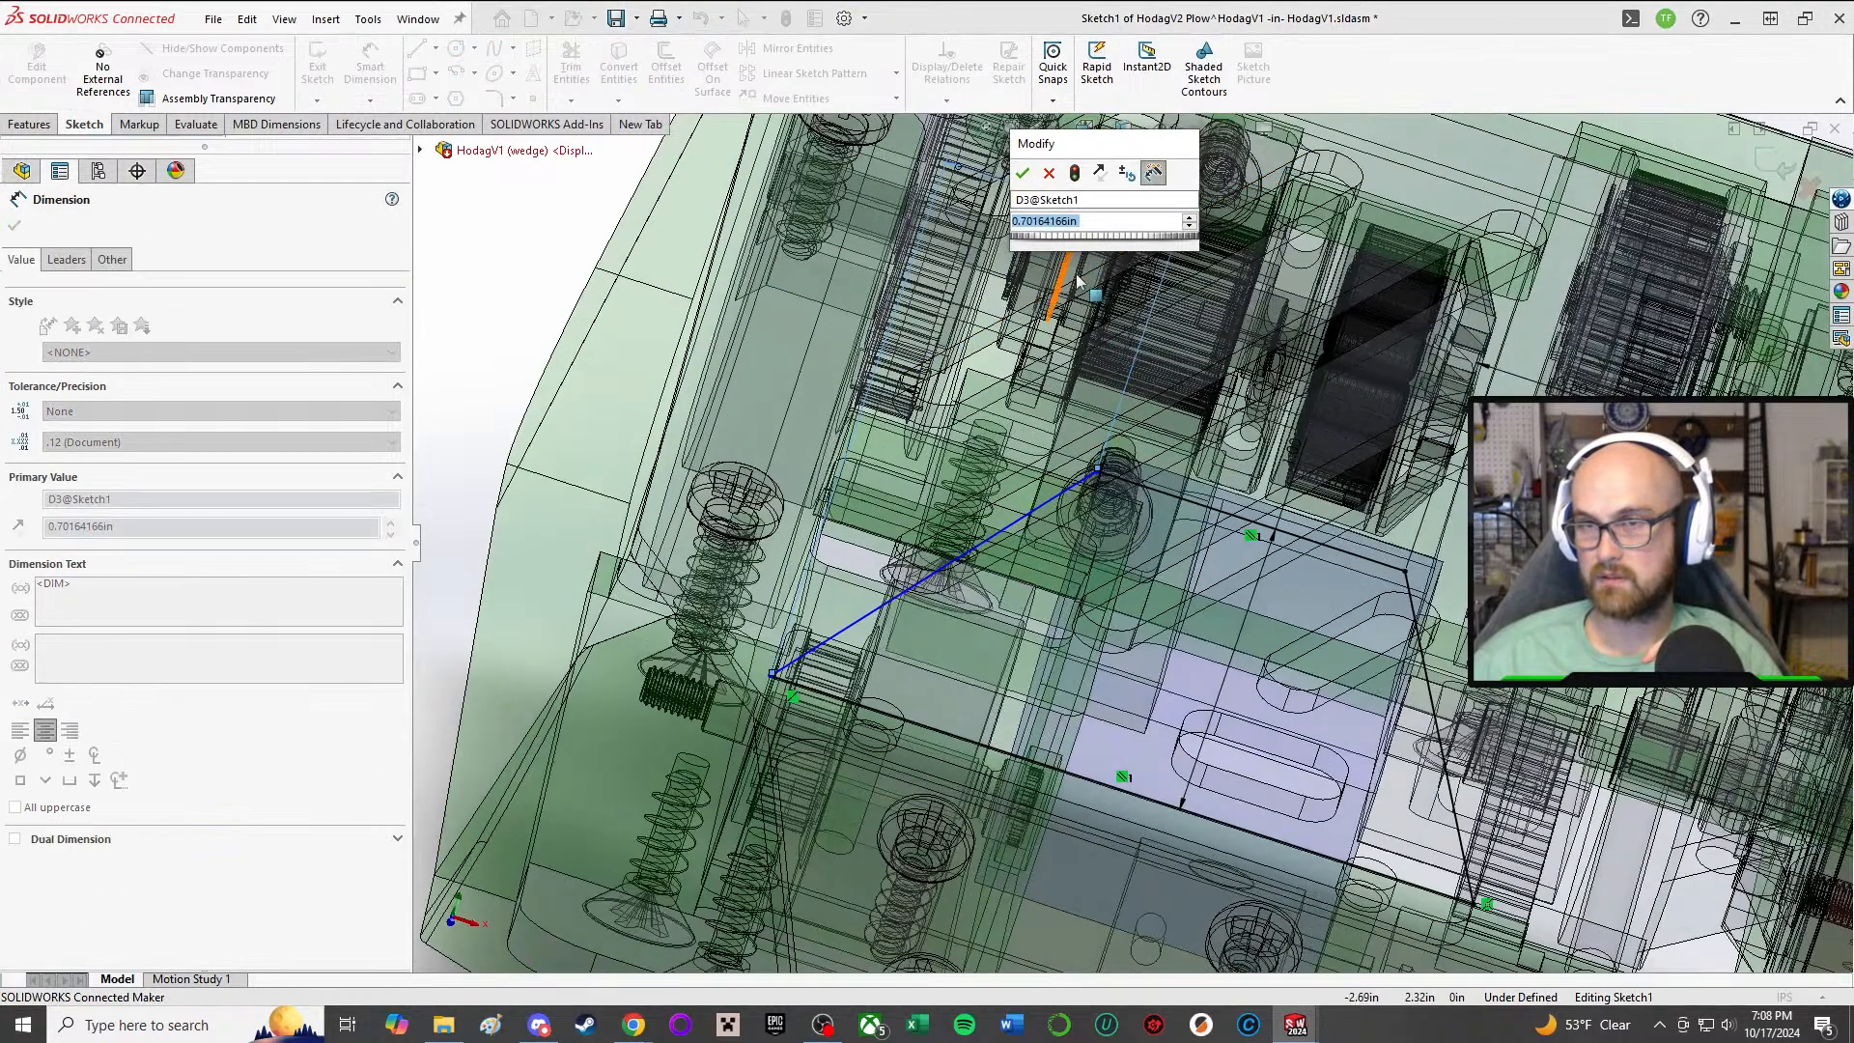
{"action": "type", "text": ".75"}
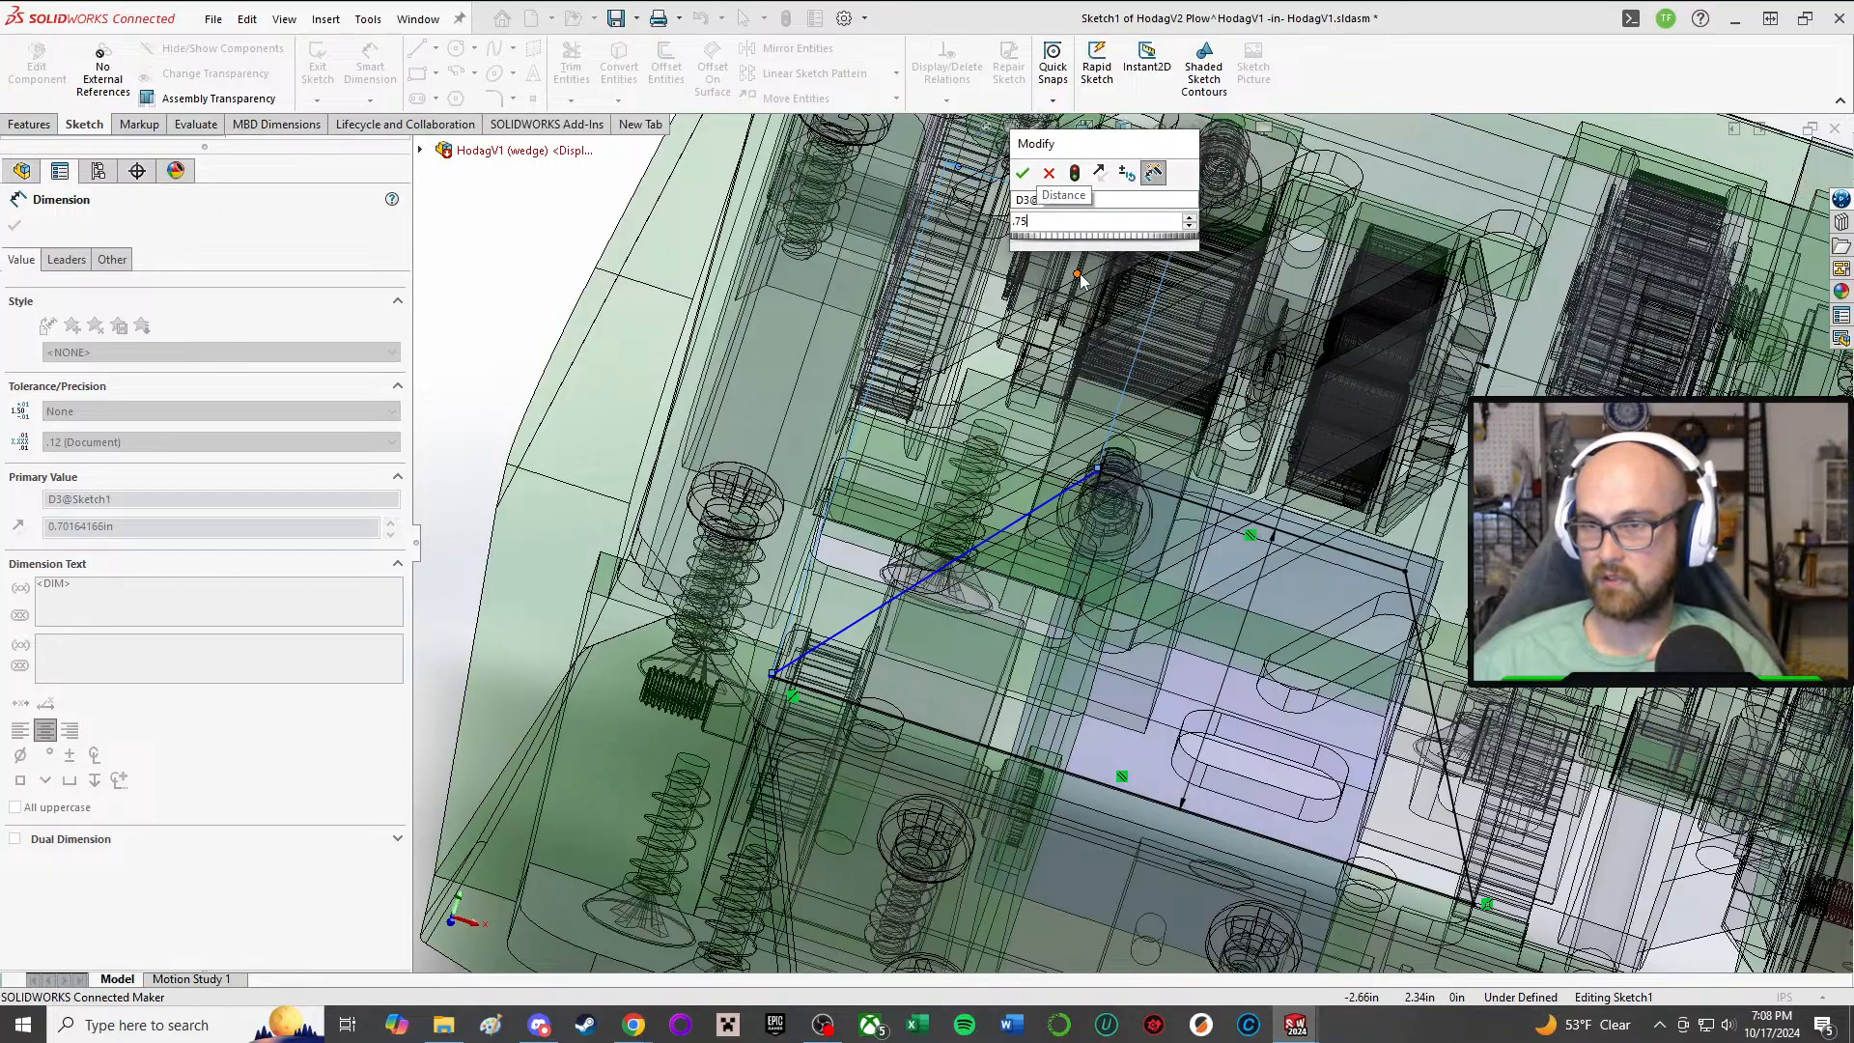
{"action": "key", "text": "Return"}
{"action": "mouse_move", "coordinate": [1241, 813]}
{"action": "middle_mouse_down"}
{"action": "mouse_move", "coordinate": [1290, 588]}
{"action": "mouse_move", "coordinate": [1294, 662]}
{"action": "mouse_move", "coordinate": [1249, 786]}
{"action": "mouse_move", "coordinate": [1261, 826]}
{"action": "middle_mouse_up"}
{"action": "scroll", "coordinate": [1261, 825], "scroll_direction": "up", "scroll_amount": 2}
{"action": "scroll", "coordinate": [1024, 700], "scroll_direction": "up", "scroll_amount": 3}
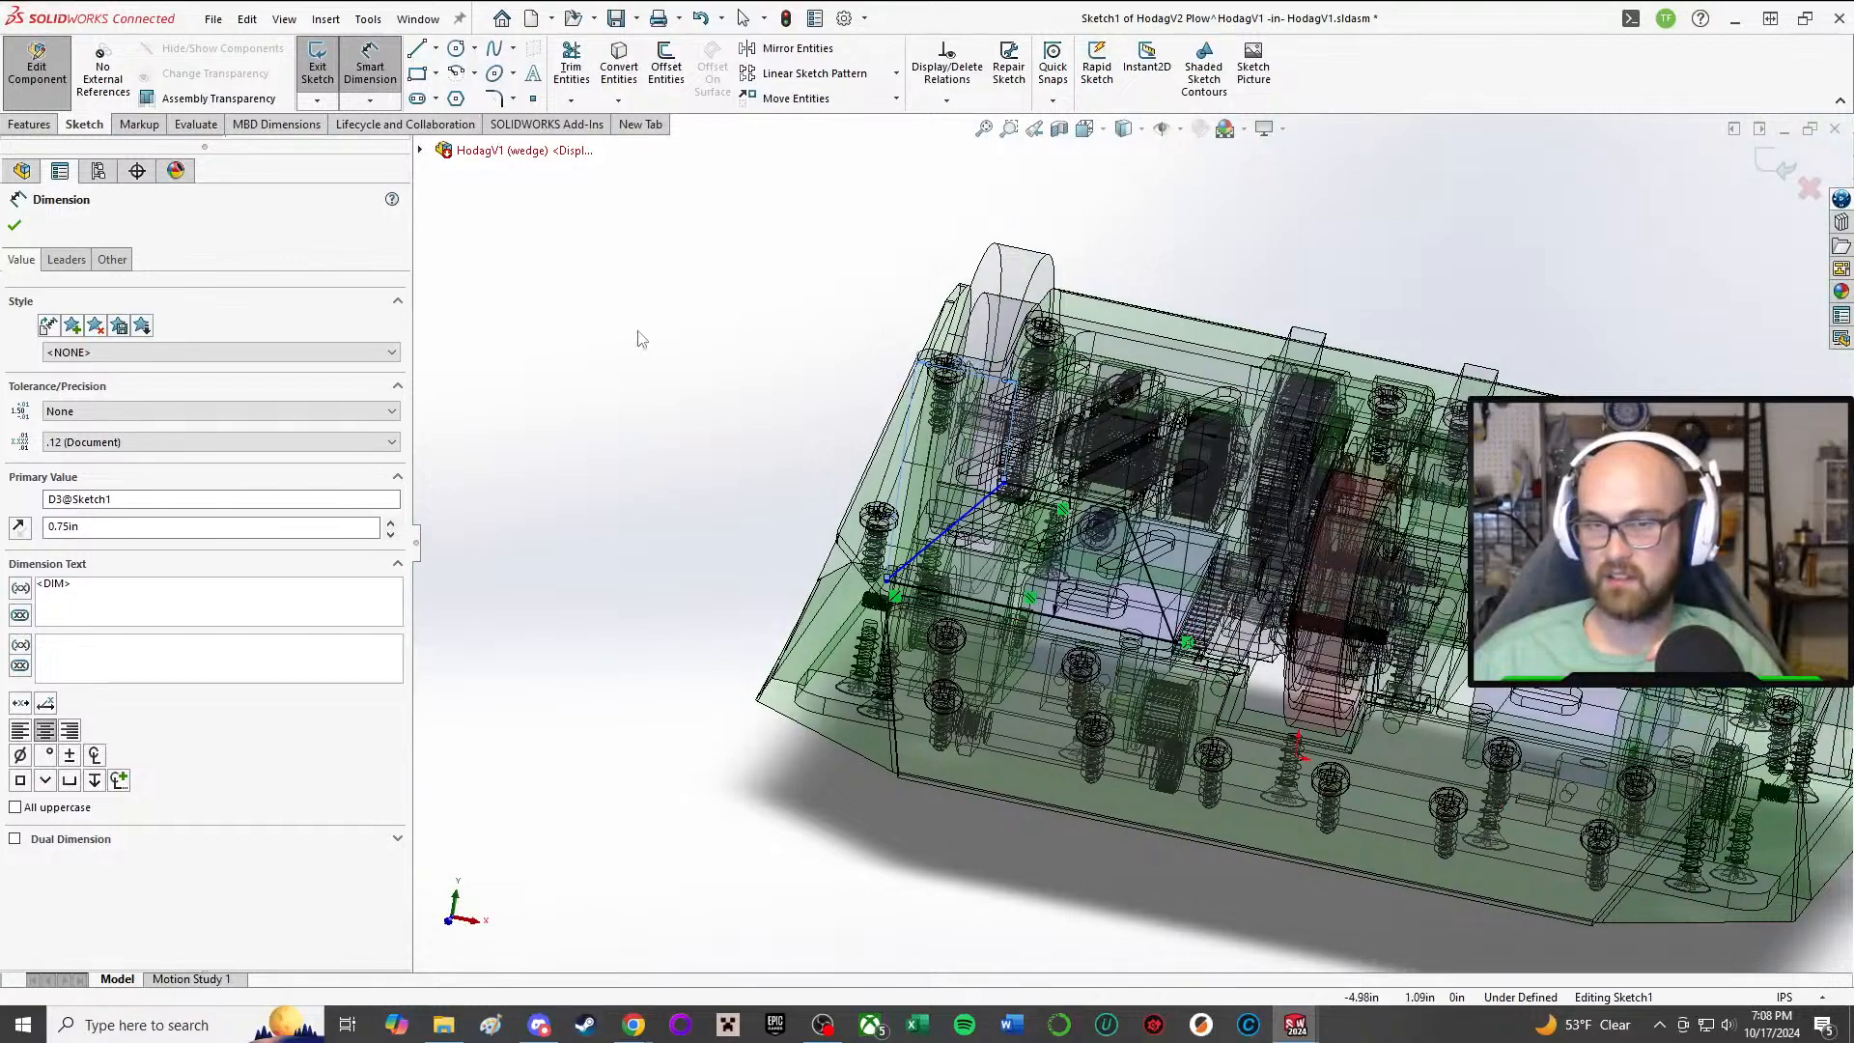
{"action": "key", "text": "Escape"}
Step: Examine the plow profile along the top plate's front edge and the rear wheel and gear area behind it
{"action": "scroll", "coordinate": [1037, 634], "scroll_direction": "down", "scroll_amount": 5}
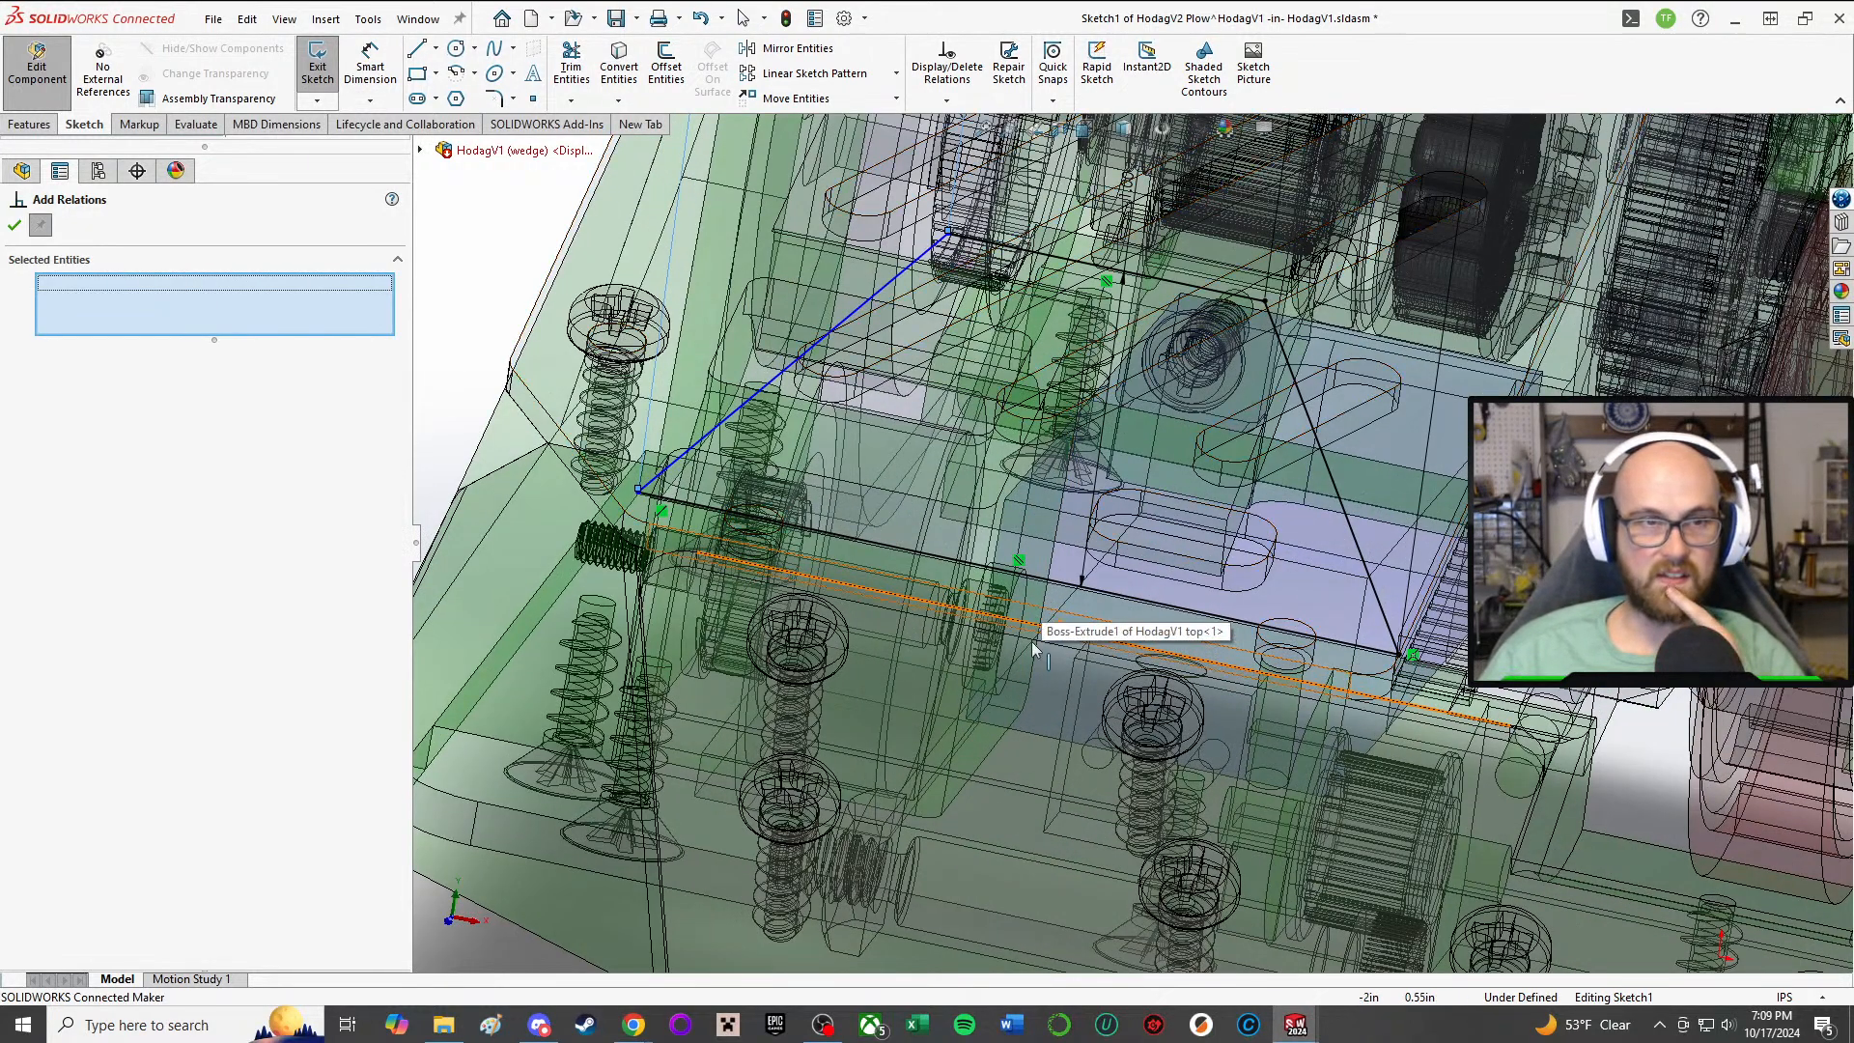
{"action": "scroll", "coordinate": [1033, 302], "scroll_direction": "up", "scroll_amount": 5}
{"action": "middle_click_drag", "start_coordinate": [1033, 304], "coordinate": [1018, 739]}
{"action": "scroll", "coordinate": [1082, 504], "scroll_direction": "up", "scroll_amount": 3}
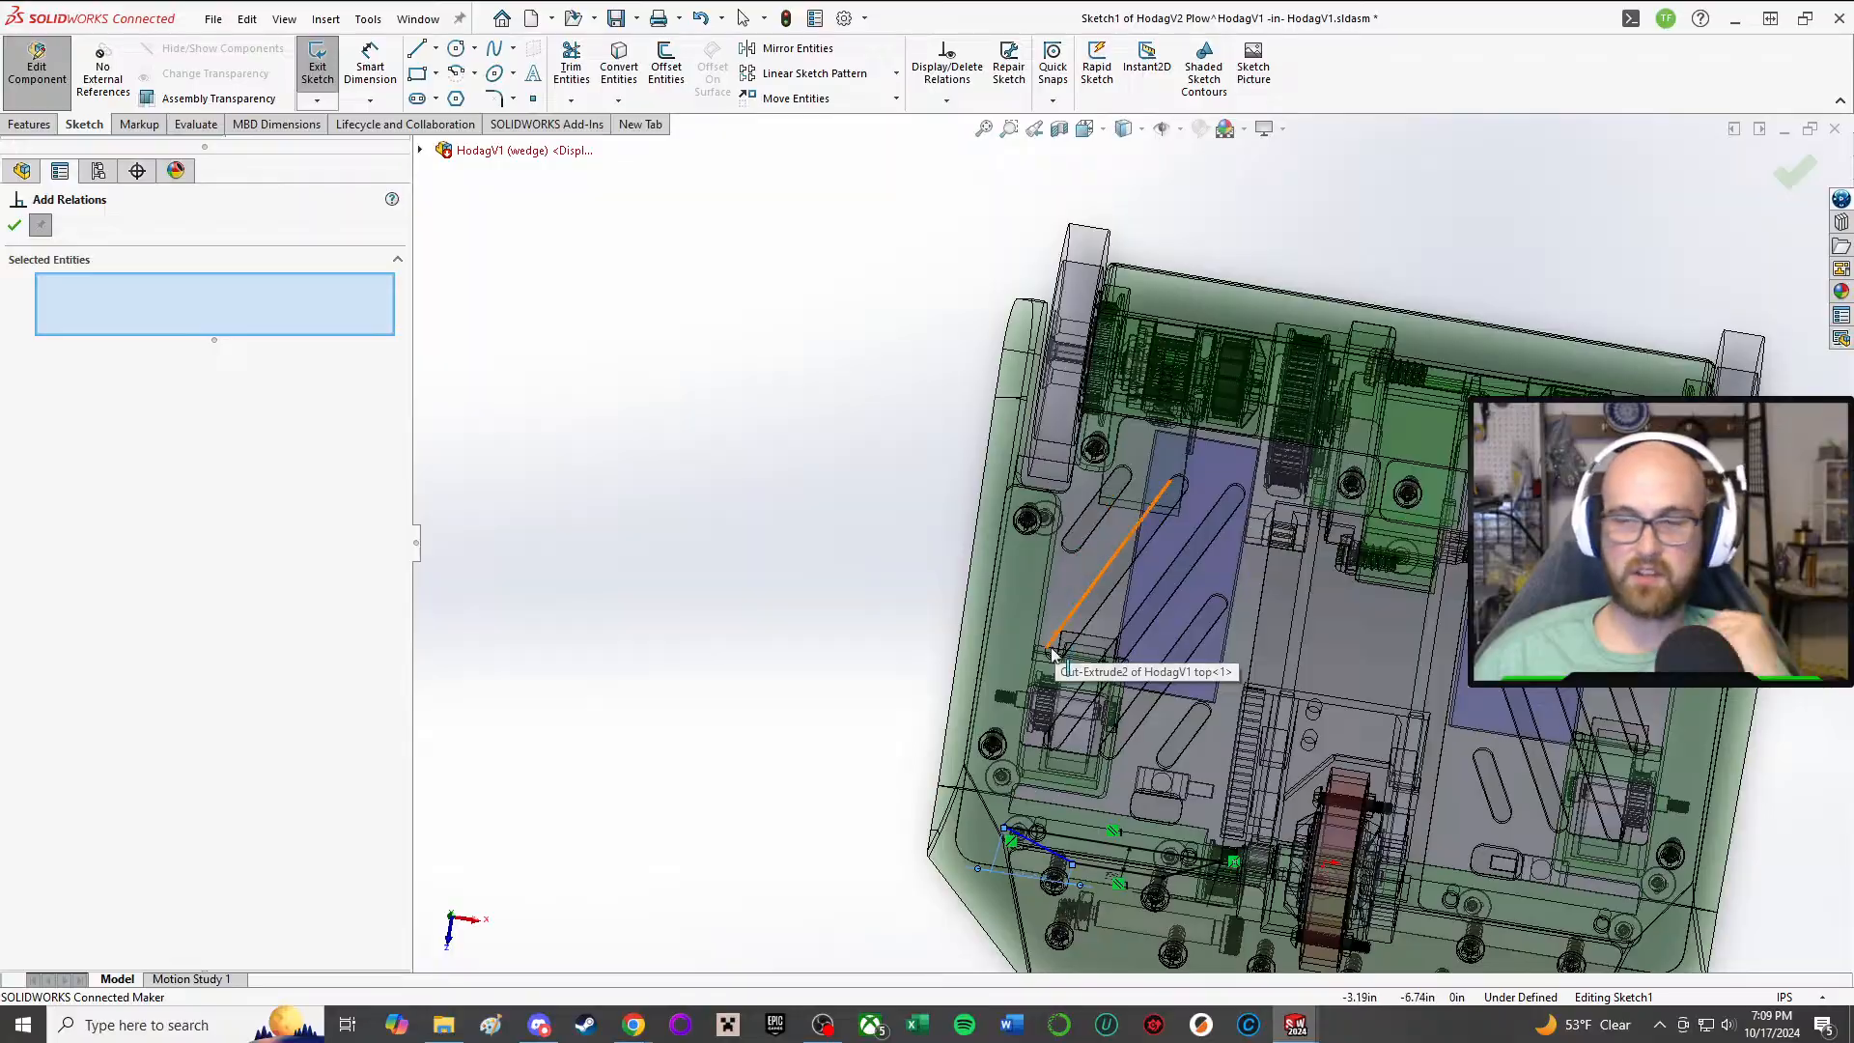
{"action": "scroll", "coordinate": [1111, 405], "scroll_direction": "down", "scroll_amount": 5}
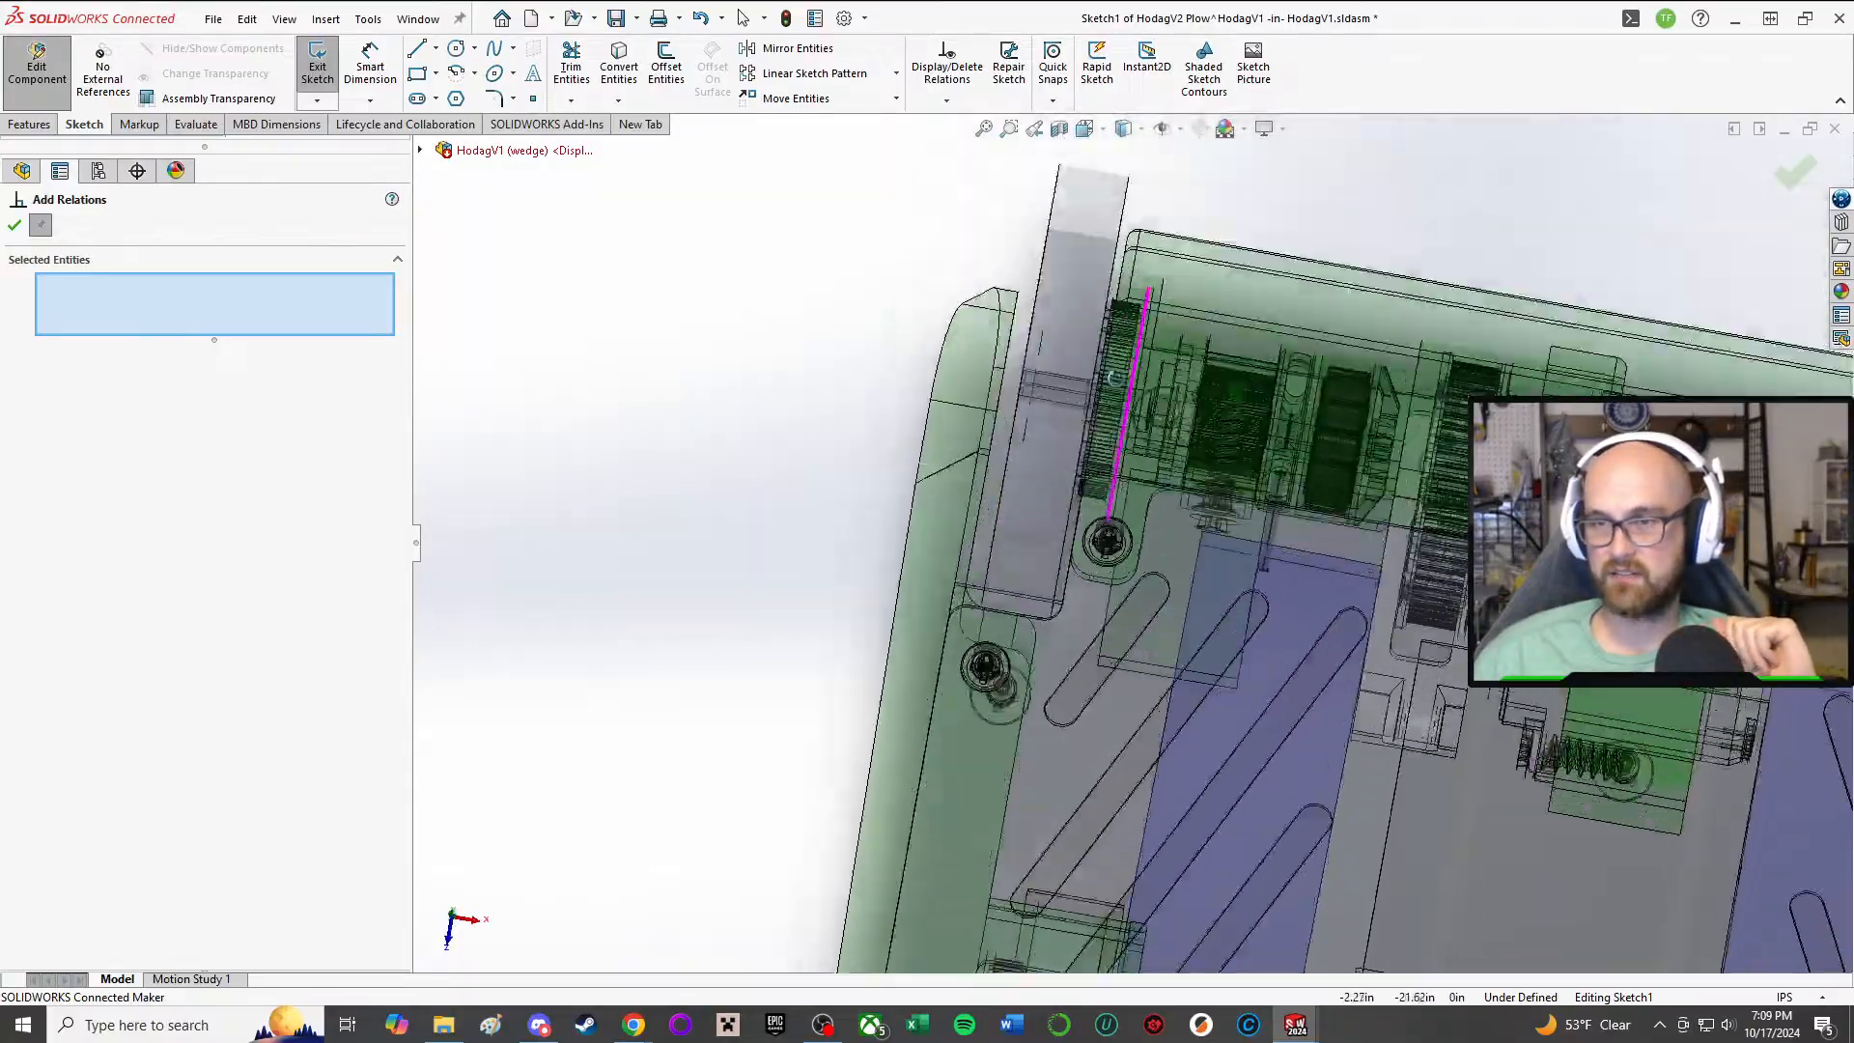
{"action": "middle_click_drag", "start_coordinate": [1115, 378], "coordinate": [1169, 540]}
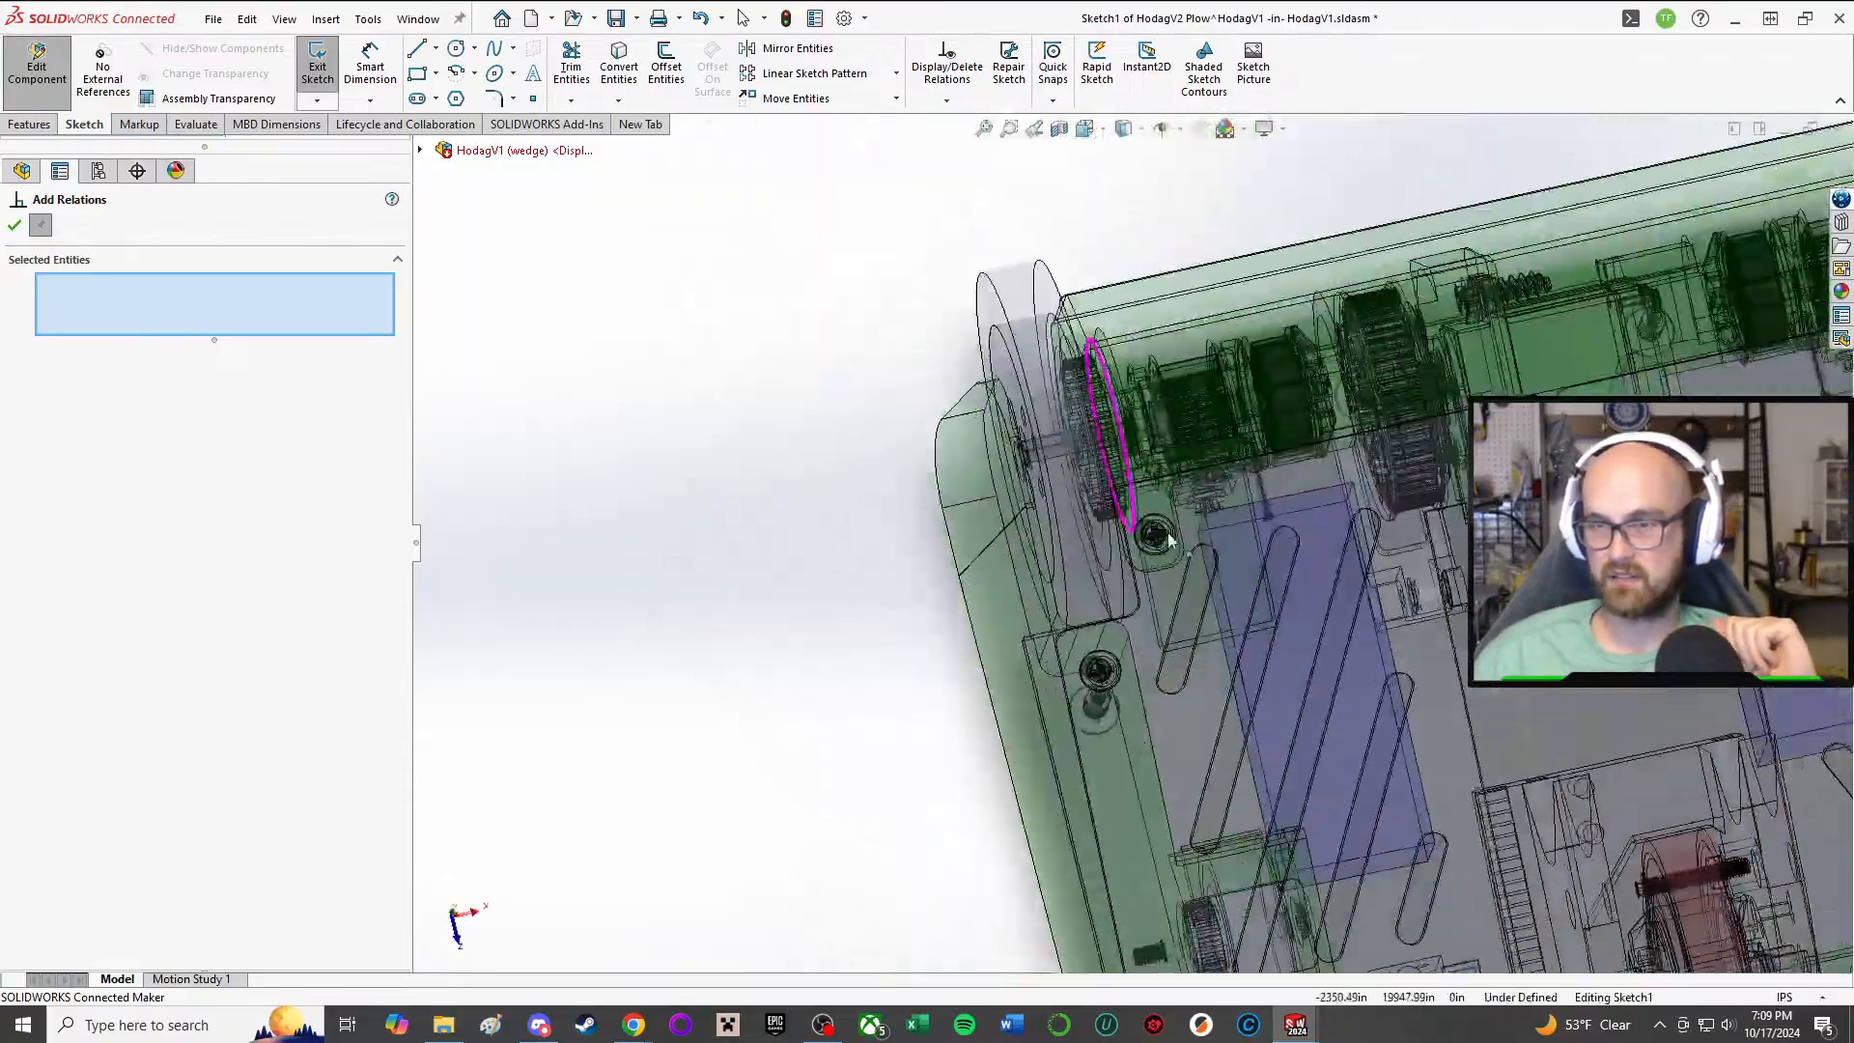
{"action": "scroll", "coordinate": [1306, 703], "scroll_direction": "up", "scroll_amount": 6}
{"action": "scroll", "coordinate": [1091, 420], "scroll_direction": "down", "scroll_amount": 3}
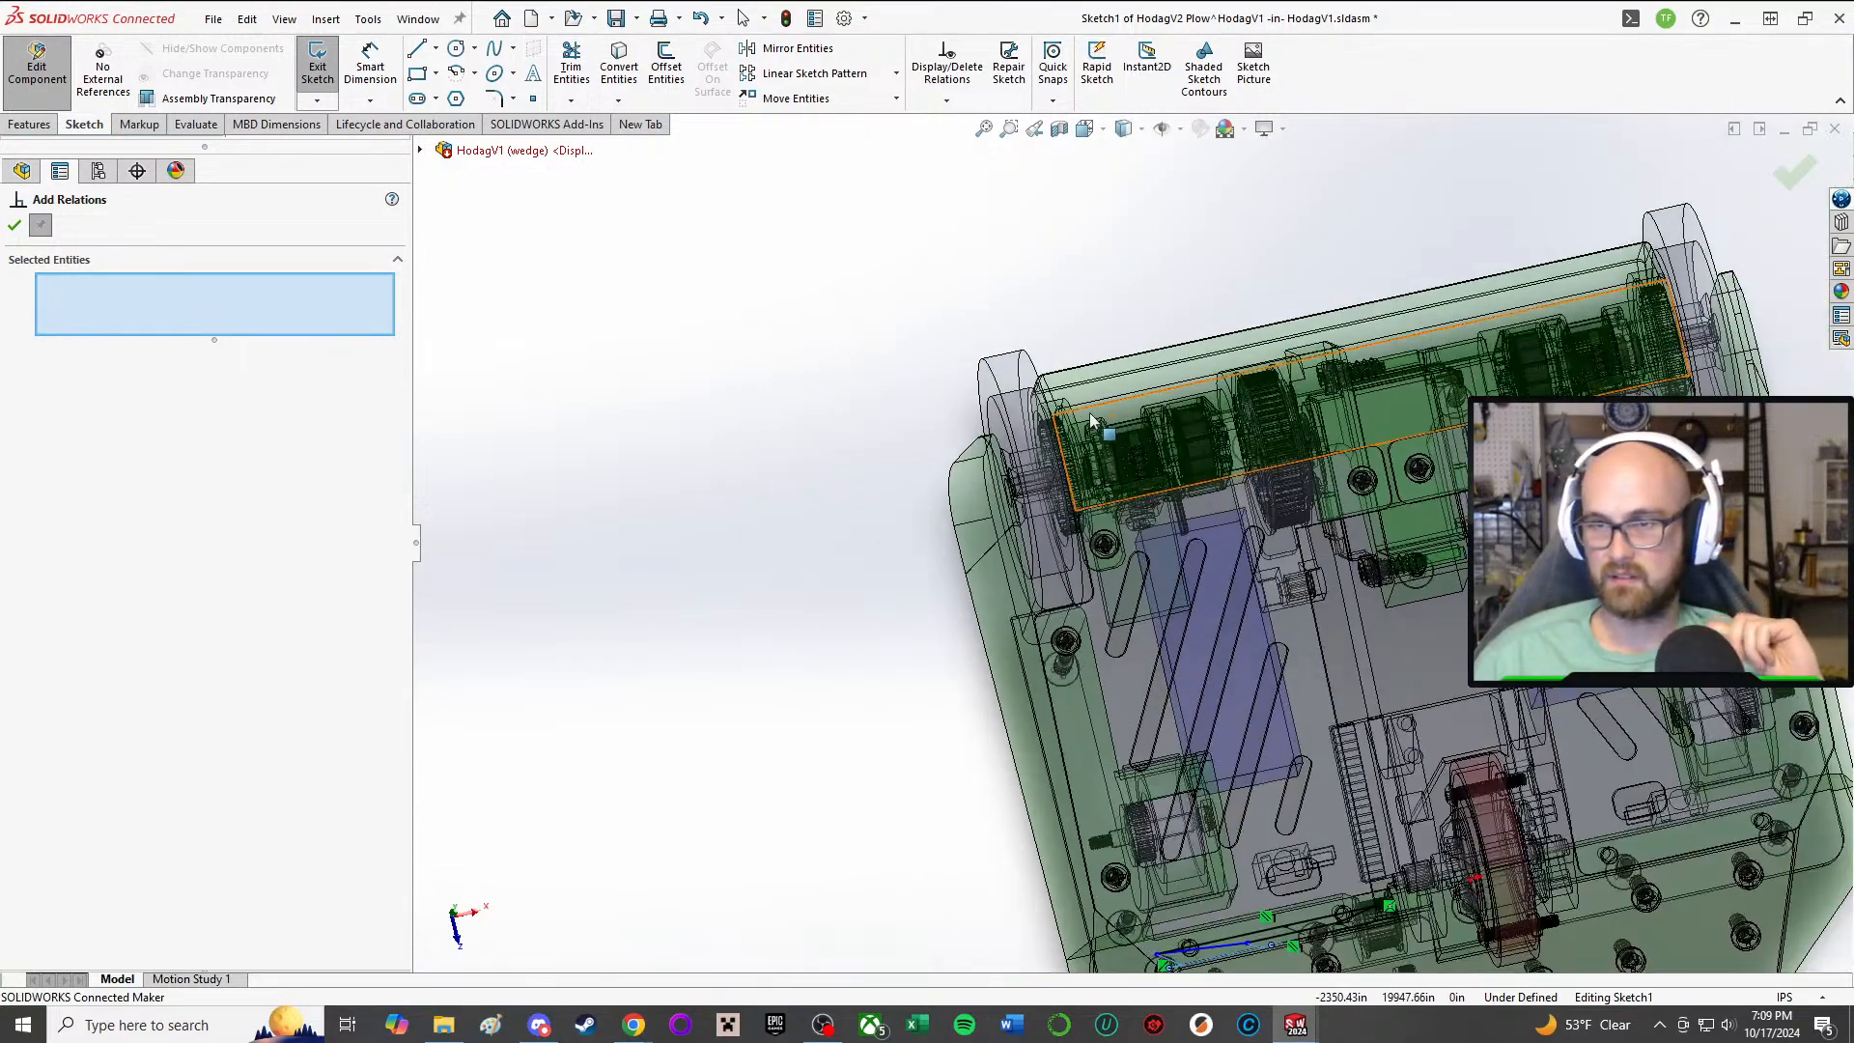
{"action": "scroll", "coordinate": [1091, 420], "scroll_direction": "down", "scroll_amount": 3}
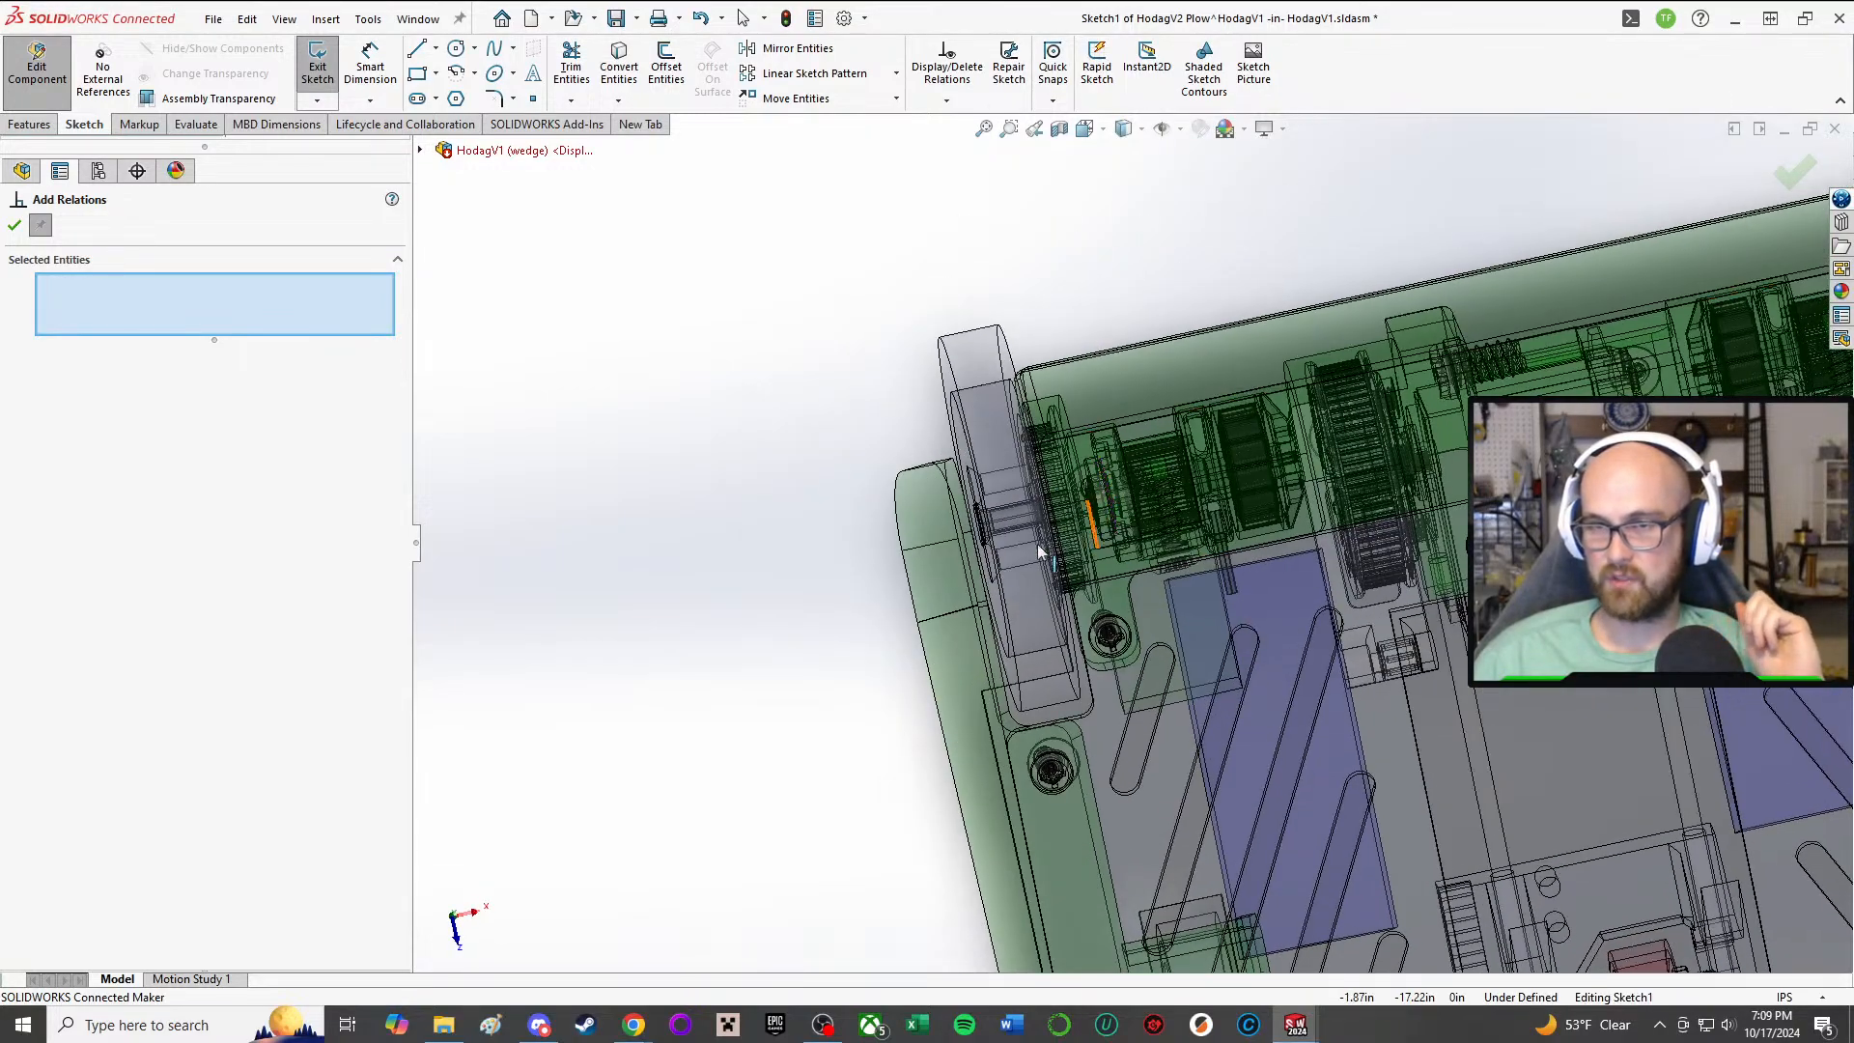
{"action": "mouse_move", "coordinate": [1039, 551]}
{"action": "middle_mouse_down"}
{"action": "mouse_move", "coordinate": [1026, 641]}
{"action": "mouse_move", "coordinate": [1283, 741]}
{"action": "mouse_move", "coordinate": [1077, 633]}
{"action": "middle_mouse_up"}
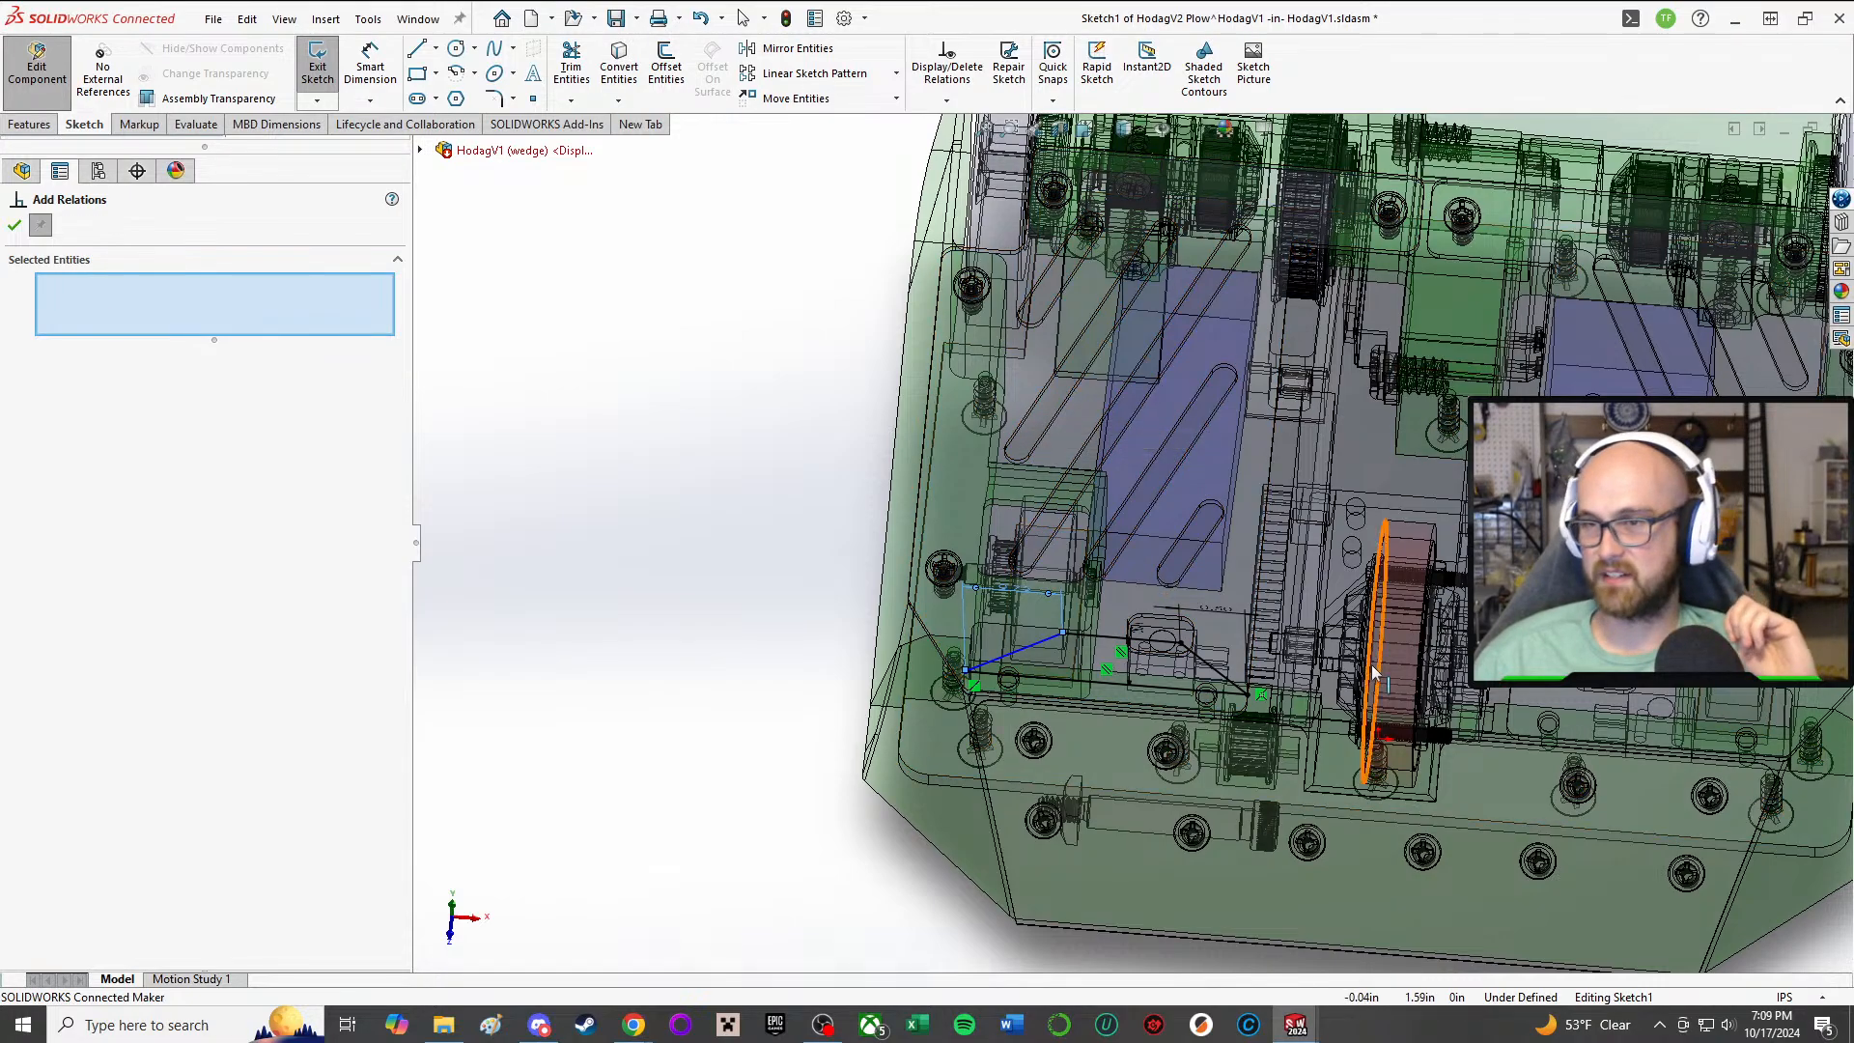
Step: Examine the space between the plow profile and the weapon motor, weapon slide and neighbouring components from several angles
{"action": "middle_click_drag", "start_coordinate": [1372, 668], "coordinate": [1404, 614]}
{"action": "scroll", "coordinate": [1405, 614], "scroll_direction": "up", "scroll_amount": 2}
{"action": "scroll", "coordinate": [1371, 608], "scroll_direction": "down", "scroll_amount": 3}
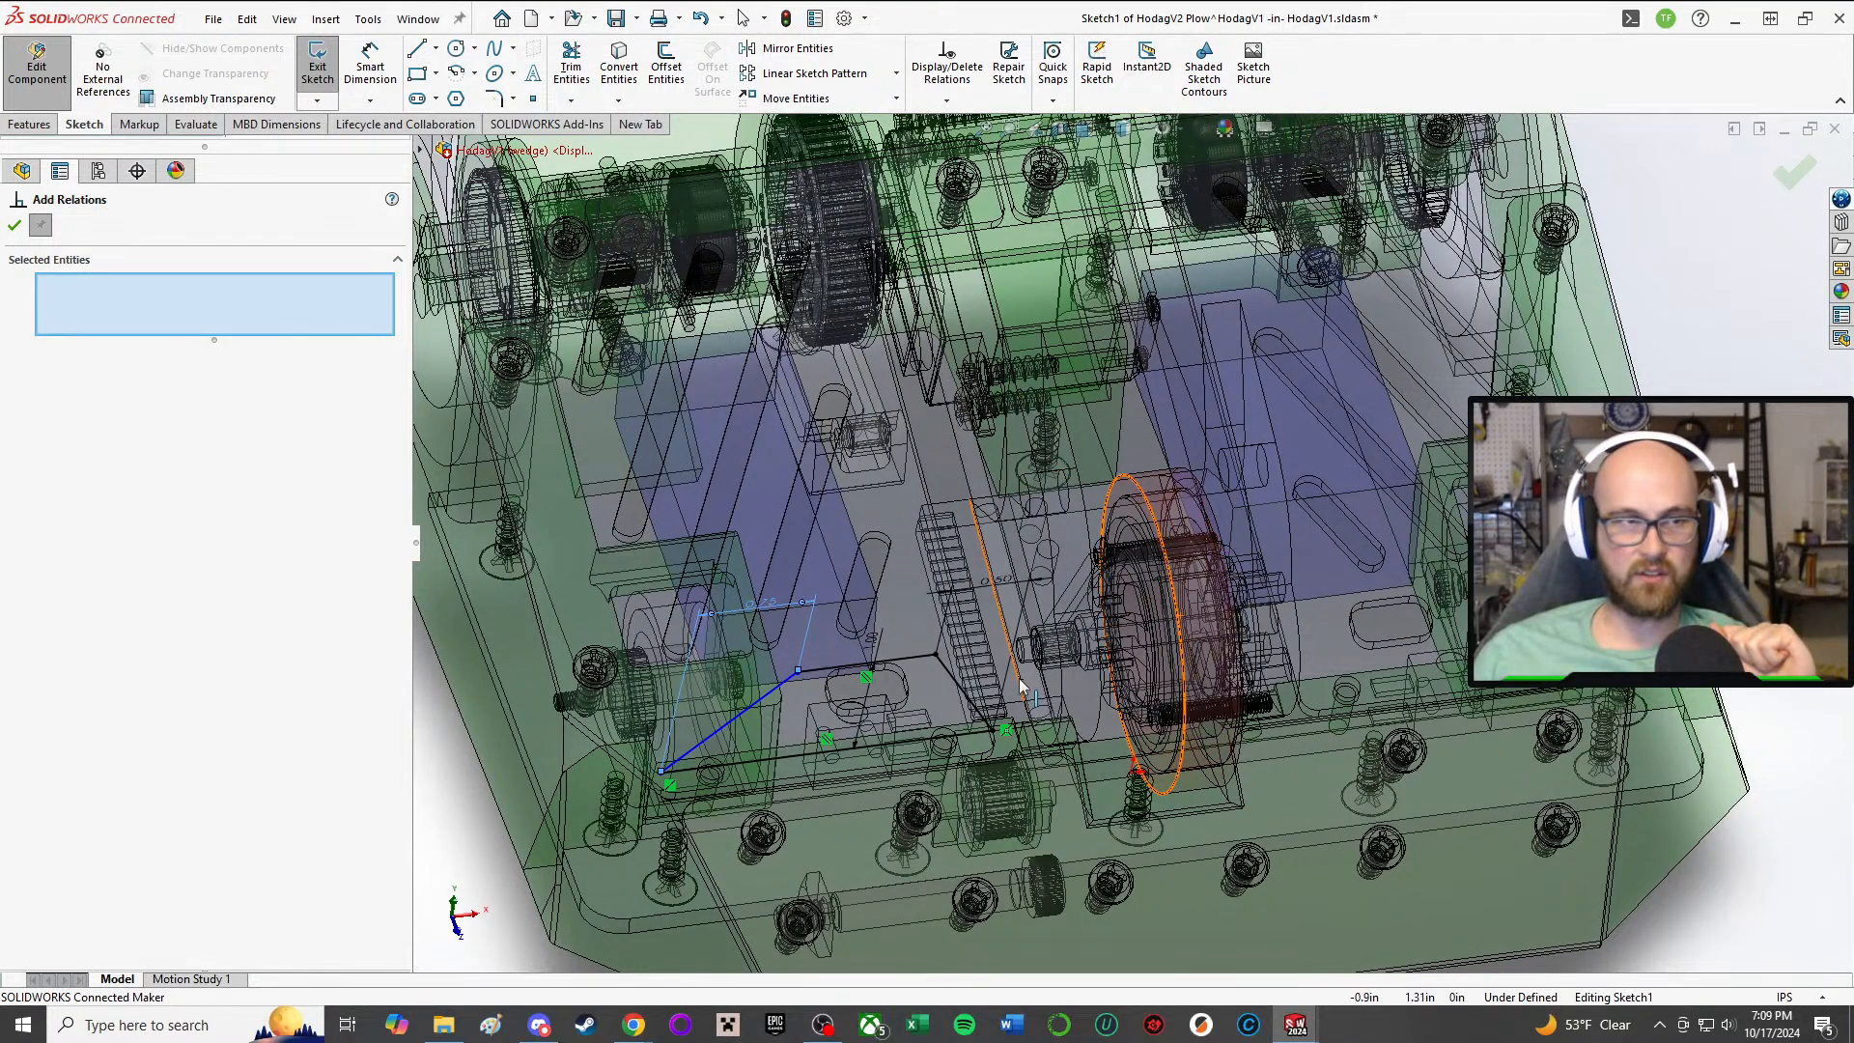
{"action": "scroll", "coordinate": [1086, 647], "scroll_direction": "down", "scroll_amount": 2}
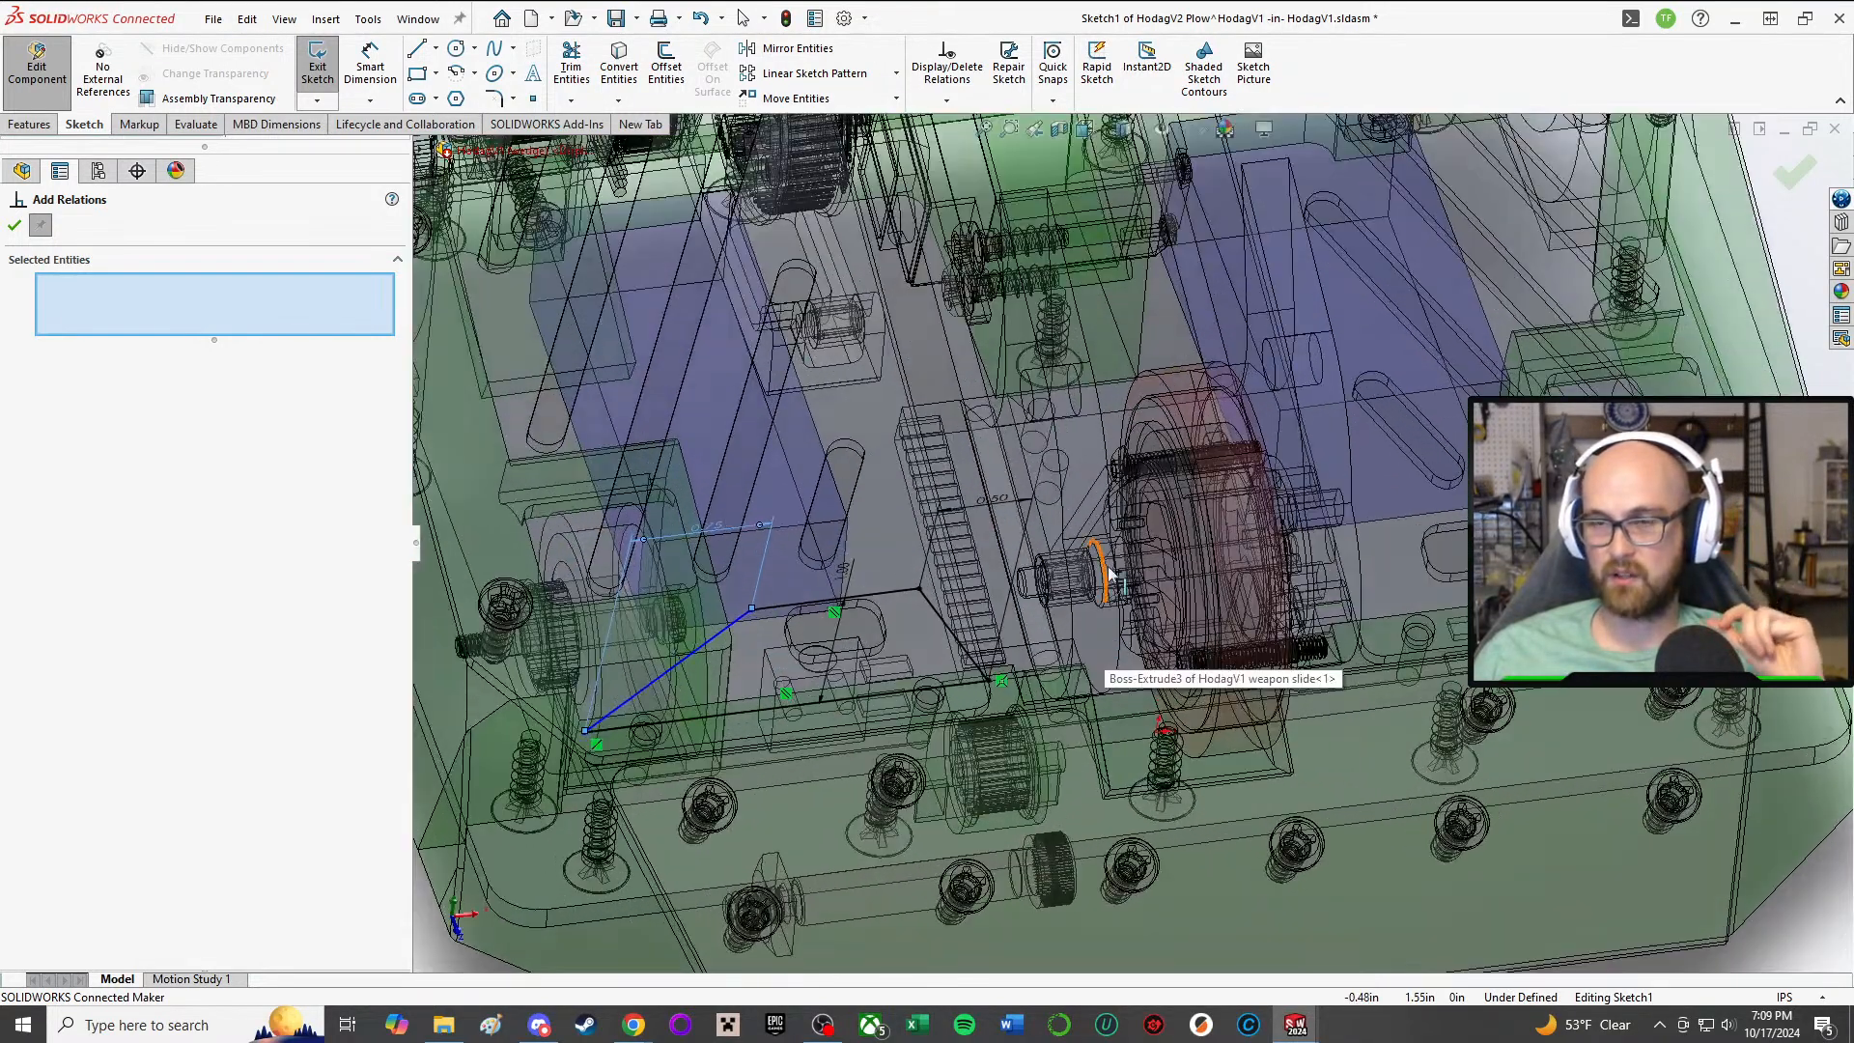
{"action": "middle_click_drag", "start_coordinate": [1109, 574], "coordinate": [1327, 662]}
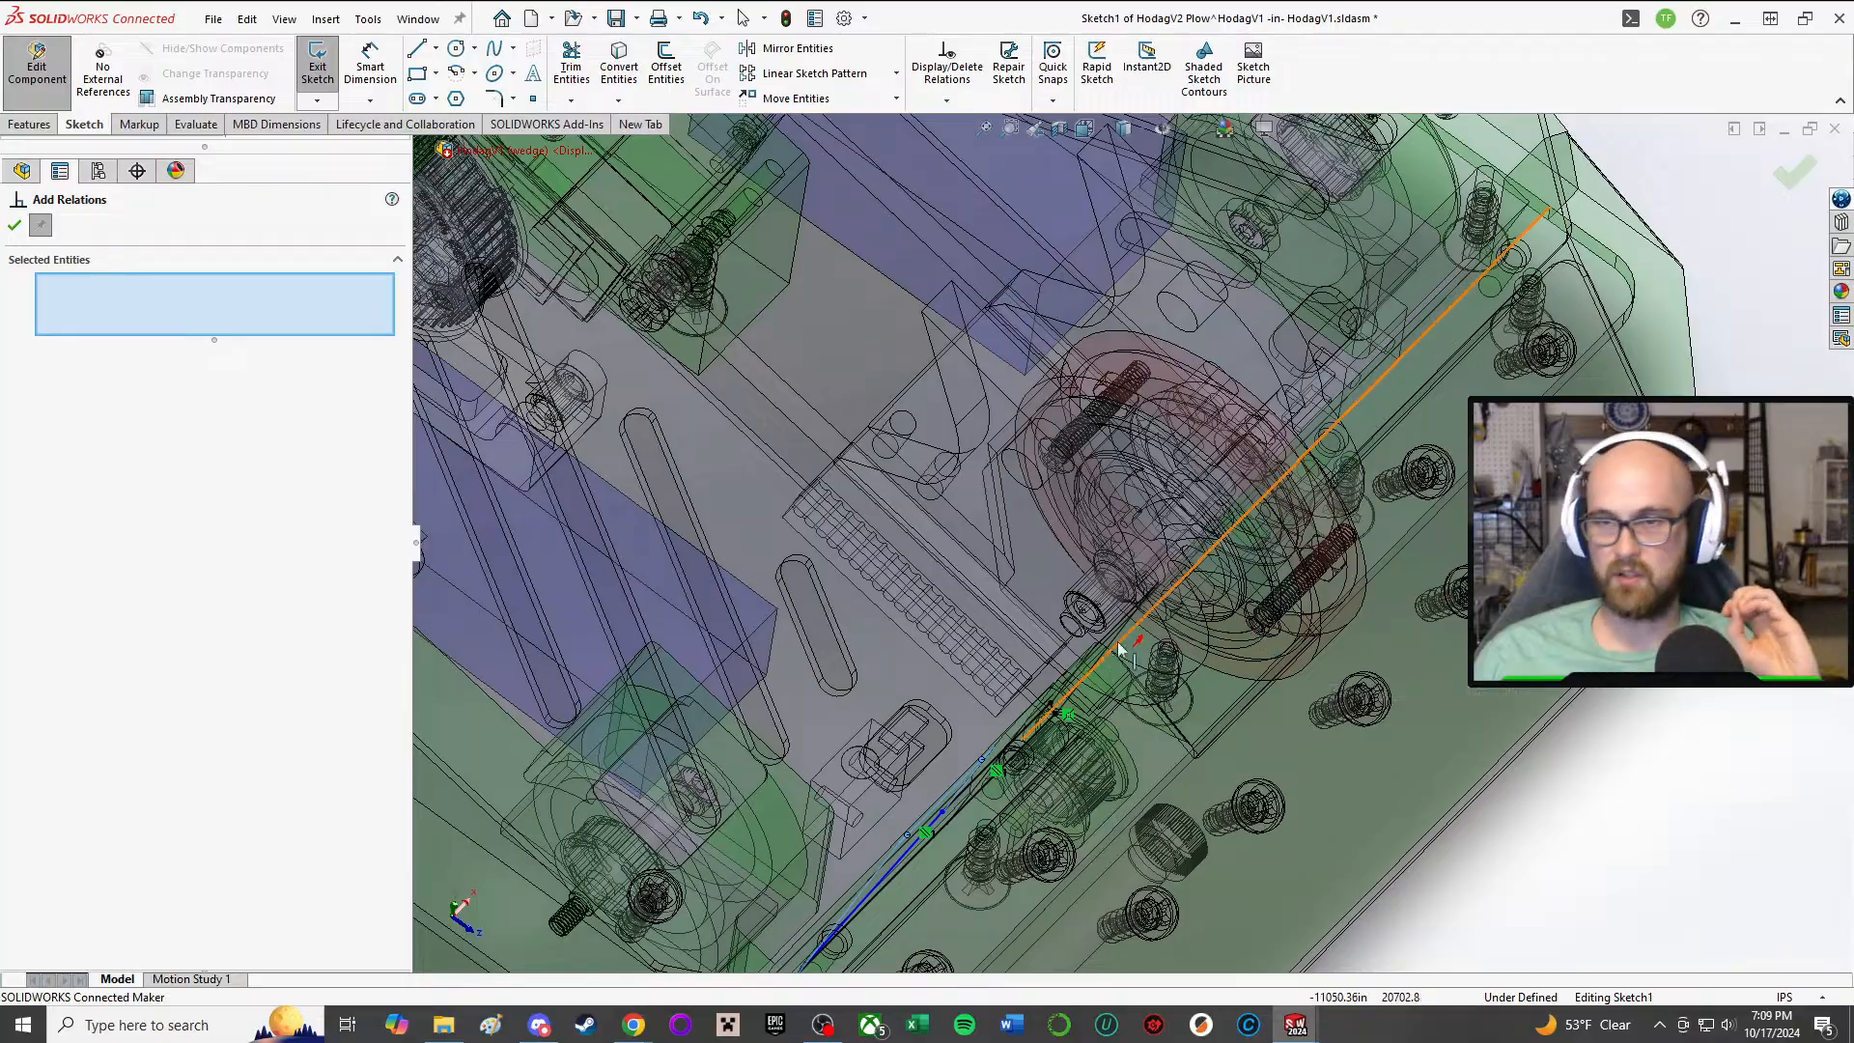
{"action": "scroll", "coordinate": [998, 681], "scroll_direction": "down", "scroll_amount": 2}
{"action": "scroll", "coordinate": [996, 678], "scroll_direction": "up", "scroll_amount": 2}
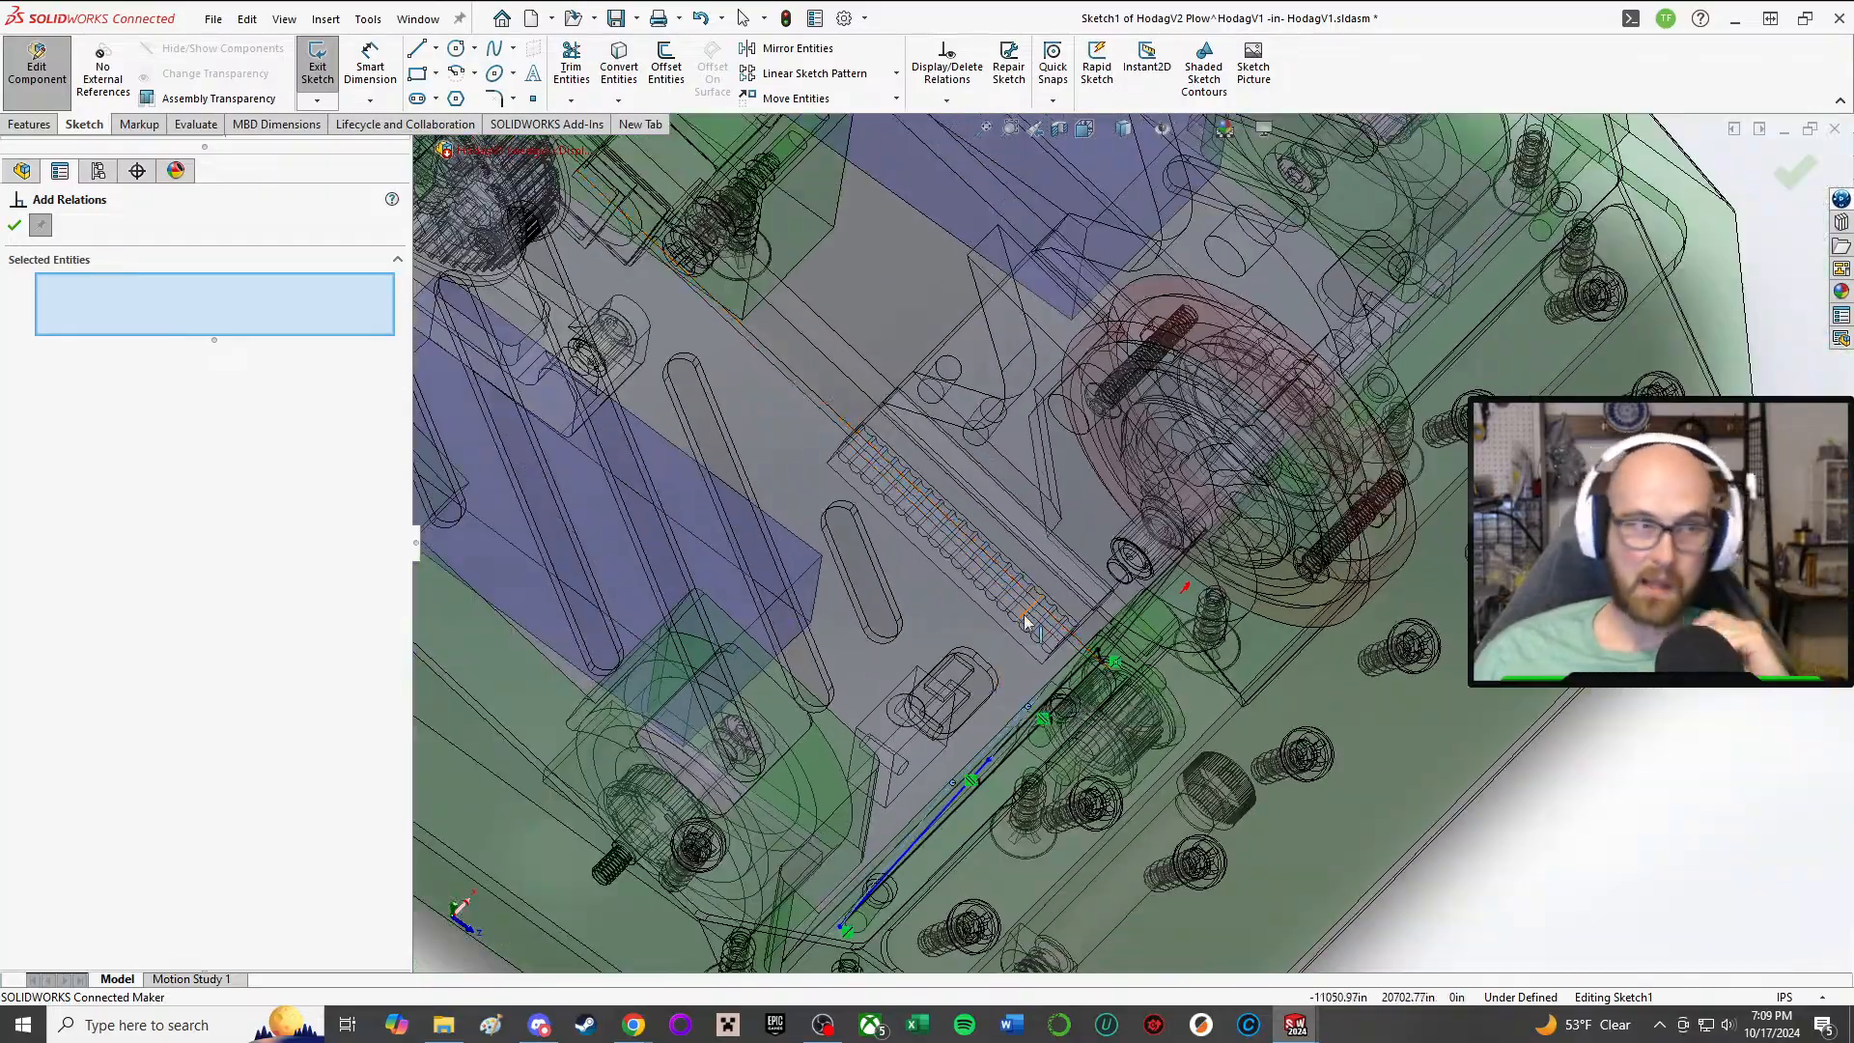
{"action": "middle_click_drag", "start_coordinate": [1026, 623], "coordinate": [853, 584]}
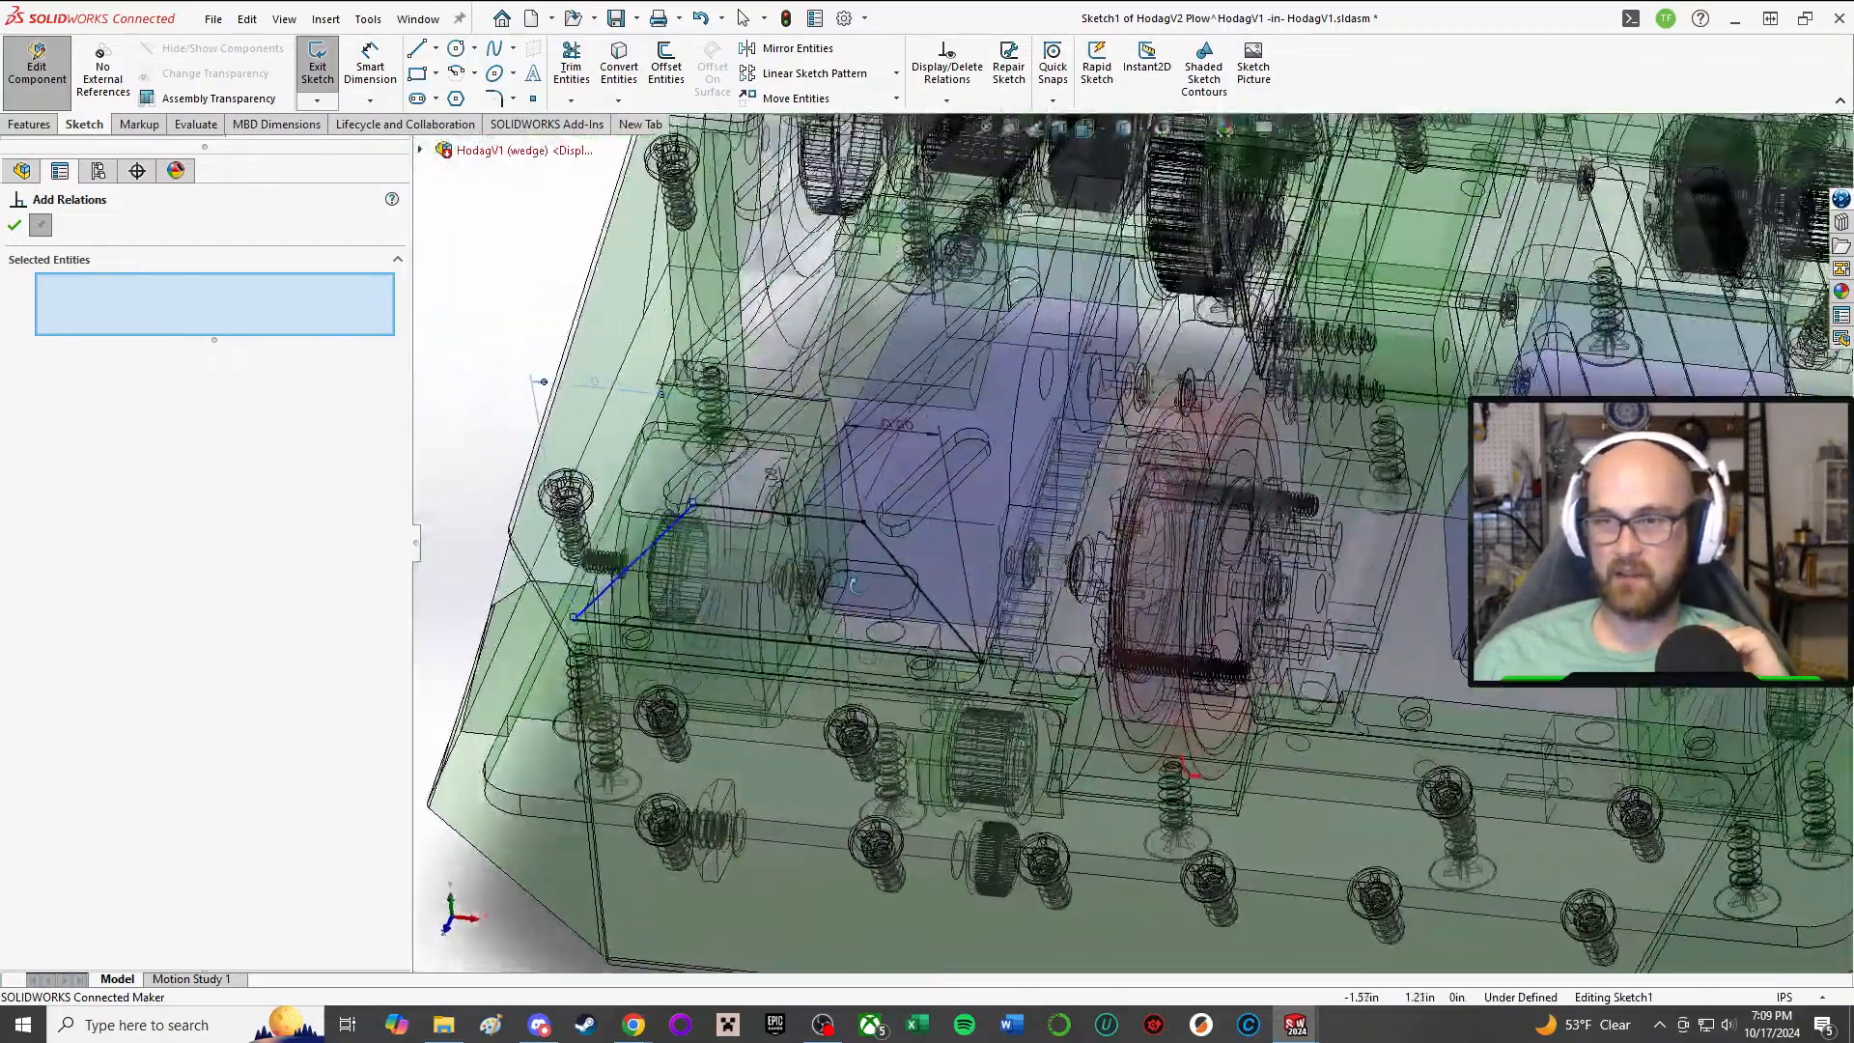
{"action": "middle_click_drag", "start_coordinate": [1255, 361], "coordinate": [1283, 645]}
{"action": "scroll", "coordinate": [1283, 647], "scroll_direction": "up", "scroll_amount": 3}
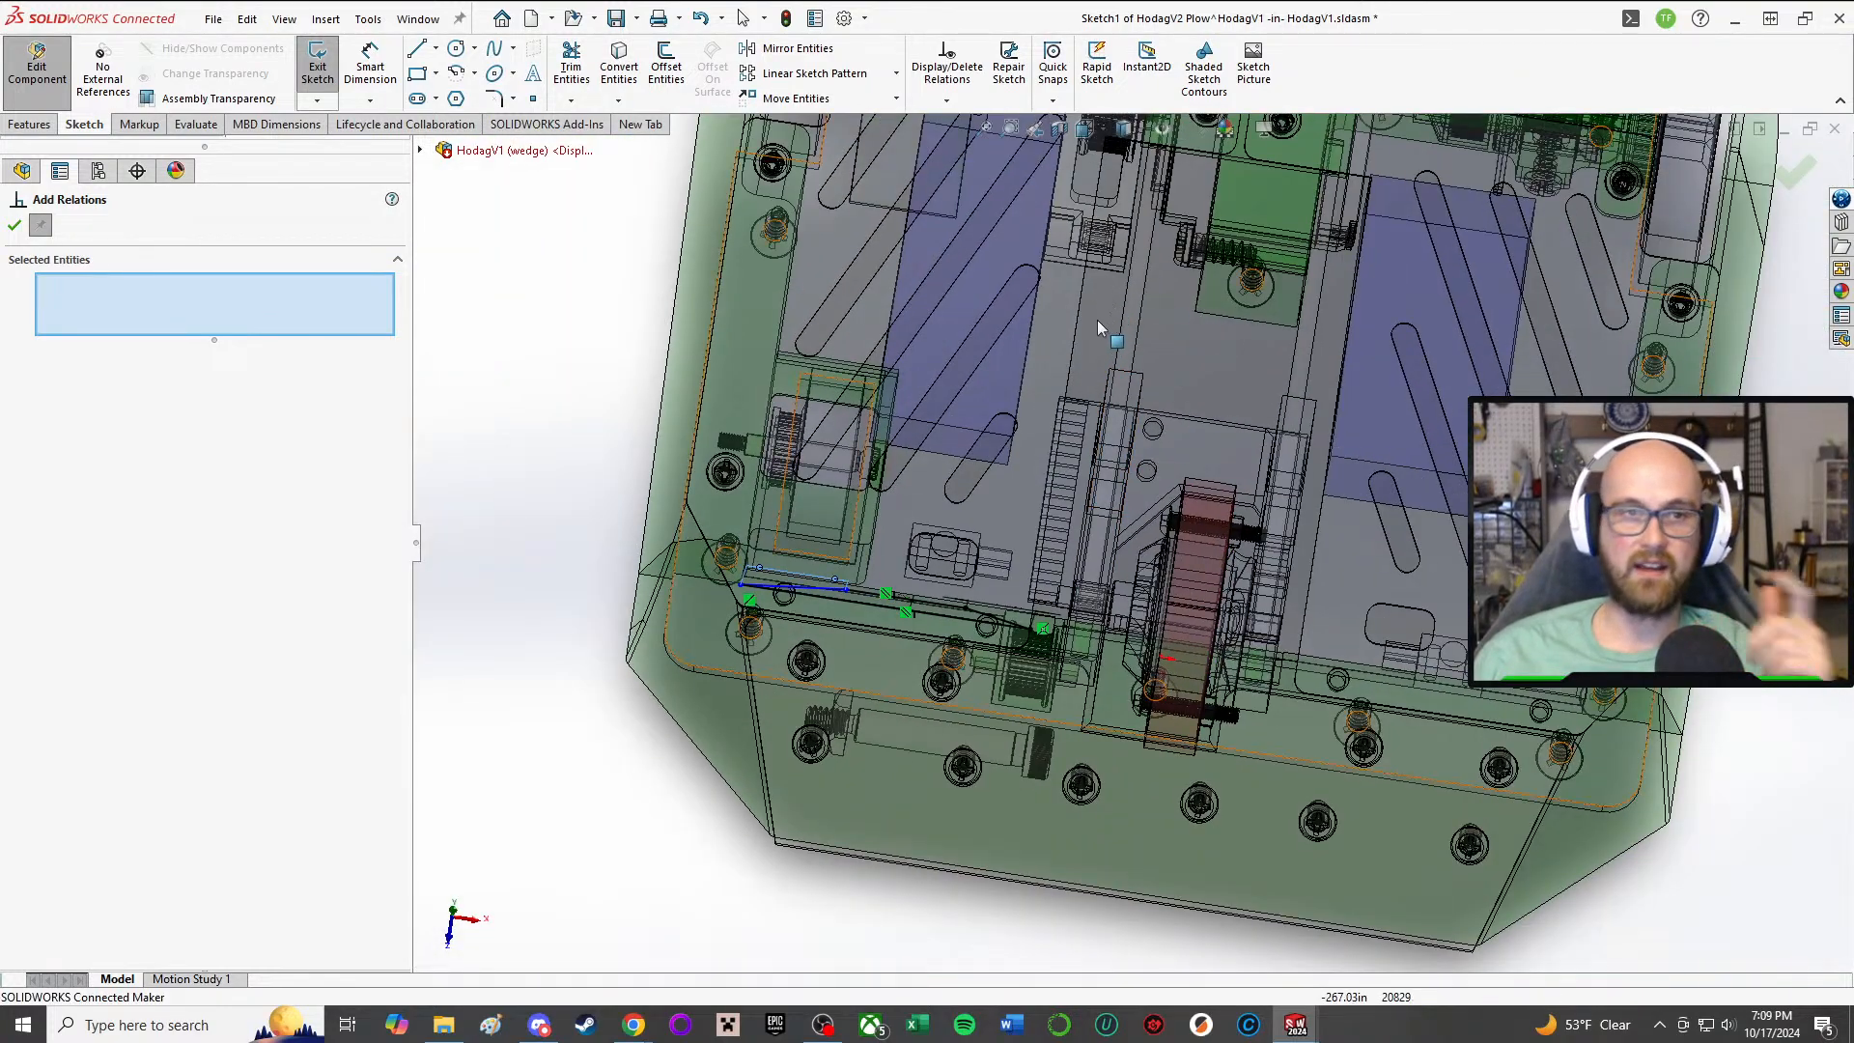
{"action": "middle_click_drag", "start_coordinate": [1117, 361], "coordinate": [1194, 679]}
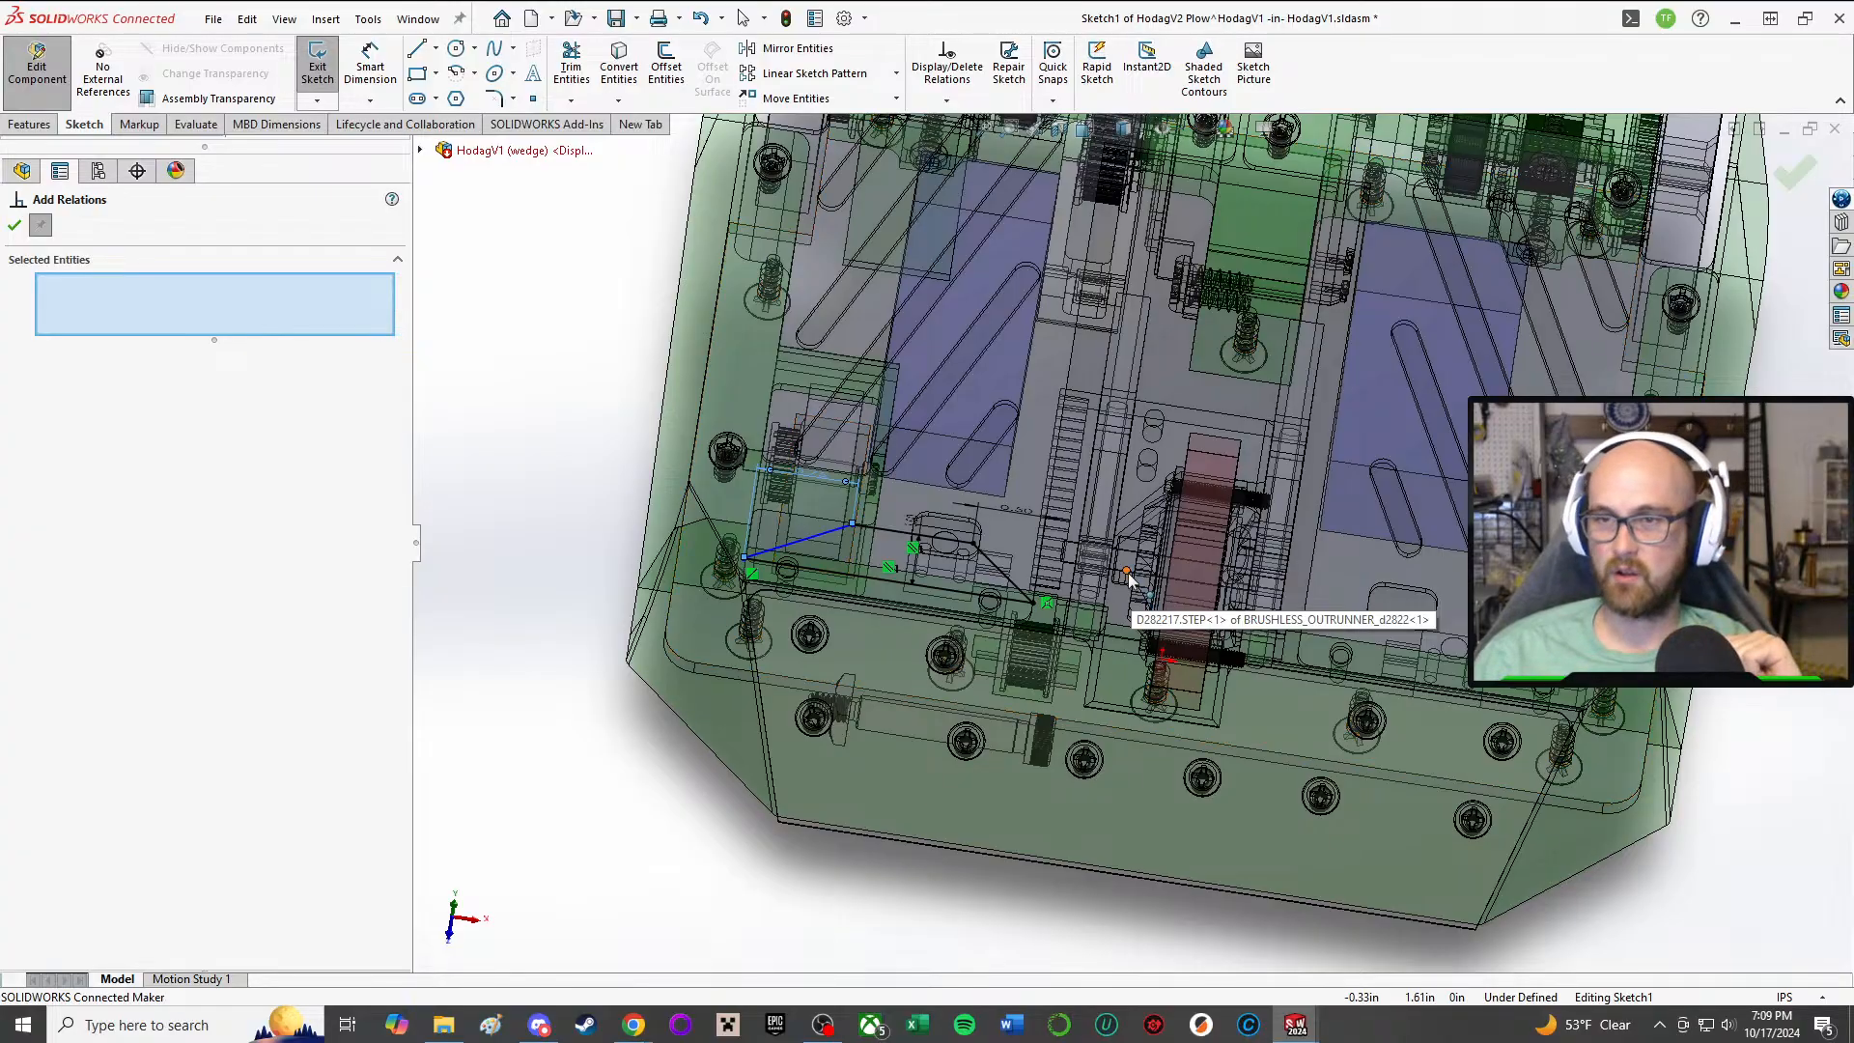
{"action": "middle_click_drag", "start_coordinate": [1133, 589], "coordinate": [1179, 434]}
{"action": "scroll", "coordinate": [1151, 632], "scroll_direction": "down", "scroll_amount": 3}
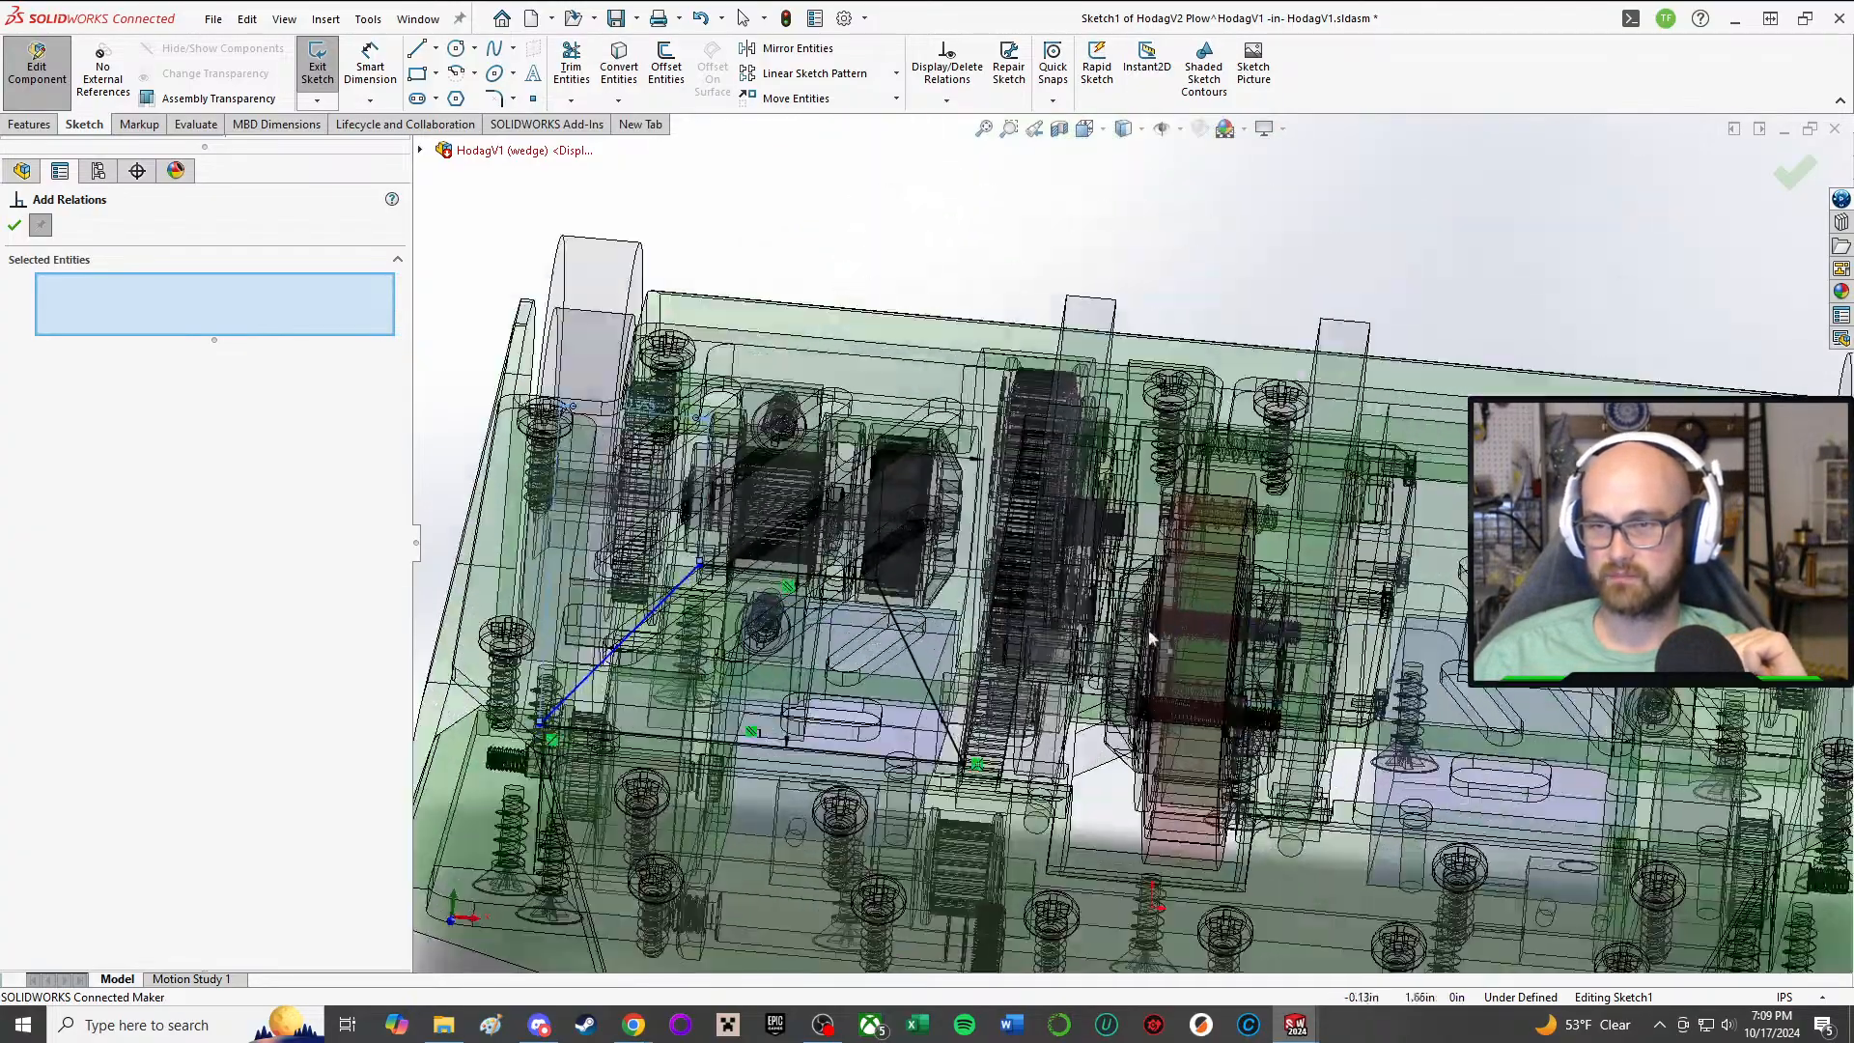
{"action": "middle_click_drag", "start_coordinate": [1161, 673], "coordinate": [1227, 855]}
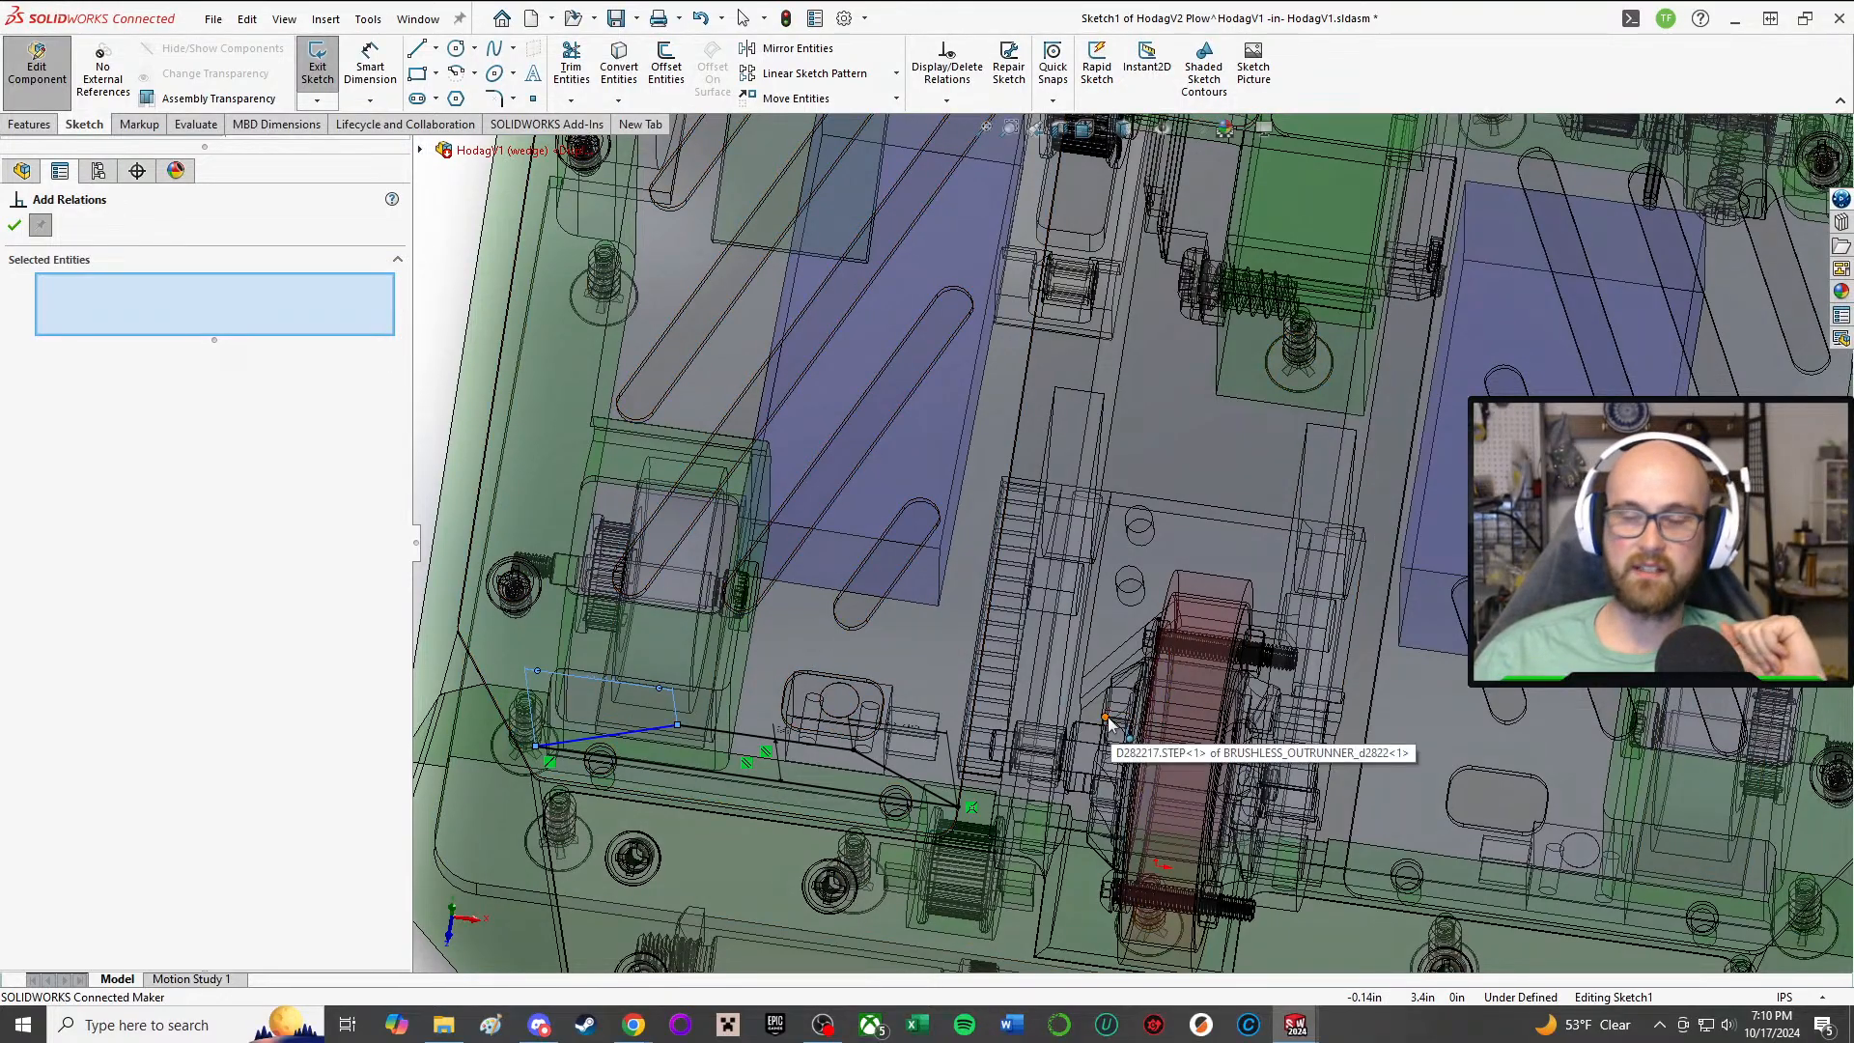
{"action": "middle_click_drag", "start_coordinate": [1112, 720], "coordinate": [683, 501]}
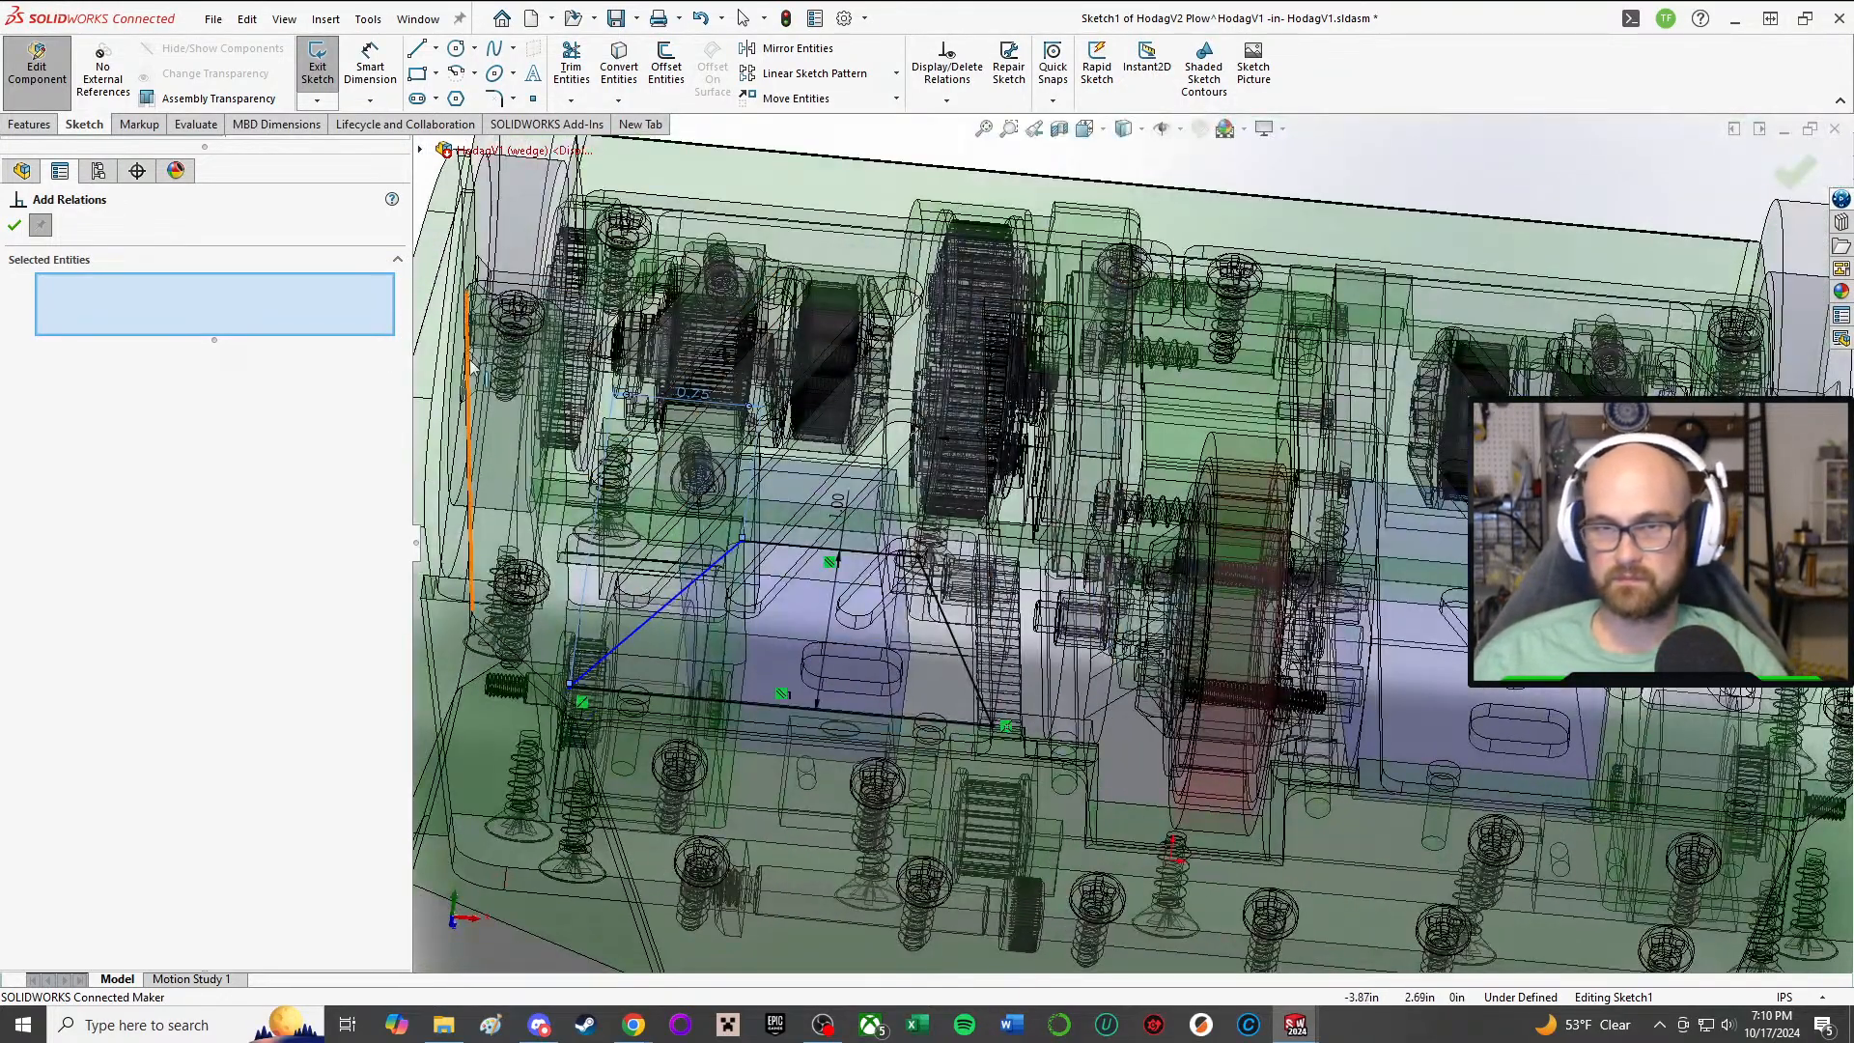
{"action": "key", "text": "f"}
{"action": "scroll", "coordinate": [951, 510], "scroll_direction": "down", "scroll_amount": 3}
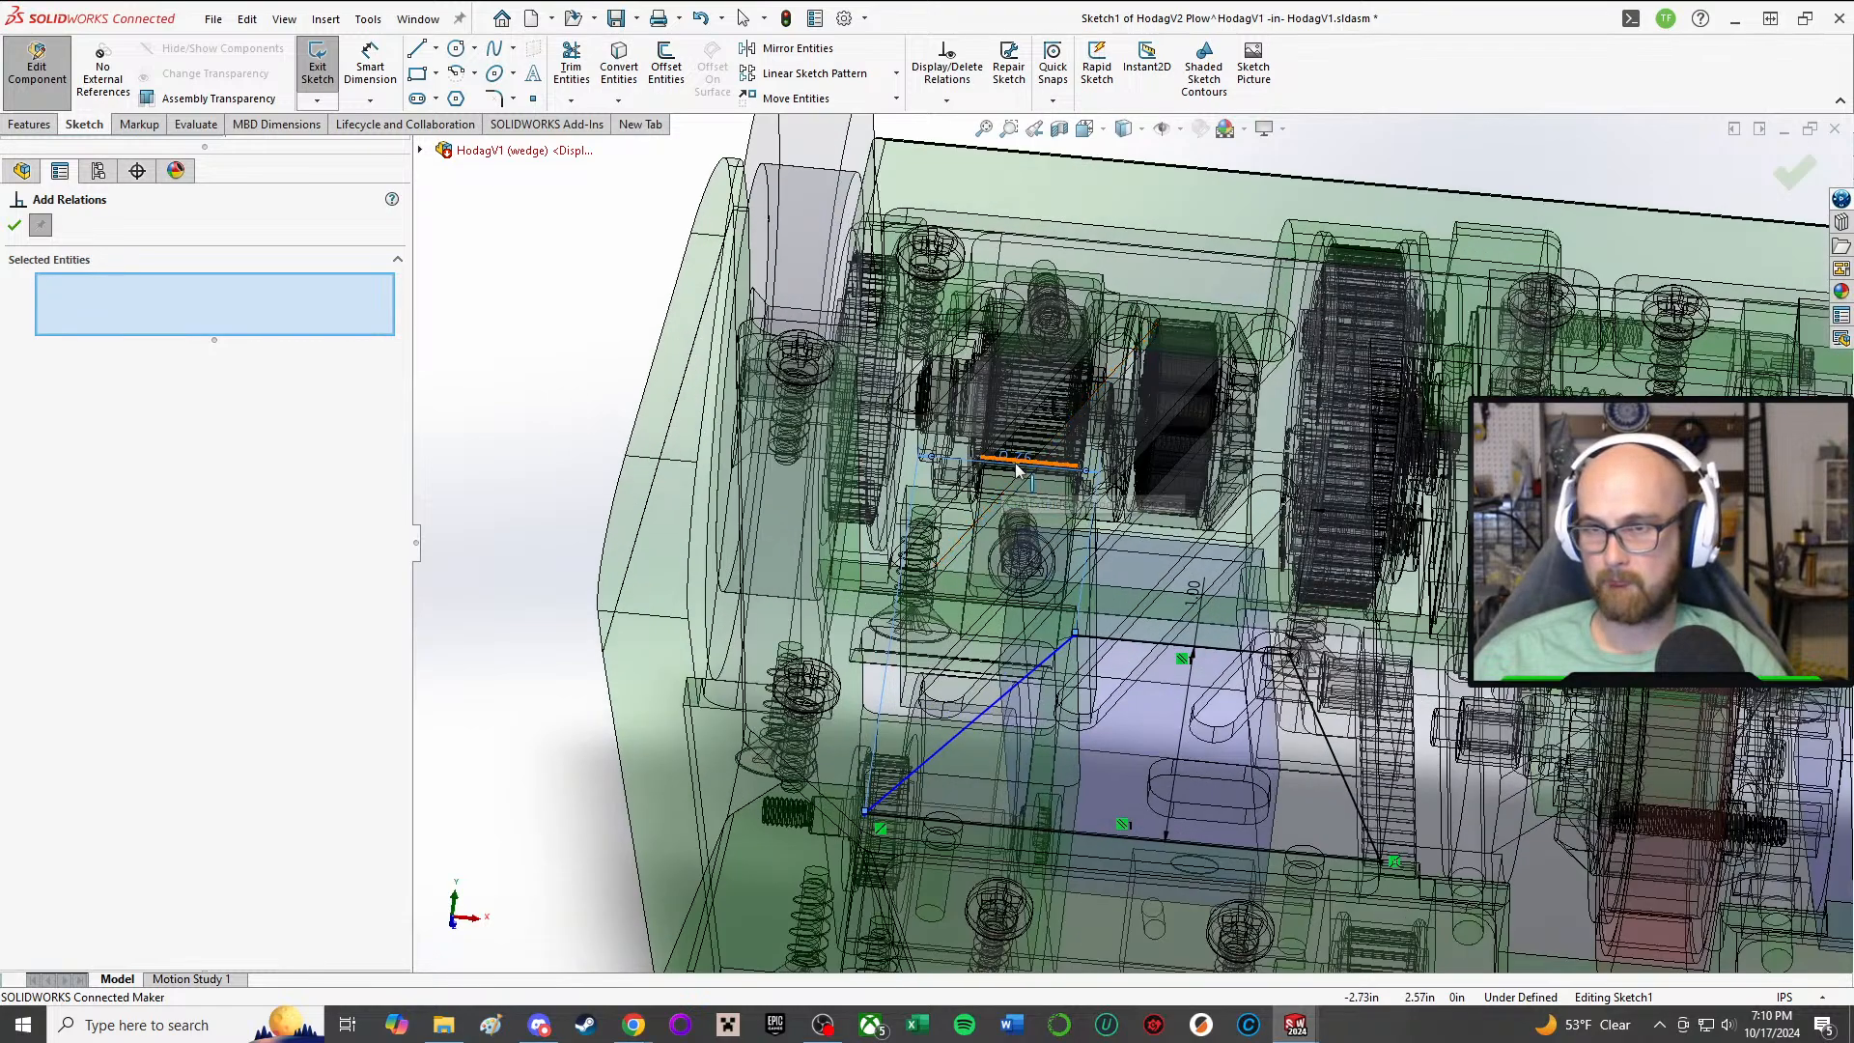
Step: Test the freedom of the slanted line's outer endpoint by moving it slightly along the base line
{"action": "left_click", "coordinate": [13, 231]}
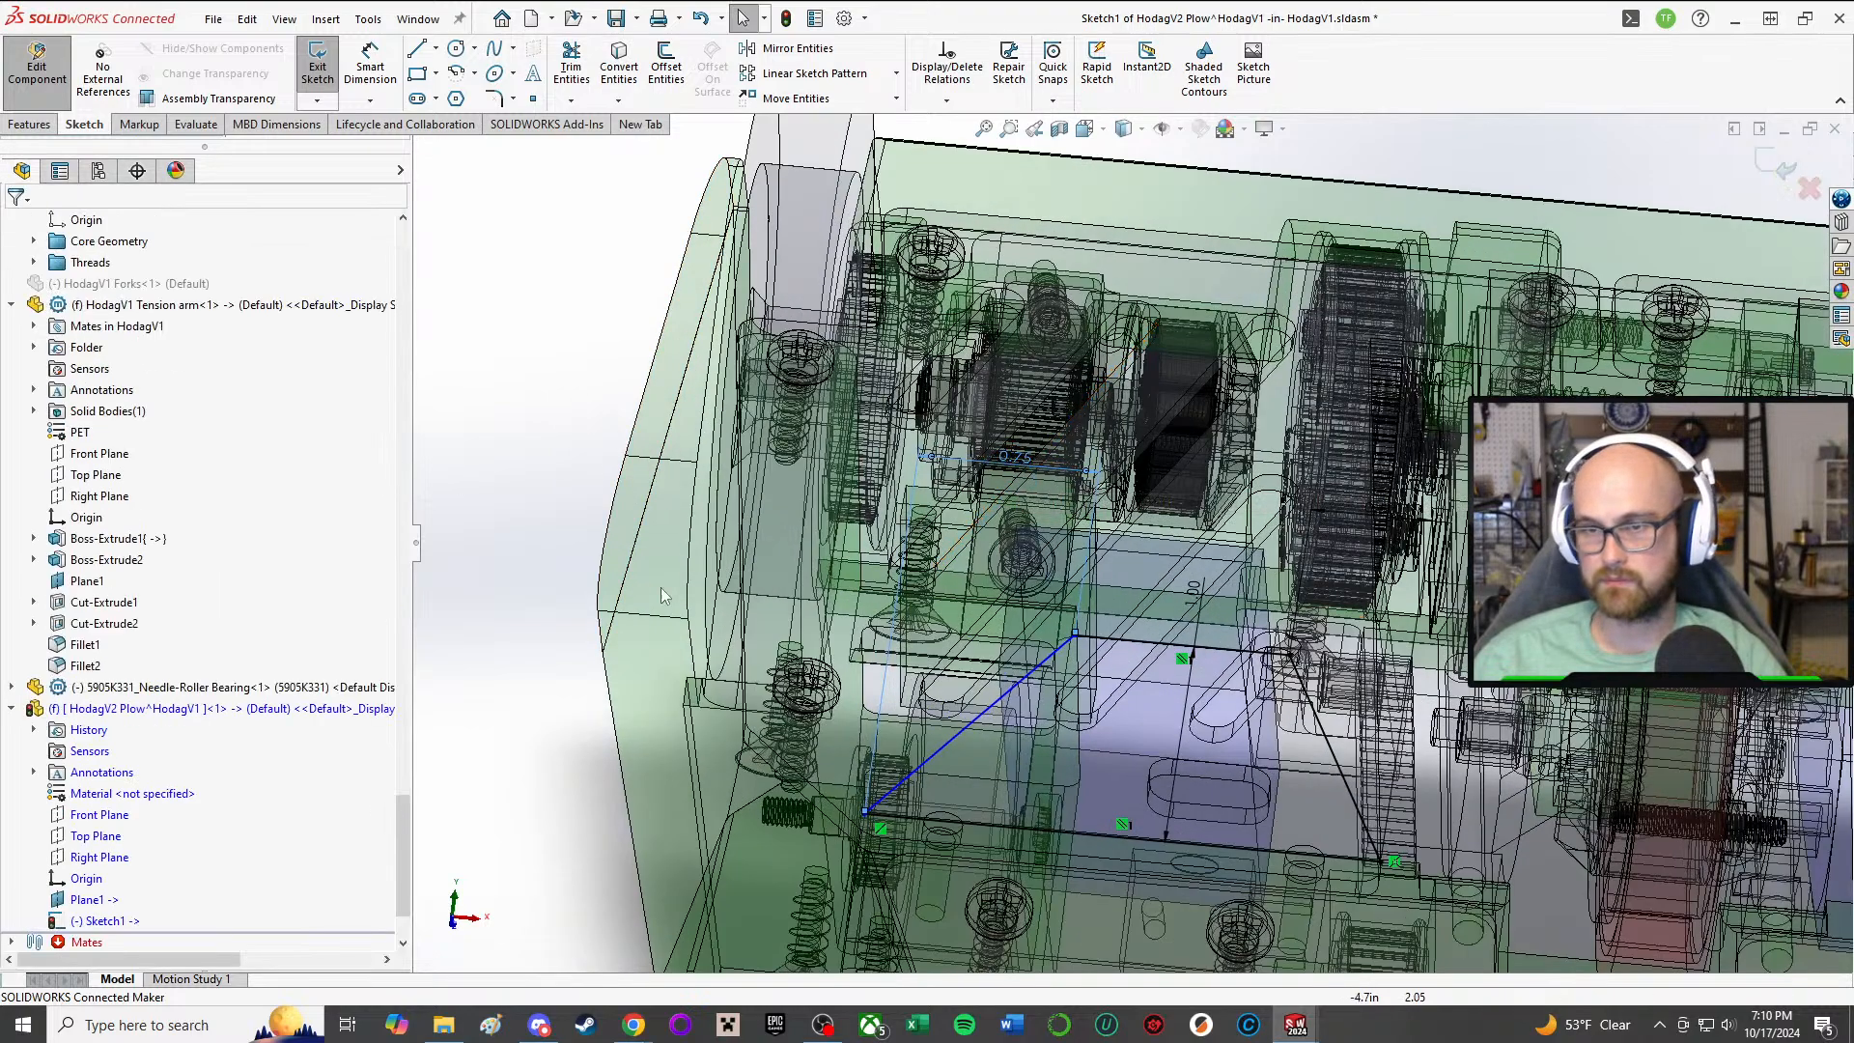
{"action": "scroll", "coordinate": [964, 695], "scroll_direction": "up", "scroll_amount": 1}
{"action": "middle_click_drag", "start_coordinate": [964, 695], "coordinate": [1125, 626], "text": "ctrl"}
{"action": "scroll", "coordinate": [1463, 657], "scroll_direction": "down", "scroll_amount": 3}
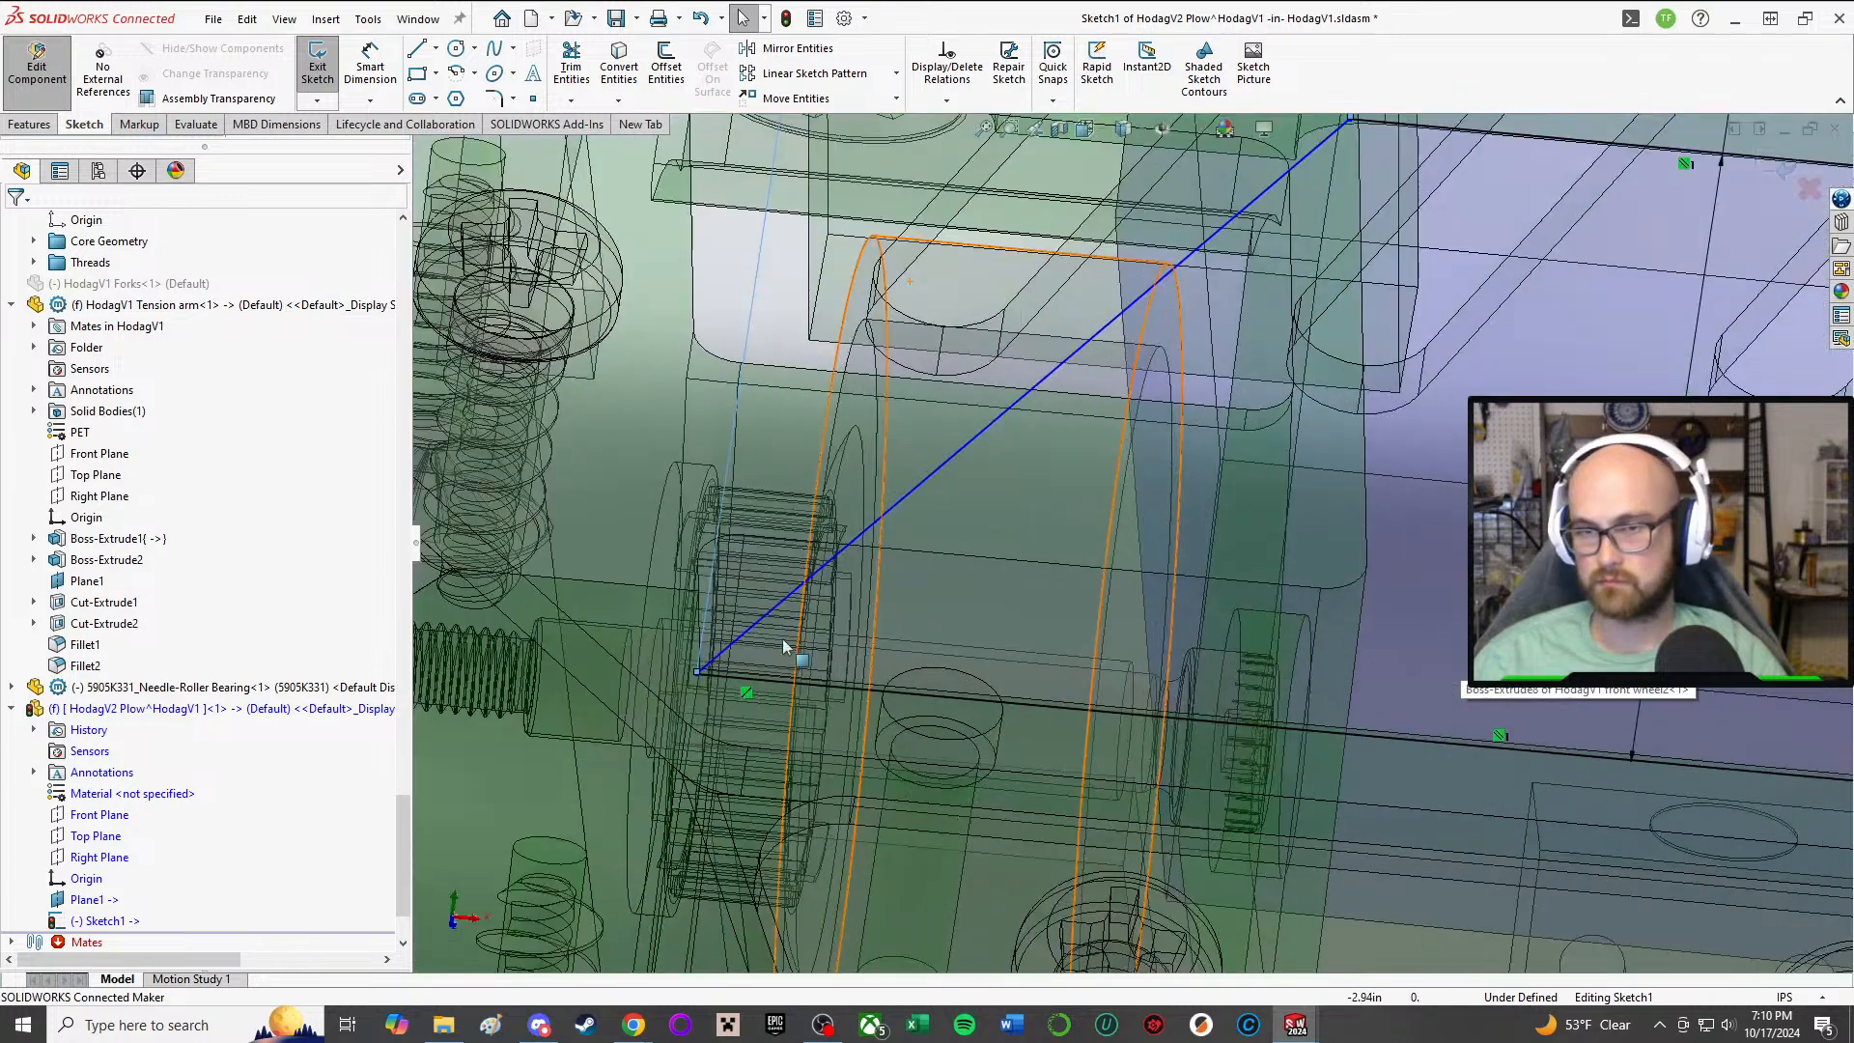
{"action": "mouse_move", "coordinate": [693, 671]}
{"action": "left_mouse_down"}
{"action": "mouse_move", "coordinate": [849, 681]}
{"action": "mouse_move", "coordinate": [711, 668]}
{"action": "mouse_move", "coordinate": [728, 672]}
{"action": "left_mouse_up"}
{"action": "scroll", "coordinate": [729, 672], "scroll_direction": "up", "scroll_amount": 3}
{"action": "scroll", "coordinate": [569, 468], "scroll_direction": "up", "scroll_amount": 2}
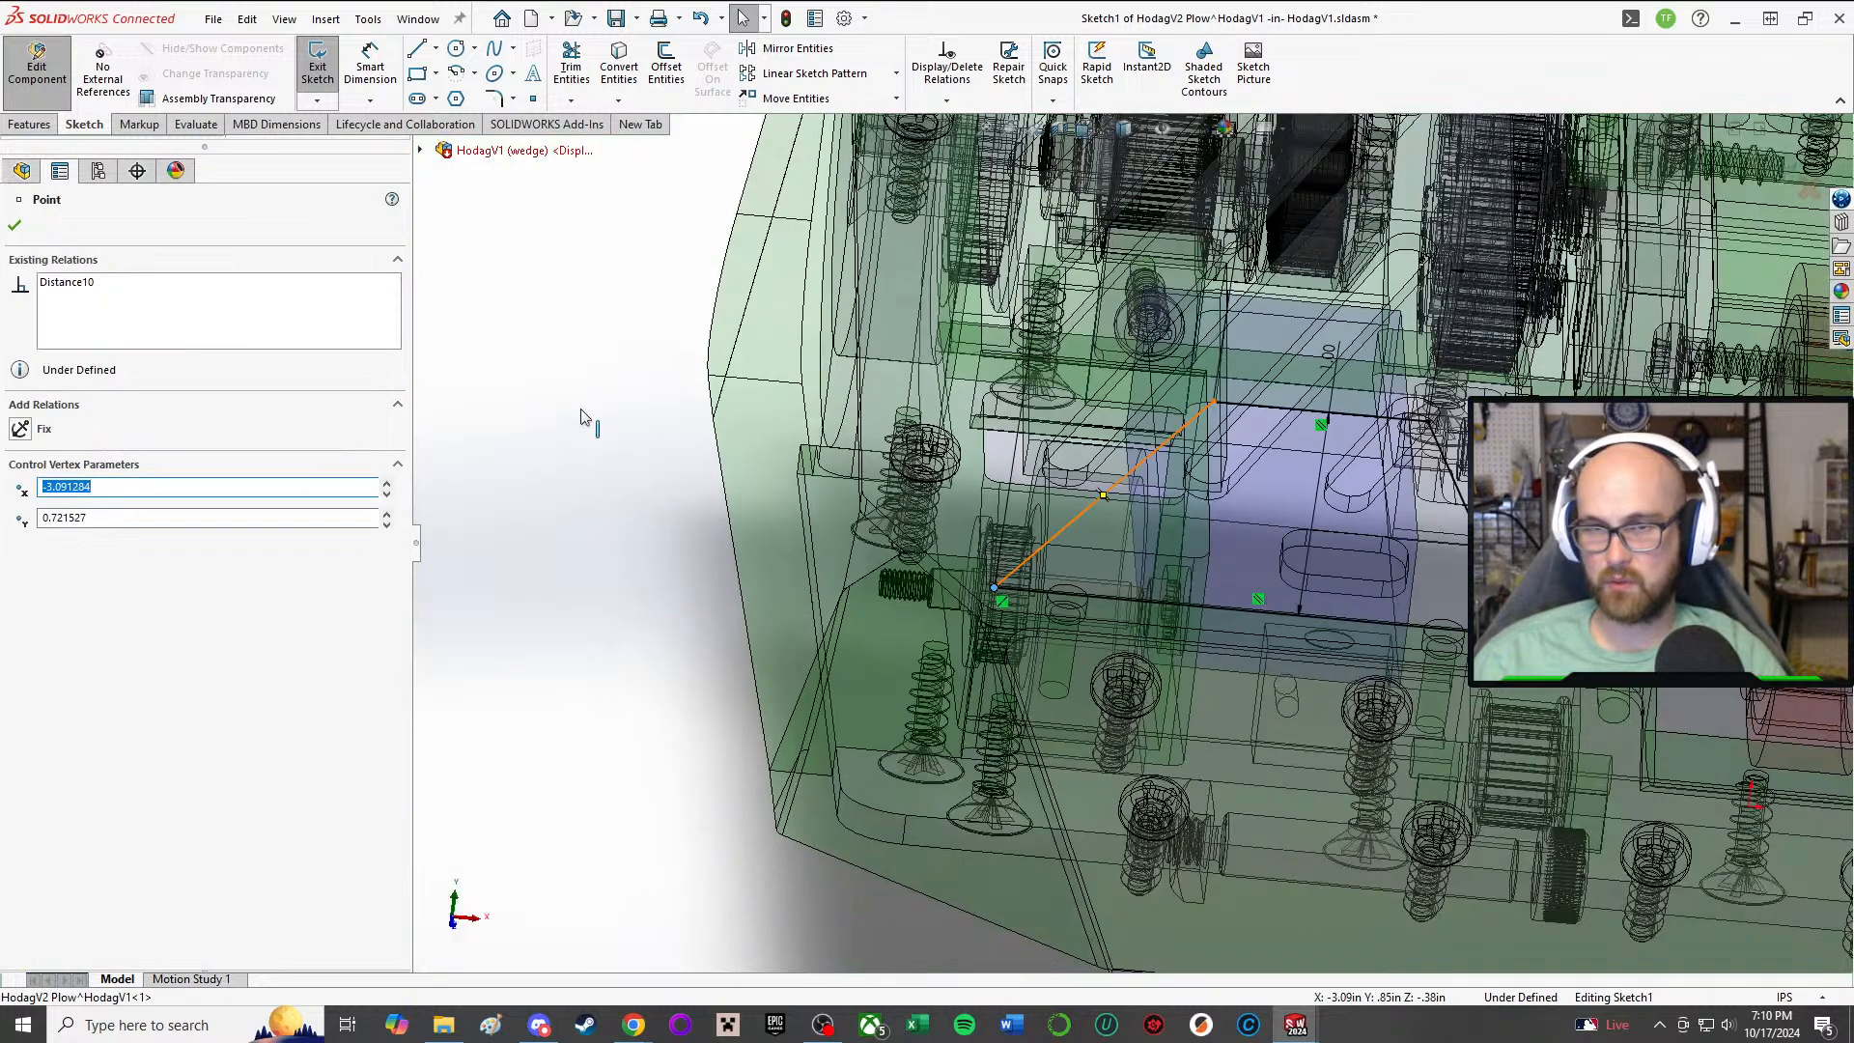
Step: Make the slanted line's outer base endpoint coincident with the HodagV1 top plate's edge, and finish adding relations
{"action": "left_click", "coordinate": [582, 413]}
{"action": "key", "text": "a"}
{"action": "scroll", "coordinate": [1012, 644], "scroll_direction": "down", "scroll_amount": 4}
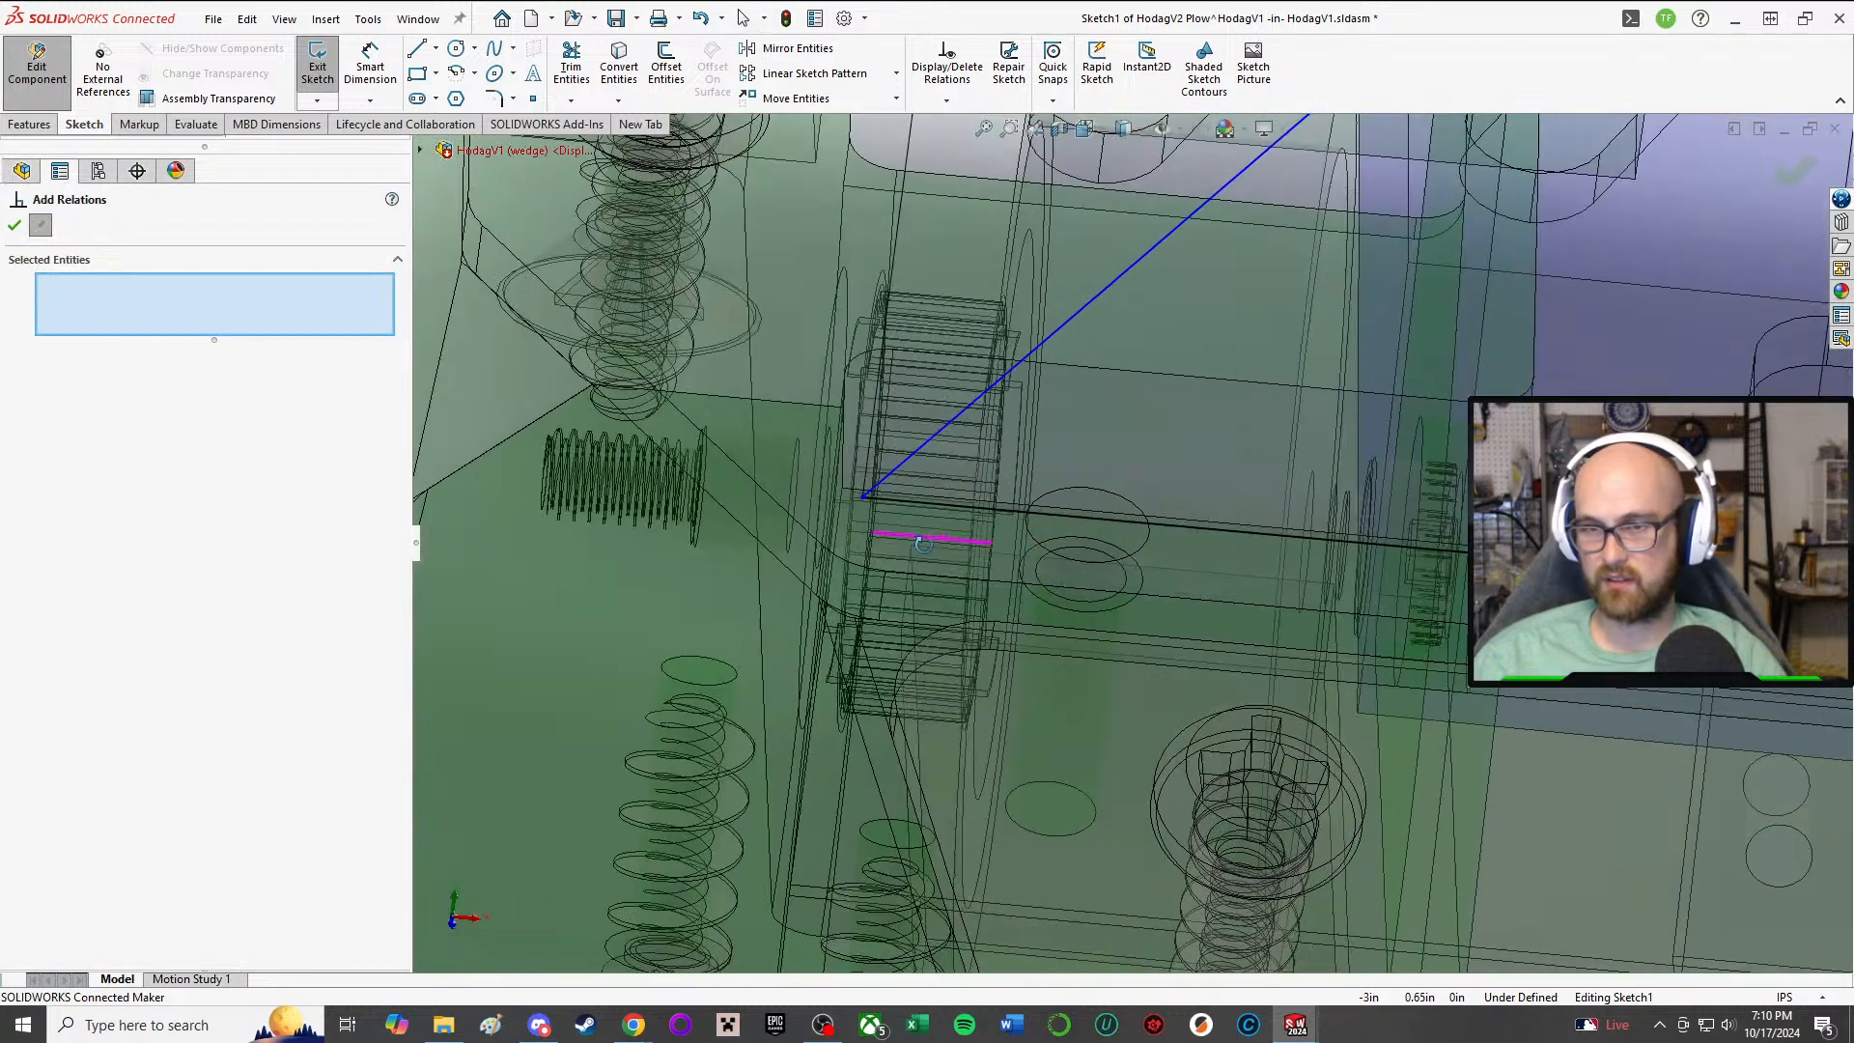
{"action": "scroll", "coordinate": [920, 528], "scroll_direction": "up", "scroll_amount": 2}
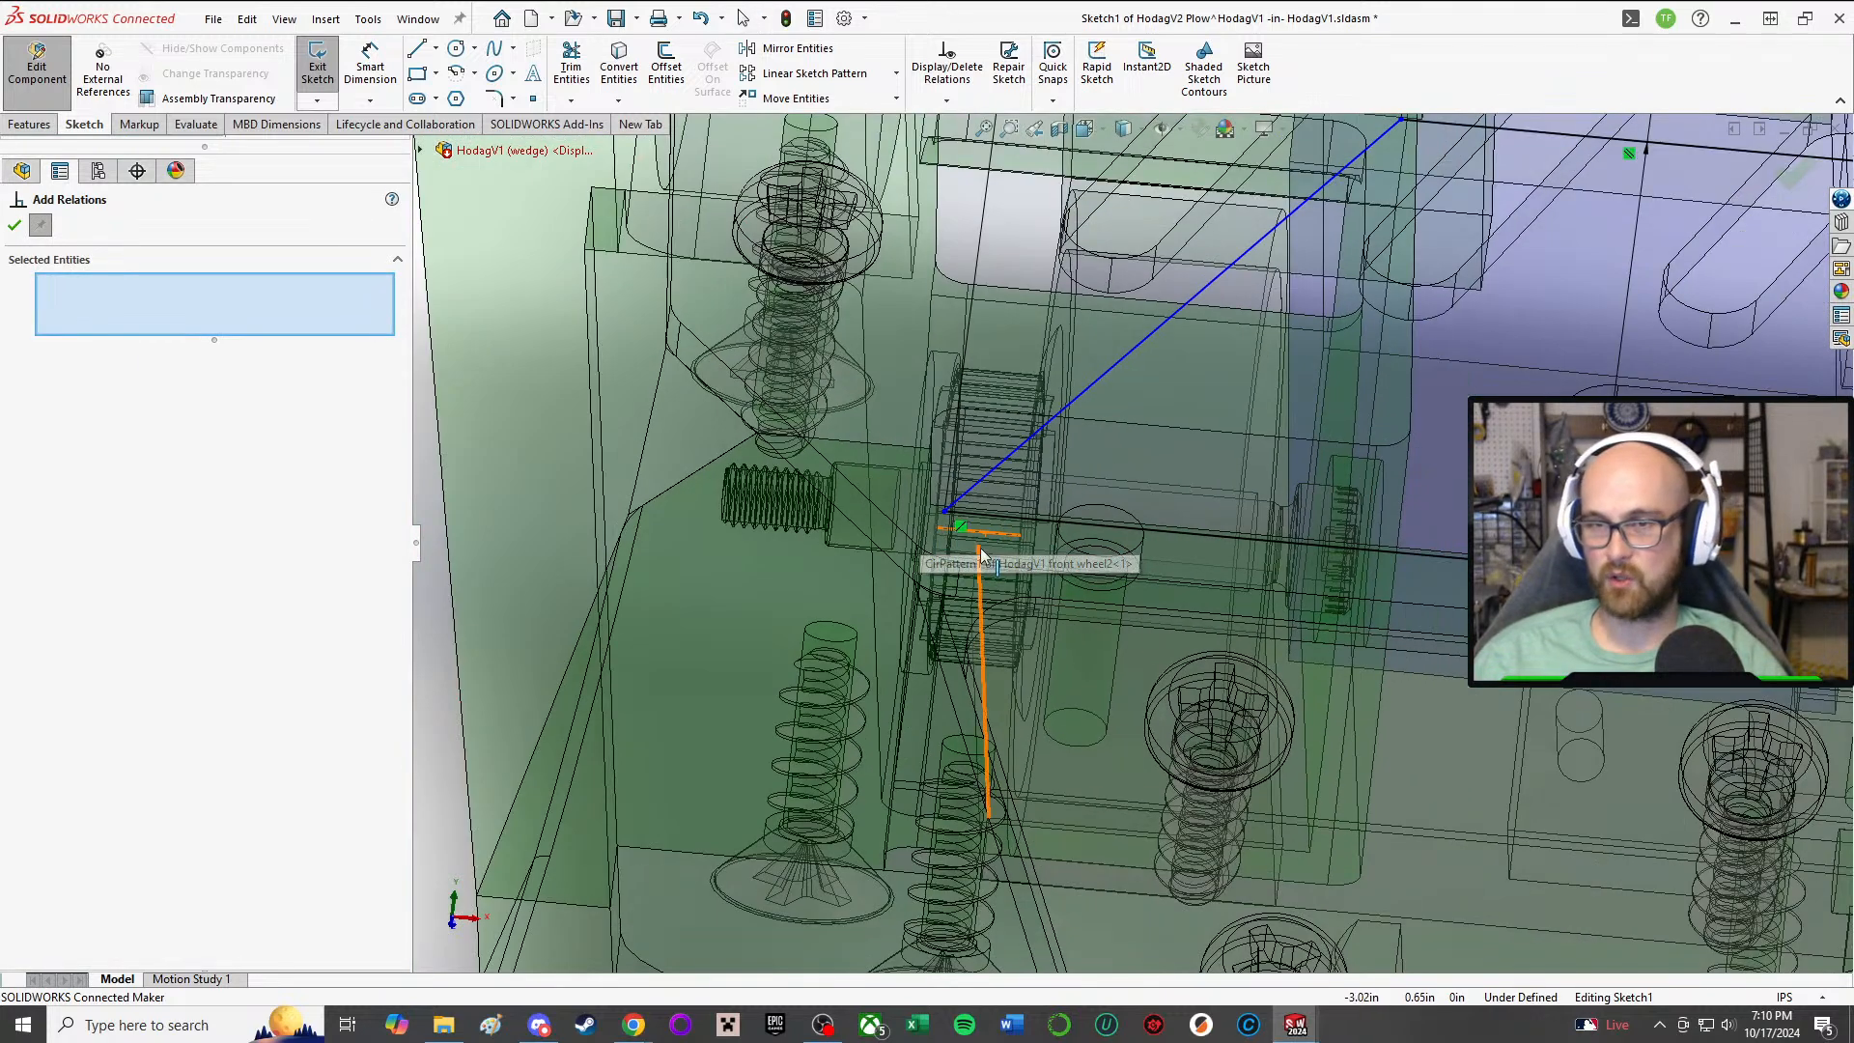
{"action": "left_click", "coordinate": [959, 578]}
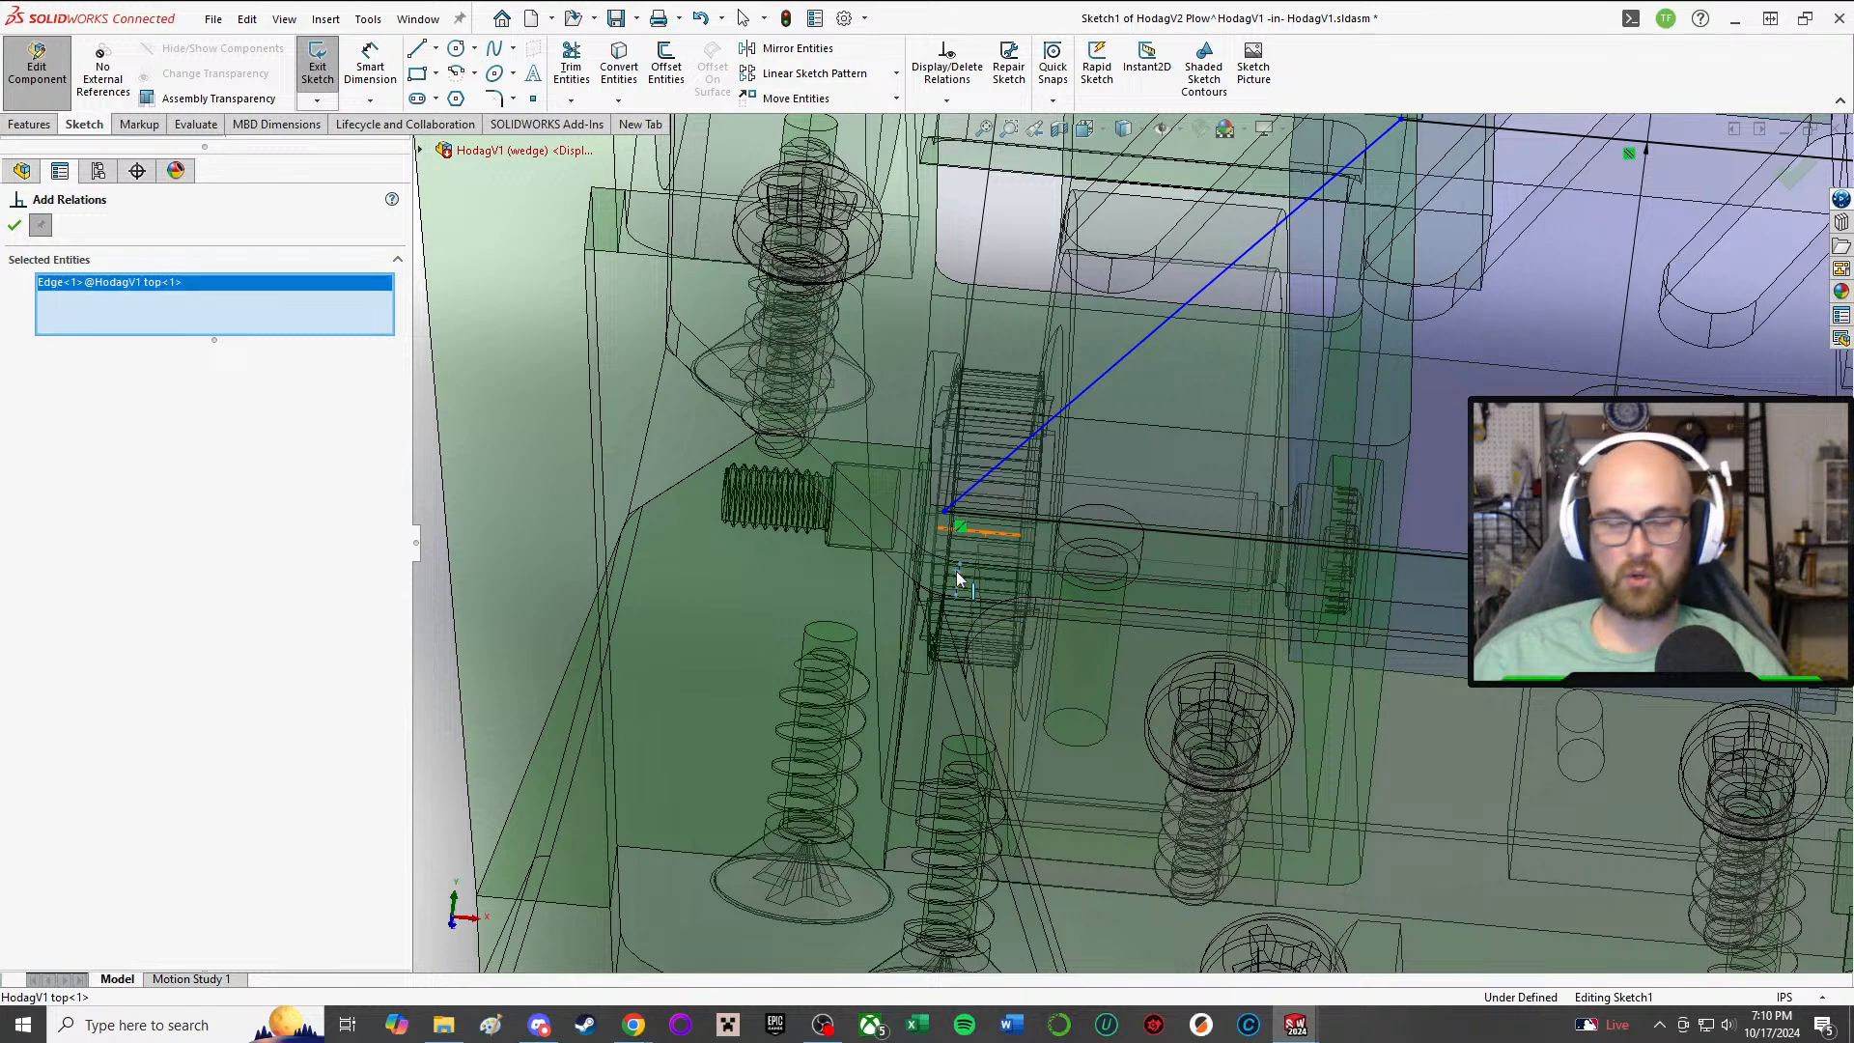
{"action": "left_click", "coordinate": [944, 515]}
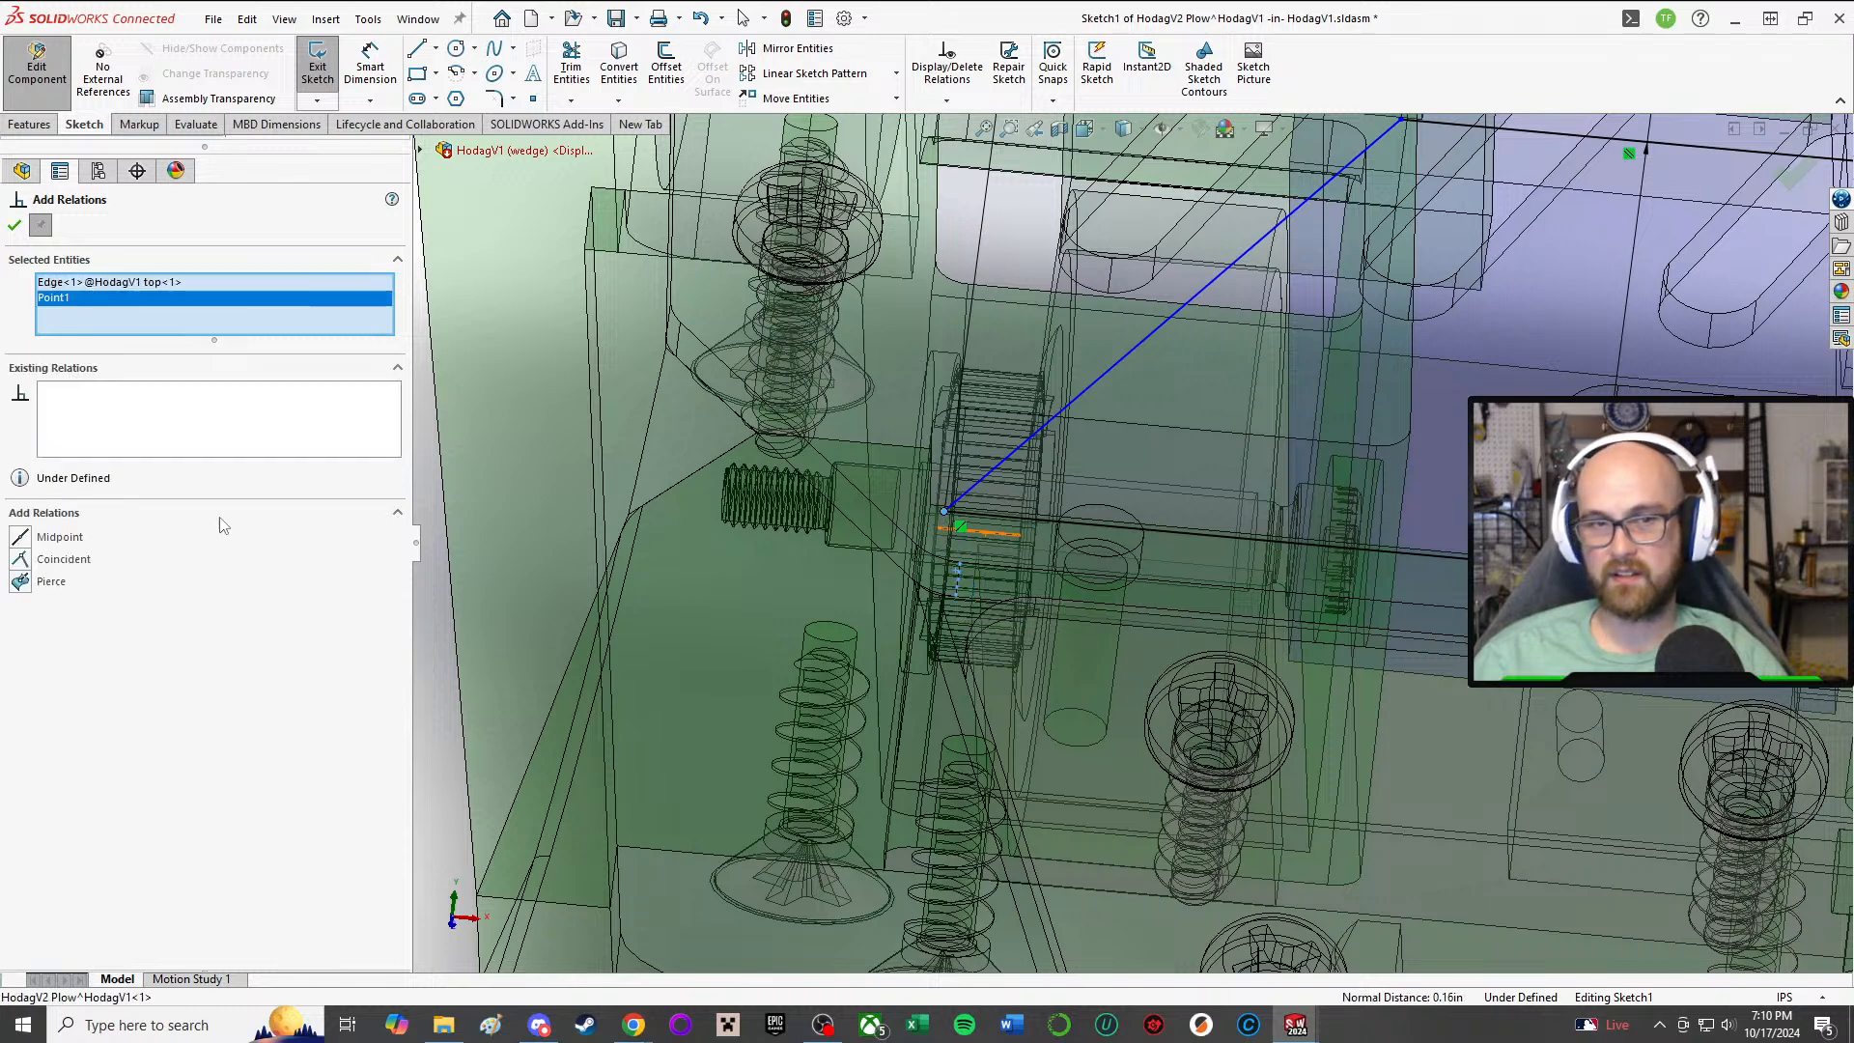
{"action": "left_click", "coordinate": [19, 560]}
{"action": "scroll", "coordinate": [1145, 542], "scroll_direction": "up", "scroll_amount": 6}
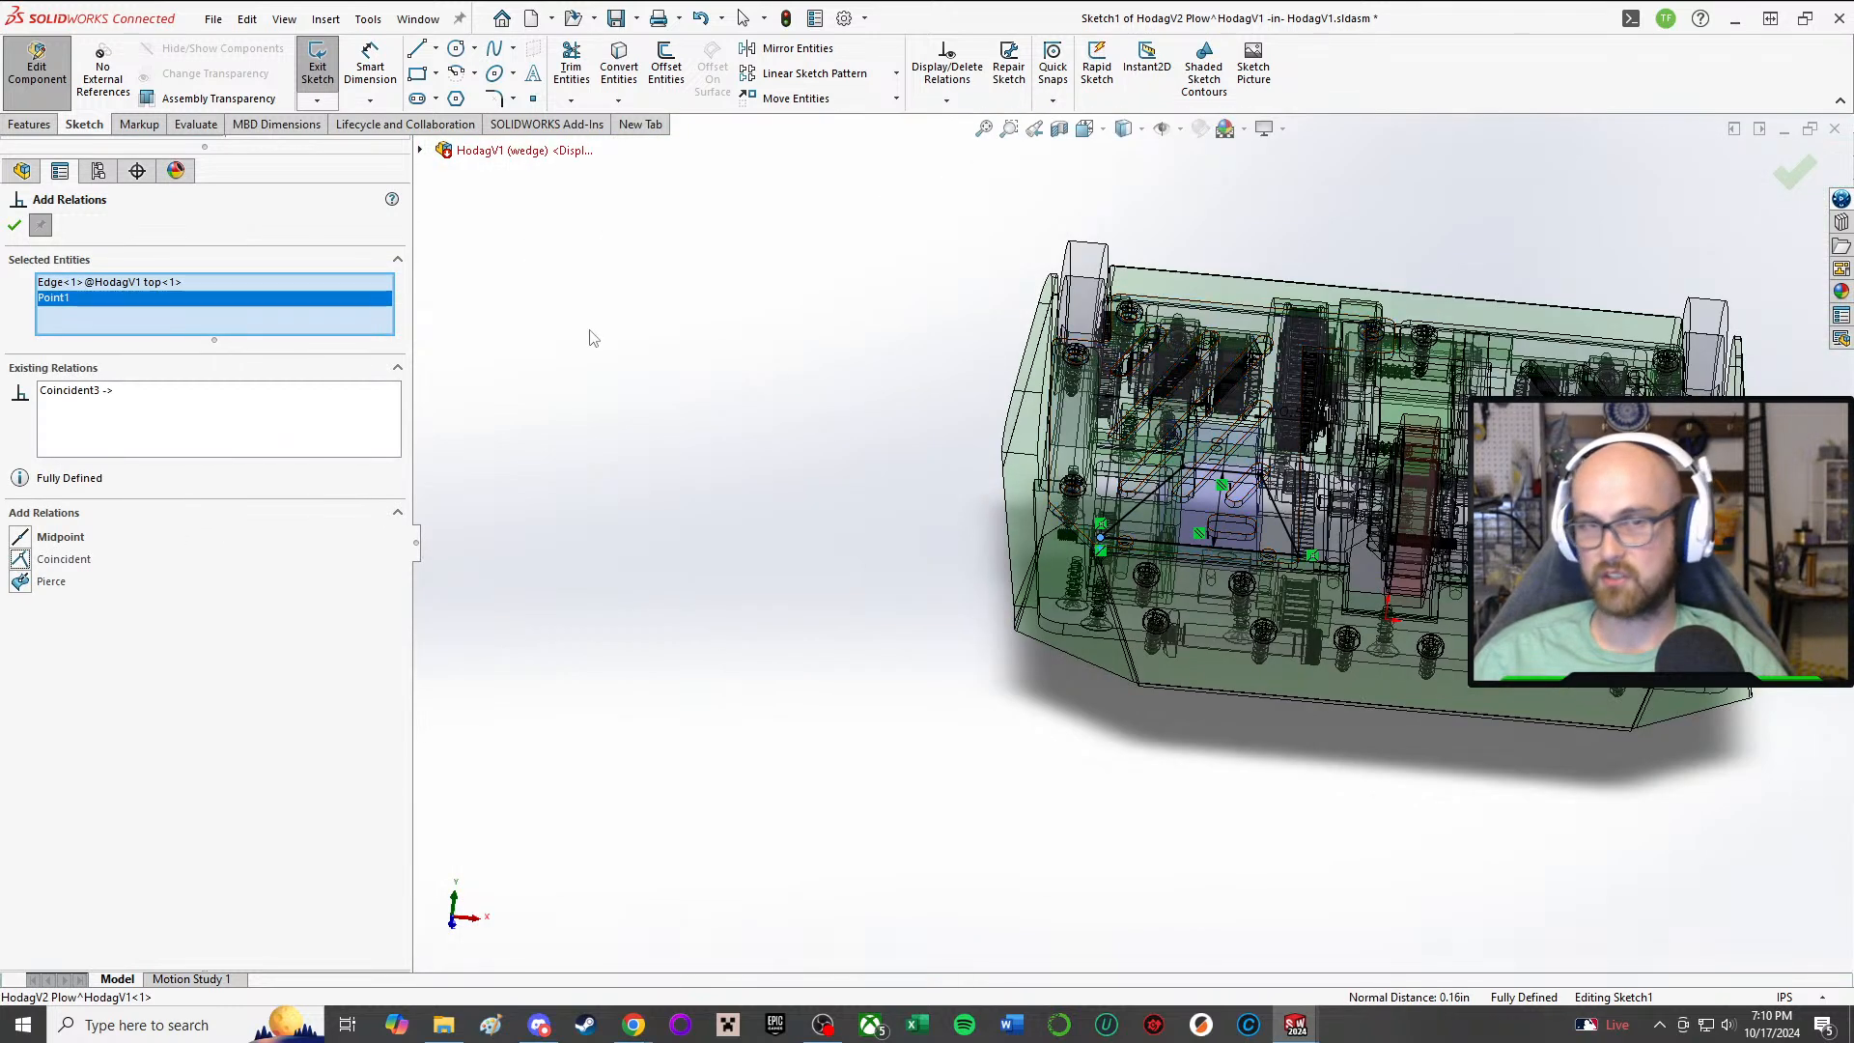
{"action": "left_click", "coordinate": [14, 227]}
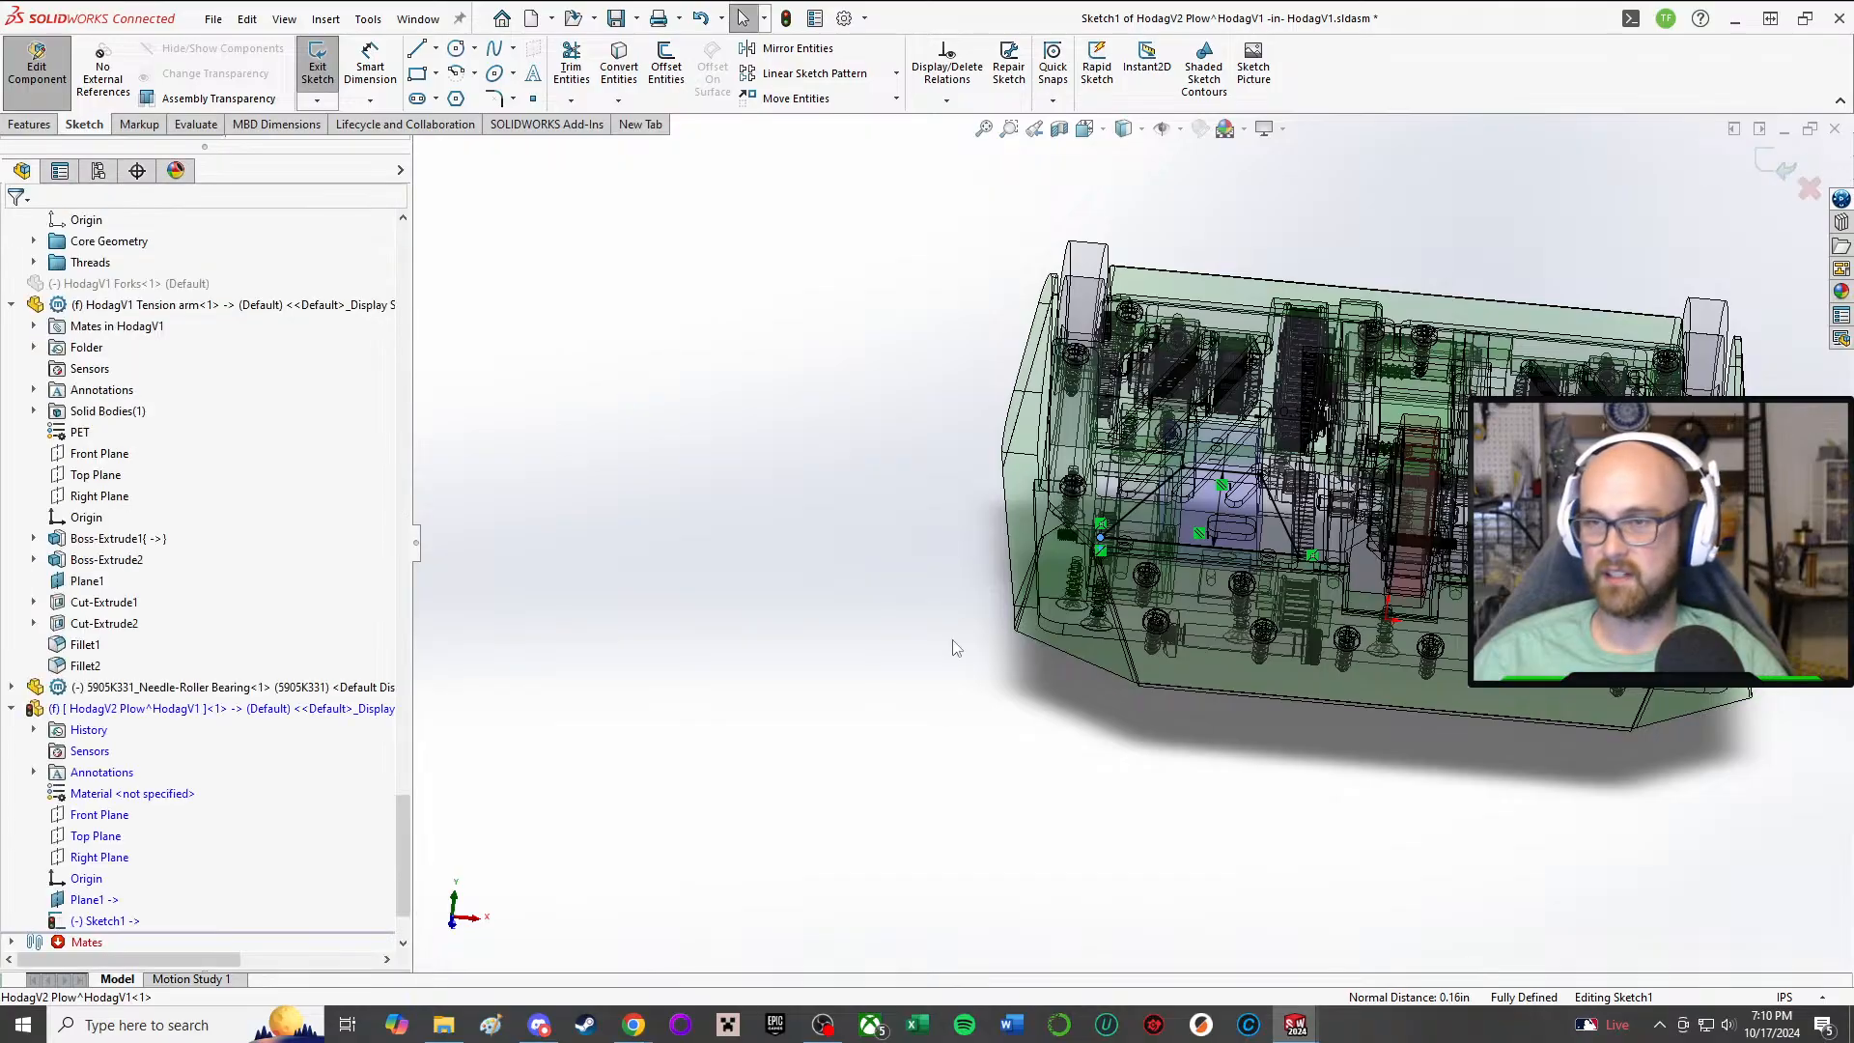
Step: Extrude the plow profile with a Mid Plane end condition and a depth of 3/8 in
{"action": "scroll", "coordinate": [1176, 523], "scroll_direction": "down", "scroll_amount": 8}
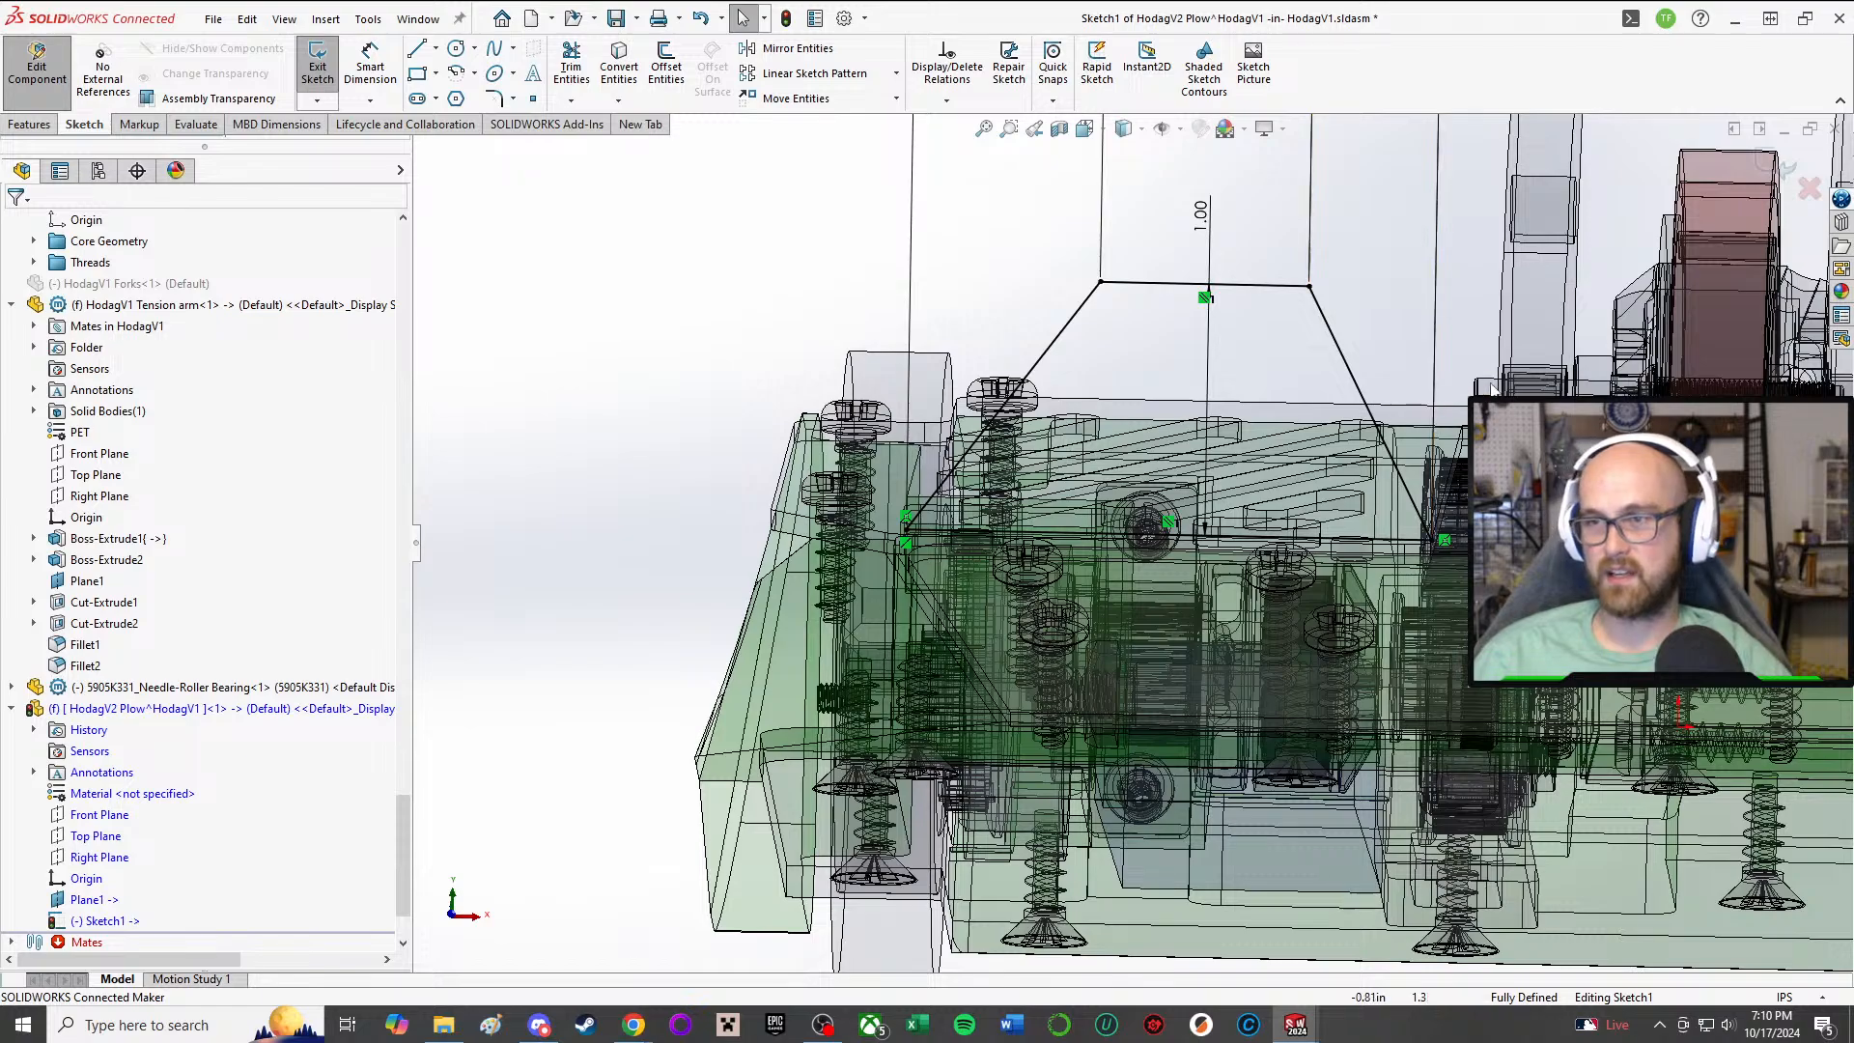
{"action": "mouse_move", "coordinate": [1395, 383]}
{"action": "middle_mouse_down"}
{"action": "mouse_move", "coordinate": [1180, 488]}
{"action": "mouse_move", "coordinate": [1176, 366]}
{"action": "middle_mouse_up"}
{"action": "scroll", "coordinate": [1246, 458], "scroll_direction": "down", "scroll_amount": 3}
{"action": "scroll", "coordinate": [1183, 381], "scroll_direction": "up", "scroll_amount": 6}
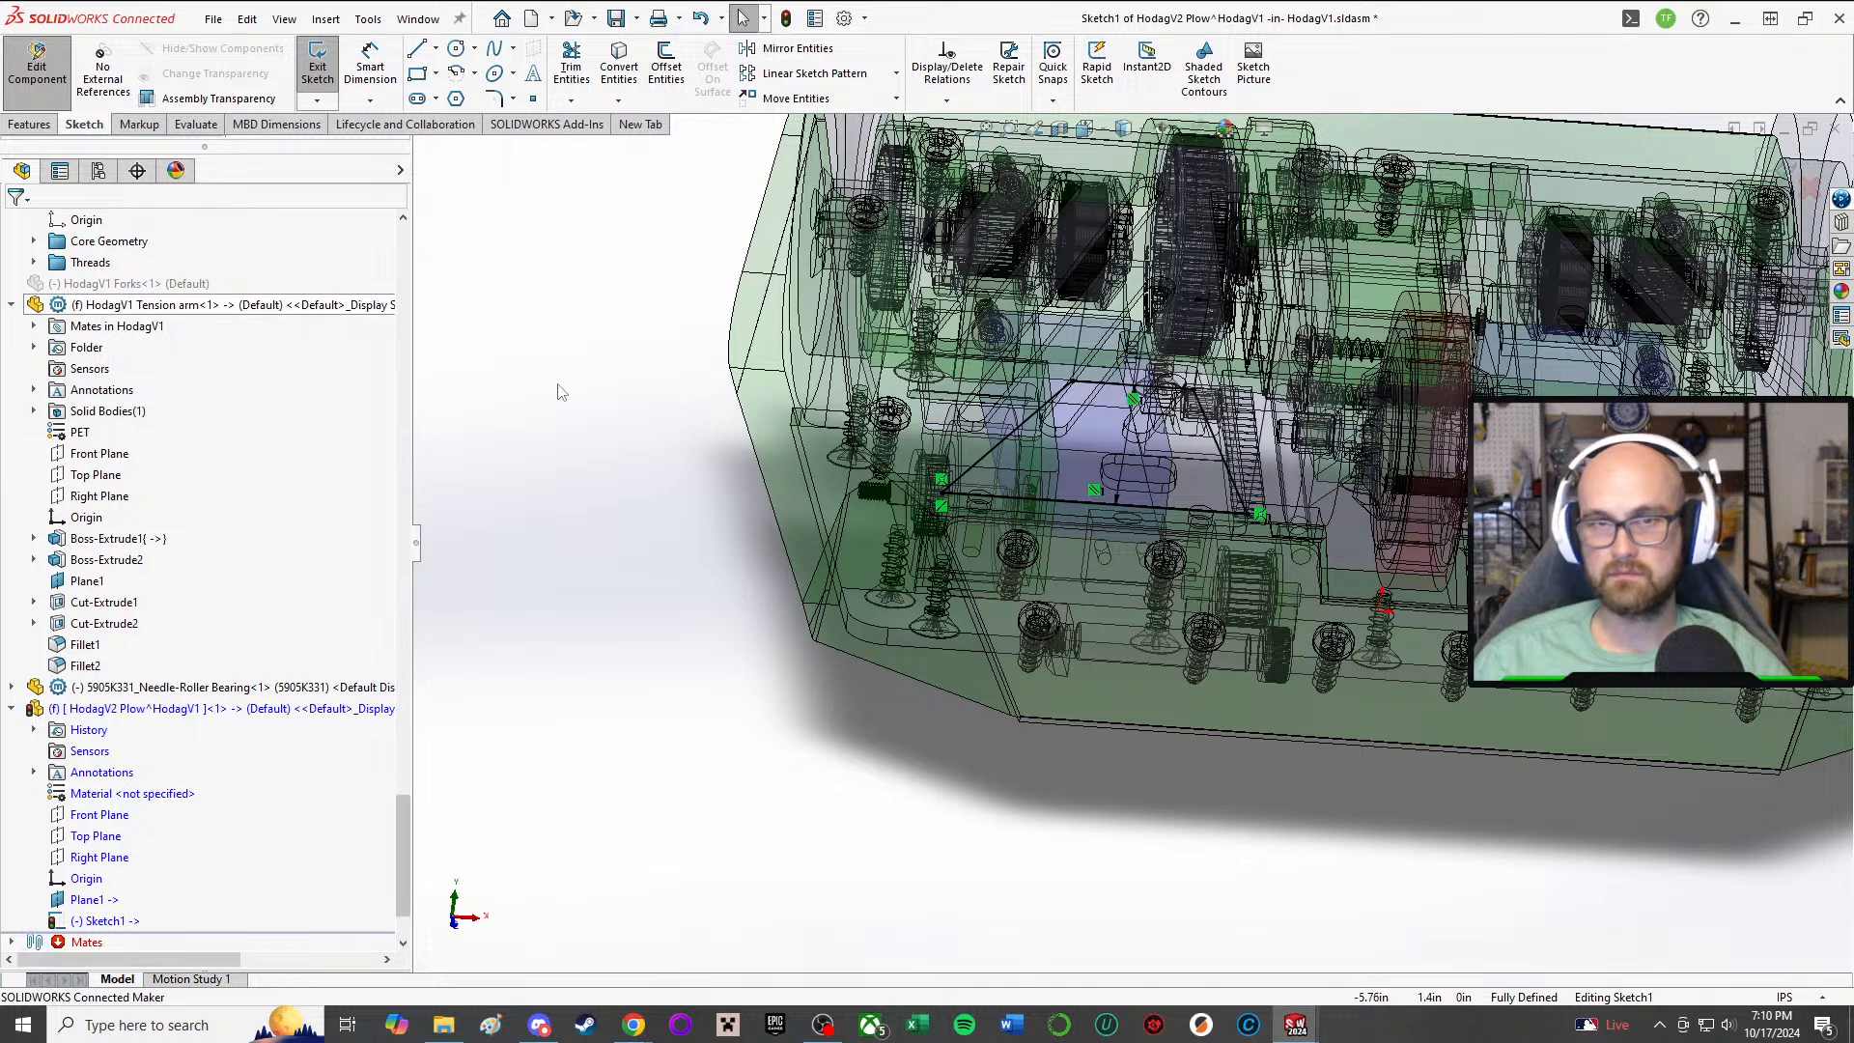
{"action": "right_click_drag", "start_coordinate": [569, 391], "coordinate": [637, 443]}
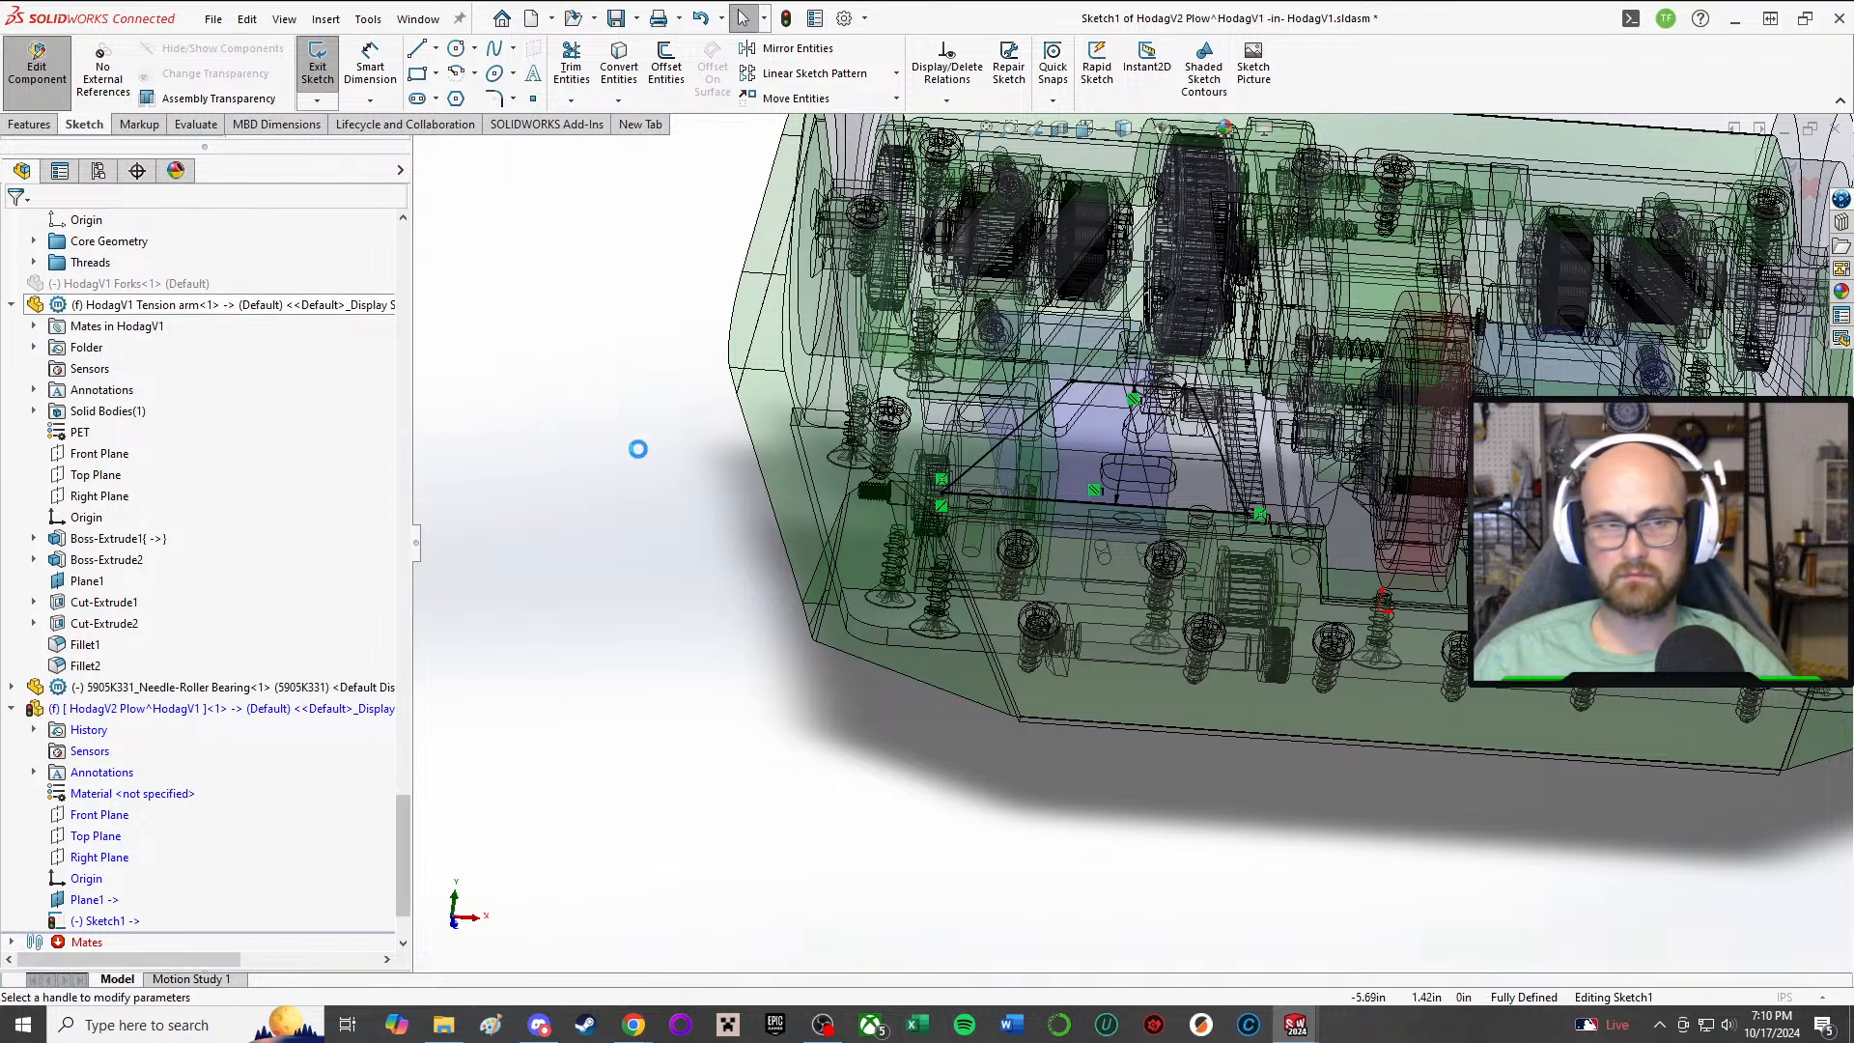
{"action": "left_click", "coordinate": [106, 342]}
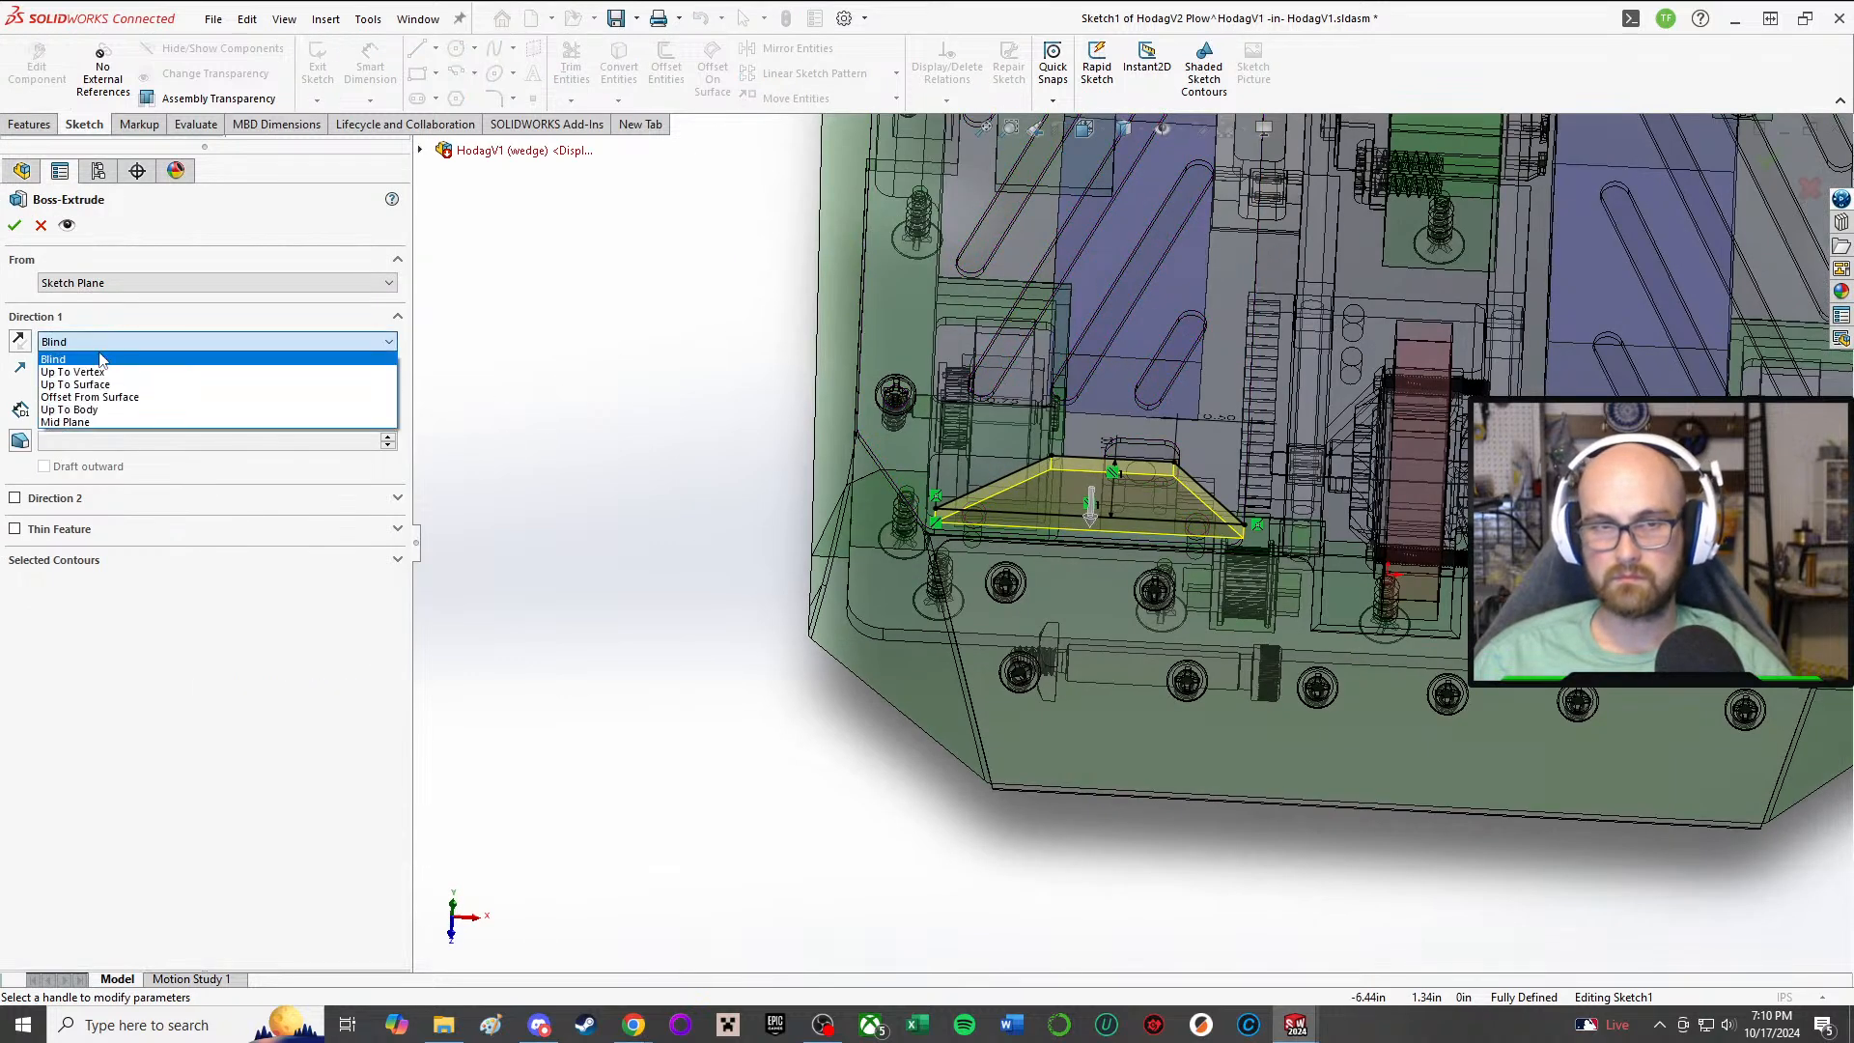
{"action": "left_click", "coordinate": [132, 423]}
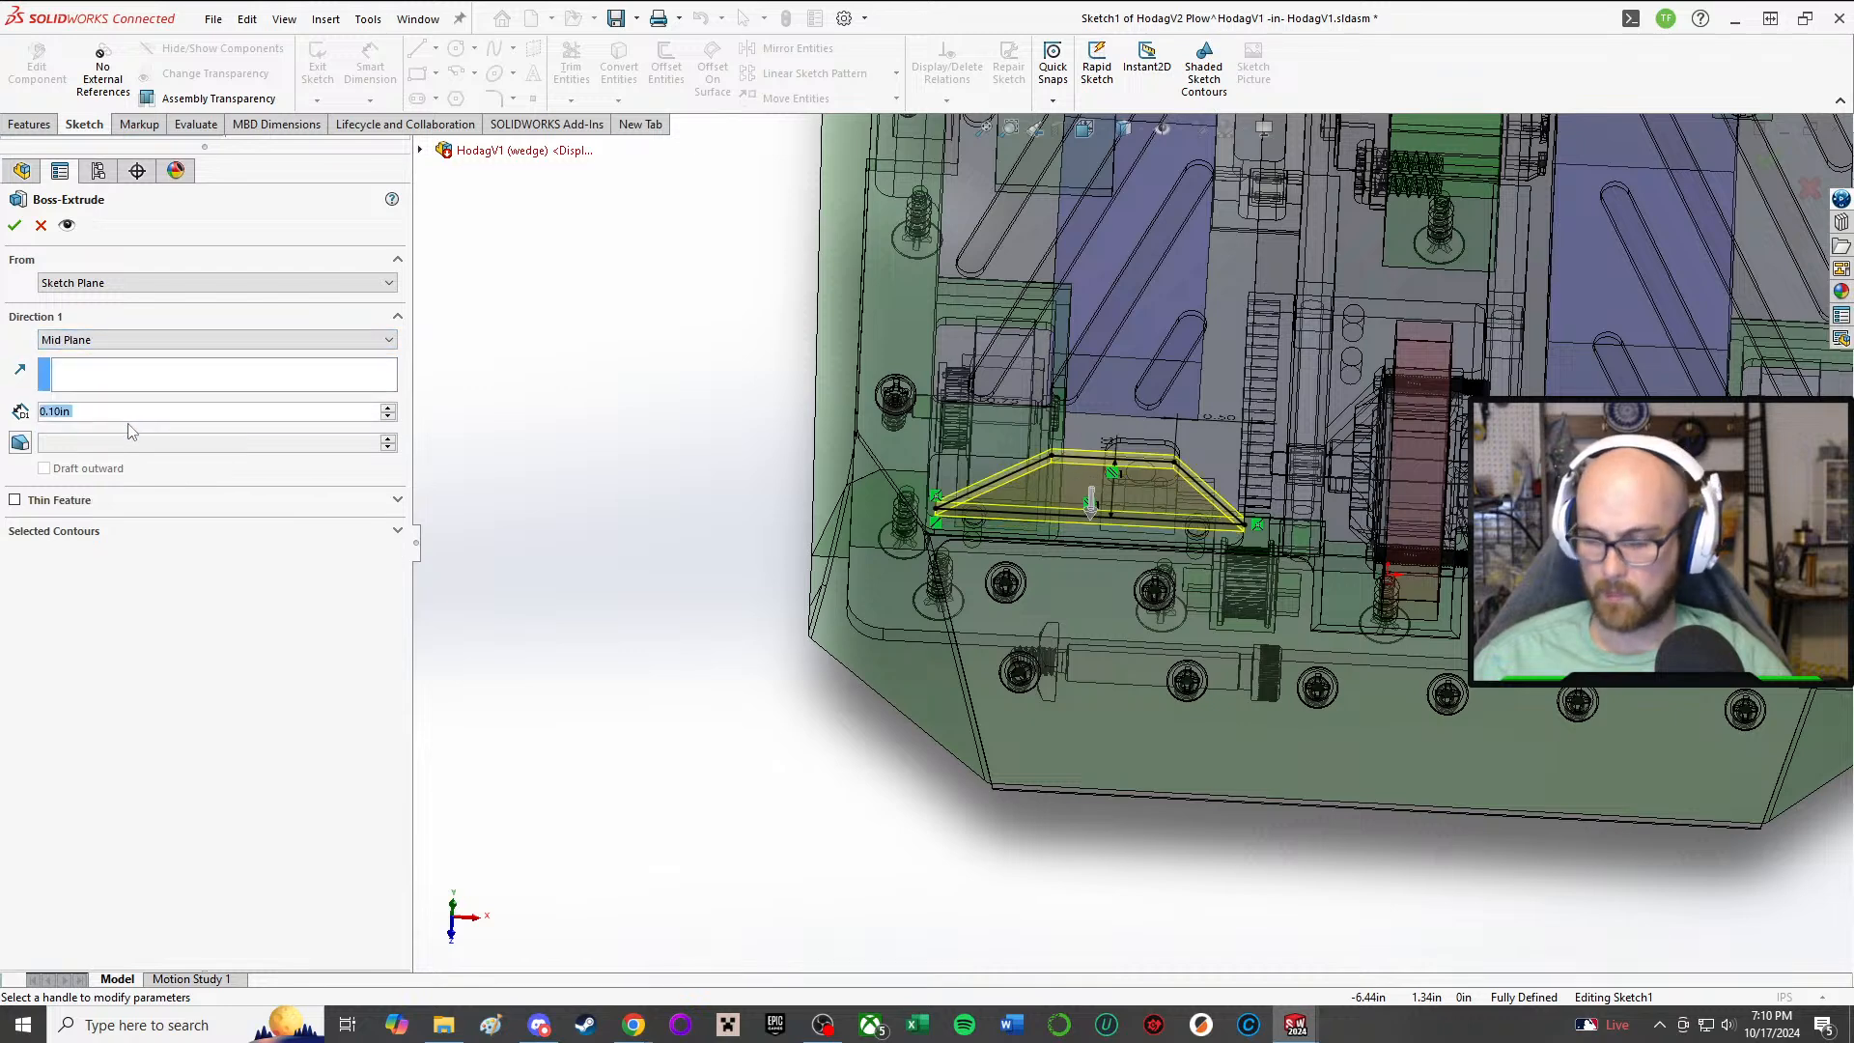
{"action": "type", "text": "0.375"}
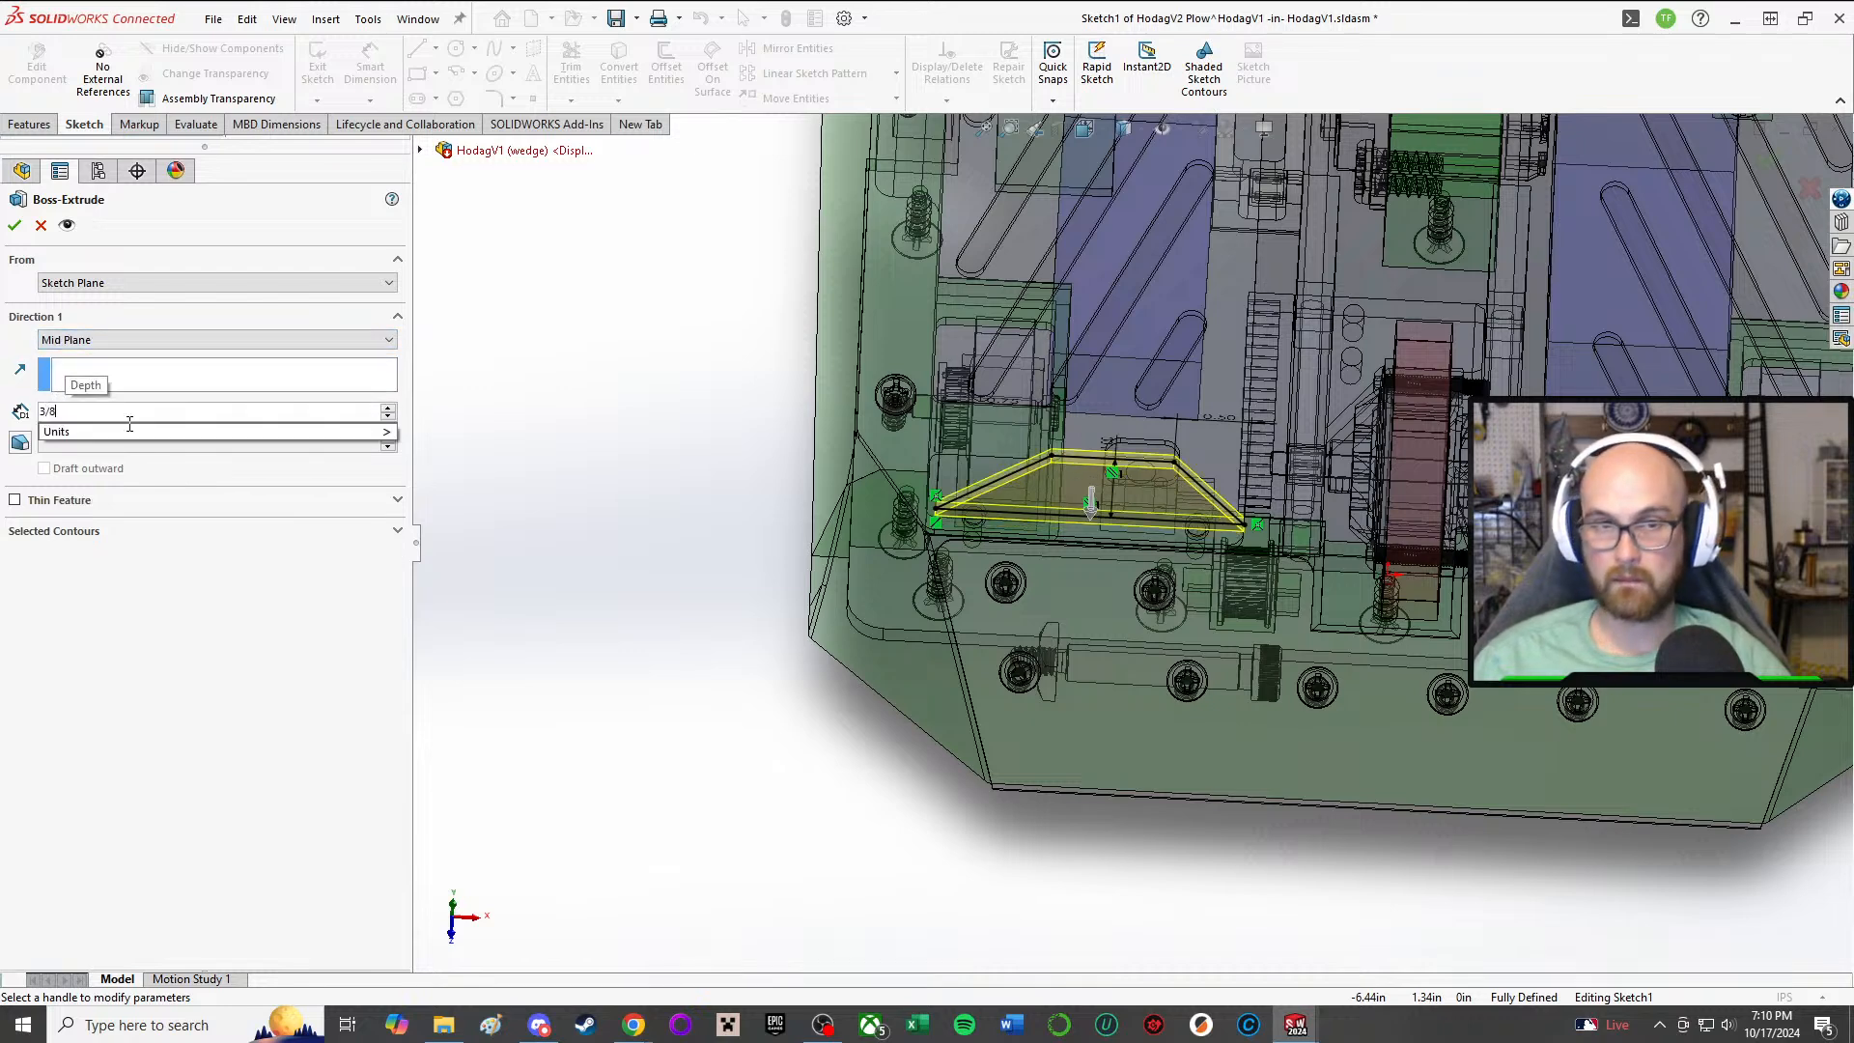
{"action": "key", "text": "Return"}
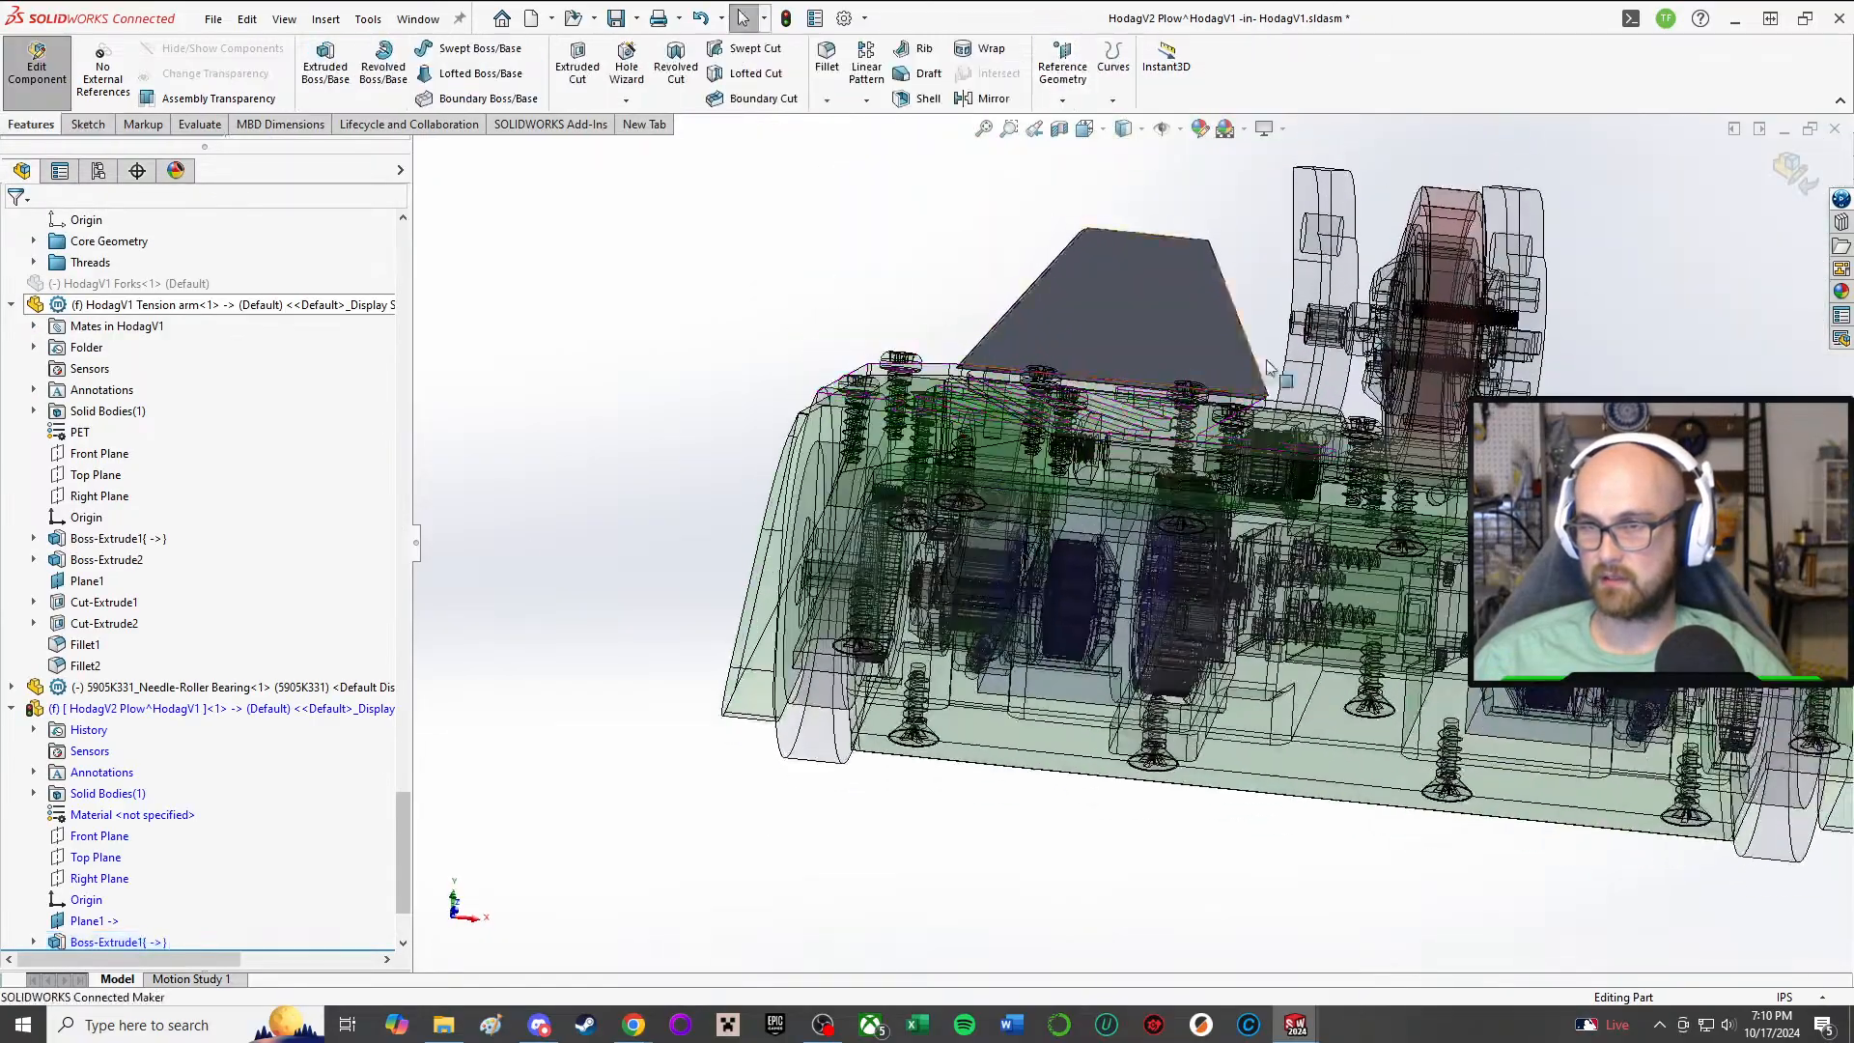
Step: Finish editing the plow part in place and return to the full HodagV1 assembly
{"action": "middle_click_drag", "start_coordinate": [1270, 368], "coordinate": [1394, 587]}
{"action": "scroll", "coordinate": [1382, 464], "scroll_direction": "down", "scroll_amount": 3}
{"action": "scroll", "coordinate": [1151, 346], "scroll_direction": "up", "scroll_amount": 3}
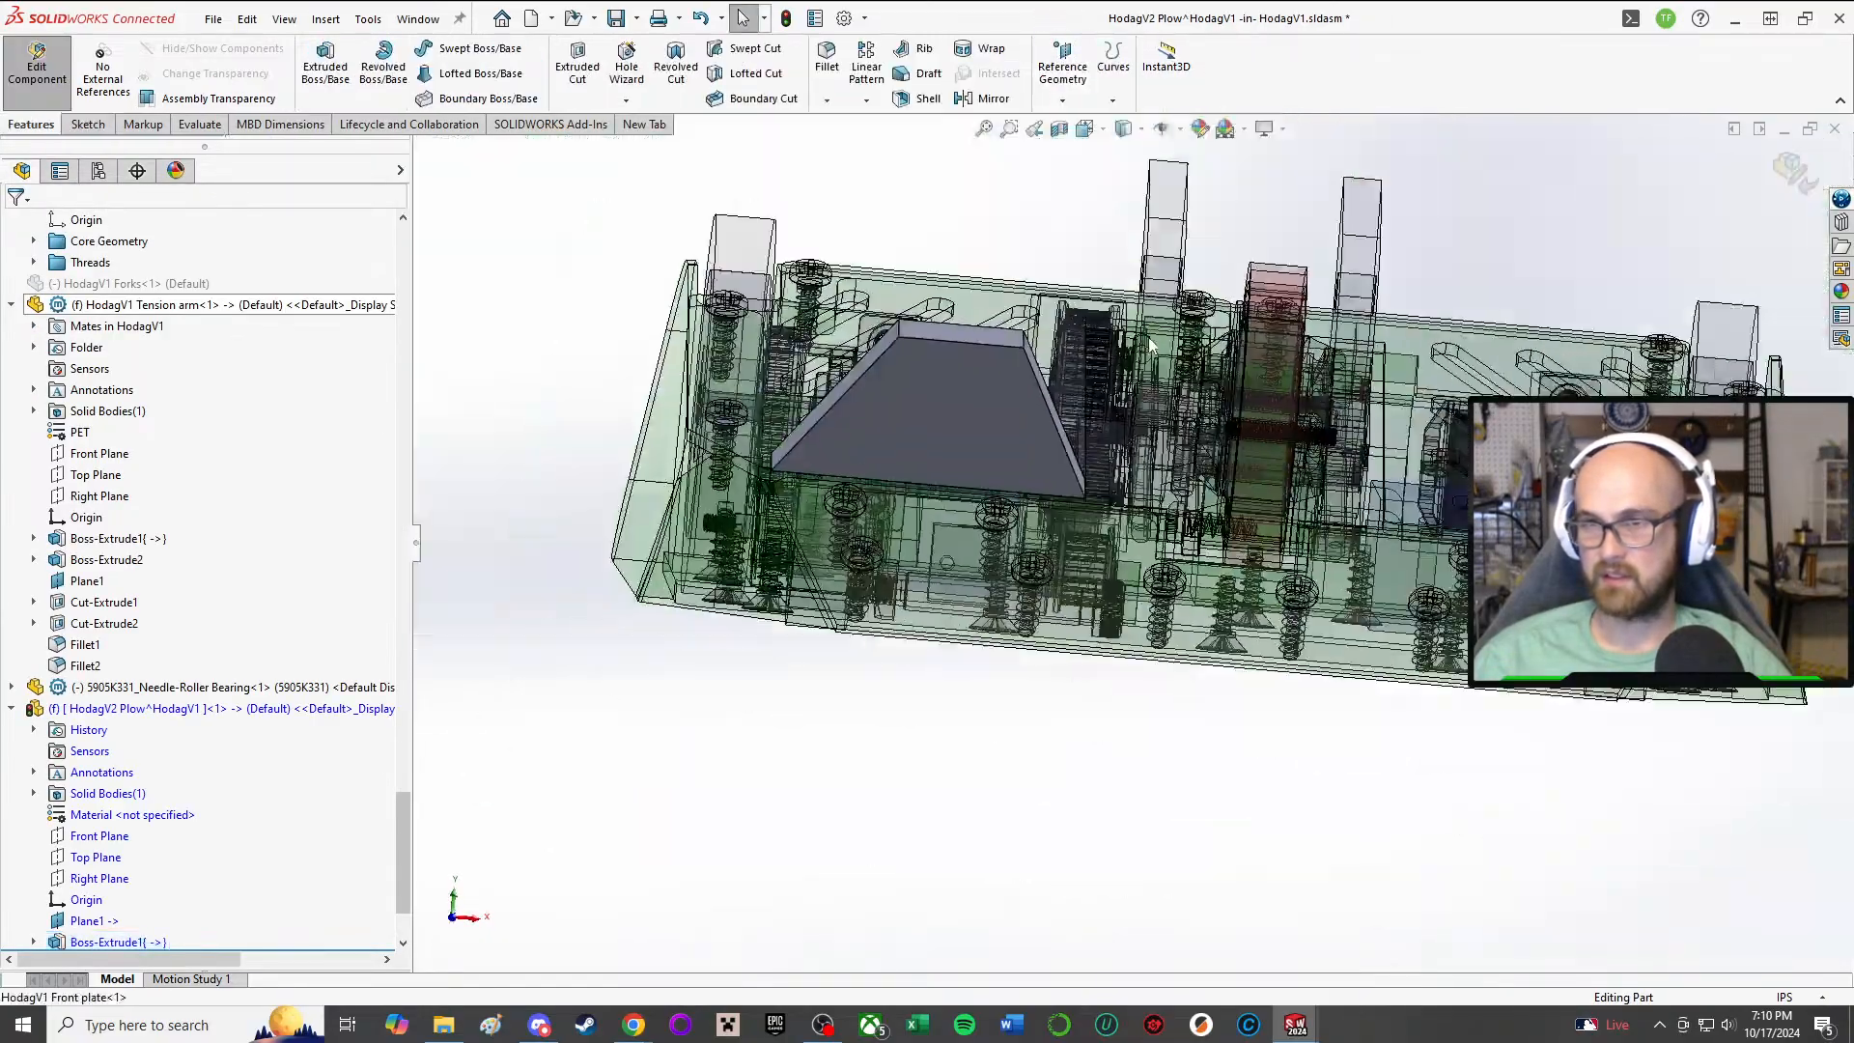
{"action": "scroll", "coordinate": [1151, 345], "scroll_direction": "up", "scroll_amount": 2}
{"action": "middle_click_drag", "start_coordinate": [960, 458], "coordinate": [952, 506]}
{"action": "scroll", "coordinate": [946, 502], "scroll_direction": "down", "scroll_amount": 1}
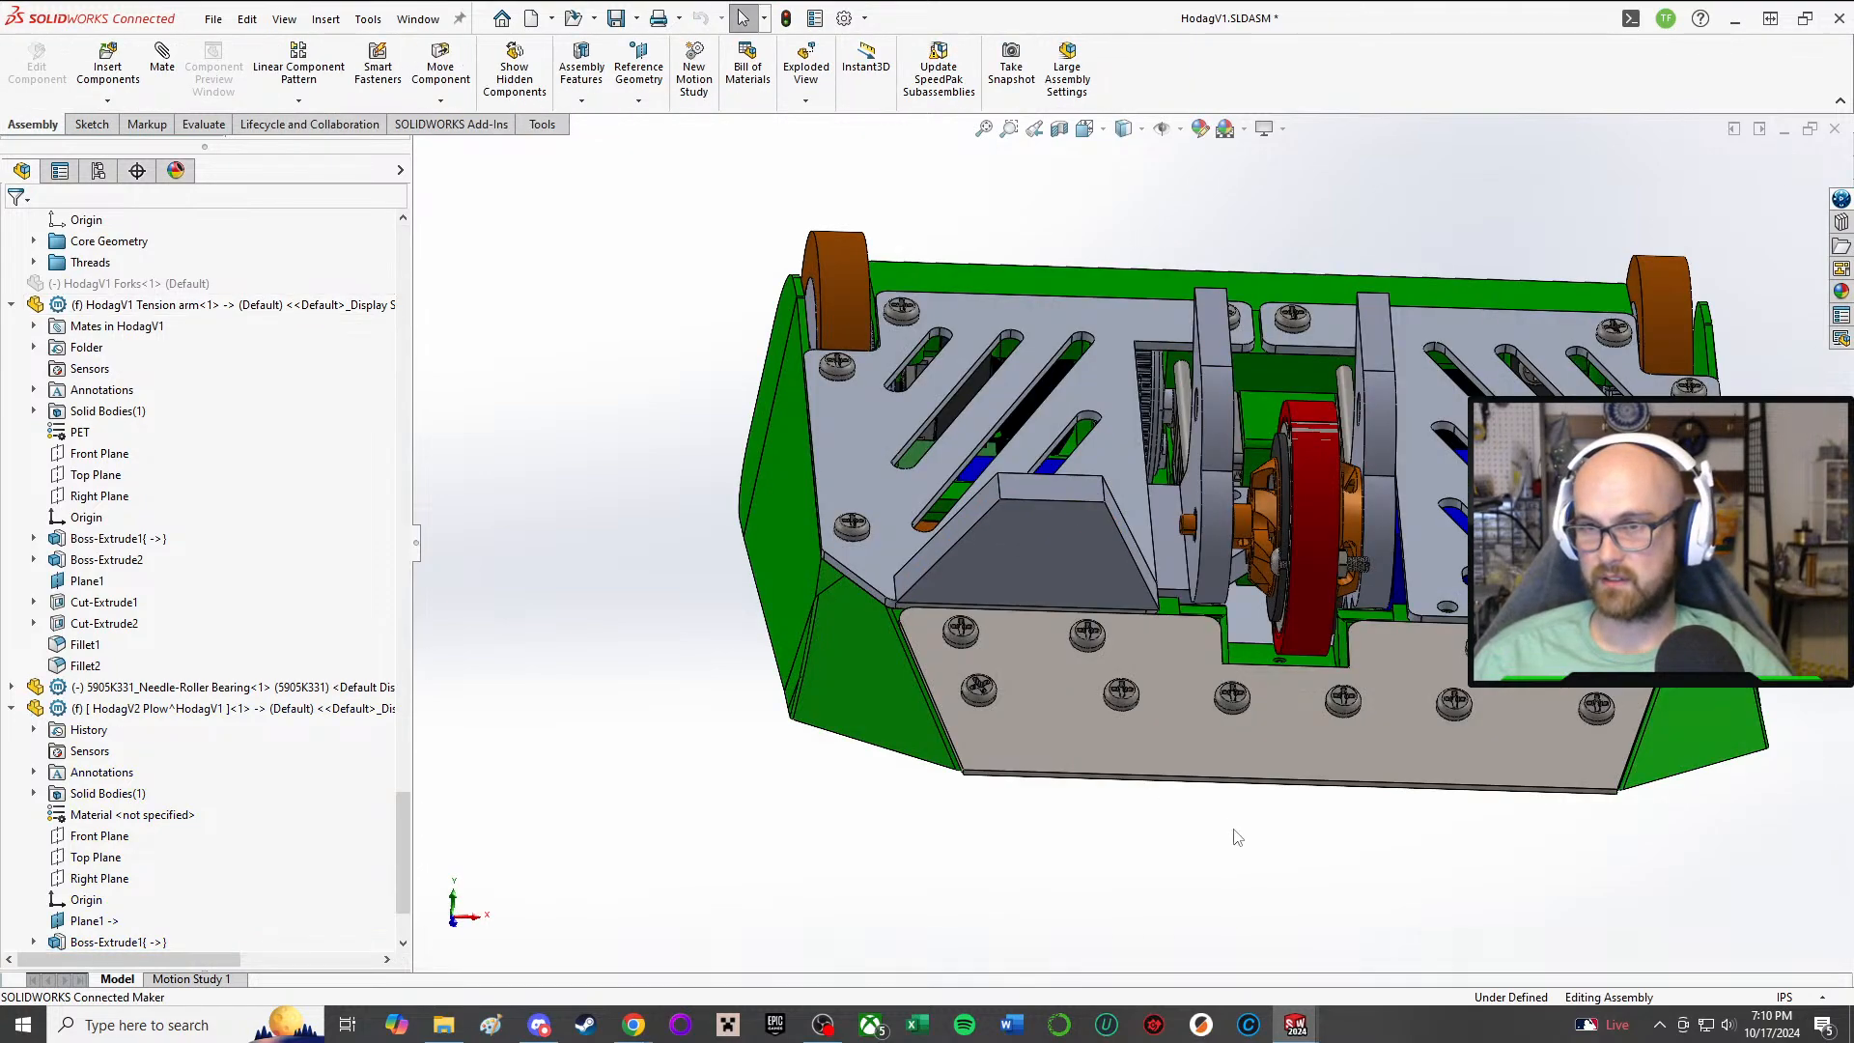
Step: Slide the weapon assembly backward along its rods, away from the plow, and clear the selection
{"action": "middle_click_drag", "start_coordinate": [1175, 784], "coordinate": [1224, 518]}
{"action": "scroll", "coordinate": [1098, 629], "scroll_direction": "down", "scroll_amount": 5}
{"action": "scroll", "coordinate": [1224, 518], "scroll_direction": "up", "scroll_amount": 5}
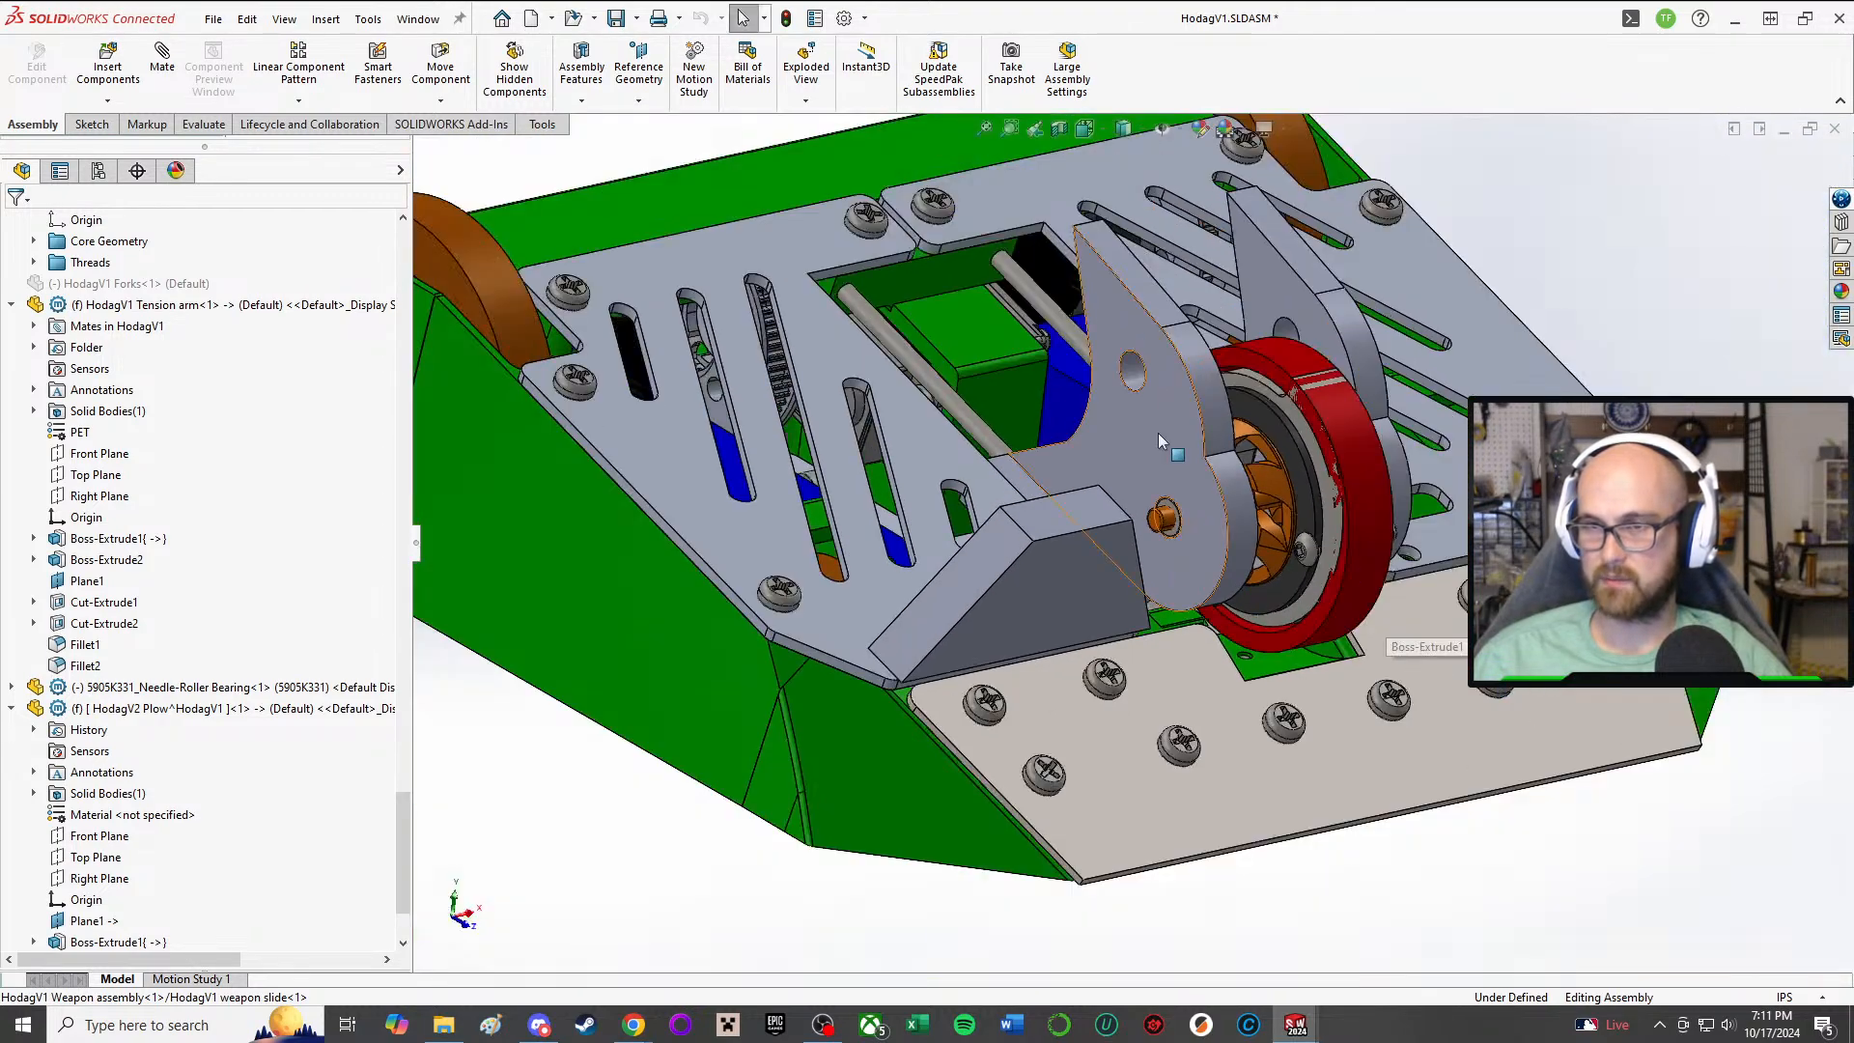
{"action": "left_click_drag", "start_coordinate": [1158, 439], "coordinate": [953, 249]}
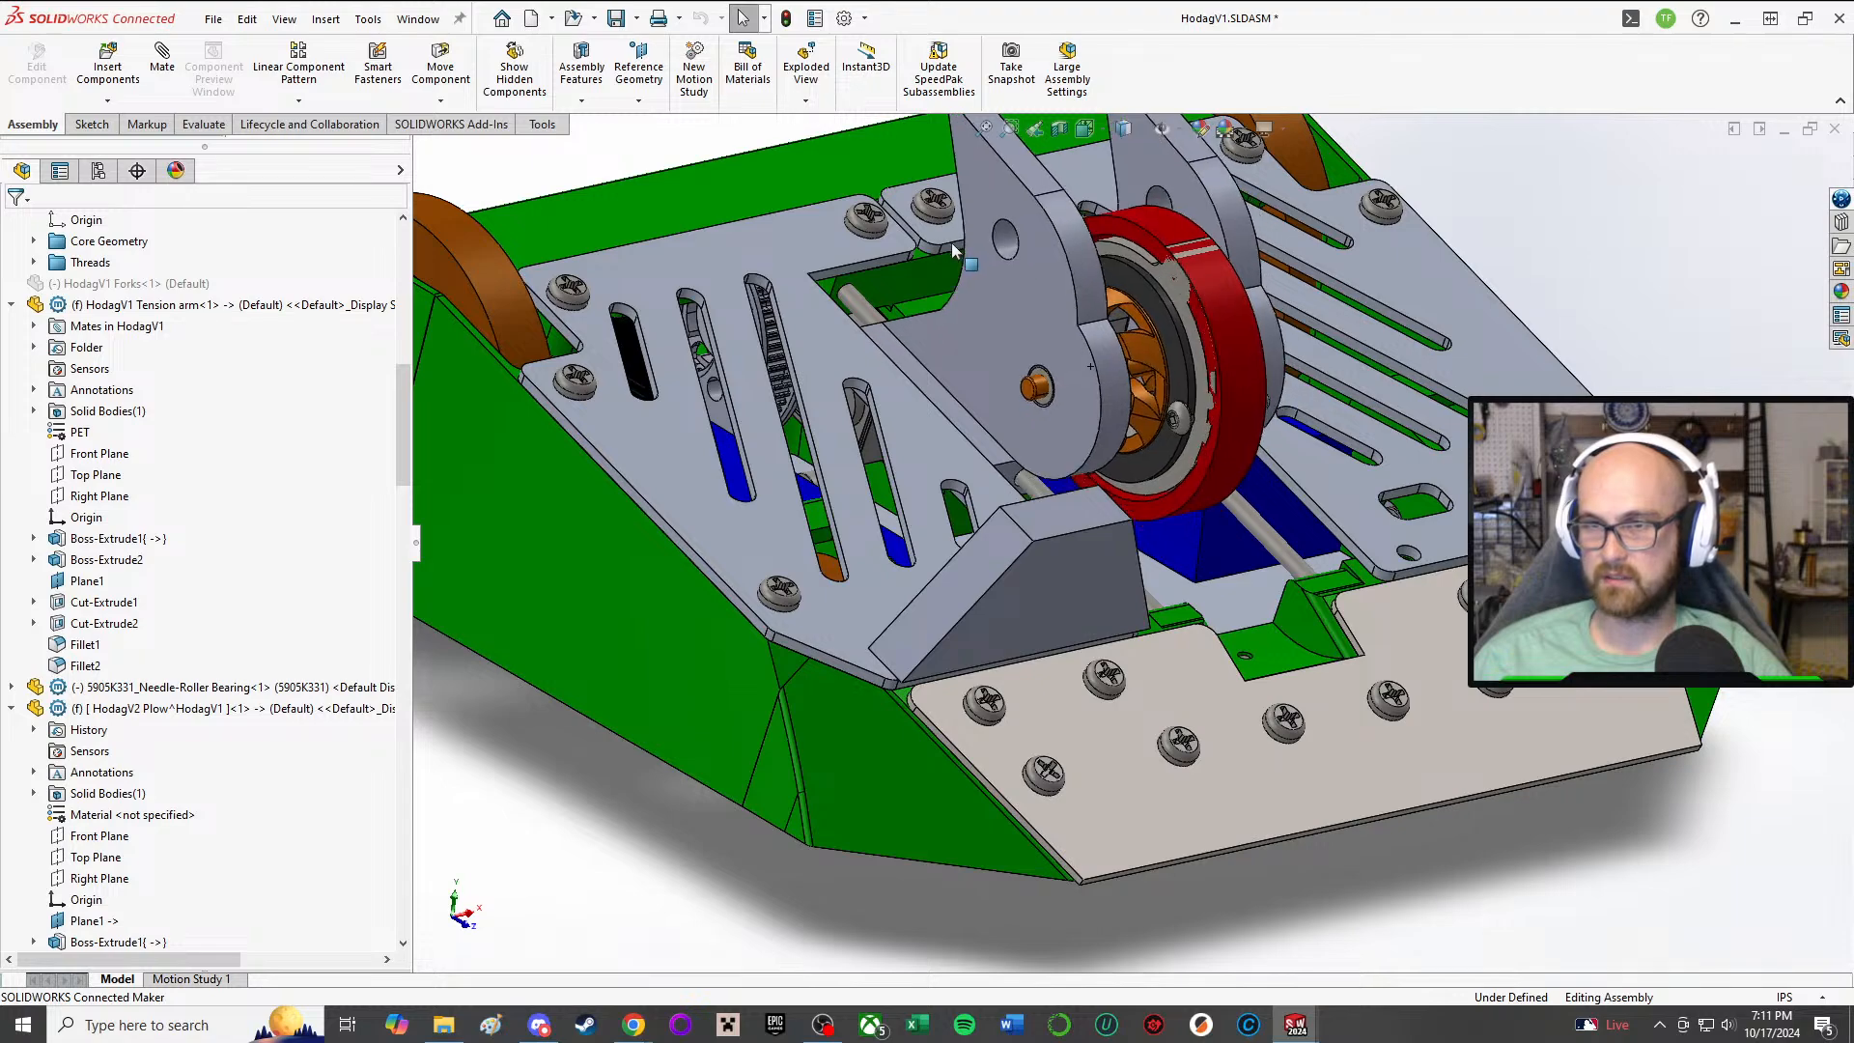
{"action": "left_click", "coordinate": [1475, 883]}
Step: Examine the extruded plow's position against the weapon, top plate and front plate from several angles
{"action": "middle_click_drag", "start_coordinate": [1167, 649], "coordinate": [1260, 681]}
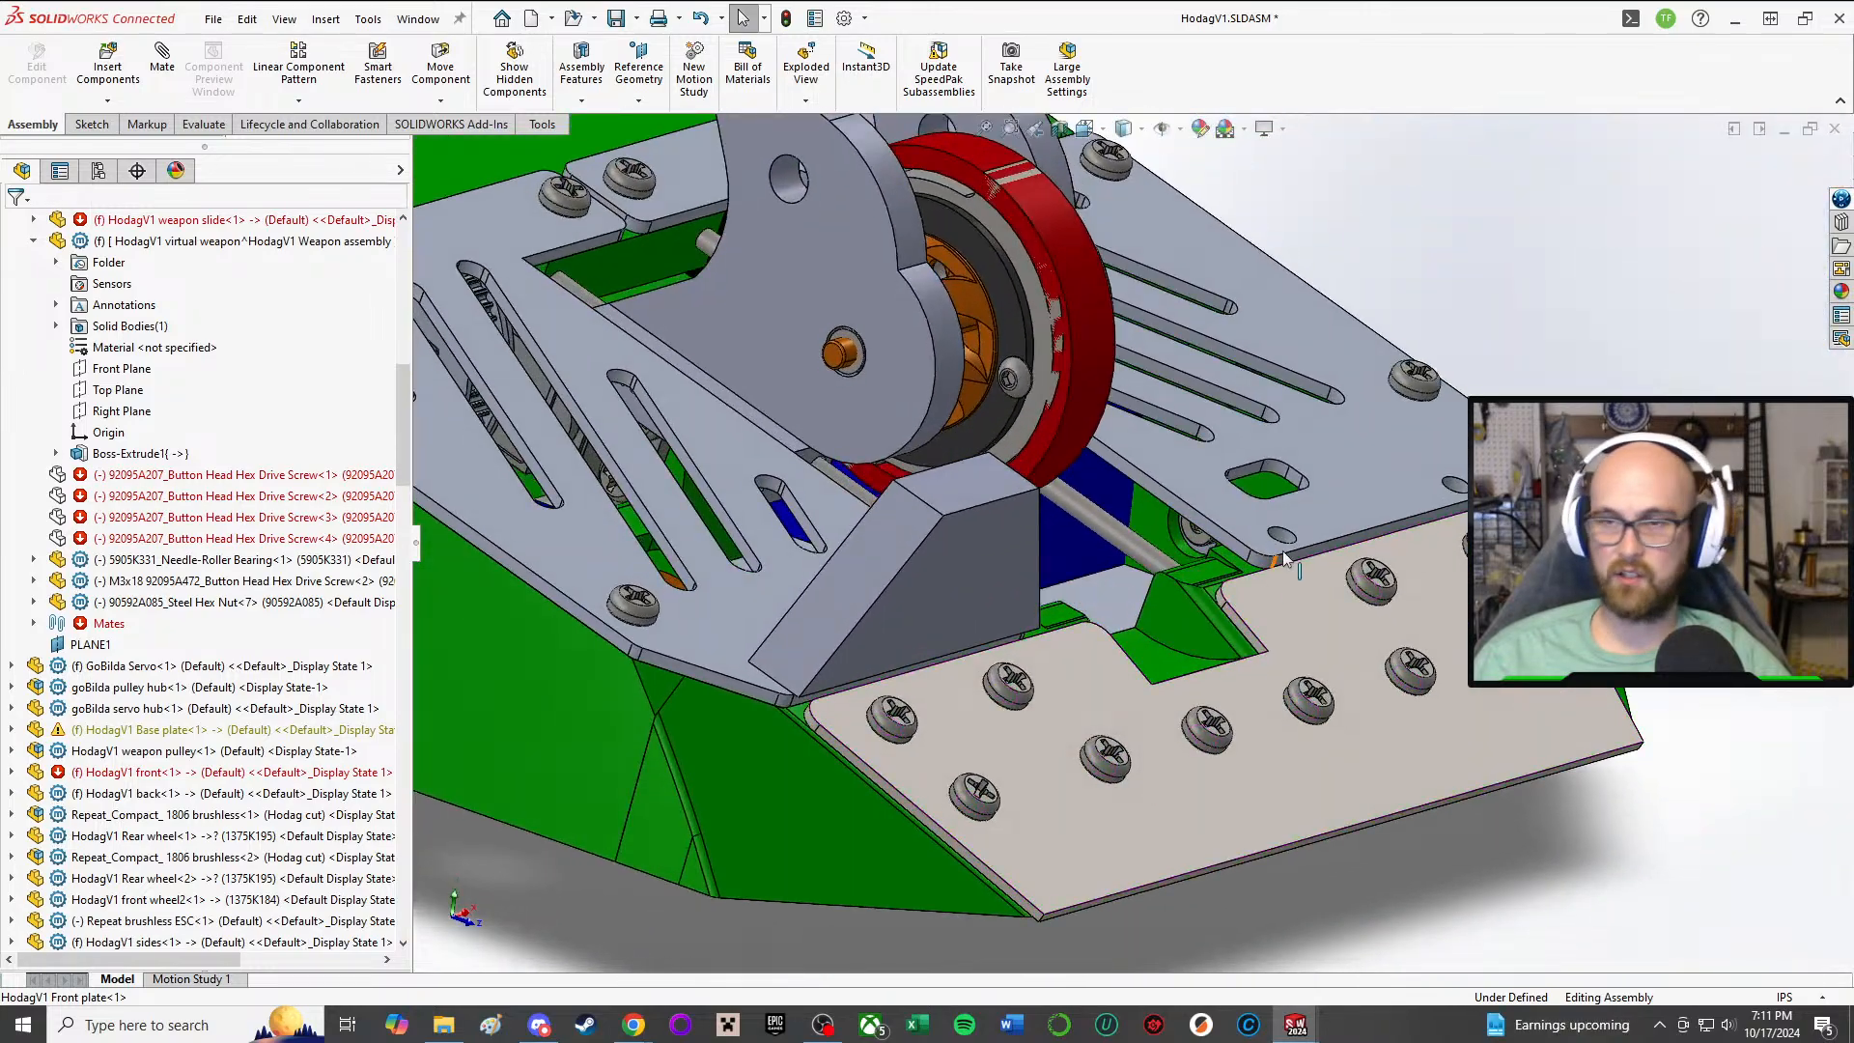
{"action": "scroll", "coordinate": [1284, 558], "scroll_direction": "up", "scroll_amount": 3}
{"action": "middle_click_drag", "start_coordinate": [1284, 558], "coordinate": [1137, 554]}
{"action": "scroll", "coordinate": [1120, 657], "scroll_direction": "down", "scroll_amount": 3}
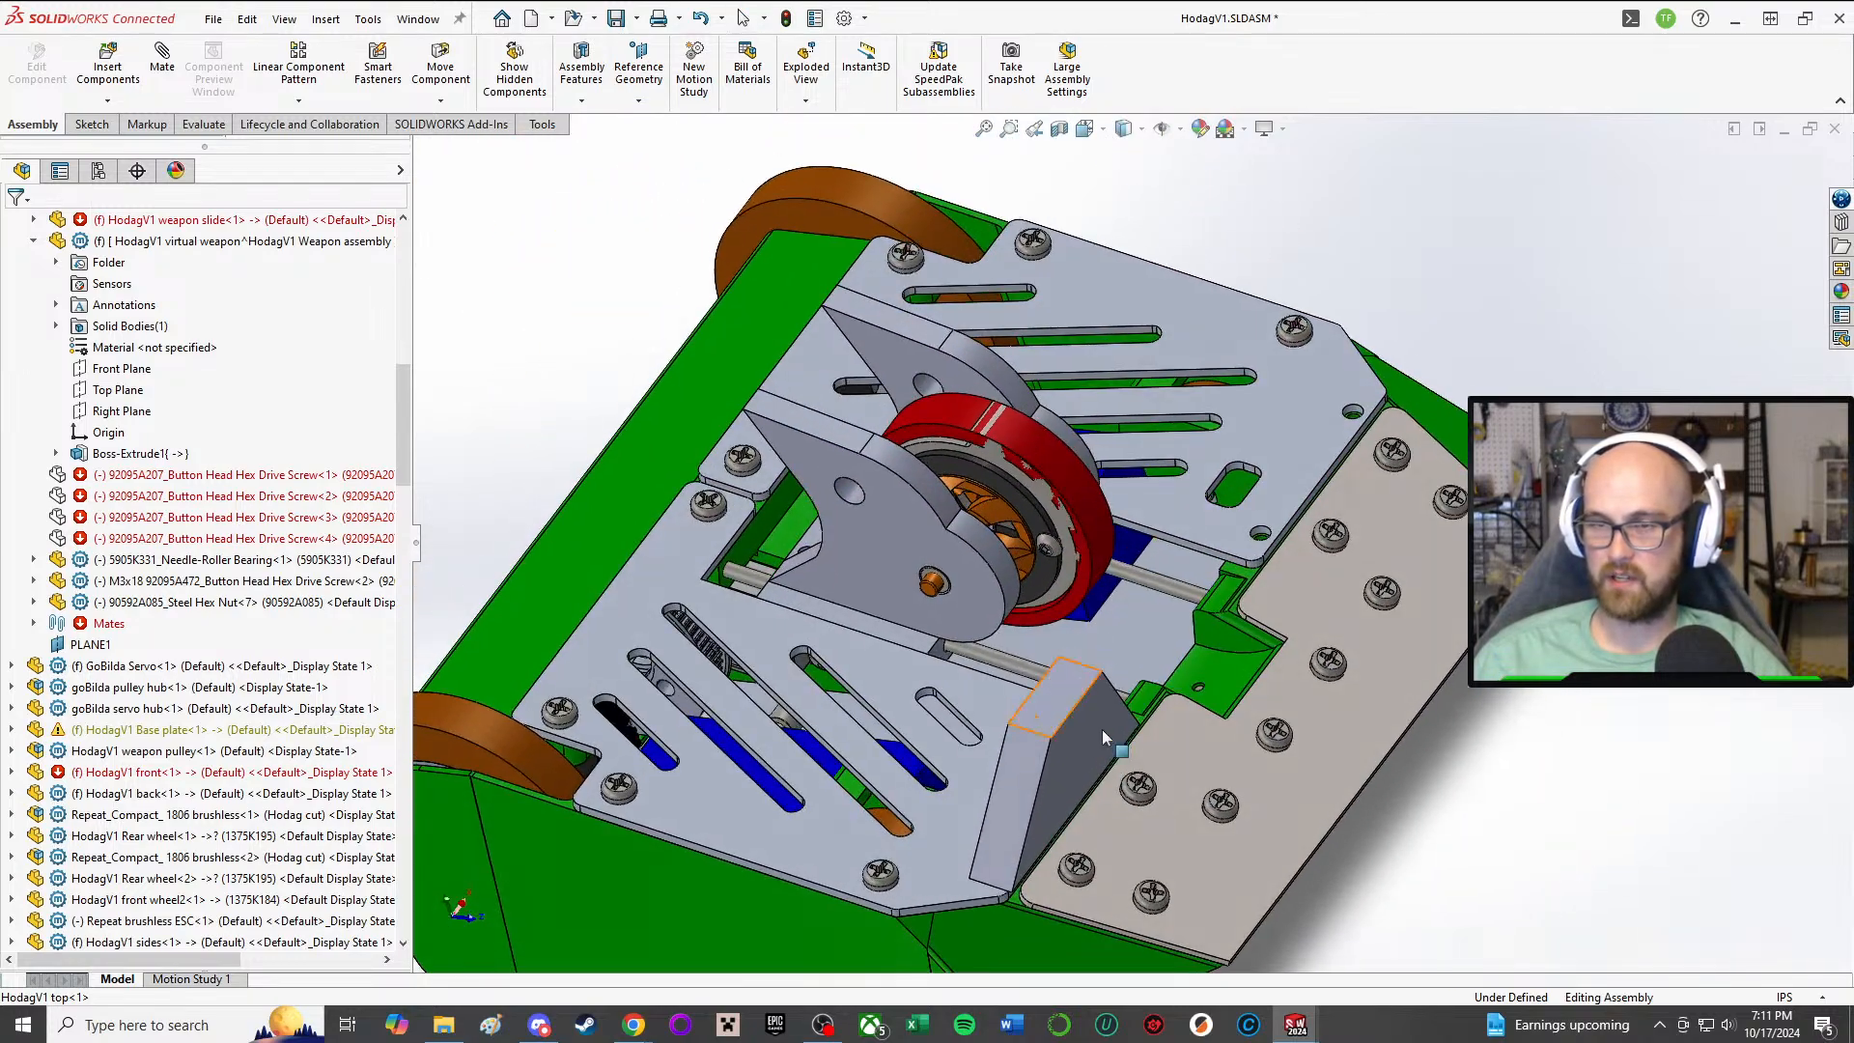
{"action": "middle_click_drag", "start_coordinate": [1103, 728], "coordinate": [1052, 839]}
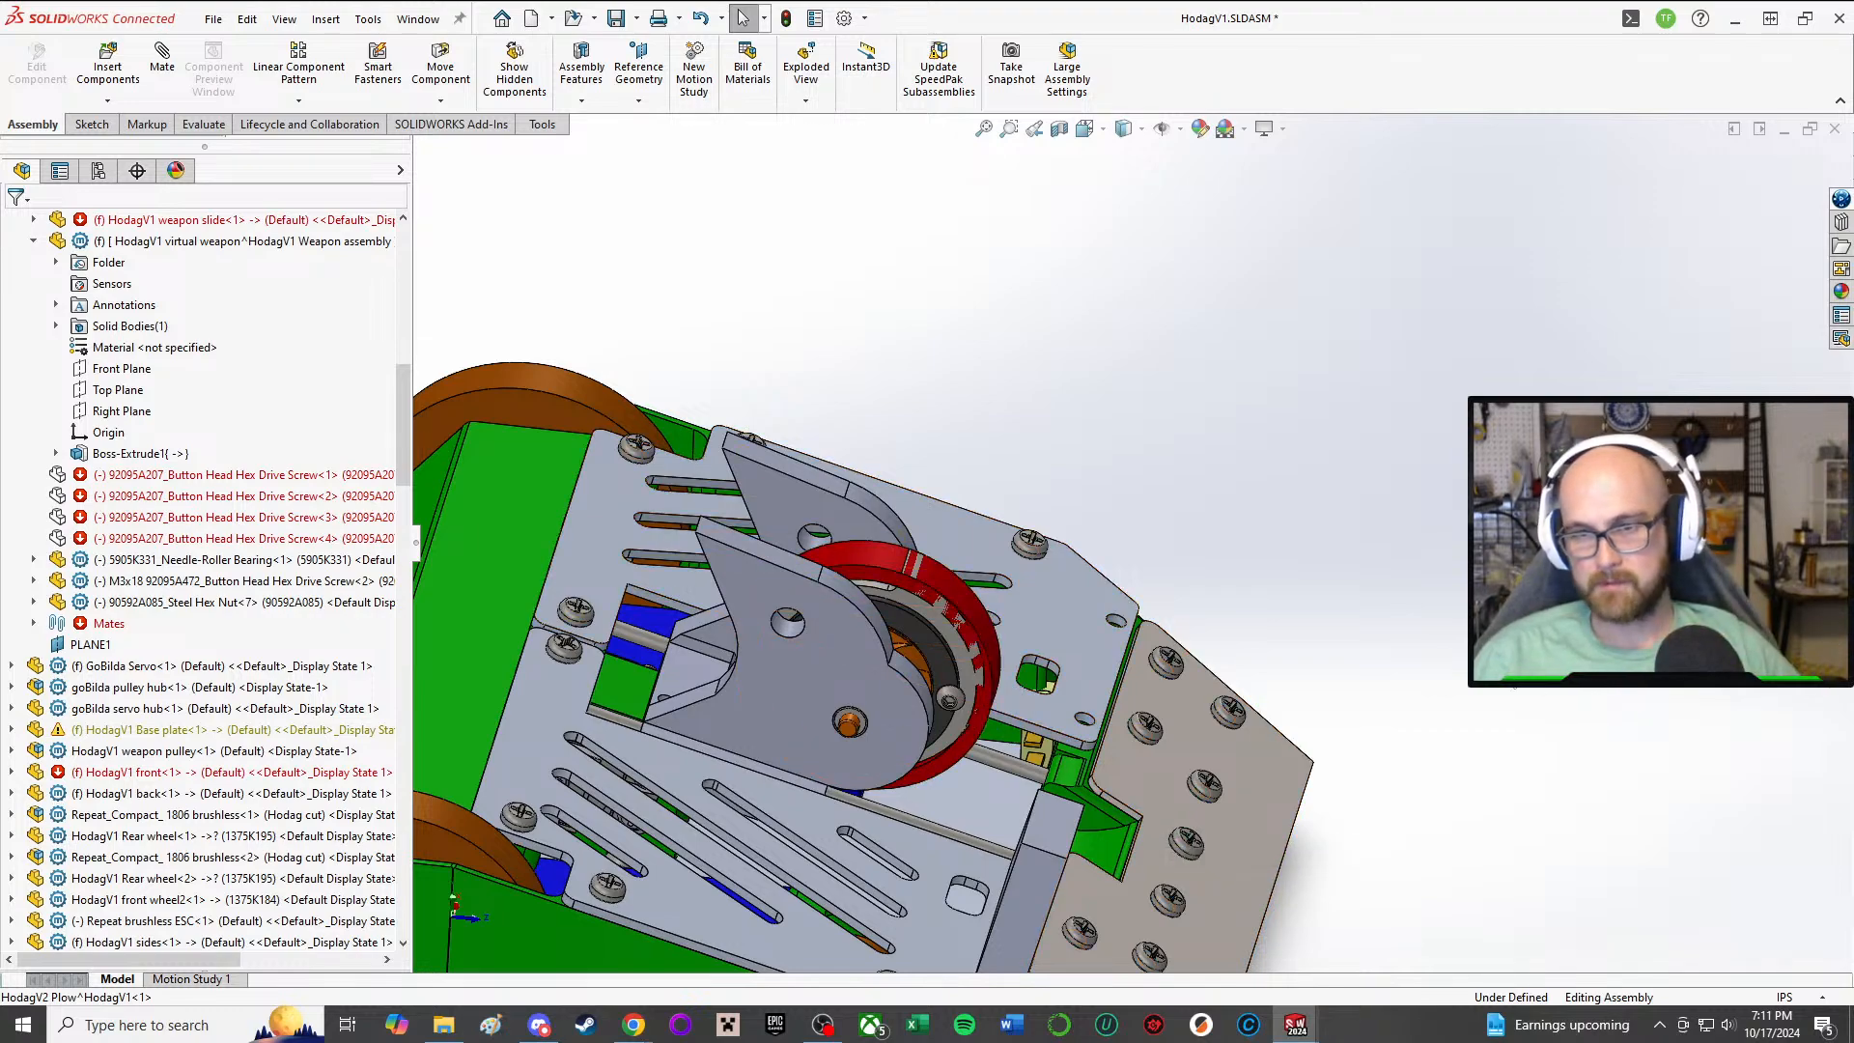
{"action": "middle_click_drag", "start_coordinate": [1267, 693], "coordinate": [828, 805]}
{"action": "scroll", "coordinate": [828, 805], "scroll_direction": "down", "scroll_amount": 3}
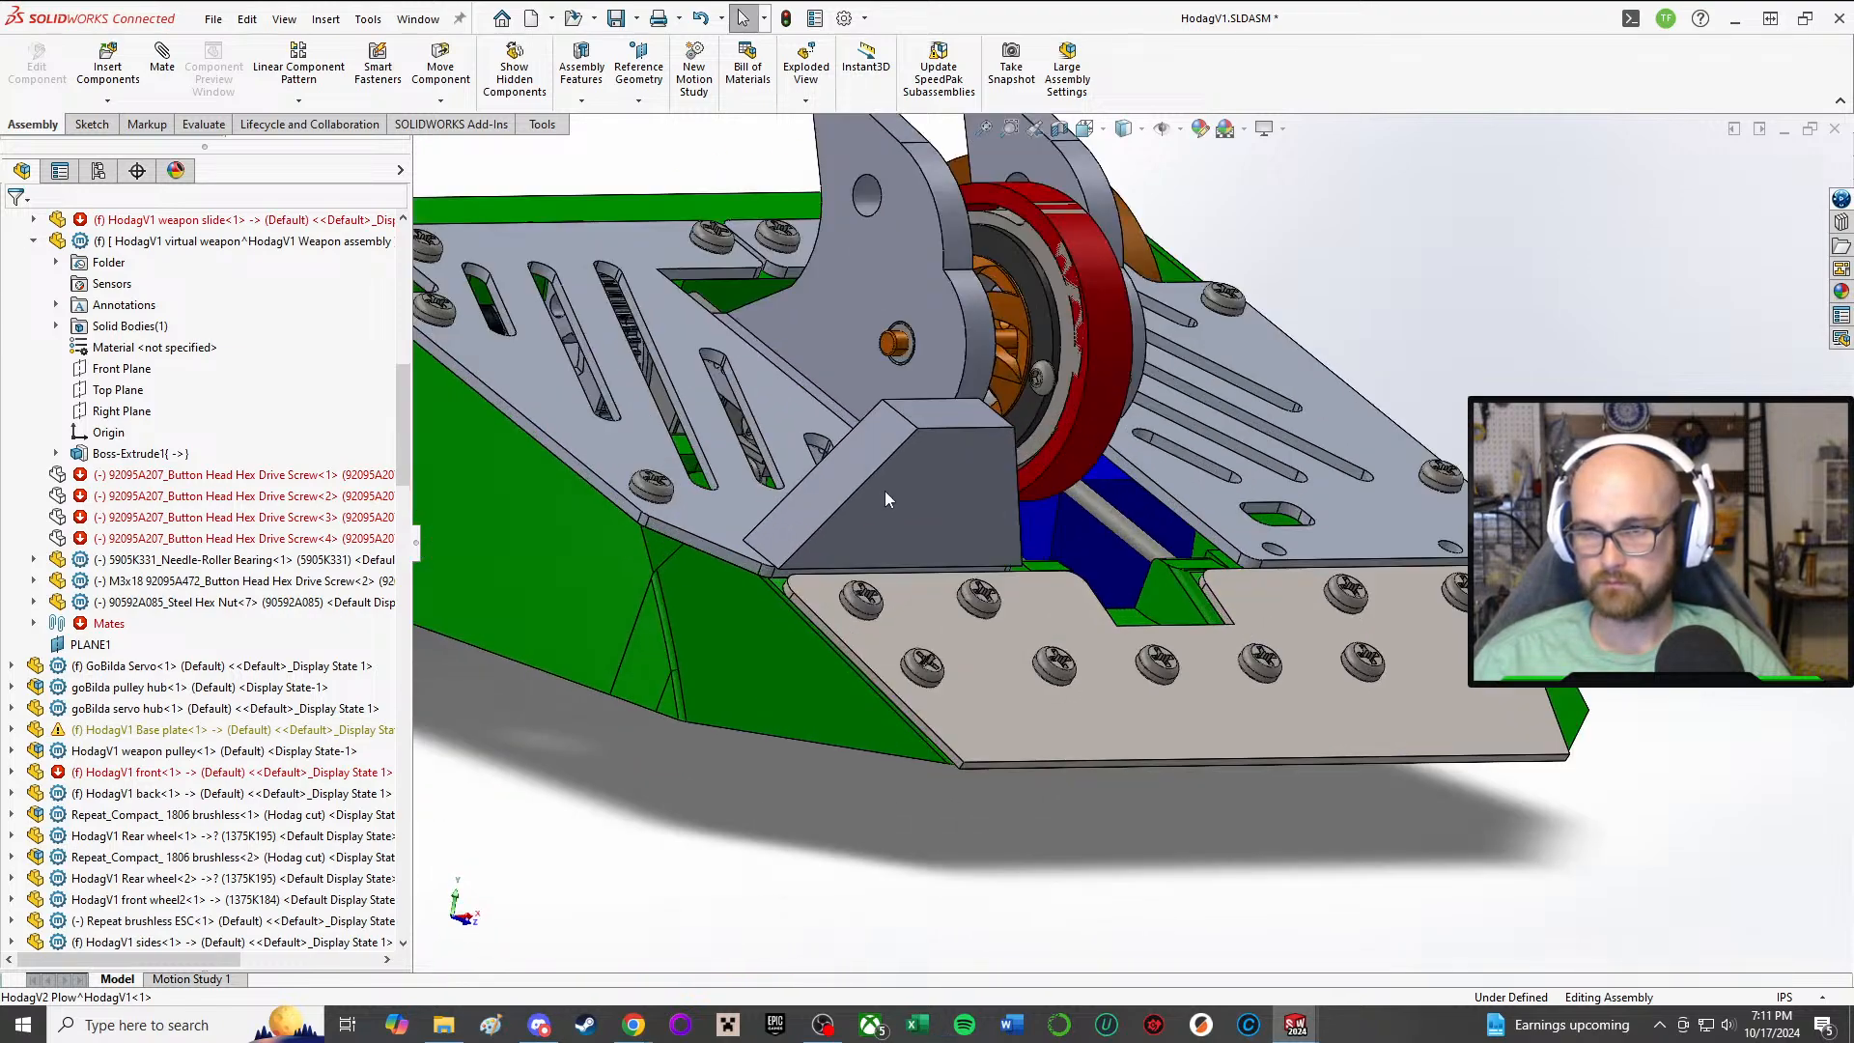
{"action": "middle_click", "coordinate": [885, 491]}
{"action": "middle_click_drag", "start_coordinate": [885, 491], "coordinate": [805, 538]}
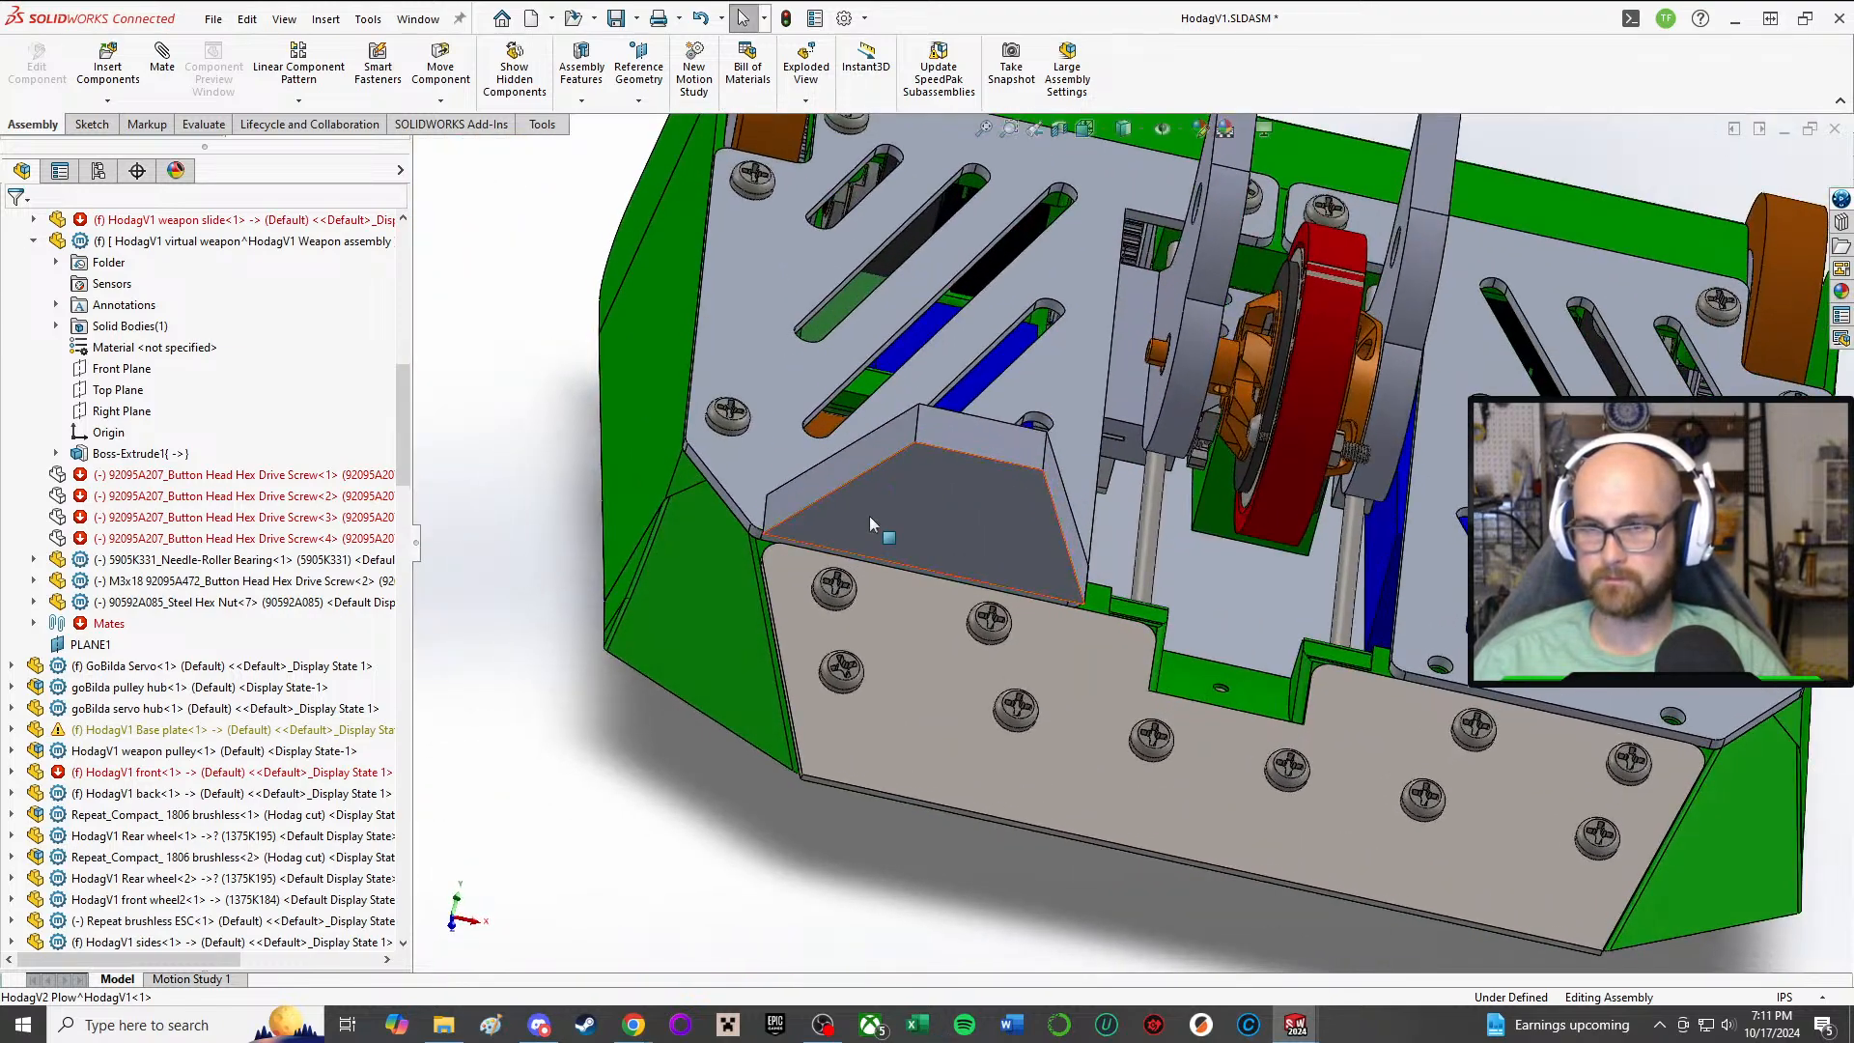
Step: Edit the plow part in place and start a new sketch on its underside face
{"action": "left_click", "coordinate": [934, 496]}
{"action": "left_click", "coordinate": [1013, 400]}
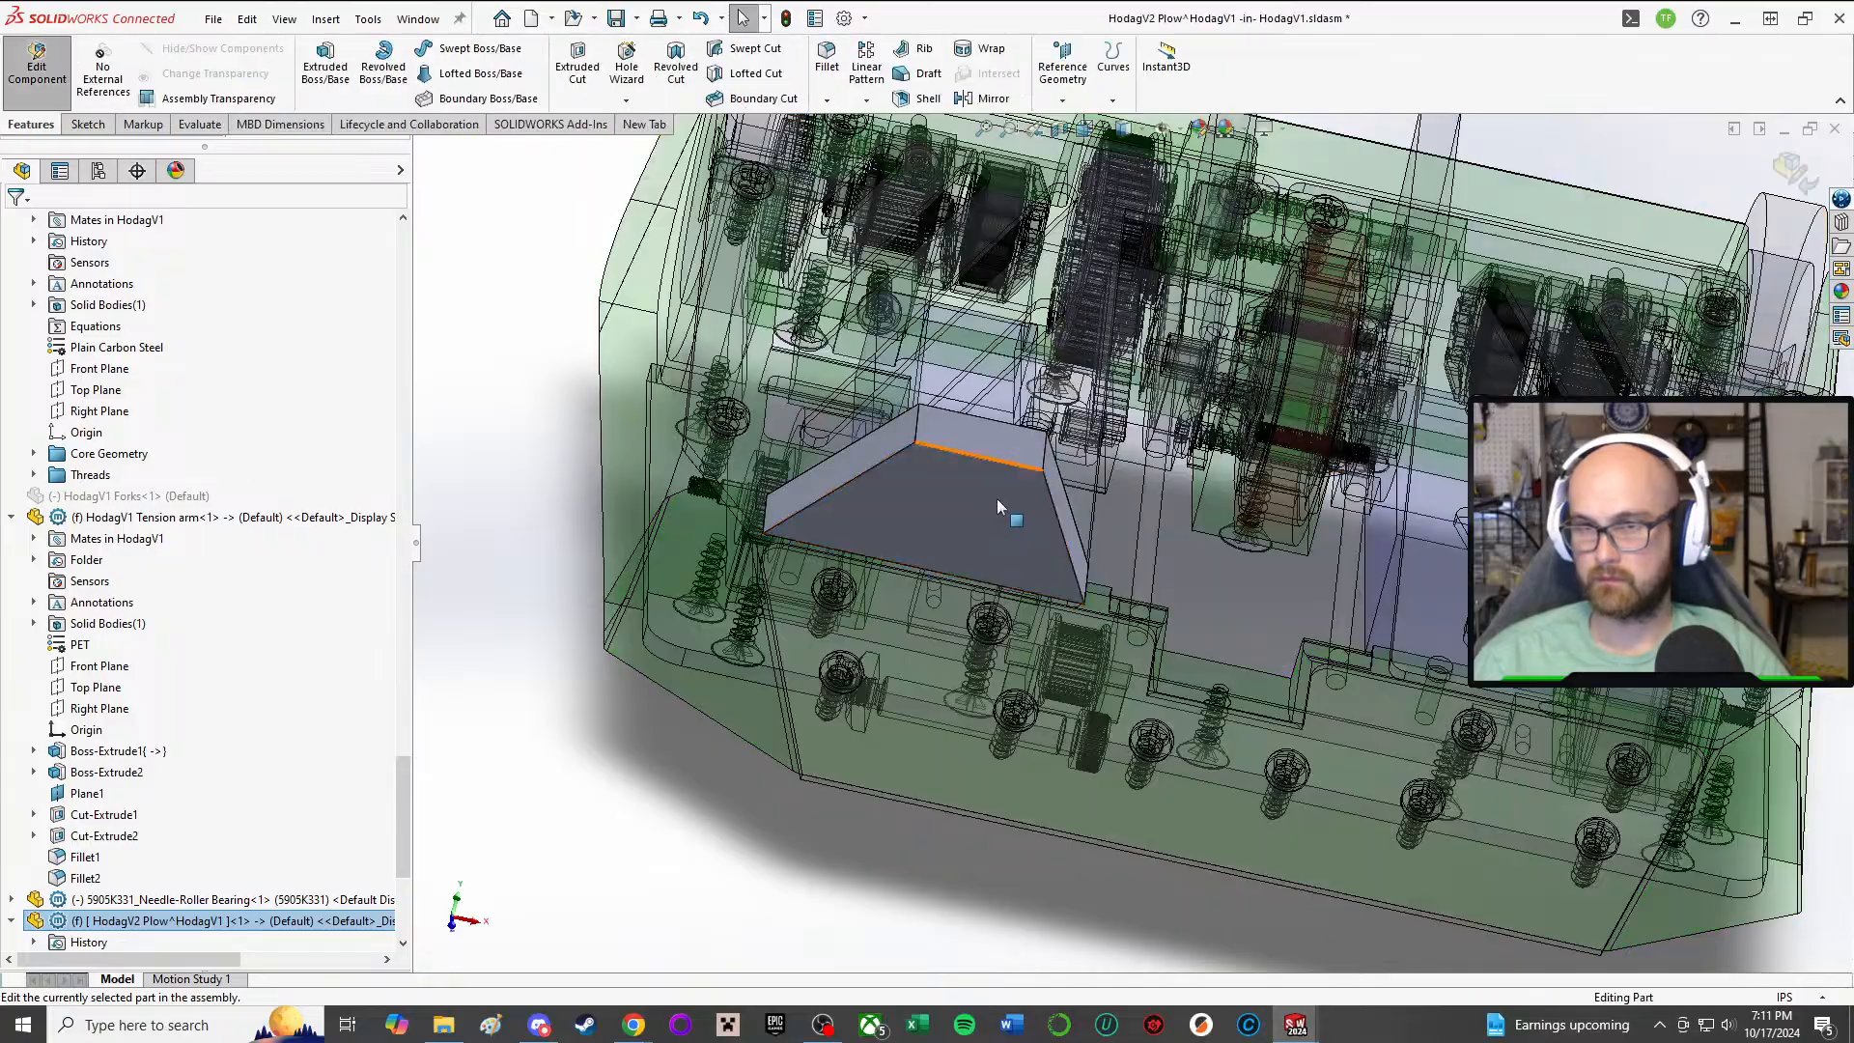
{"action": "middle_click_drag", "start_coordinate": [996, 498], "coordinate": [845, 442]}
{"action": "scroll", "coordinate": [864, 466], "scroll_direction": "down", "scroll_amount": 2}
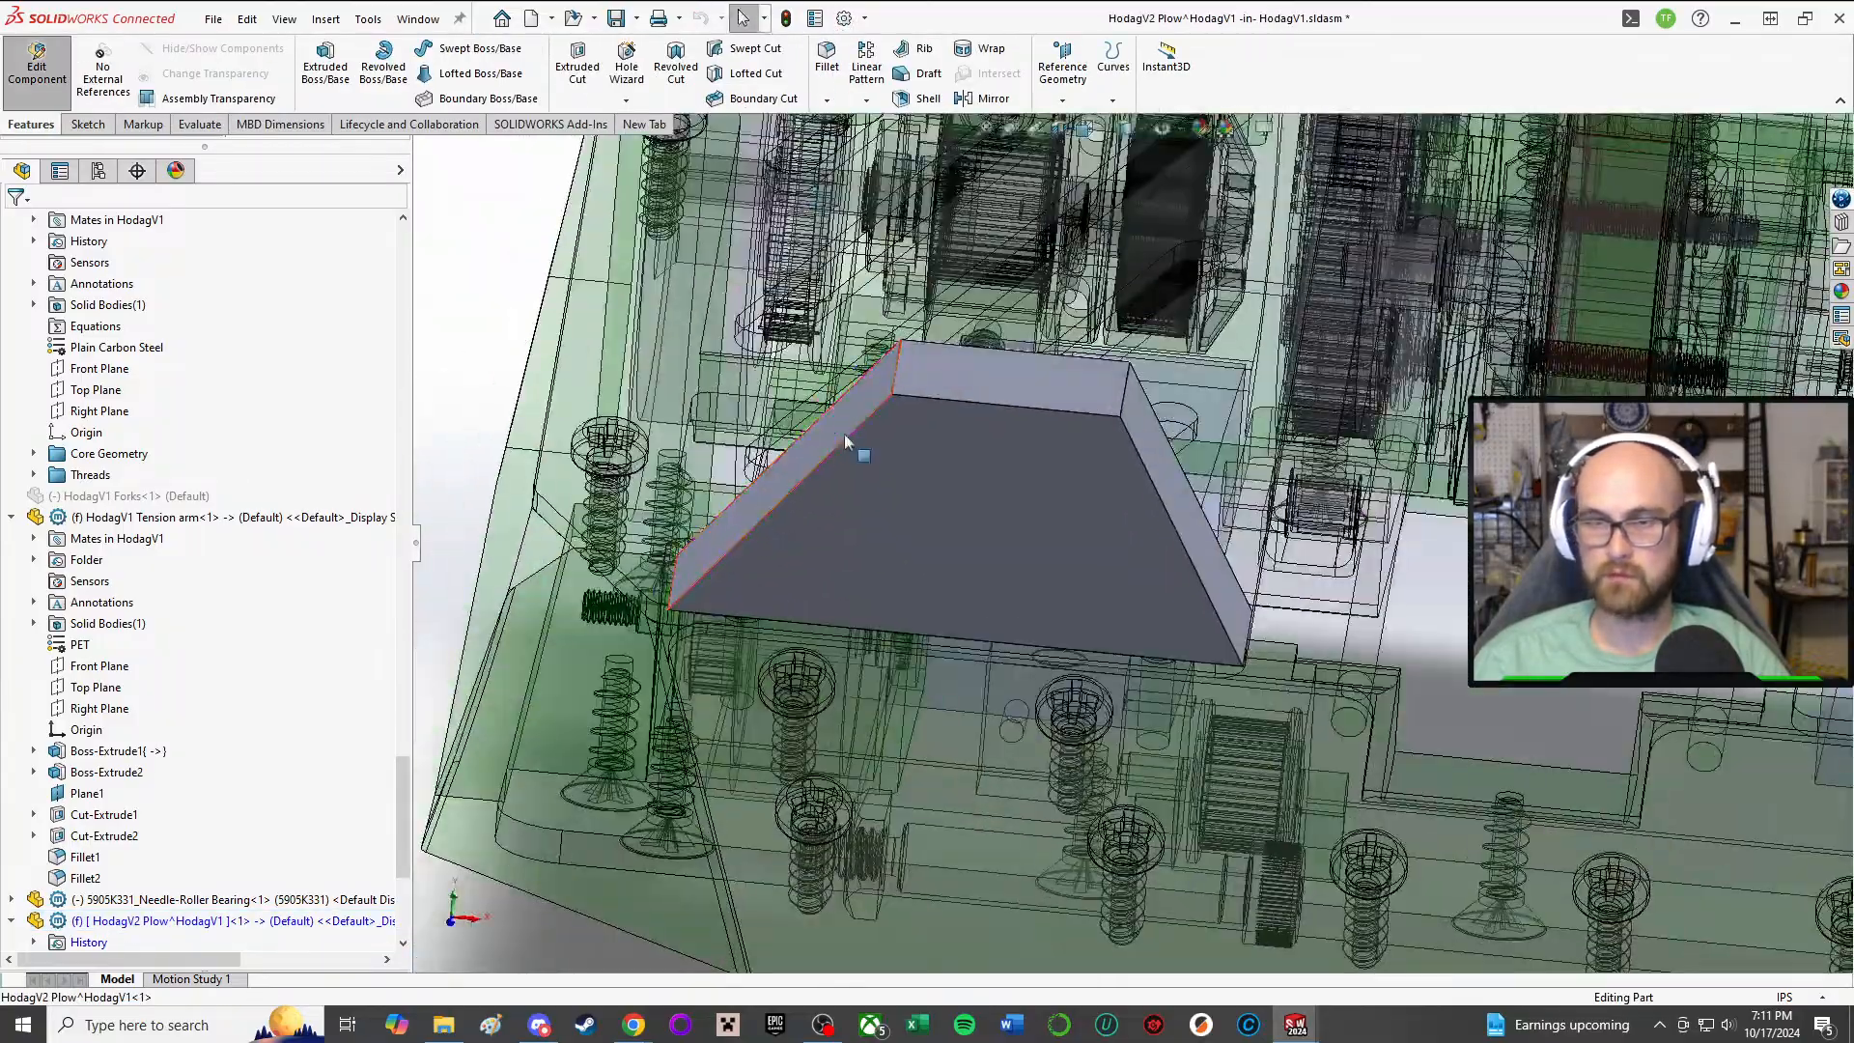
{"action": "right_click_drag", "start_coordinate": [472, 318], "coordinate": [471, 242]}
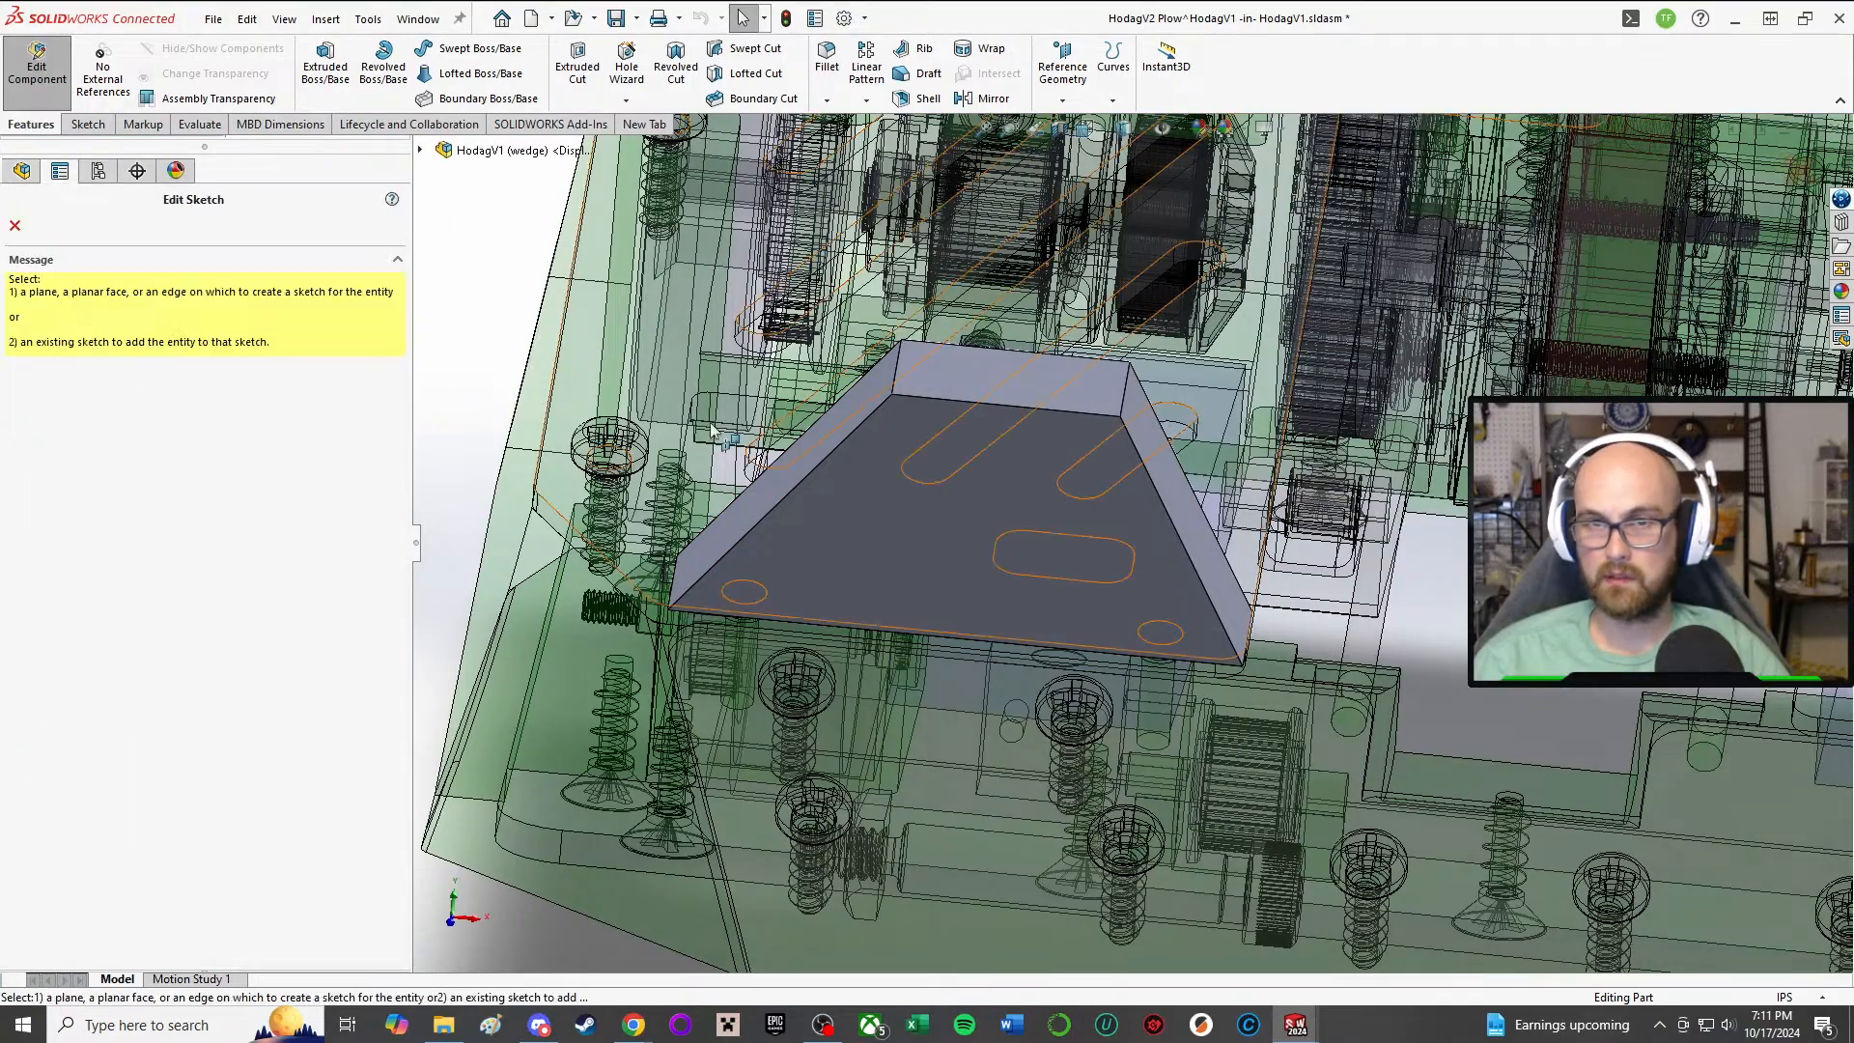
{"action": "mouse_move", "coordinate": [722, 386]}
{"action": "middle_mouse_down"}
{"action": "mouse_move", "coordinate": [745, 443]}
{"action": "mouse_move", "coordinate": [785, 470]}
{"action": "middle_mouse_up"}
{"action": "left_click", "coordinate": [667, 636]}
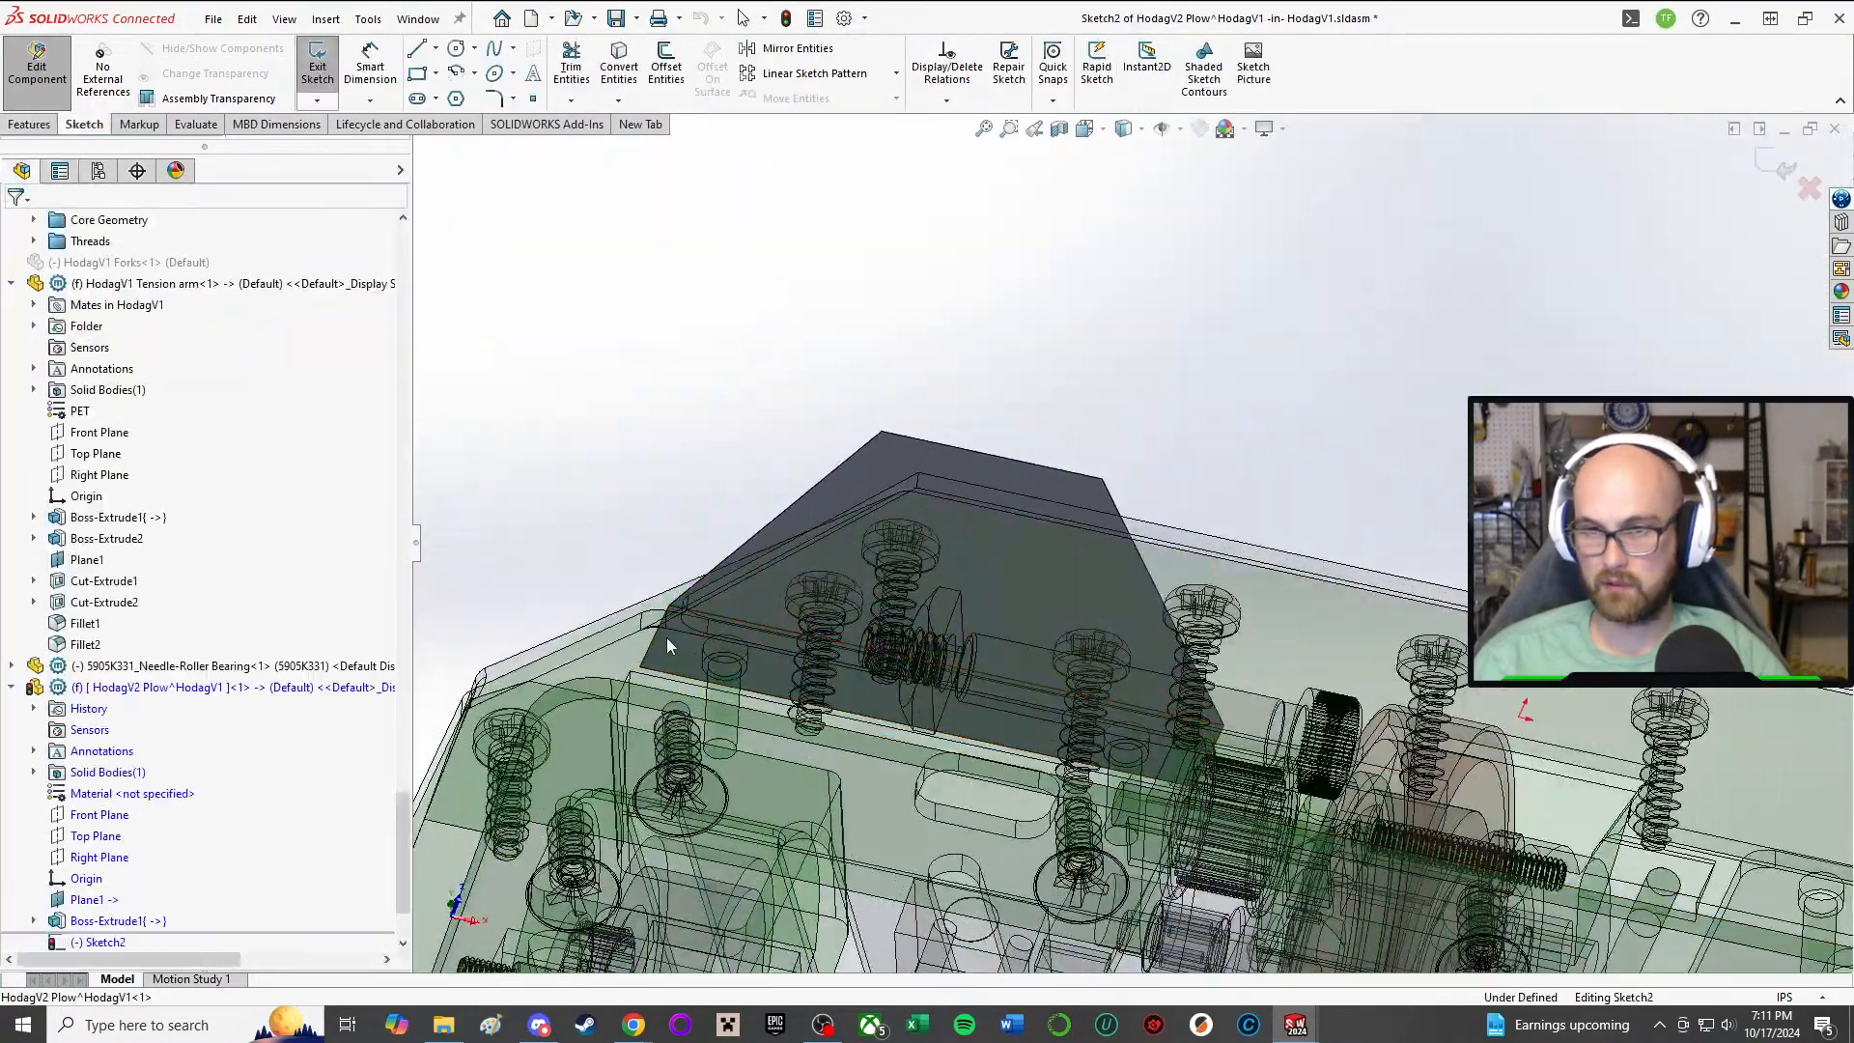
{"action": "mouse_move", "coordinate": [666, 637]}
{"action": "middle_mouse_down"}
{"action": "mouse_move", "coordinate": [739, 487]}
{"action": "mouse_move", "coordinate": [734, 555]}
{"action": "mouse_move", "coordinate": [723, 517]}
{"action": "middle_mouse_up"}
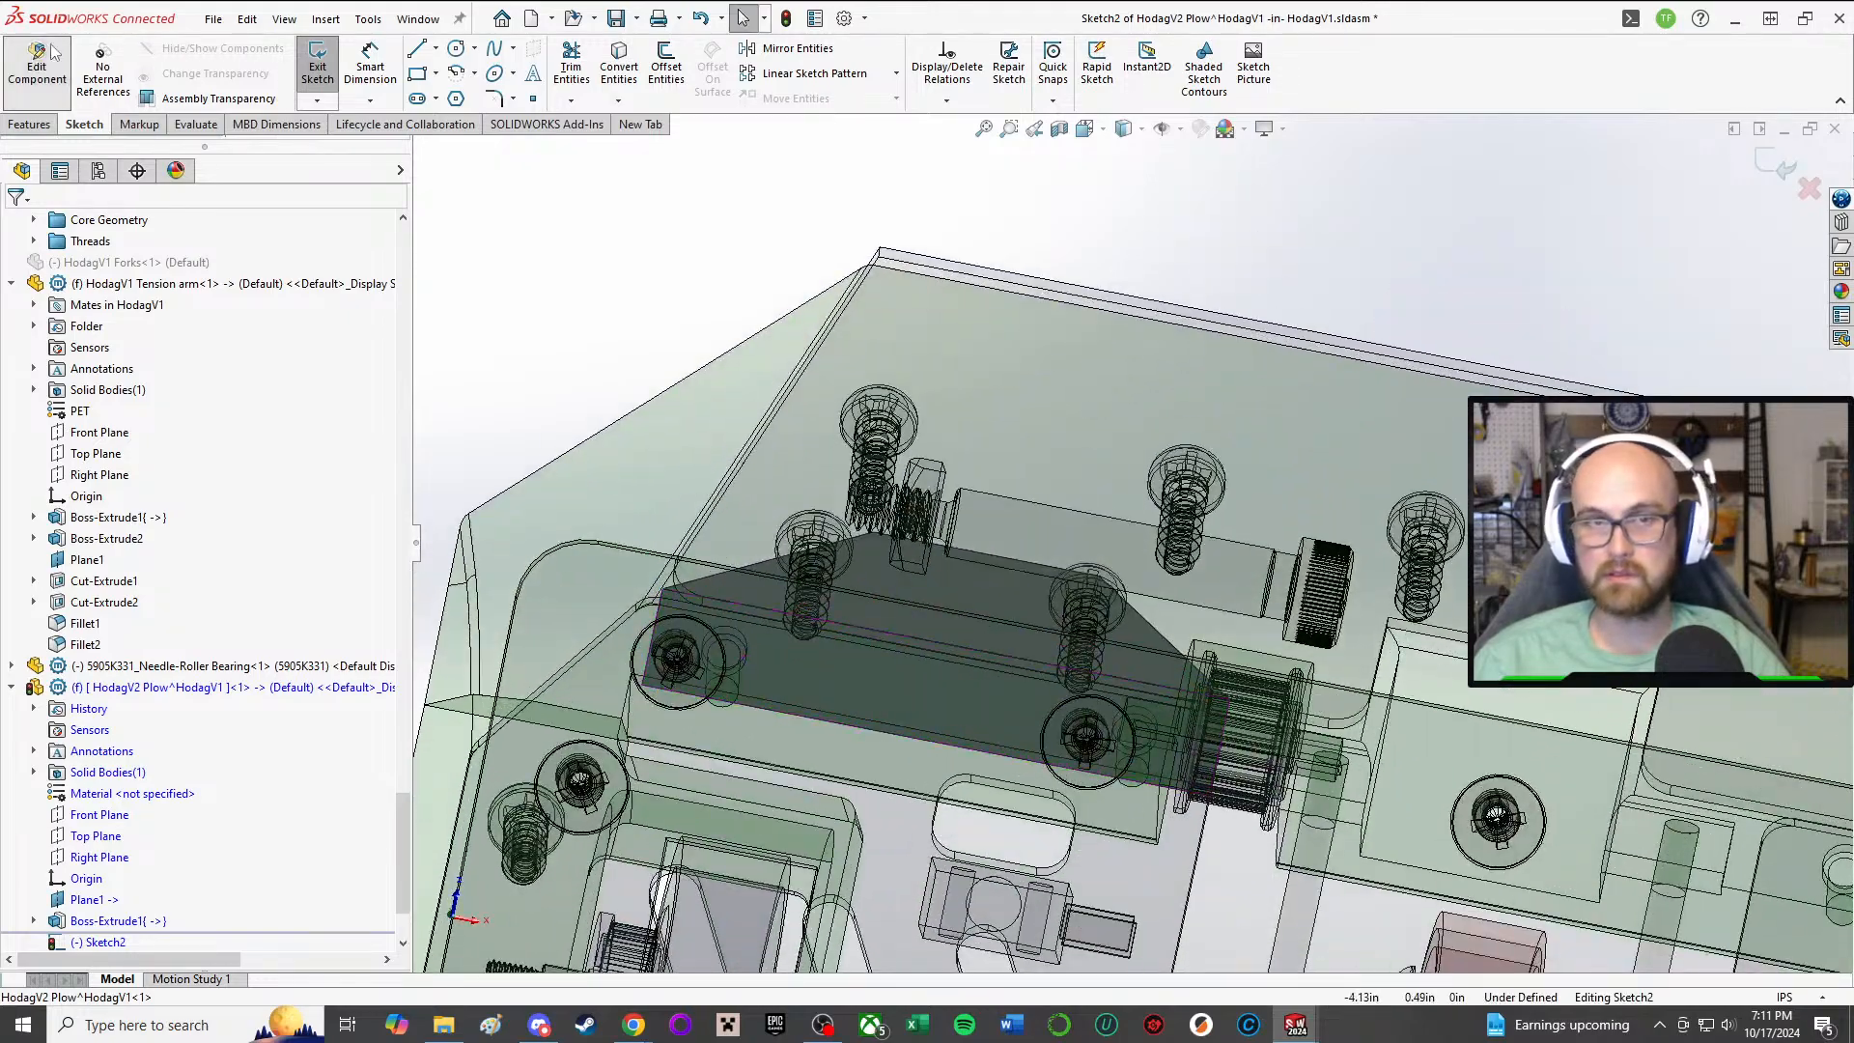
{"action": "left_click", "coordinate": [460, 48]}
{"action": "middle_click_drag", "start_coordinate": [715, 763], "coordinate": [733, 792]}
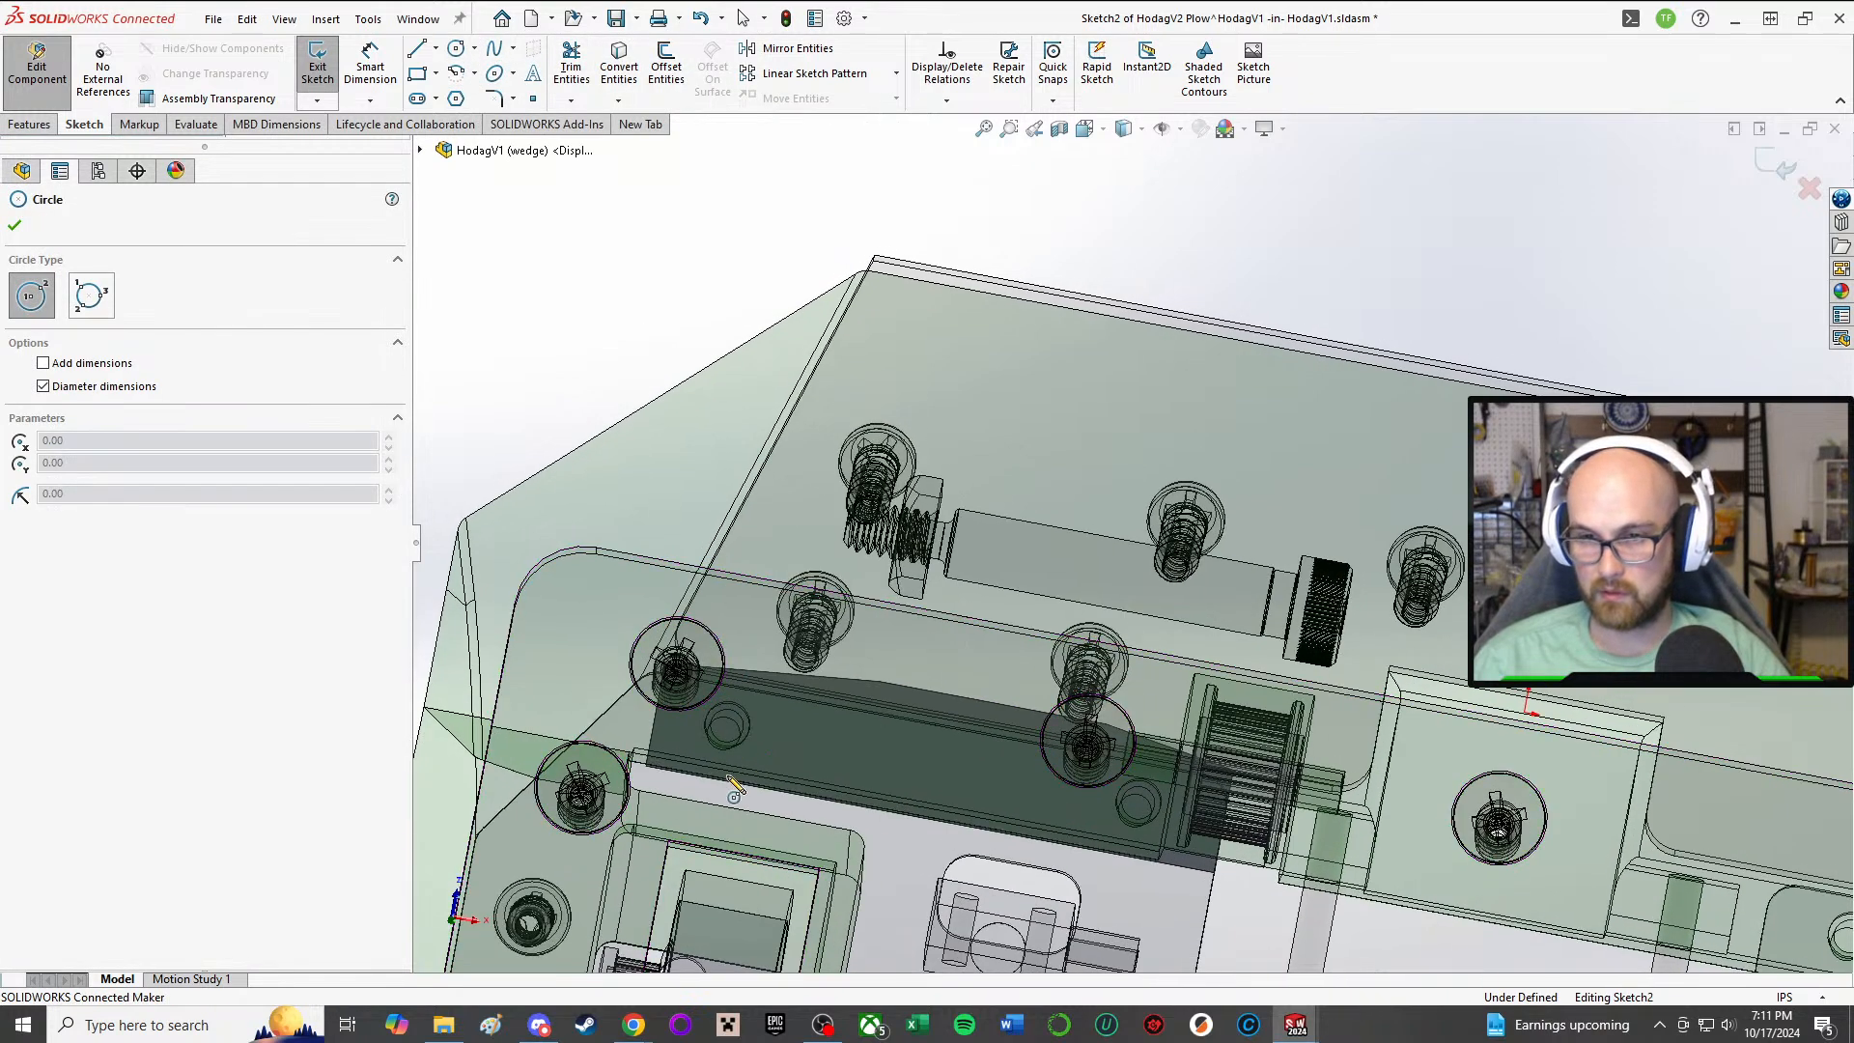
{"action": "left_click", "coordinate": [727, 727]}
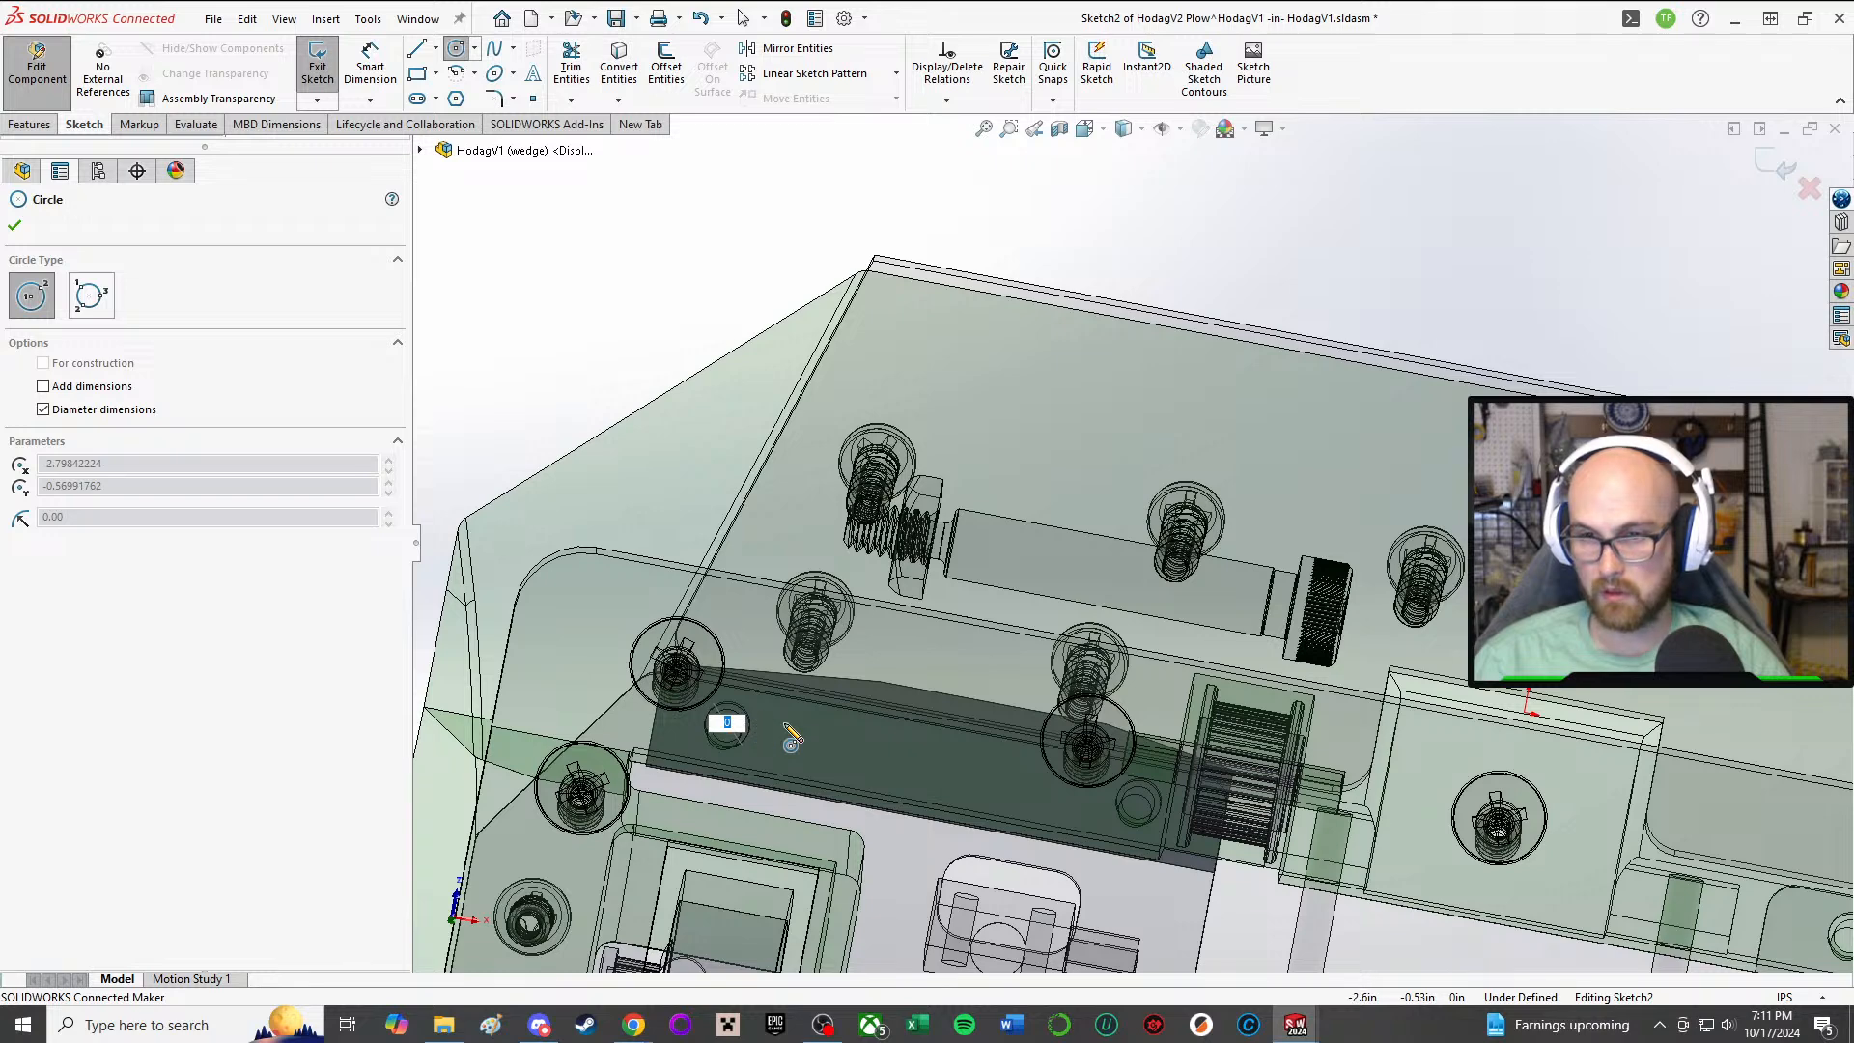
{"action": "right_click", "coordinate": [751, 722]}
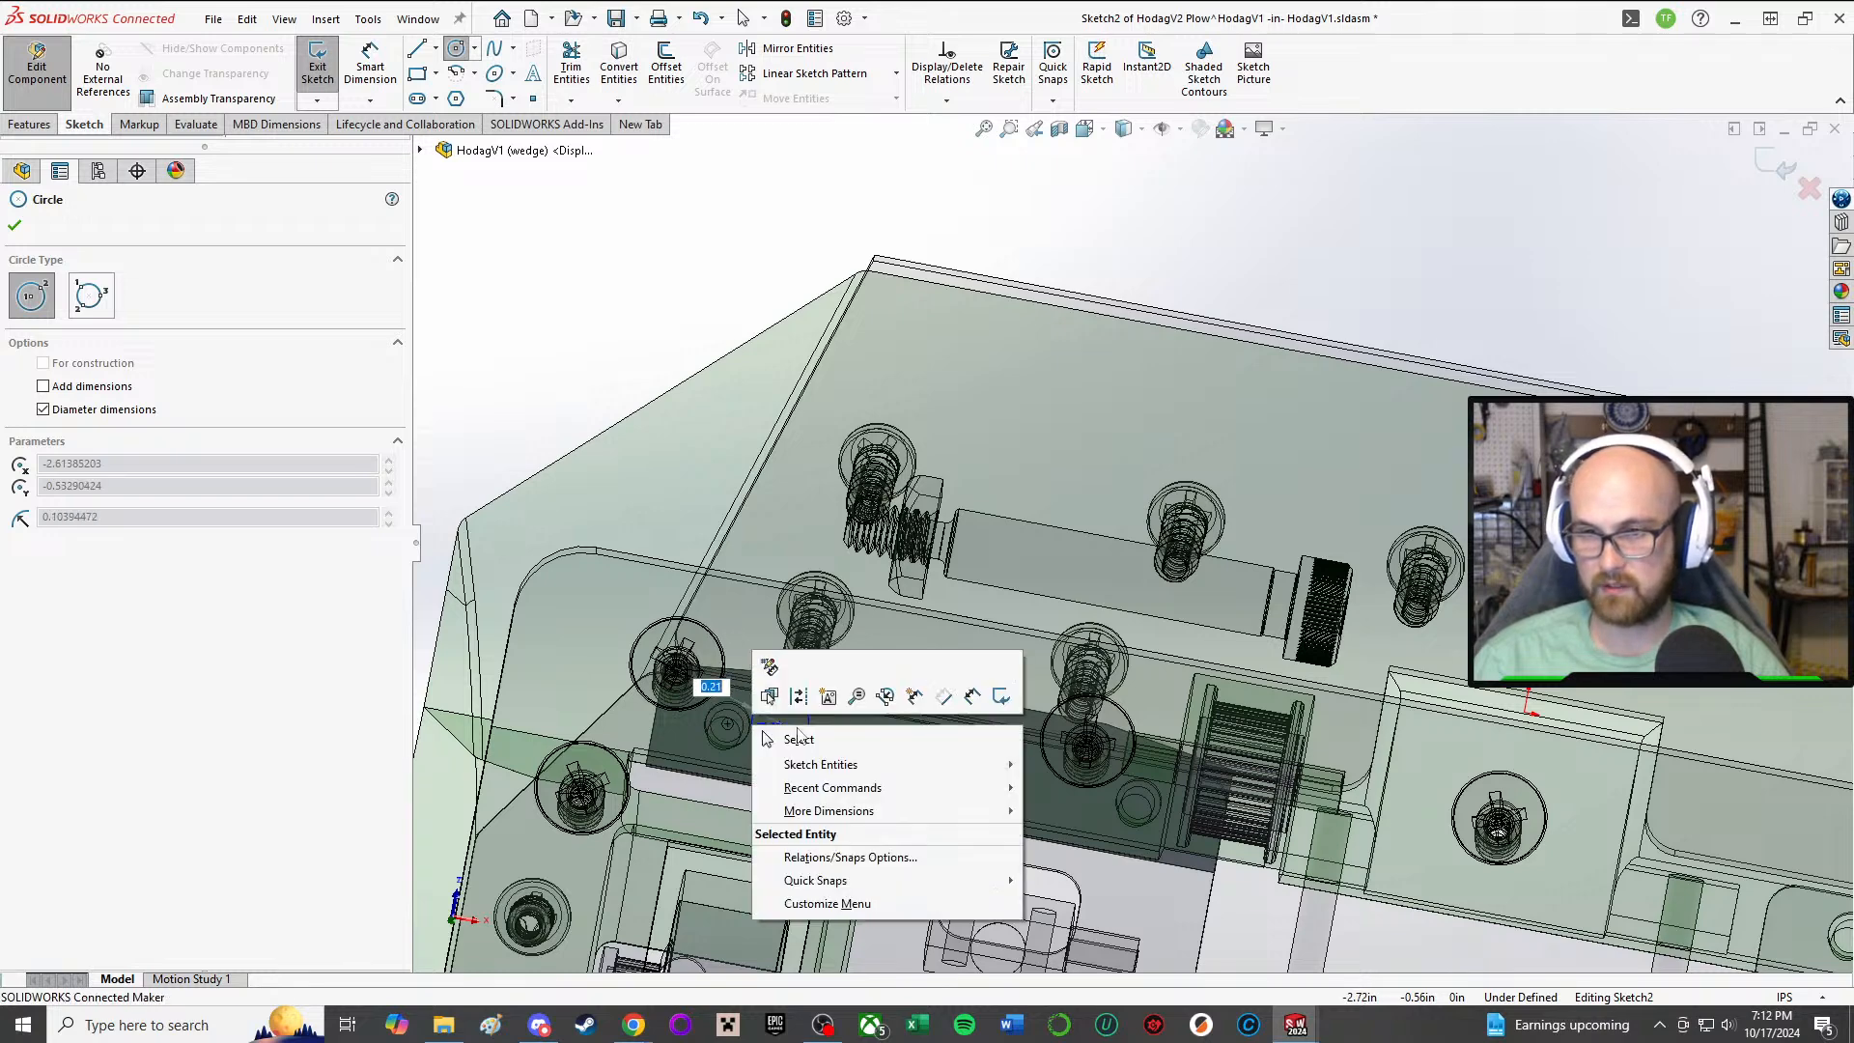
{"action": "left_click", "coordinate": [795, 733]}
{"action": "right_click", "coordinate": [777, 676]}
{"action": "left_click", "coordinate": [816, 689]}
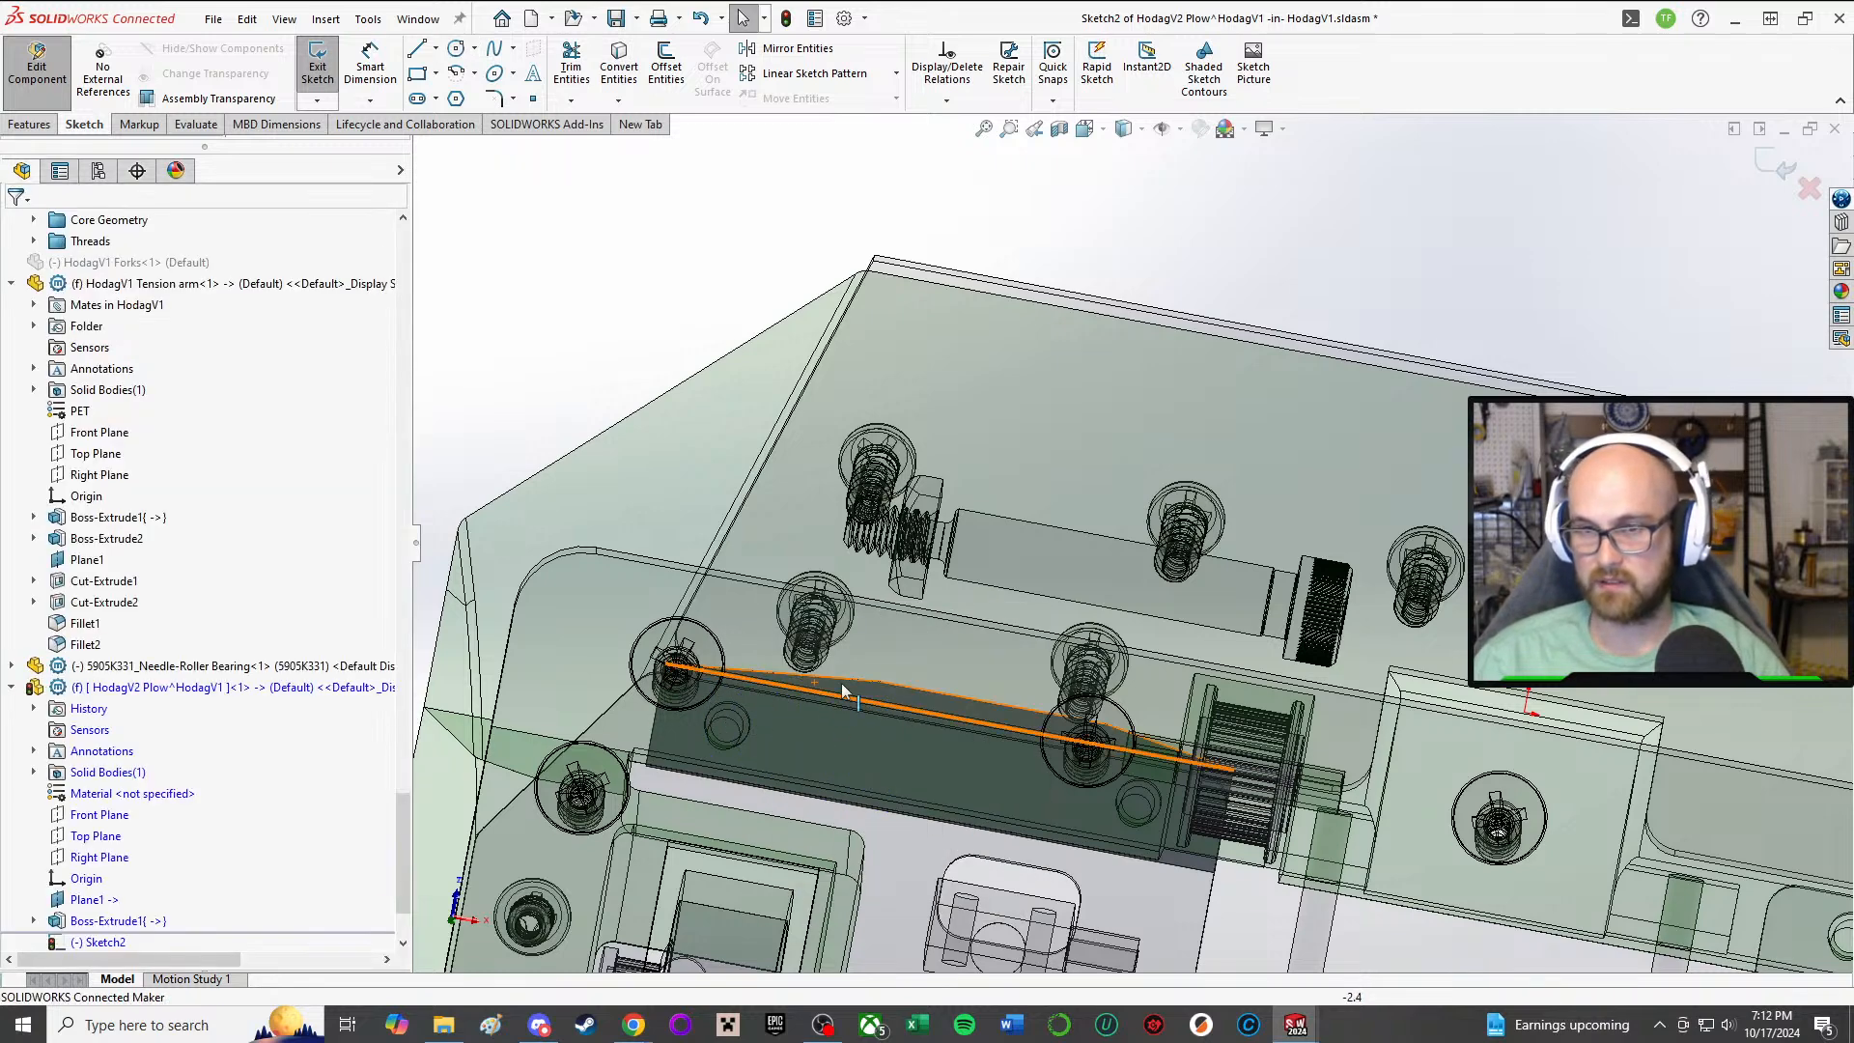
Step: Sketch two circles about 0.21 in in diameter on the plow's underside face, centred on the two existing mounting holes
{"action": "left_click", "coordinate": [456, 47]}
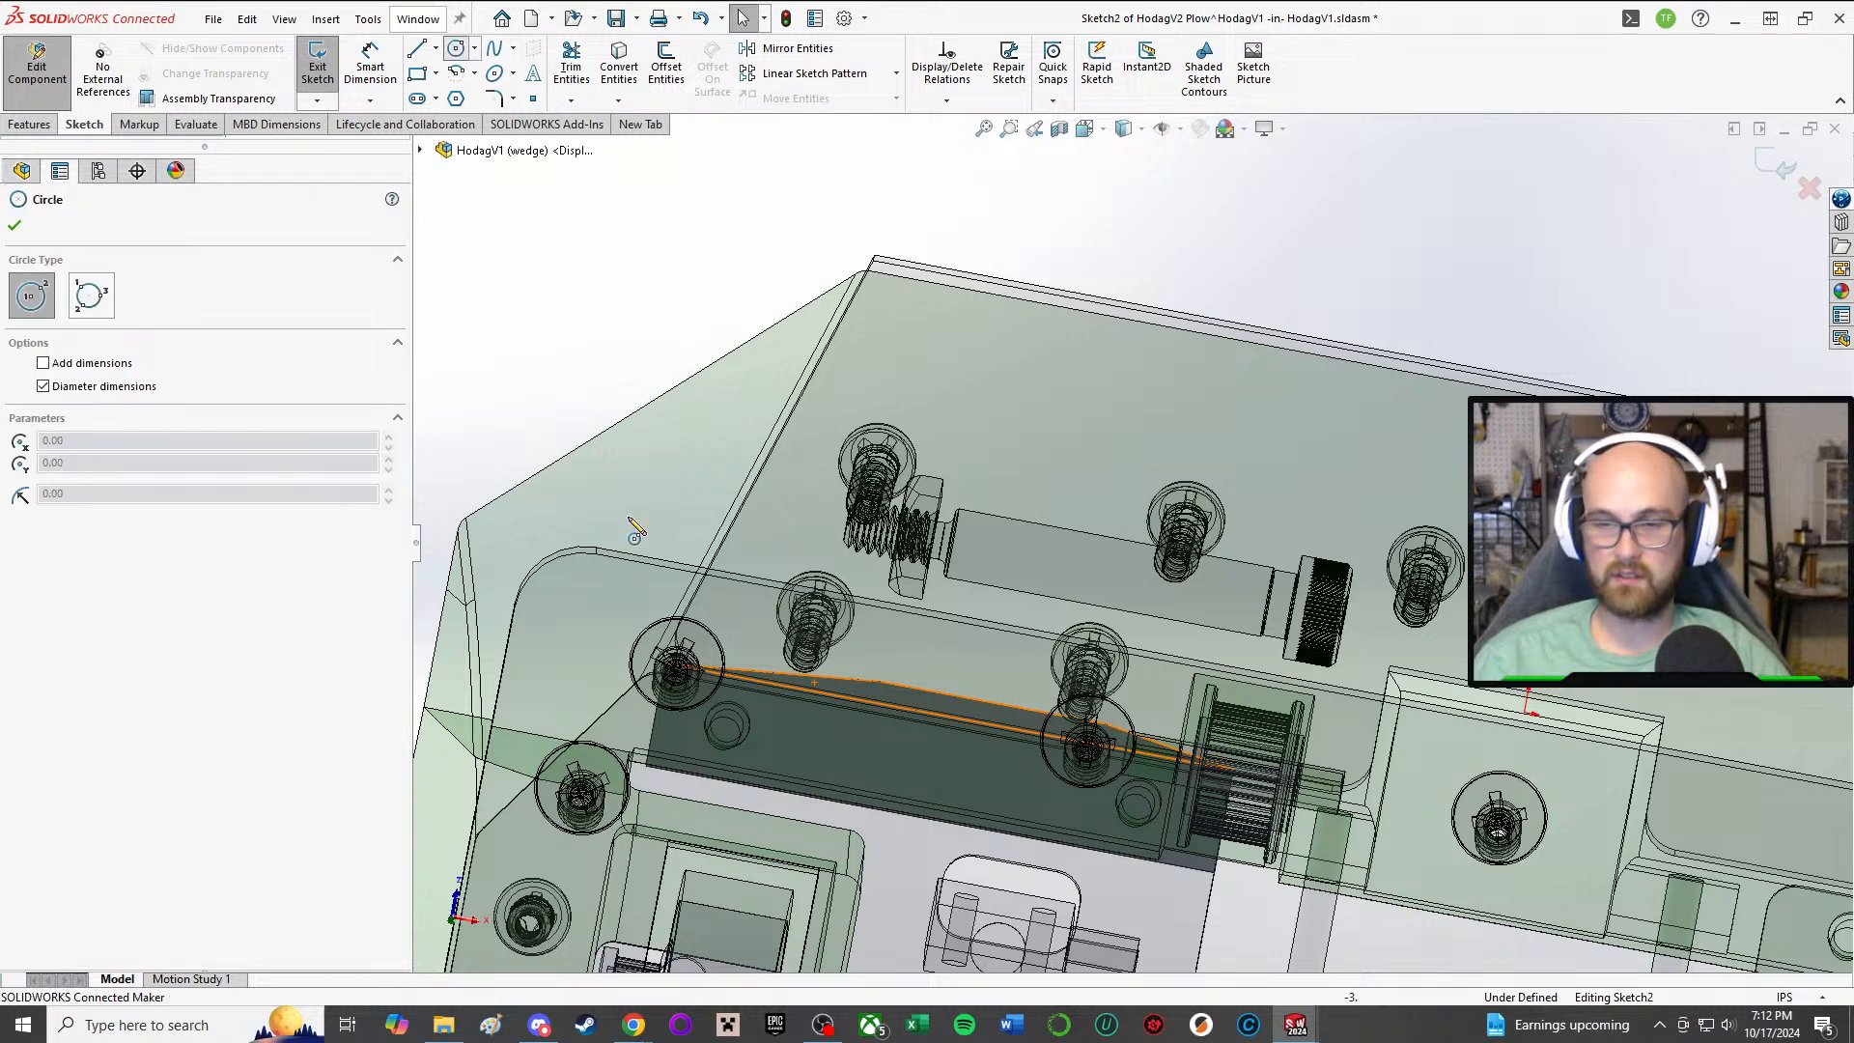
{"action": "left_click", "coordinate": [729, 725]}
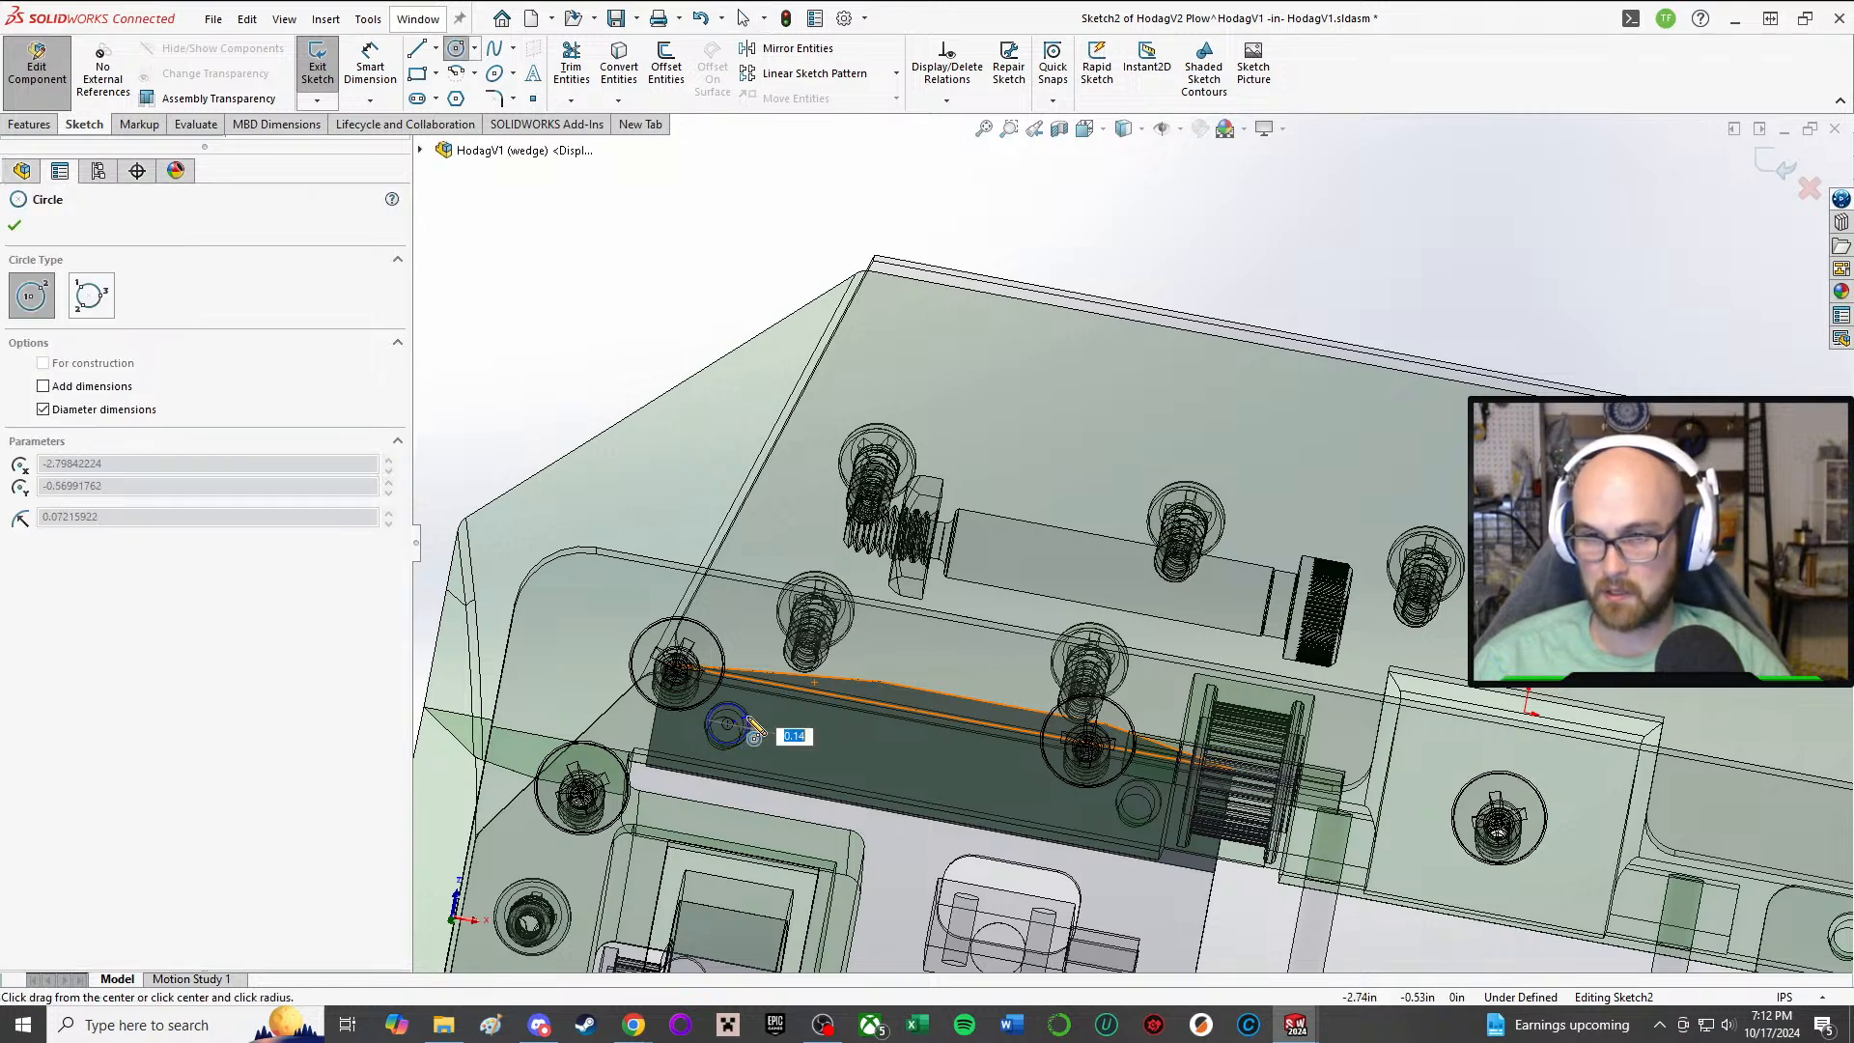
{"action": "left_click", "coordinate": [760, 724]}
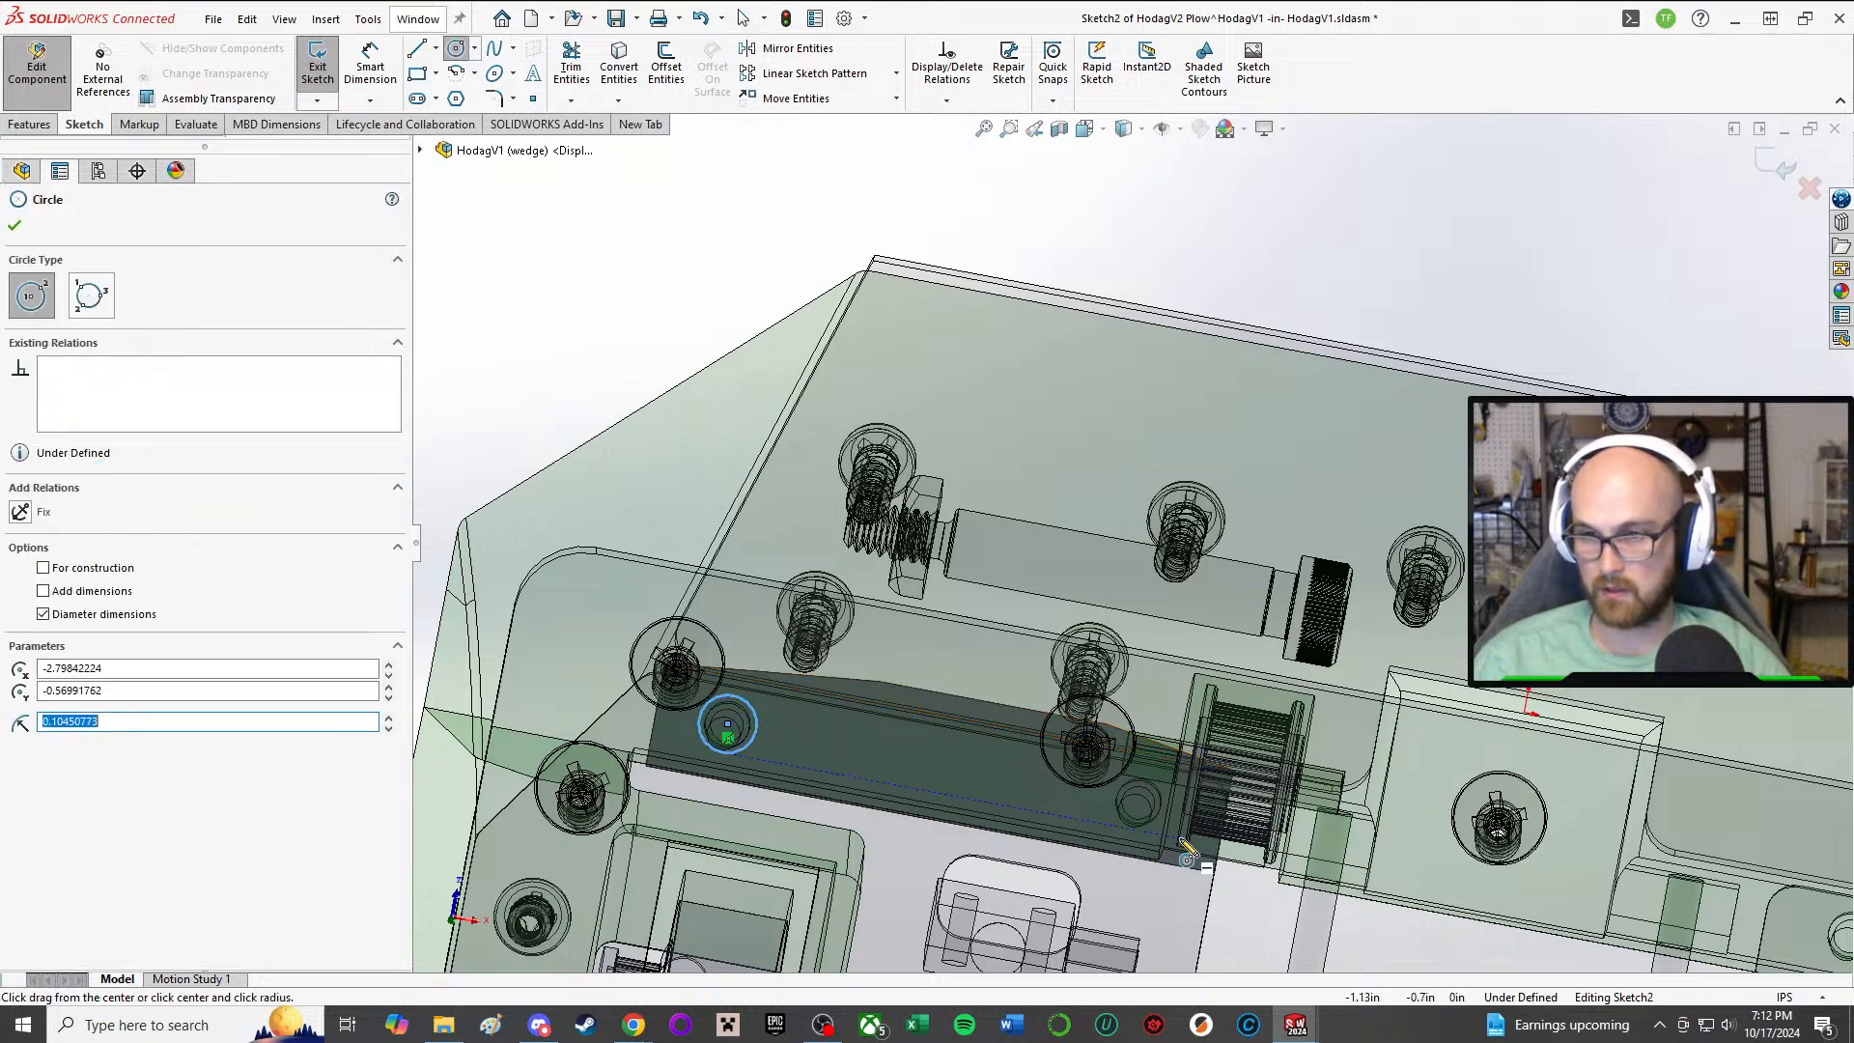
{"action": "left_click", "coordinate": [1155, 790]}
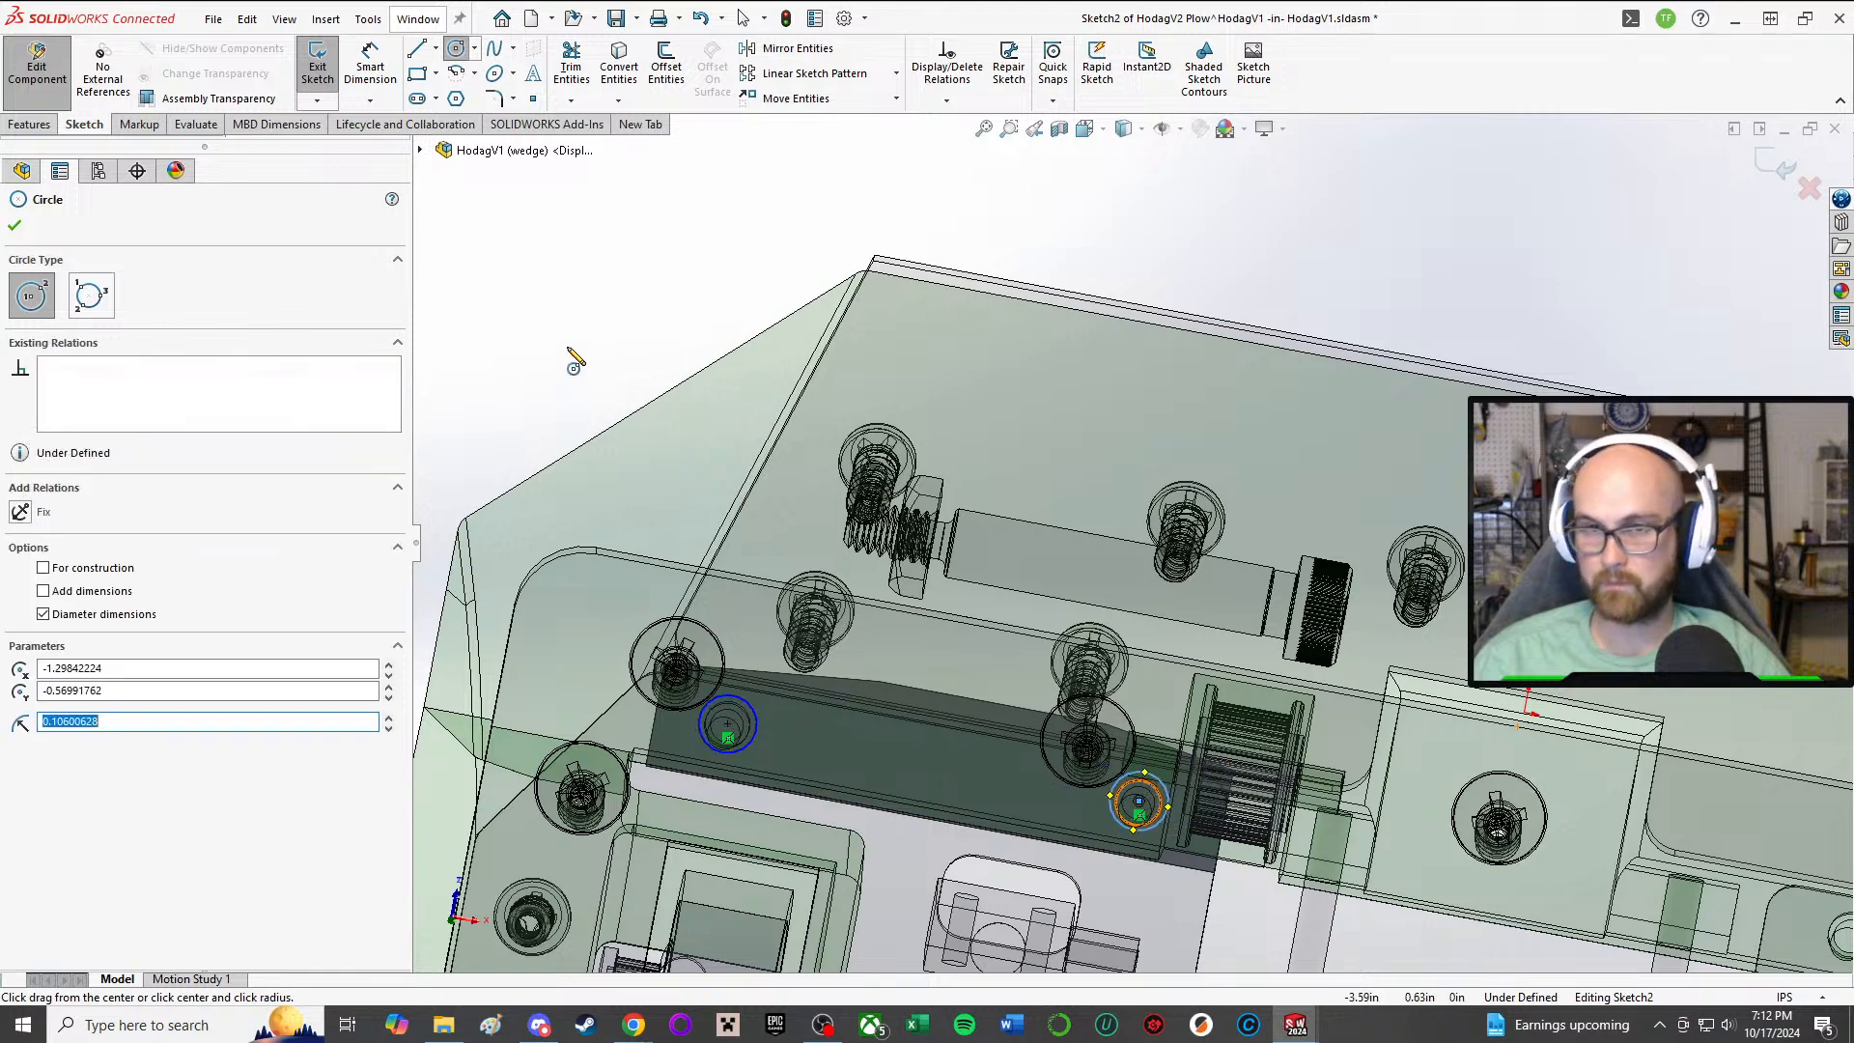
Step: Dimension the first hole circle's diameter and set it to 4 mm
{"action": "right_click_drag", "start_coordinate": [568, 348], "coordinate": [593, 235]}
{"action": "scroll", "coordinate": [760, 706], "scroll_direction": "up", "scroll_amount": 1}
{"action": "scroll", "coordinate": [760, 705], "scroll_direction": "down", "scroll_amount": 3}
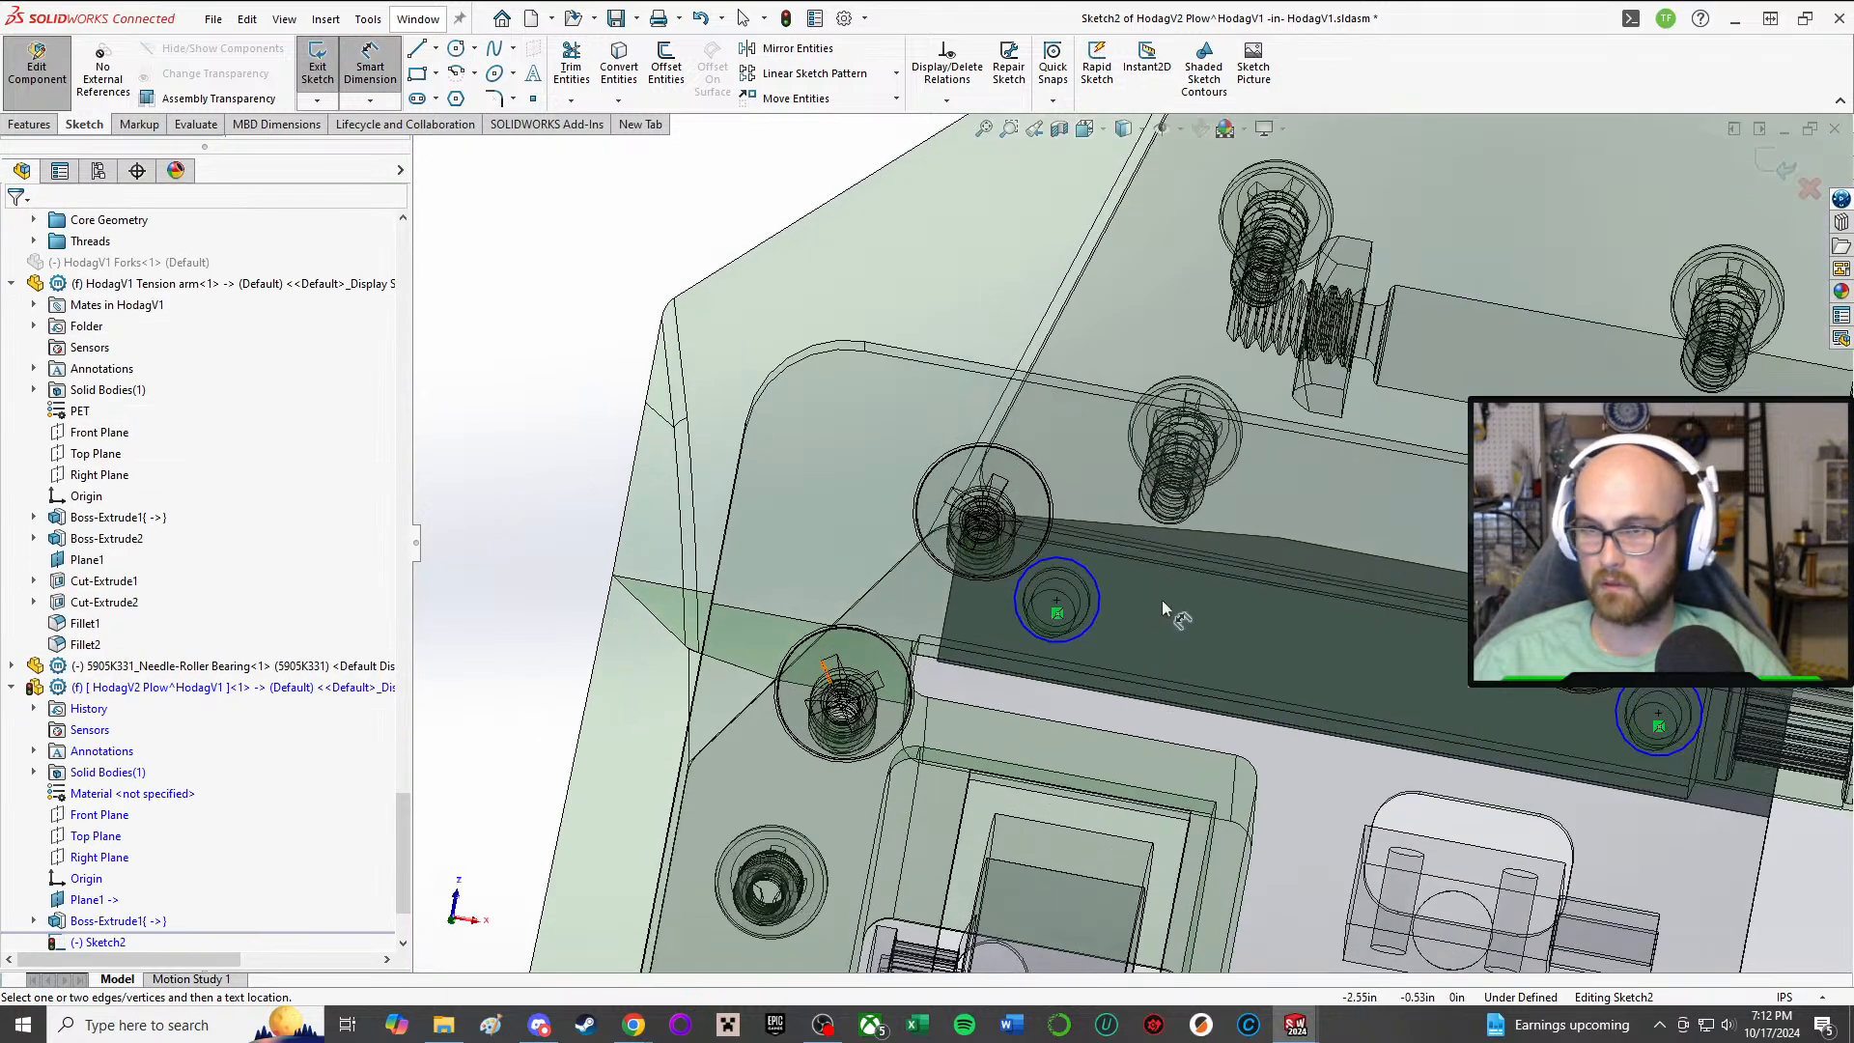
{"action": "left_click", "coordinate": [1101, 594]}
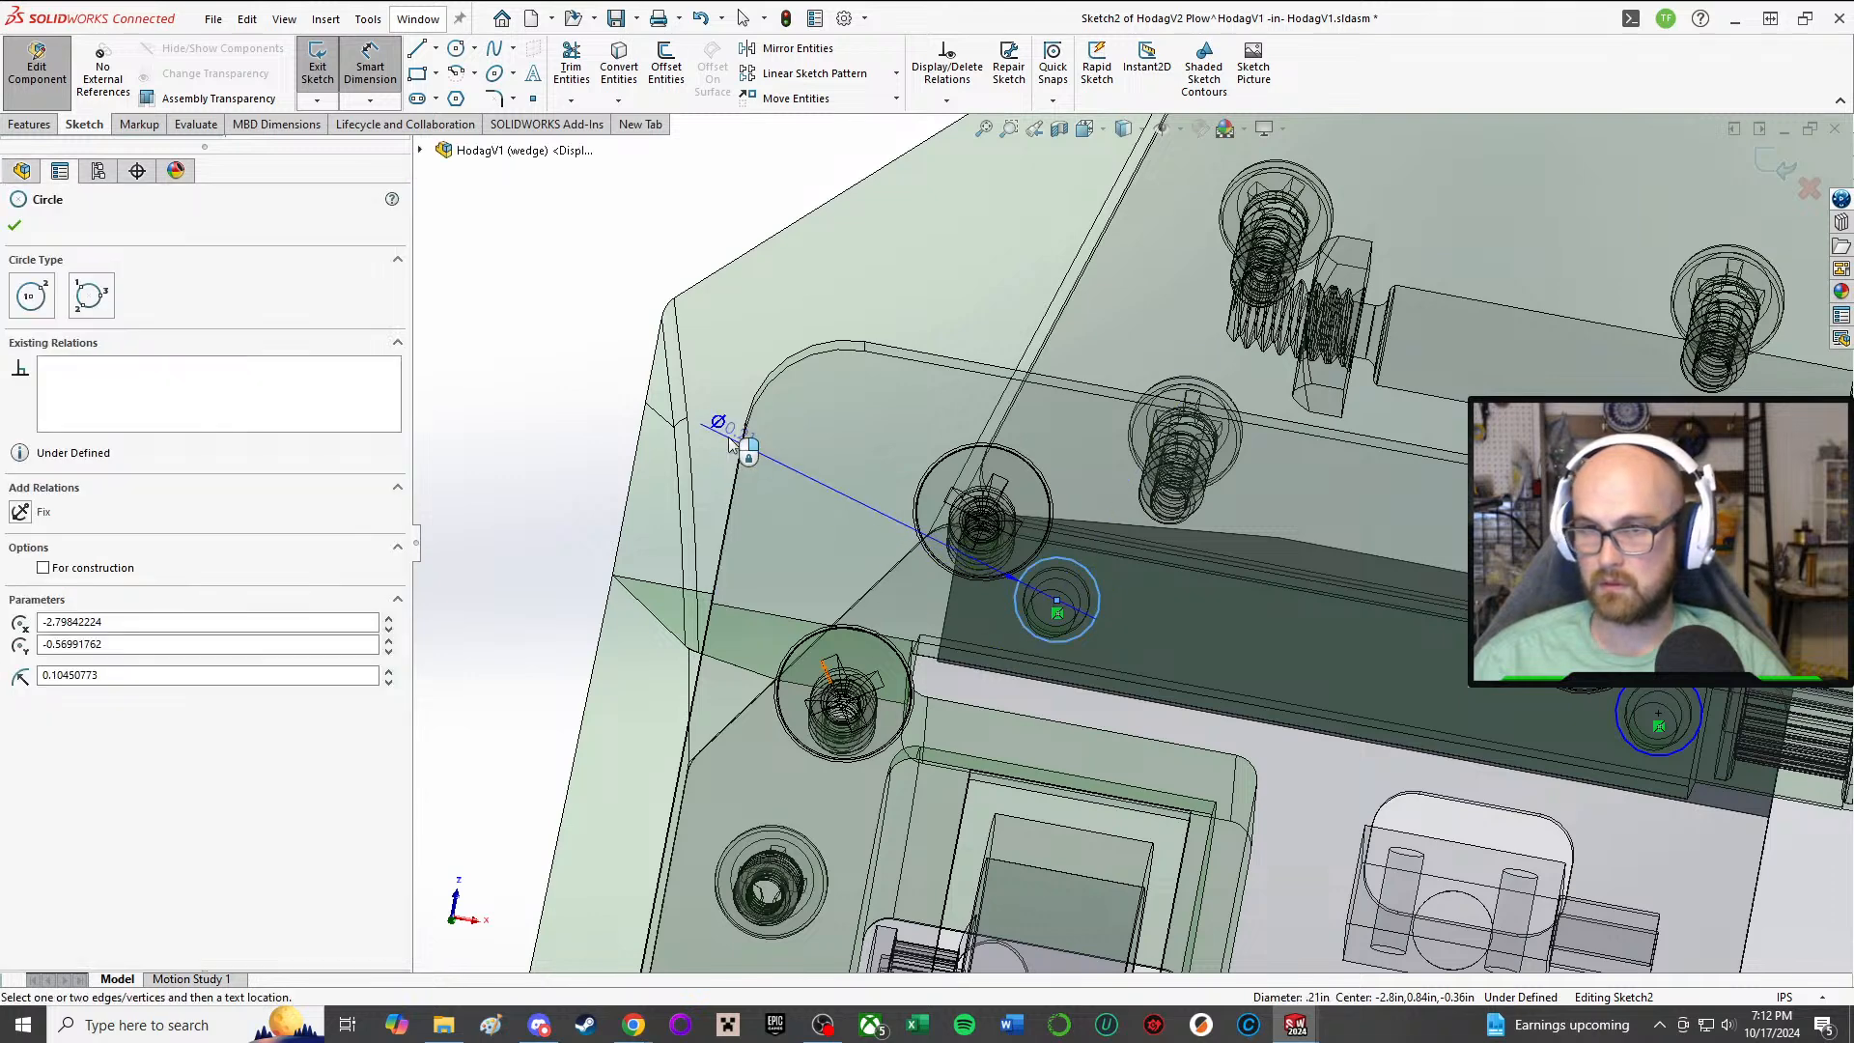
{"action": "left_click", "coordinate": [699, 373]}
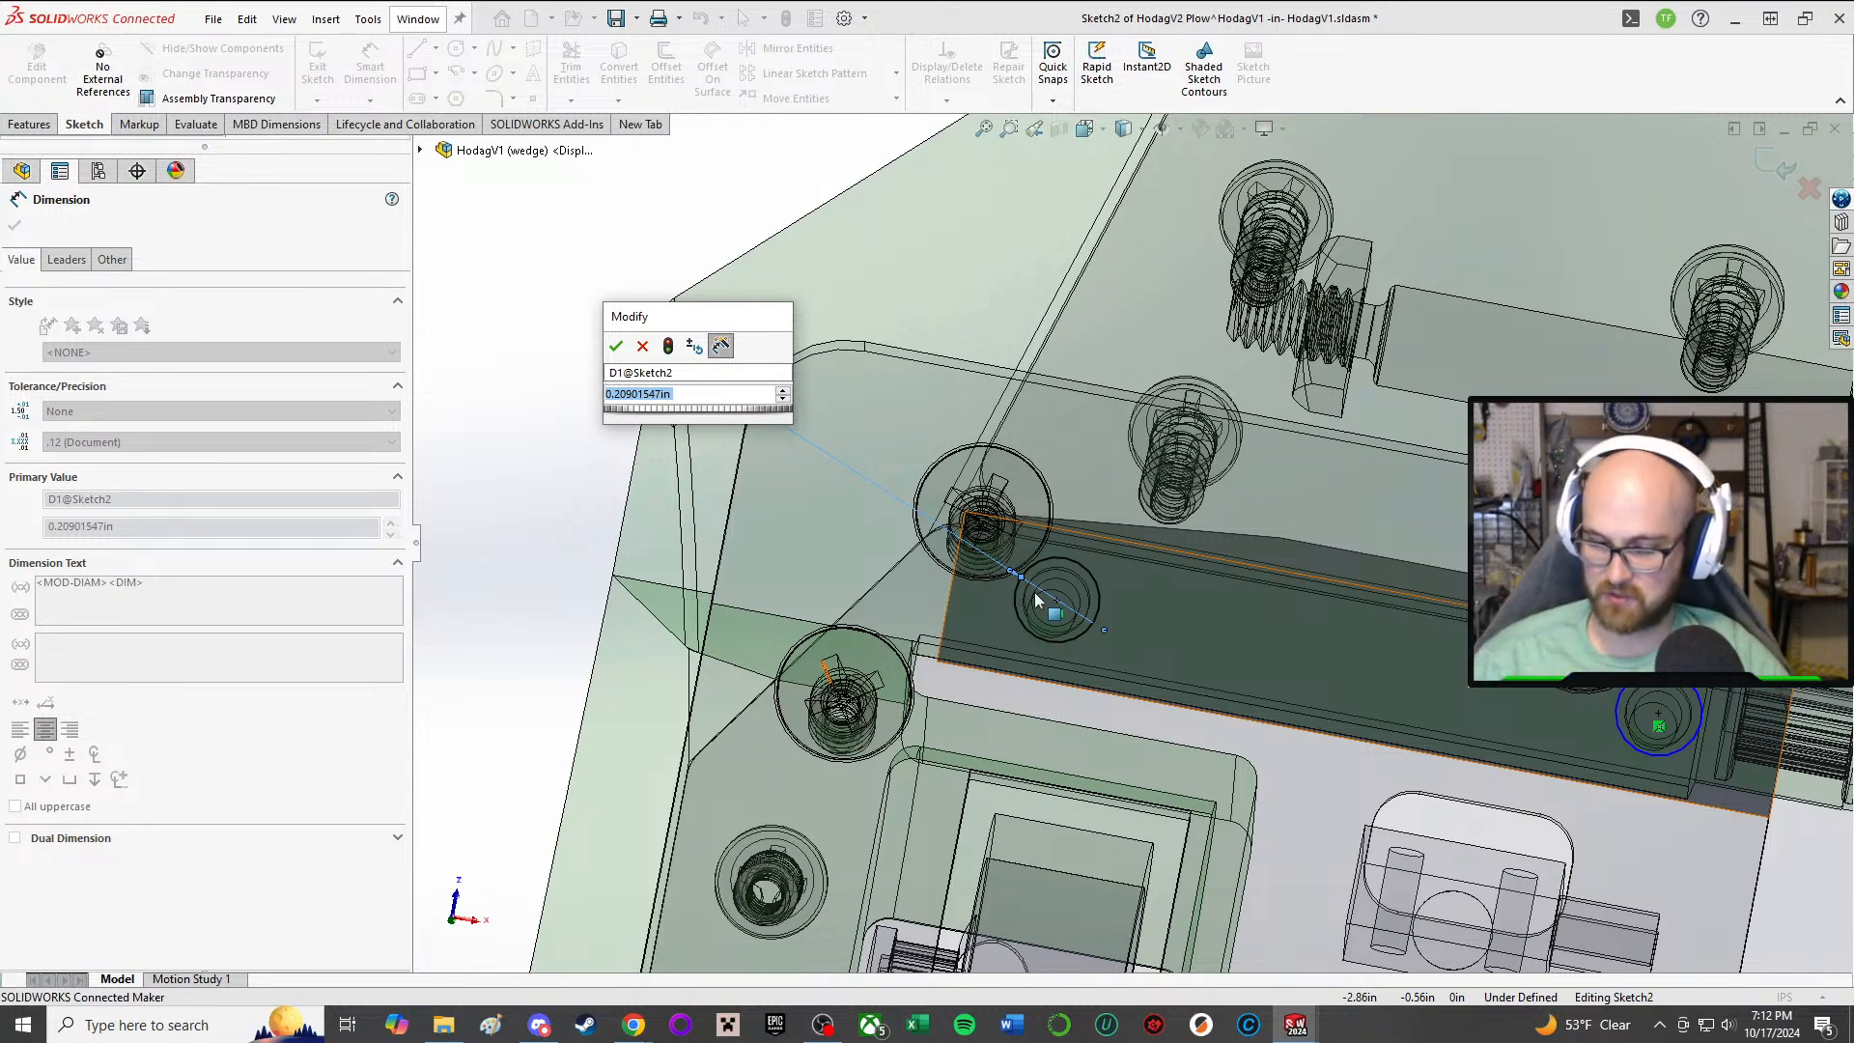
{"action": "type", "text": "4mm"}
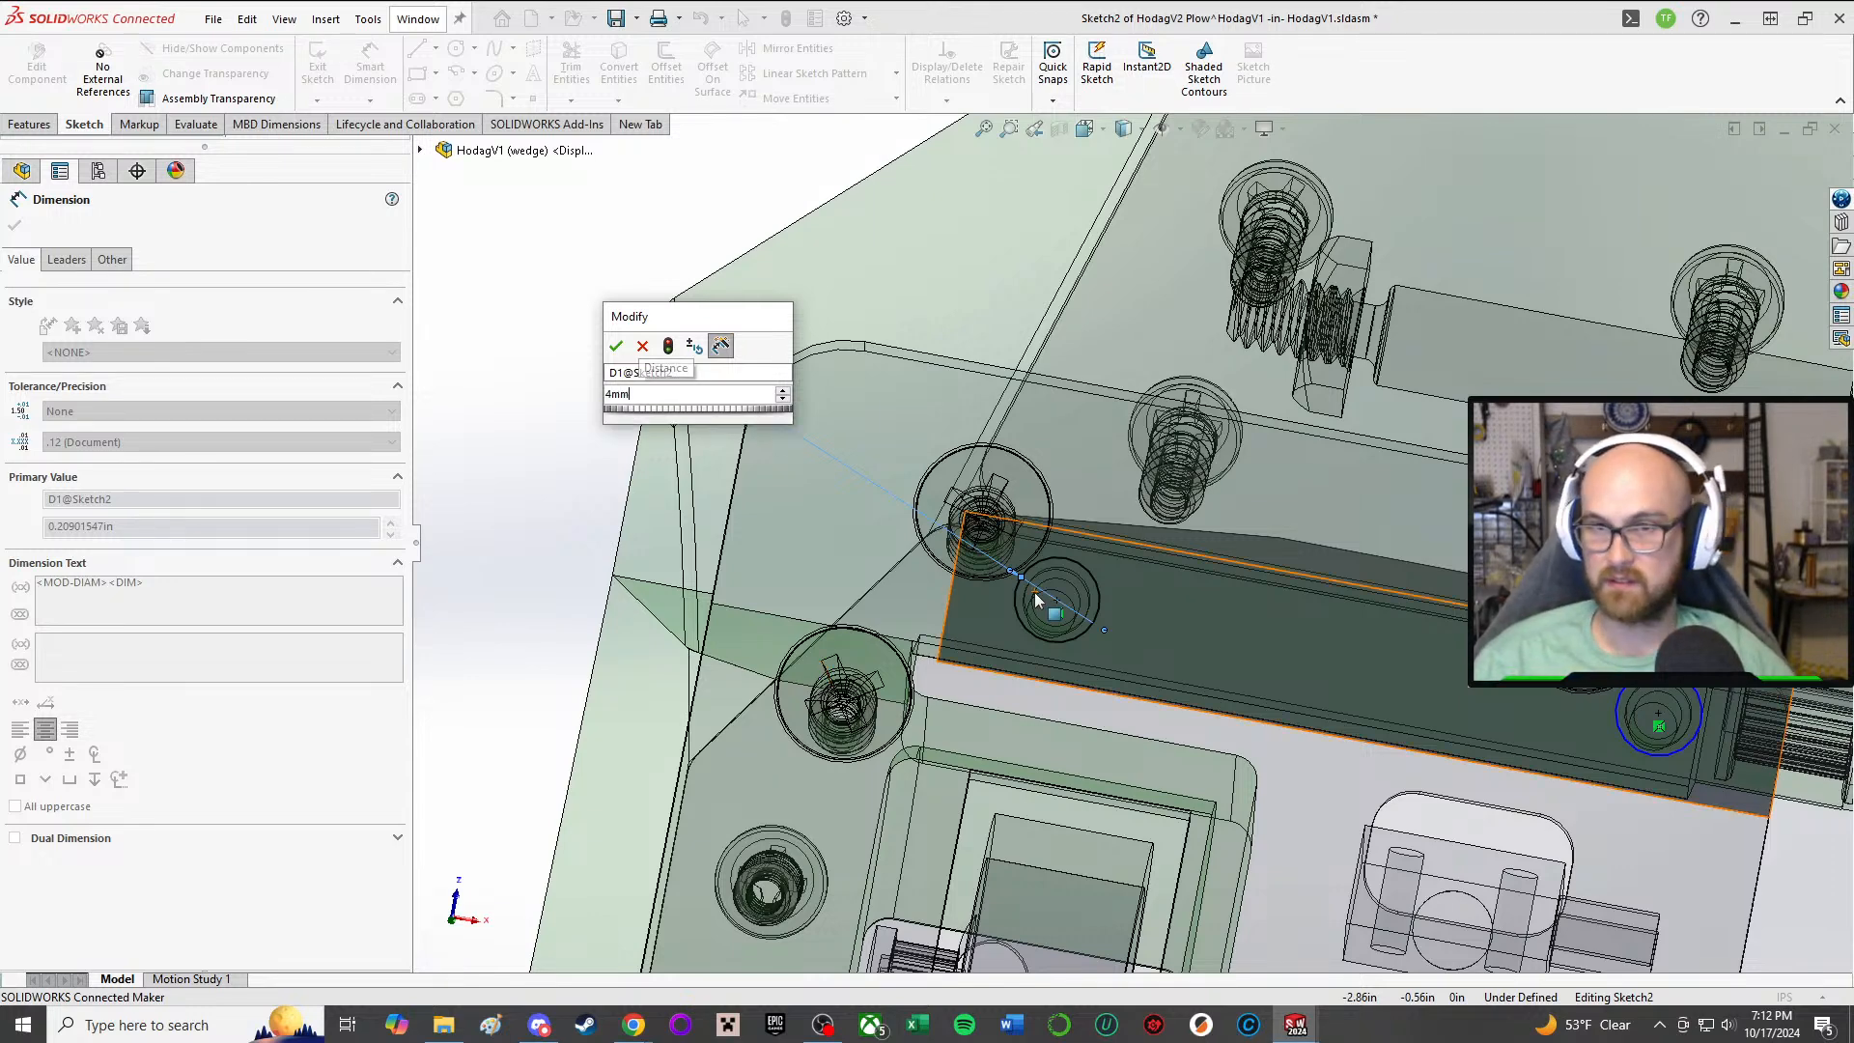
{"action": "key", "text": "Return"}
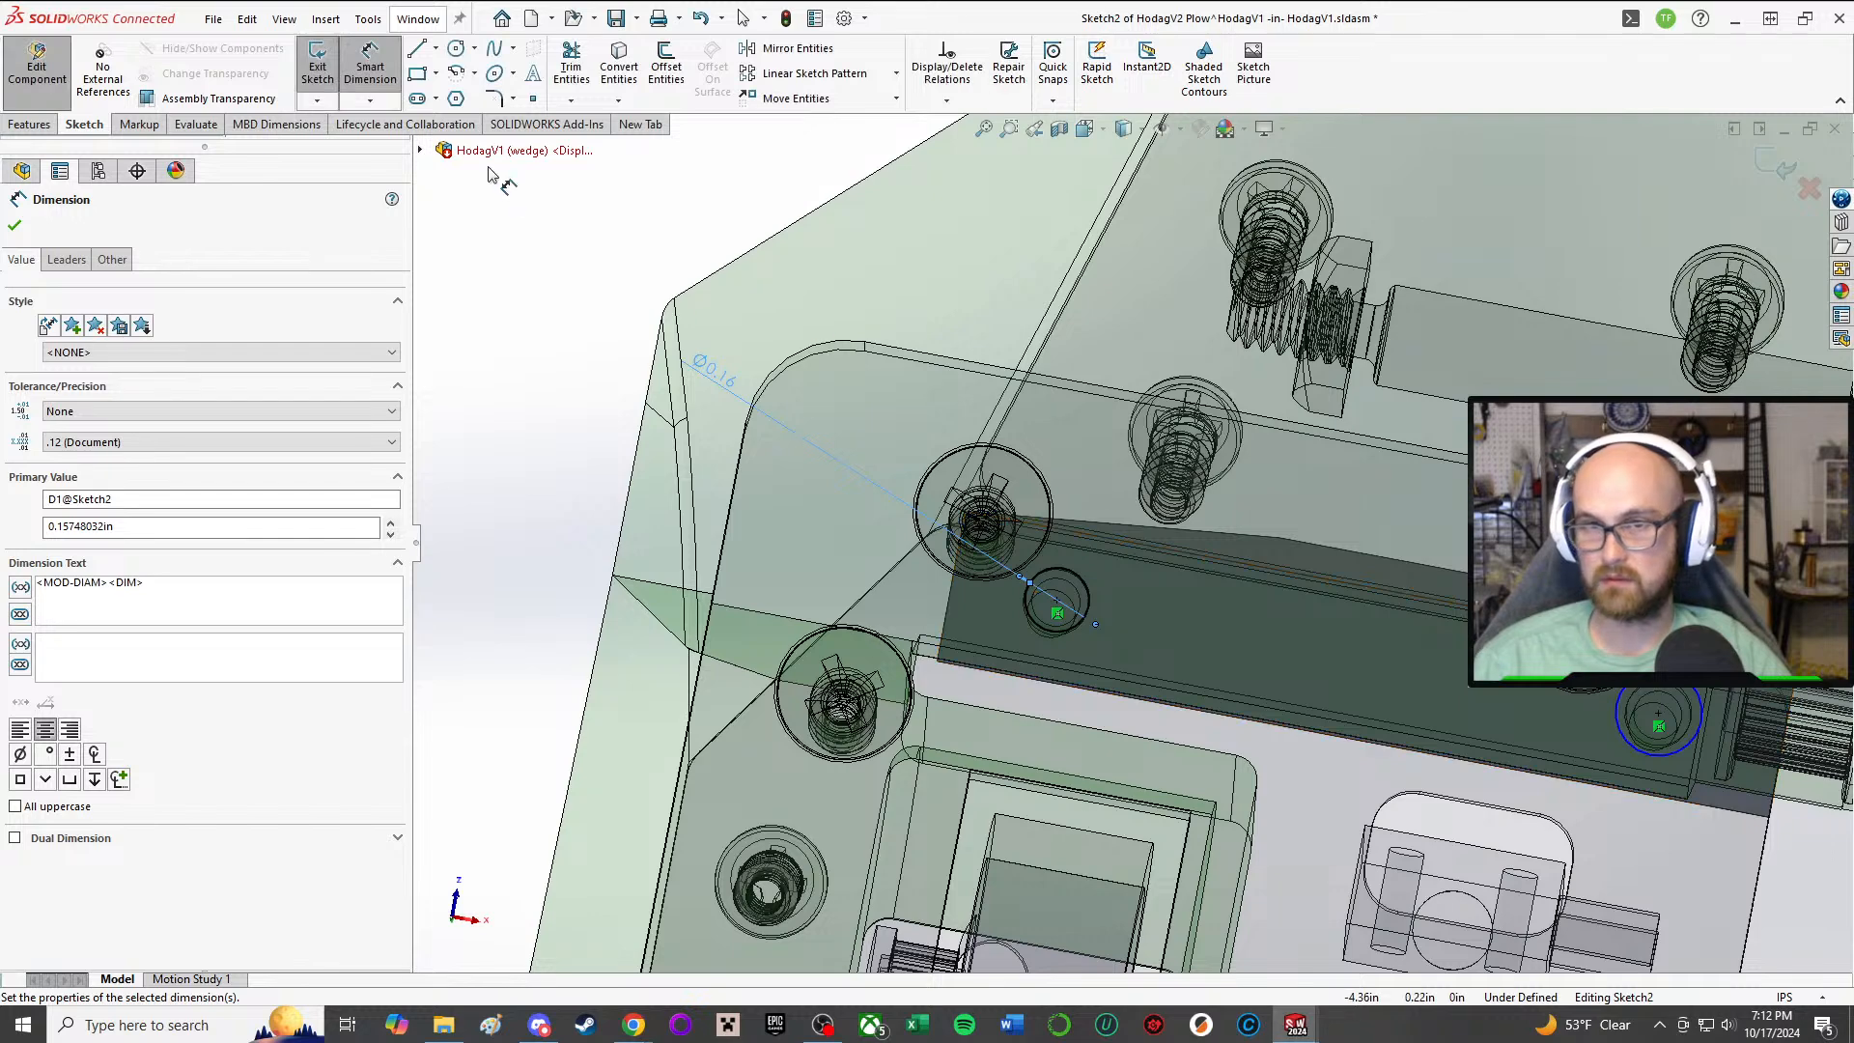
Step: Add an Equal relation between the dimensioned circle and the second hole circle
{"action": "key", "text": "a"}
{"action": "left_click", "coordinate": [1087, 587]}
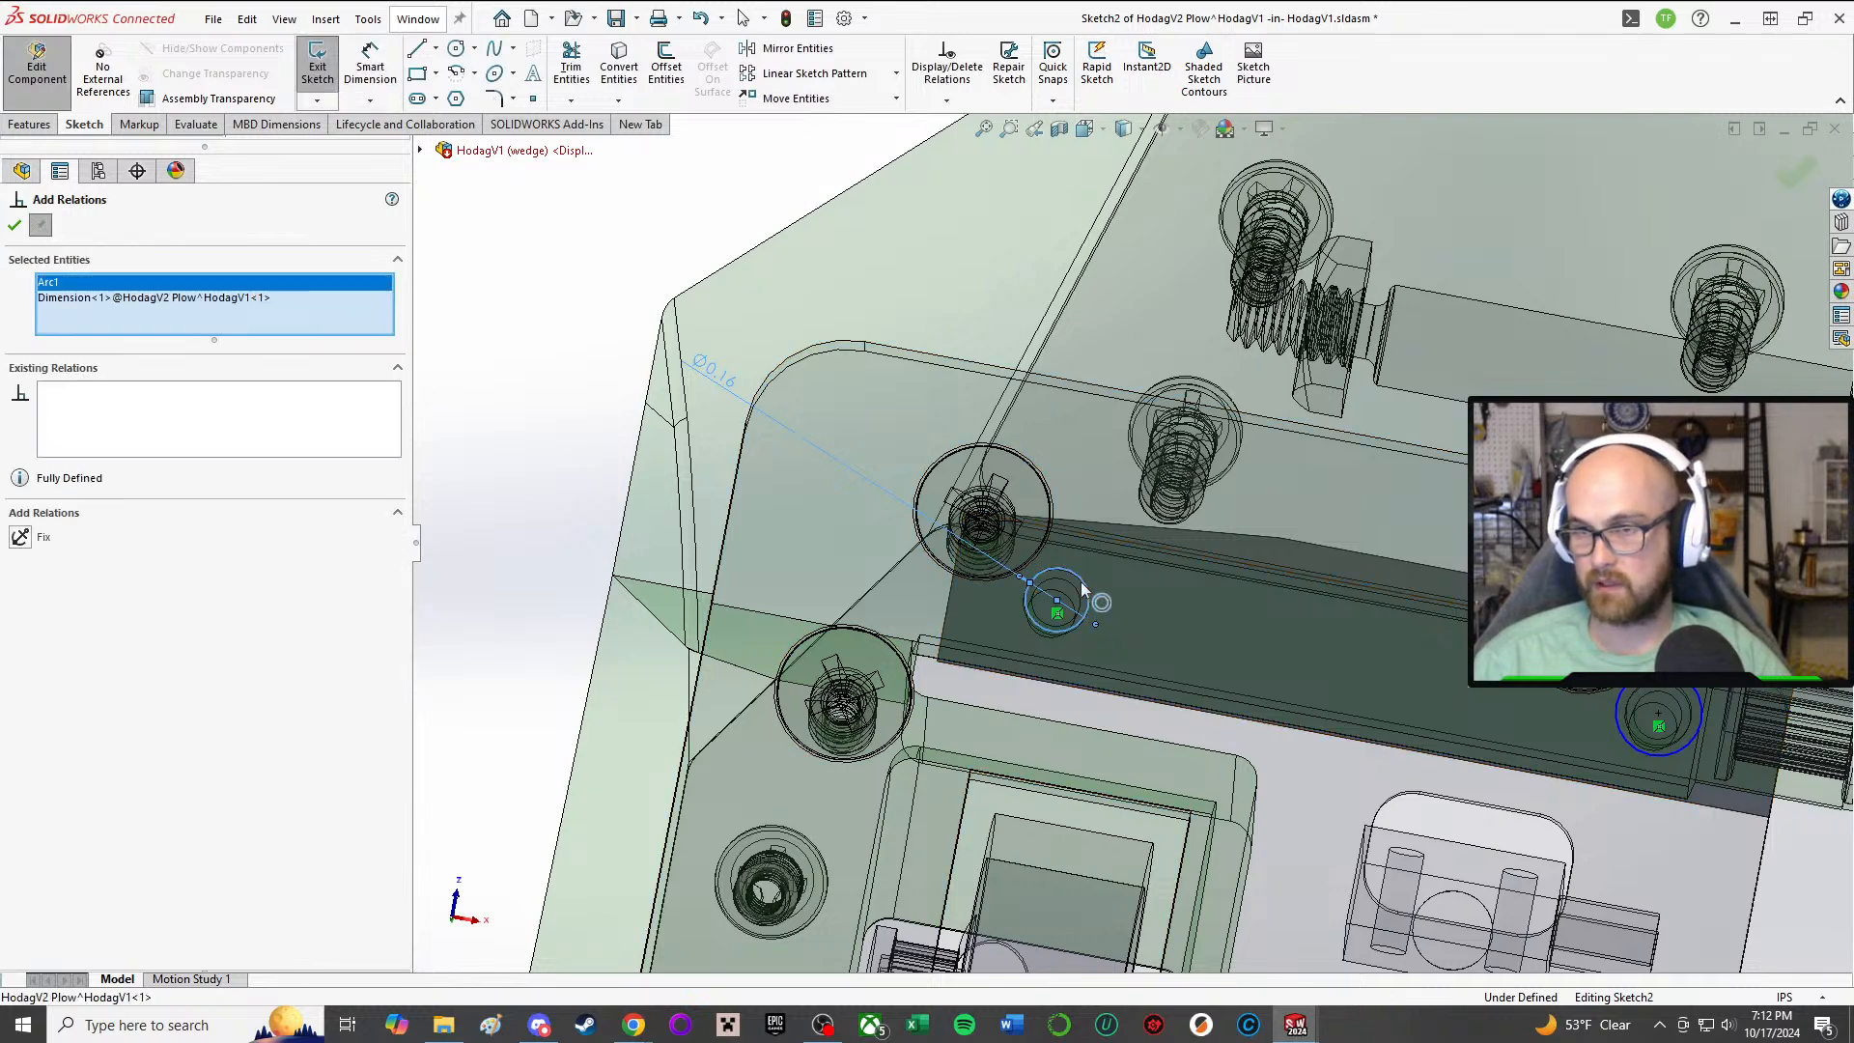
{"action": "left_click", "coordinate": [1620, 717]}
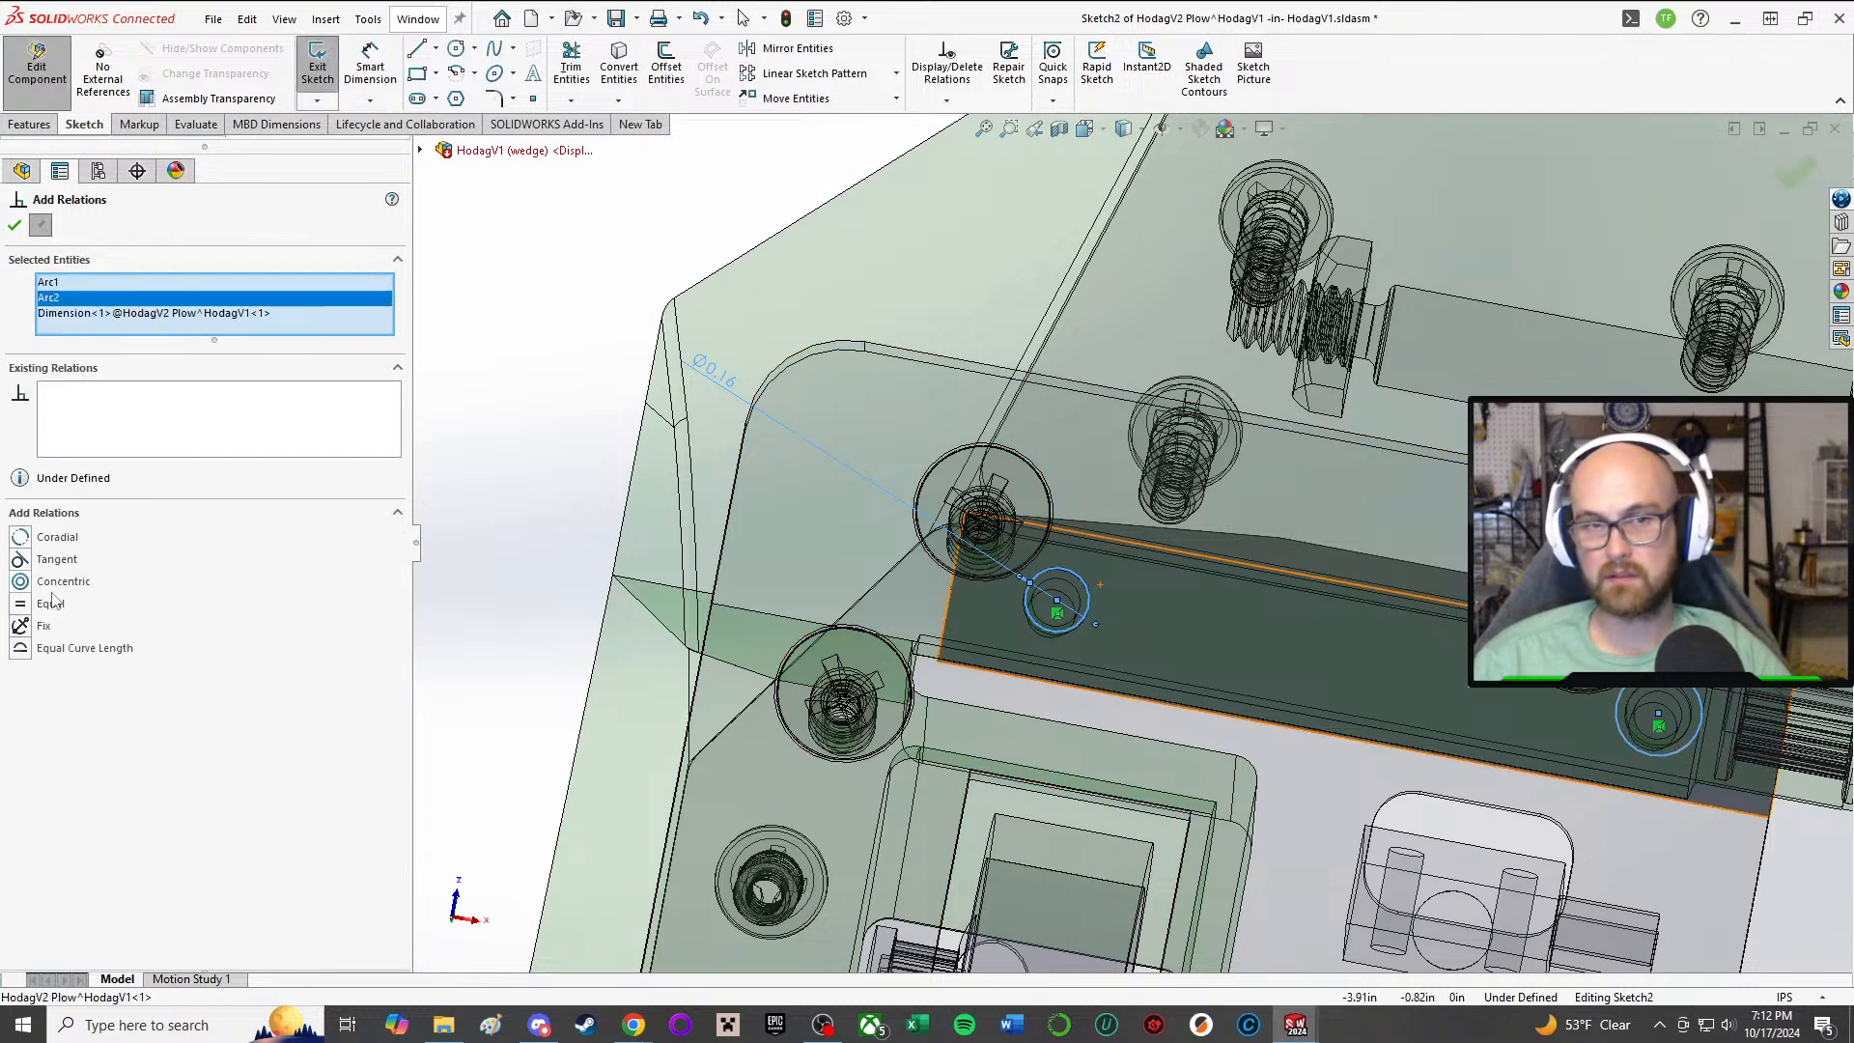
{"action": "left_click", "coordinate": [21, 604]}
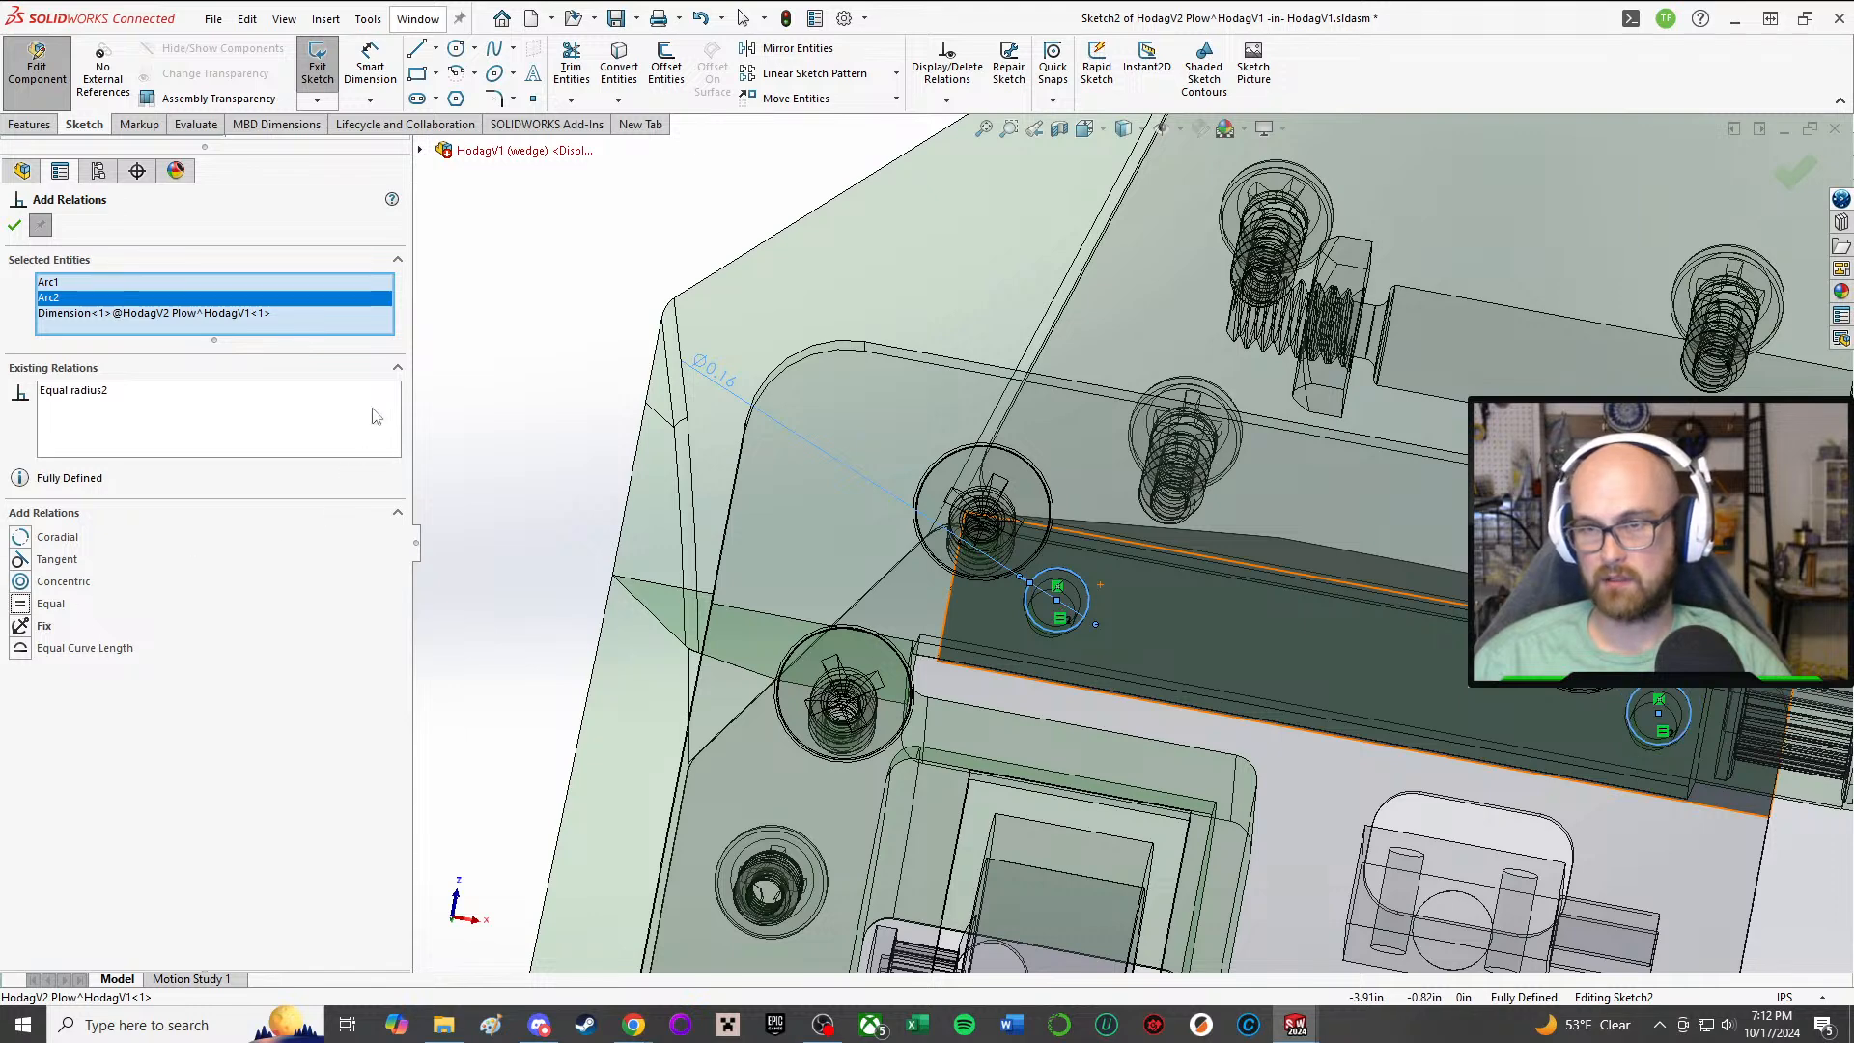
{"action": "left_click", "coordinate": [15, 226]}
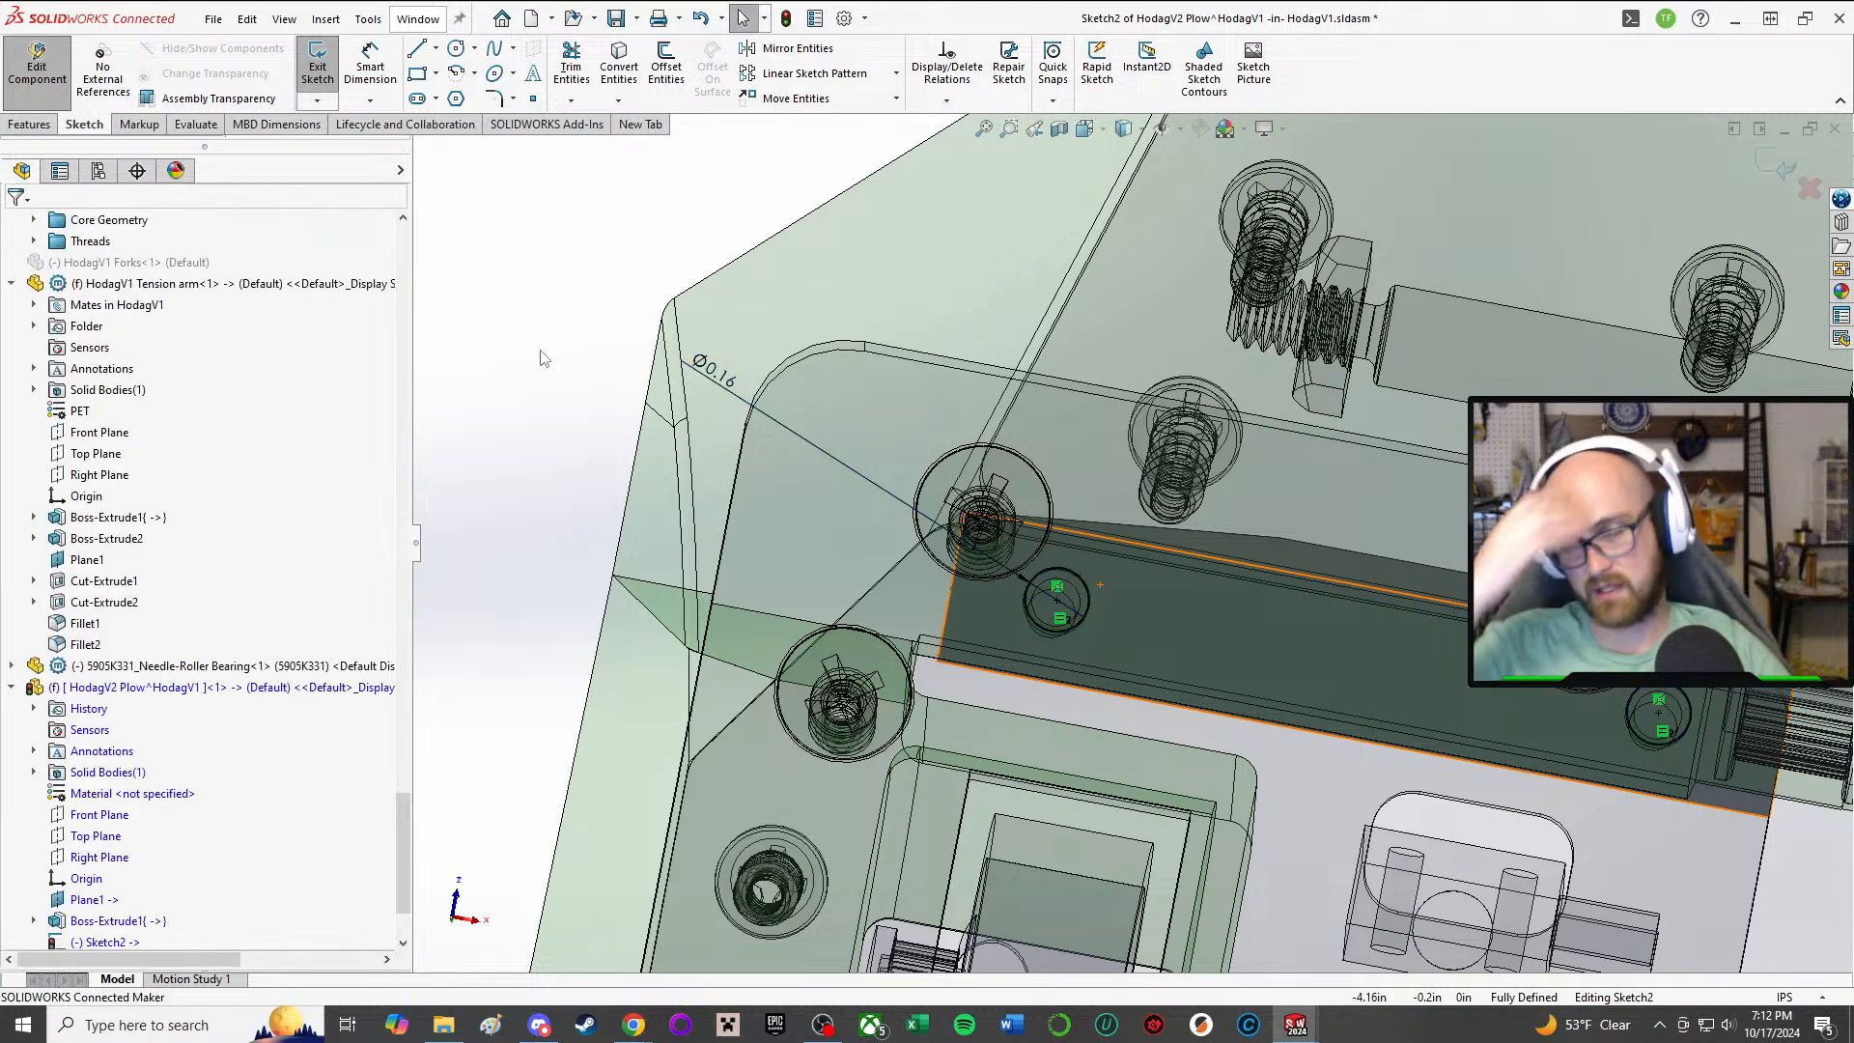
Step: Cut-extrude the two 4 mm circles through the plow with the Through All end condition
{"action": "middle_click_drag", "start_coordinate": [1244, 726], "coordinate": [1021, 728]}
{"action": "scroll", "coordinate": [975, 702], "scroll_direction": "up", "scroll_amount": 3}
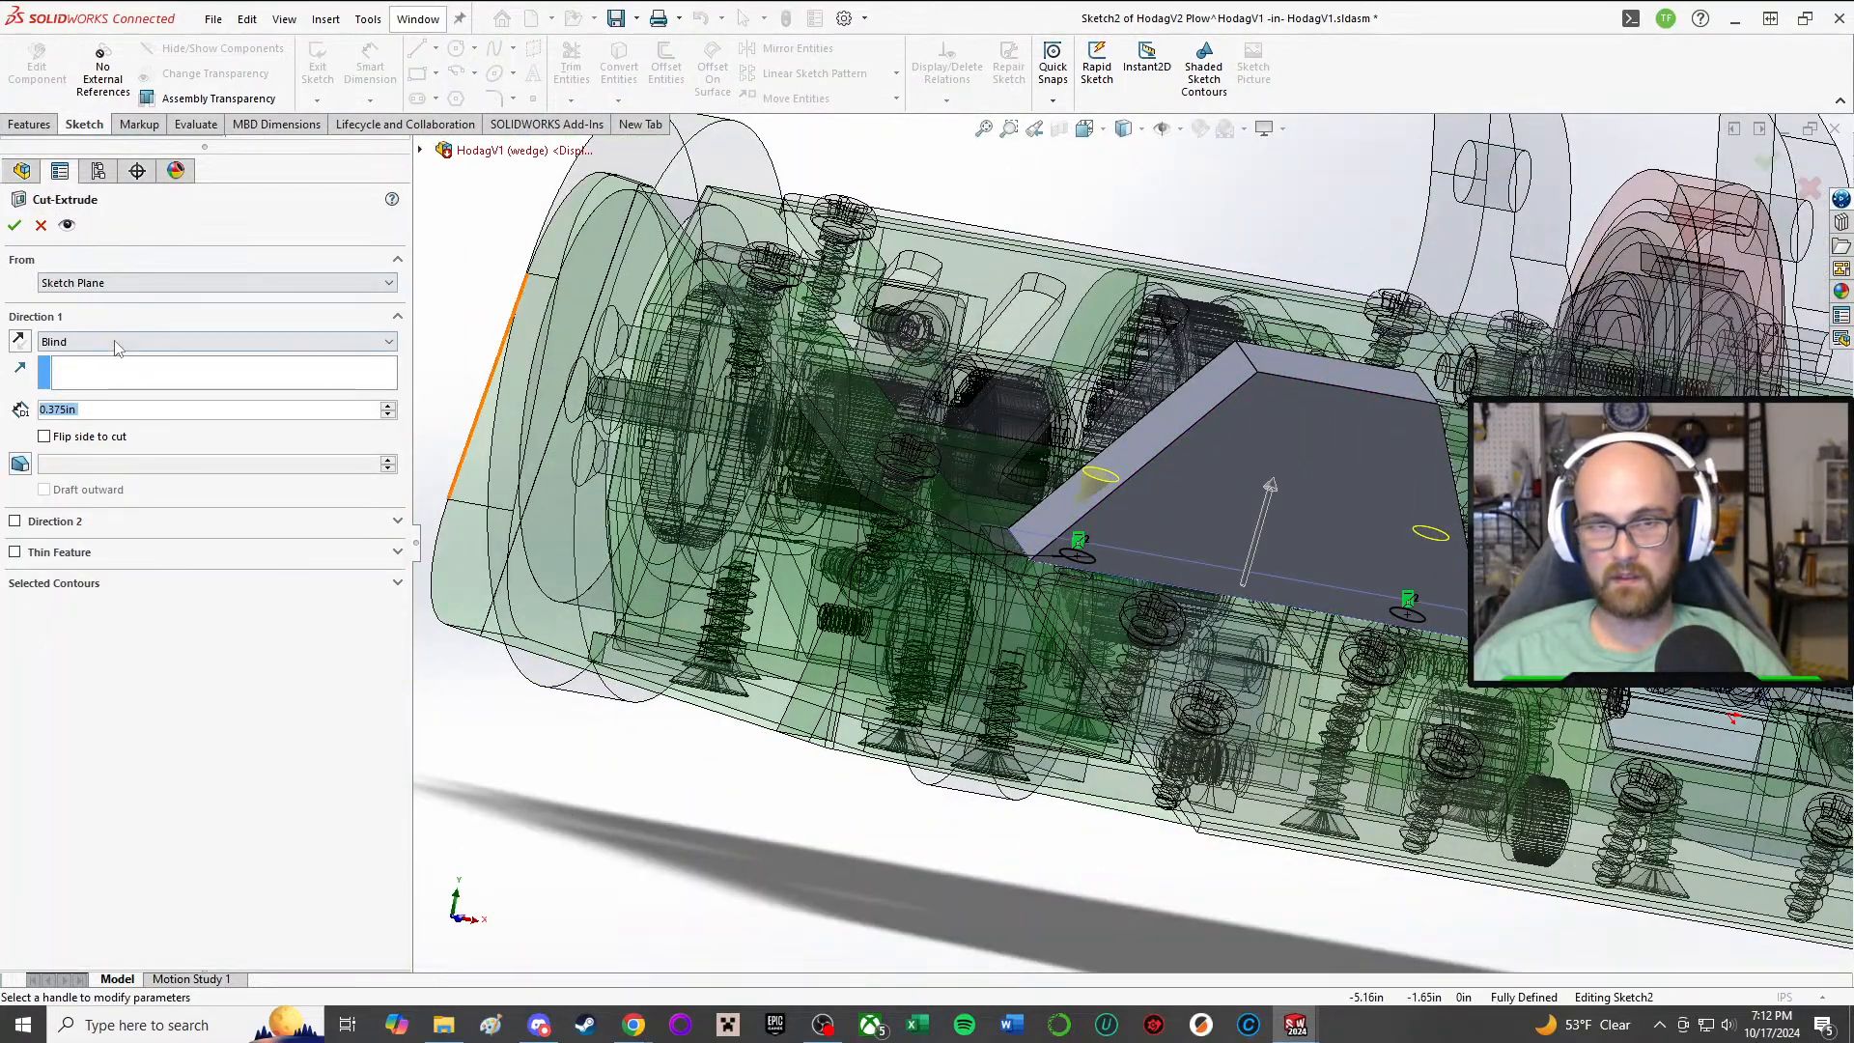
{"action": "left_click", "coordinate": [116, 342]}
{"action": "left_click", "coordinate": [116, 369]}
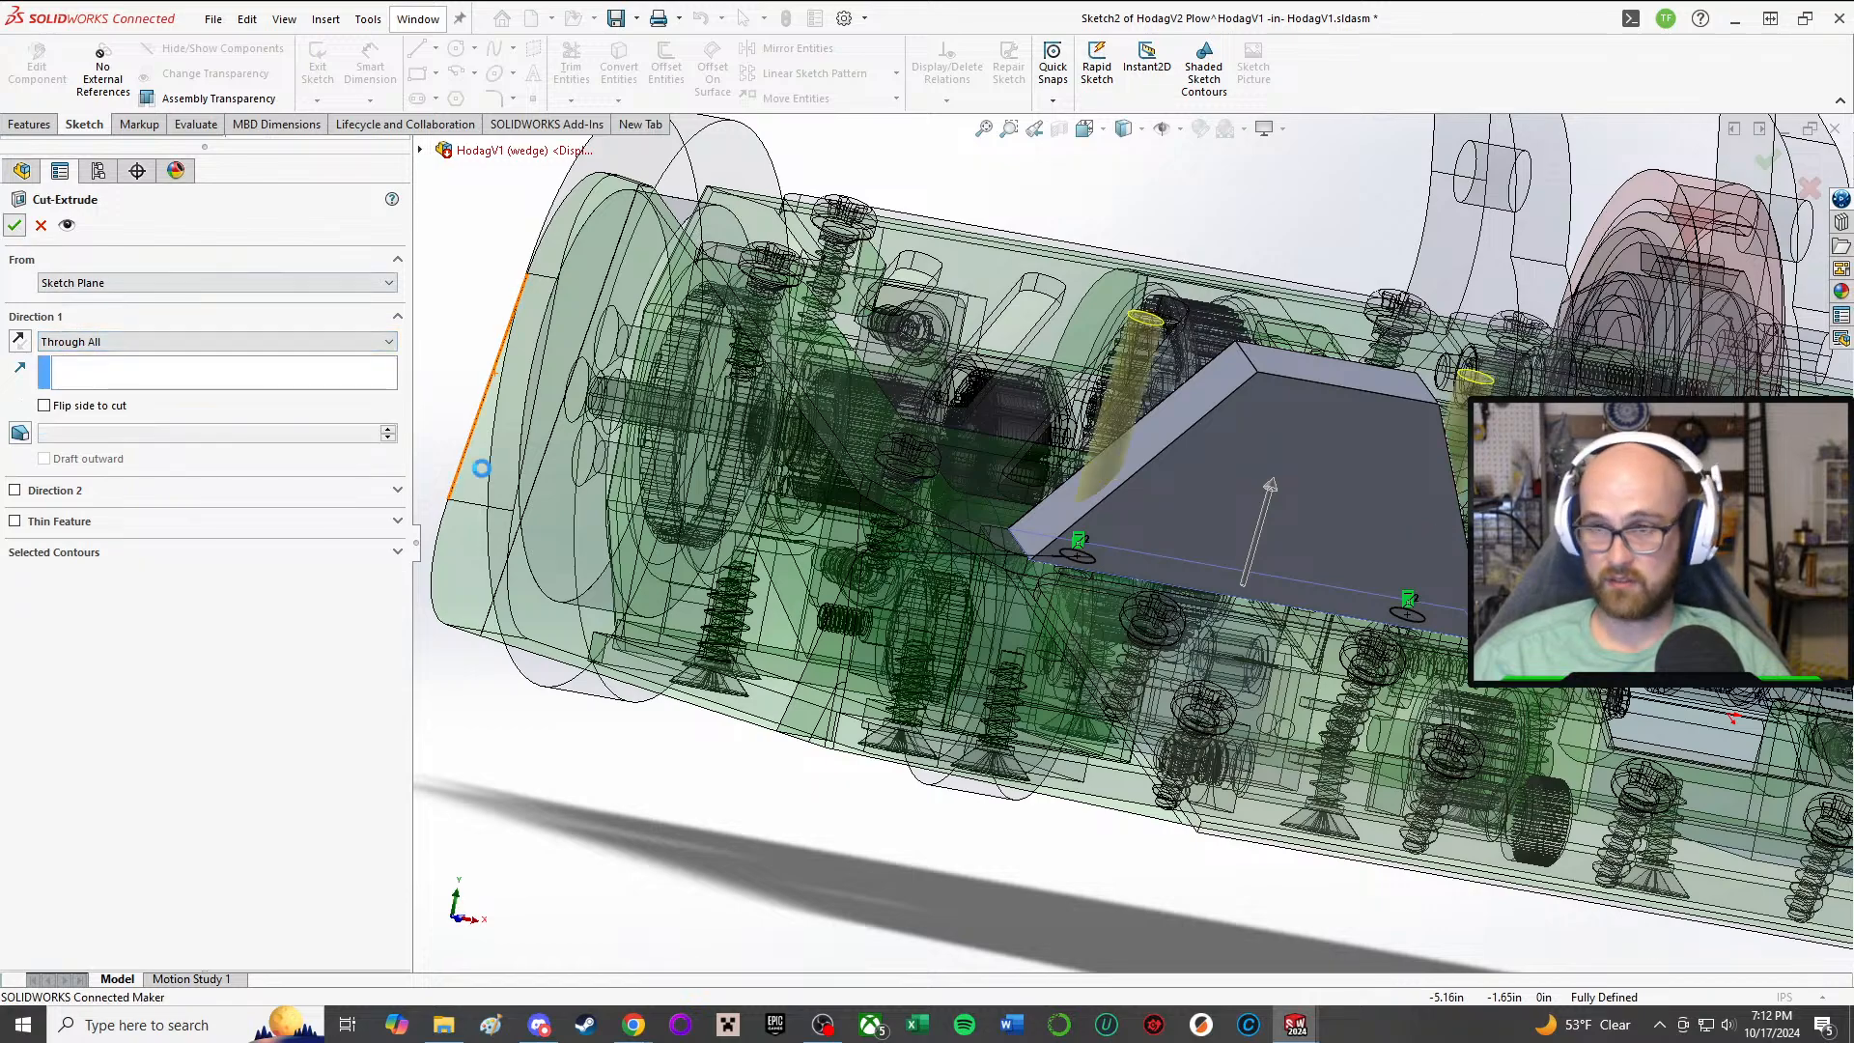
{"action": "key", "text": "Return"}
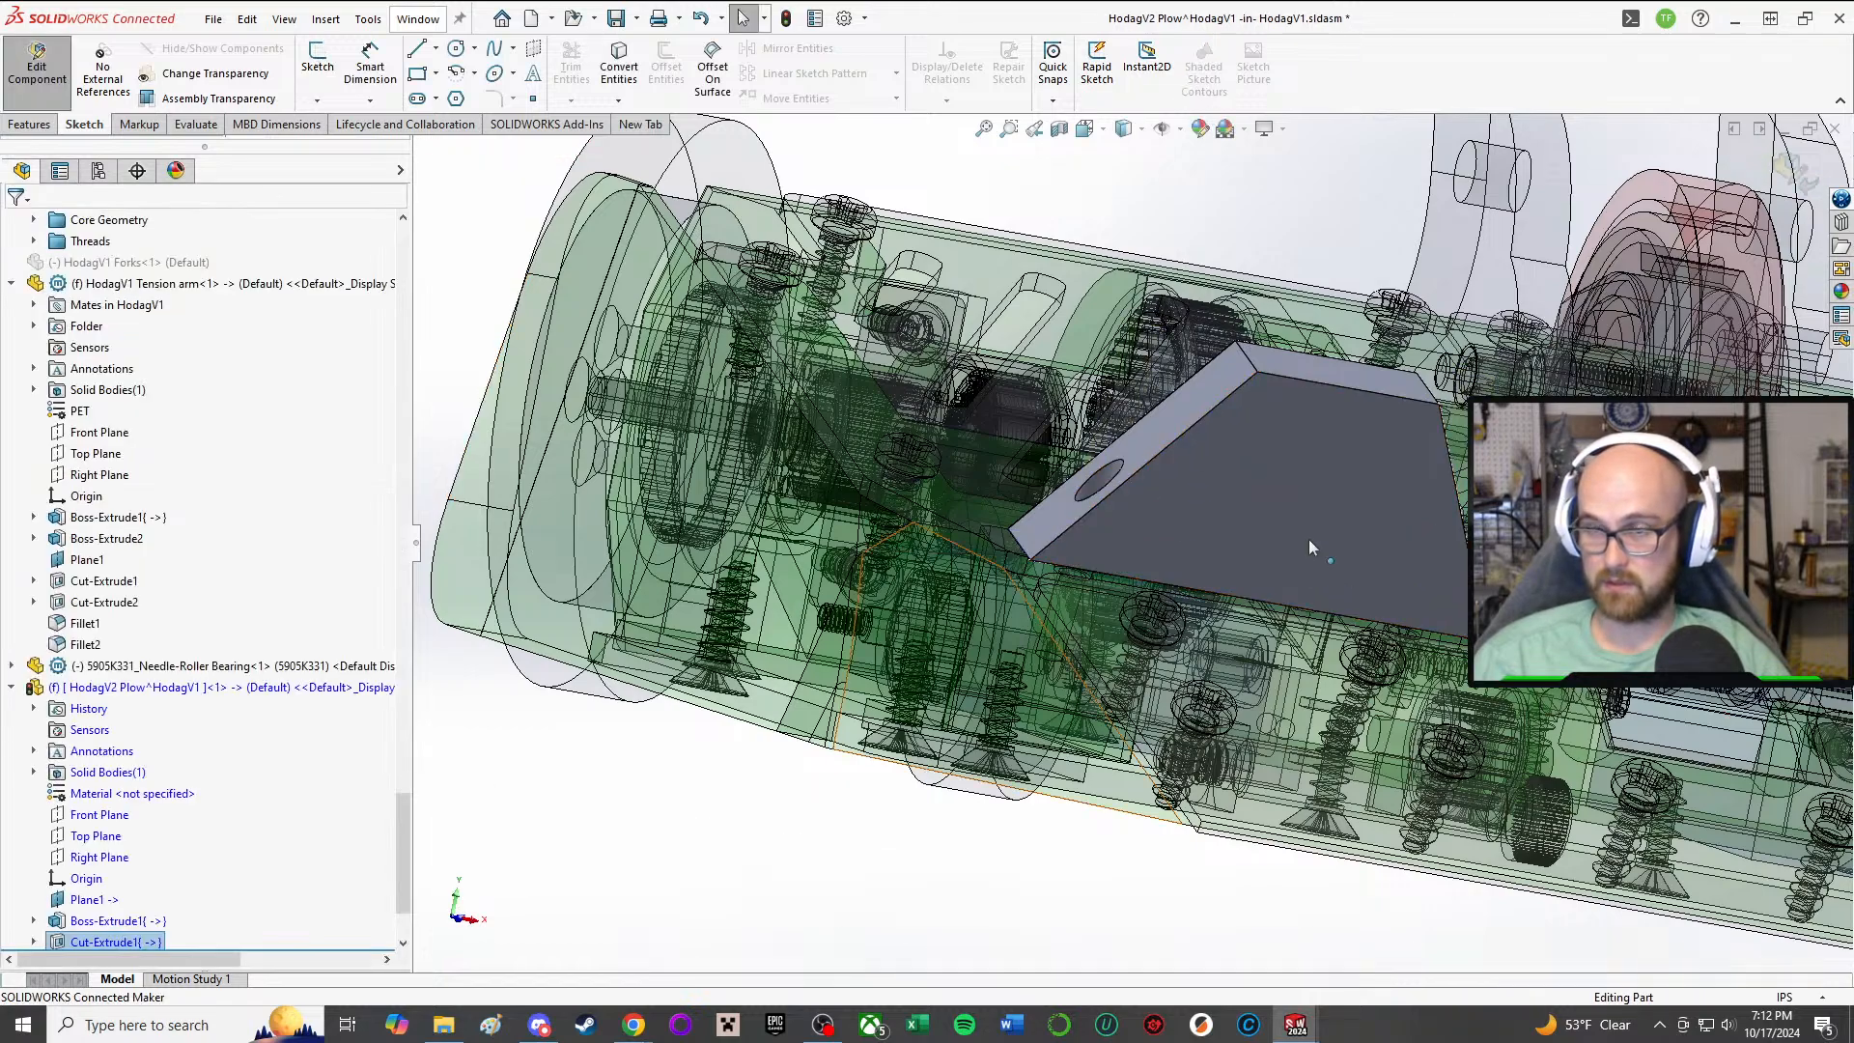
Step: Start a new sketch on the plow's narrow underside face where the two mounting holes enter
{"action": "middle_click_drag", "start_coordinate": [1355, 421], "coordinate": [1300, 605]}
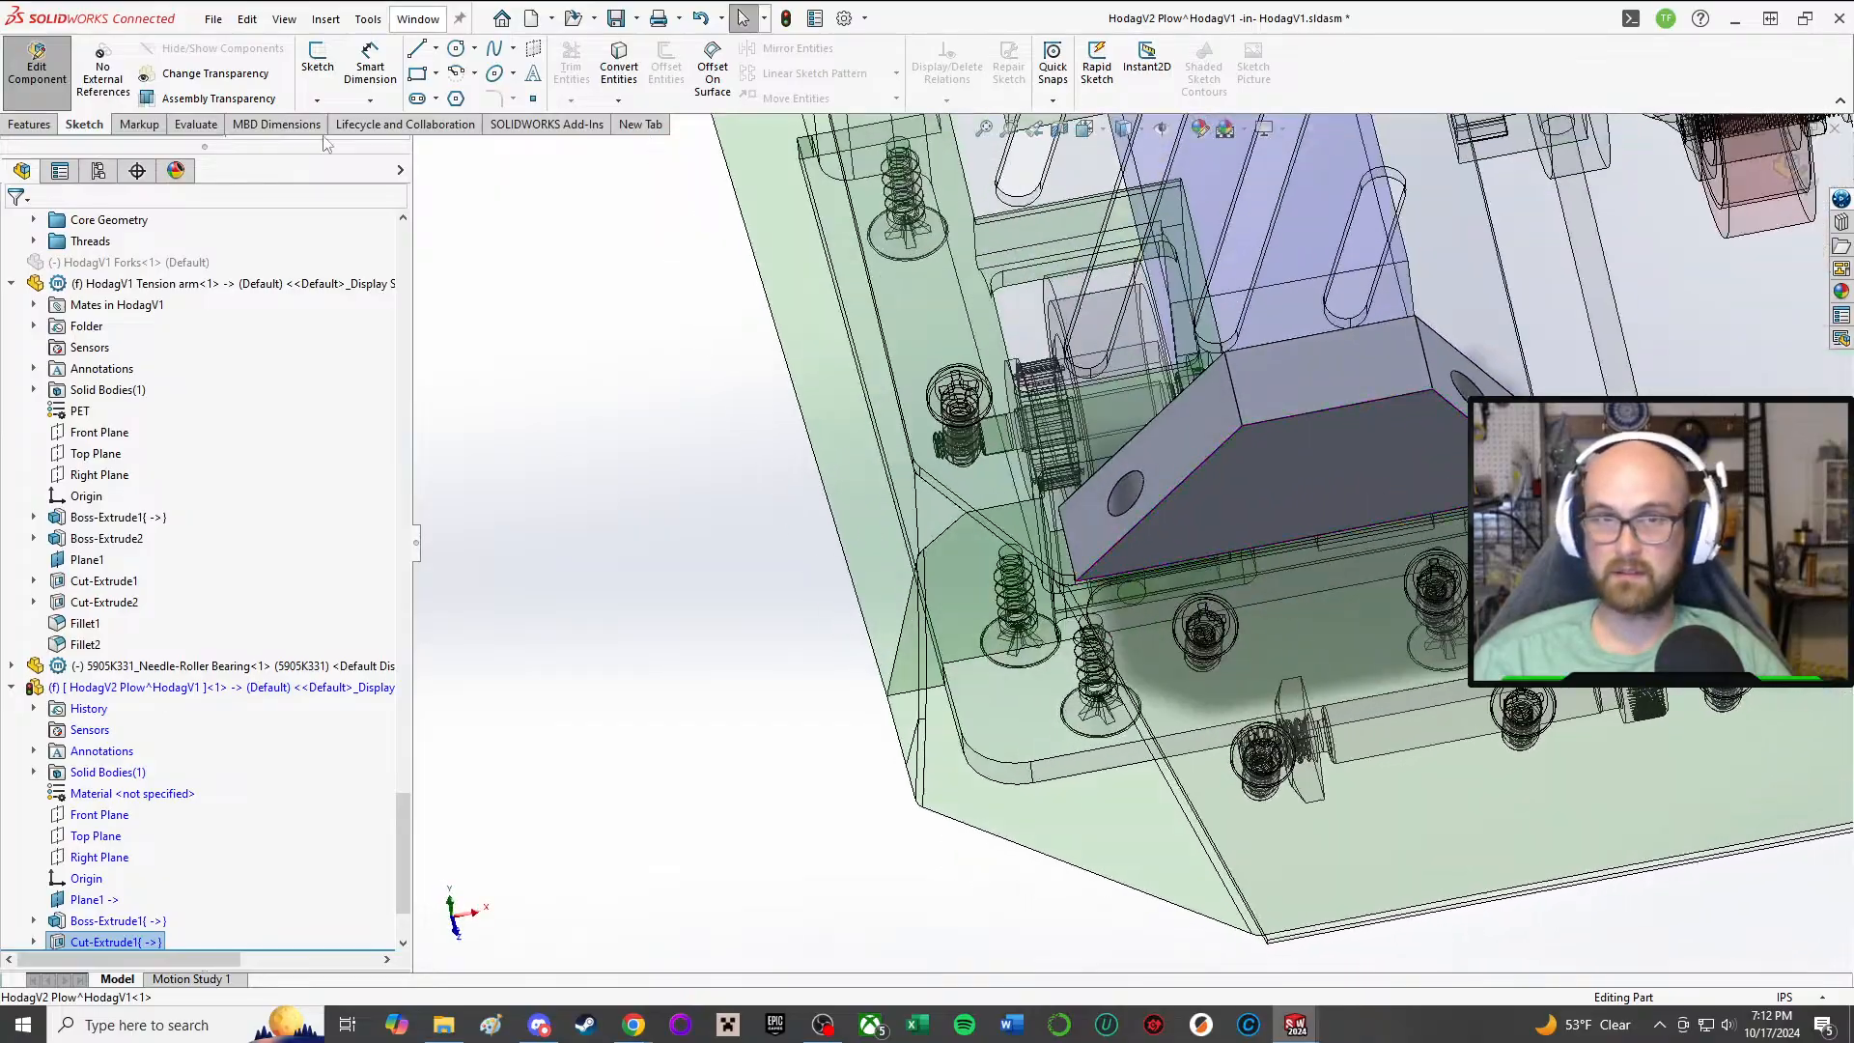
{"action": "left_click", "coordinate": [310, 62]}
{"action": "middle_click_drag", "start_coordinate": [924, 519], "coordinate": [911, 12]}
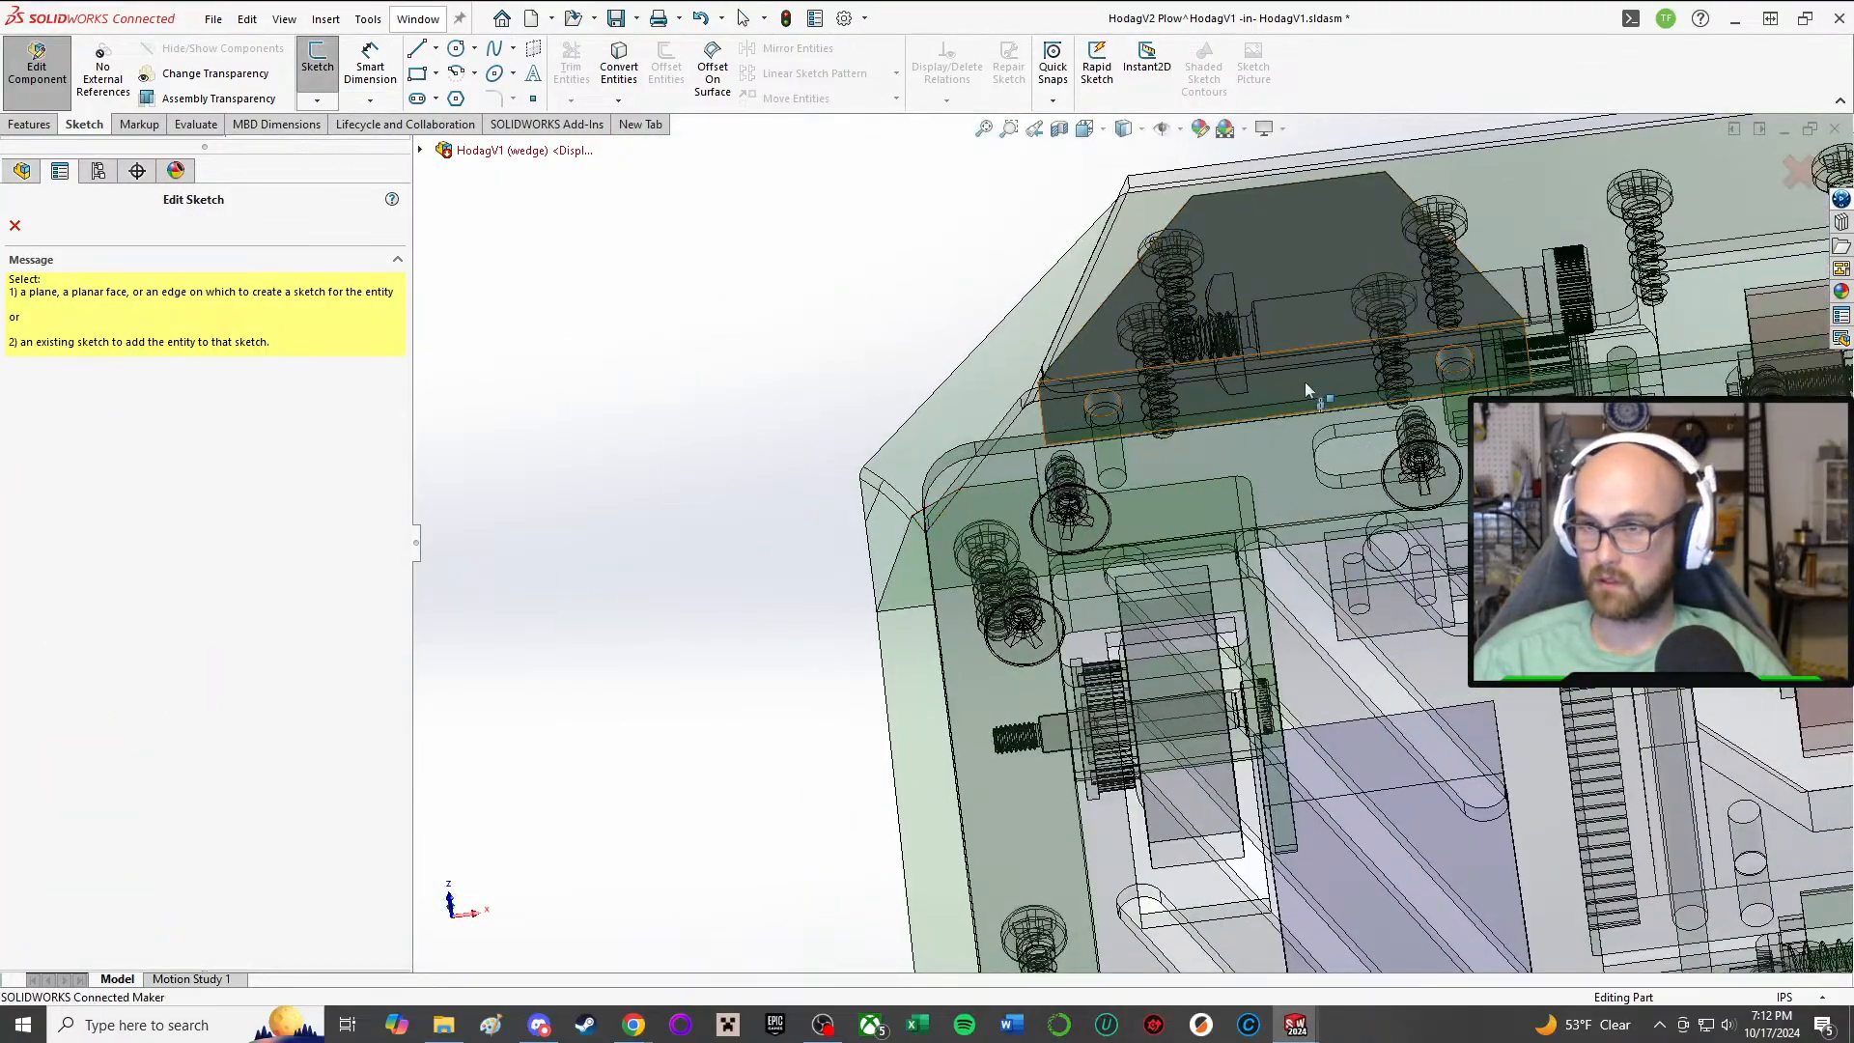
{"action": "left_click", "coordinate": [1313, 413]}
{"action": "right_click", "coordinate": [780, 390]}
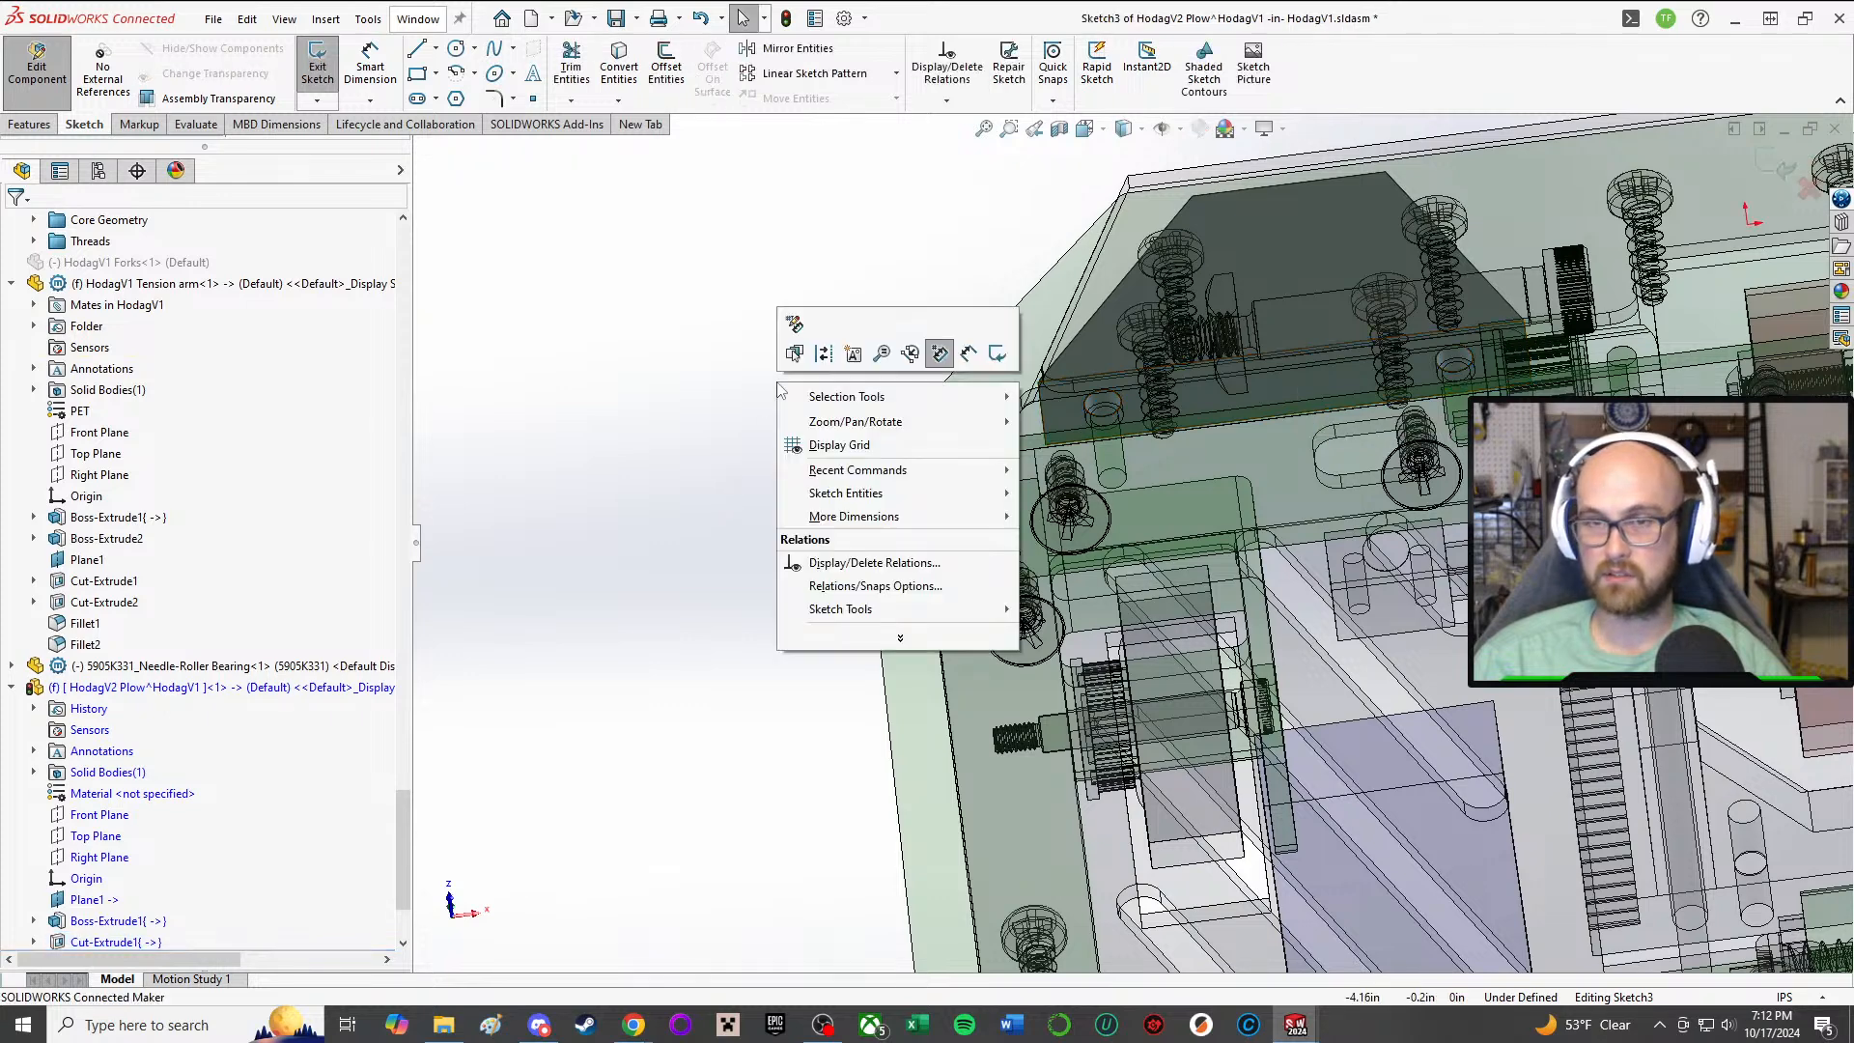
{"action": "left_click", "coordinate": [538, 243]}
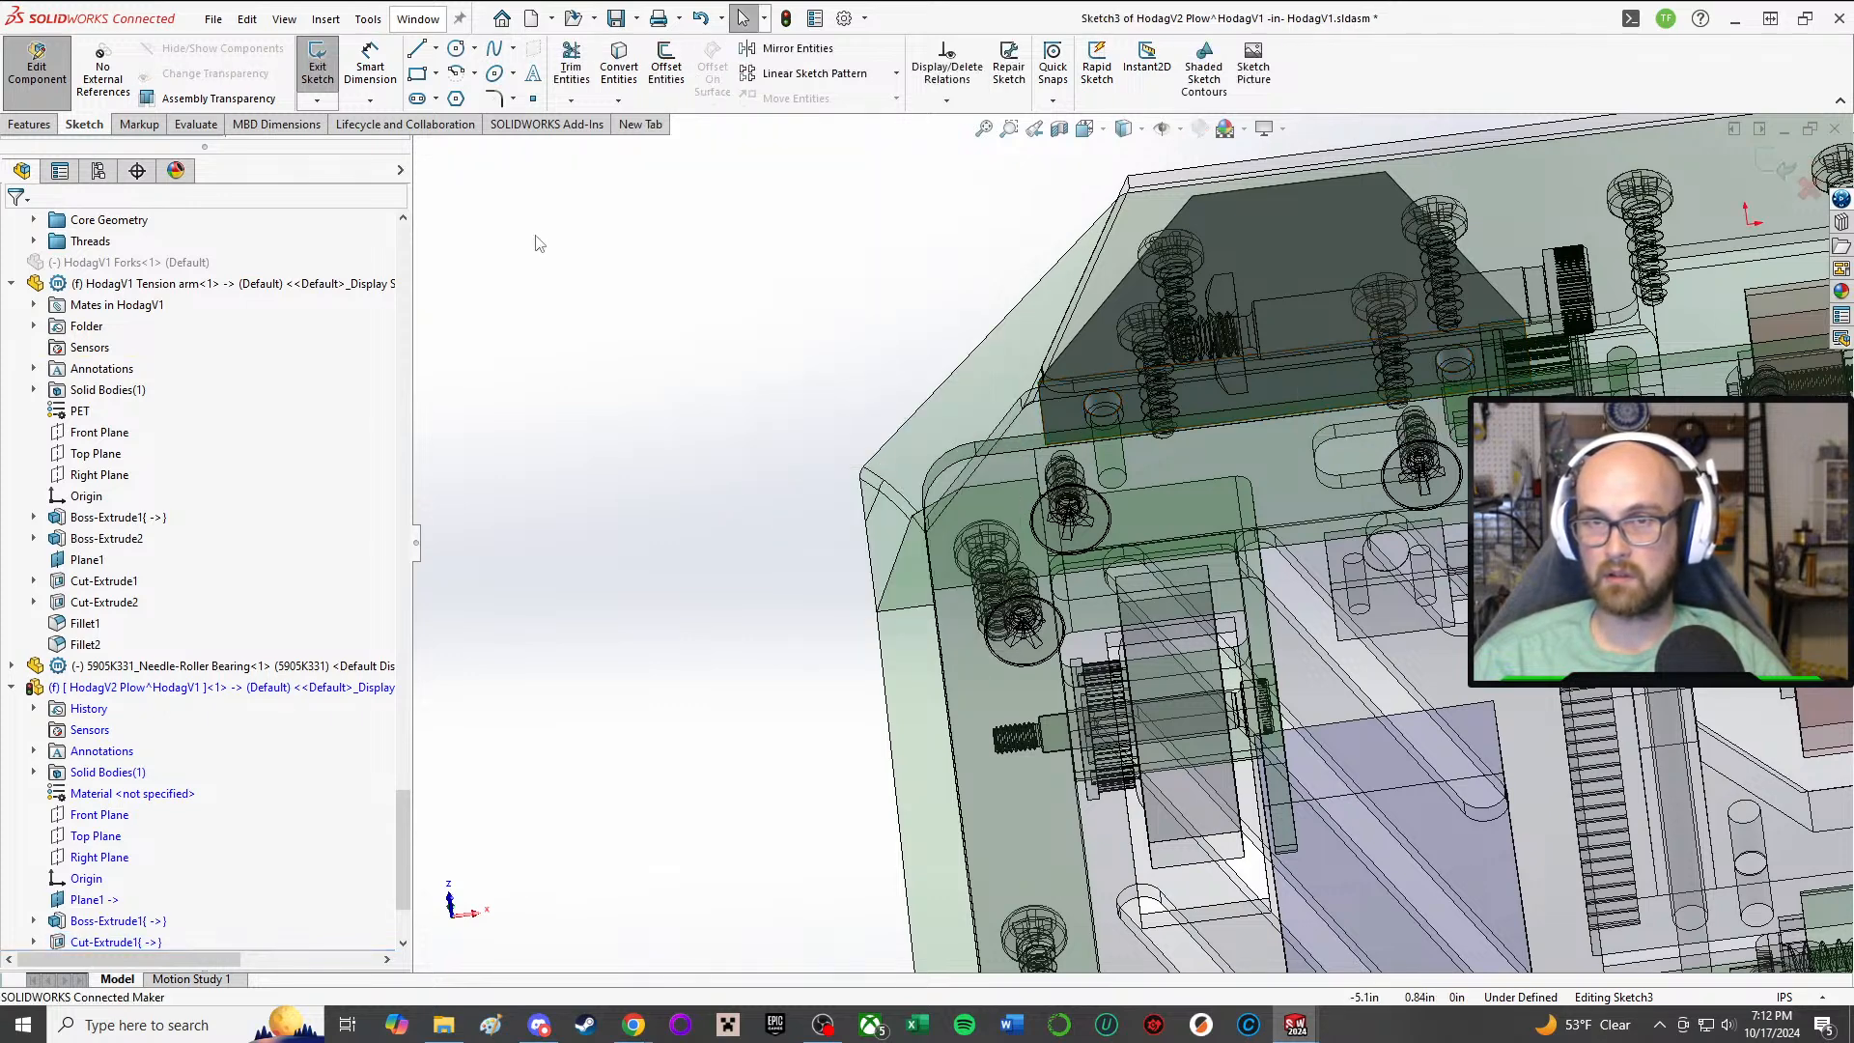
Step: Sketch two larger circles concentric with the plow's mounting holes, about 0.35 in and 0.27 in in diameter
{"action": "left_click", "coordinate": [455, 50]}
{"action": "middle_click_drag", "start_coordinate": [1186, 201], "coordinate": [1186, 253]}
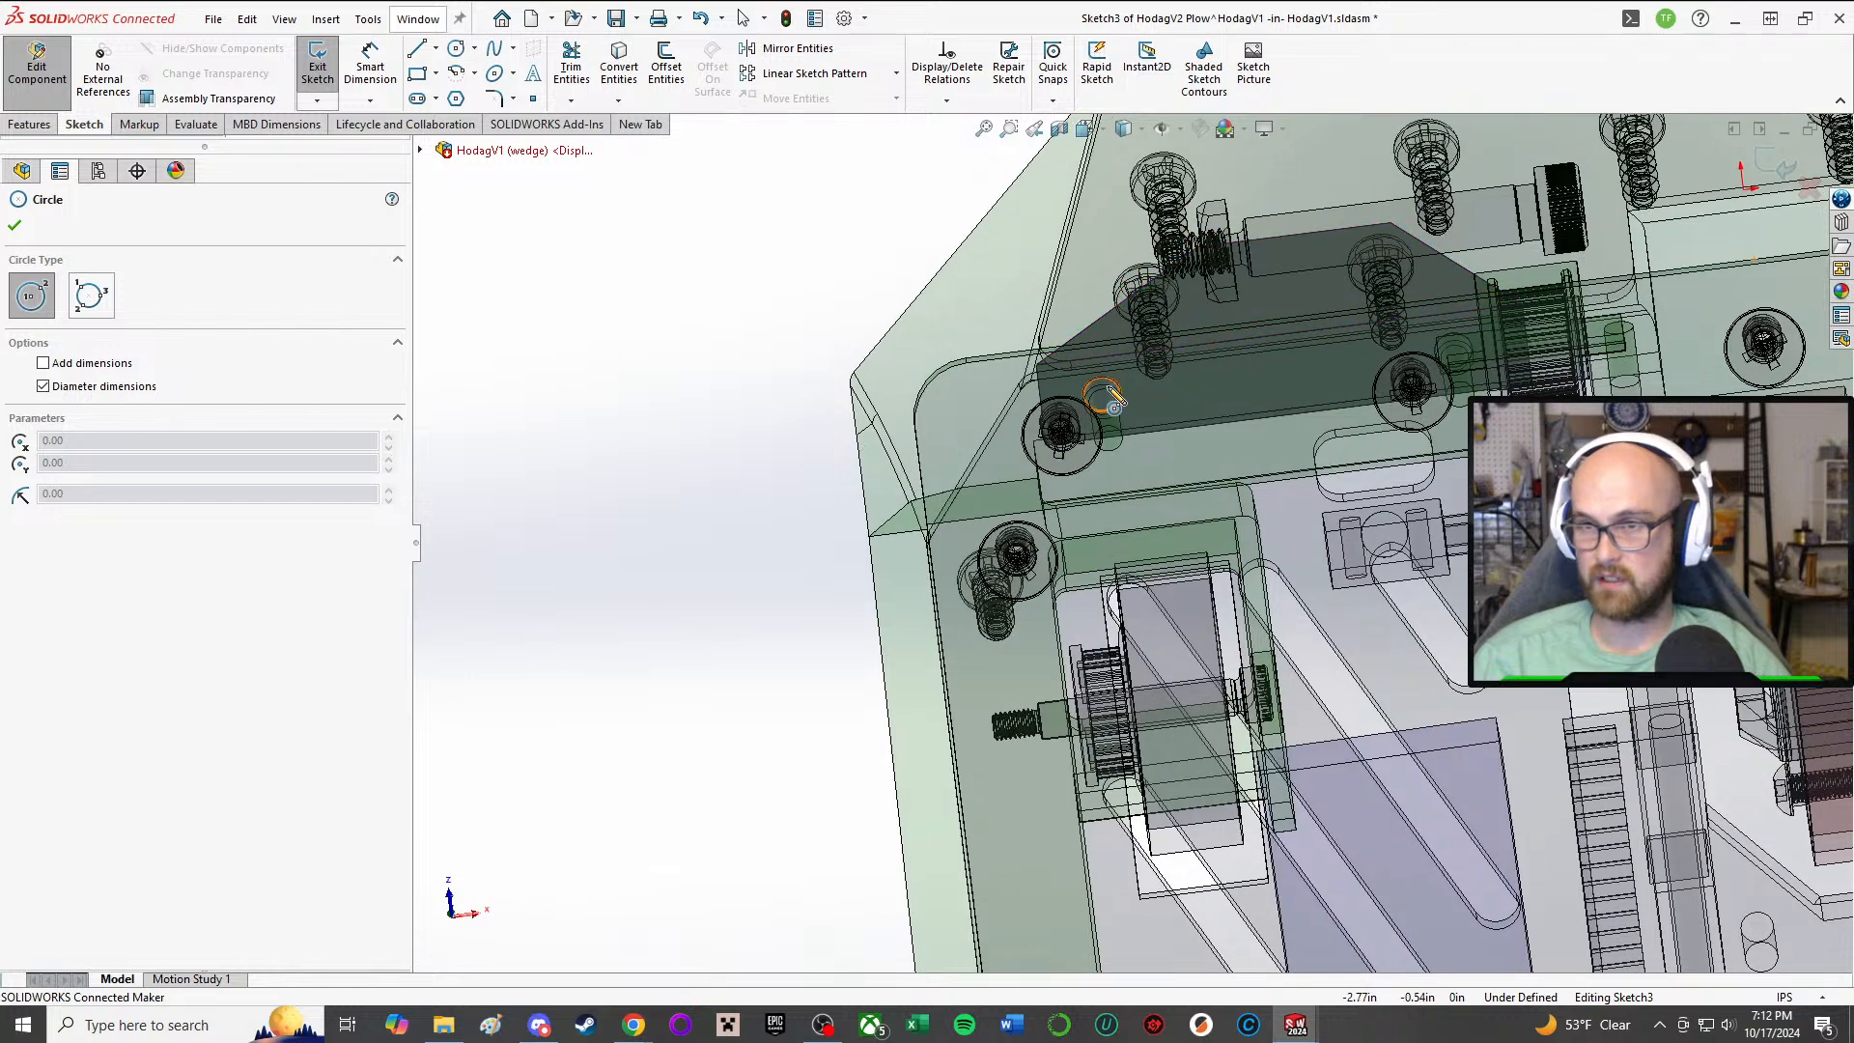
{"action": "scroll", "coordinate": [1099, 388], "scroll_direction": "down", "scroll_amount": 3}
{"action": "left_click", "coordinate": [1104, 437]}
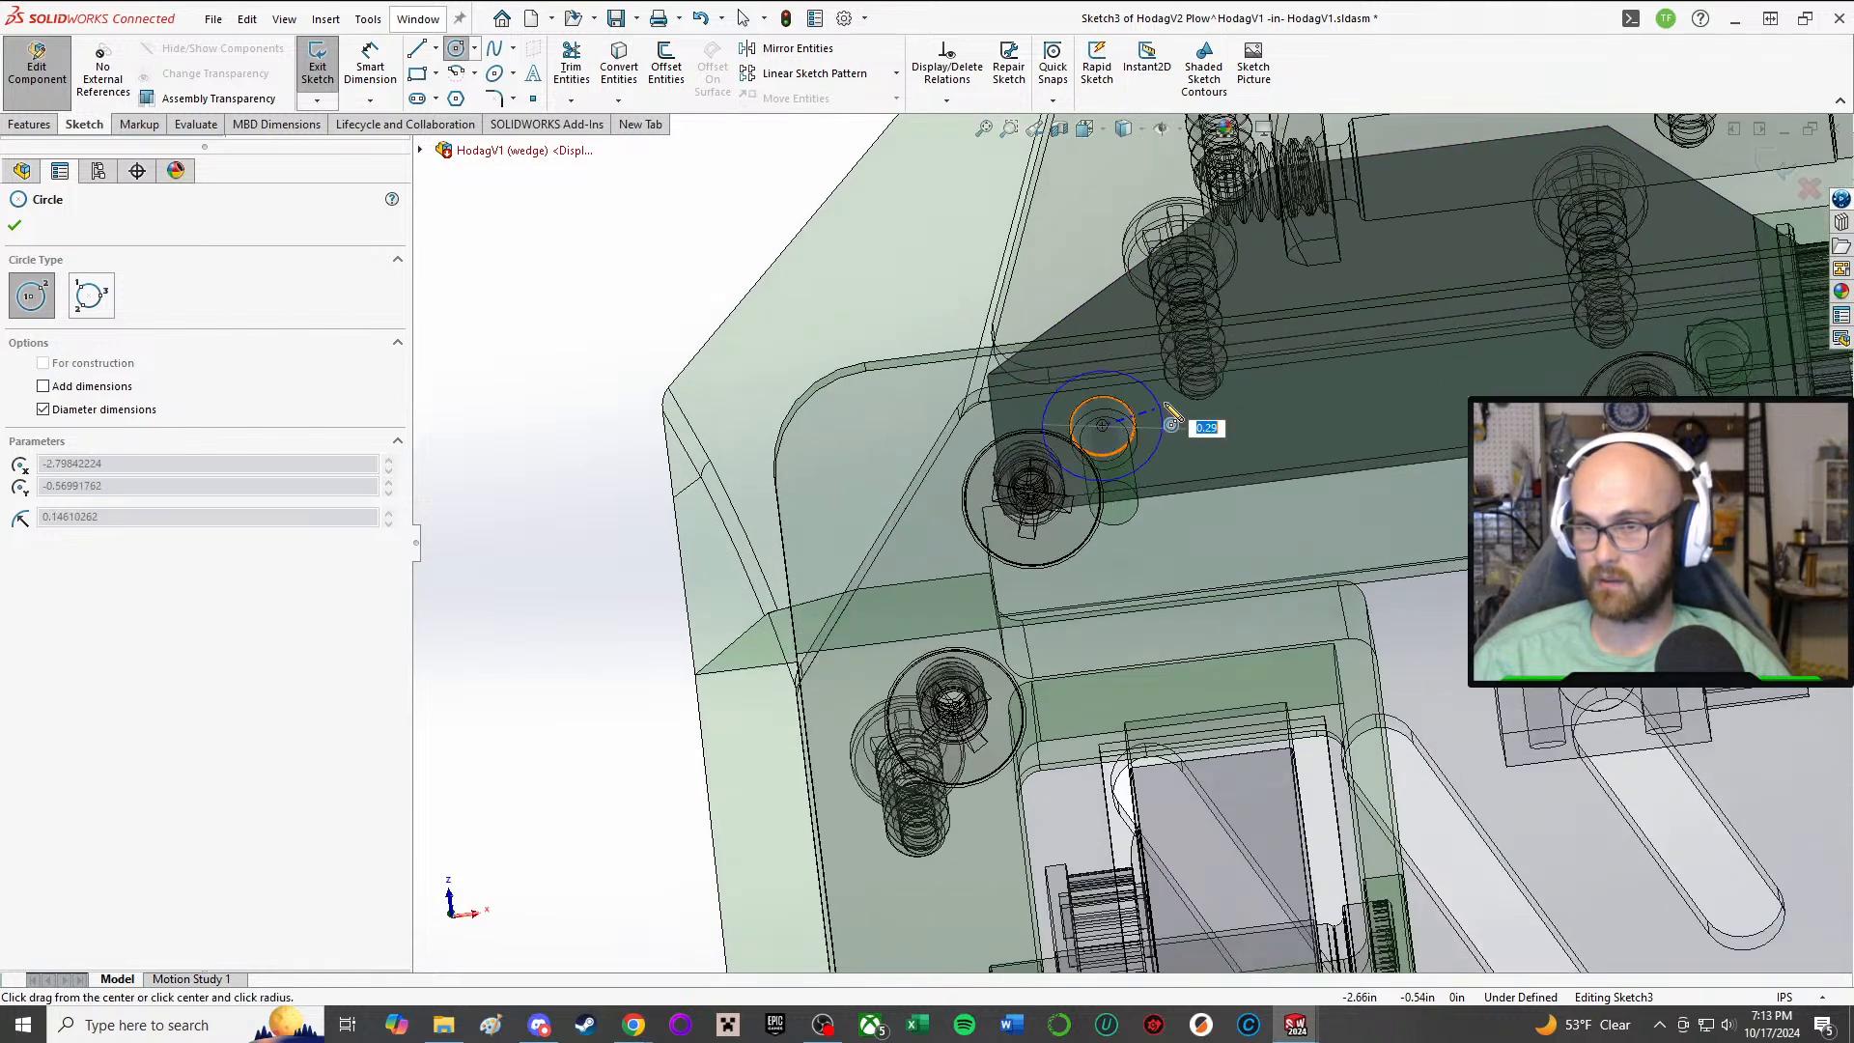
{"action": "left_click", "coordinate": [1176, 417]}
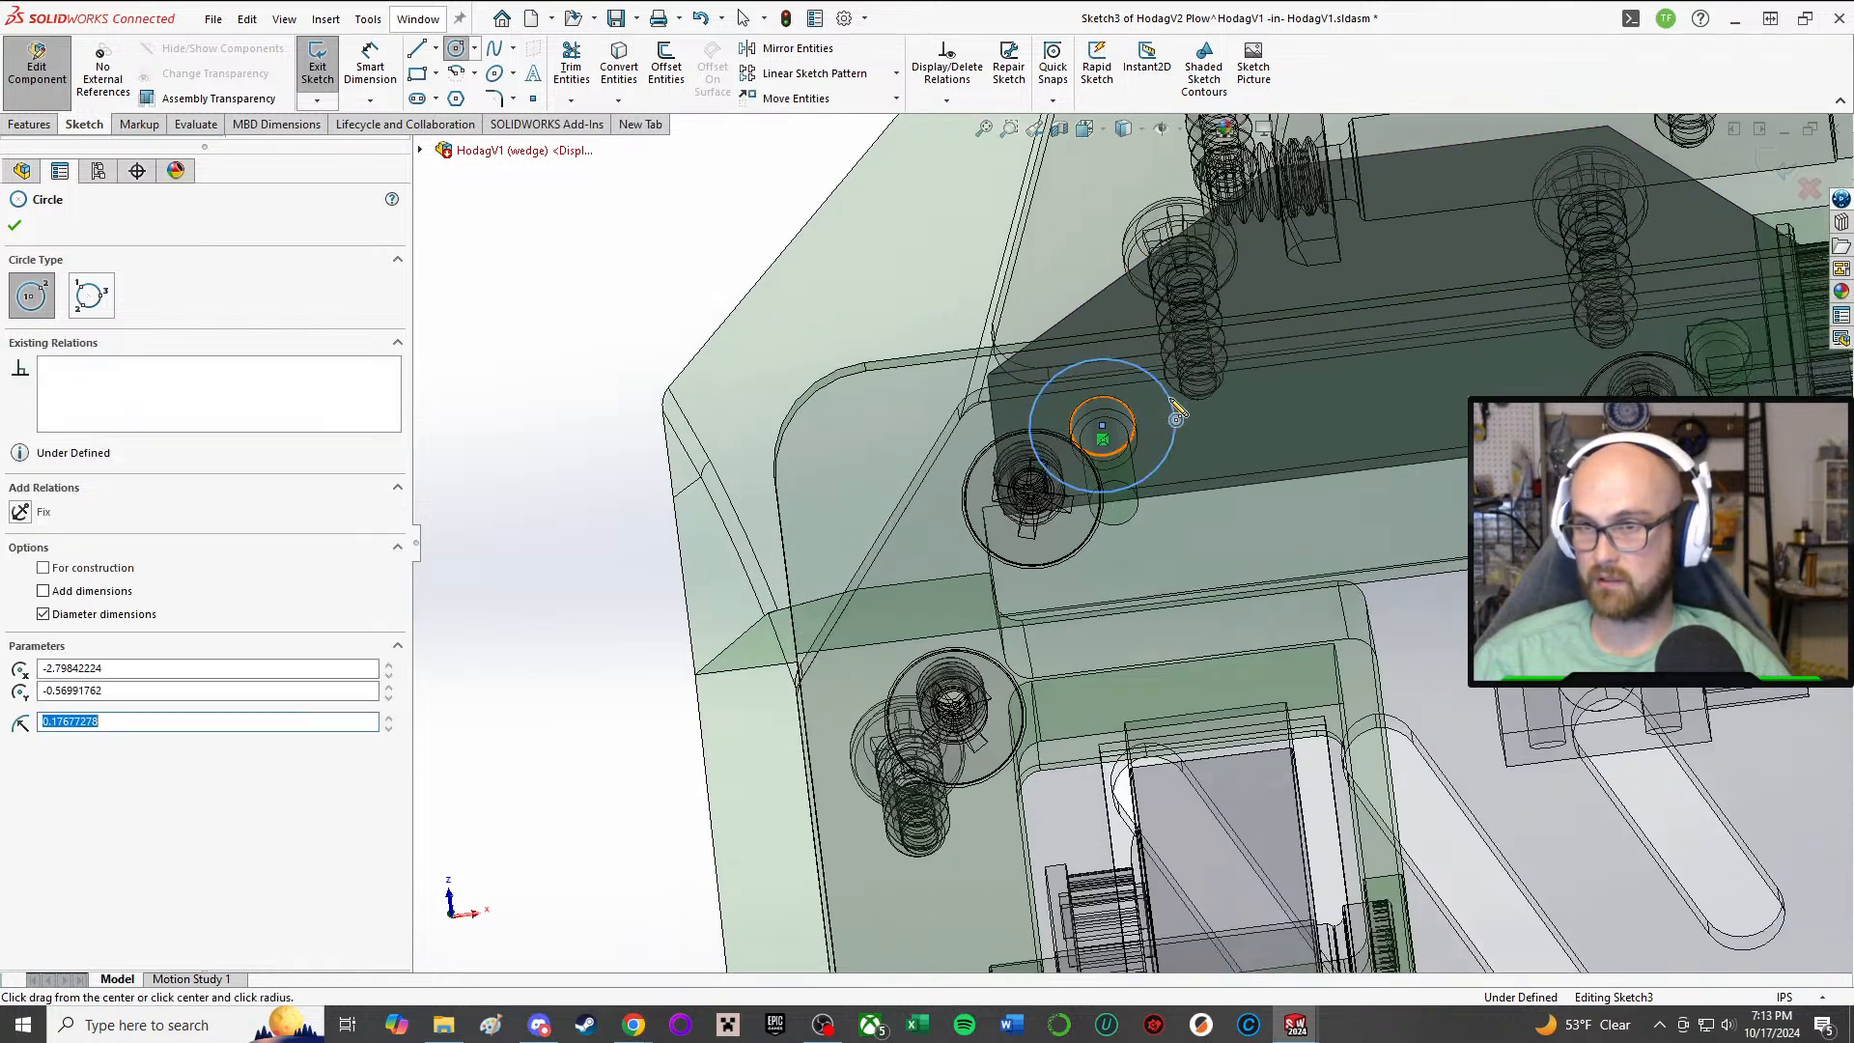
{"action": "left_click", "coordinate": [1717, 350]}
{"action": "left_click", "coordinate": [1772, 342]}
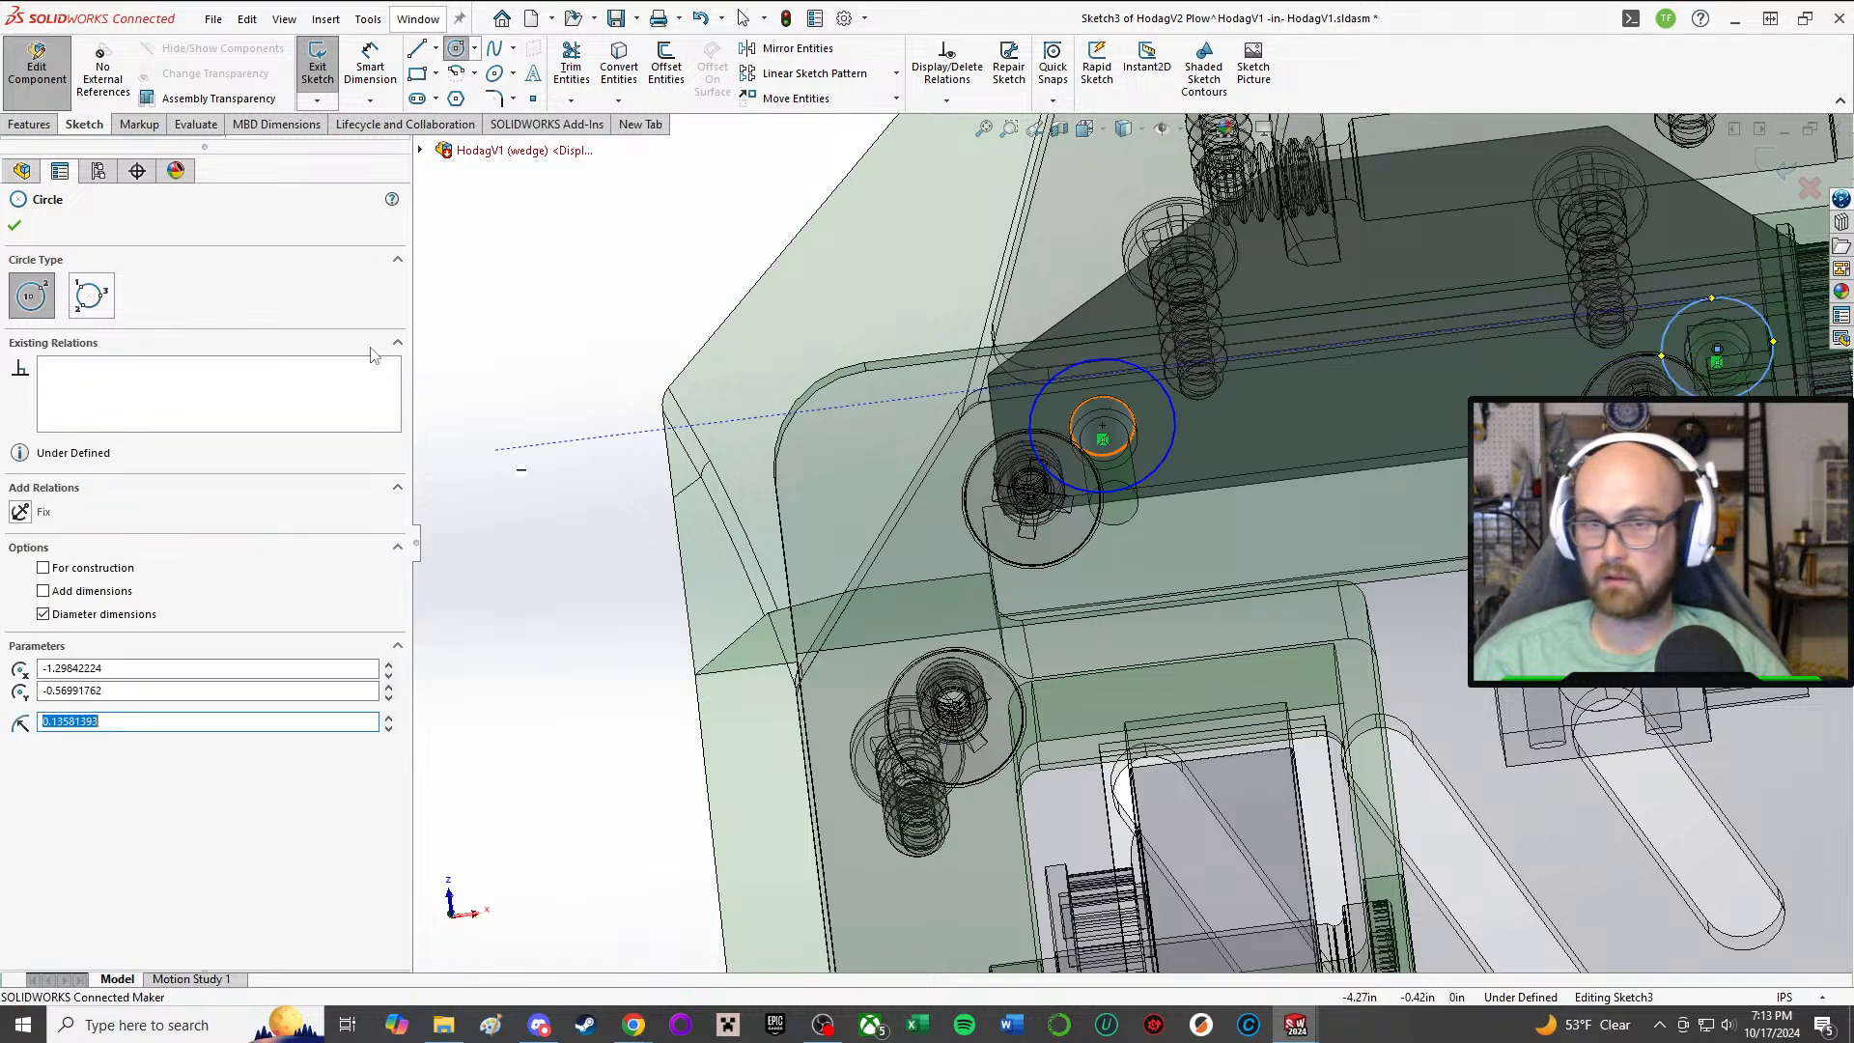
Step: Make the two larger circles around the mounting holes equal in radius
{"action": "key", "text": "Escape"}
{"action": "left_click", "coordinate": [1037, 399]}
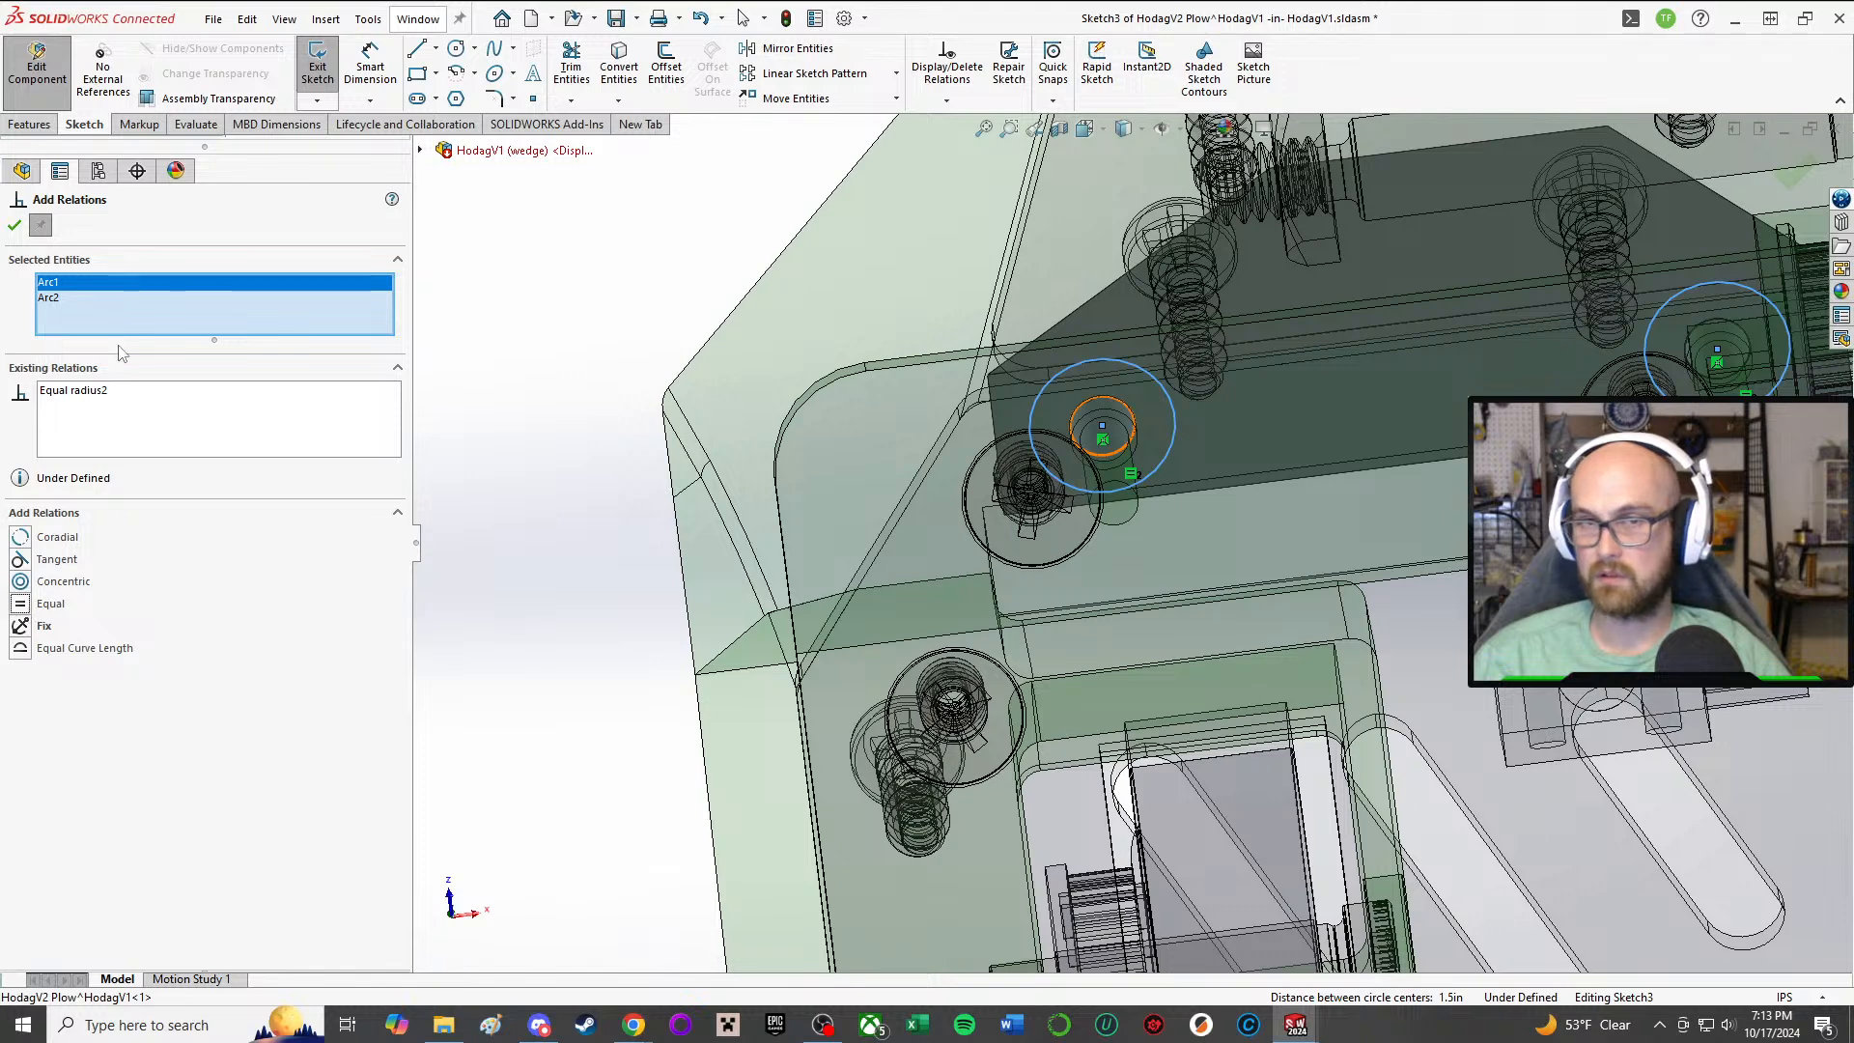
{"action": "left_click", "coordinate": [14, 227]}
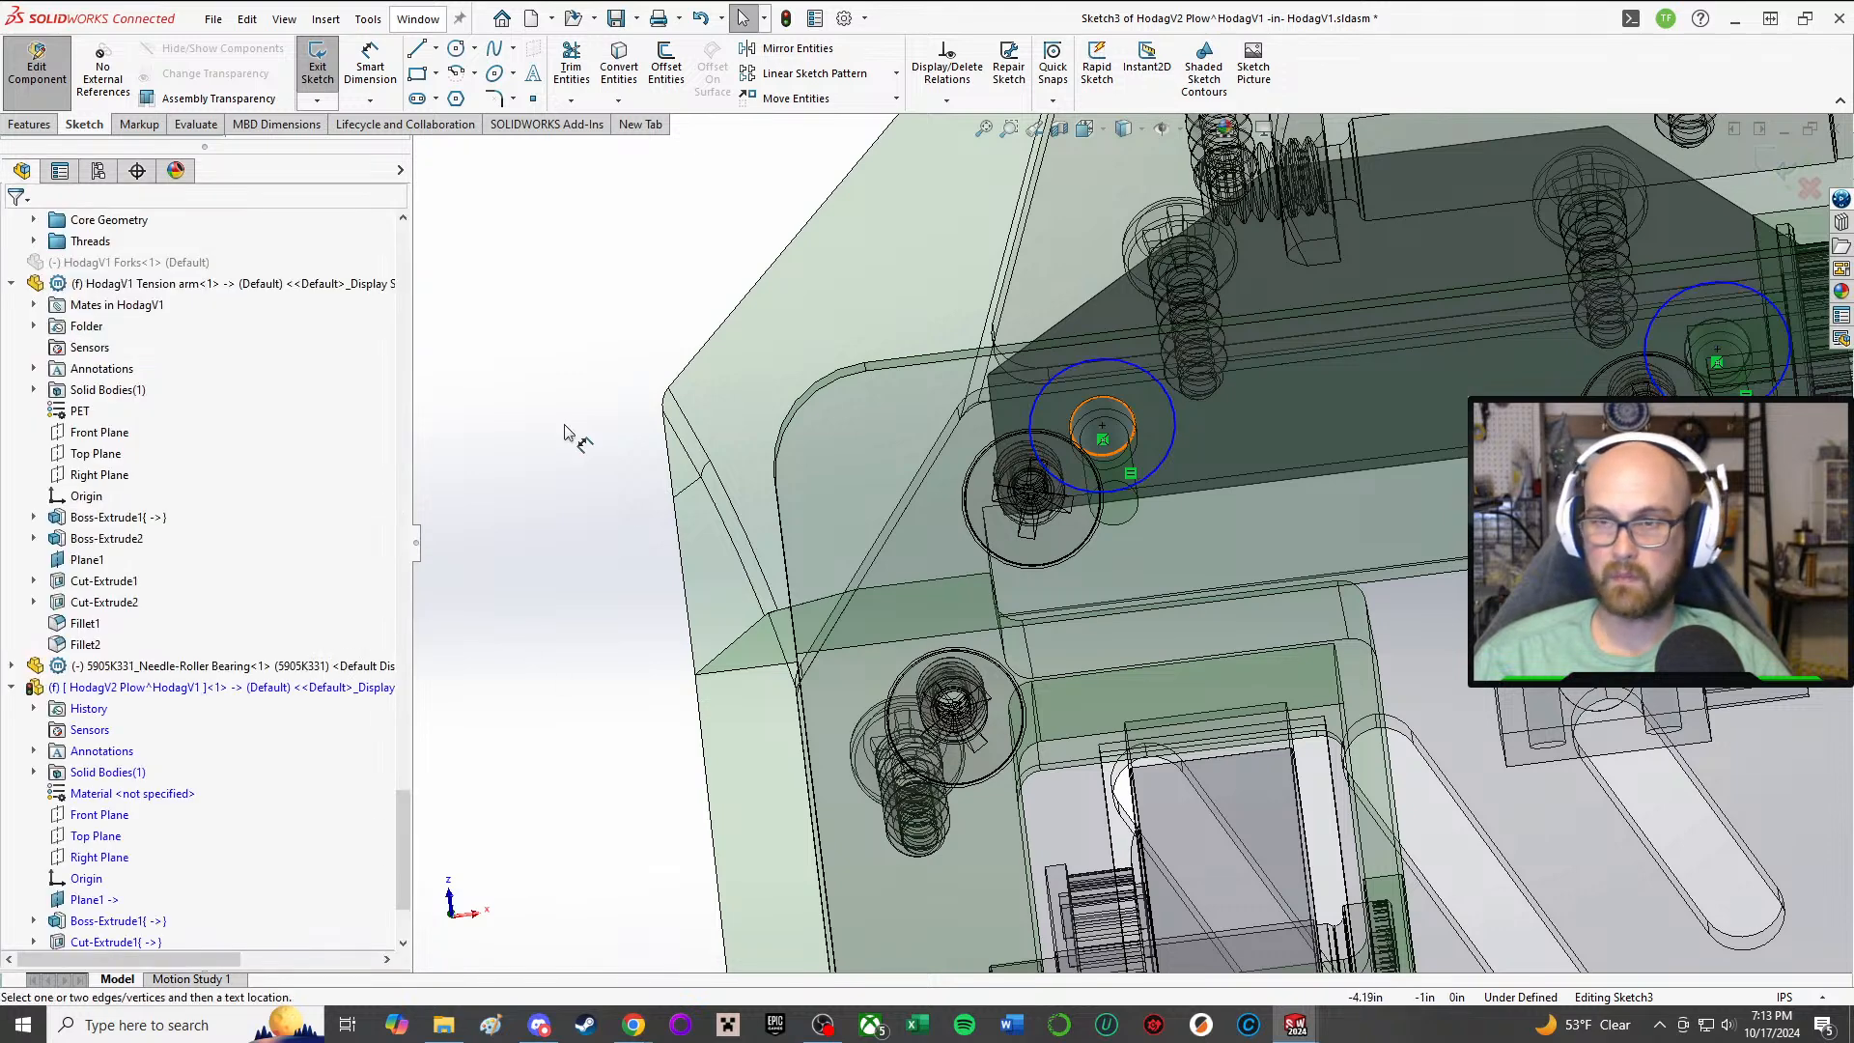
Step: Dimension the diameter of the larger circle around the first mounting hole as 10 mm
{"action": "key", "text": "d"}
{"action": "left_click", "coordinate": [1176, 409]}
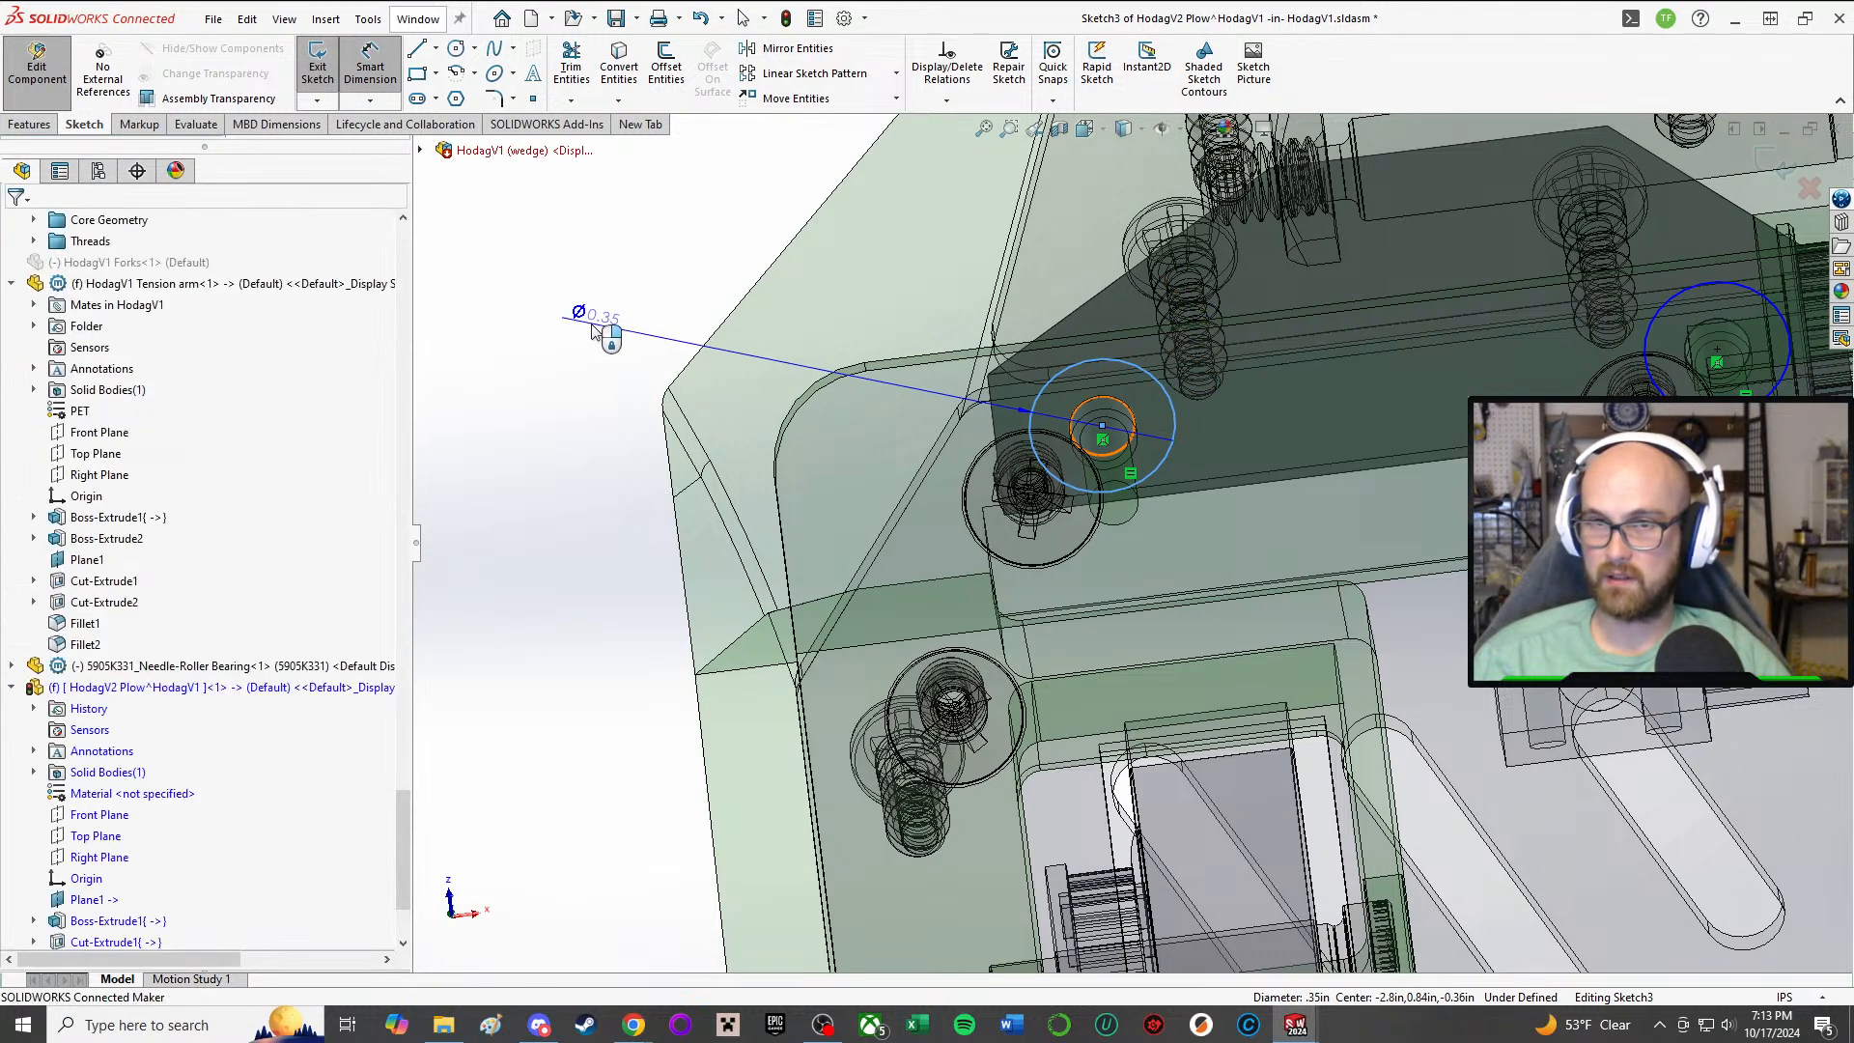
{"action": "left_click", "coordinate": [606, 340]}
{"action": "type", "text": "10mm"}
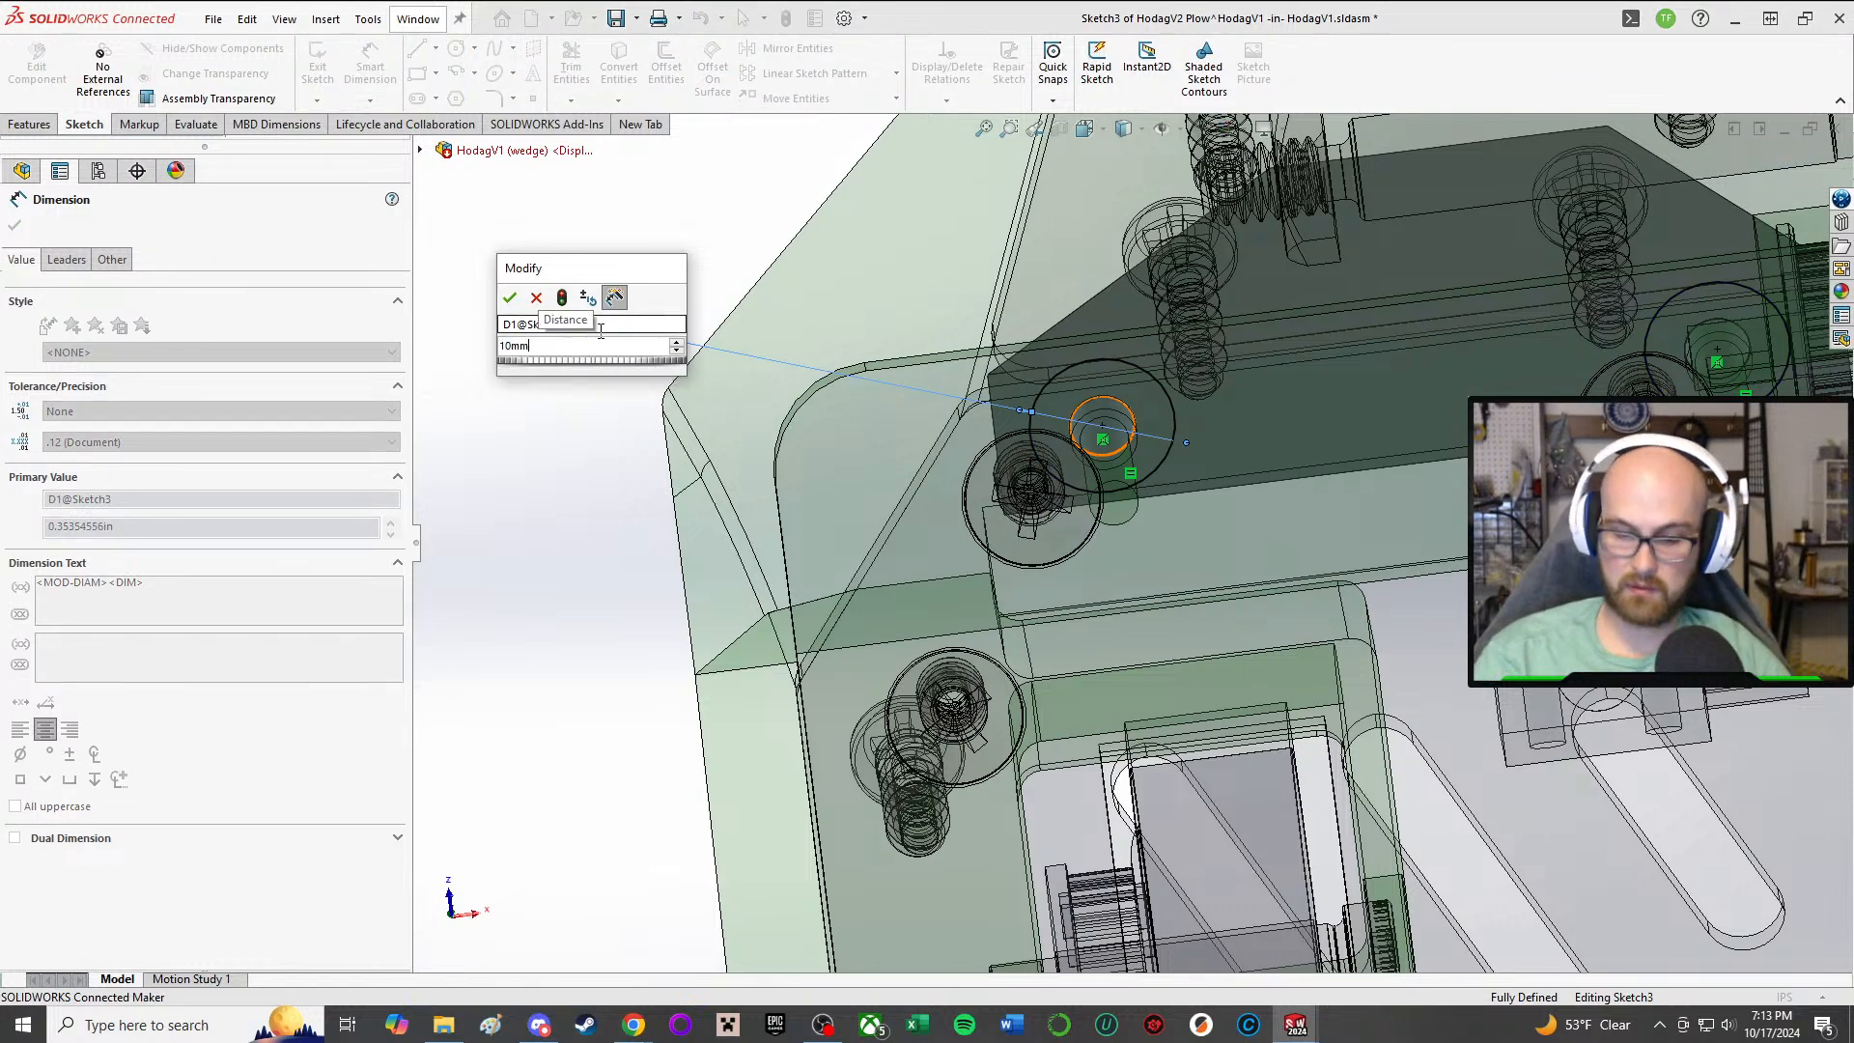
{"action": "key", "text": "Return"}
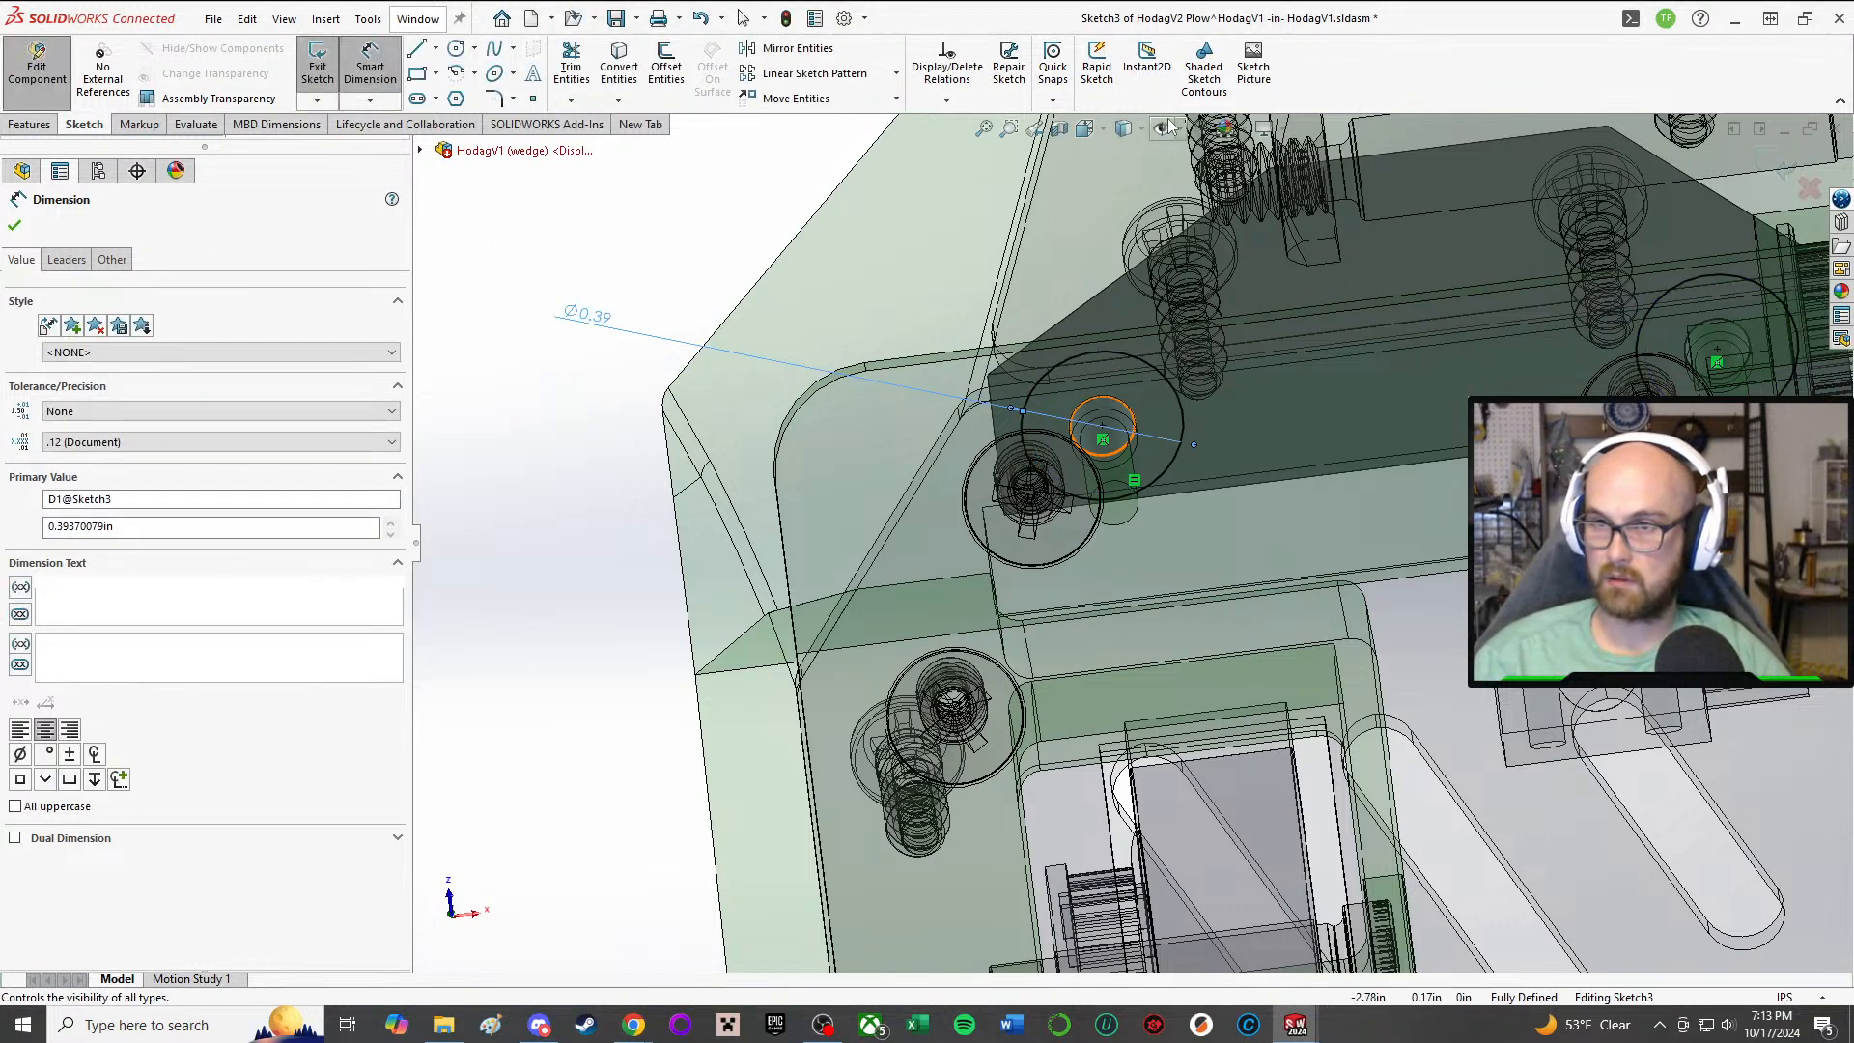
Step: Change the larger circle's diameter to 8 mm and inspect its fit on the plow face from another angle
{"action": "middle_click_drag", "start_coordinate": [1026, 253], "coordinate": [1017, 149]}
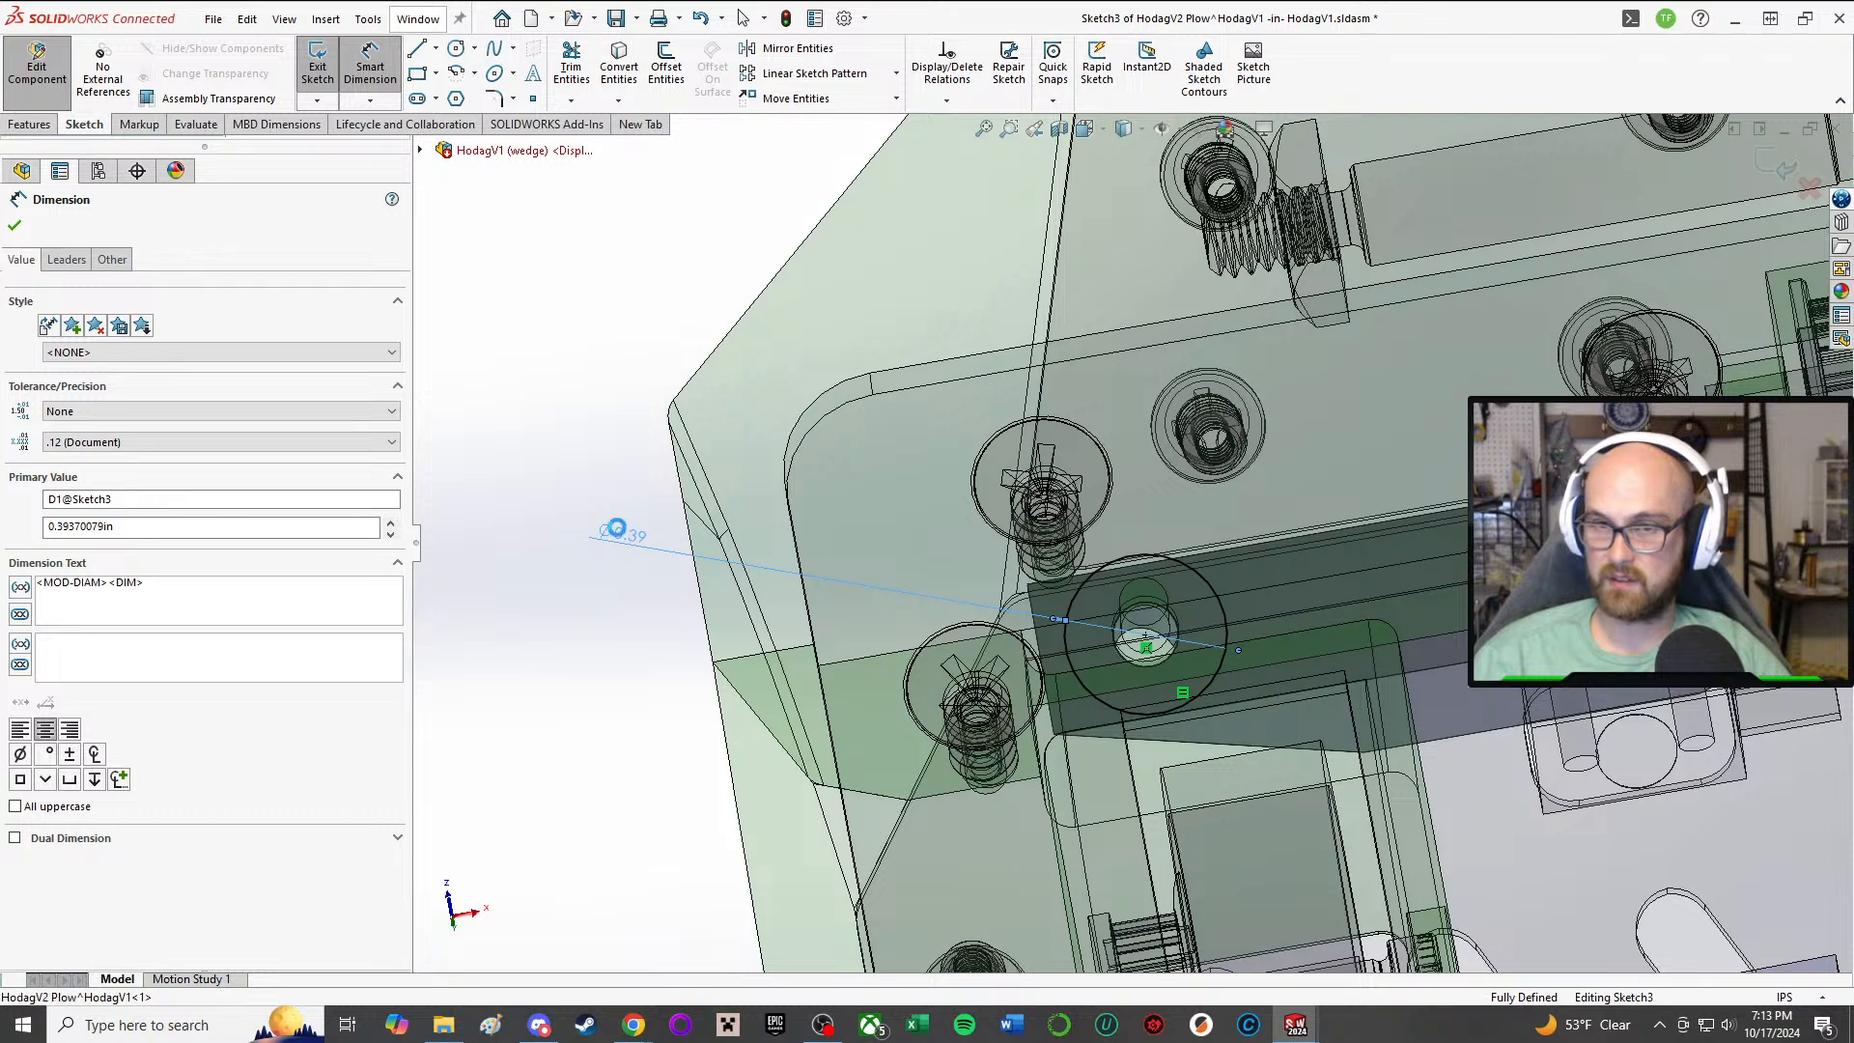
{"action": "double_click", "coordinate": [618, 531]}
{"action": "type", "text": "8mm"}
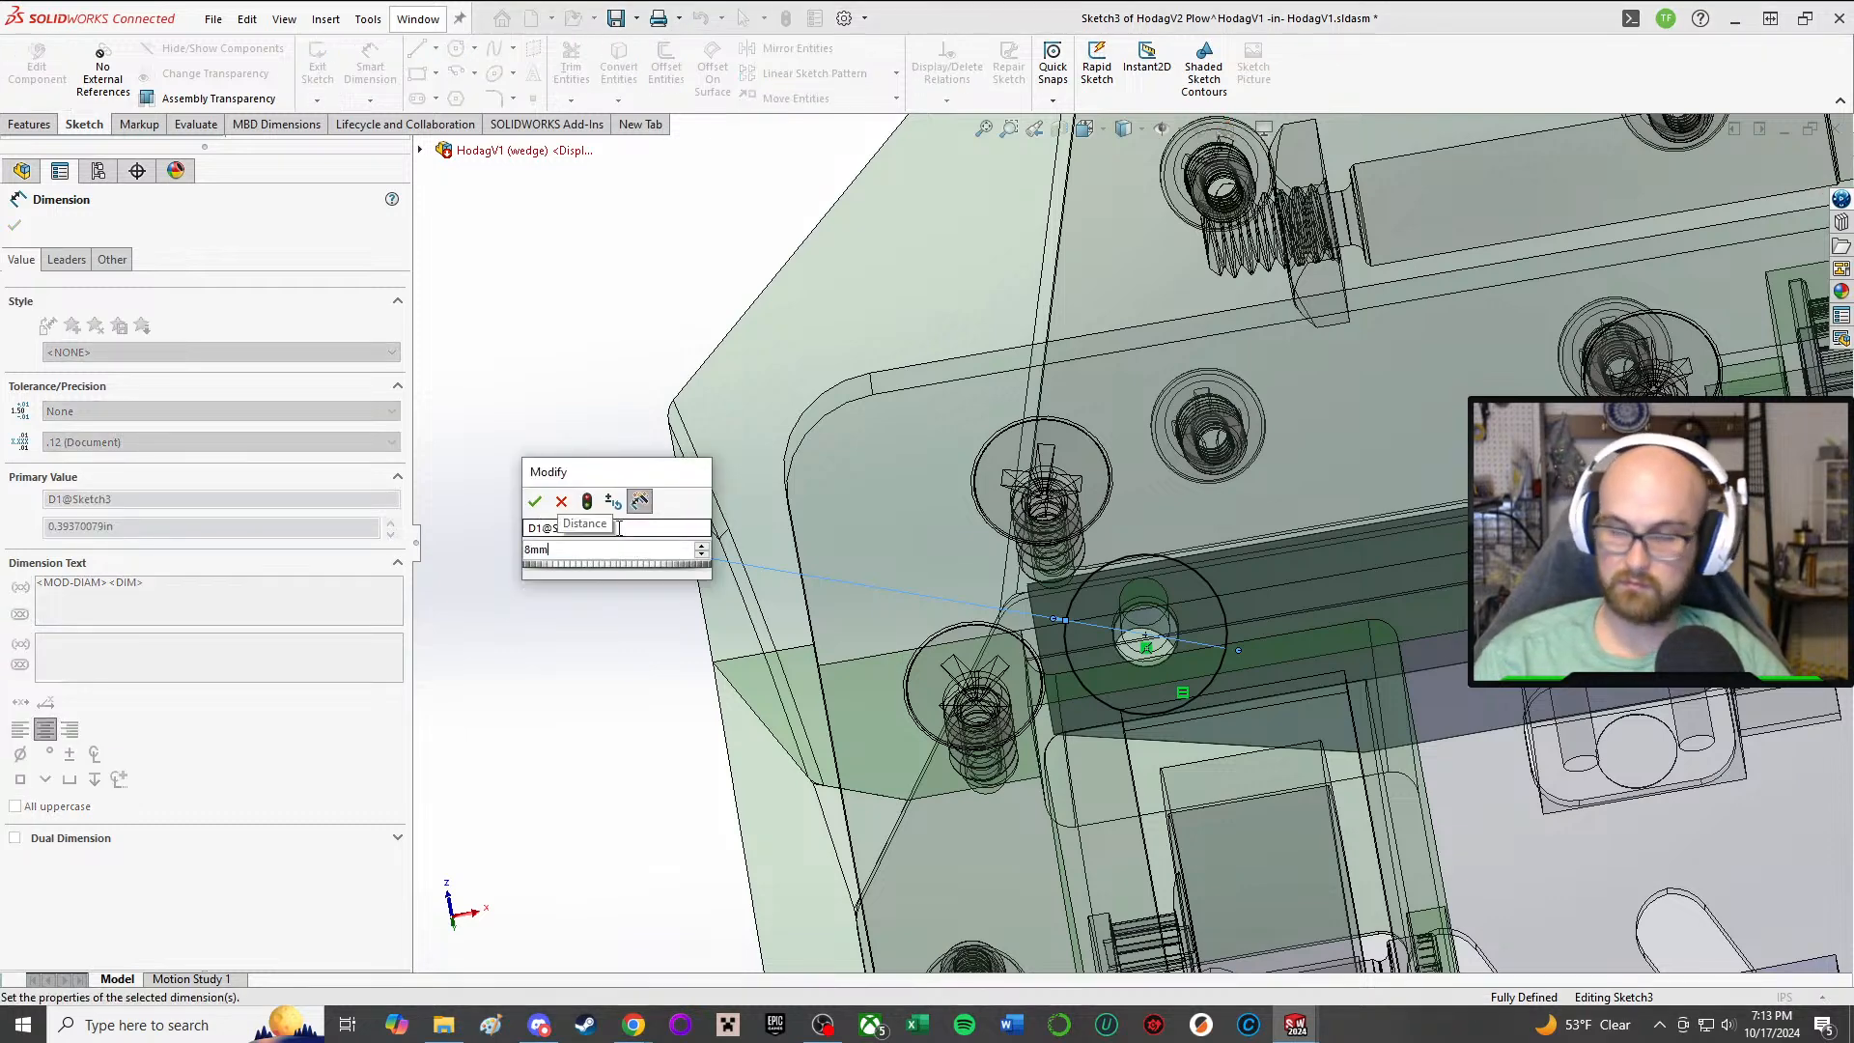
{"action": "key", "text": "Return"}
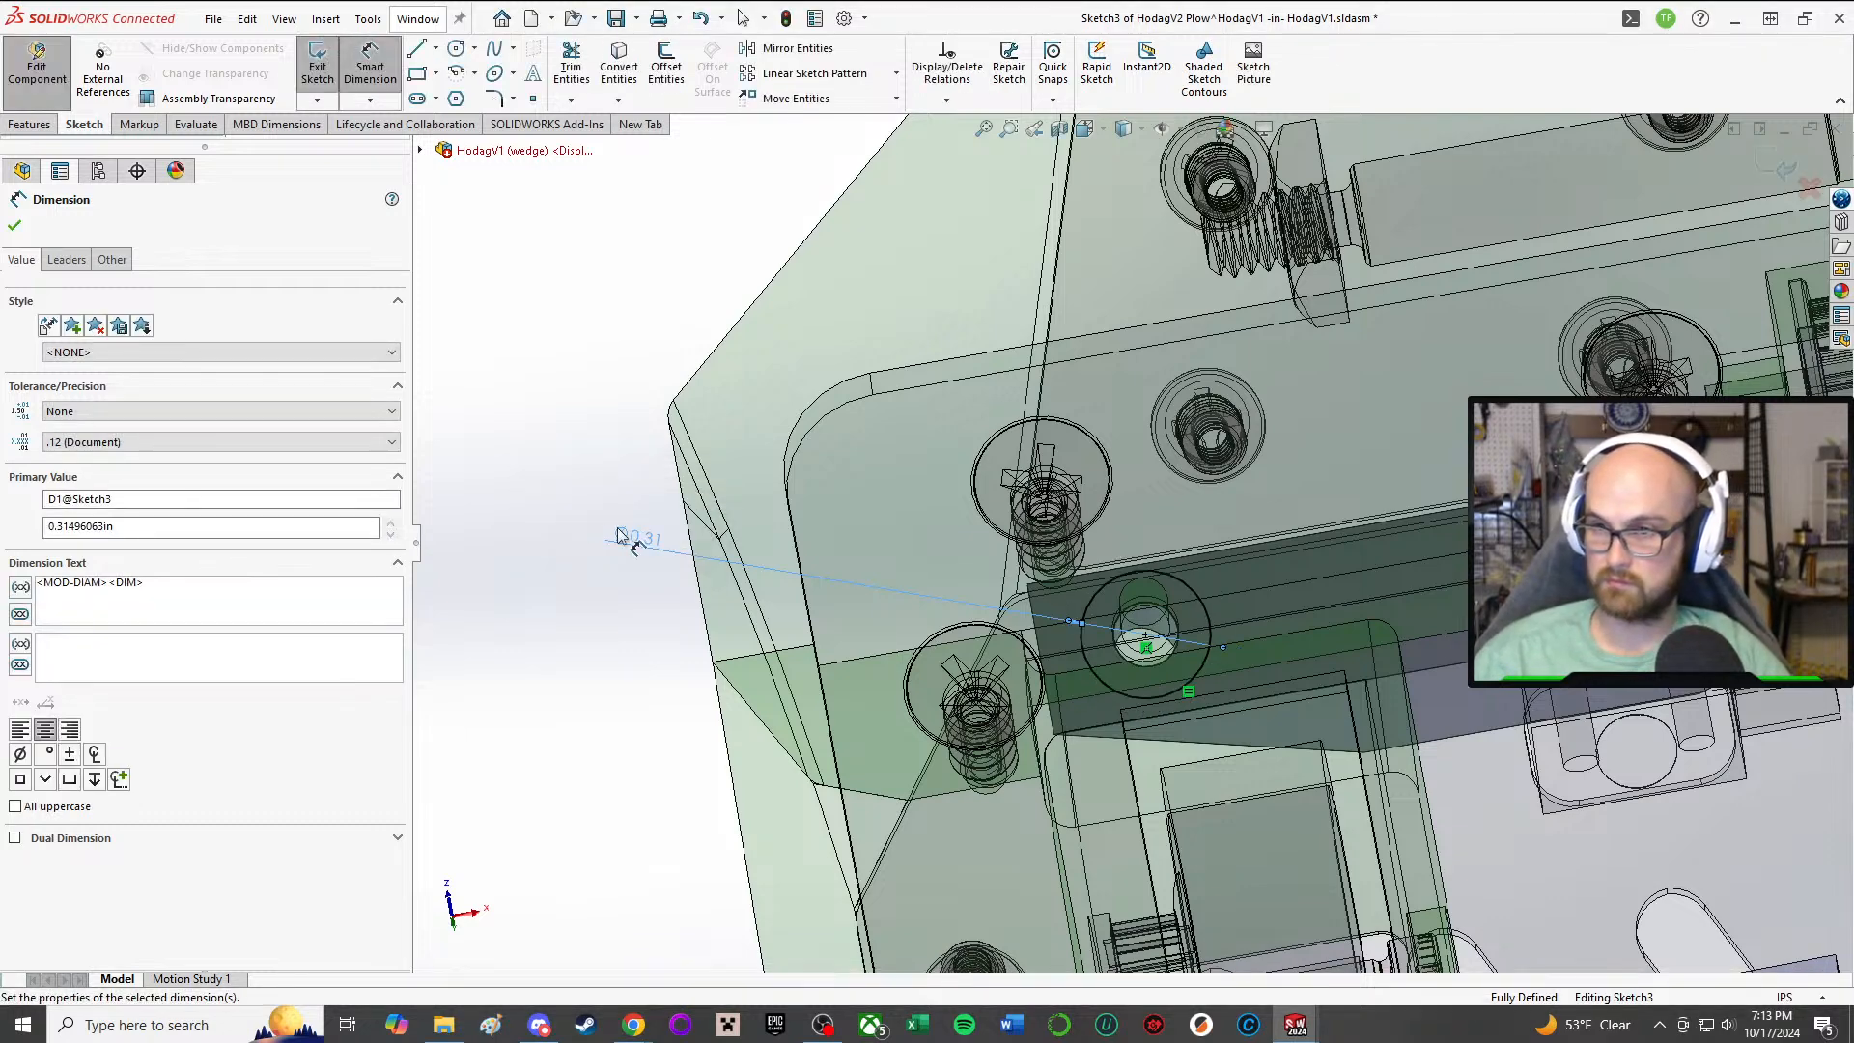
{"action": "mouse_move", "coordinate": [1314, 399]}
{"action": "middle_mouse_down"}
{"action": "mouse_move", "coordinate": [877, 275]}
{"action": "mouse_move", "coordinate": [1791, 694]}
{"action": "middle_mouse_up"}
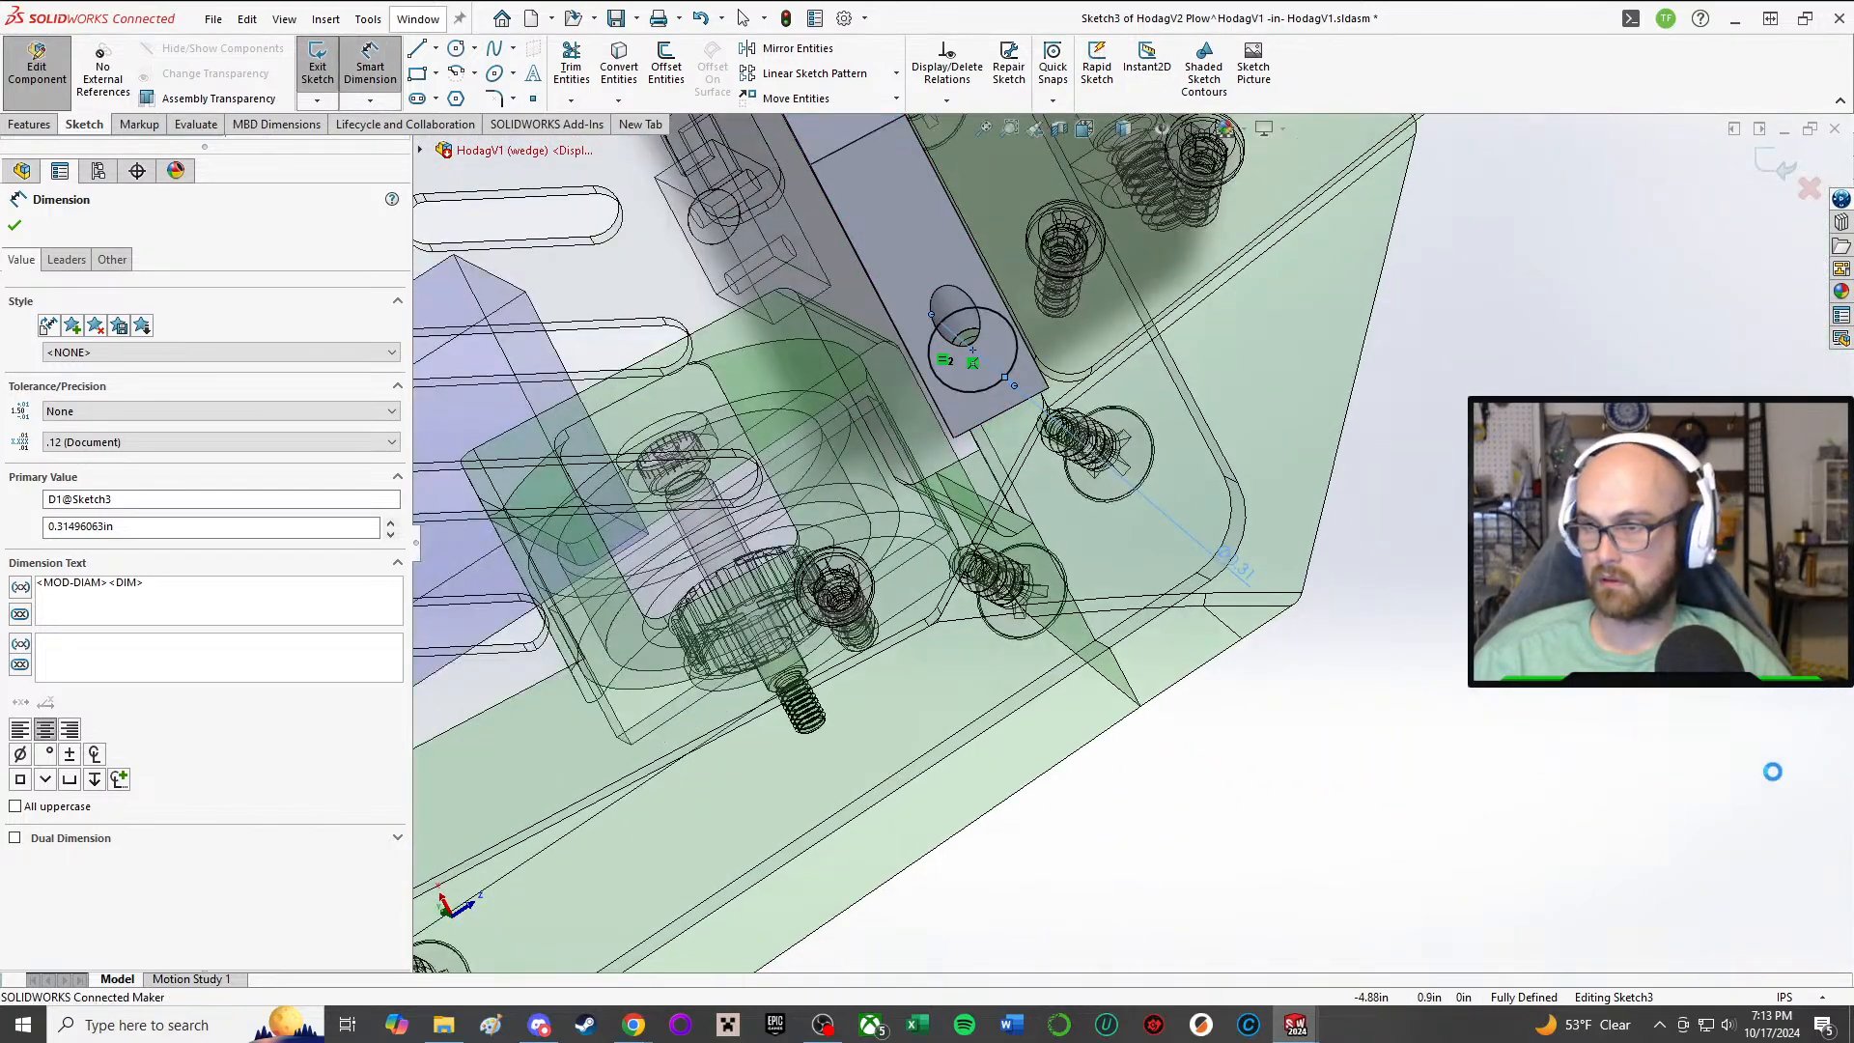
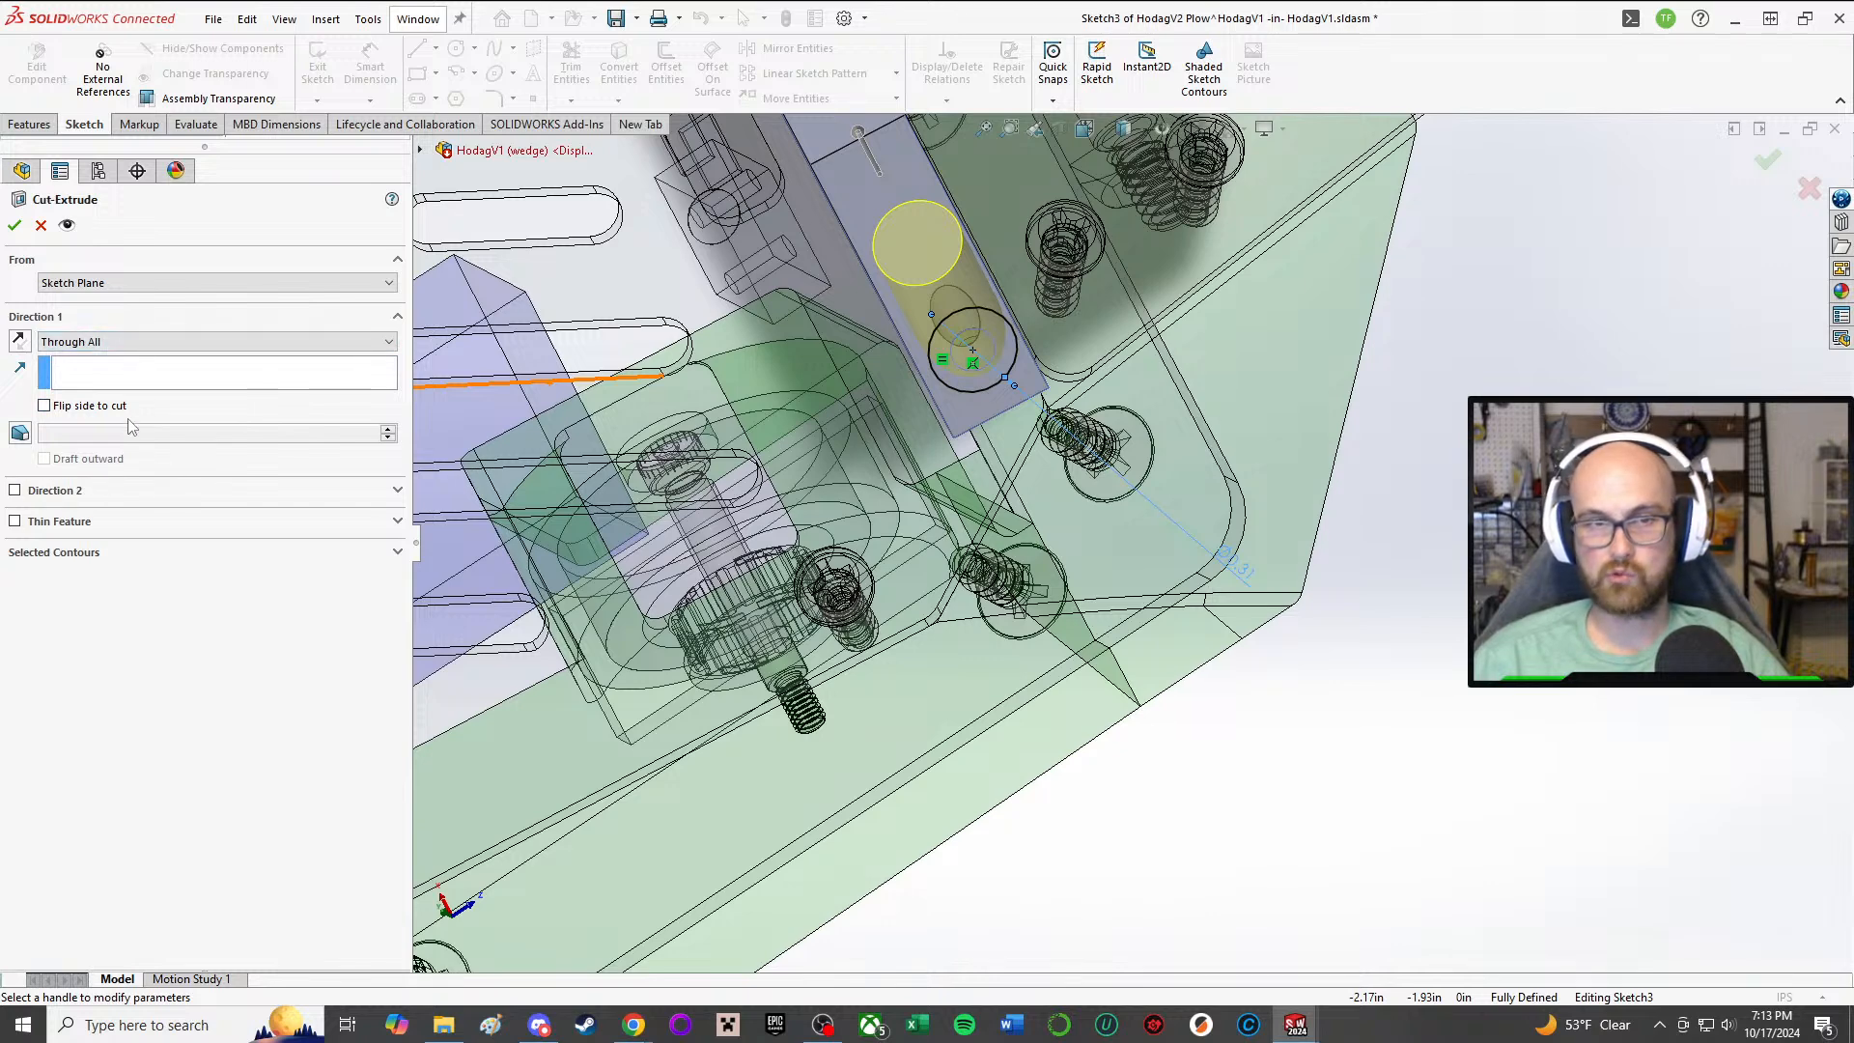
Step: Try ending the clearance-hole cut at an offset from the plow's mounting face, with the cut direction reversed
{"action": "left_click", "coordinate": [145, 342]}
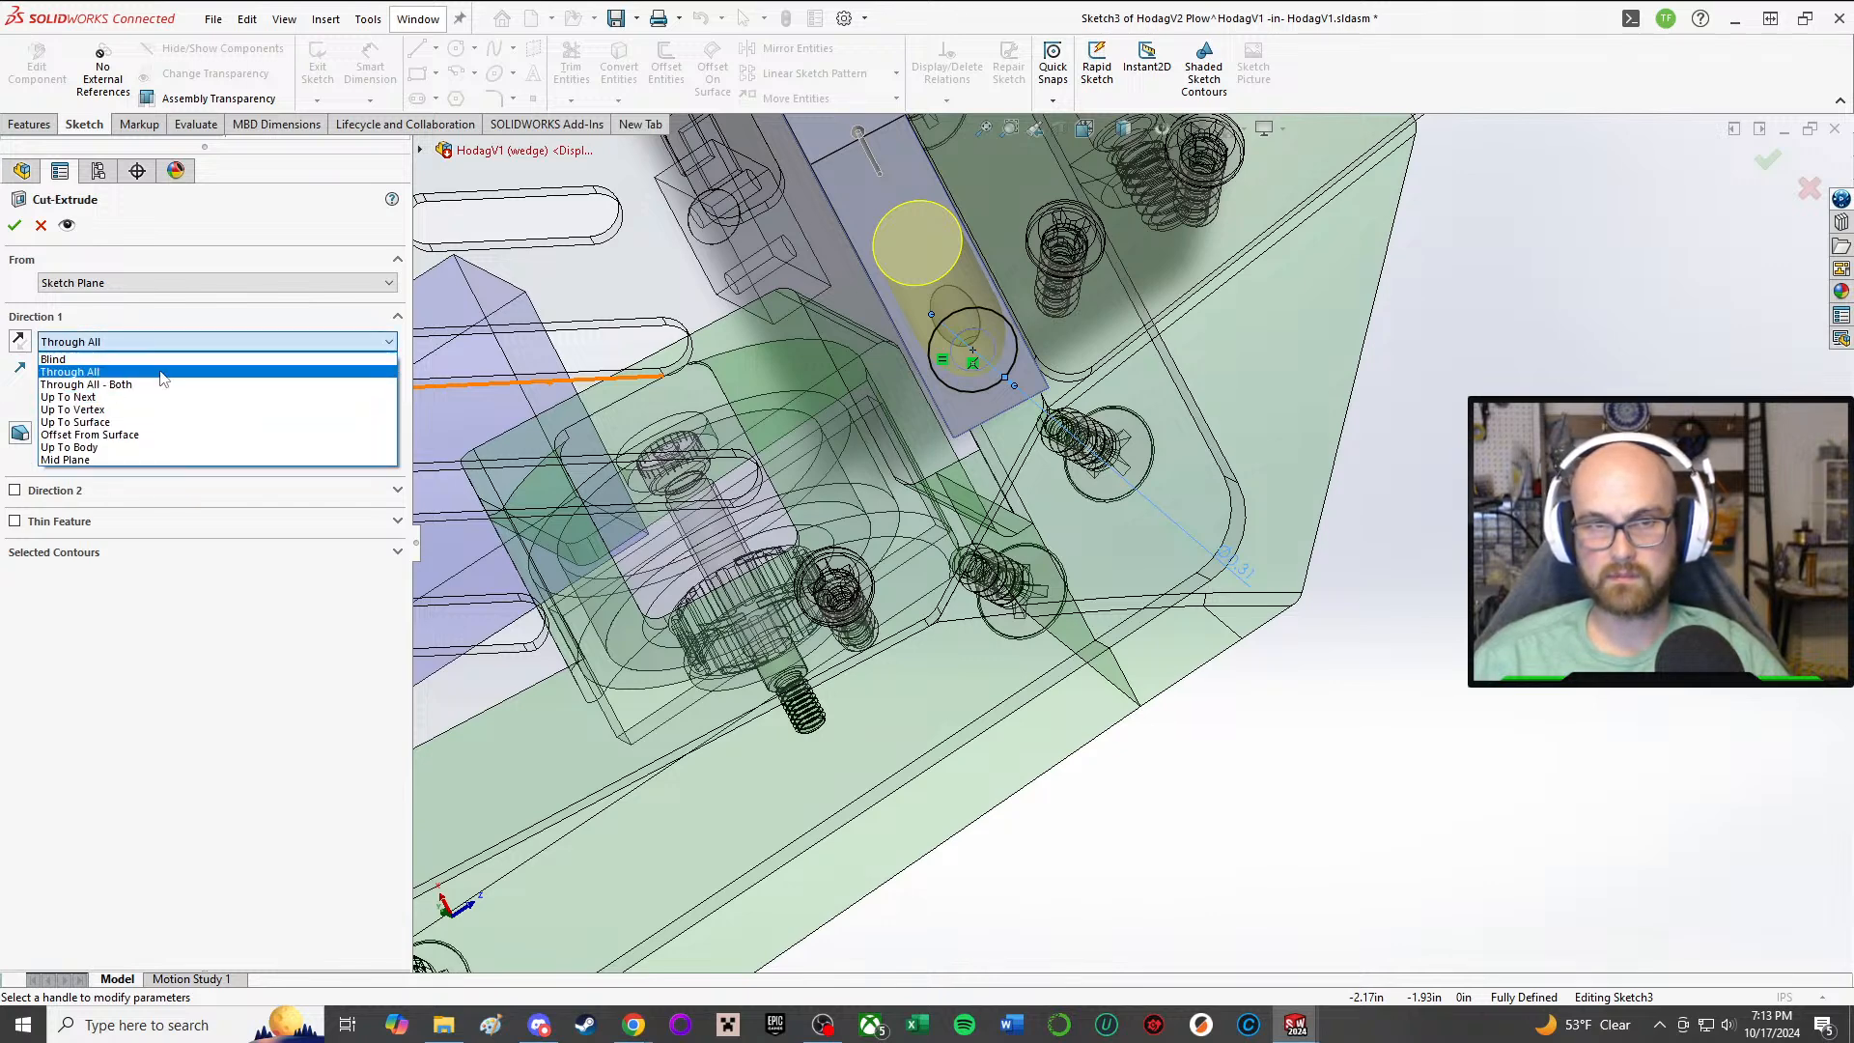
{"action": "left_click", "coordinate": [169, 434]}
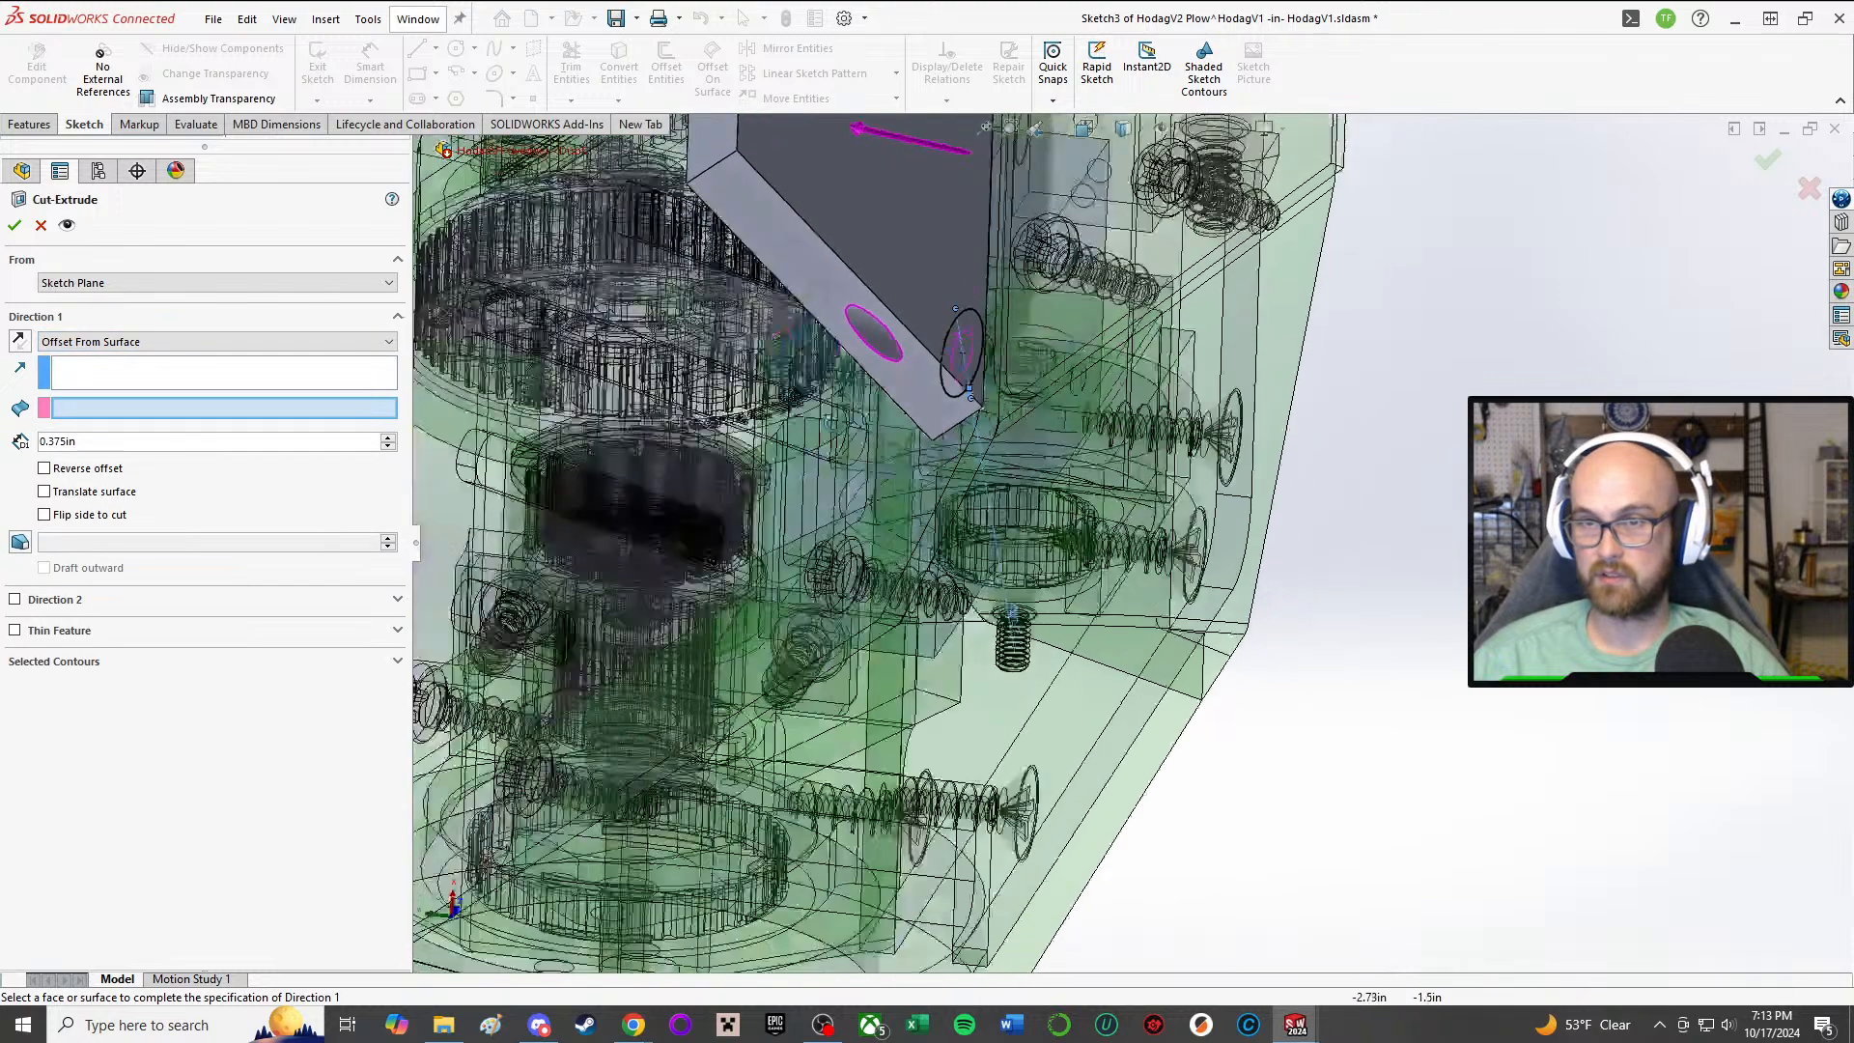
{"action": "middle_click_drag", "start_coordinate": [703, 410], "coordinate": [664, 444]}
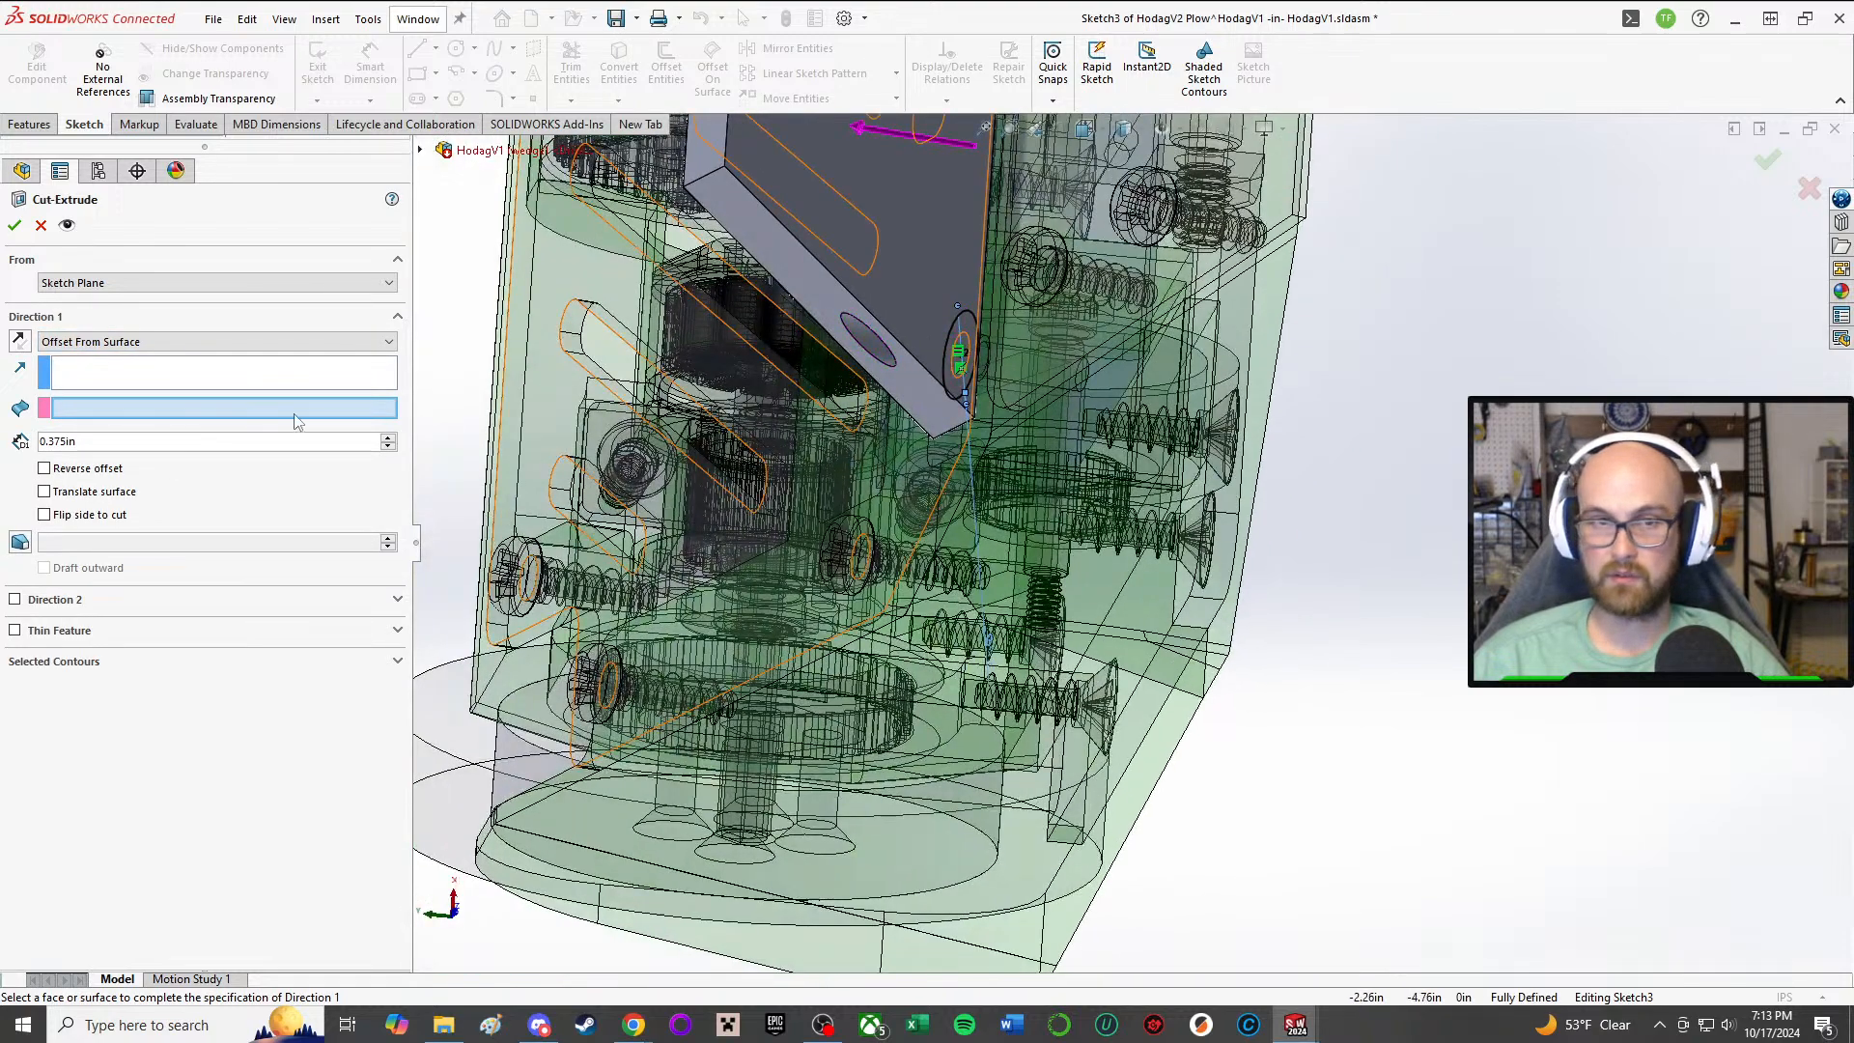
{"action": "scroll", "coordinate": [474, 383], "scroll_direction": "up", "scroll_amount": 2}
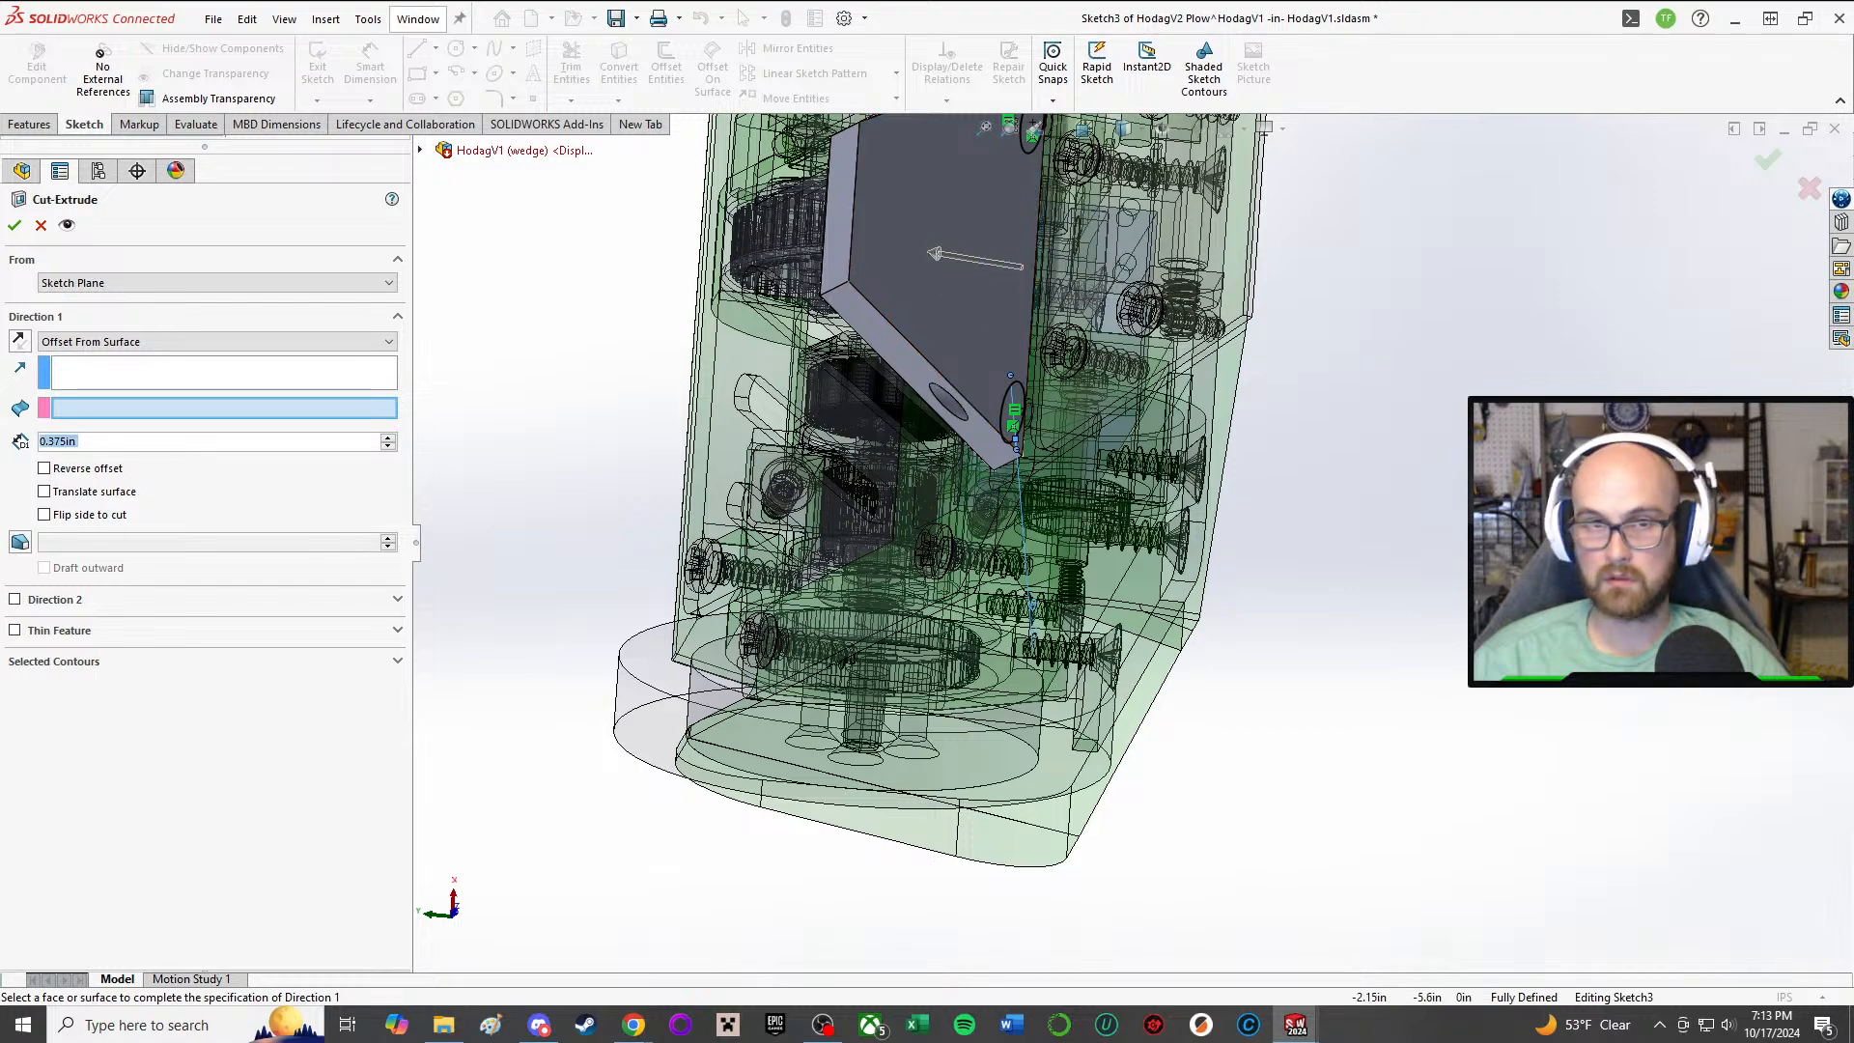
{"action": "middle_click_drag", "start_coordinate": [1111, 328], "coordinate": [952, 314]}
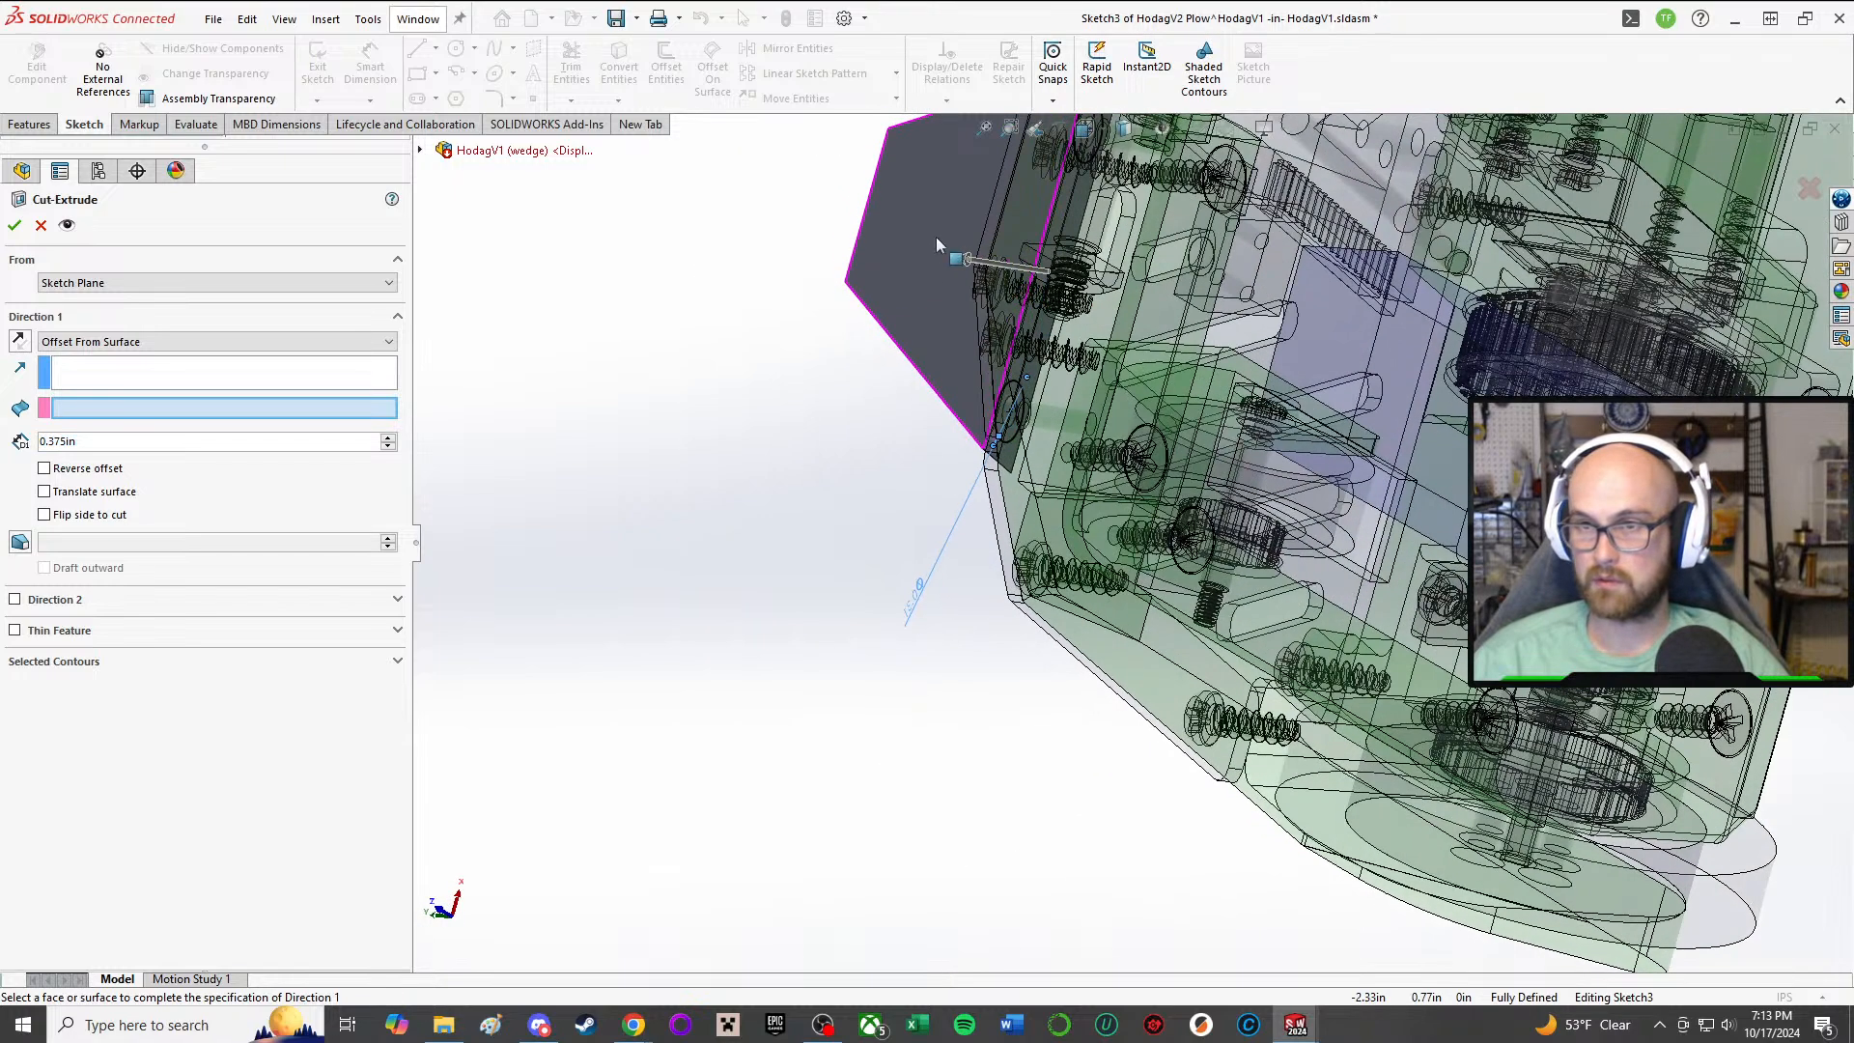
{"action": "left_click", "coordinate": [1026, 376]}
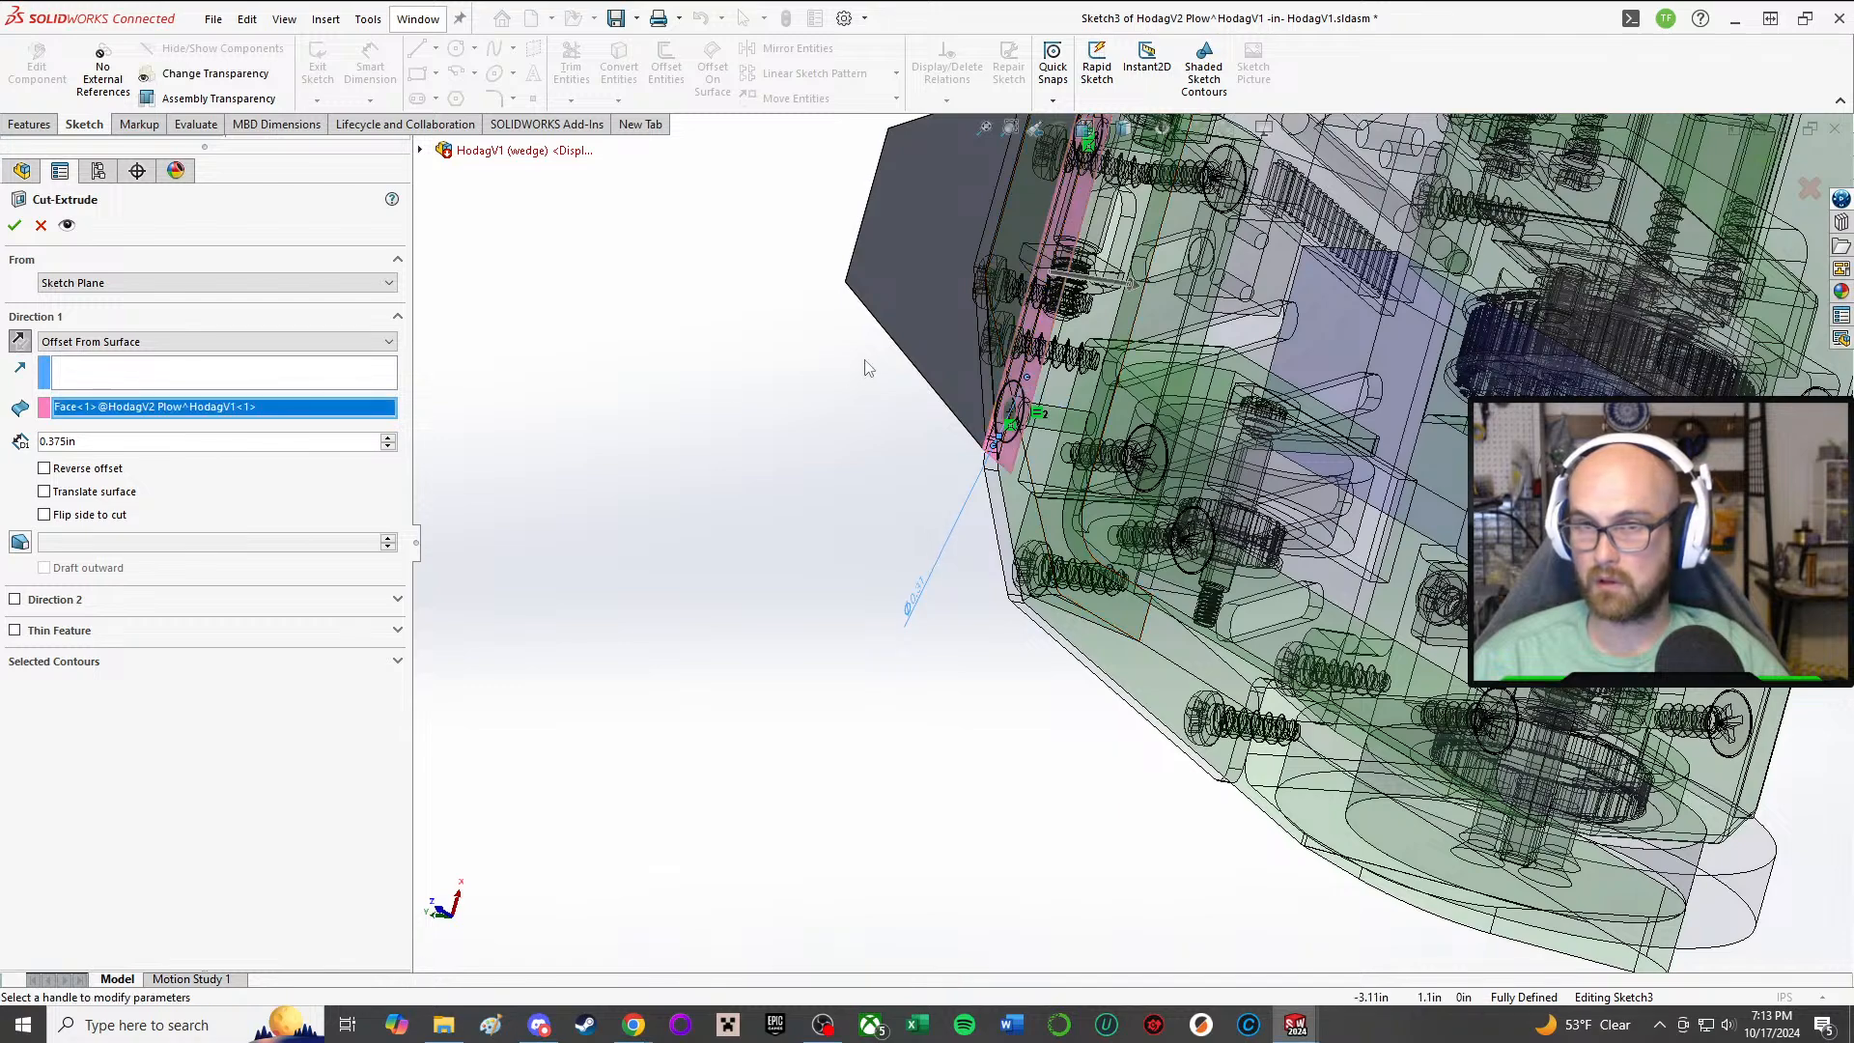
{"action": "left_click", "coordinate": [21, 342]}
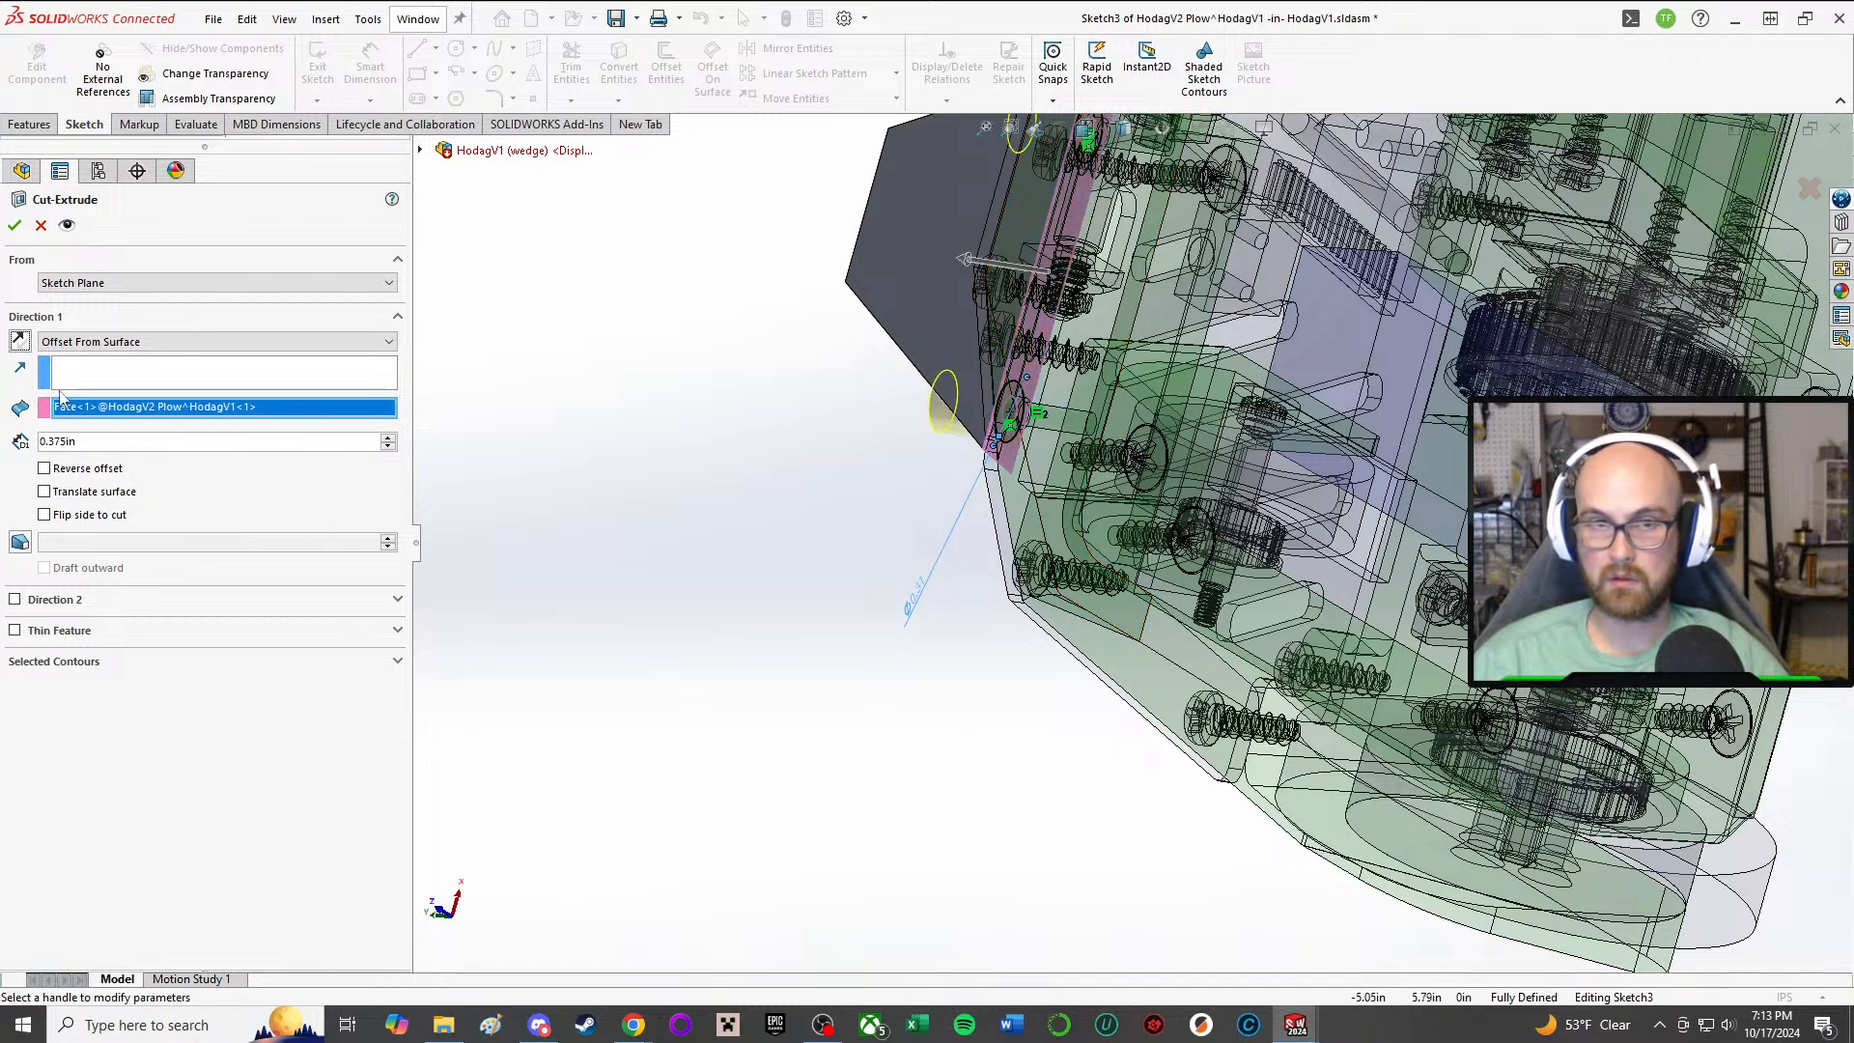
{"action": "middle_click_drag", "start_coordinate": [1009, 422], "coordinate": [1116, 439]}
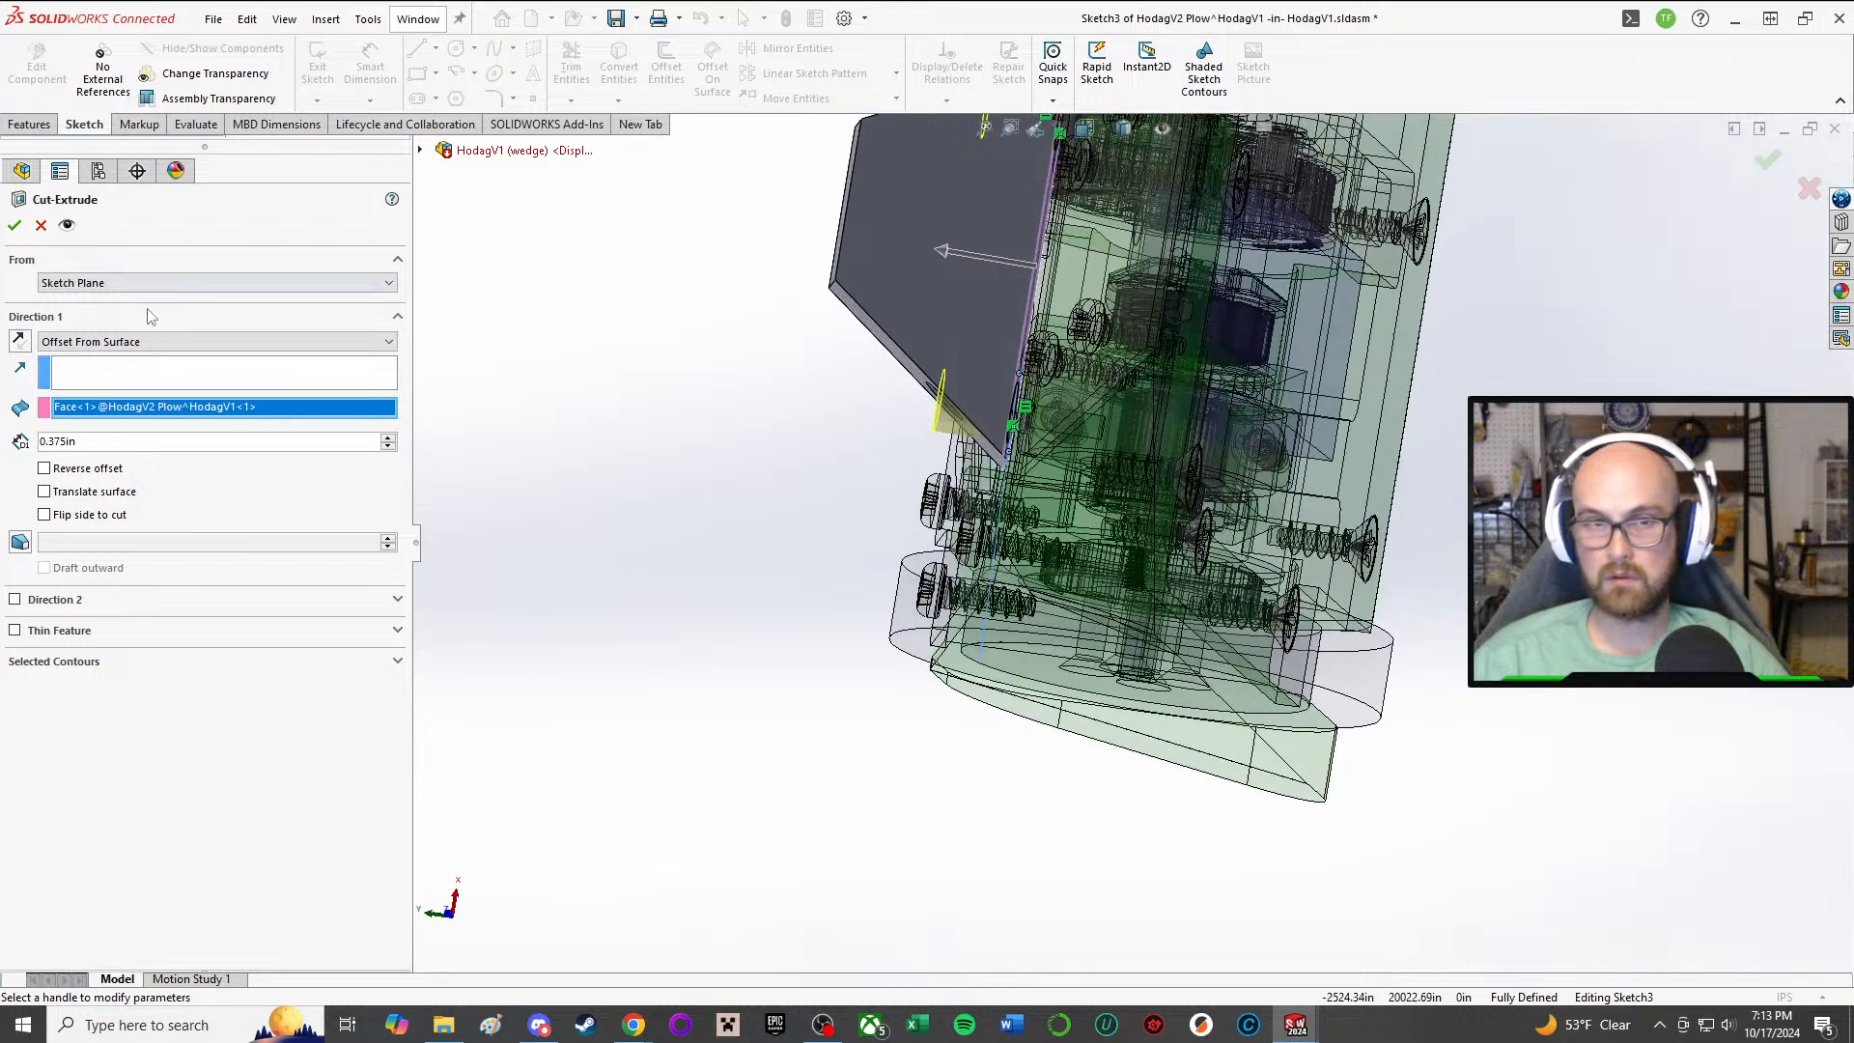
Step: Try a blind depth of 0.665 in for the clearance-hole cut
{"action": "left_click", "coordinate": [83, 384]}
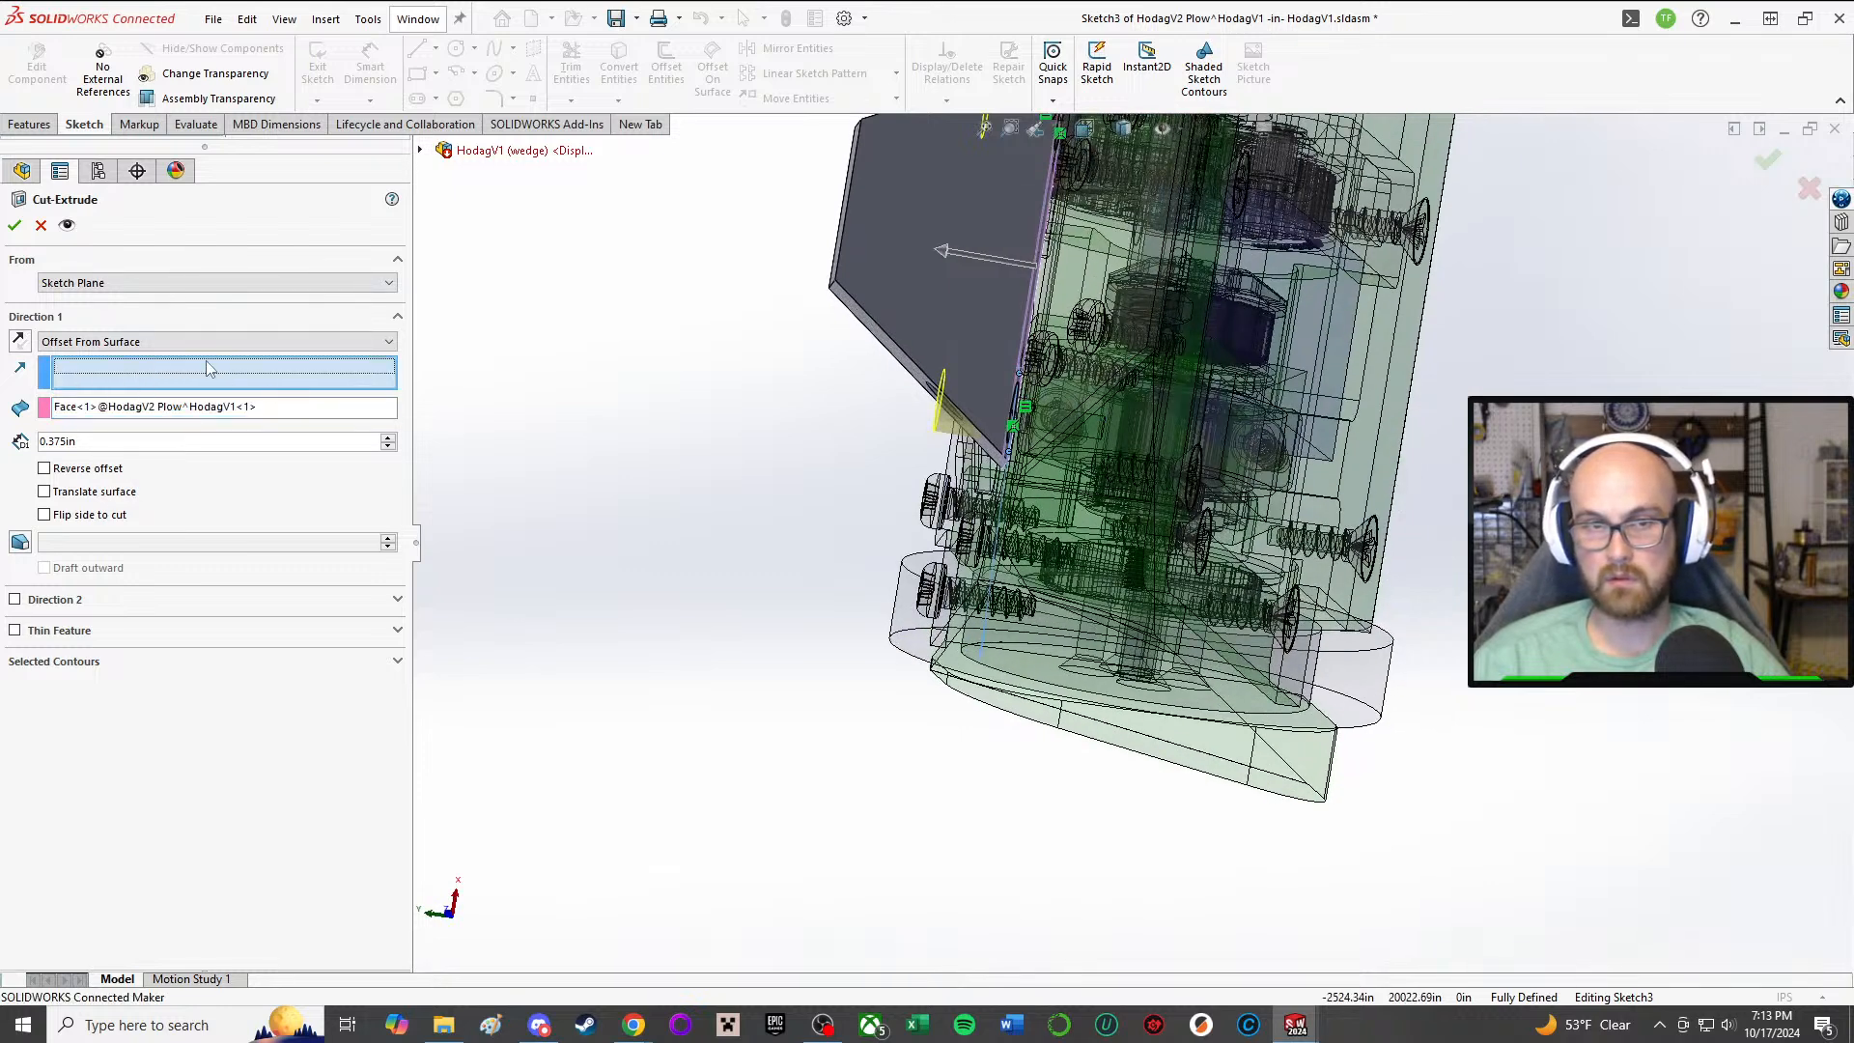
{"action": "left_click", "coordinate": [103, 342]}
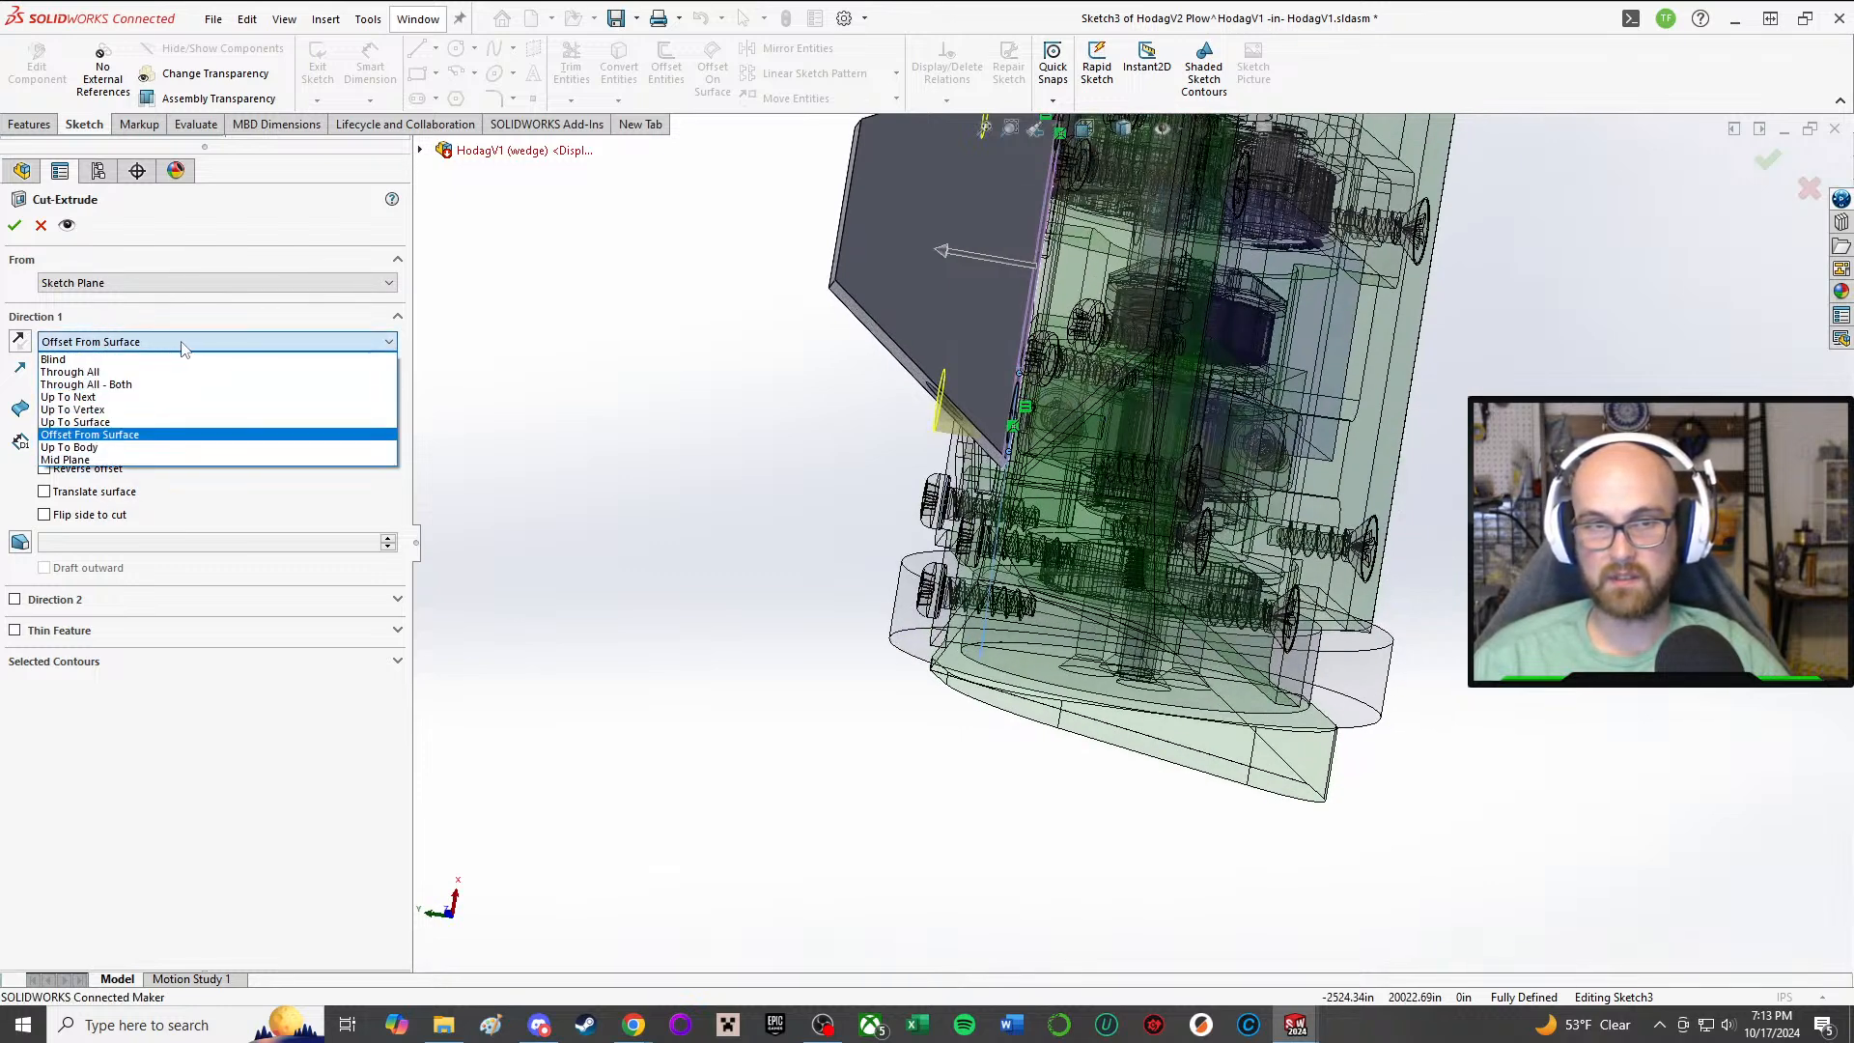
{"action": "left_click", "coordinate": [499, 358]}
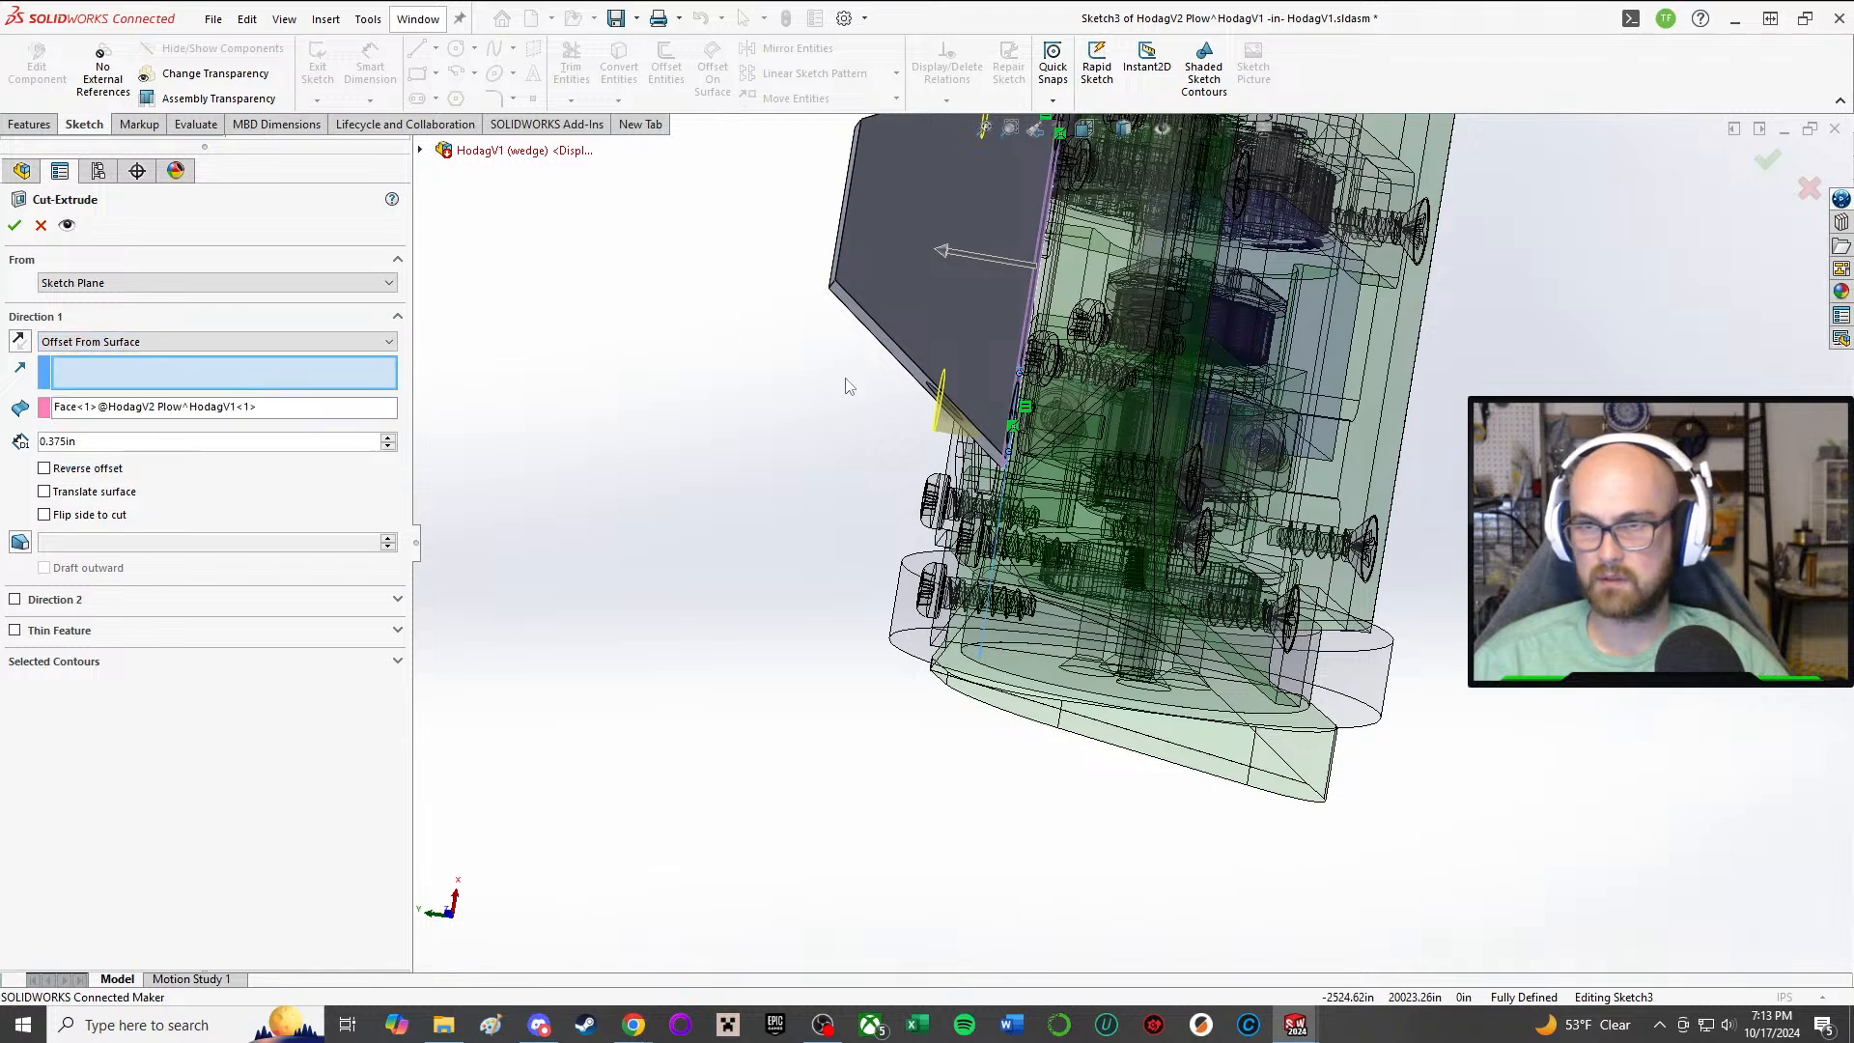
{"action": "middle_click_drag", "start_coordinate": [859, 346], "coordinate": [862, 289]}
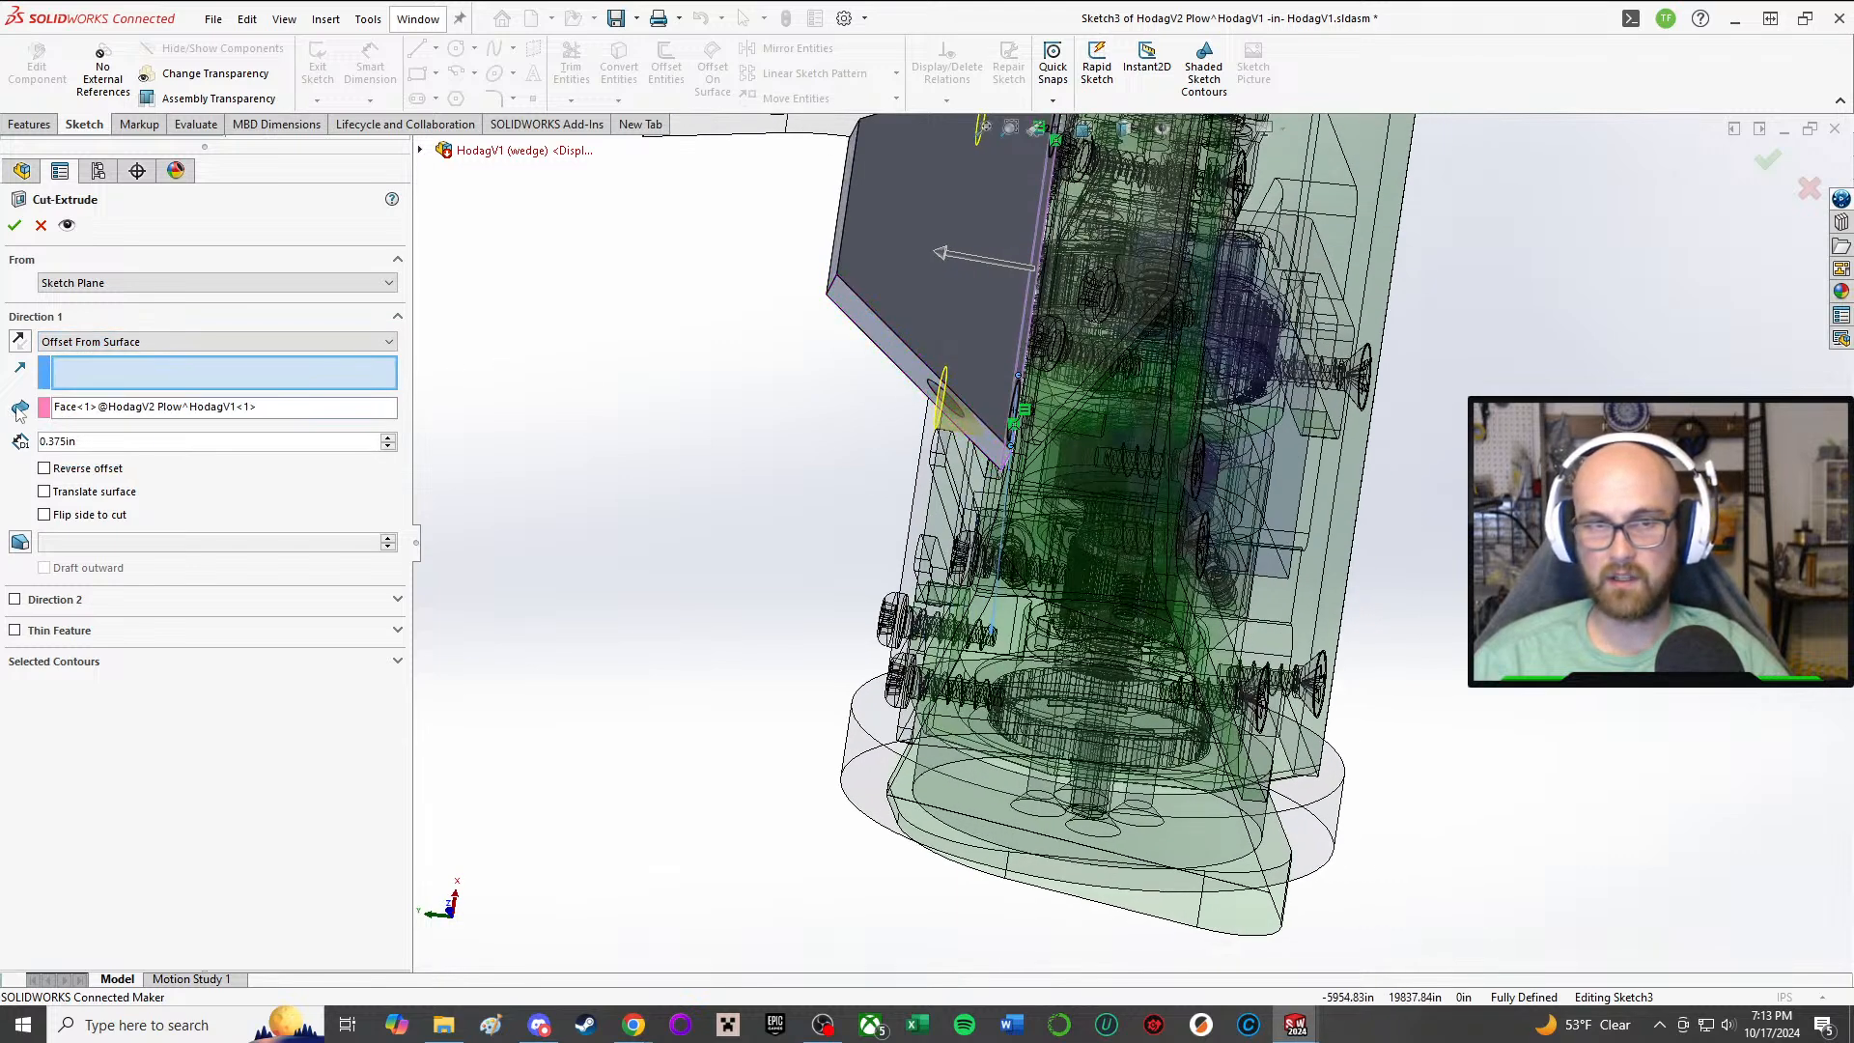
{"action": "left_click_drag", "start_coordinate": [983, 258], "coordinate": [909, 244]}
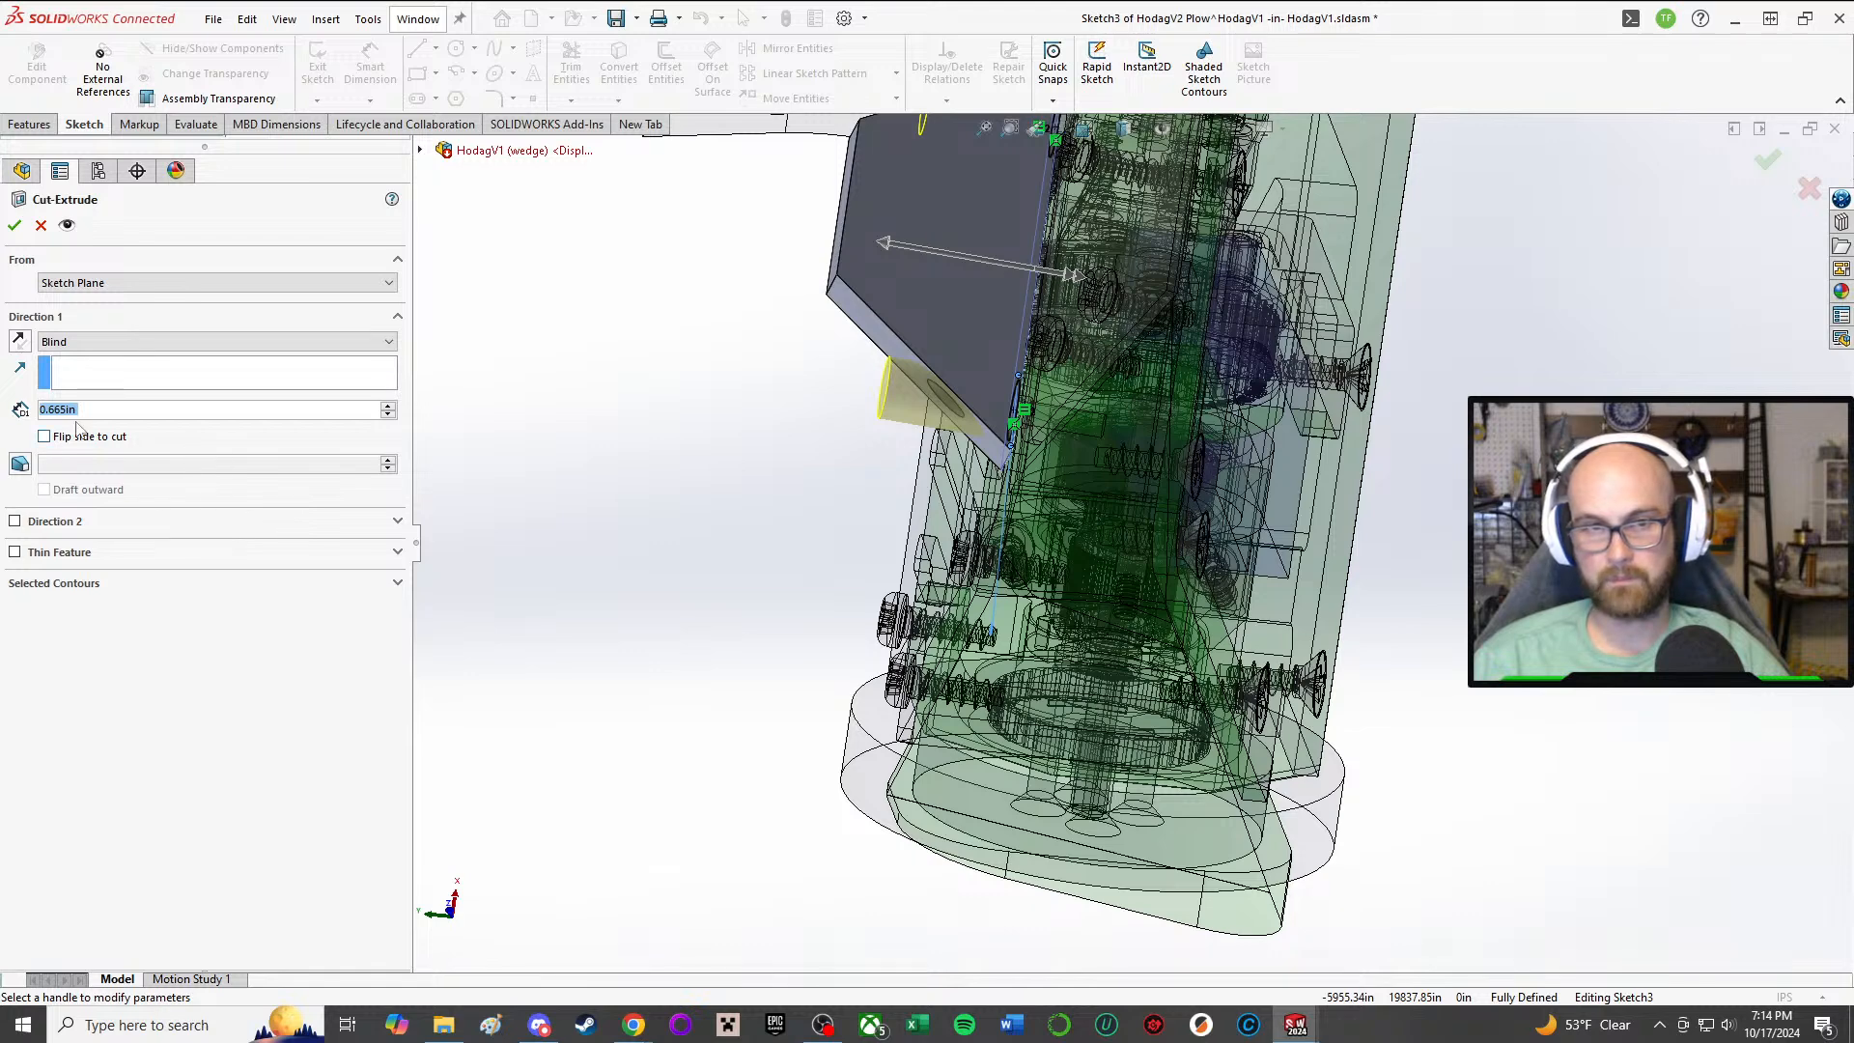
{"action": "left_click", "coordinate": [89, 342]}
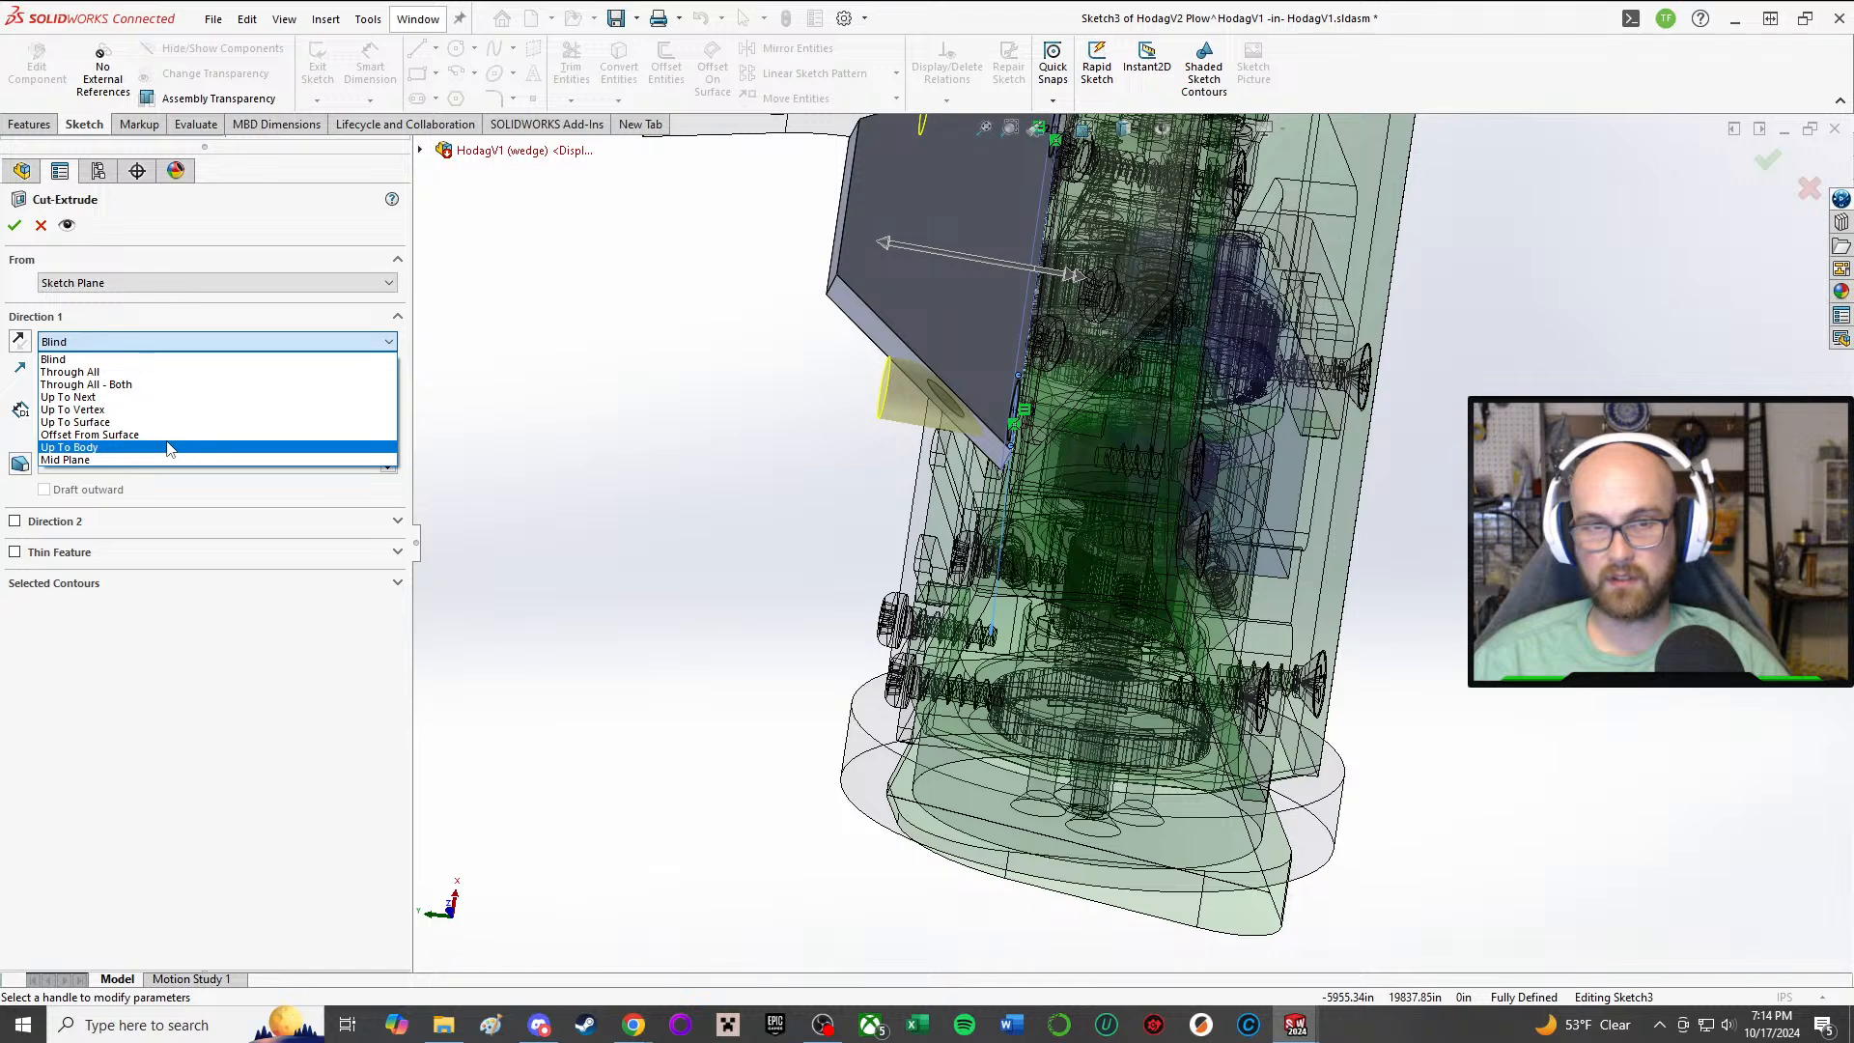
{"action": "left_click", "coordinate": [715, 335]}
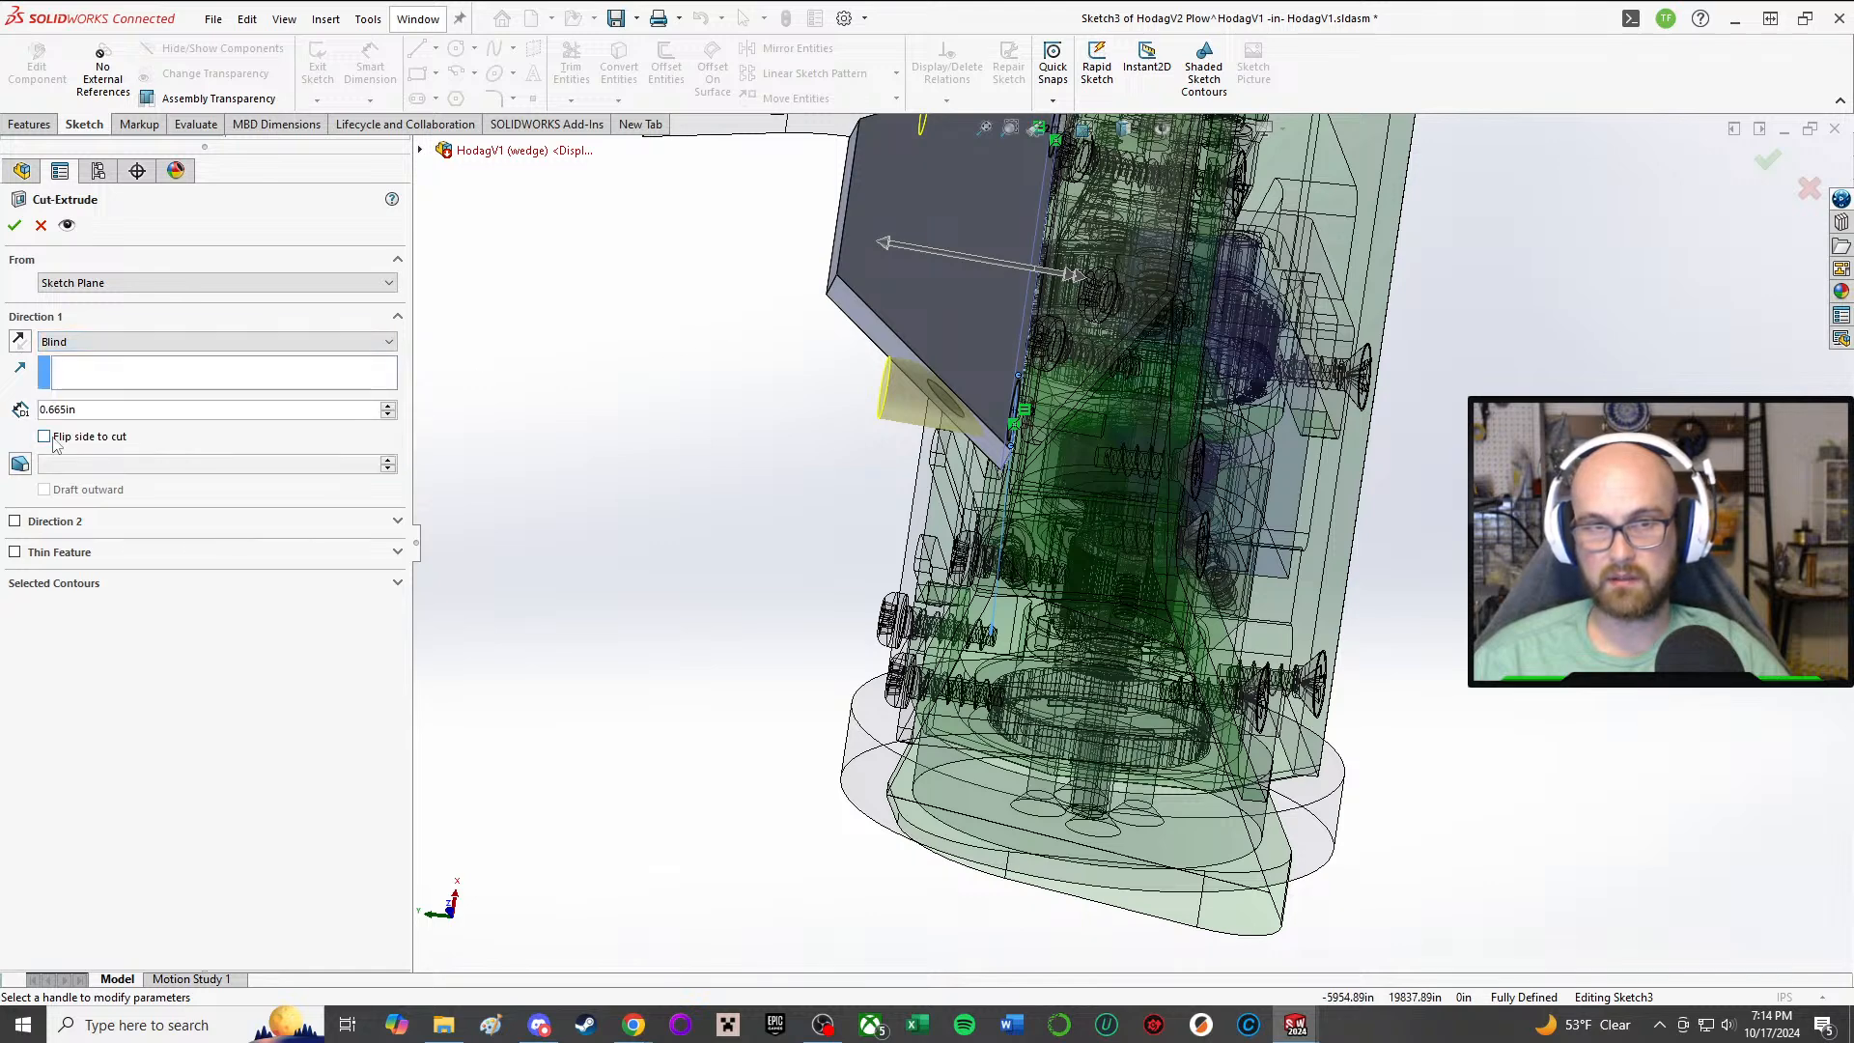
Step: Try ending the cut at a 0.665 in offset from the plow's narrow outer end face
{"action": "left_click", "coordinate": [166, 342]}
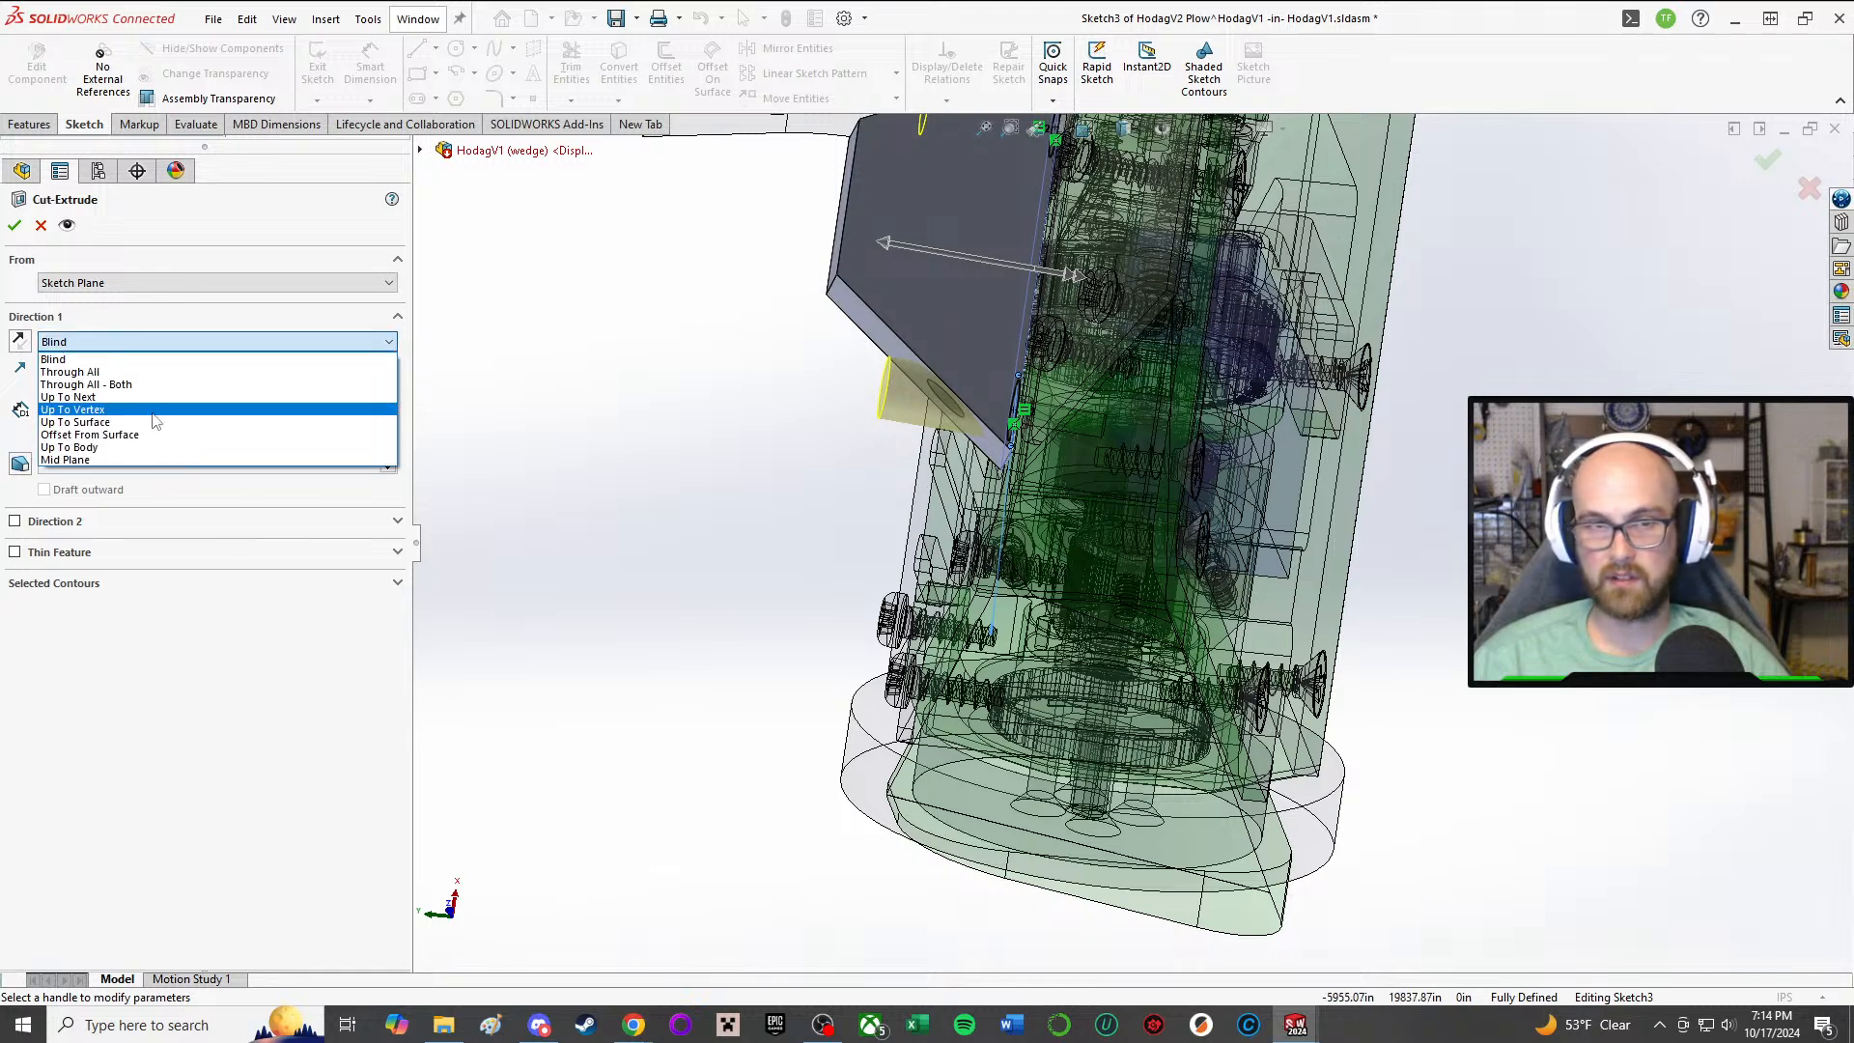
{"action": "left_click", "coordinate": [220, 443]}
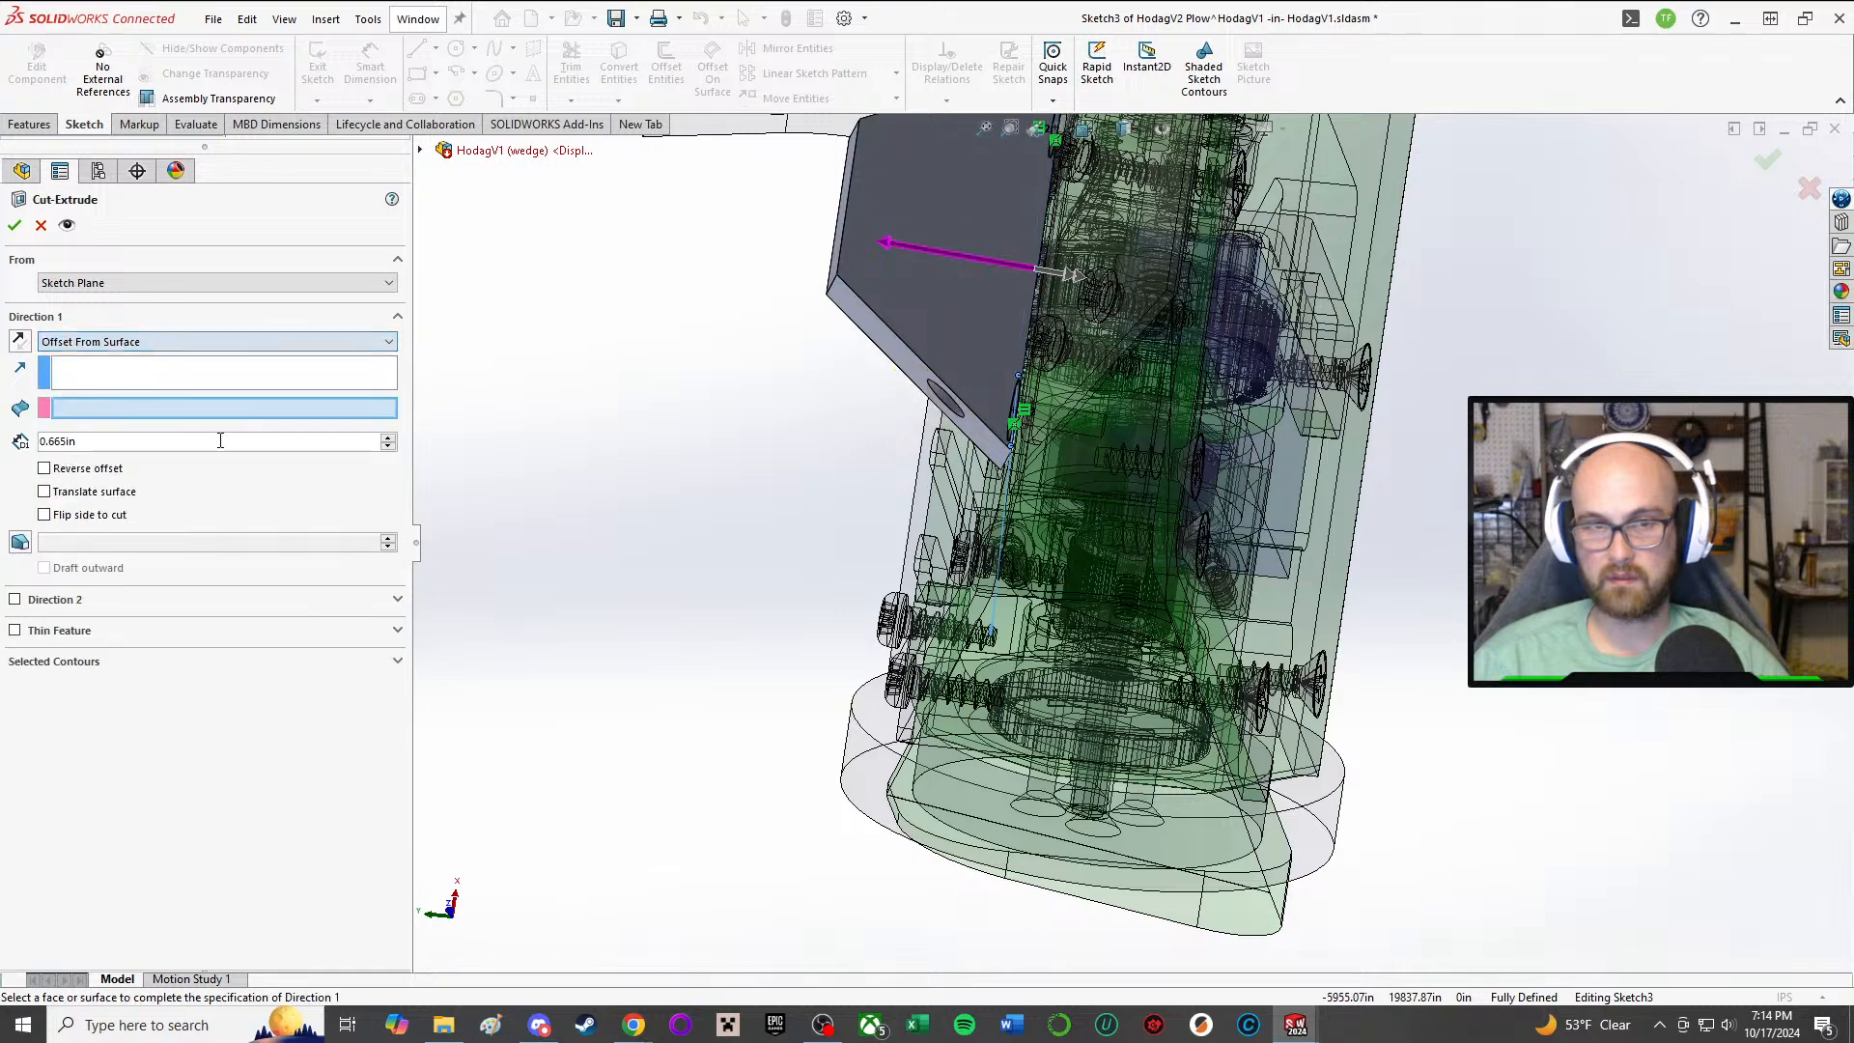
{"action": "left_click", "coordinate": [840, 249]}
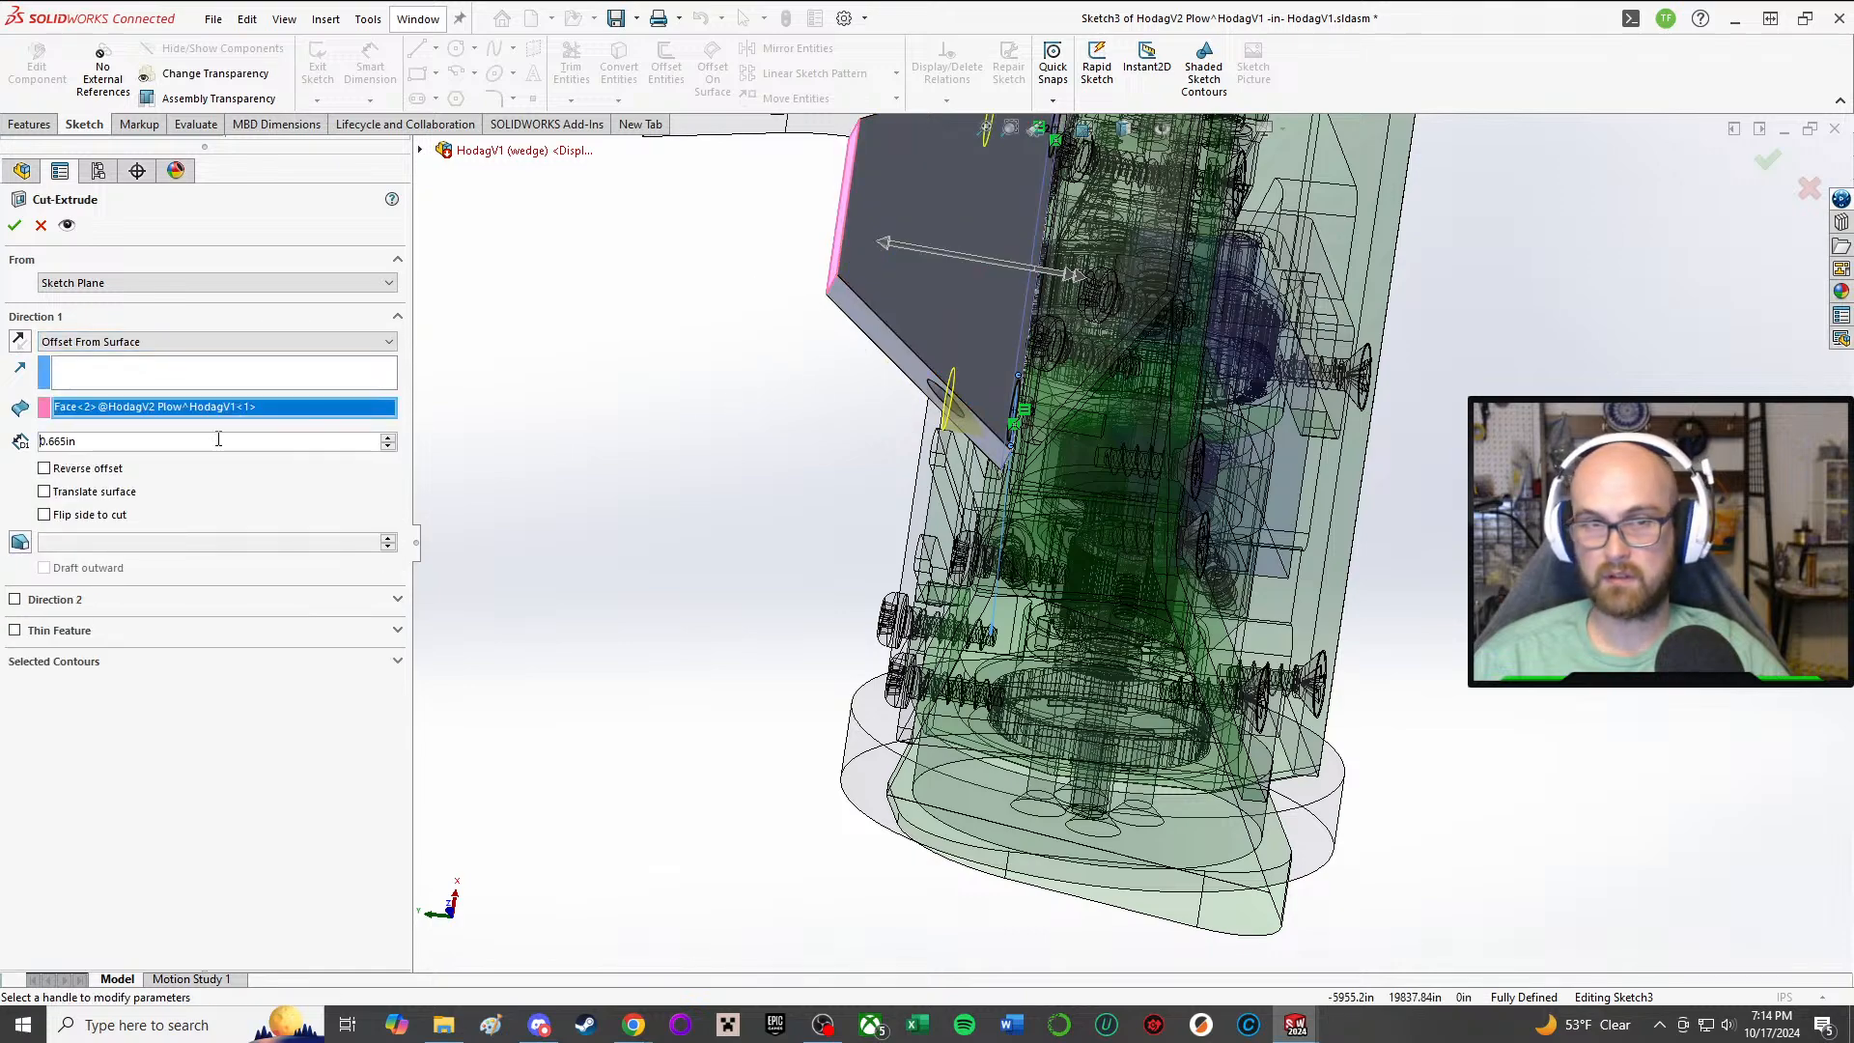
{"action": "mouse_move", "coordinate": [769, 391]}
{"action": "middle_mouse_down"}
{"action": "mouse_move", "coordinate": [750, 364]}
{"action": "mouse_move", "coordinate": [753, 418]}
{"action": "mouse_move", "coordinate": [767, 408]}
{"action": "middle_mouse_up"}
Step: Try using the narrow outer end face as the cut's direction reference and the mounting face as the offset surface
{"action": "left_click", "coordinate": [101, 379]}
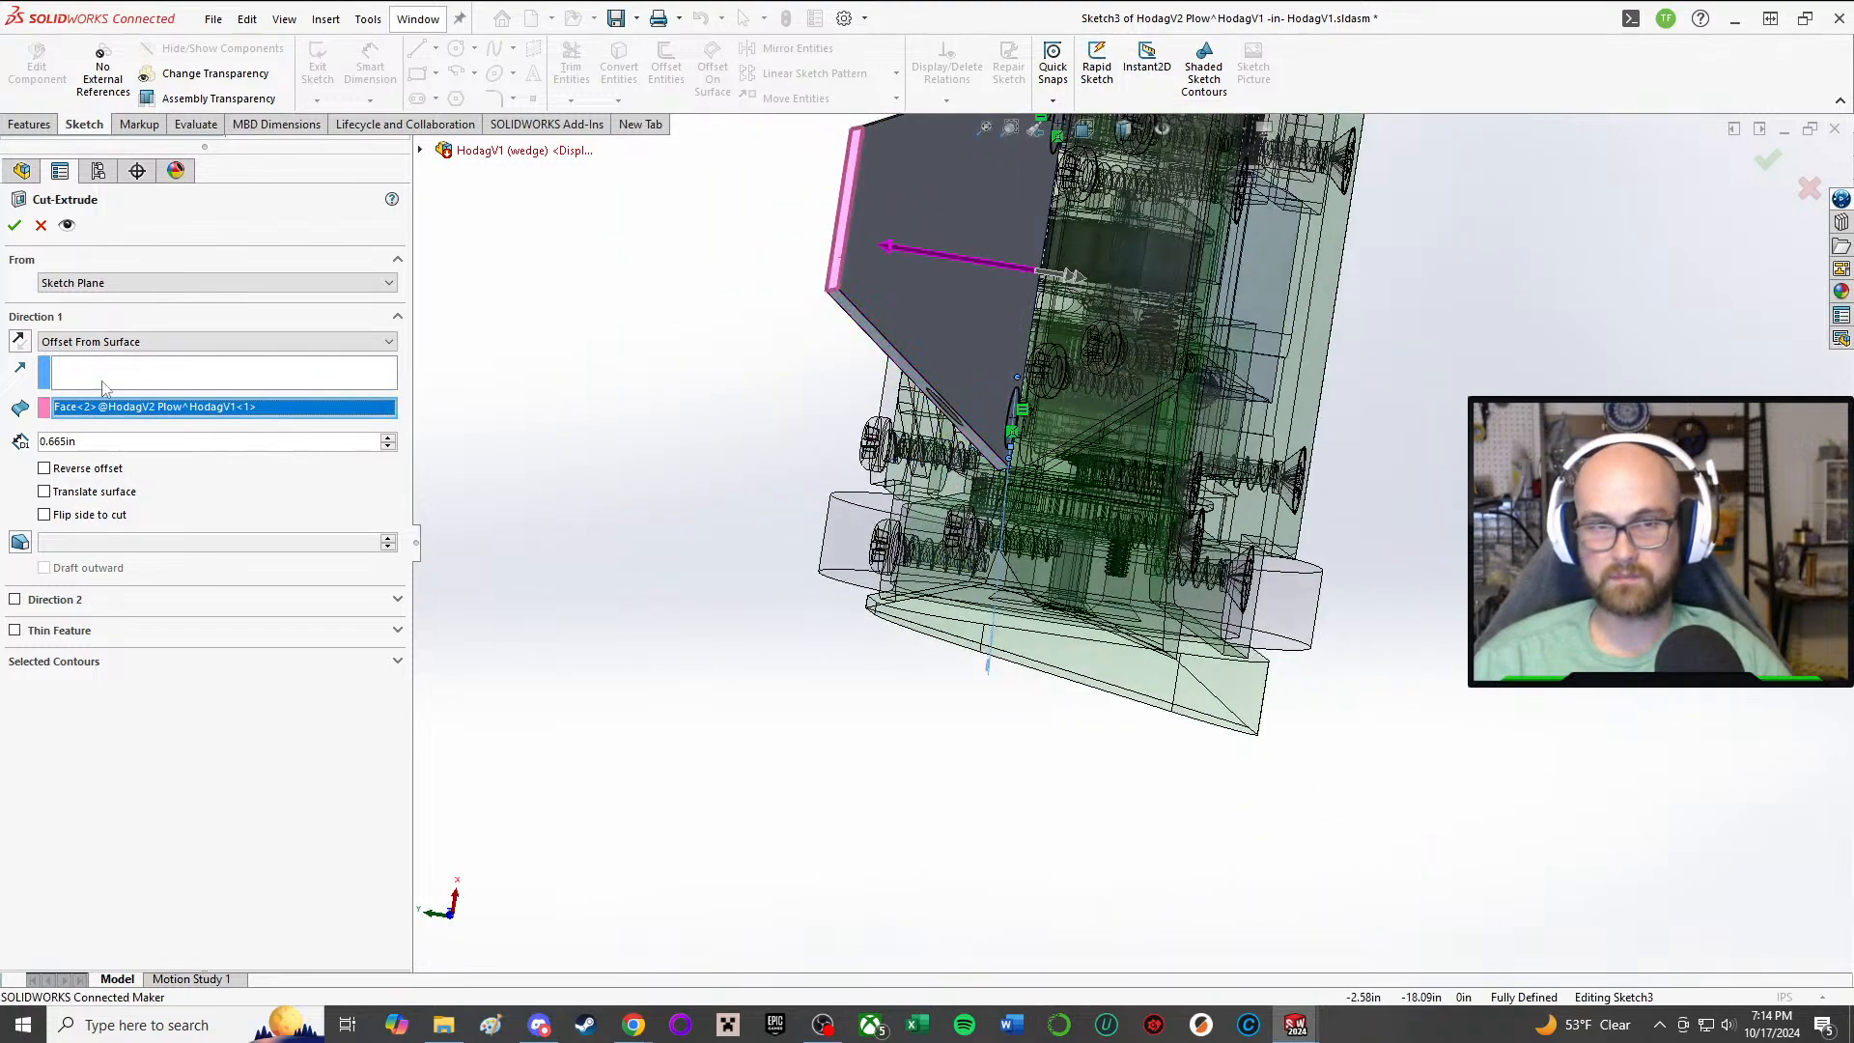
{"action": "left_click", "coordinate": [97, 404]}
{"action": "key", "text": "Delete"}
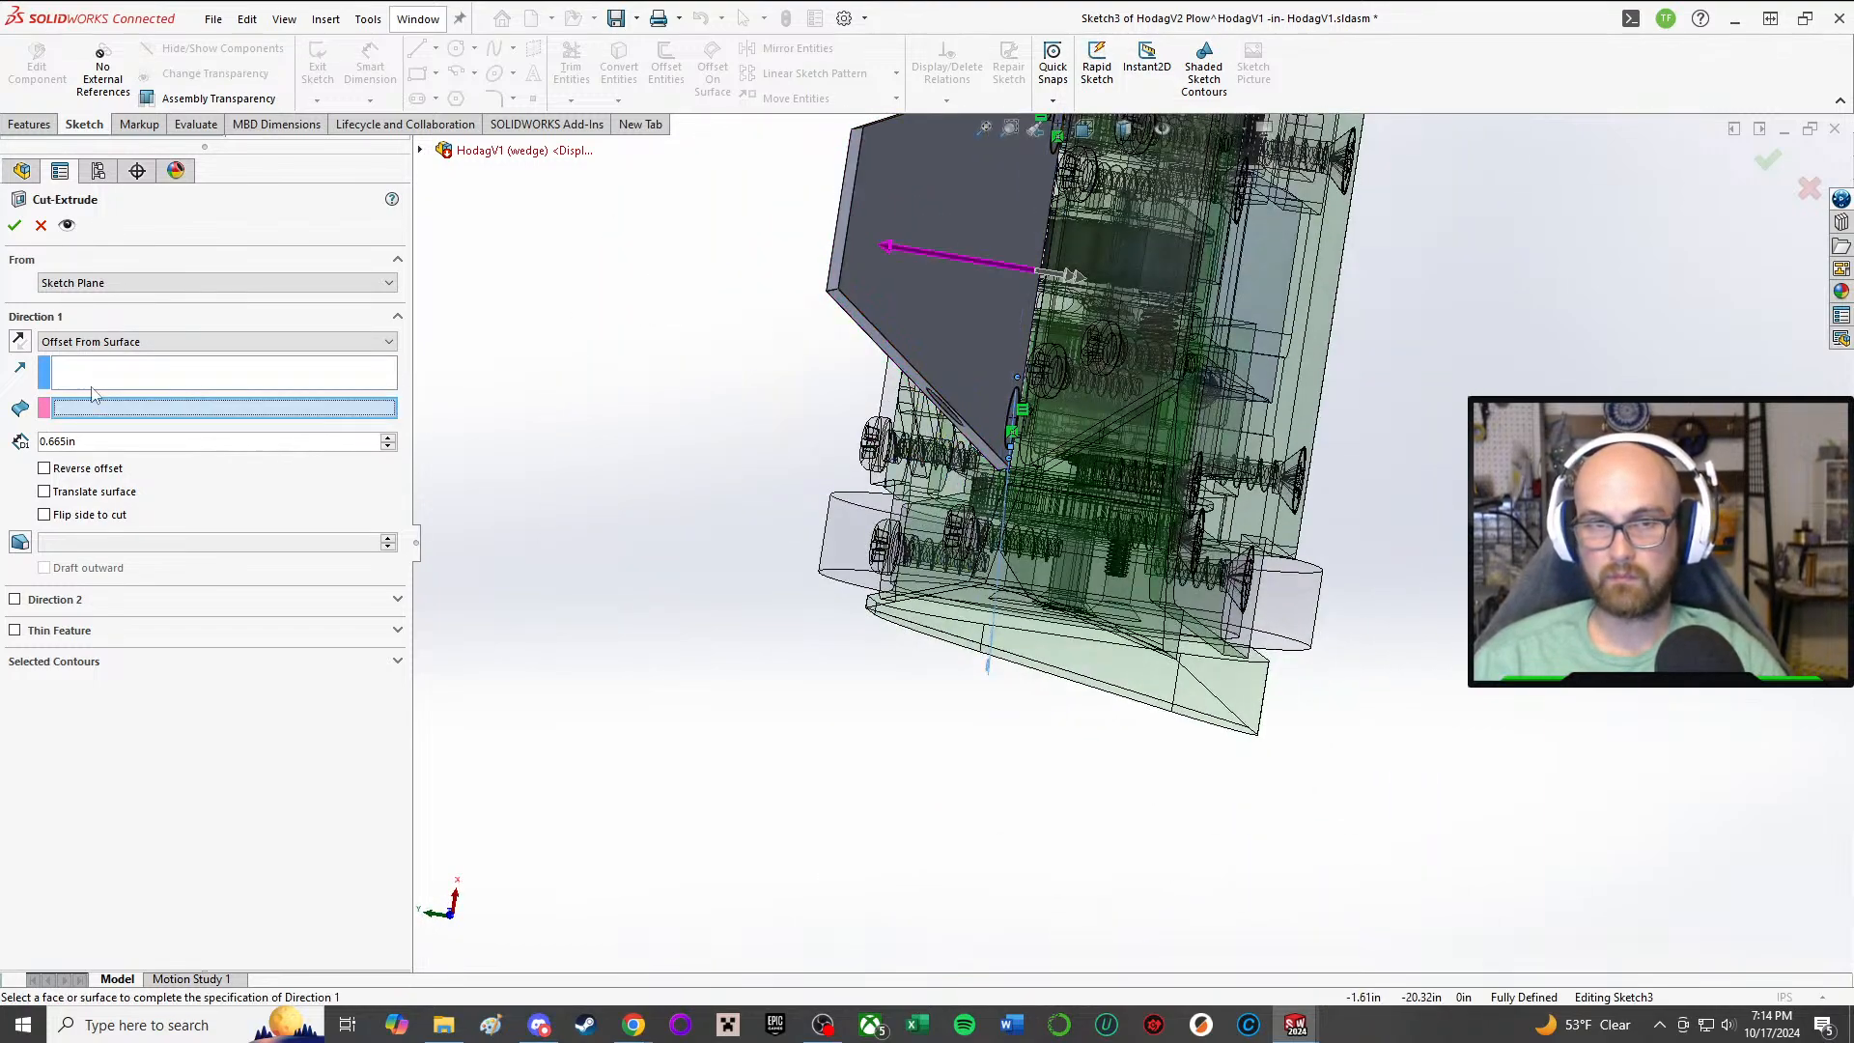
{"action": "left_click", "coordinate": [95, 377]}
{"action": "left_click", "coordinate": [848, 193]}
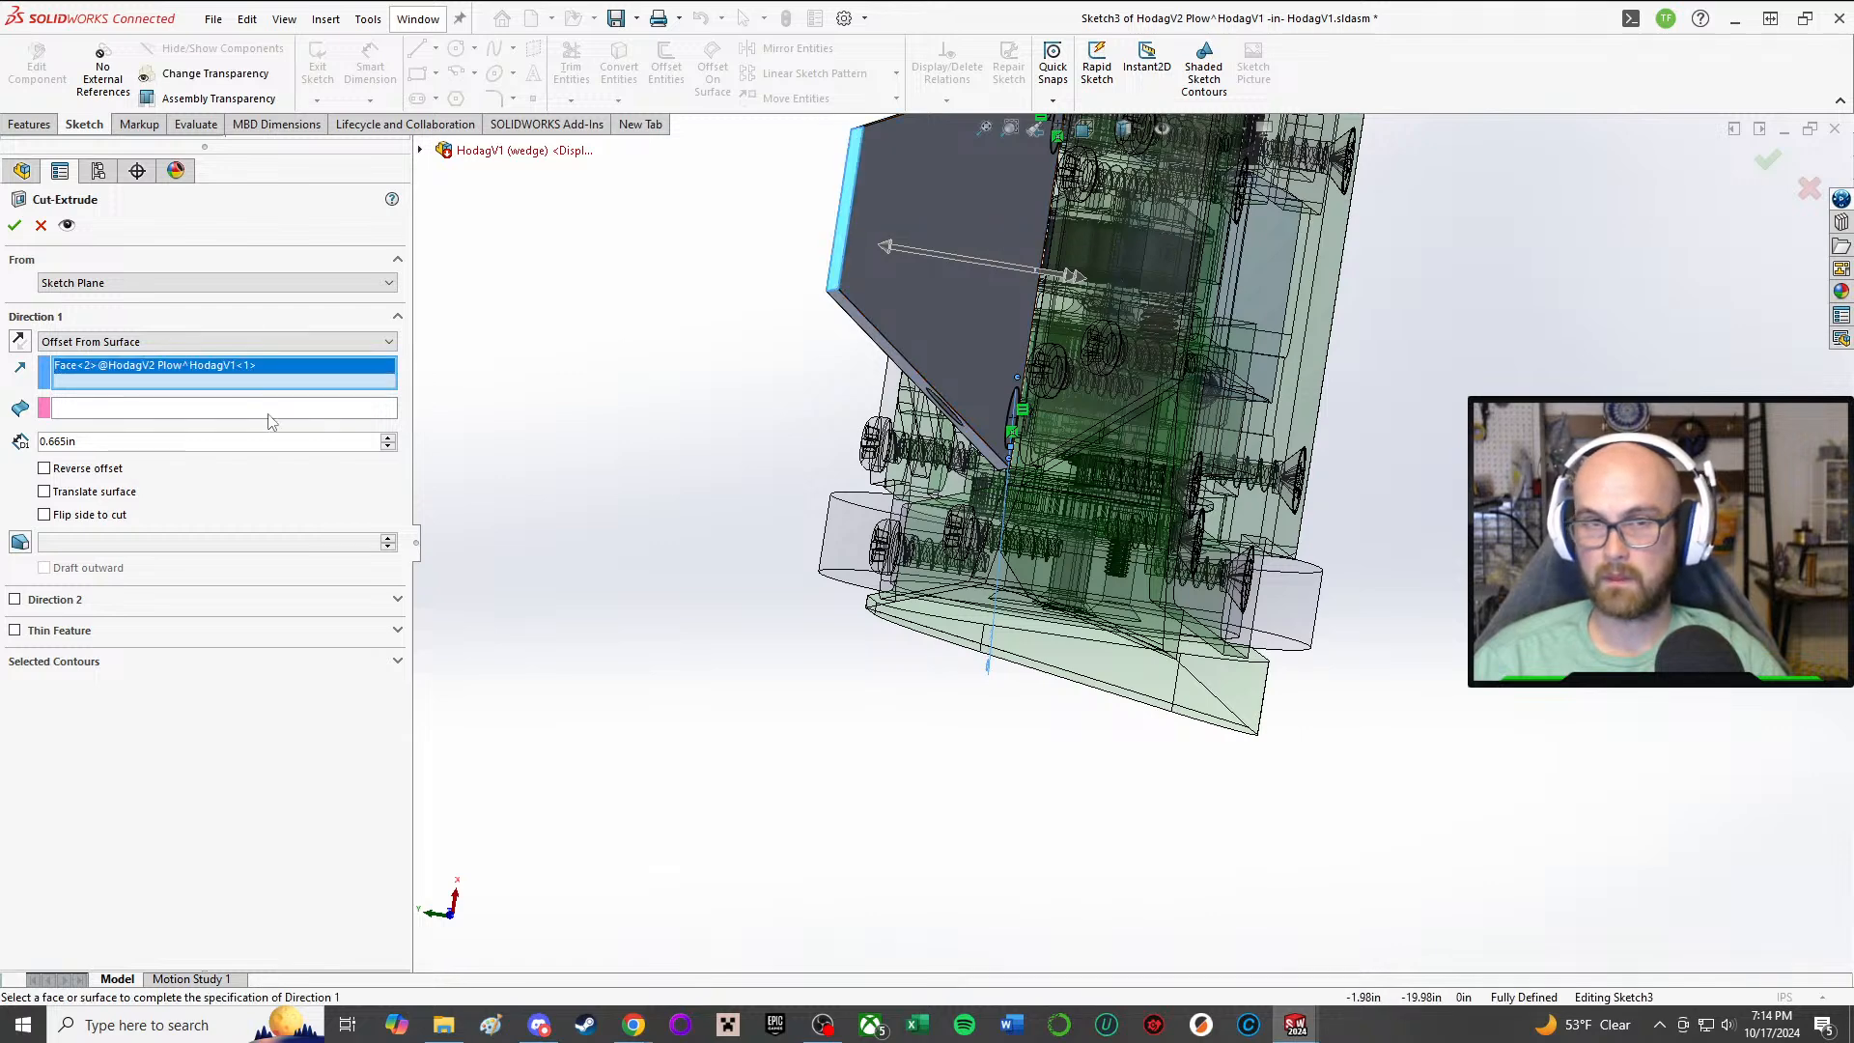
{"action": "left_click", "coordinate": [203, 409]}
{"action": "scroll", "coordinate": [1003, 290], "scroll_direction": "down", "scroll_amount": 3}
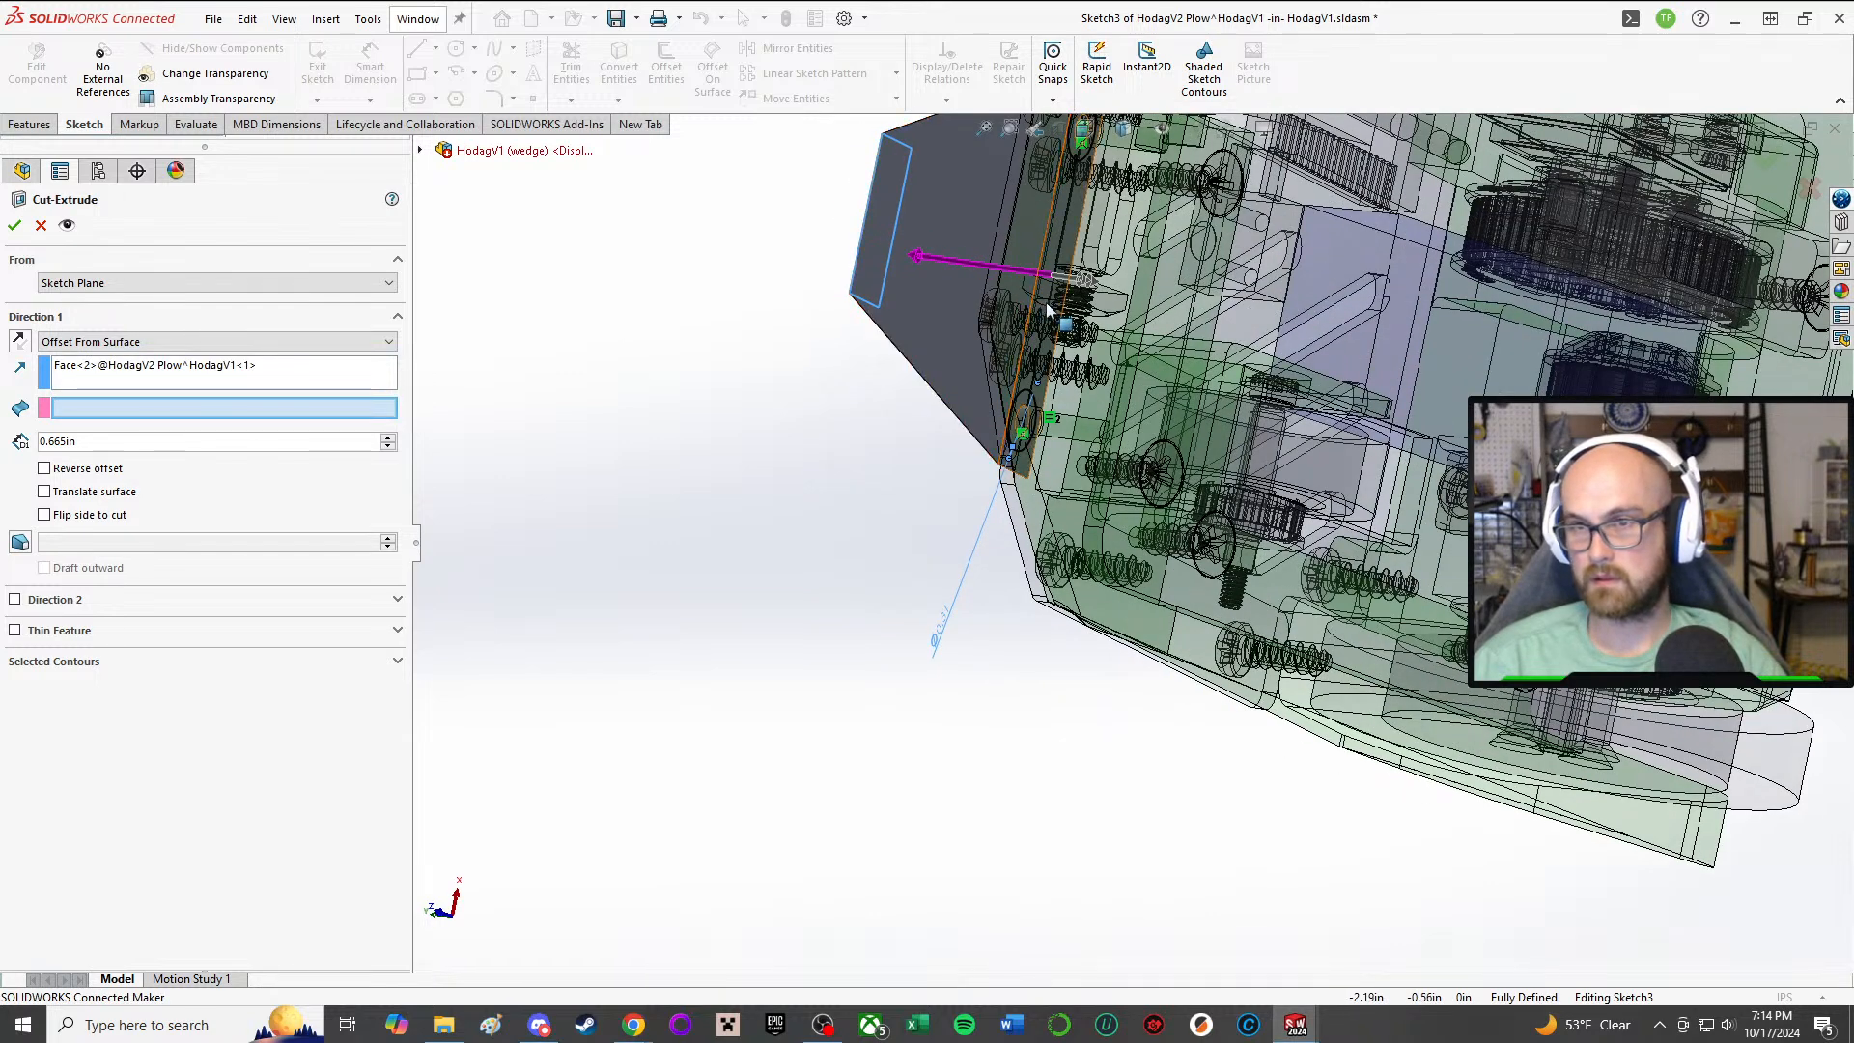
{"action": "middle_click_drag", "start_coordinate": [1084, 283], "coordinate": [1046, 358]}
{"action": "left_click", "coordinate": [1037, 359]}
{"action": "middle_click_drag", "start_coordinate": [626, 415], "coordinate": [742, 440]}
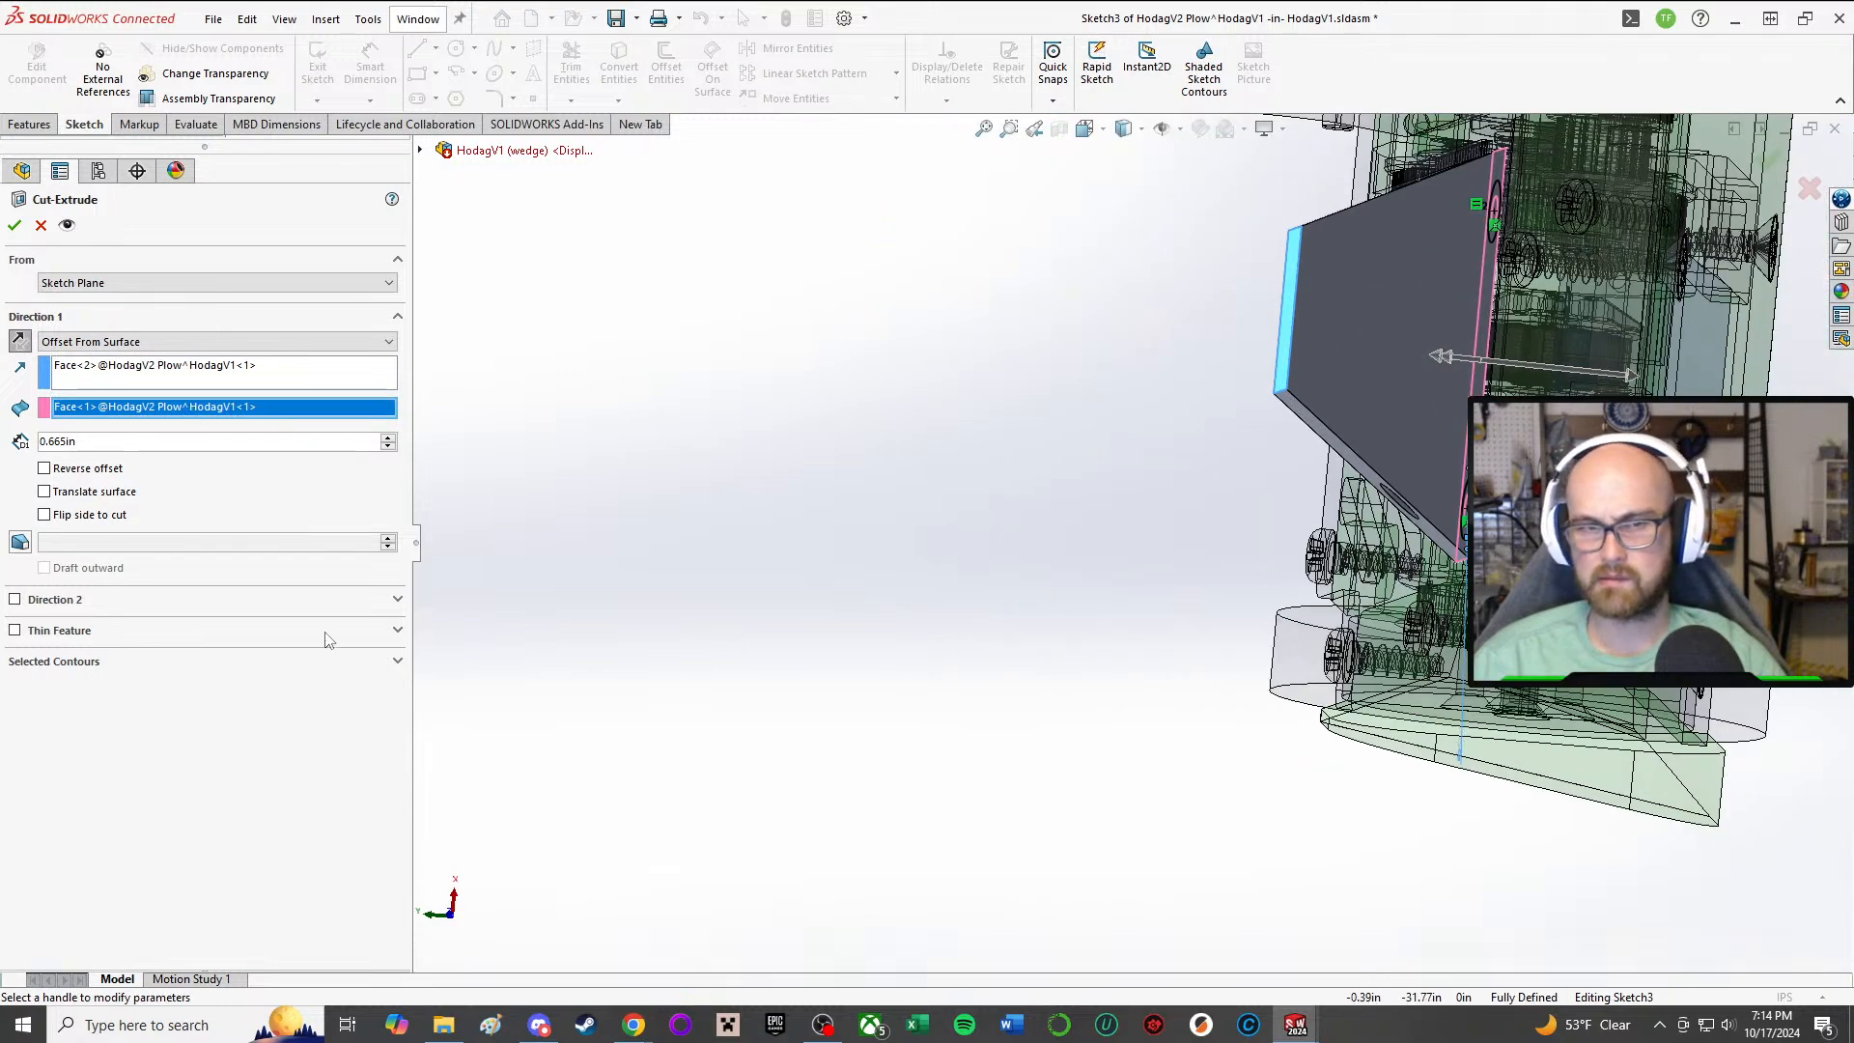
Step: Show the cut's contour selection and clear both the offset surface and the direction reference
{"action": "left_click", "coordinate": [350, 661]}
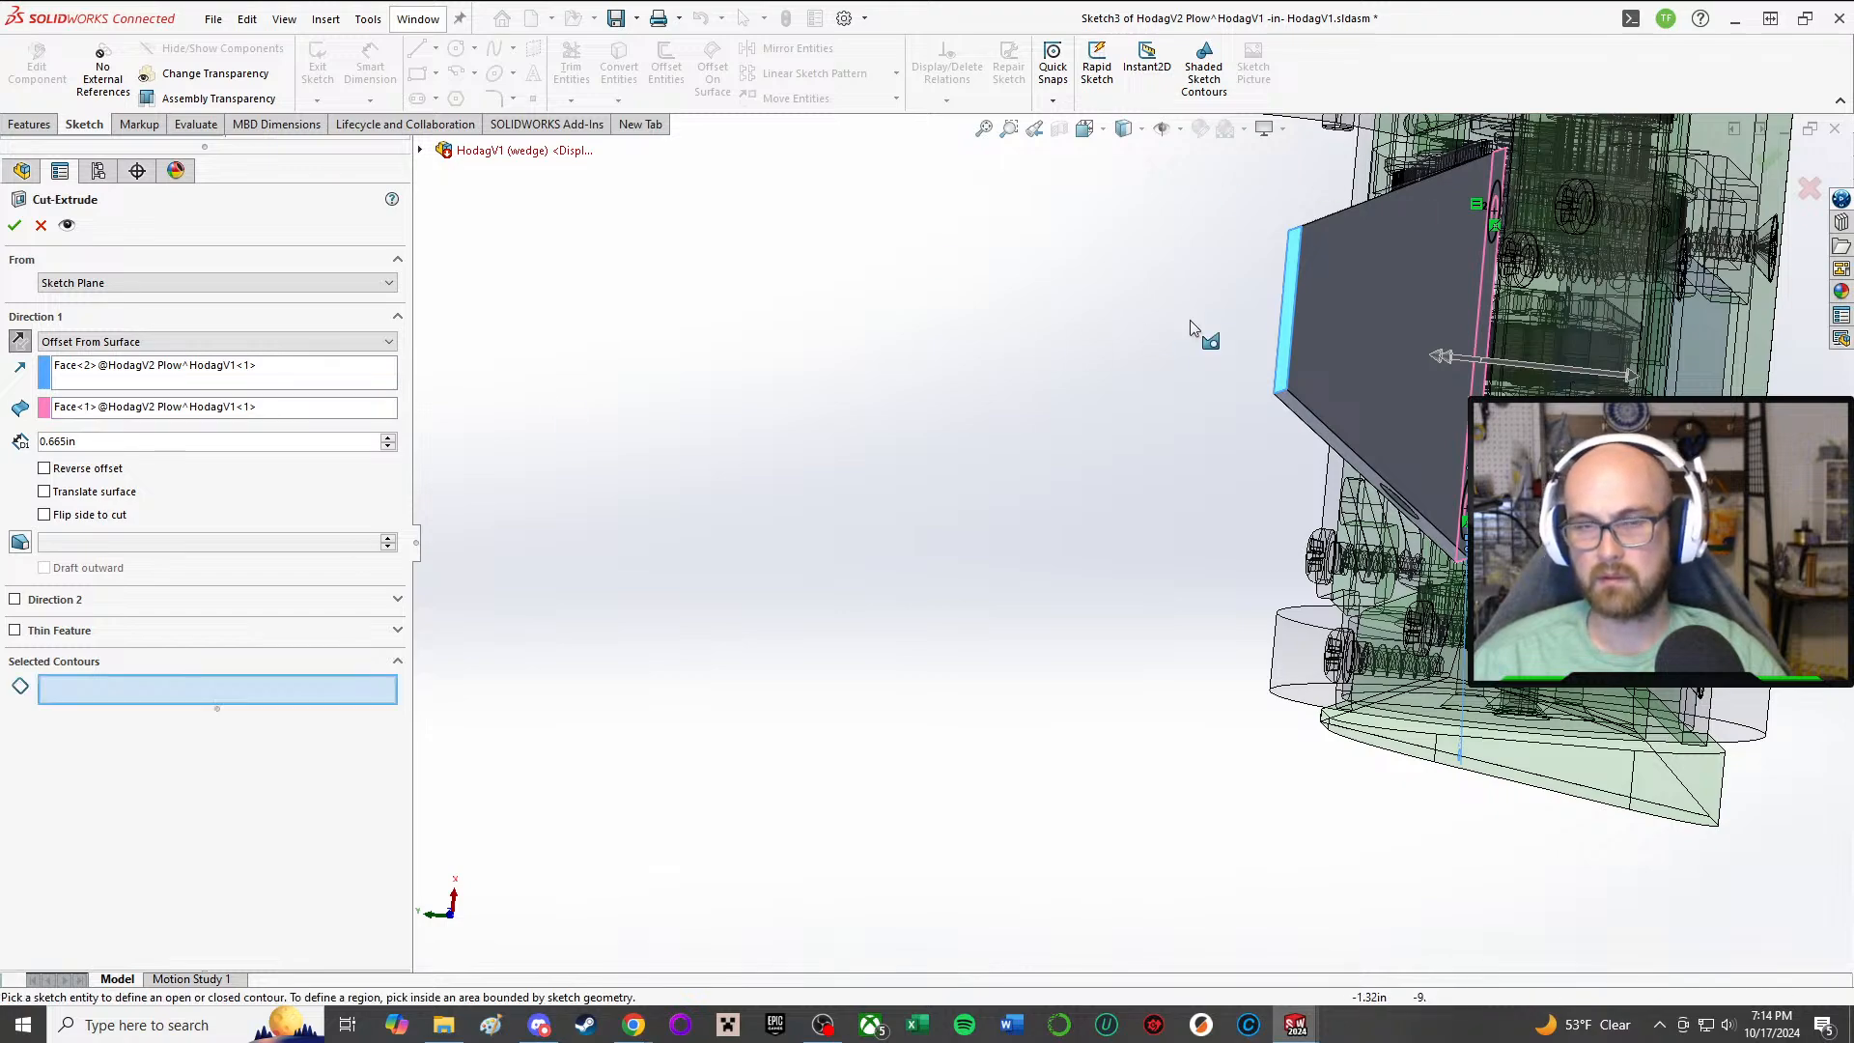
{"action": "middle_click_drag", "start_coordinate": [1190, 328], "coordinate": [1246, 328]}
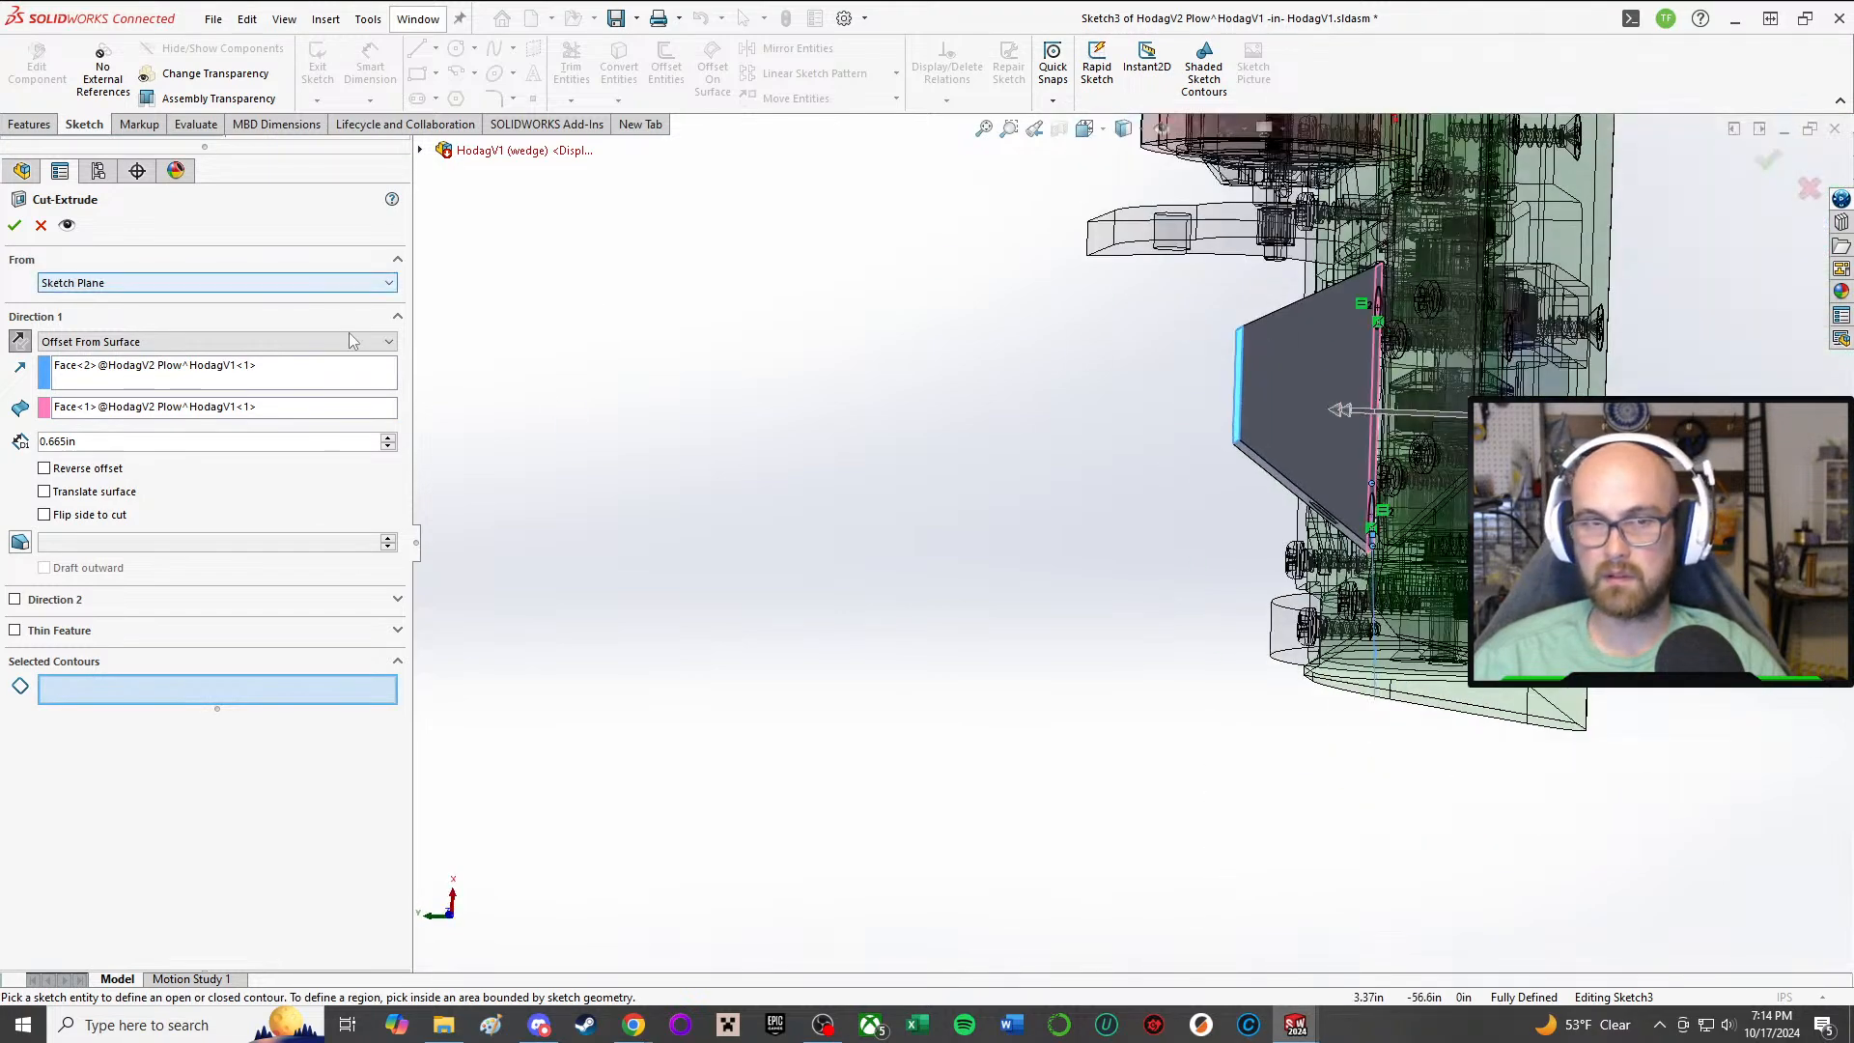
{"action": "scroll", "coordinate": [1313, 367], "scroll_direction": "up", "scroll_amount": 2}
{"action": "left_click", "coordinate": [224, 406]}
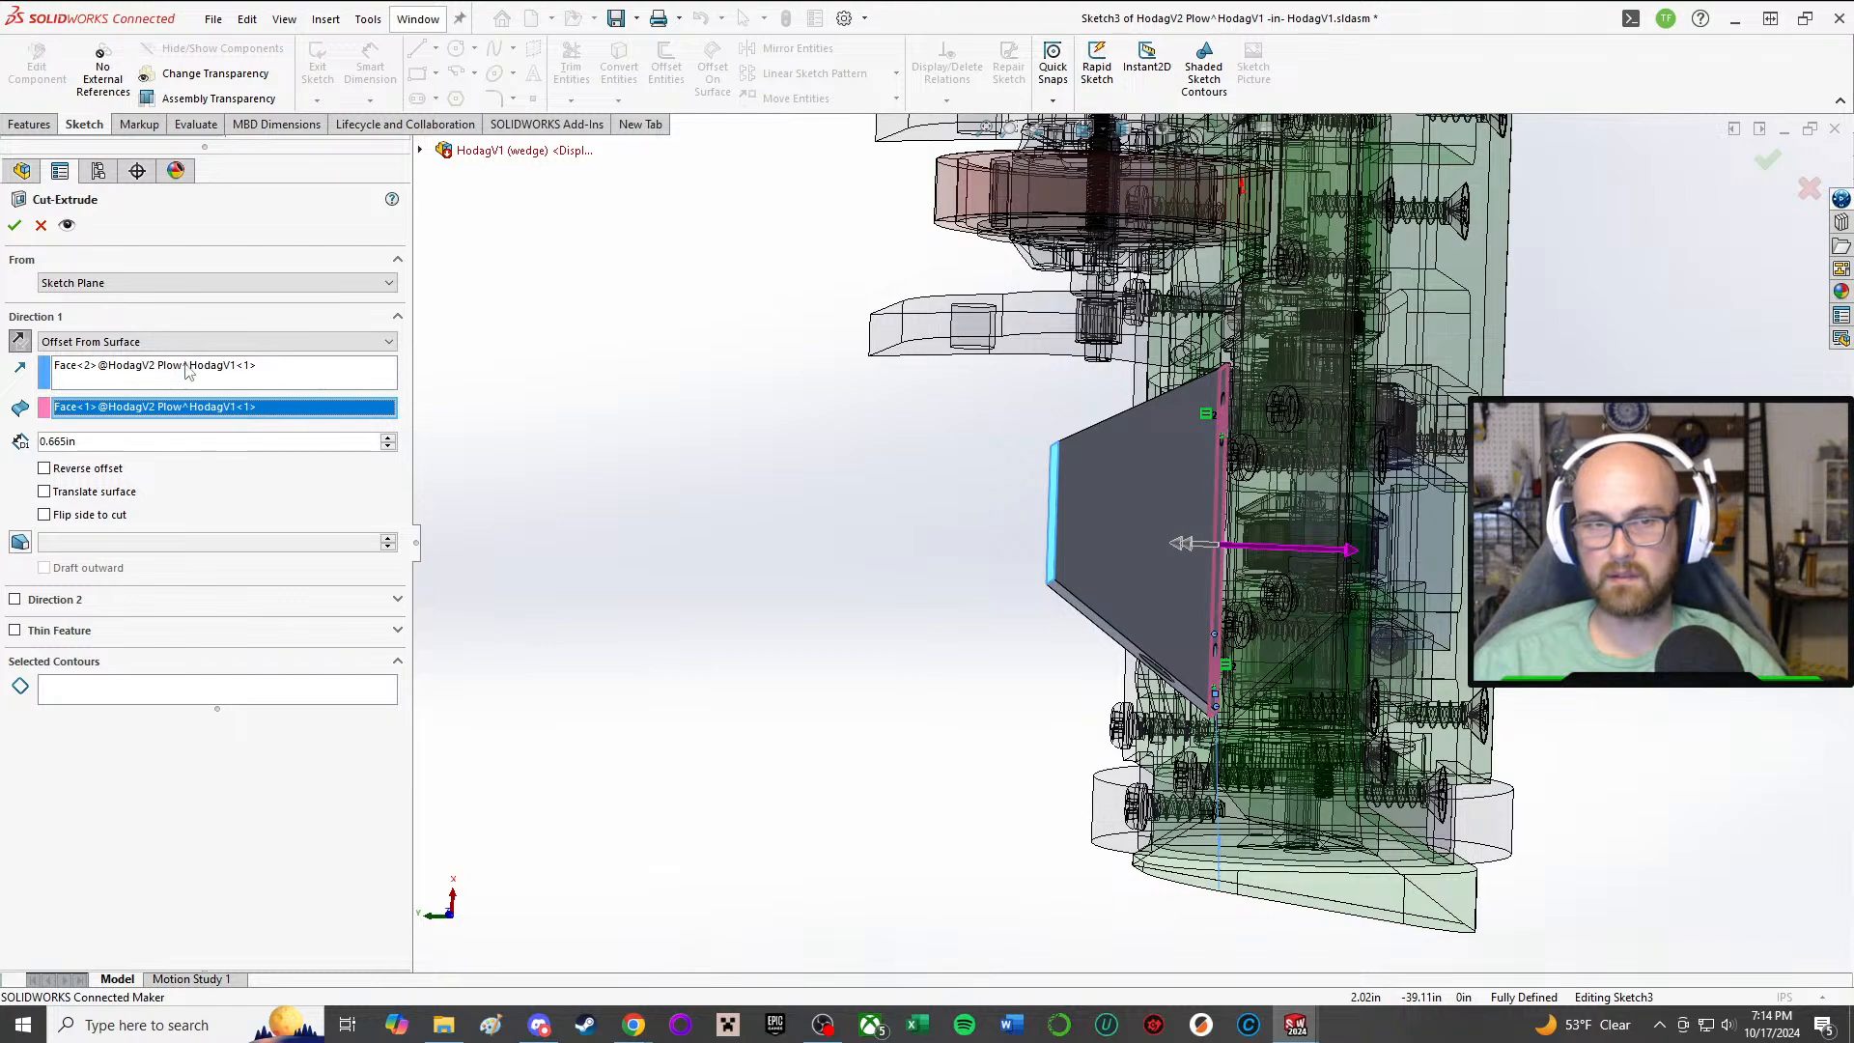
{"action": "key", "text": "Delete"}
{"action": "left_click", "coordinate": [190, 368]}
{"action": "key", "text": "Delete"}
{"action": "middle_click_drag", "start_coordinate": [936, 467], "coordinate": [903, 467]}
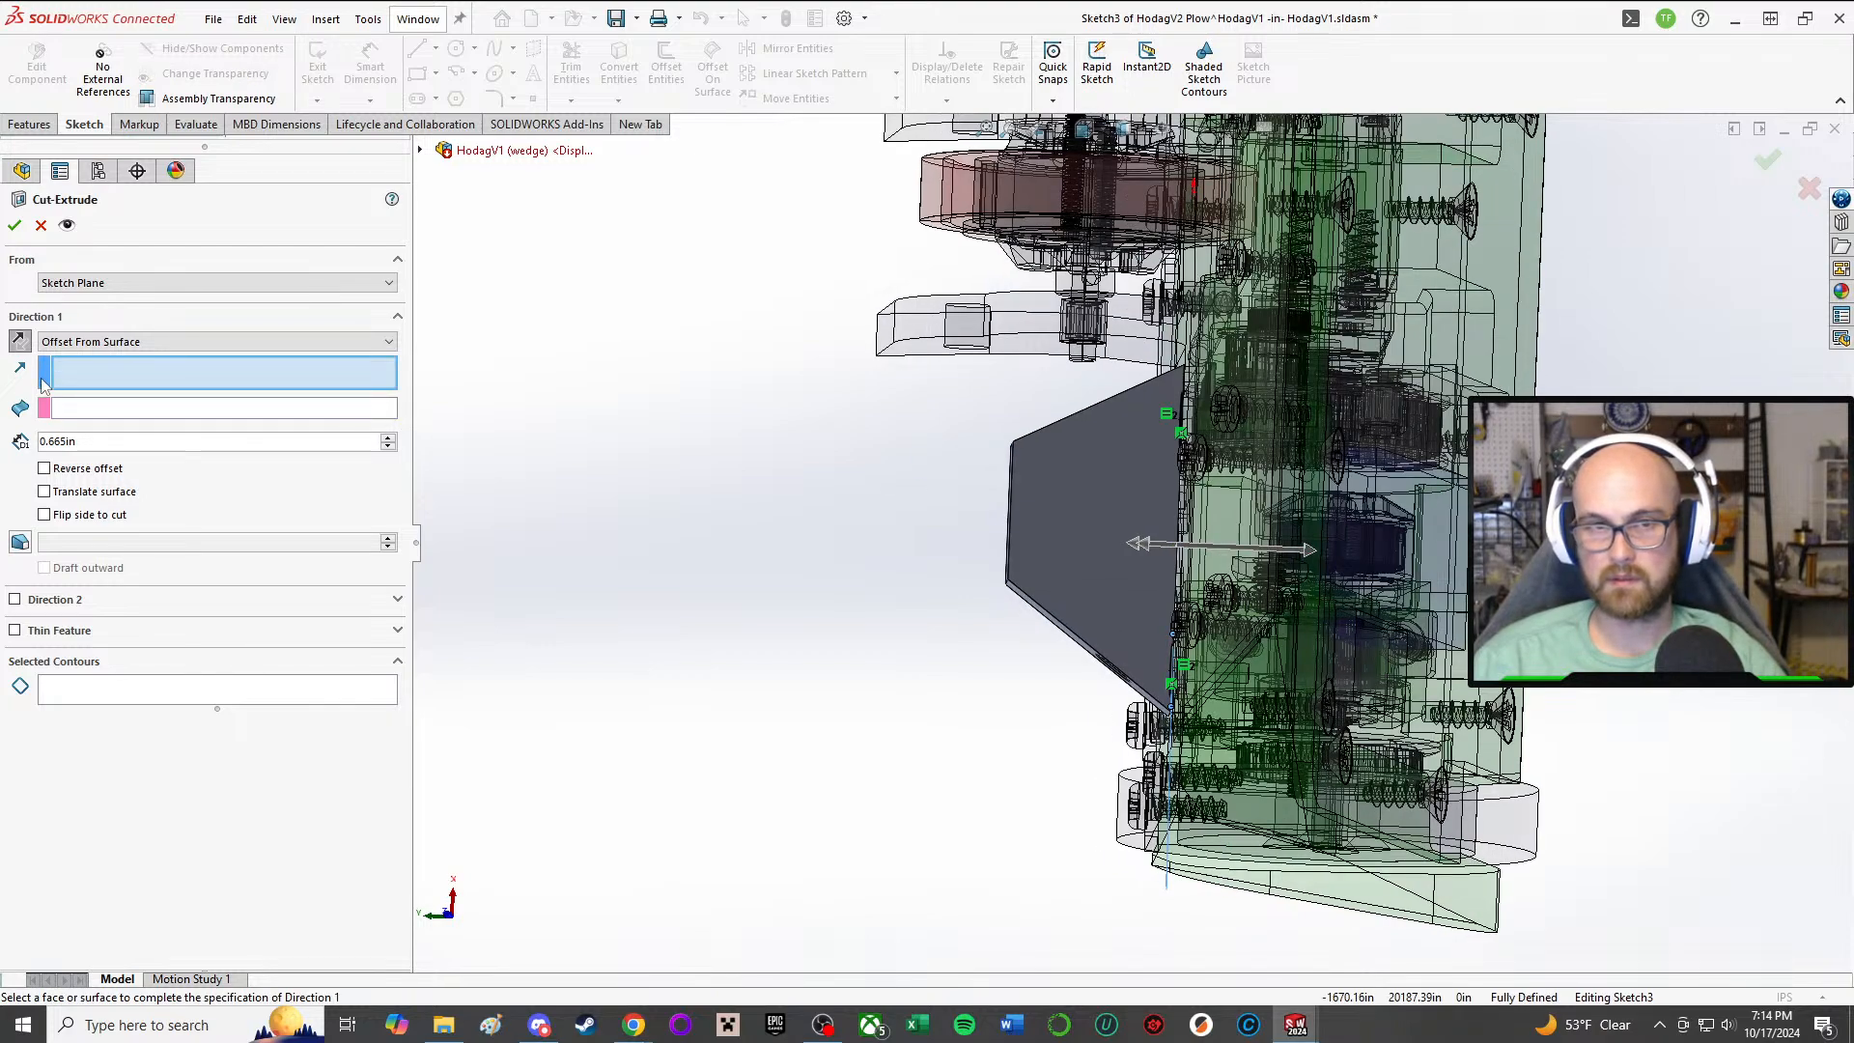
Step: Try using the plow's mounting face as the cut's direction reference
{"action": "middle_click_drag", "start_coordinate": [1337, 488], "coordinate": [1246, 511]}
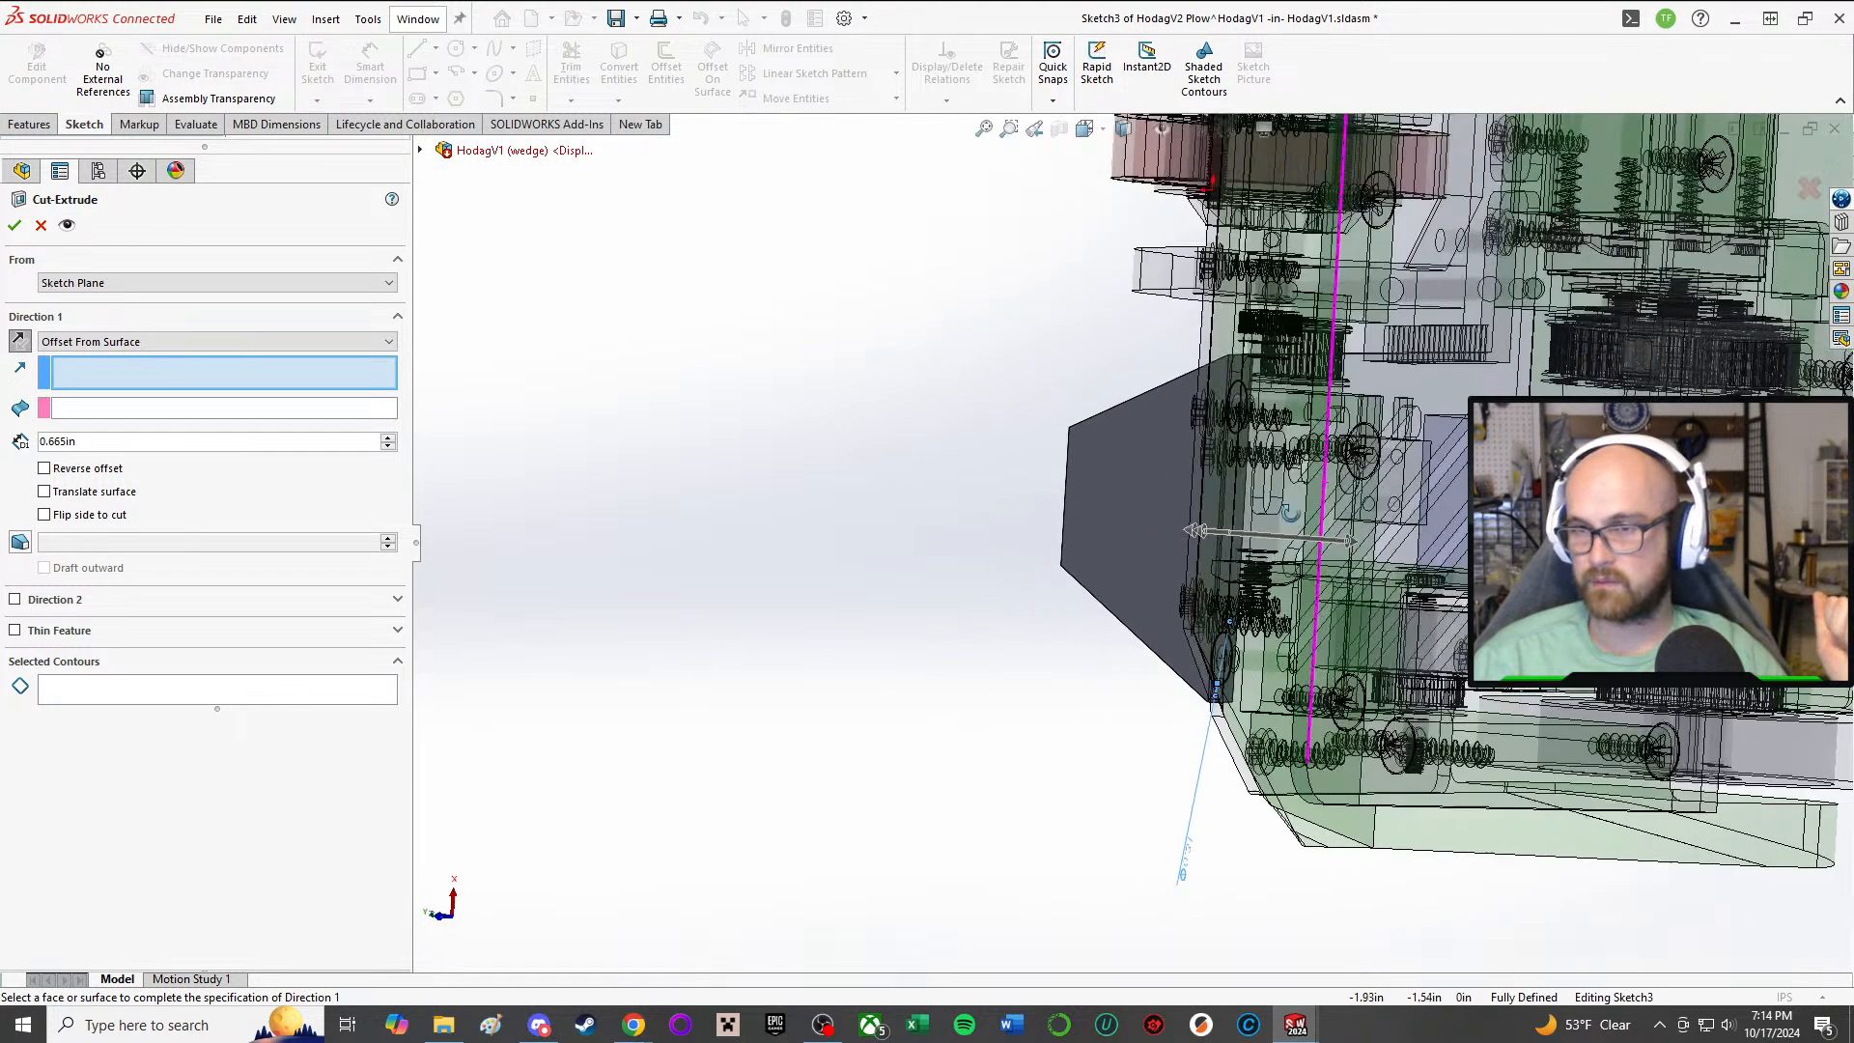
{"action": "scroll", "coordinate": [1246, 526], "scroll_direction": "down", "scroll_amount": 1}
{"action": "scroll", "coordinate": [1195, 574], "scroll_direction": "down", "scroll_amount": 6}
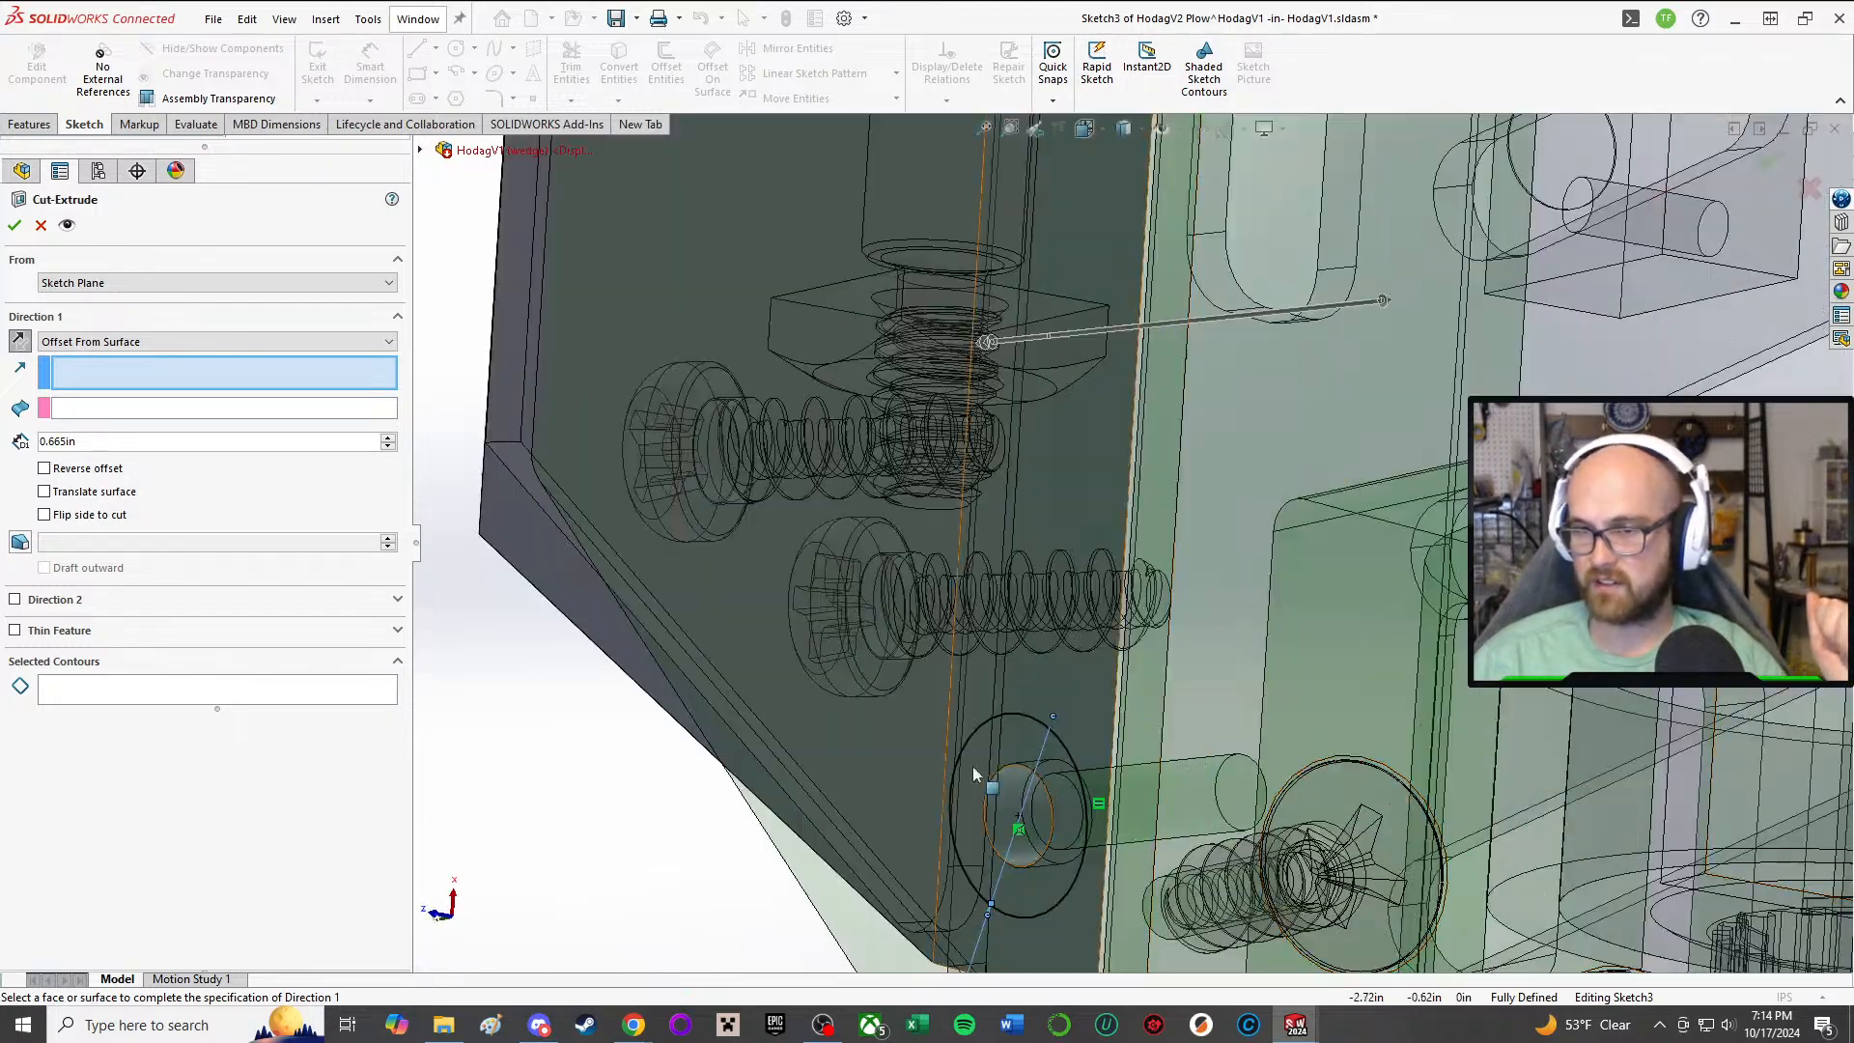
{"action": "left_click", "coordinate": [1029, 687]}
{"action": "middle_click_drag", "start_coordinate": [830, 626], "coordinate": [757, 488]}
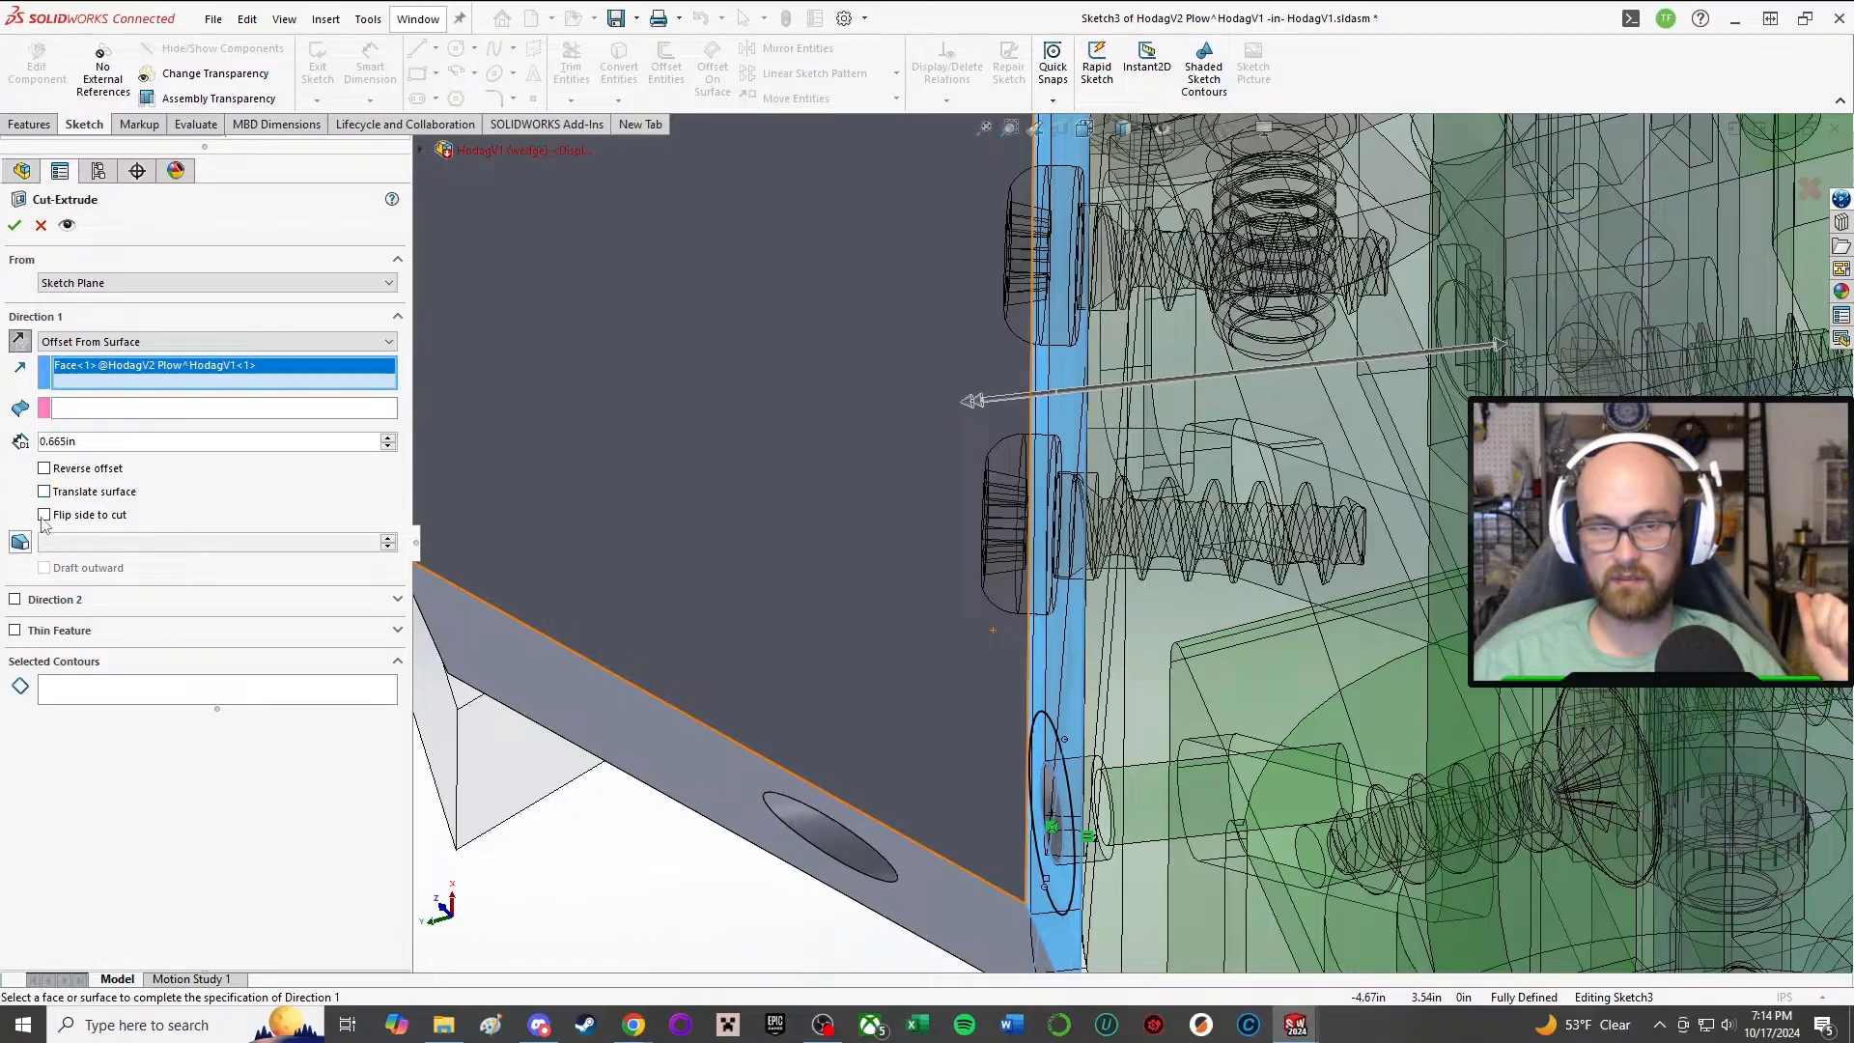
{"action": "scroll", "coordinate": [559, 492], "scroll_direction": "up", "scroll_amount": 2}
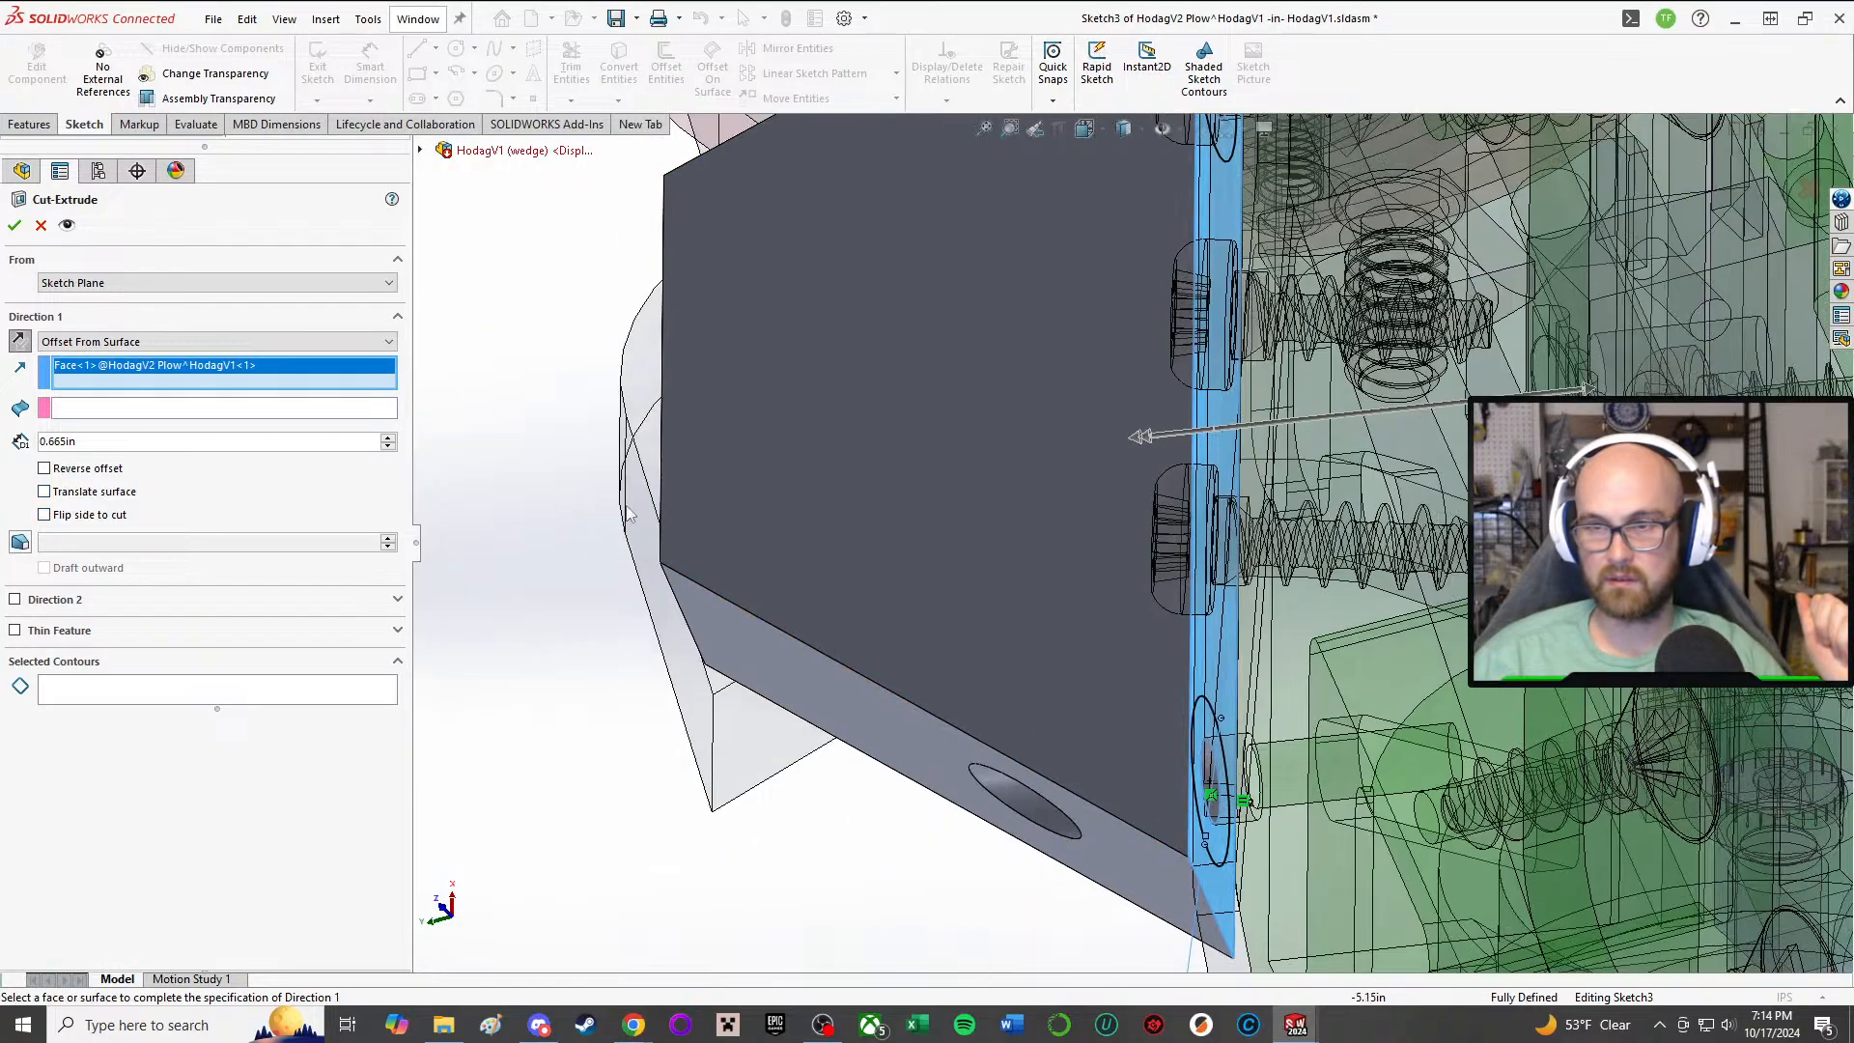
{"action": "middle_click_drag", "start_coordinate": [720, 526], "coordinate": [521, 406]}
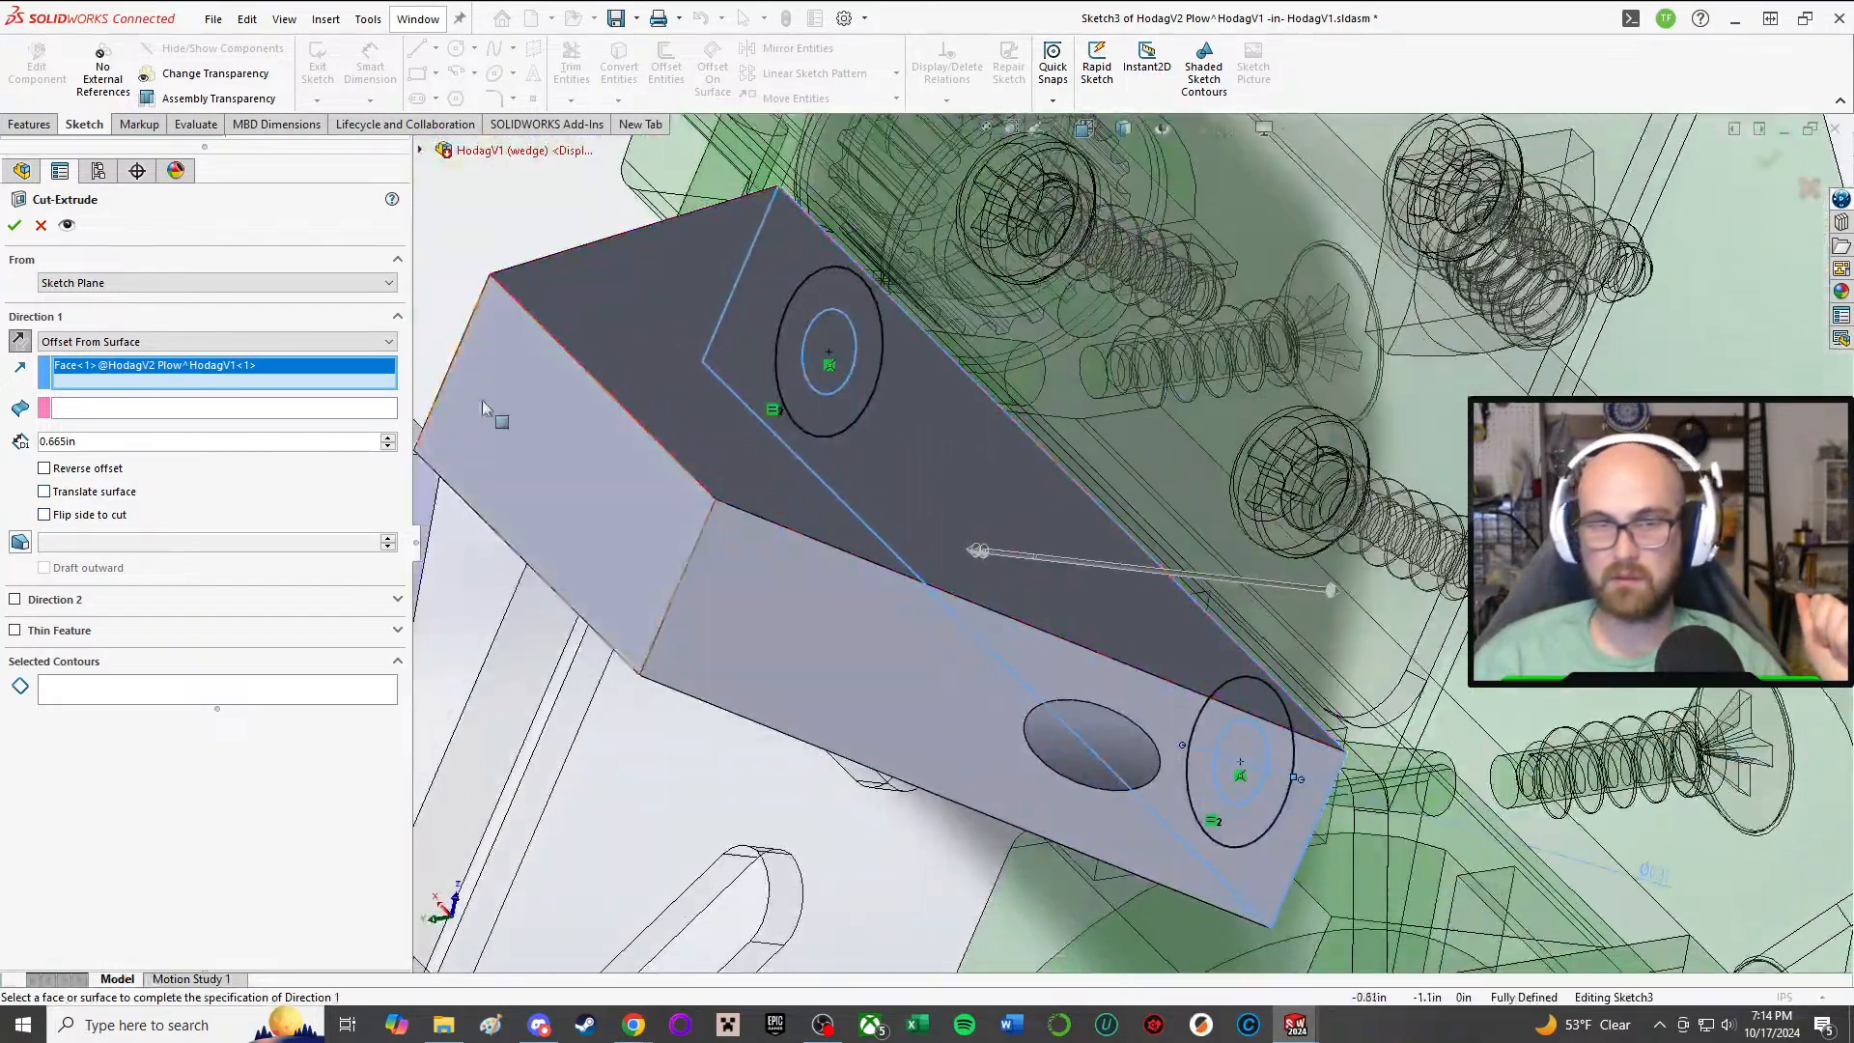
Step: Try the narrow outer end face as the direction reference instead, and cancel the cut
{"action": "left_click", "coordinate": [118, 364]}
{"action": "key", "text": "Delete"}
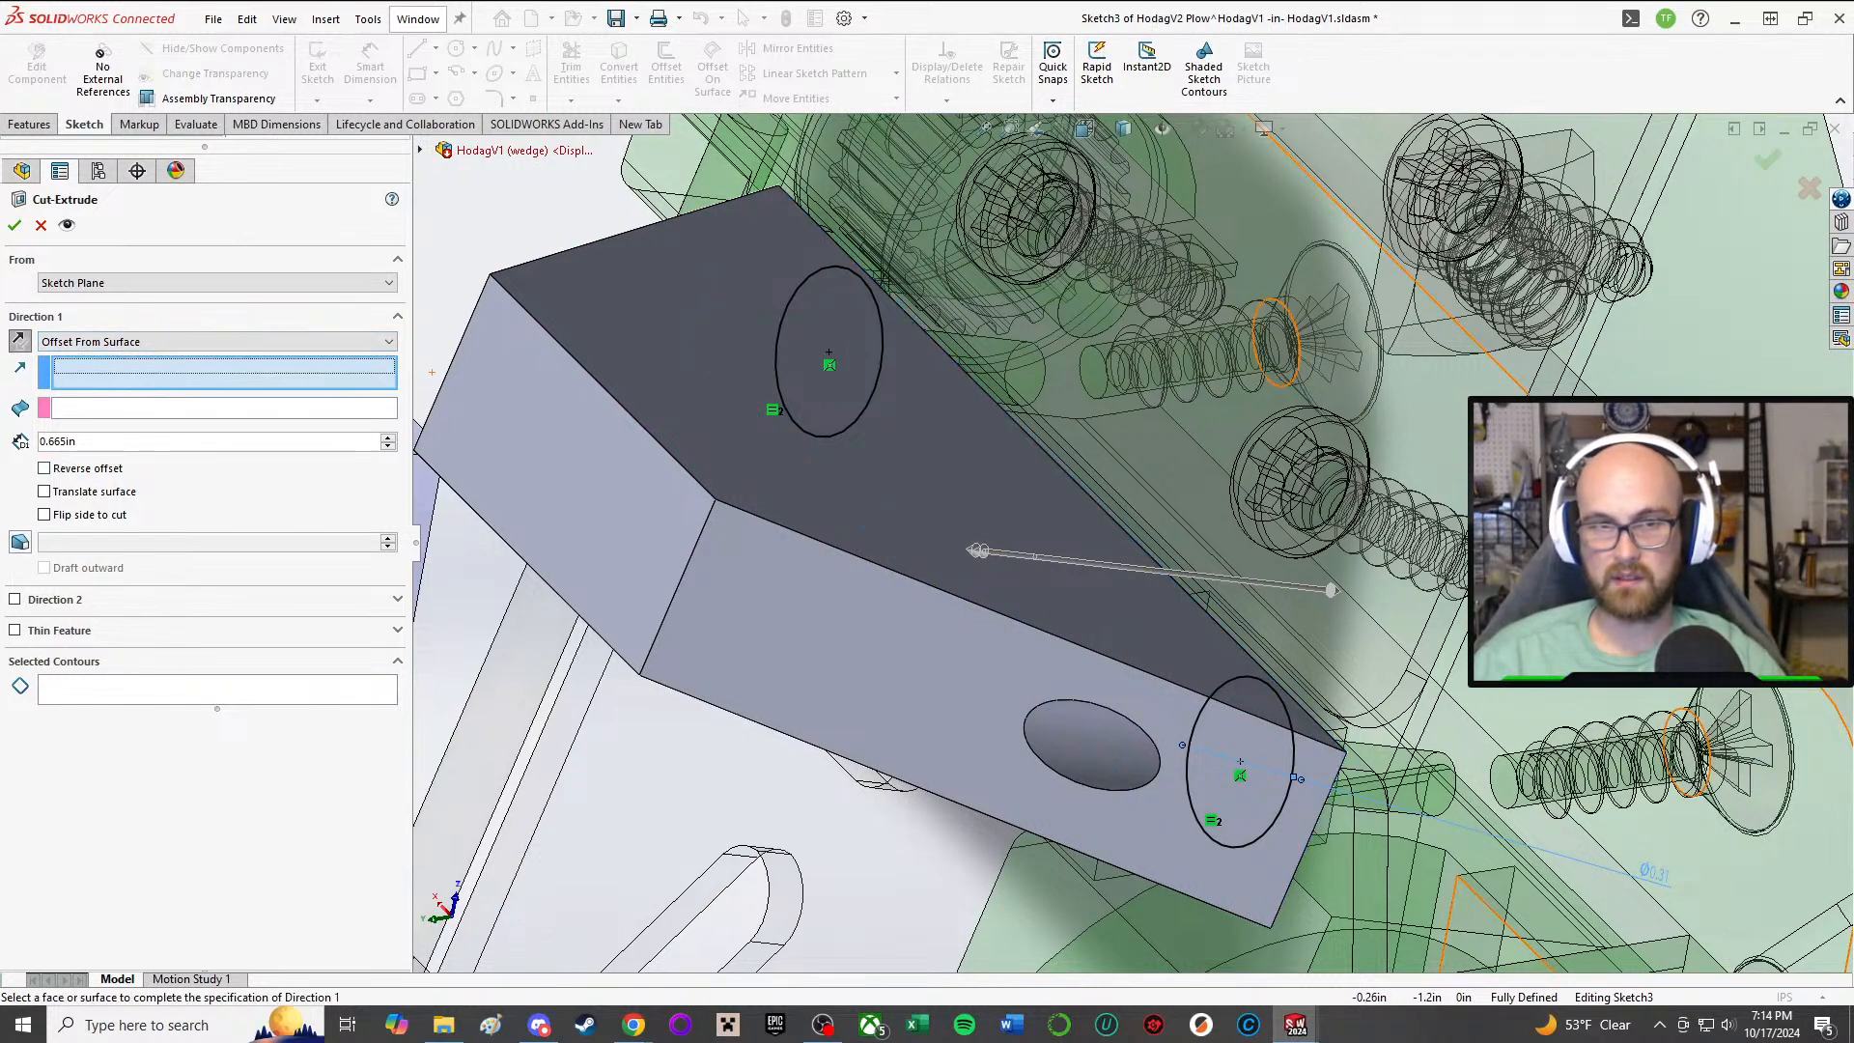
{"action": "left_click", "coordinate": [637, 546]}
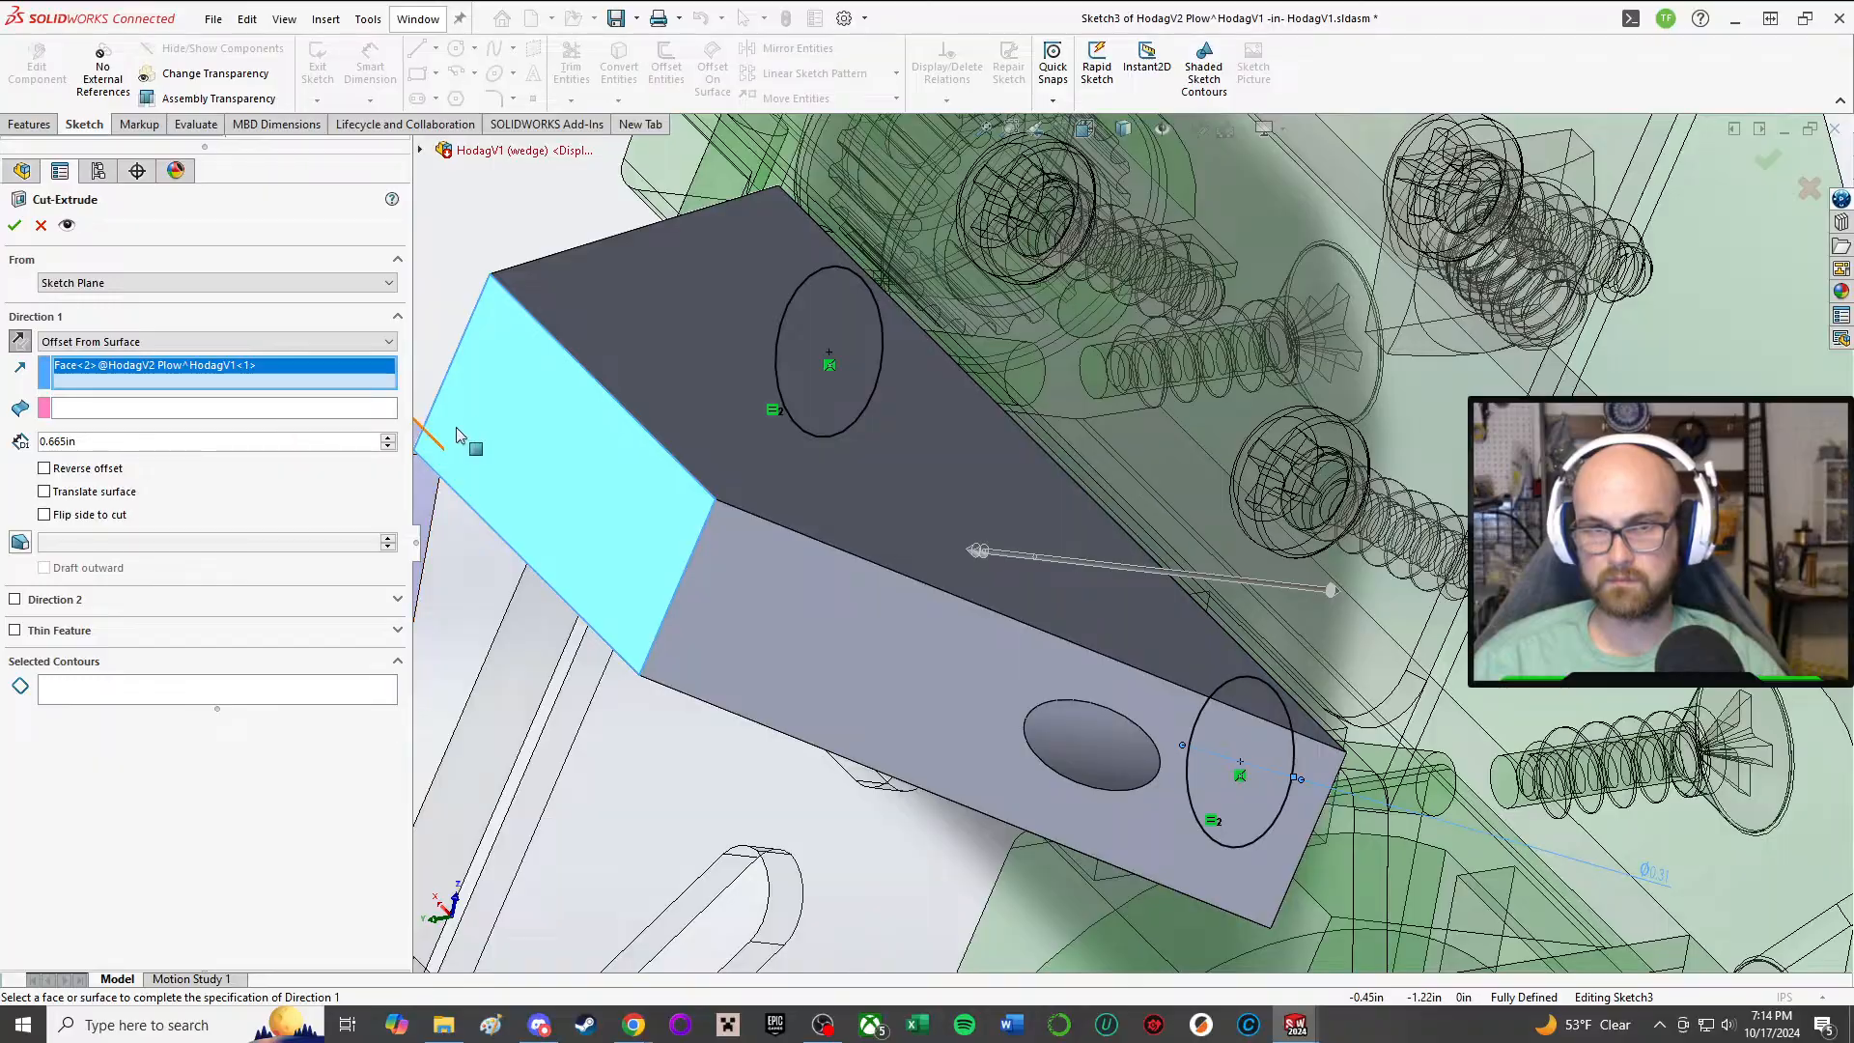
{"action": "left_click", "coordinate": [307, 416]}
{"action": "left_click", "coordinate": [562, 450]}
{"action": "middle_click_drag", "start_coordinate": [600, 464], "coordinate": [174, 215]}
{"action": "left_click", "coordinate": [38, 223]}
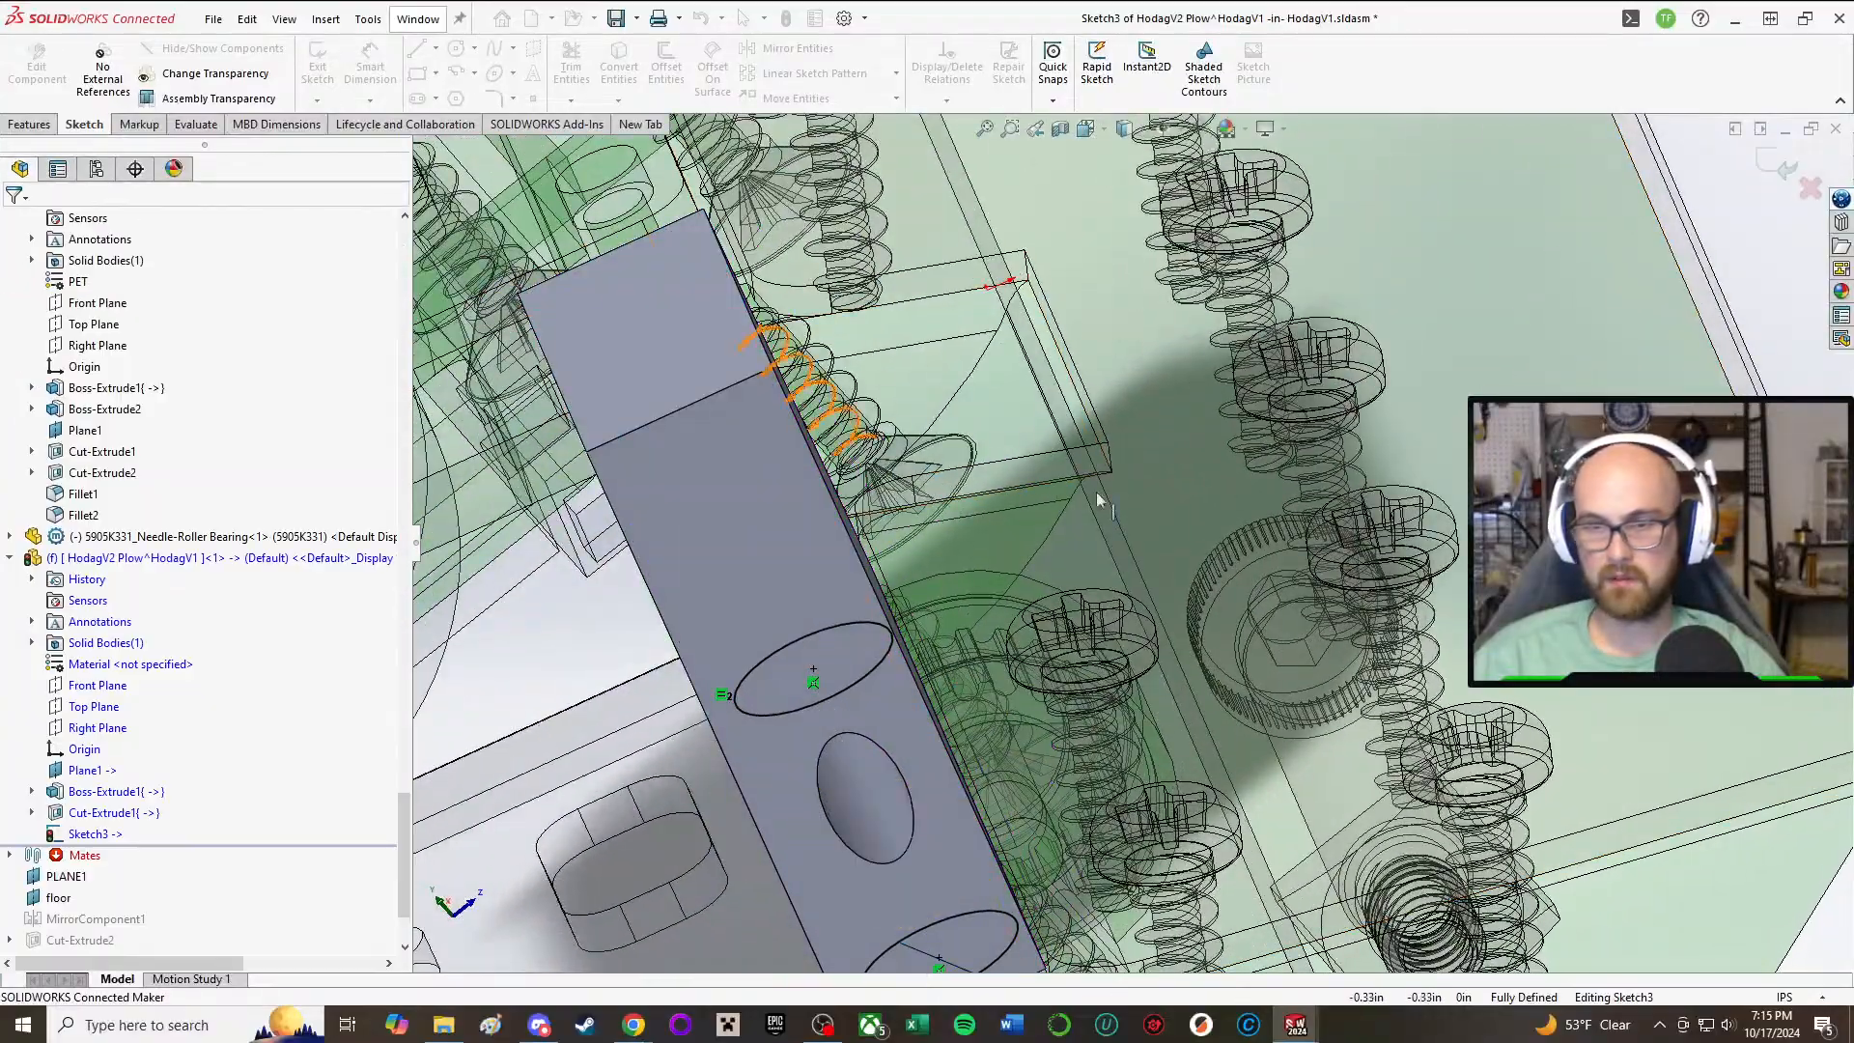
Step: Exit the open clearance-circle sketch and delete Sketch3 from the plow part
{"action": "middle_click_drag", "start_coordinate": [1209, 579], "coordinate": [1004, 604]}
{"action": "scroll", "coordinate": [120, 662], "scroll_direction": "down", "scroll_amount": 2}
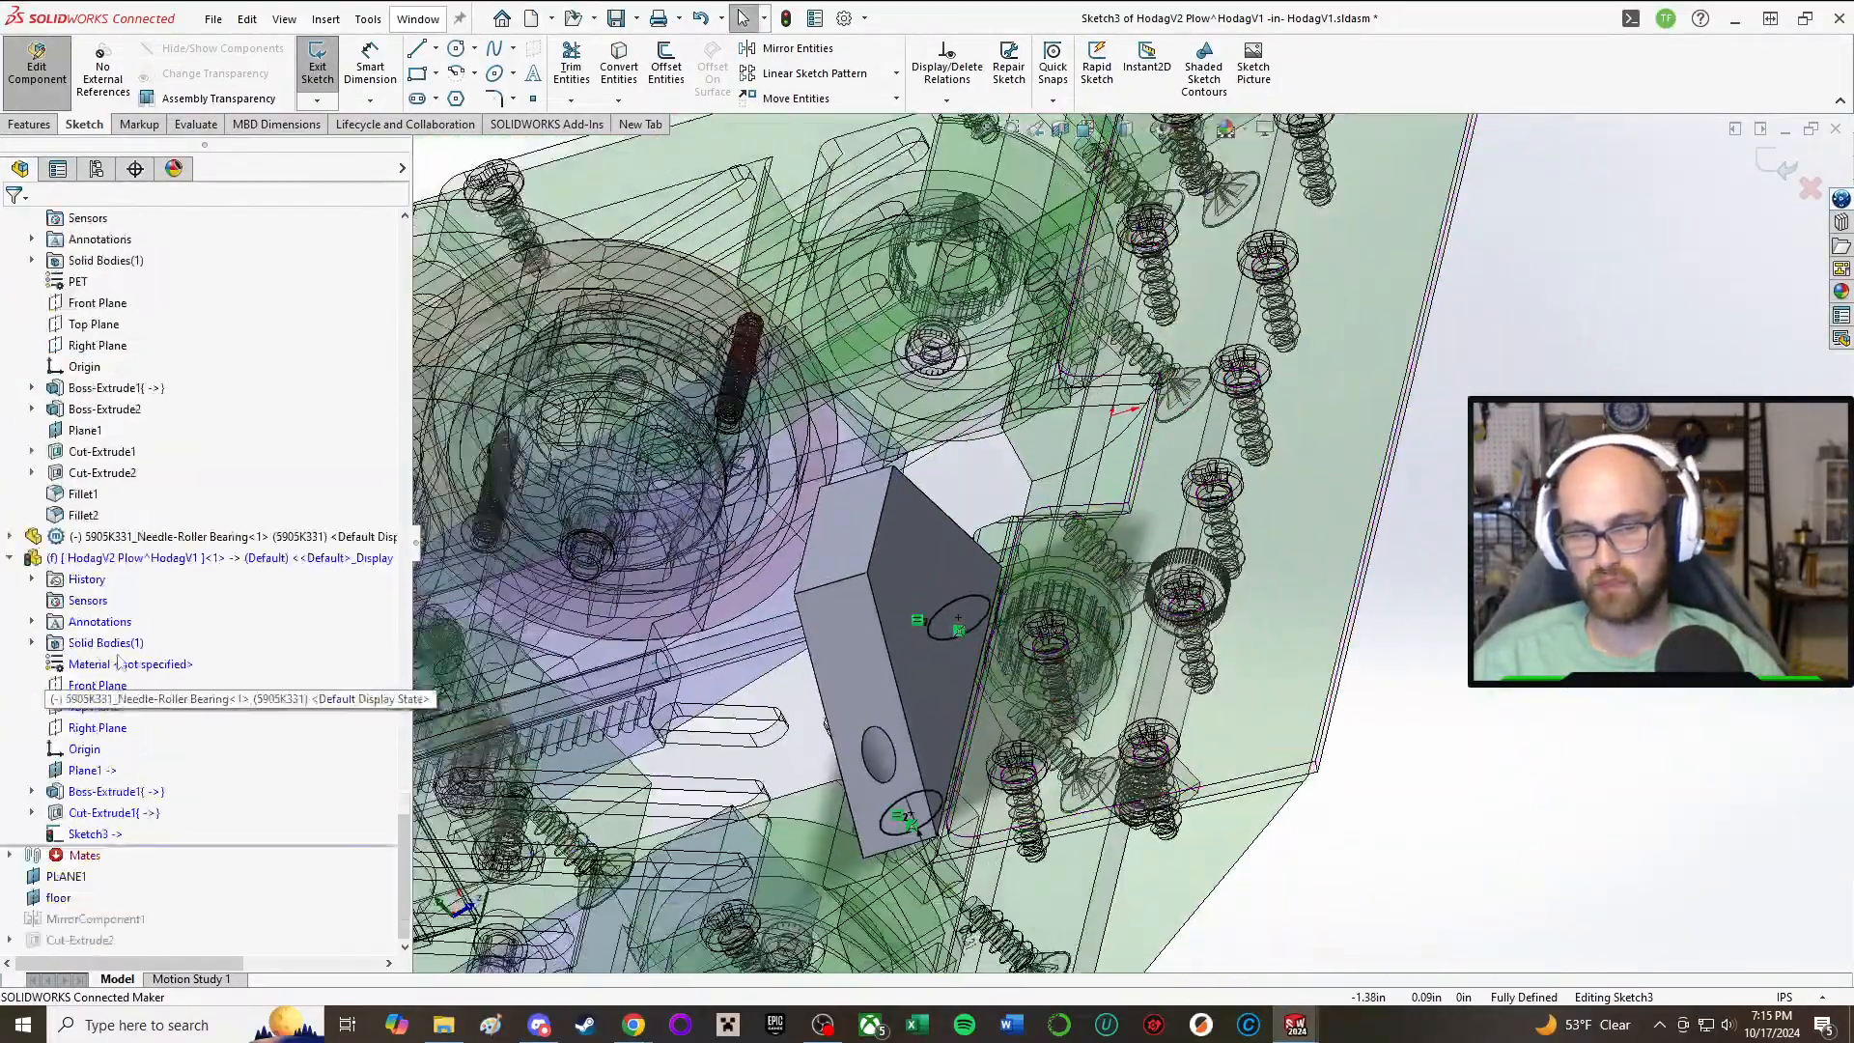
{"action": "left_click", "coordinate": [104, 840]}
{"action": "right_click", "coordinate": [105, 840]}
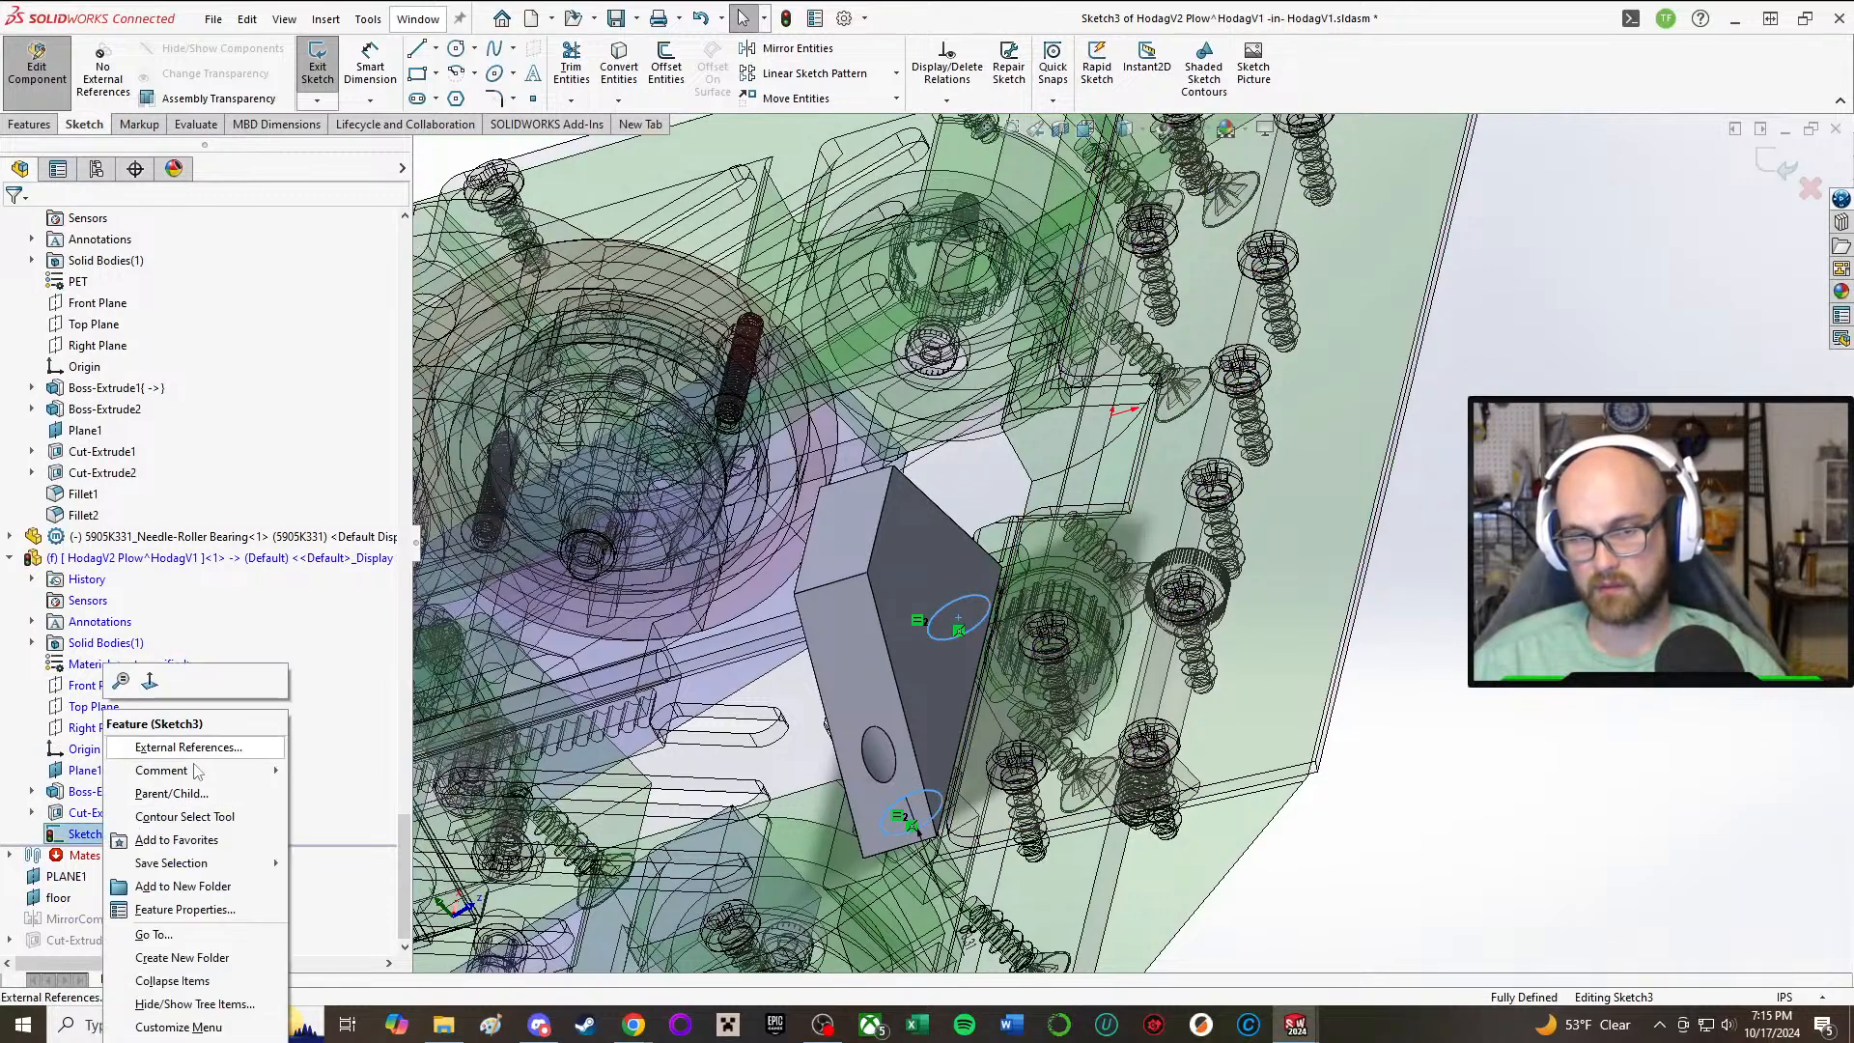
{"action": "left_click", "coordinate": [68, 836]}
{"action": "right_click", "coordinate": [89, 838]}
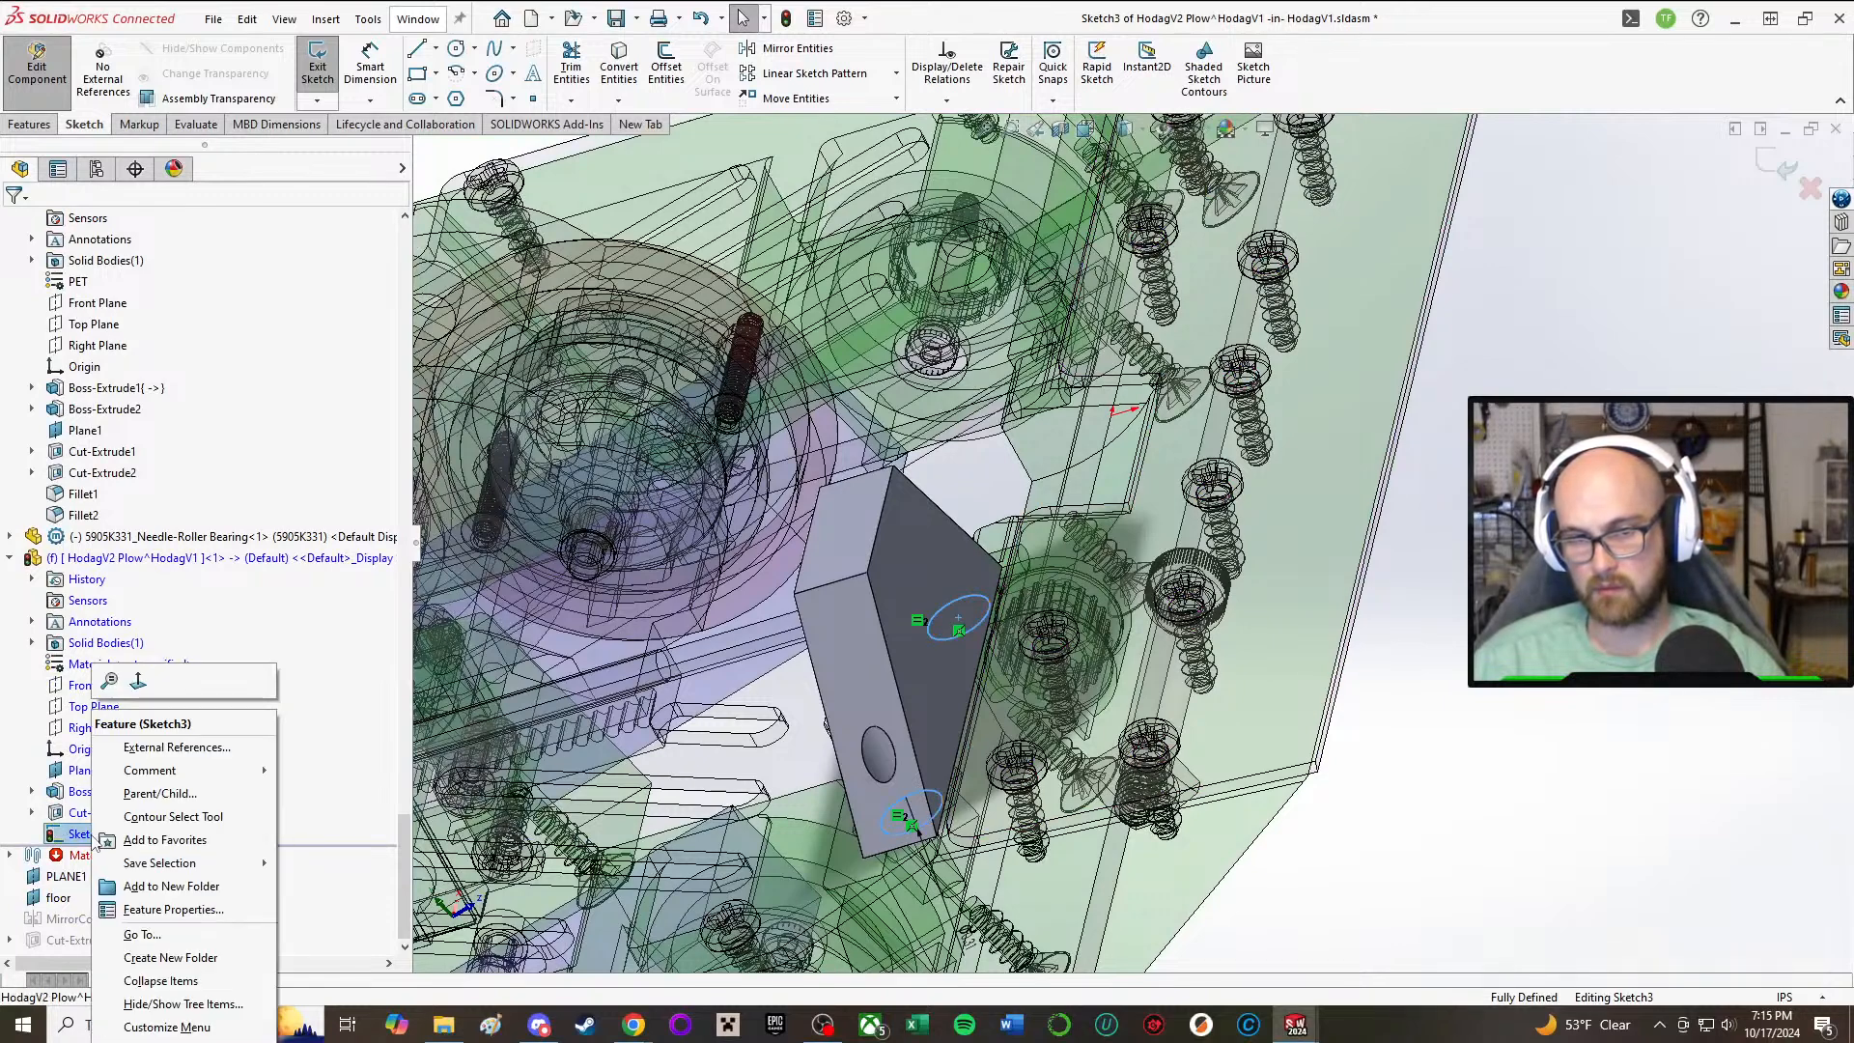
{"action": "left_click", "coordinate": [376, 793]}
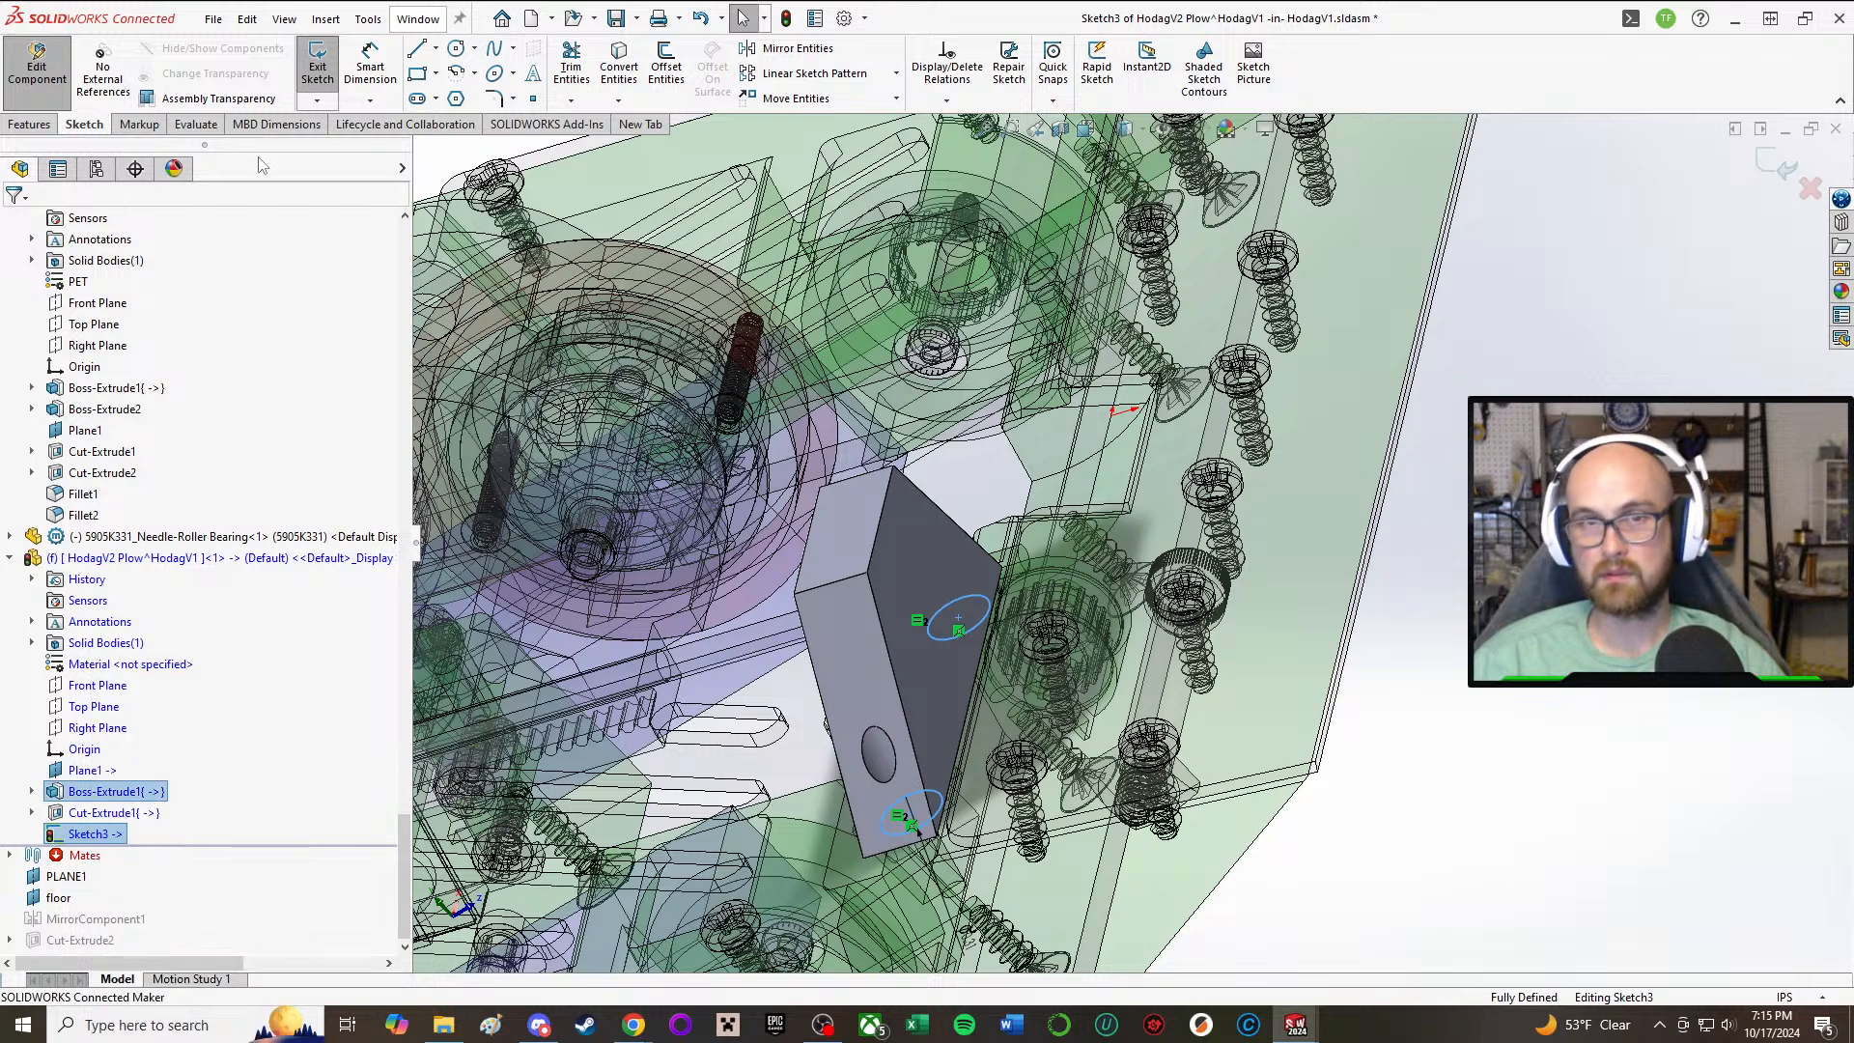
{"action": "left_click", "coordinate": [305, 60]}
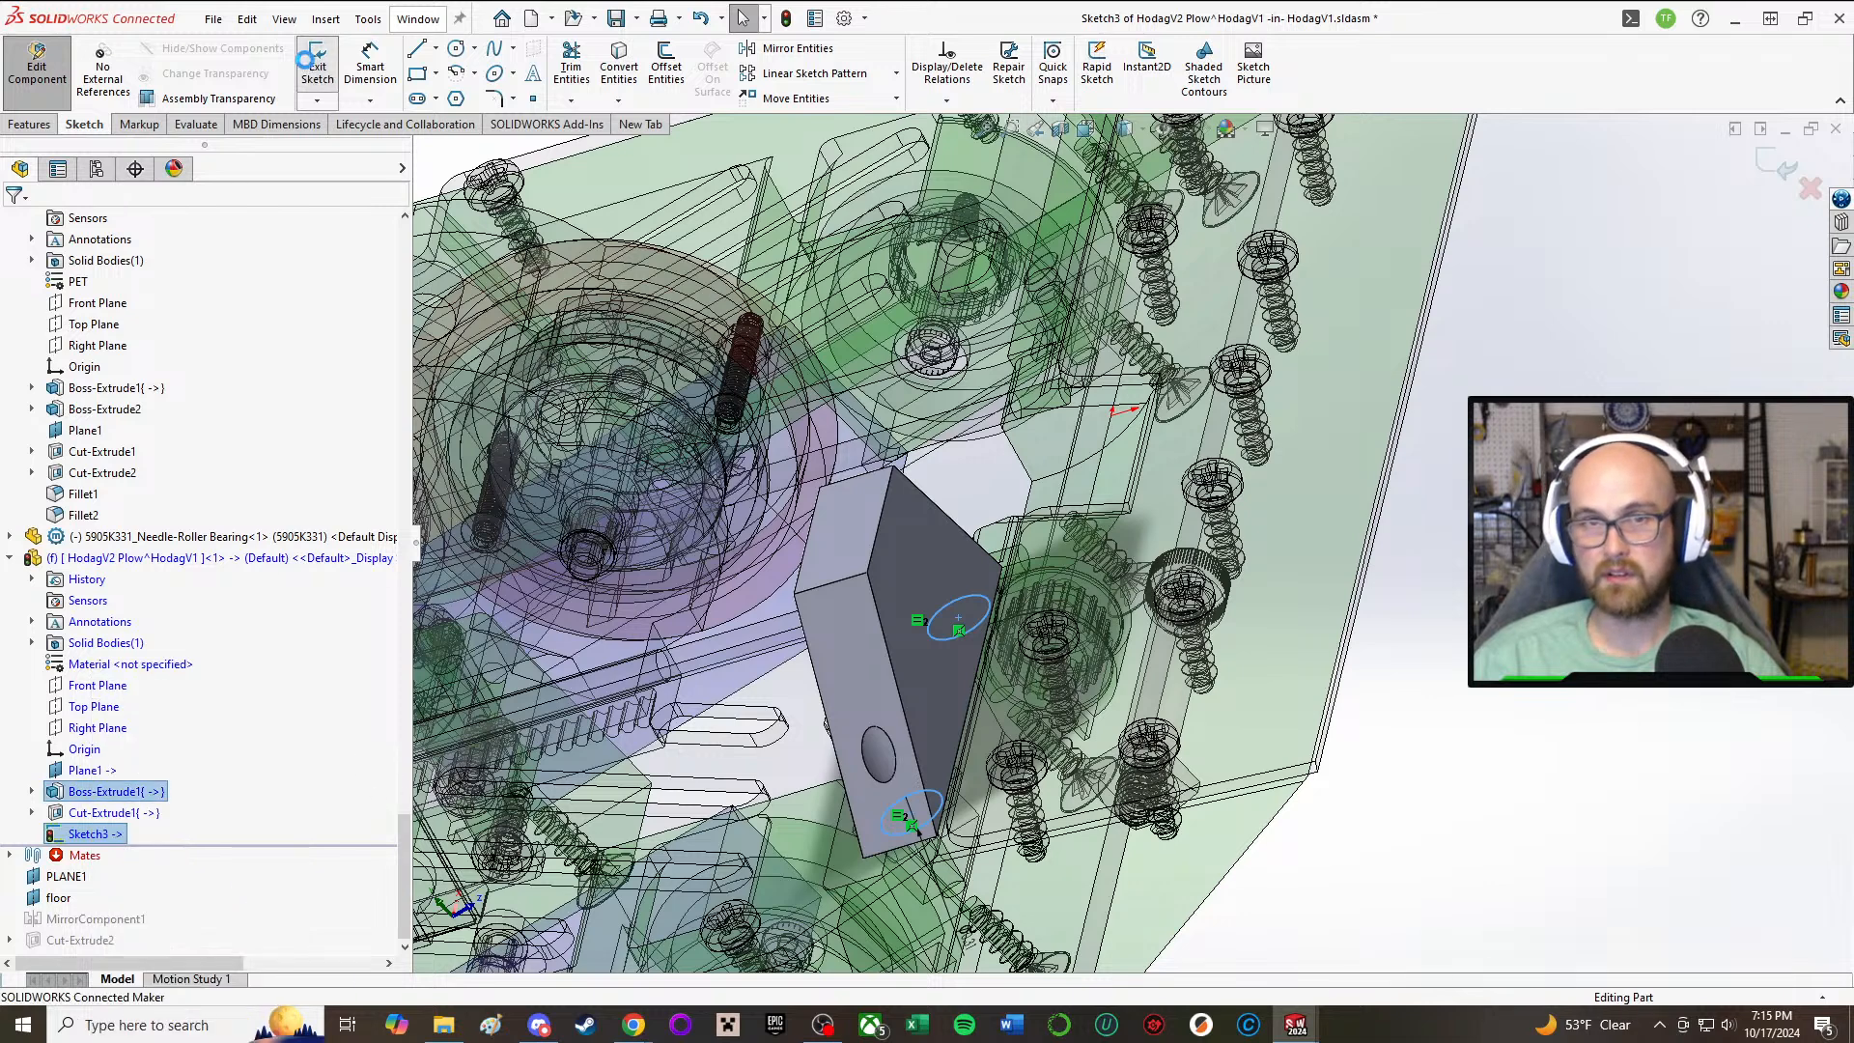
{"action": "left_click", "coordinate": [90, 833]}
{"action": "key", "text": "Delete"}
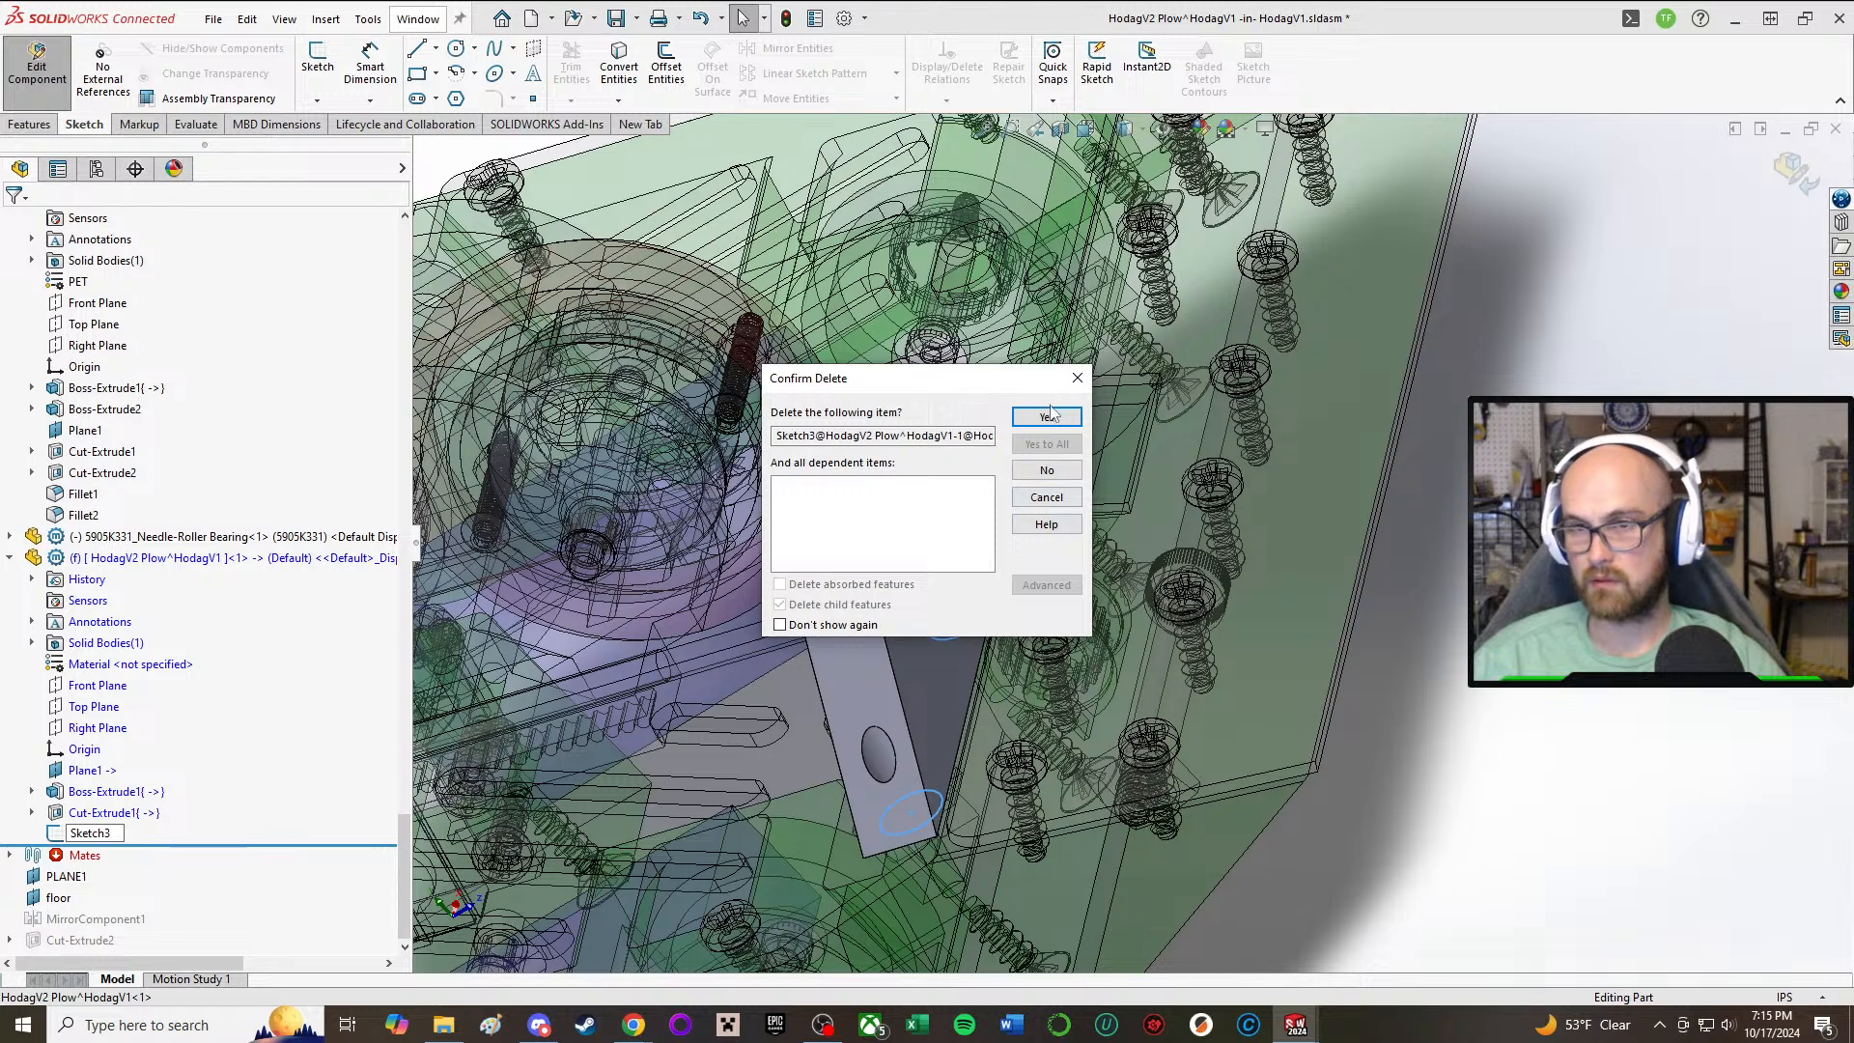
{"action": "left_click", "coordinate": [1047, 417]}
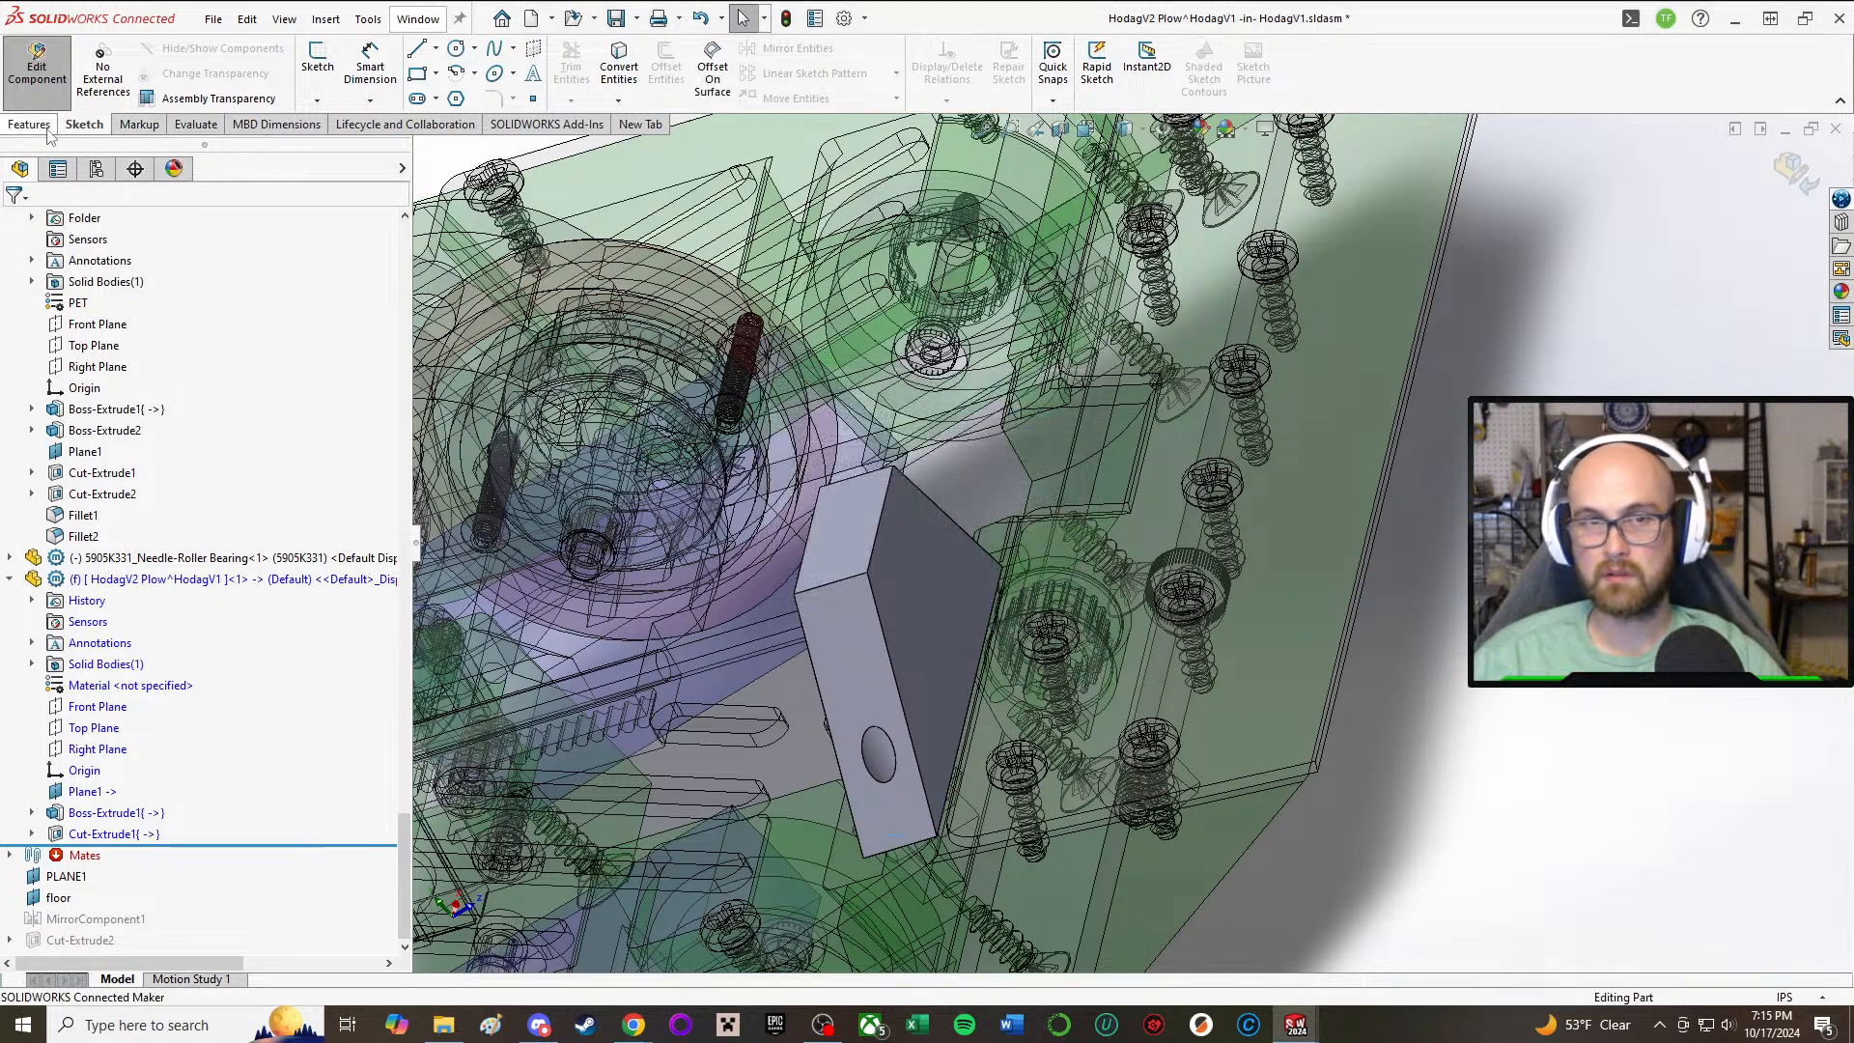
Step: Create a reference plane offset 0.125 in from the plow's mounting face, flipped toward the inside of the plow body
{"action": "left_click", "coordinate": [101, 127]}
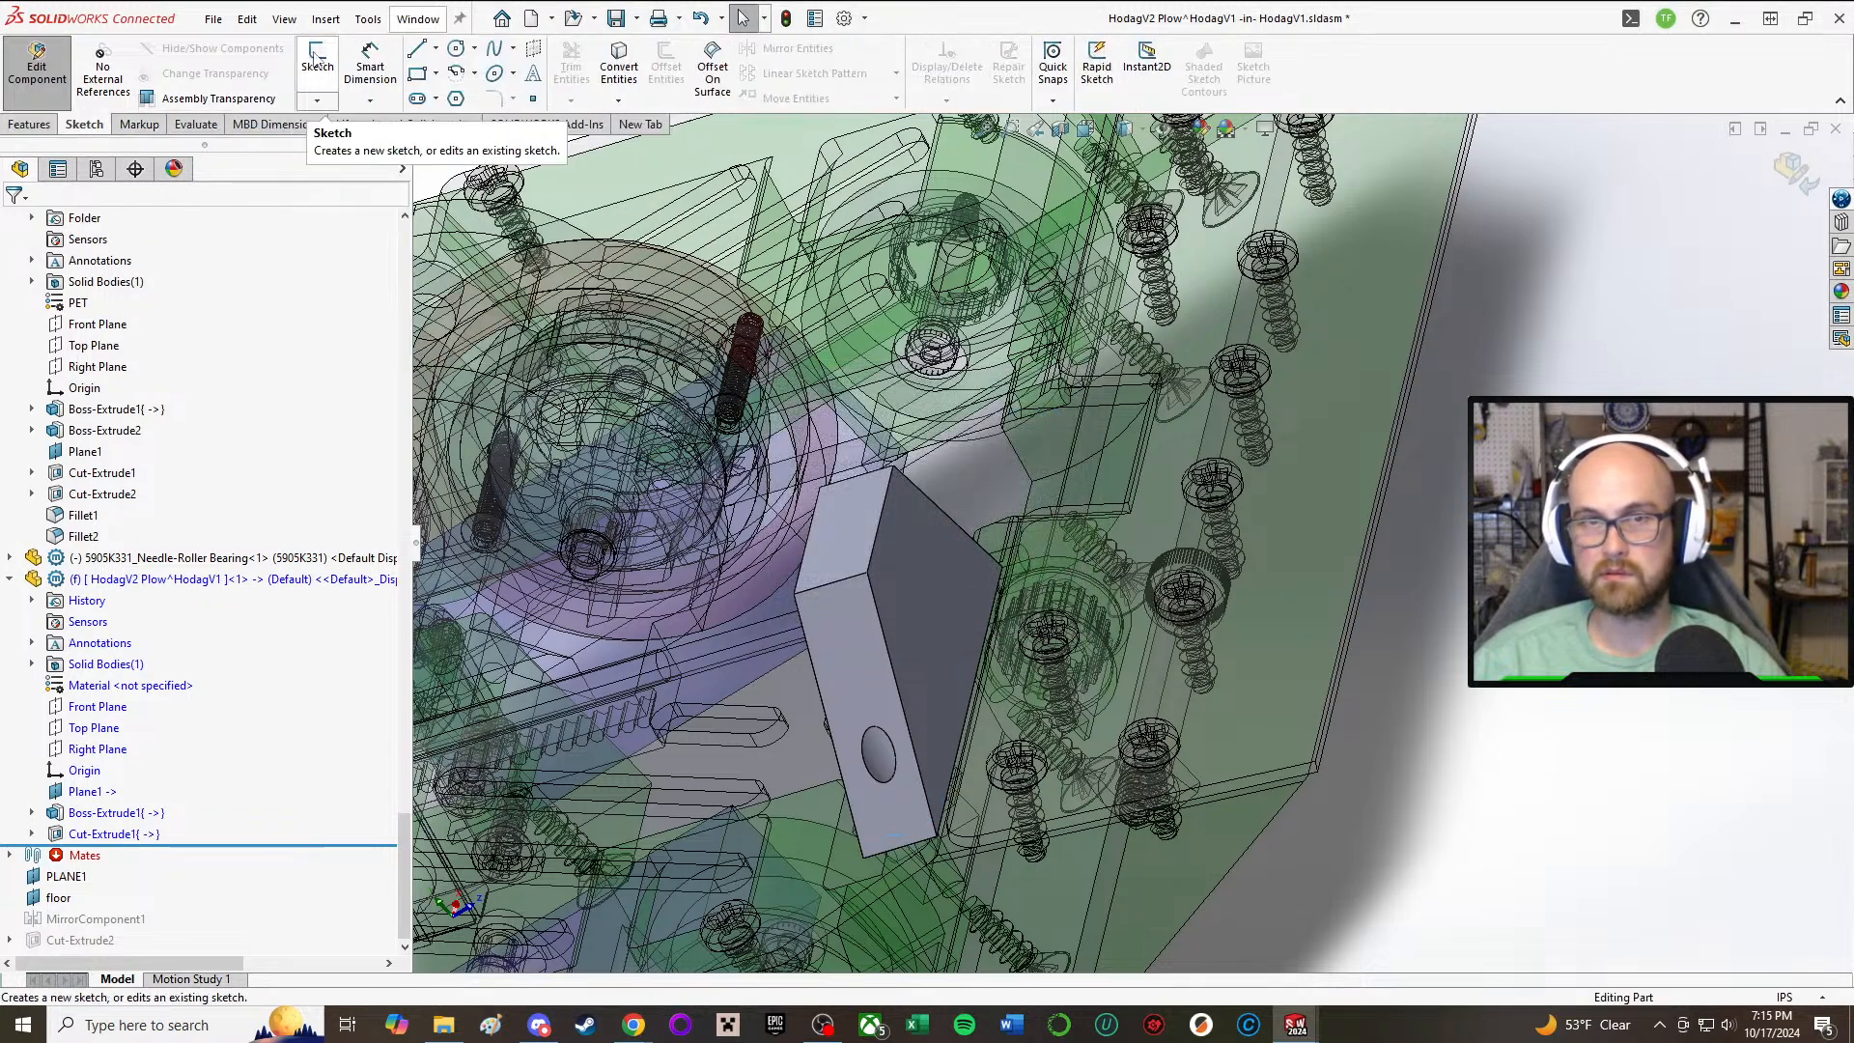
{"action": "left_click", "coordinate": [36, 125]}
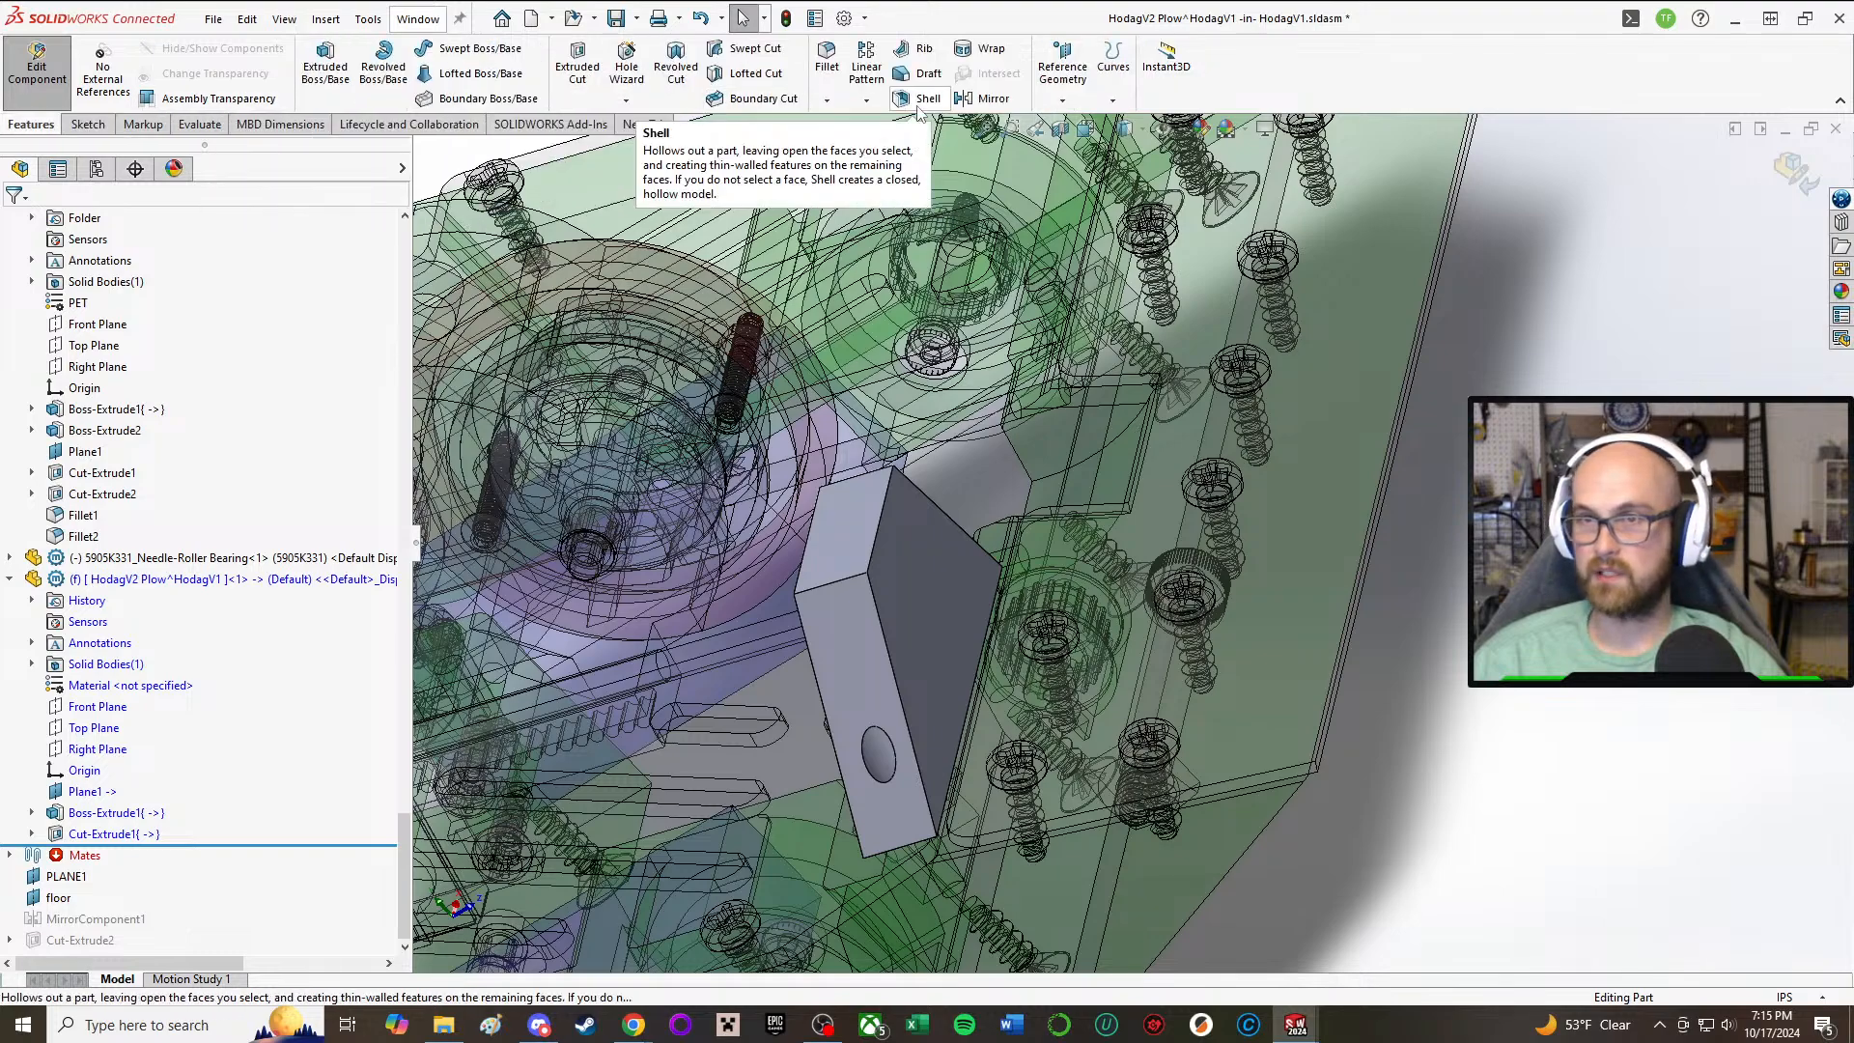
{"action": "left_click", "coordinate": [1069, 50]}
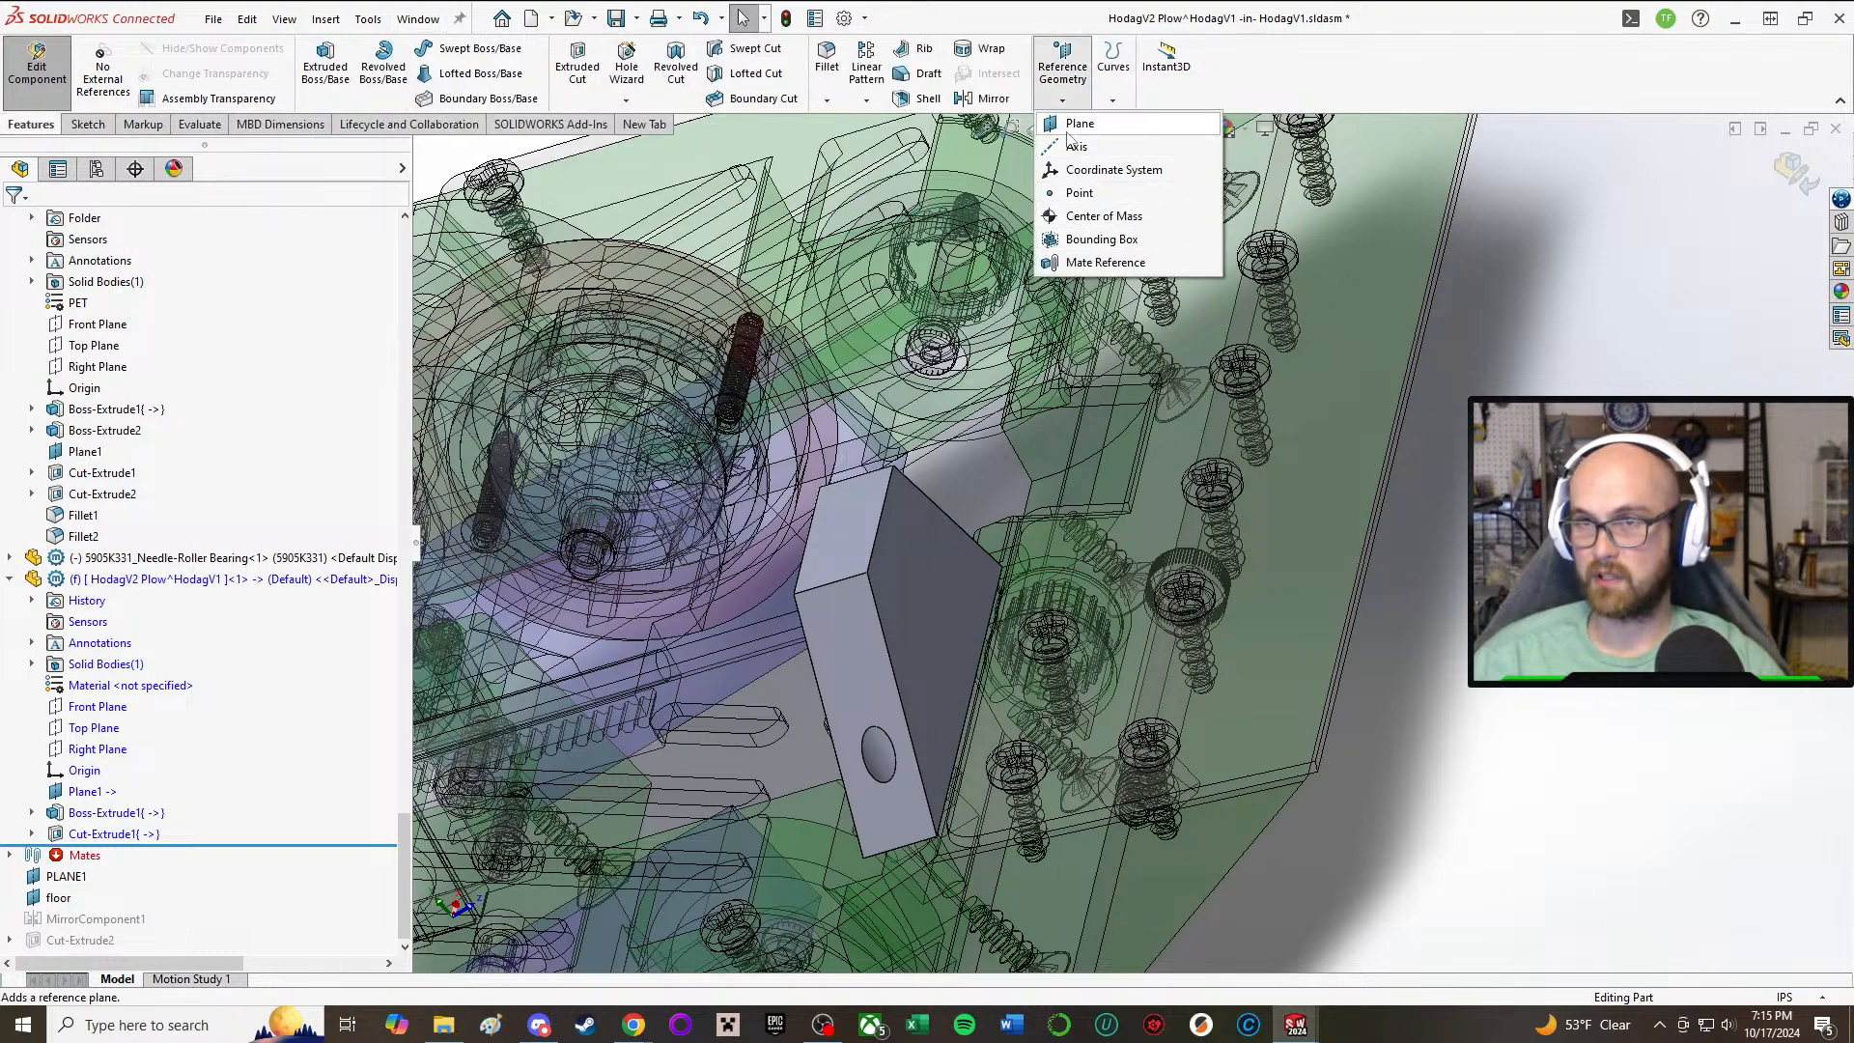
{"action": "middle_click_drag", "start_coordinate": [732, 824], "coordinate": [584, 627]}
{"action": "left_click", "coordinate": [975, 641]}
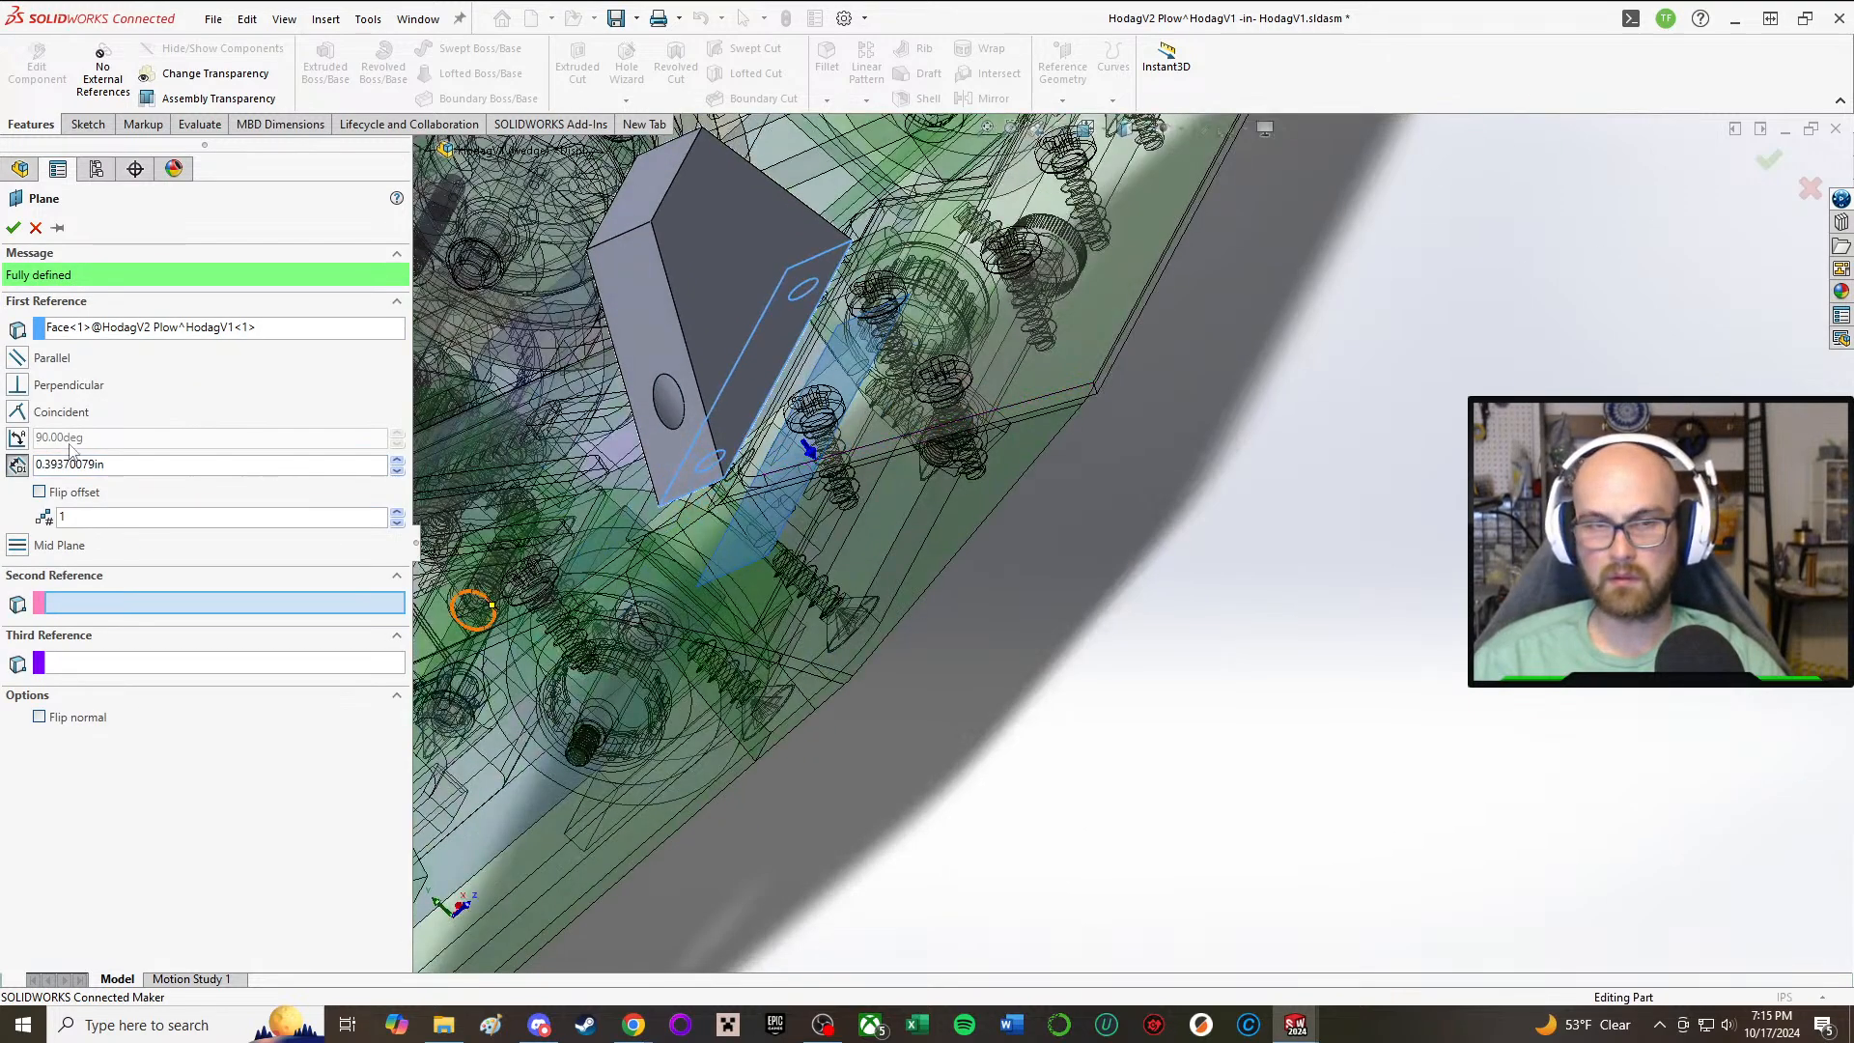
{"action": "left_click", "coordinate": [39, 492]}
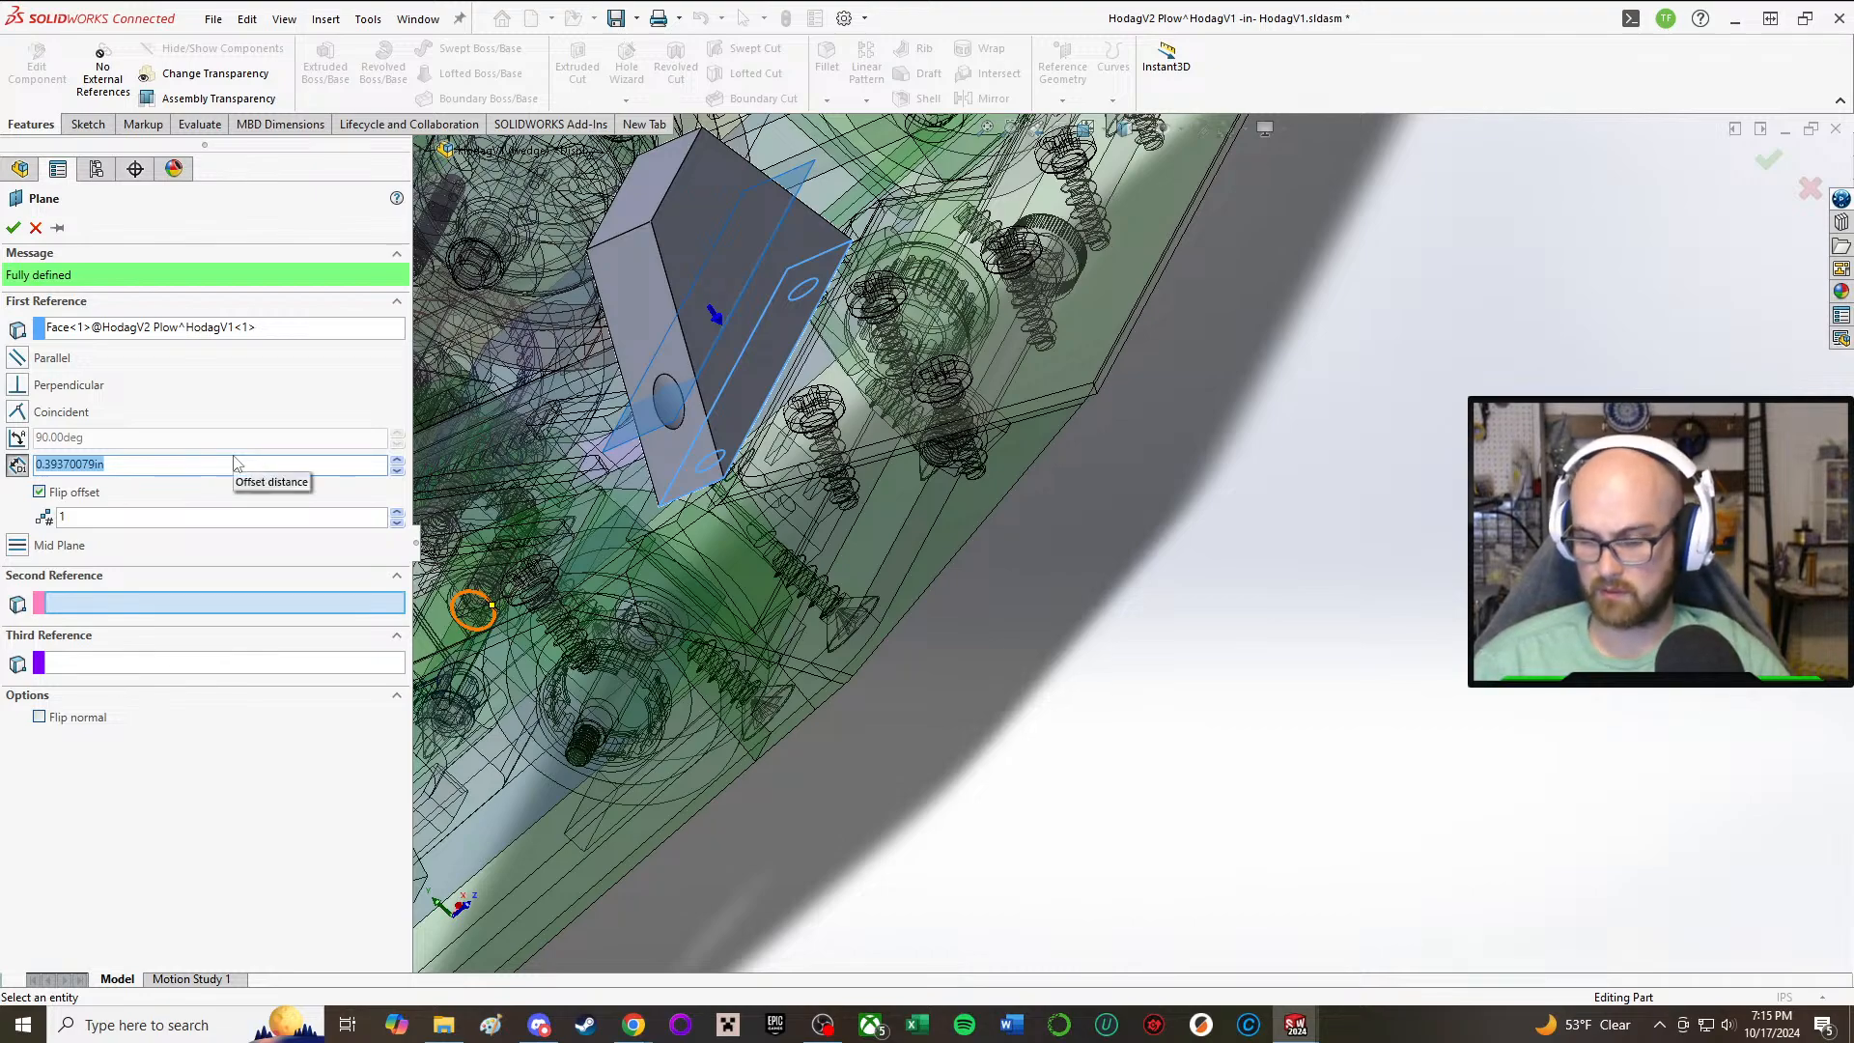
{"action": "key", "text": "Return"}
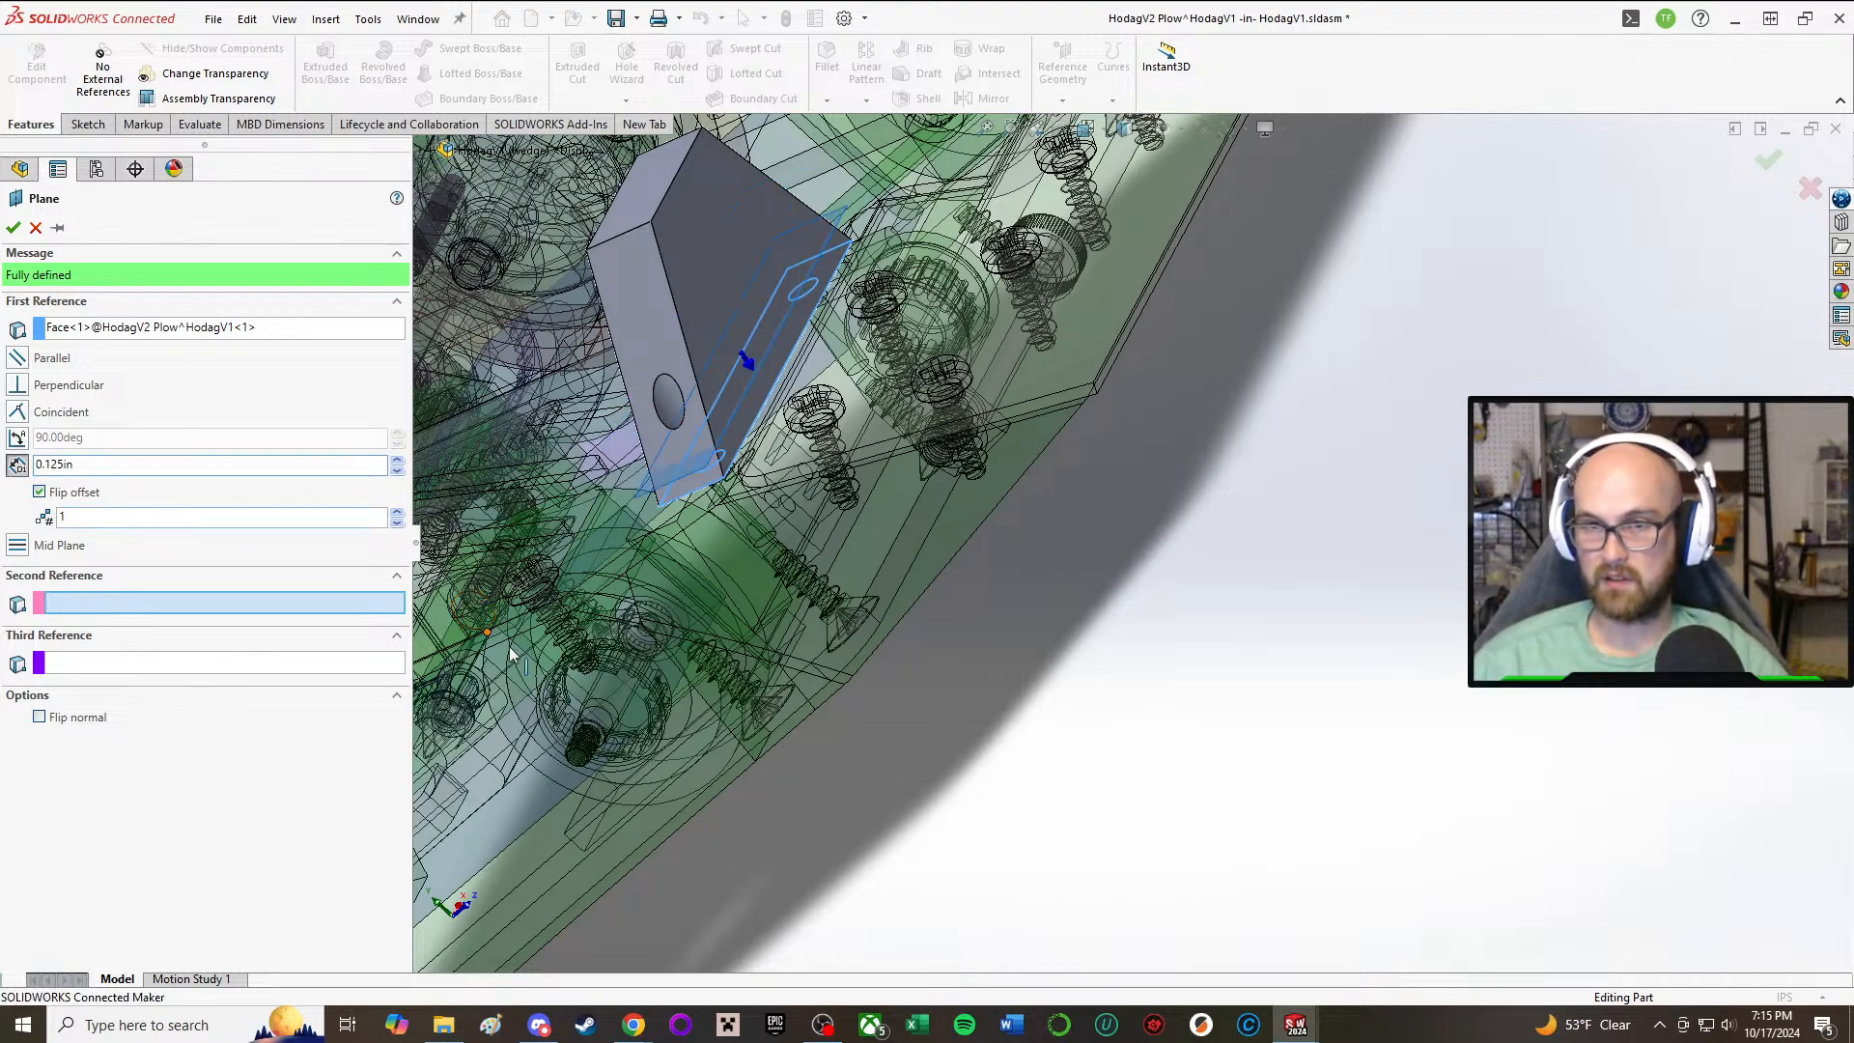
{"action": "middle_click_drag", "start_coordinate": [618, 491], "coordinate": [1062, 733]}
{"action": "scroll", "coordinate": [1123, 492], "scroll_direction": "down", "scroll_amount": 3}
{"action": "scroll", "coordinate": [1123, 492], "scroll_direction": "up", "scroll_amount": 5}
{"action": "middle_click_drag", "start_coordinate": [1175, 695], "coordinate": [1159, 674]}
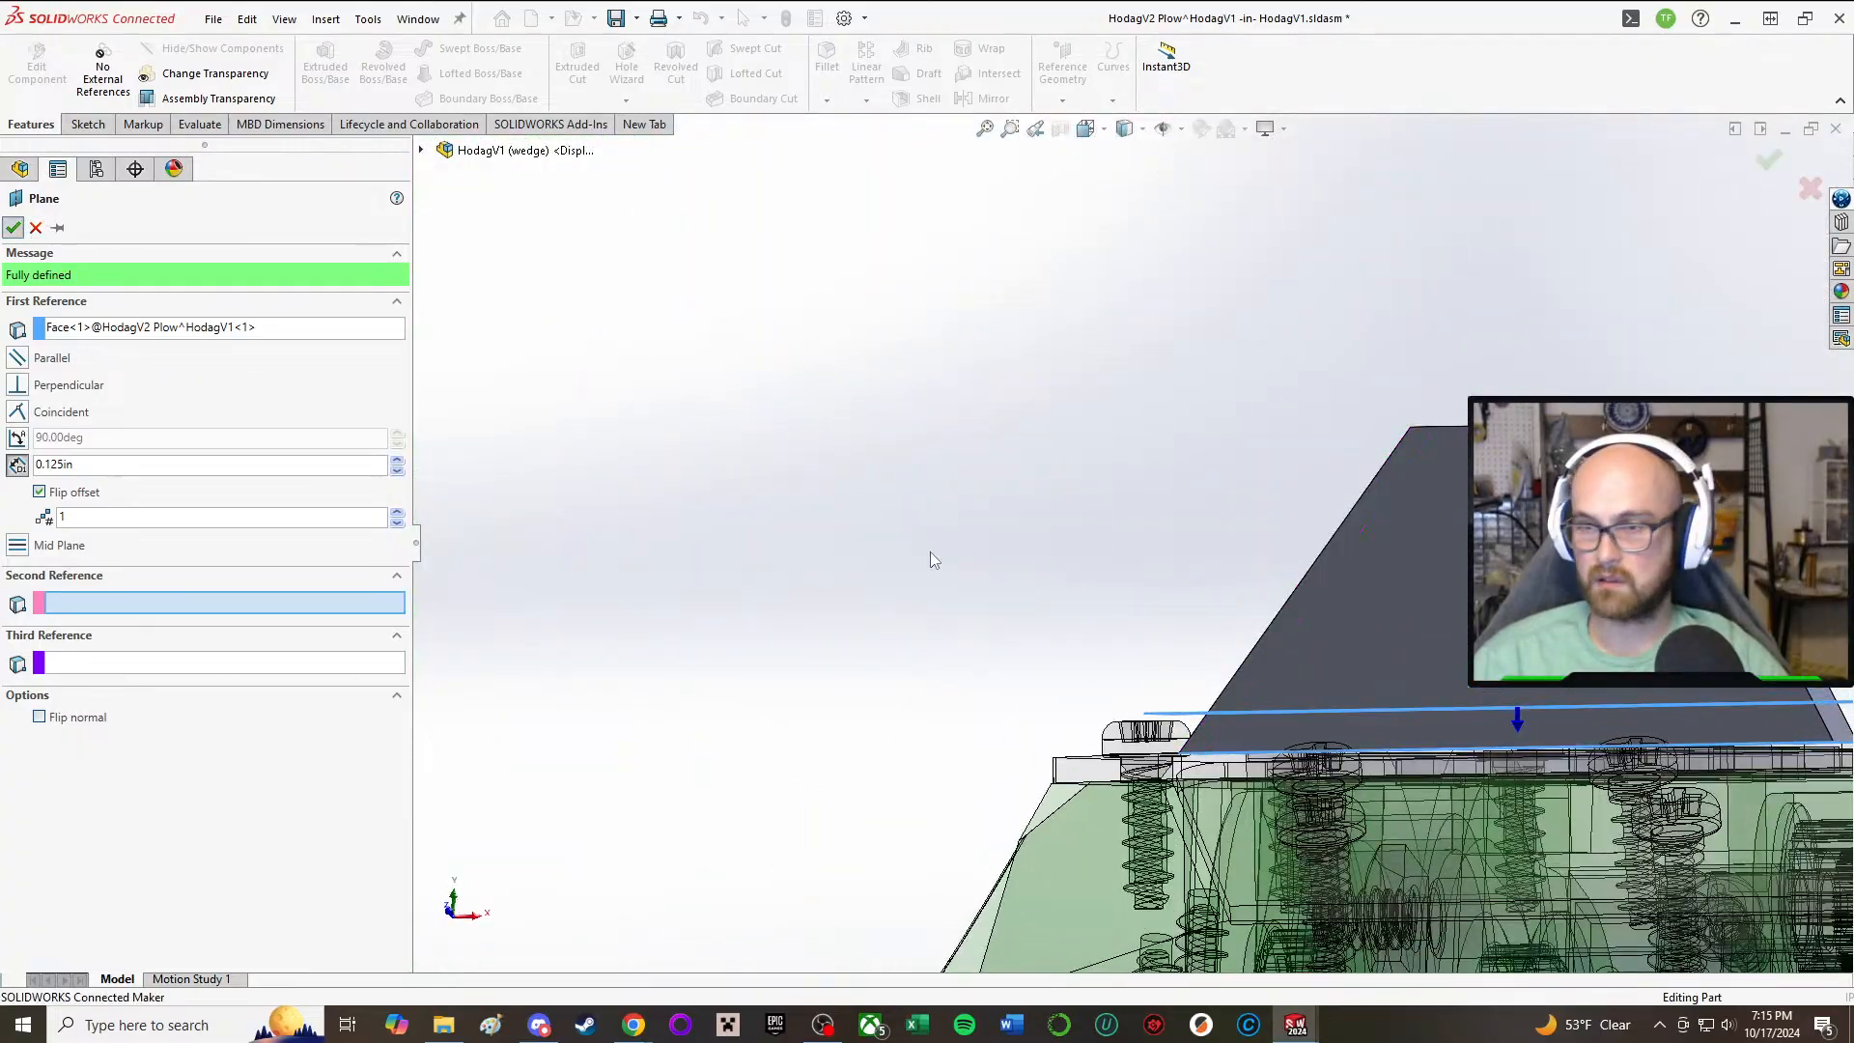
{"action": "middle_click_drag", "start_coordinate": [1046, 554], "coordinate": [898, 773]}
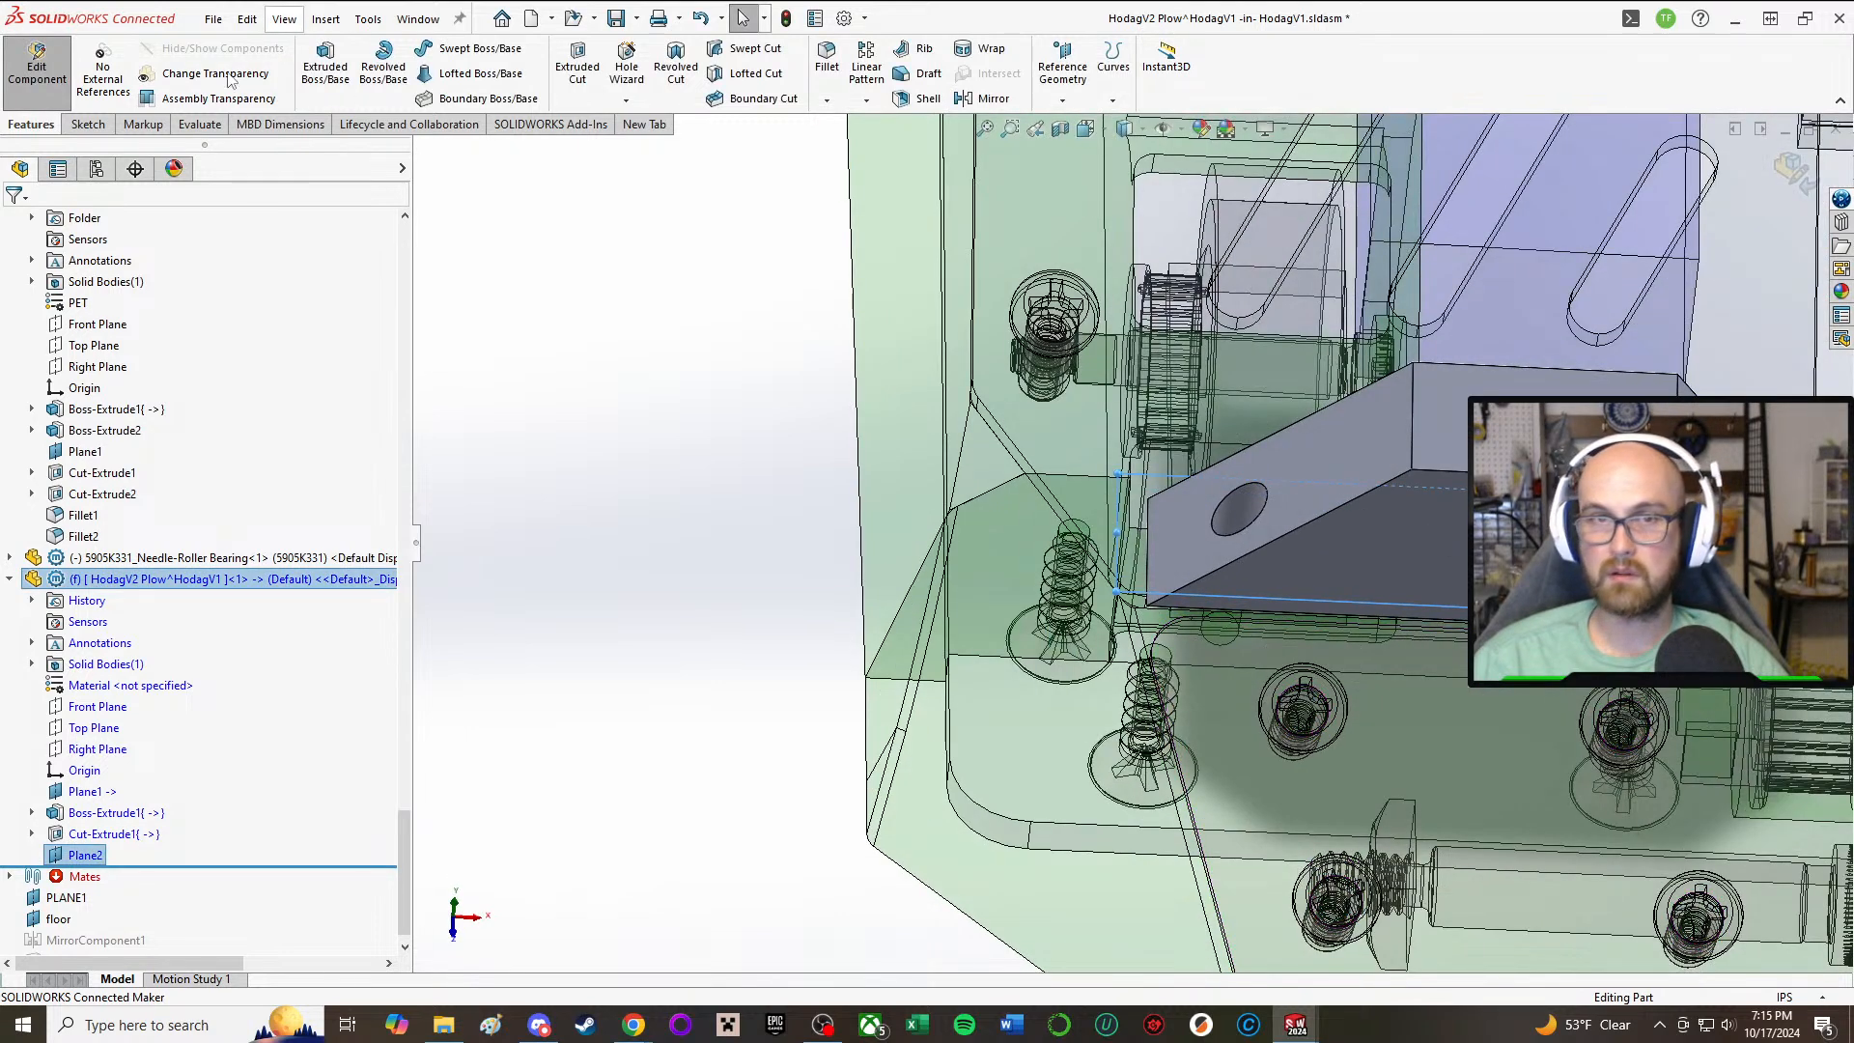
Step: Start a sketch on the new offset plane and draw a circle of about 0.12 in radius concentric with the plow's outer mounting hole
{"action": "left_click", "coordinate": [95, 120]}
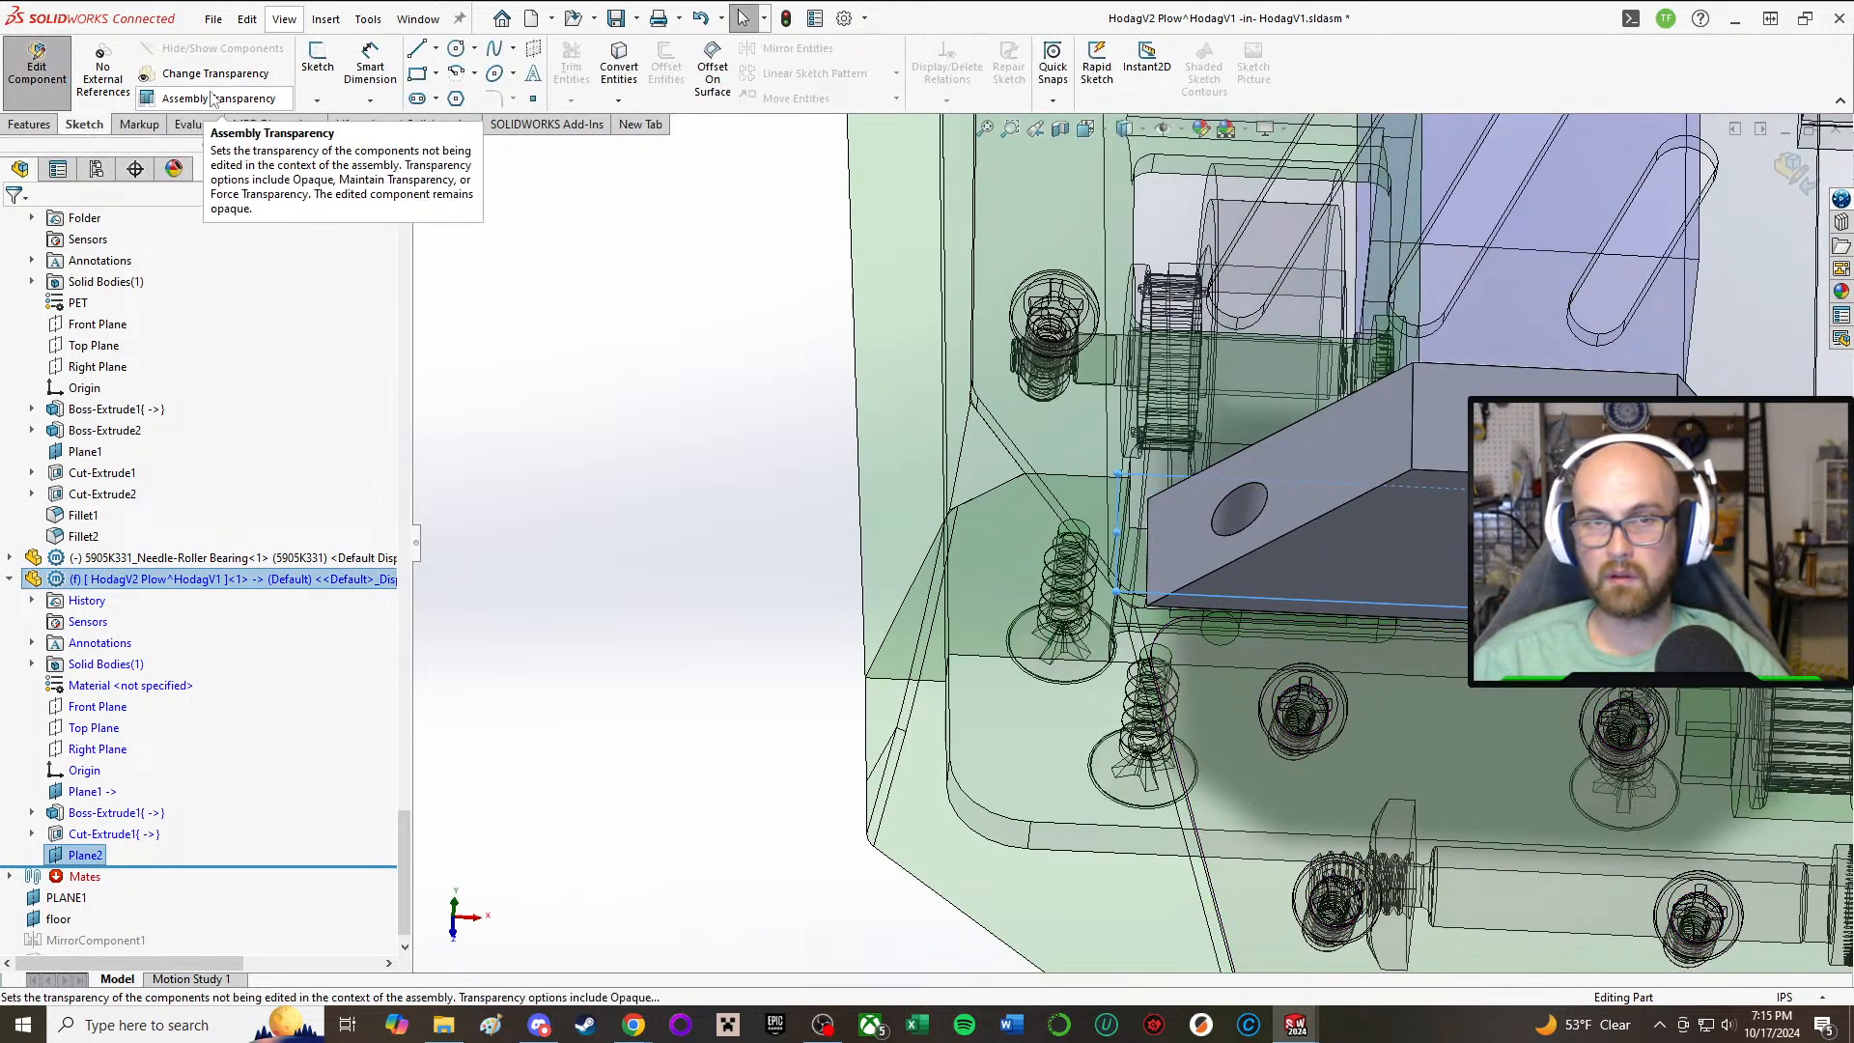
{"action": "left_click", "coordinate": [316, 61]}
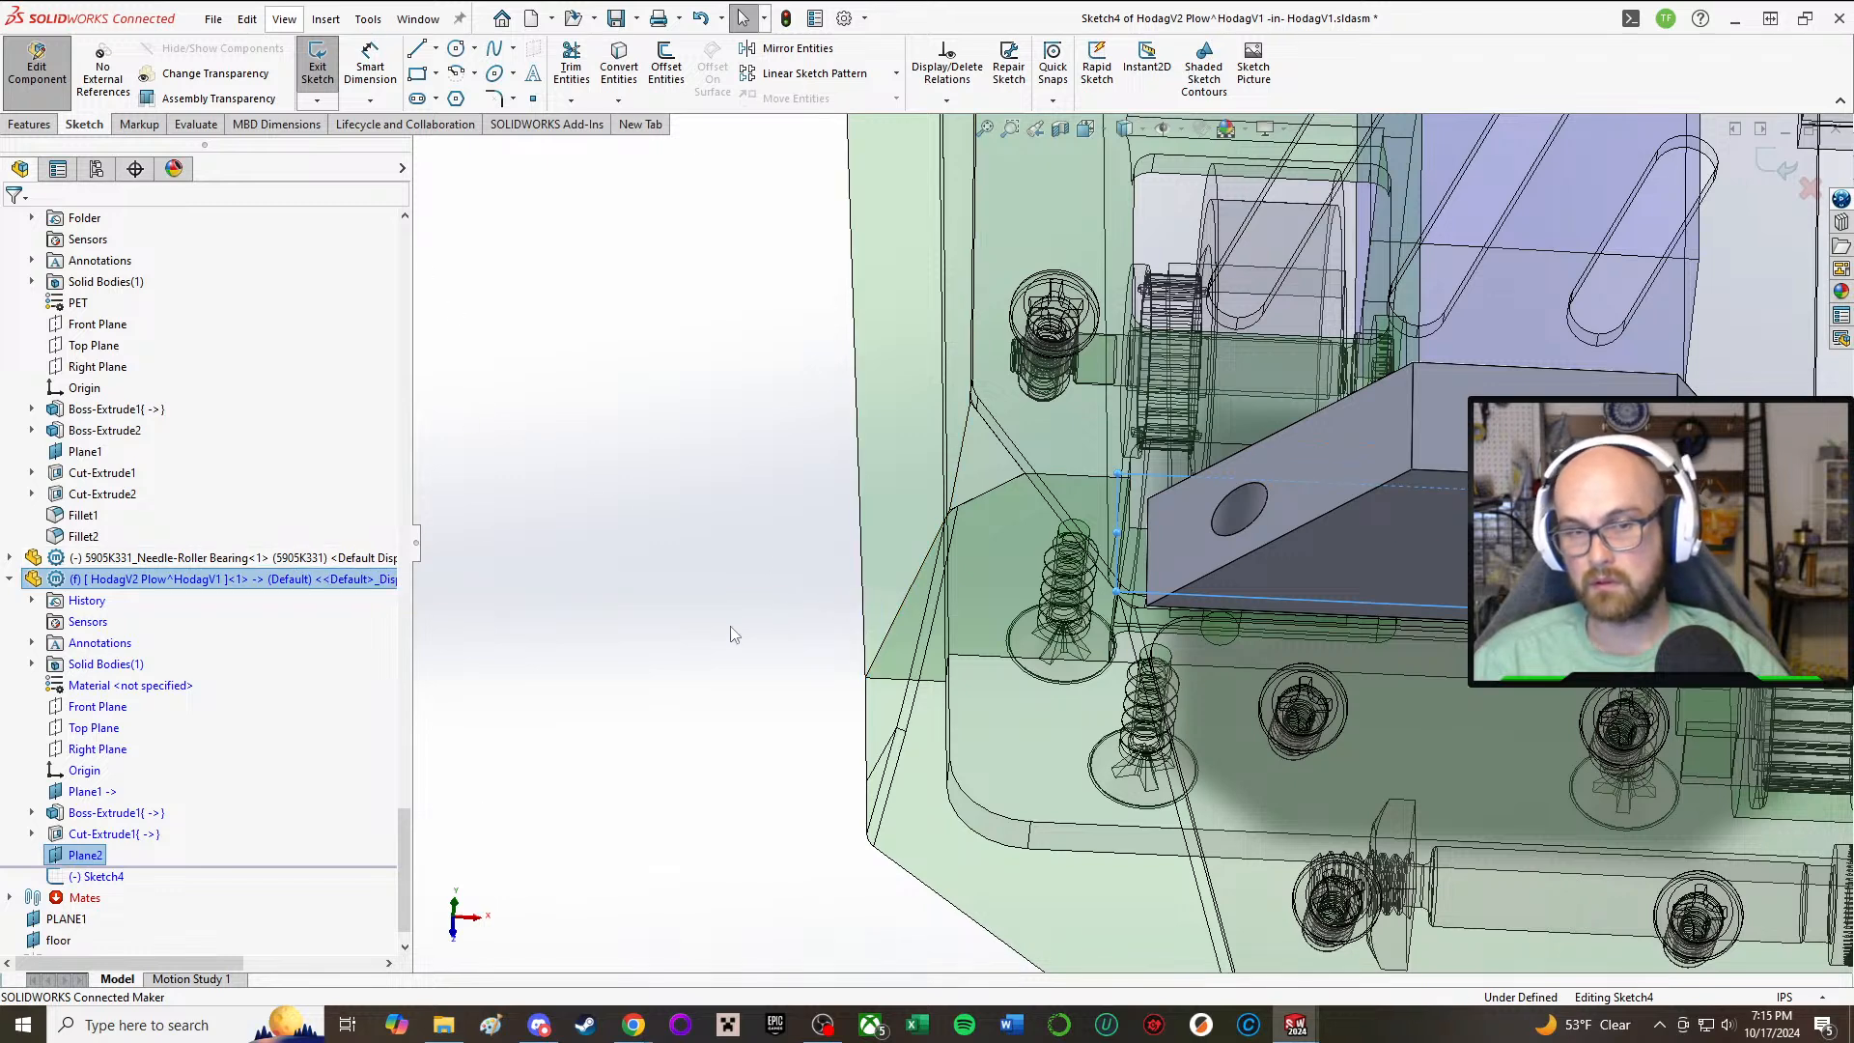
{"action": "left_click", "coordinate": [455, 48]}
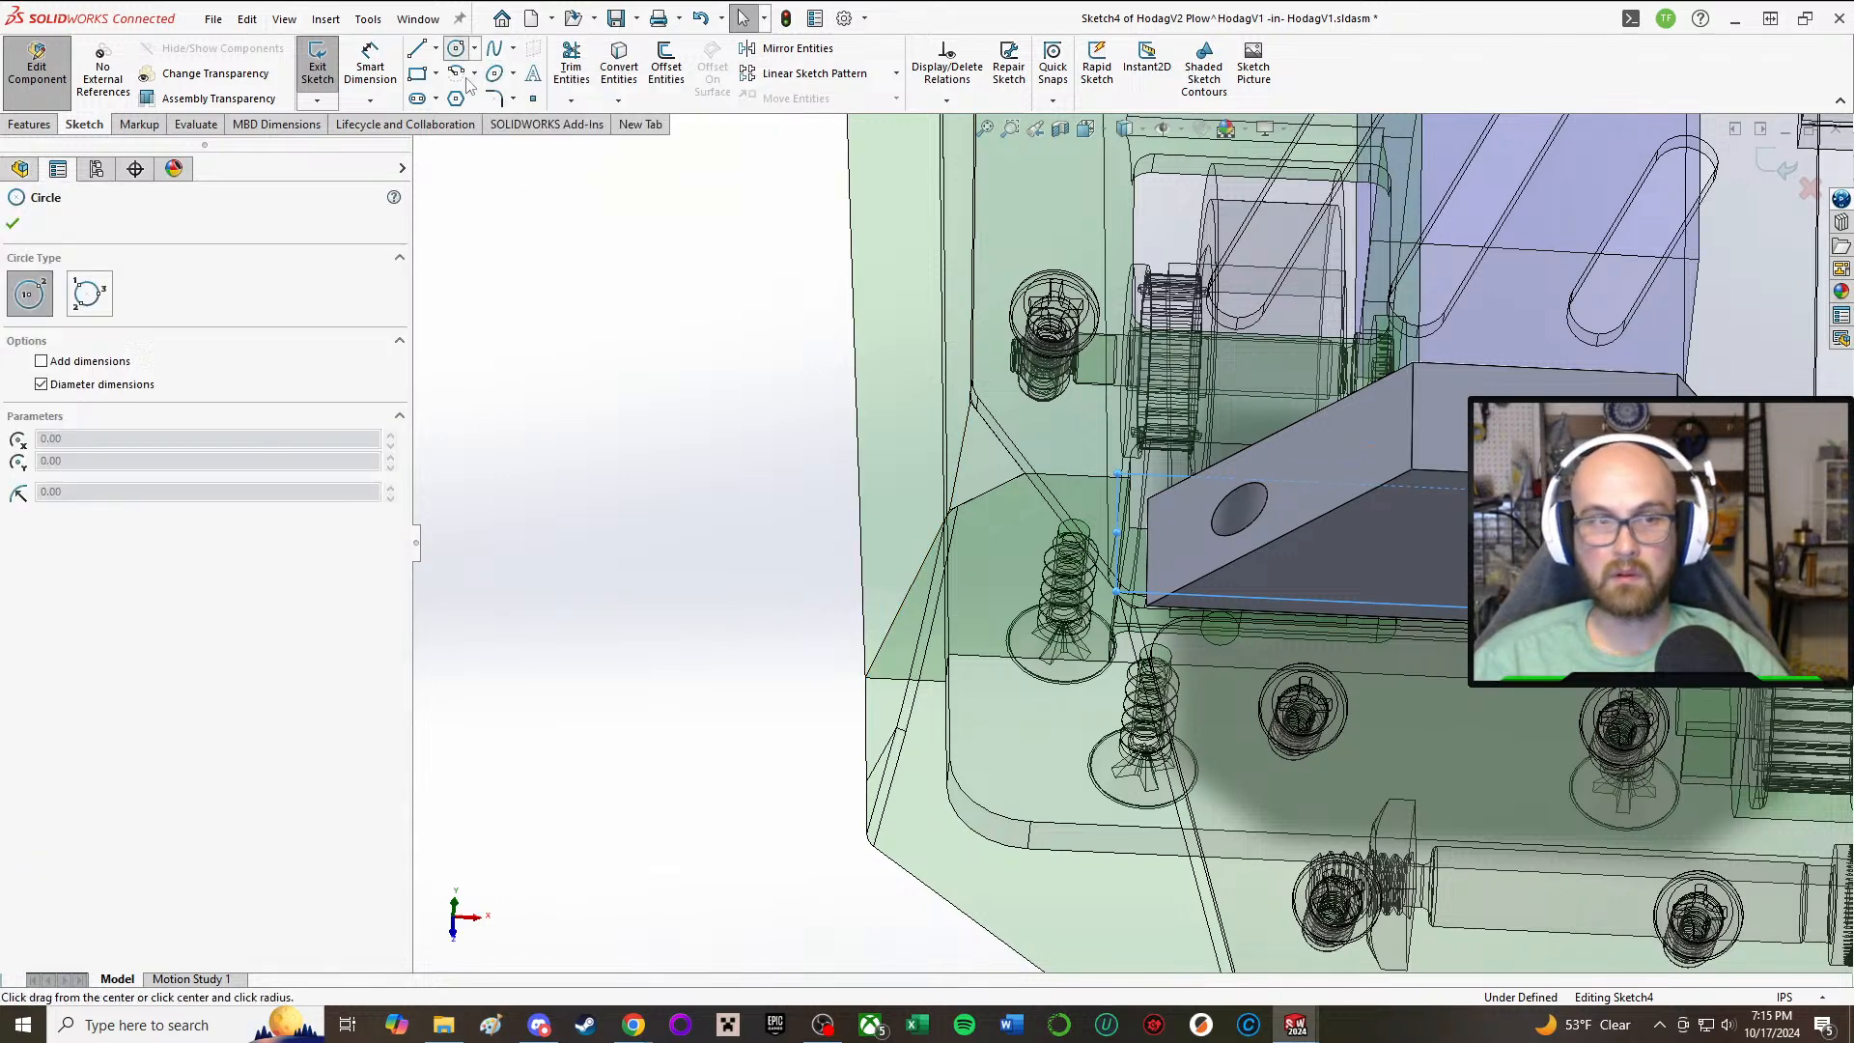
{"action": "middle_click_drag", "start_coordinate": [1283, 499], "coordinate": [1263, 430]}
{"action": "middle_click_drag", "start_coordinate": [1228, 502], "coordinate": [1224, 496]}
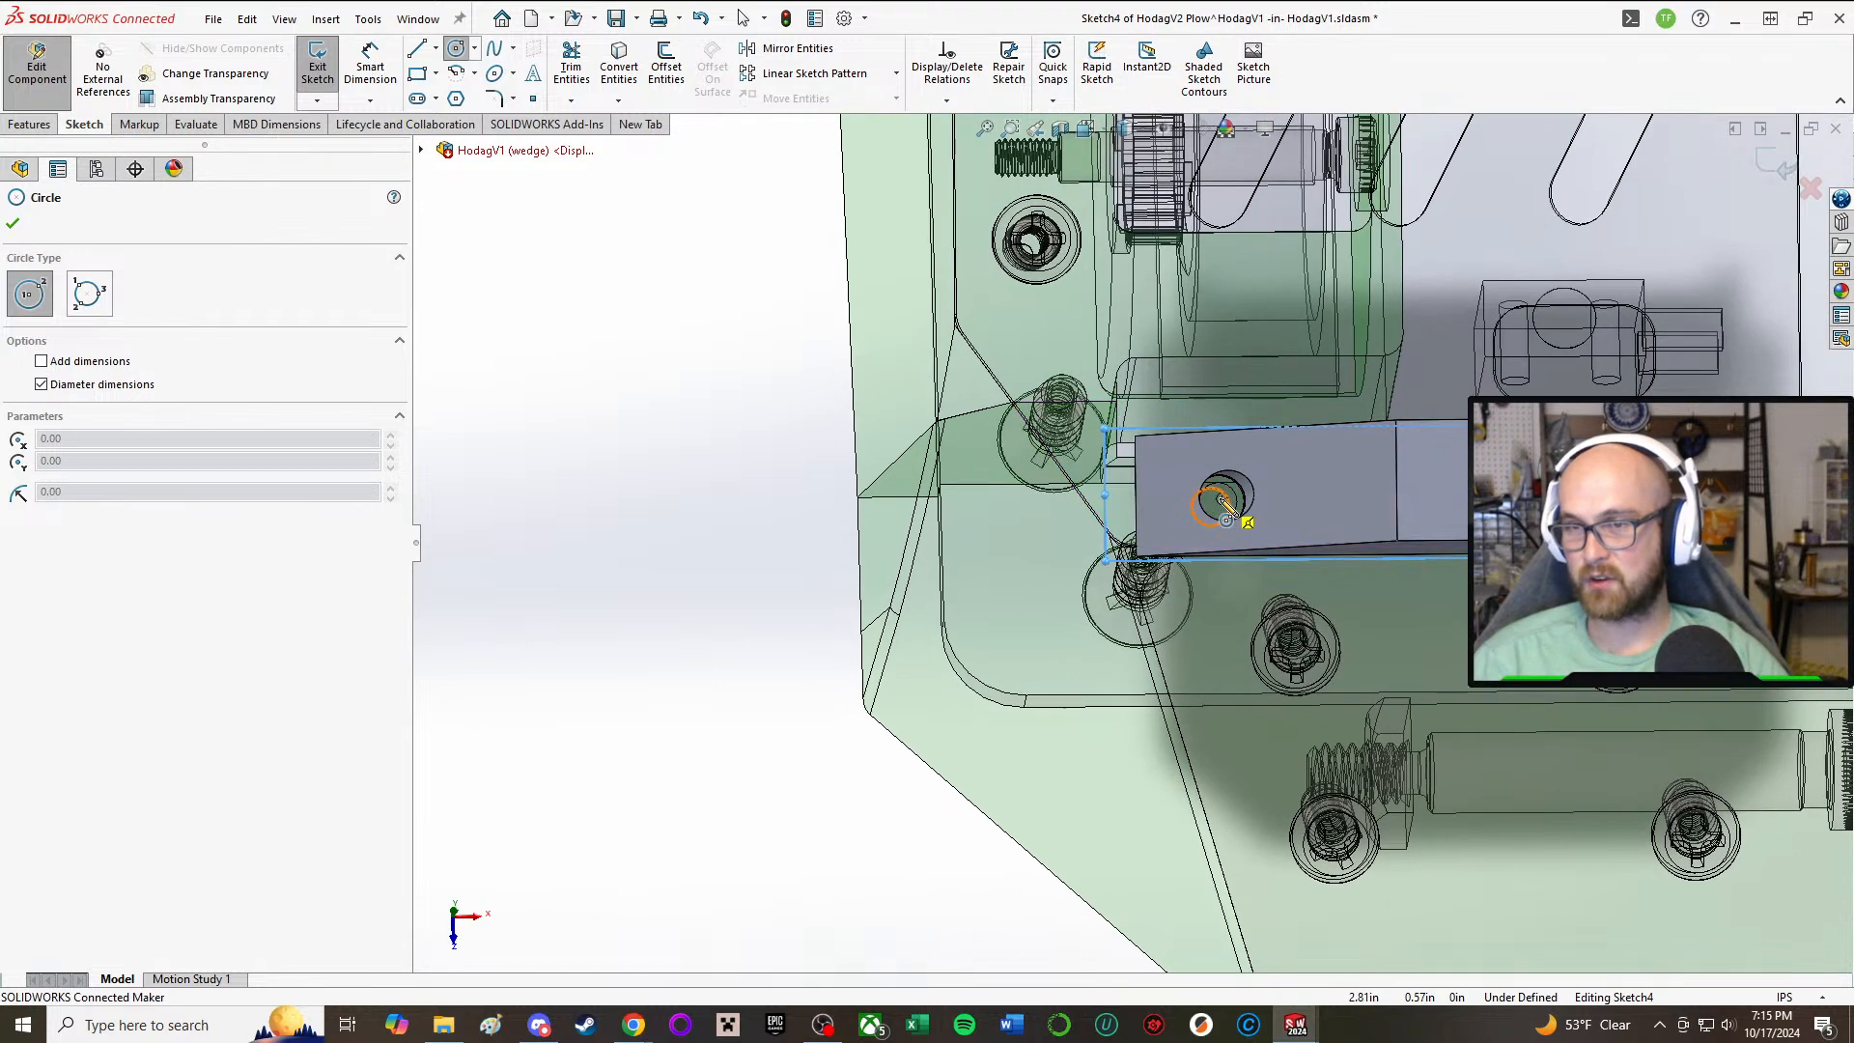
{"action": "left_click", "coordinate": [1222, 498]}
{"action": "left_click", "coordinate": [1244, 473]}
{"action": "left_click", "coordinate": [1237, 464]}
{"action": "scroll", "coordinate": [1246, 473], "scroll_direction": "up", "scroll_amount": 2}
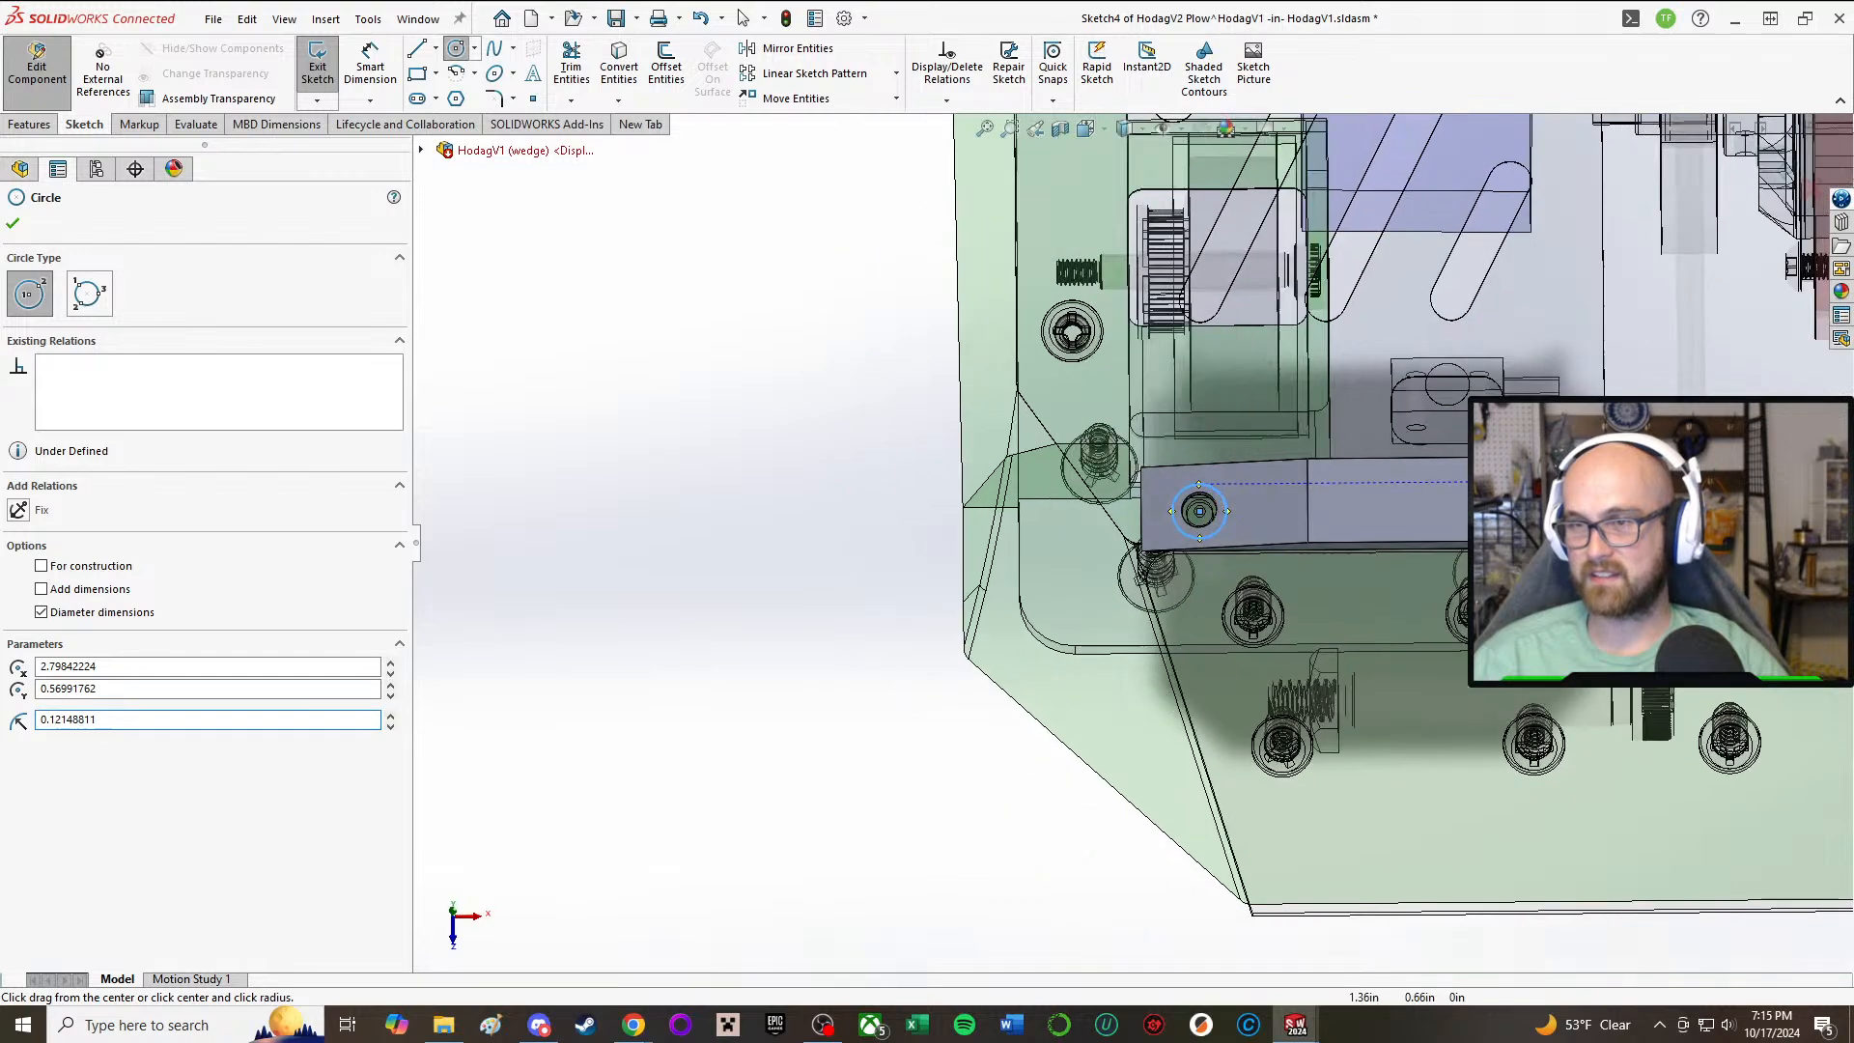
Step: Draw a second circle of about 0.16 in radius concentric with the other mounting hole and make both circles equal
{"action": "scroll", "coordinate": [1429, 507], "scroll_direction": "down", "scroll_amount": 3}
{"action": "mouse_move", "coordinate": [1458, 494]}
{"action": "middle_mouse_down"}
{"action": "mouse_move", "coordinate": [1463, 473]}
{"action": "mouse_move", "coordinate": [1442, 498]}
{"action": "middle_mouse_up"}
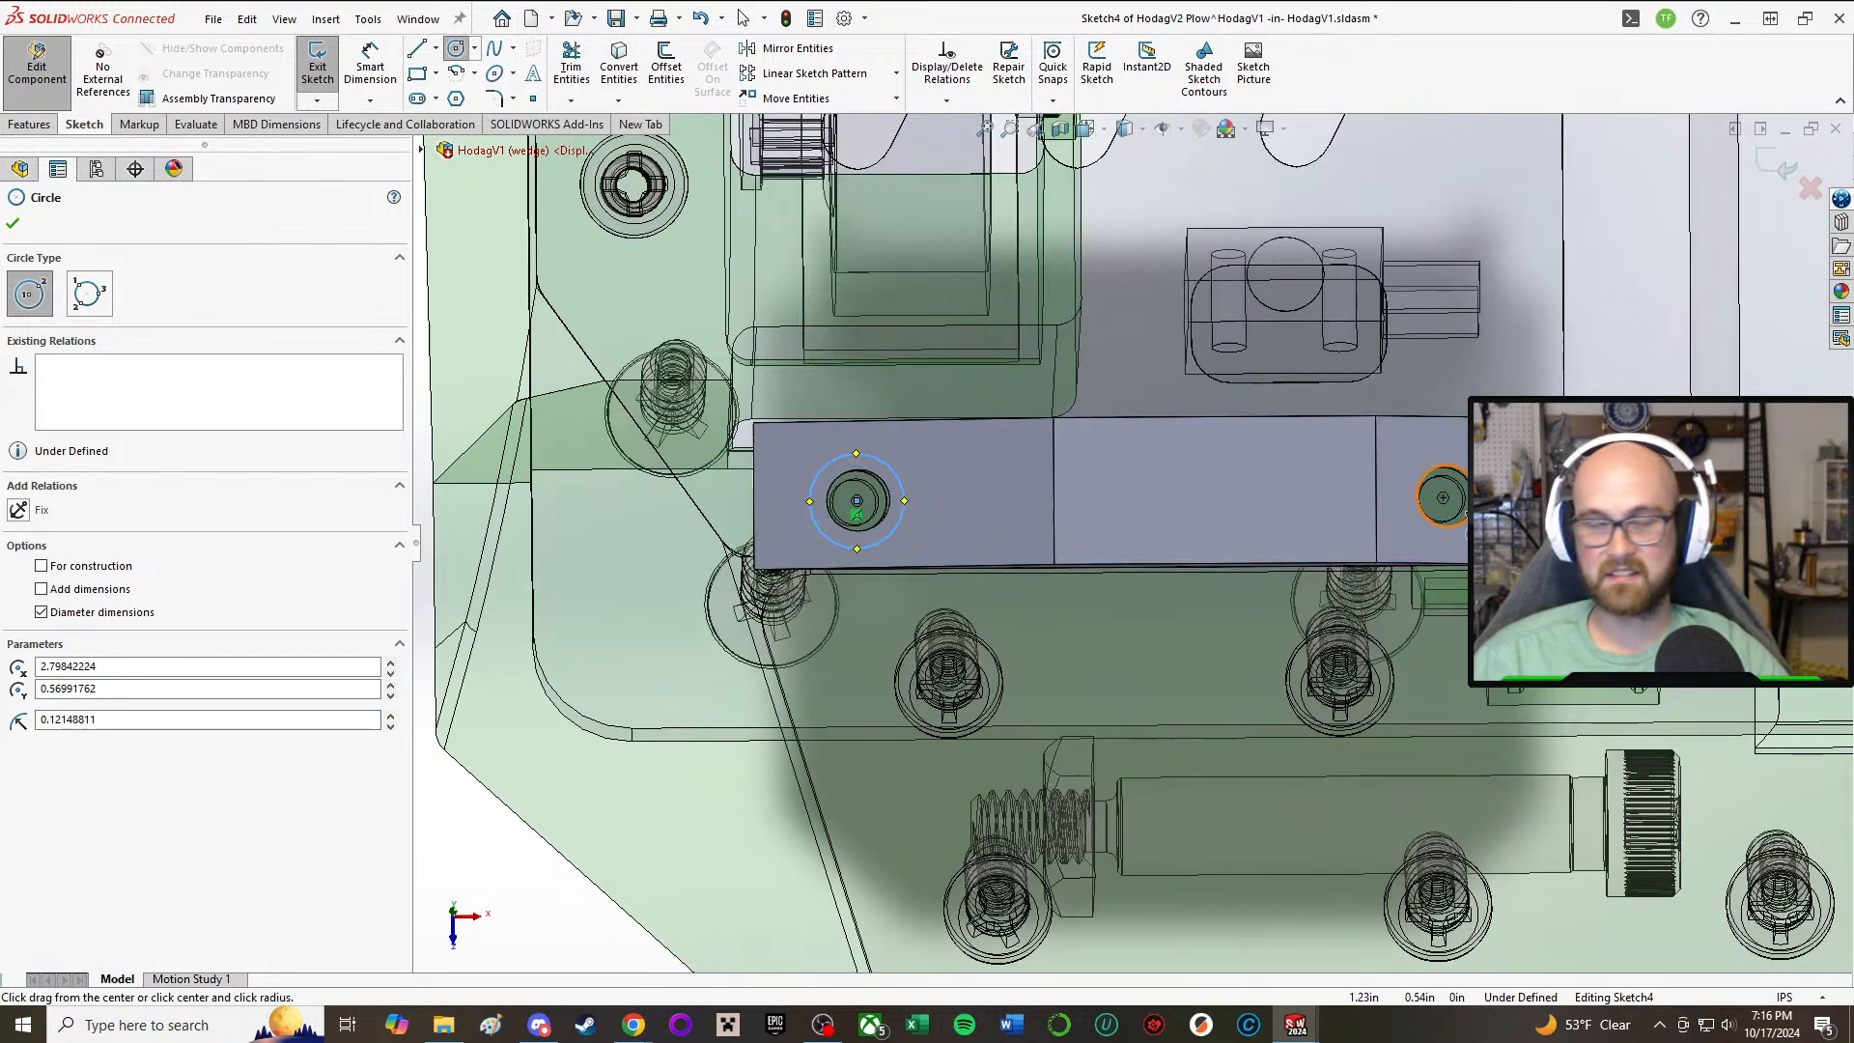
{"action": "left_click", "coordinate": [1443, 498]}
{"action": "left_click", "coordinate": [1383, 498]}
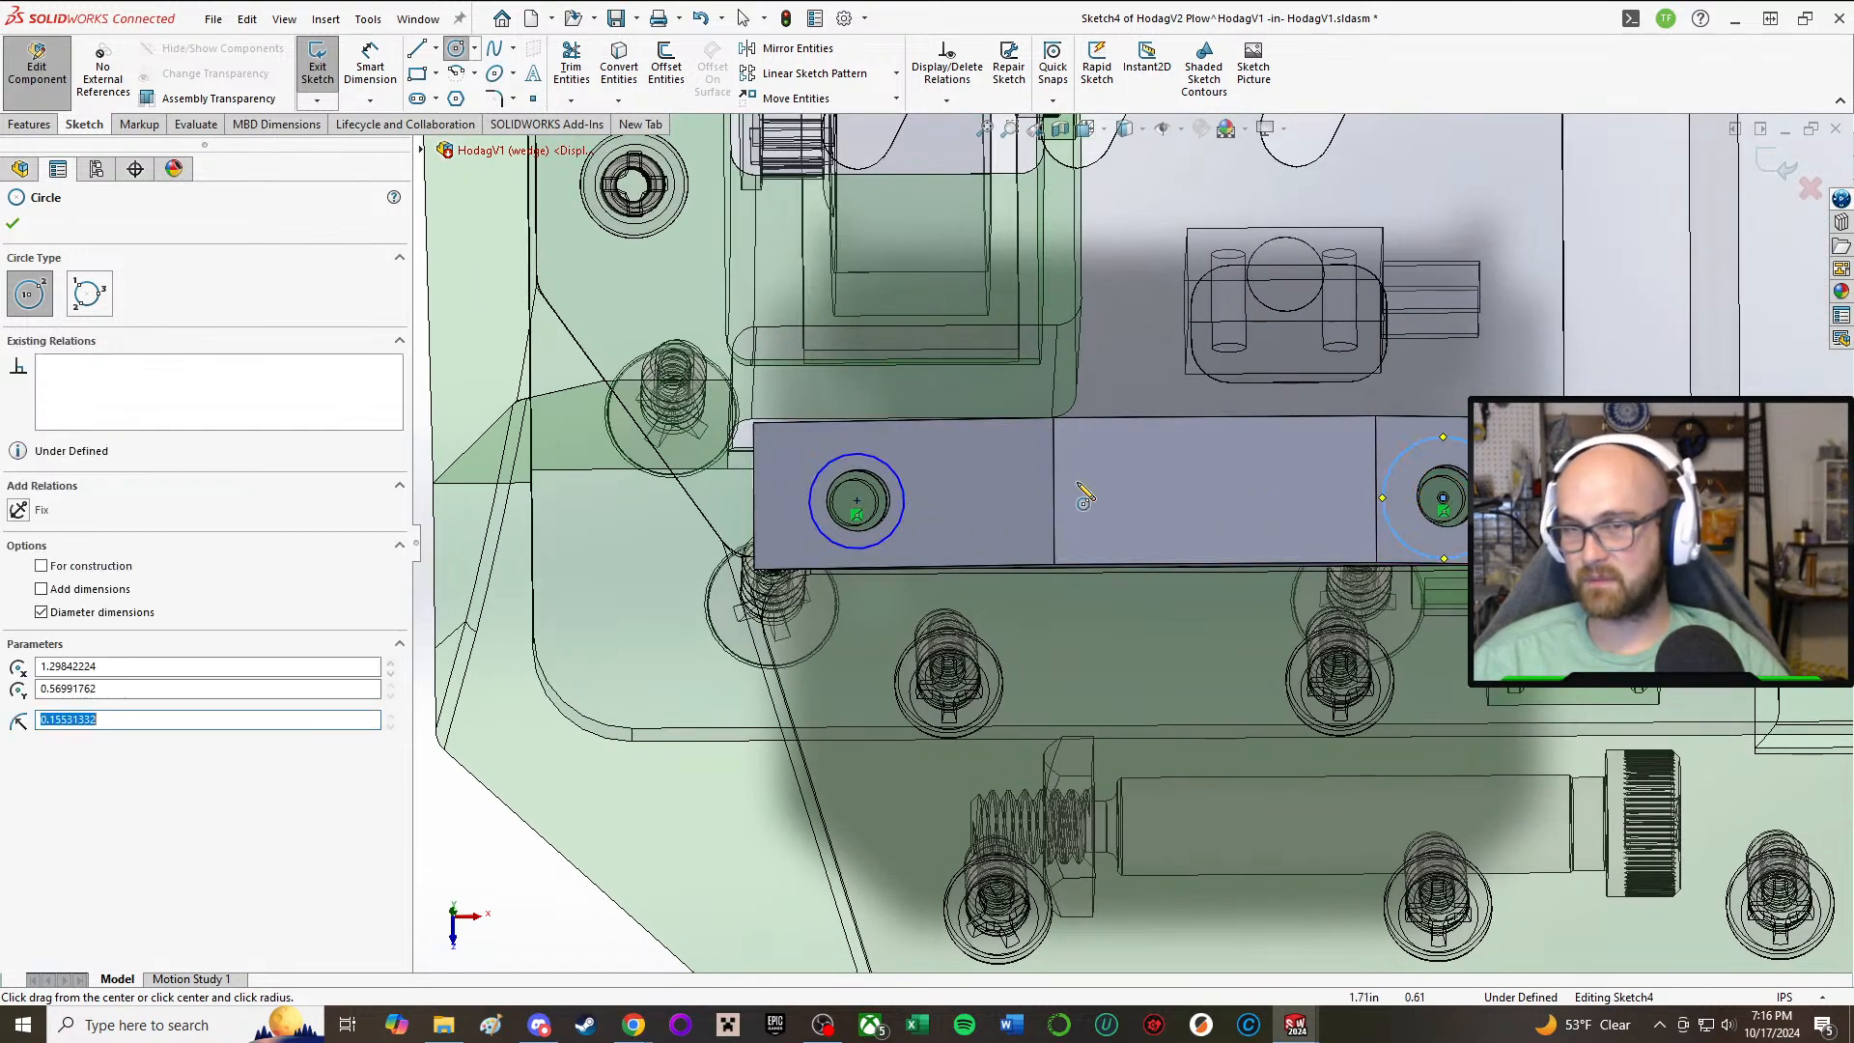
{"action": "scroll", "coordinate": [1084, 496], "scroll_direction": "up", "scroll_amount": 3}
{"action": "right_click_drag", "start_coordinate": [612, 399], "coordinate": [612, 588]}
{"action": "left_click", "coordinate": [952, 547]}
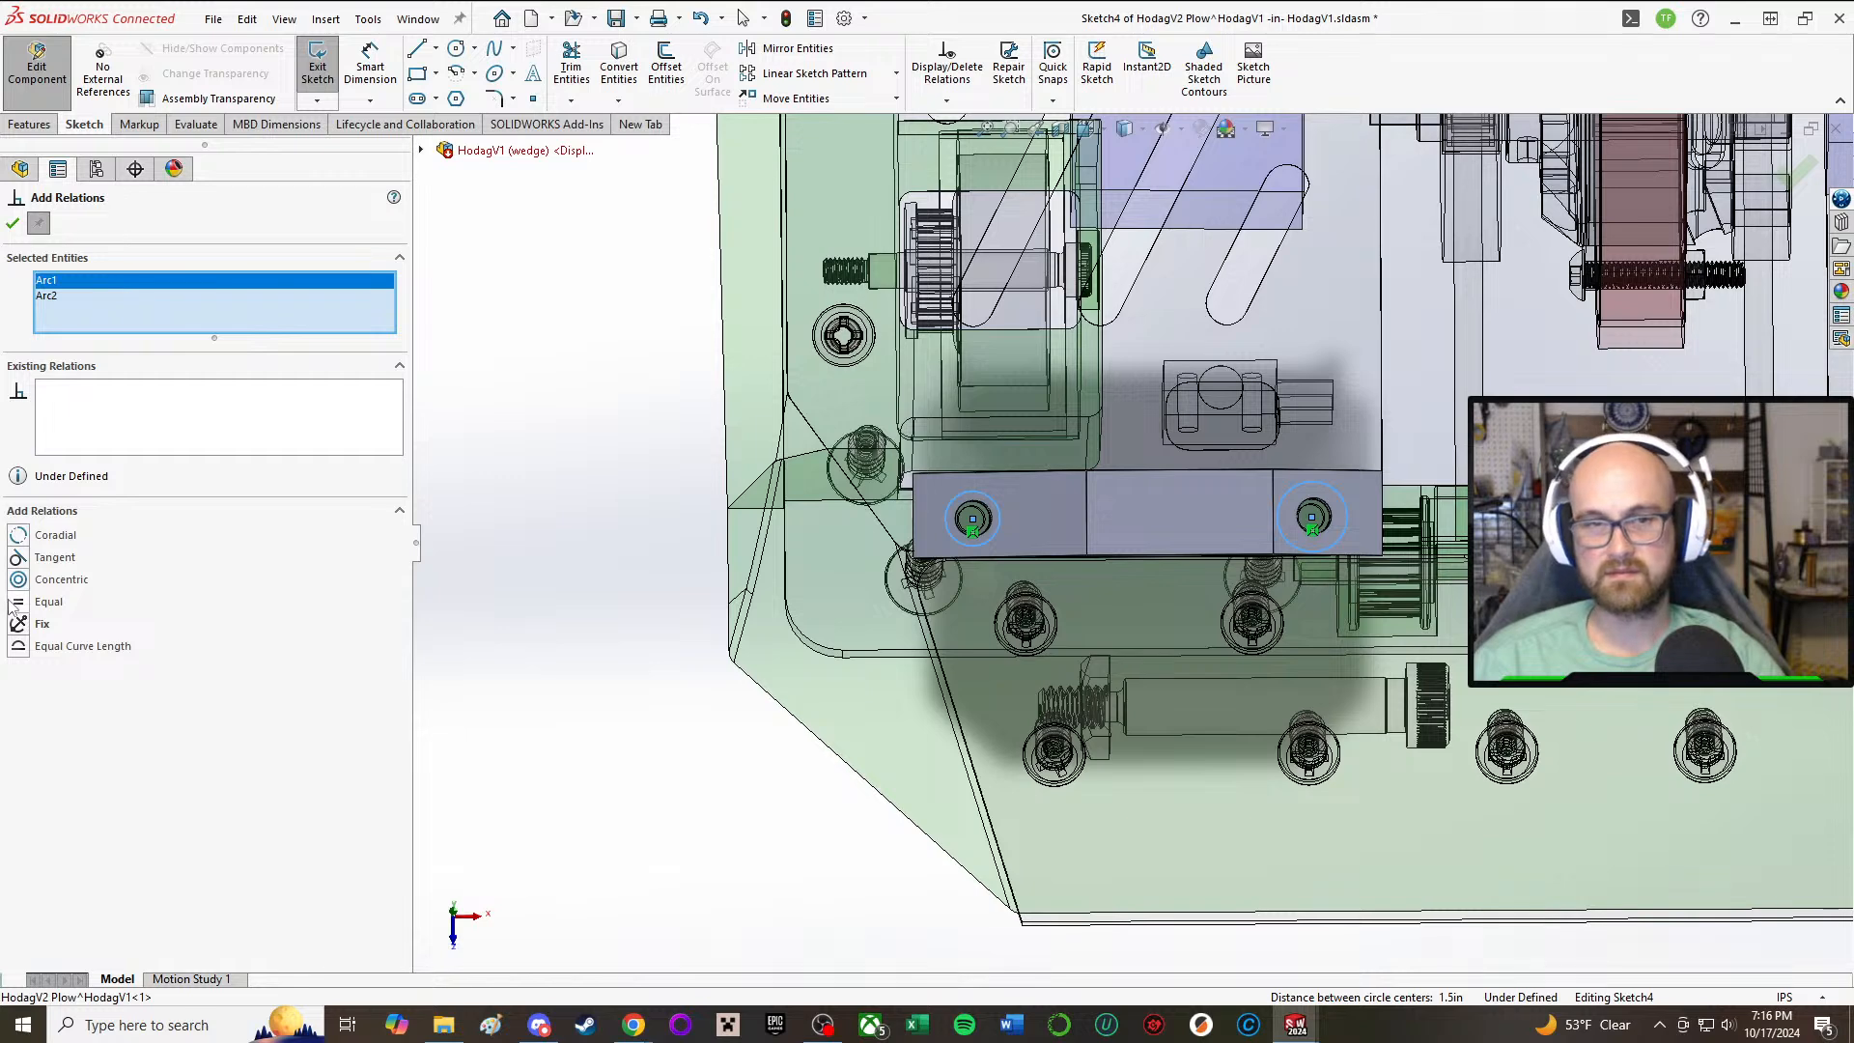
{"action": "left_click", "coordinate": [21, 221]}
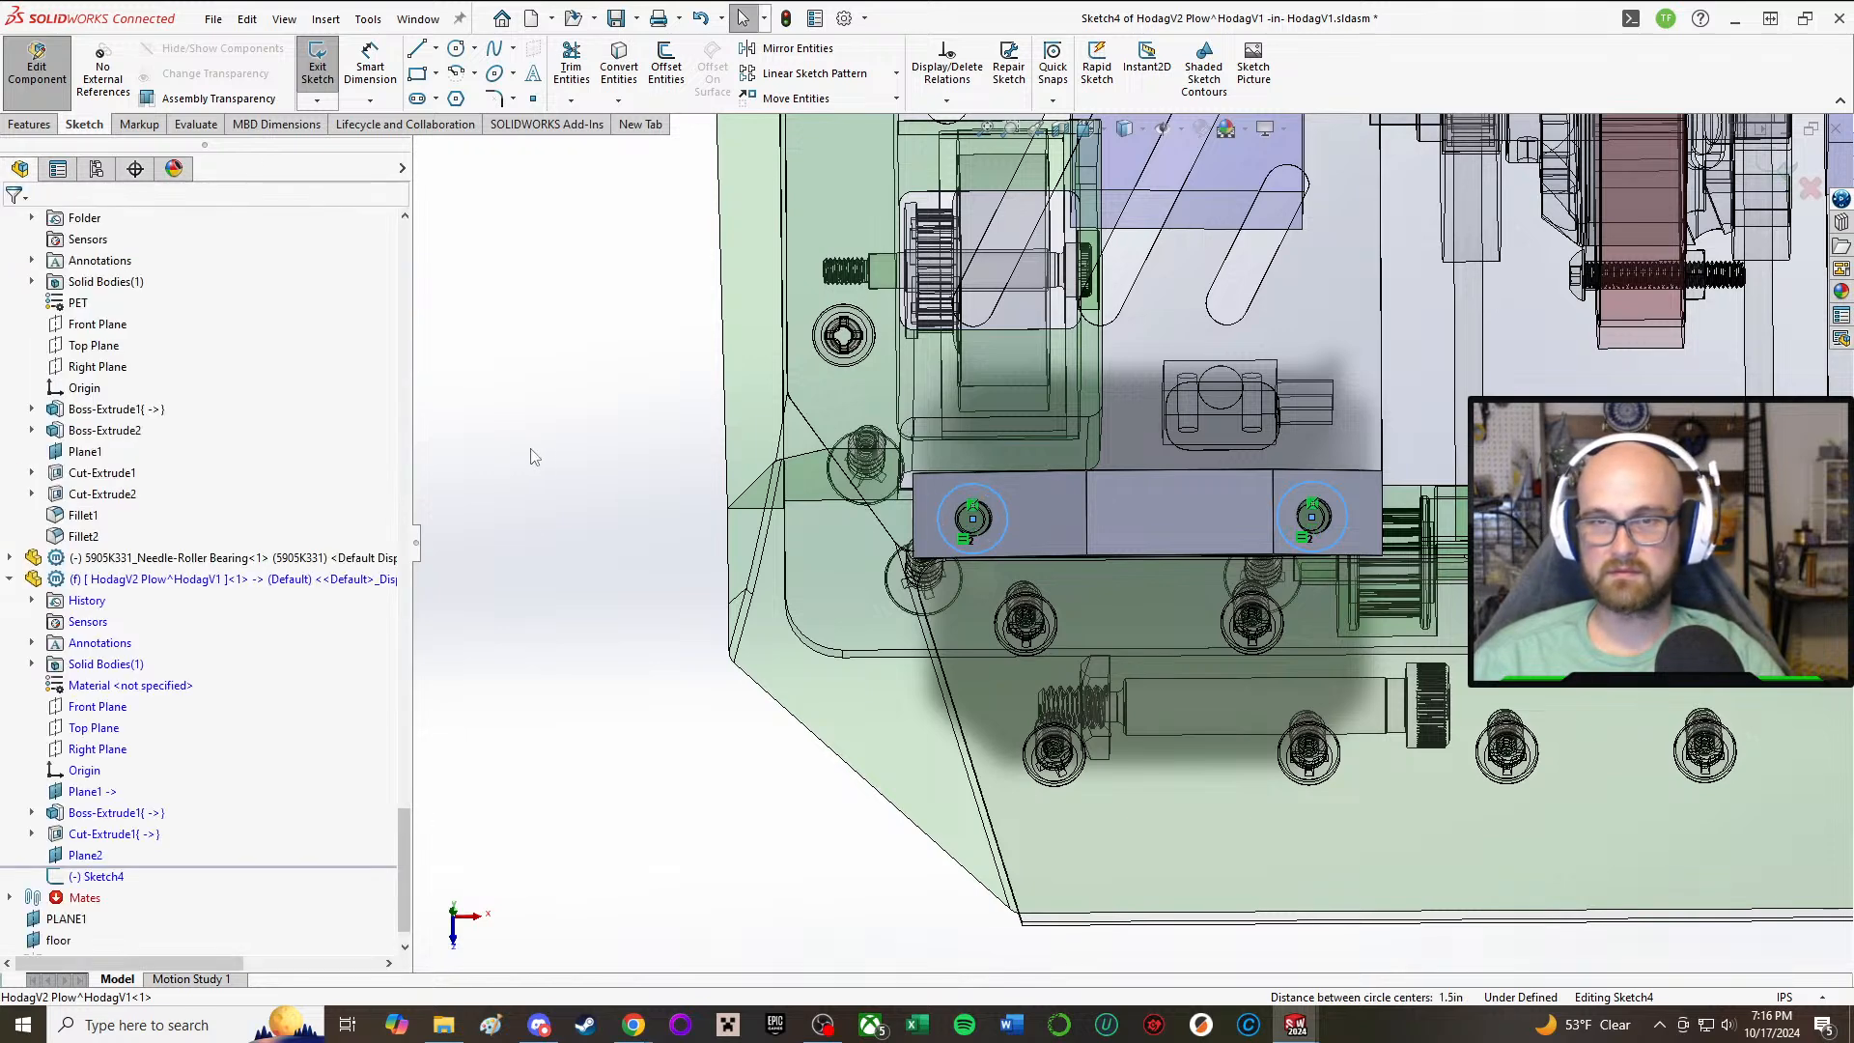
Step: Dimension the diameter of the circle around the outer mounting hole as 8 mm
{"action": "right_click_drag", "start_coordinate": [531, 450], "coordinate": [538, 265]}
{"action": "left_click", "coordinate": [948, 545]}
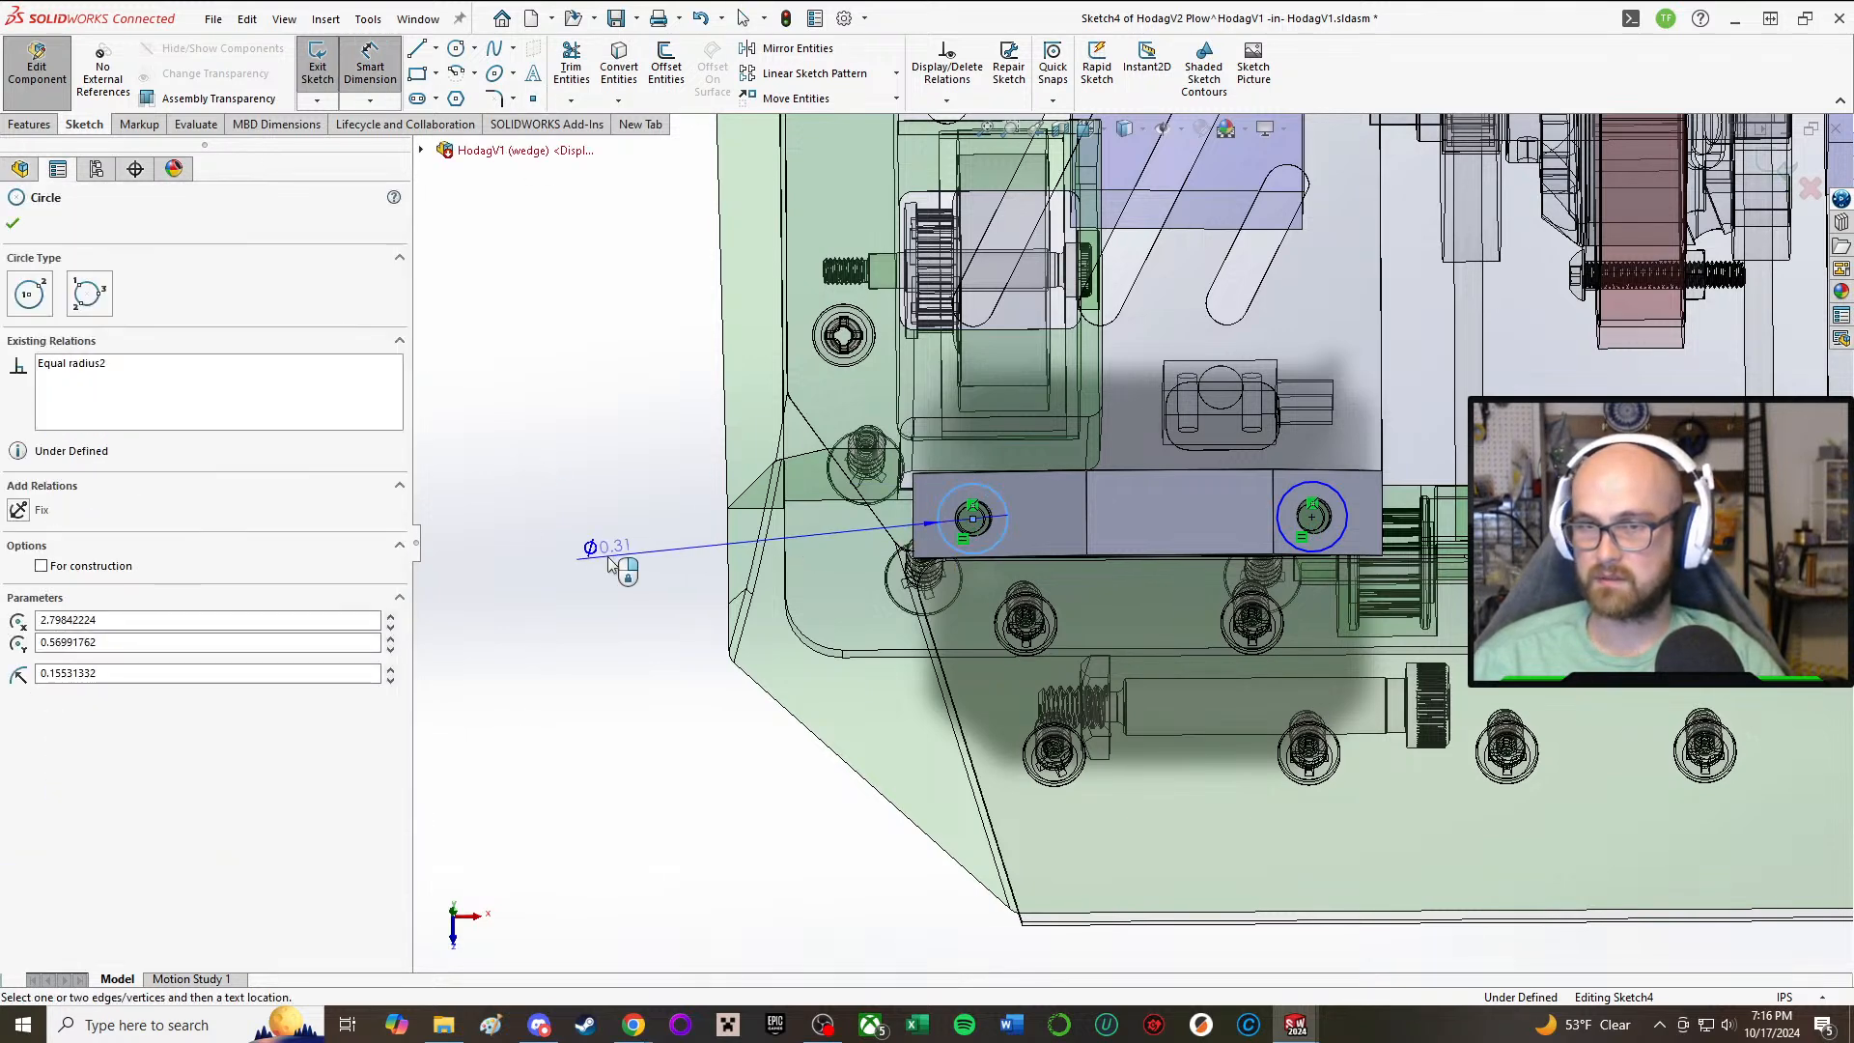
{"action": "left_click", "coordinate": [605, 558]}
{"action": "type", "text": "8mm"}
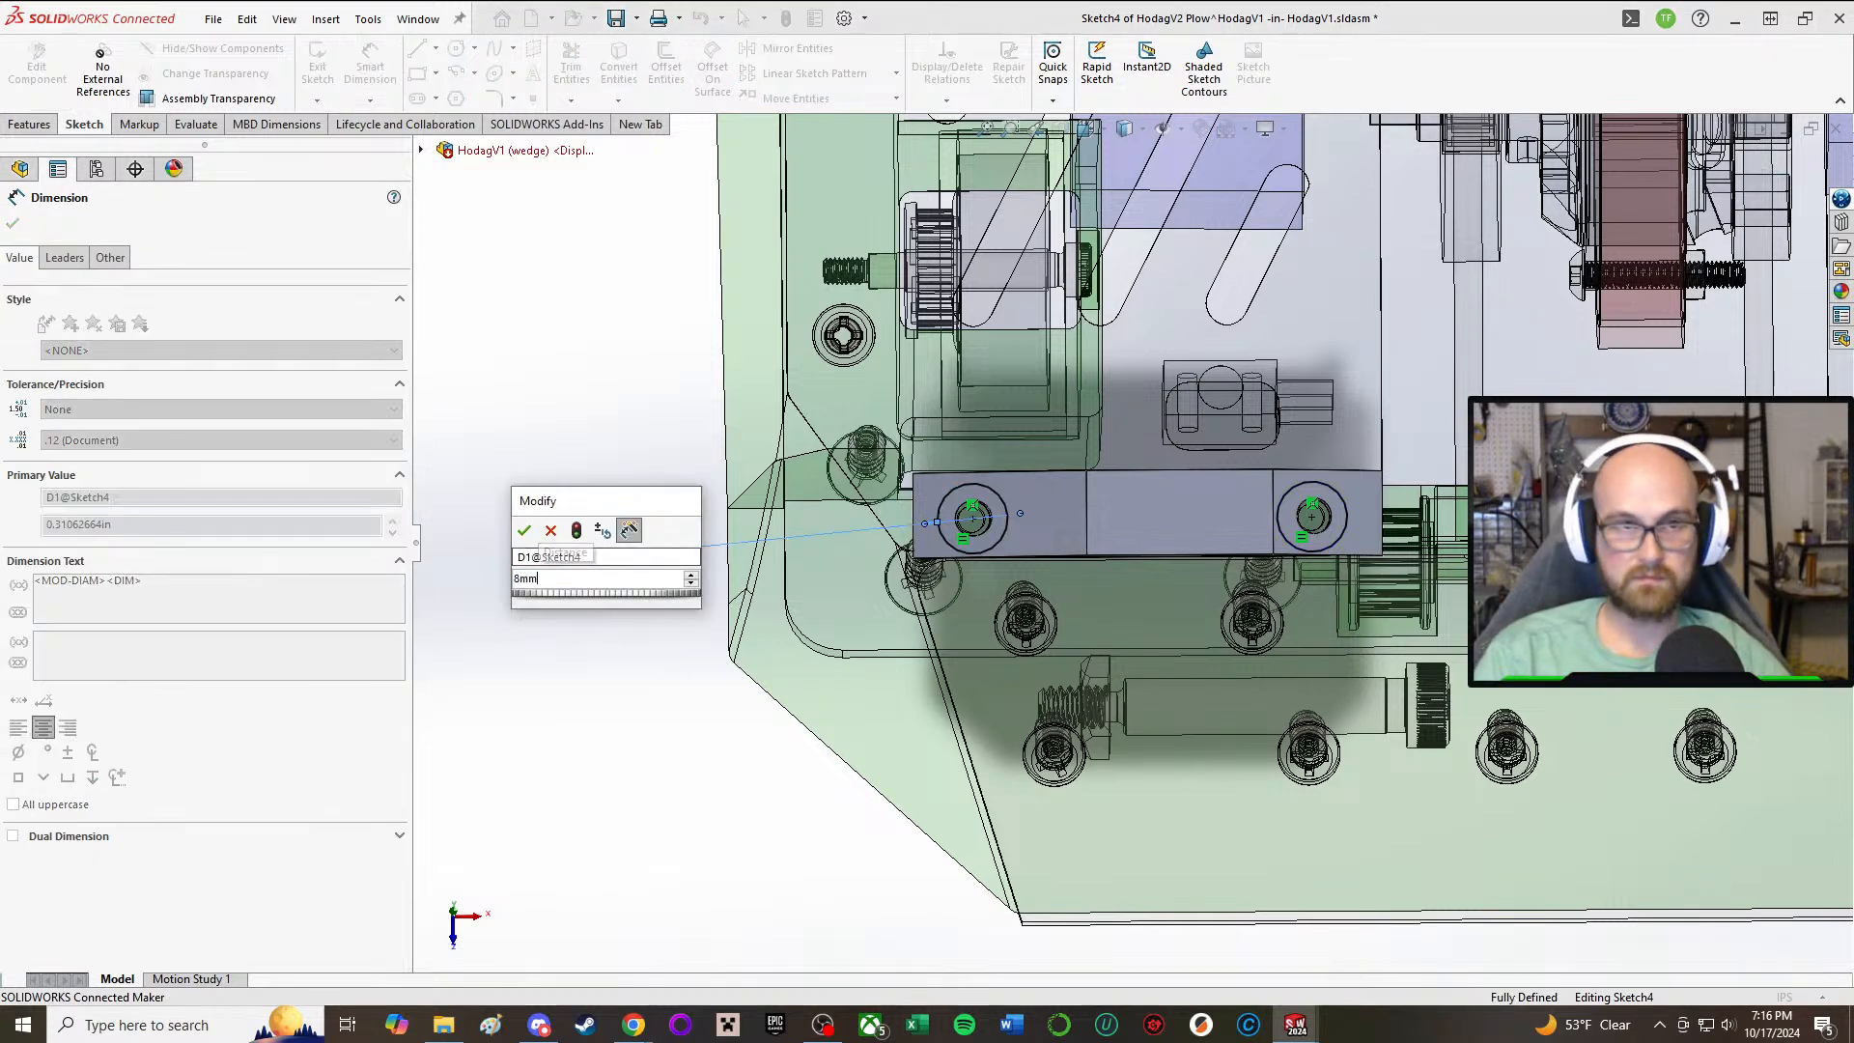
{"action": "key", "text": "Return"}
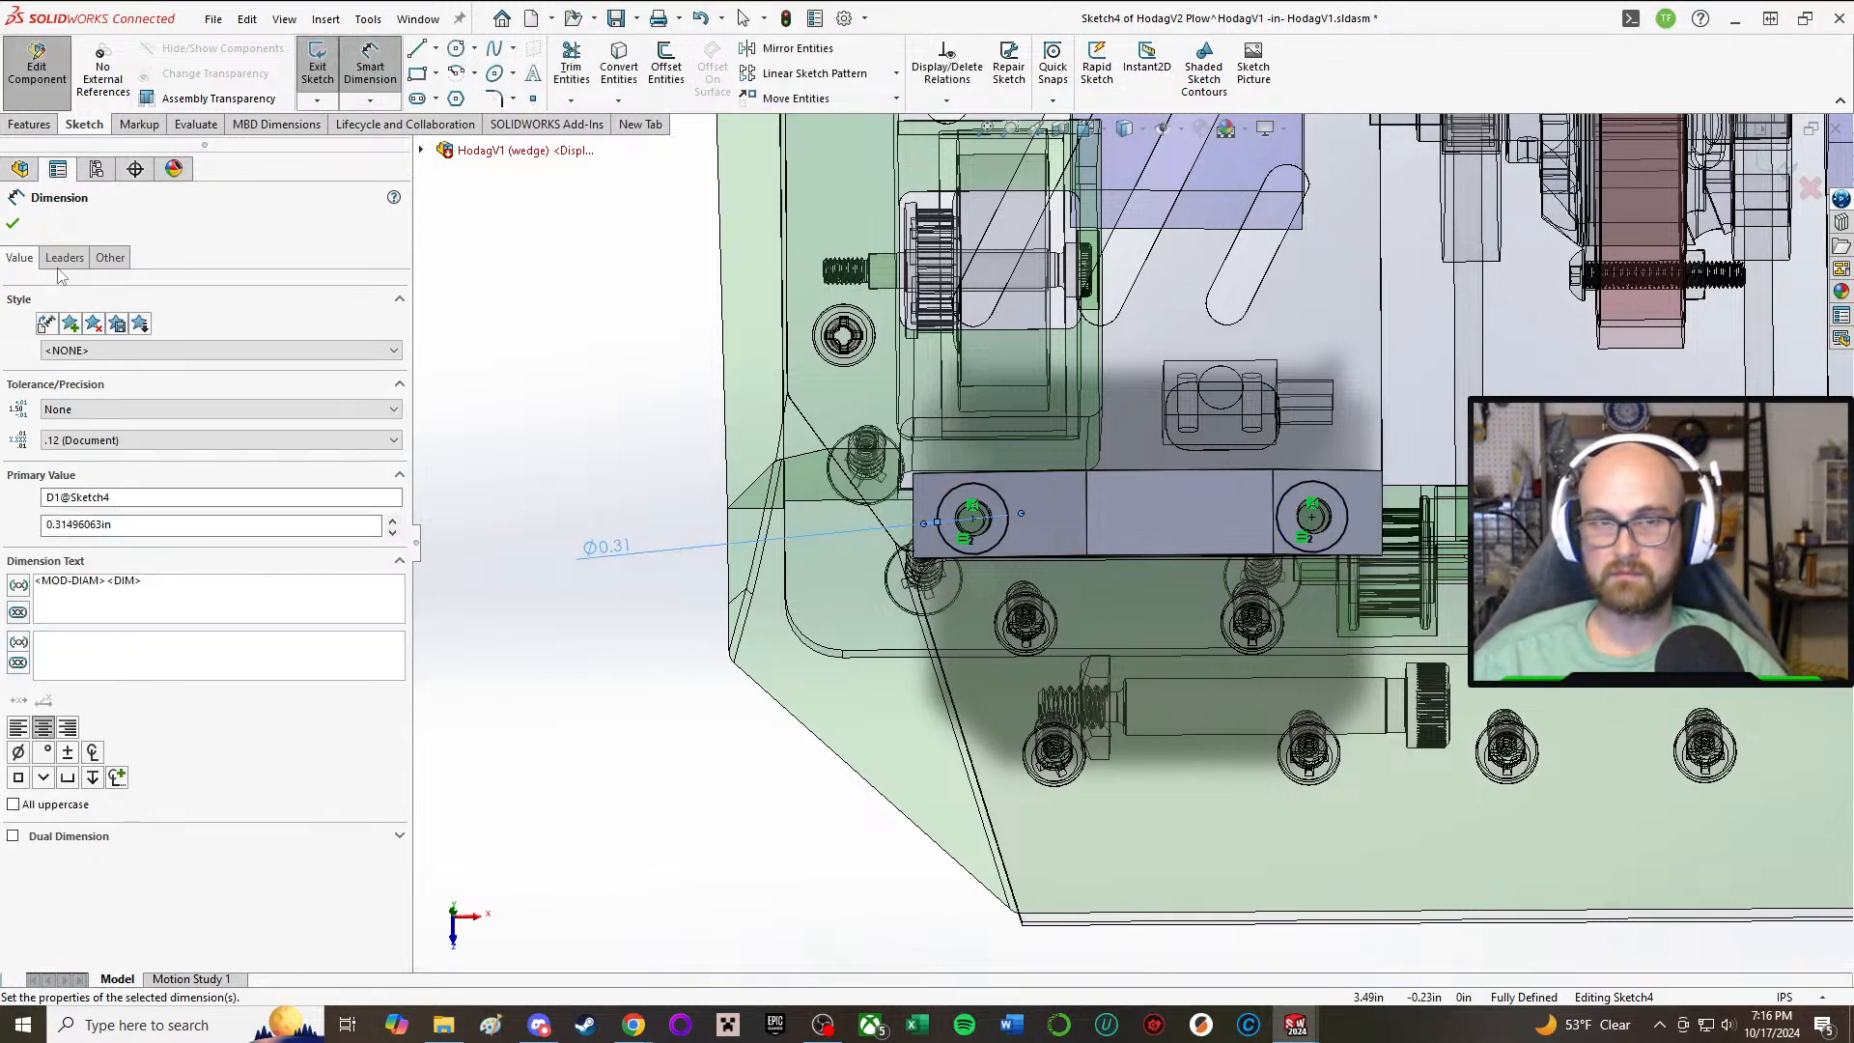
Step: Cut both circles Through All from the sketch plane away from the mounting face, and finish editing the plow part
{"action": "right_click_drag", "start_coordinate": [506, 488], "coordinate": [591, 529]}
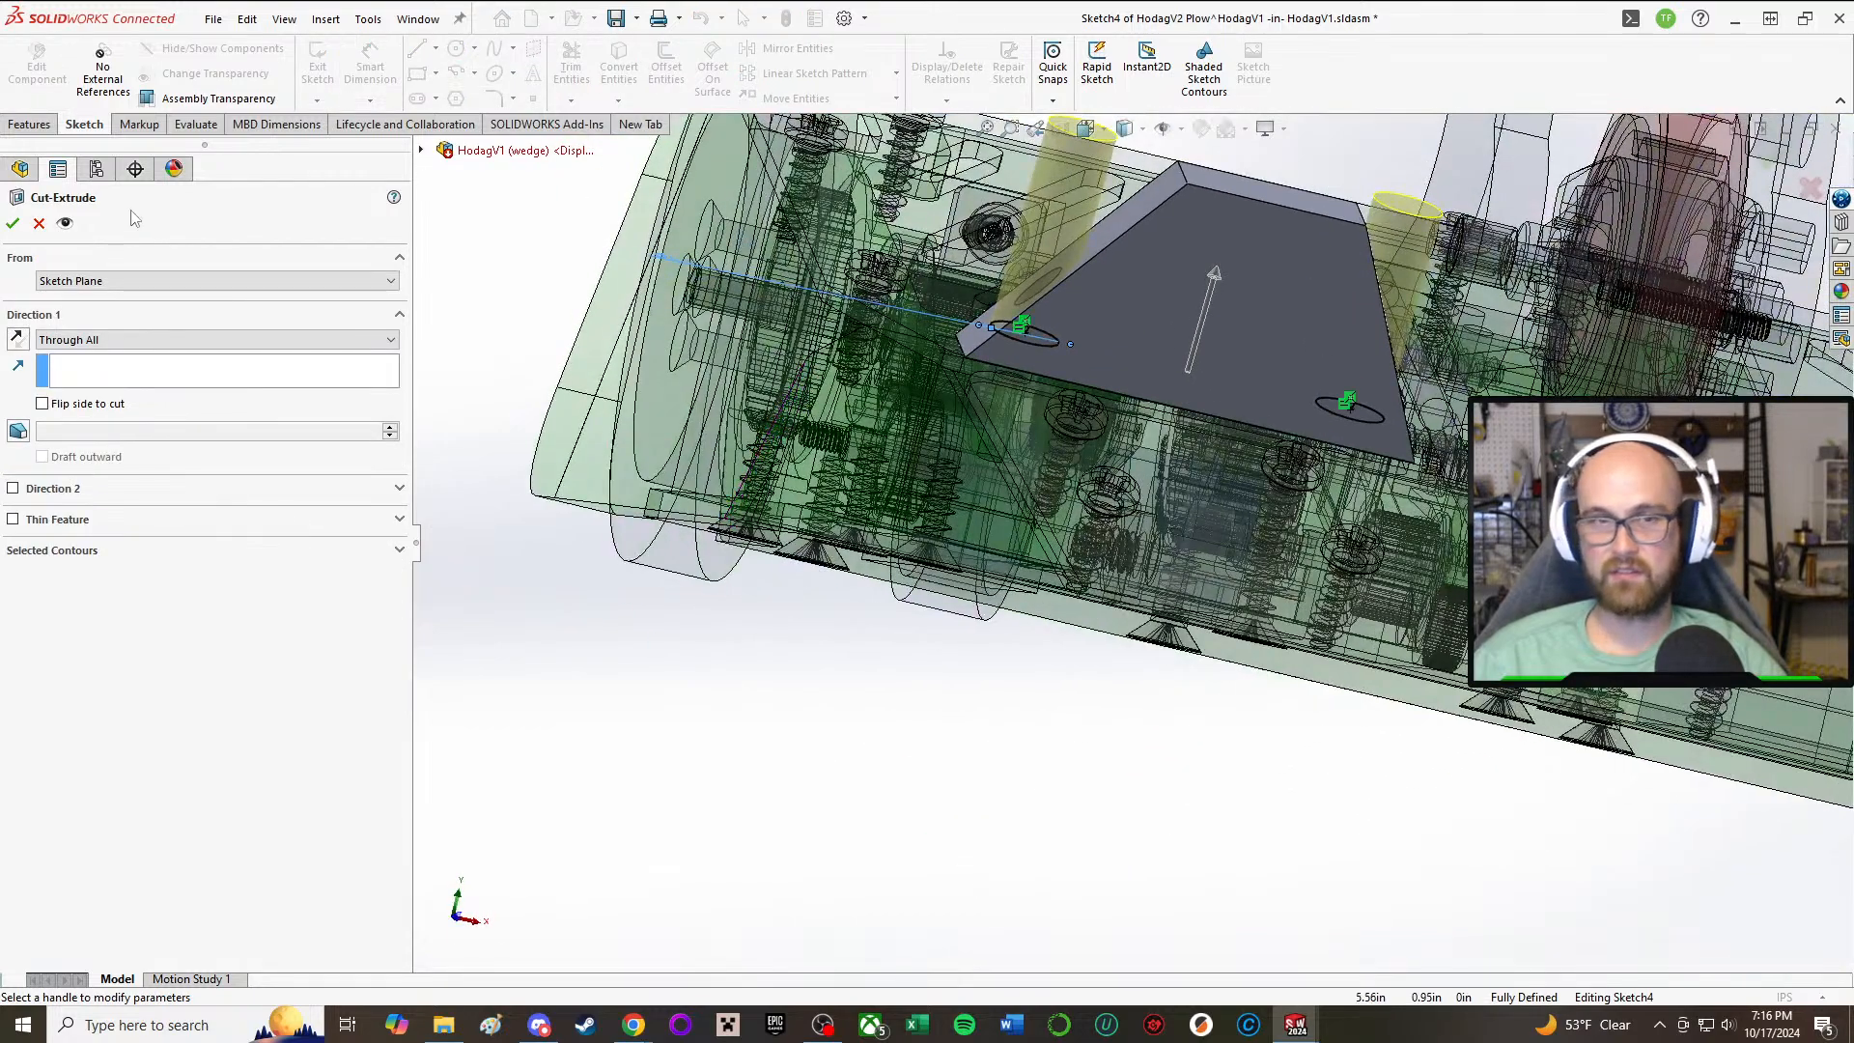
{"action": "left_click", "coordinate": [12, 223]}
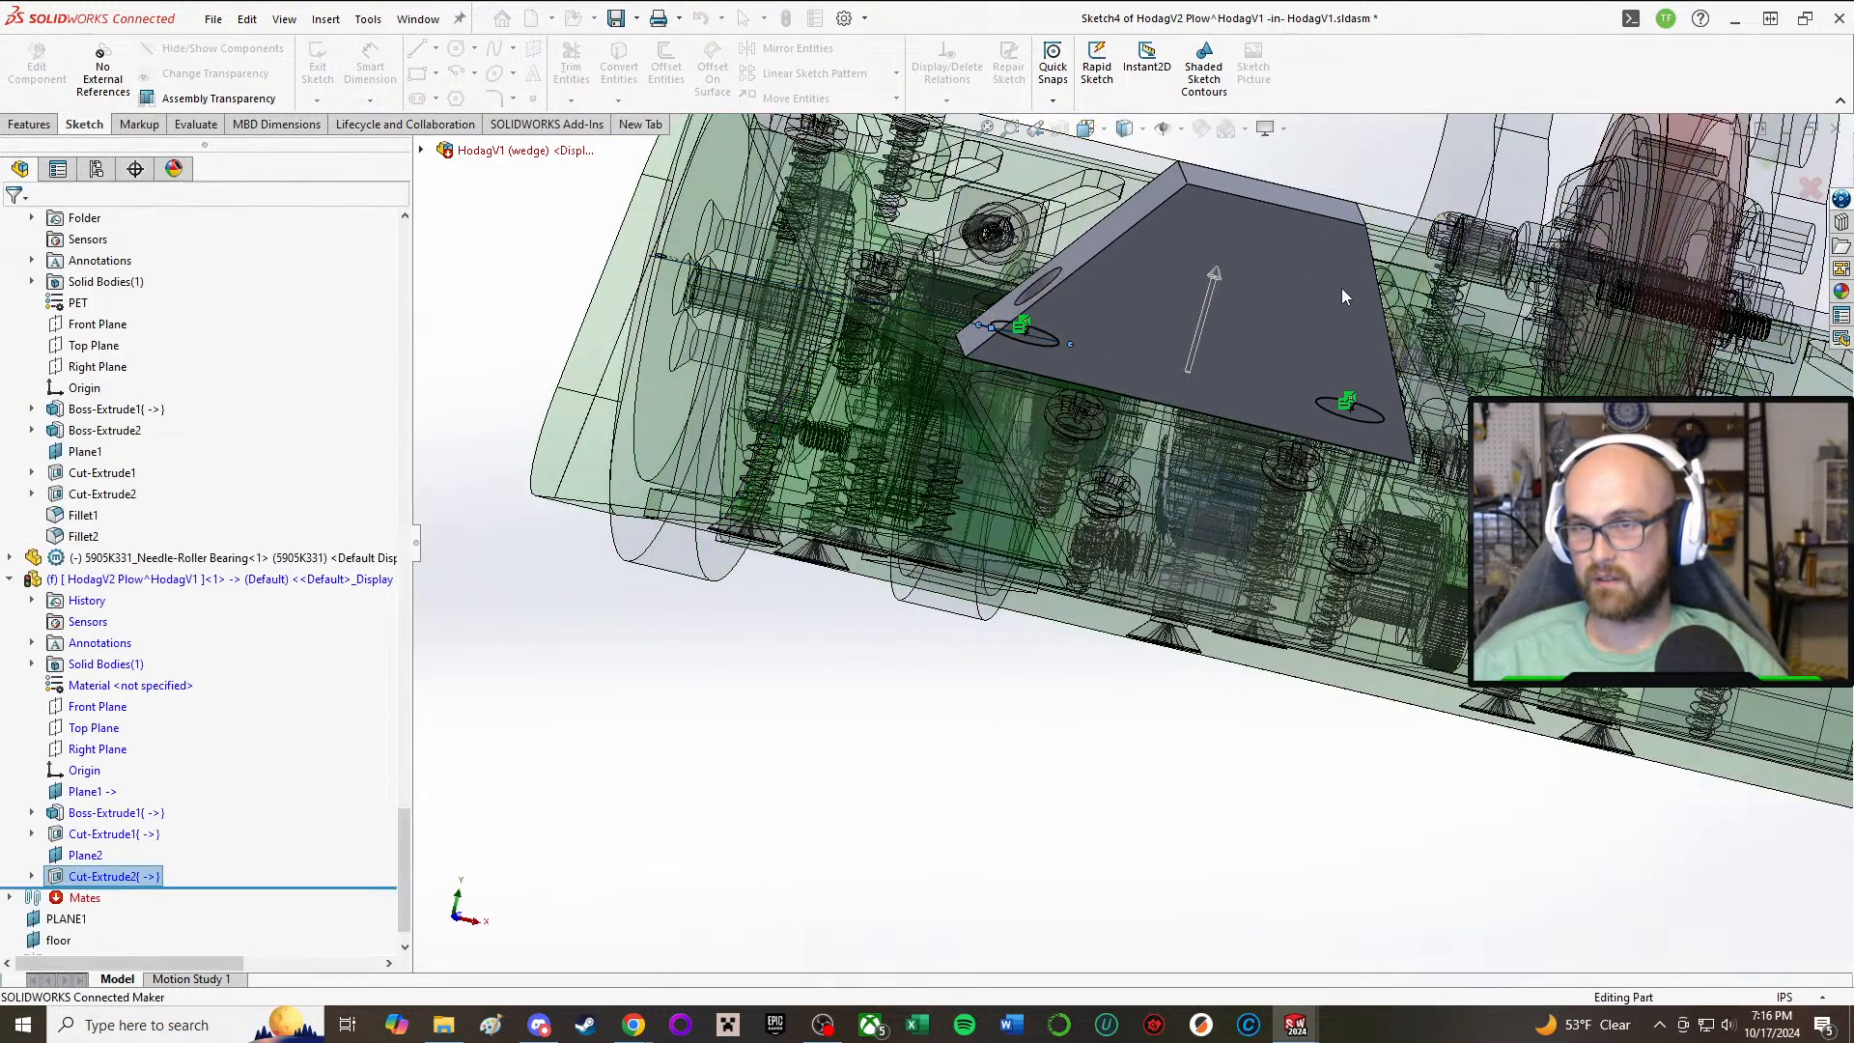
{"action": "scroll", "coordinate": [1323, 278], "scroll_direction": "down", "scroll_amount": 3}
{"action": "middle_click_drag", "start_coordinate": [1323, 278], "coordinate": [1217, 426]}
{"action": "scroll", "coordinate": [1236, 426], "scroll_direction": "up", "scroll_amount": 5}
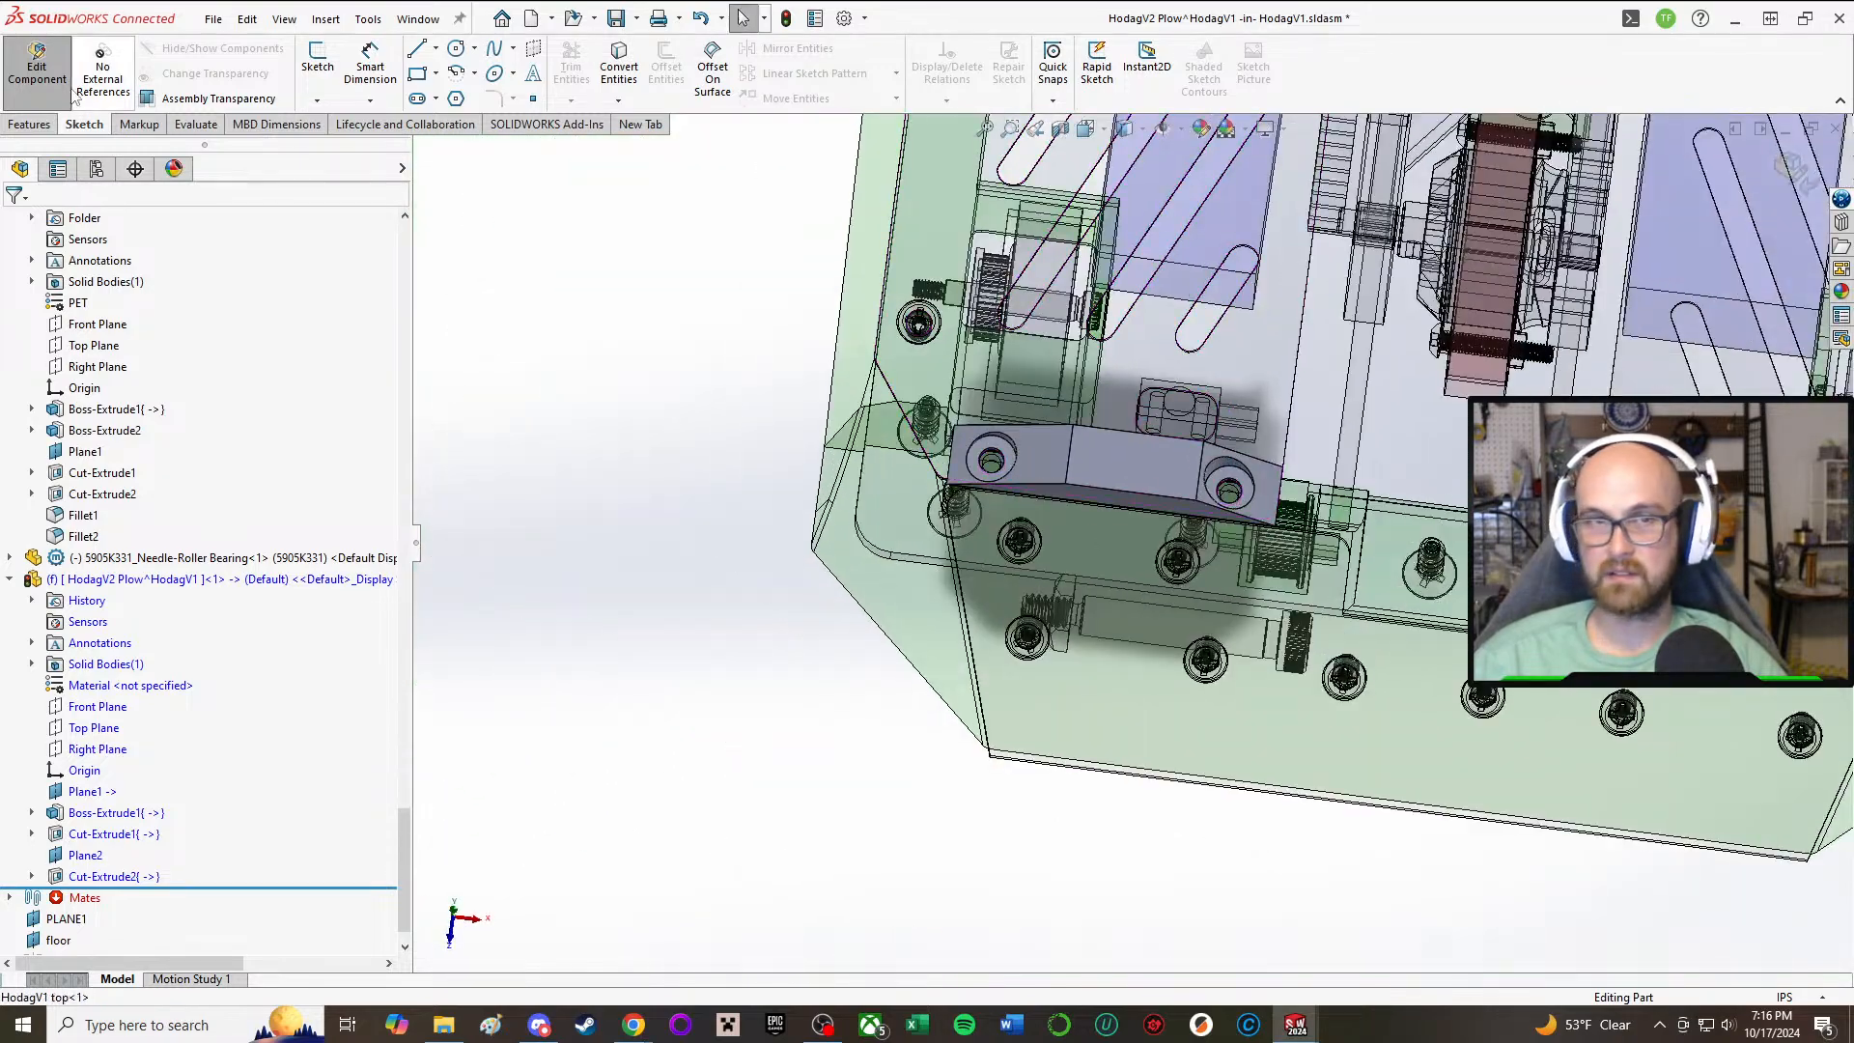
{"action": "left_click", "coordinate": [53, 67]}
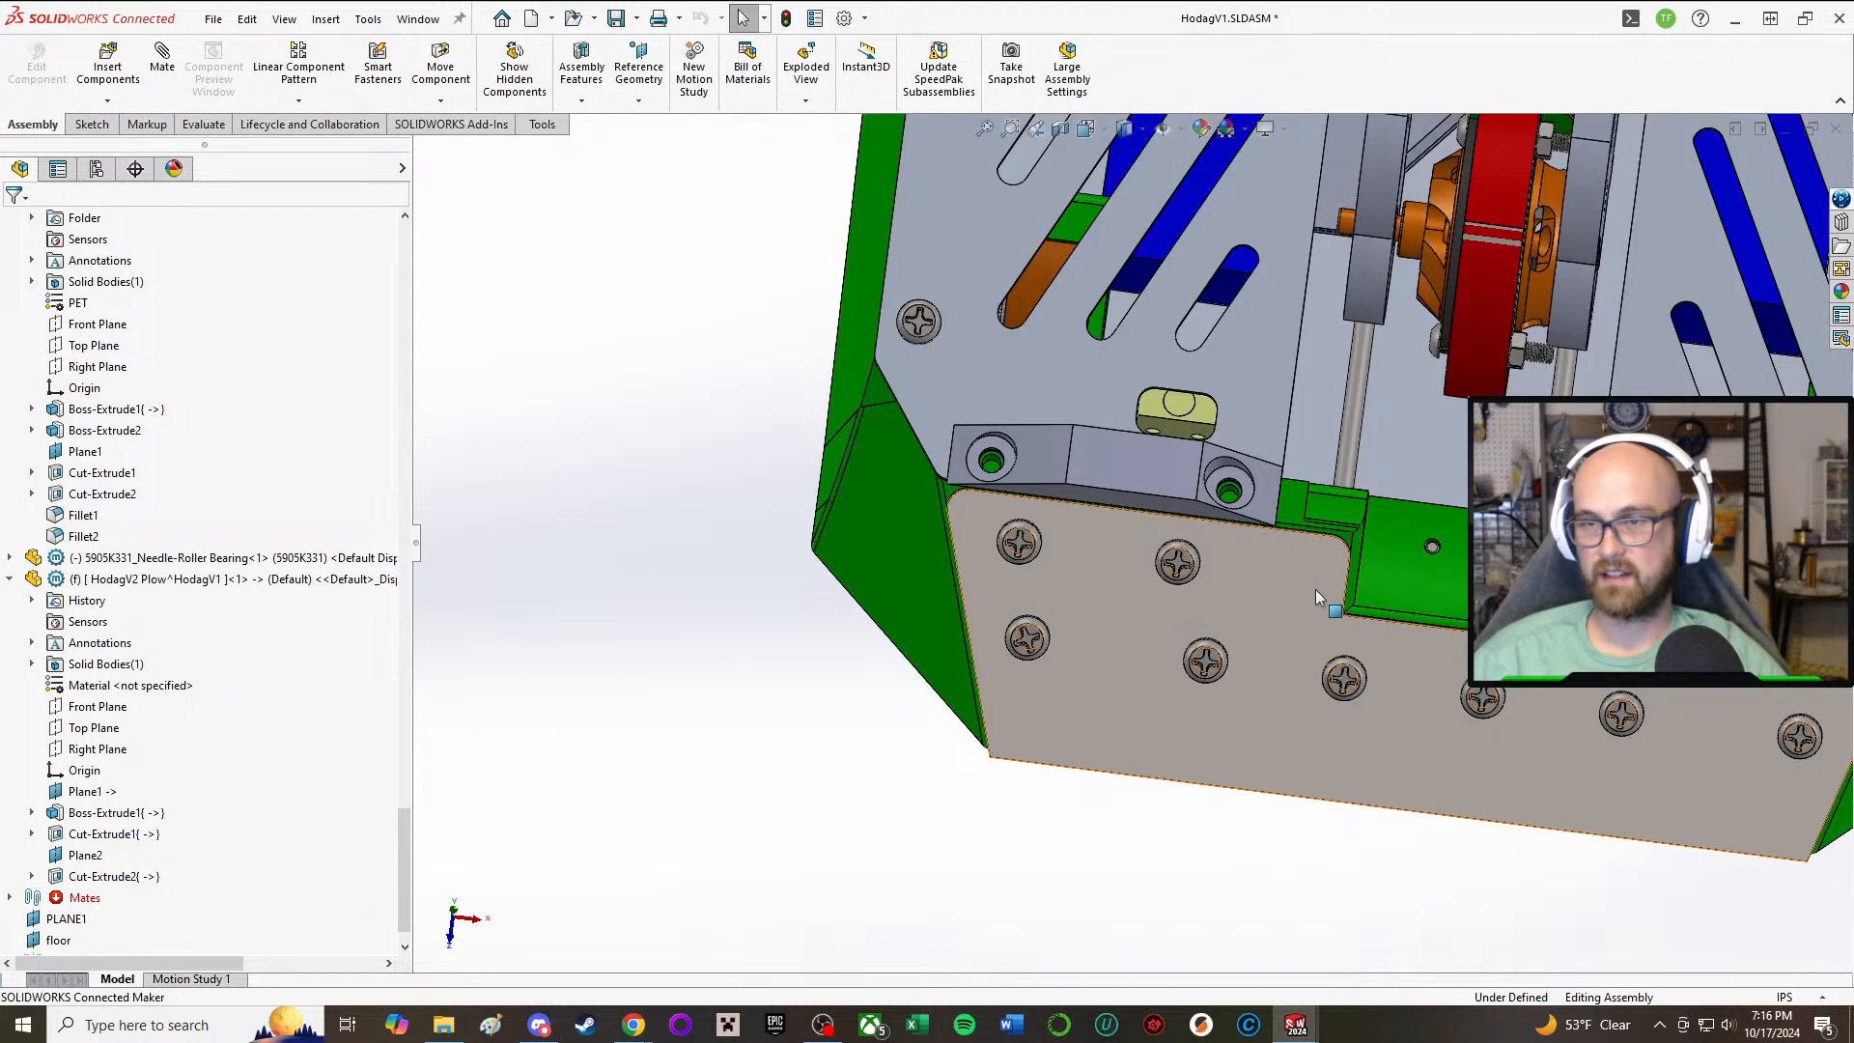
Step: Examine the plow's shape, clearance cuts and fit on the top plate from several angles
{"action": "mouse_move", "coordinate": [1315, 589]}
{"action": "middle_mouse_down"}
{"action": "mouse_move", "coordinate": [1269, 426]}
{"action": "mouse_move", "coordinate": [1159, 598]}
{"action": "mouse_move", "coordinate": [978, 770]}
{"action": "middle_mouse_up"}
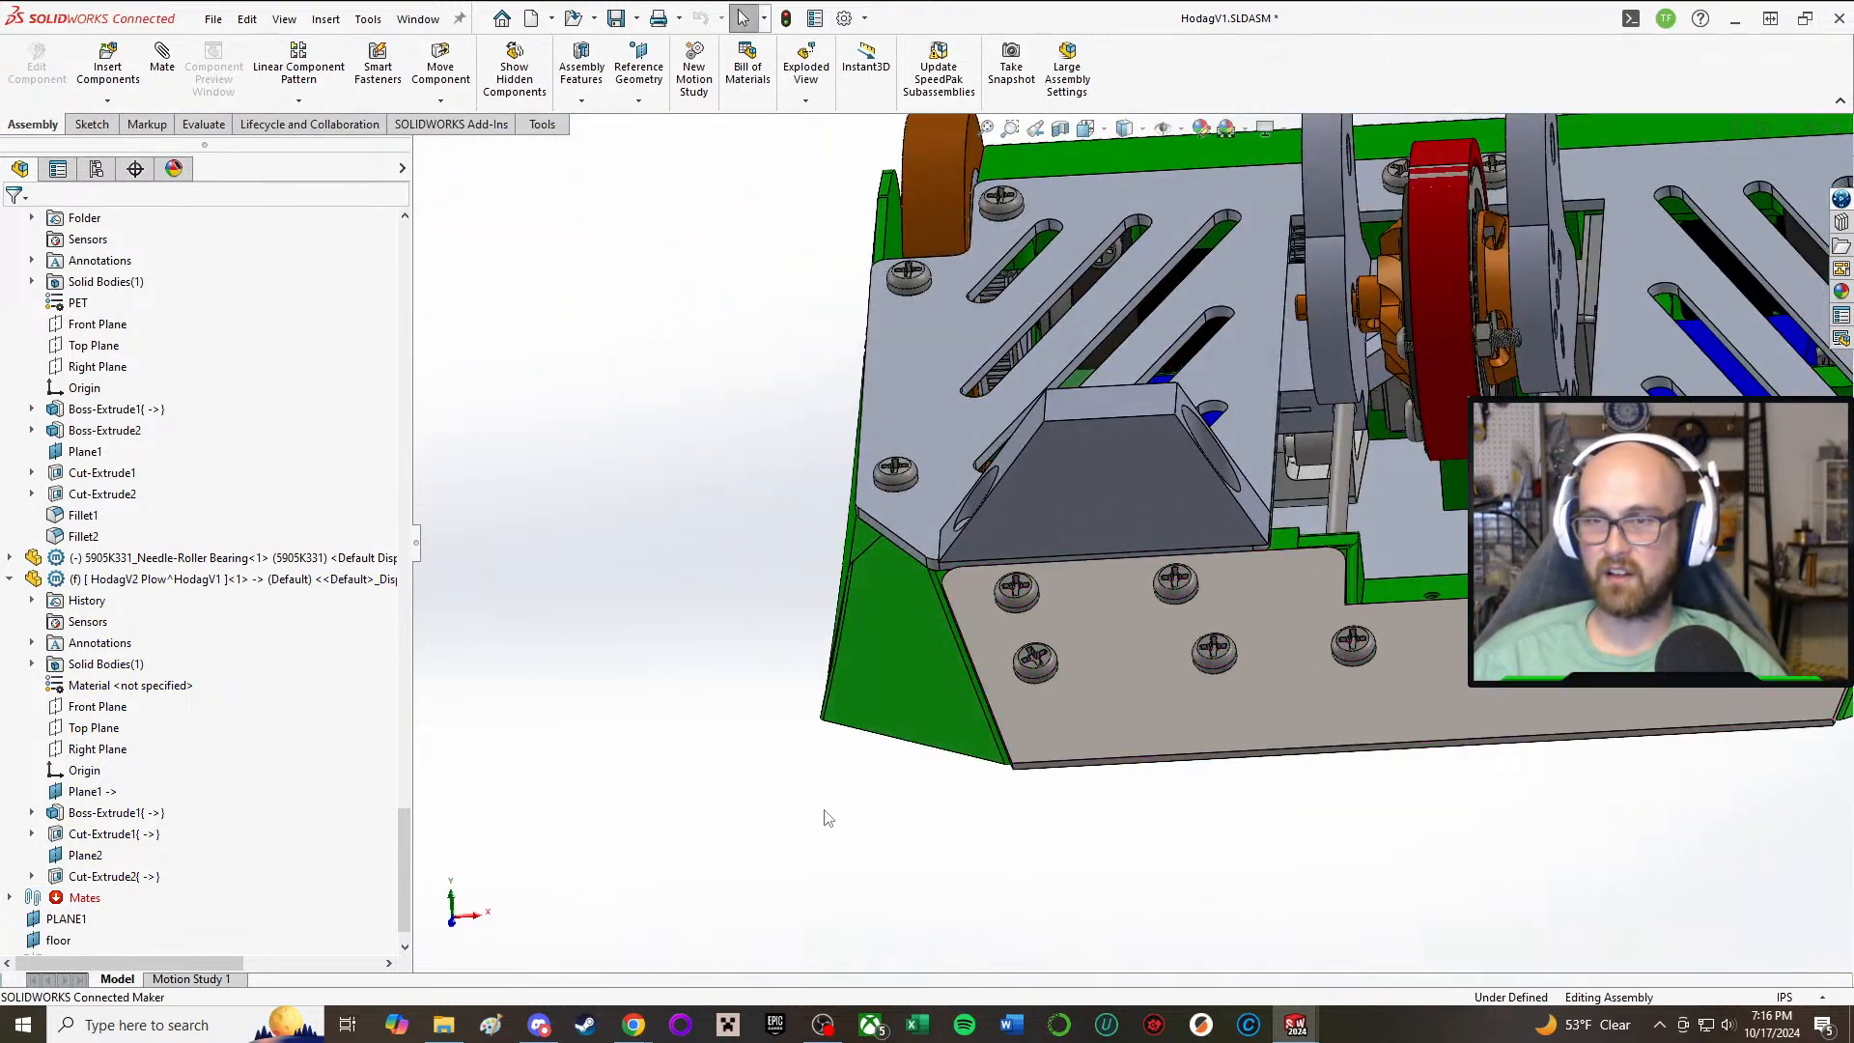
{"action": "left_click", "coordinate": [1071, 444]}
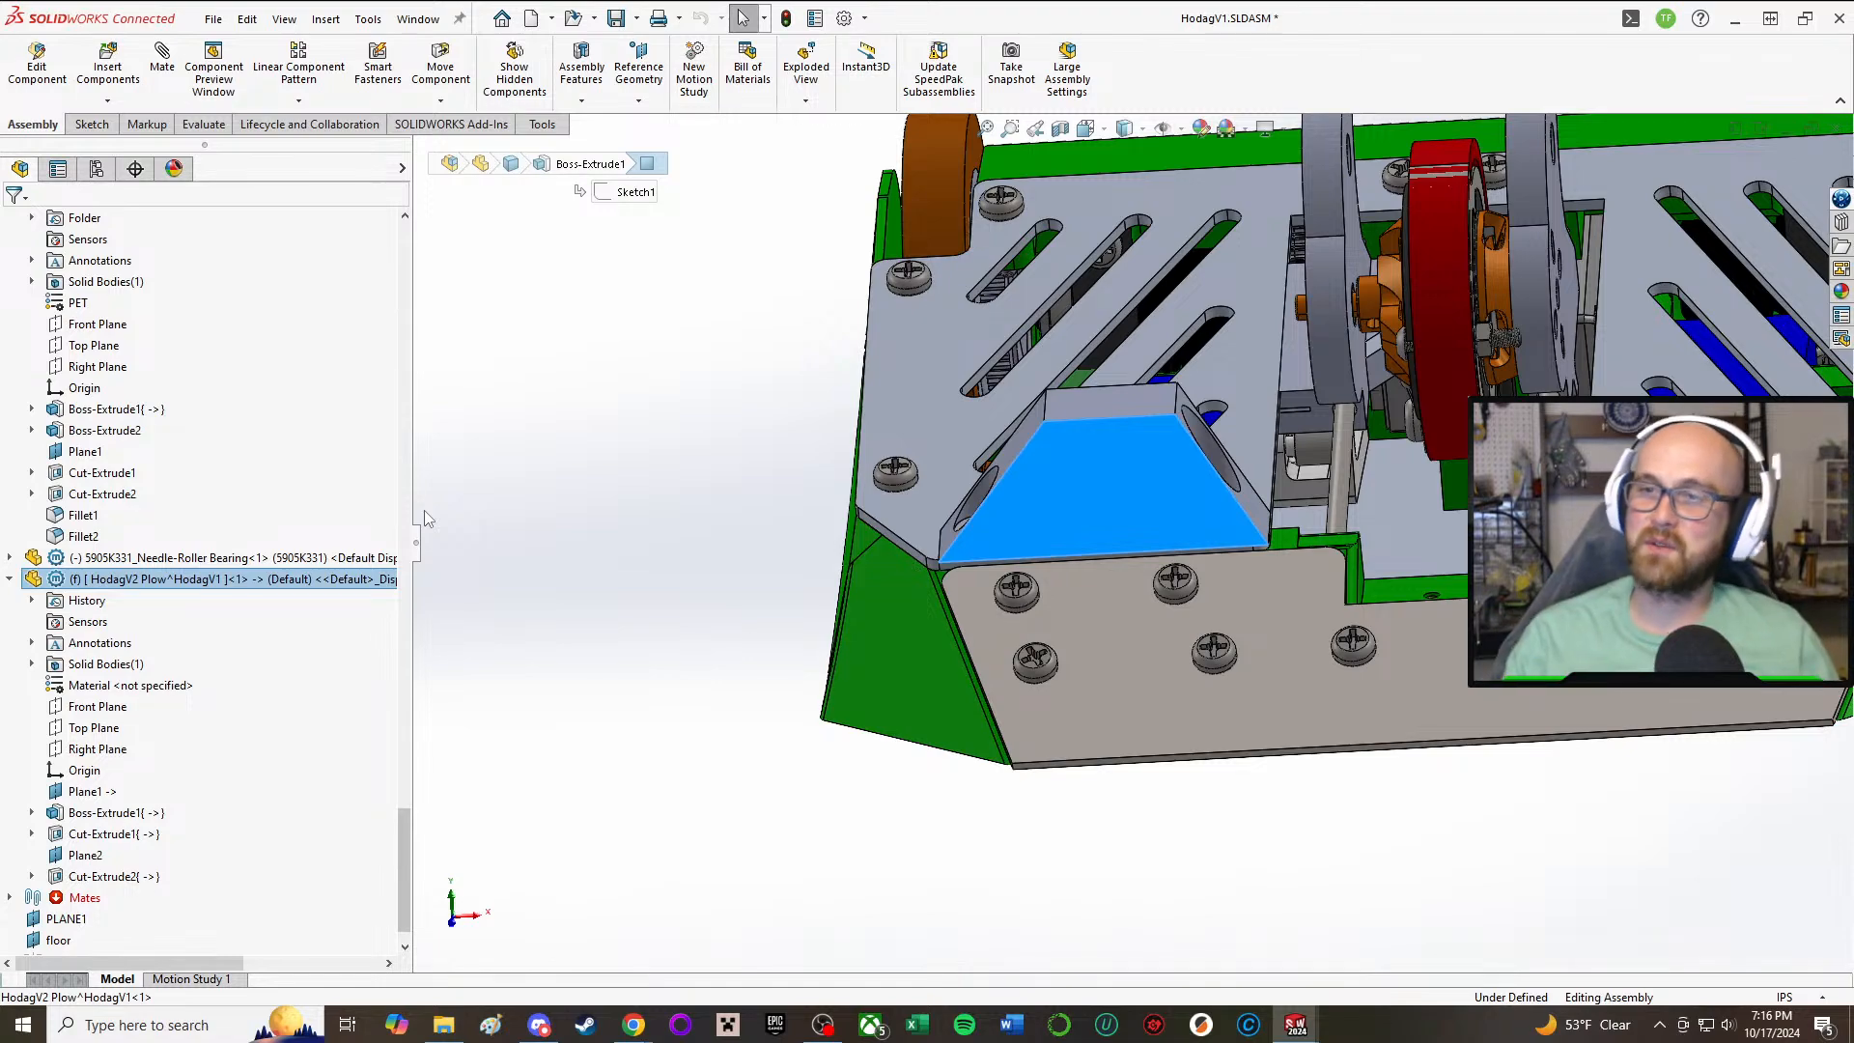
{"action": "left_click", "coordinate": [622, 508]}
{"action": "middle_click_drag", "start_coordinate": [1241, 435], "coordinate": [1255, 621]}
{"action": "scroll", "coordinate": [1255, 621], "scroll_direction": "down", "scroll_amount": 5}
{"action": "middle_click_drag", "start_coordinate": [1193, 534], "coordinate": [1163, 395]}
{"action": "scroll", "coordinate": [1204, 476], "scroll_direction": "up", "scroll_amount": 4}
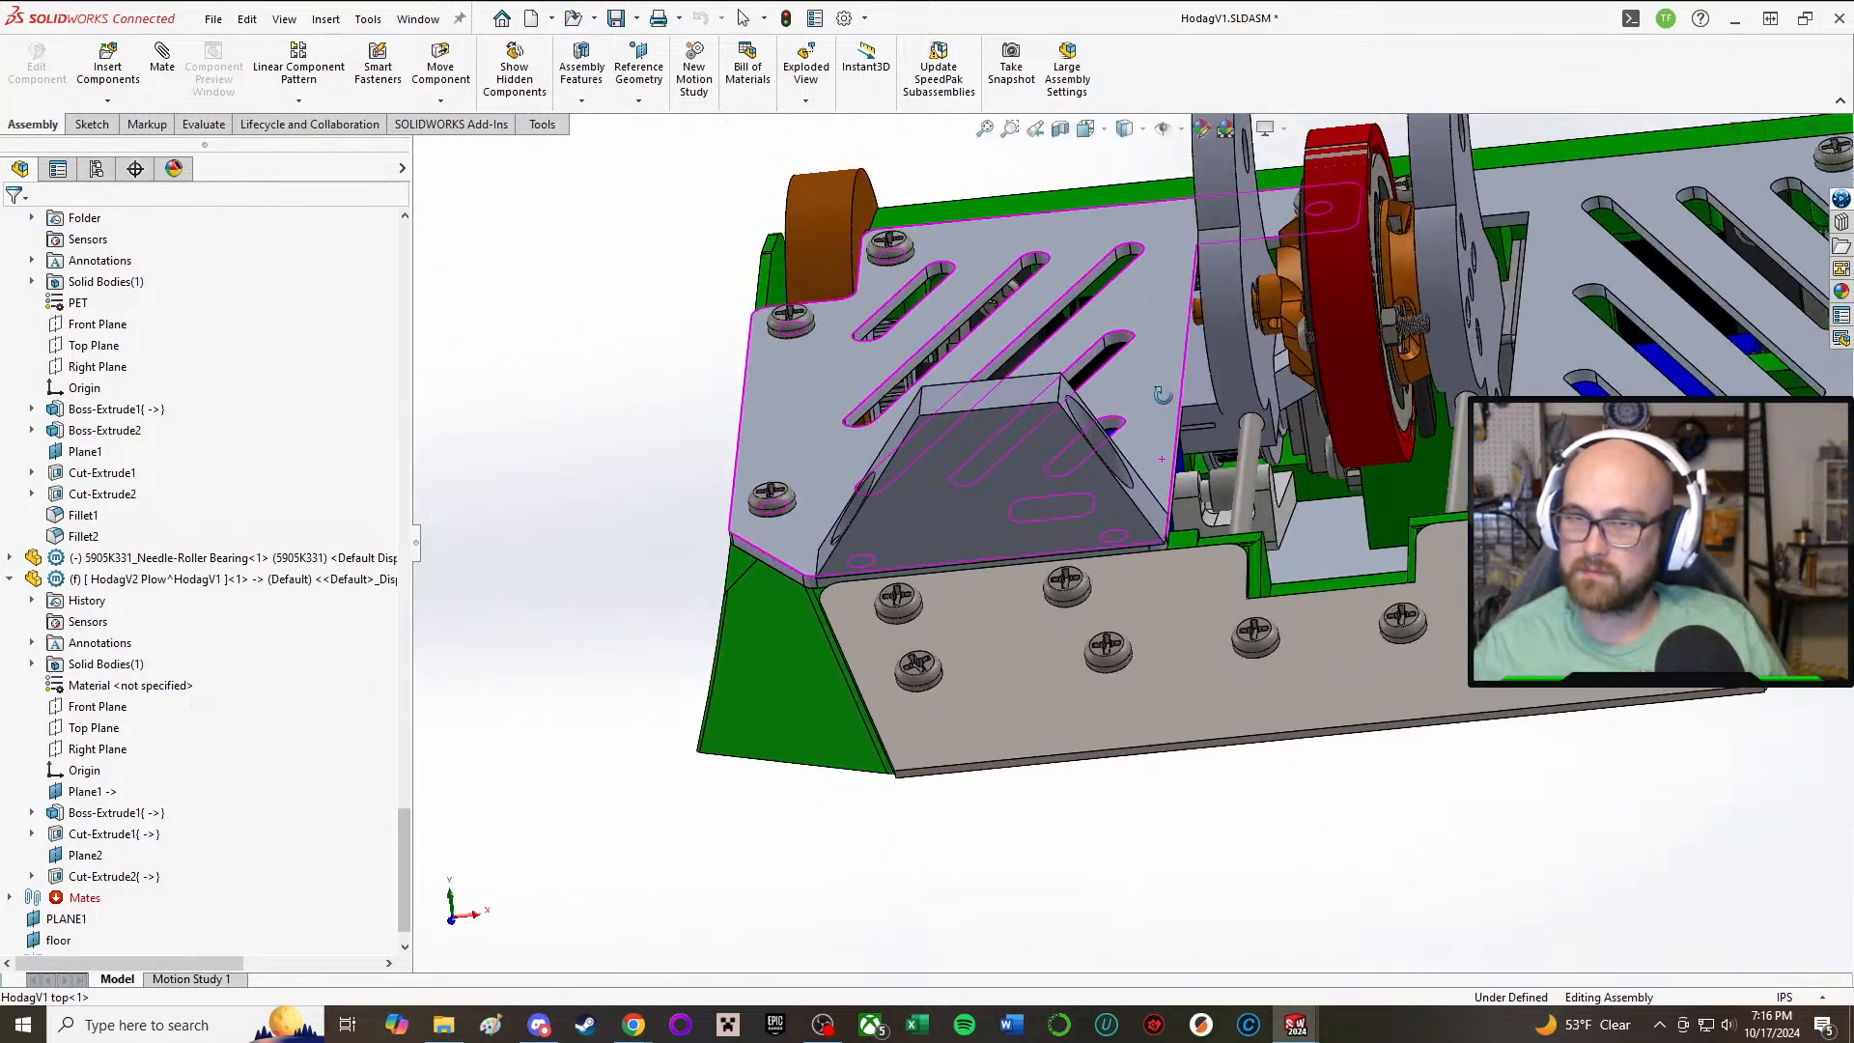
{"action": "left_click", "coordinate": [971, 453]}
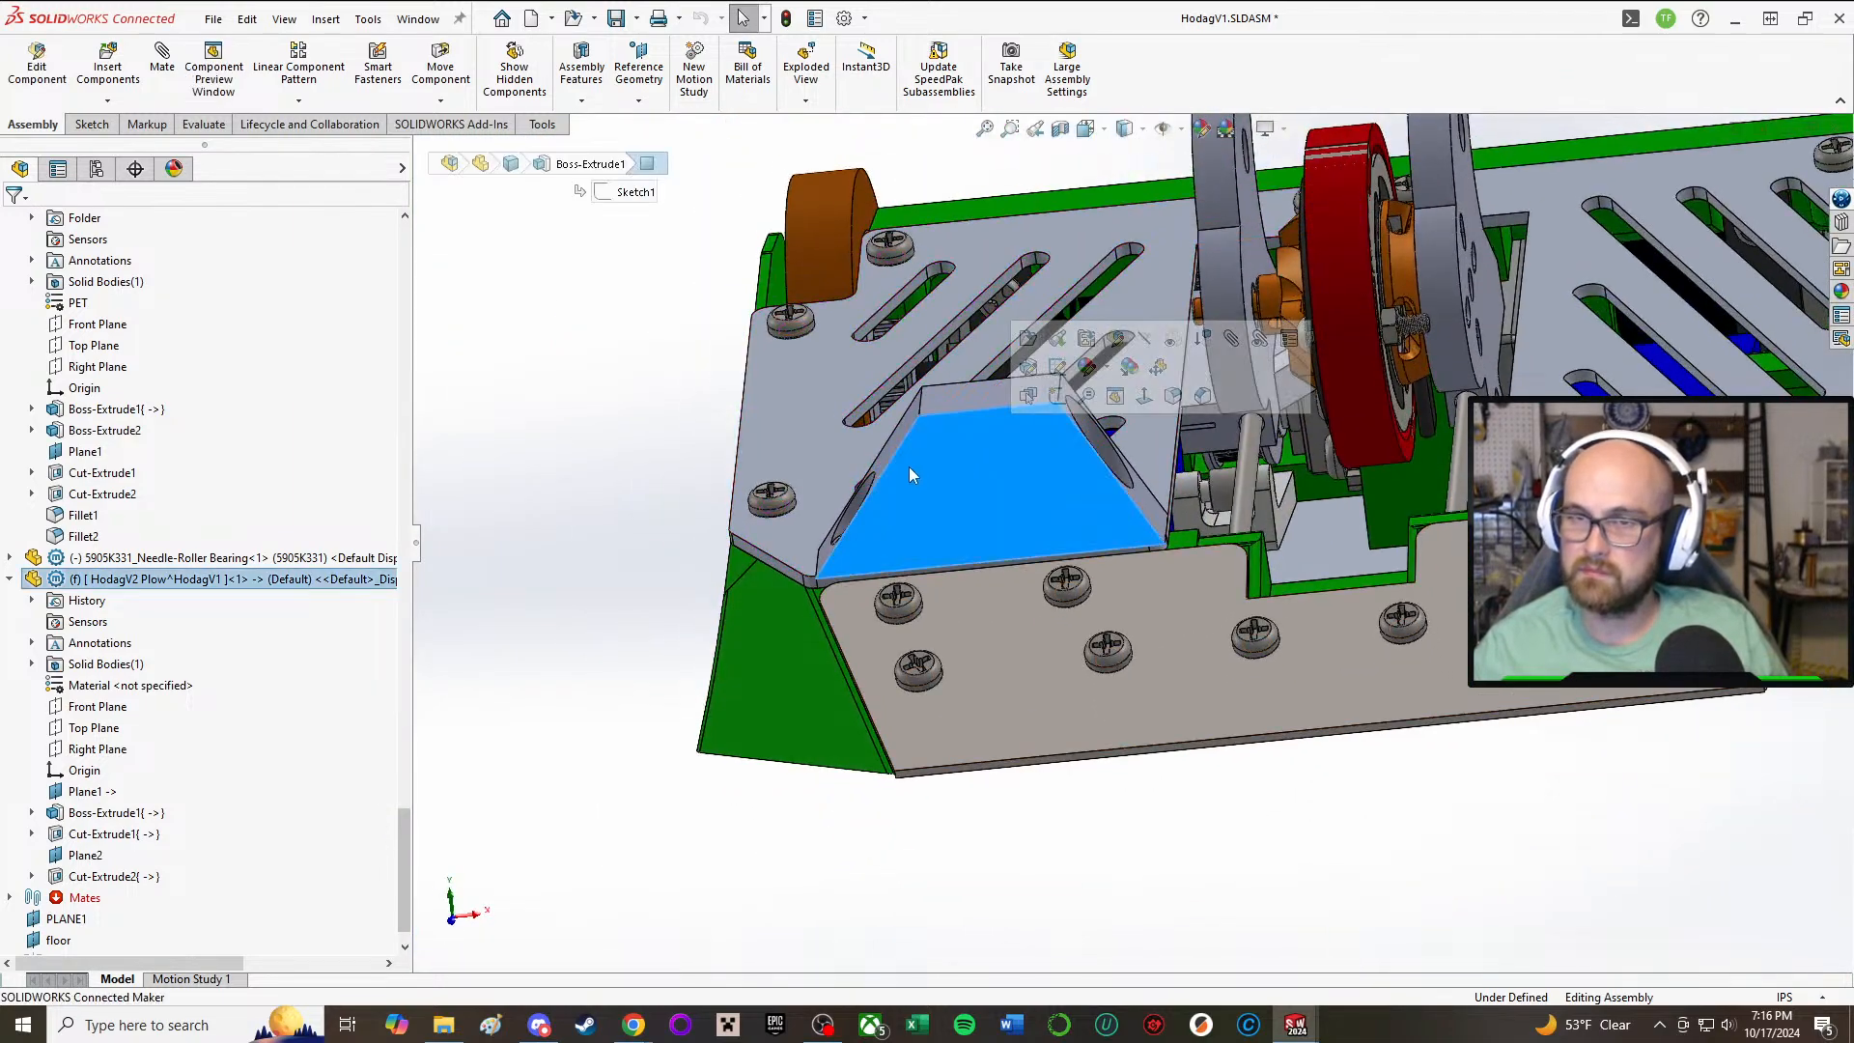
Step: Open the plow part for editing in the assembly and start a Mirror with the plow's solid body as the body to mirror
{"action": "left_click", "coordinate": [491, 528]}
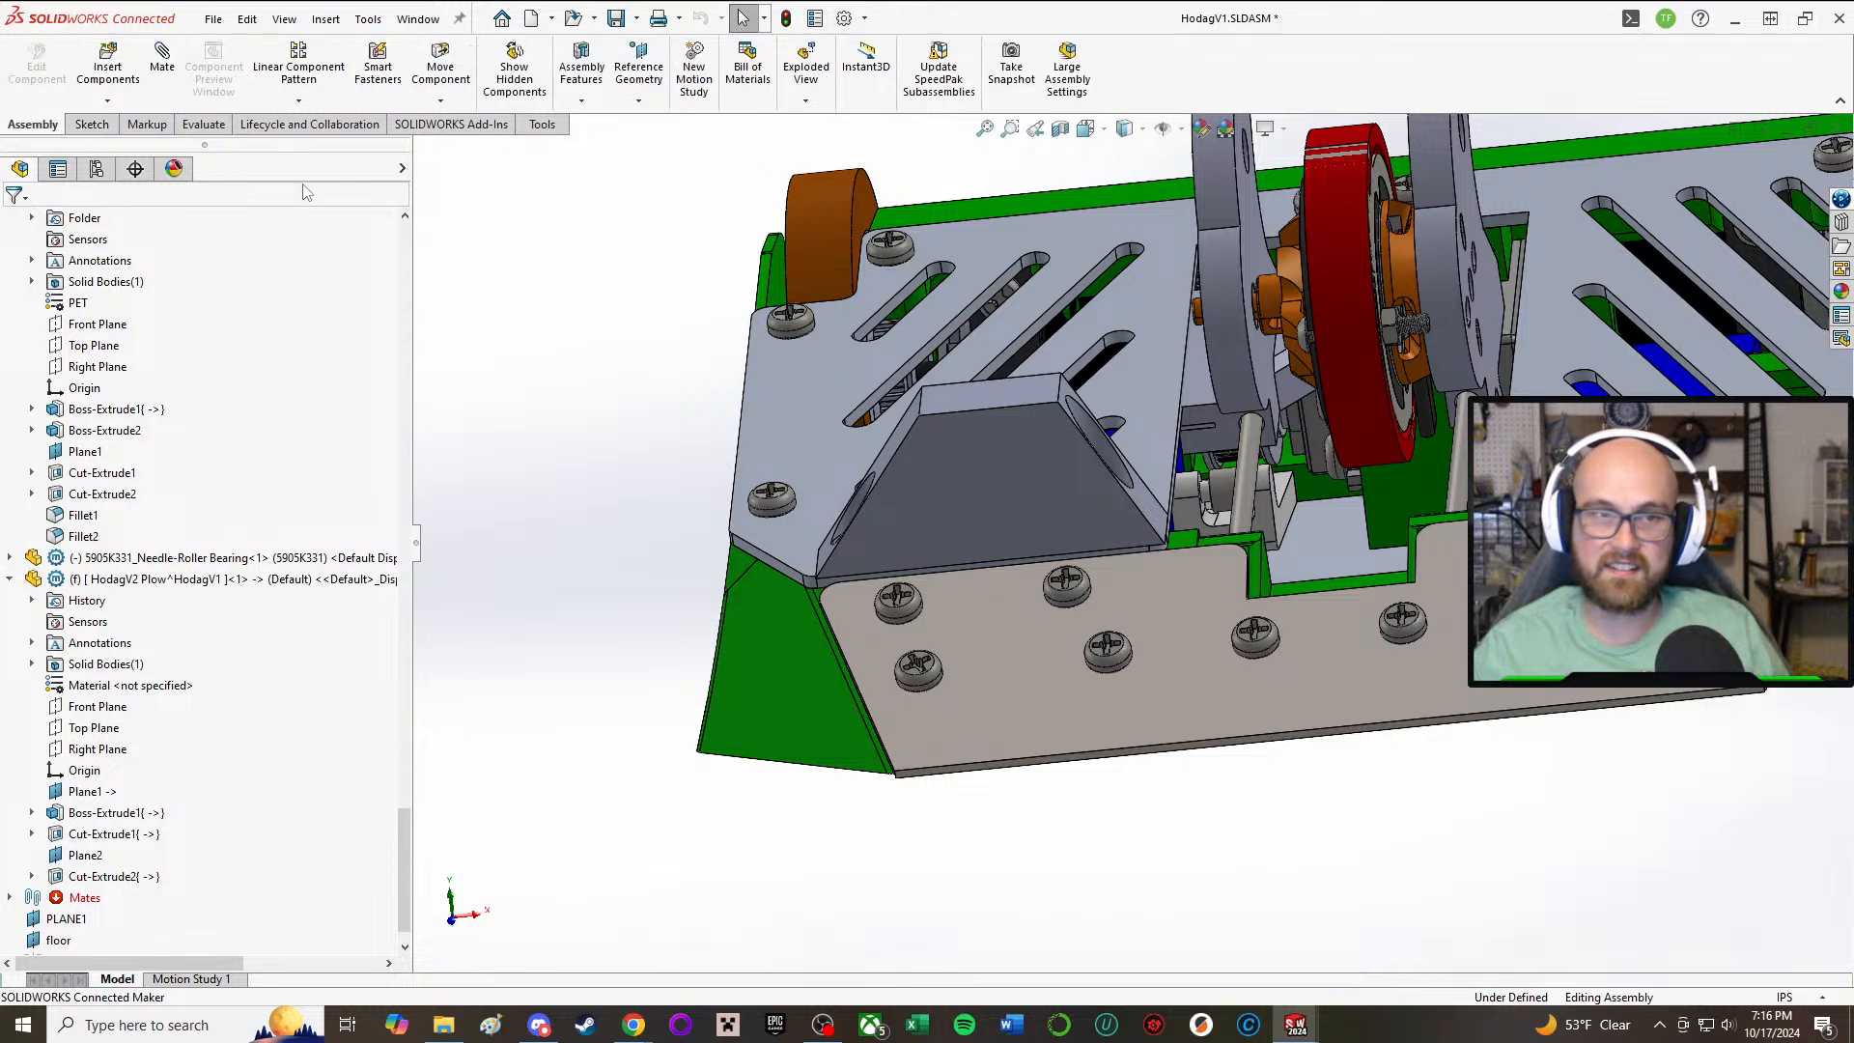
{"action": "middle_click_drag", "start_coordinate": [900, 287], "coordinate": [856, 419]}
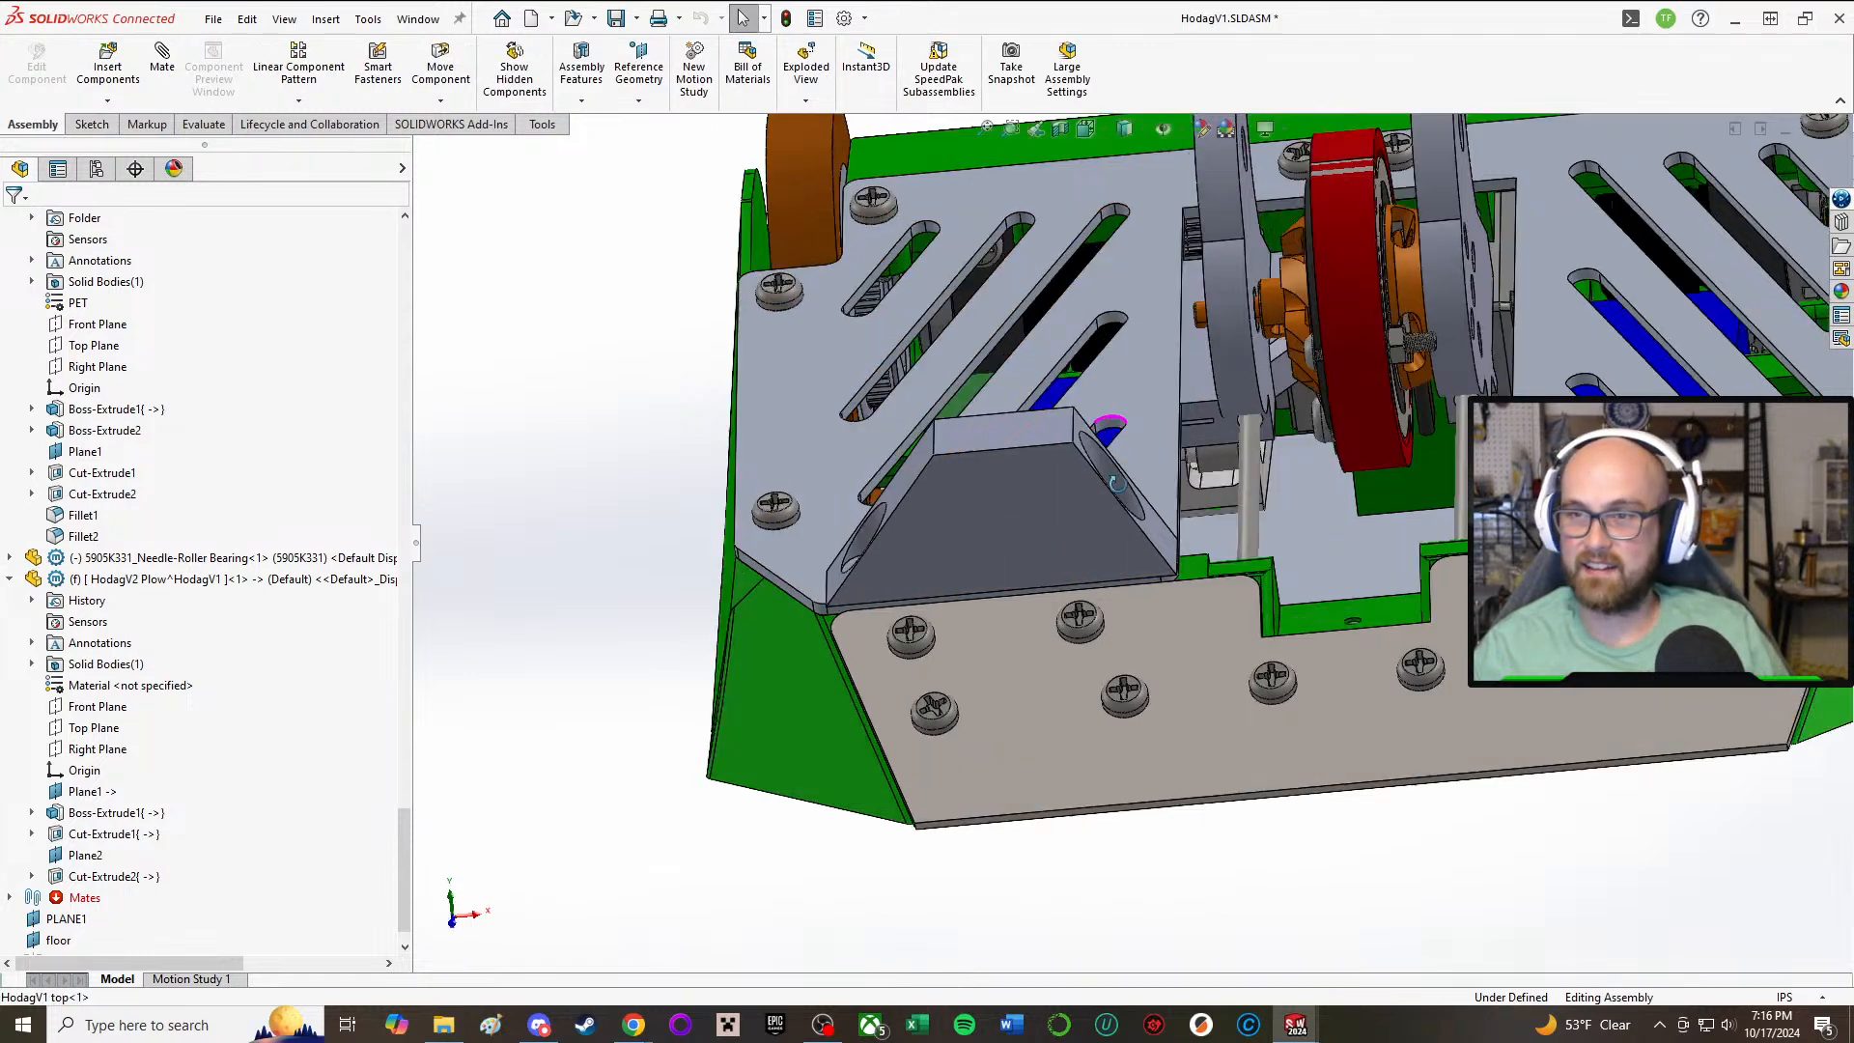
{"action": "left_click", "coordinate": [91, 123]}
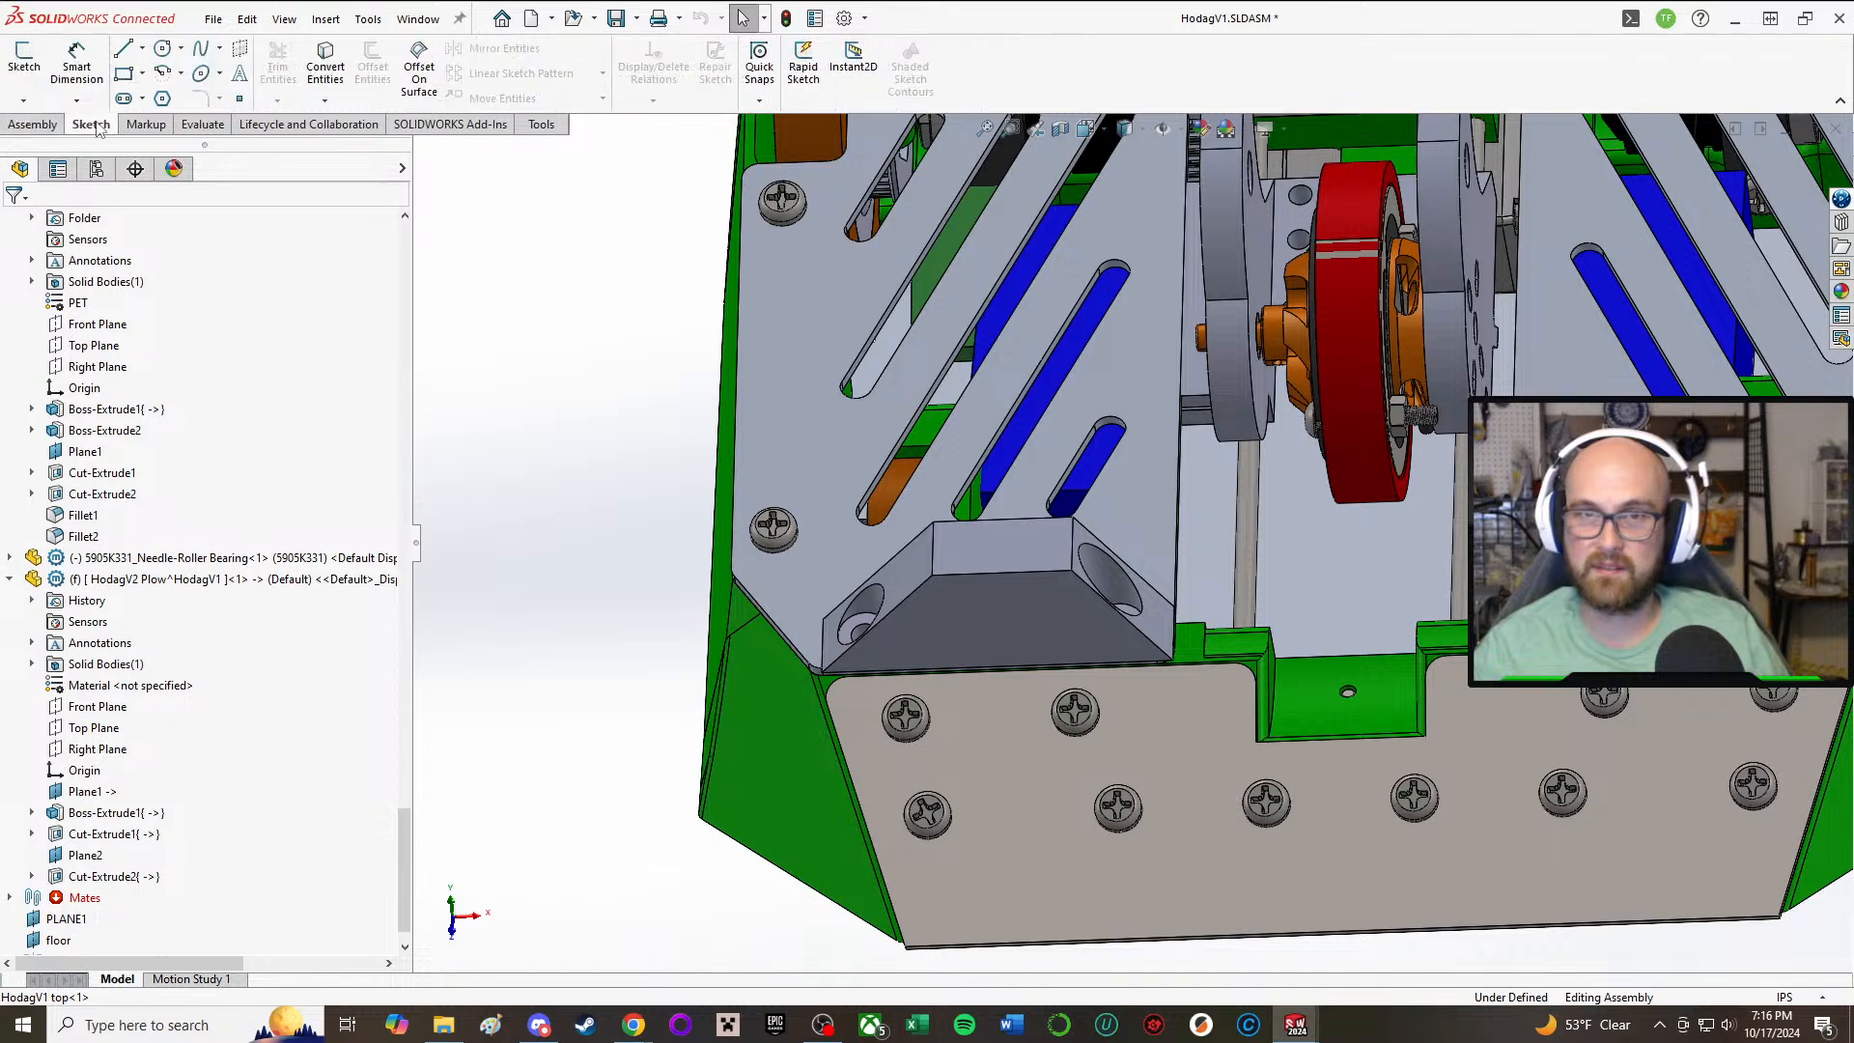
{"action": "left_click", "coordinate": [33, 124]}
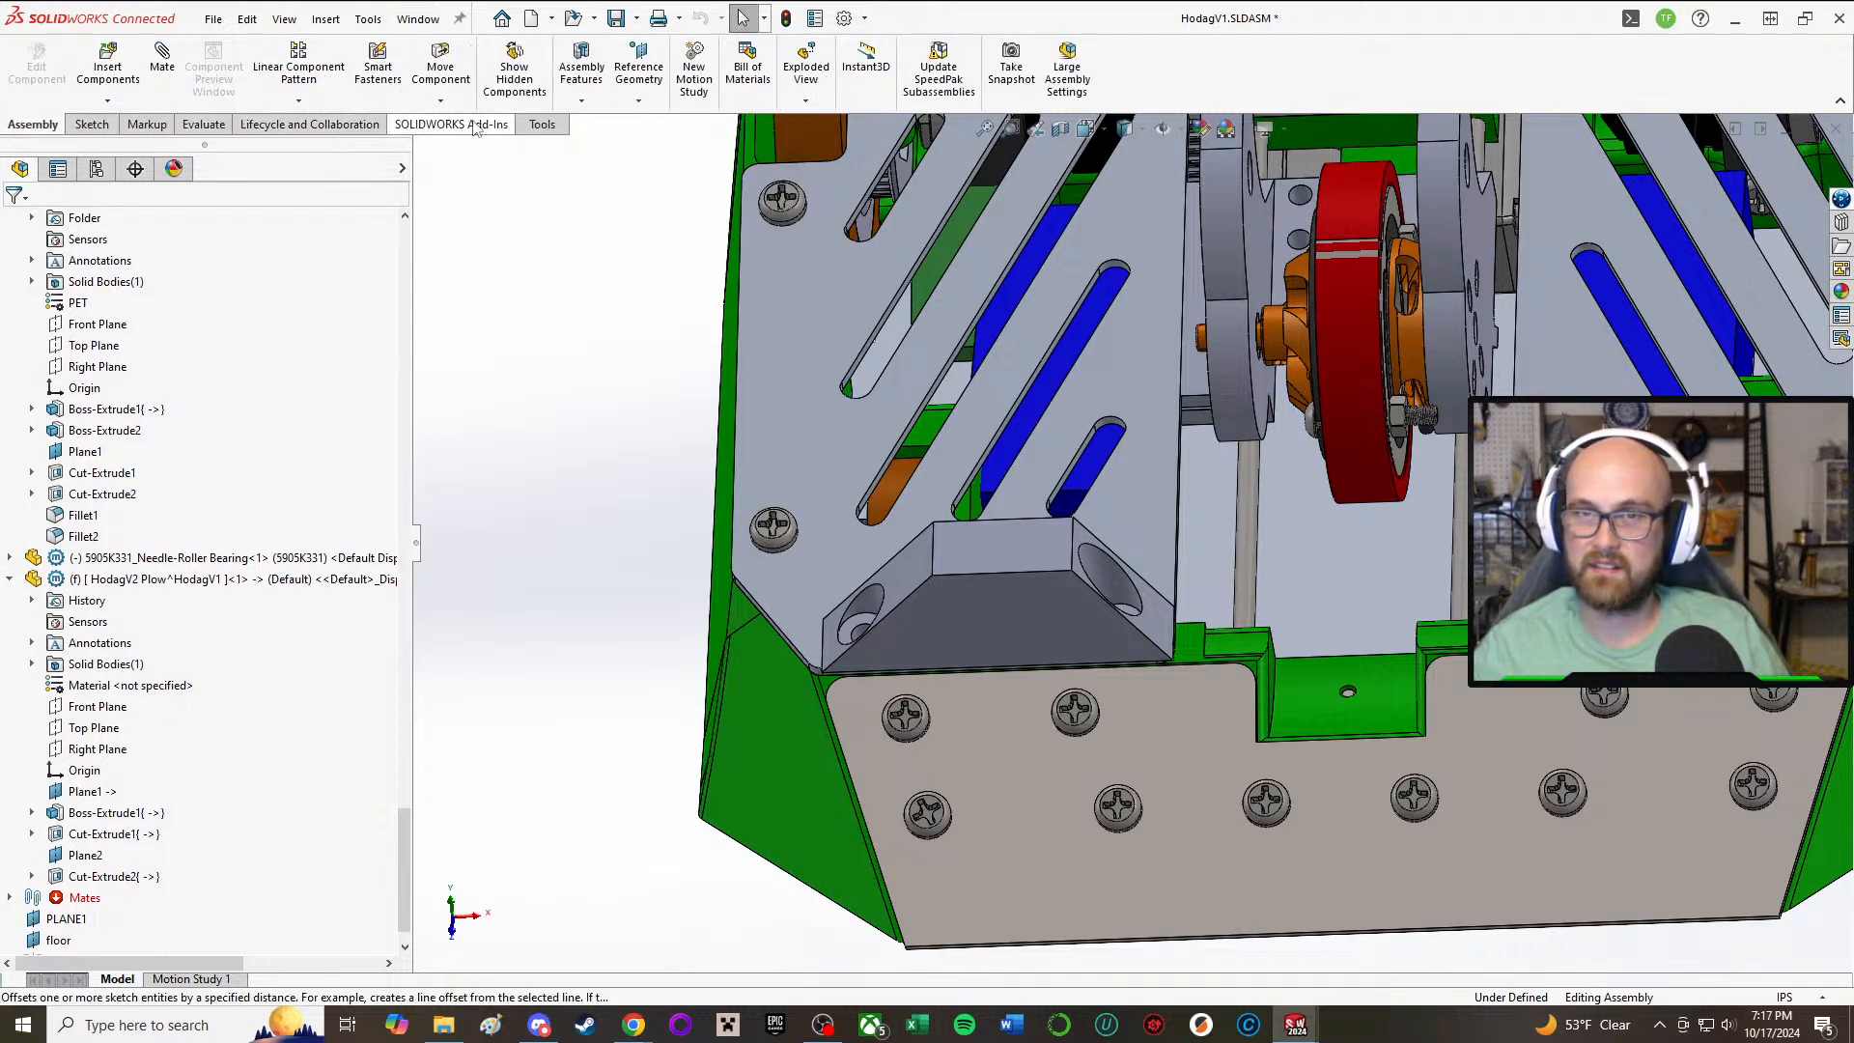
{"action": "left_click", "coordinate": [1015, 582]}
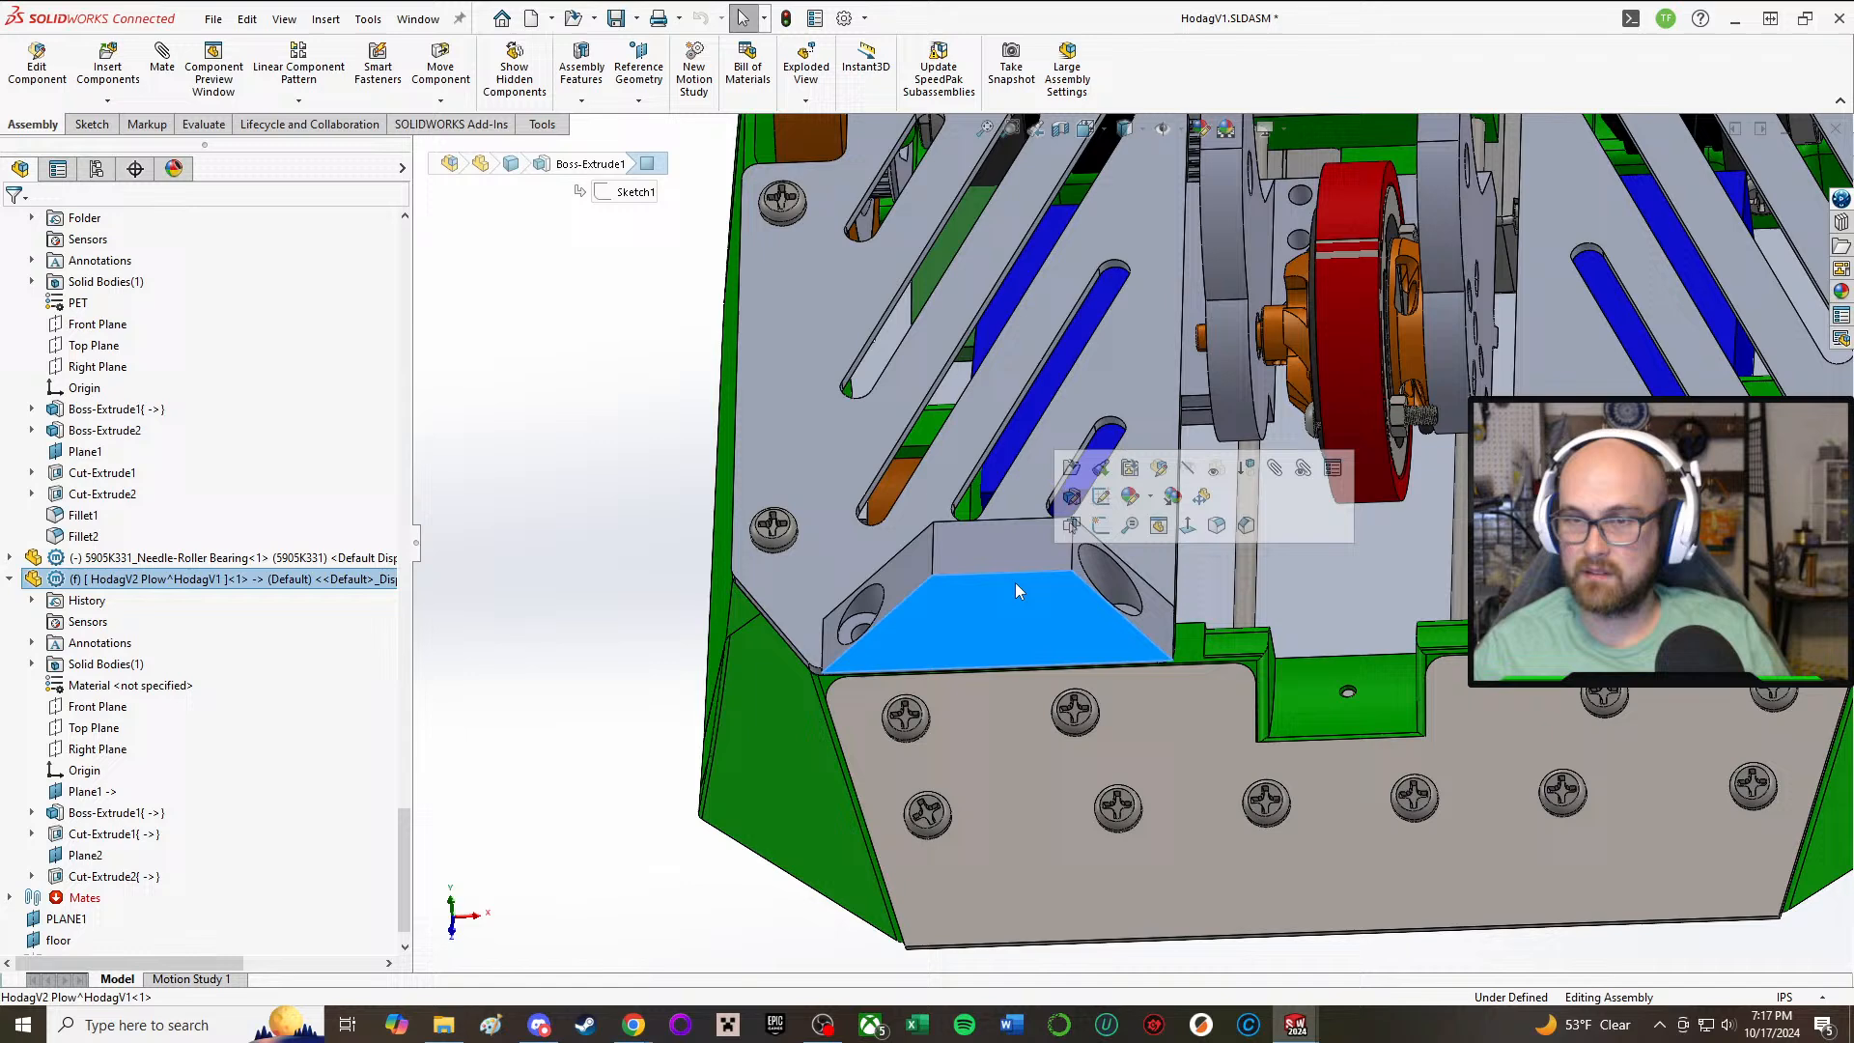
{"action": "left_click", "coordinate": [1160, 469]}
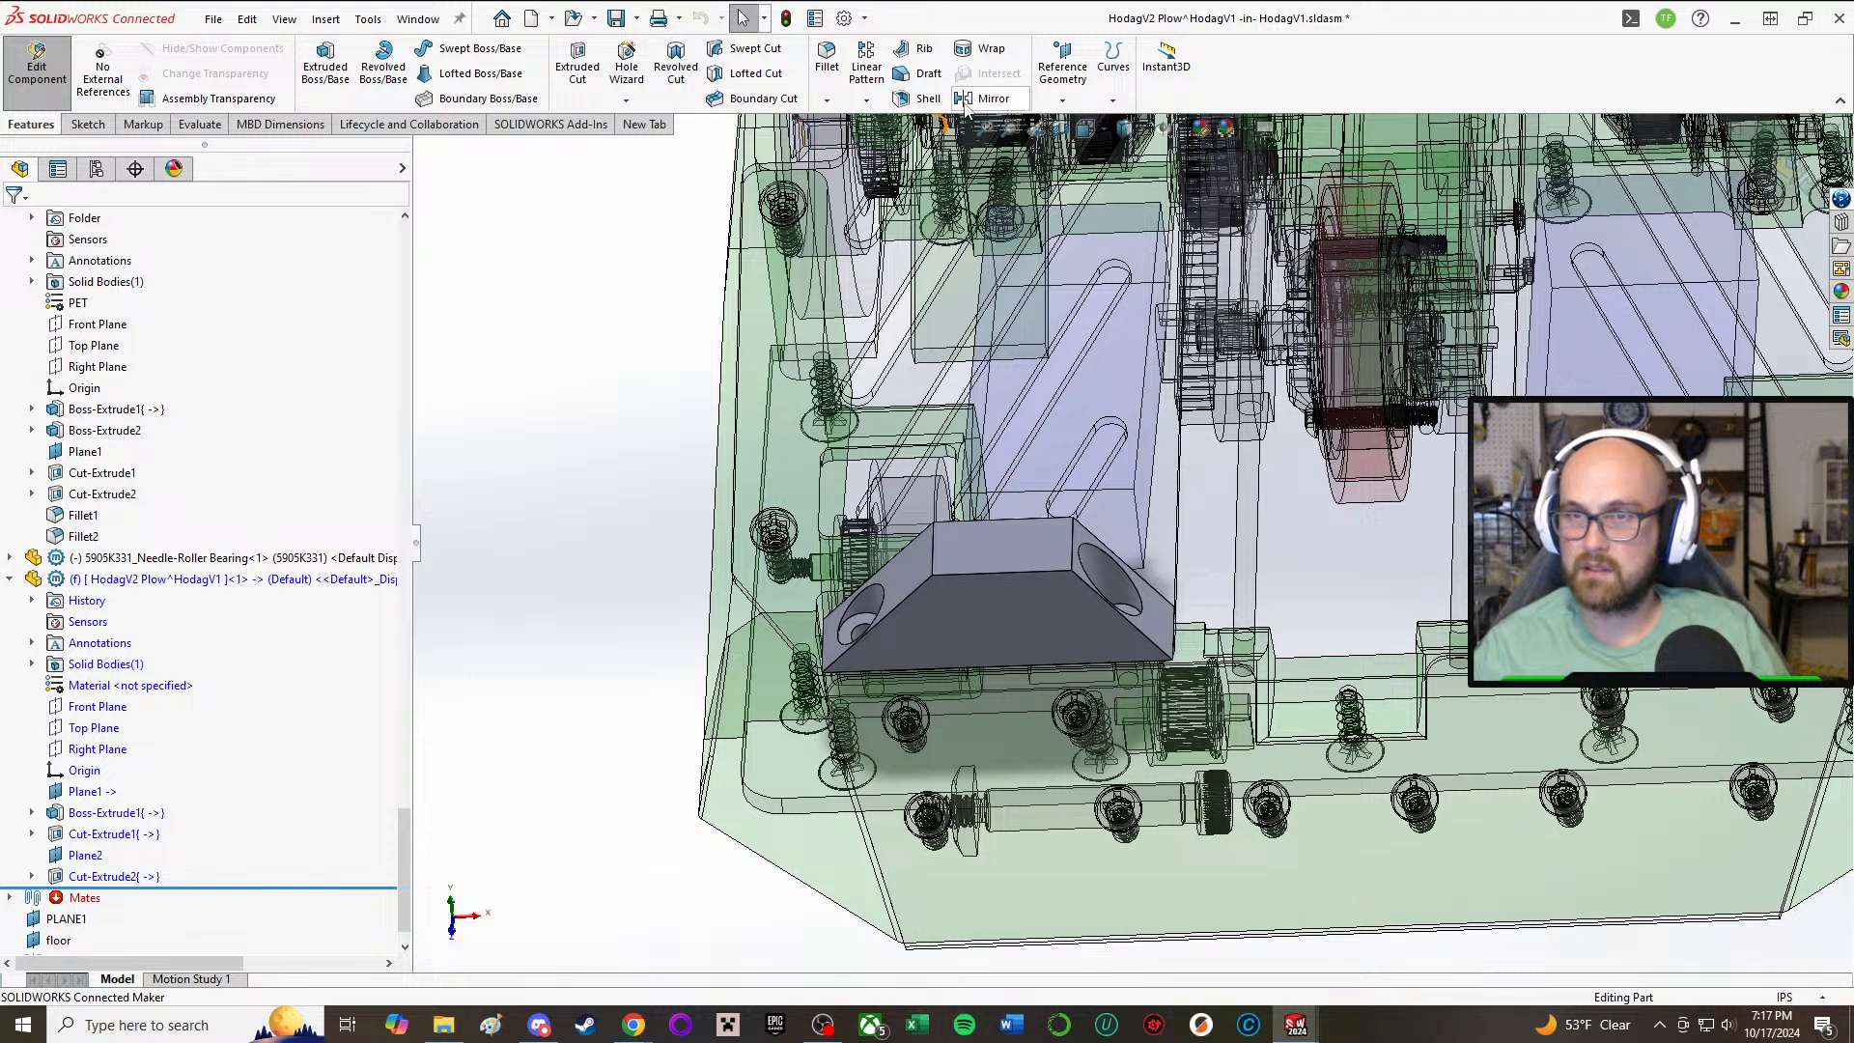
{"action": "left_click", "coordinate": [985, 98]}
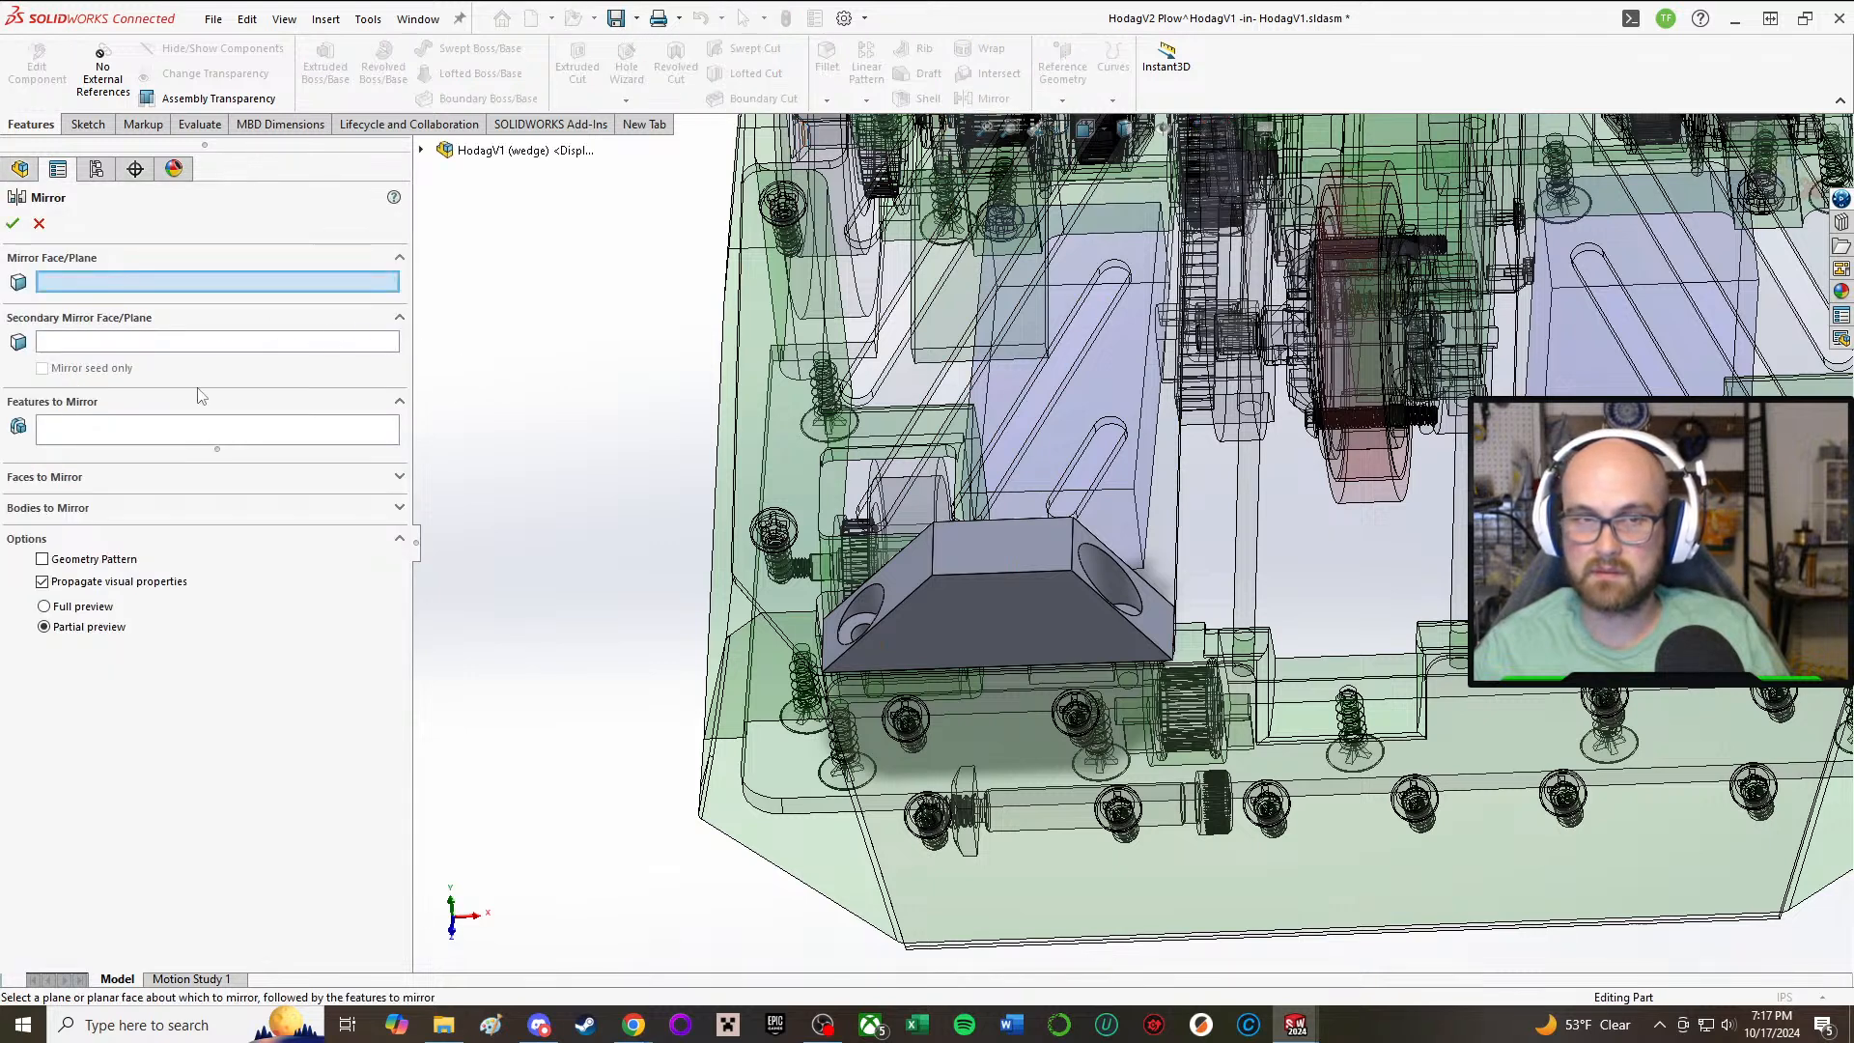
{"action": "left_click", "coordinate": [119, 436]}
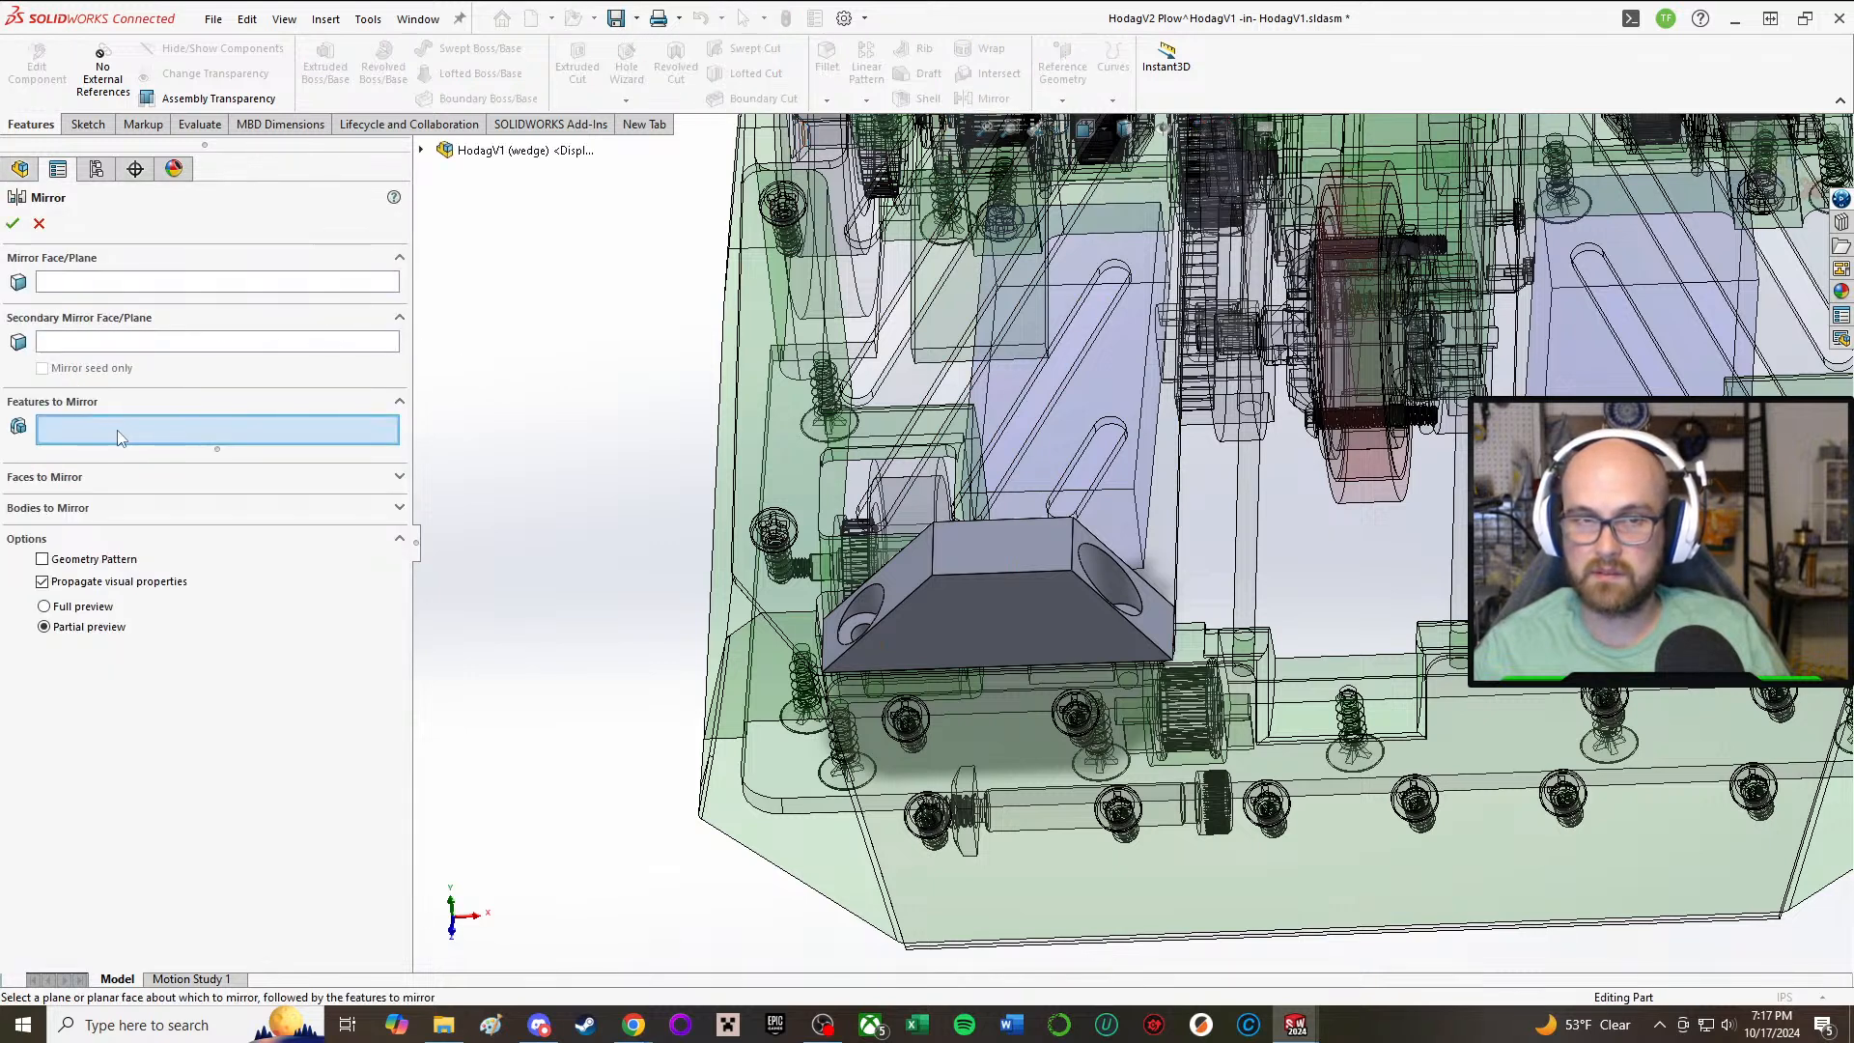
{"action": "left_click", "coordinate": [77, 508]}
{"action": "left_click", "coordinate": [1016, 598]}
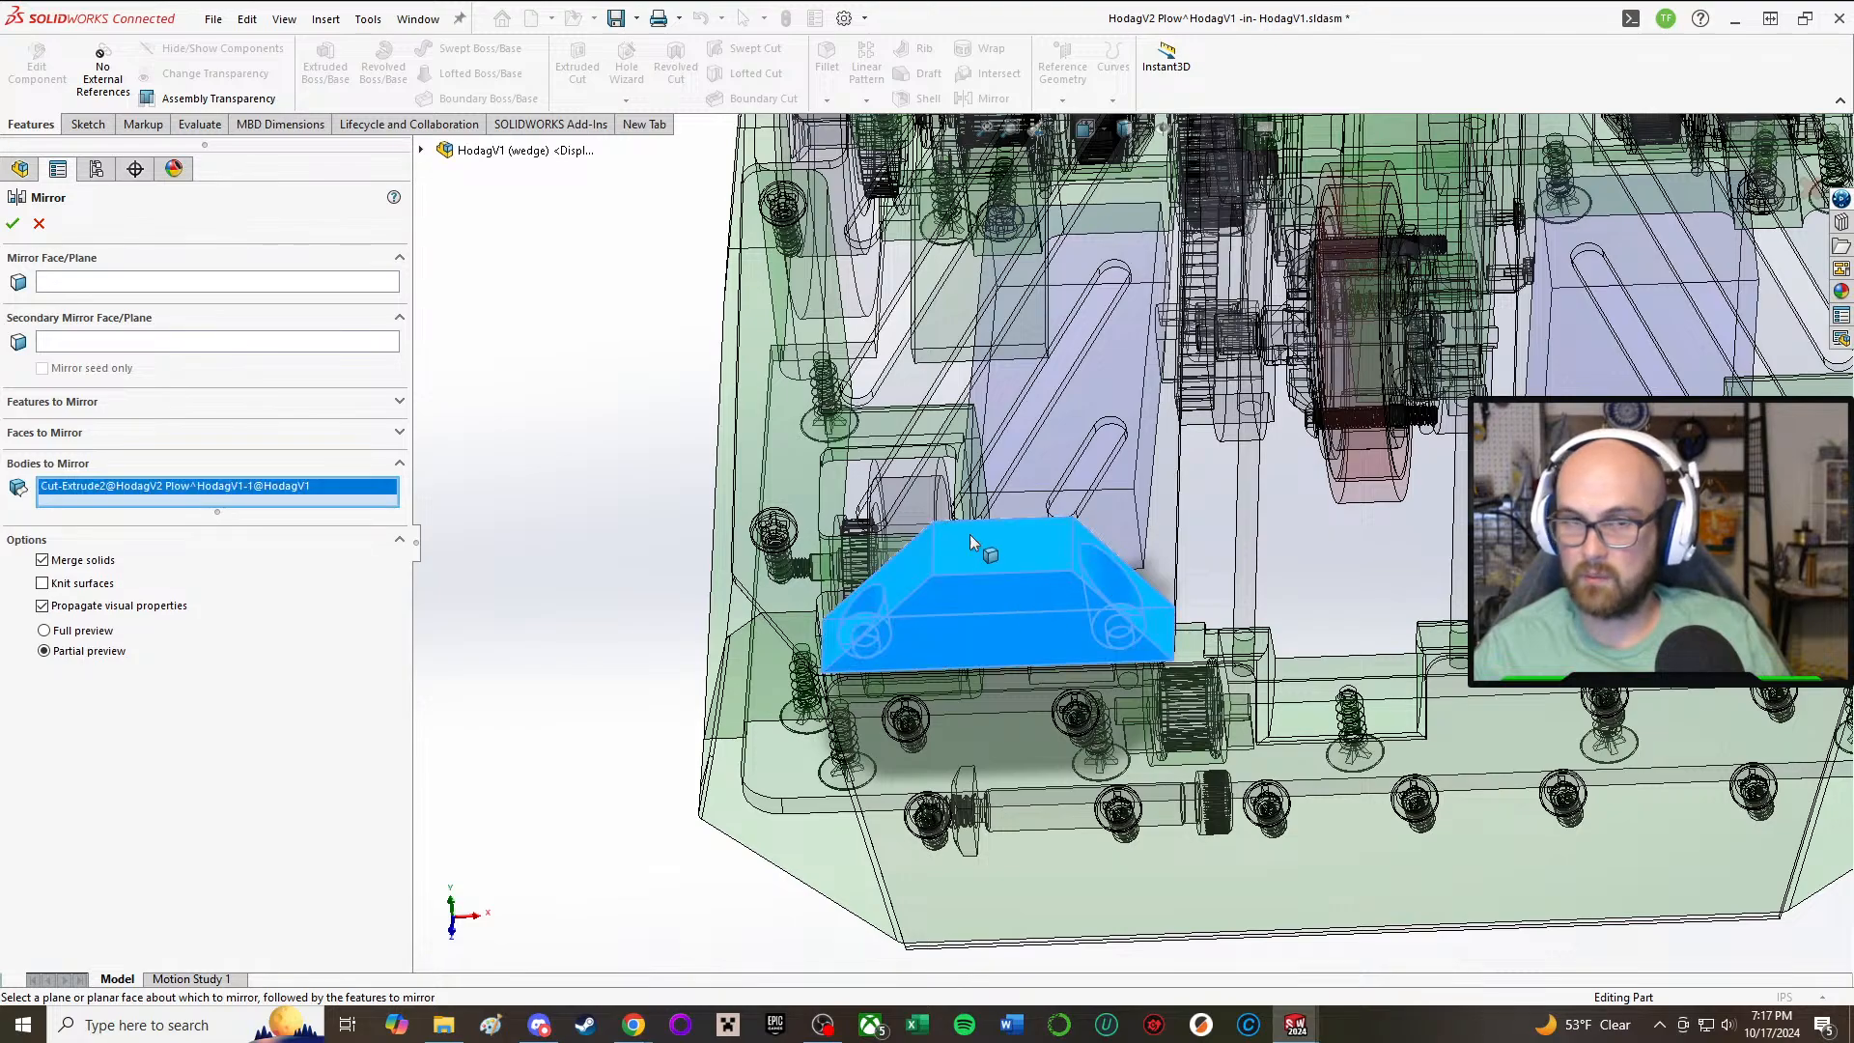
Step: Mirror the plow body about the plow part's own Right Plane with Merge solids turned off, and finish editing the part
{"action": "scroll", "coordinate": [1255, 454], "scroll_direction": "up", "scroll_amount": 2}
{"action": "middle_click_drag", "start_coordinate": [1409, 482], "coordinate": [1381, 555]}
{"action": "scroll", "coordinate": [1423, 579], "scroll_direction": "down", "scroll_amount": 2}
{"action": "scroll", "coordinate": [1423, 578], "scroll_direction": "down", "scroll_amount": 1}
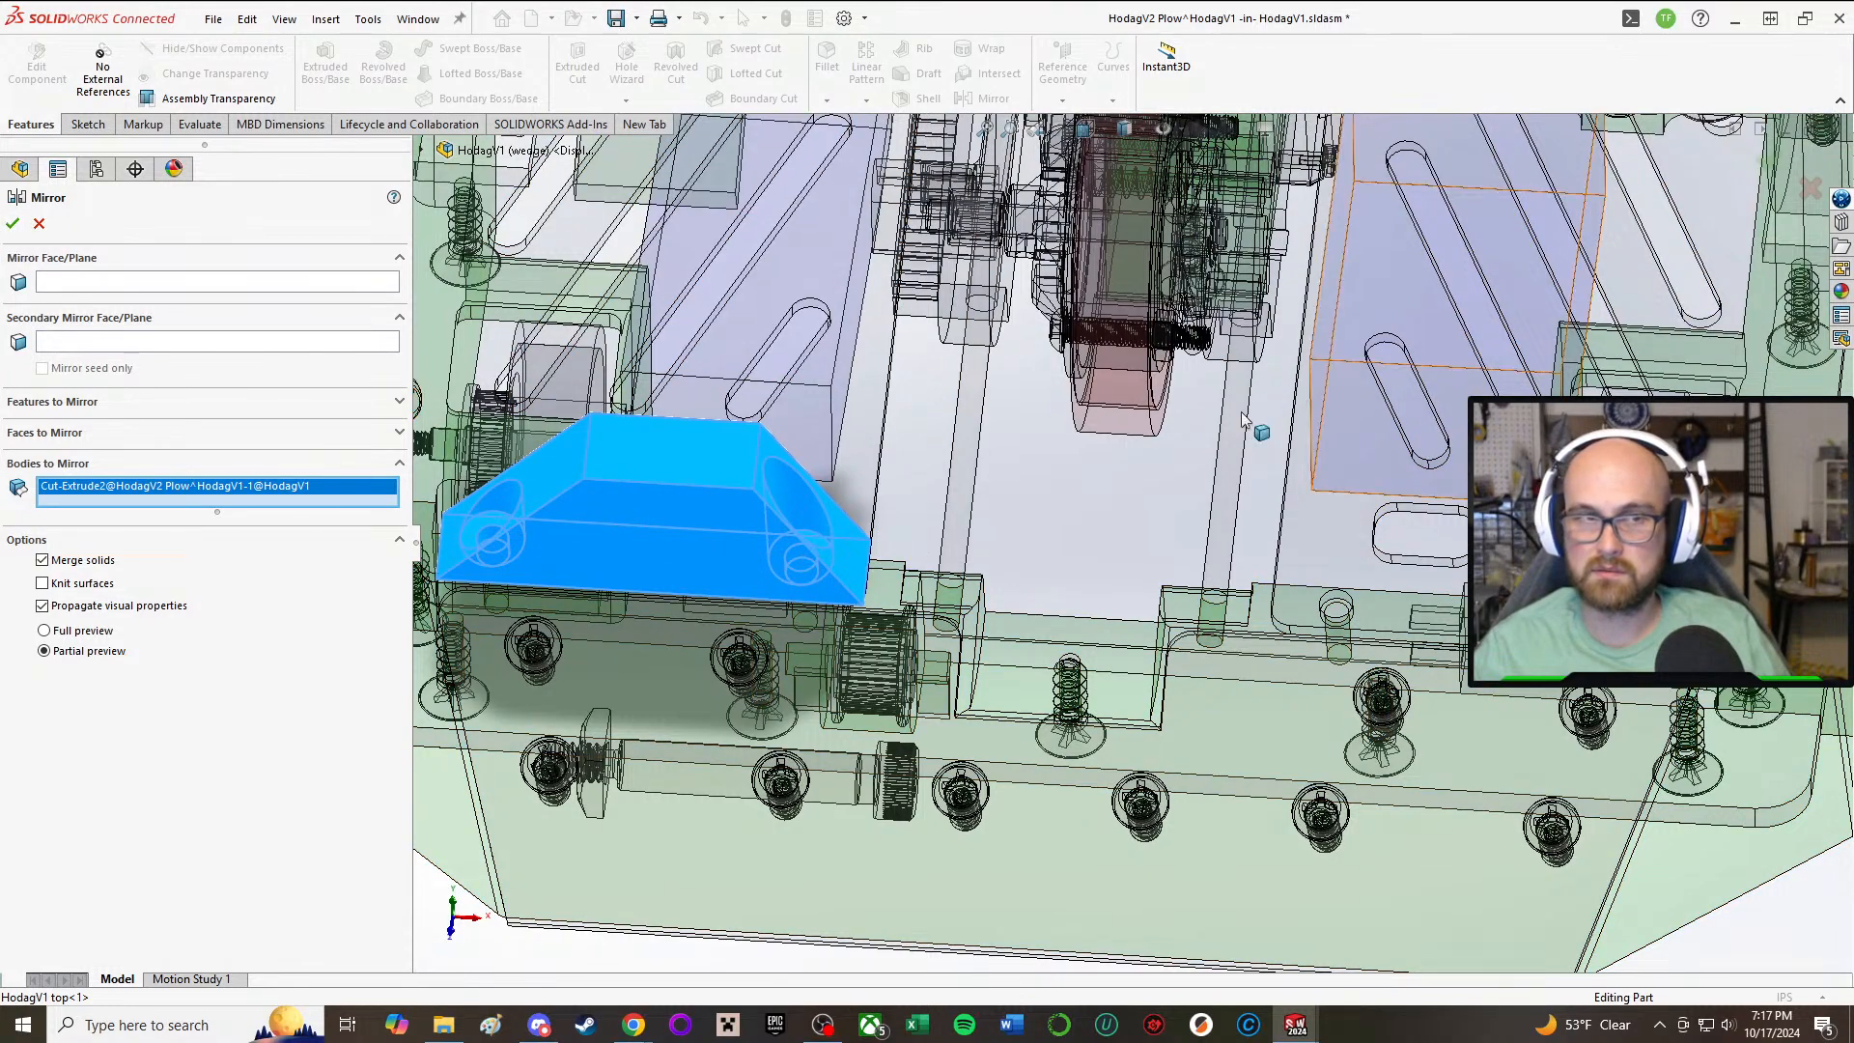
{"action": "key", "text": "f"}
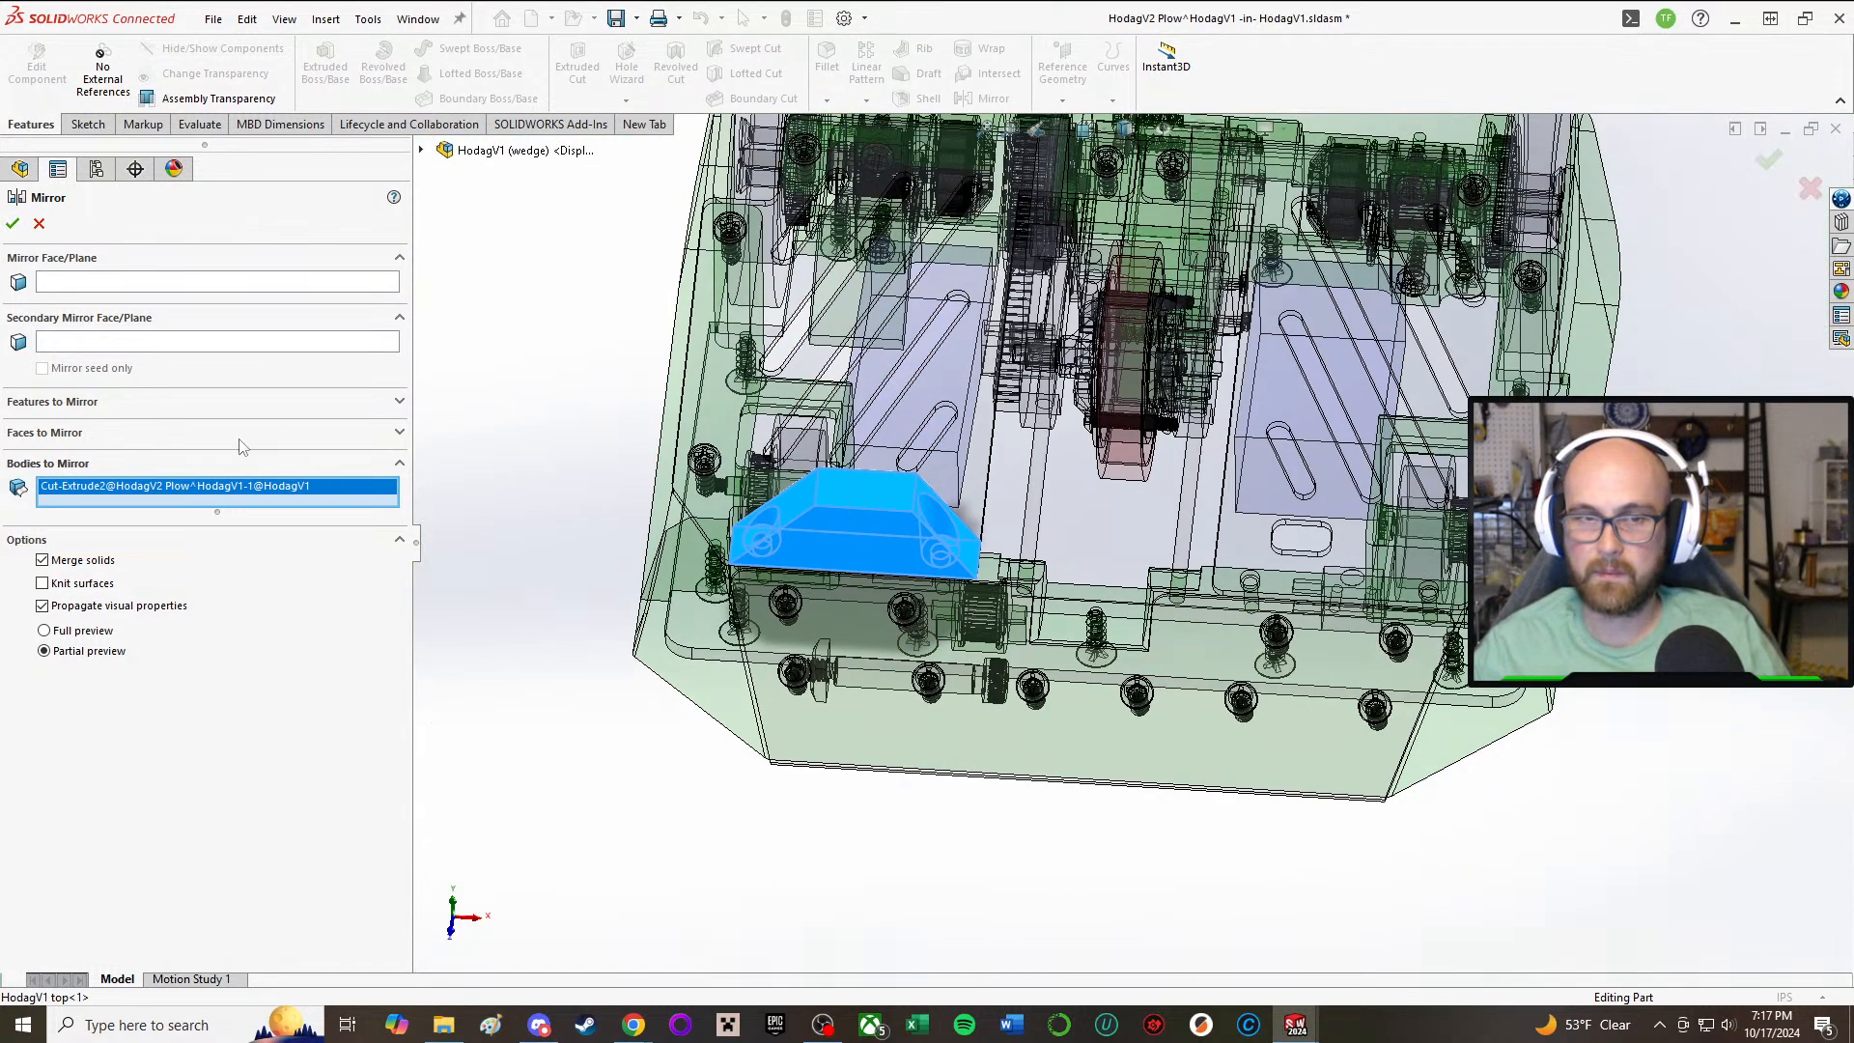
{"action": "left_click", "coordinate": [157, 282]}
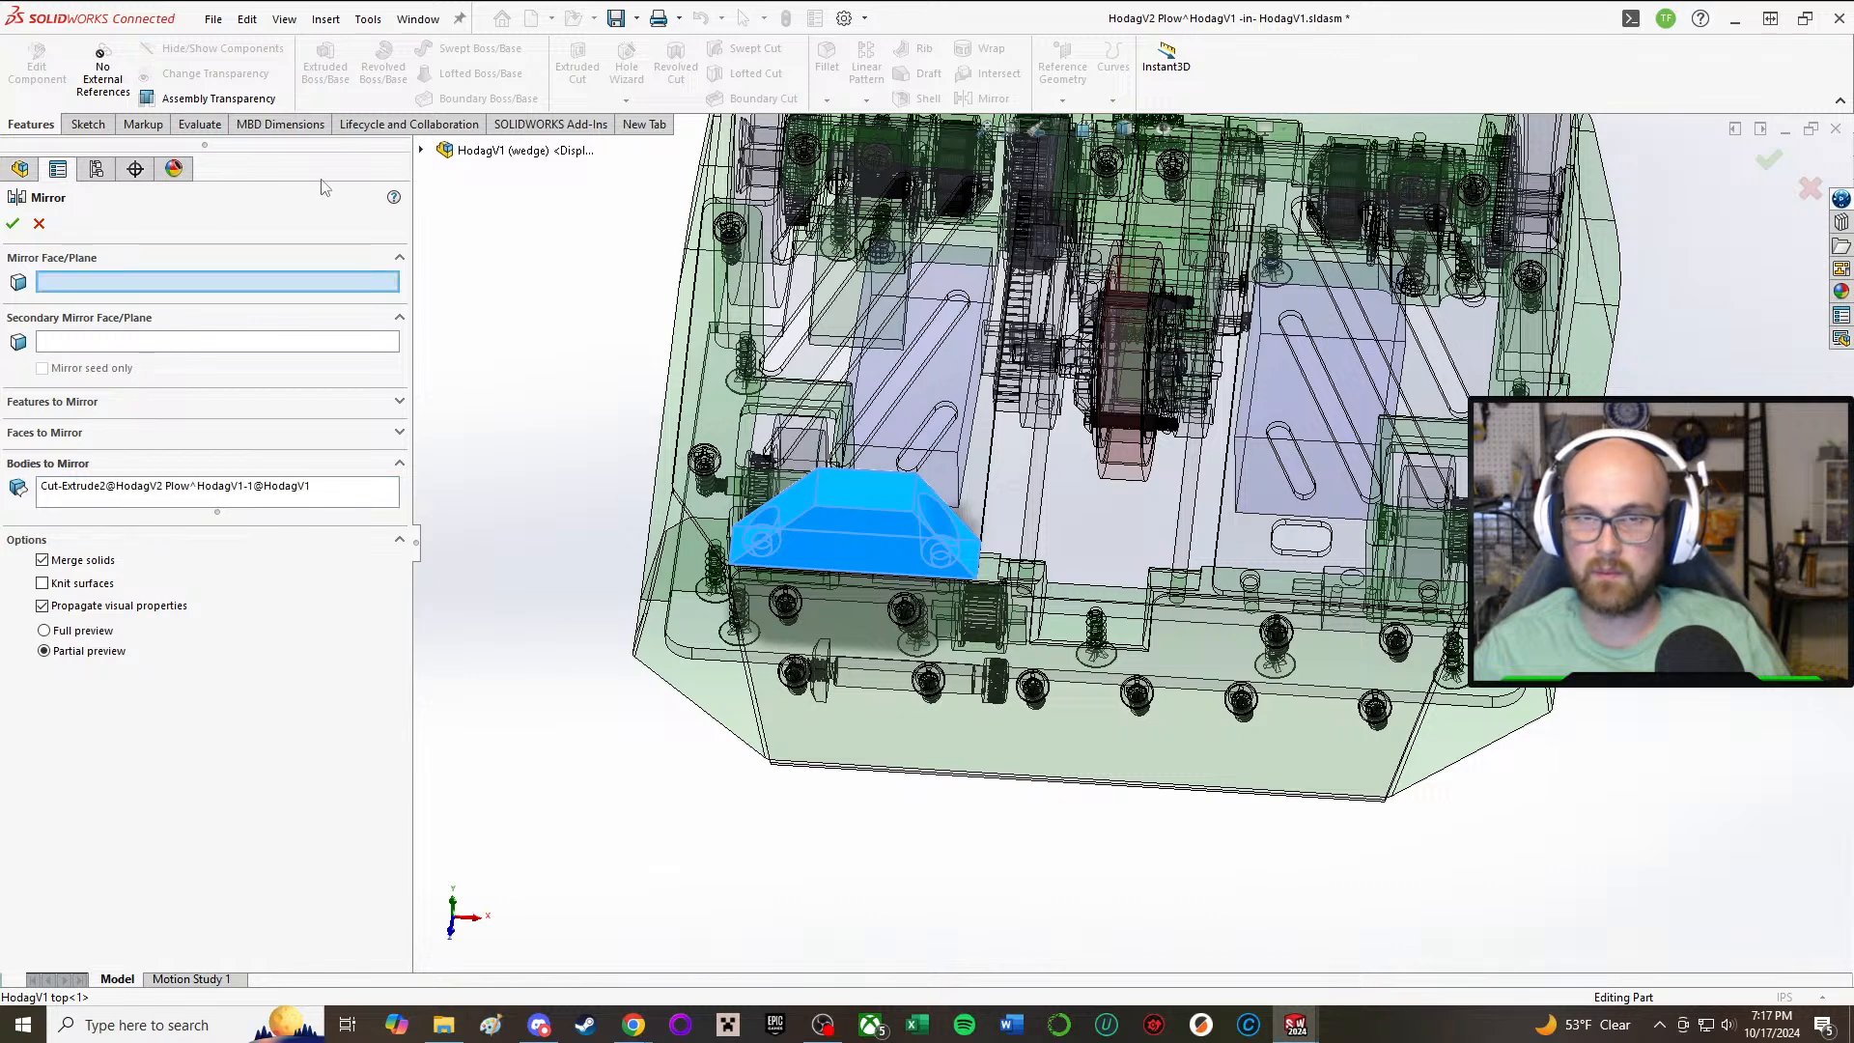
{"action": "left_click", "coordinate": [422, 151]}
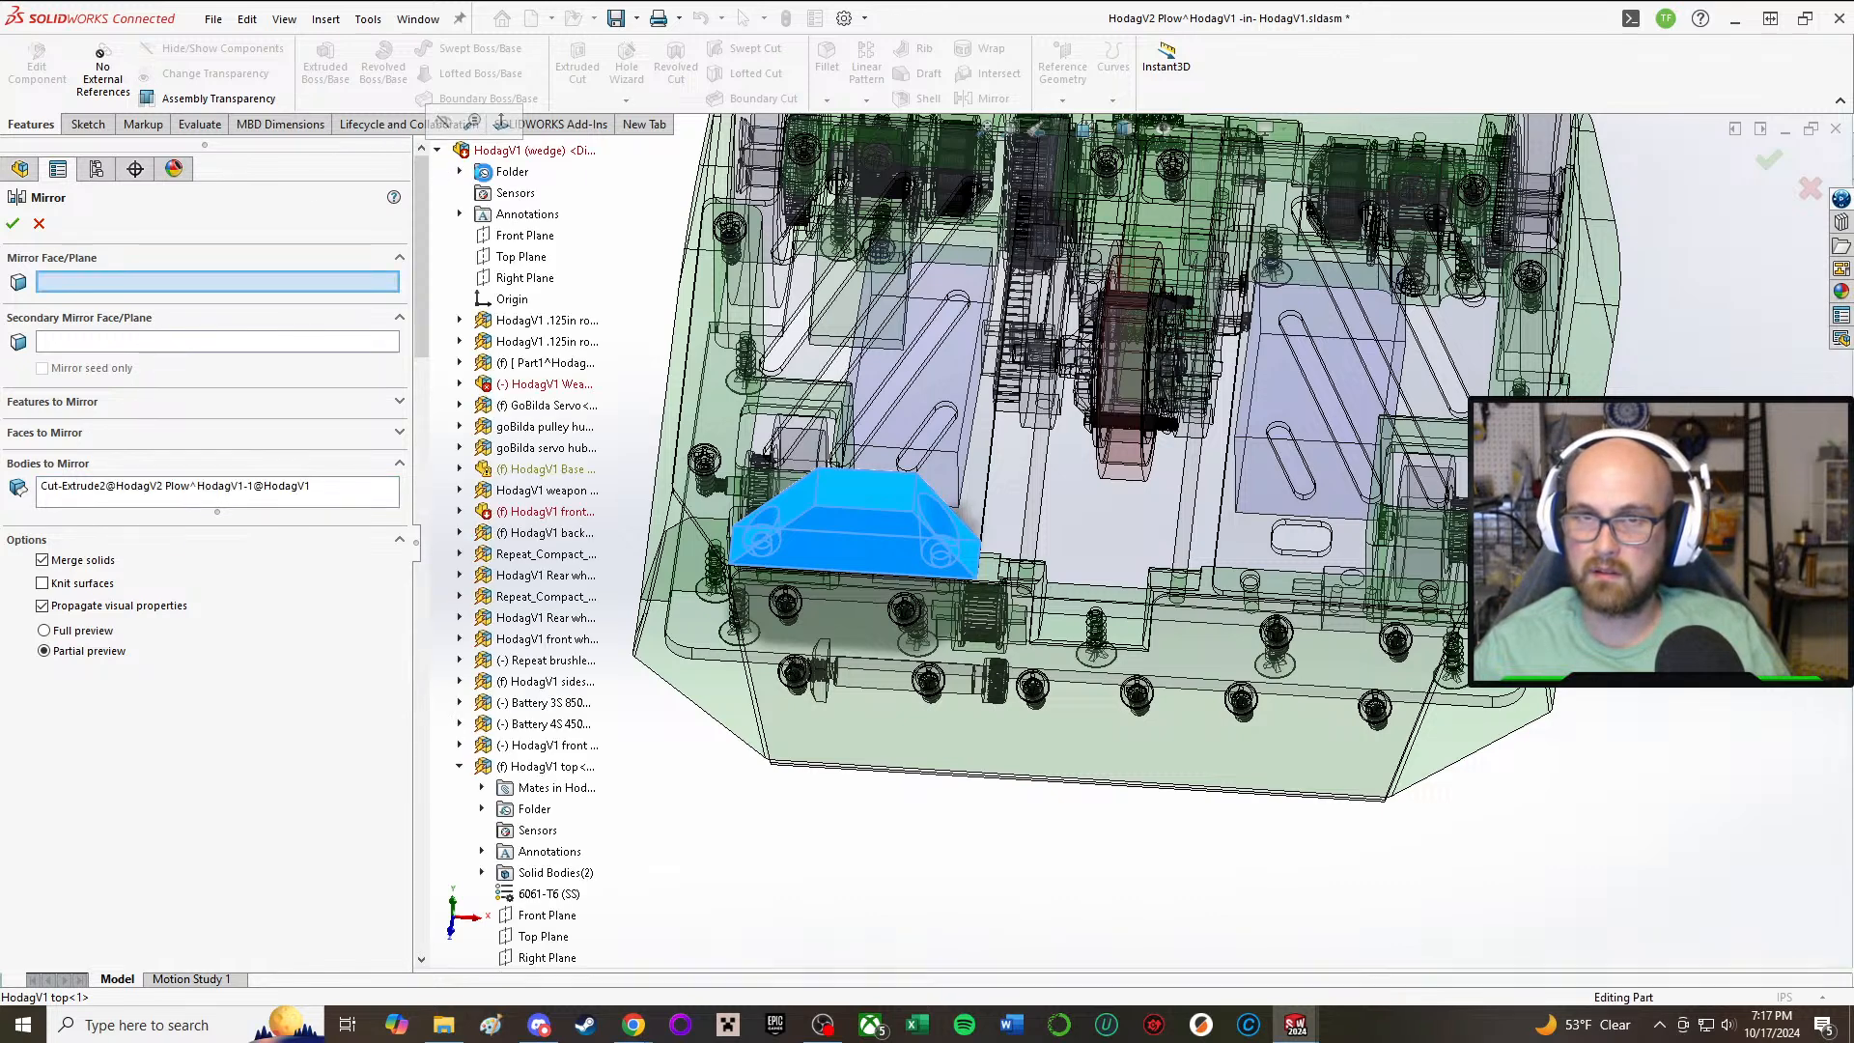
{"action": "left_click", "coordinate": [557, 299]}
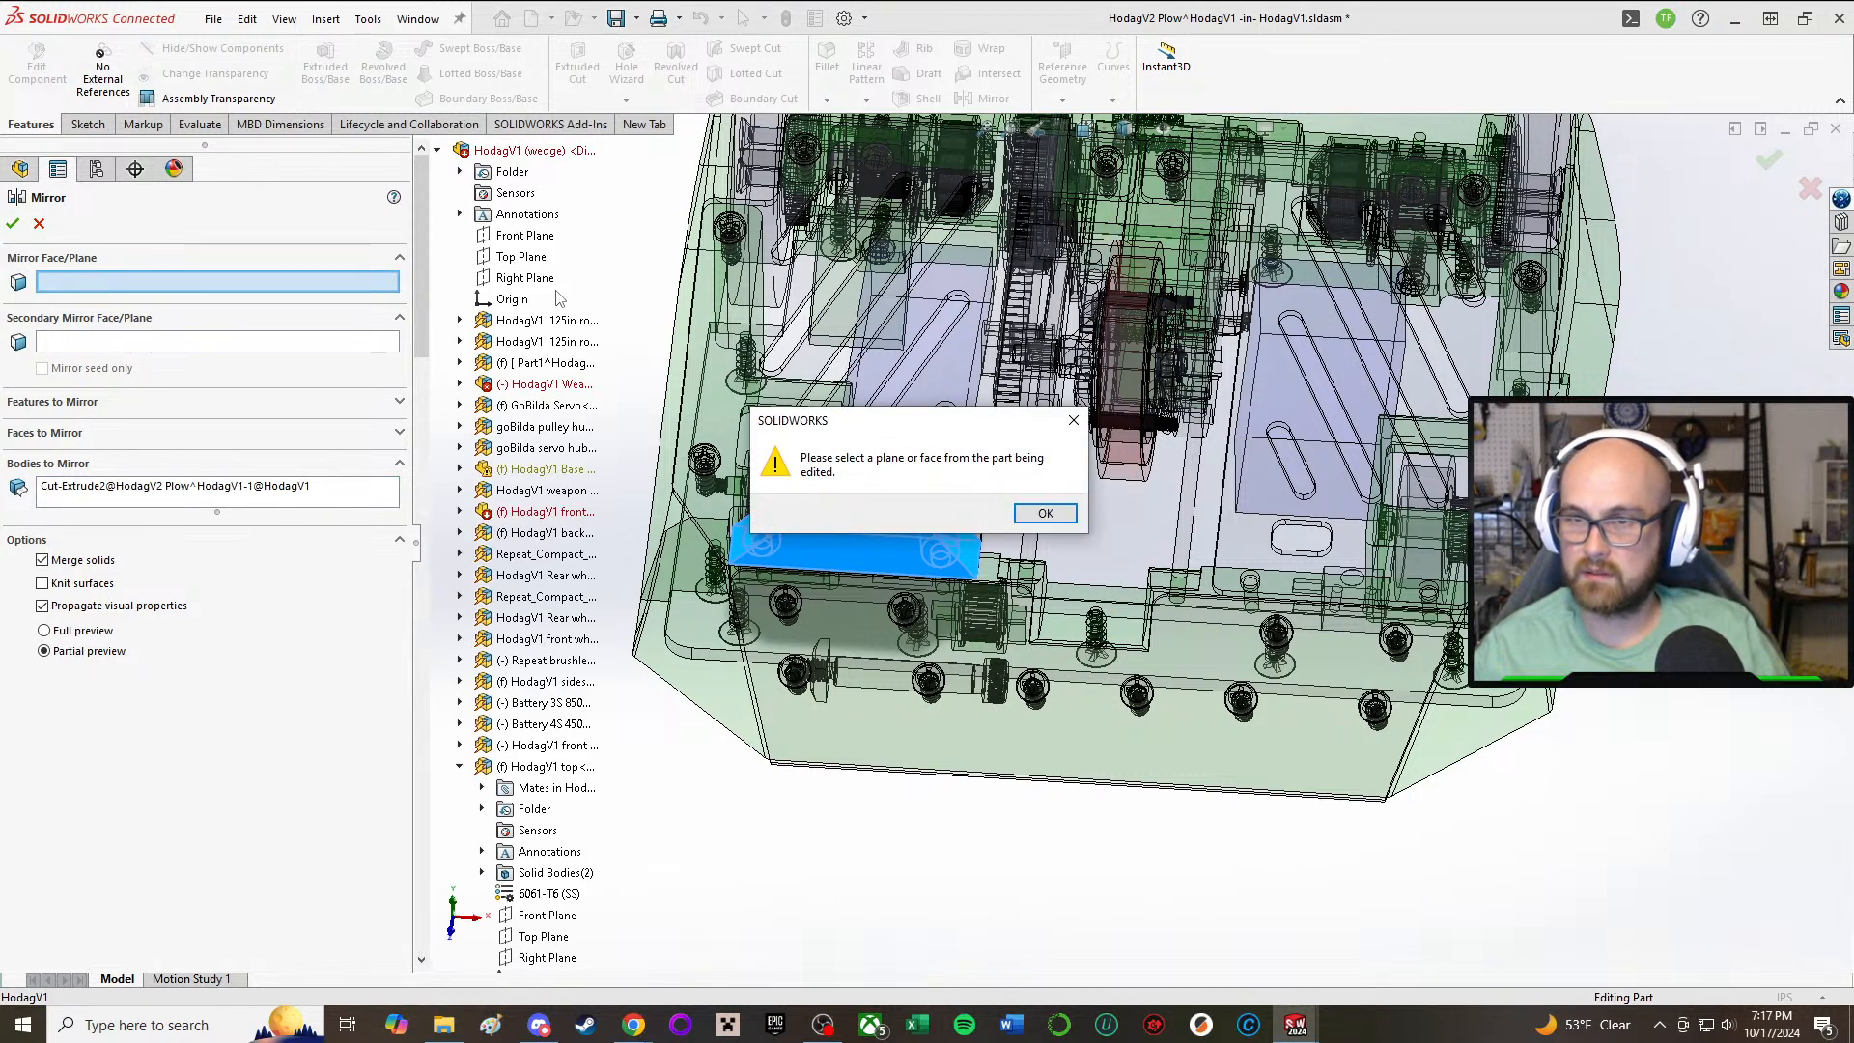
{"action": "left_click", "coordinate": [1045, 513]}
{"action": "scroll", "coordinate": [518, 596], "scroll_direction": "down", "scroll_amount": 15}
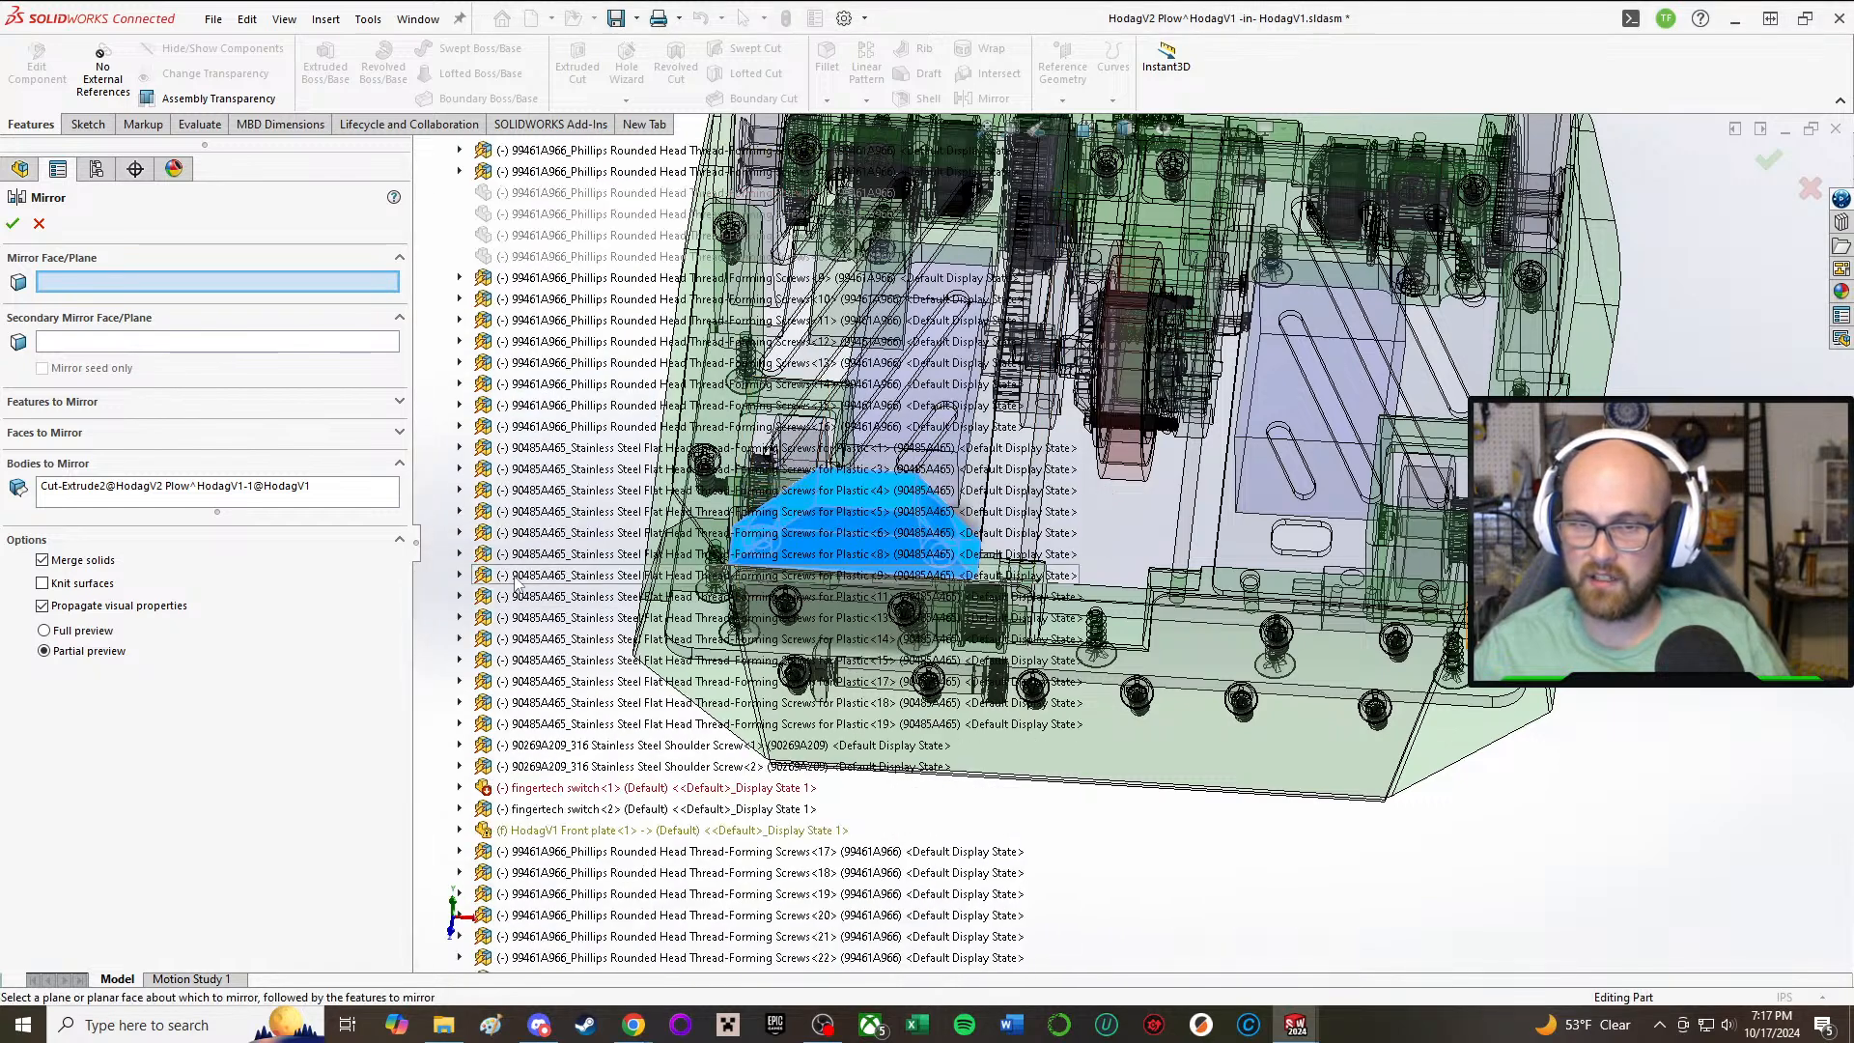
{"action": "scroll", "coordinate": [531, 657], "scroll_direction": "down", "scroll_amount": 10}
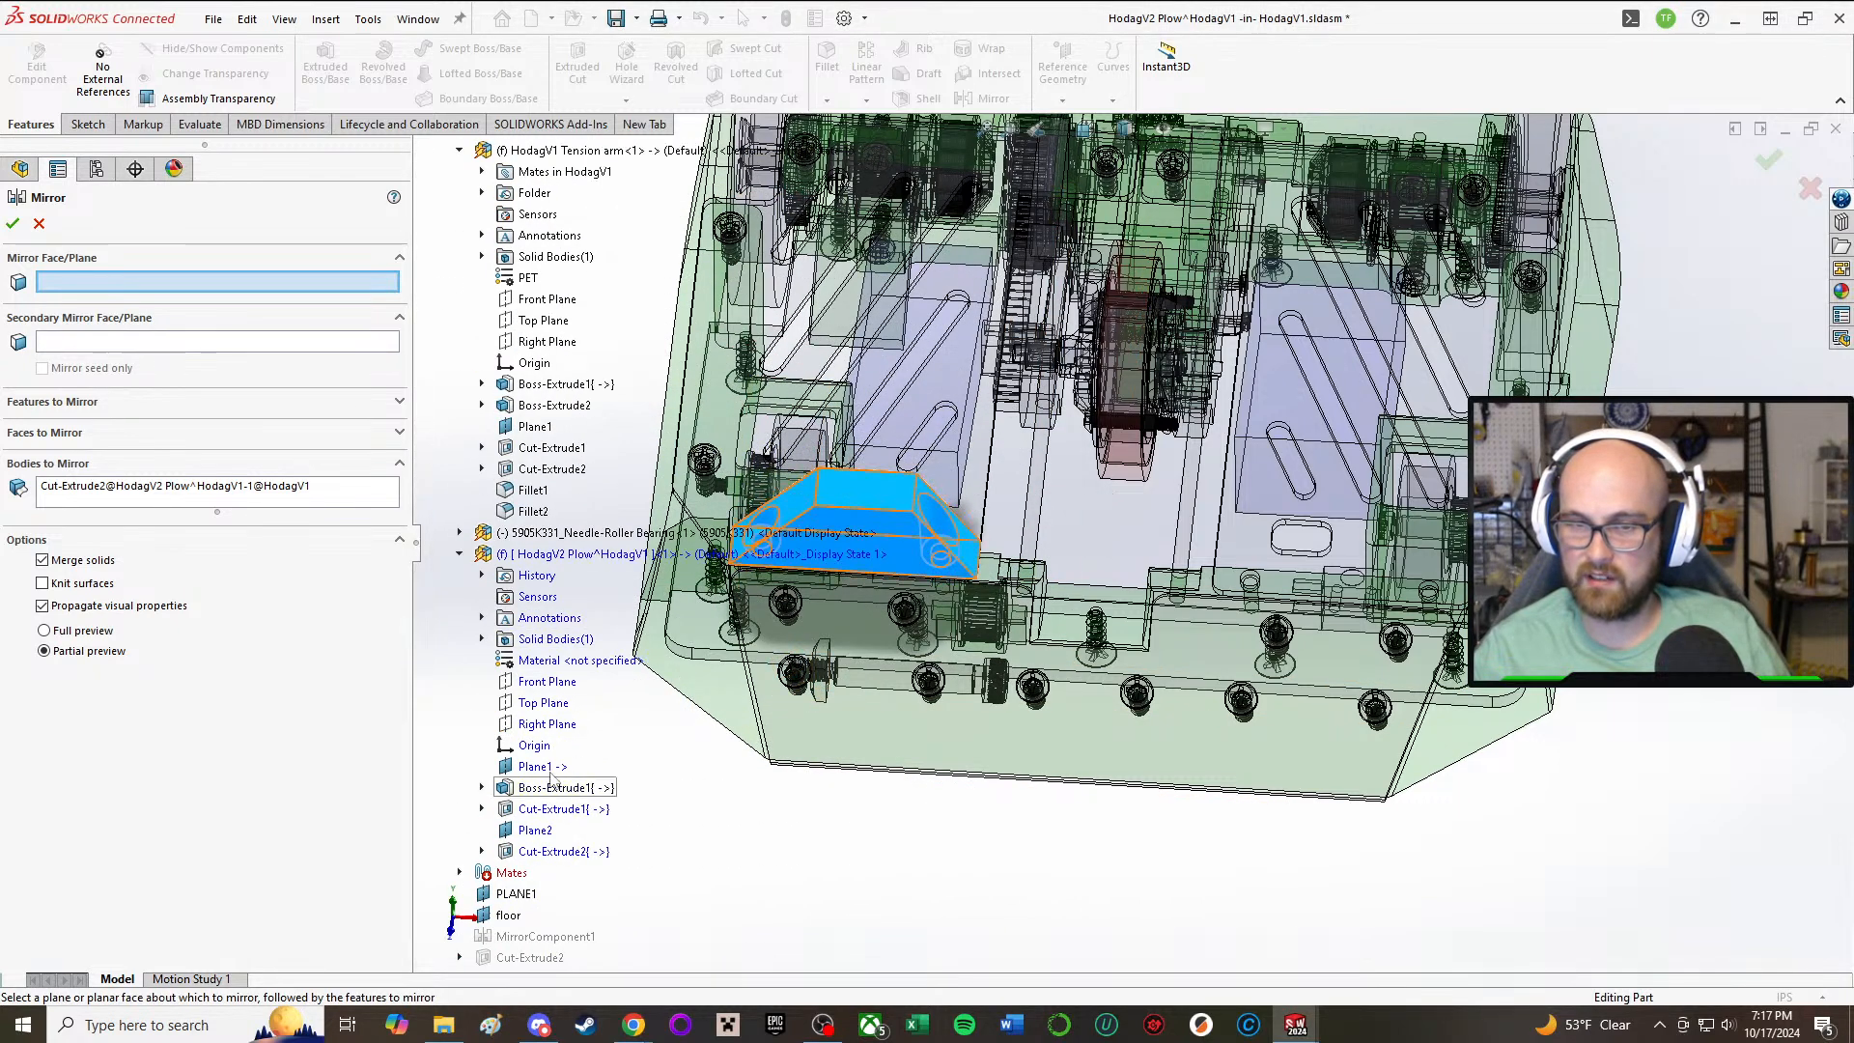
{"action": "left_click", "coordinate": [546, 723]}
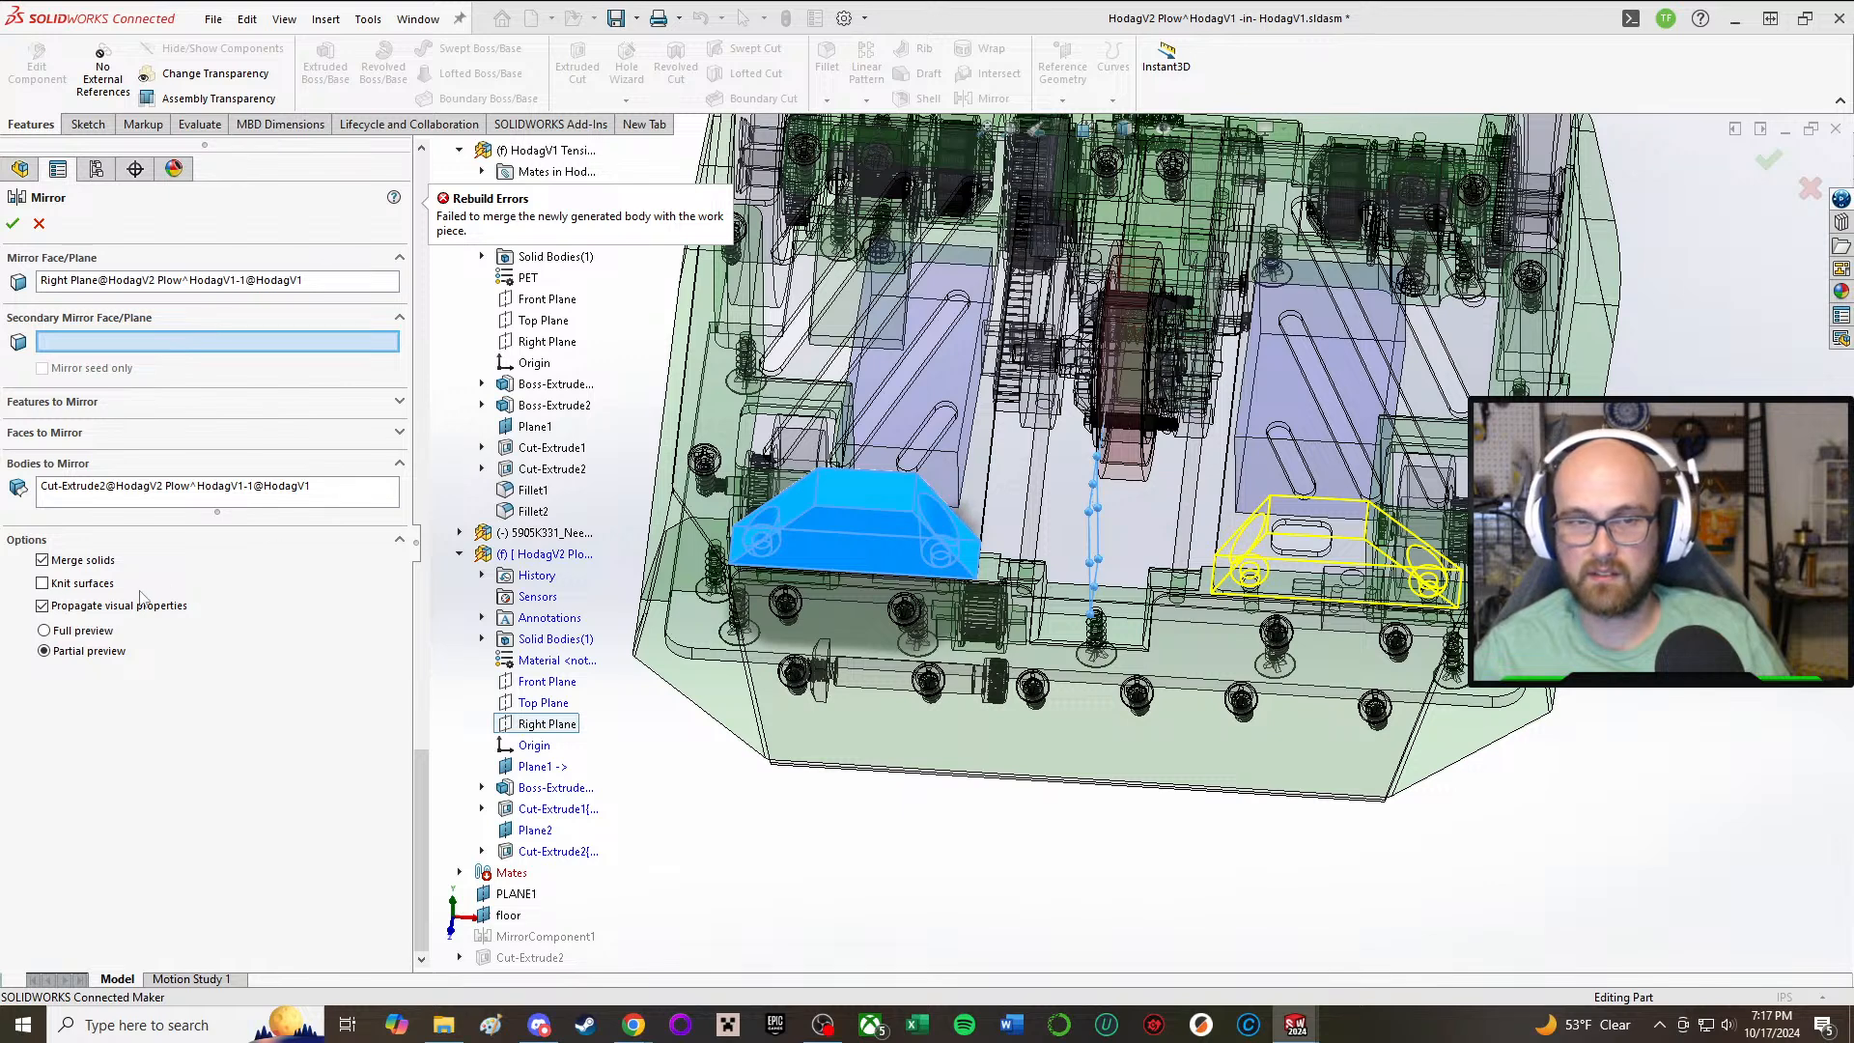
{"action": "left_click", "coordinate": [41, 563]}
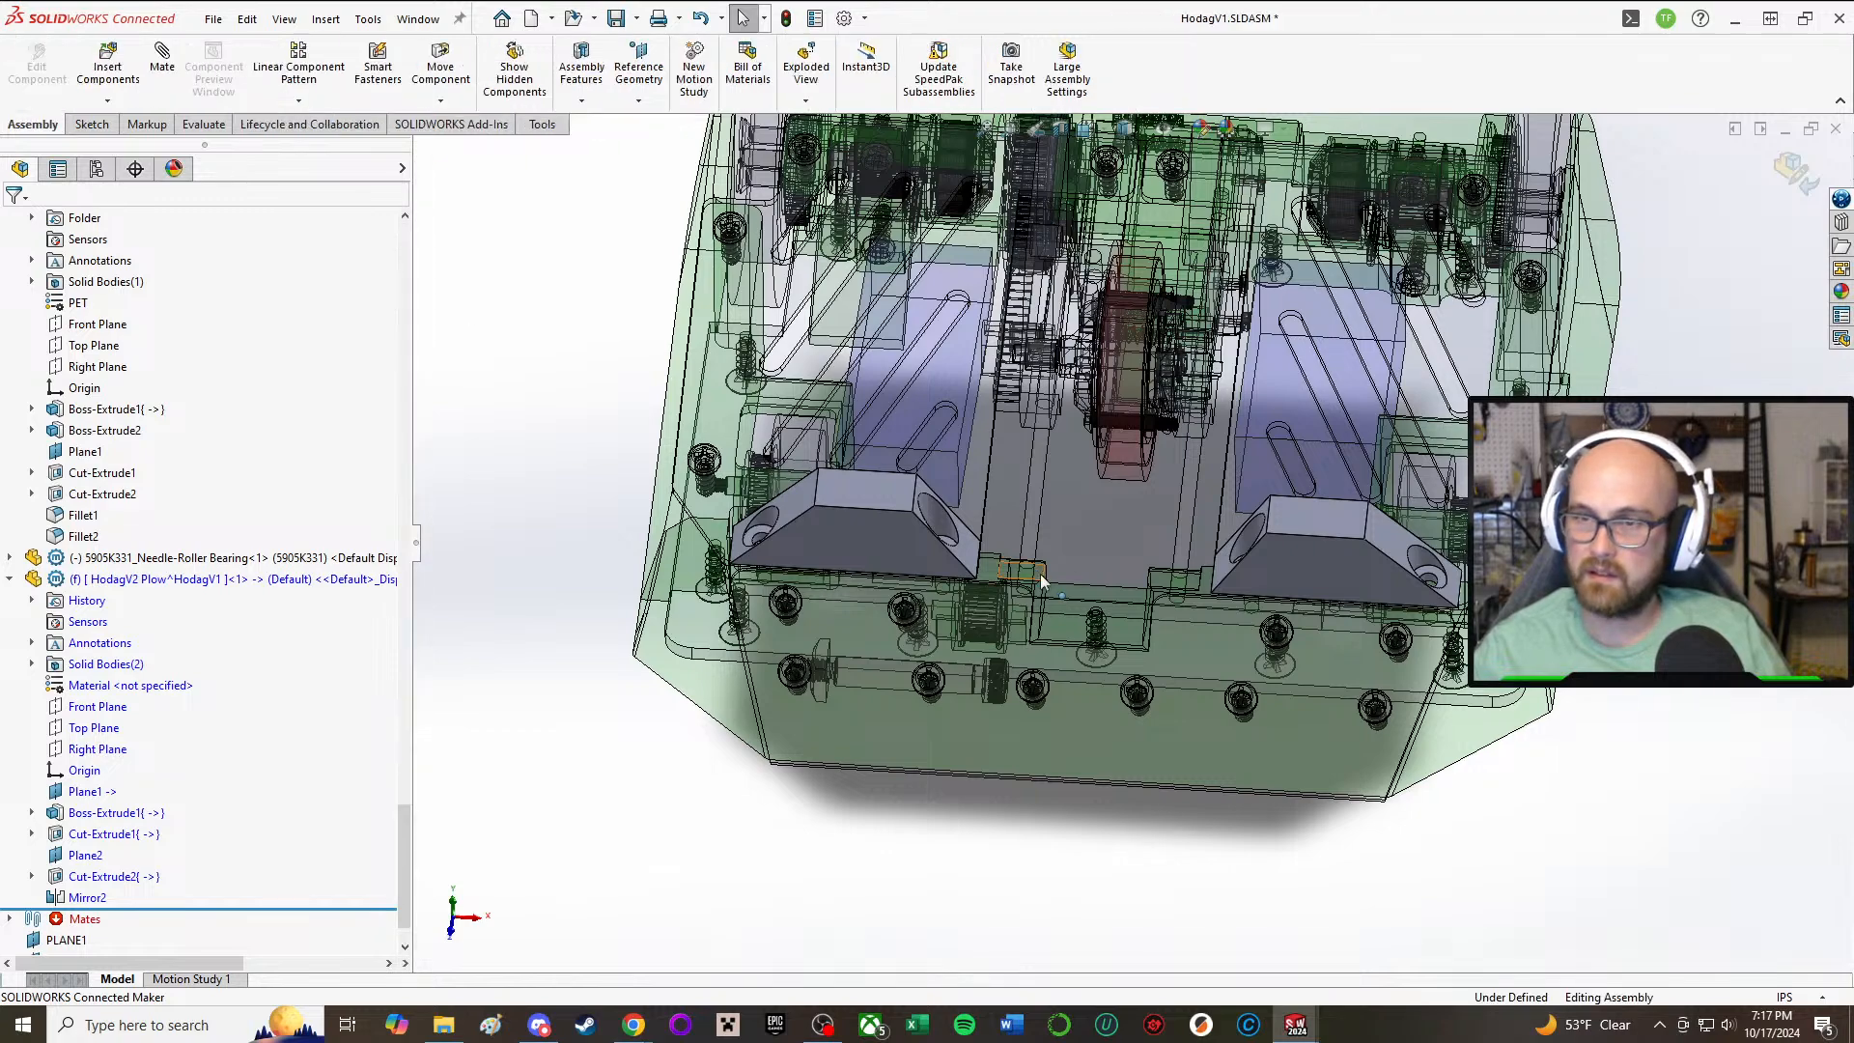
Step: Slide the weapon assembly forward along its rods until it sits between the two plows at the front plate
{"action": "middle_click_drag", "start_coordinate": [1051, 568], "coordinate": [1224, 933]}
{"action": "scroll", "coordinate": [1223, 927], "scroll_direction": "down", "scroll_amount": 3}
{"action": "middle_click_drag", "start_coordinate": [1092, 634], "coordinate": [765, 632]}
{"action": "left_click_drag", "start_coordinate": [762, 637], "coordinate": [866, 703]}
{"action": "middle_click_drag", "start_coordinate": [866, 703], "coordinate": [1011, 552]}
{"action": "scroll", "coordinate": [1011, 552], "scroll_direction": "down", "scroll_amount": 3}
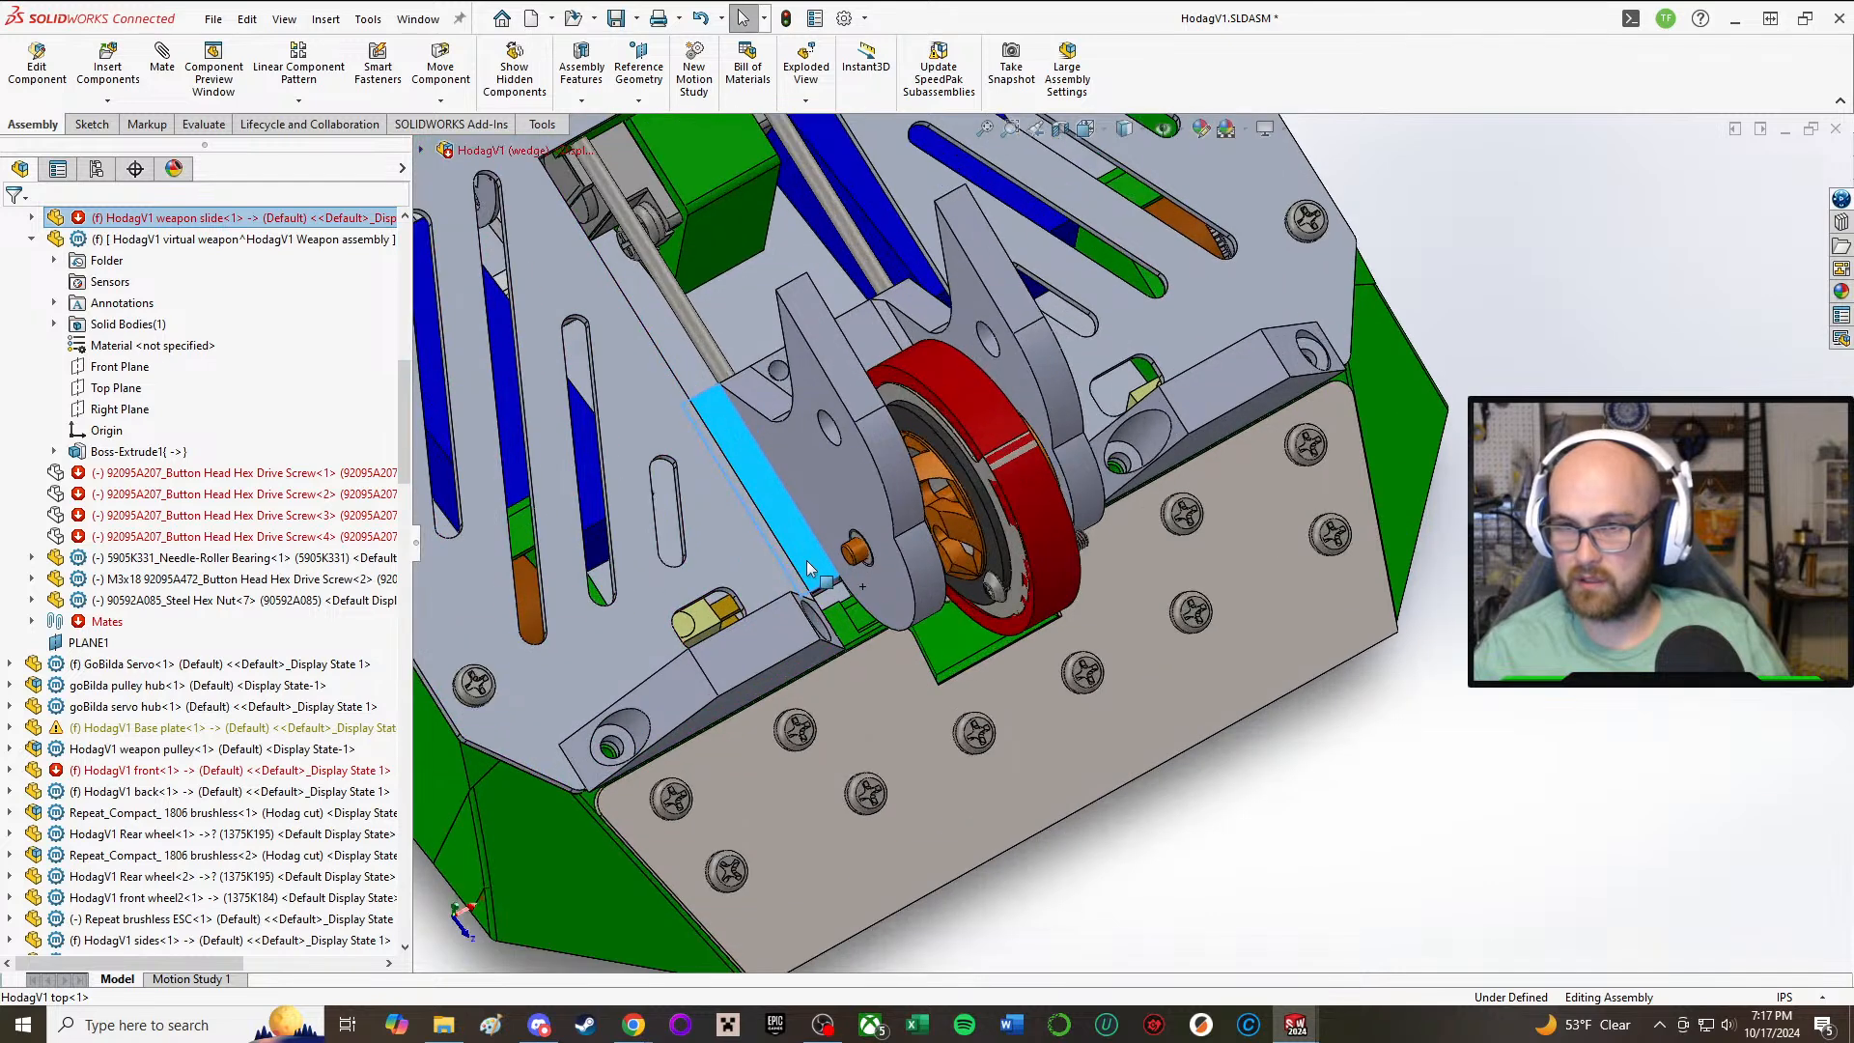
{"action": "left_click_drag", "start_coordinate": [812, 562], "coordinate": [824, 582]}
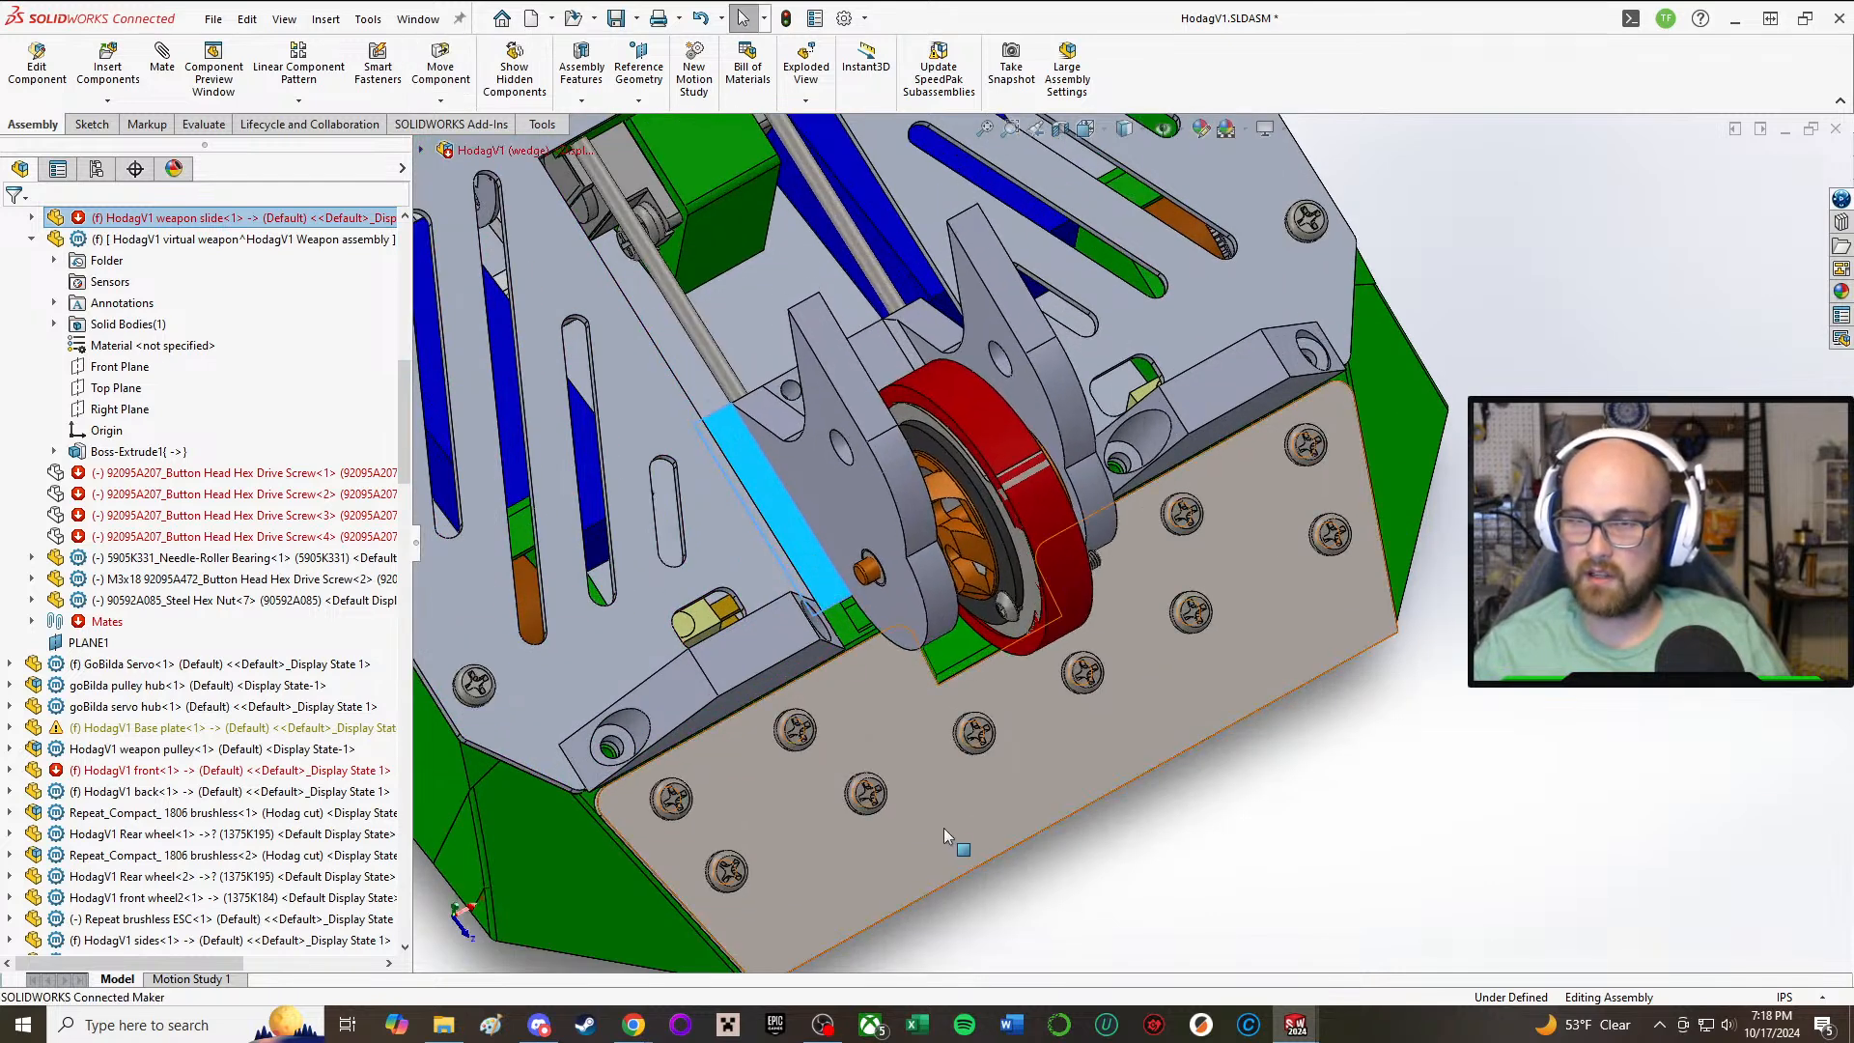
Step: Examine the forward weapon's position relative to the plows and front plate in the Left view and from oblique angles
{"action": "middle_click_drag", "start_coordinate": [943, 827], "coordinate": [850, 676]}
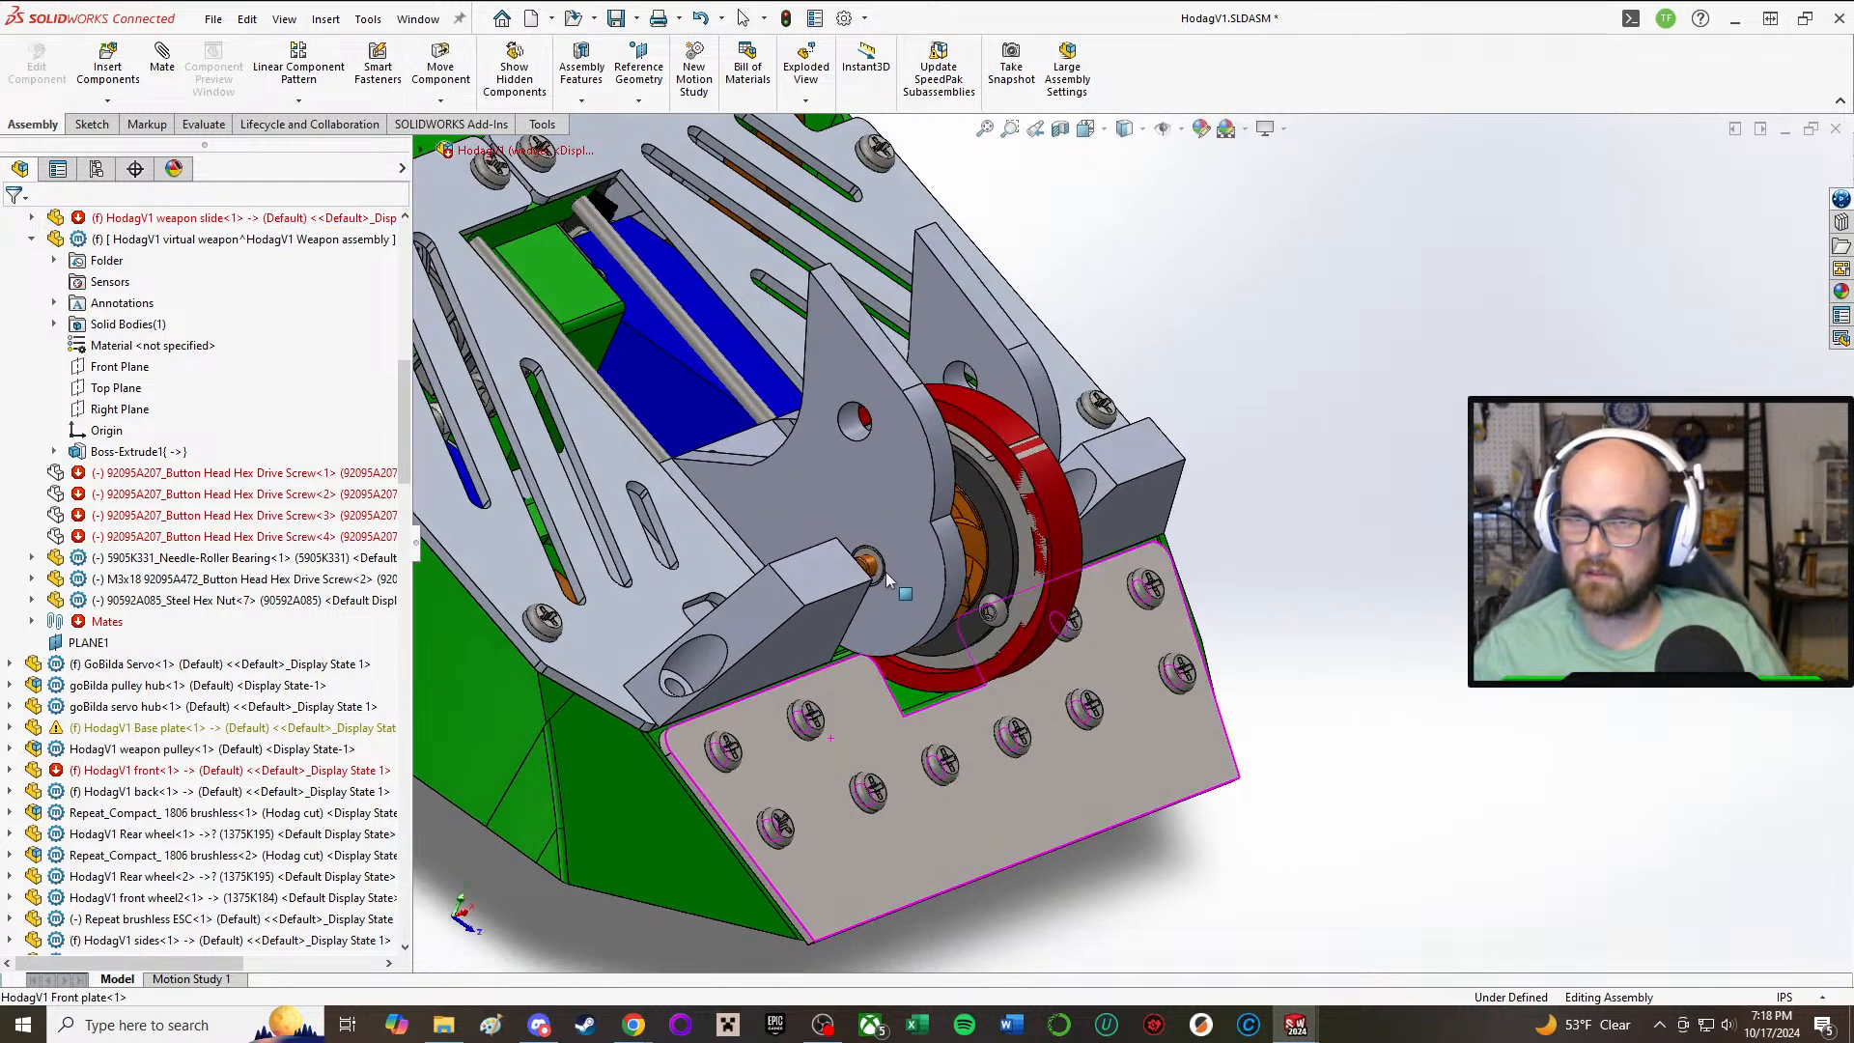
{"action": "left_click", "coordinate": [1087, 132]}
{"action": "left_click", "coordinate": [1086, 198]}
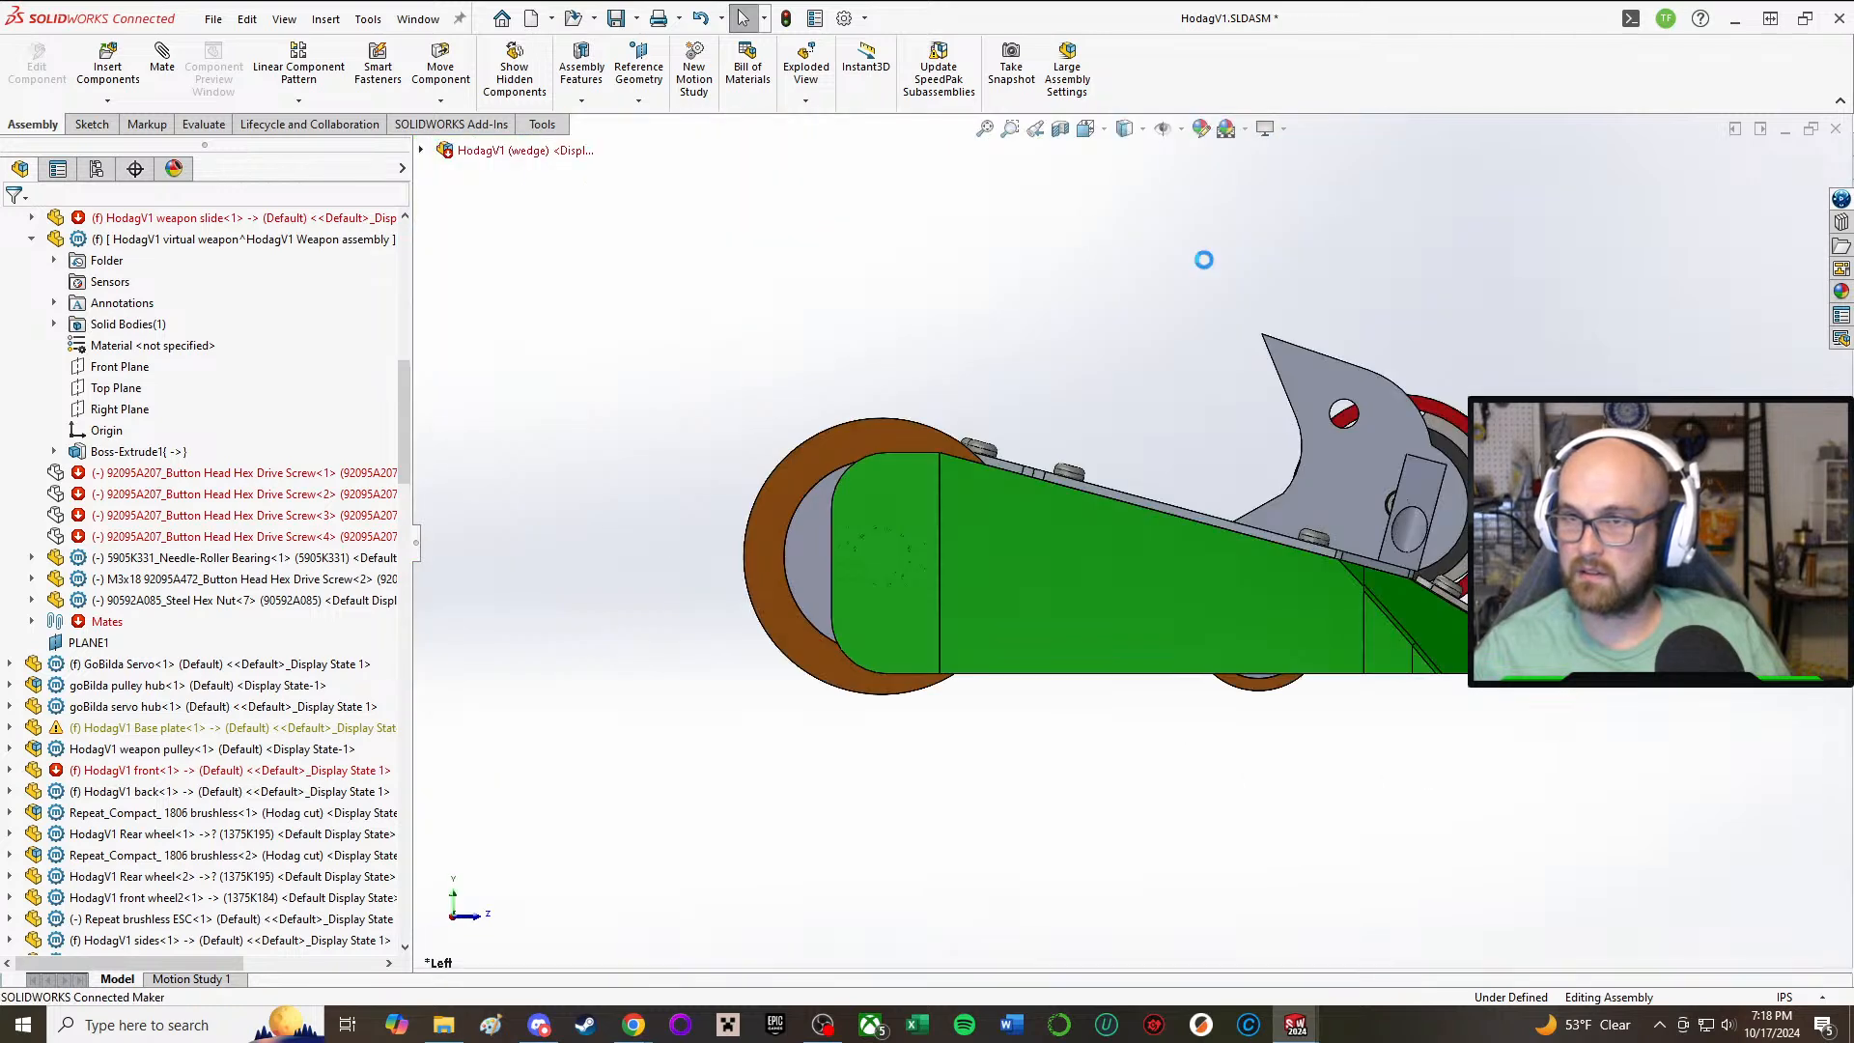
{"action": "scroll", "coordinate": [1617, 536], "scroll_direction": "down", "scroll_amount": 2}
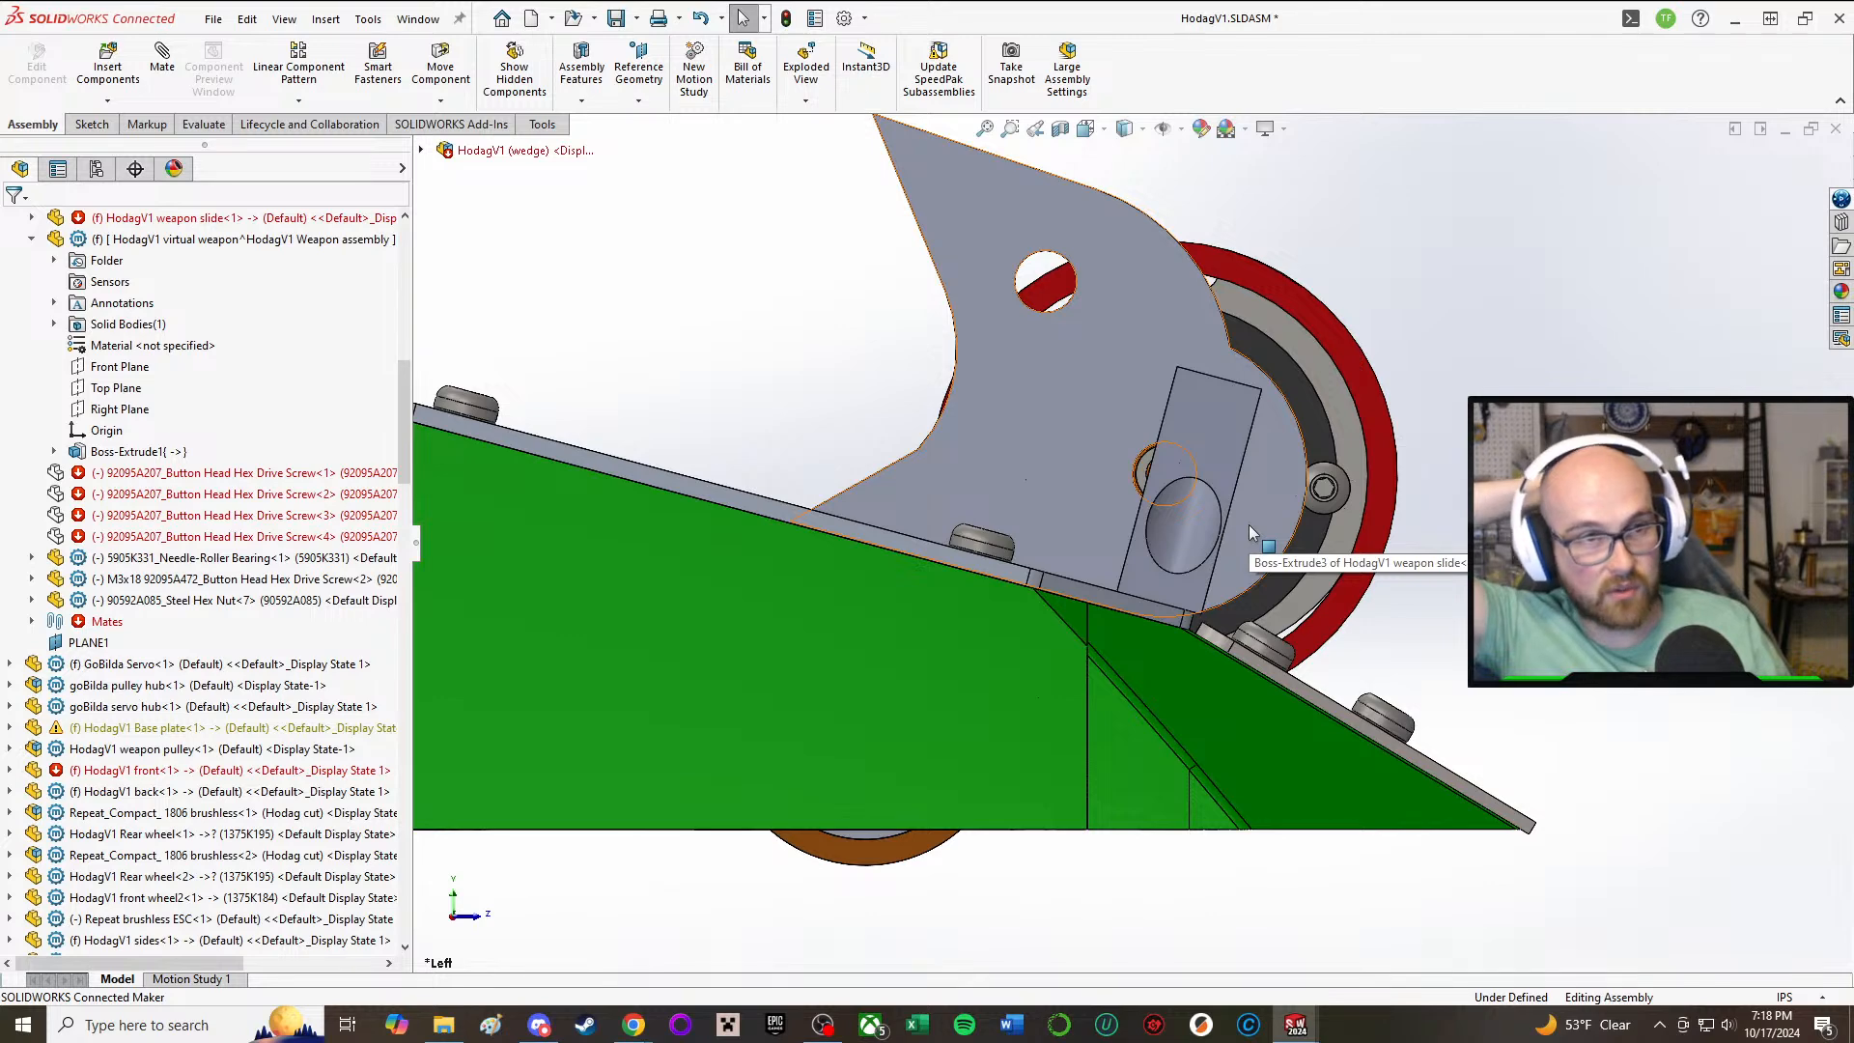
{"action": "scroll", "coordinate": [1130, 551], "scroll_direction": "up", "scroll_amount": 1}
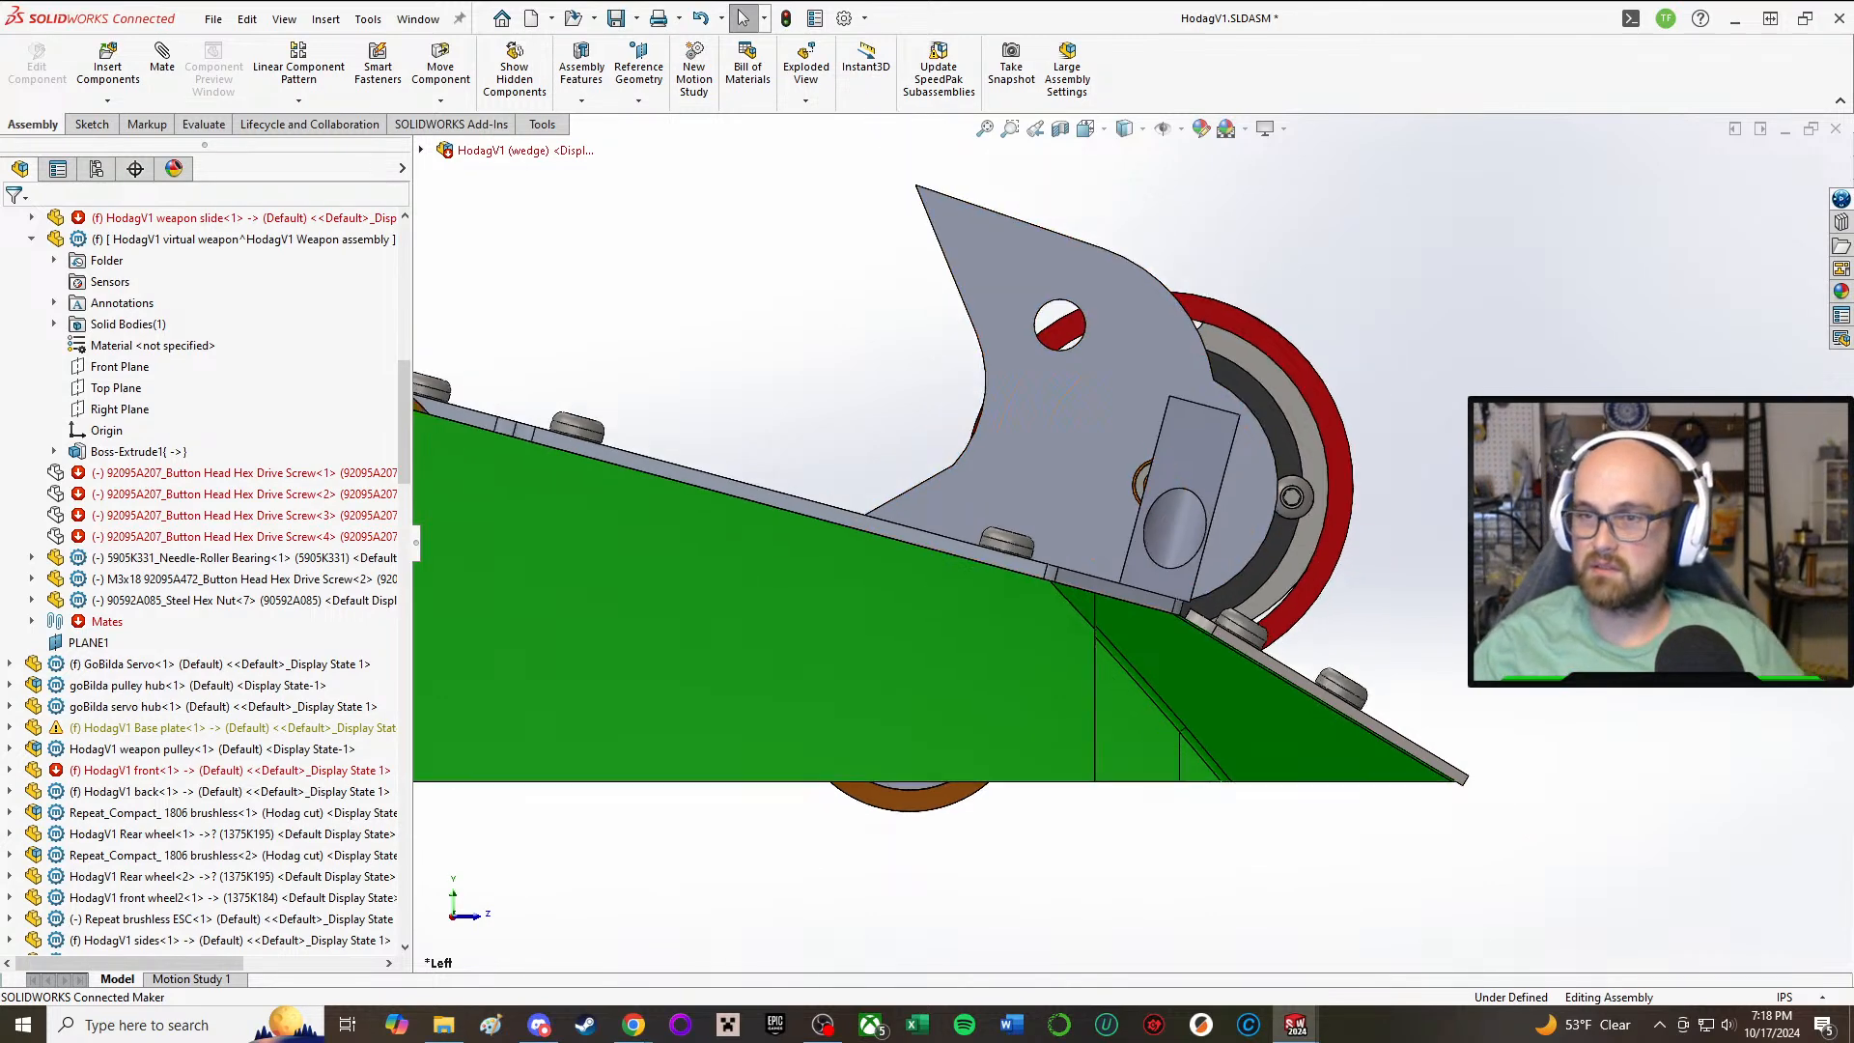
{"action": "middle_click_drag", "start_coordinate": [1142, 191], "coordinate": [1247, 317]}
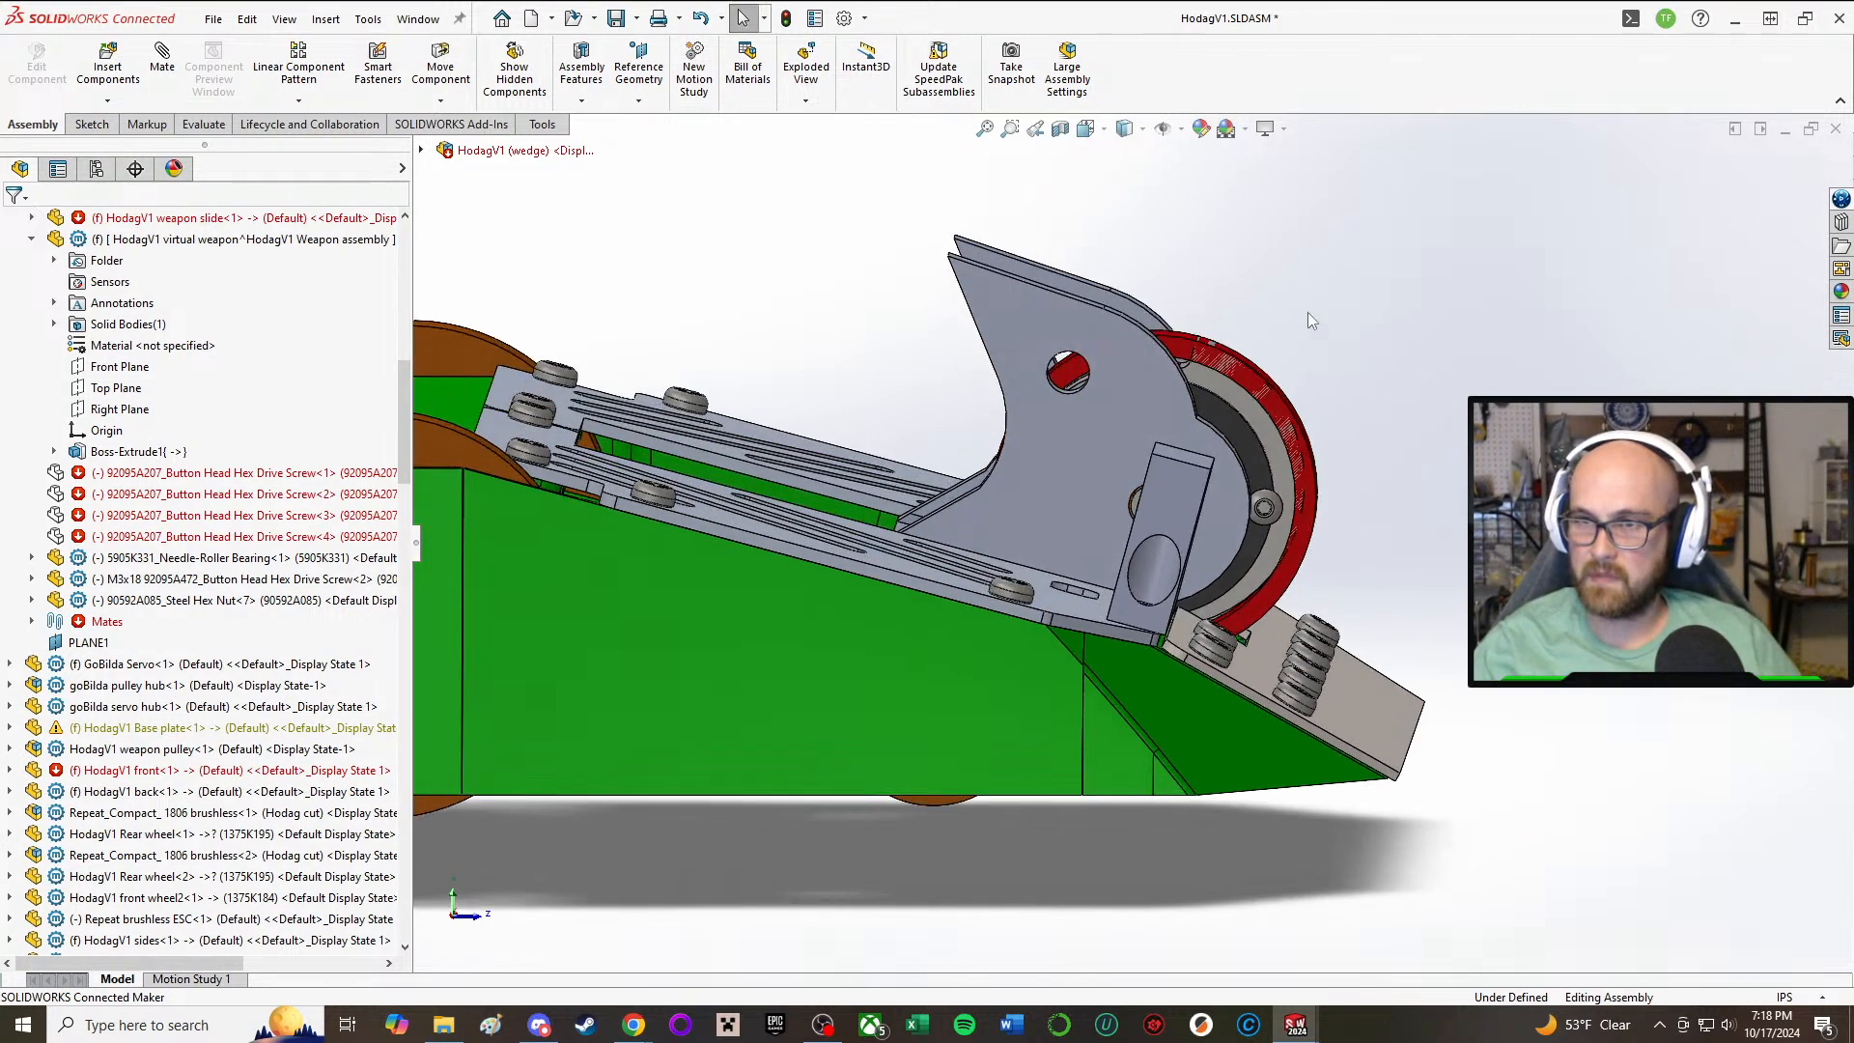
{"action": "left_click", "coordinate": [1202, 352]}
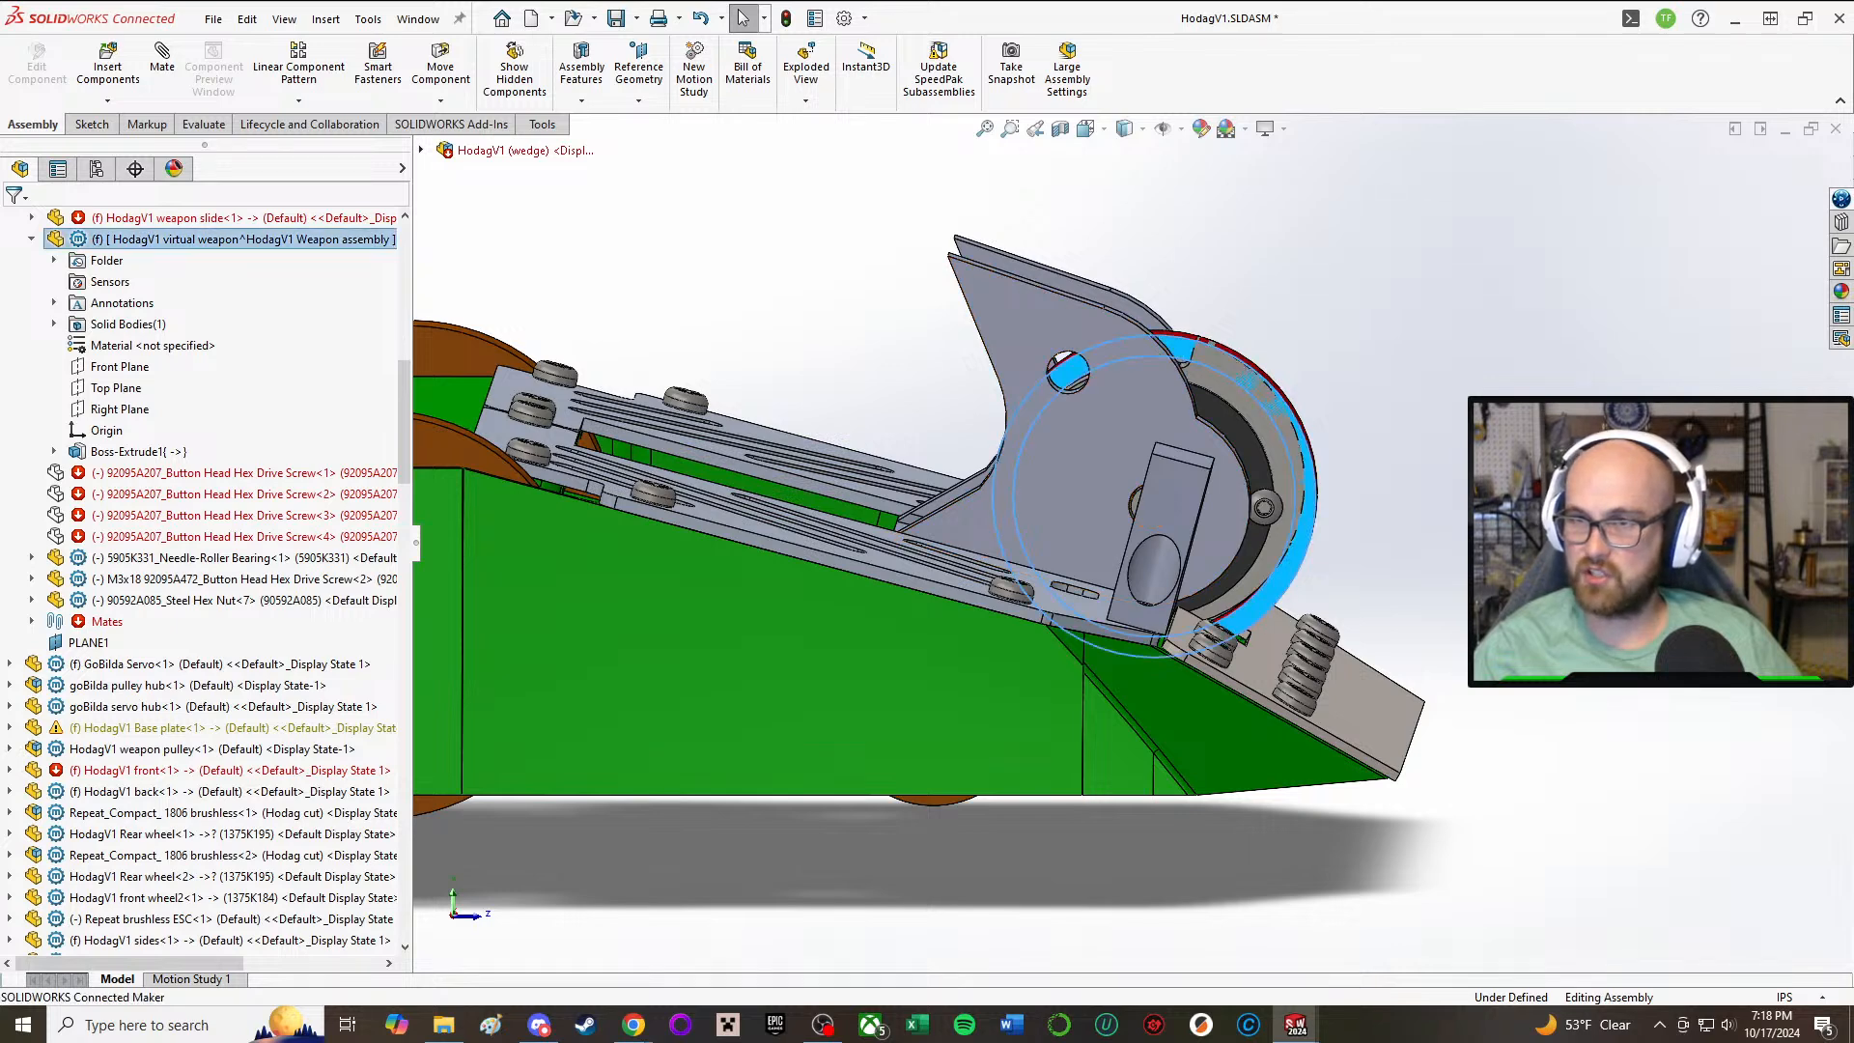
{"action": "key", "text": "Escape"}
{"action": "scroll", "coordinate": [1117, 323], "scroll_direction": "up", "scroll_amount": 1}
{"action": "middle_click_drag", "start_coordinate": [1117, 323], "coordinate": [985, 628]}
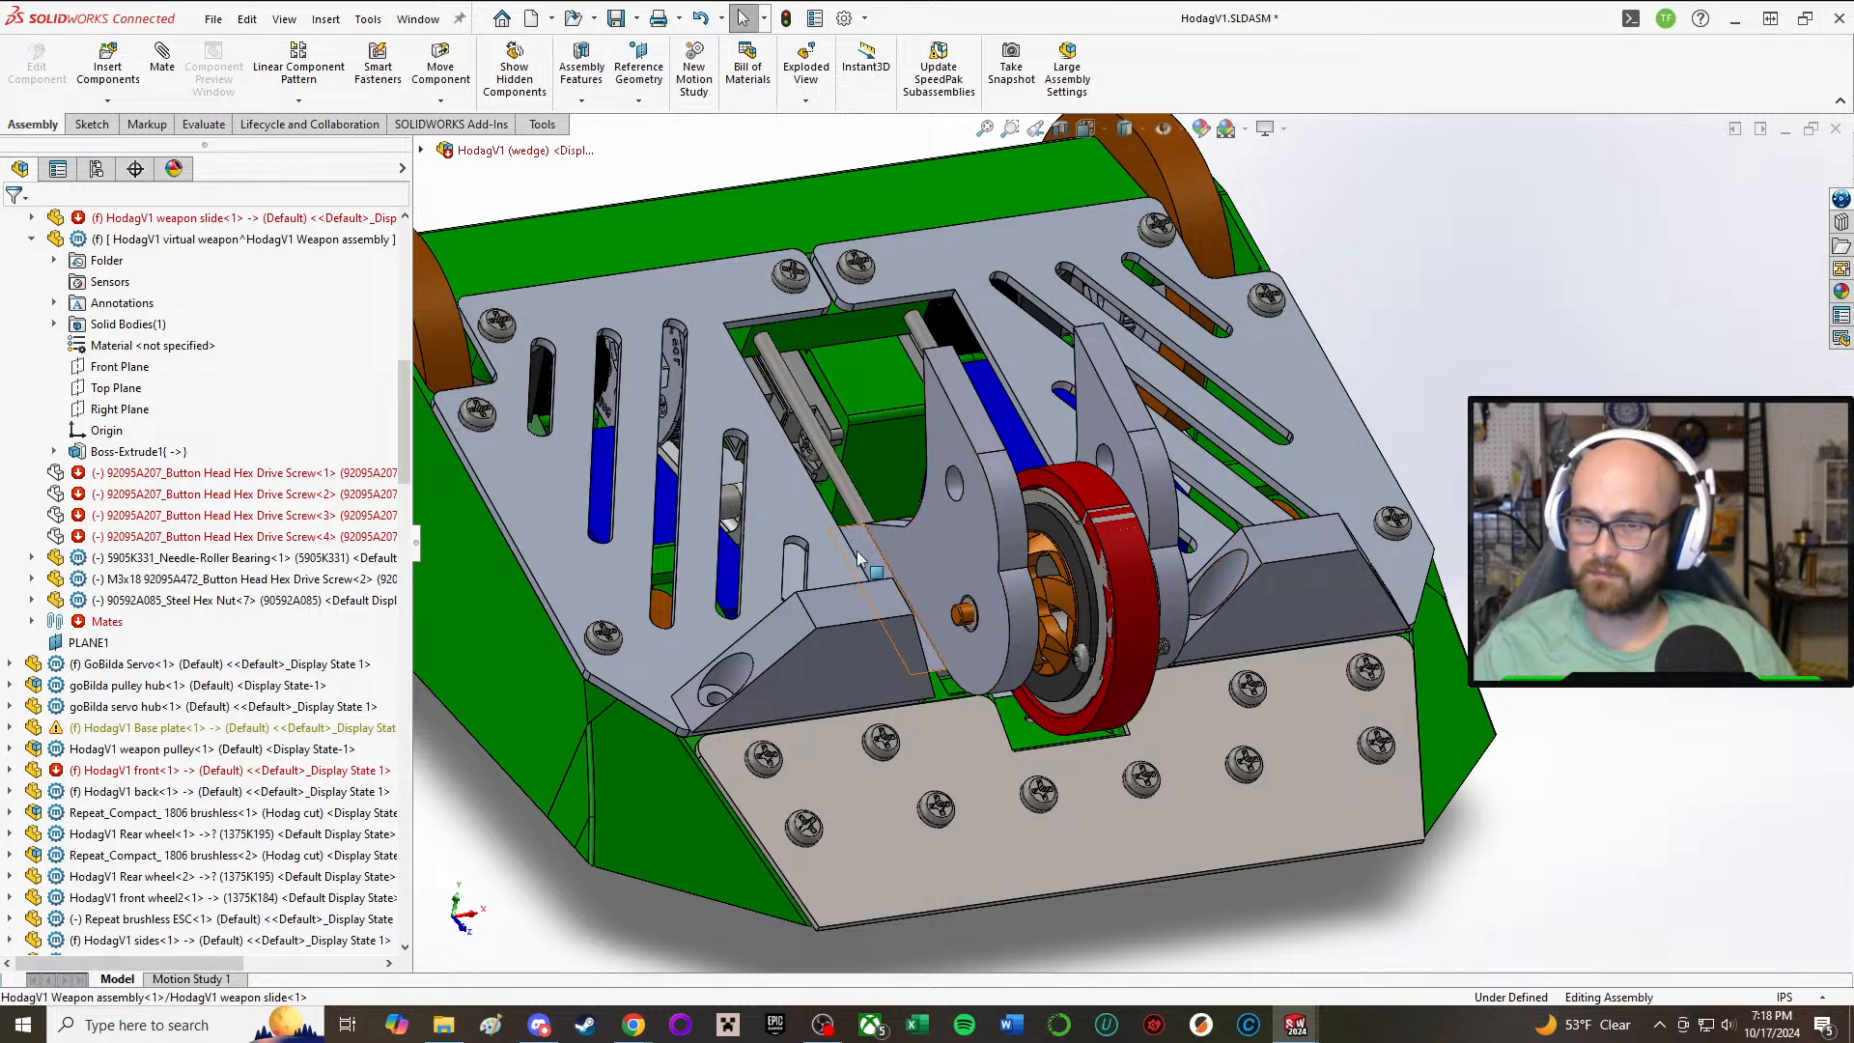
Step: Slide the weapon assembly back along its rods, away from the front plate, and clear the selection
{"action": "mouse_move", "coordinate": [867, 558]}
{"action": "middle_mouse_down"}
{"action": "mouse_move", "coordinate": [758, 552]}
{"action": "mouse_move", "coordinate": [893, 557]}
{"action": "middle_mouse_up"}
{"action": "scroll", "coordinate": [1108, 533], "scroll_direction": "up", "scroll_amount": 5}
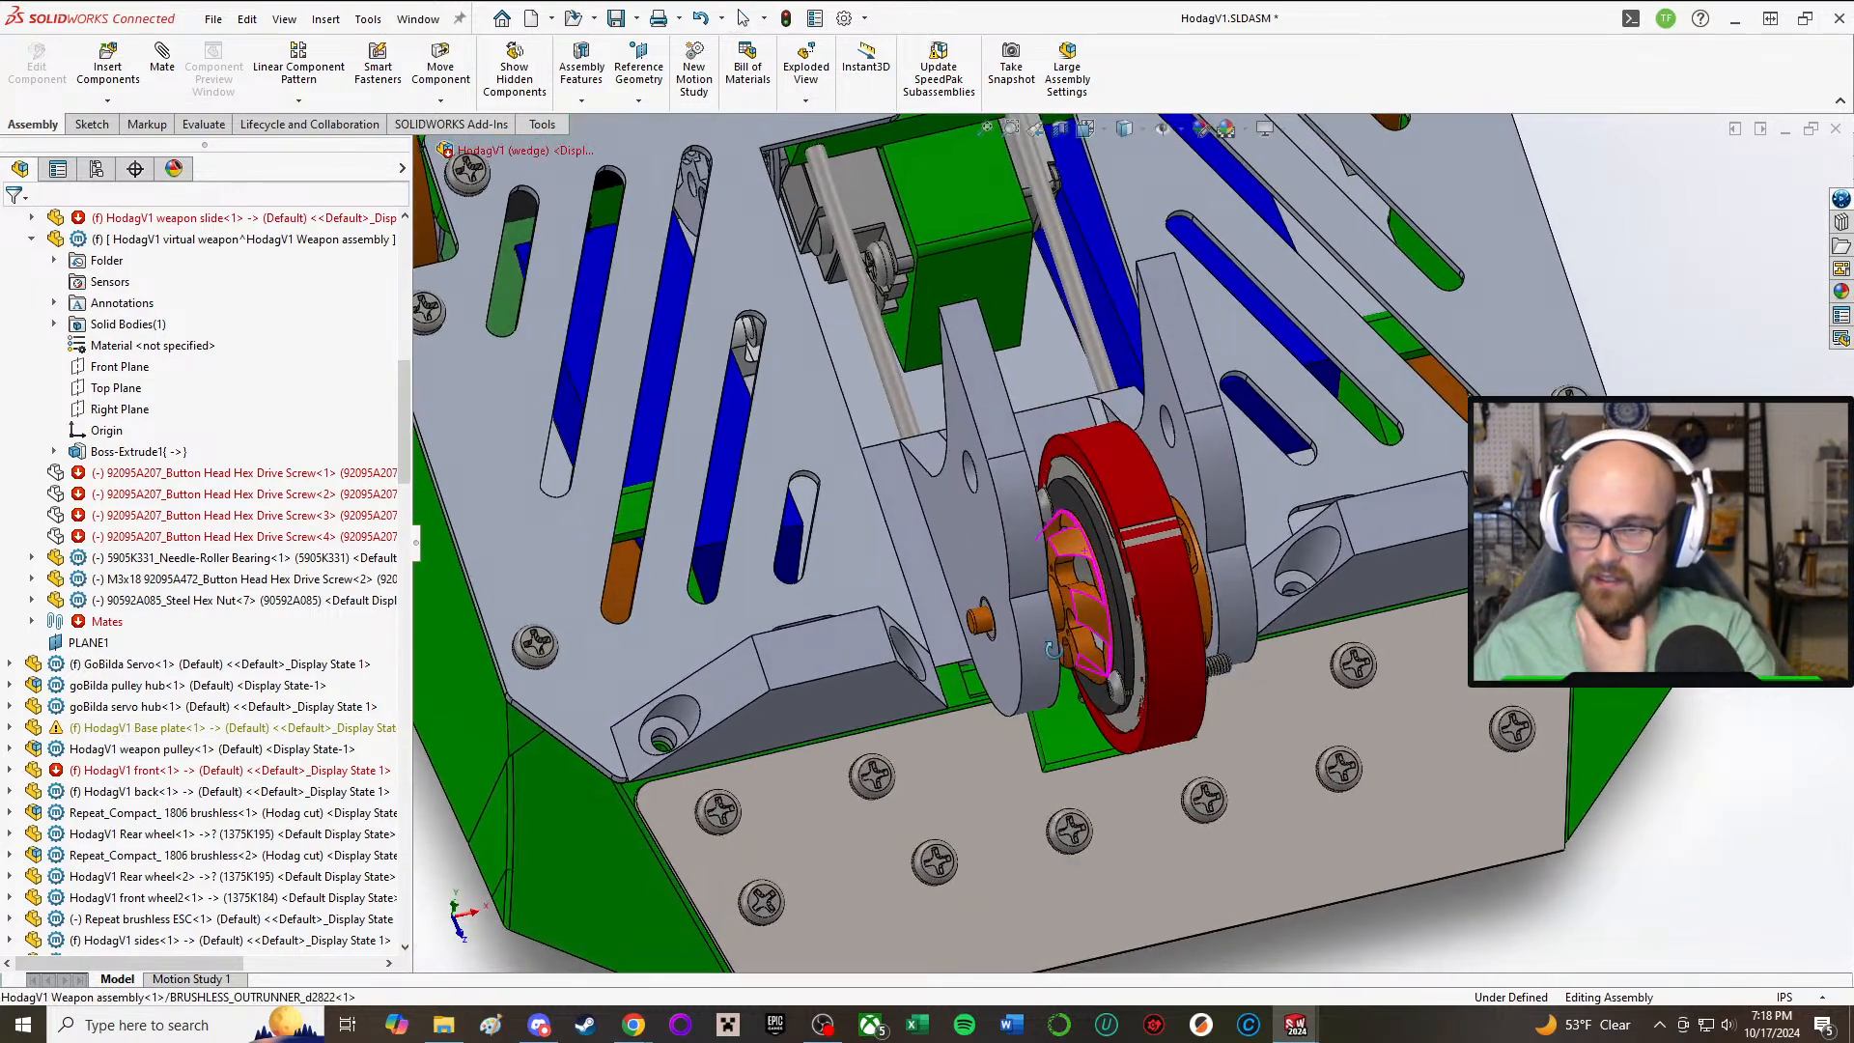
{"action": "scroll", "coordinate": [952, 421], "scroll_direction": "up", "scroll_amount": 2}
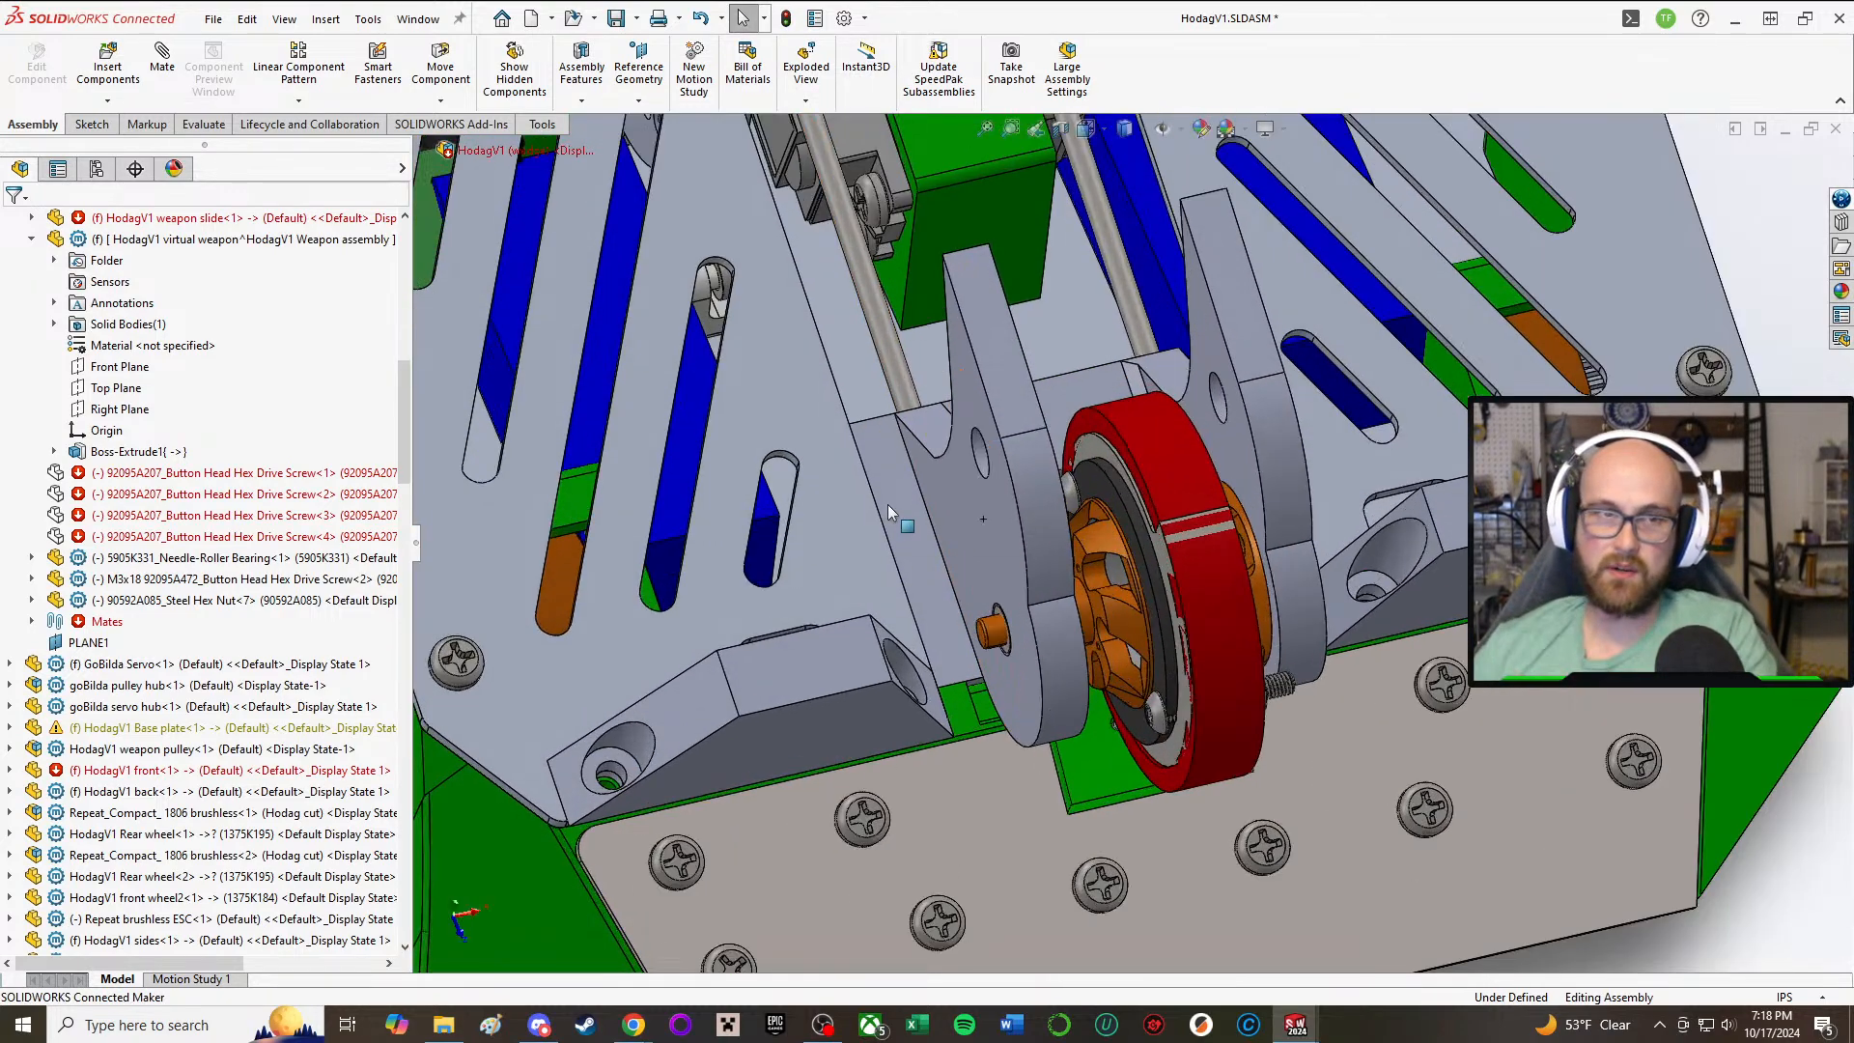
{"action": "left_click_drag", "start_coordinate": [894, 473], "coordinate": [827, 297]}
{"action": "scroll", "coordinate": [826, 297], "scroll_direction": "down", "scroll_amount": 4}
{"action": "left_click", "coordinate": [1595, 387]}
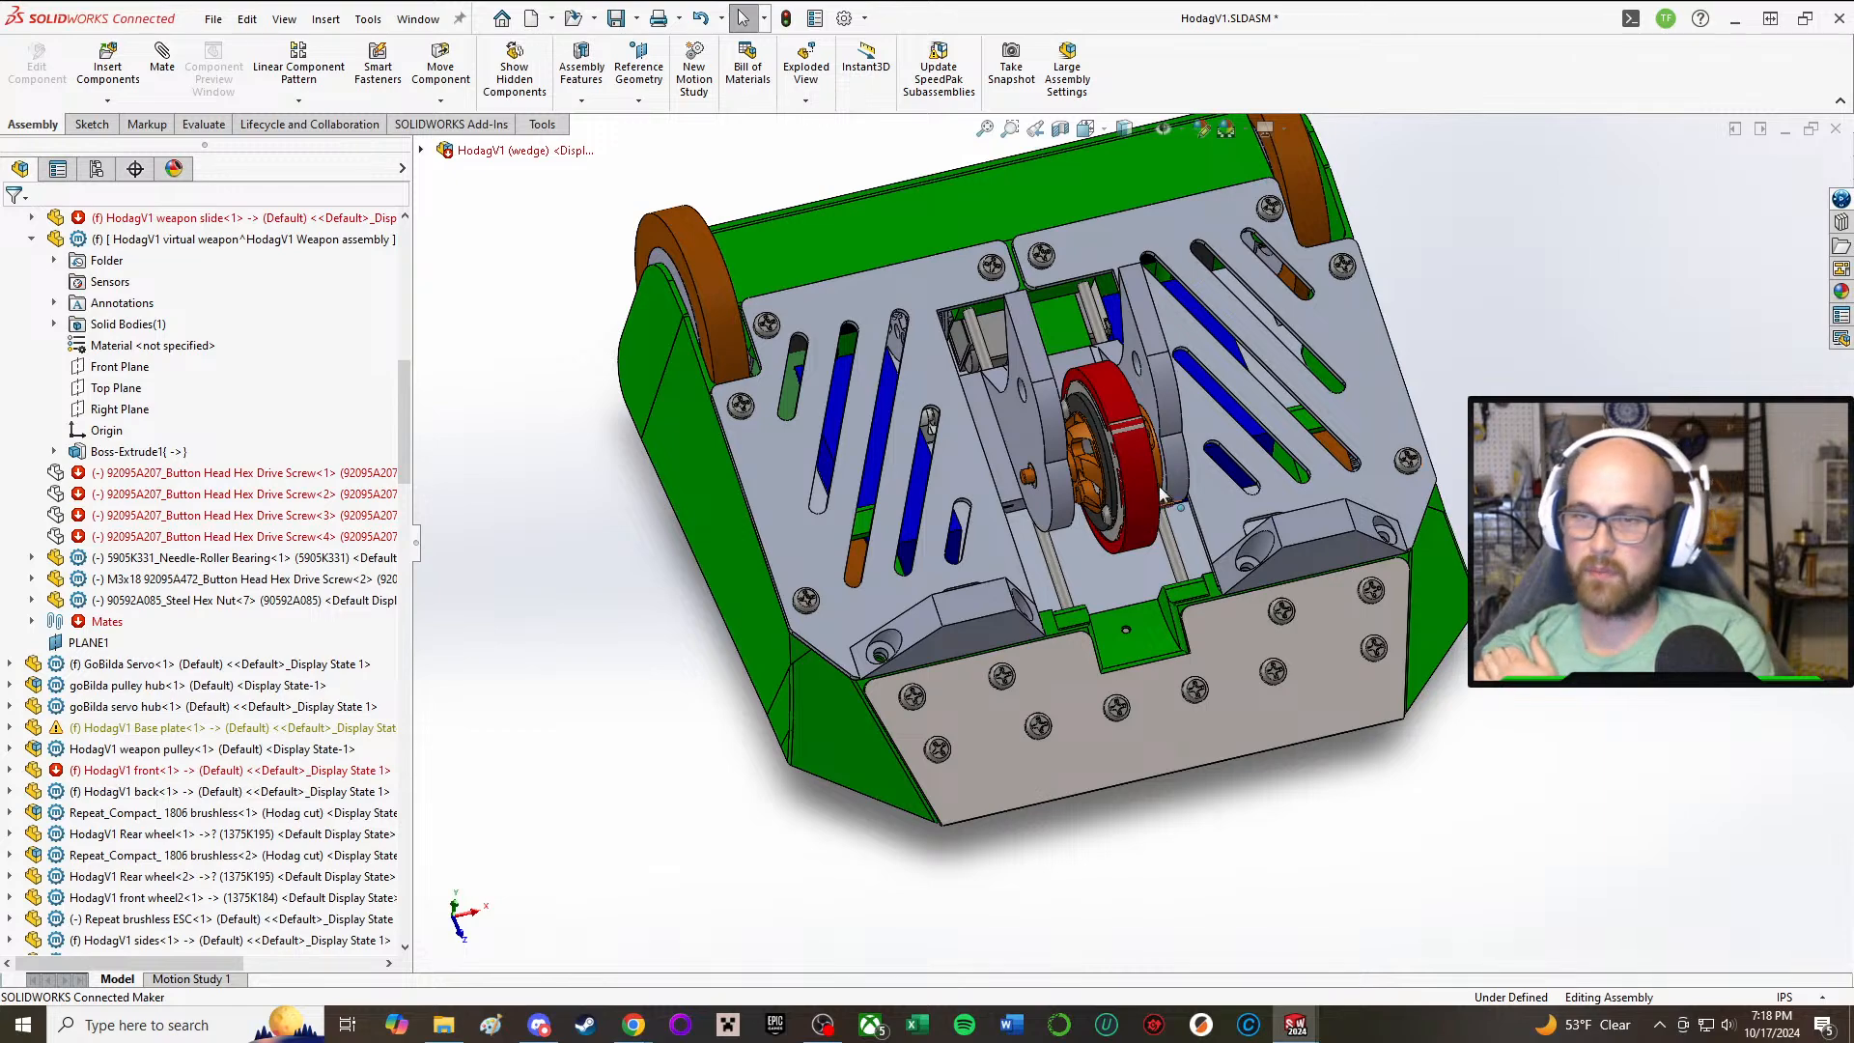
Step: Examine the retracted weapon, its motor and side supports, and both plows from several angles and up close
{"action": "middle_click_drag", "start_coordinate": [1162, 494], "coordinate": [1035, 330]}
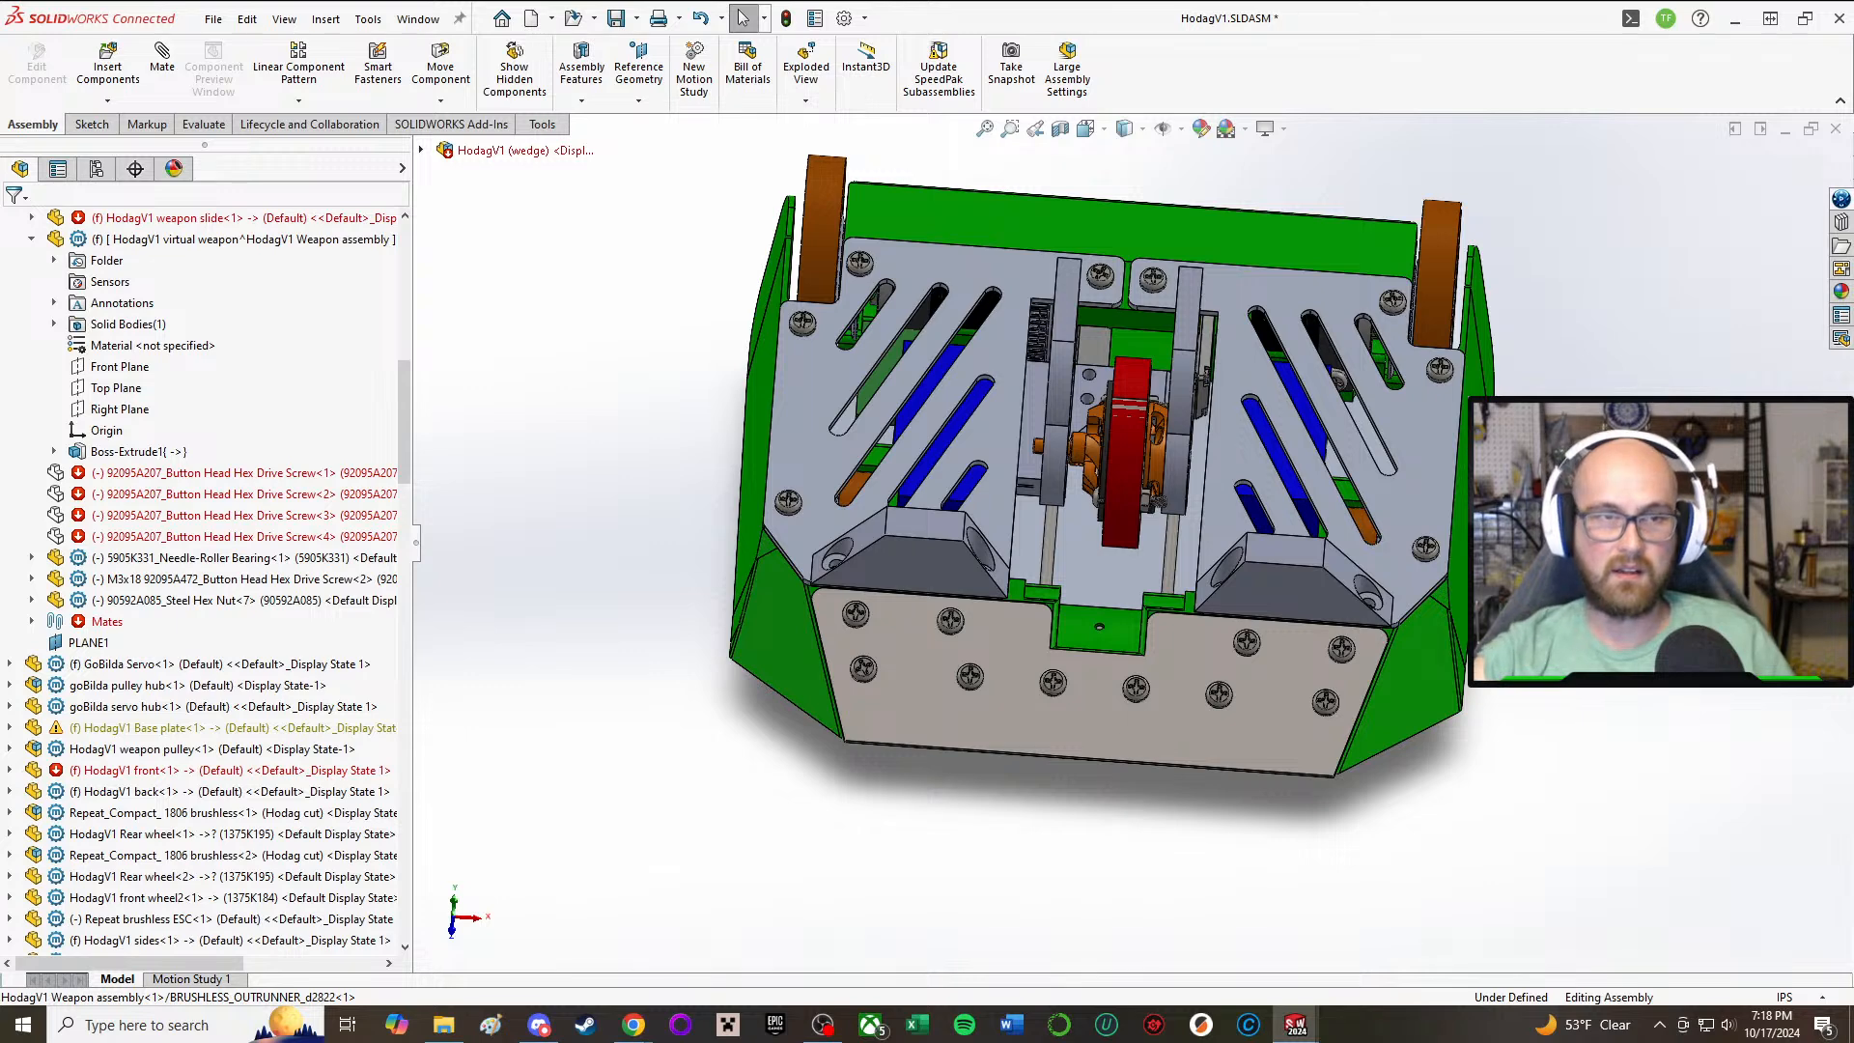
{"action": "scroll", "coordinate": [1232, 494], "scroll_direction": "down", "scroll_amount": 5}
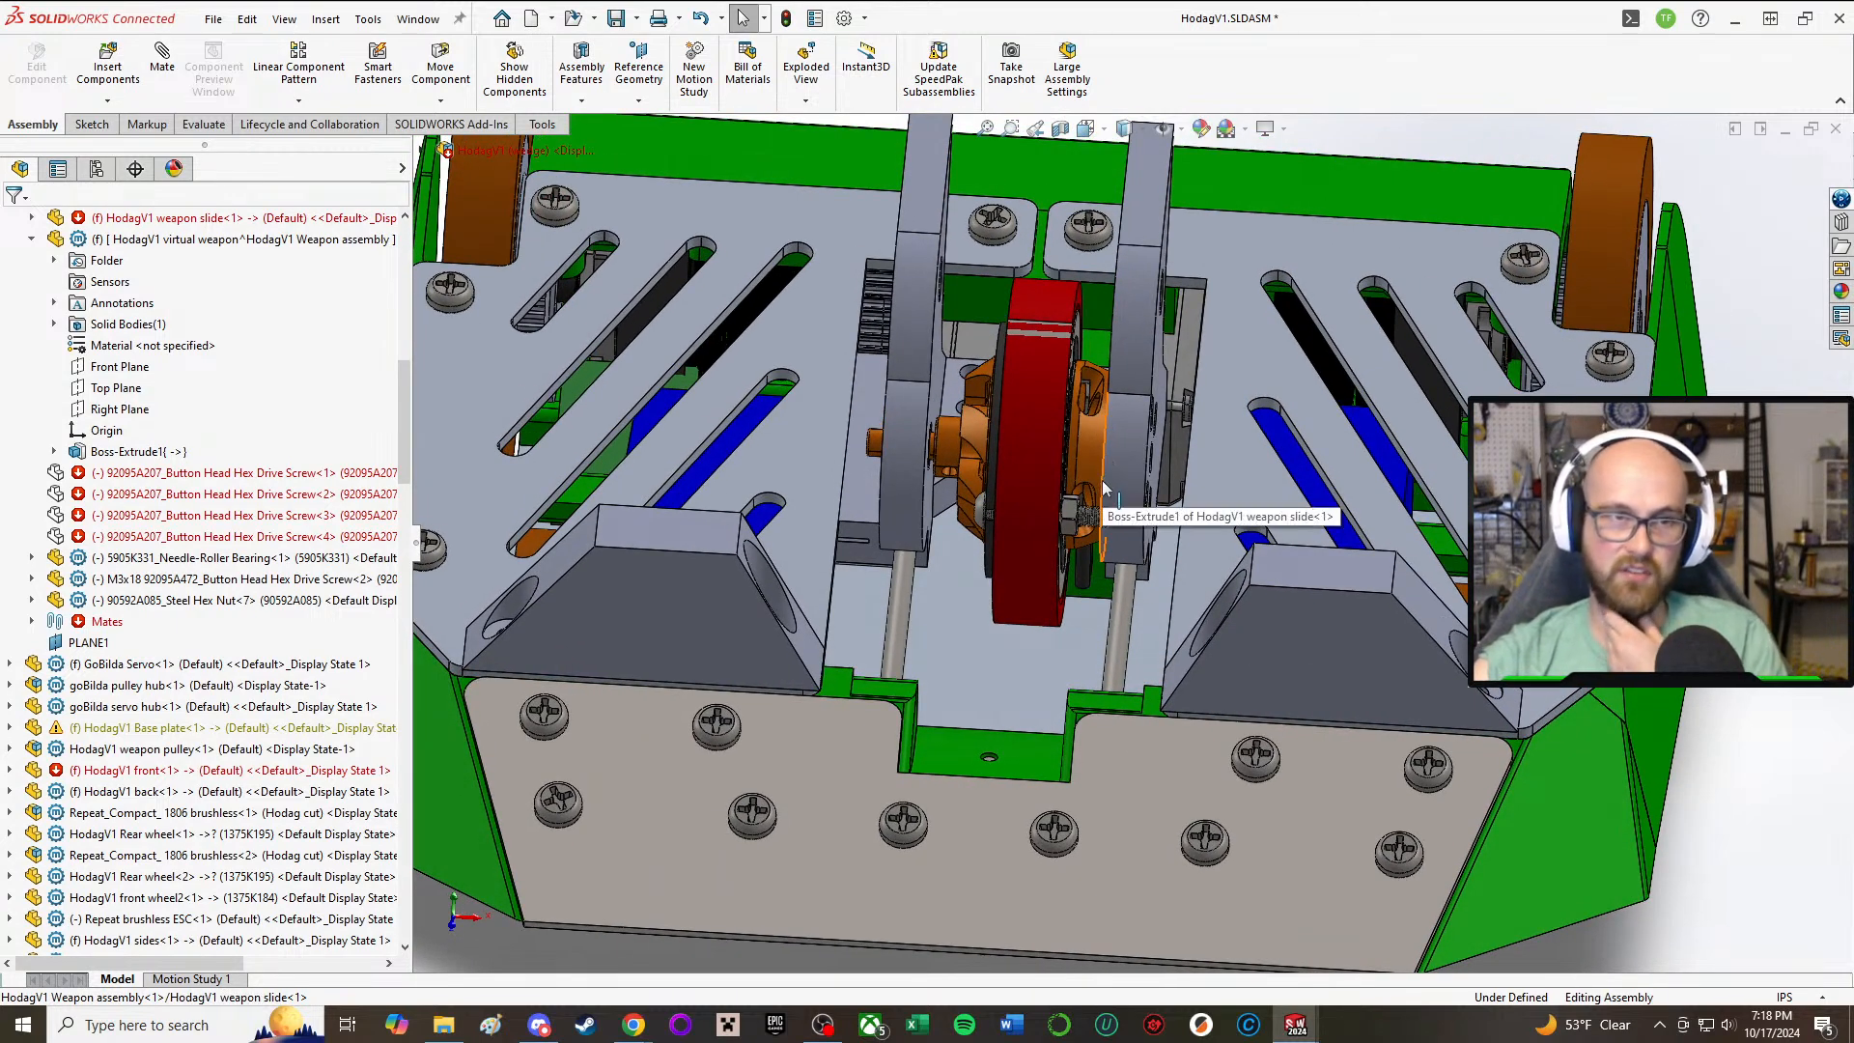
{"action": "middle_click_drag", "start_coordinate": [1104, 487], "coordinate": [1149, 435]}
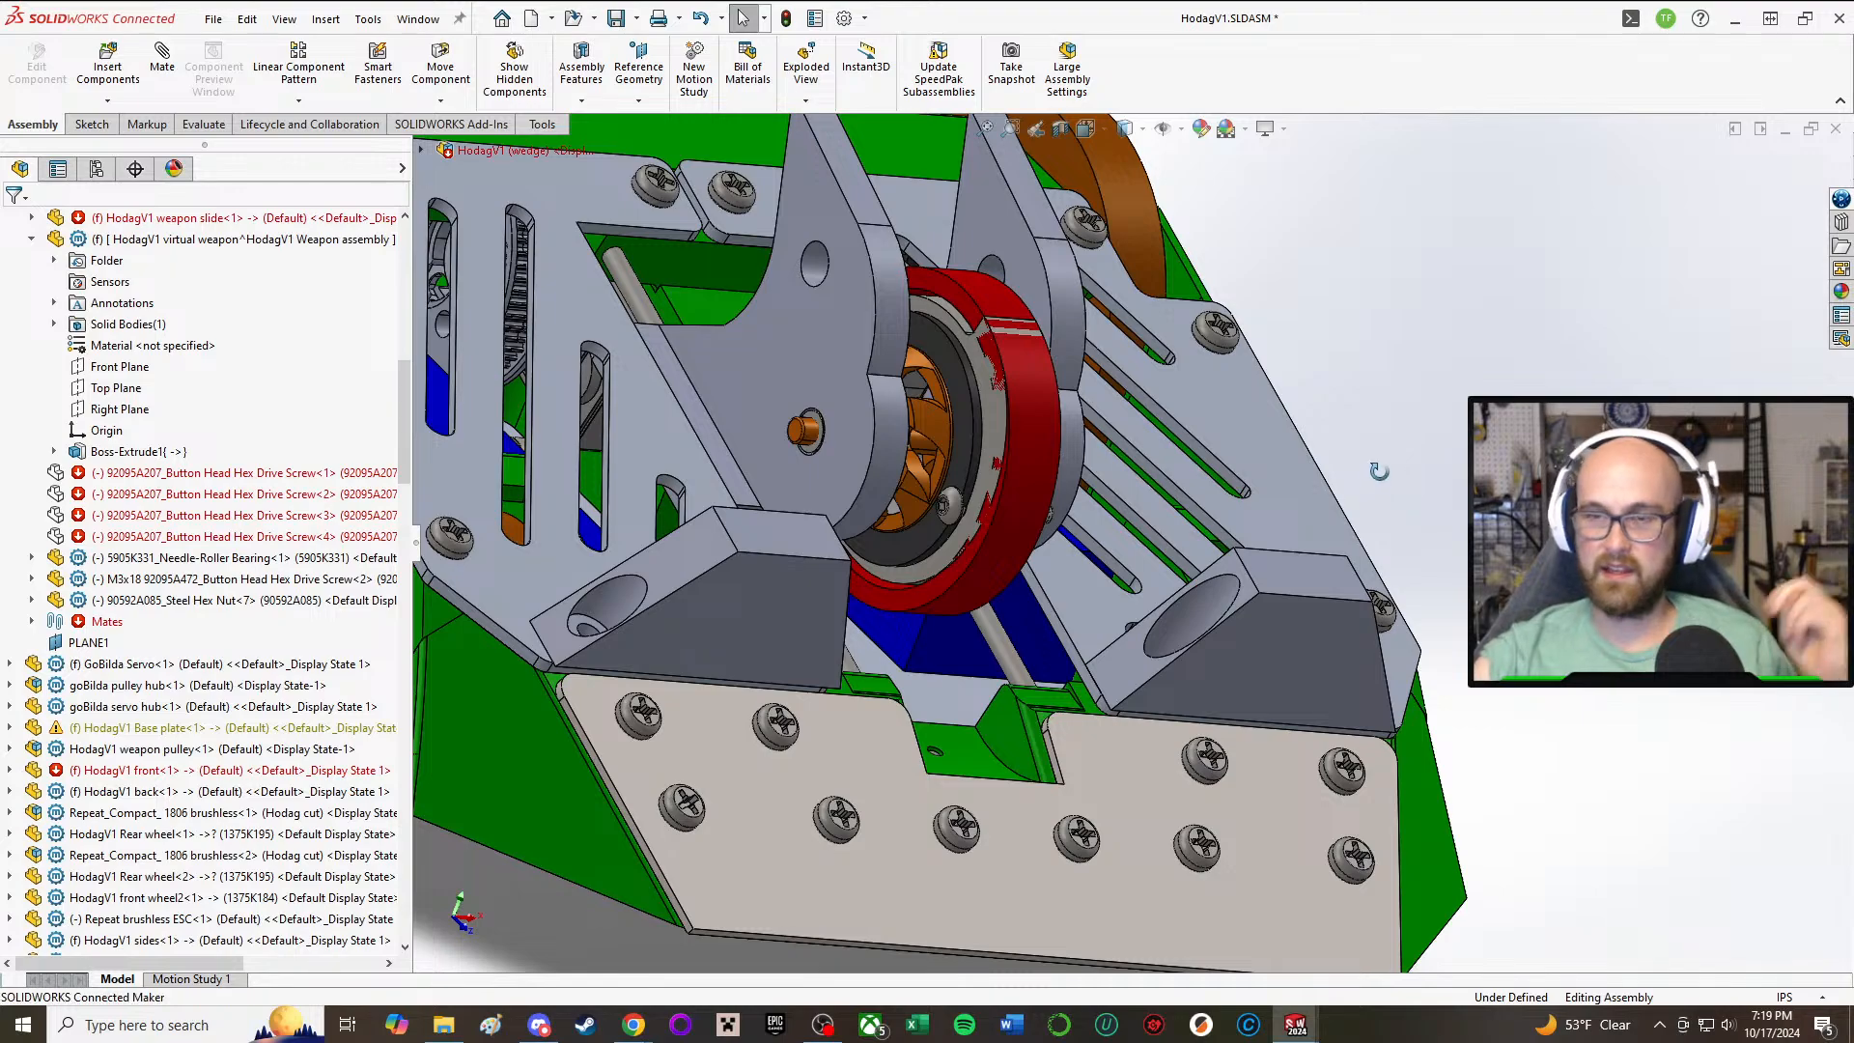
{"action": "middle_click_drag", "start_coordinate": [1379, 468], "coordinate": [1311, 509]}
{"action": "scroll", "coordinate": [1149, 506], "scroll_direction": "up", "scroll_amount": 2}
{"action": "scroll", "coordinate": [738, 527], "scroll_direction": "down", "scroll_amount": 4}
{"action": "middle_click_drag", "start_coordinate": [743, 530], "coordinate": [1255, 562]}
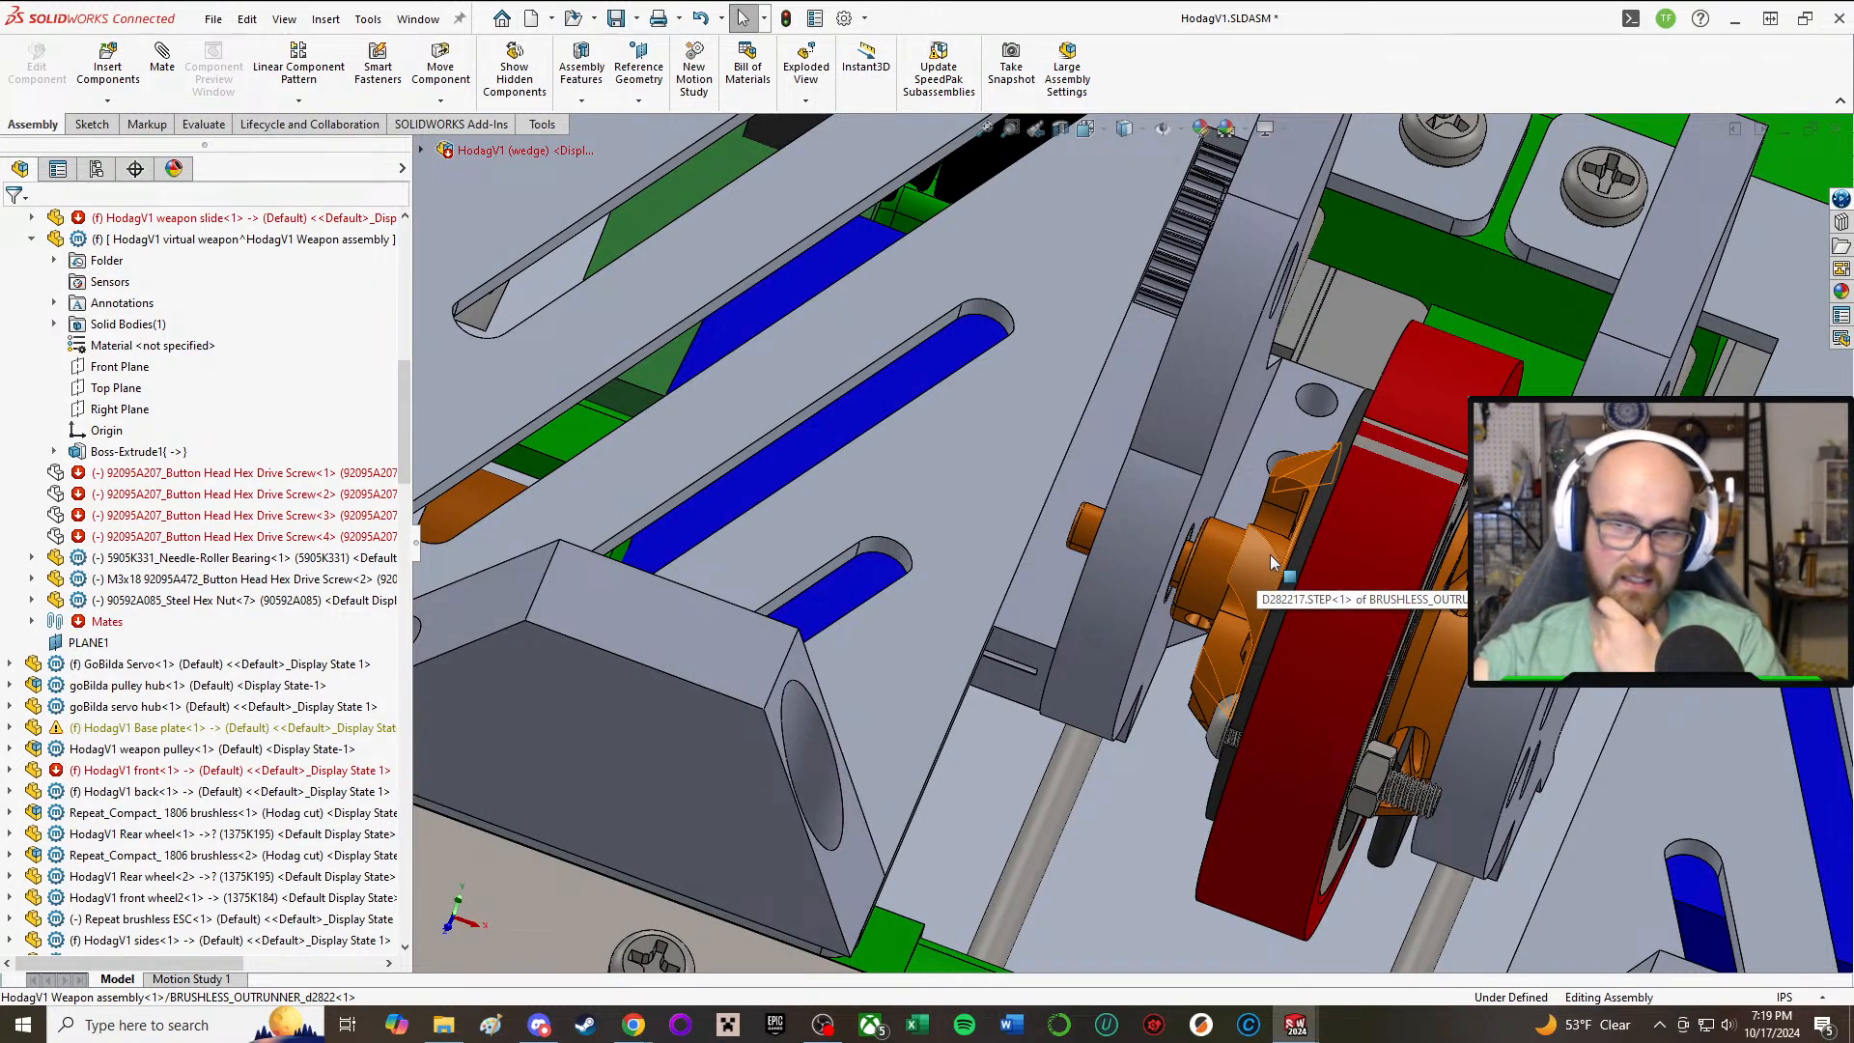
{"action": "mouse_move", "coordinate": [1215, 577]}
{"action": "middle_mouse_down"}
{"action": "mouse_move", "coordinate": [1152, 355]}
{"action": "mouse_move", "coordinate": [1105, 668]}
{"action": "middle_mouse_up"}
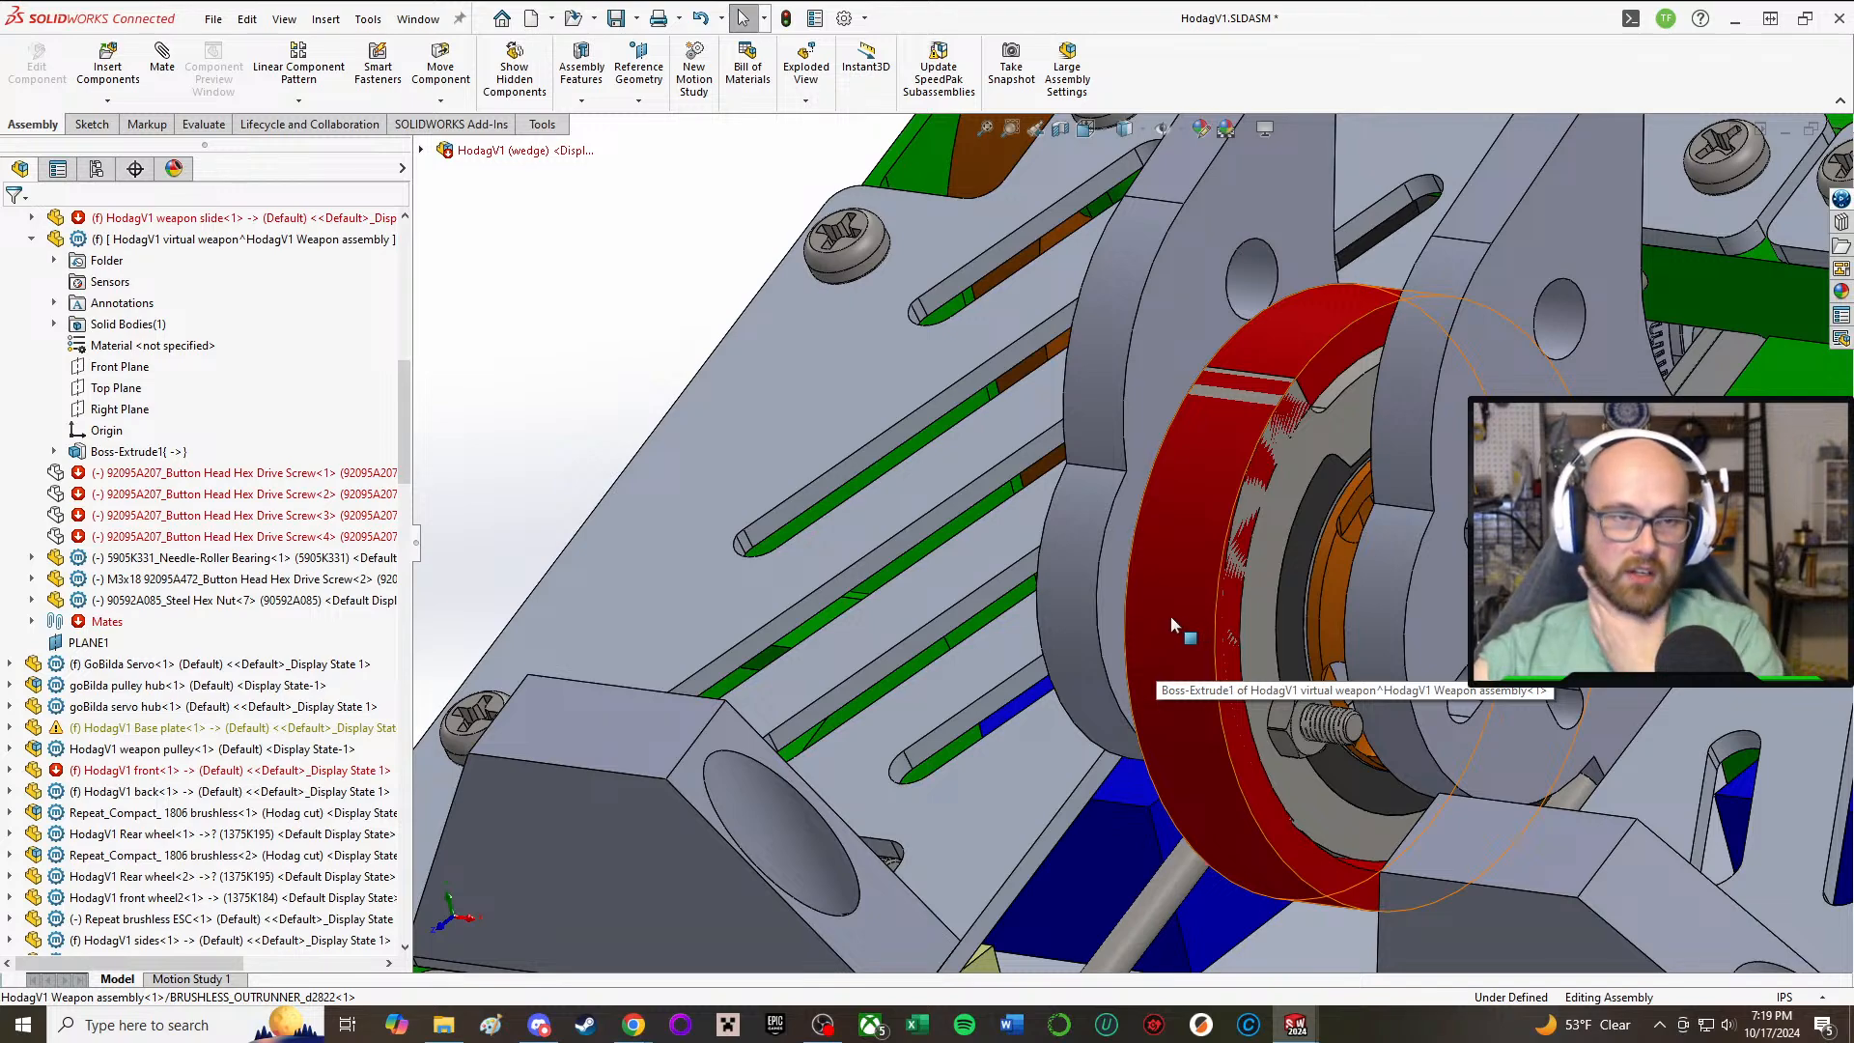
{"action": "middle_click_drag", "start_coordinate": [1178, 616], "coordinate": [1369, 692]}
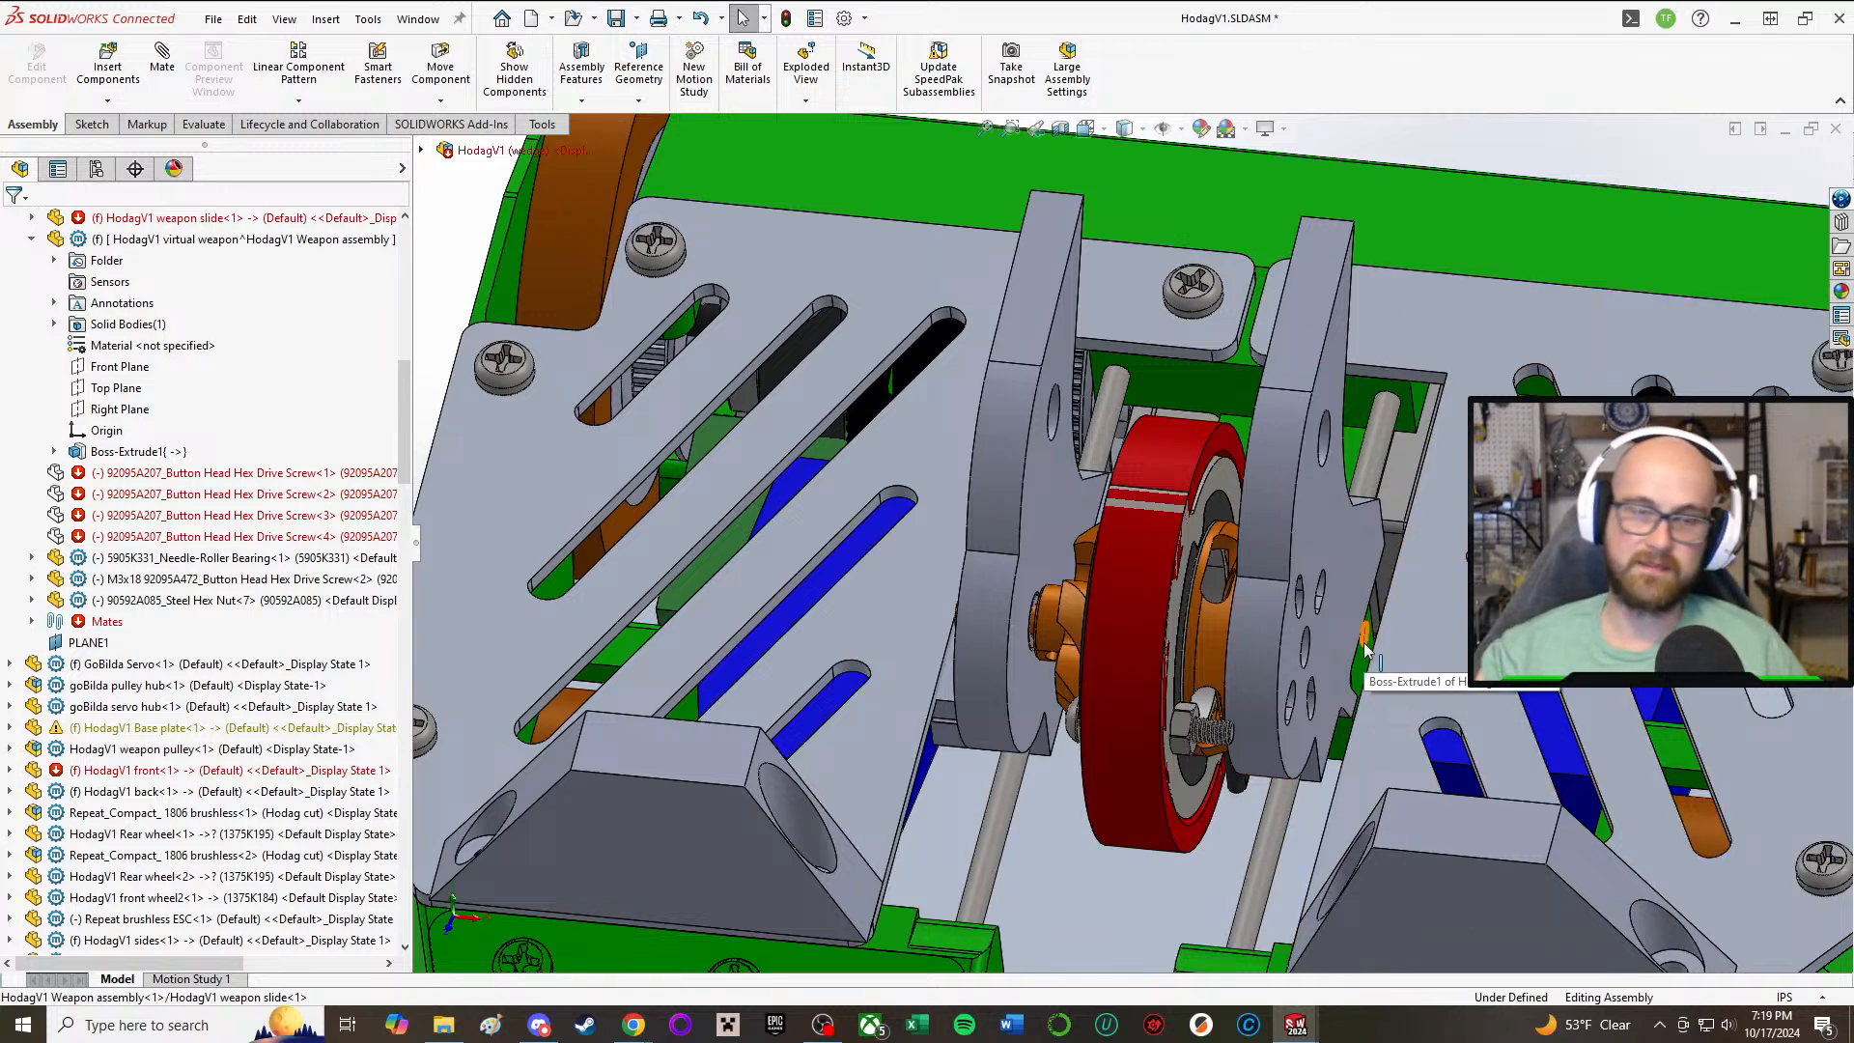
Step: Slide the weapon assembly along its rods toward the front plate and back to check its travel between the plows
{"action": "scroll", "coordinate": [1334, 583], "scroll_direction": "up", "scroll_amount": 5}
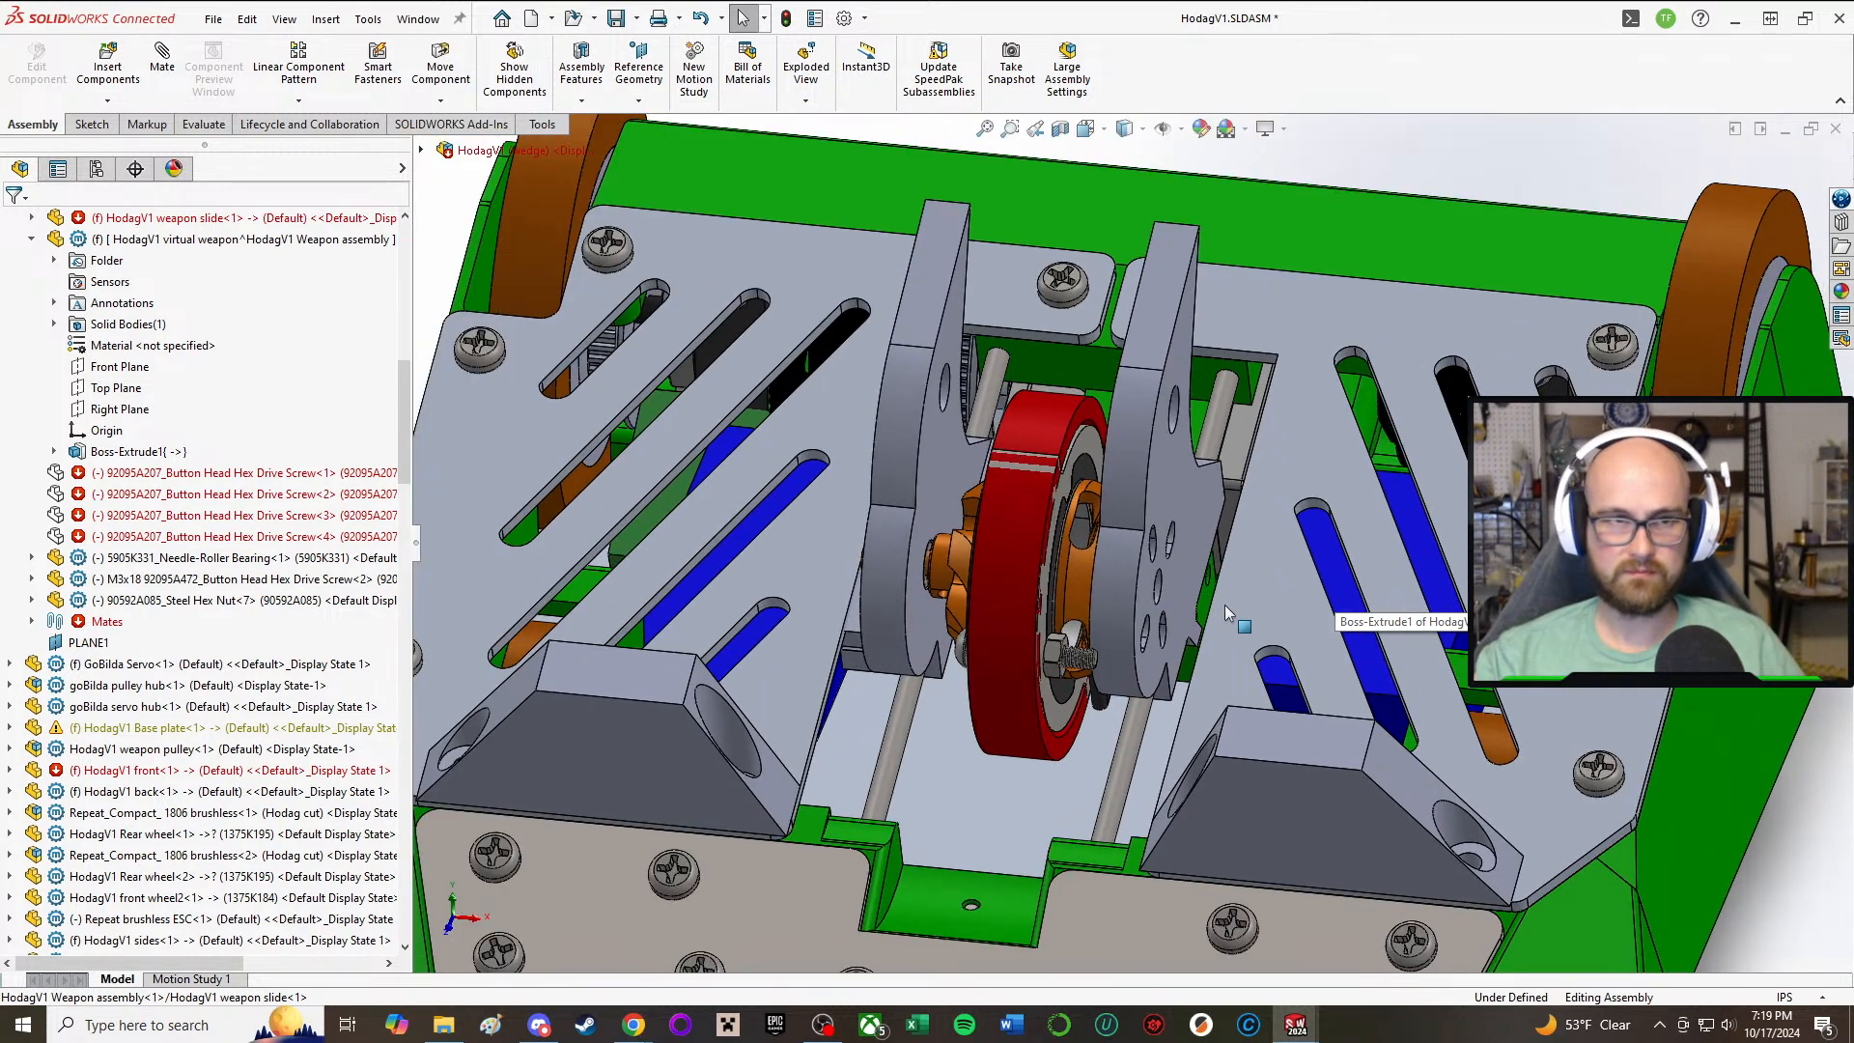
{"action": "scroll", "coordinate": [1149, 581], "scroll_direction": "up", "scroll_amount": 3}
{"action": "scroll", "coordinate": [1139, 575], "scroll_direction": "down", "scroll_amount": 4}
{"action": "middle_click_drag", "start_coordinate": [989, 558], "coordinate": [1024, 628]}
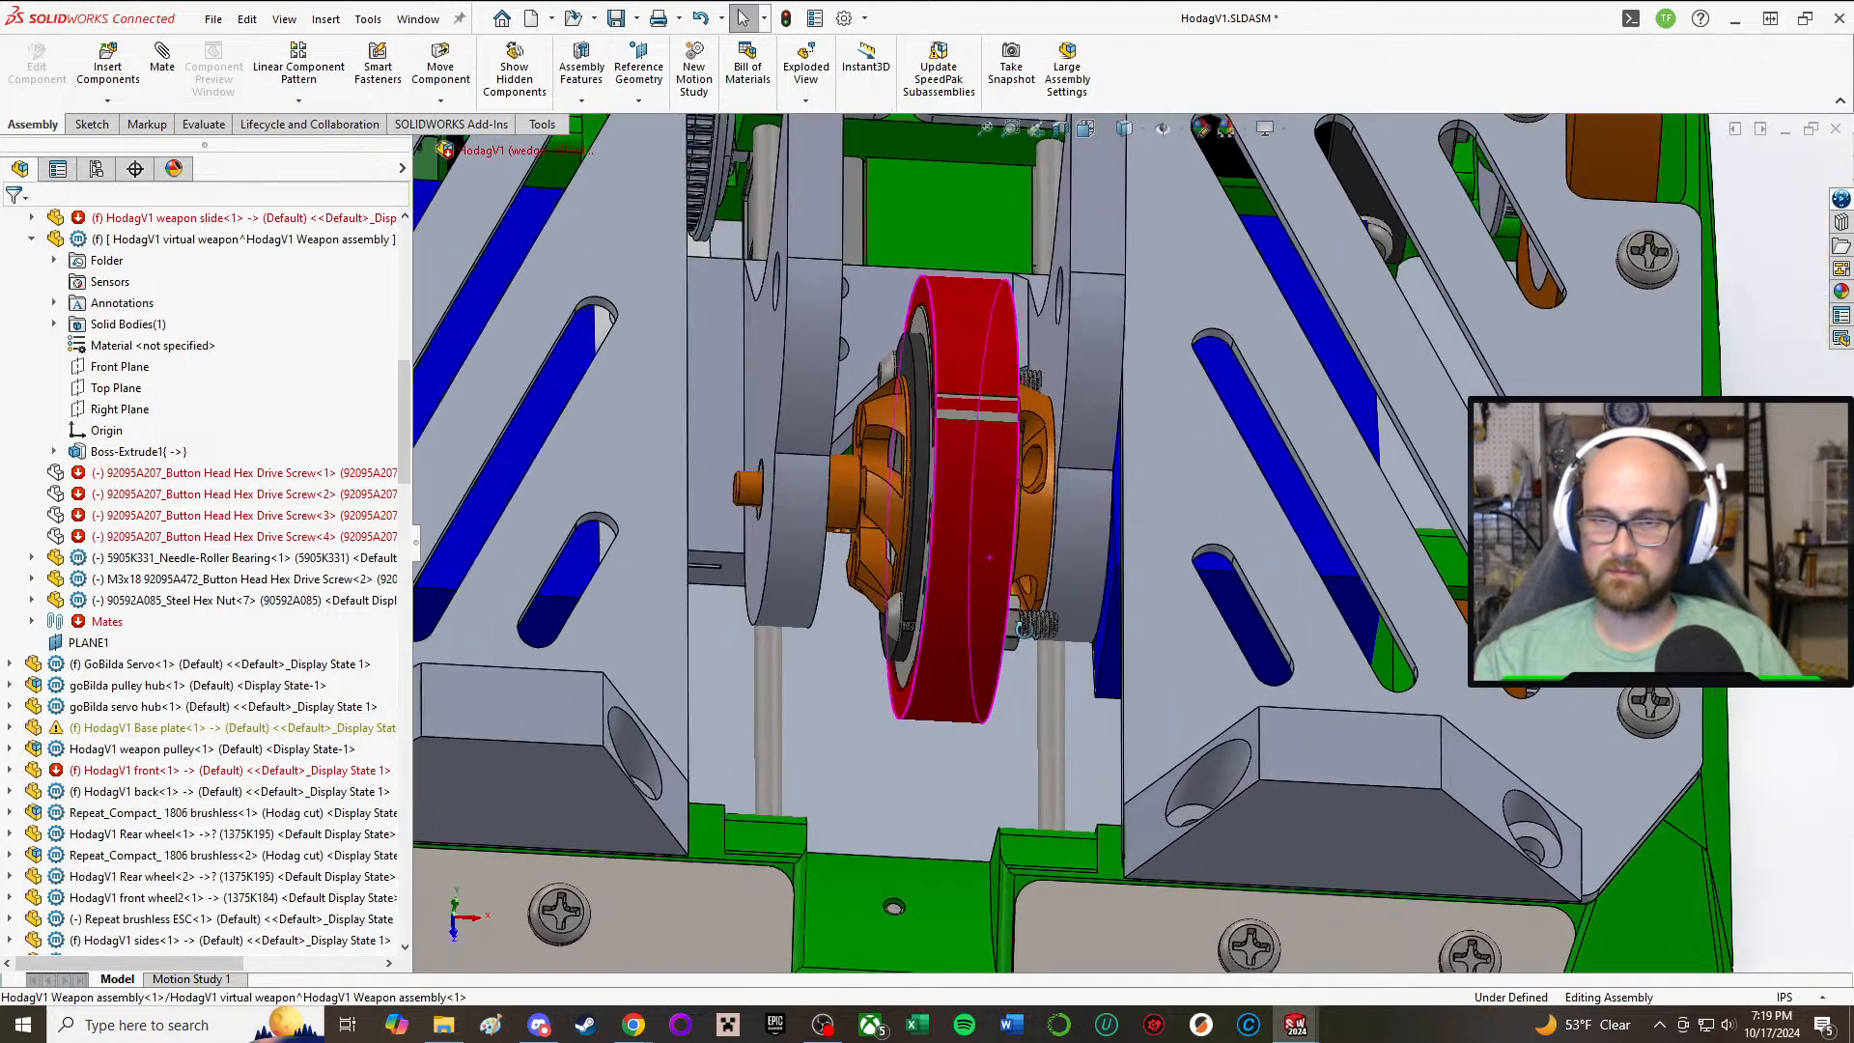
{"action": "left_click_drag", "start_coordinate": [707, 508], "coordinate": [724, 759]}
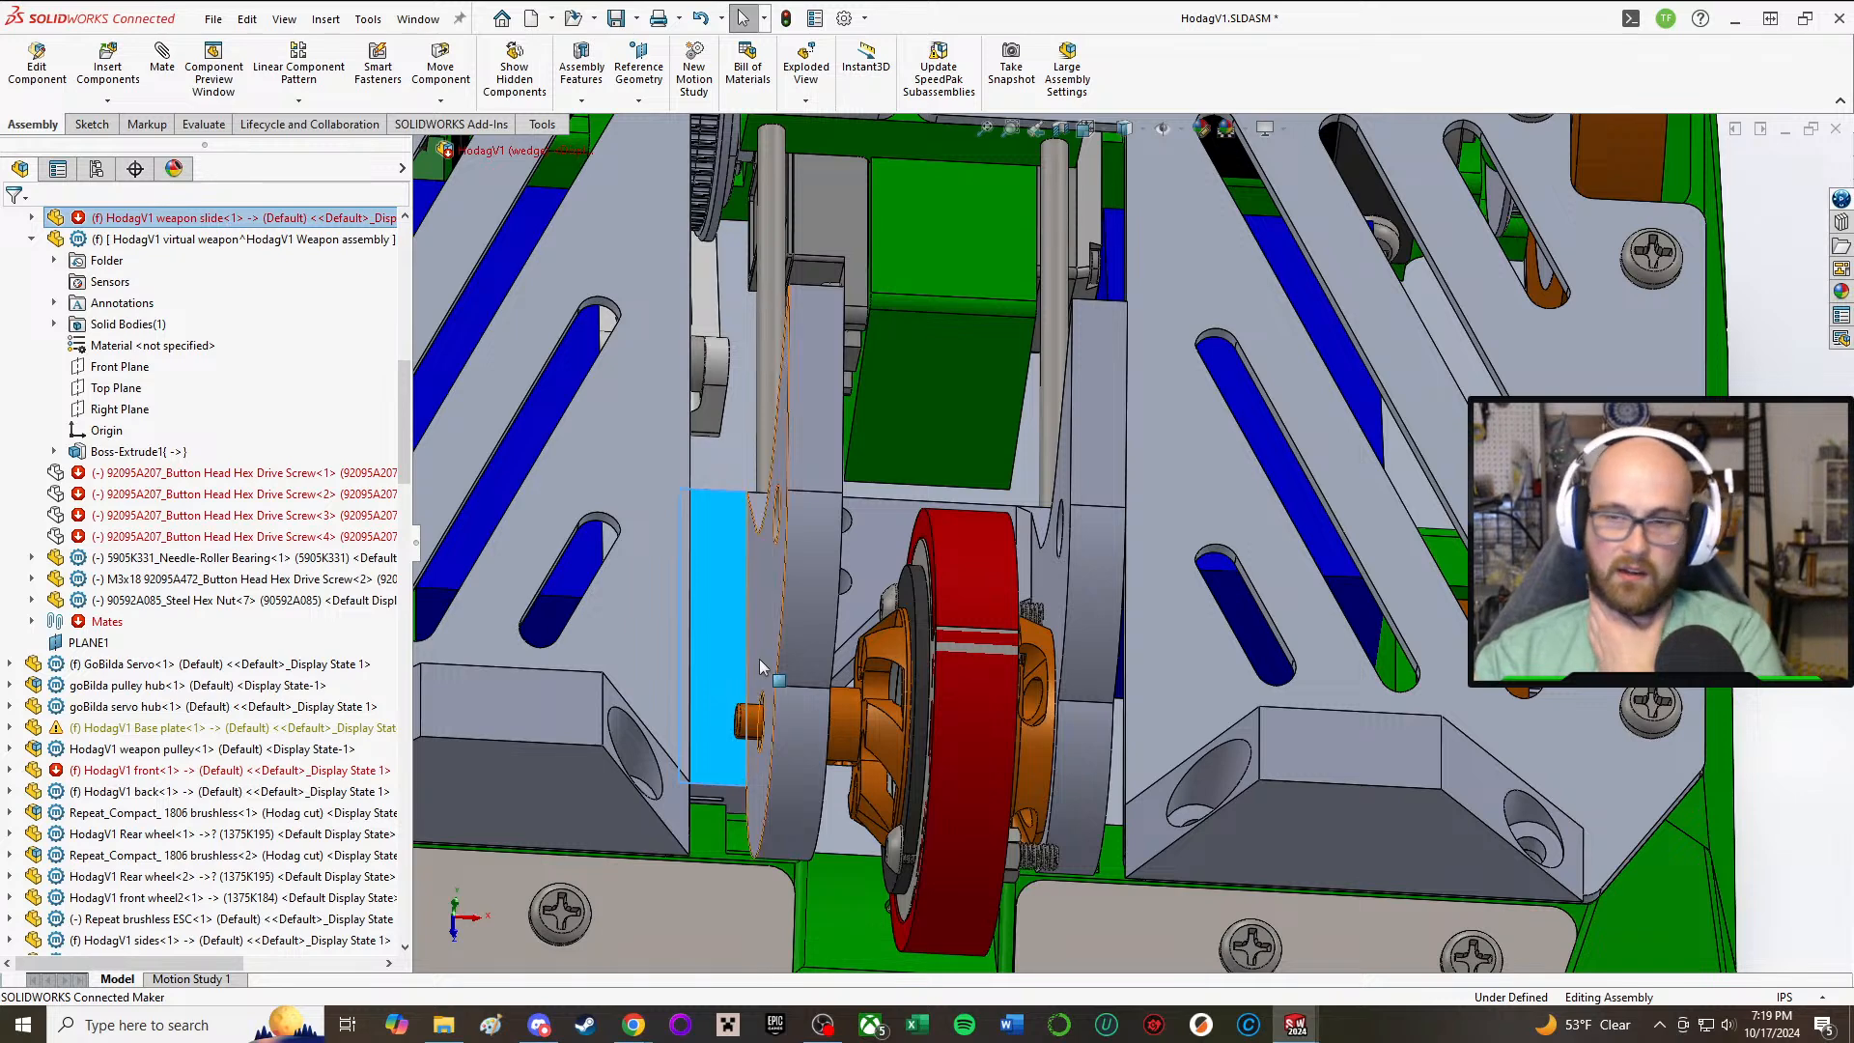
{"action": "scroll", "coordinate": [760, 666], "scroll_direction": "up", "scroll_amount": 3}
{"action": "left_click_drag", "start_coordinate": [855, 558], "coordinate": [865, 369]}
{"action": "left_click", "coordinate": [1632, 473]}
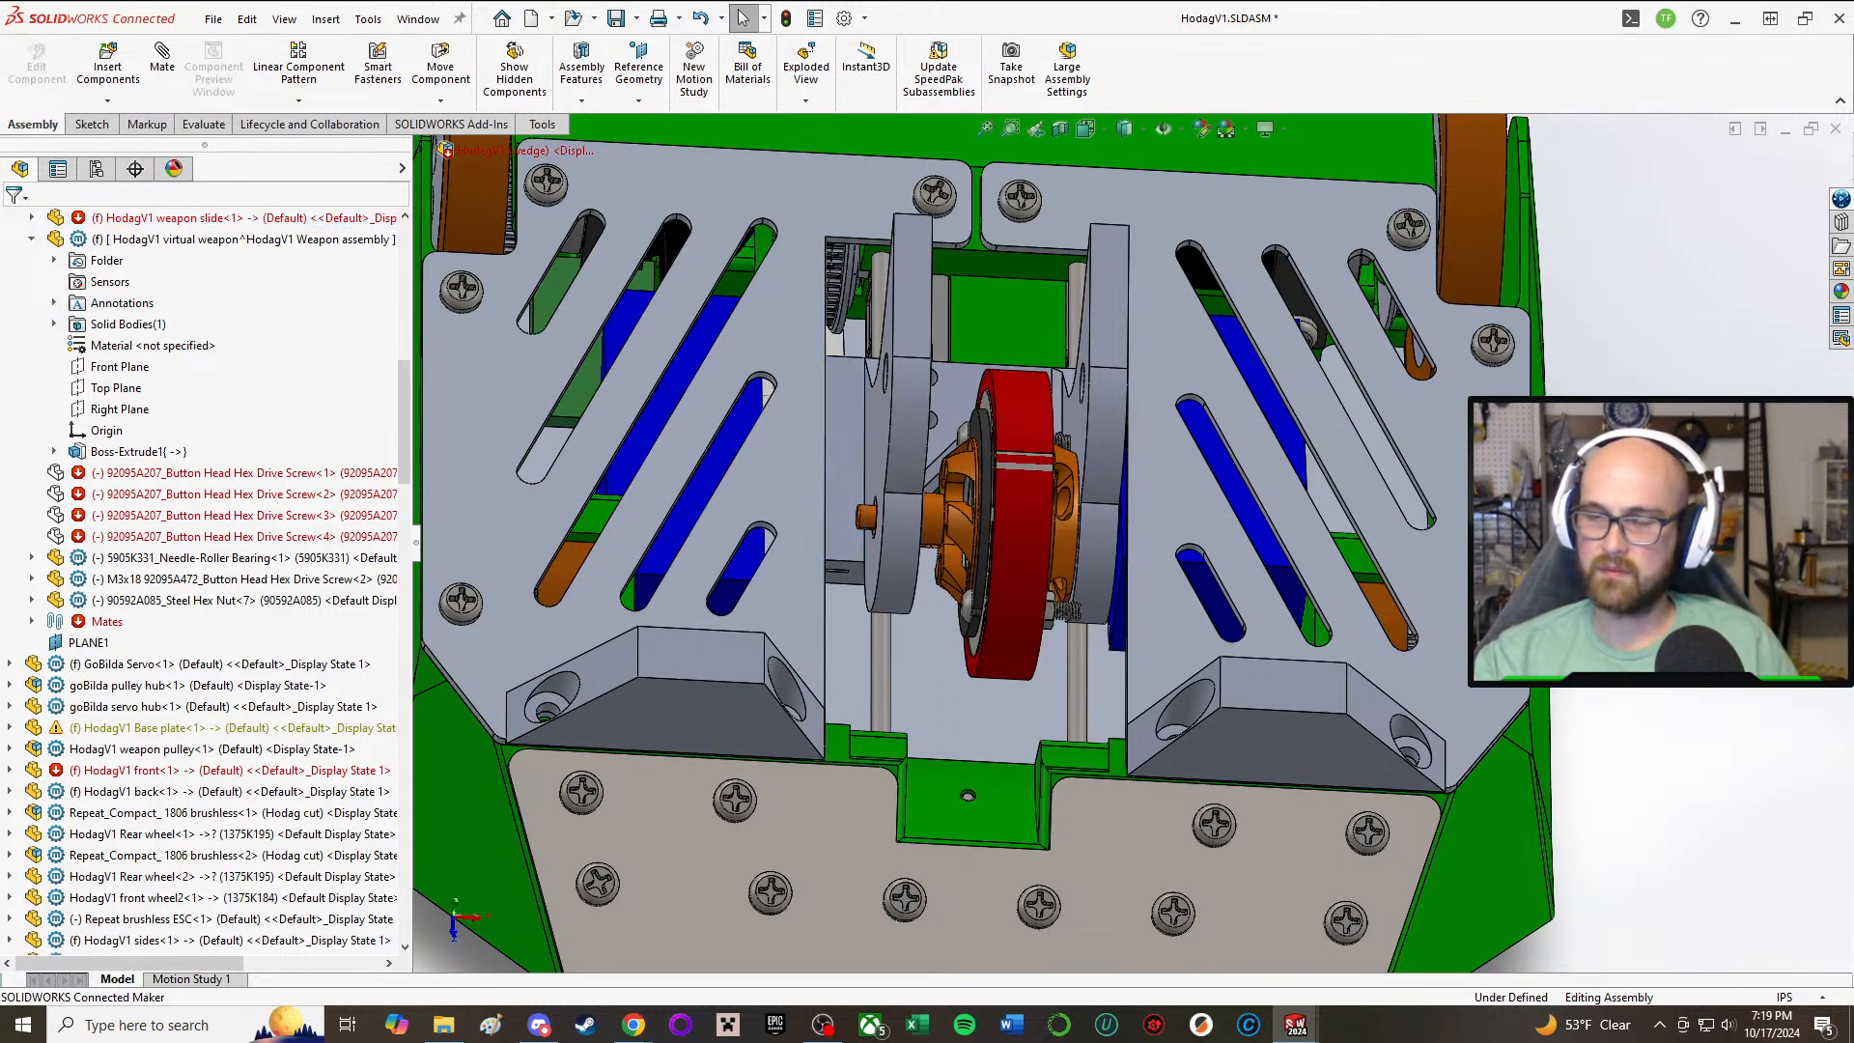
Step: Switch to the open HodagV1 weapon slide part and bring up its feature tree
{"action": "right_click", "coordinate": [778, 220]}
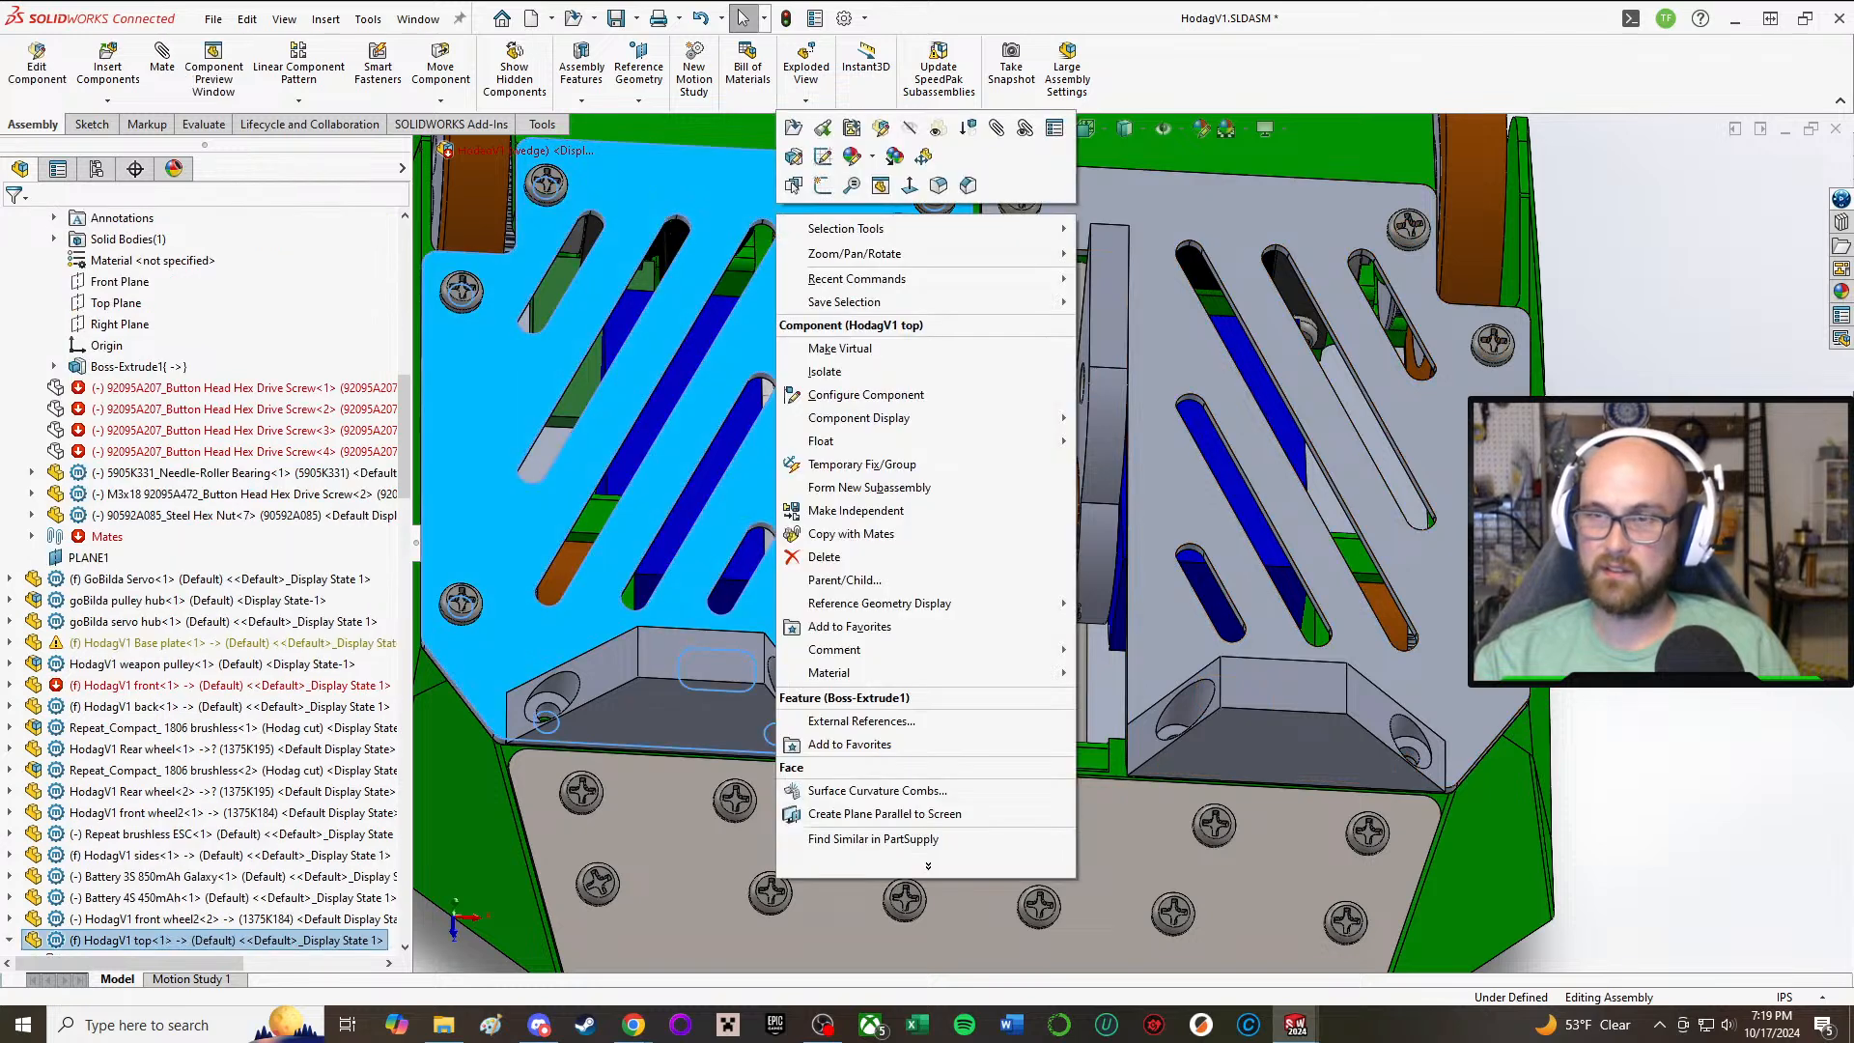
{"action": "left_click", "coordinate": [1622, 502]}
{"action": "left_click", "coordinate": [1295, 1024]}
{"action": "left_click", "coordinate": [1392, 924]}
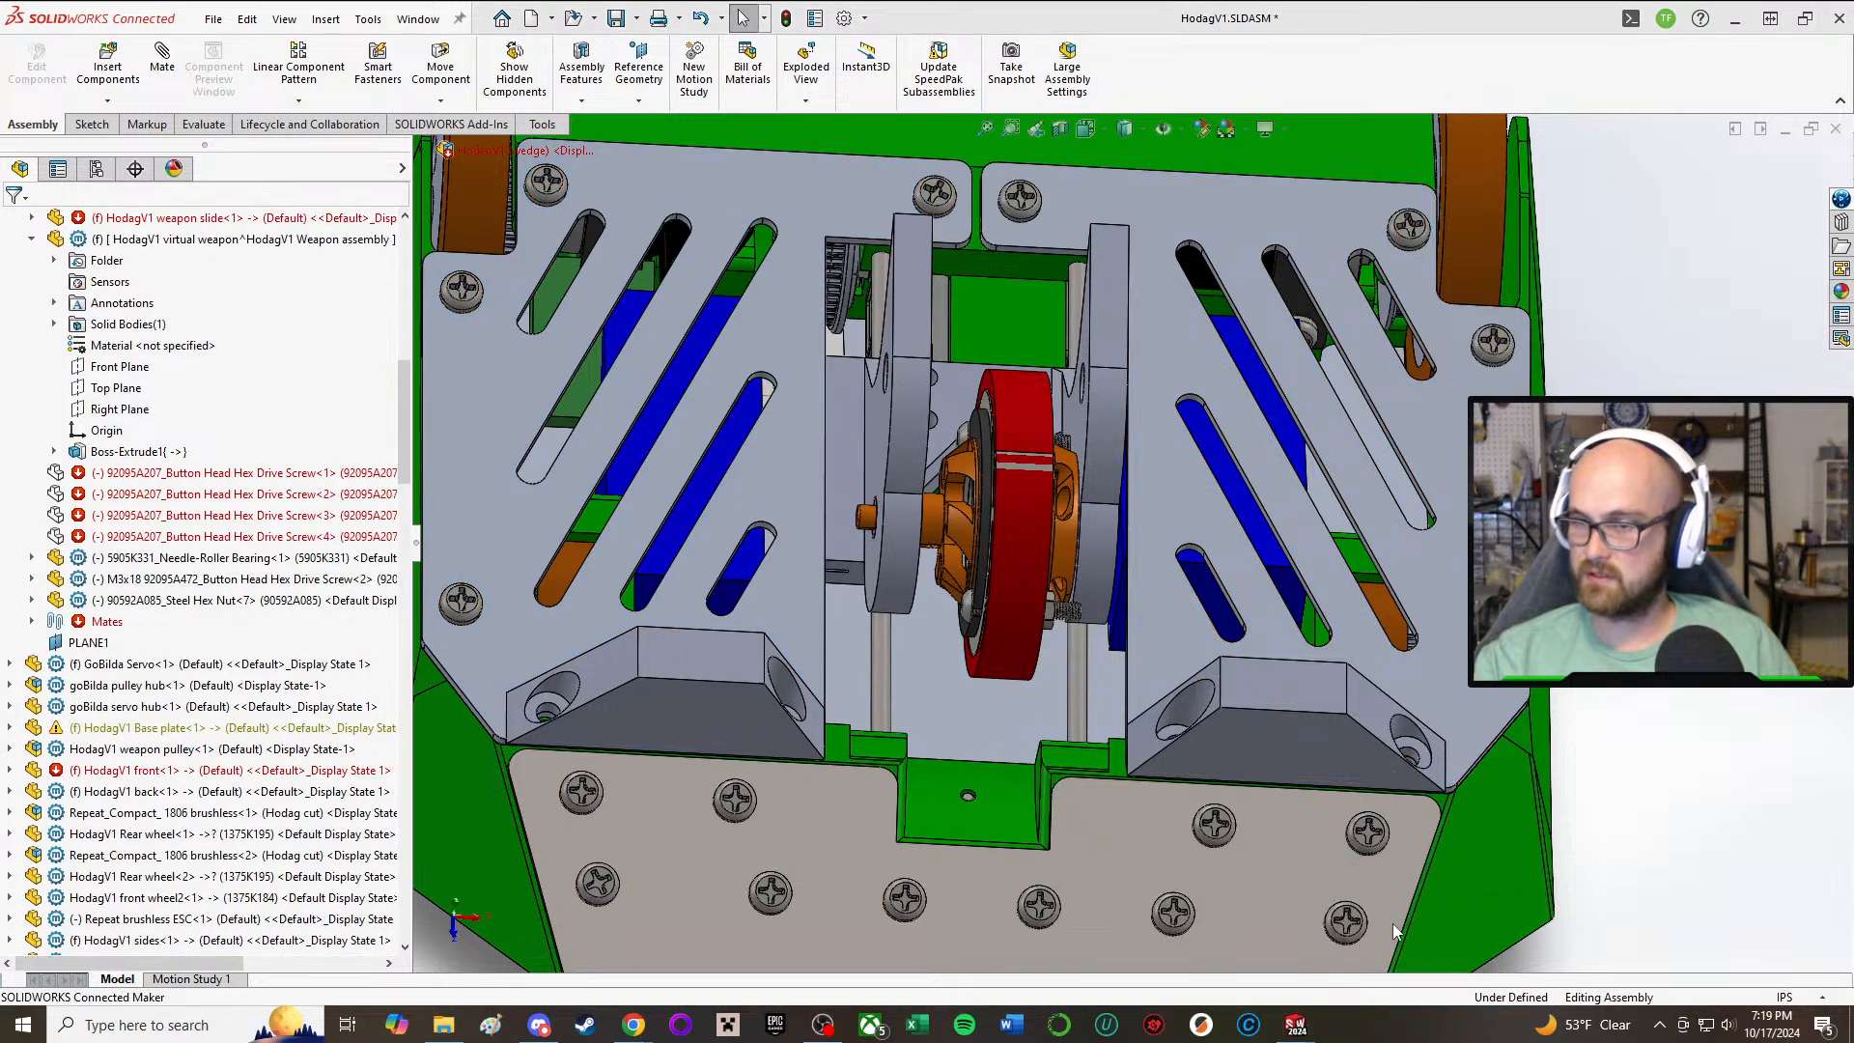
{"action": "middle_click_drag", "start_coordinate": [1149, 398], "coordinate": [791, 502]}
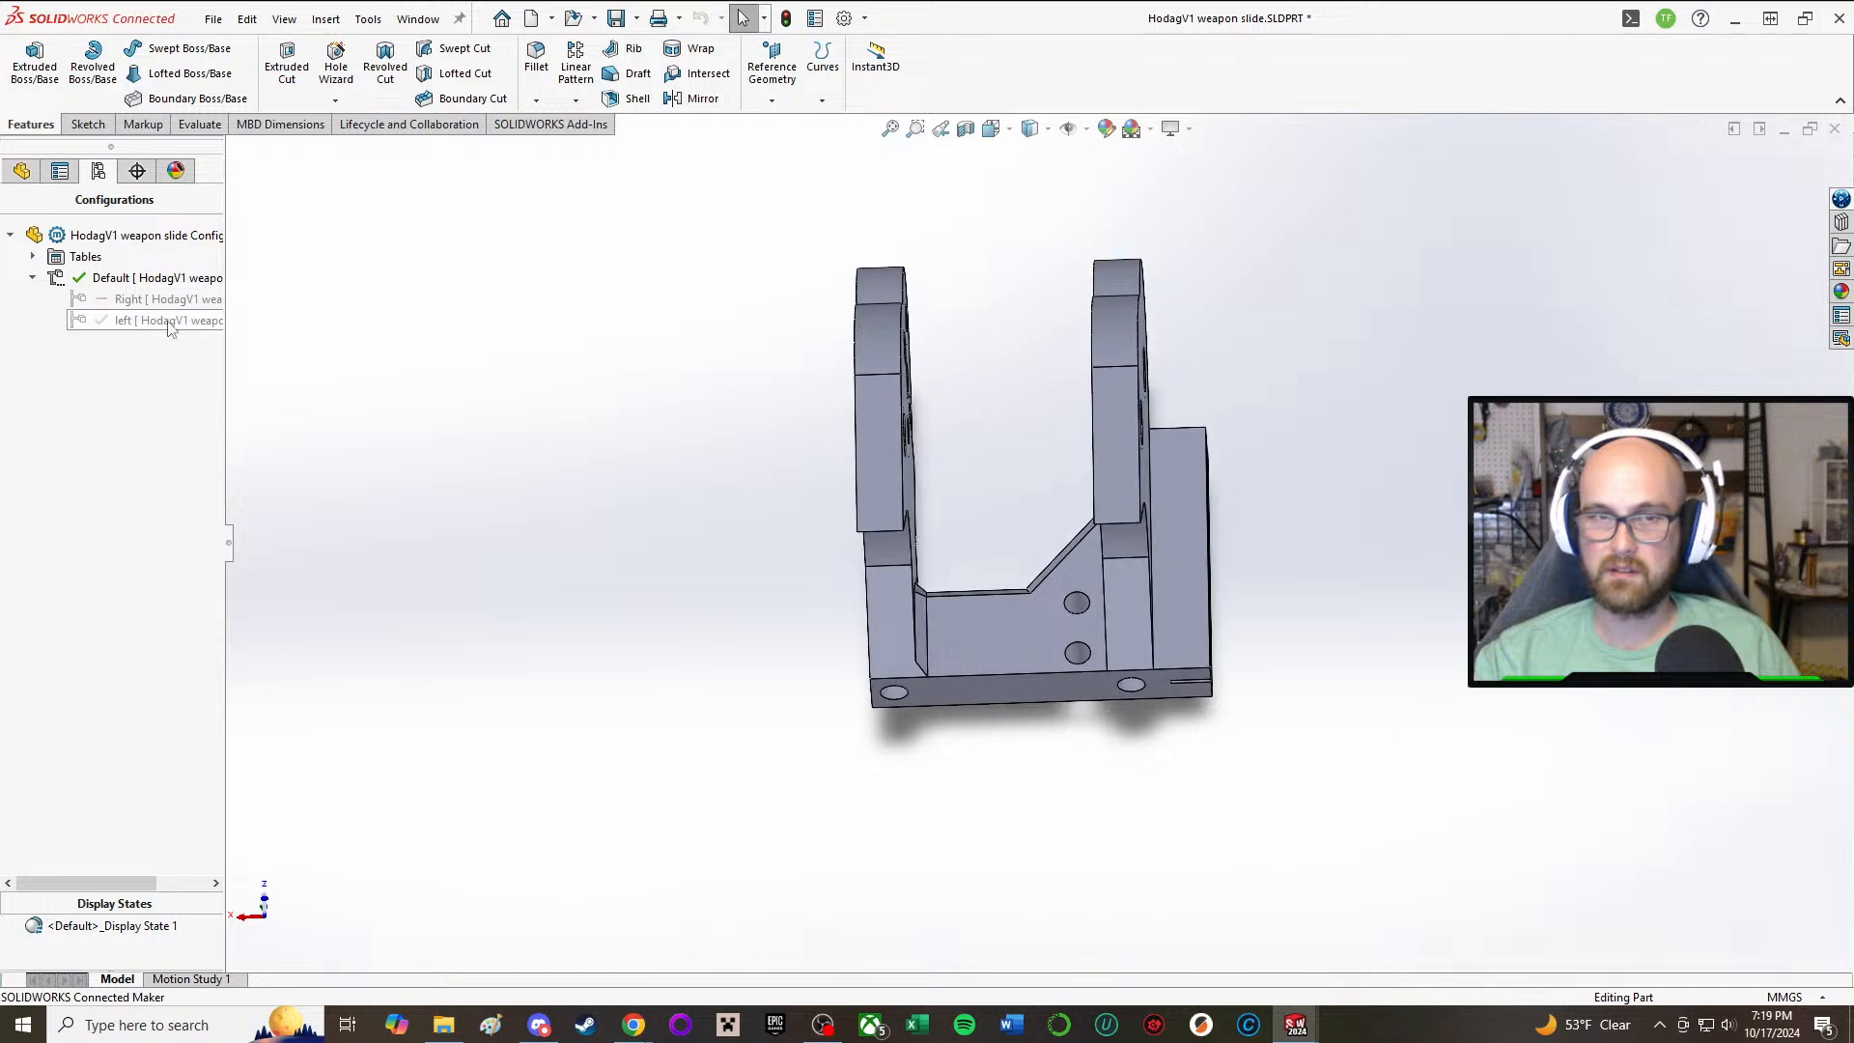
{"action": "left_click", "coordinate": [21, 171]}
{"action": "middle_click_drag", "start_coordinate": [603, 425], "coordinate": [576, 277]}
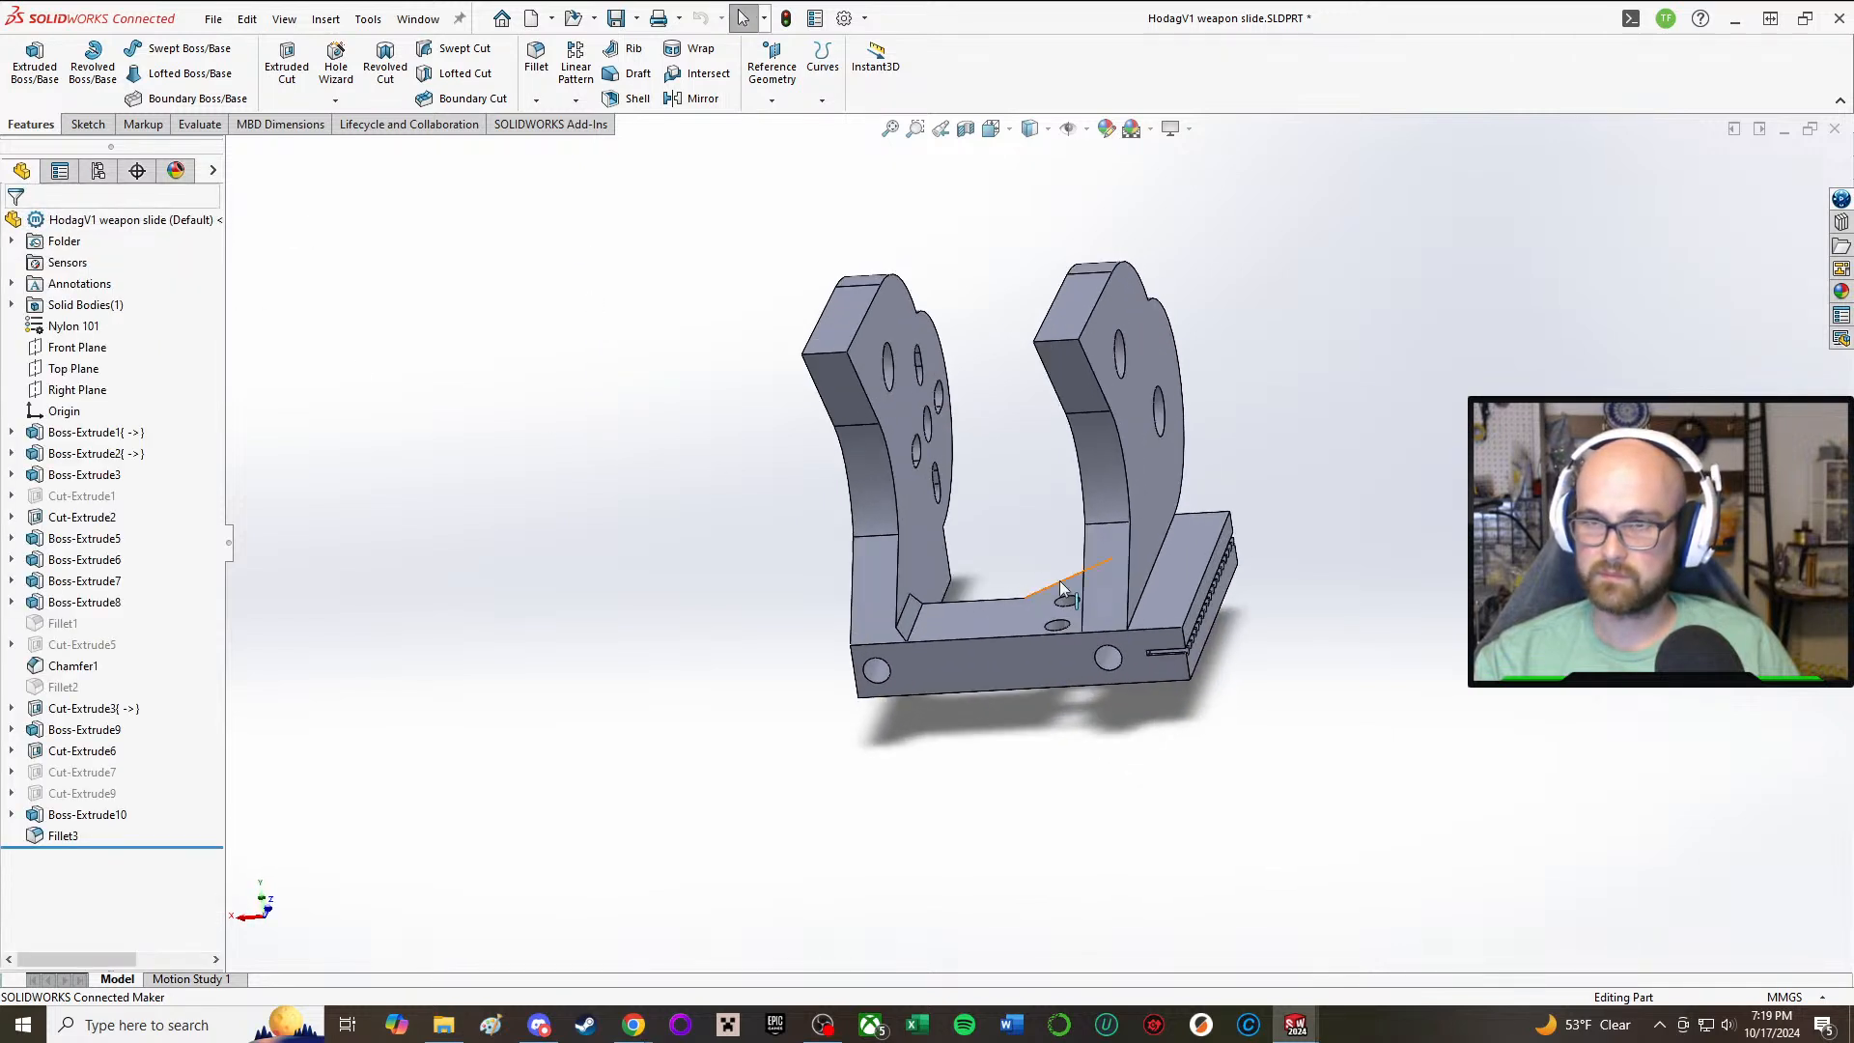
{"action": "left_click", "coordinate": [78, 751]}
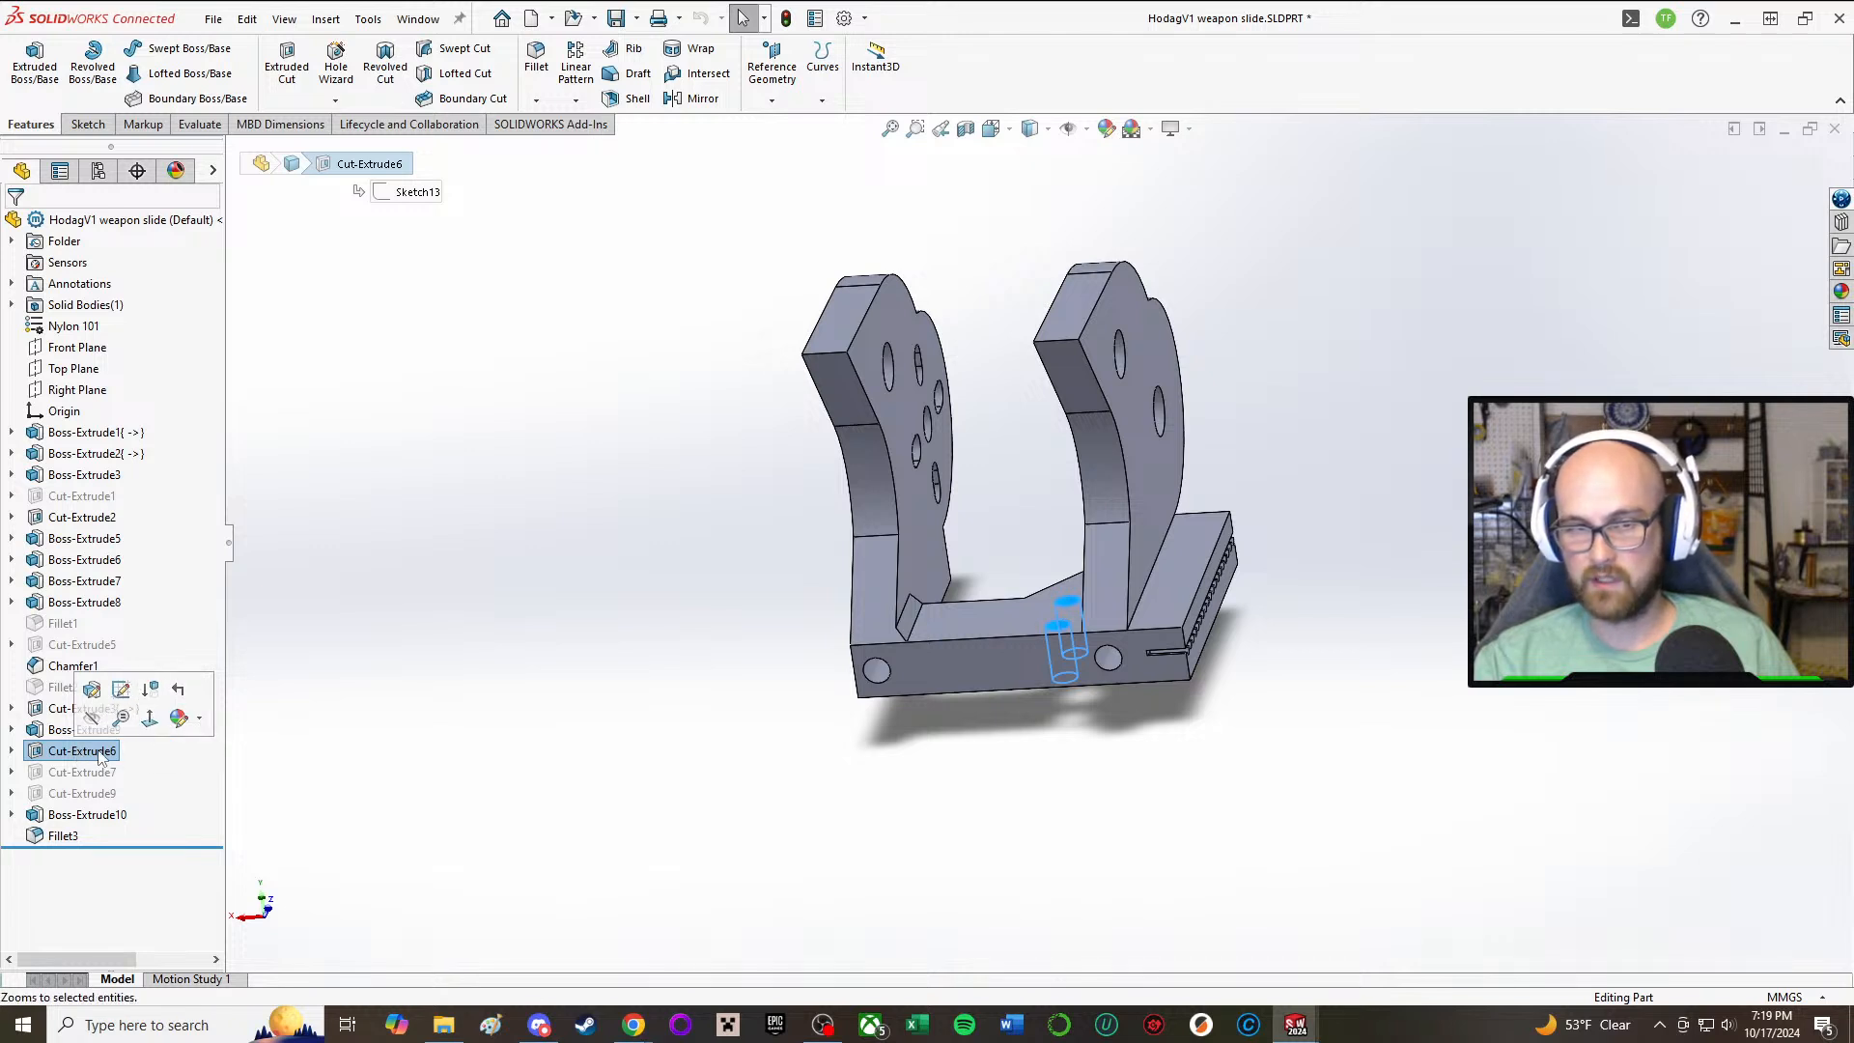
{"action": "right_click", "coordinate": [80, 751]}
{"action": "left_click", "coordinate": [532, 619]}
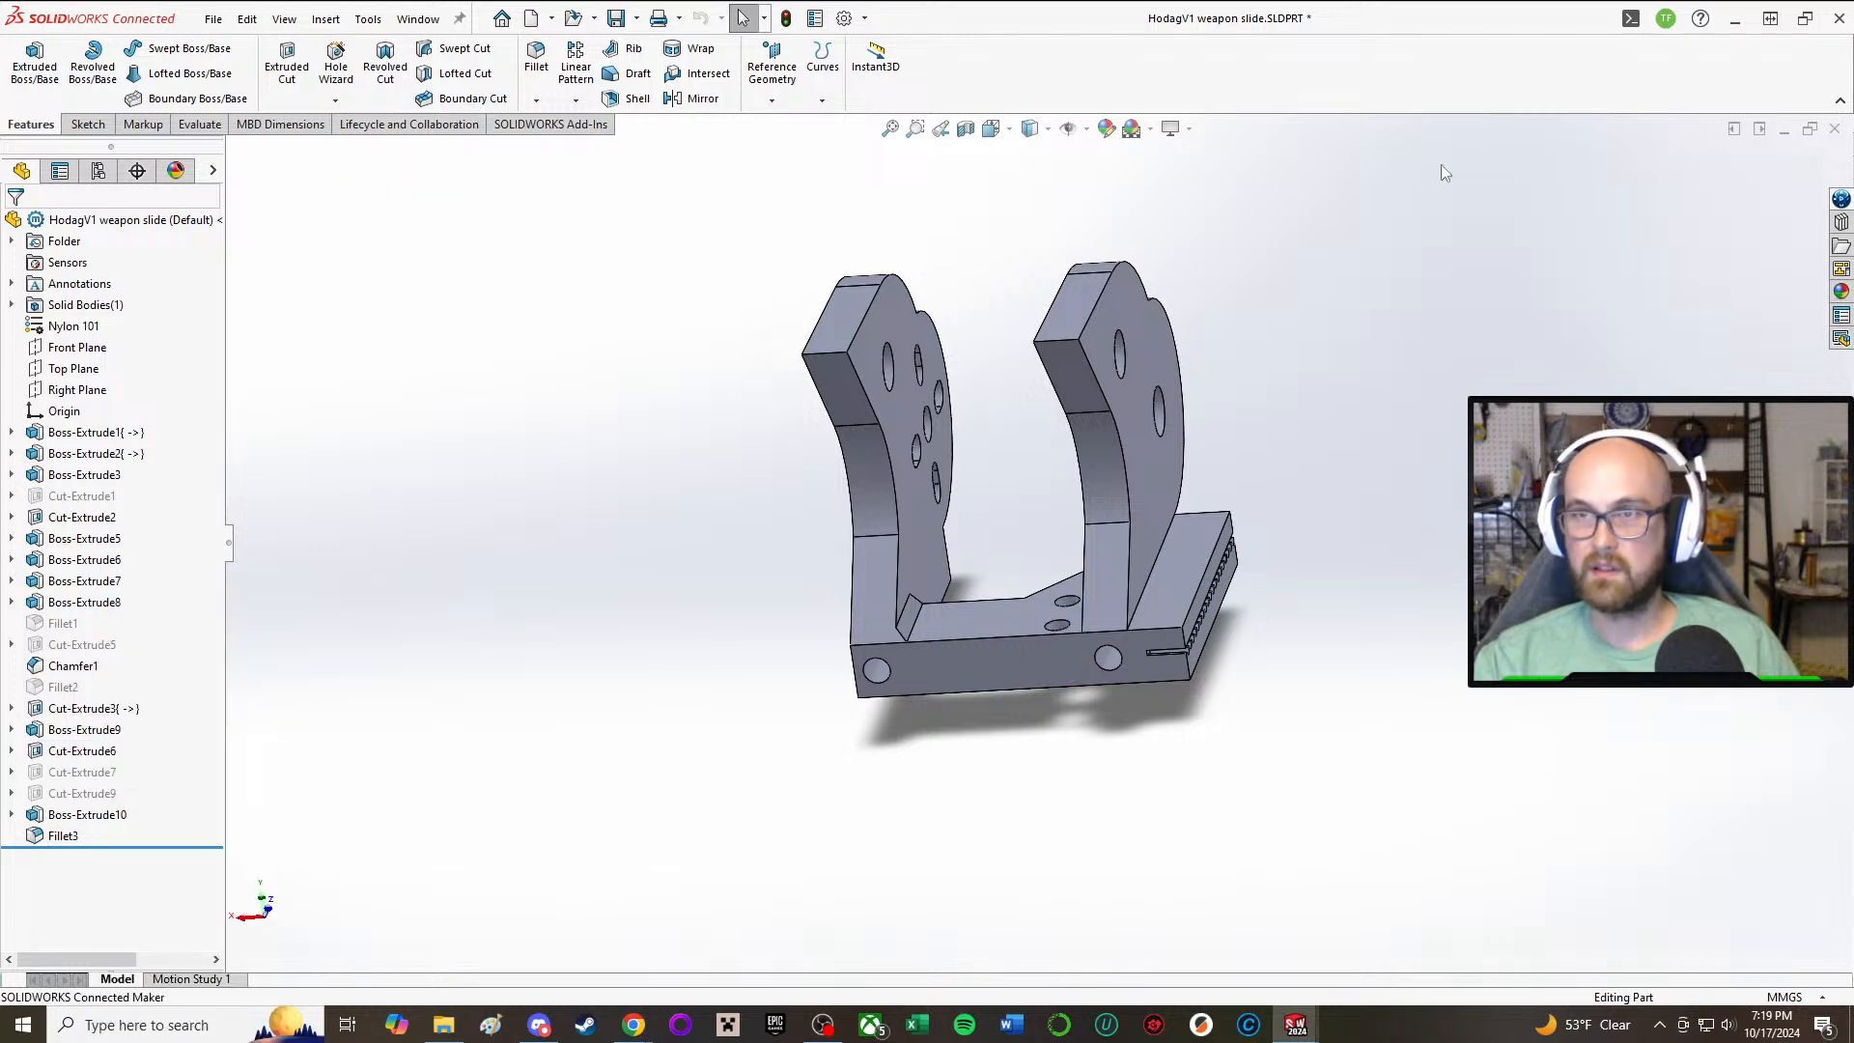
Step: Save the part as a new file named HodagV2 weapon slide in the Hodag folder
{"action": "left_click", "coordinate": [636, 19]}
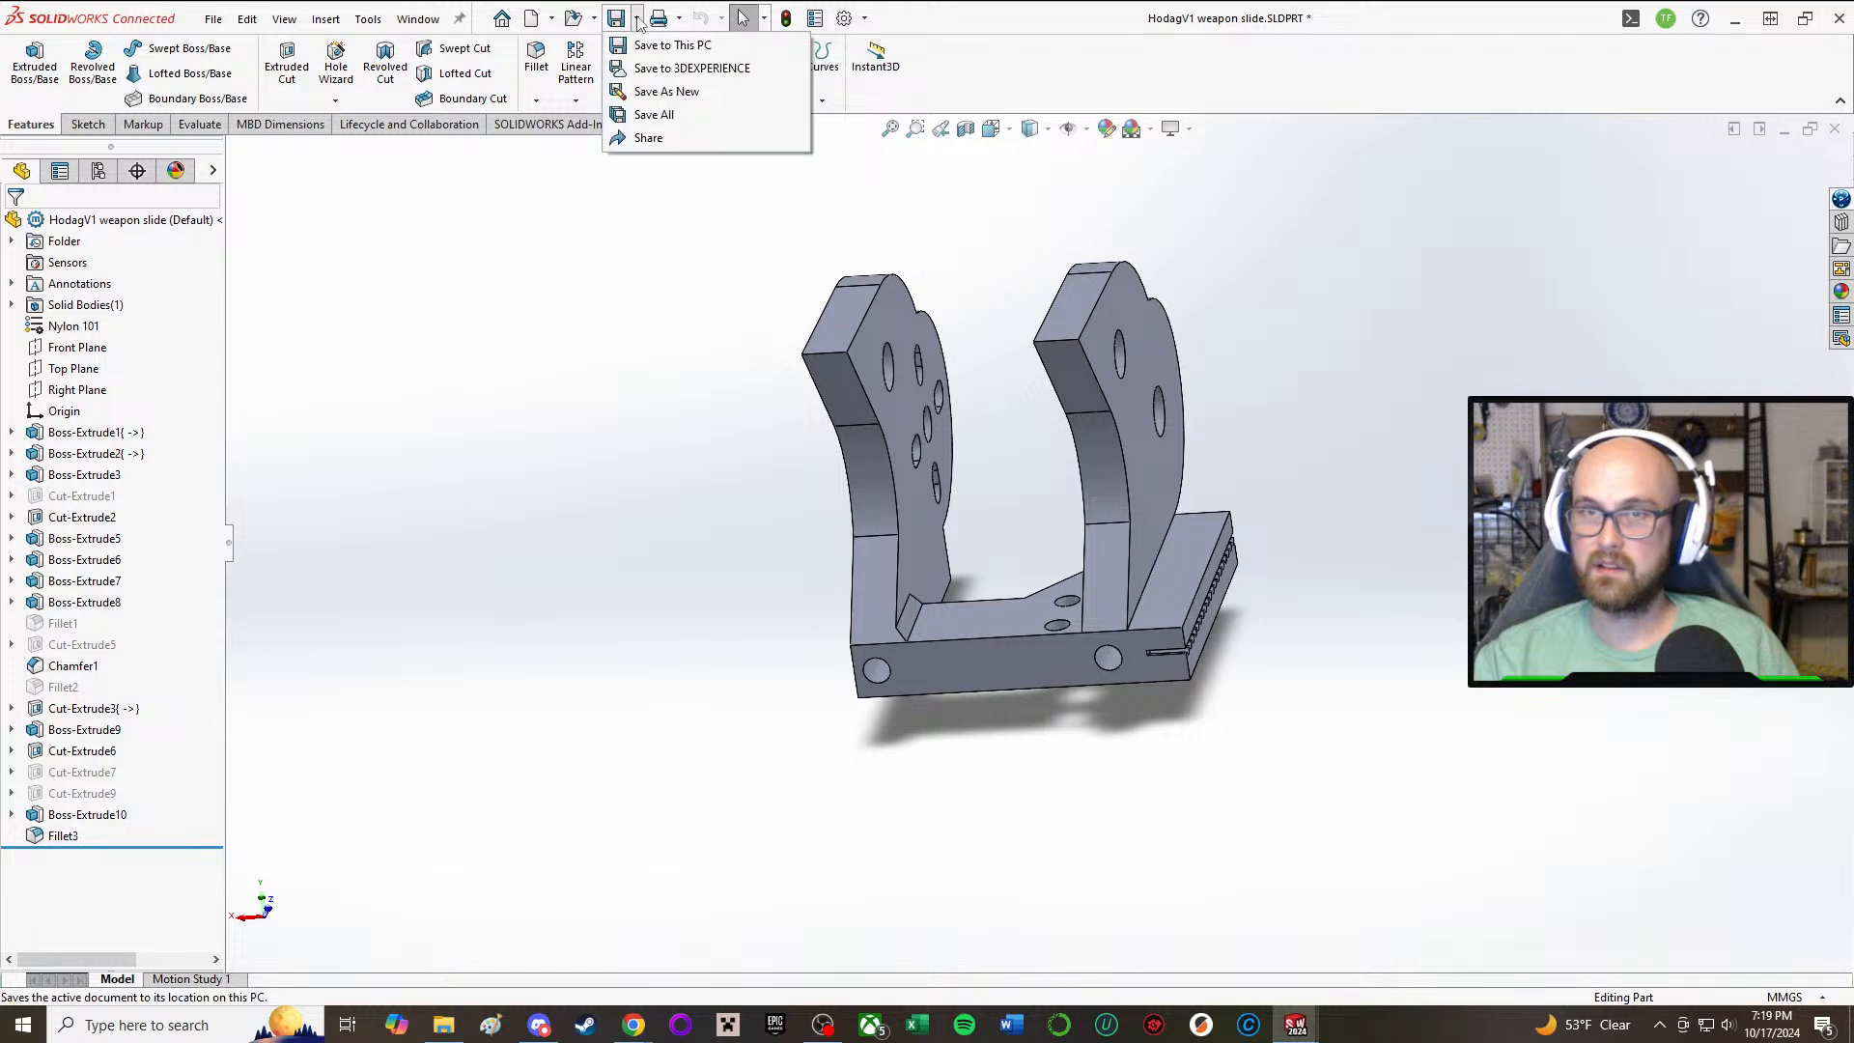
{"action": "left_click", "coordinate": [652, 98]}
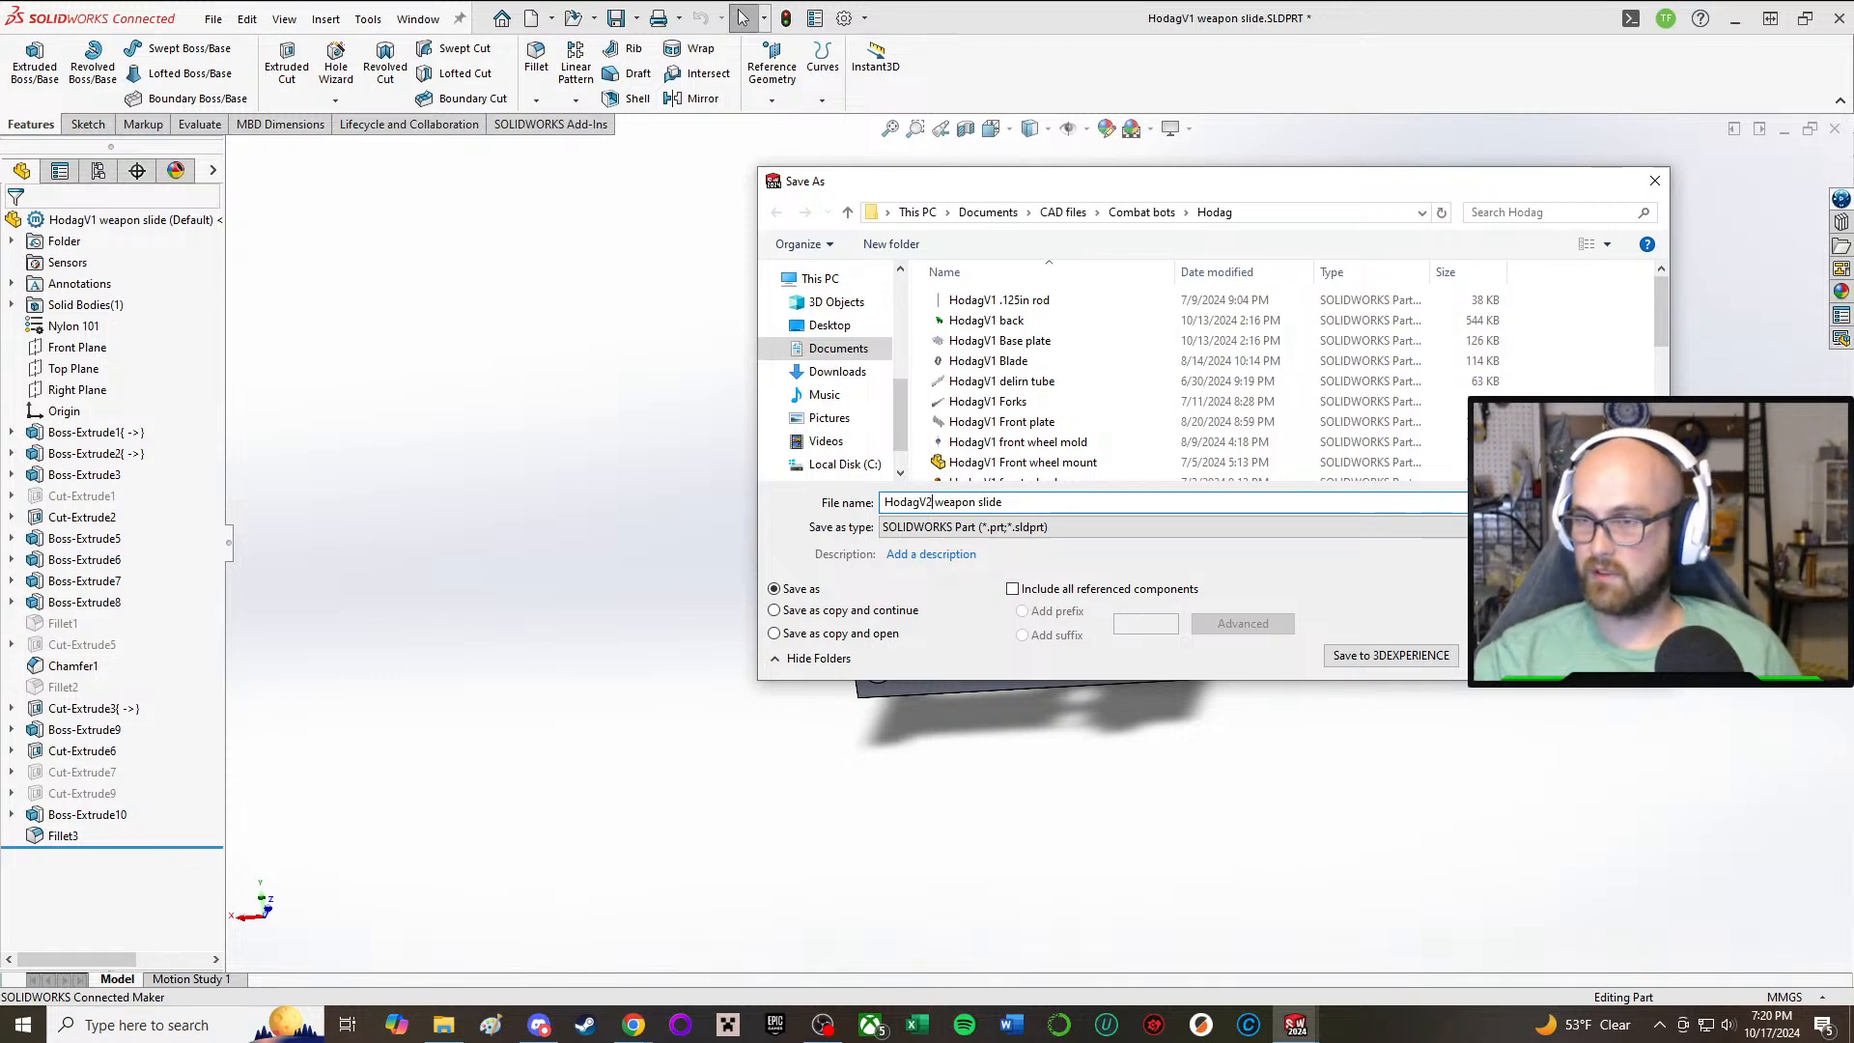
{"action": "key", "text": "Return"}
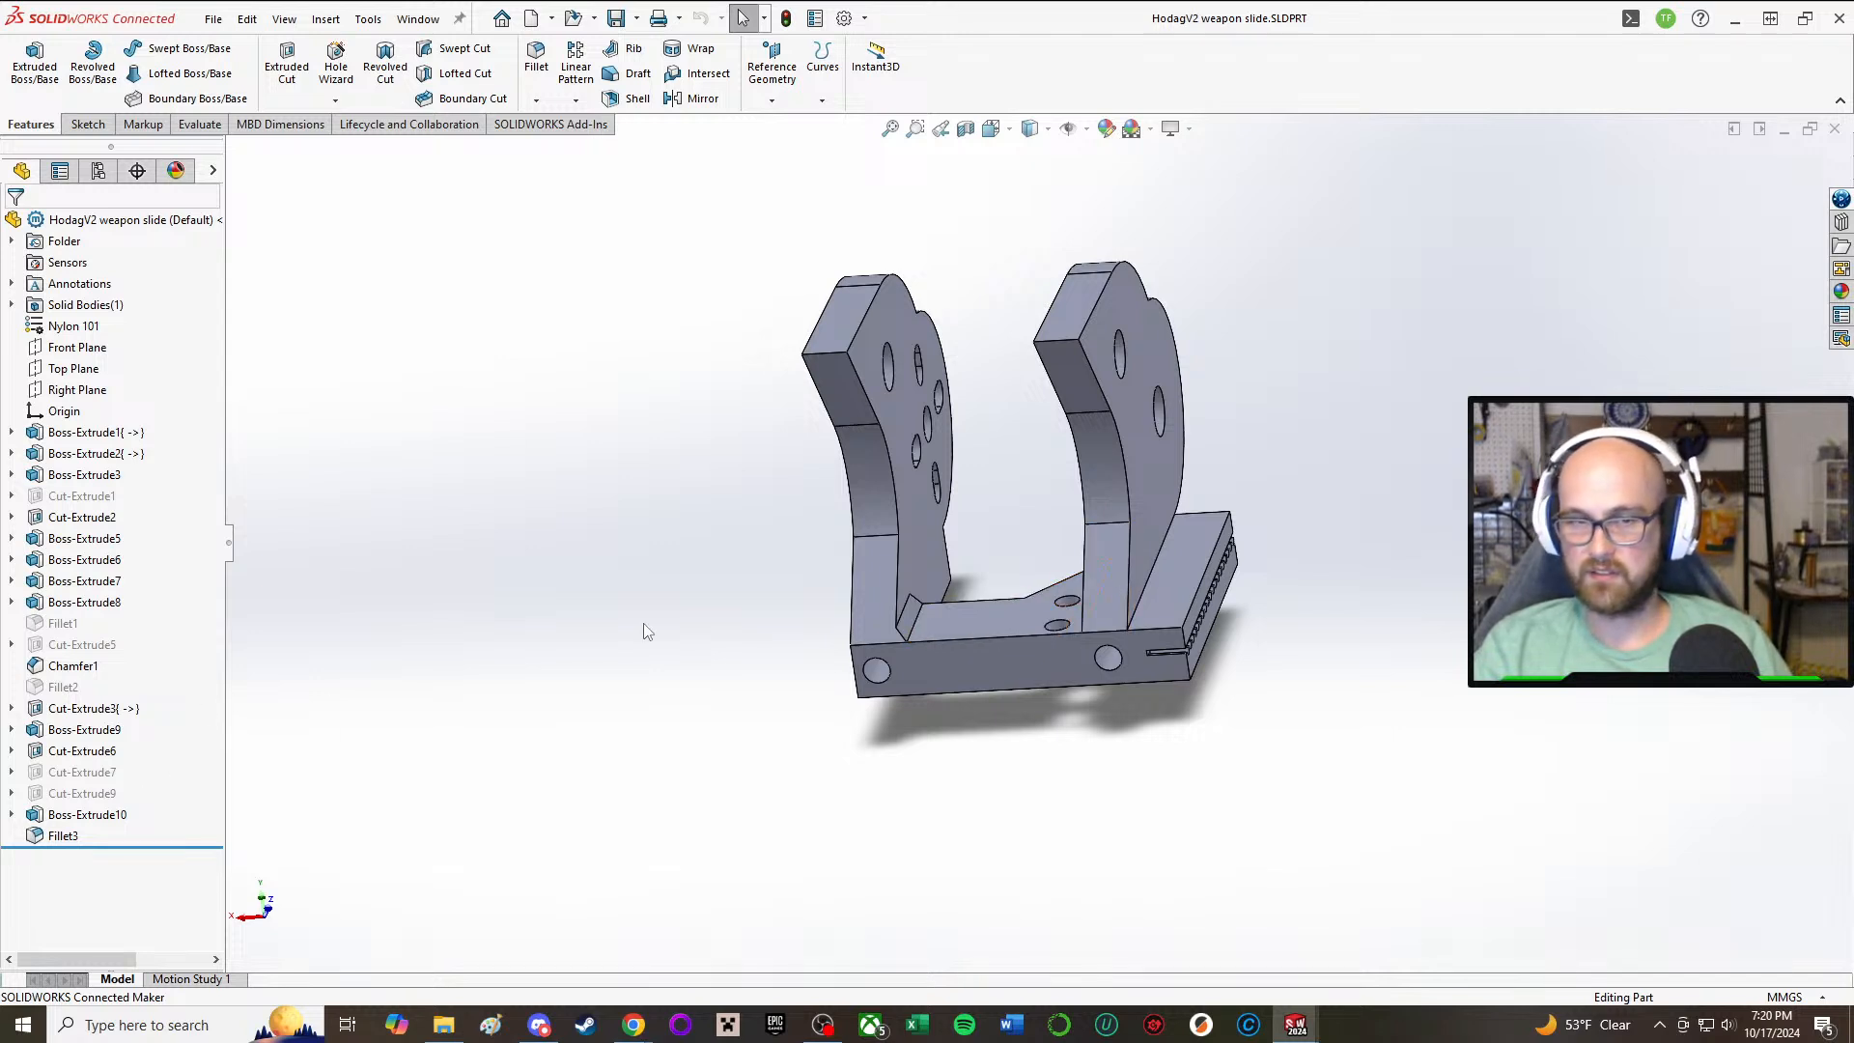
Step: Delete the two-hole cut Cut-Extrude6 in the base and its leftover Sketch13
{"action": "left_click", "coordinate": [83, 752]}
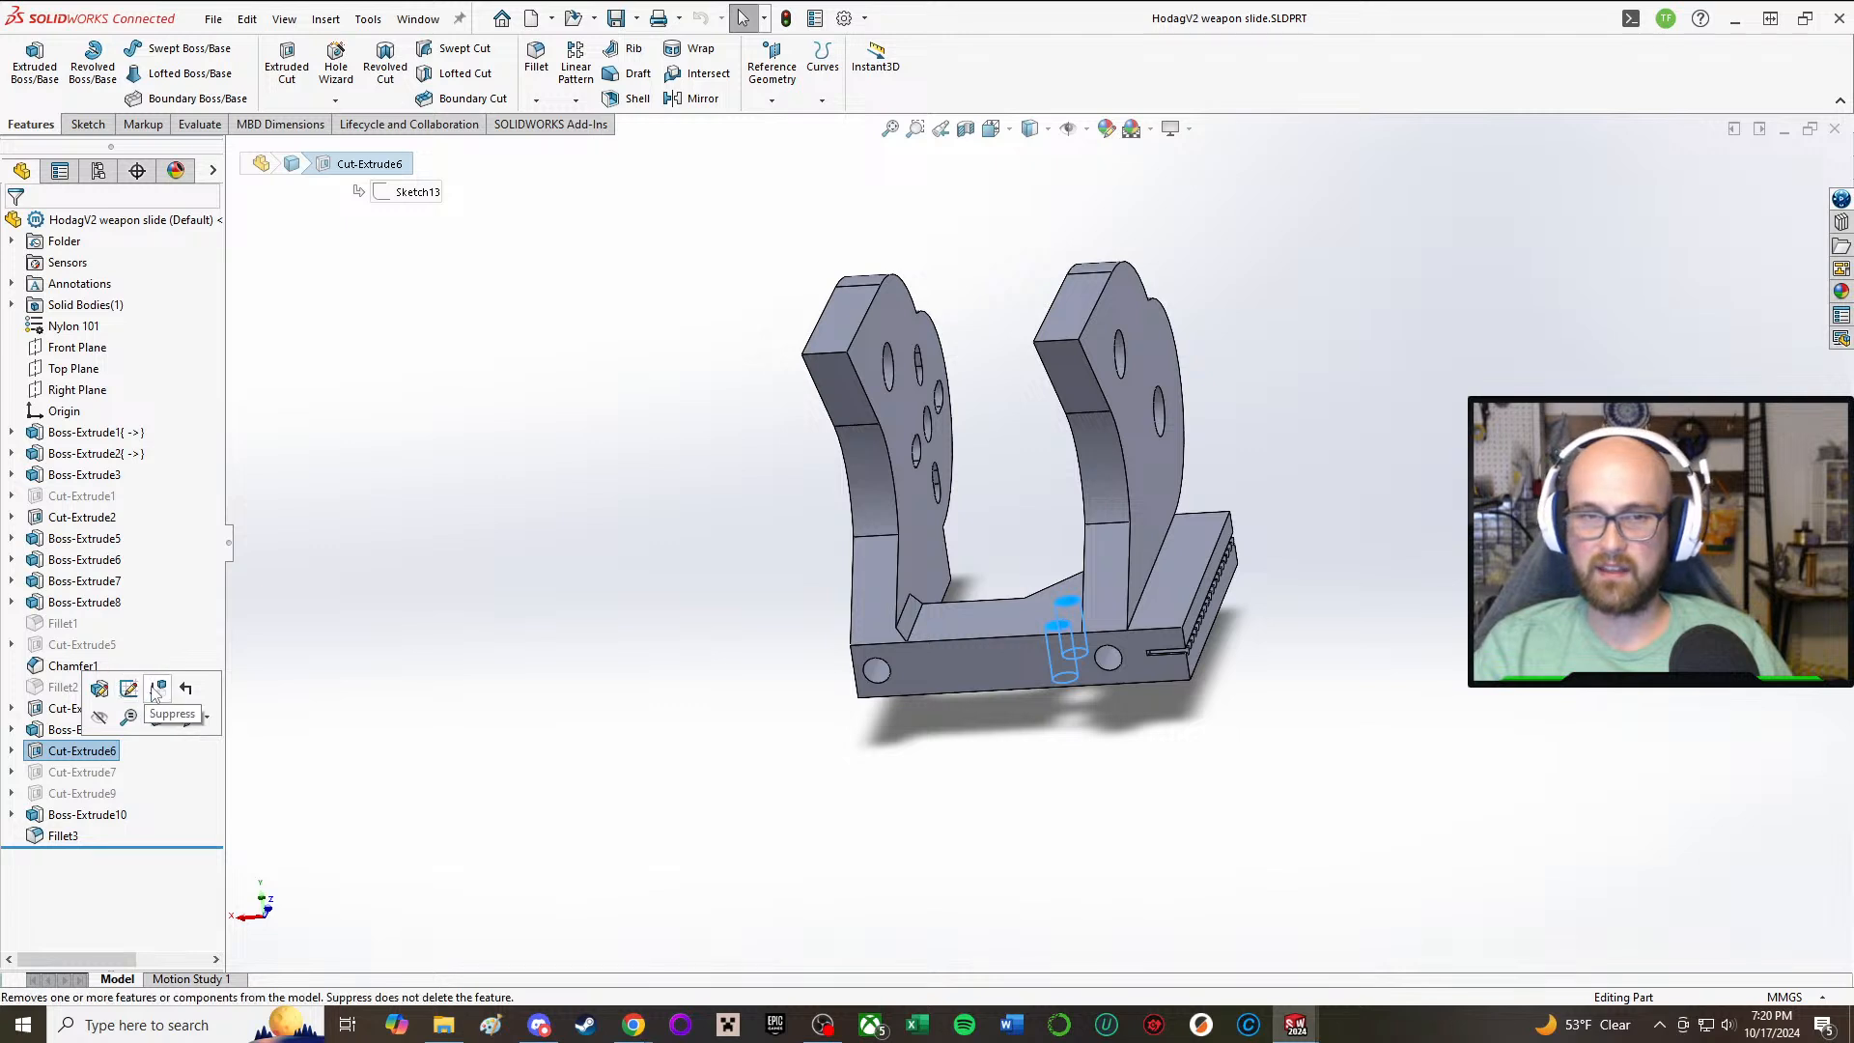
{"action": "right_click", "coordinate": [53, 752]}
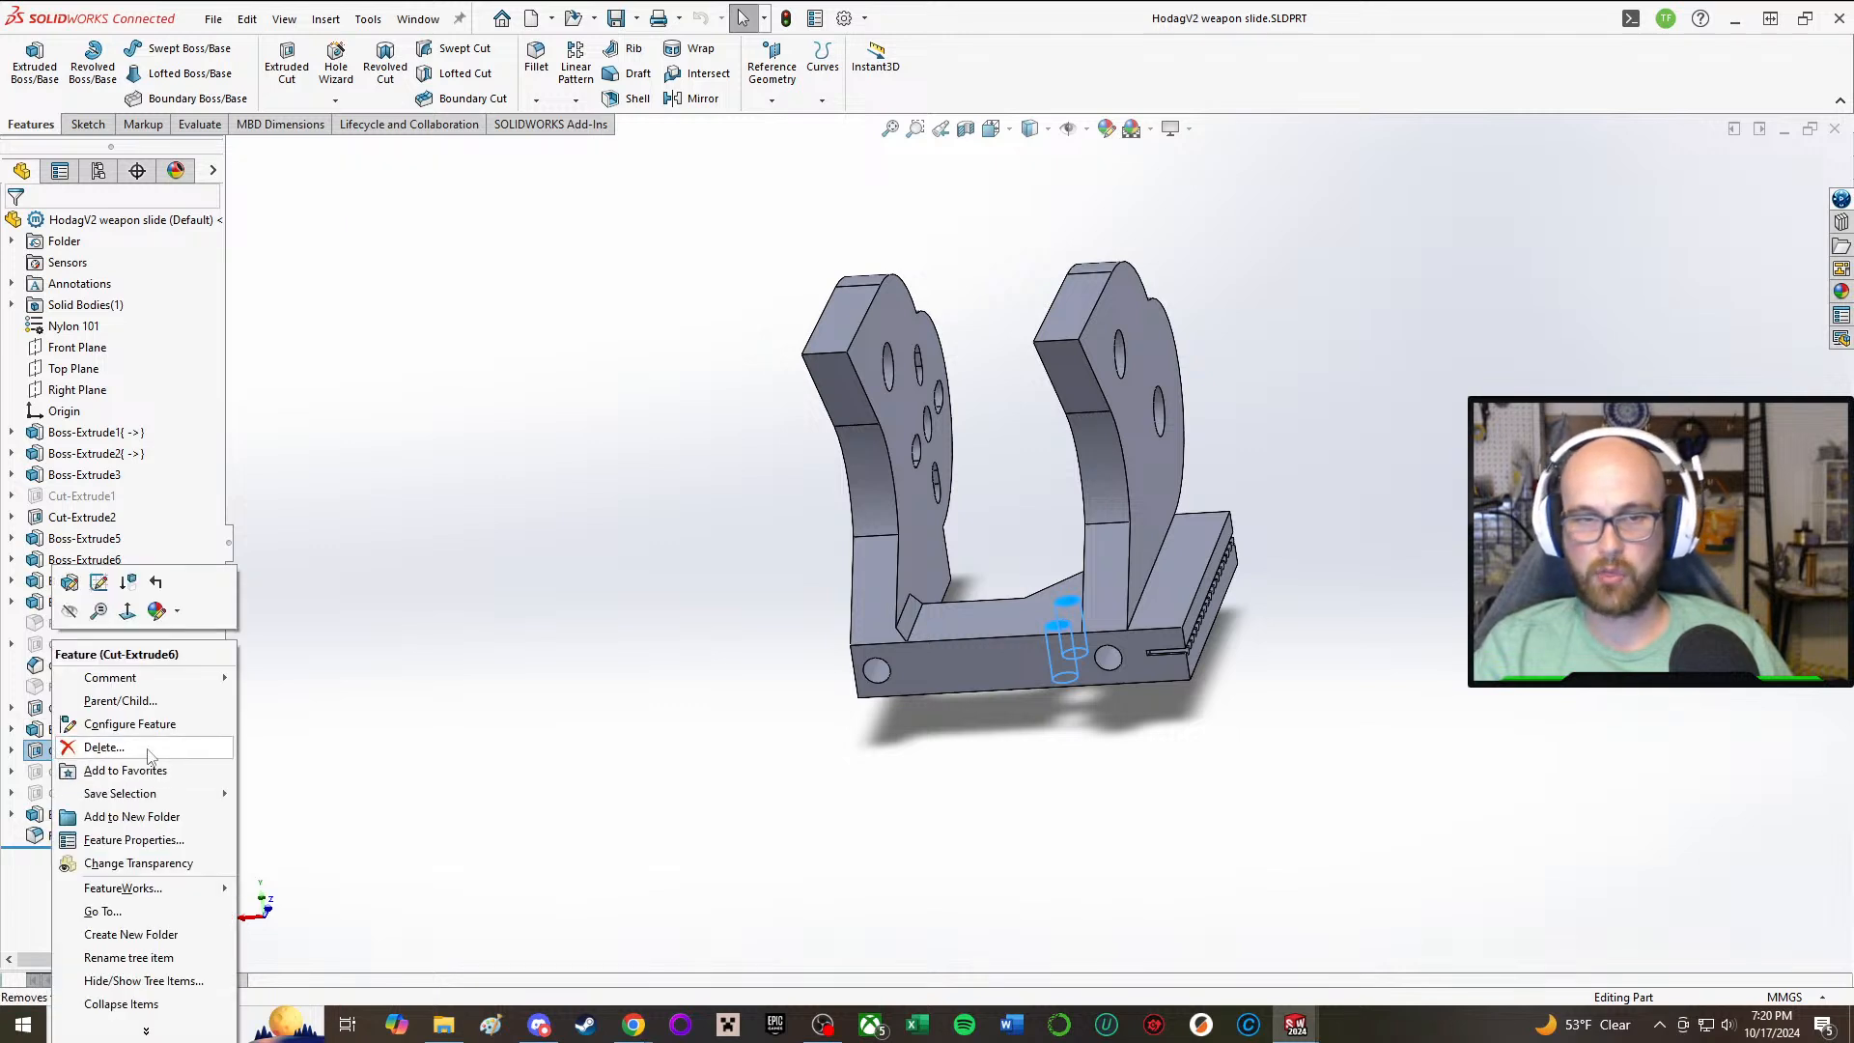
{"action": "left_click", "coordinate": [136, 752]}
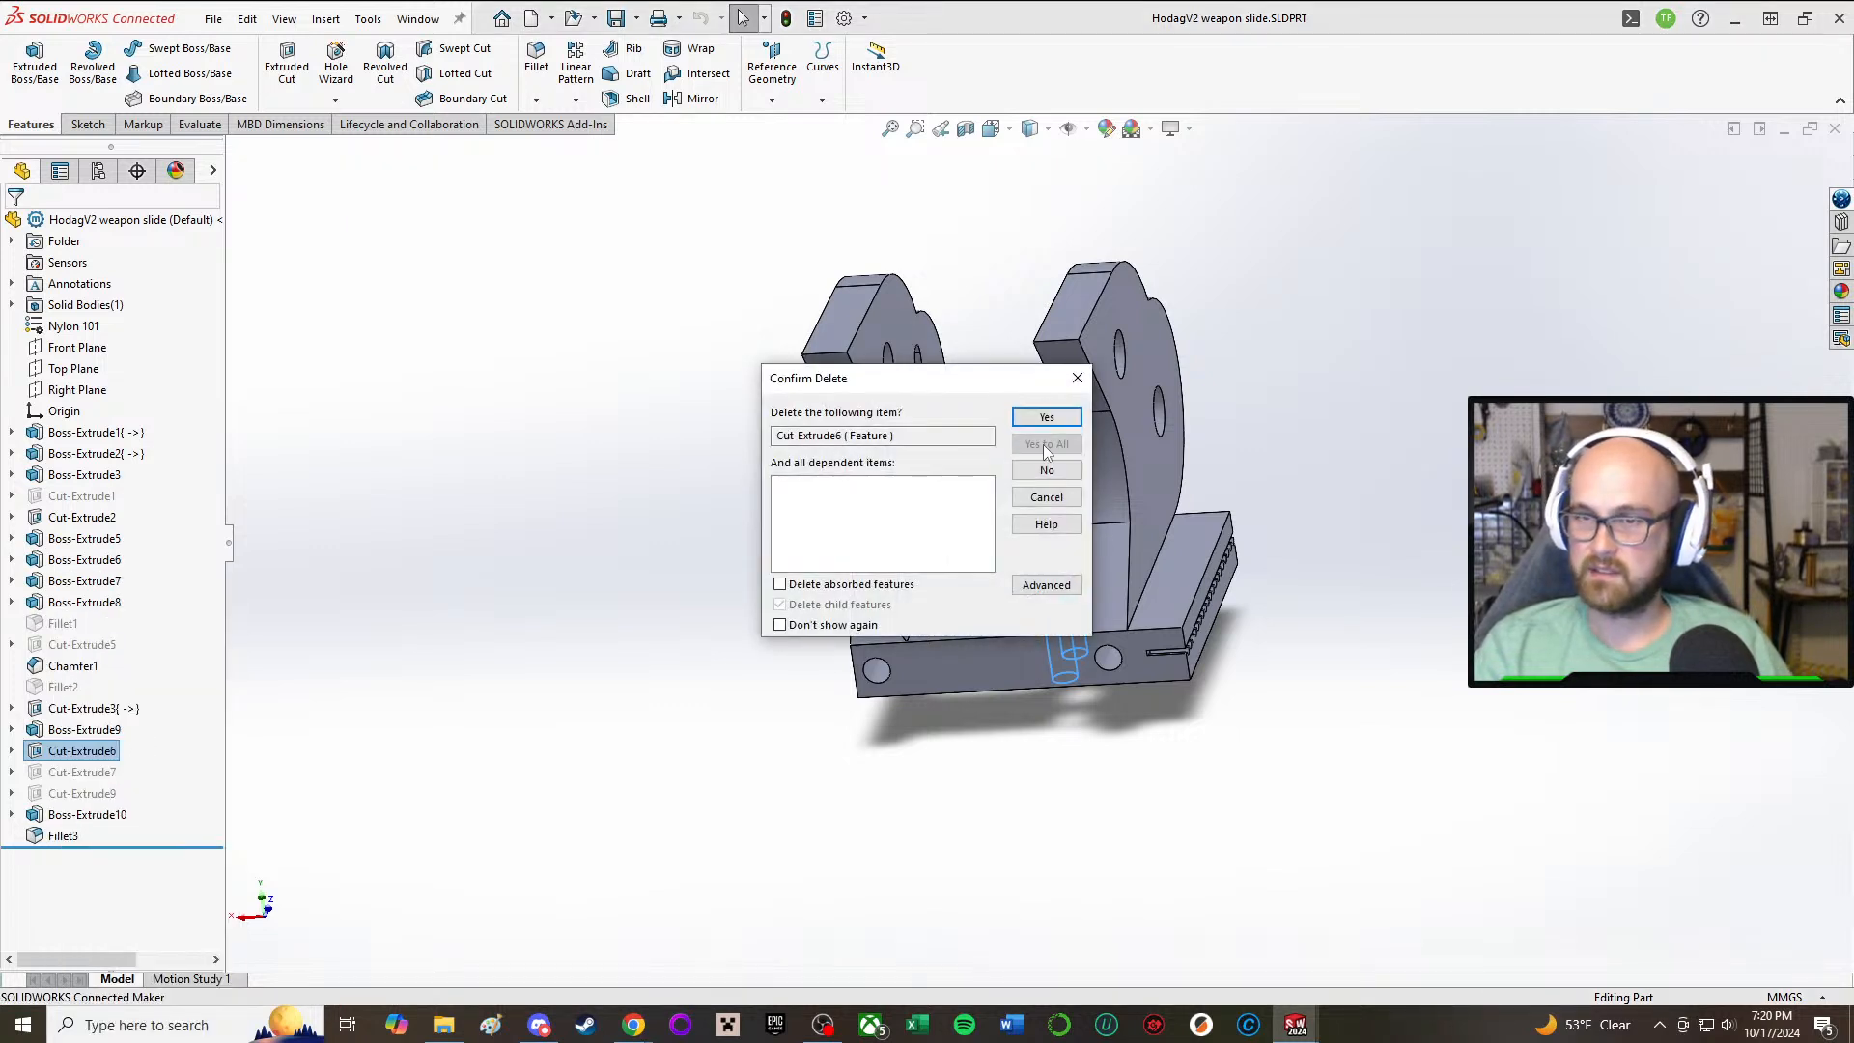
{"action": "left_click", "coordinate": [1047, 415]}
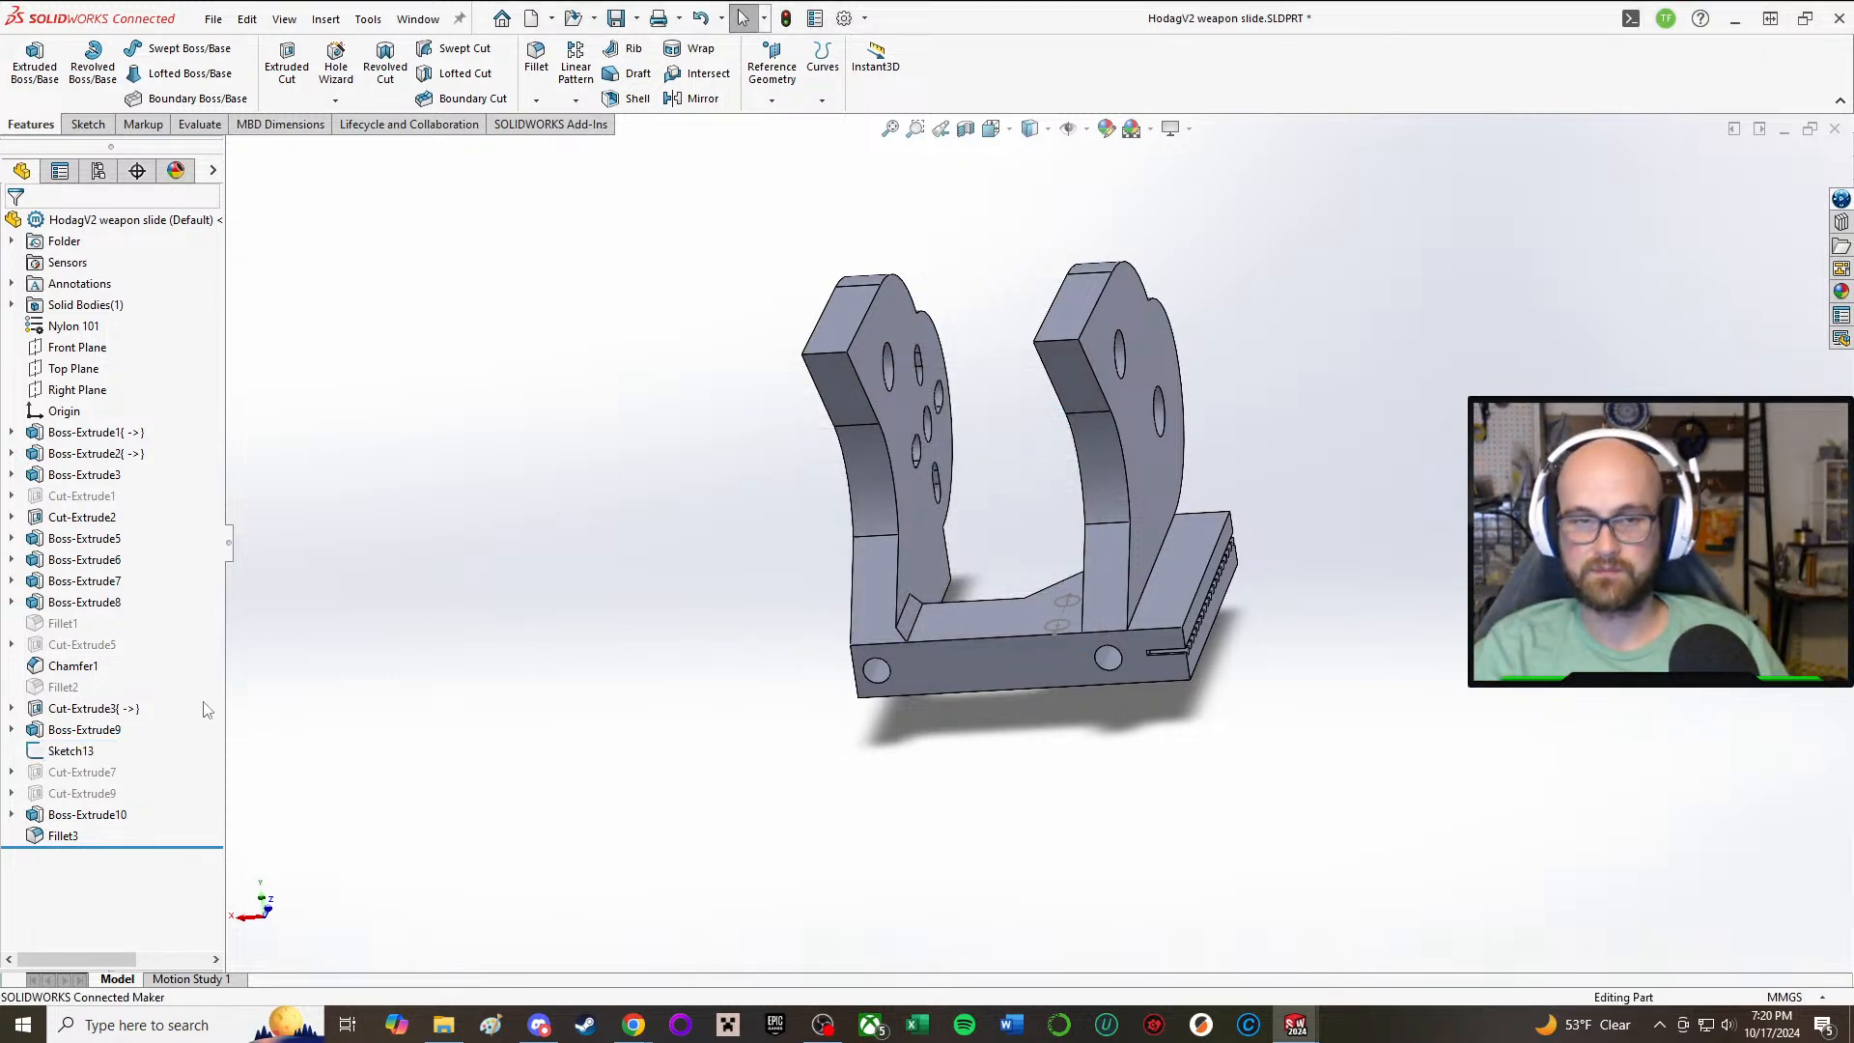
{"action": "left_click", "coordinate": [70, 751]}
{"action": "right_click", "coordinate": [72, 751]}
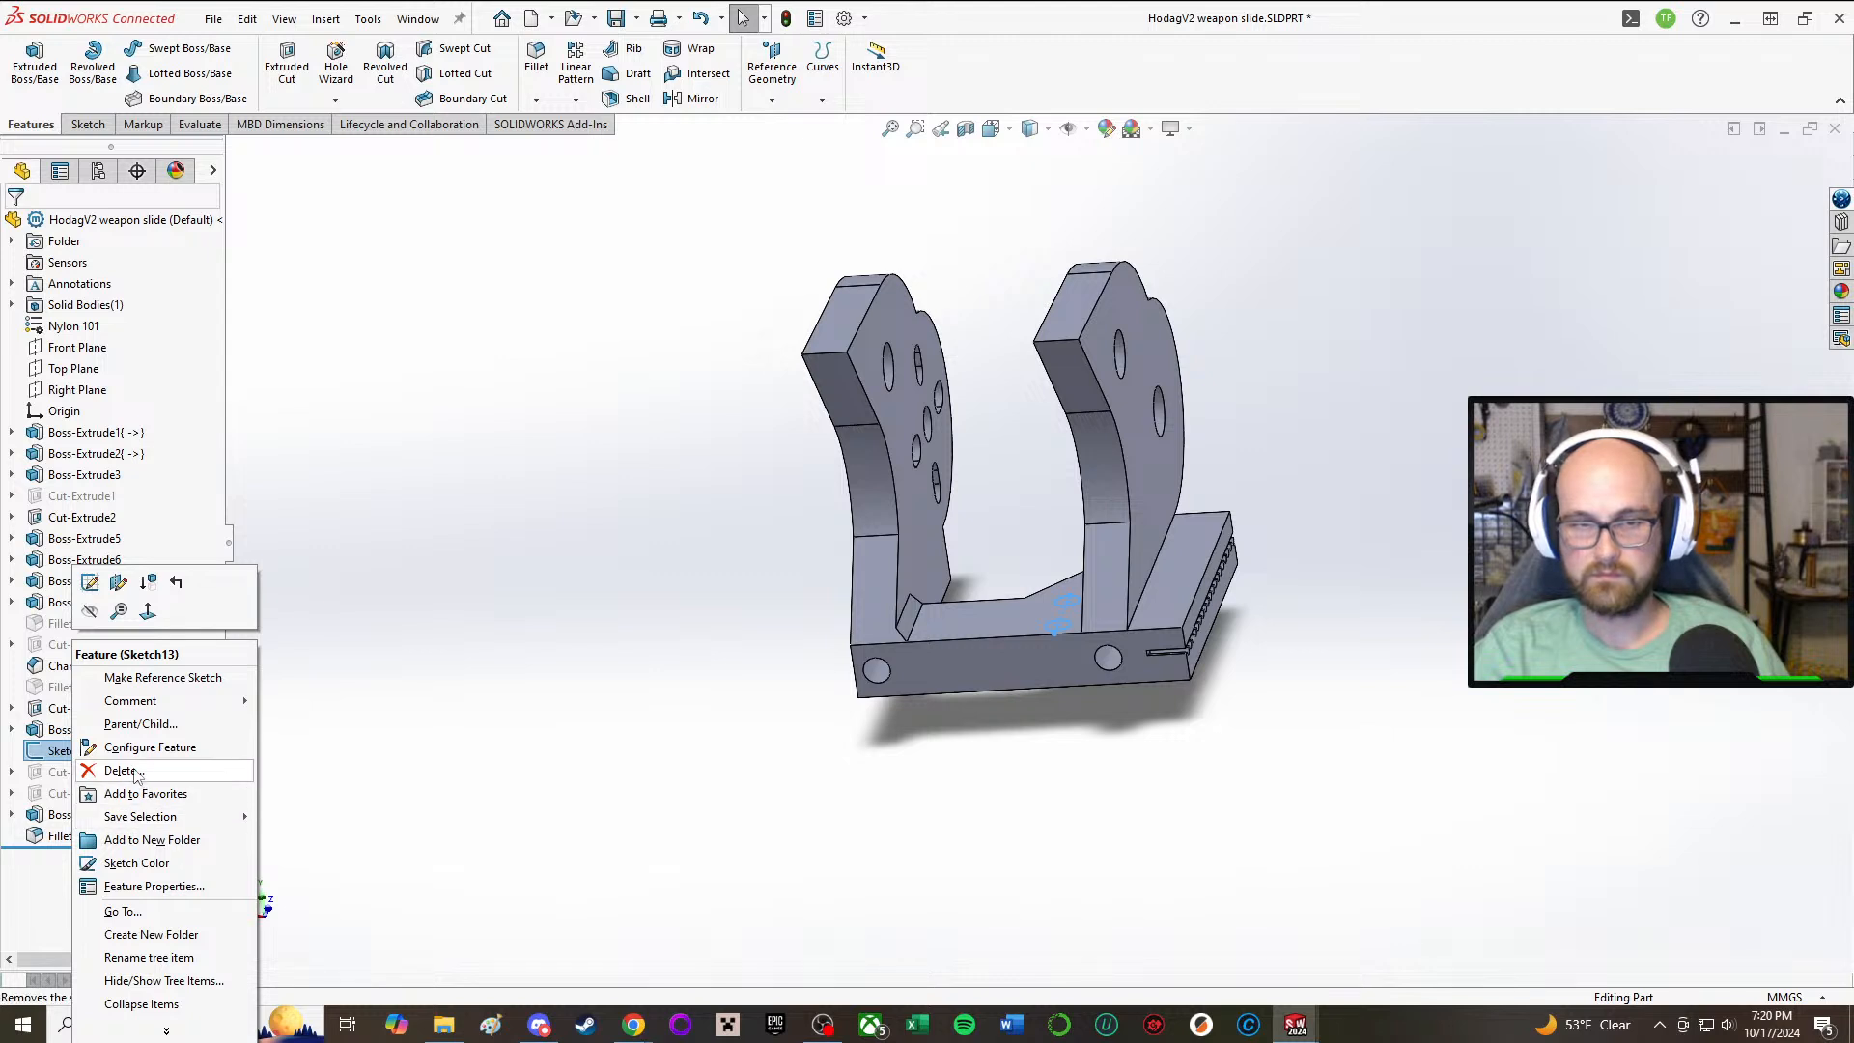
{"action": "left_click", "coordinate": [136, 771]}
{"action": "left_click", "coordinate": [1046, 417]}
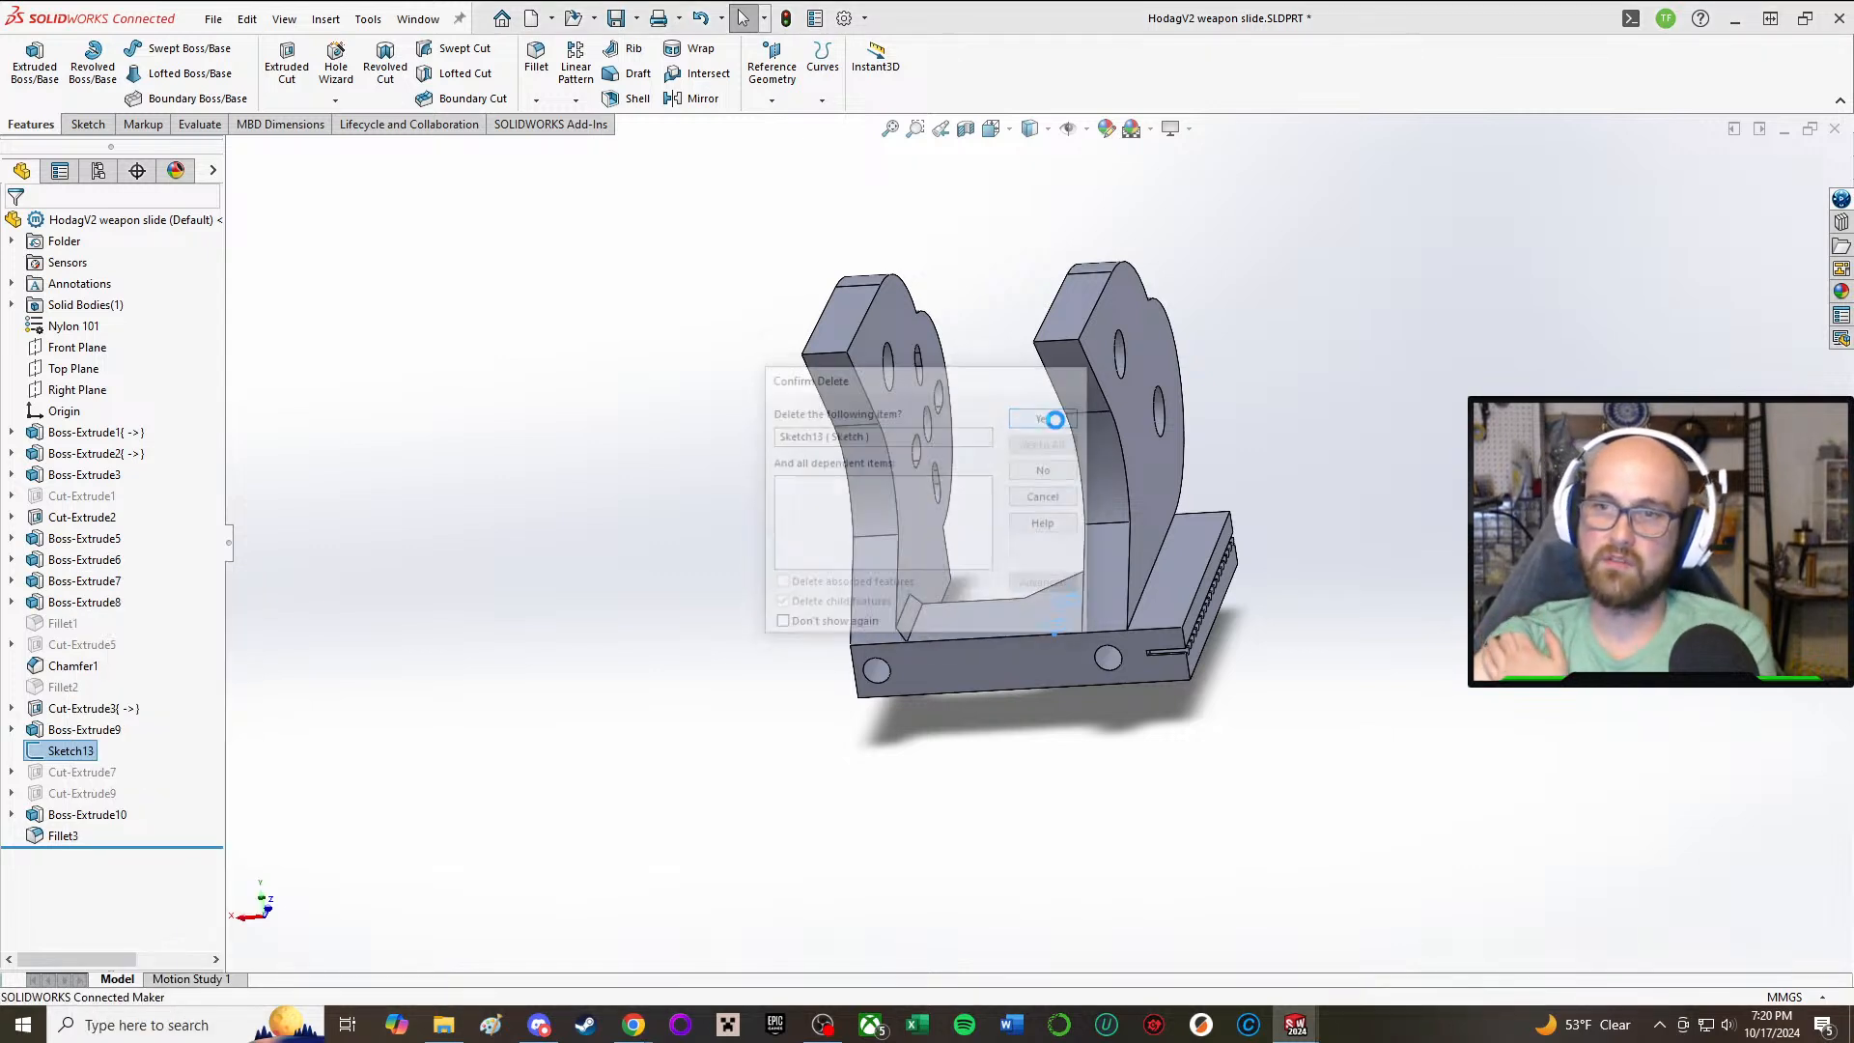
Step: Delete Chamfer1 from the base cutout, along with its dependent features Boss-Extrude10 and Fillet3
{"action": "left_click", "coordinate": [86, 730]}
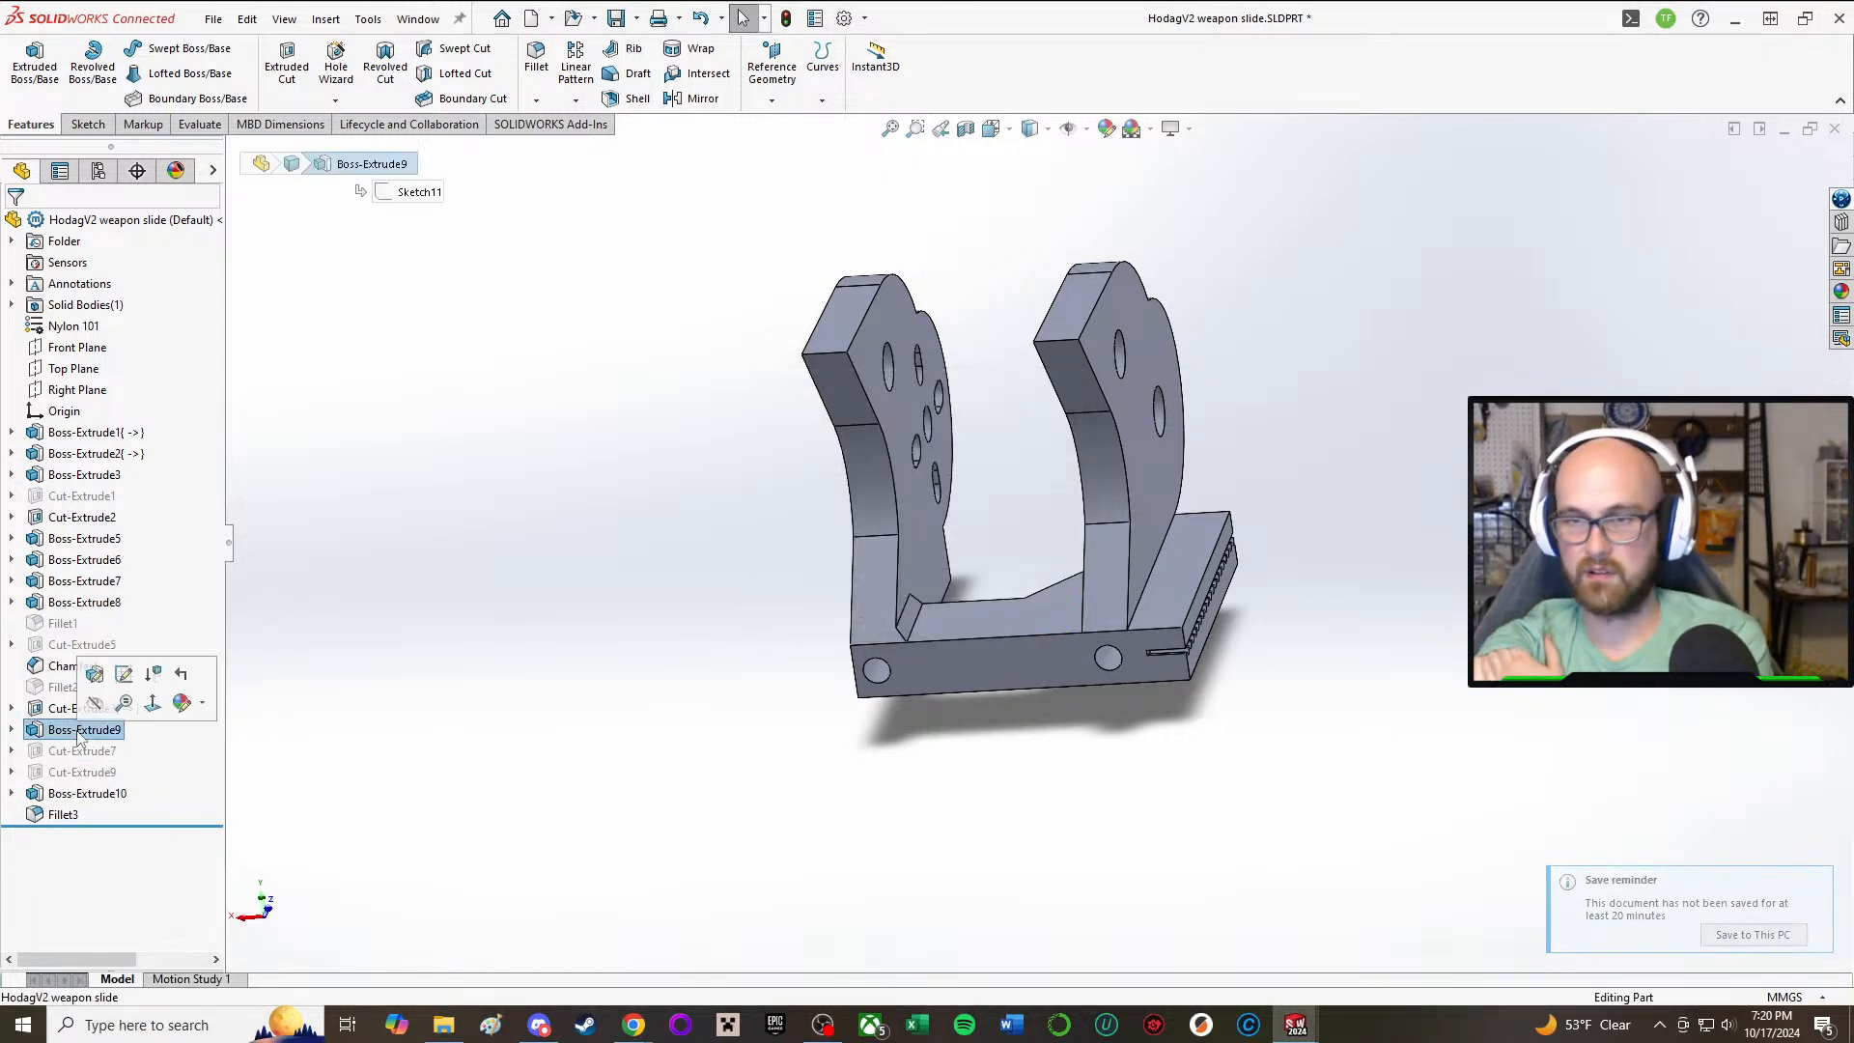
{"action": "left_click", "coordinate": [92, 708]}
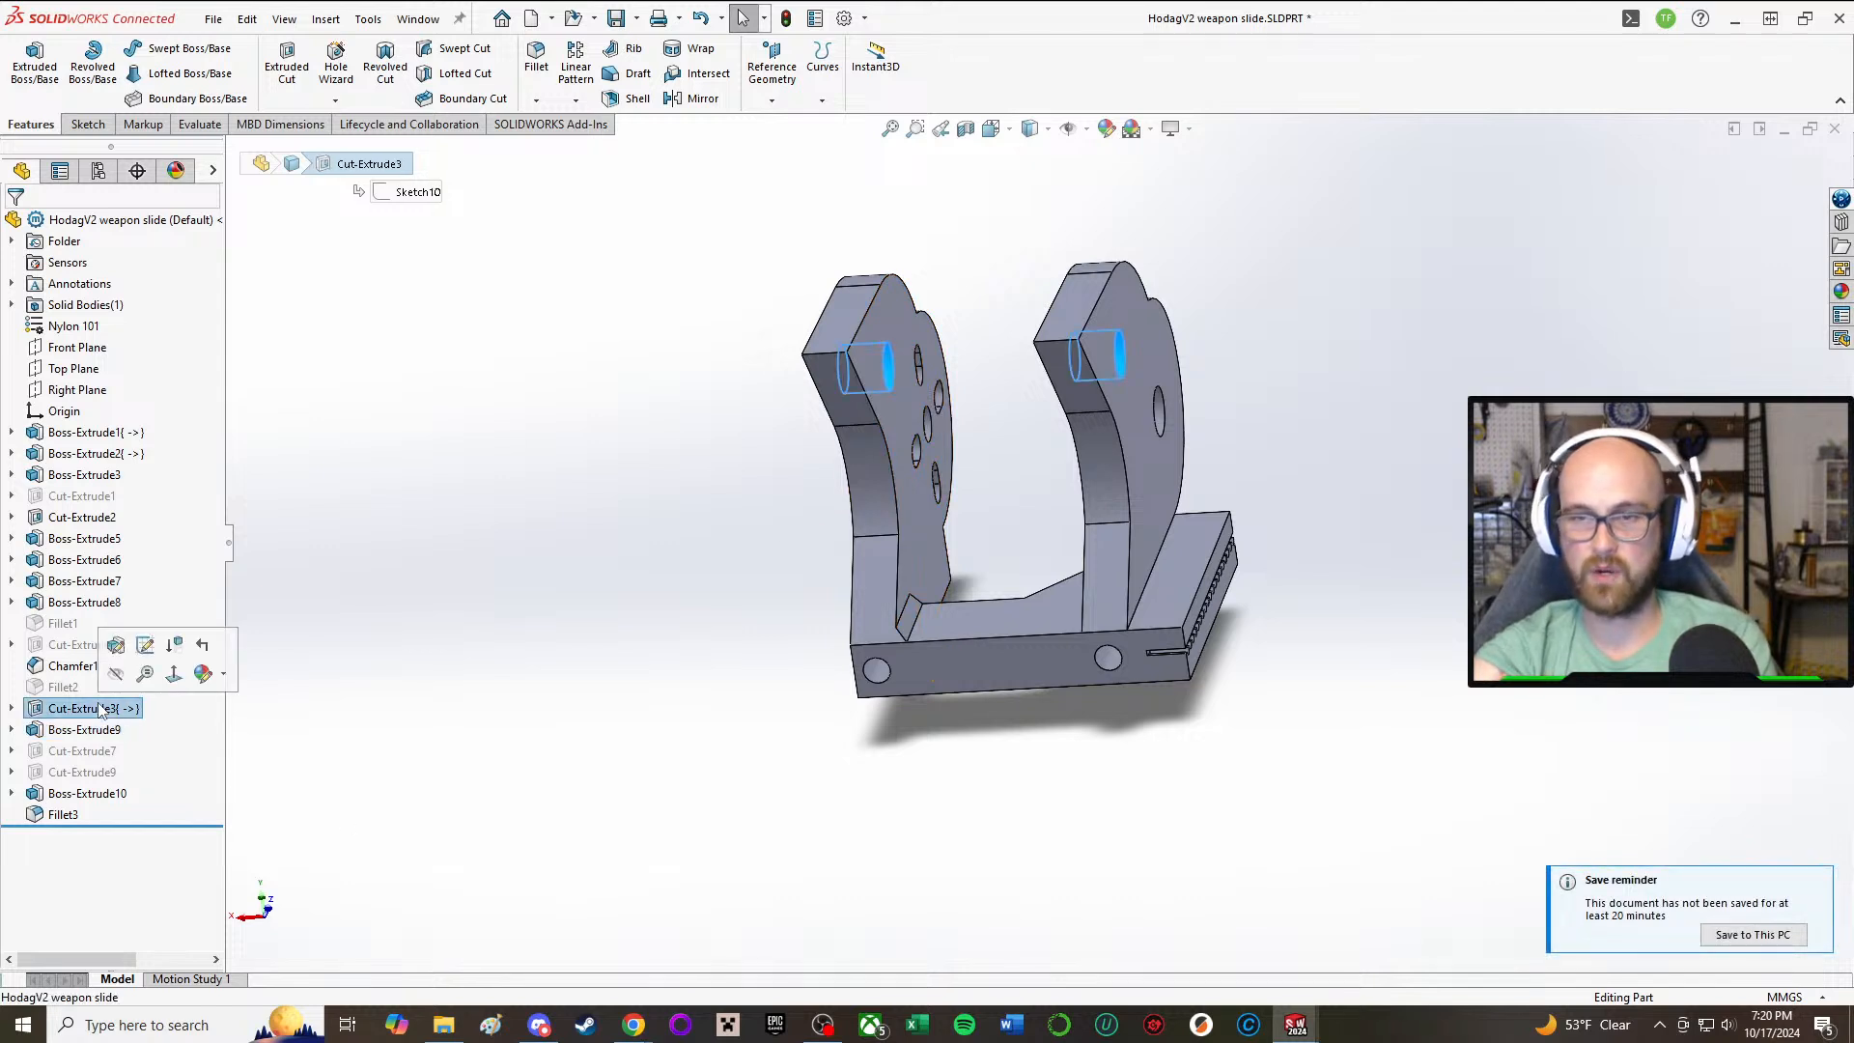
{"action": "left_click", "coordinate": [100, 666]}
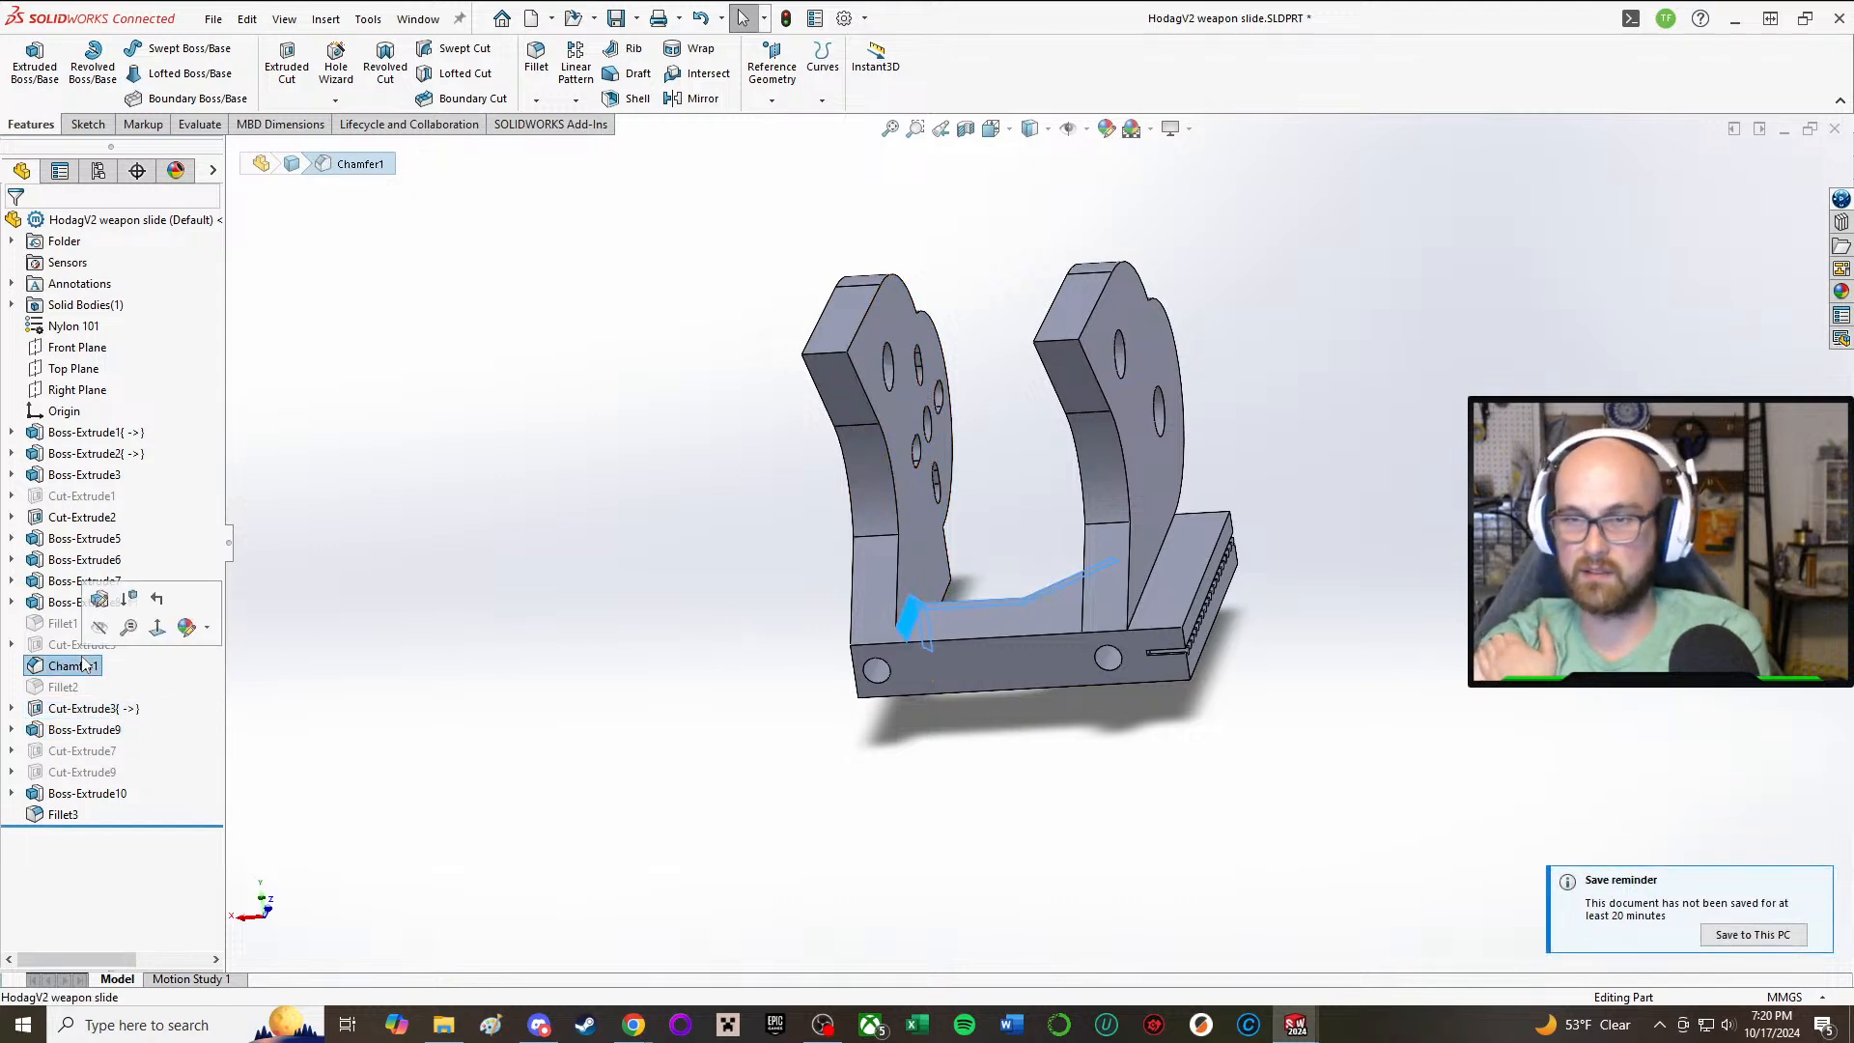
{"action": "right_click", "coordinate": [65, 668]}
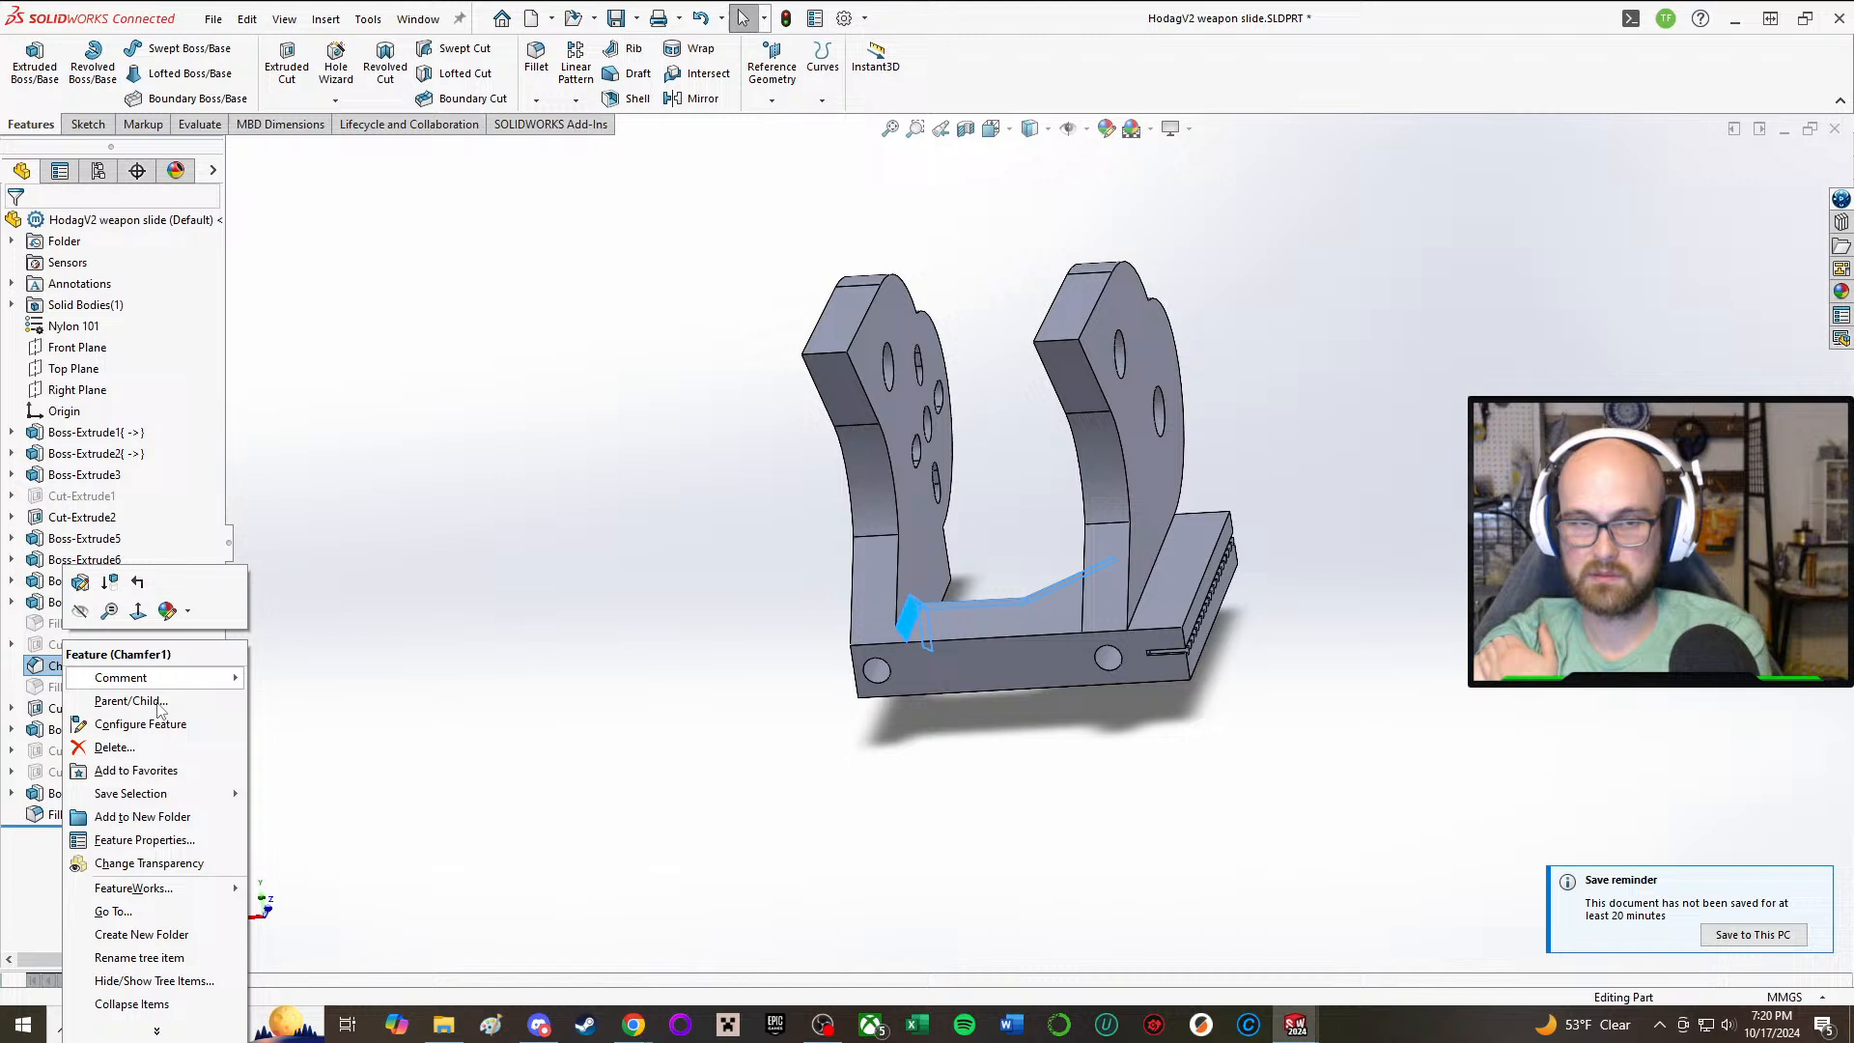
{"action": "left_click", "coordinate": [87, 749]}
{"action": "left_click", "coordinate": [1046, 416]}
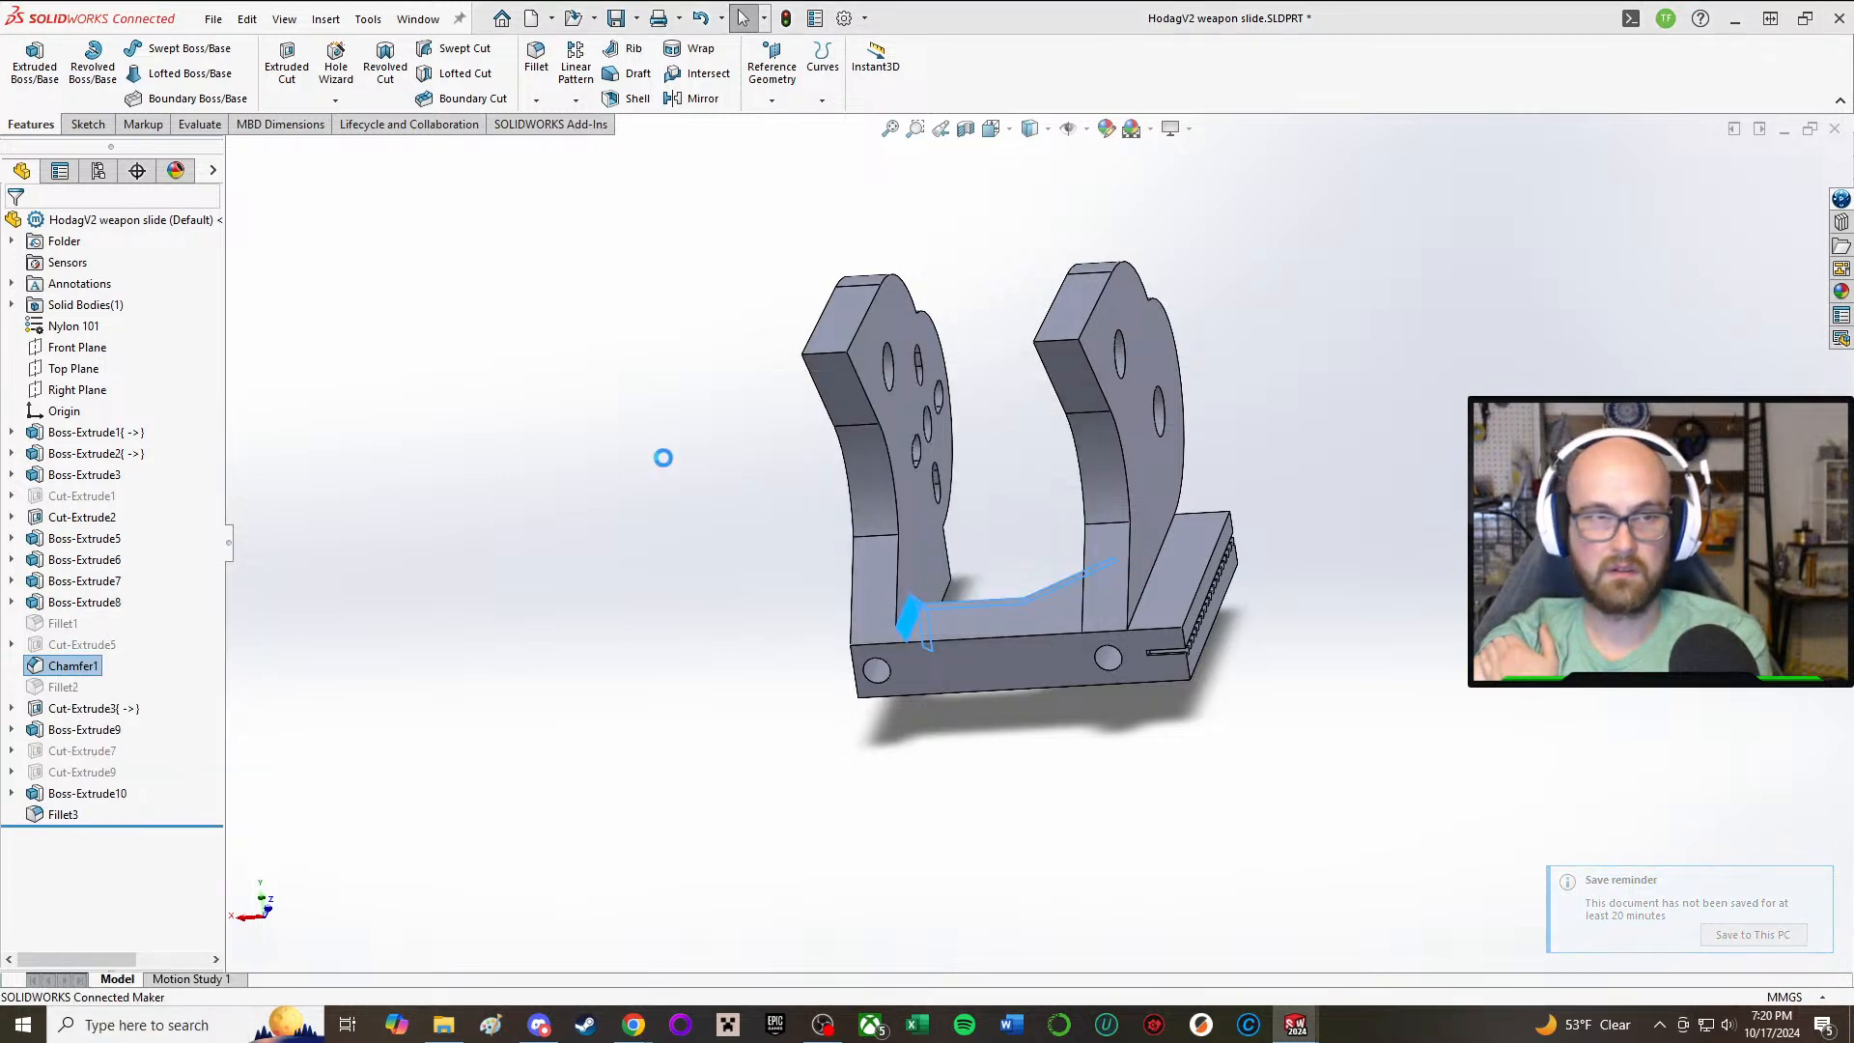
{"action": "middle_click_drag", "start_coordinate": [727, 548], "coordinate": [674, 725]}
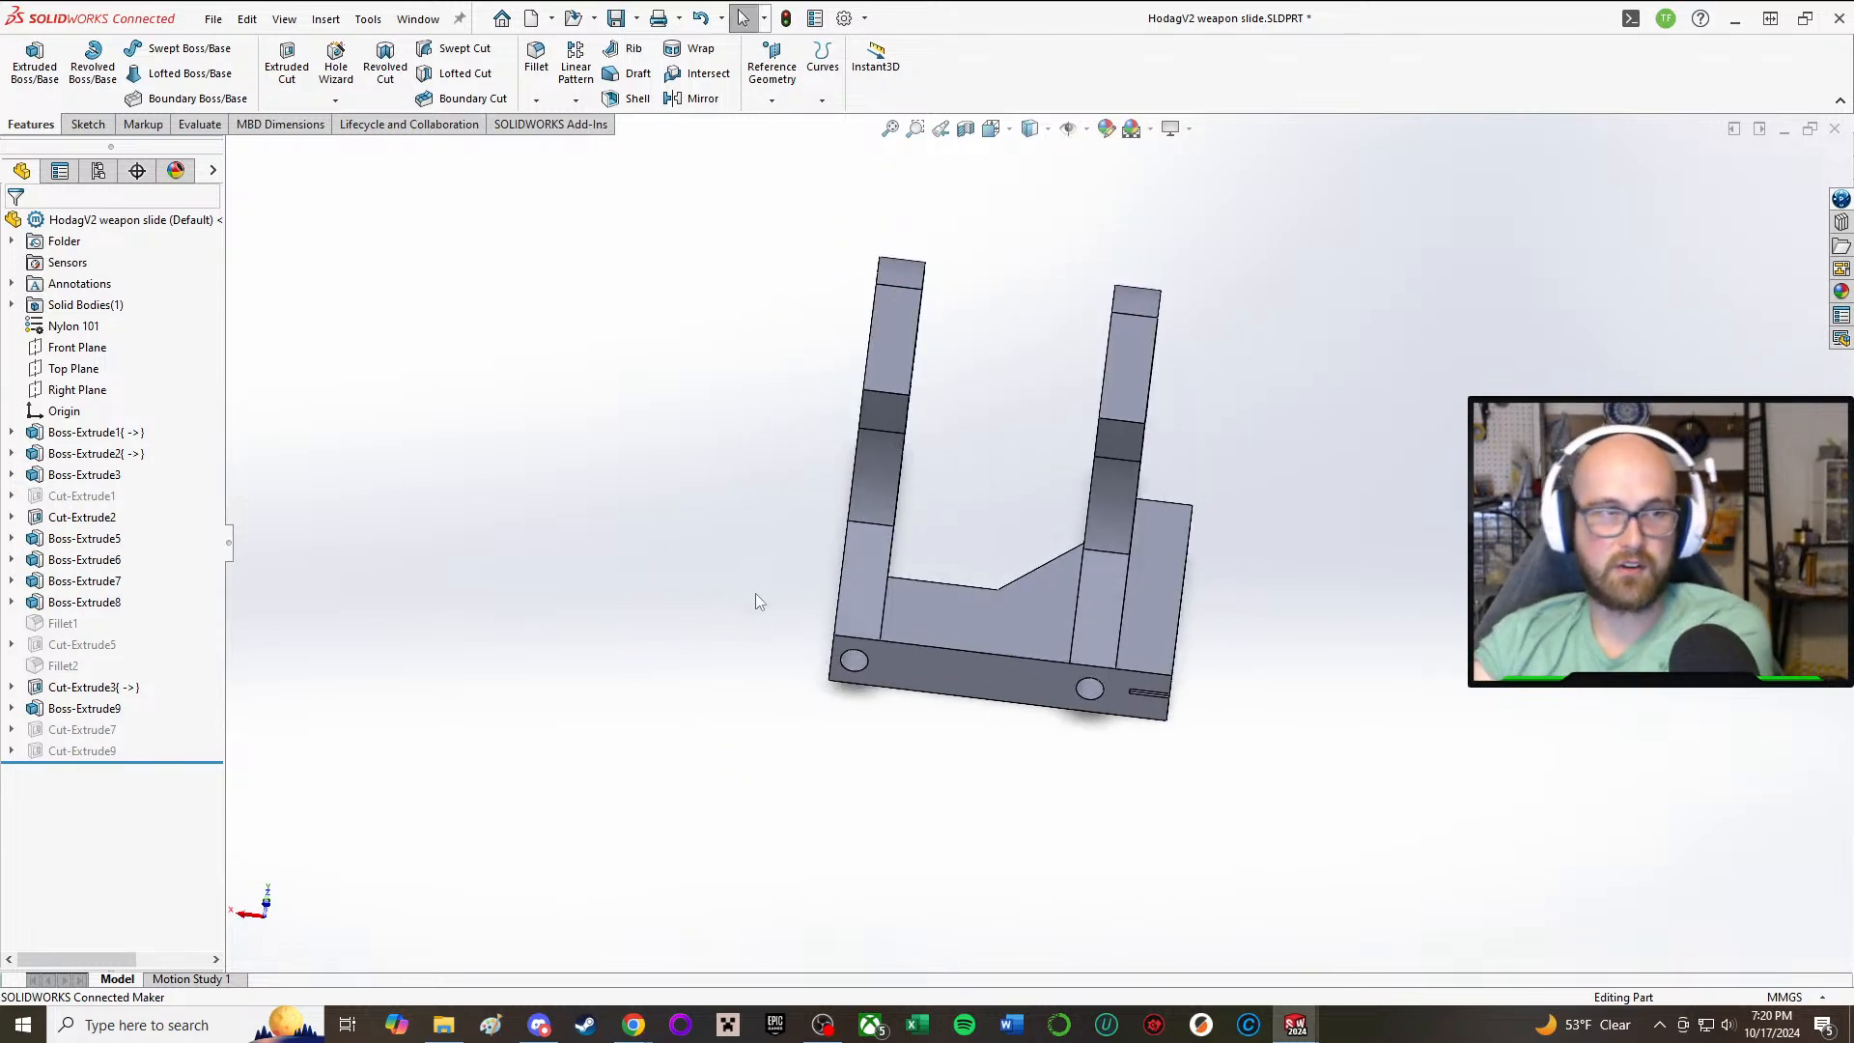
Step: Check which geometry Boss-Extrude9 and Boss-Extrude8 form, and start a new sketch on the base's top face
{"action": "left_click", "coordinate": [85, 710]}
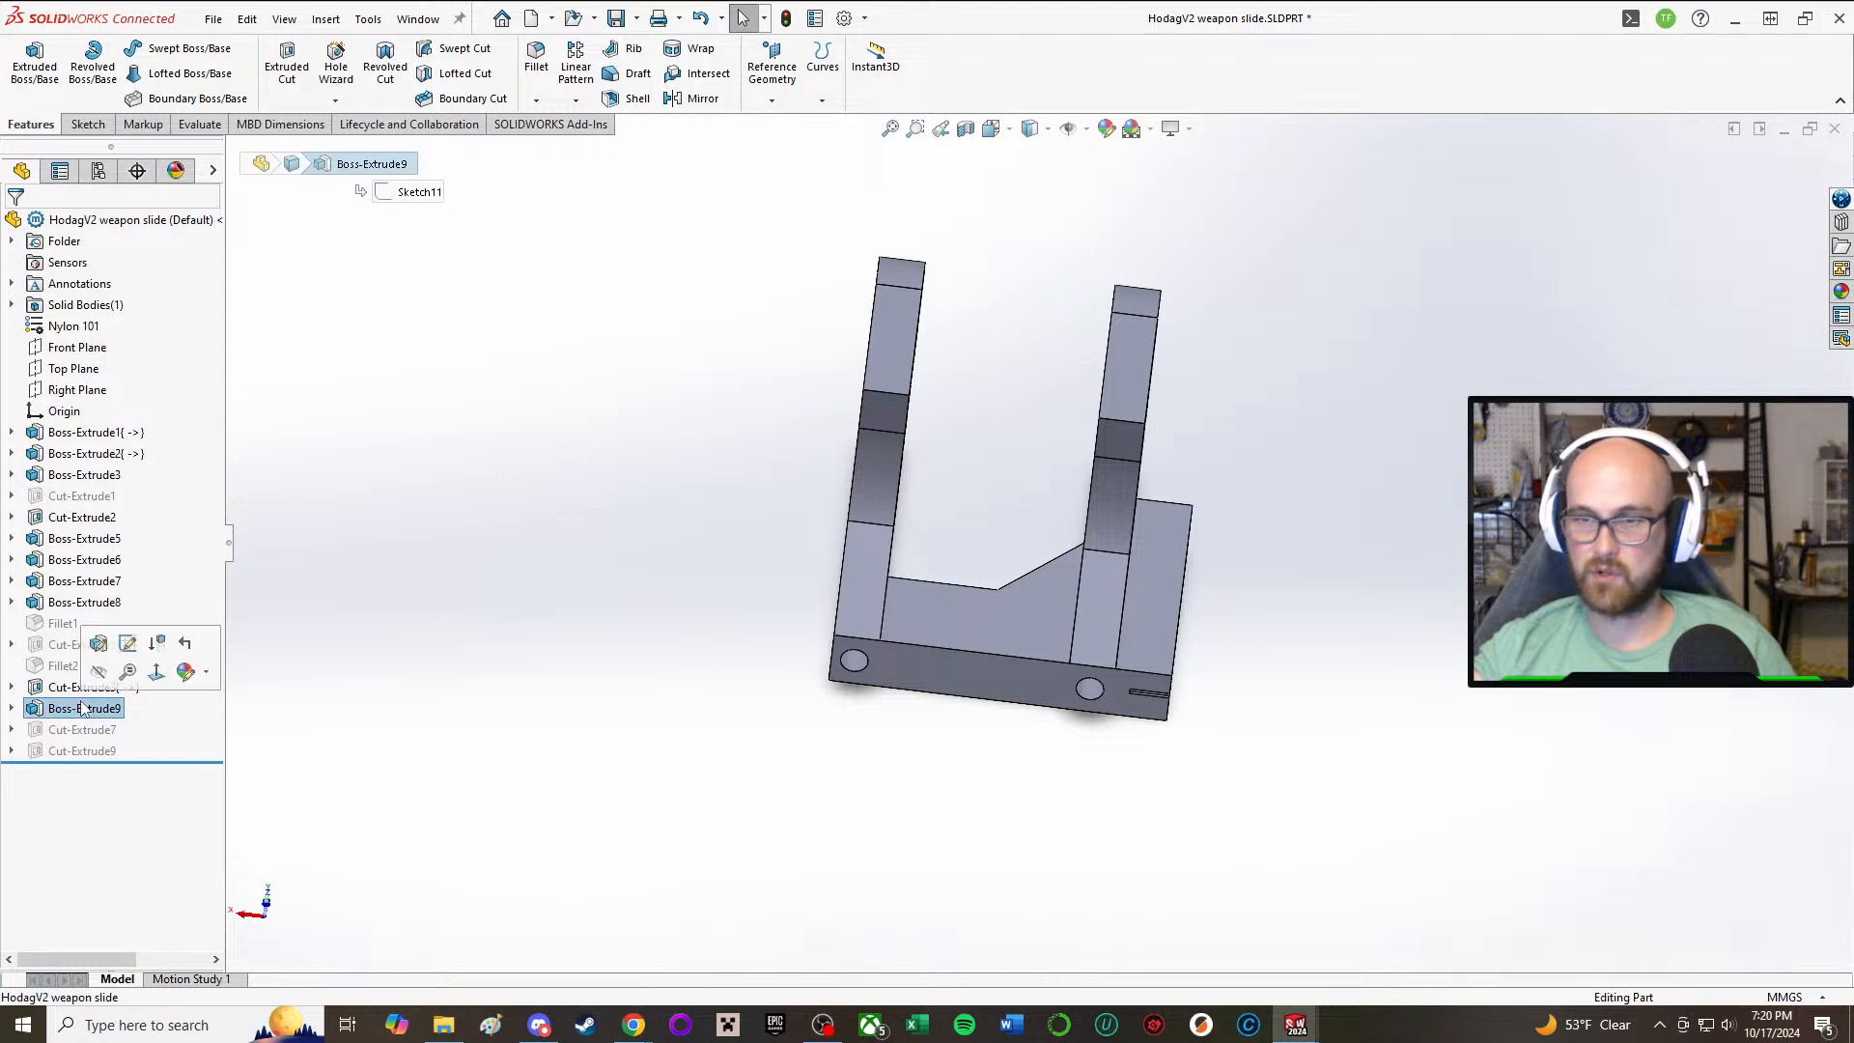
{"action": "left_click", "coordinate": [85, 601]}
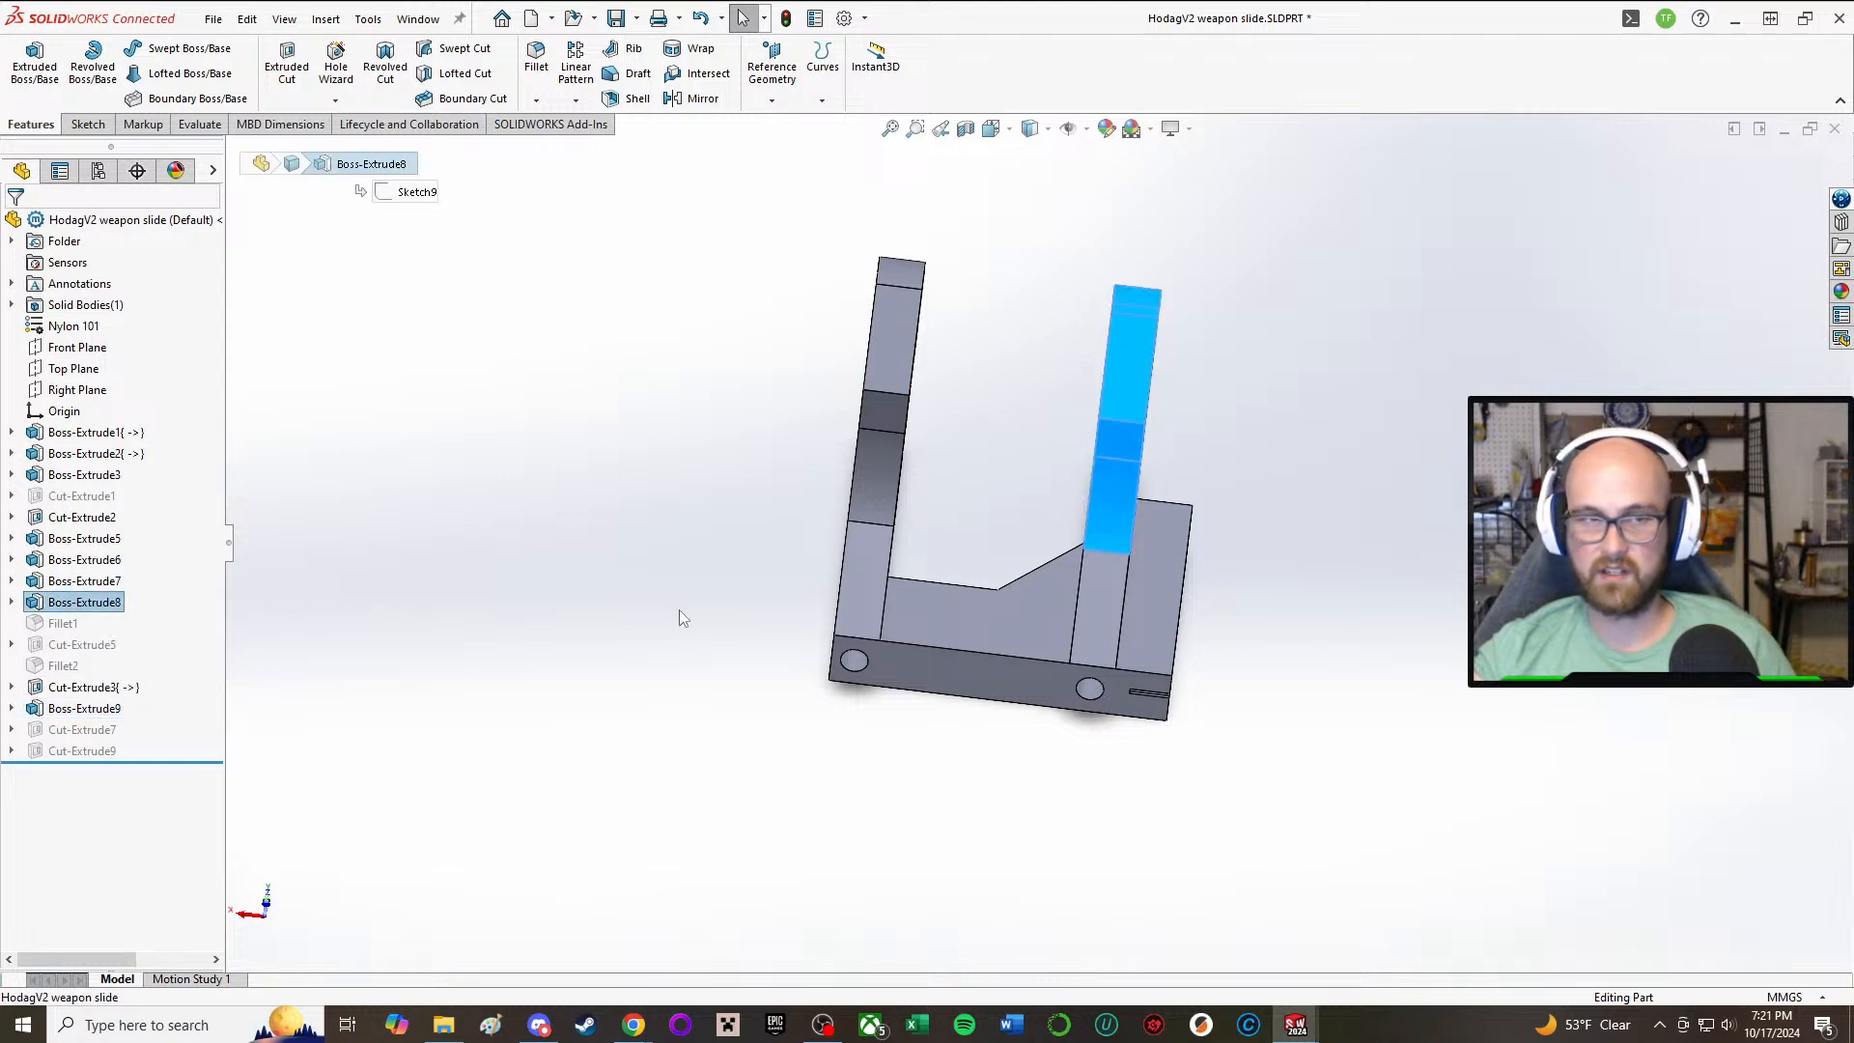
{"action": "middle_click_drag", "start_coordinate": [704, 578], "coordinate": [703, 757]}
{"action": "left_click", "coordinate": [1315, 697]}
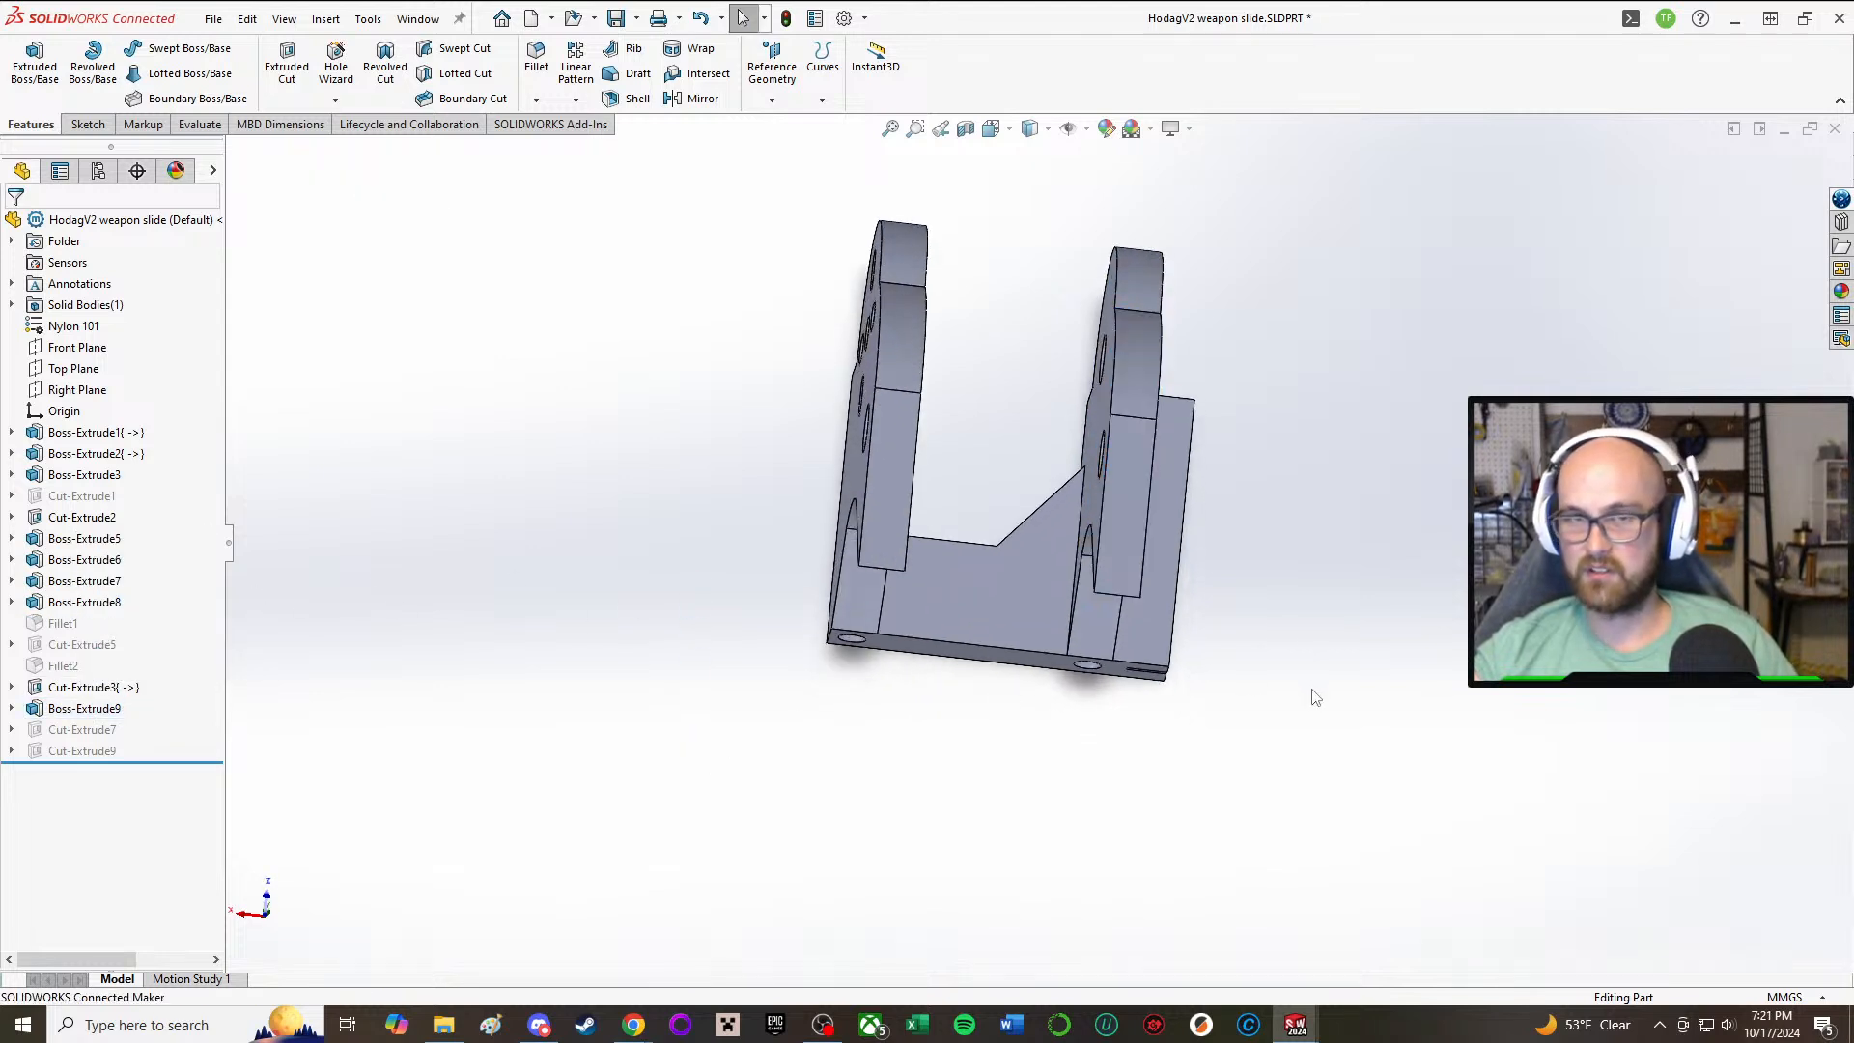
{"action": "left_click", "coordinate": [88, 124]}
{"action": "left_click", "coordinate": [28, 58]}
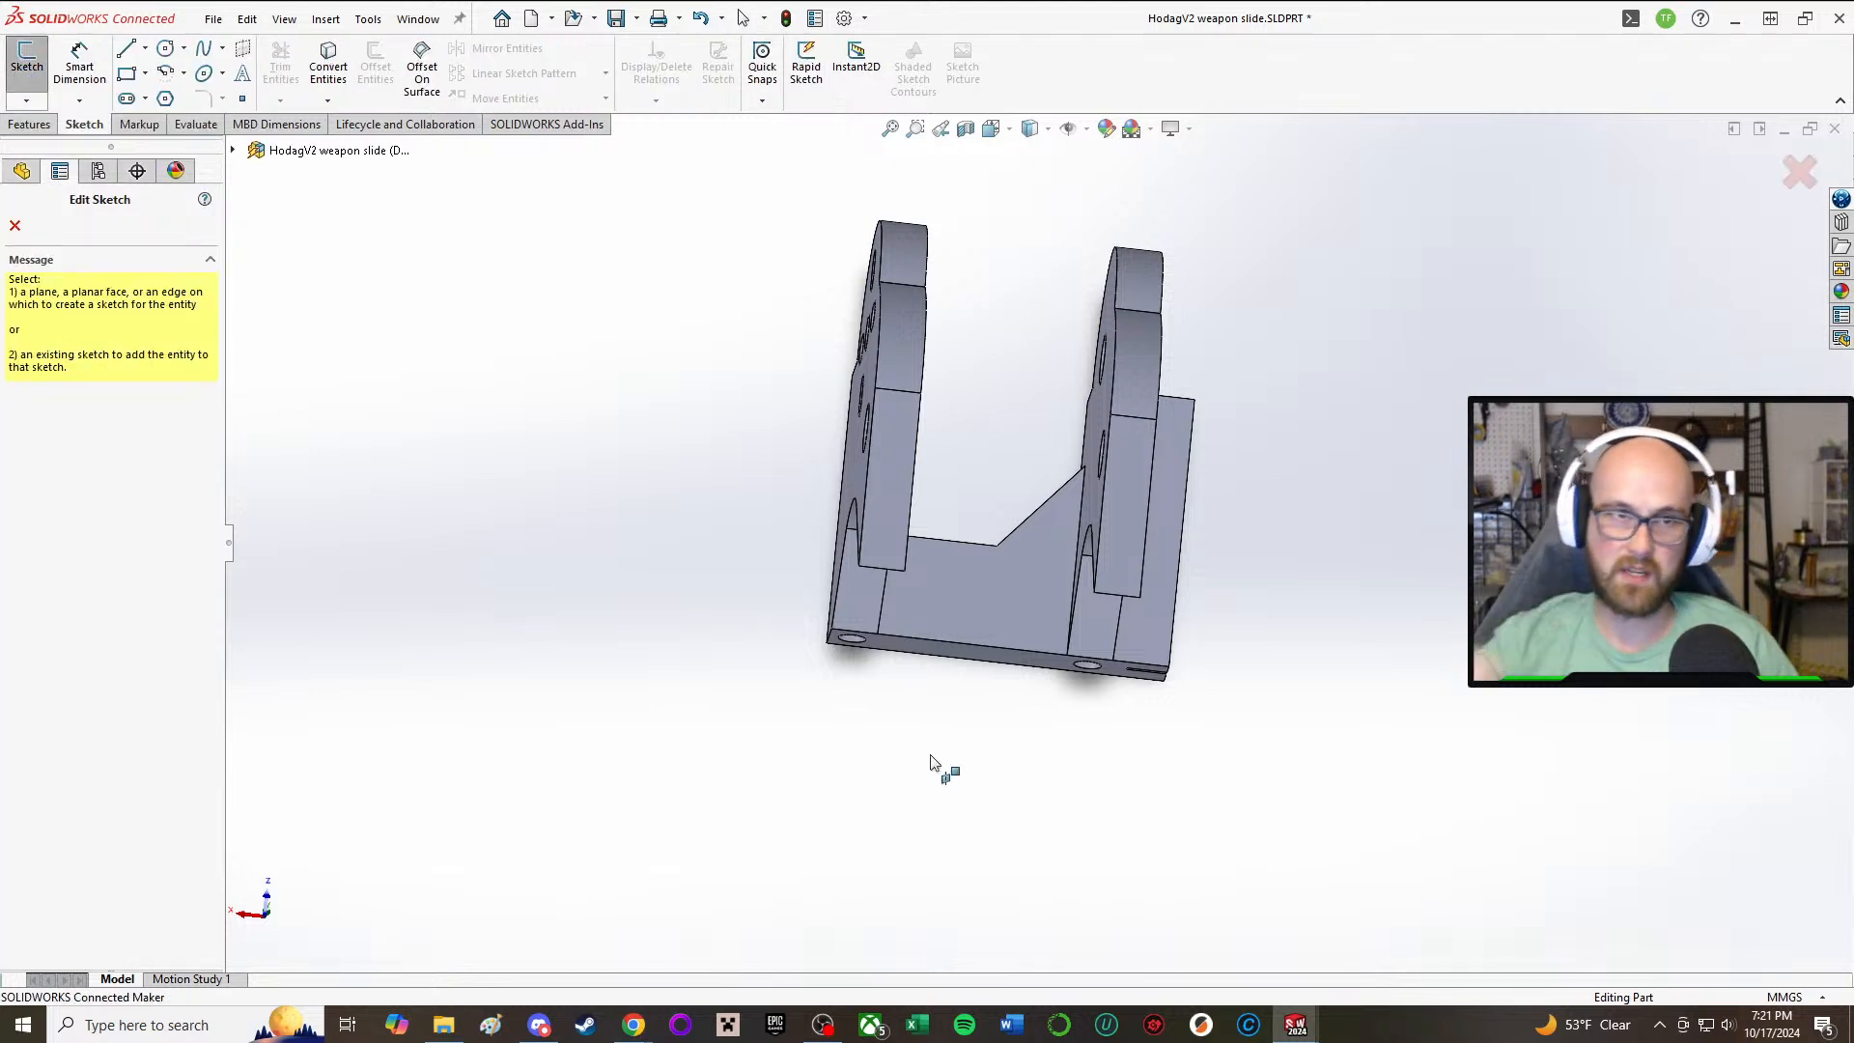
{"action": "left_click", "coordinate": [971, 653]}
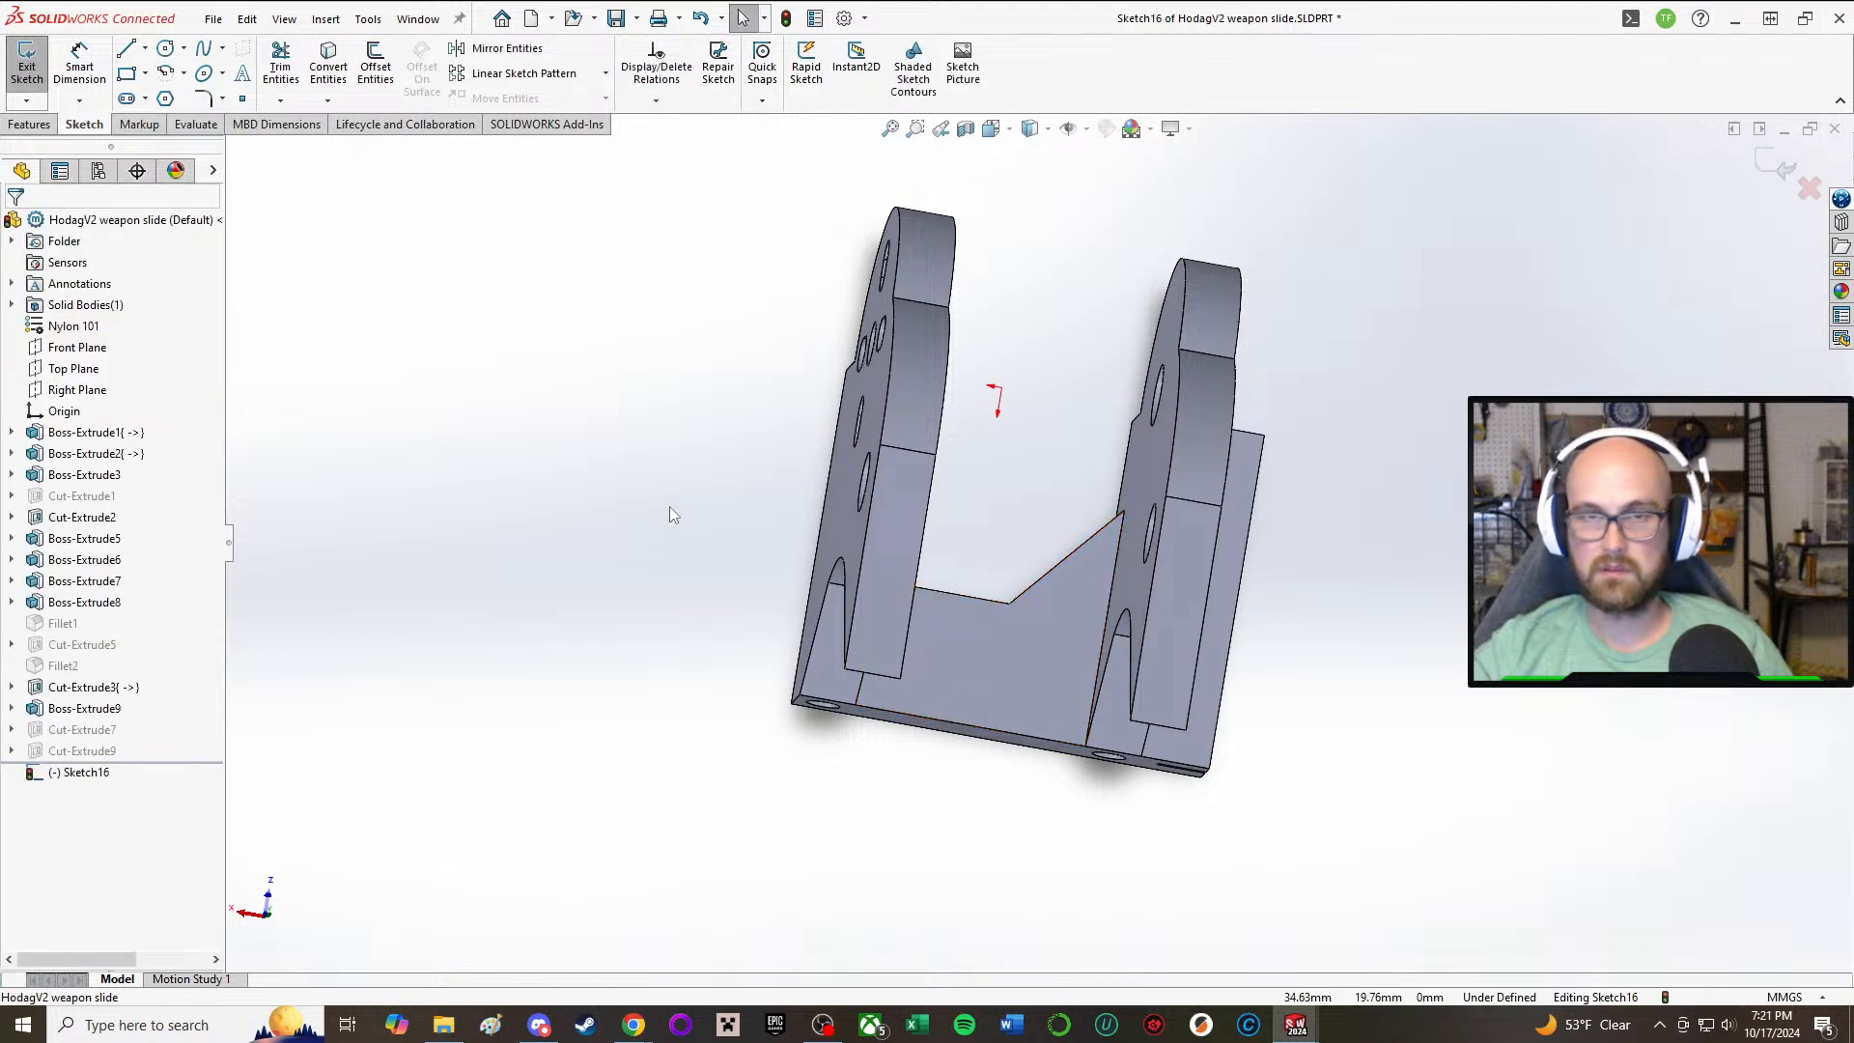
Step: Sketch a corner rectangle about 33 mm long between the two arms, starting at the base's front edge beside one arm
{"action": "left_click", "coordinate": [127, 74]}
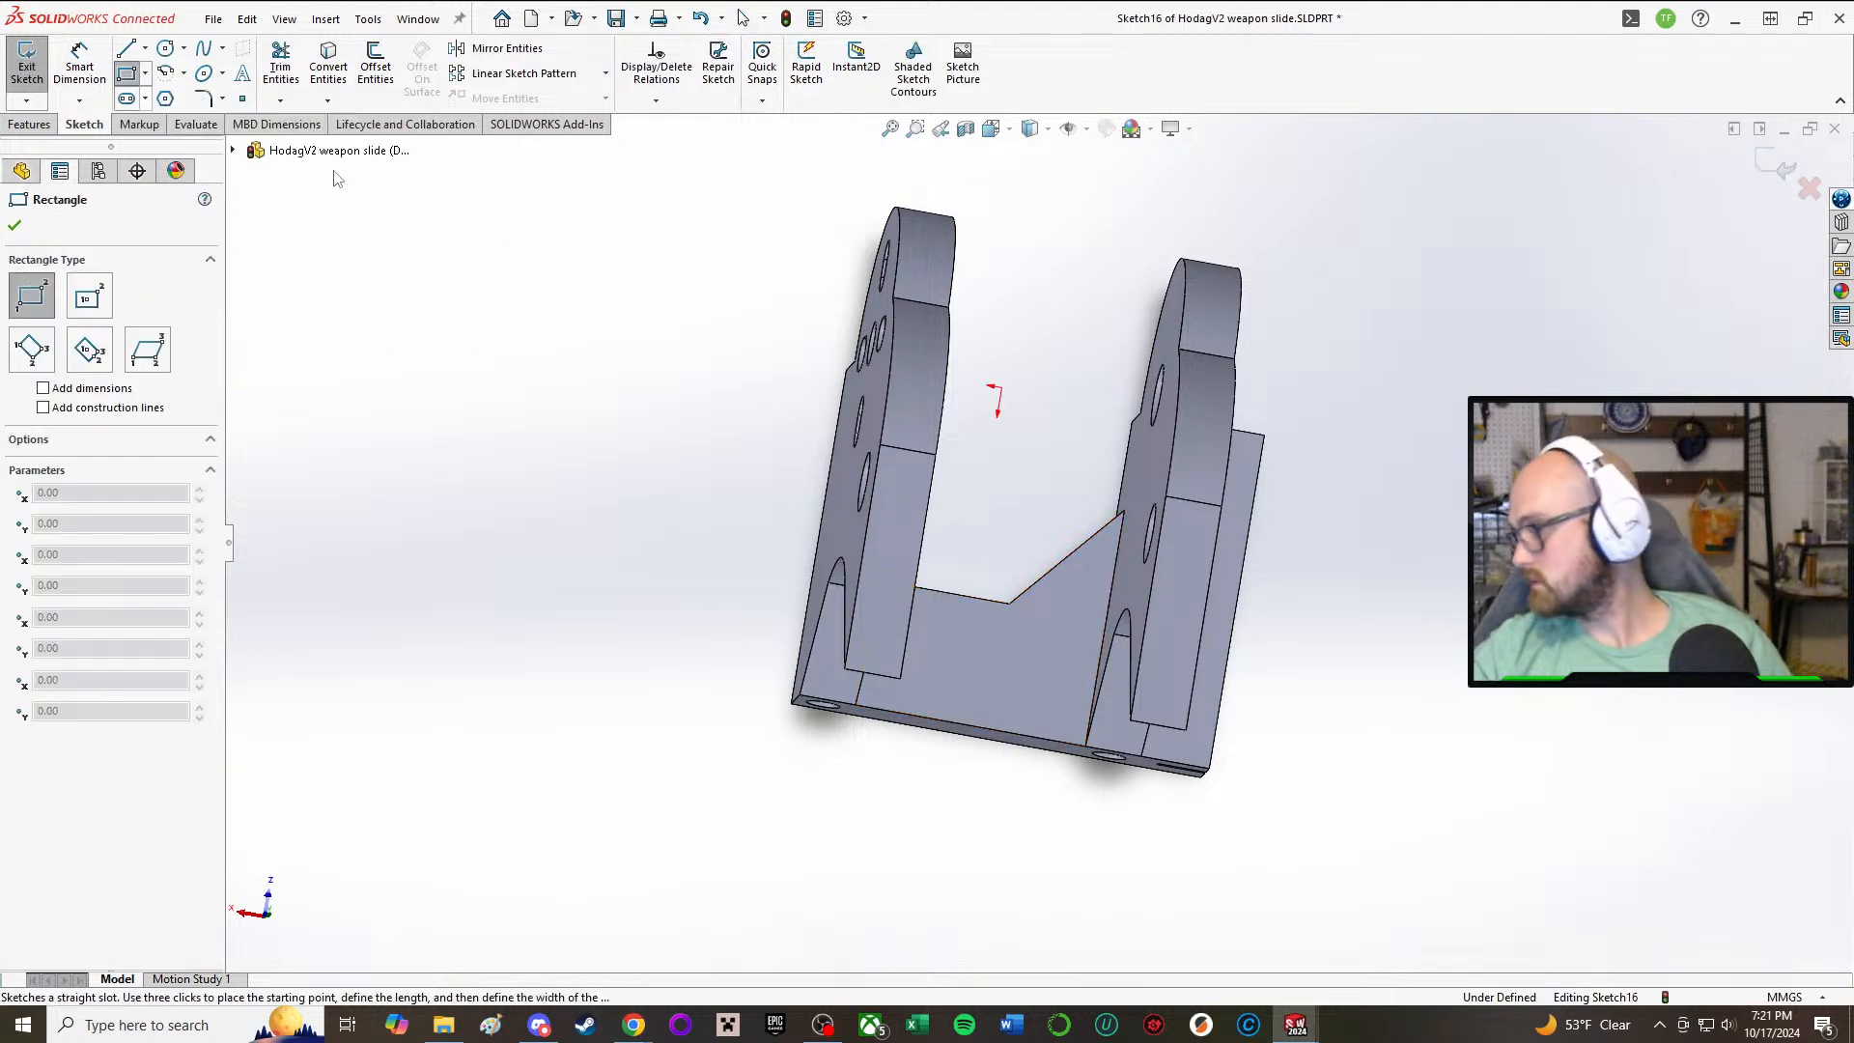
{"action": "middle_click_drag", "start_coordinate": [846, 435], "coordinate": [828, 484]}
{"action": "scroll", "coordinate": [859, 605], "scroll_direction": "down", "scroll_amount": 2}
{"action": "middle_click_drag", "start_coordinate": [952, 744], "coordinate": [967, 672]}
{"action": "left_click", "coordinate": [888, 722]}
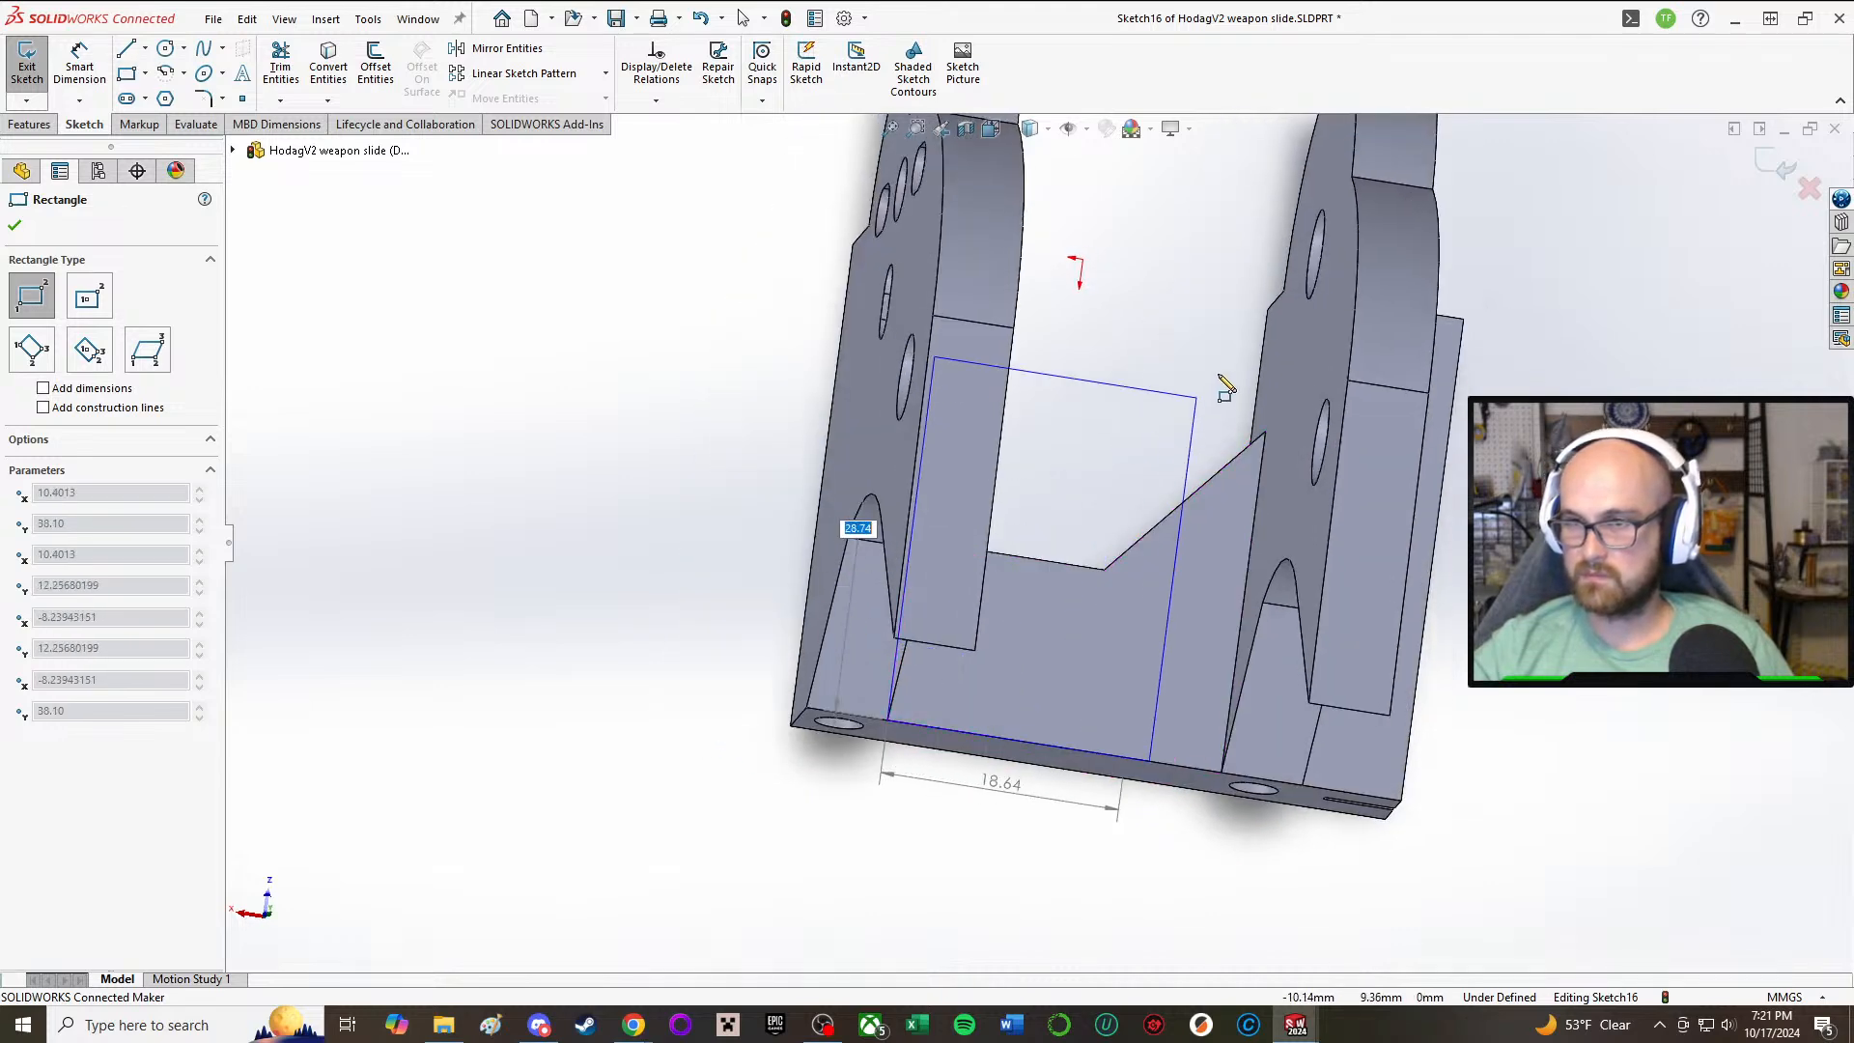
{"action": "left_click", "coordinate": [1248, 355]}
{"action": "key", "text": "Escape"}
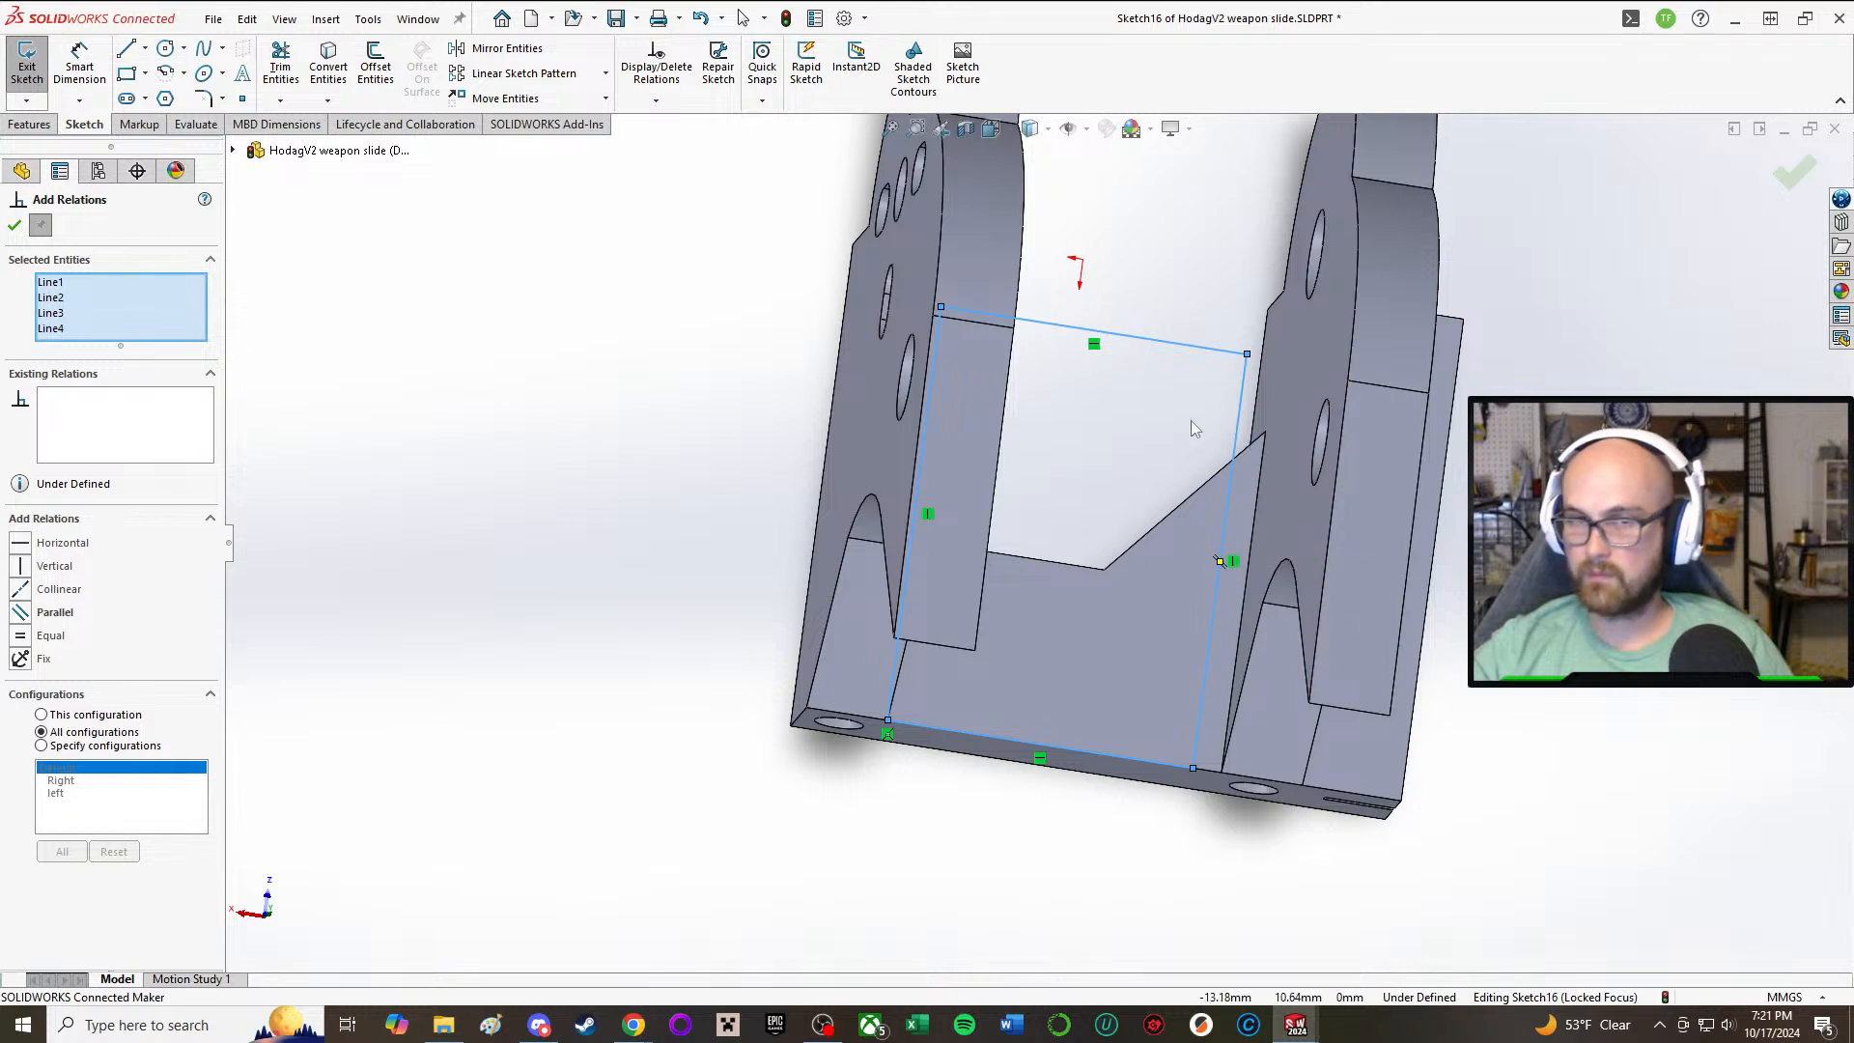
{"action": "left_click", "coordinate": [25, 227]}
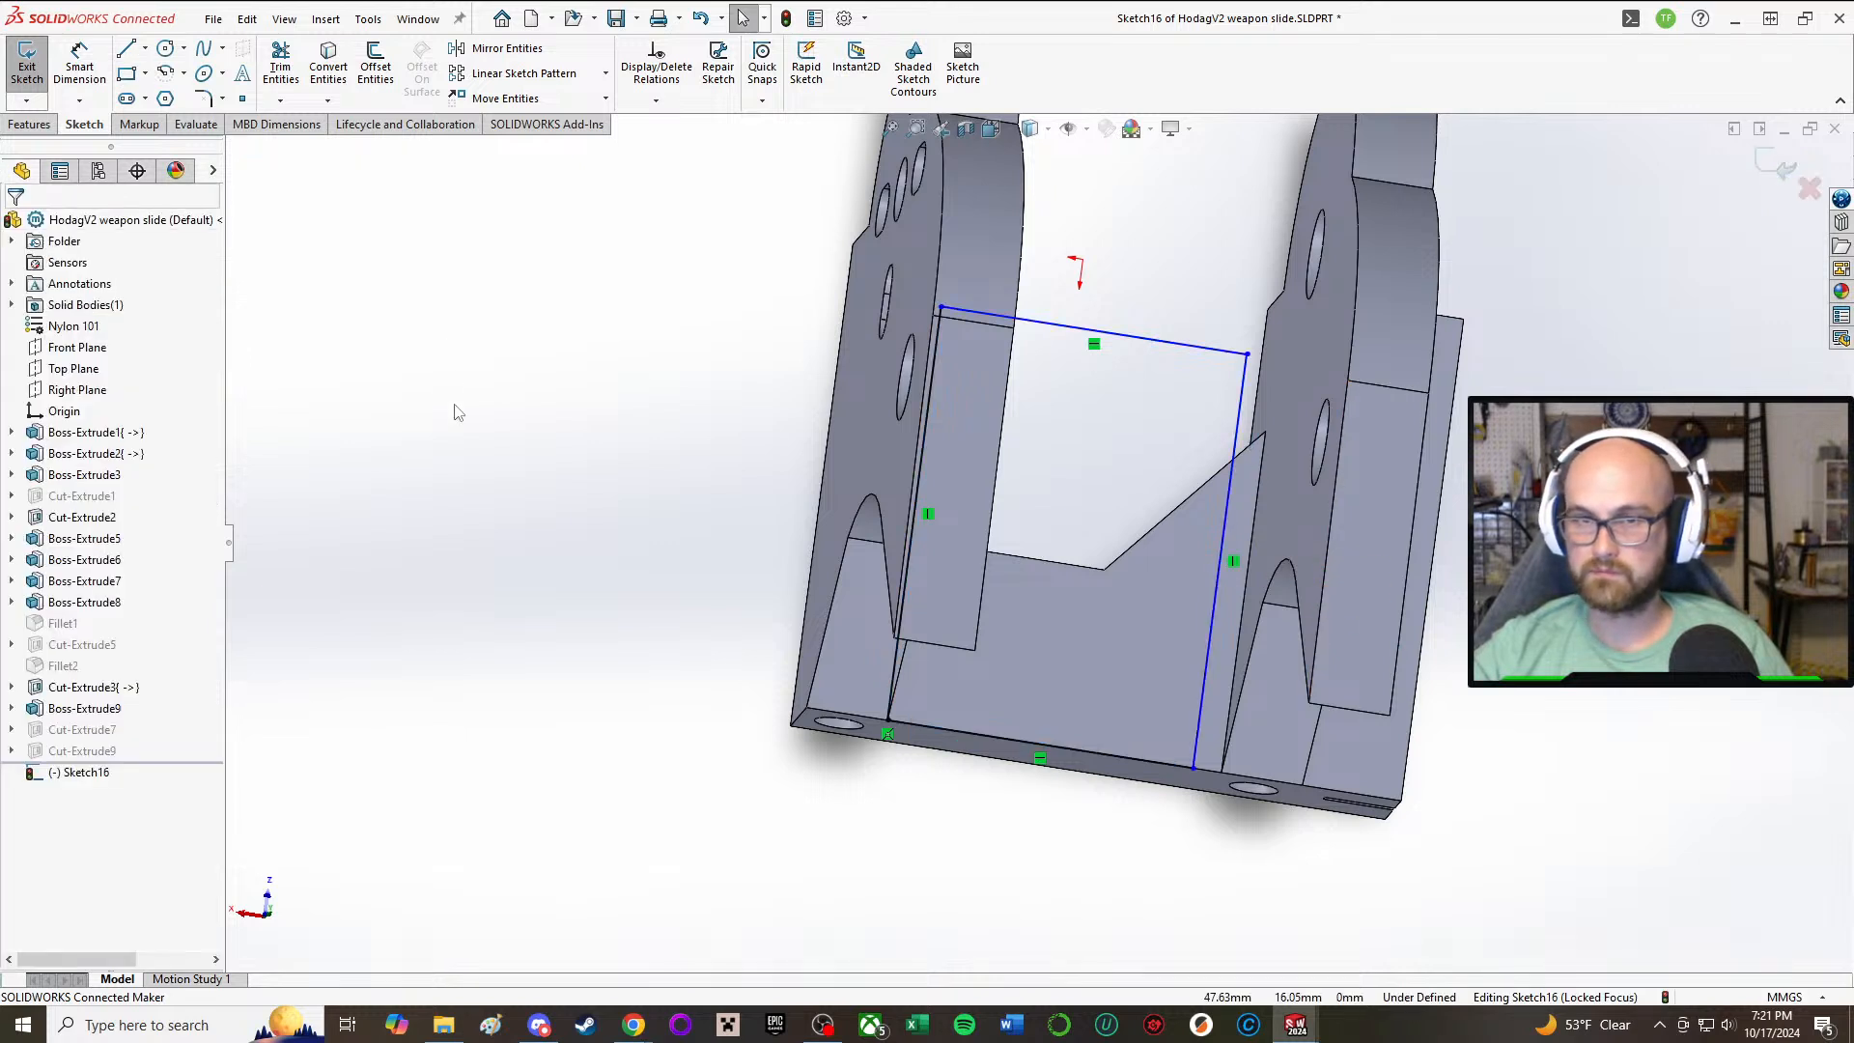
Step: Make the rectangle's free side line collinear with the inner edge of the opposite arm
{"action": "key", "text": "Return"}
{"action": "left_click", "coordinate": [1237, 437]}
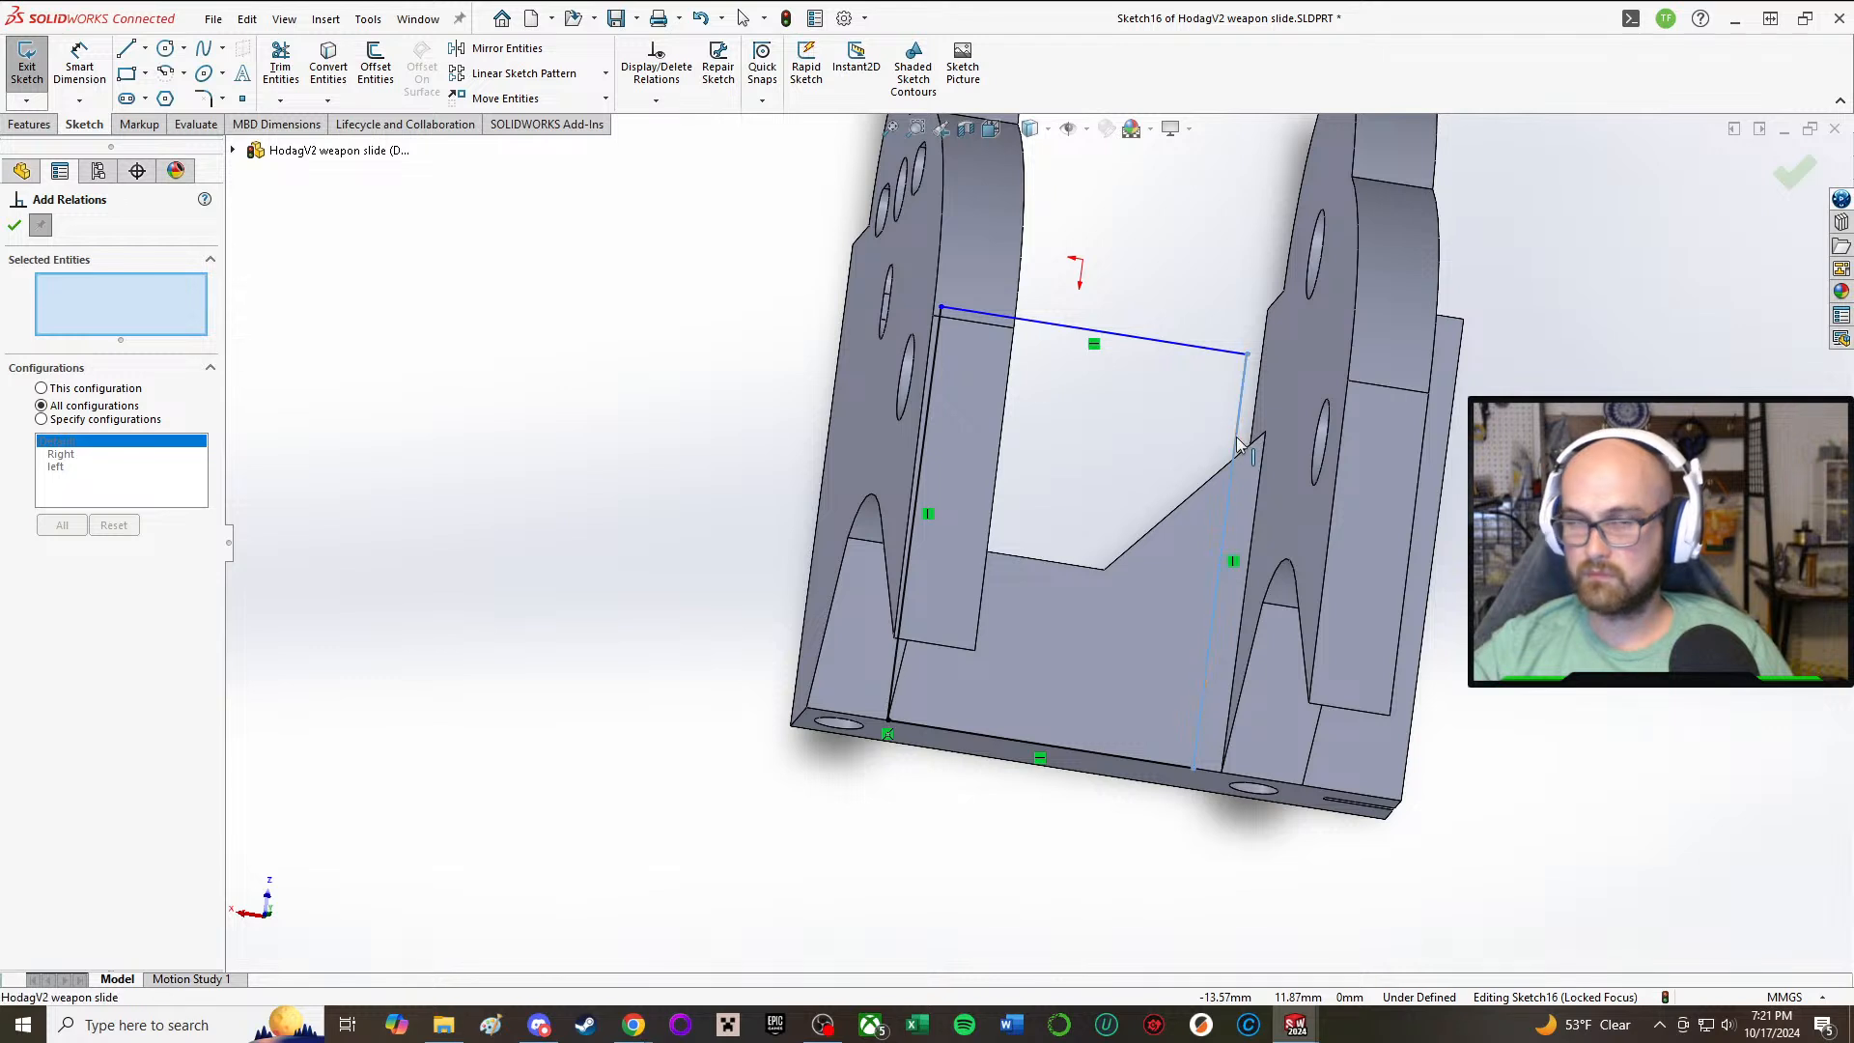
{"action": "left_click", "coordinate": [1252, 579]}
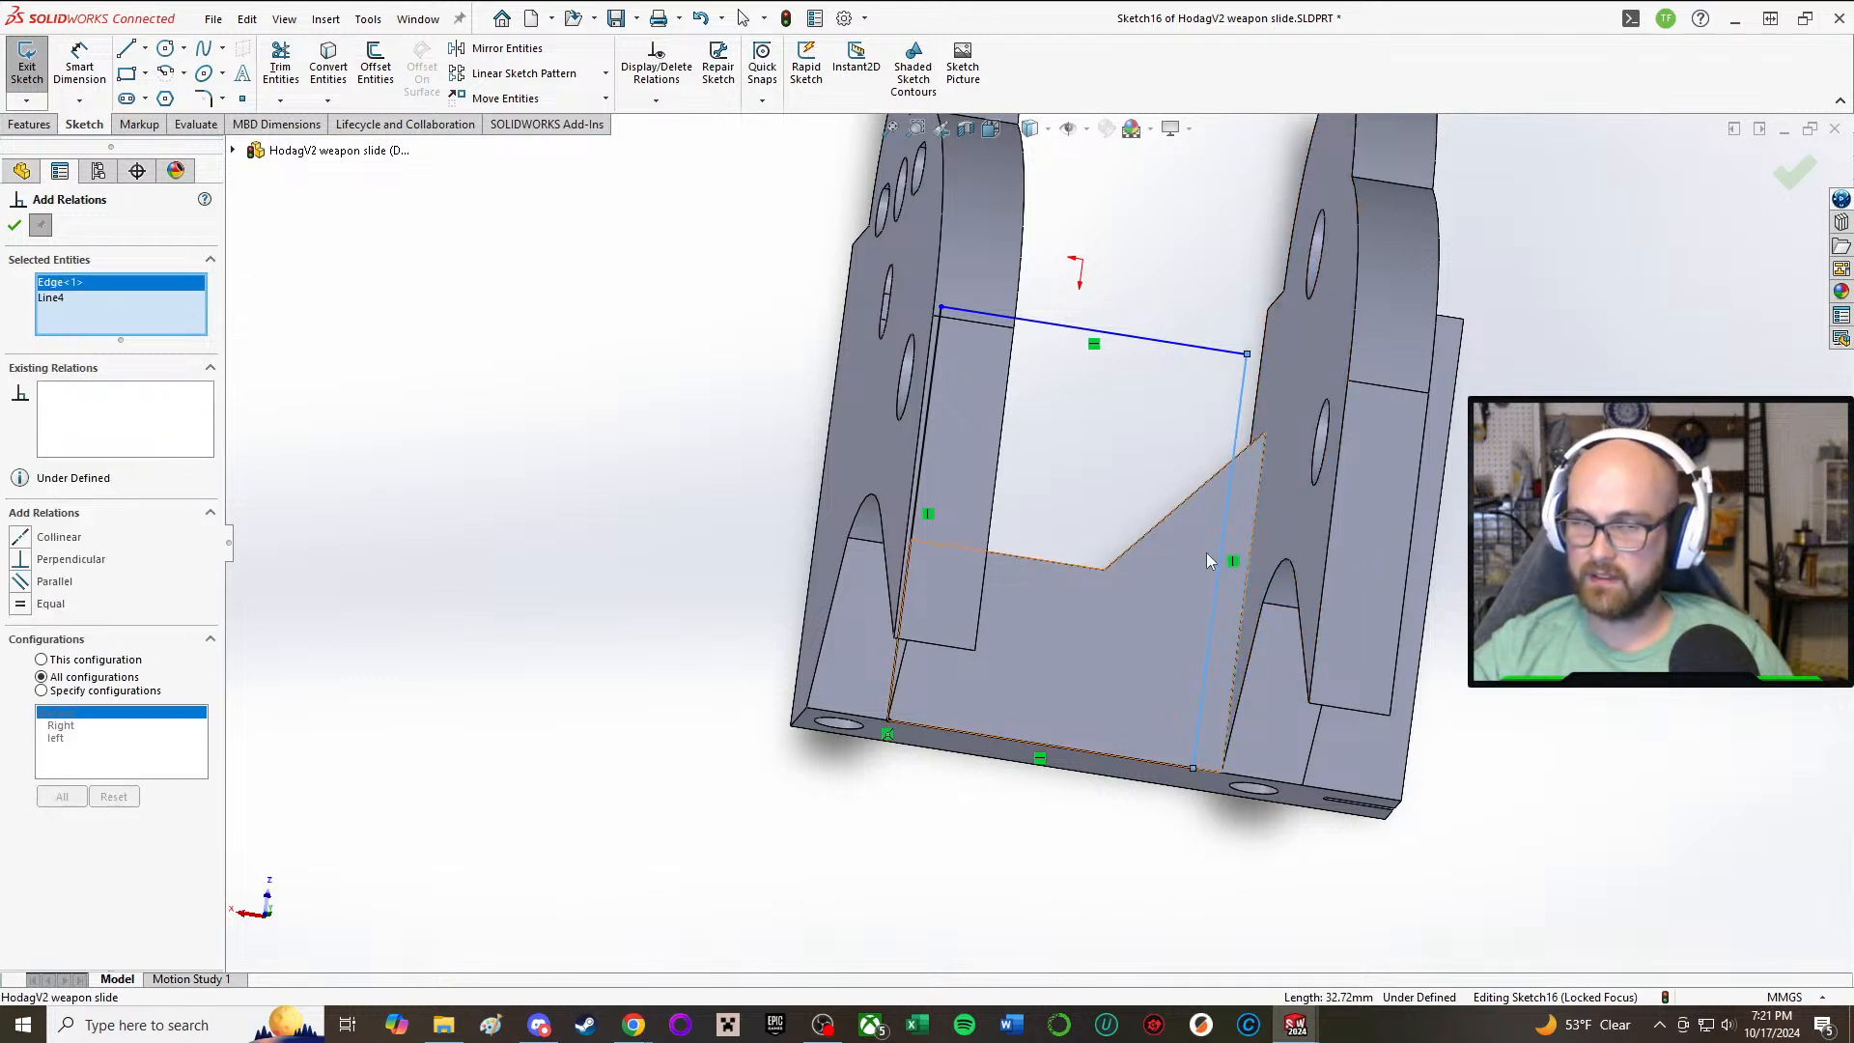
{"action": "left_click", "coordinate": [23, 537]}
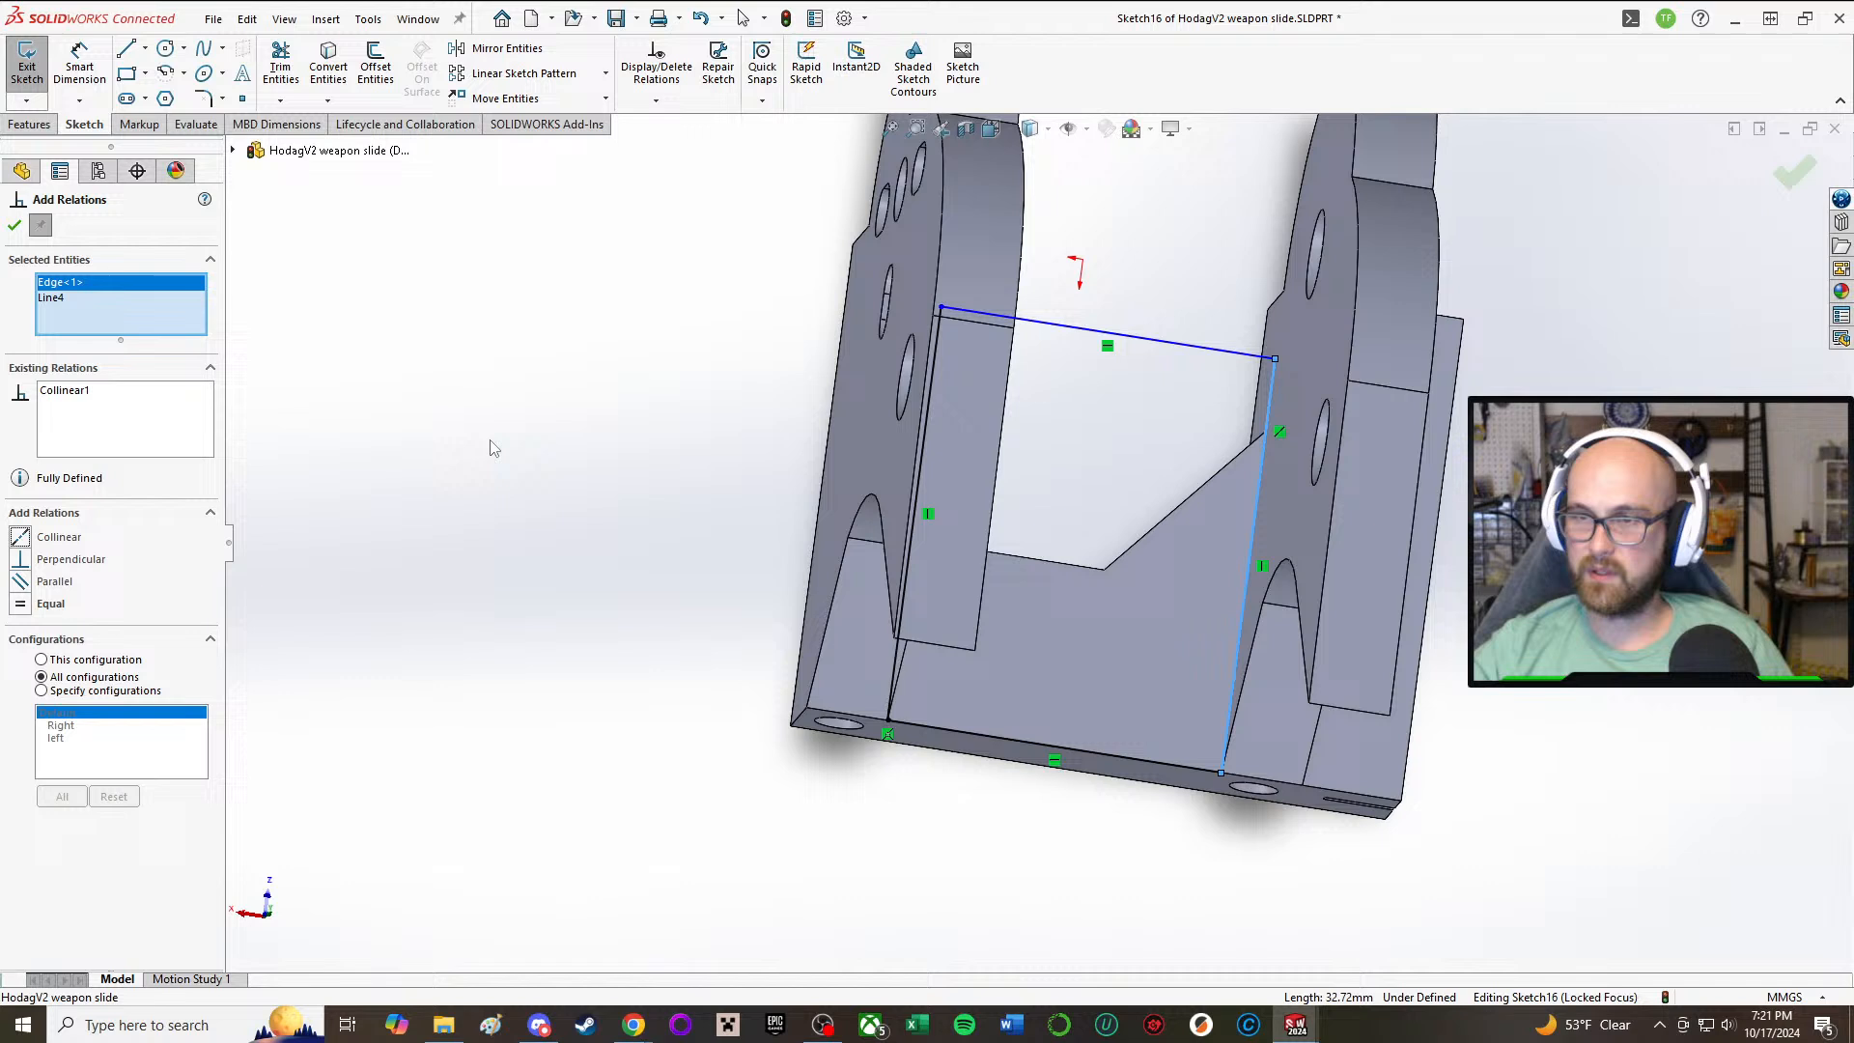
{"action": "left_click", "coordinate": [16, 225]}
Step: Cut the rectangle Through All of the base with an extruded cut, keeping all bodies
{"action": "right_click_drag", "start_coordinate": [508, 331], "coordinate": [679, 537]}
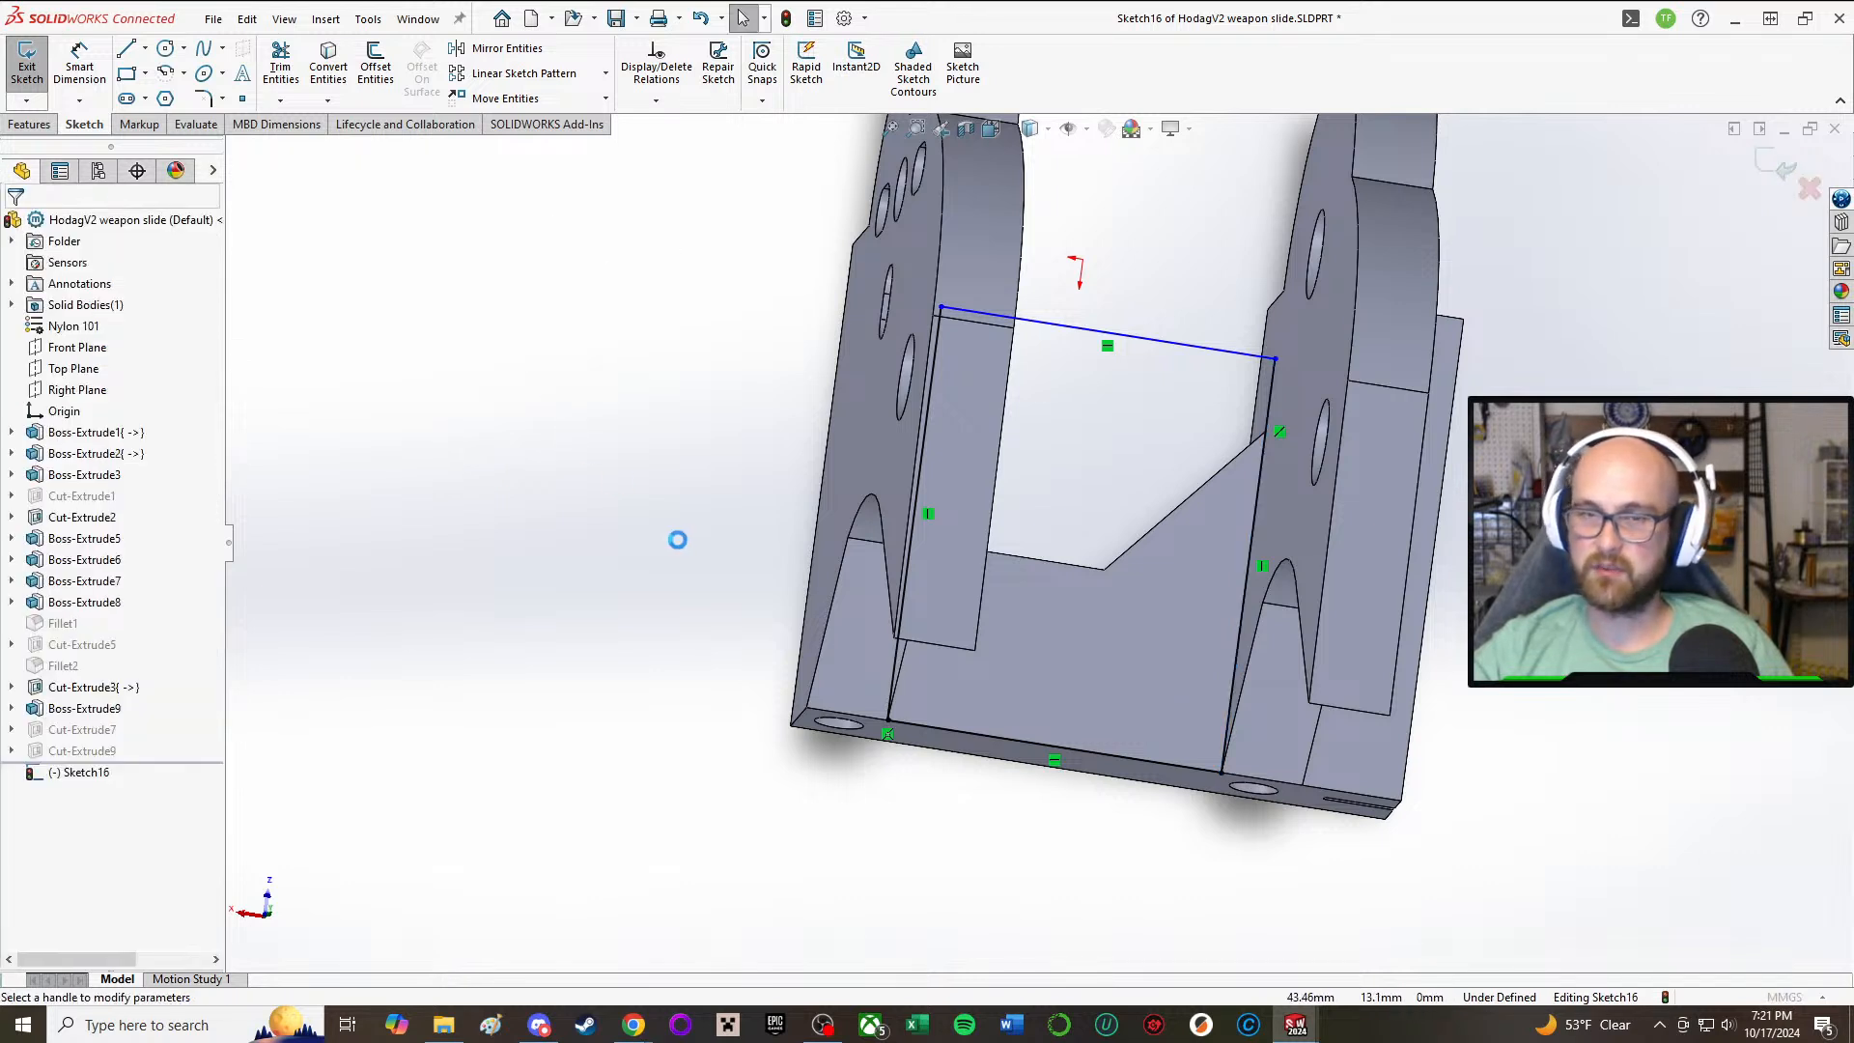
{"action": "middle_click_drag", "start_coordinate": [417, 307], "coordinate": [246, 145]}
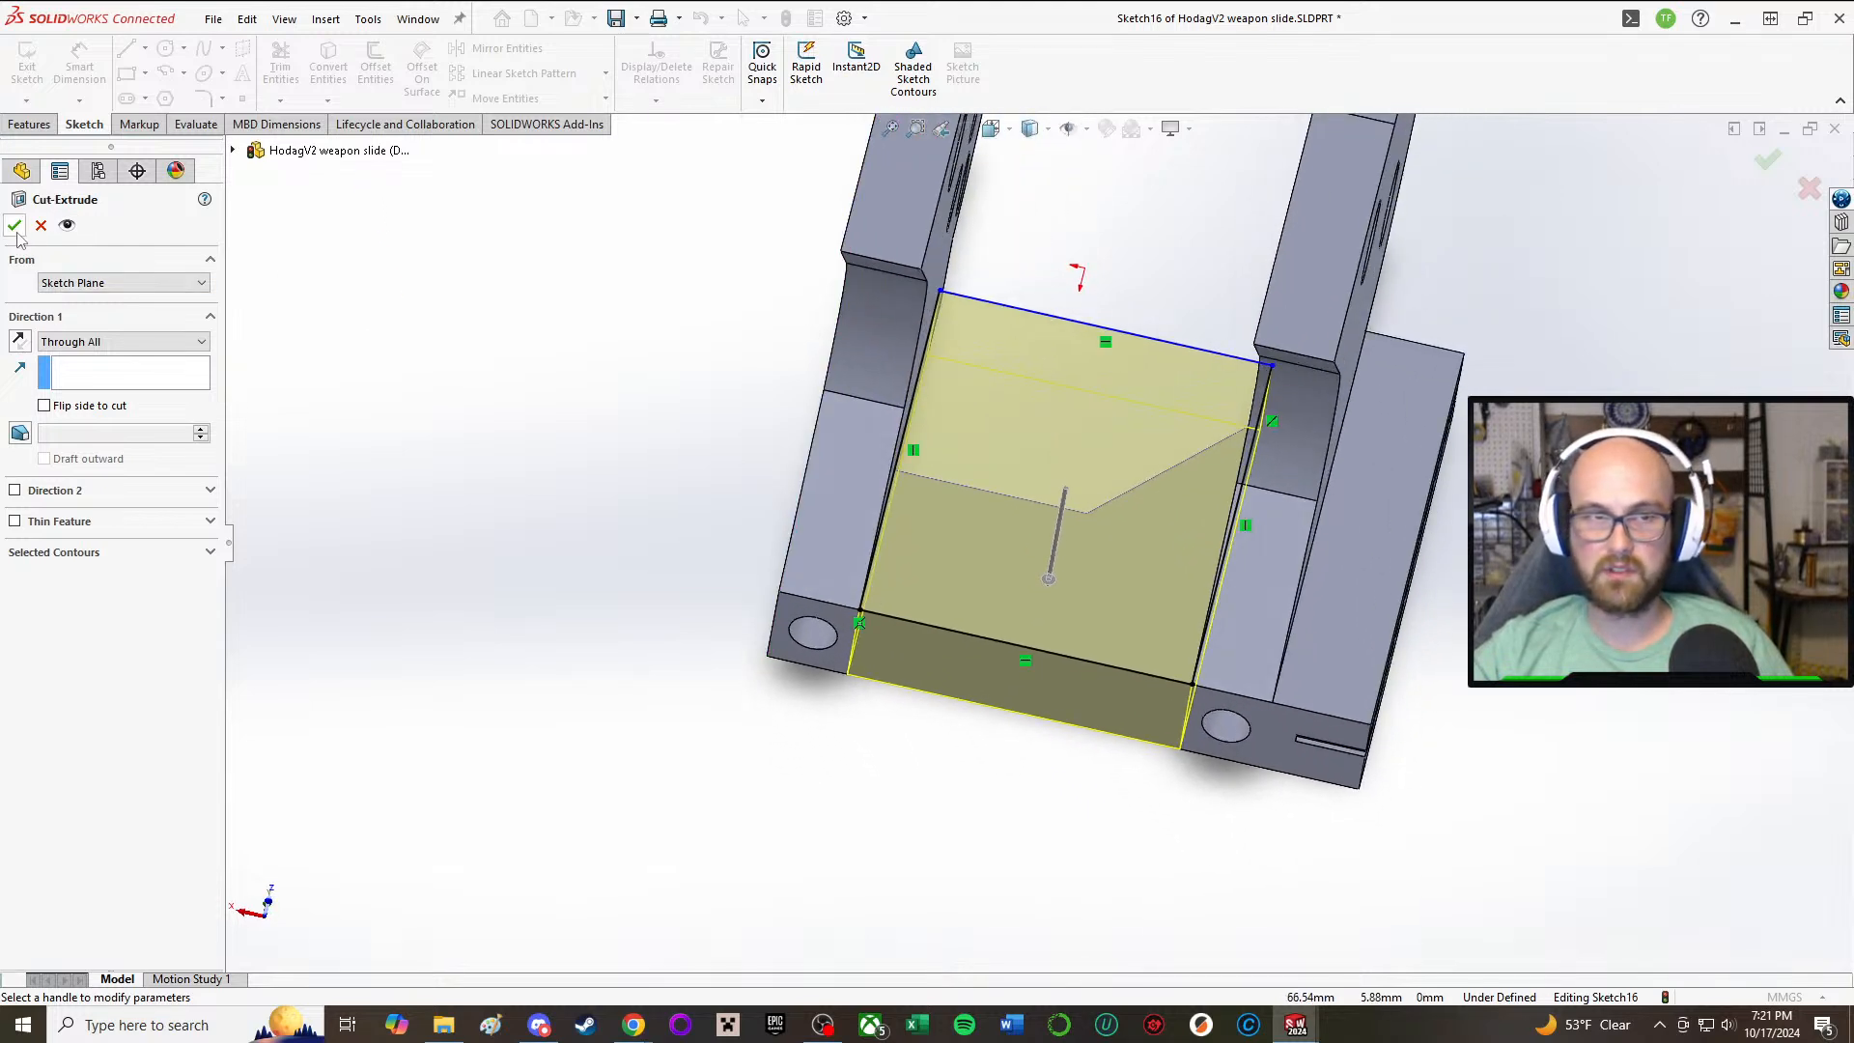
{"action": "left_click", "coordinate": [16, 228]}
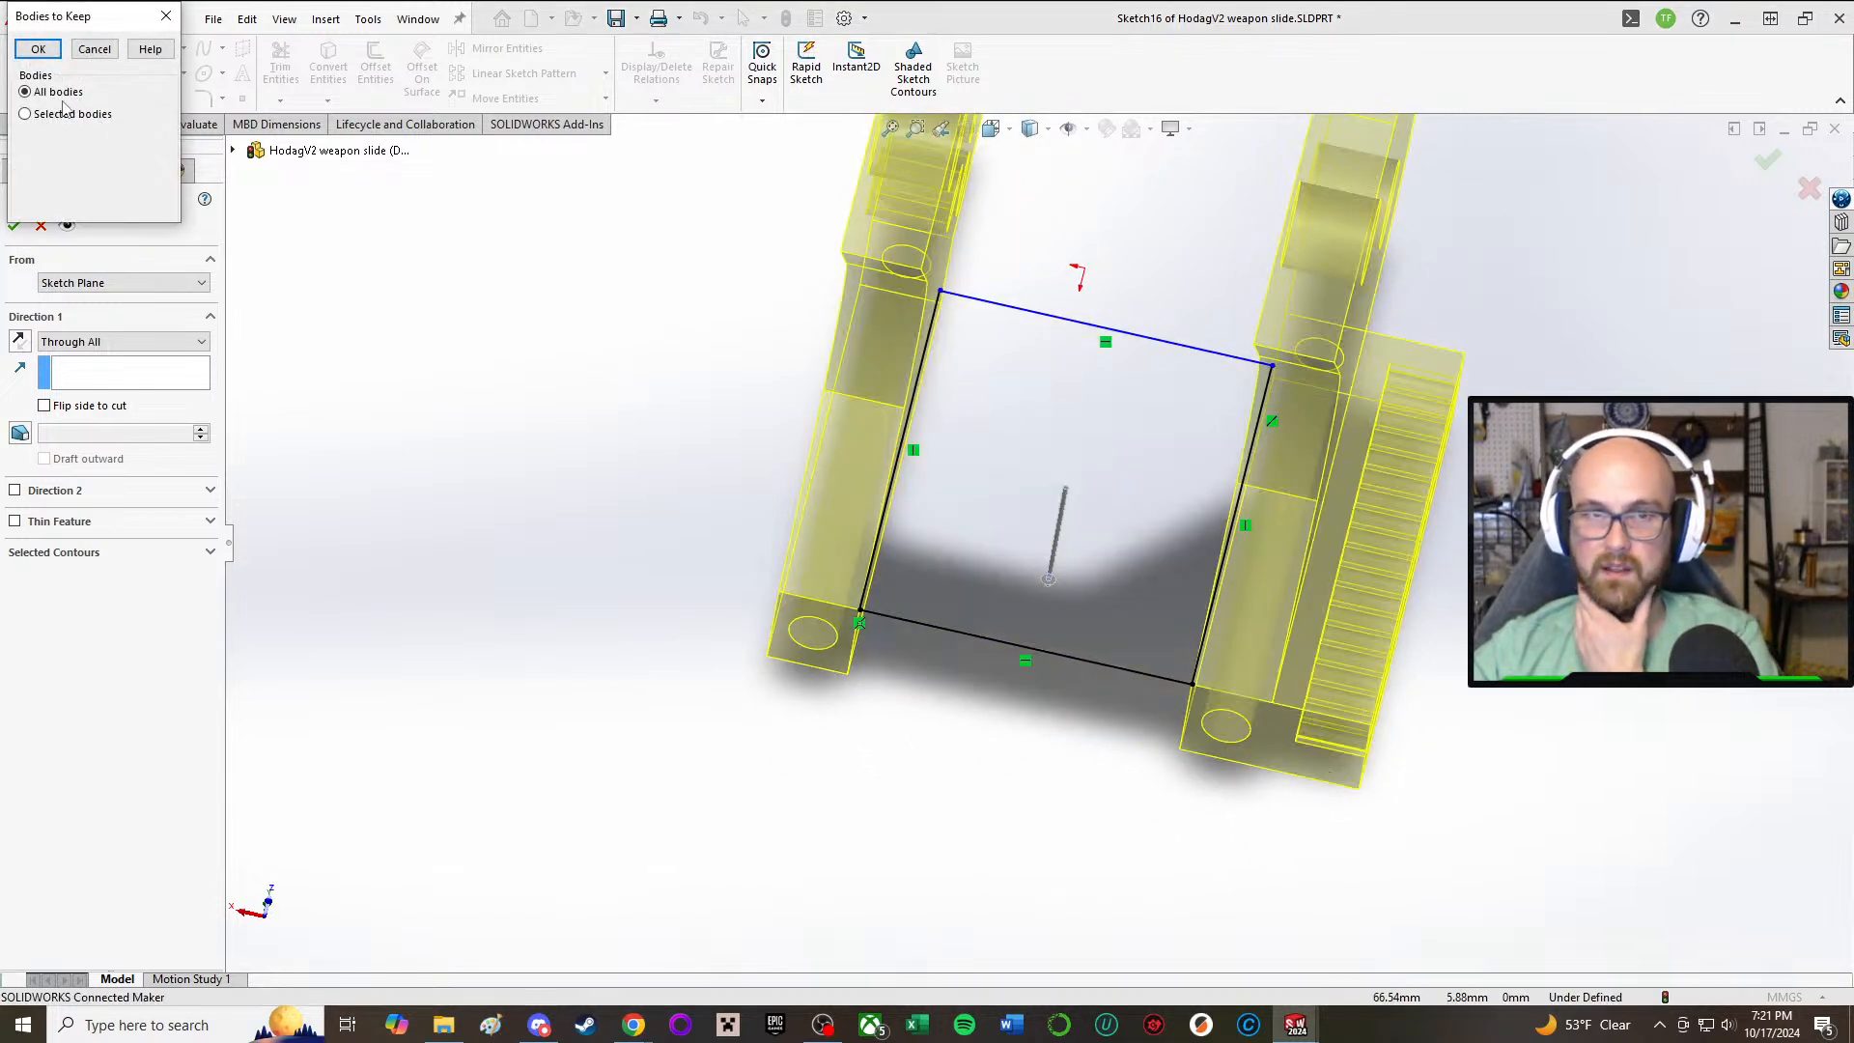
{"action": "left_click", "coordinate": [37, 49]}
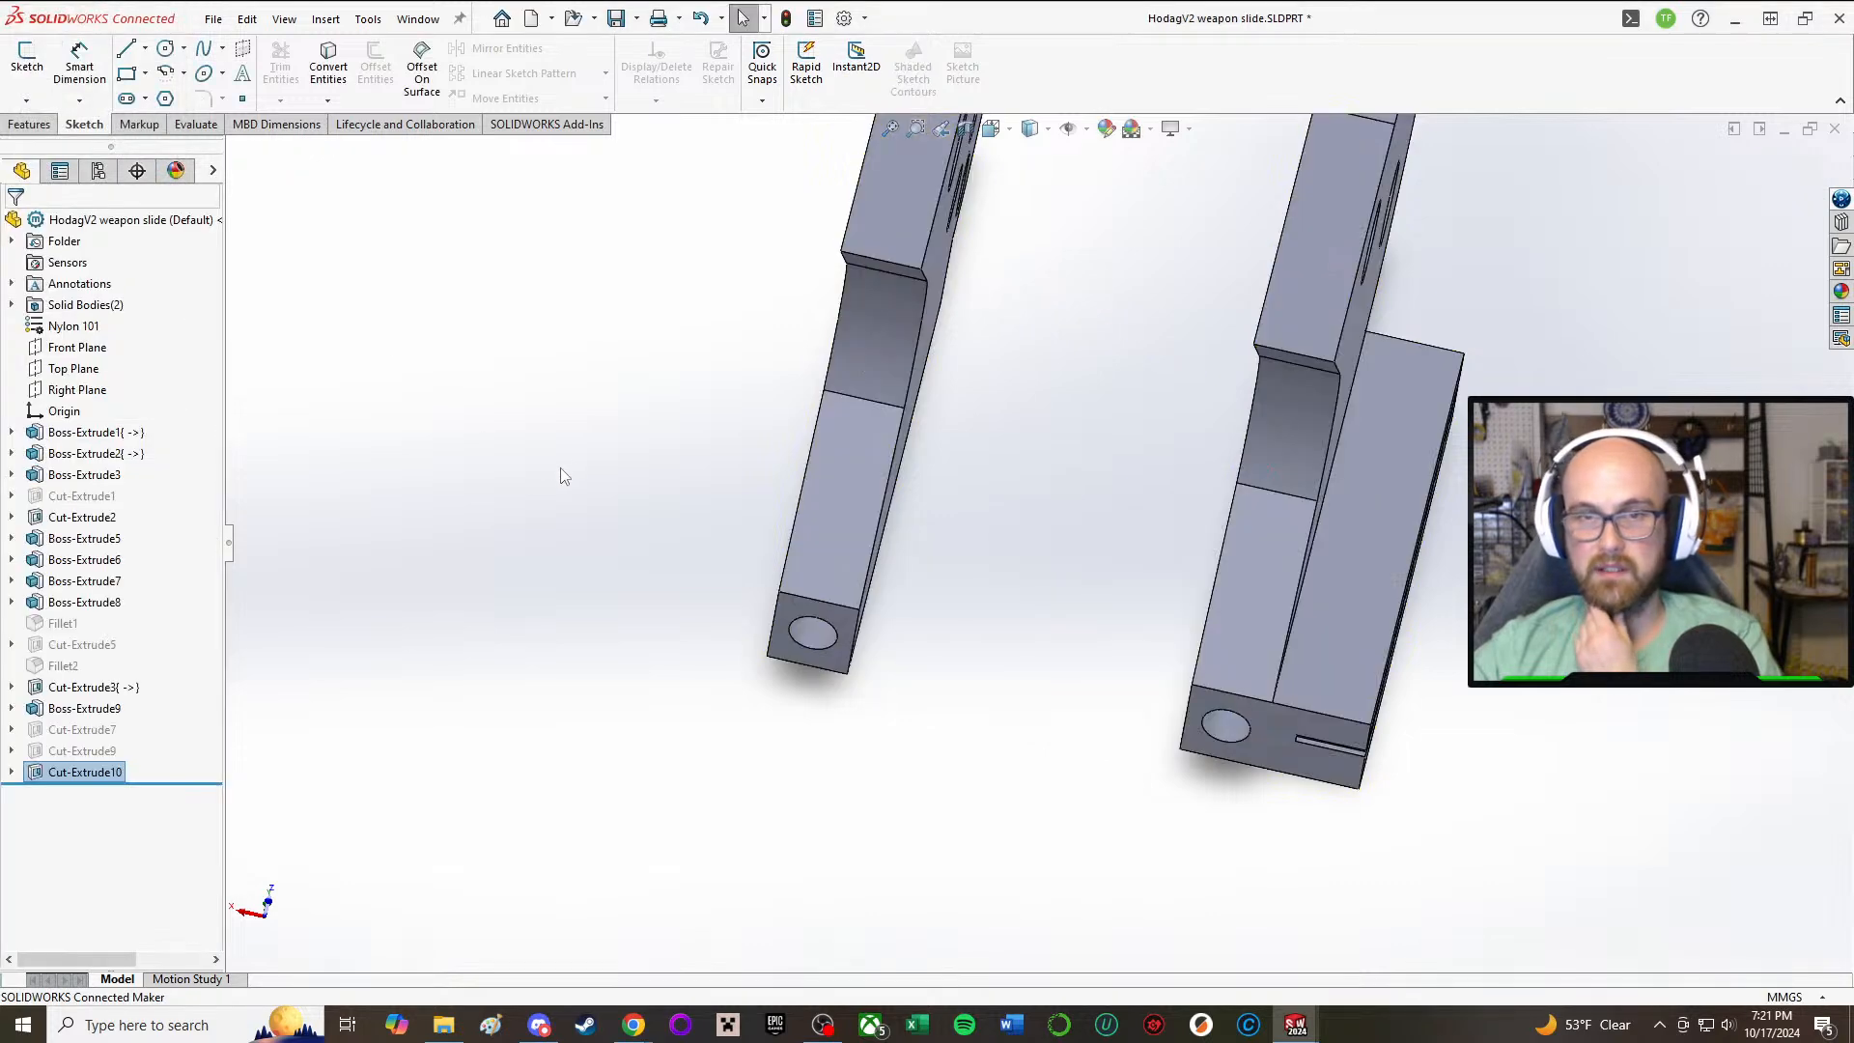
Step: Edit the sketch of Boss-Extrude1 and delete the slanted line between the base corner and the large arc
{"action": "middle_click_drag", "start_coordinate": [695, 480], "coordinate": [898, 470]}
{"action": "scroll", "coordinate": [900, 471], "scroll_direction": "up", "scroll_amount": 3}
{"action": "scroll", "coordinate": [939, 495], "scroll_direction": "down", "scroll_amount": 3}
{"action": "scroll", "coordinate": [958, 498], "scroll_direction": "up", "scroll_amount": 4}
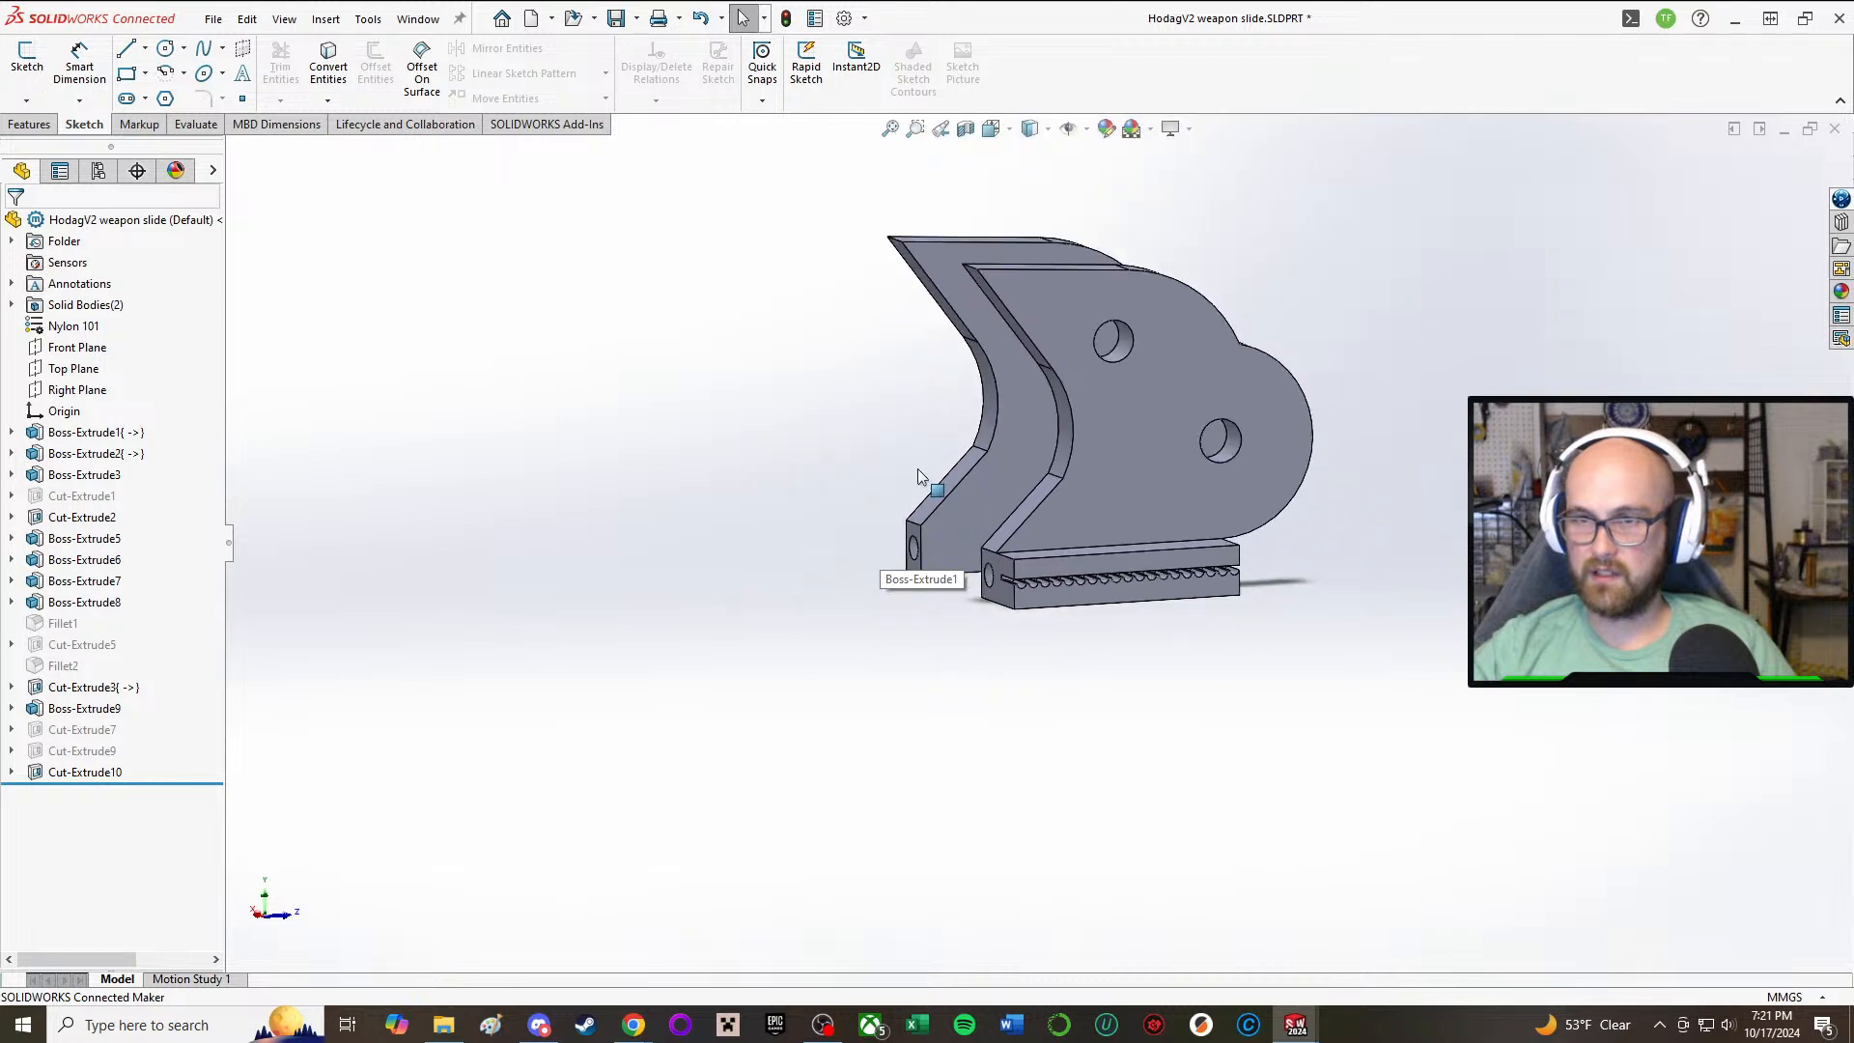
{"action": "left_click", "coordinate": [78, 434]}
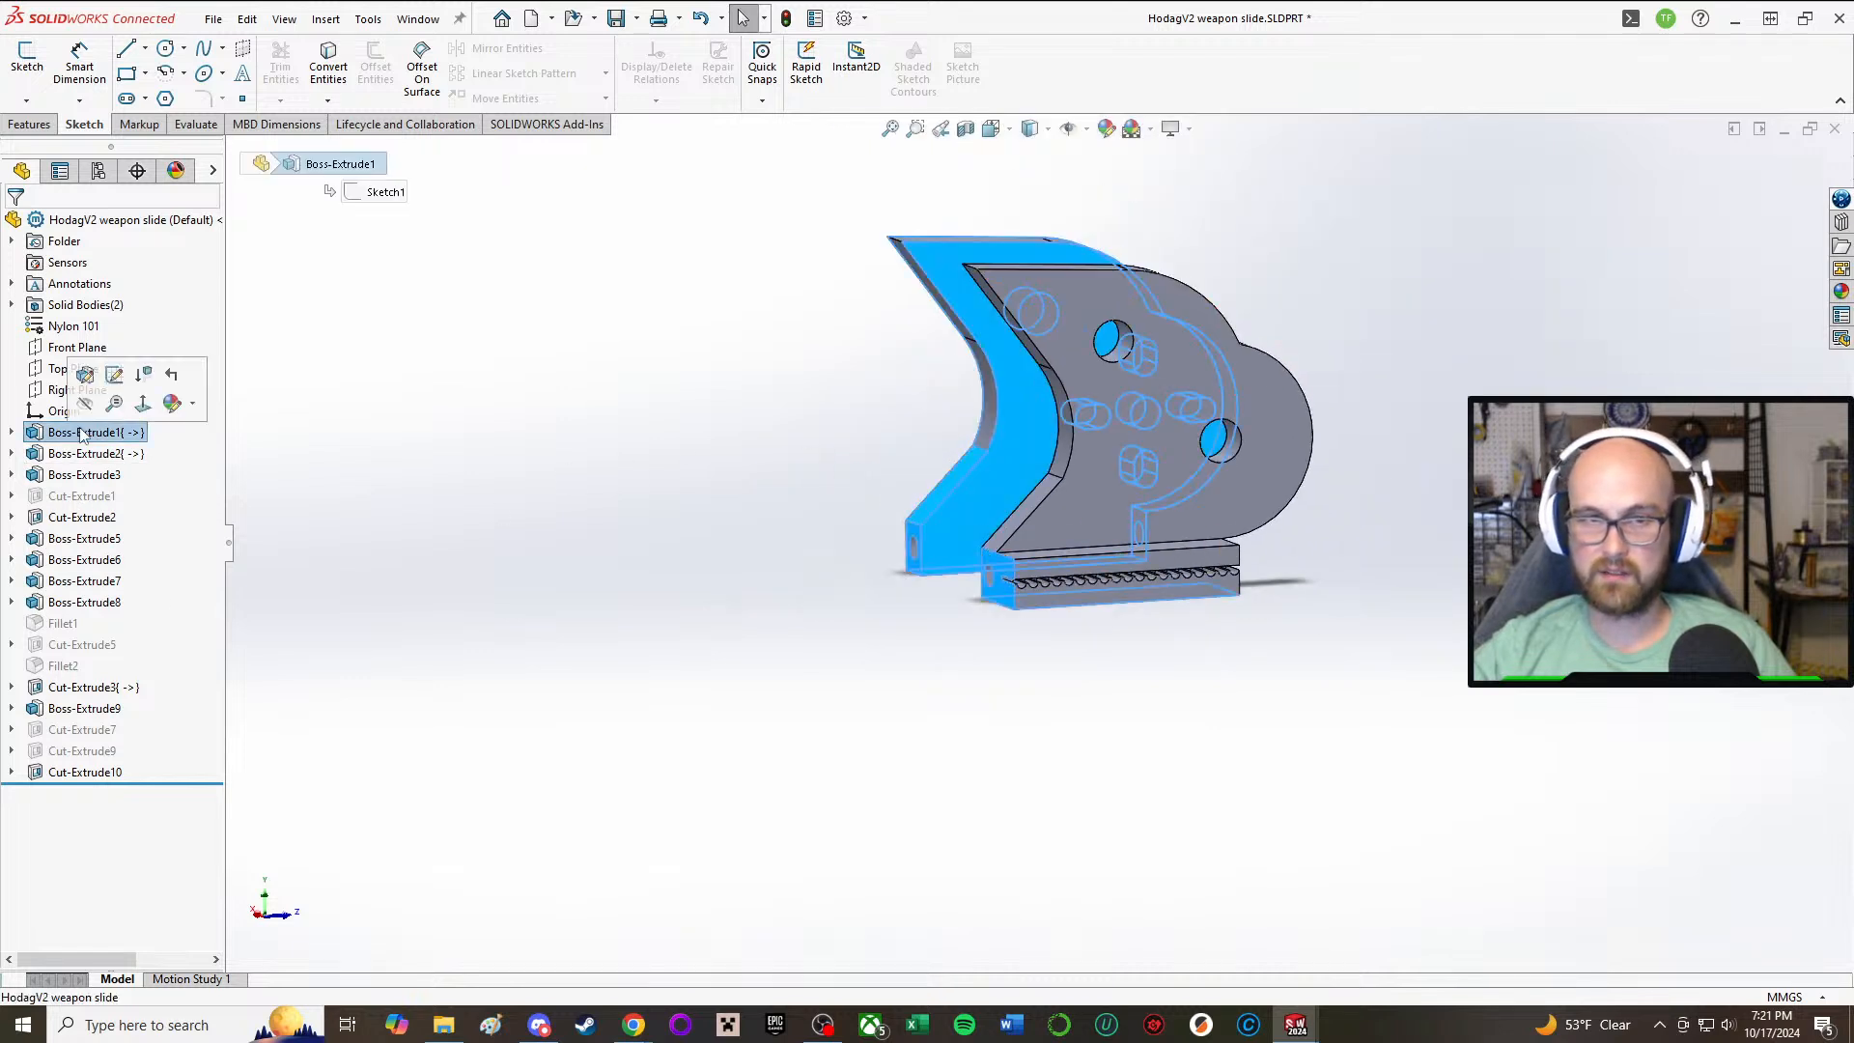
{"action": "left_click", "coordinate": [113, 376]}
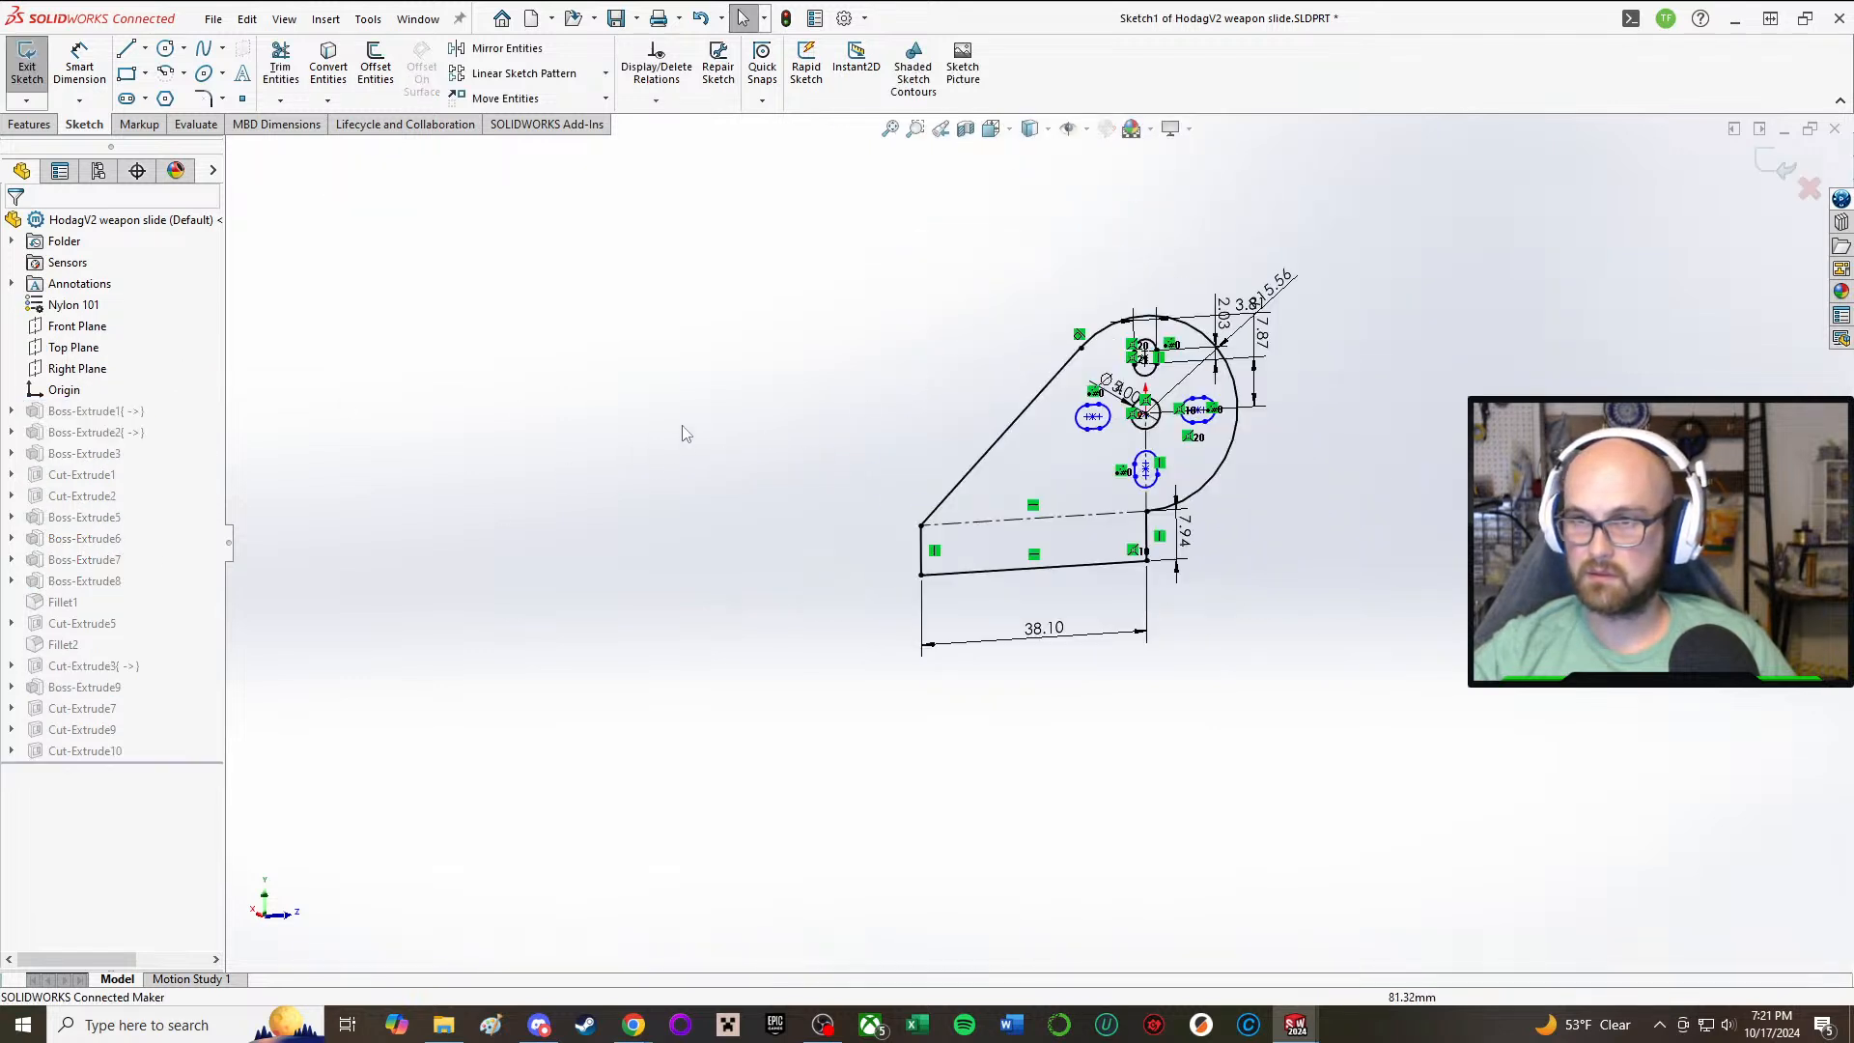
{"action": "left_click", "coordinate": [987, 459]}
{"action": "key", "text": "Delete"}
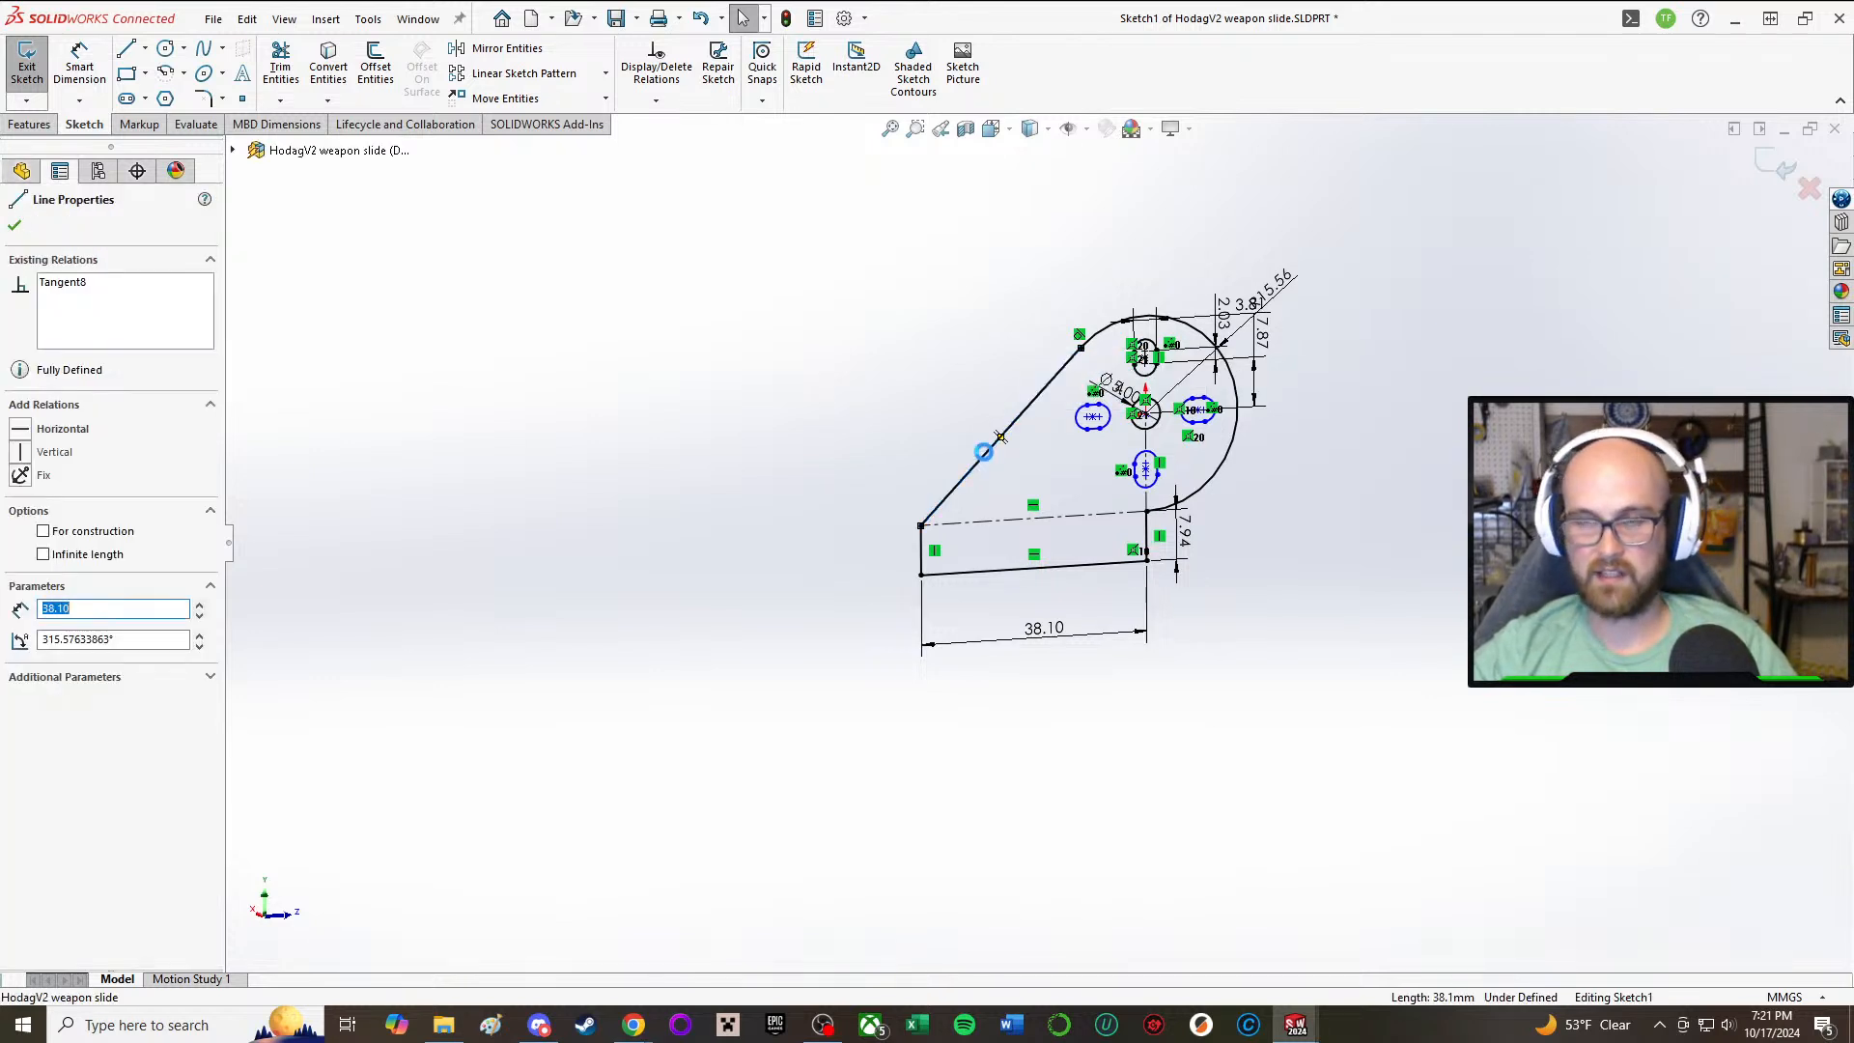
Step: Sketch a vertical line about 5.7 mm up from the construction line's front end, and a slanted line from its top to the arc's open end
{"action": "left_click", "coordinate": [126, 50]}
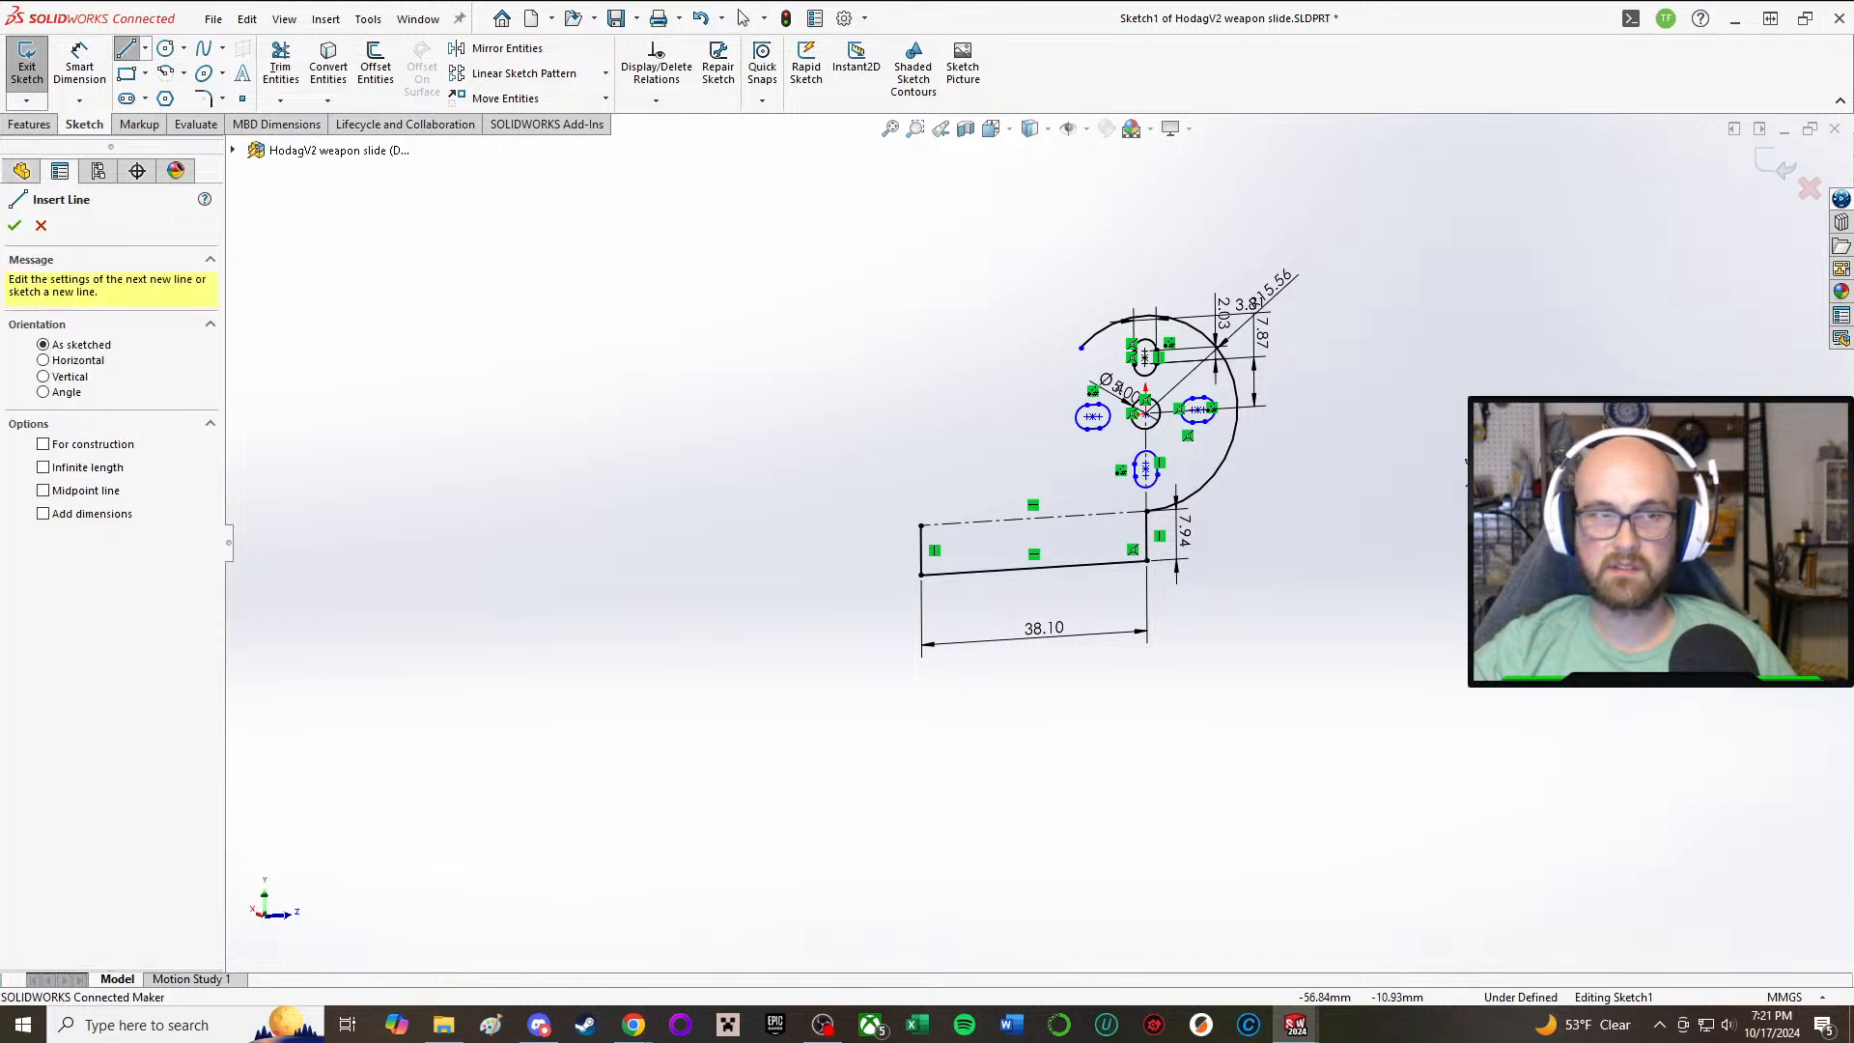
{"action": "left_click", "coordinate": [920, 526]}
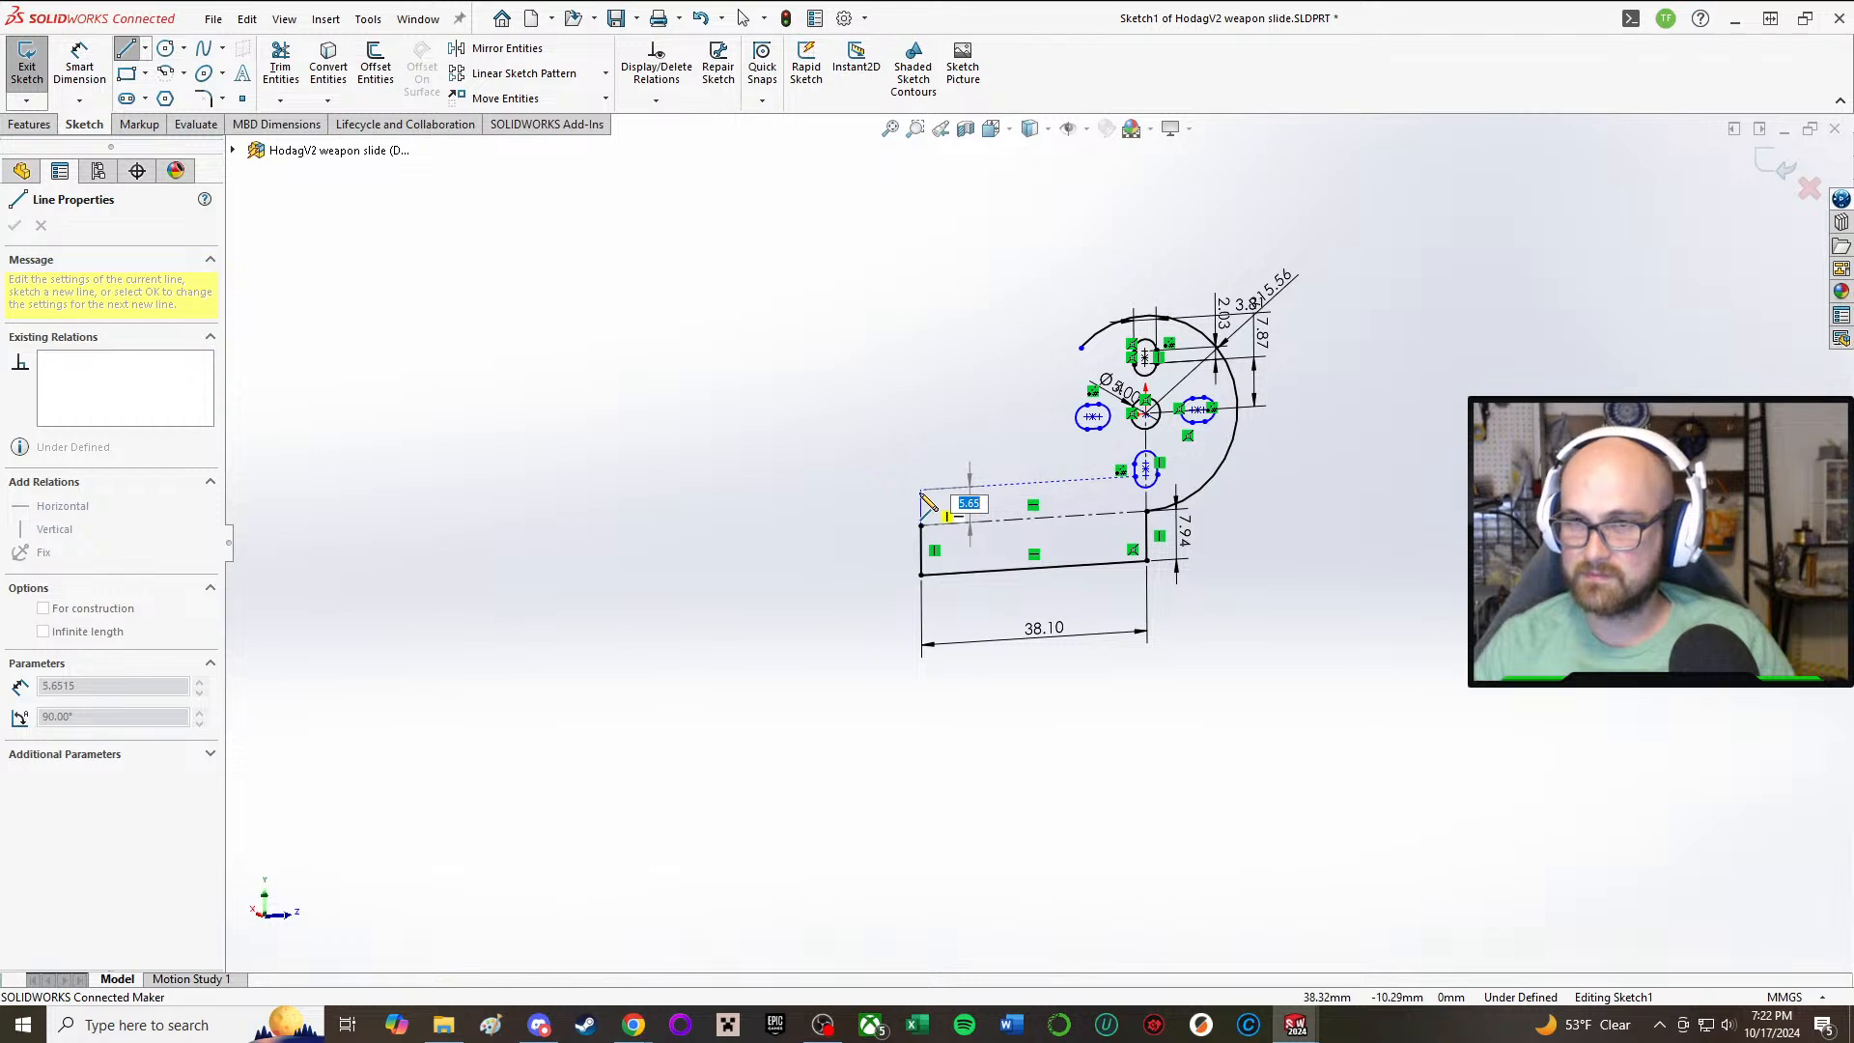
{"action": "left_click", "coordinate": [920, 489]}
{"action": "left_click", "coordinate": [1082, 349]}
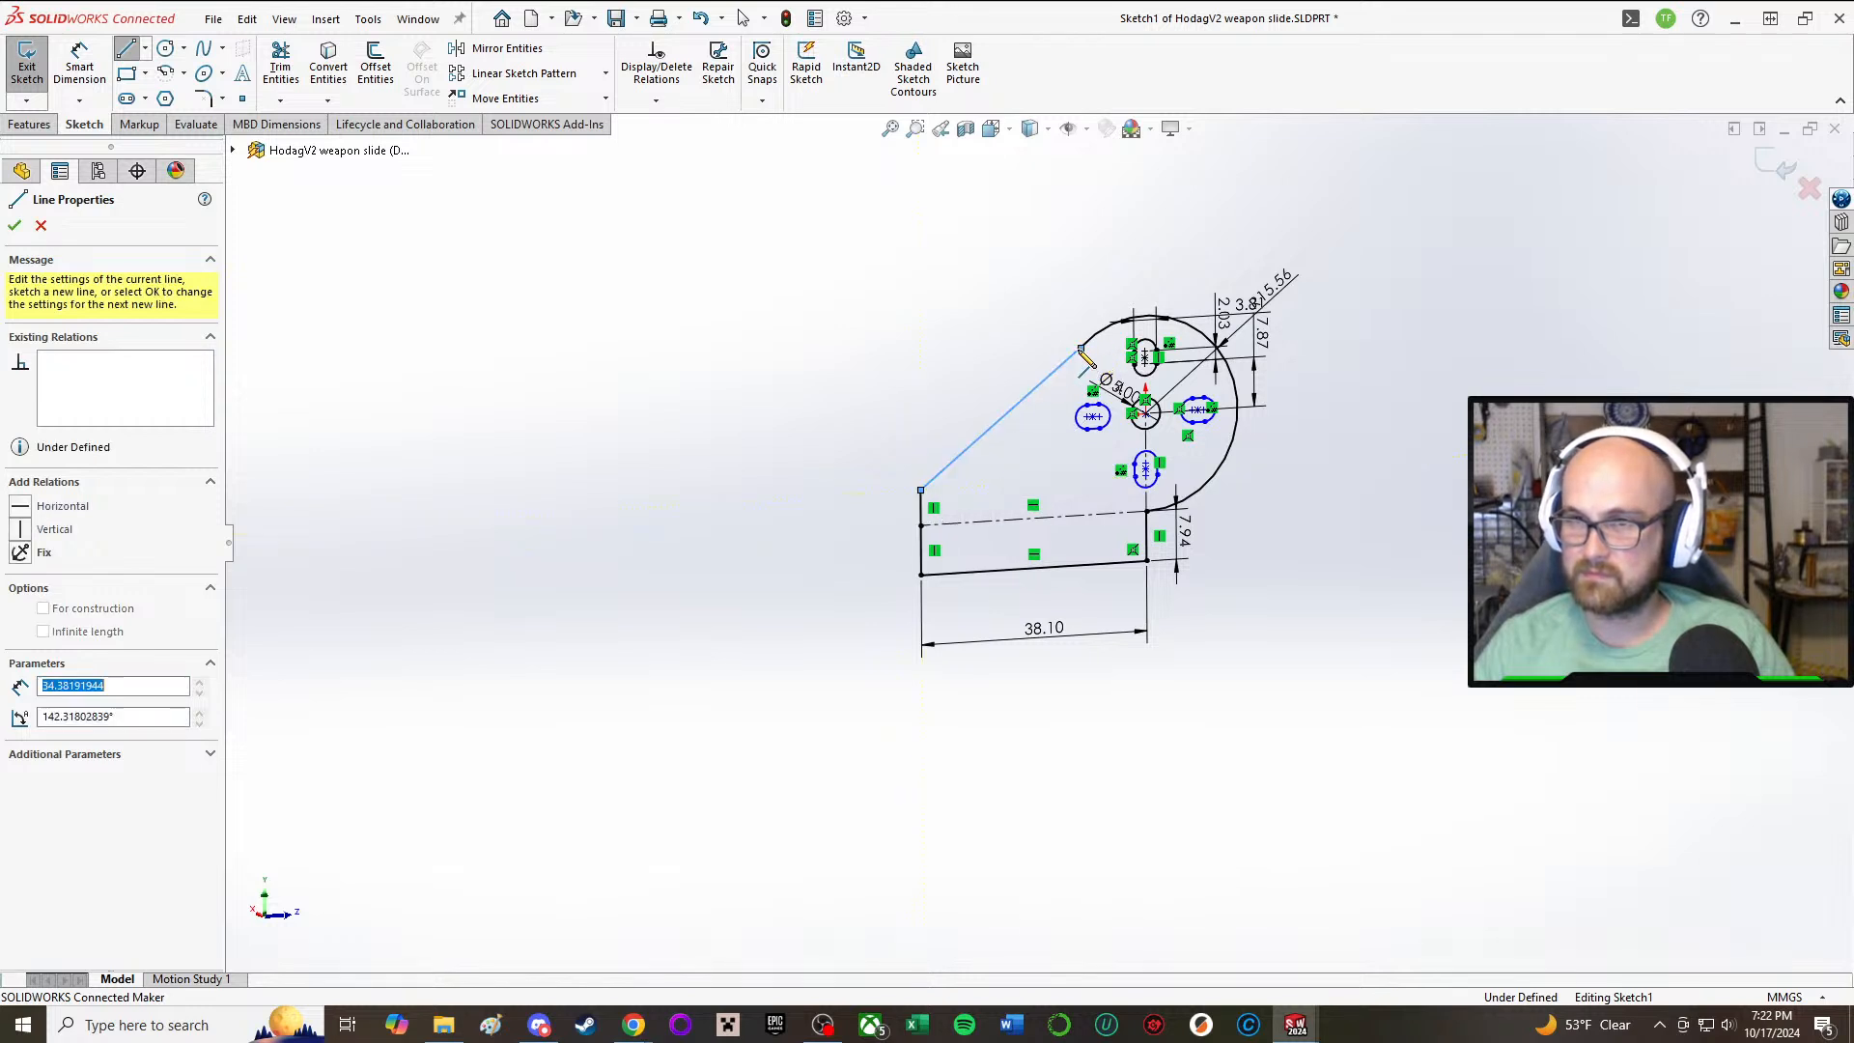
{"action": "right_click", "coordinate": [920, 335]}
{"action": "left_click", "coordinate": [956, 349]}
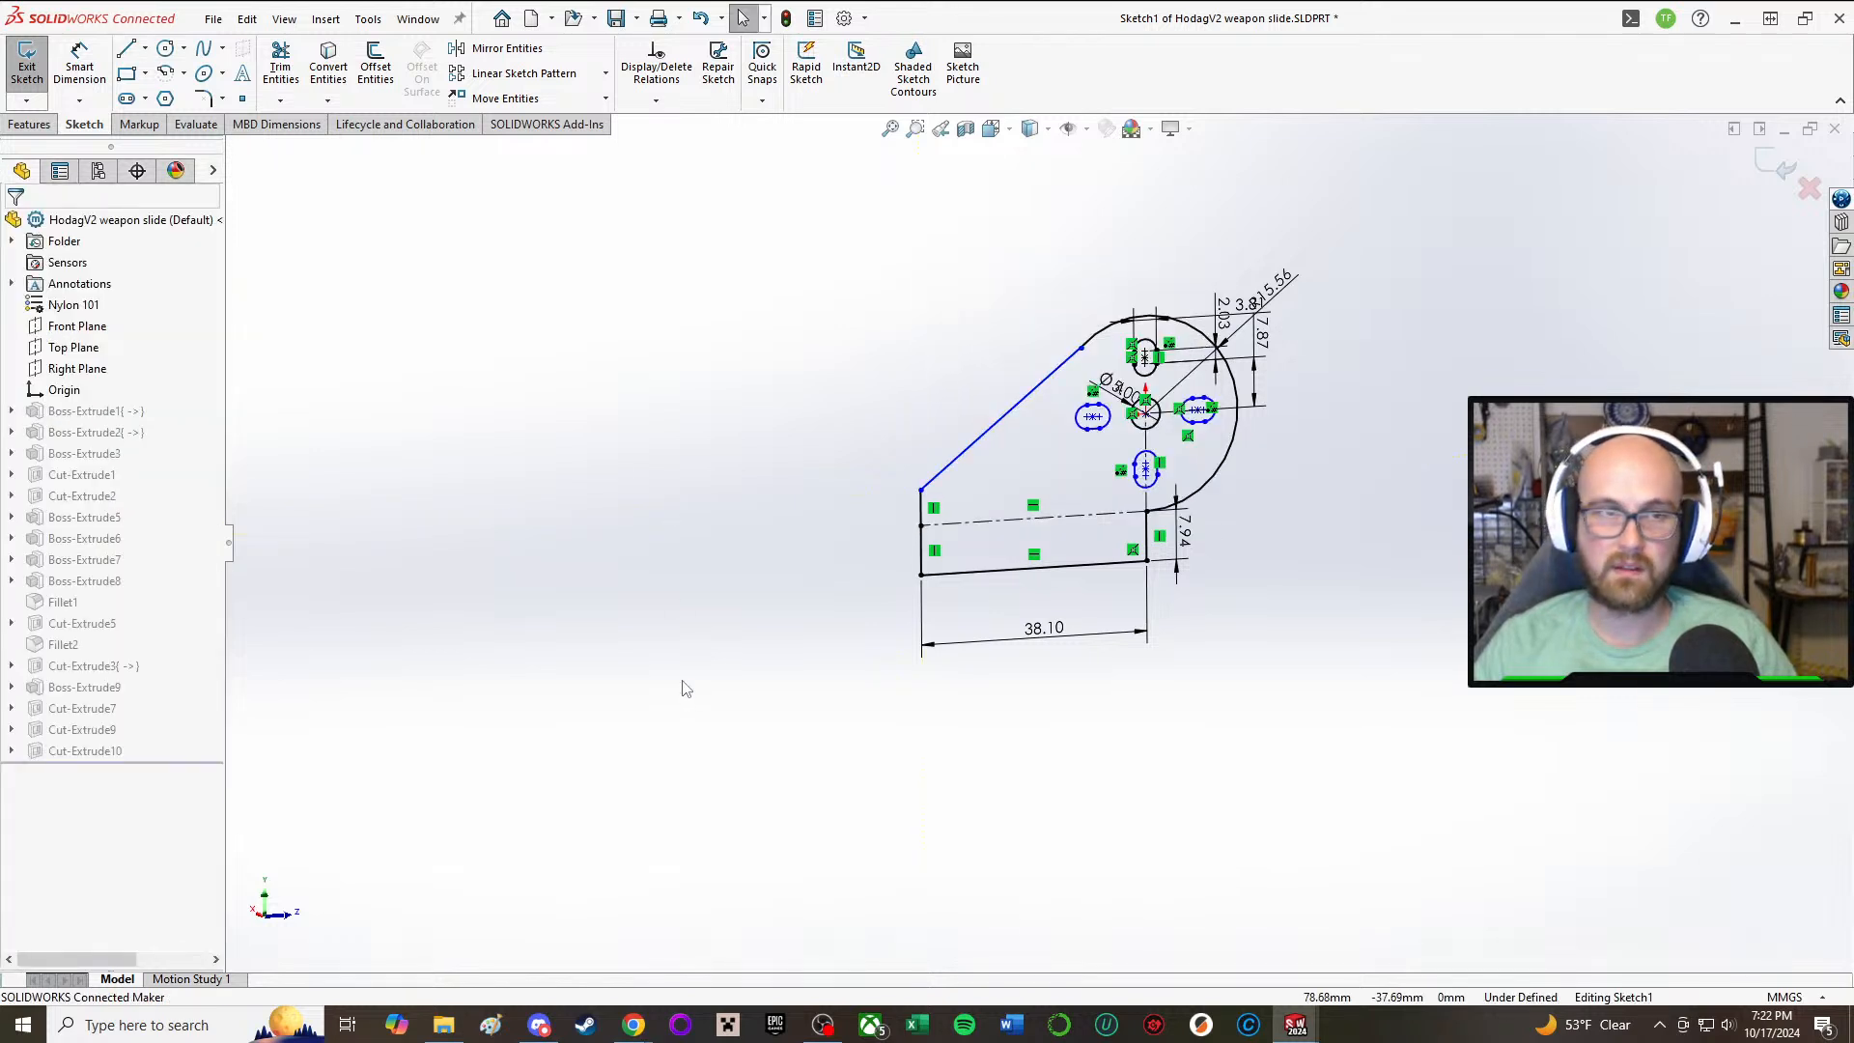
Step: Dimension the new short vertical line at 6 mm
{"action": "right_click_drag", "start_coordinate": [681, 681], "coordinate": [716, 431]}
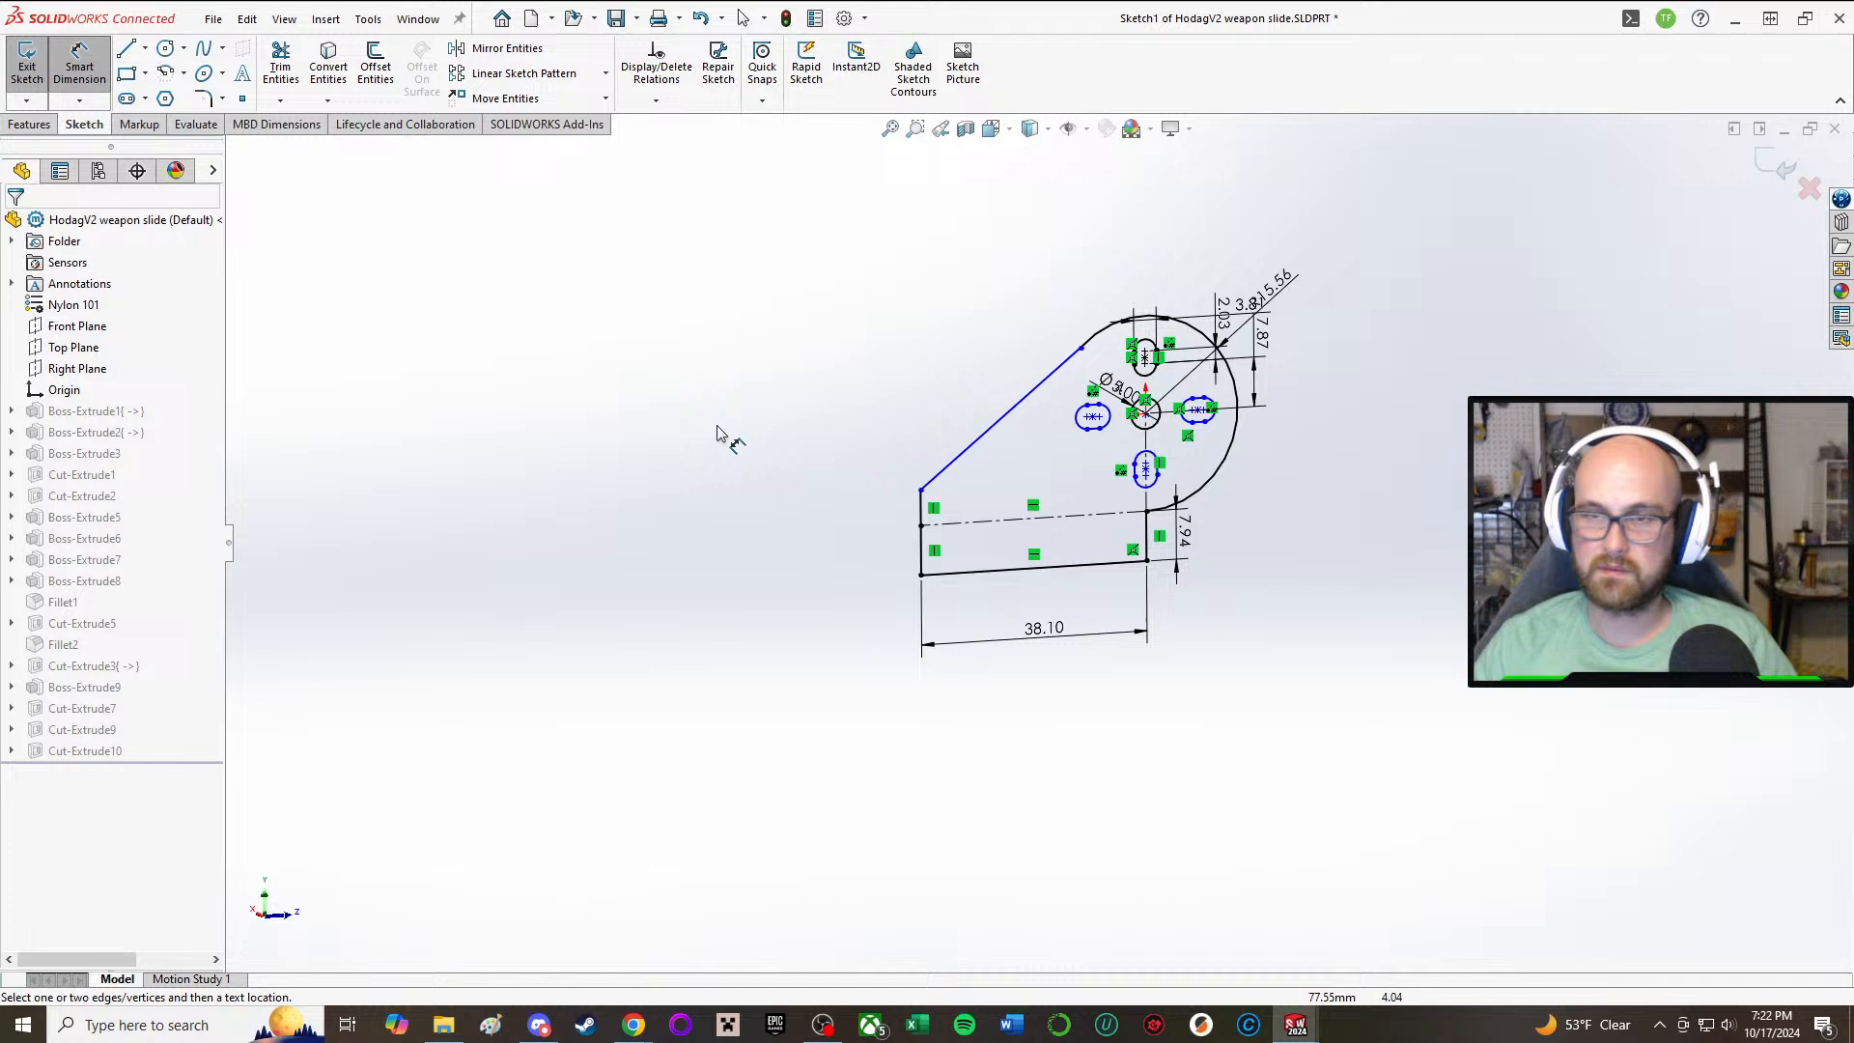
{"action": "left_click", "coordinate": [931, 509]}
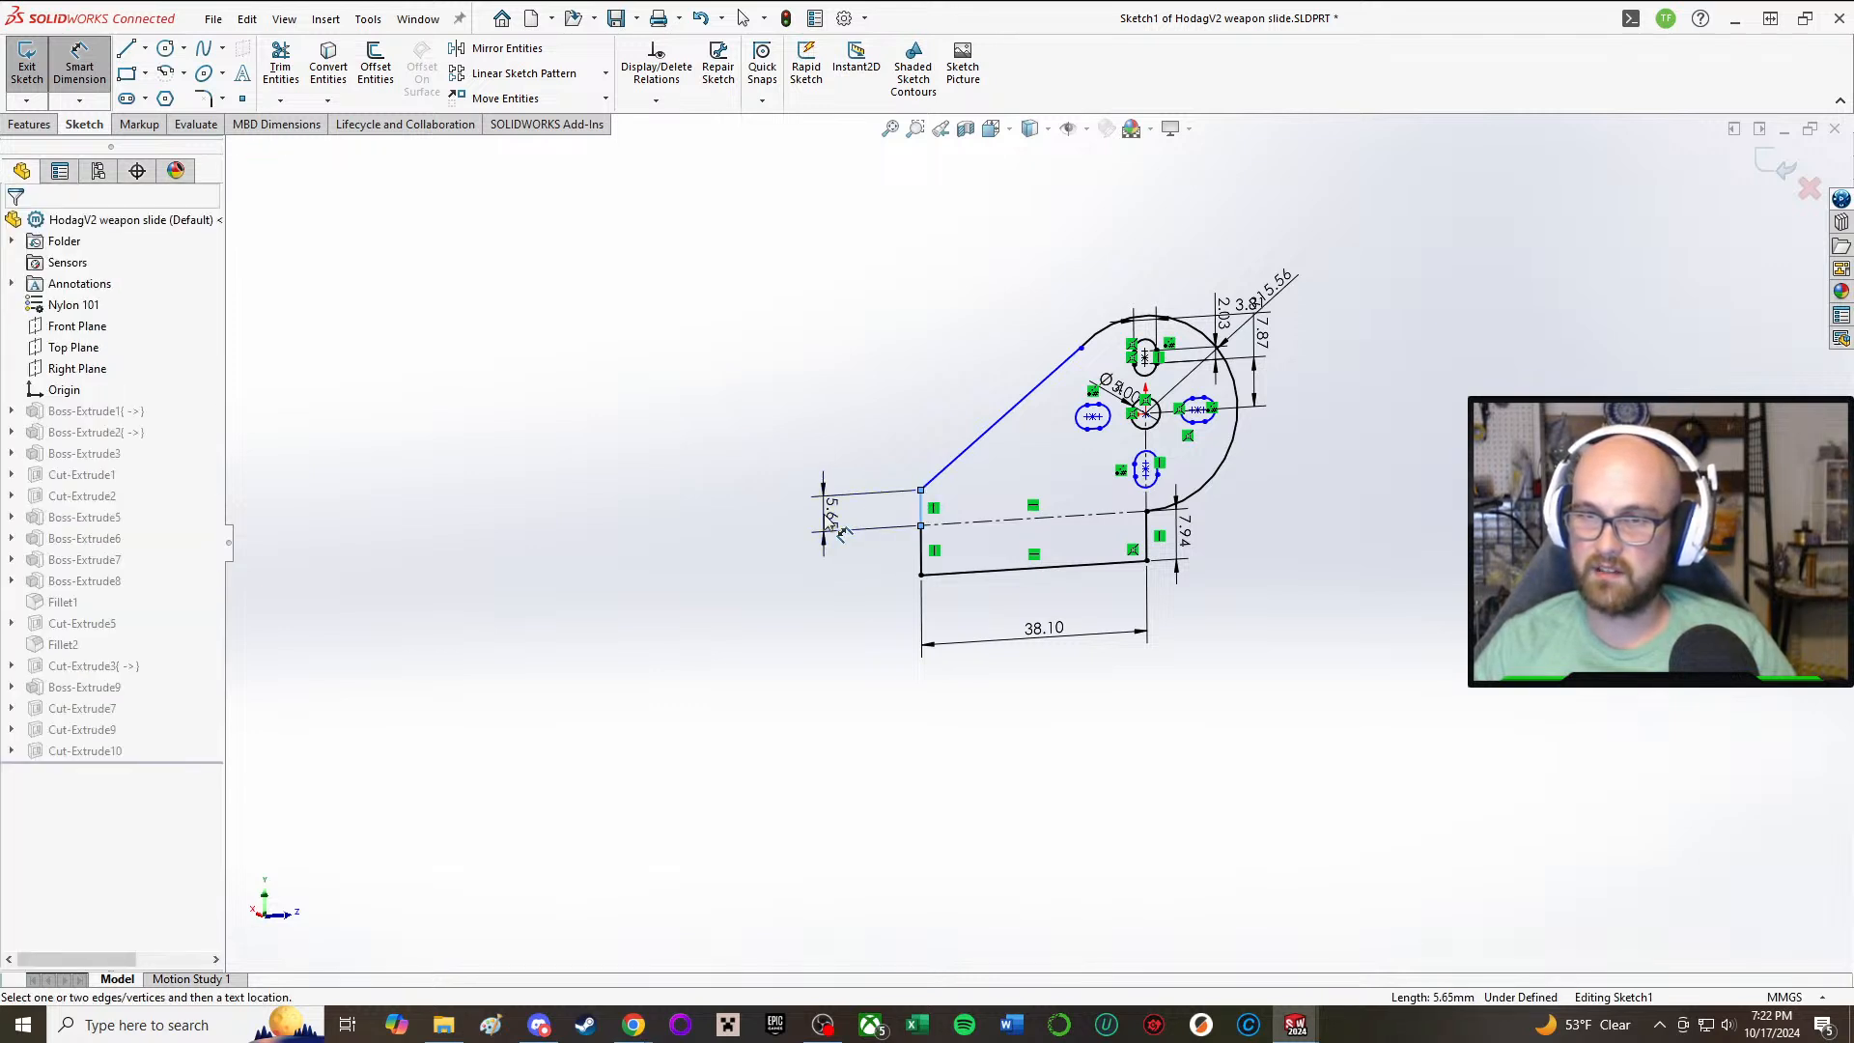
{"action": "left_click", "coordinate": [869, 509]}
{"action": "type", "text": "6"}
{"action": "key", "text": "Return"}
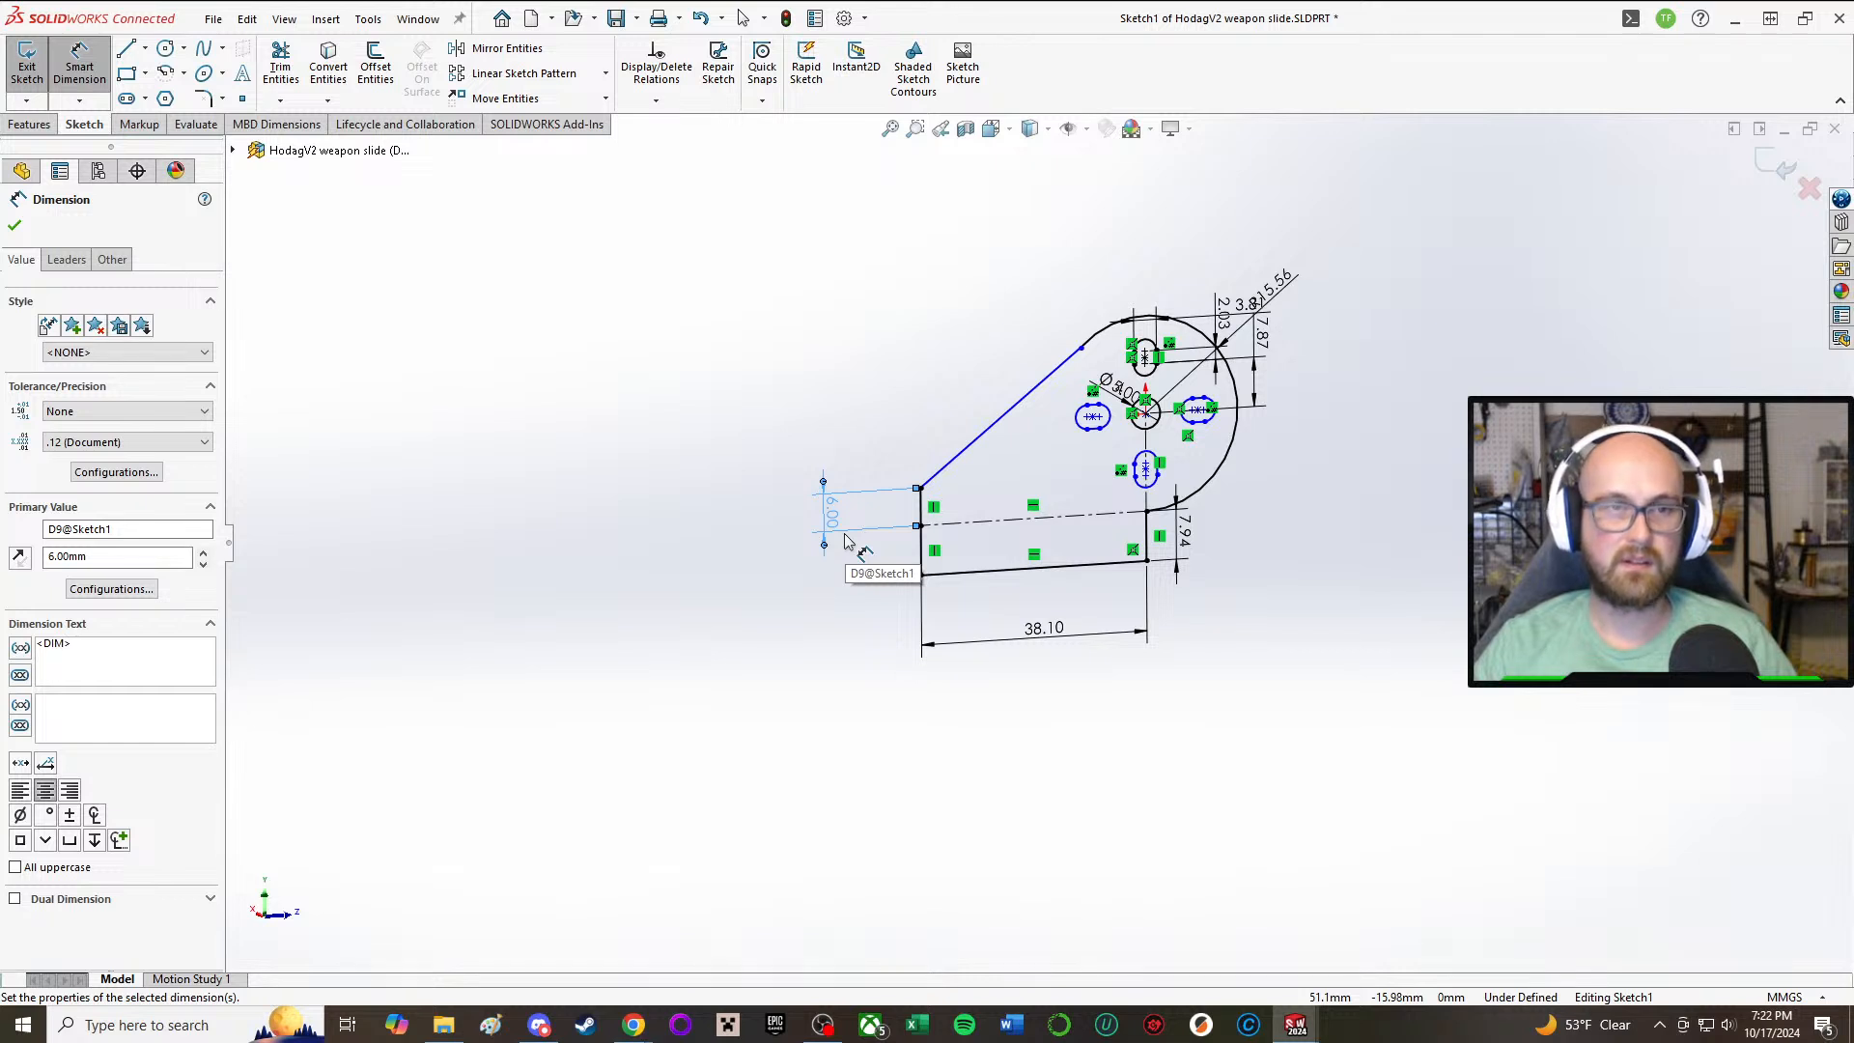
{"action": "left_click", "coordinate": [854, 376]}
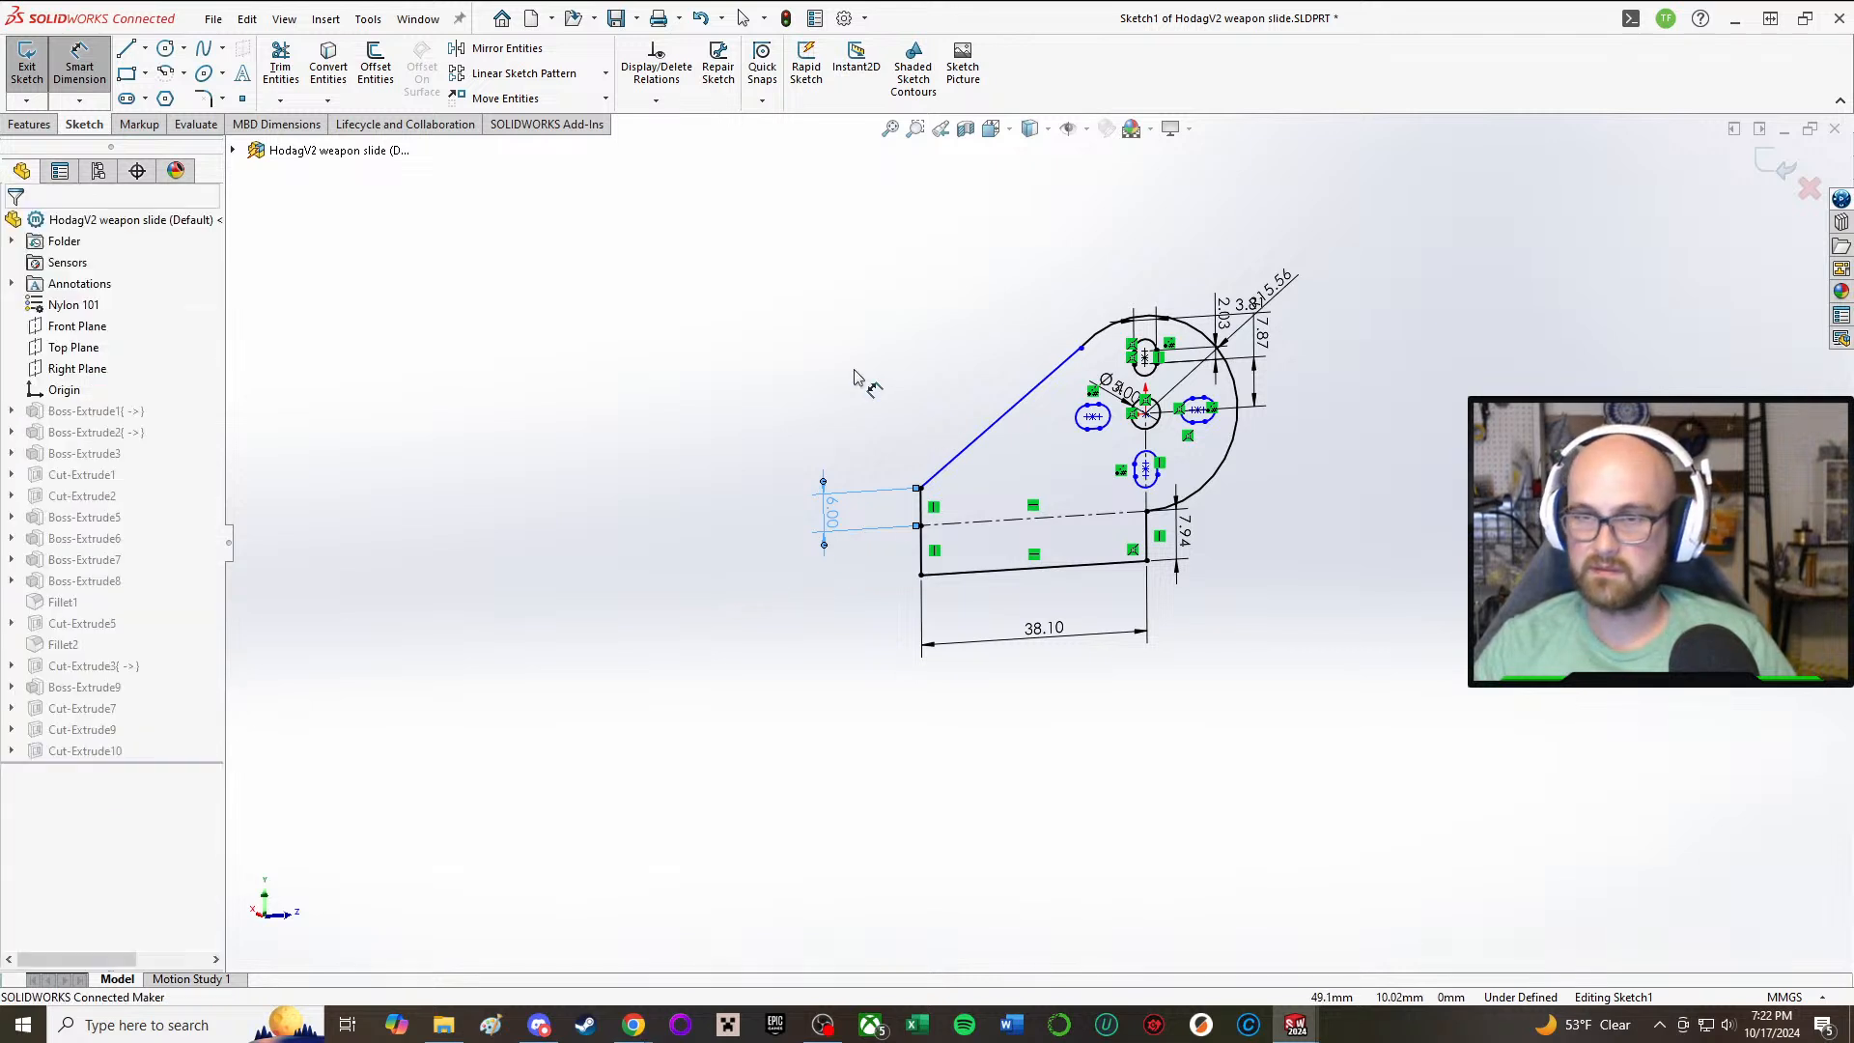
{"action": "key", "text": "Escape"}
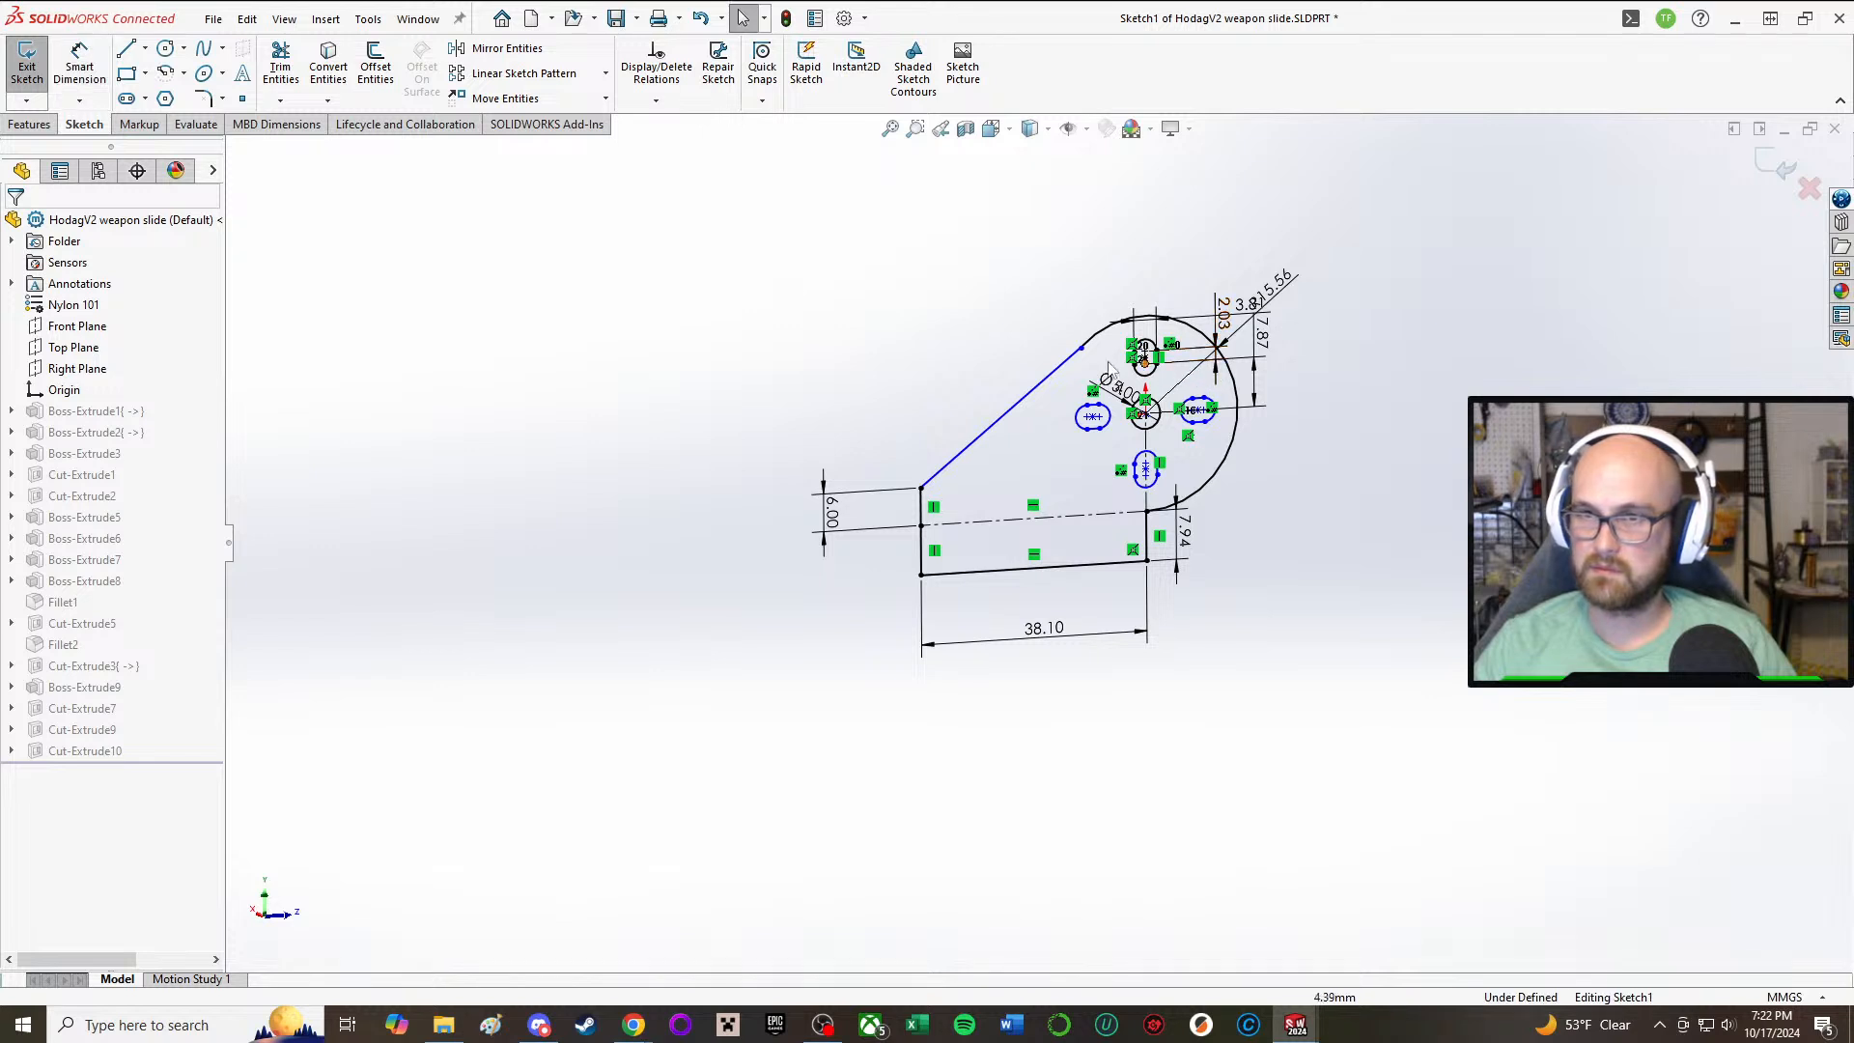
Step: Shift the slanted line's upper endpoint along the arc and add a Tangent relation between the line and the large arc
{"action": "left_click", "coordinate": [1108, 332]}
{"action": "left_click_drag", "start_coordinate": [1110, 336], "coordinate": [1025, 349]}
{"action": "left_click", "coordinate": [962, 273]}
{"action": "key", "text": "a"}
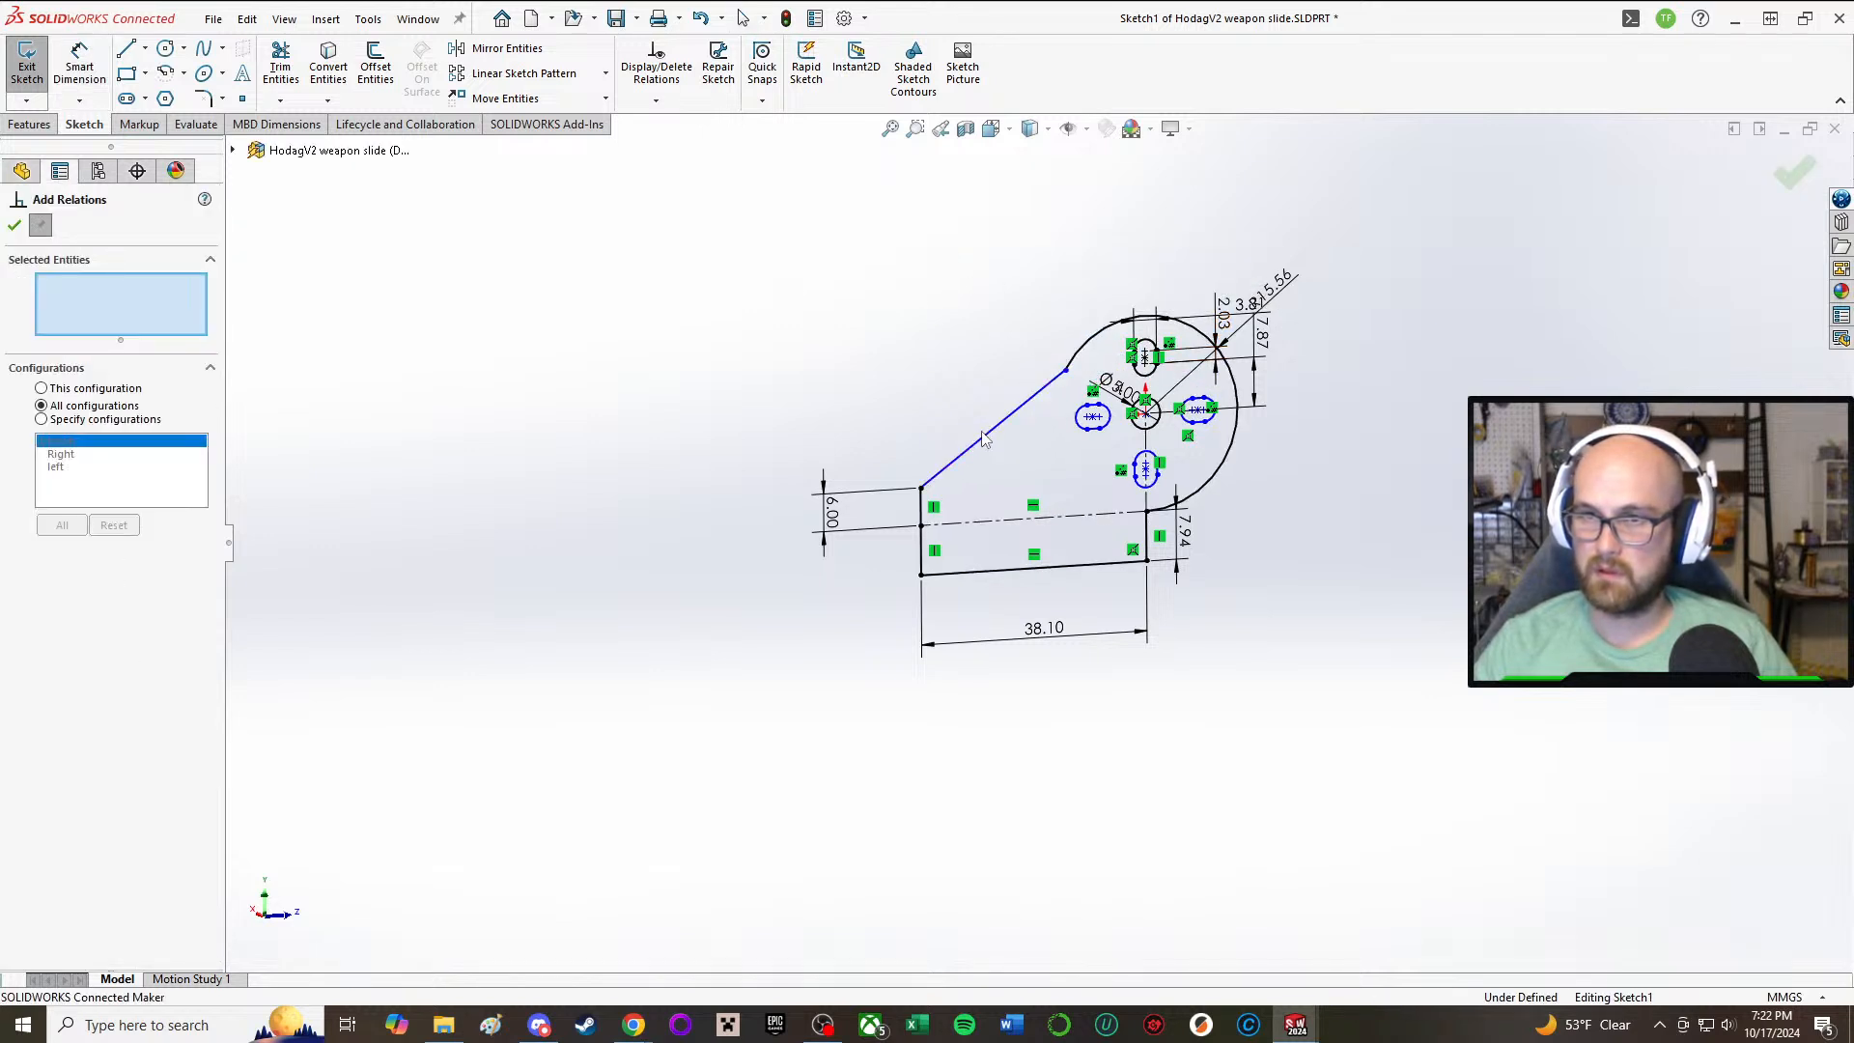
{"action": "left_click", "coordinate": [1030, 398]}
{"action": "left_click", "coordinate": [1082, 359]}
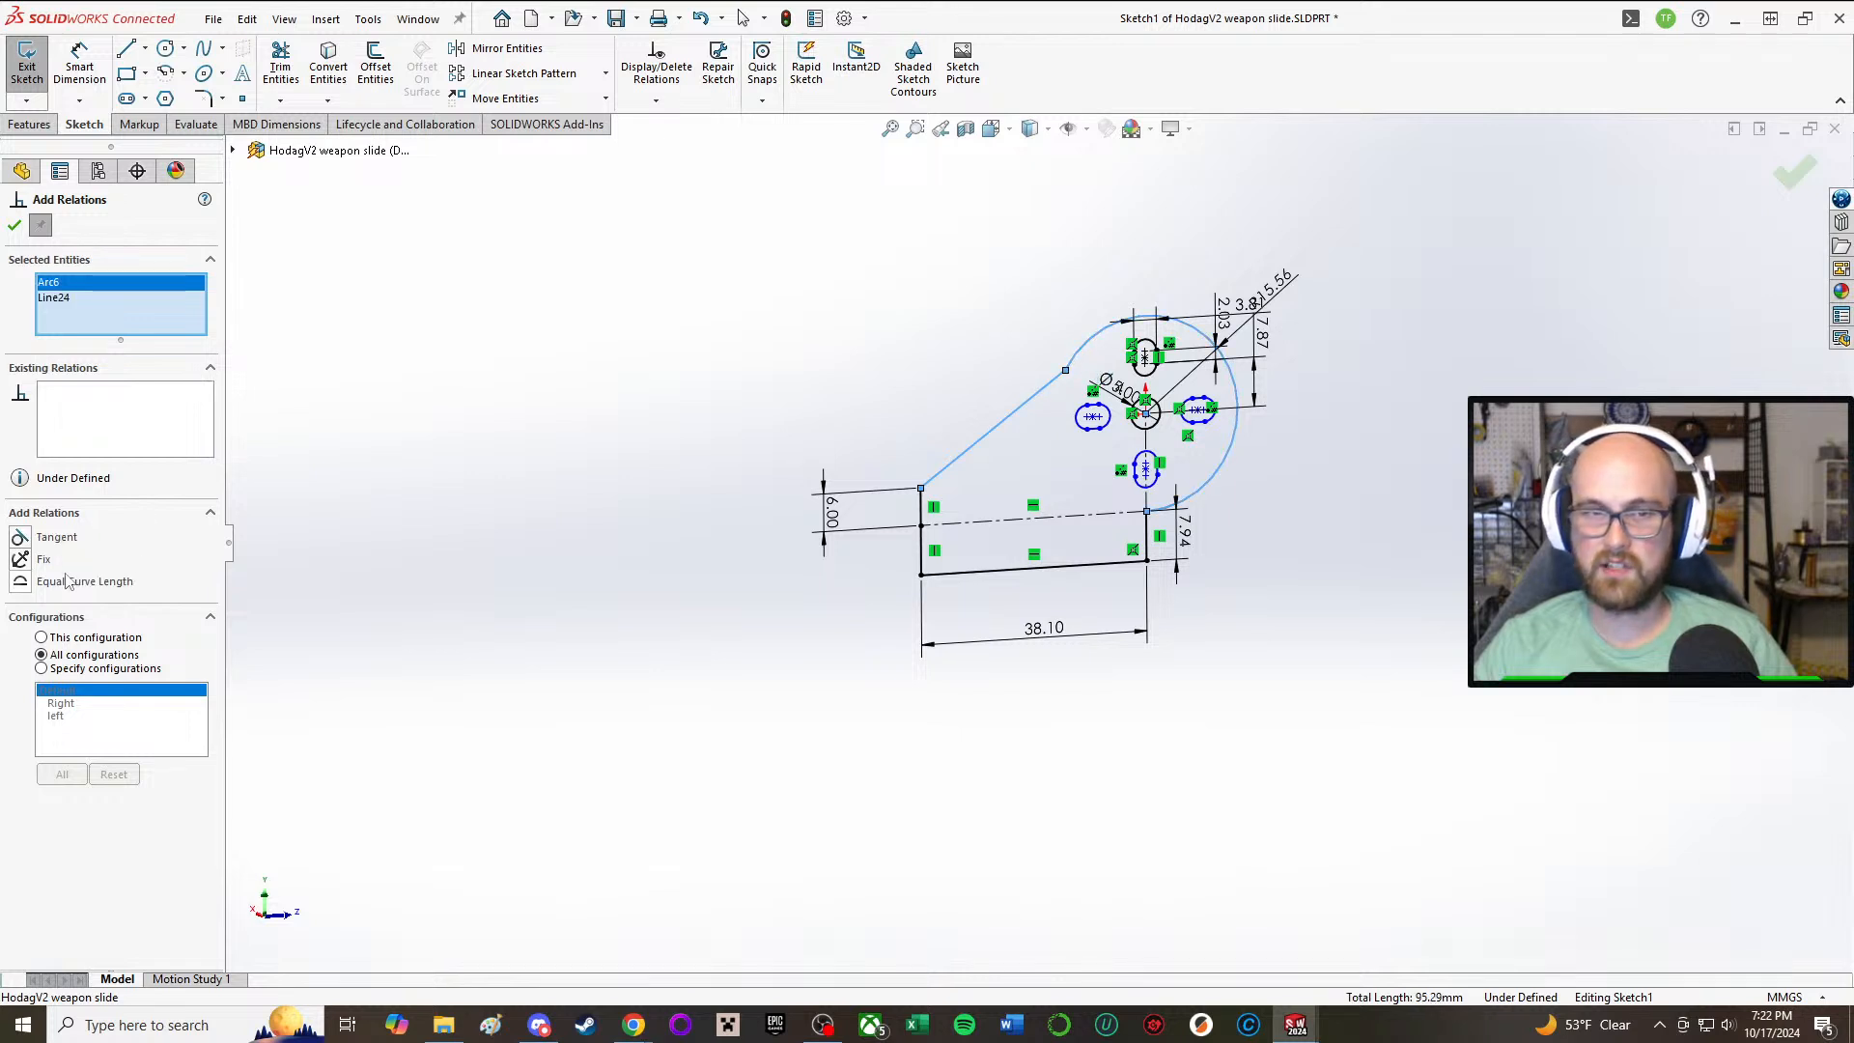
{"action": "left_click", "coordinate": [21, 538]}
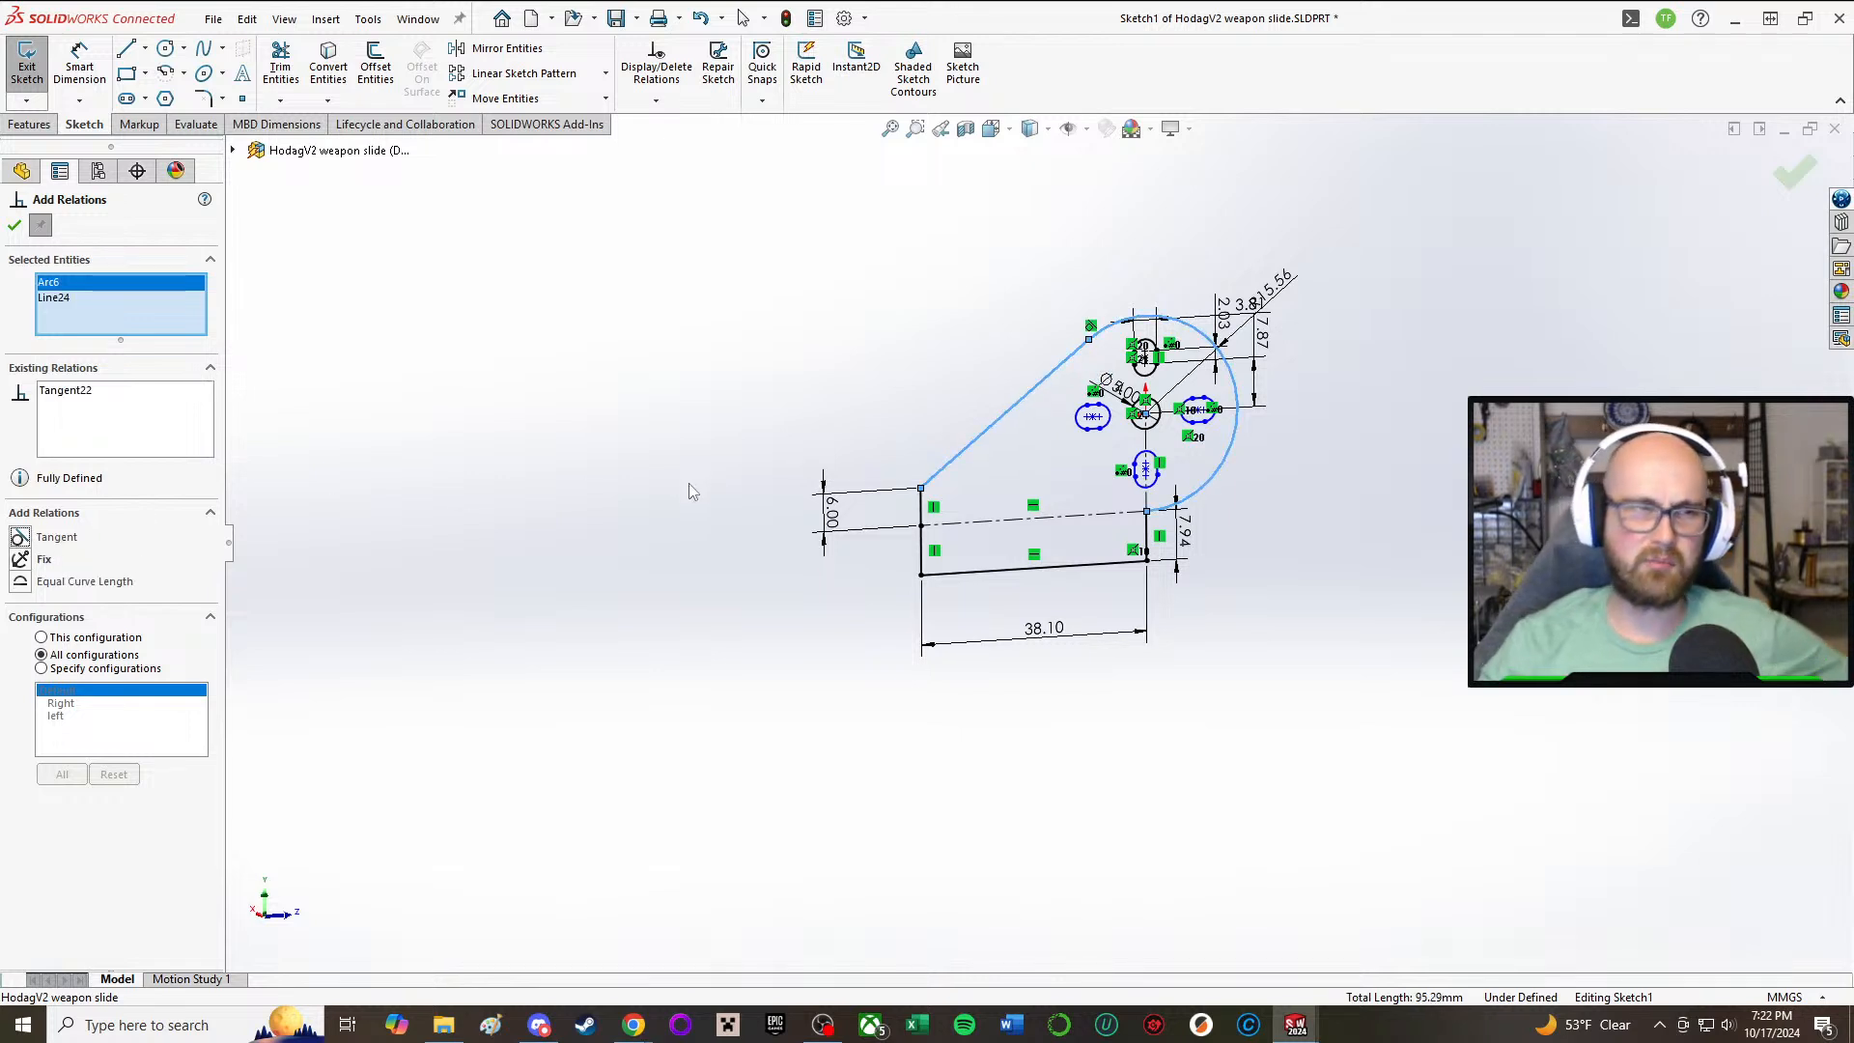
{"action": "left_click", "coordinate": [15, 226]}
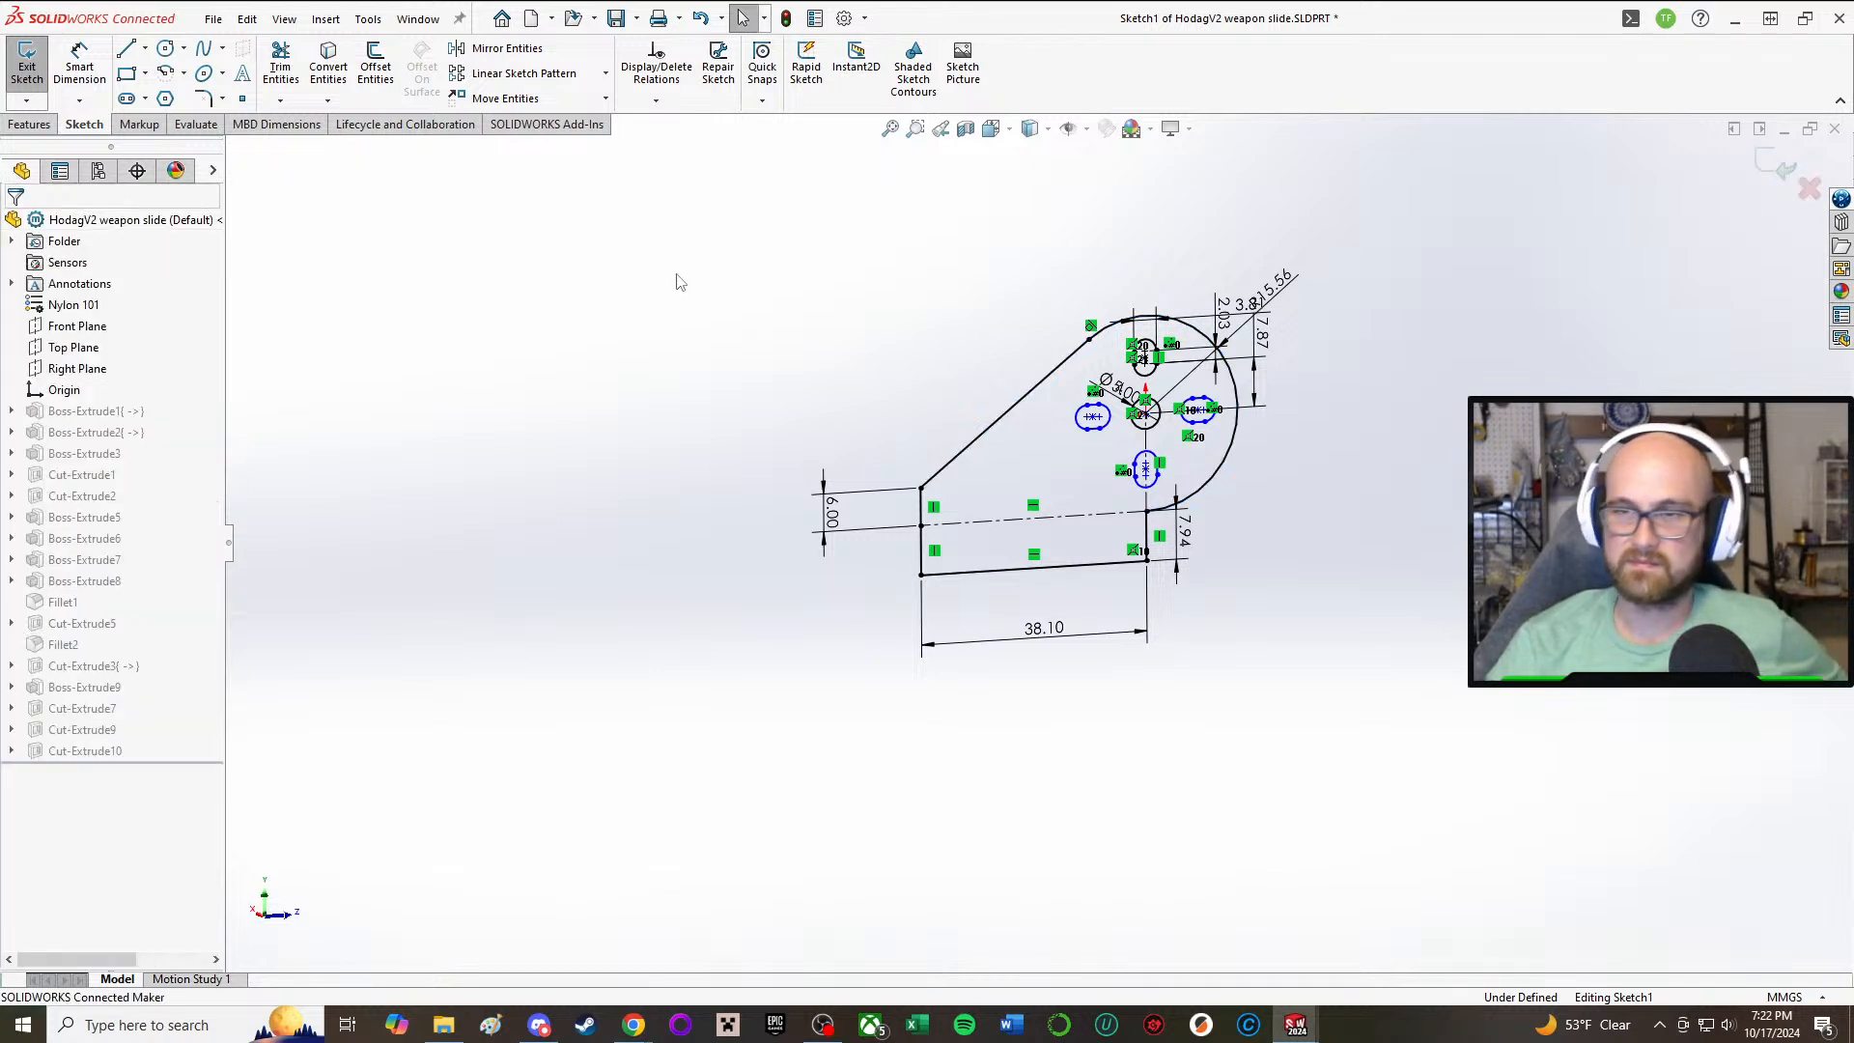
Step: Exit the Boss-Extrude1 sketch to rebuild the part with the raised front edge, and inspect the result
{"action": "scroll", "coordinate": [982, 469], "scroll_direction": "down", "scroll_amount": 3}
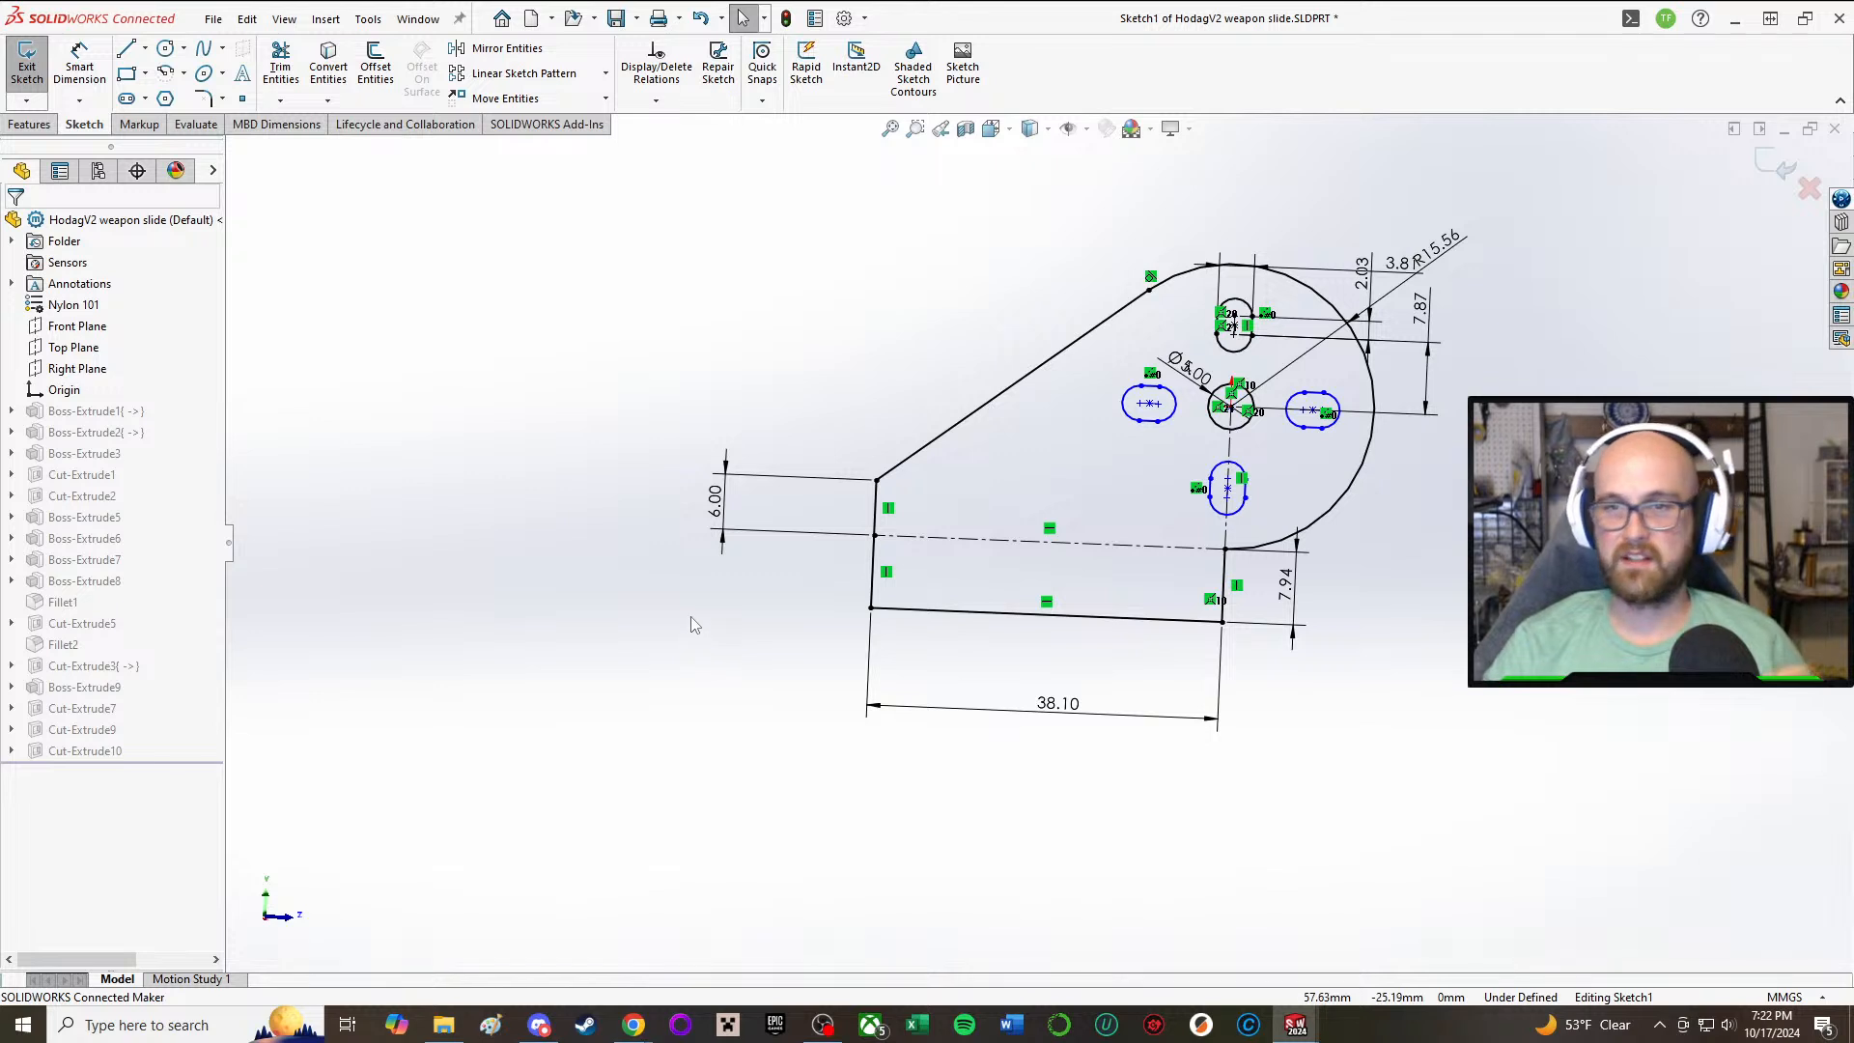
{"action": "left_click", "coordinate": [27, 68]}
{"action": "left_click", "coordinate": [918, 520]}
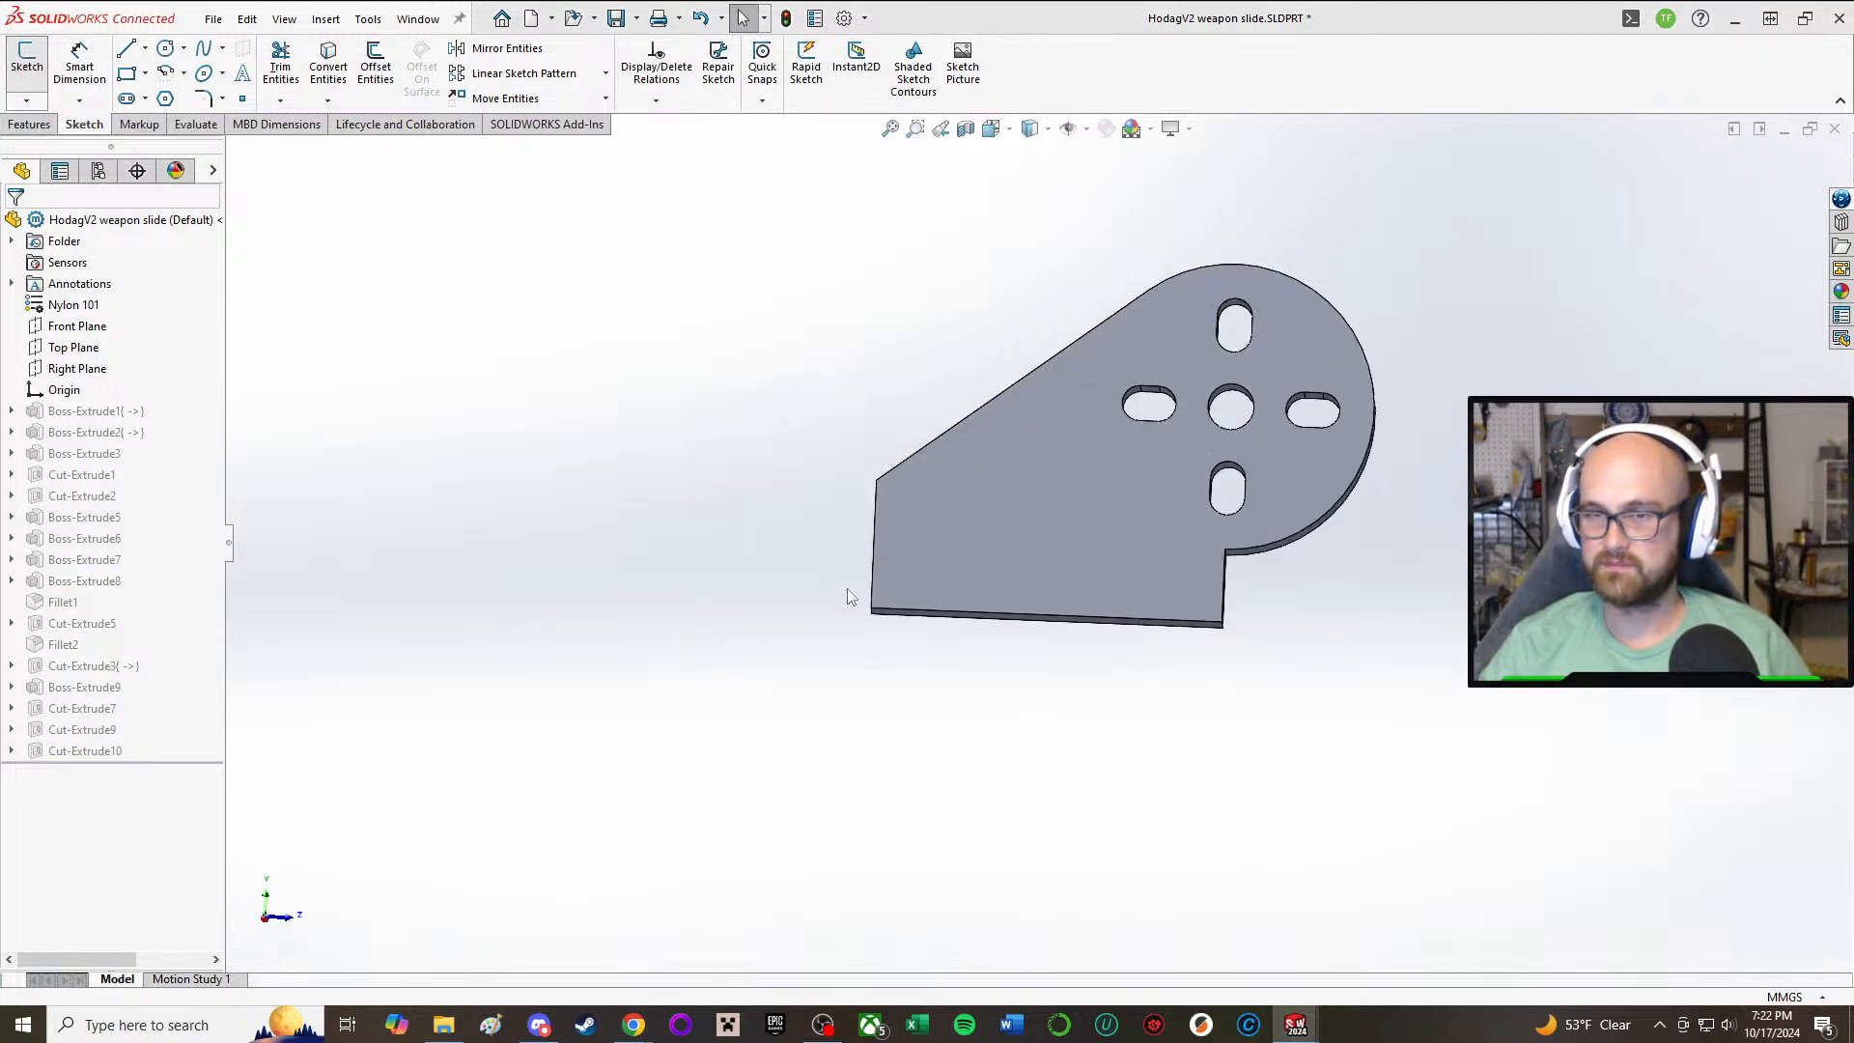
{"action": "mouse_move", "coordinate": [935, 392]}
{"action": "middle_mouse_down"}
{"action": "mouse_move", "coordinate": [1047, 468]}
{"action": "mouse_move", "coordinate": [993, 385]}
{"action": "mouse_move", "coordinate": [959, 372]}
{"action": "mouse_move", "coordinate": [953, 398]}
{"action": "middle_mouse_up"}
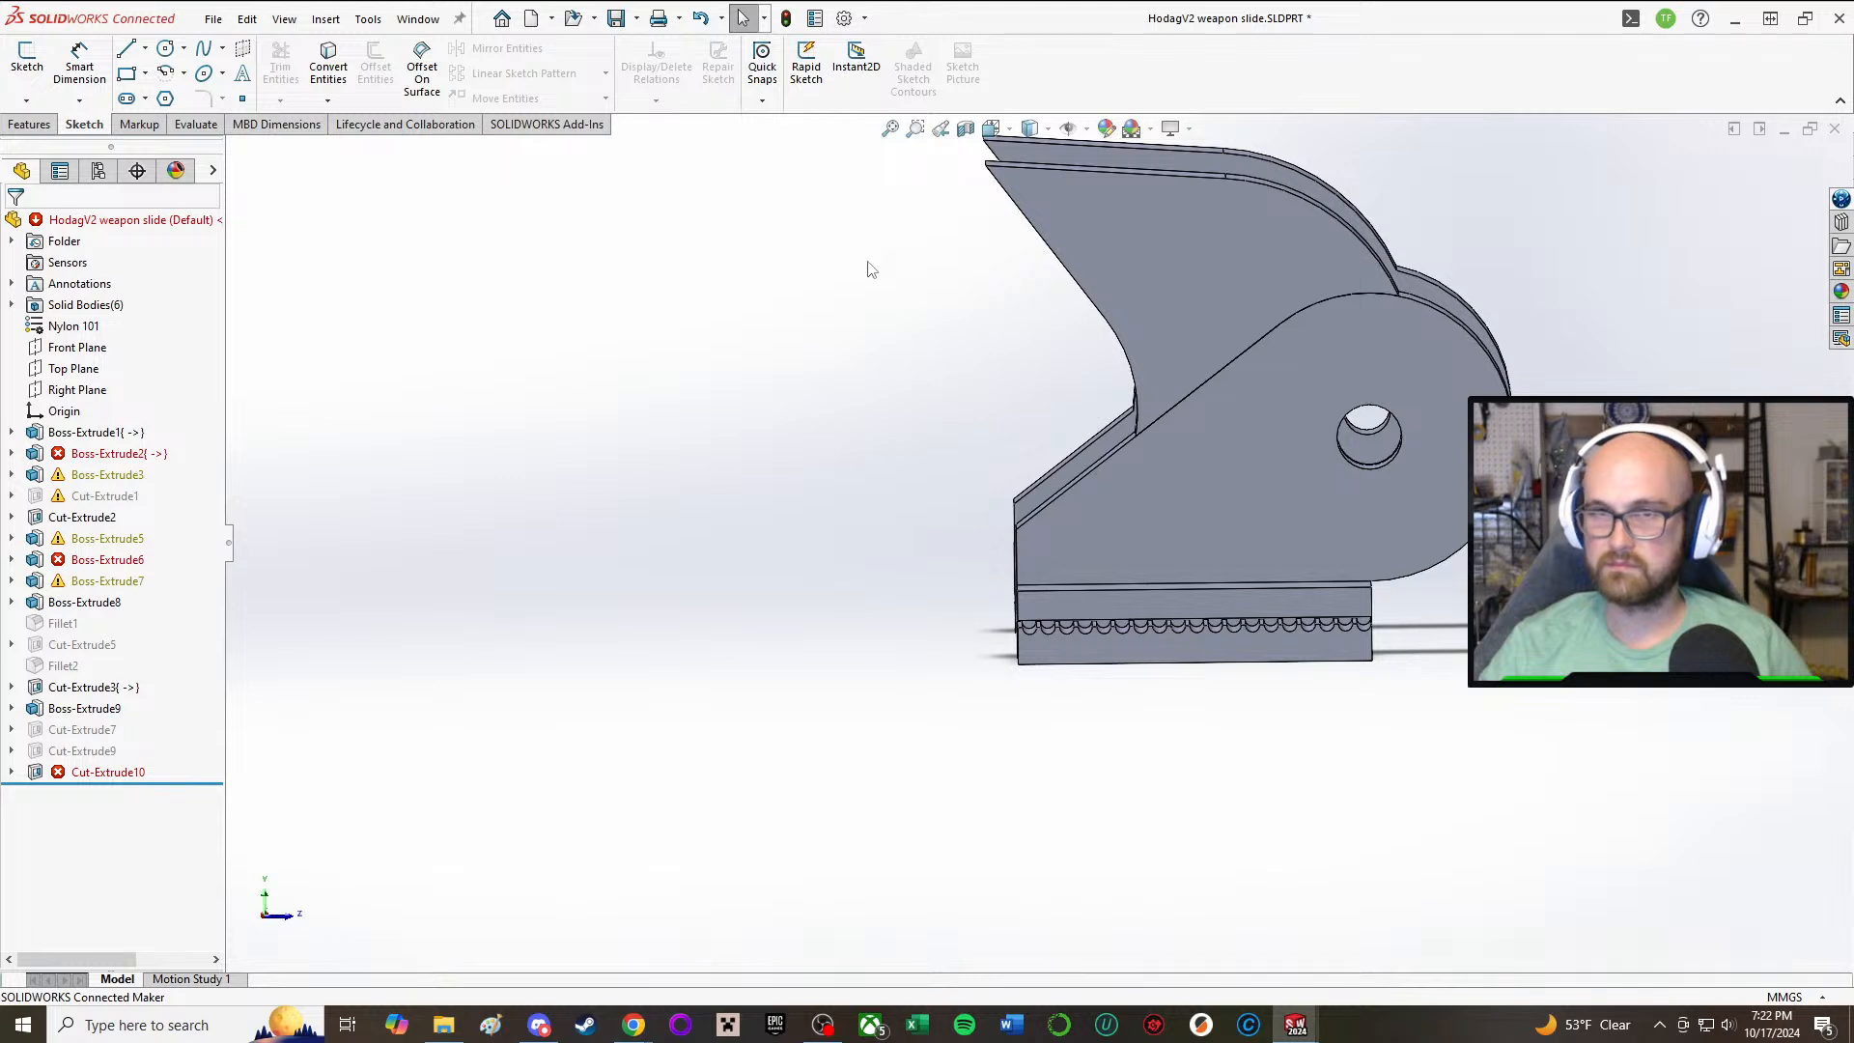
{"action": "left_click", "coordinate": [27, 58]}
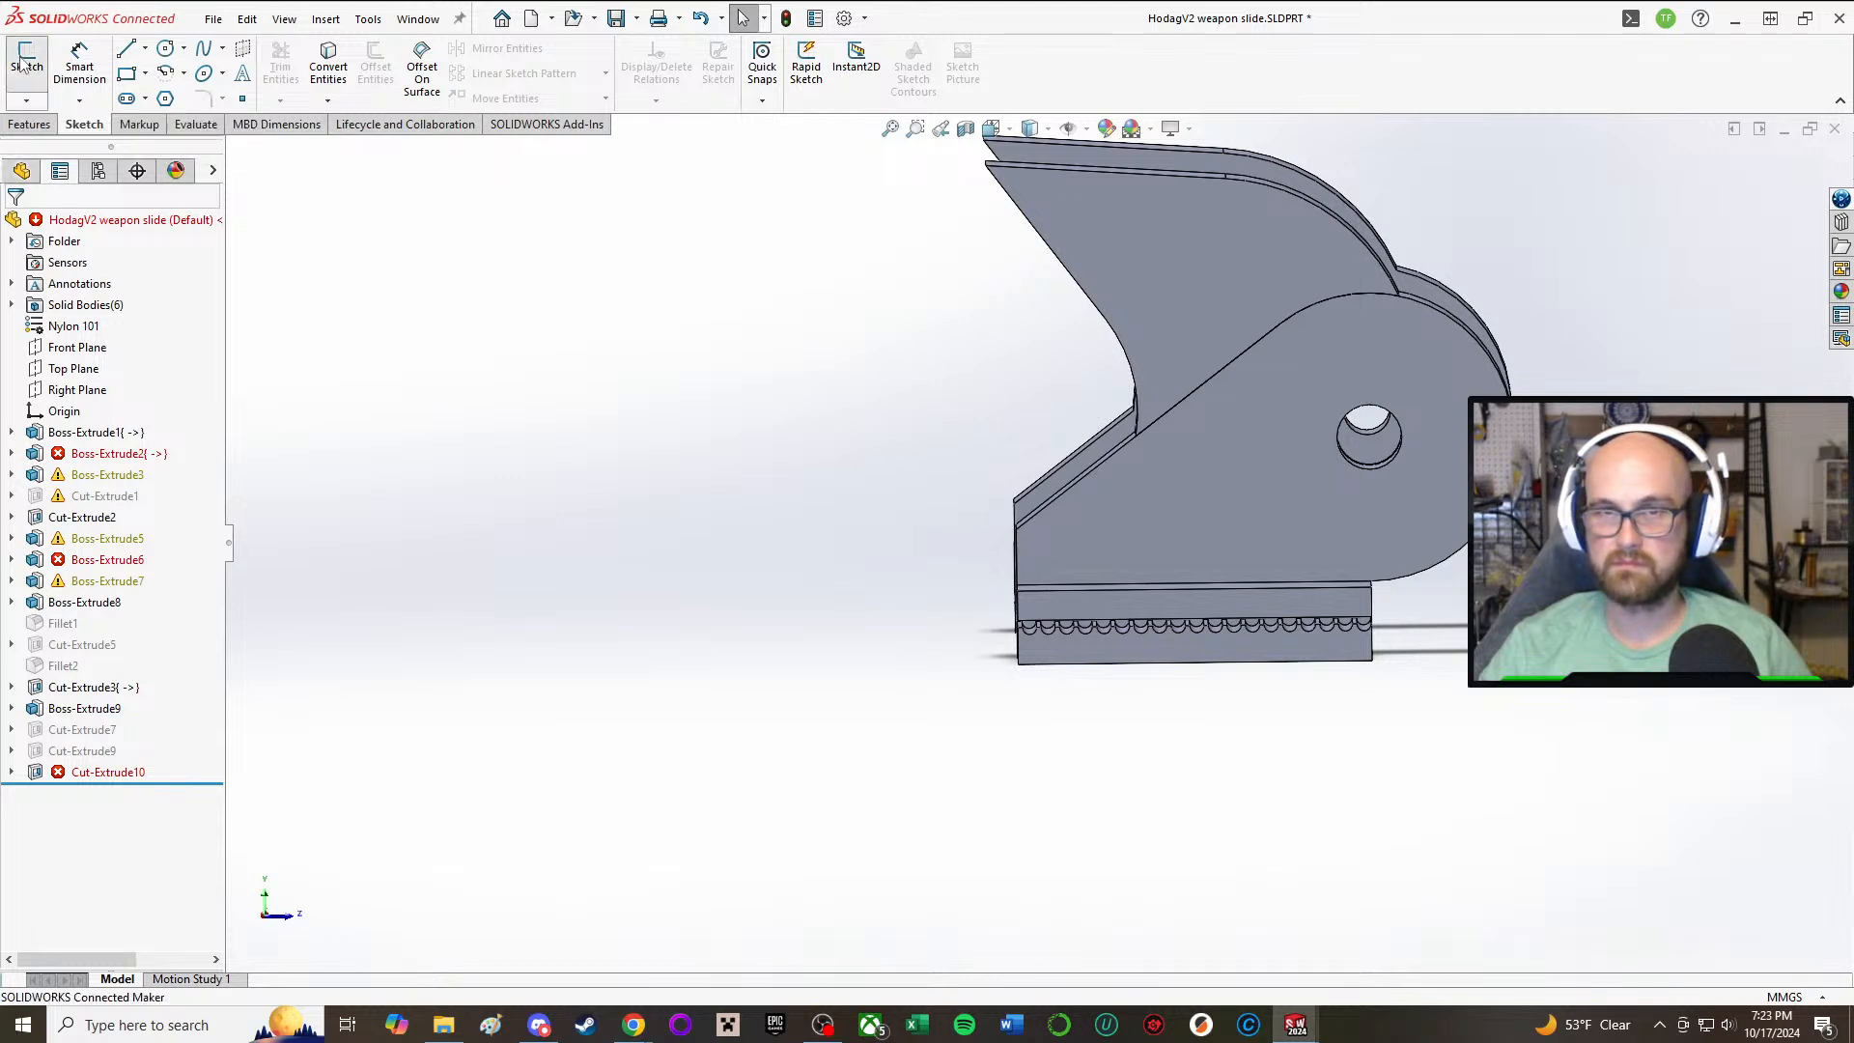
{"action": "key", "text": "Escape"}
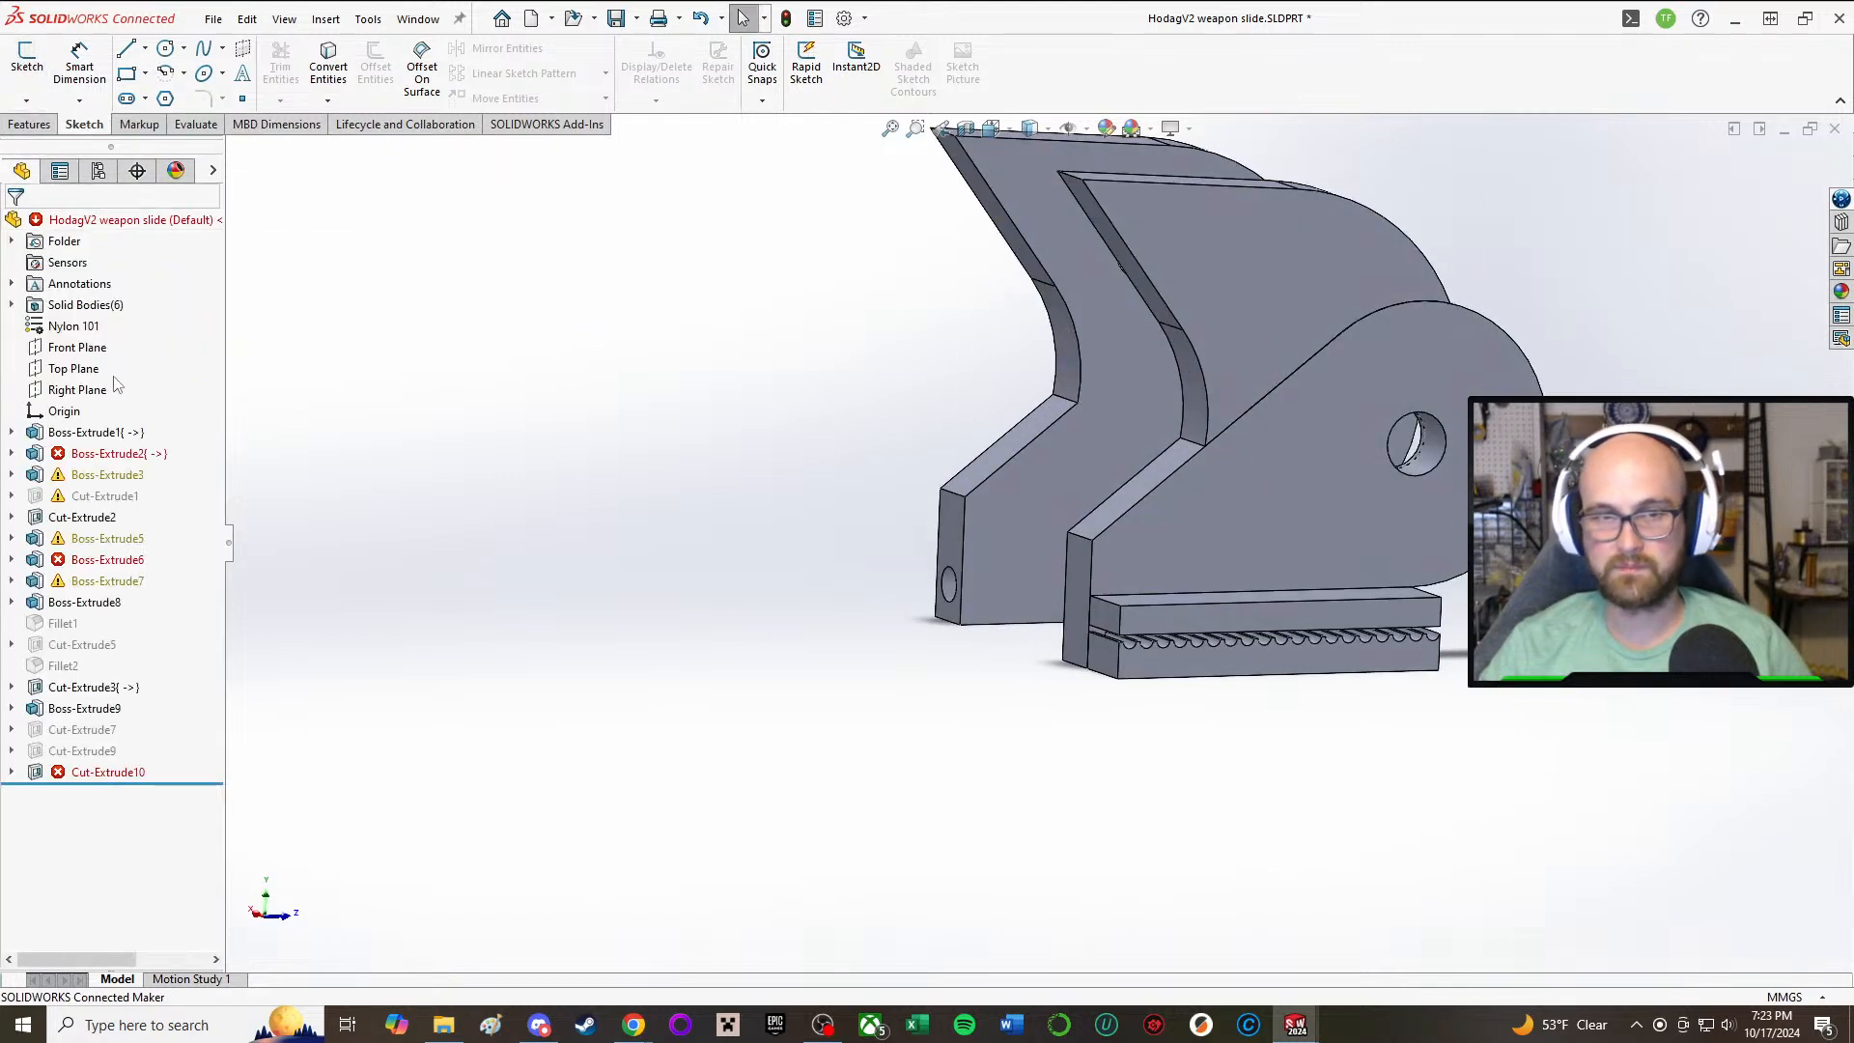
Step: Reopen Boss-Extrude1's sketch and draw a circle about 8 mm in diameter at the corner between the 6 mm line and the slanted line
{"action": "left_click", "coordinate": [89, 460]}
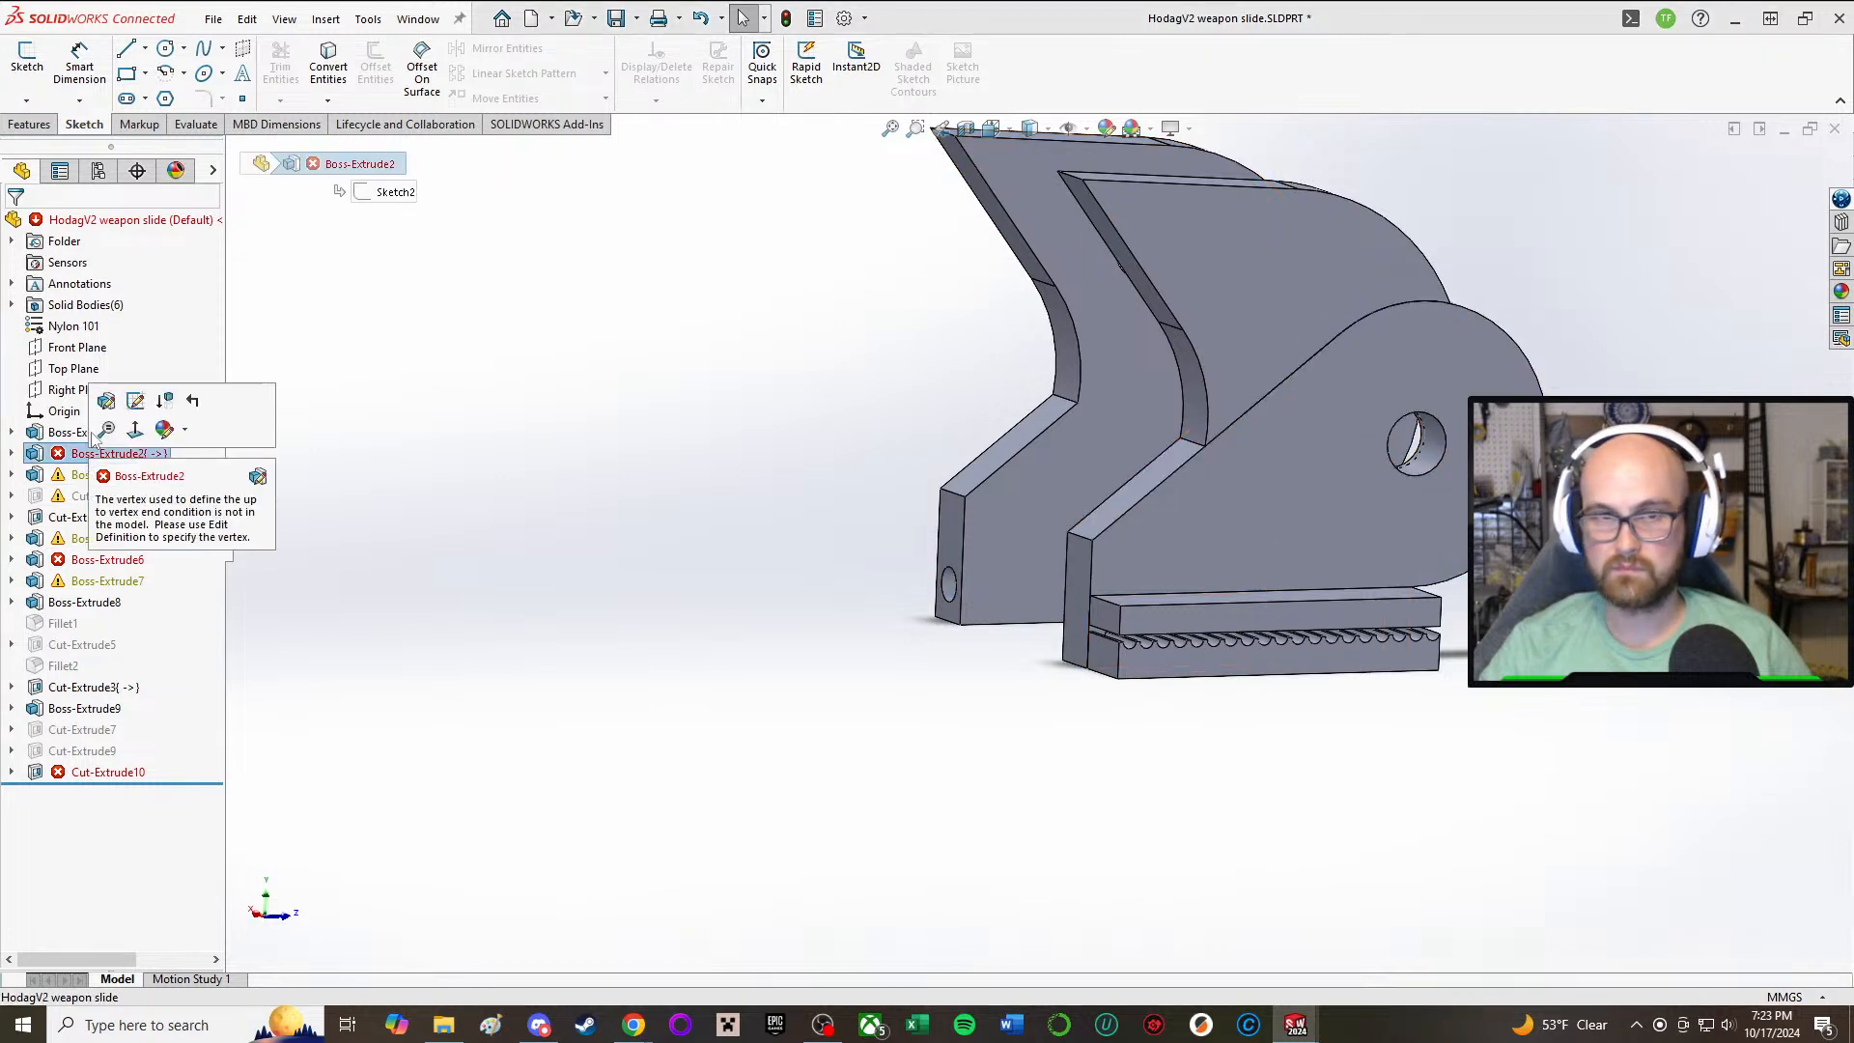
{"action": "left_click", "coordinate": [93, 433]}
{"action": "left_click", "coordinate": [125, 379]}
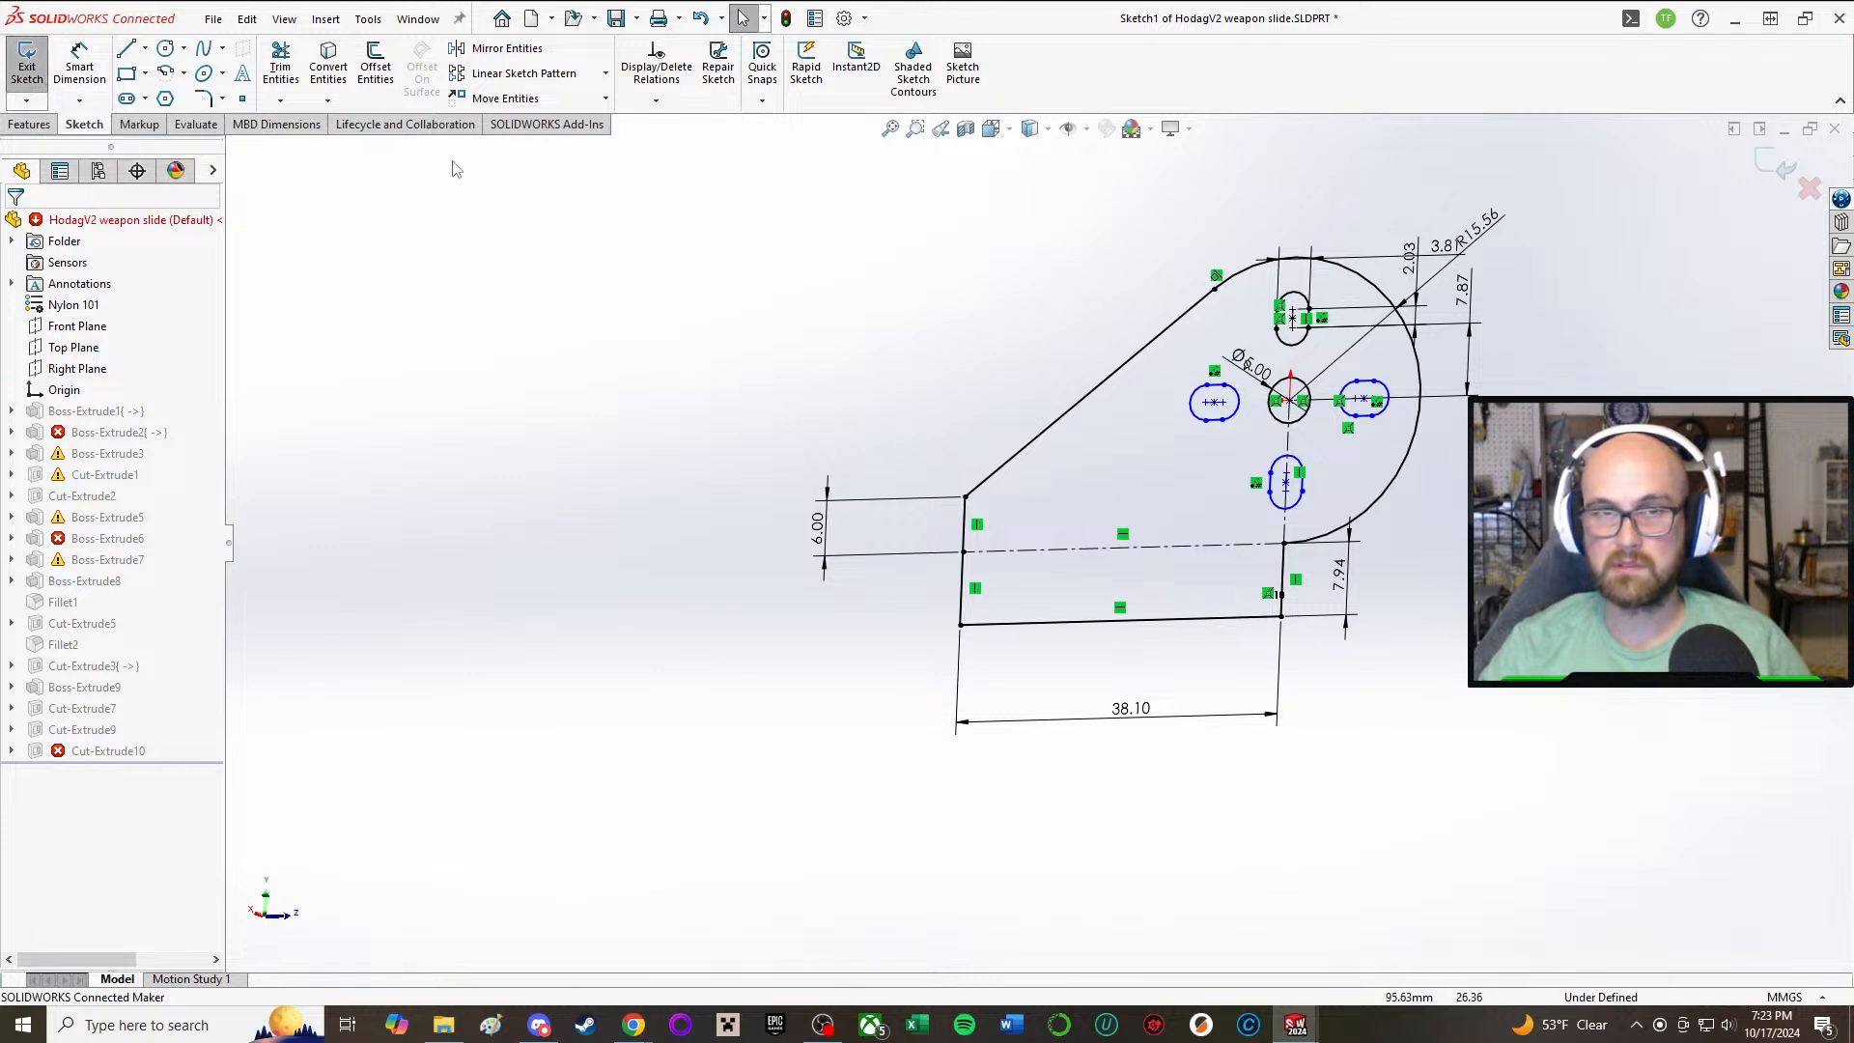
{"action": "left_click", "coordinate": [167, 49]}
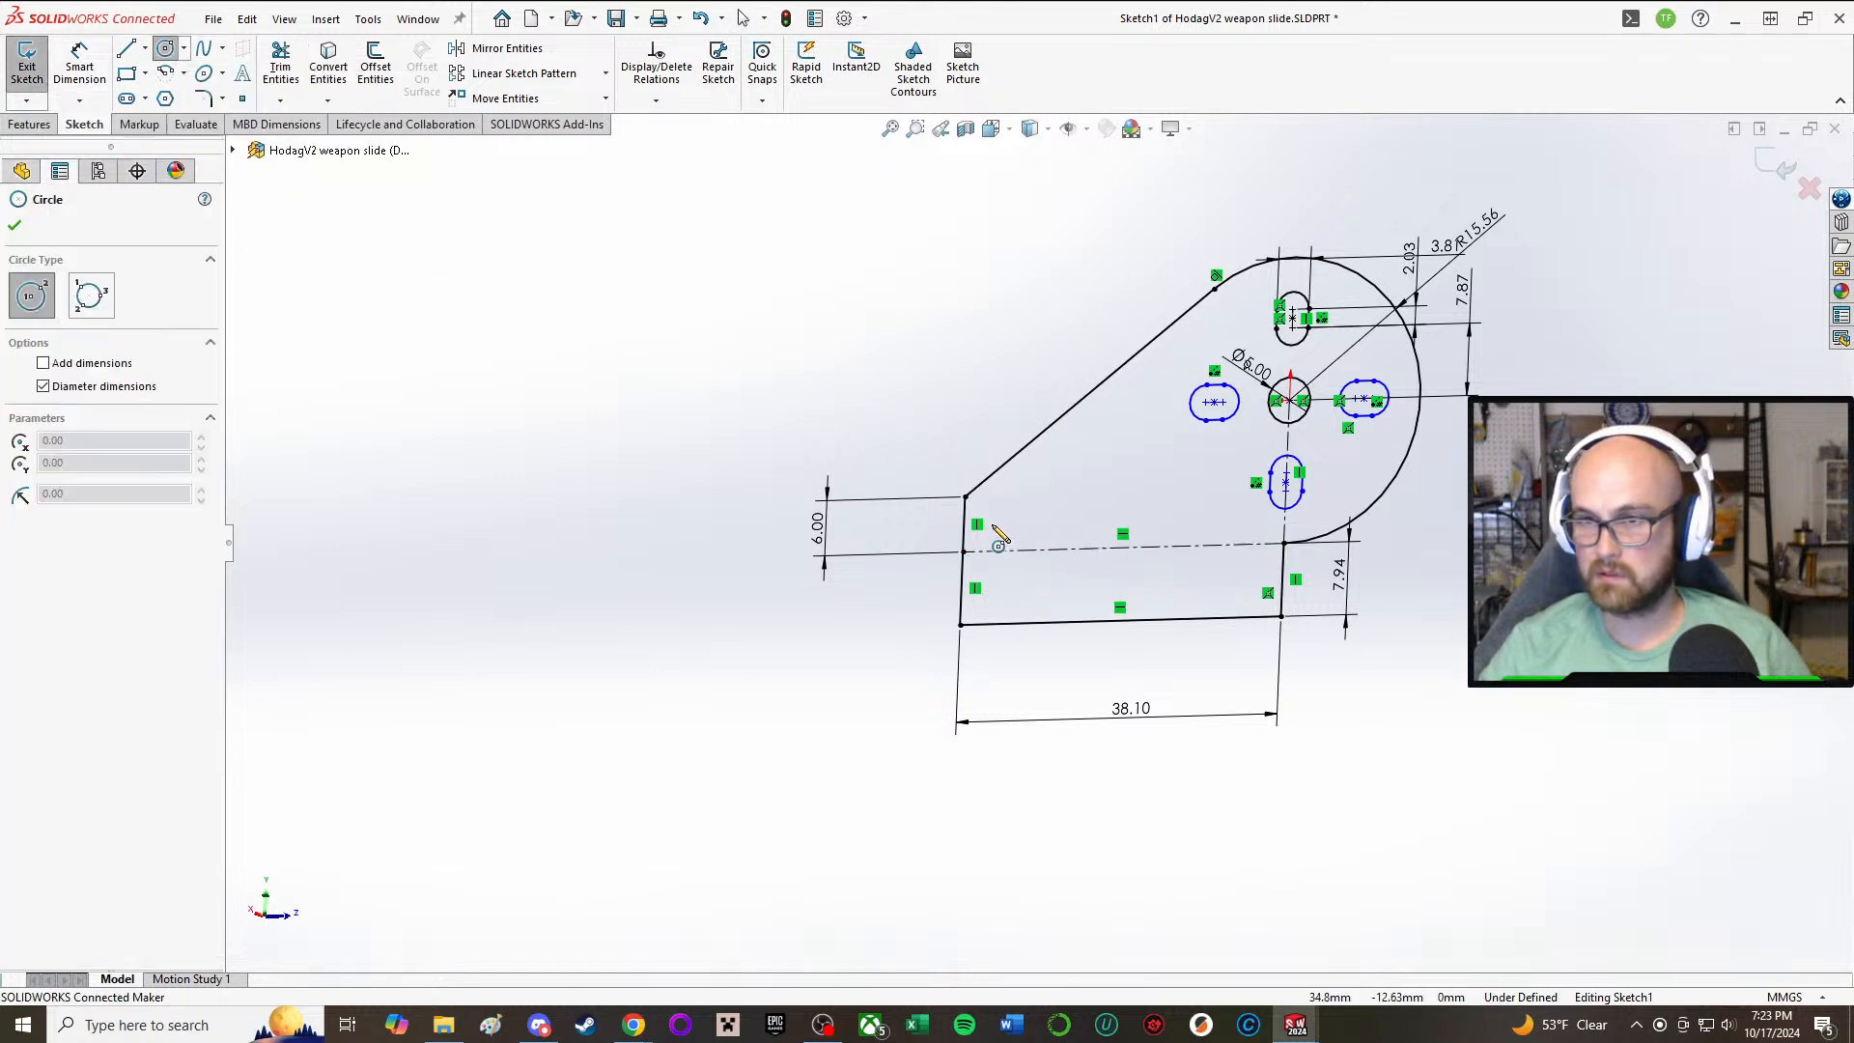
{"action": "left_click", "coordinate": [1006, 521]}
{"action": "left_click", "coordinate": [976, 521]}
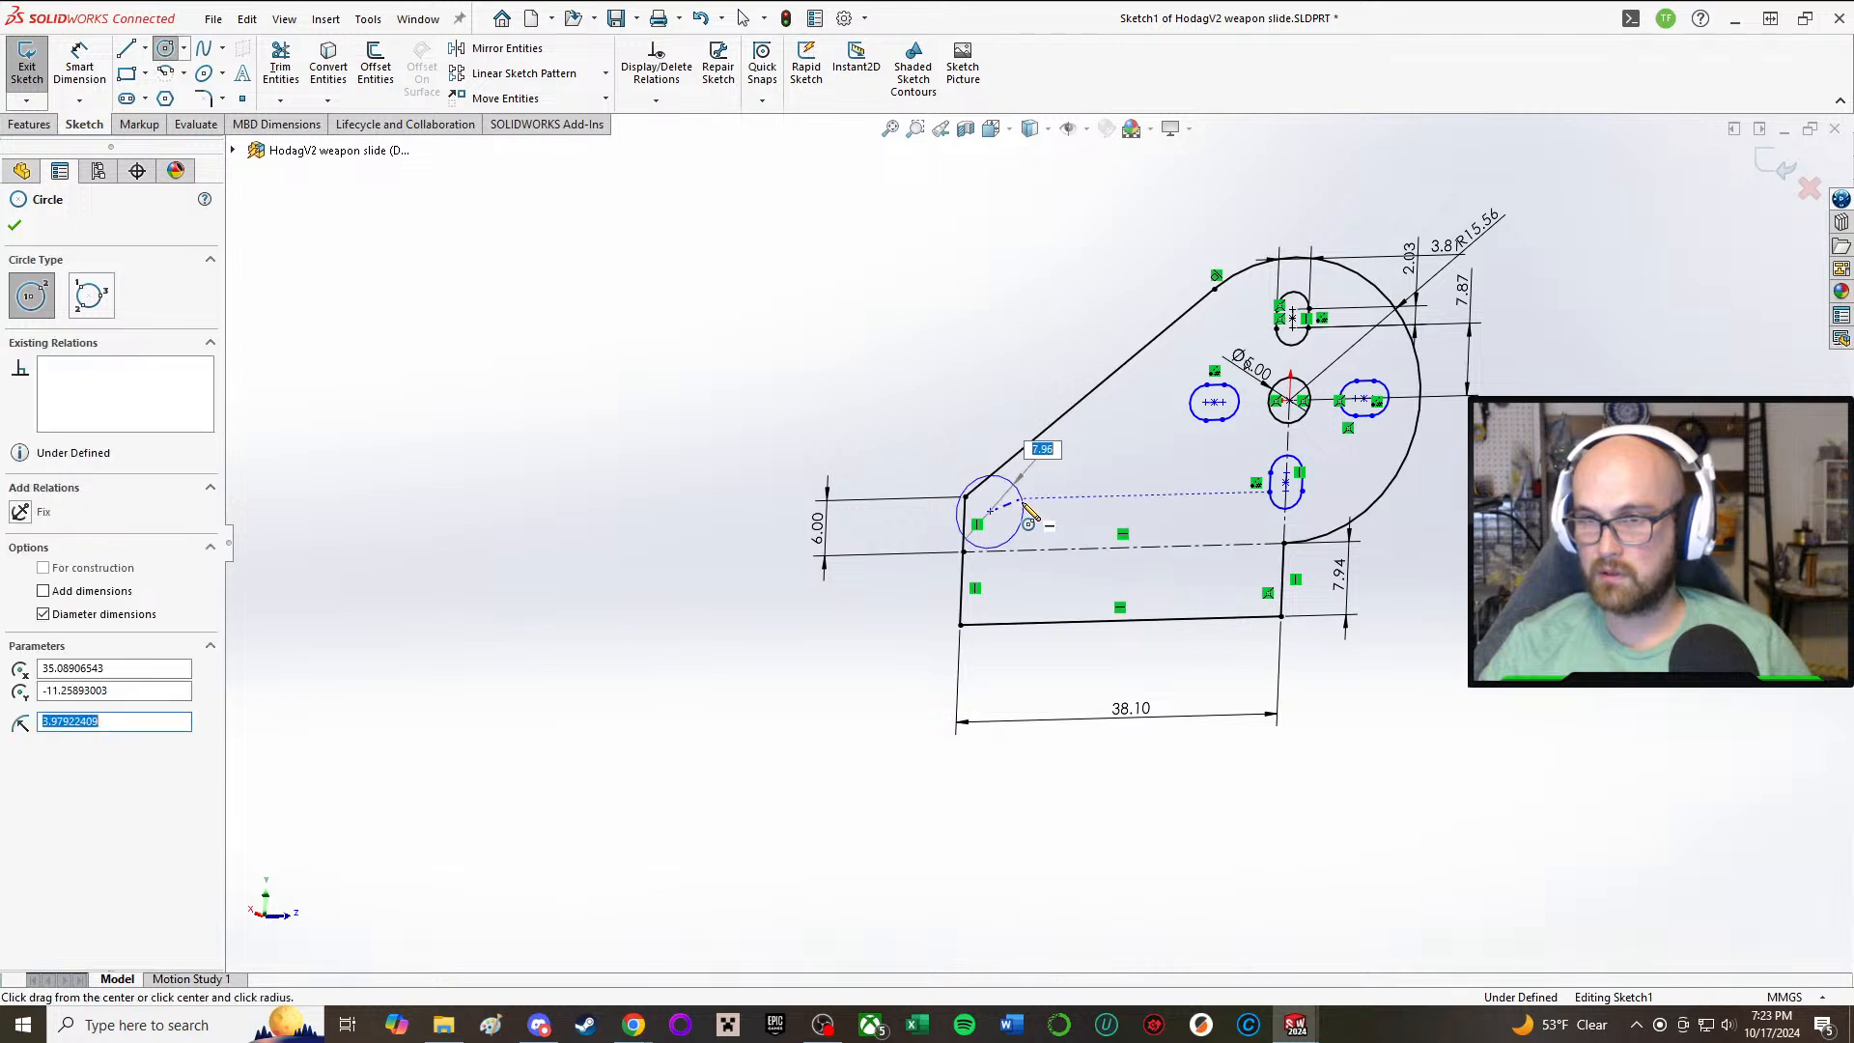
{"action": "right_click", "coordinate": [791, 355]}
{"action": "left_click", "coordinate": [833, 367]}
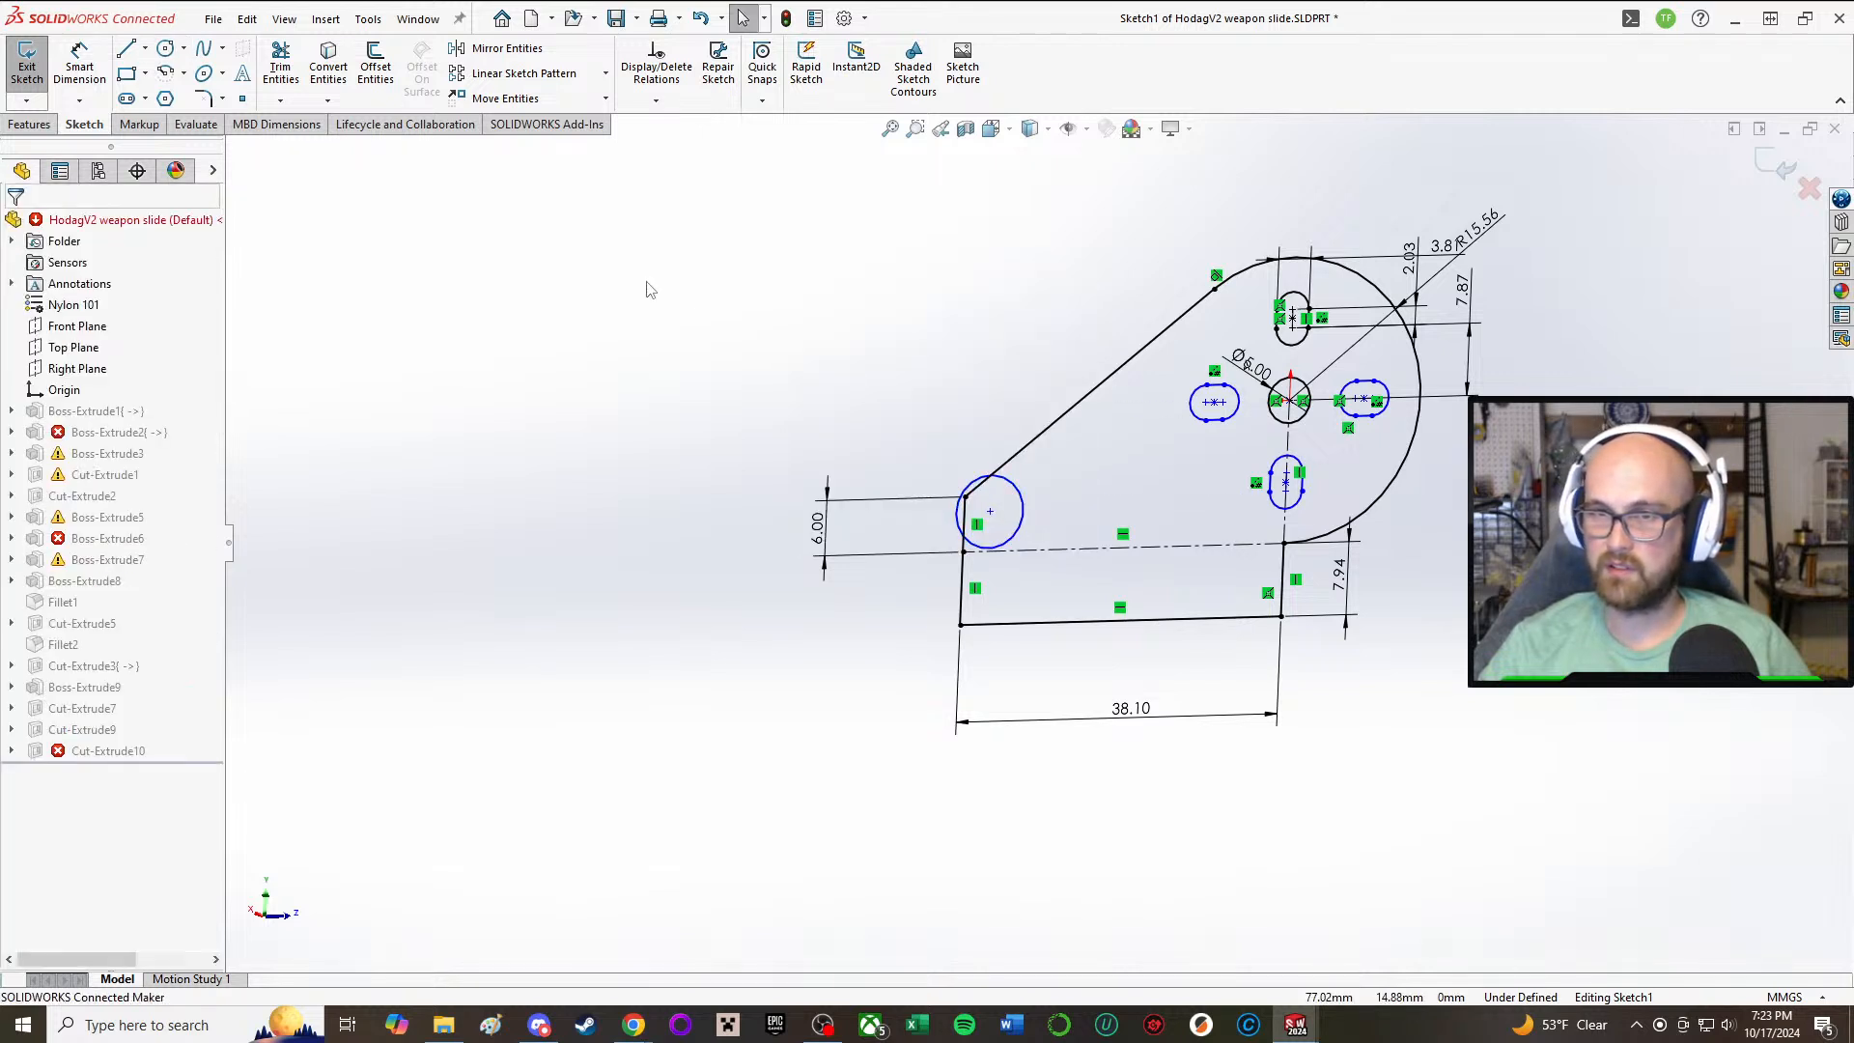
Step: Move the new circle by its center so it lies fully inside the profile, just above the construction line
{"action": "left_click", "coordinate": [989, 510]}
{"action": "scroll", "coordinate": [1023, 523], "scroll_direction": "down", "scroll_amount": 2}
{"action": "scroll", "coordinate": [1023, 523], "scroll_direction": "down", "scroll_amount": 3}
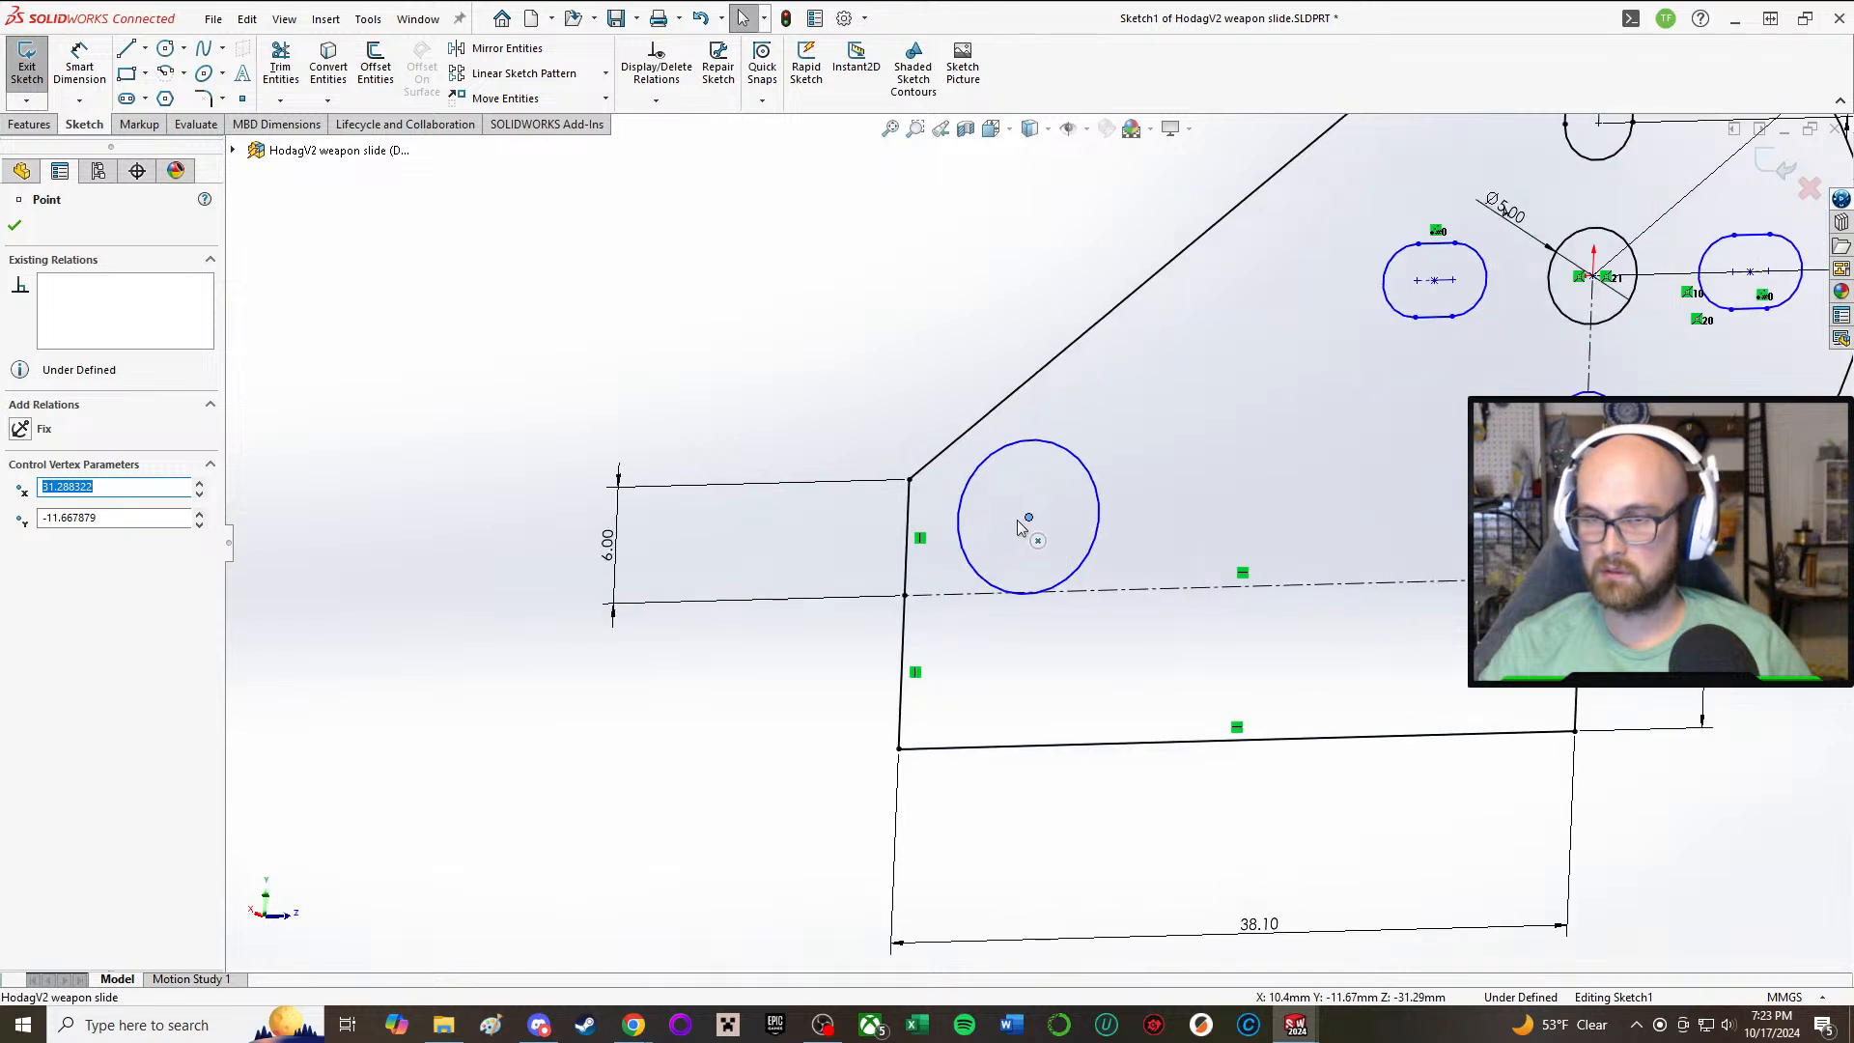
Step: Draw a construction line from the midpoint of the 6 mm front edge to the circle's center and make it horizontal
{"action": "left_click", "coordinate": [145, 49]}
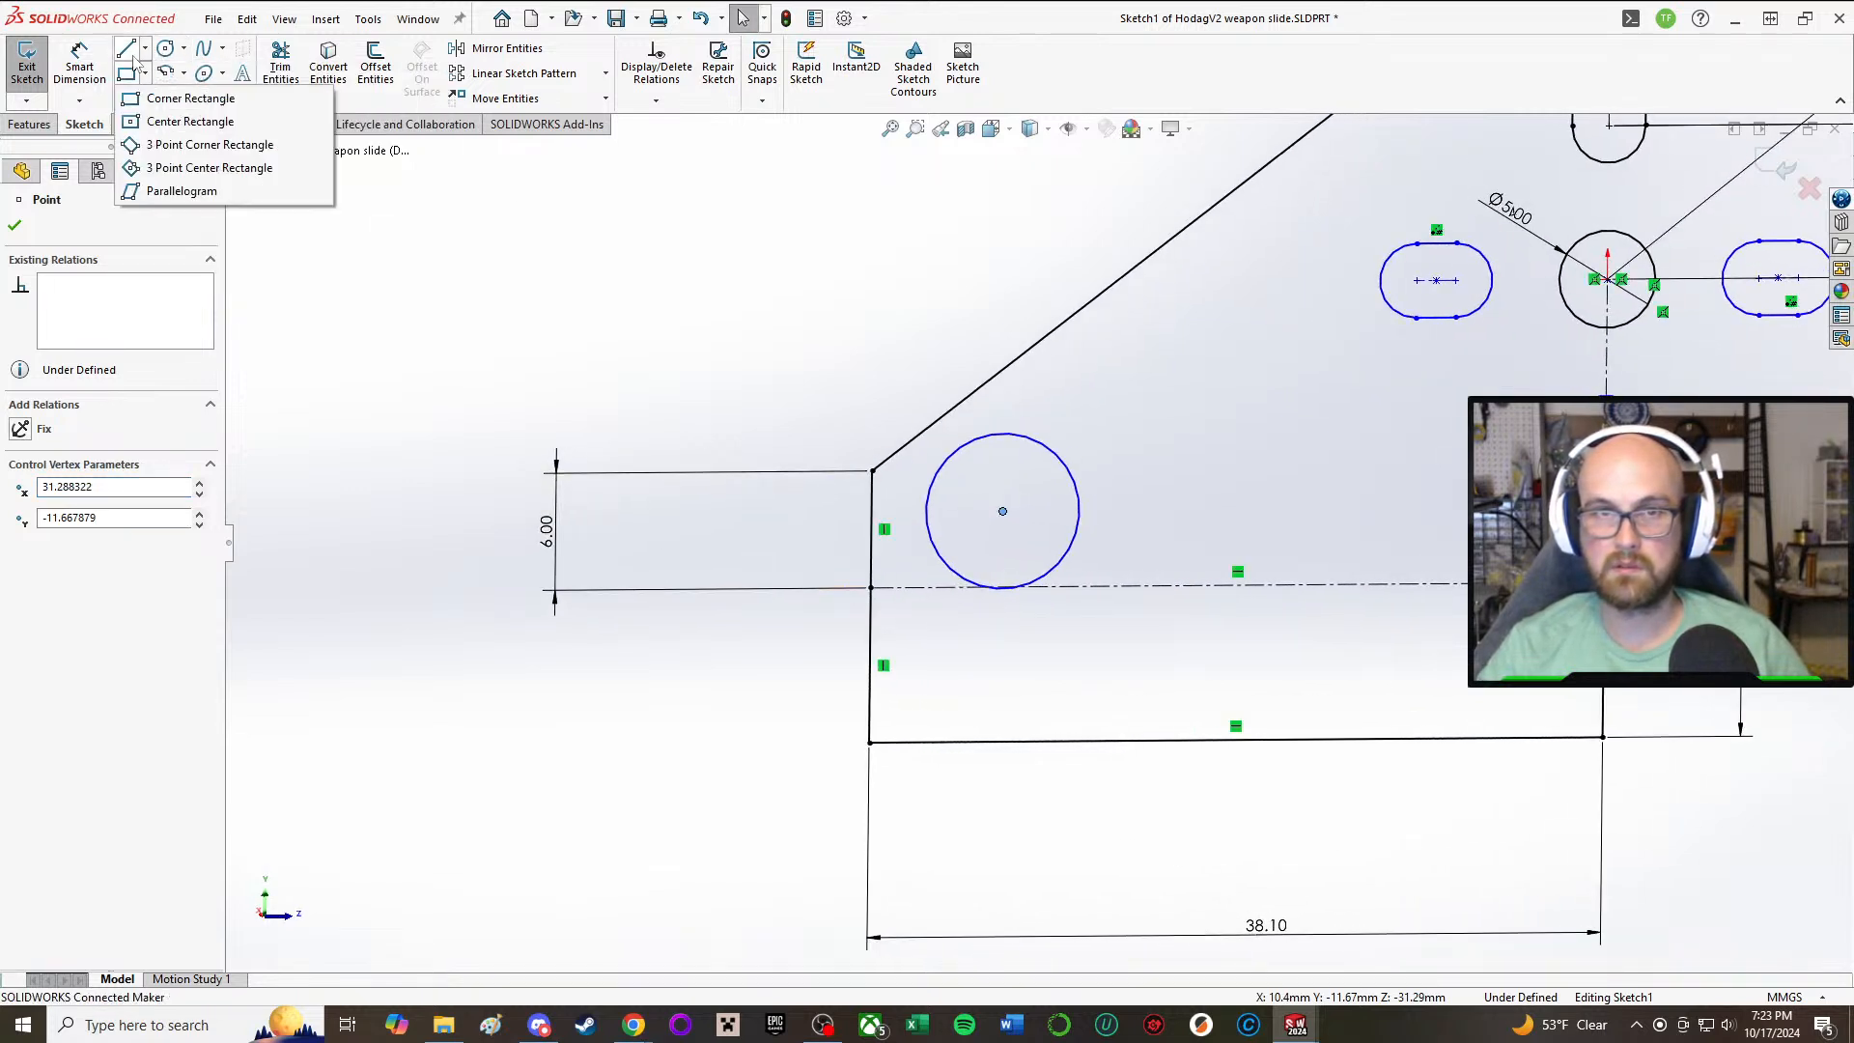
{"action": "left_click", "coordinate": [166, 91]}
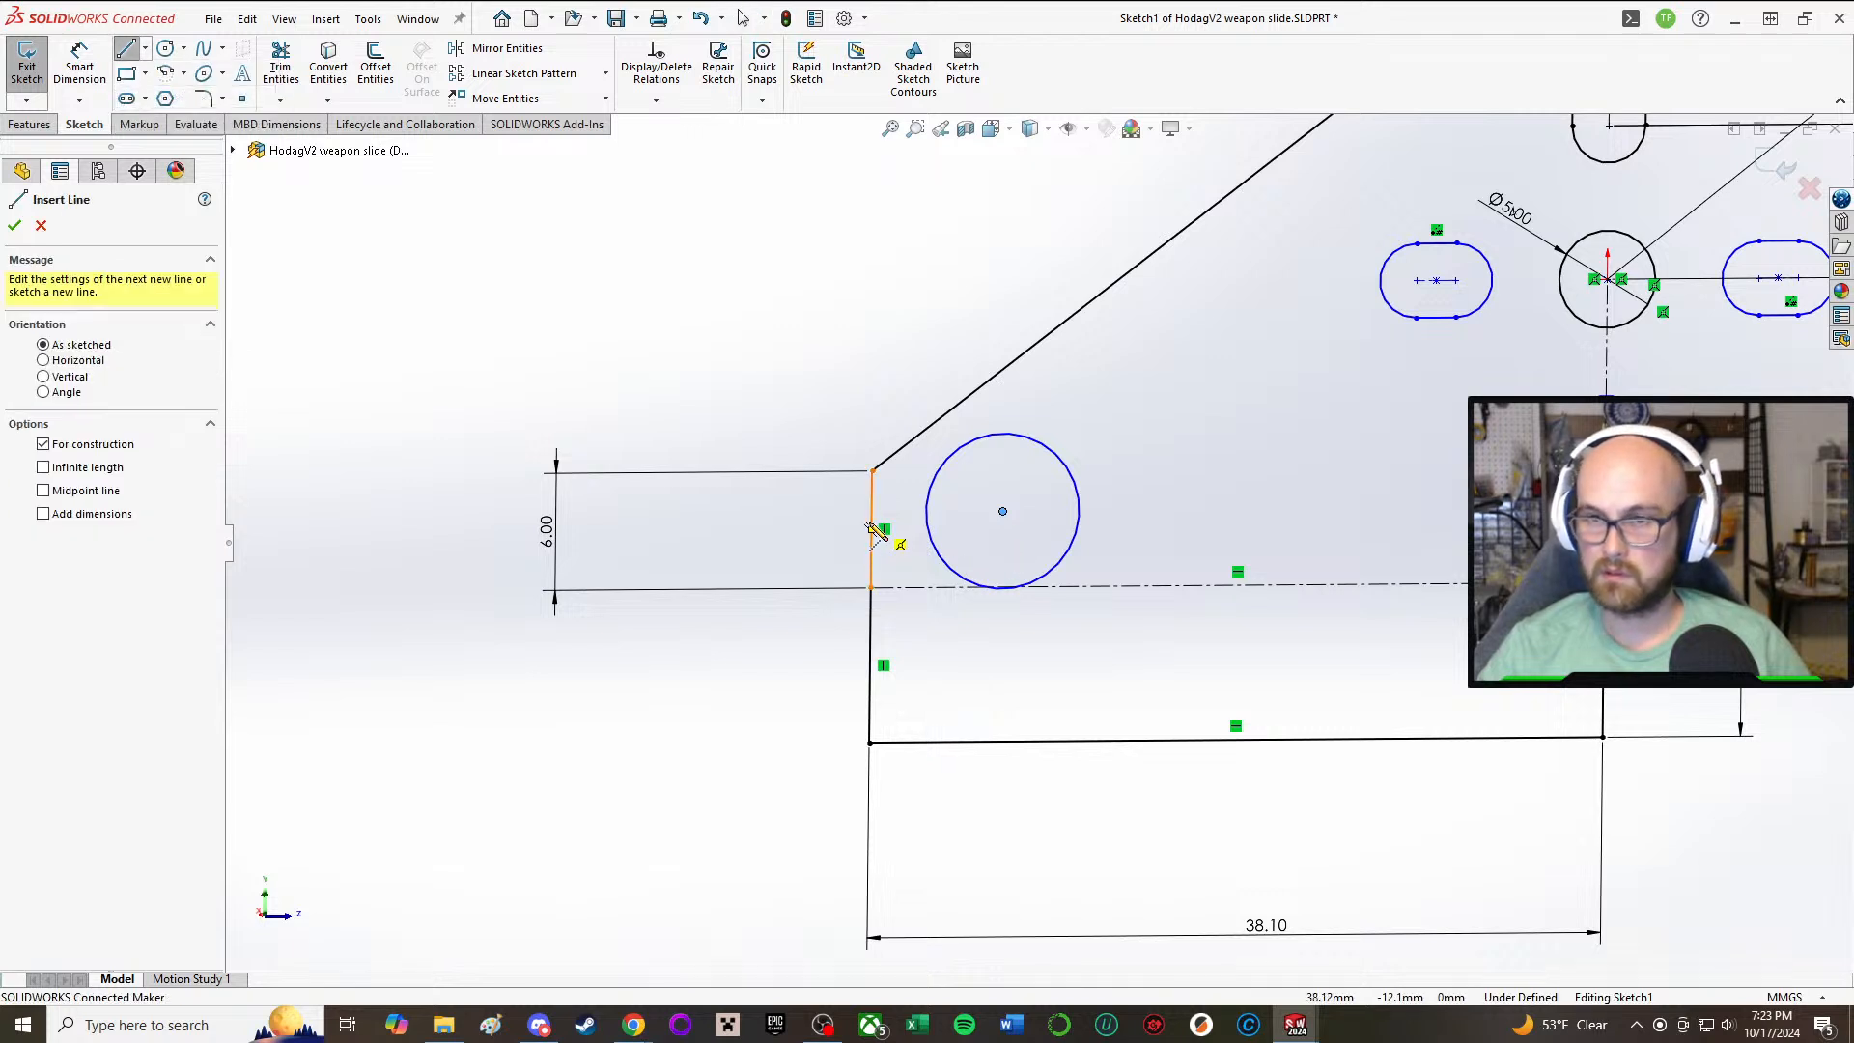
{"action": "left_click", "coordinate": [874, 529]}
{"action": "left_click", "coordinate": [1002, 511]}
{"action": "right_click", "coordinate": [1003, 512]}
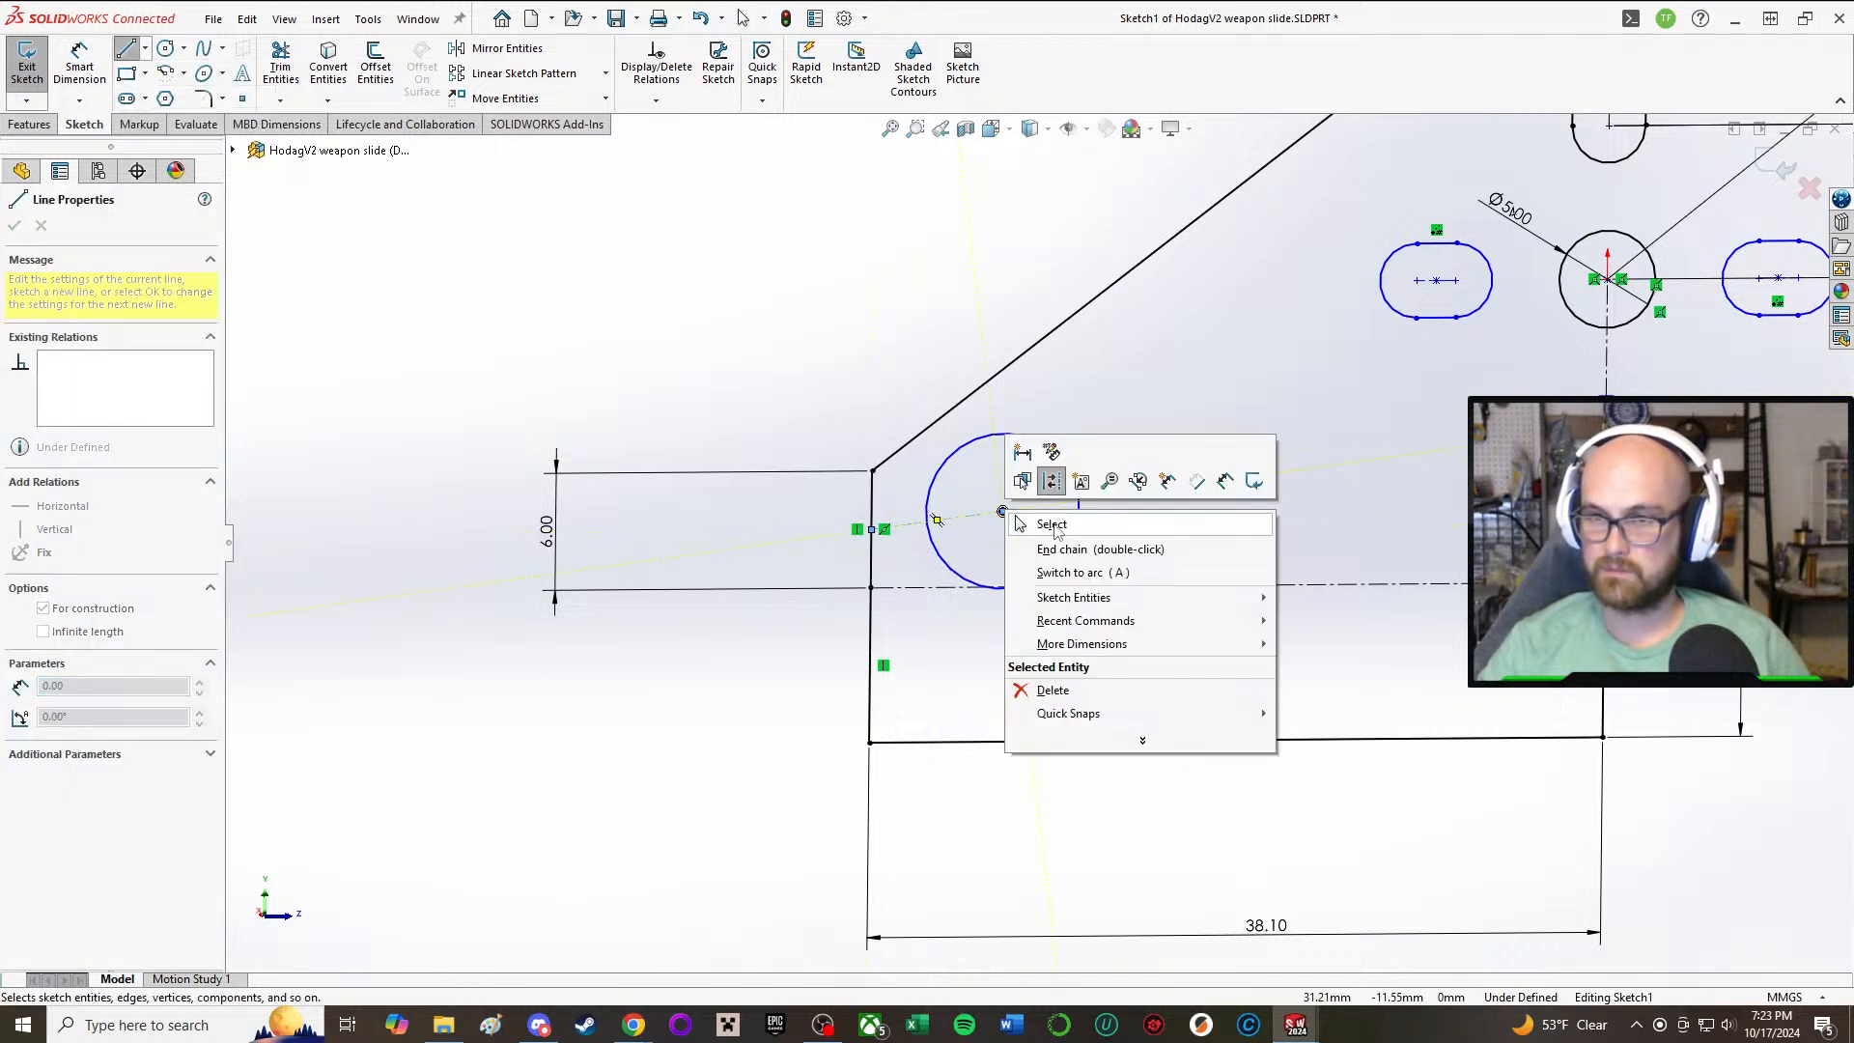
{"action": "left_click", "coordinate": [1052, 525]}
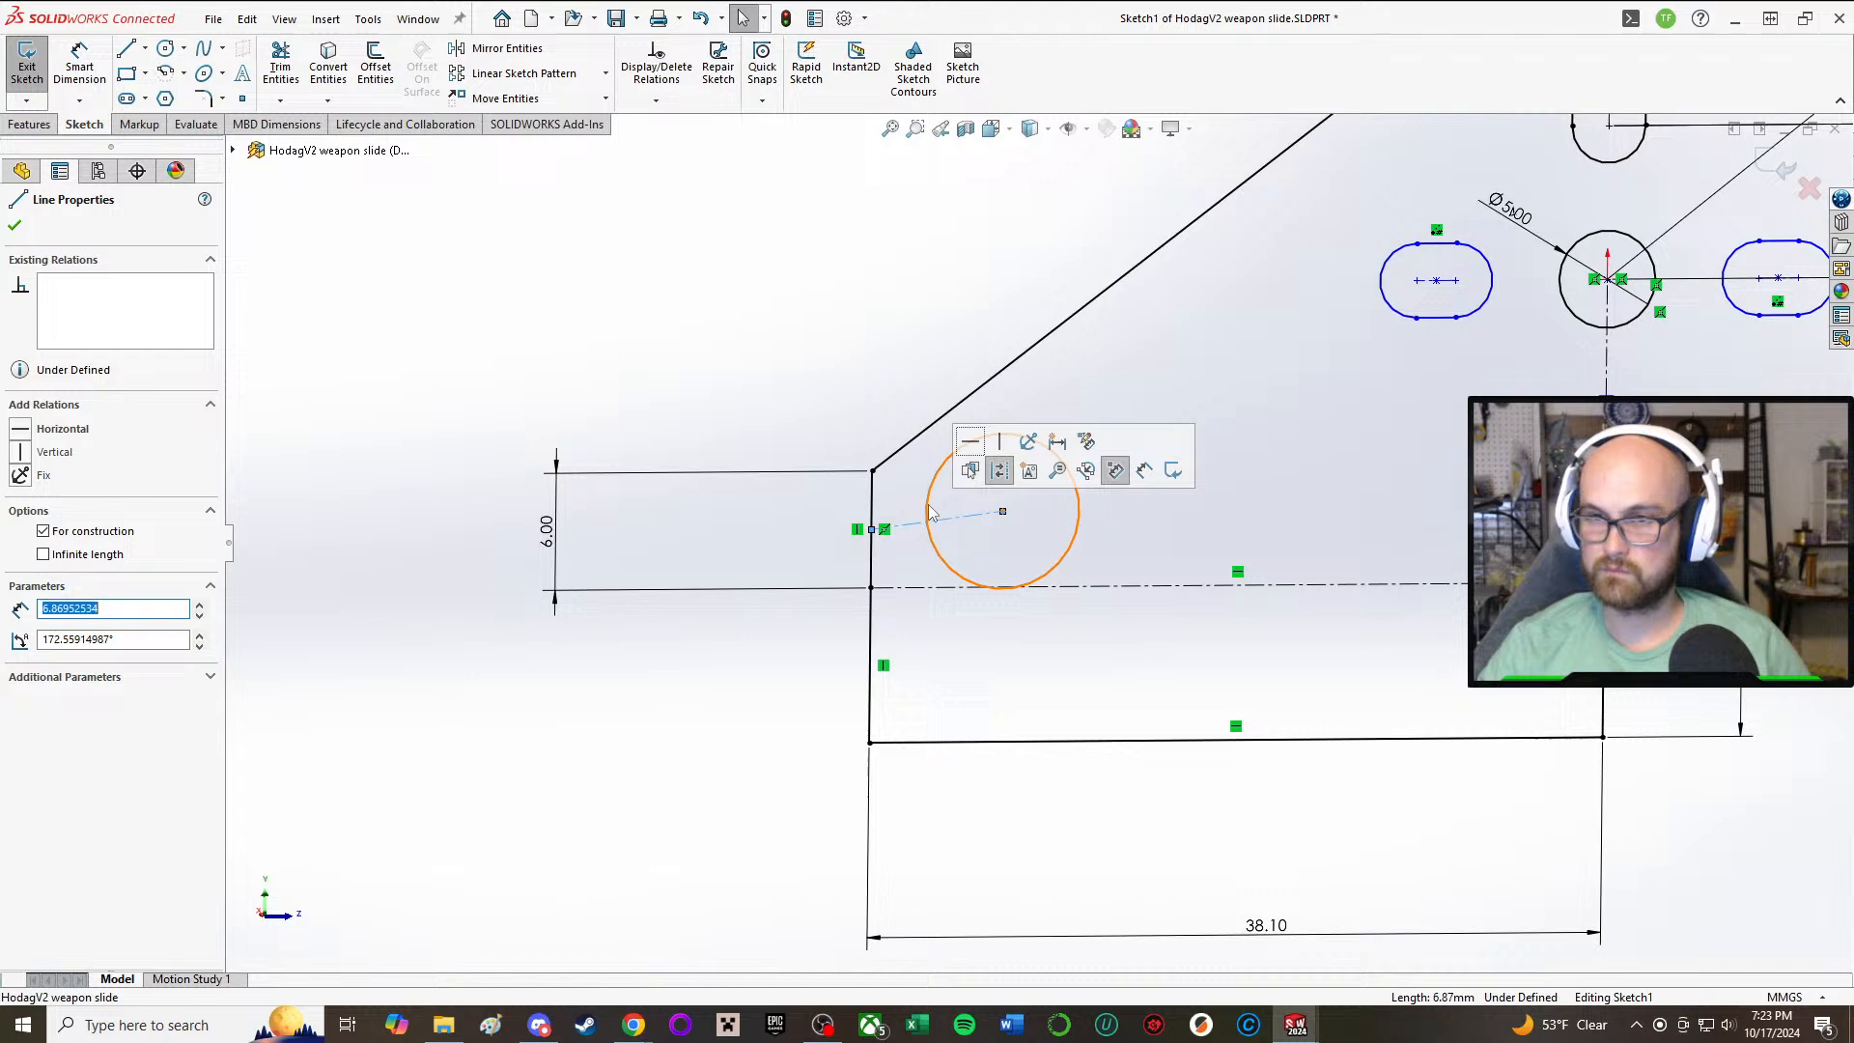
{"action": "left_click", "coordinate": [970, 442]}
Step: Dimension the front circle's diameter and set it to 4 mm
{"action": "left_click", "coordinate": [80, 64]}
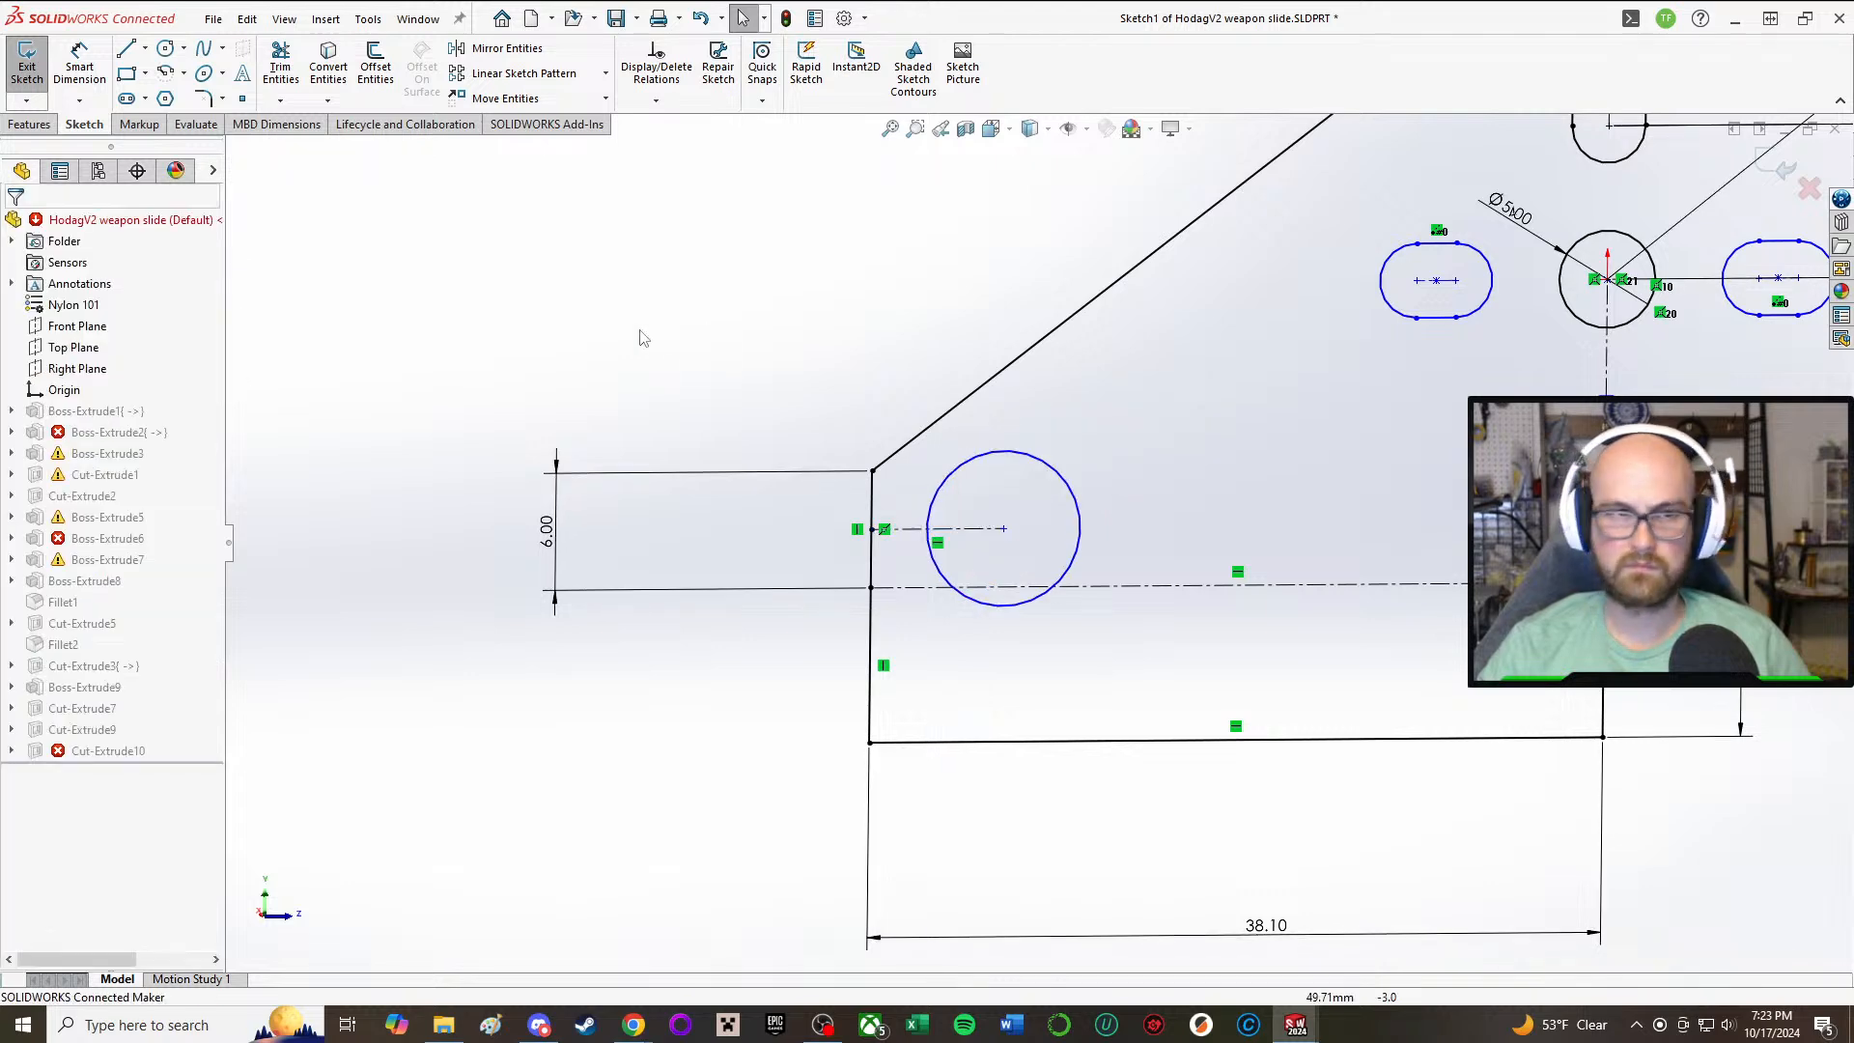
{"action": "left_click", "coordinate": [1079, 509]}
{"action": "left_click", "coordinate": [565, 265]}
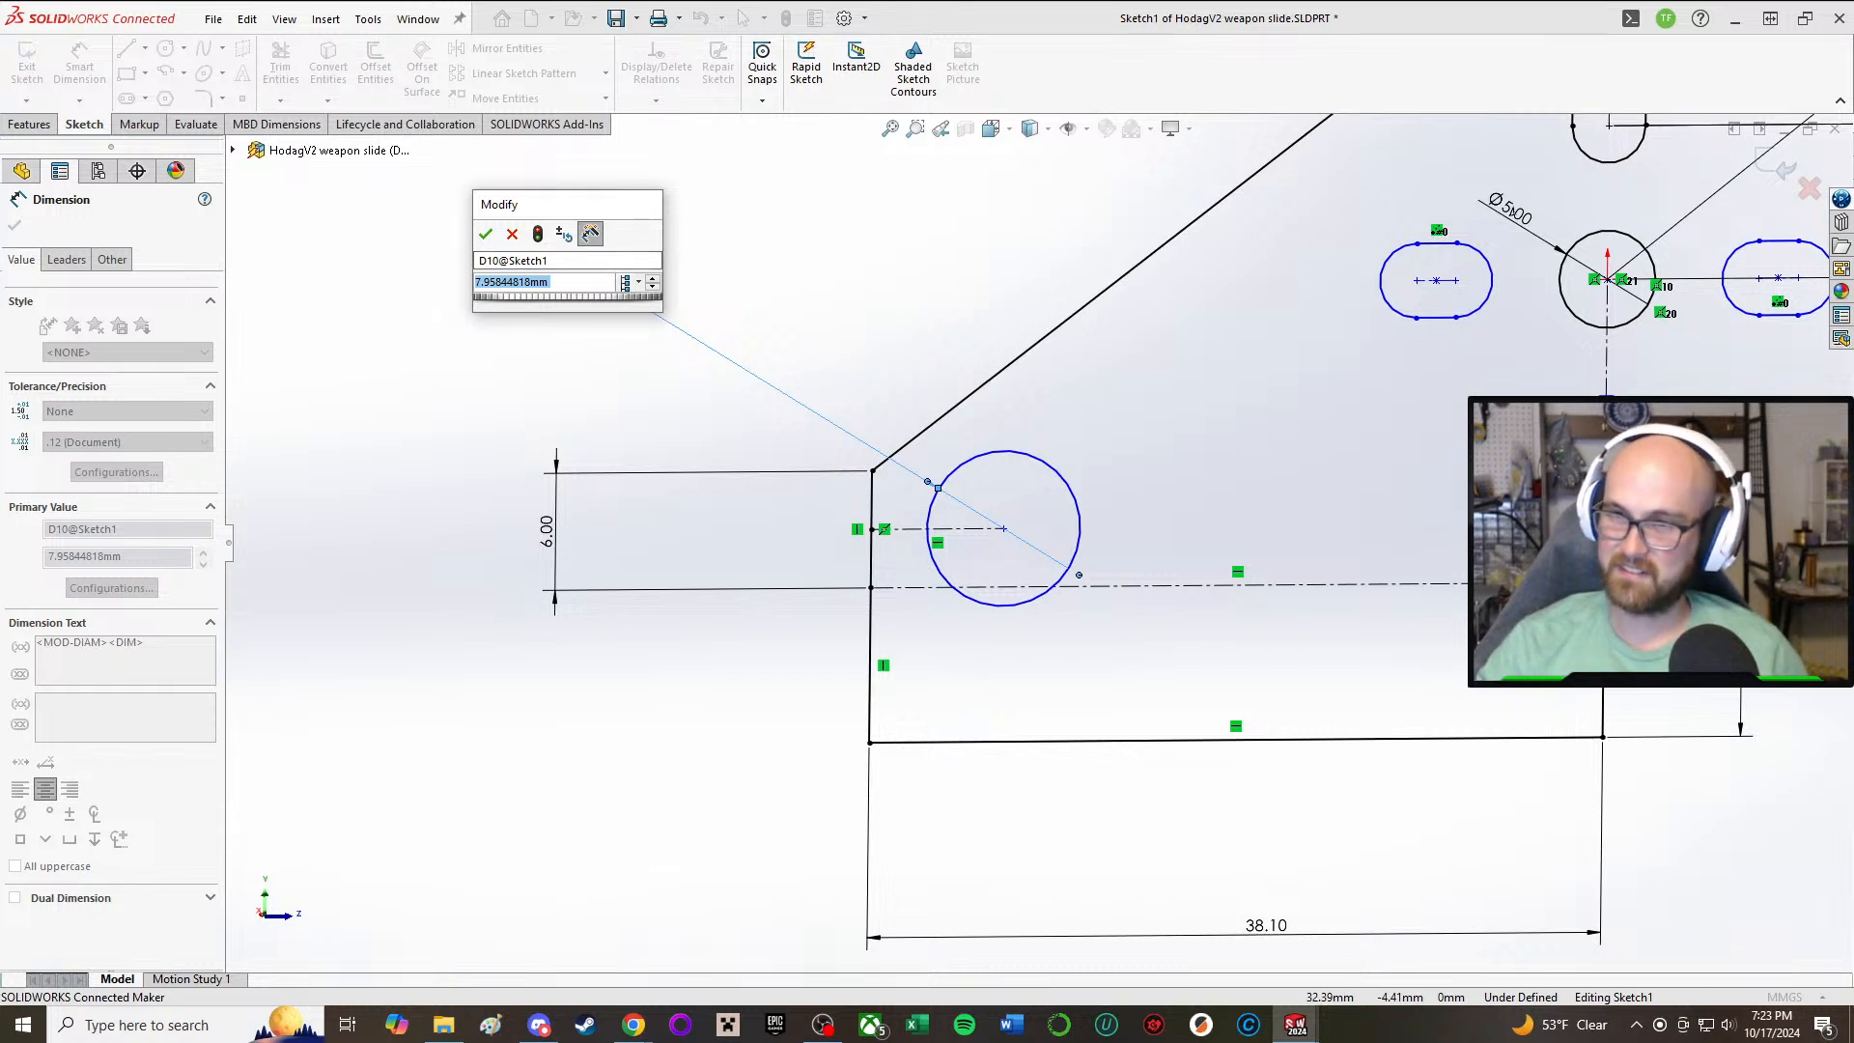
{"action": "type", "text": "4"}
{"action": "key", "text": "Return"}
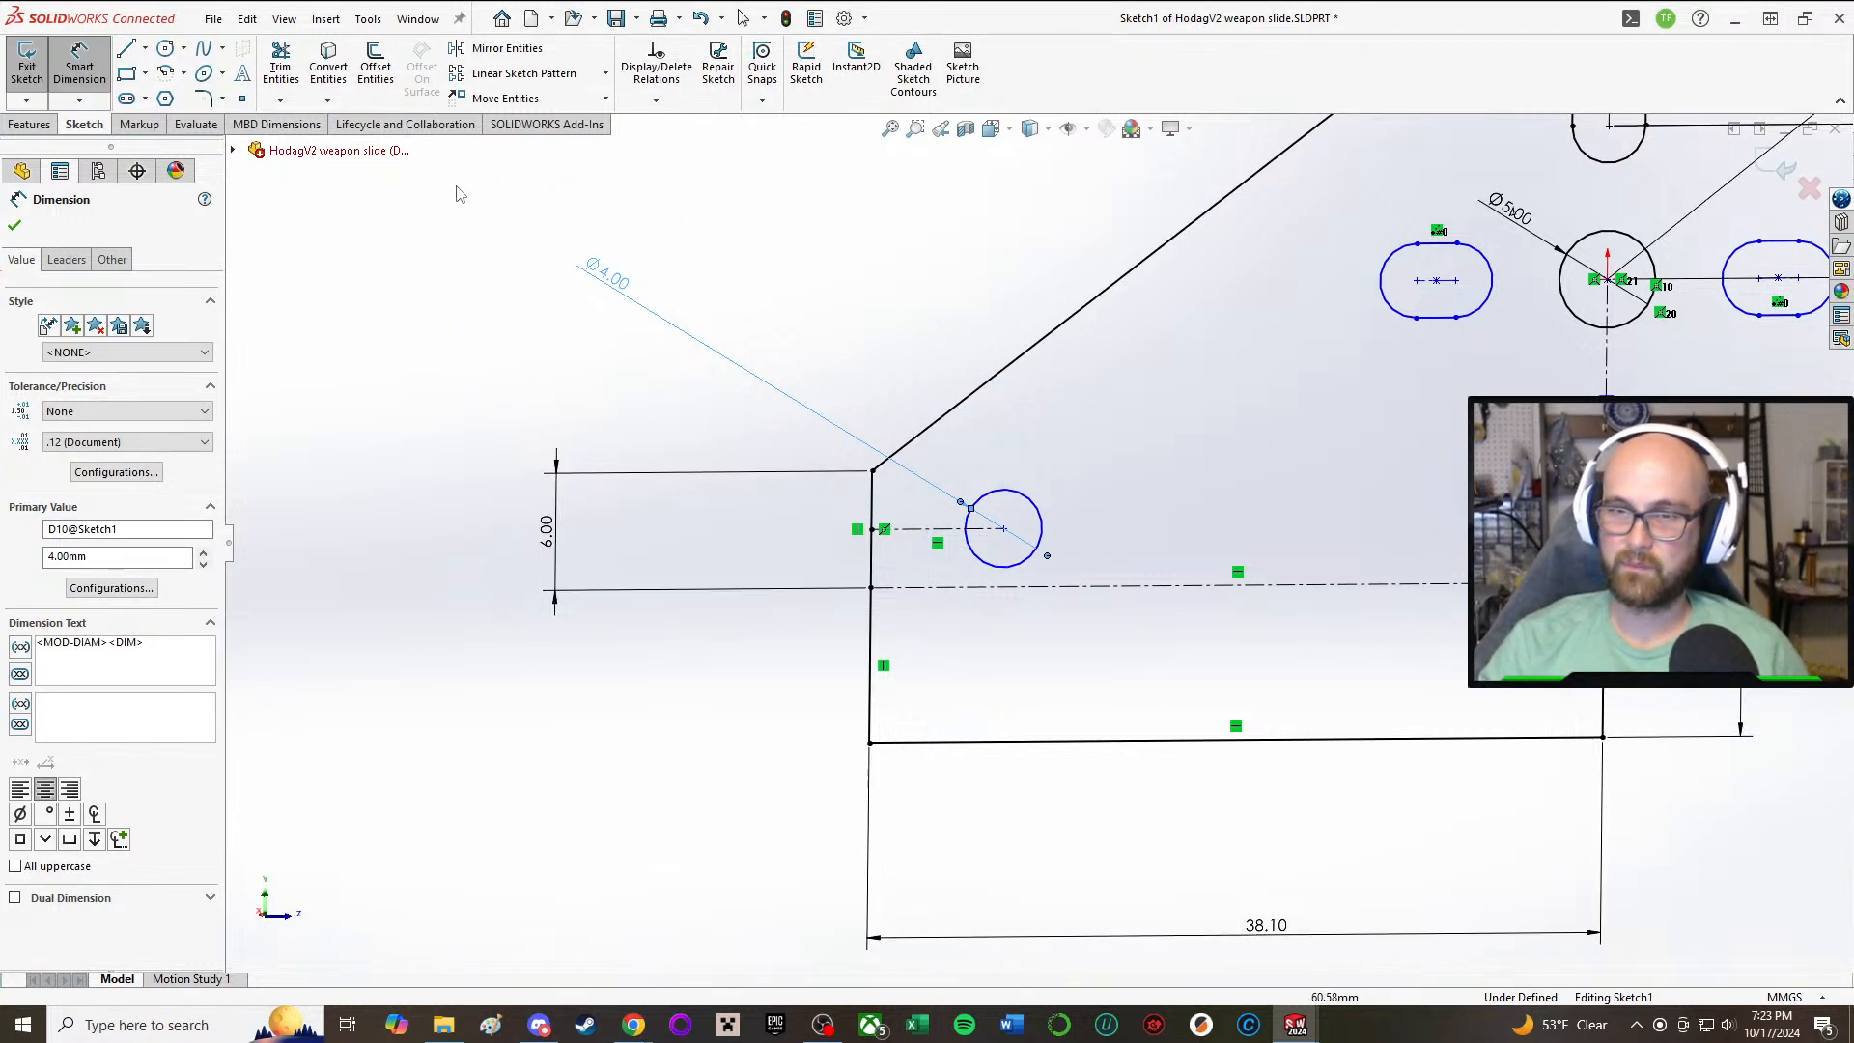
{"action": "key", "text": "Escape"}
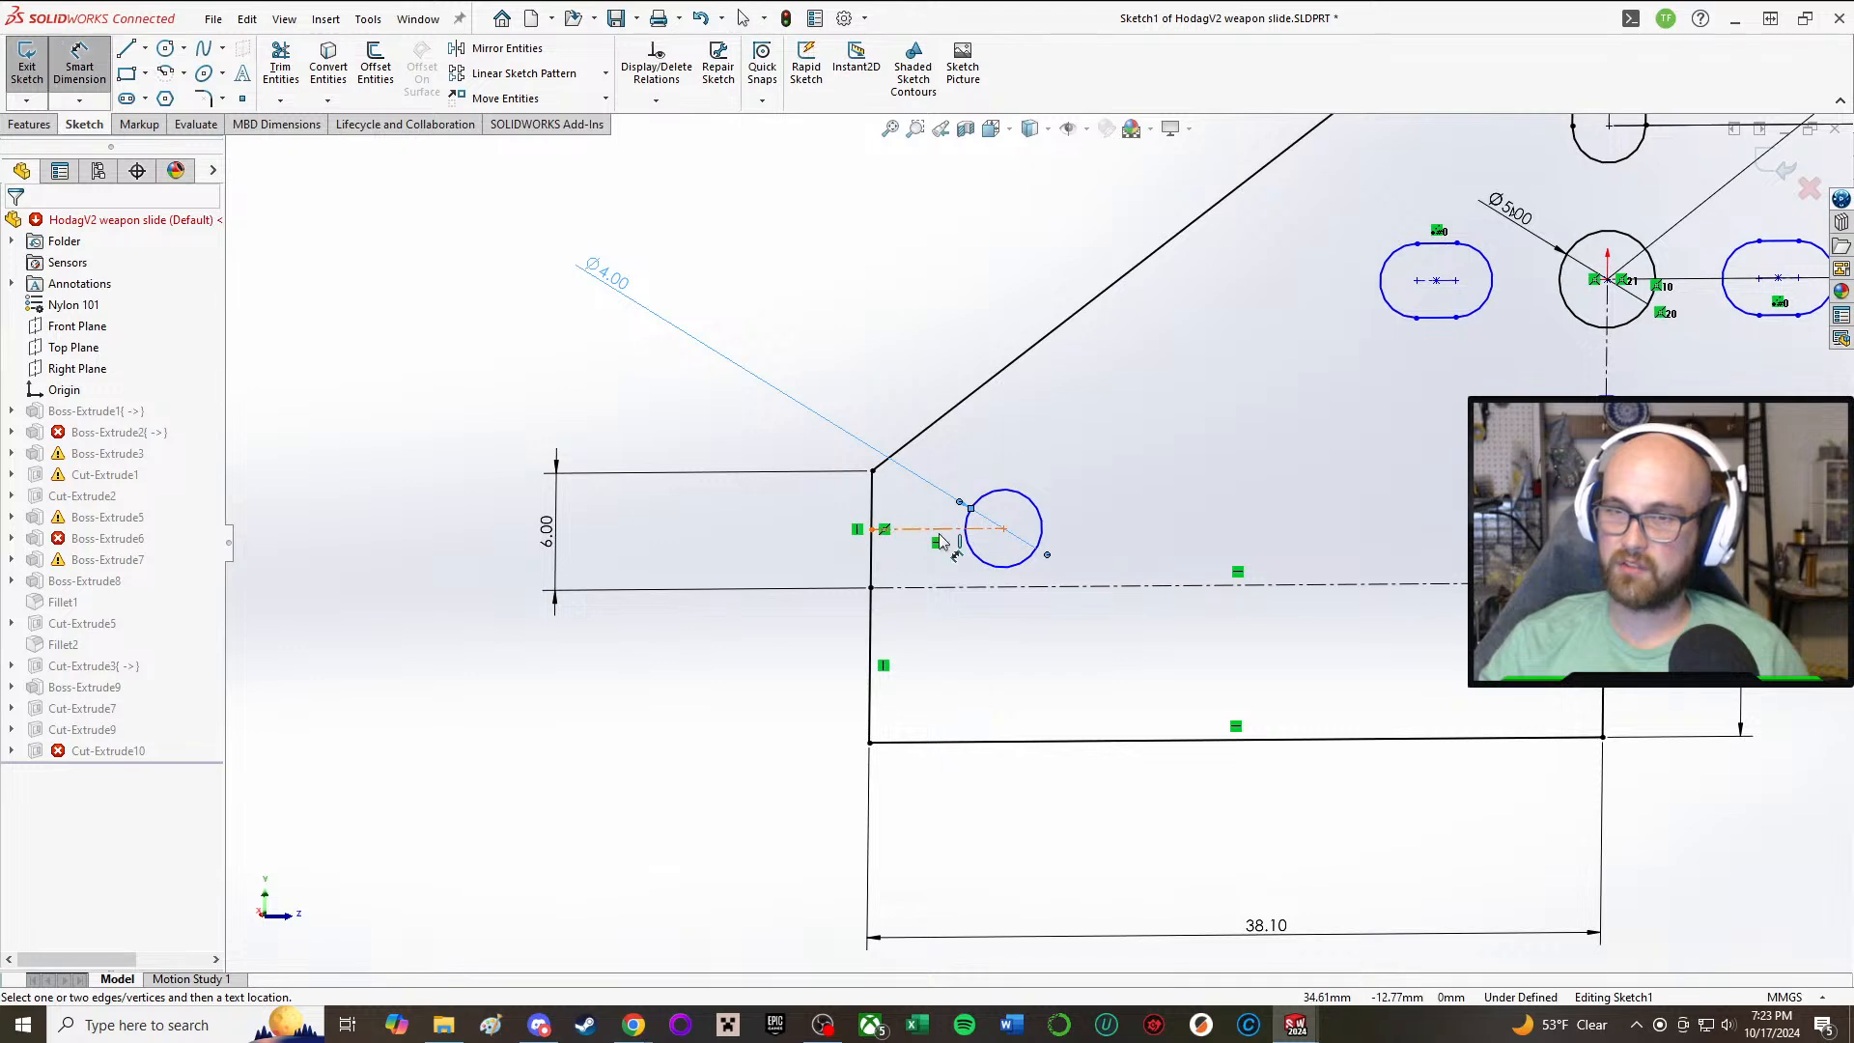
Step: Dimension the short construction line between the front edge and the circle's center at 4 mm and reduce it to 3 mm
{"action": "left_click", "coordinate": [929, 528]}
{"action": "left_click", "coordinate": [700, 412]}
{"action": "left_click", "coordinate": [879, 473]}
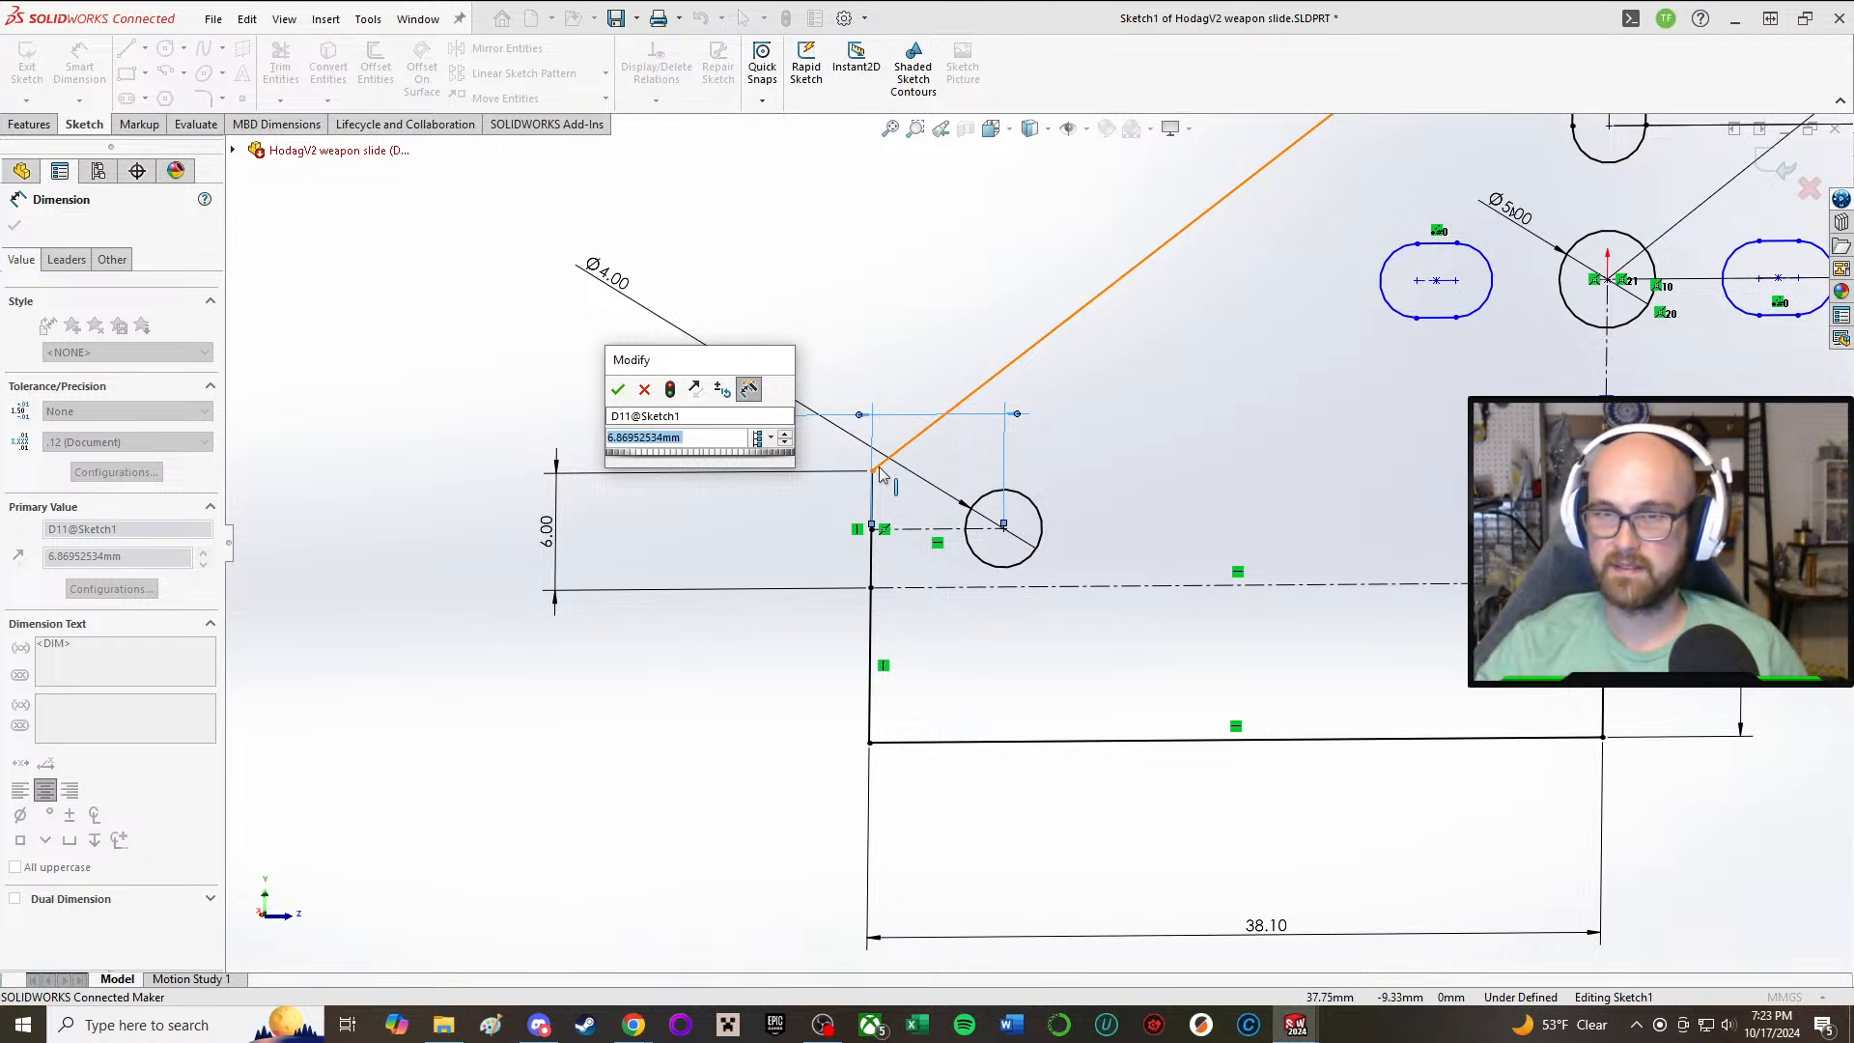
{"action": "type", "text": "4"}
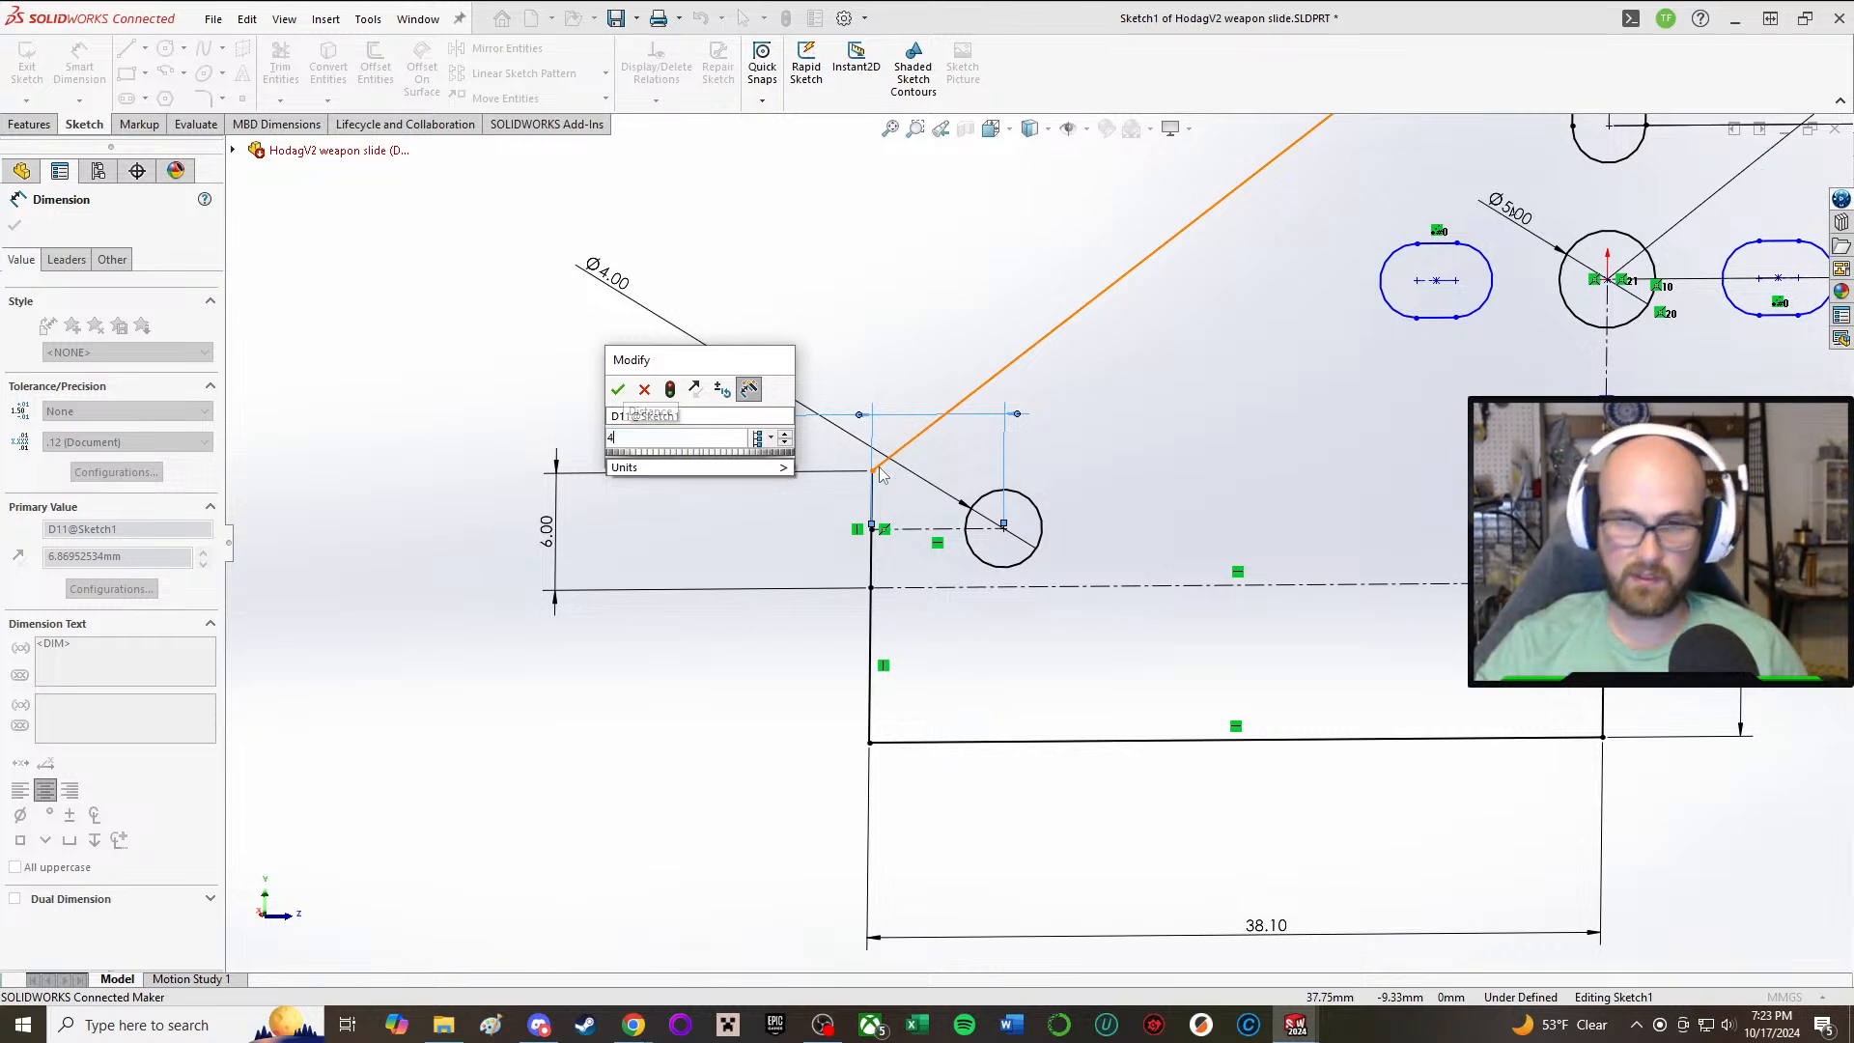
{"action": "key", "text": "Return"}
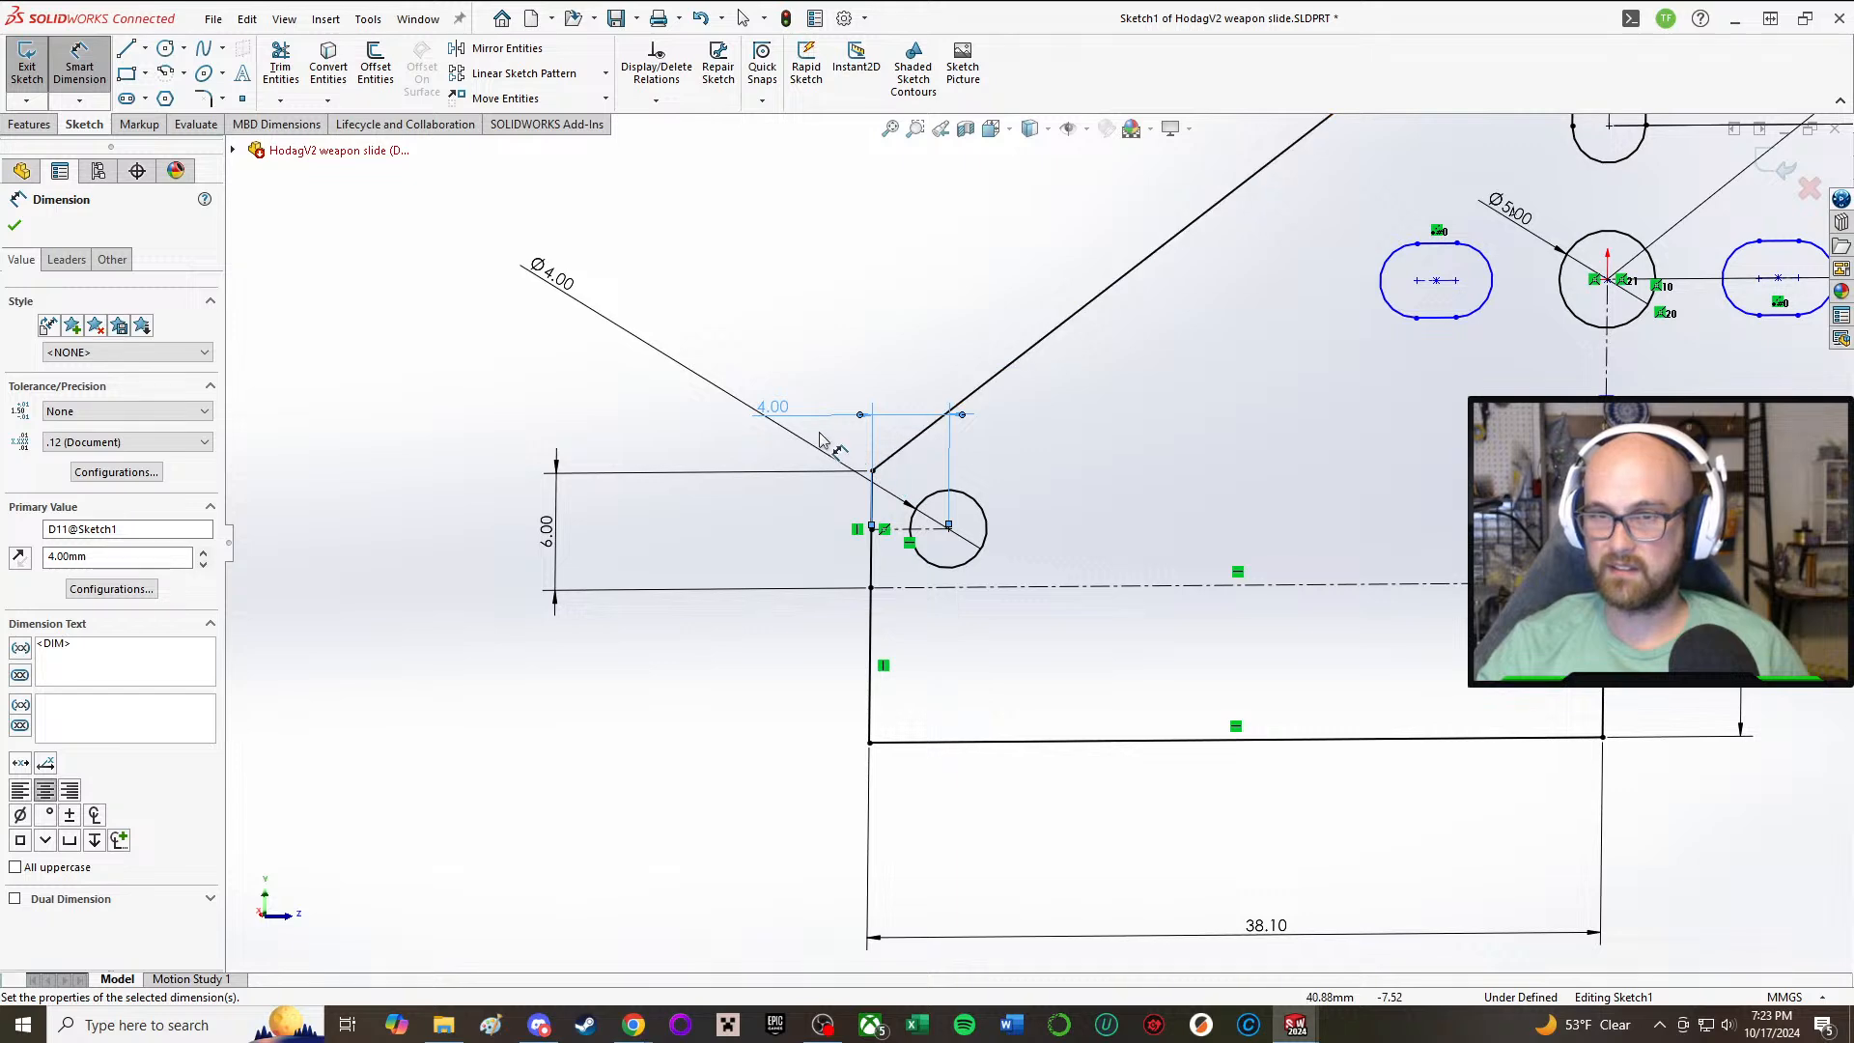
{"action": "double_click", "coordinate": [790, 408]}
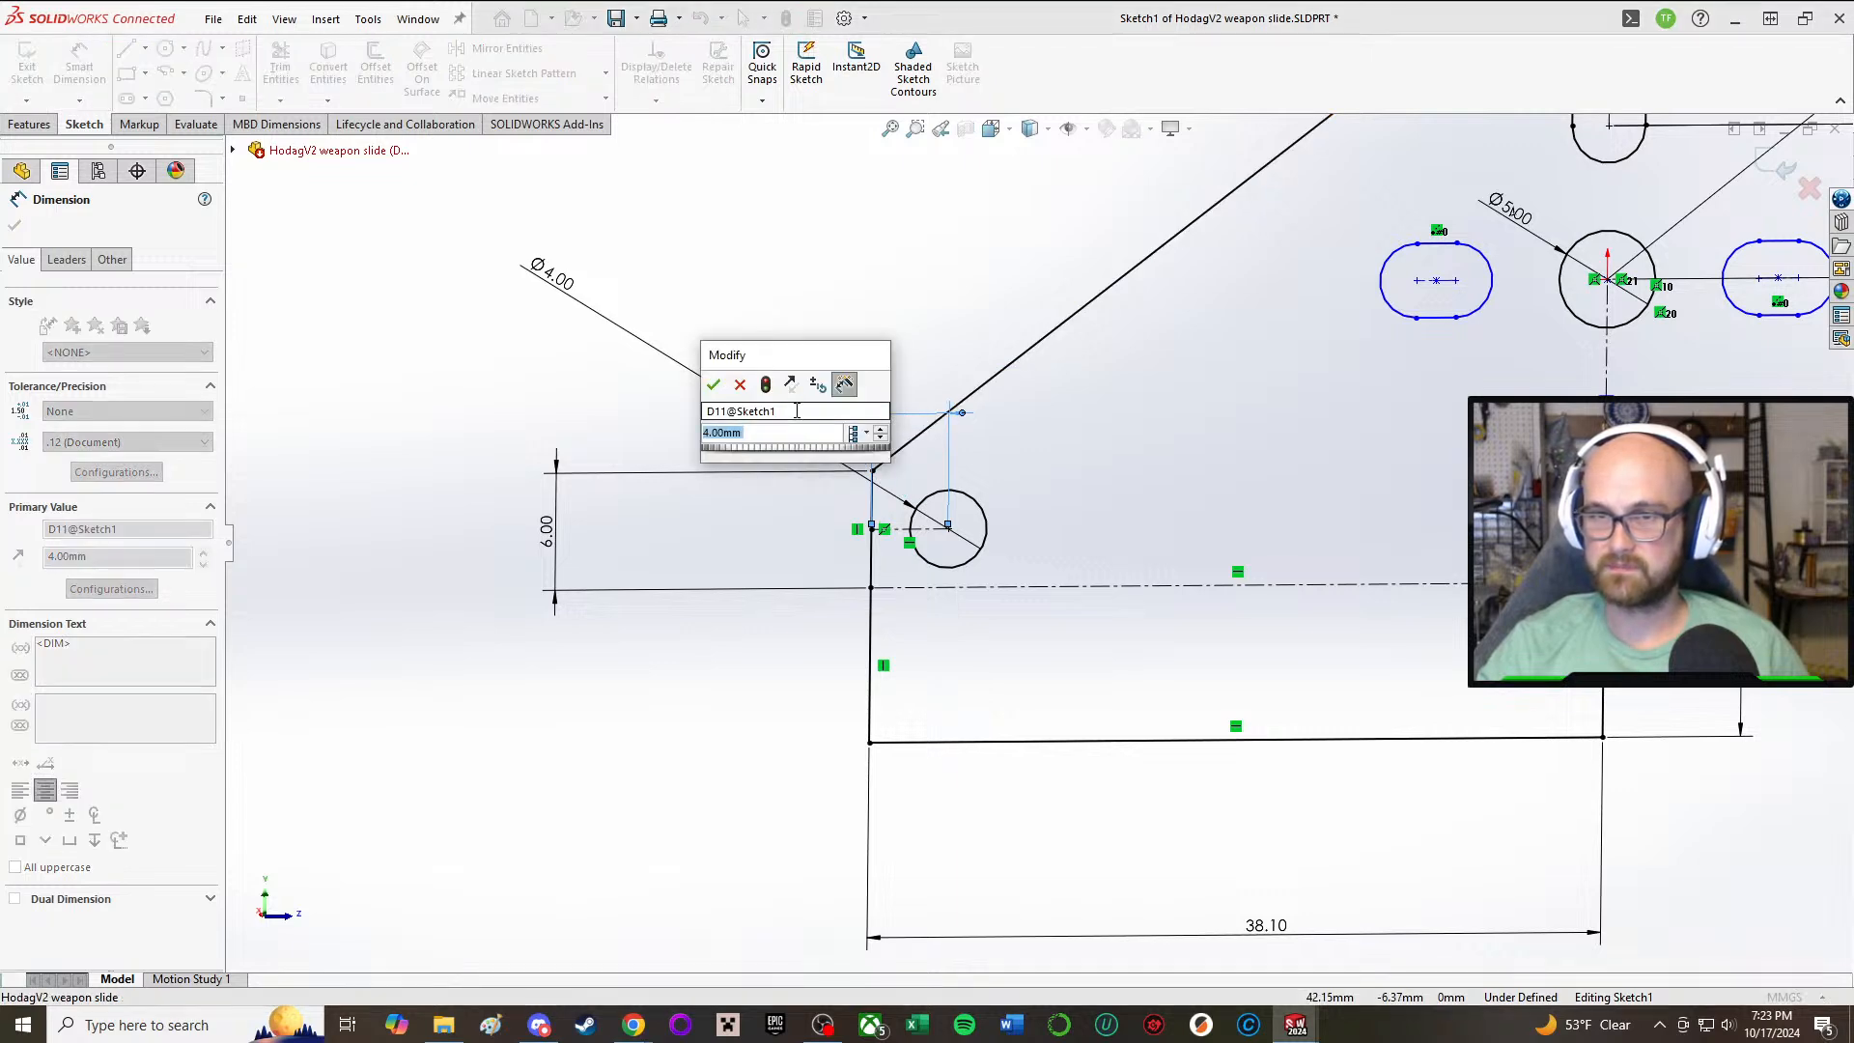
{"action": "type", "text": "3"}
{"action": "key", "text": "Return"}
{"action": "left_click", "coordinate": [819, 322]}
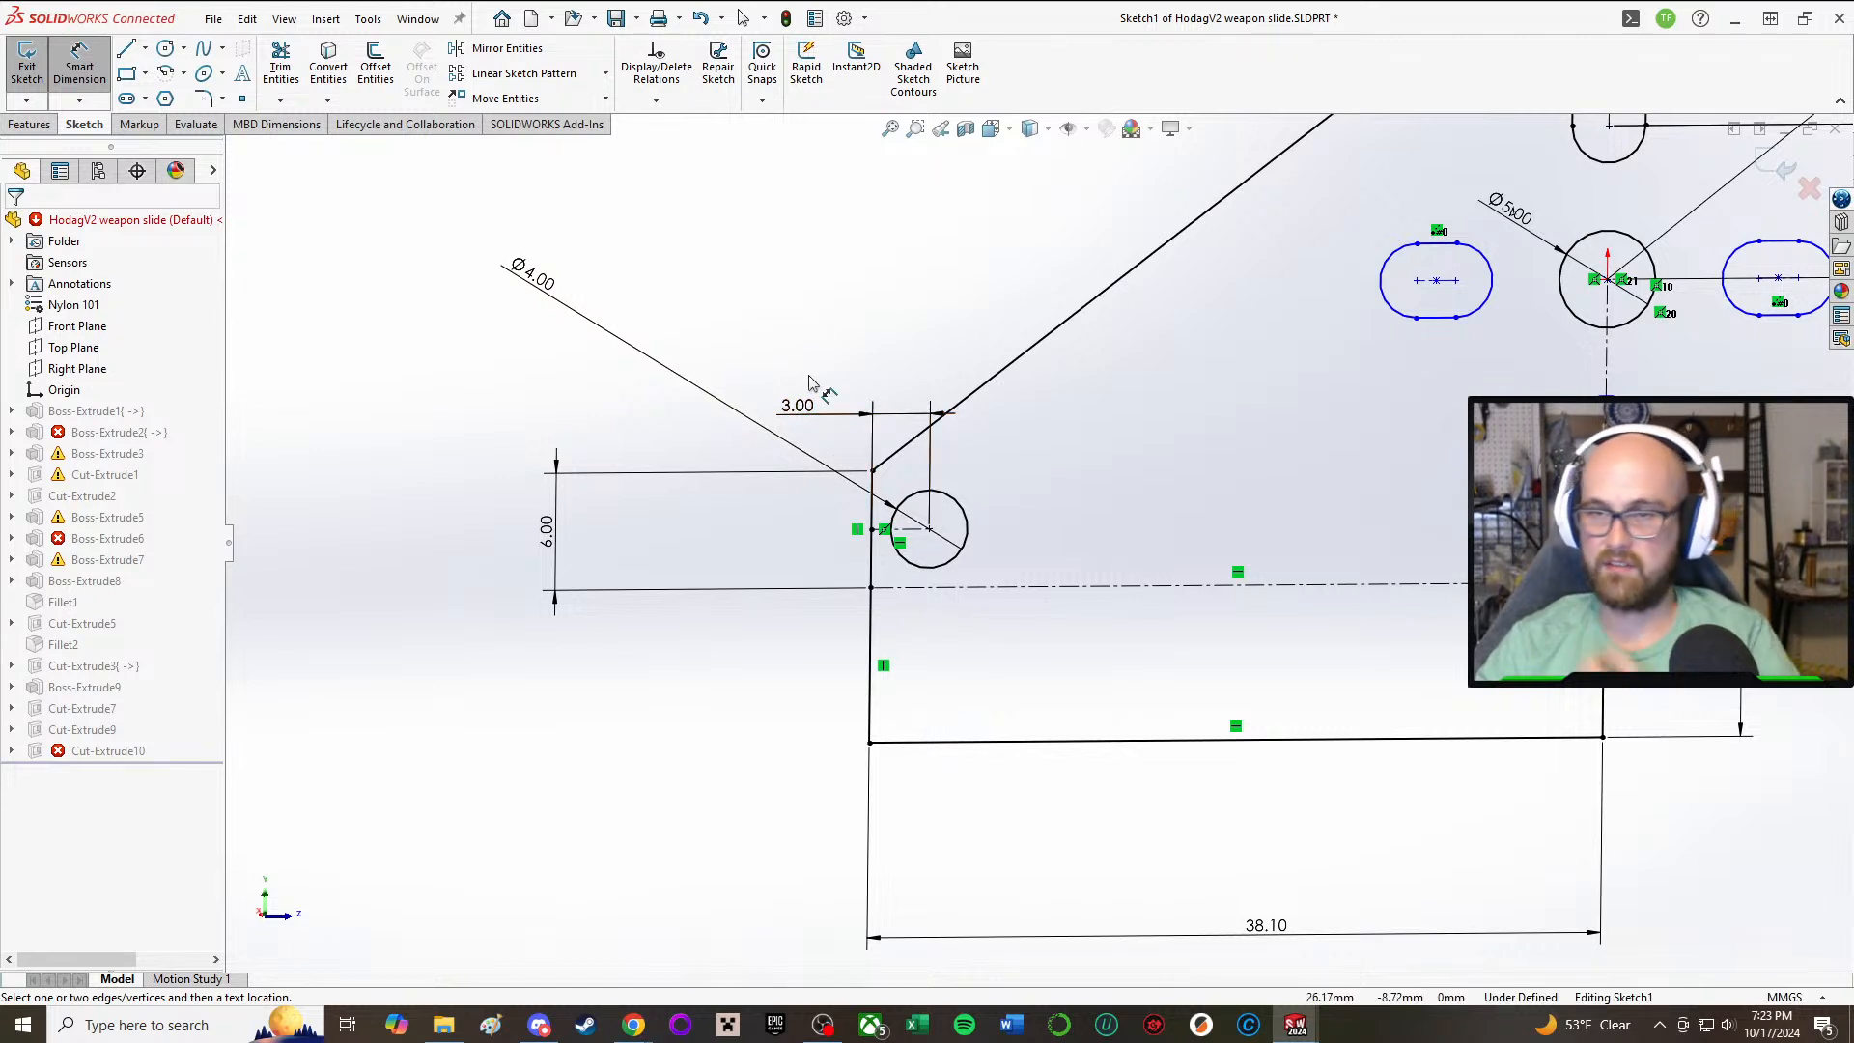
Step: Exit the sketch, continue the rebuild despite the Boss-Extrude2 error, and inspect the new front hole in the side plate
{"action": "left_click", "coordinate": [79, 67]}
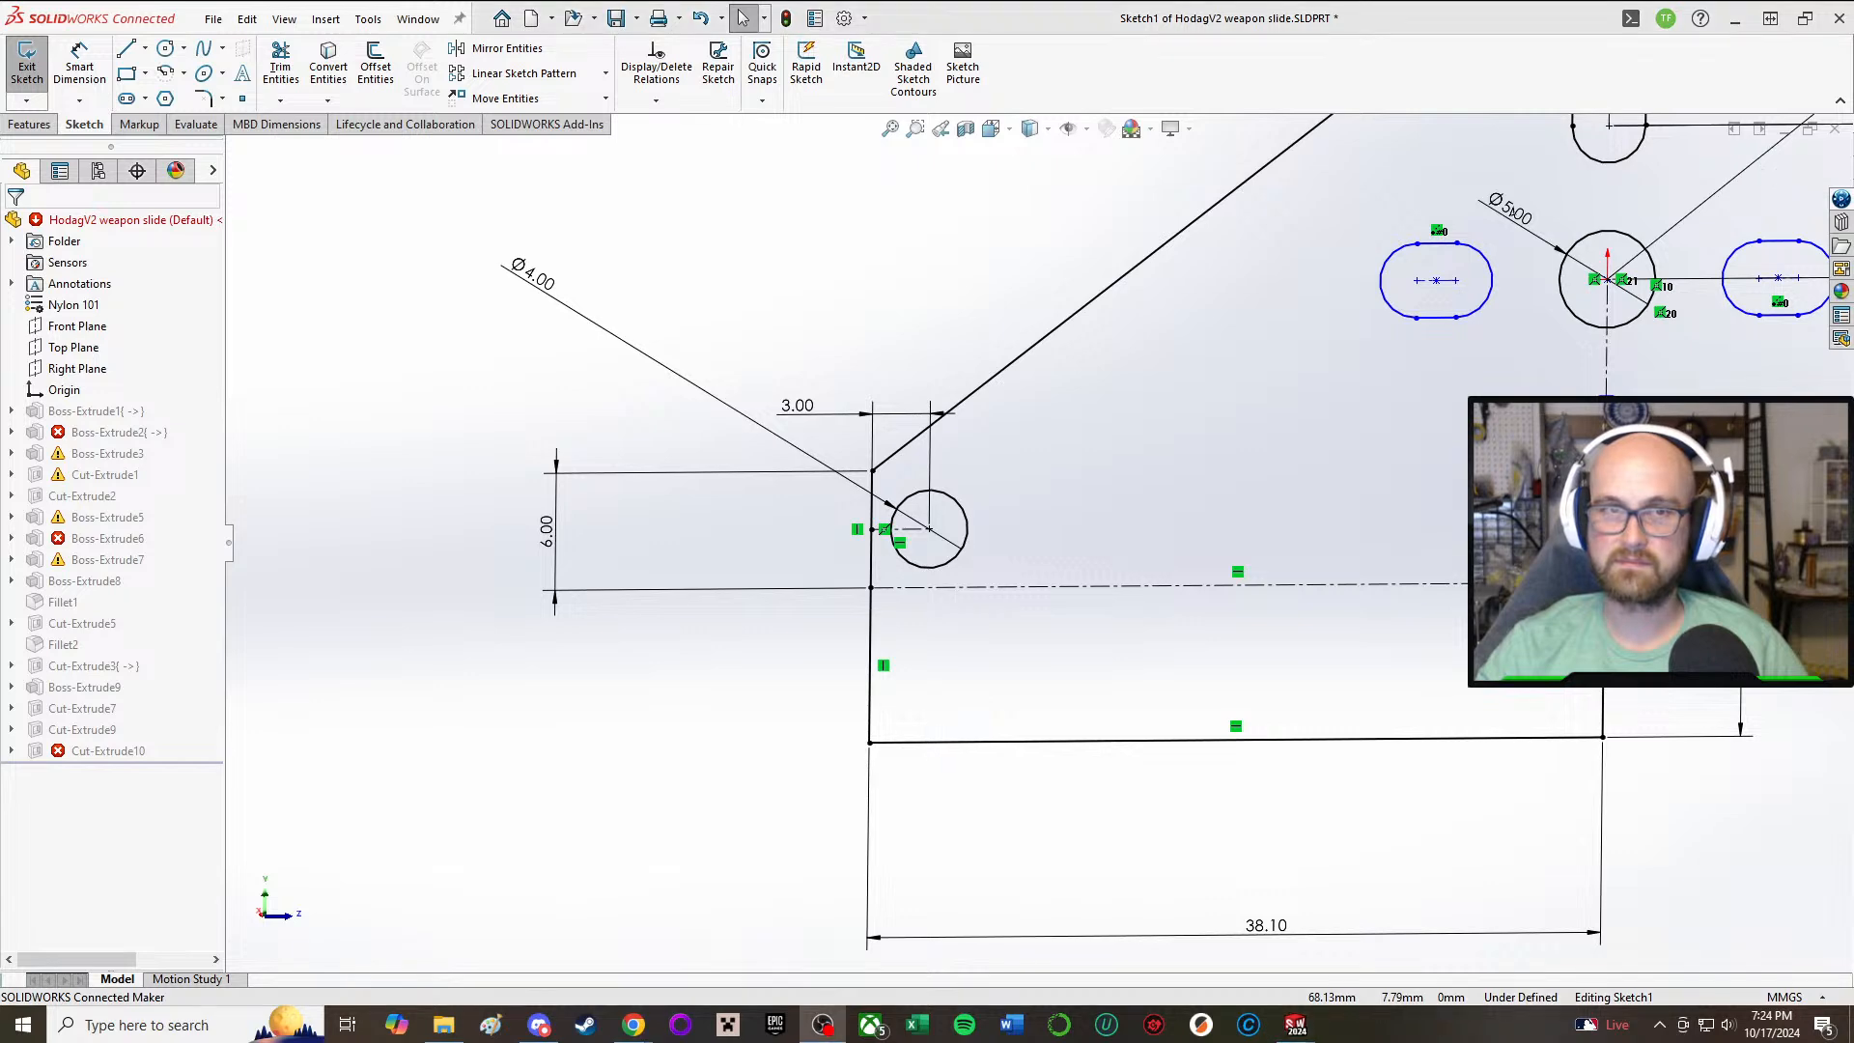
{"action": "left_click", "coordinate": [13, 60]}
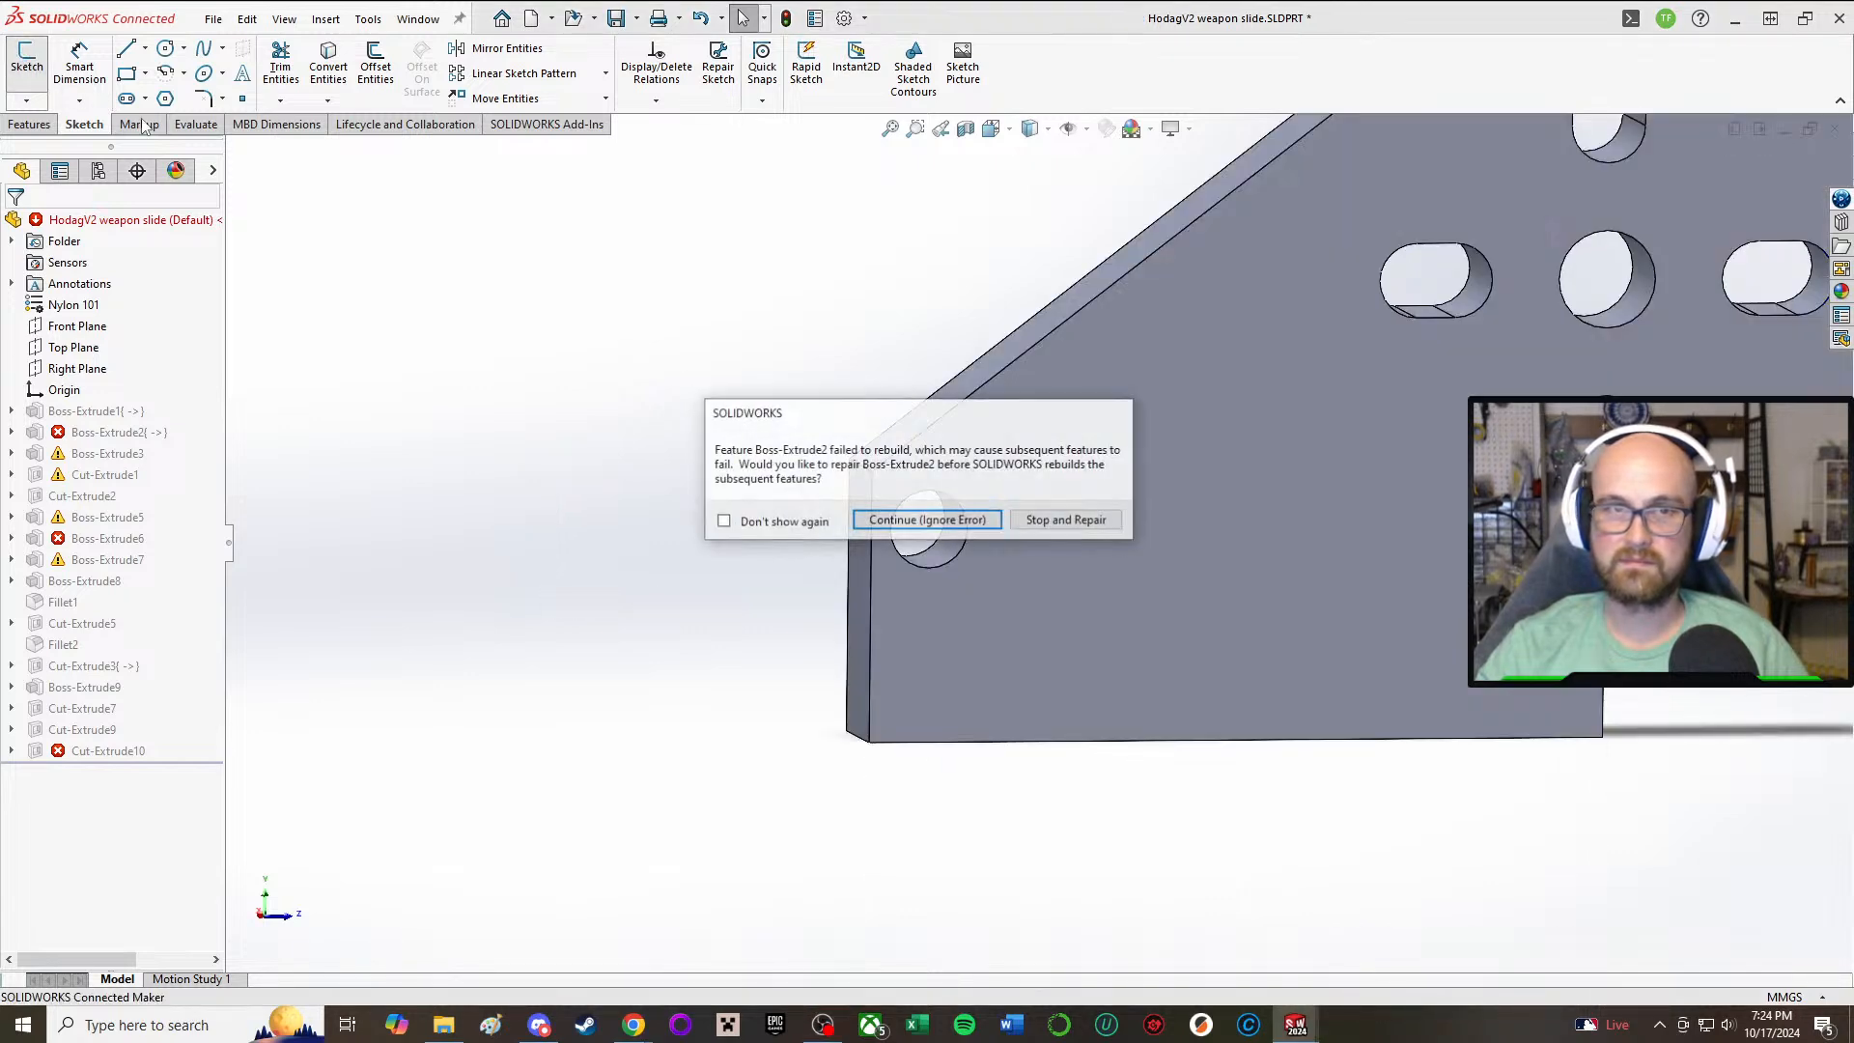
{"action": "left_click", "coordinate": [949, 522]}
{"action": "left_click", "coordinate": [937, 527]}
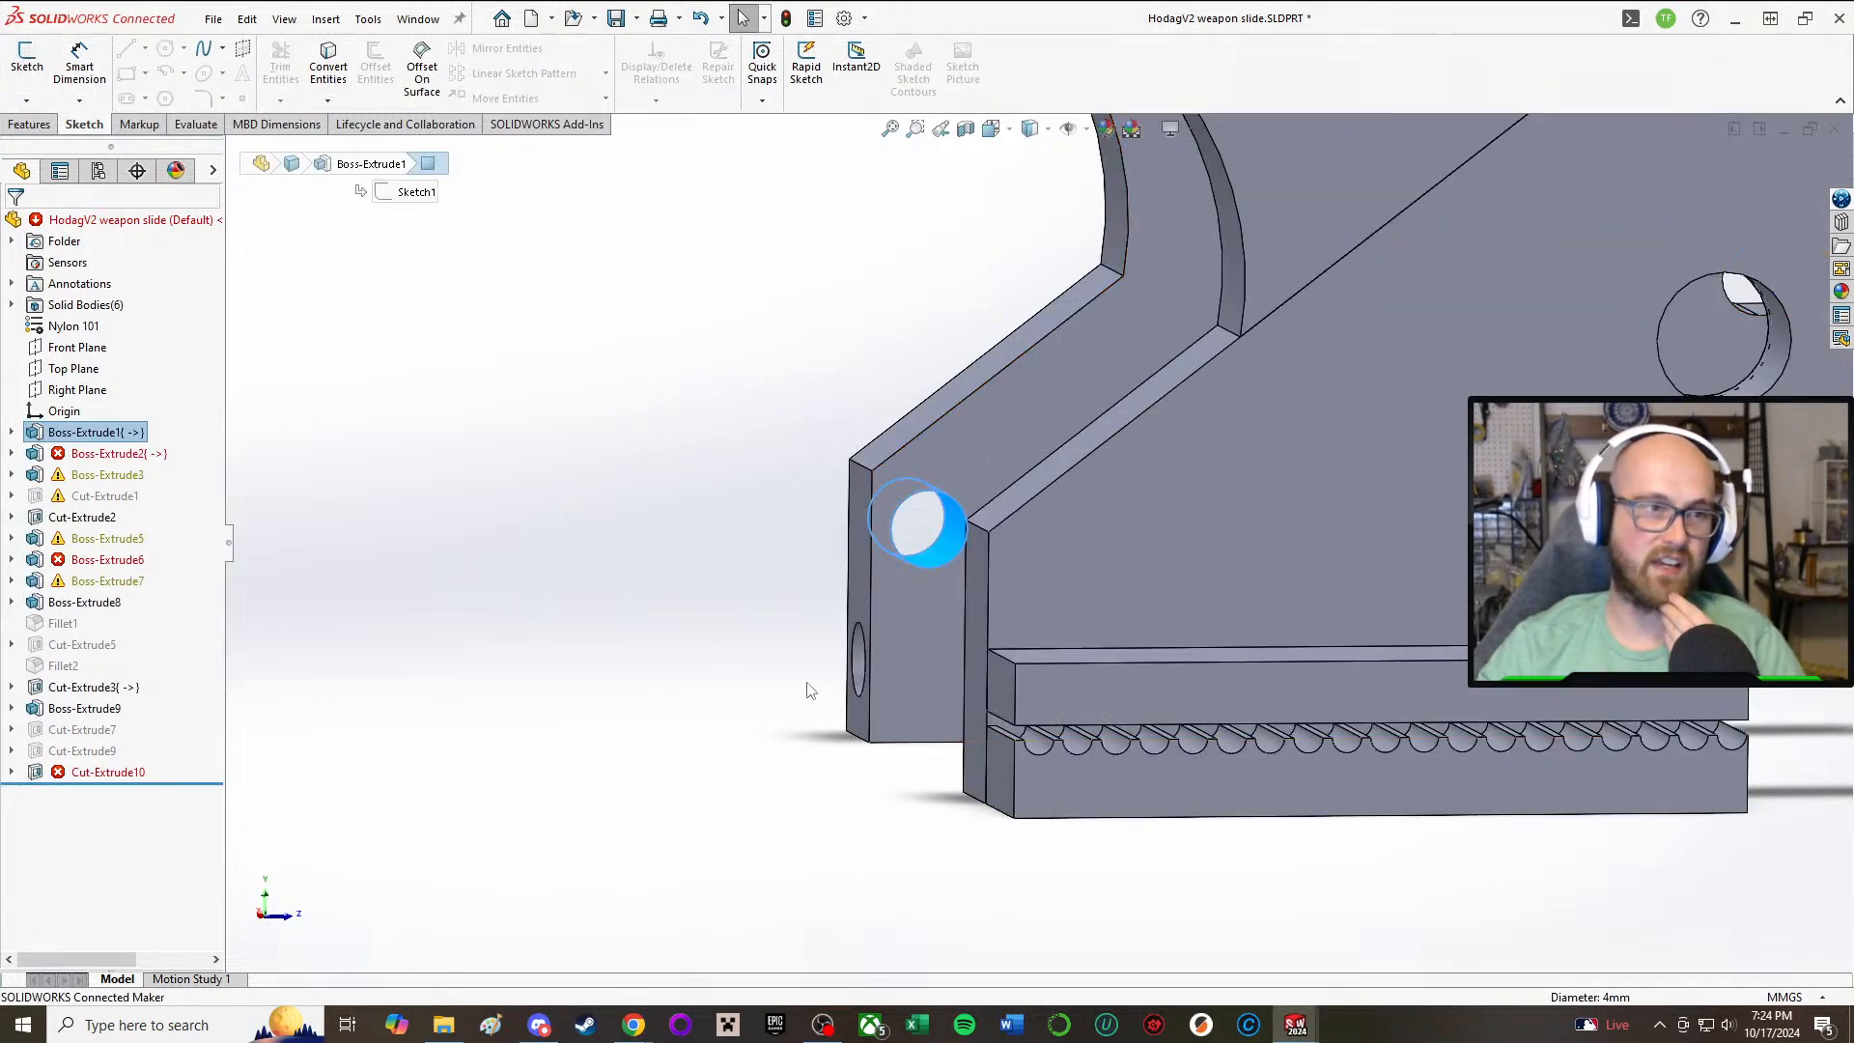
{"action": "left_click", "coordinate": [506, 514]}
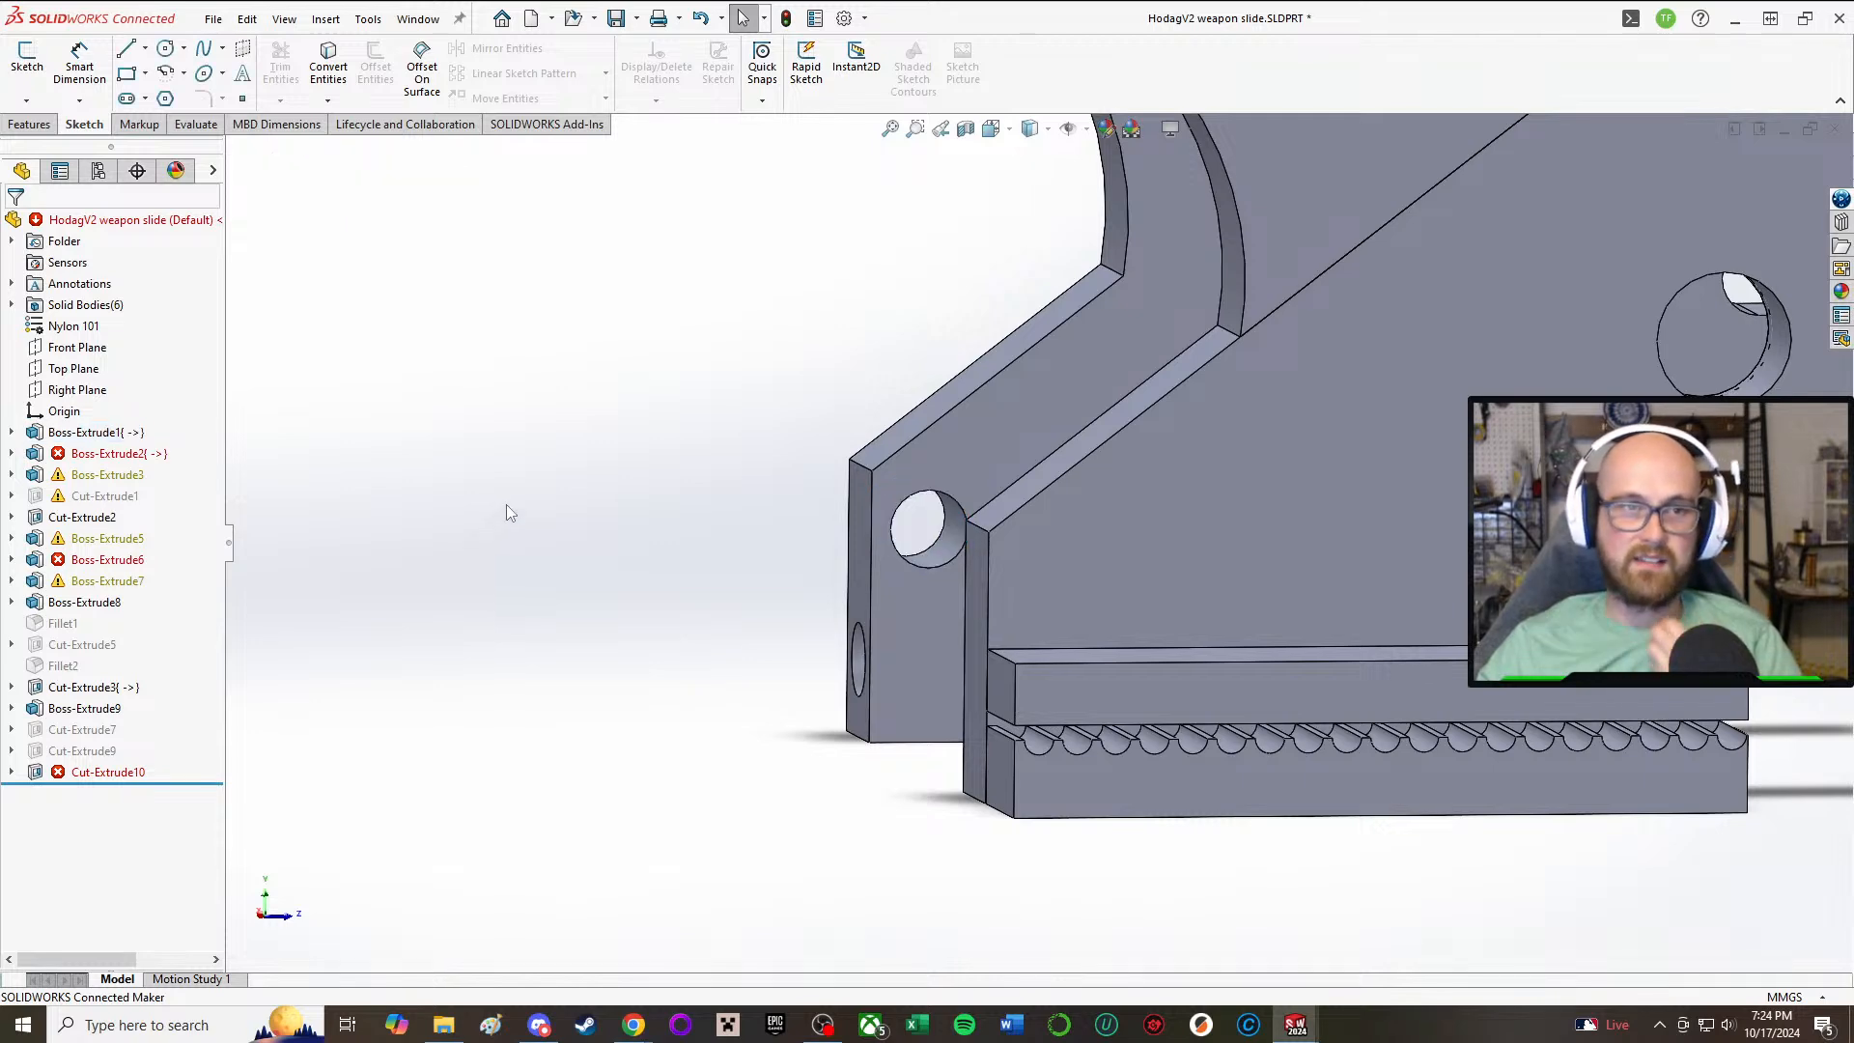
{"action": "middle_click_drag", "start_coordinate": [530, 509], "coordinate": [568, 482]}
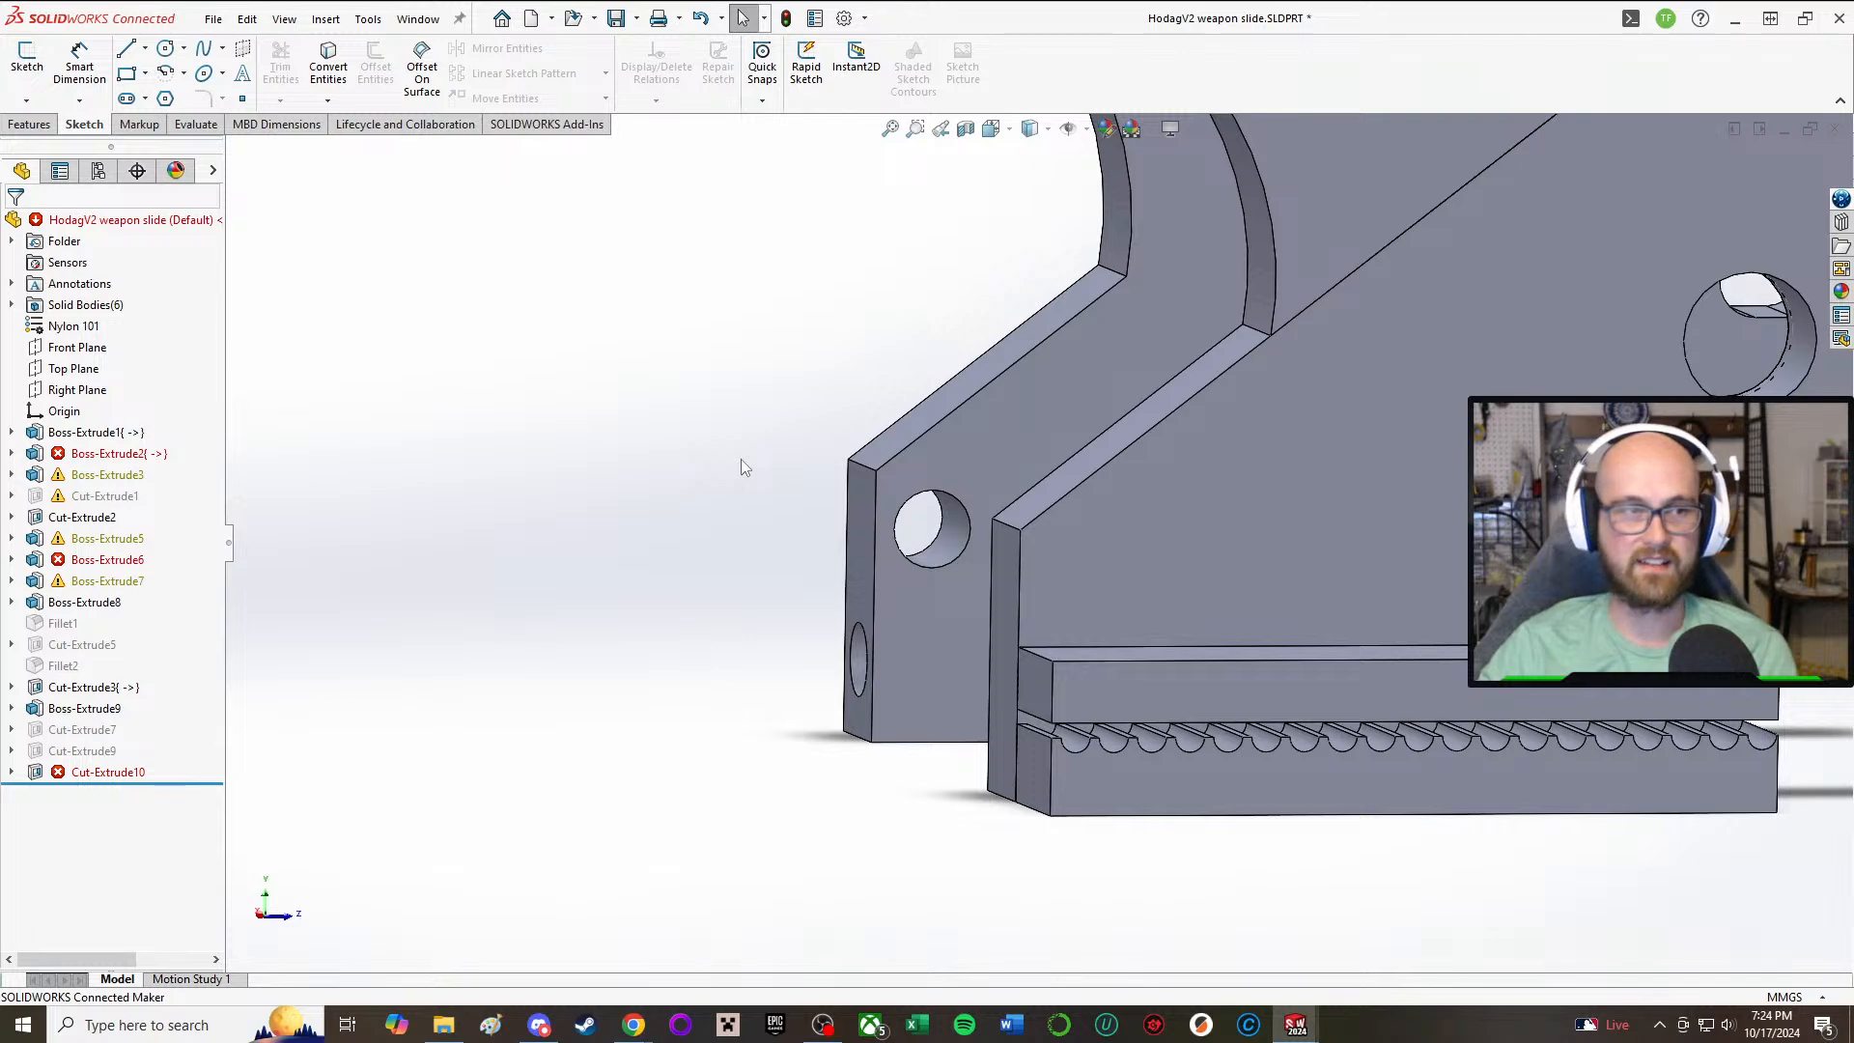
{"action": "mouse_move", "coordinate": [1057, 379]}
{"action": "middle_mouse_down"}
{"action": "mouse_move", "coordinate": [1129, 412]}
{"action": "mouse_move", "coordinate": [1031, 130]}
{"action": "mouse_move", "coordinate": [1070, 299]}
{"action": "middle_mouse_up"}
{"action": "scroll", "coordinate": [1190, 429], "scroll_direction": "up", "scroll_amount": 5}
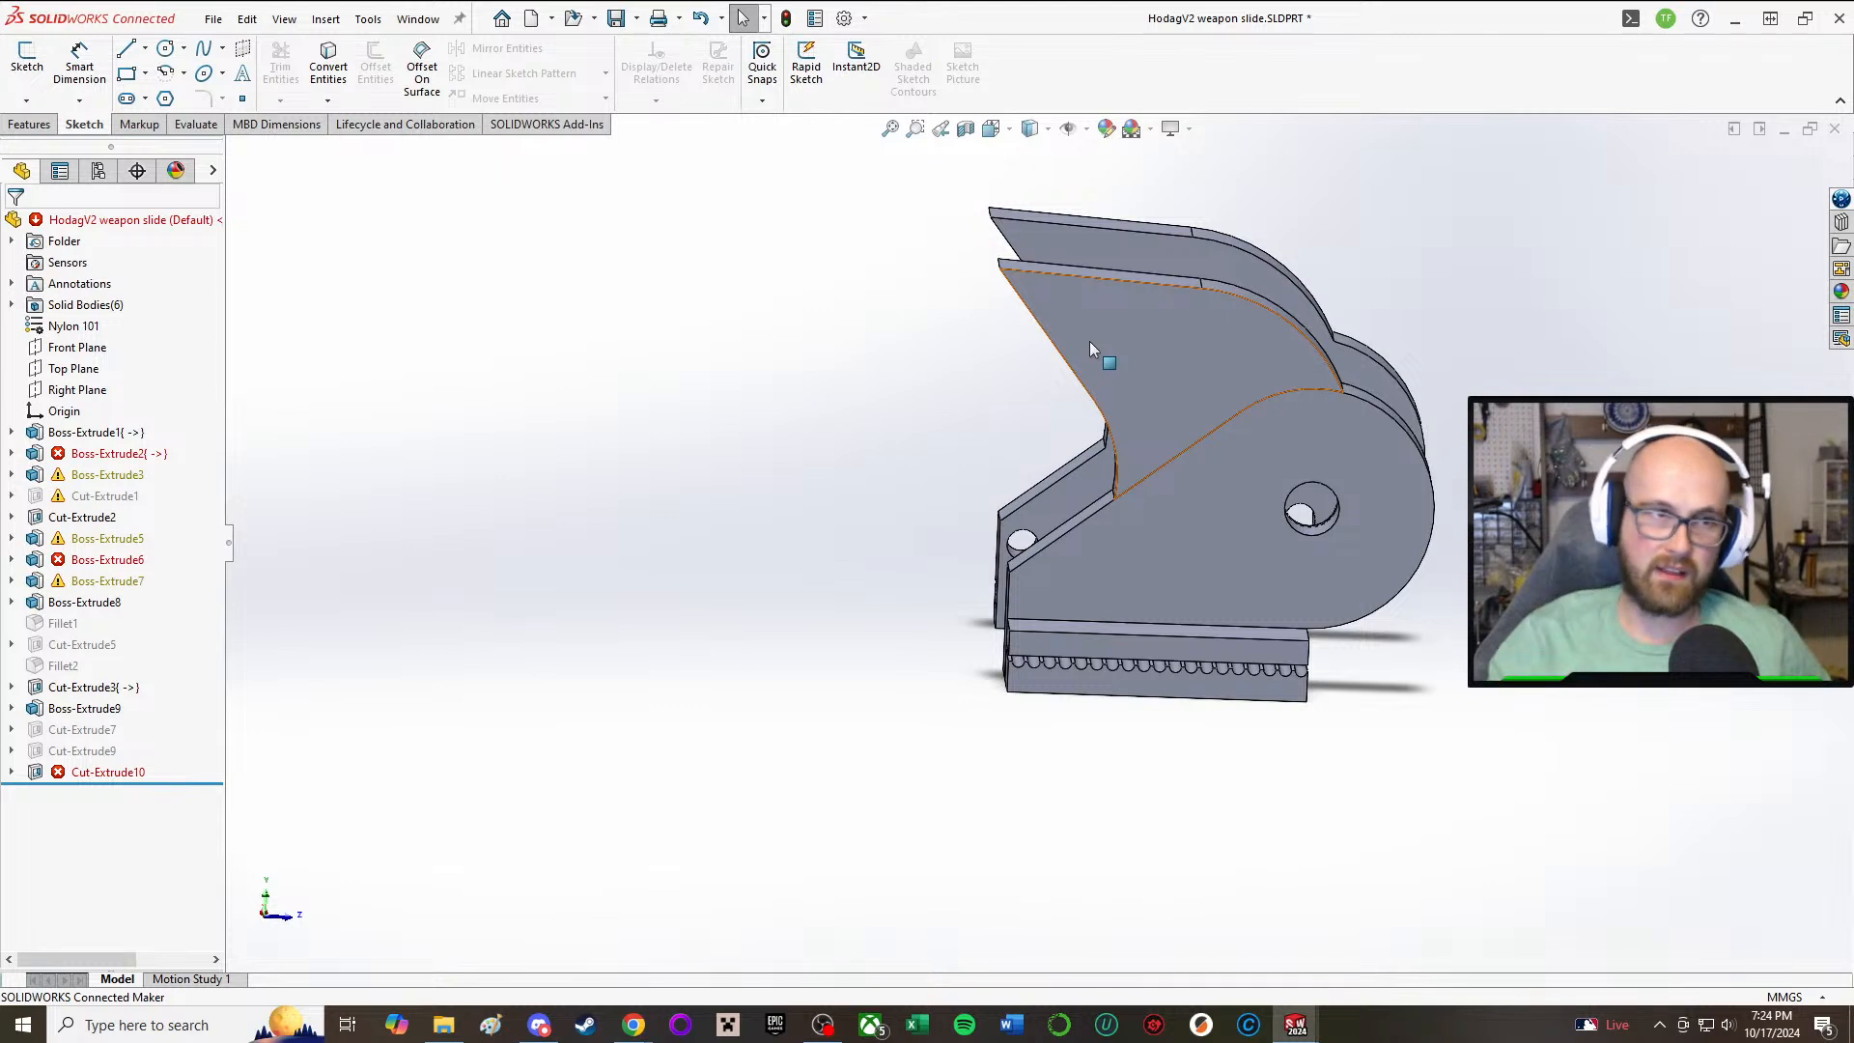
{"action": "middle_click_drag", "start_coordinate": [1131, 450], "coordinate": [869, 580]}
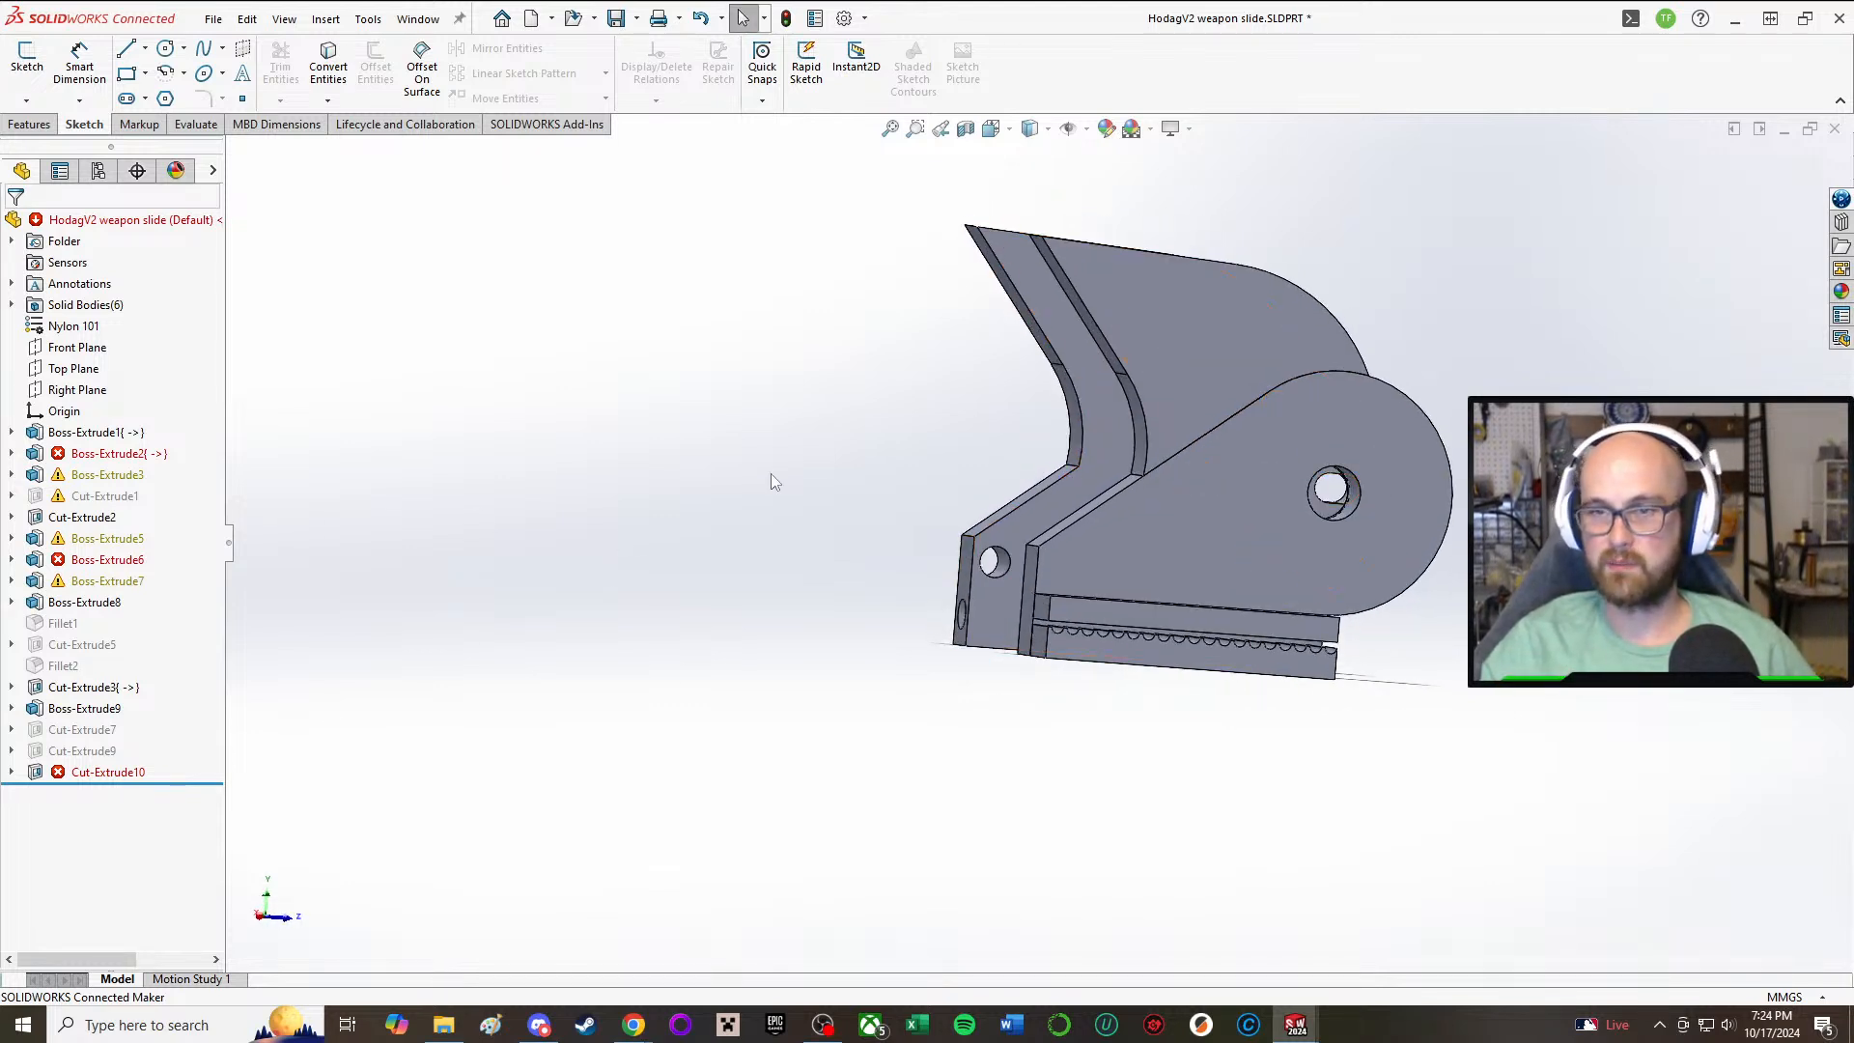
Step: Reopen Boss-Extrude1's sketch and set the distance from the front edge to the hole's center to 3.5 mm
{"action": "left_click", "coordinate": [1002, 570]}
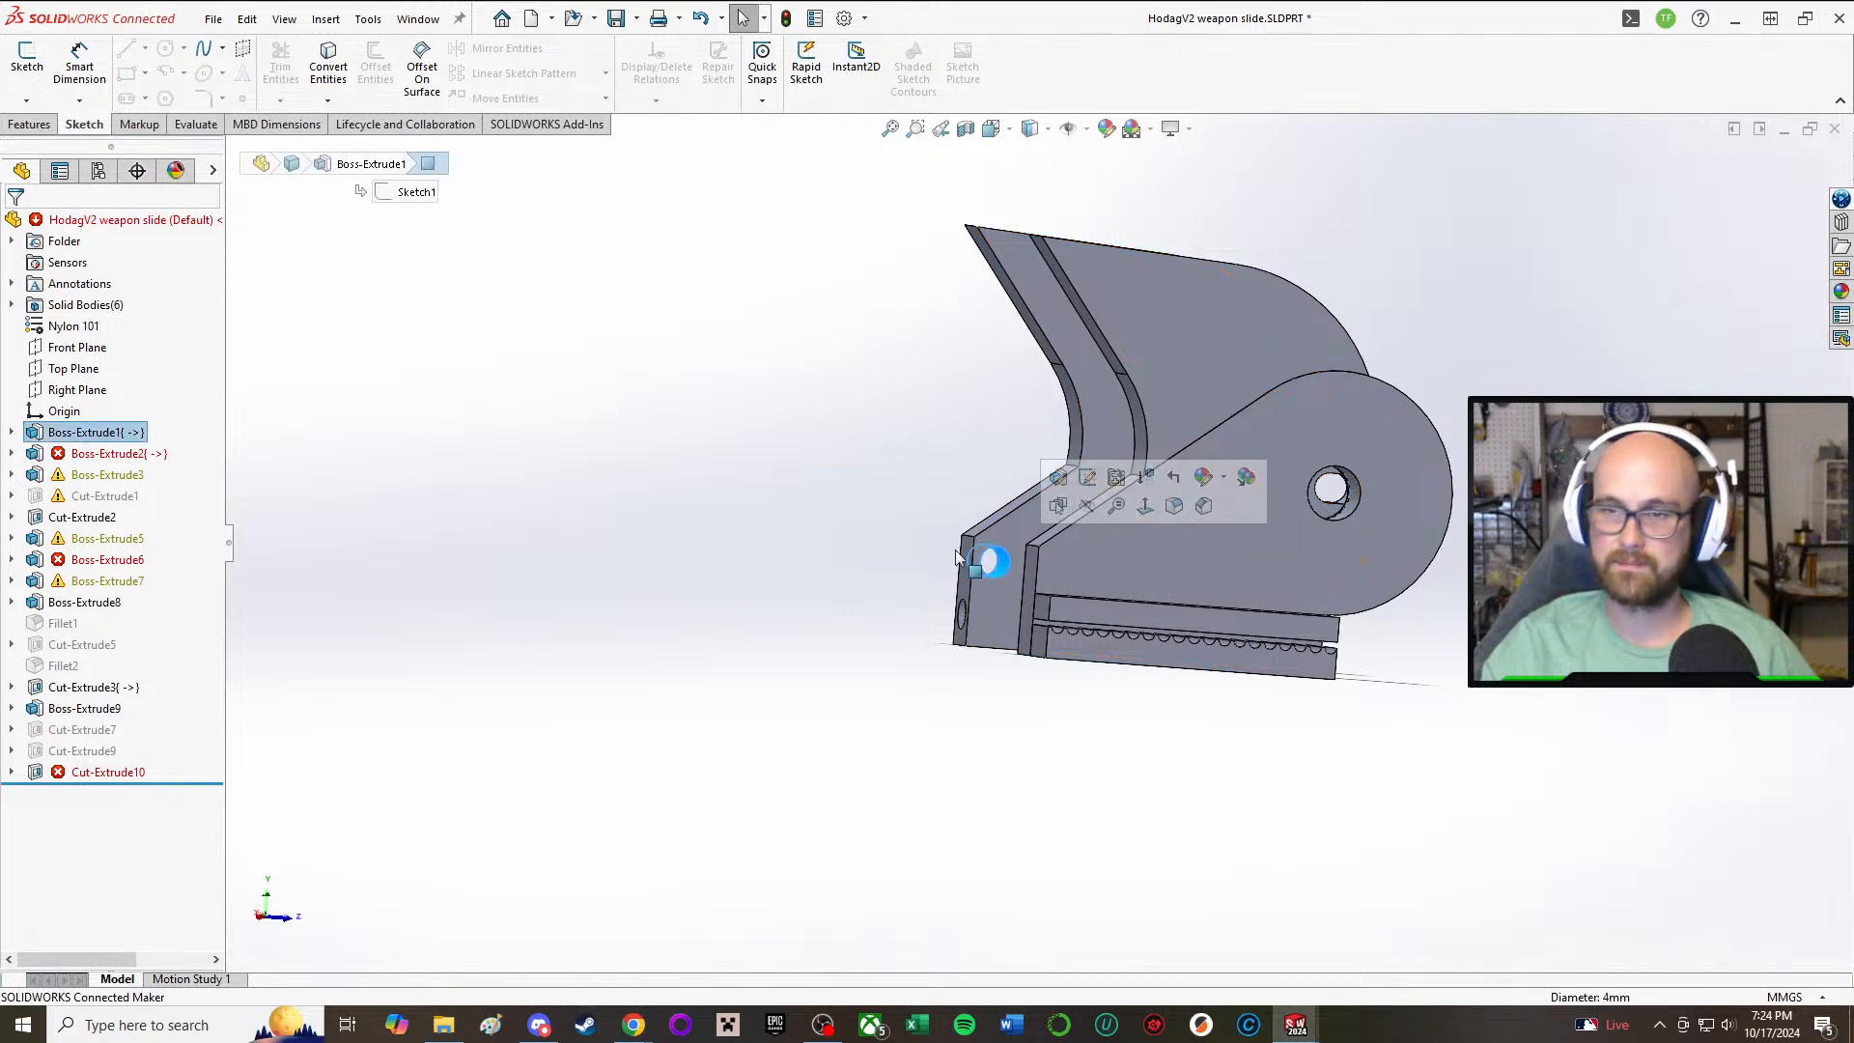
{"action": "left_click", "coordinate": [87, 432]}
{"action": "left_click", "coordinate": [155, 365]}
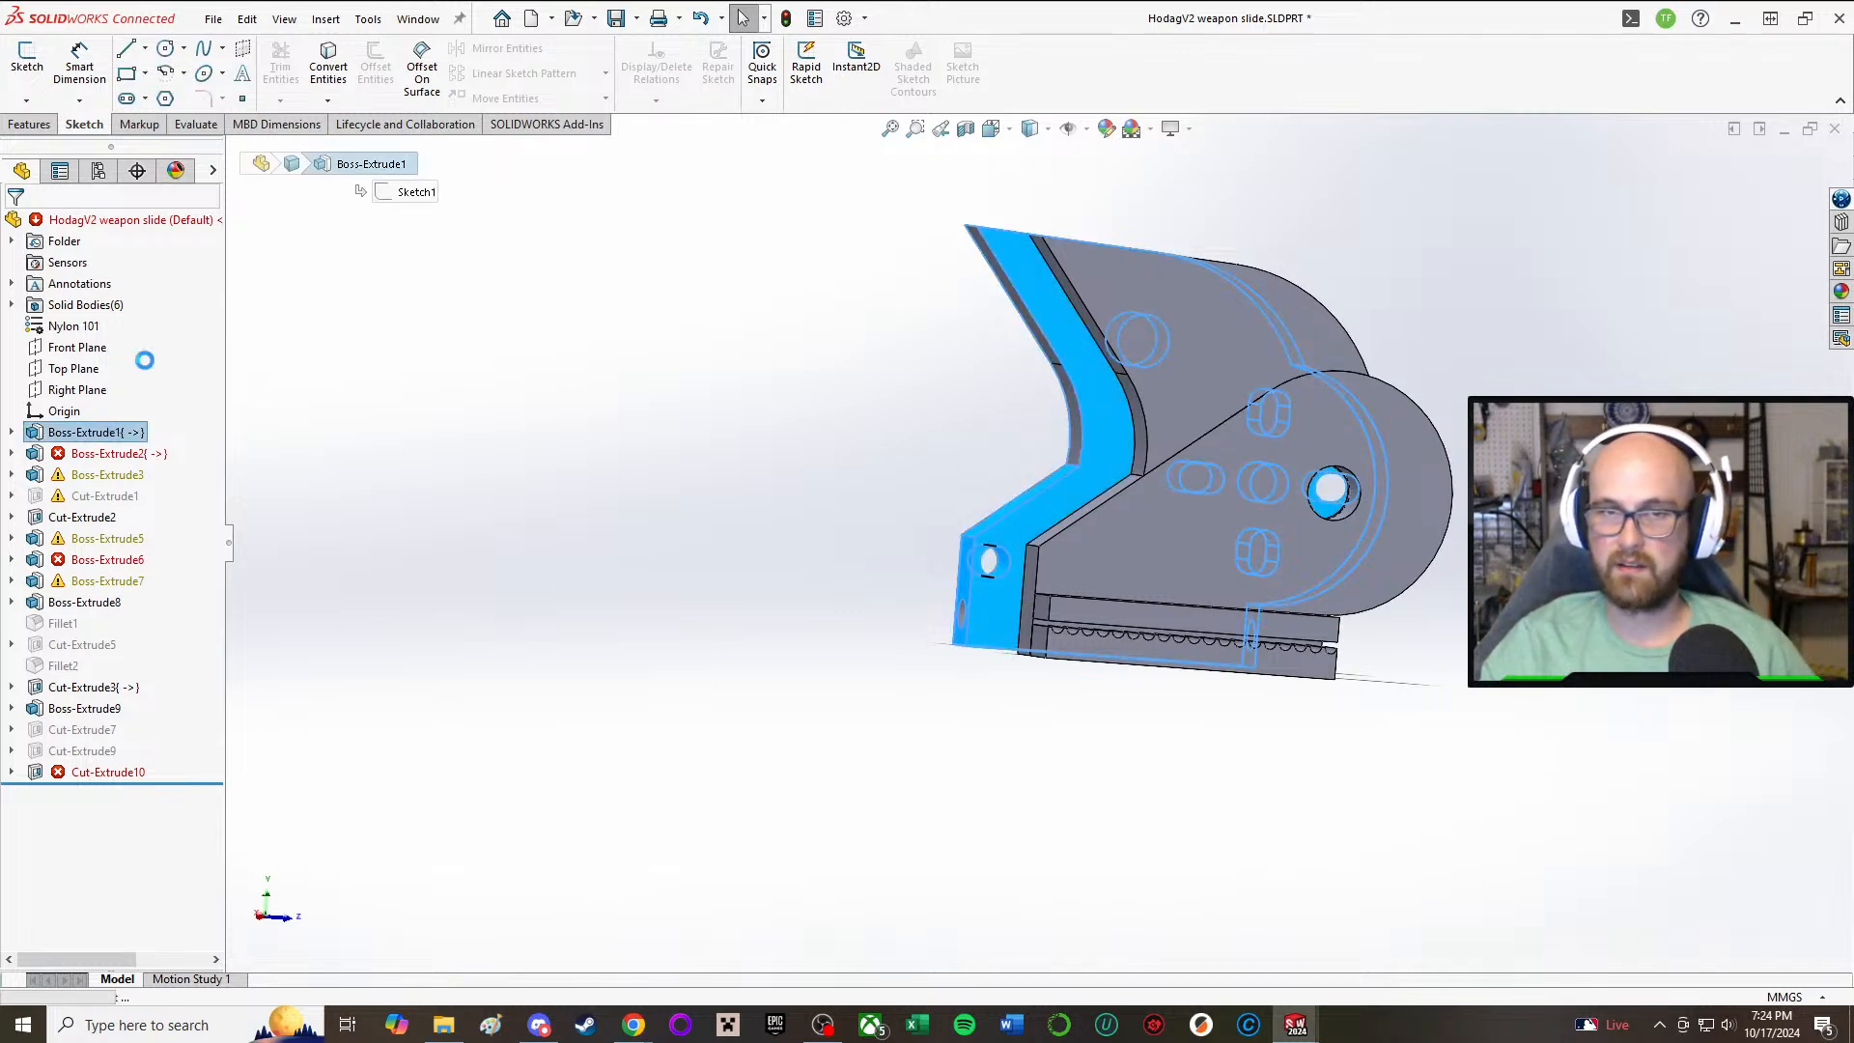
{"action": "scroll", "coordinate": [913, 451], "scroll_direction": "down", "scroll_amount": 3}
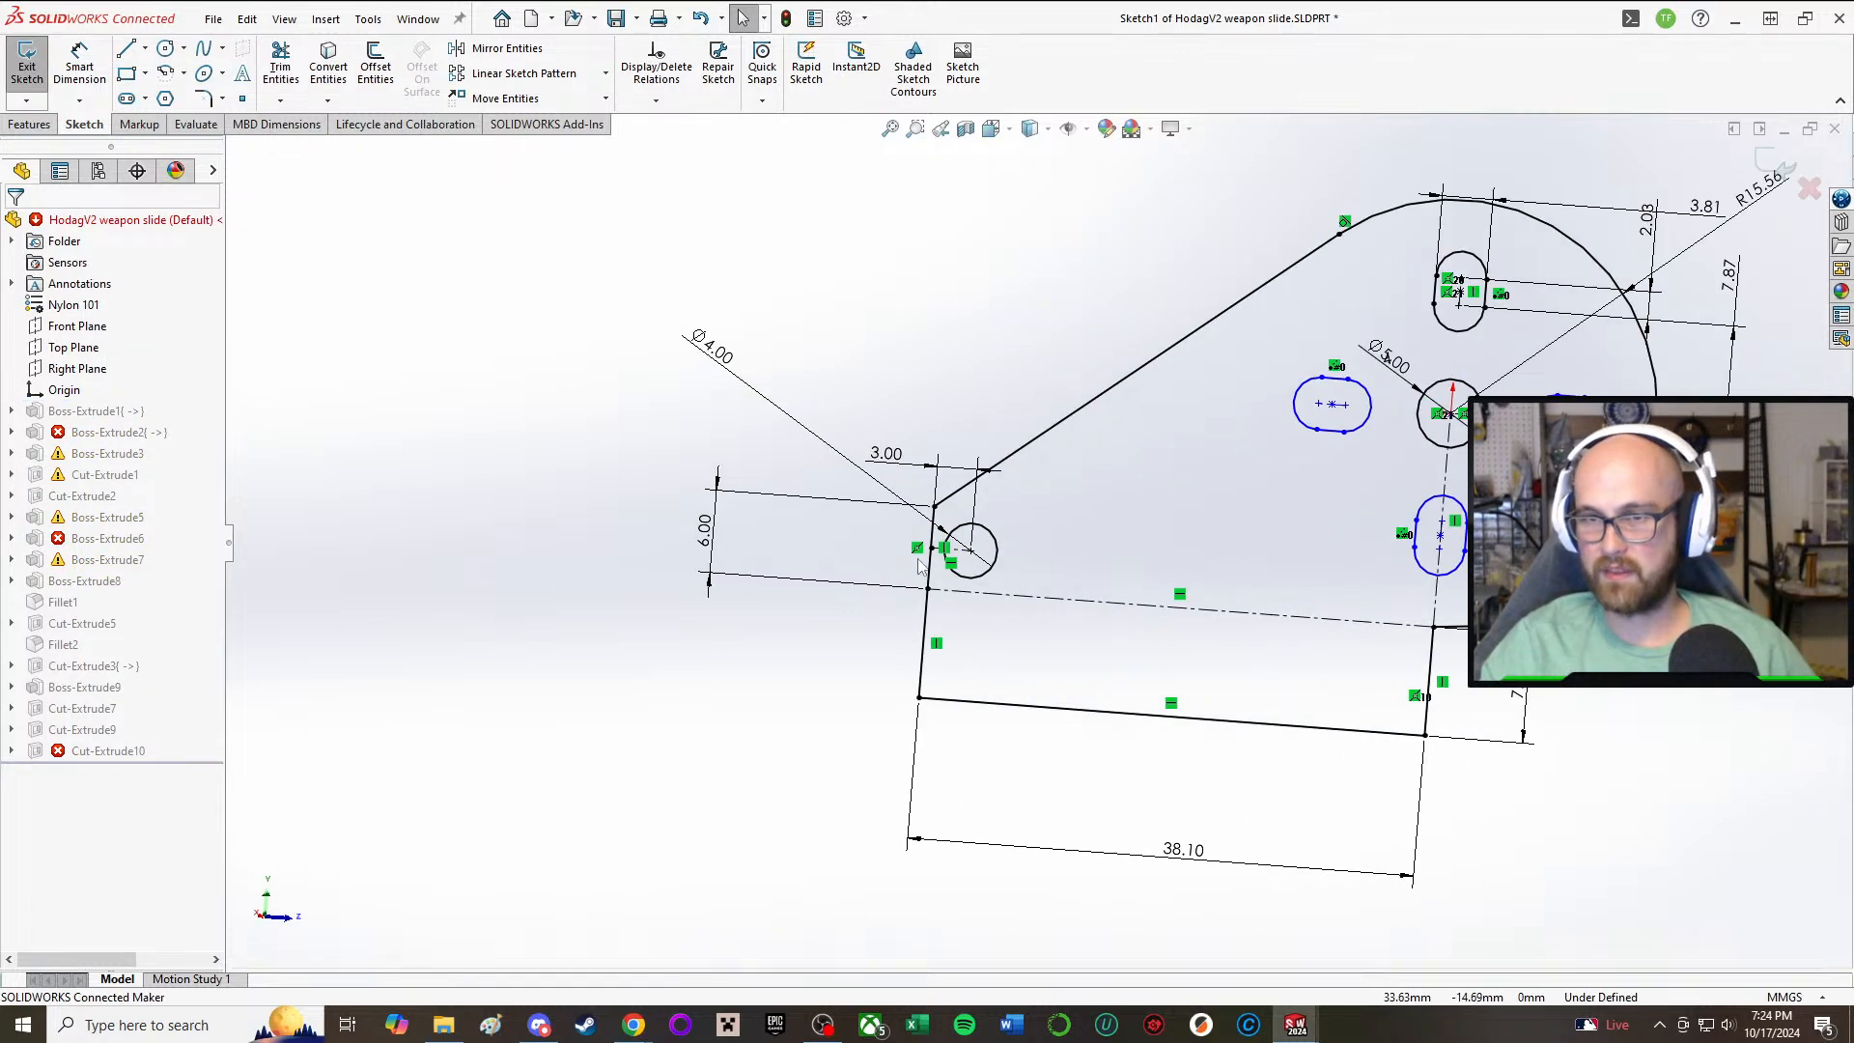
{"action": "double_click", "coordinate": [907, 453]}
{"action": "type", "text": "3.5"}
{"action": "key", "text": "Return"}
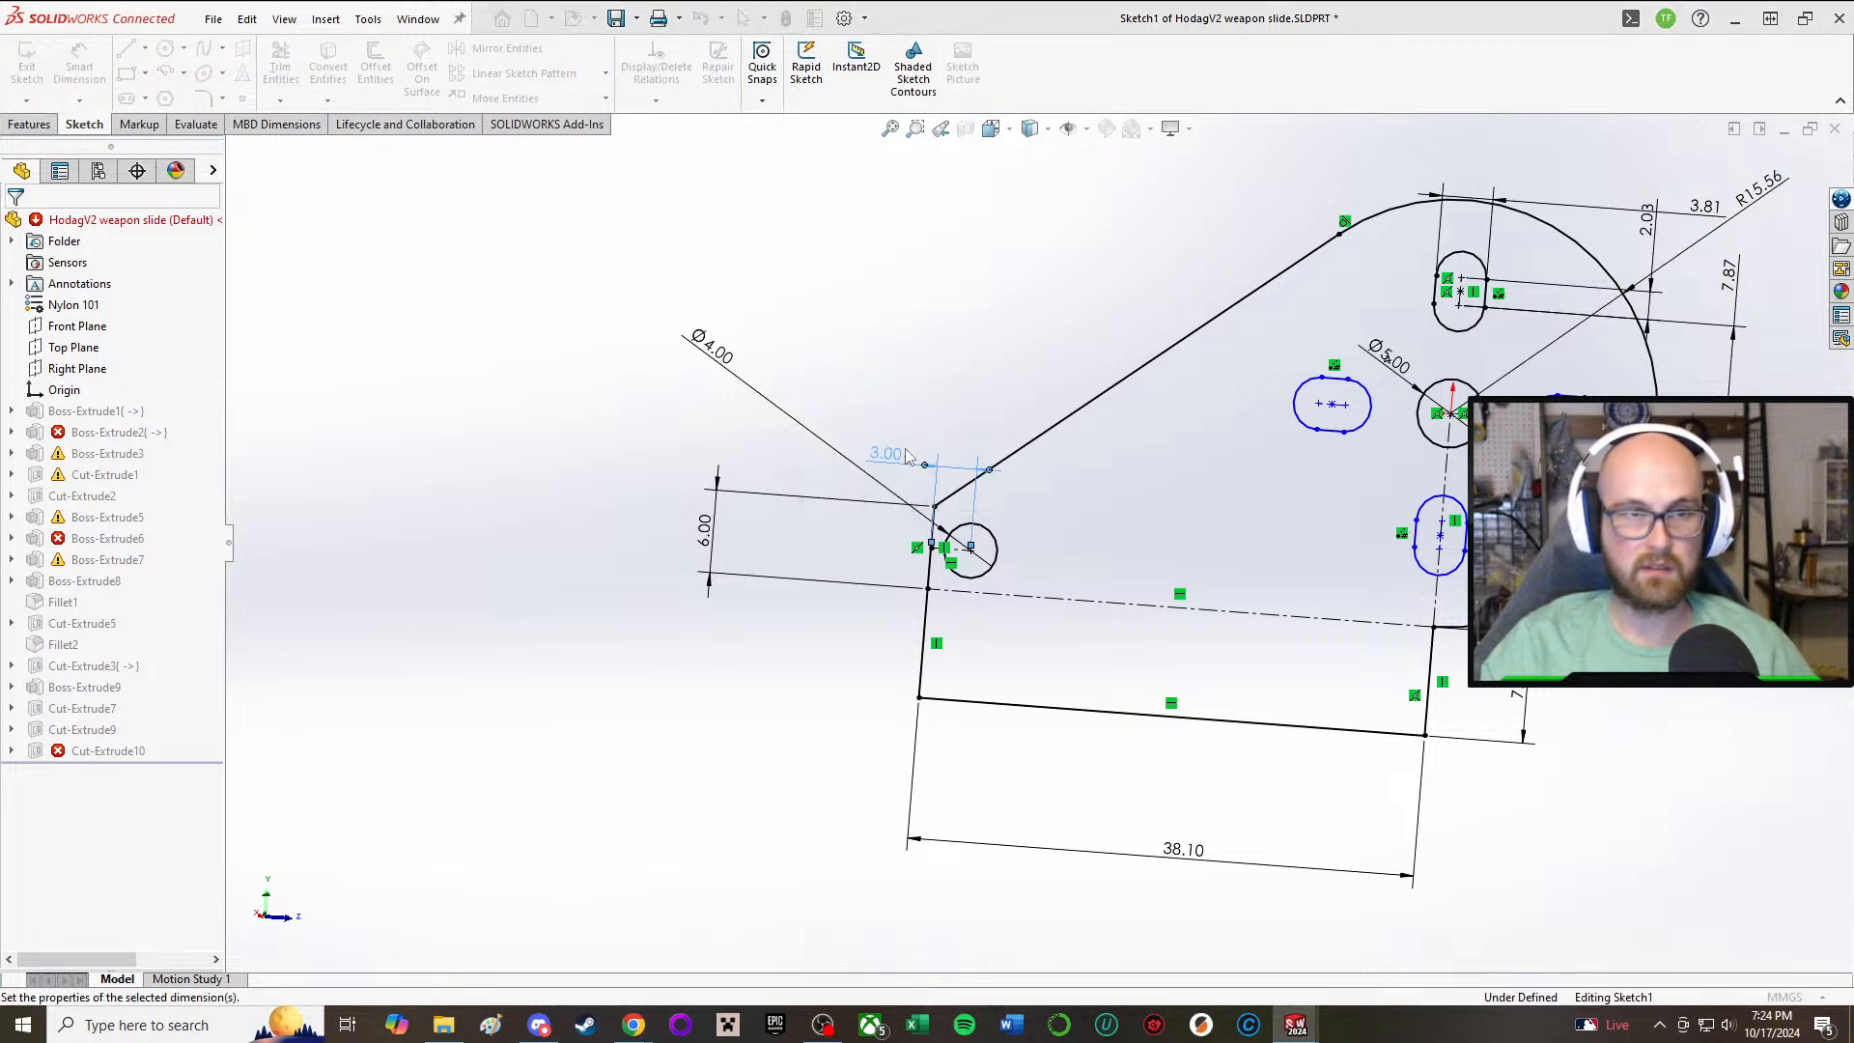
{"action": "left_click", "coordinate": [939, 388]}
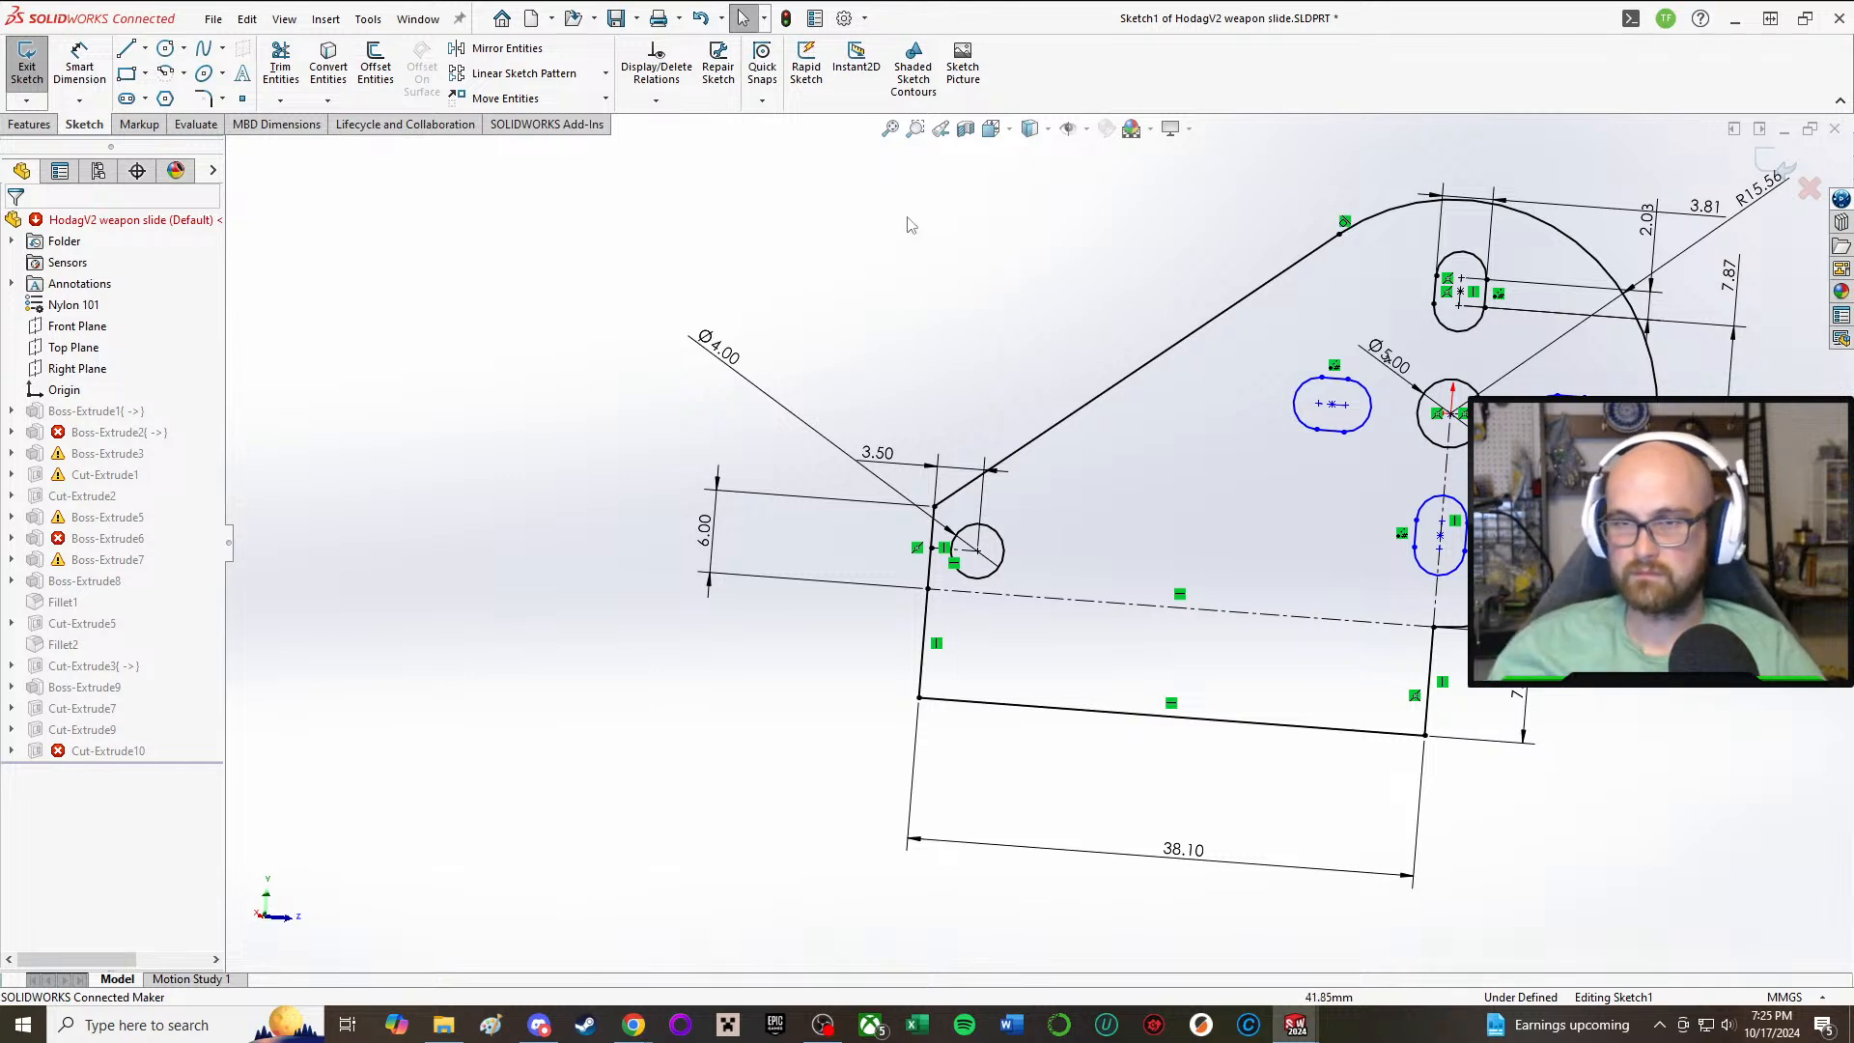
Step: Exit the Boss-Extrude1 sketch to rebuild the part with the shifted front hole, and check the side plates
{"action": "left_click", "coordinate": [27, 60]}
{"action": "left_click", "coordinate": [946, 530]}
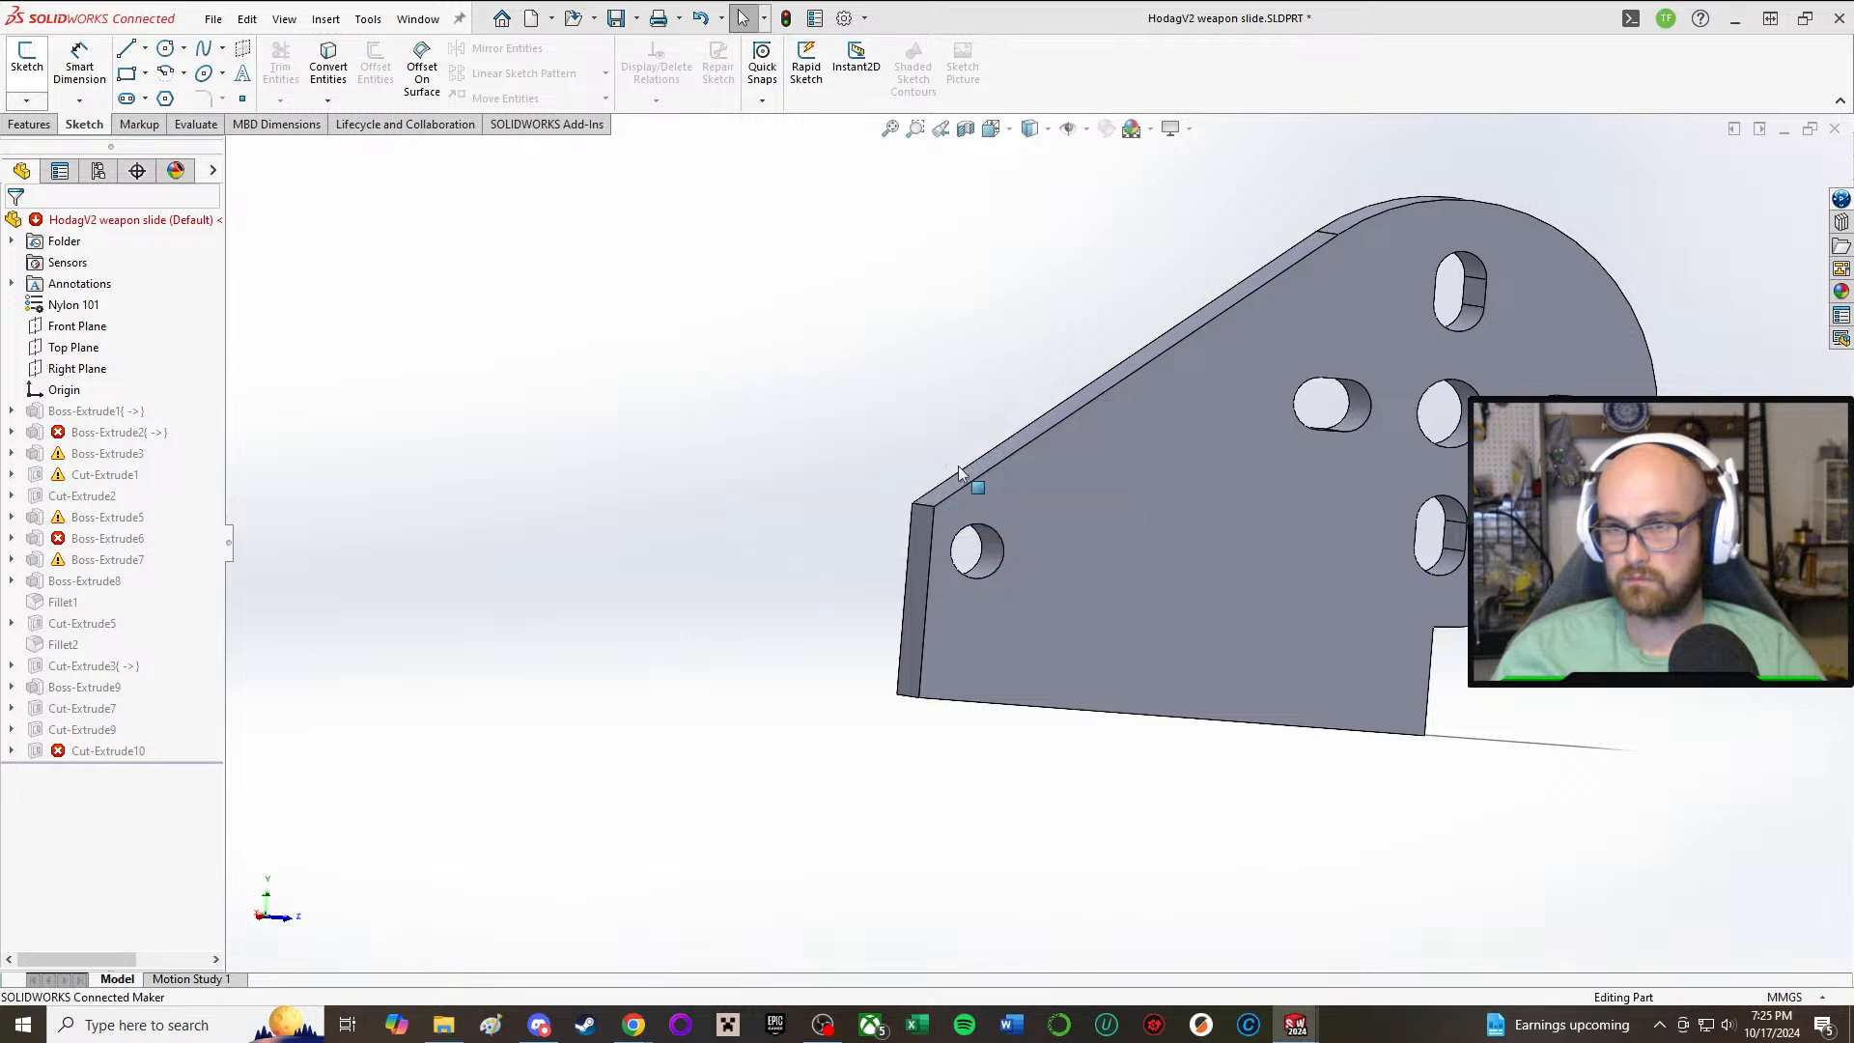
{"action": "scroll", "coordinate": [1221, 409], "scroll_direction": "up", "scroll_amount": 3}
{"action": "scroll", "coordinate": [1221, 410], "scroll_direction": "down", "scroll_amount": 2}
{"action": "scroll", "coordinate": [1155, 410], "scroll_direction": "up", "scroll_amount": 1}
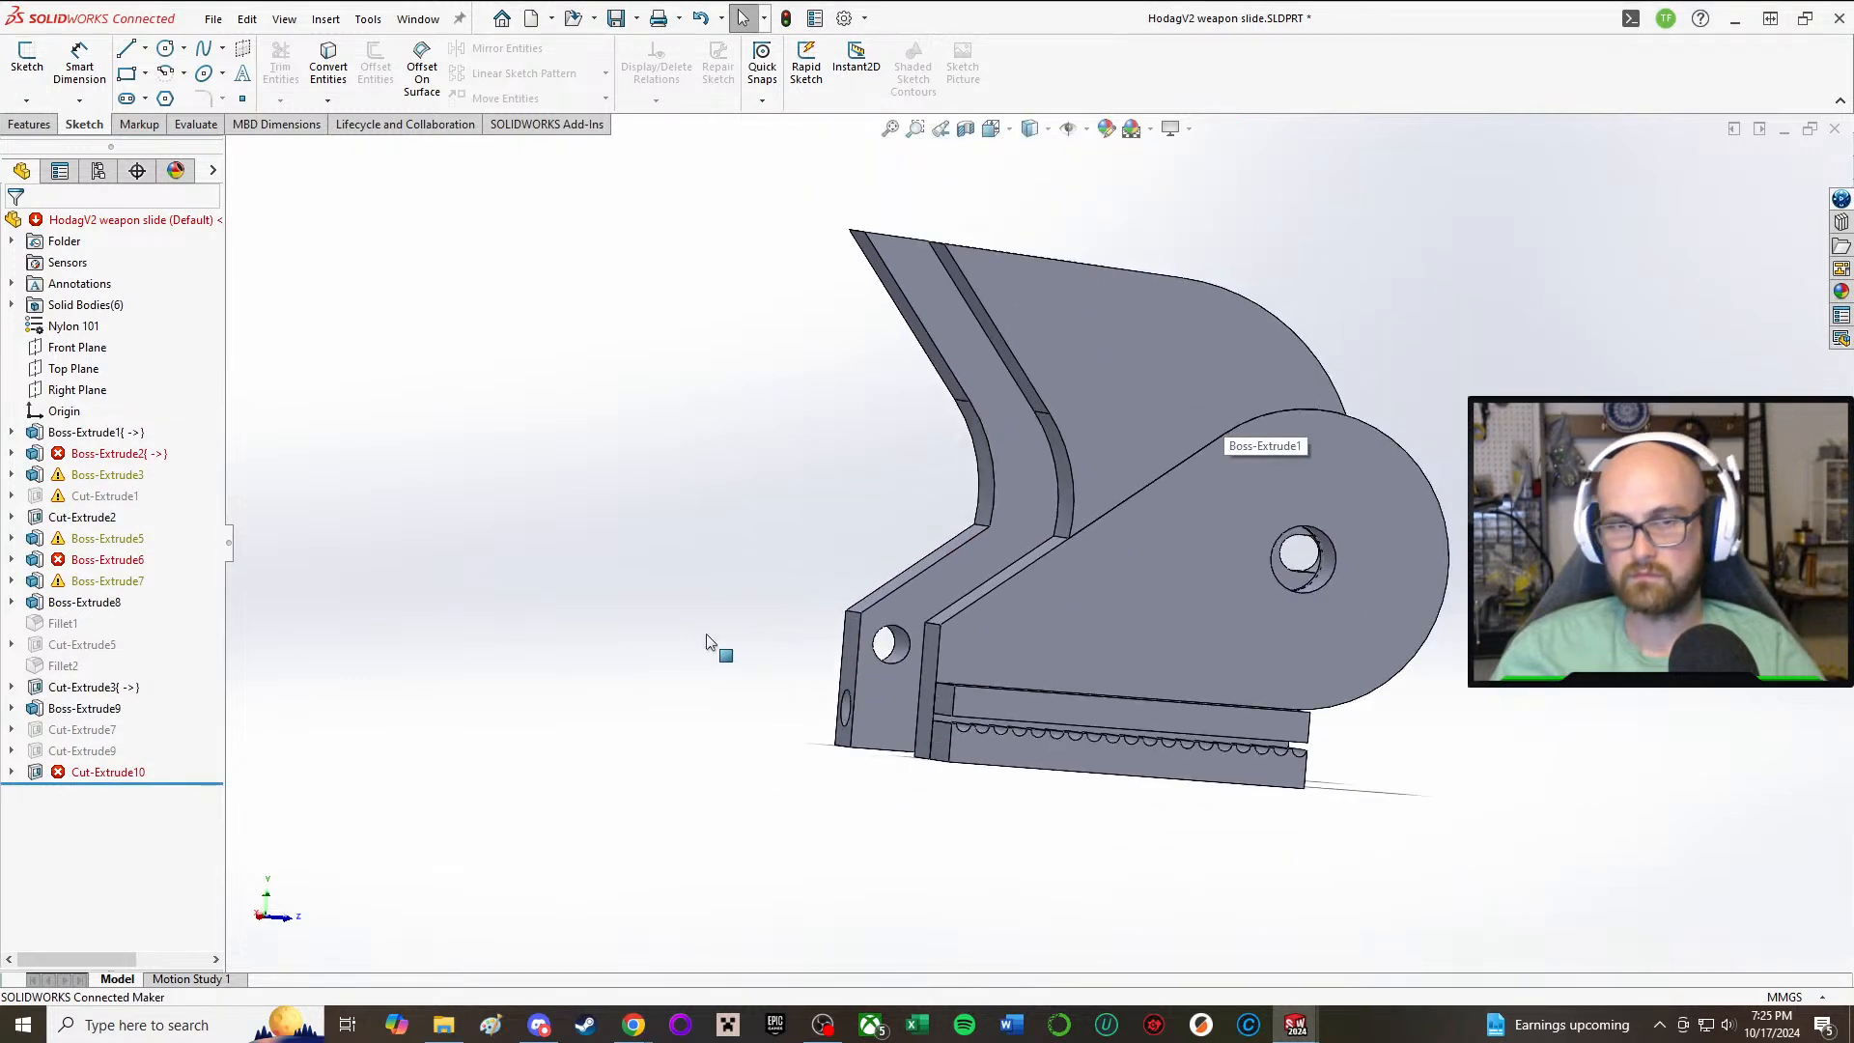
Step: Open the sketch of the failed Boss-Extrude2, examine its base profile, and exit it to view the whole part
{"action": "left_click", "coordinate": [106, 453]}
{"action": "left_click", "coordinate": [132, 385]}
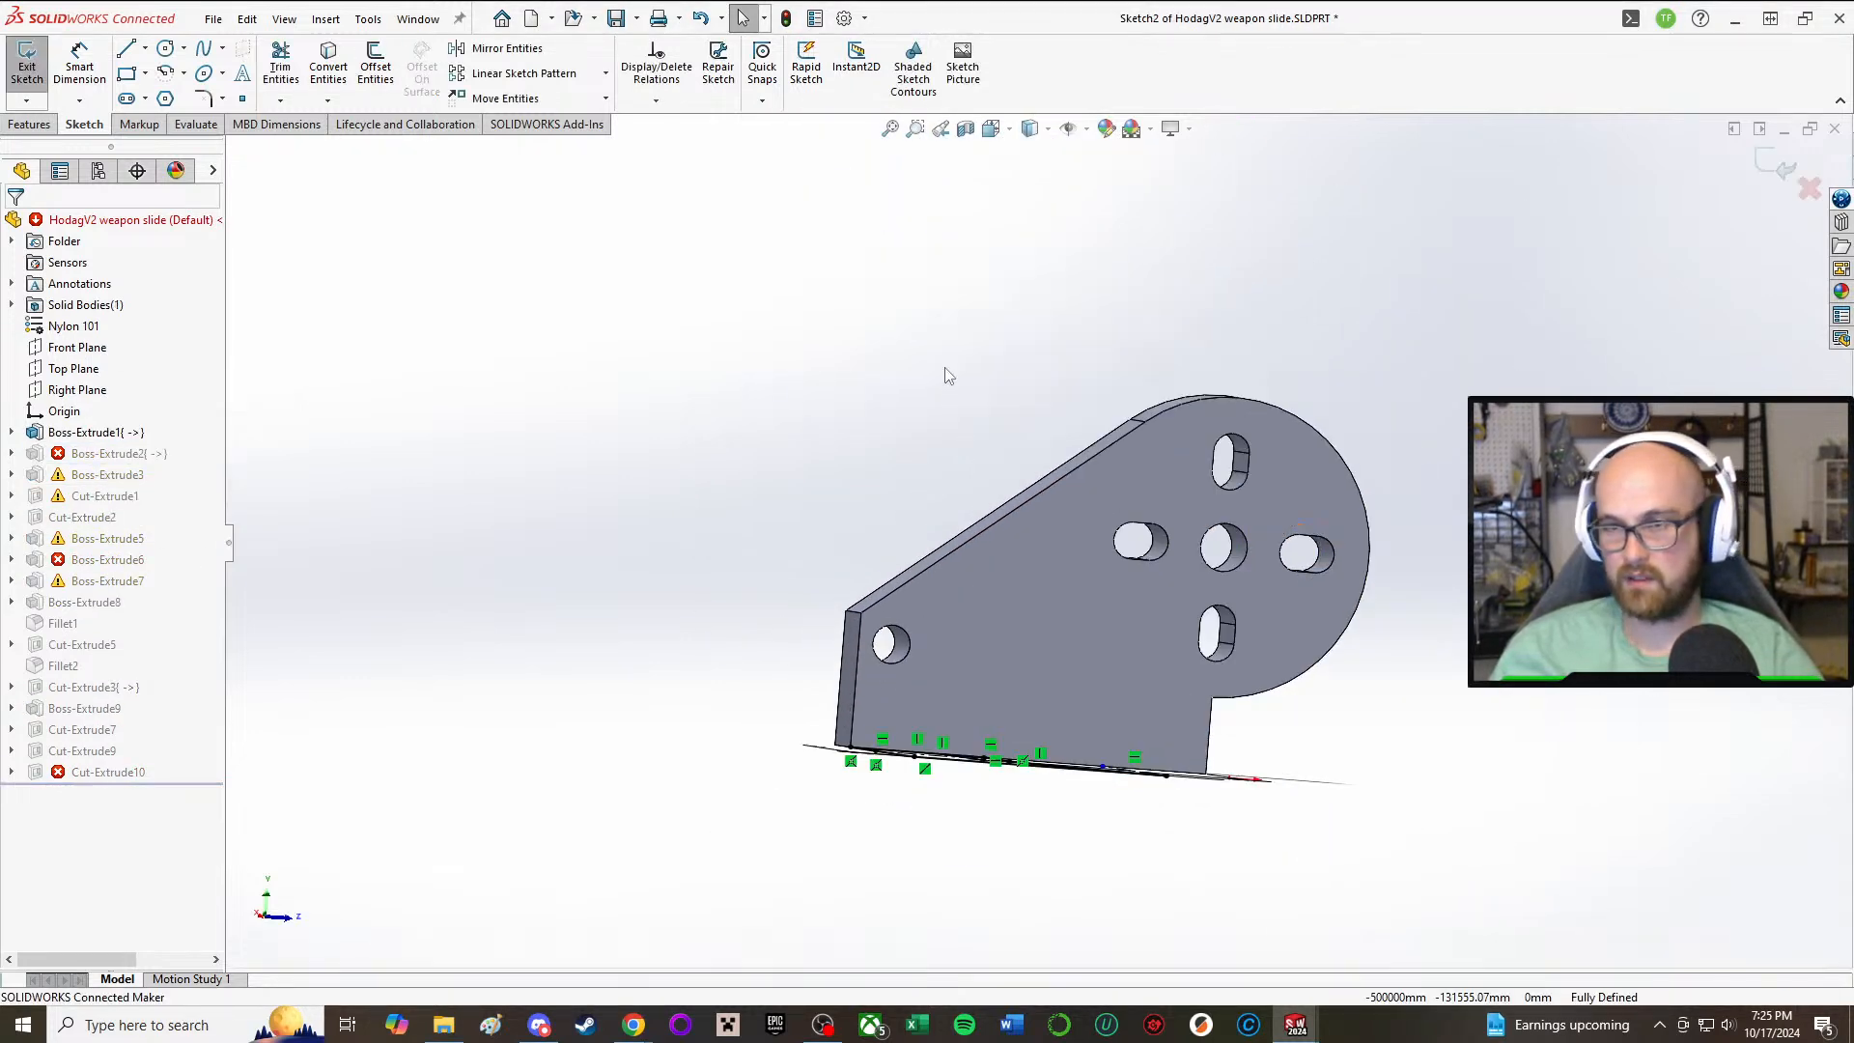
{"action": "middle_click_drag", "start_coordinate": [963, 556], "coordinate": [952, 767]}
{"action": "left_click", "coordinate": [27, 65]}
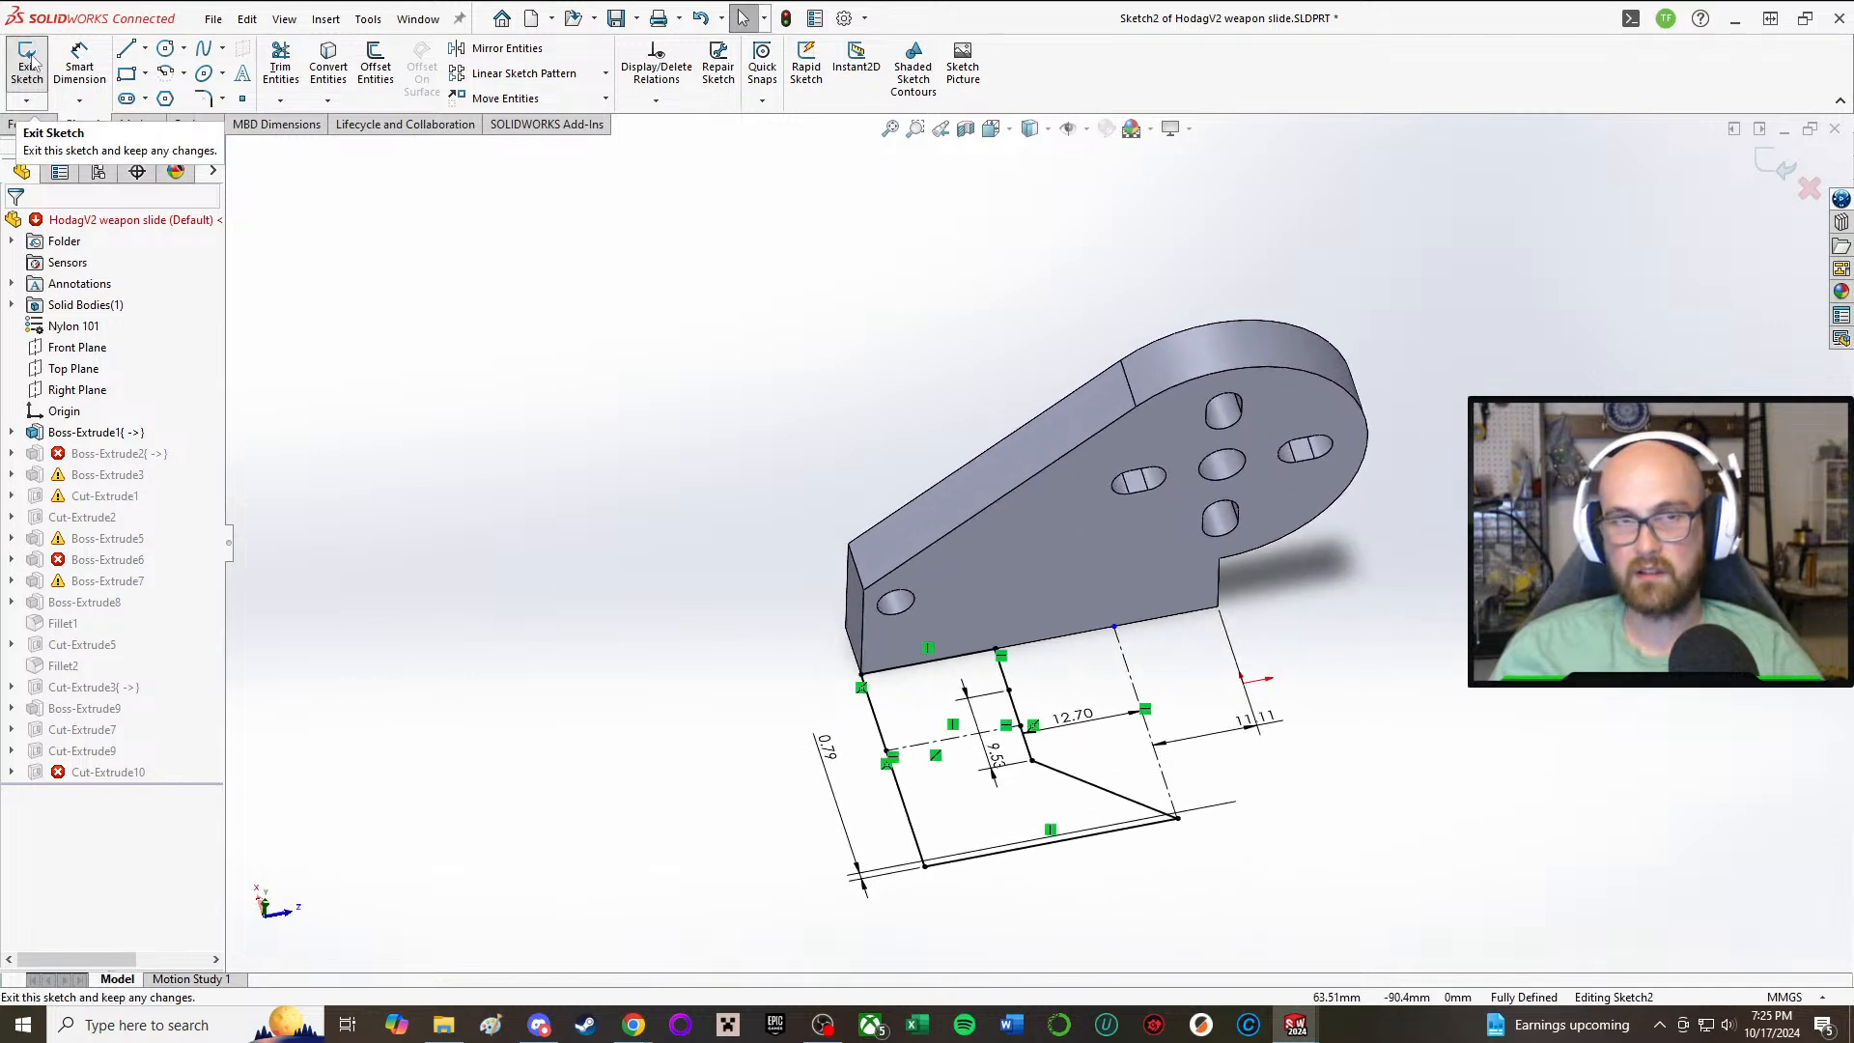
{"action": "middle_click_drag", "start_coordinate": [1087, 689], "coordinate": [1240, 591]}
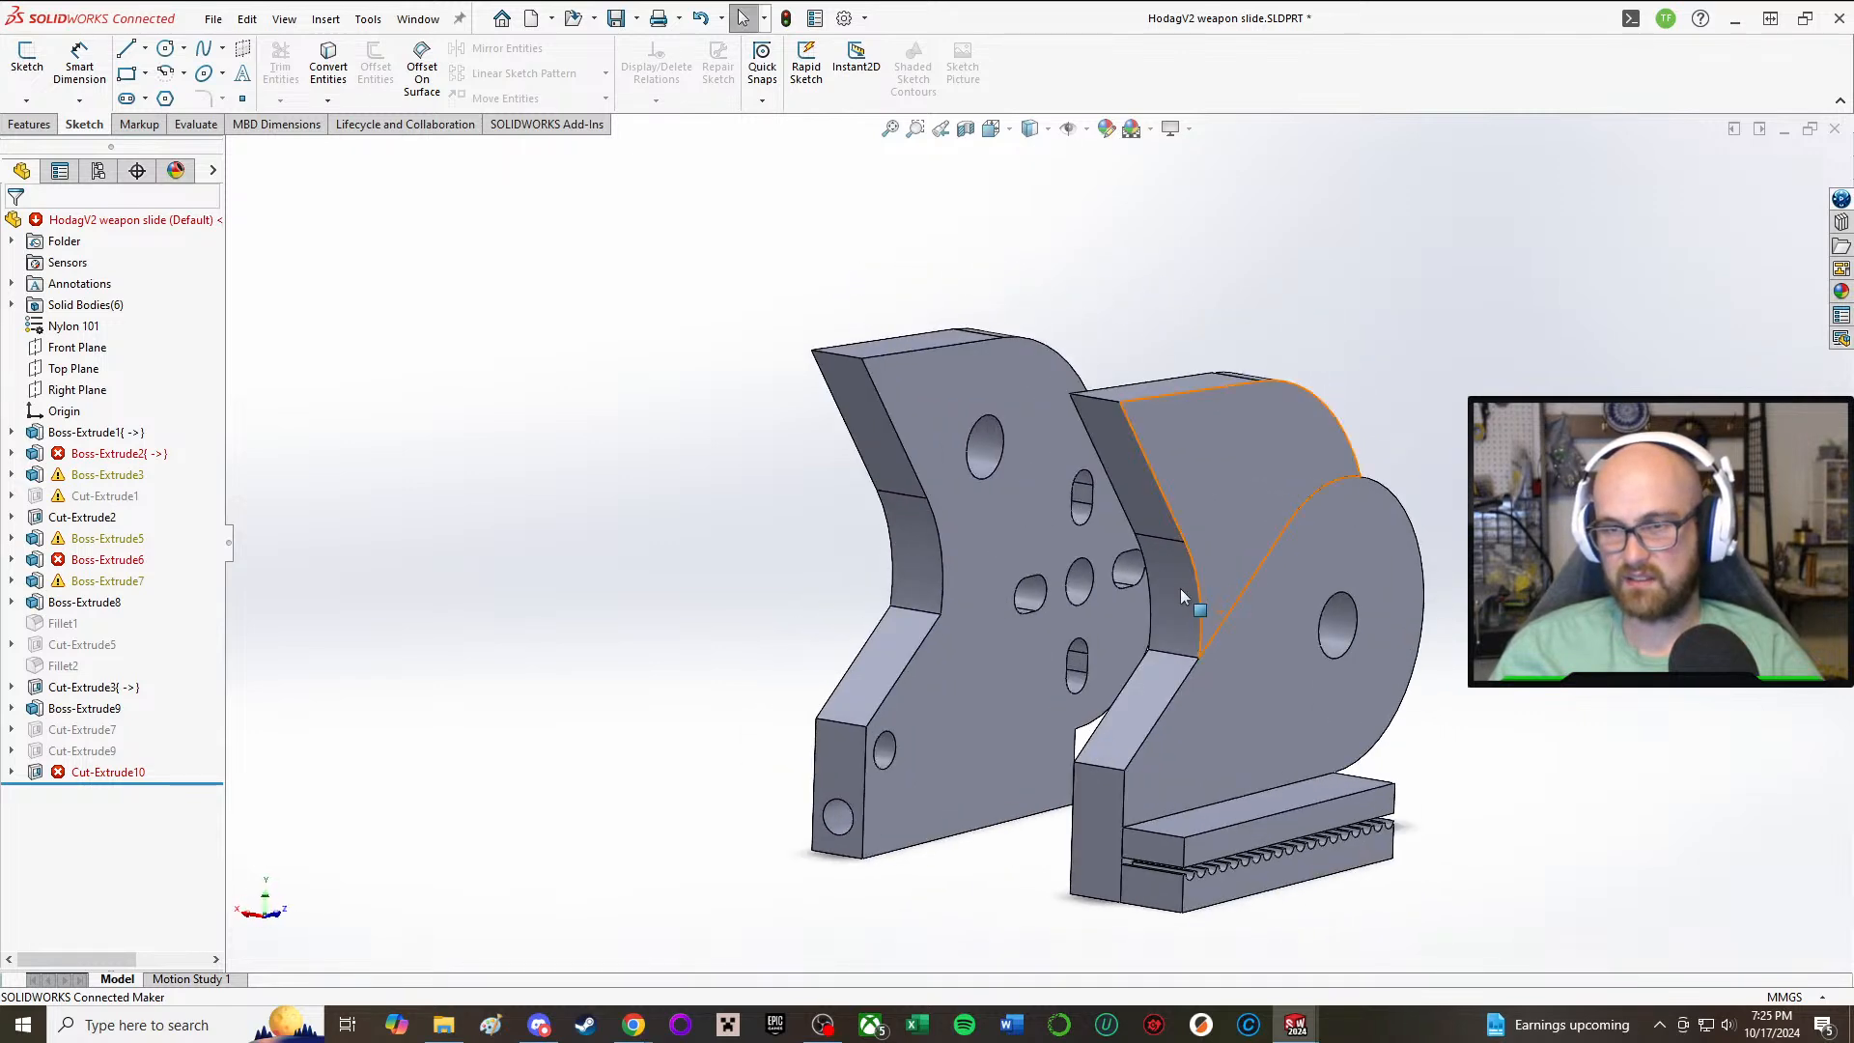
Step: Recheck Boss-Extrude2's sketch against the side plate from an angled view, close it, and select the failed feature again
{"action": "left_click", "coordinate": [107, 462]}
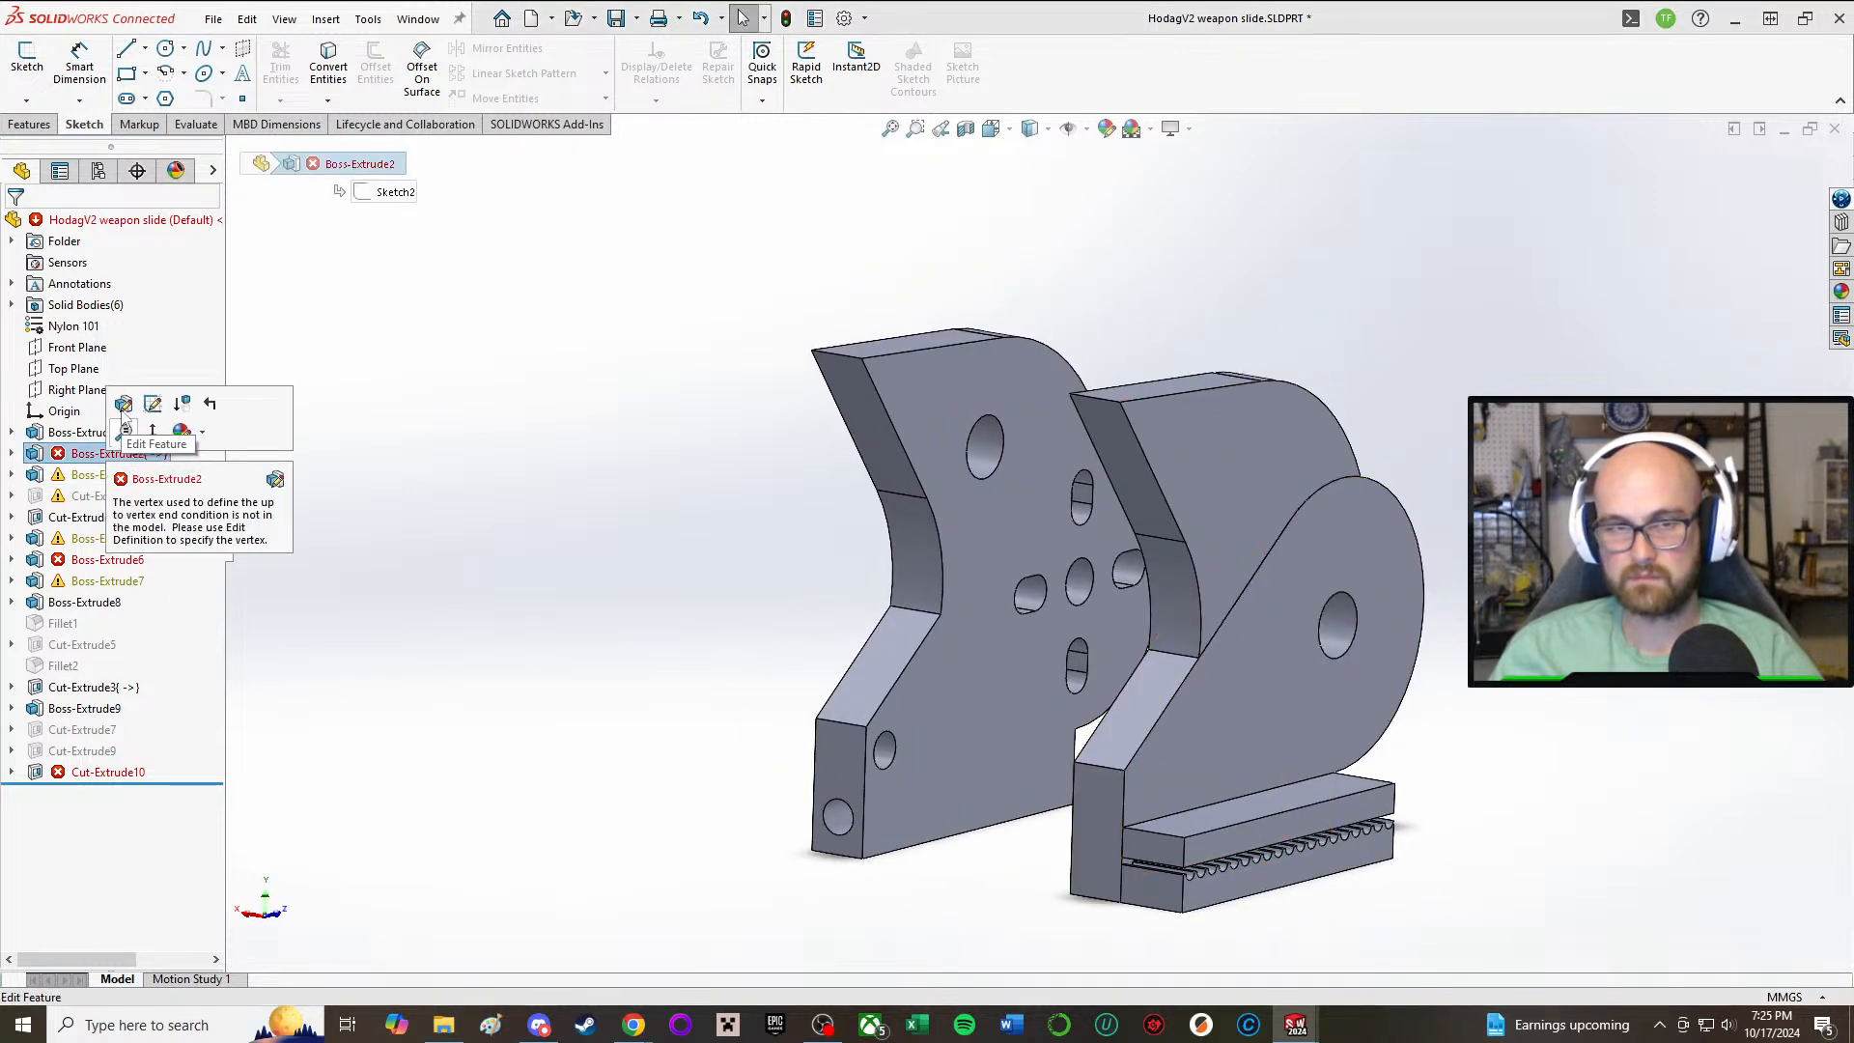
{"action": "left_click", "coordinate": [114, 453]}
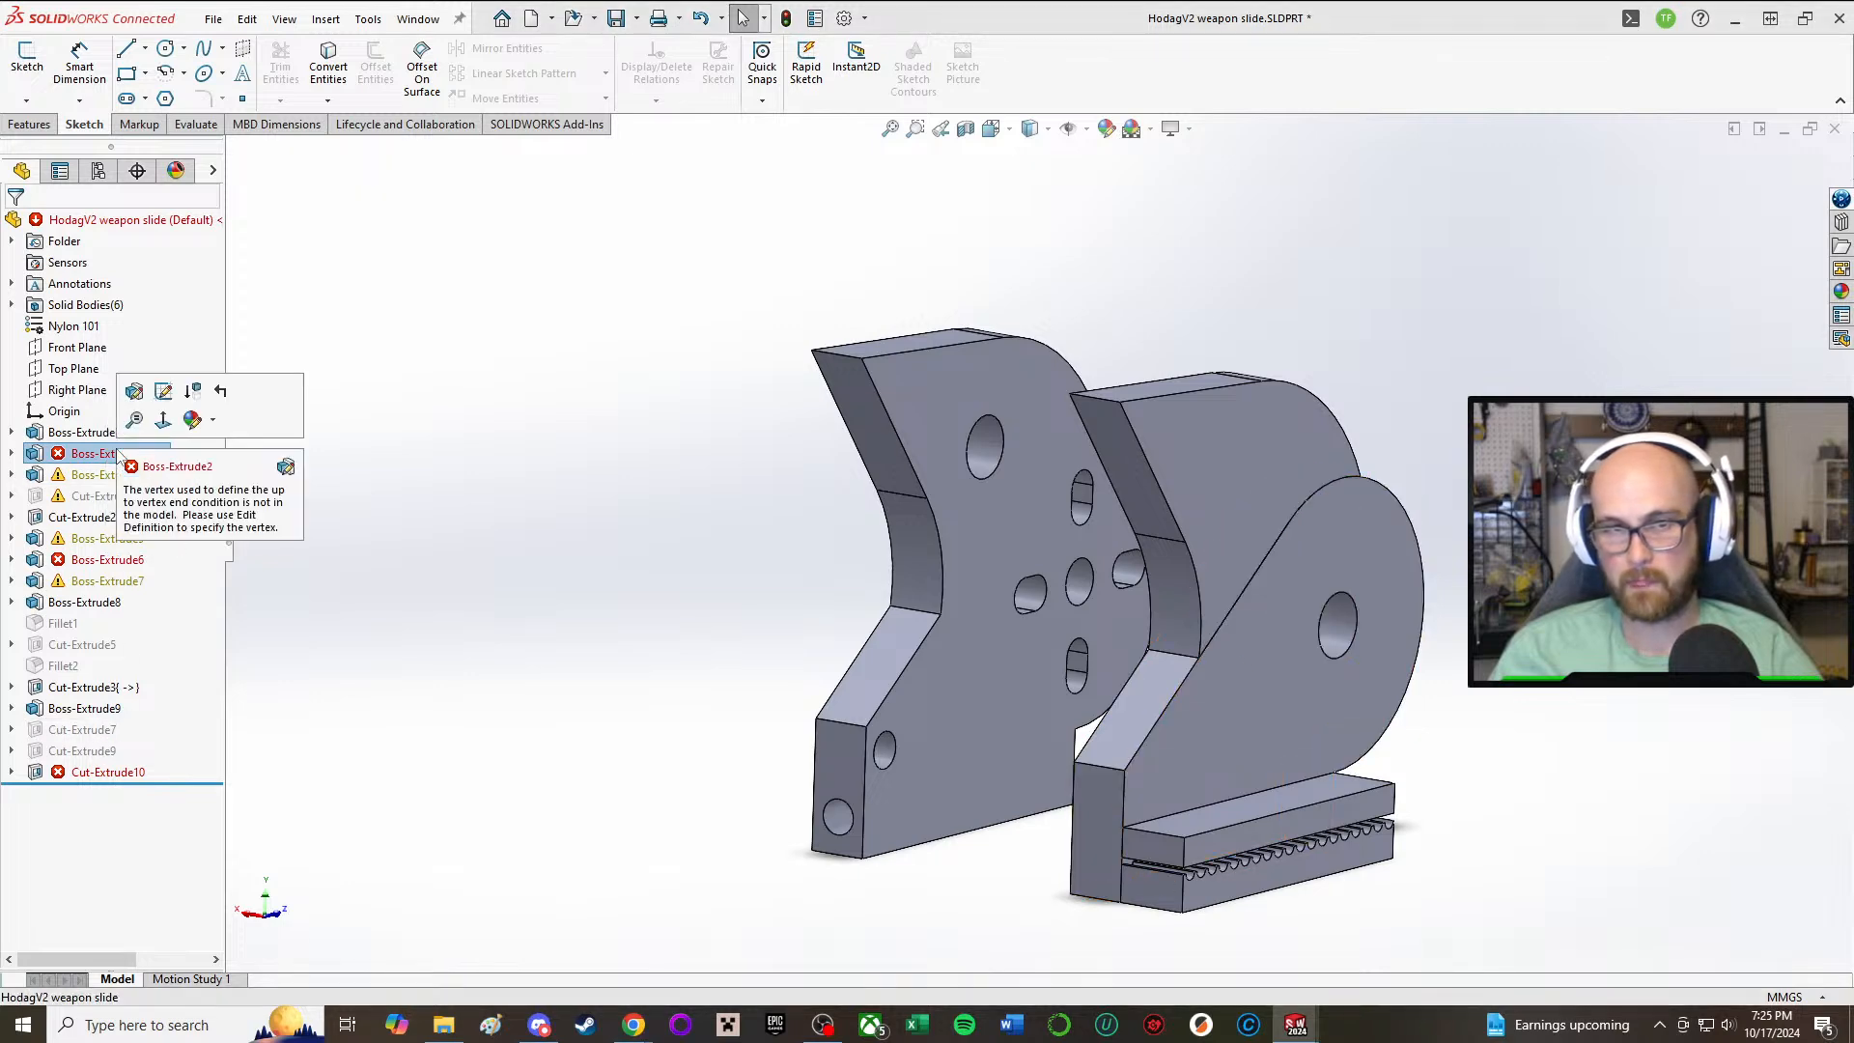
{"action": "left_click", "coordinate": [134, 391]}
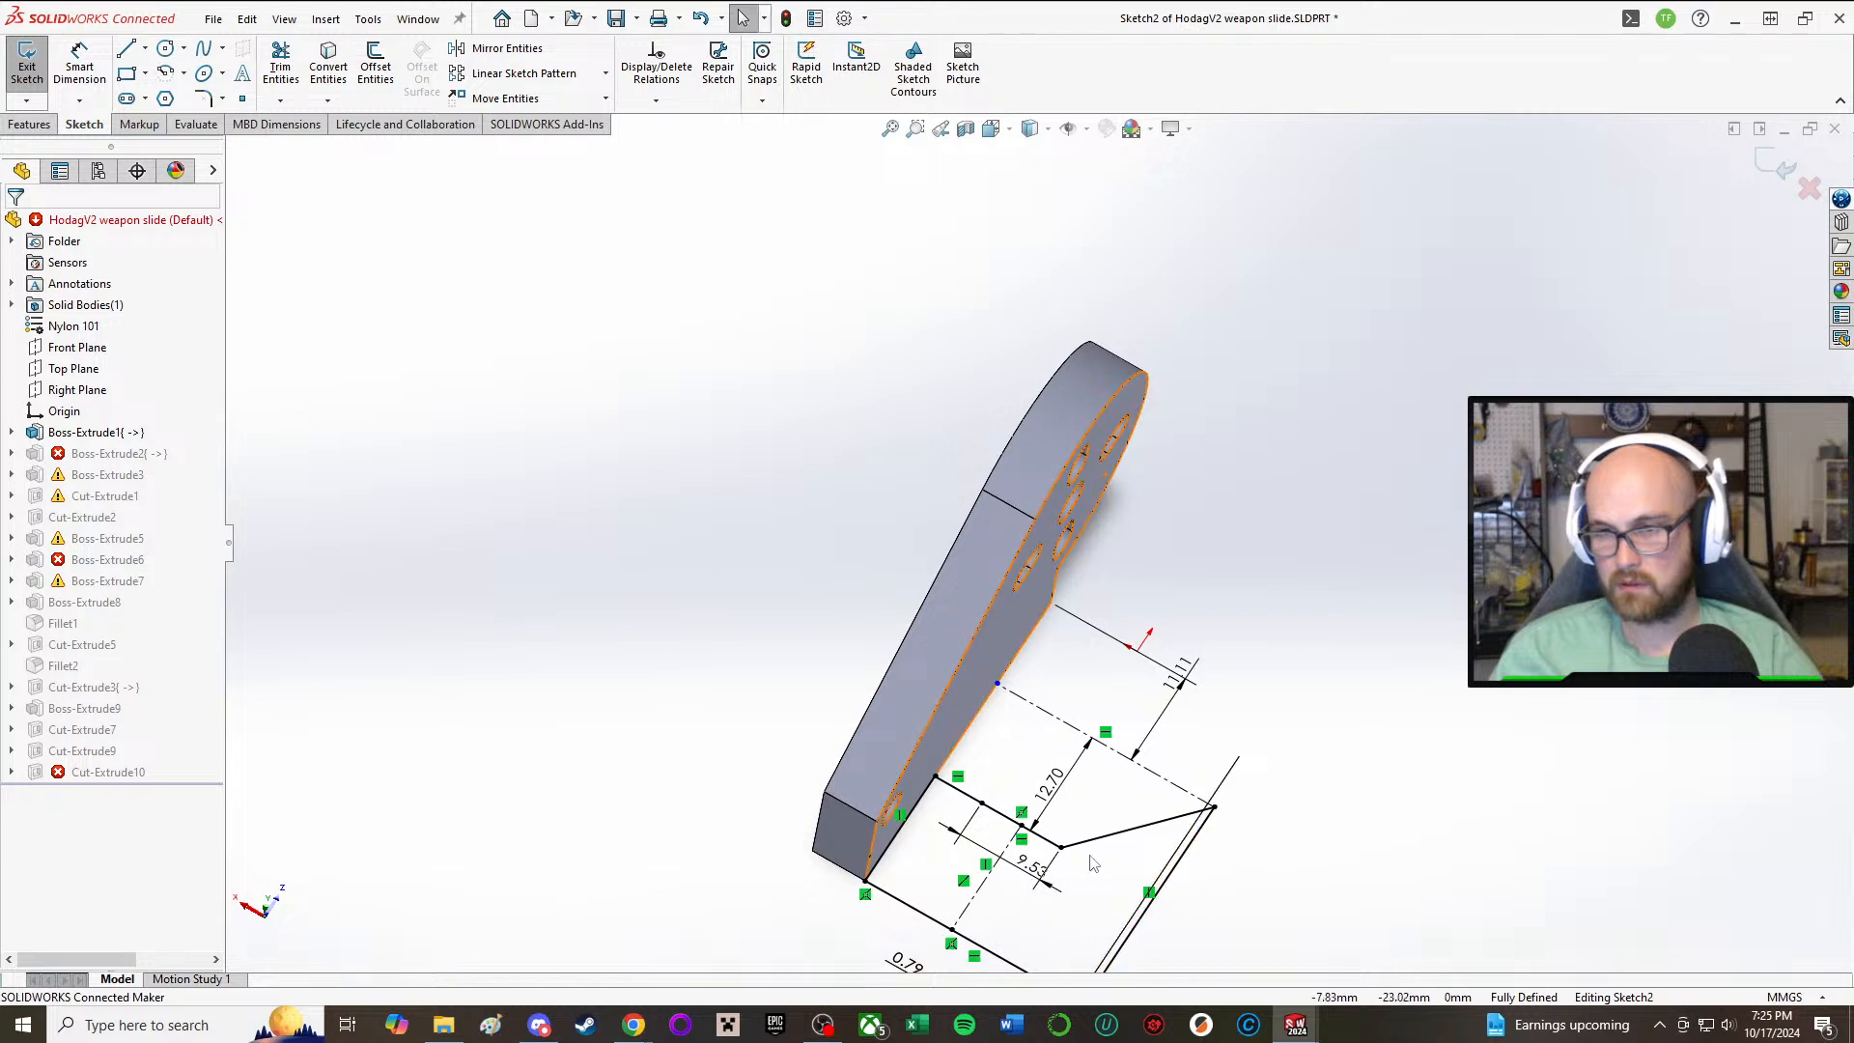
{"action": "scroll", "coordinate": [1092, 854], "scroll_direction": "up", "scroll_amount": 3}
{"action": "scroll", "coordinate": [1051, 754], "scroll_direction": "down", "scroll_amount": 3}
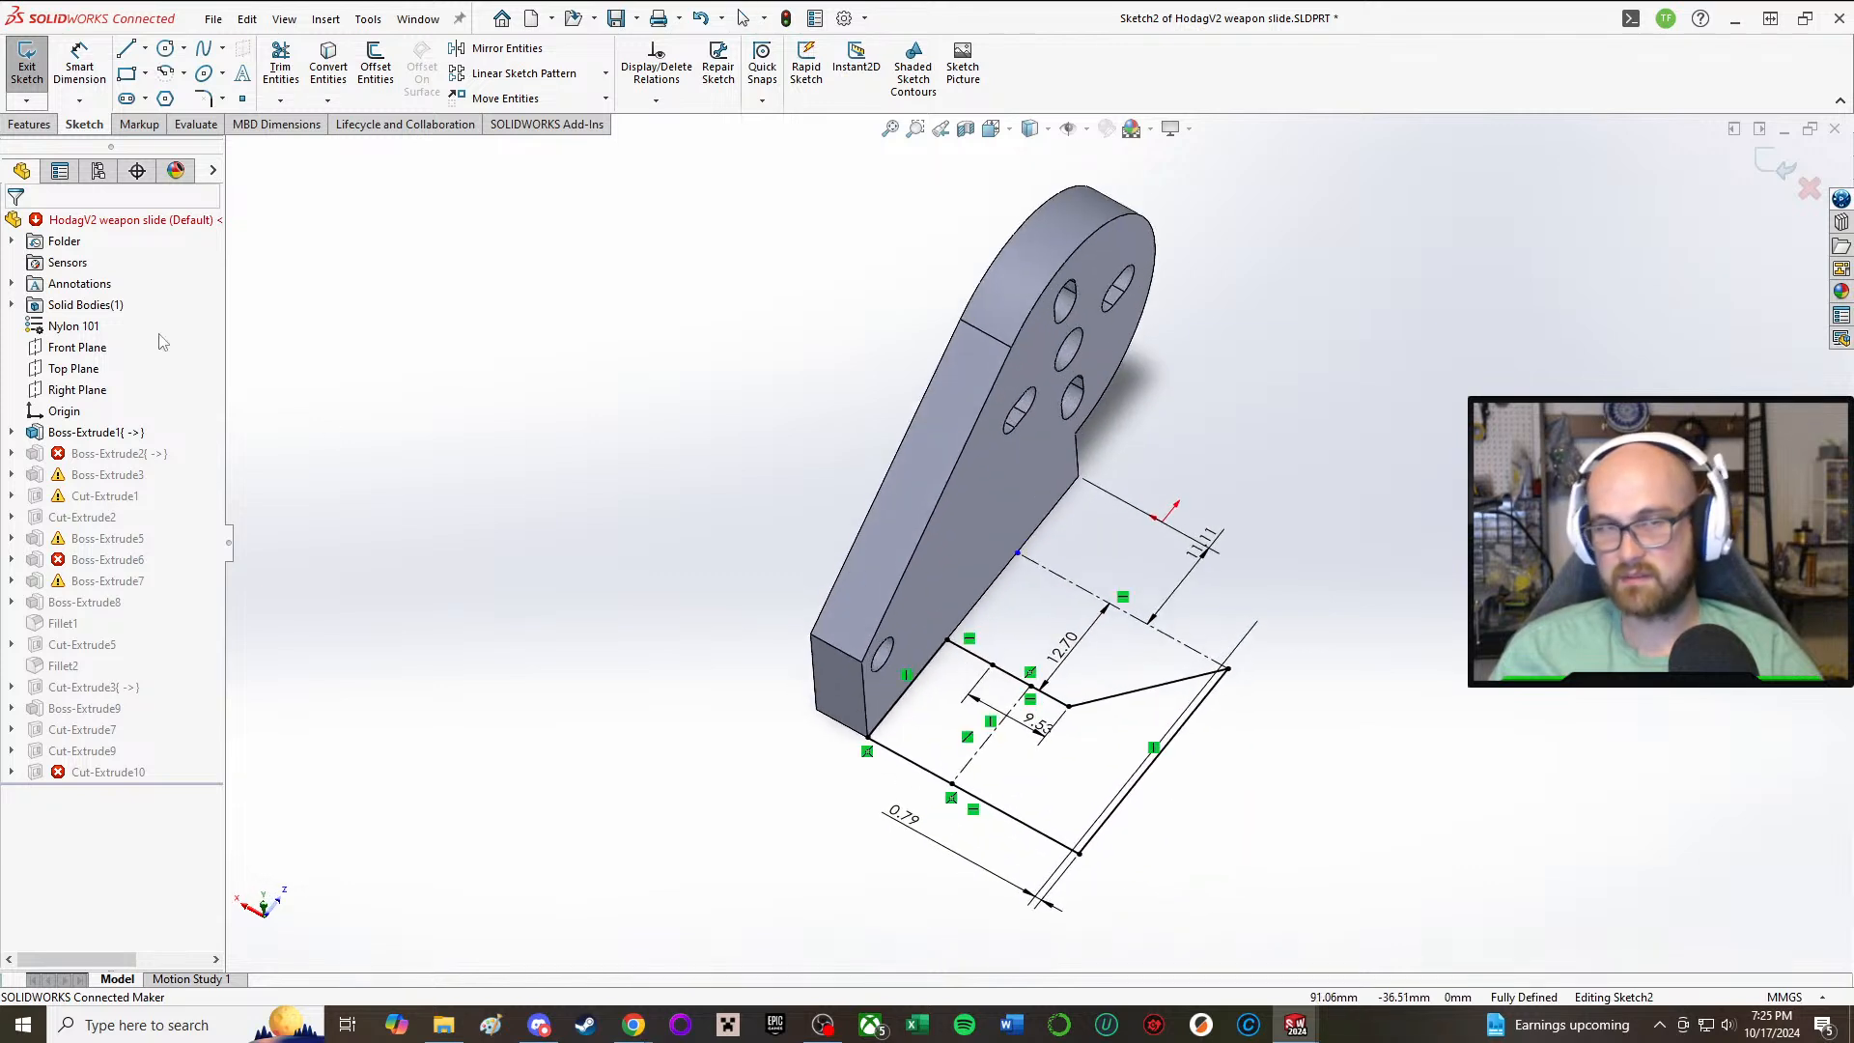
{"action": "left_click", "coordinate": [27, 59]}
{"action": "left_click", "coordinate": [107, 453]}
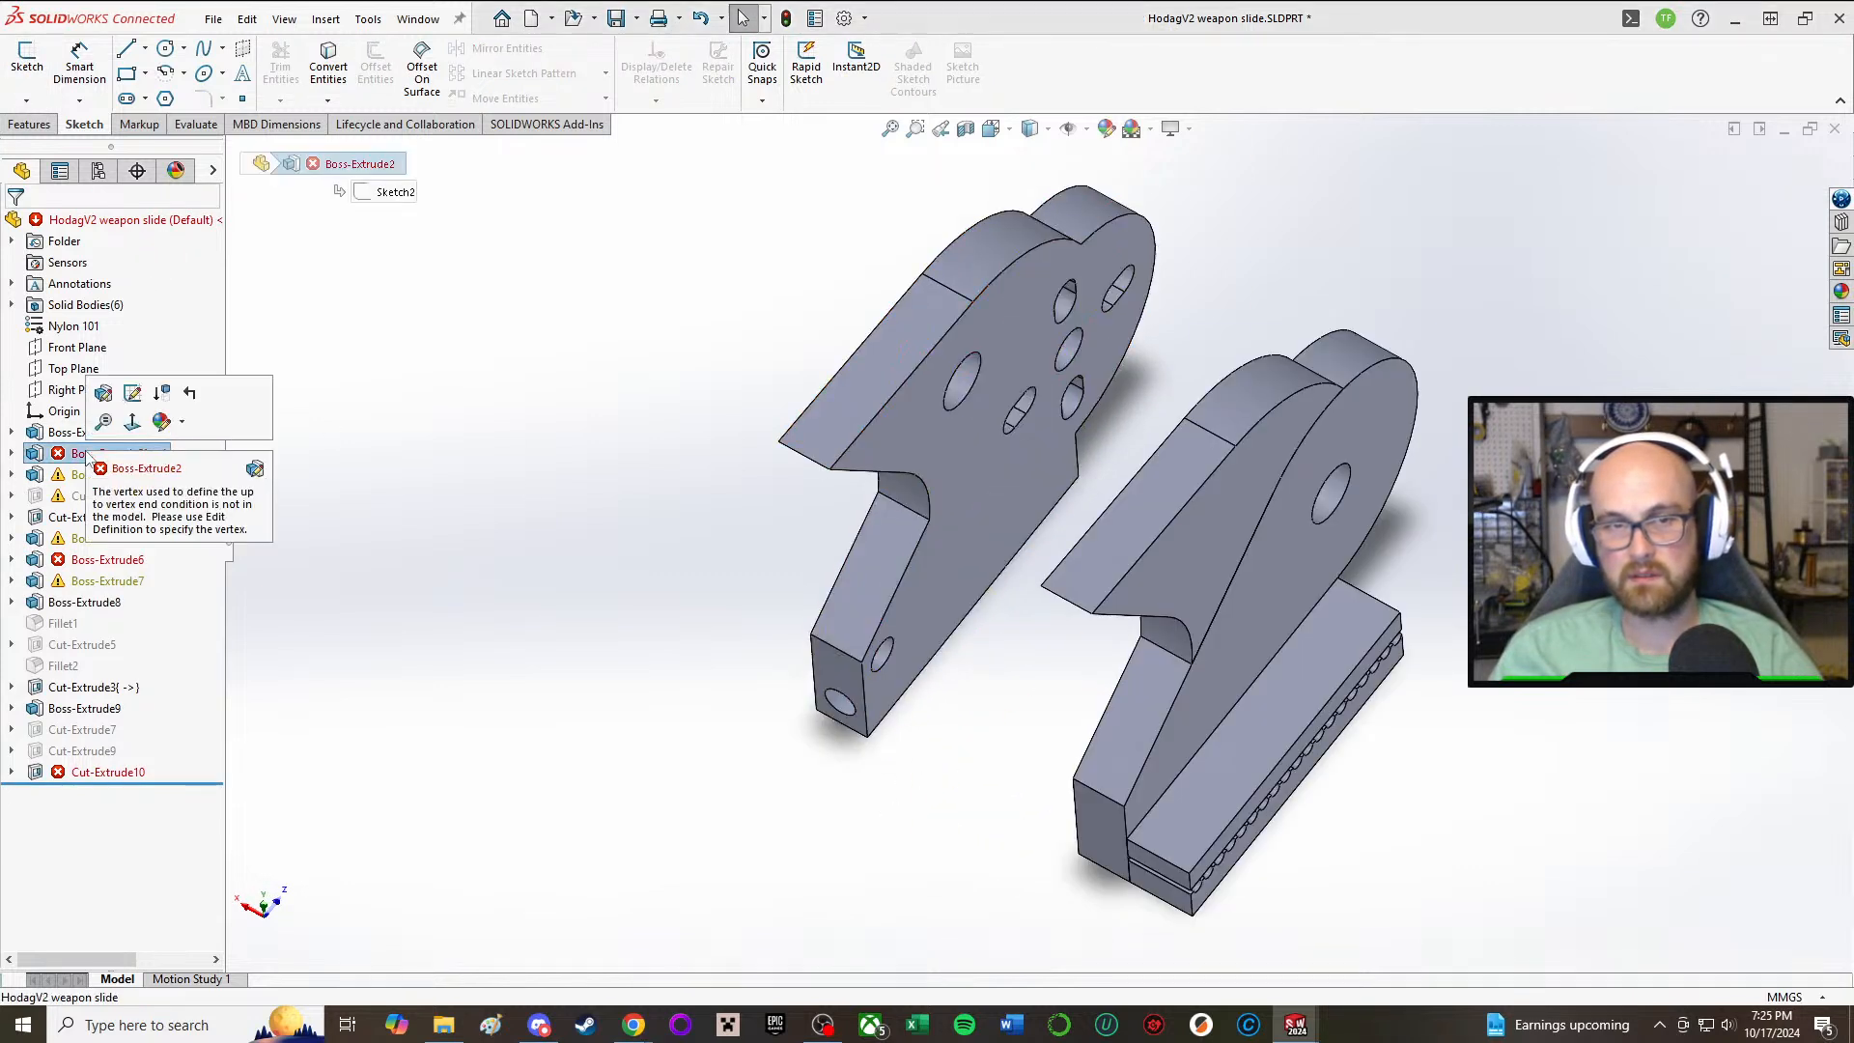
Step: Edit the failed Boss-Extrude2 and set its end condition to Blind with a depth of 10 mm
{"action": "left_click", "coordinate": [108, 396]}
{"action": "mouse_move", "coordinate": [778, 560]}
{"action": "middle_mouse_down"}
{"action": "mouse_move", "coordinate": [693, 488]}
{"action": "mouse_move", "coordinate": [641, 406]}
{"action": "mouse_move", "coordinate": [699, 360]}
{"action": "mouse_move", "coordinate": [732, 503]}
{"action": "mouse_move", "coordinate": [695, 373]}
{"action": "mouse_move", "coordinate": [625, 418]}
{"action": "mouse_move", "coordinate": [390, 455]}
{"action": "middle_mouse_up"}
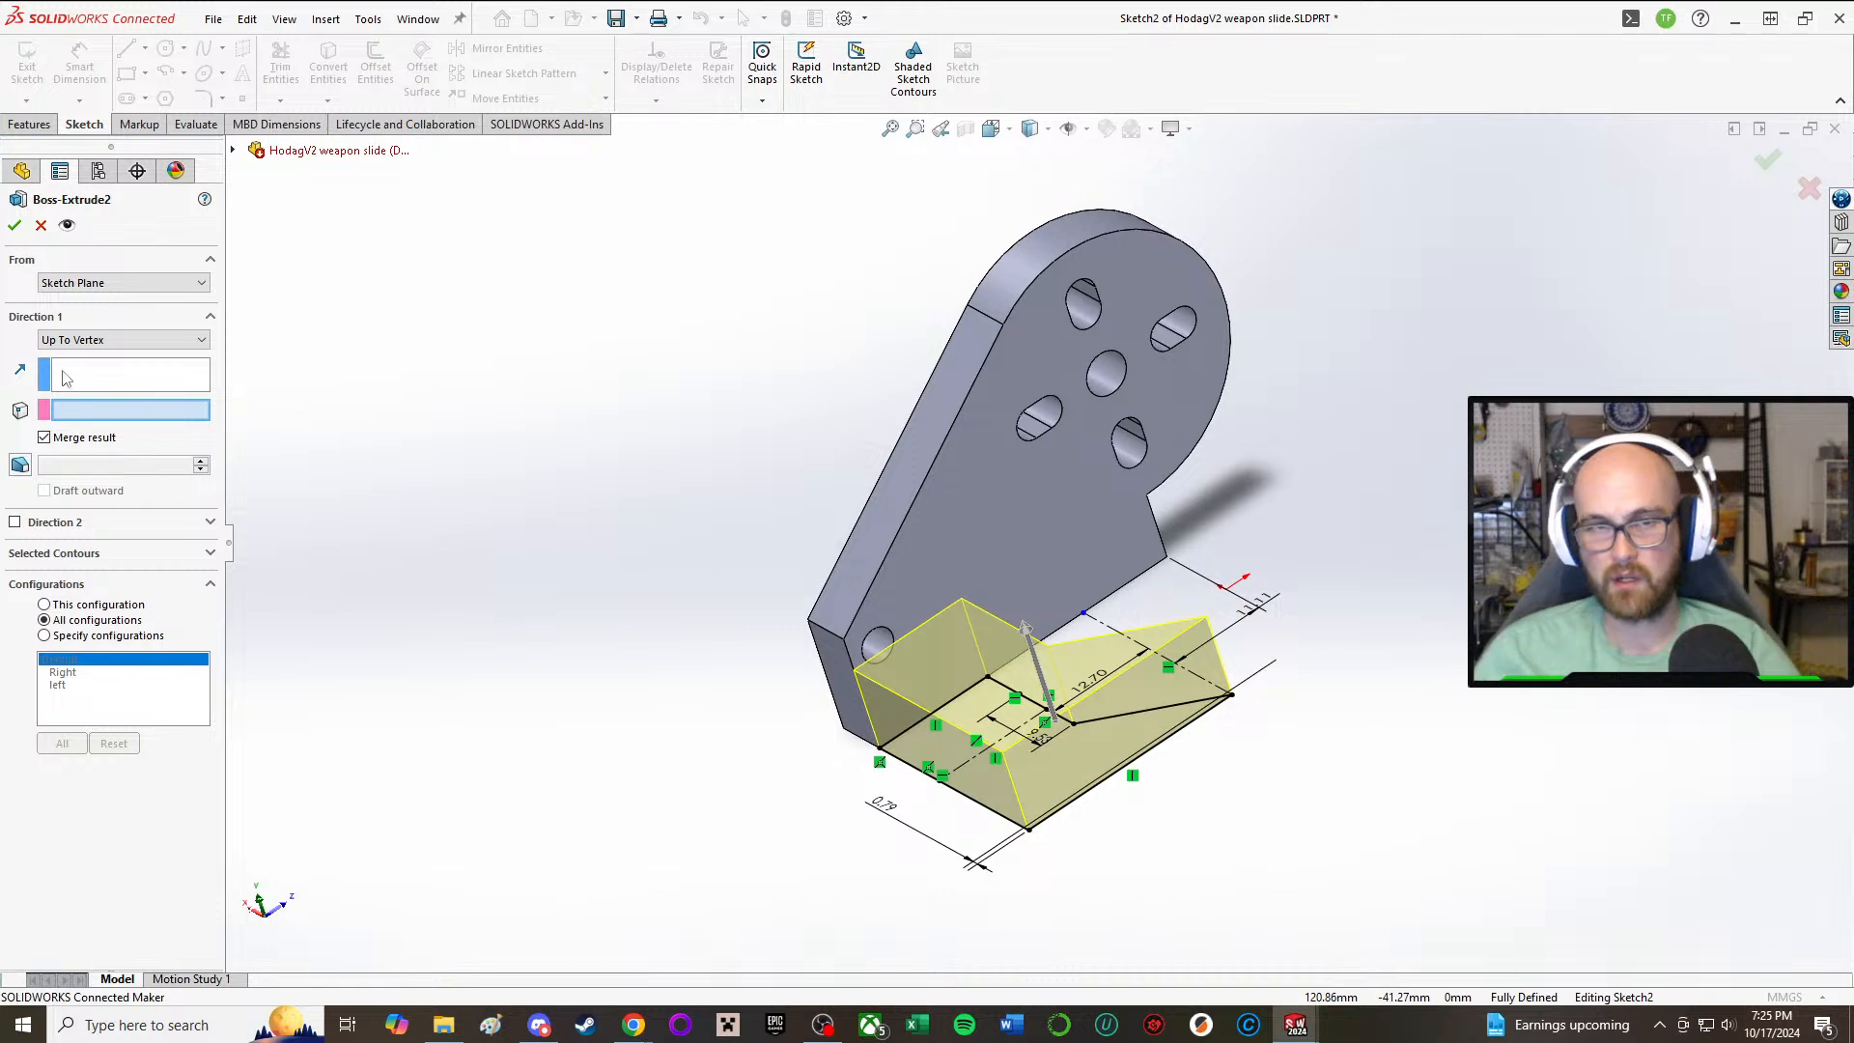
{"action": "left_click", "coordinate": [121, 340]}
{"action": "left_click", "coordinate": [124, 357]}
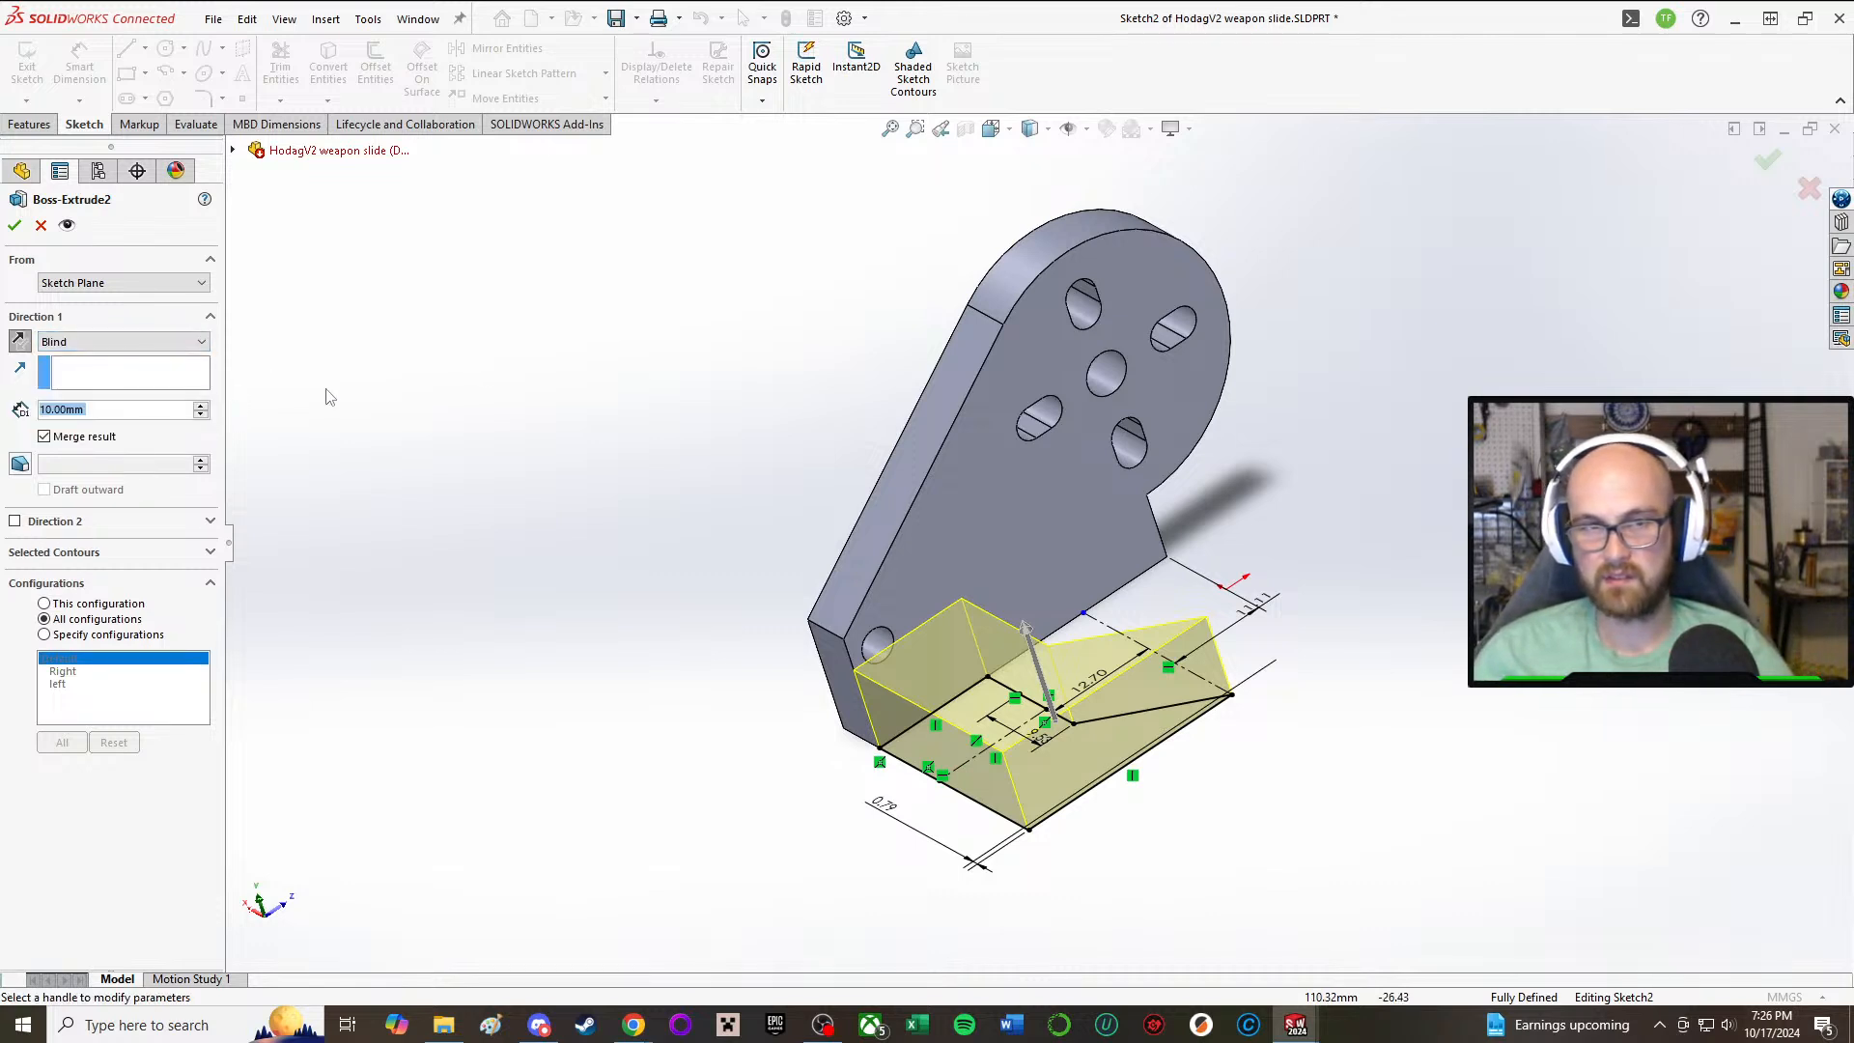
{"action": "left_click", "coordinate": [17, 224]}
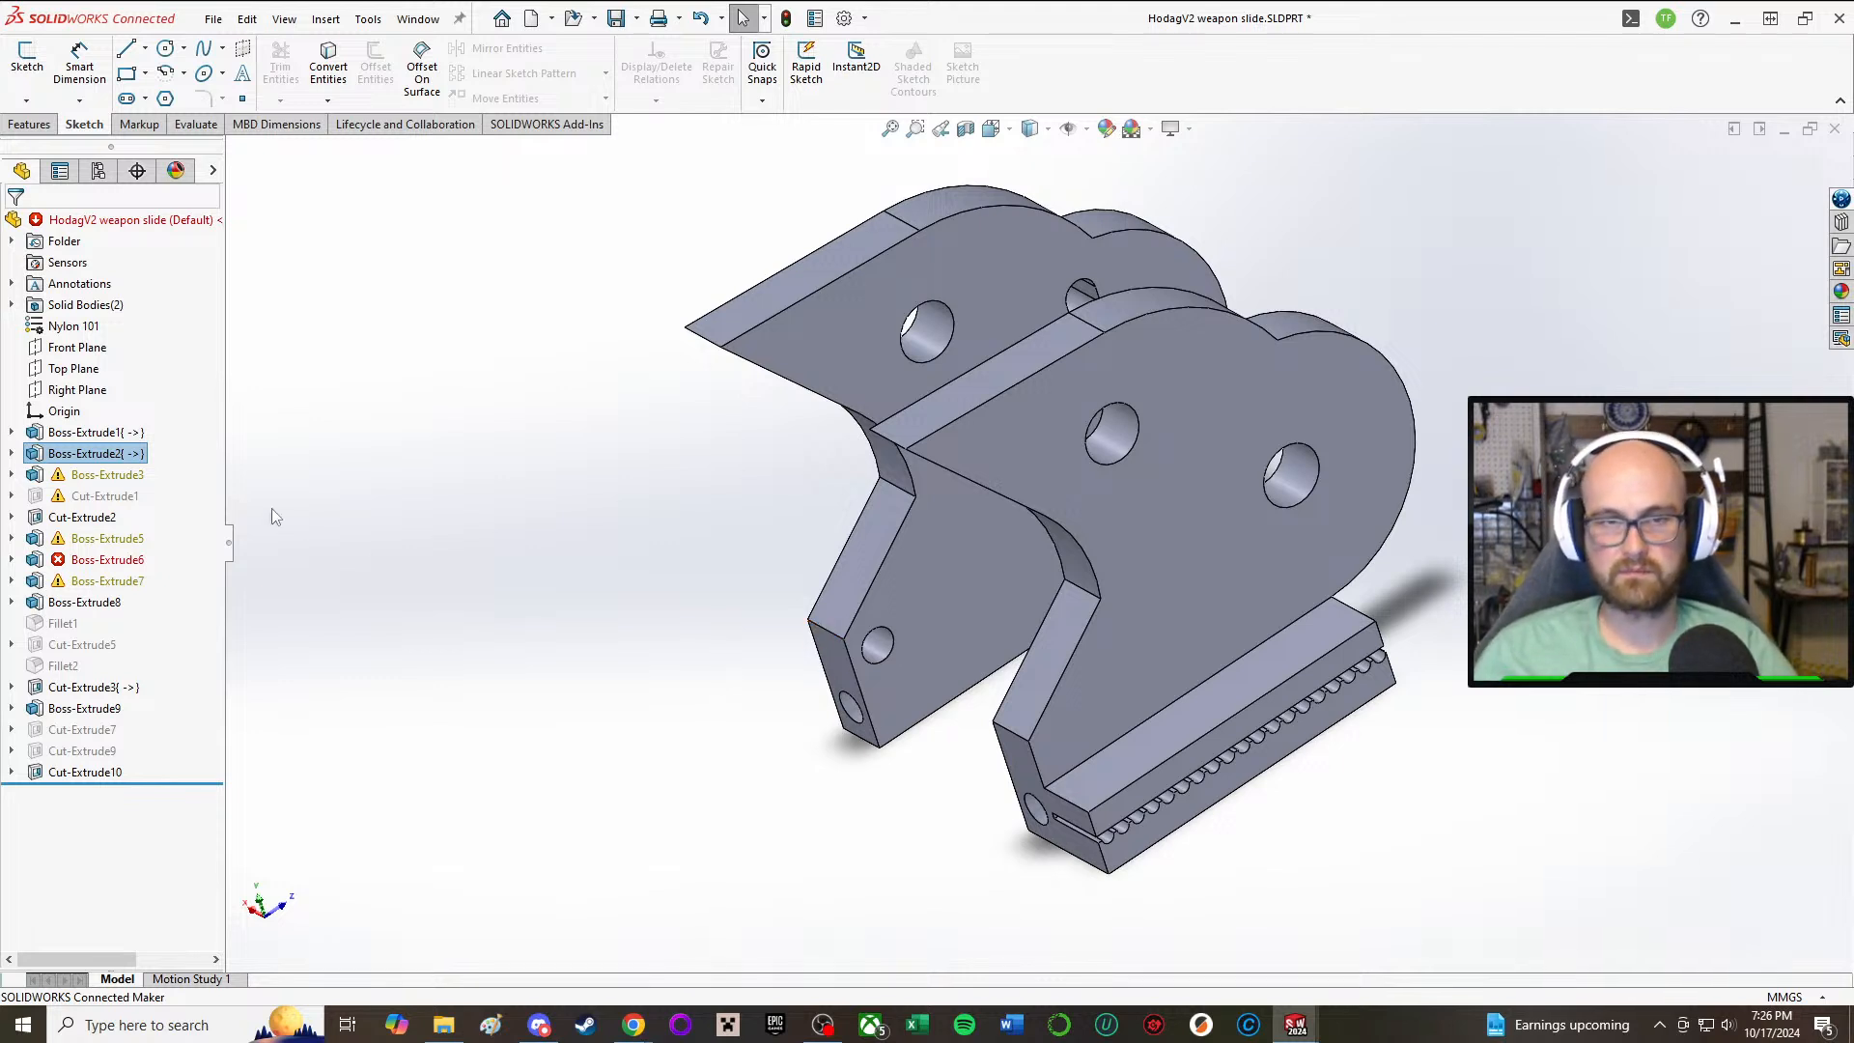
Step: Edit Boss-Extrude3 and turn off merging its result with the other bodies
{"action": "left_click", "coordinate": [101, 474]}
{"action": "left_click", "coordinate": [128, 408]}
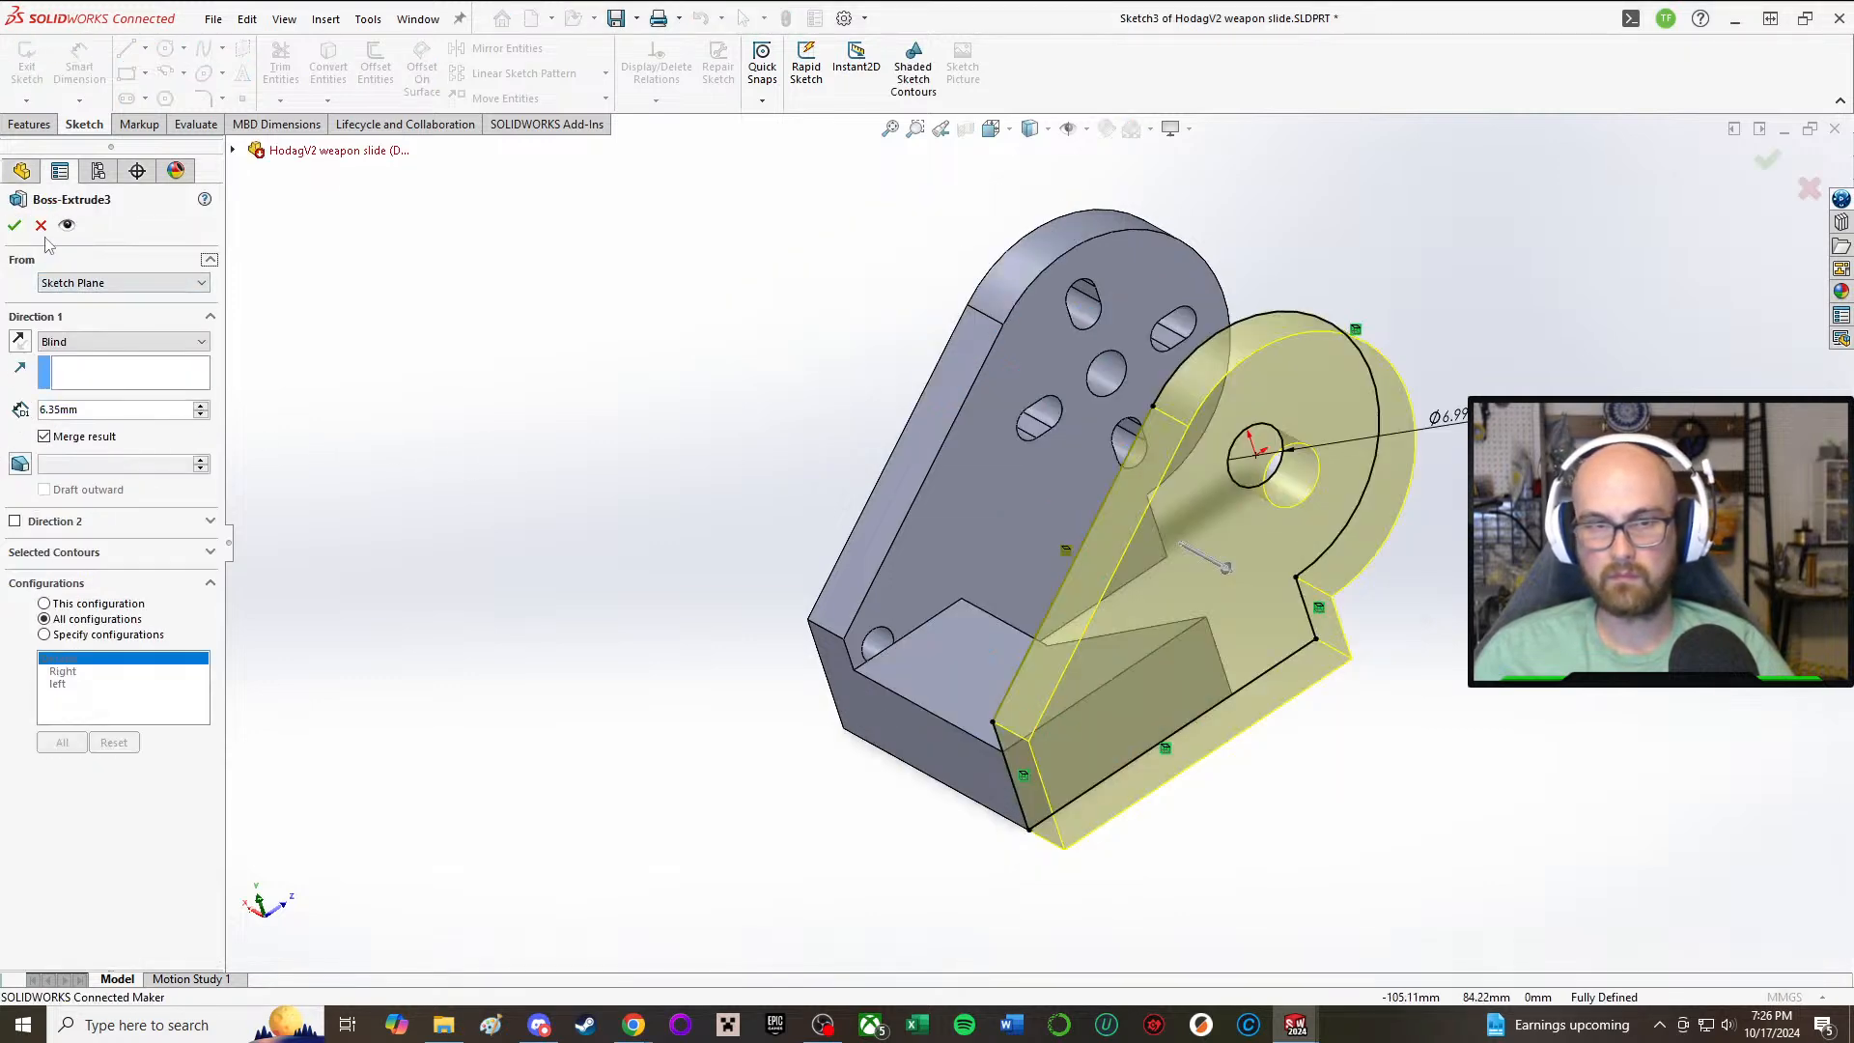
{"action": "left_click", "coordinate": [45, 437]}
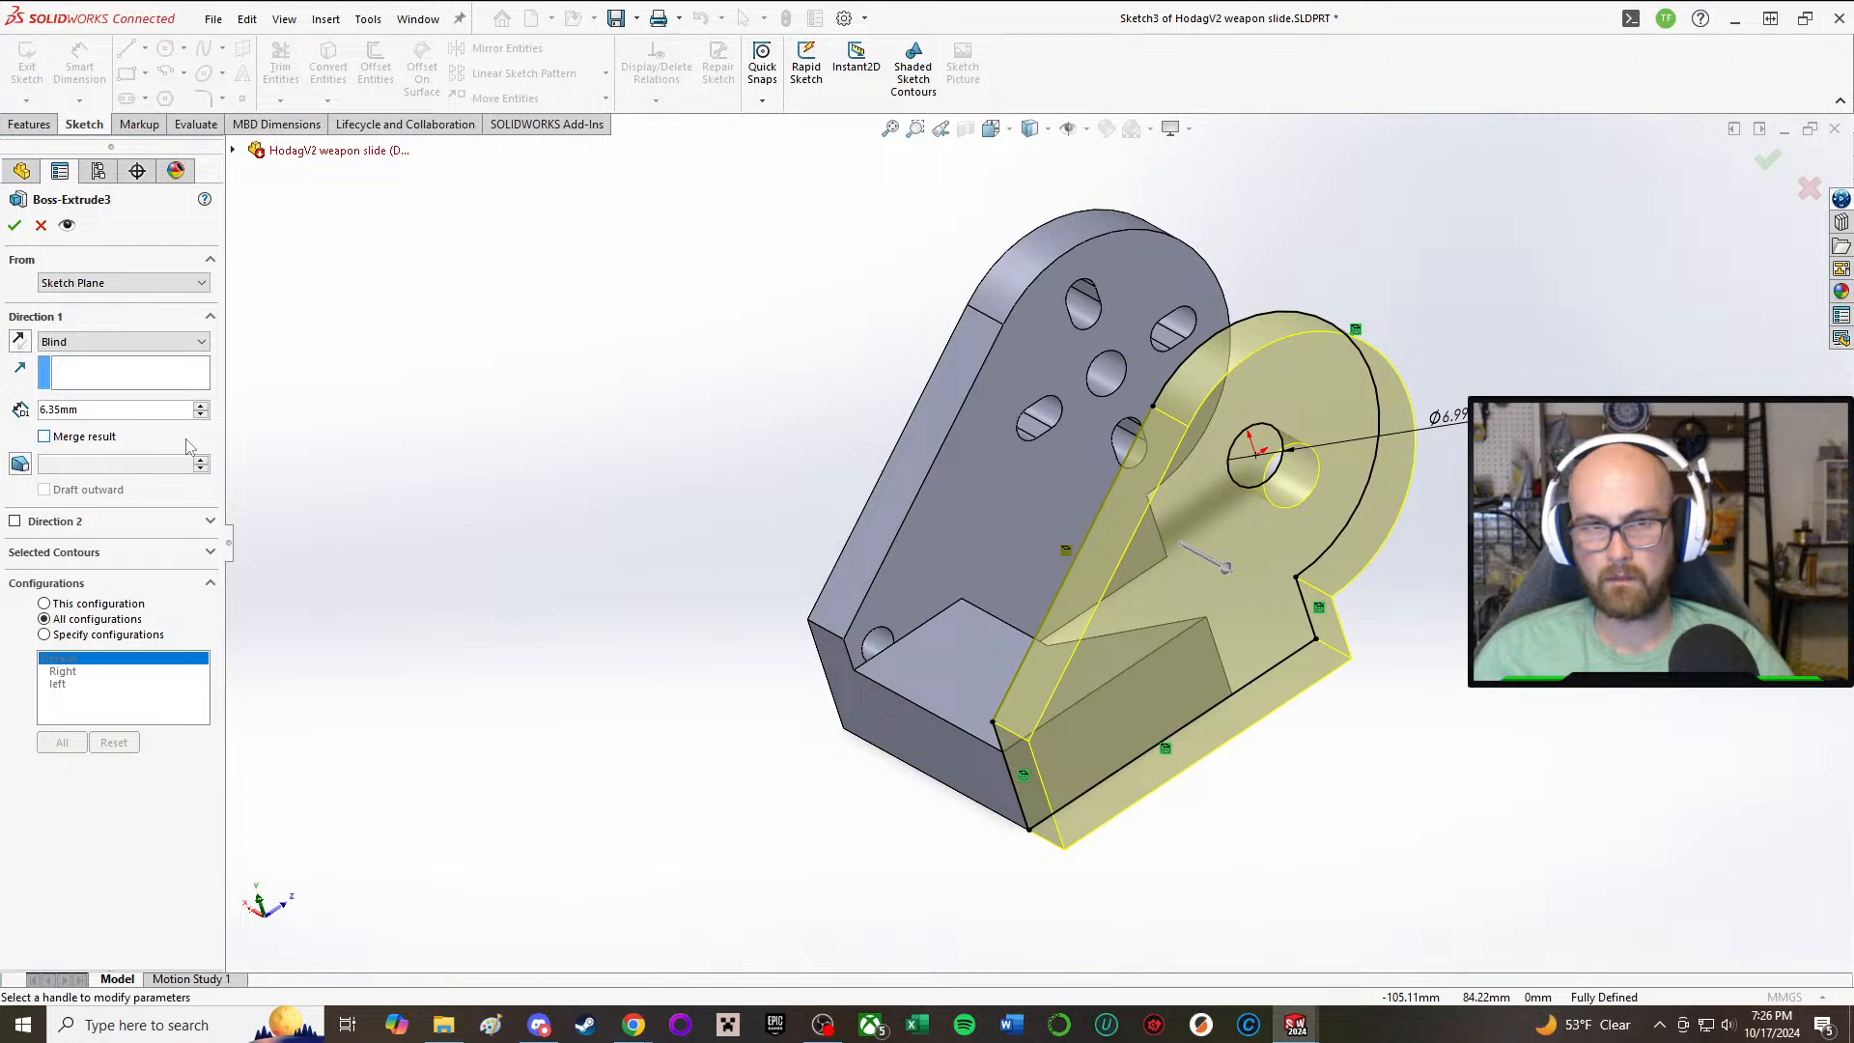
{"action": "left_click", "coordinate": [14, 228]}
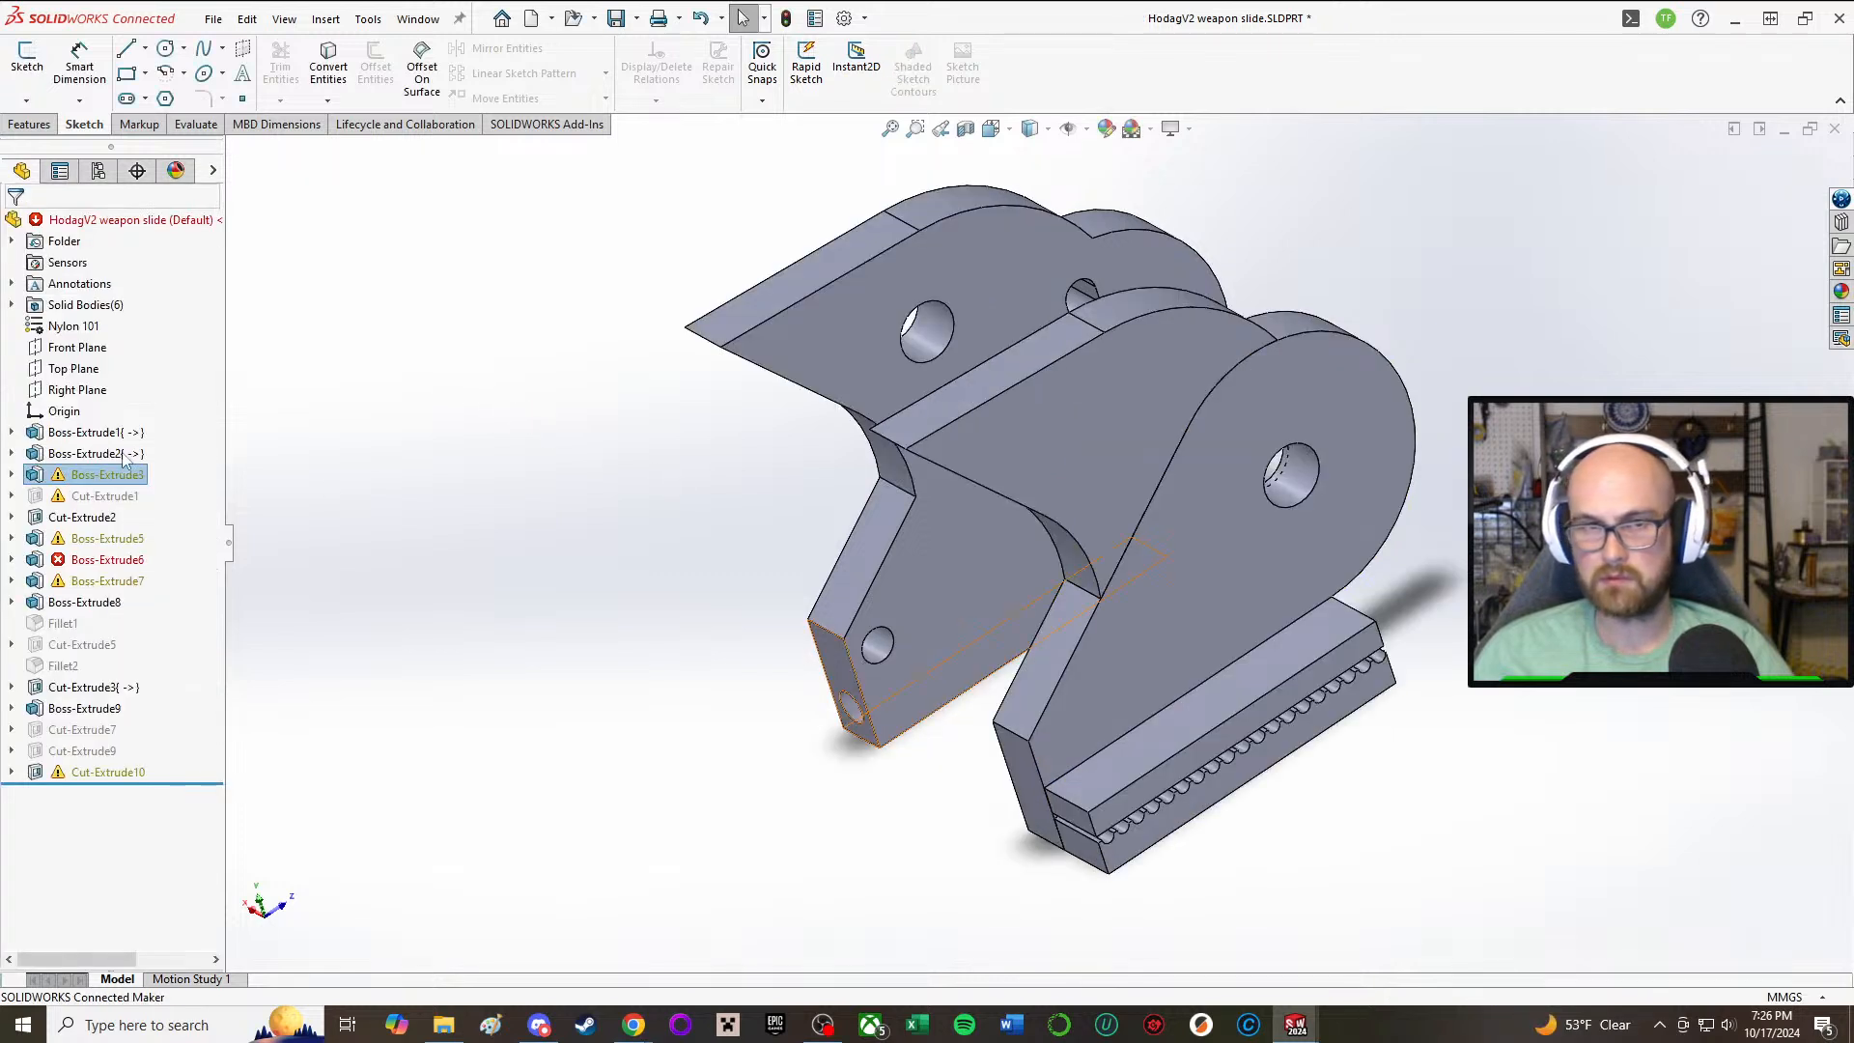
Step: Open the sketch of Boss-Extrude3 for editing
{"action": "left_click", "coordinate": [12, 474]}
{"action": "left_click", "coordinate": [111, 497]}
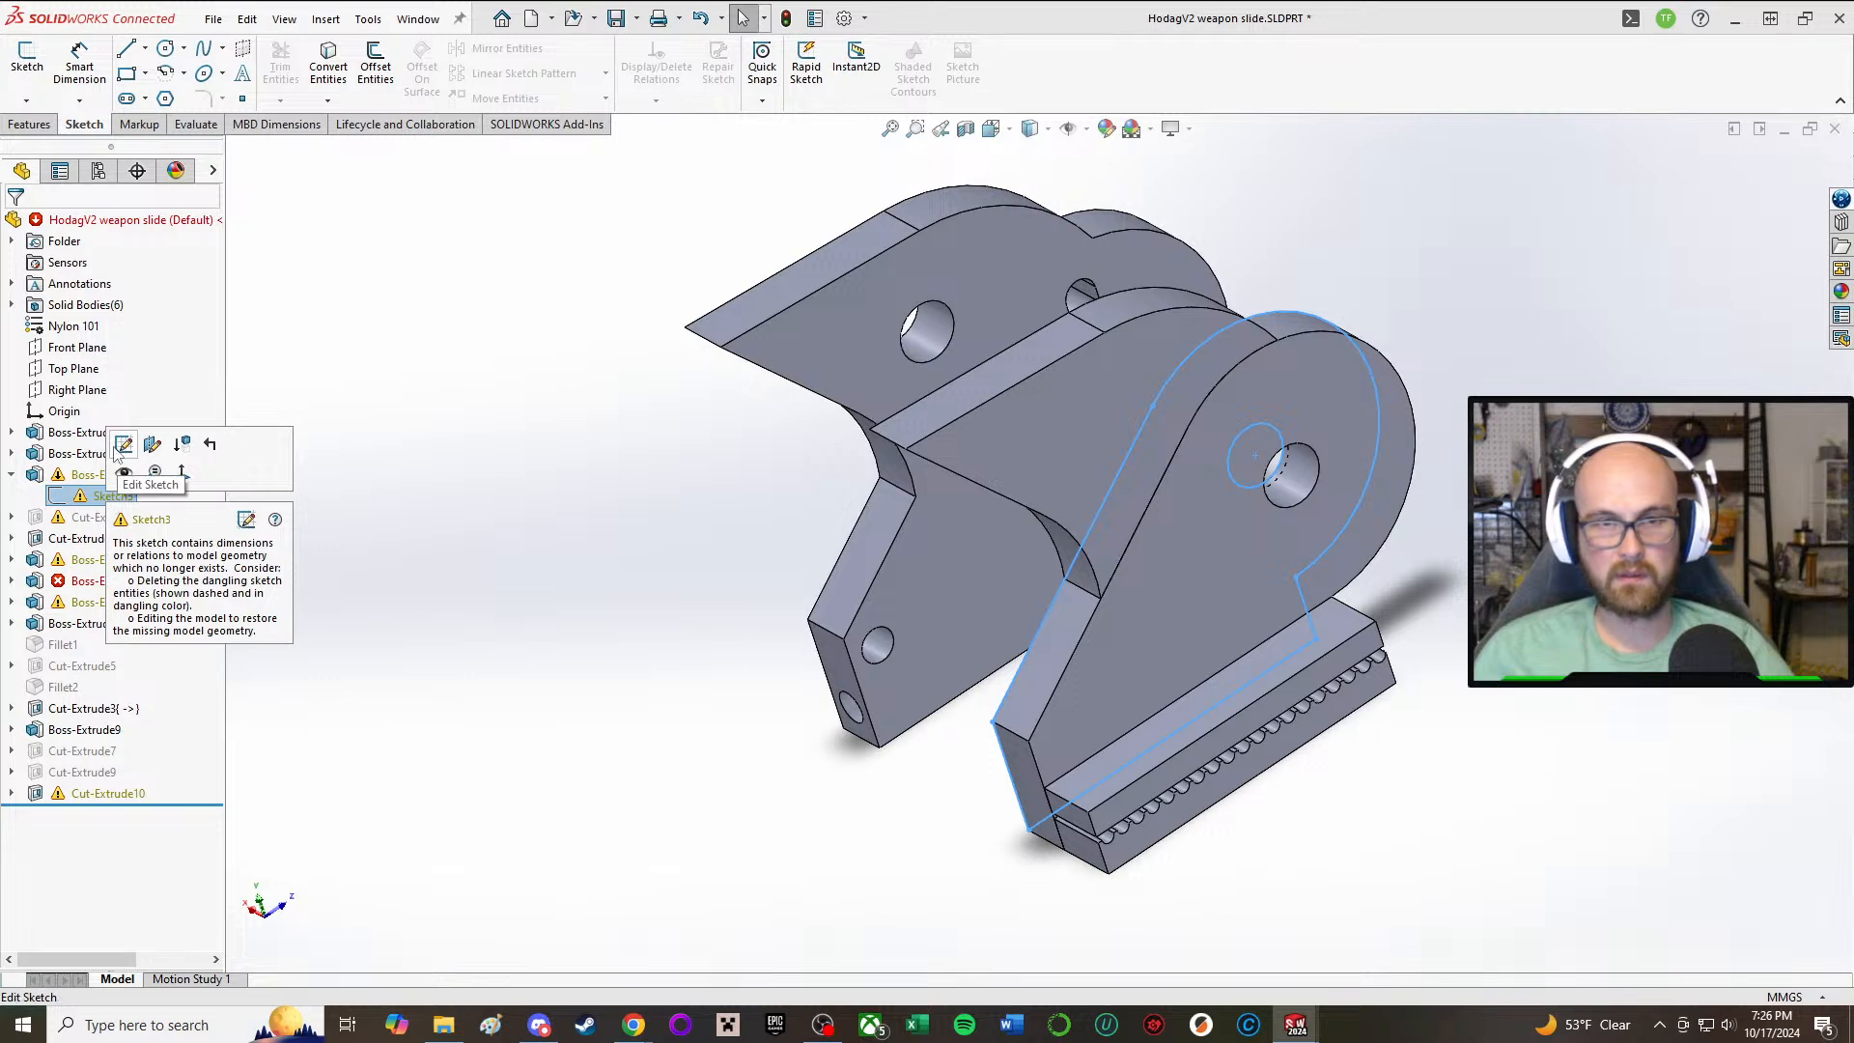
{"action": "left_click", "coordinate": [122, 445]}
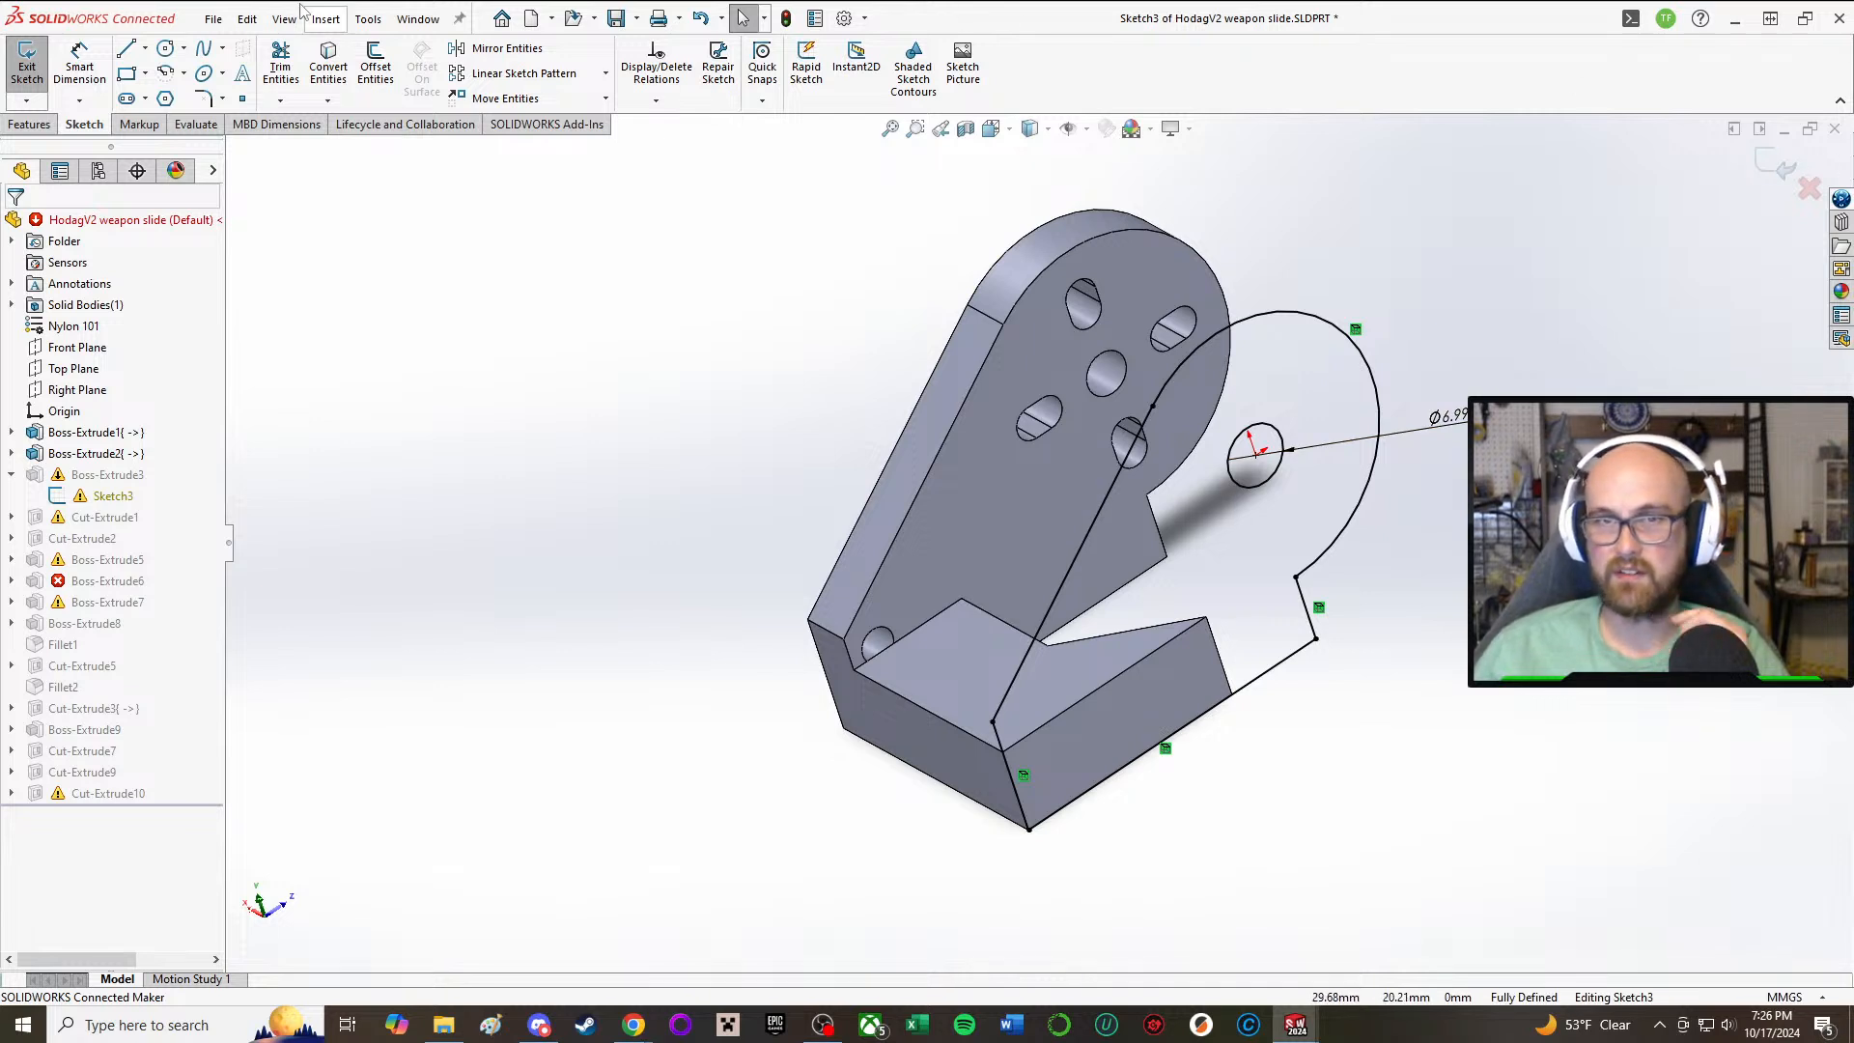
{"action": "left_click", "coordinate": [25, 132]}
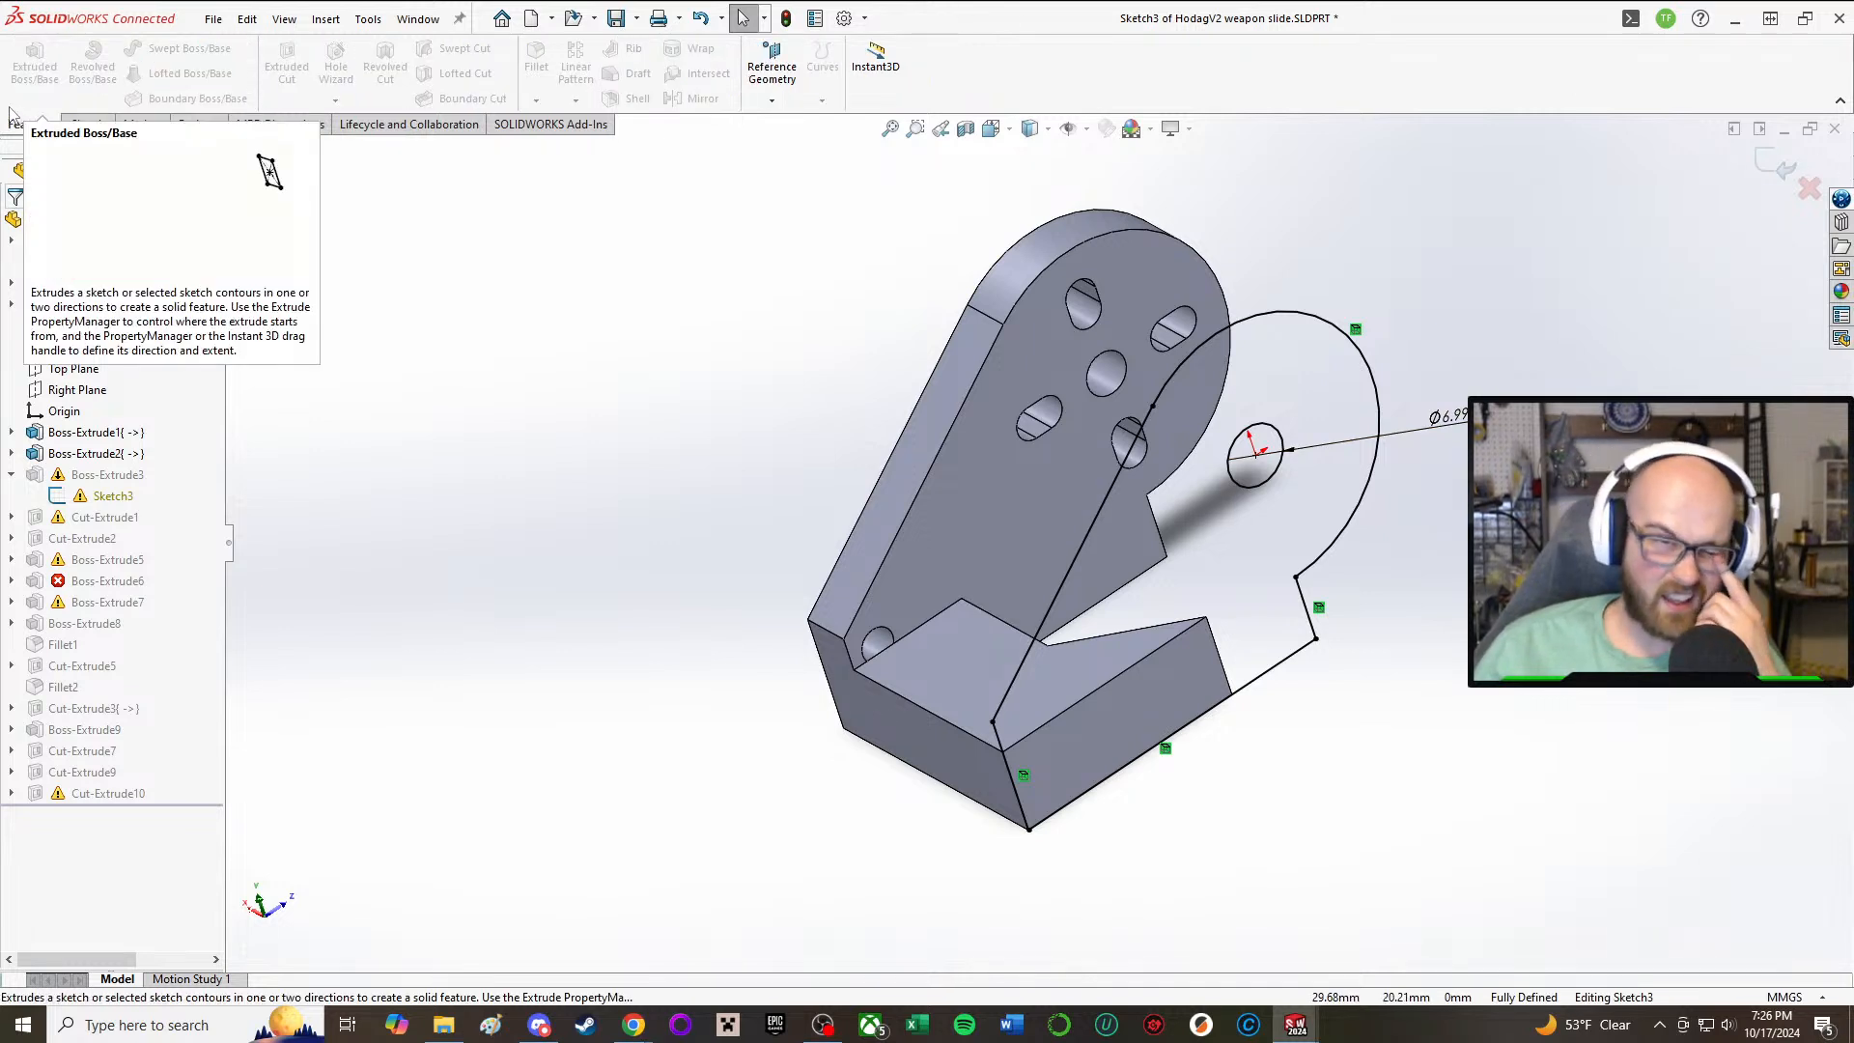
{"action": "left_click", "coordinate": [89, 126]}
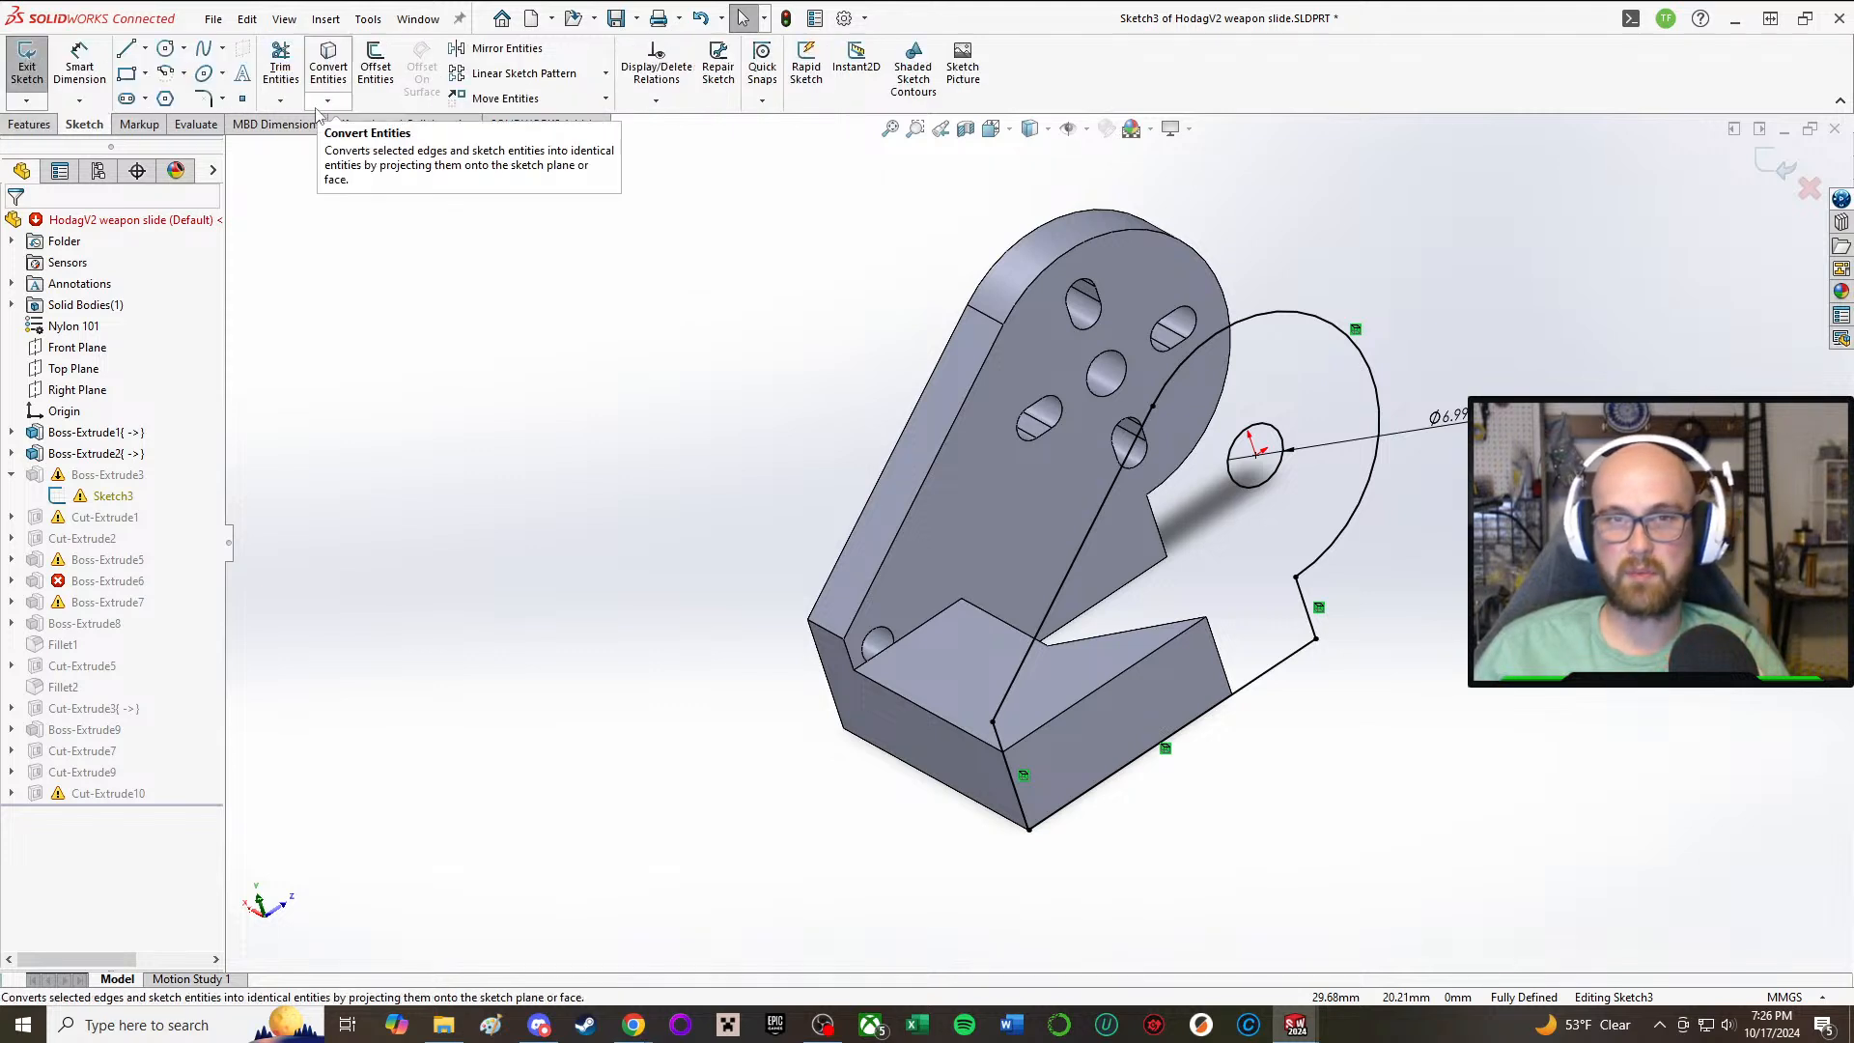
{"action": "left_click", "coordinate": [28, 126]}
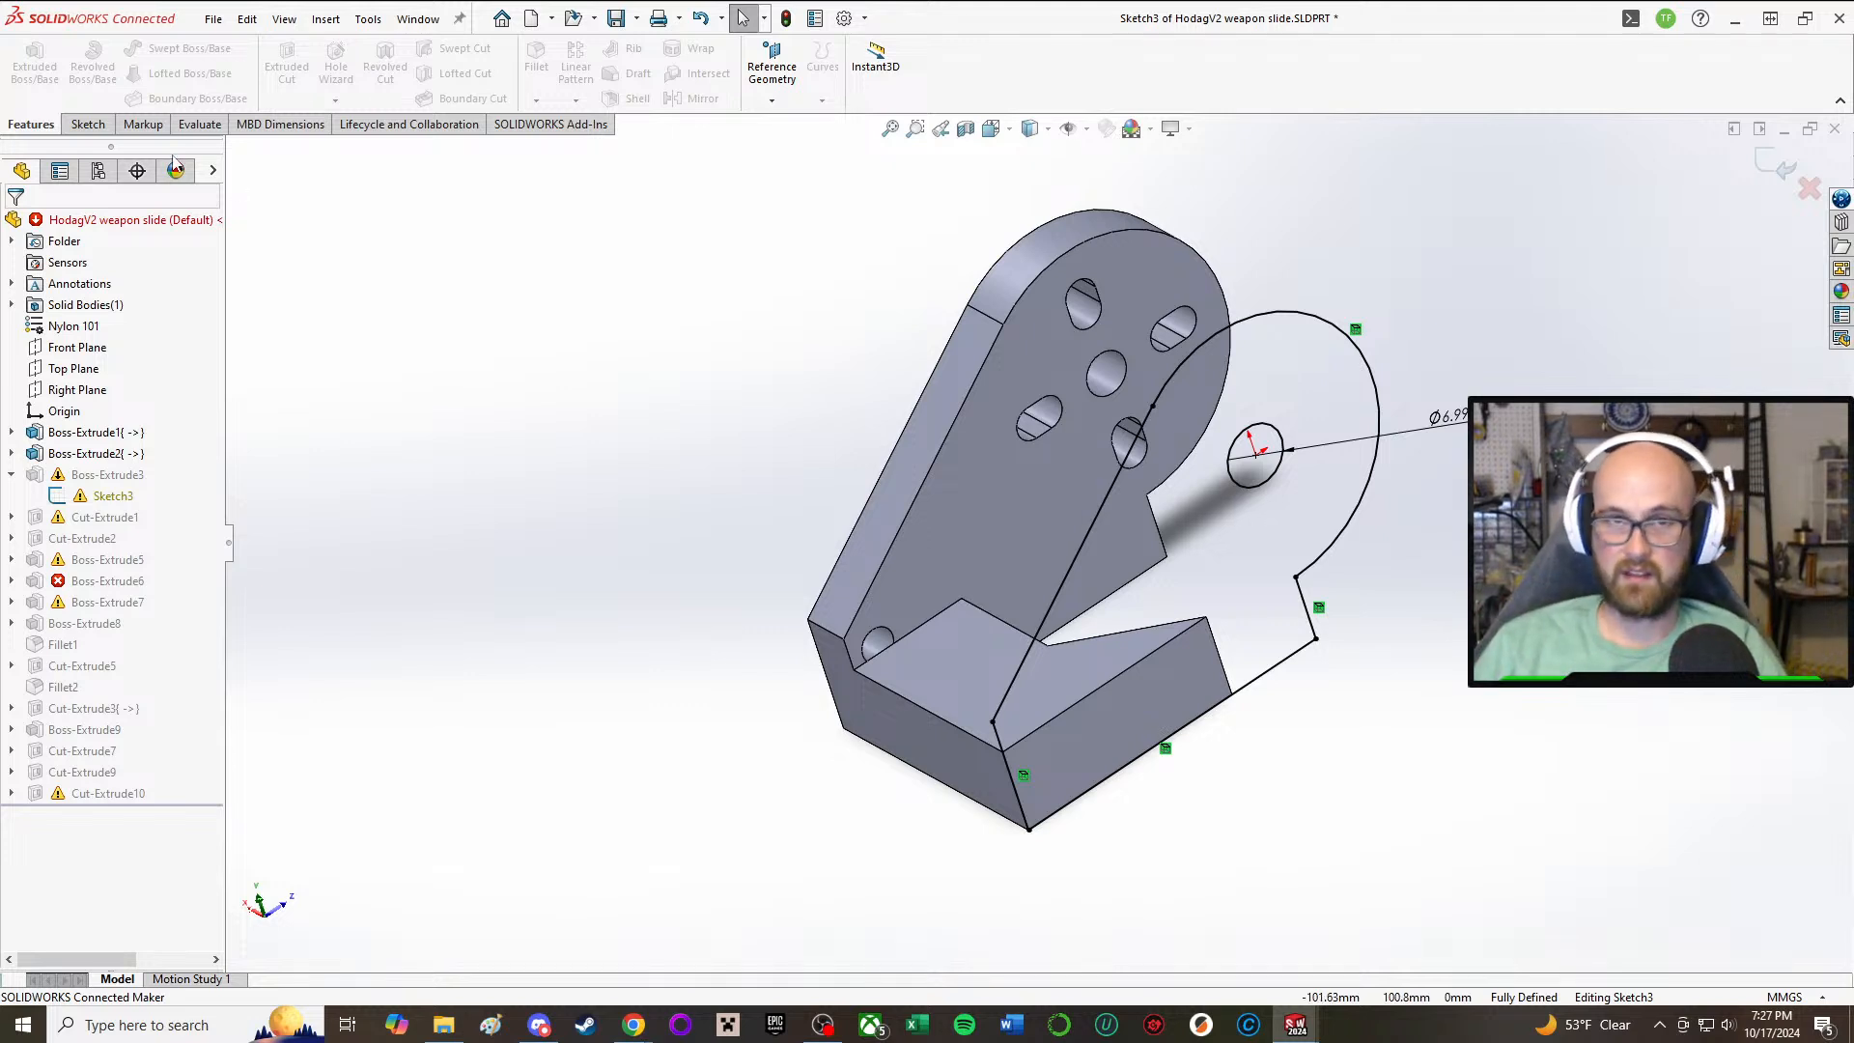
{"action": "left_click", "coordinate": [89, 123]}
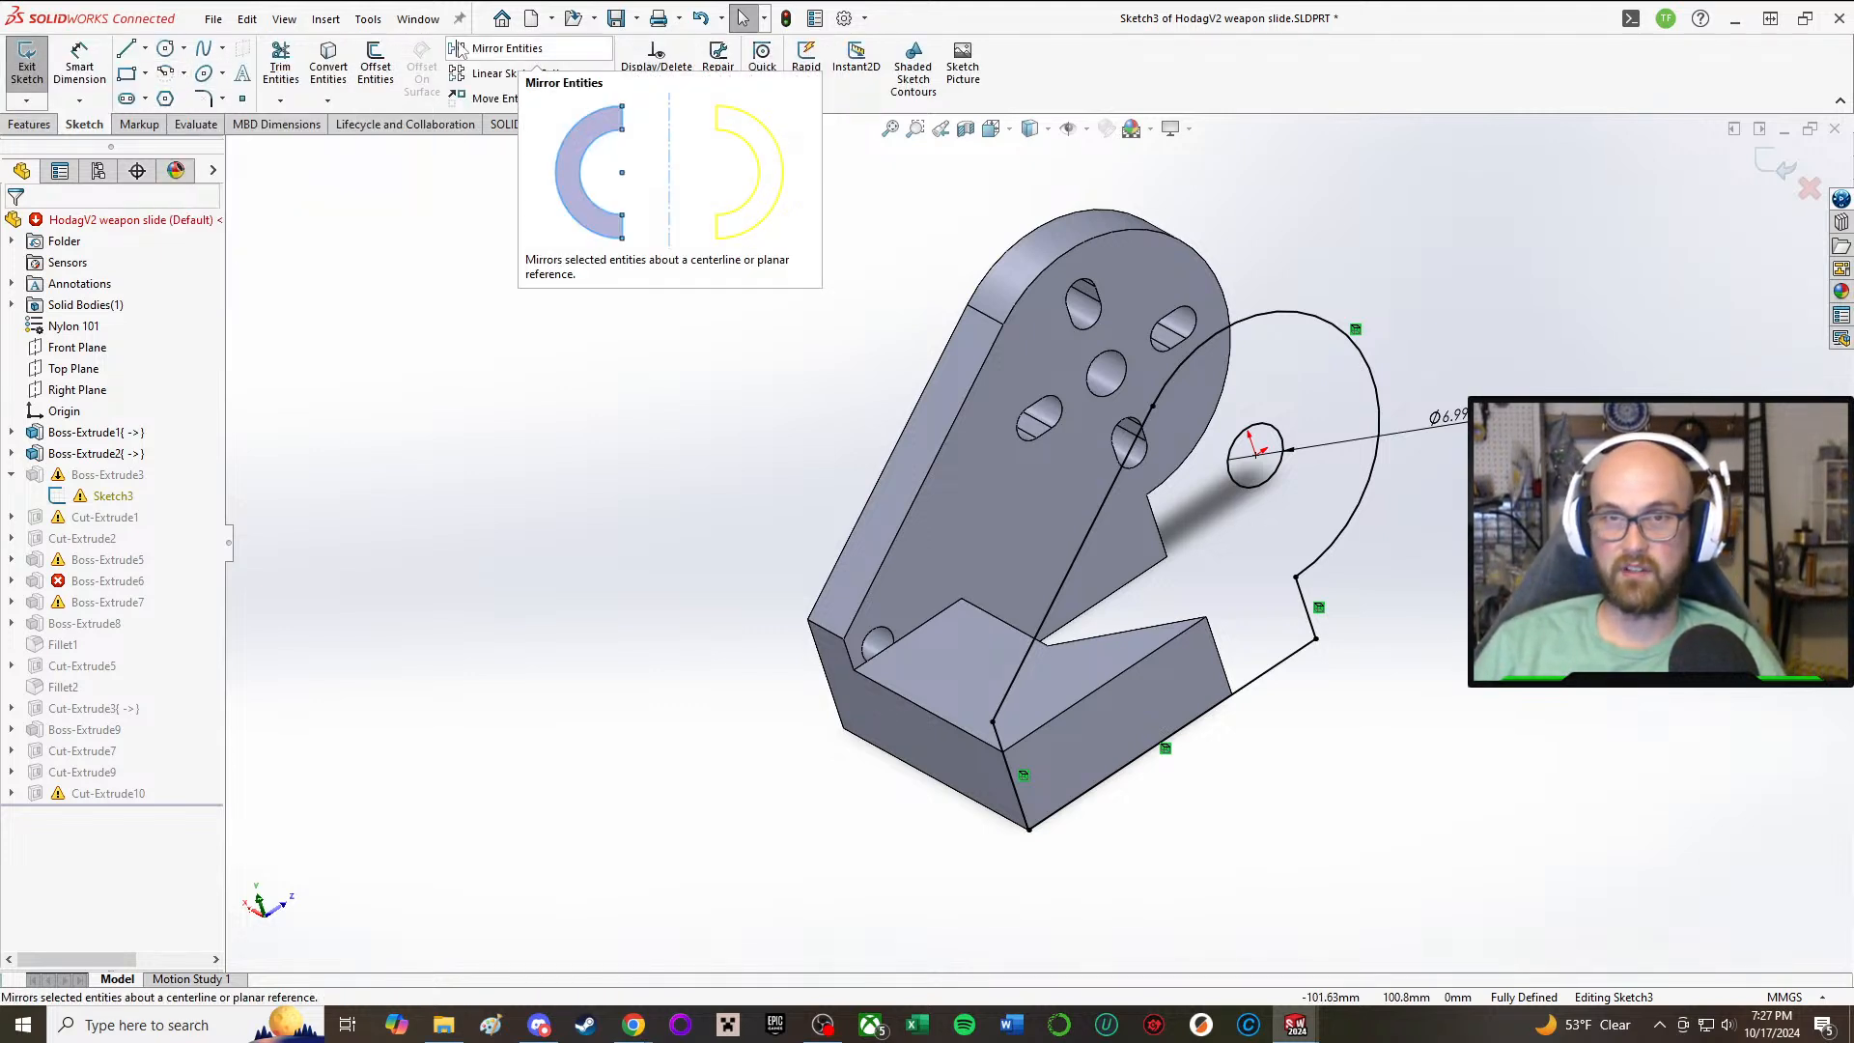
Step: Convert the circular edge of the opposite side plate's front hole into the Boss-Extrude3 sketch
{"action": "left_click", "coordinate": [340, 62]}
{"action": "middle_click_drag", "start_coordinate": [622, 571], "coordinate": [965, 666]}
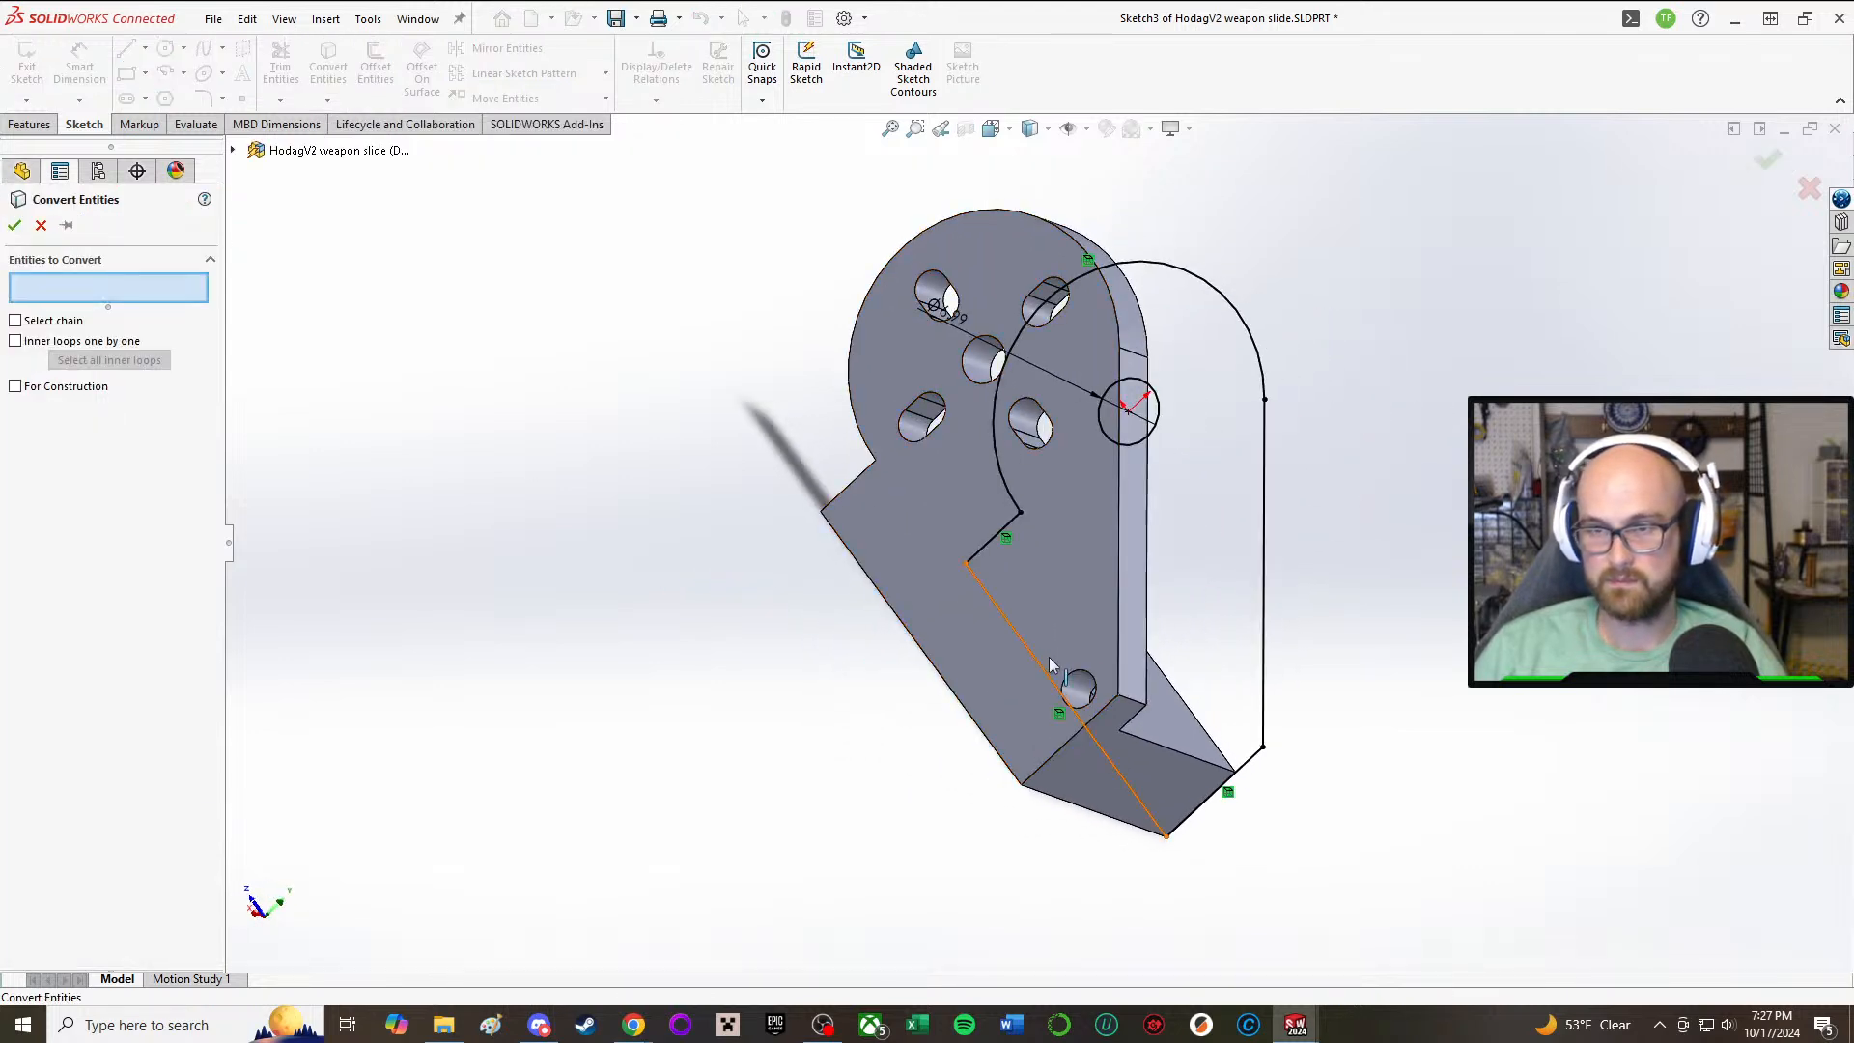
{"action": "left_click", "coordinate": [1094, 685]}
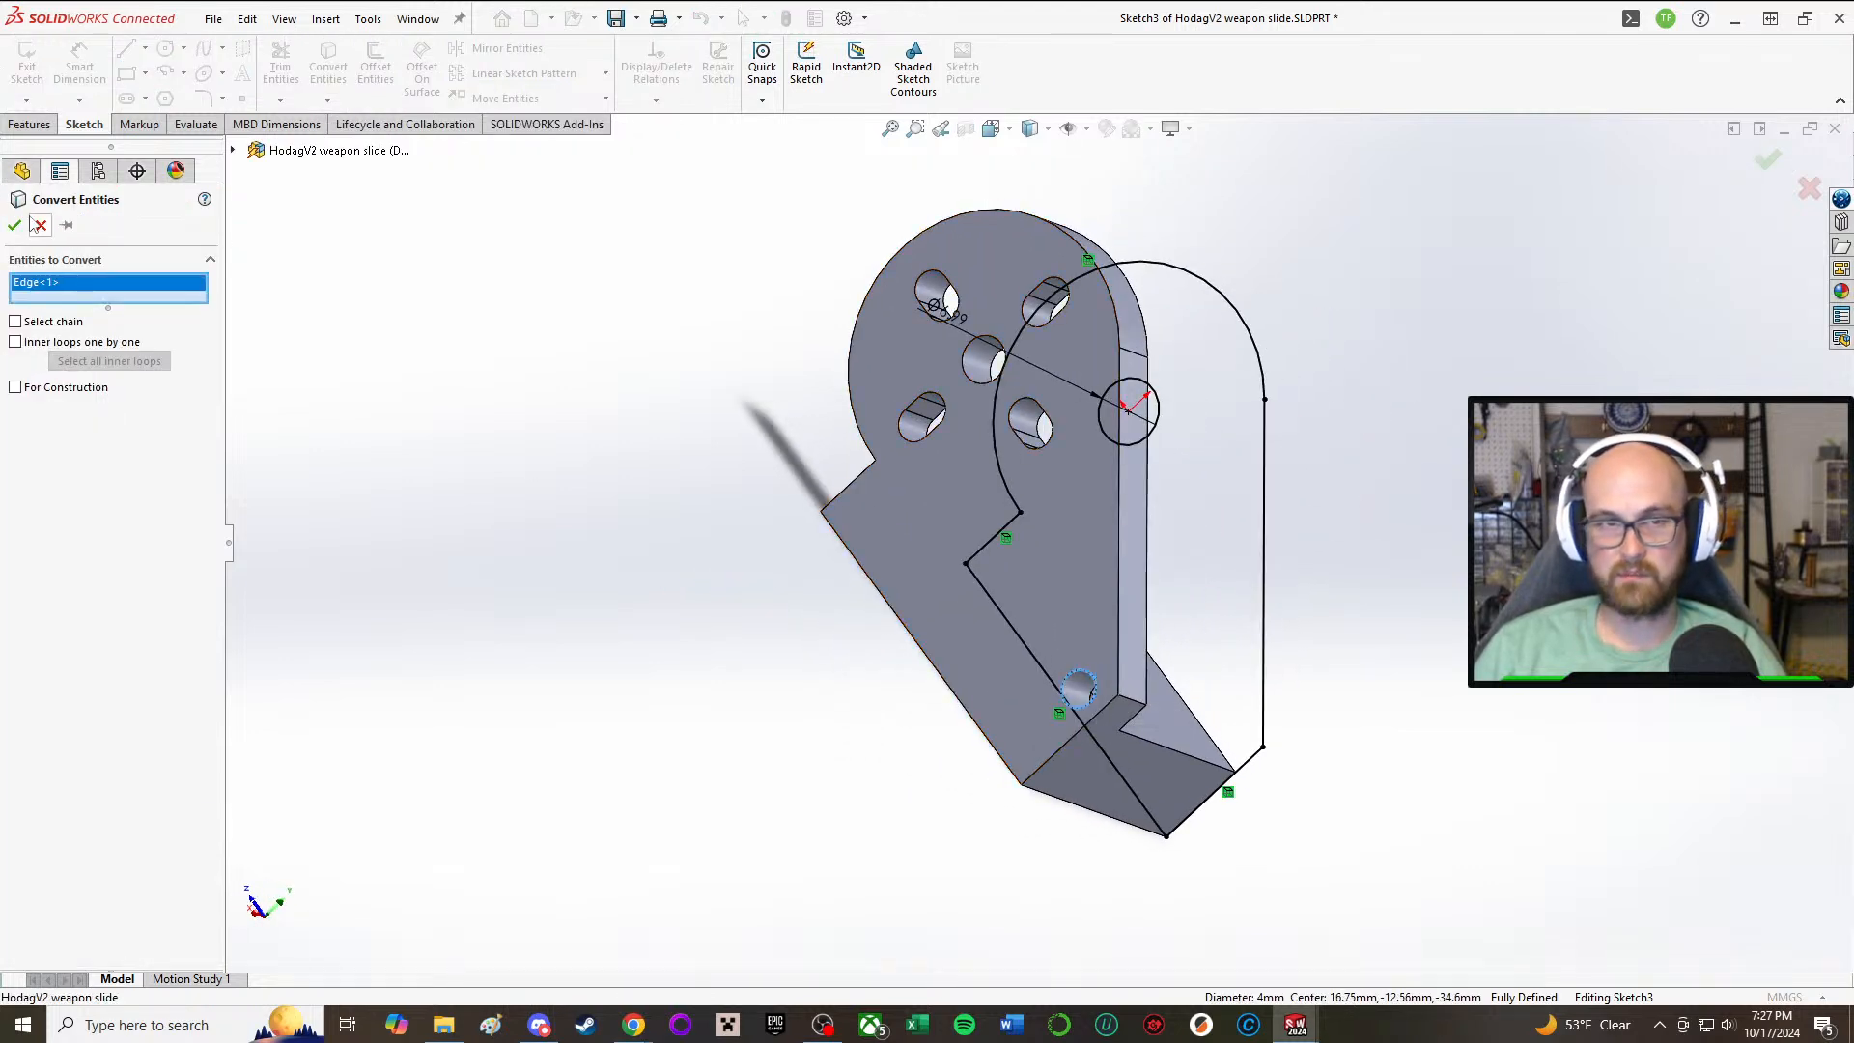
{"action": "left_click", "coordinate": [15, 225]}
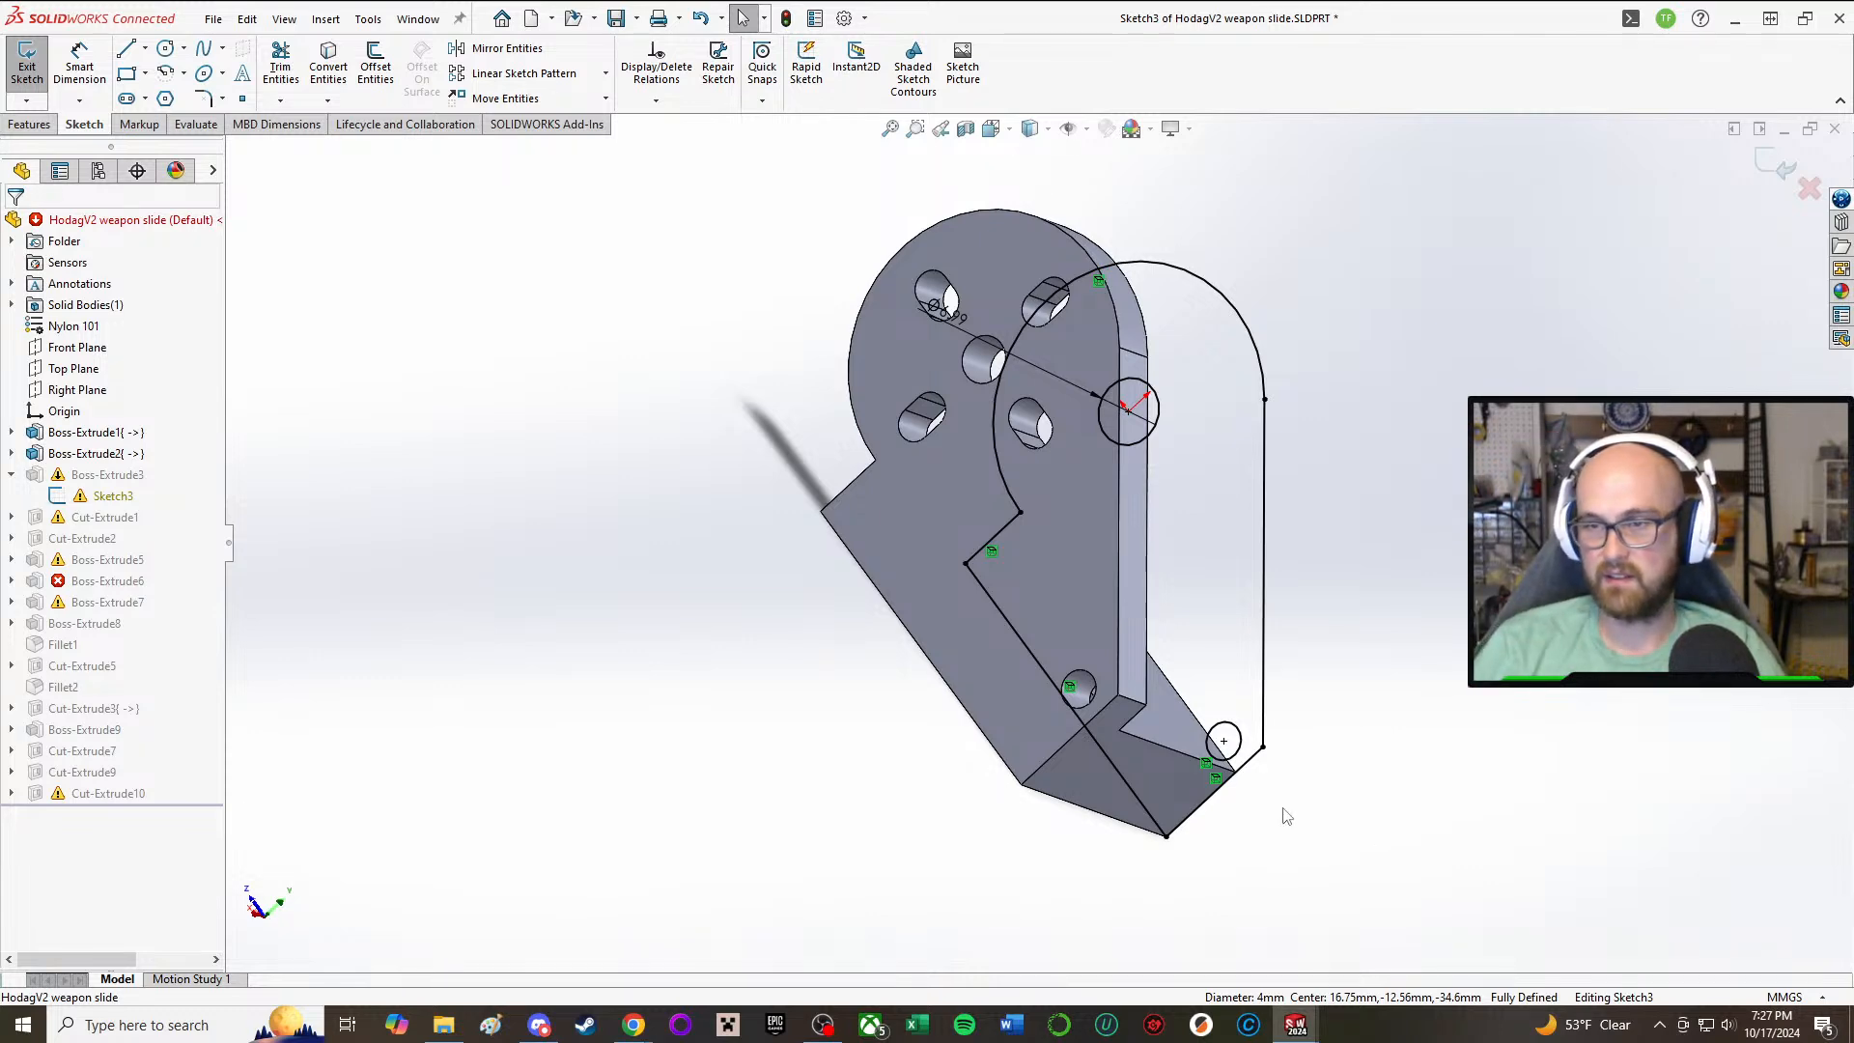
Step: Exit the Boss-Extrude3 sketch, continue the rebuild despite errors, and check the front holes in both side plates
{"action": "mouse_move", "coordinate": [1283, 816]}
{"action": "middle_mouse_down"}
{"action": "mouse_move", "coordinate": [1075, 769]}
{"action": "mouse_move", "coordinate": [1284, 777]}
{"action": "middle_mouse_up"}
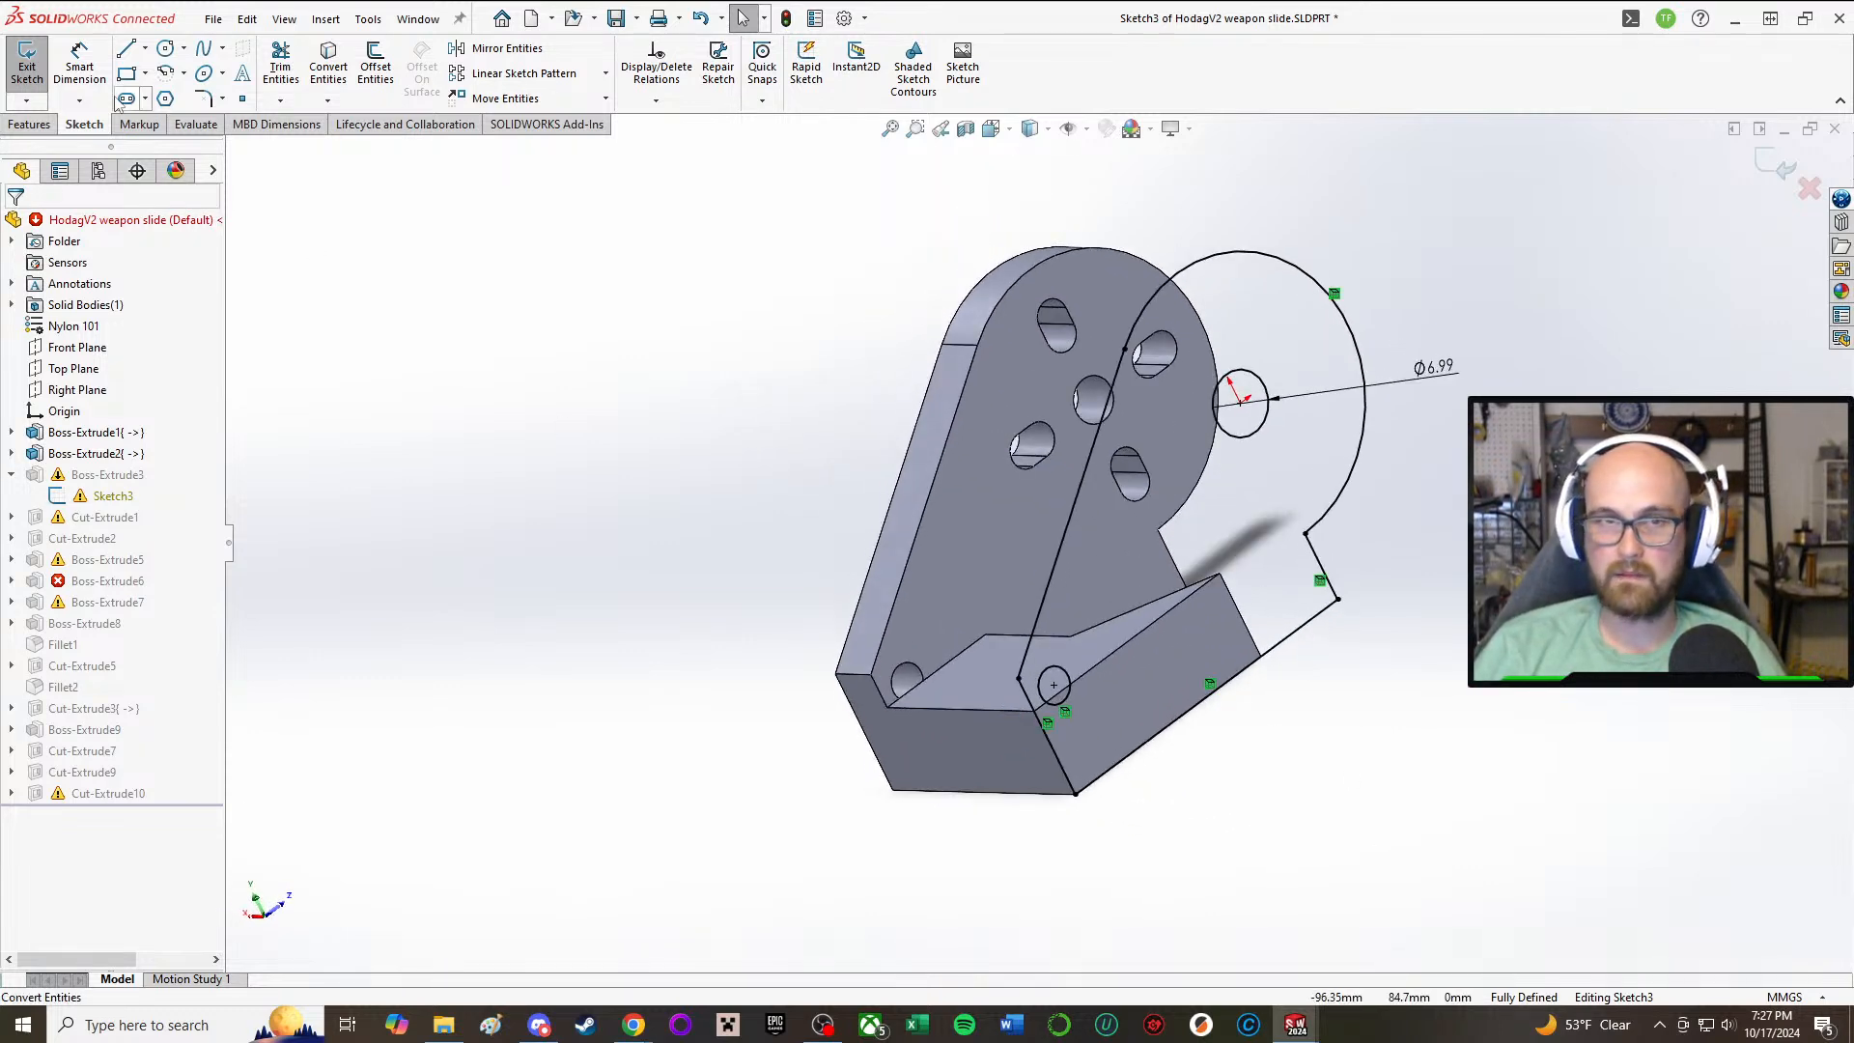
{"action": "left_click", "coordinate": [27, 60]}
{"action": "left_click", "coordinate": [905, 519]}
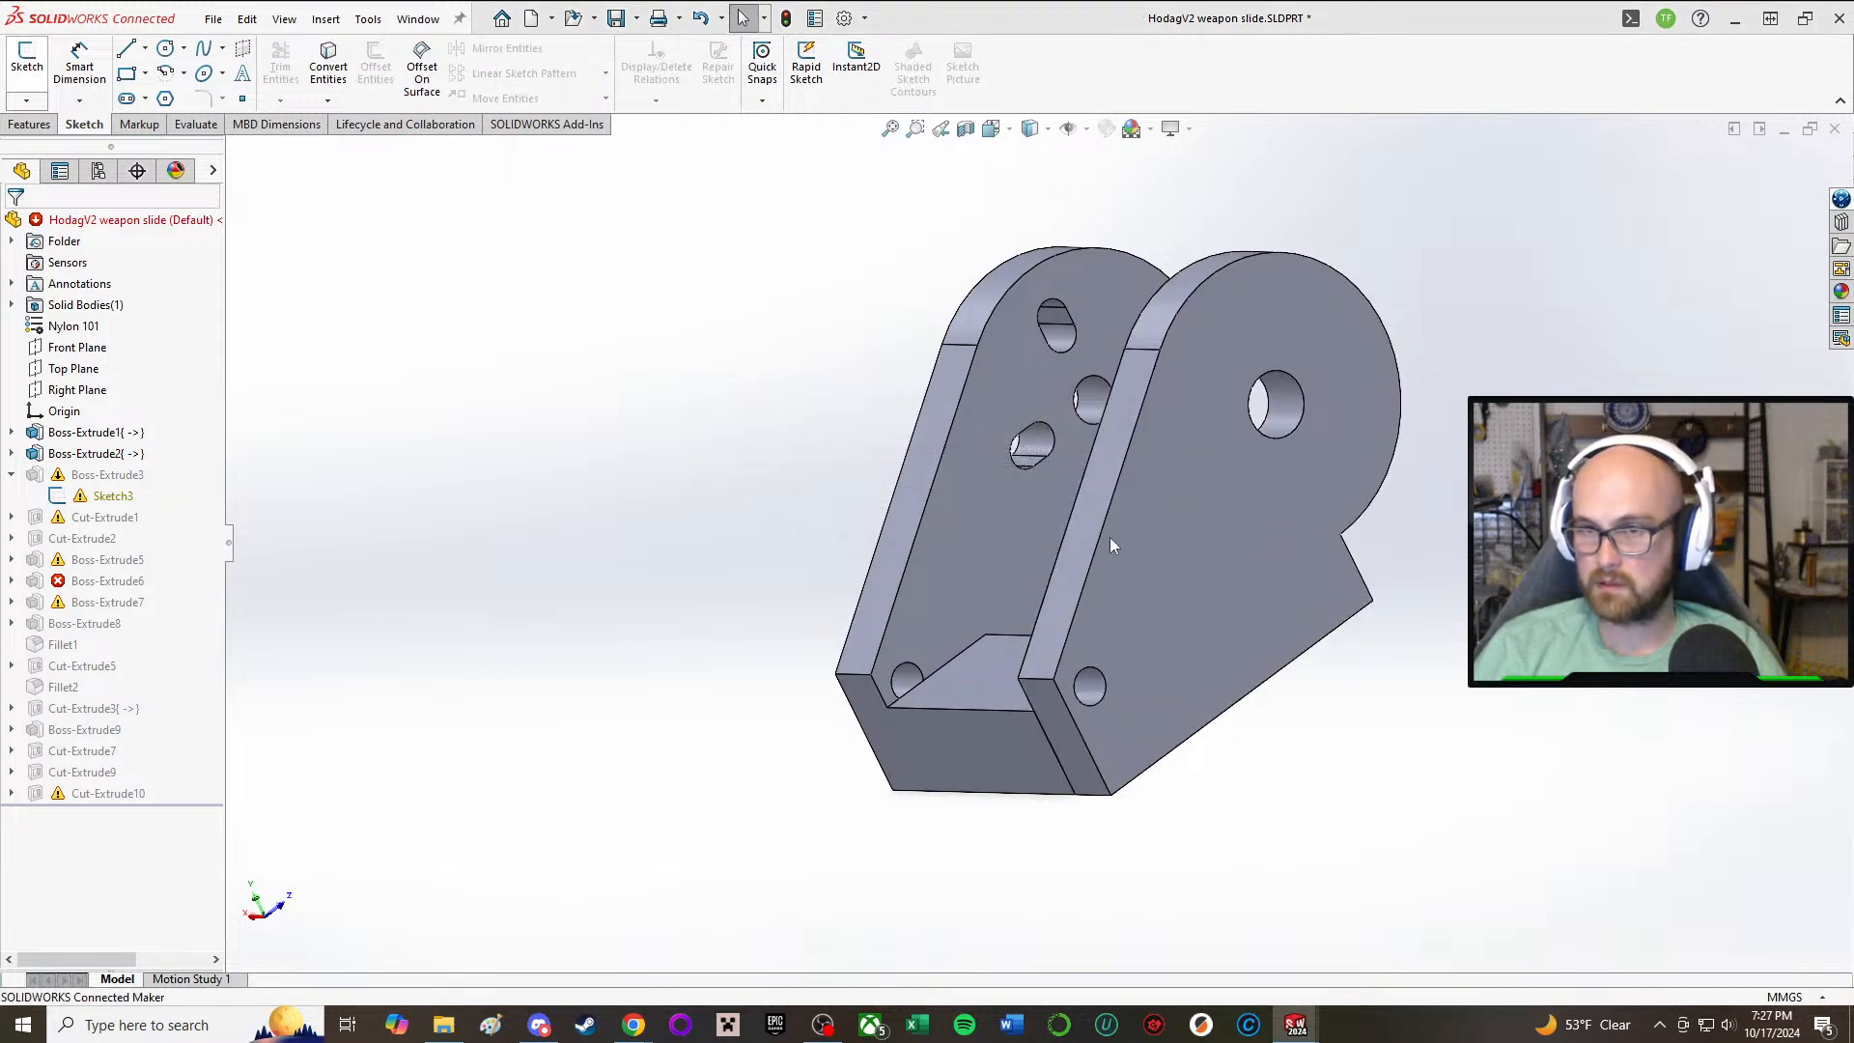
{"action": "middle_click_drag", "start_coordinate": [1108, 537], "coordinate": [1033, 493]}
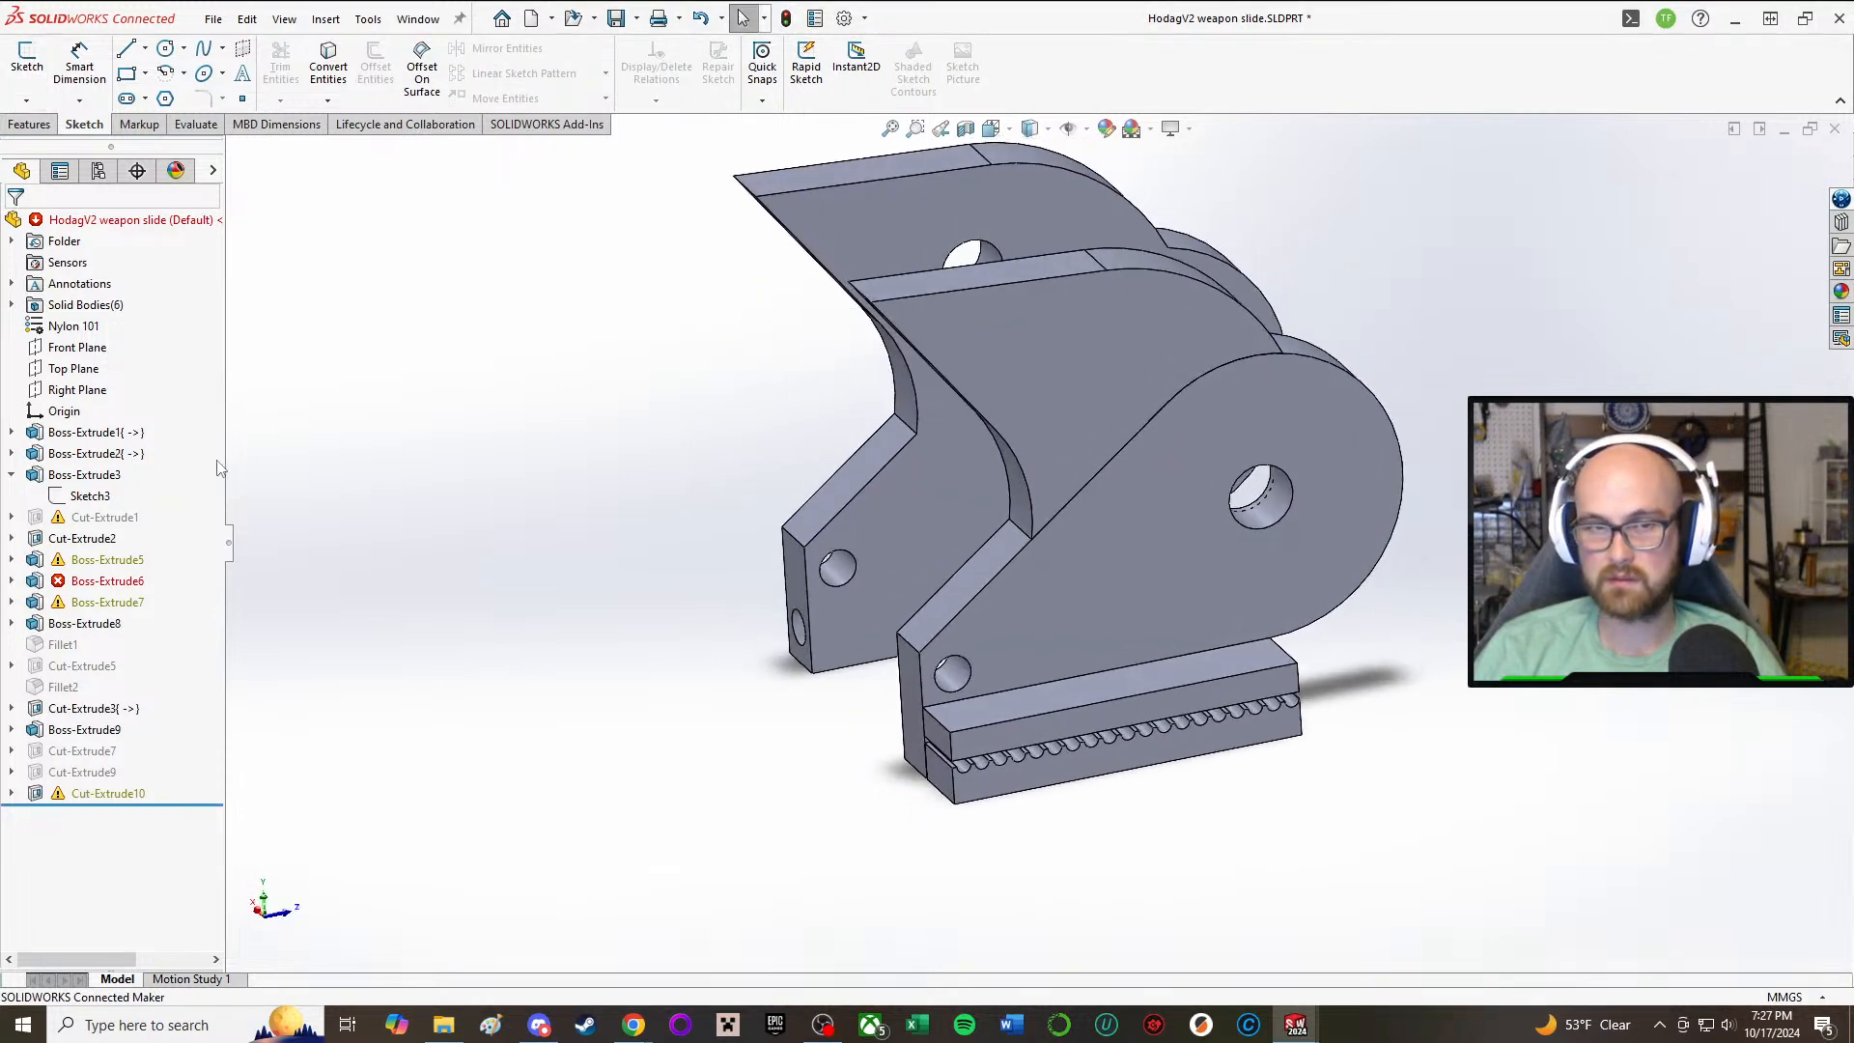
Step: Open the sketch of the suppressed Cut-Extrude1, examine its front-face circles on both side plates, and exit it
{"action": "left_click", "coordinate": [54, 518]}
{"action": "left_click", "coordinate": [65, 521]}
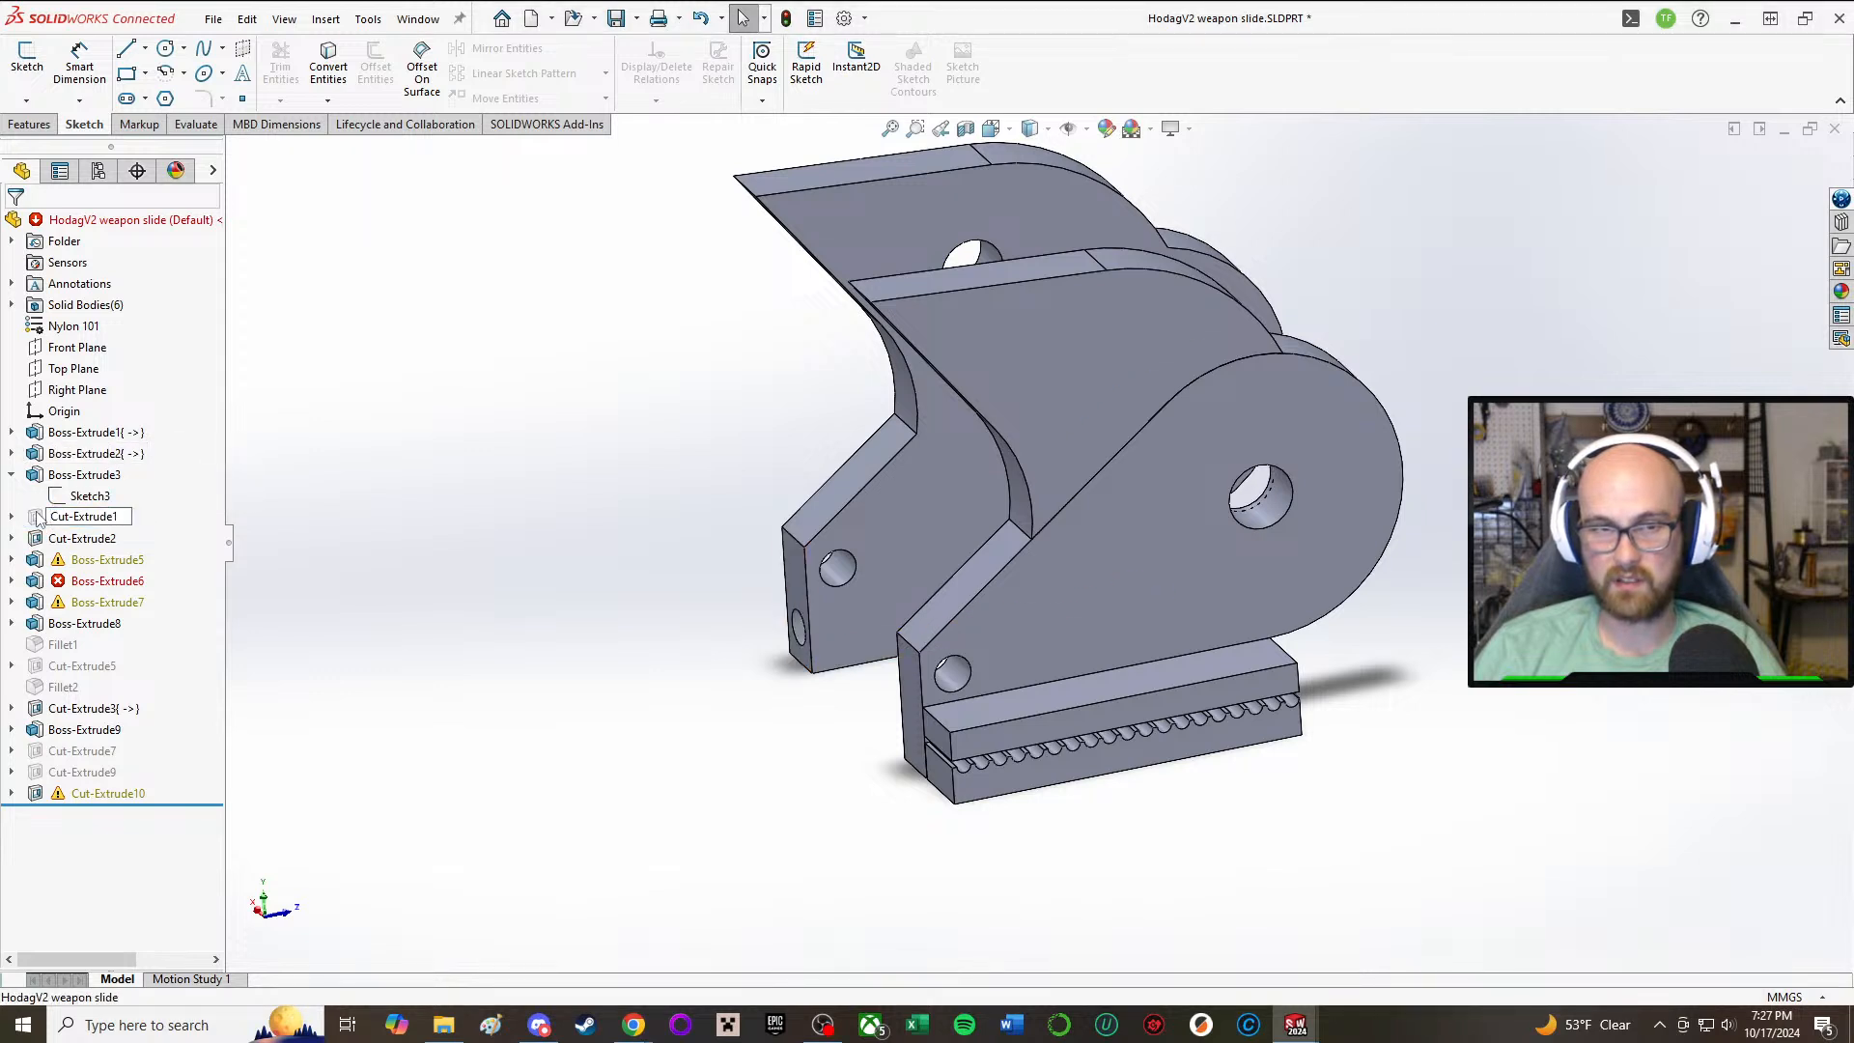
{"action": "left_click", "coordinate": [90, 495]}
{"action": "left_click", "coordinate": [82, 467]}
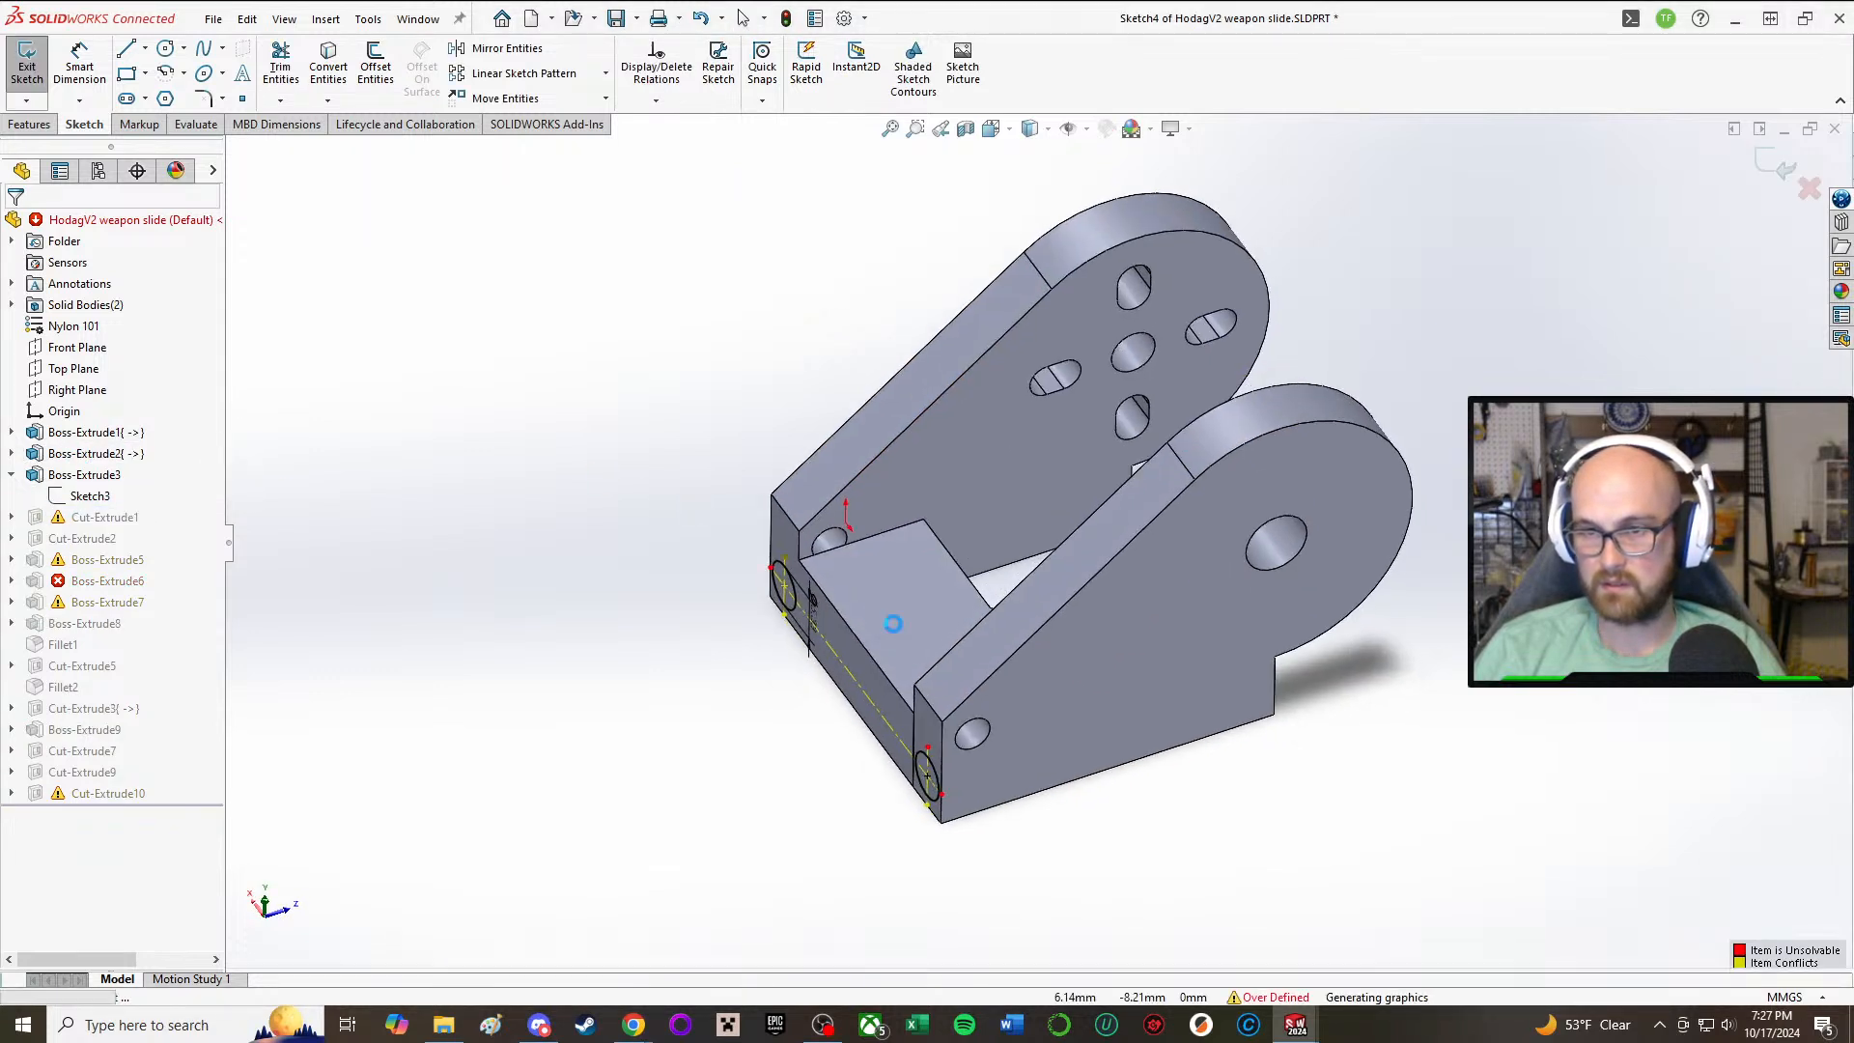
{"action": "left_click", "coordinate": [32, 67]}
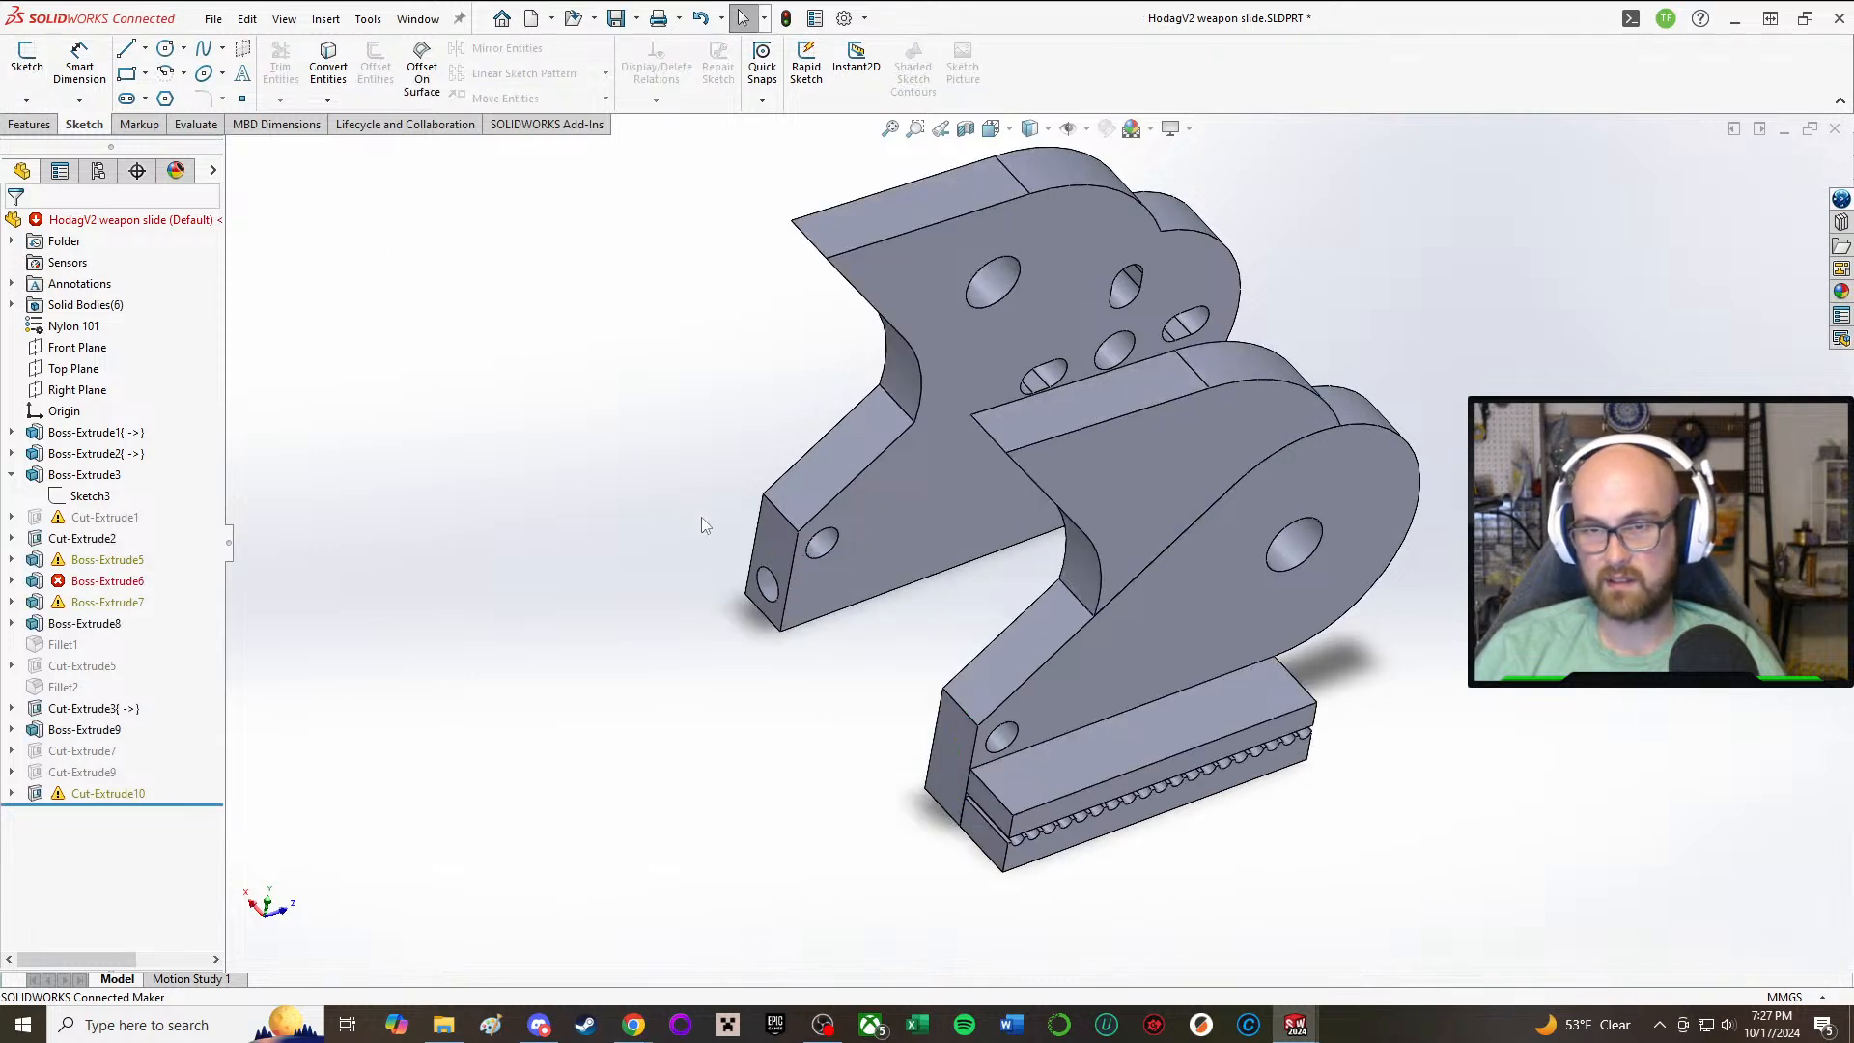
Step: Delete the suppressed Cut-Extrude1 feature and continue the rebuild, ignoring the sketch error
{"action": "mouse_move", "coordinate": [701, 518]}
{"action": "middle_mouse_down"}
{"action": "mouse_move", "coordinate": [629, 422]}
{"action": "mouse_move", "coordinate": [629, 460]}
{"action": "middle_mouse_up"}
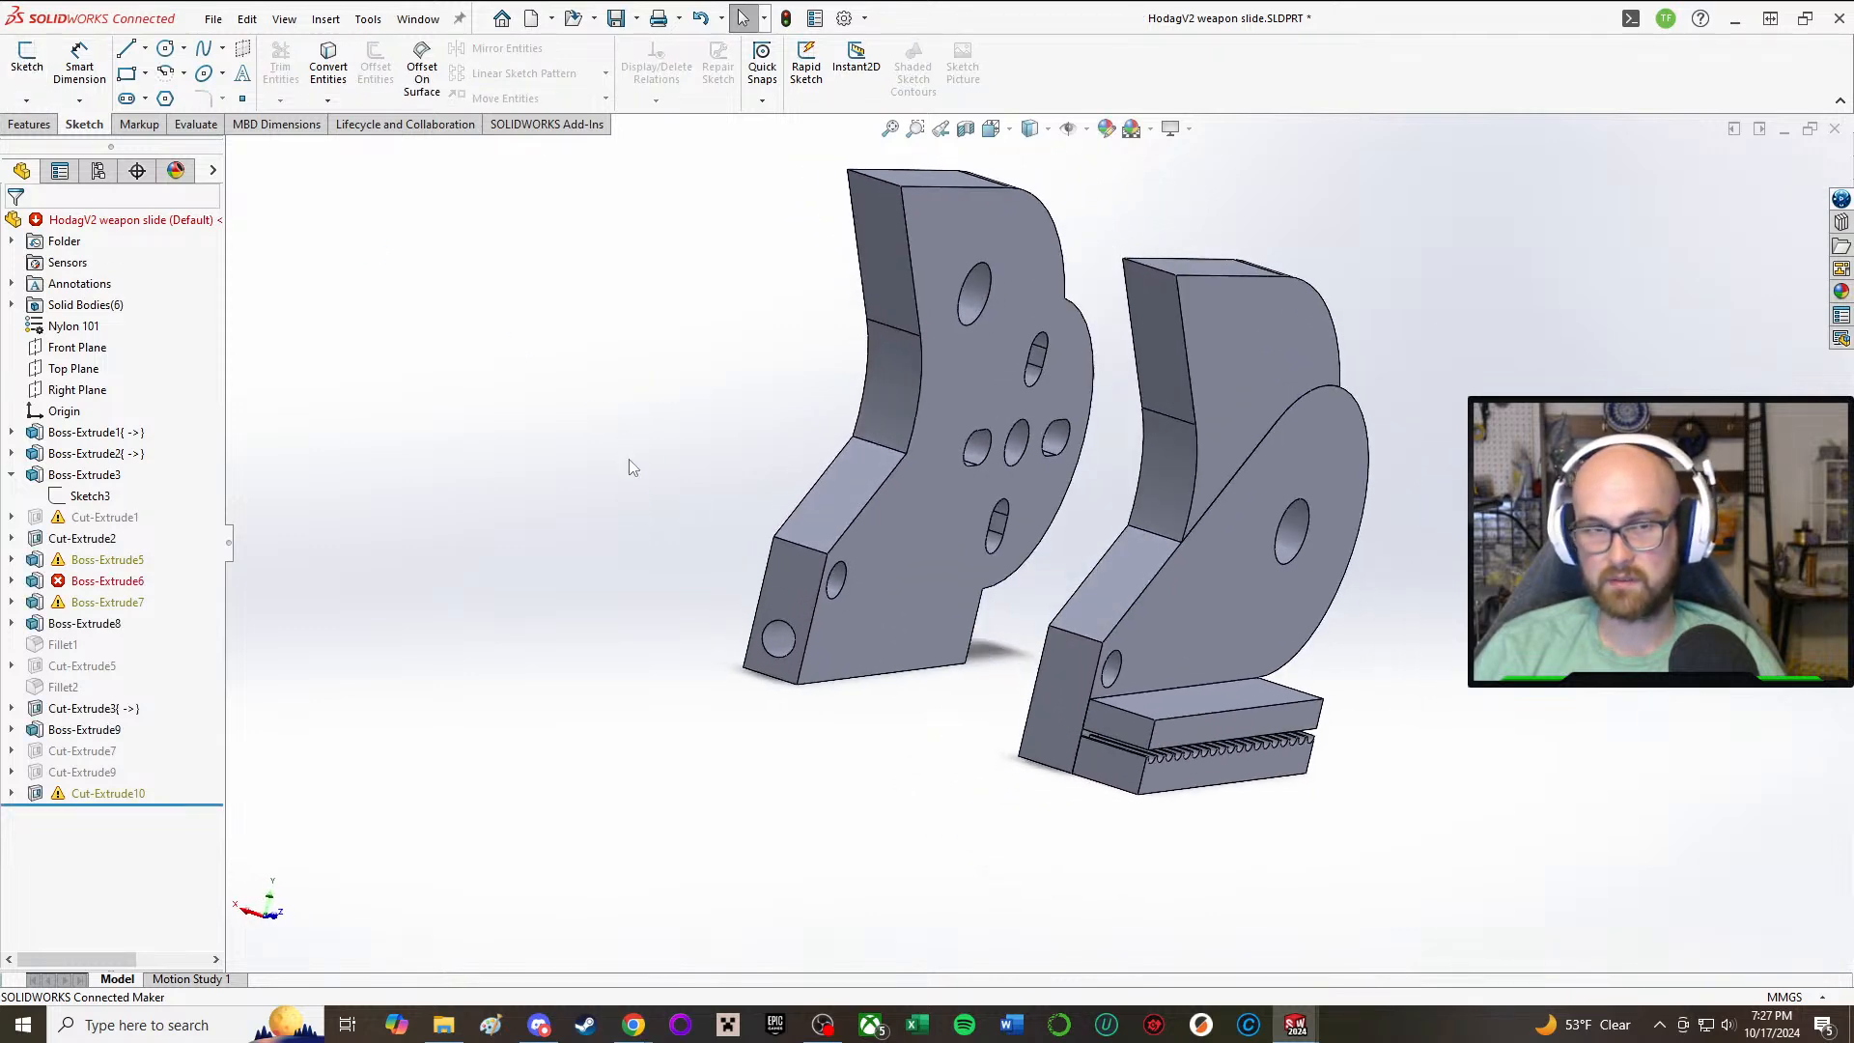
{"action": "left_click", "coordinate": [44, 519]}
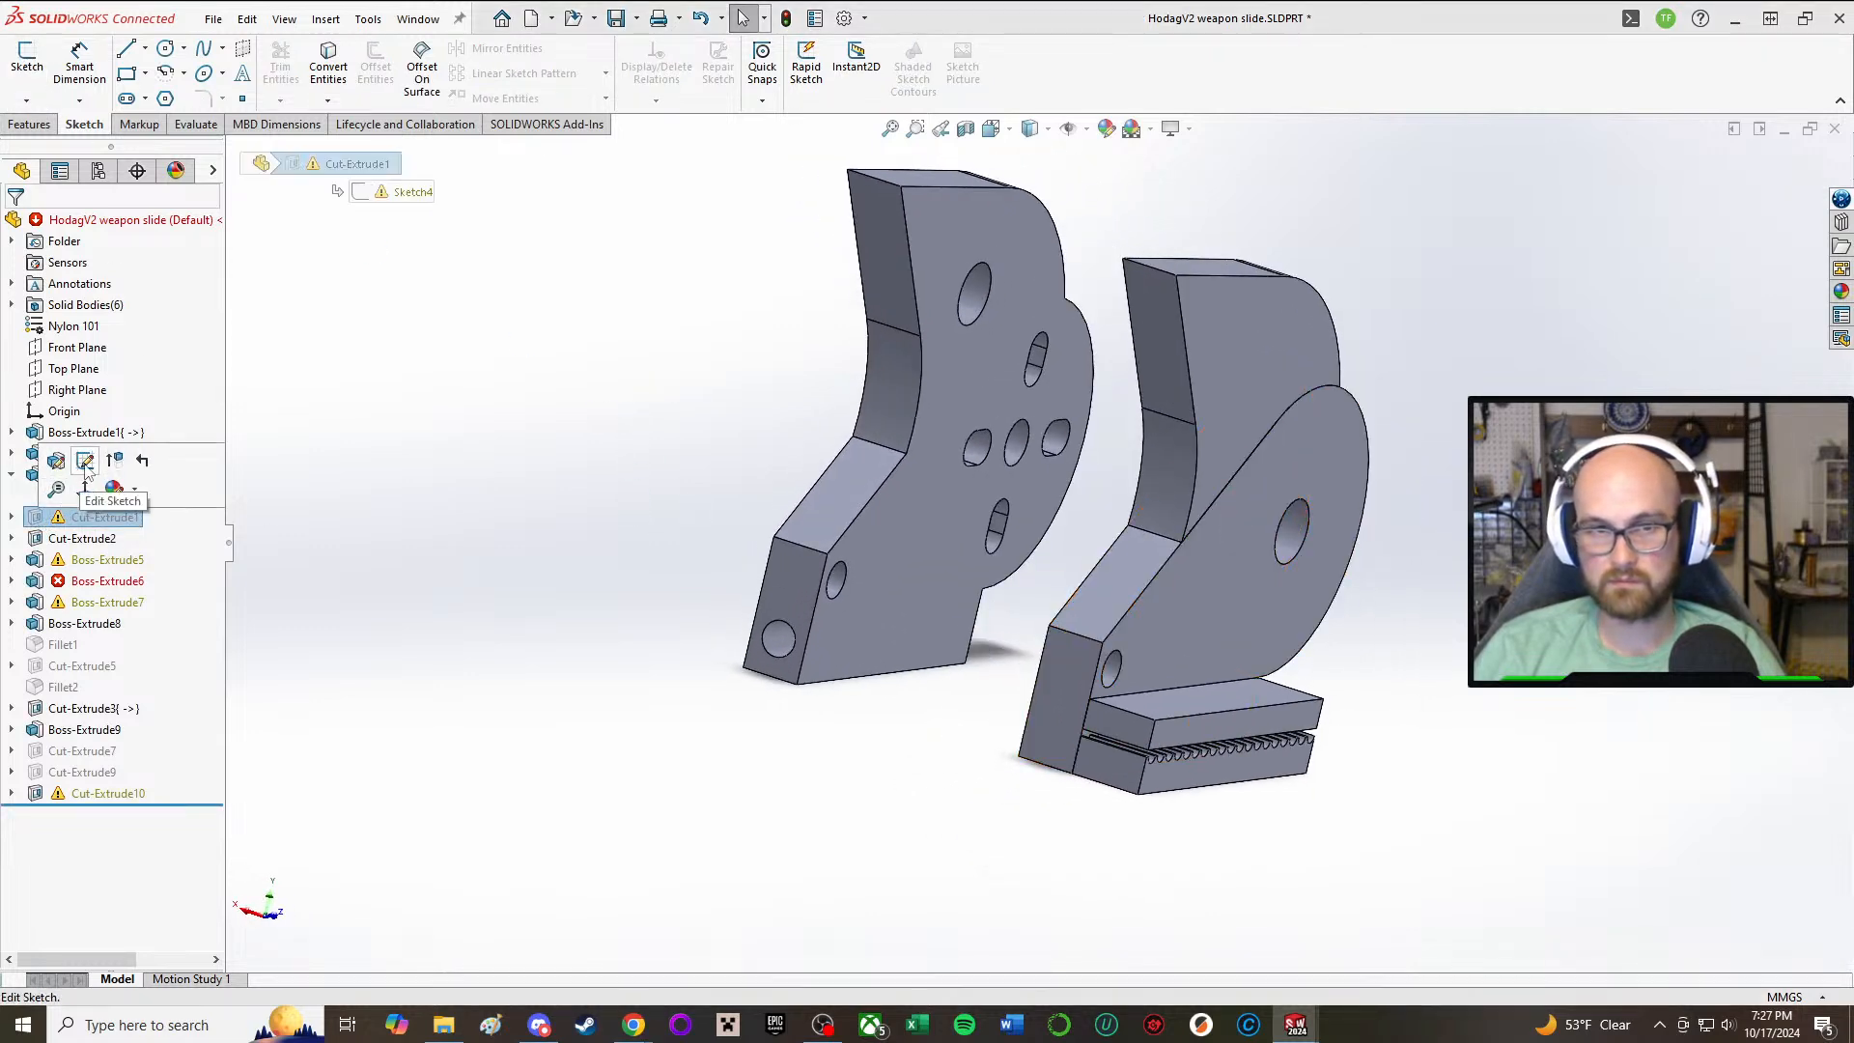
{"action": "right_click", "coordinate": [43, 518]}
{"action": "left_click", "coordinate": [81, 644]}
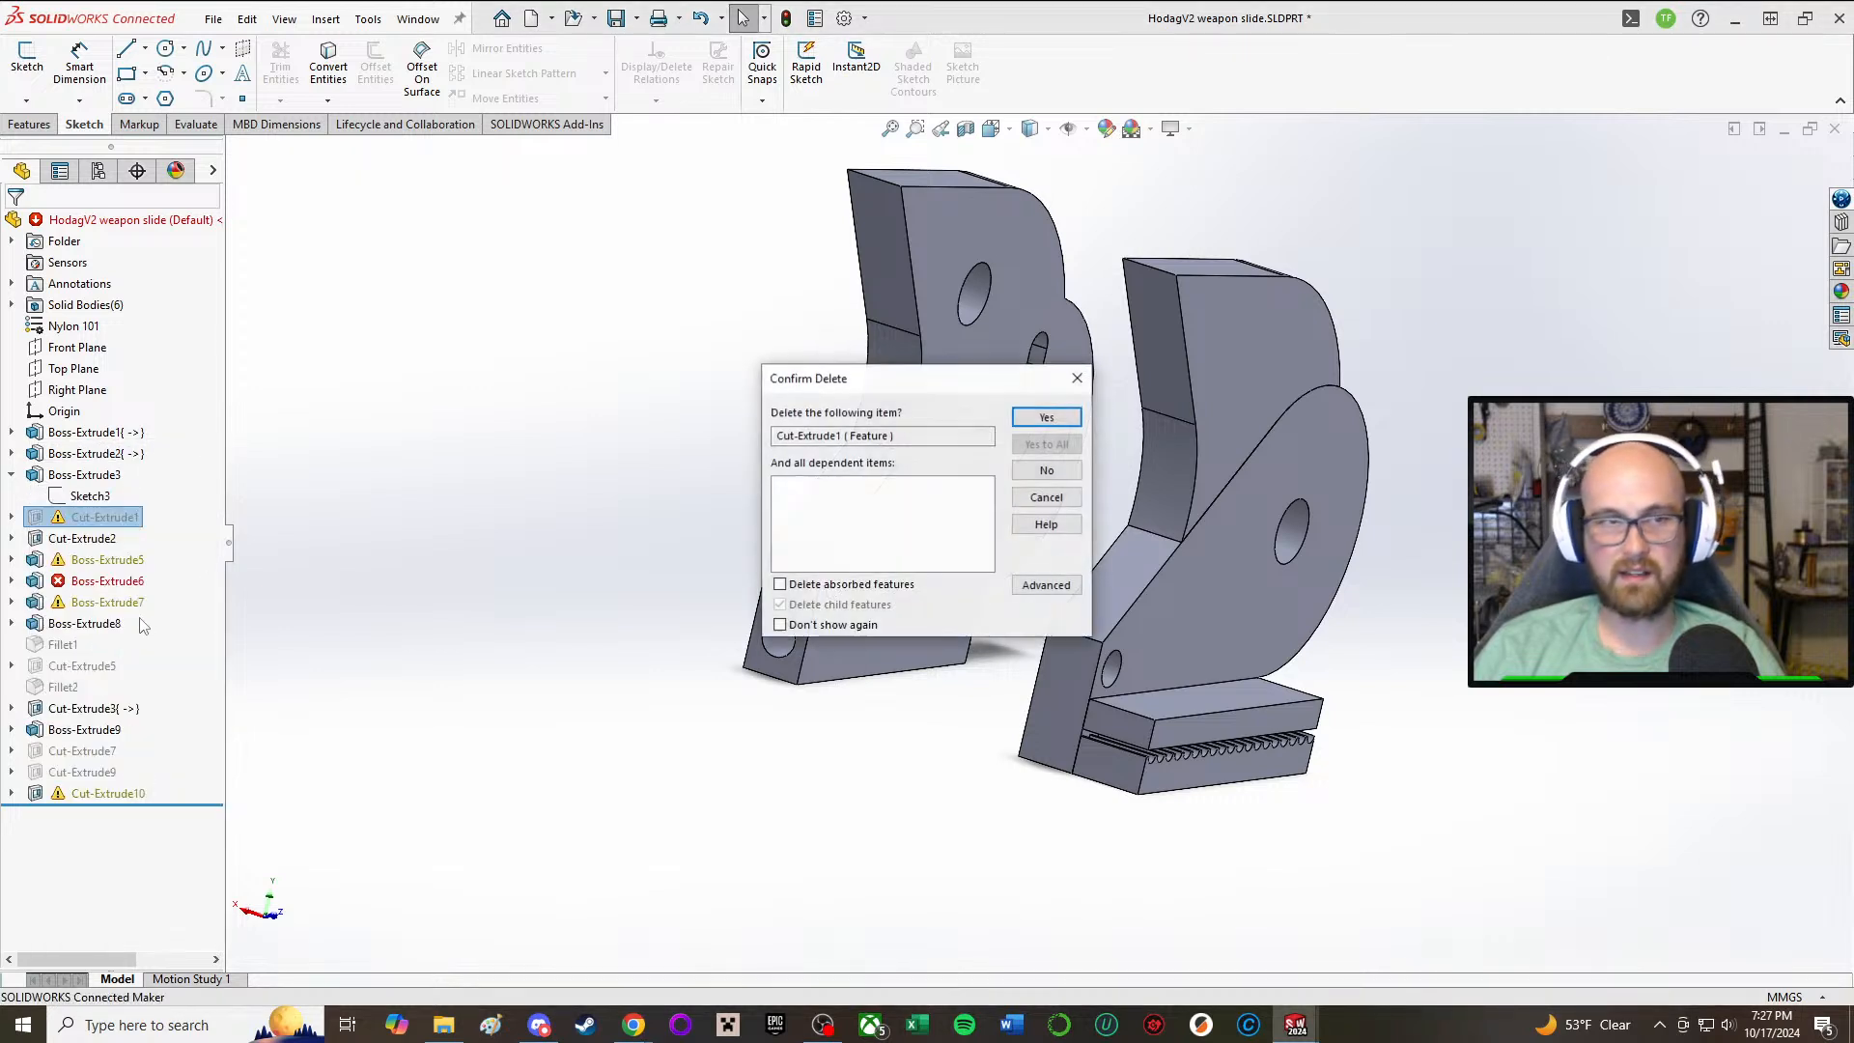
{"action": "left_click", "coordinate": [1048, 417]}
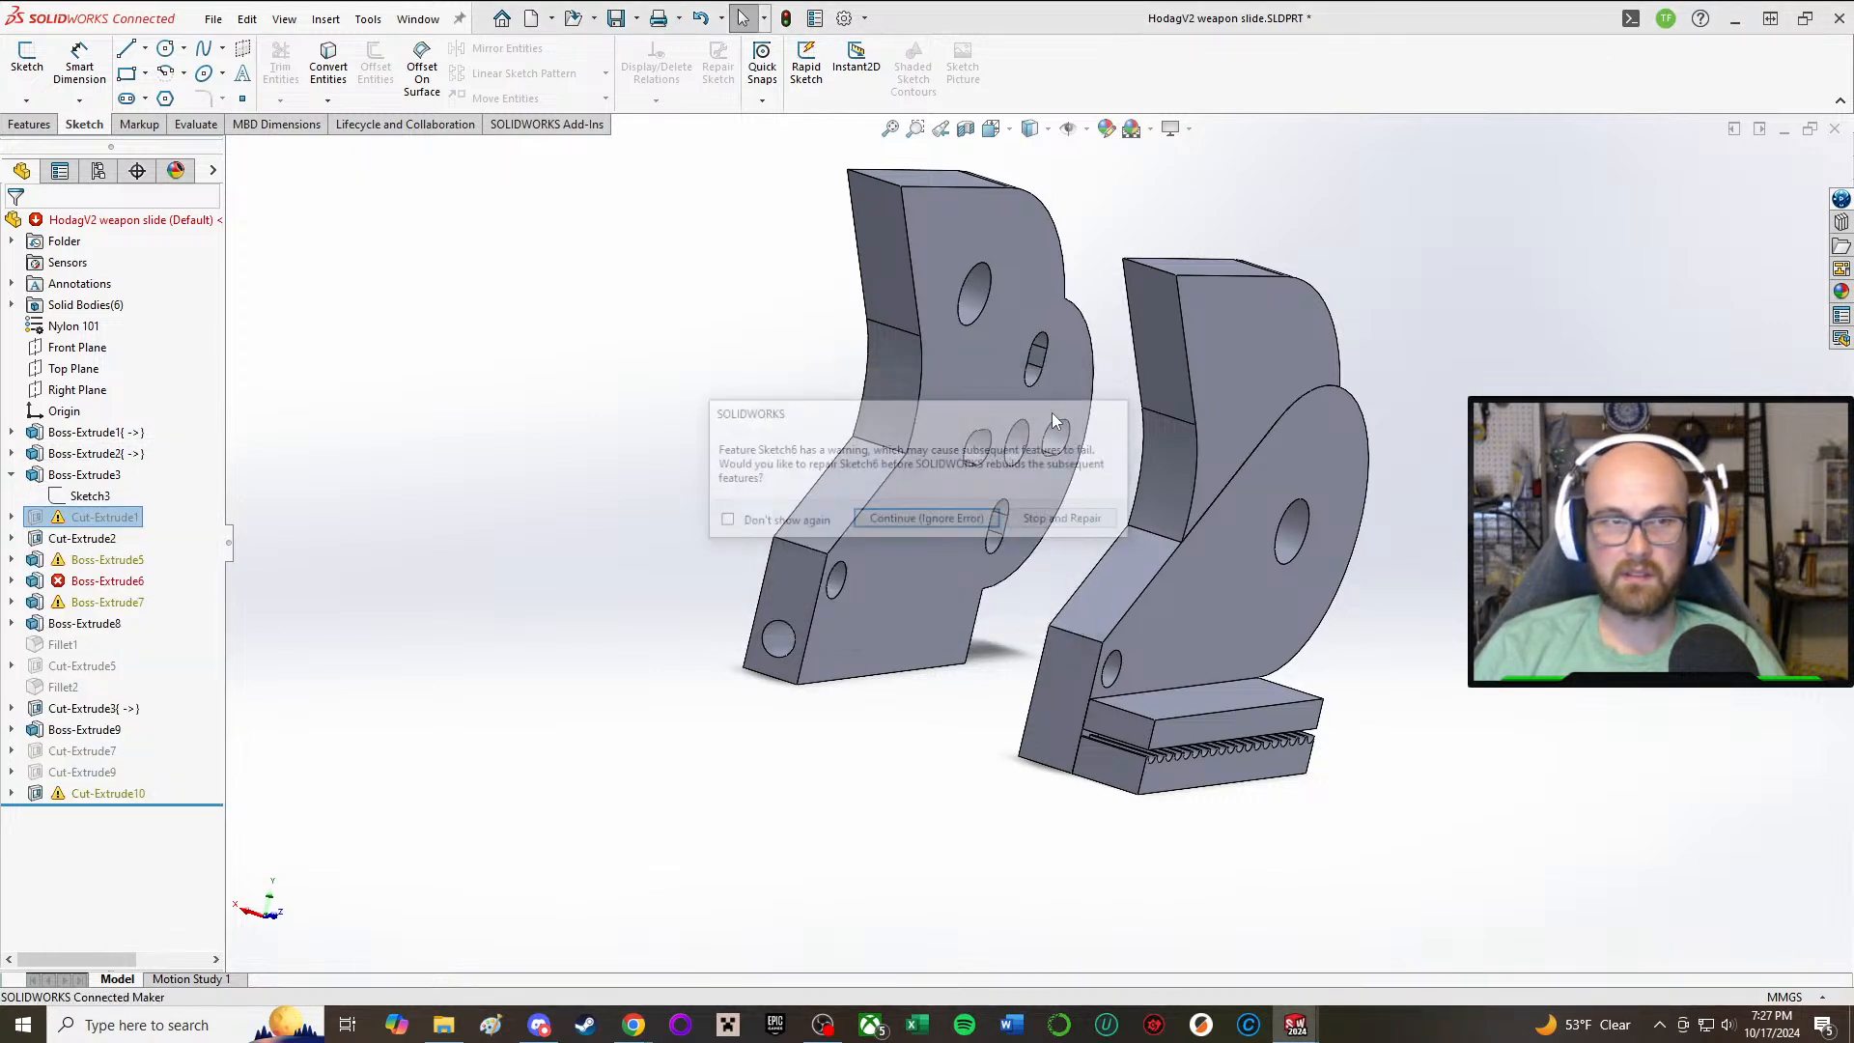
{"action": "left_click", "coordinate": [995, 521]}
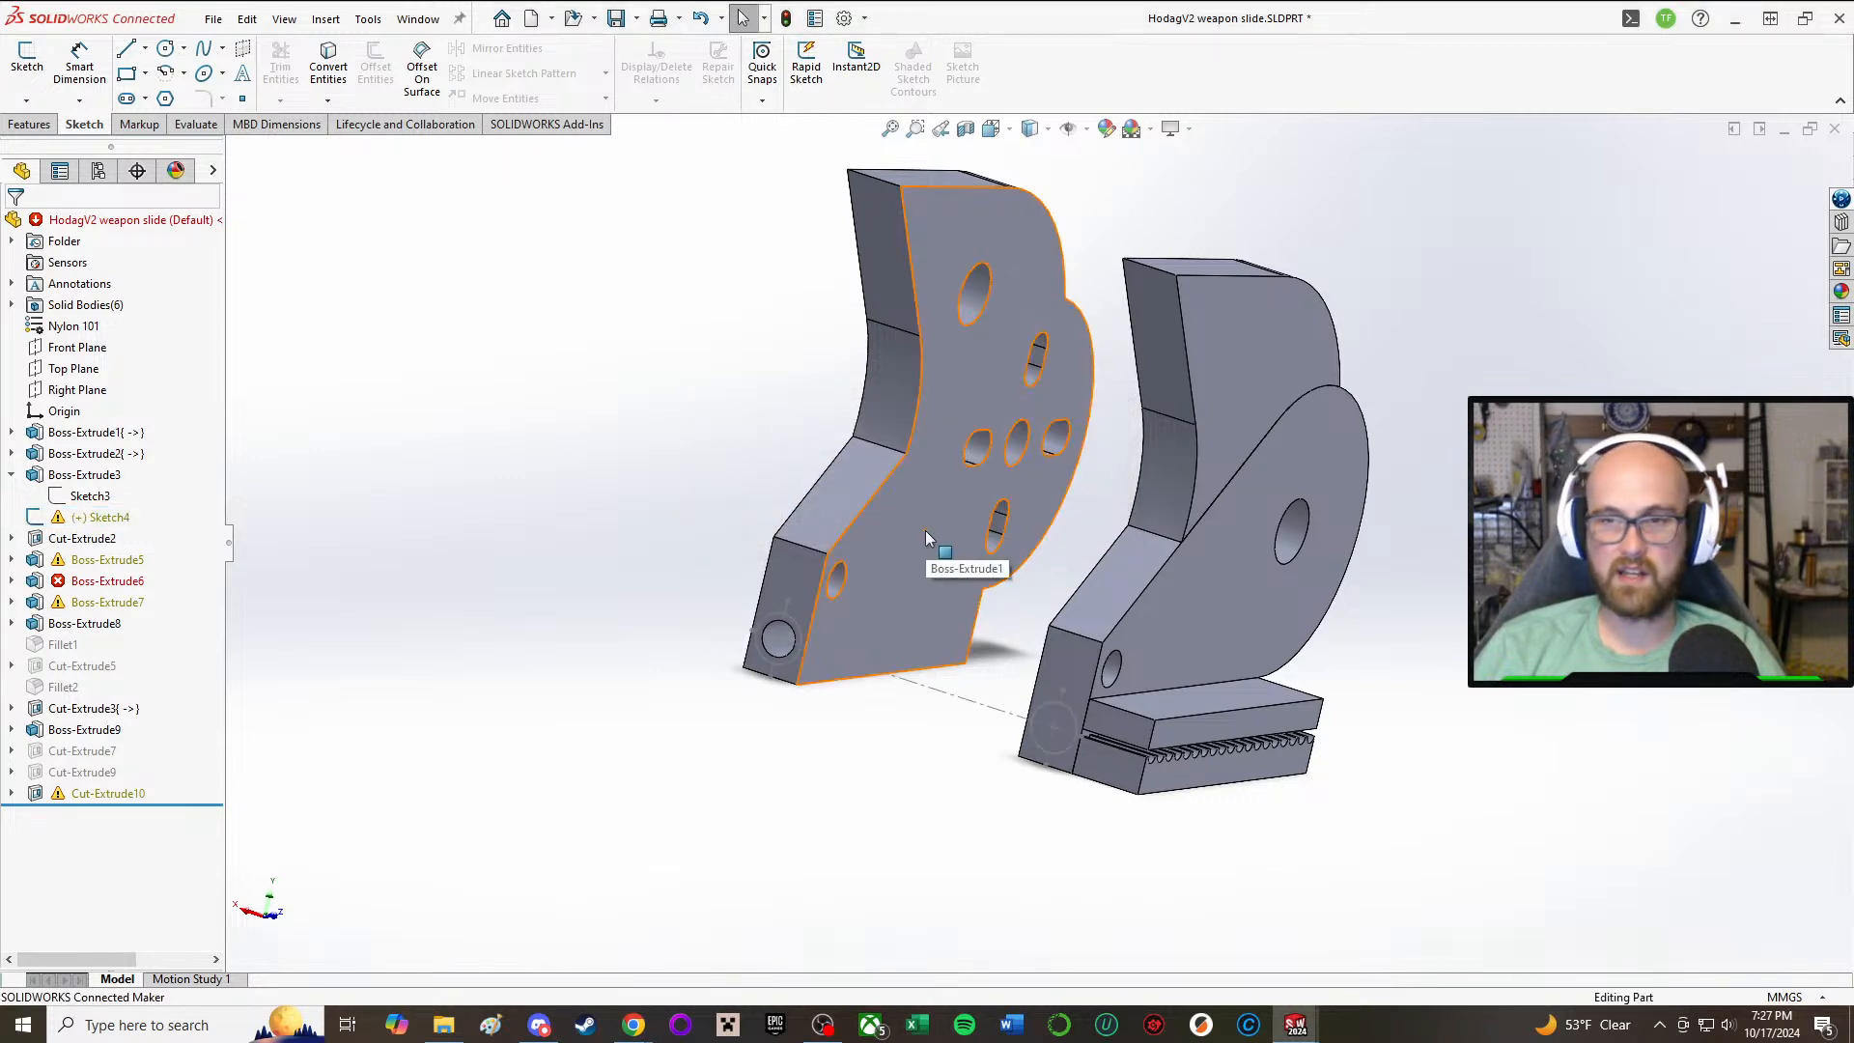
Step: Delete the leftover Sketch4 that belonged to the removed cut
{"action": "left_click", "coordinate": [43, 520]}
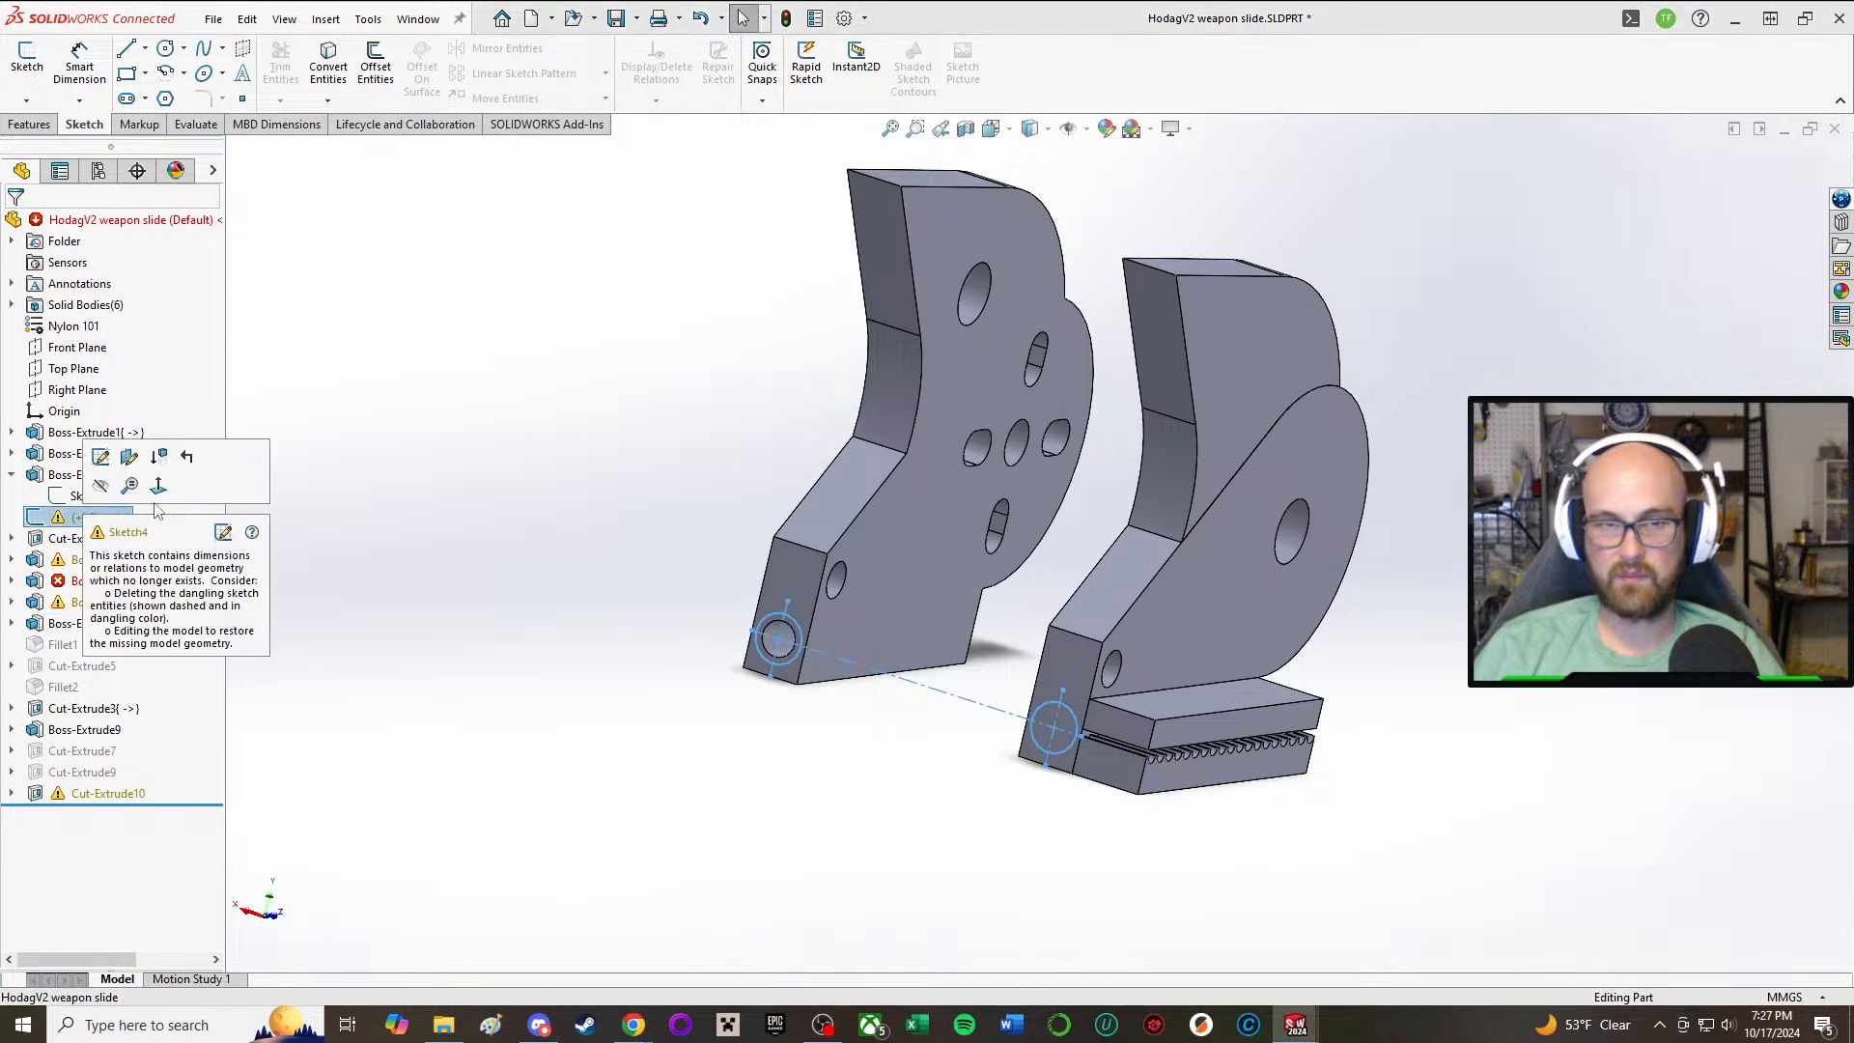
{"action": "right_click", "coordinate": [43, 521]}
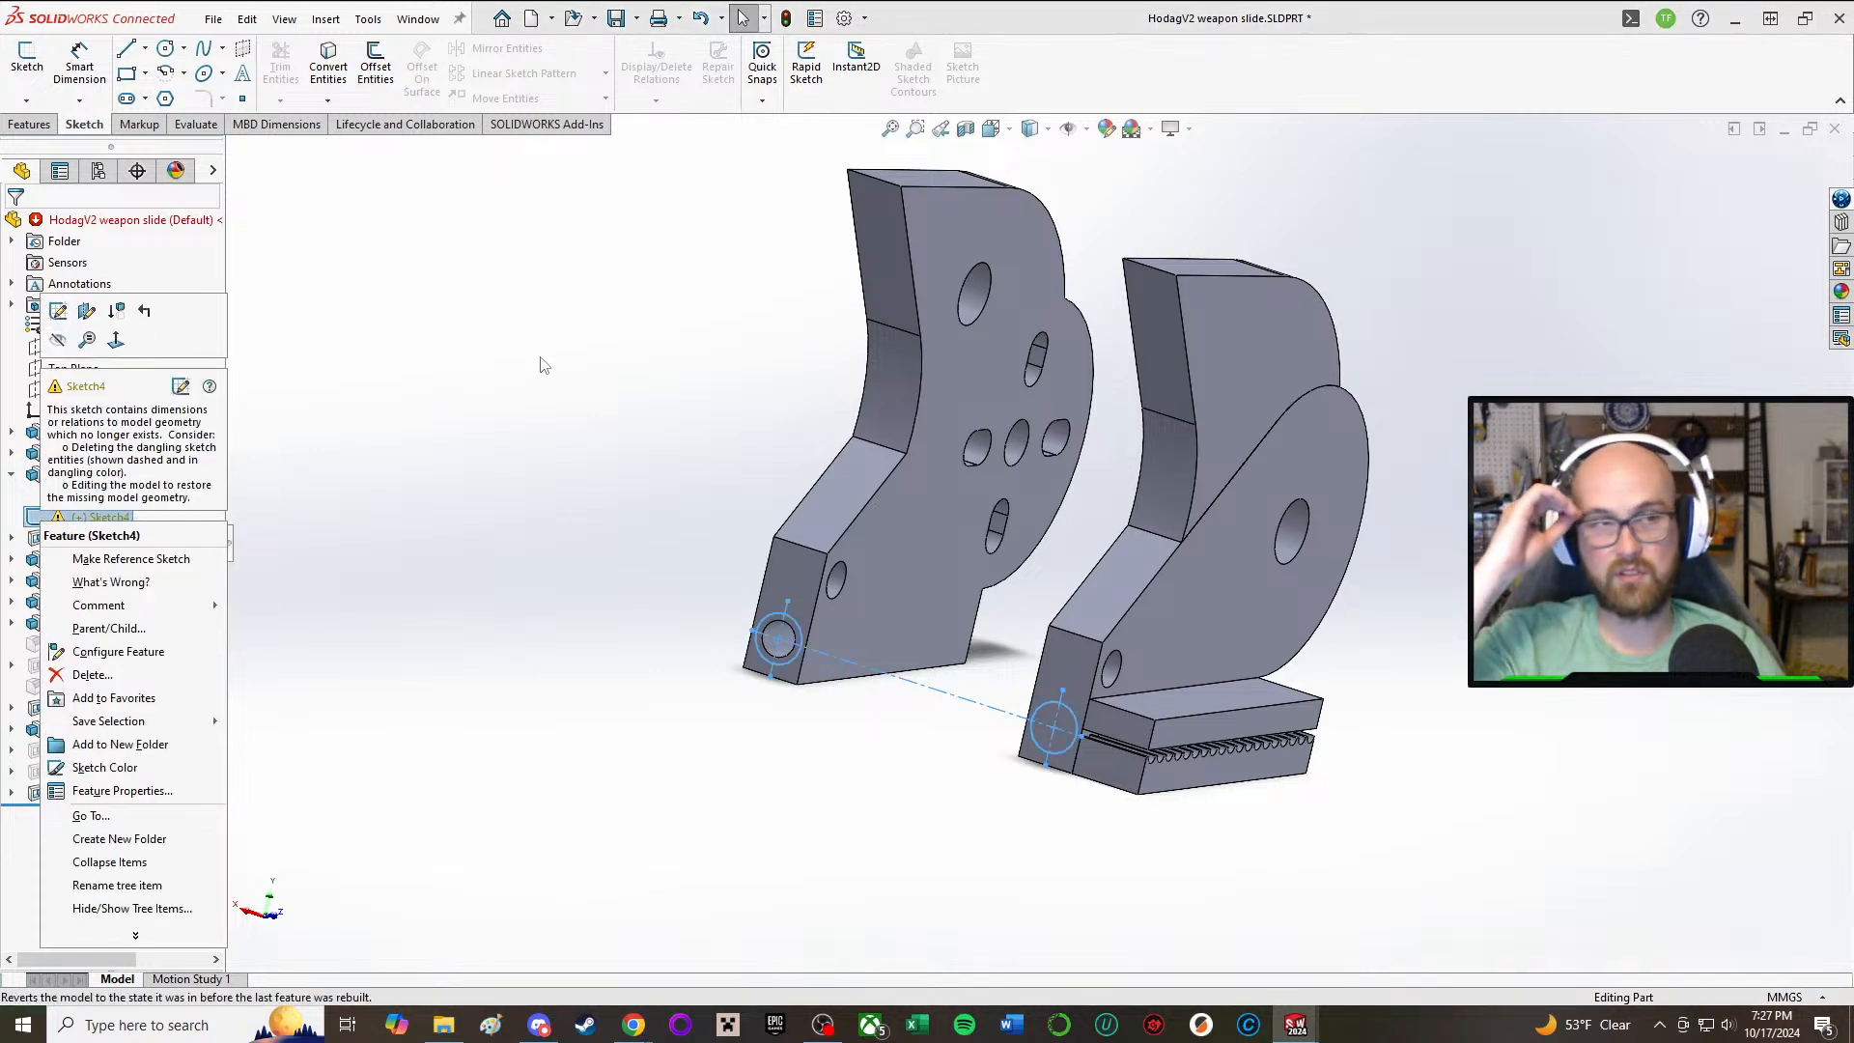
{"action": "left_click", "coordinate": [486, 418]}
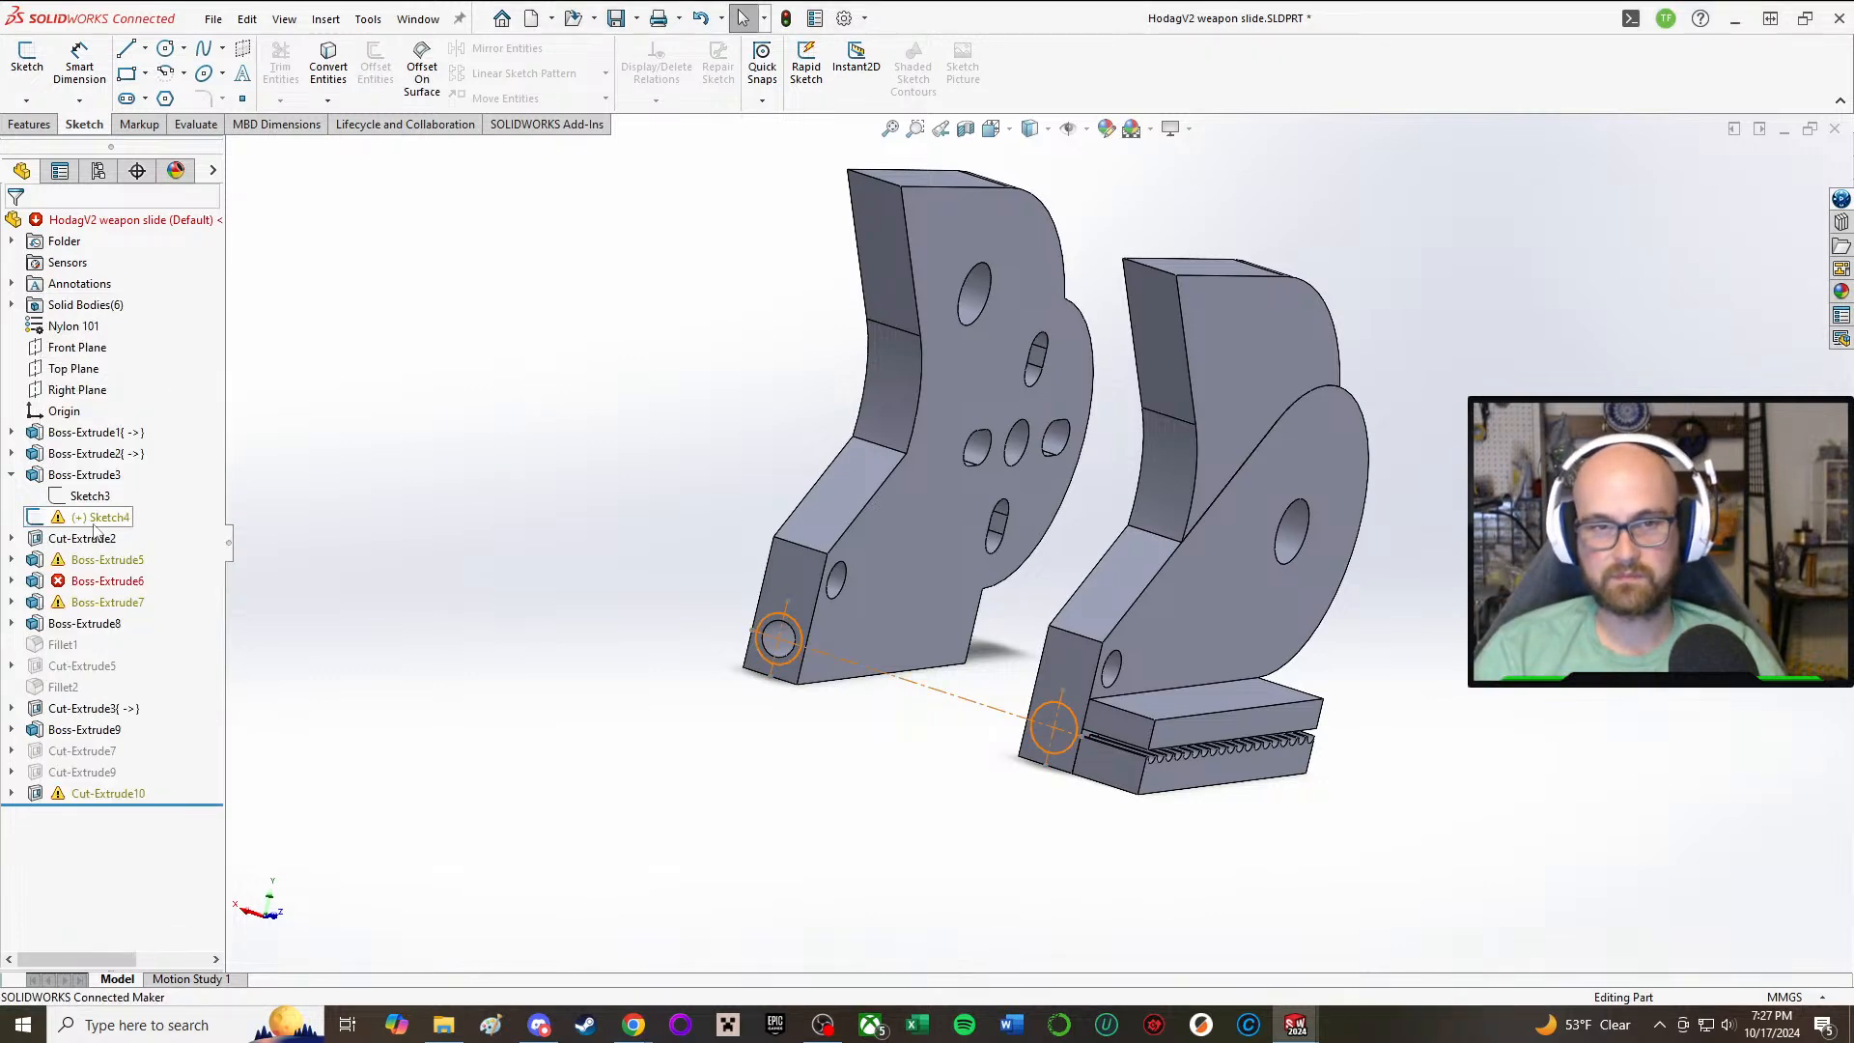
{"action": "right_click", "coordinate": [96, 518]}
{"action": "left_click", "coordinate": [142, 676]}
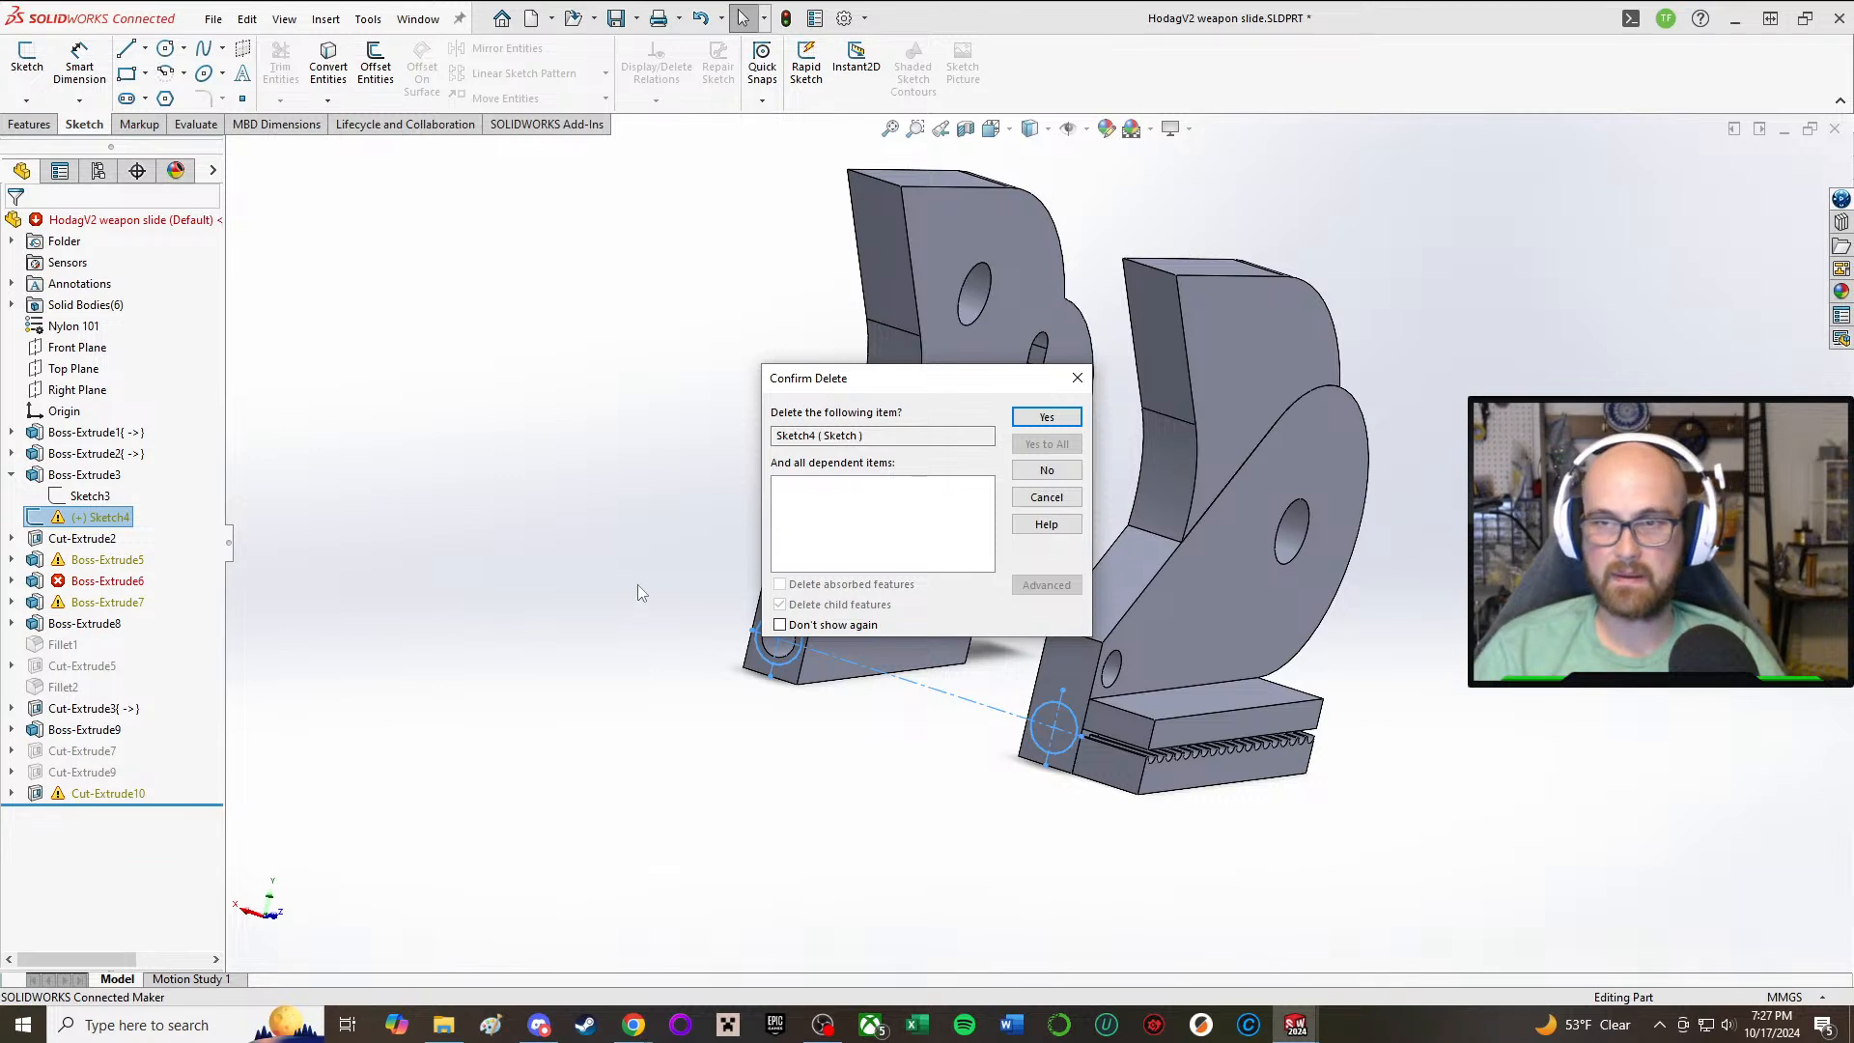
{"action": "left_click", "coordinate": [1046, 417]}
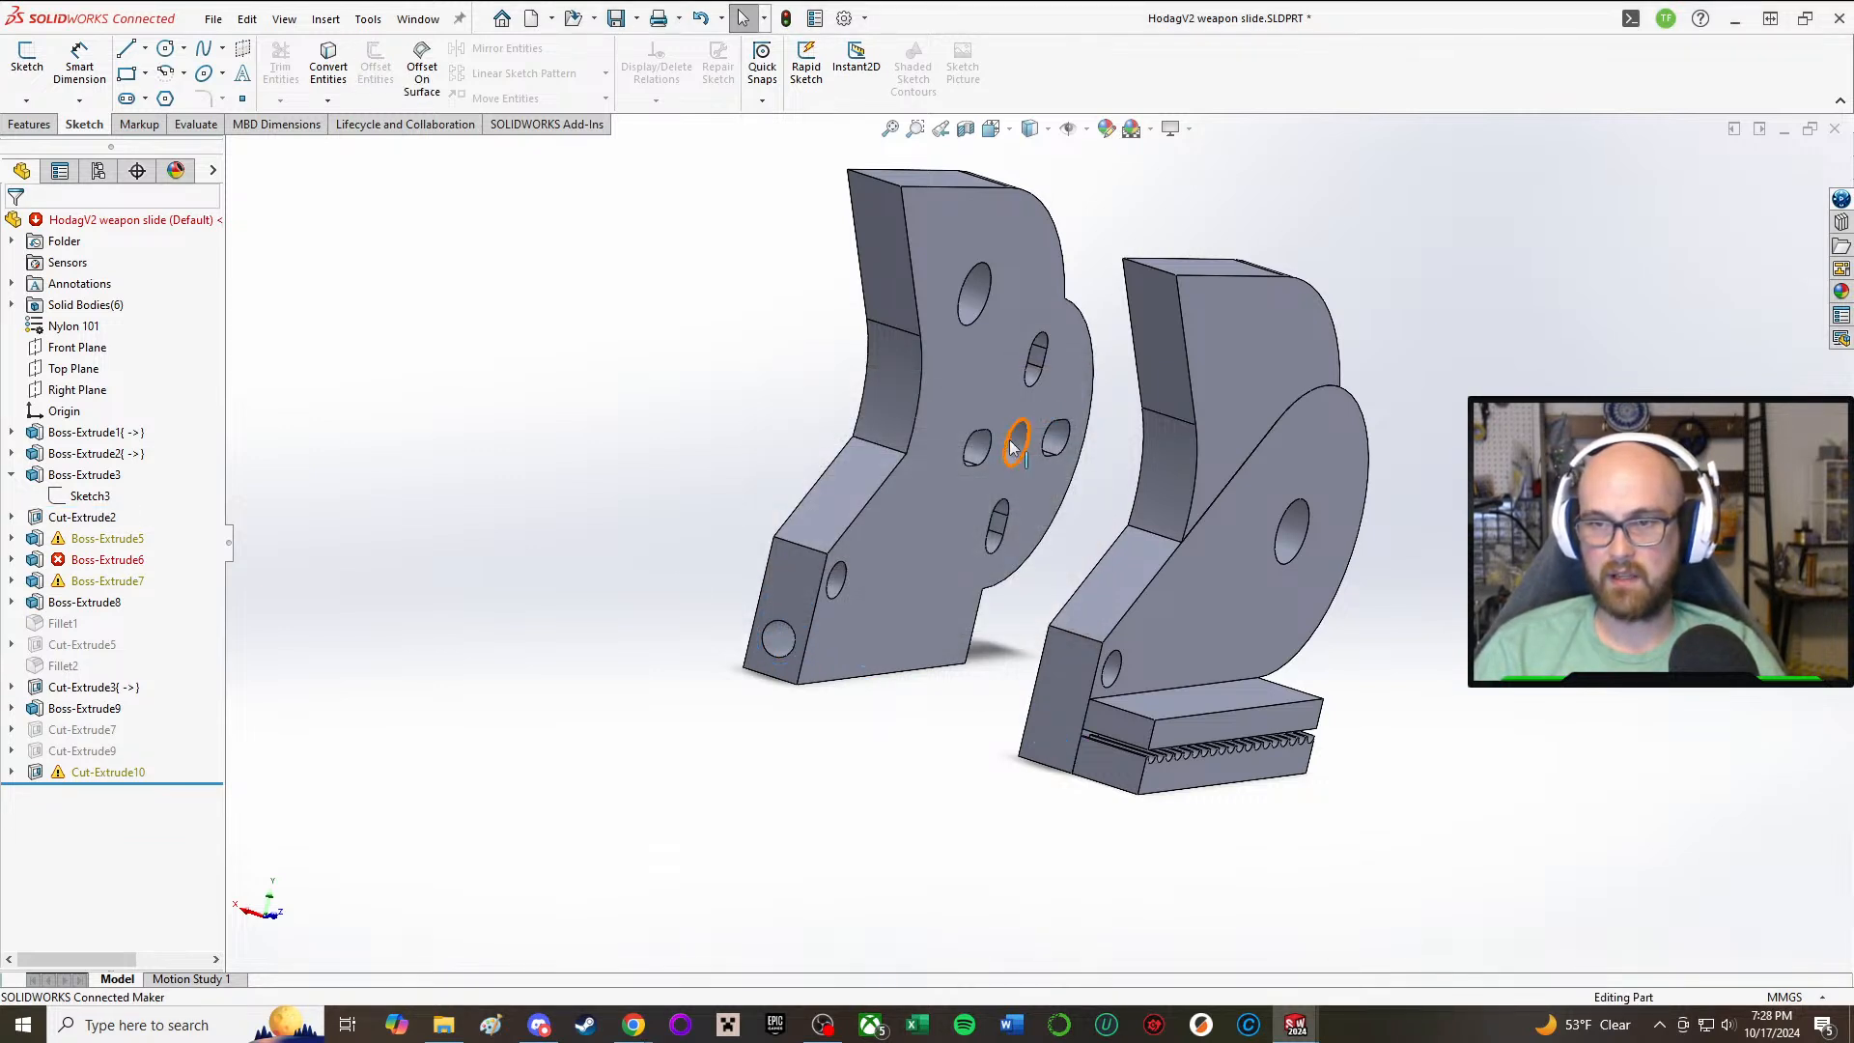
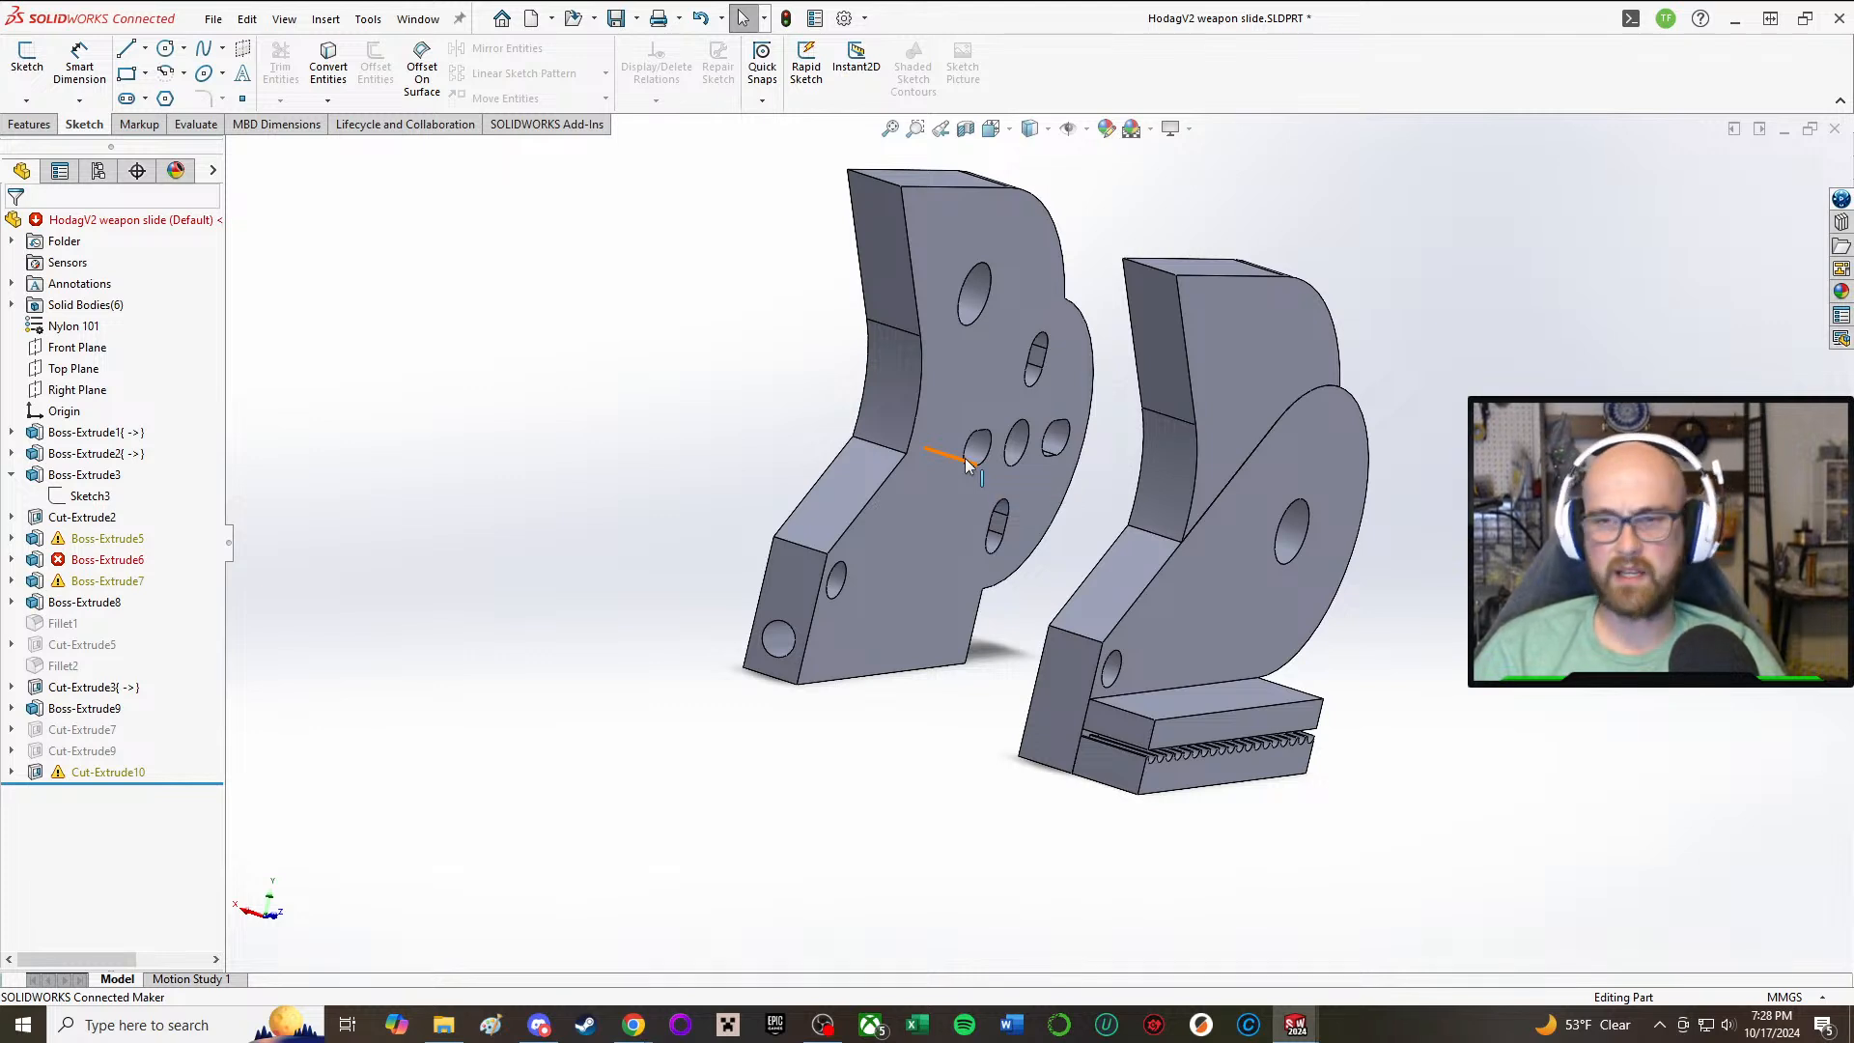
Step: Open Boss-Extrude5's Sketch6 and dimension the vertical distance between the rail profile's upper line and its bottom line
{"action": "middle_click_drag", "start_coordinate": [1000, 752], "coordinate": [981, 747]}
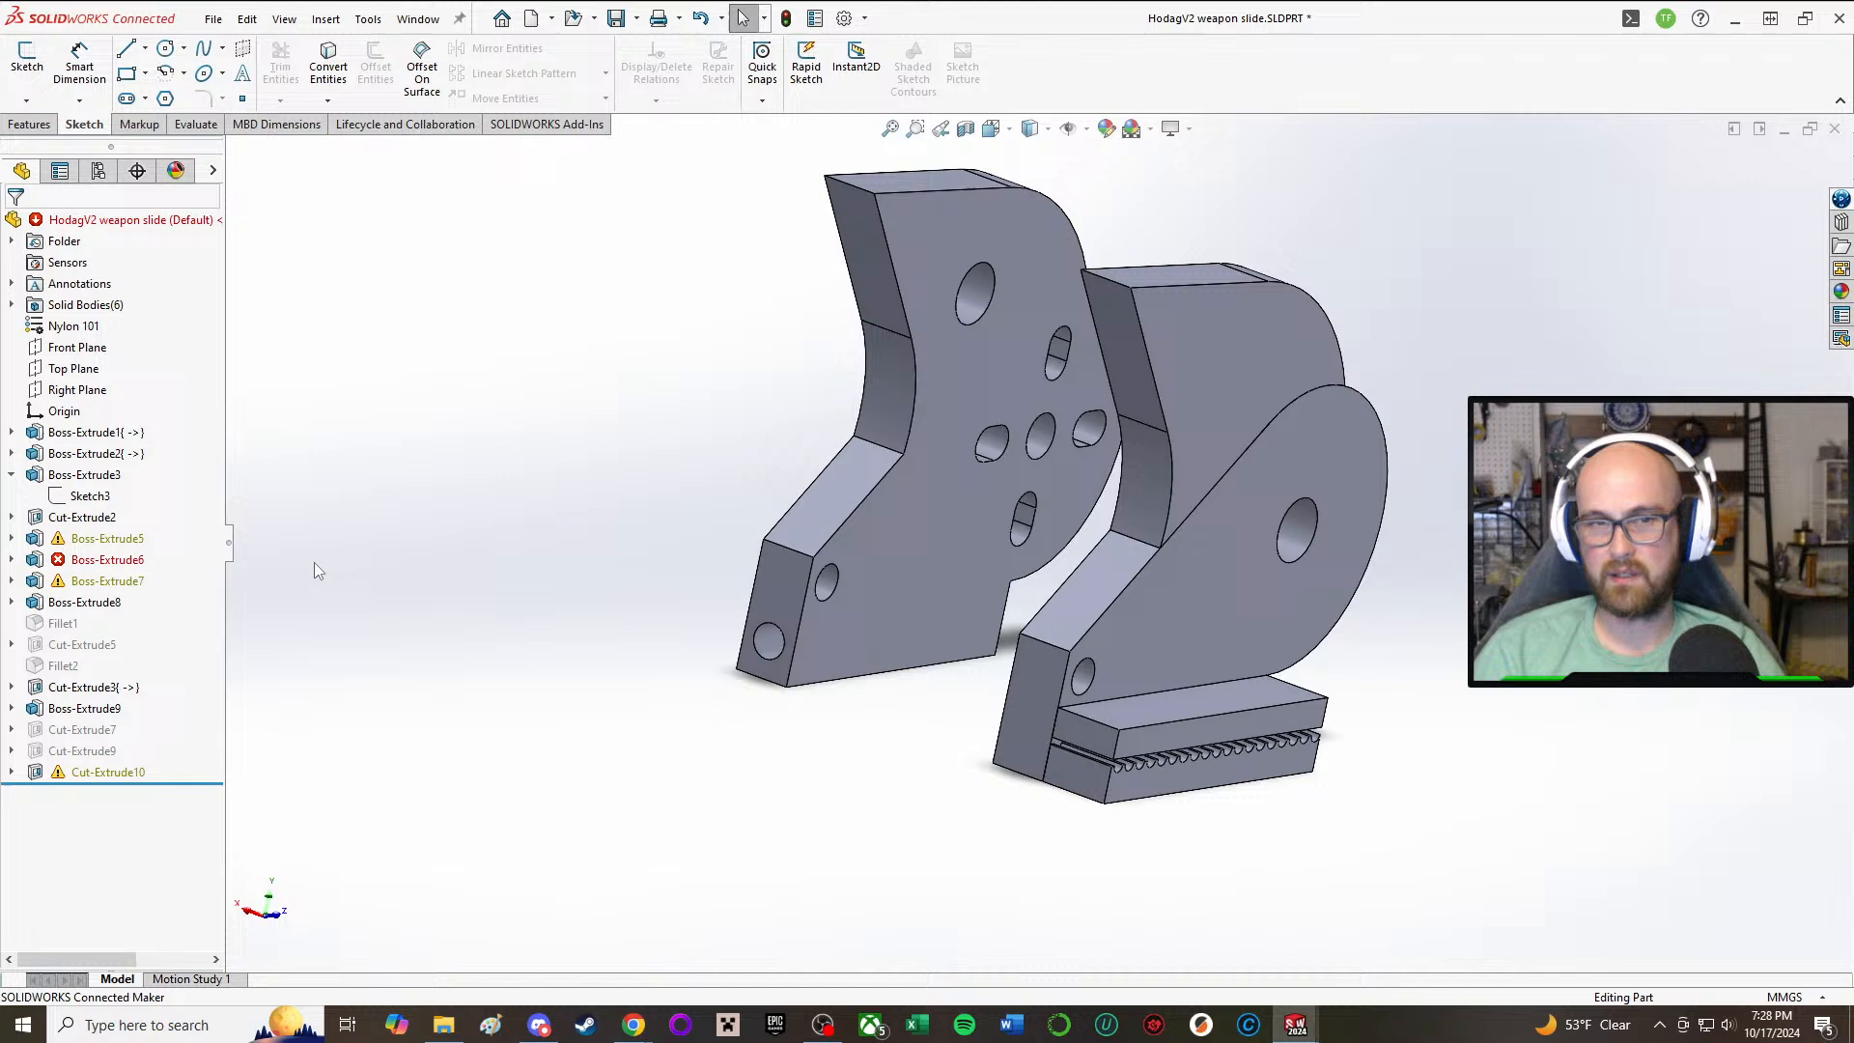
{"action": "left_click", "coordinate": [71, 541]}
{"action": "left_click", "coordinate": [11, 538]}
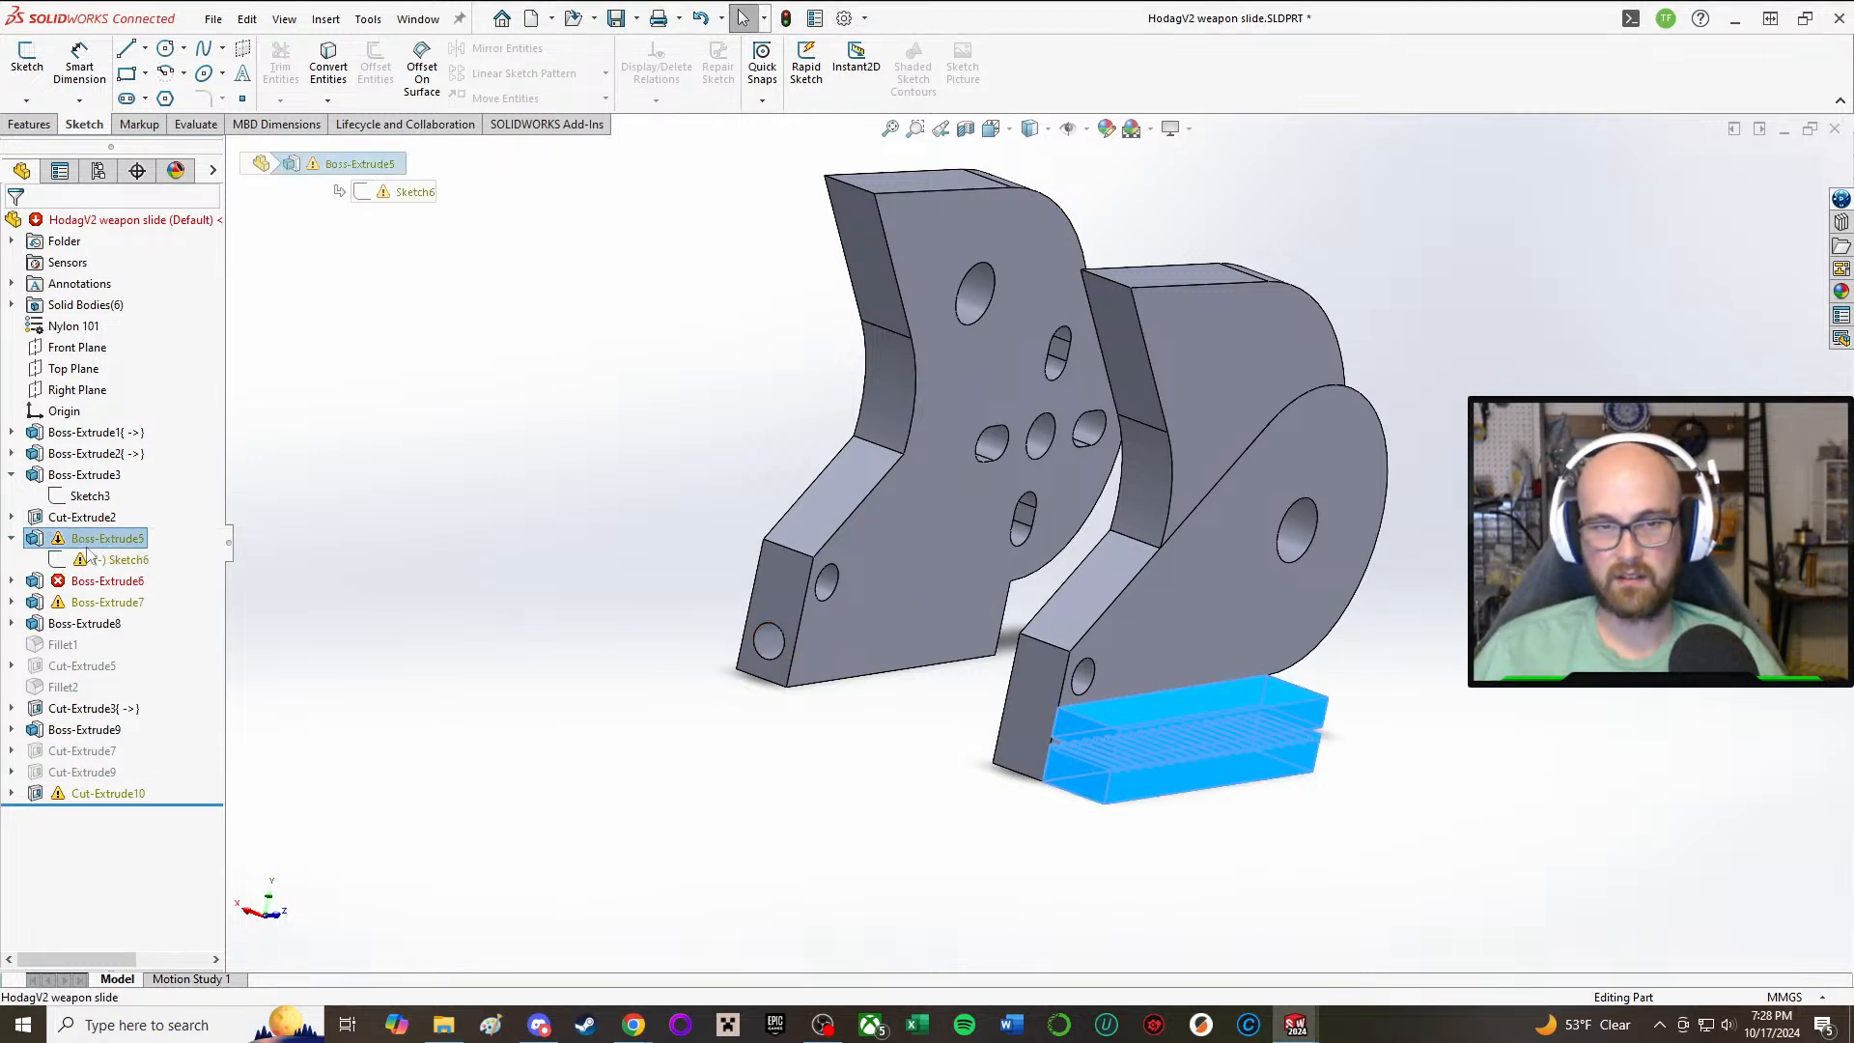
{"action": "left_click", "coordinate": [88, 559]}
{"action": "left_click", "coordinate": [133, 534]}
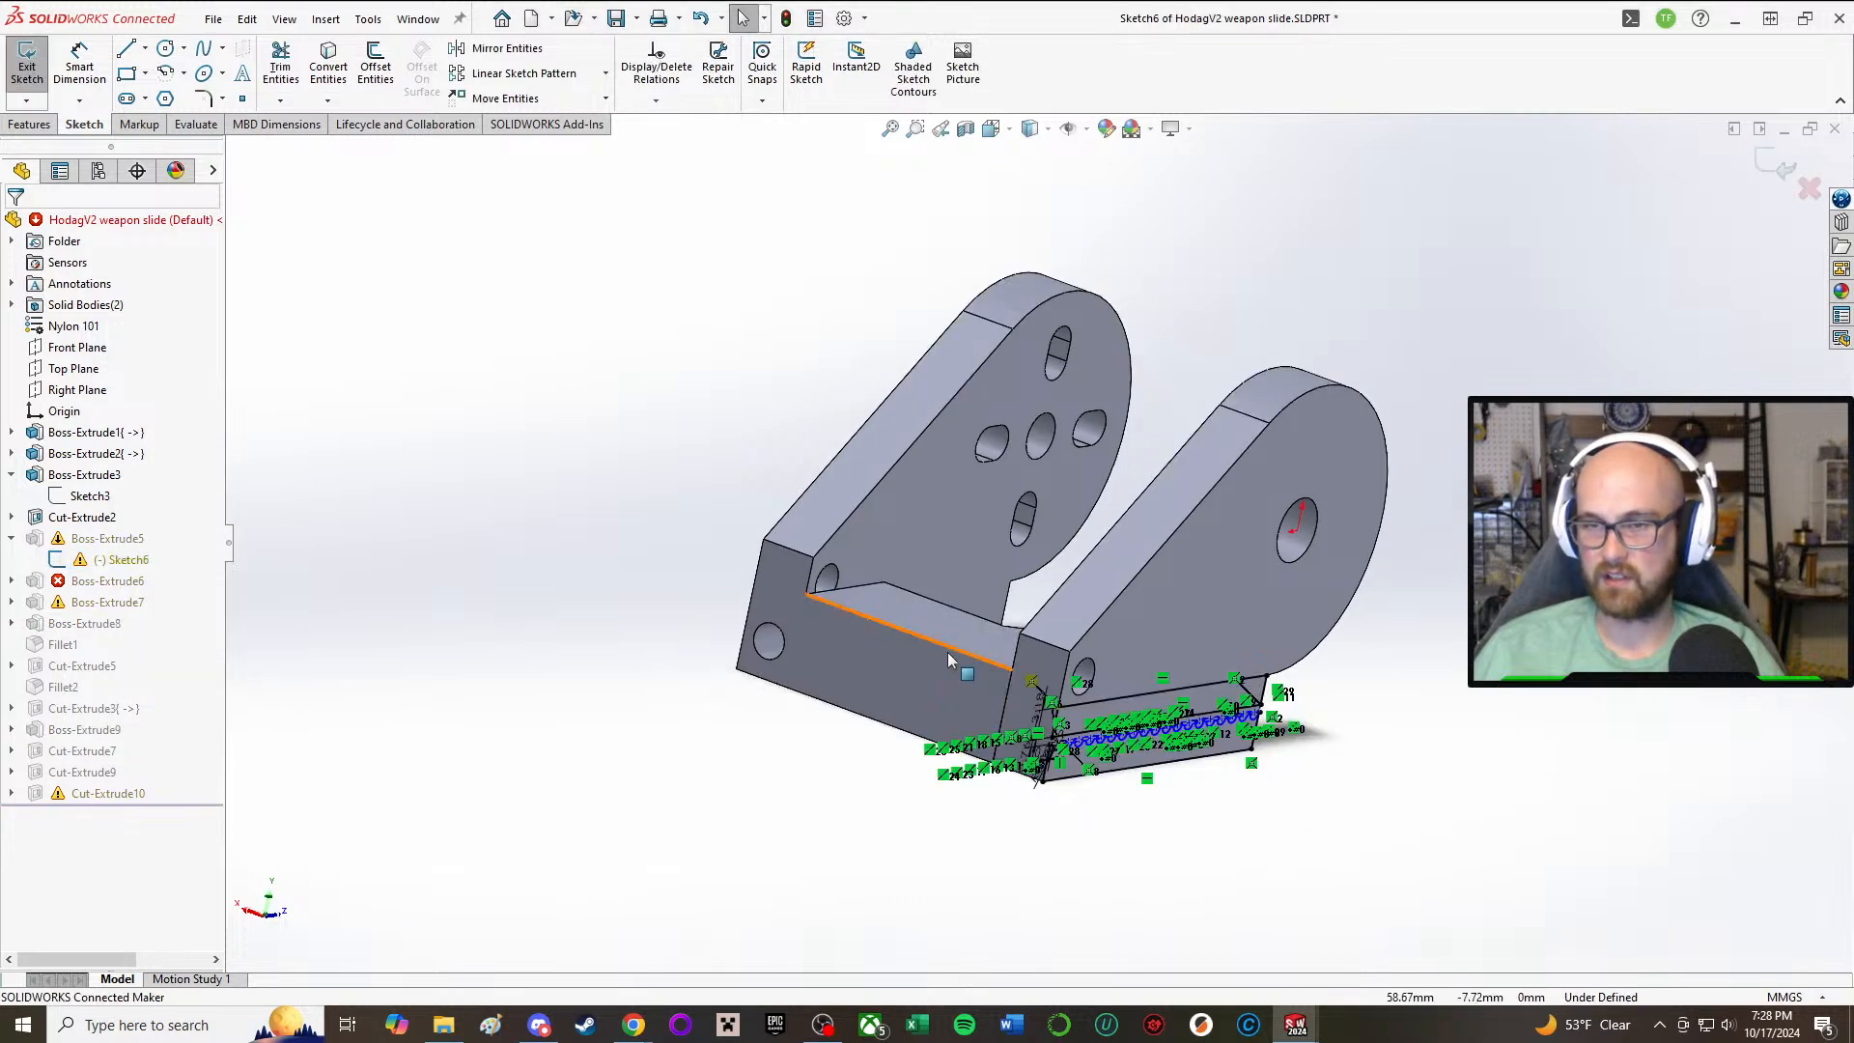
{"action": "middle_click_drag", "start_coordinate": [947, 652], "coordinate": [831, 630]}
{"action": "scroll", "coordinate": [828, 632], "scroll_direction": "down", "scroll_amount": 6}
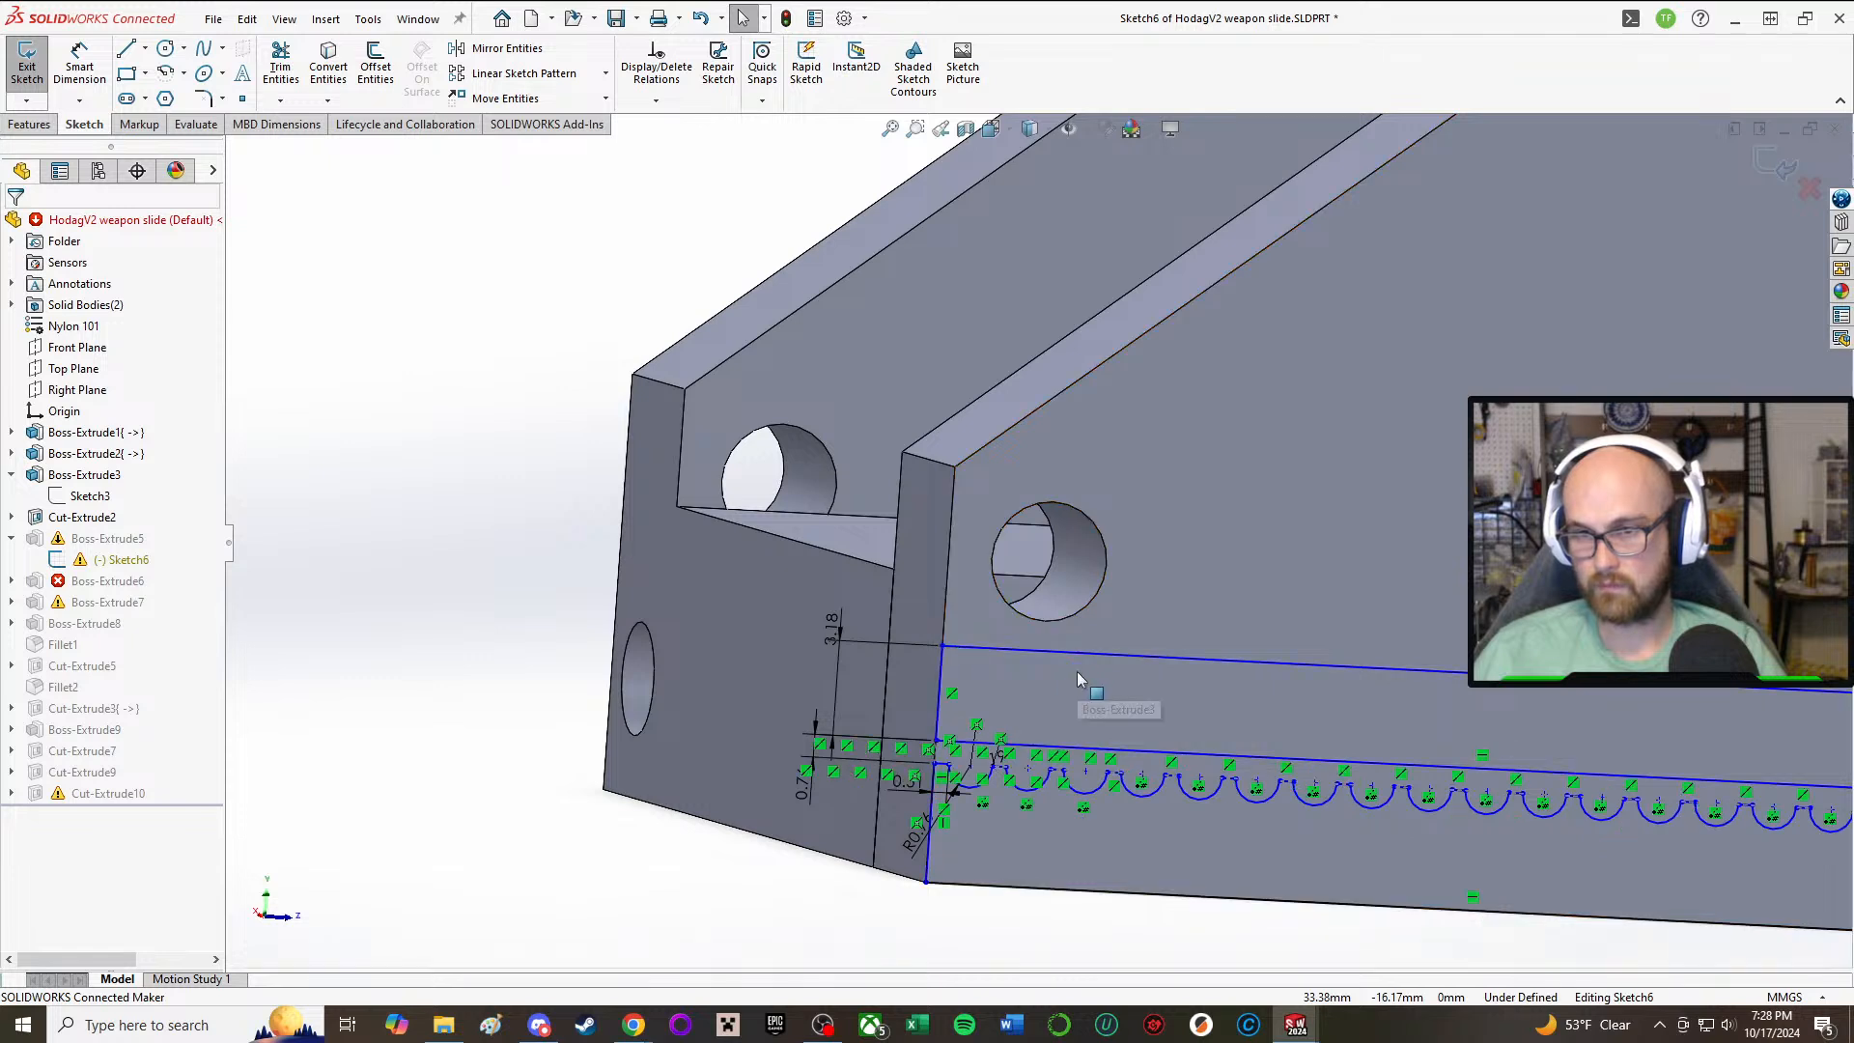
{"action": "right_click_drag", "start_coordinate": [579, 873], "coordinate": [585, 806]}
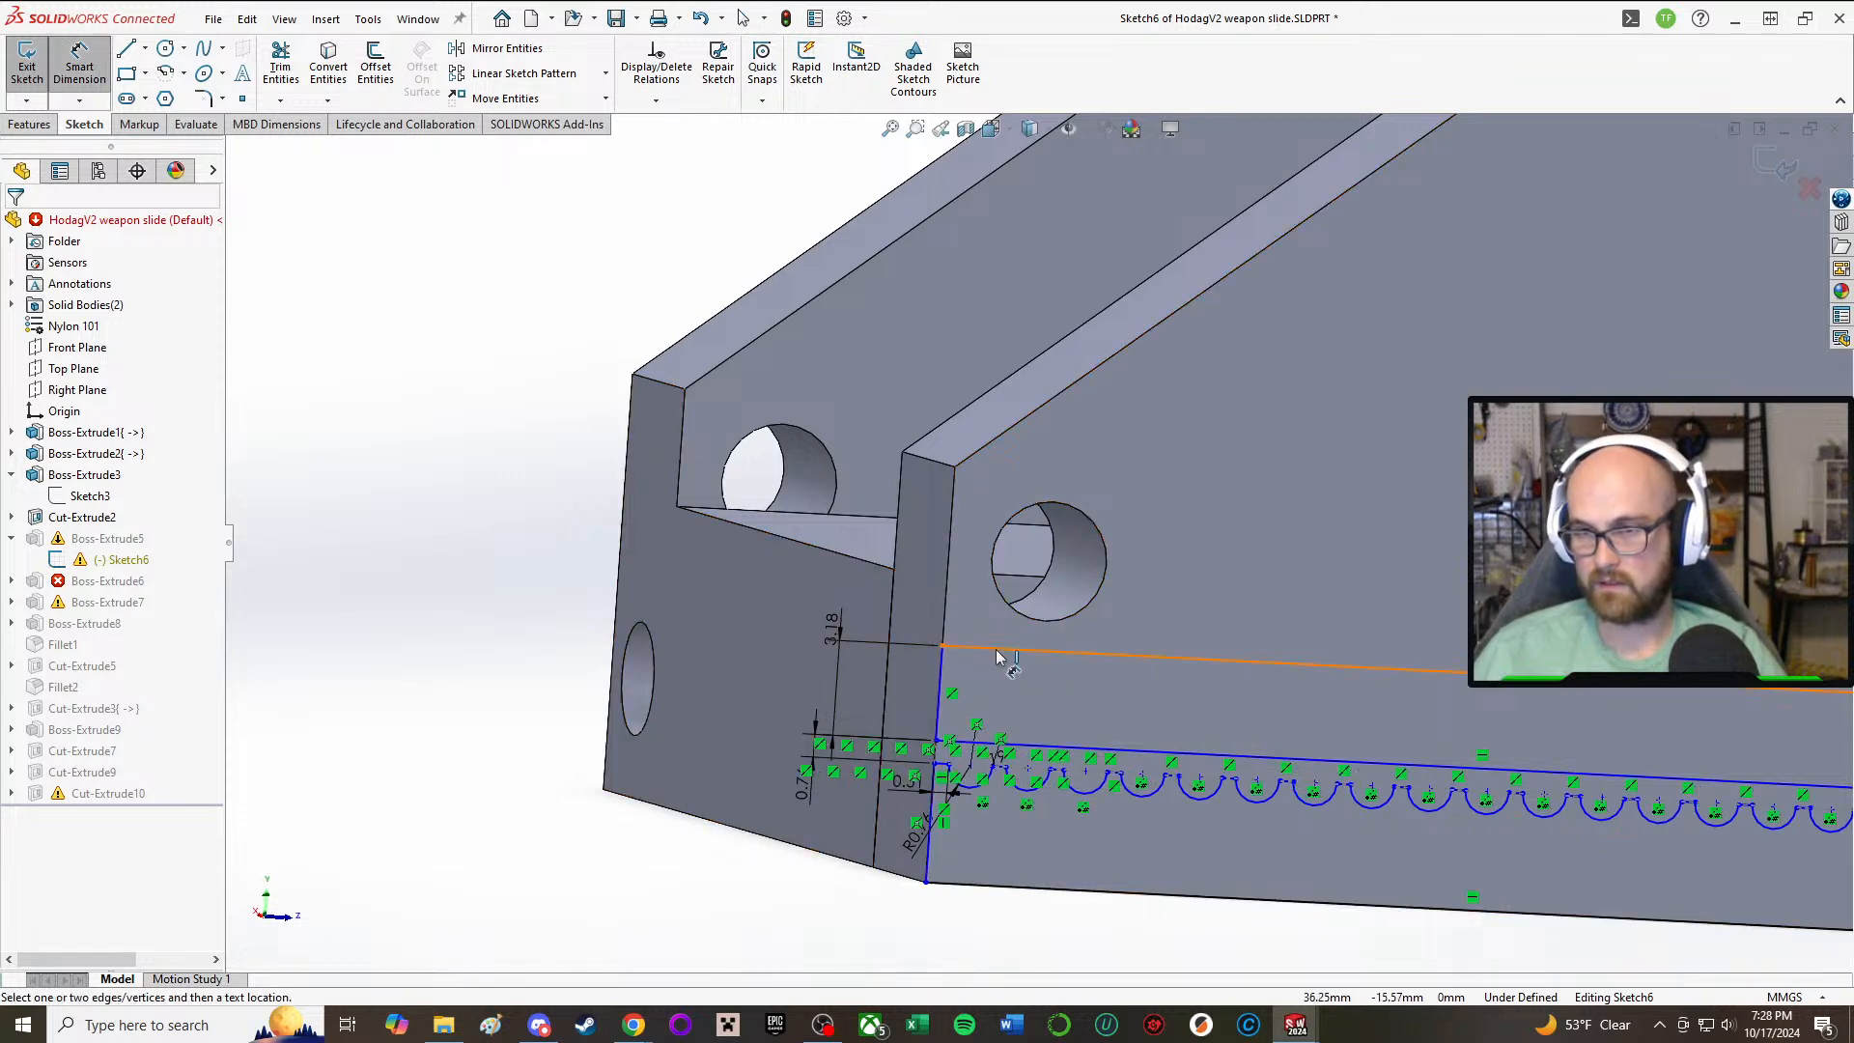
{"action": "left_click", "coordinate": [999, 657]}
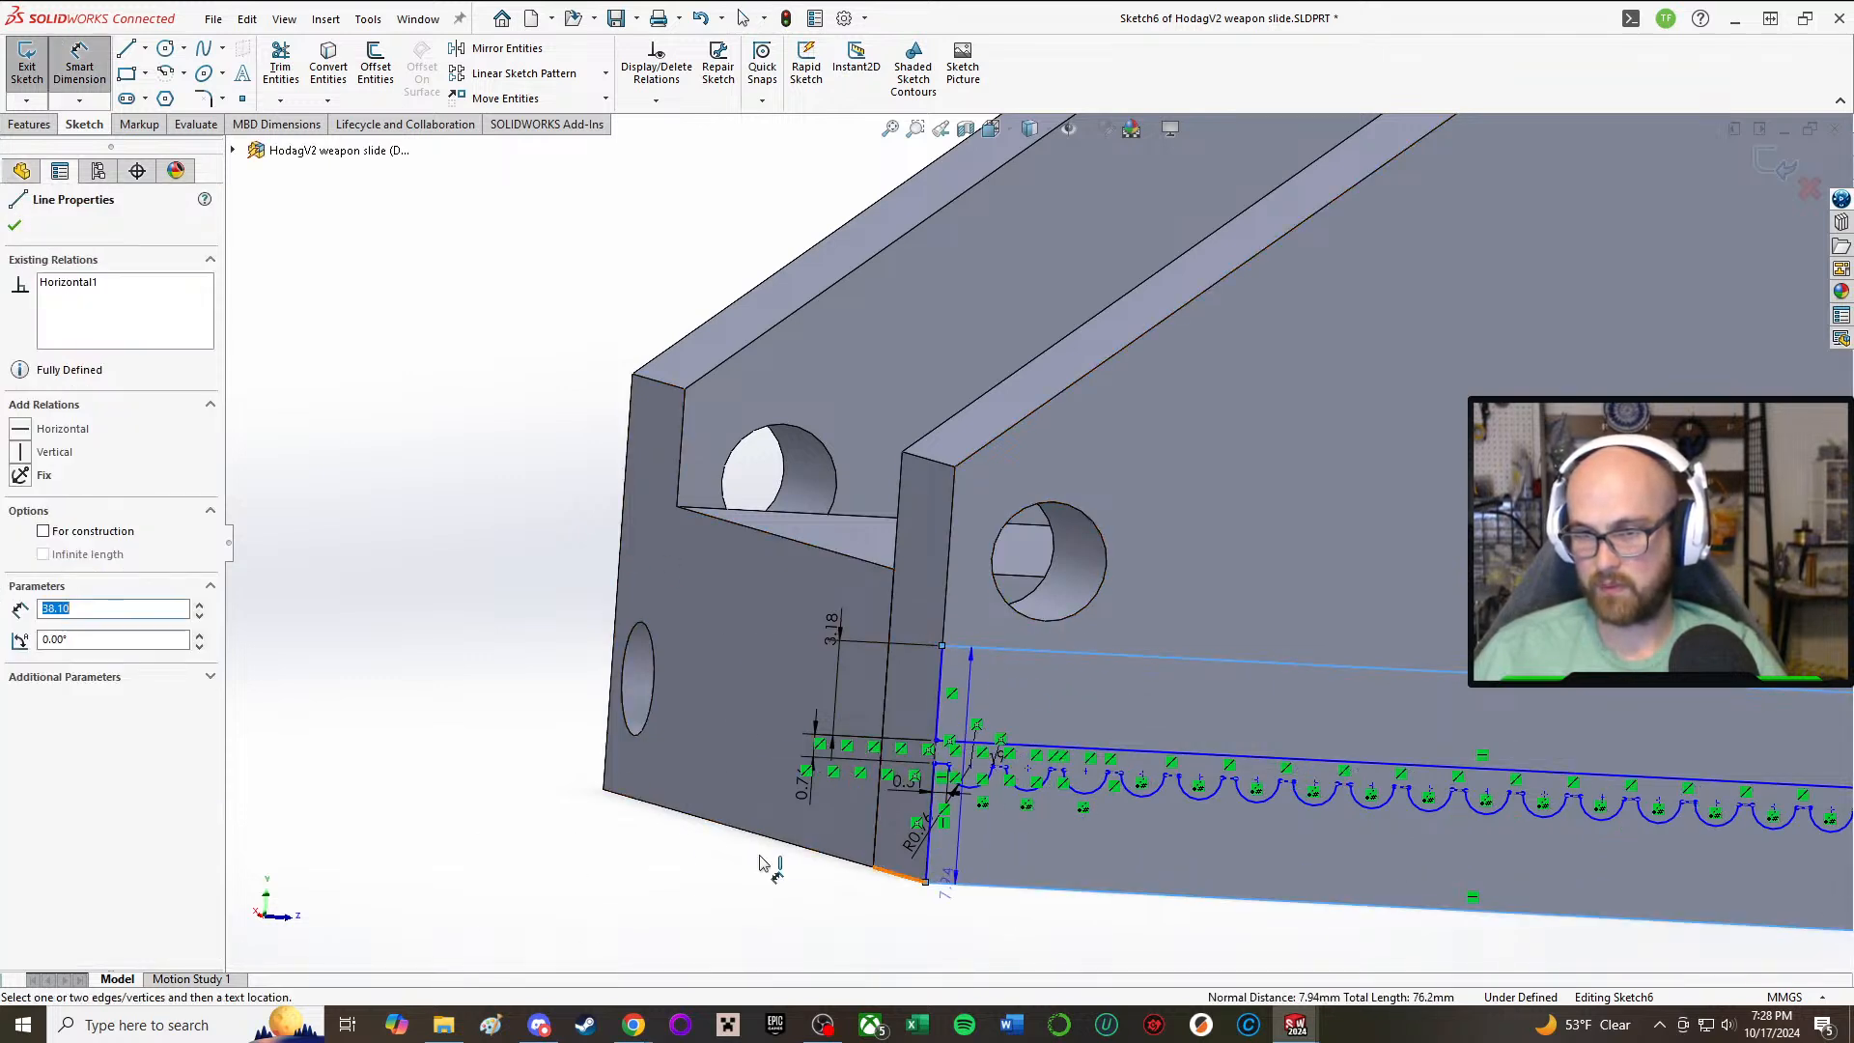
{"action": "left_click", "coordinate": [639, 848]}
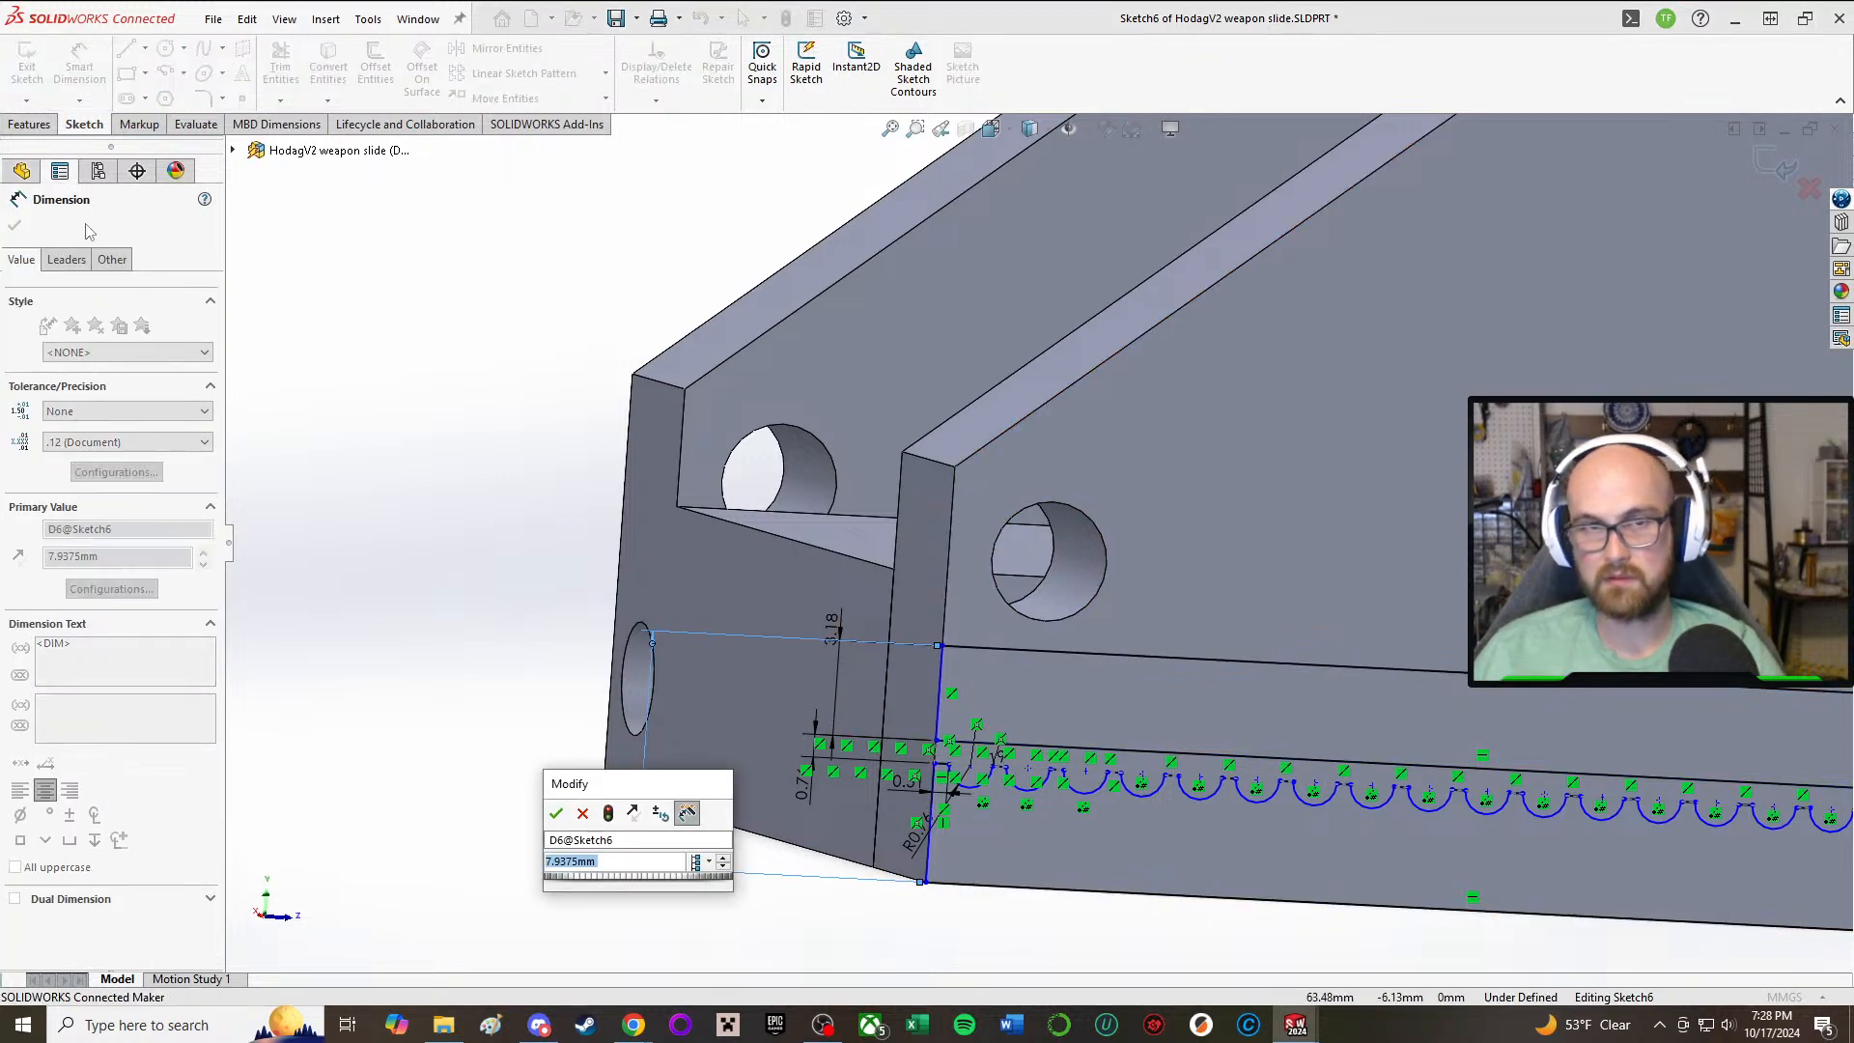
{"action": "left_click", "coordinate": [556, 813]}
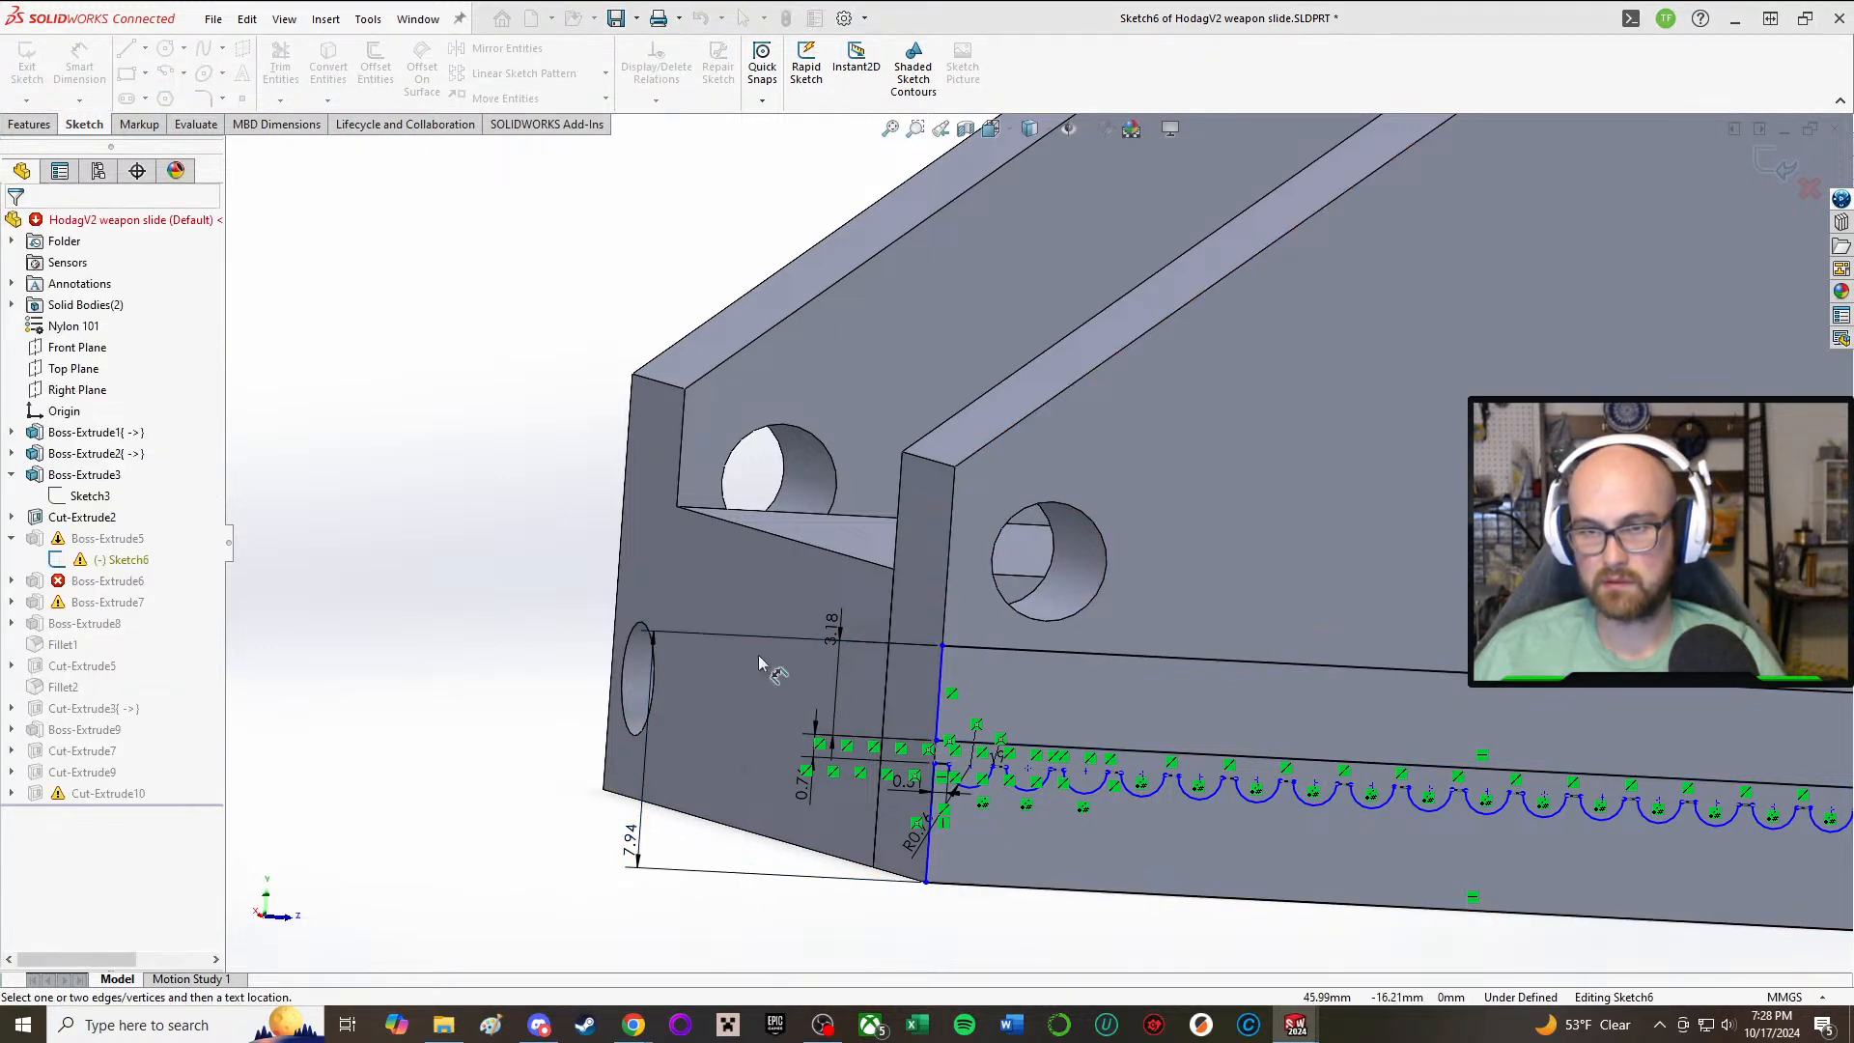
{"action": "key", "text": "Escape"}
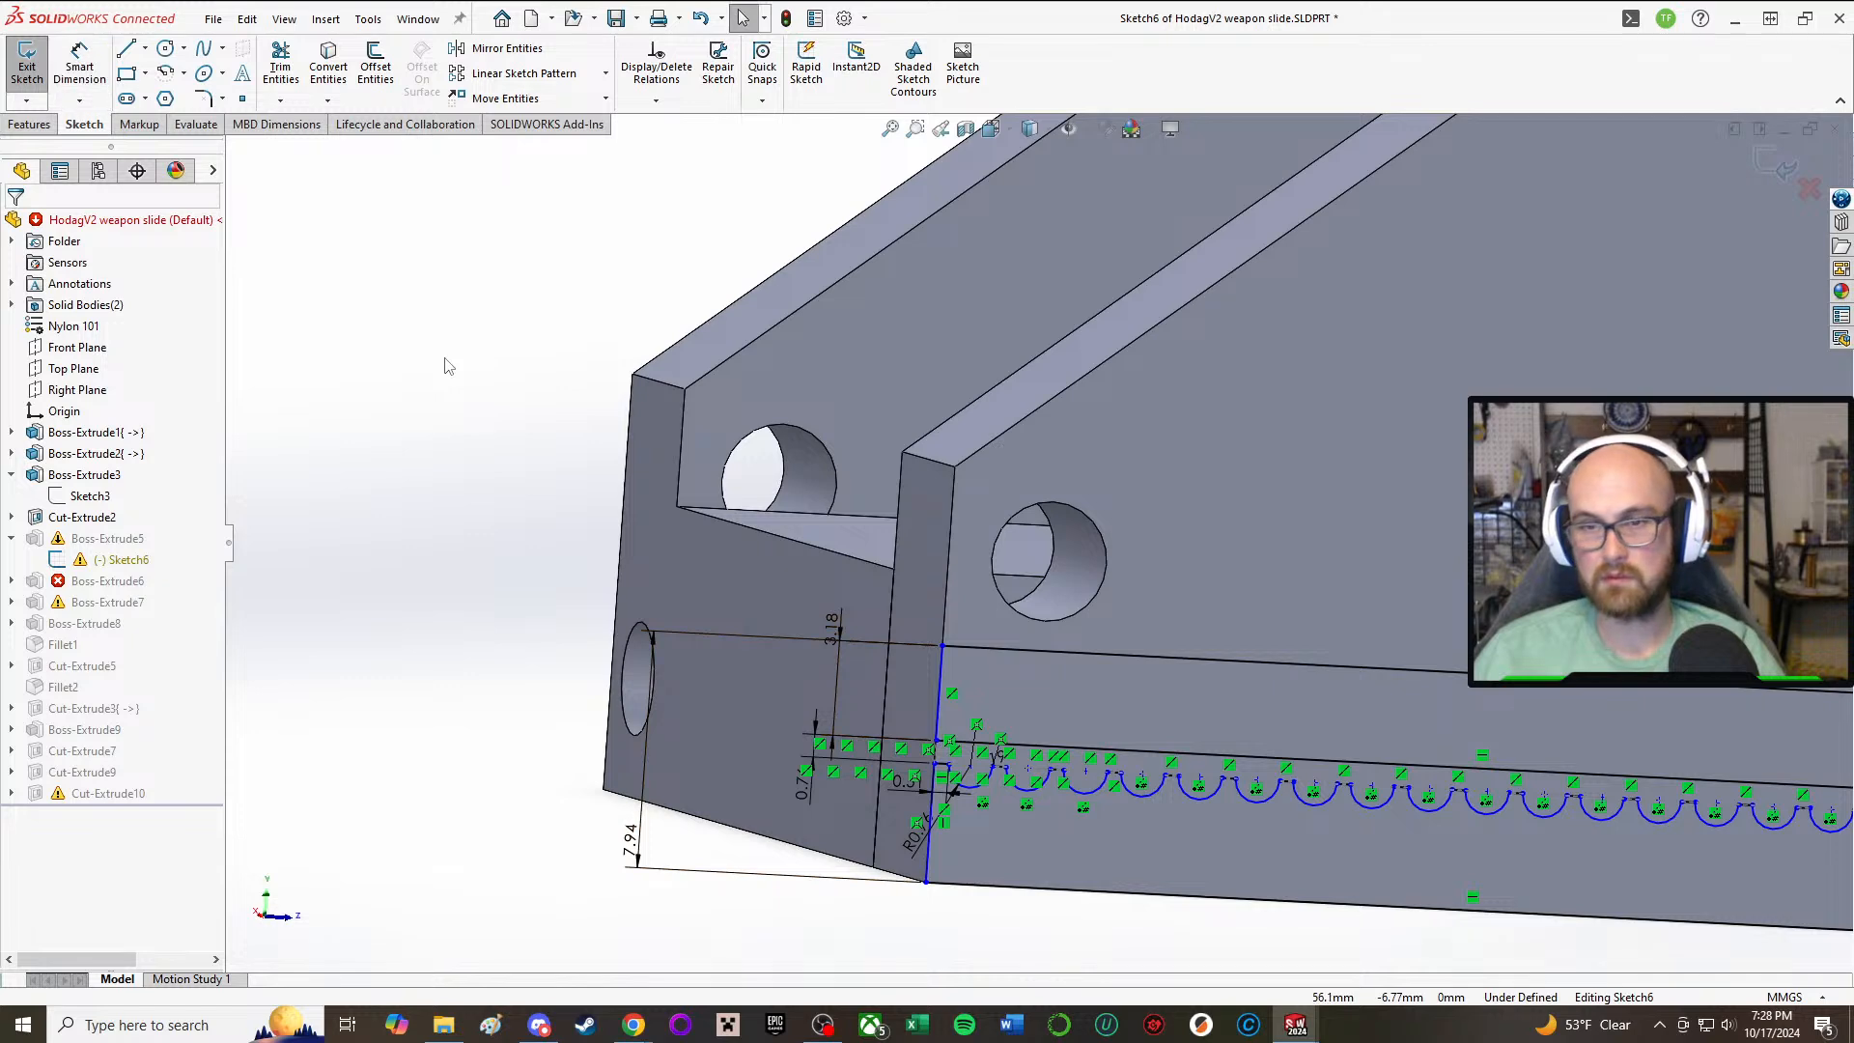
Step: Make the rail profile's front vertical line collinear with the side plate's front edge
{"action": "left_click", "coordinate": [947, 687]}
{"action": "left_click", "coordinate": [941, 681], "text": "ctrl"}
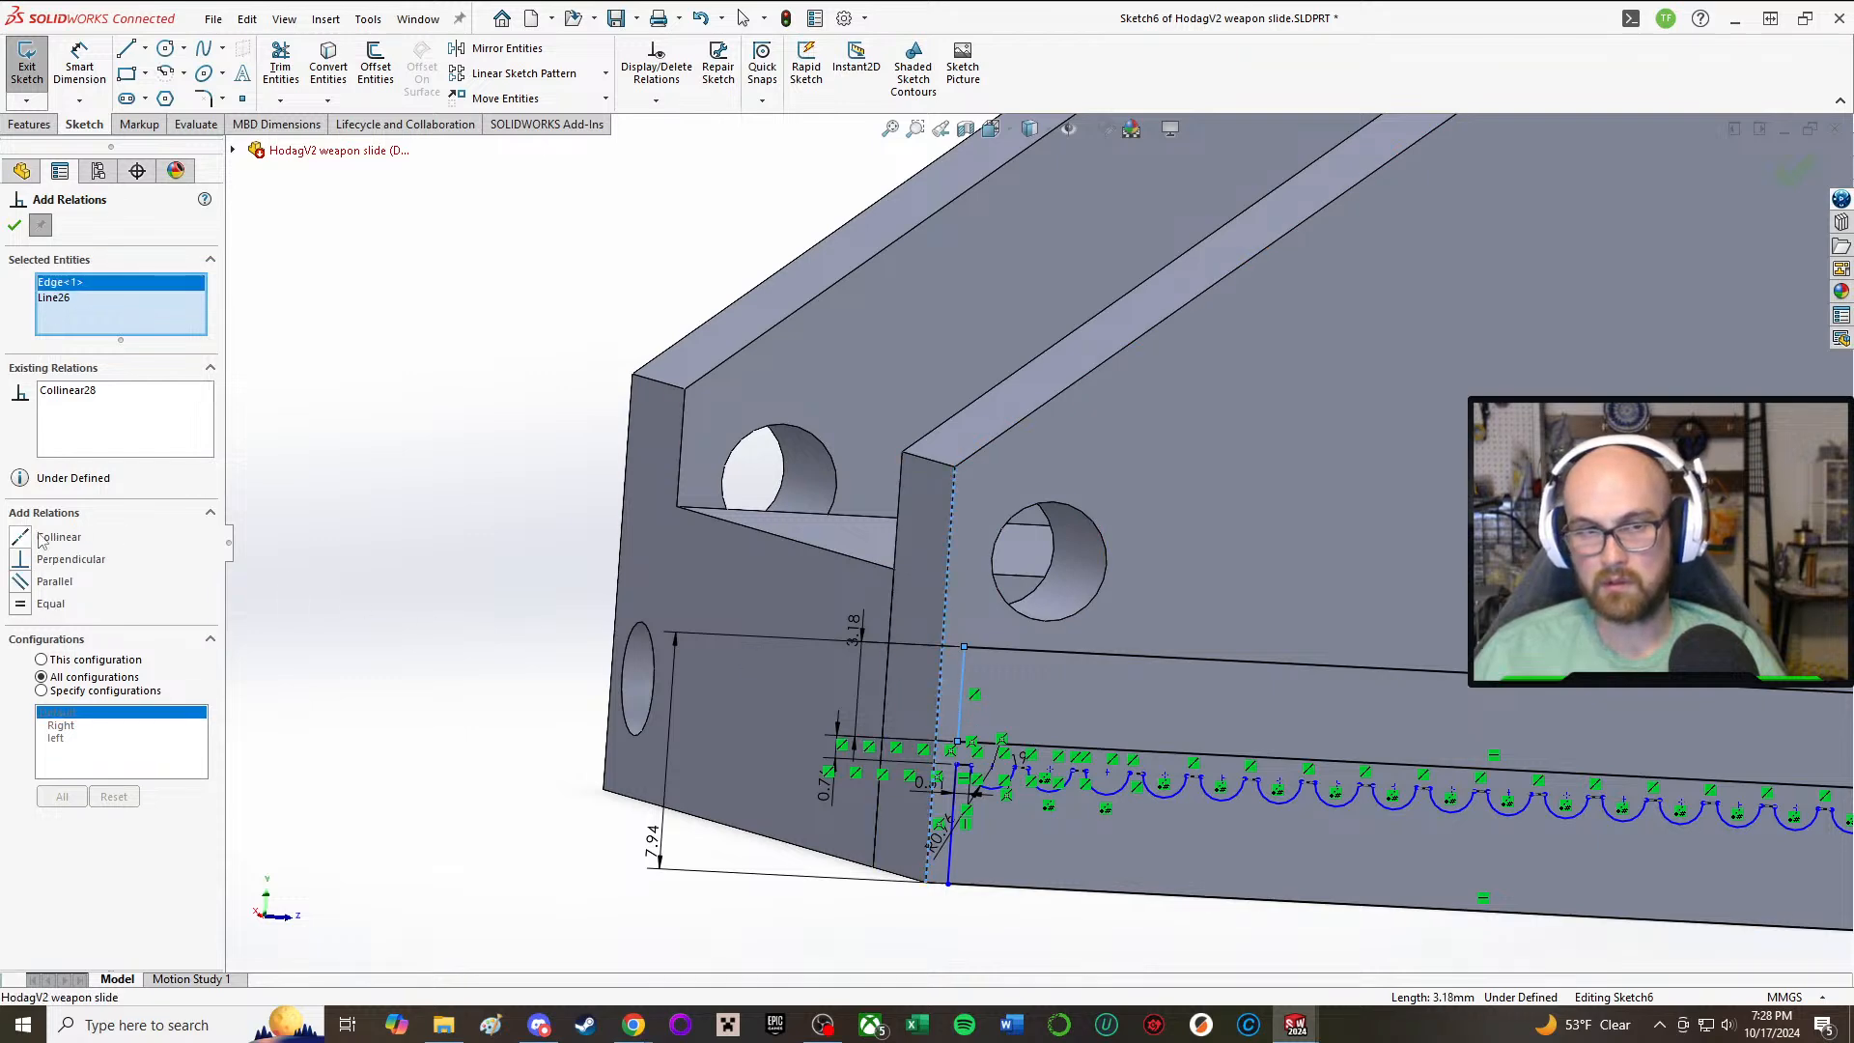
{"action": "left_click", "coordinate": [21, 534]}
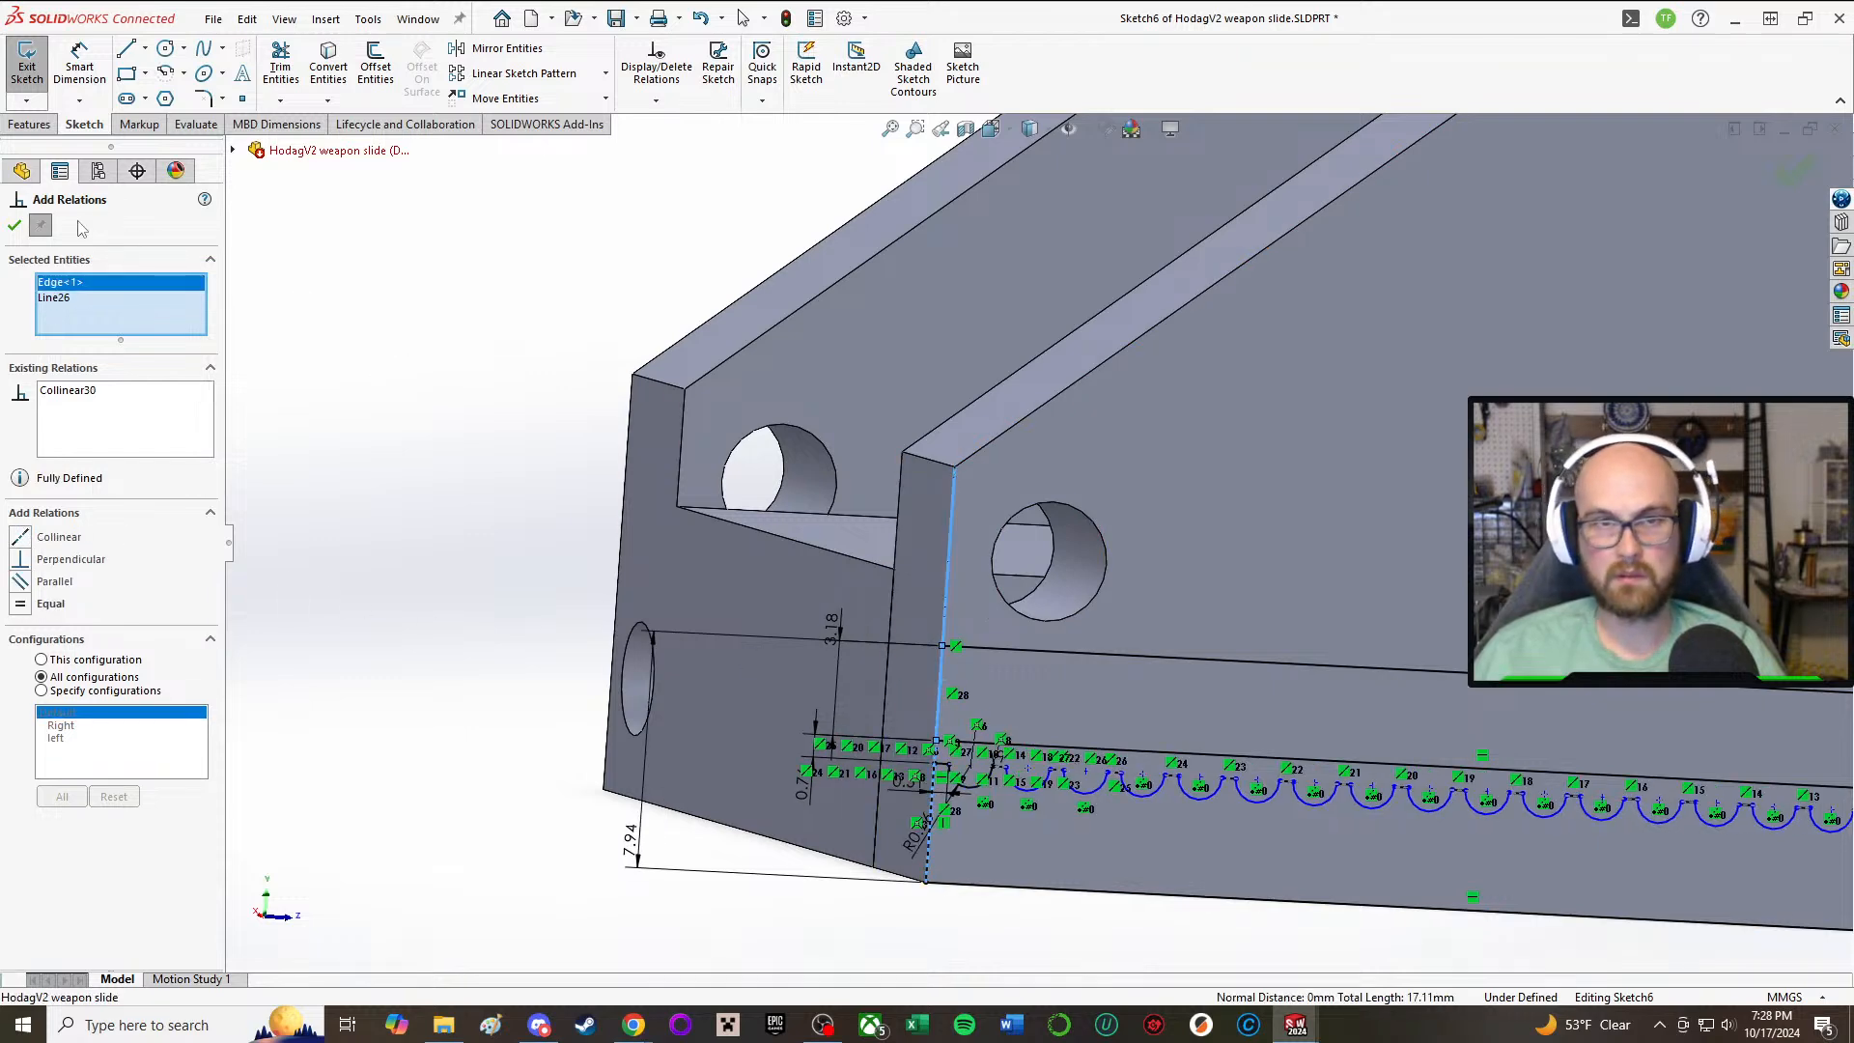
{"action": "left_click", "coordinate": [15, 225]}
Step: Exit the Boss-Extrude5 sketch, continue the rebuild despite the Sketch7 warning, and check the toothed rail on the side plate
{"action": "scroll", "coordinate": [1101, 695], "scroll_direction": "up", "scroll_amount": 3}
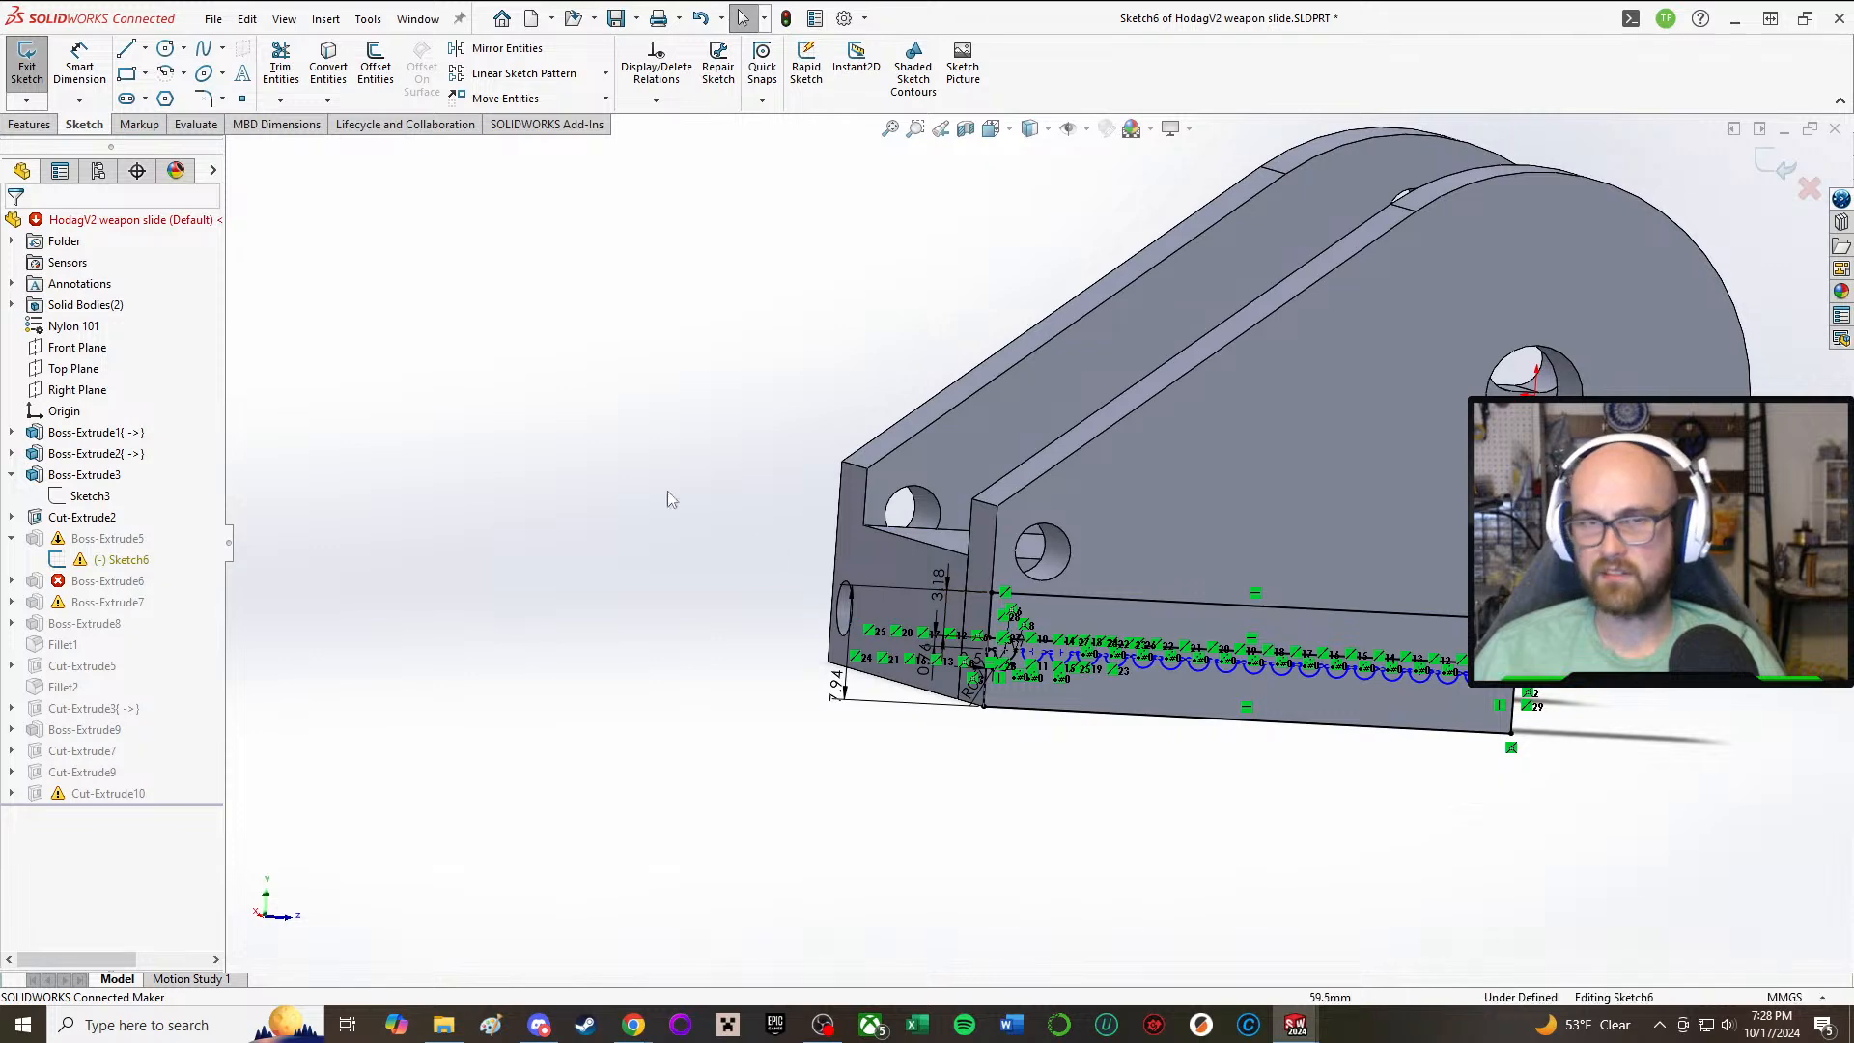
{"action": "left_click", "coordinate": [46, 75]}
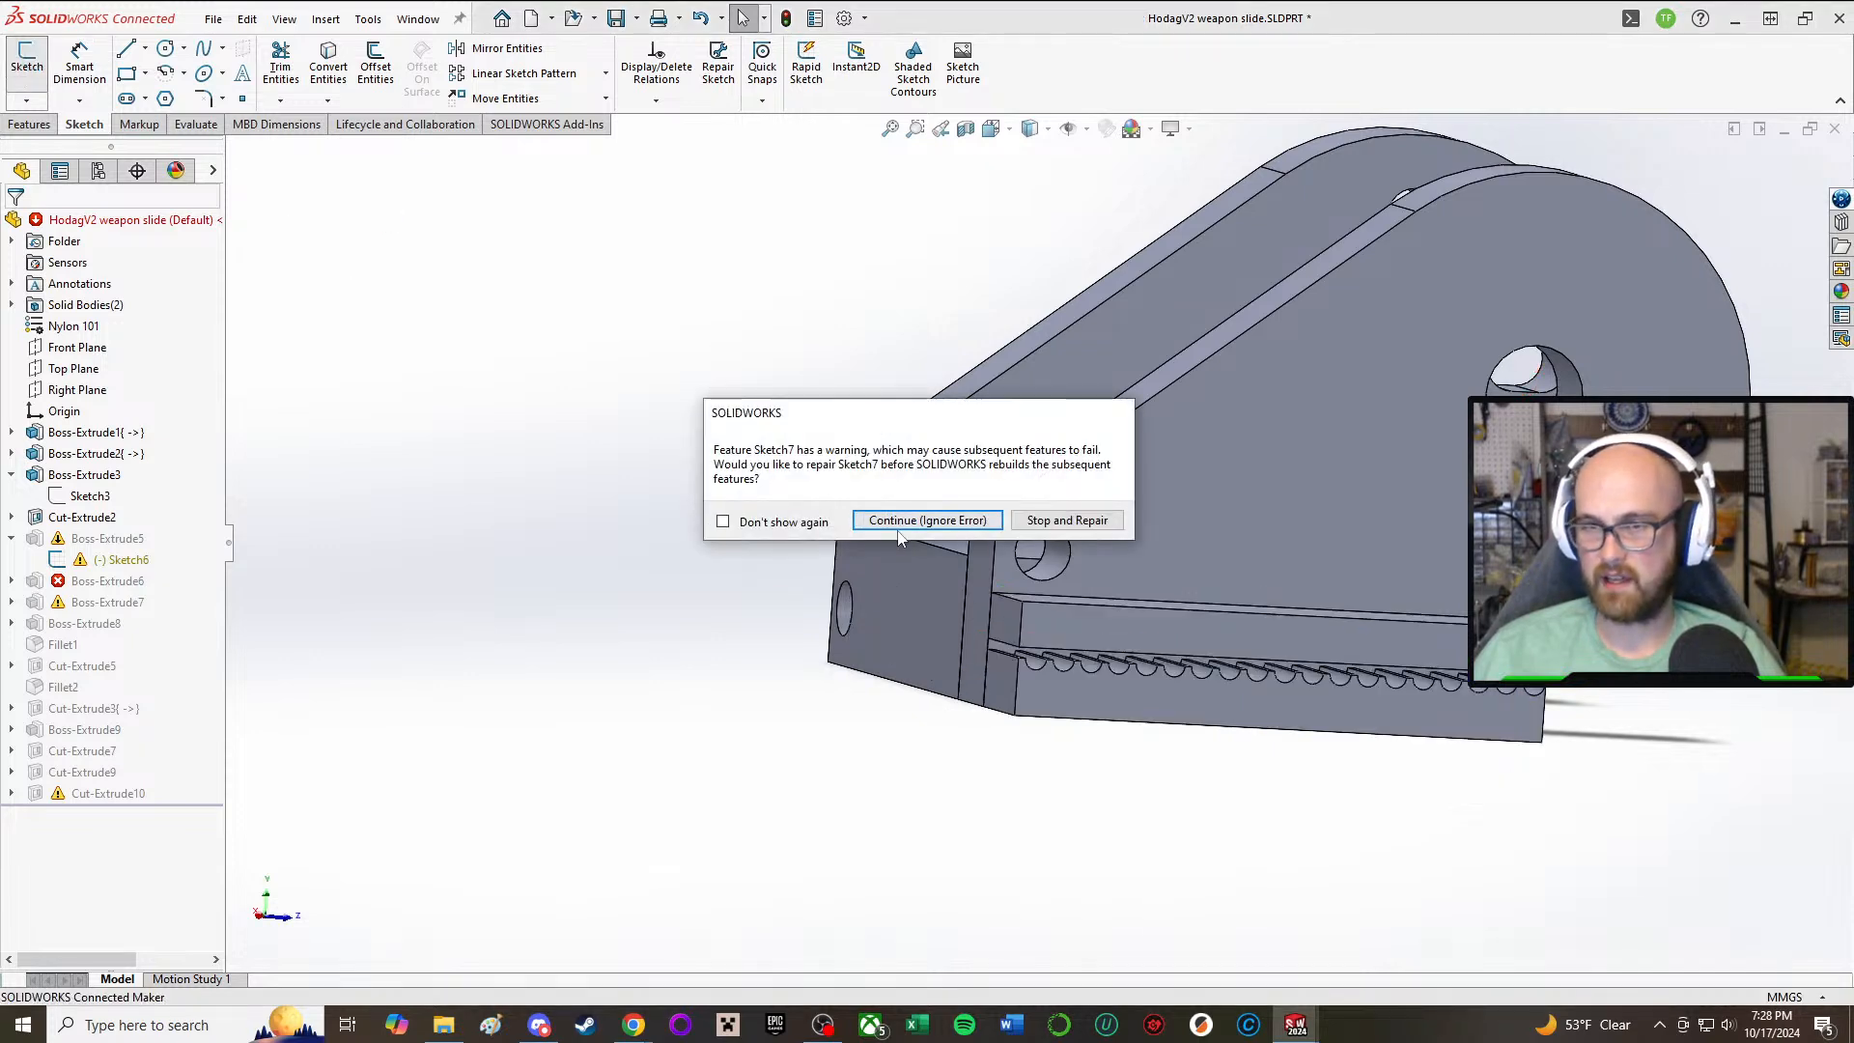
{"action": "left_click", "coordinate": [898, 522]}
{"action": "middle_click_drag", "start_coordinate": [966, 856], "coordinate": [1057, 880]}
{"action": "scroll", "coordinate": [925, 624], "scroll_direction": "down", "scroll_amount": 7}
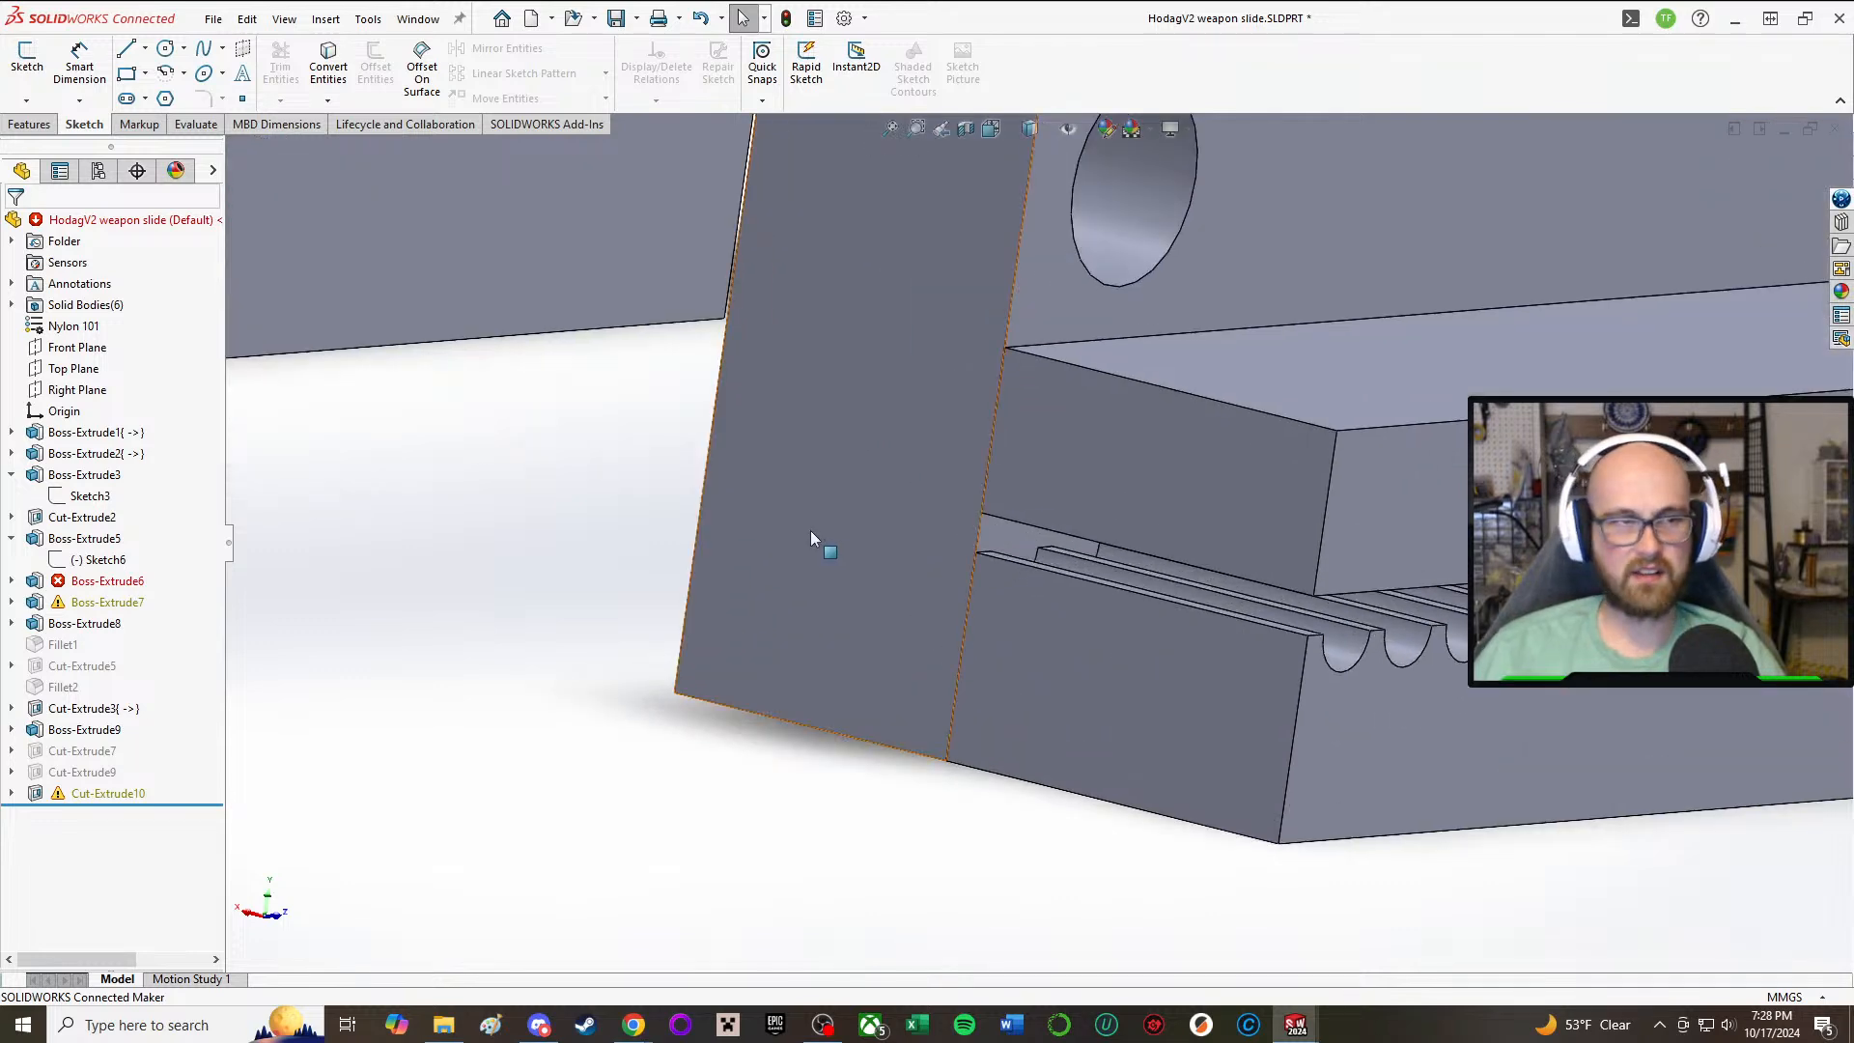
{"action": "scroll", "coordinate": [1226, 385], "scroll_direction": "up", "scroll_amount": 3}
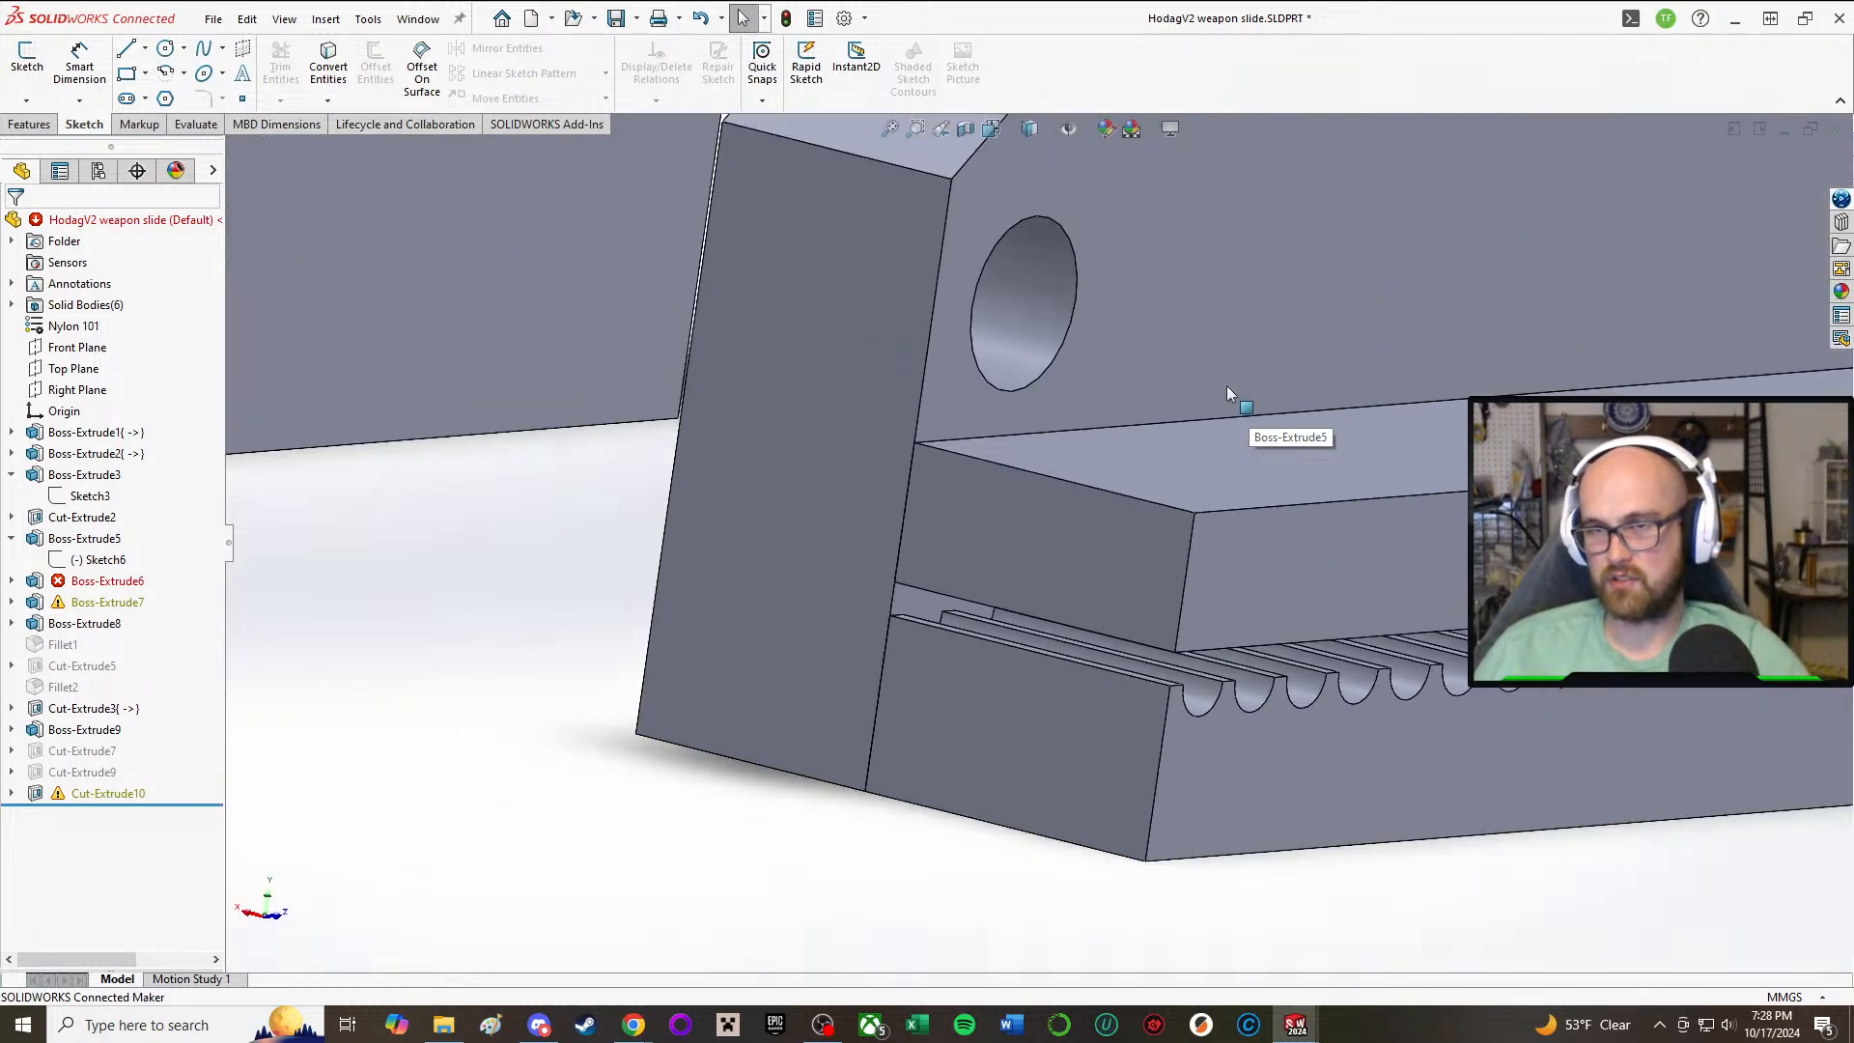
{"action": "middle_click_drag", "start_coordinate": [1150, 400], "coordinate": [1182, 205]}
{"action": "scroll", "coordinate": [1182, 205], "scroll_direction": "down", "scroll_amount": 5}
{"action": "scroll", "coordinate": [1186, 211], "scroll_direction": "up", "scroll_amount": 5}
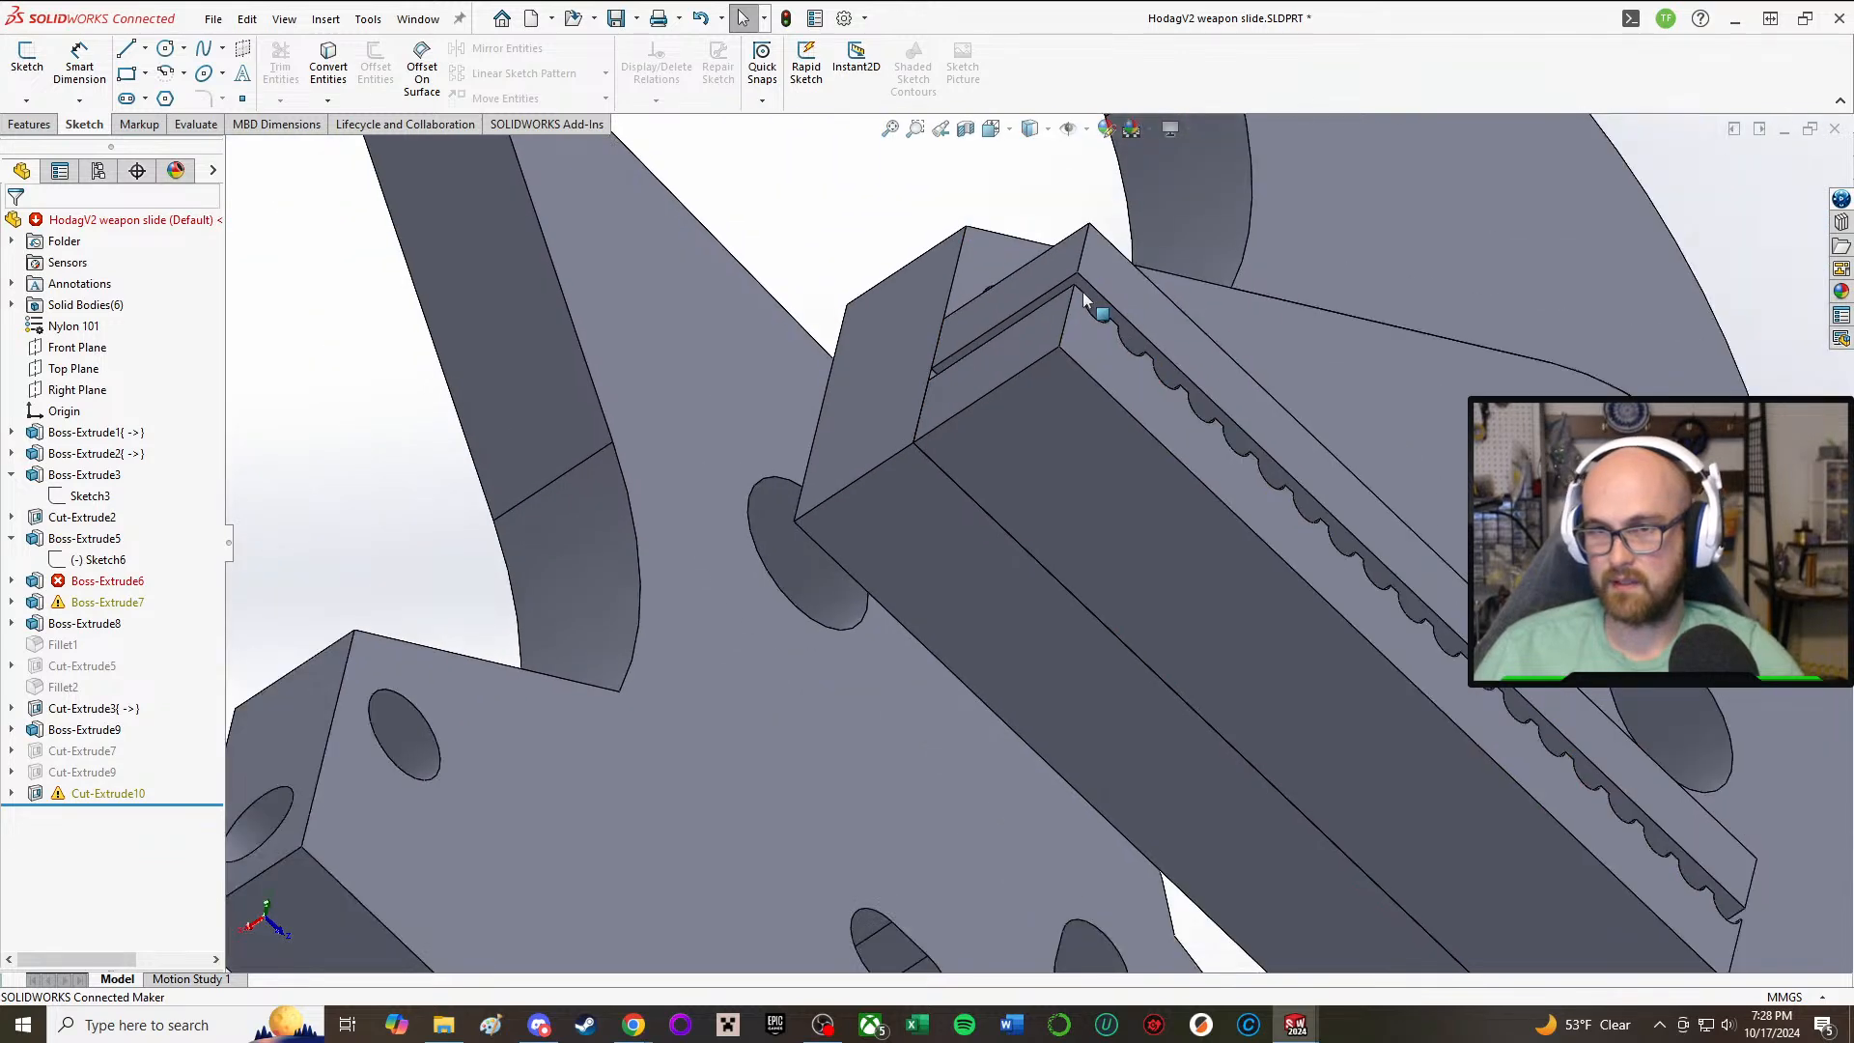
{"action": "middle_click_drag", "start_coordinate": [1091, 301], "coordinate": [1075, 521]}
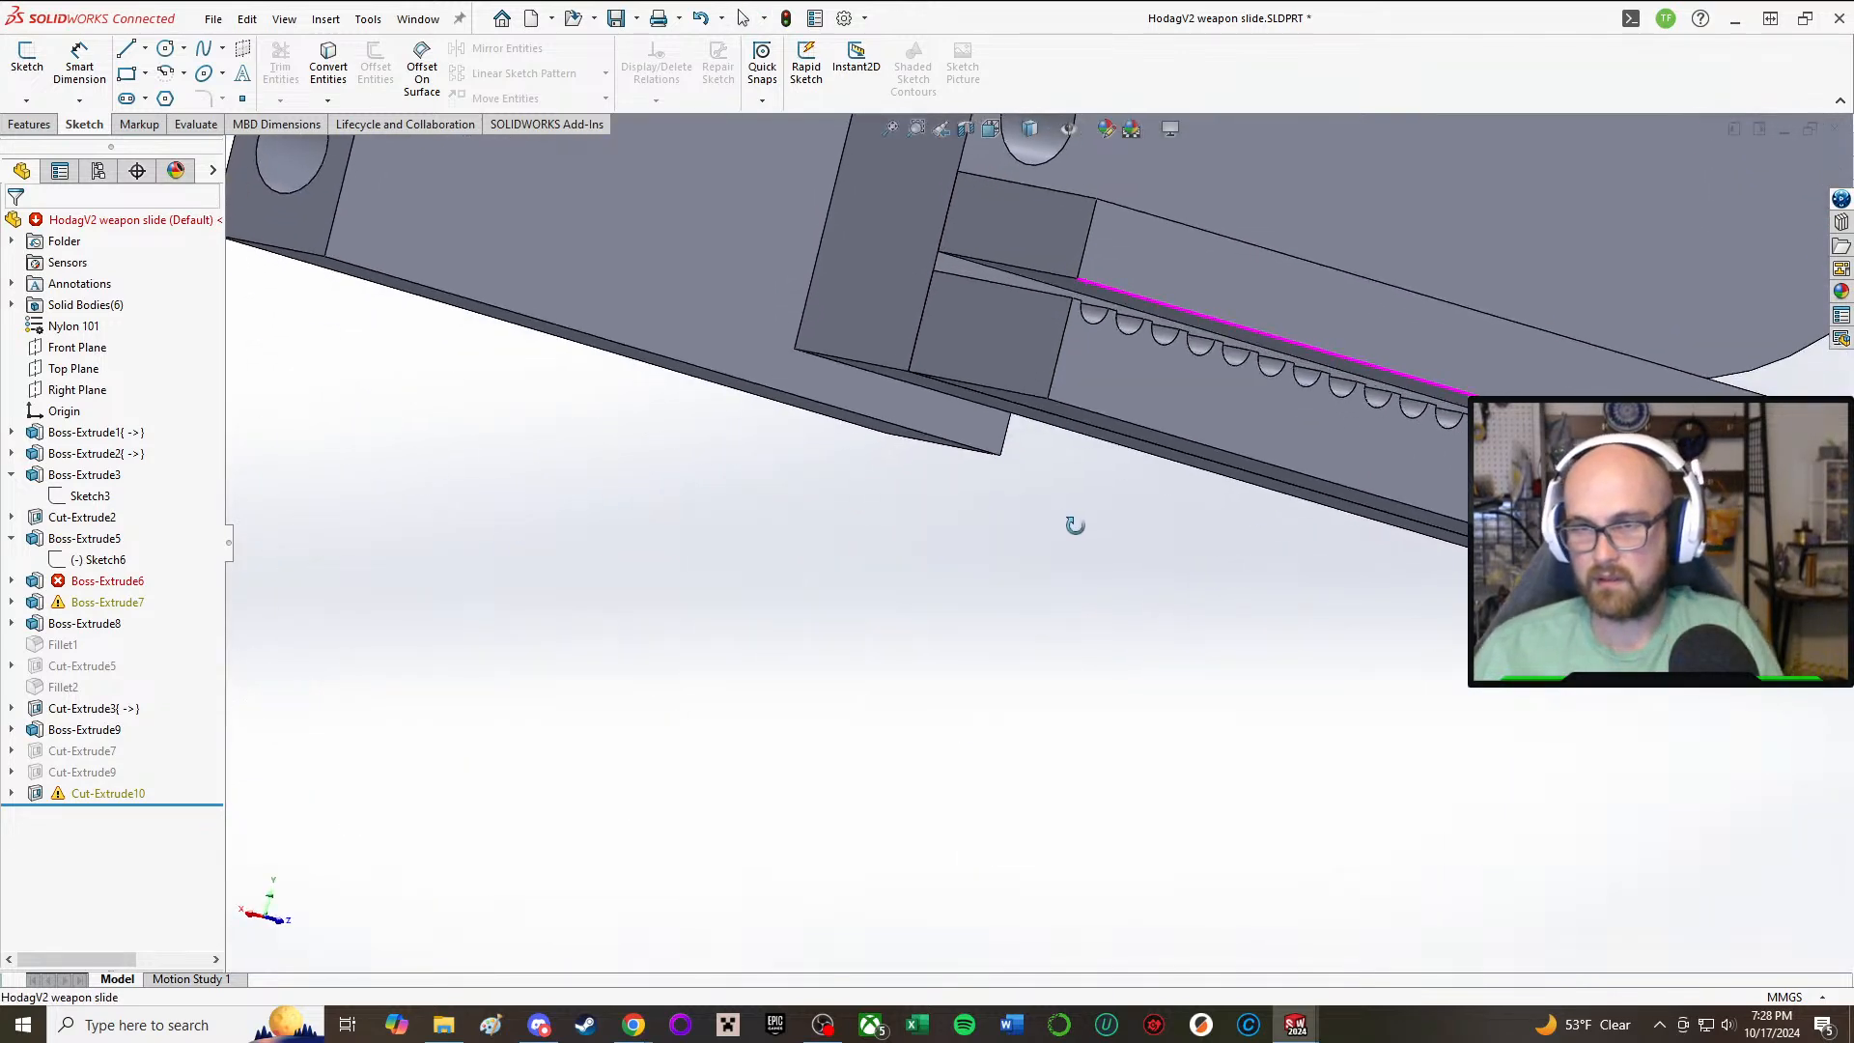
Step: Open the over-defined Sketch7 of the failing Boss-Extrude6 and examine its conflicting sloped line across the side plate
{"action": "left_click", "coordinate": [109, 582]}
{"action": "scroll", "coordinate": [1273, 570], "scroll_direction": "up", "scroll_amount": 5}
{"action": "middle_click_drag", "start_coordinate": [1083, 184], "coordinate": [1124, 282]}
{"action": "scroll", "coordinate": [1110, 295], "scroll_direction": "up", "scroll_amount": 5}
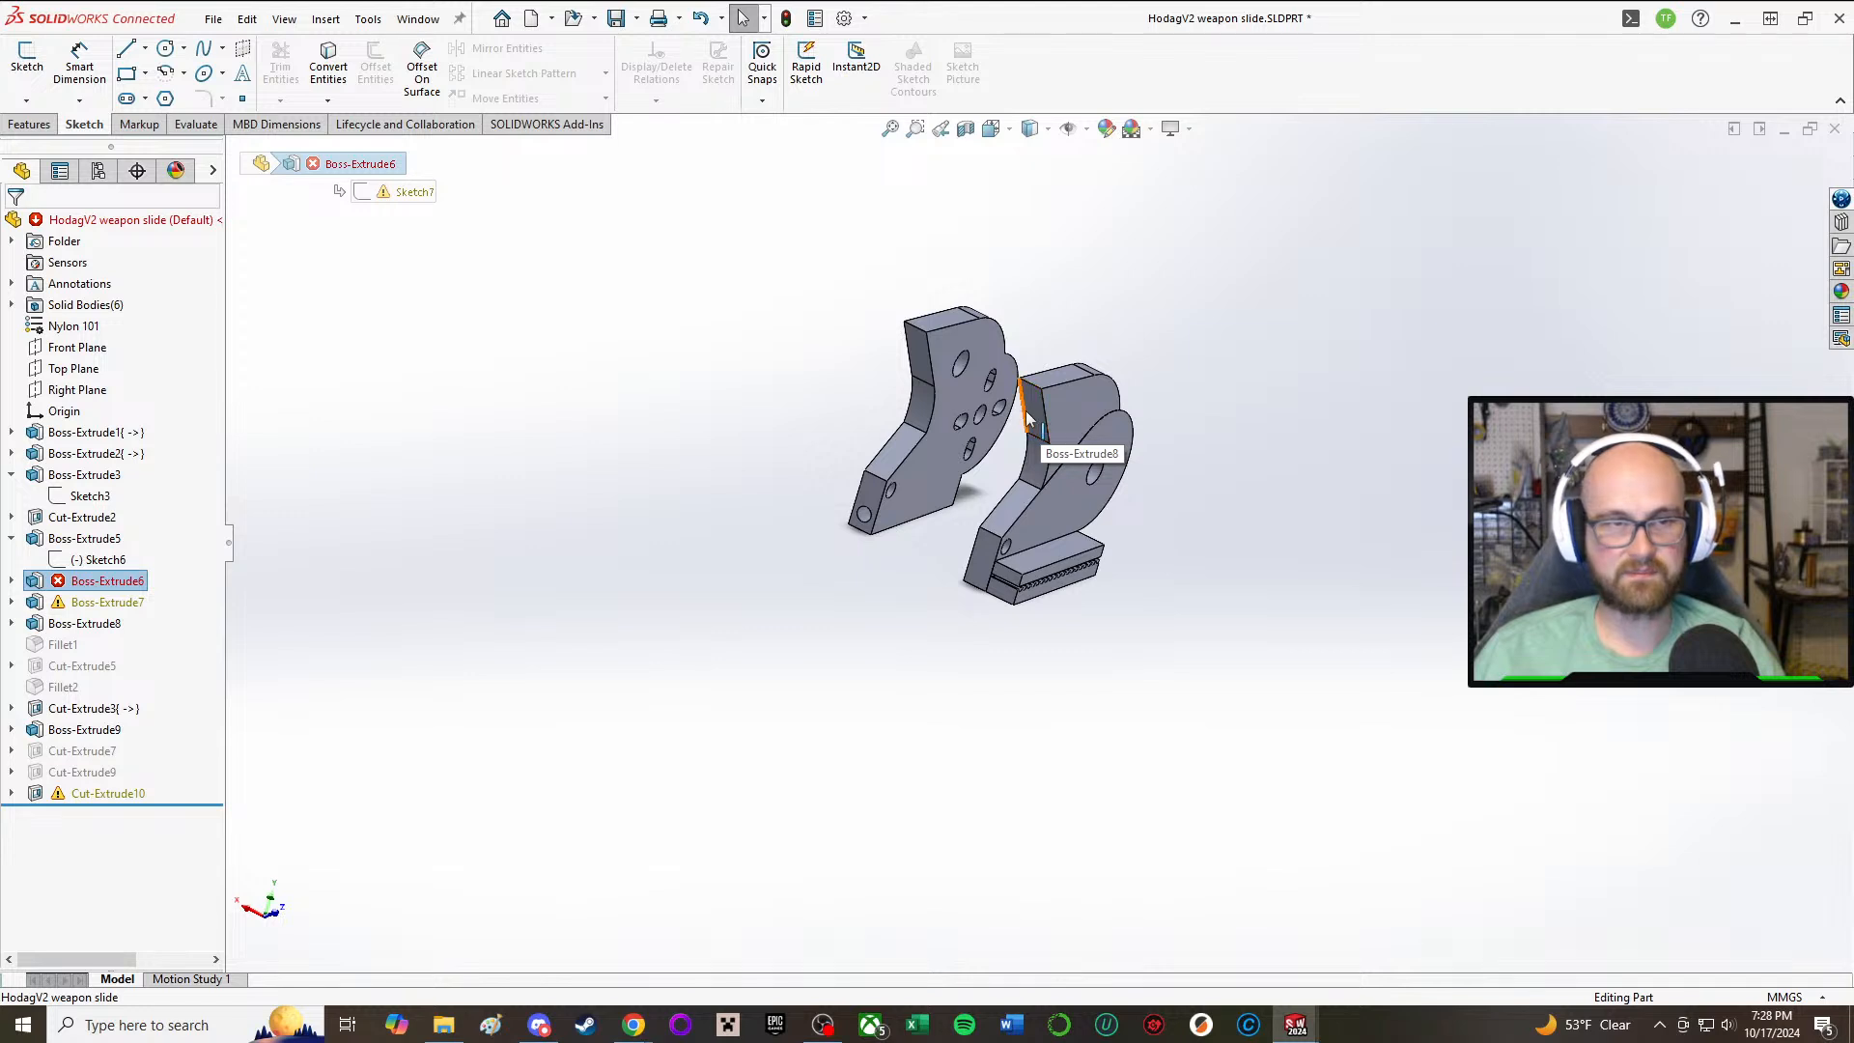
{"action": "scroll", "coordinate": [1047, 508], "scroll_direction": "down", "scroll_amount": 6}
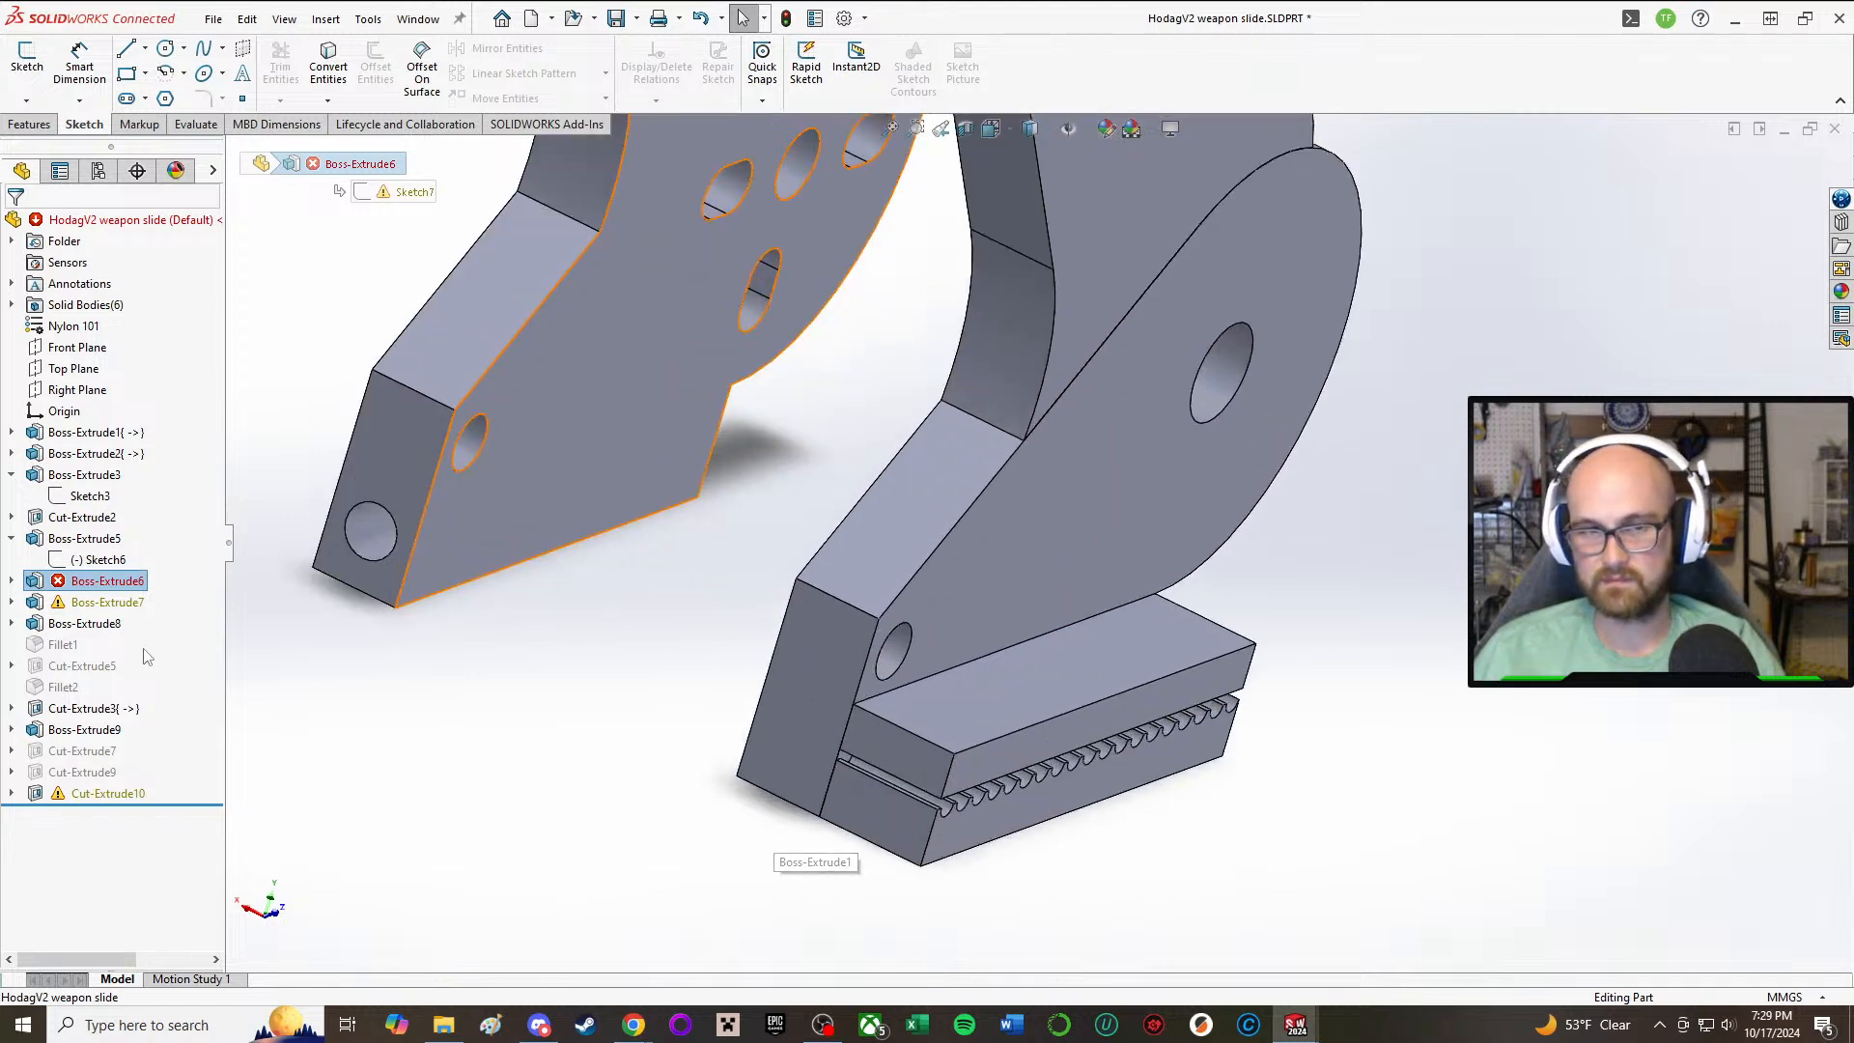
{"action": "left_click", "coordinate": [12, 580]}
{"action": "left_click", "coordinate": [95, 602]}
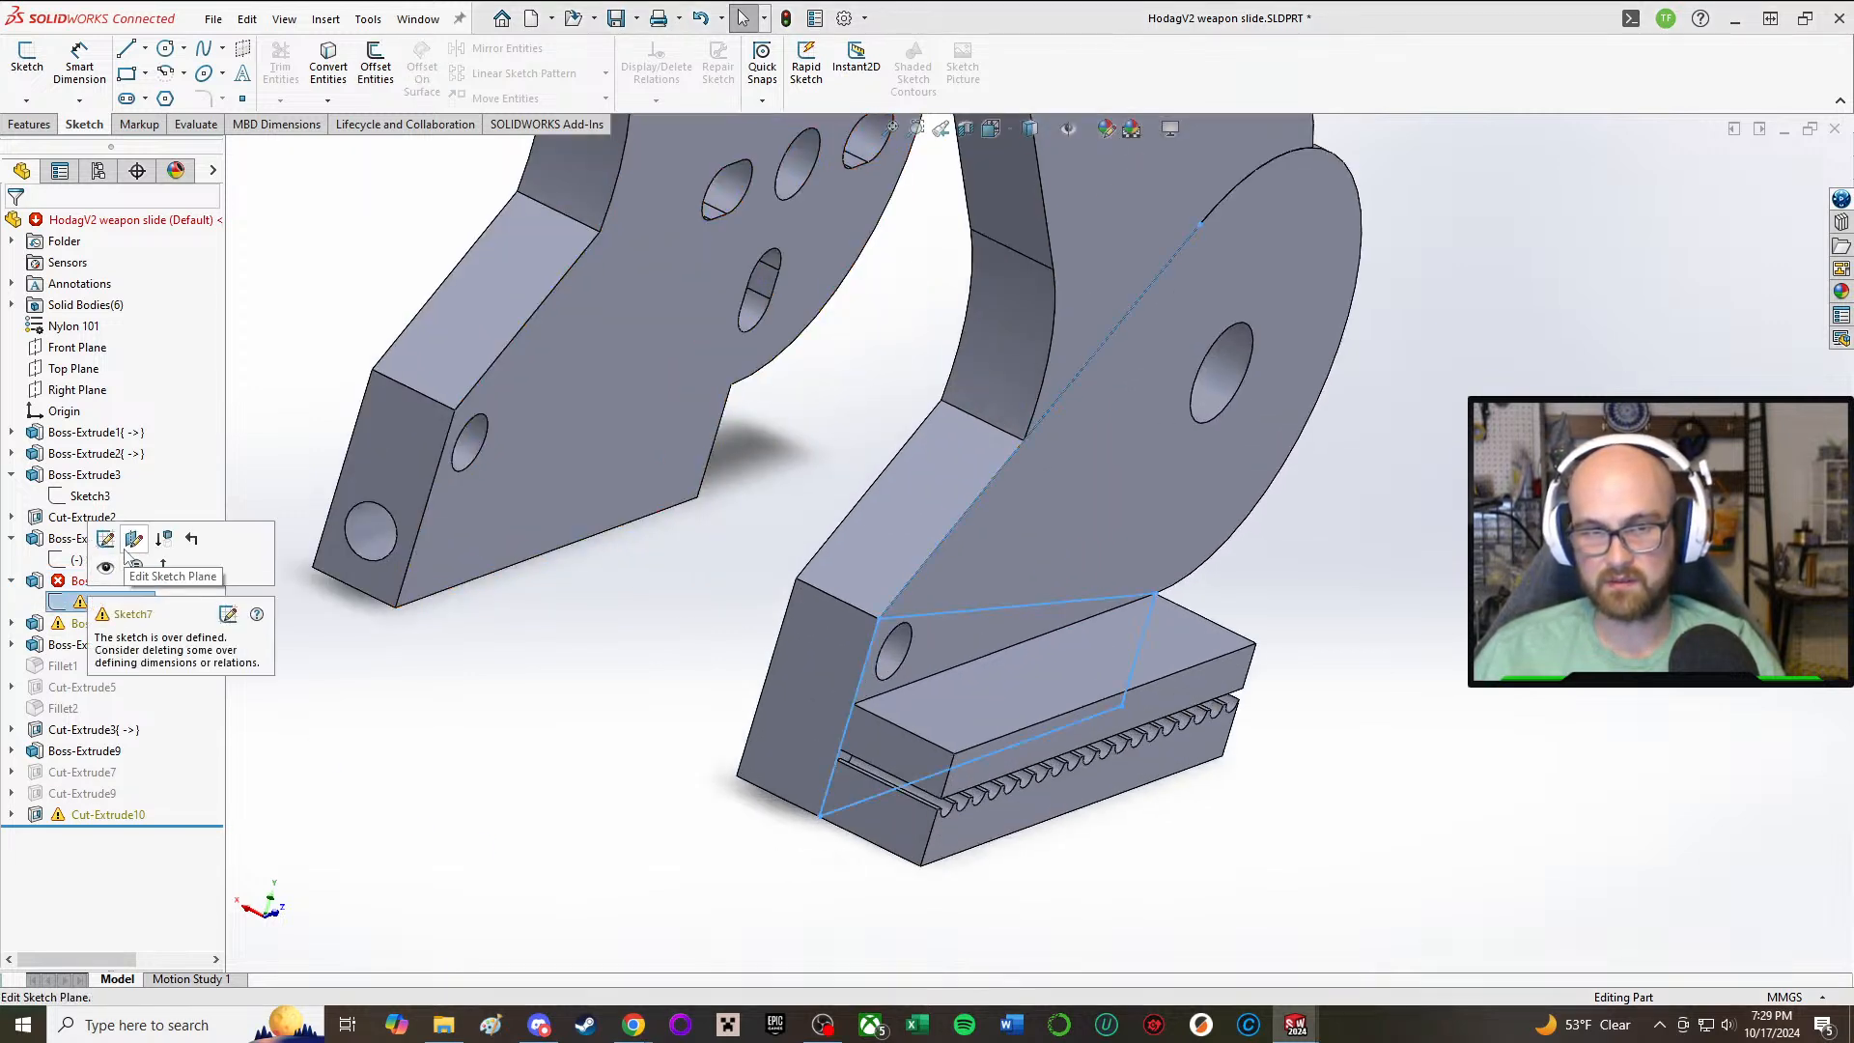
{"action": "left_click", "coordinate": [105, 540]}
{"action": "middle_click_drag", "start_coordinate": [1067, 618], "coordinate": [854, 517]}
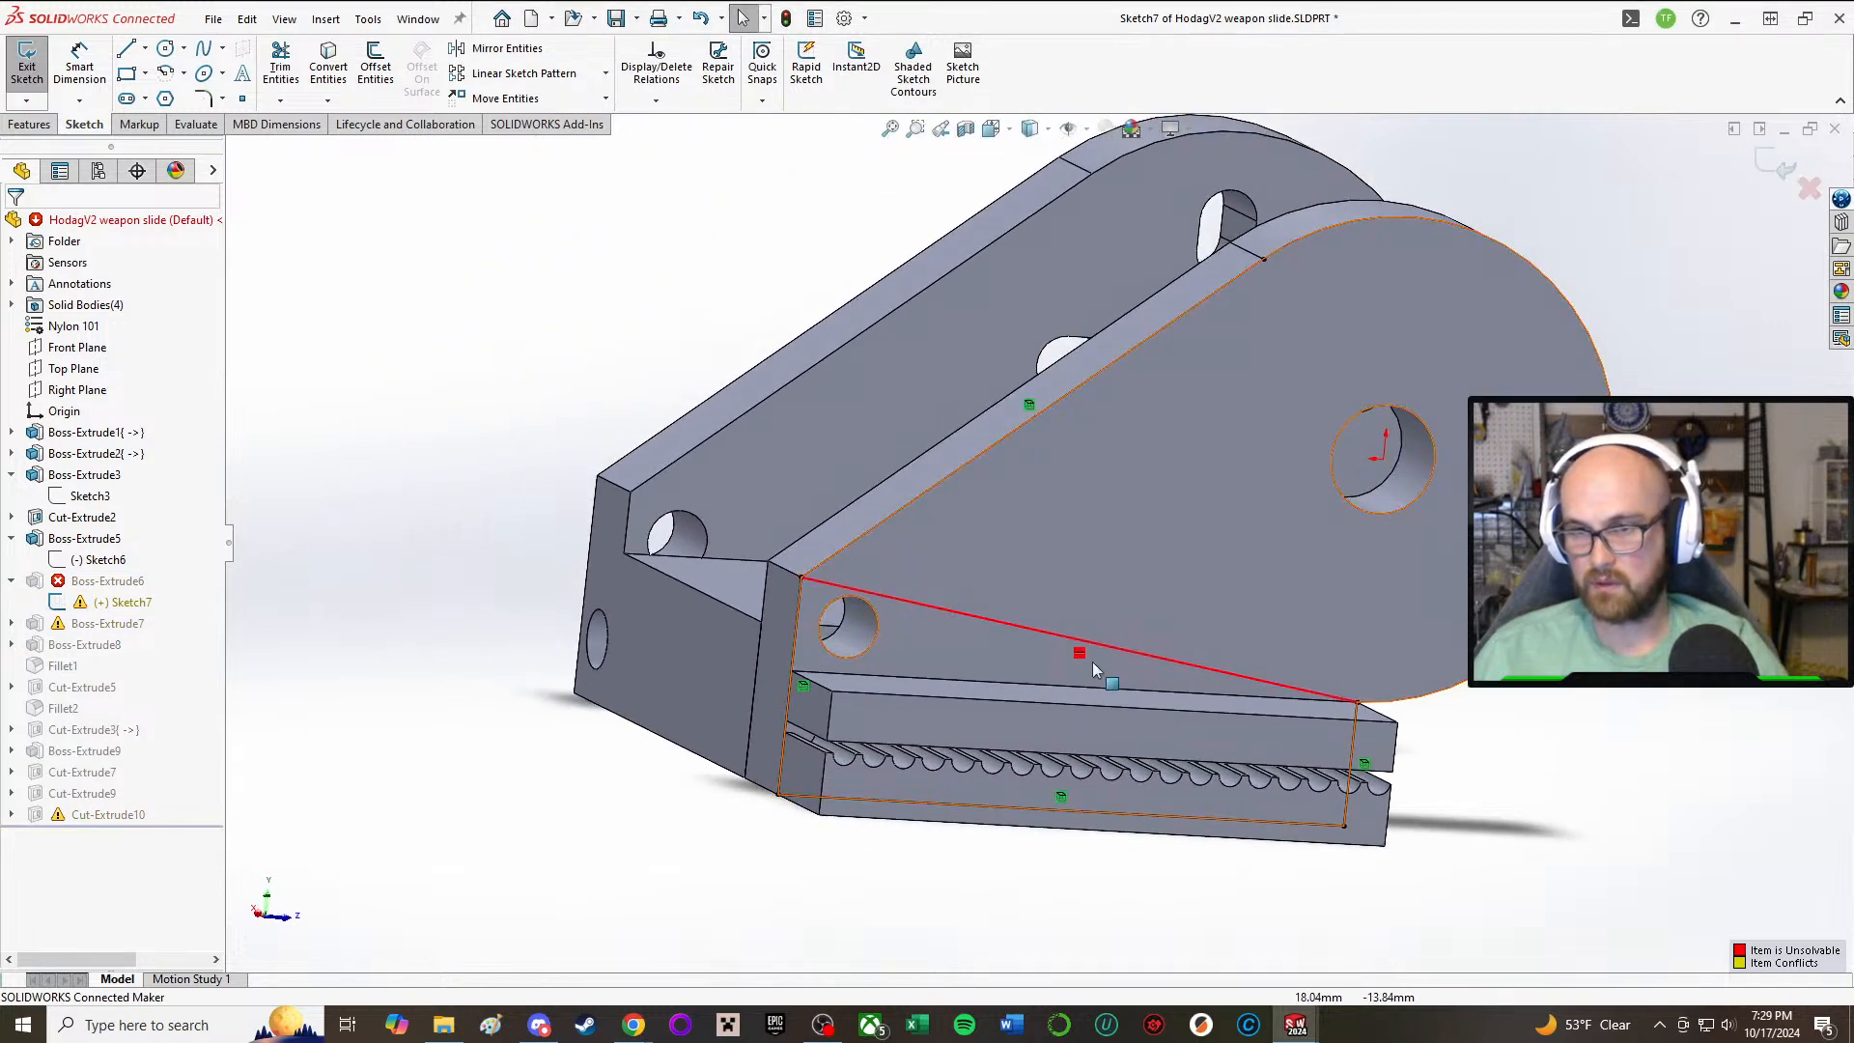
{"action": "left_click", "coordinate": [27, 66]}
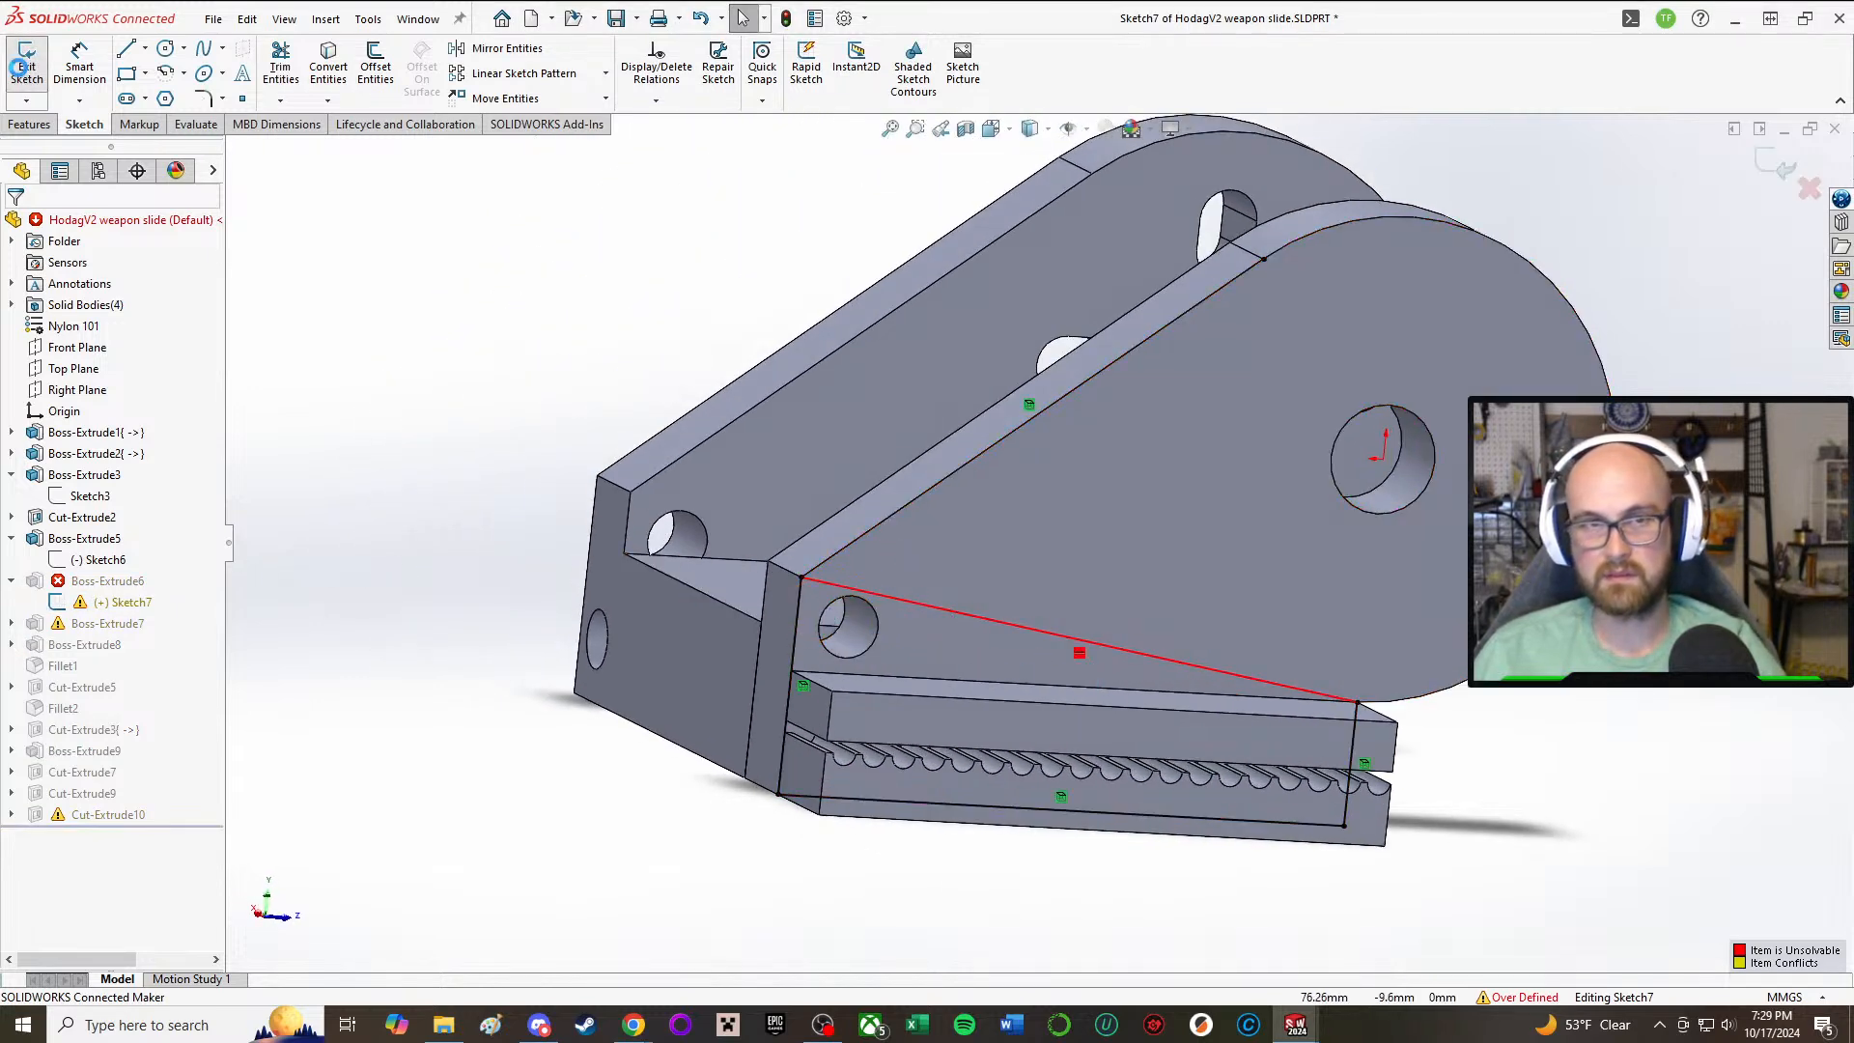
{"action": "left_click", "coordinate": [1061, 590]}
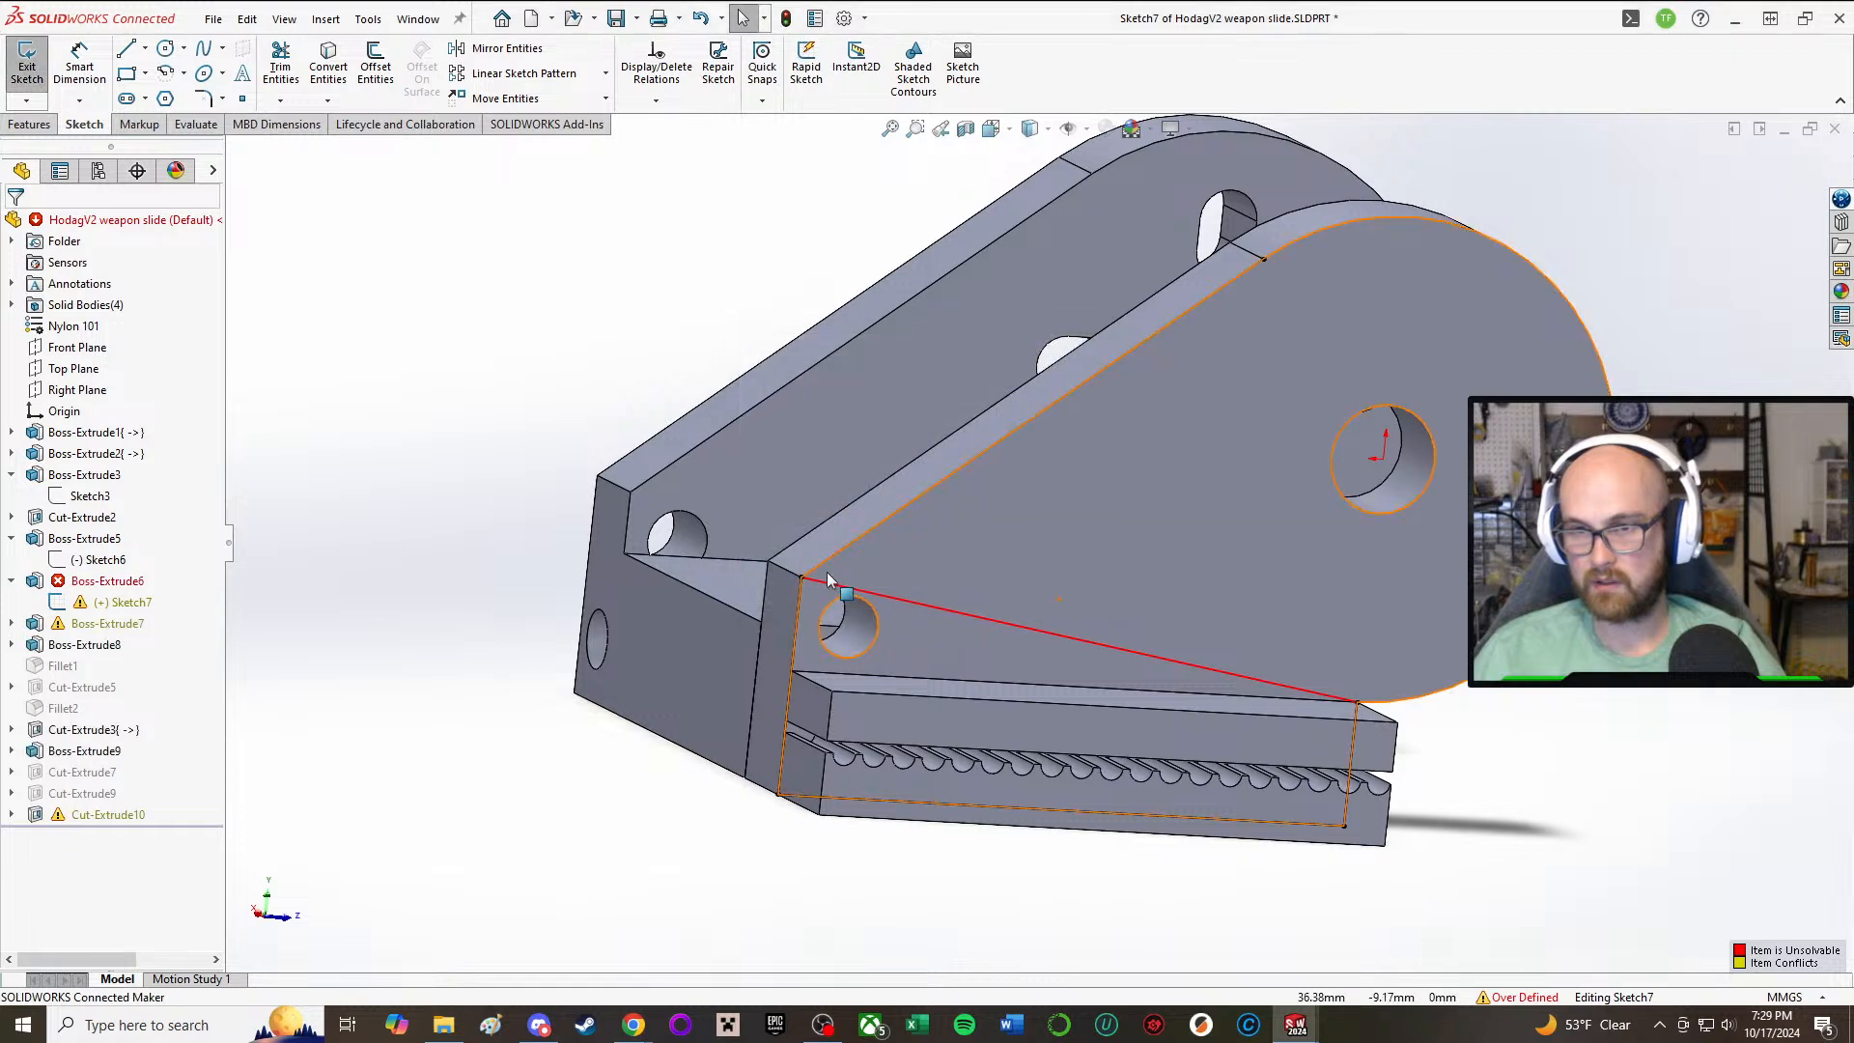
Step: Try replacing Sketch7's front vertical line with a shorter one, about 7.95 mm long, from the bottom corner to the rail's upper edge
{"action": "left_click", "coordinate": [799, 593]}
{"action": "key", "text": "Delete"}
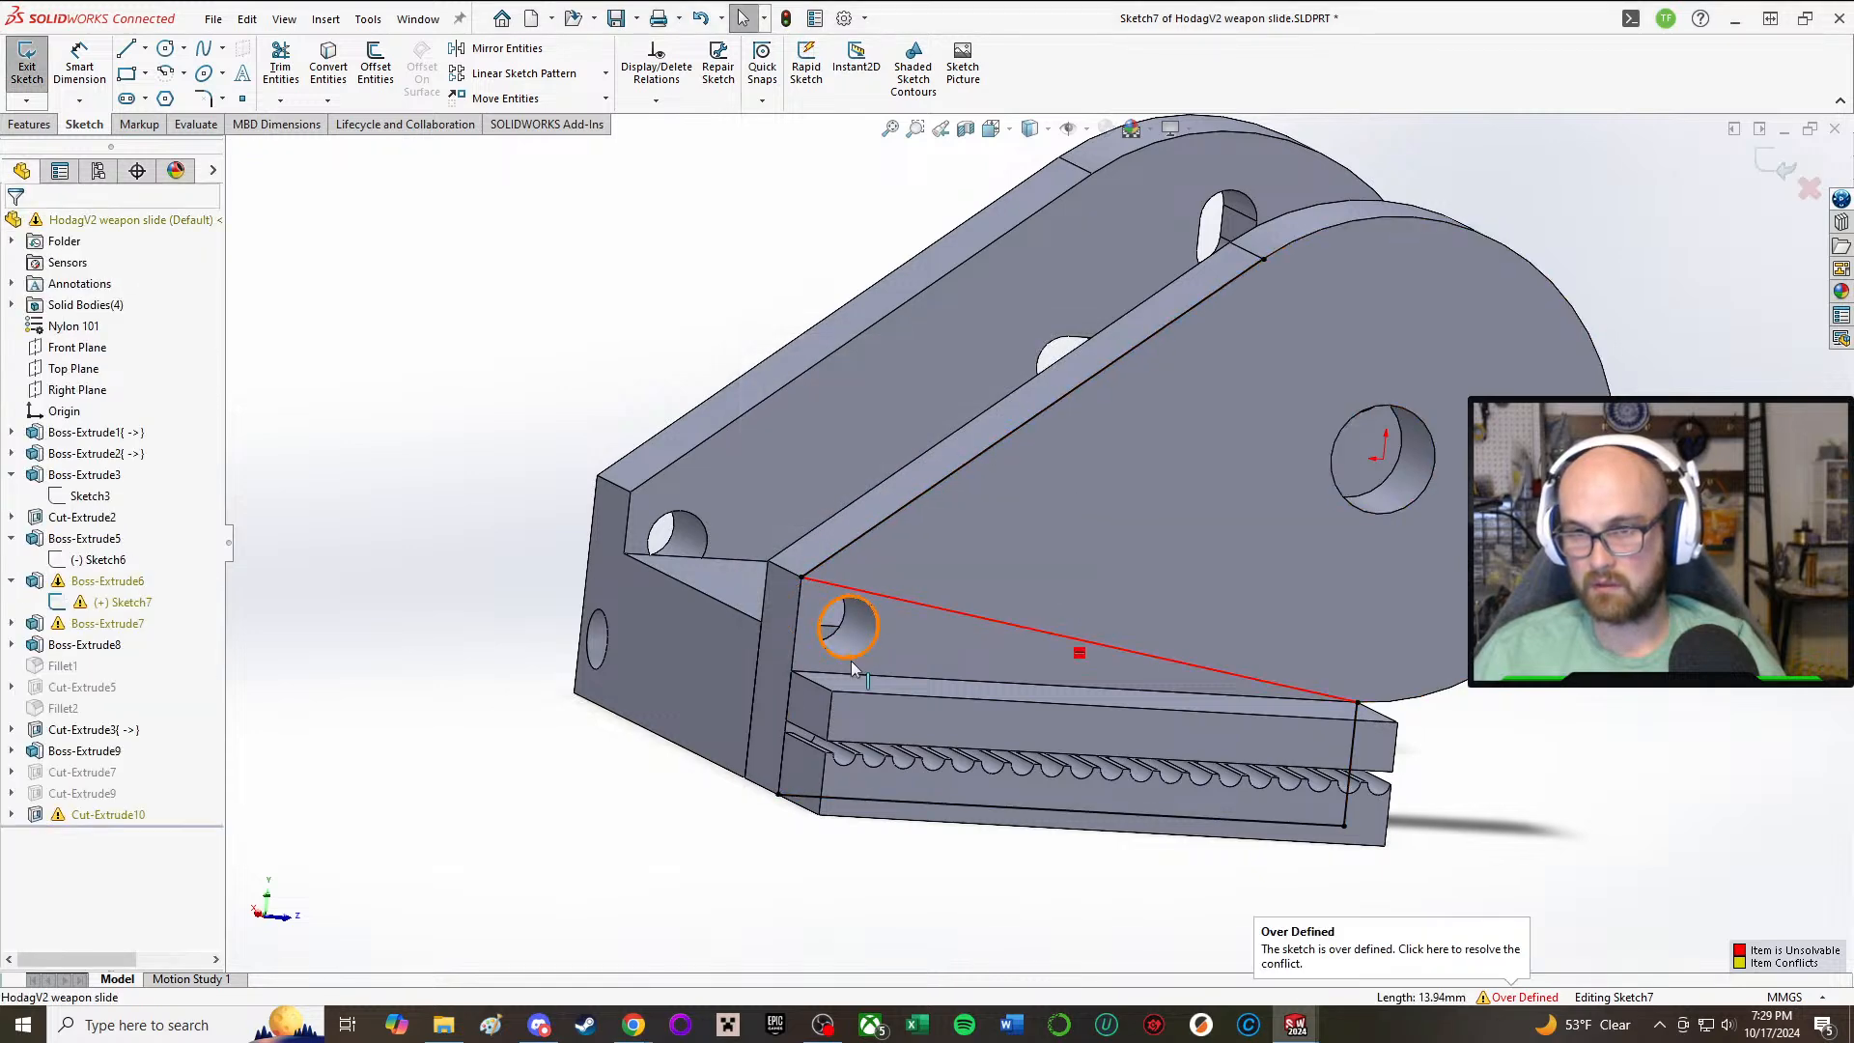
{"action": "left_click", "coordinate": [125, 50]}
{"action": "left_click", "coordinate": [779, 794]}
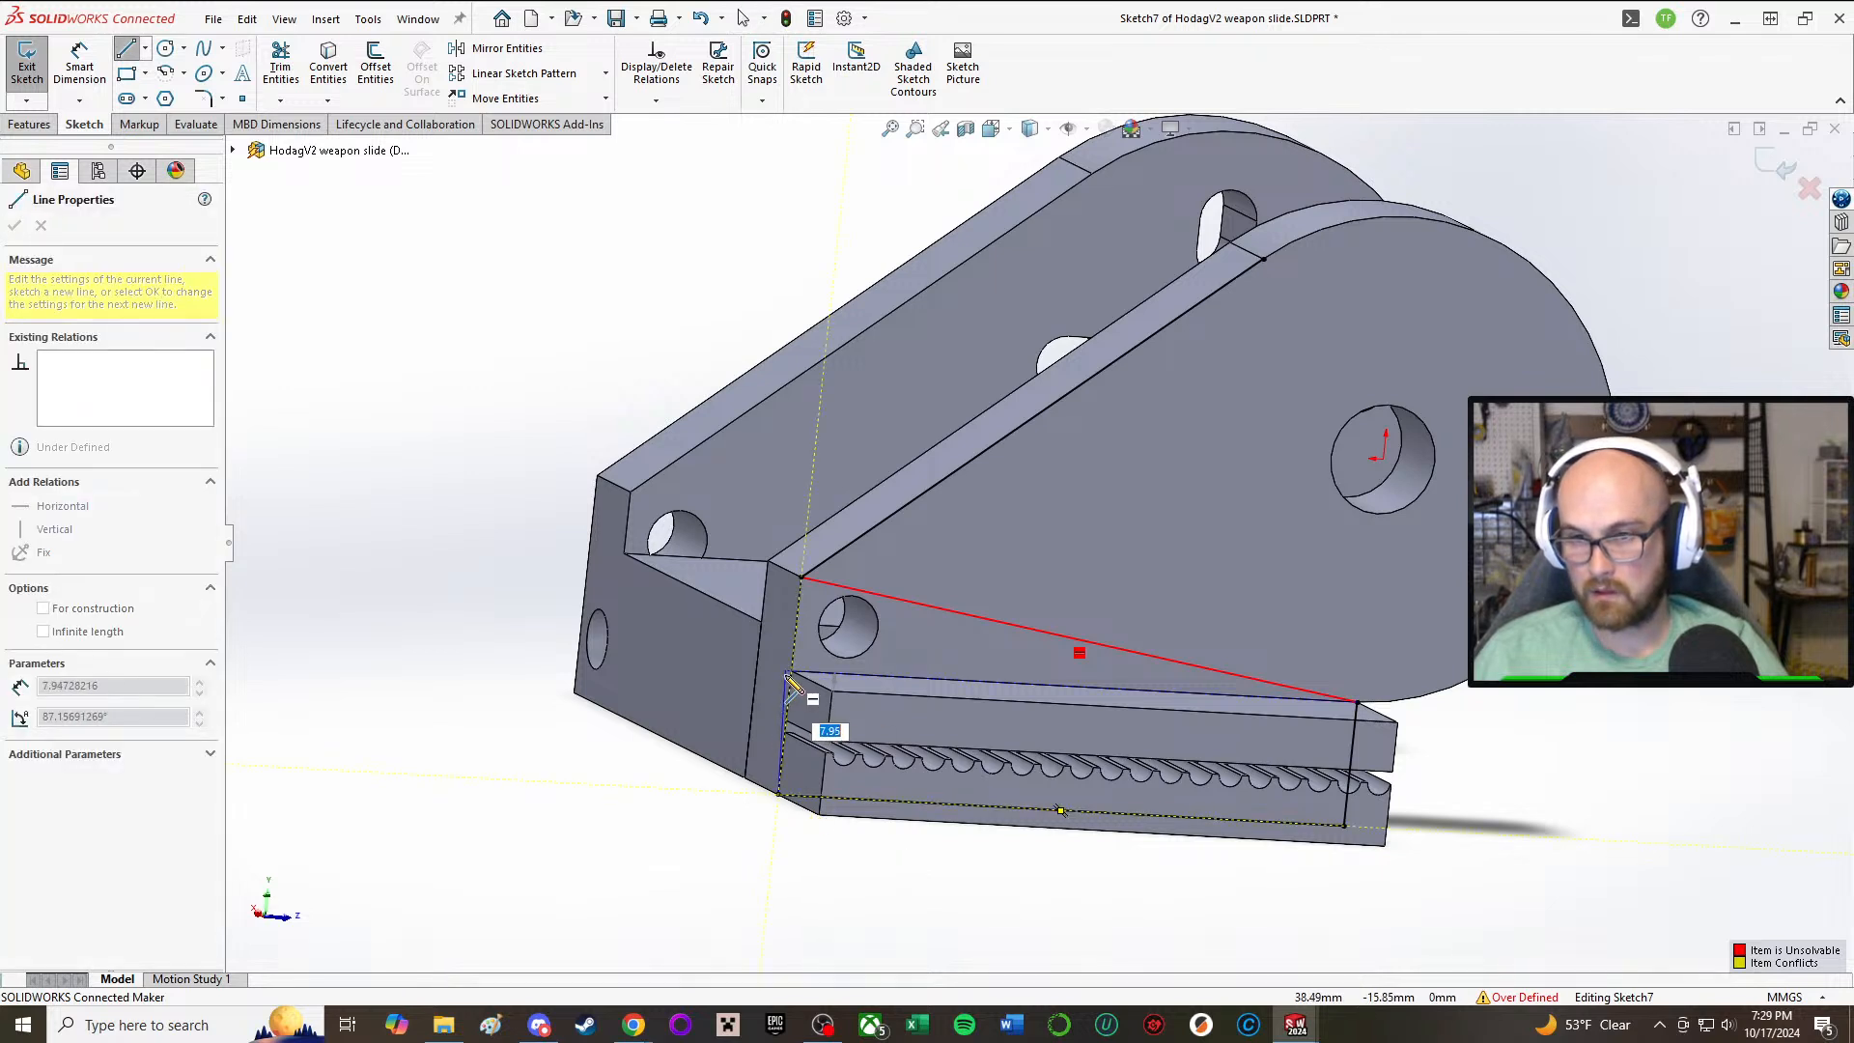
{"action": "left_click", "coordinate": [790, 672]}
{"action": "right_click", "coordinate": [803, 664]}
{"action": "left_click", "coordinate": [848, 685]}
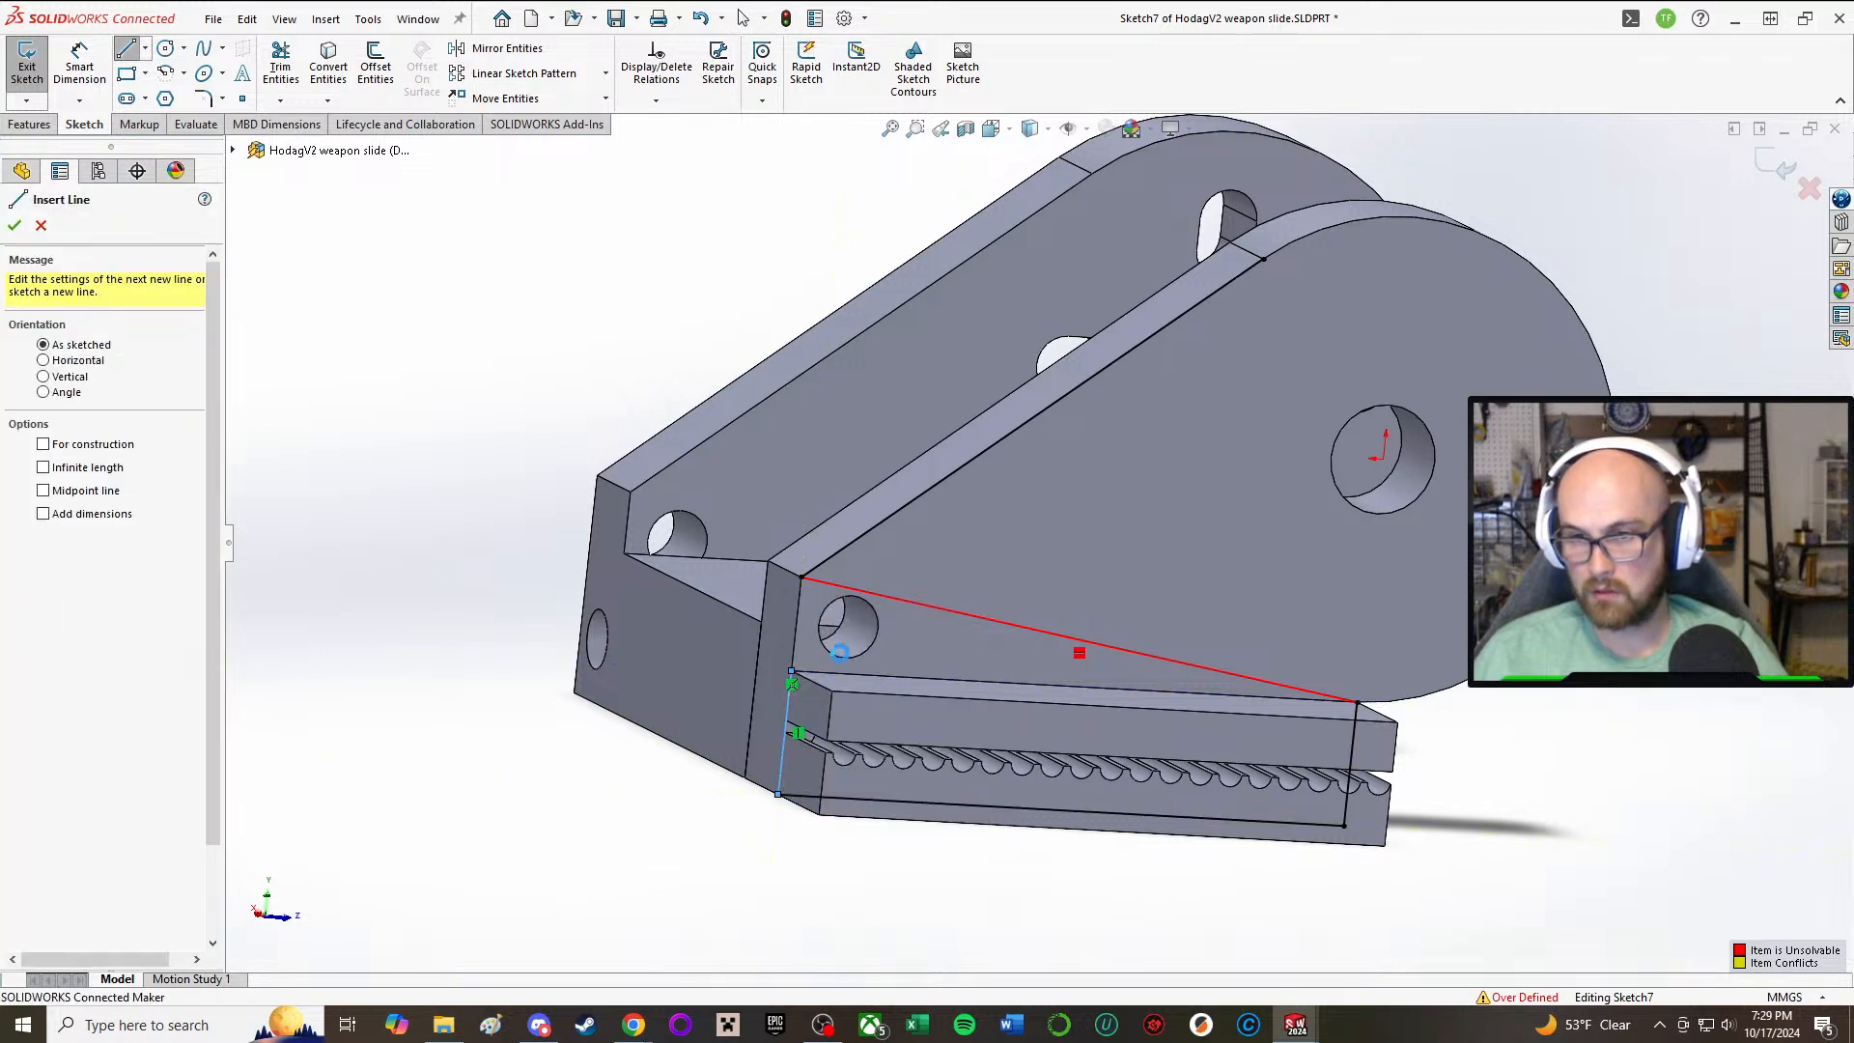
Step: Try to delete the conflicting relation and the sloped line from Sketch7
{"action": "left_click", "coordinate": [1080, 653]}
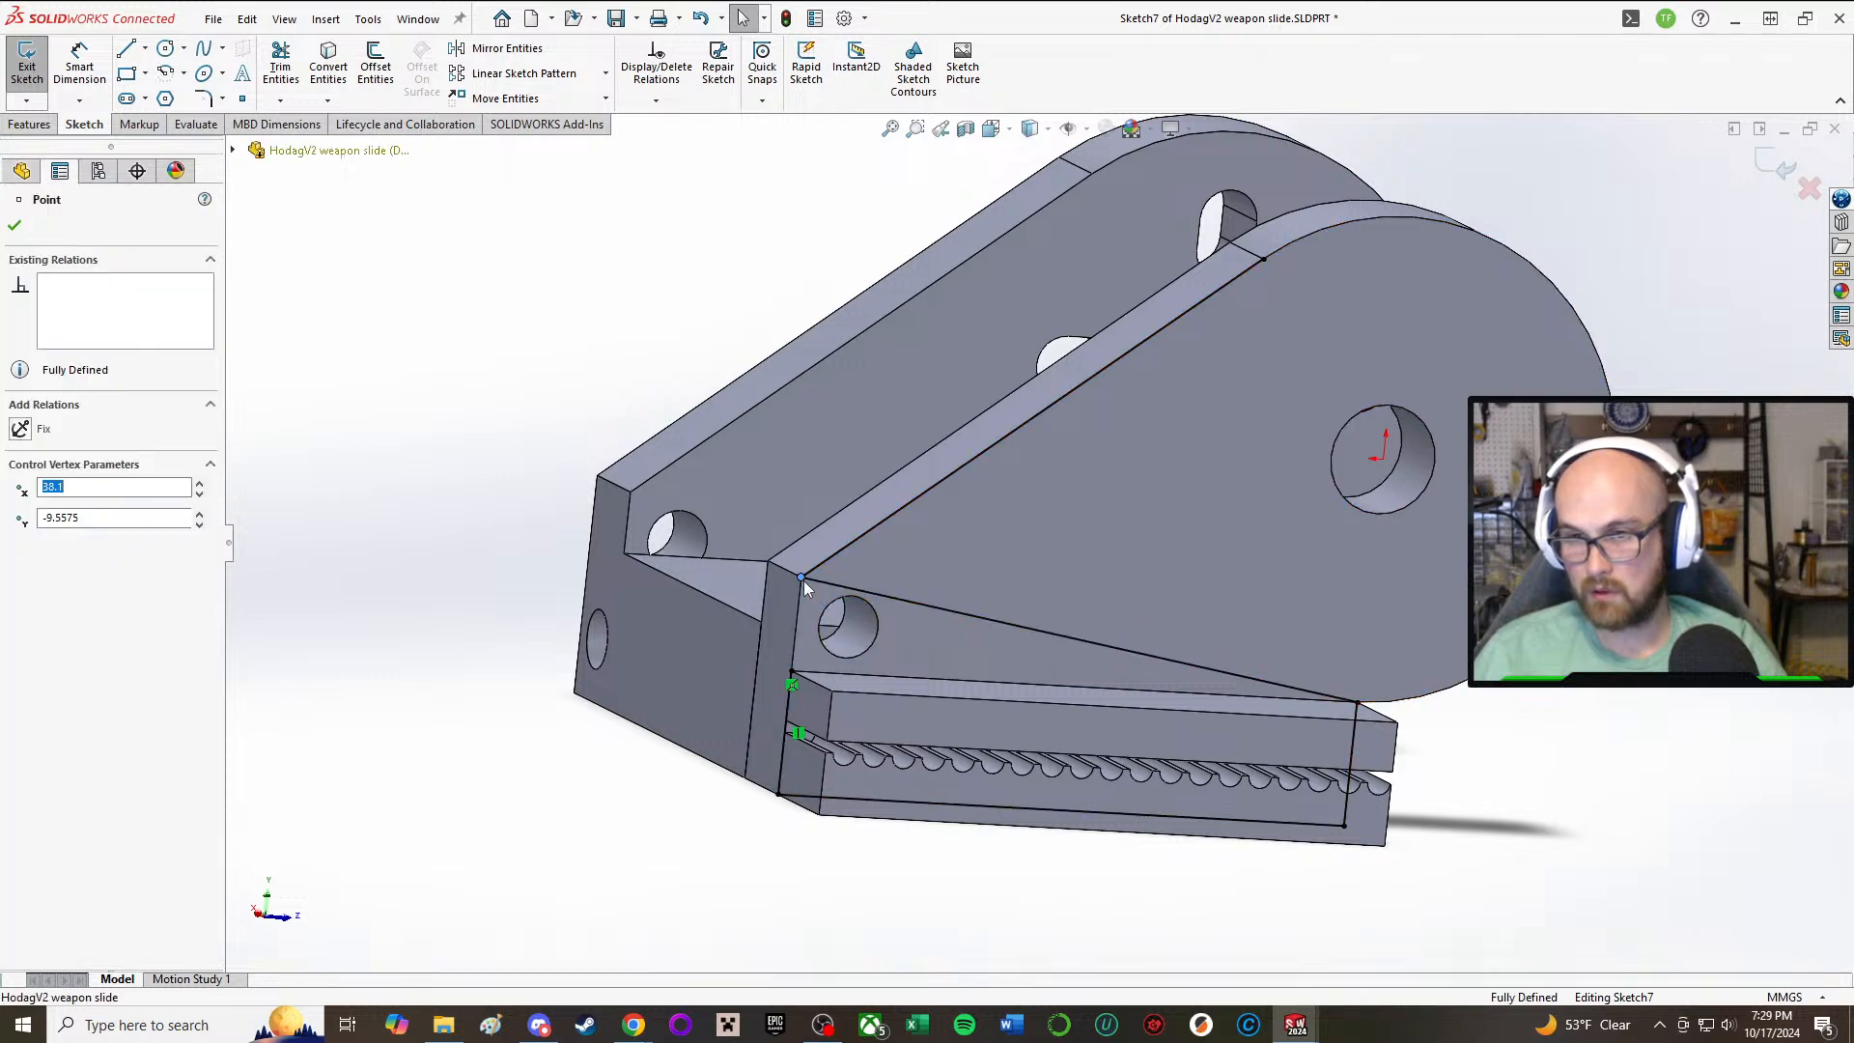
{"action": "left_click", "coordinate": [828, 585]}
{"action": "key", "text": "Delete"}
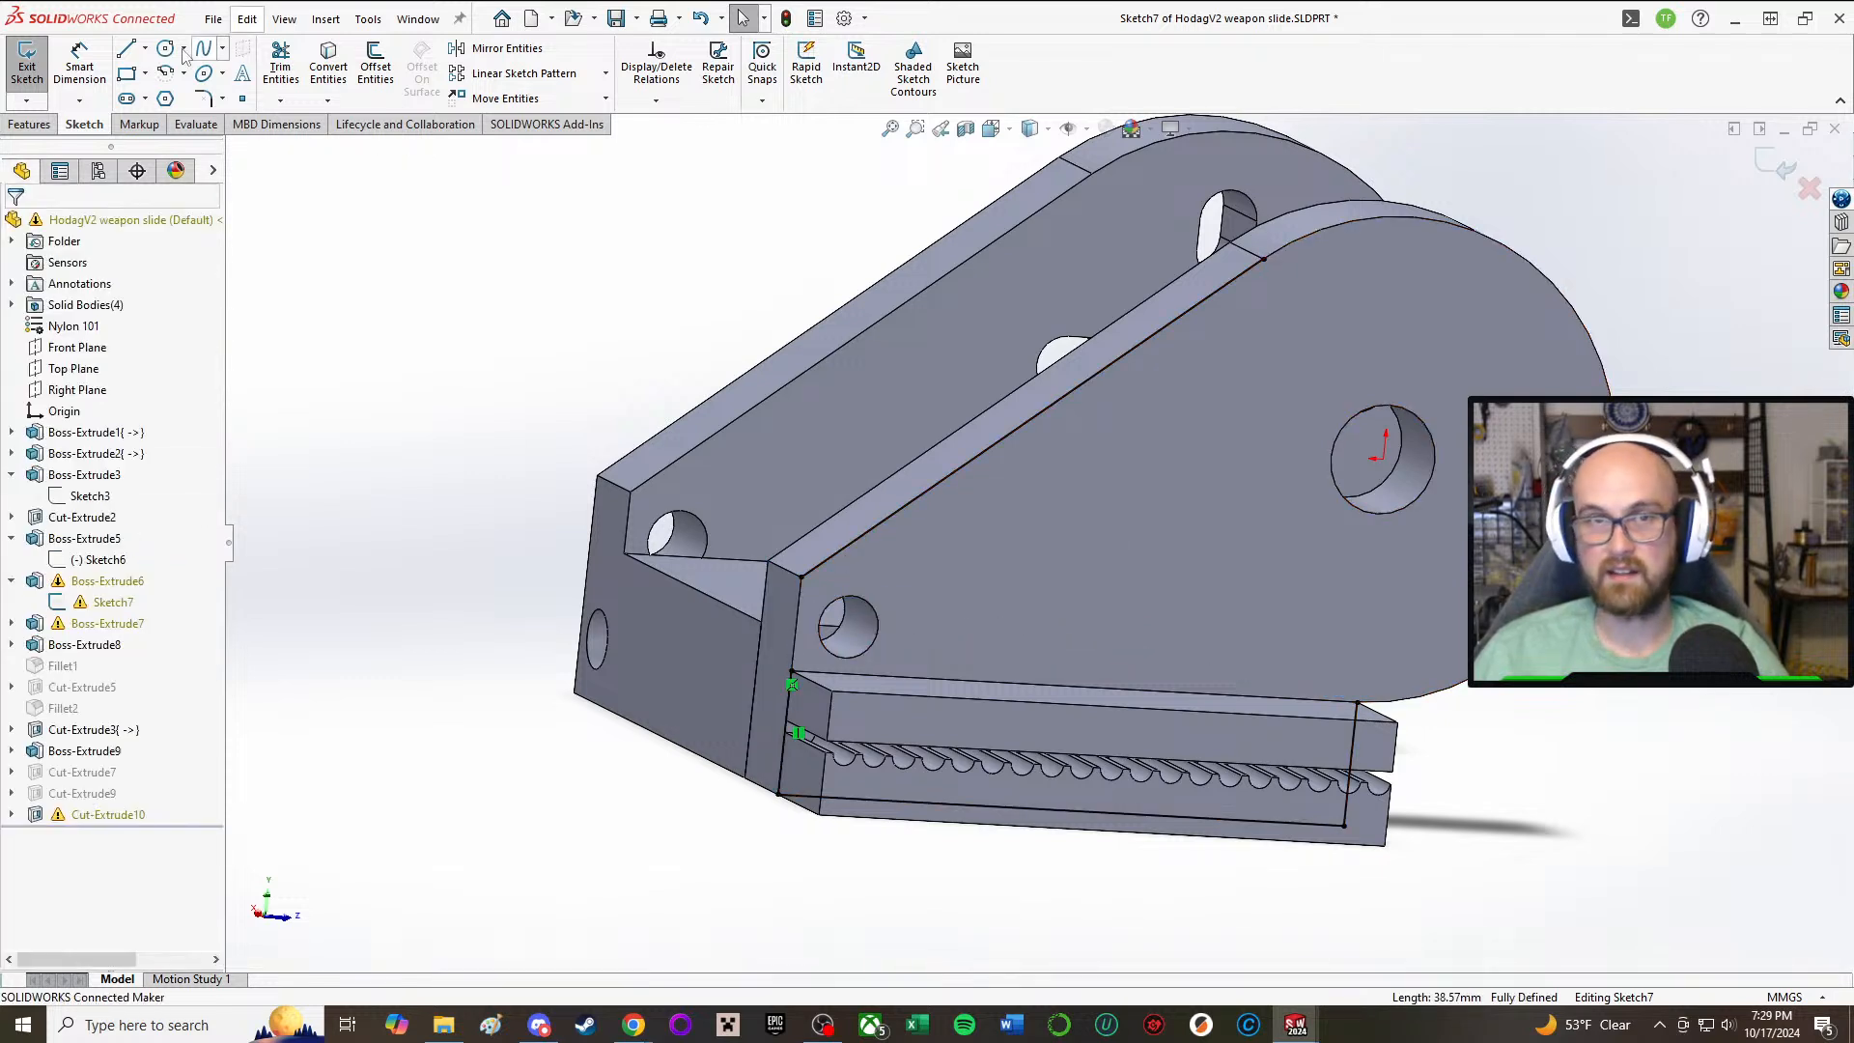
{"action": "left_click", "coordinate": [125, 49]}
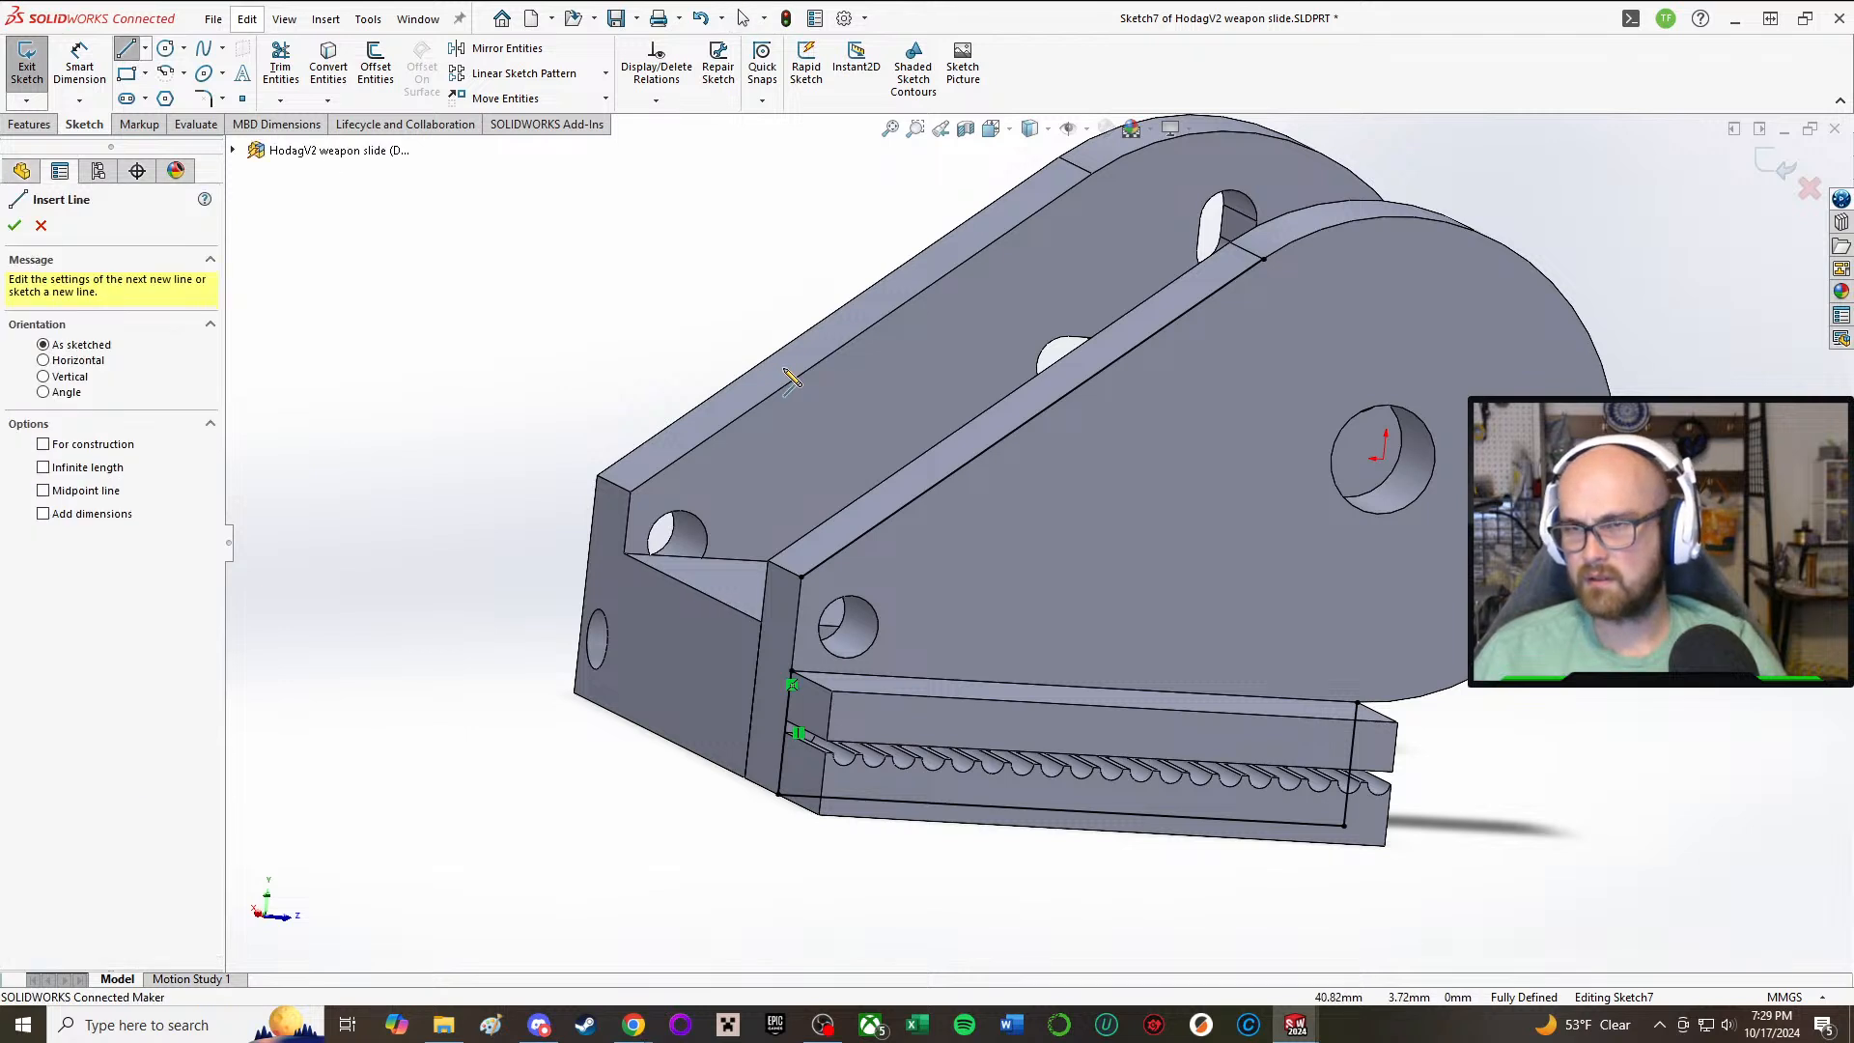
{"action": "right_click_drag", "start_coordinate": [655, 352], "coordinate": [614, 214]}
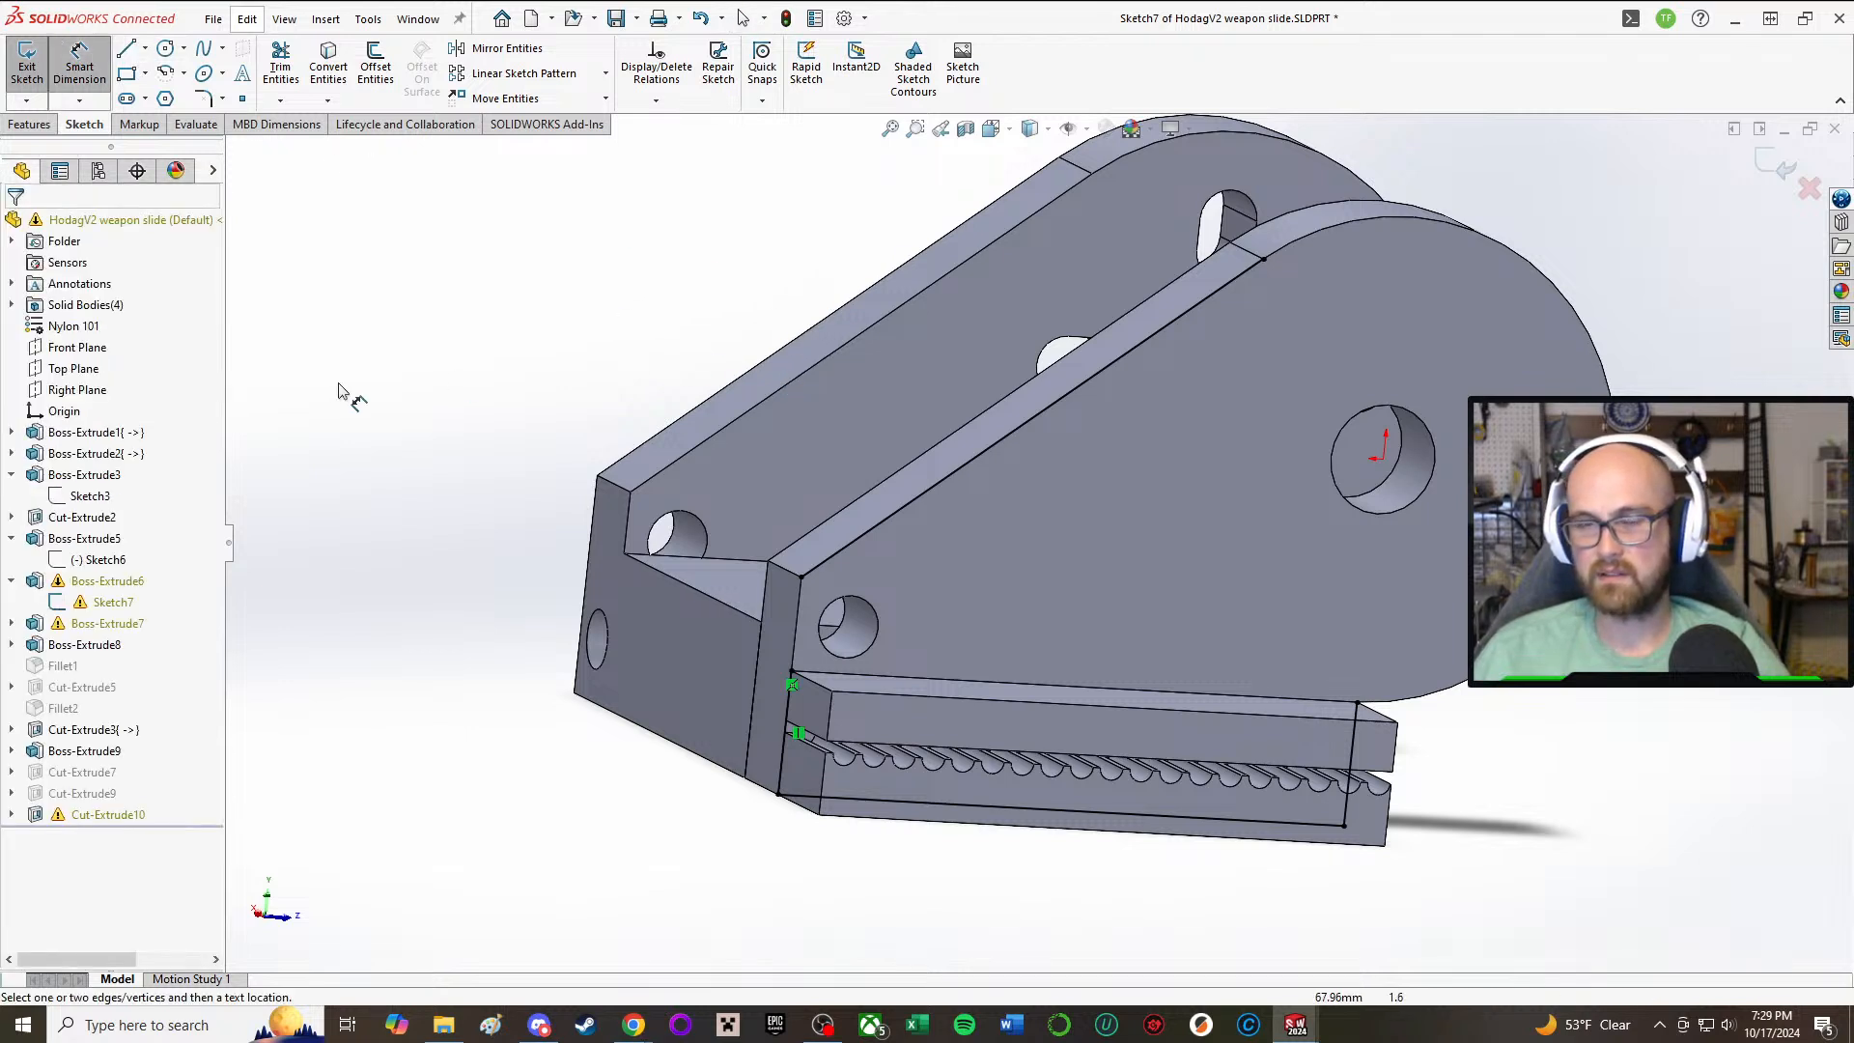
{"action": "key", "text": "Escape"}
Step: Undo the Sketch7 line and relation changes and continue the rebuild, ignoring the sketch error
{"action": "key", "text": "ctrl+z"}
{"action": "key", "text": "ctrl+z"}
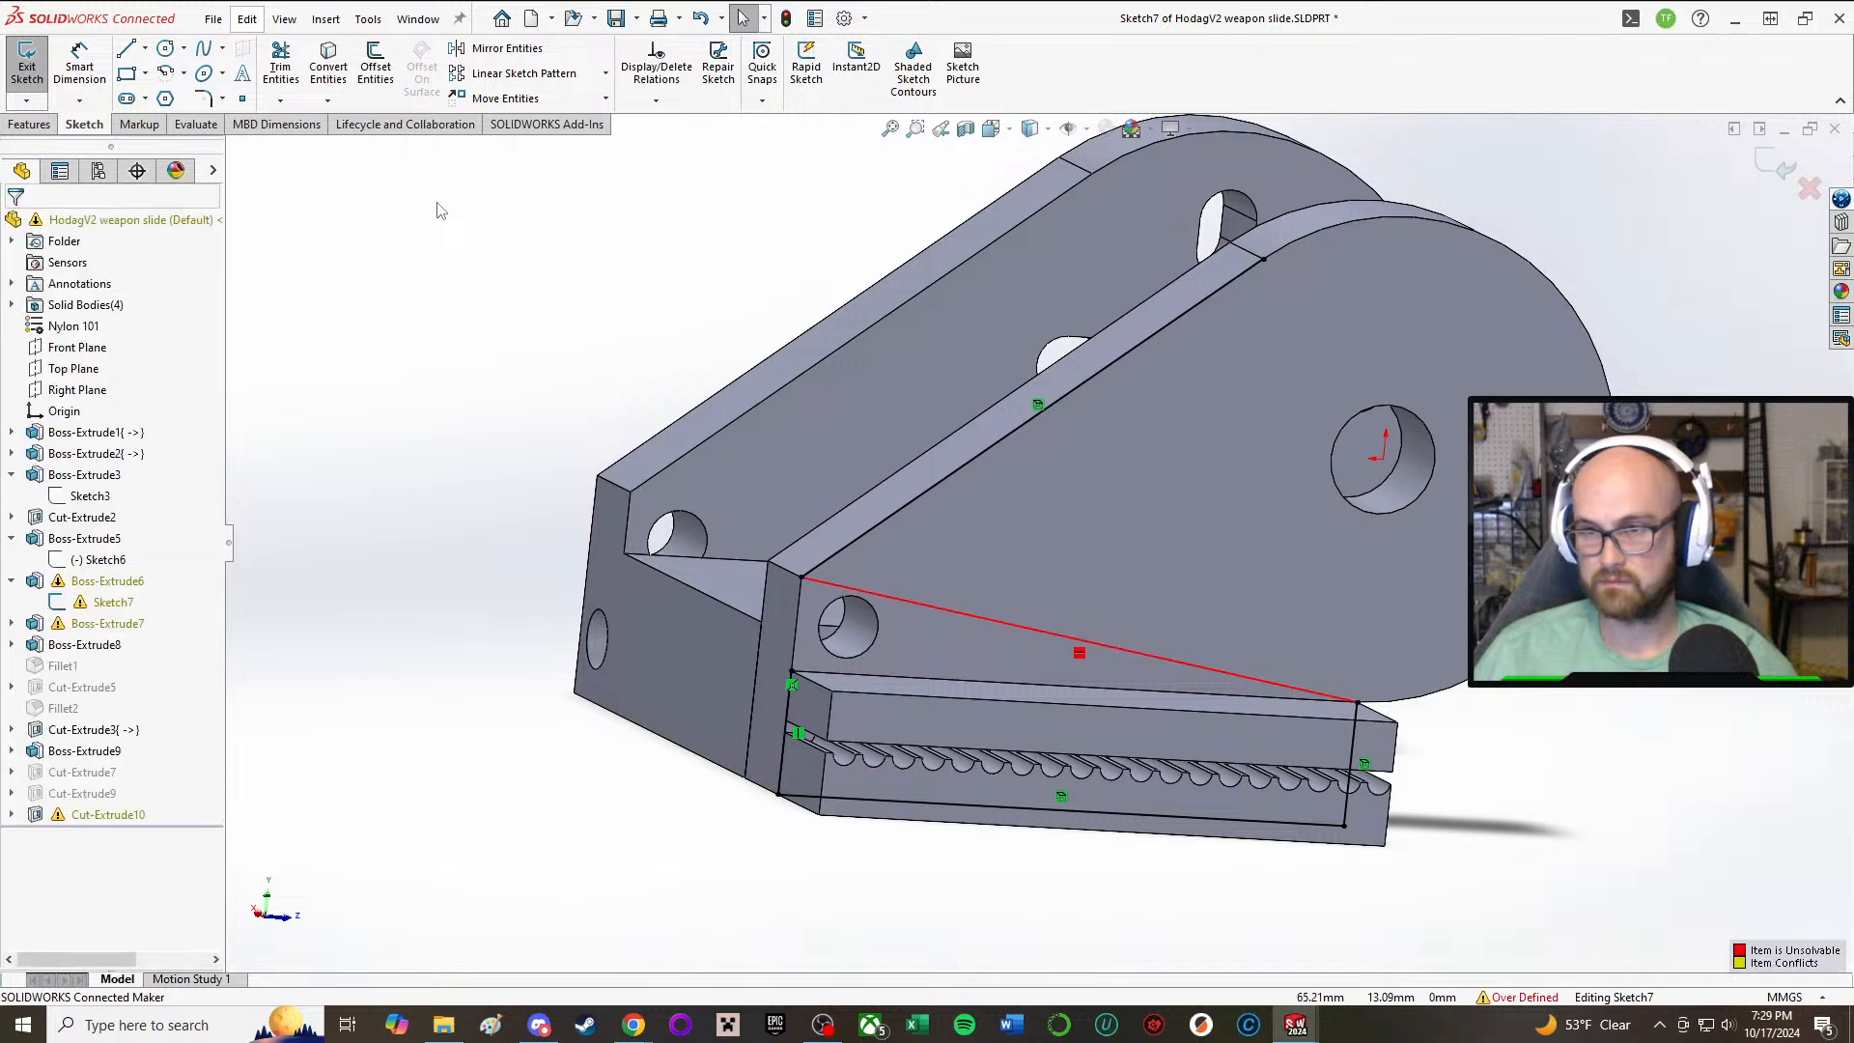
{"action": "key", "text": "ctrl+z"}
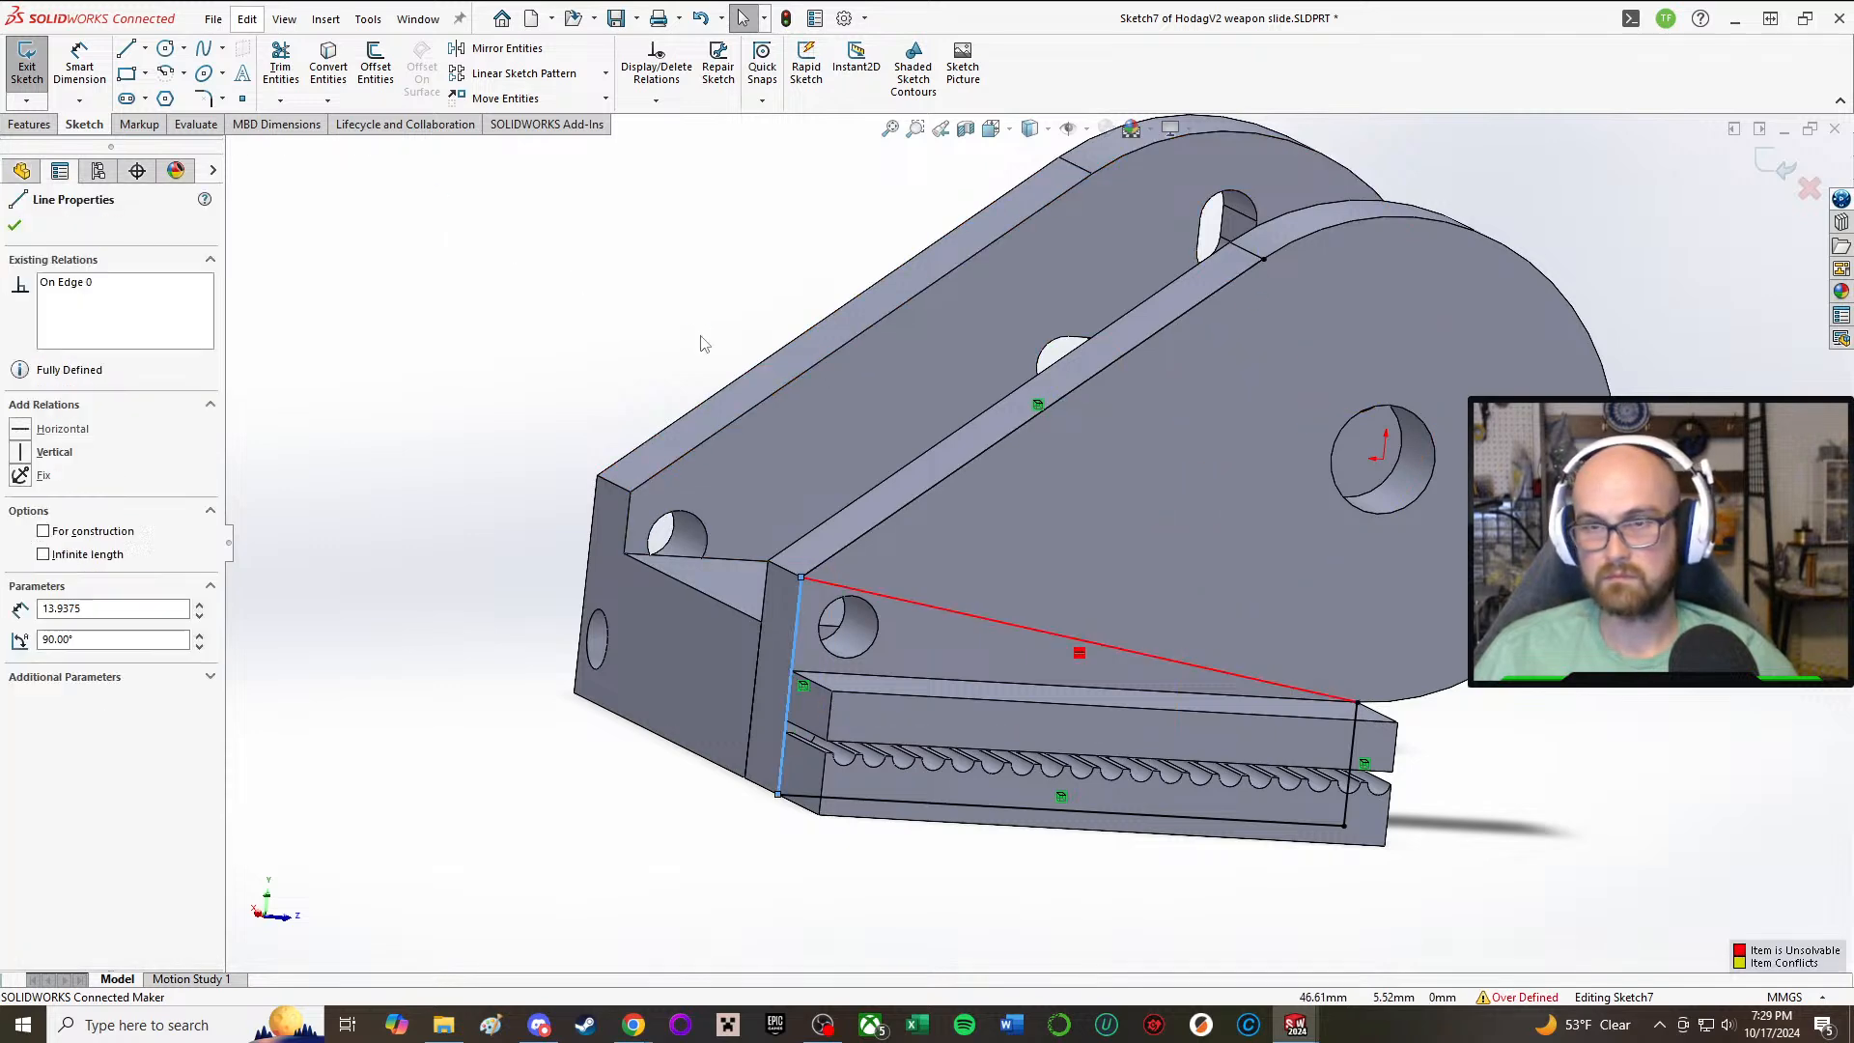
{"action": "key", "text": "ctrl+z"}
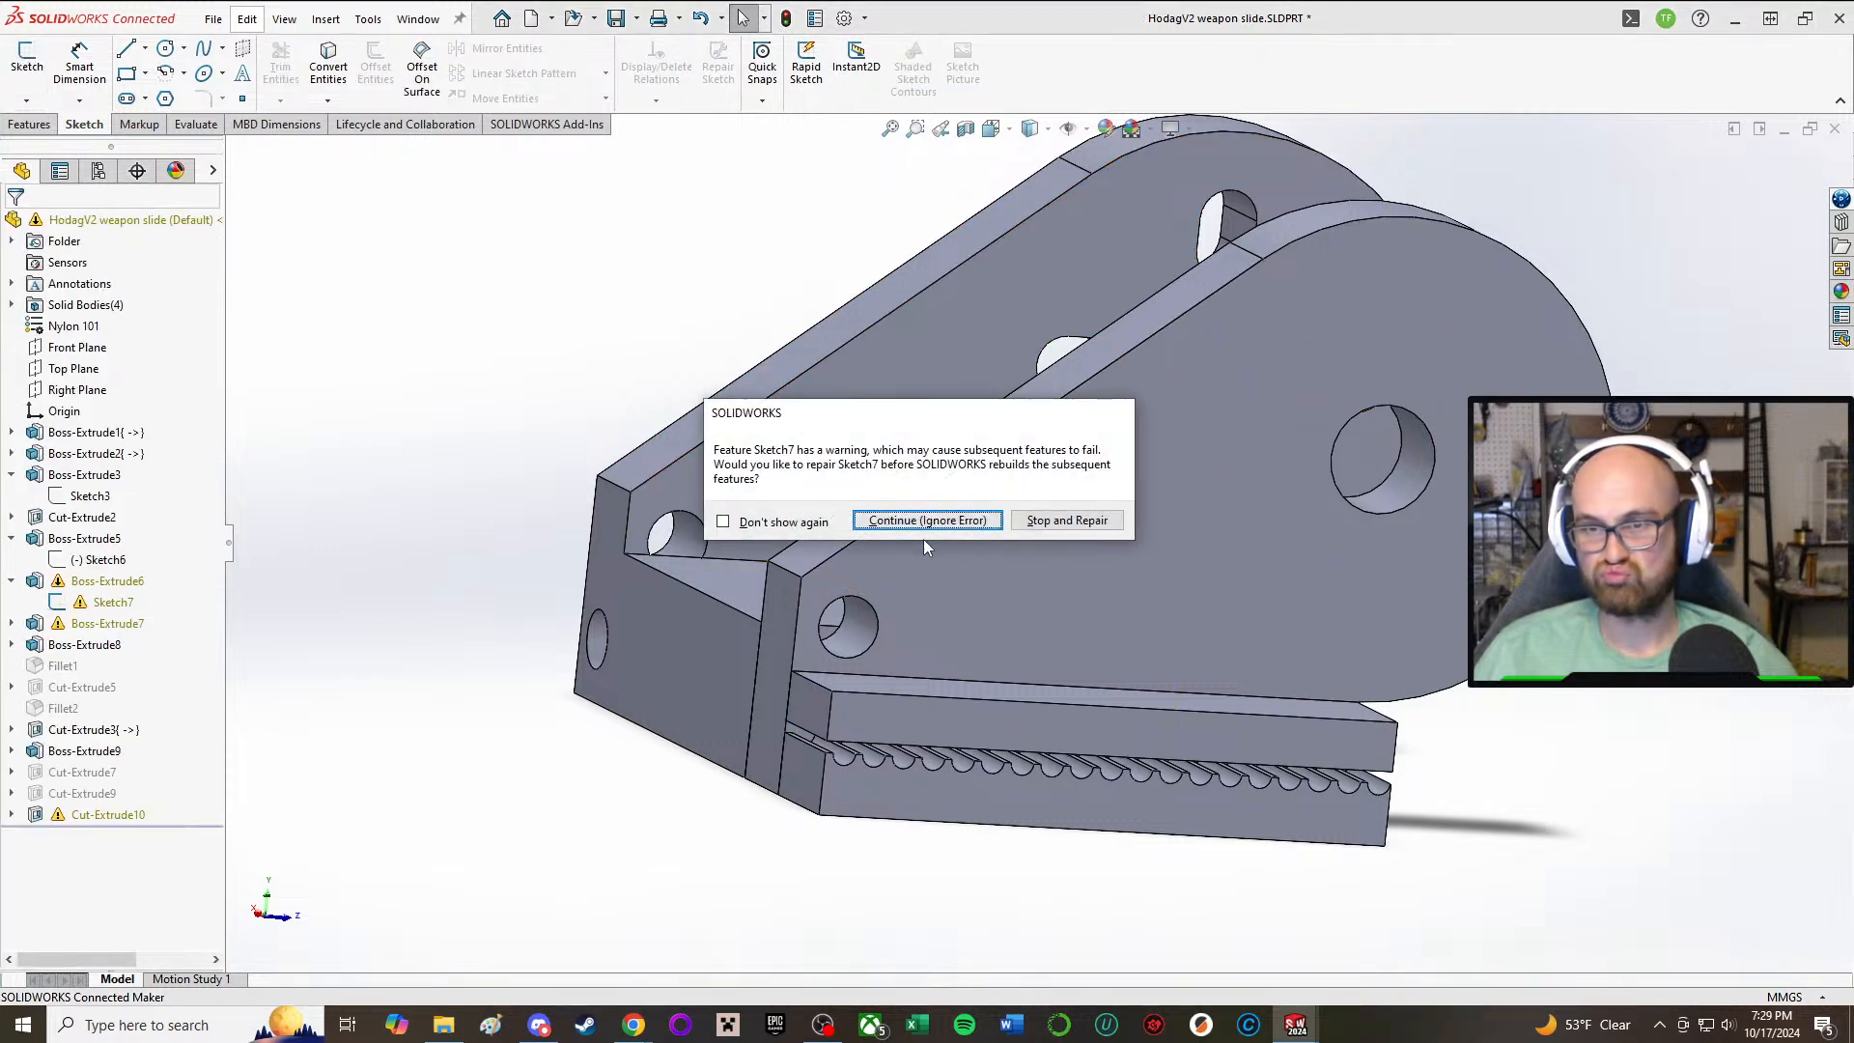
{"action": "left_click", "coordinate": [913, 520]}
Step: Reopen Boss-Extrude6's Sketch7 and delete the conflicting sloped line, the front vertical line and the diagonal line along the plate's edge
{"action": "middle_click_drag", "start_coordinate": [1005, 480], "coordinate": [916, 580]}
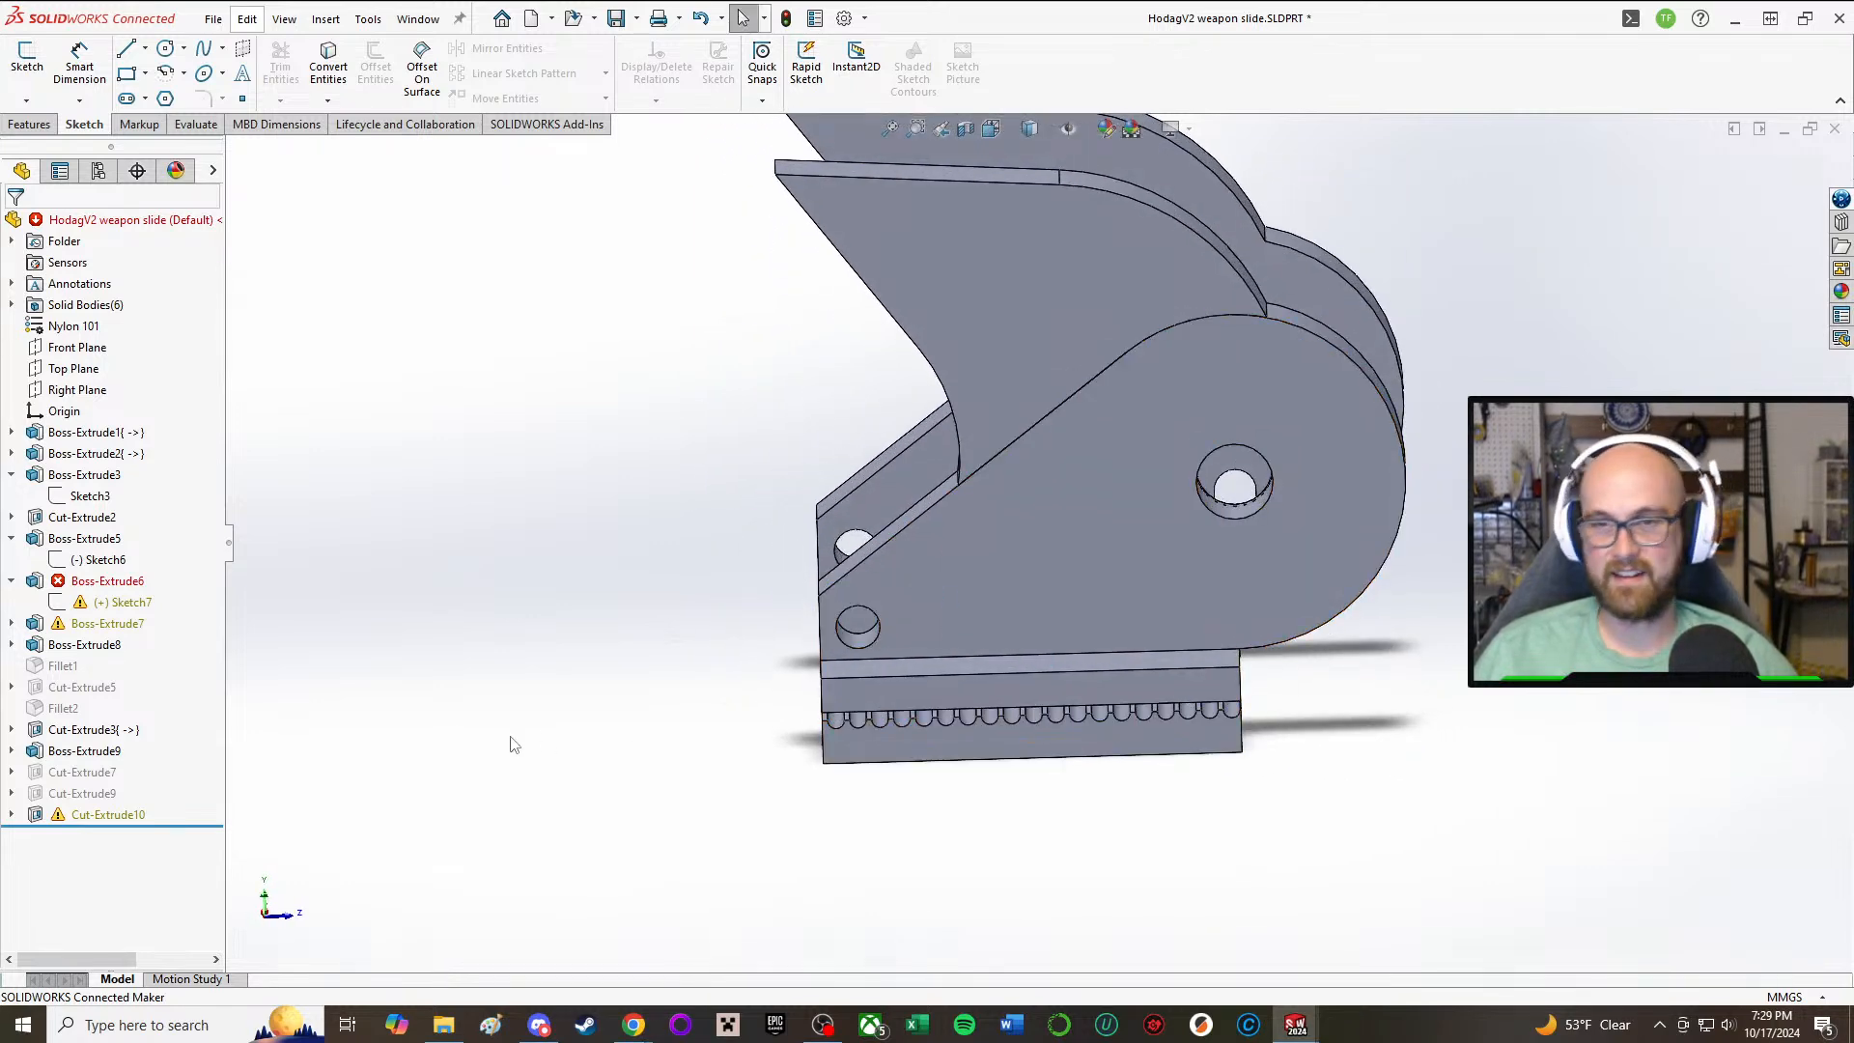
{"action": "left_click", "coordinate": [96, 602]}
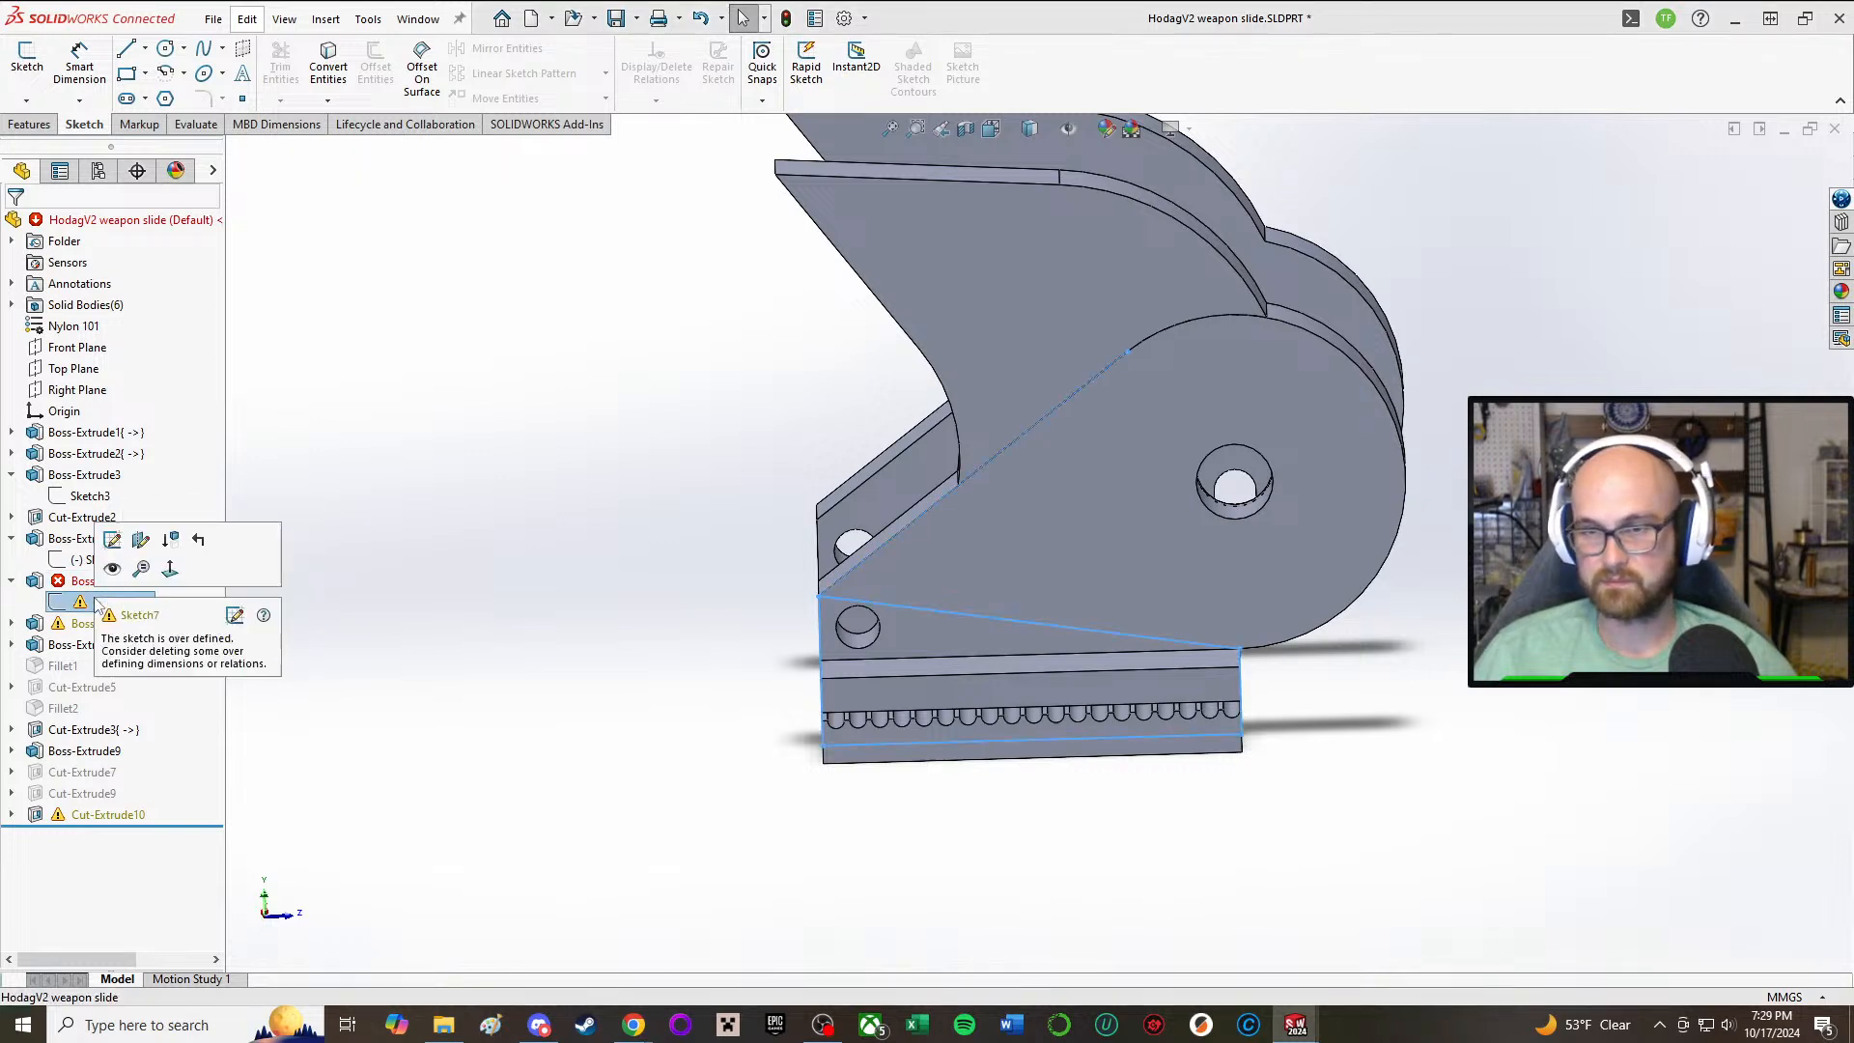
{"action": "left_click", "coordinate": [112, 538]}
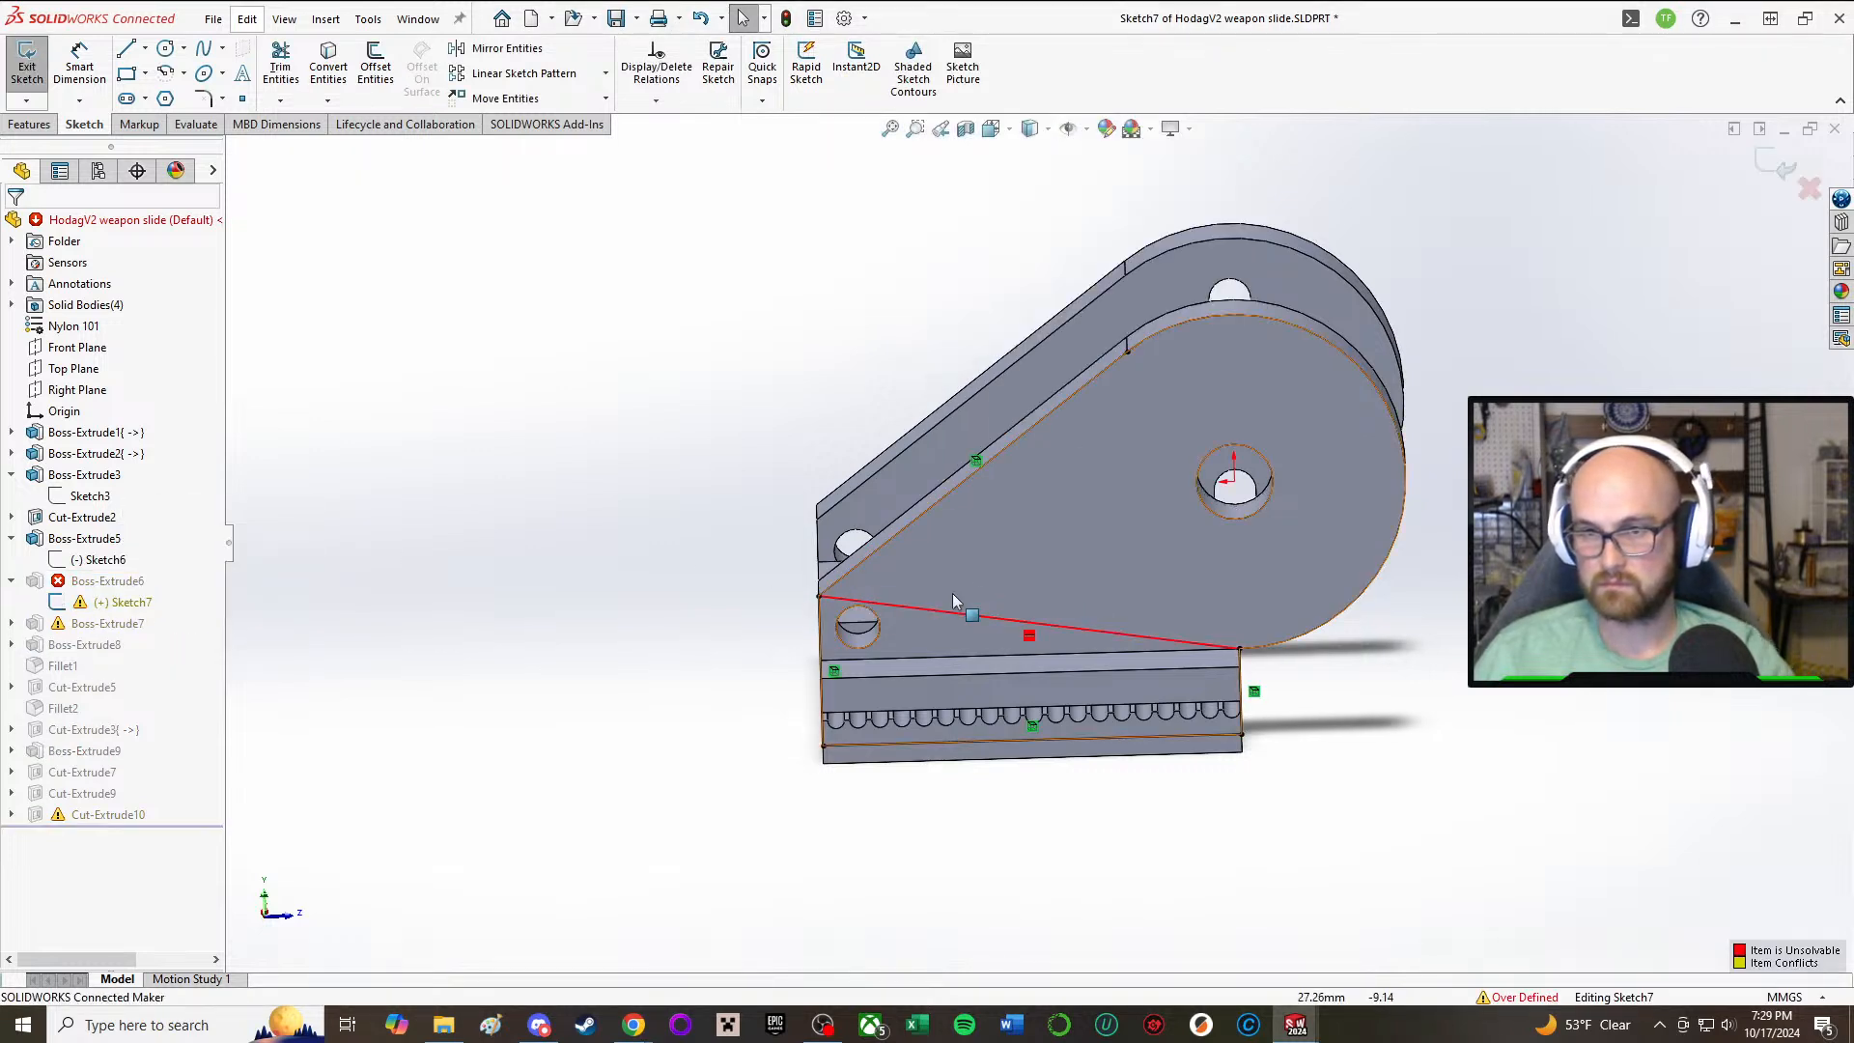
{"action": "left_click", "coordinate": [919, 516]}
{"action": "key", "text": "Escape"}
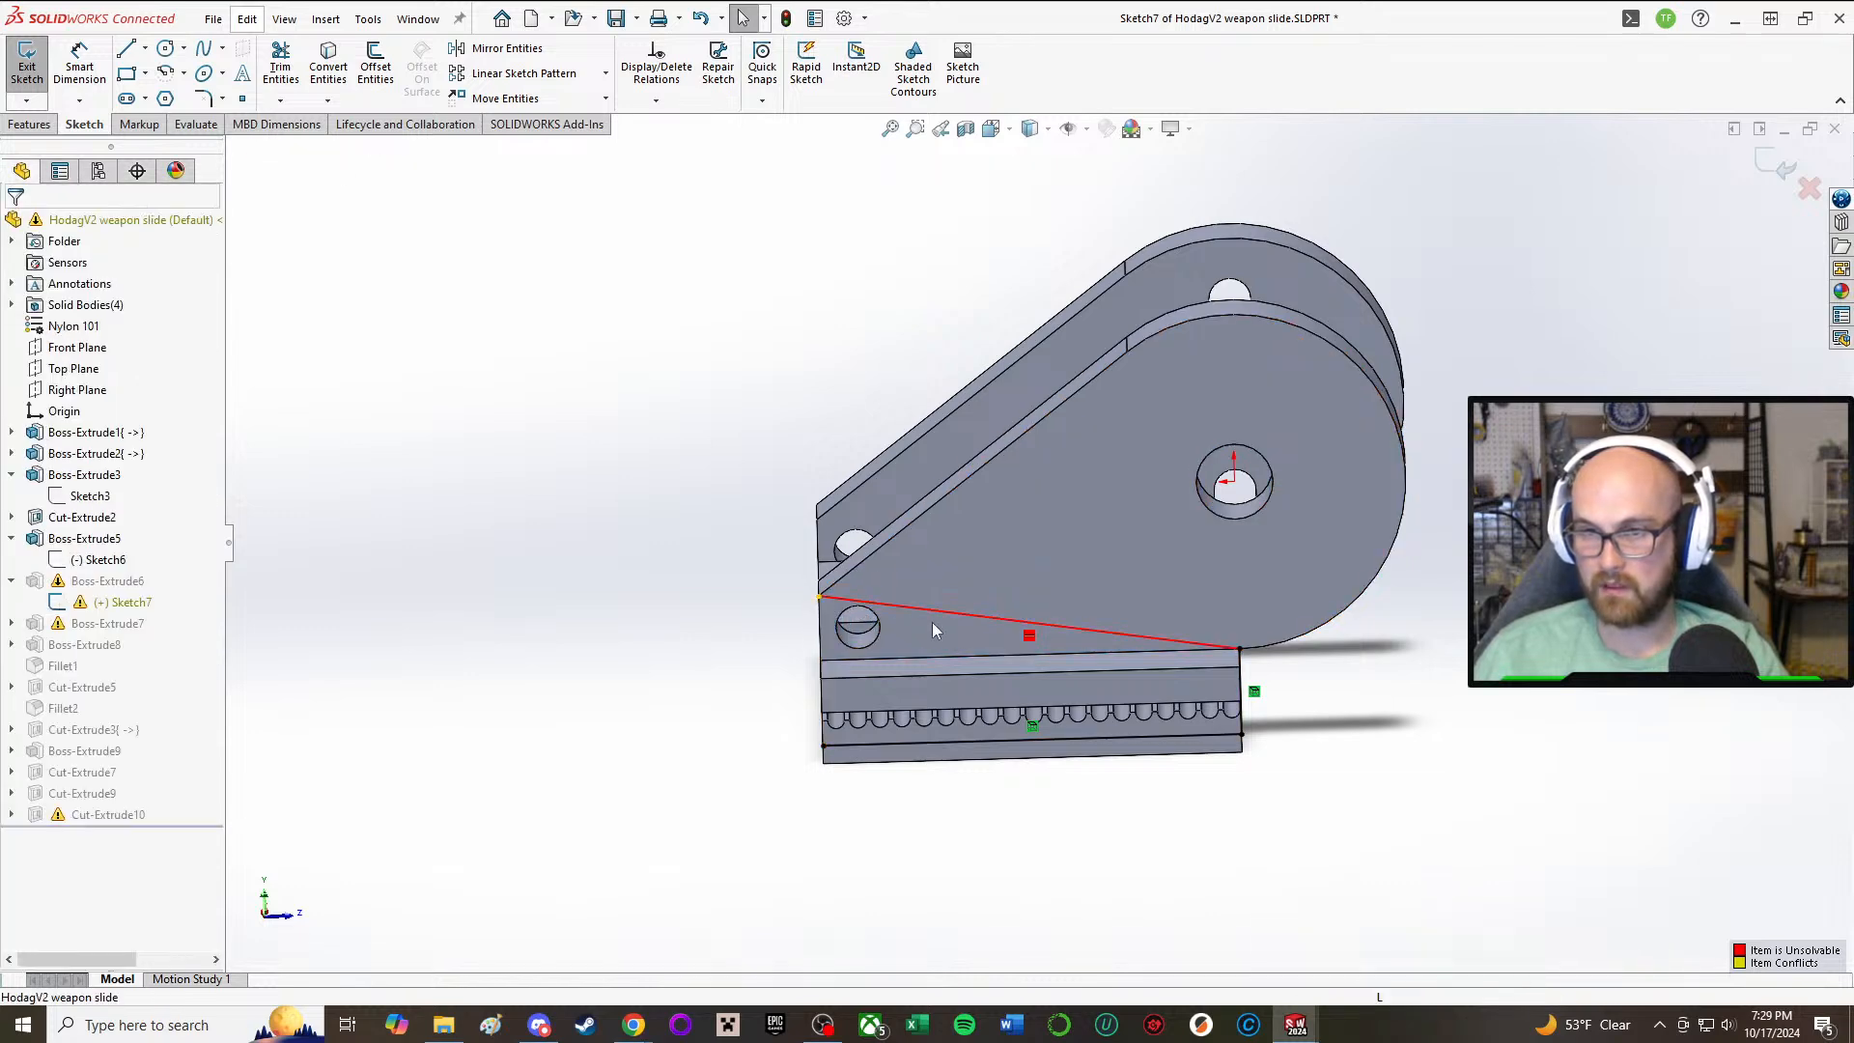
{"action": "left_click", "coordinate": [962, 624]}
{"action": "key", "text": "Delete"}
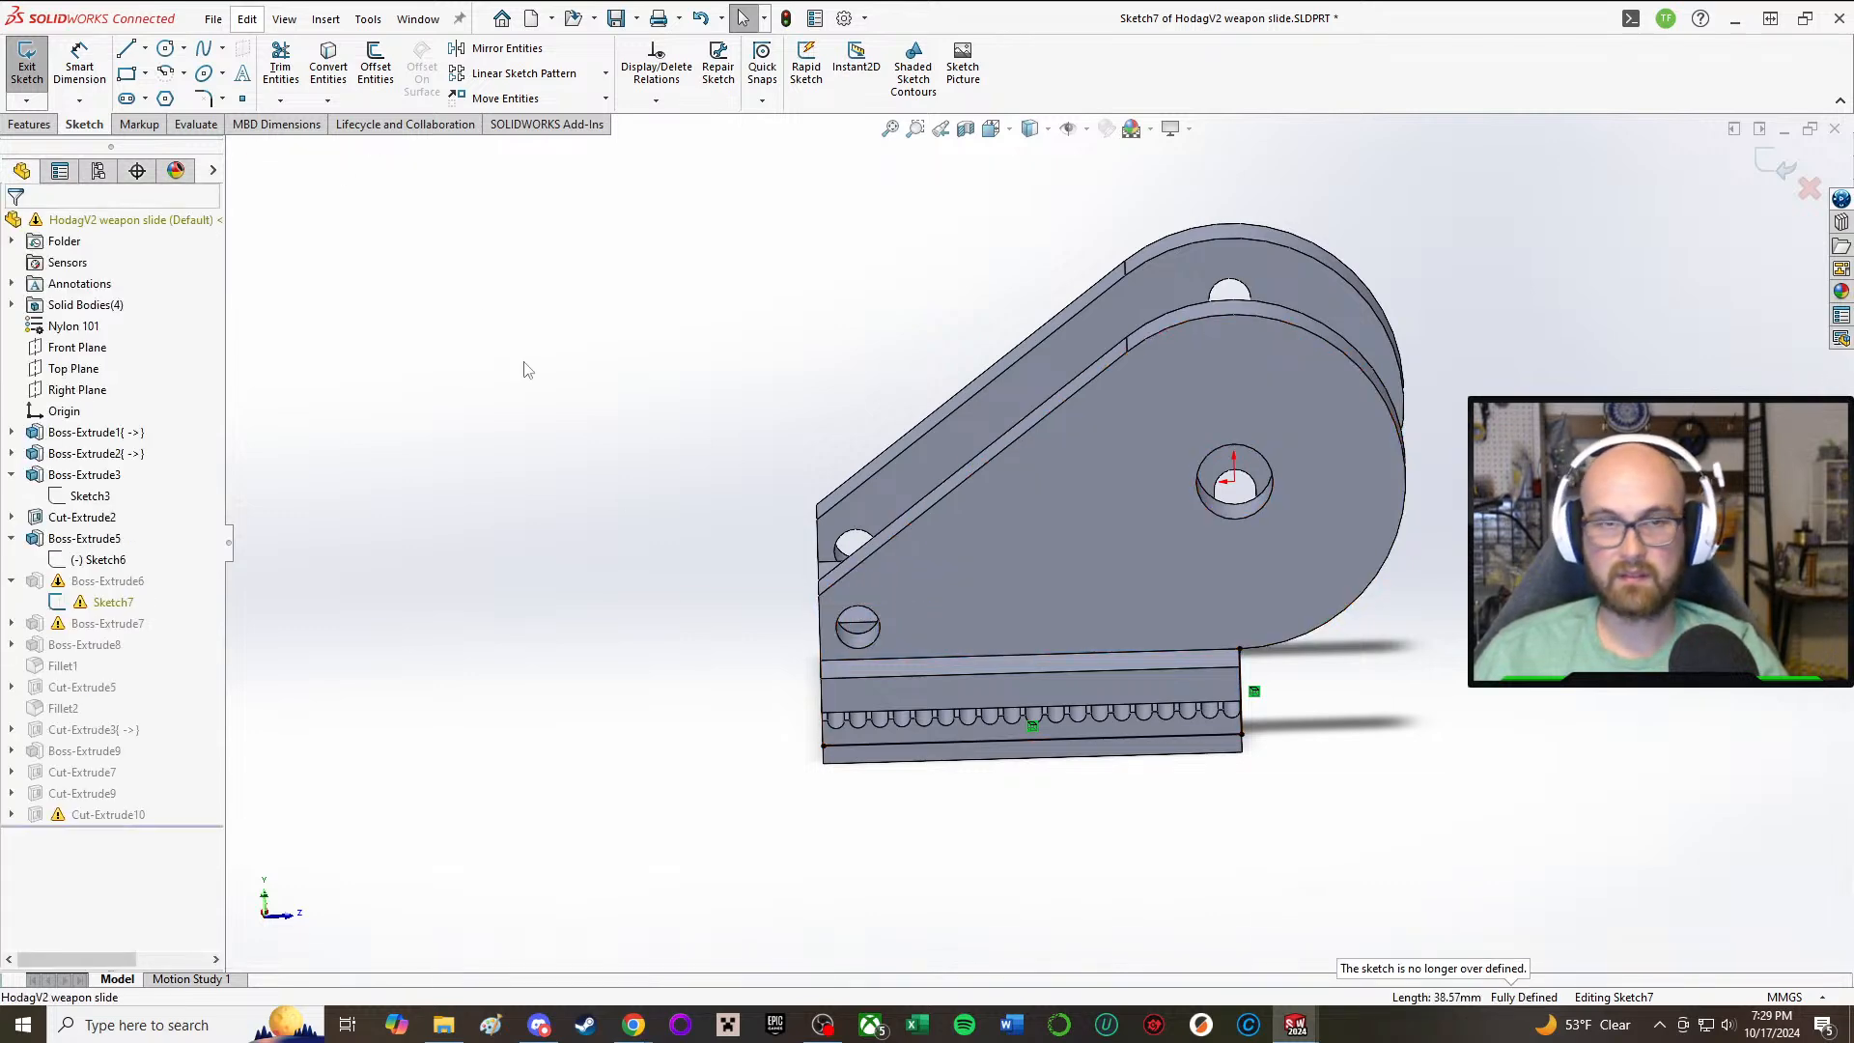
Step: Close Sketch7's profile with a front vertical line about 7.94 mm long and a 38.1 mm horizontal line along the rail's upper edge, and rebuild
{"action": "left_click", "coordinate": [126, 48]}
{"action": "scroll", "coordinate": [859, 743], "scroll_direction": "down", "scroll_amount": 4}
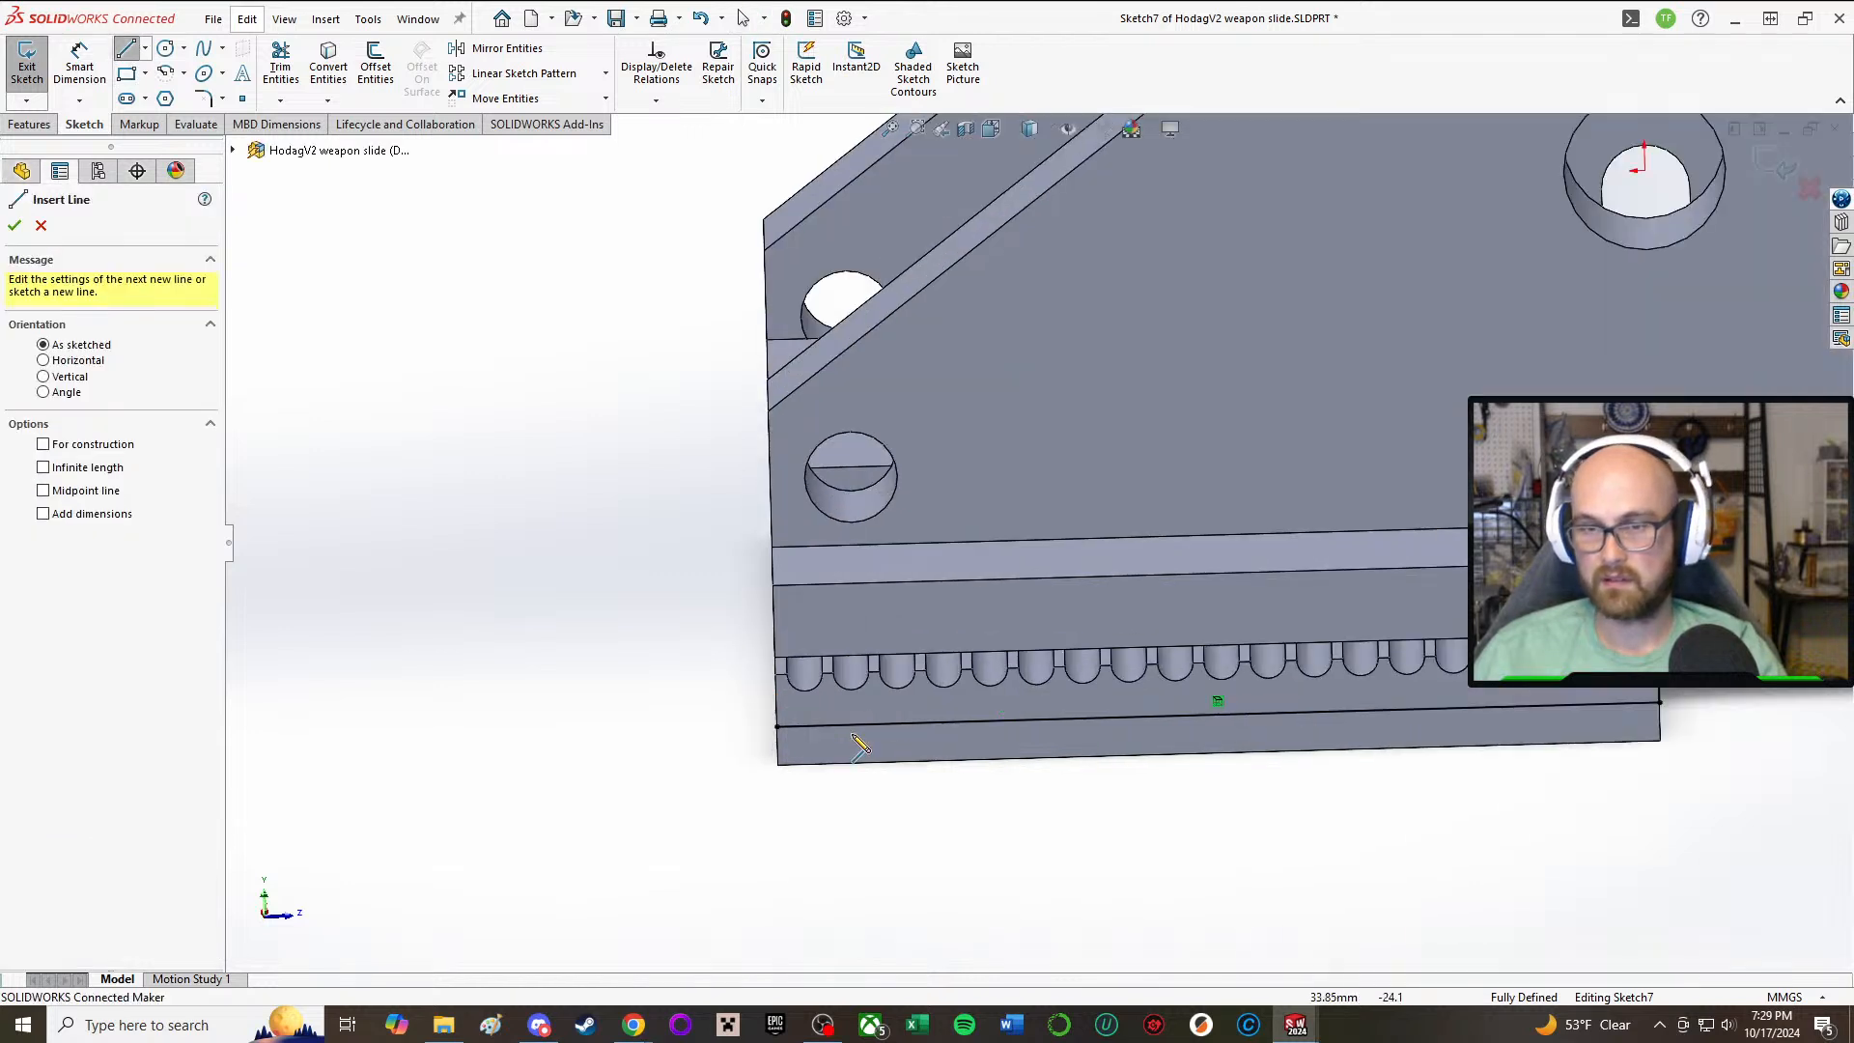
{"action": "left_click", "coordinate": [777, 726]}
{"action": "left_click", "coordinate": [772, 558]}
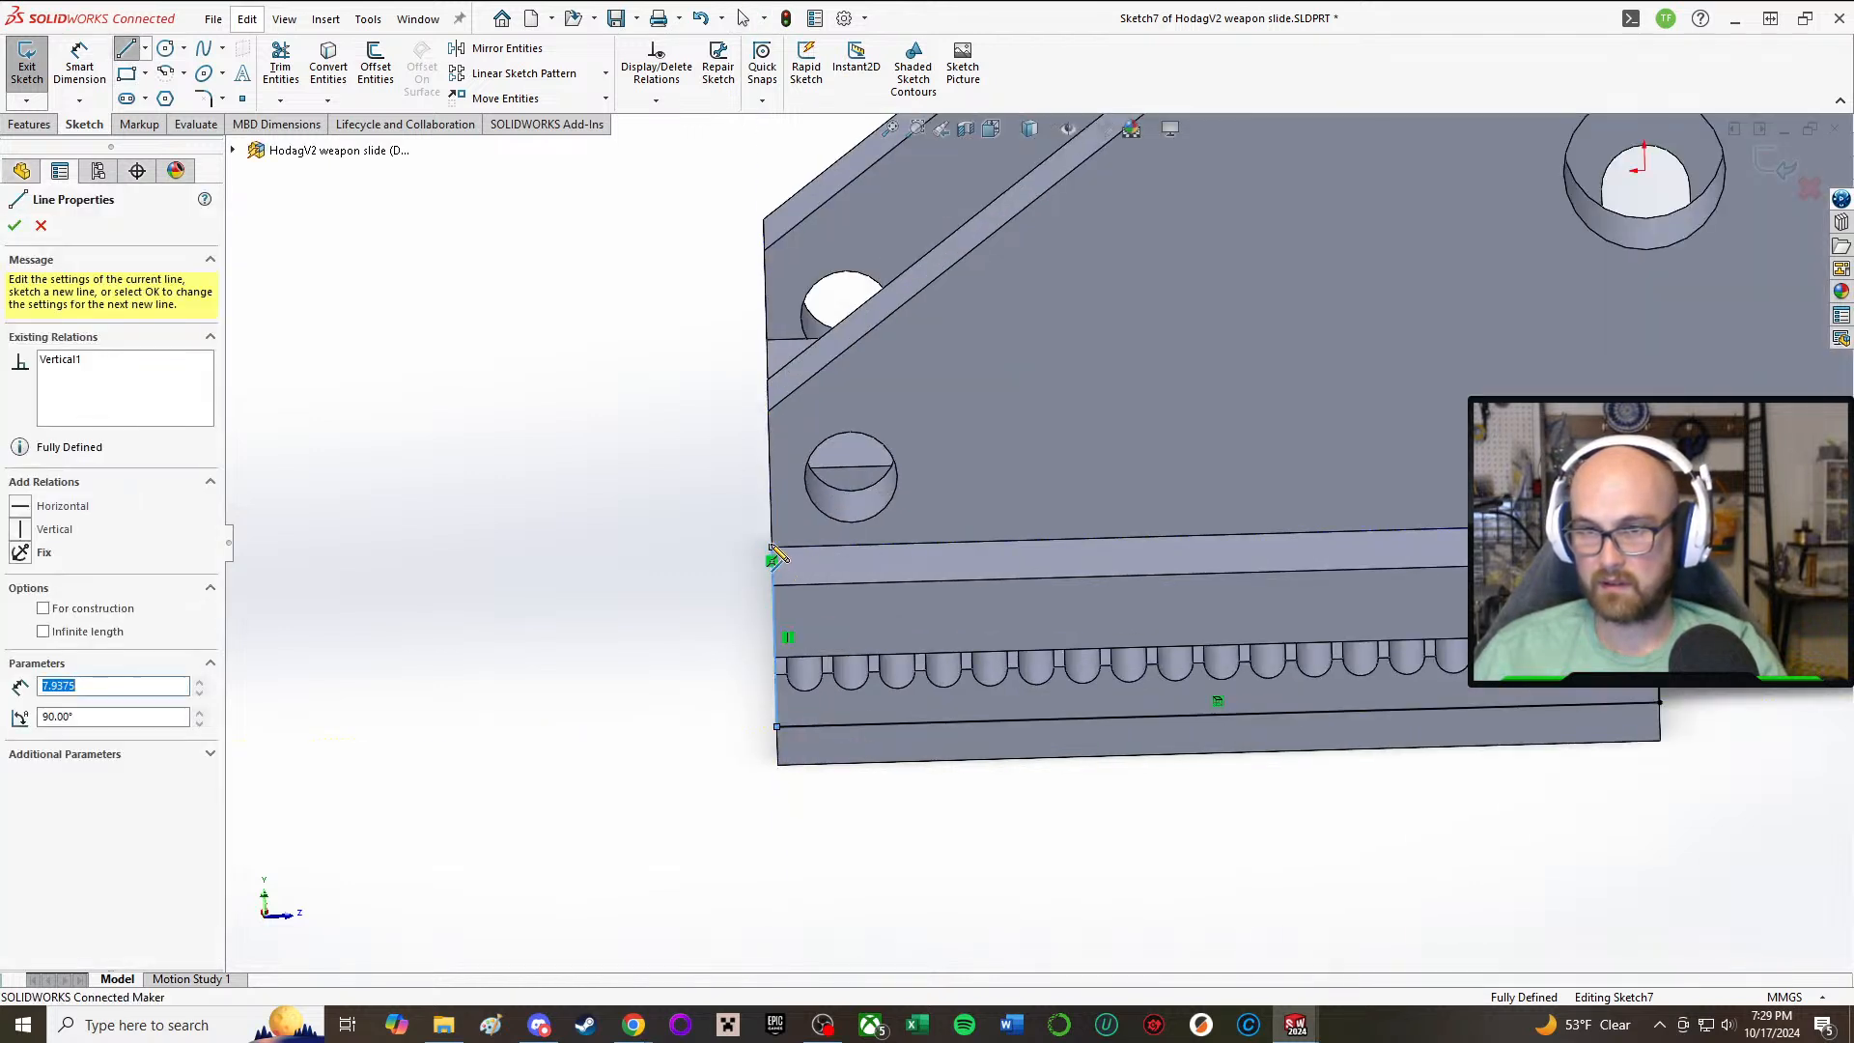
{"action": "left_click", "coordinate": [1654, 523]}
{"action": "right_click", "coordinate": [1653, 523]}
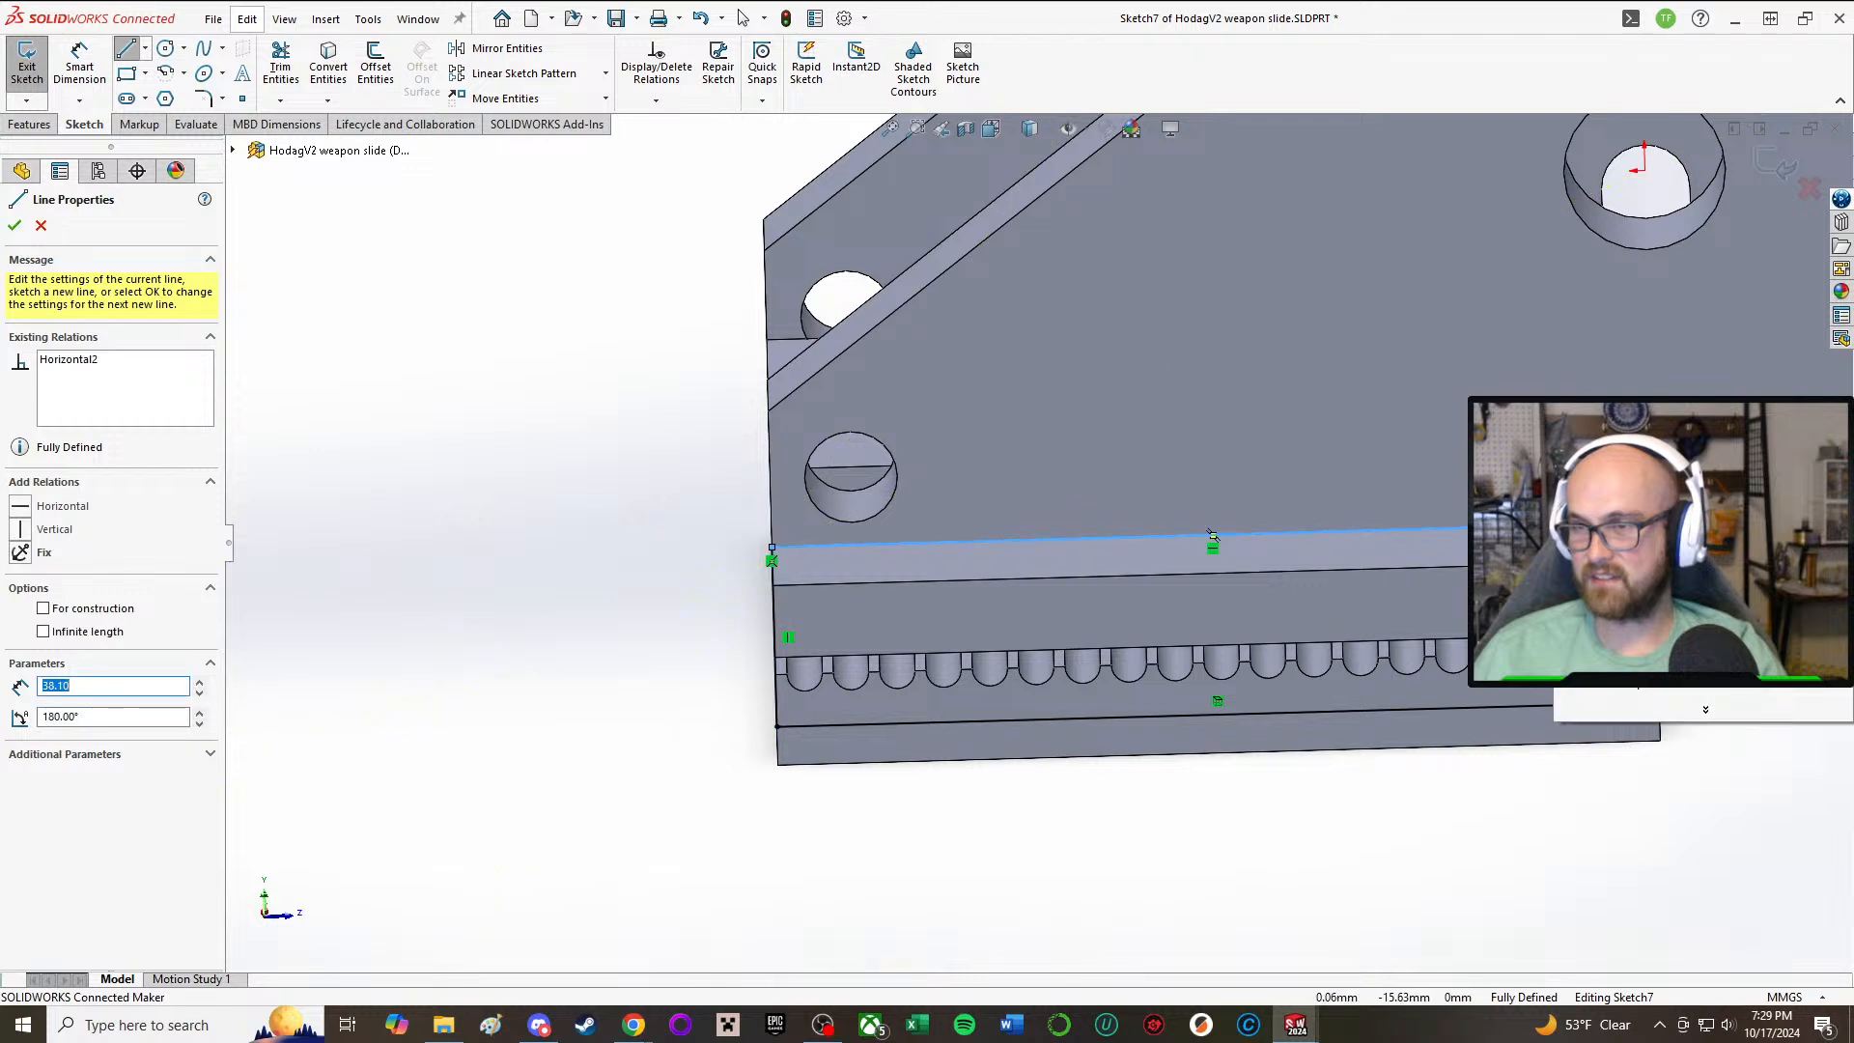
{"action": "left_click", "coordinate": [1675, 536]}
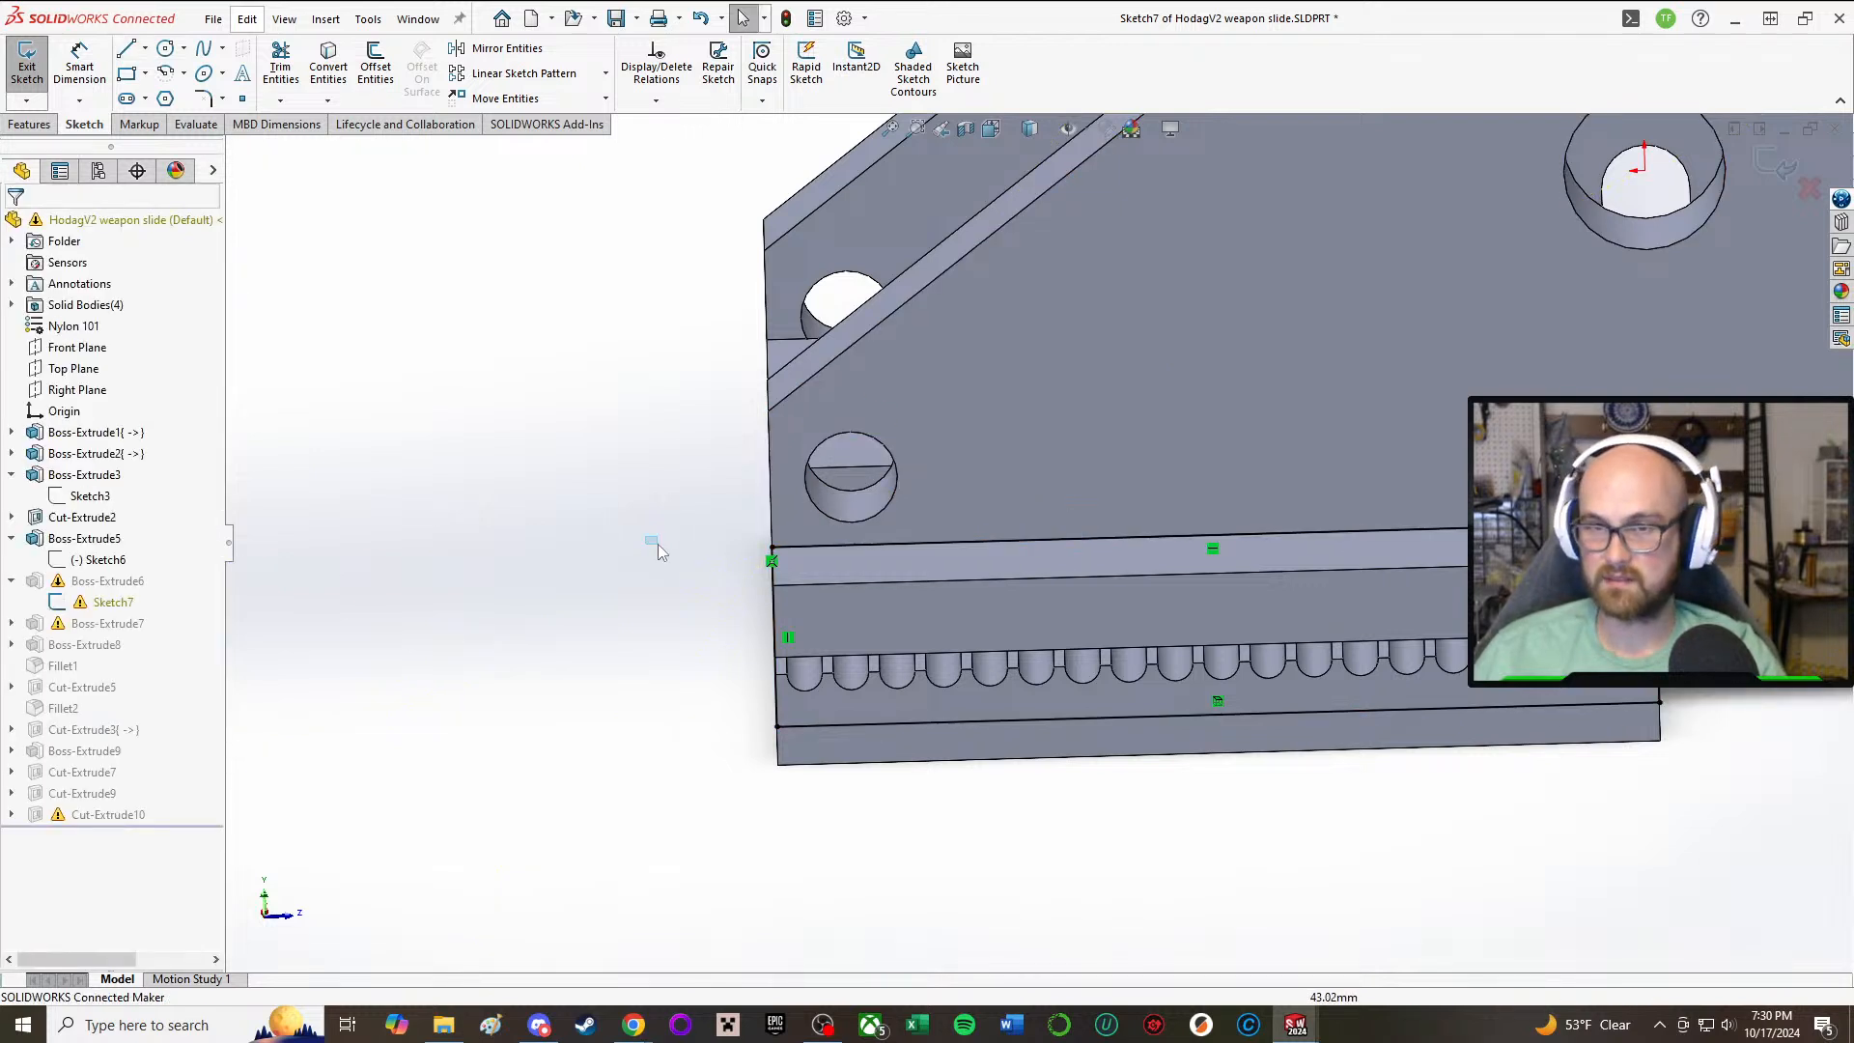
{"action": "left_click", "coordinate": [27, 60]}
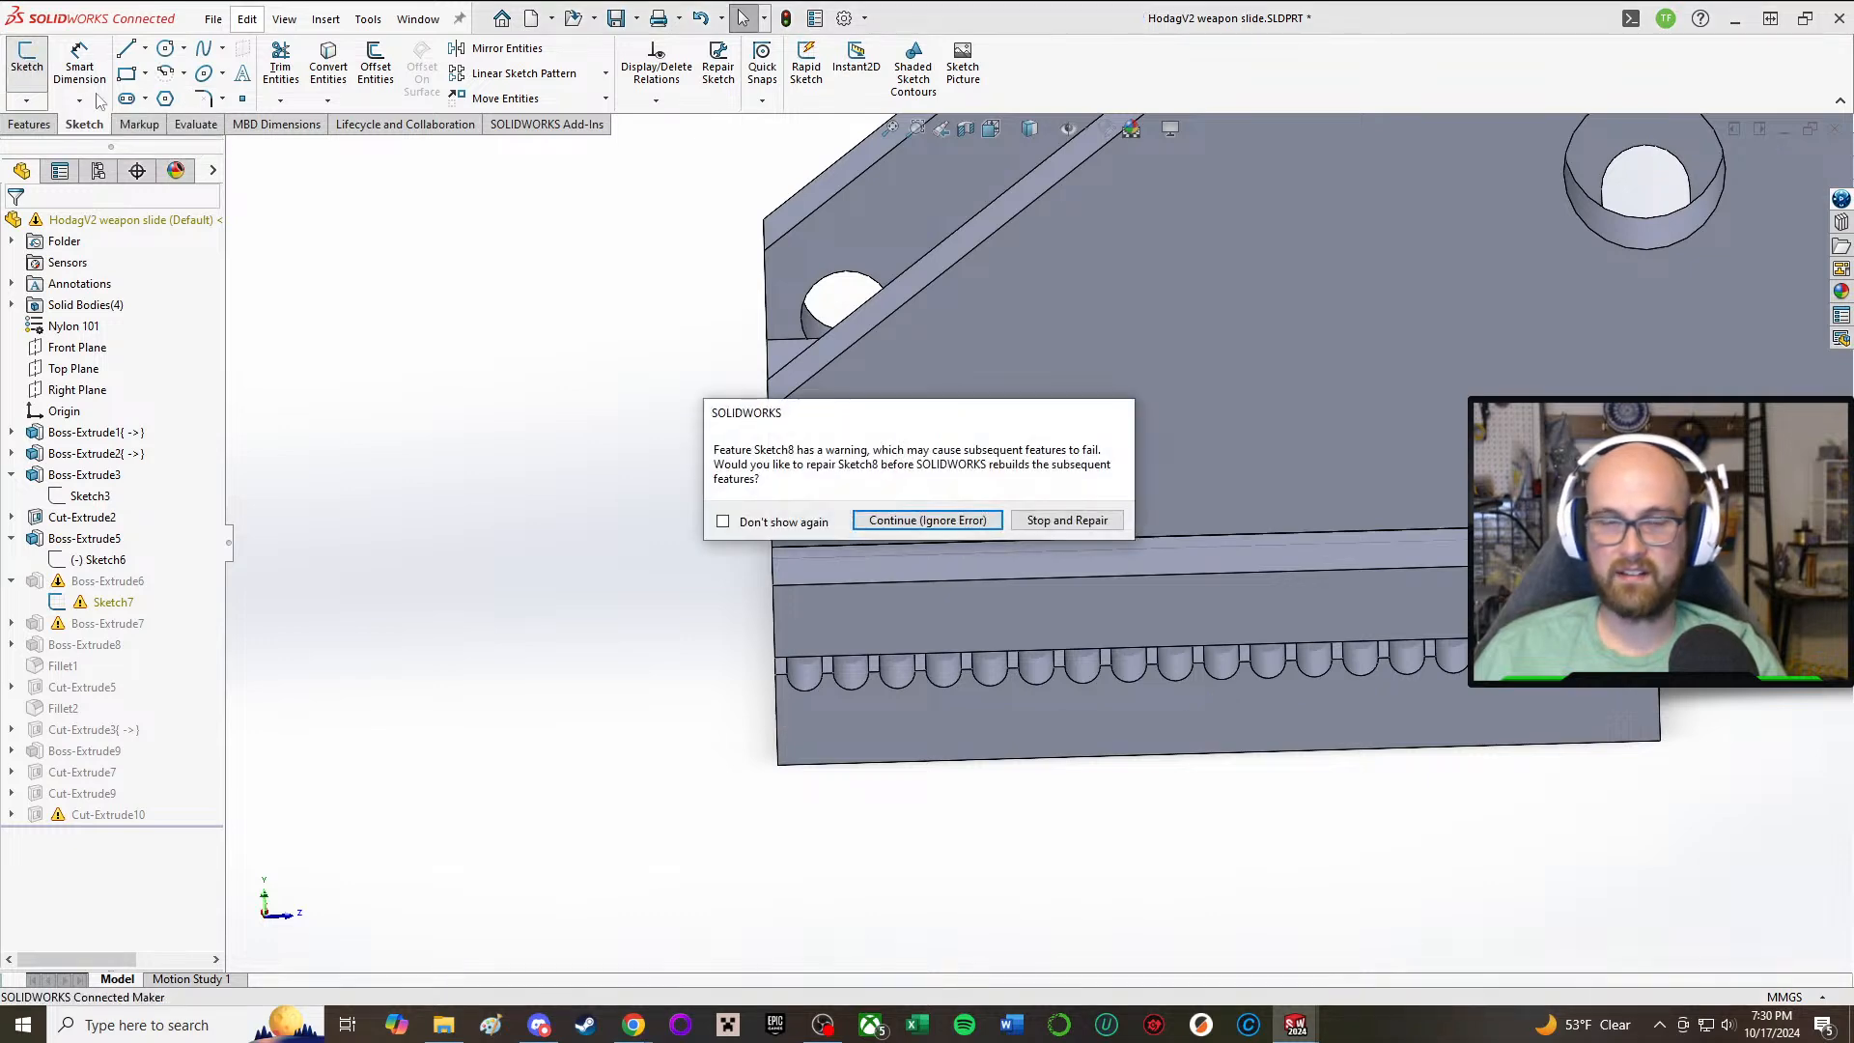
{"action": "left_click", "coordinate": [925, 522]}
Step: Edit Boss-Extrude5 so the toothed rail merges with the adjoining side plate body, replacing Cut-Extrude2 in its feature scope
{"action": "middle_click_drag", "start_coordinate": [733, 512], "coordinate": [674, 560]}
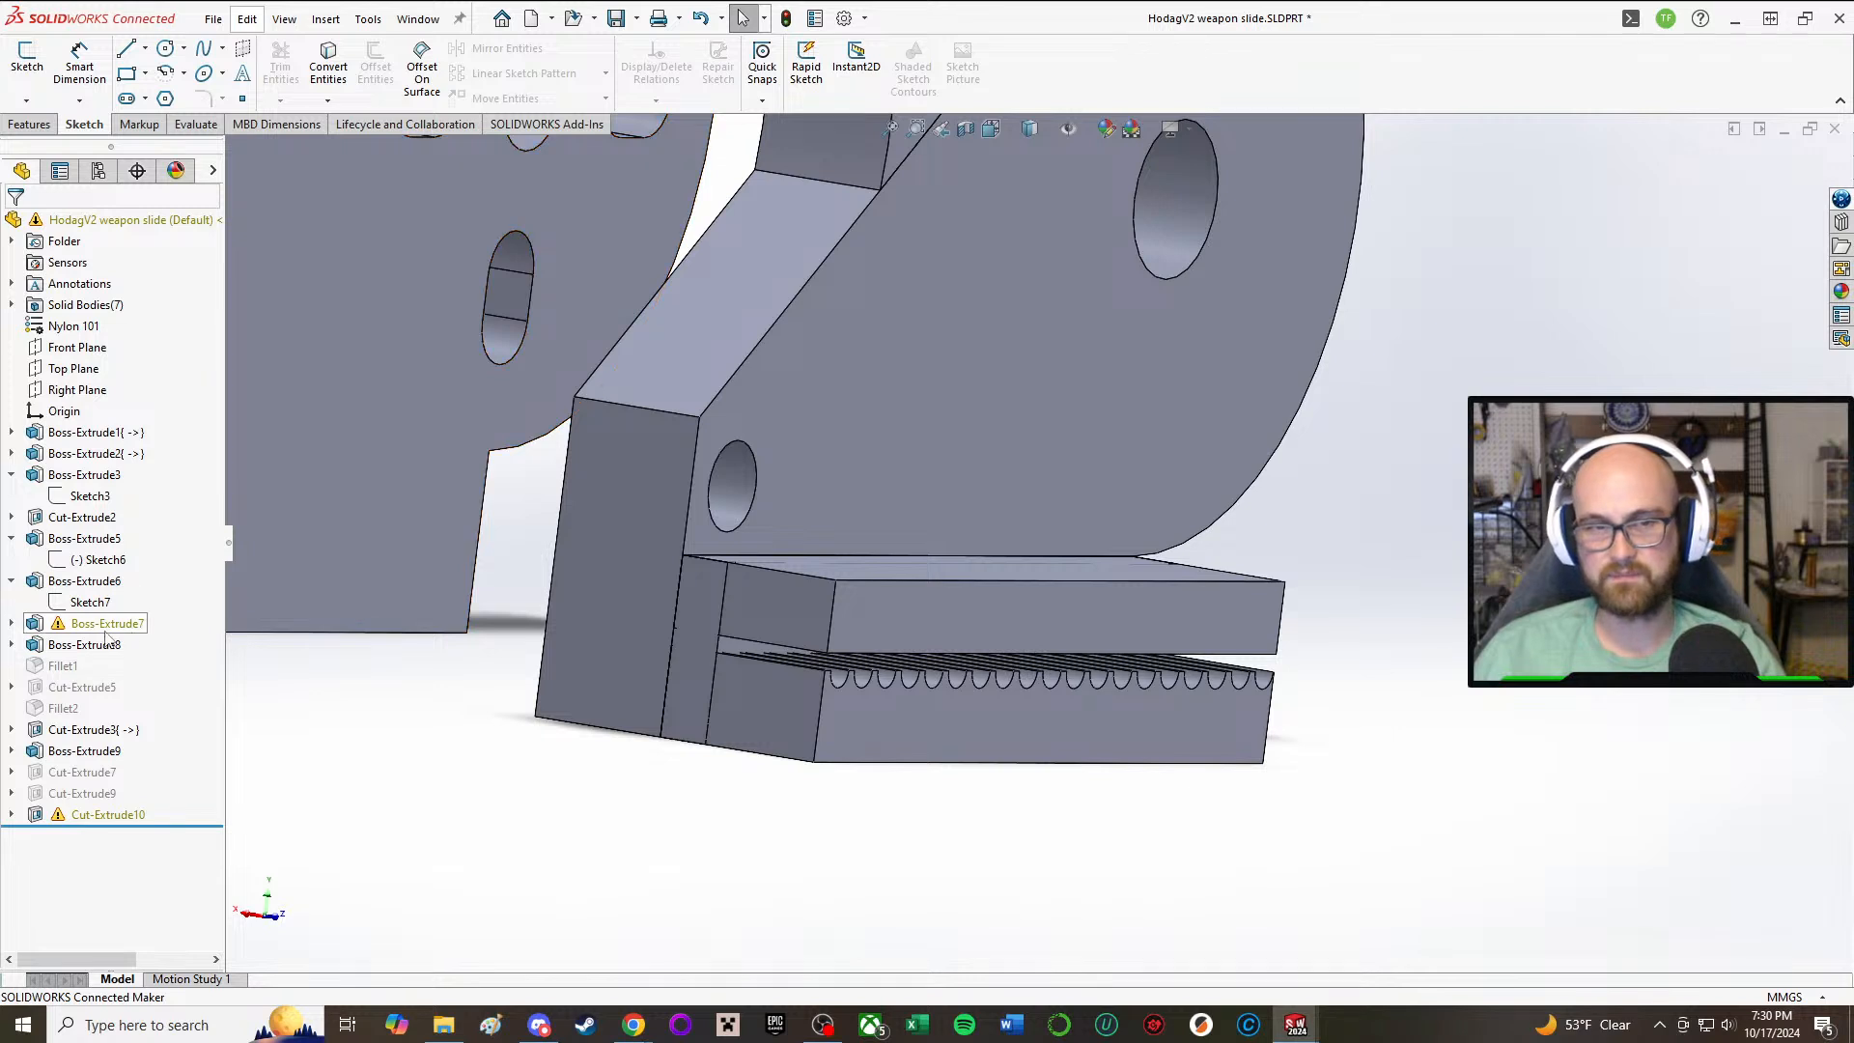
{"action": "left_click", "coordinate": [736, 648]}
{"action": "left_click", "coordinate": [92, 538]}
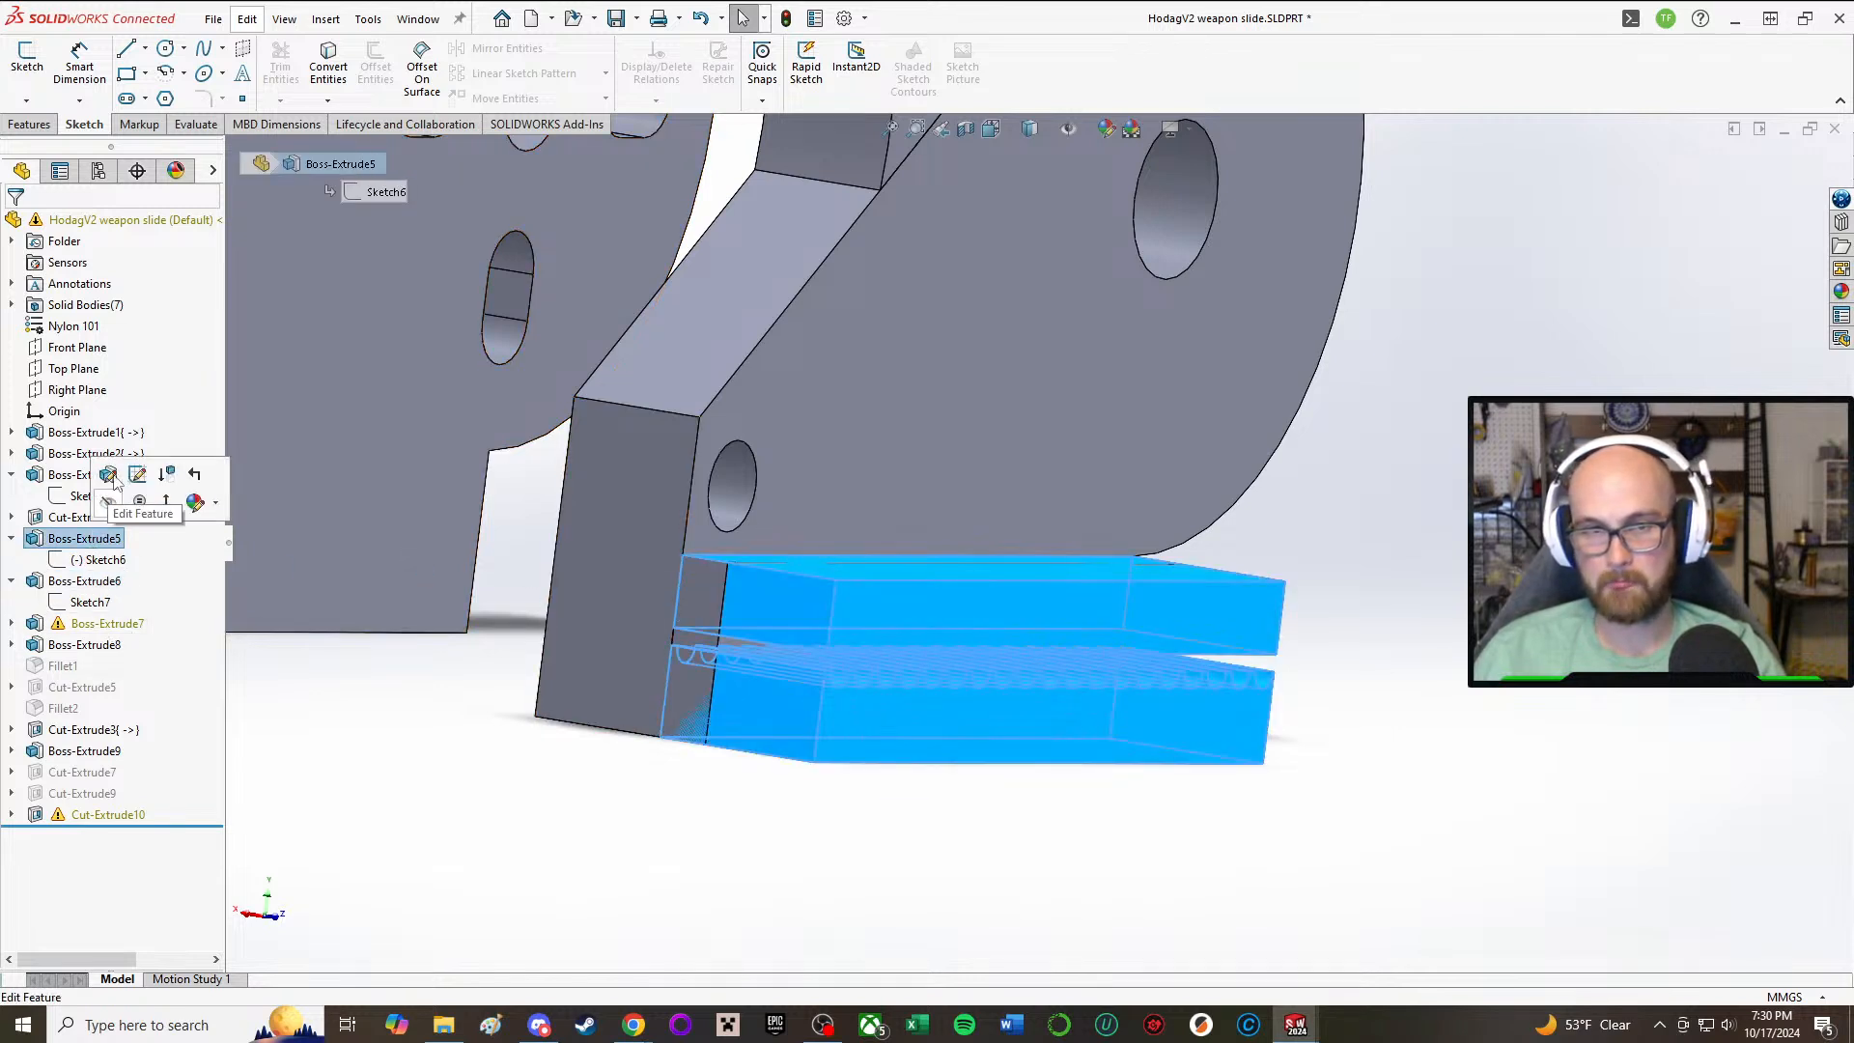
{"action": "left_click", "coordinate": [108, 474]}
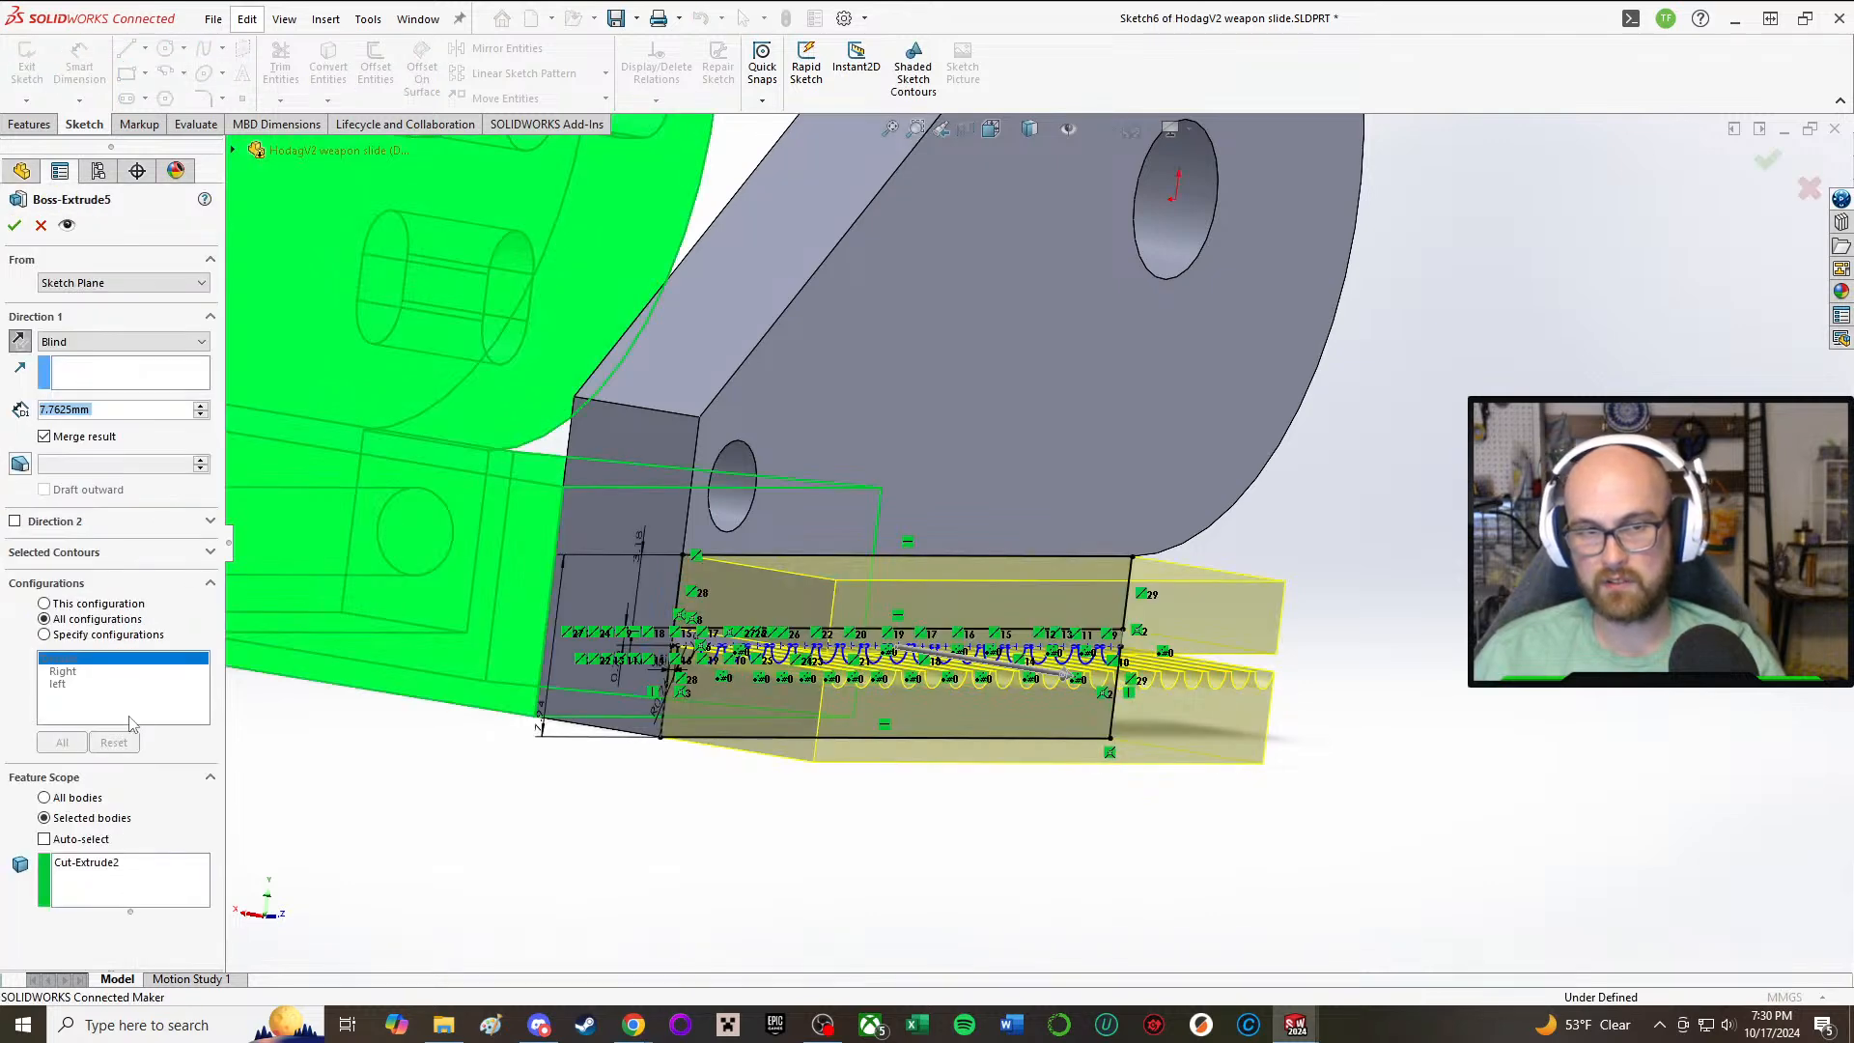
{"action": "left_click", "coordinate": [58, 552]}
{"action": "left_click", "coordinate": [60, 552]}
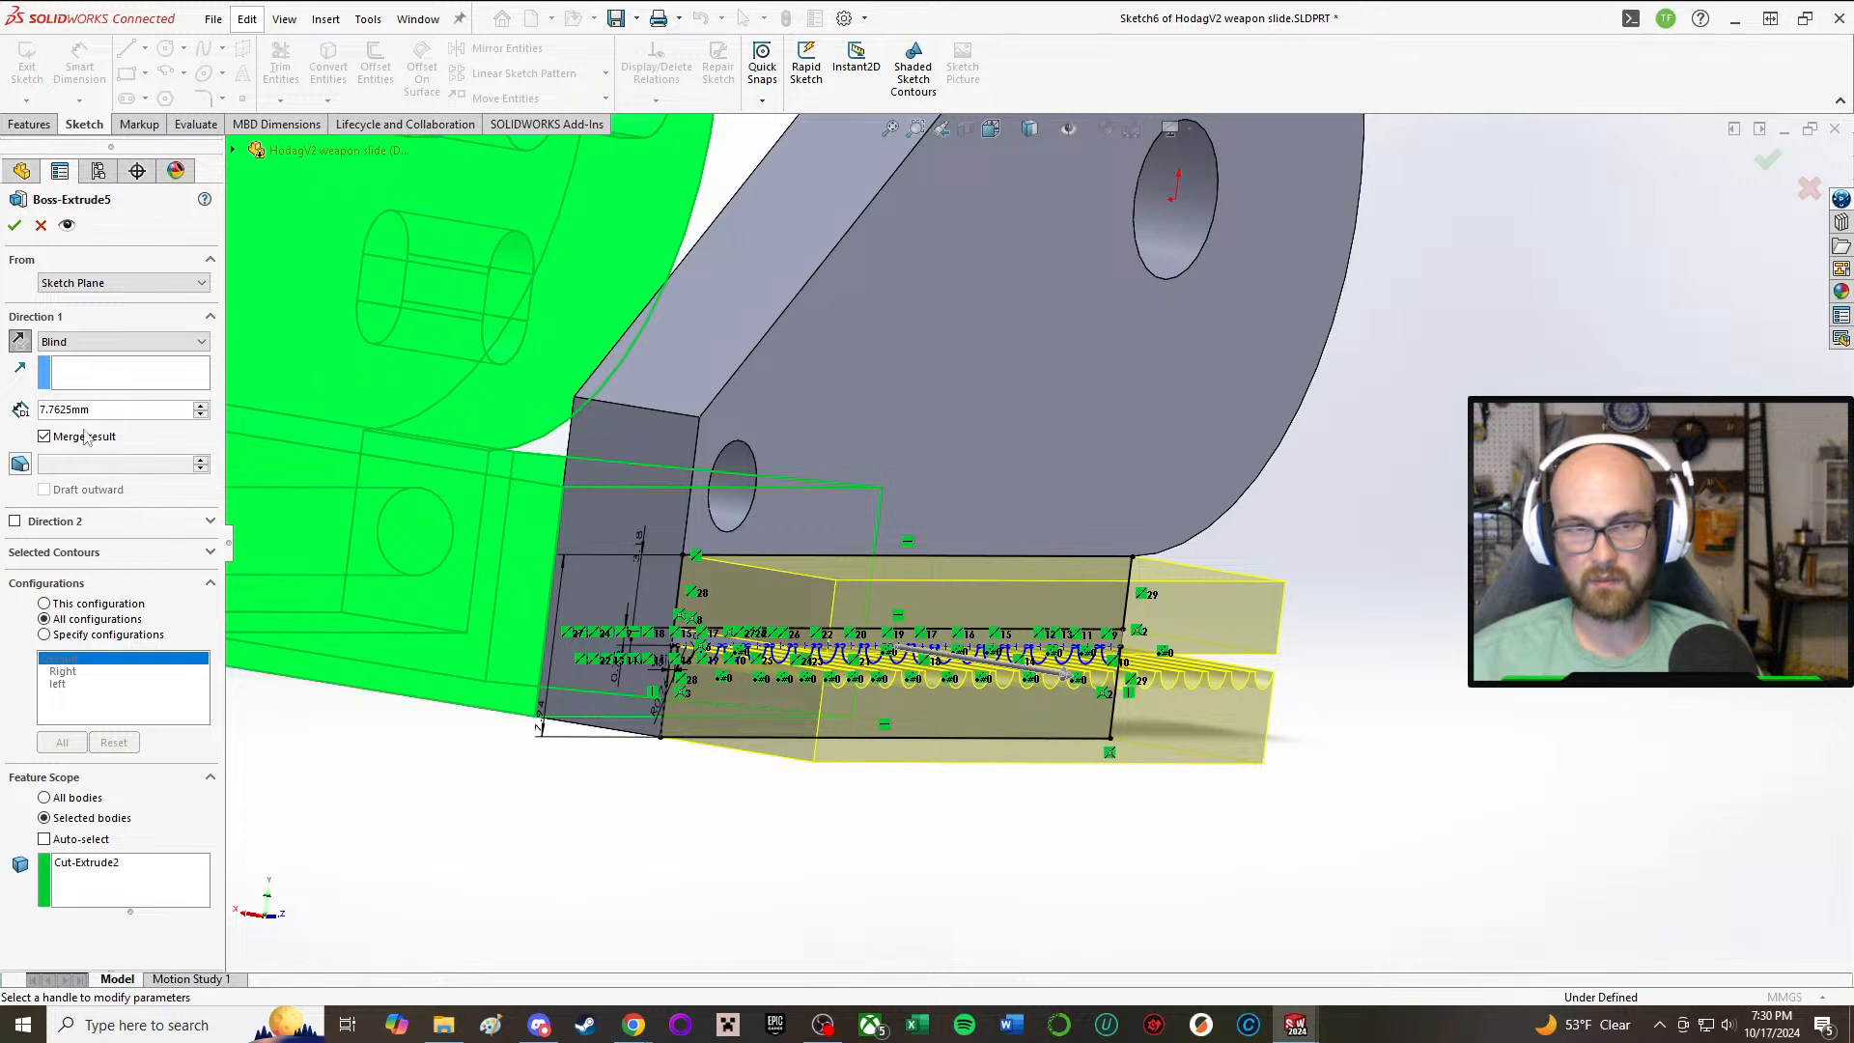
{"action": "middle_click_drag", "start_coordinate": [752, 742], "coordinate": [799, 815]}
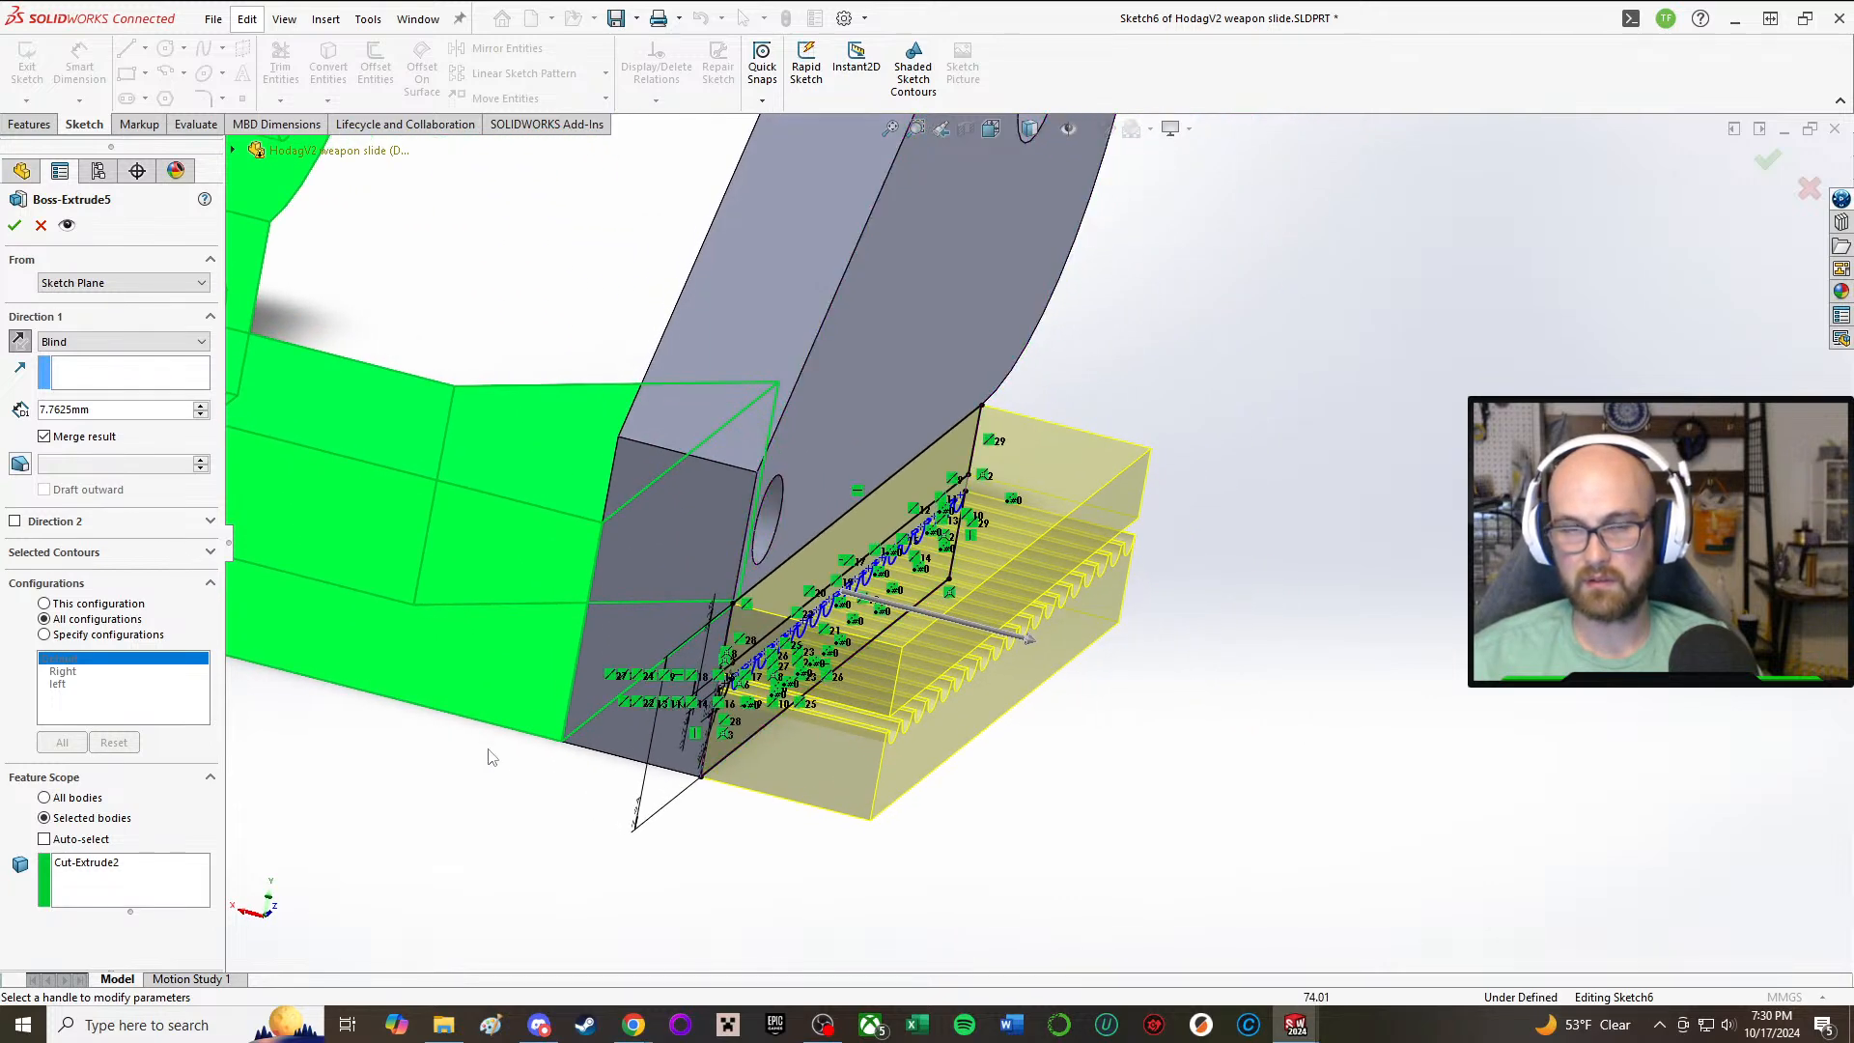
{"action": "left_click", "coordinate": [44, 437]}
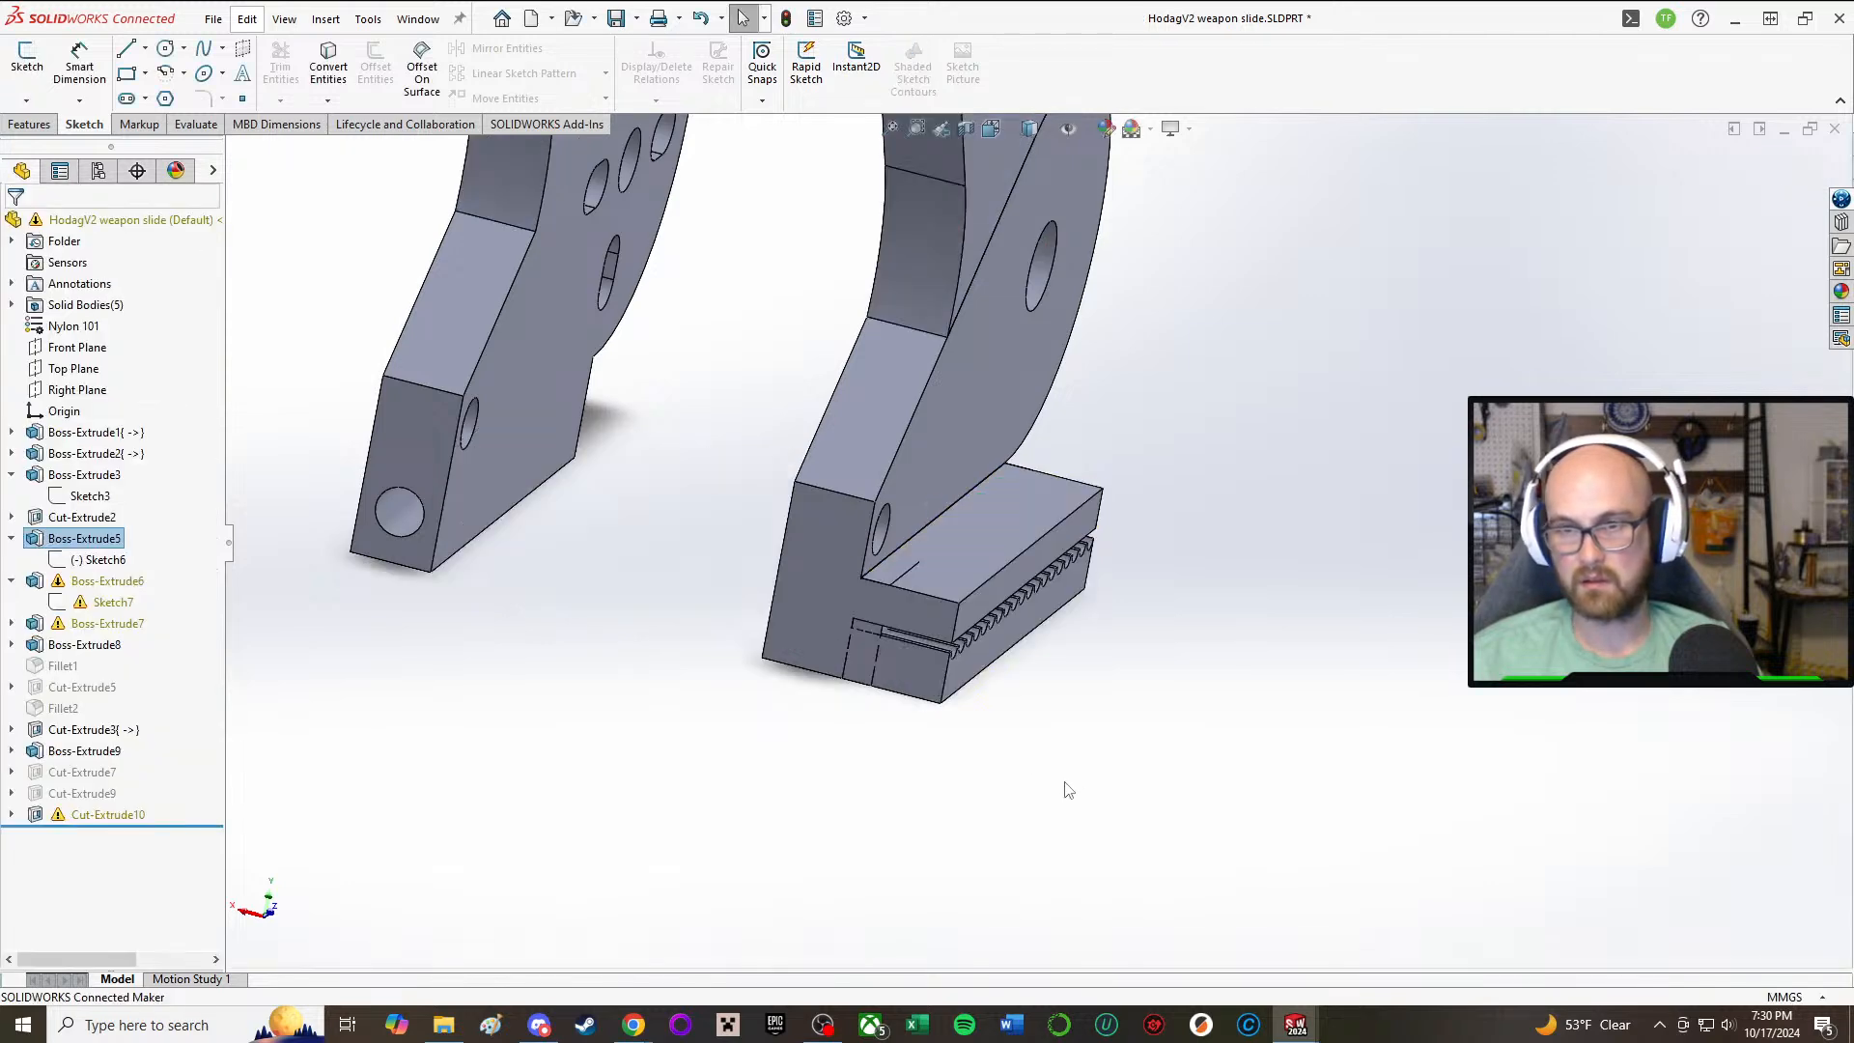
Step: Reopen Boss-Extrude5, clear its feature scope and reselect the adjoining side plate as the only body to merge with
{"action": "middle_click_drag", "start_coordinate": [1180, 853], "coordinate": [820, 657]}
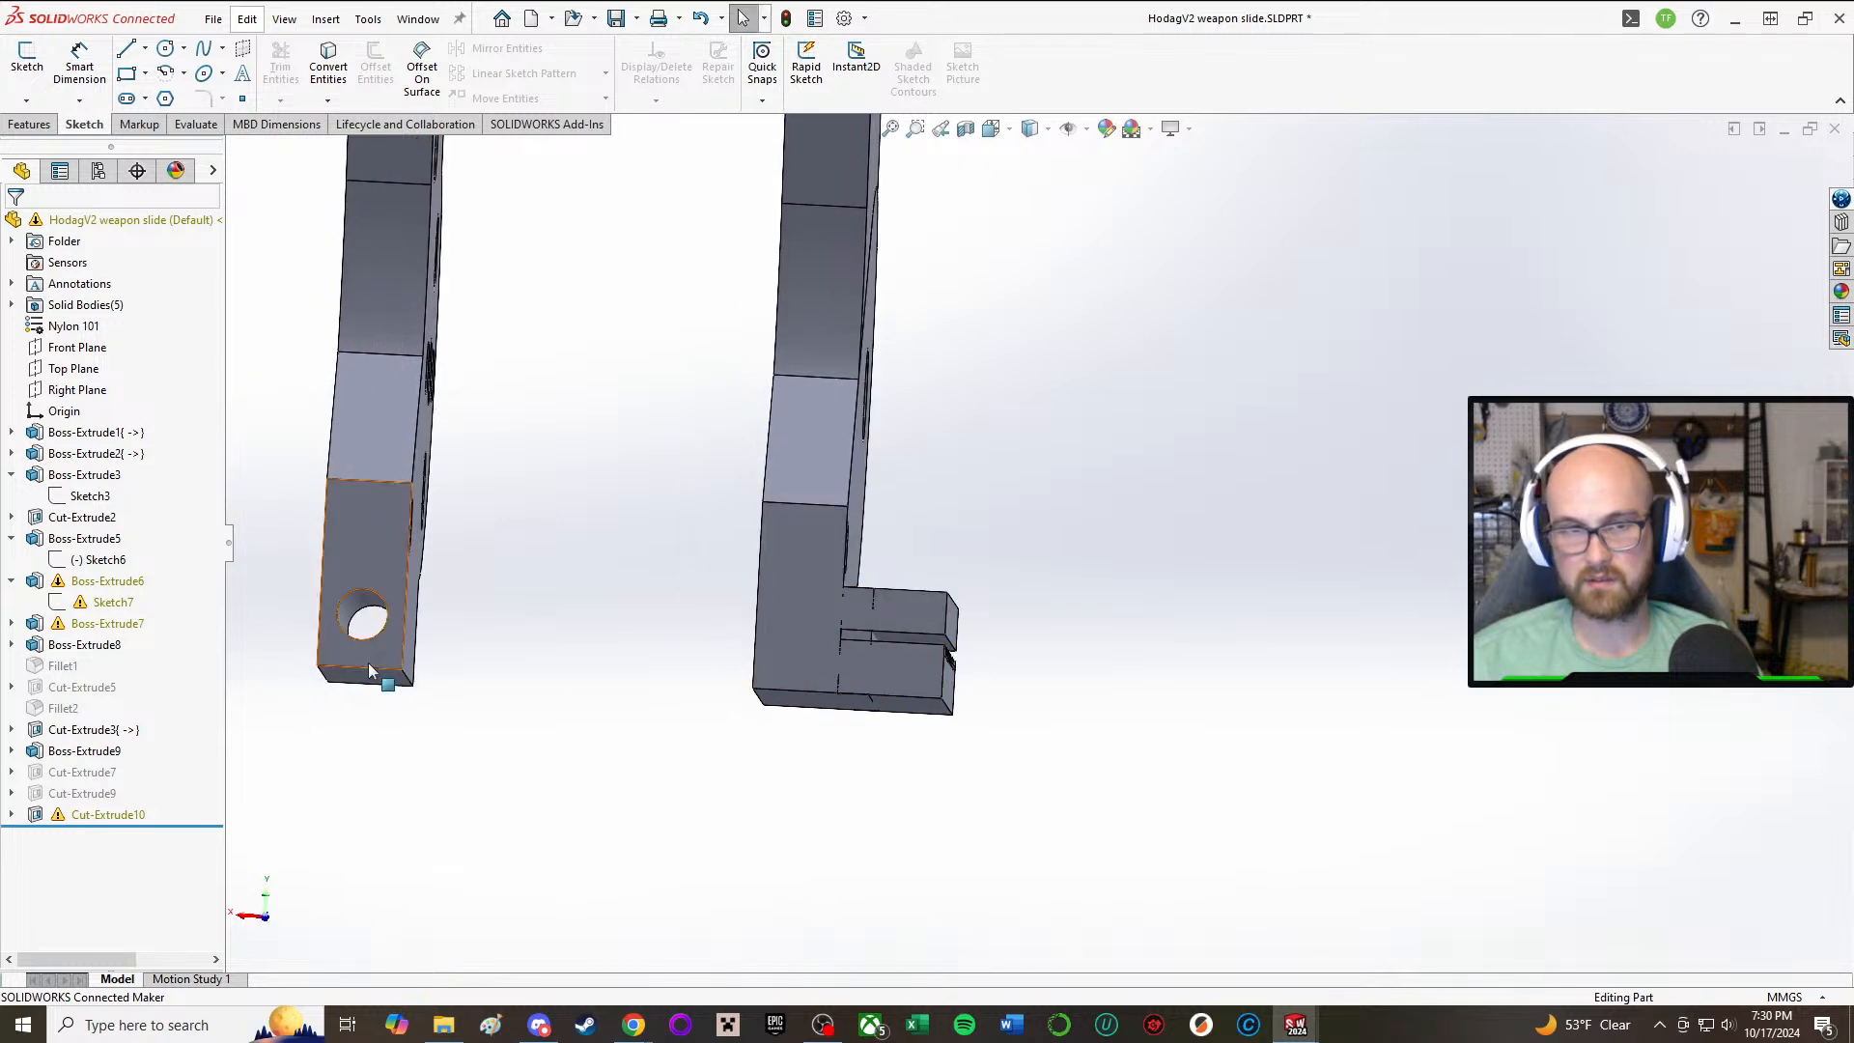
{"action": "left_click", "coordinate": [97, 580]}
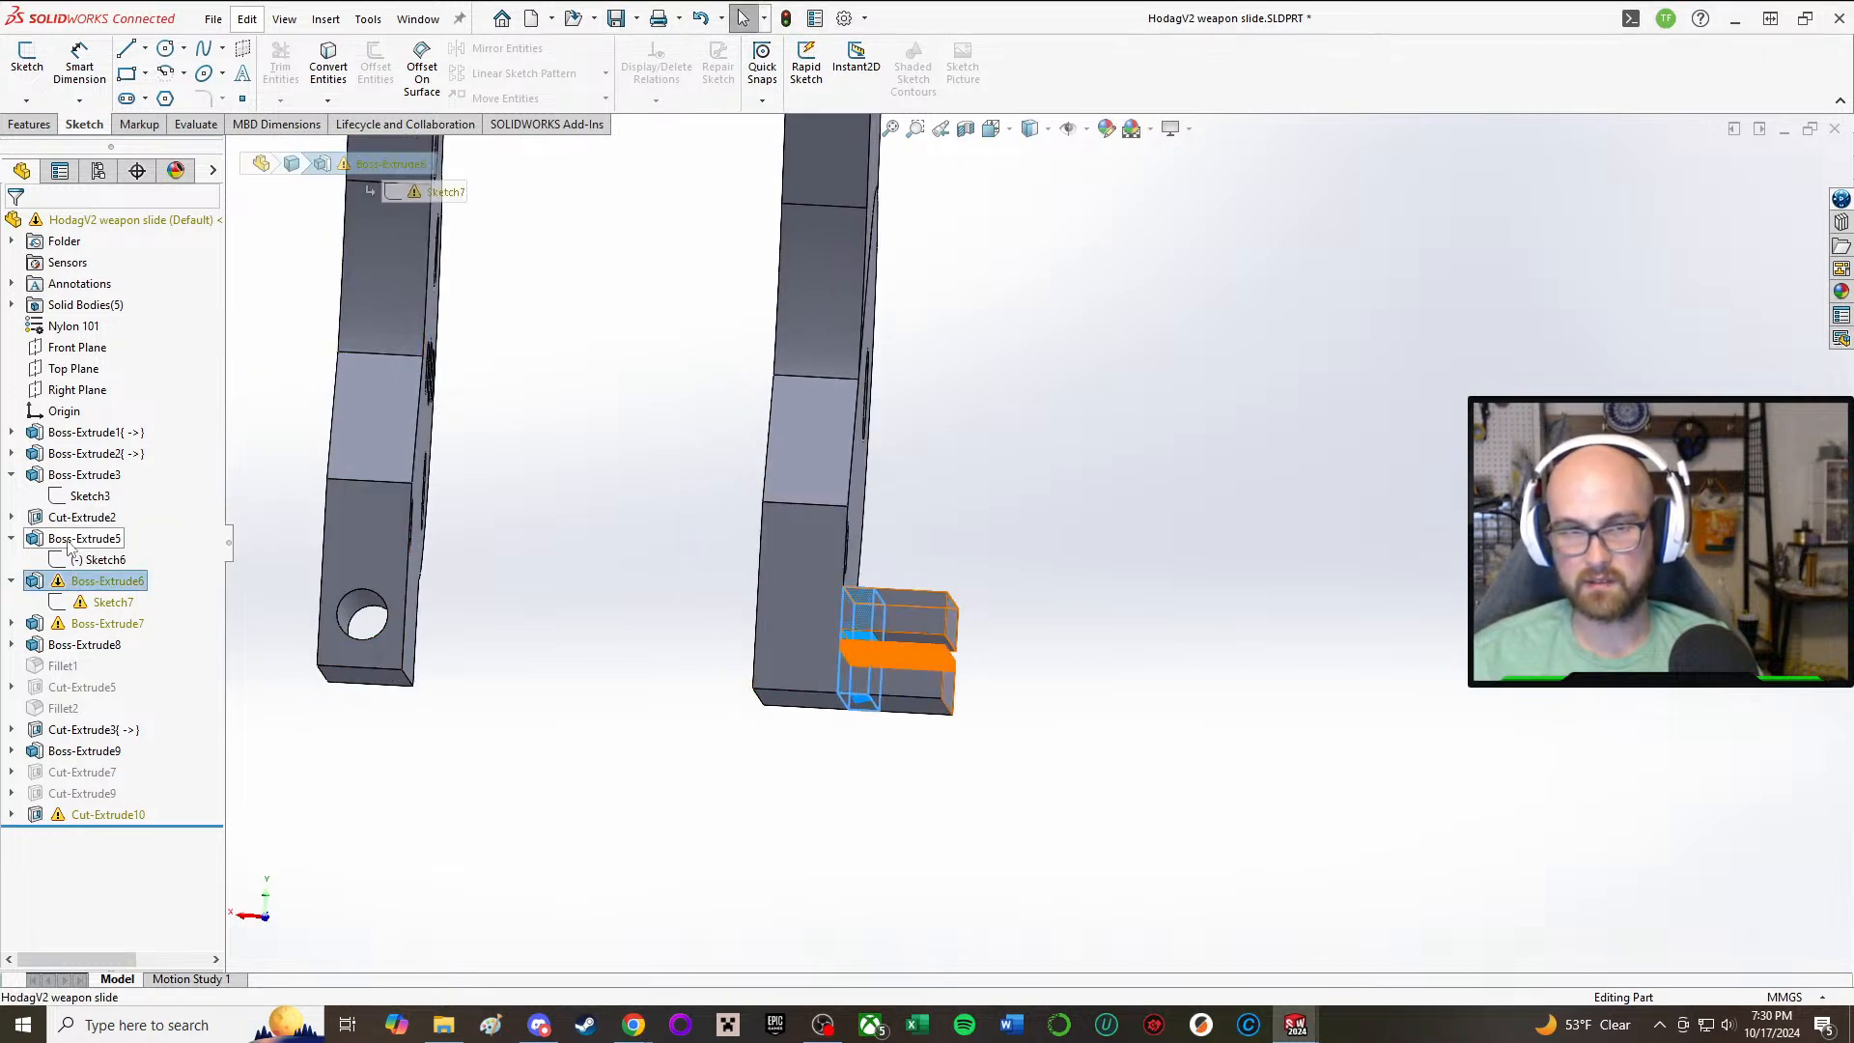
{"action": "left_click", "coordinate": [72, 539]}
{"action": "left_click", "coordinate": [643, 620]}
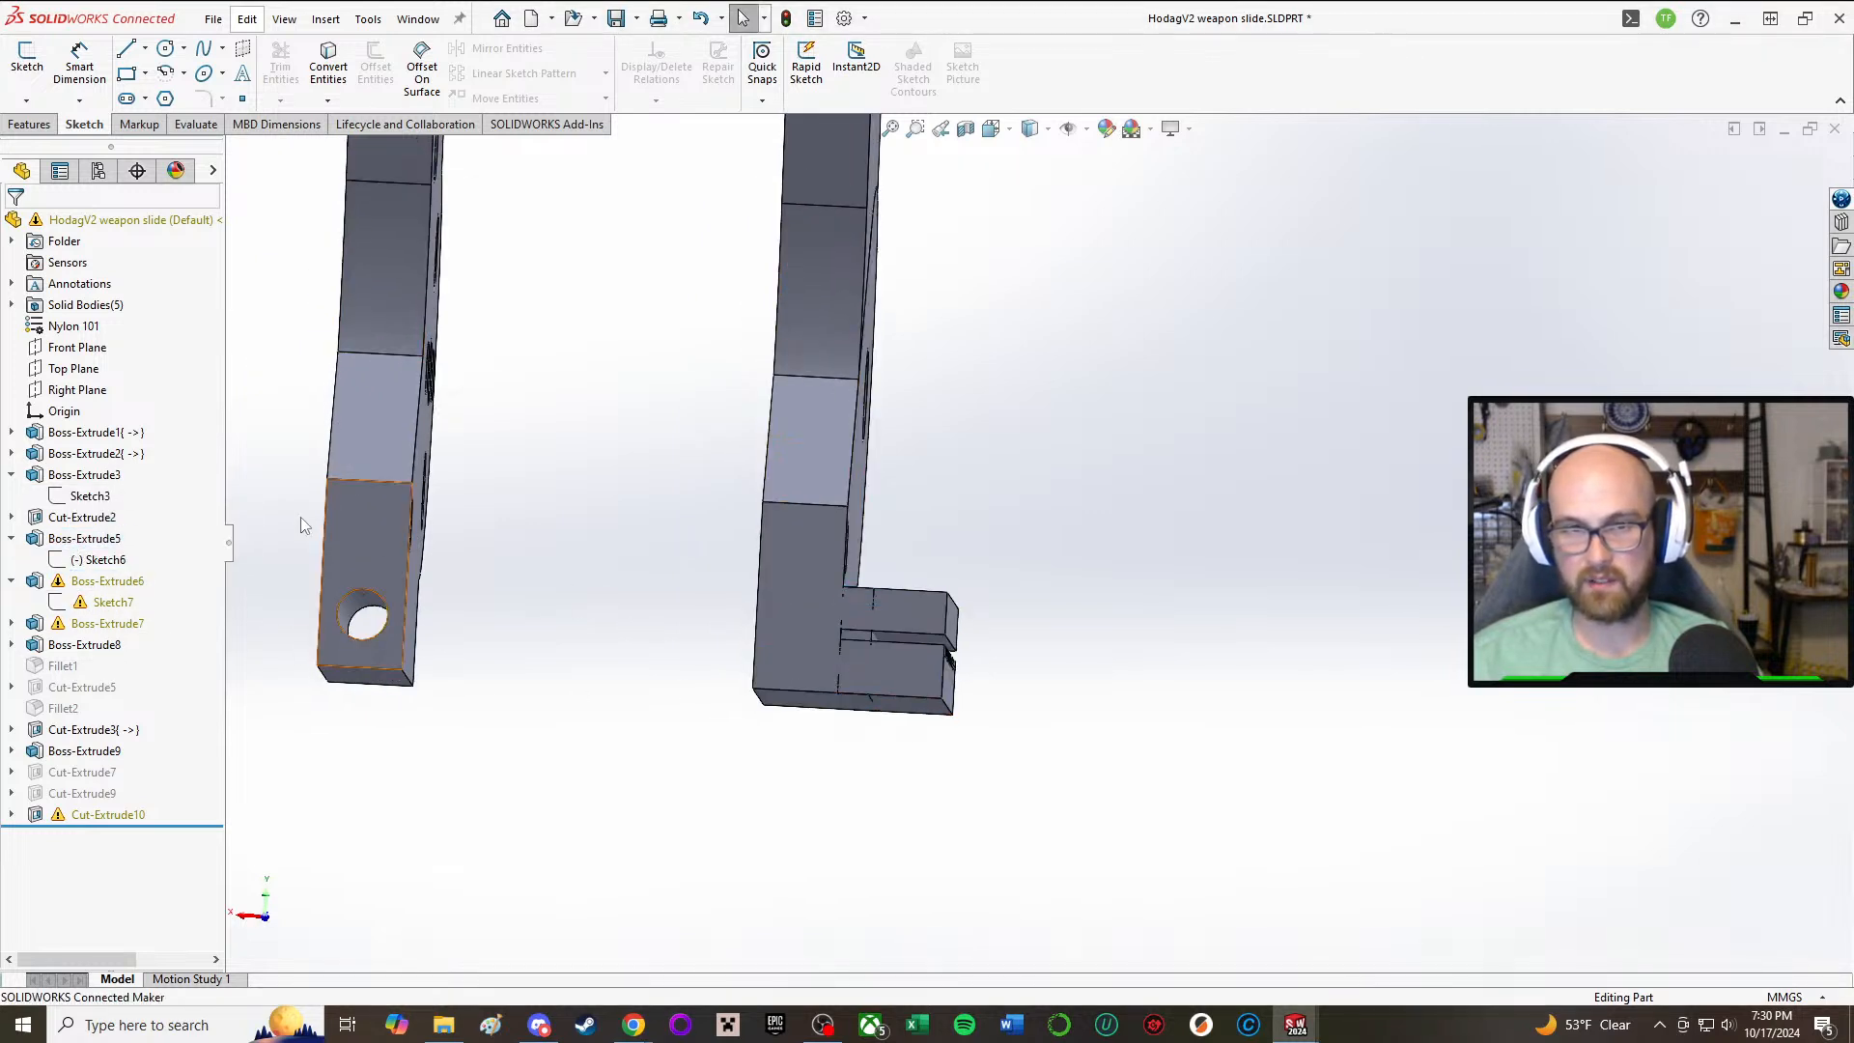
{"action": "left_click", "coordinate": [68, 539]}
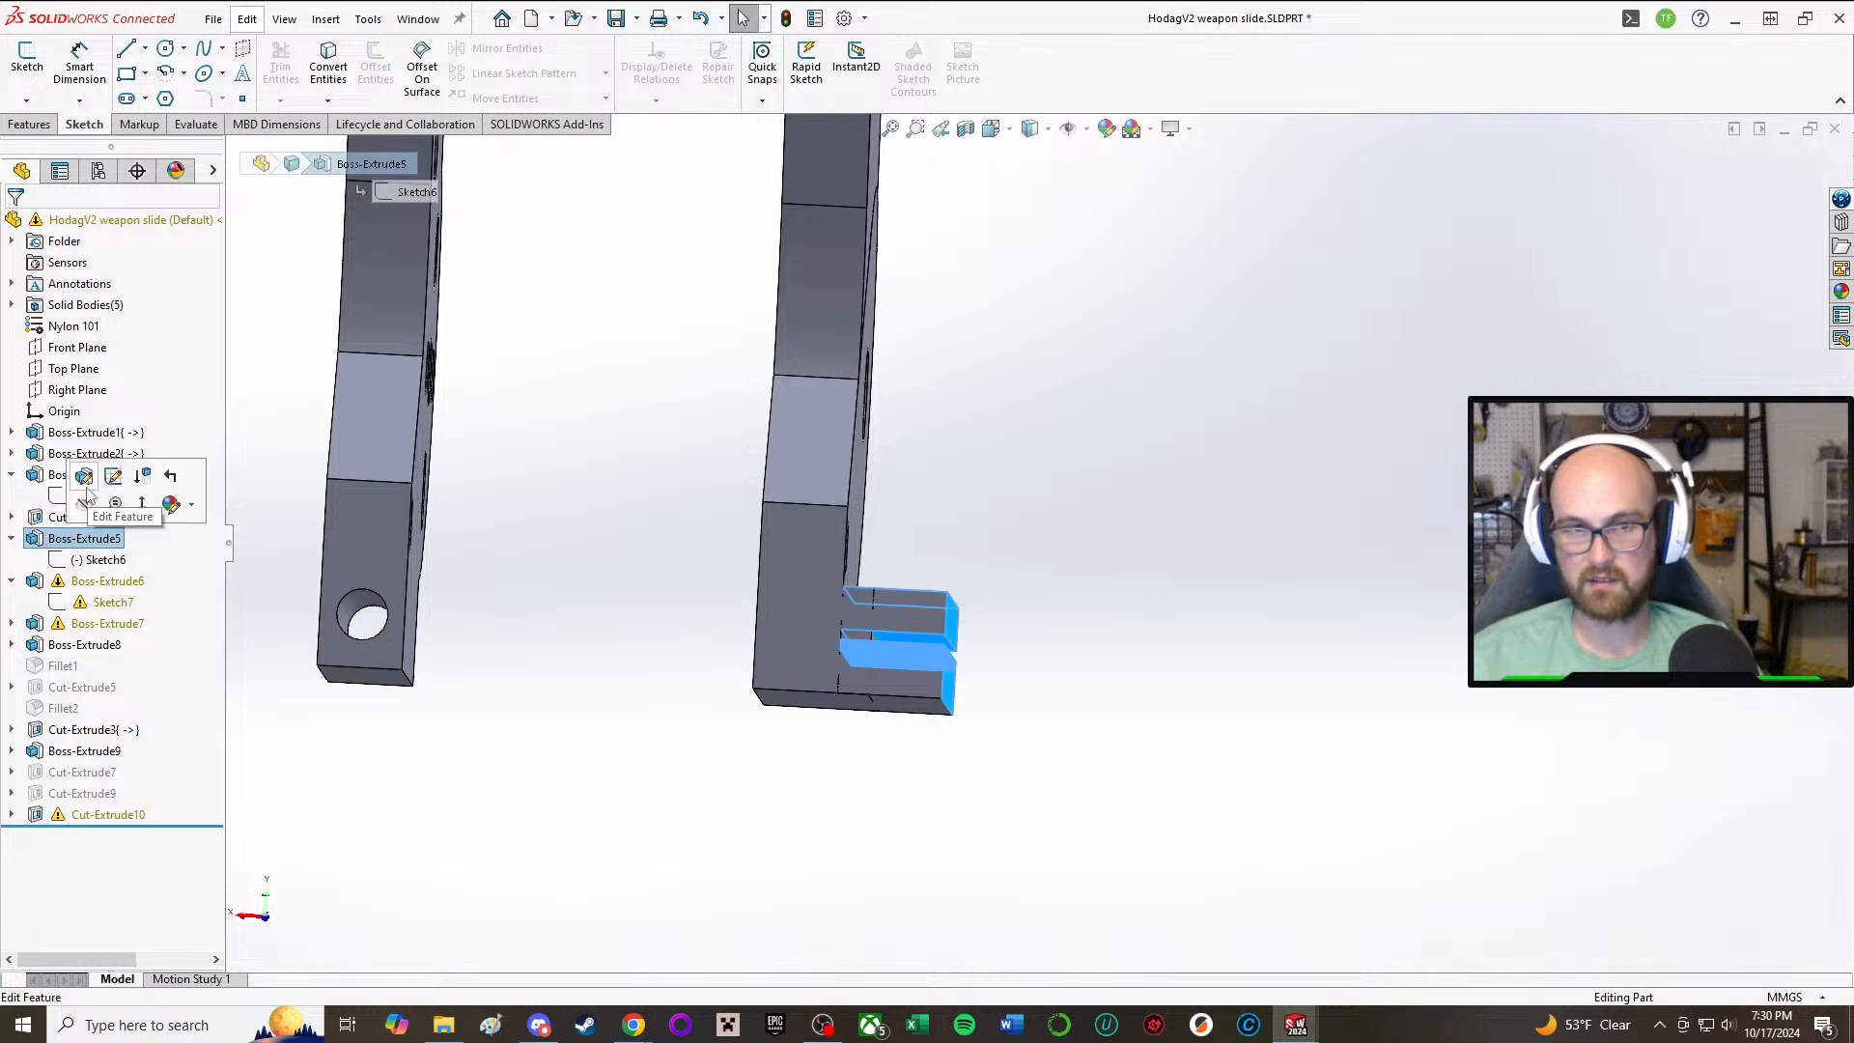
{"action": "left_click", "coordinate": [83, 478]}
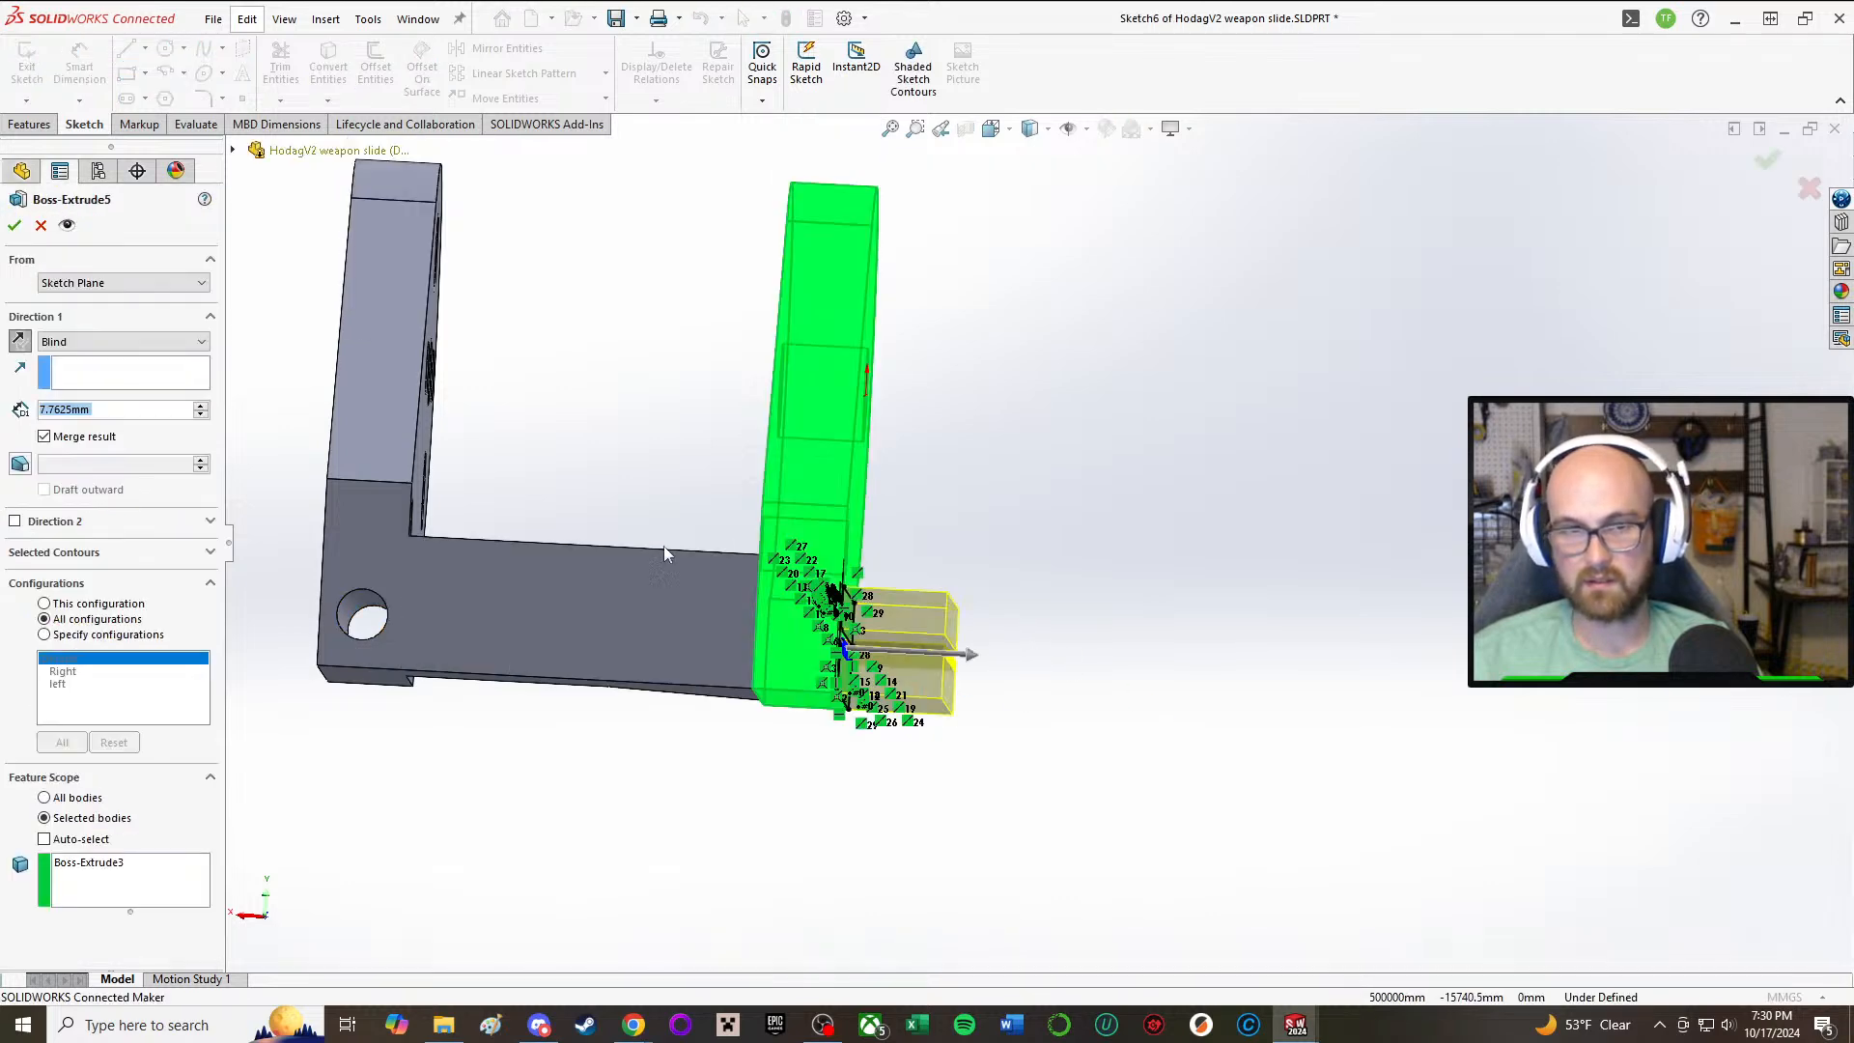
{"action": "middle_click_drag", "start_coordinate": [663, 546], "coordinate": [581, 616]}
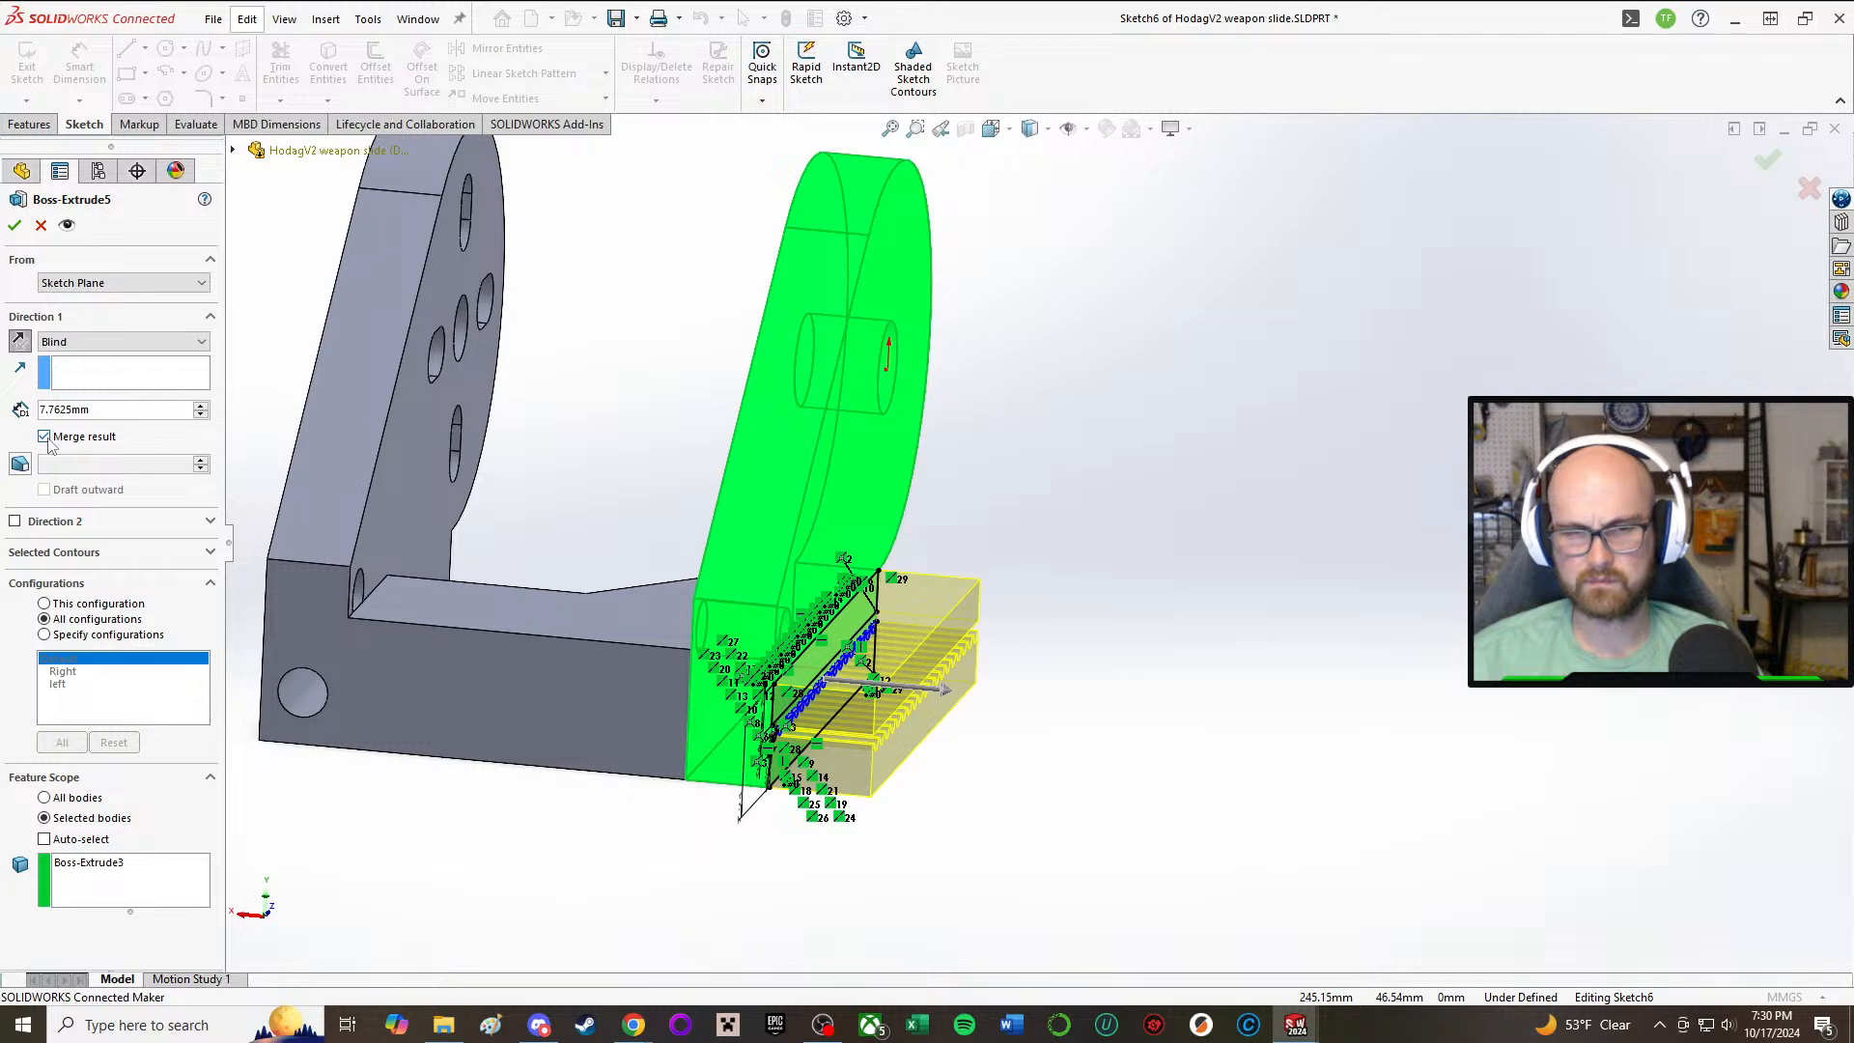
{"action": "left_click", "coordinate": [45, 797]}
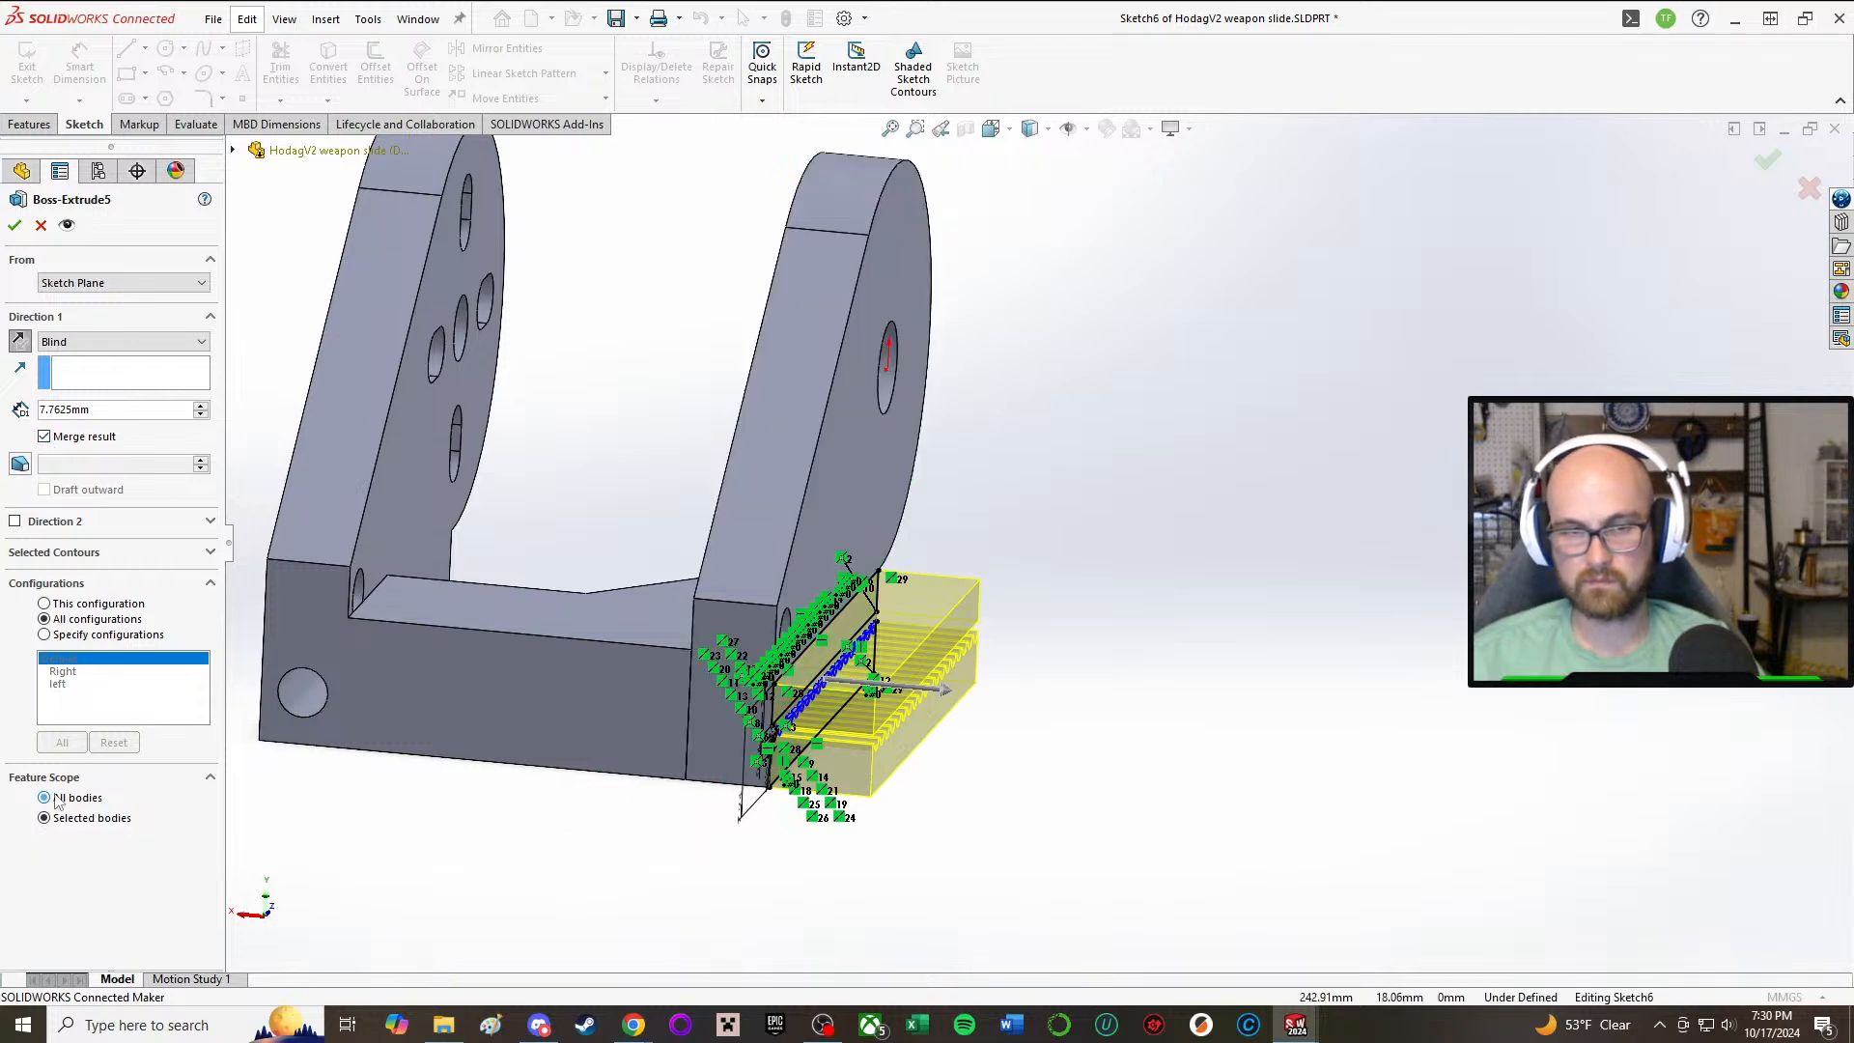
{"action": "left_click", "coordinate": [45, 818]}
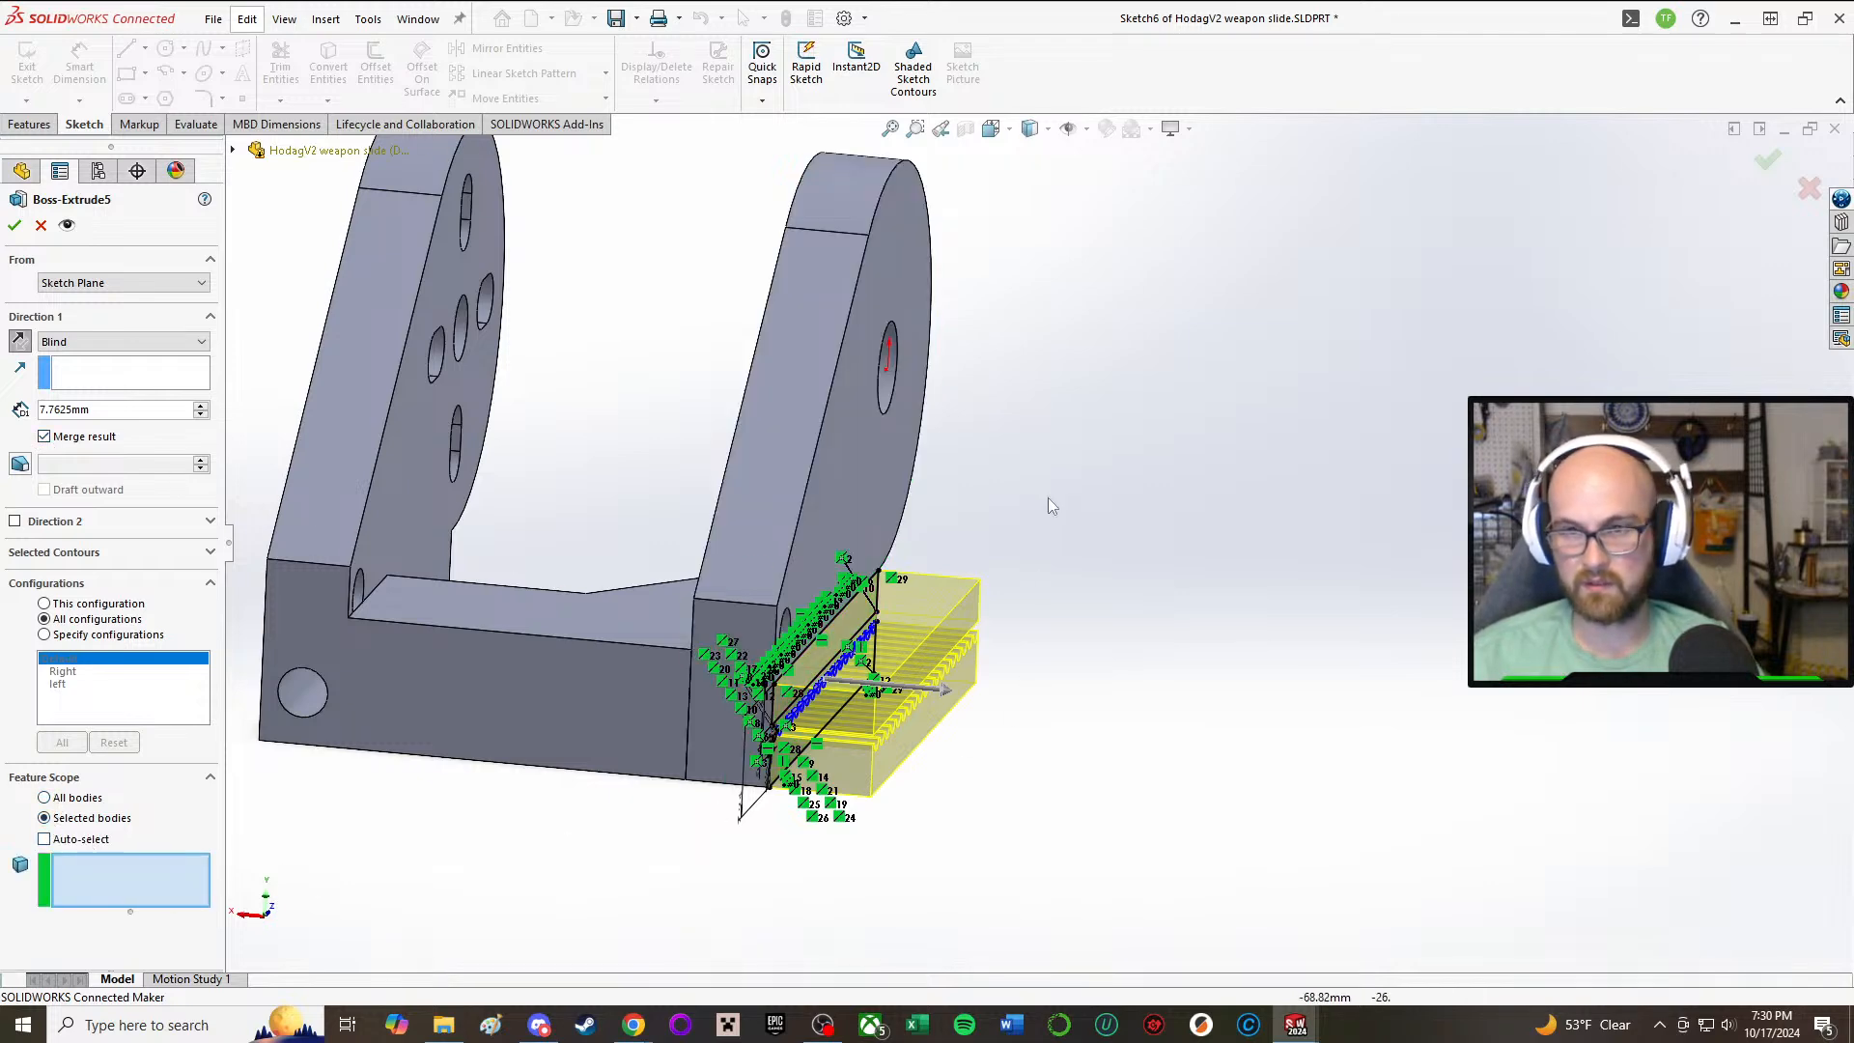
{"action": "left_click", "coordinate": [767, 486]}
{"action": "left_click", "coordinate": [14, 228]}
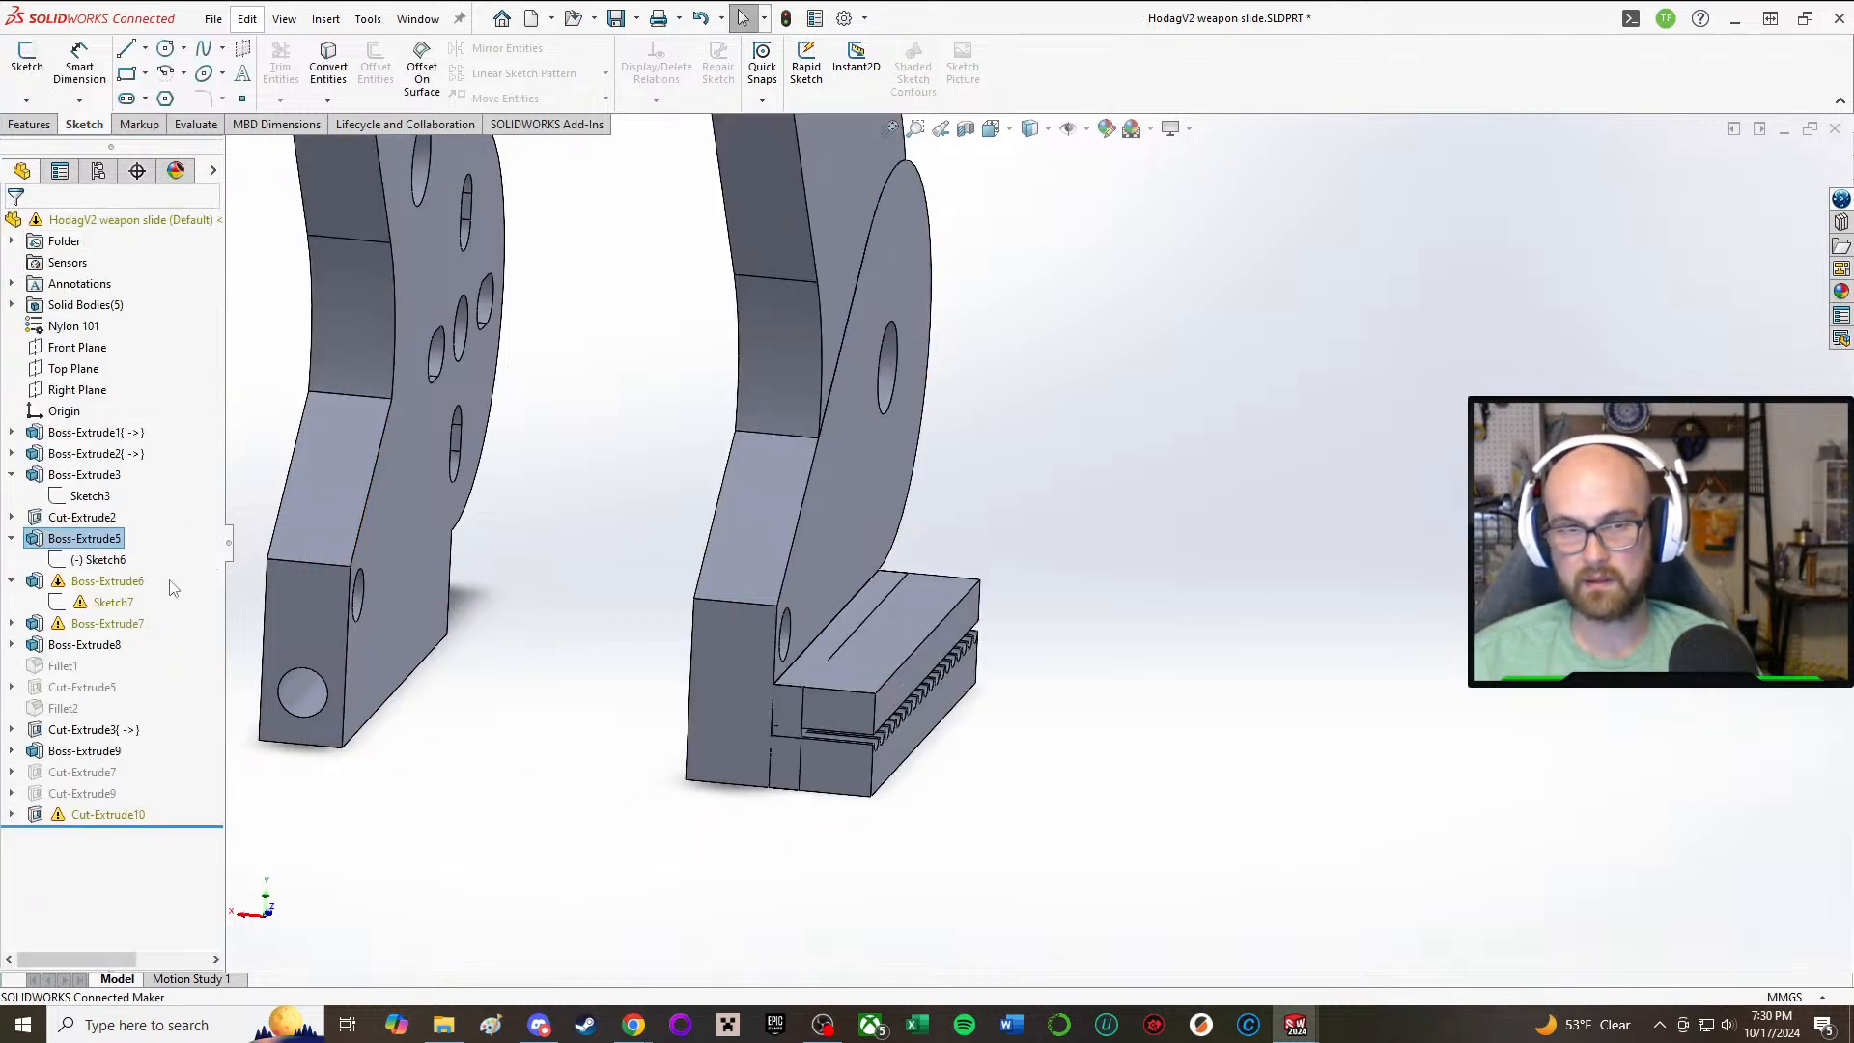
Step: Check Boss-Extrude3's sketch profile of the side plate and review Boss-Extrude5's extrusion settings
{"action": "left_click", "coordinate": [74, 515]}
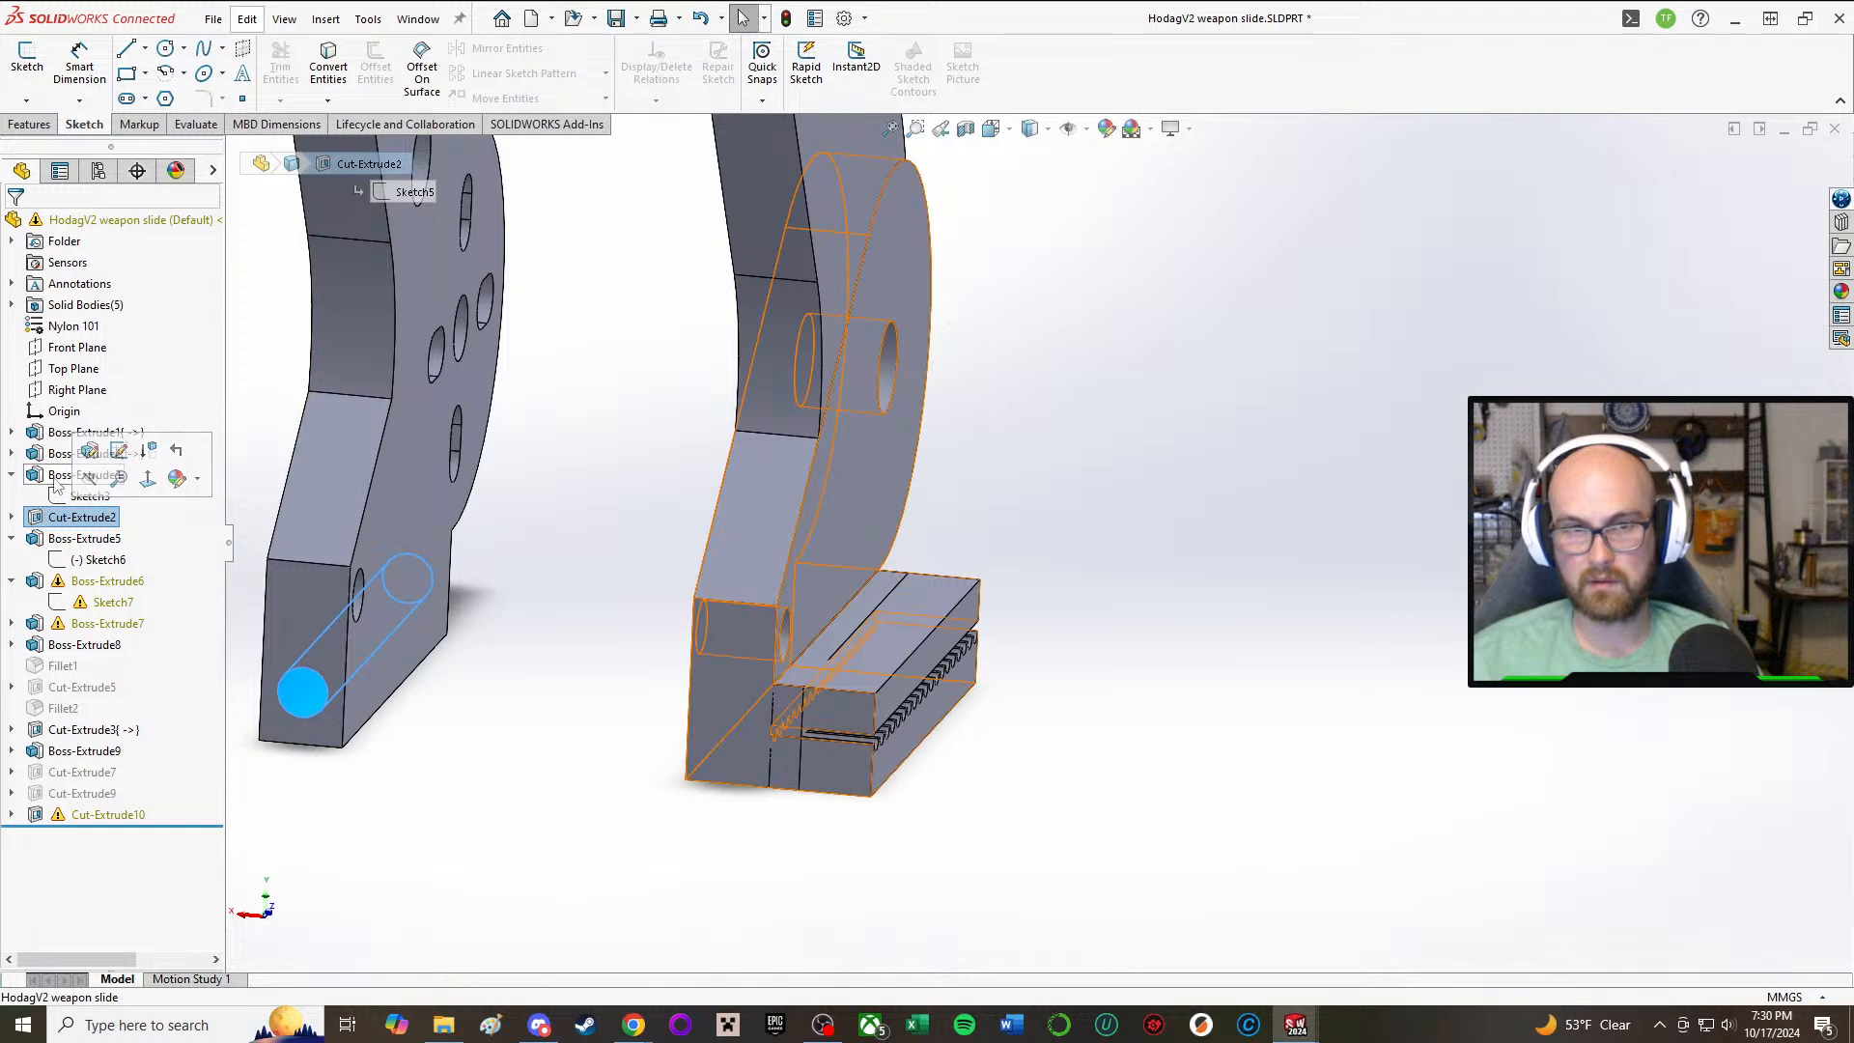
{"action": "left_click", "coordinate": [65, 475]}
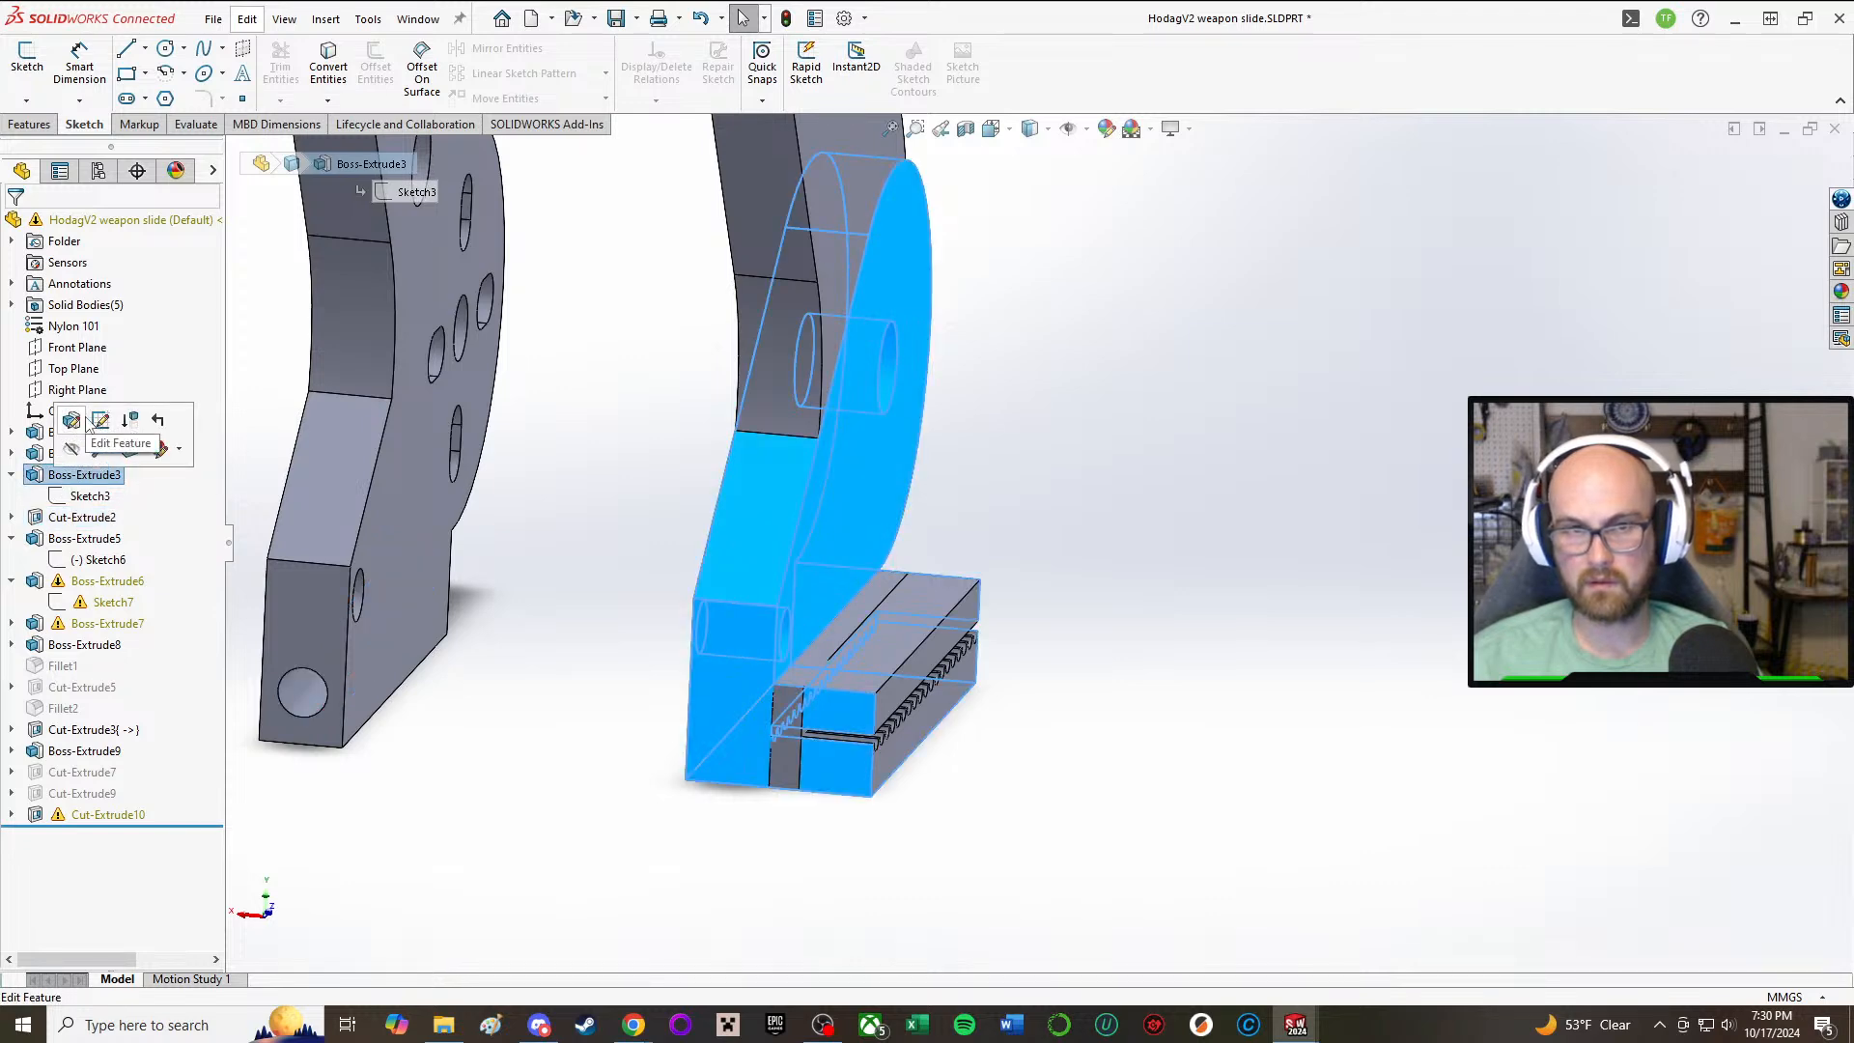
{"action": "left_click", "coordinate": [102, 421]}
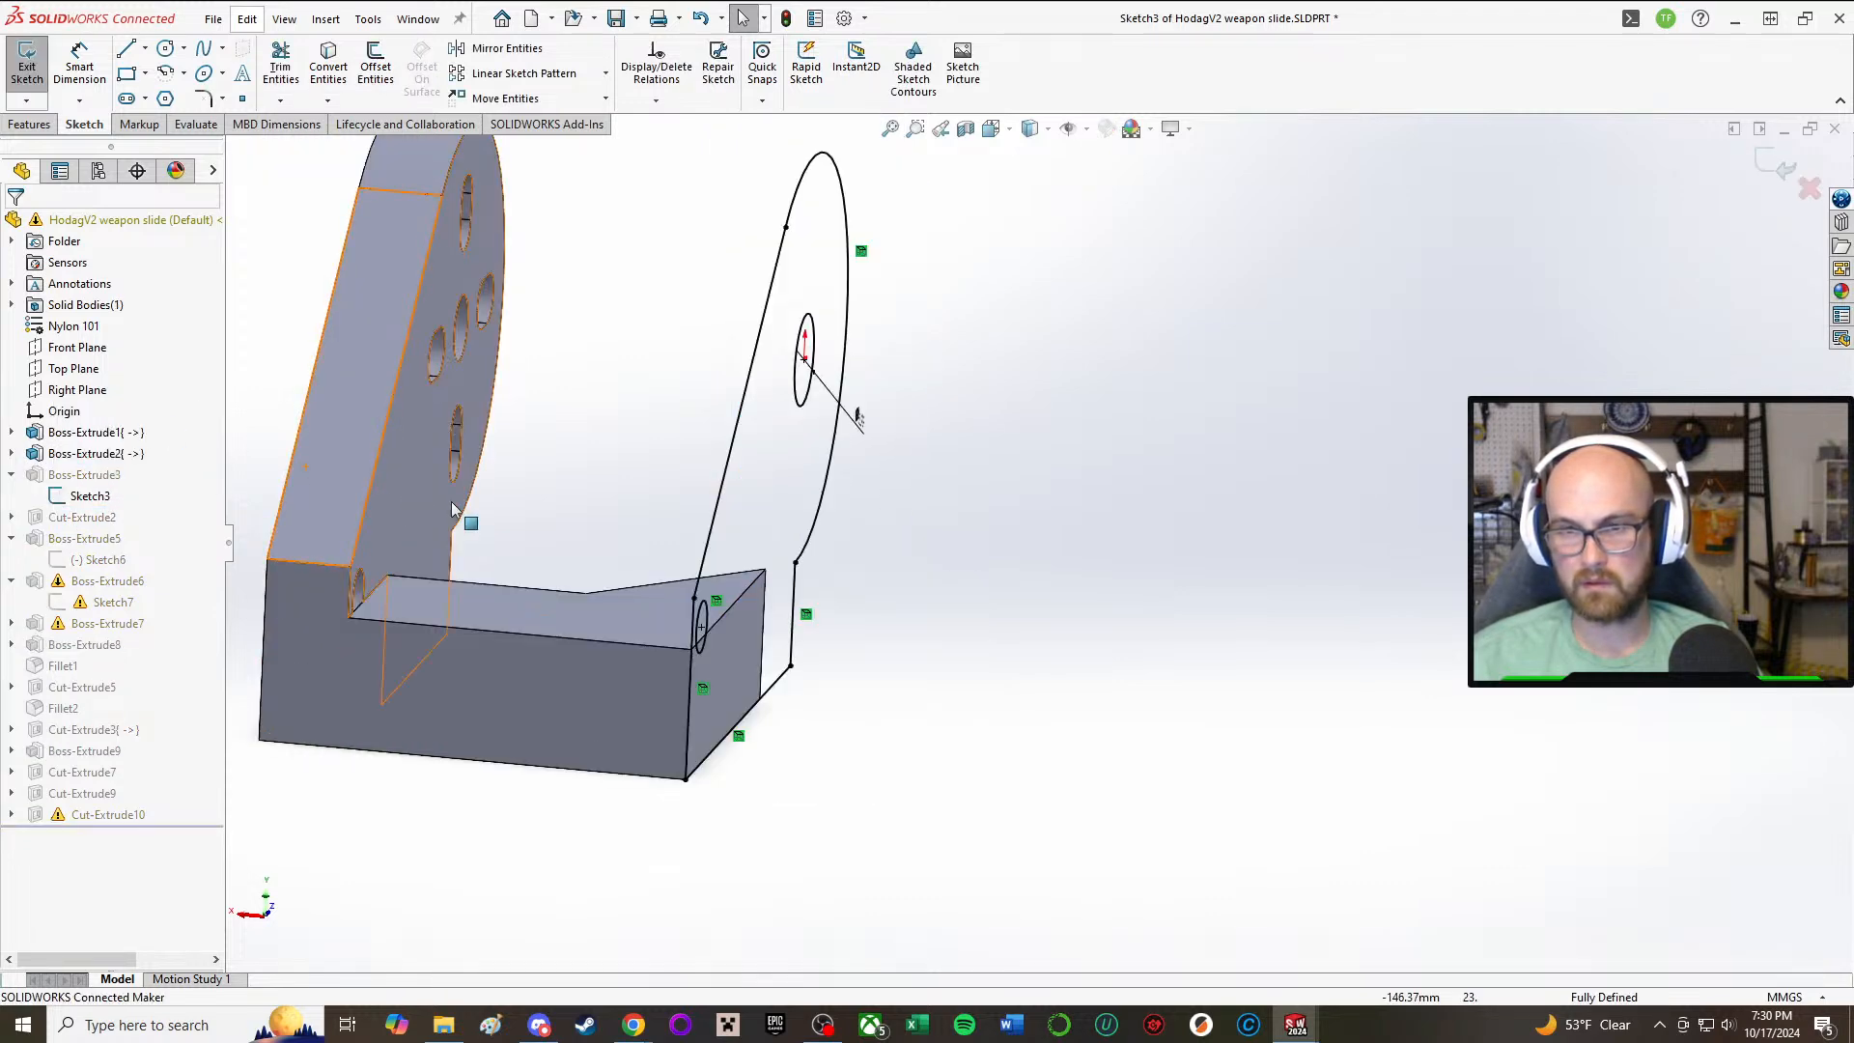
{"action": "left_click", "coordinate": [27, 72]}
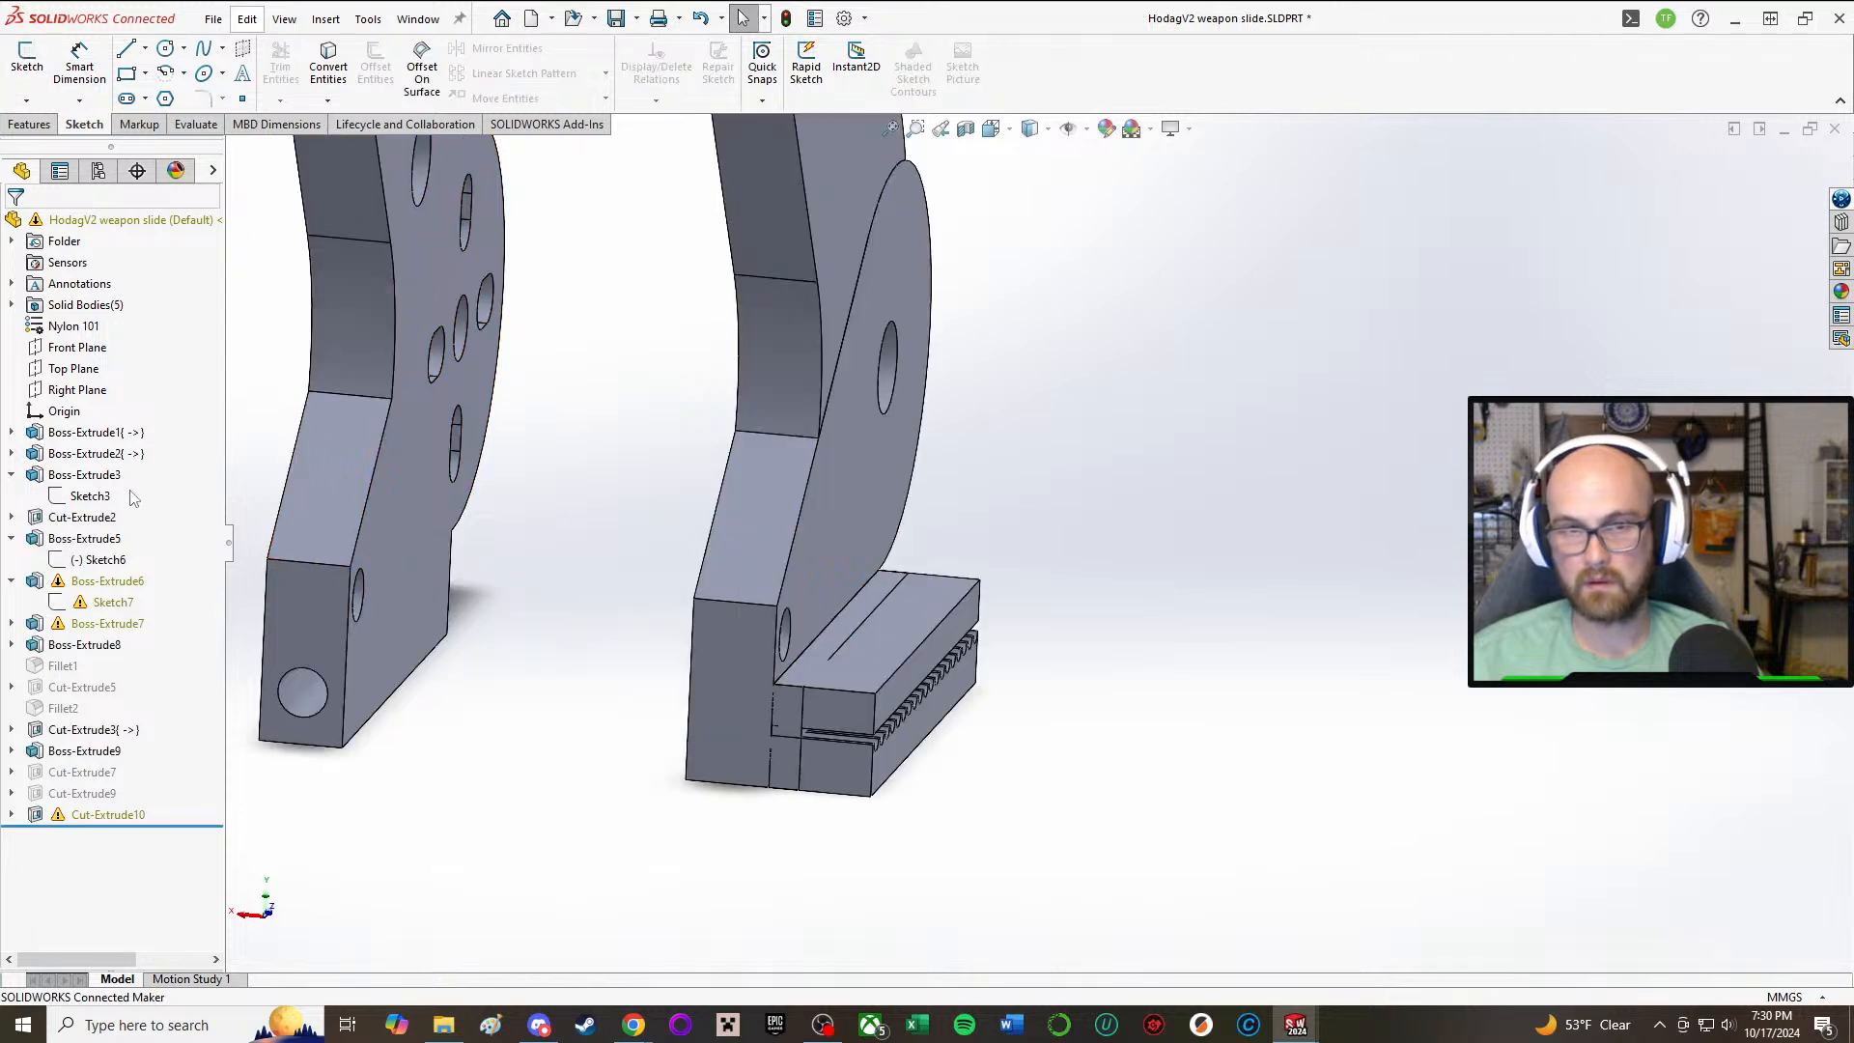
{"action": "left_click", "coordinate": [81, 537]}
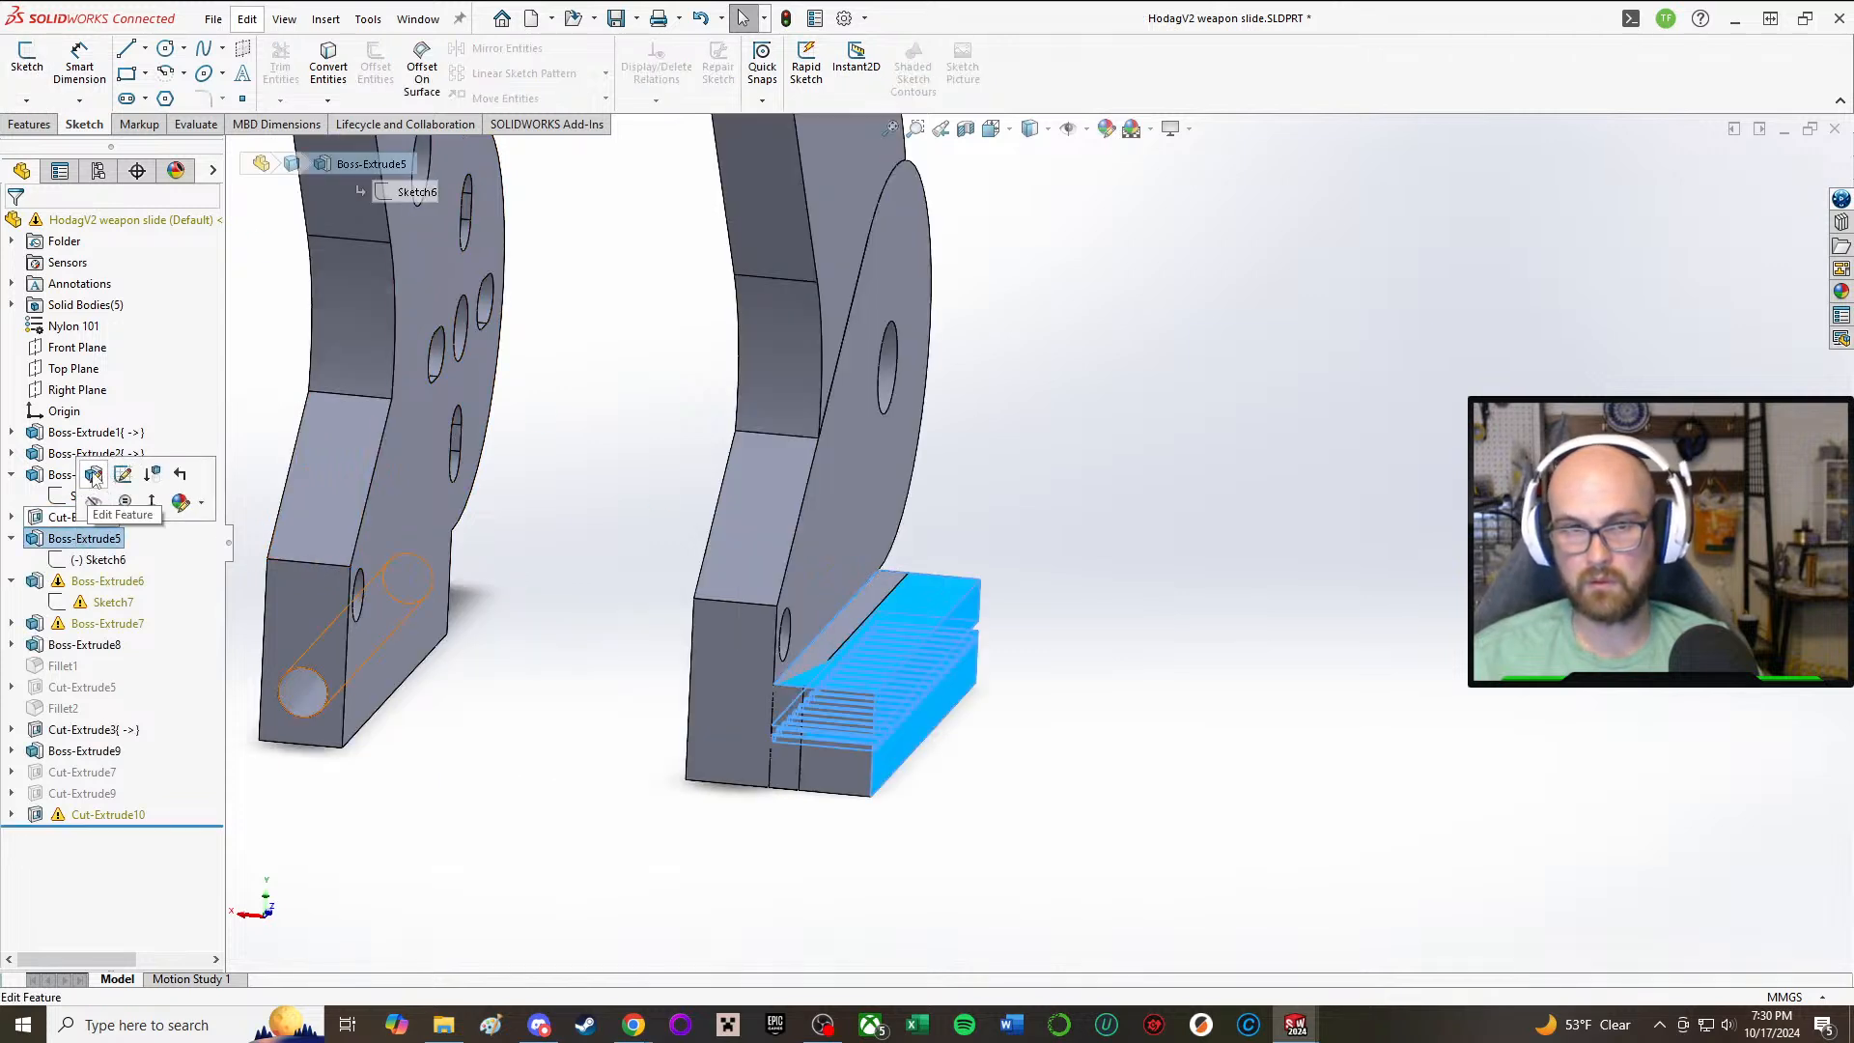
{"action": "left_click", "coordinate": [111, 485]}
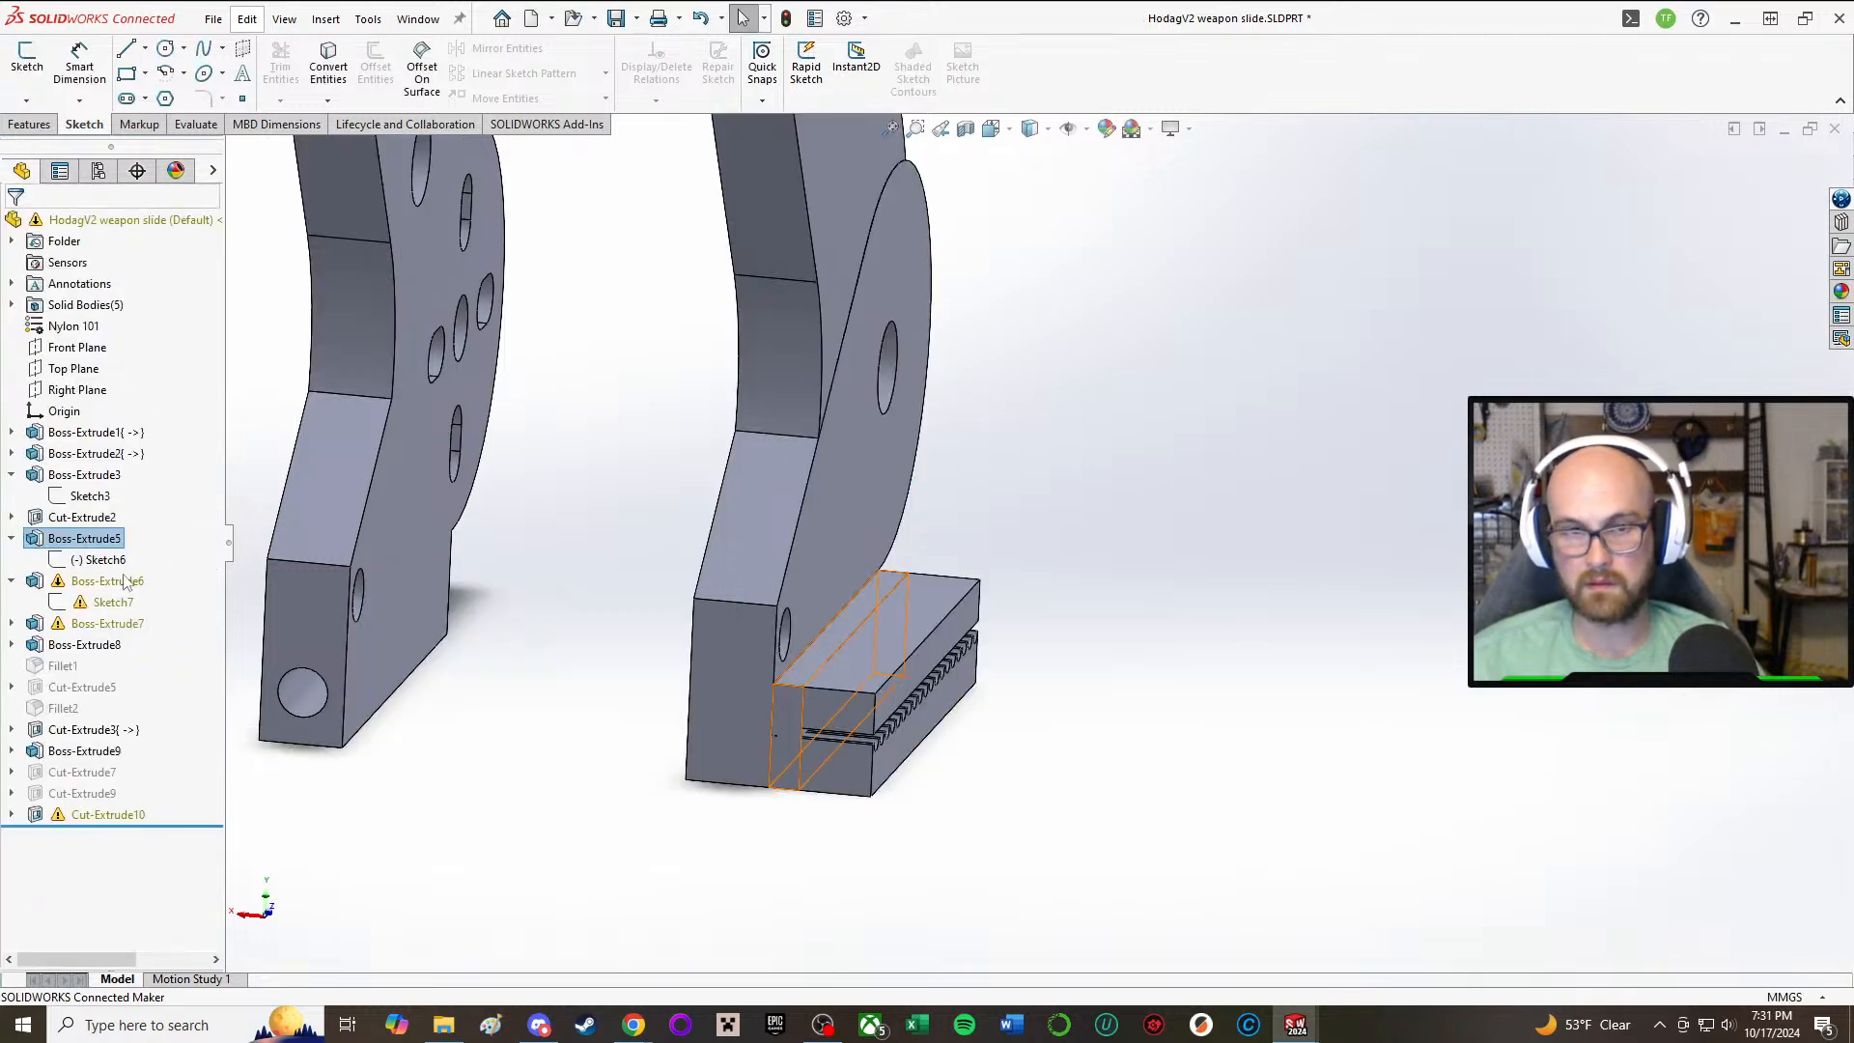
Step: Edit Boss-Extrude6's Sketch7 to clear its dangling references, and rebuild the part while ignoring the remaining sketch errors
{"action": "left_click", "coordinate": [91, 581]}
{"action": "left_click", "coordinate": [56, 543]}
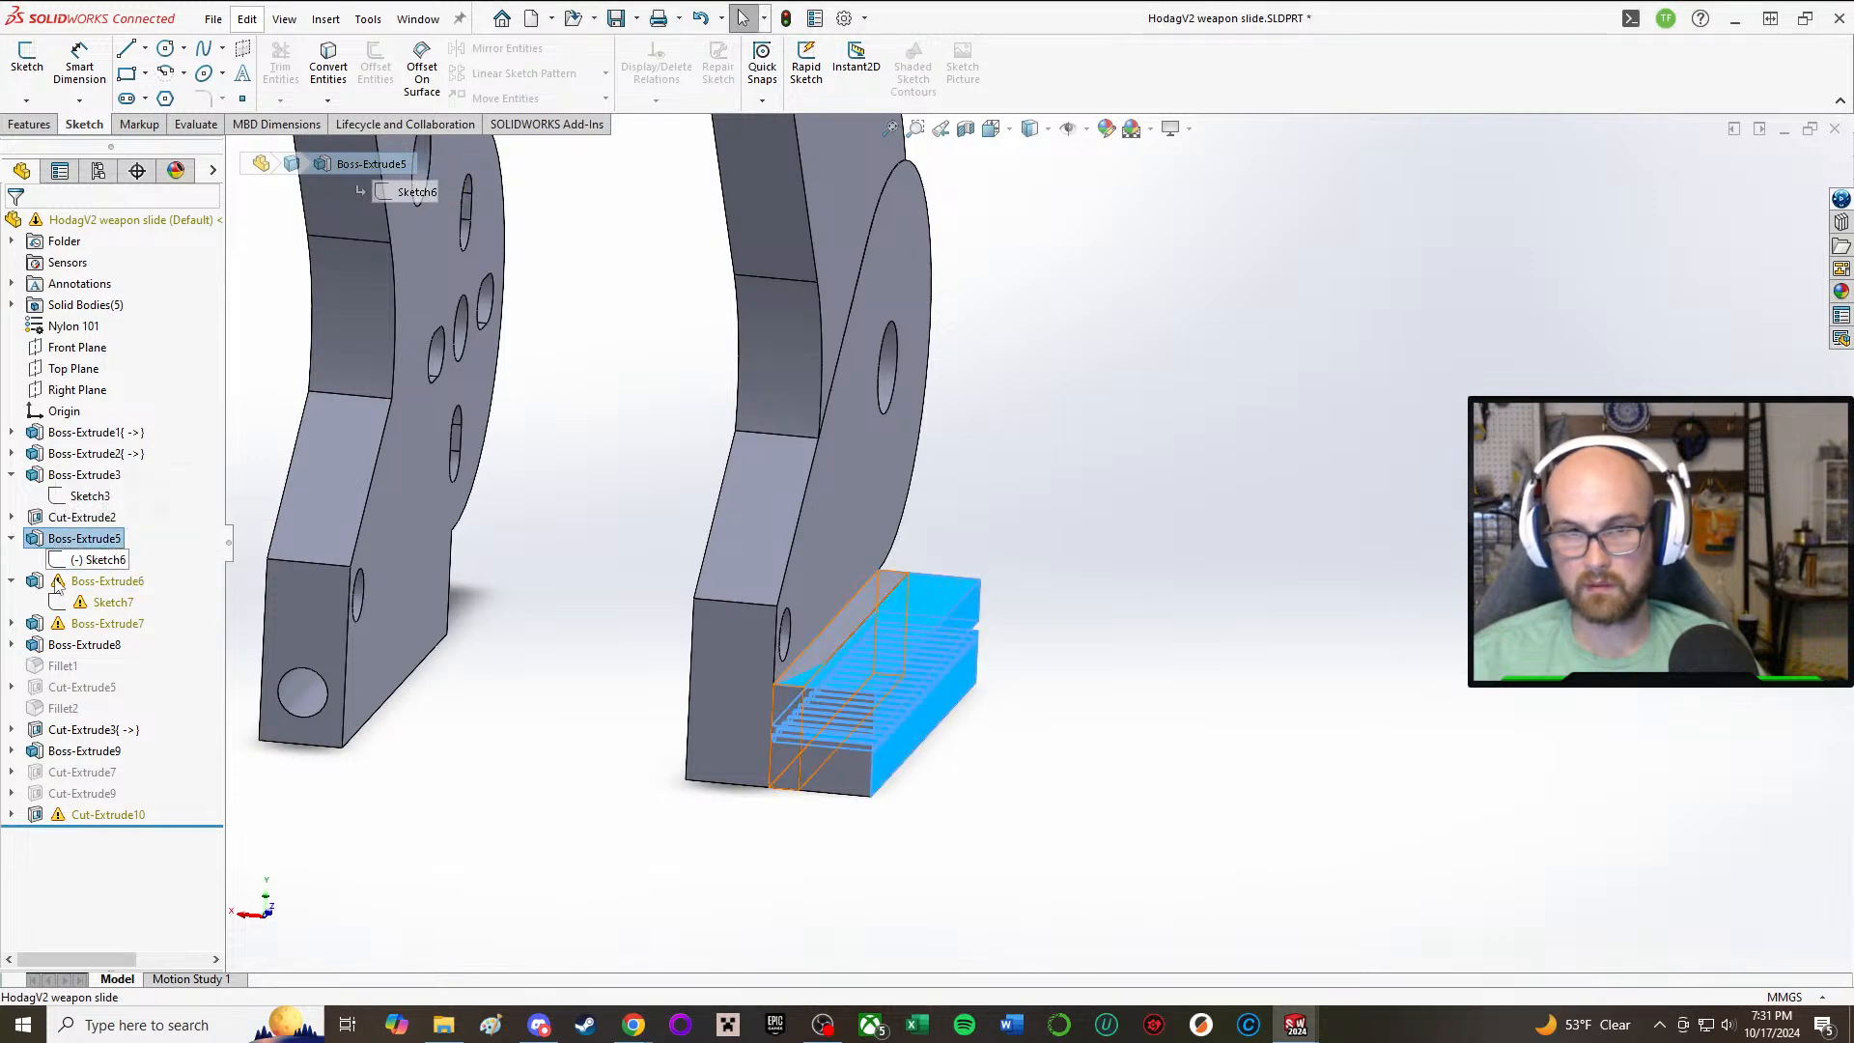
{"action": "left_click", "coordinate": [60, 582]}
{"action": "left_click", "coordinate": [86, 605]}
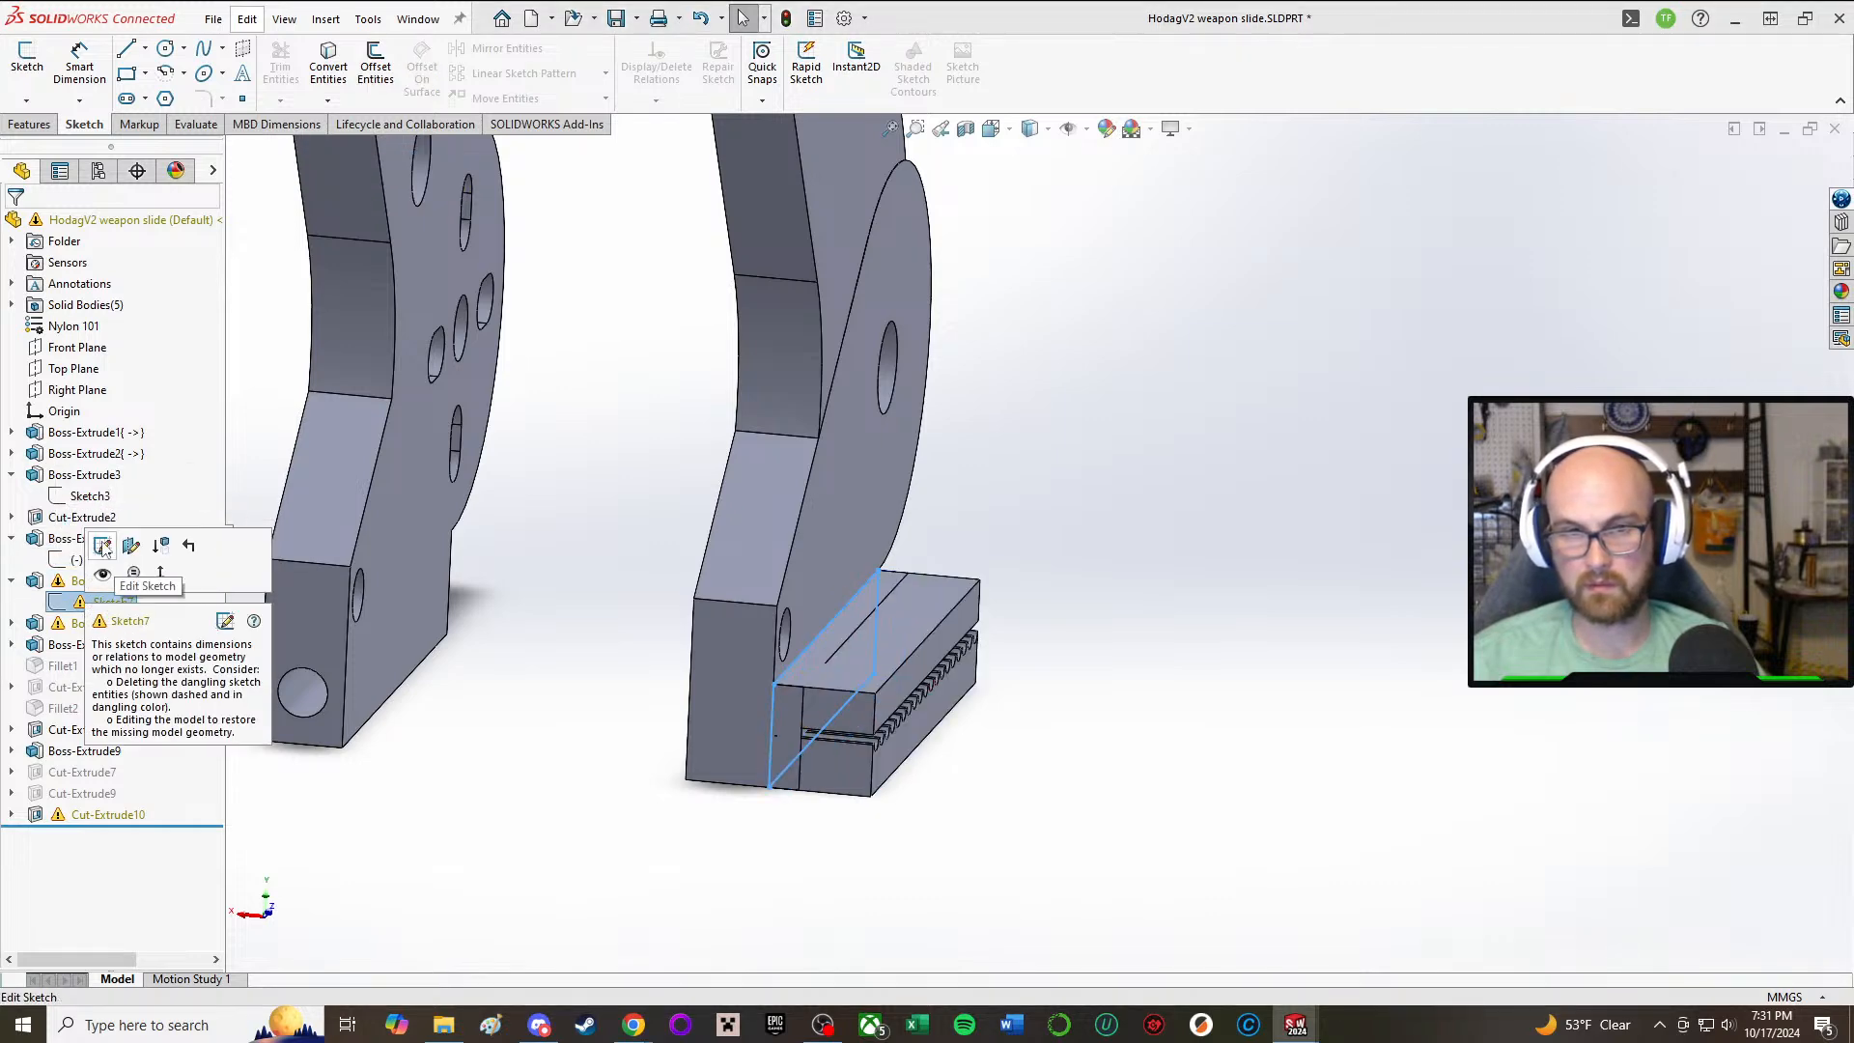
{"action": "left_click", "coordinate": [103, 545]}
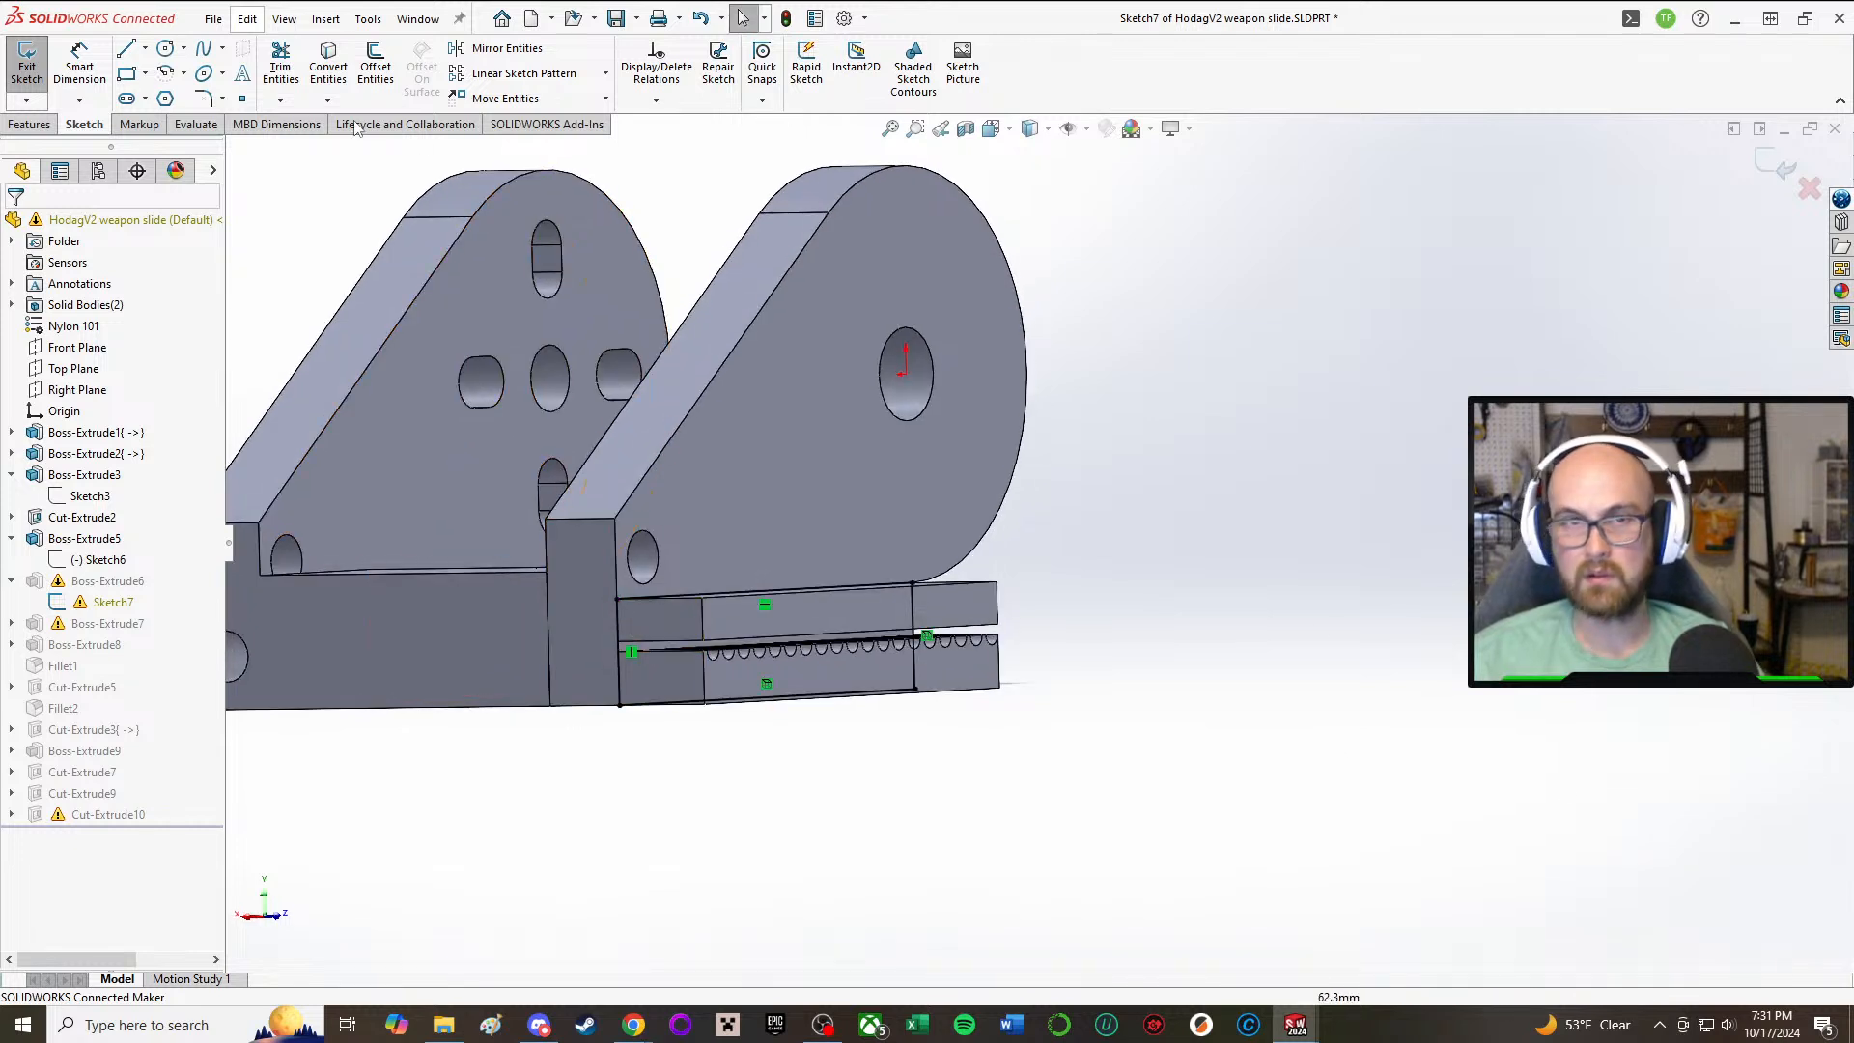
{"action": "left_click", "coordinate": [27, 68]}
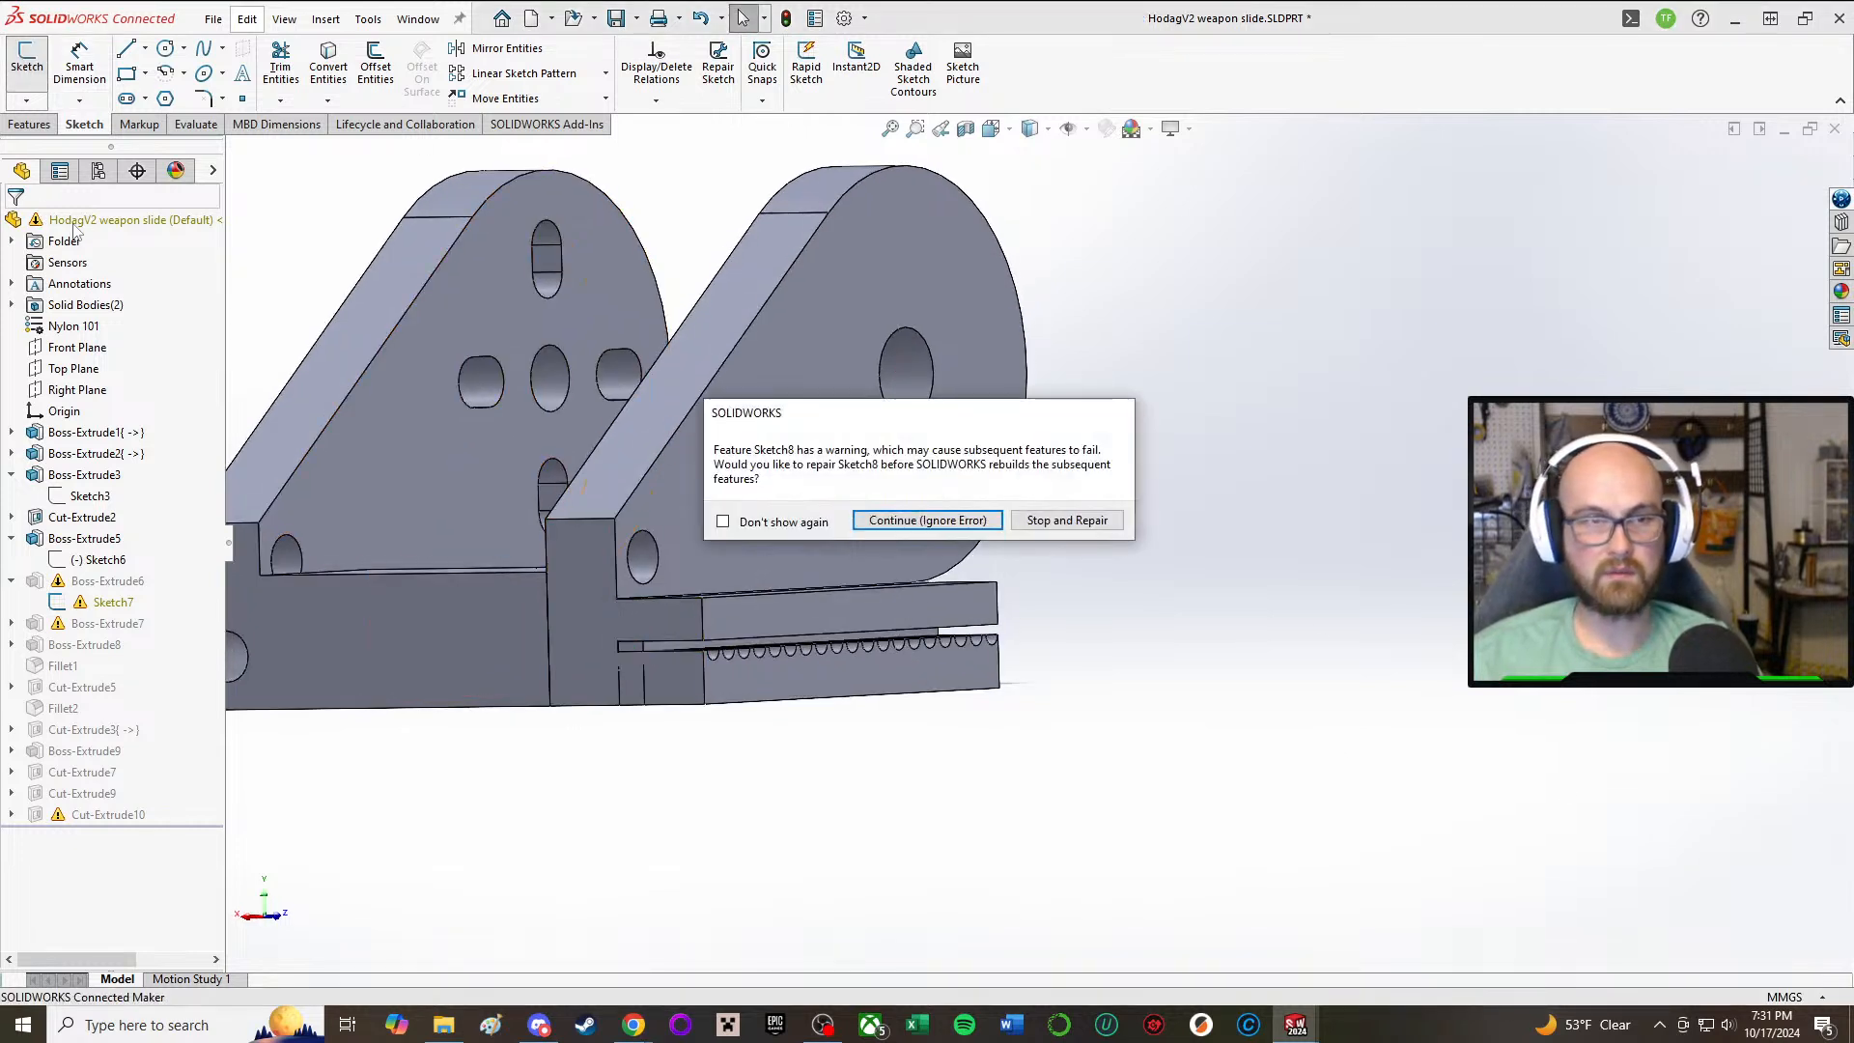
{"action": "left_click", "coordinate": [925, 521]}
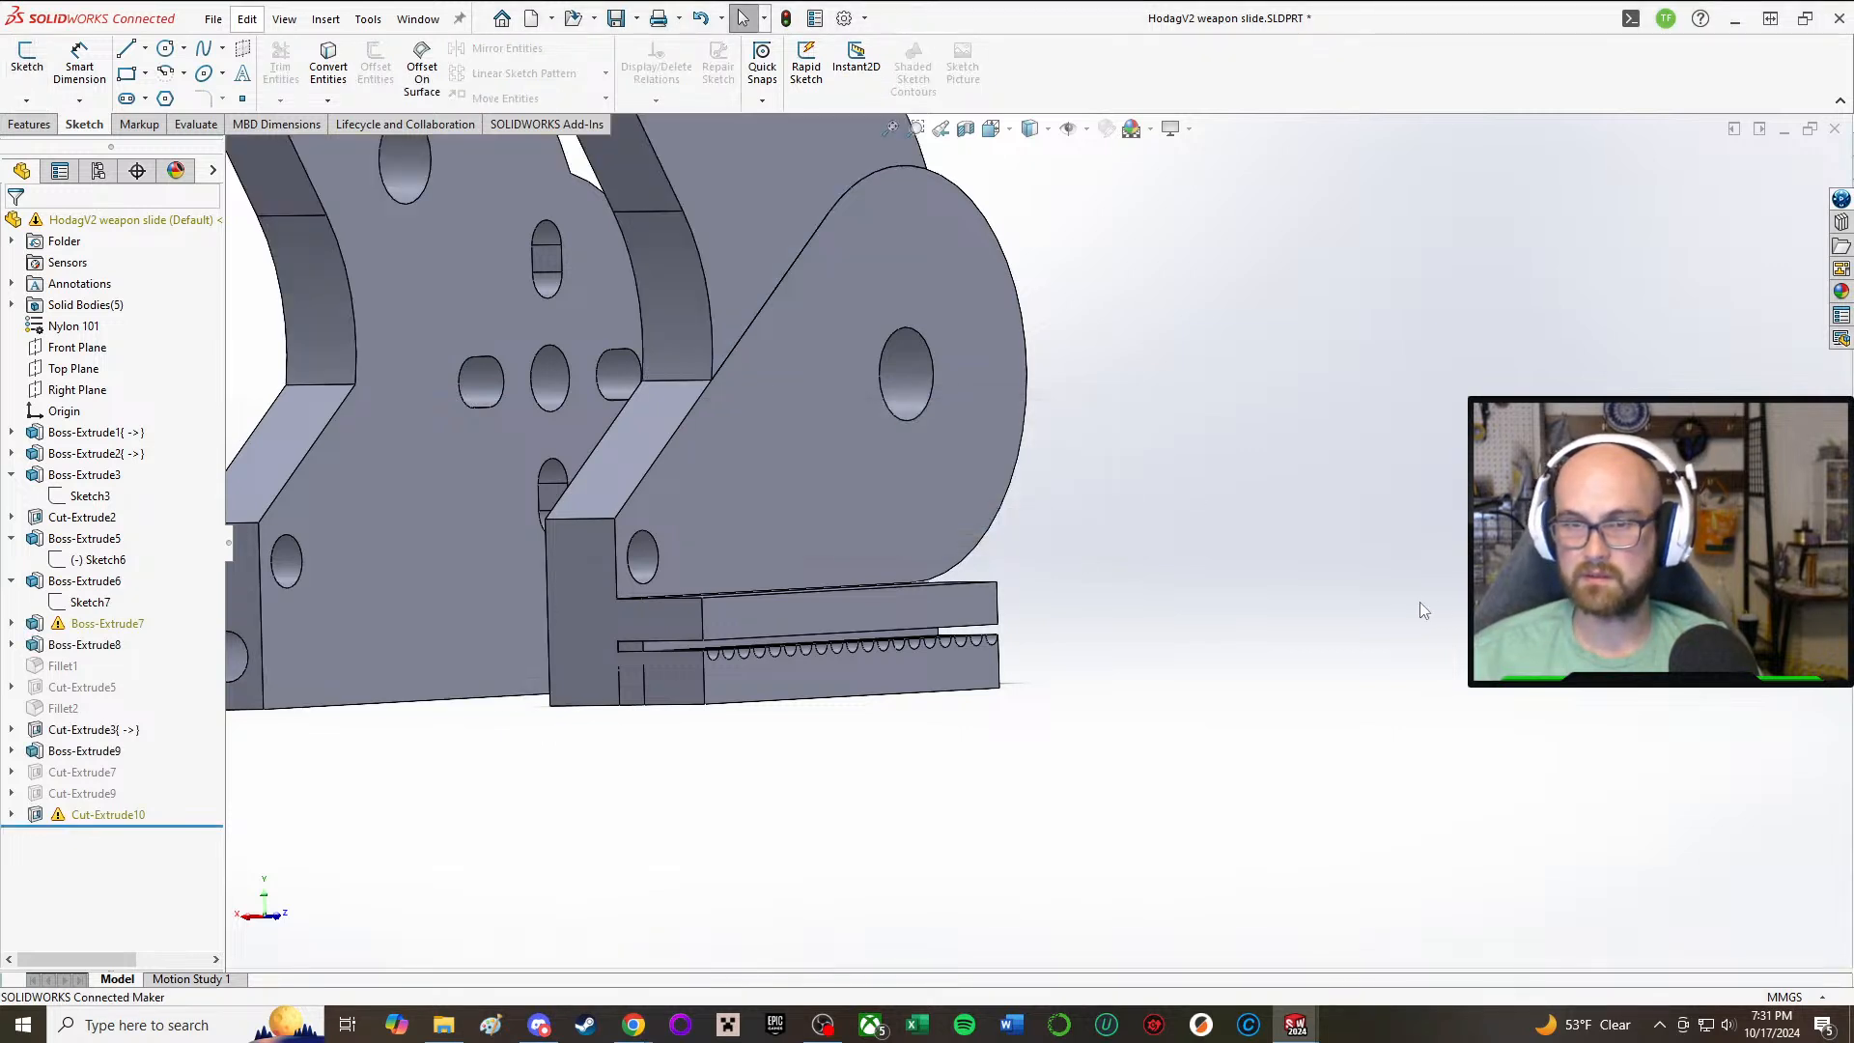
Step: Edit Boss-Extrude6 so it merges with the side plate carrying the toothed rail, replacing Cut-Extrude2 in its feature scope
{"action": "left_click", "coordinate": [87, 583]}
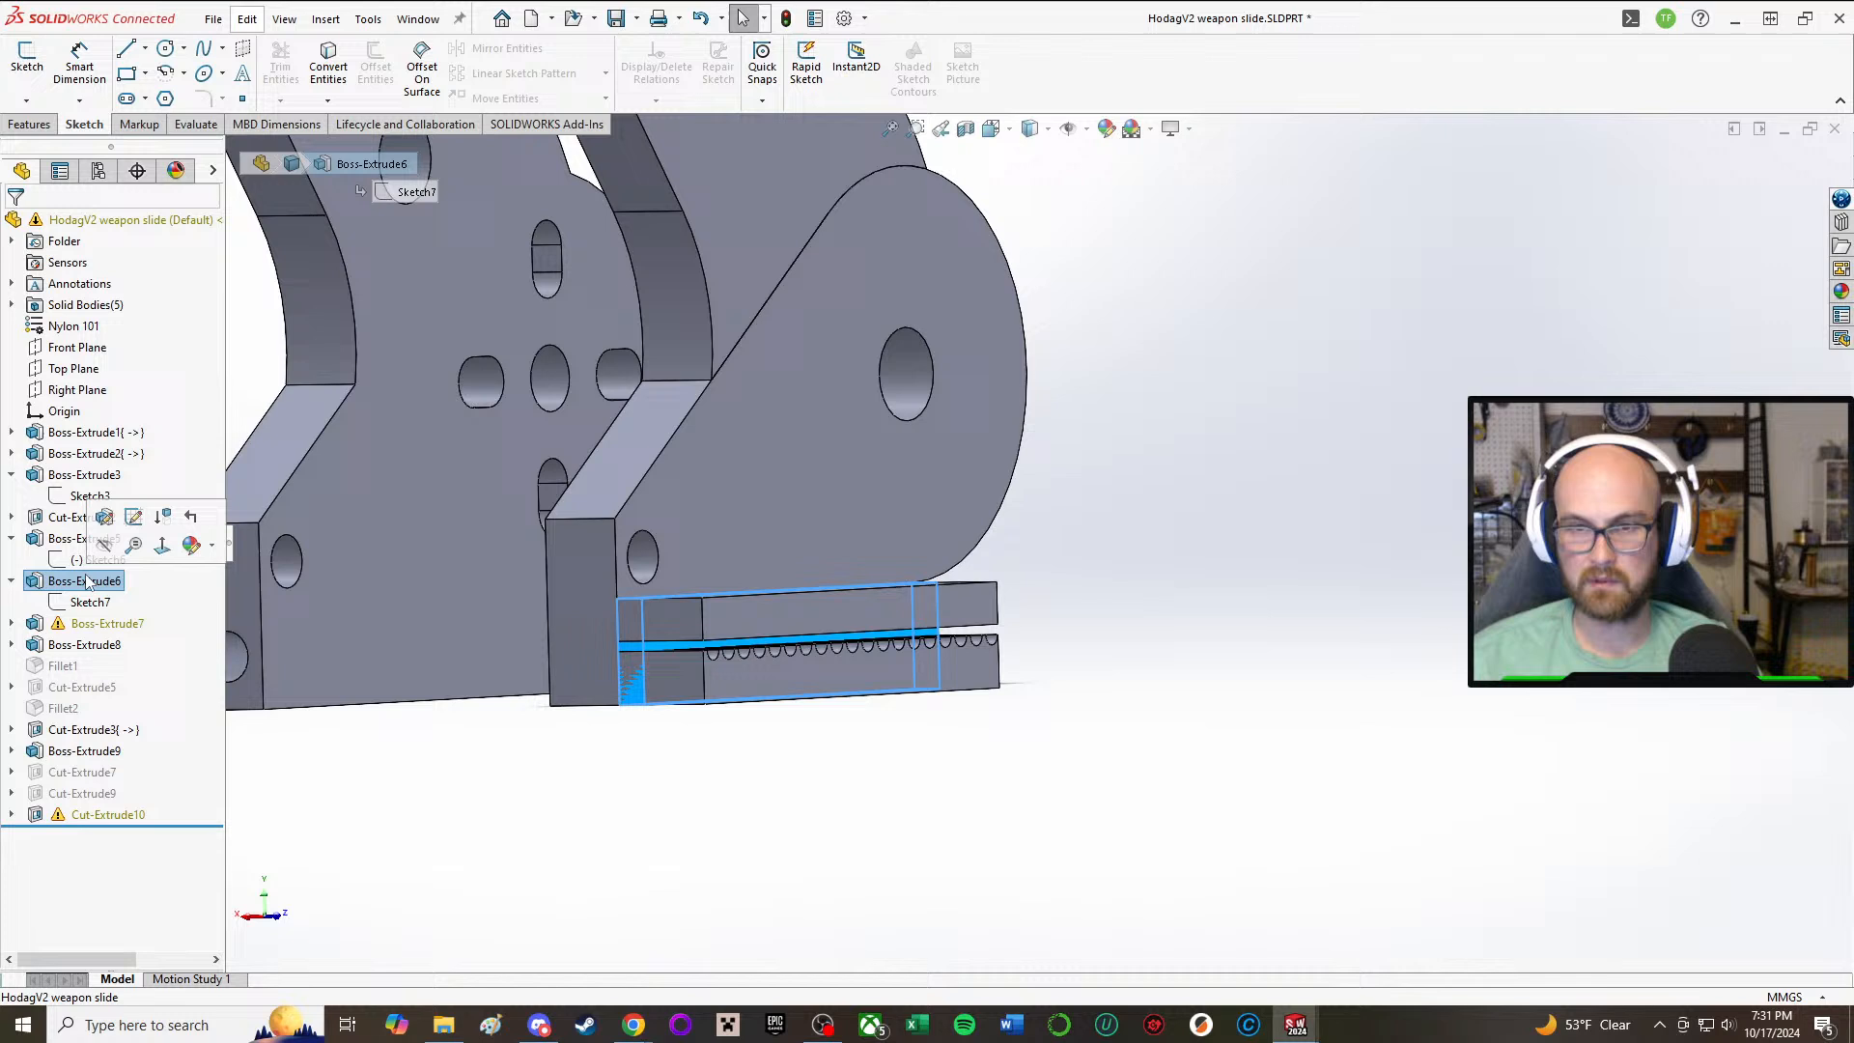
{"action": "left_click", "coordinate": [105, 518]}
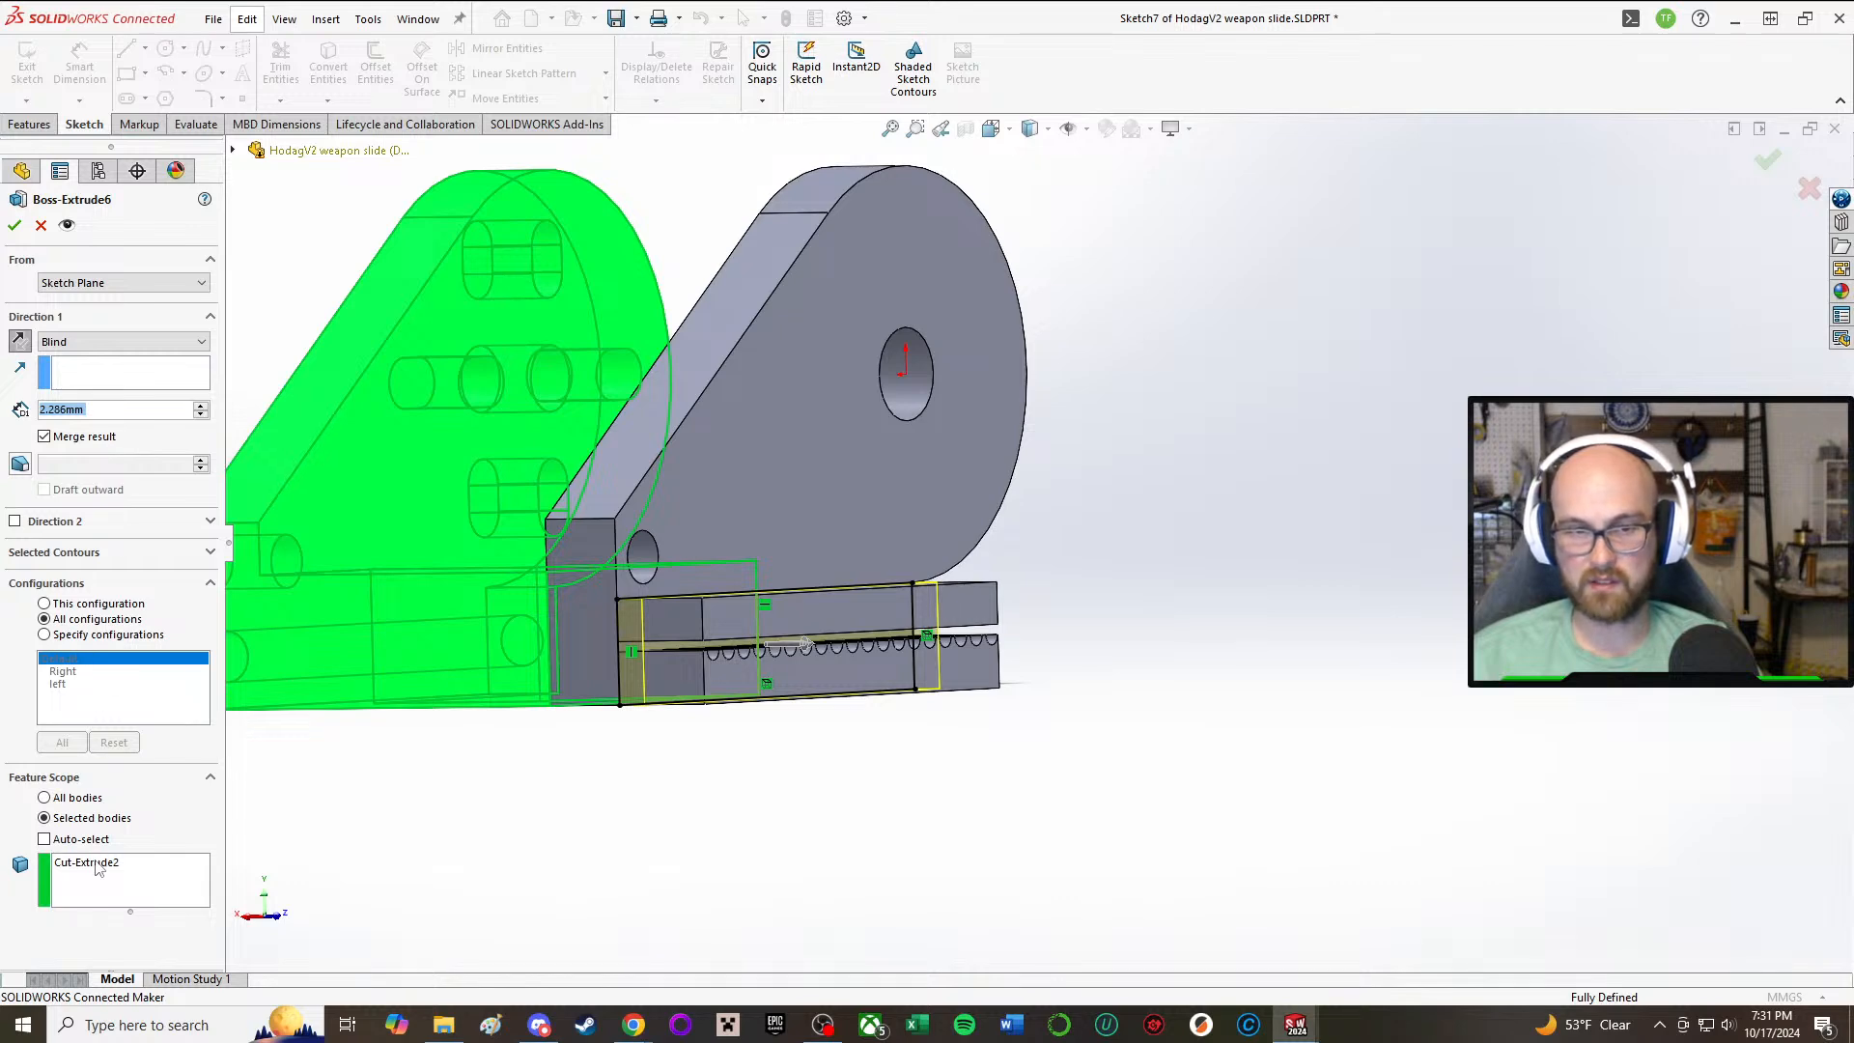
{"action": "left_click", "coordinate": [98, 864]}
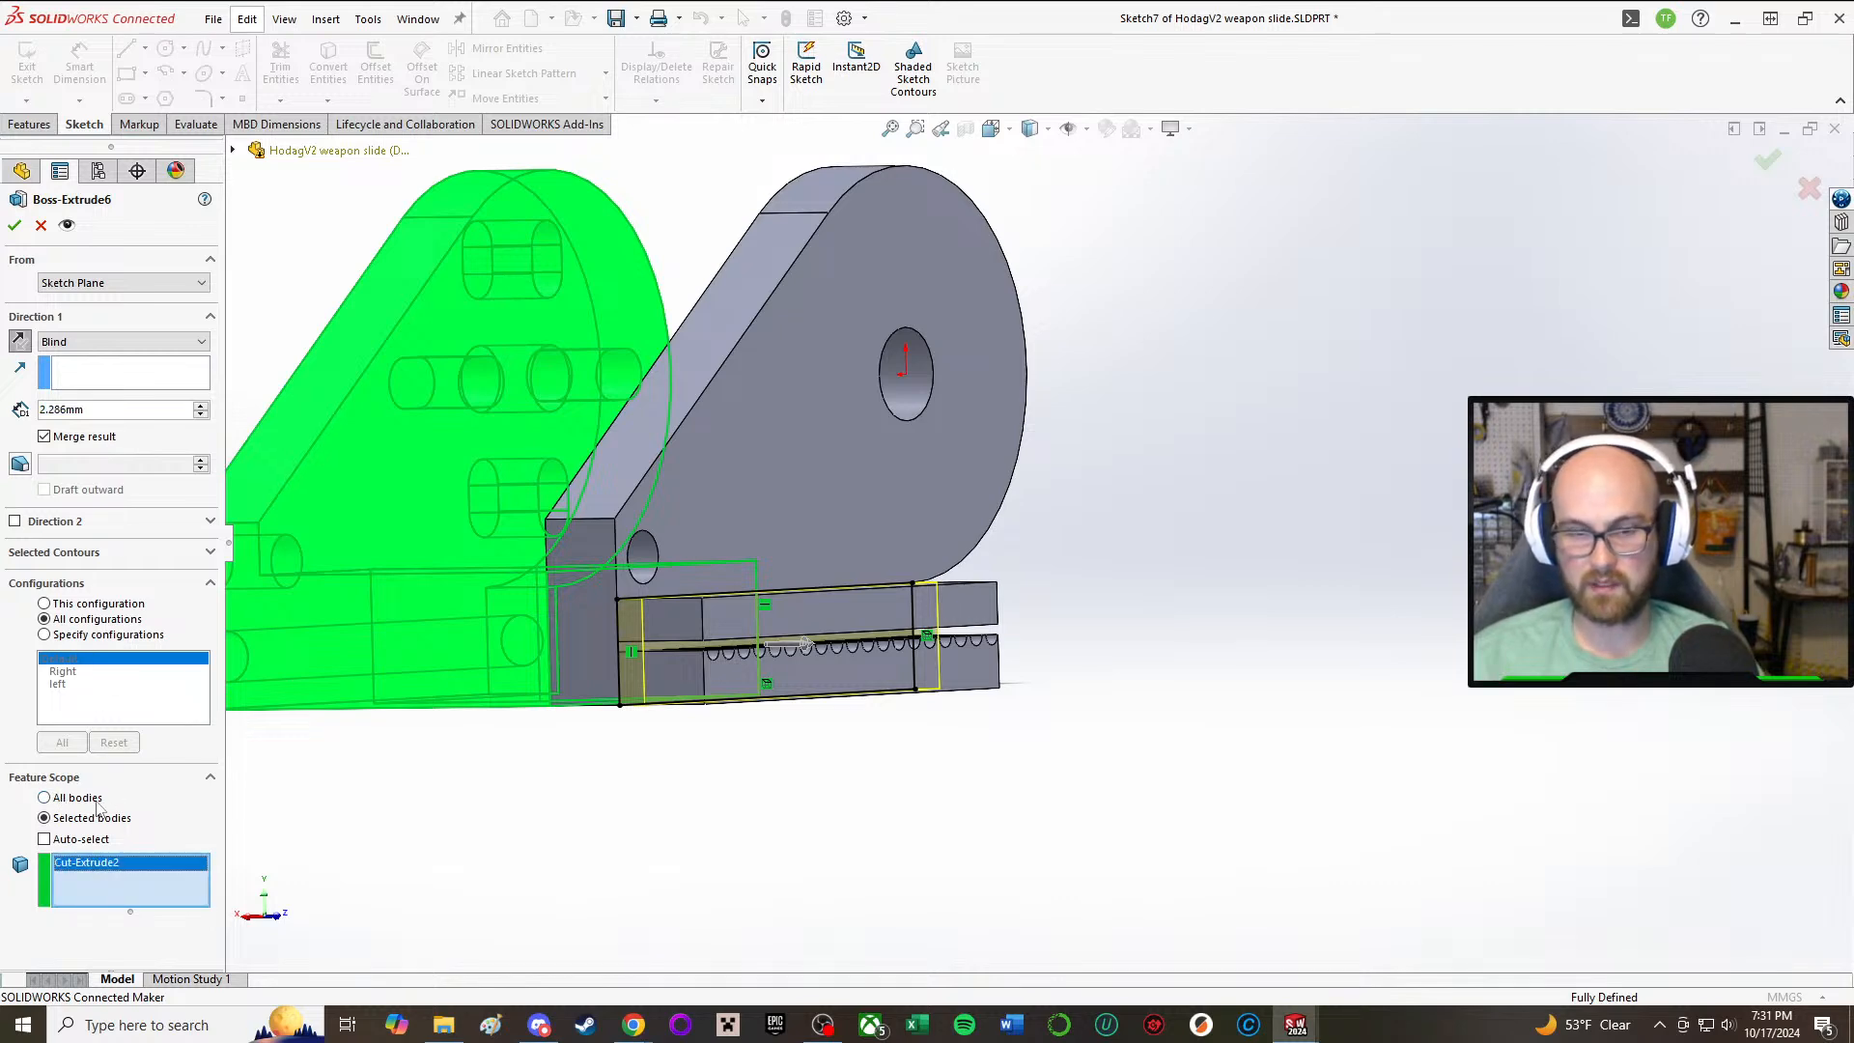
{"action": "key", "text": "Delete"}
{"action": "left_click", "coordinate": [811, 336]}
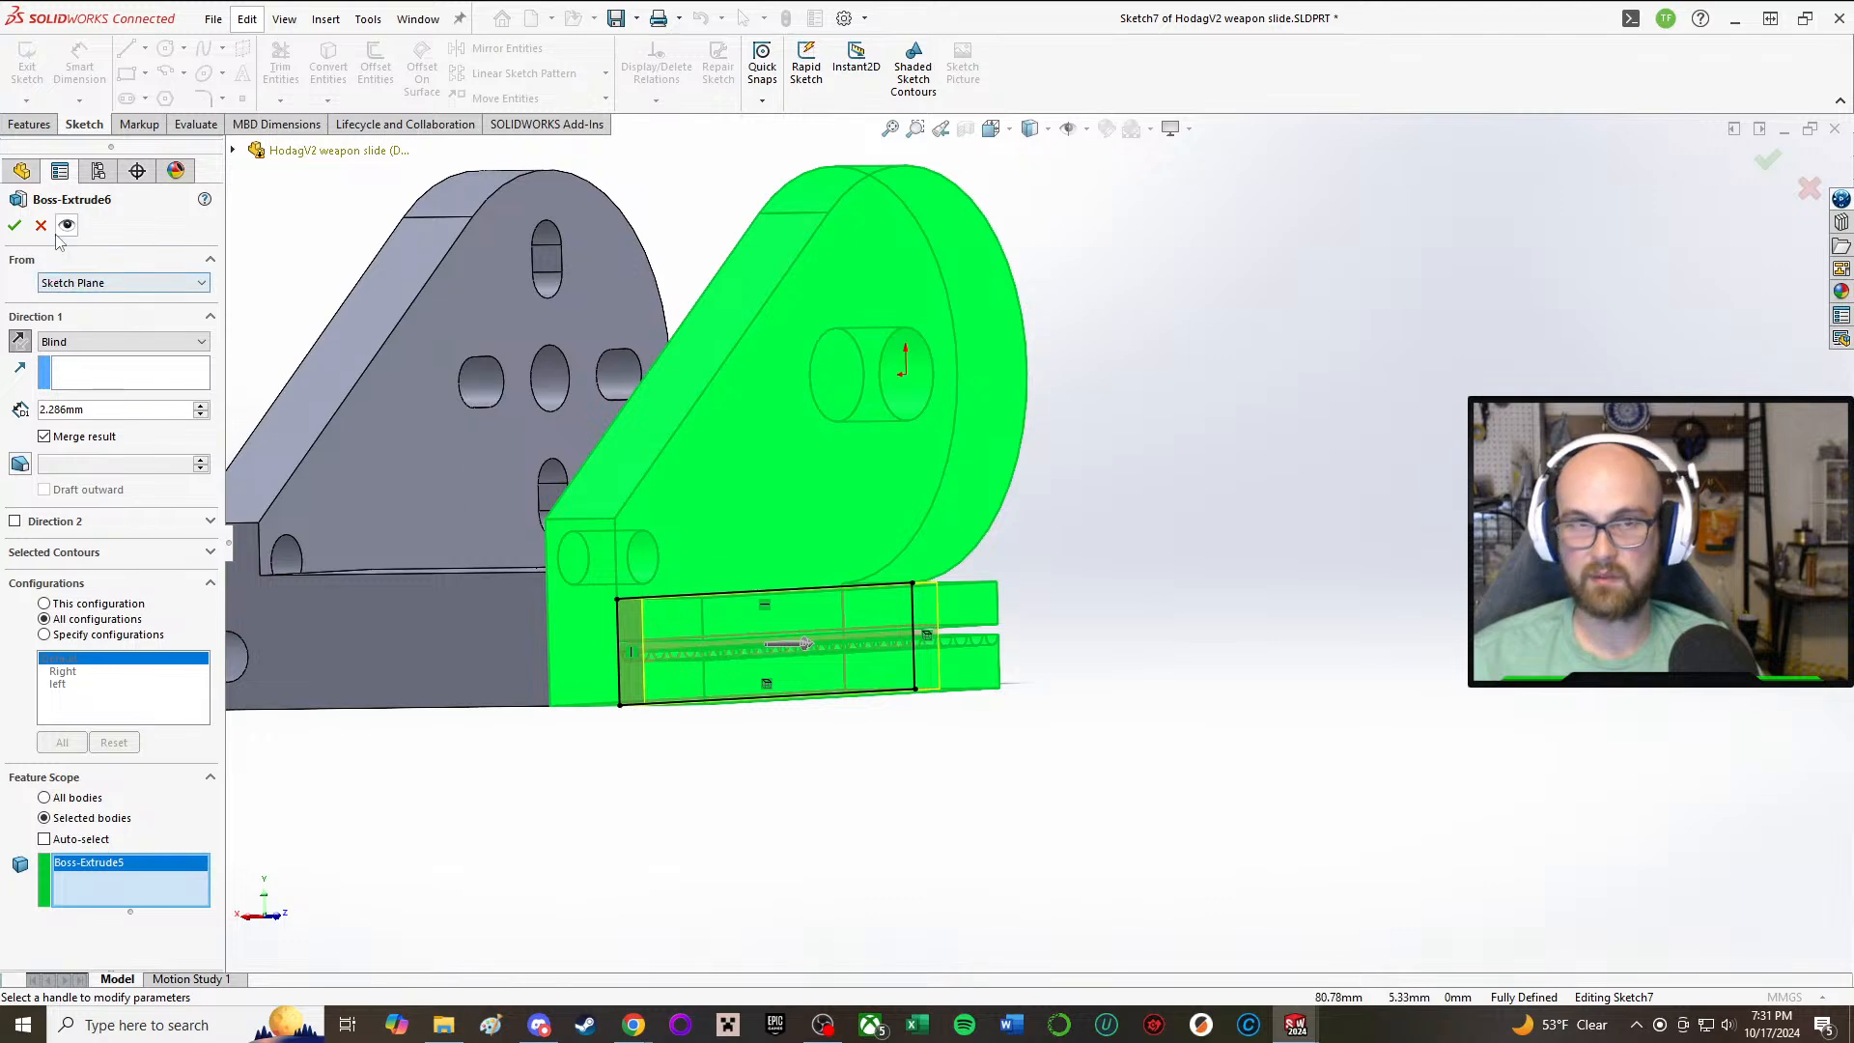
{"action": "left_click", "coordinate": [15, 226]}
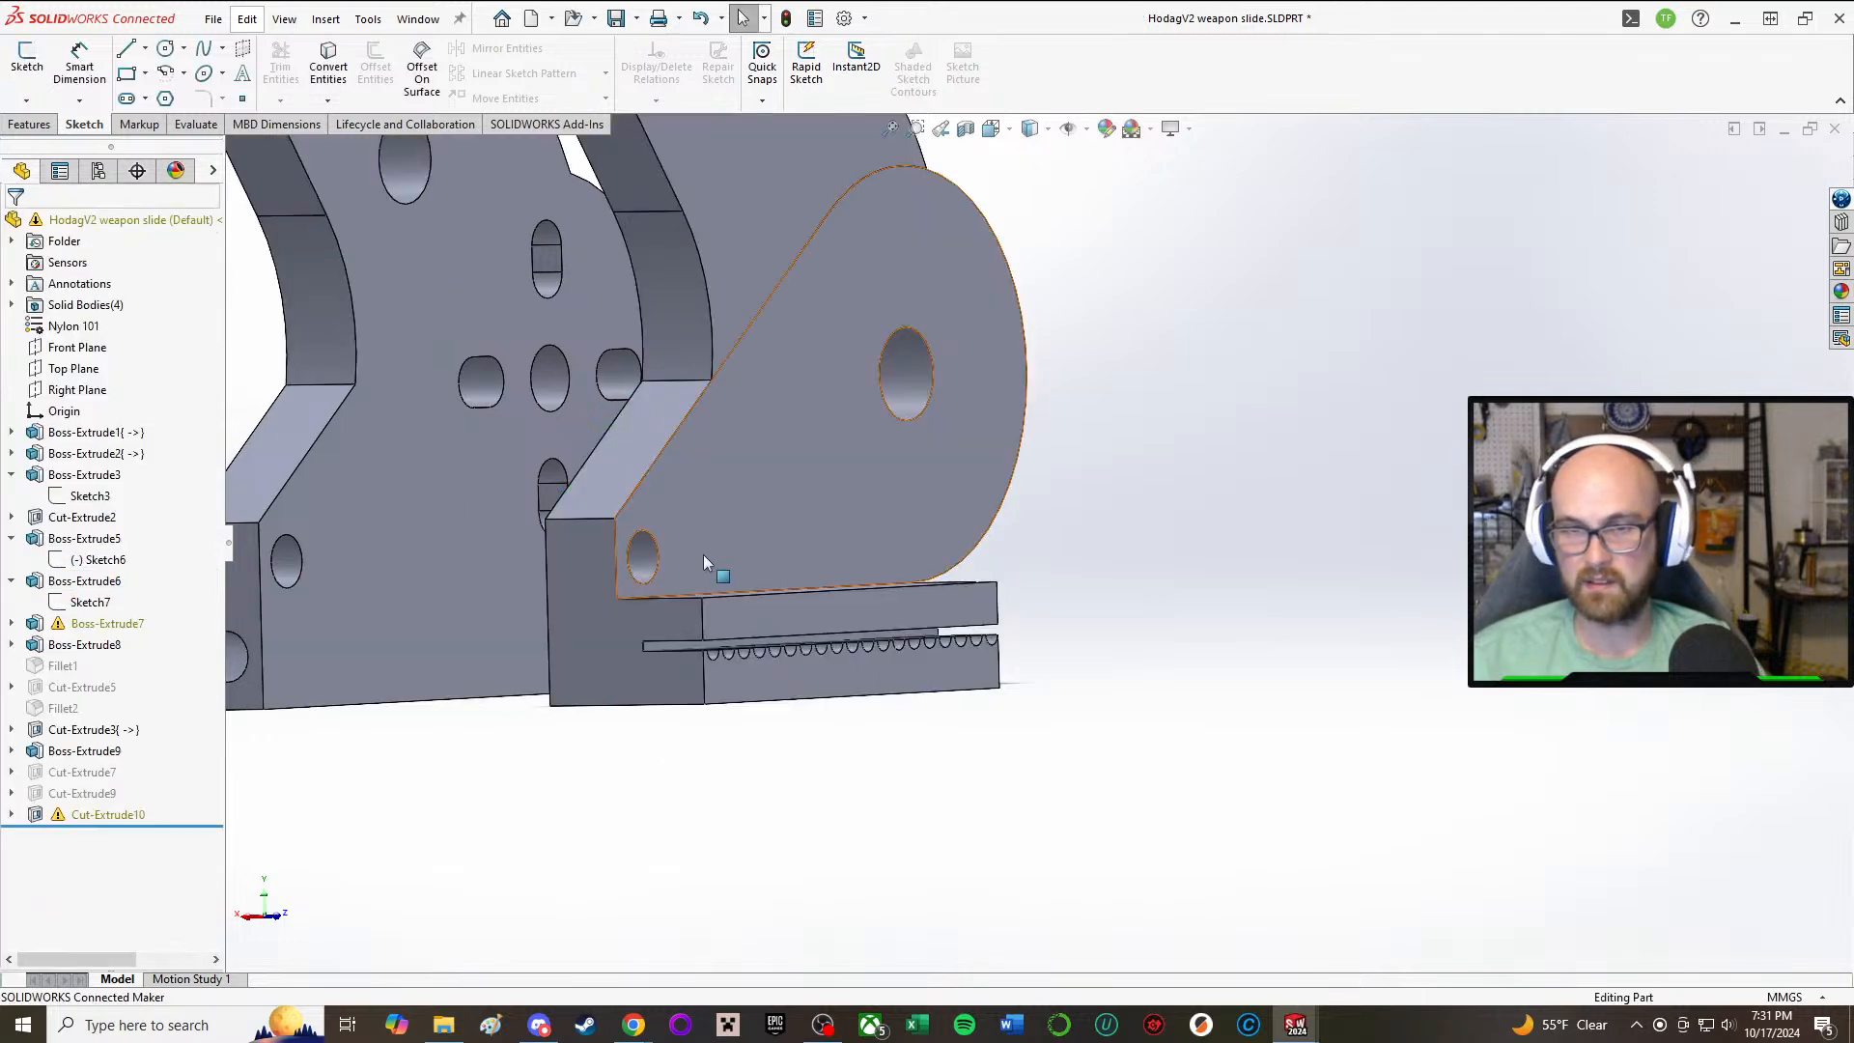
{"action": "mouse_move", "coordinate": [704, 620]}
{"action": "middle_mouse_down"}
{"action": "mouse_move", "coordinate": [767, 632]}
{"action": "mouse_move", "coordinate": [726, 639]}
{"action": "middle_mouse_up"}
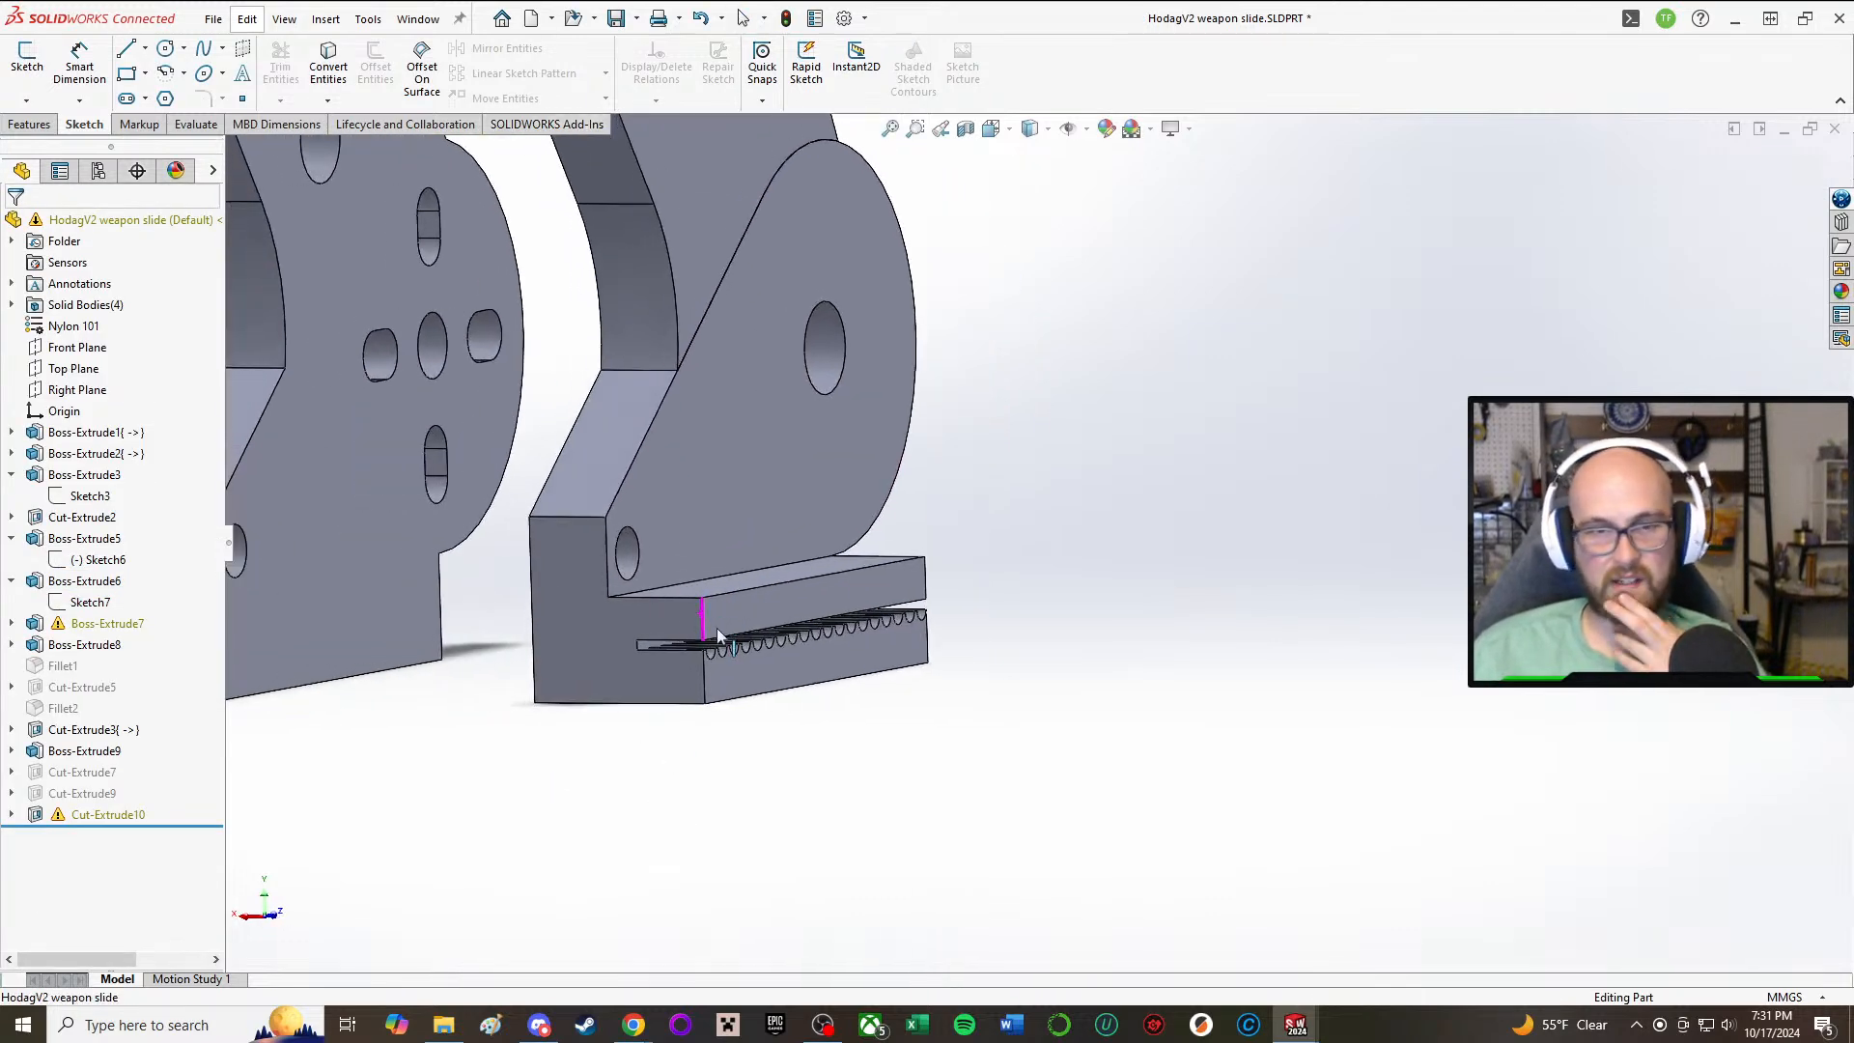
Step: Open Boss-Extrude7's Sketch8 and delete the dangling relations at both ends of the sloped line
{"action": "left_click", "coordinate": [102, 625]}
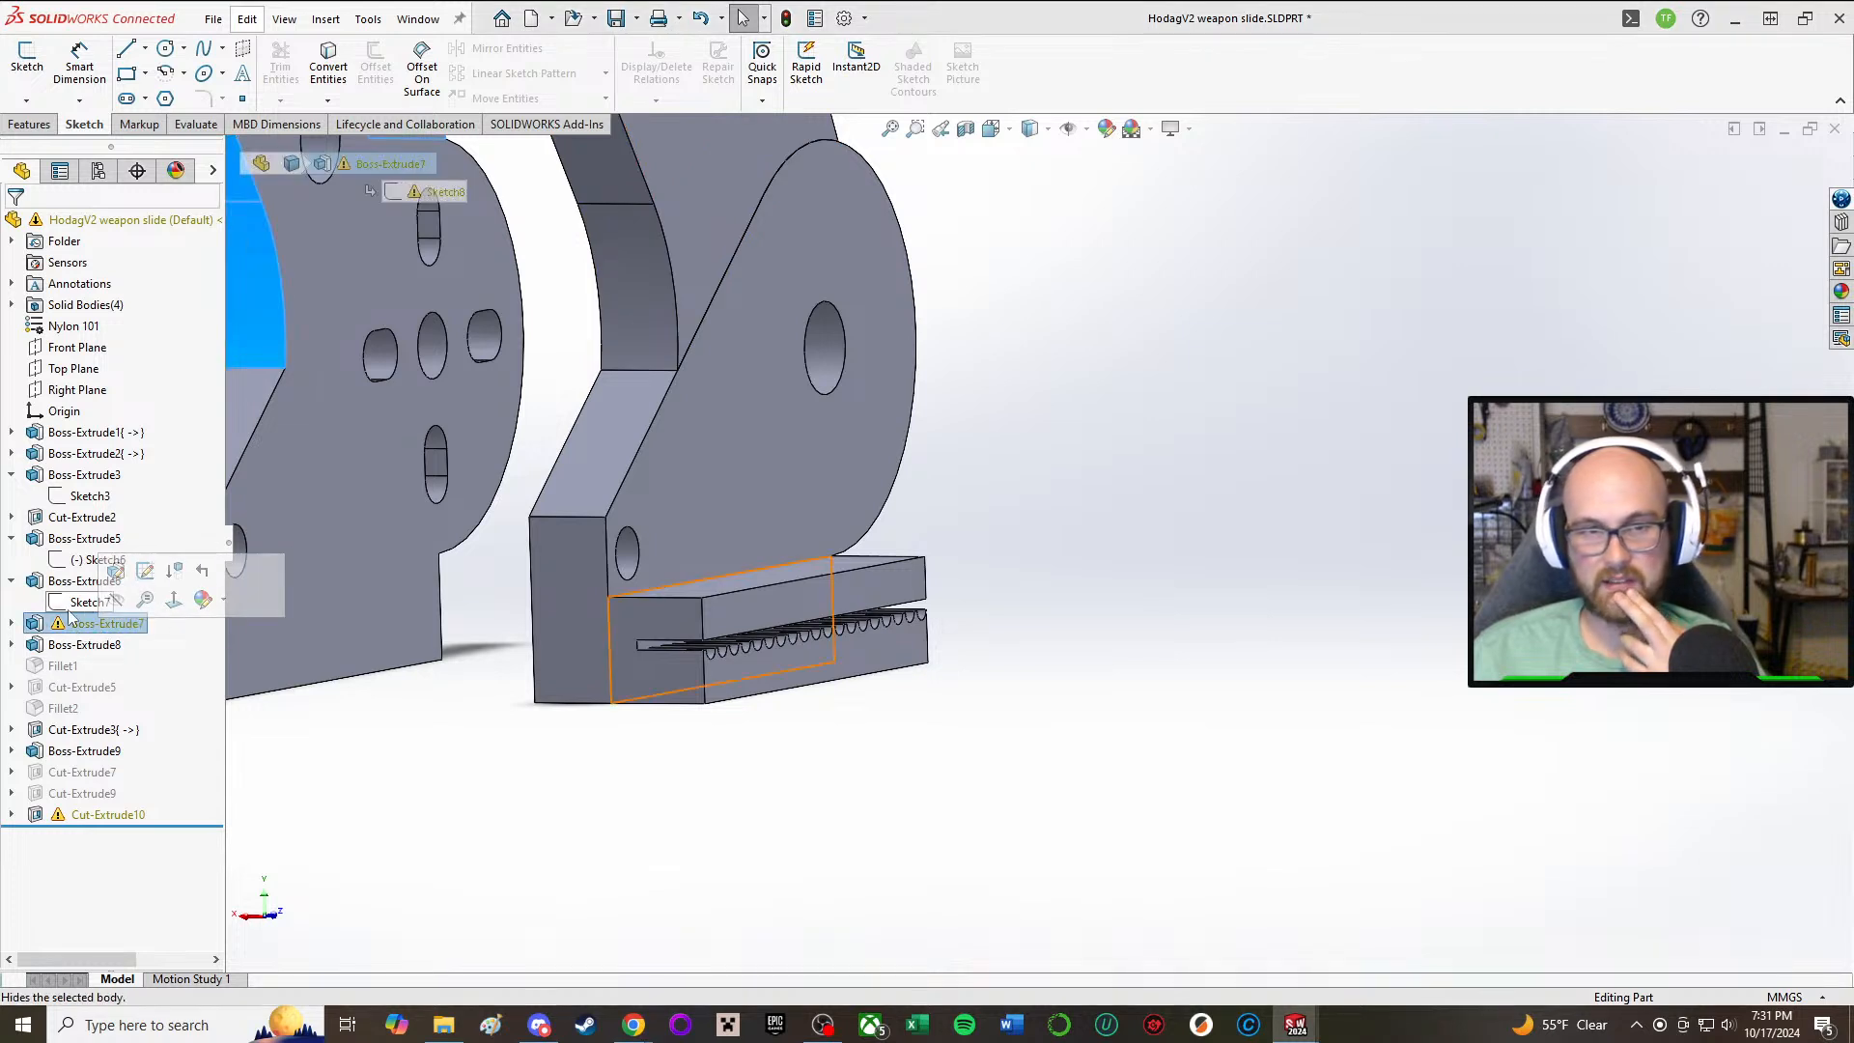
{"action": "left_click", "coordinate": [11, 624]}
{"action": "left_click", "coordinate": [120, 644]}
{"action": "left_click", "coordinate": [133, 600]}
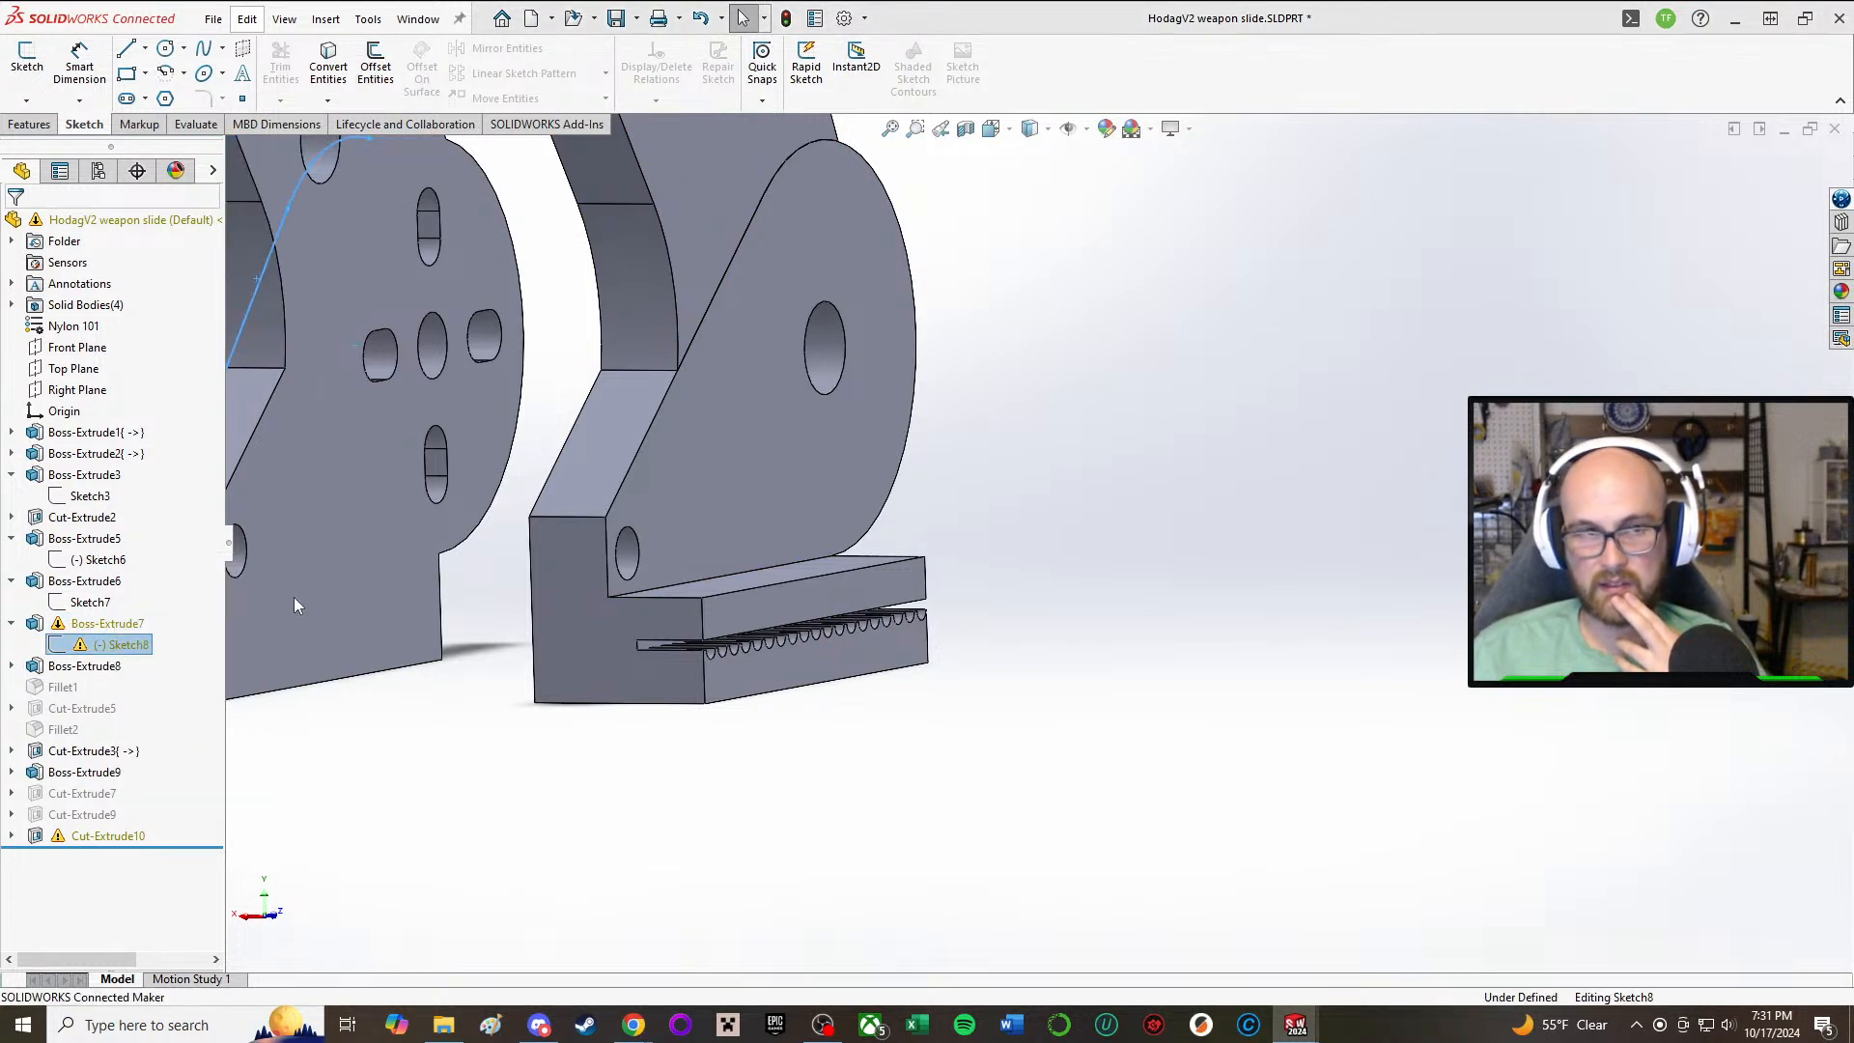
{"action": "mouse_move", "coordinate": [865, 618]}
{"action": "middle_mouse_down"}
{"action": "mouse_move", "coordinate": [536, 459]}
{"action": "mouse_move", "coordinate": [547, 409]}
{"action": "mouse_move", "coordinate": [869, 579]}
{"action": "mouse_move", "coordinate": [941, 591]}
{"action": "mouse_move", "coordinate": [1007, 569]}
{"action": "middle_mouse_up"}
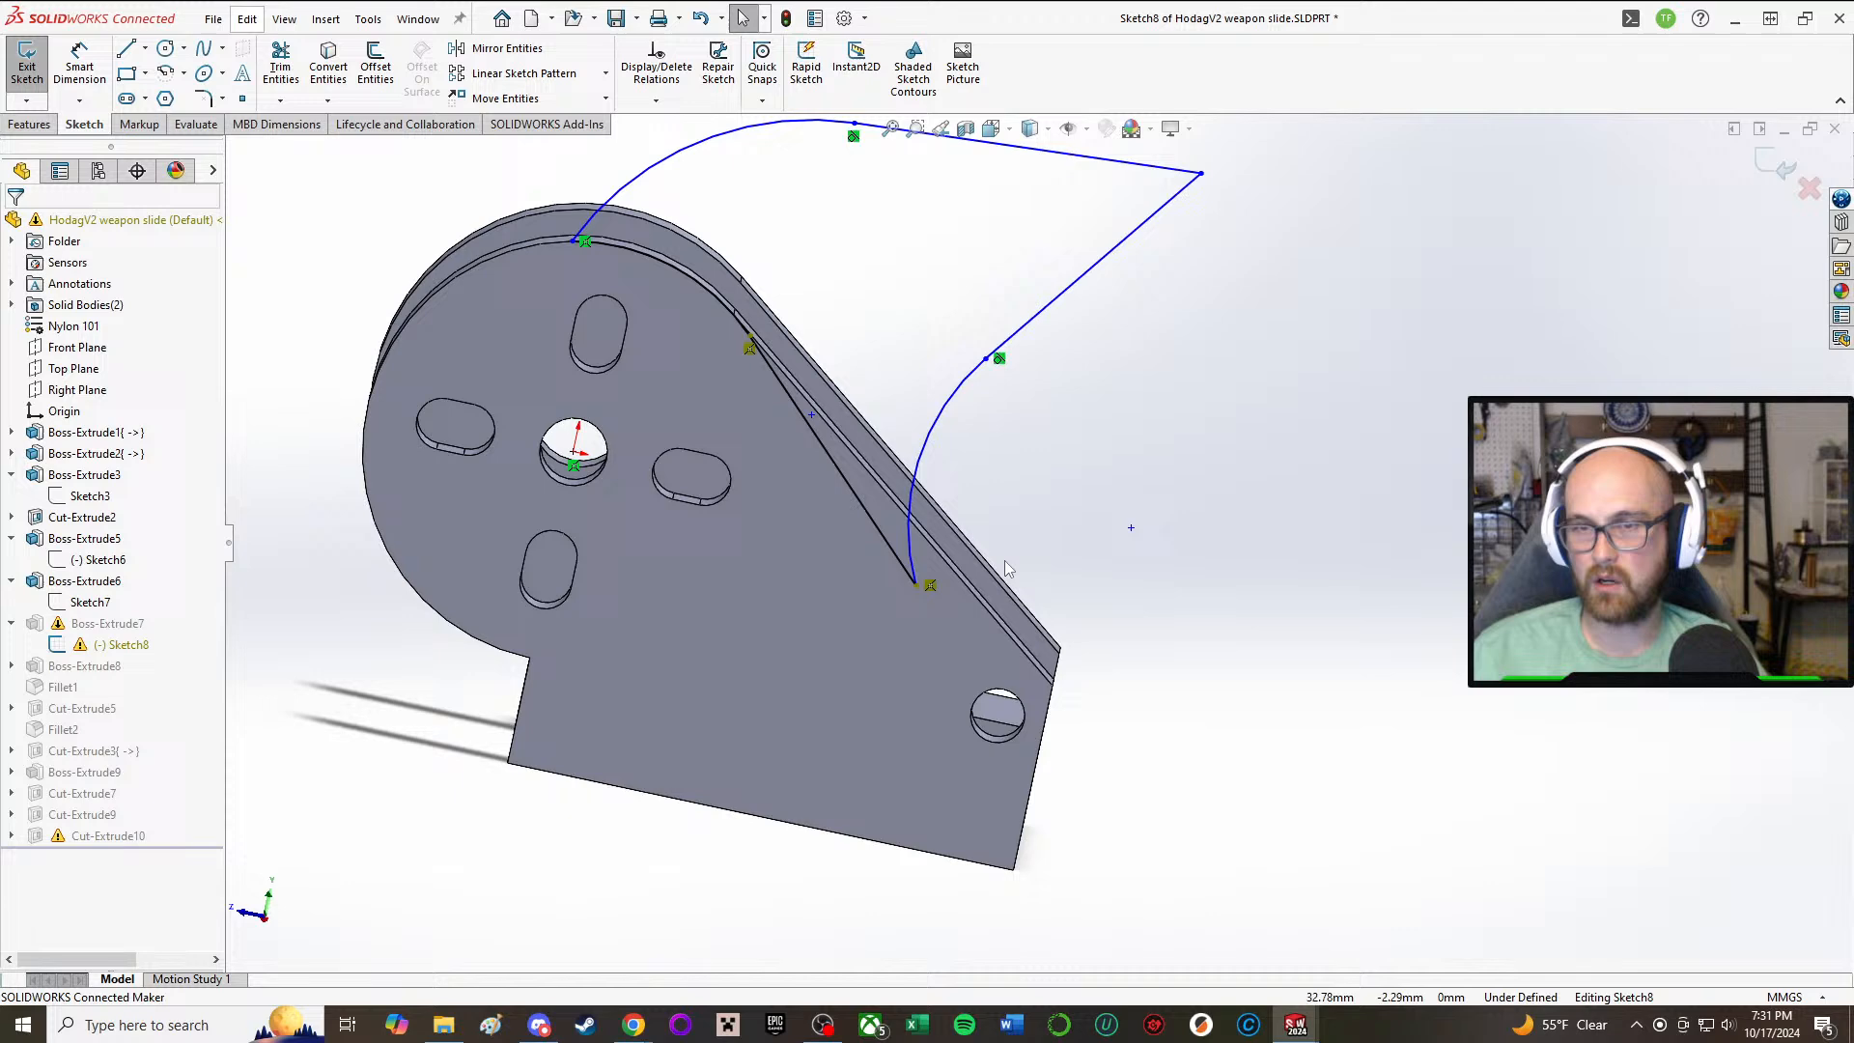
{"action": "left_click", "coordinate": [928, 587]}
{"action": "key", "text": "Delete"}
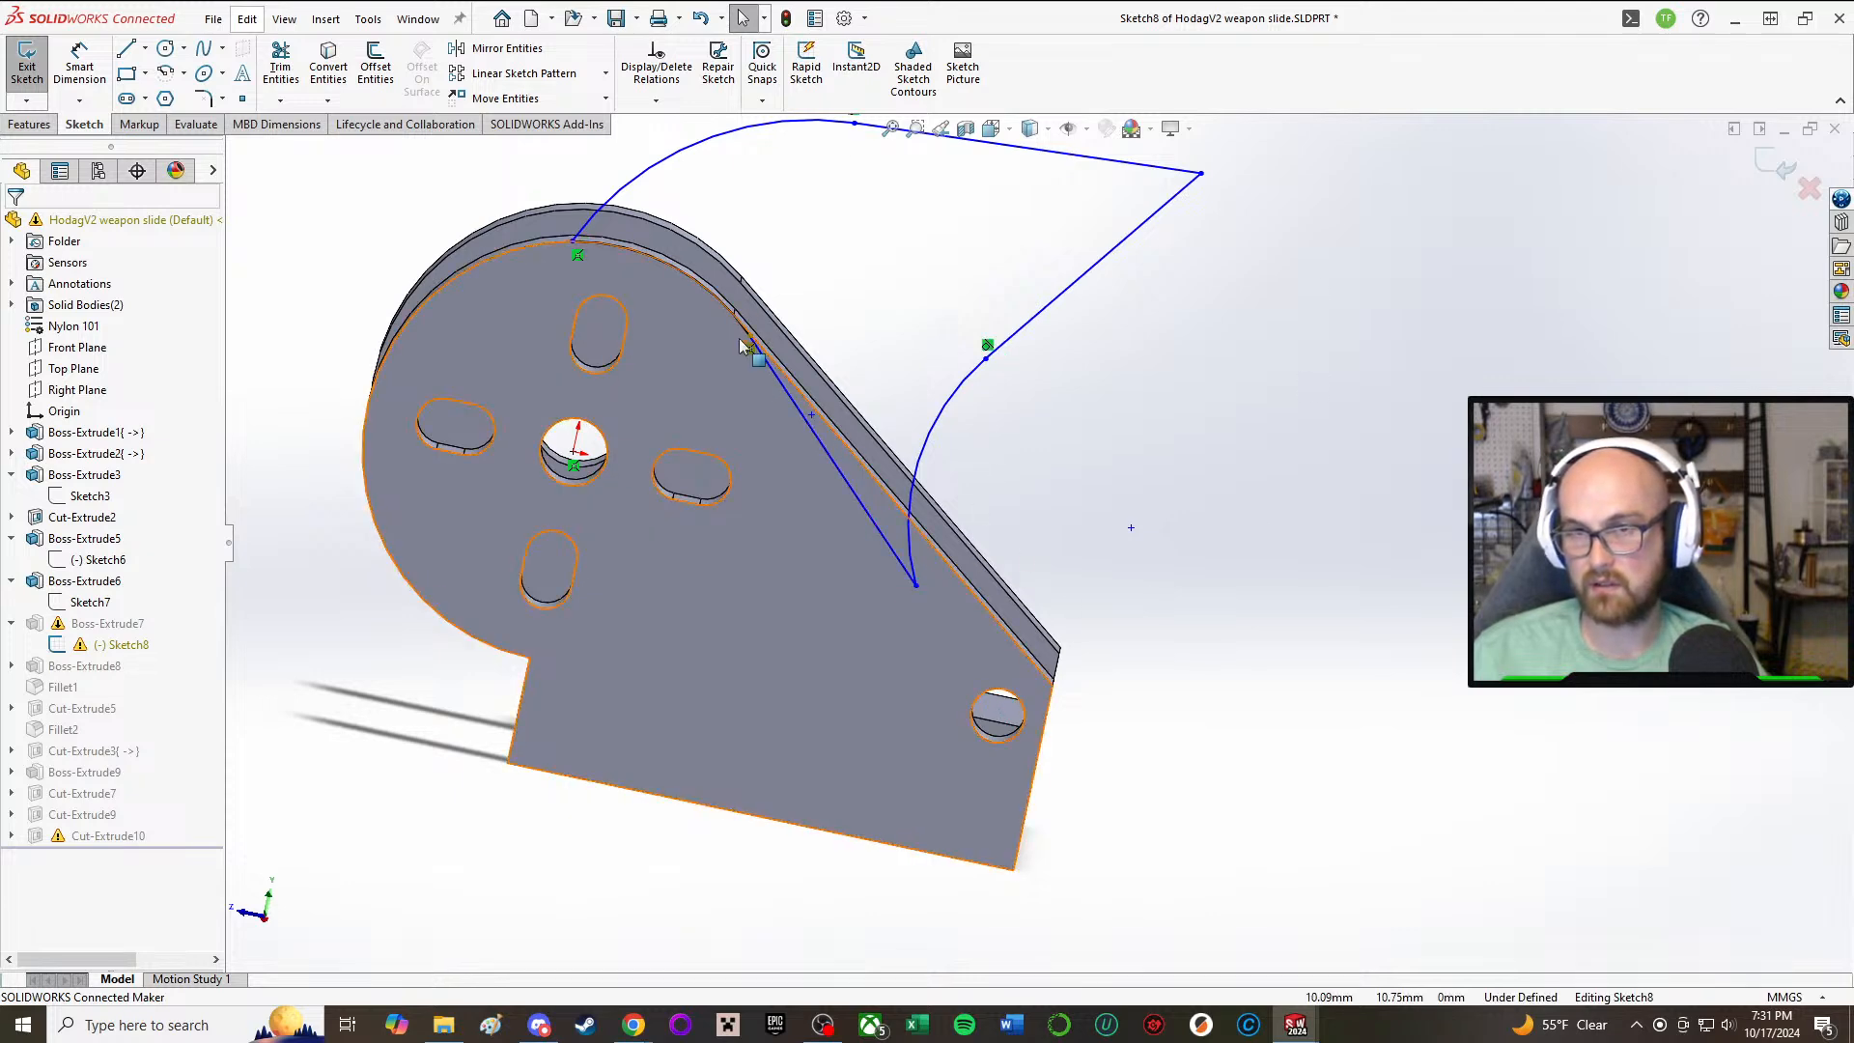
{"action": "left_click", "coordinate": [750, 349]}
{"action": "key", "text": "Delete"}
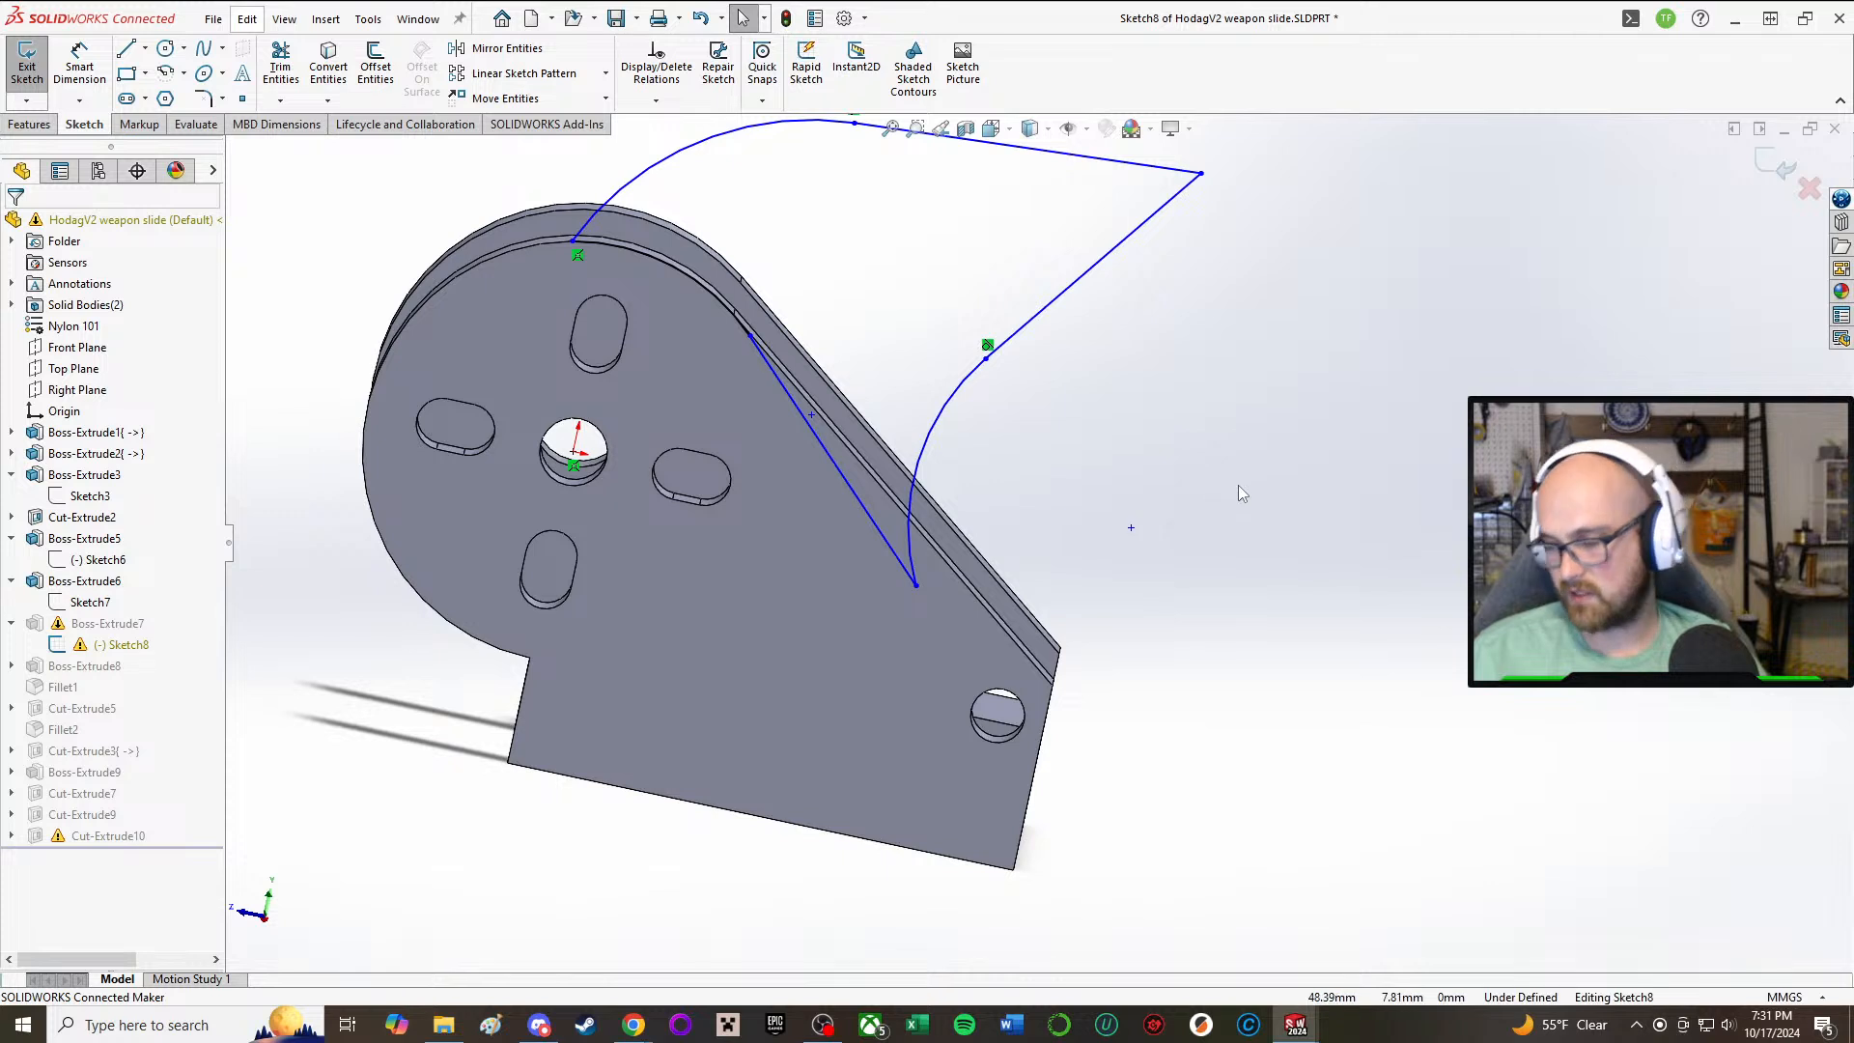
Step: Make the sloped line's lower endpoint coincident with the side plate's slanted edge, and rebuild while ignoring the remaining sketch error
{"action": "left_click", "coordinate": [915, 585]}
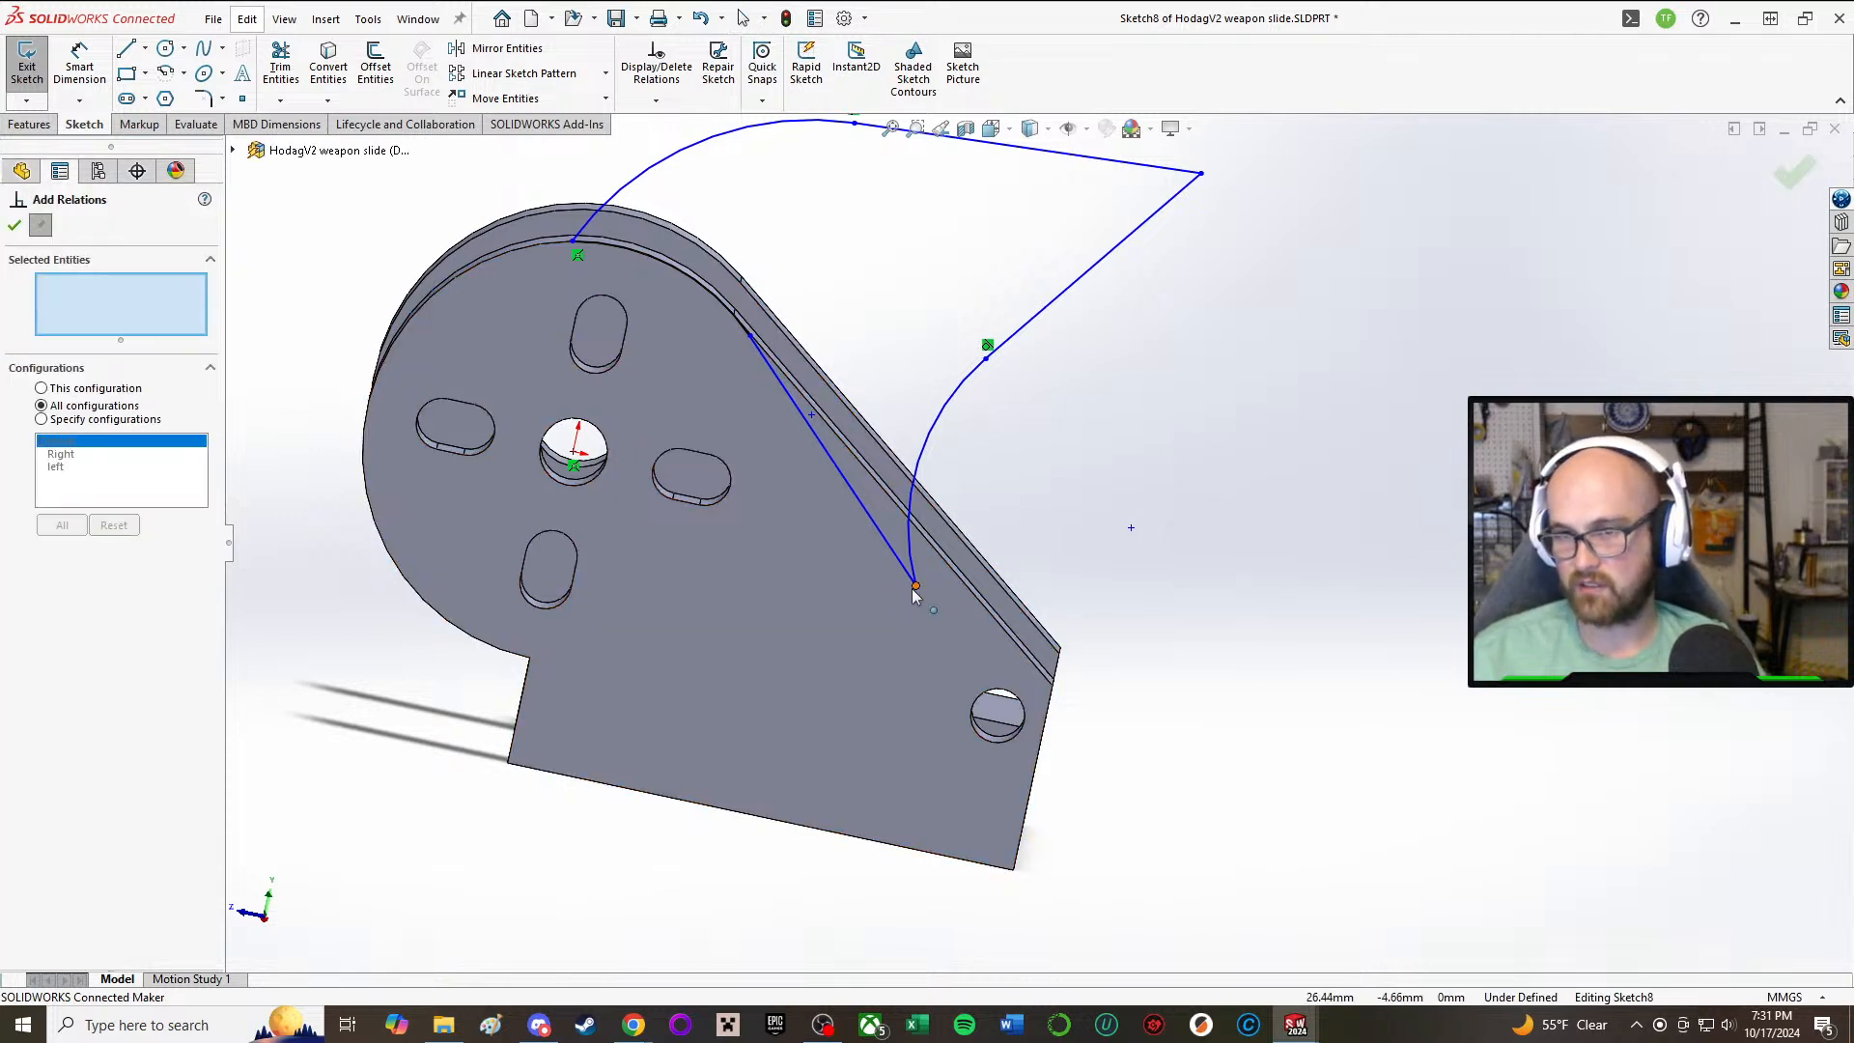
{"action": "left_click", "coordinate": [955, 583]}
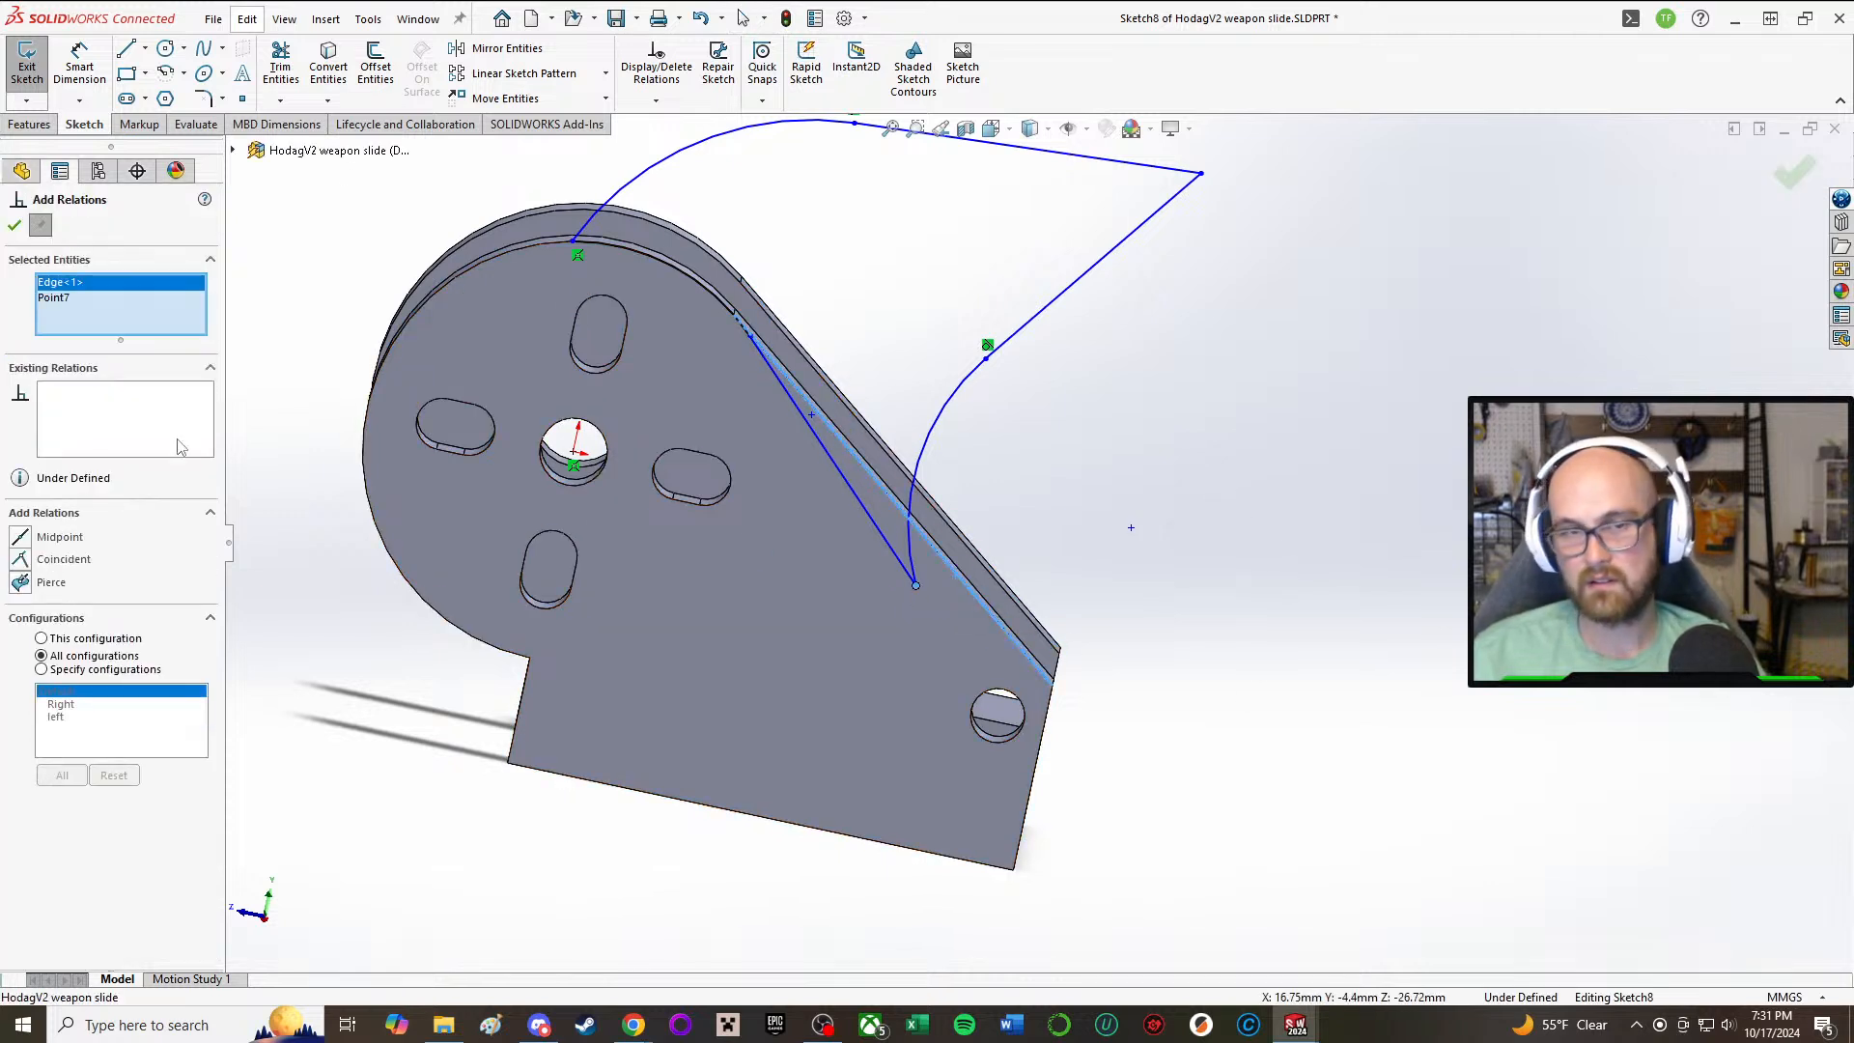
{"action": "left_click", "coordinate": [19, 559]}
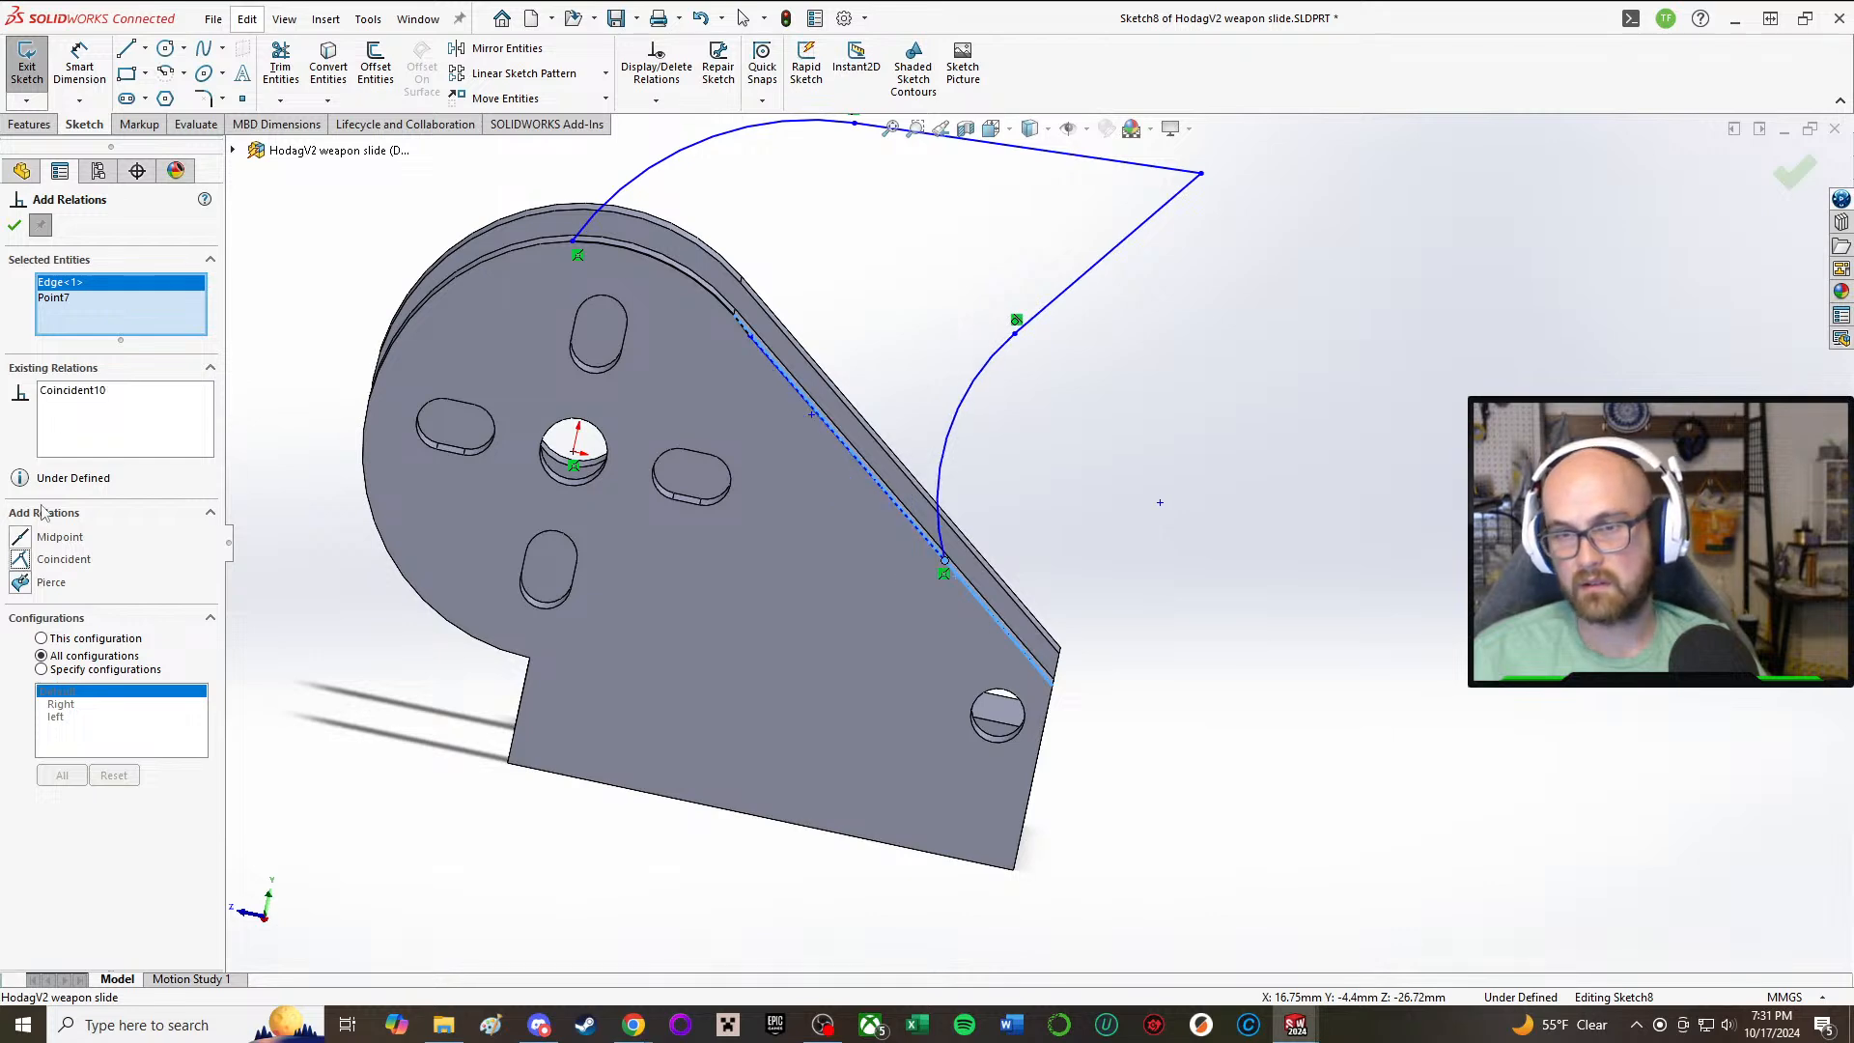
{"action": "left_click", "coordinate": [14, 225]}
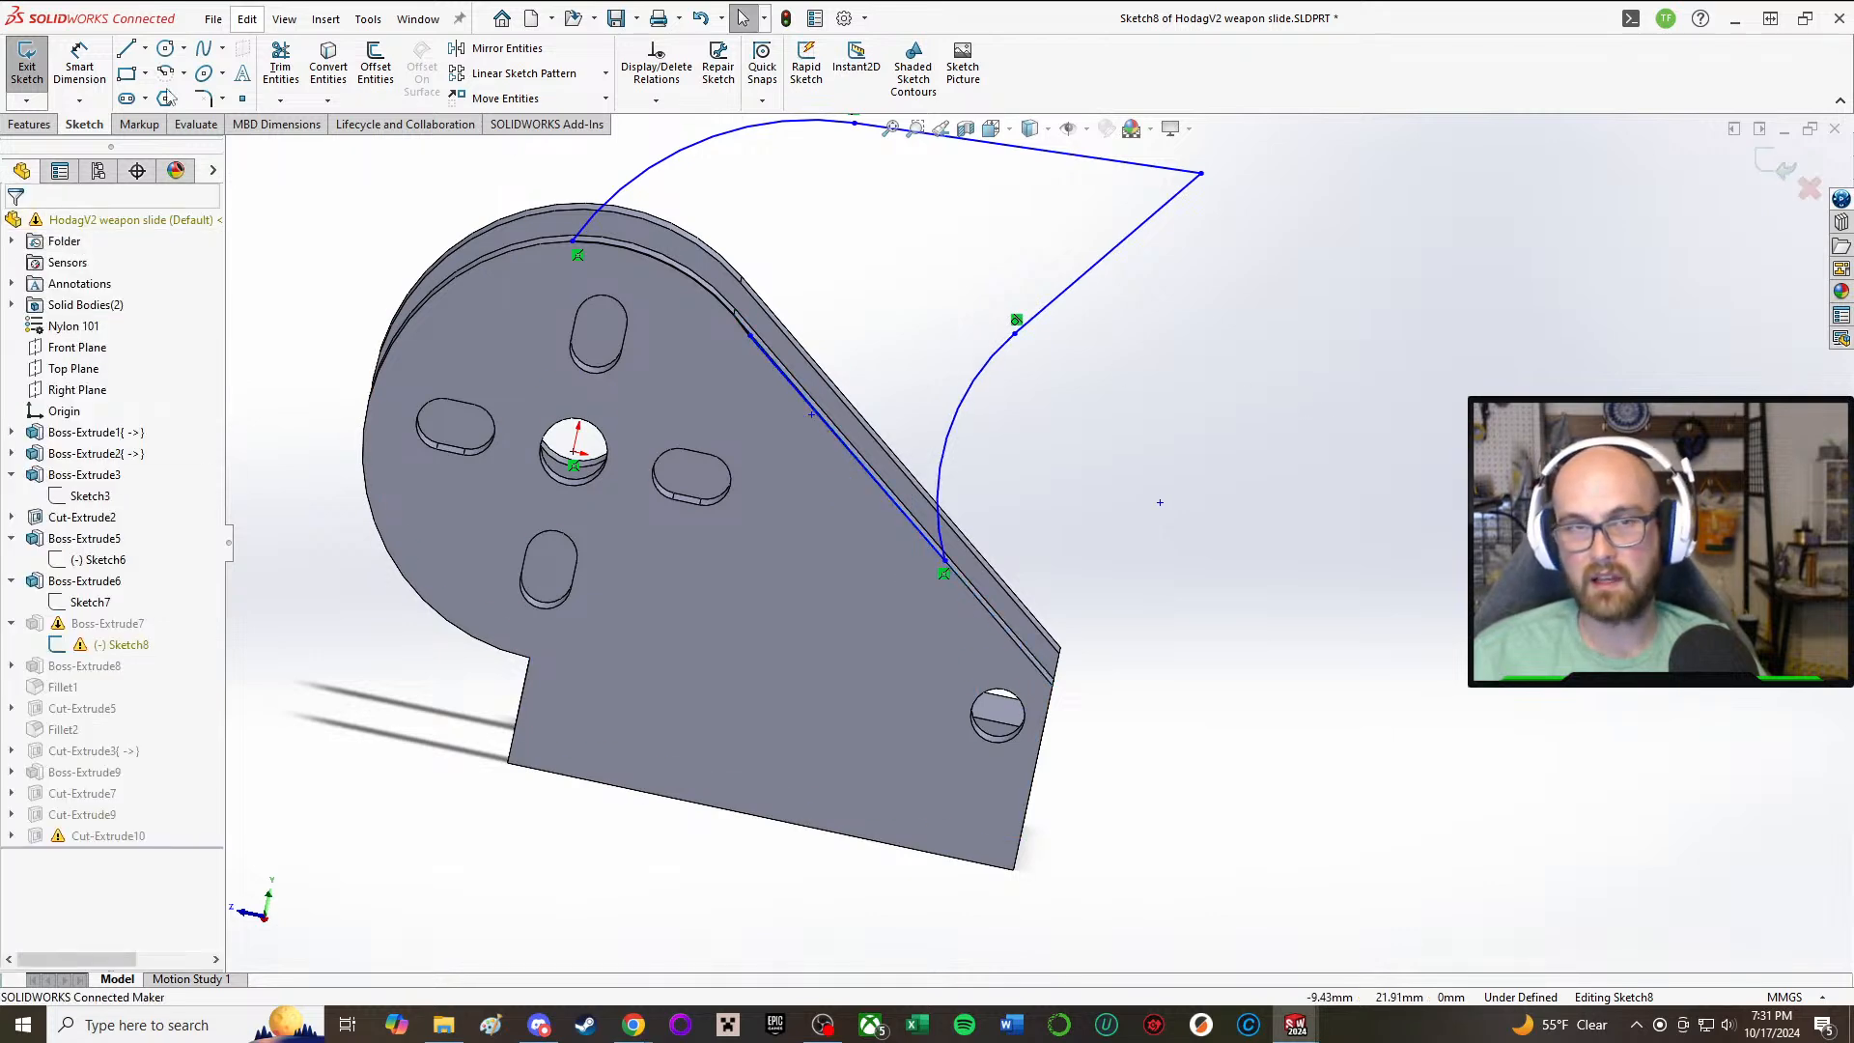
{"action": "scroll", "coordinate": [1097, 370], "scroll_direction": "up", "scroll_amount": 2}
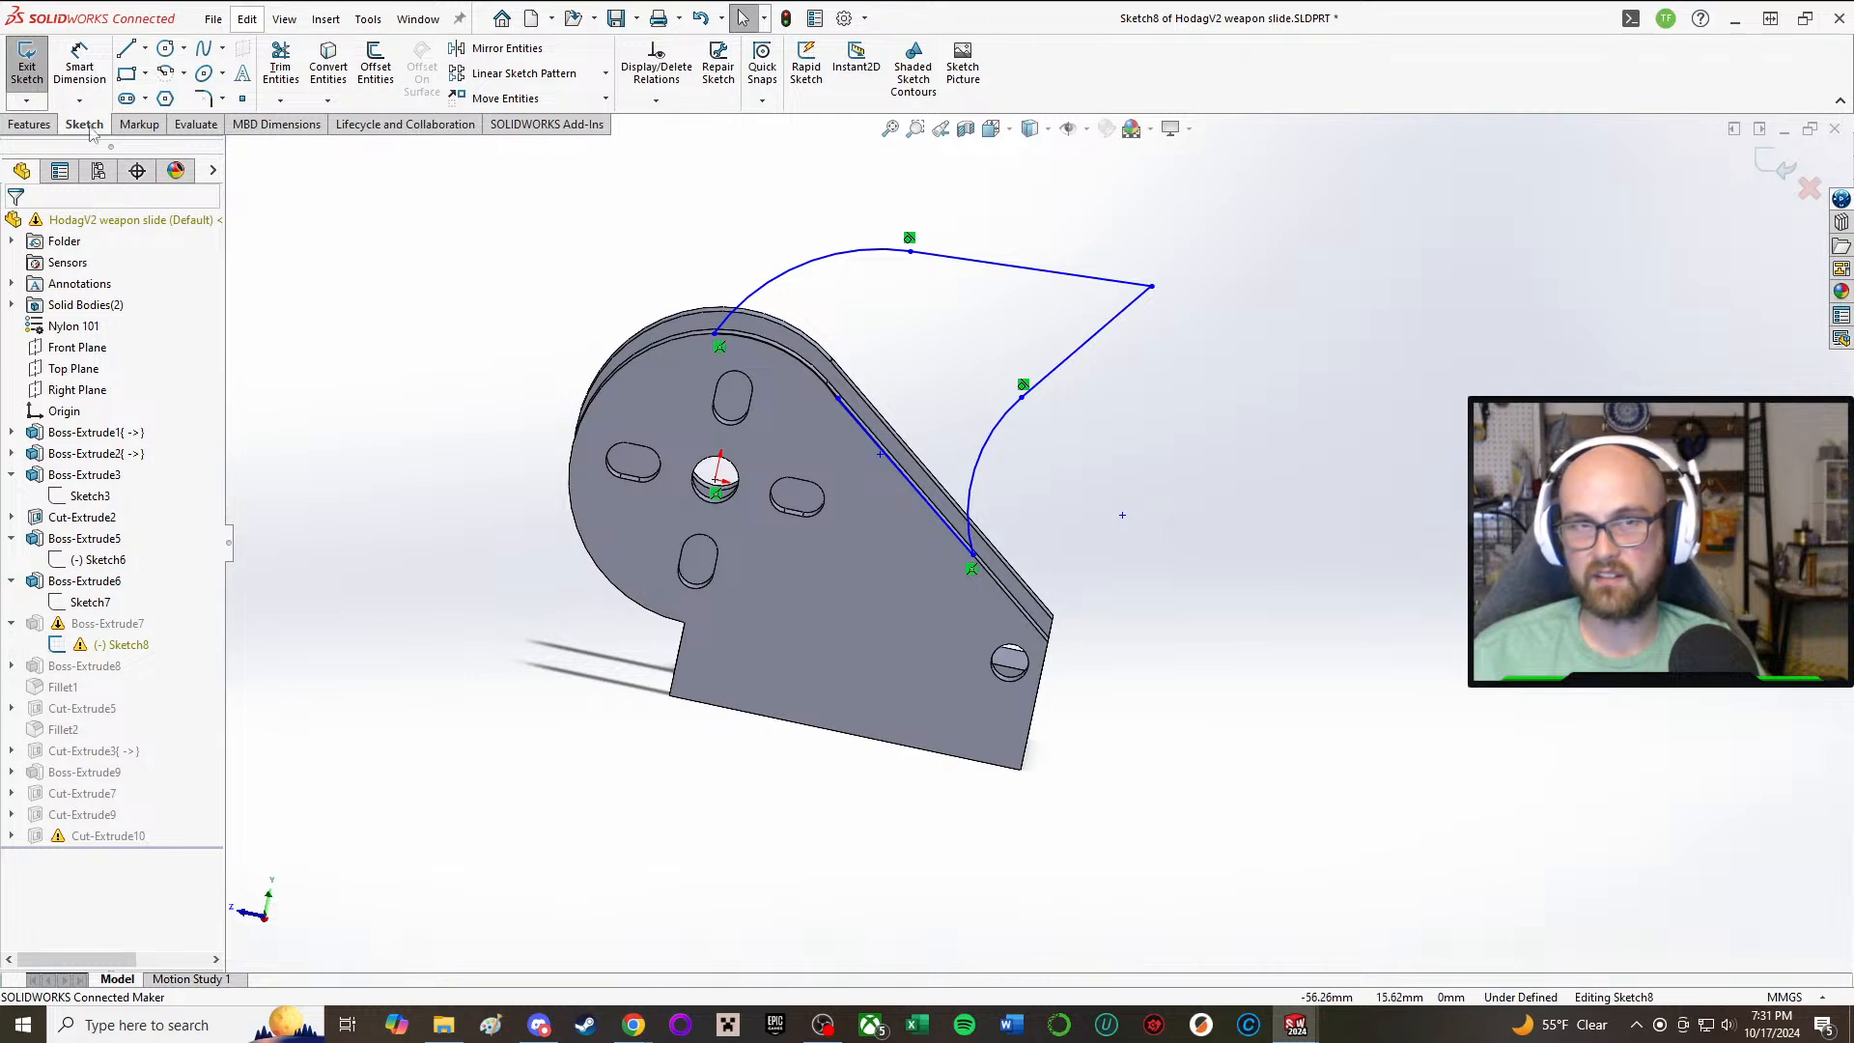
{"action": "left_click", "coordinate": [27, 66]}
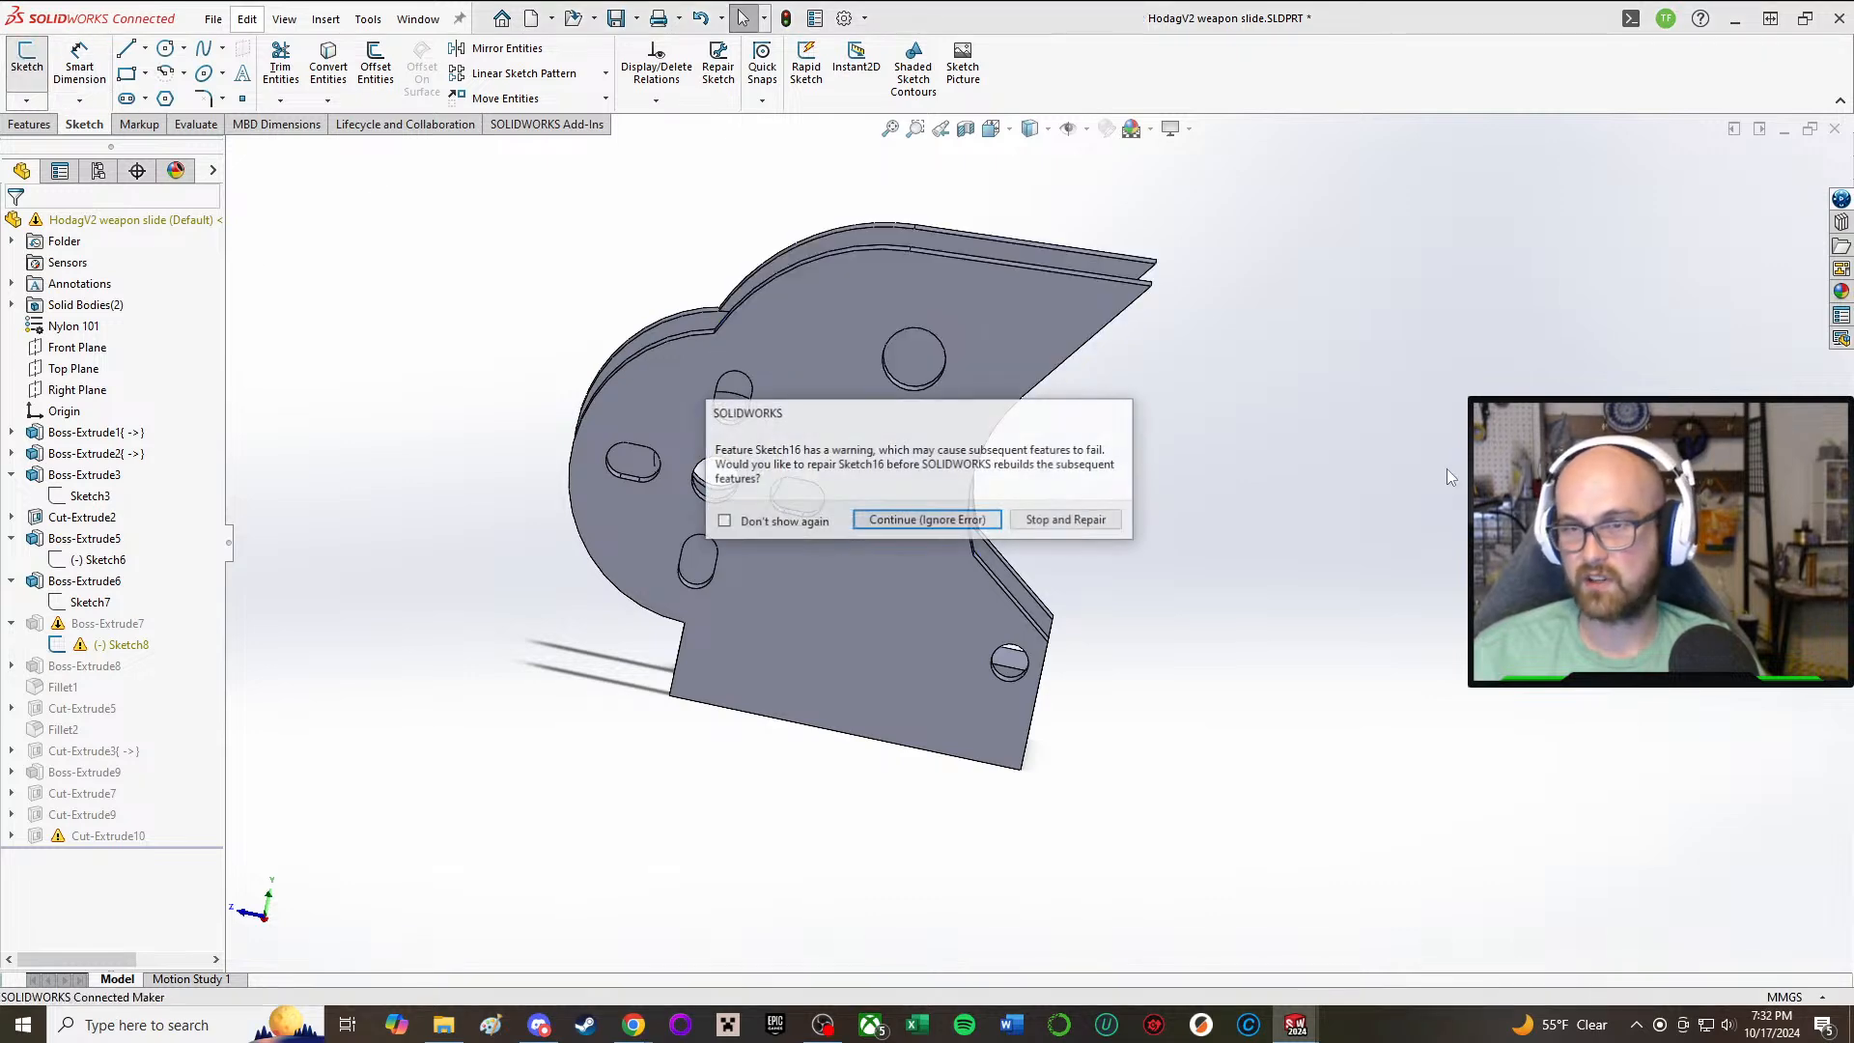
{"action": "left_click", "coordinate": [925, 522]}
Step: Edit Boss-Extrude8 so it merges with the side plate carrying the toothed rail, replacing Boss-Extrude7 in its feature scope
{"action": "middle_click_drag", "start_coordinate": [1375, 548], "coordinate": [1236, 659]}
{"action": "left_click", "coordinate": [942, 384]}
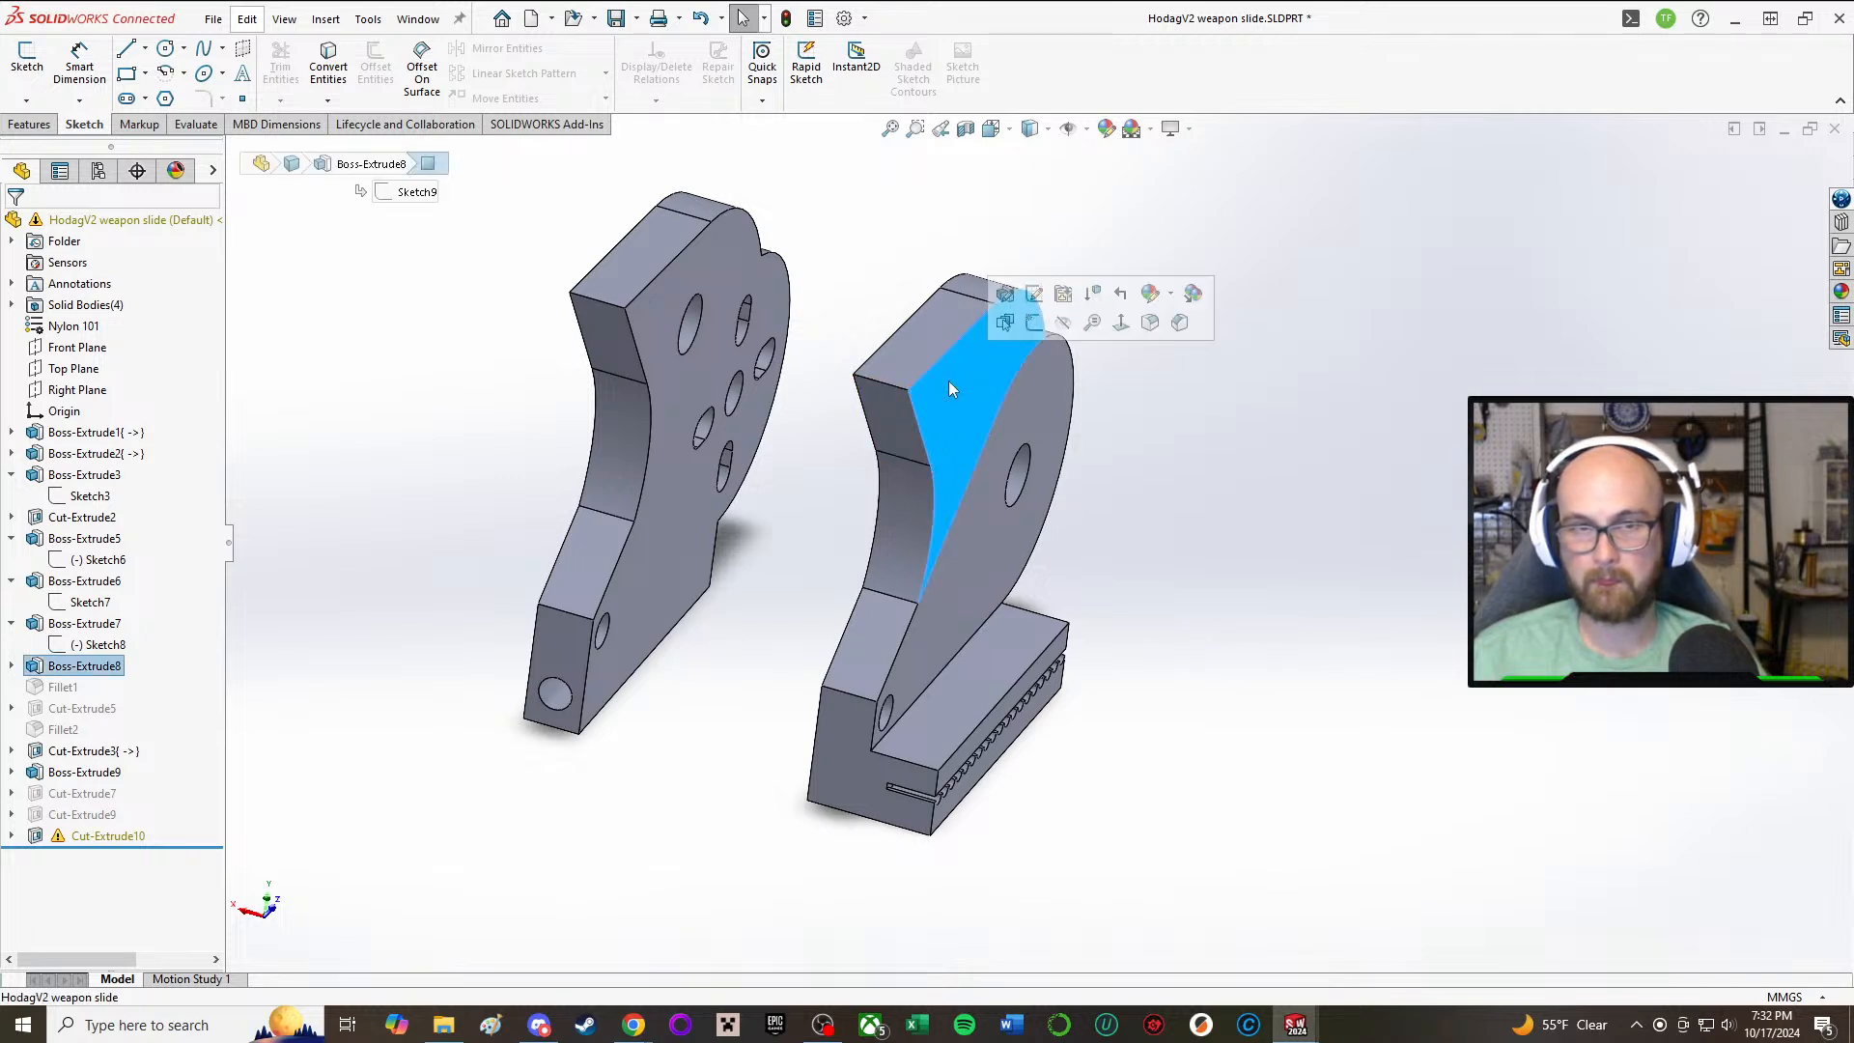
{"action": "left_click", "coordinate": [84, 665]}
{"action": "left_click", "coordinate": [93, 608]}
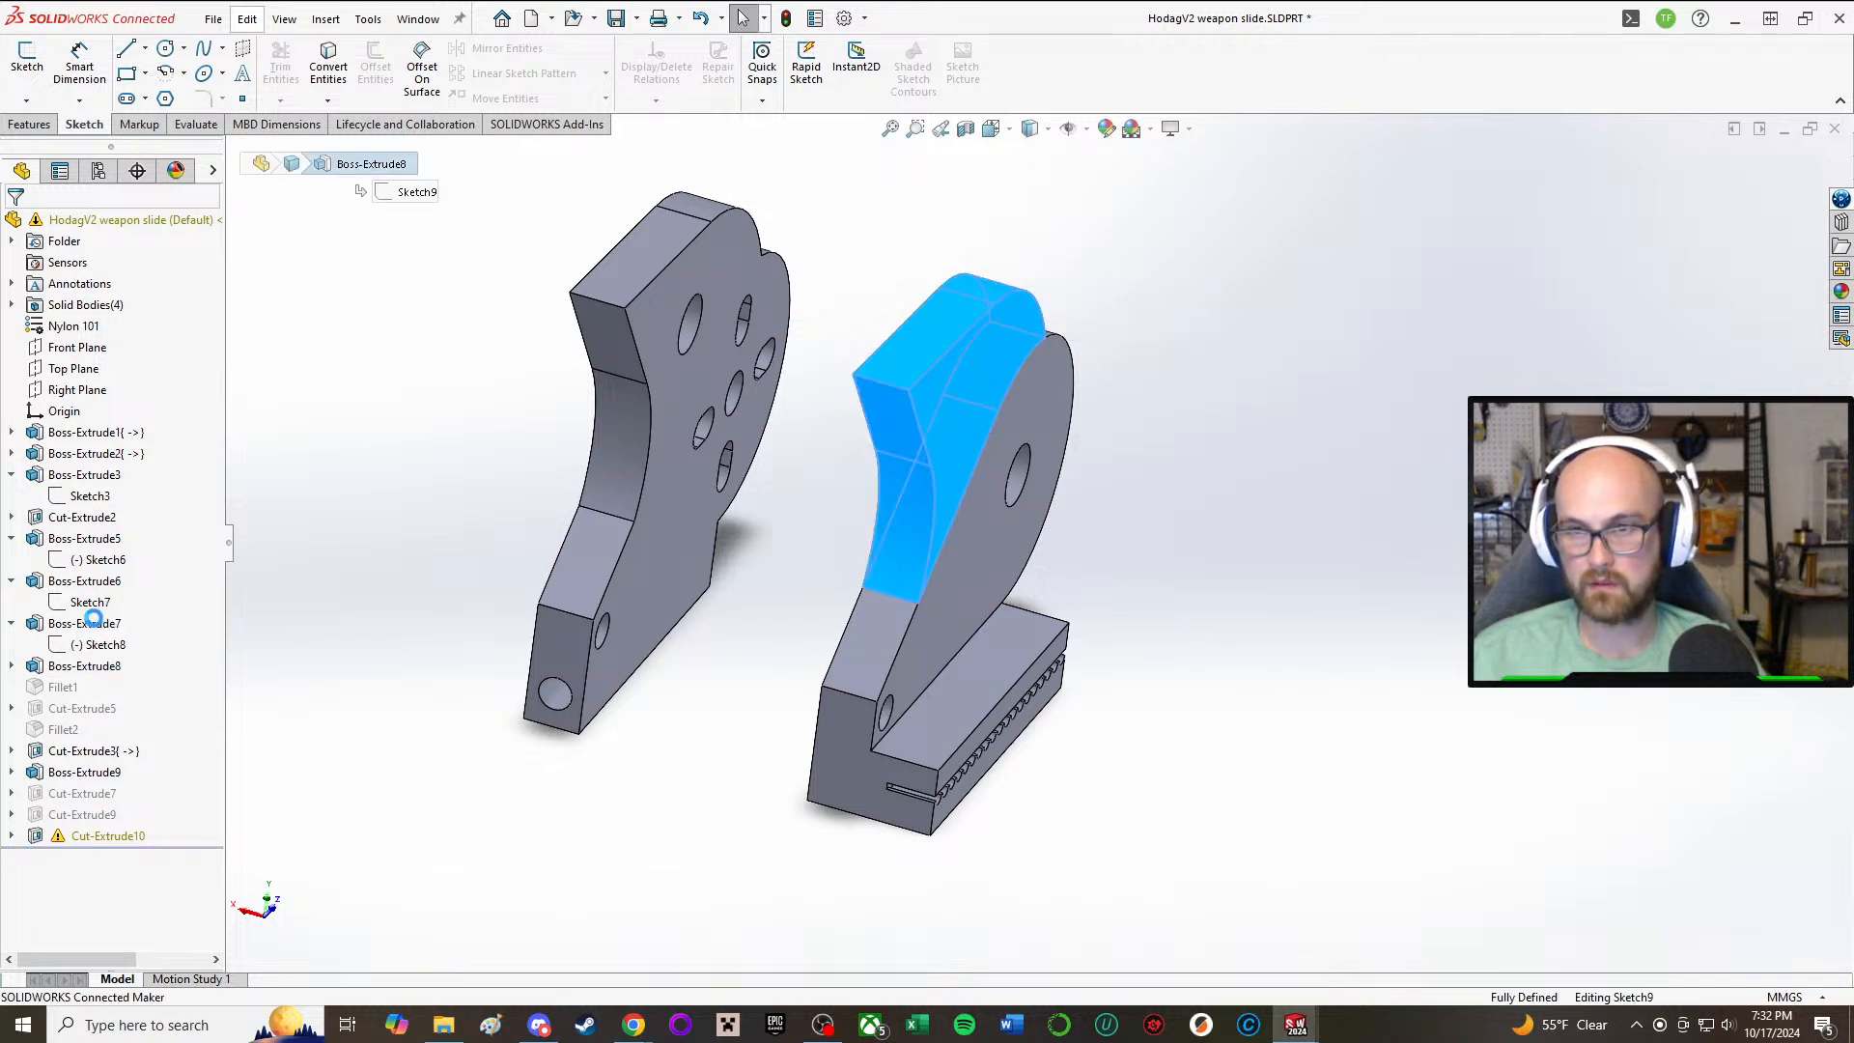
{"action": "left_click", "coordinate": [88, 873]}
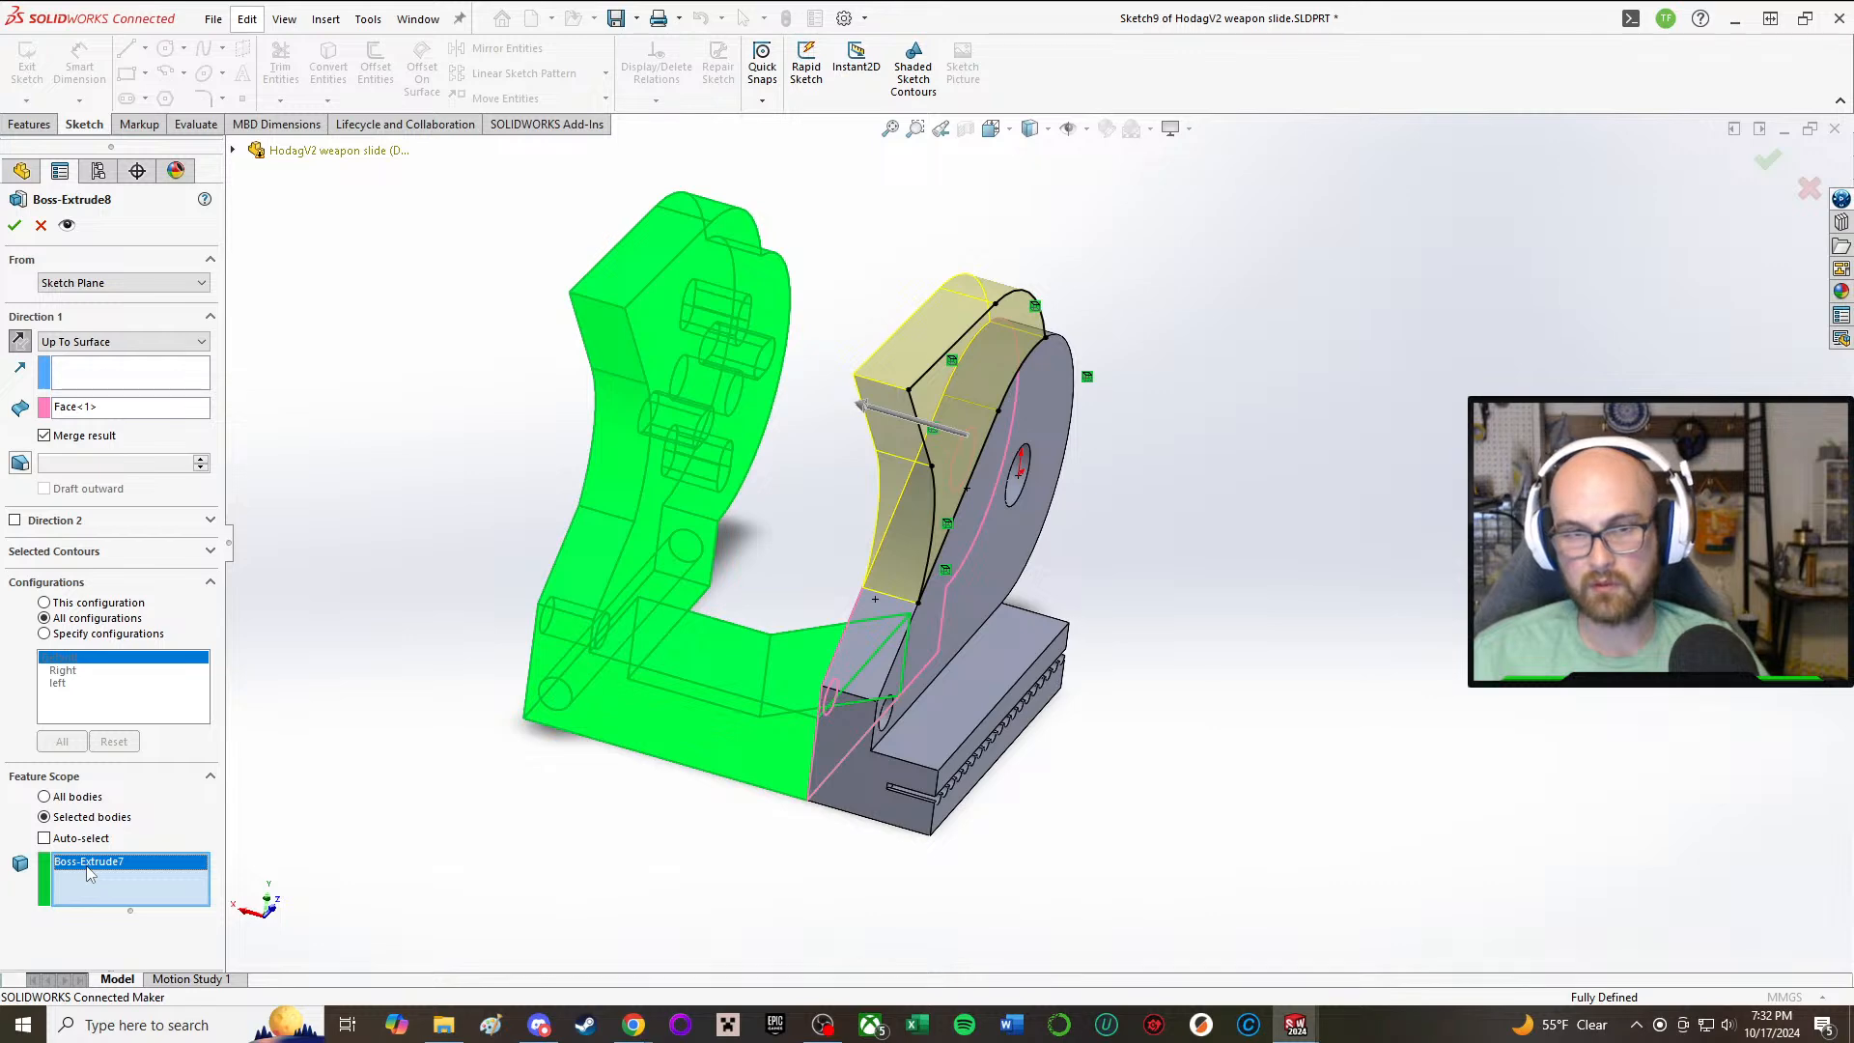
{"action": "key", "text": "Delete"}
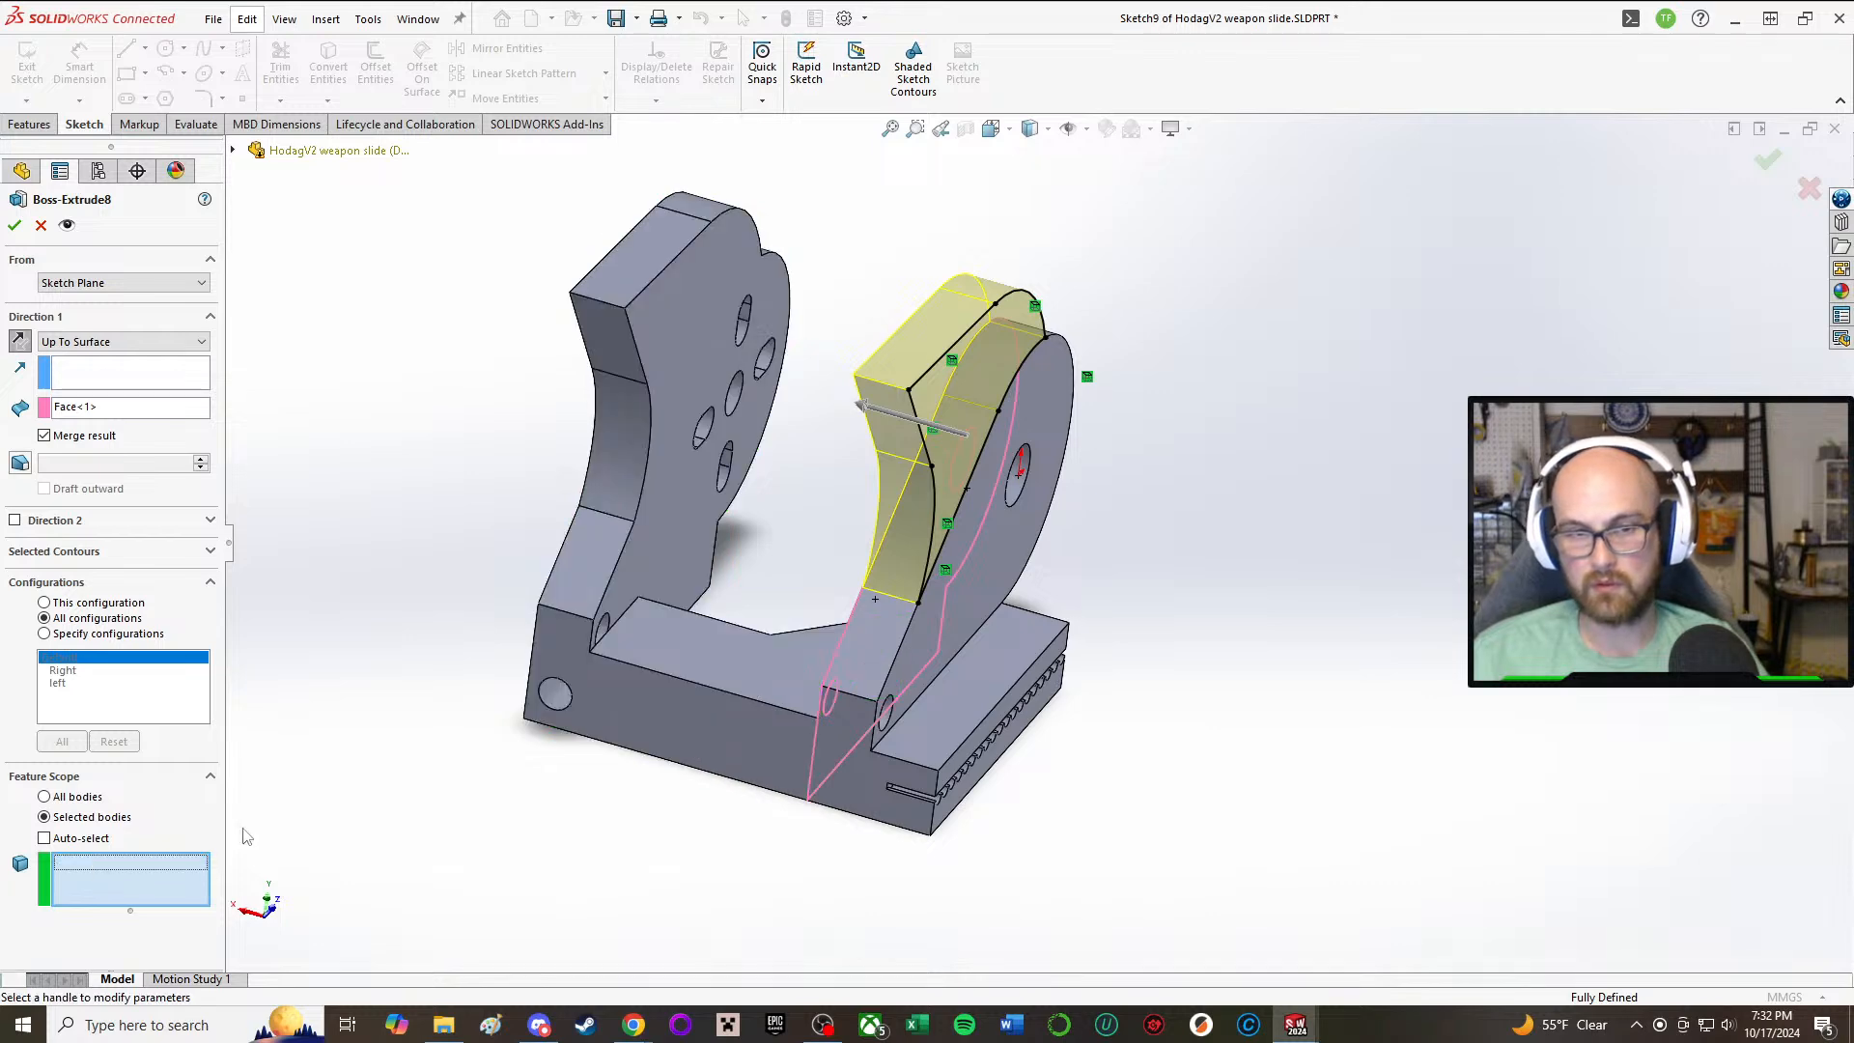
{"action": "left_click", "coordinate": [1004, 586]}
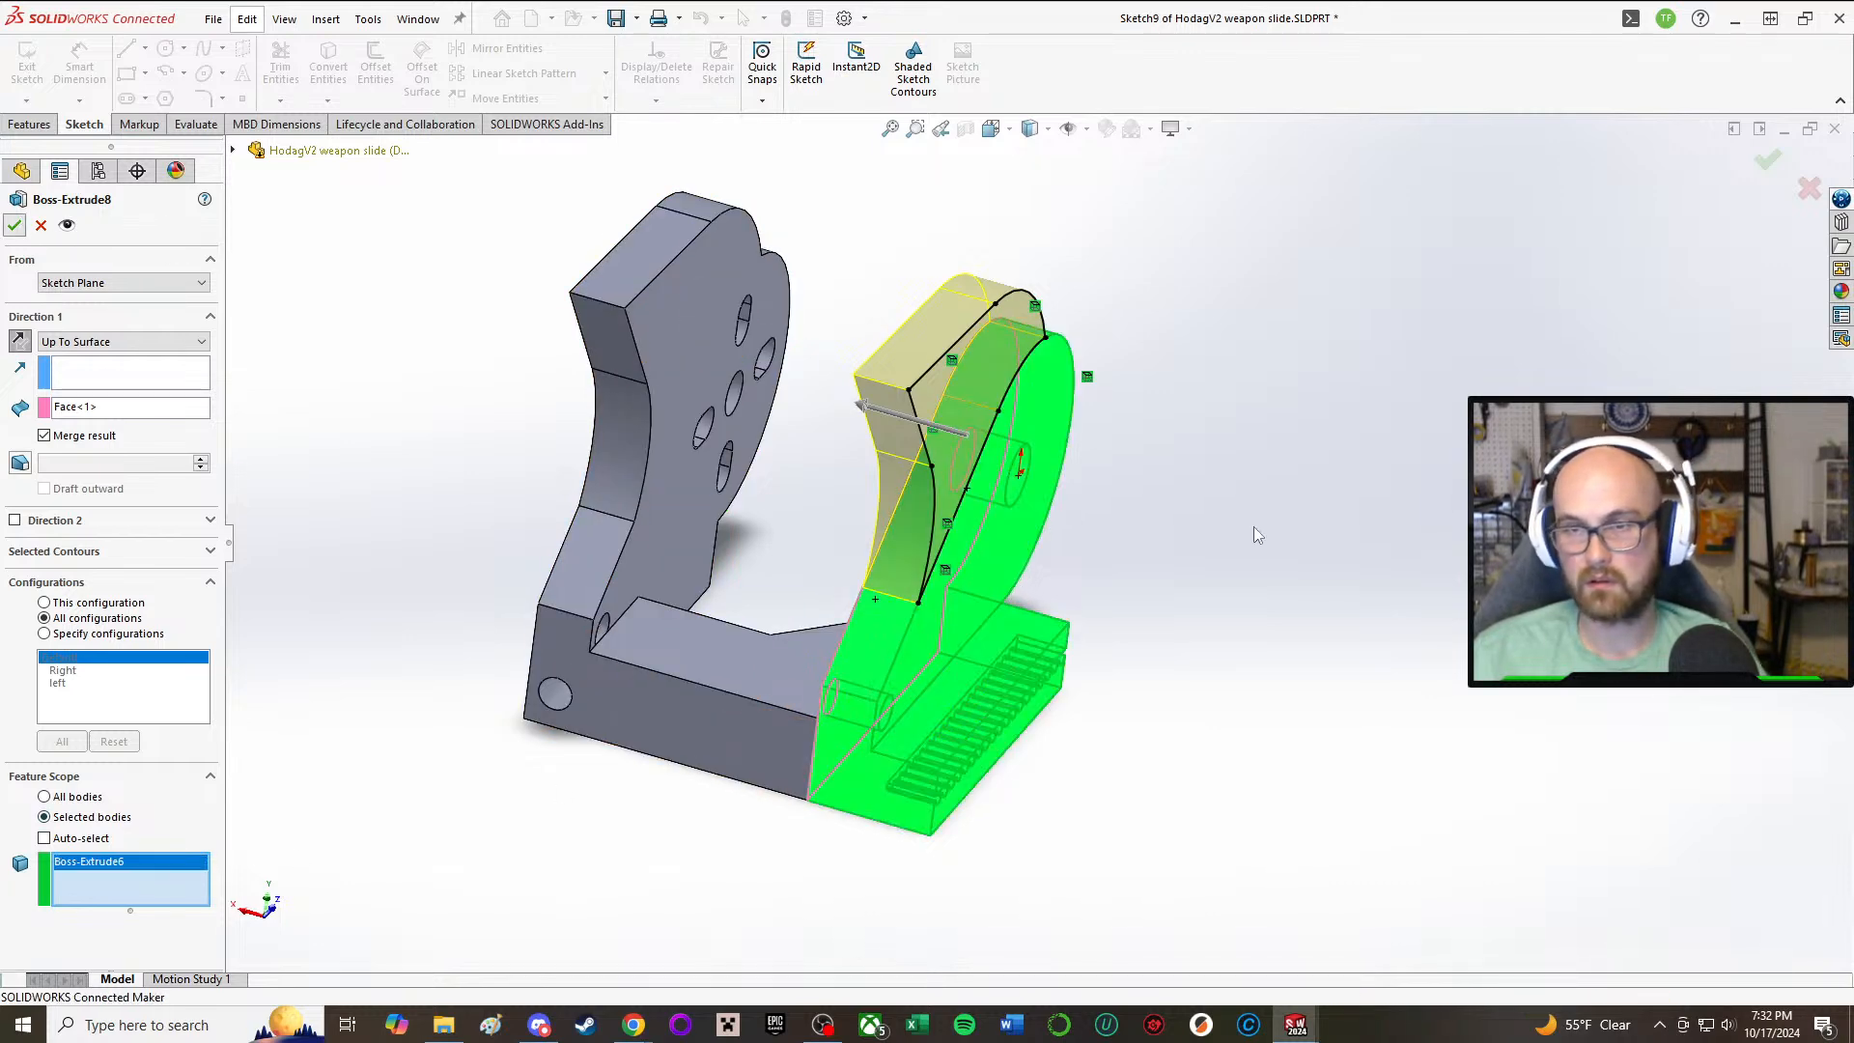
{"action": "key", "text": "Return"}
Step: Examine Cut-Extrude10's end condition, profile and feature scope against the gap between the two side plates
{"action": "middle_click_drag", "start_coordinate": [1294, 546], "coordinate": [1232, 659]}
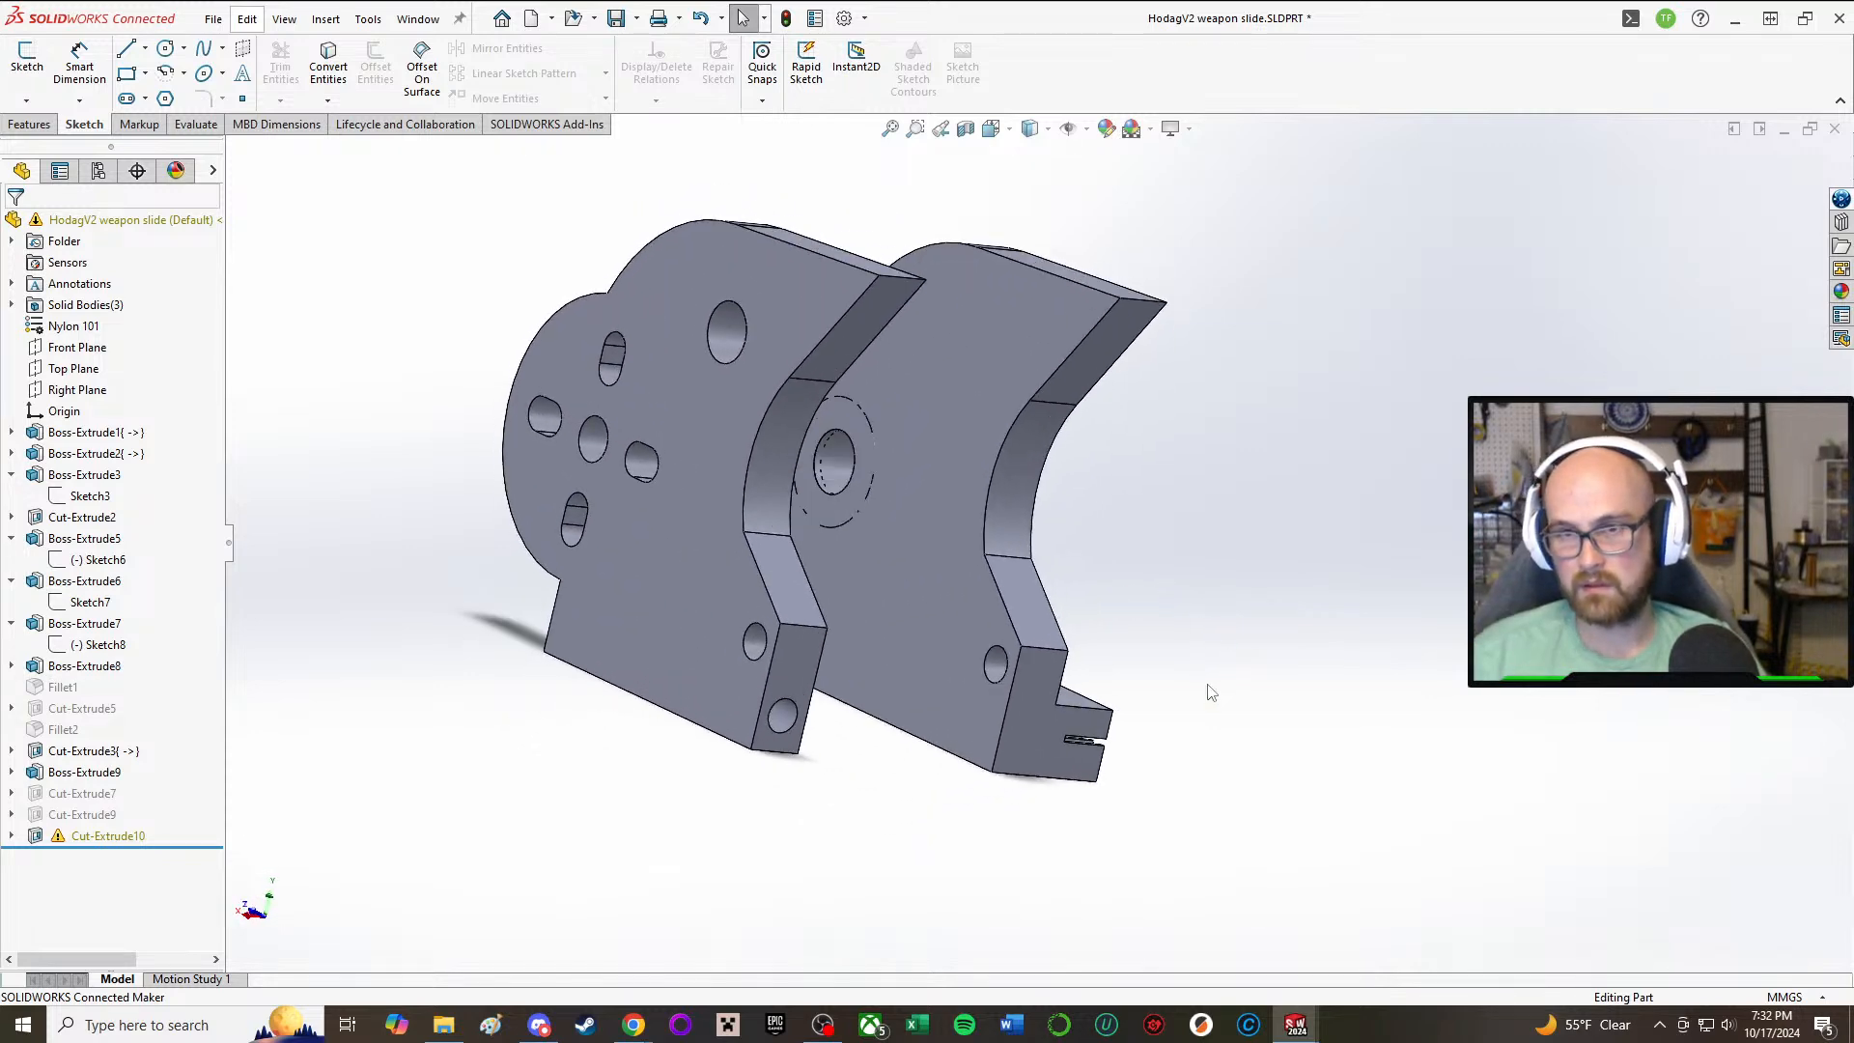
{"action": "scroll", "coordinate": [768, 502], "scroll_direction": "down", "scroll_amount": 2}
{"action": "mouse_move", "coordinate": [877, 498]}
{"action": "middle_mouse_down"}
{"action": "mouse_move", "coordinate": [807, 405]}
{"action": "mouse_move", "coordinate": [858, 501]}
{"action": "middle_mouse_up"}
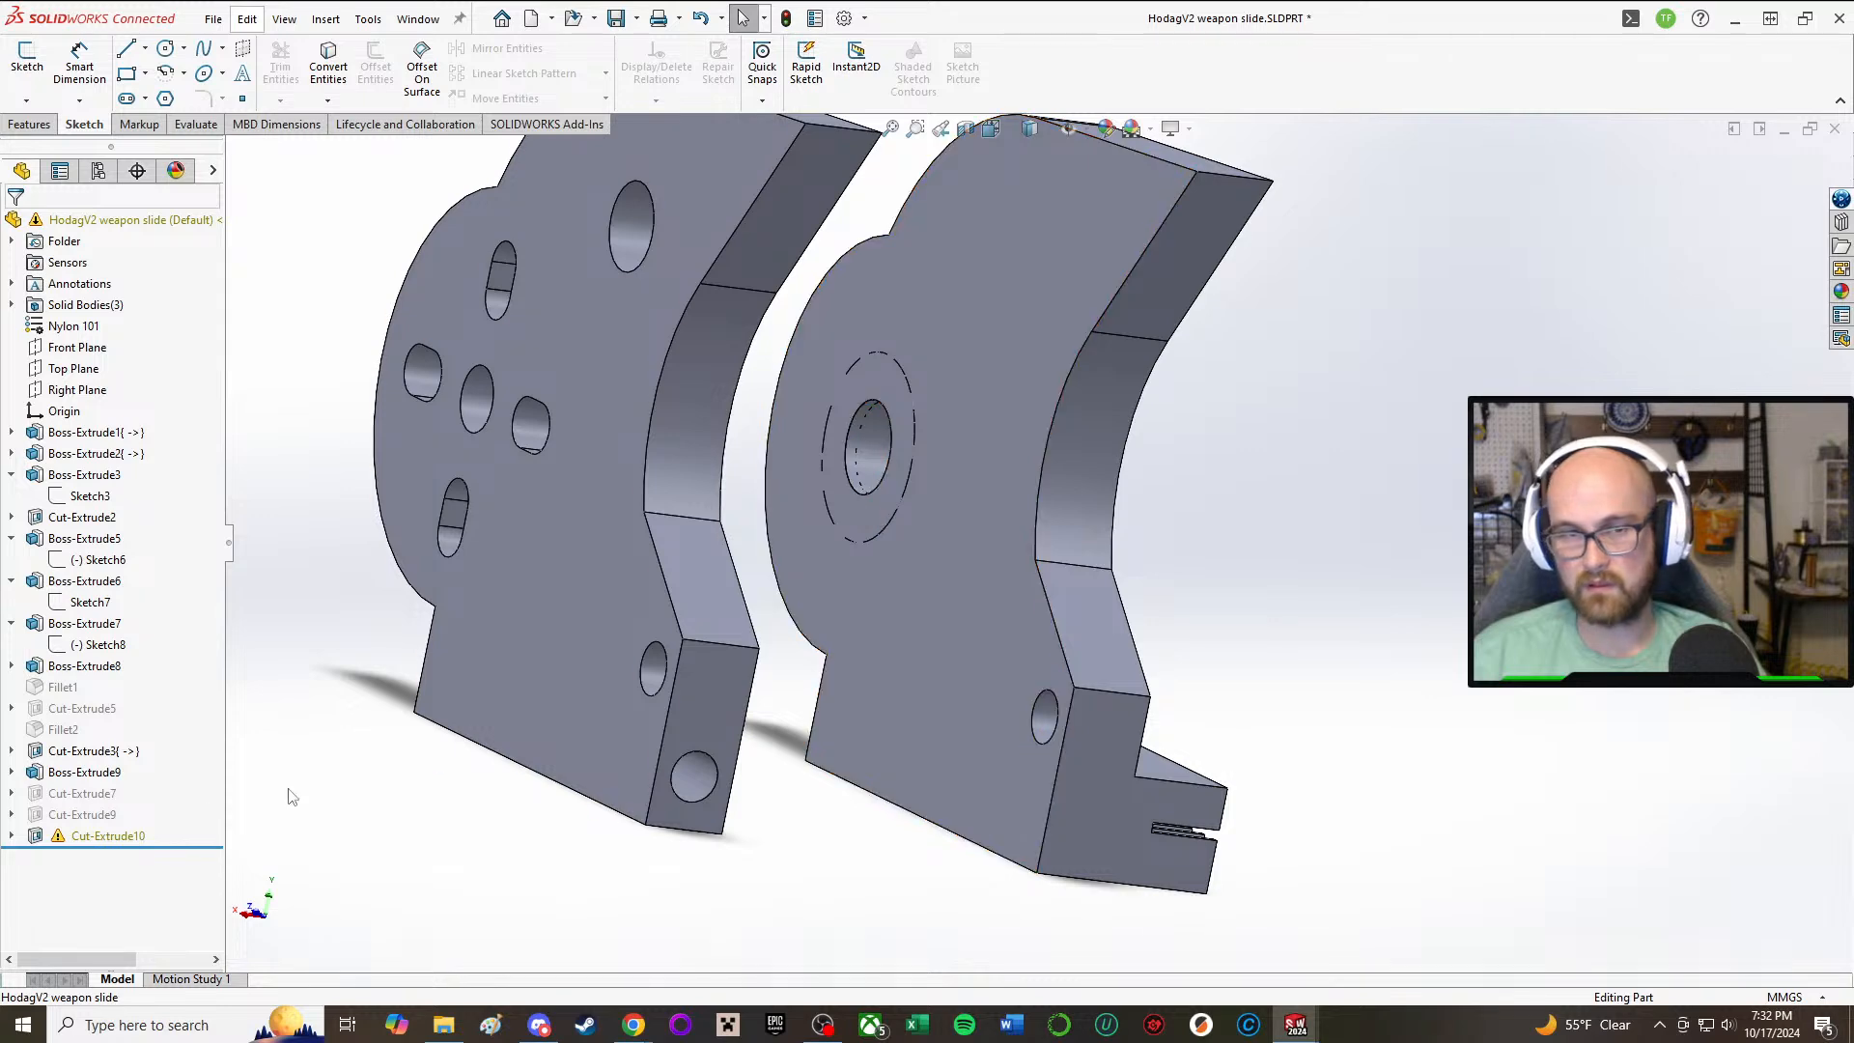
{"action": "left_click", "coordinate": [102, 835]}
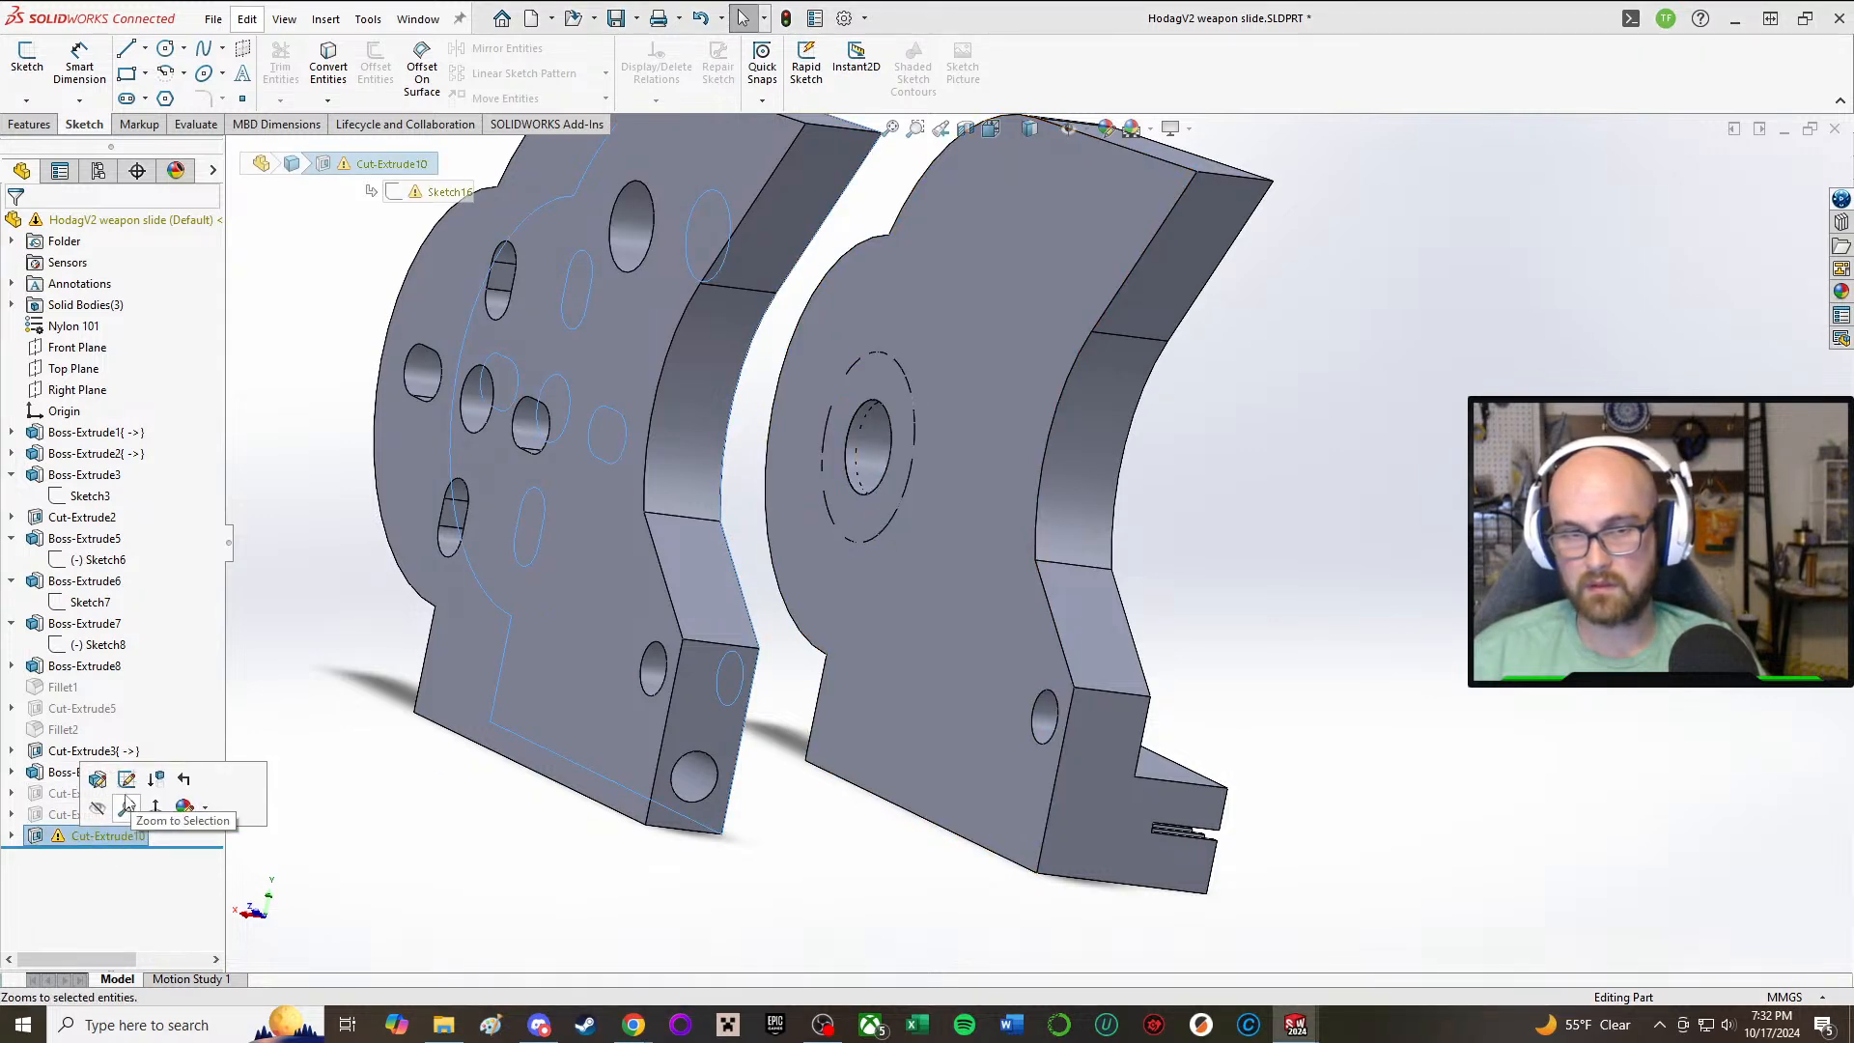
{"action": "left_click", "coordinate": [95, 784]}
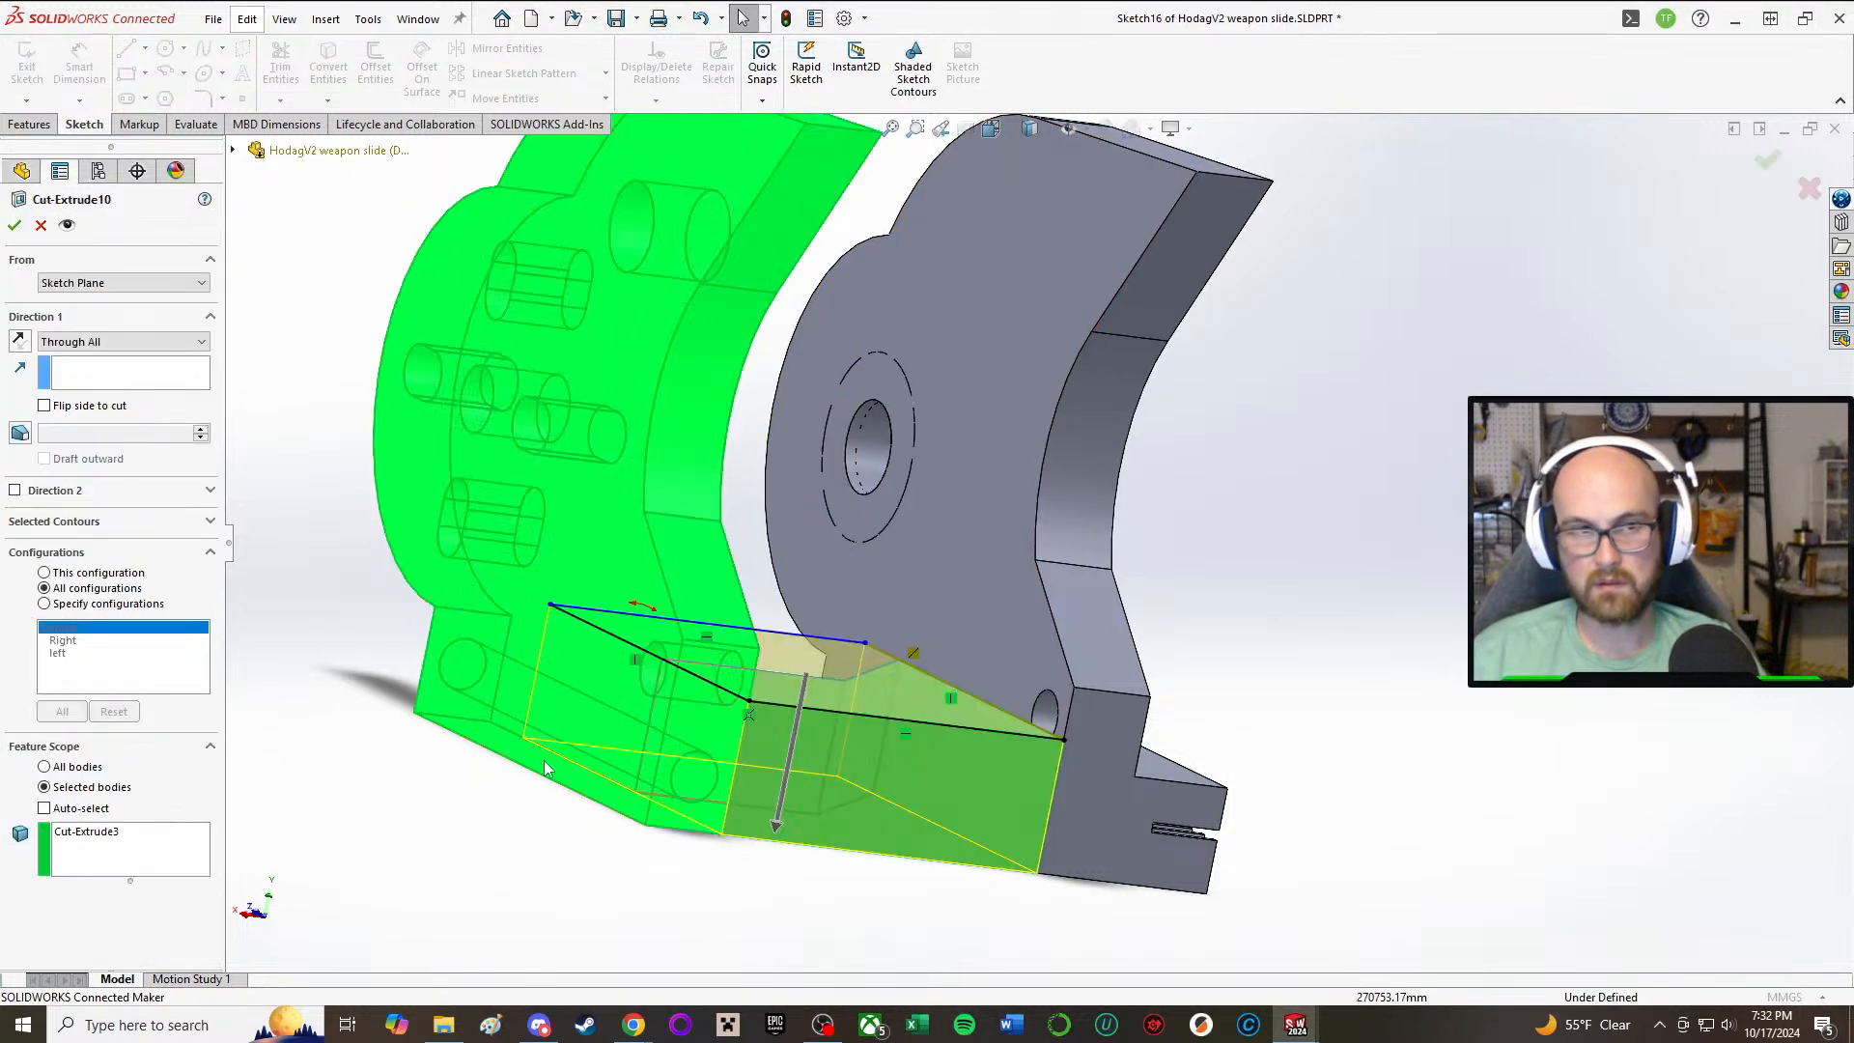
{"action": "scroll", "coordinate": [657, 587], "scroll_direction": "up", "scroll_amount": 3}
{"action": "middle_click_drag", "start_coordinate": [755, 600], "coordinate": [663, 674]}
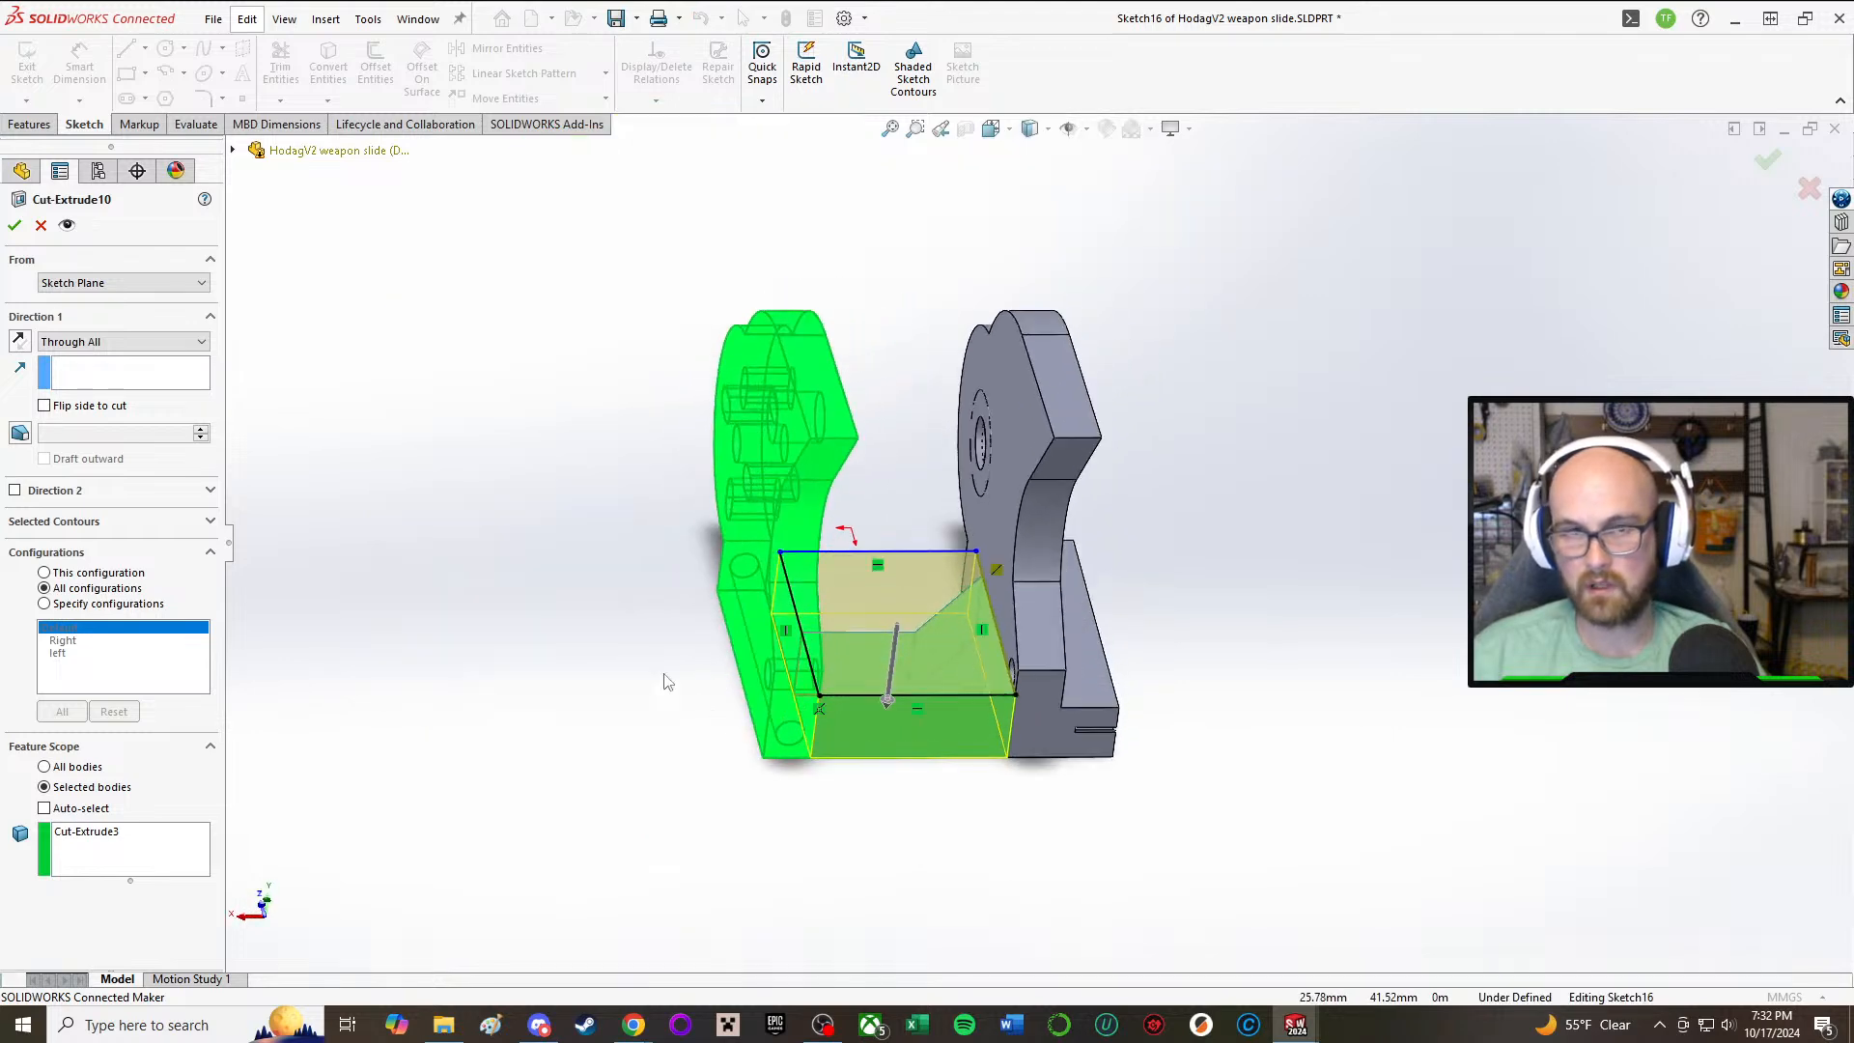
{"action": "left_click", "coordinate": [15, 227]}
{"action": "left_click", "coordinate": [89, 838]}
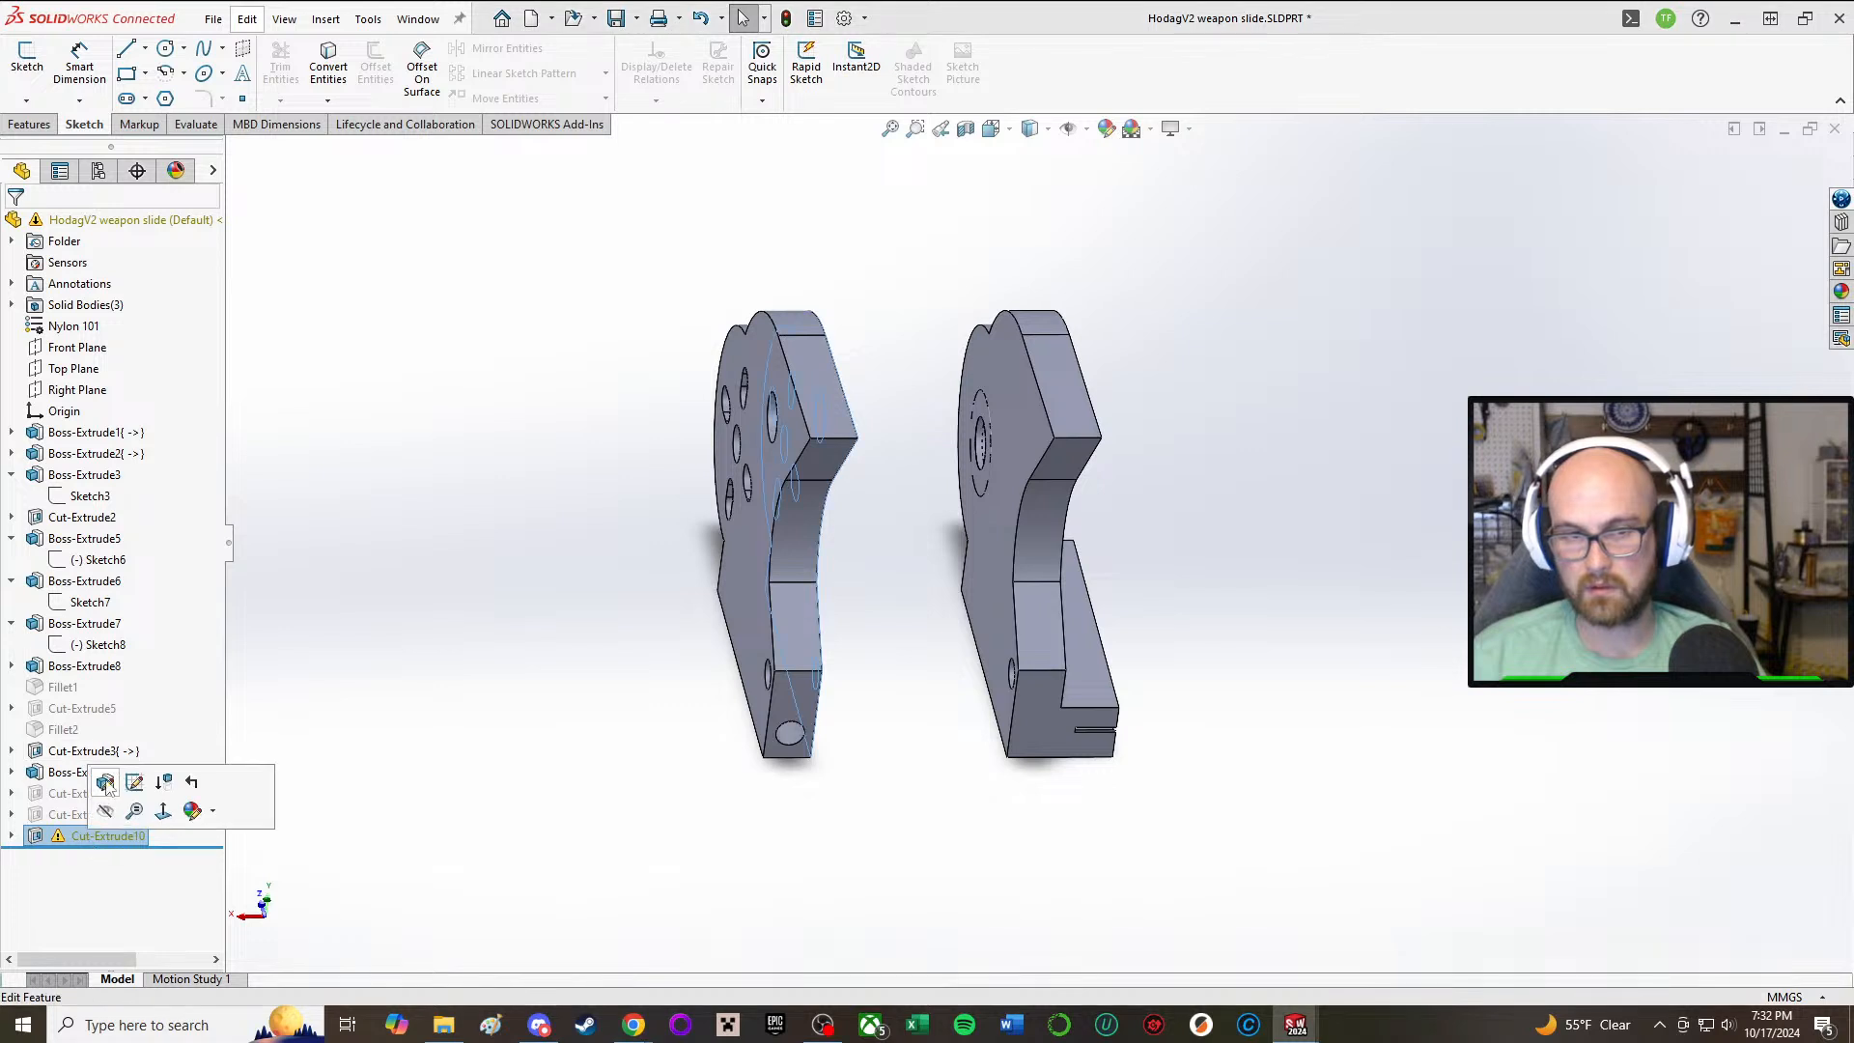
{"action": "left_click", "coordinate": [106, 784]}
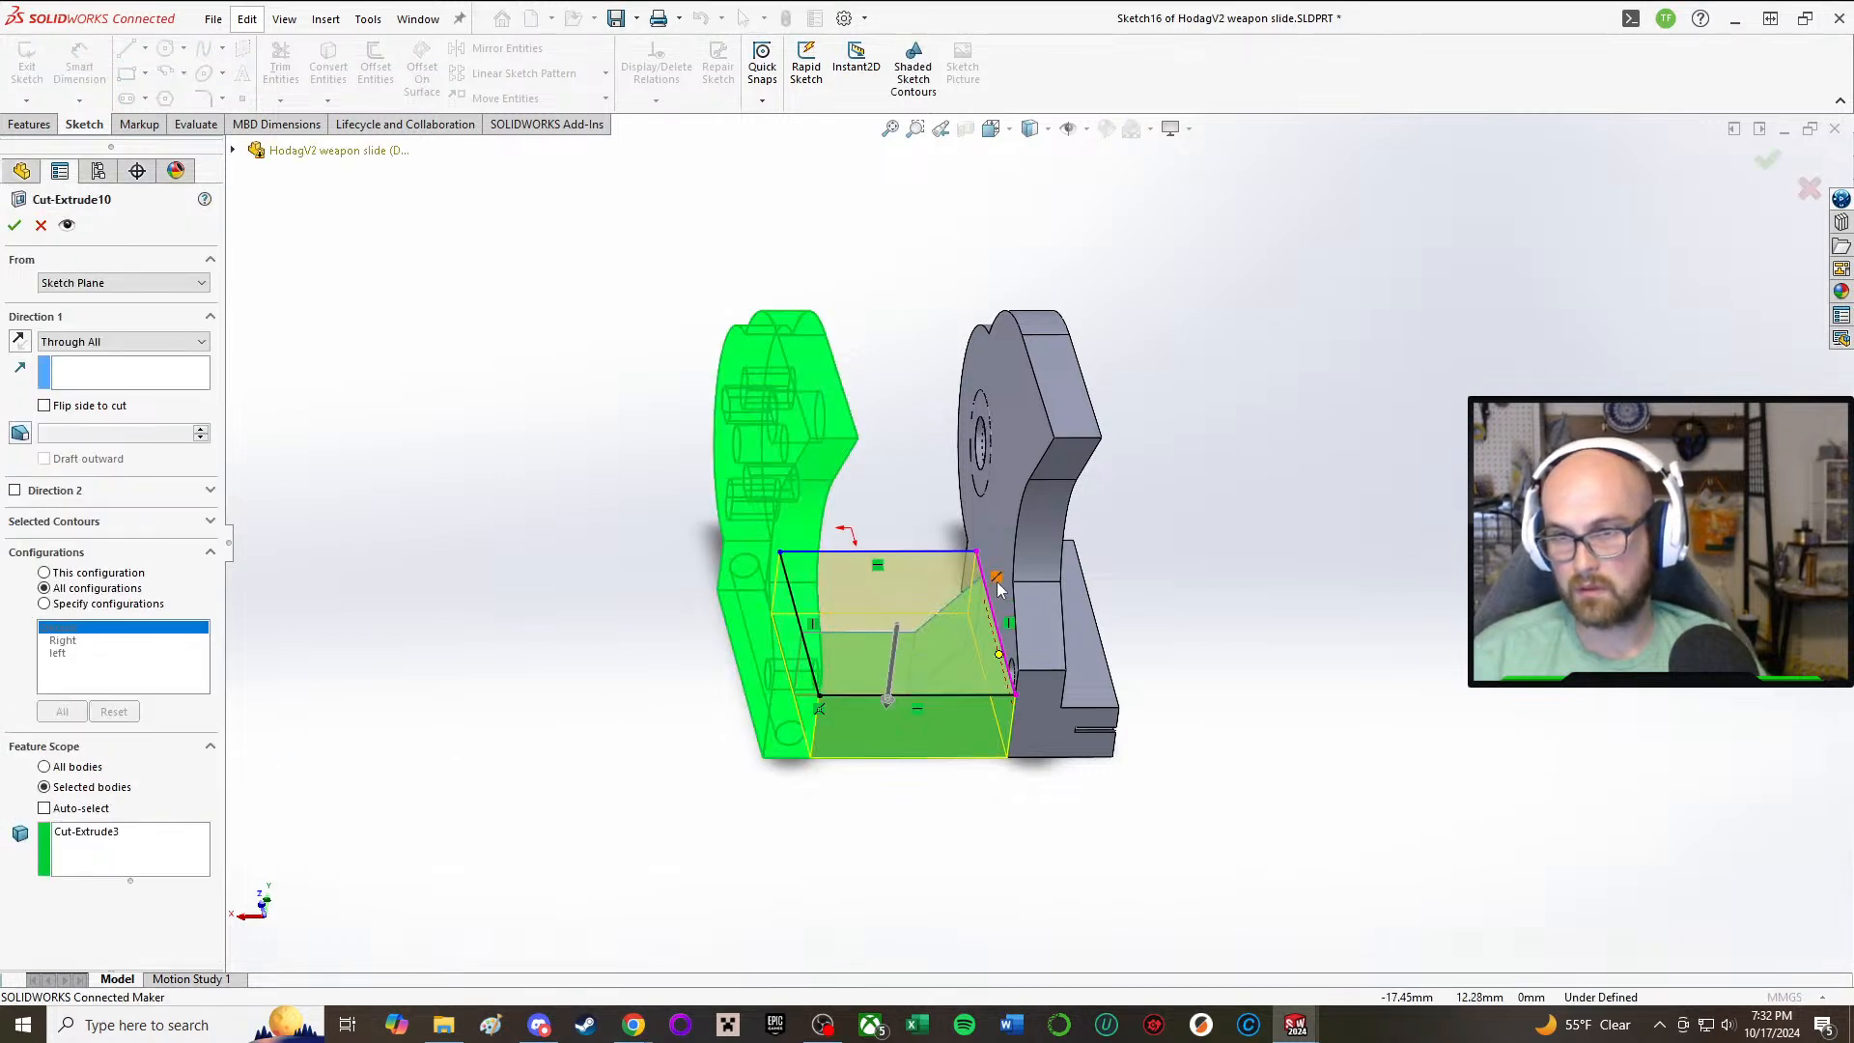
{"action": "left_click", "coordinate": [39, 226]}
Step: Open Cut-Extrude10's sketch, delete the dangling relation on the line beside the toothed-rail plate, and pull that line slightly into the gap
{"action": "right_click", "coordinate": [85, 838]}
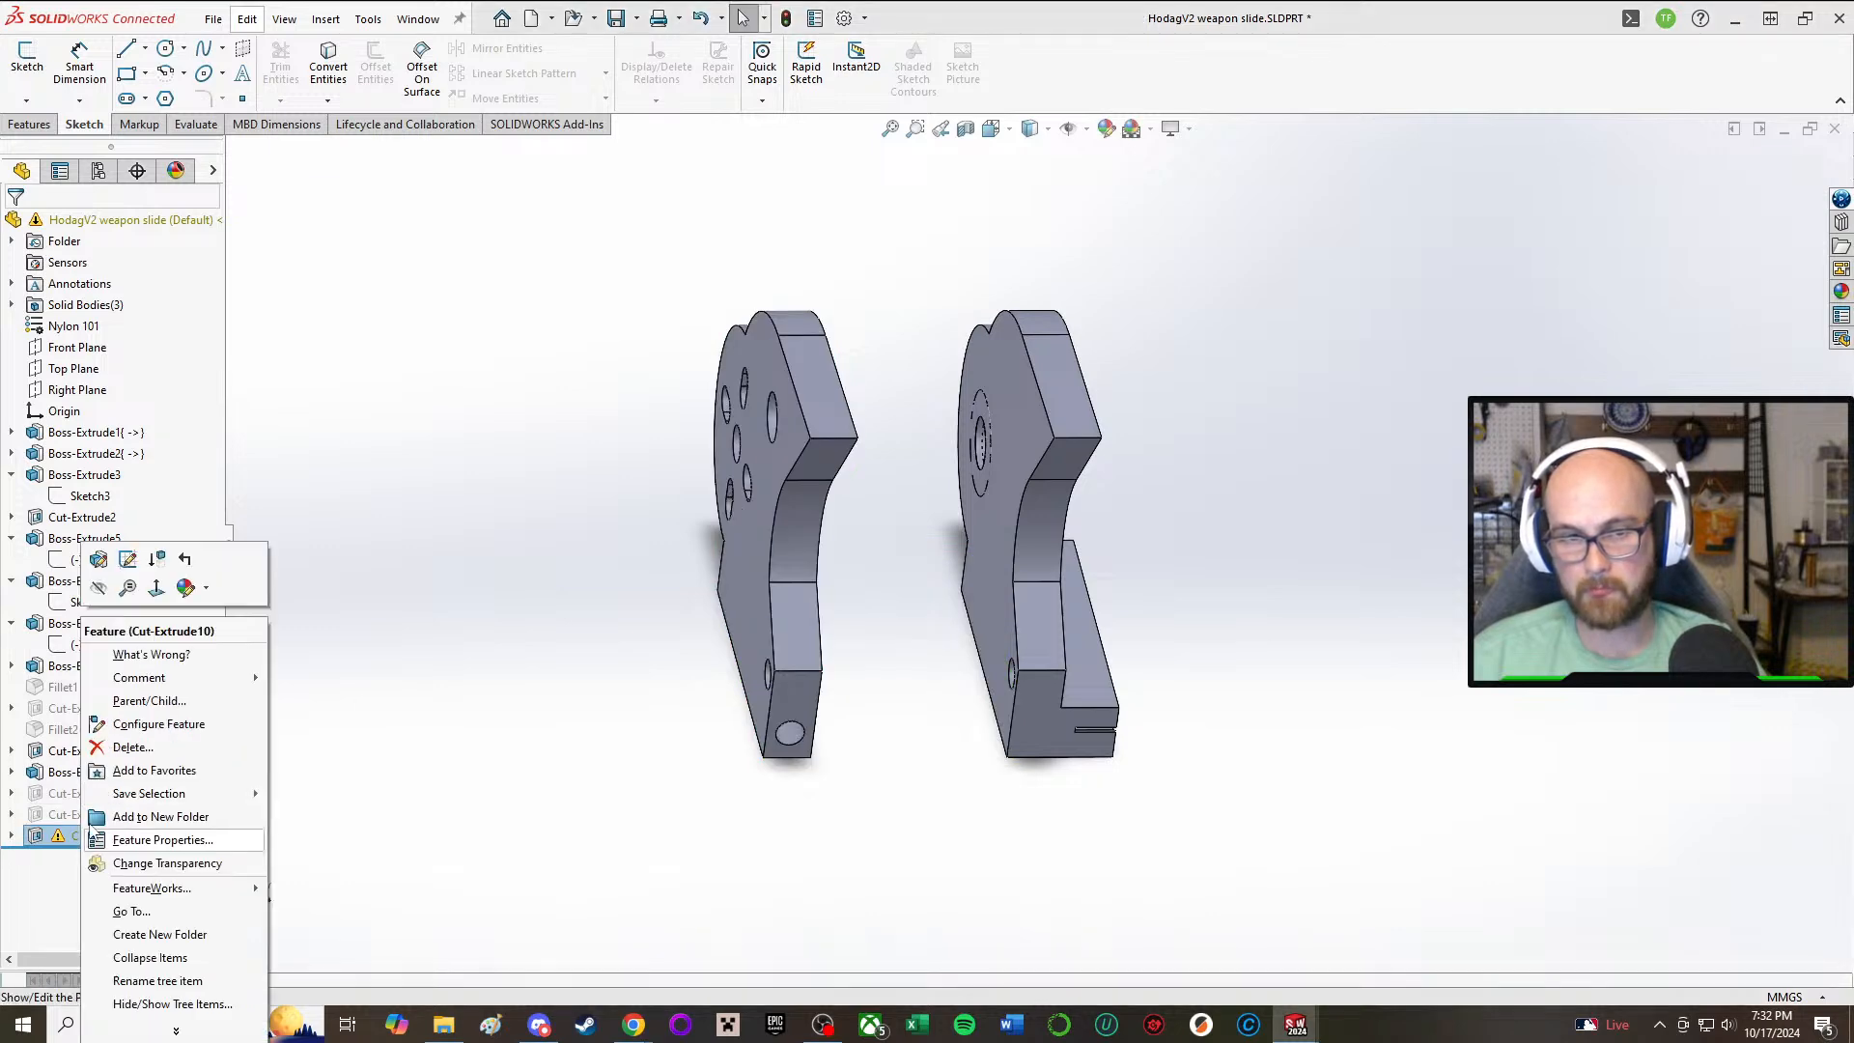
{"action": "left_click", "coordinate": [130, 565]}
{"action": "scroll", "coordinate": [999, 641], "scroll_direction": "down", "scroll_amount": 2}
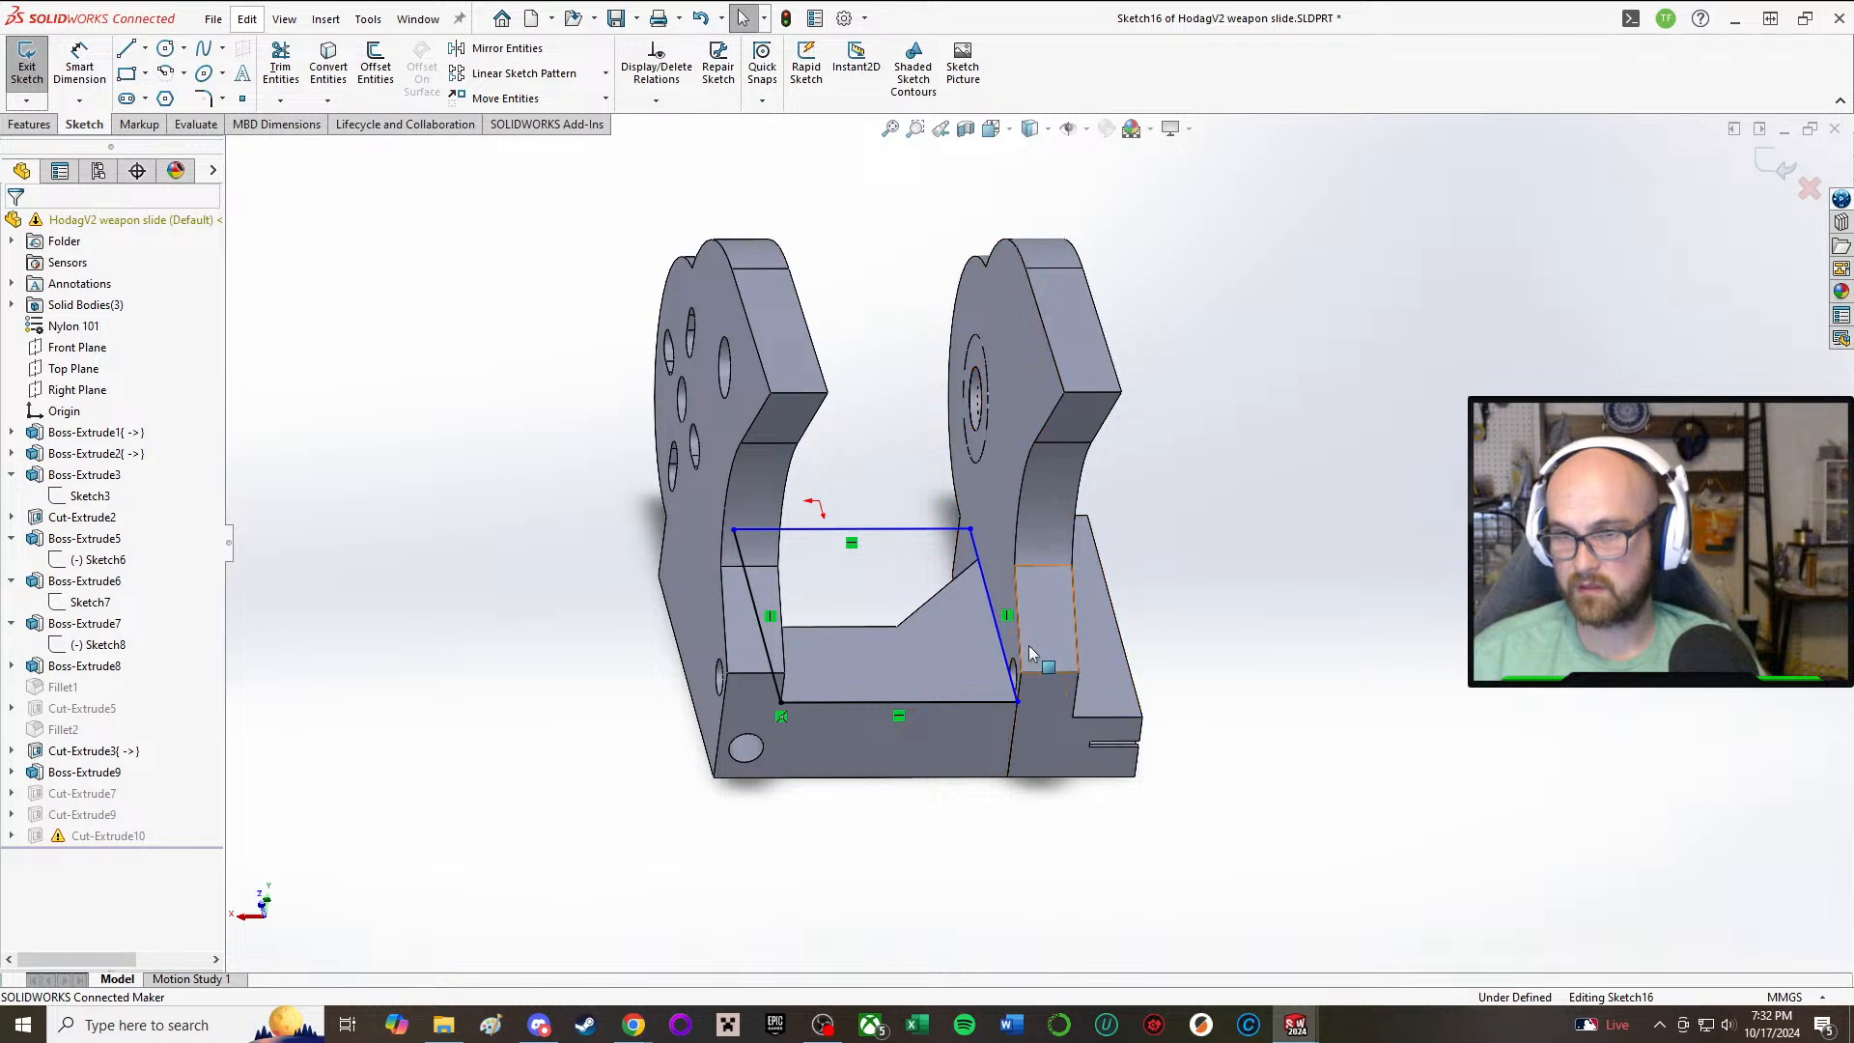
{"action": "left_click_drag", "start_coordinate": [1004, 653], "coordinate": [978, 650]}
{"action": "right_click_drag", "start_coordinate": [1413, 666], "coordinate": [1321, 658]}
Step: Make the loosened sketch line collinear with the bridging block's edge along the toothed-rail plate, and exit the sketch
{"action": "left_click", "coordinate": [987, 603]}
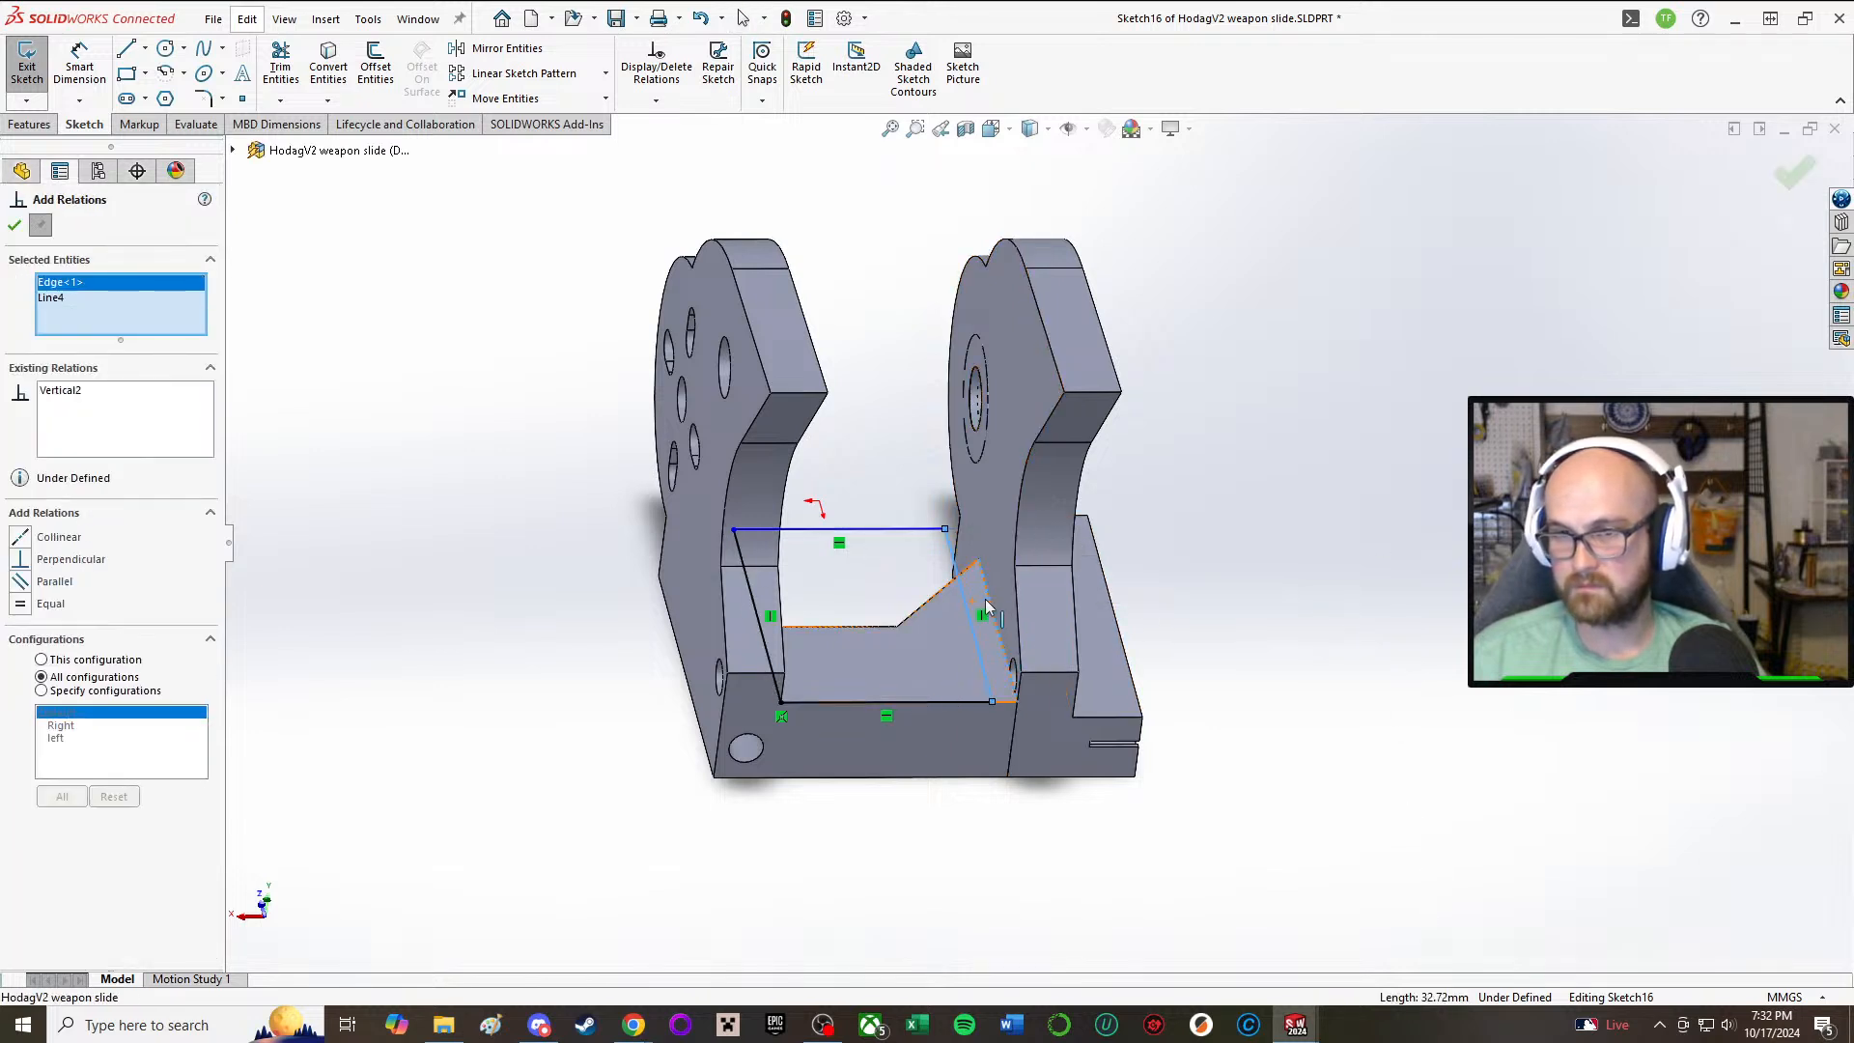
{"action": "left_click", "coordinate": [14, 227]}
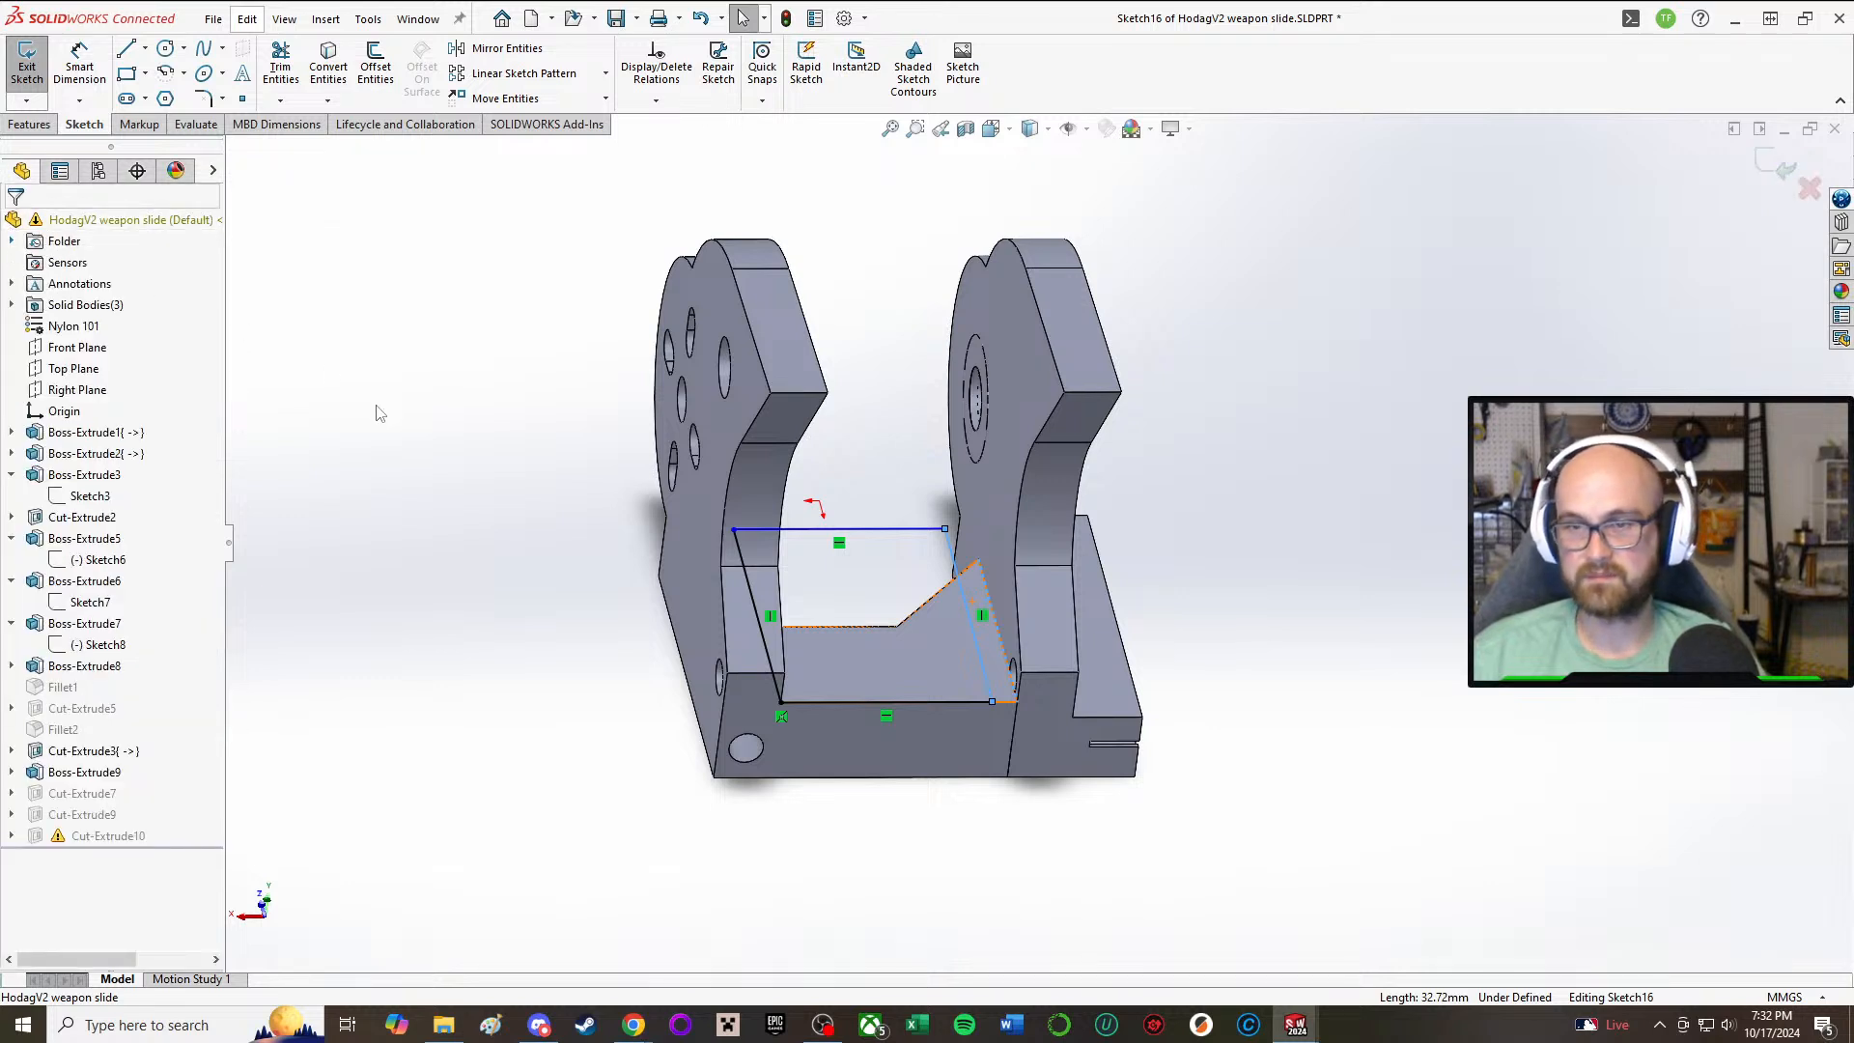
{"action": "left_click", "coordinate": [412, 443]}
{"action": "right_click_drag", "start_coordinate": [530, 418], "coordinate": [444, 415]}
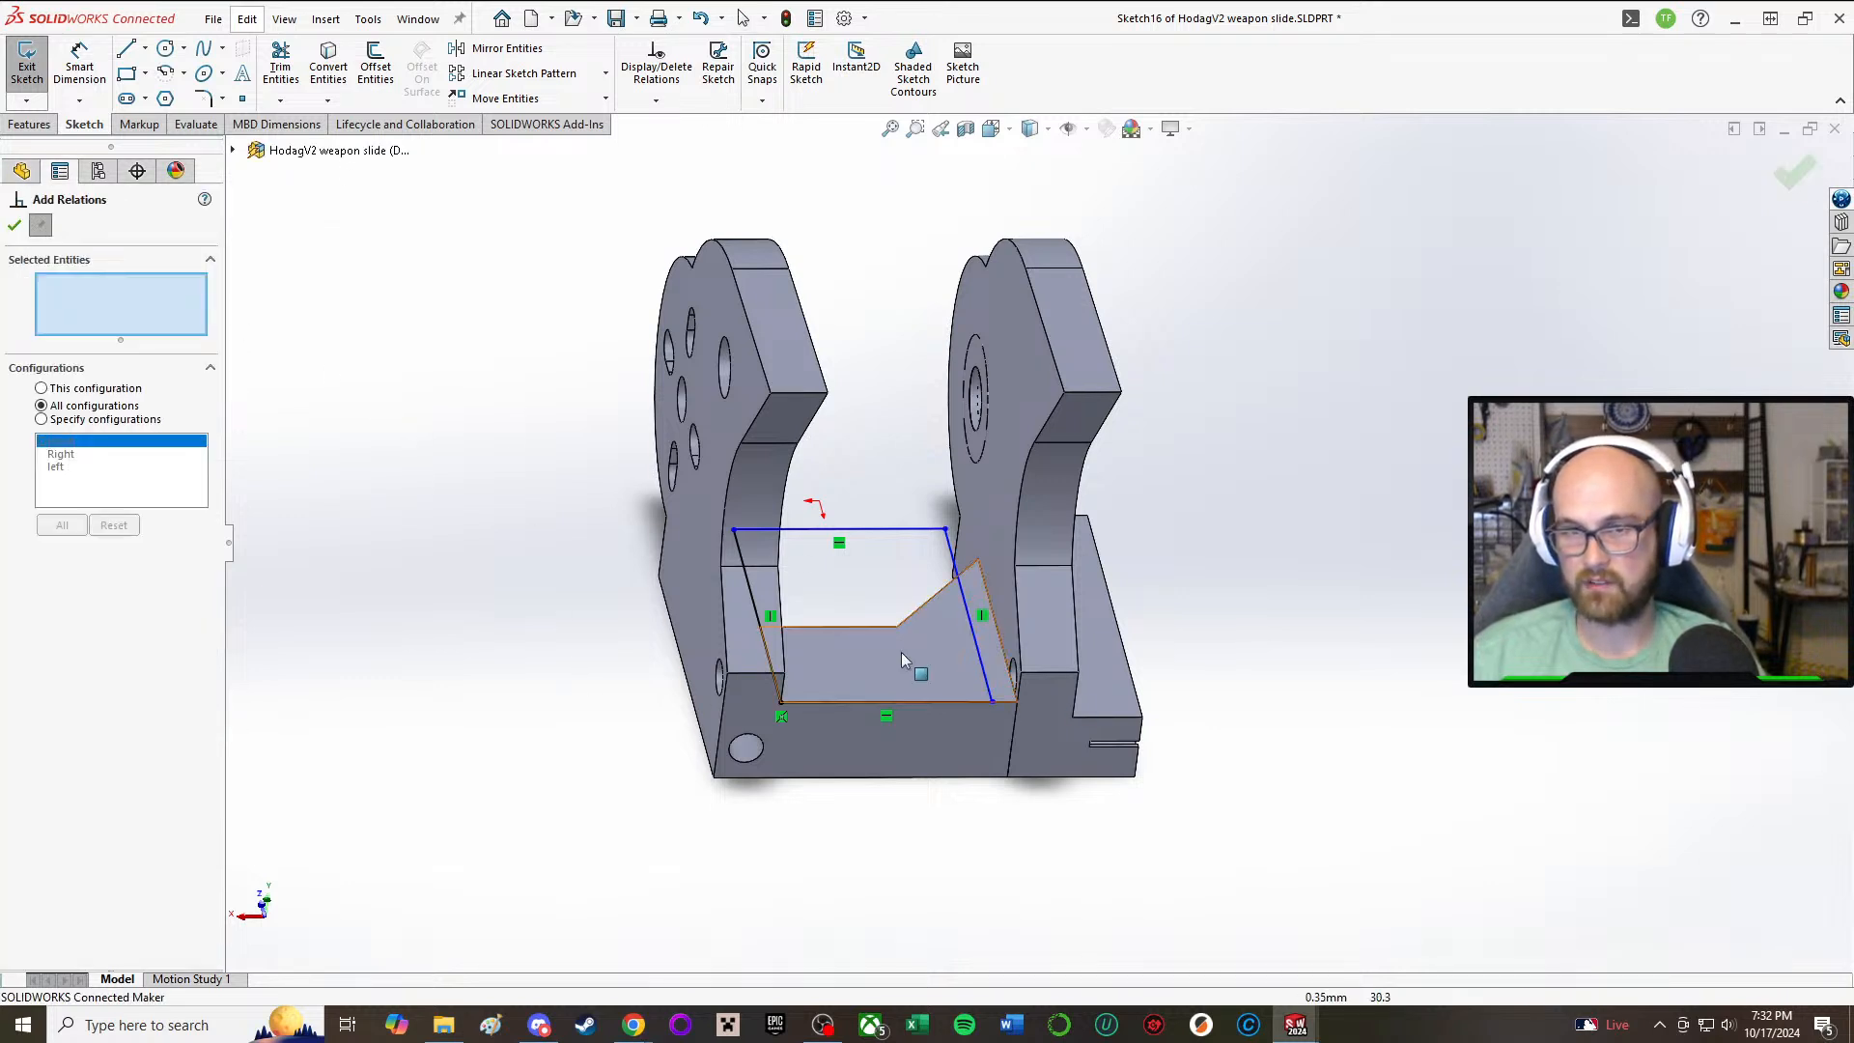
{"action": "left_click", "coordinate": [985, 647]}
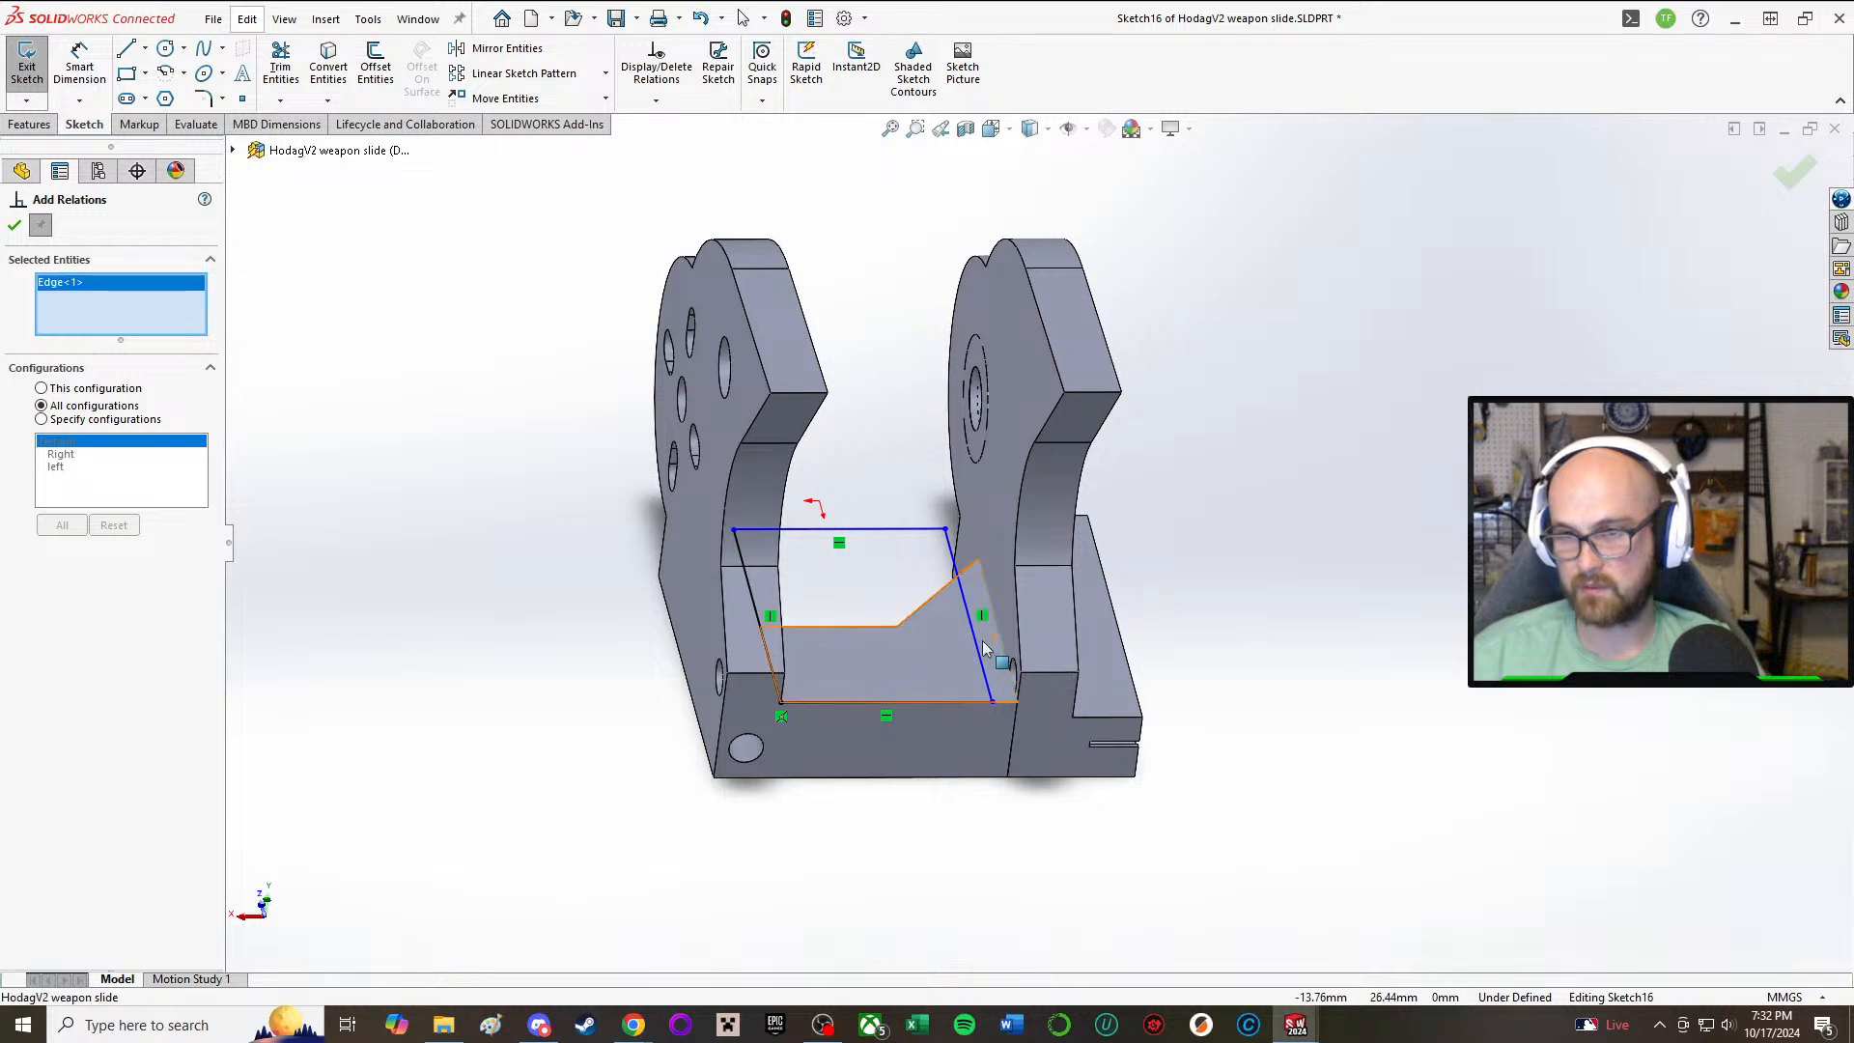
{"action": "left_click", "coordinate": [975, 650]}
{"action": "left_click", "coordinate": [38, 537]}
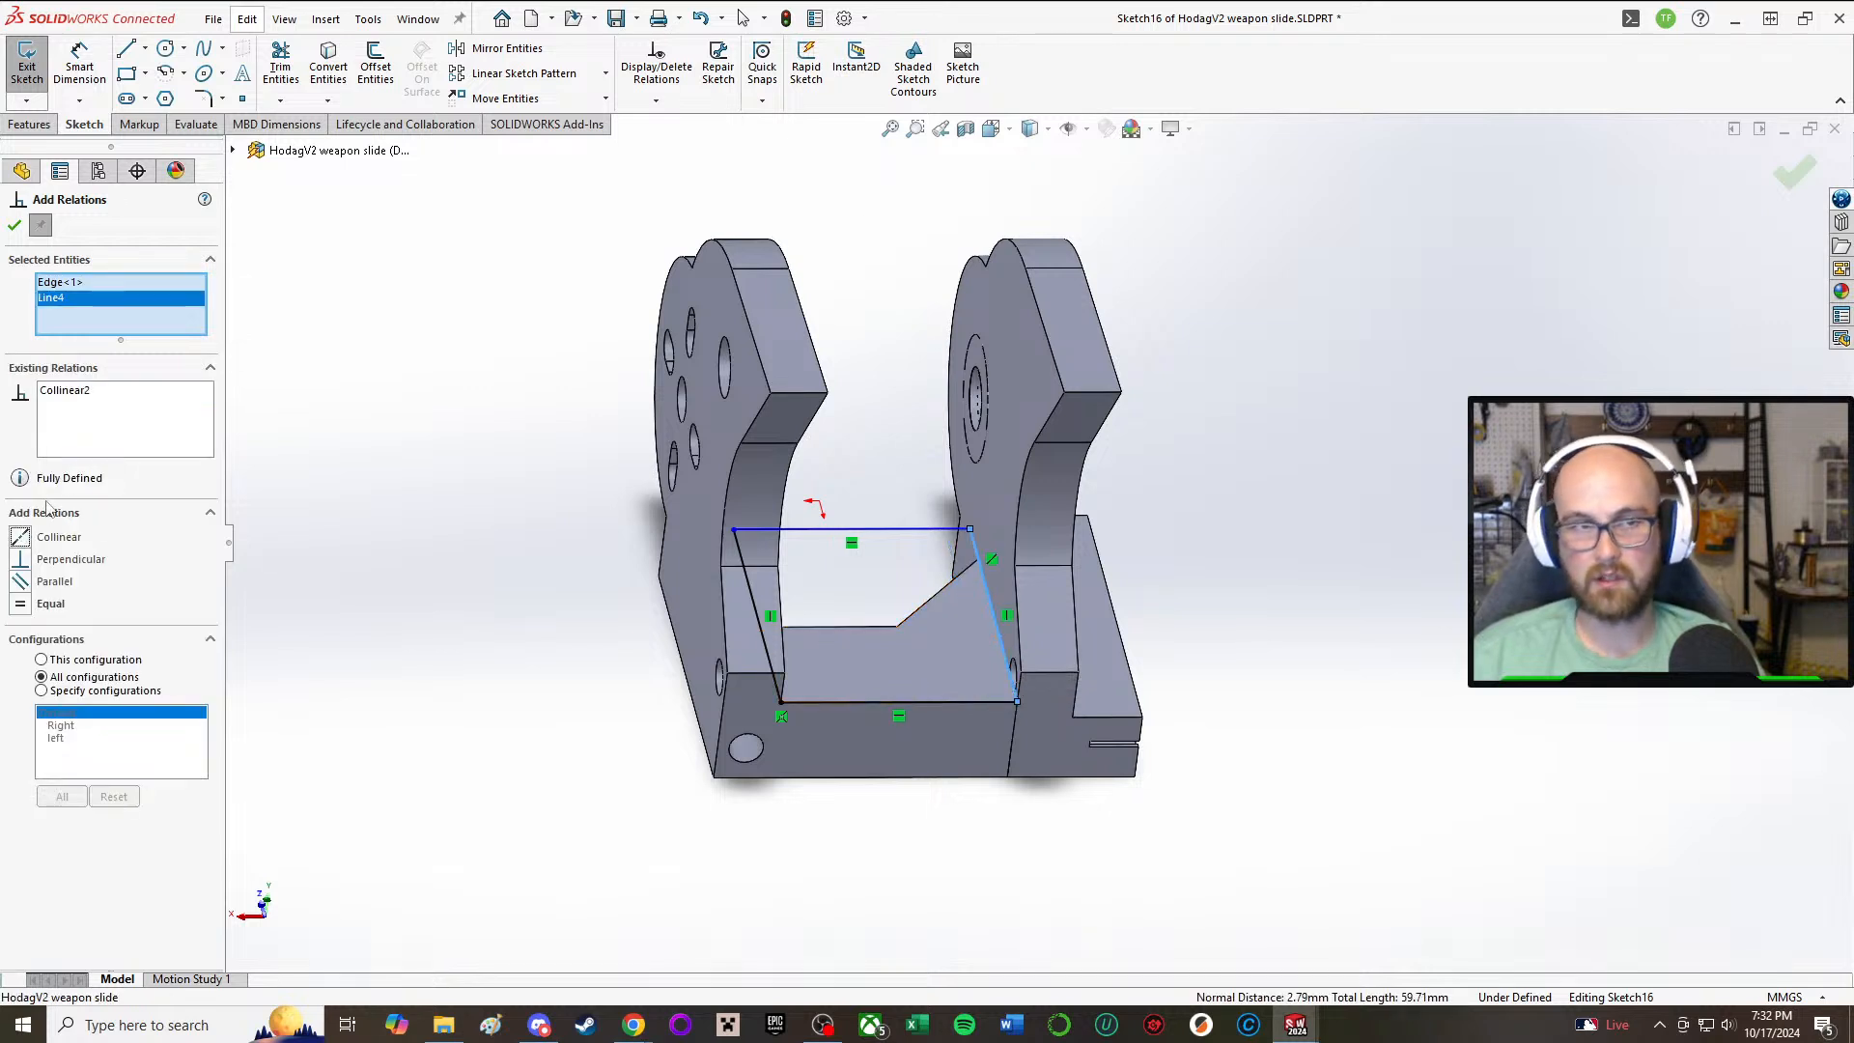
{"action": "left_click", "coordinate": [14, 225]}
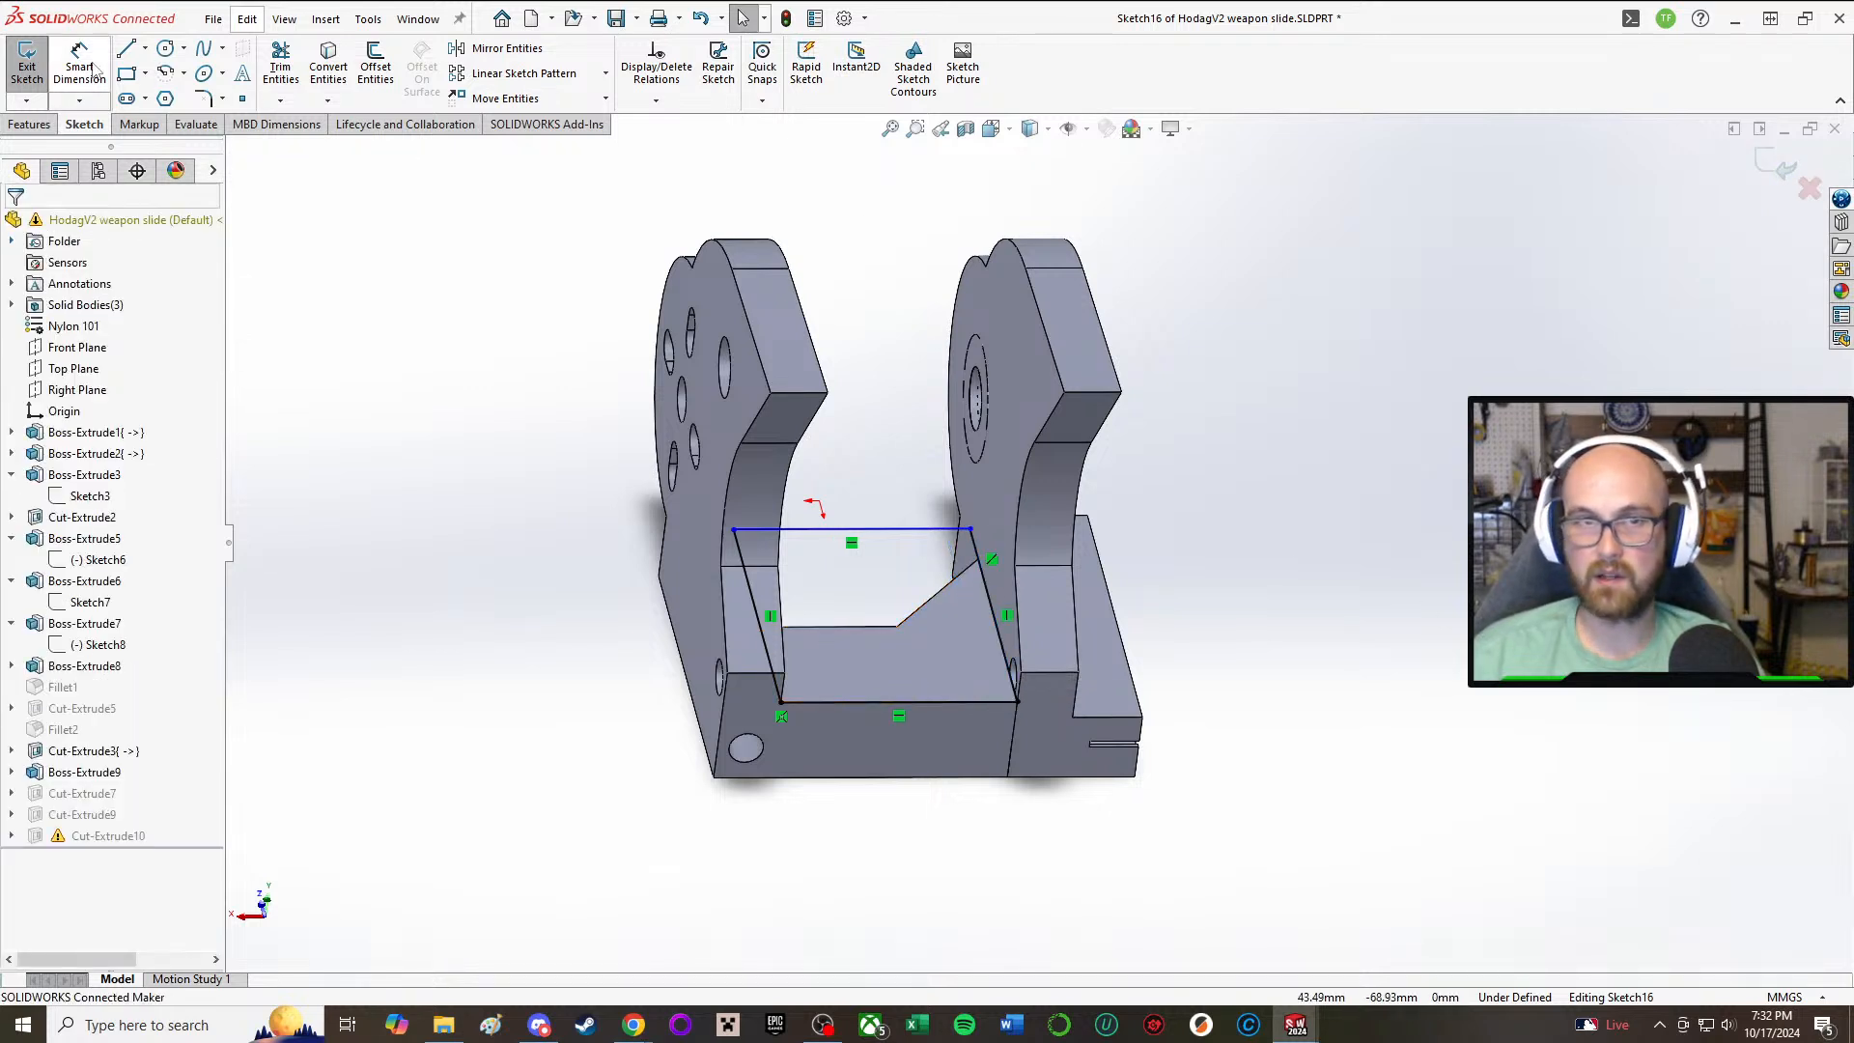
{"action": "left_click", "coordinate": [27, 60]}
Step: Examine the two separated side plates, their mounting holes and the gap between them from several angles
{"action": "scroll", "coordinate": [813, 833], "scroll_direction": "down", "scroll_amount": 3}
{"action": "mouse_move", "coordinate": [841, 872]}
{"action": "middle_mouse_down"}
{"action": "mouse_move", "coordinate": [935, 657]}
{"action": "mouse_move", "coordinate": [1013, 715]}
{"action": "mouse_move", "coordinate": [710, 638]}
{"action": "middle_mouse_up"}
{"action": "scroll", "coordinate": [728, 491], "scroll_direction": "down", "scroll_amount": 3}
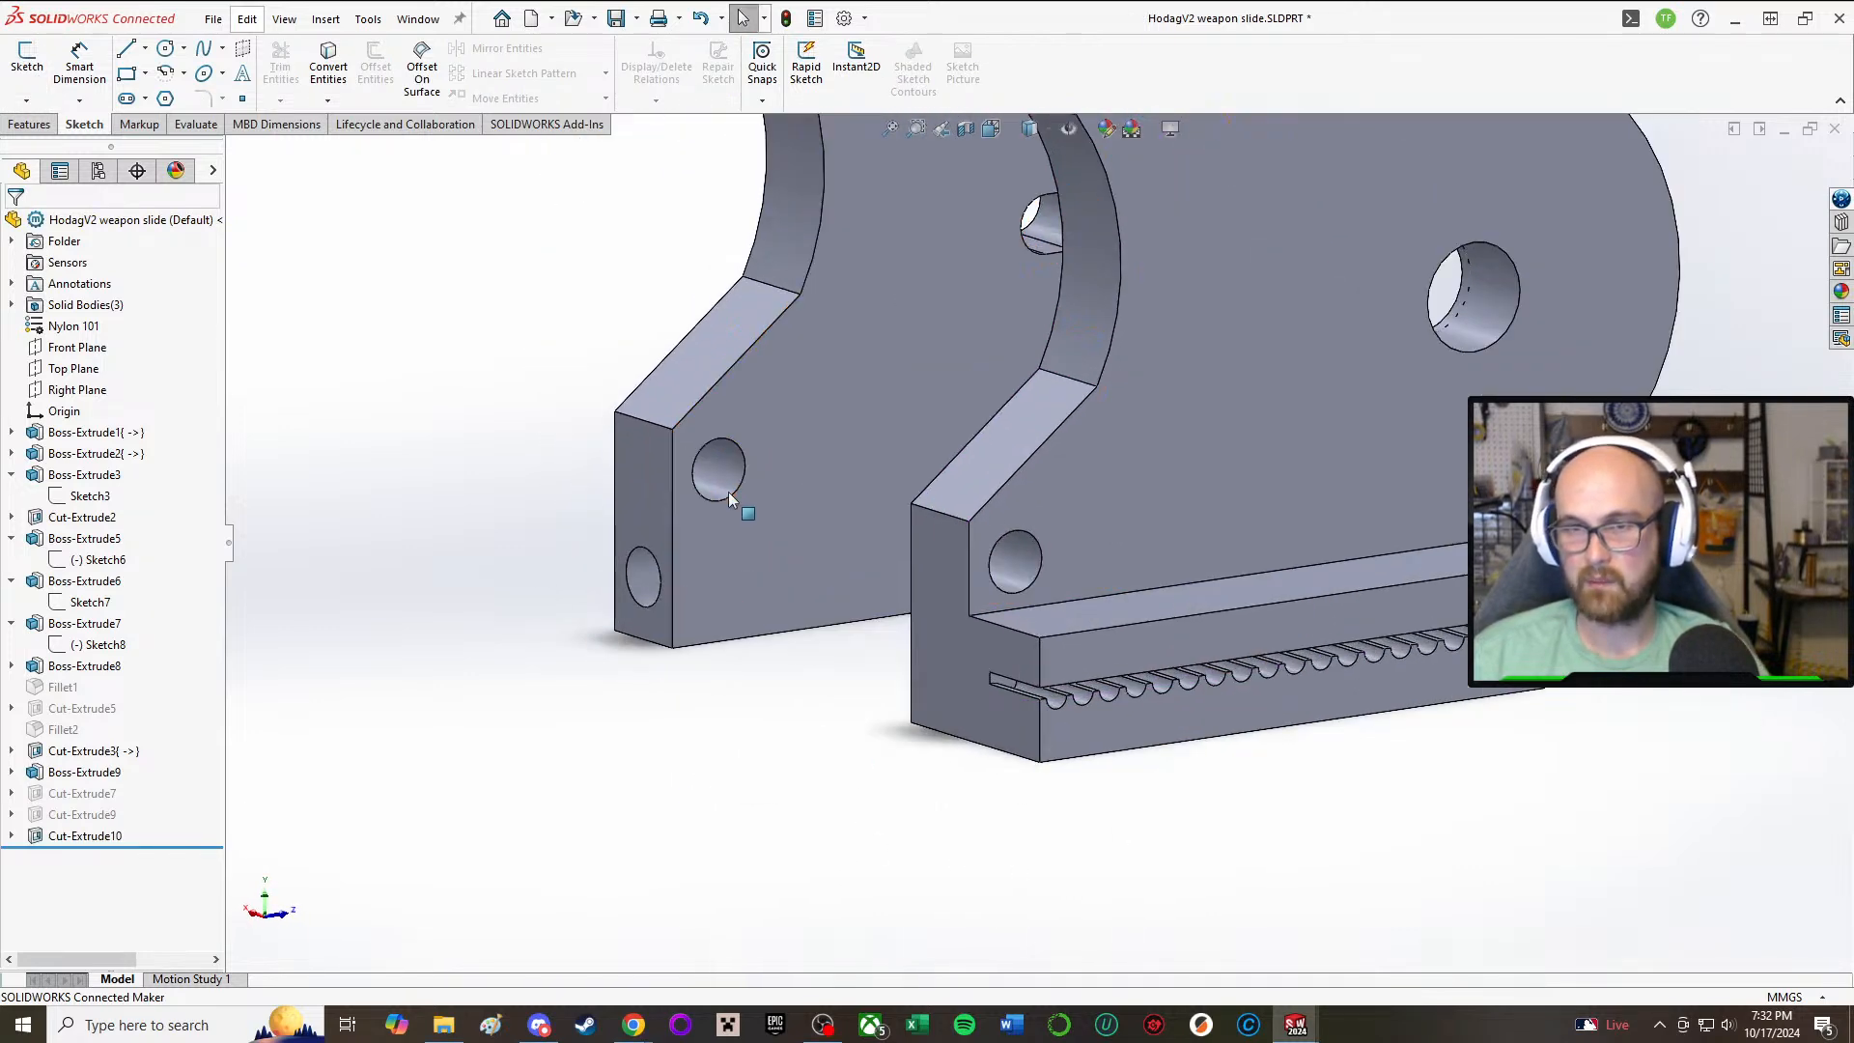
{"action": "middle_click_drag", "start_coordinate": [729, 492], "coordinate": [892, 749]}
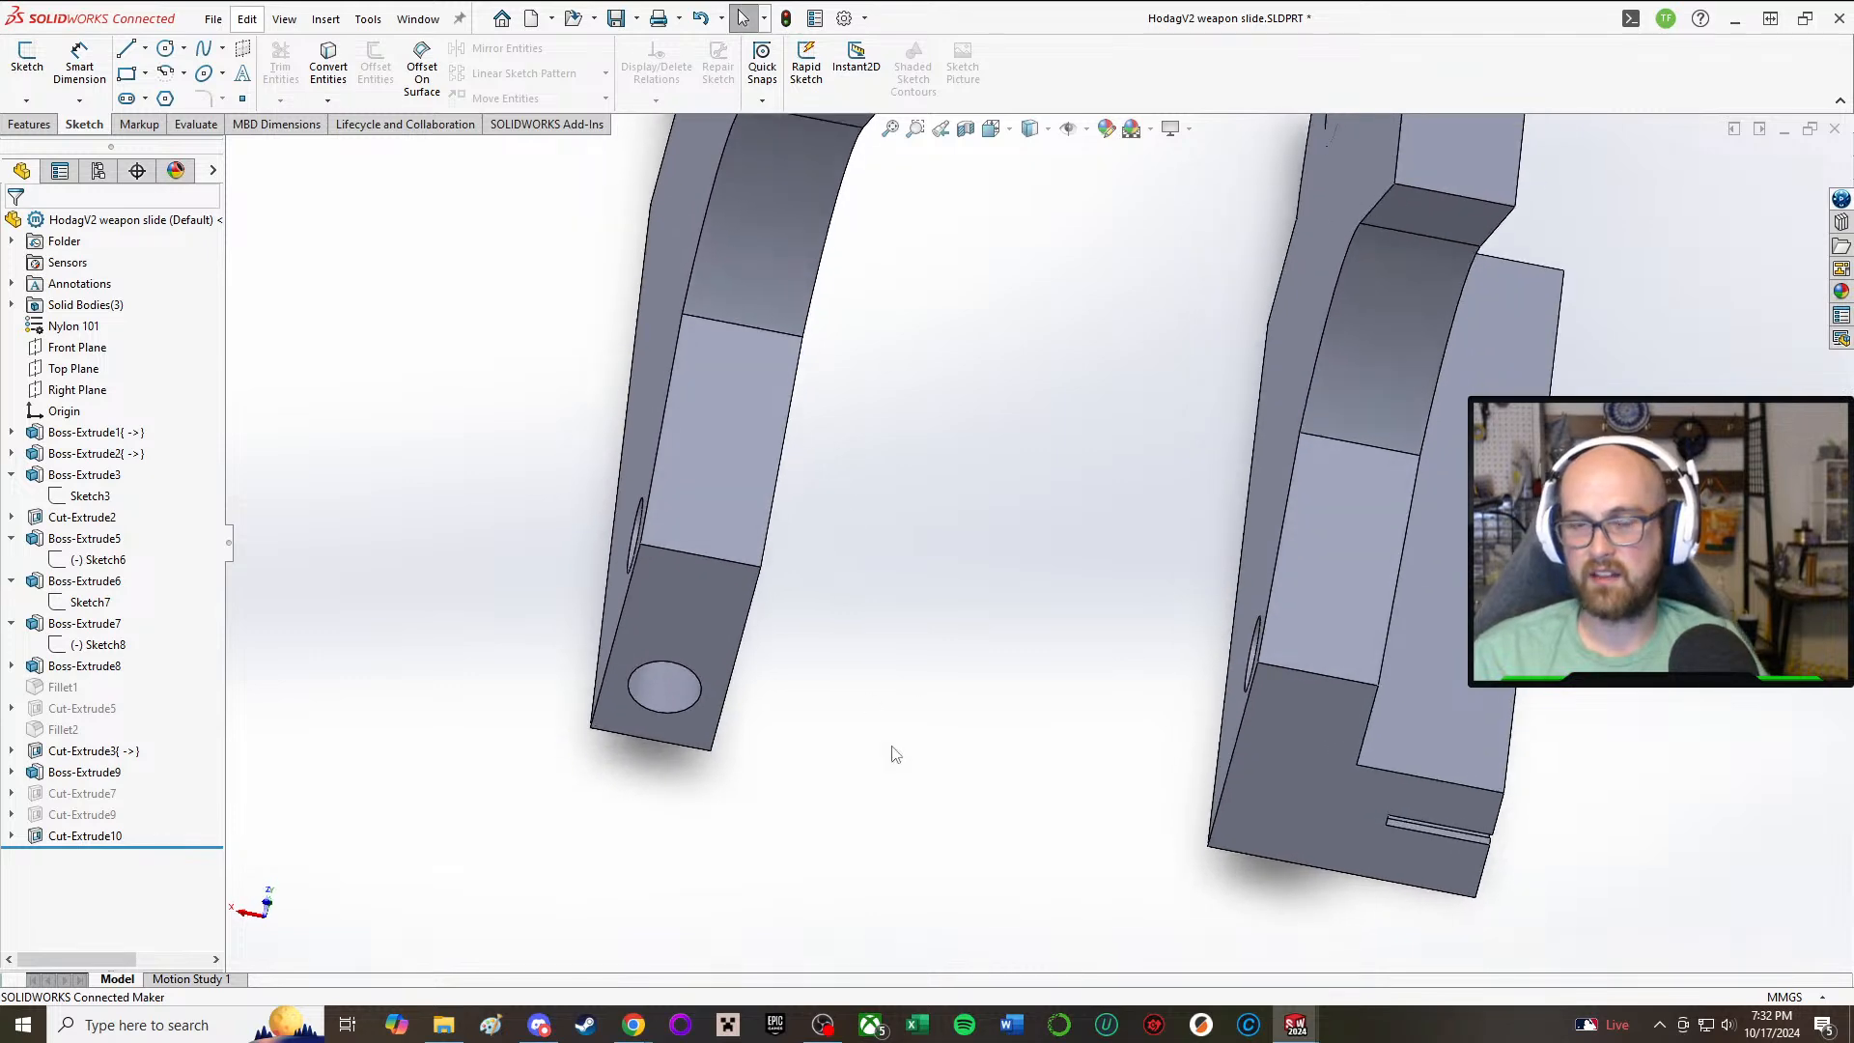
{"action": "middle_click_drag", "start_coordinate": [1021, 587], "coordinate": [930, 783]}
{"action": "middle_click_drag", "start_coordinate": [885, 447], "coordinate": [955, 616]}
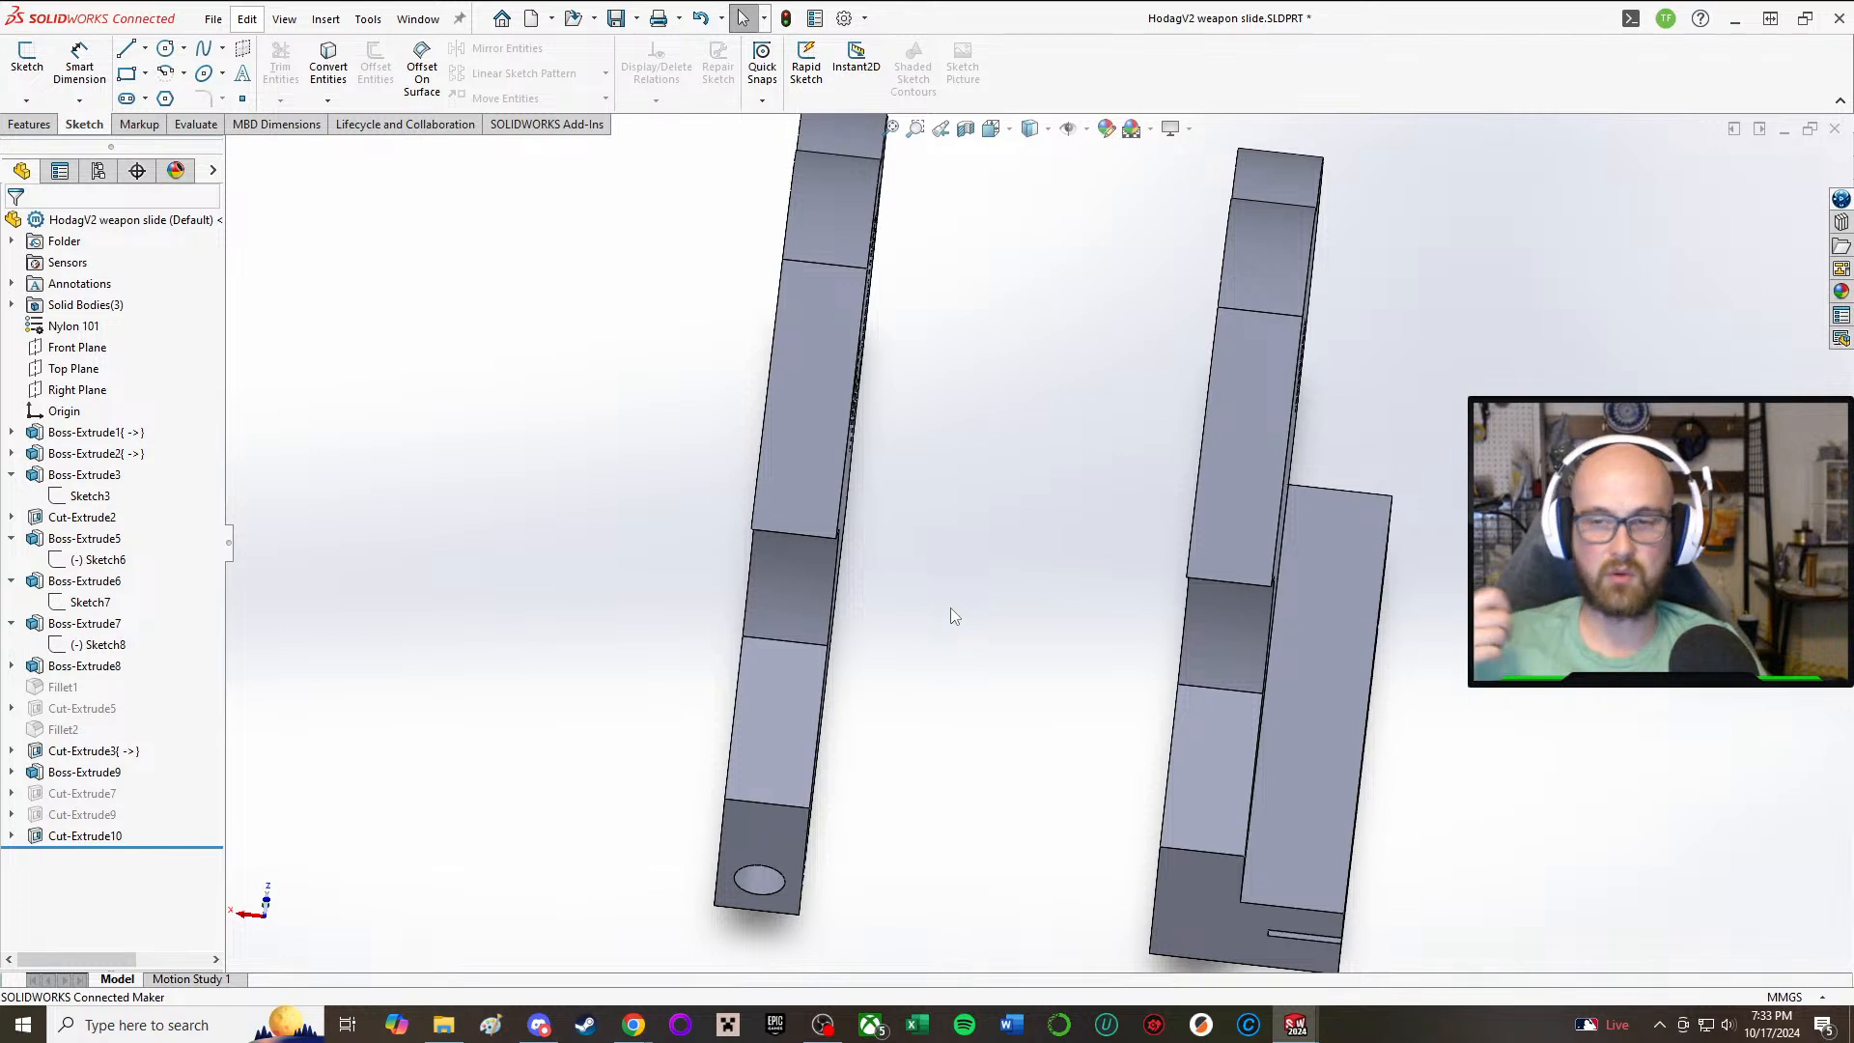
{"action": "middle_click_drag", "start_coordinate": [960, 530], "coordinate": [988, 461]}
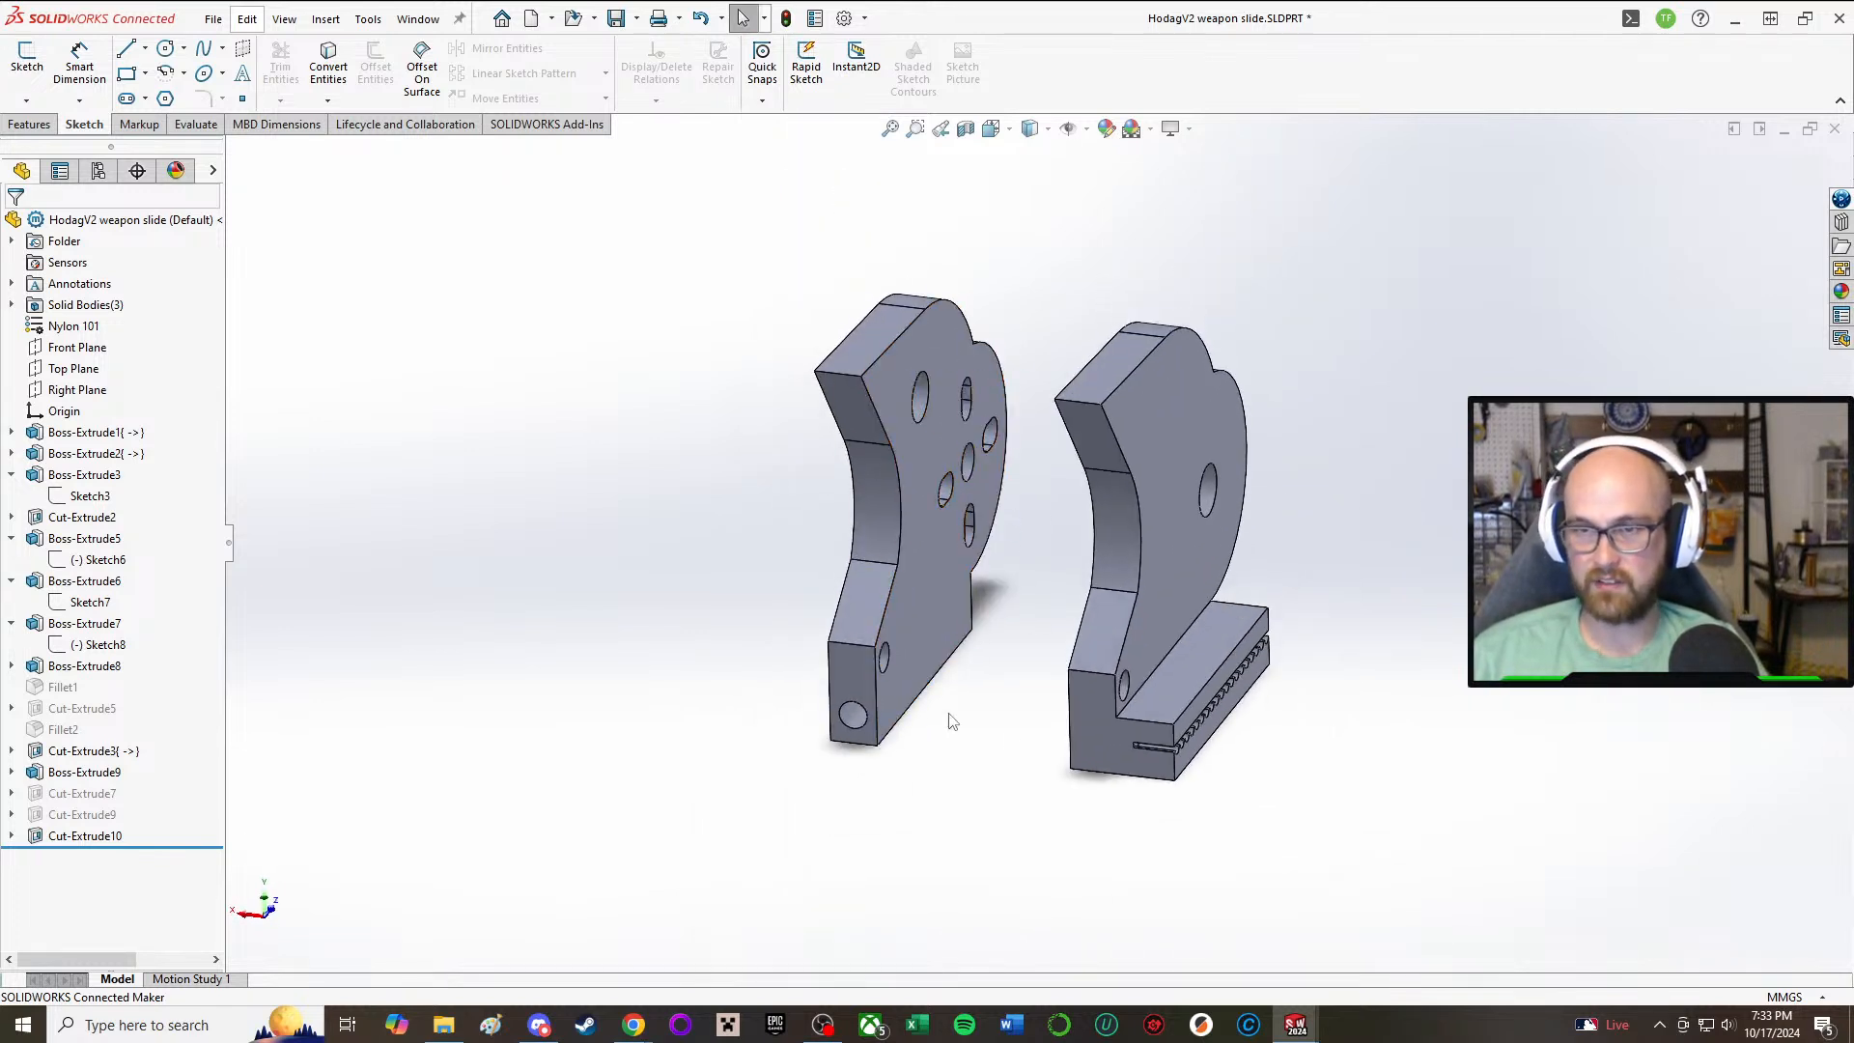
{"action": "middle_click_drag", "start_coordinate": [1078, 703], "coordinate": [981, 985]}
{"action": "middle_click_drag", "start_coordinate": [1113, 629], "coordinate": [1170, 682]}
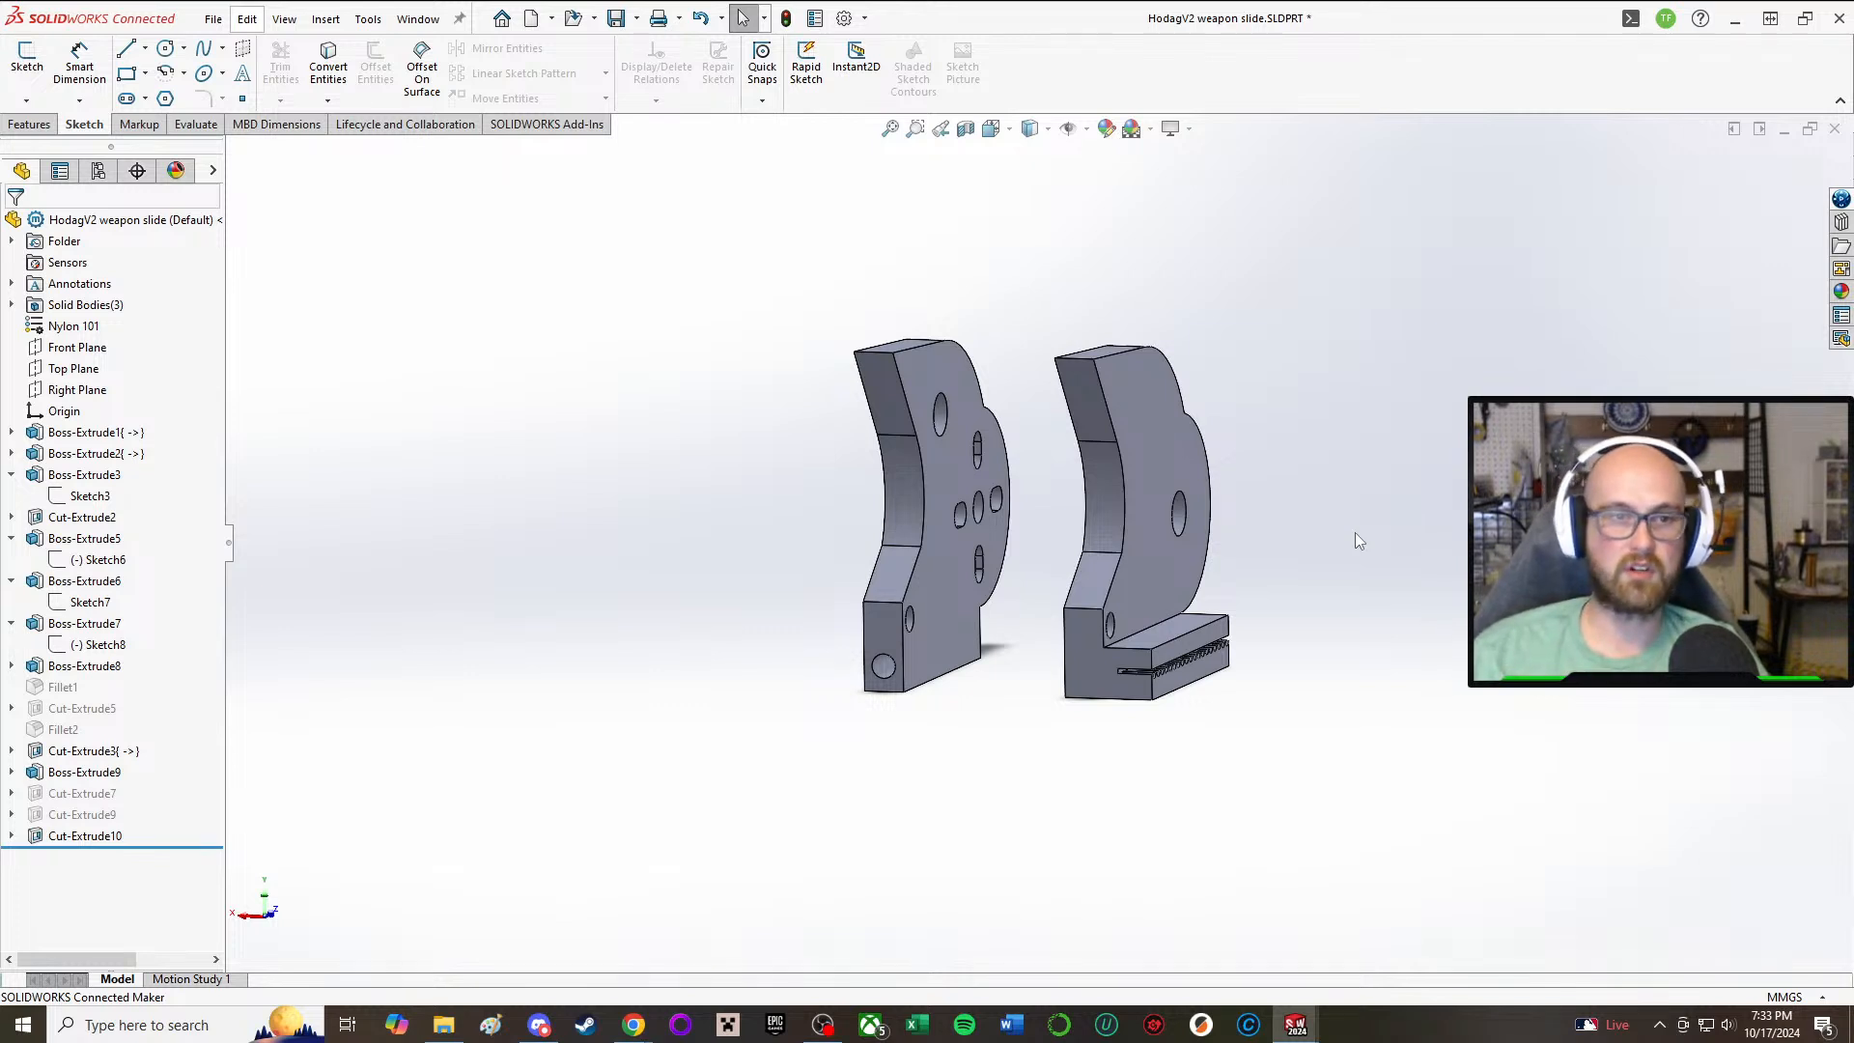
{"action": "middle_click_drag", "start_coordinate": [911, 295], "coordinate": [1056, 451]}
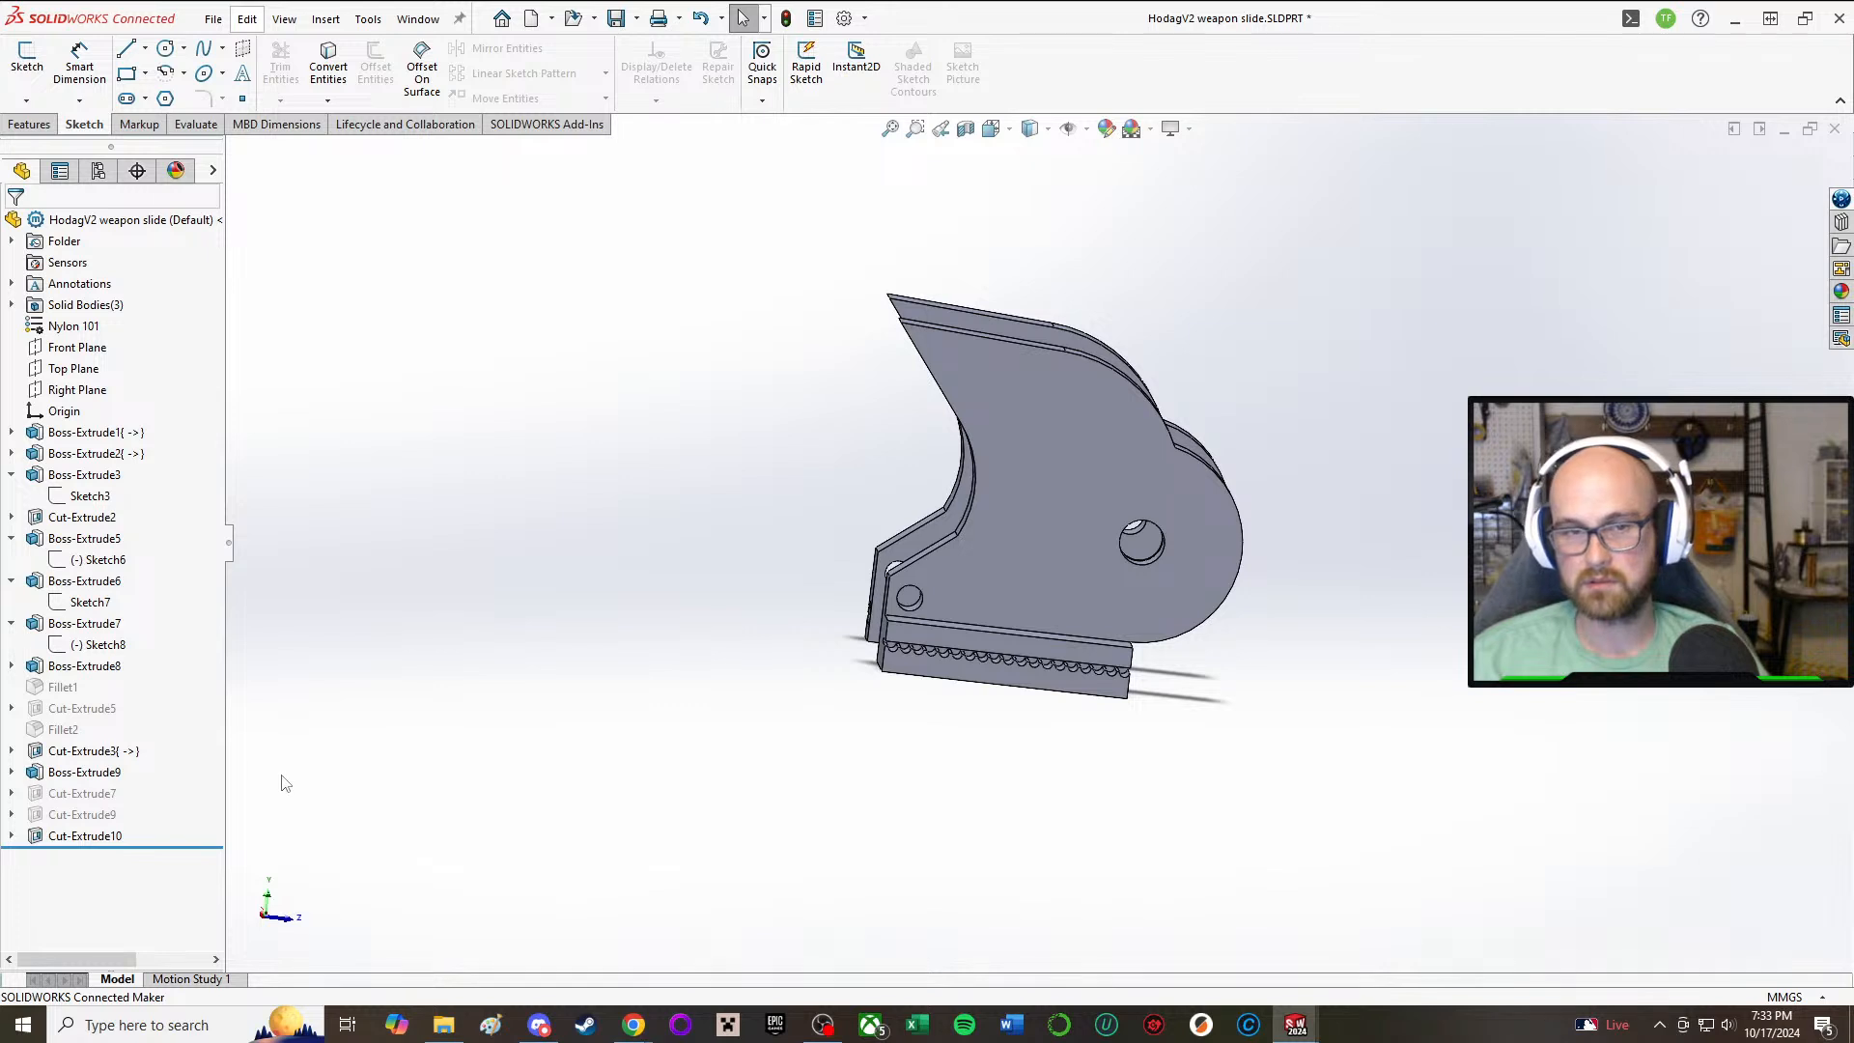
Step: Start a new sketch on the inner face of the side plate without the toothed rail
{"action": "left_click", "coordinate": [95, 518]}
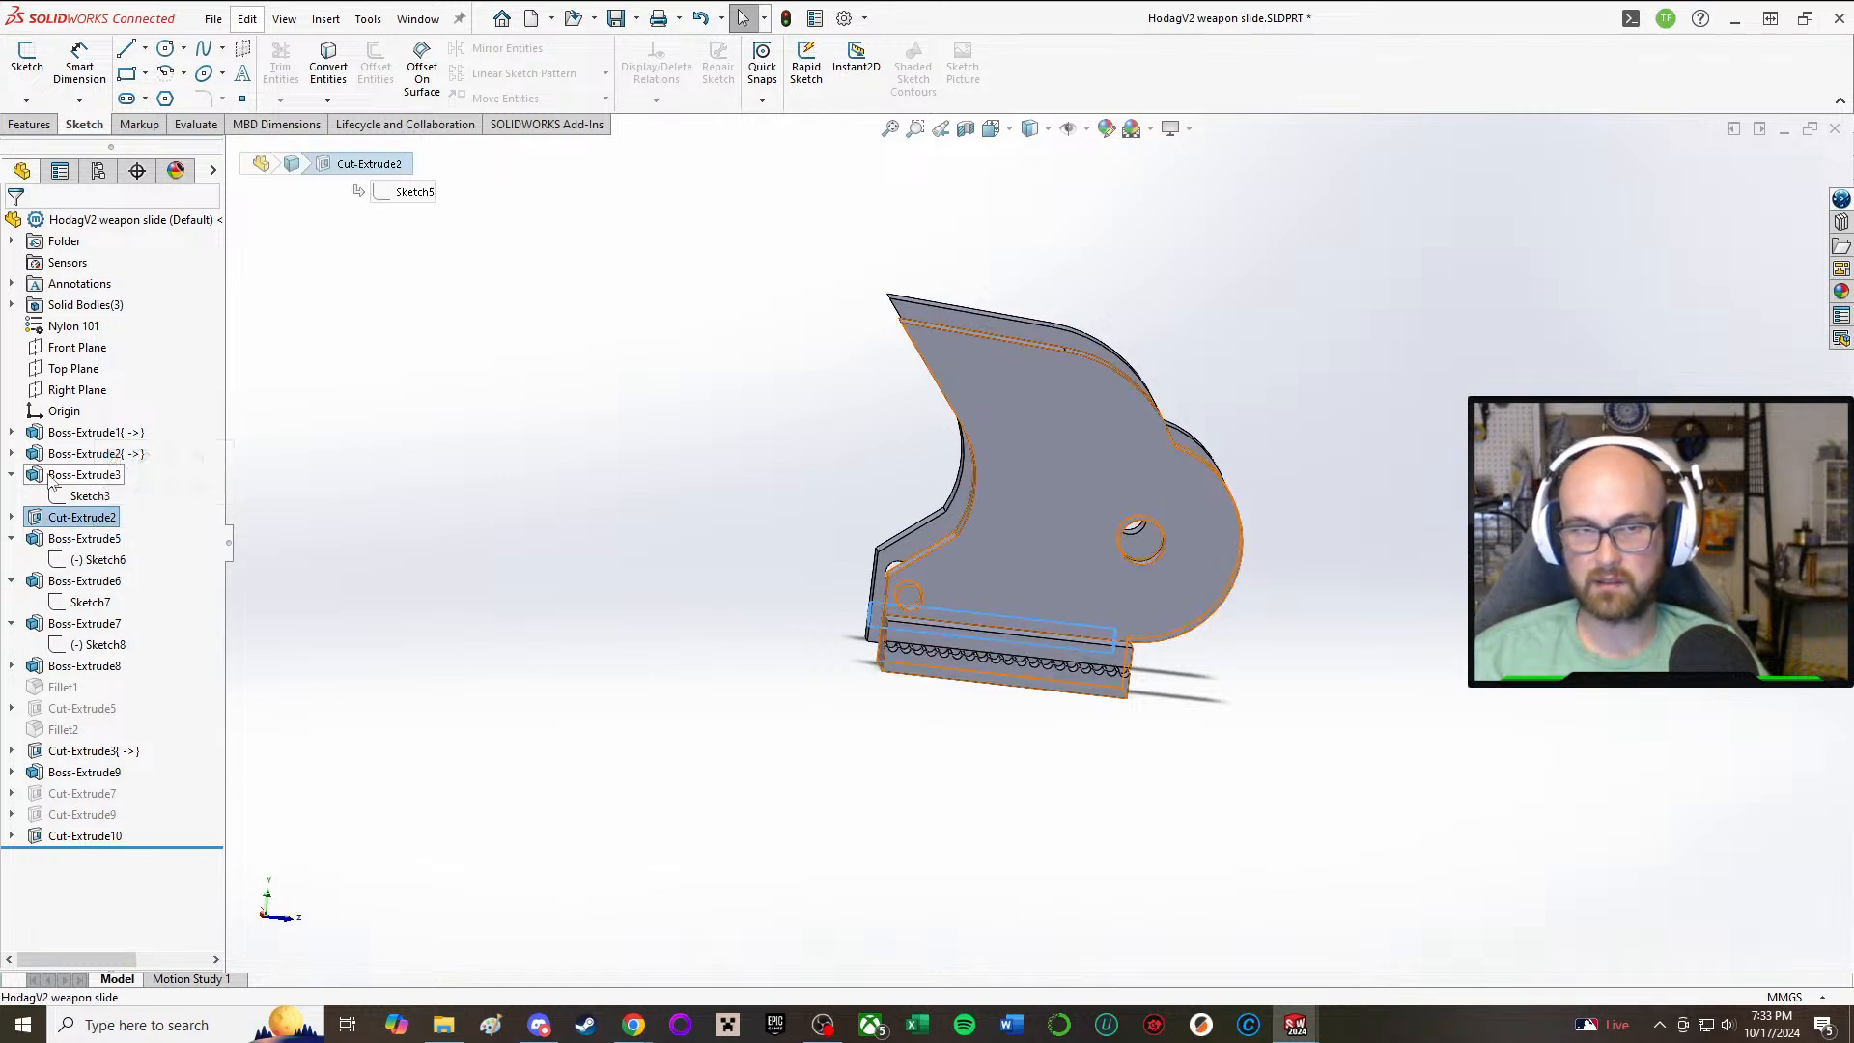
{"action": "mouse_move", "coordinate": [764, 568]}
{"action": "middle_mouse_down"}
{"action": "mouse_move", "coordinate": [762, 518]}
{"action": "mouse_move", "coordinate": [756, 539]}
{"action": "middle_mouse_up"}
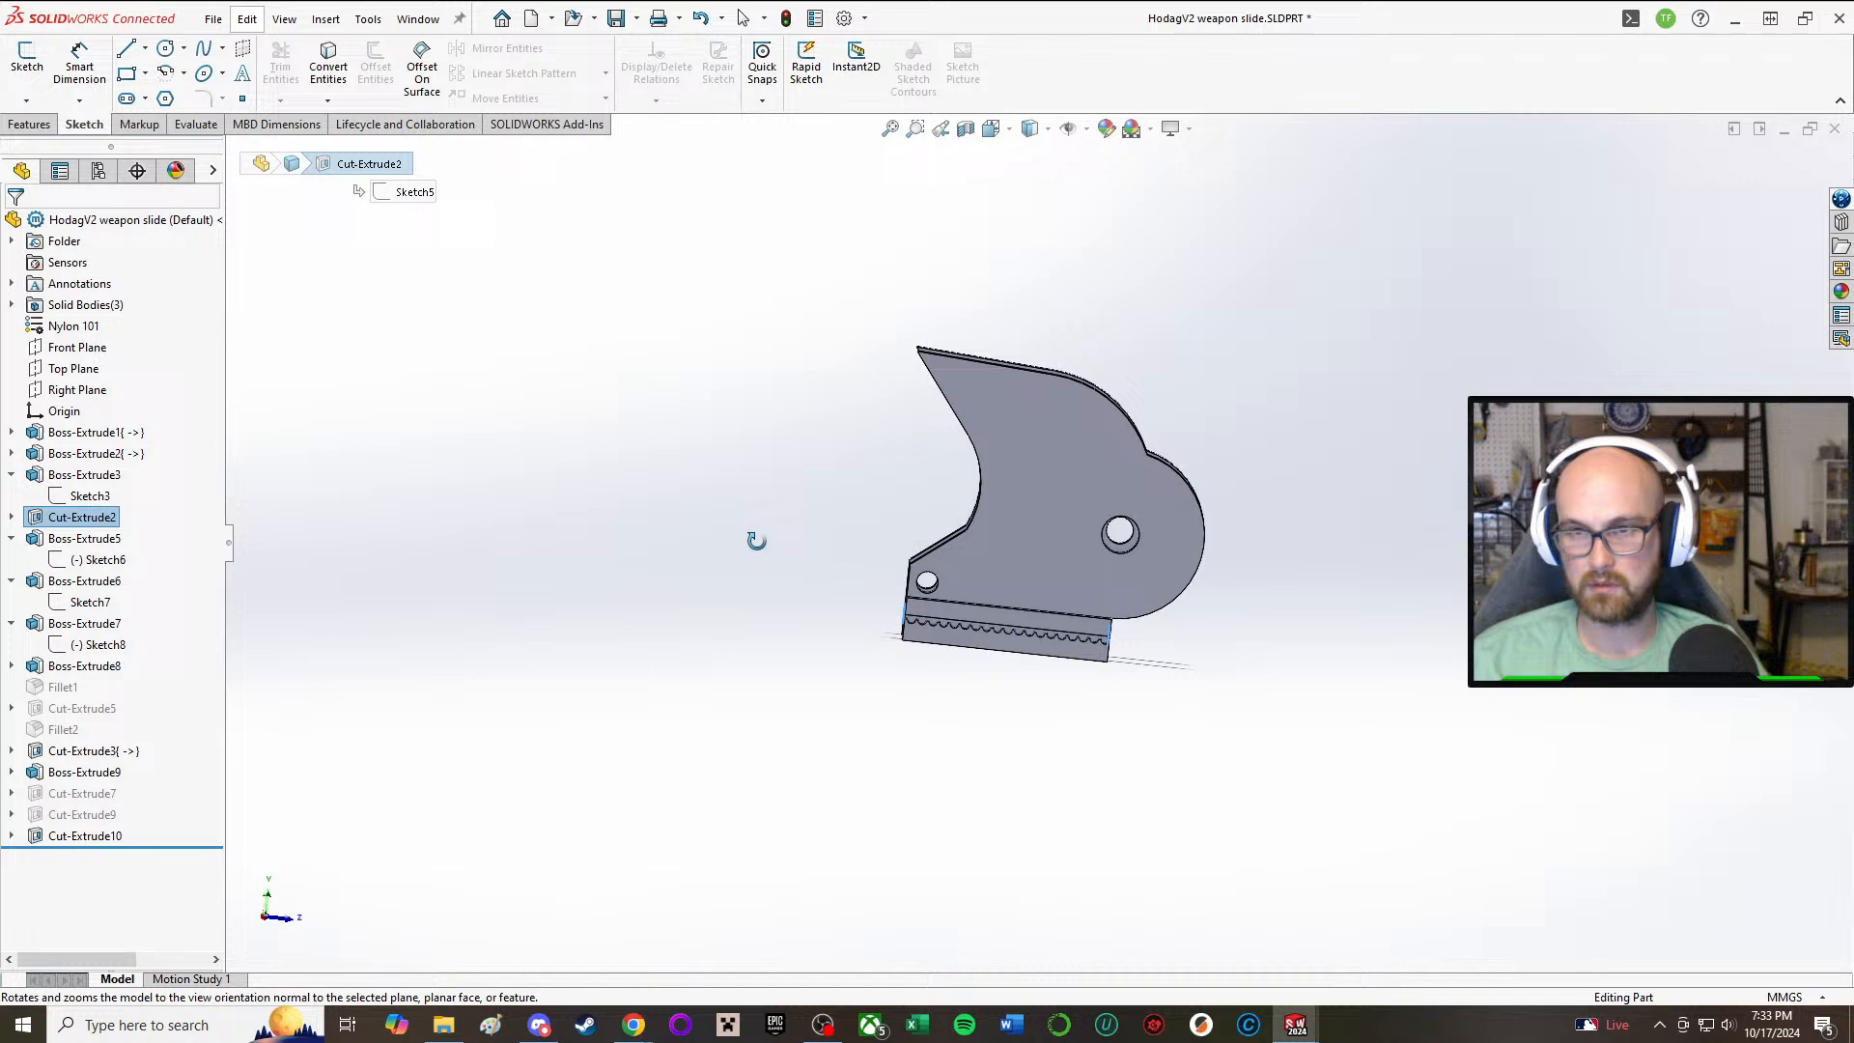
{"action": "left_click", "coordinate": [29, 59]}
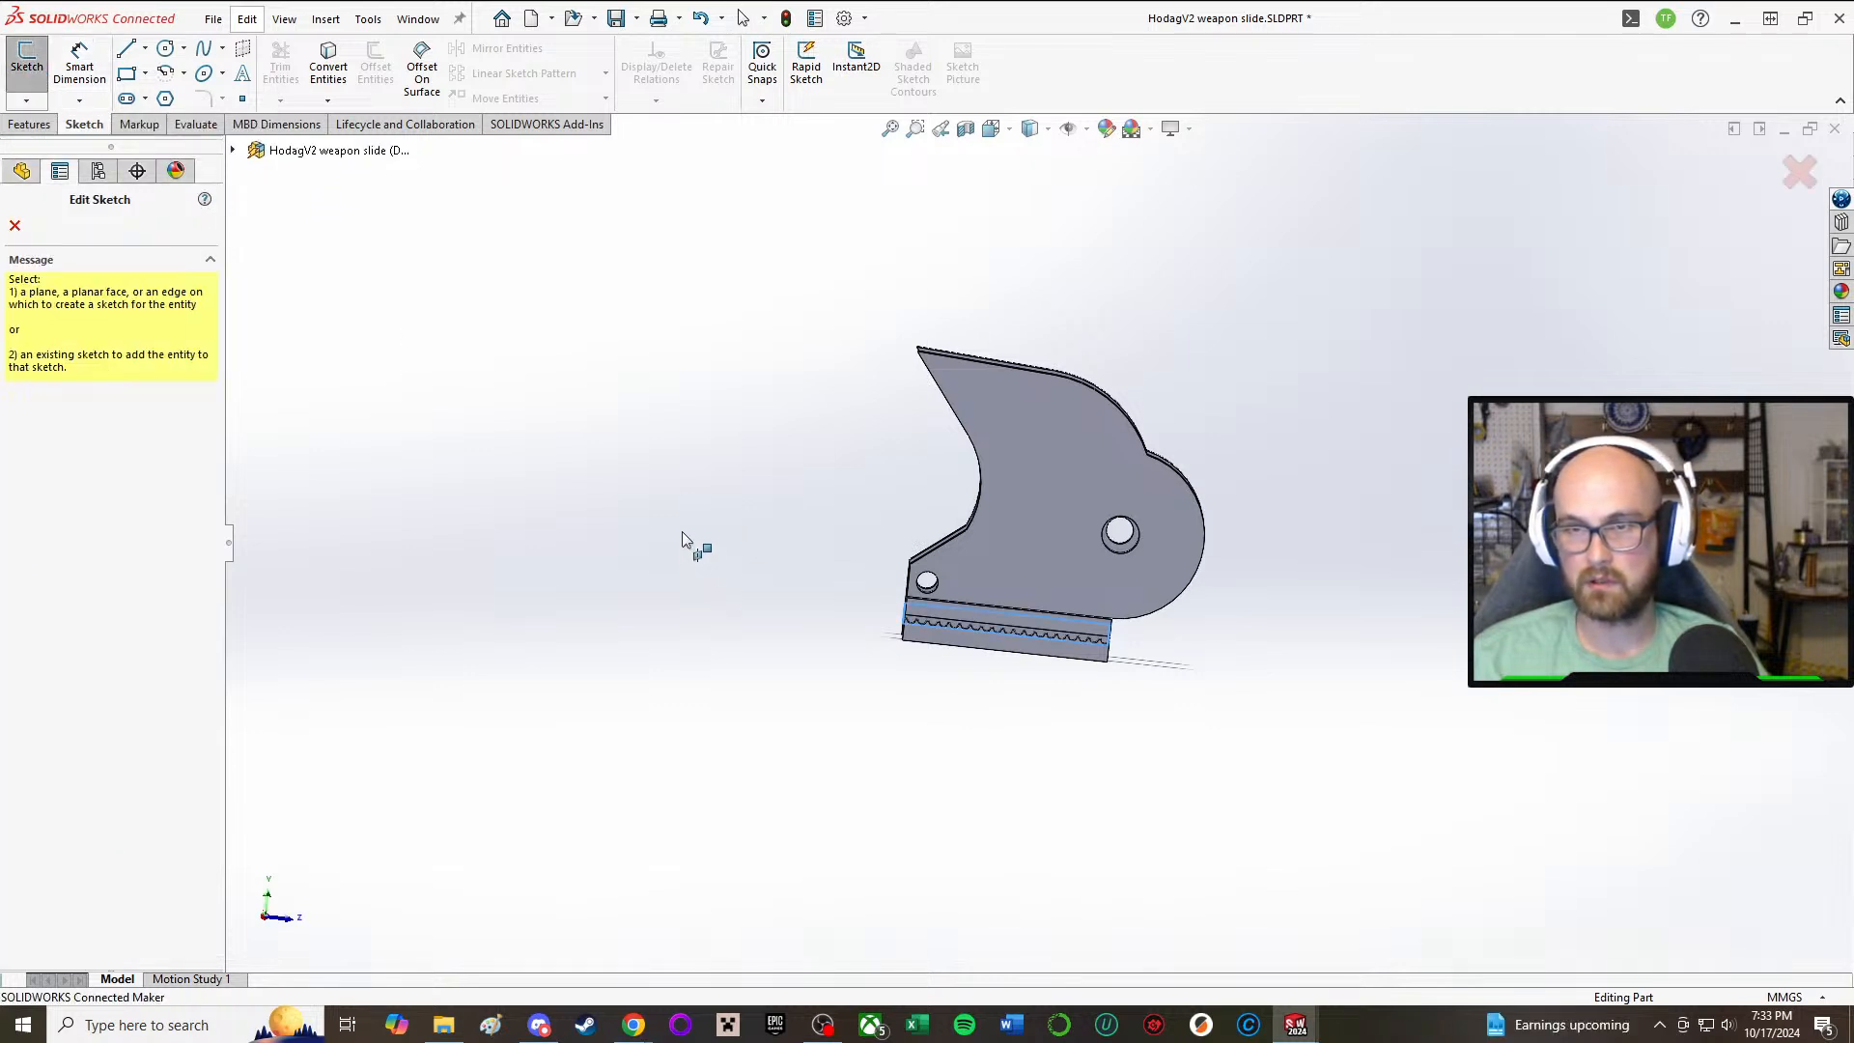
{"action": "middle_click_drag", "start_coordinate": [681, 538], "coordinate": [704, 505]}
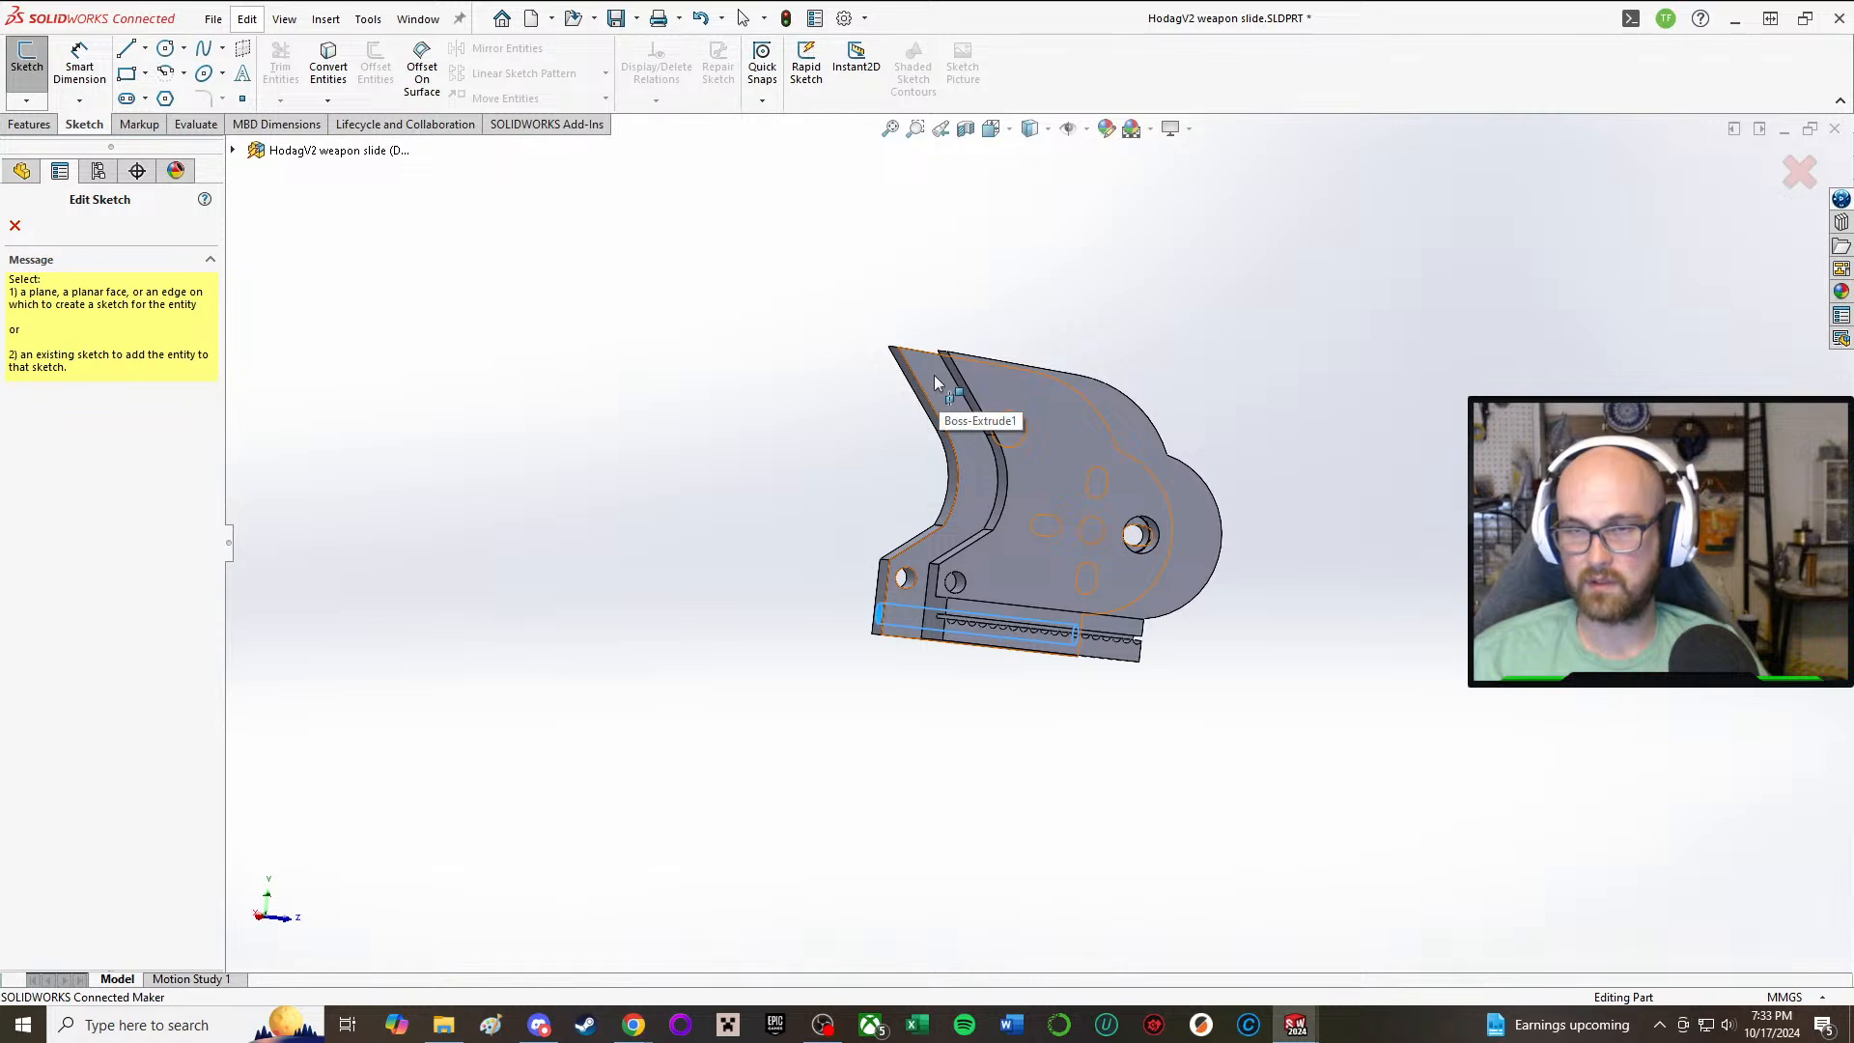
{"action": "scroll", "coordinate": [984, 398], "scroll_direction": "down", "scroll_amount": 5}
{"action": "middle_click_drag", "start_coordinate": [934, 375], "coordinate": [994, 411]}
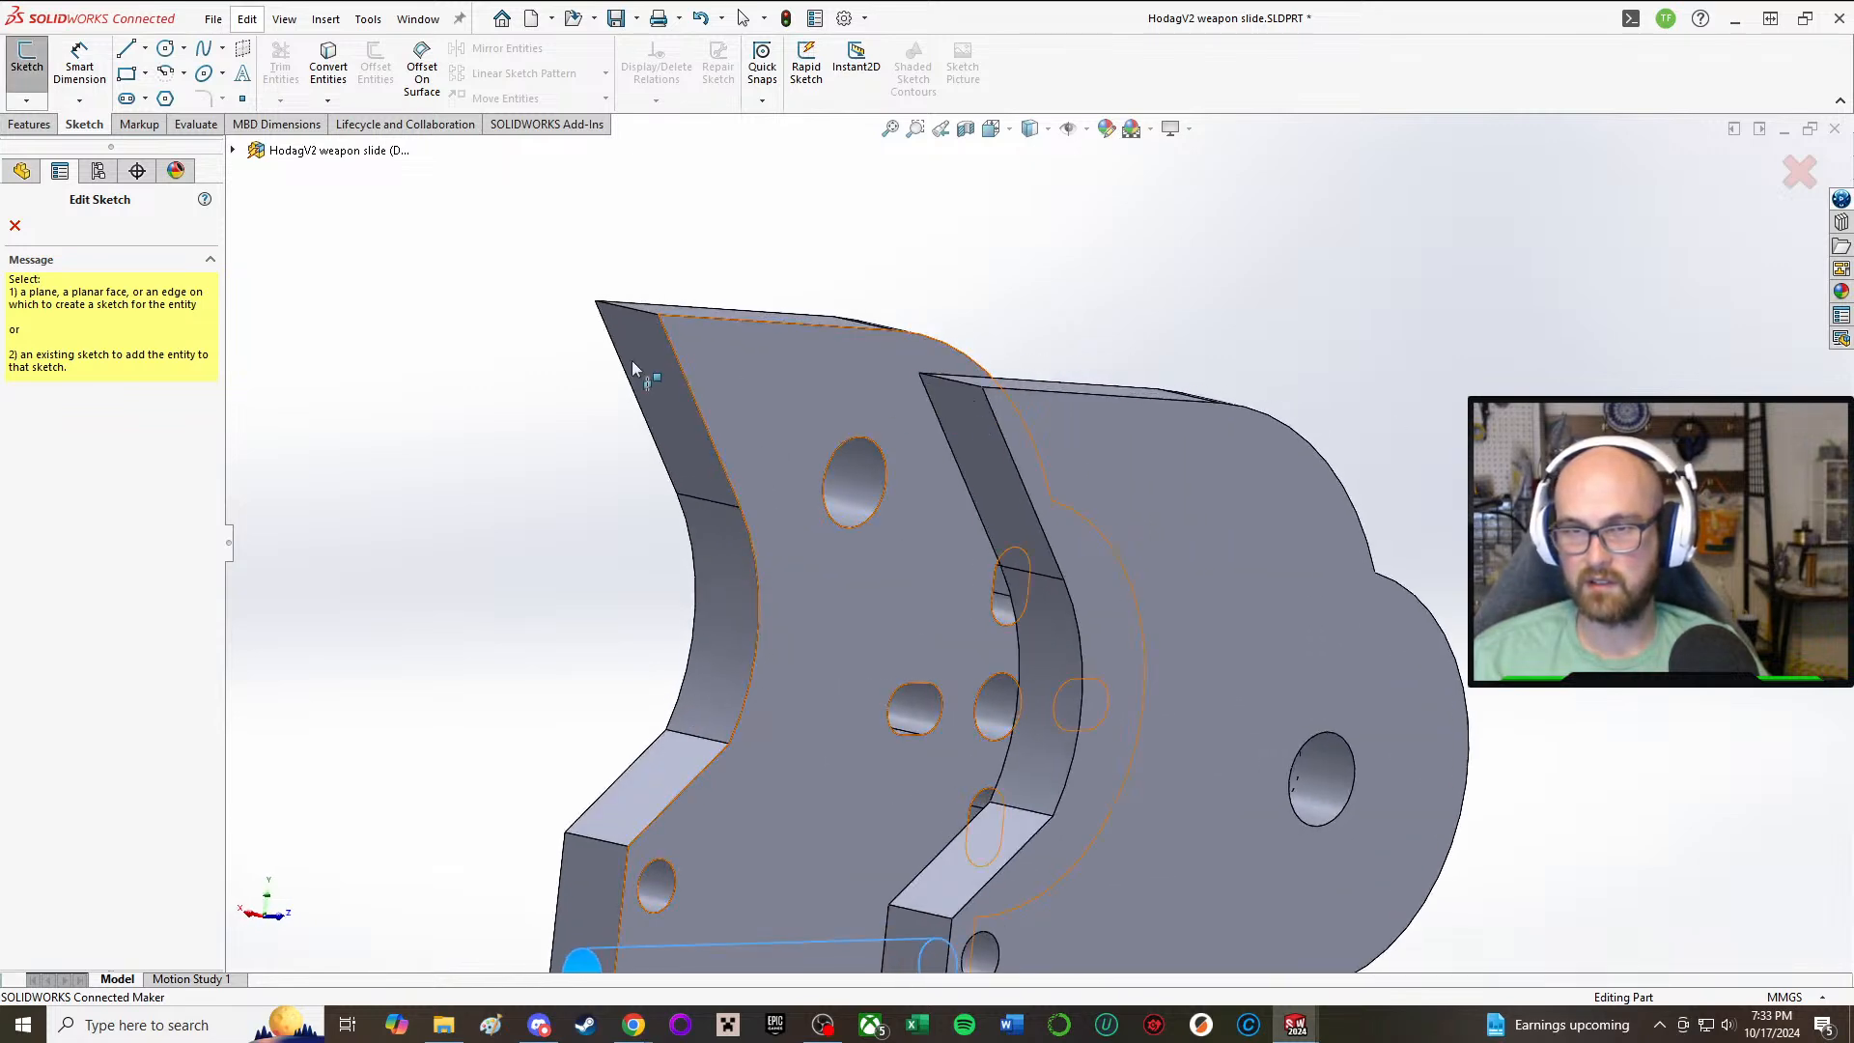
{"action": "left_click", "coordinate": [759, 365]}
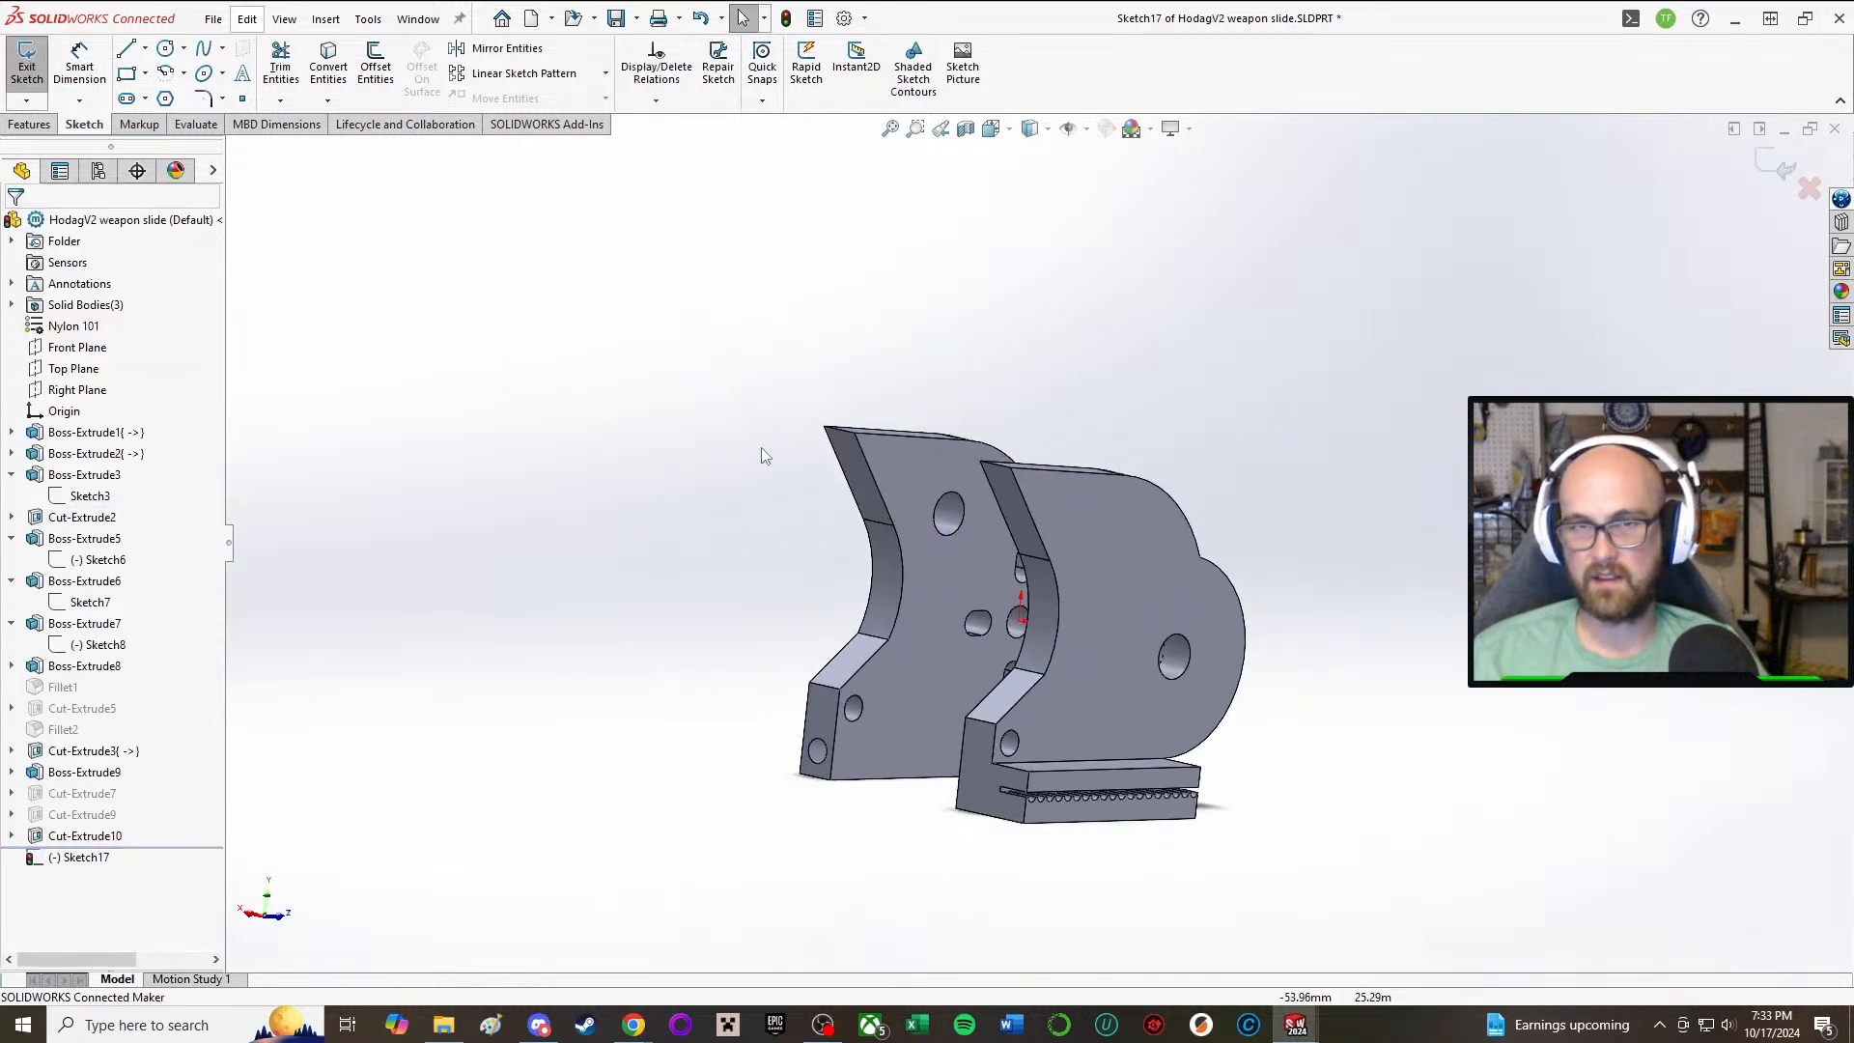
Step: Sketch a circle near the upper front tip of the side plate's inner face
{"action": "left_click", "coordinate": [166, 48]}
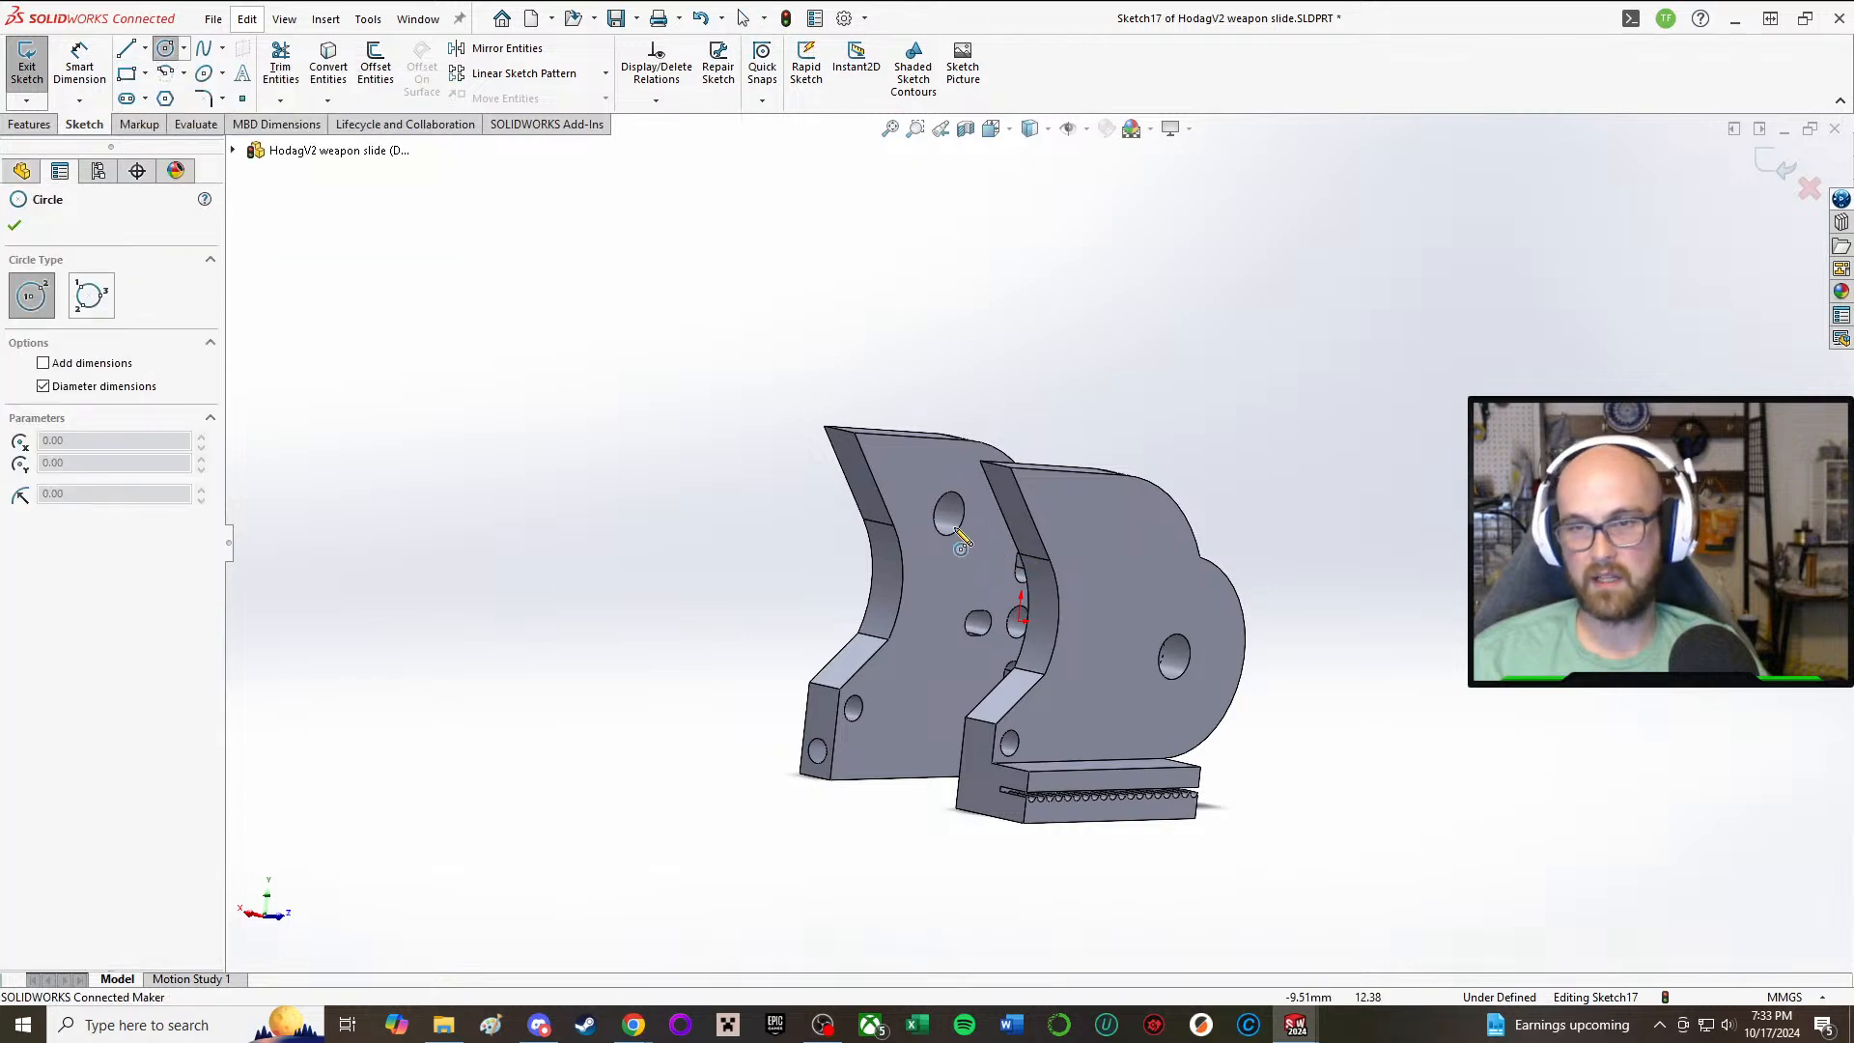
{"action": "scroll", "coordinate": [954, 528], "scroll_direction": "down", "scroll_amount": 3}
{"action": "middle_click_drag", "start_coordinate": [955, 528], "coordinate": [819, 397]}
{"action": "left_click_drag", "start_coordinate": [832, 398], "coordinate": [853, 423]}
{"action": "right_click", "coordinate": [720, 274]}
{"action": "left_click", "coordinate": [738, 287]}
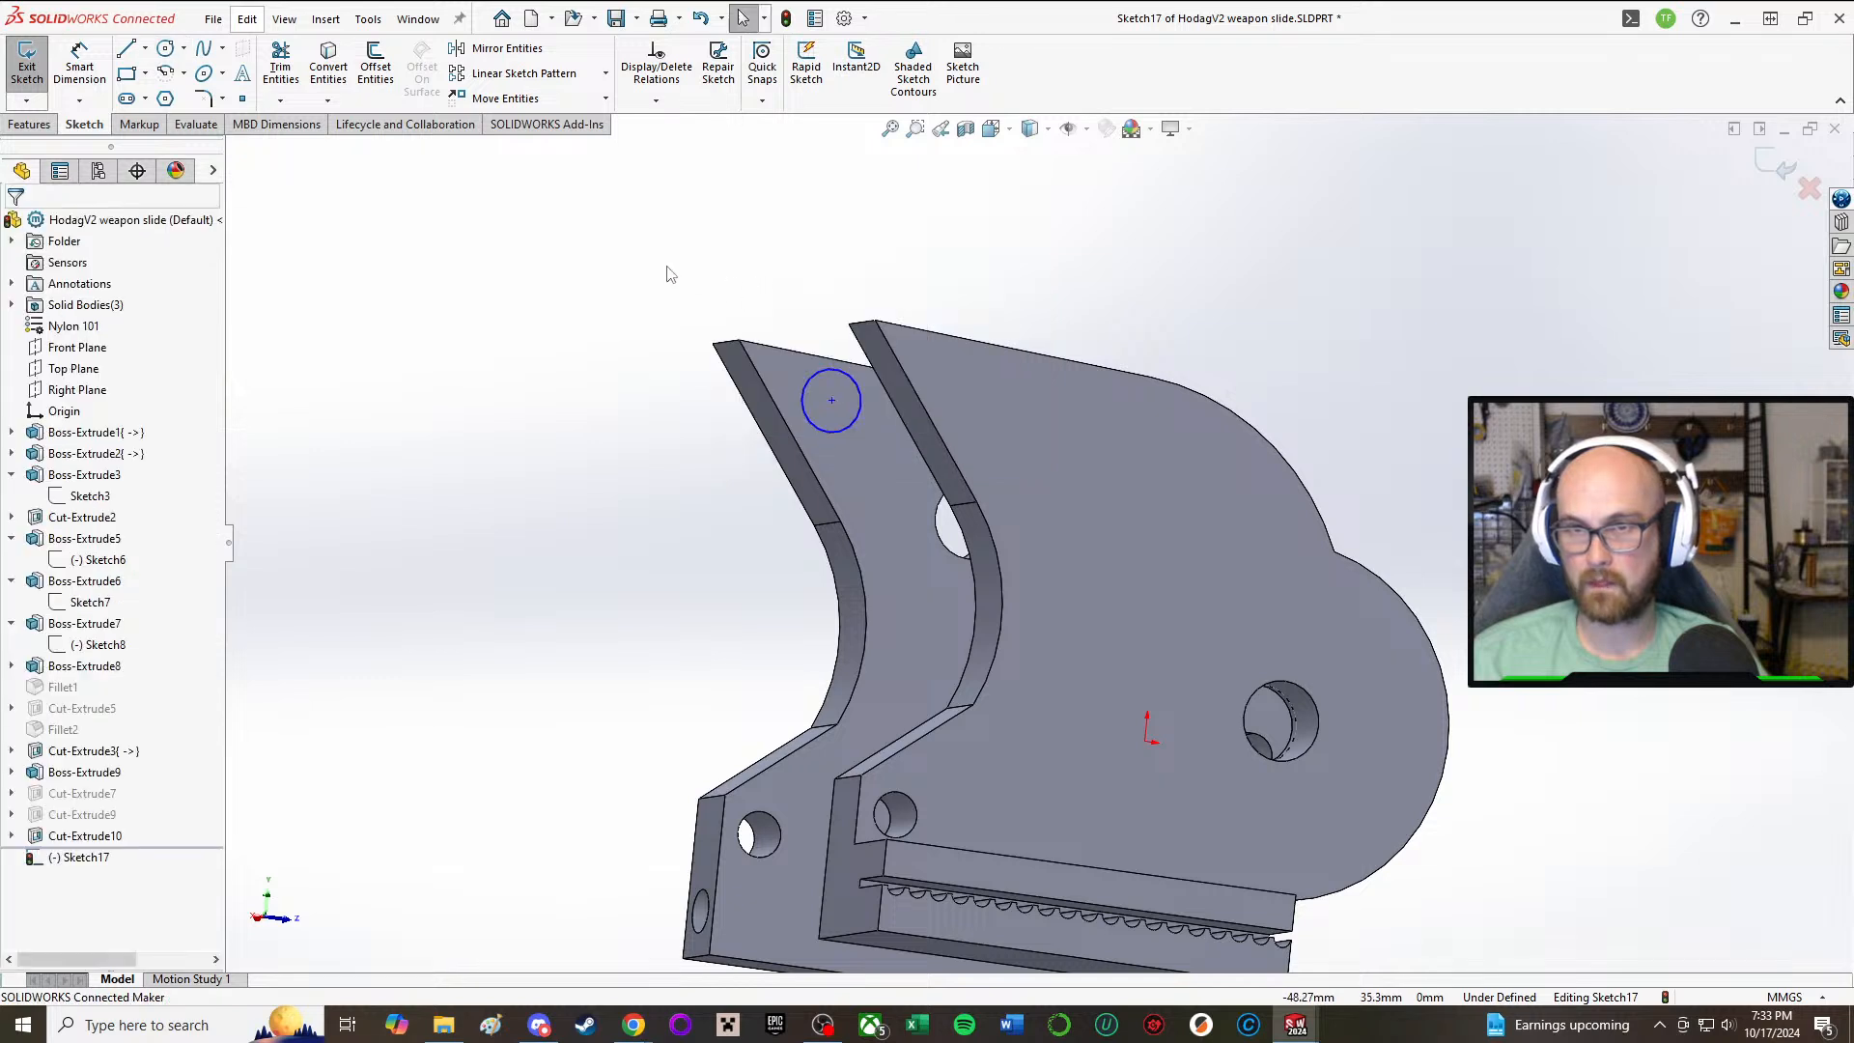
Step: Make the circle equal in size to the small hole at the side plate's lower front corner
{"action": "key", "text": "a"}
{"action": "left_click", "coordinate": [779, 834]}
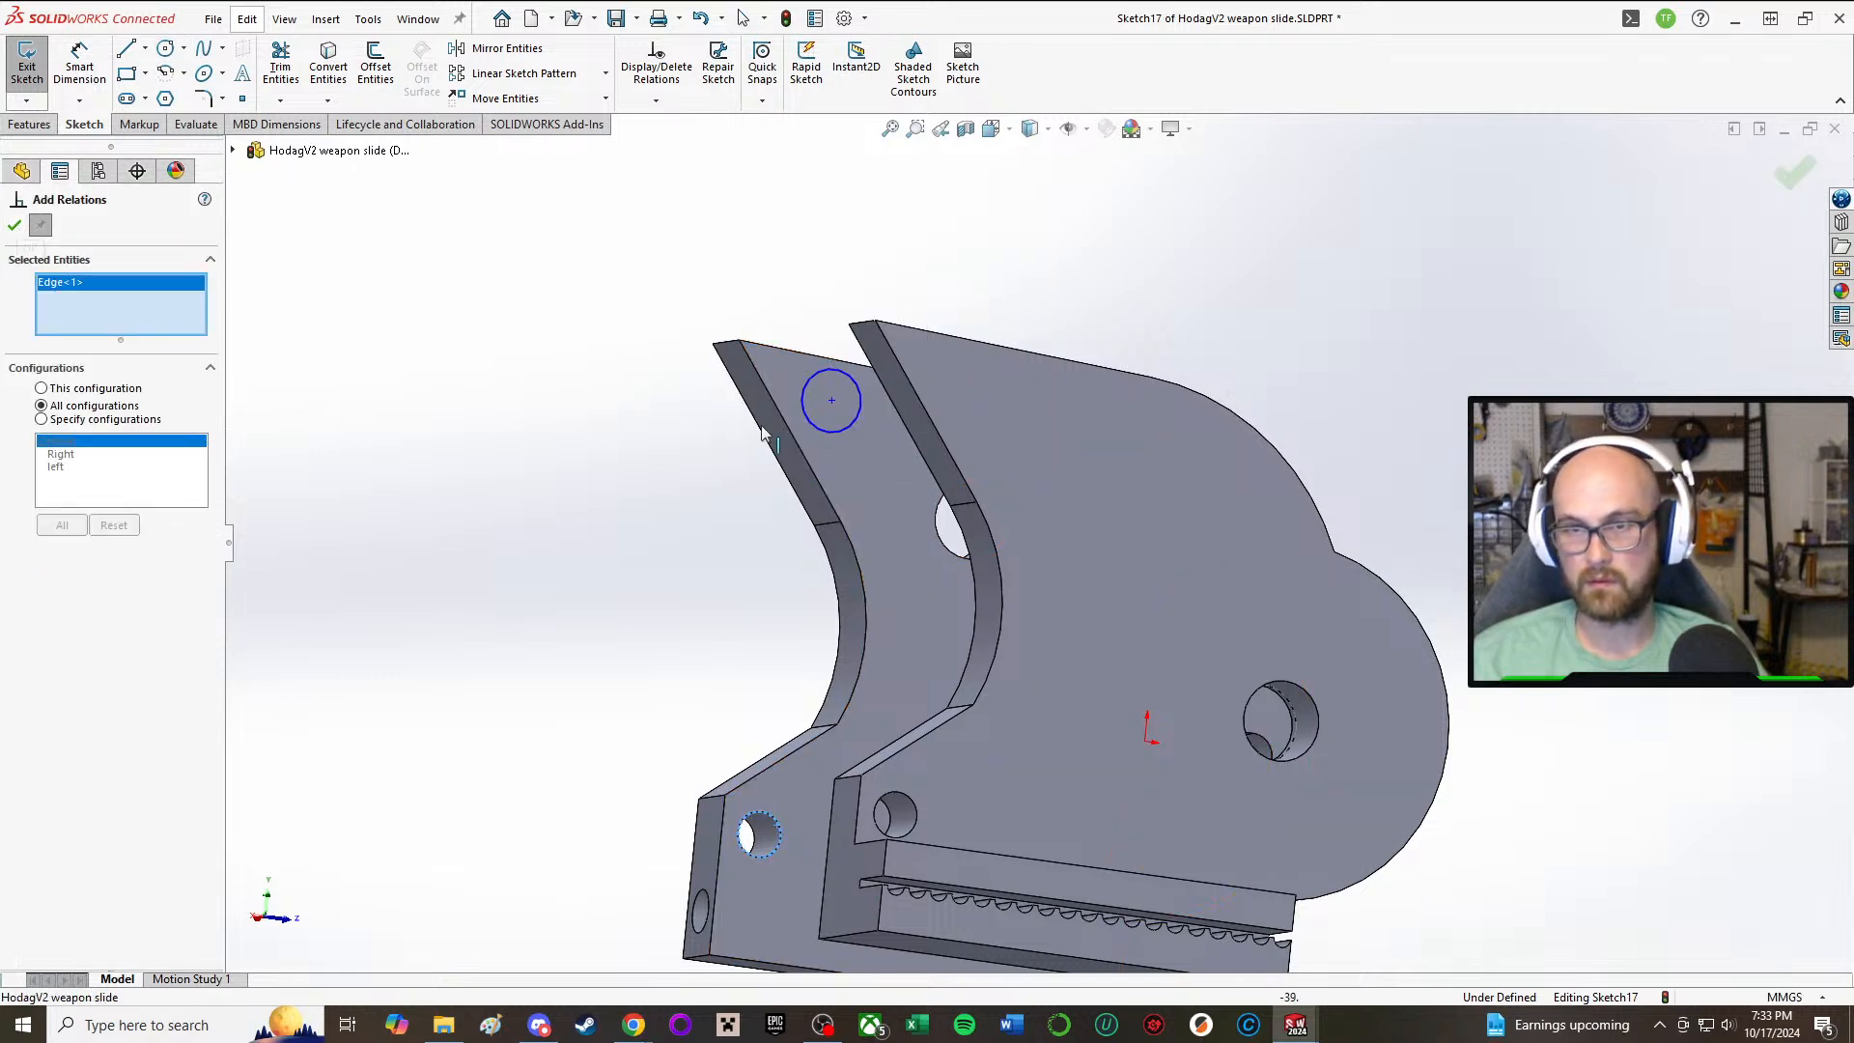
{"action": "left_click", "coordinate": [807, 411]}
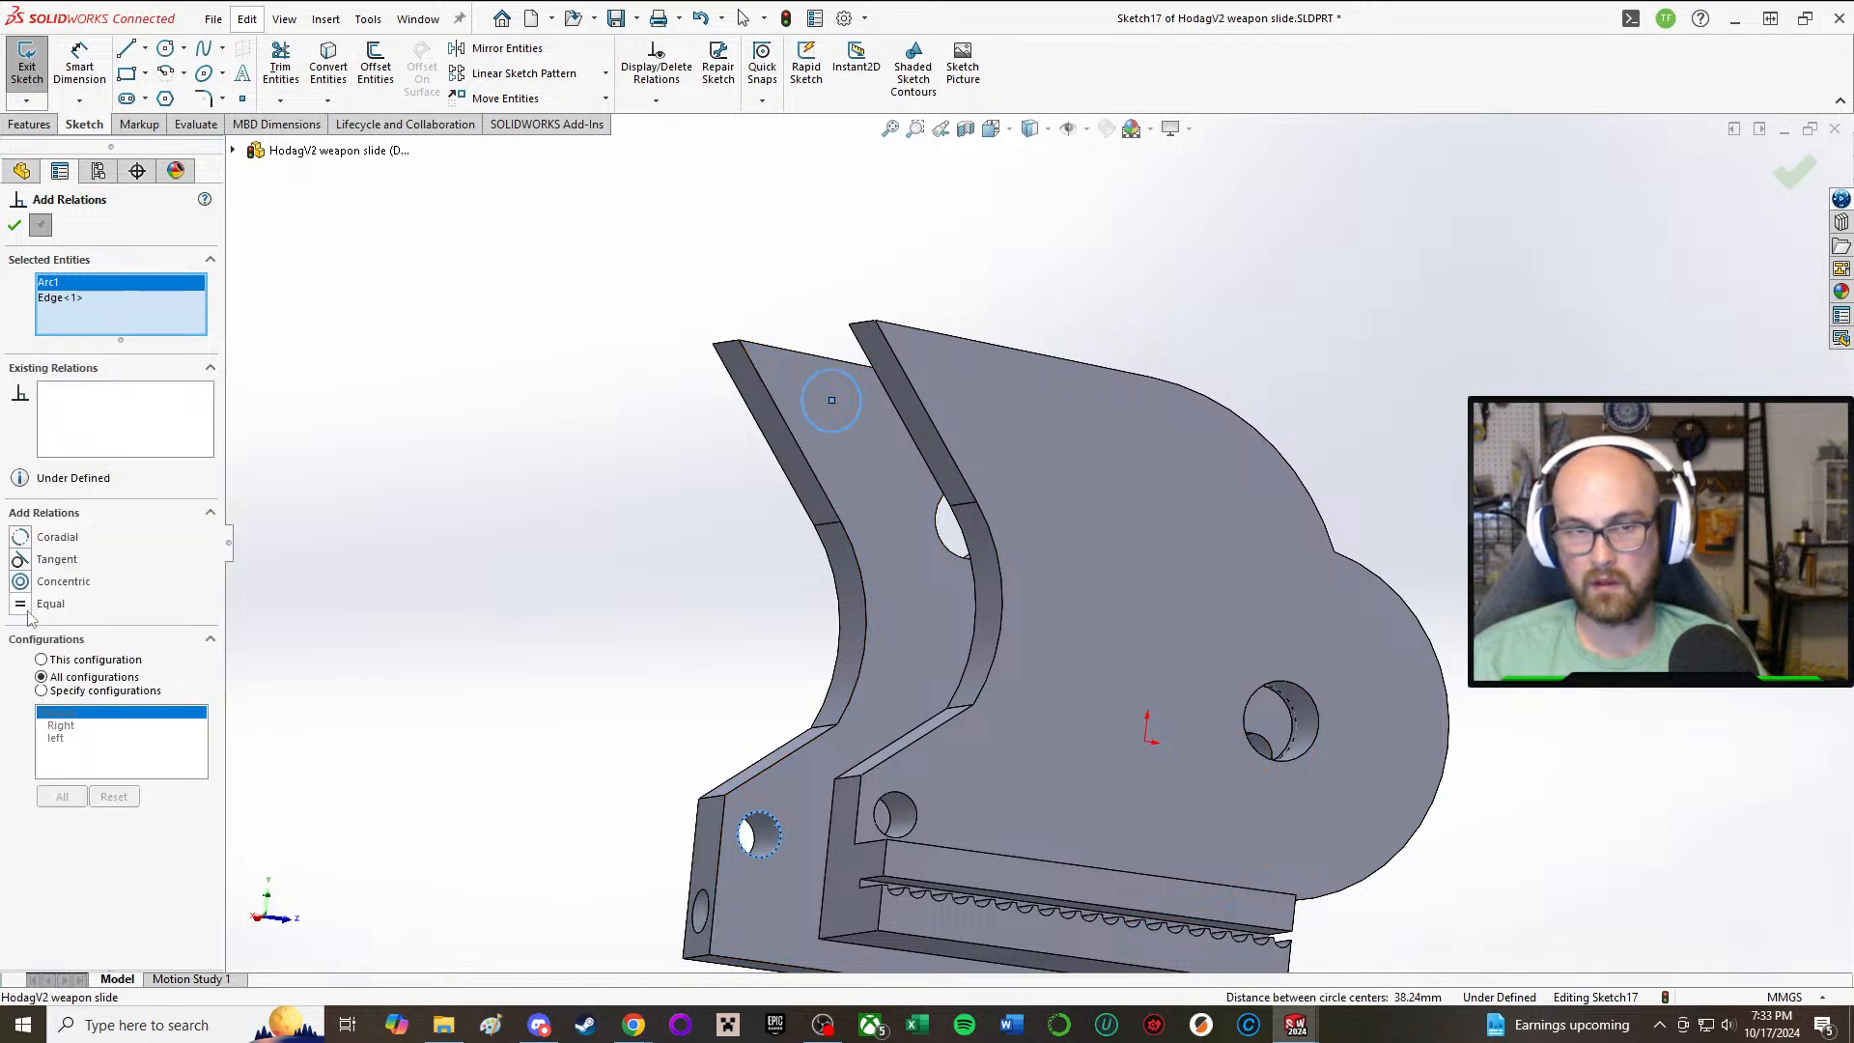
{"action": "left_click", "coordinate": [16, 225]}
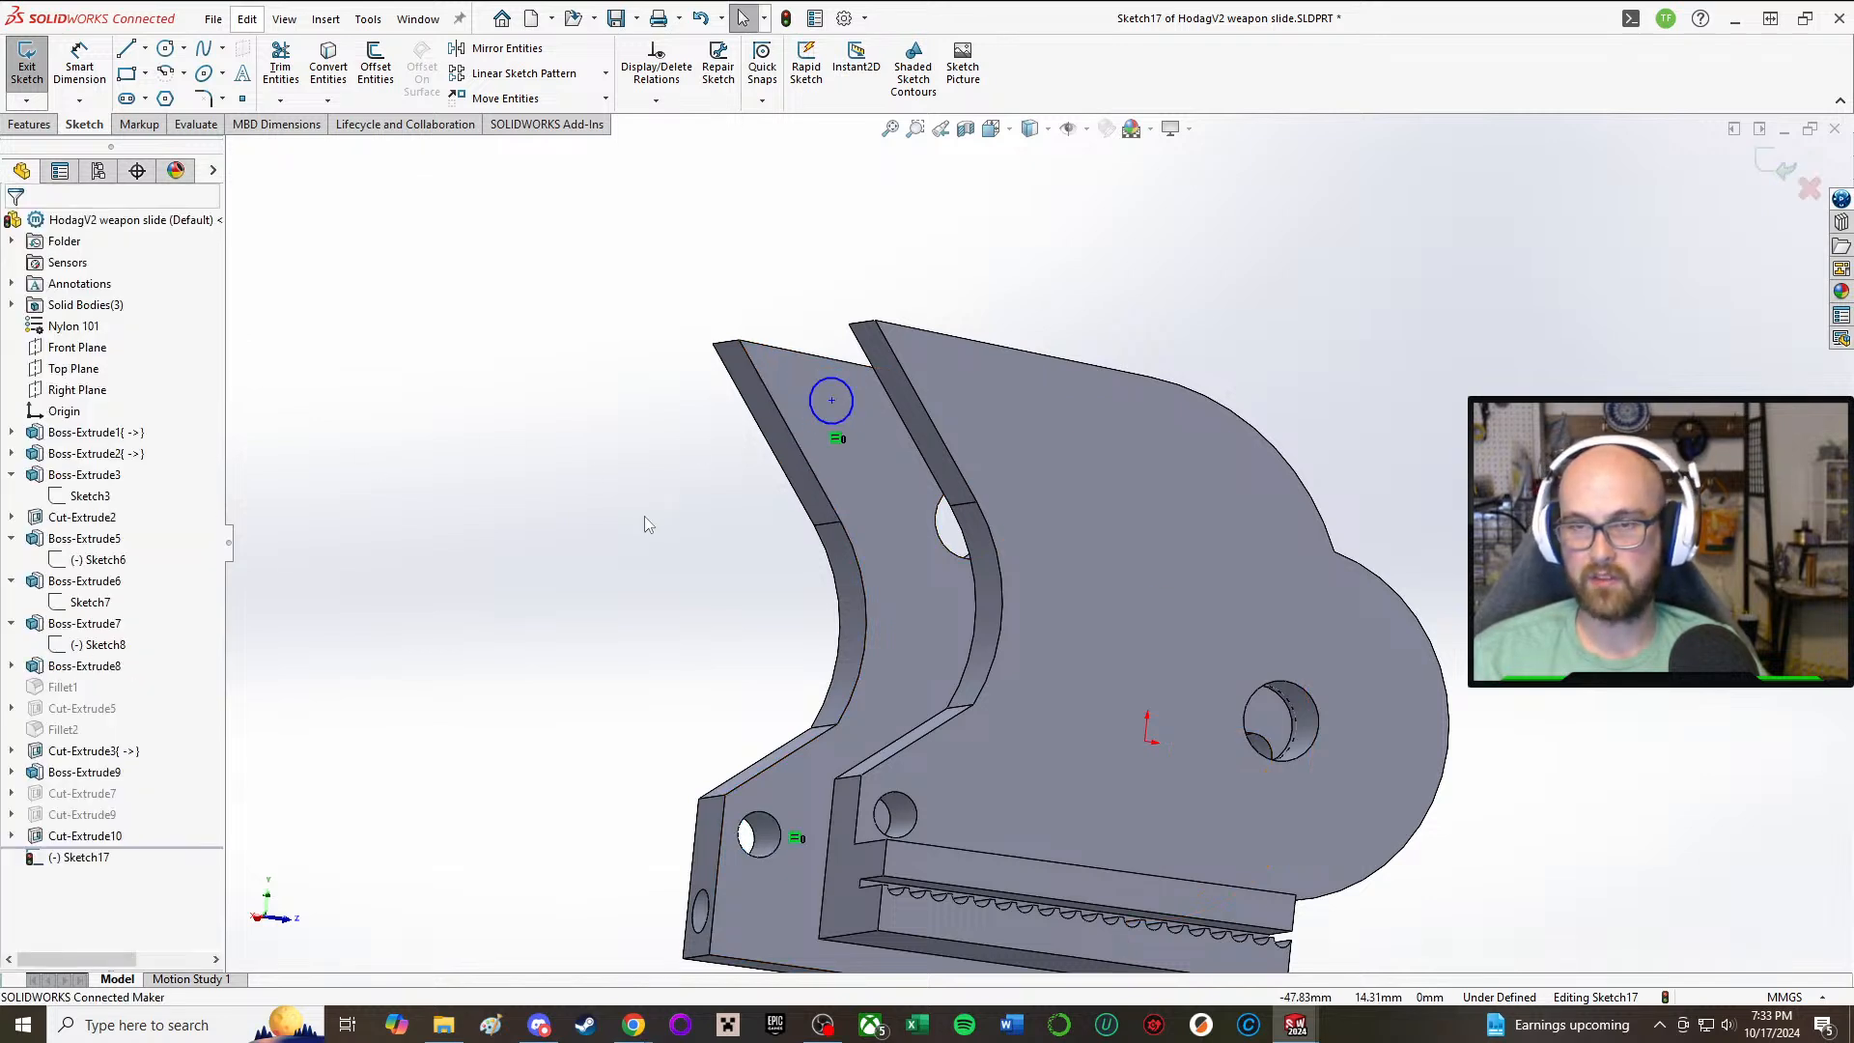
Step: Dimension the circle's center 3.5 mm from the side plate's top edge
{"action": "middle_click_drag", "start_coordinate": [595, 598], "coordinate": [675, 609]}
{"action": "right_click_drag", "start_coordinate": [510, 603], "coordinate": [504, 453]}
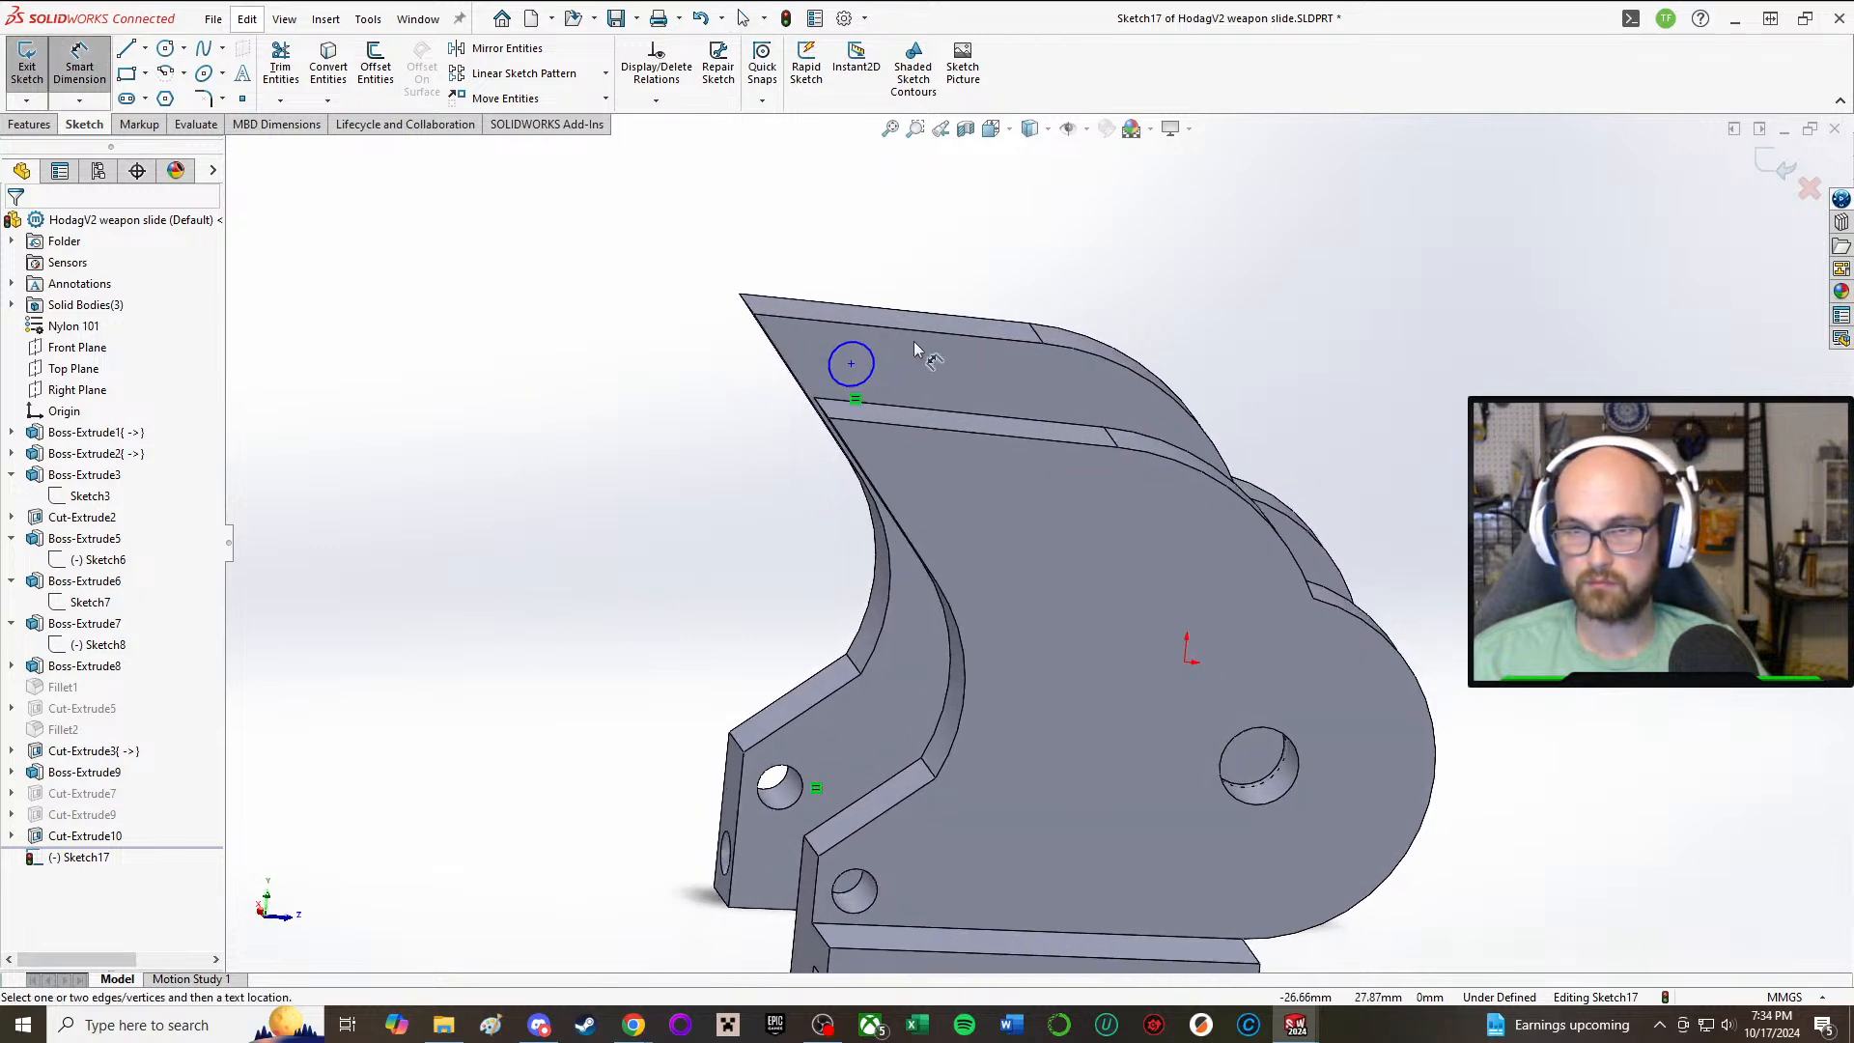
{"action": "left_click", "coordinate": [850, 364]}
{"action": "left_click", "coordinate": [856, 327]}
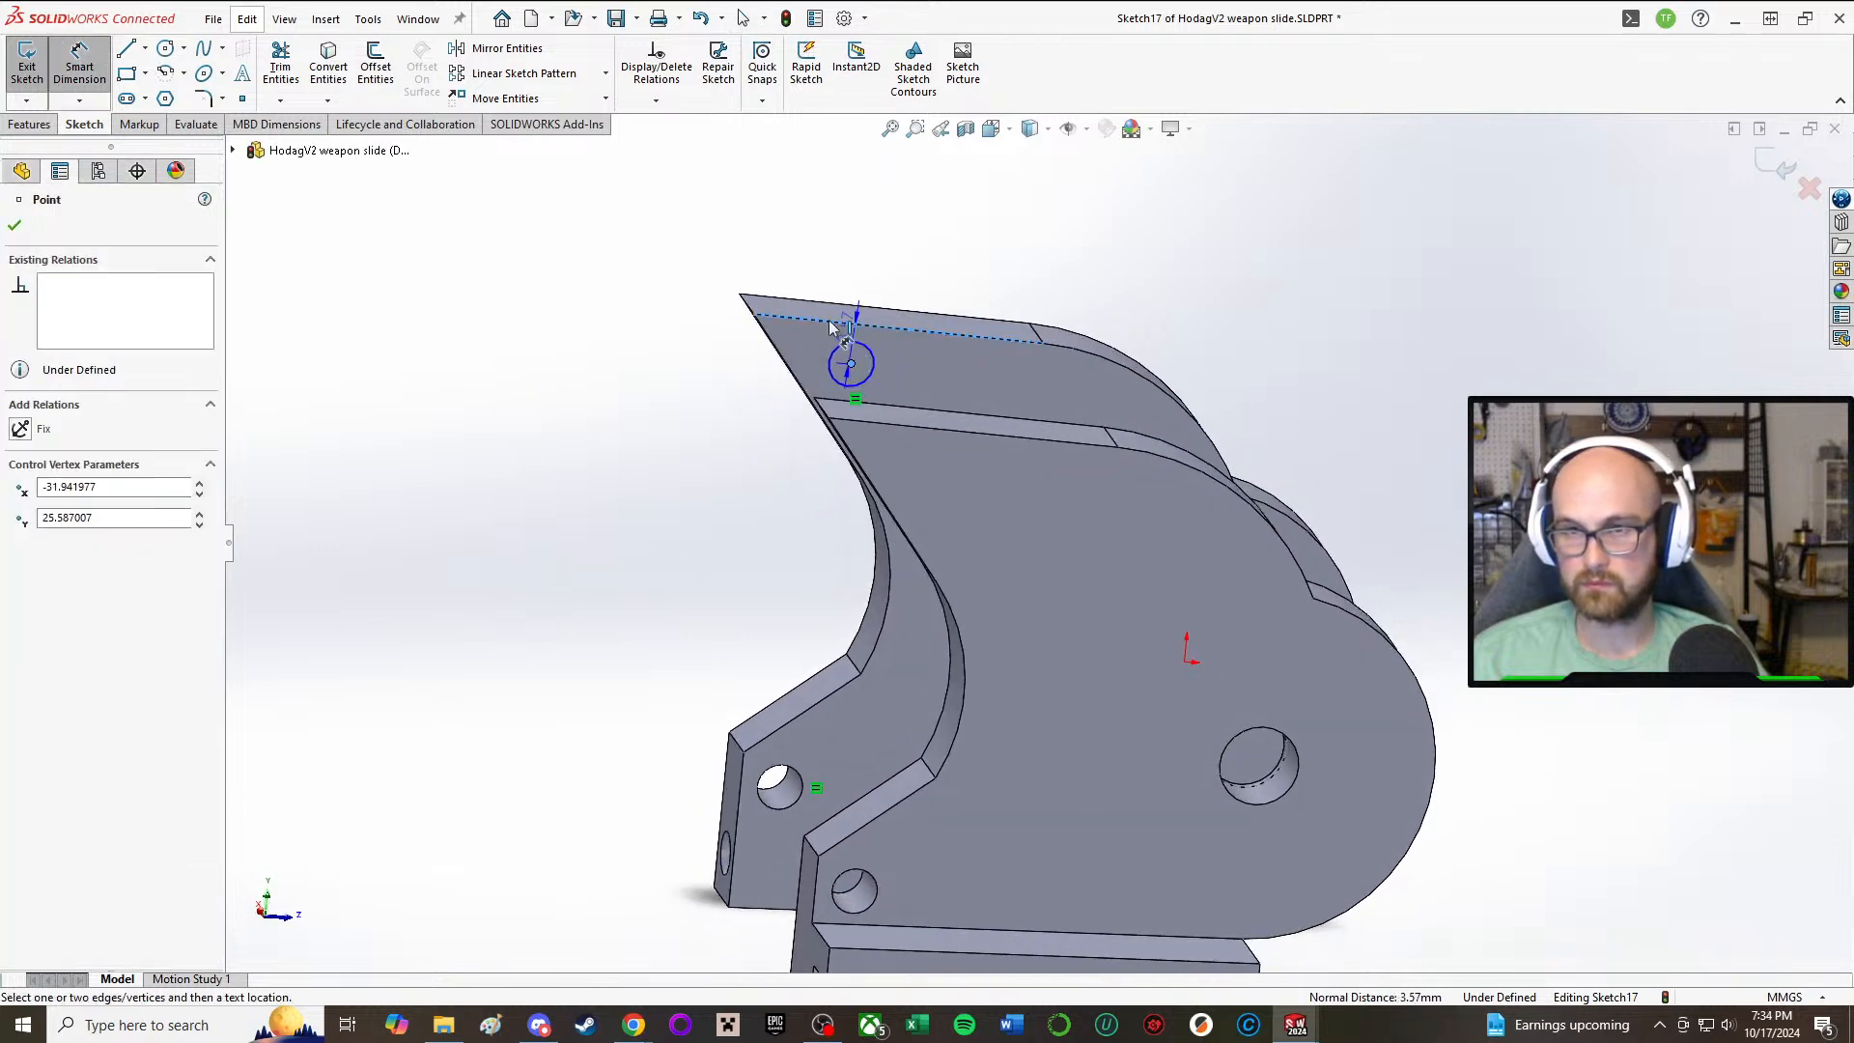
{"action": "left_click", "coordinate": [790, 257]}
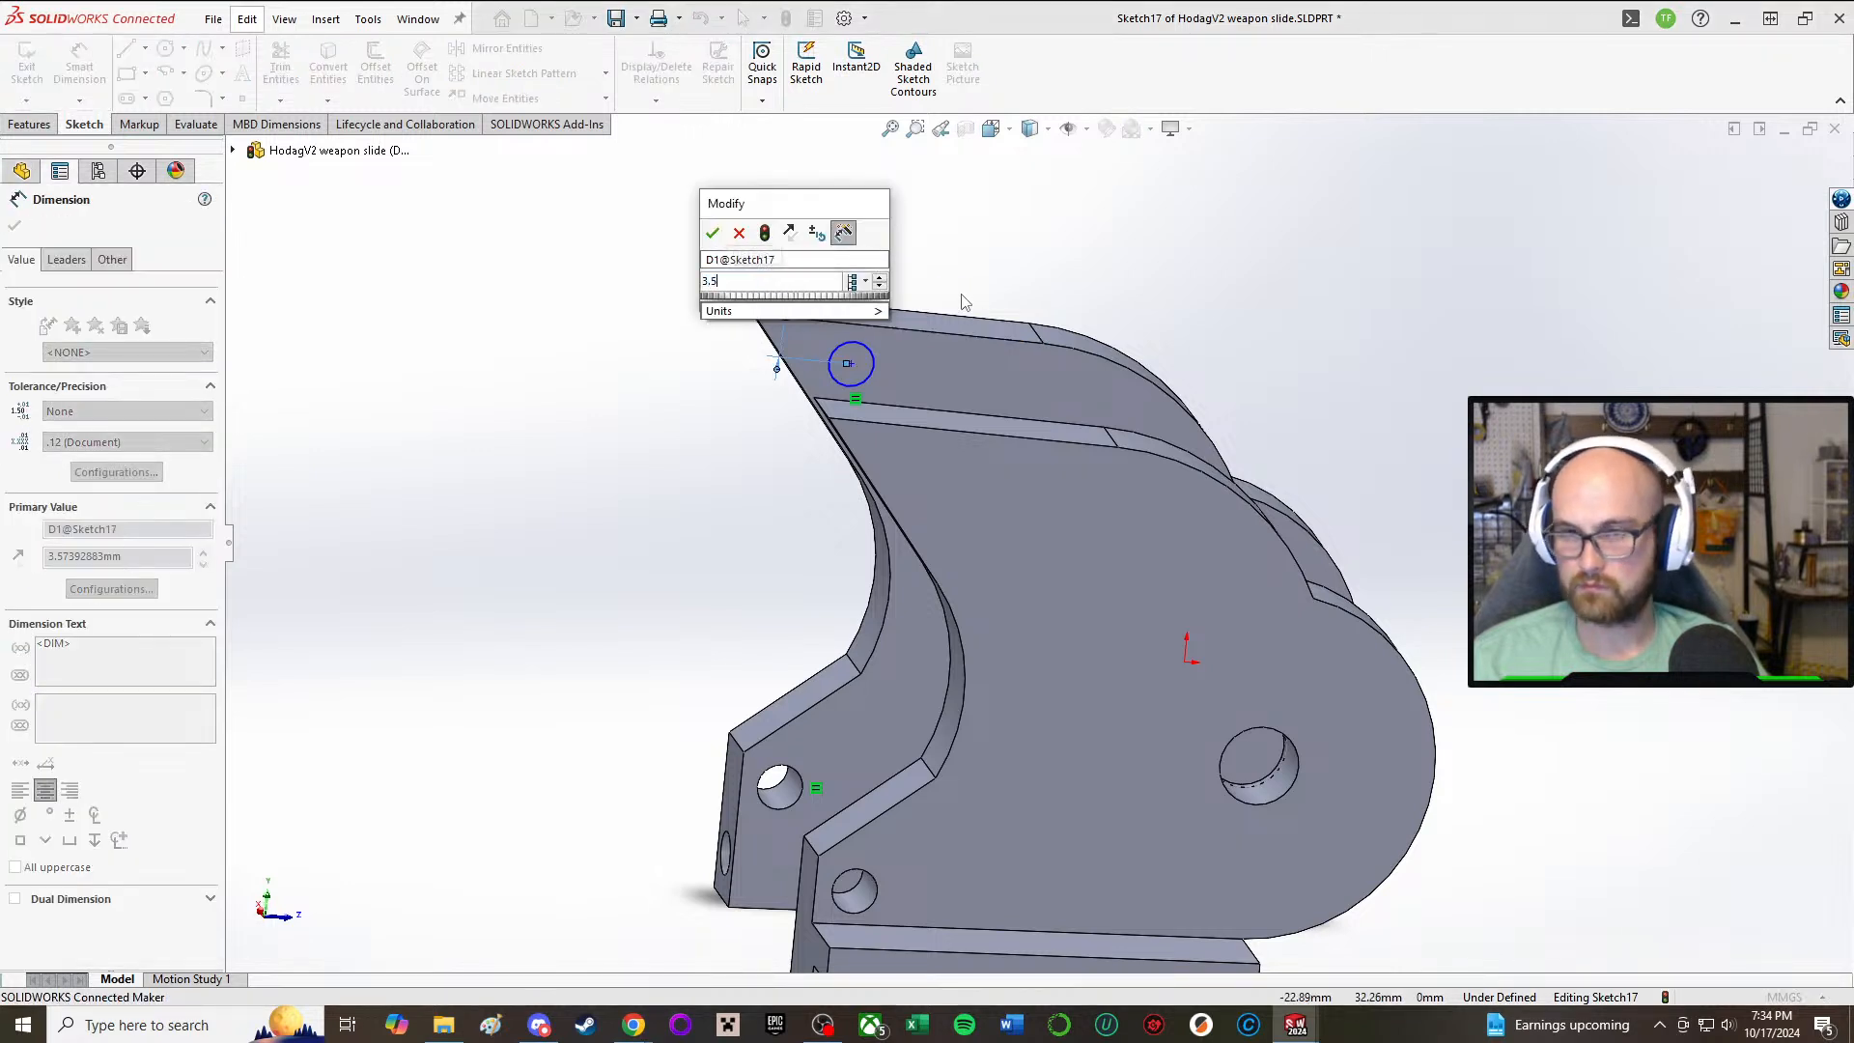
{"action": "key", "text": "Return"}
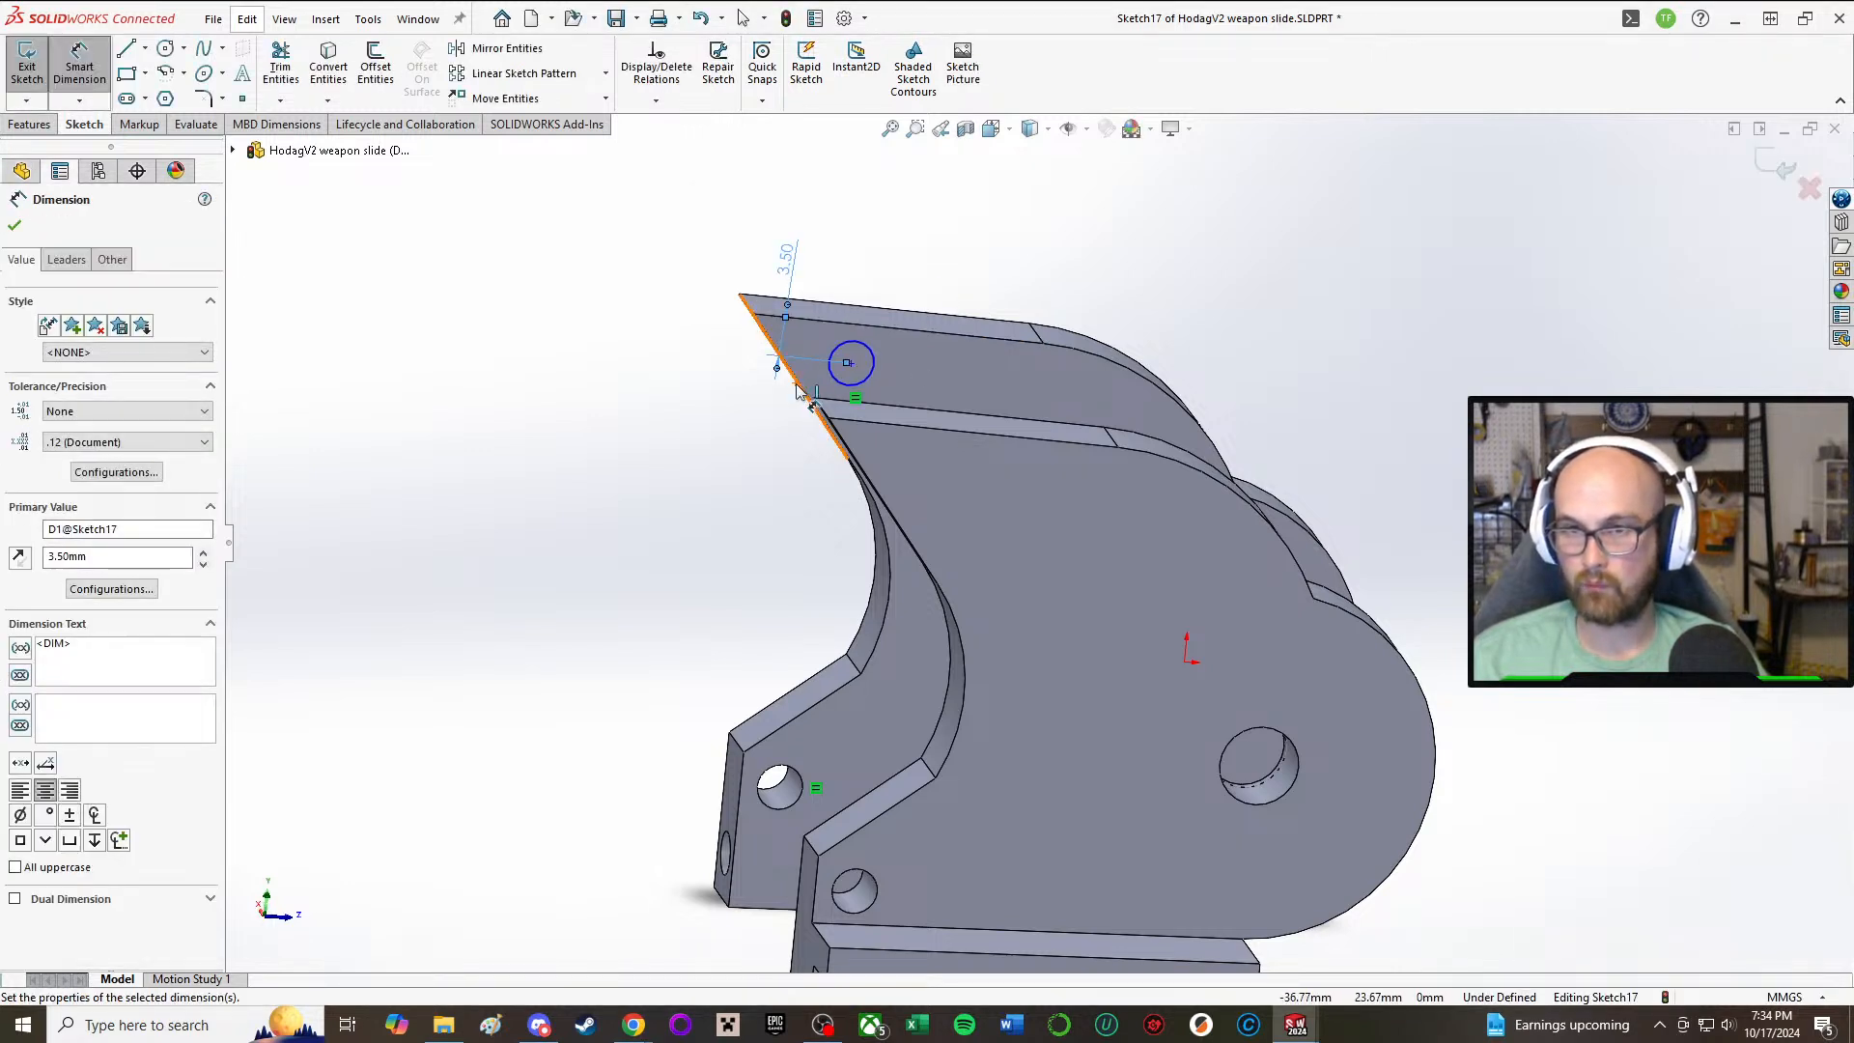
Step: Dimension the circle's center 3.5 mm from the side plate's slanted front edge
{"action": "left_click", "coordinate": [802, 391]}
{"action": "left_click", "coordinate": [851, 365]}
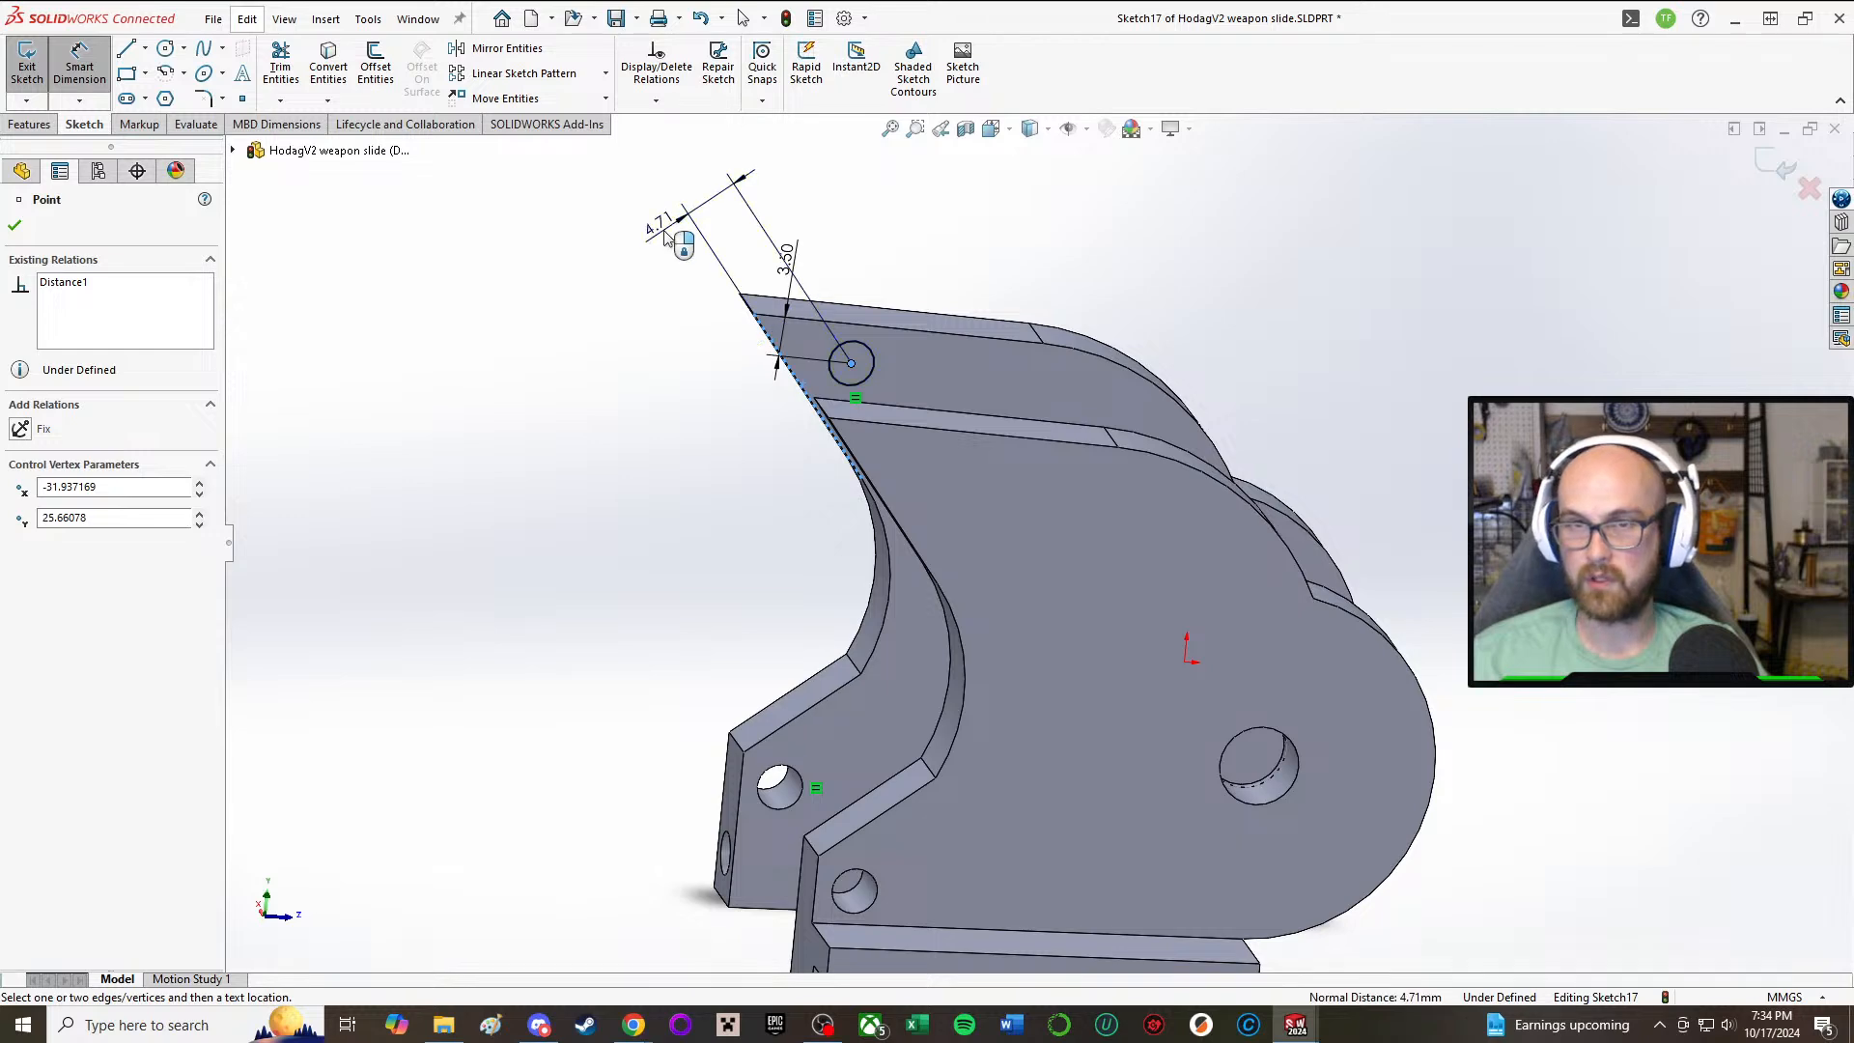
{"action": "left_click", "coordinate": [664, 230]}
{"action": "type", "text": "3.5"}
{"action": "key", "text": "Return"}
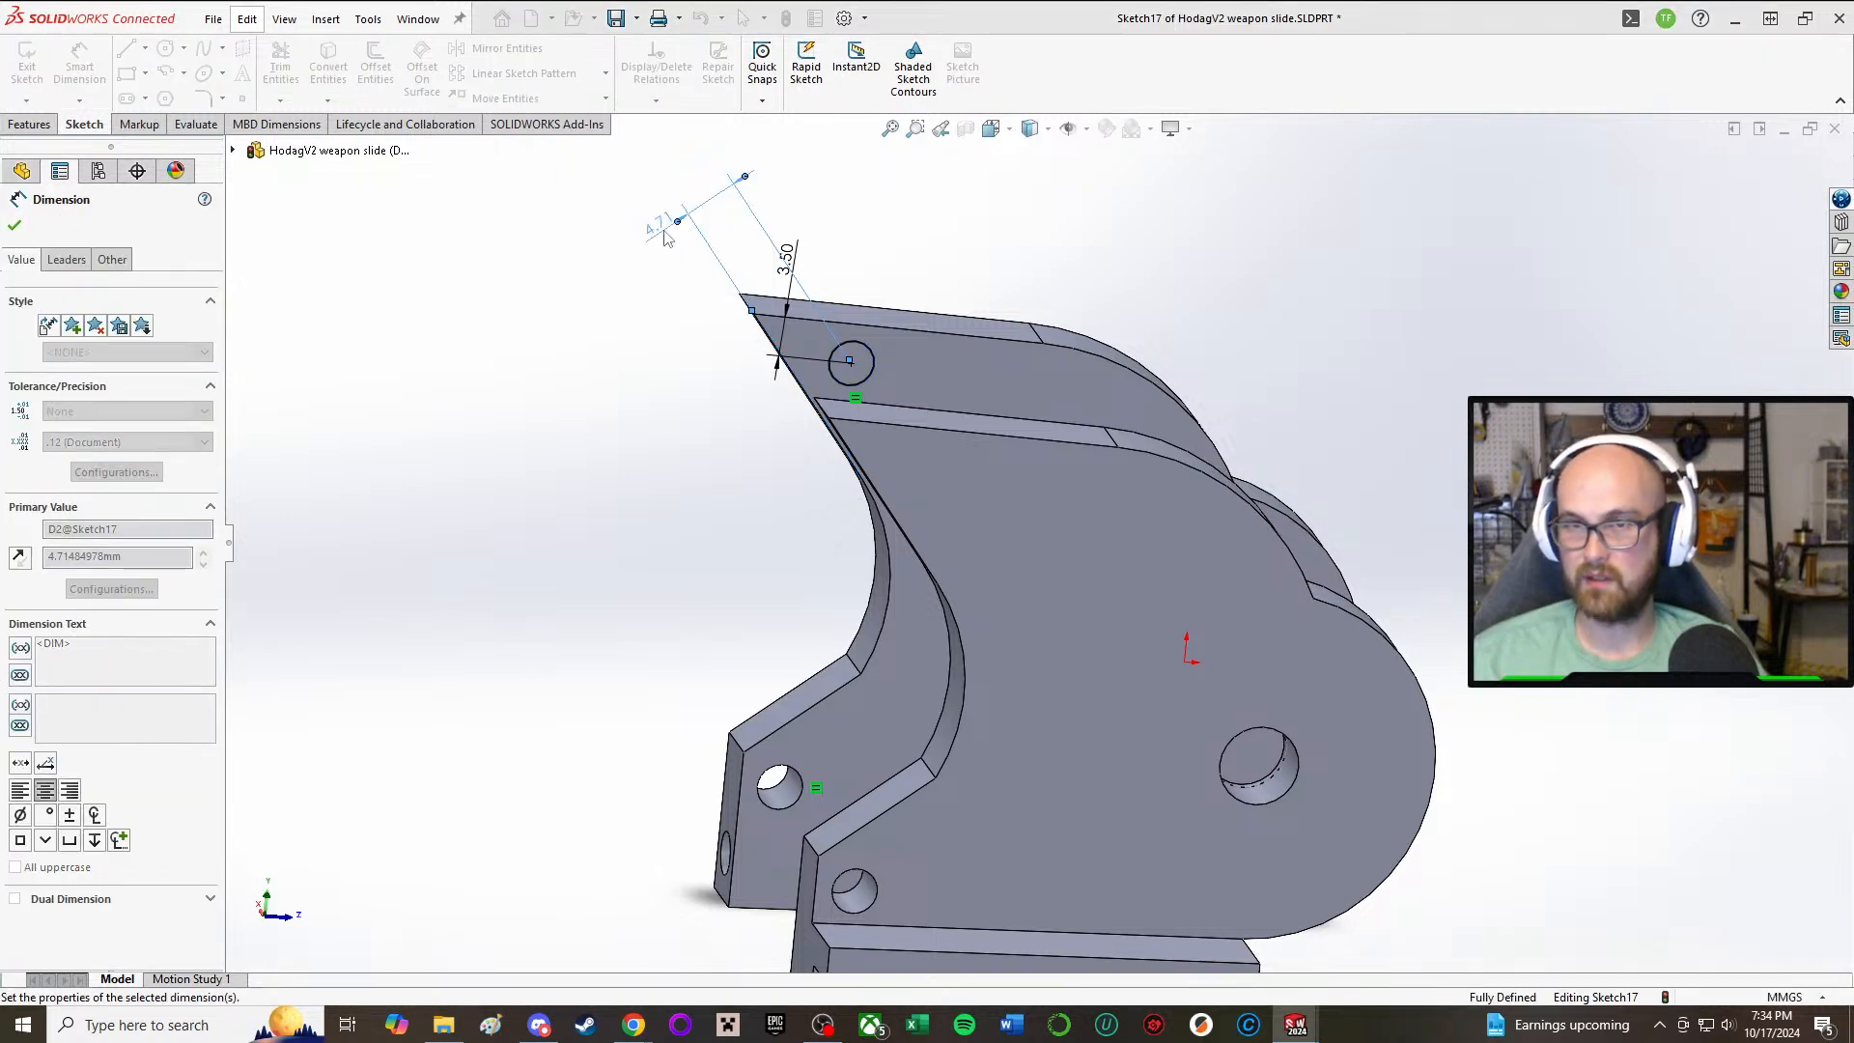
Step: Set the circle's distances from both the top edge and the slanted front edge to 4 mm
{"action": "middle_click_drag", "start_coordinate": [664, 334], "coordinate": [749, 387]}
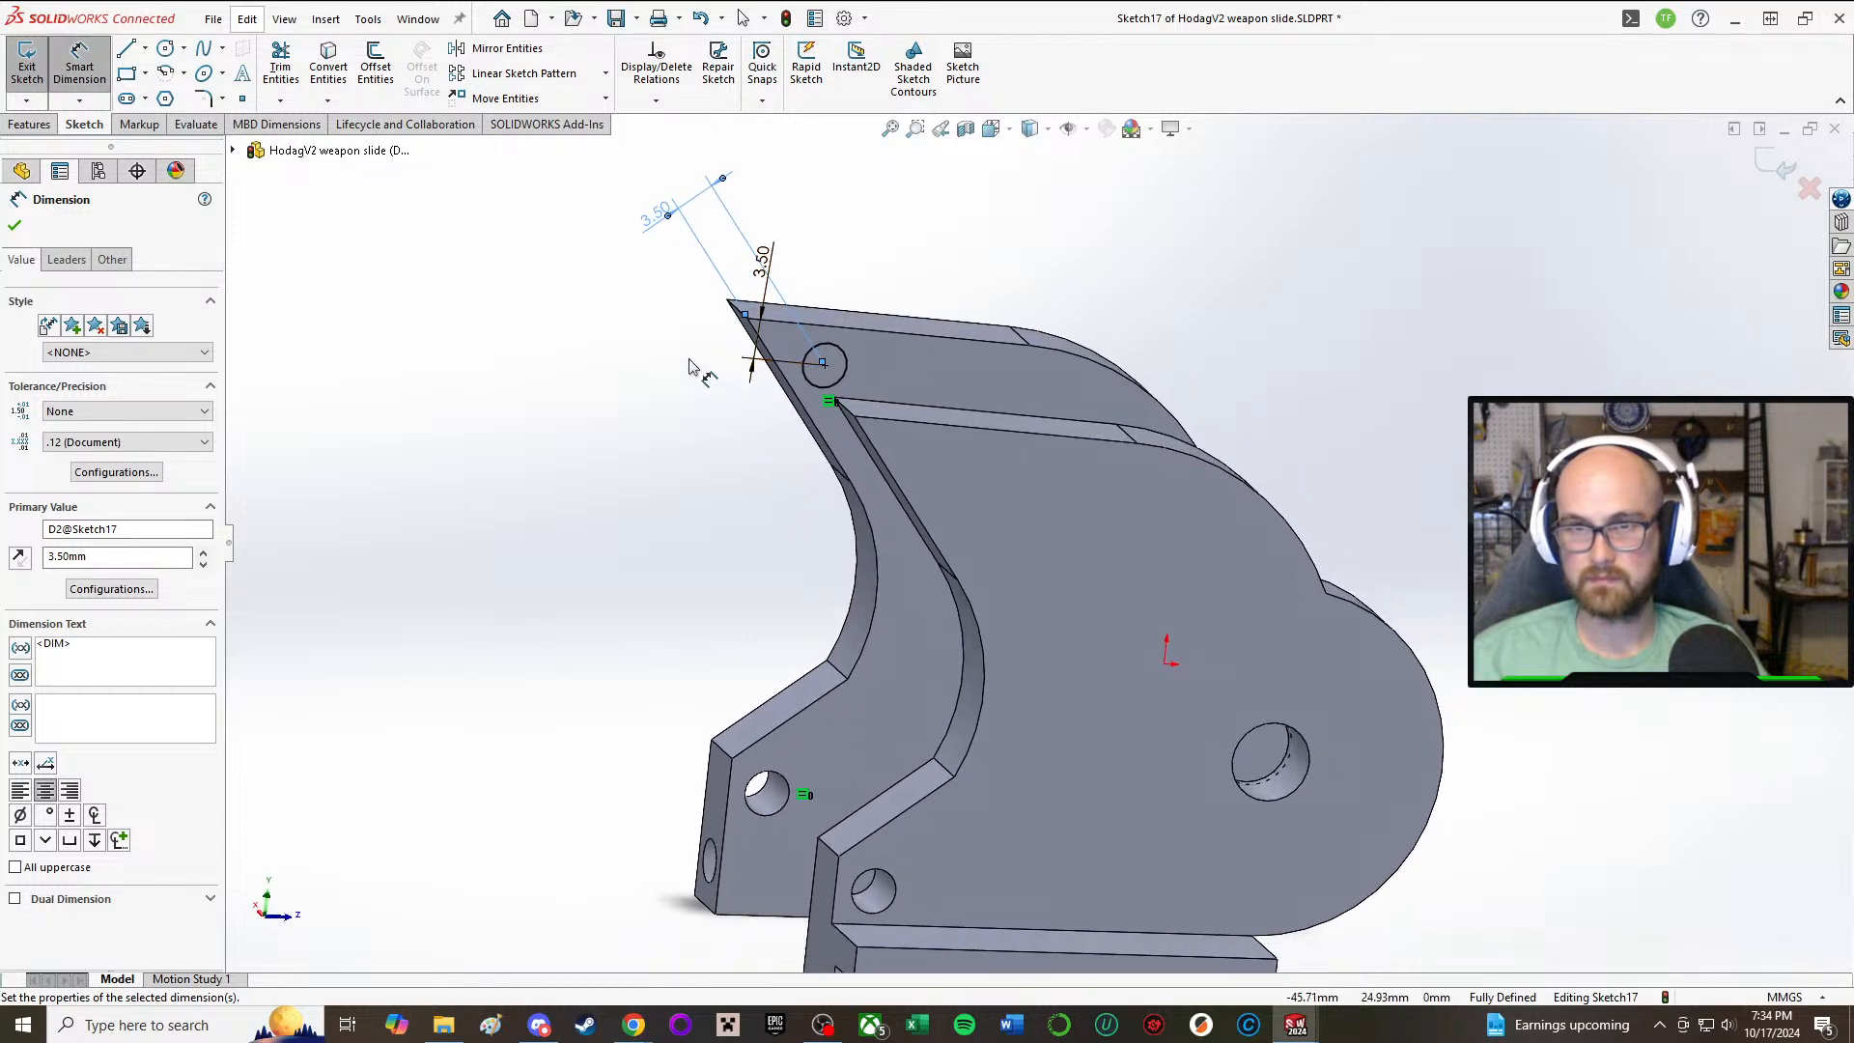
{"action": "double_click", "coordinate": [773, 266]}
{"action": "type", "text": "4"}
{"action": "key", "text": "Return"}
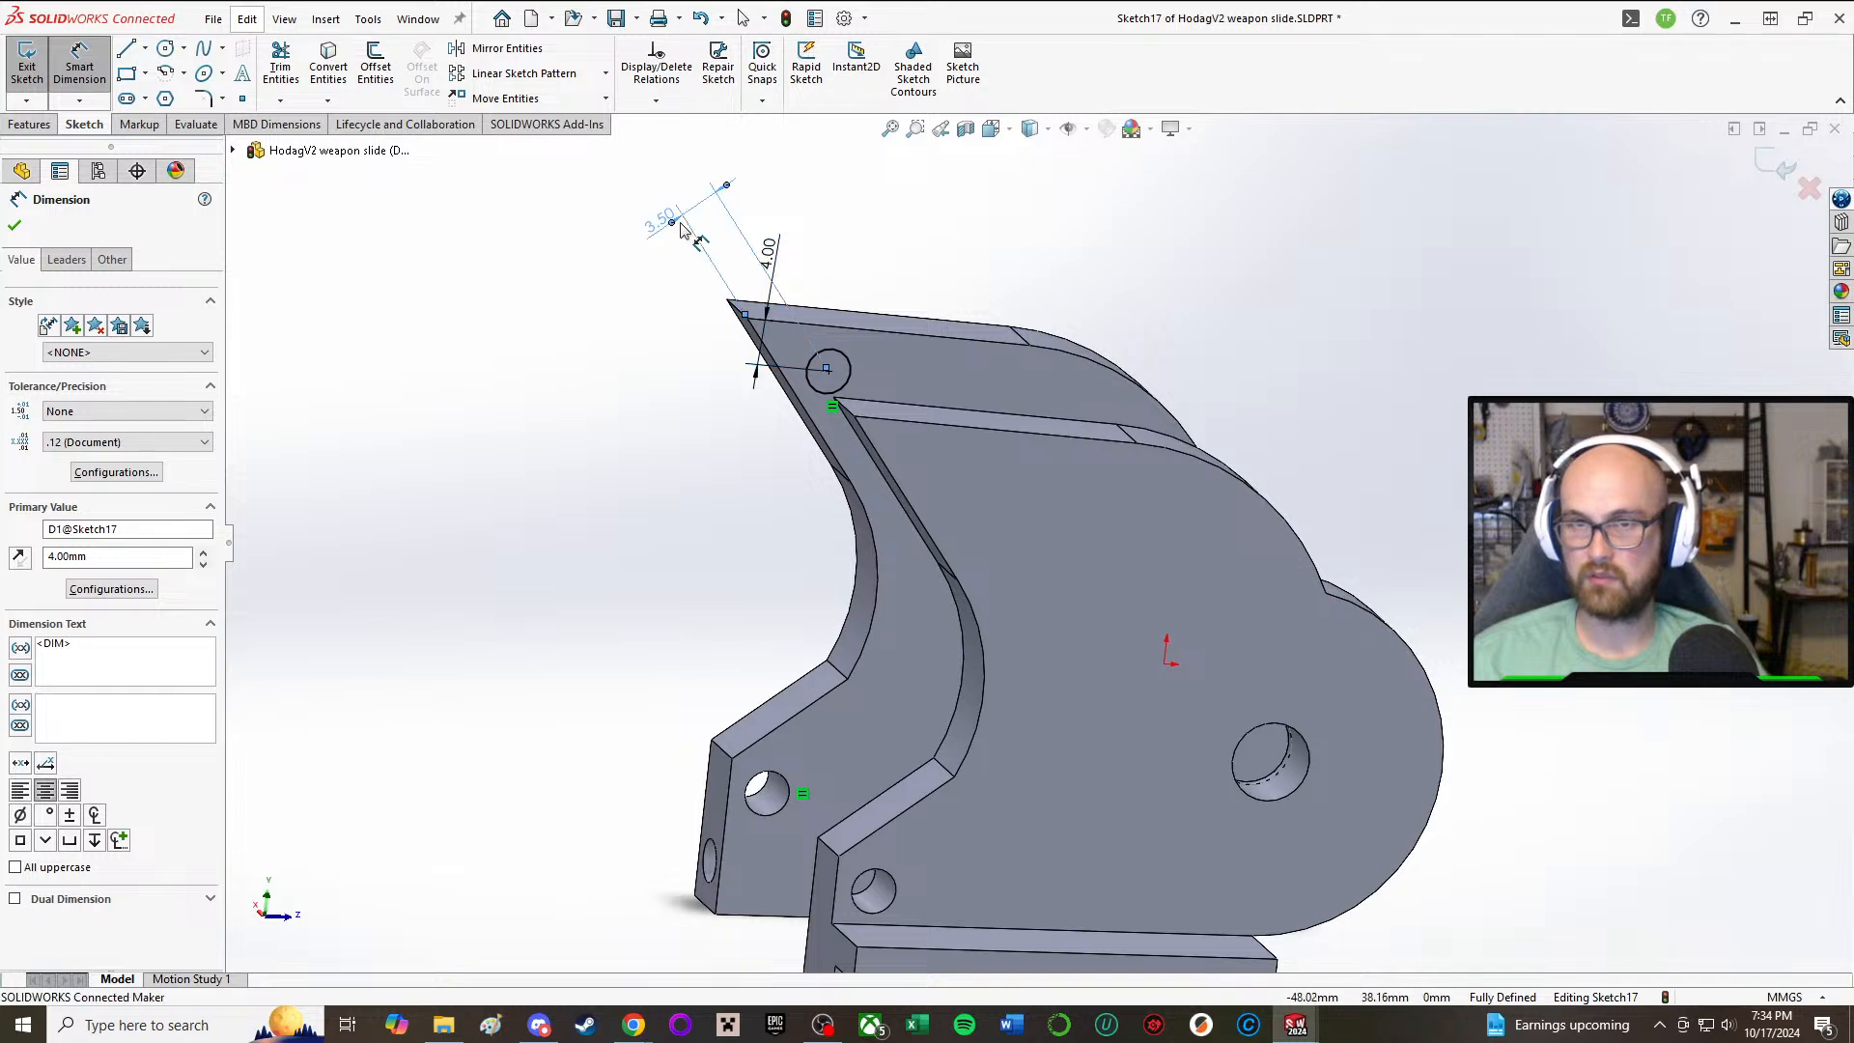
{"action": "double_click", "coordinate": [679, 220]}
{"action": "type", "text": "4"}
{"action": "key", "text": "Return"}
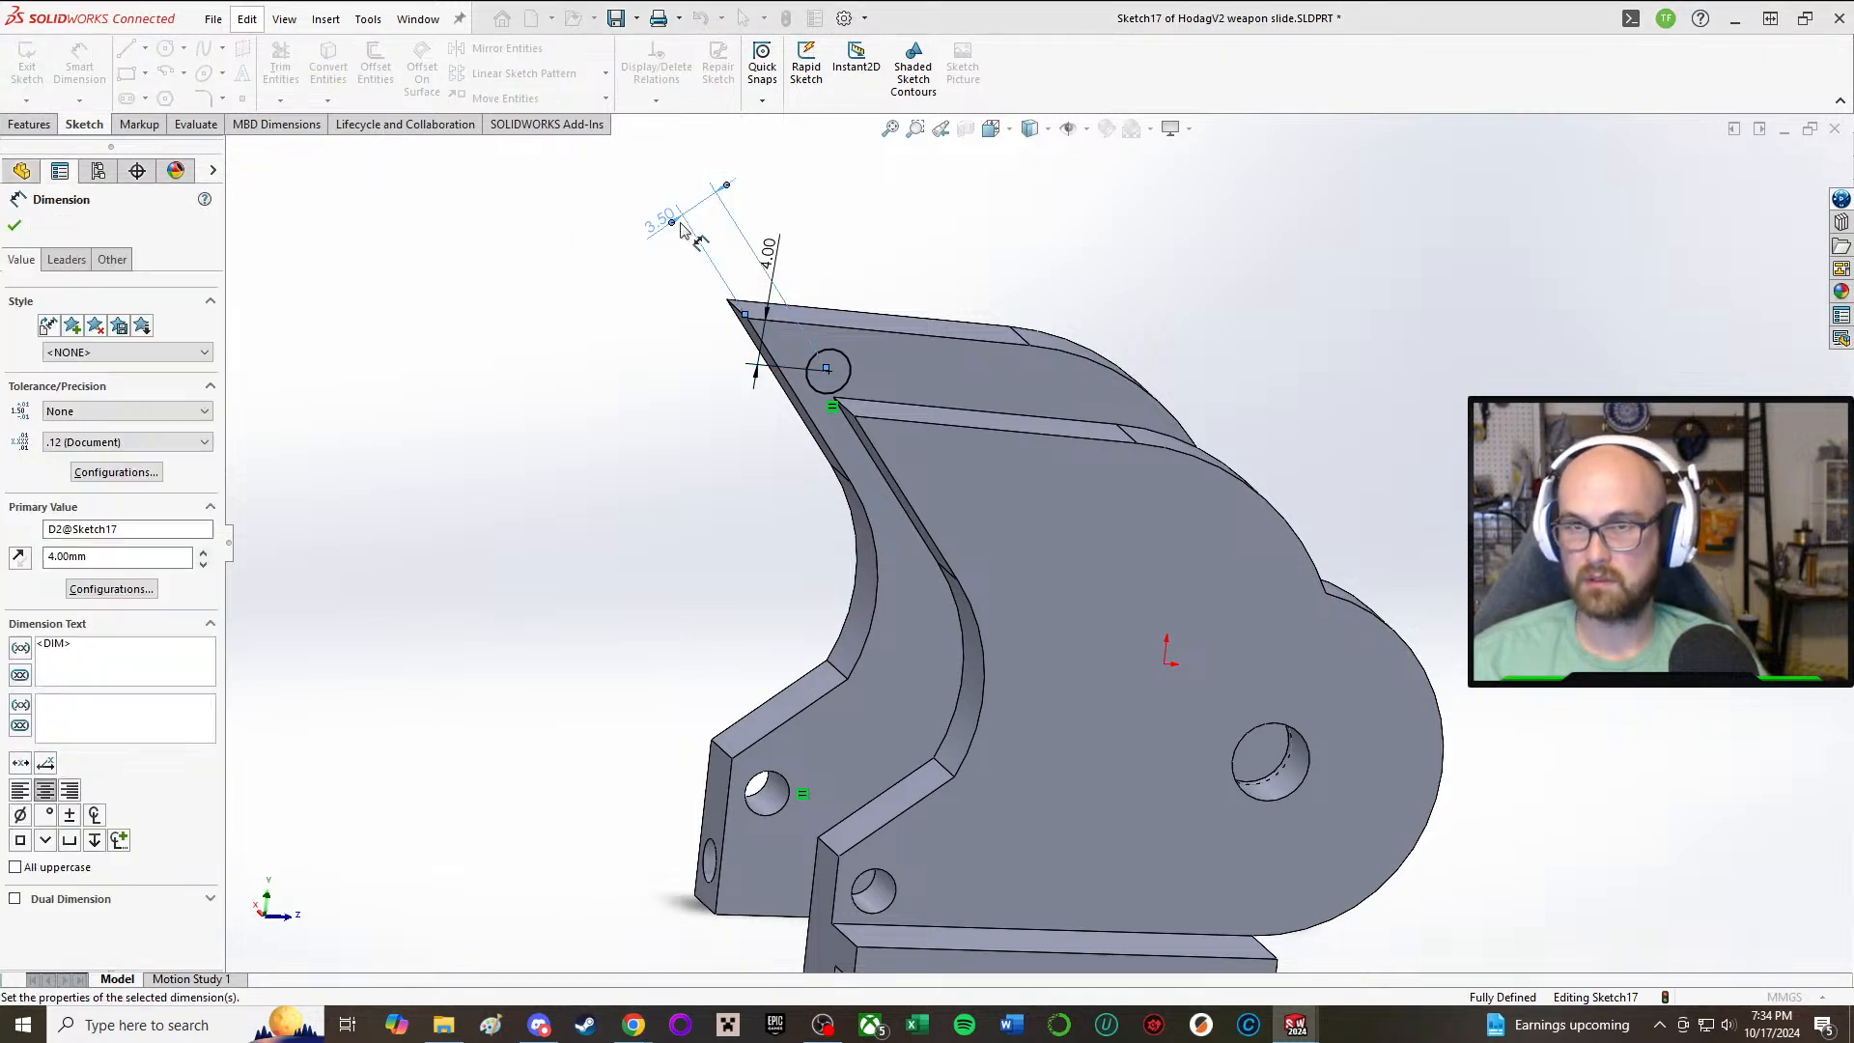
{"action": "left_click", "coordinate": [17, 226]}
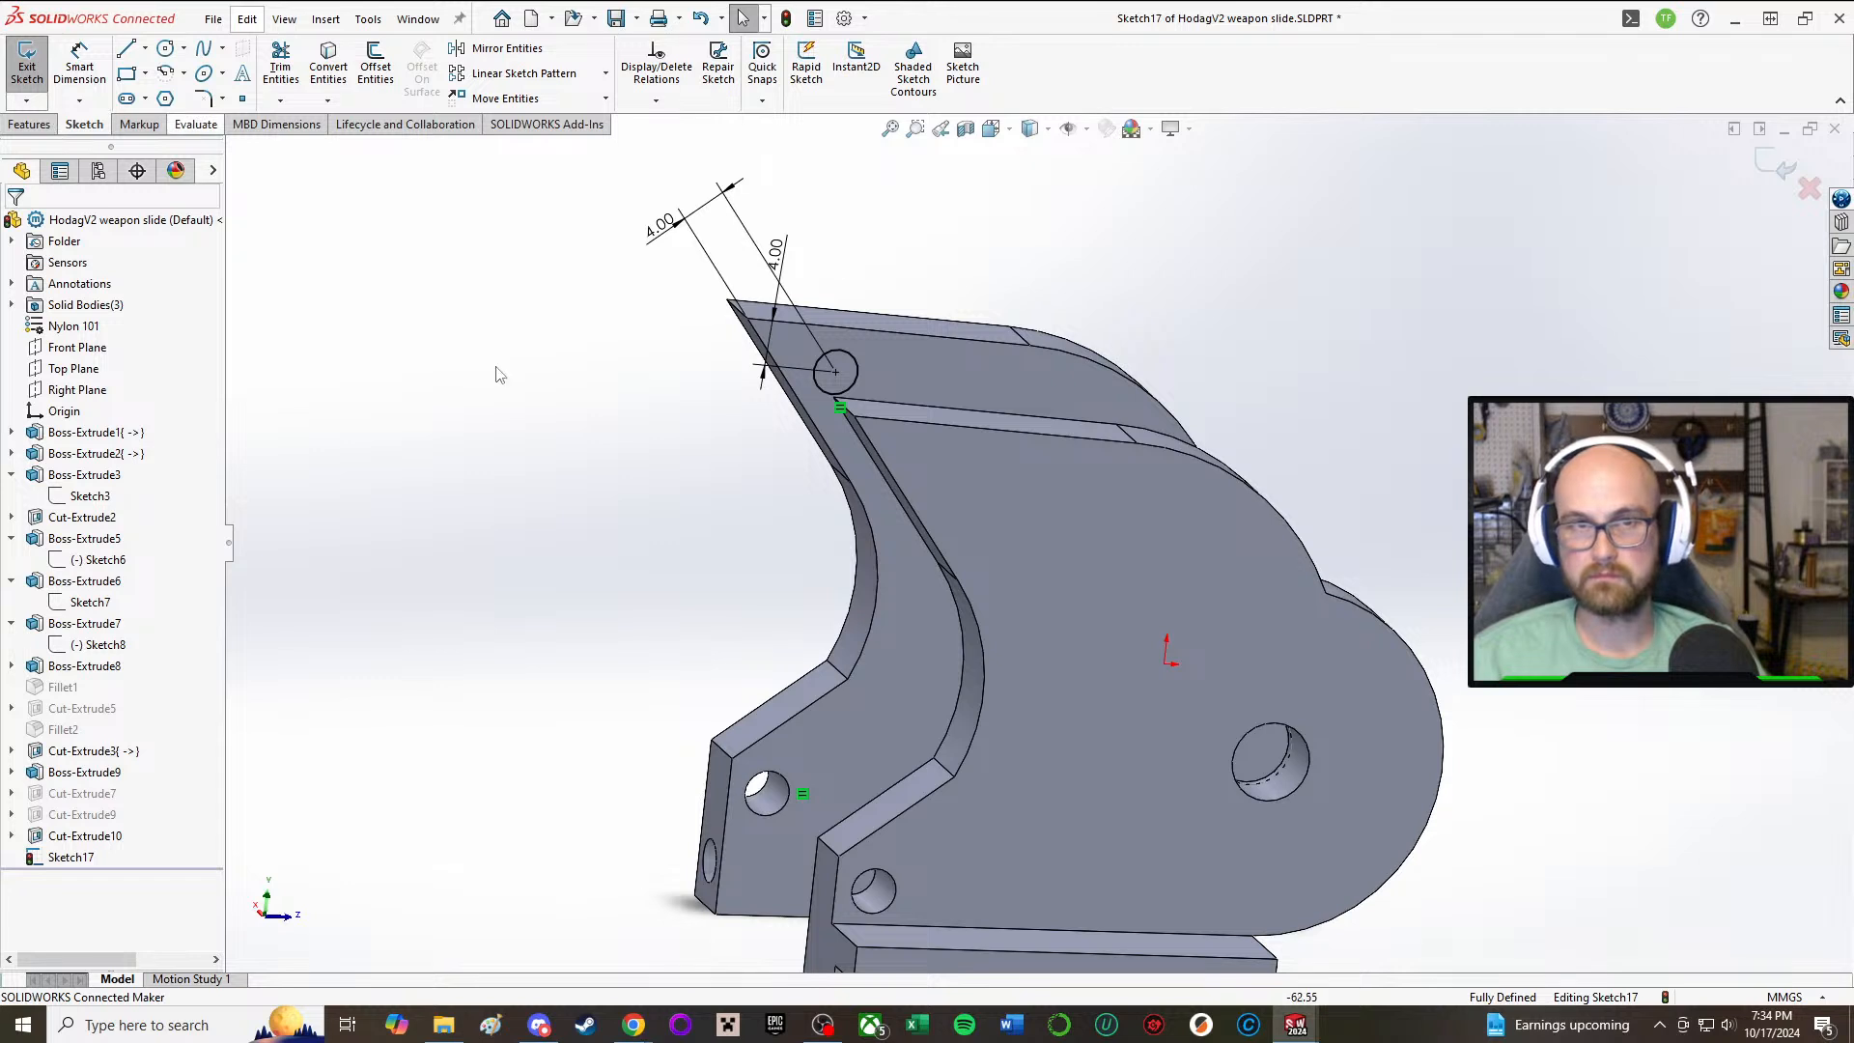
Step: Cut the circle near the side plate's upper tip with an extruded cut set to Through All
{"action": "left_click", "coordinate": [27, 58]}
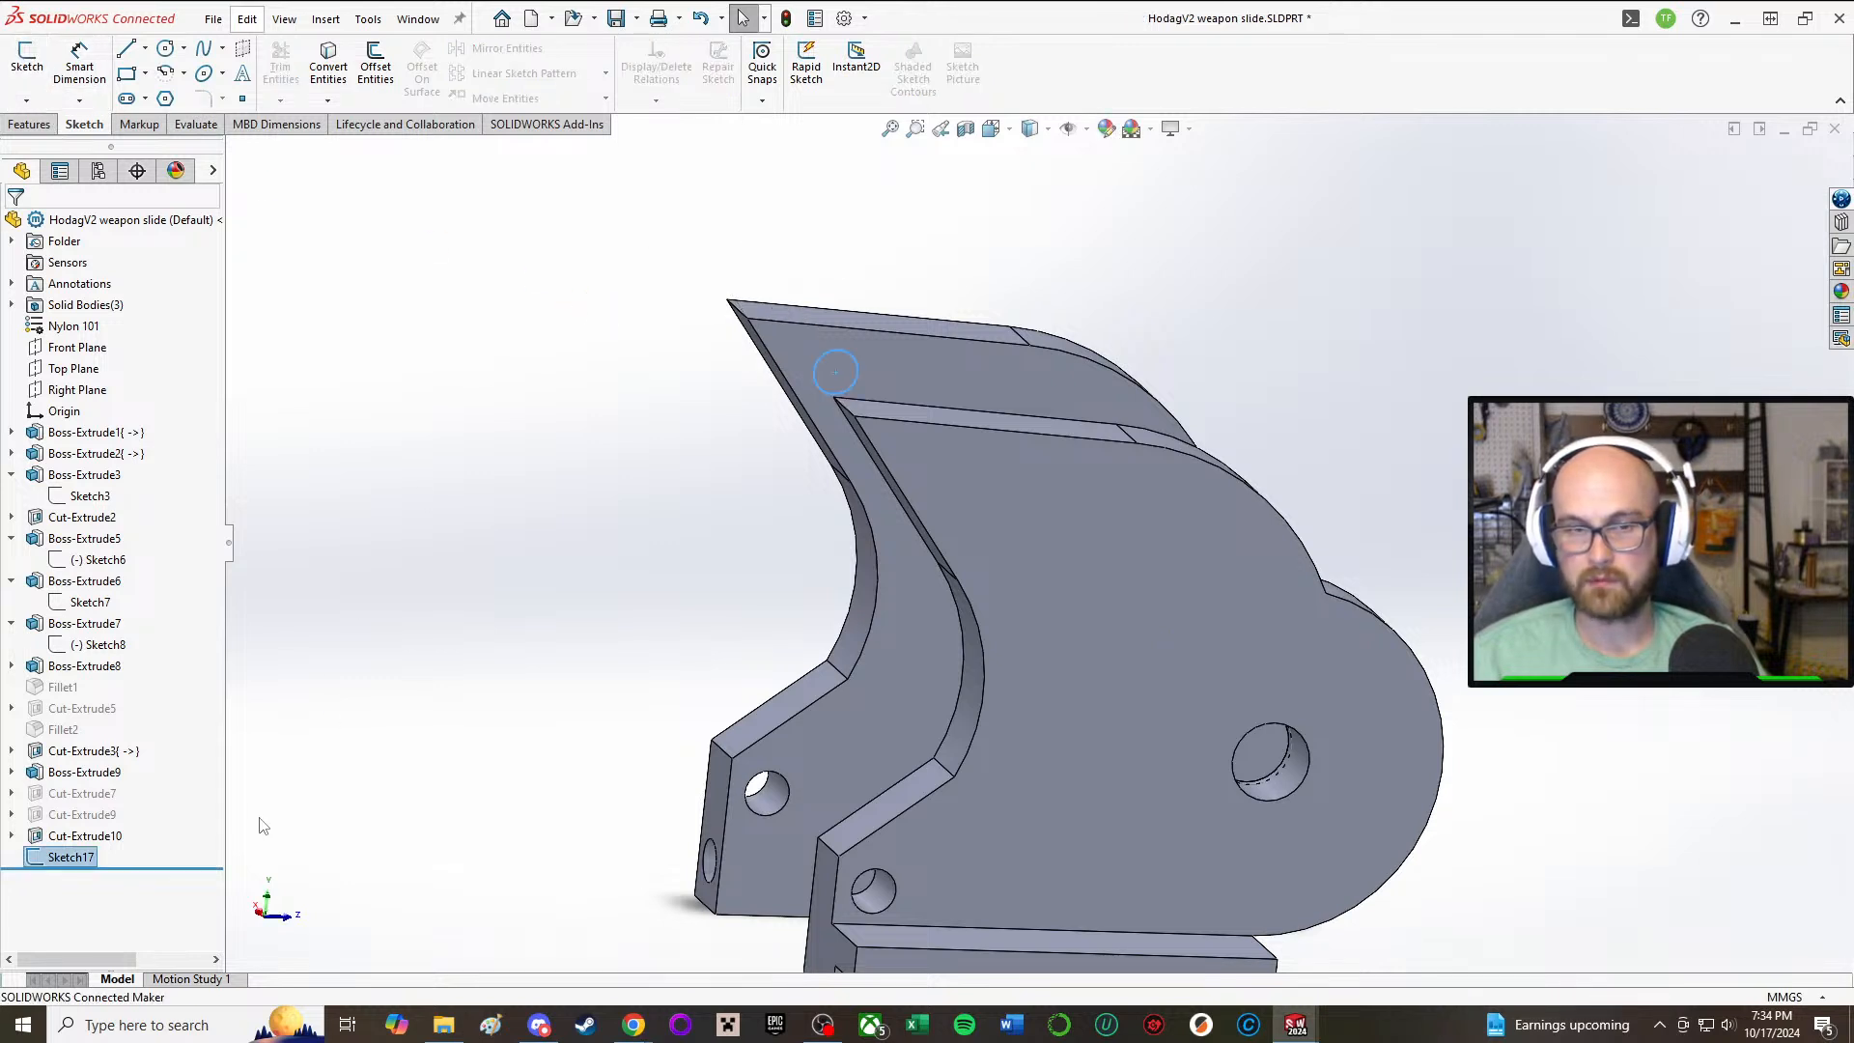
{"action": "left_click", "coordinate": [60, 857]}
{"action": "left_click", "coordinate": [84, 798]}
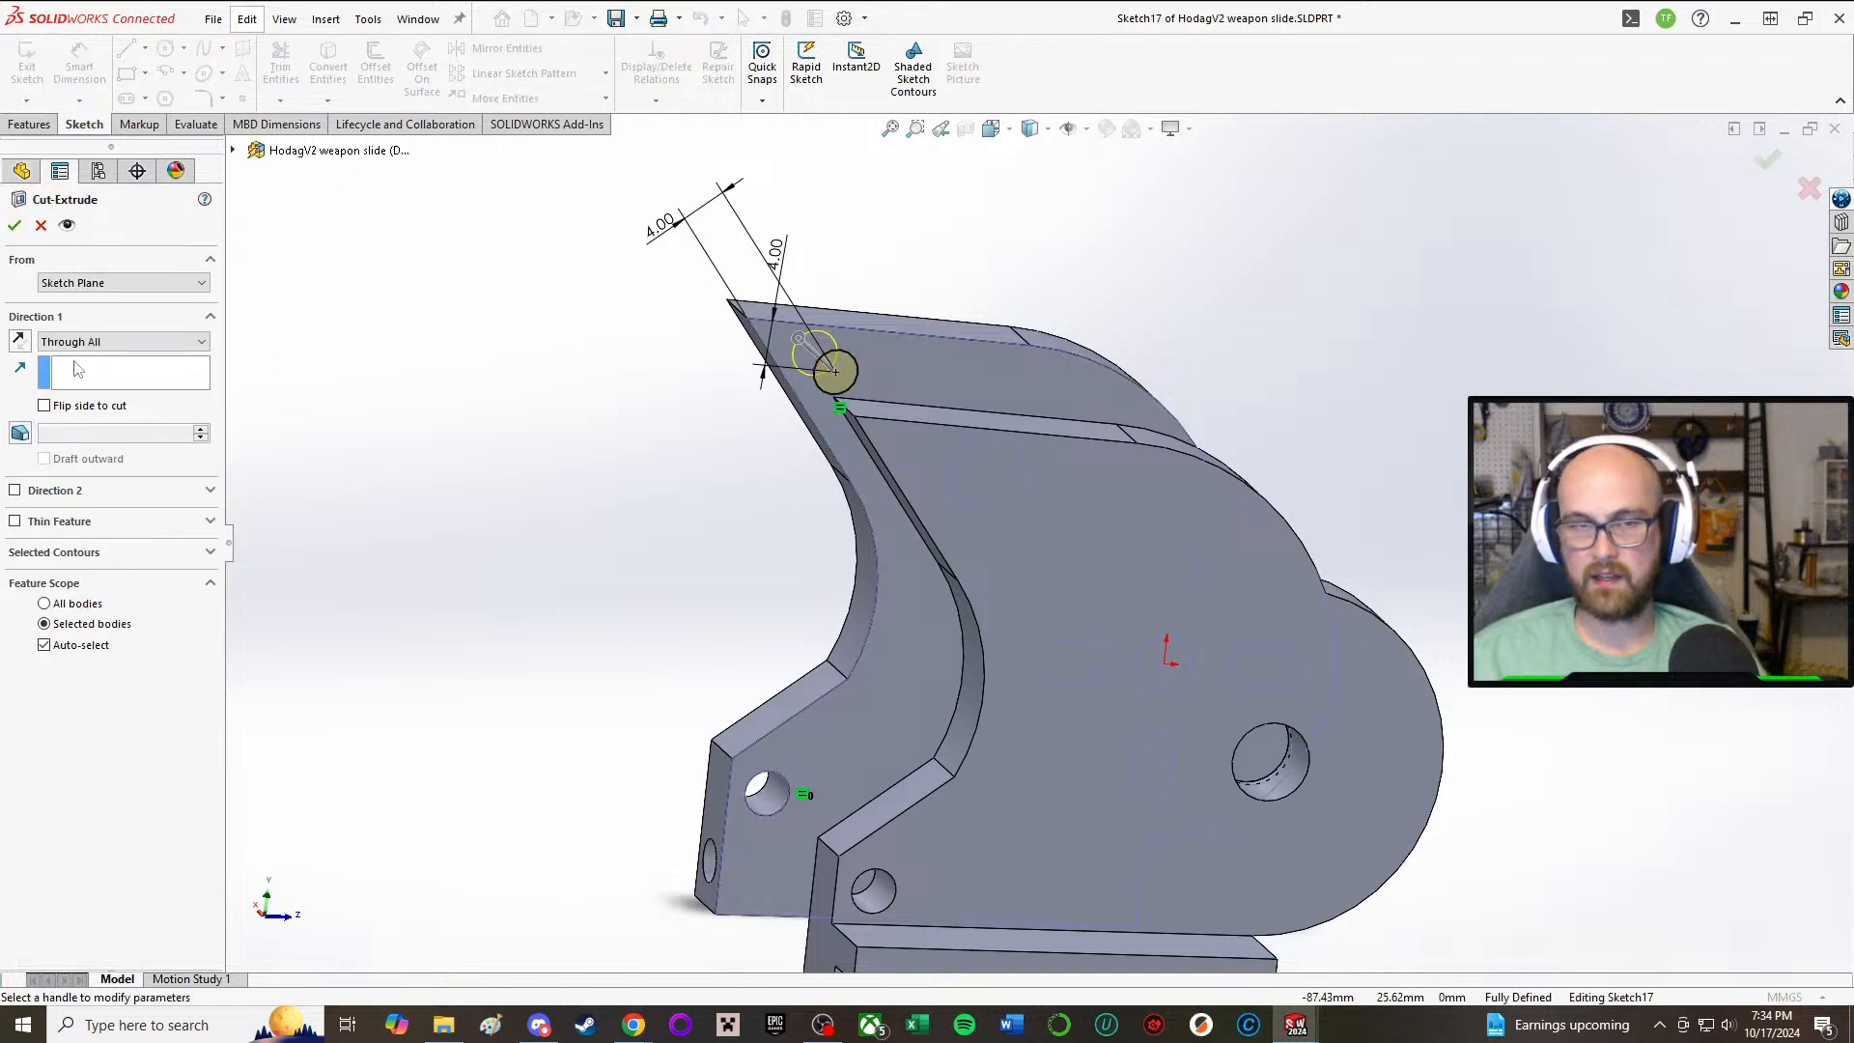
{"action": "left_click", "coordinate": [15, 224]}
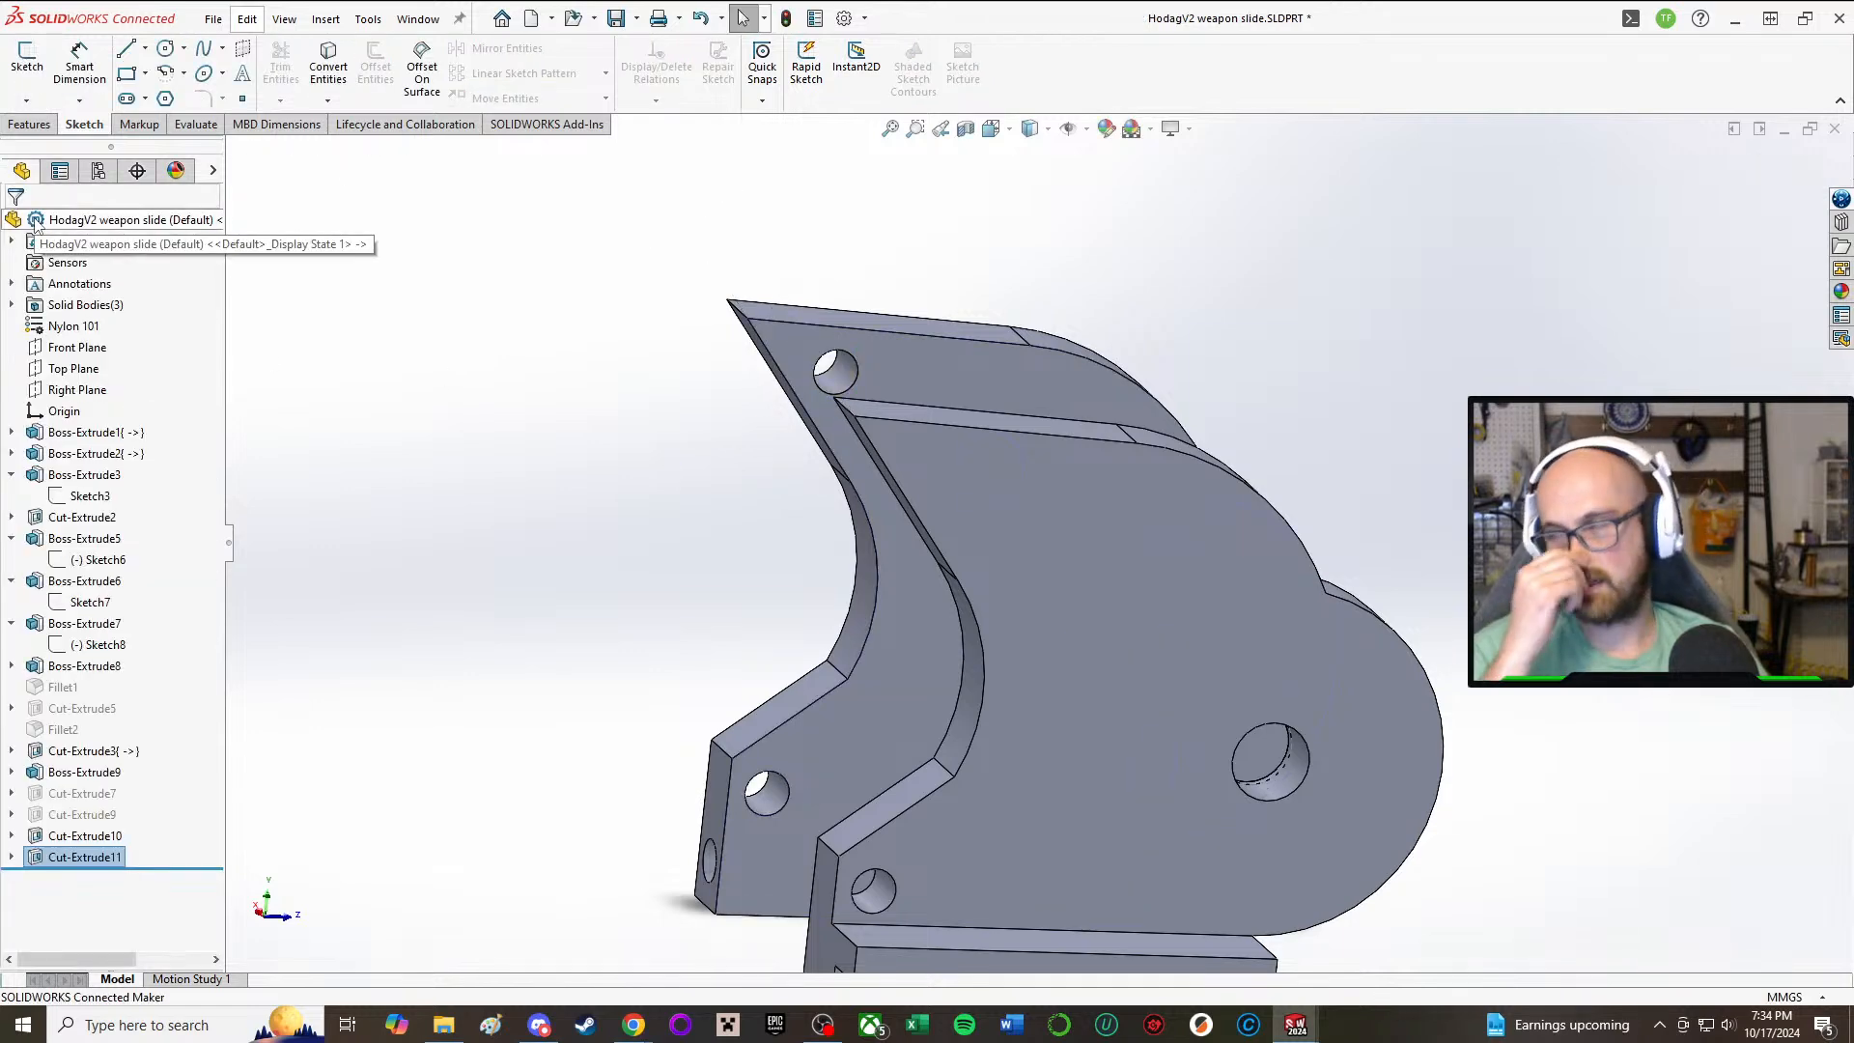
Step: Start a new sketch on the inner face of the opposite side plate, the one with the notched base rail
{"action": "left_click", "coordinate": [35, 221]}
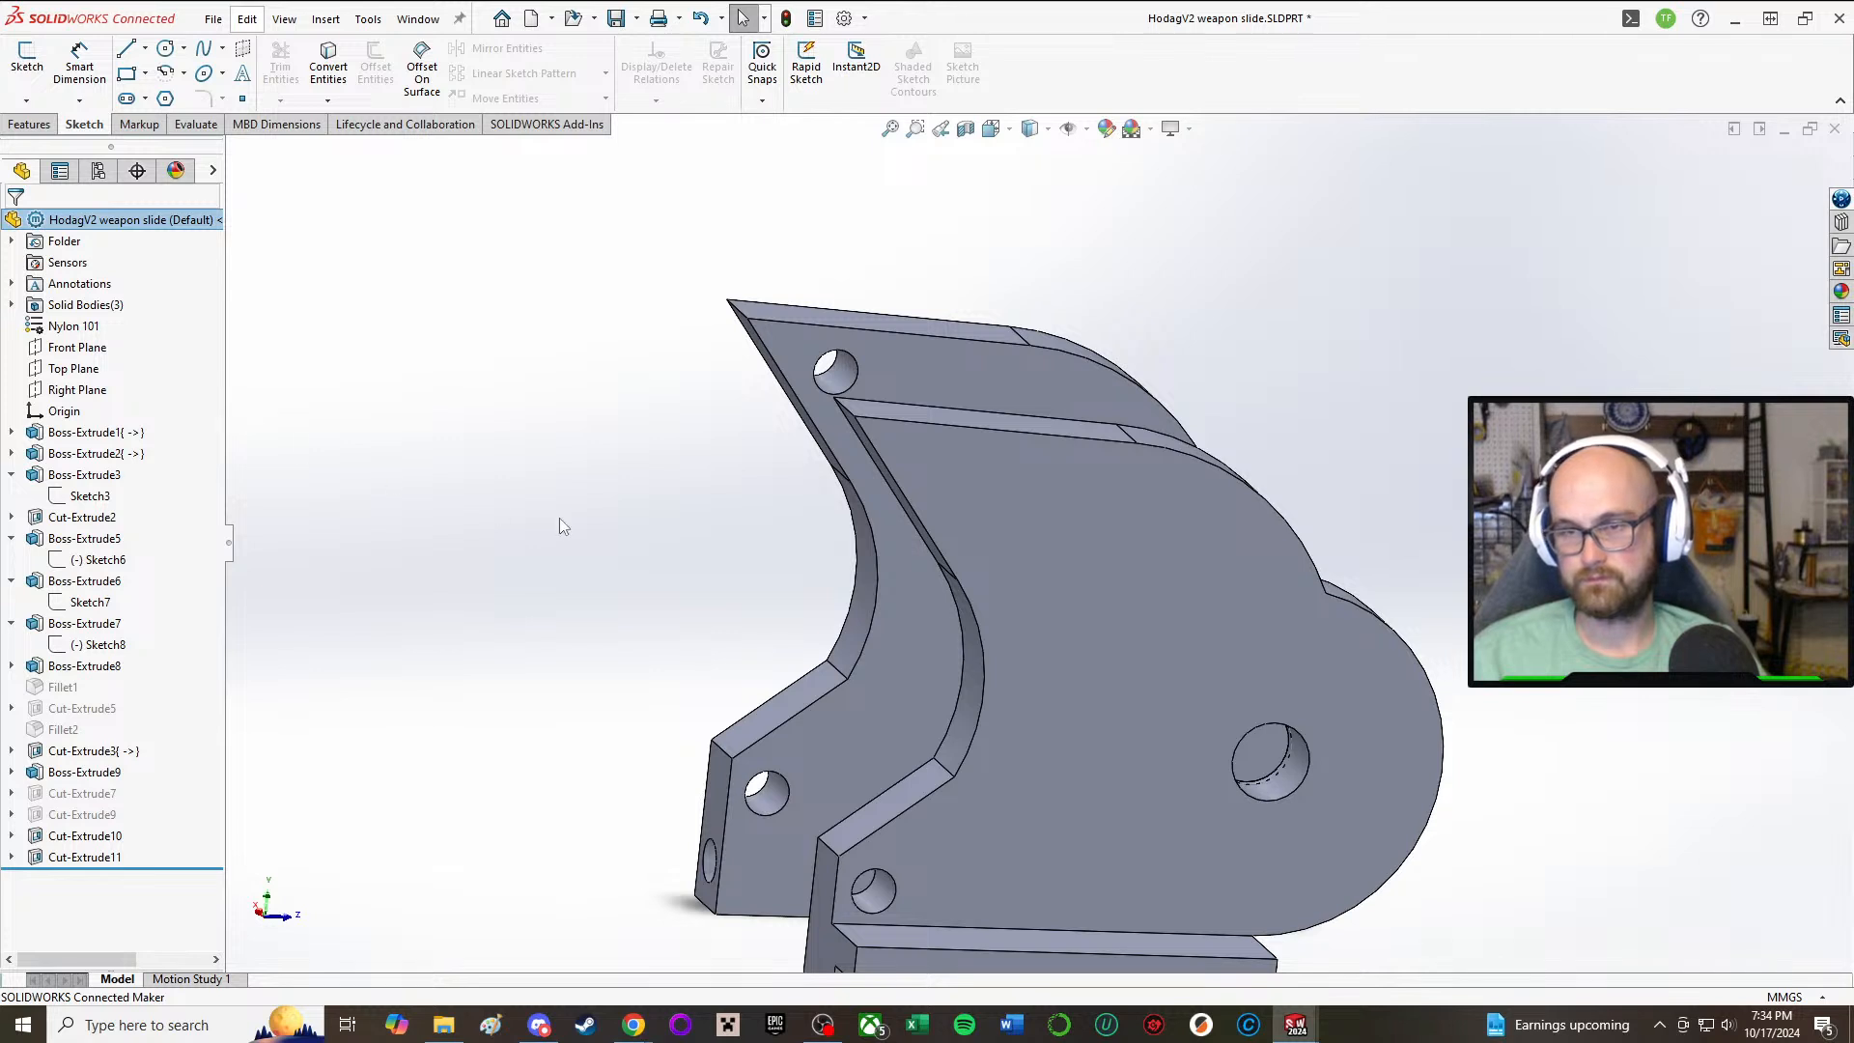
{"action": "middle_click_drag", "start_coordinate": [563, 525], "coordinate": [949, 652]}
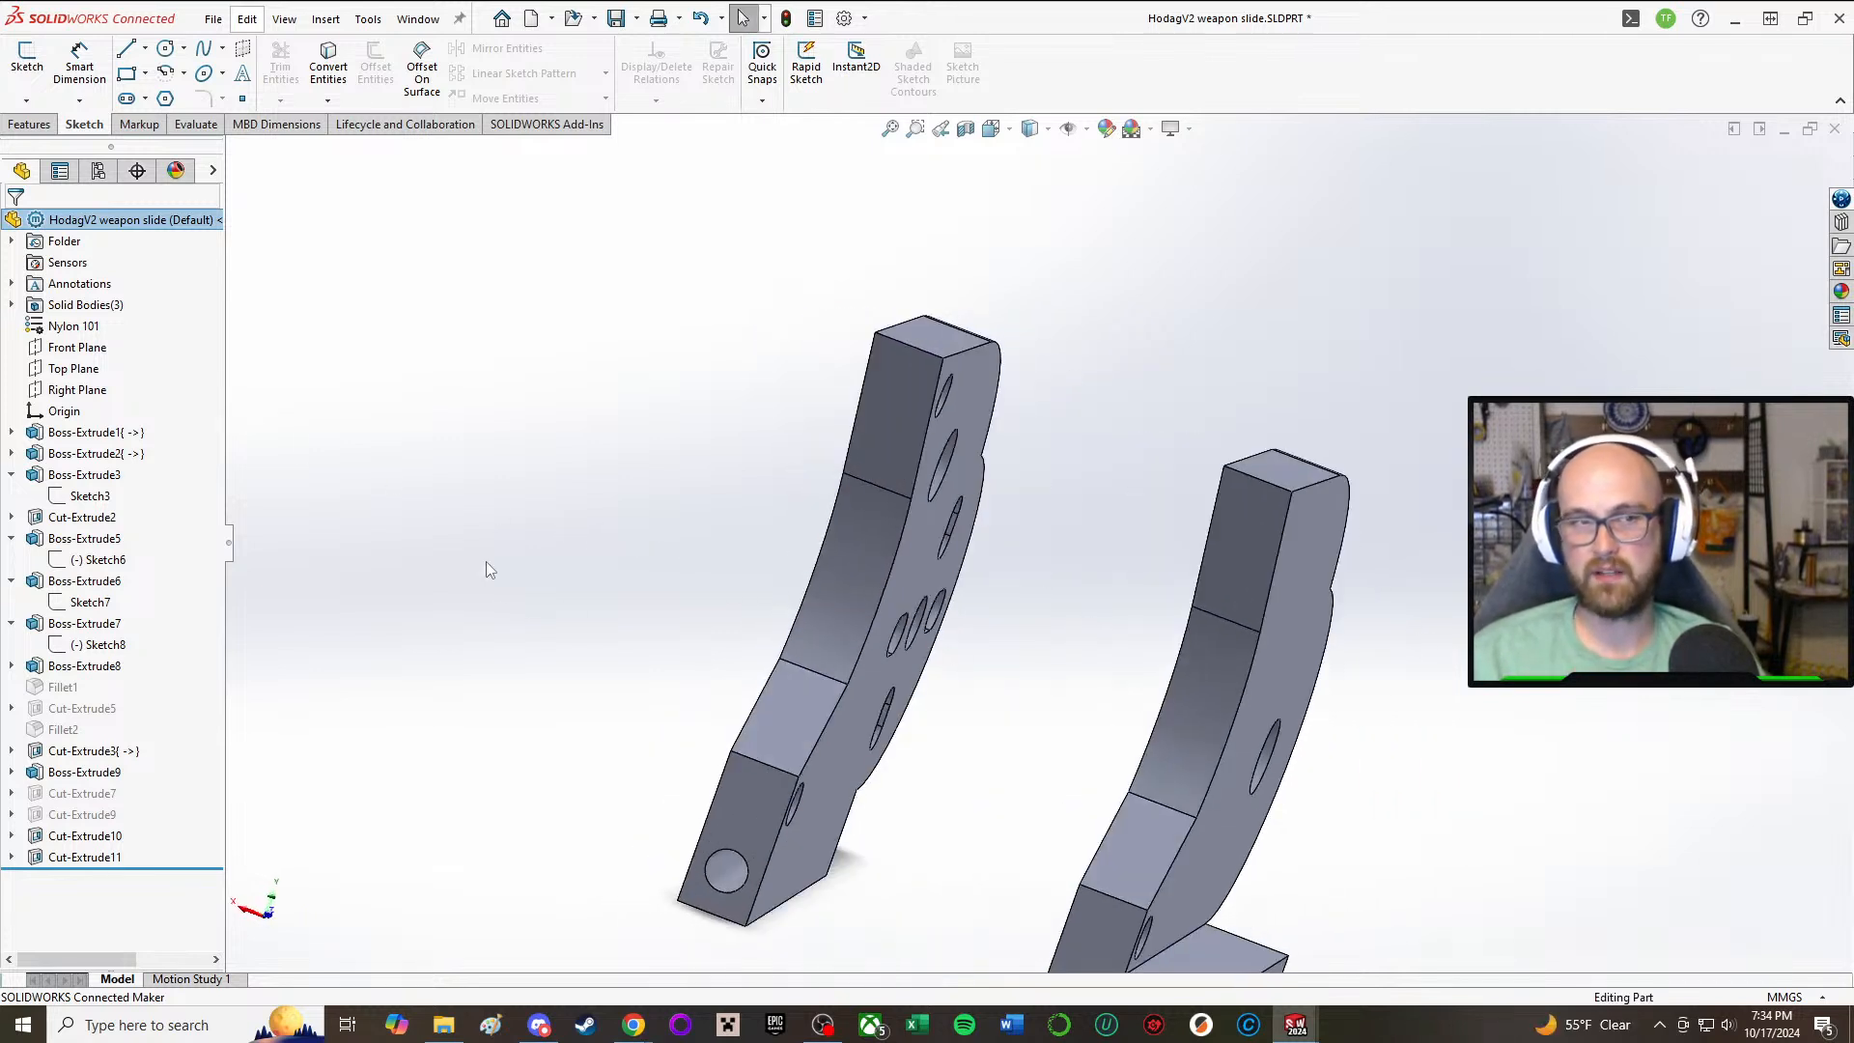
{"action": "middle_click_drag", "start_coordinate": [484, 565], "coordinate": [584, 491]}
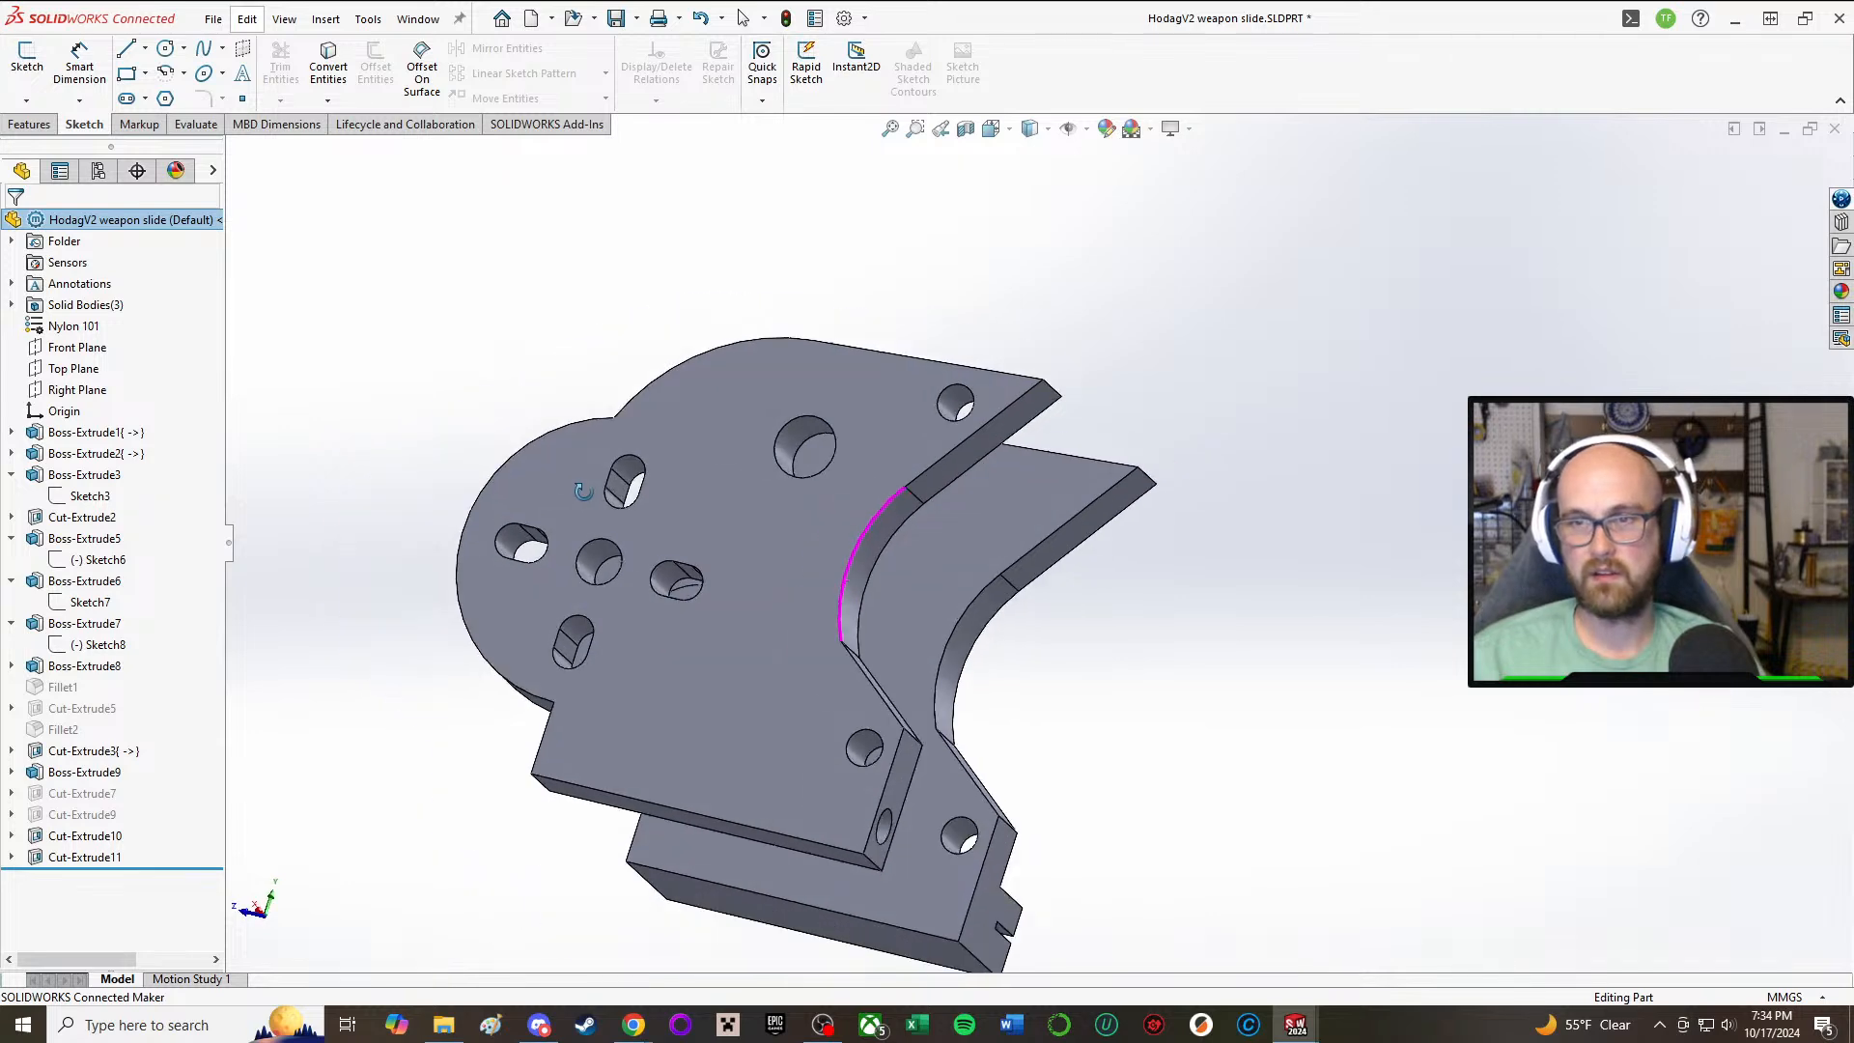
{"action": "left_click", "coordinate": [27, 56]}
{"action": "left_click", "coordinate": [1029, 504]}
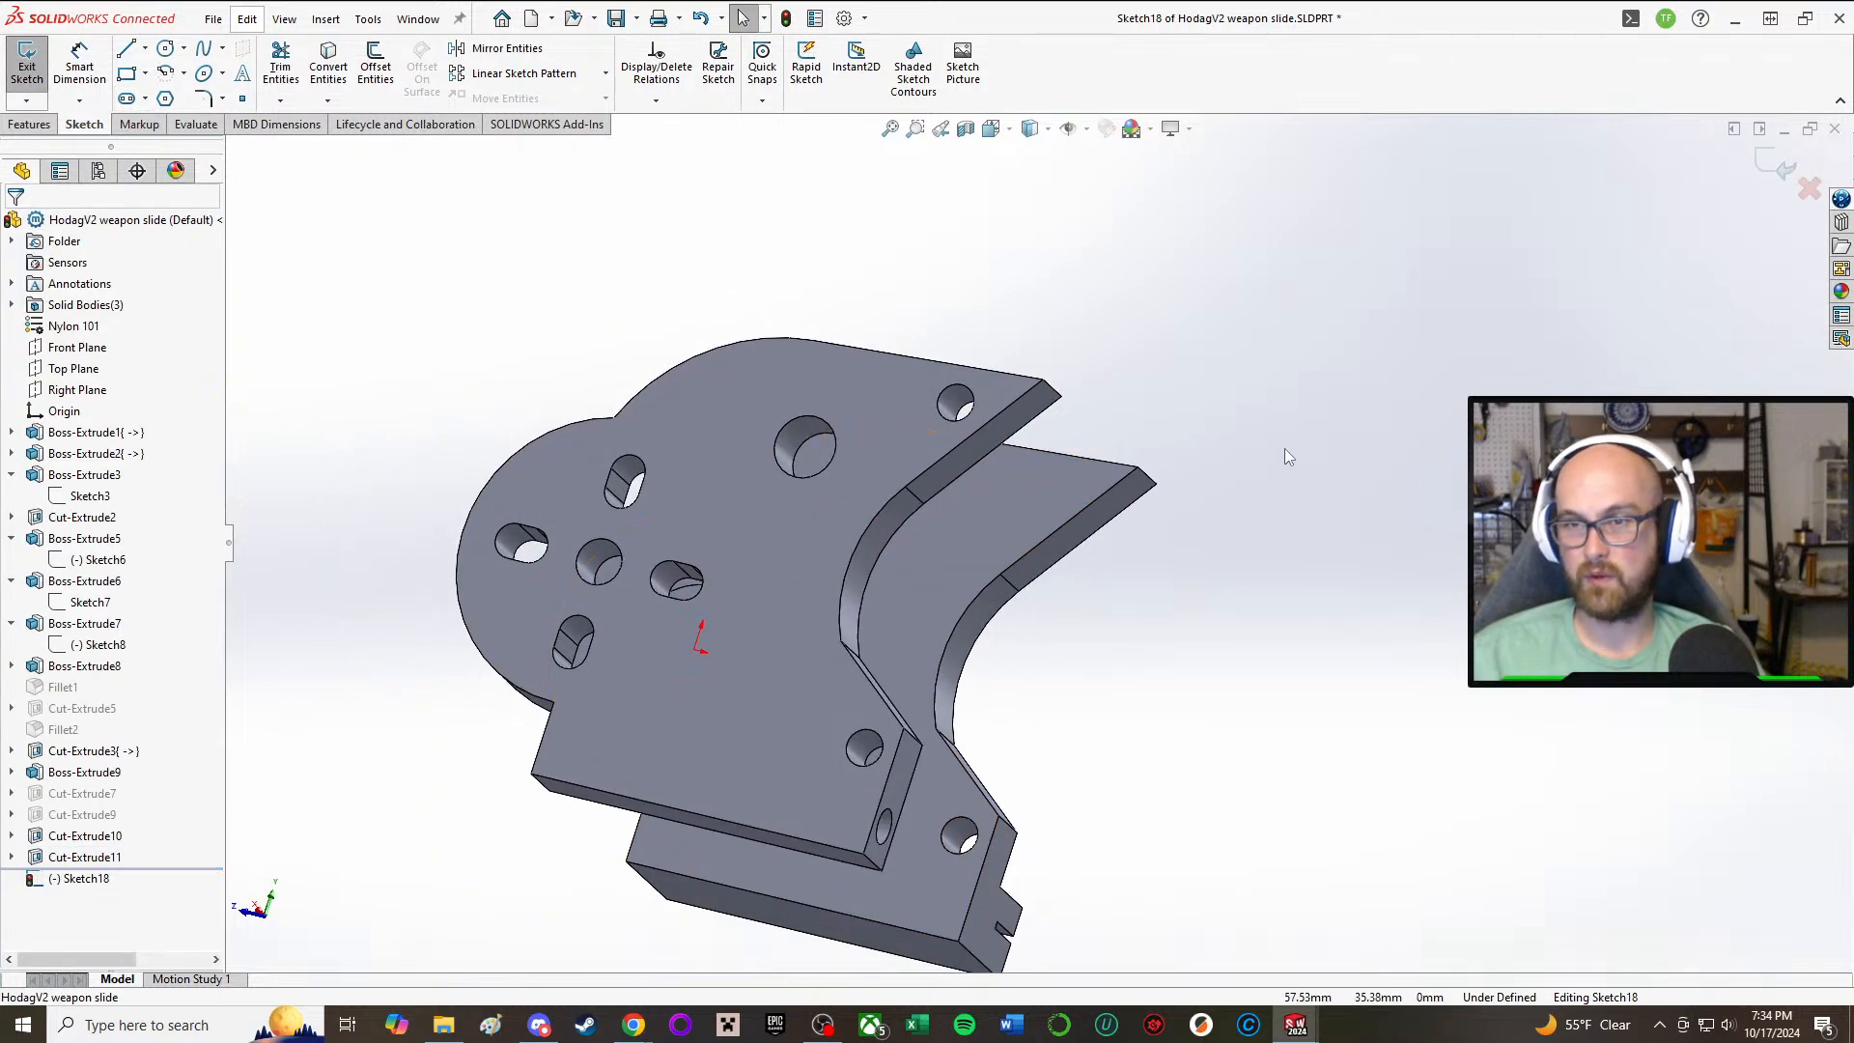
Step: Sketch a circle about 3.4 mm in diameter near the upper tip of that side plate's inner face
{"action": "left_click", "coordinate": [165, 48]}
{"action": "scroll", "coordinate": [1200, 531], "scroll_direction": "down", "scroll_amount": 3}
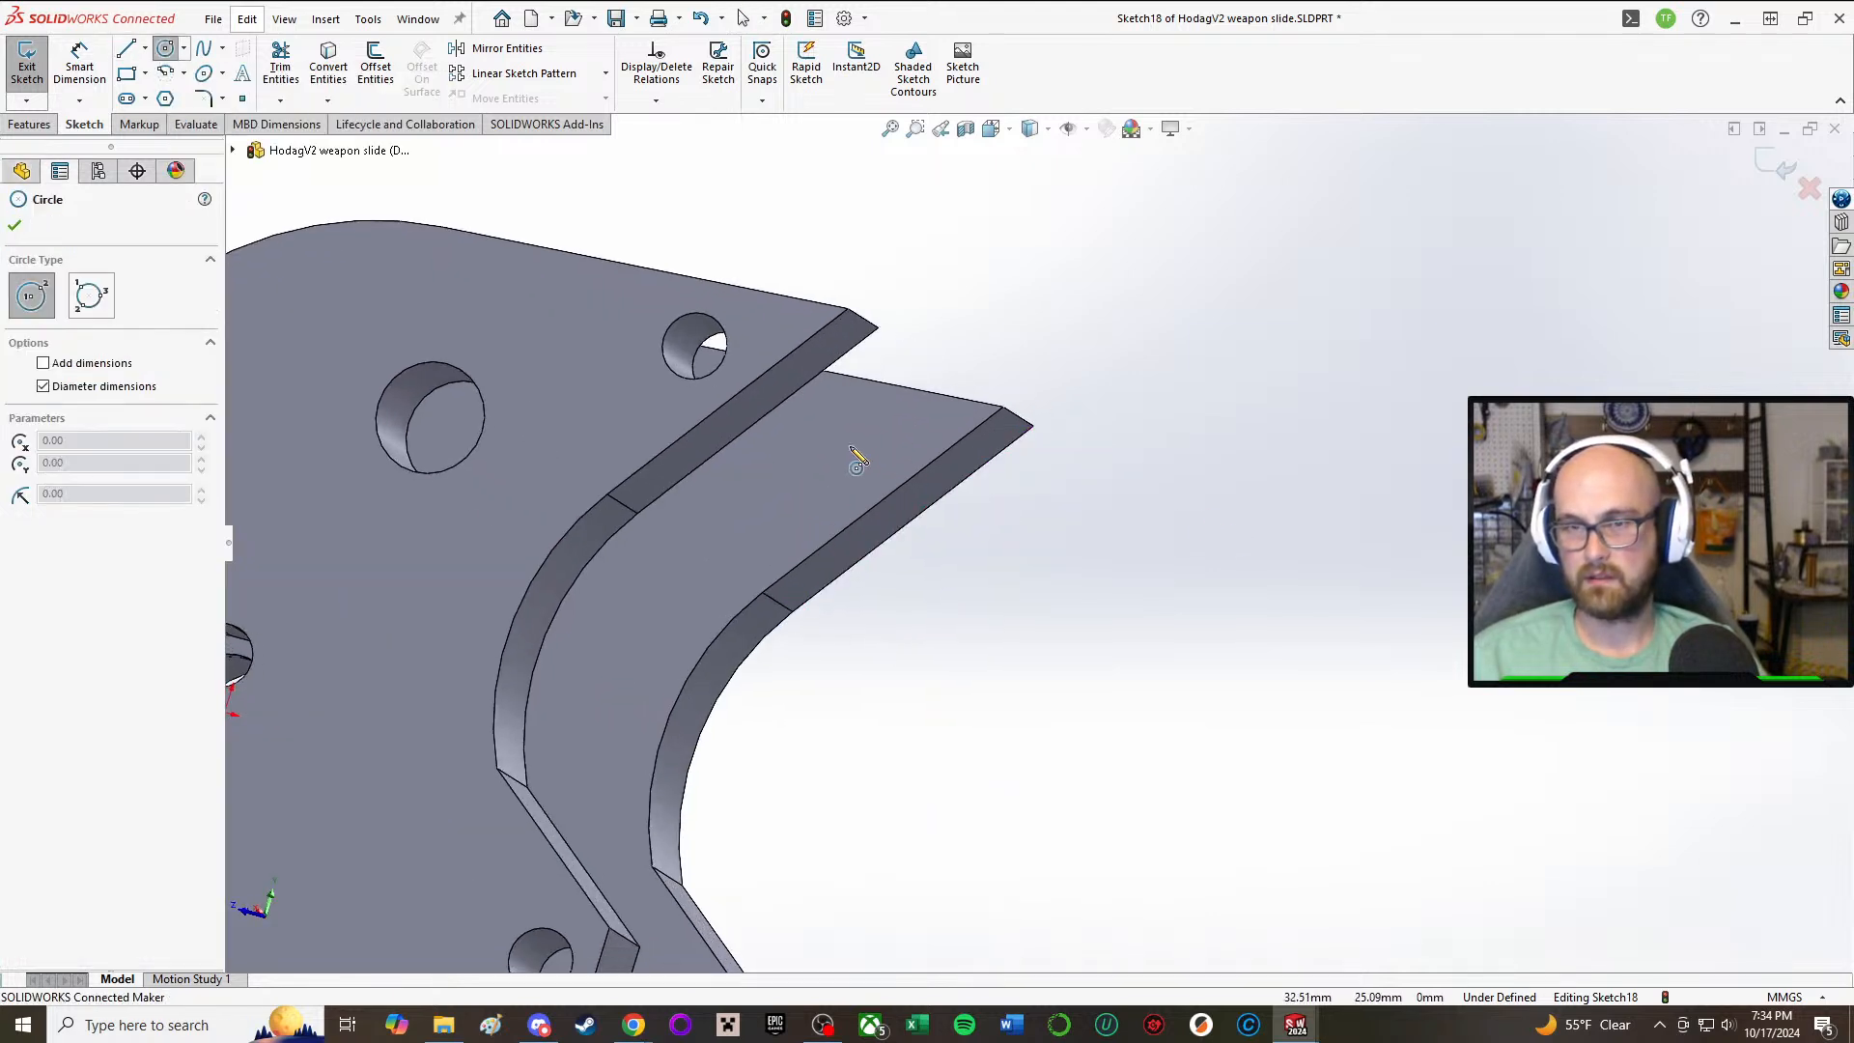
{"action": "left_click", "coordinate": [842, 440]}
{"action": "left_click", "coordinate": [869, 446]}
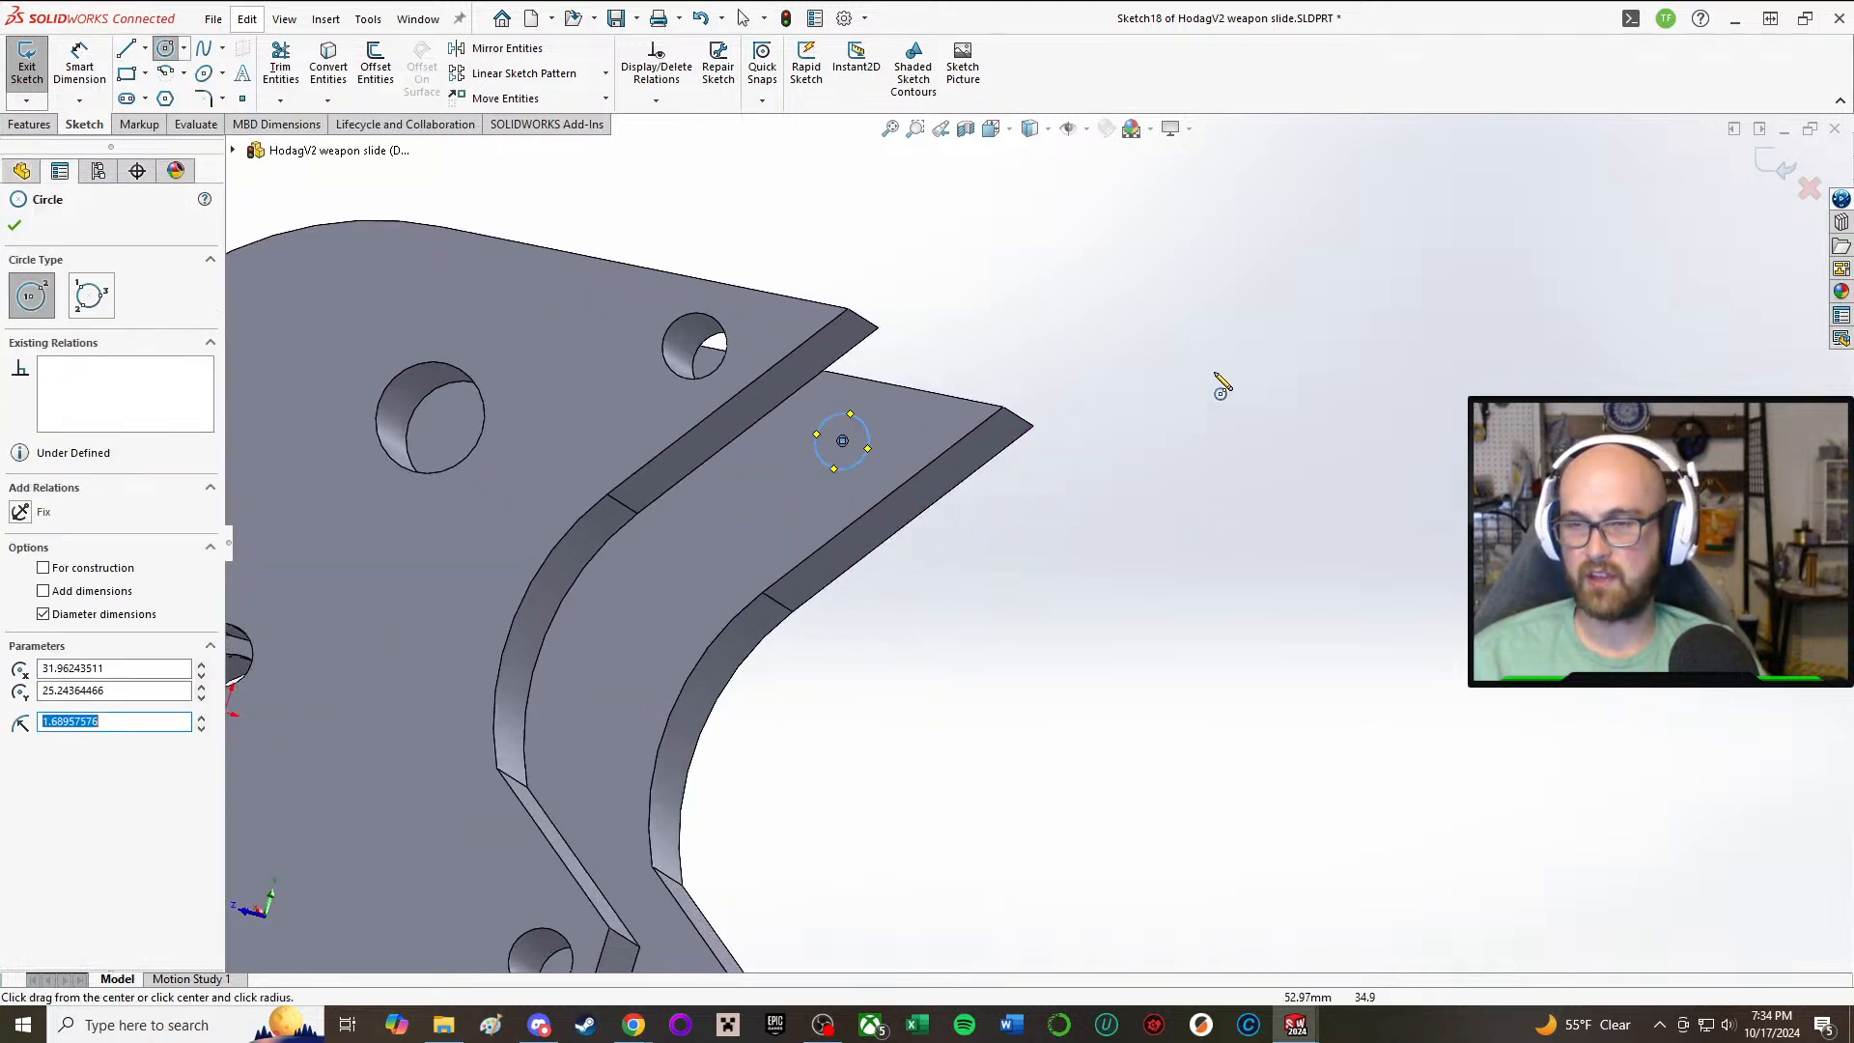
Step: Make the circle equal in size to the small hole at the same plate's lower front corner
{"action": "right_click_drag", "start_coordinate": [1217, 376], "coordinate": [1060, 555]}
{"action": "scroll", "coordinate": [1013, 606], "scroll_direction": "up", "scroll_amount": 4}
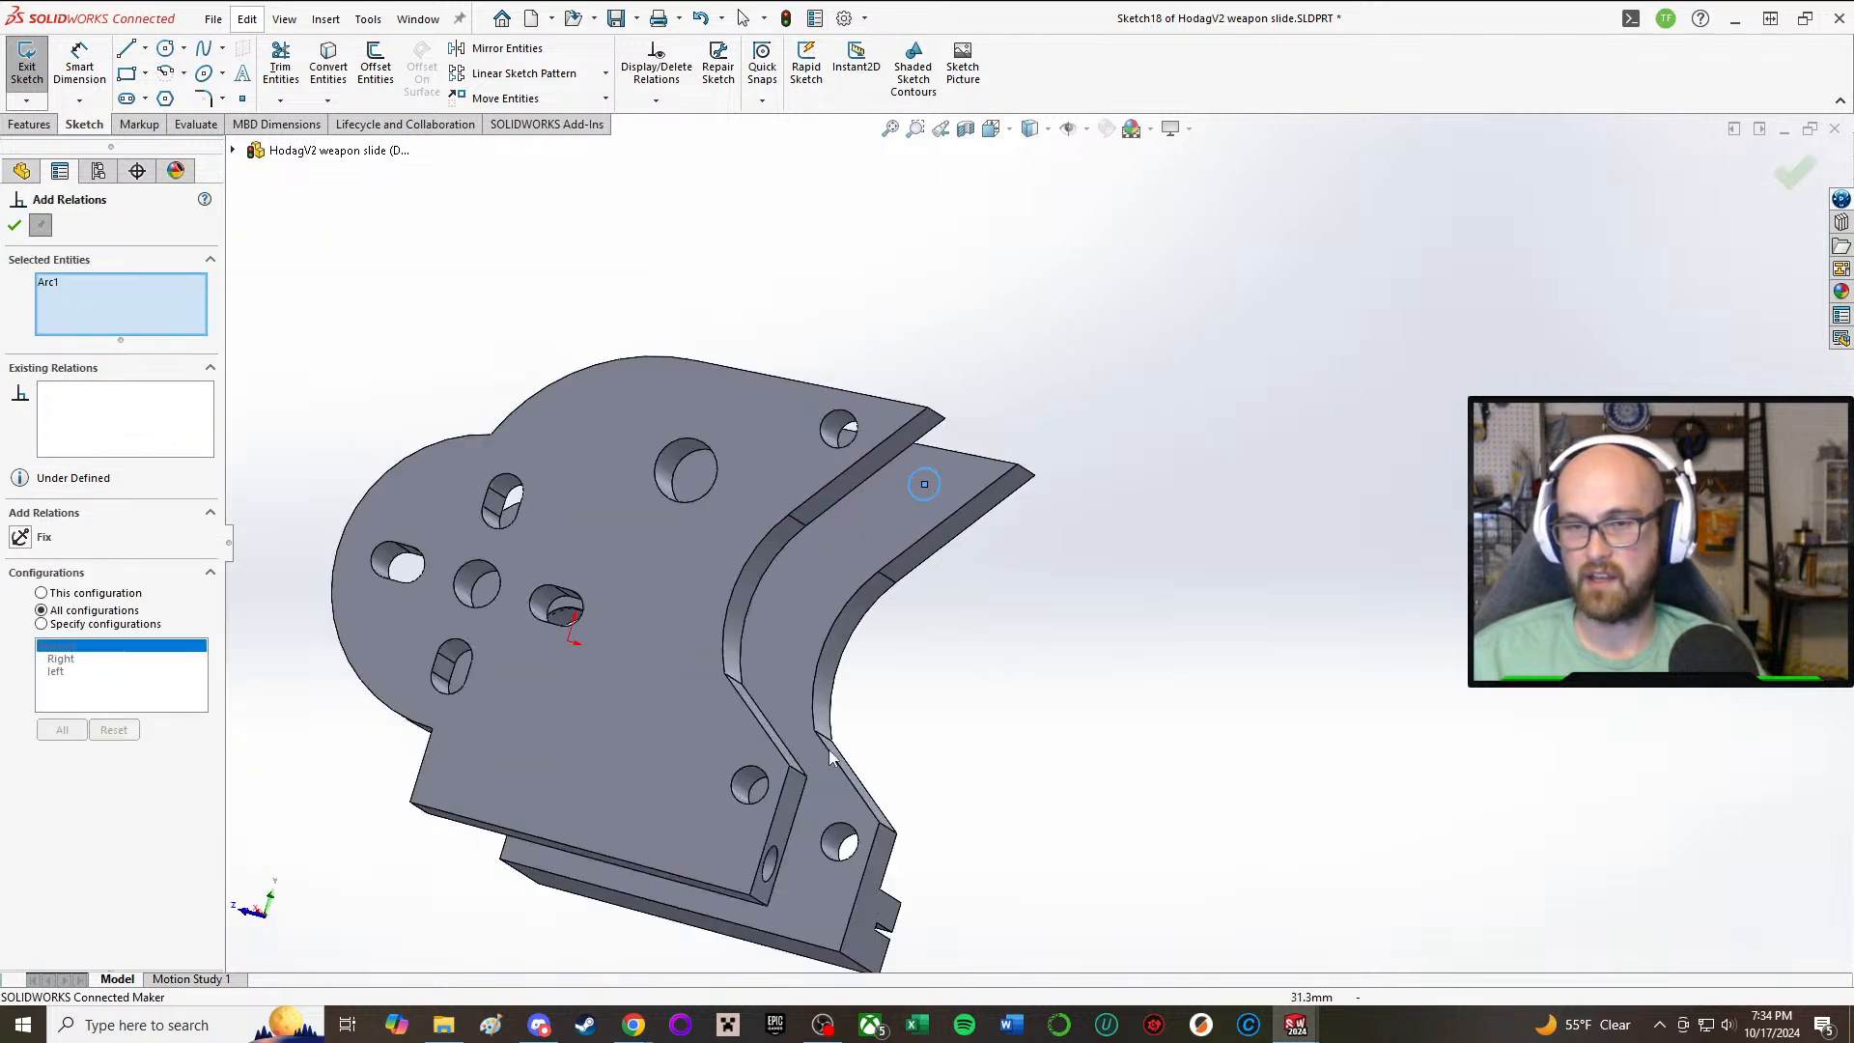
{"action": "left_click", "coordinate": [861, 790]}
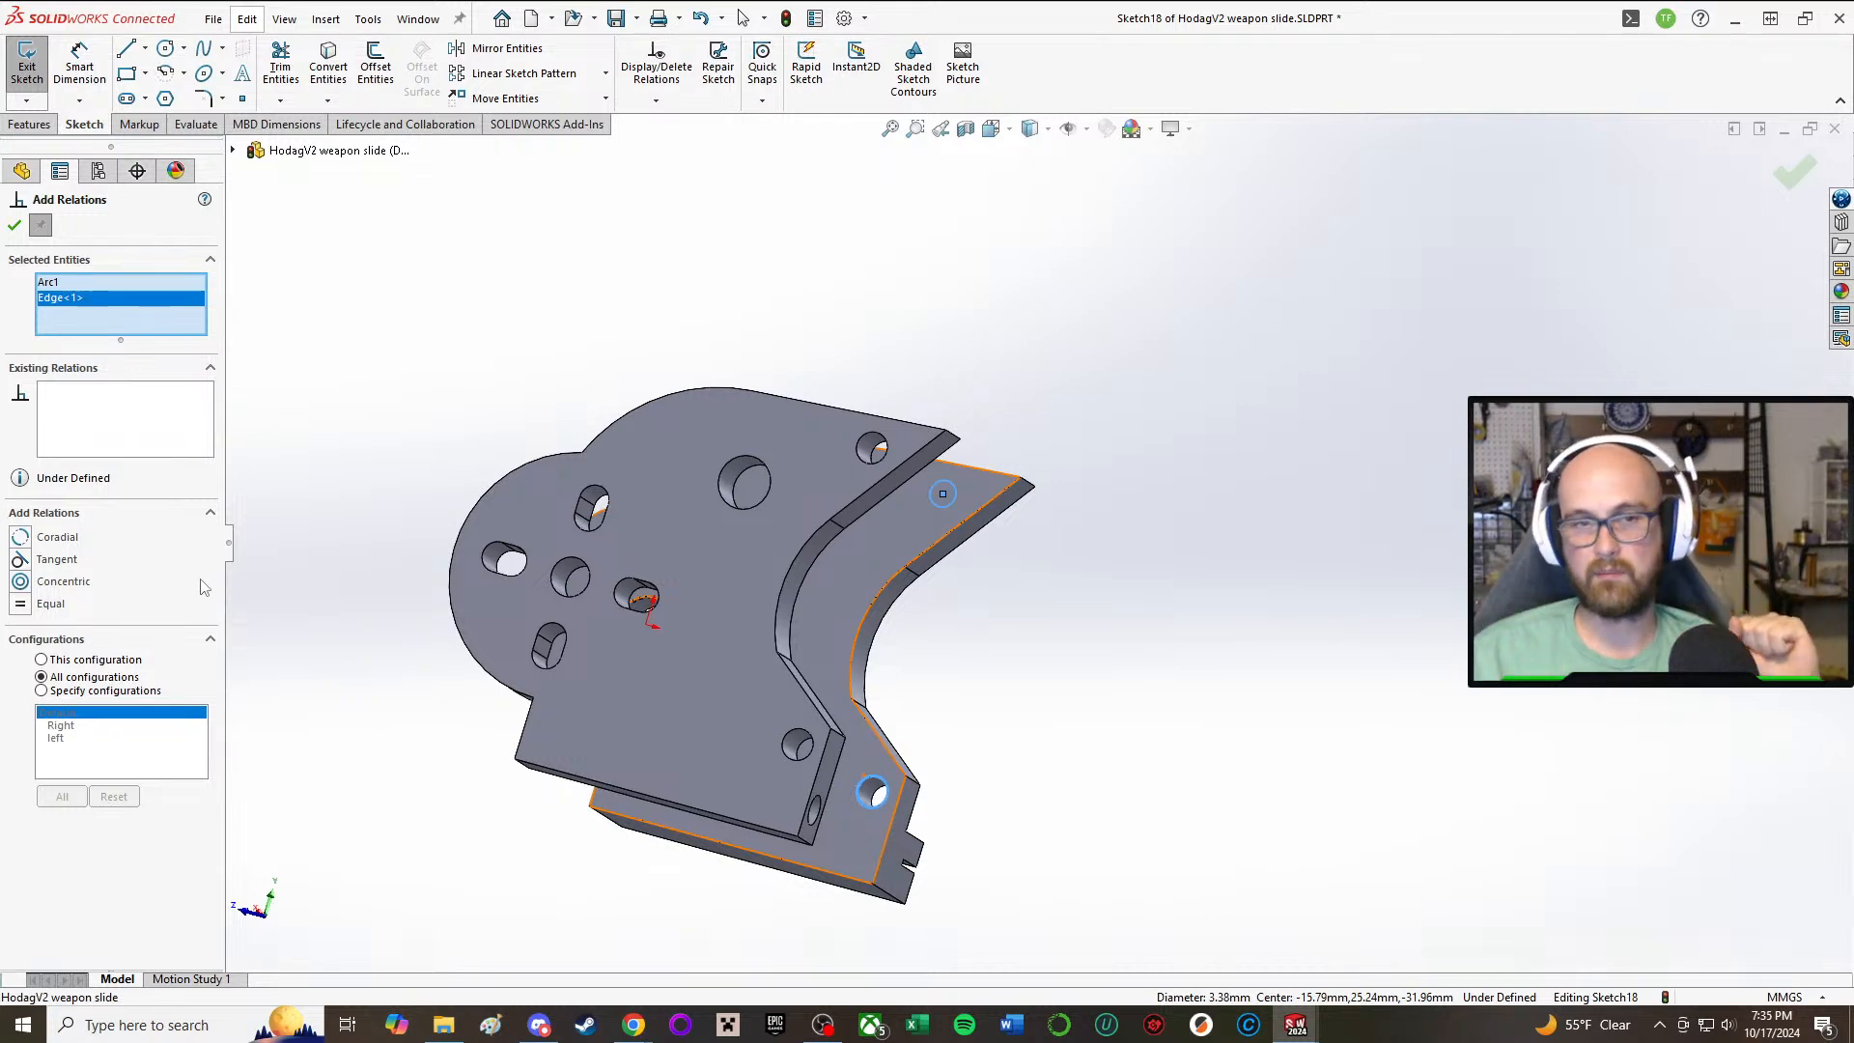
{"action": "middle_click_drag", "start_coordinate": [228, 570], "coordinate": [120, 704]}
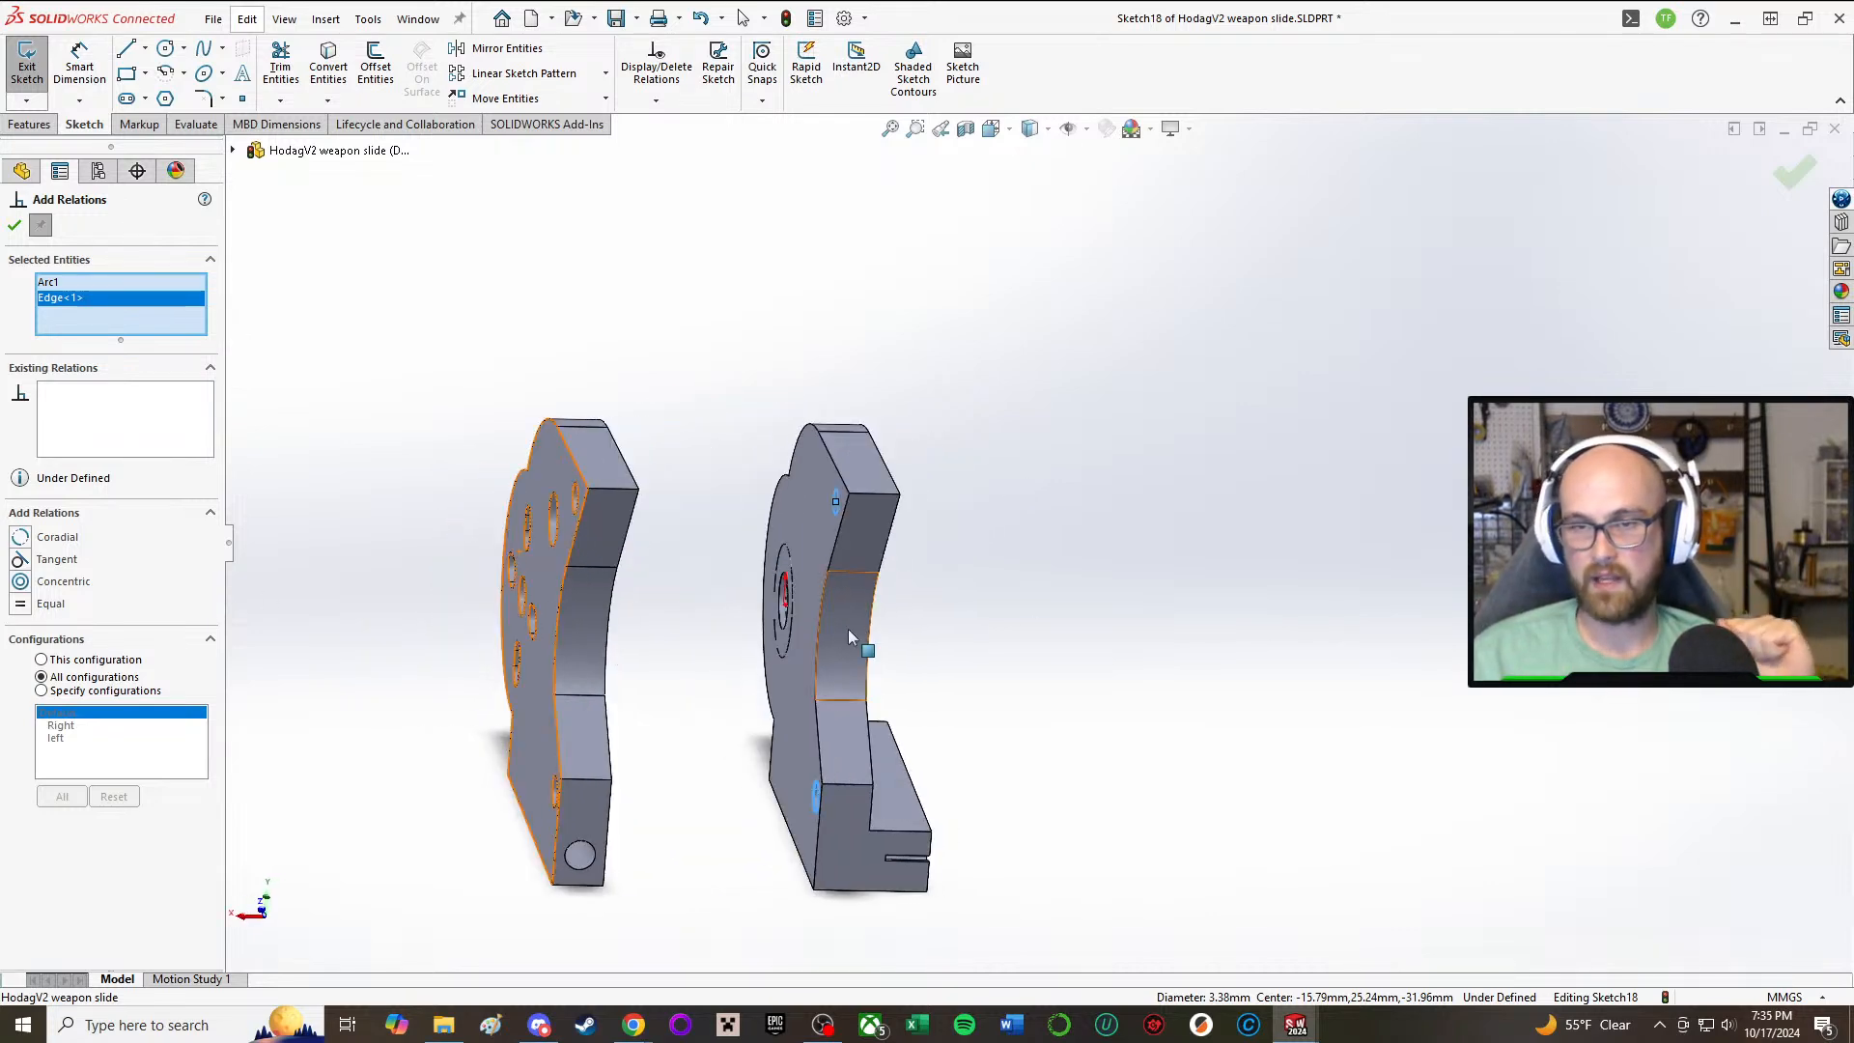
{"action": "middle_click_drag", "start_coordinate": [697, 629], "coordinate": [739, 632]}
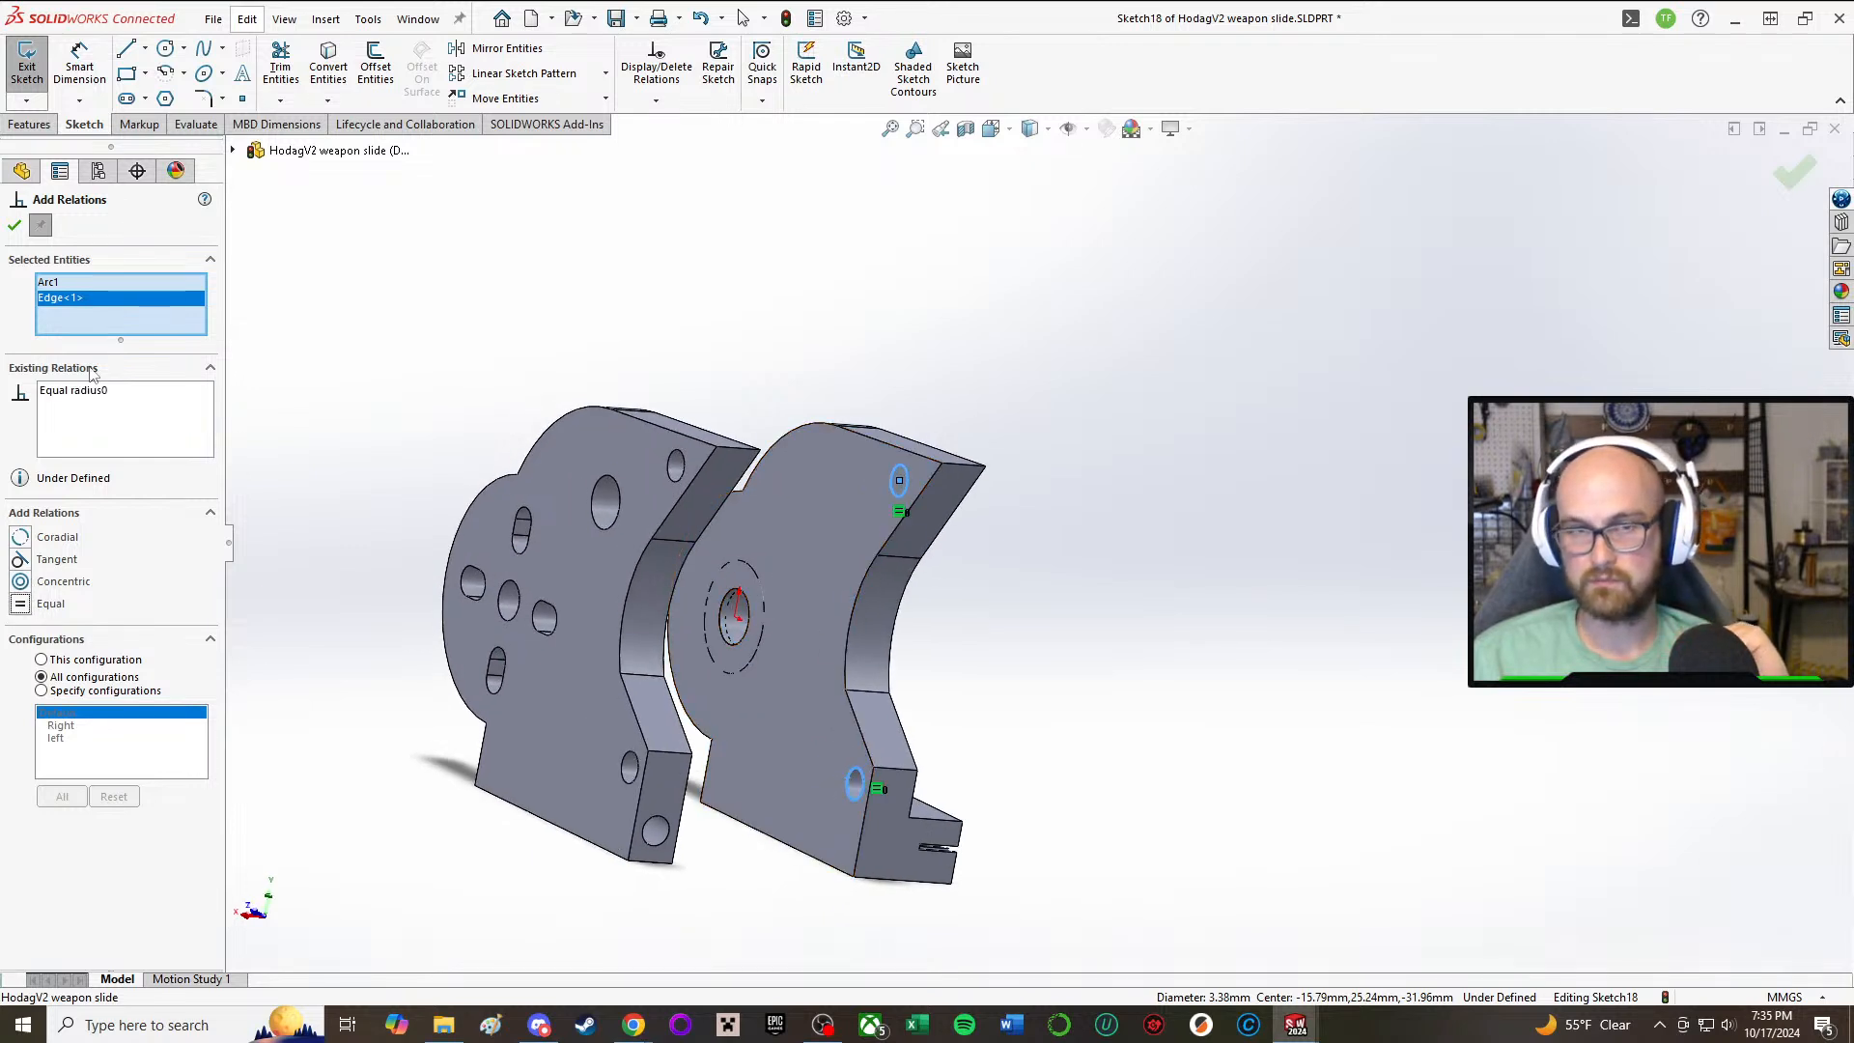
{"action": "left_click", "coordinate": [14, 225]}
Step: Try to add a relation between the circle and the large hole in the opposite side plate, and delete the circle
{"action": "middle_click_drag", "start_coordinate": [1288, 528], "coordinate": [652, 674]}
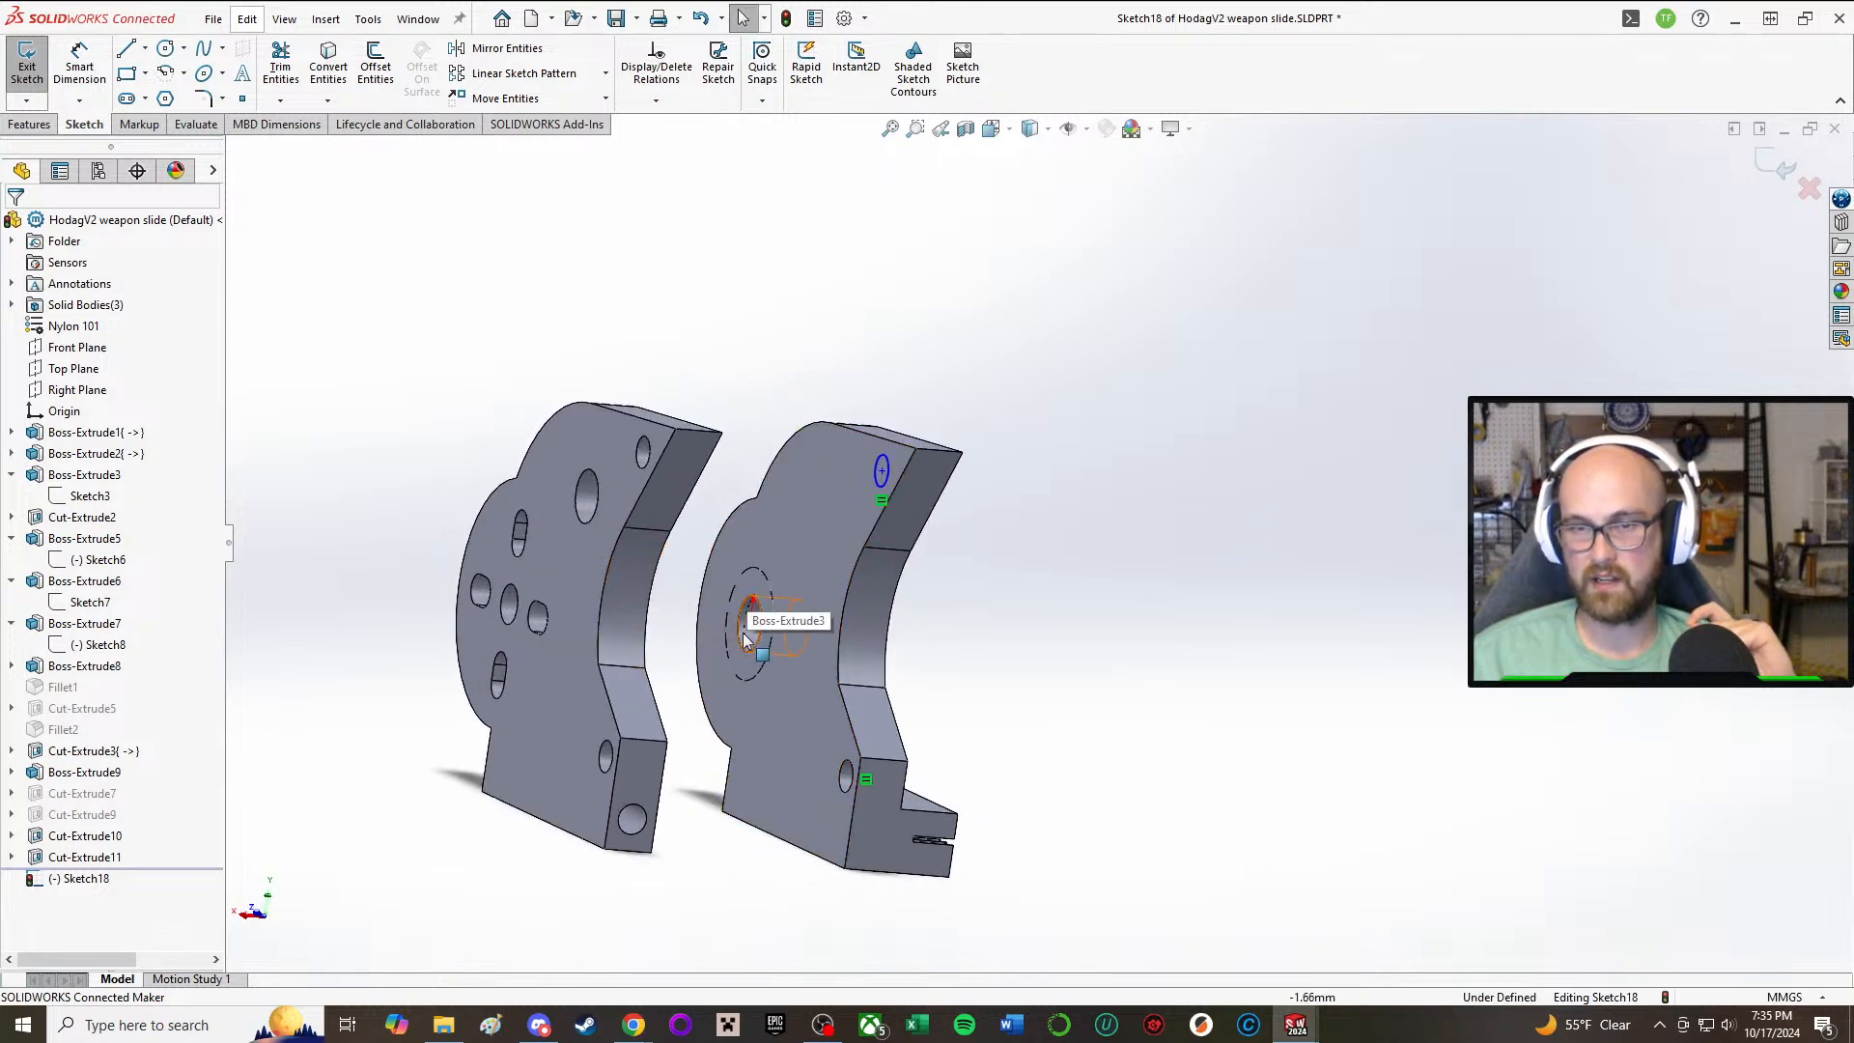
{"action": "middle_click_drag", "start_coordinate": [1247, 557], "coordinate": [1286, 537]}
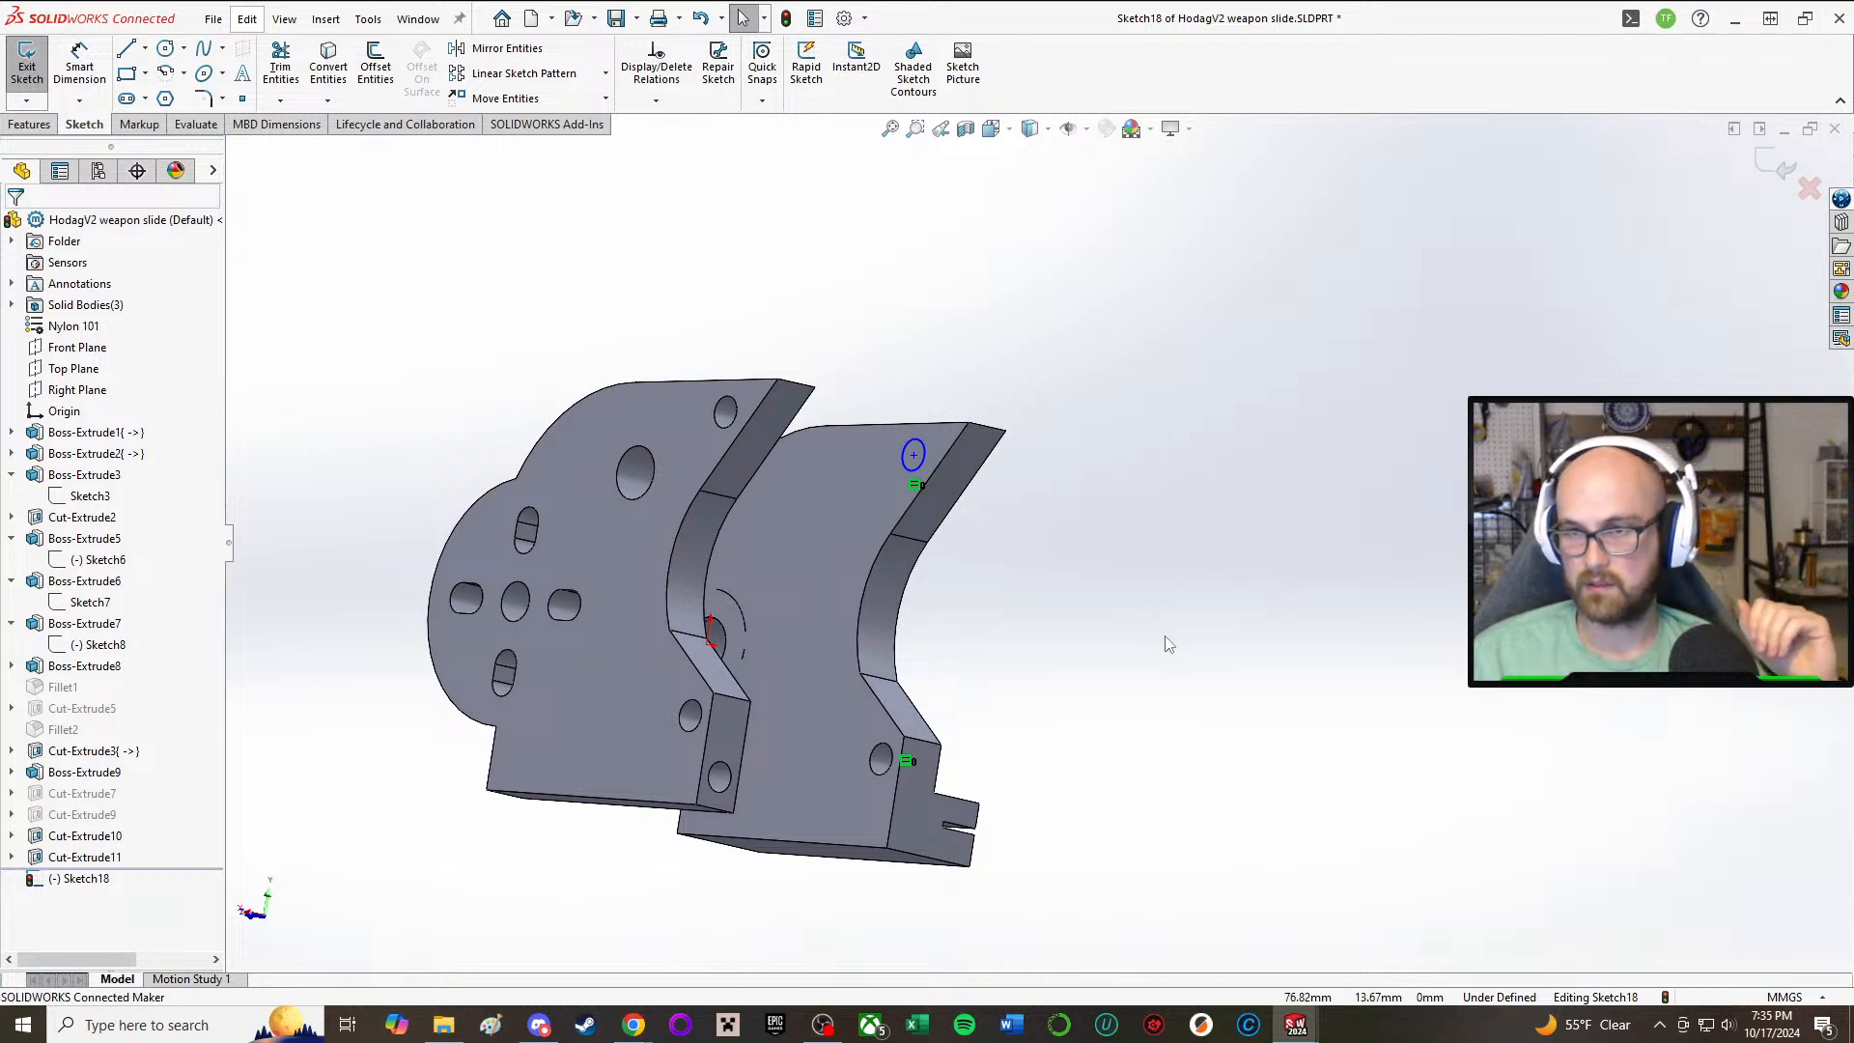
{"action": "key", "text": "a"}
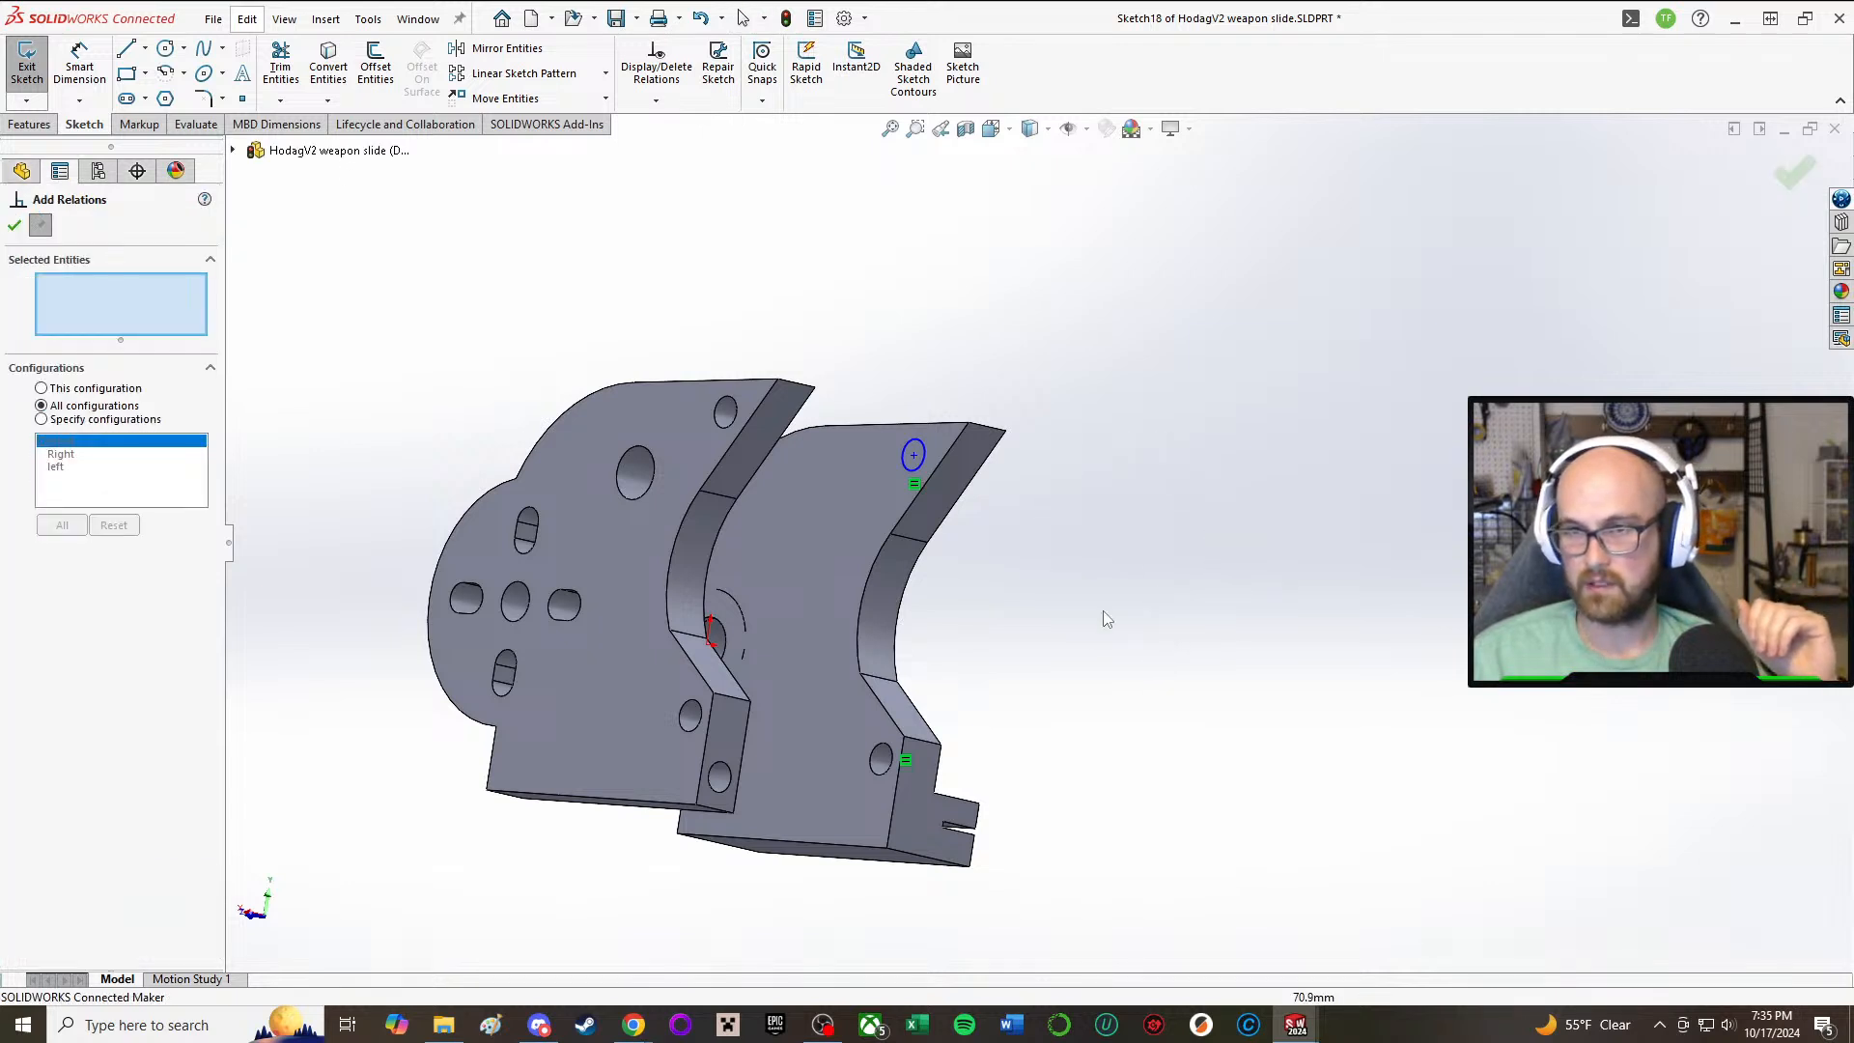
{"action": "left_click", "coordinate": [14, 225]}
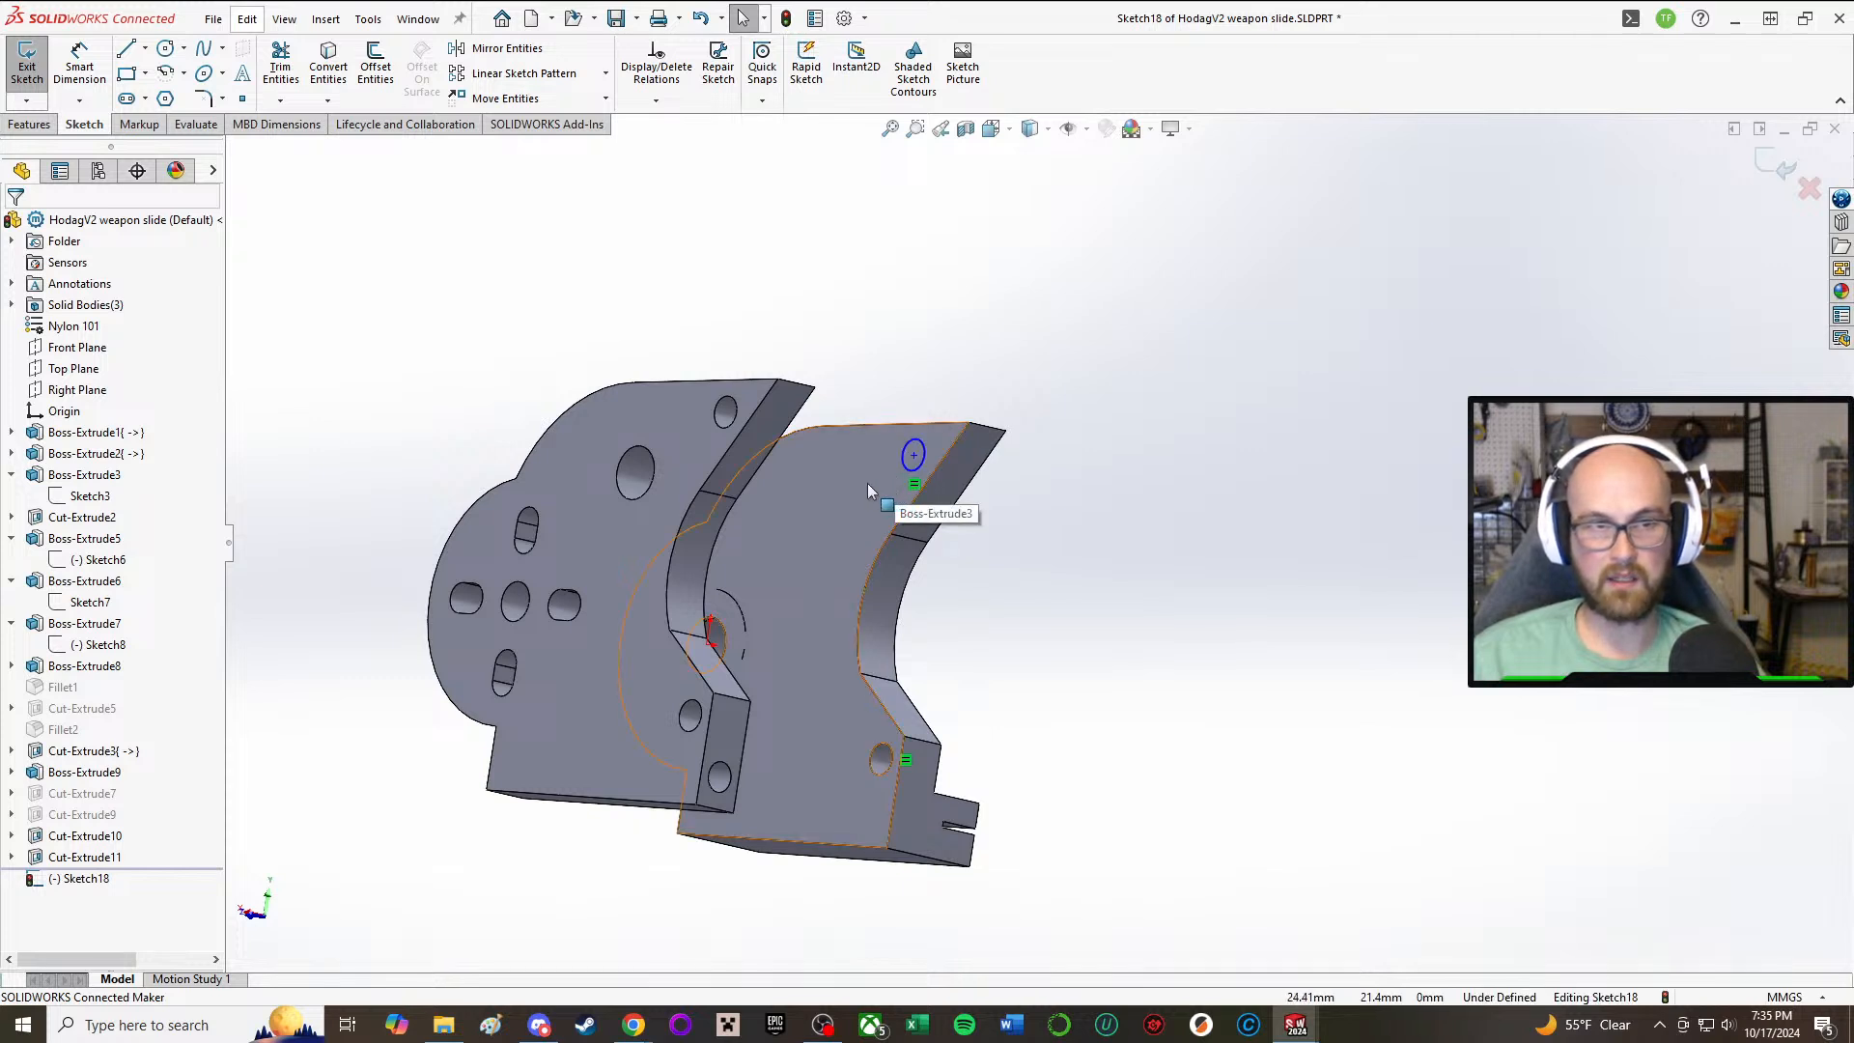
{"action": "key", "text": "a"}
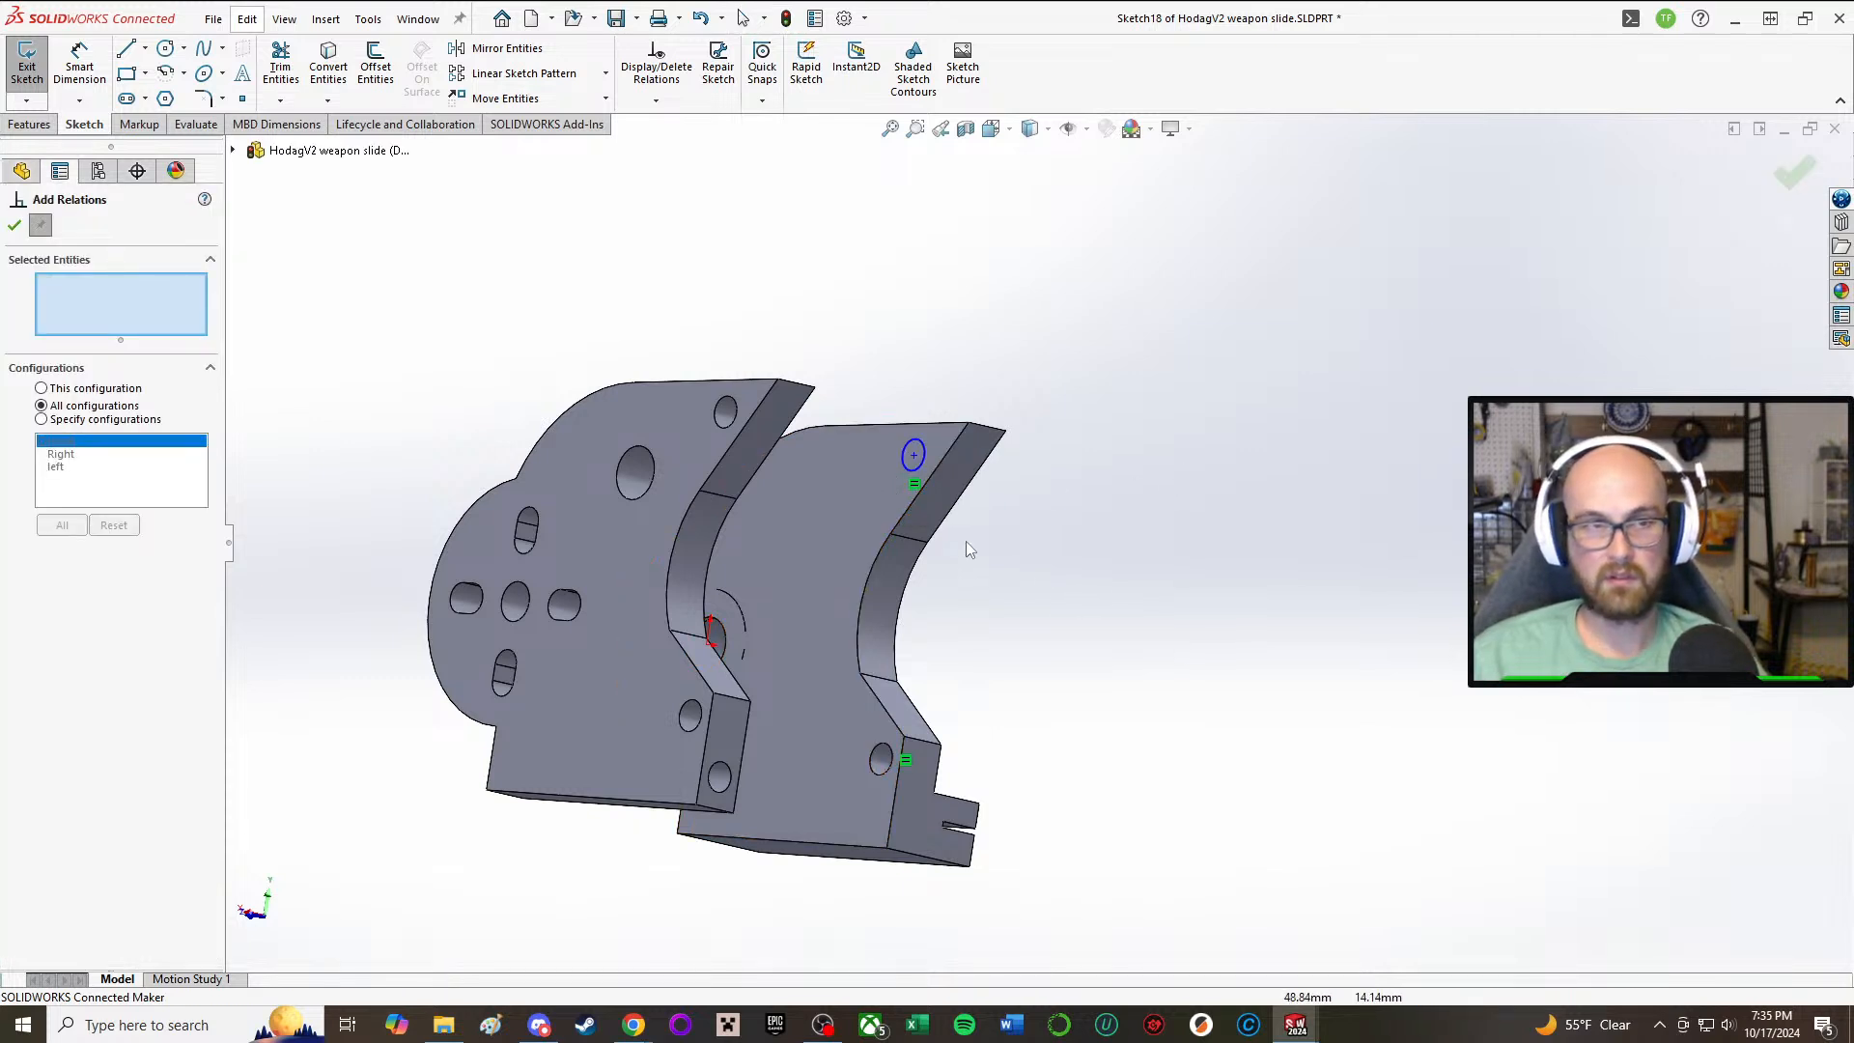
{"action": "left_click", "coordinate": [634, 501]}
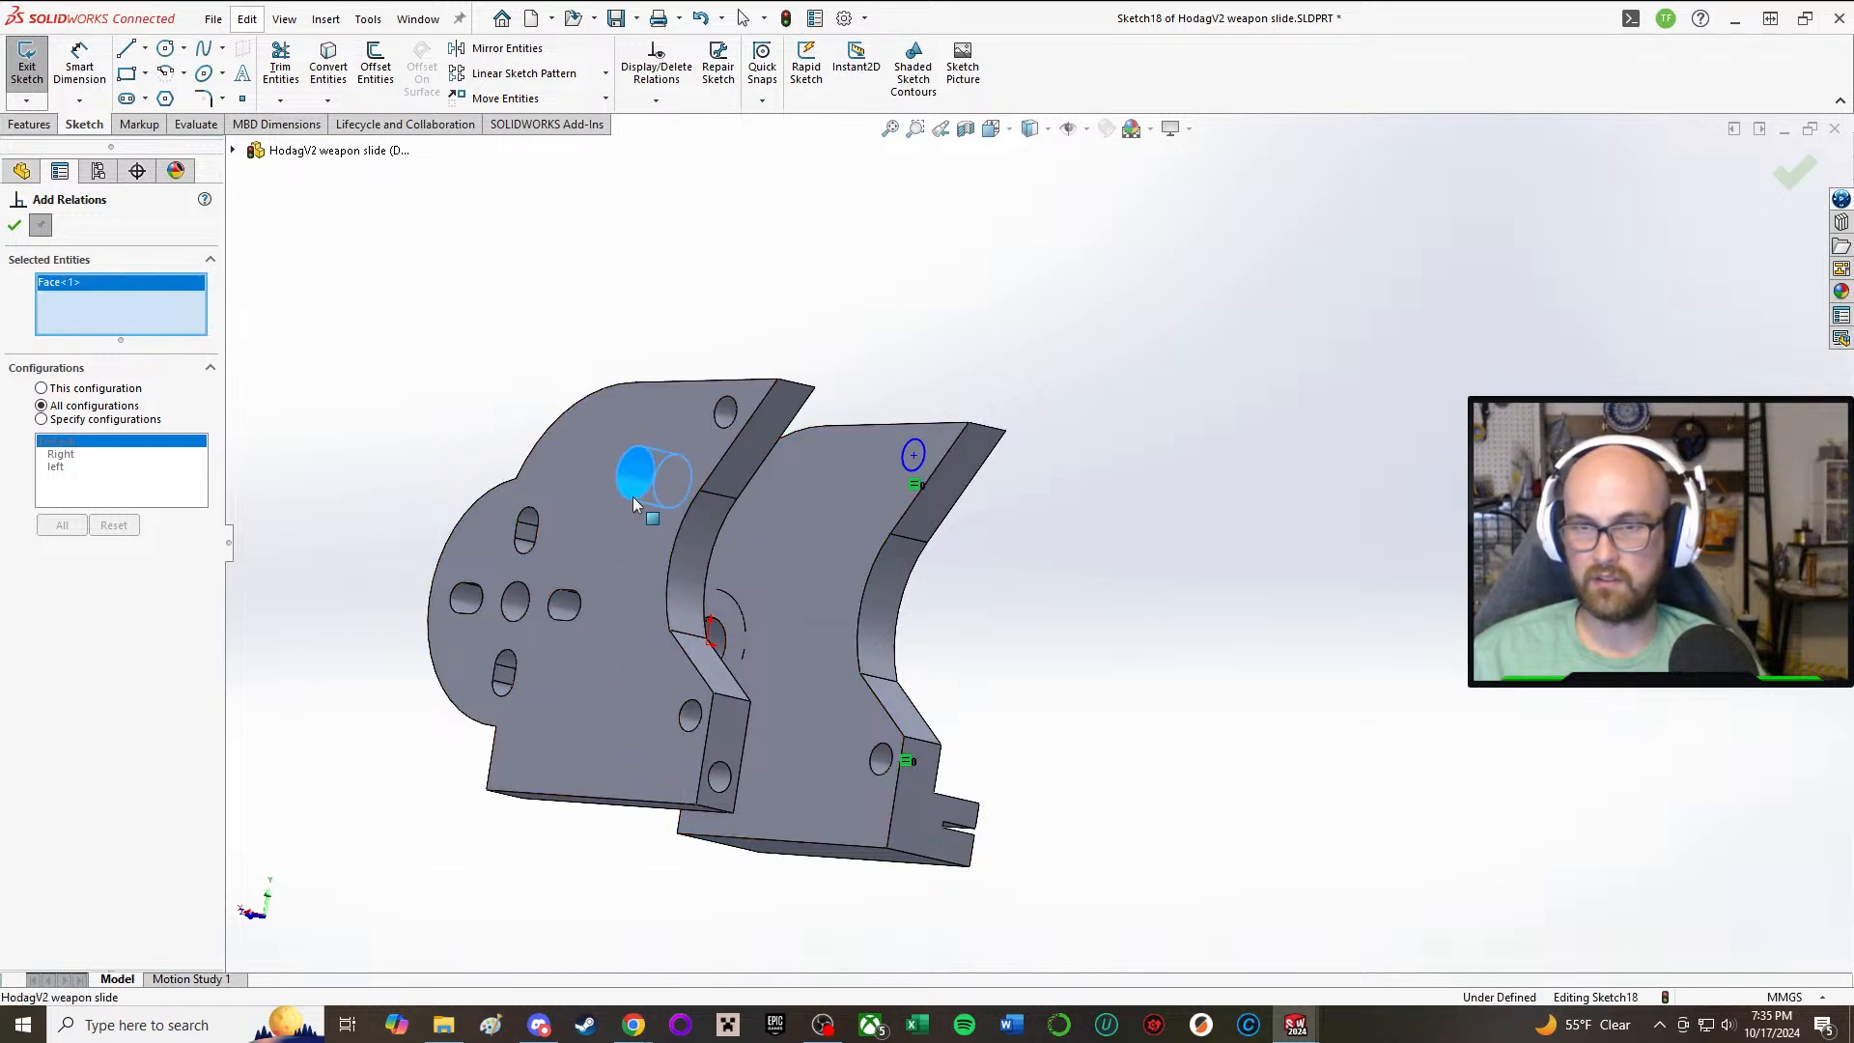
{"action": "left_click", "coordinate": [902, 464]}
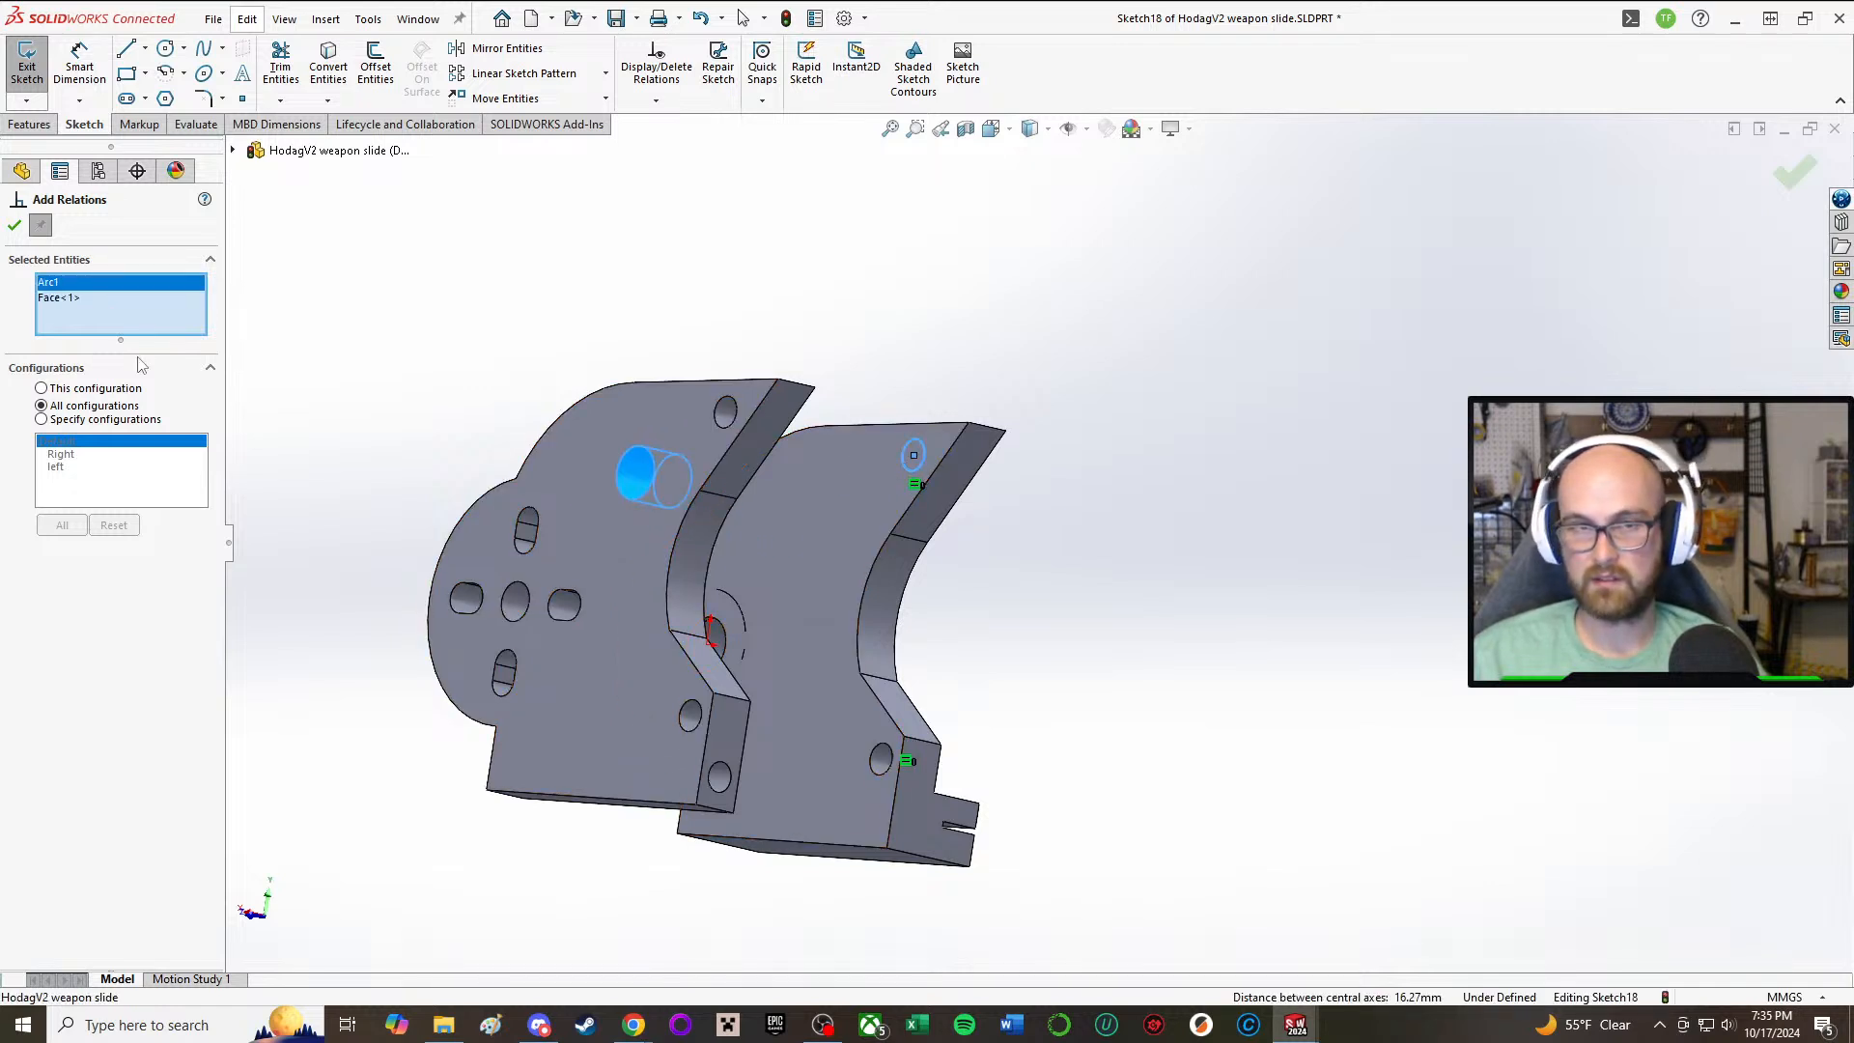
{"action": "key", "text": "Escape"}
{"action": "key", "text": "a"}
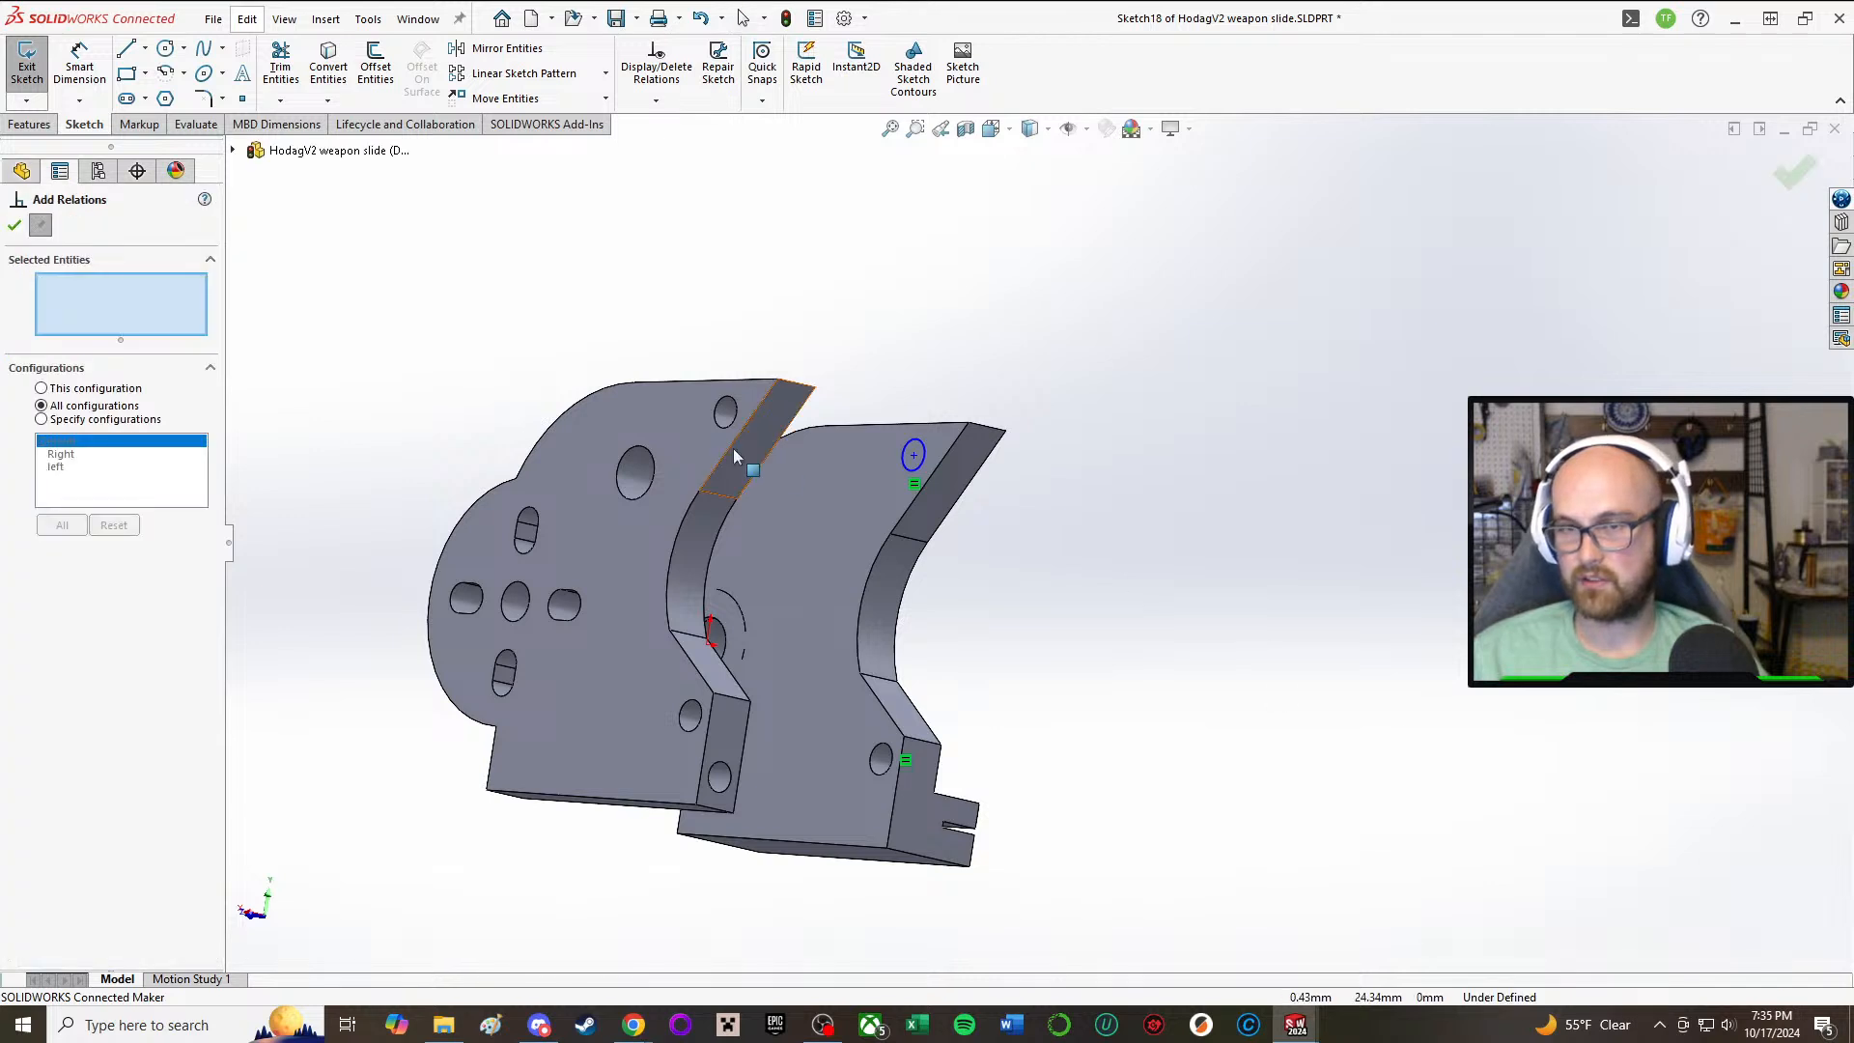
{"action": "left_click", "coordinate": [913, 468]}
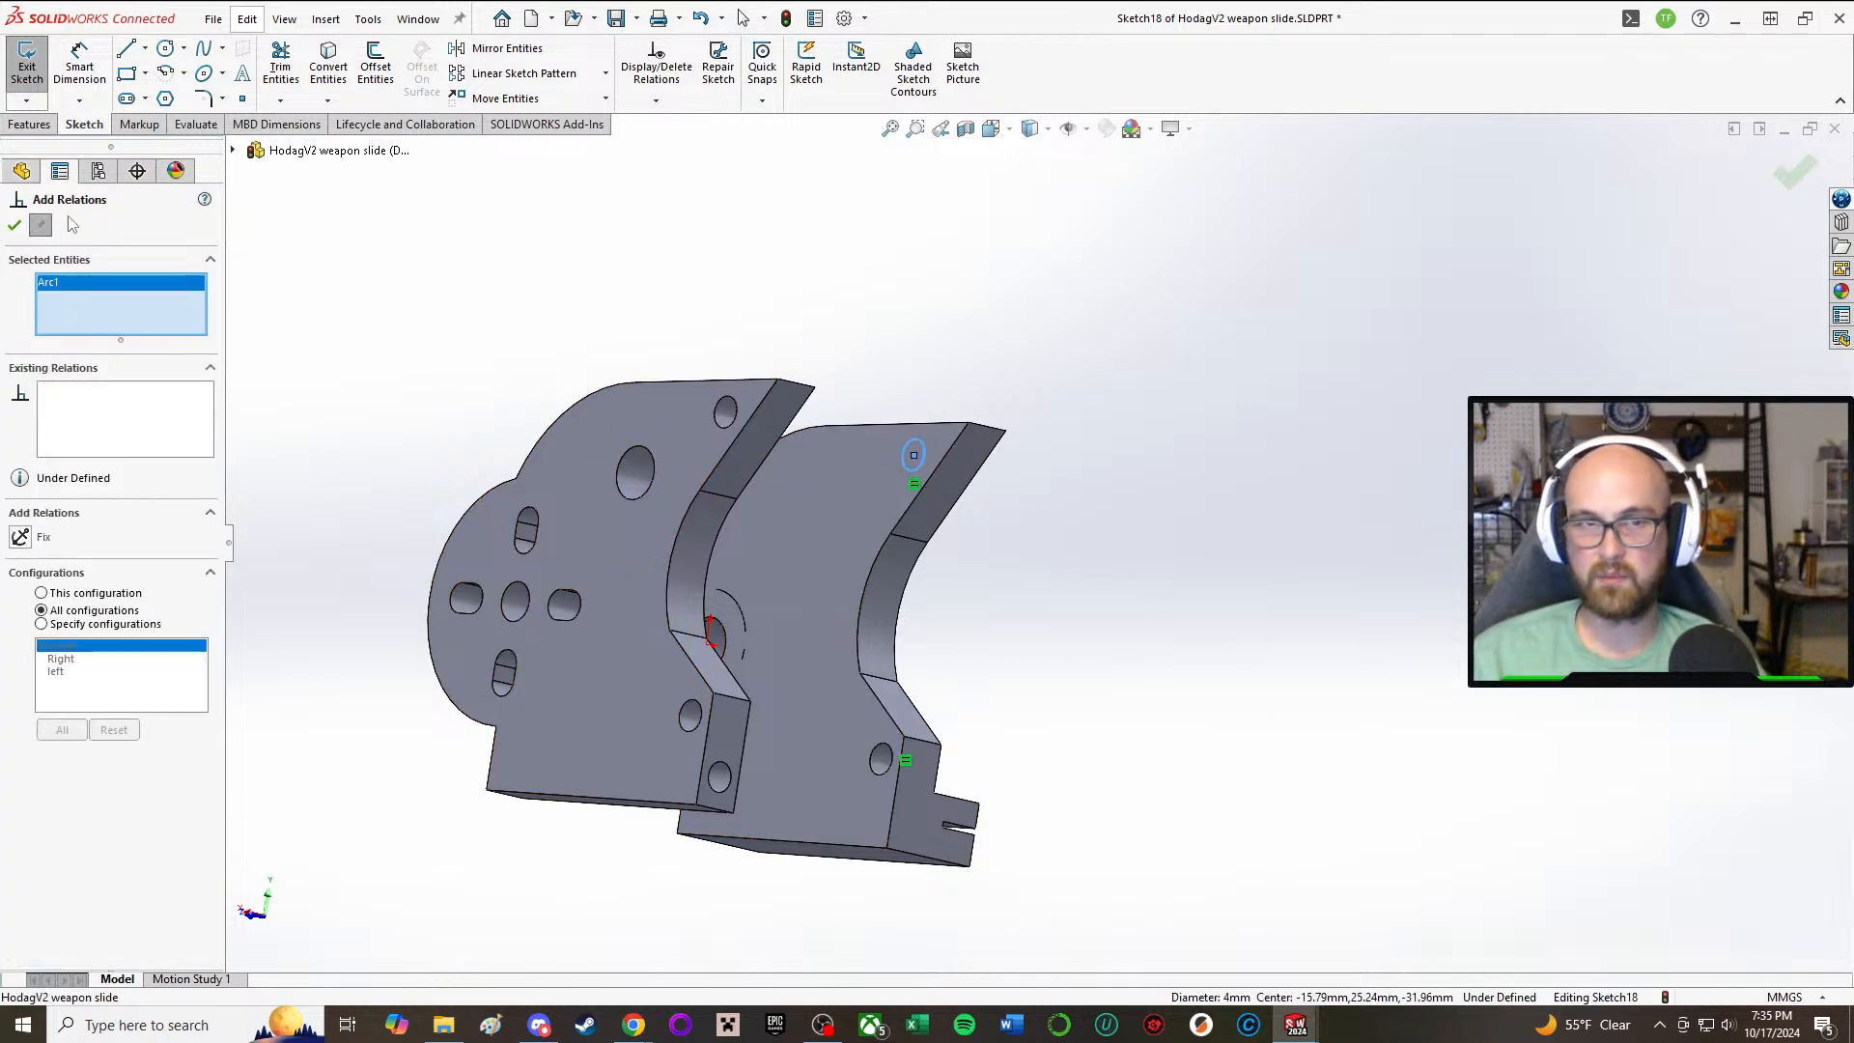
{"action": "left_click", "coordinate": [14, 225]}
{"action": "left_click_drag", "start_coordinate": [1261, 705], "coordinate": [784, 414]}
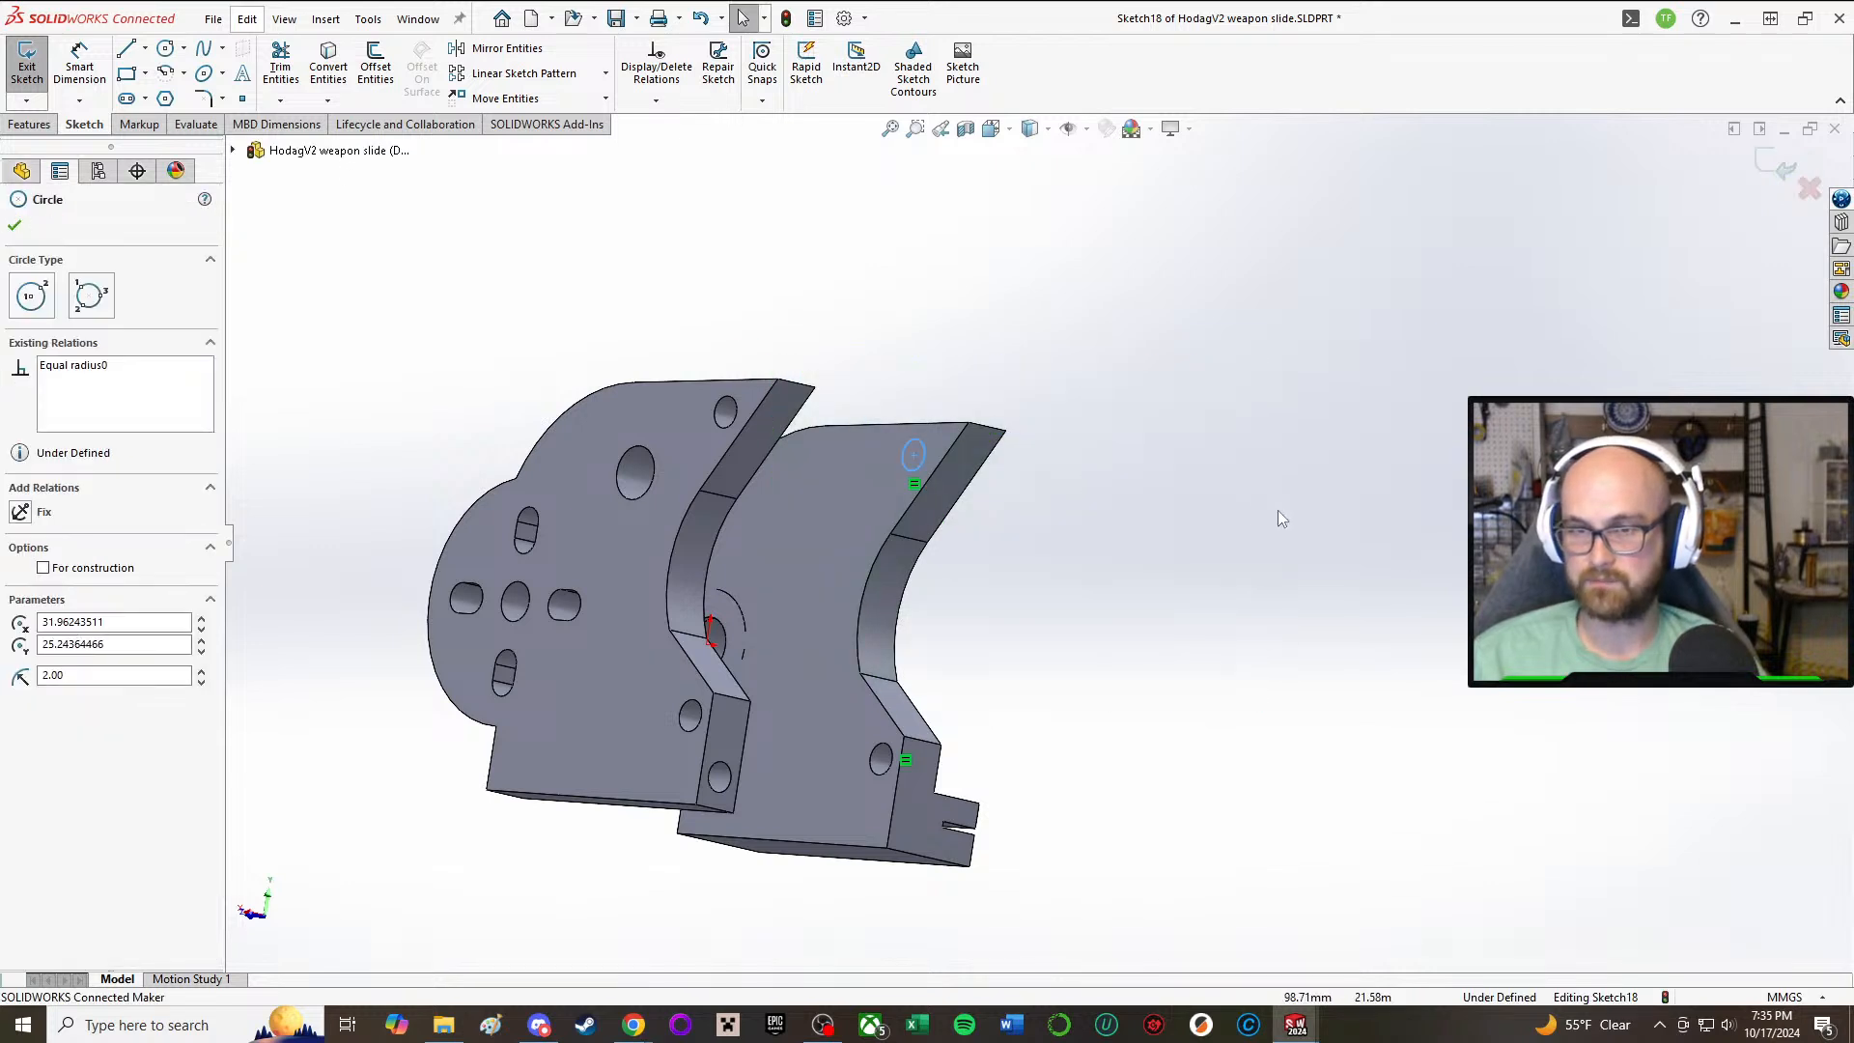
{"action": "key", "text": "Delete"}
Step: Convert the edge of the opposite plate's upper tip hole into the sketch and cut it Through All
{"action": "key", "text": "a"}
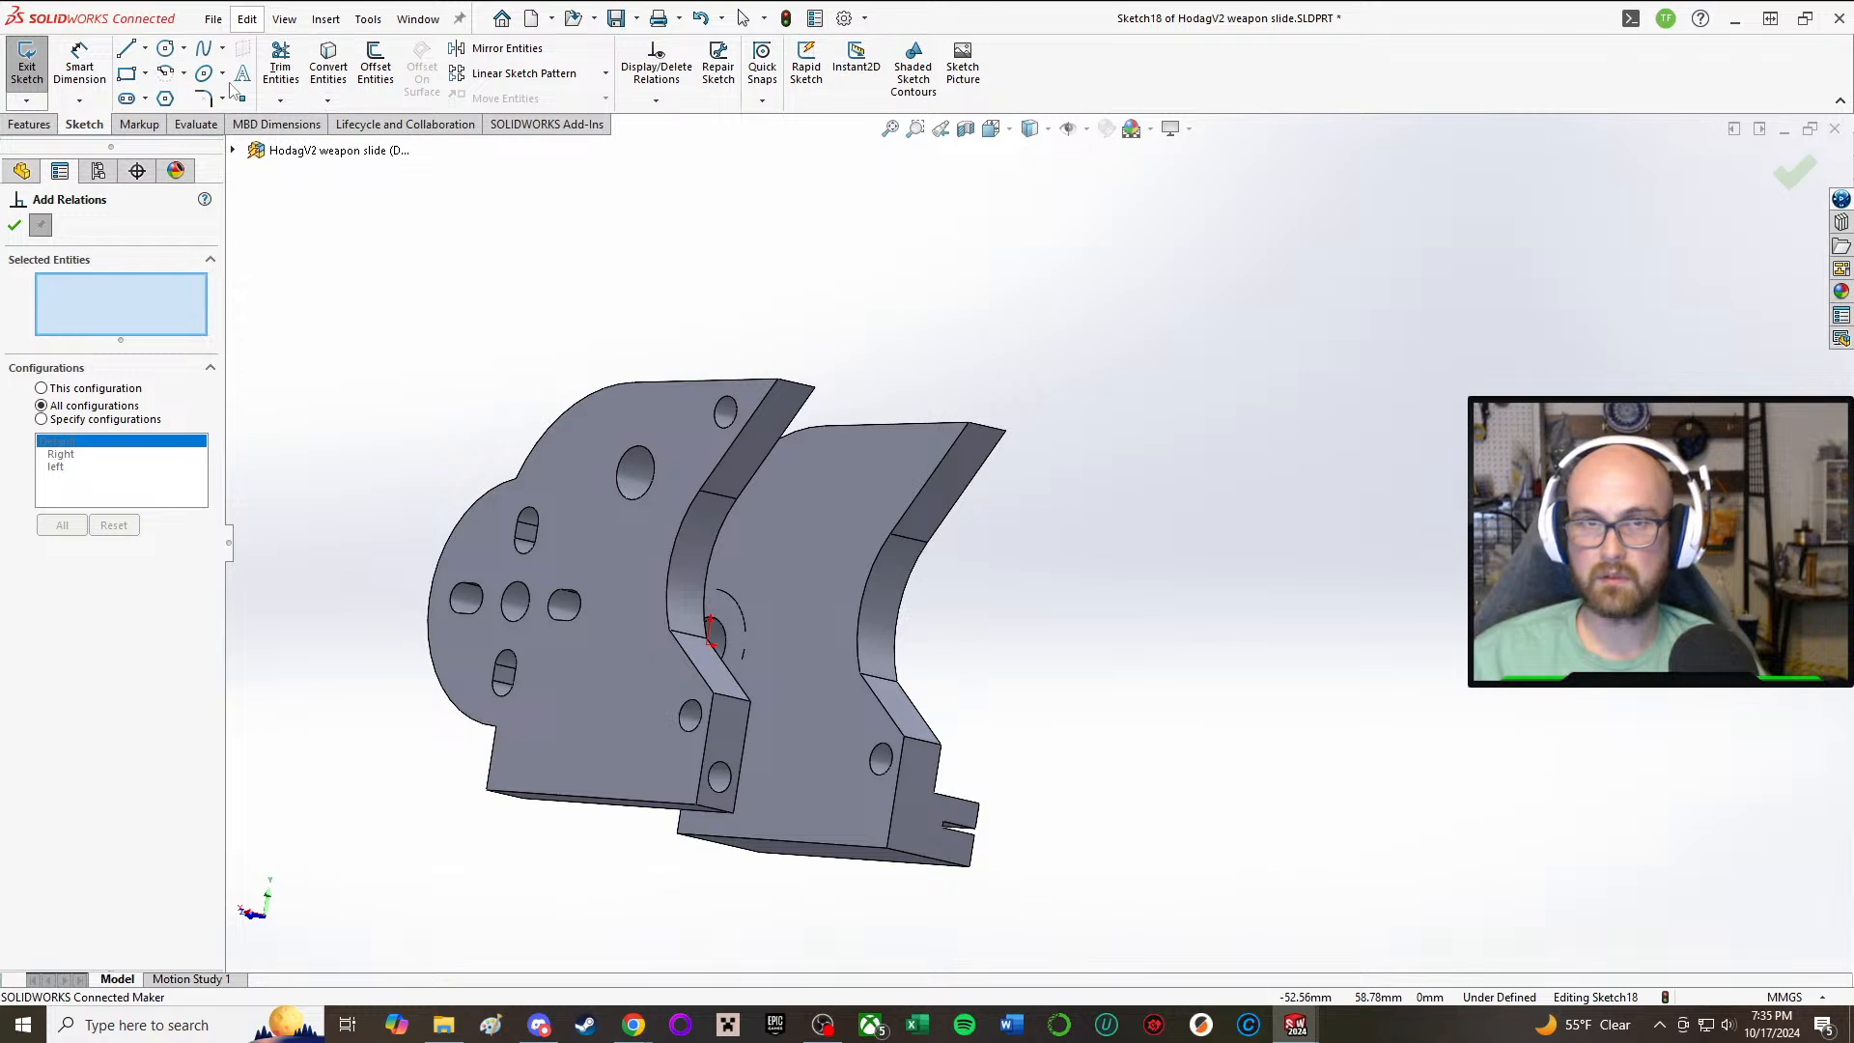
{"action": "left_click", "coordinate": [326, 56]}
{"action": "left_click", "coordinate": [722, 411]}
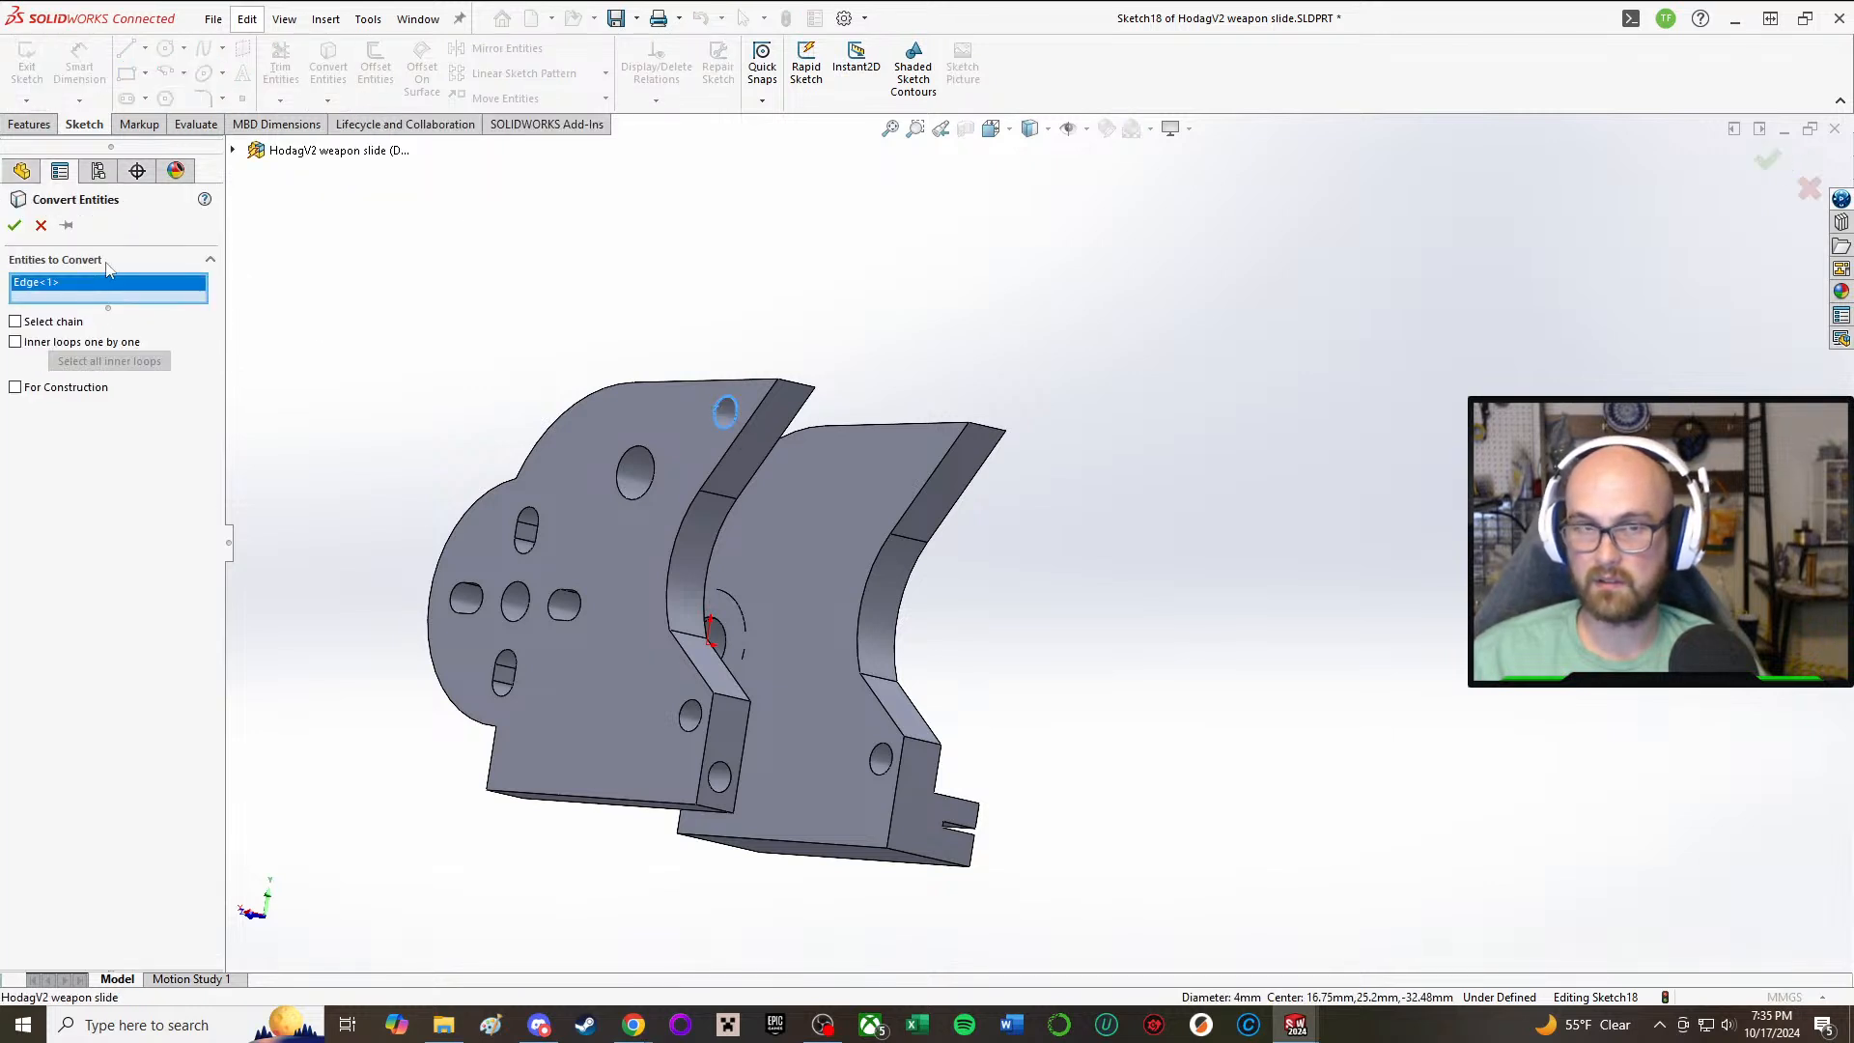
{"action": "left_click", "coordinate": [18, 226]}
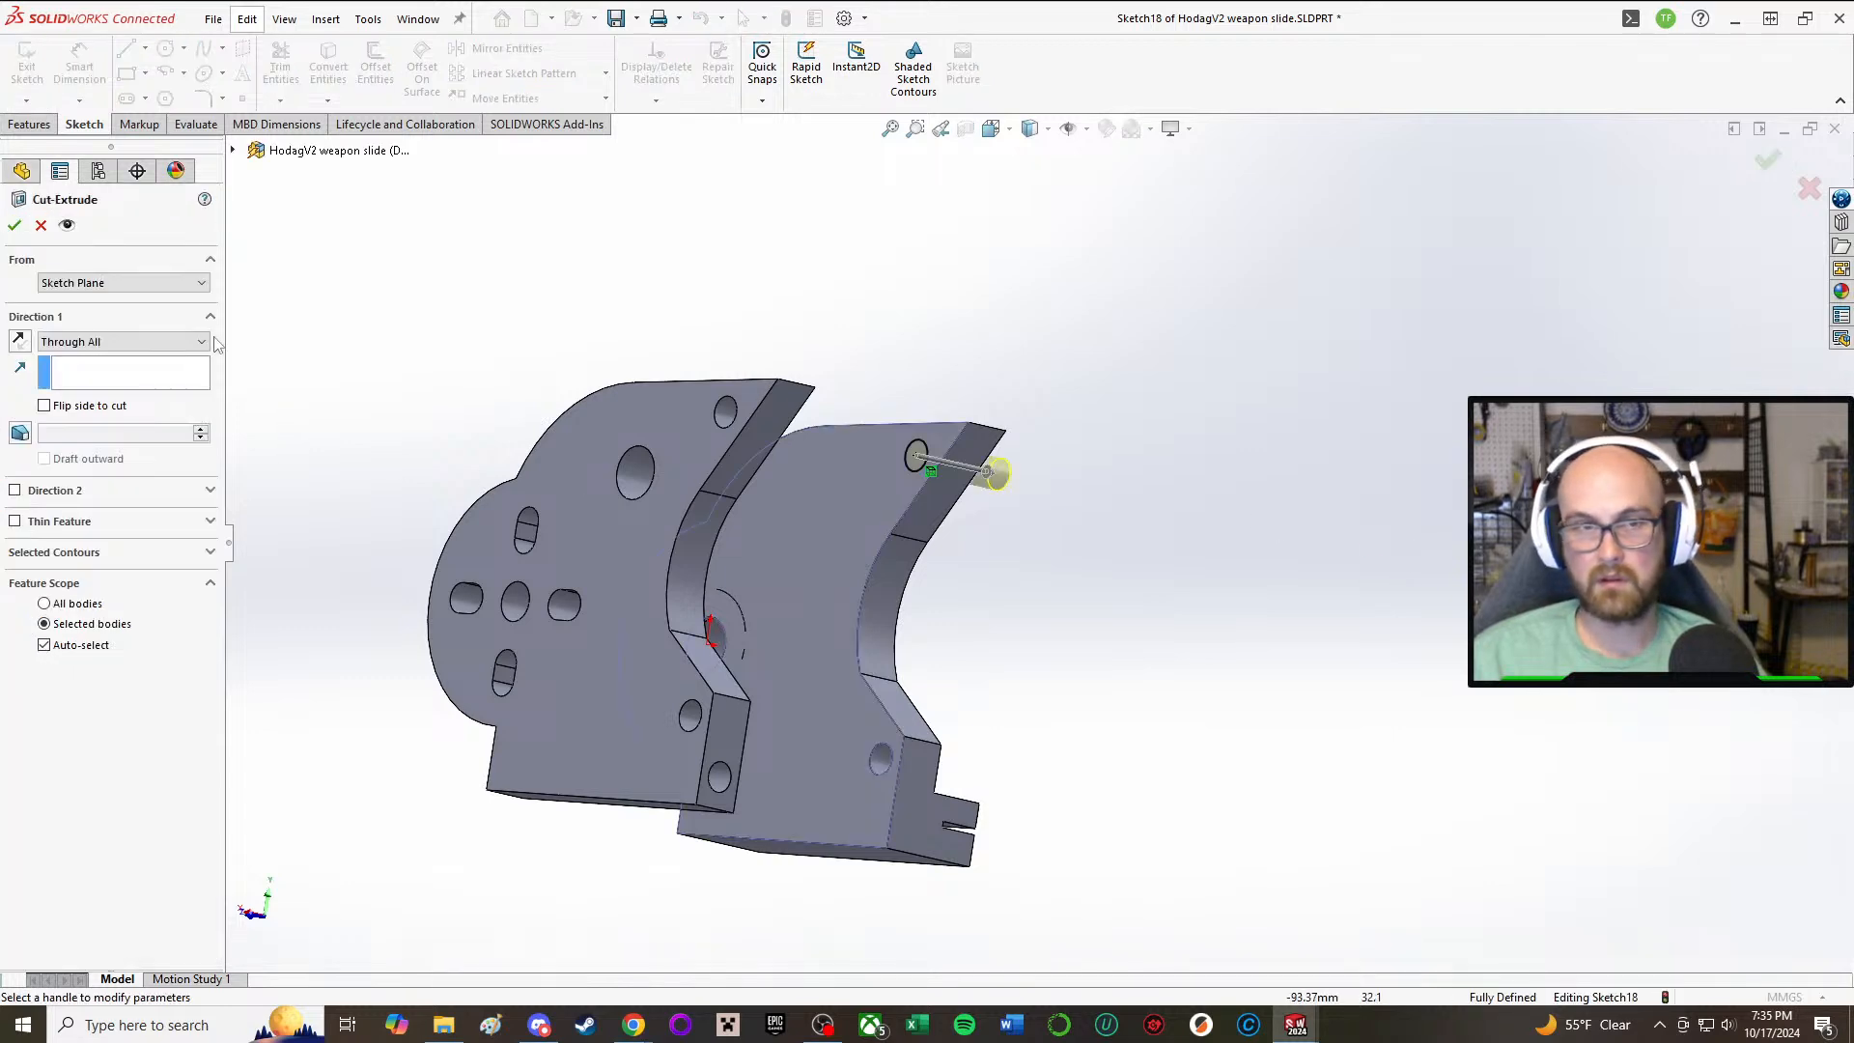
{"action": "left_click", "coordinate": [14, 226]}
Step: Edit Boss-Extrude9 so its feature scope is the side plate body with the notched base rail instead of the Cut-Extrude3 body
{"action": "middle_click_drag", "start_coordinate": [1162, 516], "coordinate": [675, 711]}
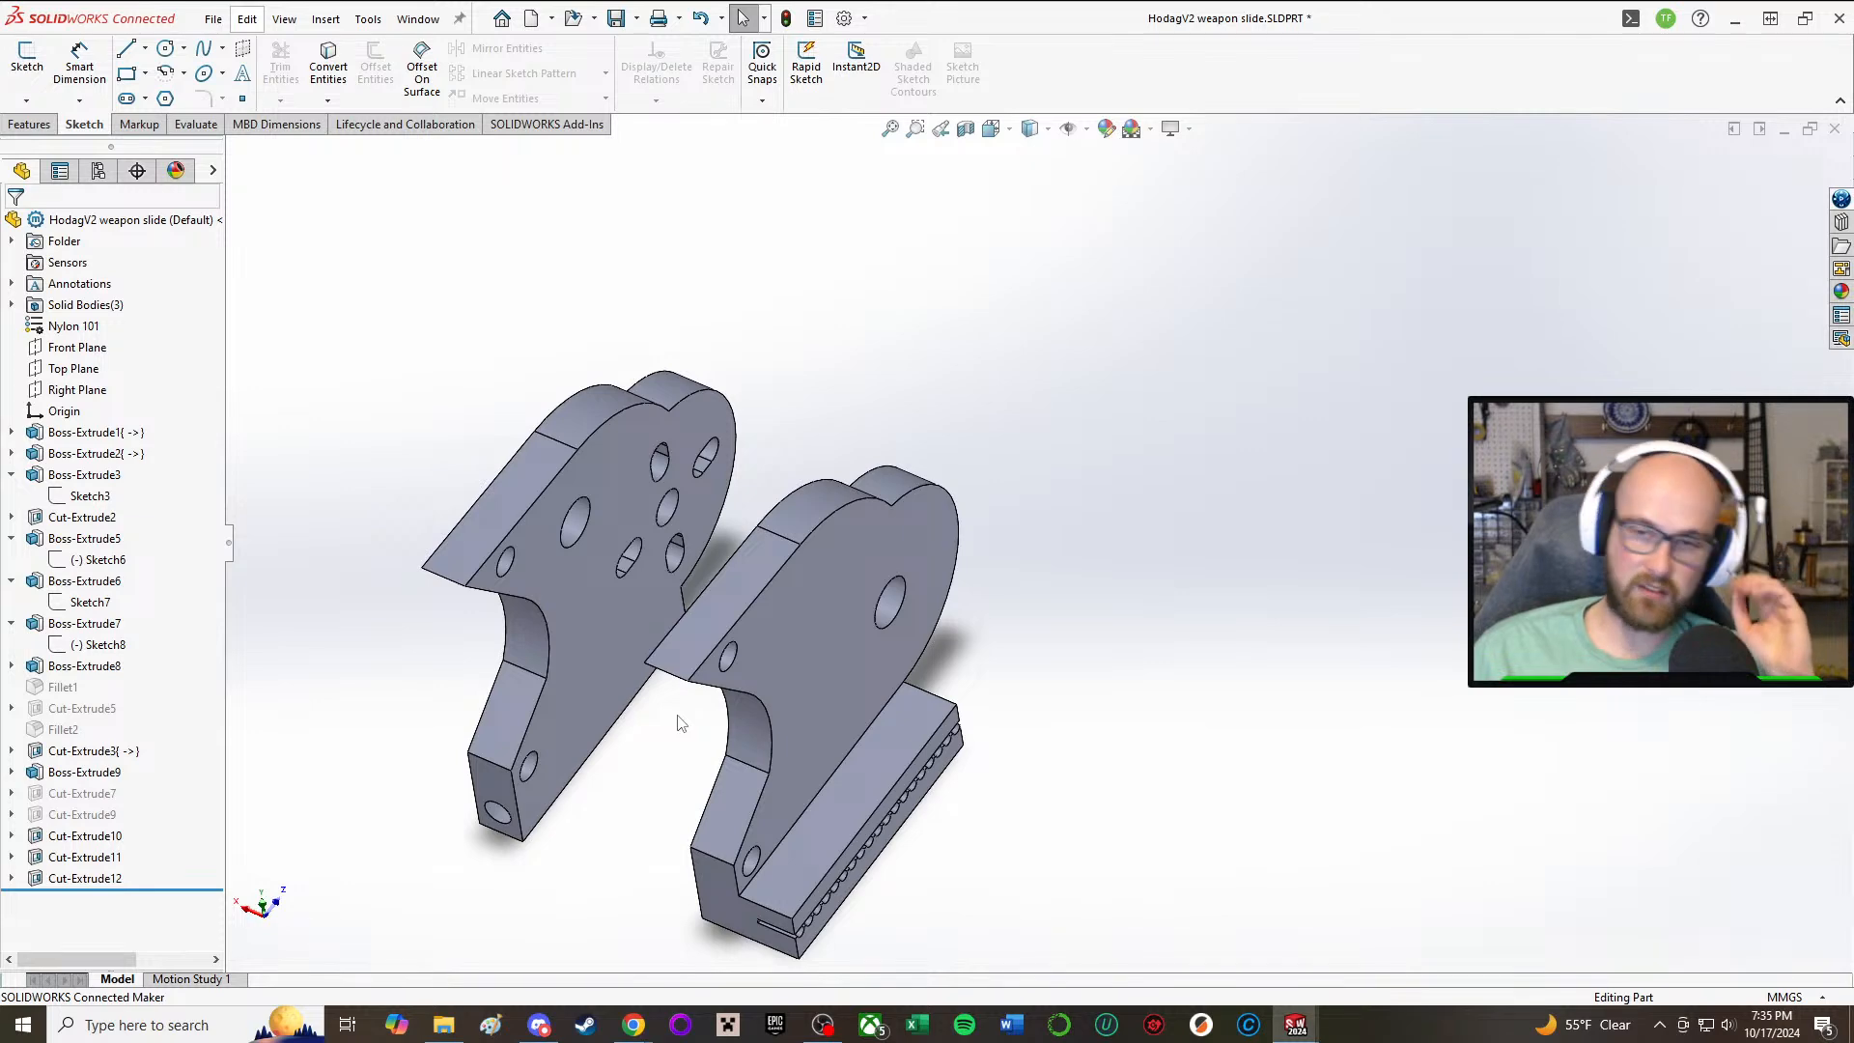
{"action": "middle_click_drag", "start_coordinate": [680, 724], "coordinate": [767, 628]}
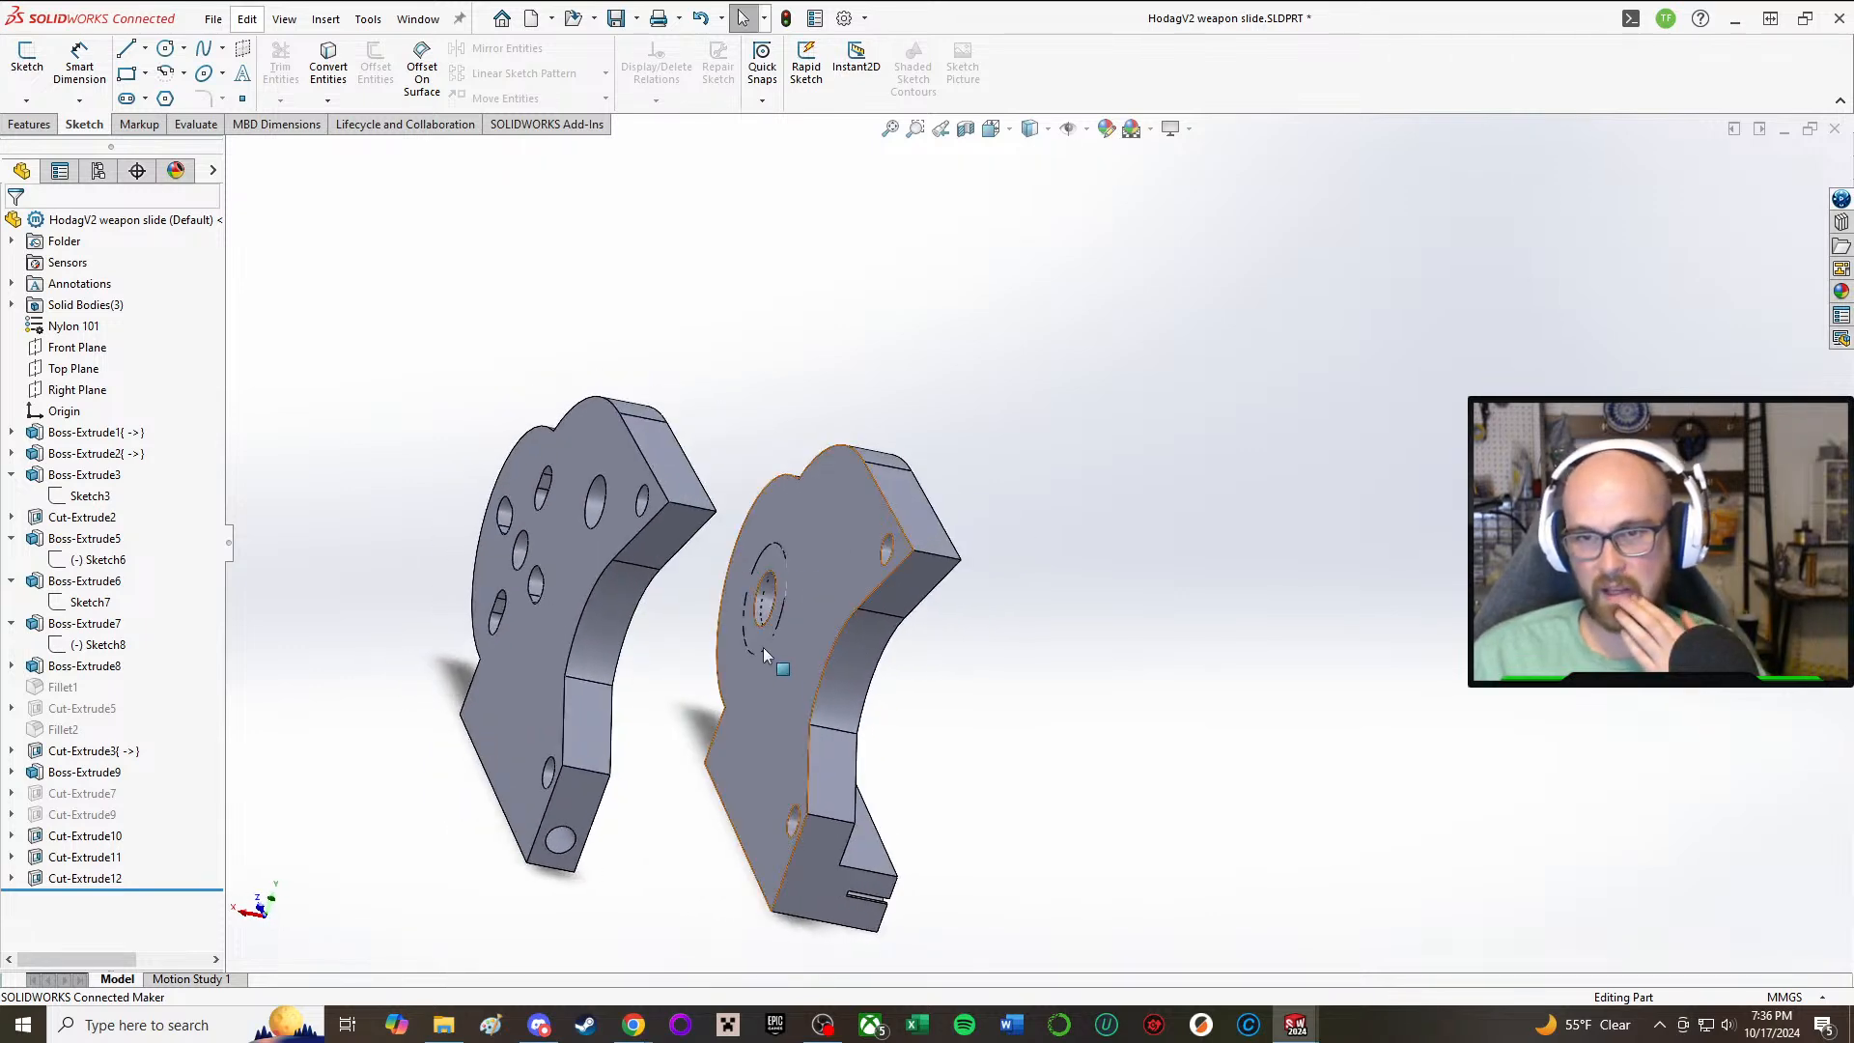
{"action": "left_click", "coordinate": [763, 643]}
{"action": "left_click", "coordinate": [382, 470]}
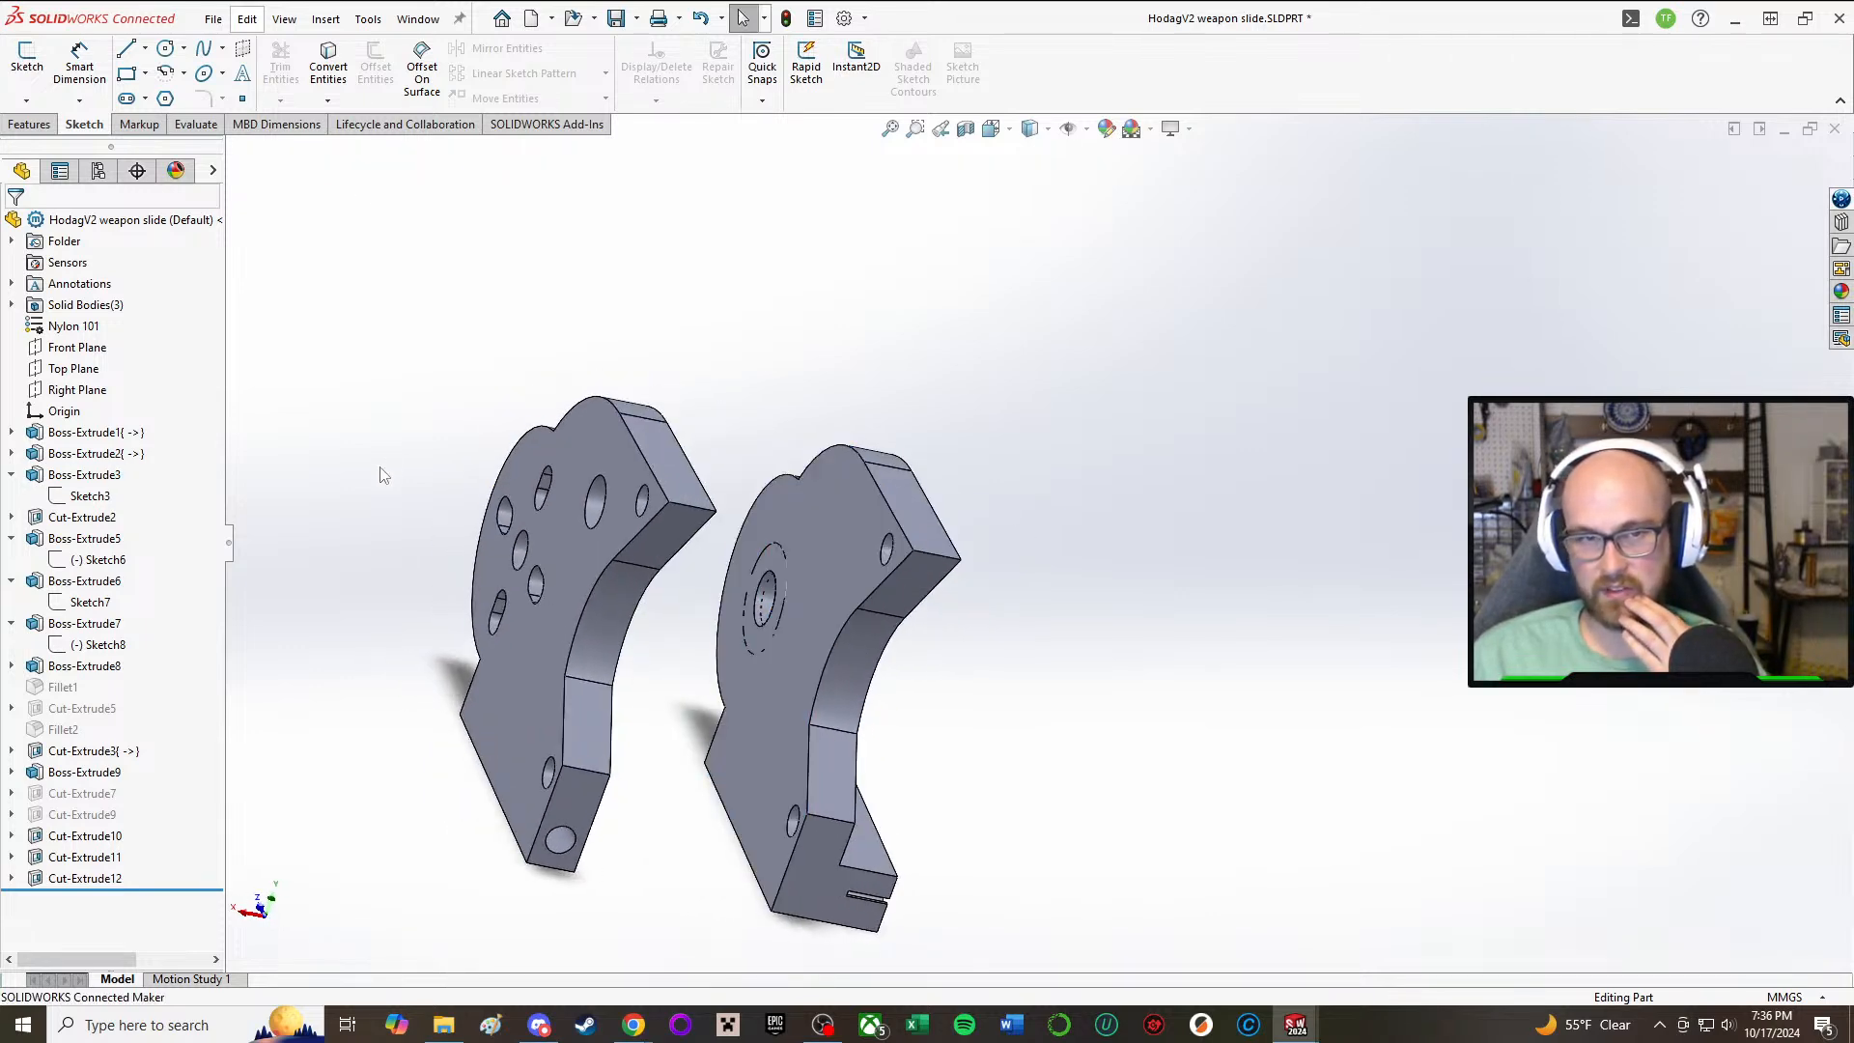
{"action": "left_click", "coordinate": [88, 477]}
{"action": "left_click", "coordinate": [80, 792]}
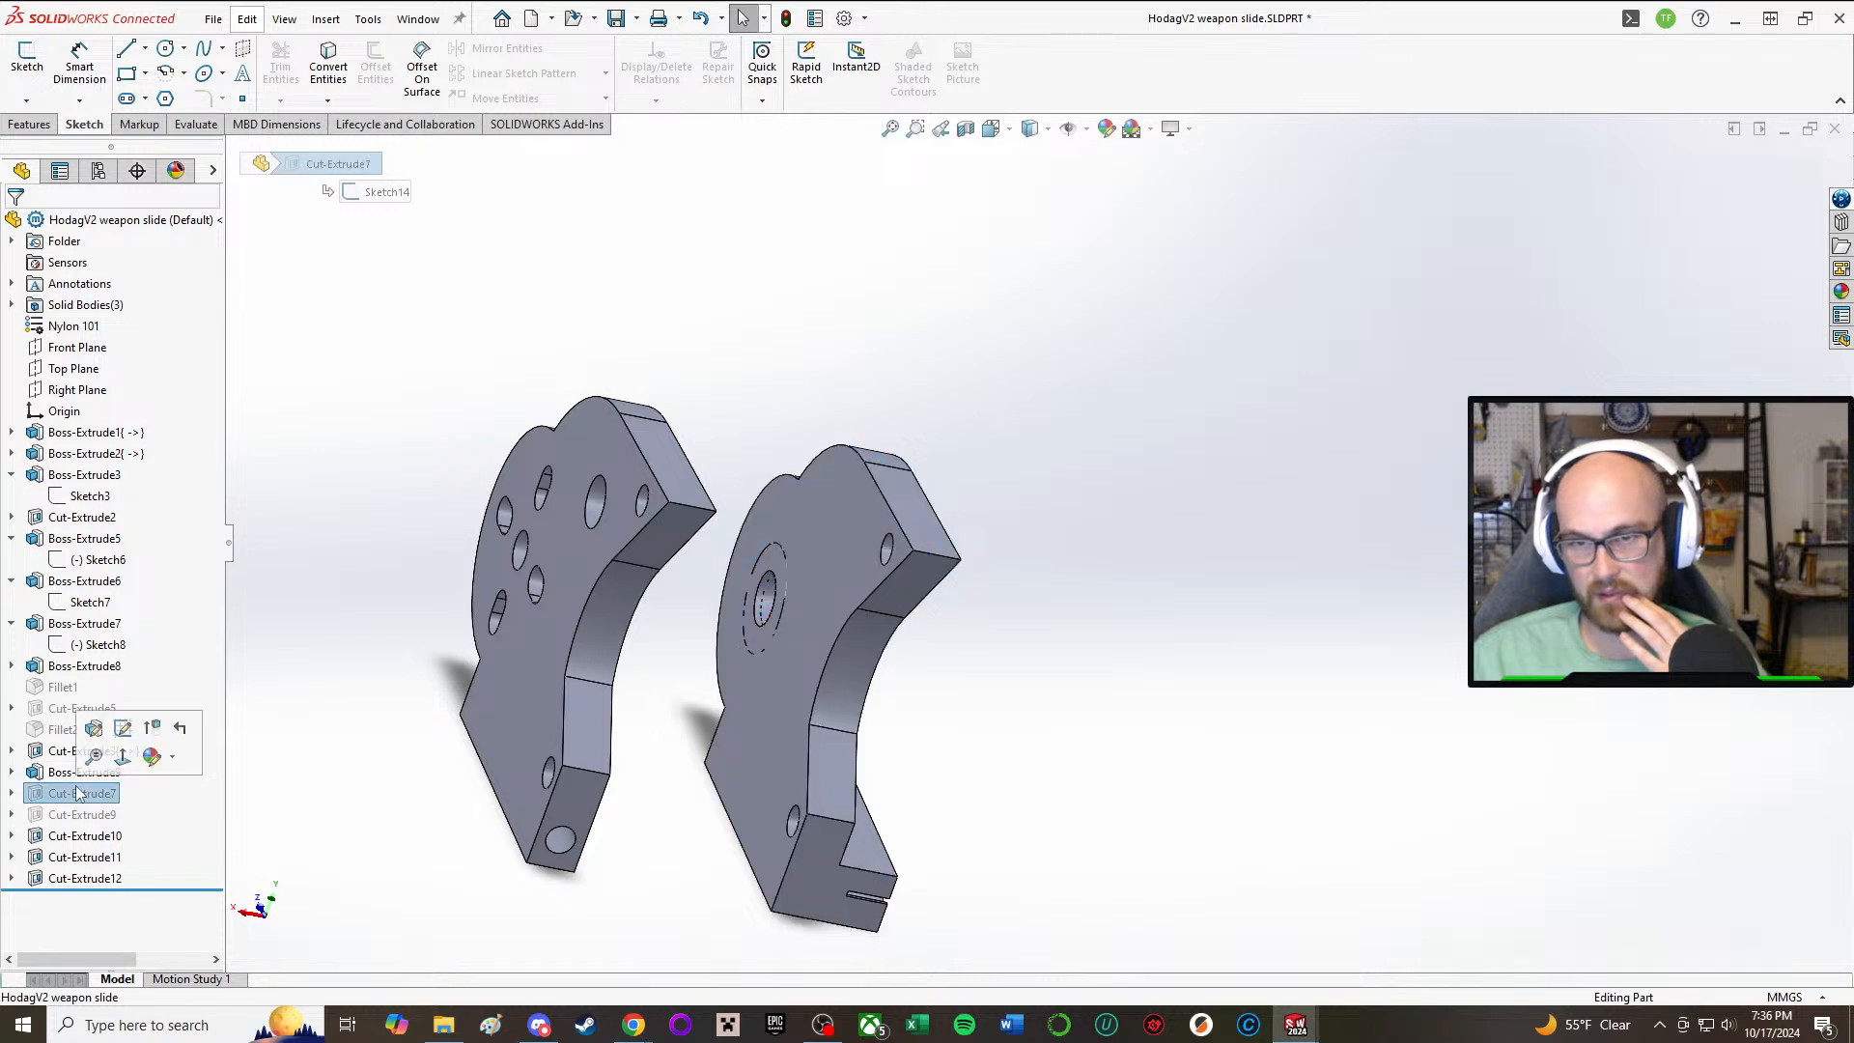
{"action": "left_click", "coordinate": [83, 772]}
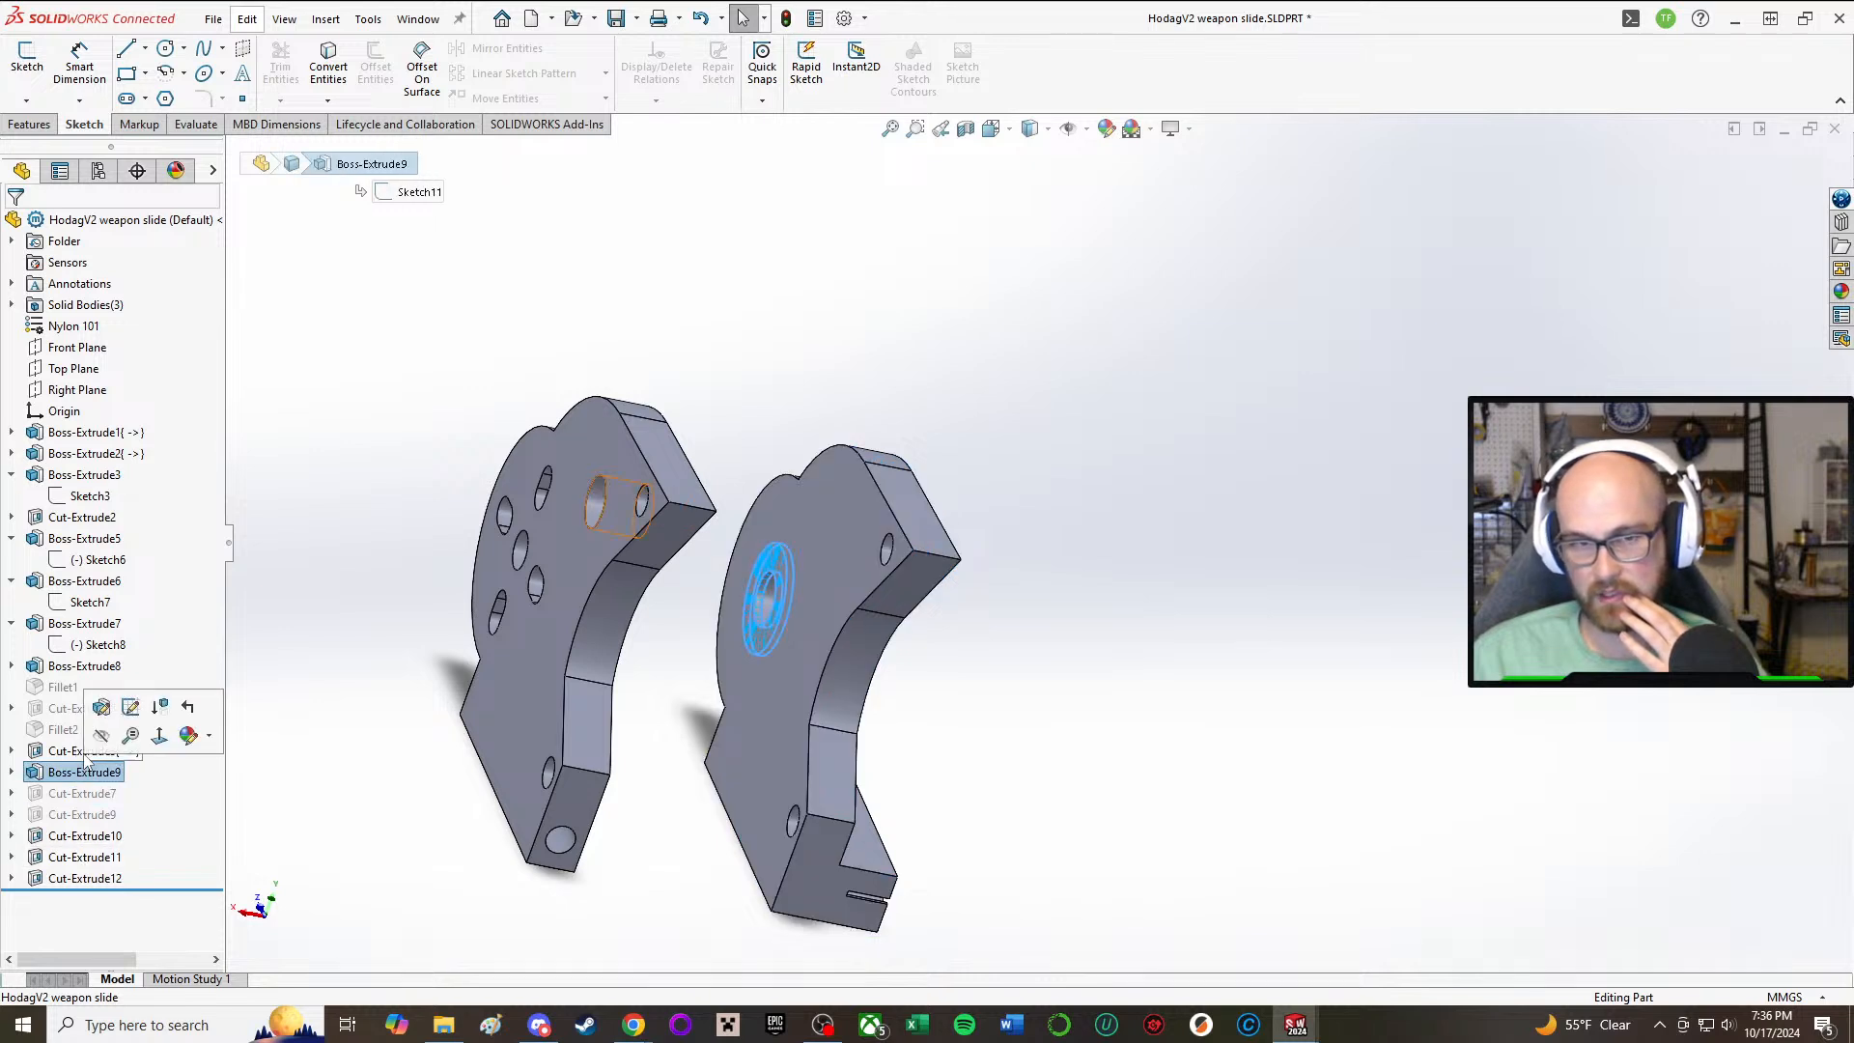
{"action": "left_click", "coordinate": [100, 707]}
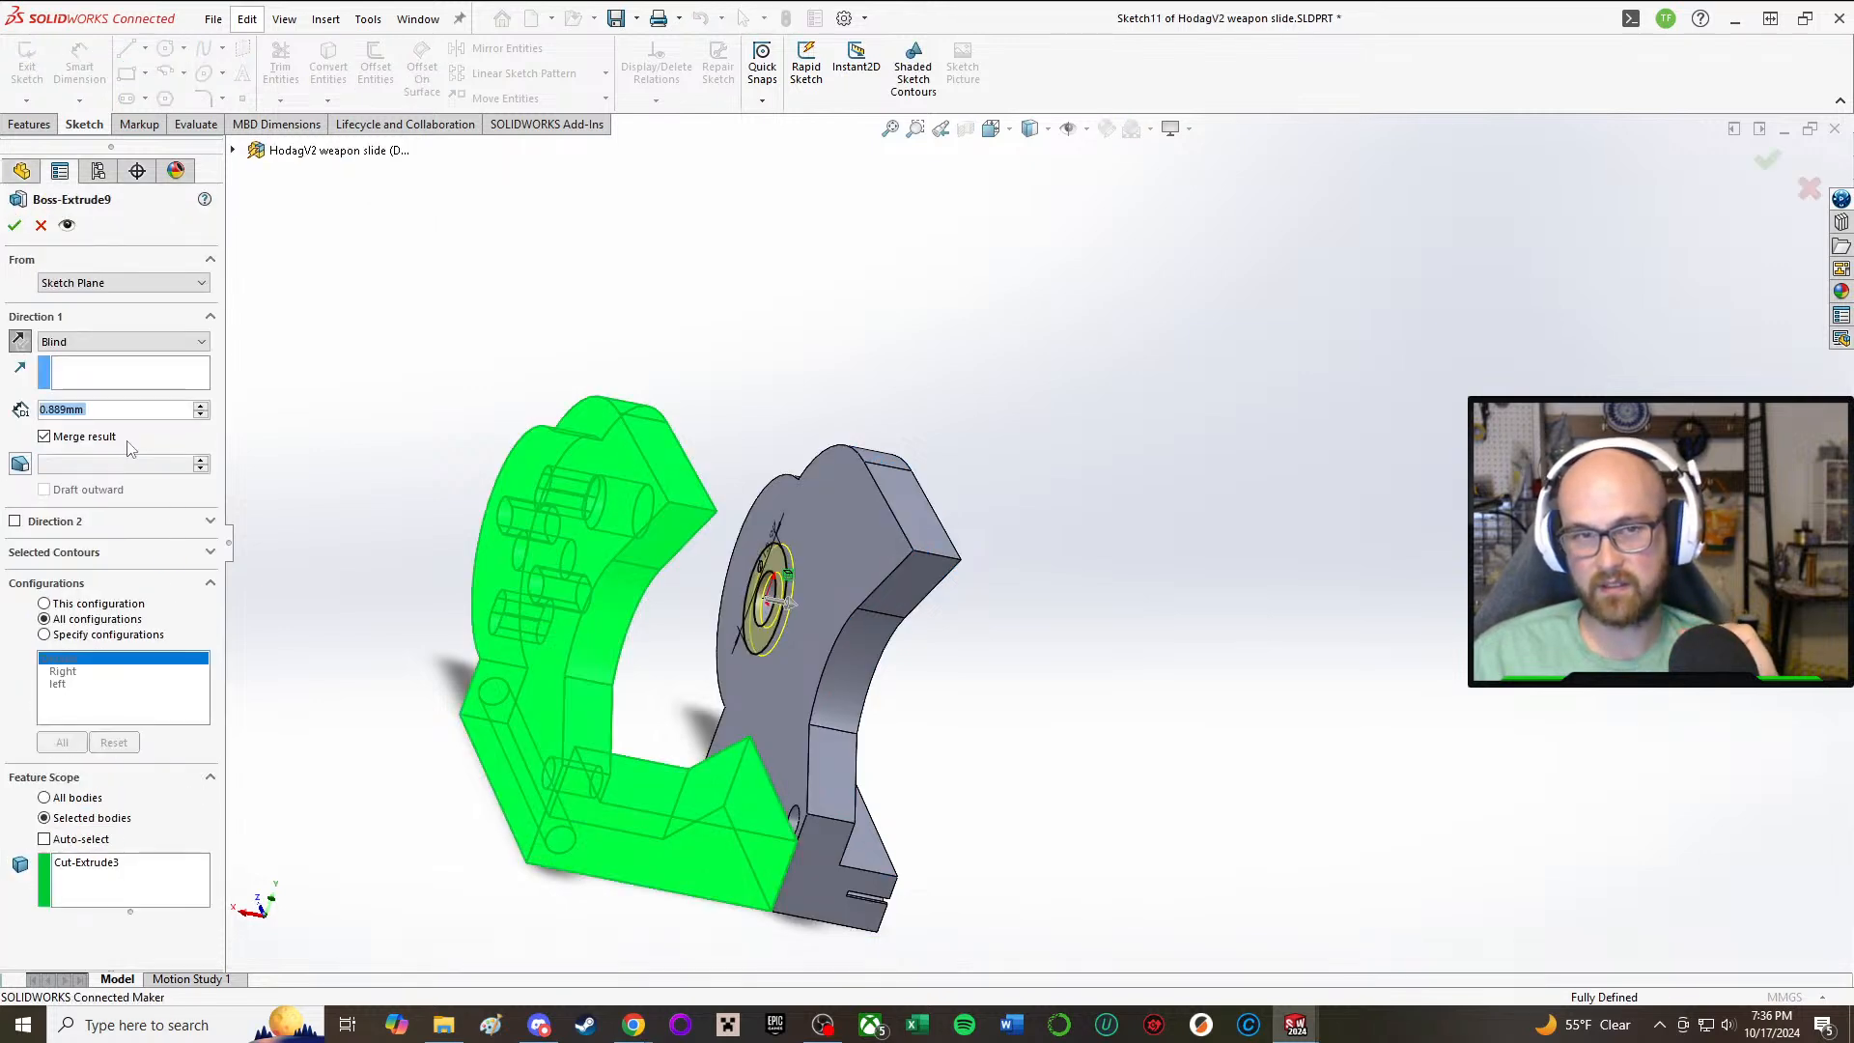
{"action": "middle_click_drag", "start_coordinate": [864, 562], "coordinate": [794, 534]}
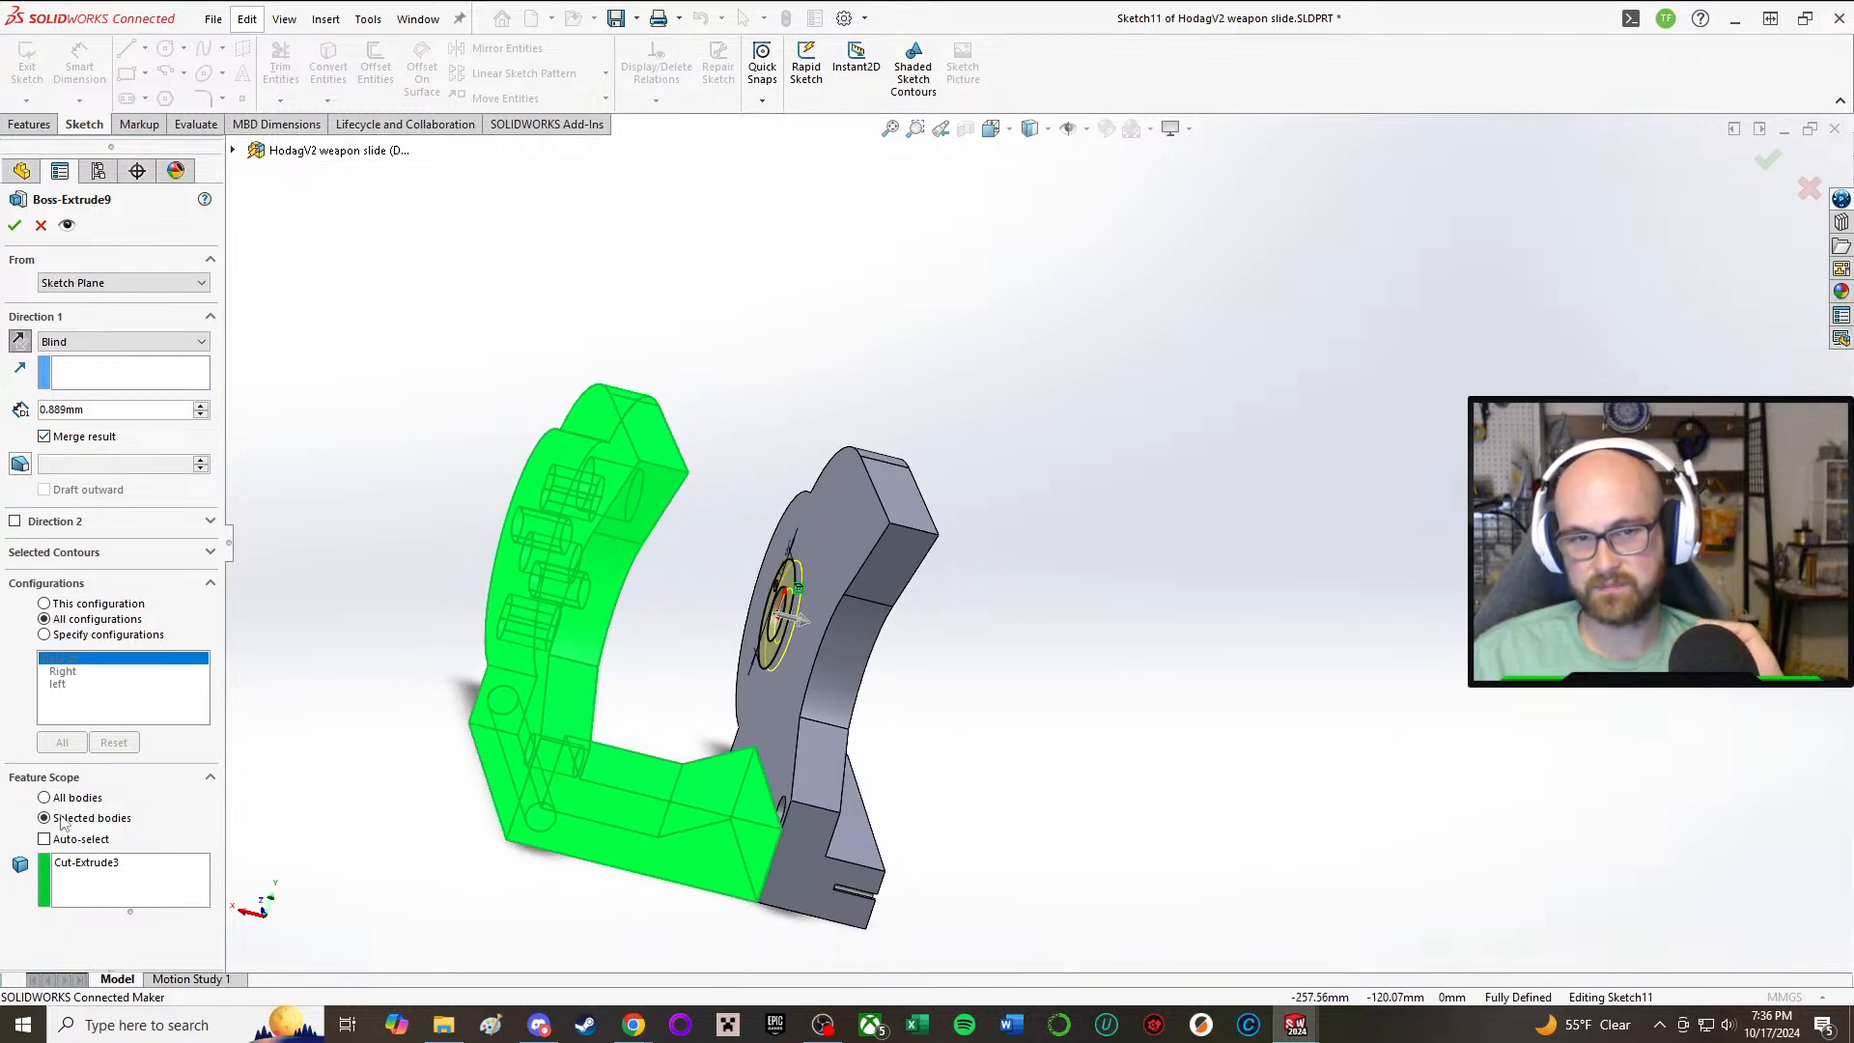
{"action": "left_click", "coordinate": [86, 862]}
{"action": "key", "text": "Delete"}
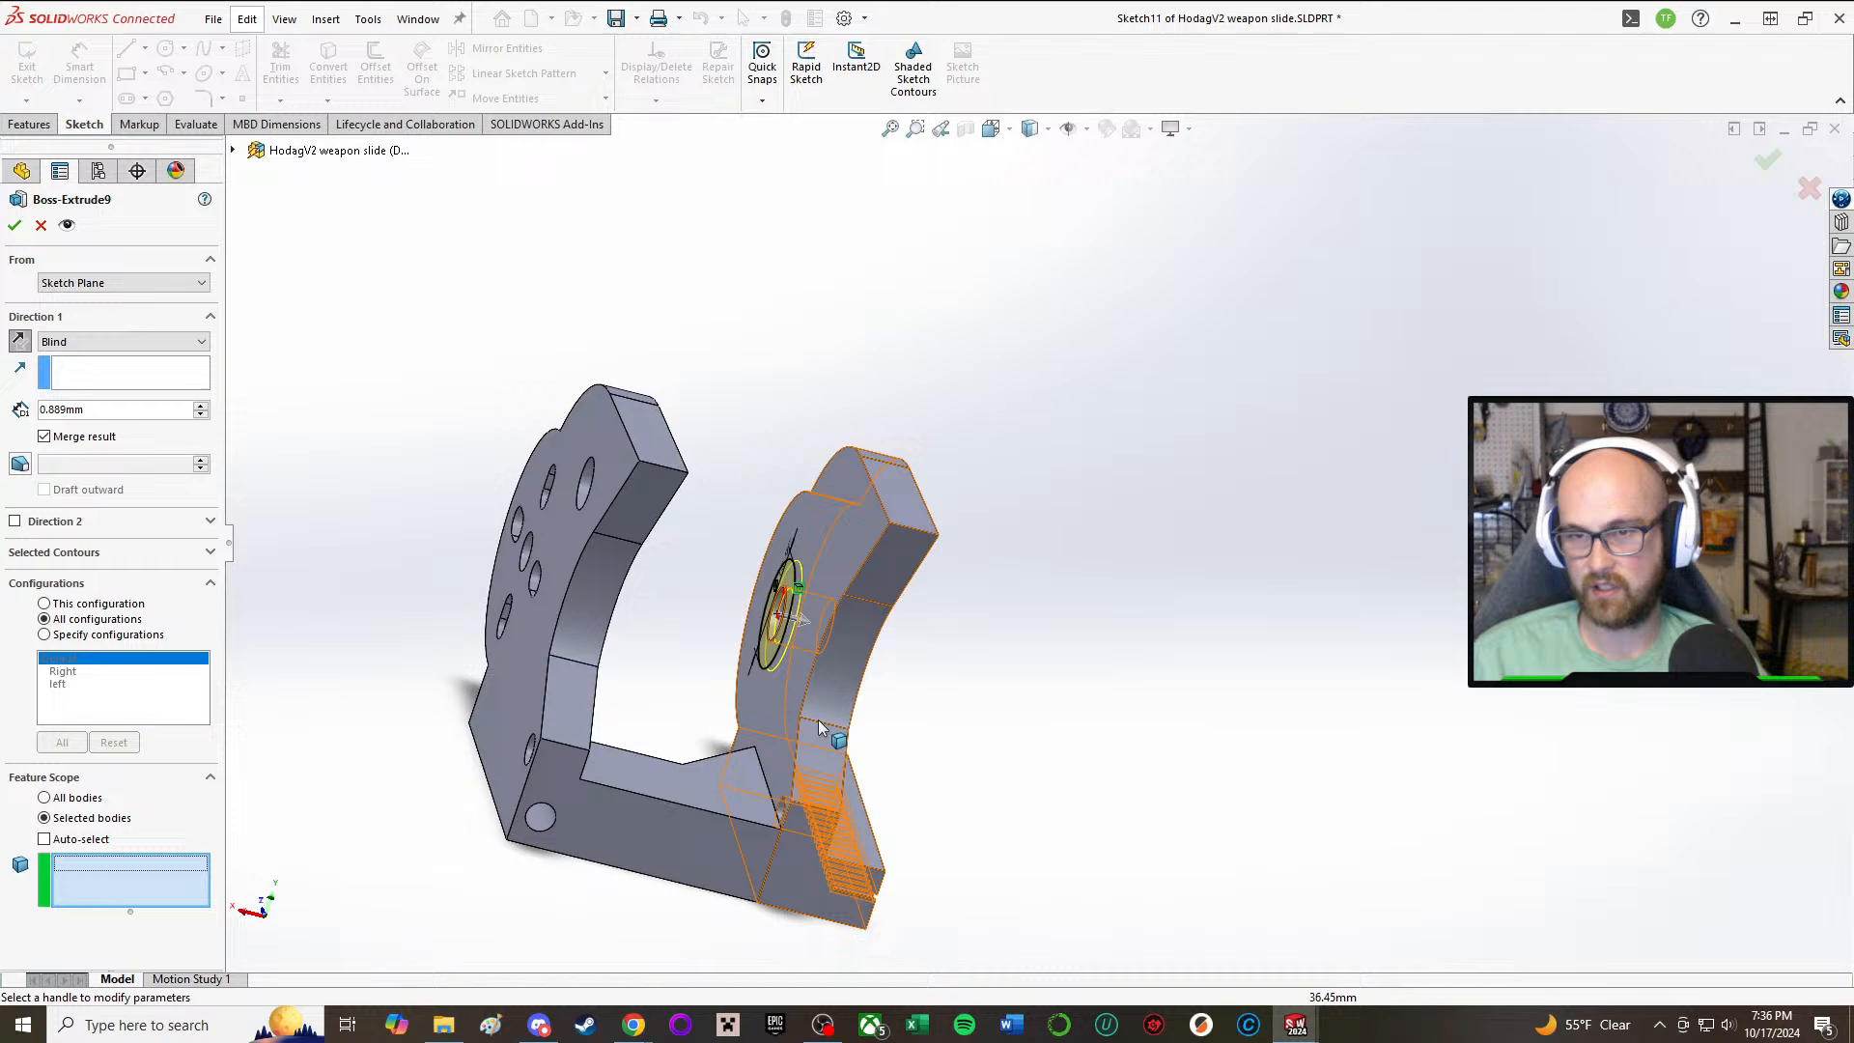
{"action": "left_click", "coordinate": [850, 589]}
{"action": "left_click", "coordinate": [19, 232]}
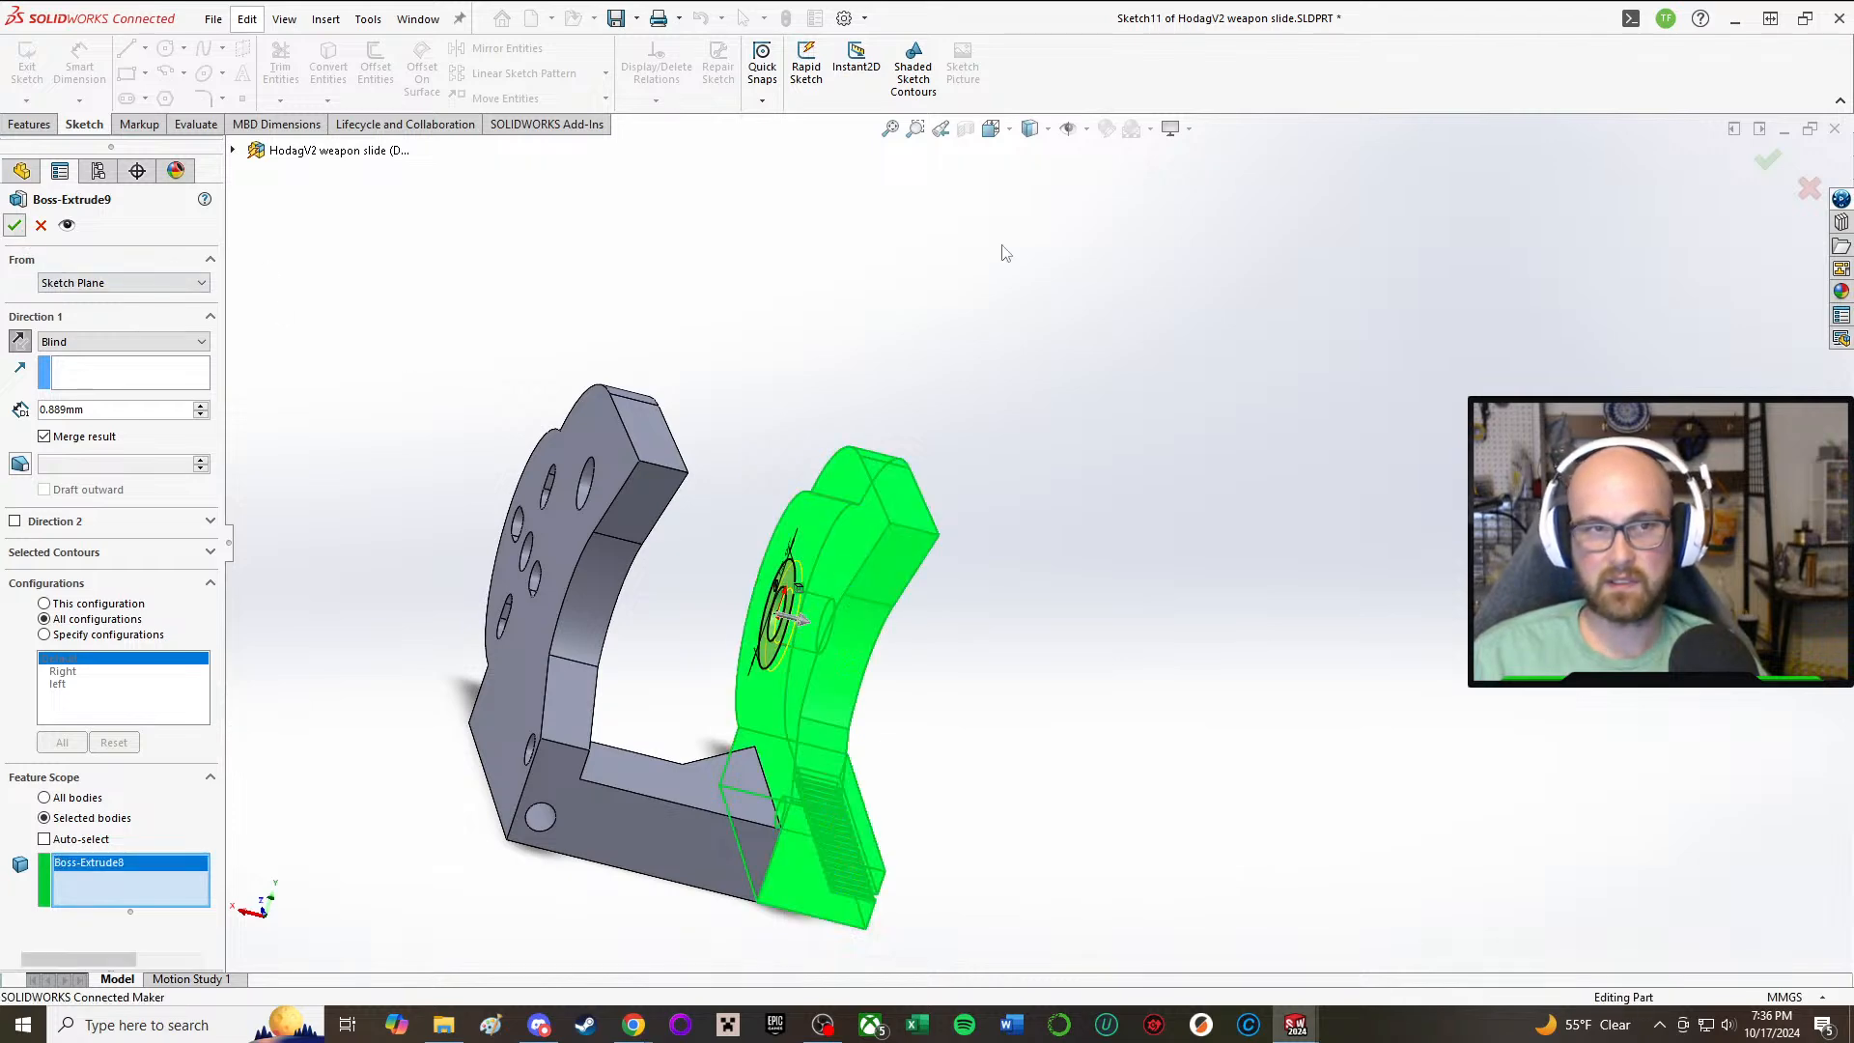
Step: Accept the Boss-Extrude9 edit, save the weapon slide part, and return to the HodagV1 assembly and rebuild it
{"action": "middle_click_drag", "start_coordinate": [1249, 300], "coordinate": [624, 523]}
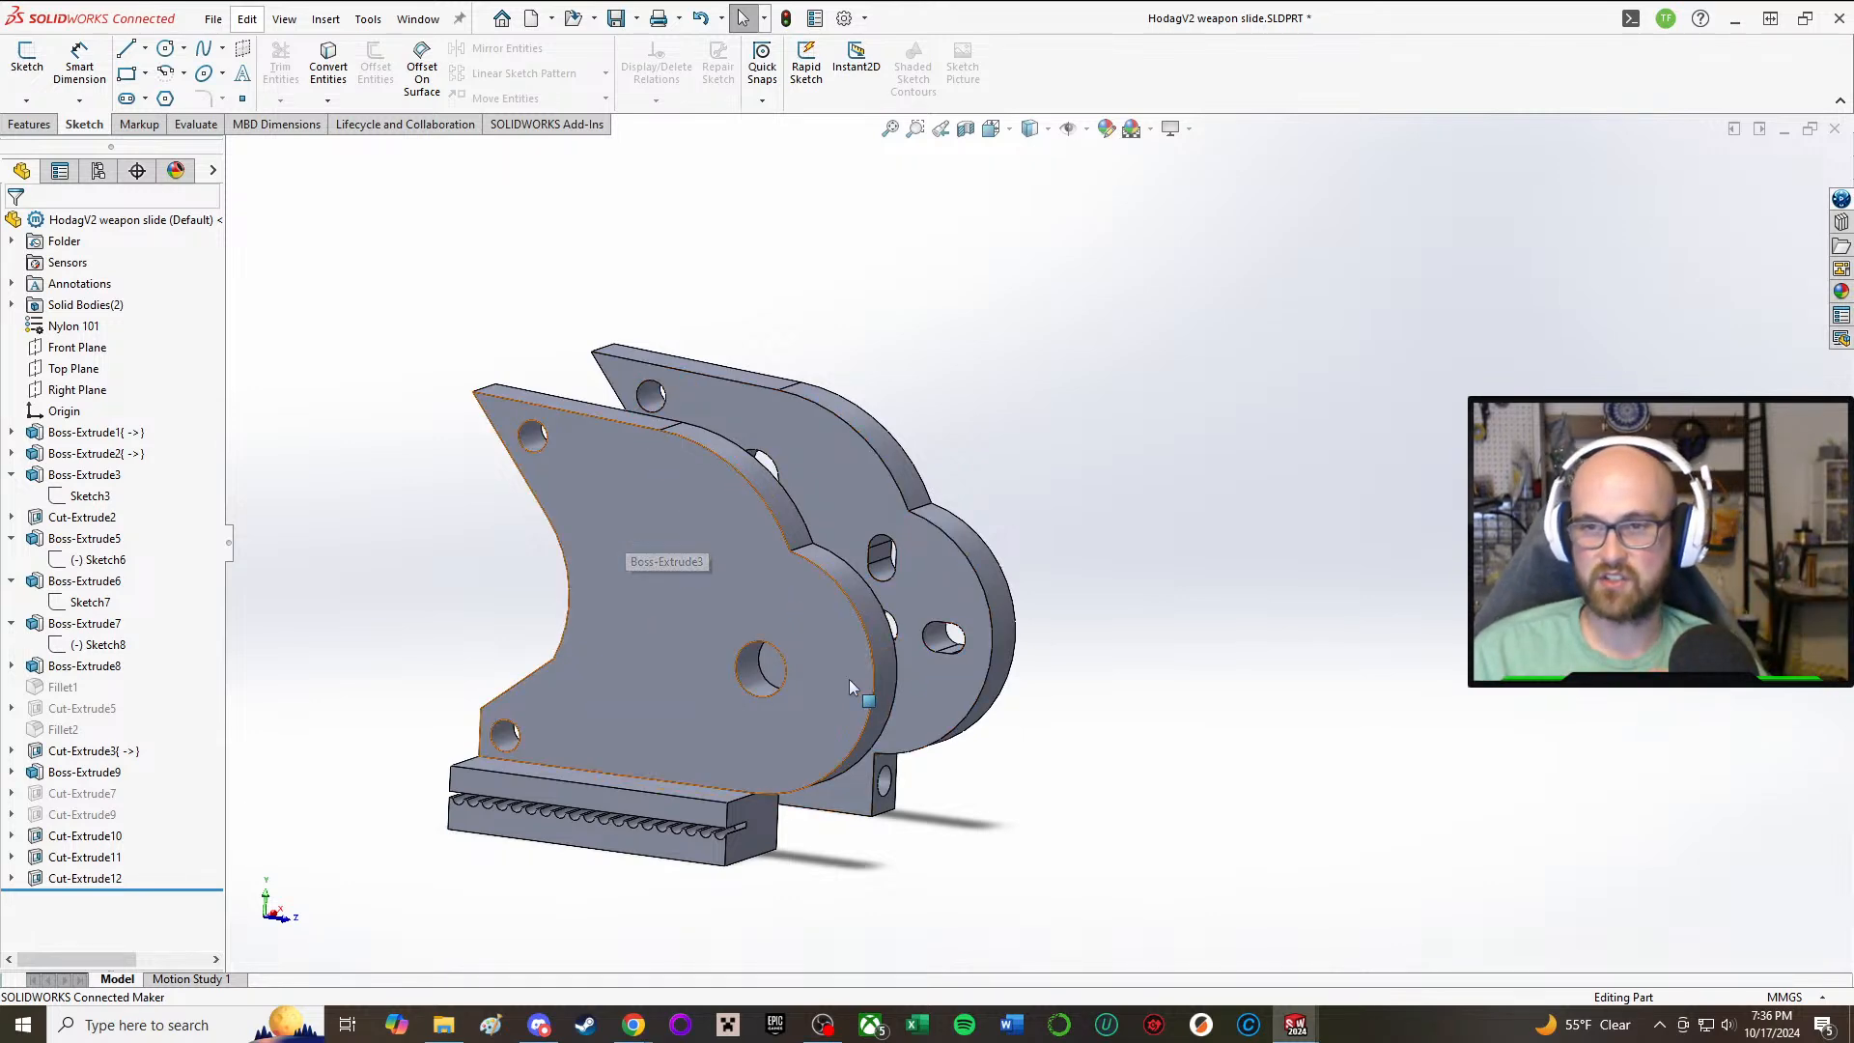
{"action": "middle_click_drag", "start_coordinate": [849, 679], "coordinate": [766, 930]}
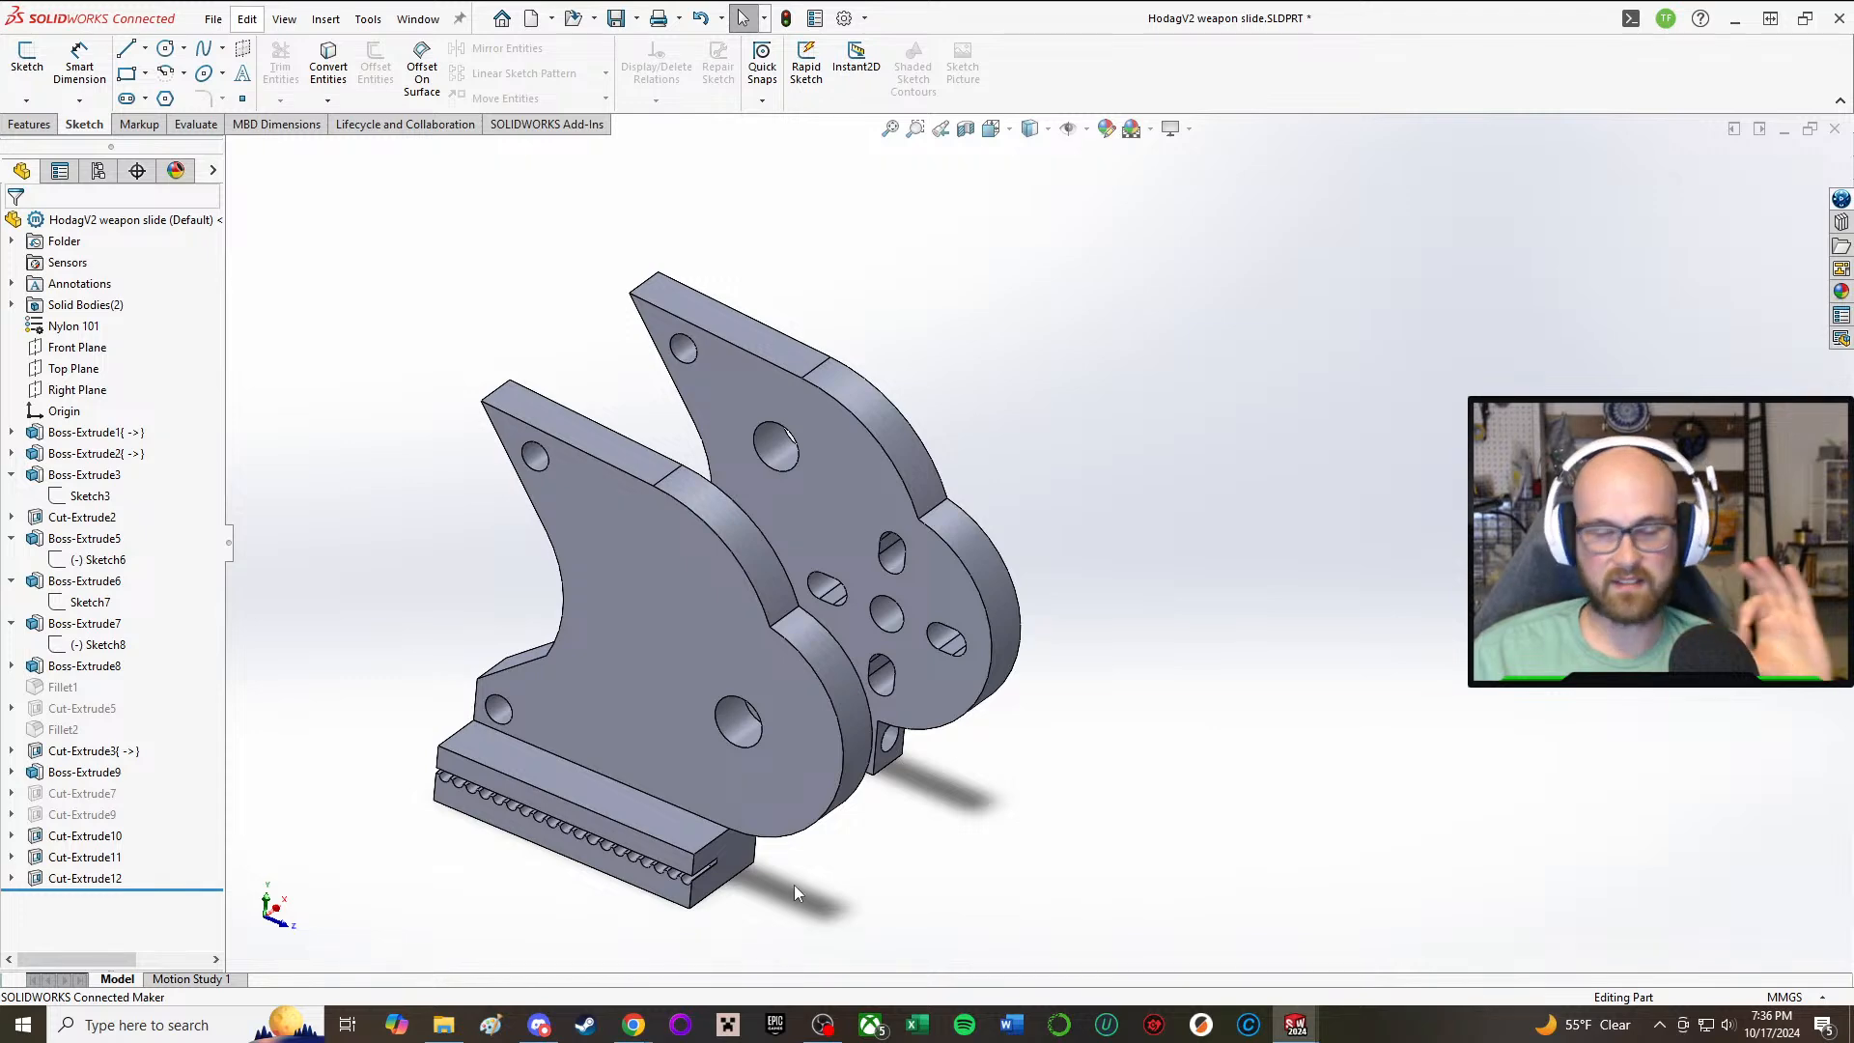
{"action": "middle_click_drag", "start_coordinate": [953, 809], "coordinate": [878, 898]}
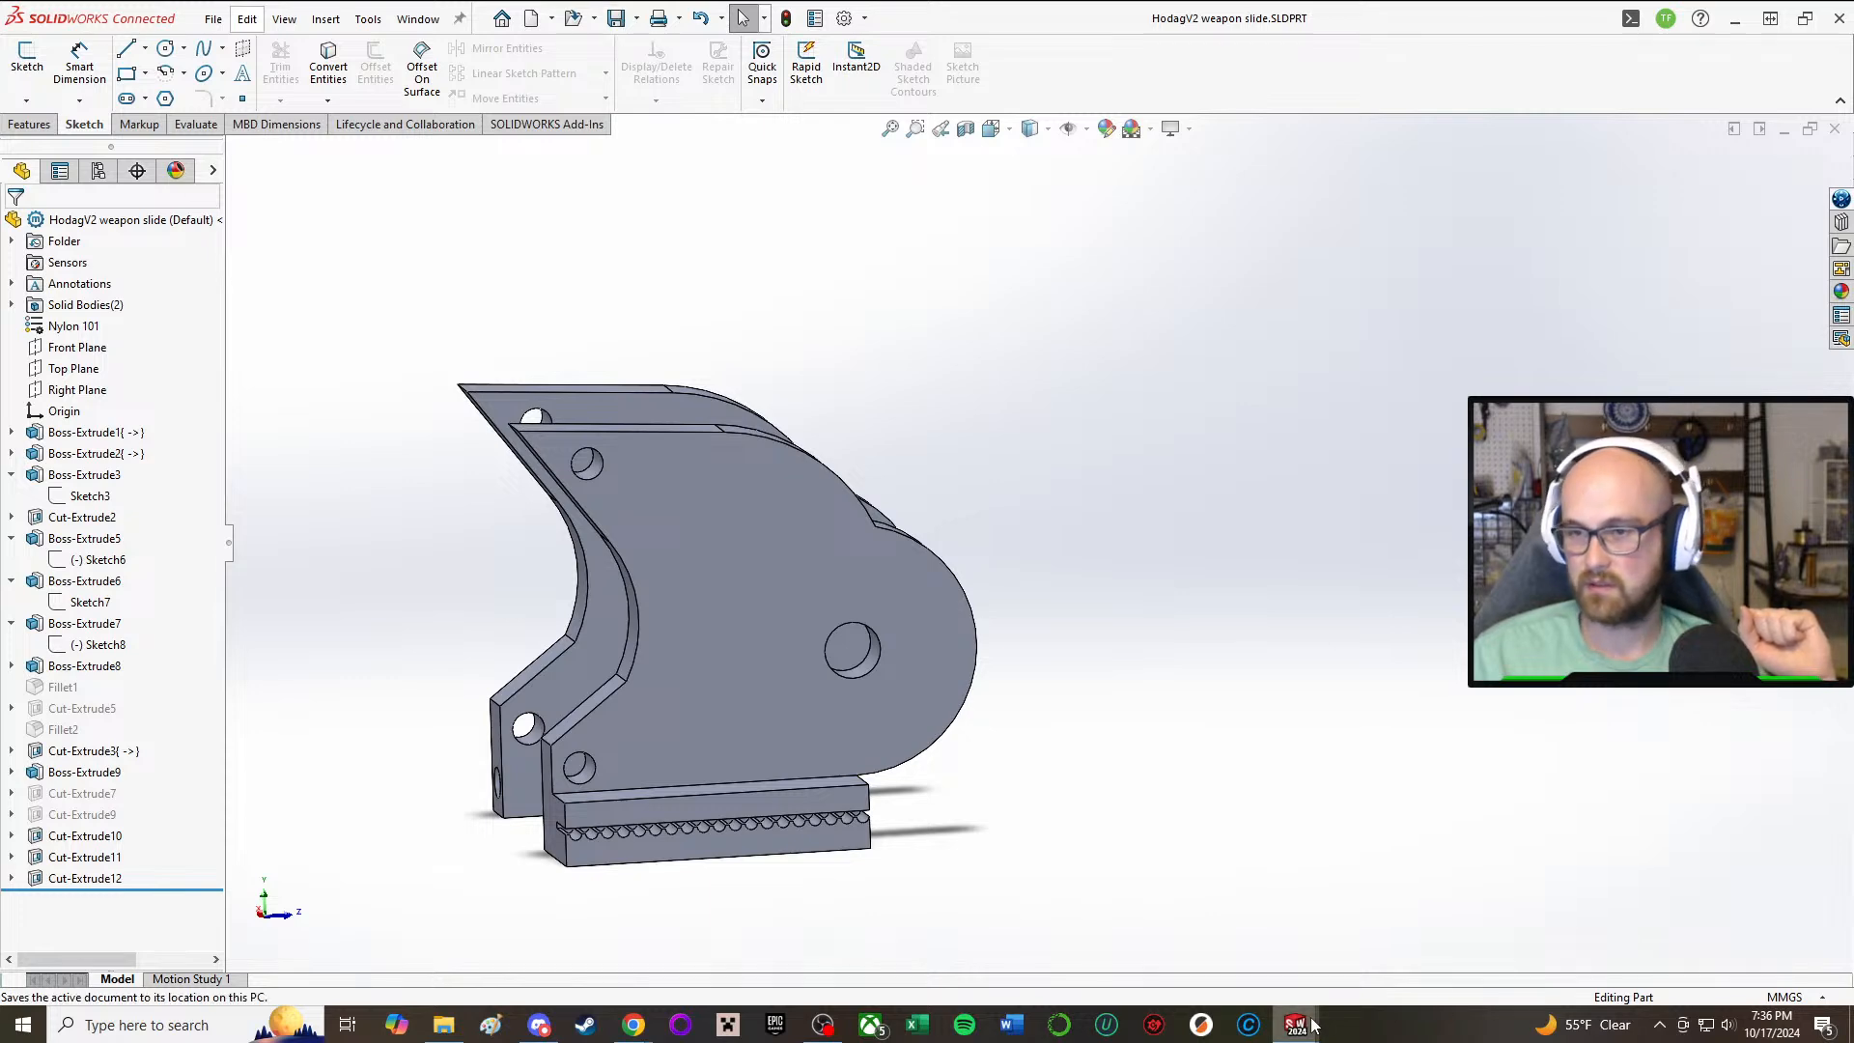
{"action": "left_click", "coordinate": [1245, 907]}
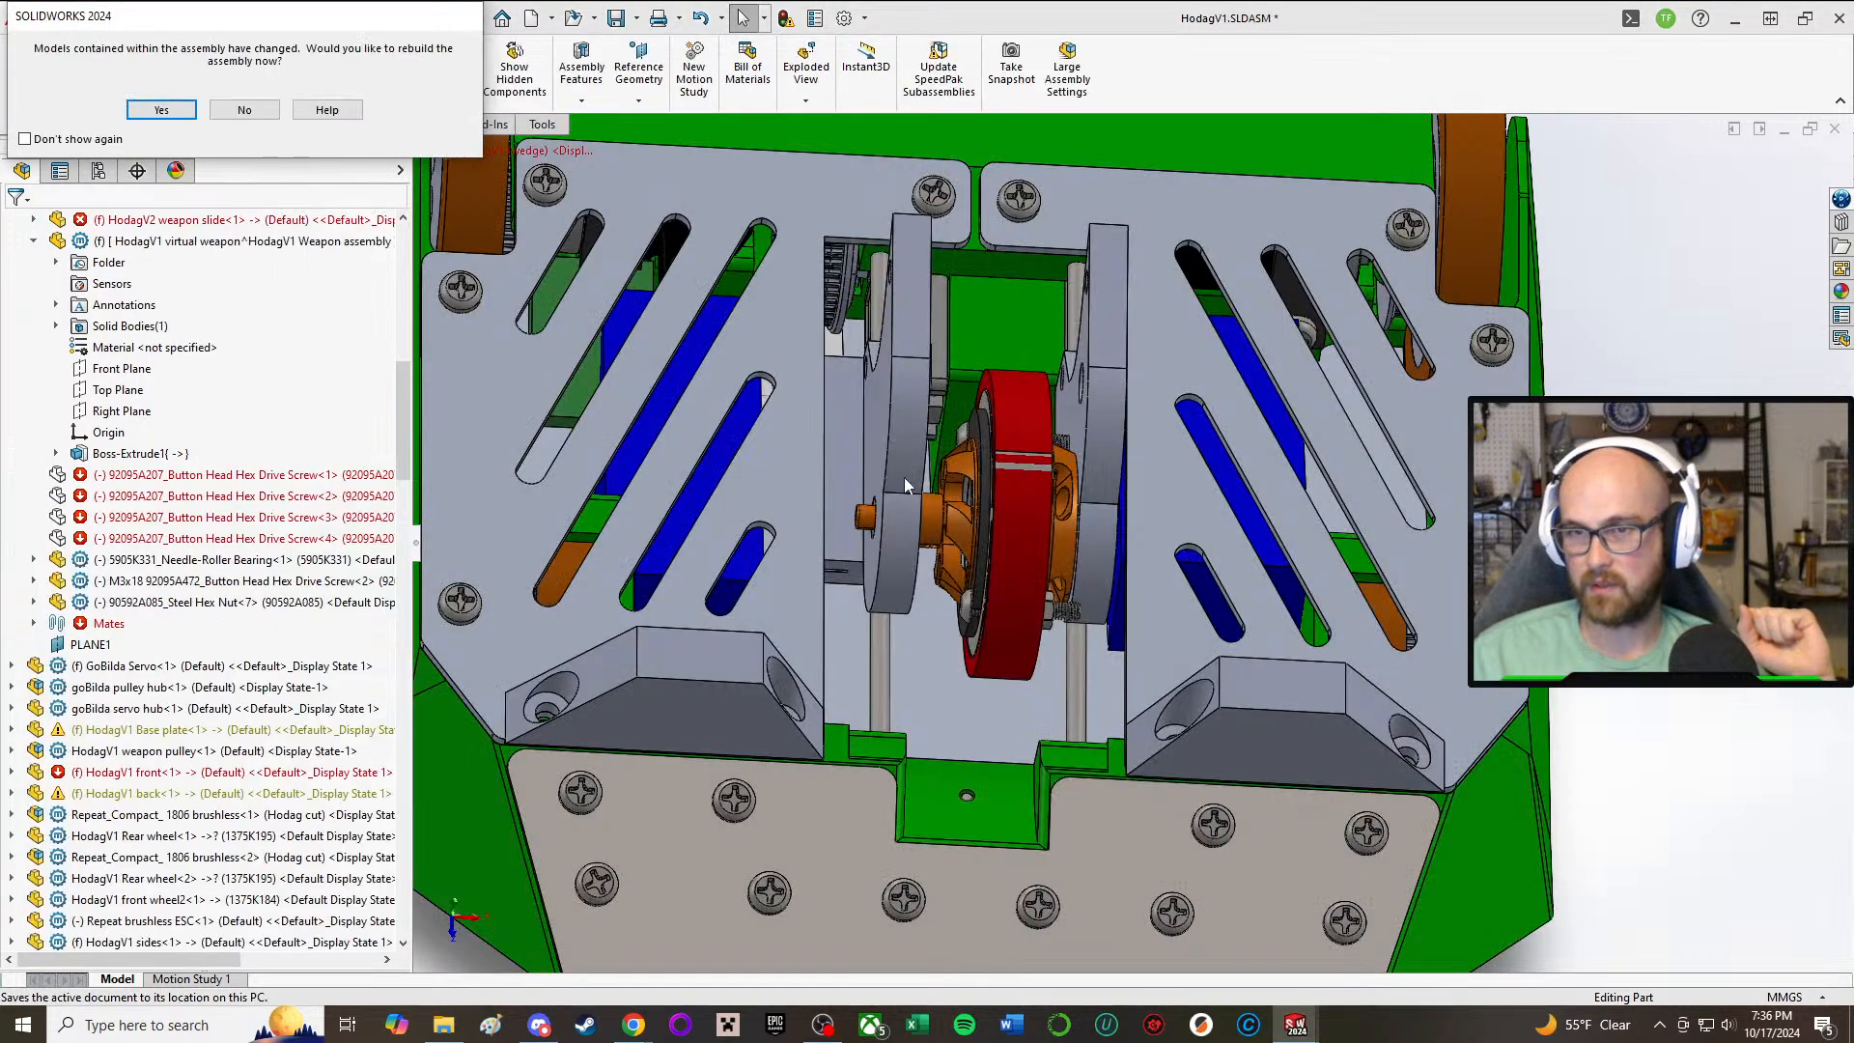
{"action": "left_click", "coordinate": [161, 109]}
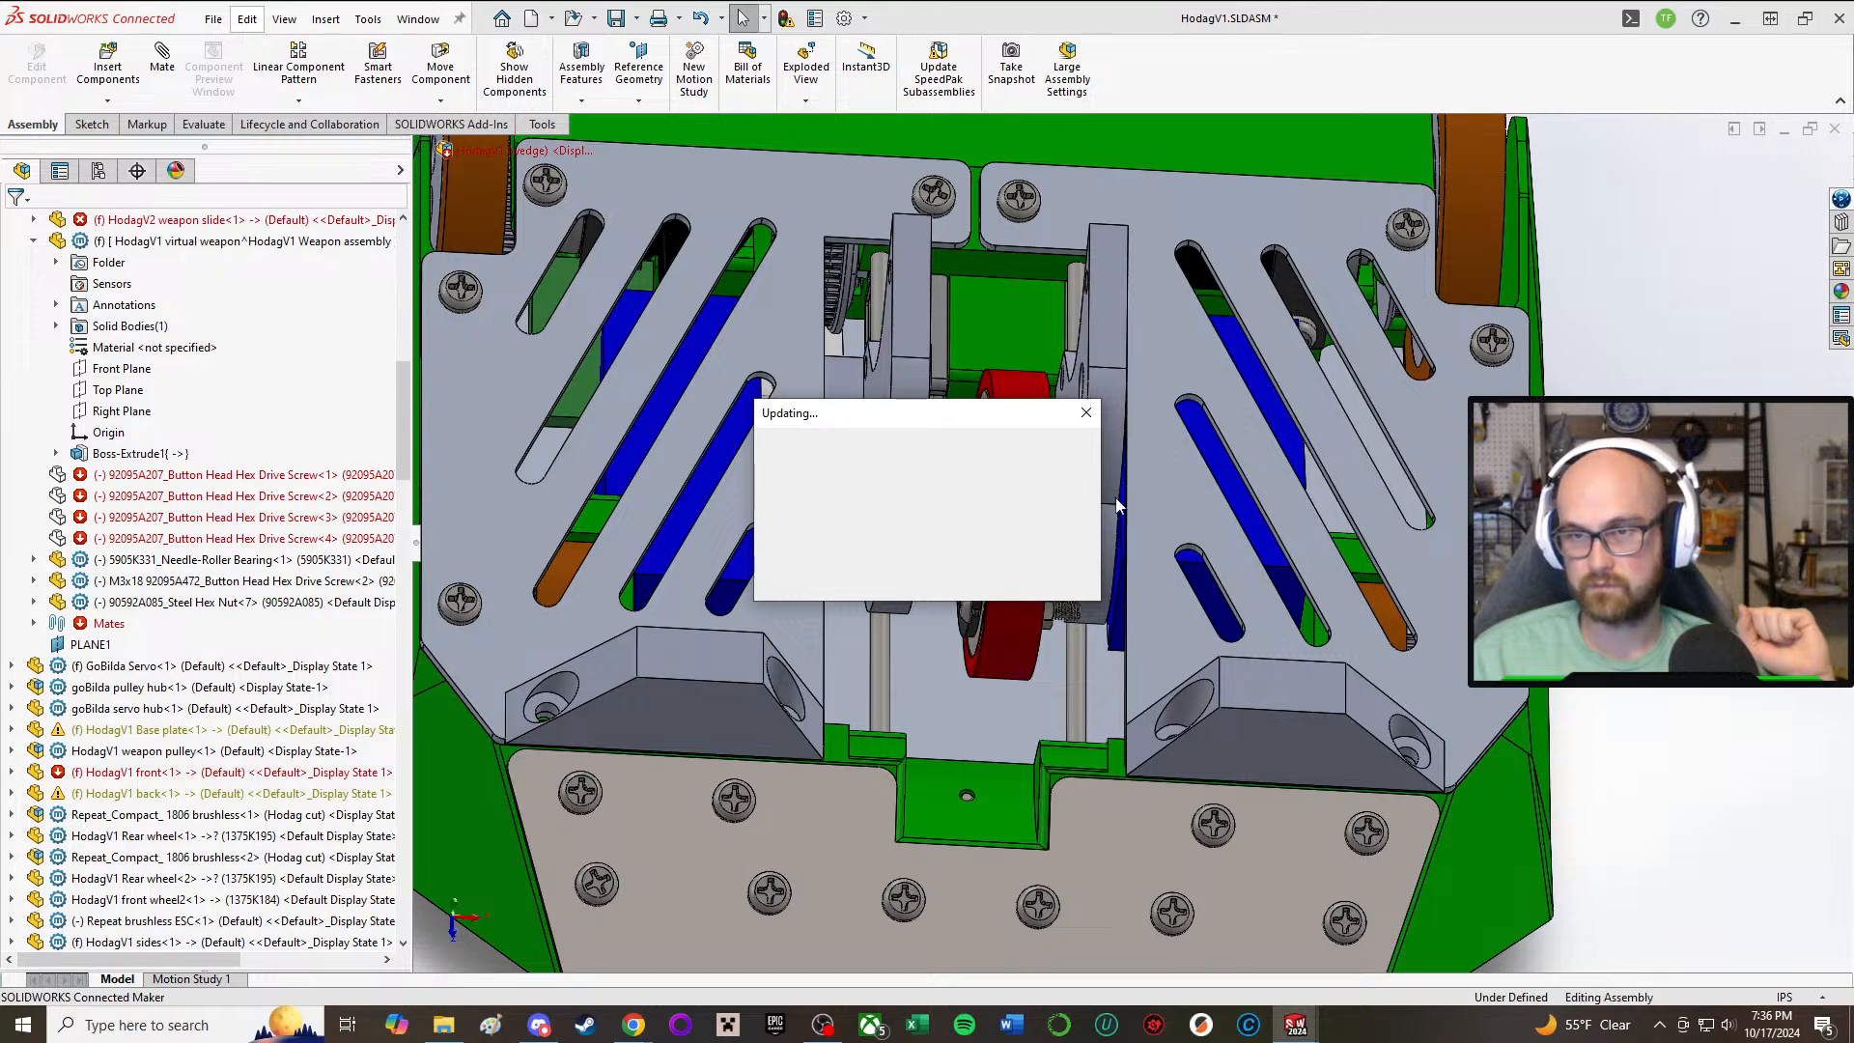
Step: Move the HodagV2 weapon slide forward along its rods, toward the front wedge of the robot
{"action": "middle_click_drag", "start_coordinate": [933, 479], "coordinate": [1342, 565]}
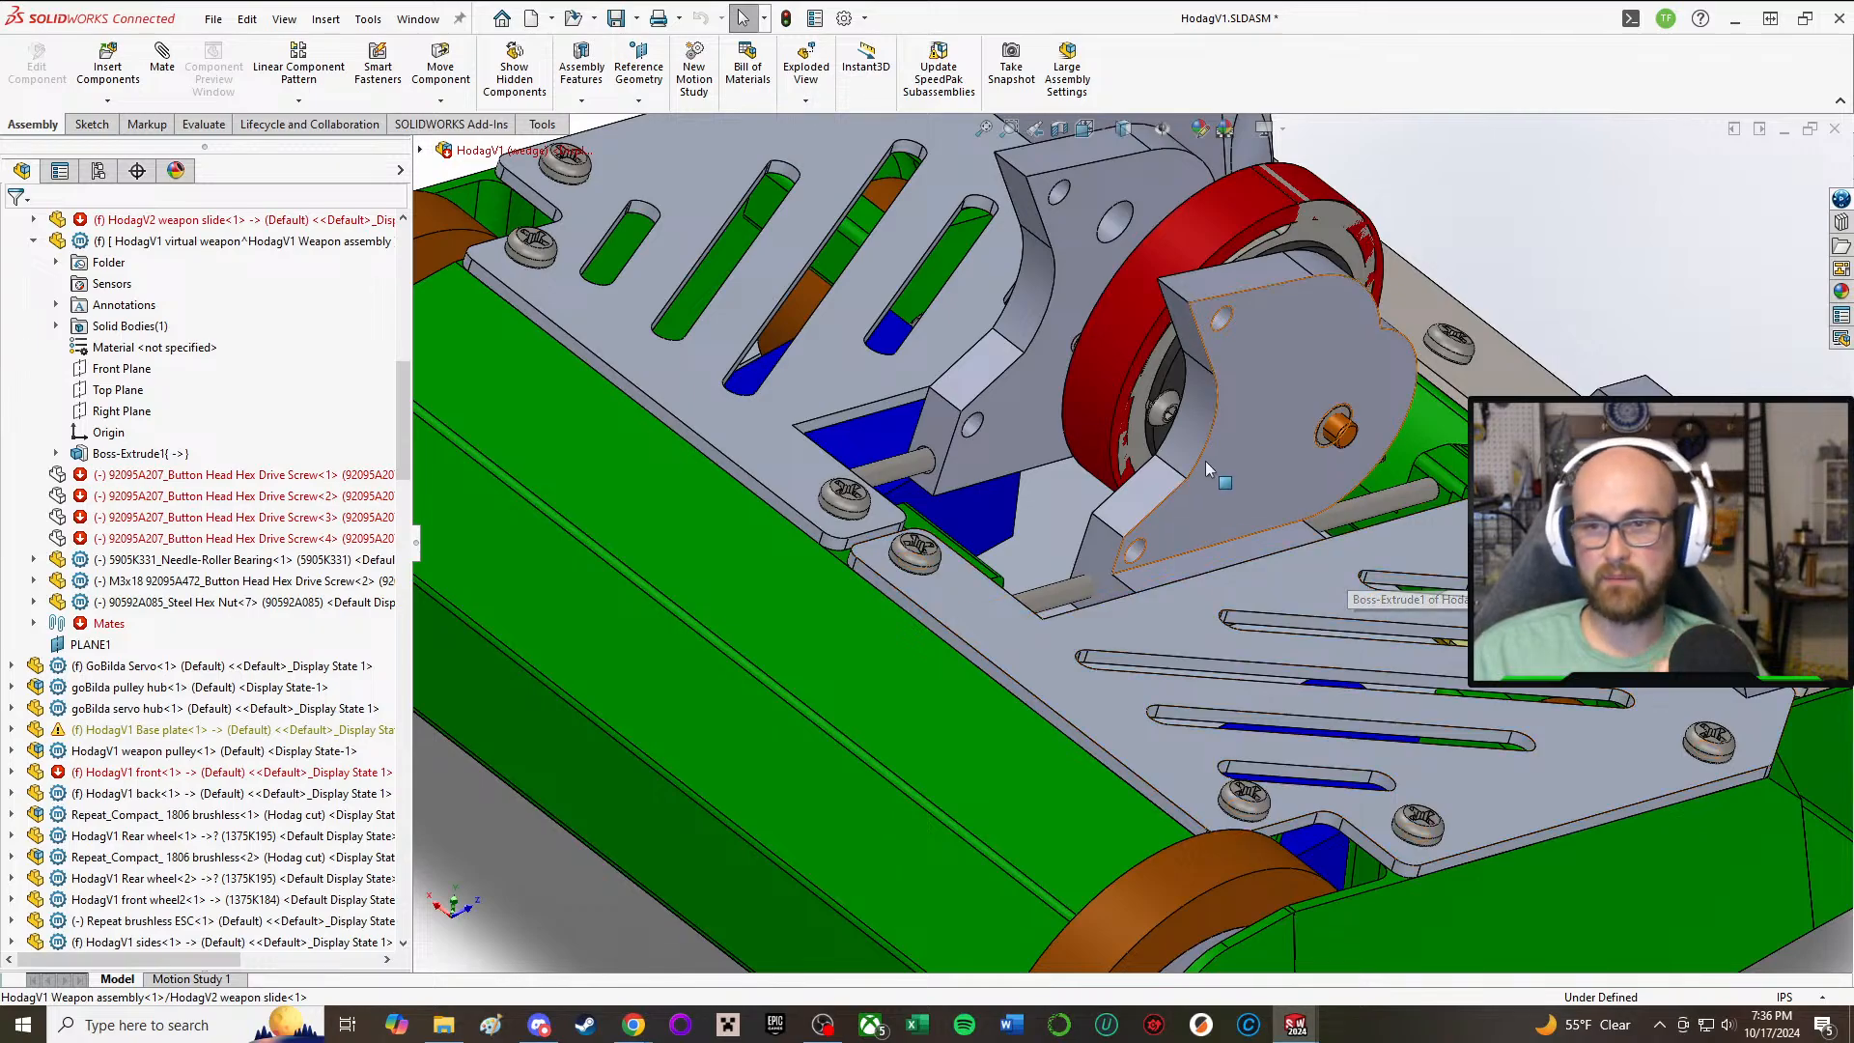
{"action": "middle_click_drag", "start_coordinate": [1205, 460], "coordinate": [1062, 378]}
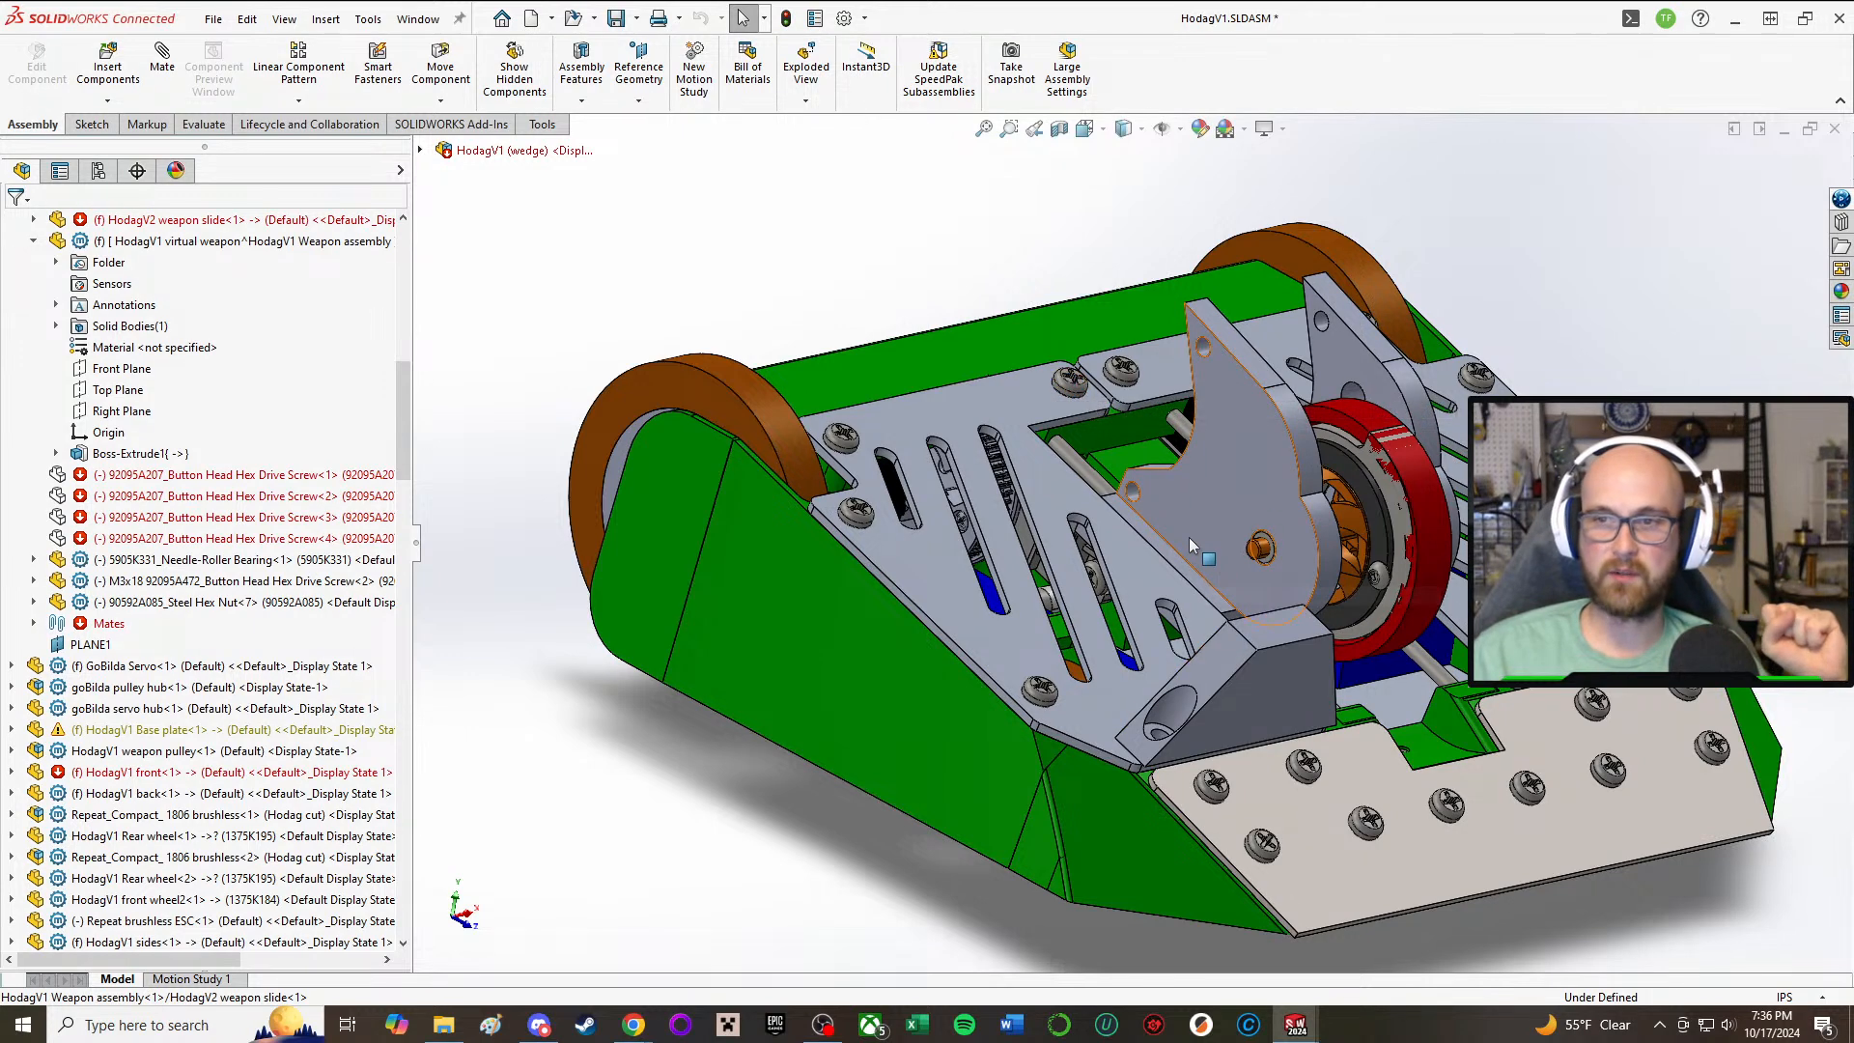
{"action": "left_click_drag", "start_coordinate": [1190, 537], "coordinate": [1251, 622]}
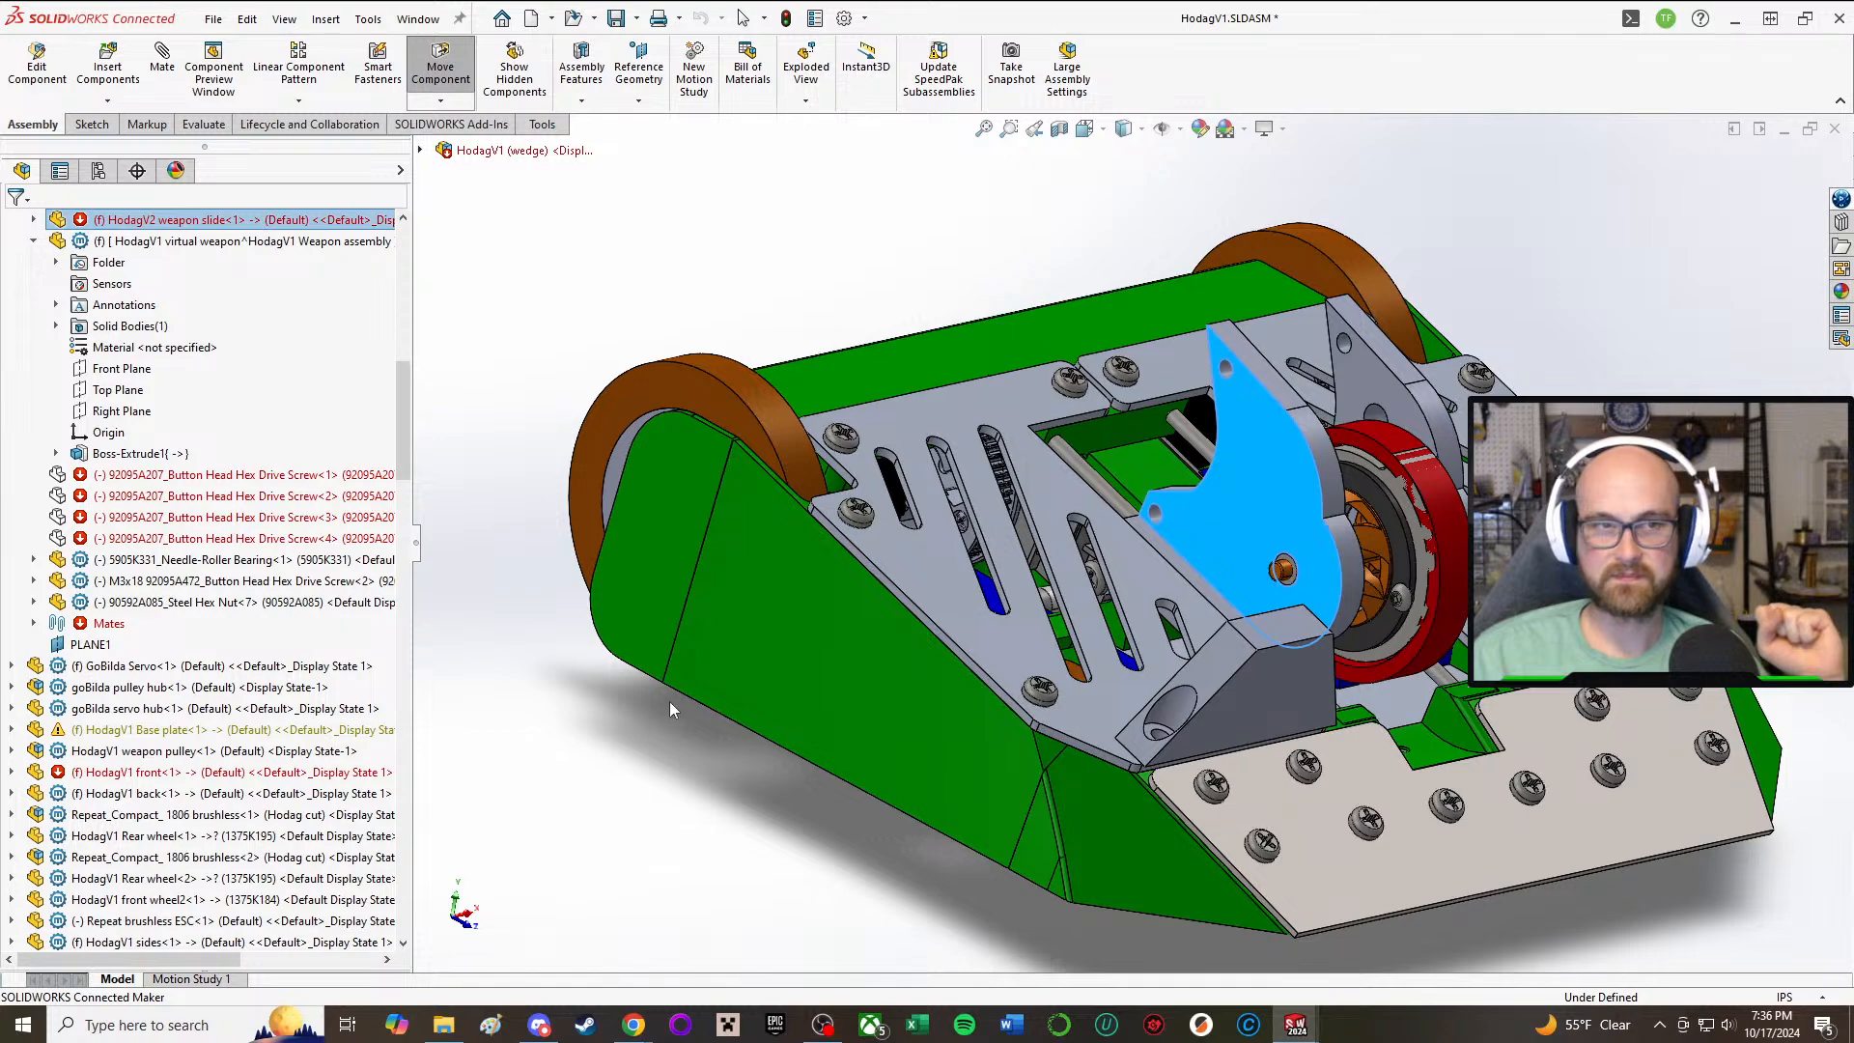
{"action": "left_click", "coordinate": [604, 752]}
{"action": "scroll", "coordinate": [1196, 547], "scroll_direction": "up", "scroll_amount": 4}
{"action": "middle_click_drag", "start_coordinate": [1327, 477], "coordinate": [1268, 537]}
{"action": "scroll", "coordinate": [1266, 533], "scroll_direction": "down", "scroll_amount": 2}
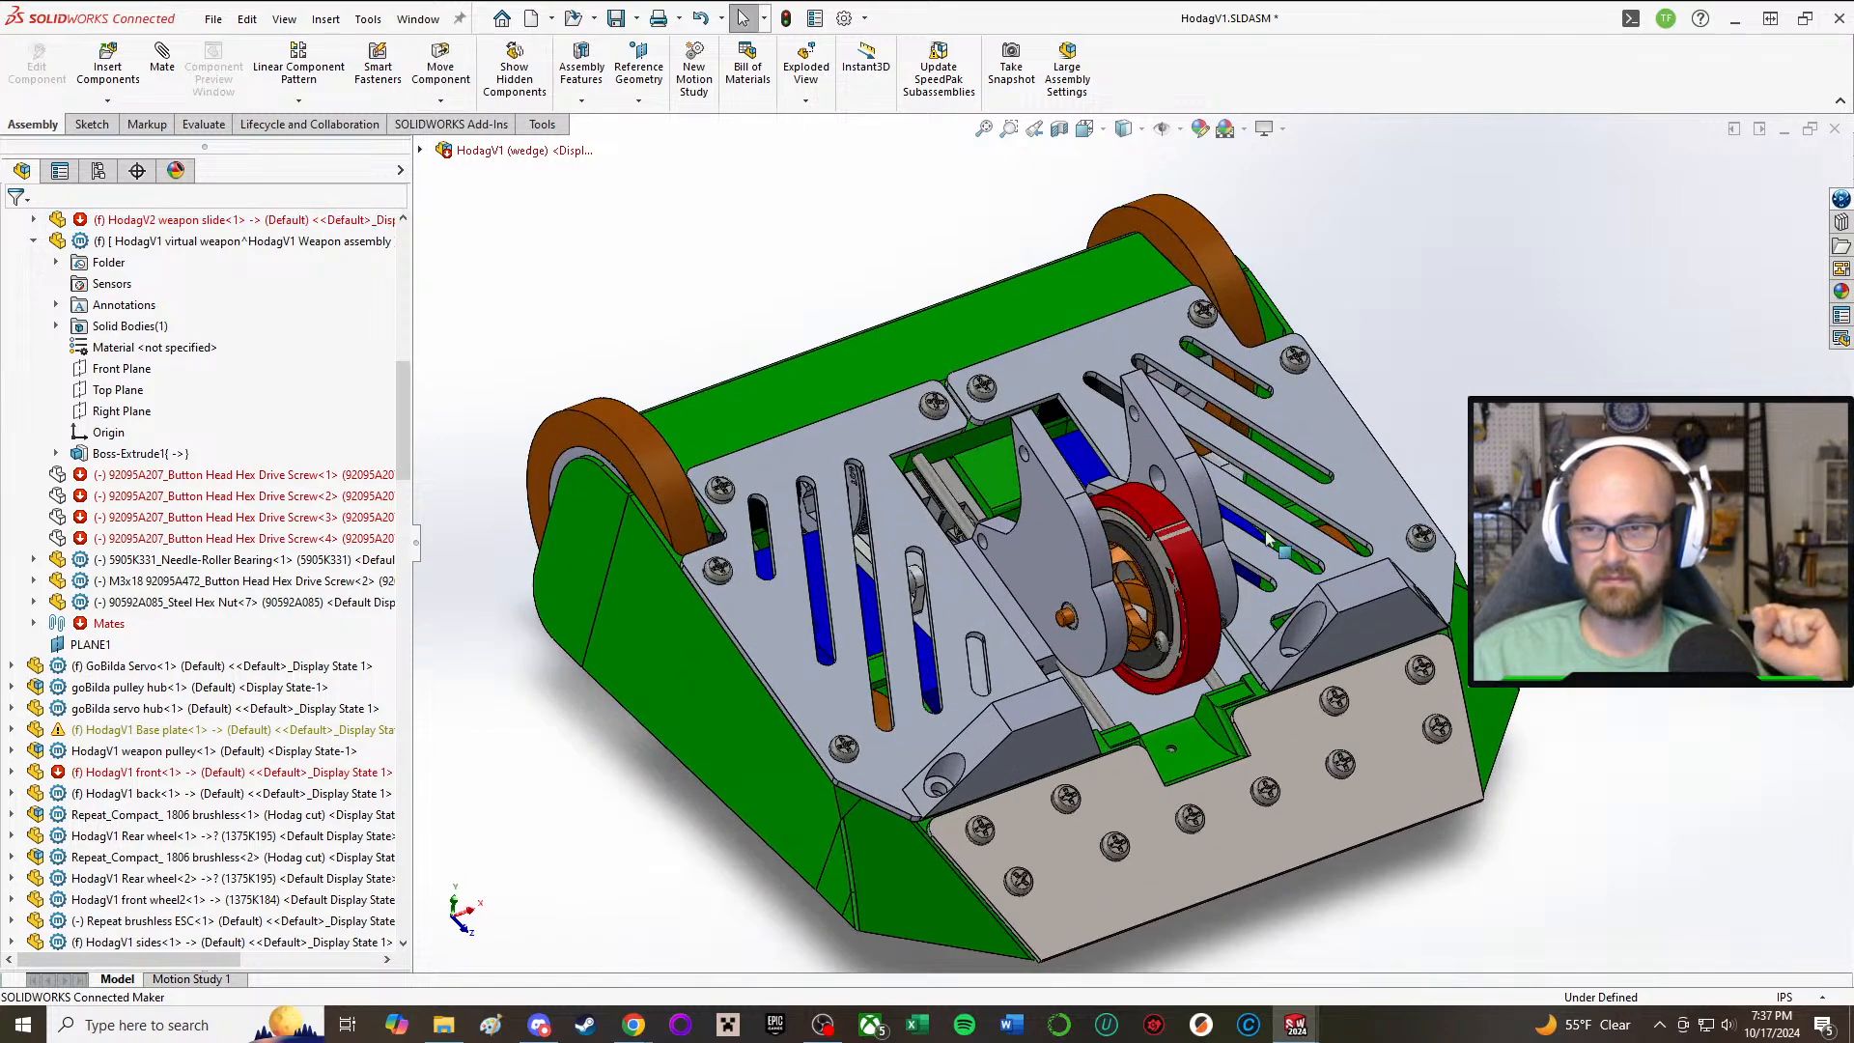
Step: Examine the weapon slide plates and the robot's underside from several angles to judge how the weapon fits
{"action": "scroll", "coordinate": [1269, 538], "scroll_direction": "down", "scroll_amount": 3}
{"action": "middle_click", "coordinate": [953, 574]}
{"action": "mouse_move", "coordinate": [953, 574]}
{"action": "middle_mouse_down"}
{"action": "mouse_move", "coordinate": [983, 351]}
{"action": "mouse_move", "coordinate": [923, 597]}
{"action": "mouse_move", "coordinate": [950, 531]}
{"action": "mouse_move", "coordinate": [894, 570]}
{"action": "mouse_move", "coordinate": [922, 543]}
{"action": "mouse_move", "coordinate": [900, 320]}
{"action": "mouse_move", "coordinate": [973, 549]}
{"action": "middle_mouse_up"}
{"action": "scroll", "coordinate": [923, 597], "scroll_direction": "up", "scroll_amount": 2}
{"action": "middle_click", "coordinate": [941, 548]}
{"action": "left_click", "coordinate": [971, 548]}
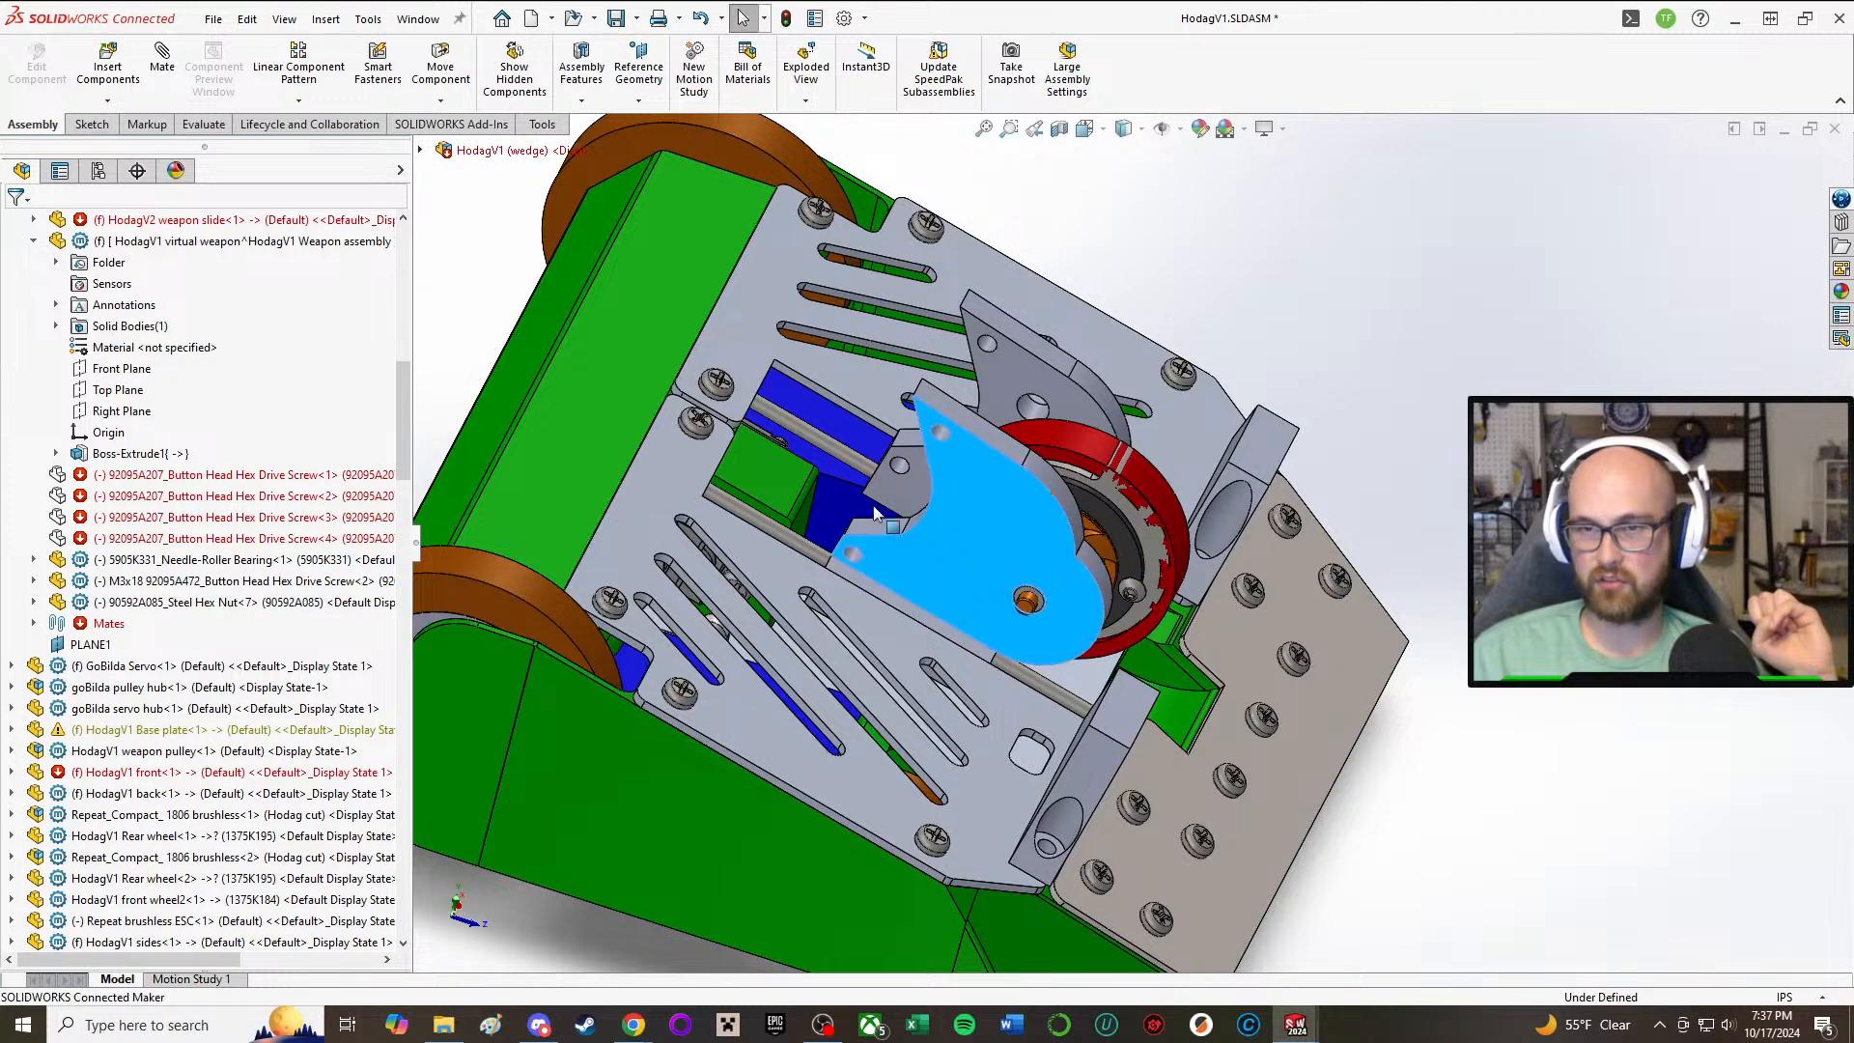
{"action": "left_click_drag", "start_coordinate": [874, 512], "coordinate": [997, 569]}
{"action": "left_click", "coordinate": [1439, 784]}
{"action": "middle_click_drag", "start_coordinate": [1354, 695], "coordinate": [1442, 541]}
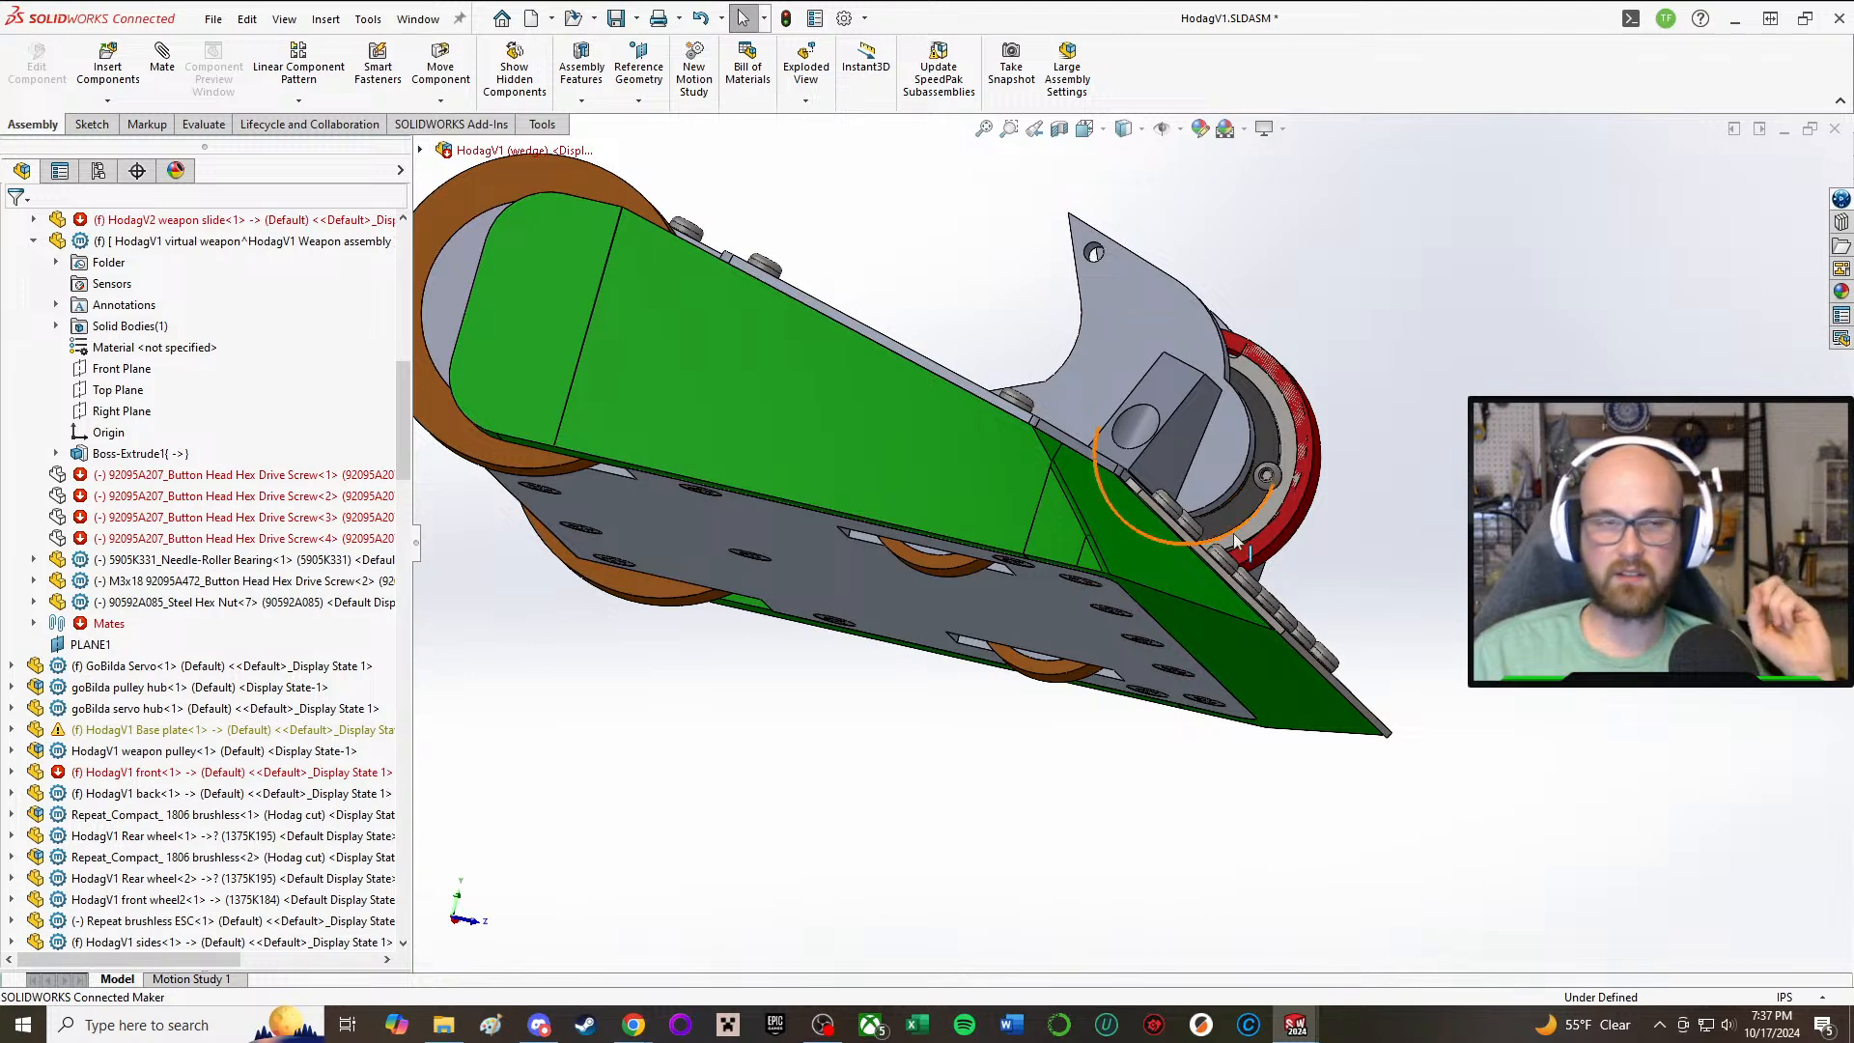
Step: Examine the HodagV2 Plow at the front wedge and its clearance to the weapon slide
{"action": "scroll", "coordinate": [1139, 515], "scroll_direction": "down", "scroll_amount": 5}
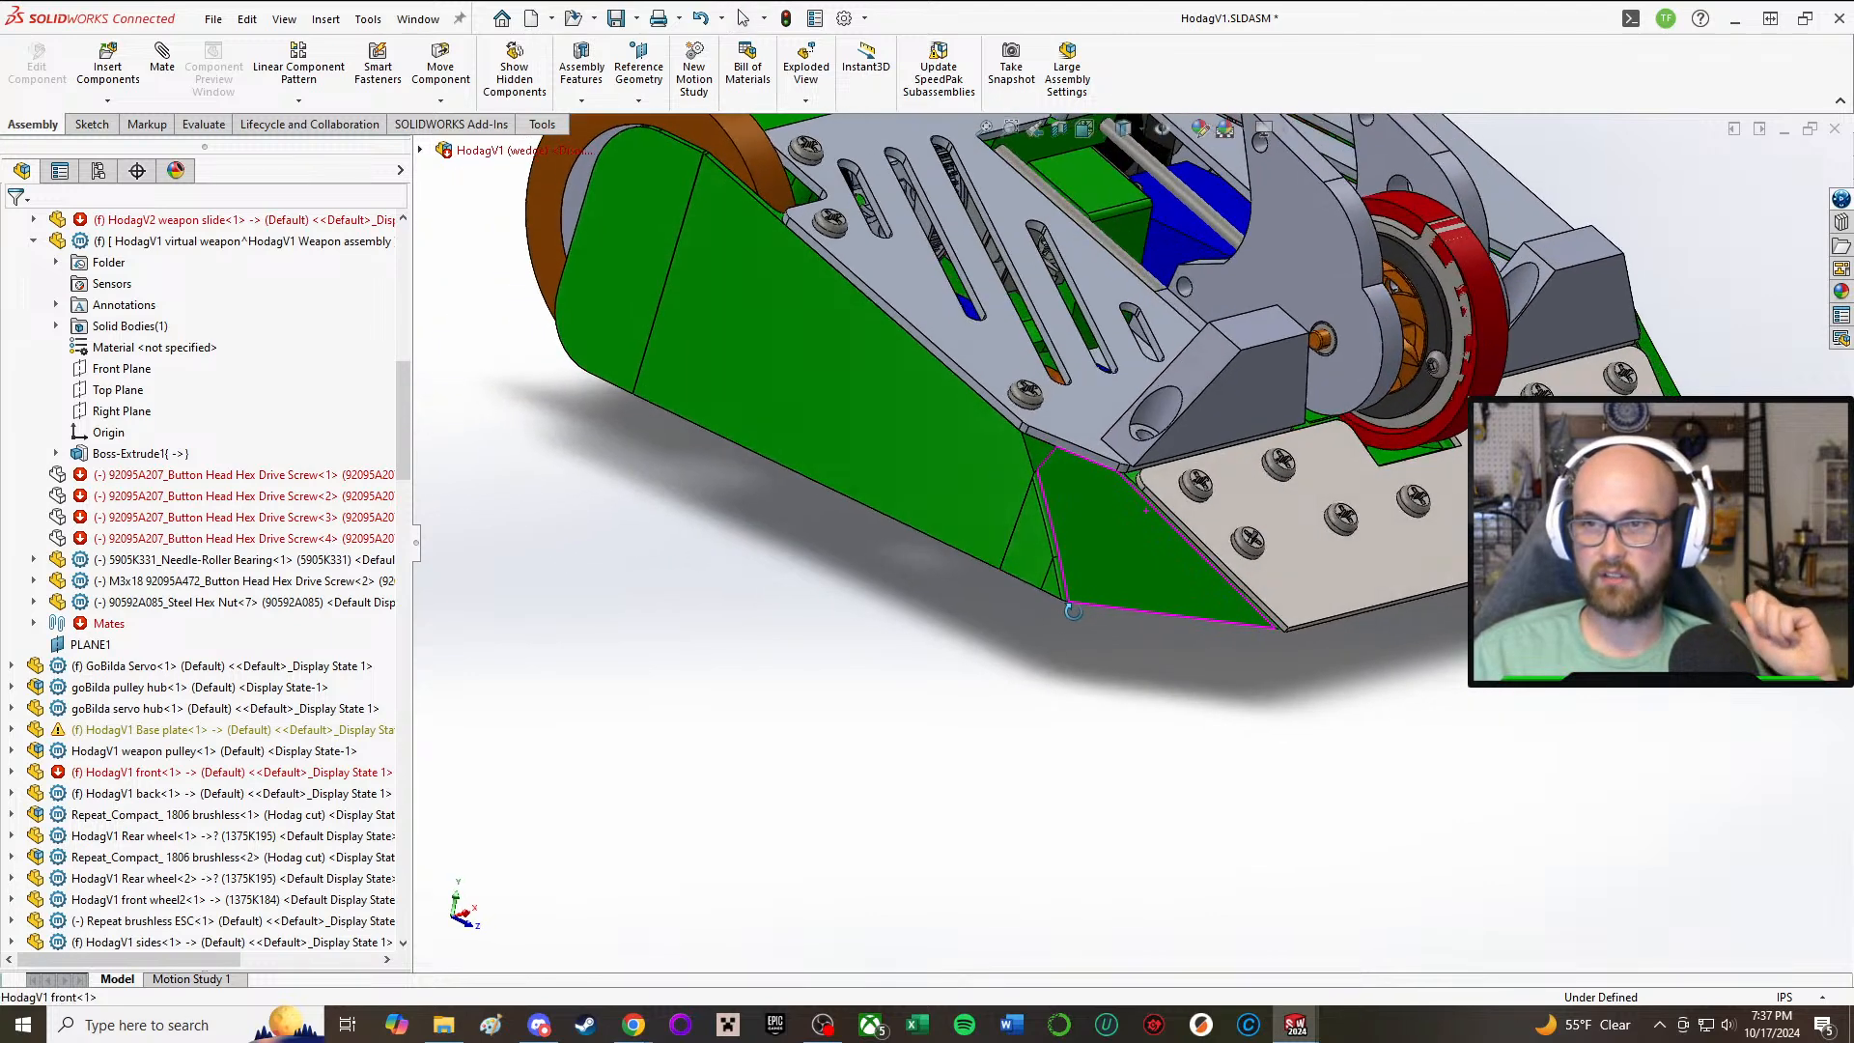
{"action": "left_click", "coordinate": [1051, 442]}
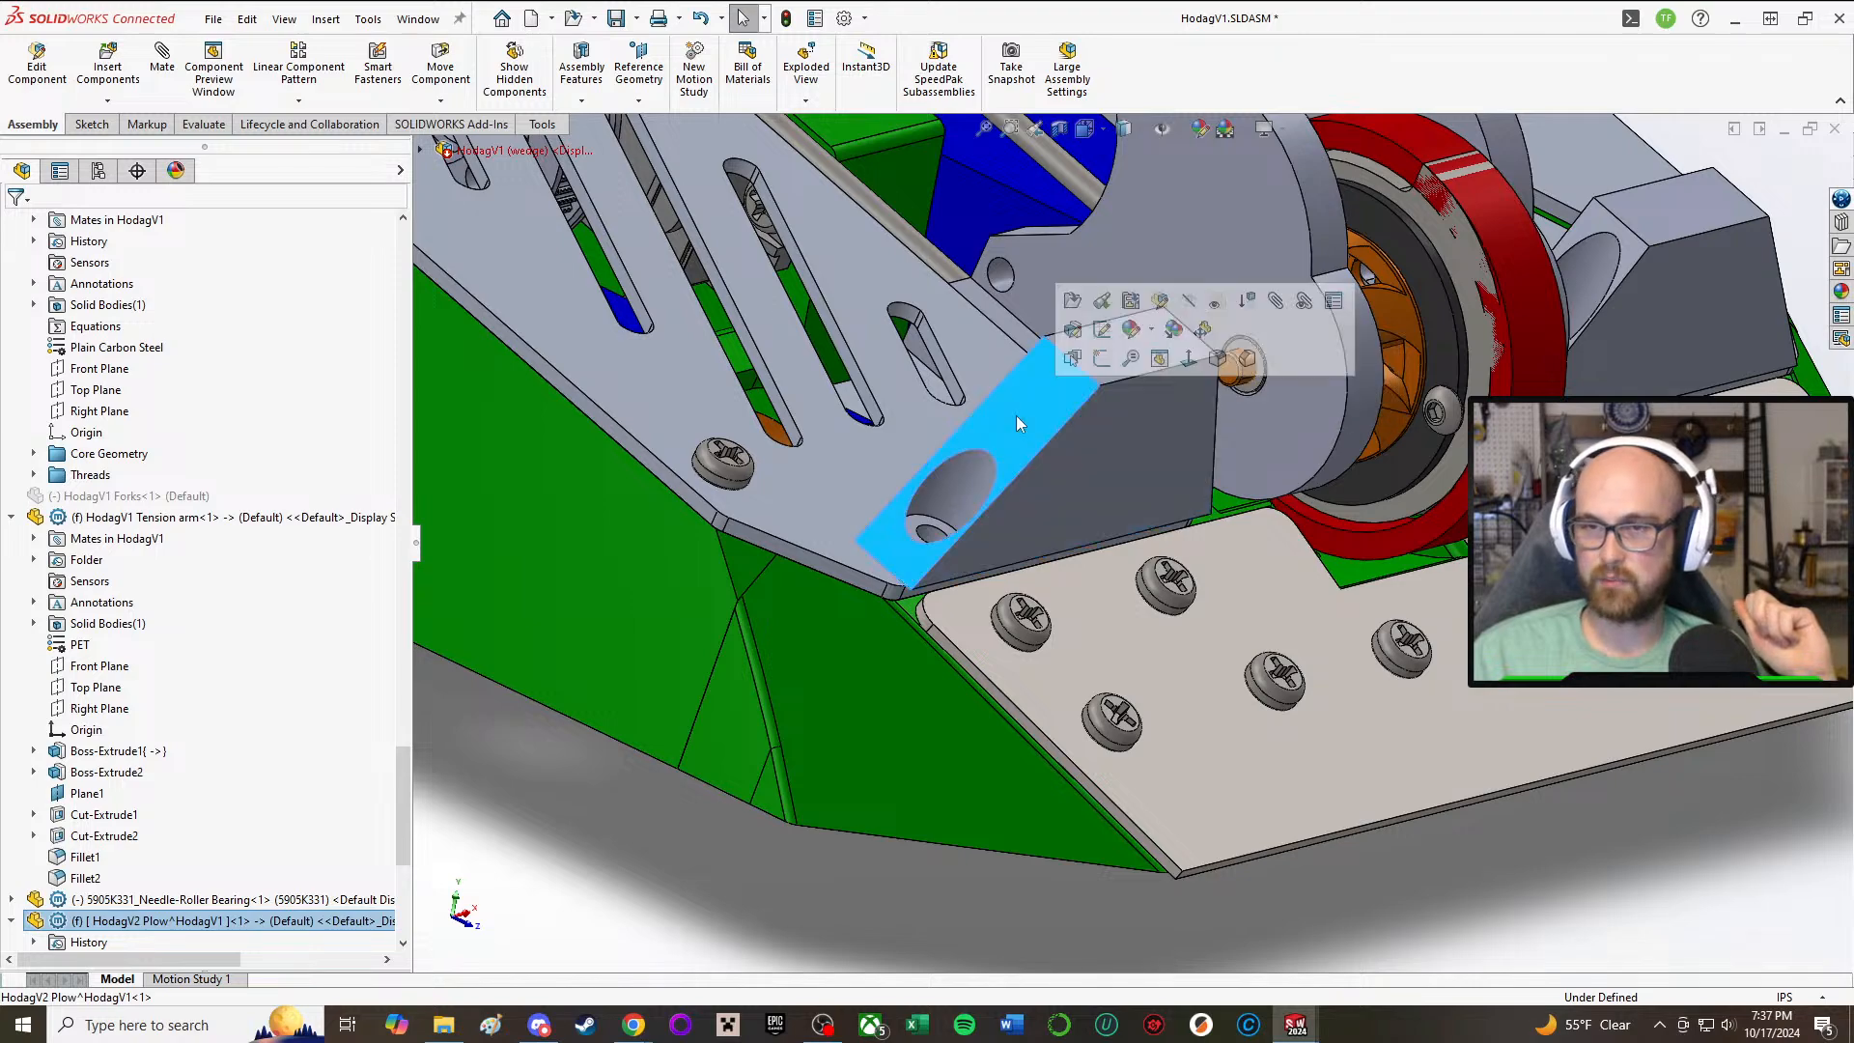
{"action": "left_click", "coordinate": [807, 790]}
{"action": "scroll", "coordinate": [1361, 807], "scroll_direction": "up", "scroll_amount": 3}
{"action": "middle_click_drag", "start_coordinate": [1362, 807], "coordinate": [1400, 742]}
{"action": "middle_click_drag", "start_coordinate": [1239, 353], "coordinate": [1163, 550]}
{"action": "middle_click_drag", "start_coordinate": [1005, 275], "coordinate": [829, 471]}
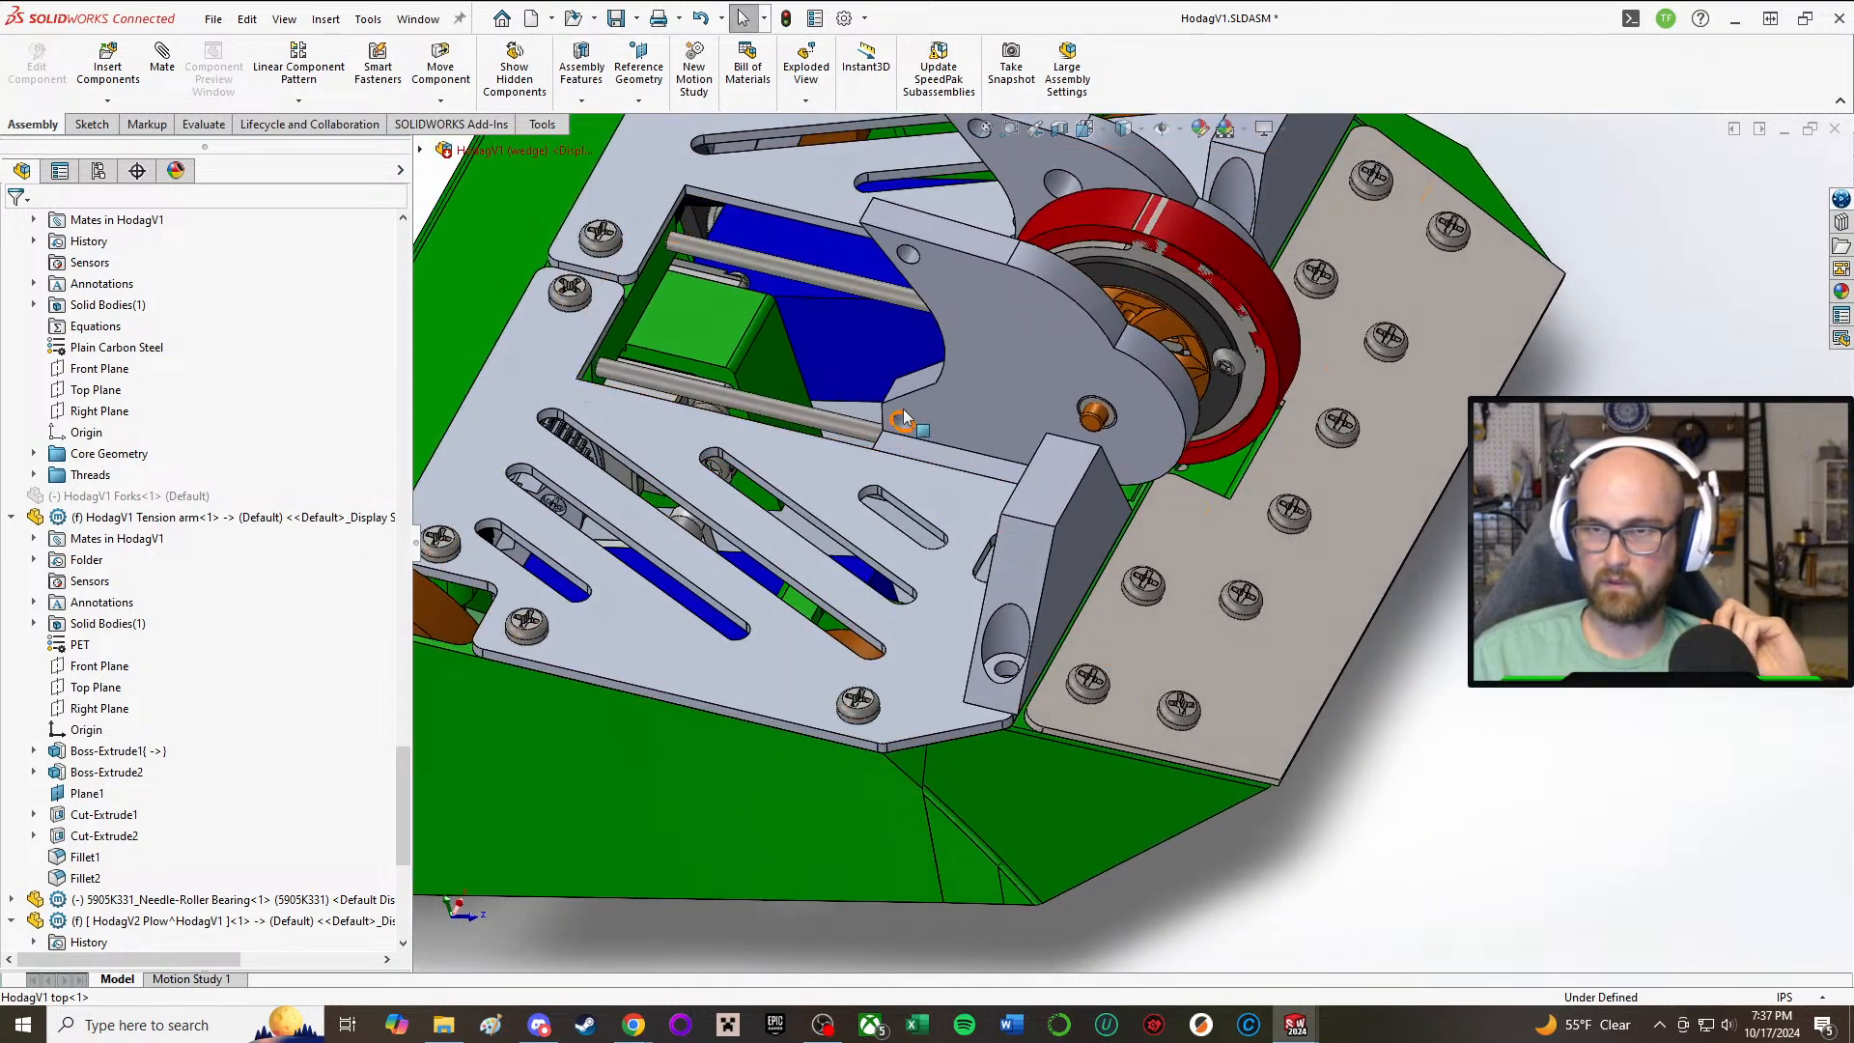
Step: Examine the Battery 3S 850mAh Galaxy through the top plate opening and its position behind the weapon slide
{"action": "left_click", "coordinate": [766, 355]}
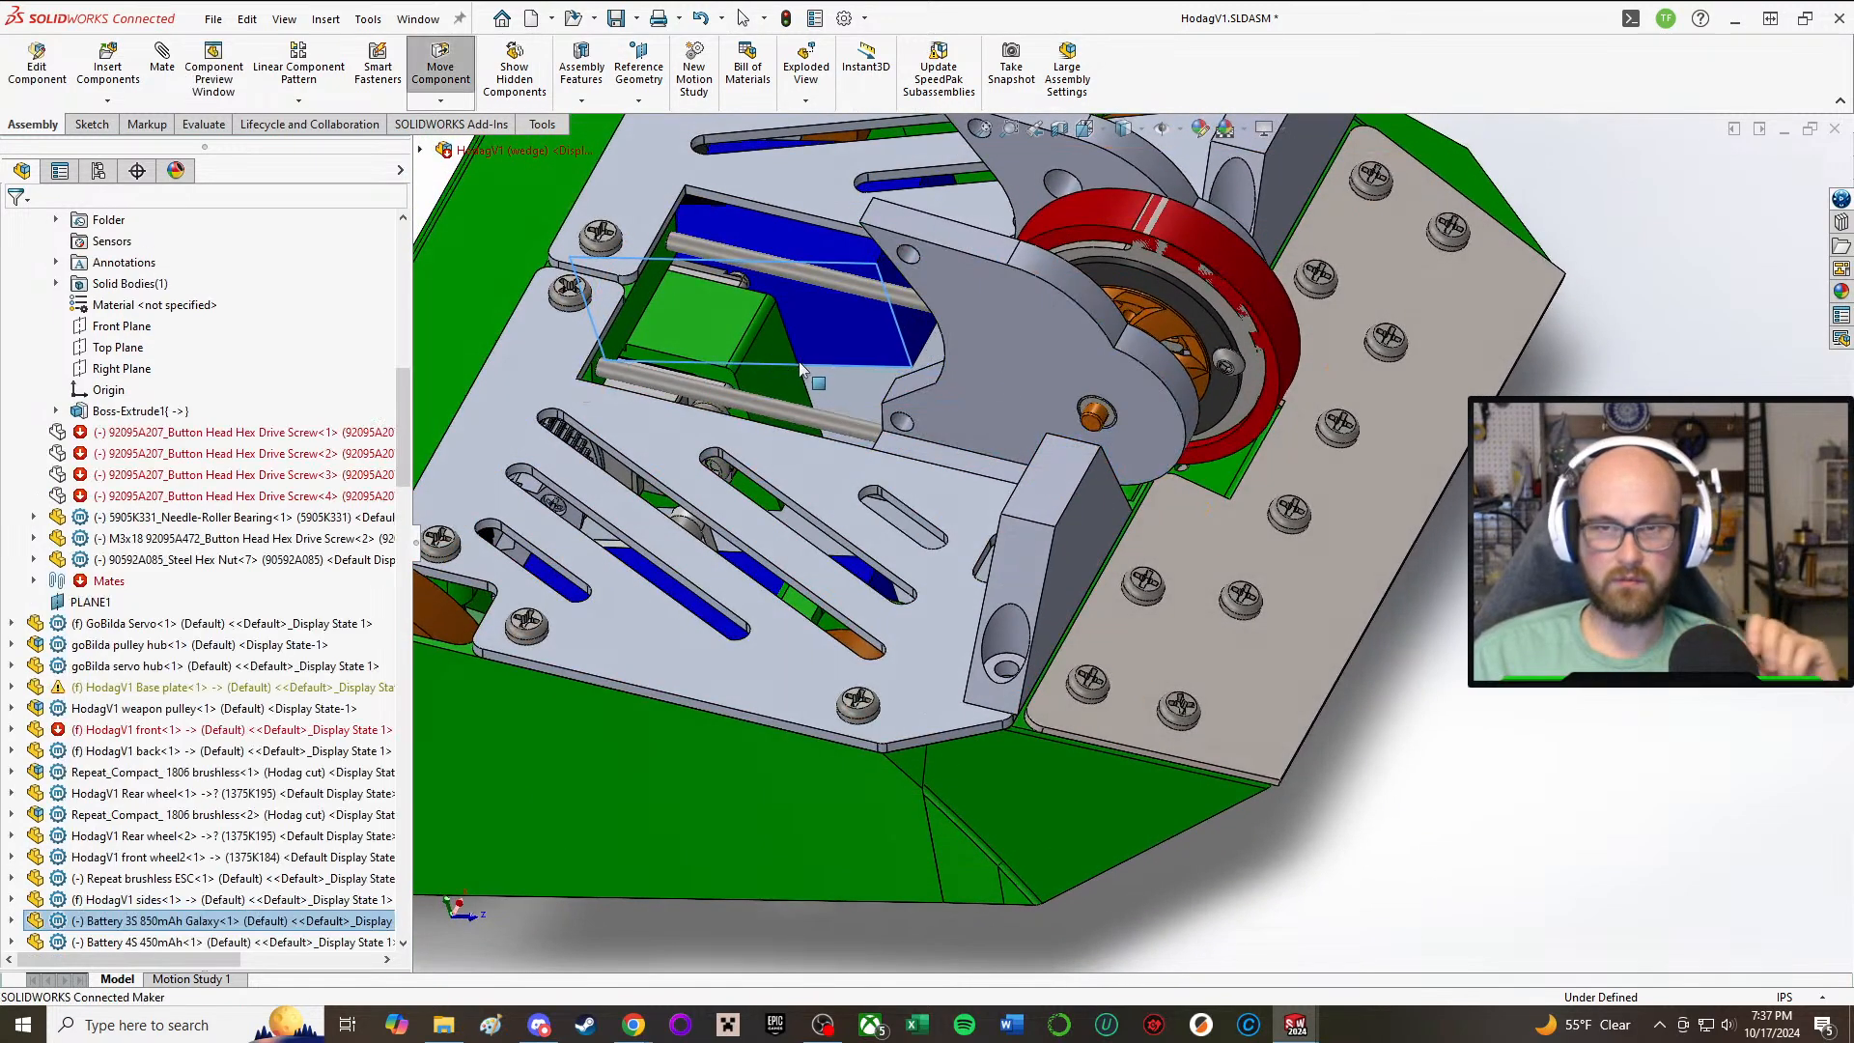
{"action": "left_click_drag", "start_coordinate": [800, 367], "coordinate": [759, 355]}
{"action": "left_click", "coordinate": [1465, 637]}
{"action": "middle_click_drag", "start_coordinate": [900, 352], "coordinate": [839, 394]}
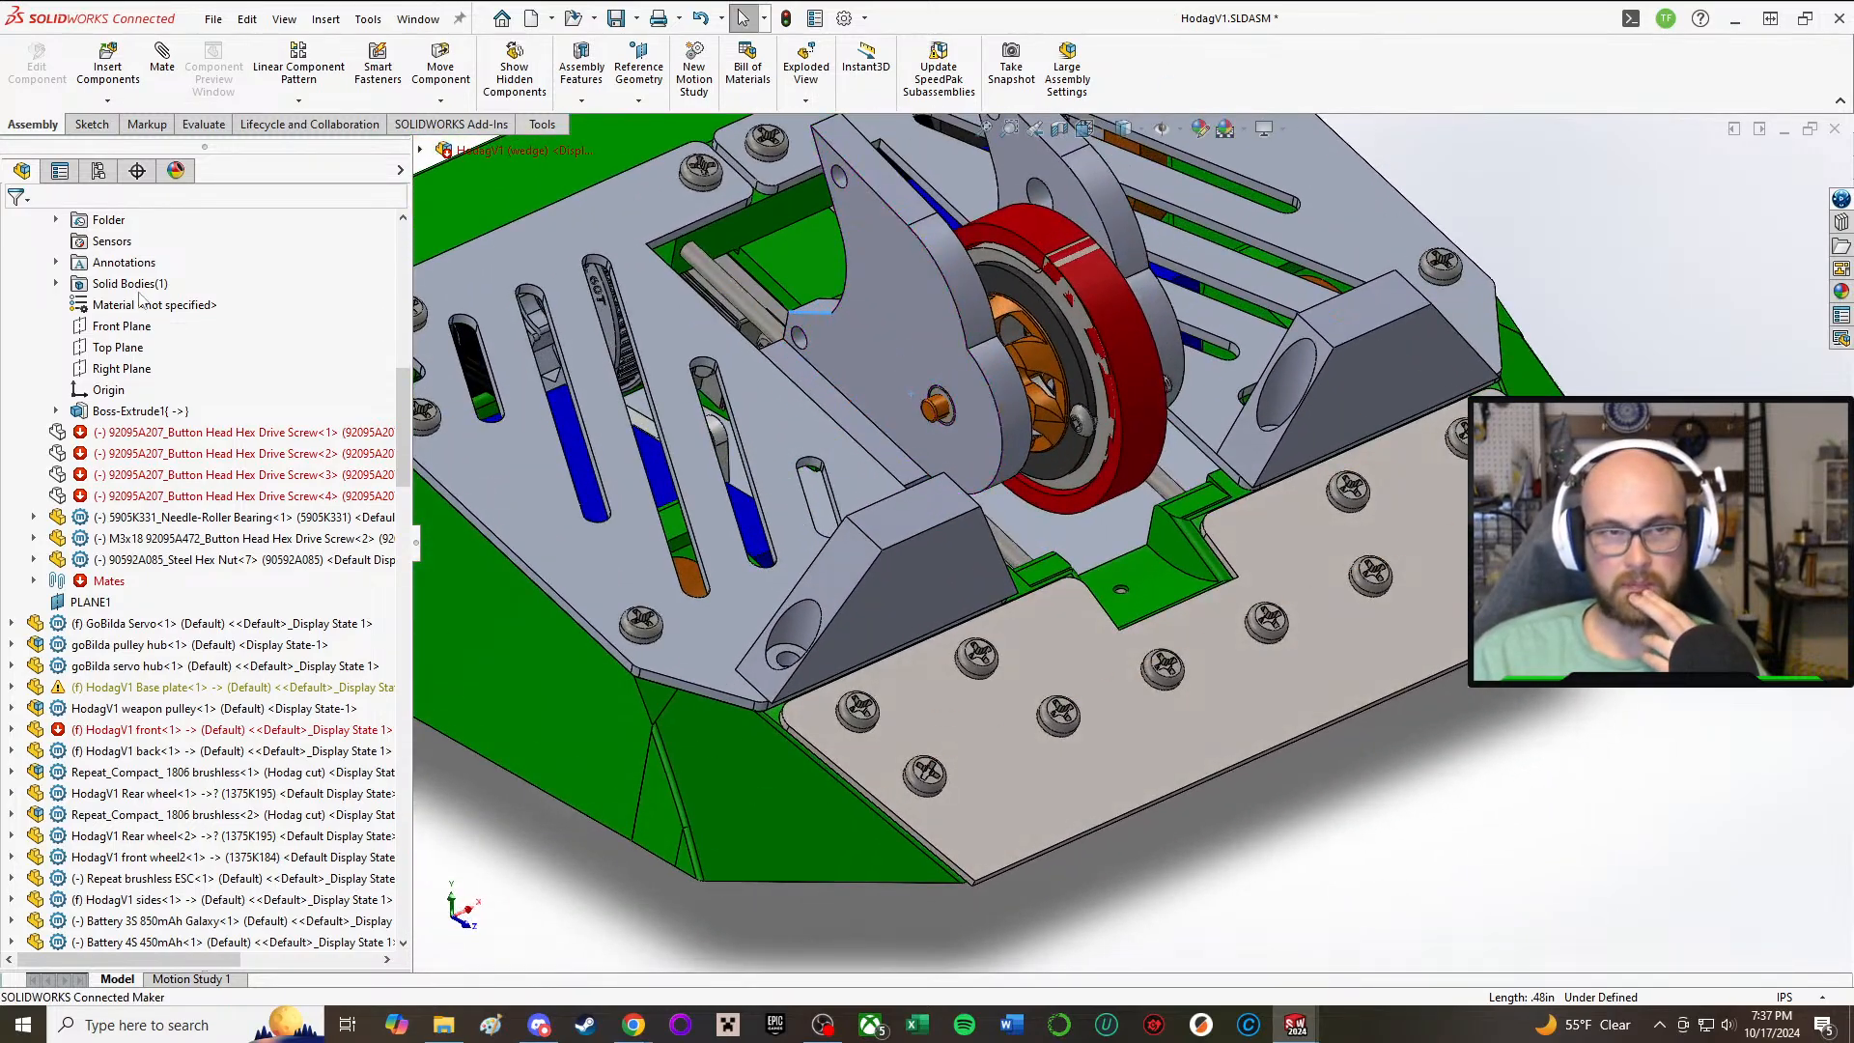
Step: Open the HodagV1 weapon pulley assembly from the Hodag folder and inspect the pulley from the side
{"action": "middle_click_drag", "start_coordinate": [673, 269], "coordinate": [593, 377]}
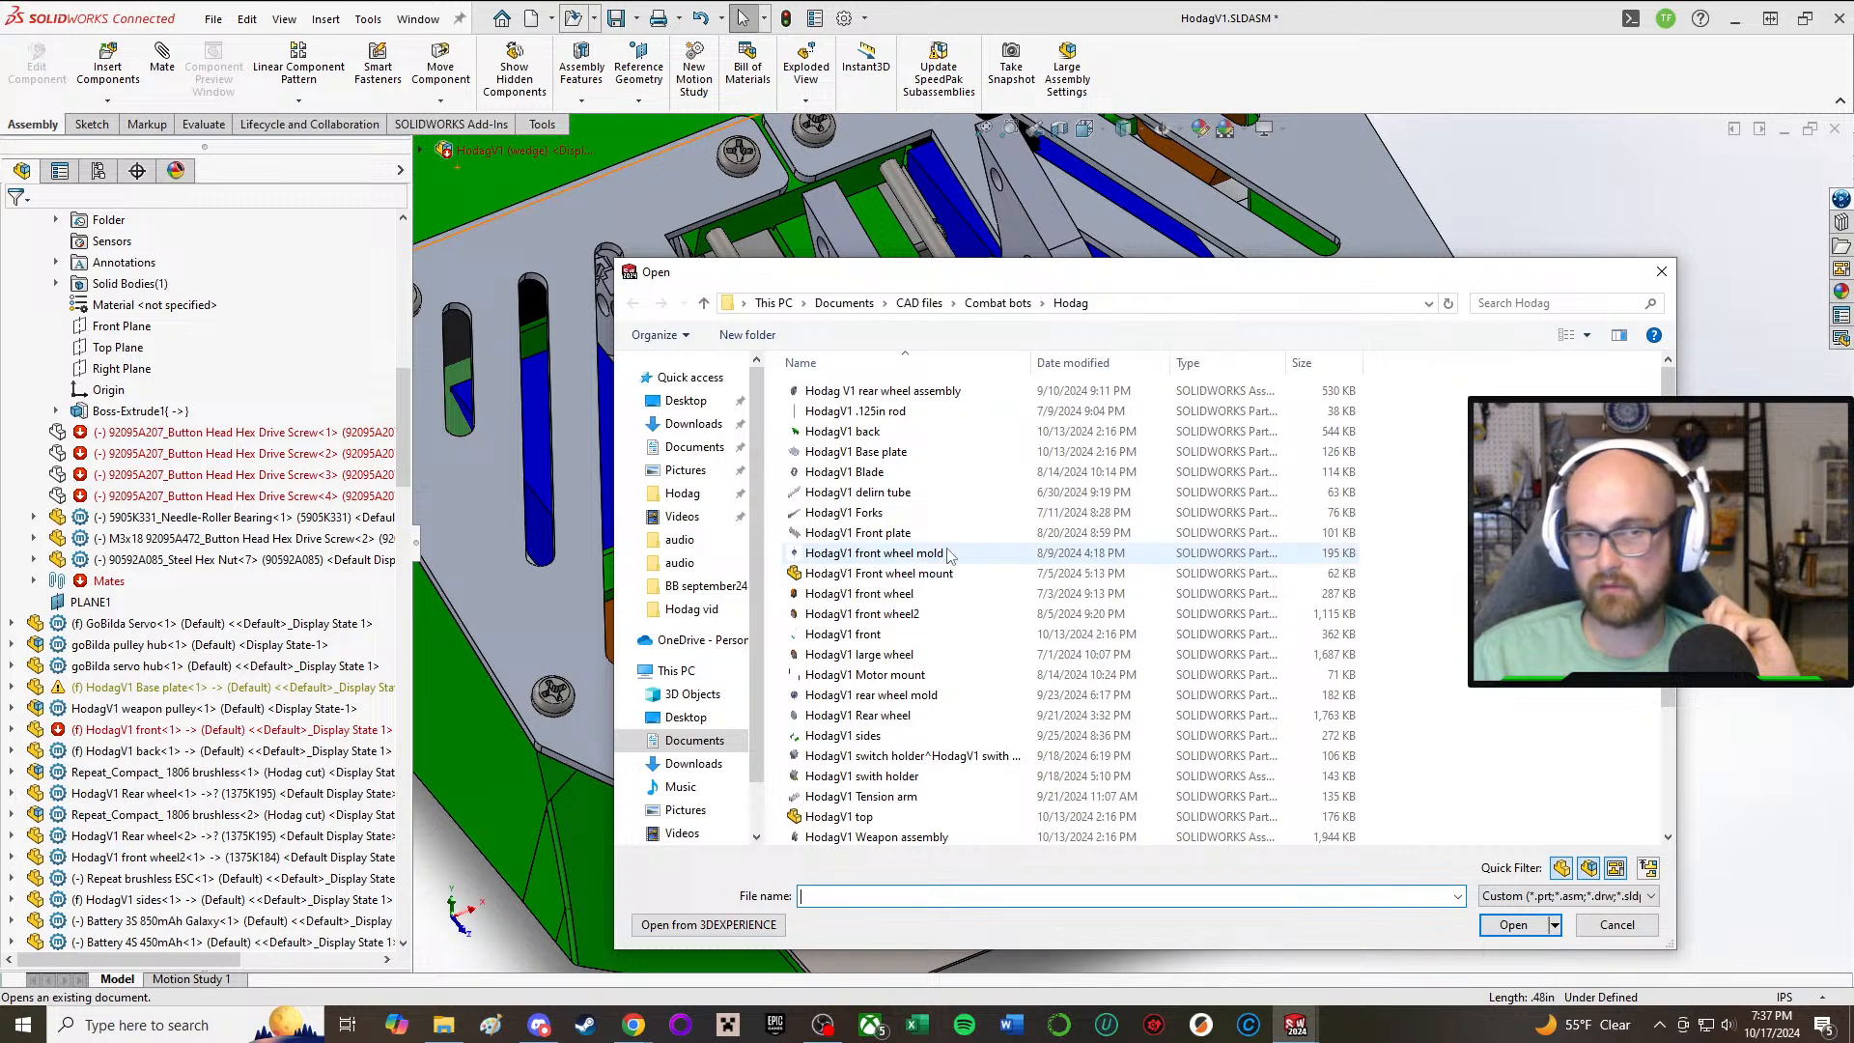
{"action": "scroll", "coordinate": [949, 553], "scroll_direction": "down", "scroll_amount": 3}
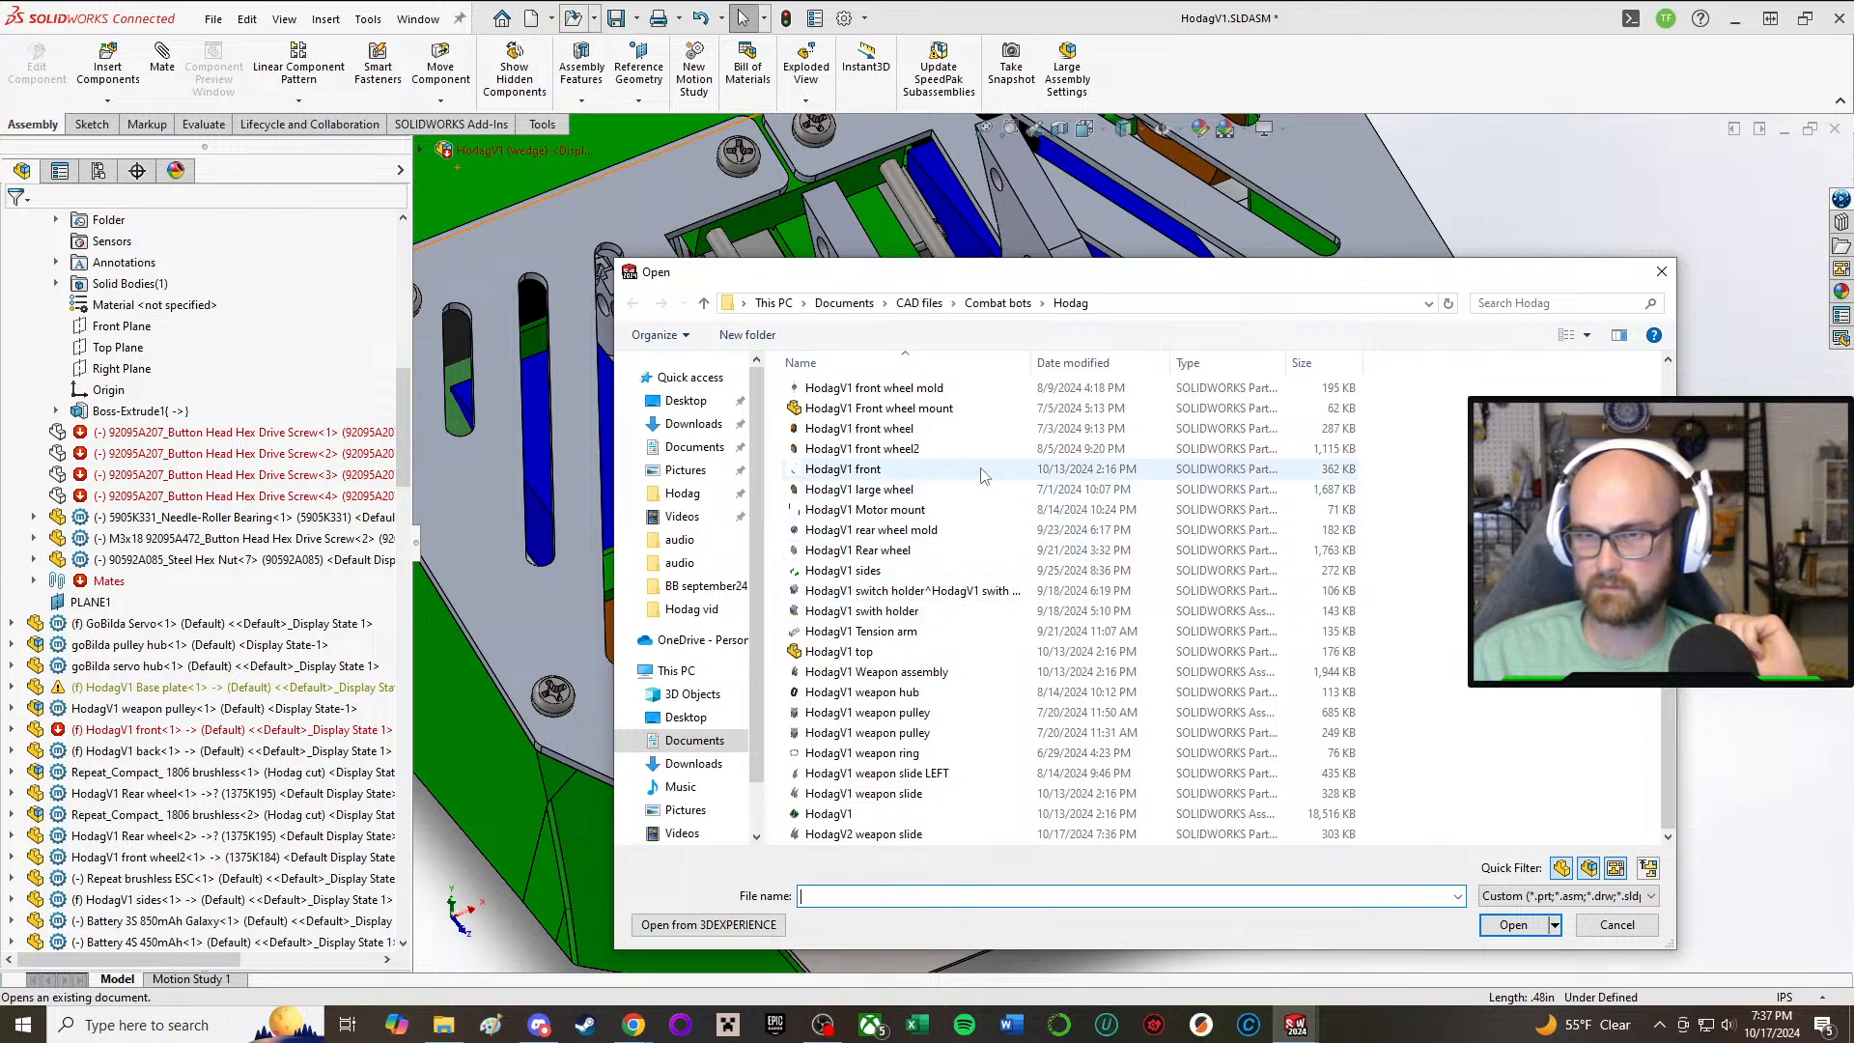
{"action": "scroll", "coordinate": [980, 451], "scroll_direction": "up", "scroll_amount": 3}
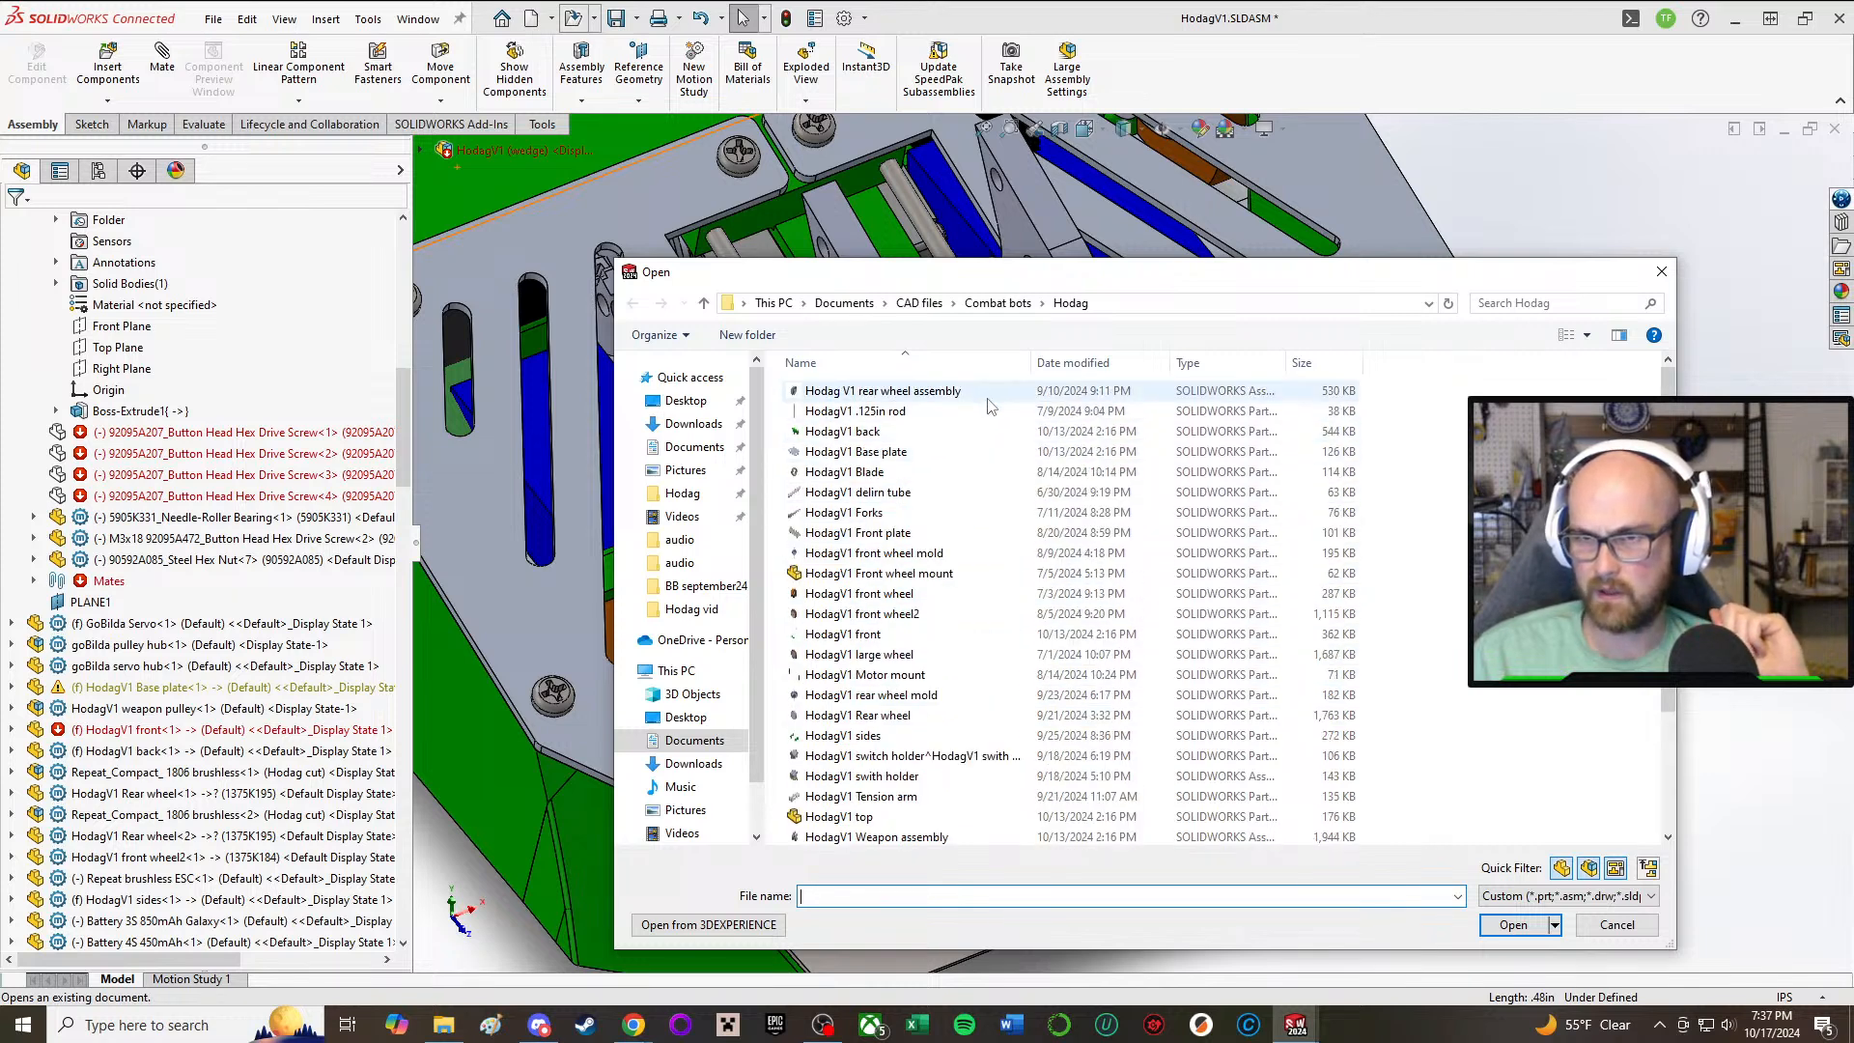
{"action": "scroll", "coordinate": [971, 599], "scroll_direction": "down", "scroll_amount": 3}
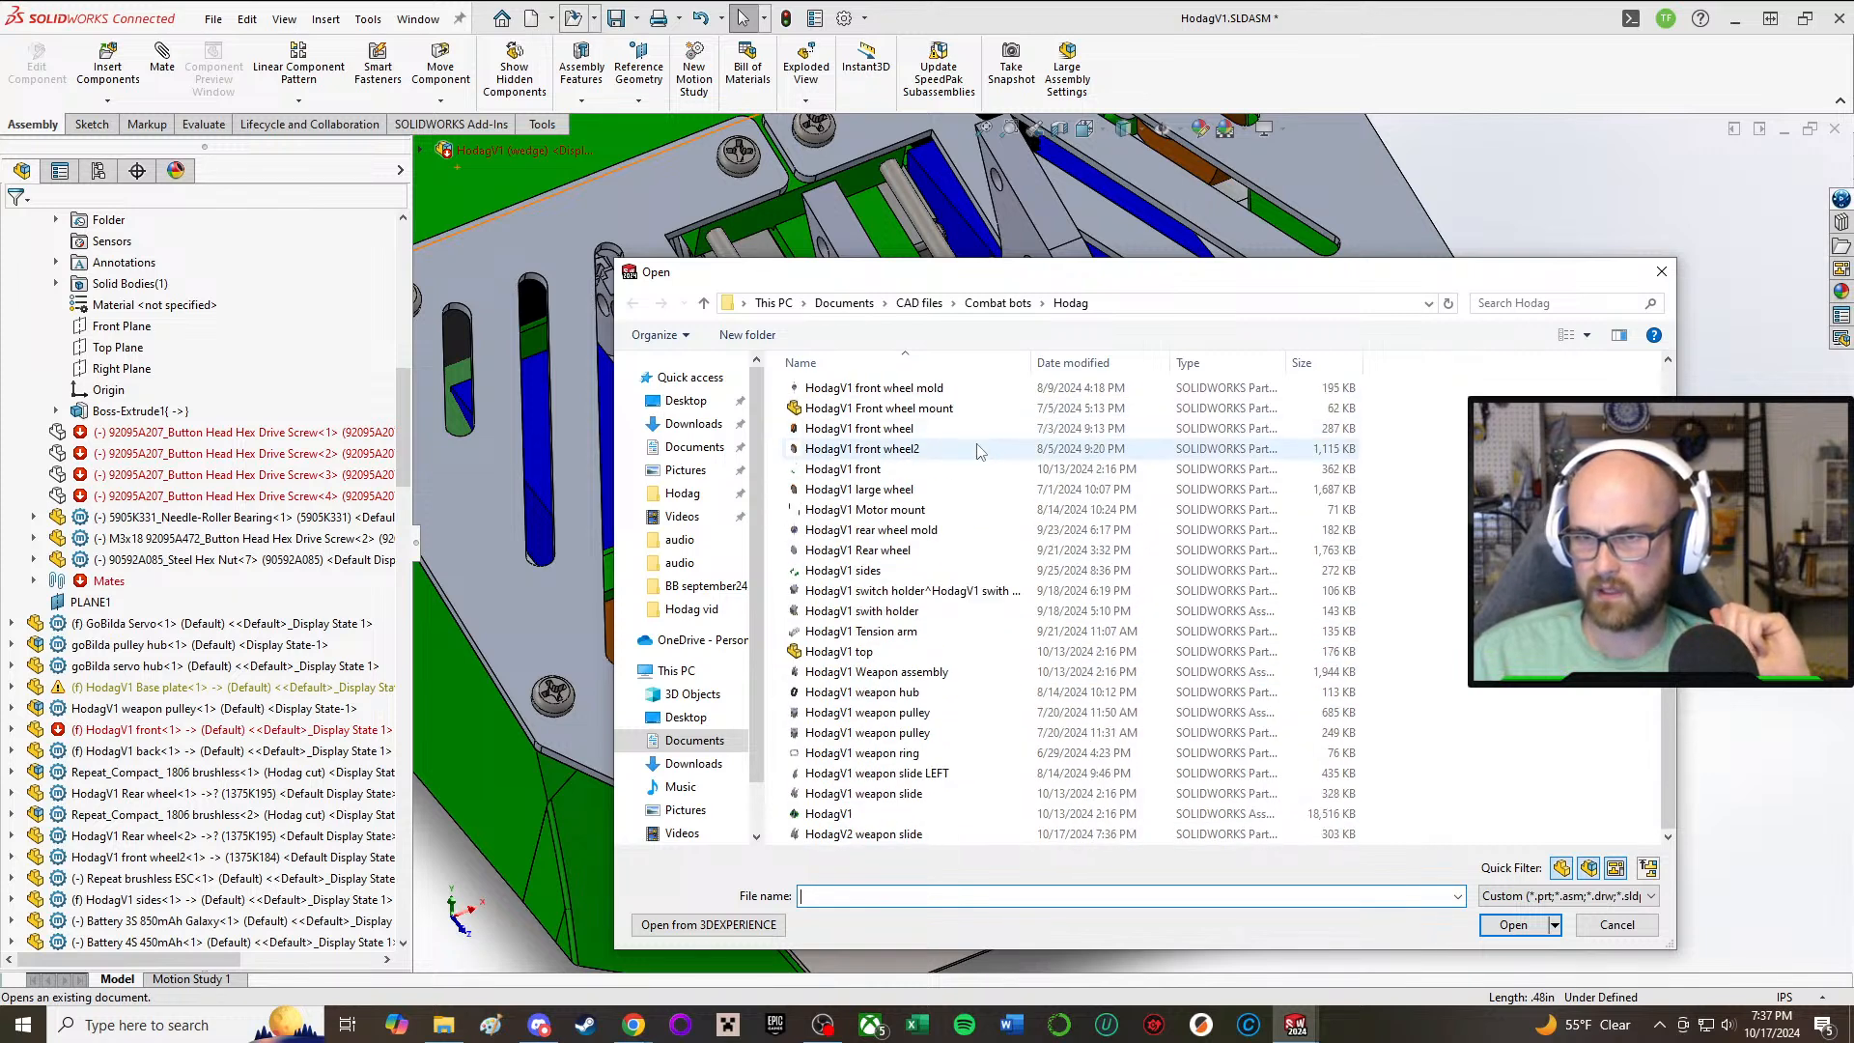
{"action": "double_click", "coordinate": [929, 715]}
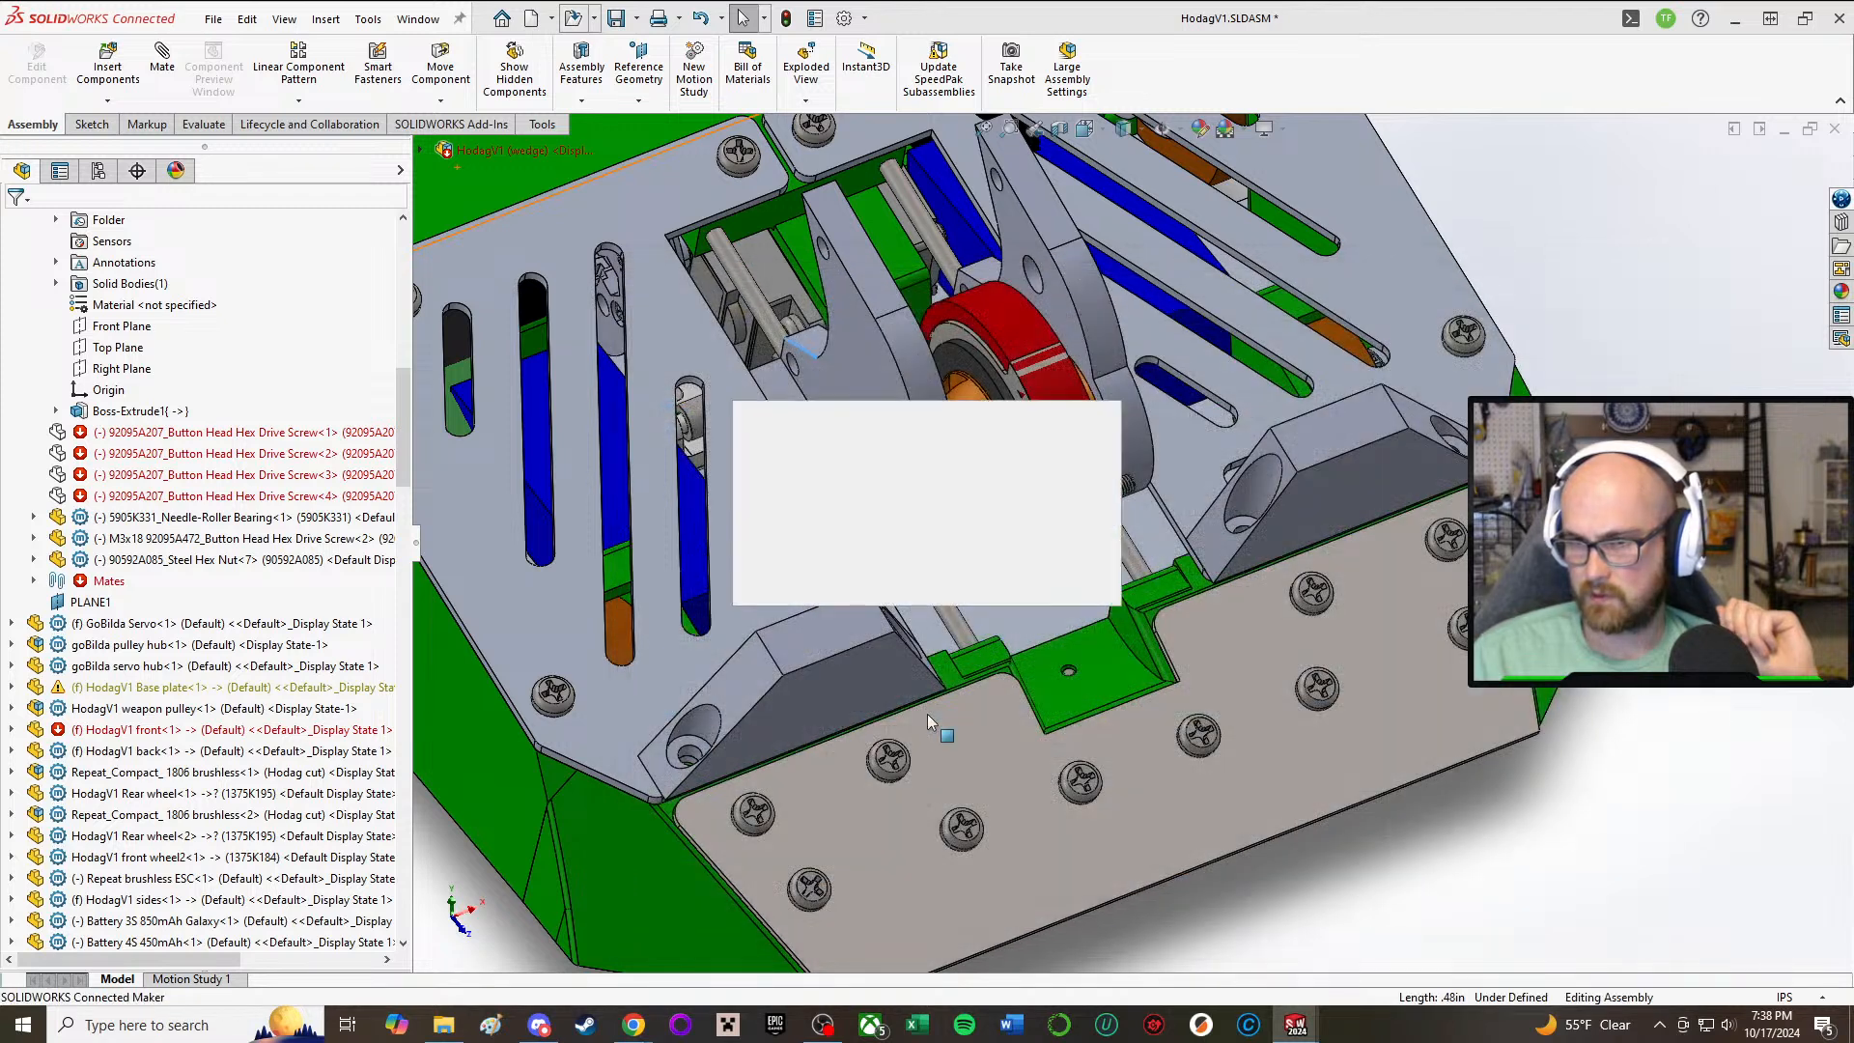
{"action": "scroll", "coordinate": [956, 565], "scroll_direction": "up", "scroll_amount": 3}
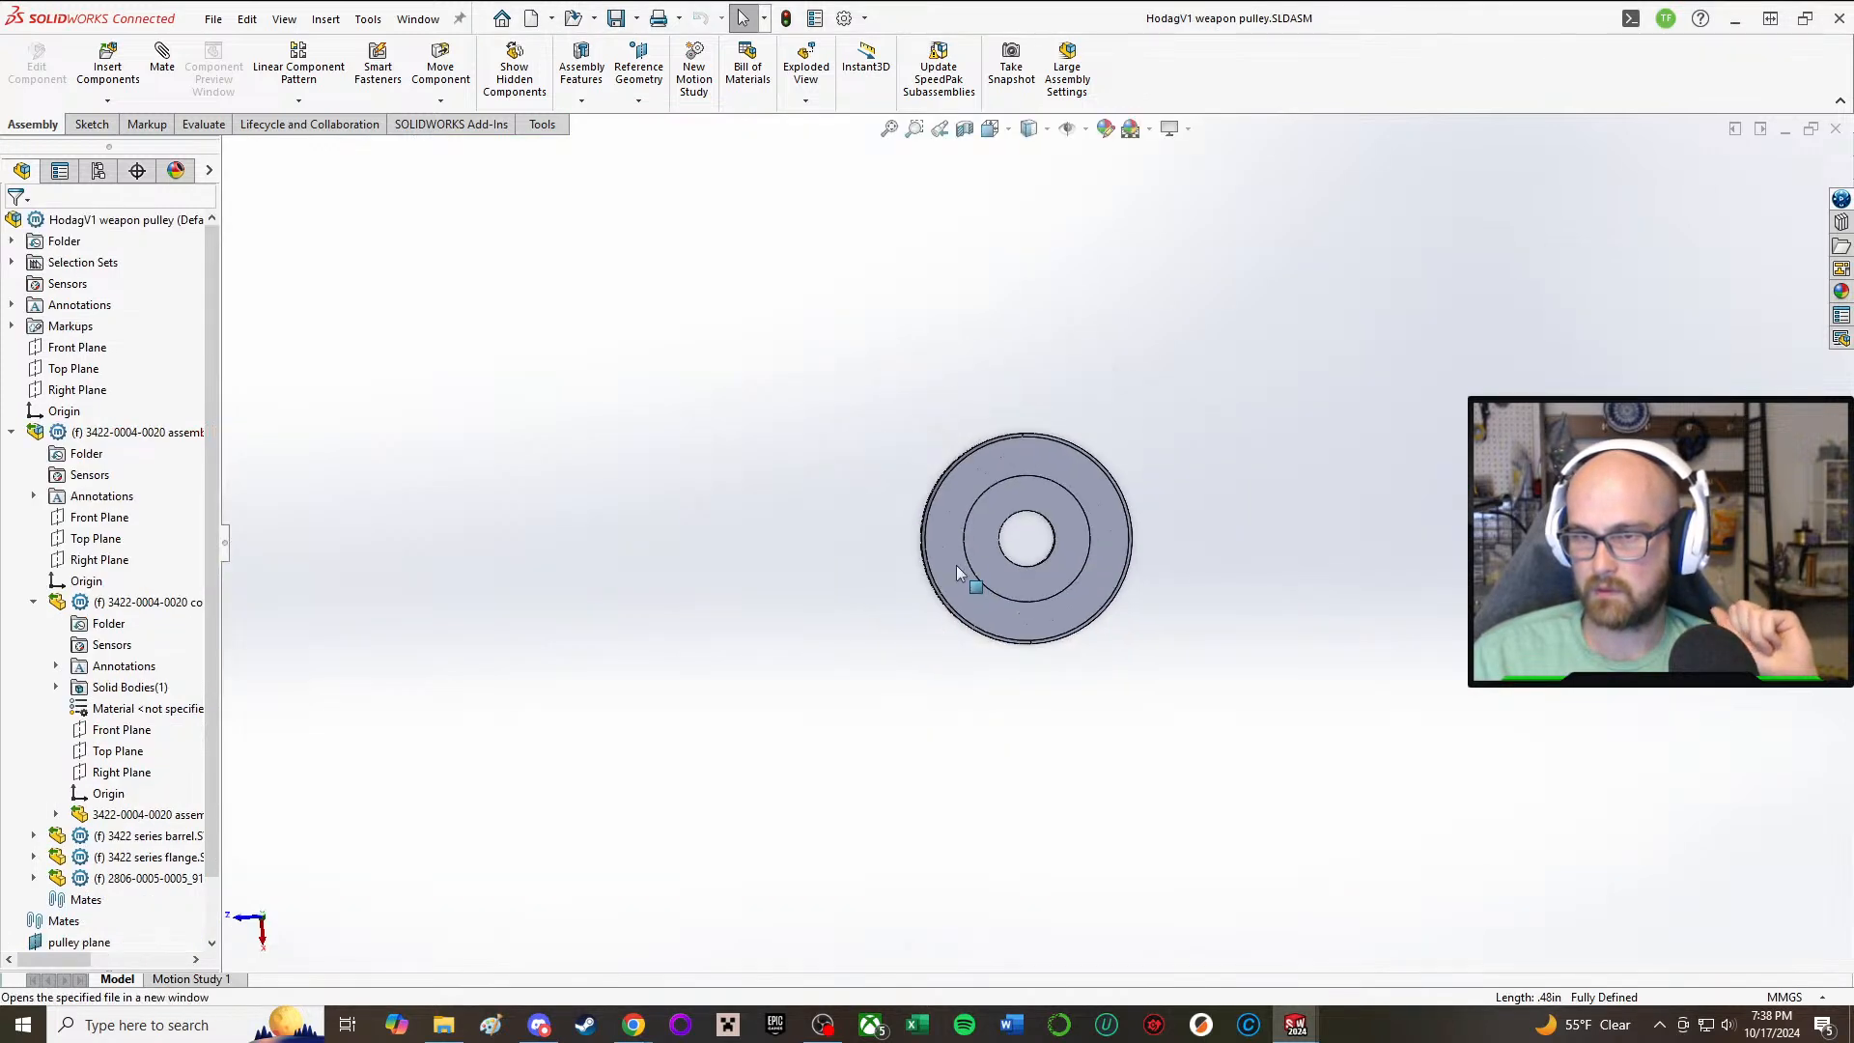
{"action": "middle_click_drag", "start_coordinate": [955, 565], "coordinate": [1193, 937]}
{"action": "mouse_move", "coordinate": [1295, 1023]}
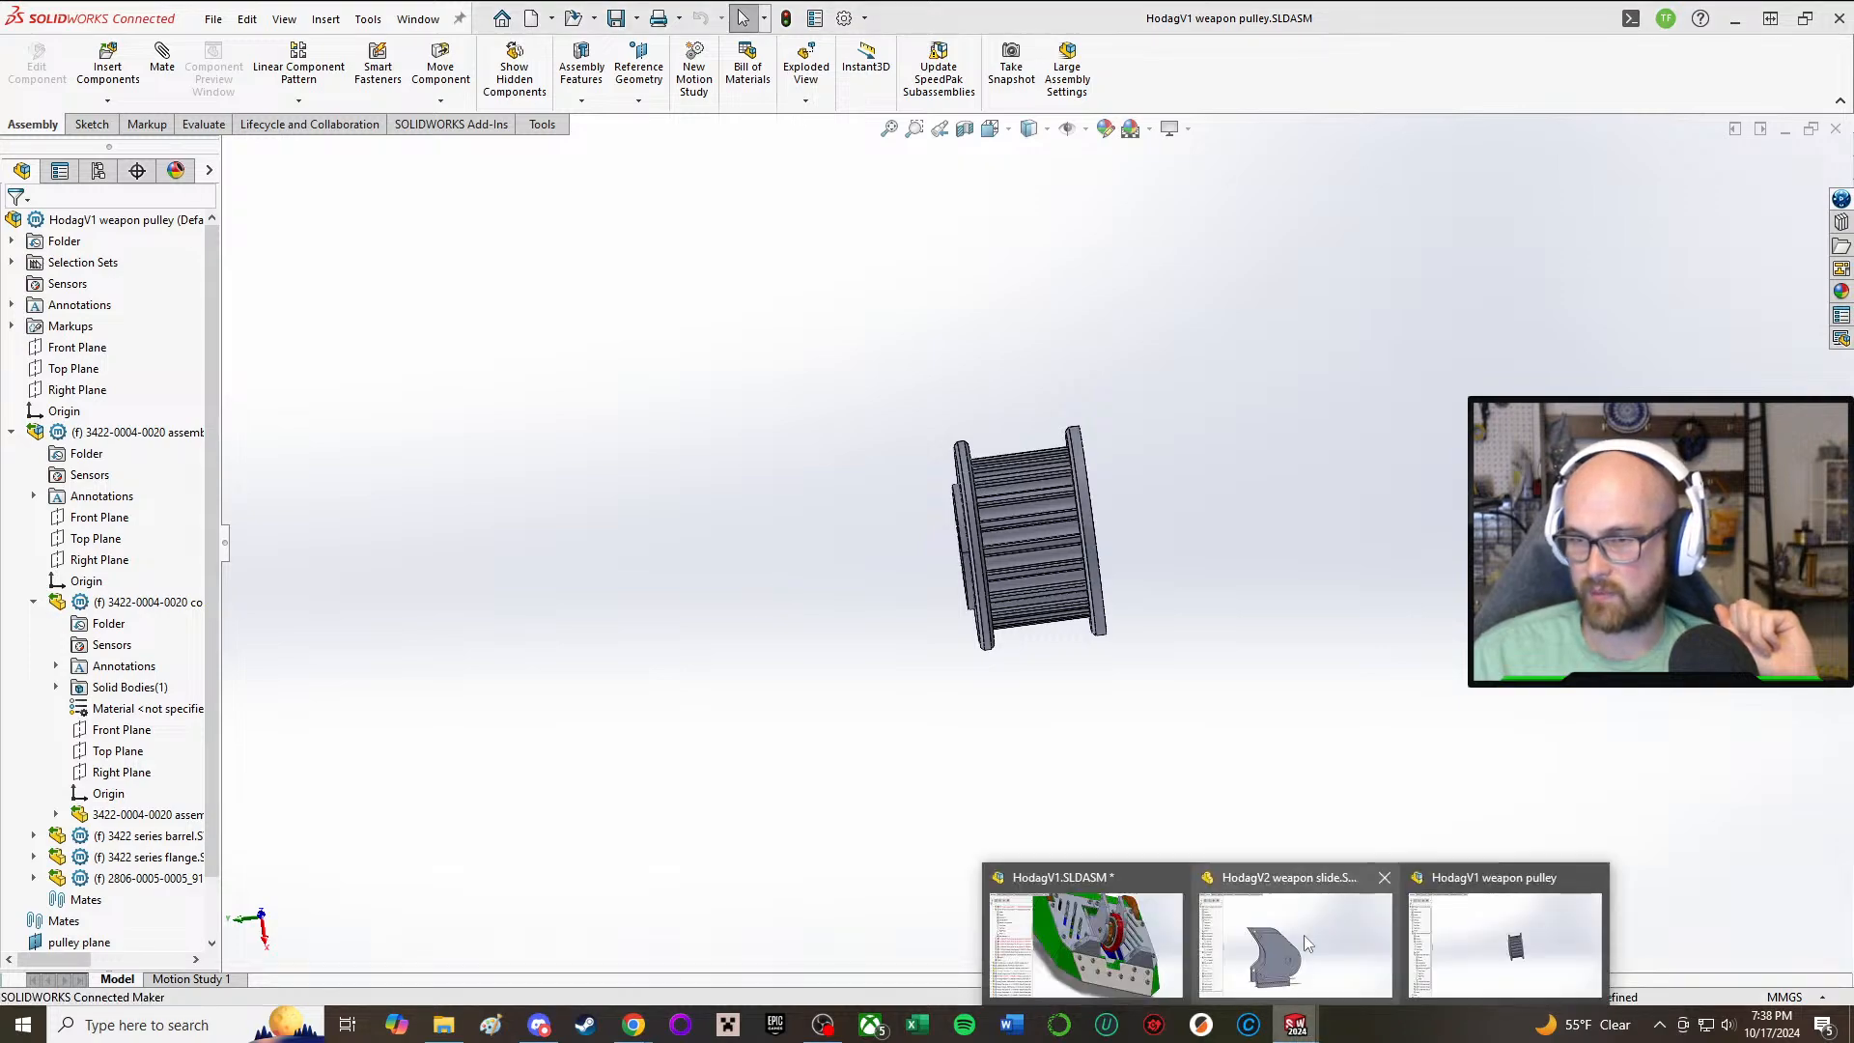
{"action": "mouse_move", "coordinate": [1363, 932]}
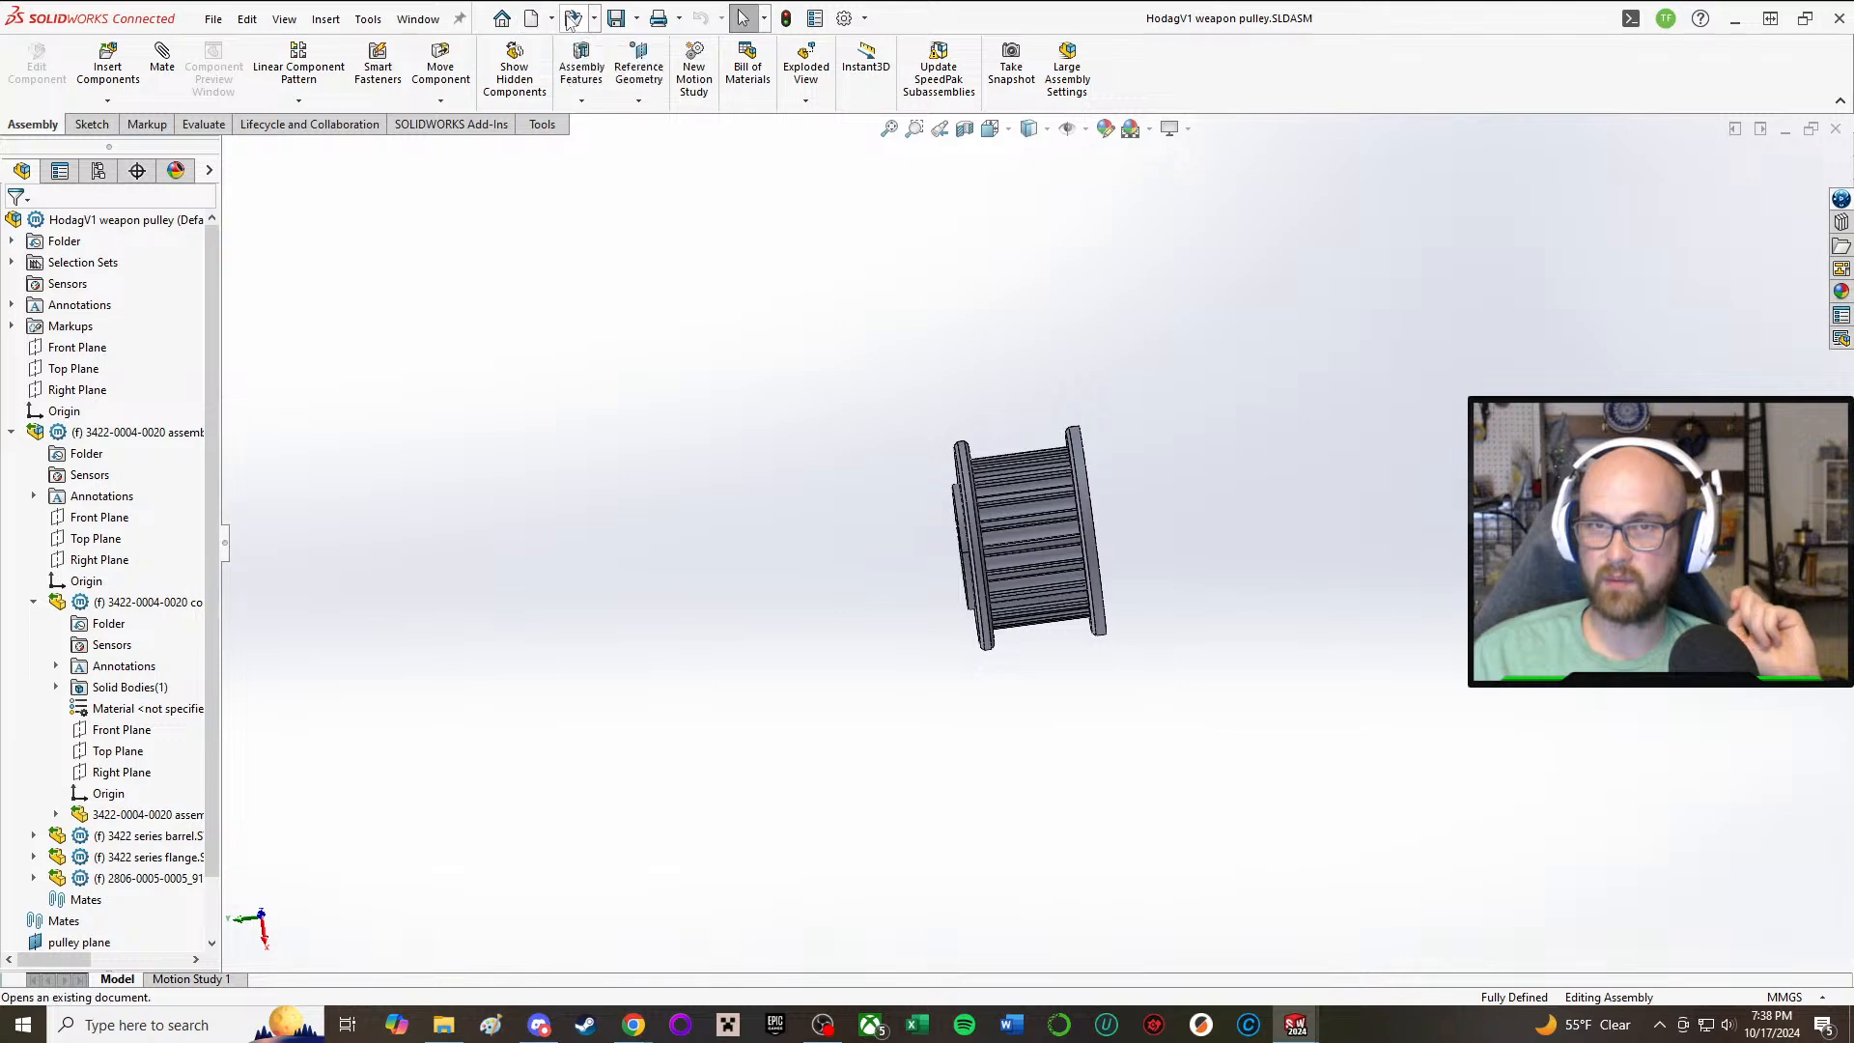
Step: Open the HodagV1 weapon pulley part file from the Hodag folder and view it
{"action": "left_click", "coordinate": [573, 27]}
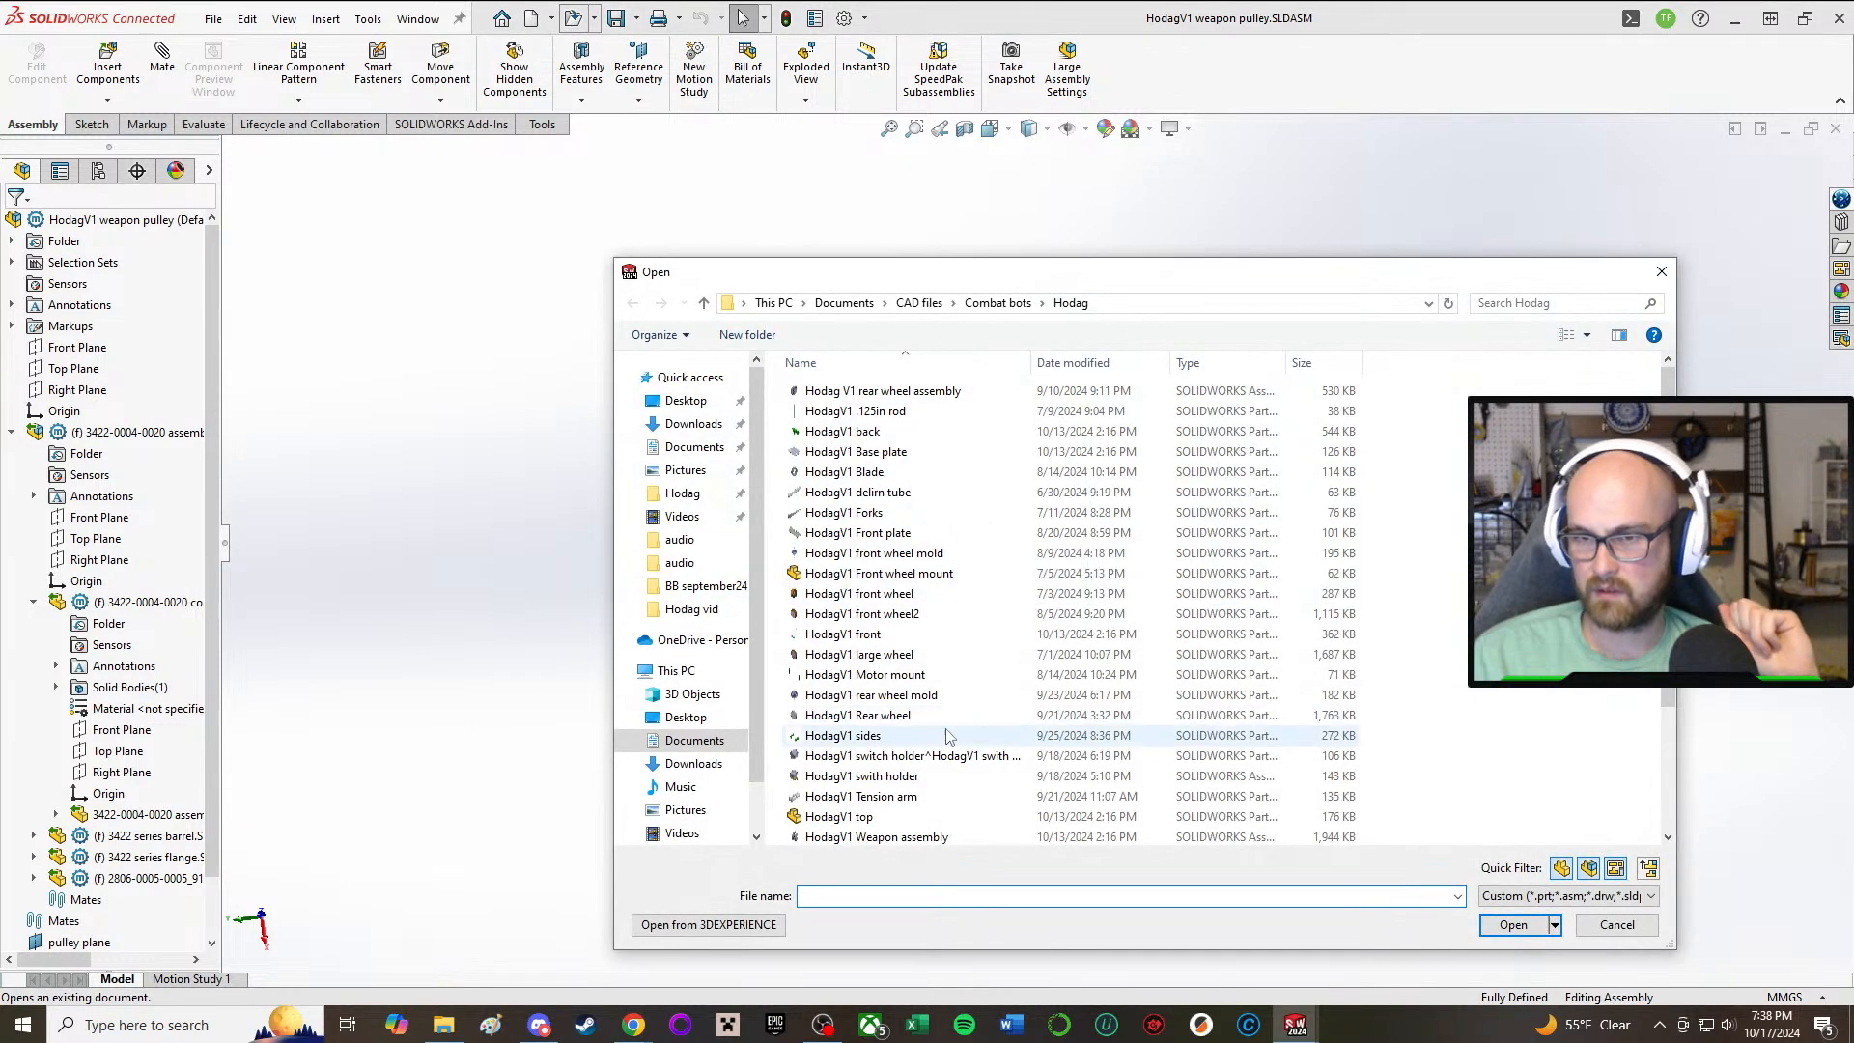
{"action": "left_click", "coordinate": [929, 792]}
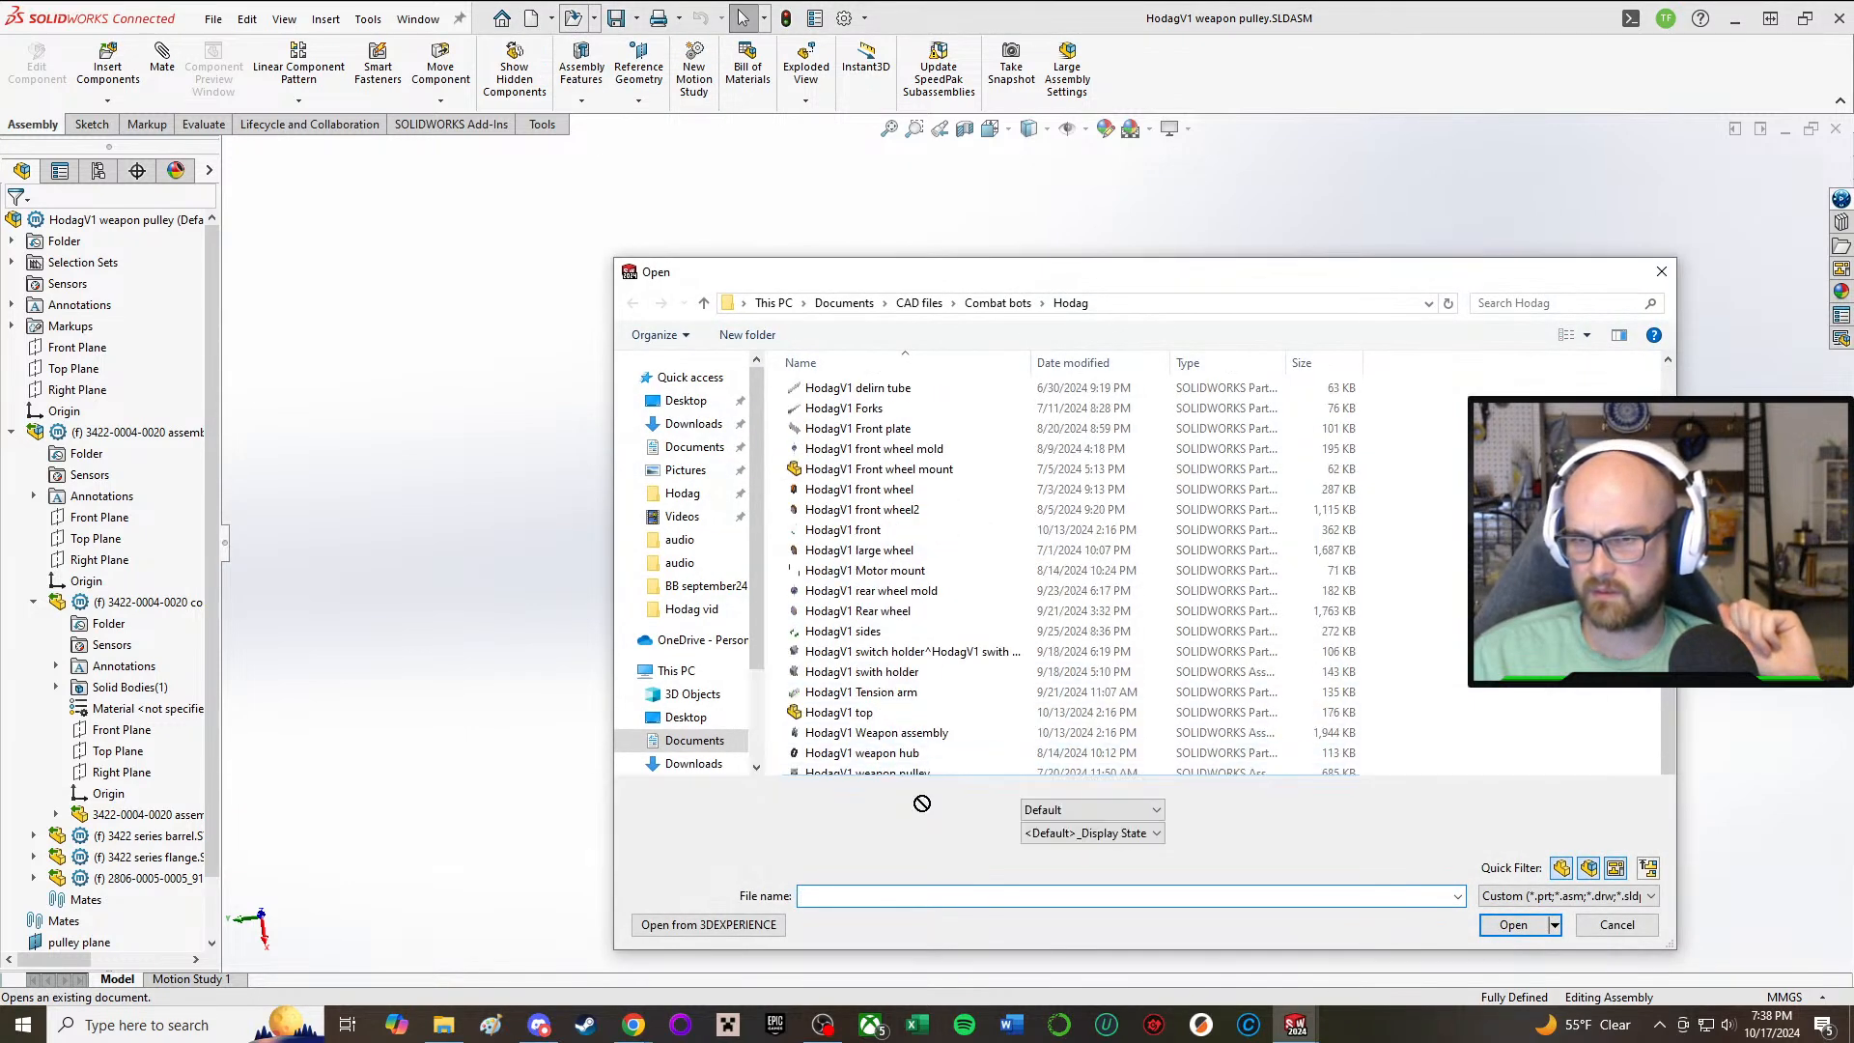
{"action": "double_click", "coordinate": [925, 765]}
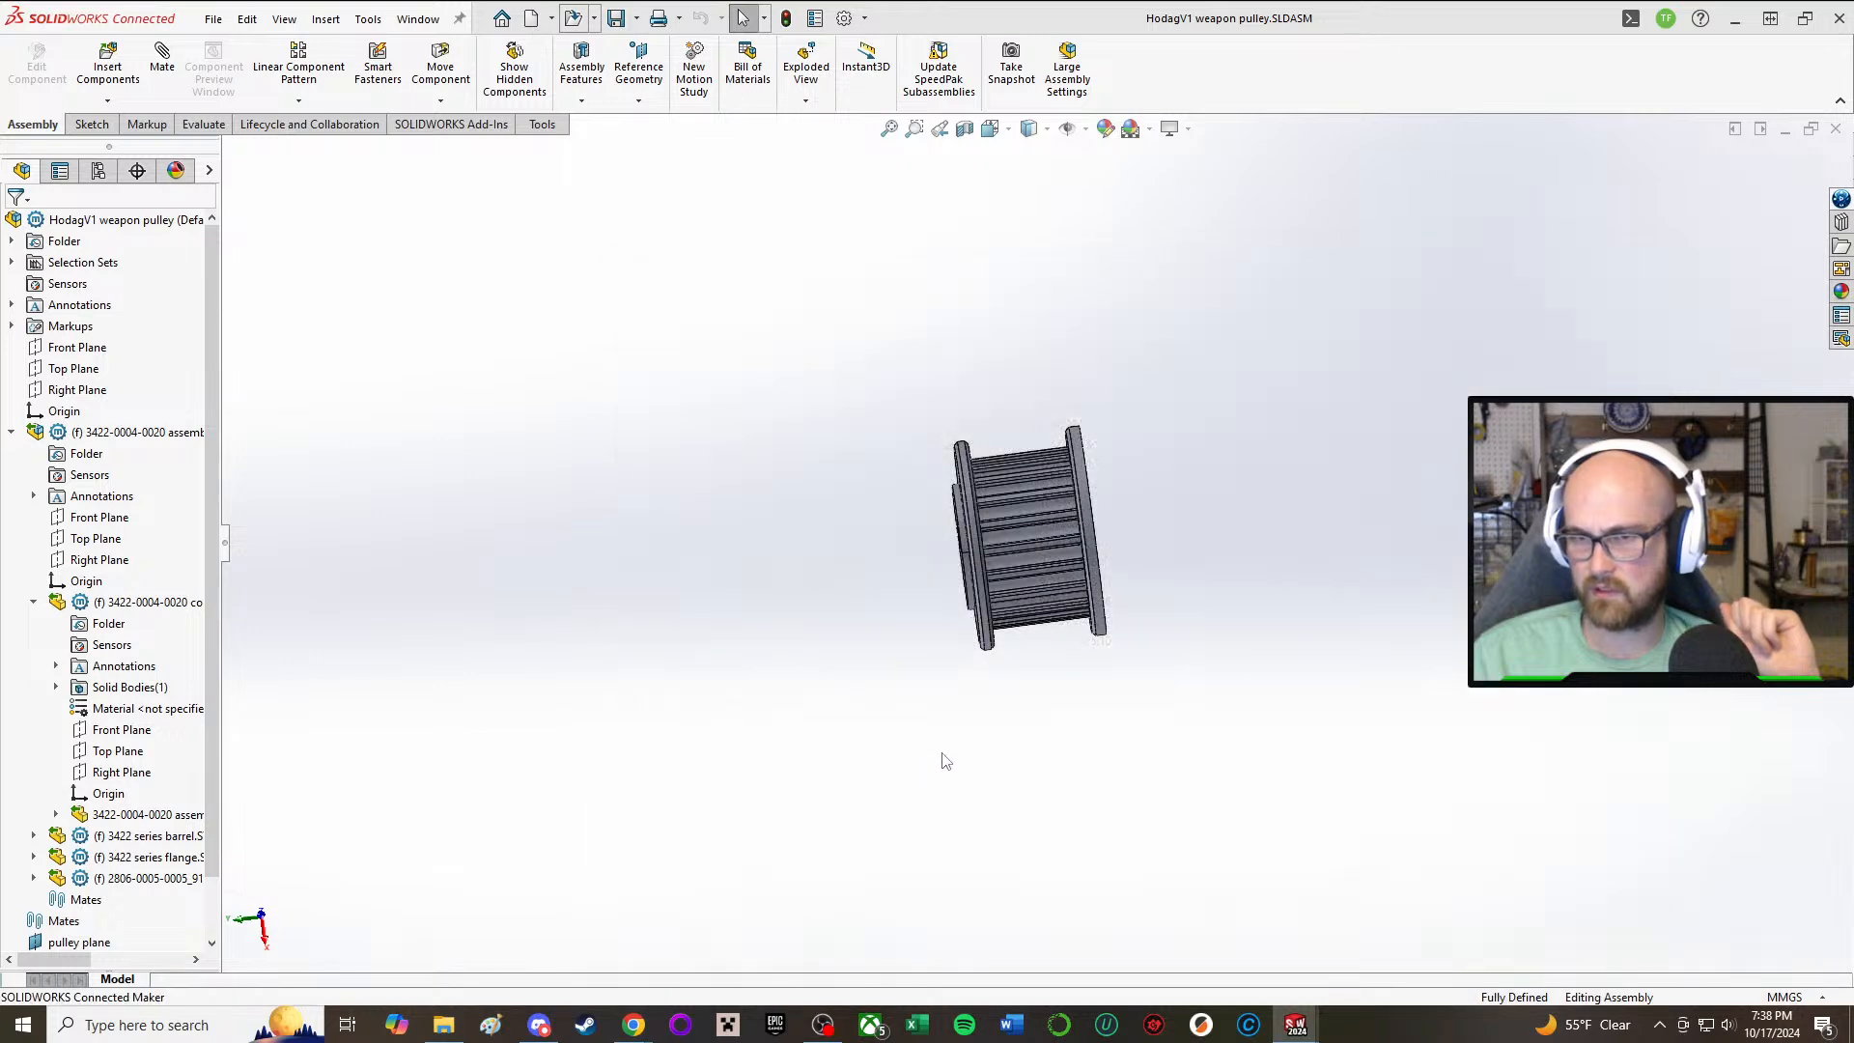
{"action": "middle_click_drag", "start_coordinate": [1022, 732], "coordinate": [1144, 748]}
Step: Close the weapon pulley assembly and part windows and return to the HodagV1 assembly
{"action": "left_click", "coordinate": [1292, 1027]}
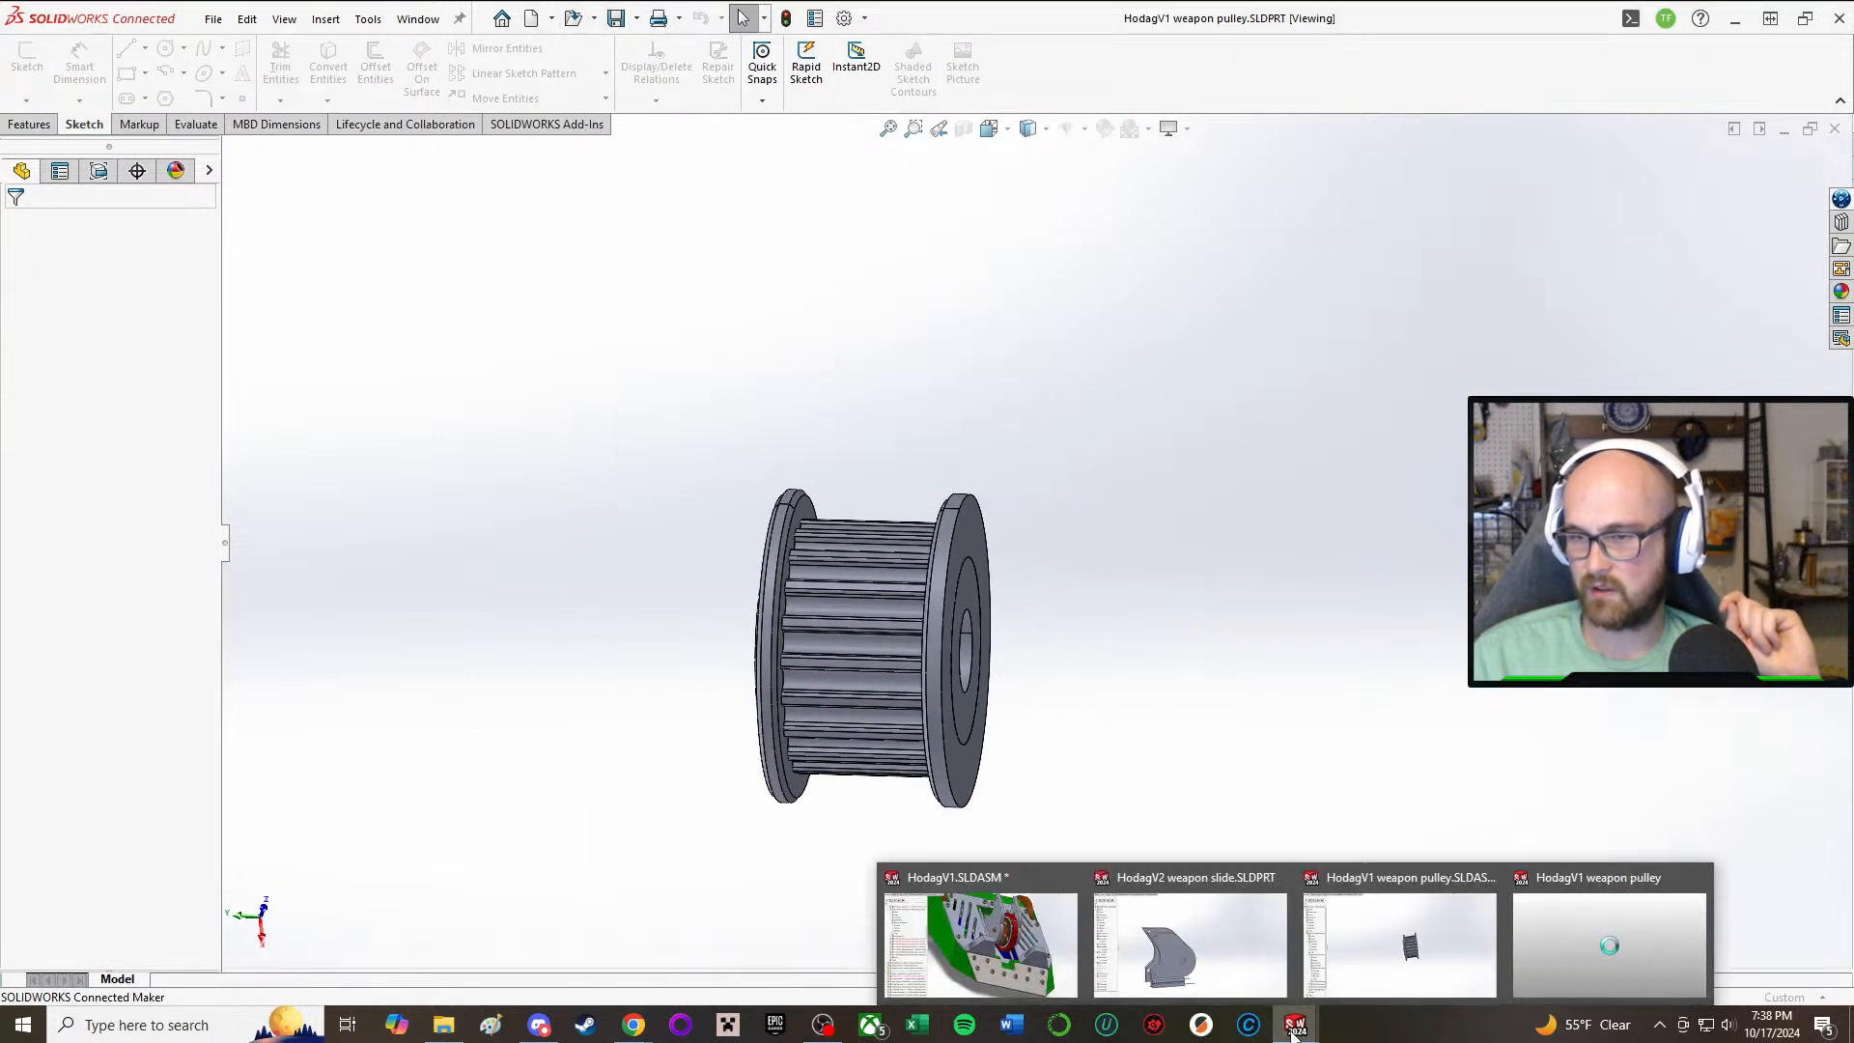
{"action": "left_click", "coordinate": [1496, 879]}
{"action": "left_click", "coordinate": [1504, 883]}
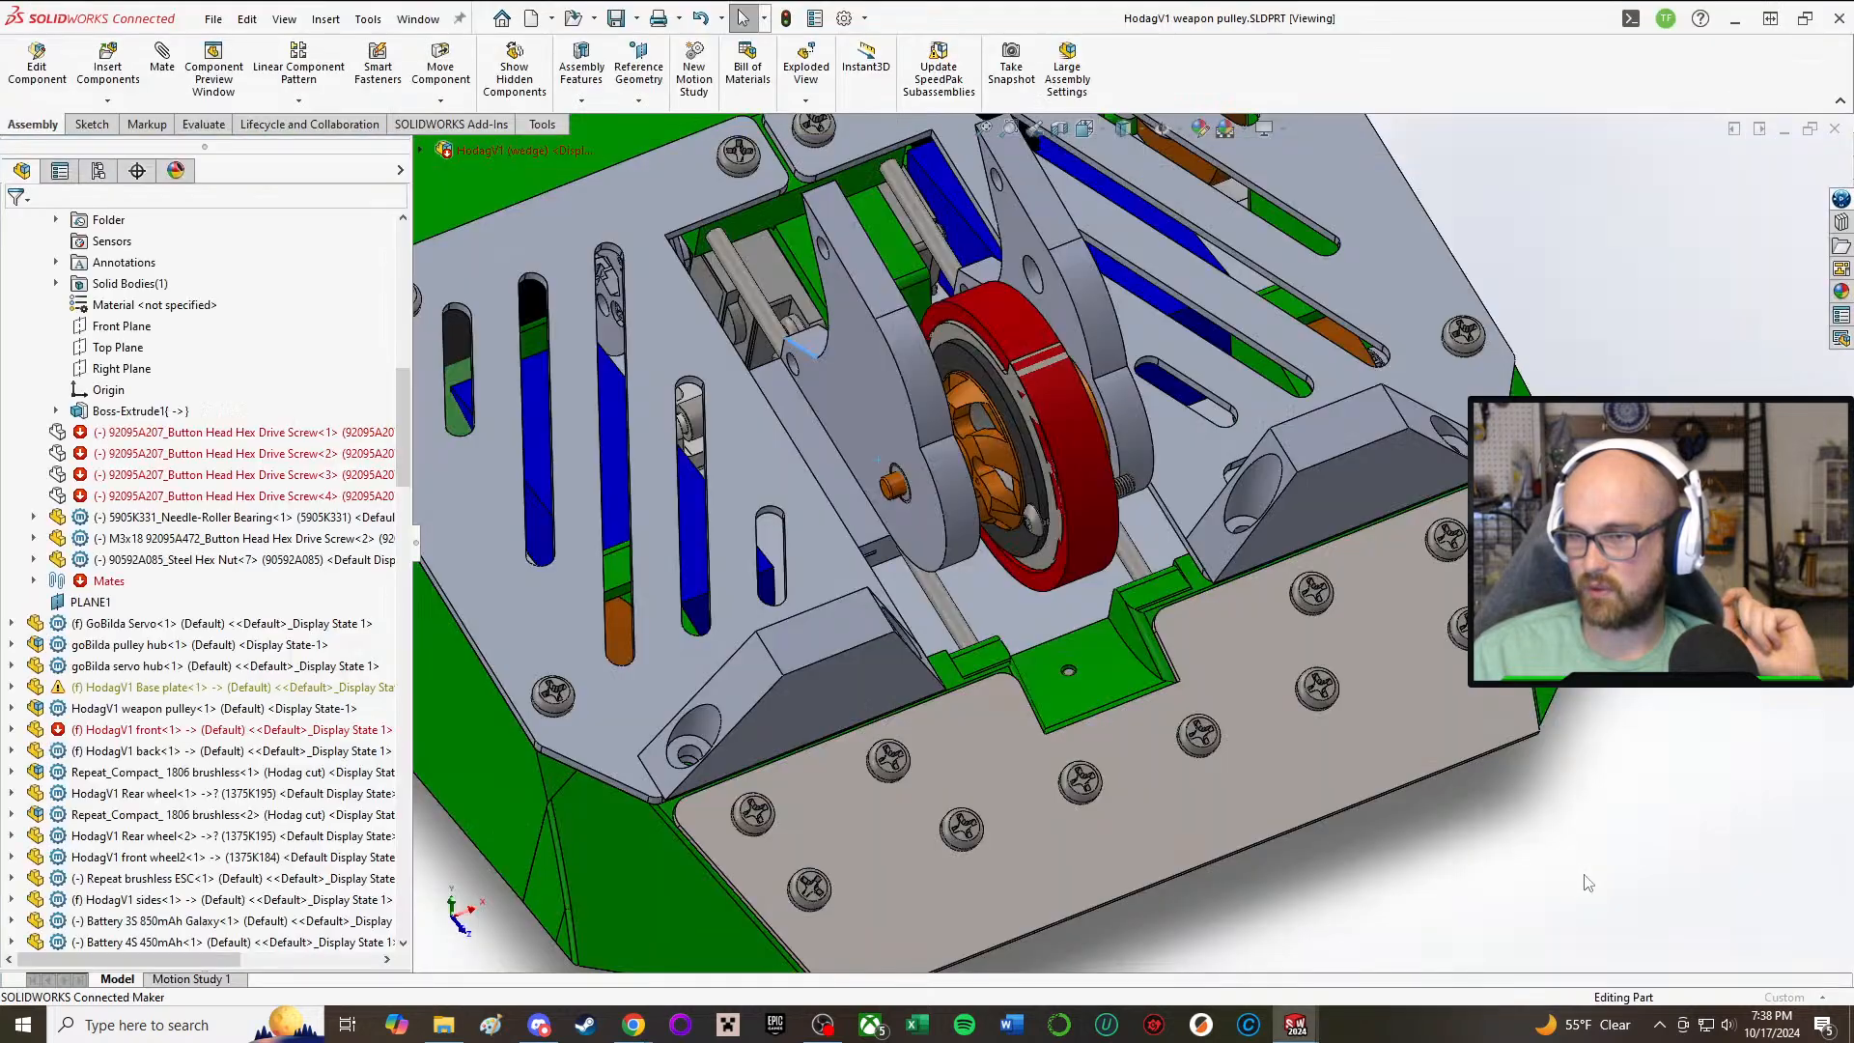
{"action": "mouse_move", "coordinate": [1327, 1024]}
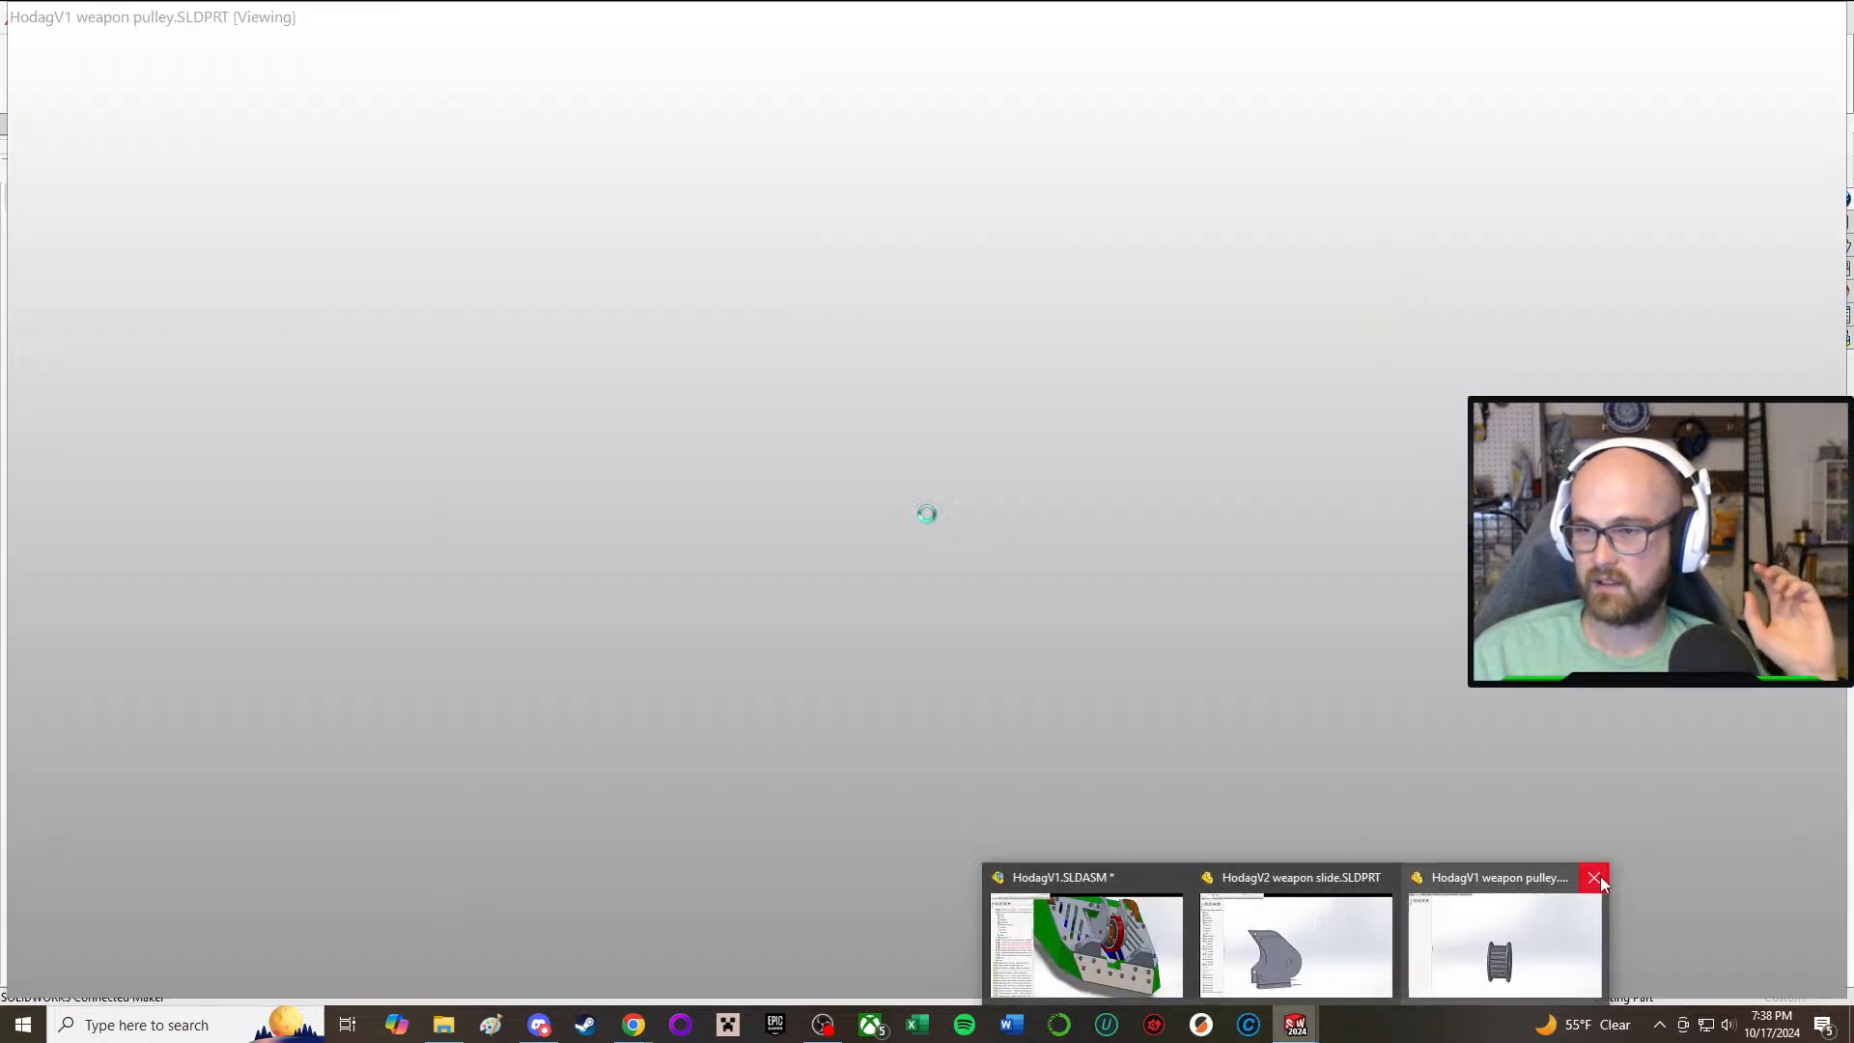
{"action": "left_click", "coordinate": [1593, 878]}
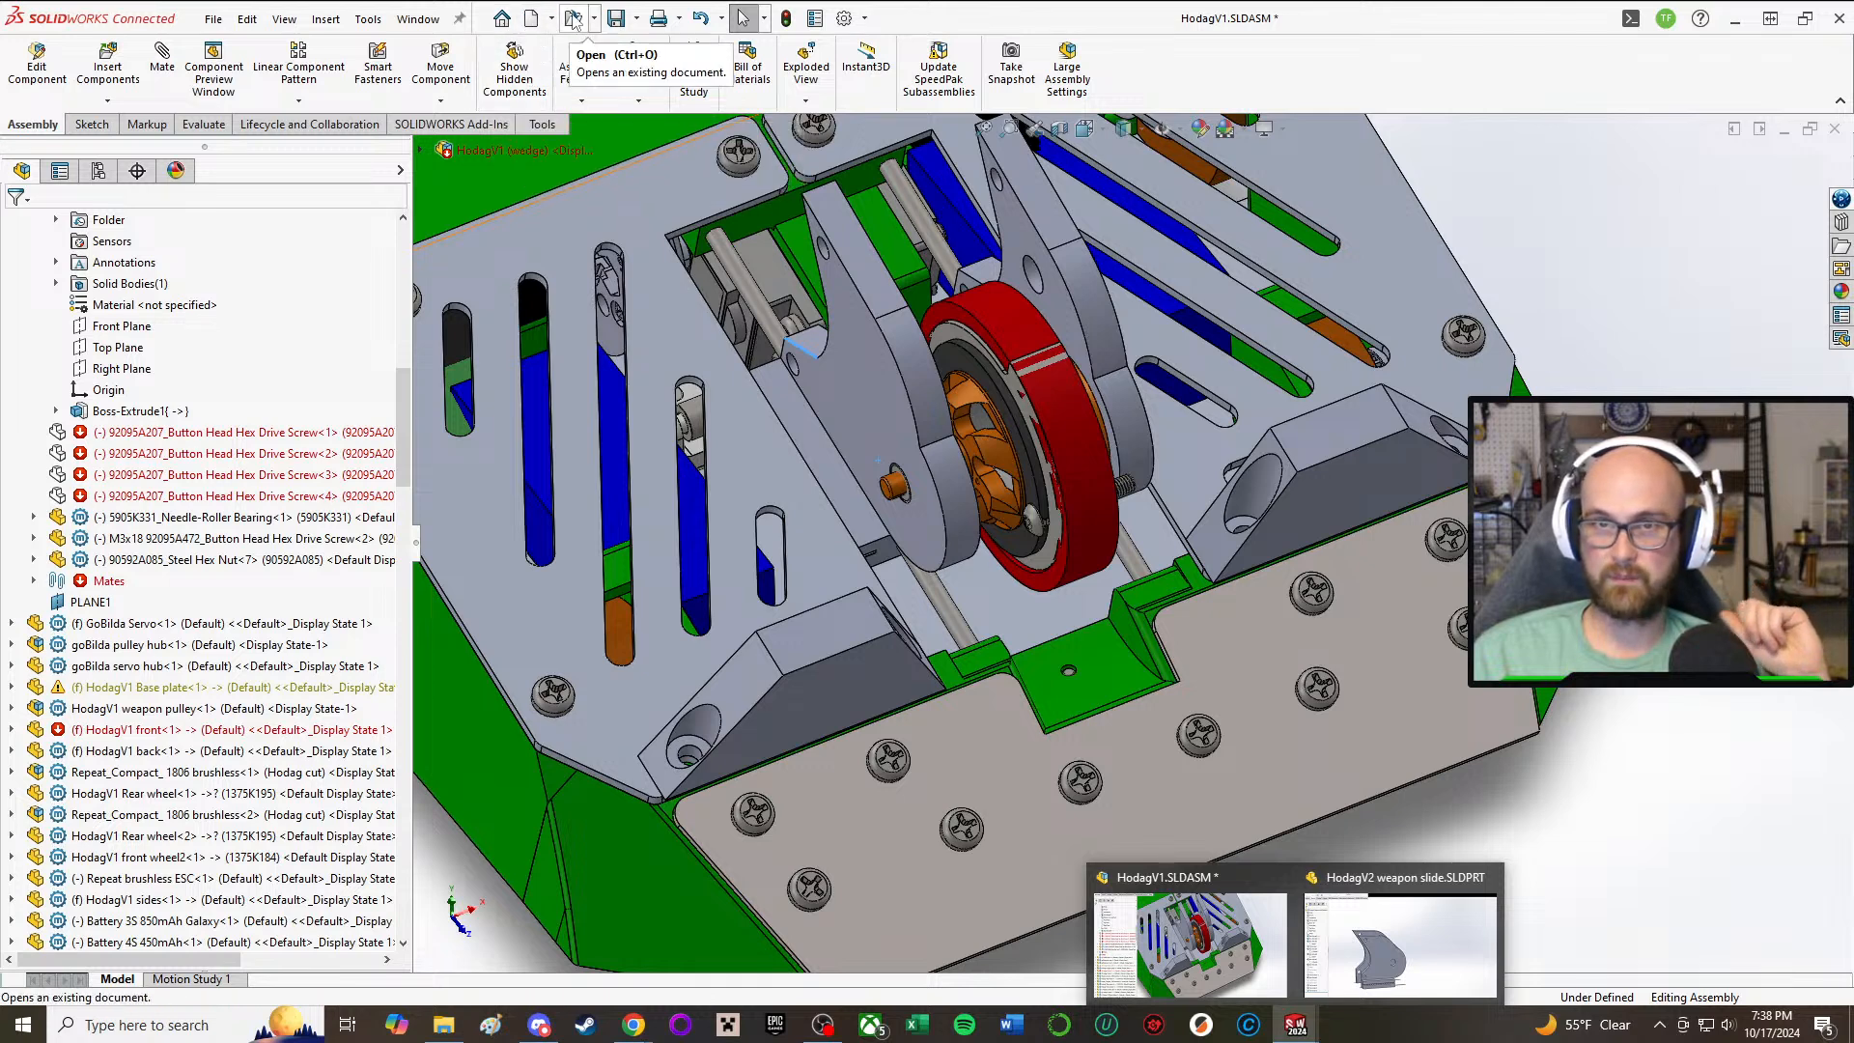
{"action": "left_click", "coordinate": [574, 20]}
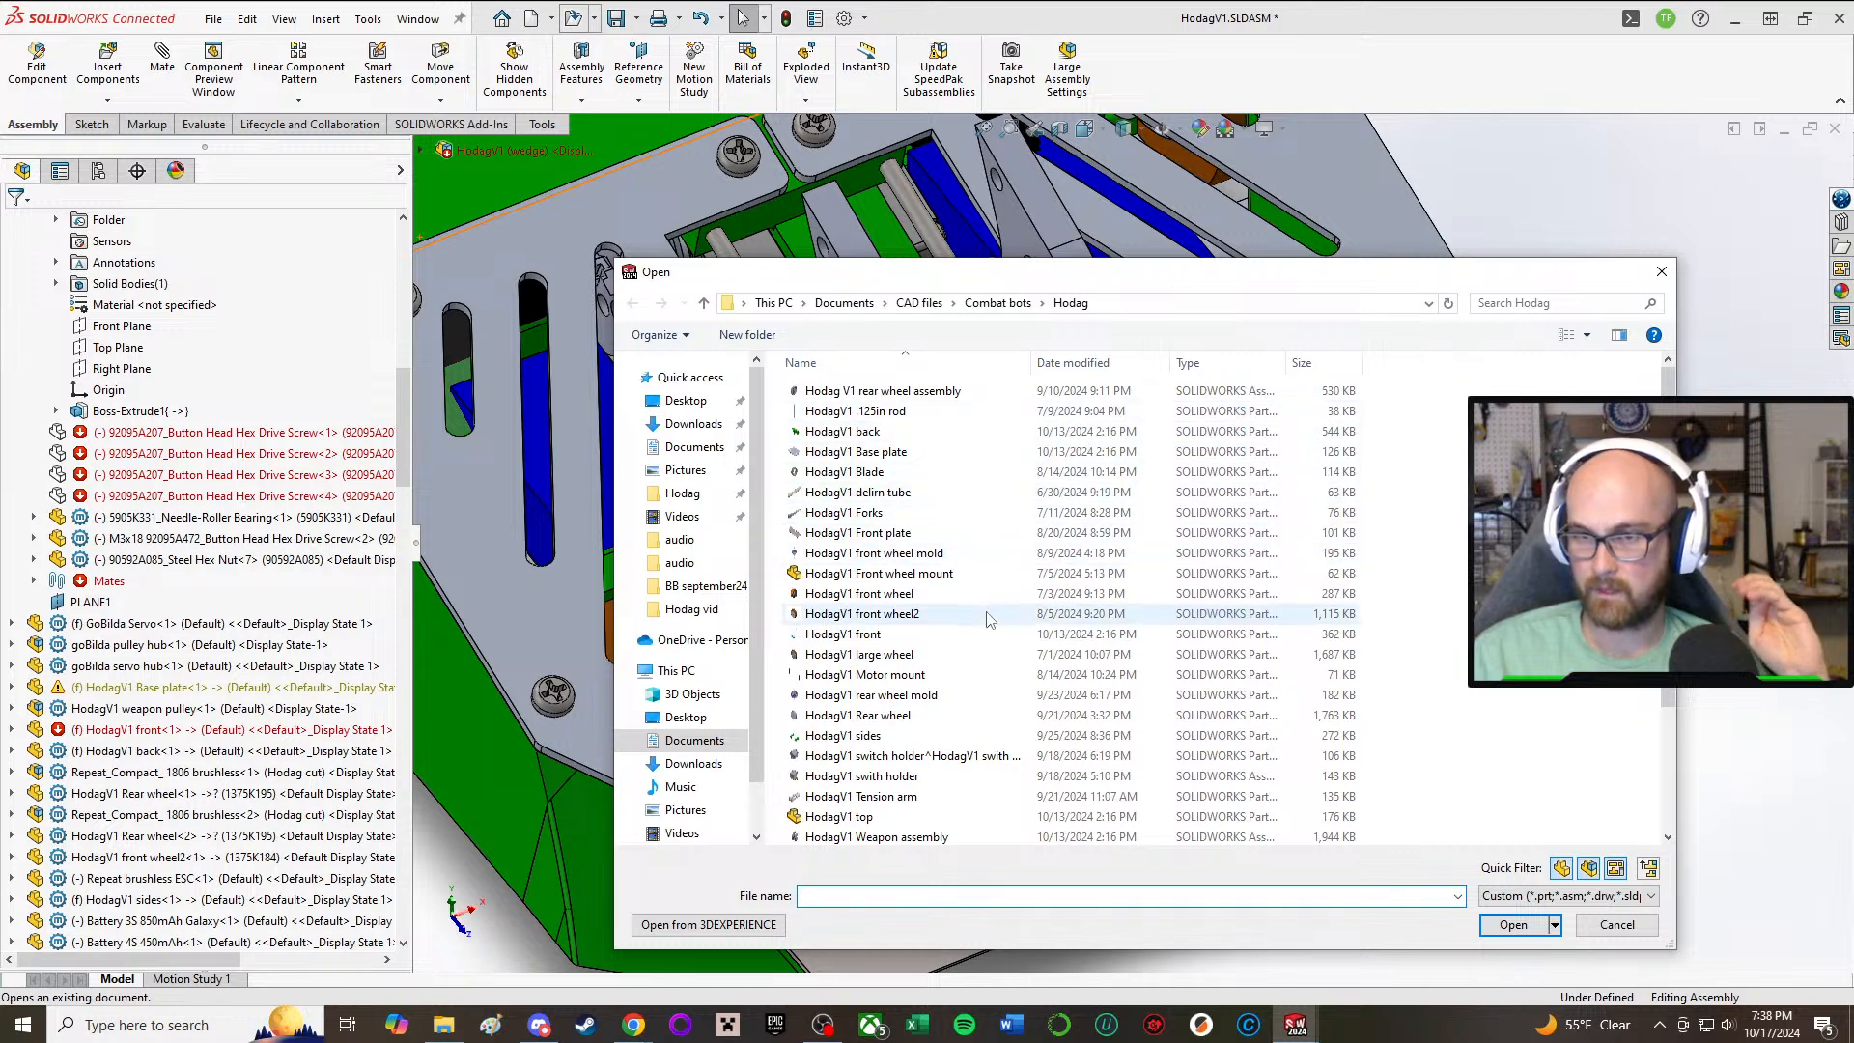
{"action": "scroll", "coordinate": [945, 665], "scroll_direction": "down", "scroll_amount": 2}
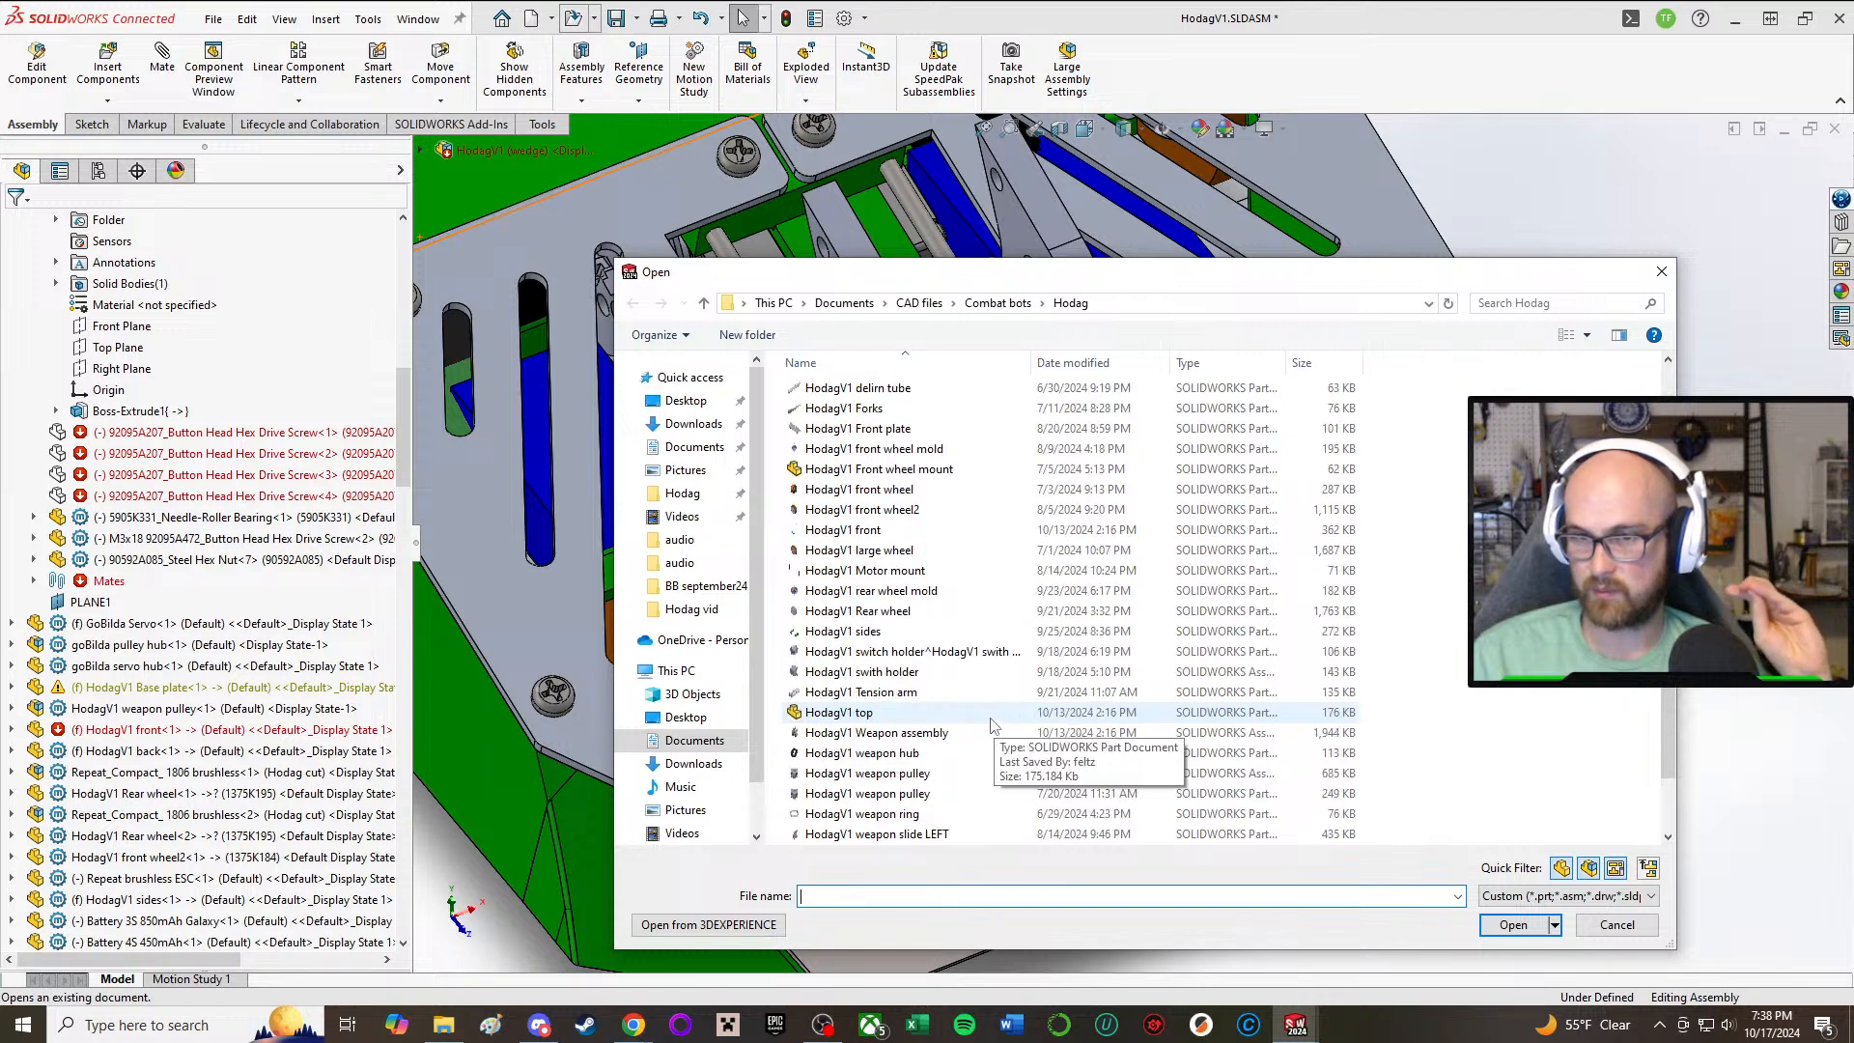
{"action": "scroll", "coordinate": [992, 726], "scroll_direction": "down", "scroll_amount": 1}
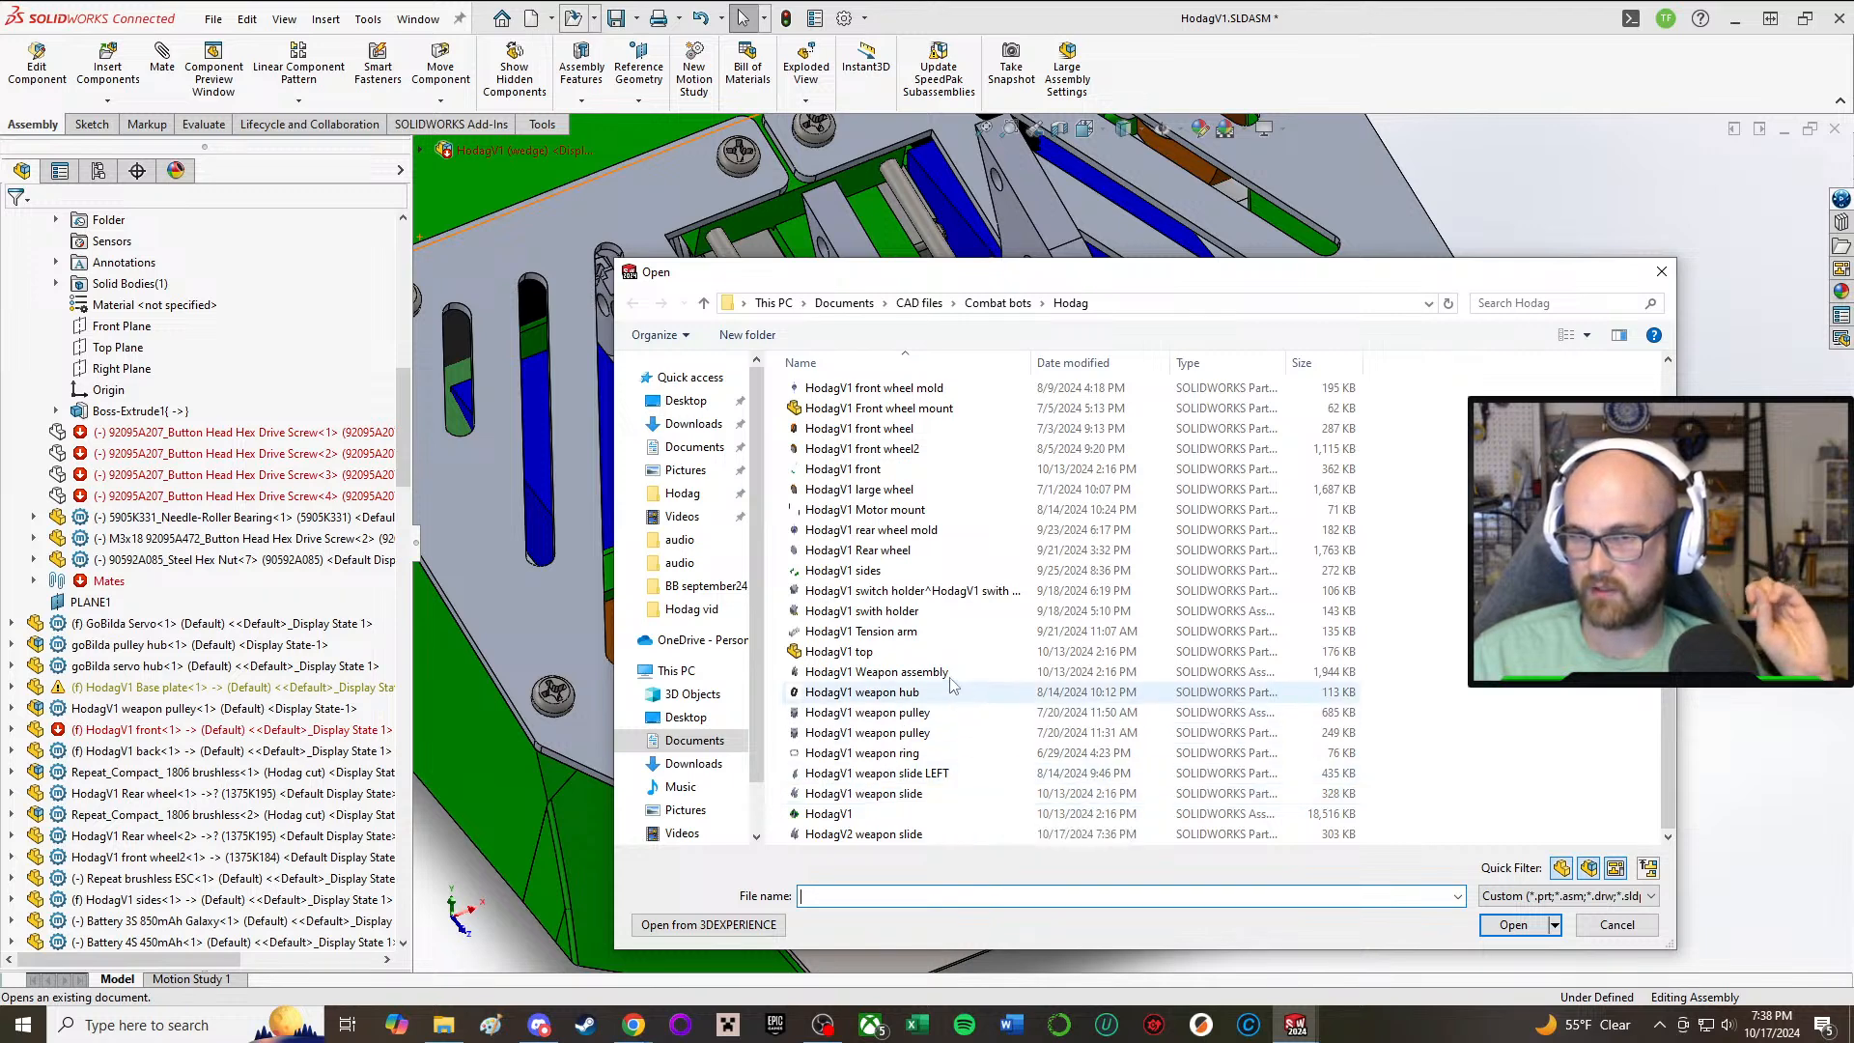
{"action": "scroll", "coordinate": [985, 666], "scroll_direction": "up", "scroll_amount": 1}
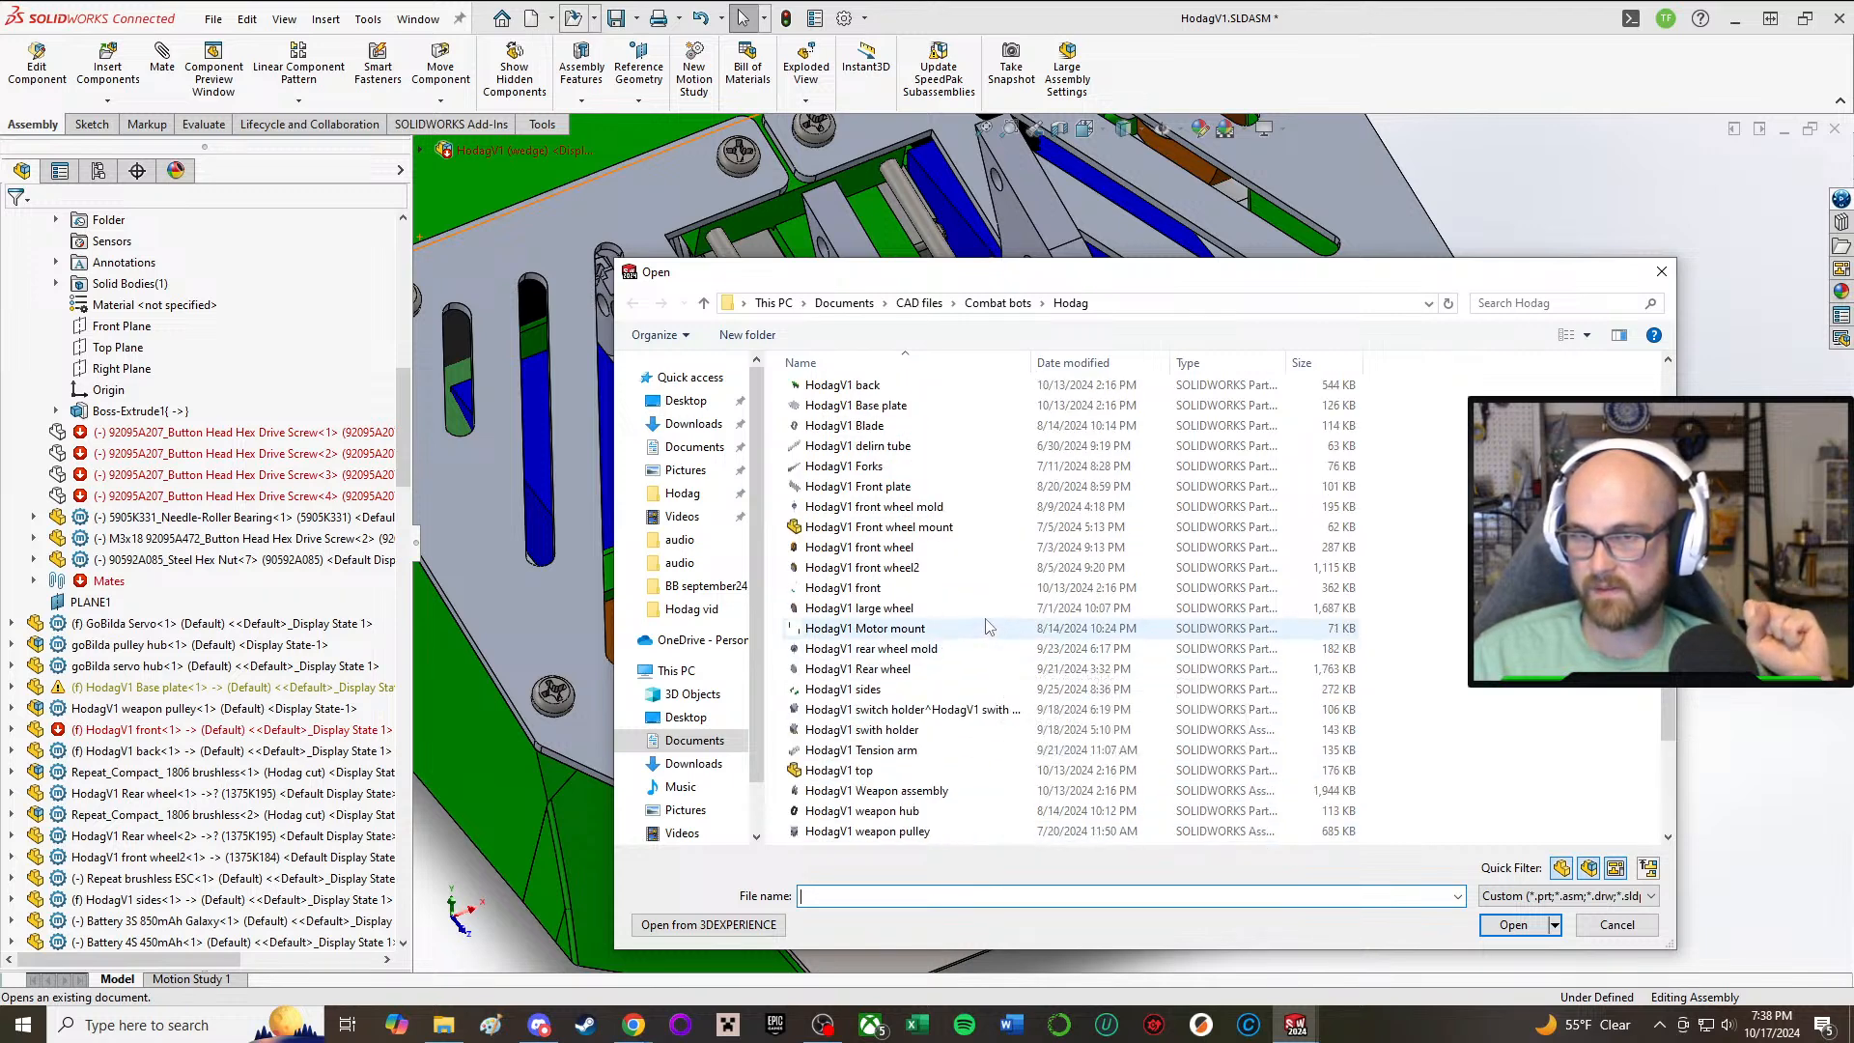
{"action": "scroll", "coordinate": [999, 661], "scroll_direction": "up", "scroll_amount": 2}
{"action": "left_click", "coordinate": [1660, 272]}
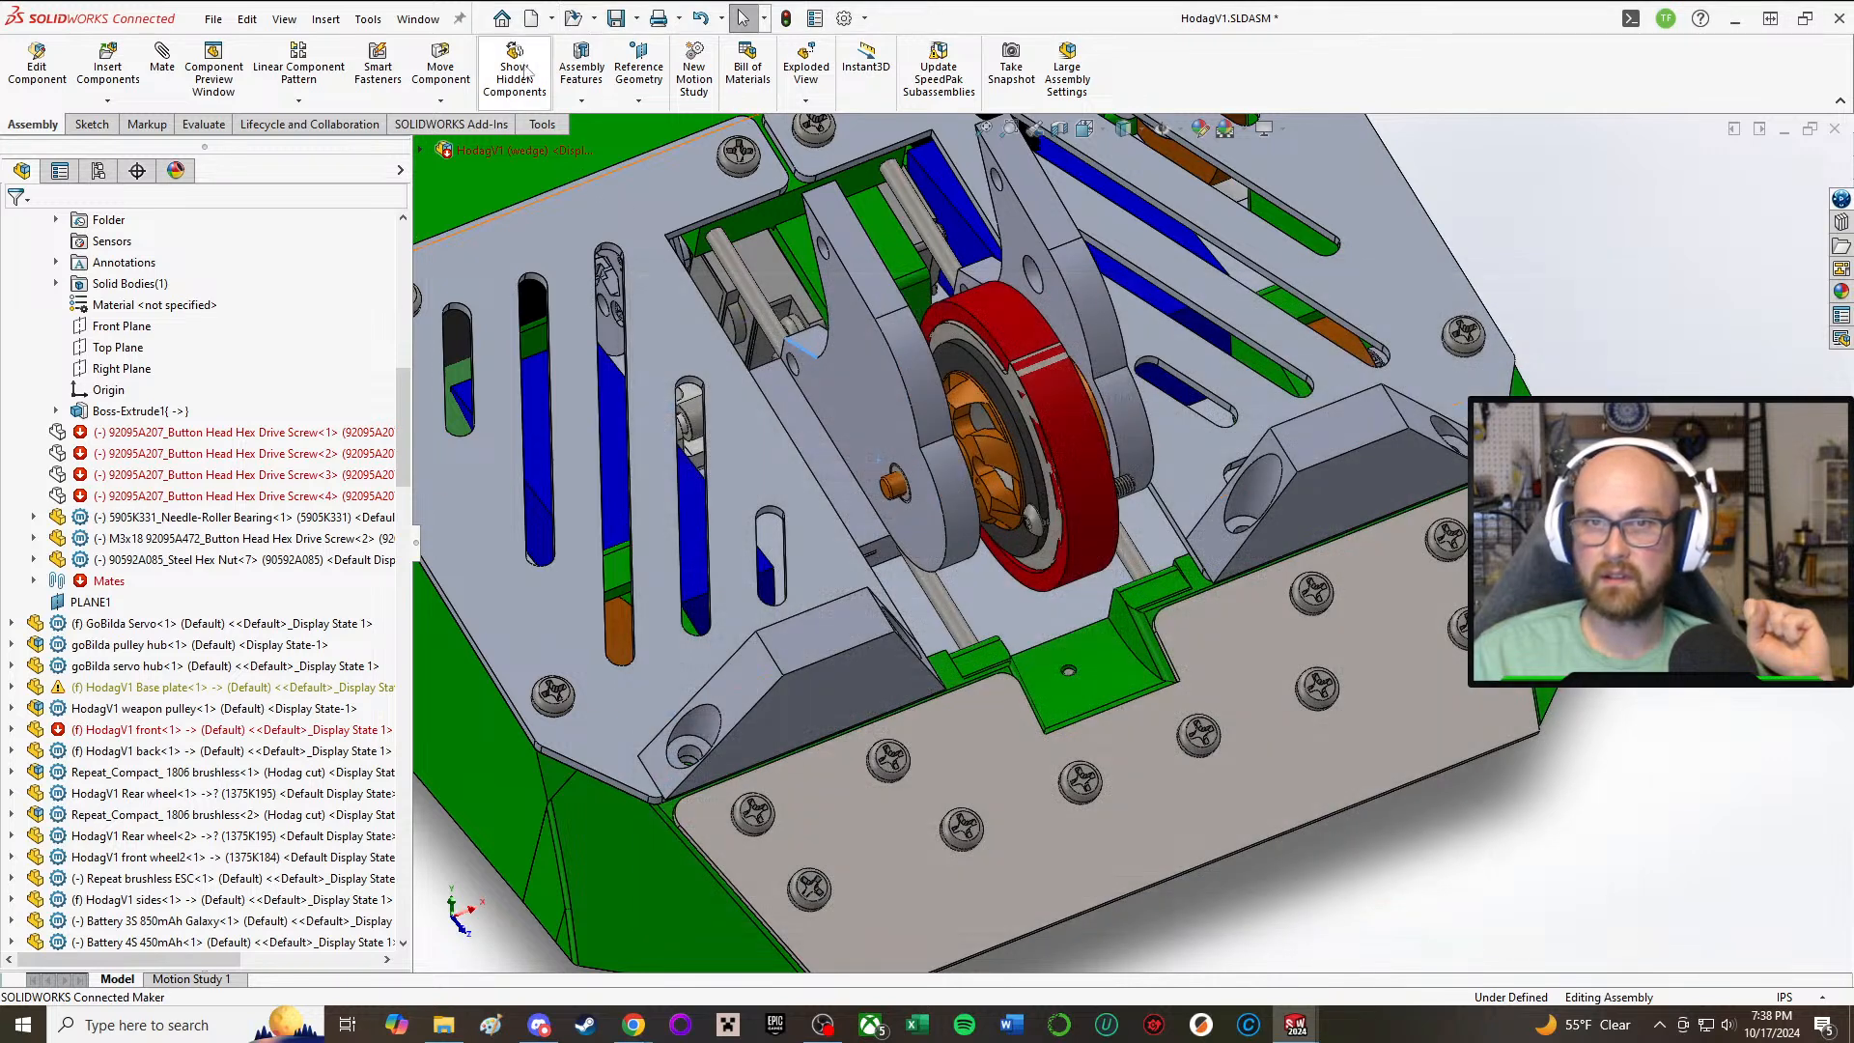
Step: Open the Static pulley part from the recent documents and inspect its toothed slots and screw holes from several angles
{"action": "left_click", "coordinate": [501, 20]}
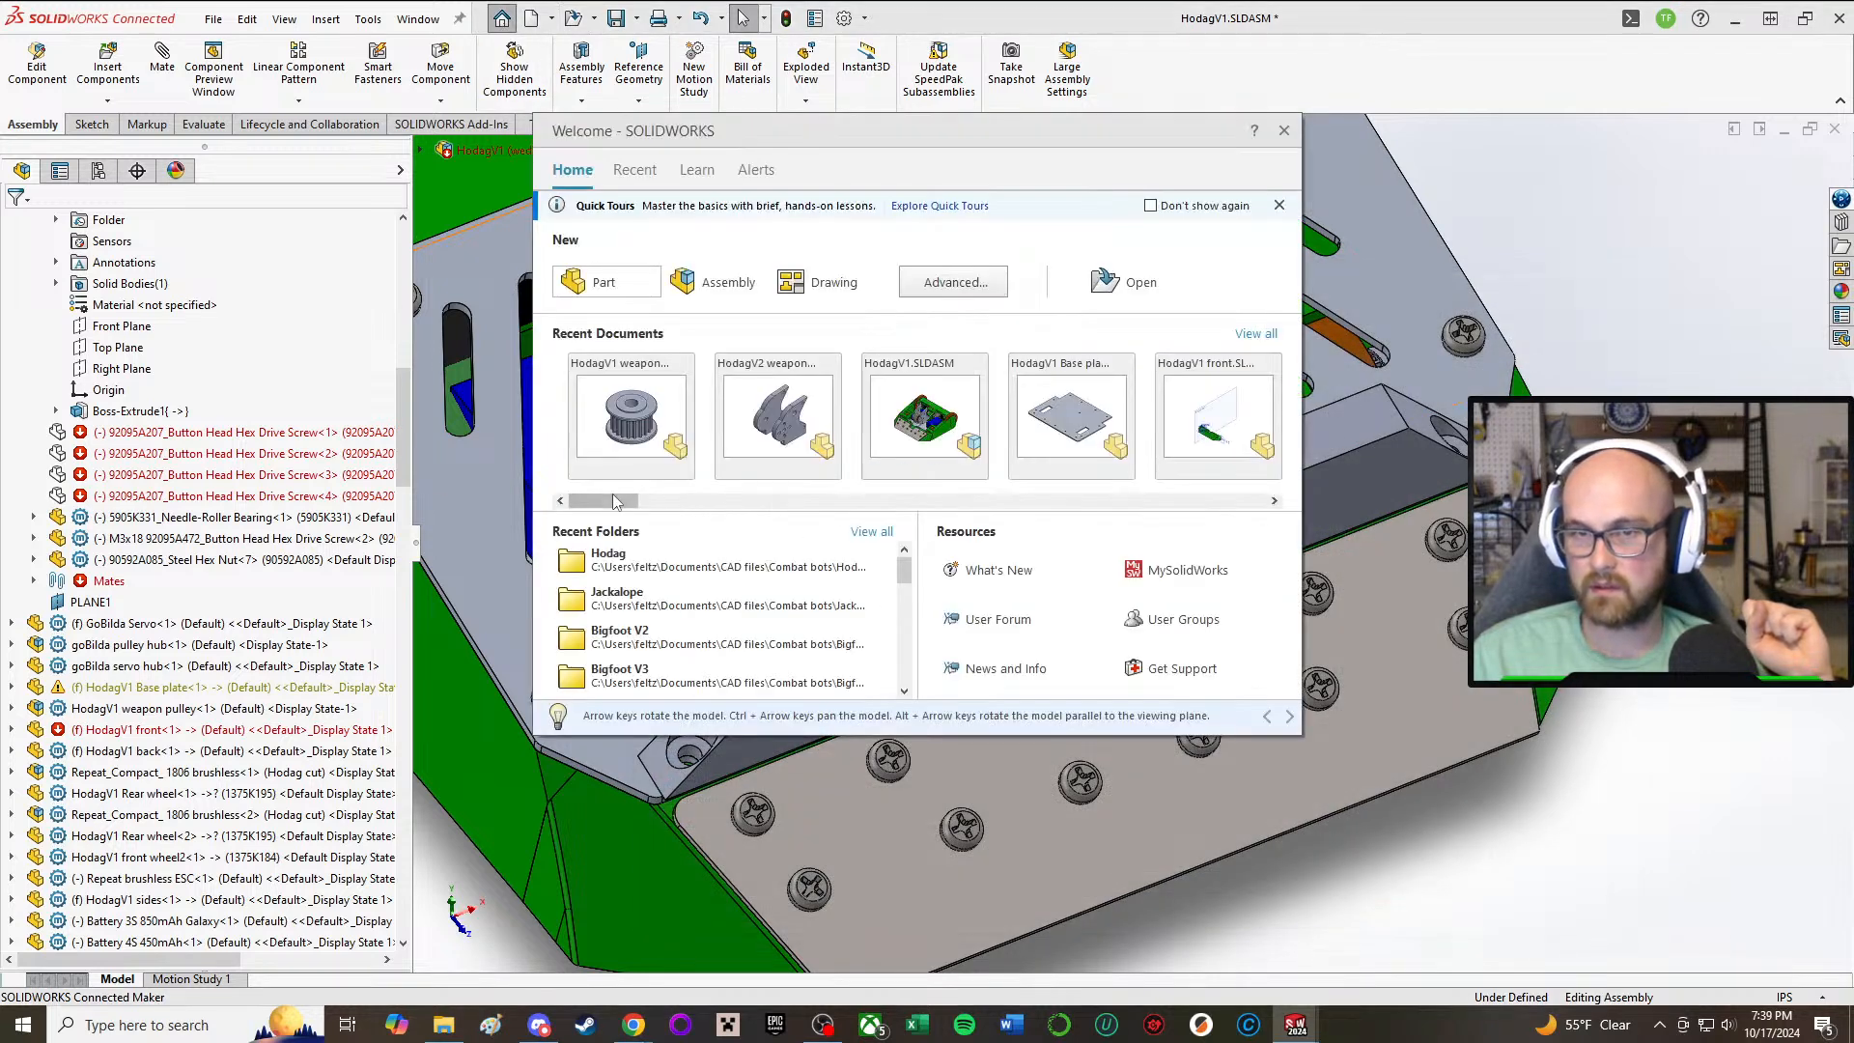
{"action": "left_click_drag", "start_coordinate": [613, 501], "coordinate": [731, 497]}
{"action": "left_click", "coordinate": [731, 427]}
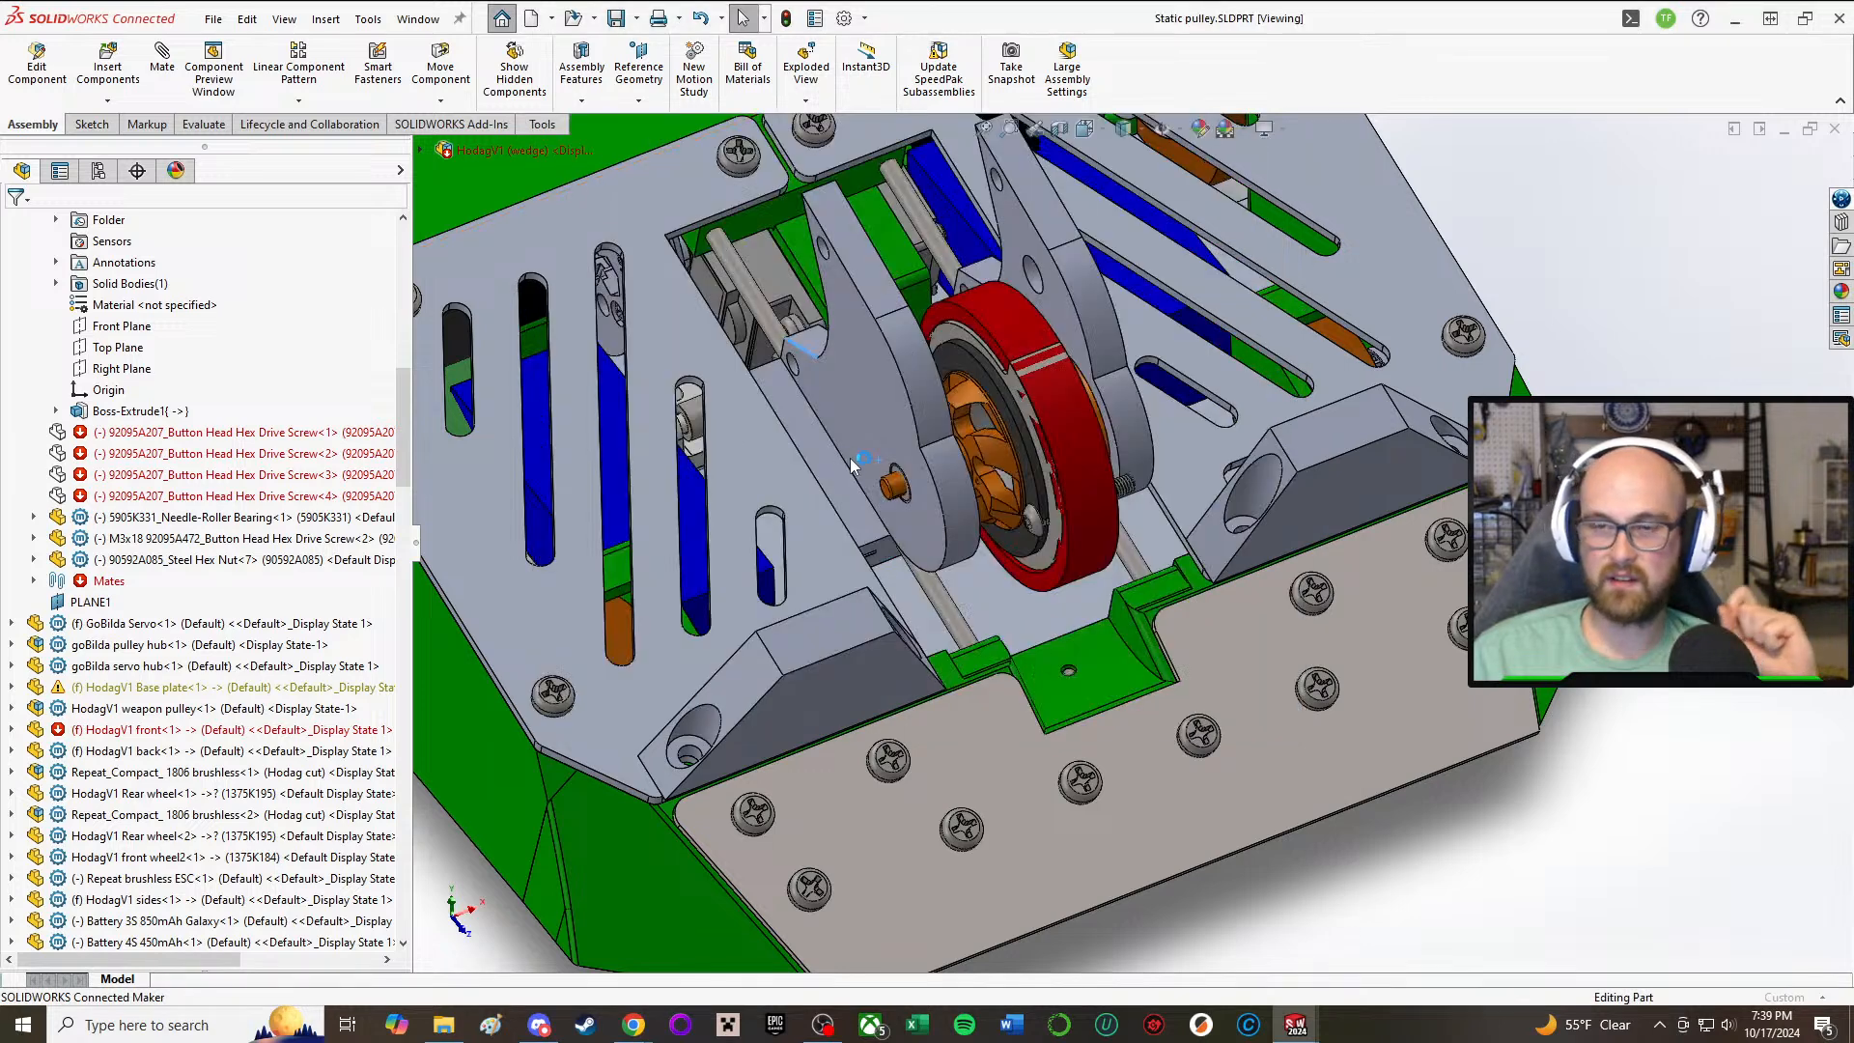
{"action": "left_click", "coordinate": [991, 559]}
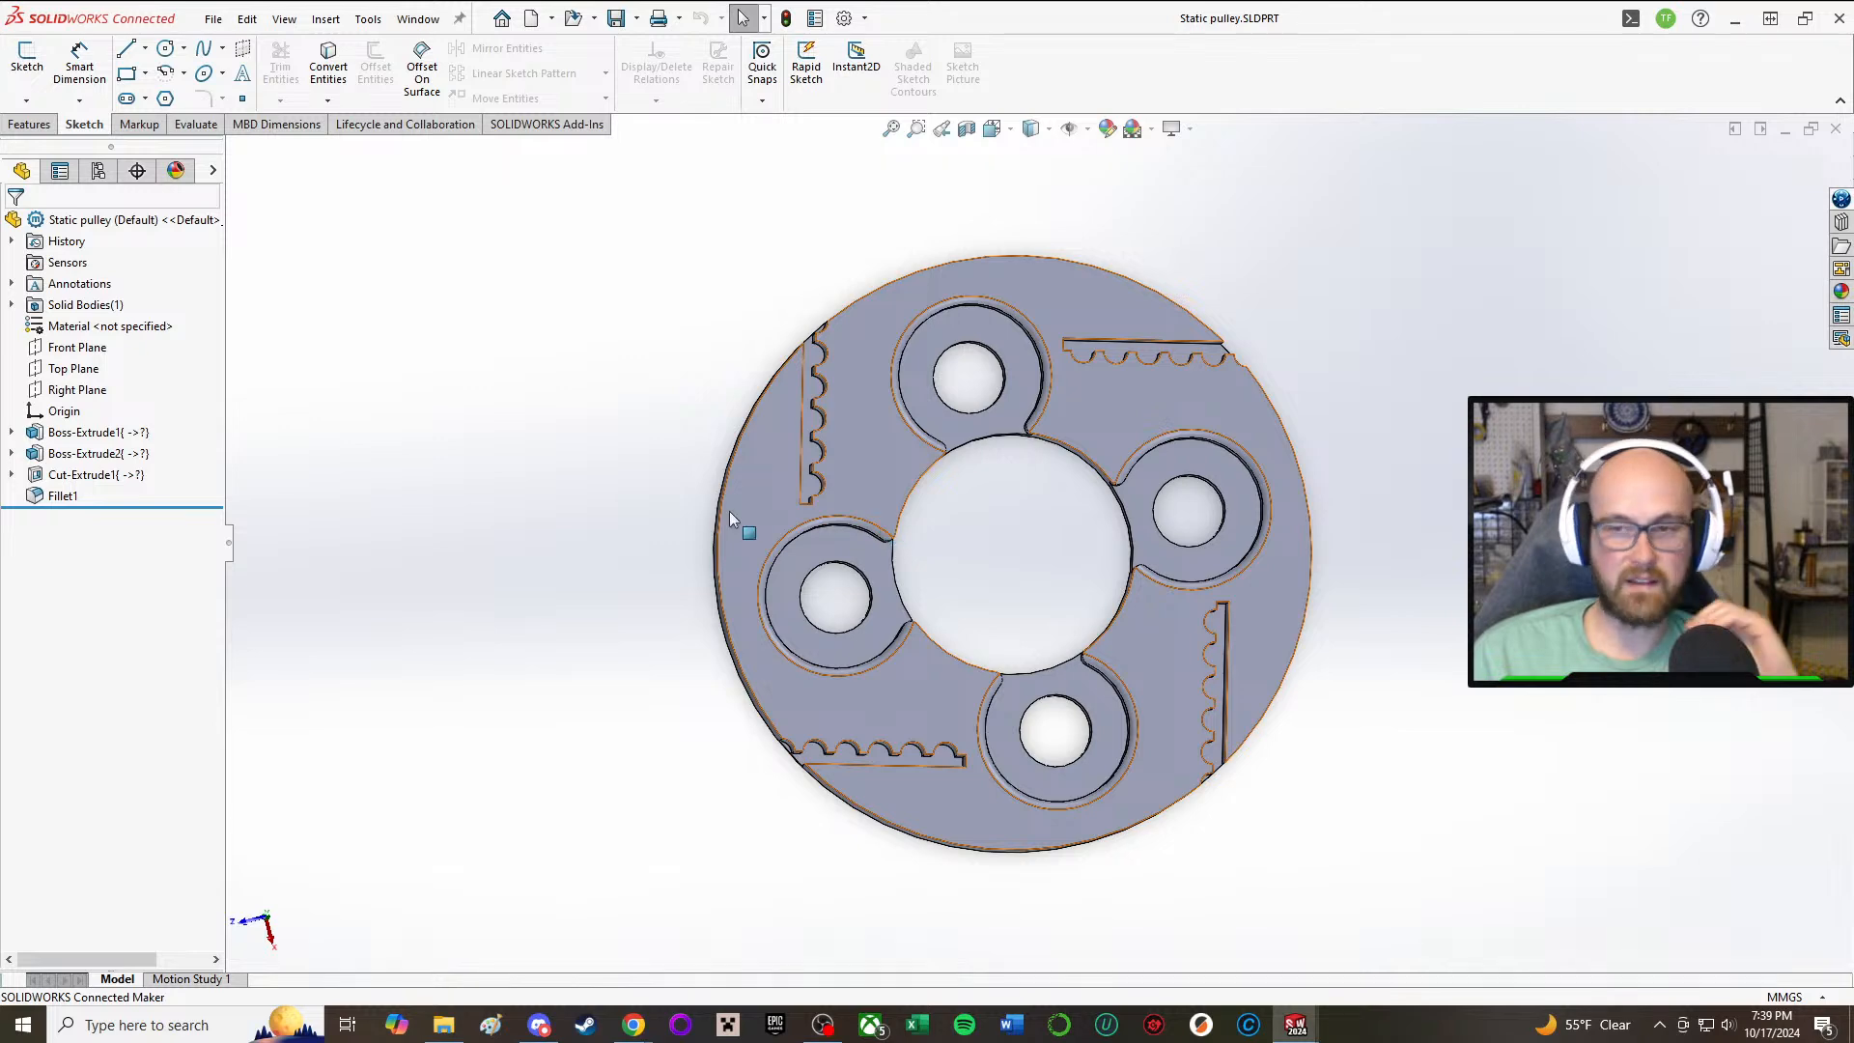
{"action": "middle_click_drag", "start_coordinate": [849, 489], "coordinate": [848, 579]}
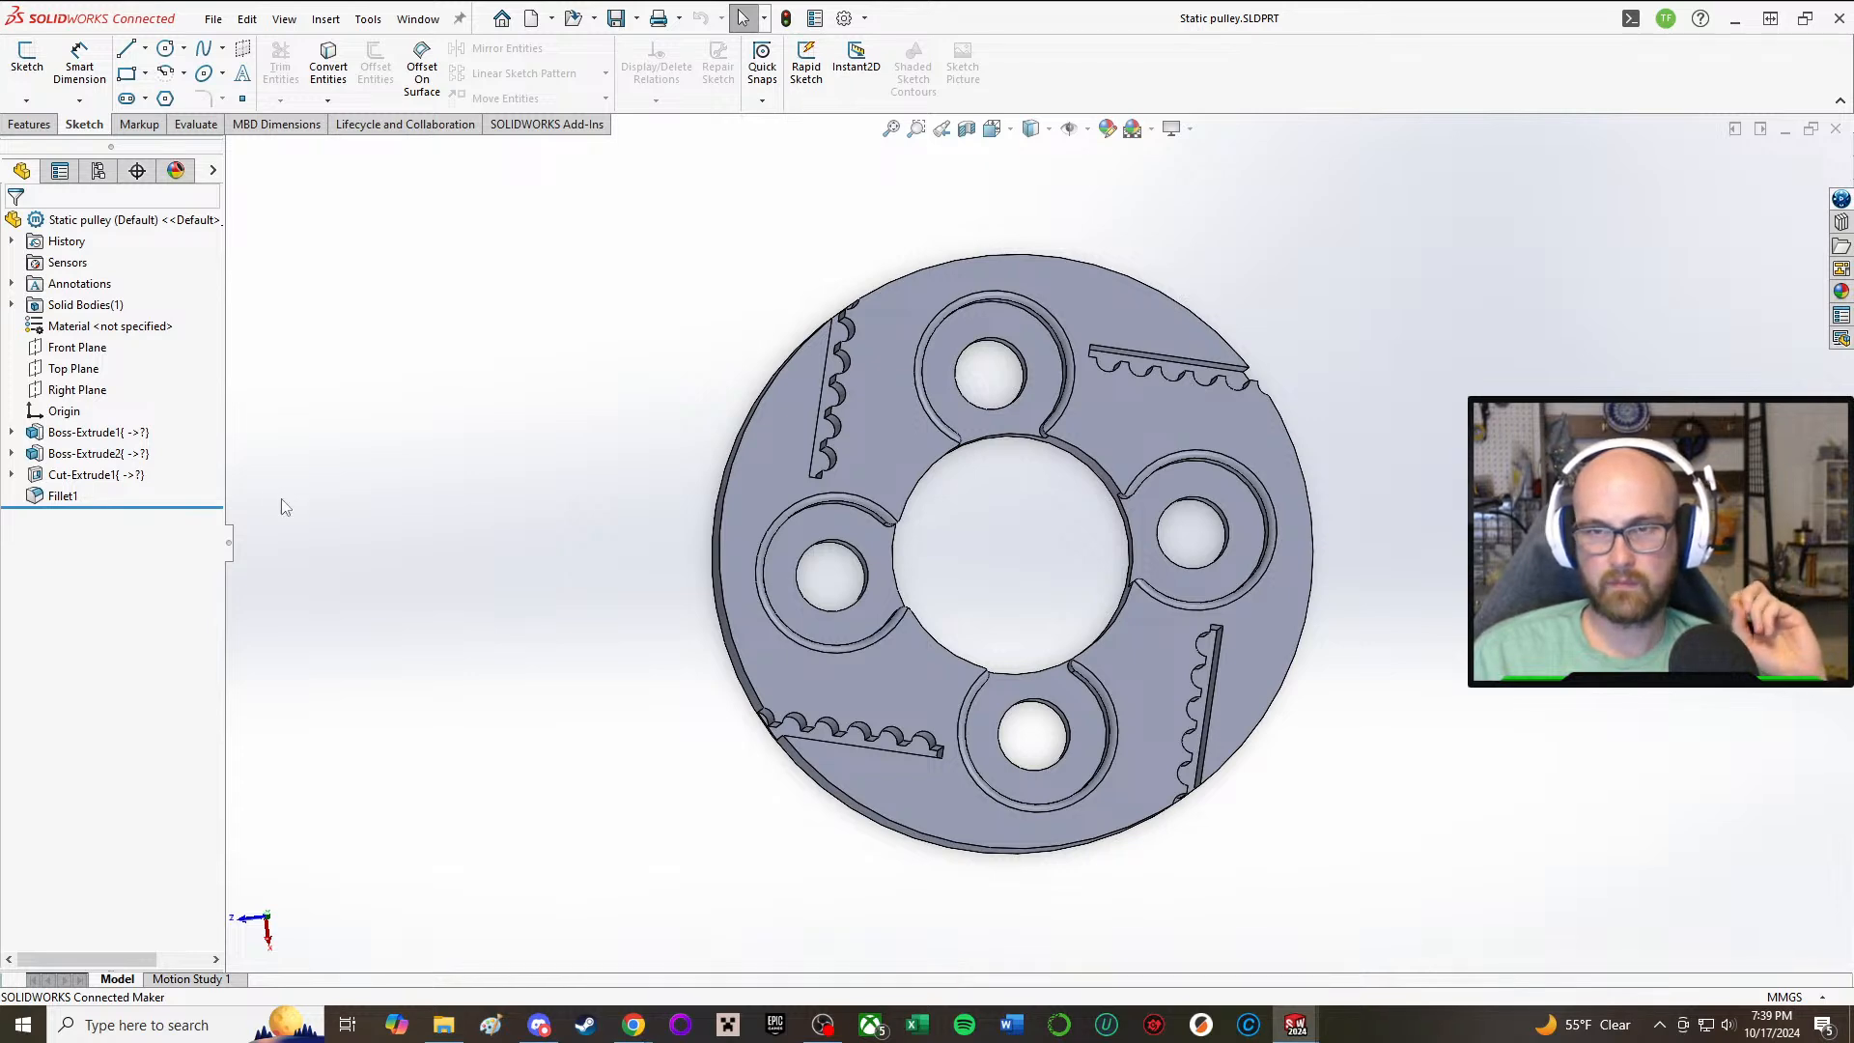
{"action": "middle_click_drag", "start_coordinate": [906, 588], "coordinate": [1270, 370]}
{"action": "middle_click_drag", "start_coordinate": [1121, 471], "coordinate": [1162, 477]}
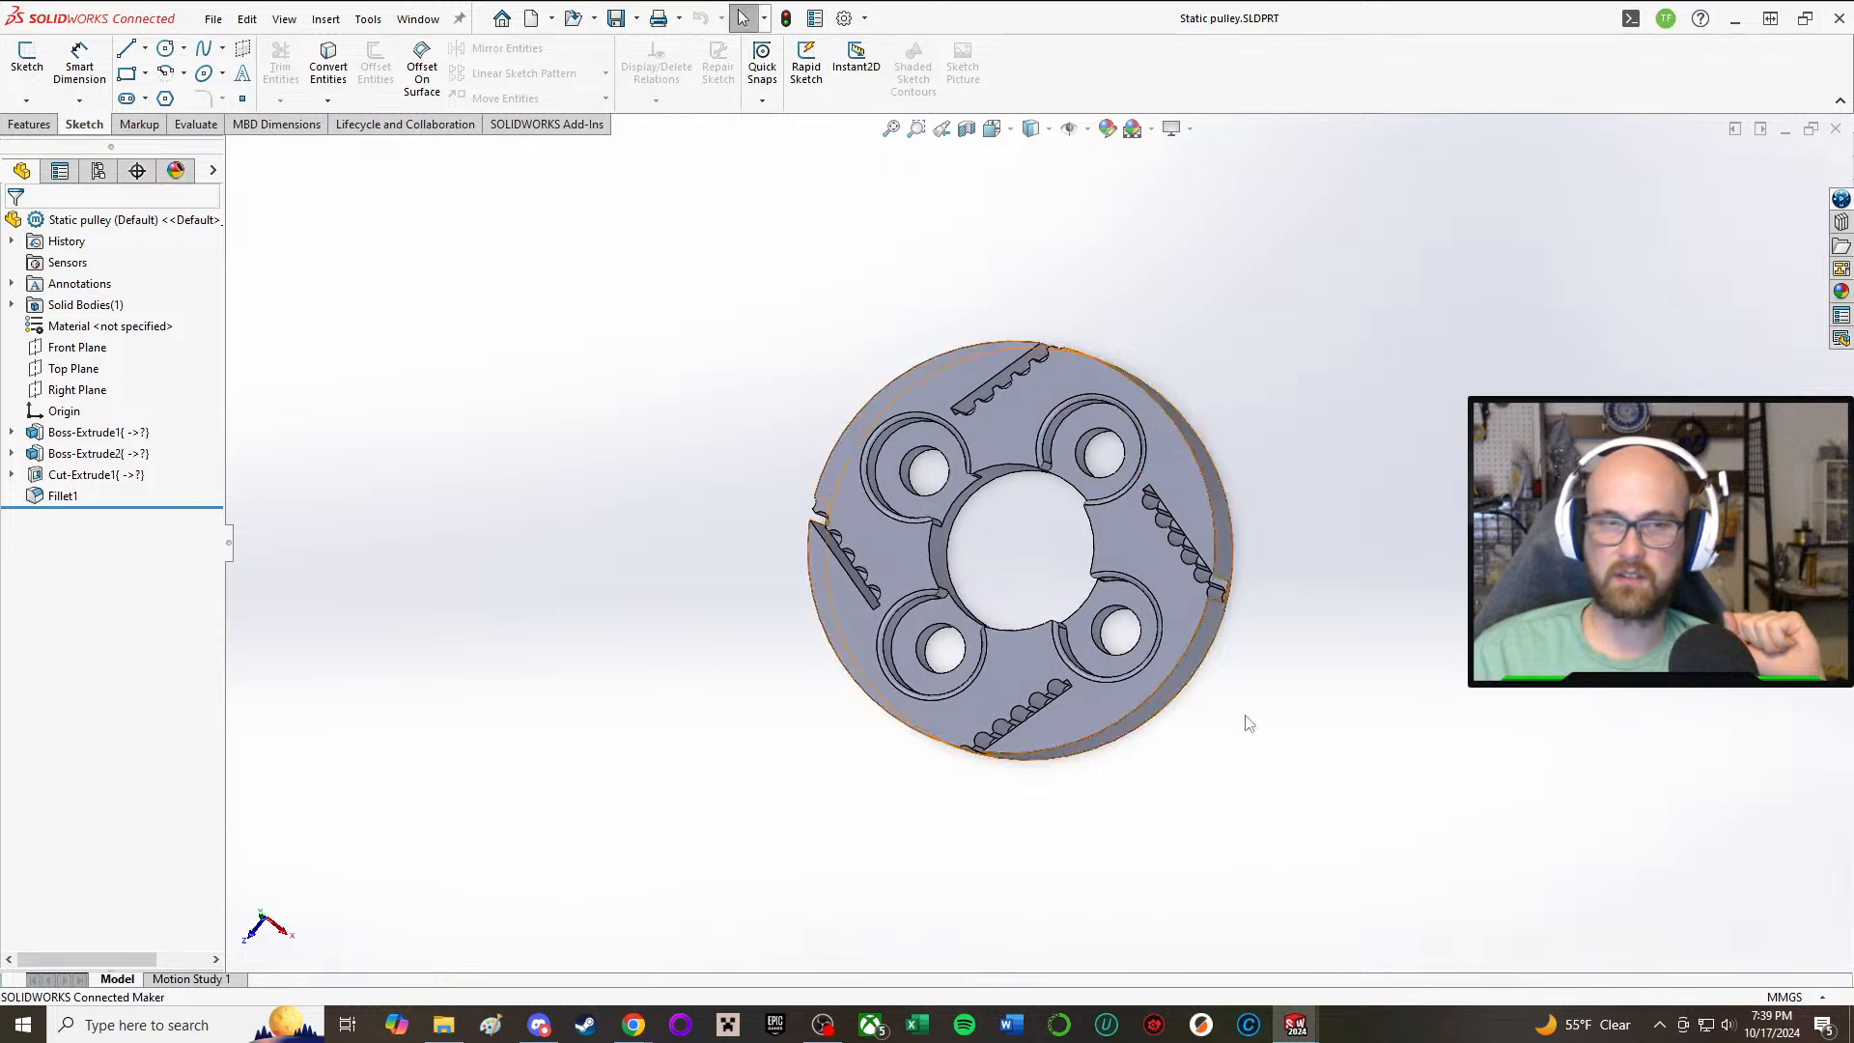
Step: Switch to the HodagV1 assembly and hide the HodagV1 top plate to expose the goBilda pulley hub and weapon slide
{"action": "left_click", "coordinate": [1297, 1024]}
{"action": "left_click", "coordinate": [1092, 934]}
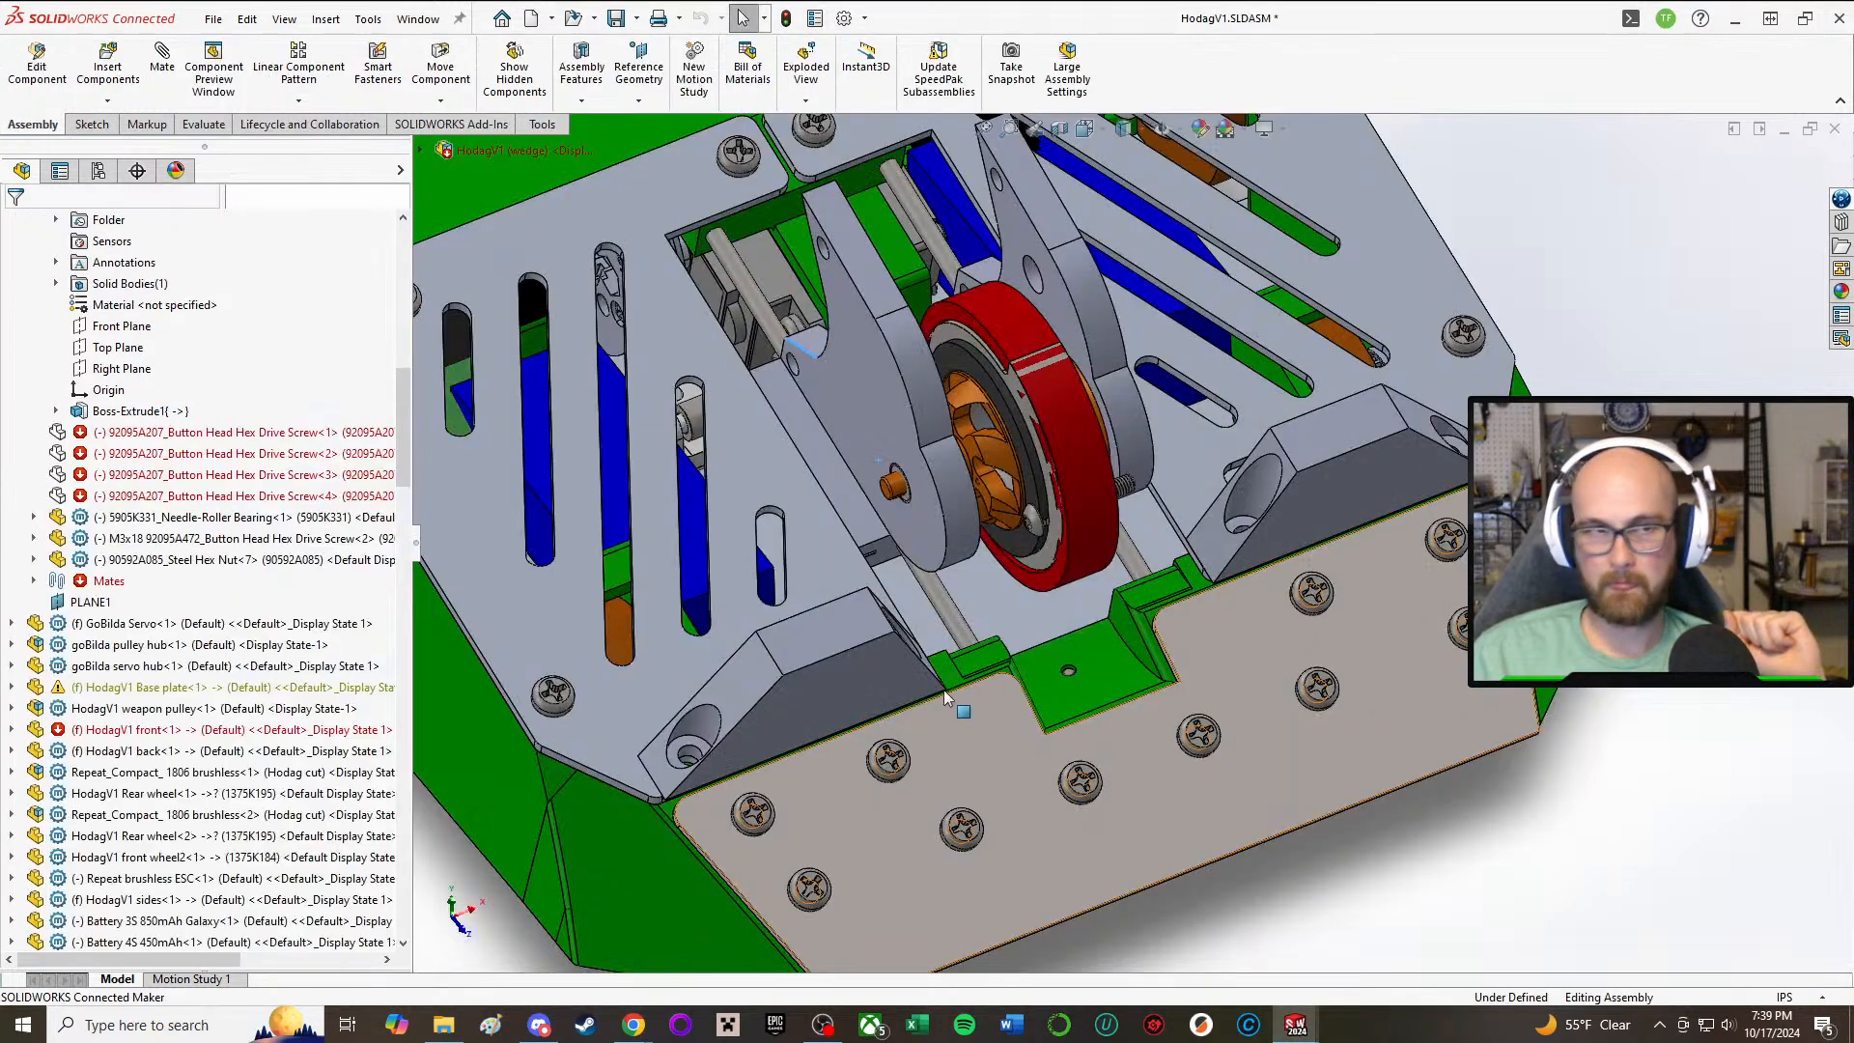
{"action": "right_click", "coordinate": [582, 423]}
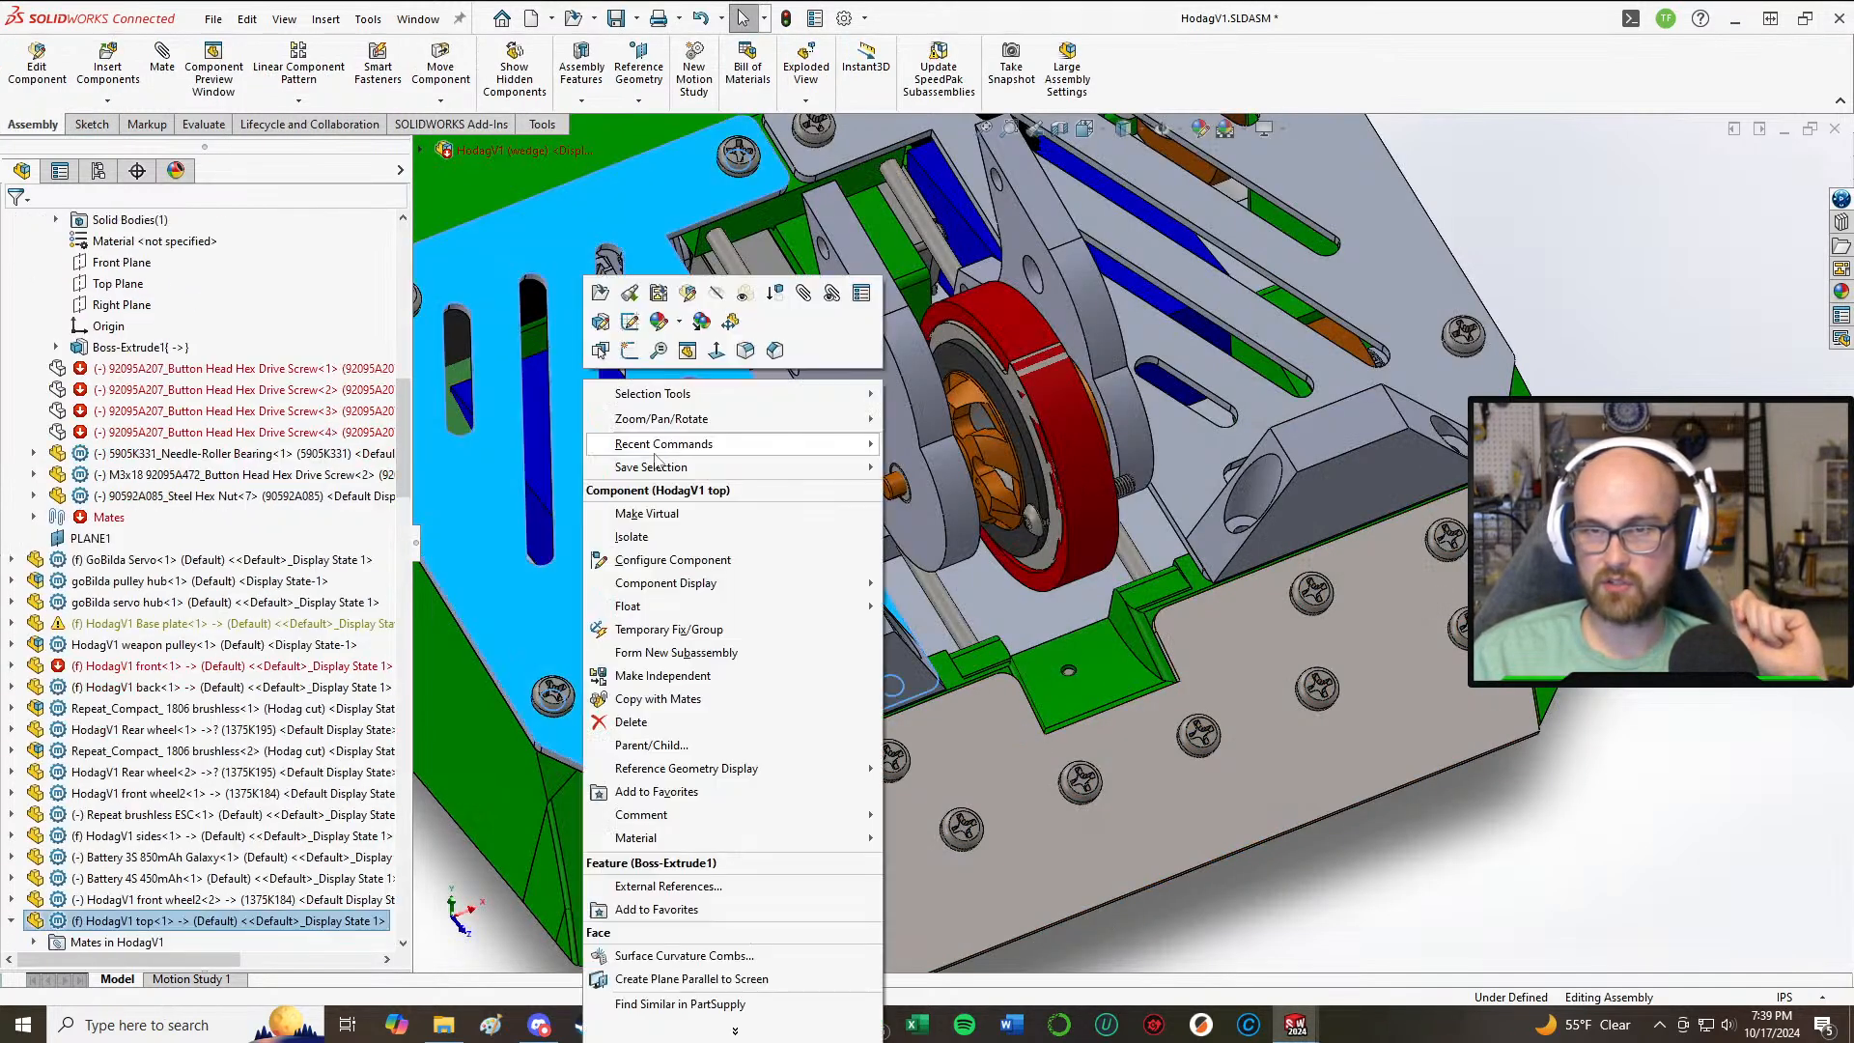
{"action": "middle_click_drag", "start_coordinate": [587, 536], "coordinate": [676, 526]}
{"action": "left_click", "coordinate": [595, 333]}
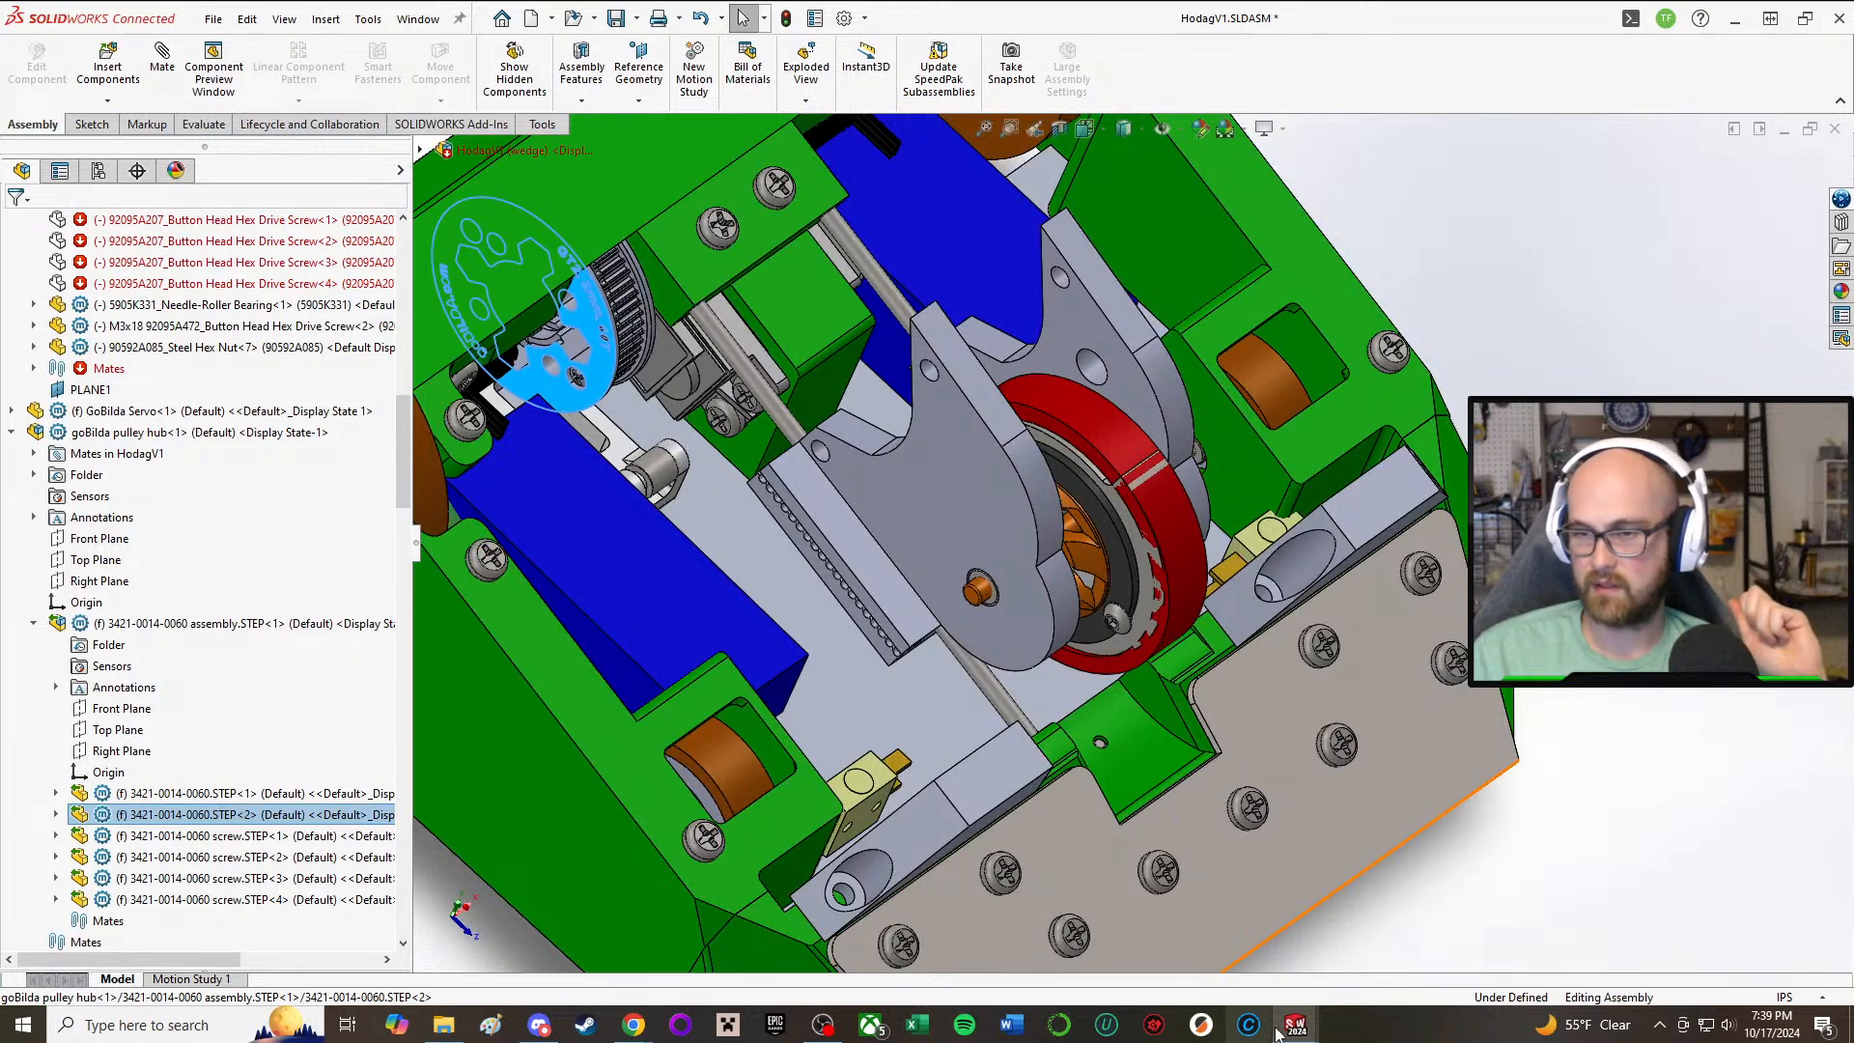
Step: Return to the Static pulley part and open the sketch of the toothed slot cut, Cut-Extrude1, for editing
{"action": "mouse_move", "coordinate": [1284, 1029]}
{"action": "left_click", "coordinate": [1492, 936]}
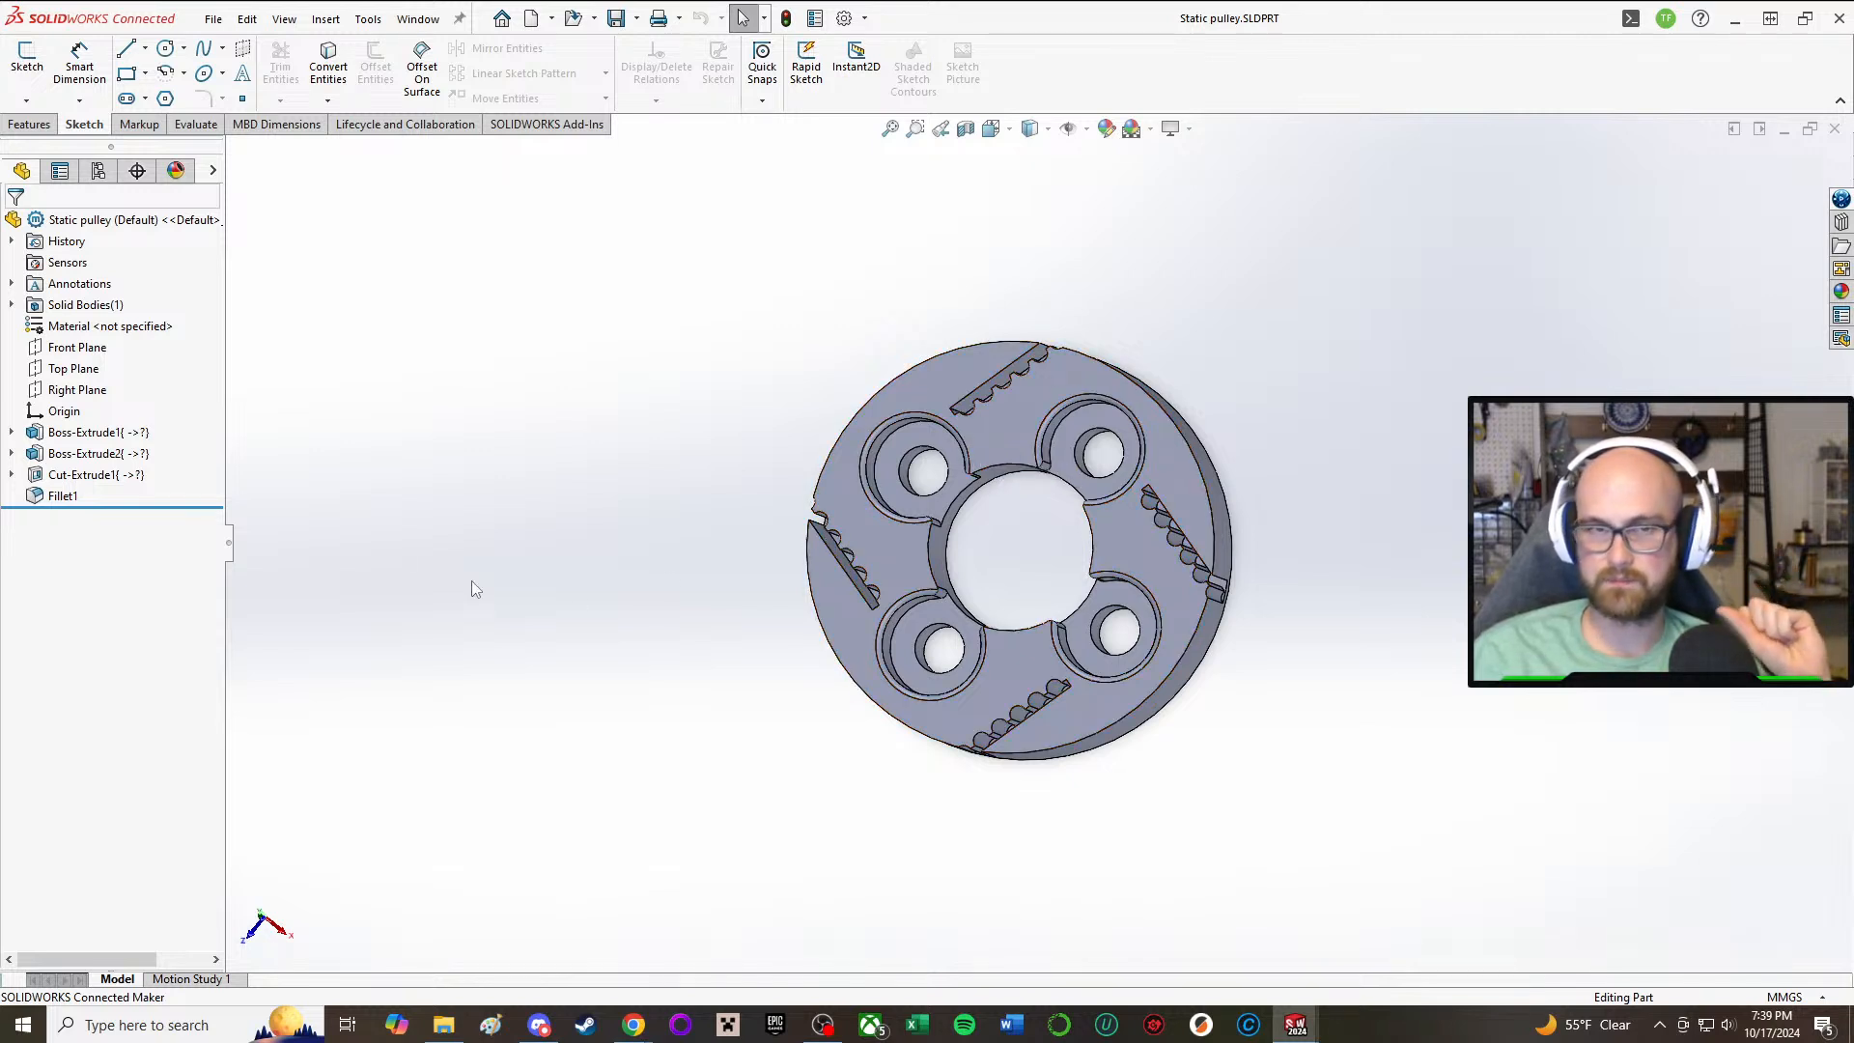
{"action": "left_click", "coordinate": [65, 476]}
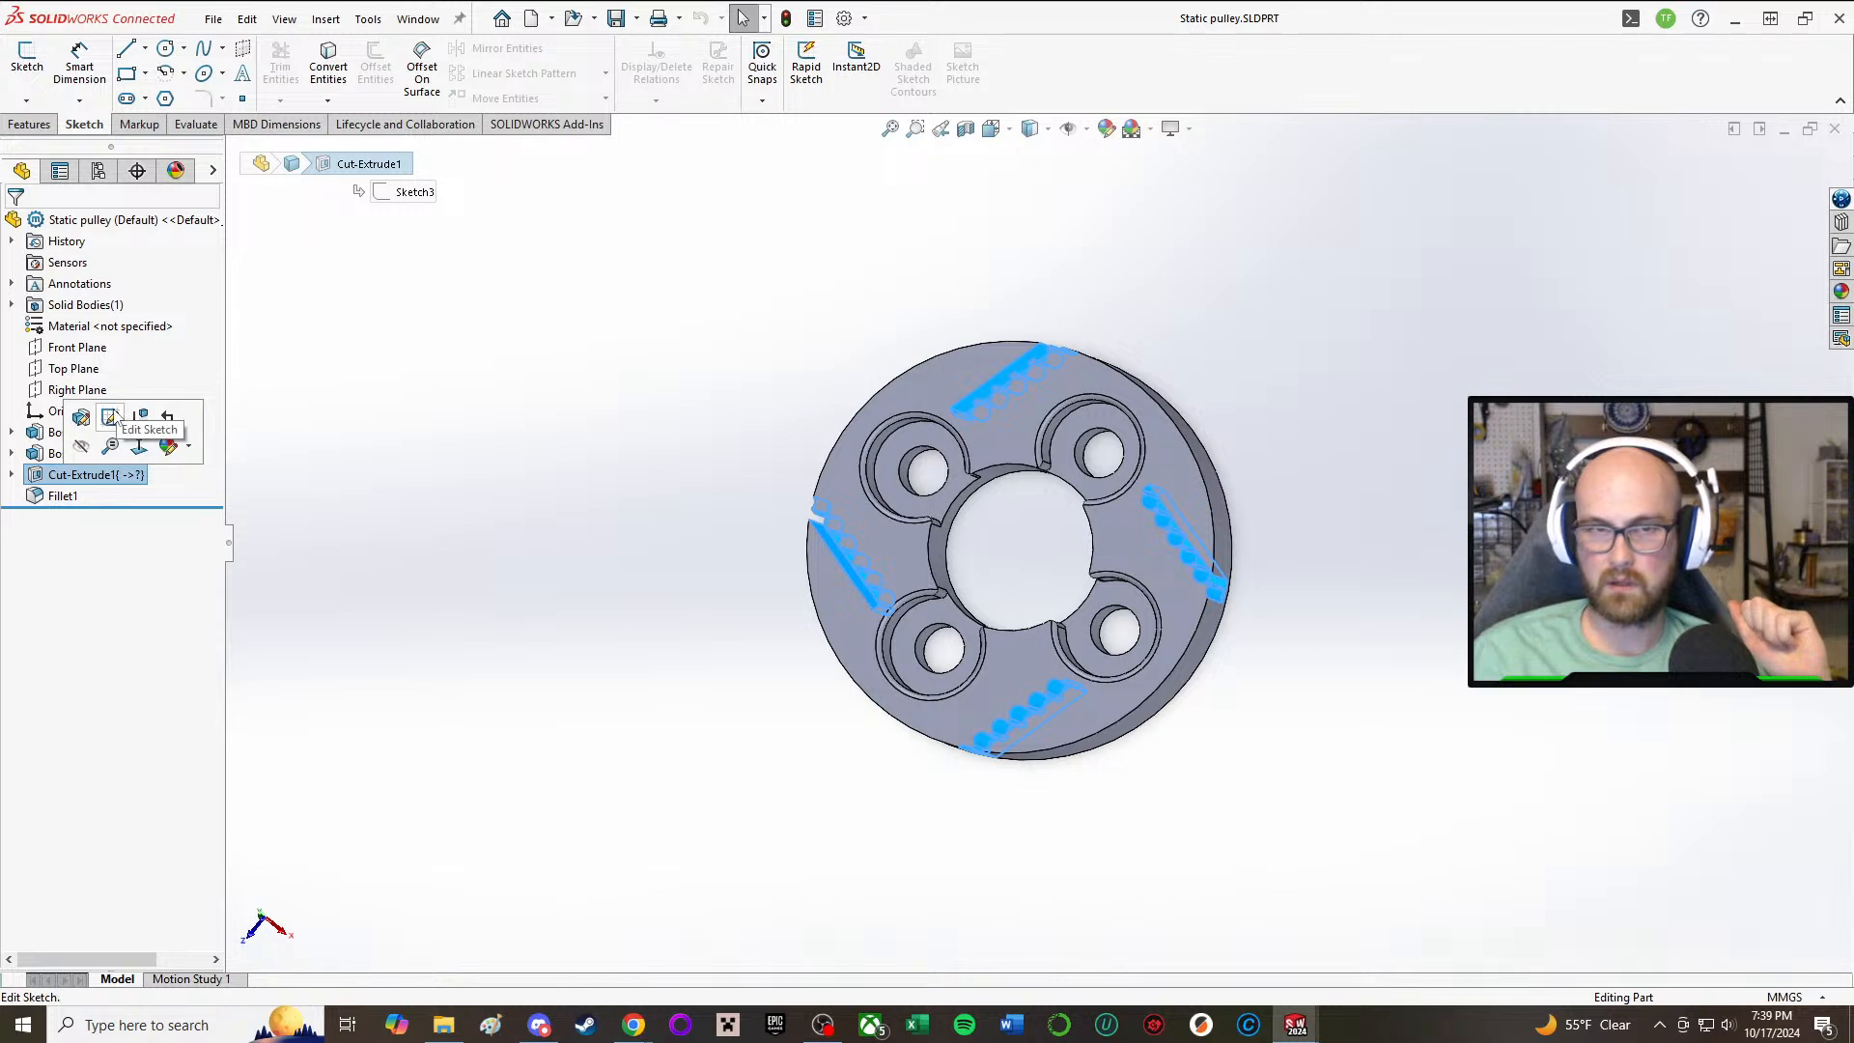
{"action": "left_click", "coordinate": [111, 417]}
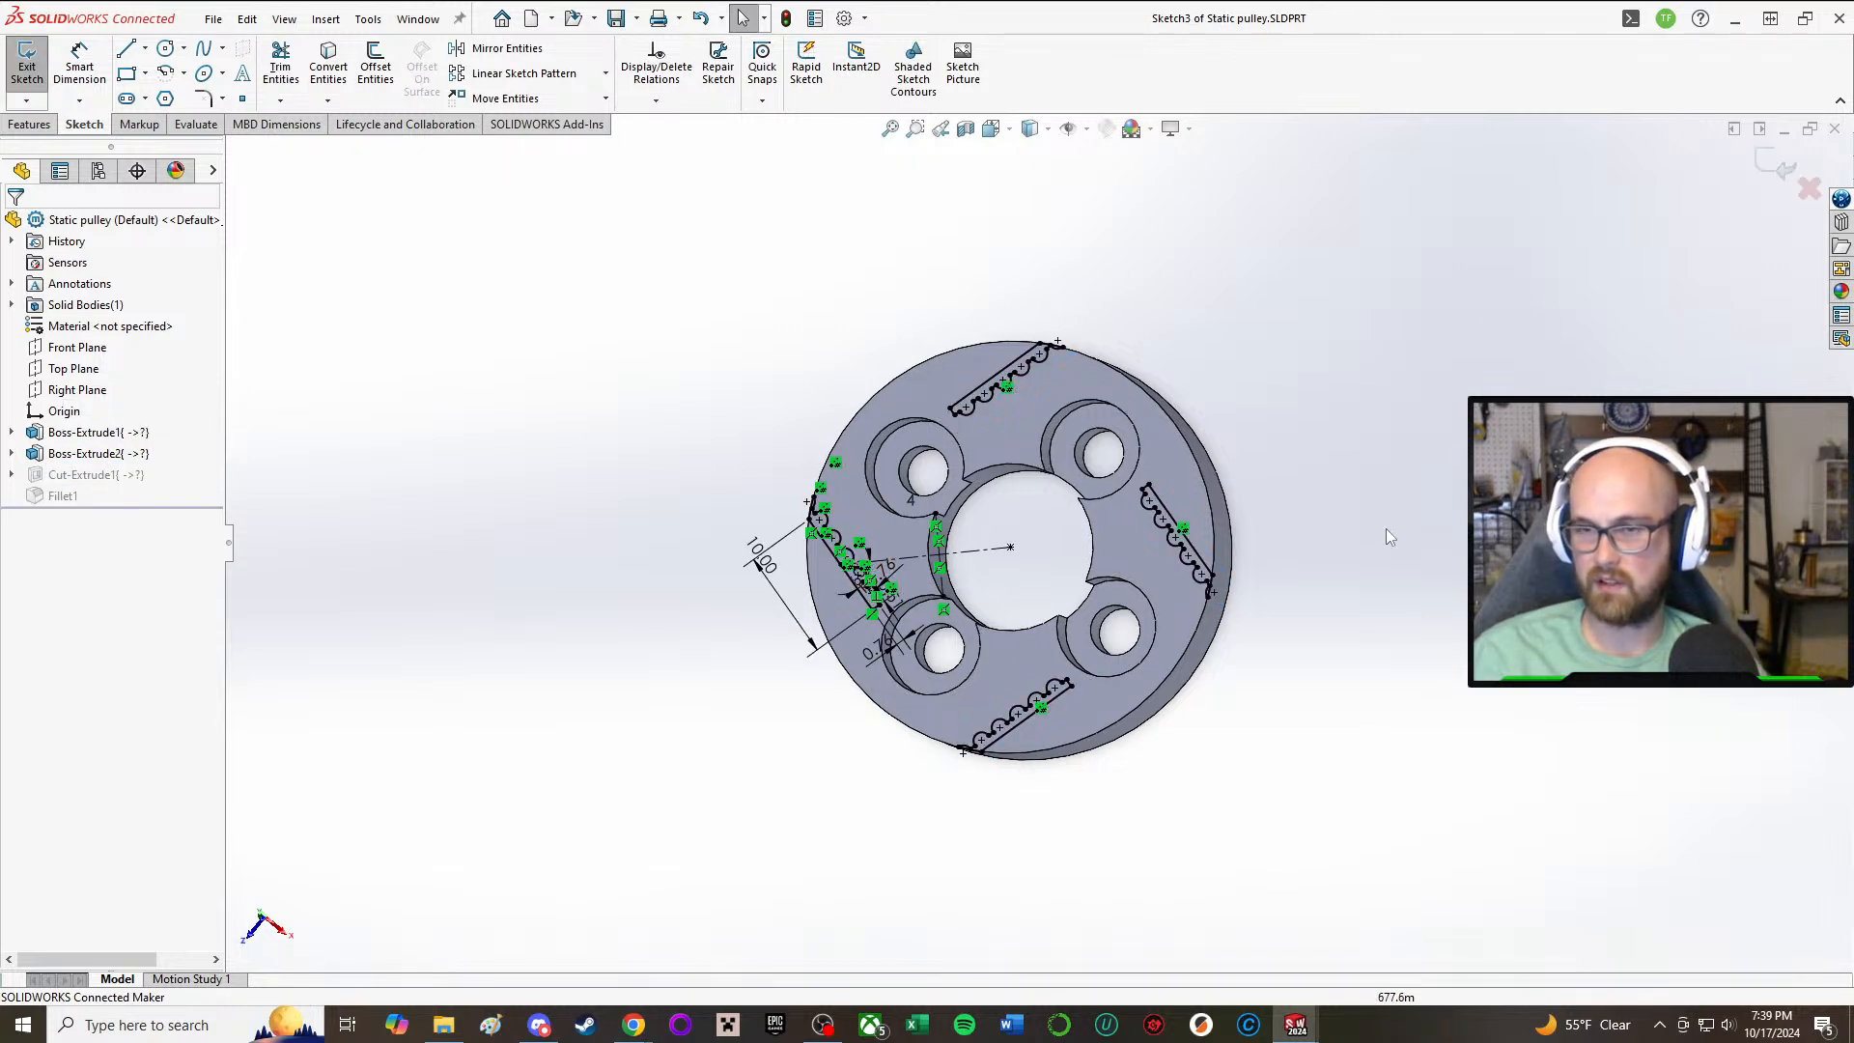
{"action": "middle_click_drag", "start_coordinate": [645, 712], "coordinate": [683, 686]}
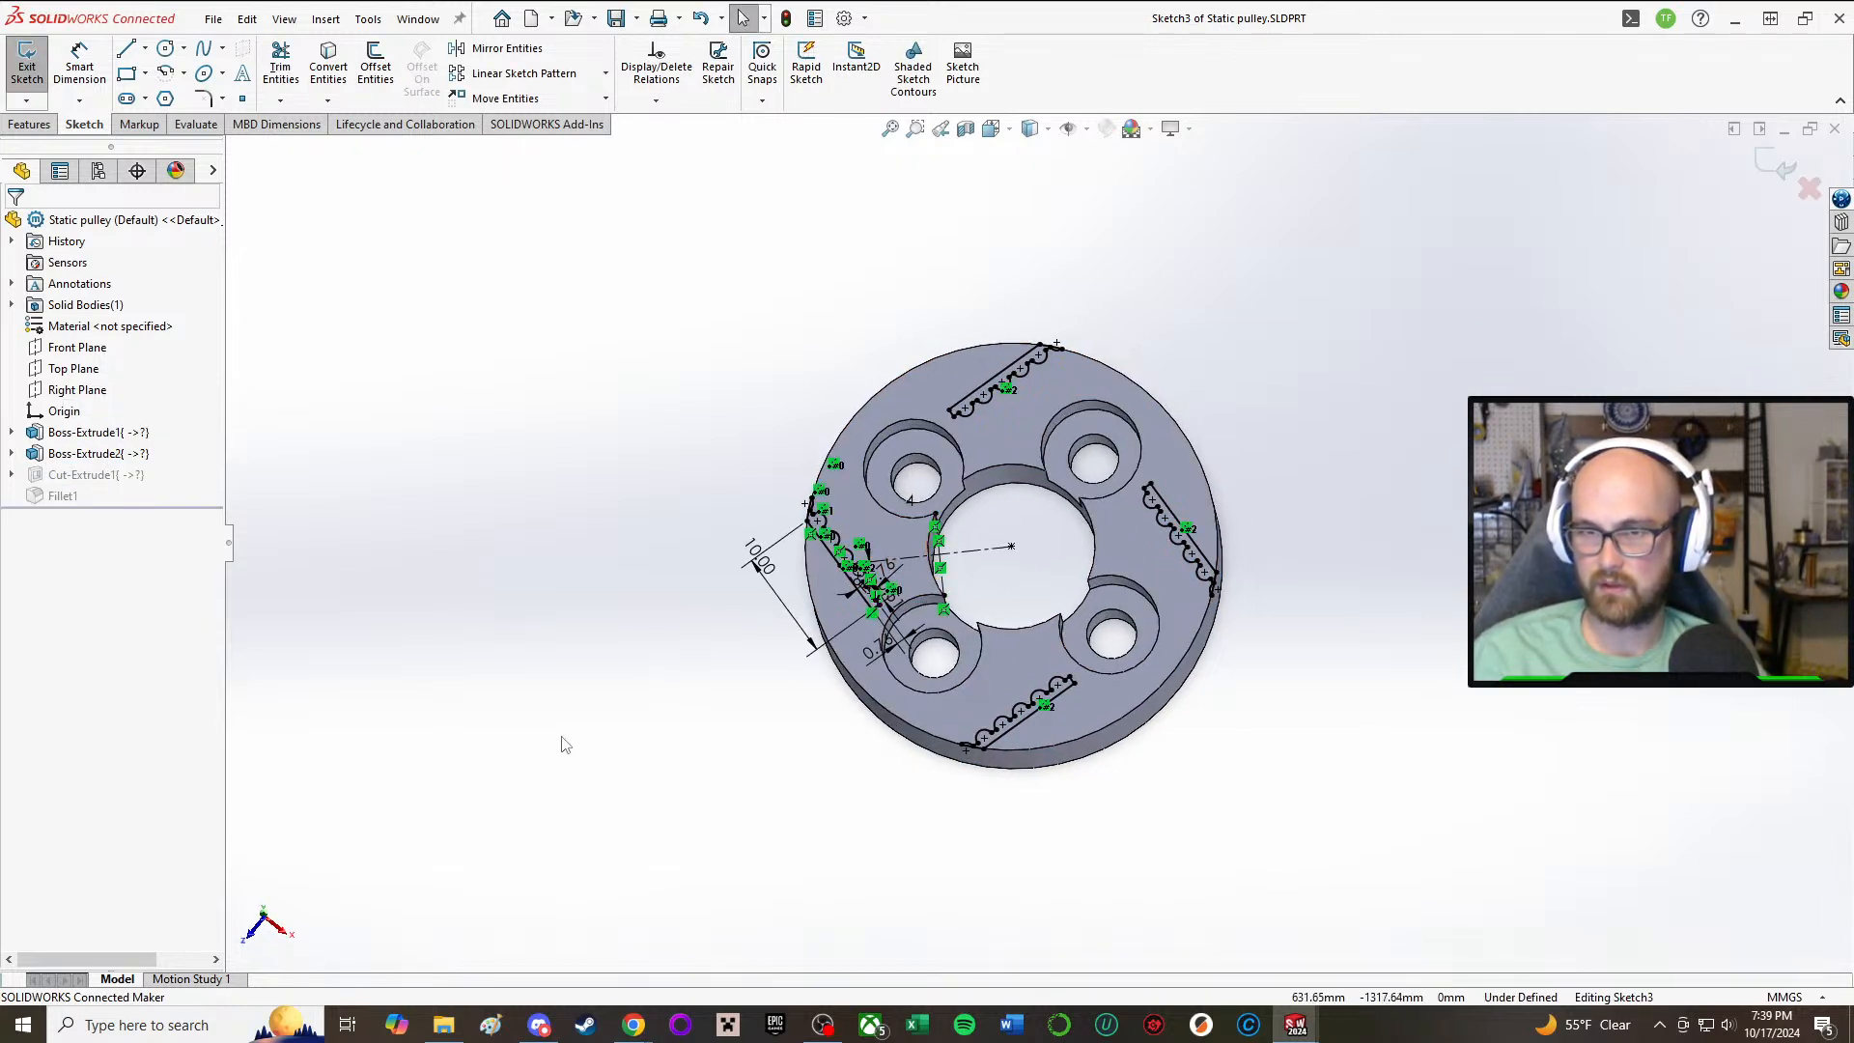
{"action": "mouse_move", "coordinate": [498, 775]}
{"action": "left_mouse_down"}
{"action": "mouse_move", "coordinate": [637, 678]}
{"action": "mouse_move", "coordinate": [869, 432]}
{"action": "mouse_move", "coordinate": [924, 403]}
{"action": "left_mouse_up"}
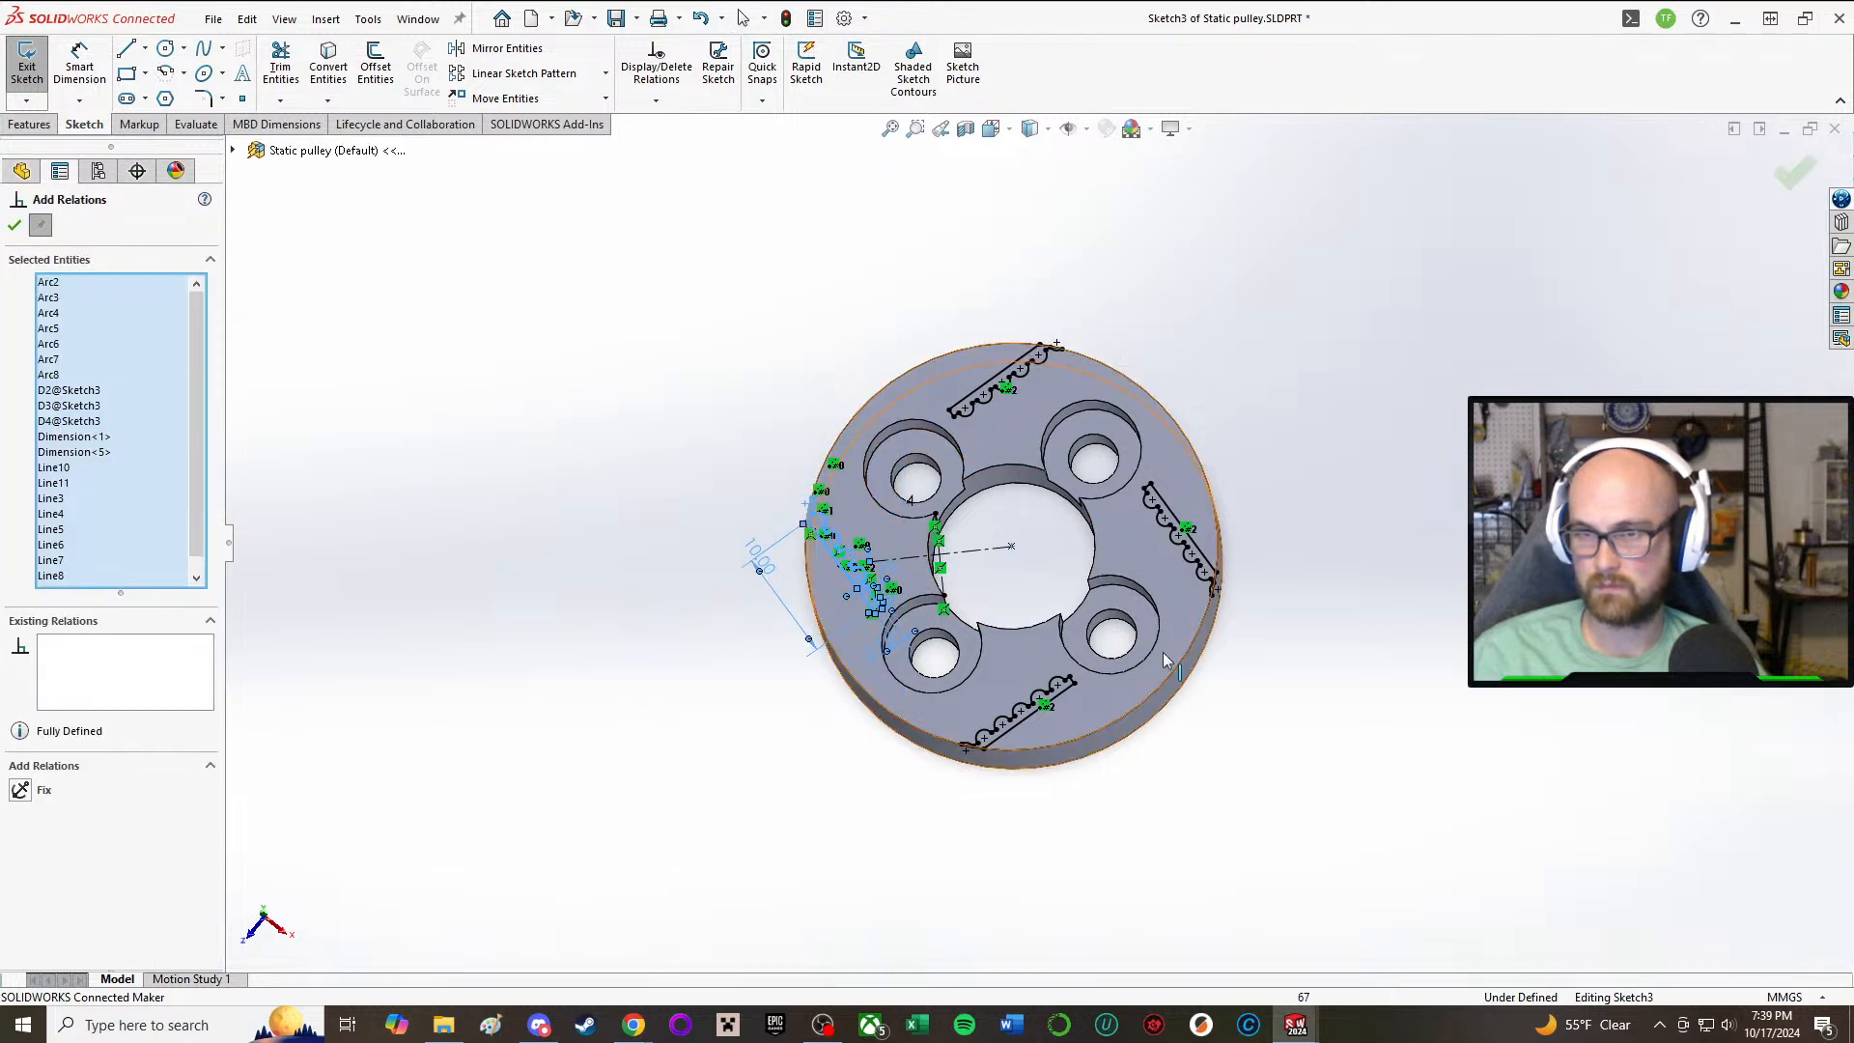
{"action": "left_click", "coordinate": [538, 885]}
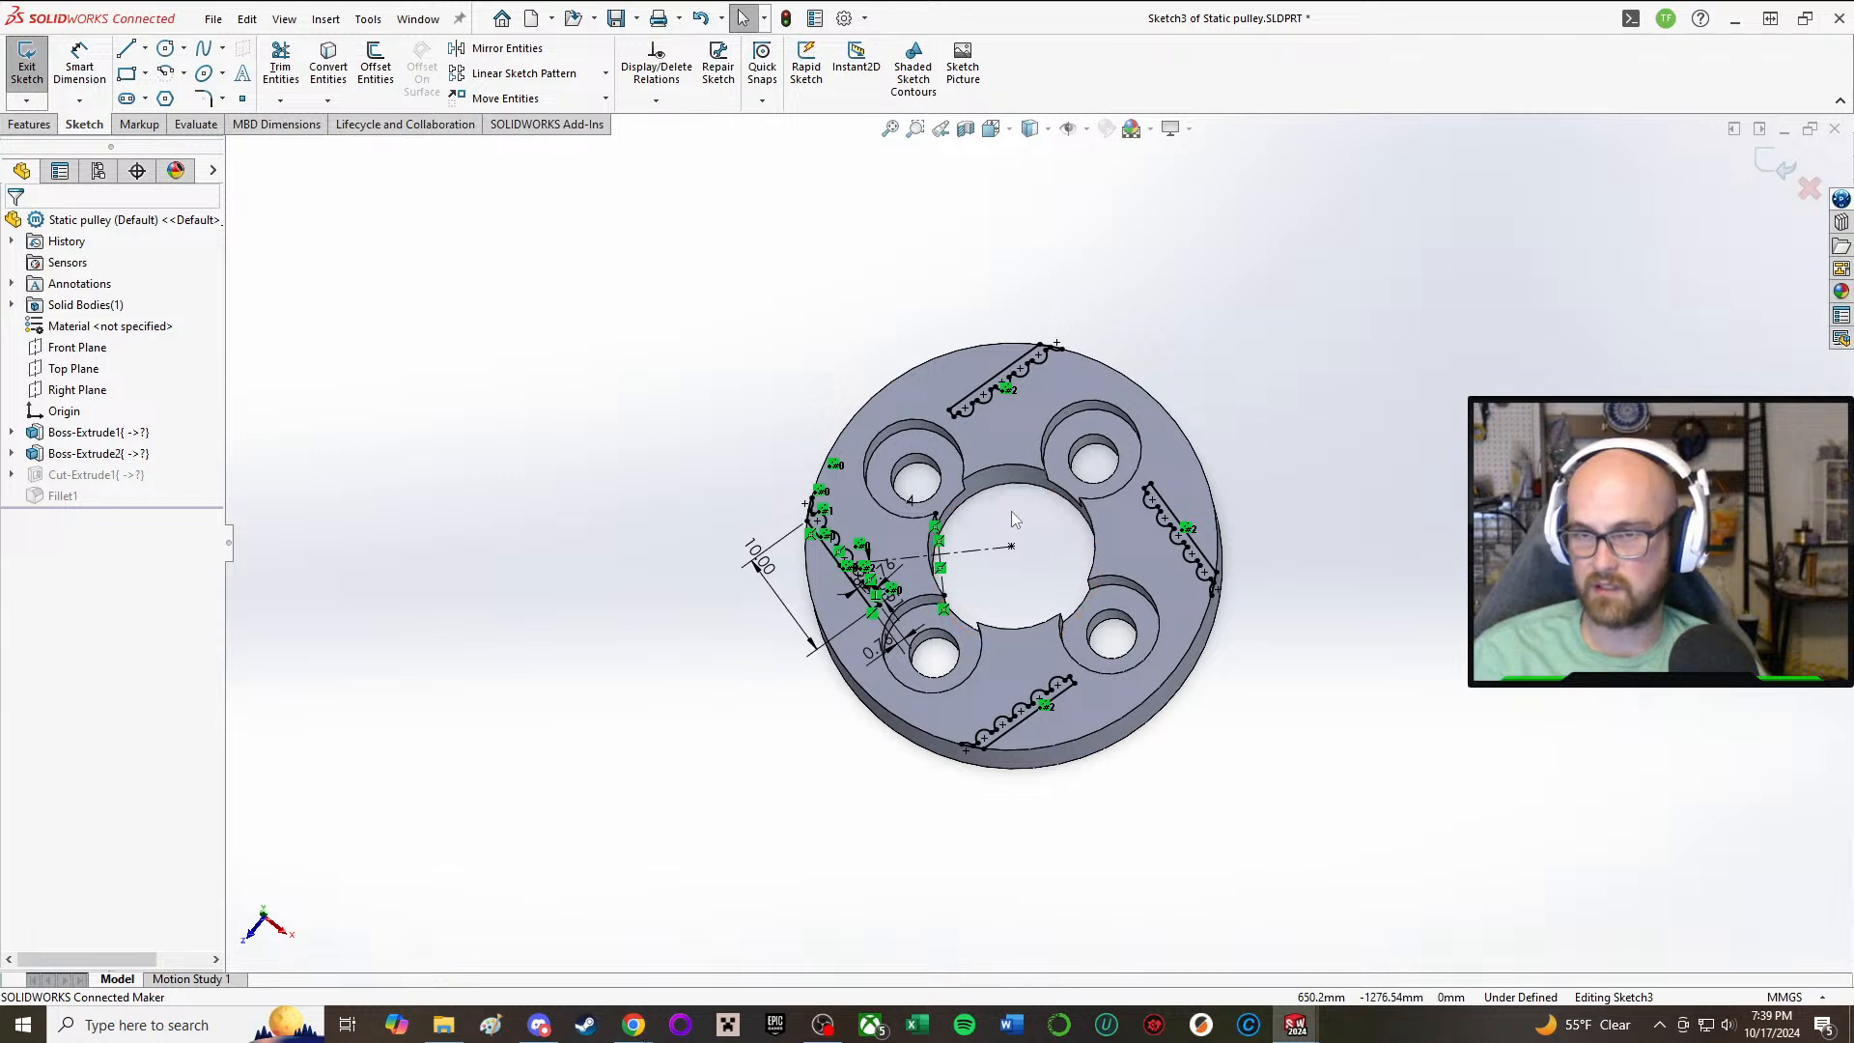
Step: Set the number of instances in the toothed profile's circular sketch pattern to 2
{"action": "scroll", "coordinate": [1012, 520], "scroll_direction": "down", "scroll_amount": 2}
{"action": "double_click", "coordinate": [897, 504]}
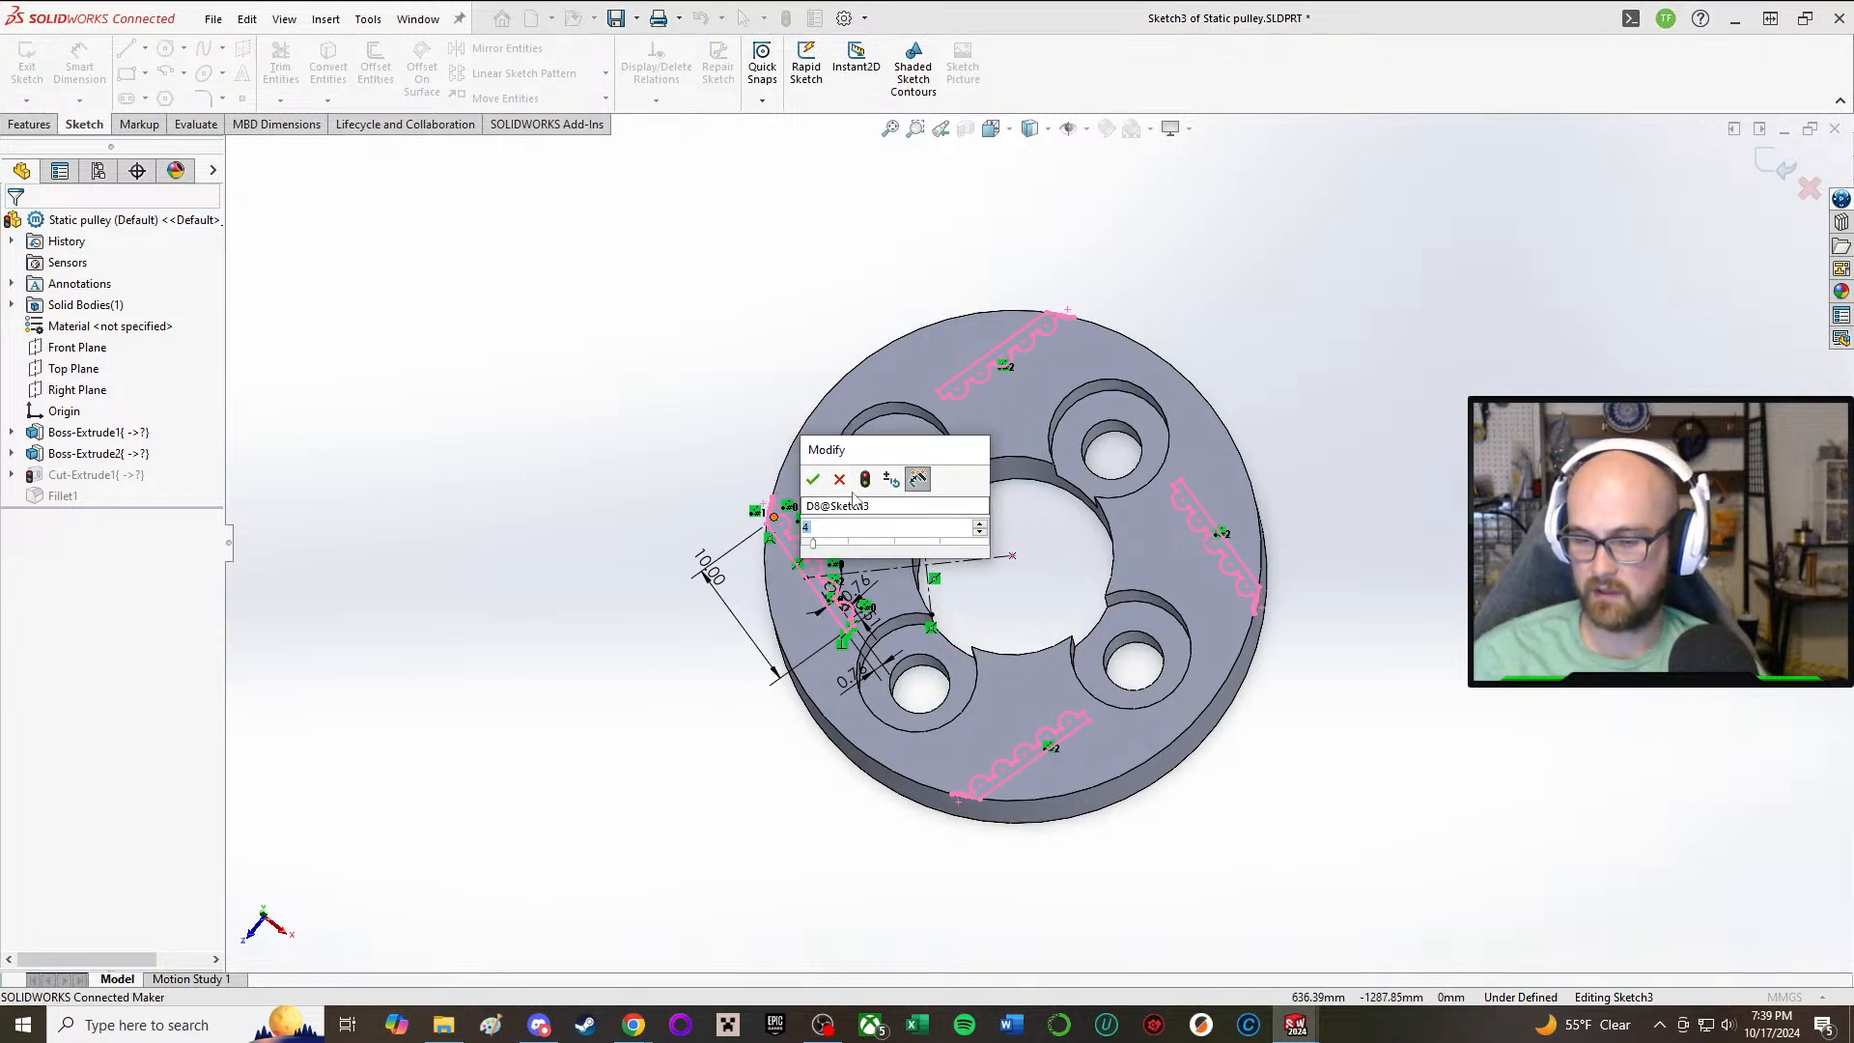
{"action": "type", "text": "2"}
{"action": "key", "text": "Return"}
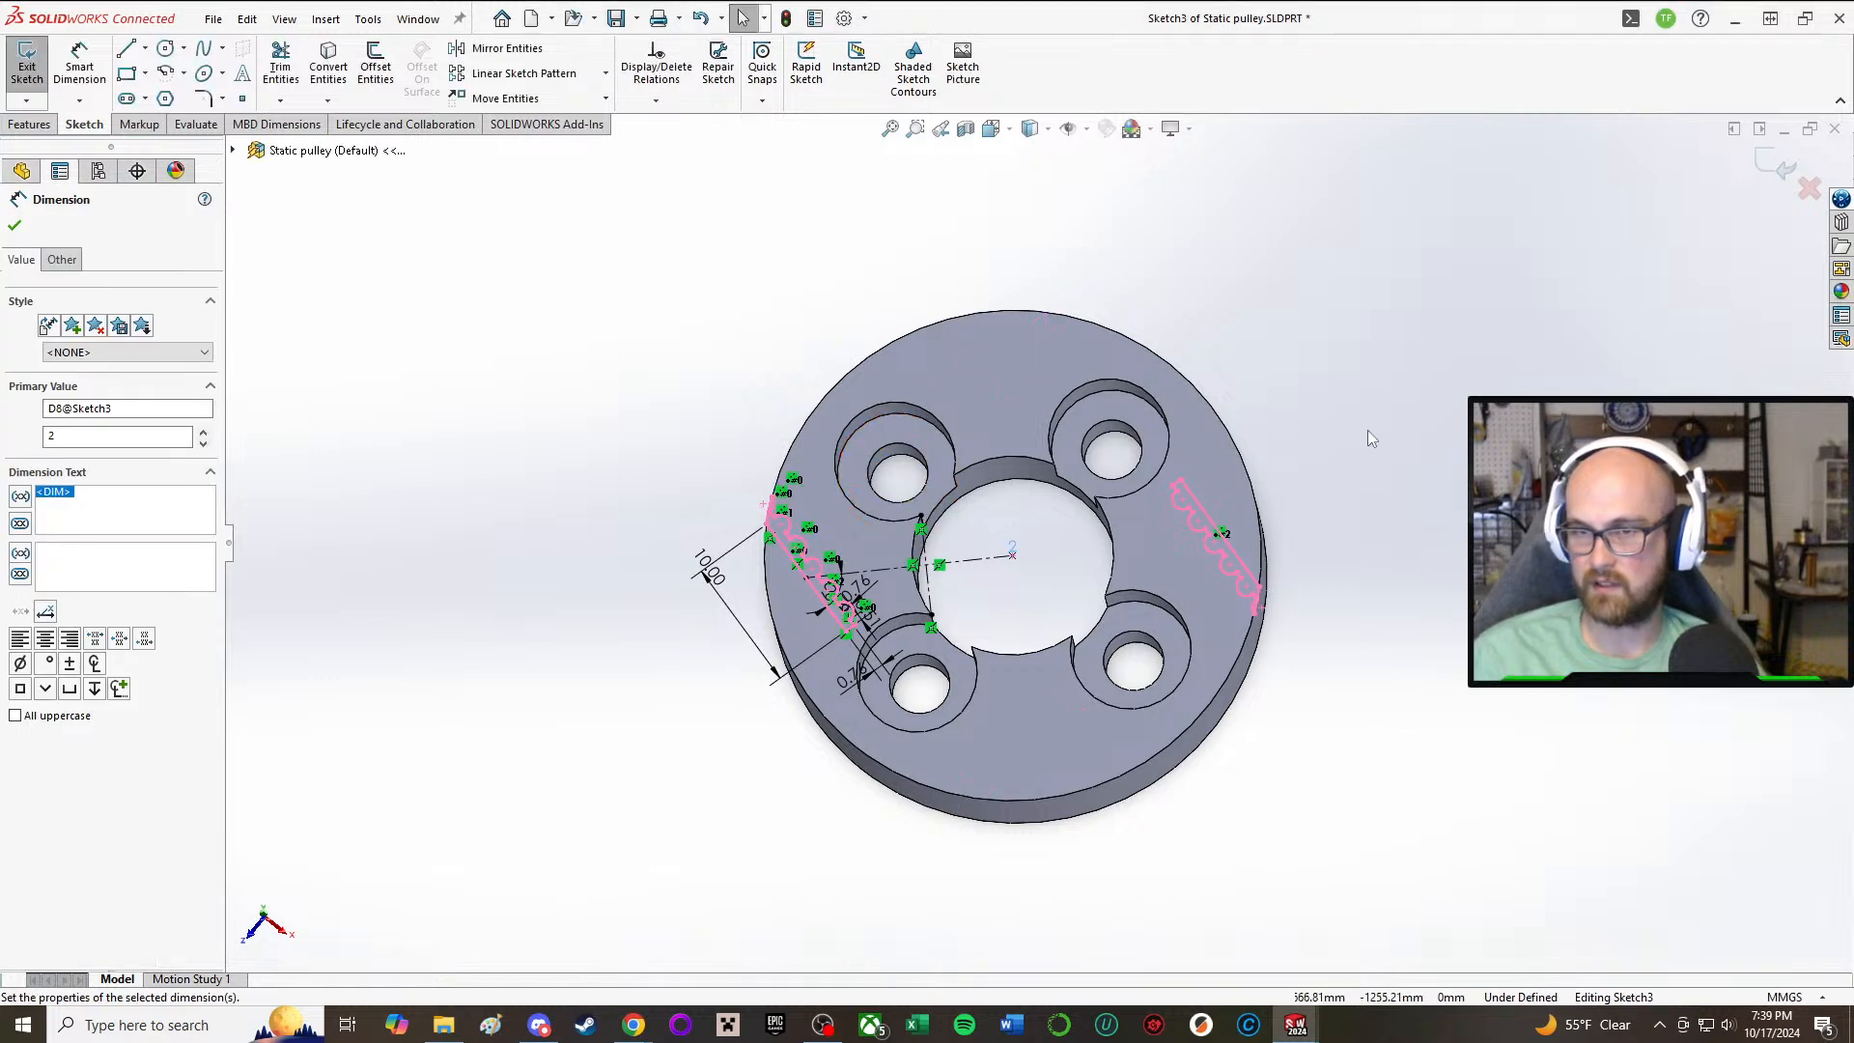
{"action": "scroll", "coordinate": [1279, 681], "scroll_direction": "up", "scroll_amount": 3}
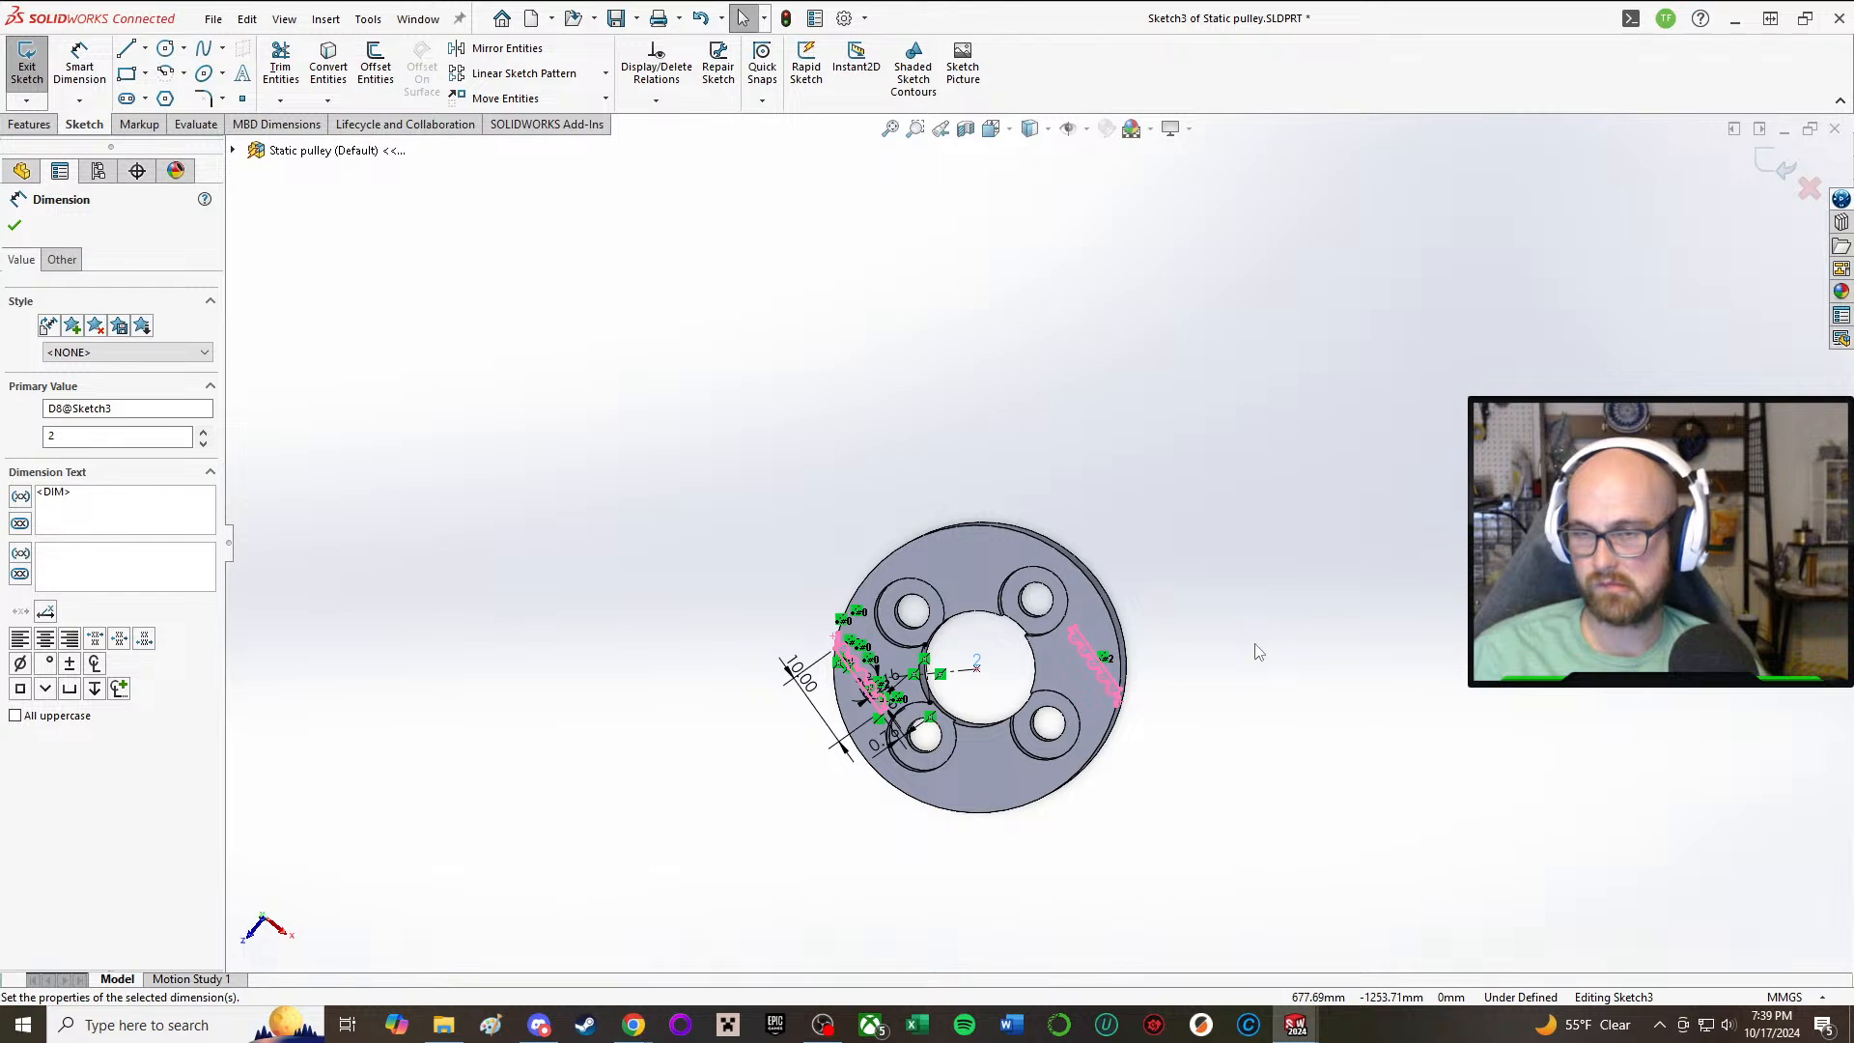
{"action": "left_click", "coordinate": [661, 437]}
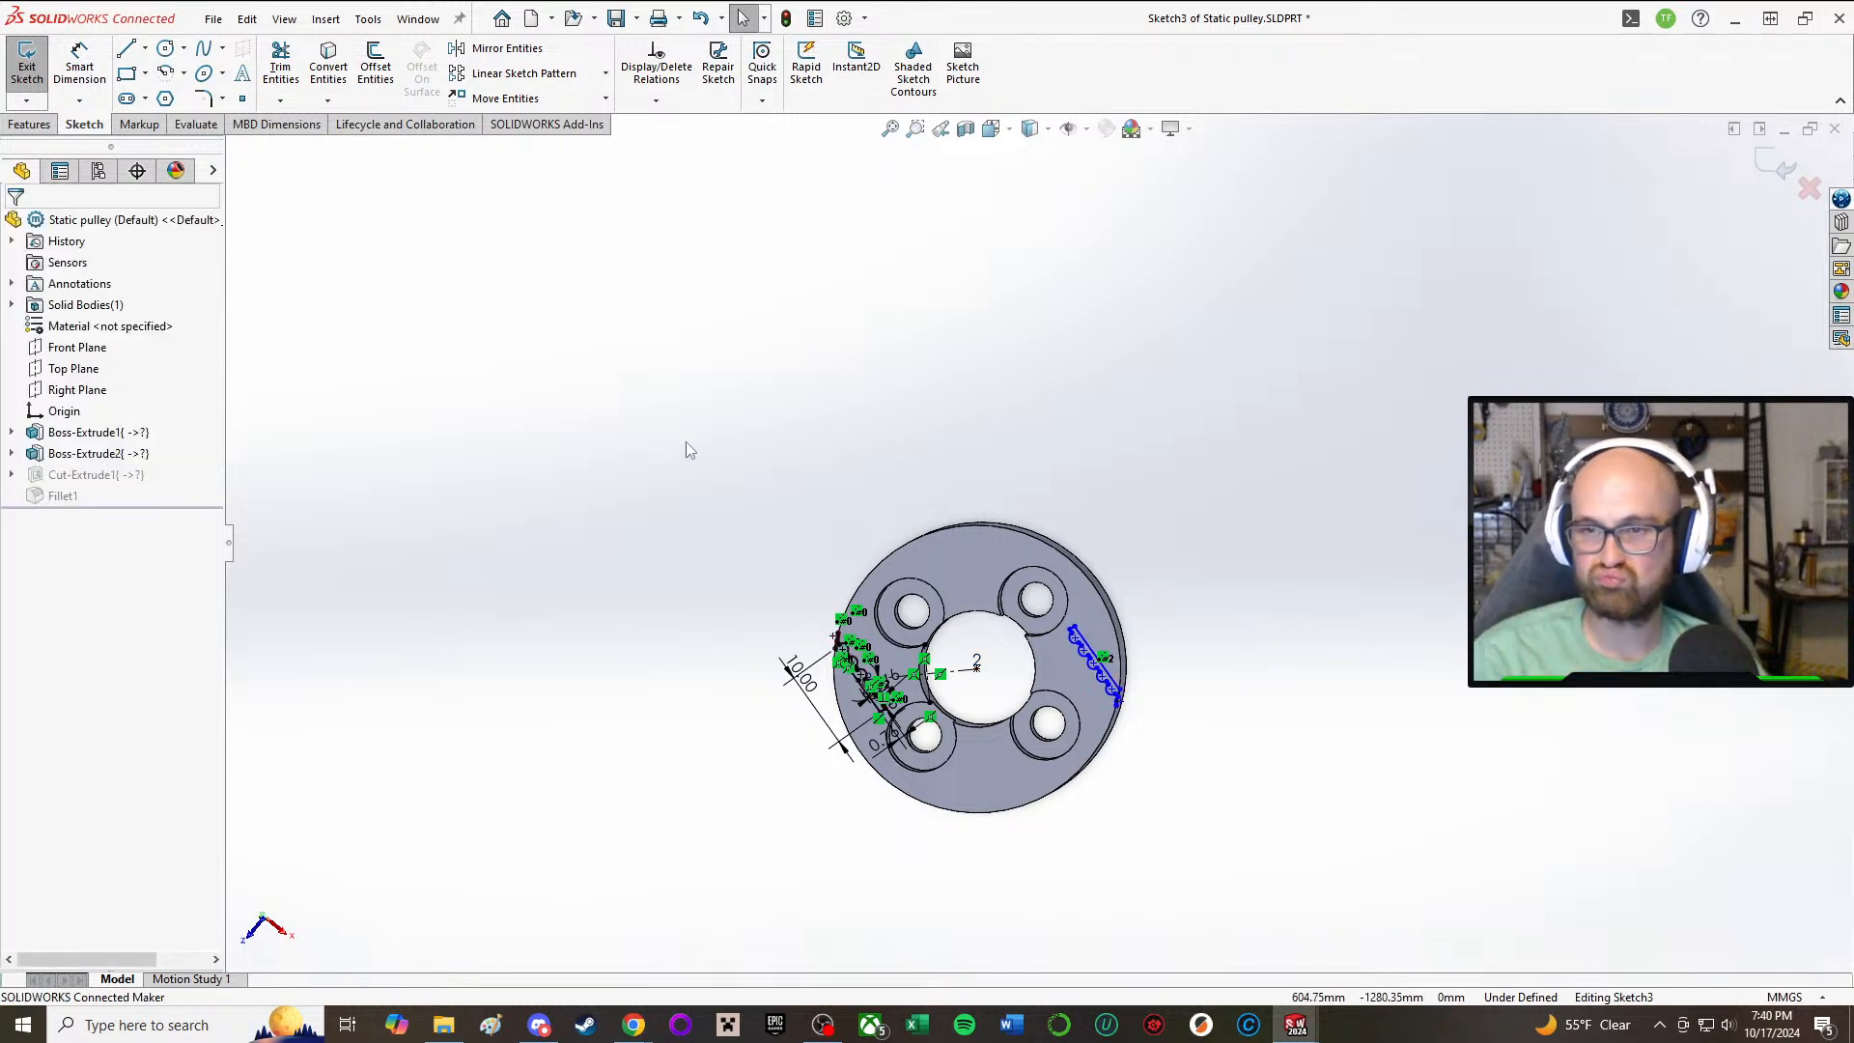
Step: Examine the two toothed profiles, their dimensions and their position between the counterbored holes on the pulley face
{"action": "scroll", "coordinate": [1031, 719], "scroll_direction": "down", "scroll_amount": 2}
{"action": "middle_click_drag", "start_coordinate": [968, 624], "coordinate": [972, 595]}
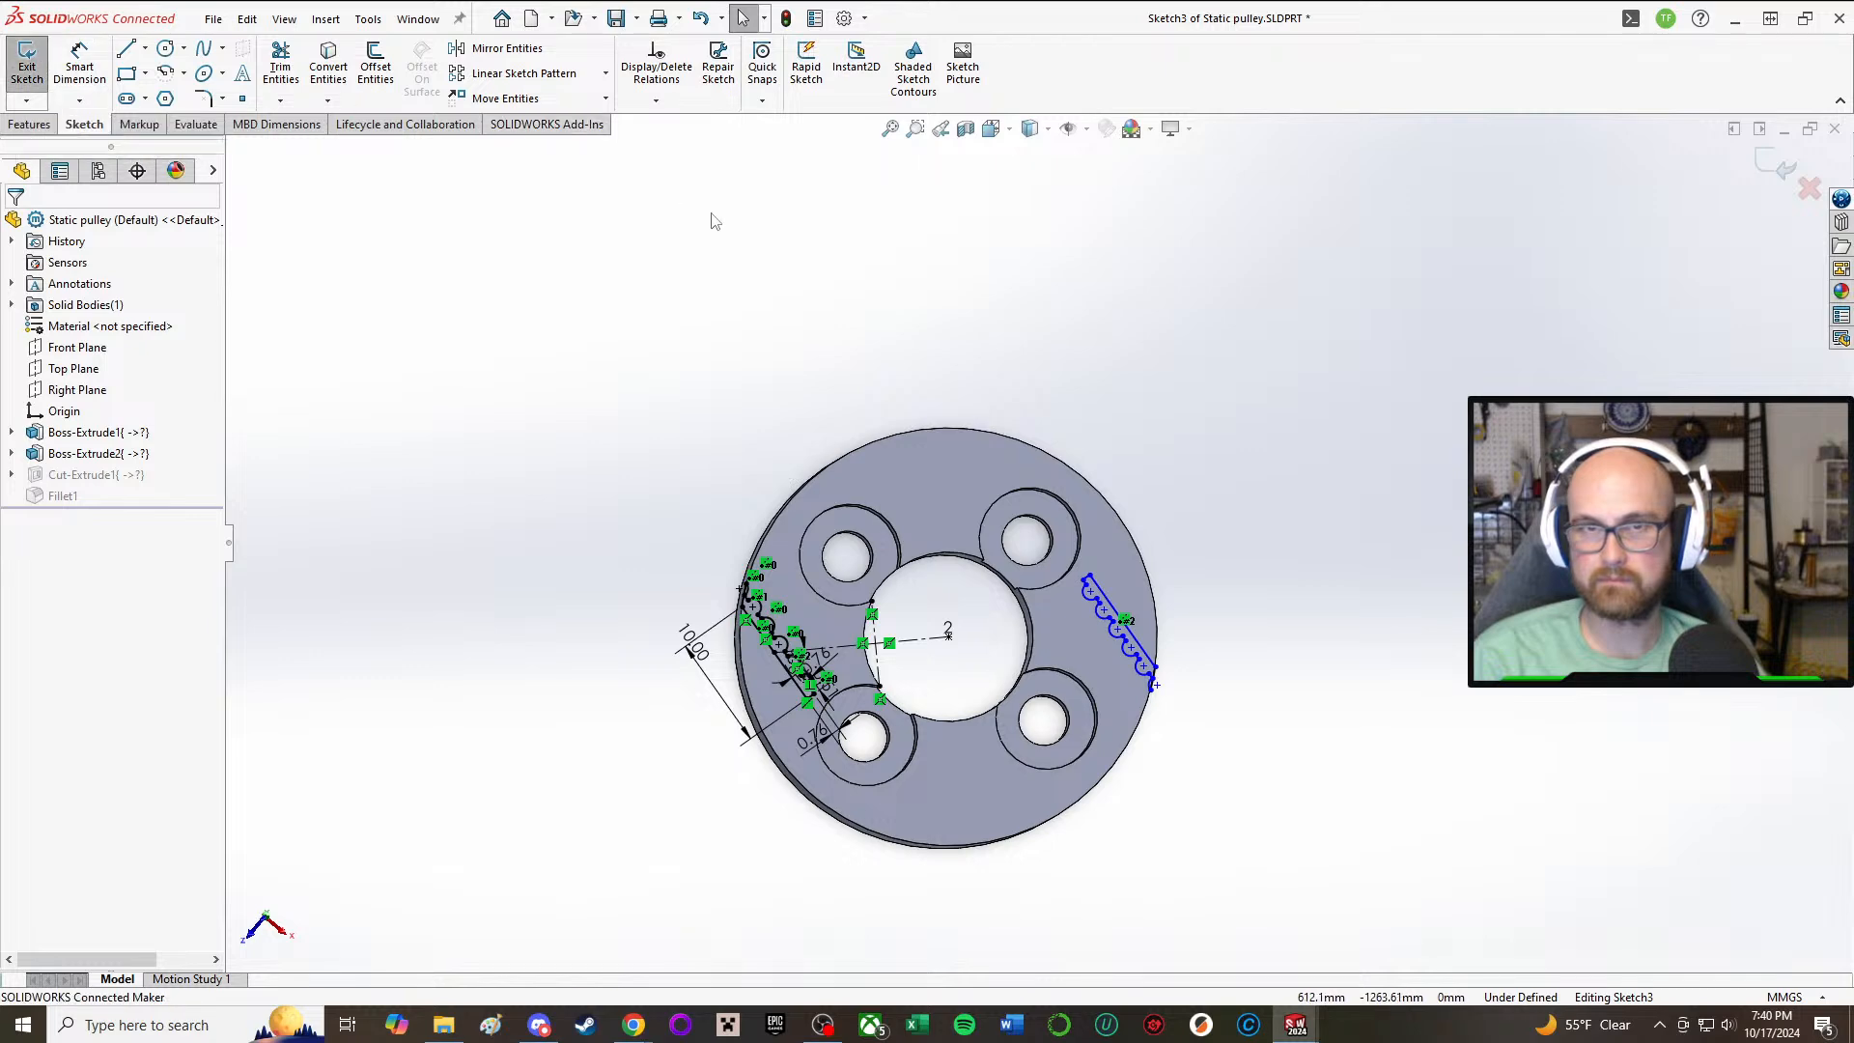
{"action": "scroll", "coordinate": [933, 483], "scroll_direction": "down", "scroll_amount": 3}
{"action": "mouse_move", "coordinate": [1059, 538]}
{"action": "middle_mouse_down"}
{"action": "mouse_move", "coordinate": [828, 559]}
{"action": "mouse_move", "coordinate": [1096, 591]}
{"action": "mouse_move", "coordinate": [1068, 393]}
{"action": "mouse_move", "coordinate": [1056, 578]}
{"action": "mouse_move", "coordinate": [1082, 711]}
{"action": "mouse_move", "coordinate": [1060, 708]}
{"action": "middle_mouse_up"}
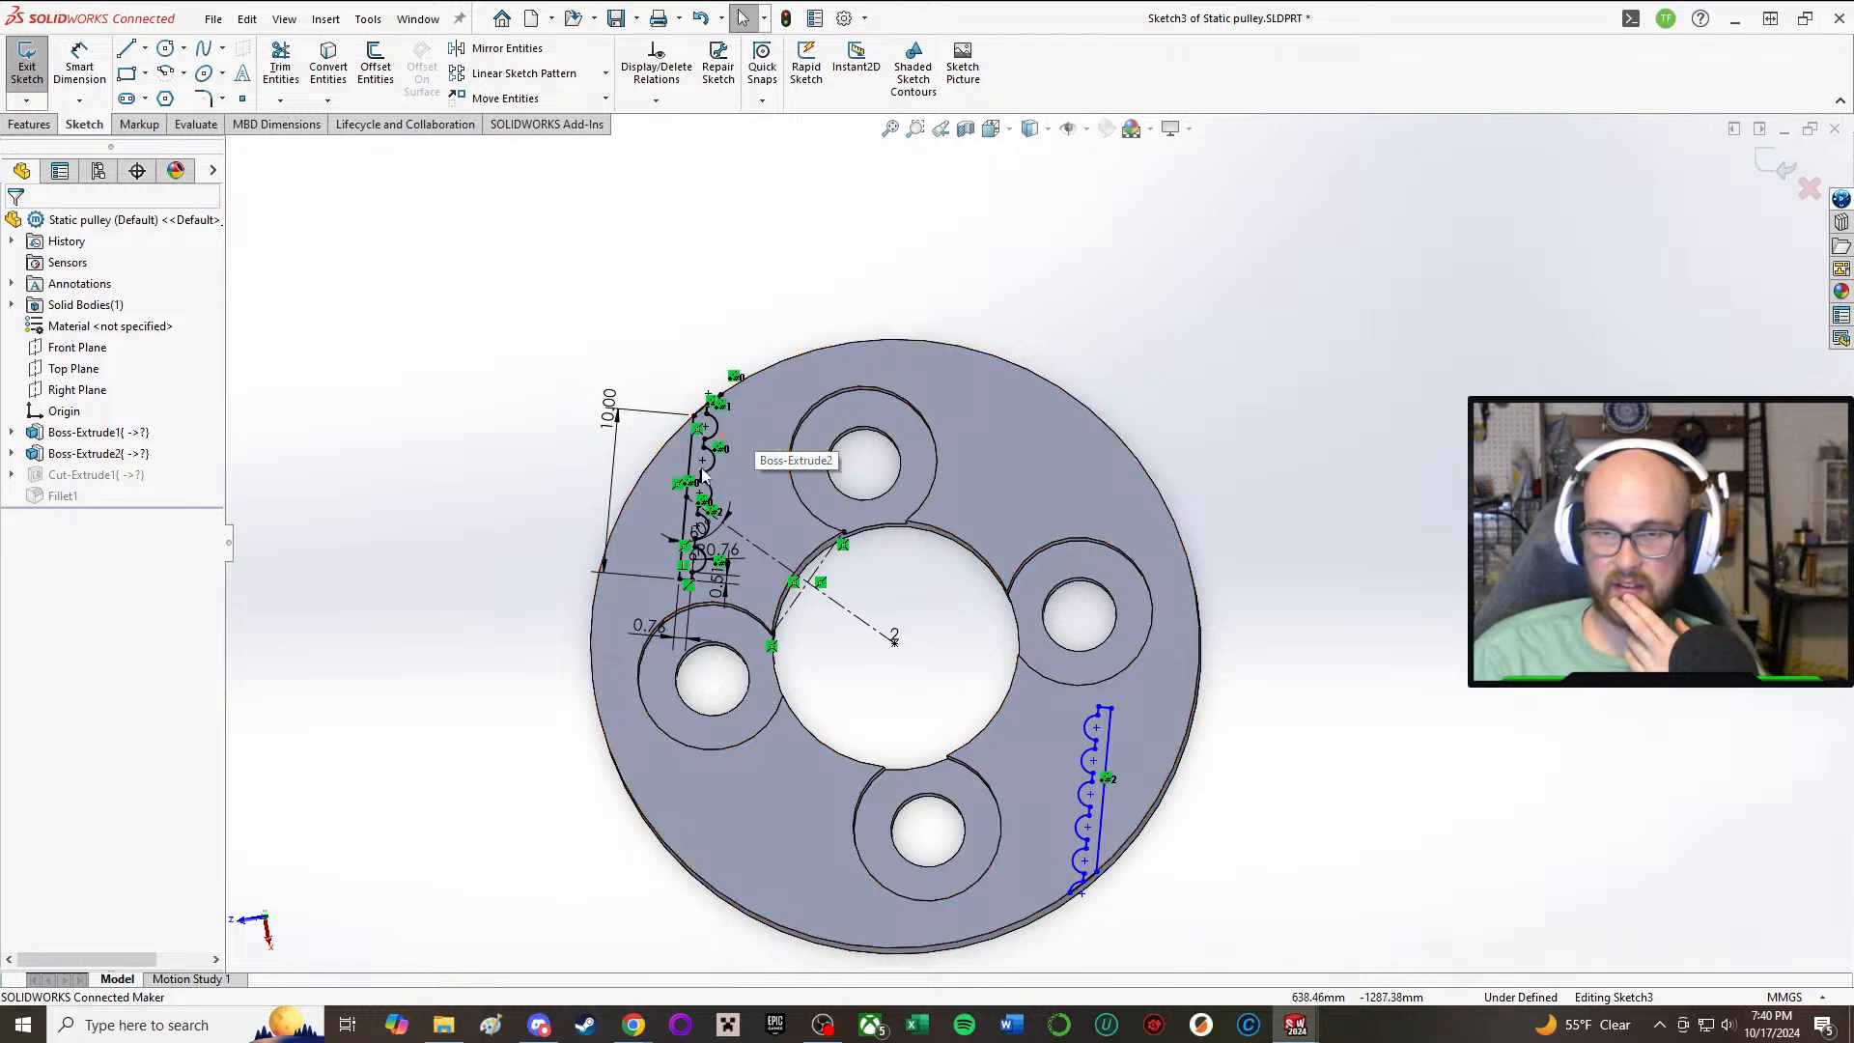
{"action": "mouse_move", "coordinate": [999, 444]}
{"action": "middle_mouse_down"}
{"action": "mouse_move", "coordinate": [898, 361]}
{"action": "mouse_move", "coordinate": [1049, 394]}
{"action": "middle_mouse_up"}
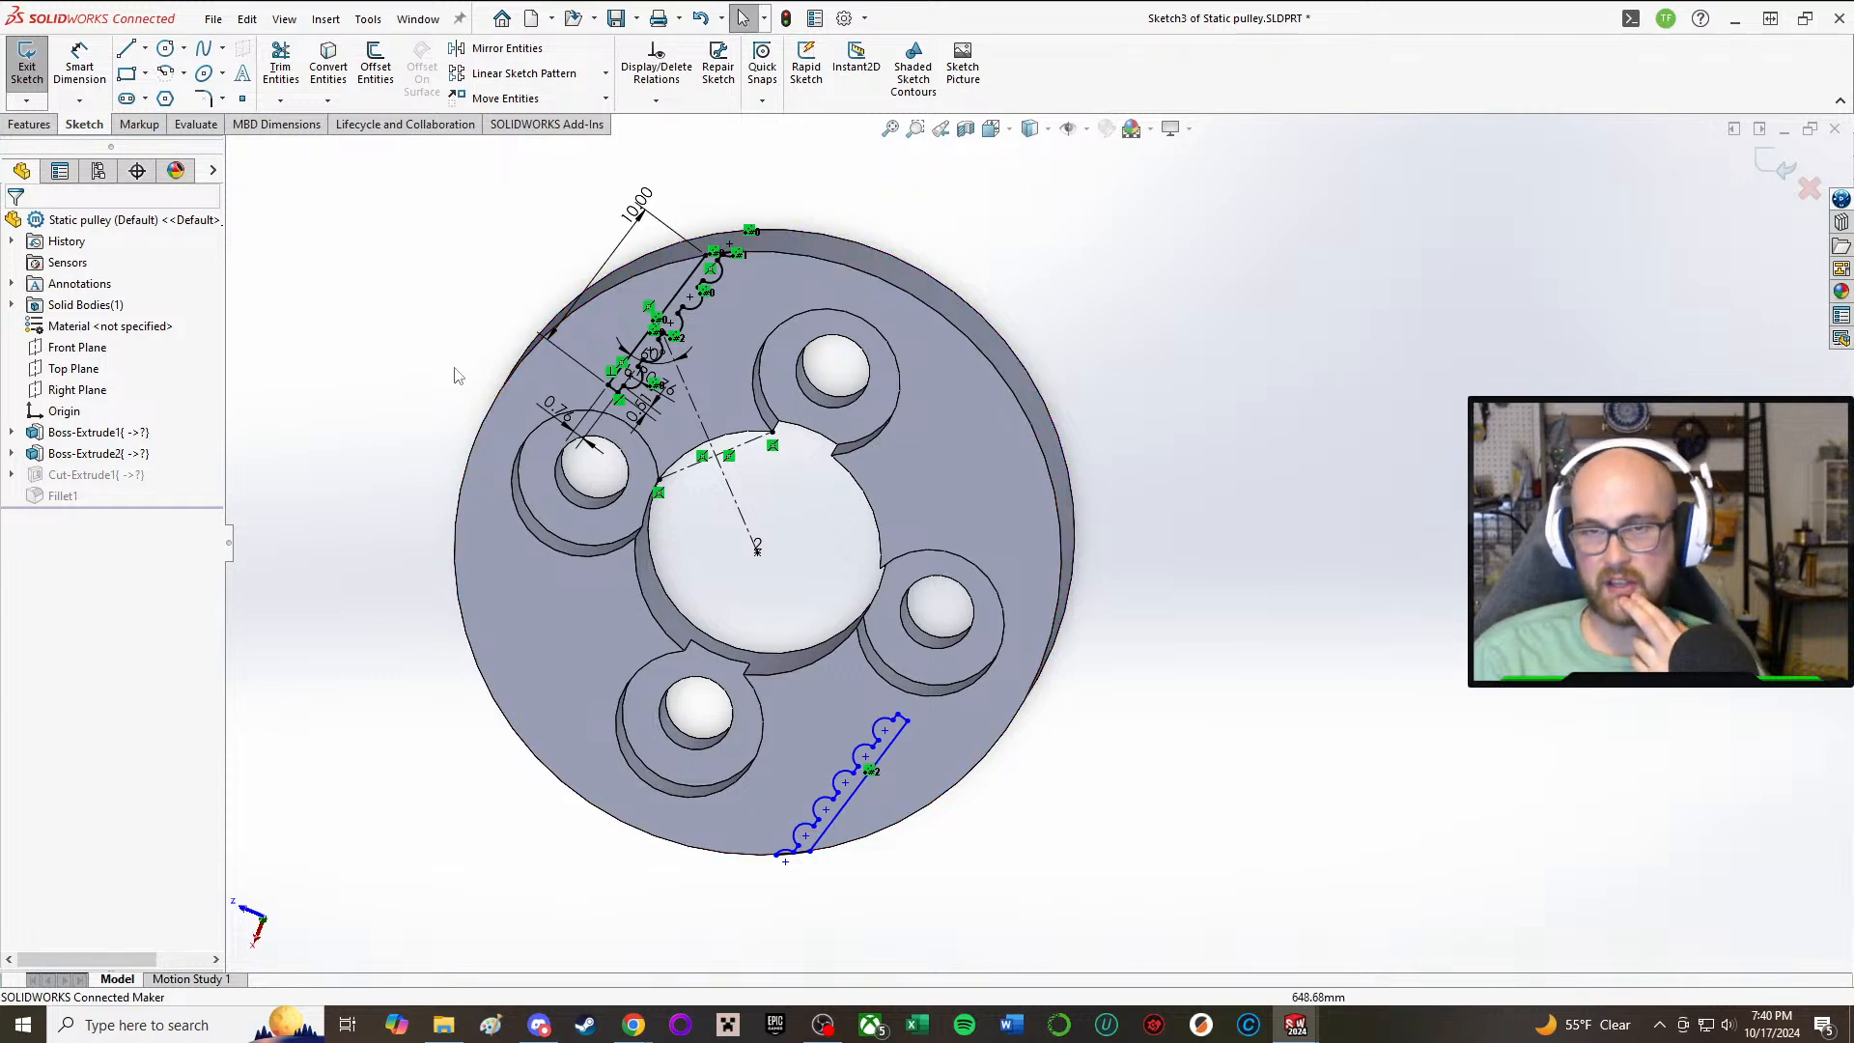
{"action": "scroll", "coordinate": [570, 473], "scroll_direction": "down", "scroll_amount": 5}
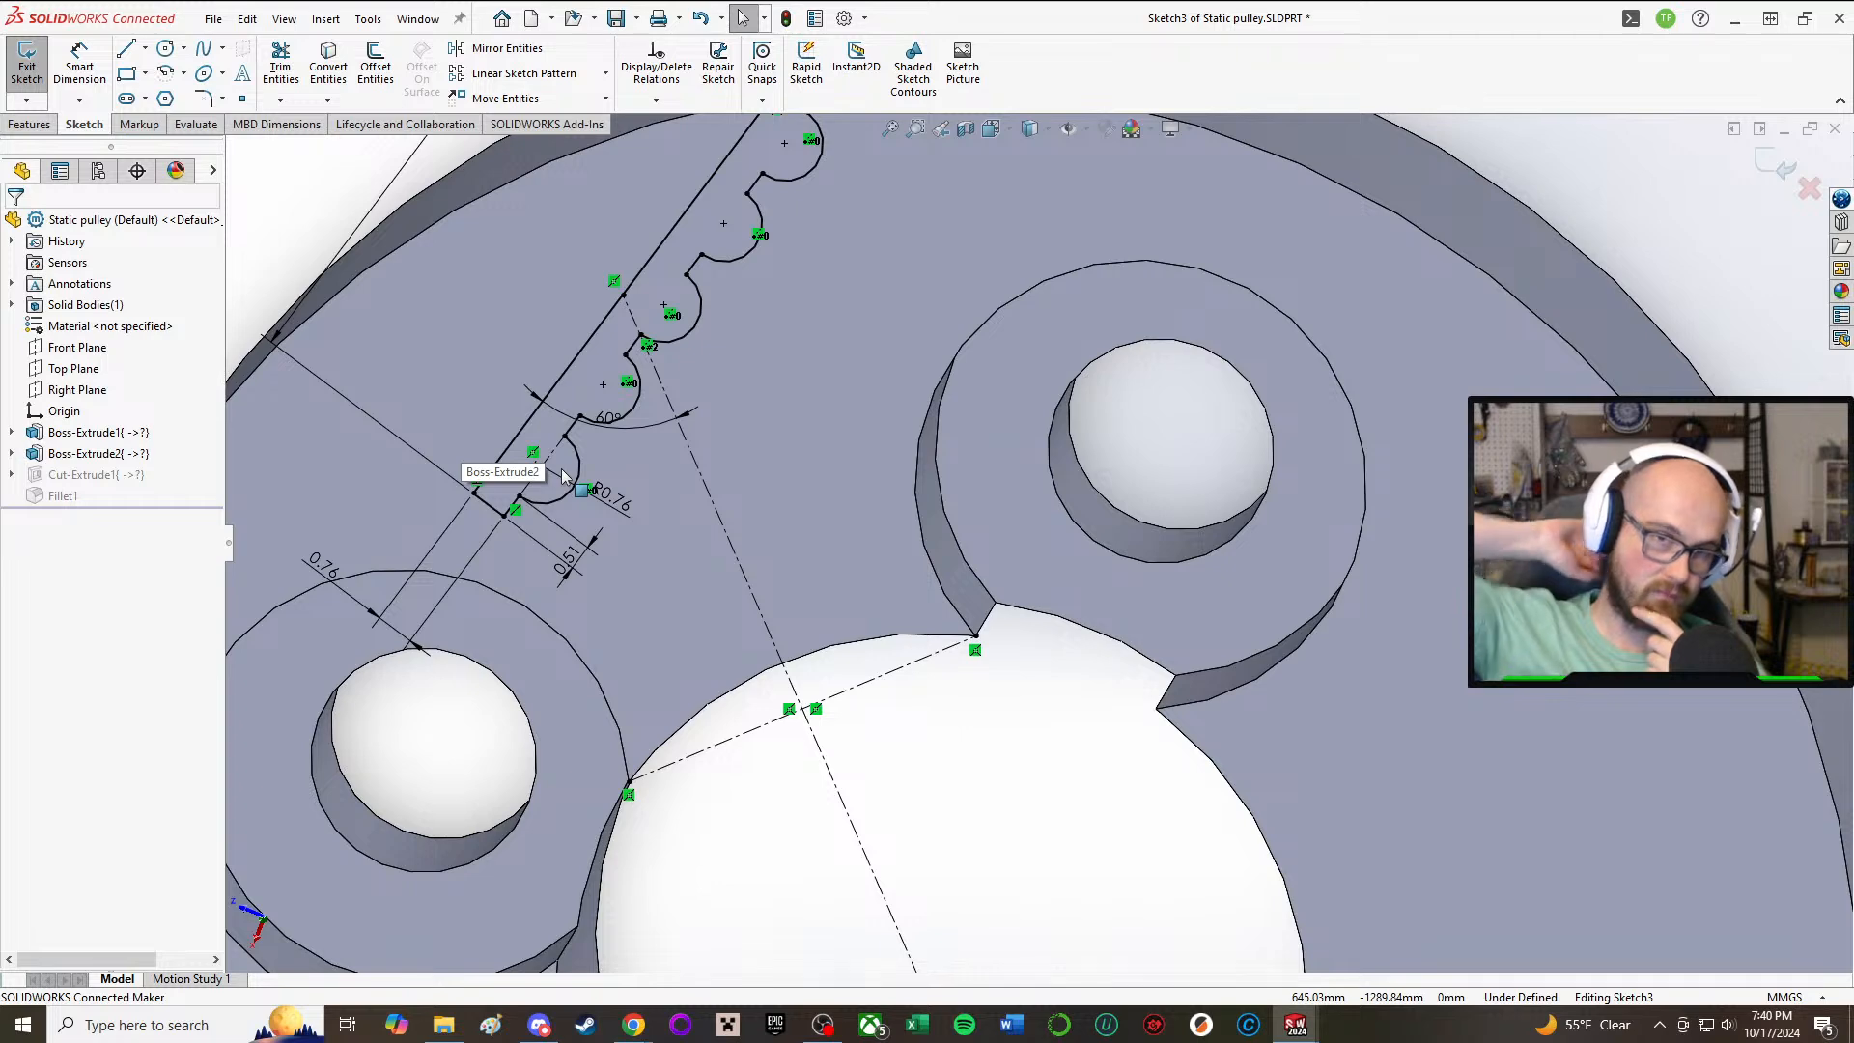
{"action": "scroll", "coordinate": [1042, 664], "scroll_direction": "up", "scroll_amount": 6}
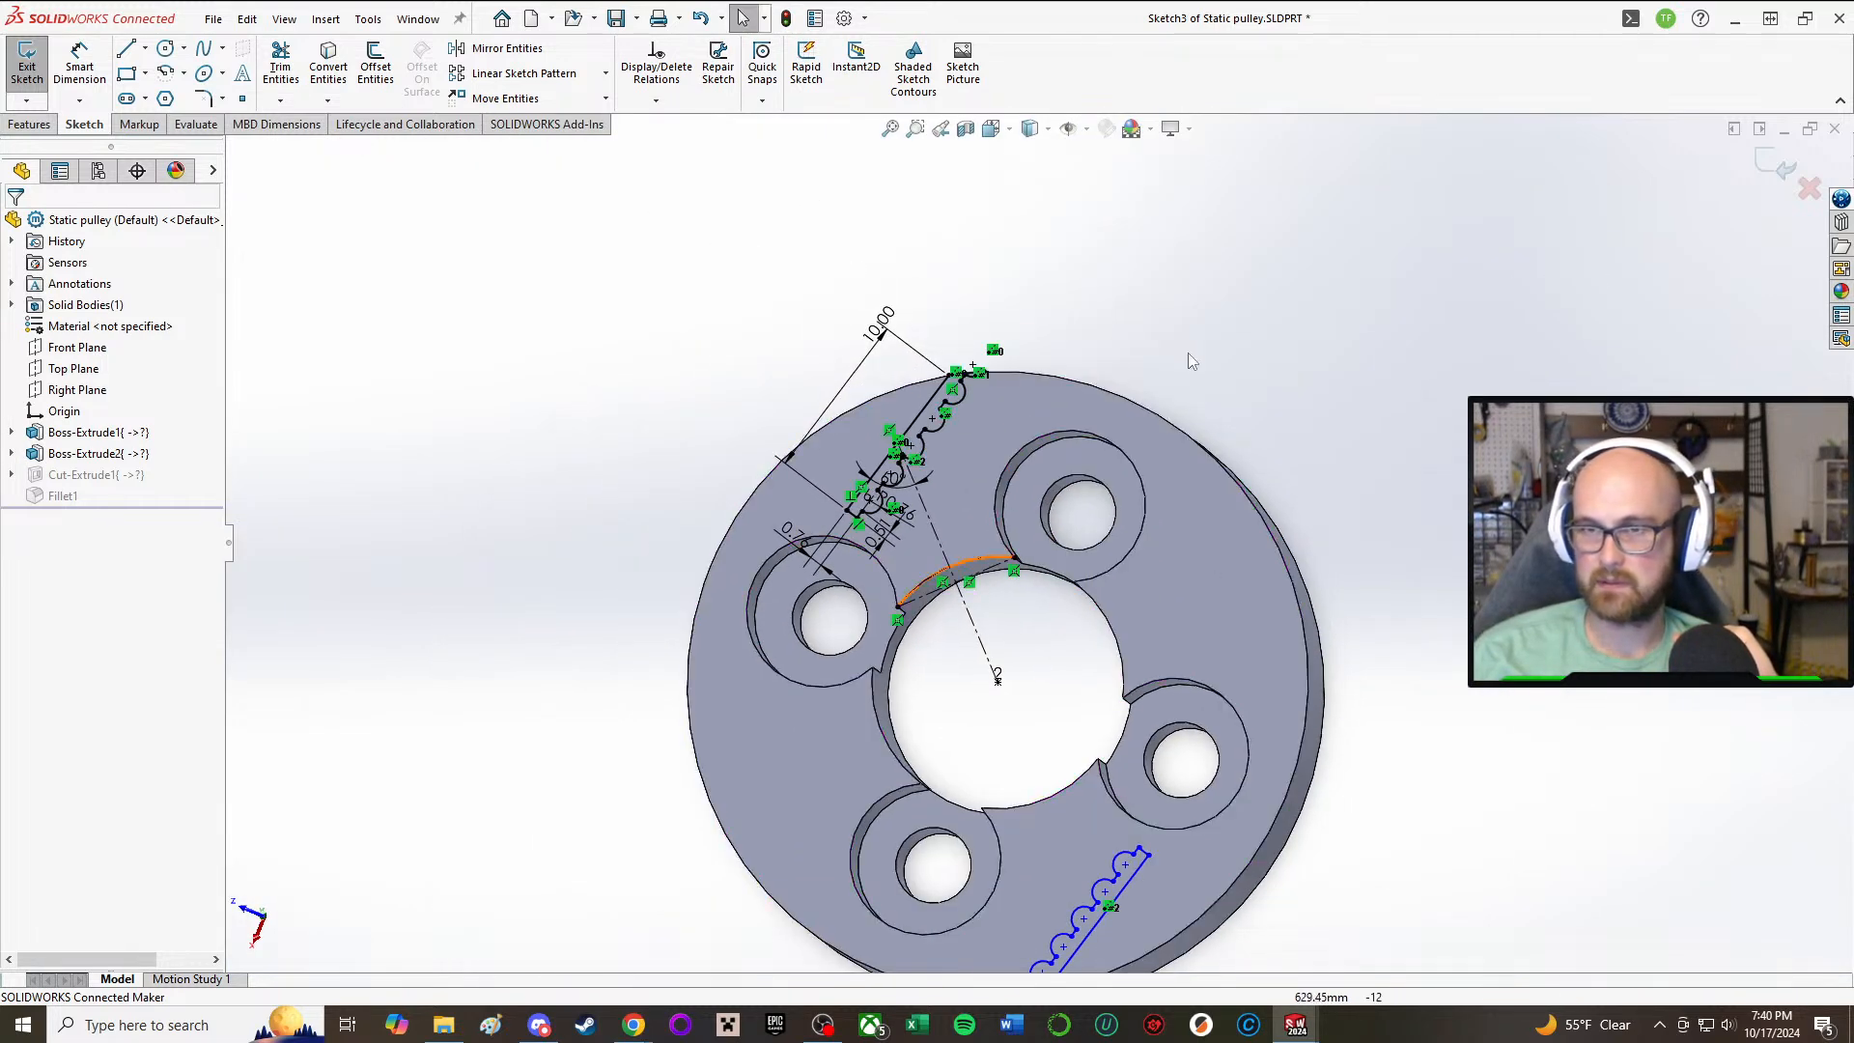
{"action": "mouse_move", "coordinate": [1075, 401]}
{"action": "middle_mouse_down"}
{"action": "mouse_move", "coordinate": [1018, 589]}
{"action": "mouse_move", "coordinate": [1178, 568]}
{"action": "middle_mouse_up"}
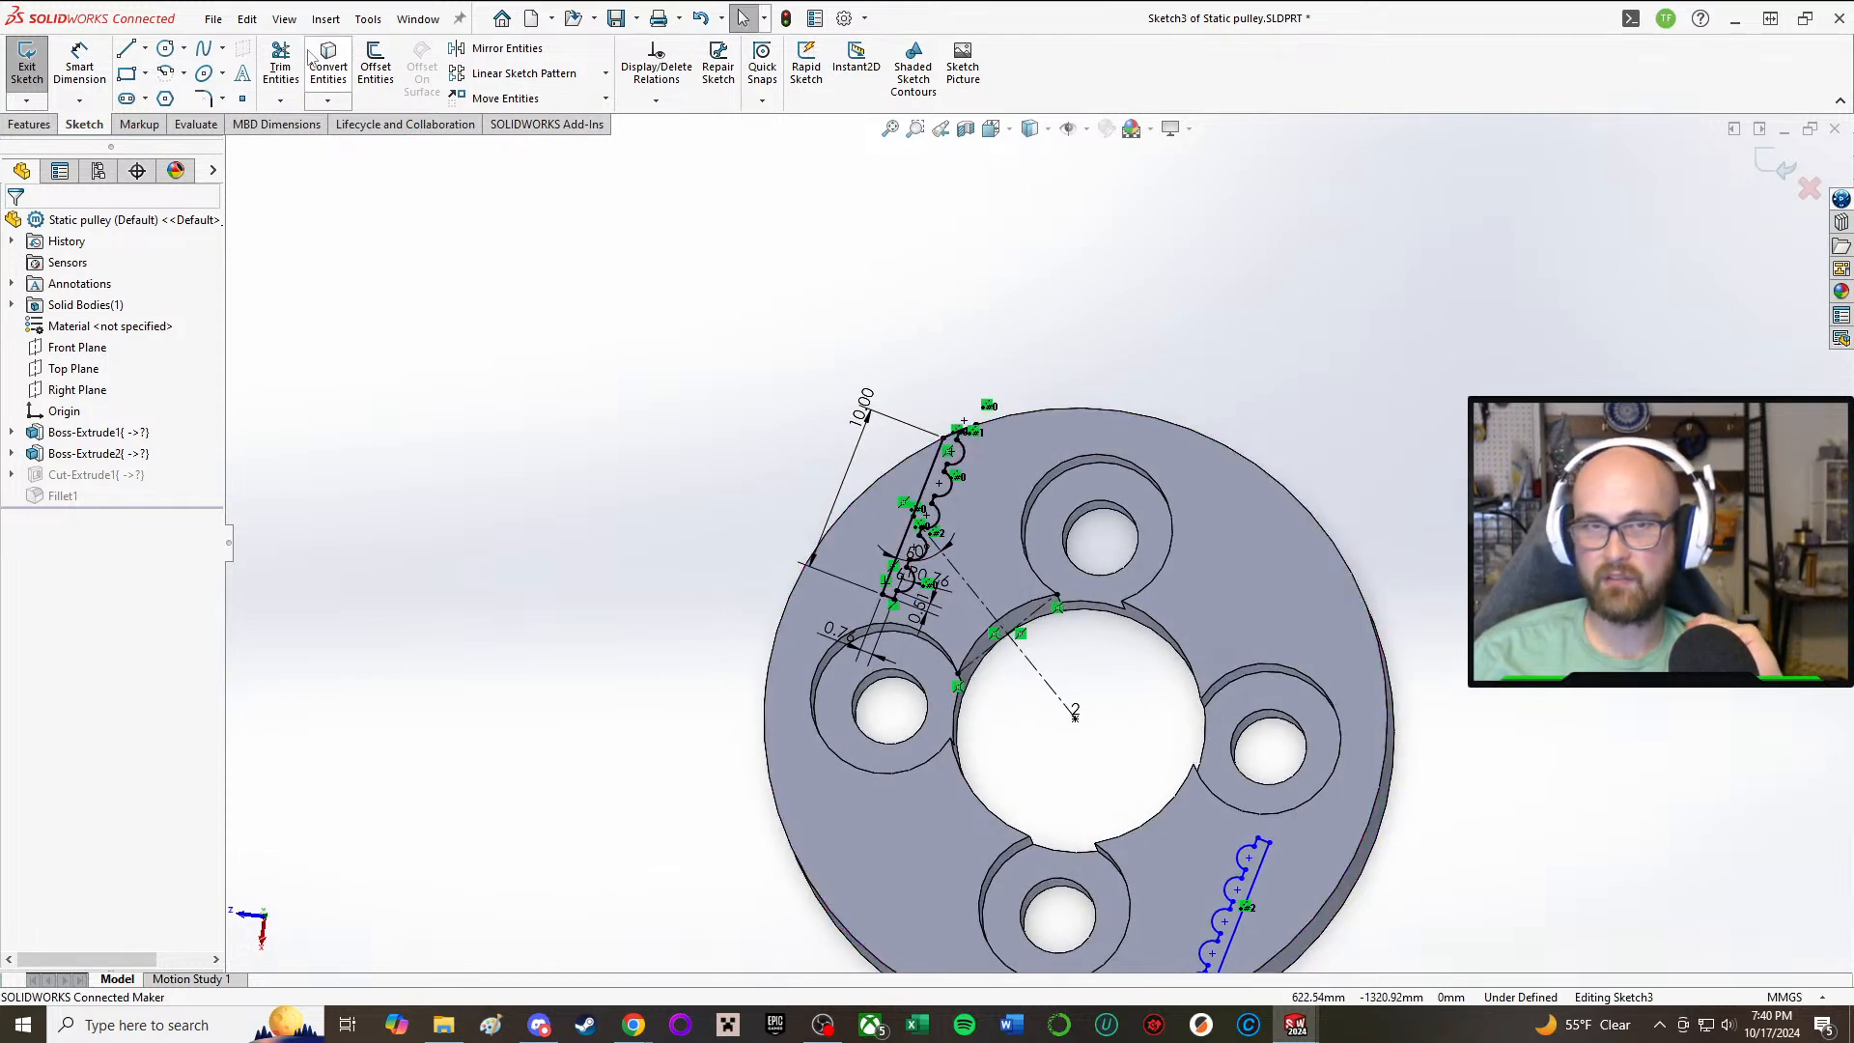
Step: Sketch a construction centerline about 29 mm long from the pulley's centre through the adjacent counterbored hole to beyond the rim
{"action": "left_click", "coordinate": [145, 48]}
{"action": "left_click", "coordinate": [166, 92]}
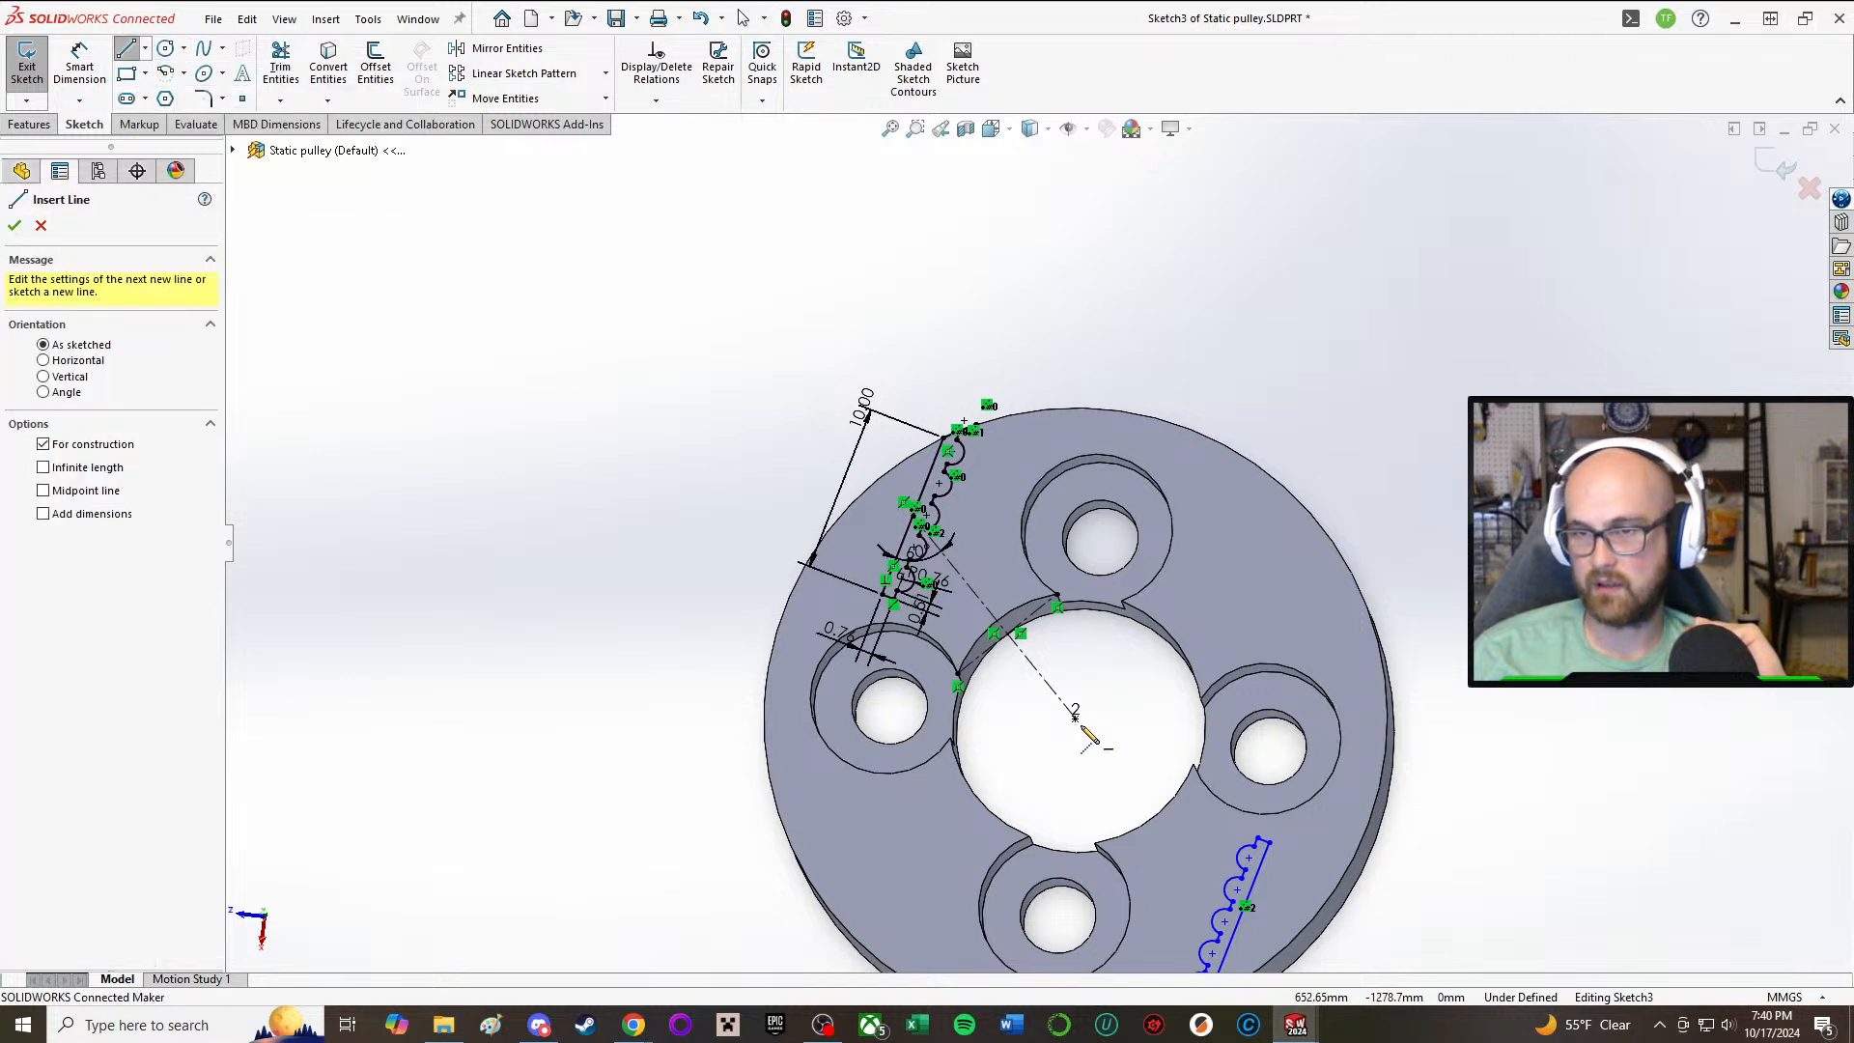
{"action": "left_click", "coordinate": [1074, 714]}
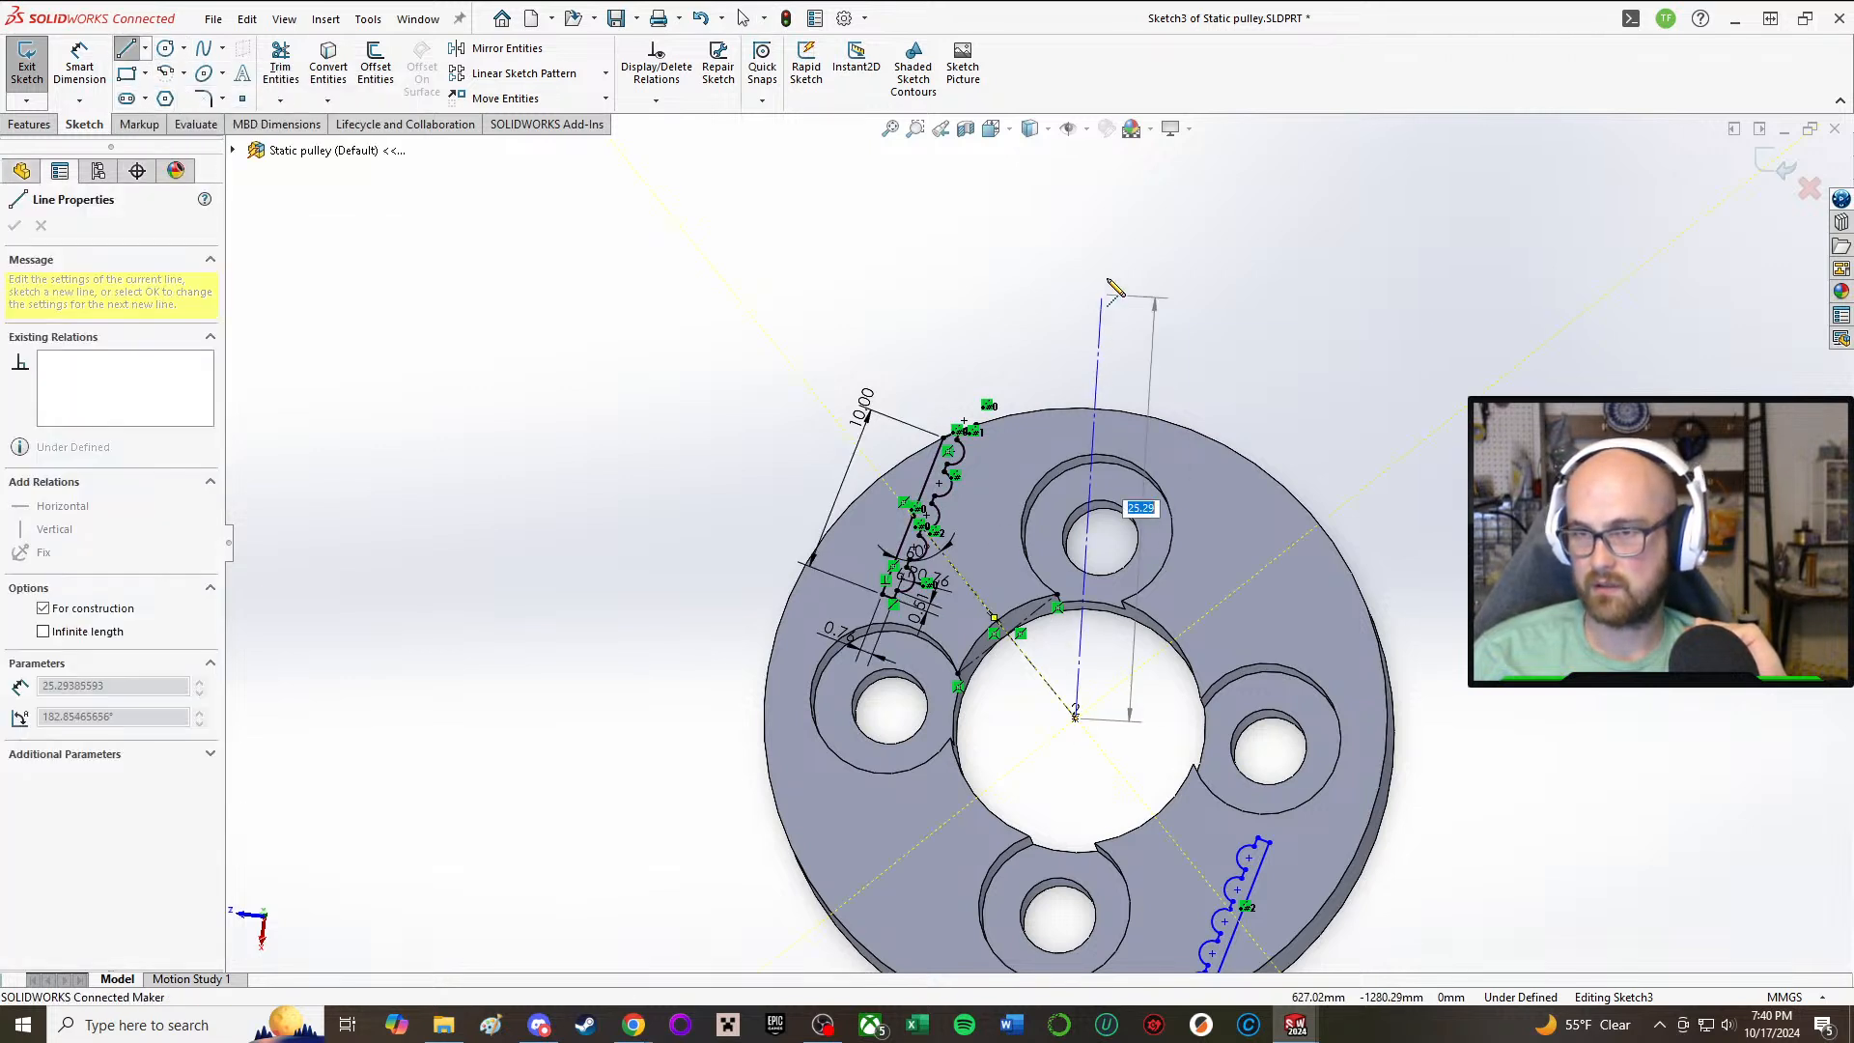
{"action": "left_click", "coordinate": [1131, 220]}
{"action": "right_click", "coordinate": [1268, 328]}
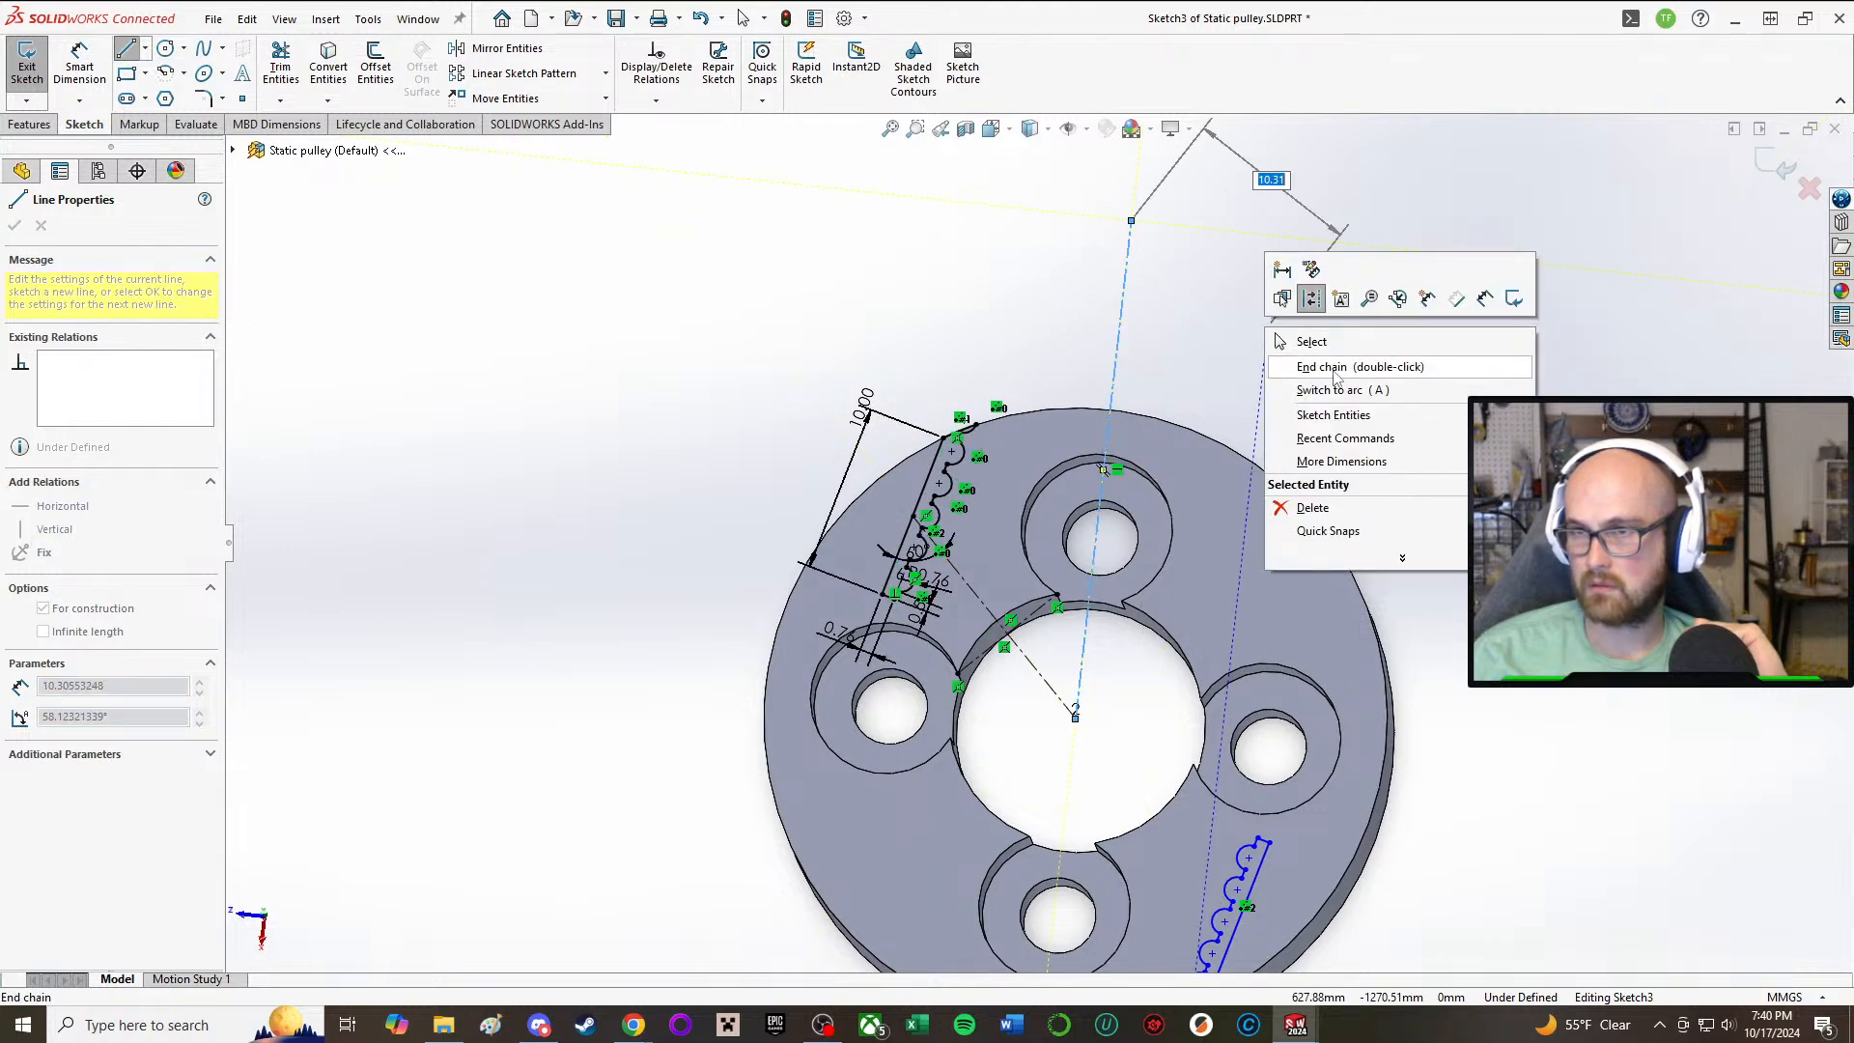
{"action": "left_click", "coordinate": [1345, 345]}
{"action": "left_click", "coordinate": [1132, 223]}
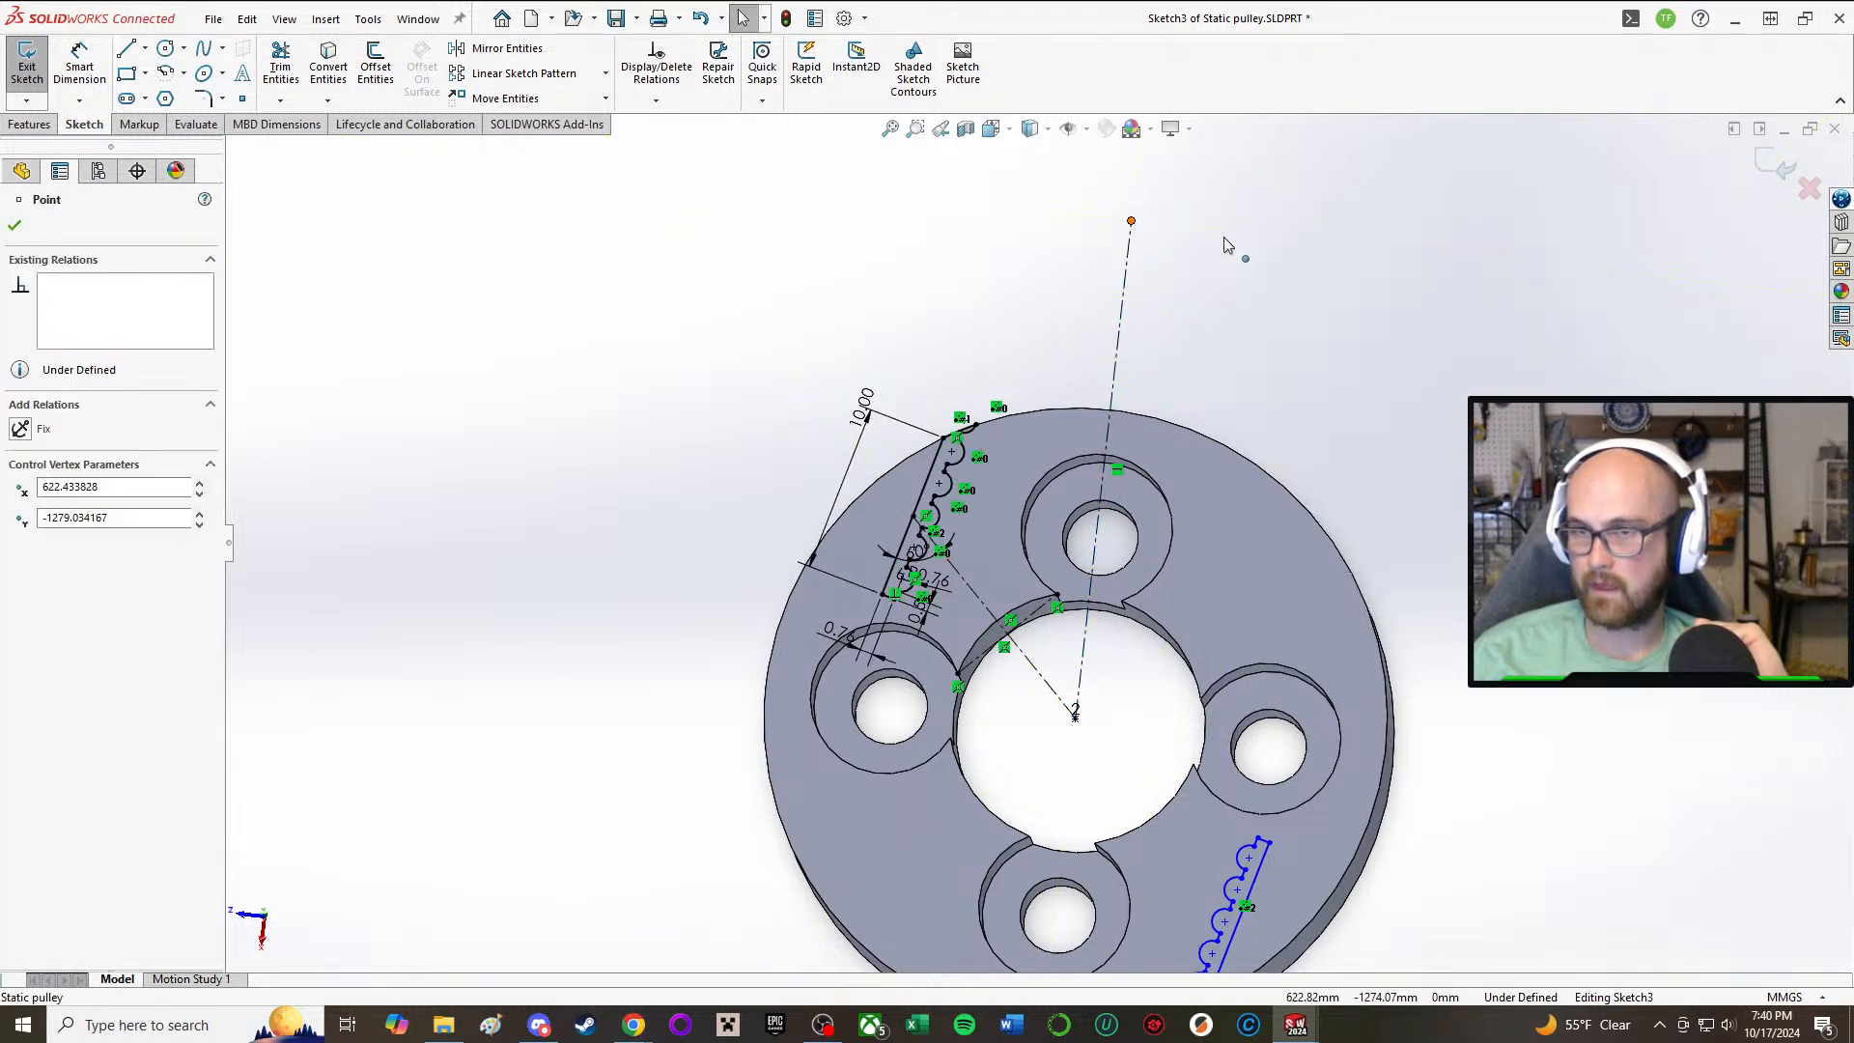
{"action": "left_click", "coordinate": [1410, 362]}
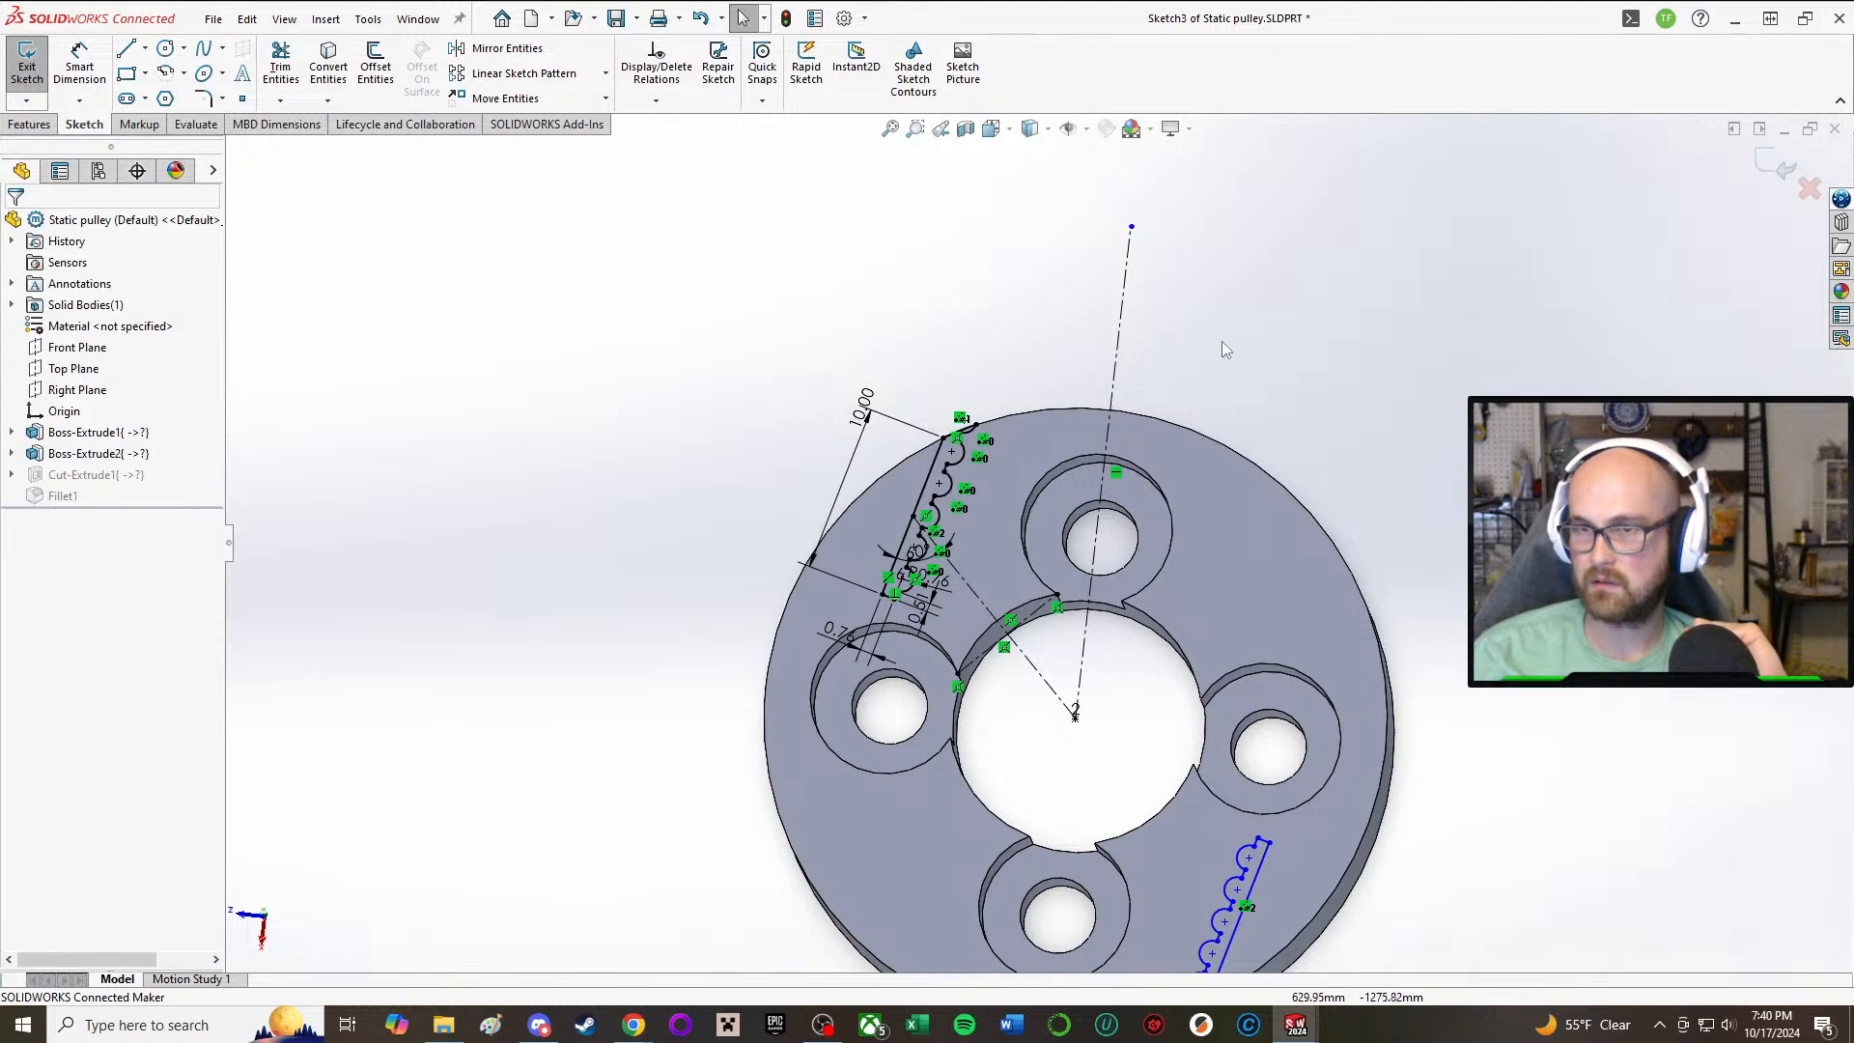
{"action": "middle_click_drag", "start_coordinate": [1330, 311], "coordinate": [1323, 383]}
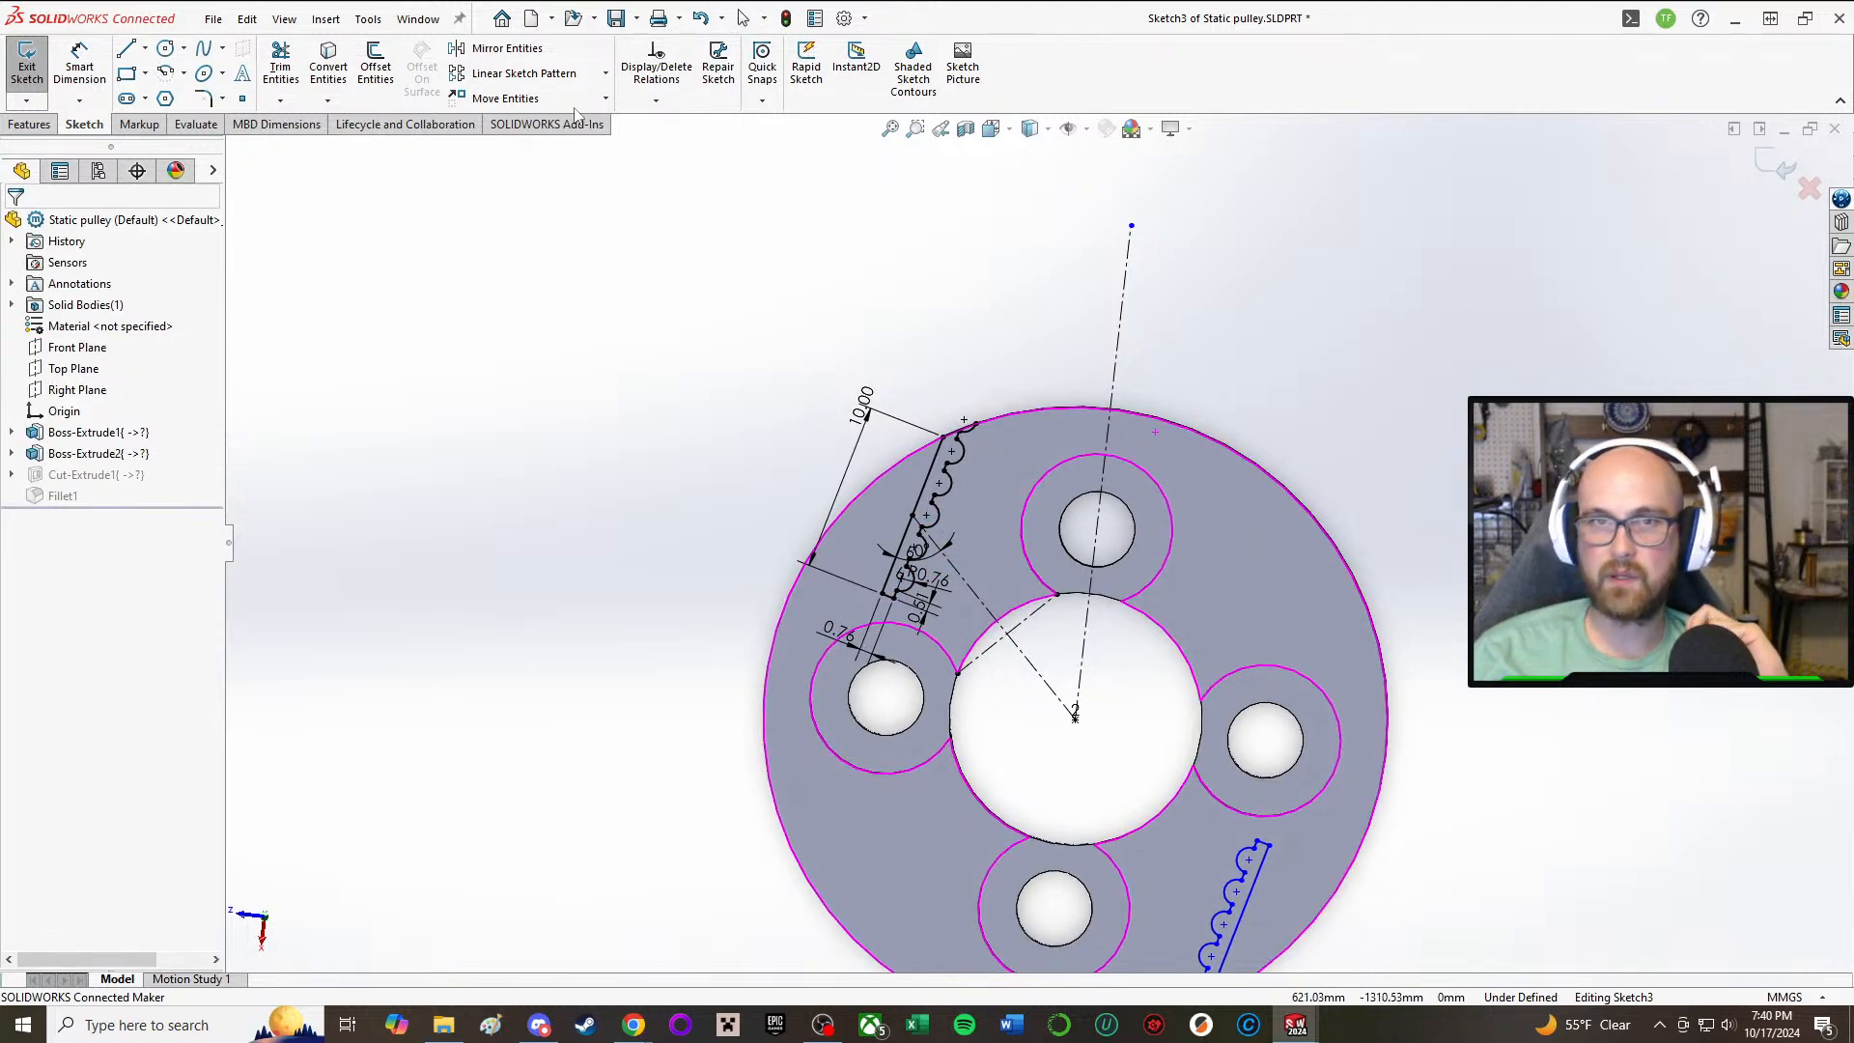
Step: Mirror the original toothed profile, lines and arcs included, about the construction centerline through the adjacent counterbored hole
{"action": "left_click", "coordinate": [496, 48]}
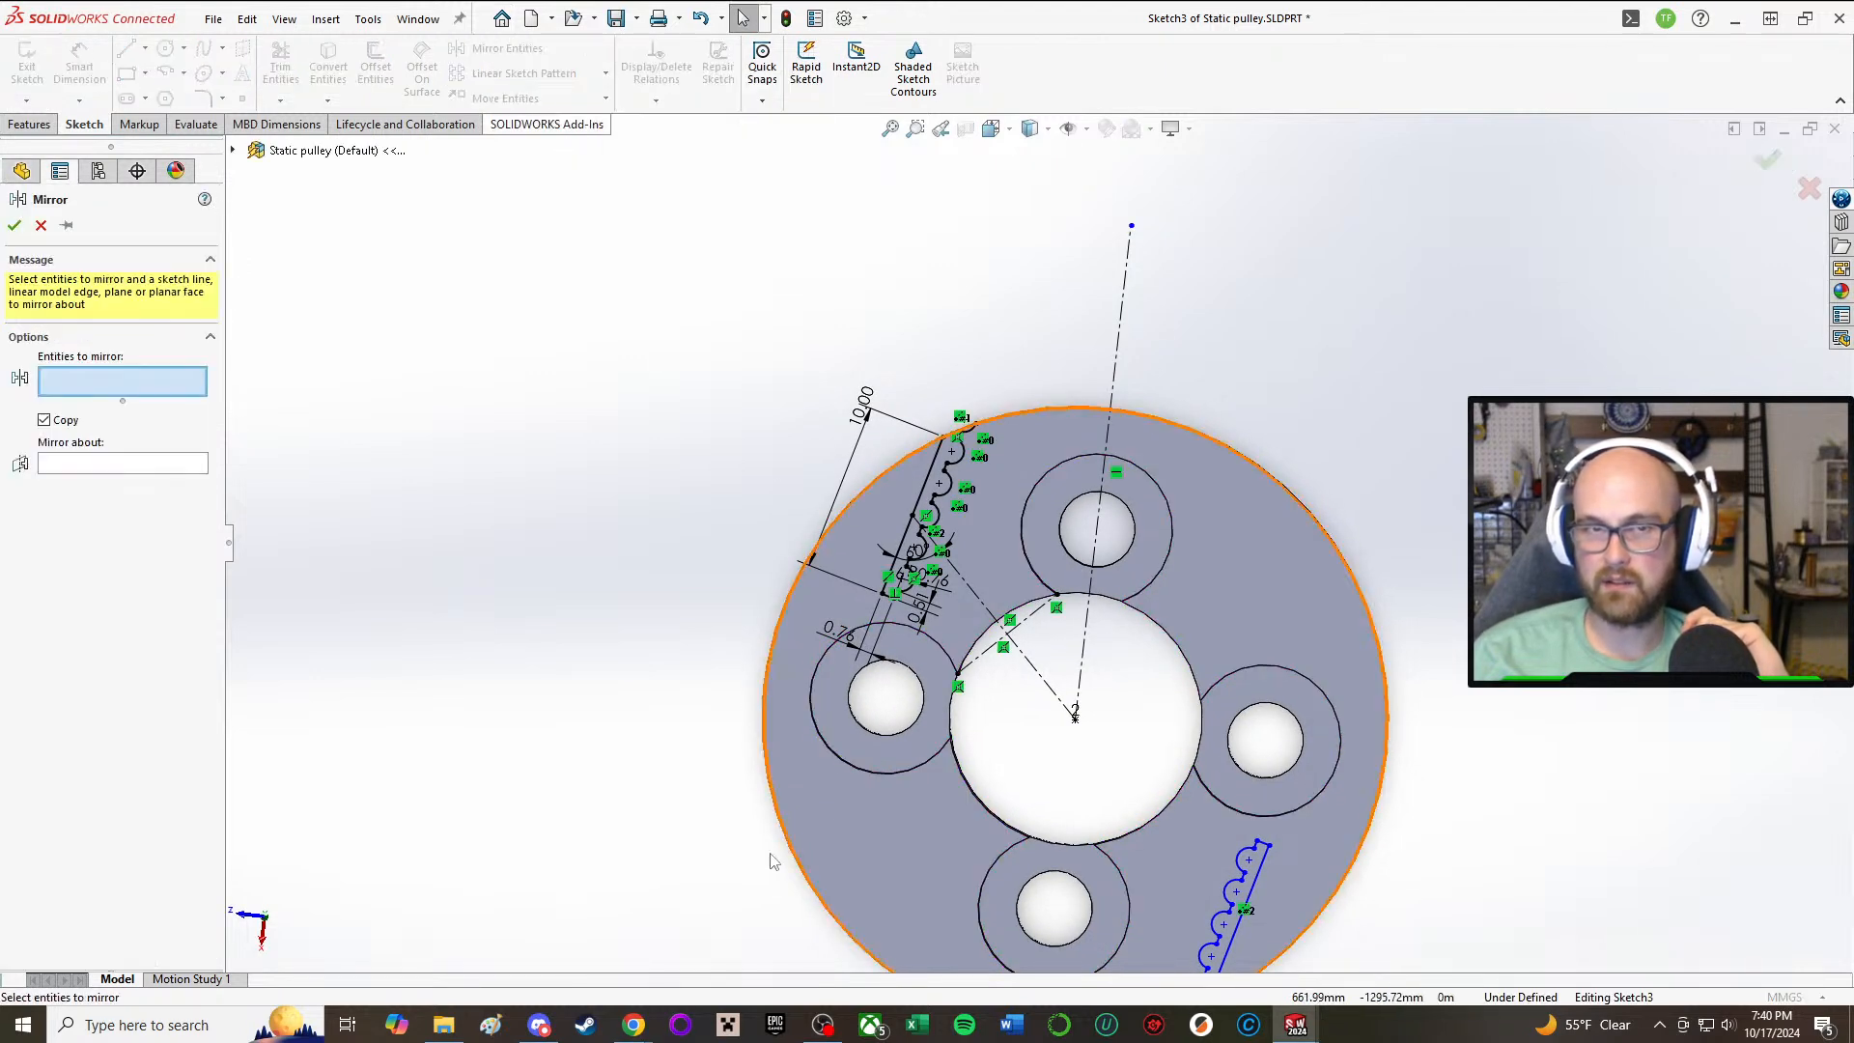
{"action": "left_click_drag", "start_coordinate": [550, 757], "coordinate": [1019, 166]}
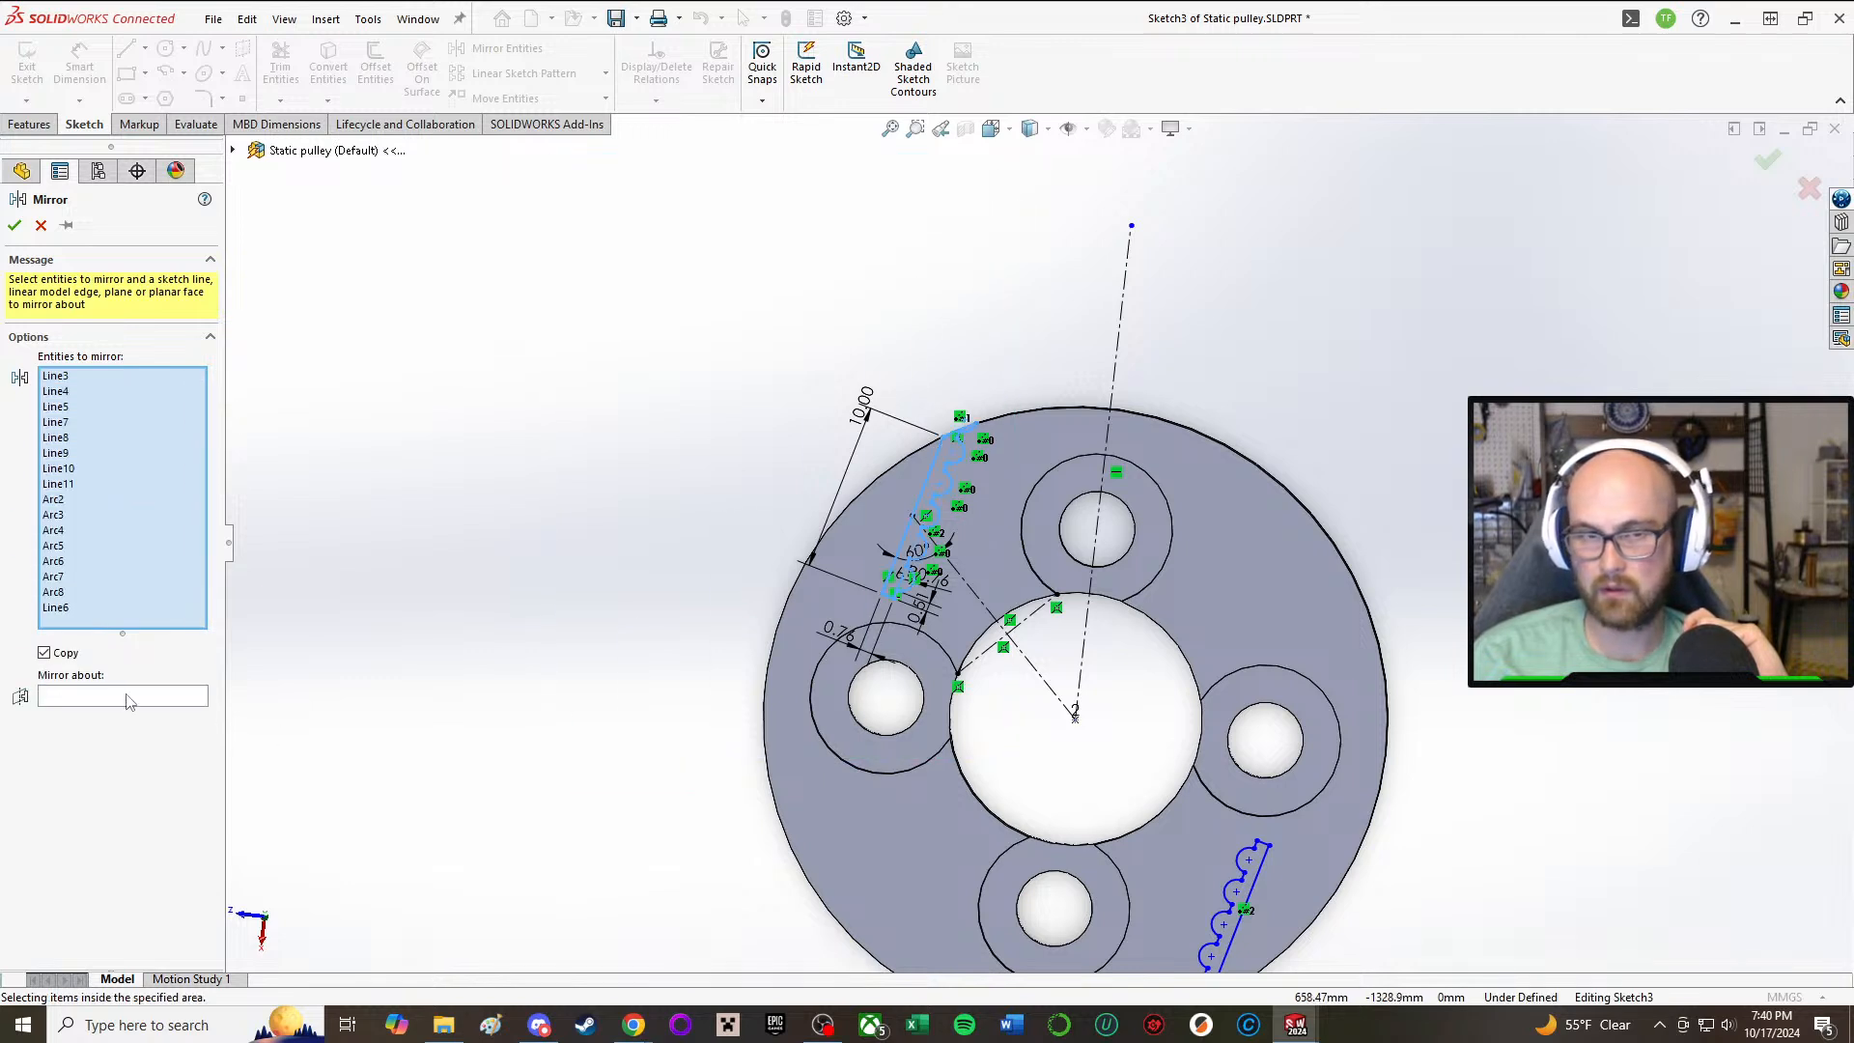
{"action": "left_click", "coordinate": [1120, 342]}
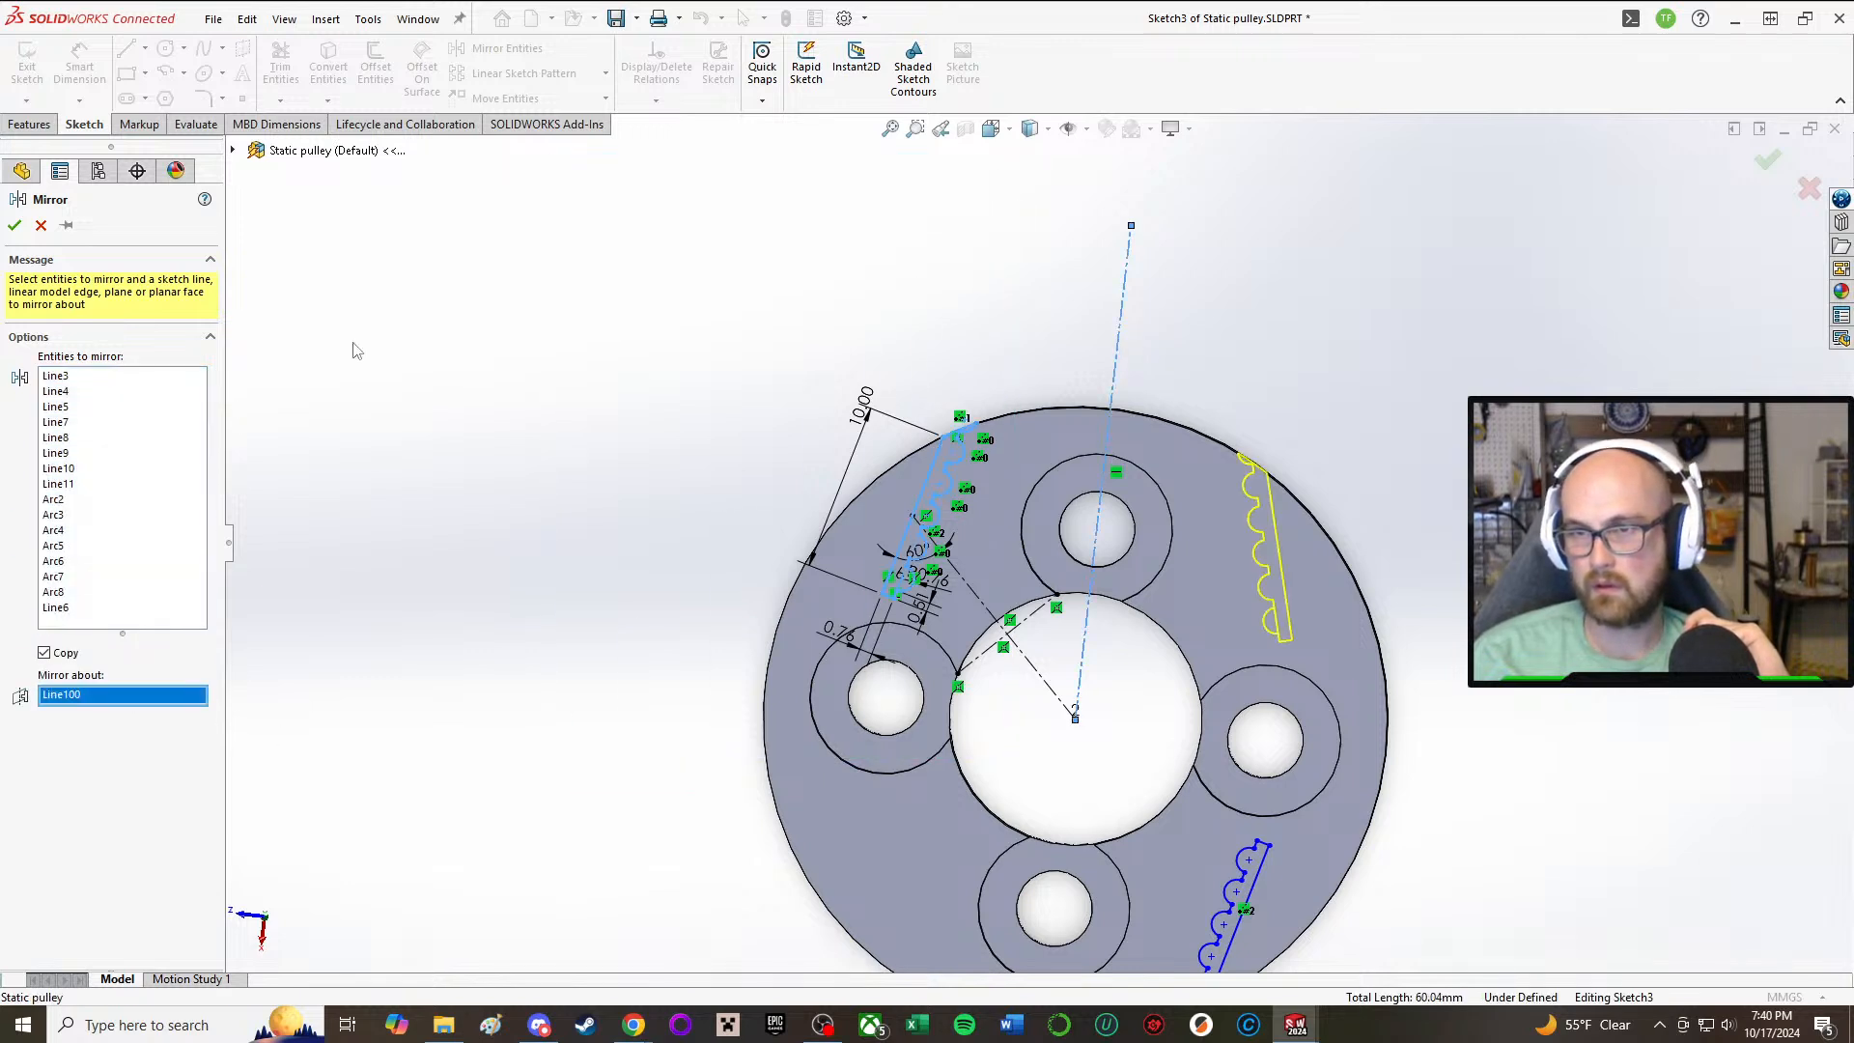
{"action": "left_click", "coordinate": [15, 226]}
Step: Mirror the patterned toothed profile on the opposite side of the pulley about the same construction centerline
{"action": "mouse_move", "coordinate": [1342, 594]}
{"action": "middle_mouse_down"}
{"action": "mouse_move", "coordinate": [1297, 453]}
{"action": "mouse_move", "coordinate": [1290, 601]}
{"action": "mouse_move", "coordinate": [1273, 465]}
{"action": "mouse_move", "coordinate": [1296, 527]}
{"action": "middle_mouse_up"}
{"action": "scroll", "coordinate": [1432, 749], "scroll_direction": "up", "scroll_amount": 2}
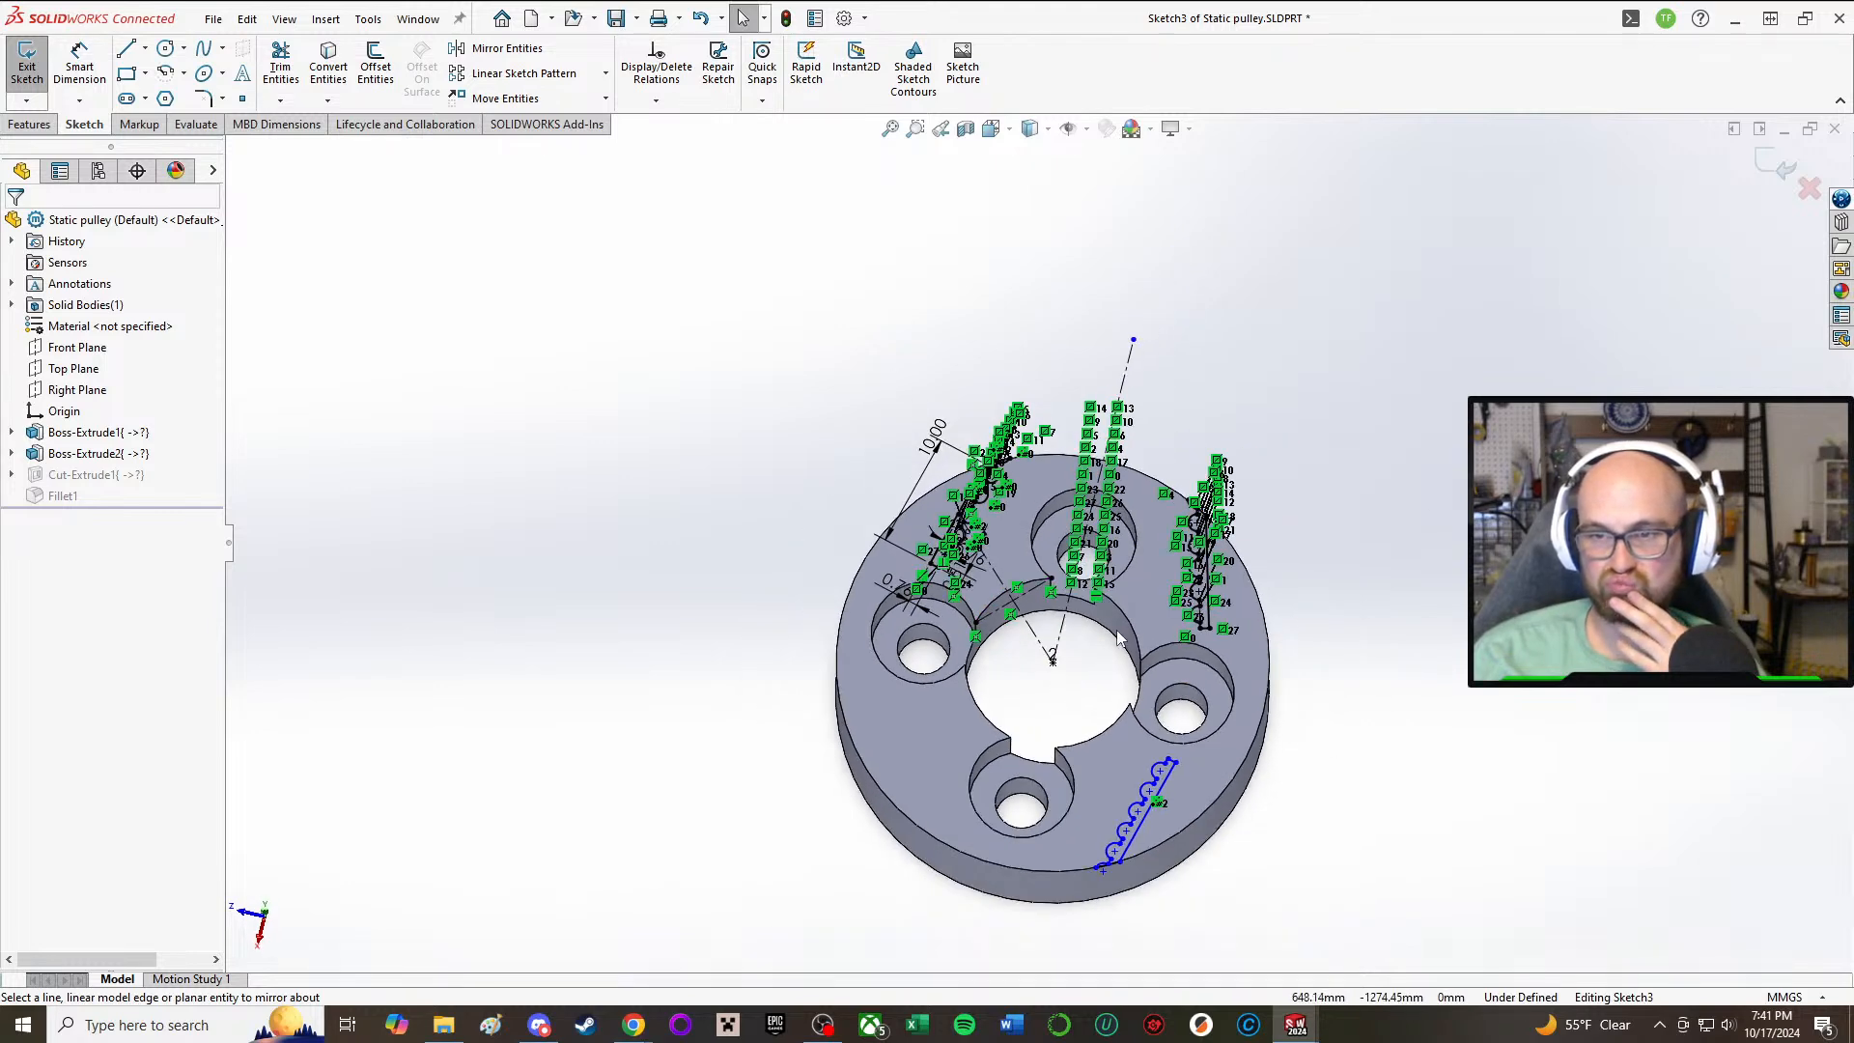
{"action": "left_click", "coordinate": [507, 48]}
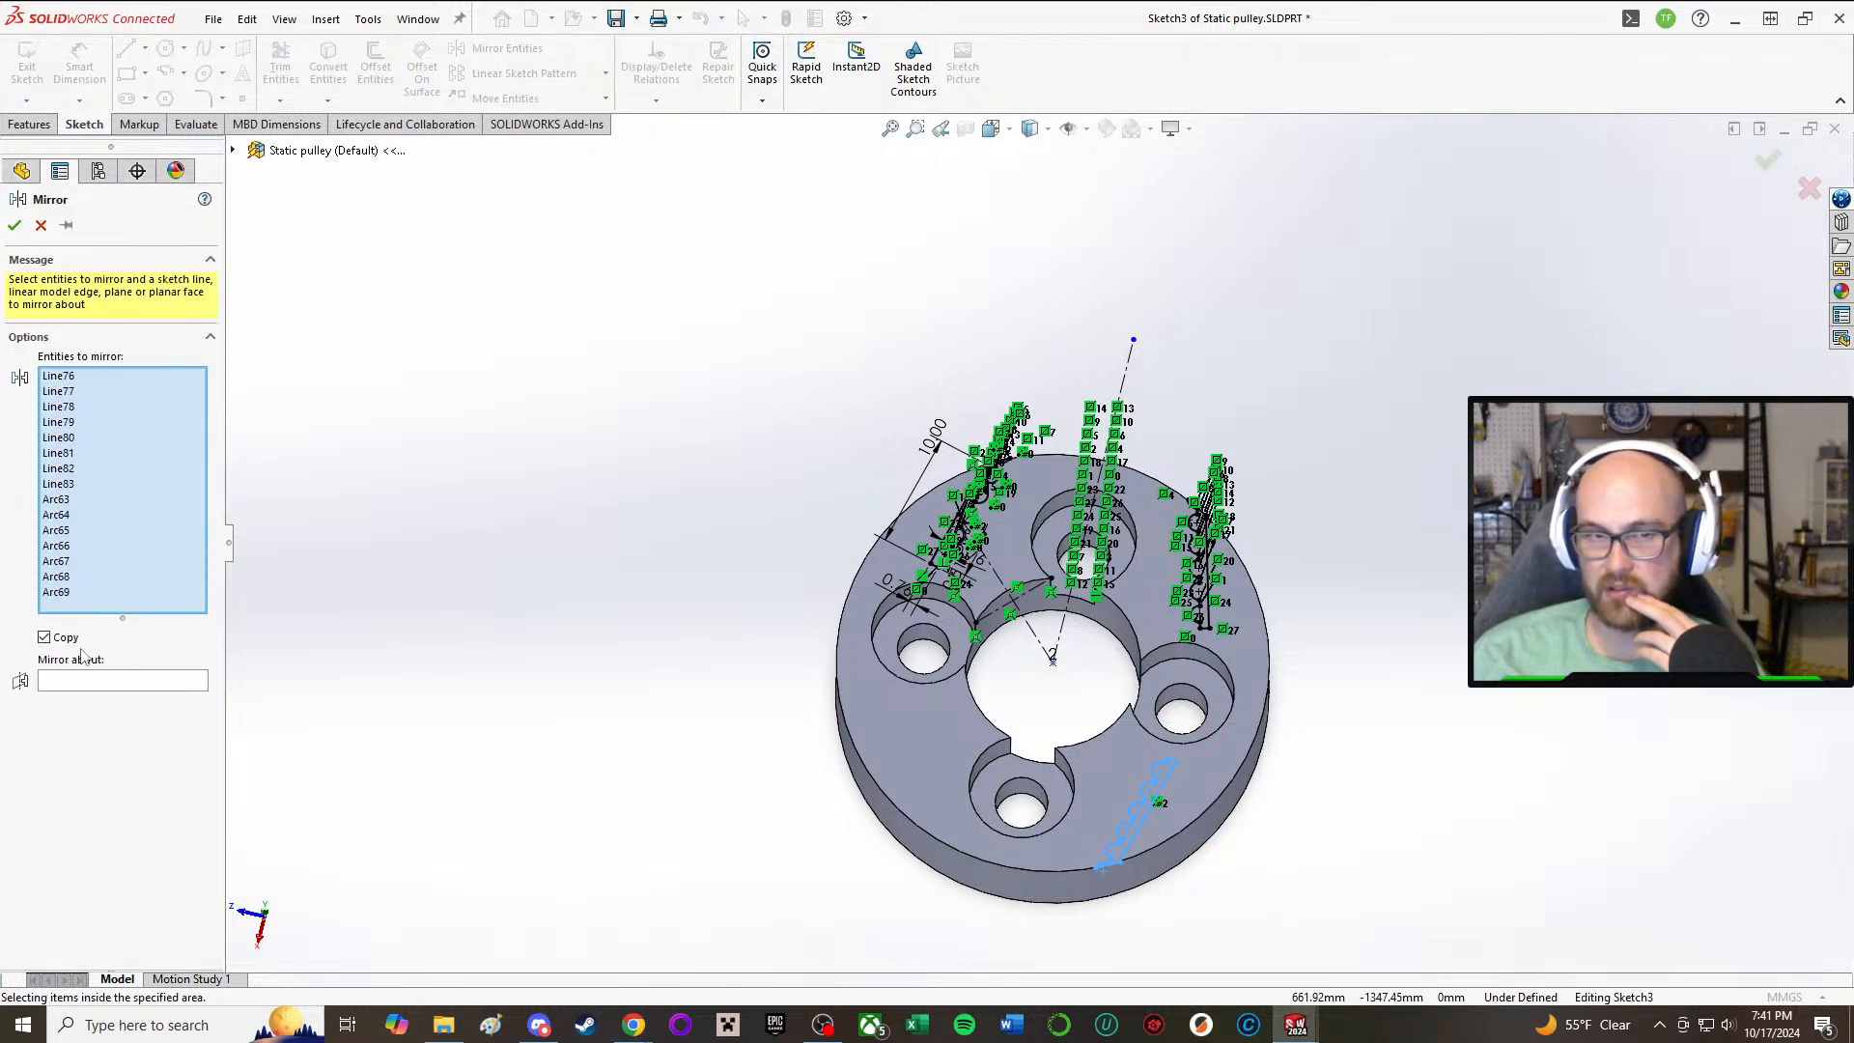
{"action": "left_click", "coordinate": [108, 683]}
{"action": "left_click", "coordinate": [1064, 621]}
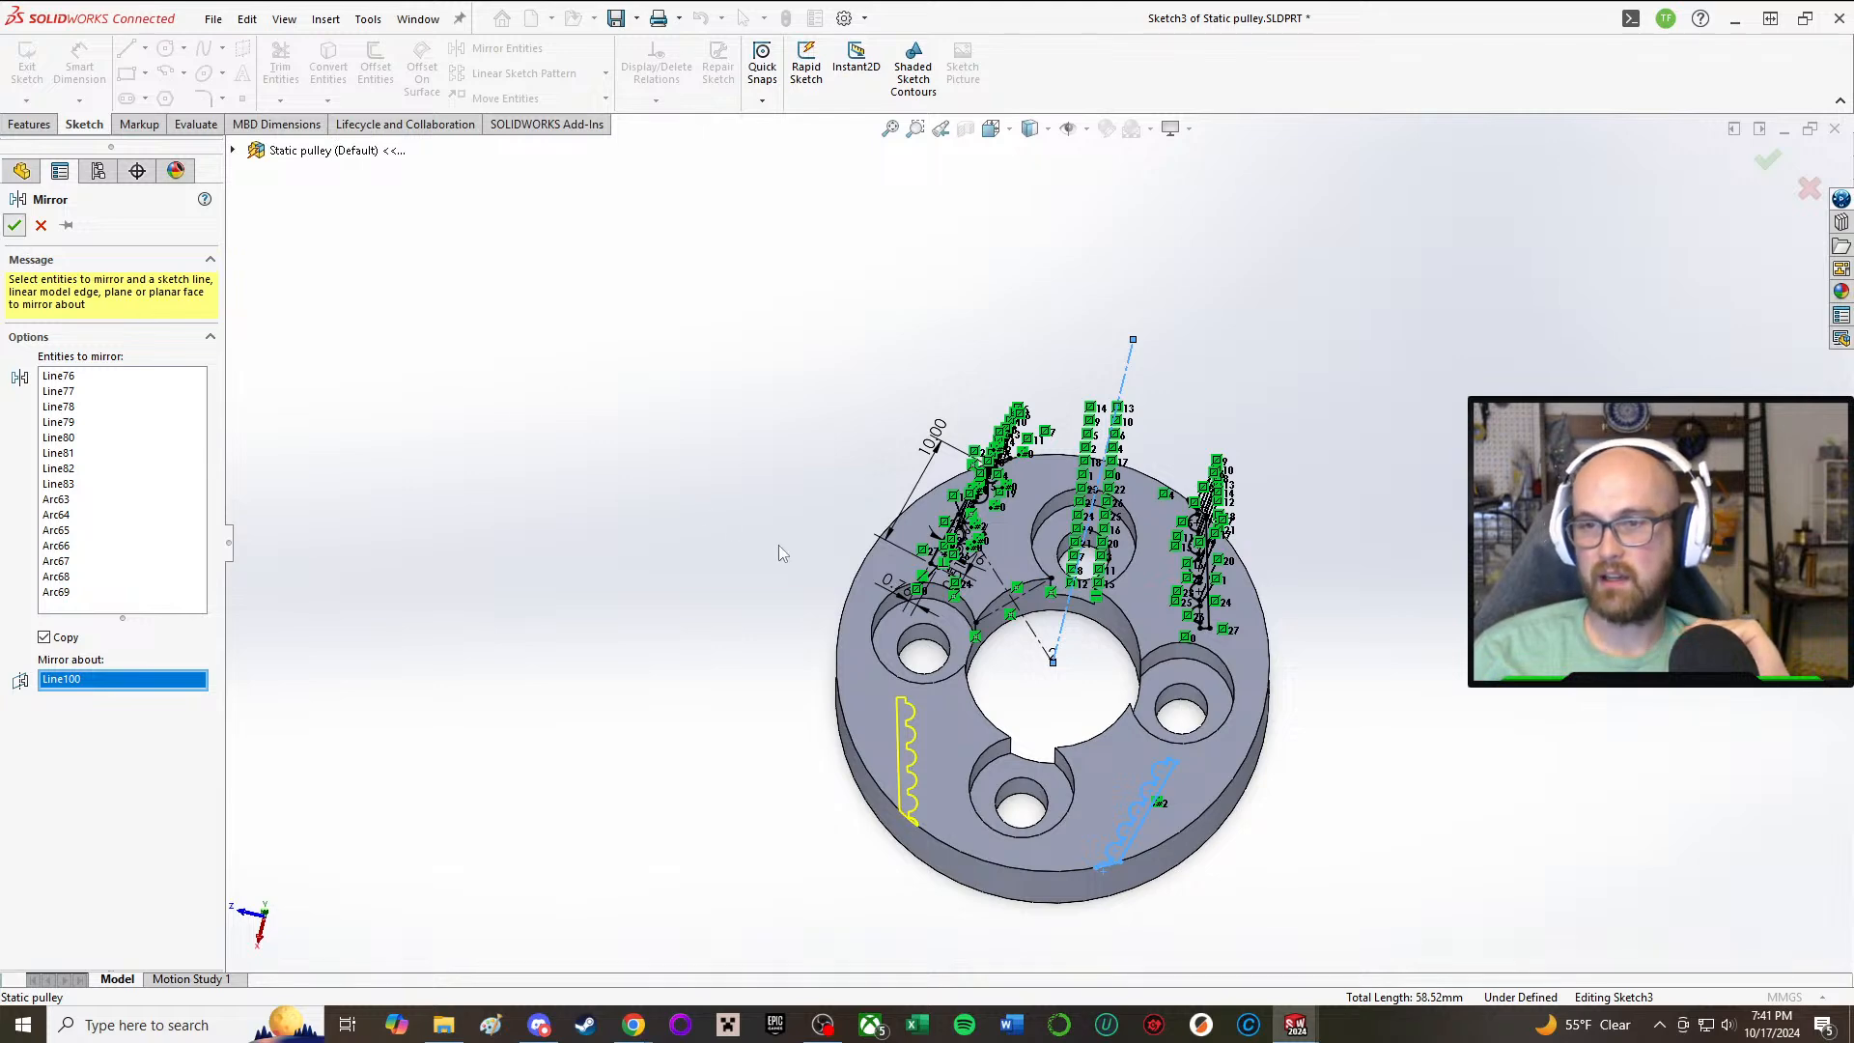
{"action": "mouse_move", "coordinate": [1270, 632]}
{"action": "middle_mouse_down"}
{"action": "mouse_move", "coordinate": [1300, 749]}
{"action": "mouse_move", "coordinate": [1273, 597]}
{"action": "mouse_move", "coordinate": [1310, 582]}
{"action": "mouse_move", "coordinate": [1292, 568]}
{"action": "mouse_move", "coordinate": [1612, 445]}
{"action": "mouse_move", "coordinate": [1578, 946]}
{"action": "middle_mouse_up"}
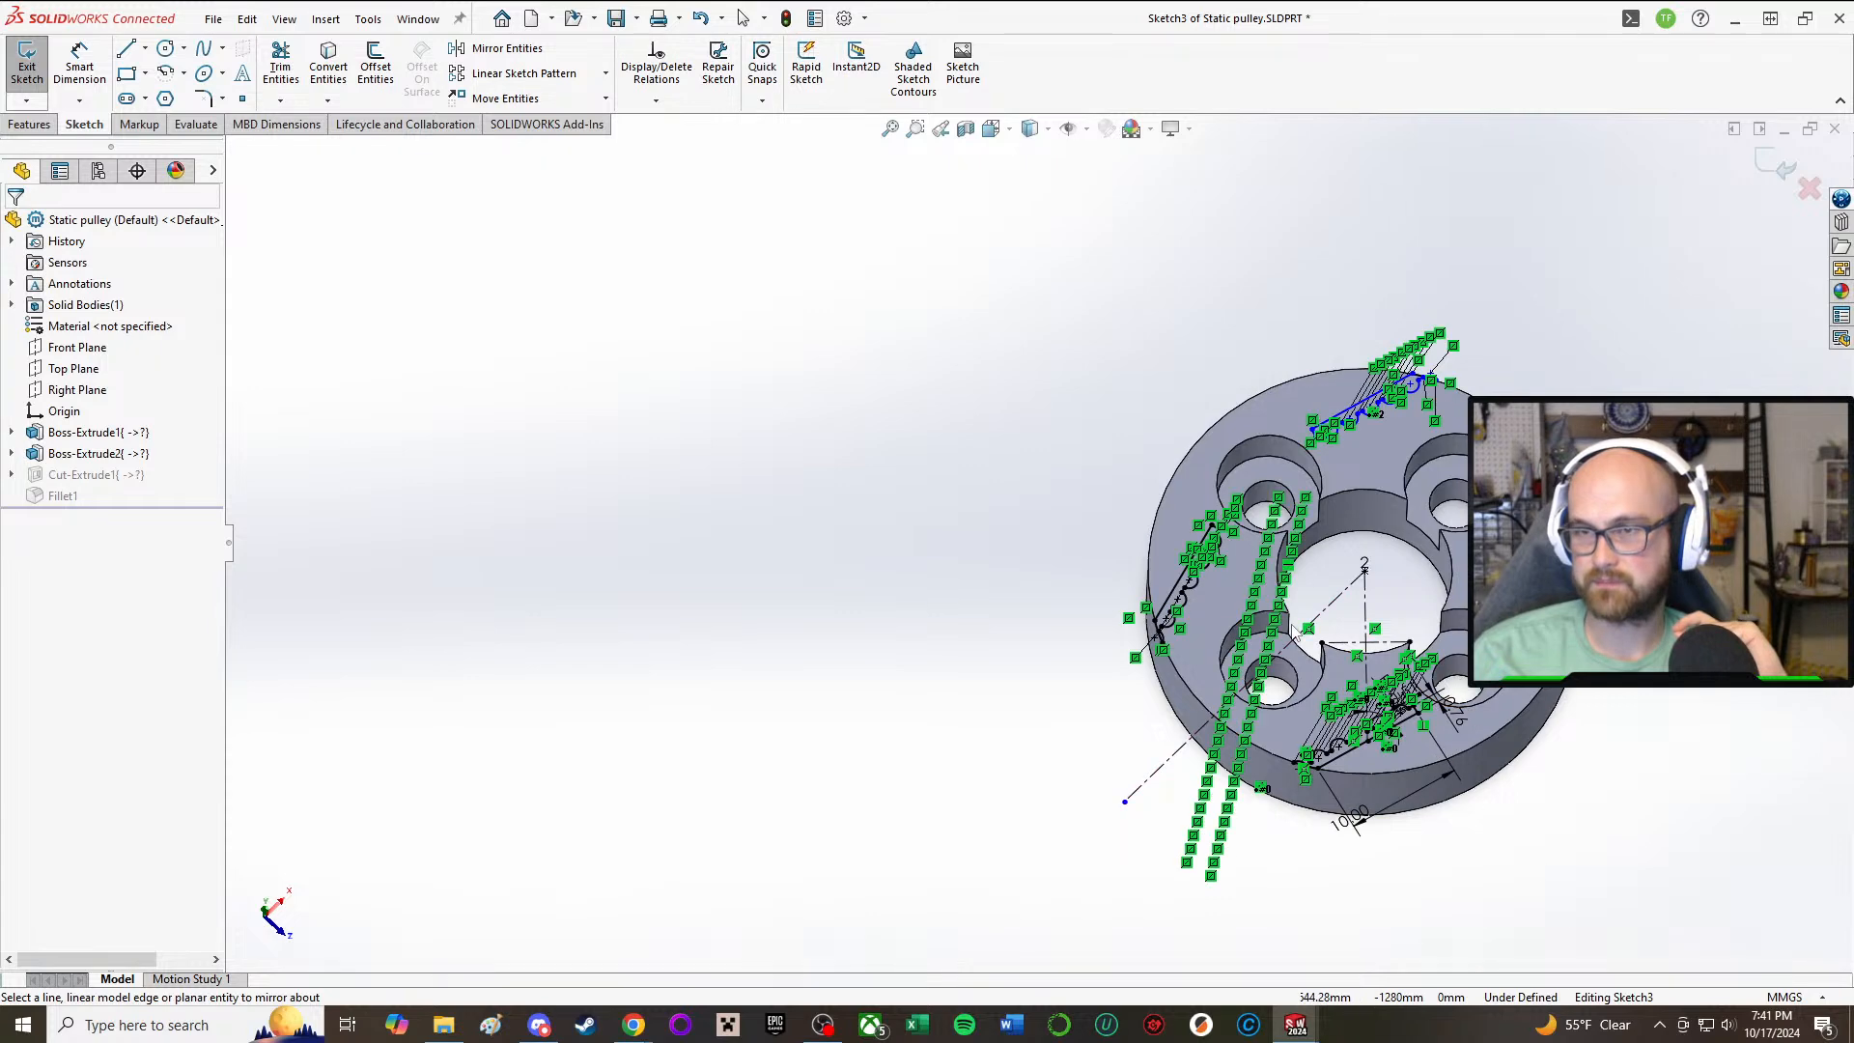
{"action": "scroll", "coordinate": [1295, 630], "scroll_direction": "down", "scroll_amount": 3}
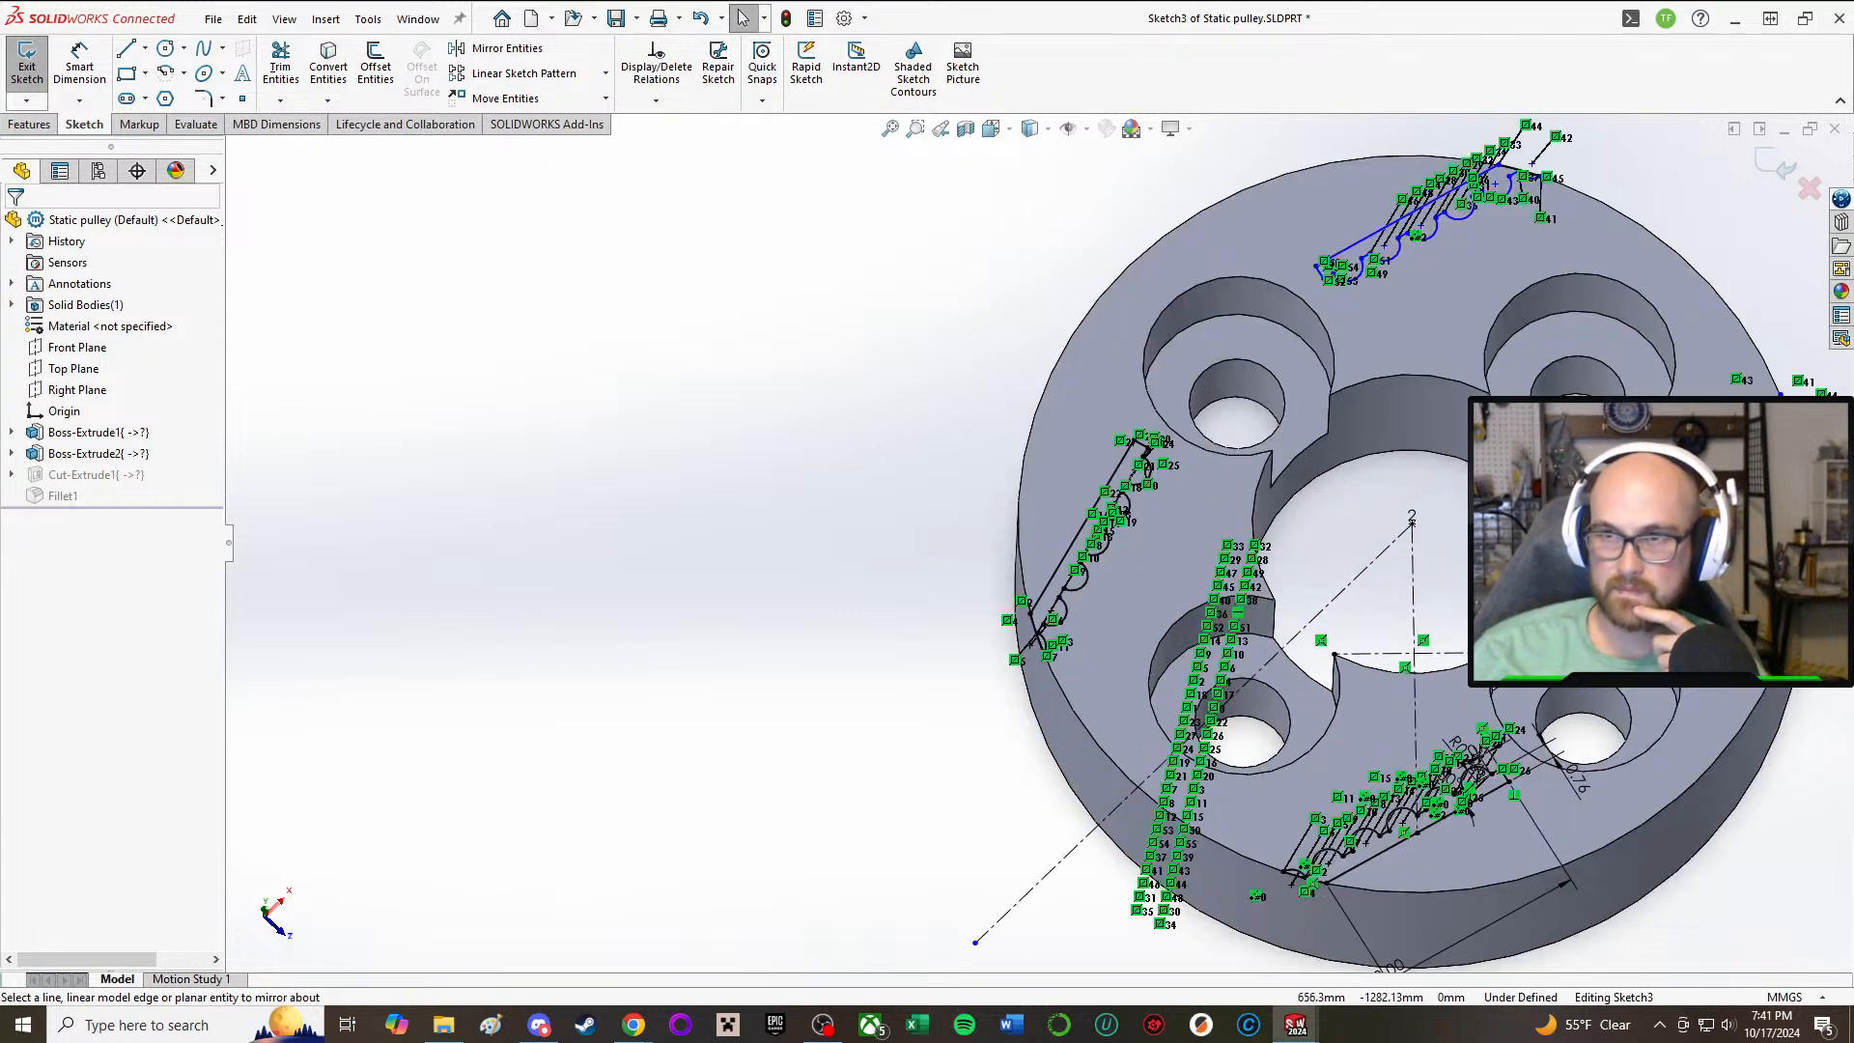
{"action": "middle_click_drag", "start_coordinate": [1456, 379], "coordinate": [1444, 465]}
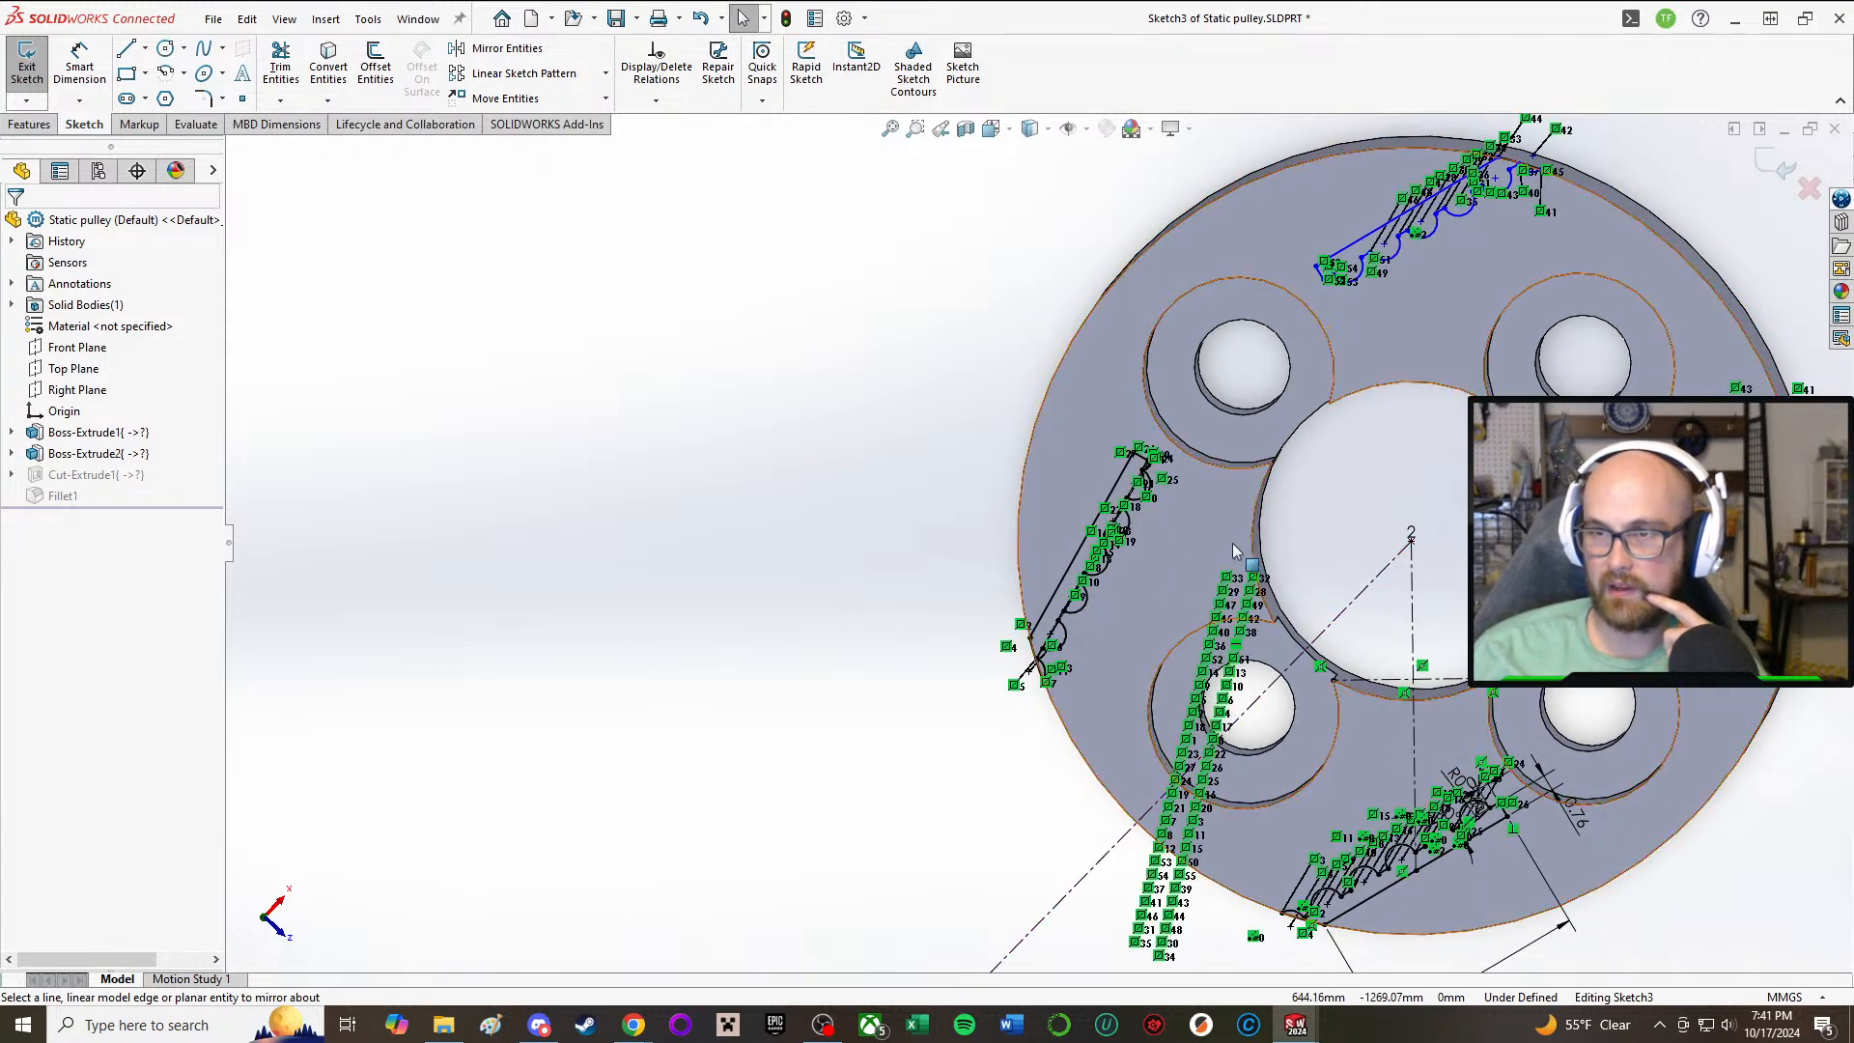
{"action": "mouse_move", "coordinate": [1234, 544]}
{"action": "middle_mouse_down"}
{"action": "mouse_move", "coordinate": [1294, 458]}
{"action": "mouse_move", "coordinate": [1284, 502]}
{"action": "mouse_move", "coordinate": [1342, 186]}
{"action": "mouse_move", "coordinate": [1287, 377]}
{"action": "mouse_move", "coordinate": [1307, 303]}
{"action": "middle_mouse_up"}
{"action": "scroll", "coordinate": [1255, 290], "scroll_direction": "down", "scroll_amount": 5}
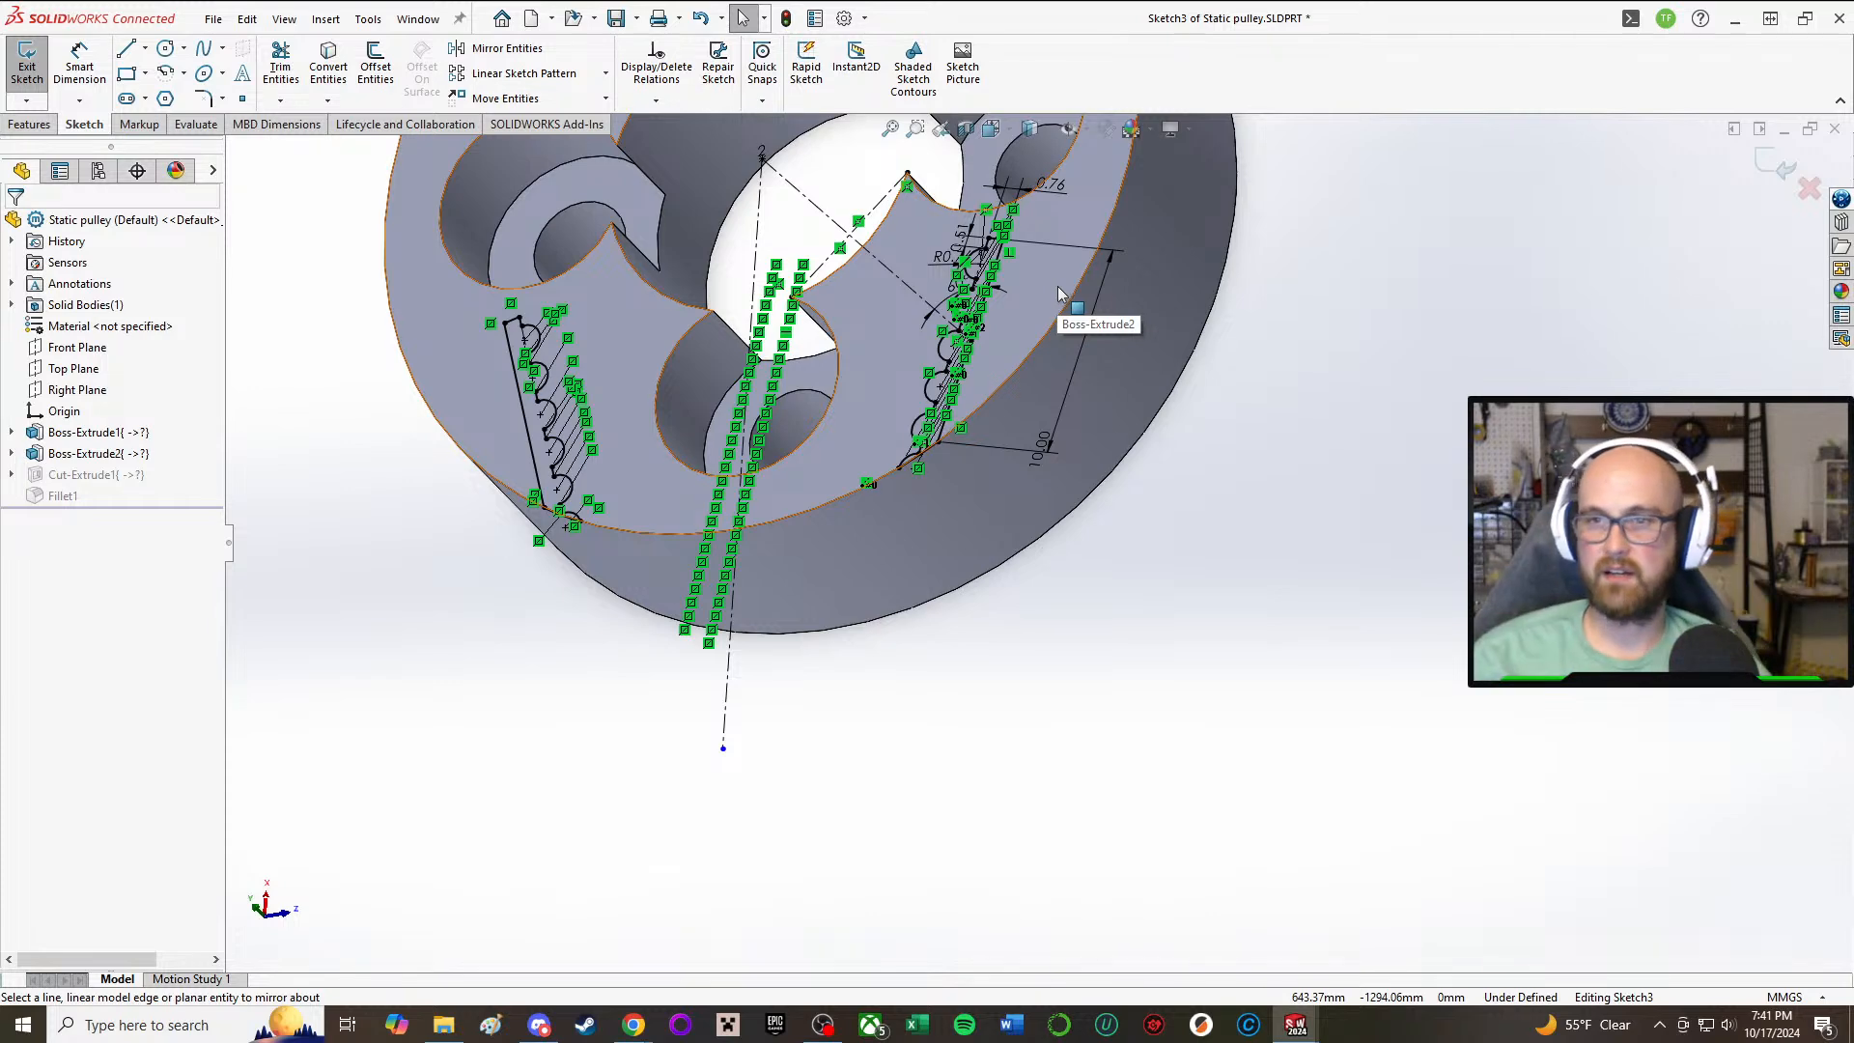
Step: Exit the sketch to rebuild the toothed slot cut with the mirrored profiles, and save the Static pulley part
{"action": "left_click", "coordinate": [26, 68]}
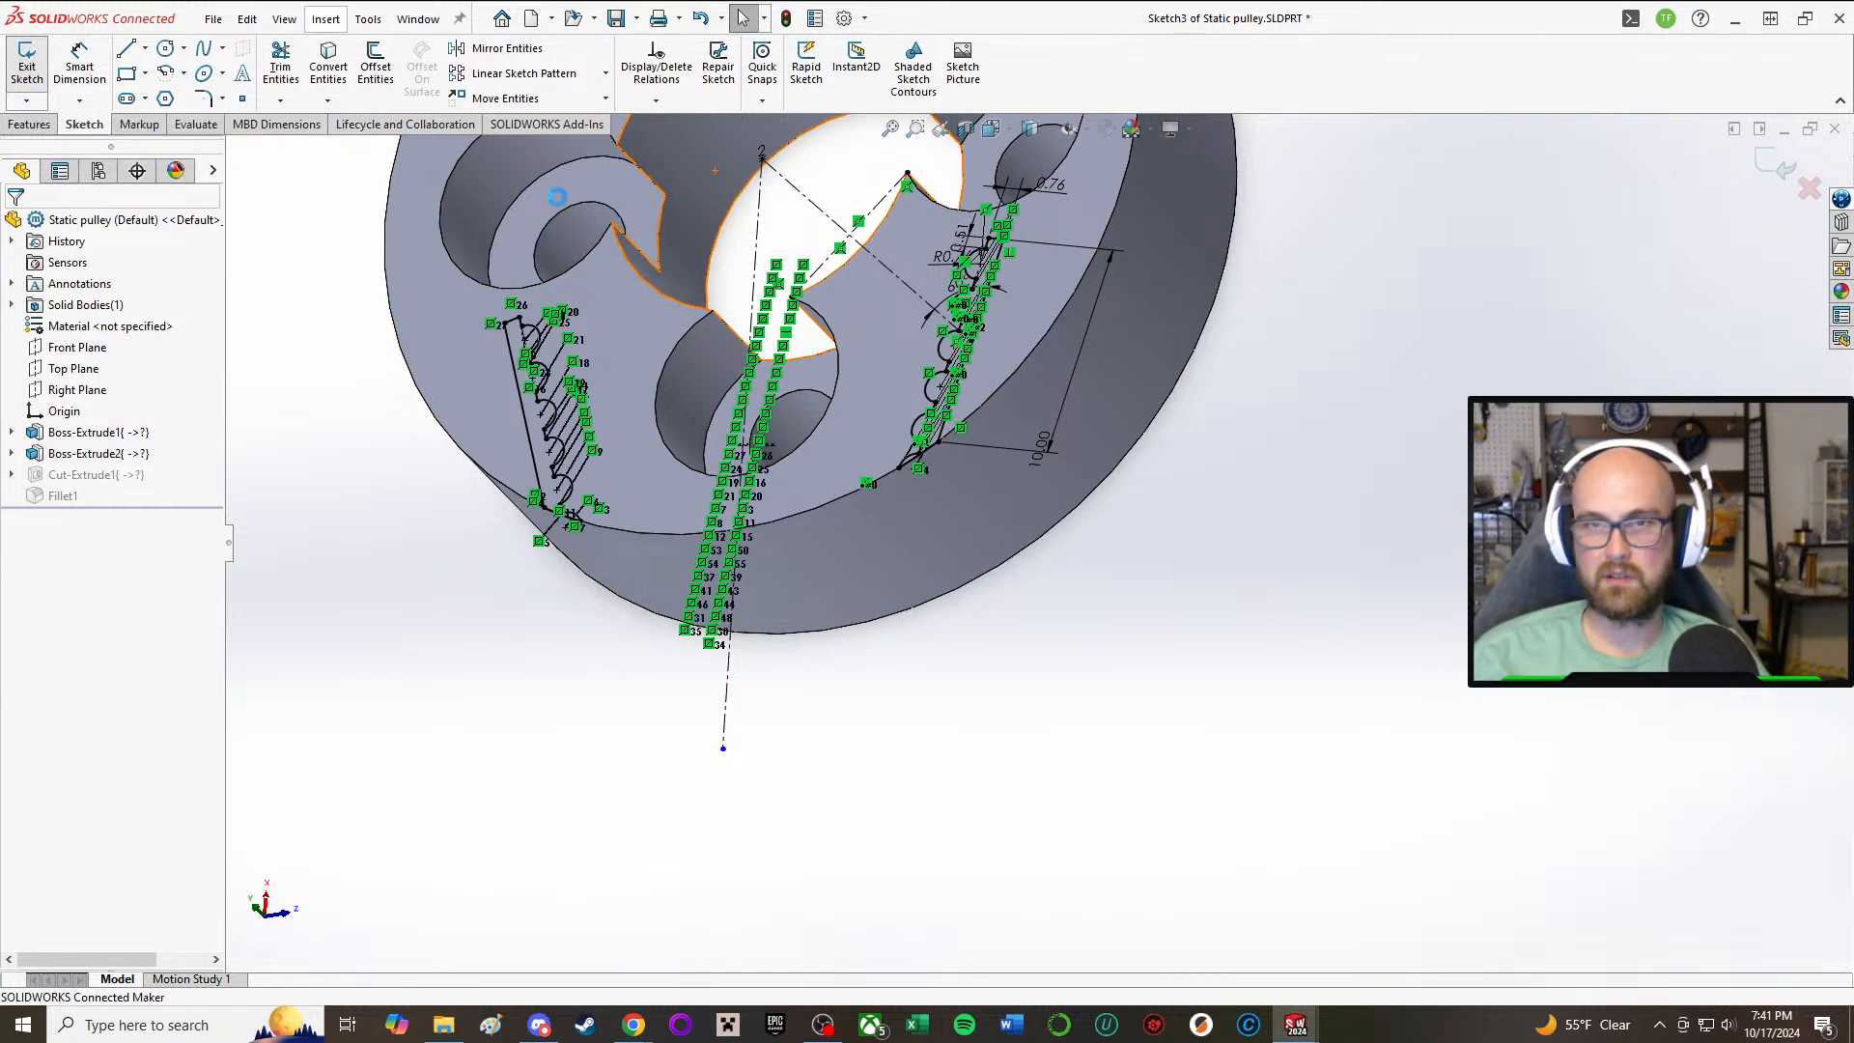
{"action": "scroll", "coordinate": [714, 237], "scroll_direction": "up", "scroll_amount": 2}
{"action": "mouse_move", "coordinate": [830, 262]}
{"action": "middle_mouse_down"}
{"action": "mouse_move", "coordinate": [865, 393]}
{"action": "mouse_move", "coordinate": [903, 398]}
{"action": "mouse_move", "coordinate": [881, 332]}
{"action": "mouse_move", "coordinate": [885, 355]}
{"action": "middle_mouse_up"}
{"action": "scroll", "coordinate": [881, 332], "scroll_direction": "up", "scroll_amount": 2}
{"action": "scroll", "coordinate": [1216, 321], "scroll_direction": "down", "scroll_amount": 2}
{"action": "middle_click_drag", "start_coordinate": [1097, 331], "coordinate": [1083, 371]}
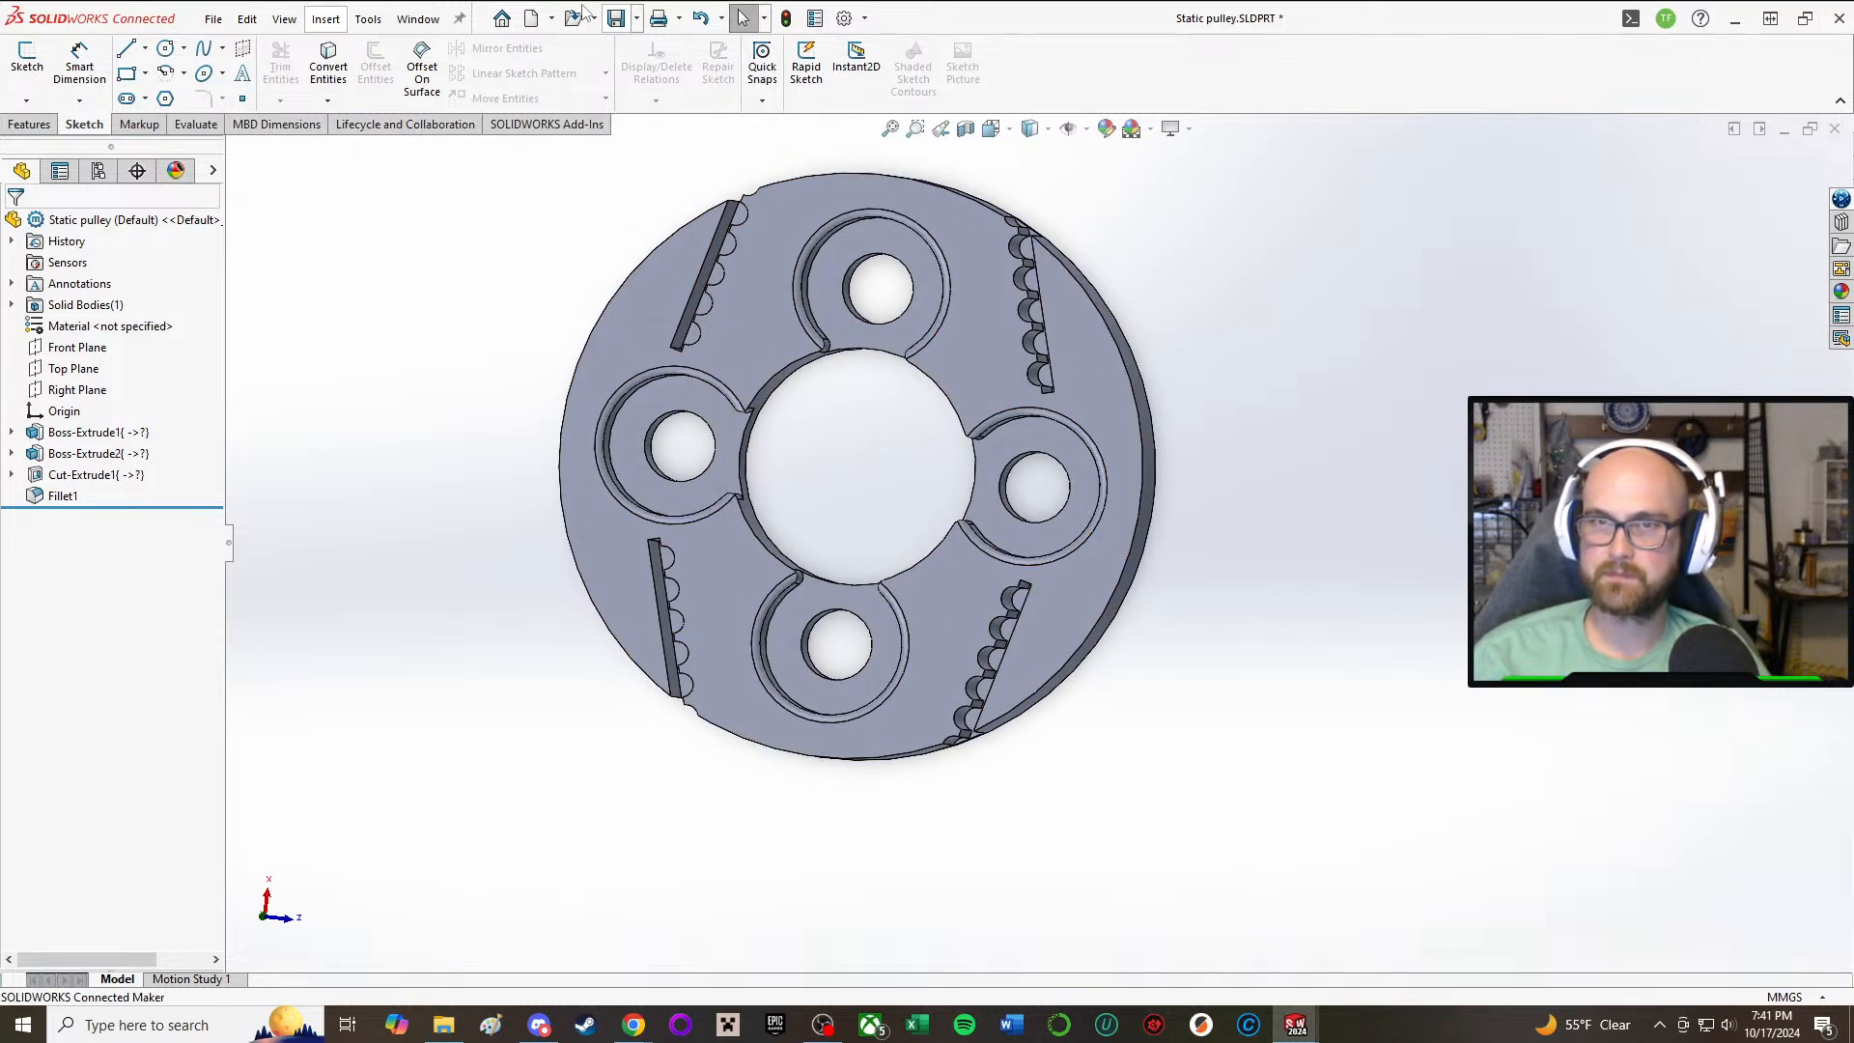
{"action": "left_click", "coordinate": [621, 26]}
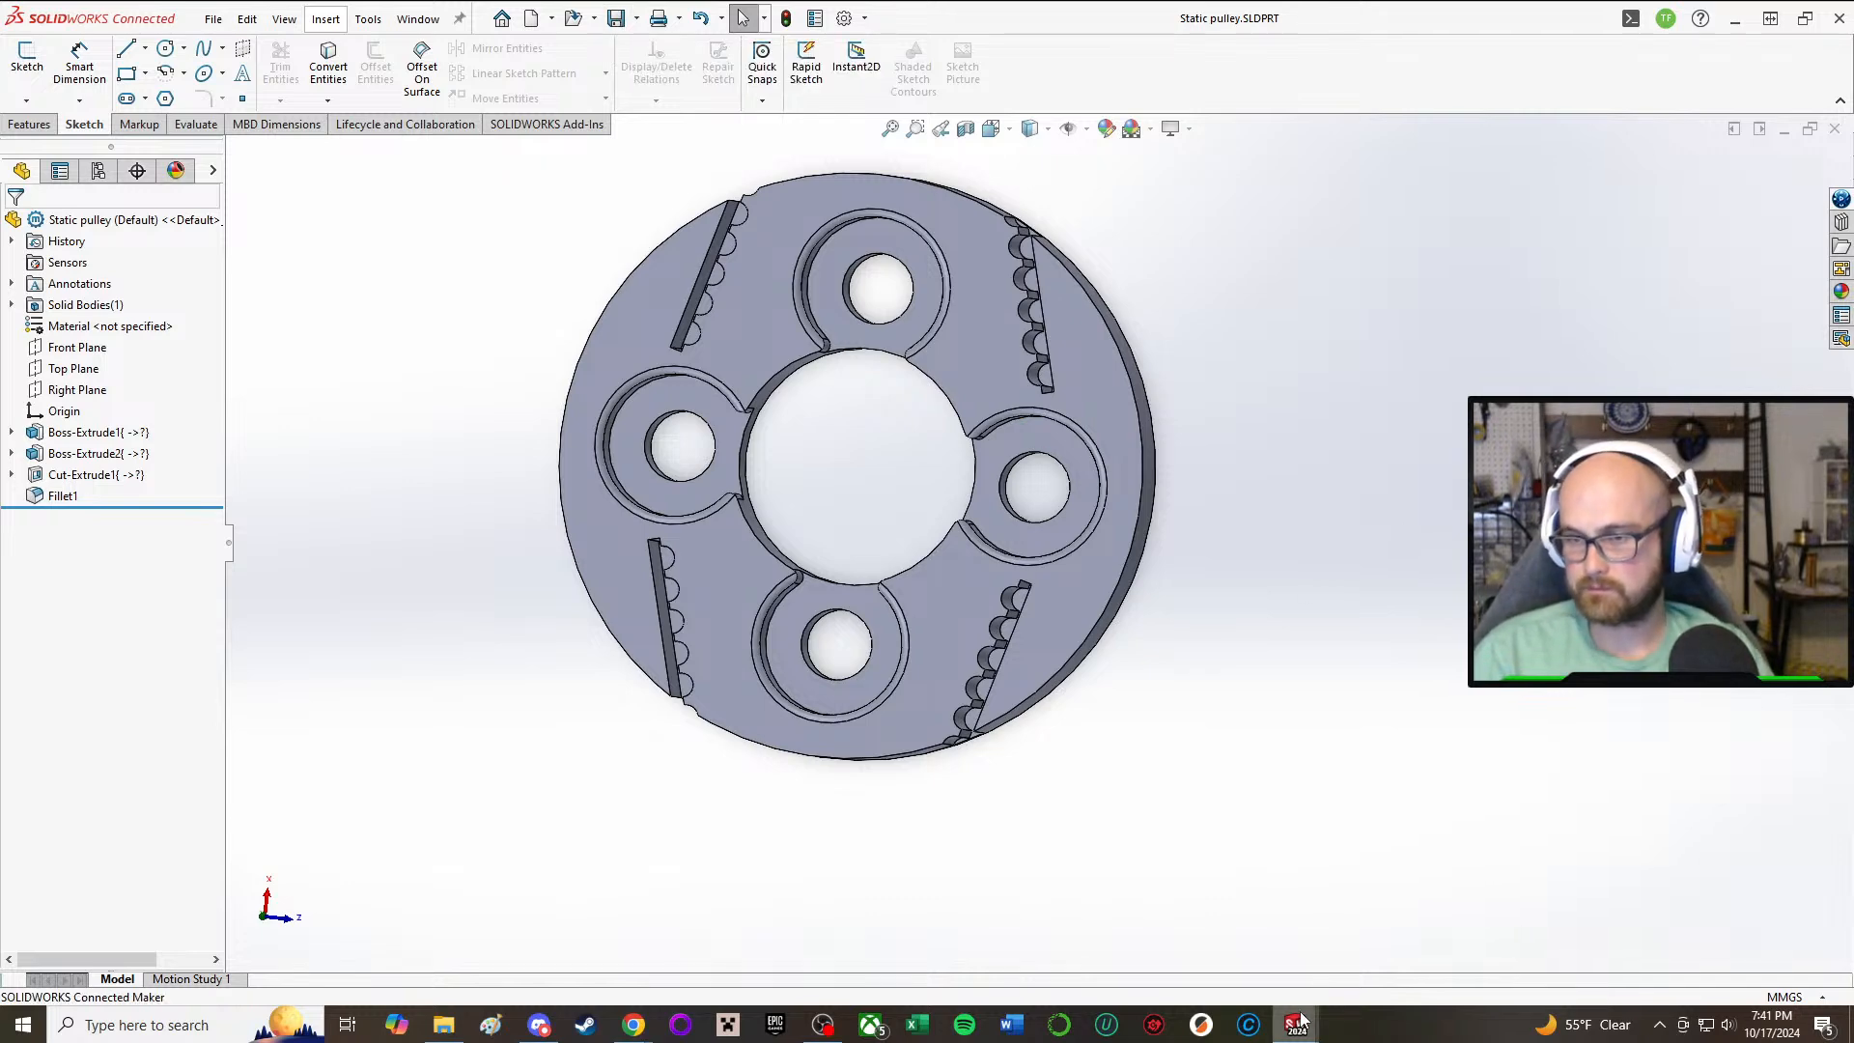
Step: Switch to the HodagV1 assembly and examine the holes and space between the two side plates of the weapon slide
{"action": "mouse_move", "coordinate": [1299, 1024]}
{"action": "left_click", "coordinate": [1088, 948]}
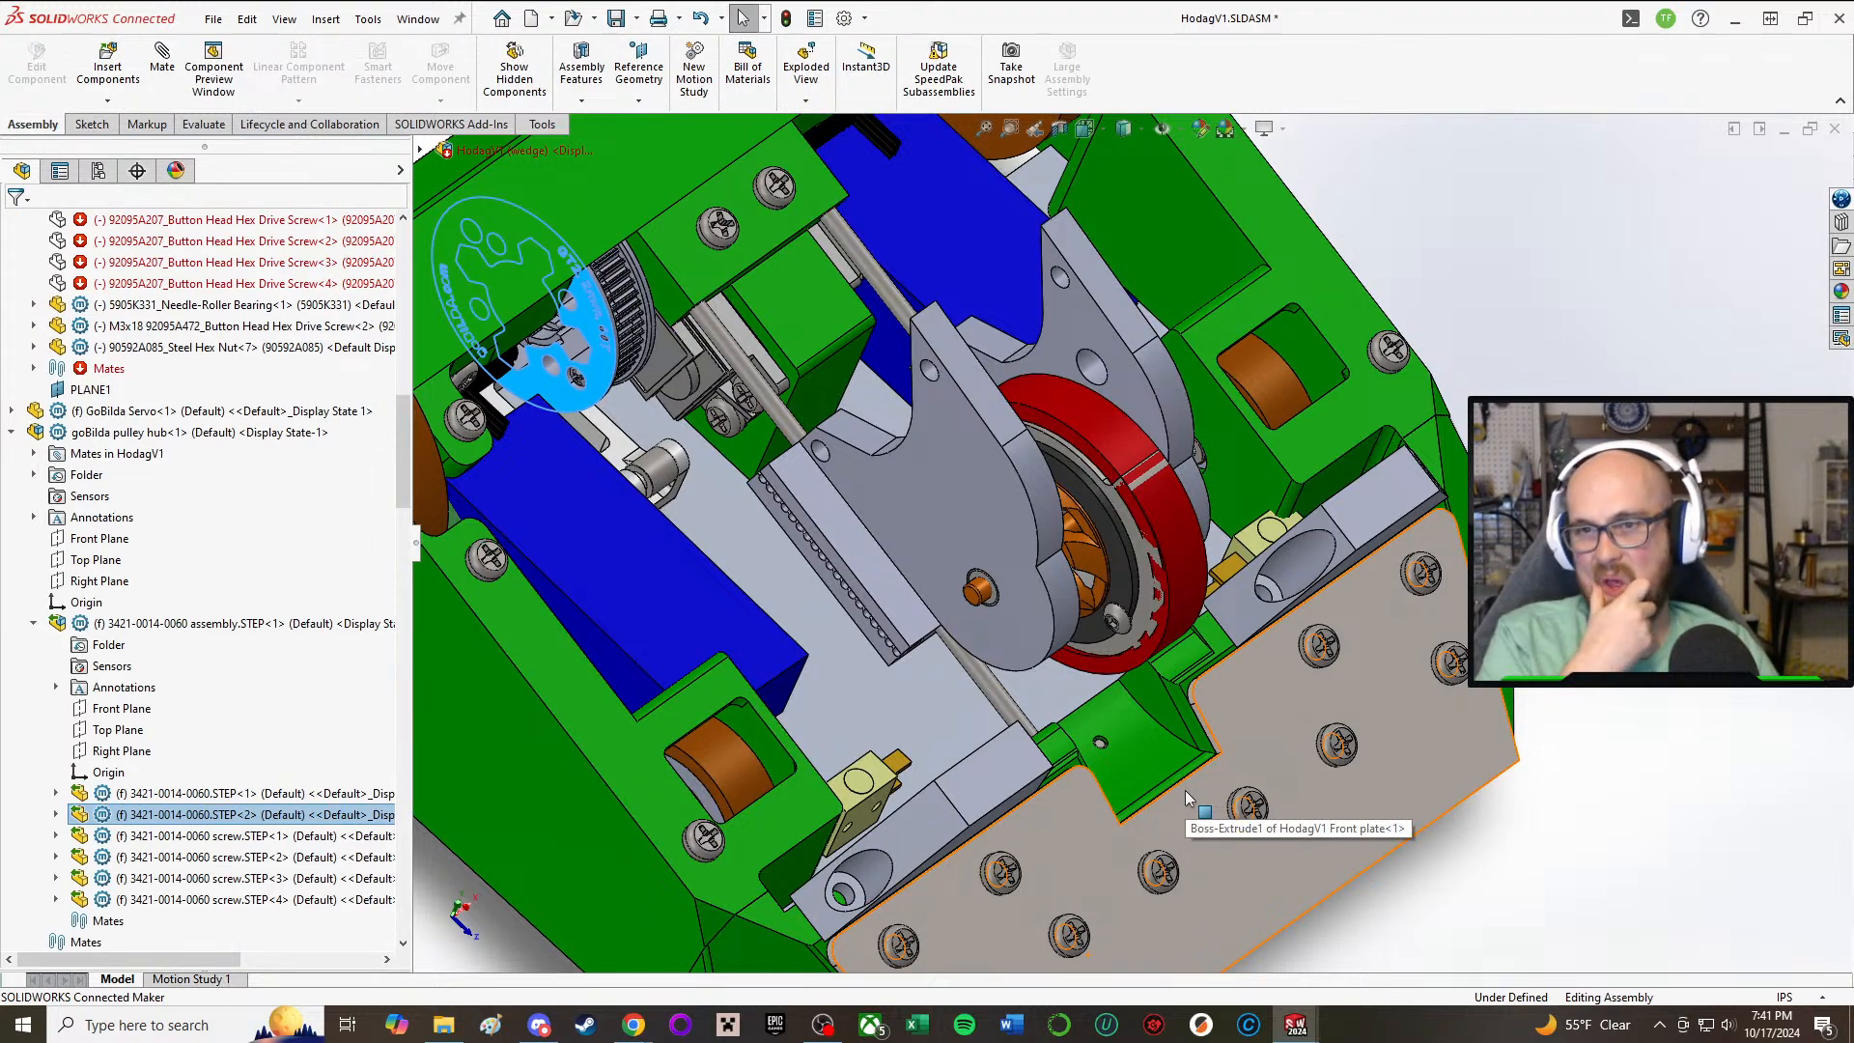
{"action": "middle_click_drag", "start_coordinate": [1185, 790], "coordinate": [1080, 510]}
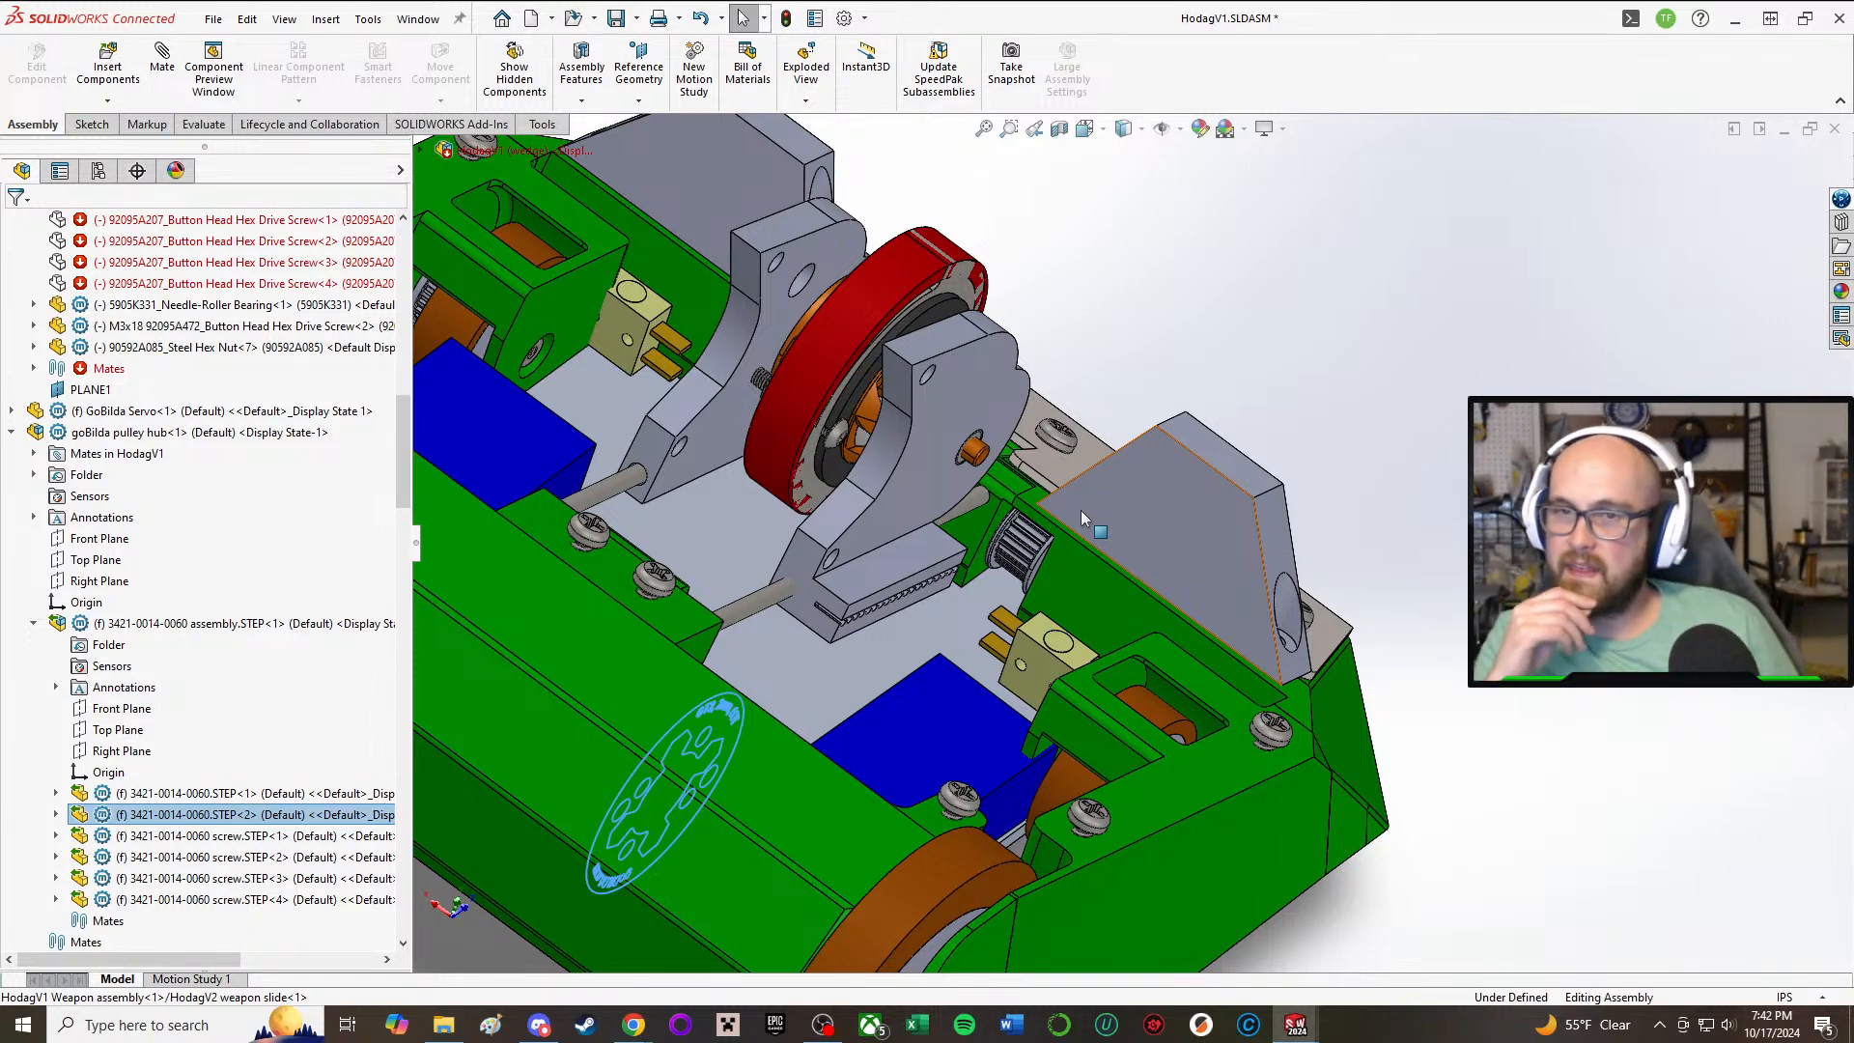
{"action": "middle_click_drag", "start_coordinate": [1247, 553], "coordinate": [995, 425]}
{"action": "scroll", "coordinate": [814, 317], "scroll_direction": "down", "scroll_amount": 3}
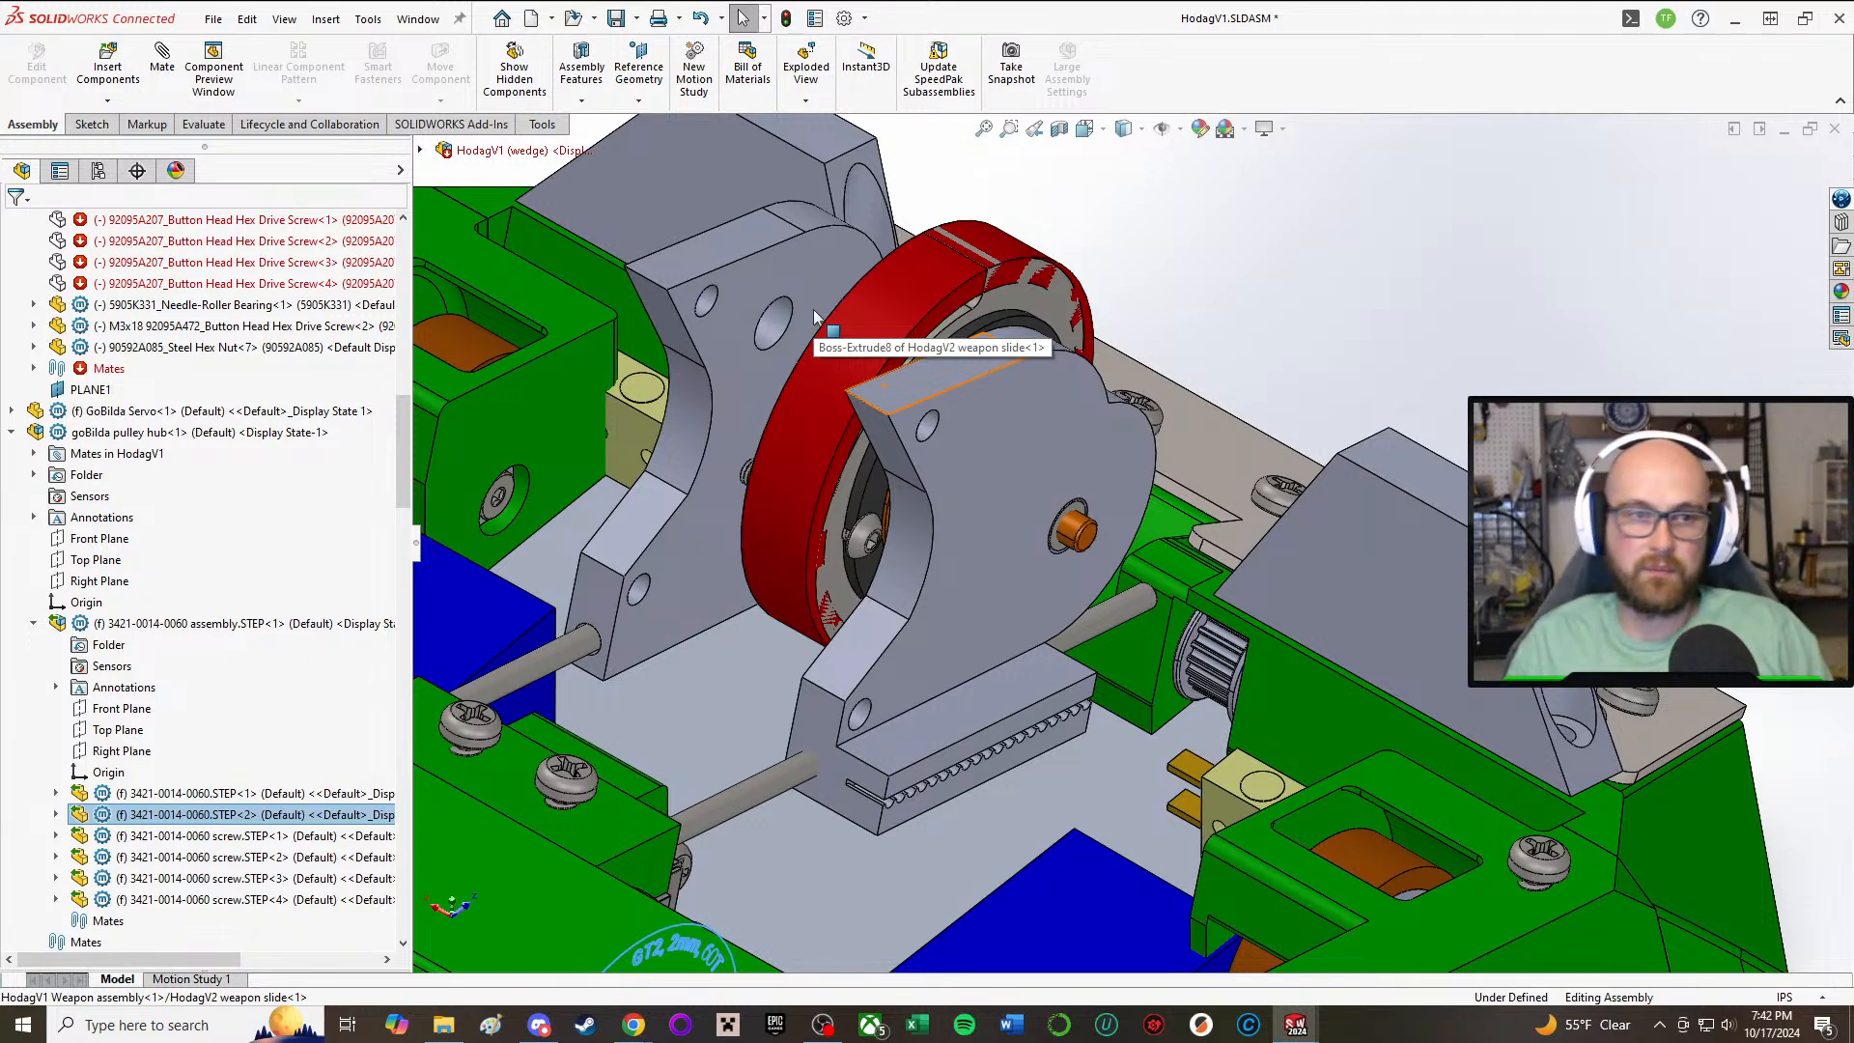
{"action": "left_click", "coordinate": [814, 316]}
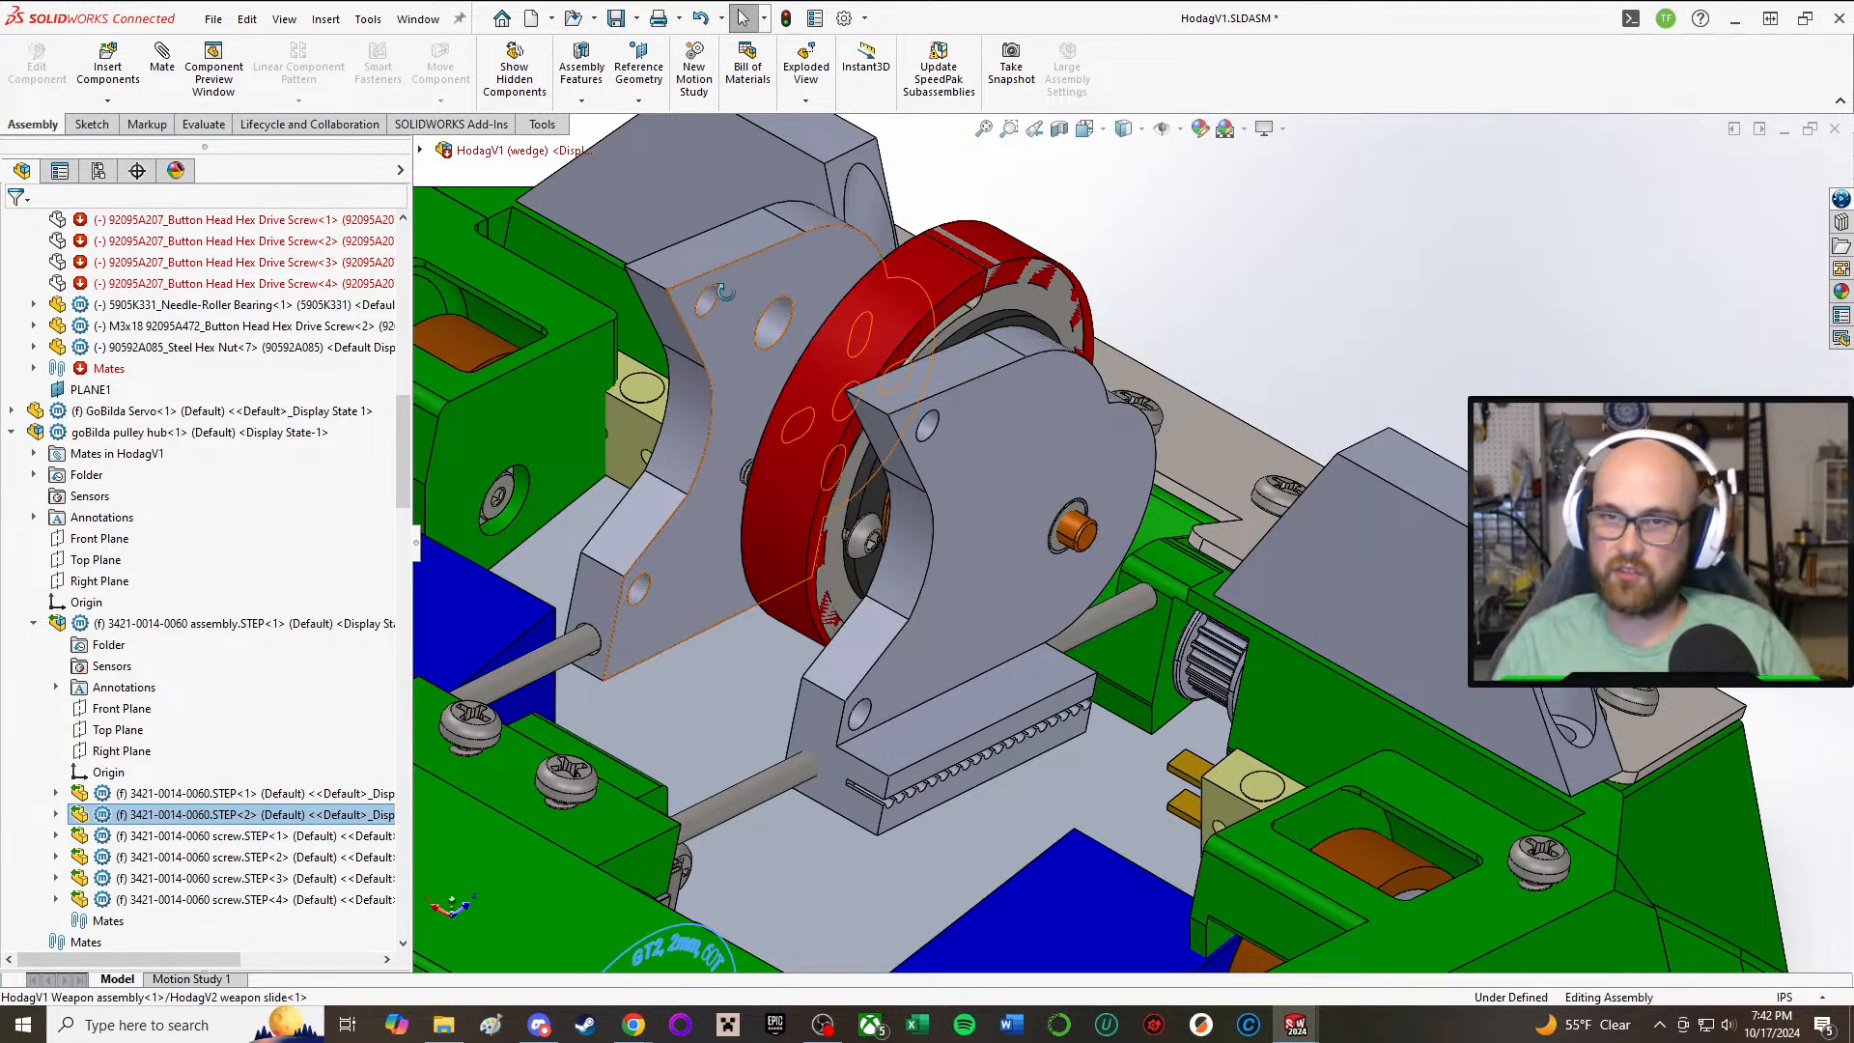
{"action": "scroll", "coordinate": [820, 328], "scroll_direction": "down", "scroll_amount": 3}
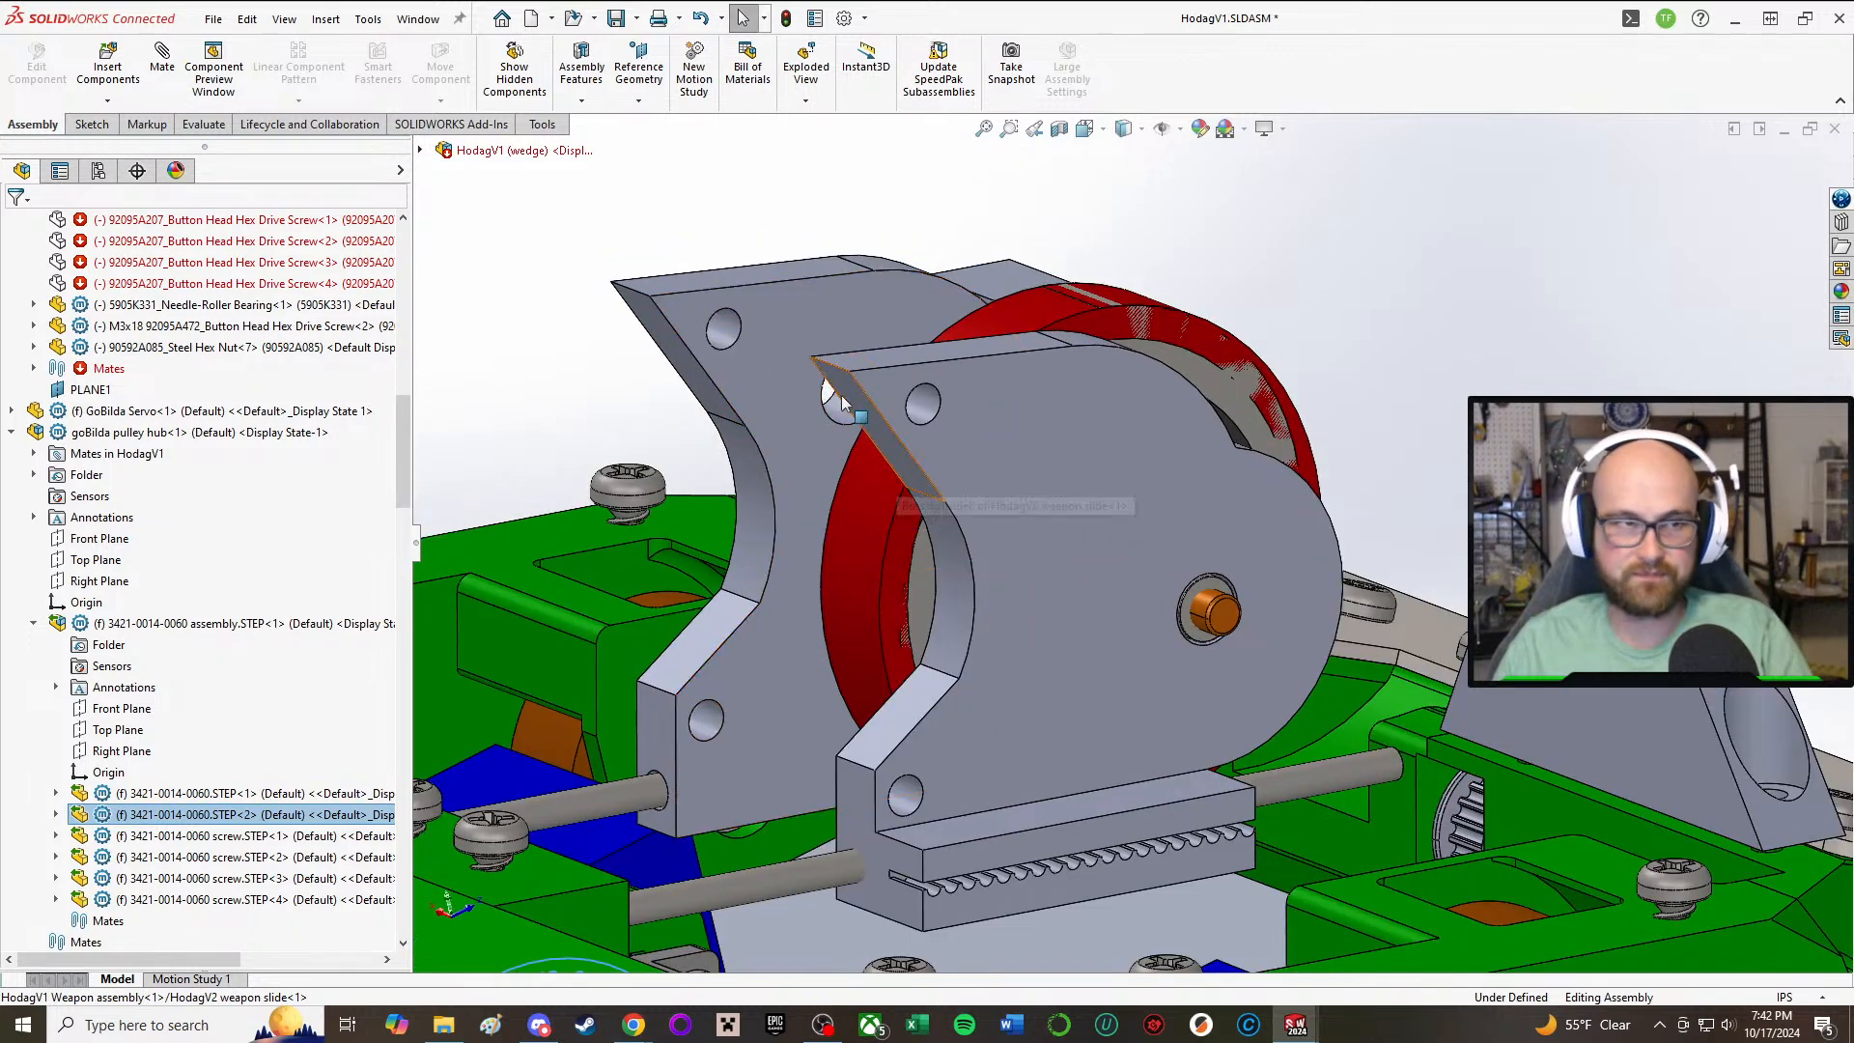
{"action": "middle_click_drag", "start_coordinate": [739, 286], "coordinate": [828, 386]}
{"action": "scroll", "coordinate": [827, 386], "scroll_direction": "up", "scroll_amount": 4}
{"action": "scroll", "coordinate": [827, 386], "scroll_direction": "down", "scroll_amount": 5}
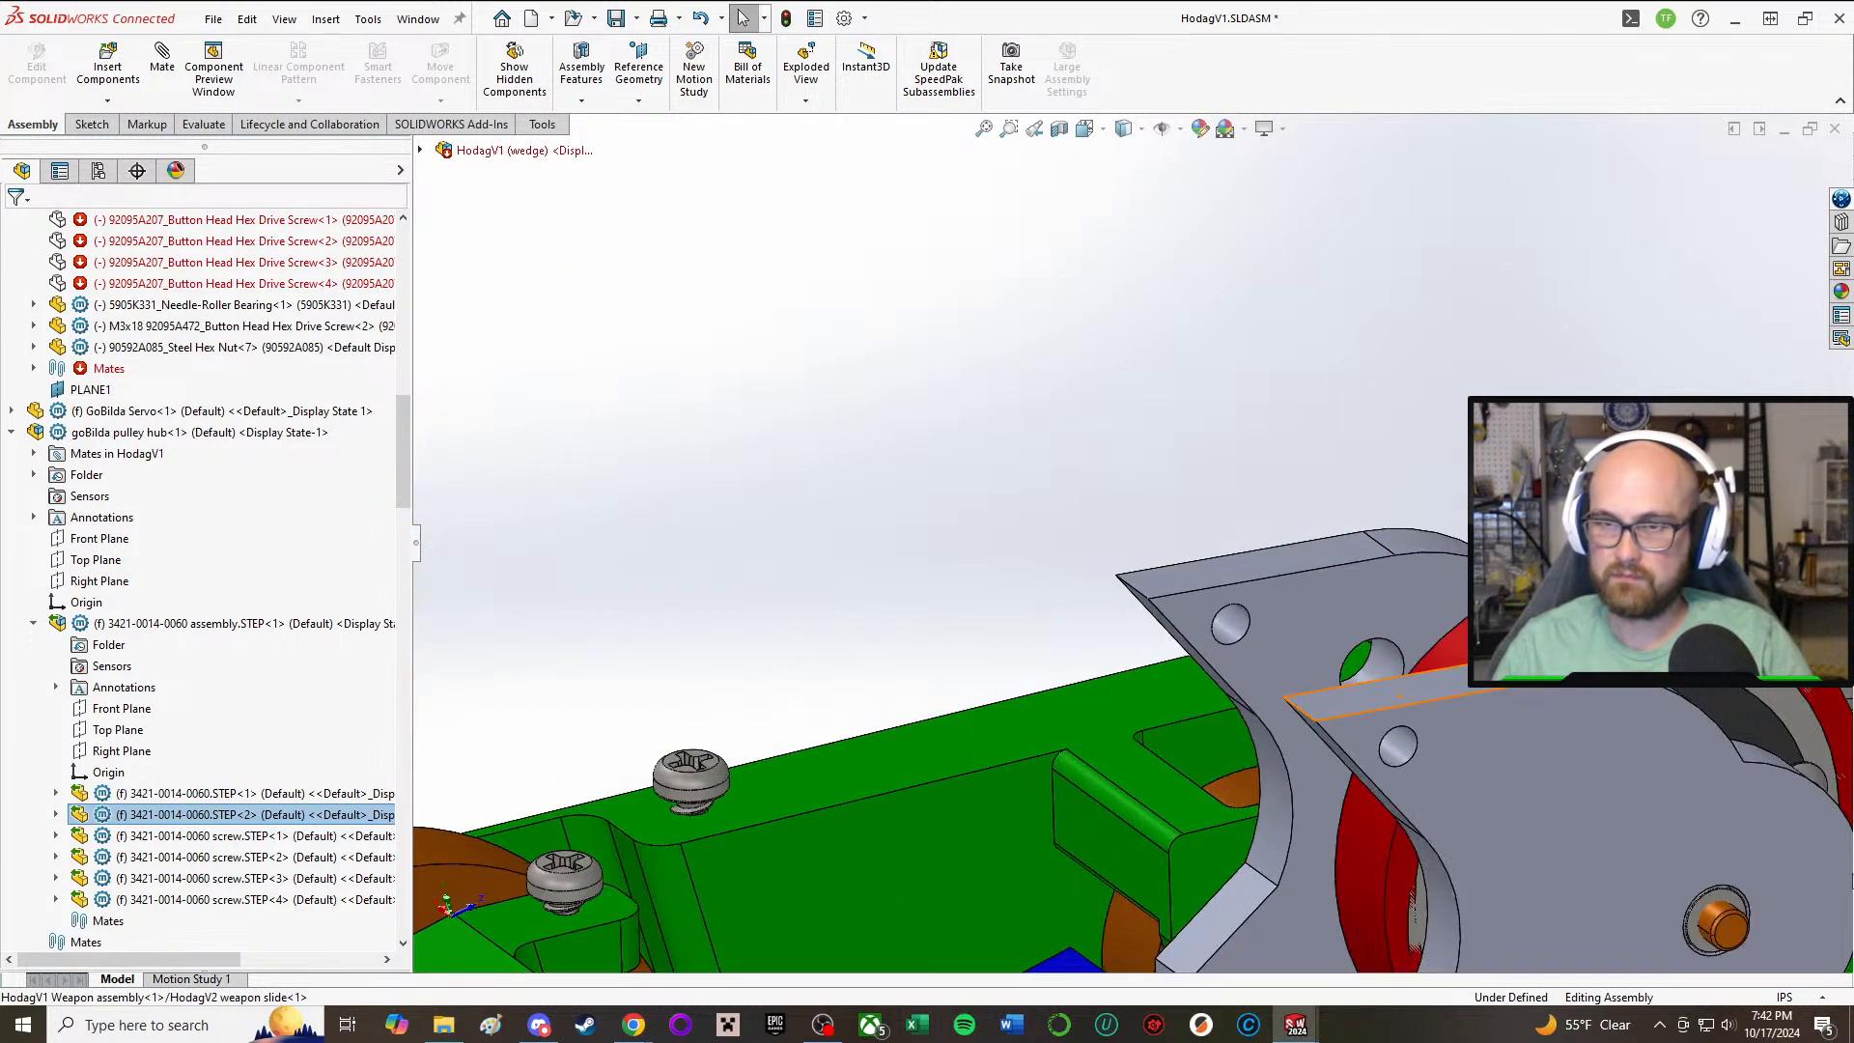
{"action": "scroll", "coordinate": [1329, 591], "scroll_direction": "up", "scroll_amount": 2}
{"action": "scroll", "coordinate": [1328, 591], "scroll_direction": "up", "scroll_amount": 5}
Step: Measure the distance between the two facing inner faces of the weapon slide's side plates
{"action": "left_click", "coordinate": [740, 401]}
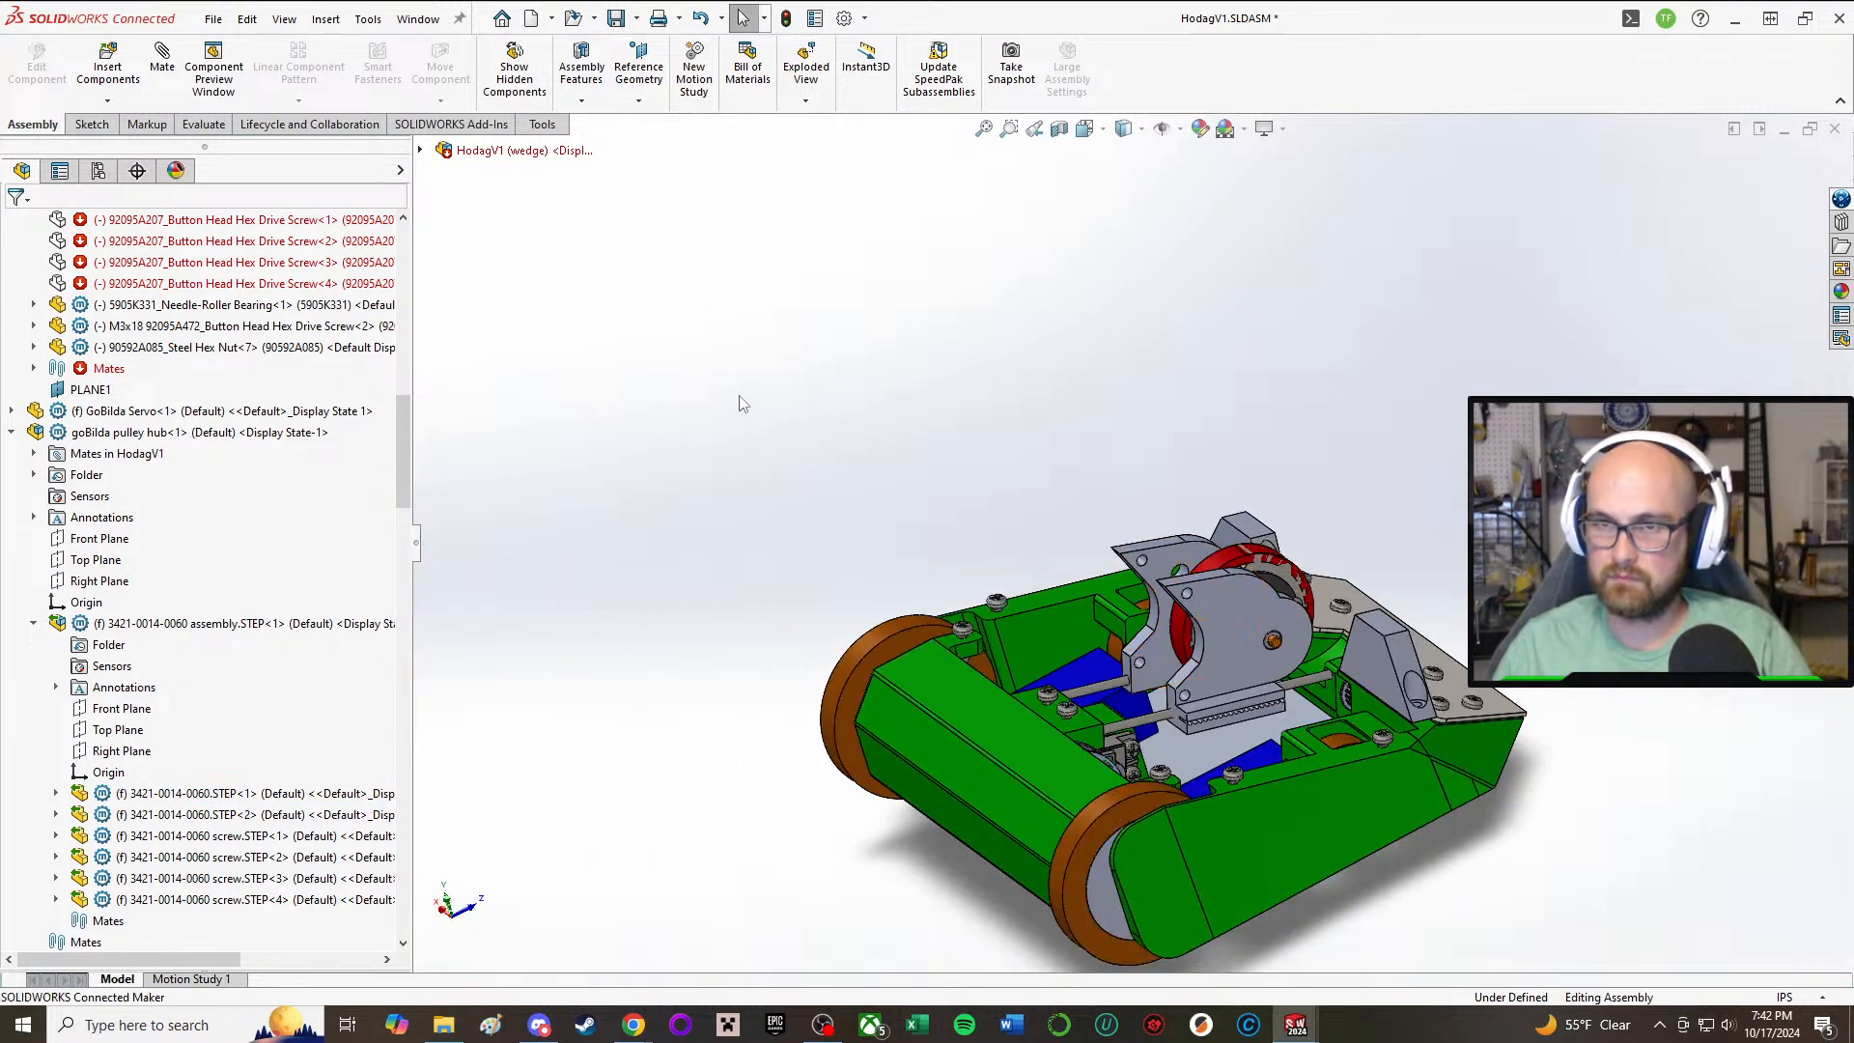
{"action": "key", "text": "m"}
{"action": "scroll", "coordinate": [1130, 621], "scroll_direction": "down", "scroll_amount": 4}
{"action": "left_click", "coordinate": [1206, 483]}
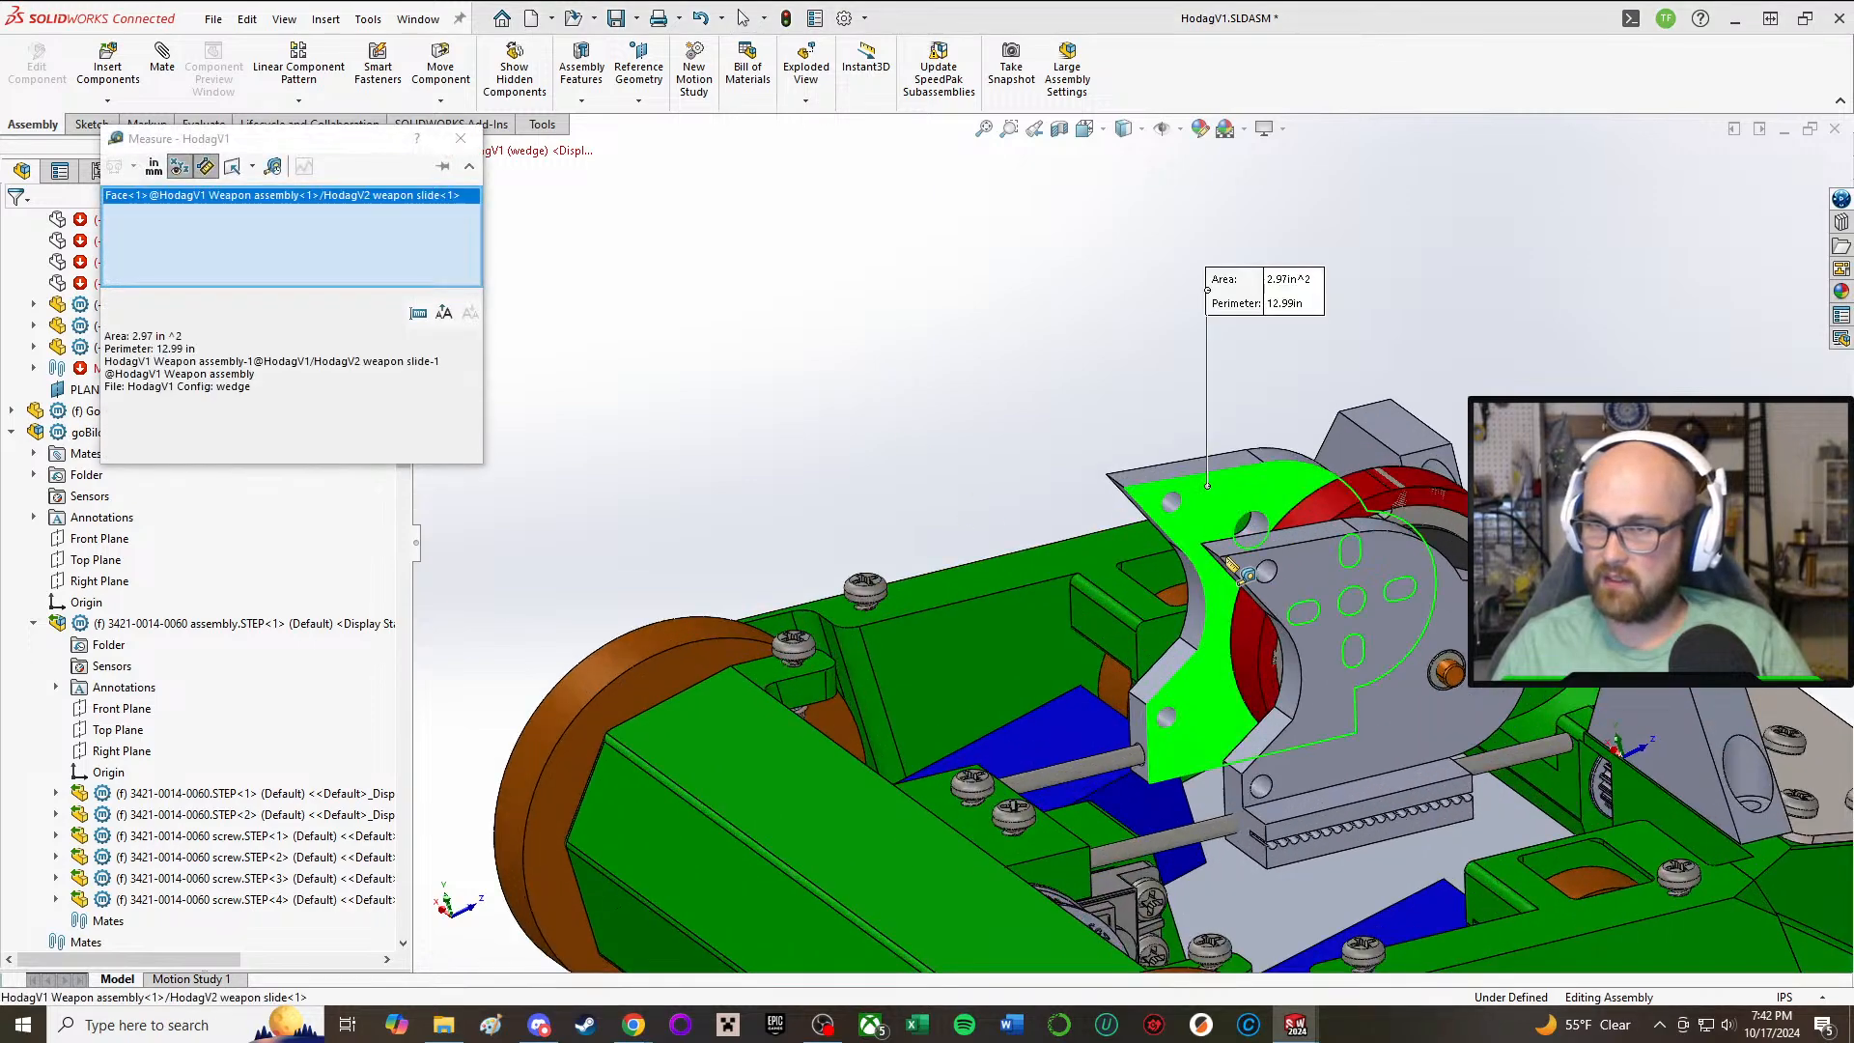
{"action": "middle_click_drag", "start_coordinate": [1206, 483], "coordinate": [1207, 630]}
{"action": "left_click", "coordinate": [1312, 597]}
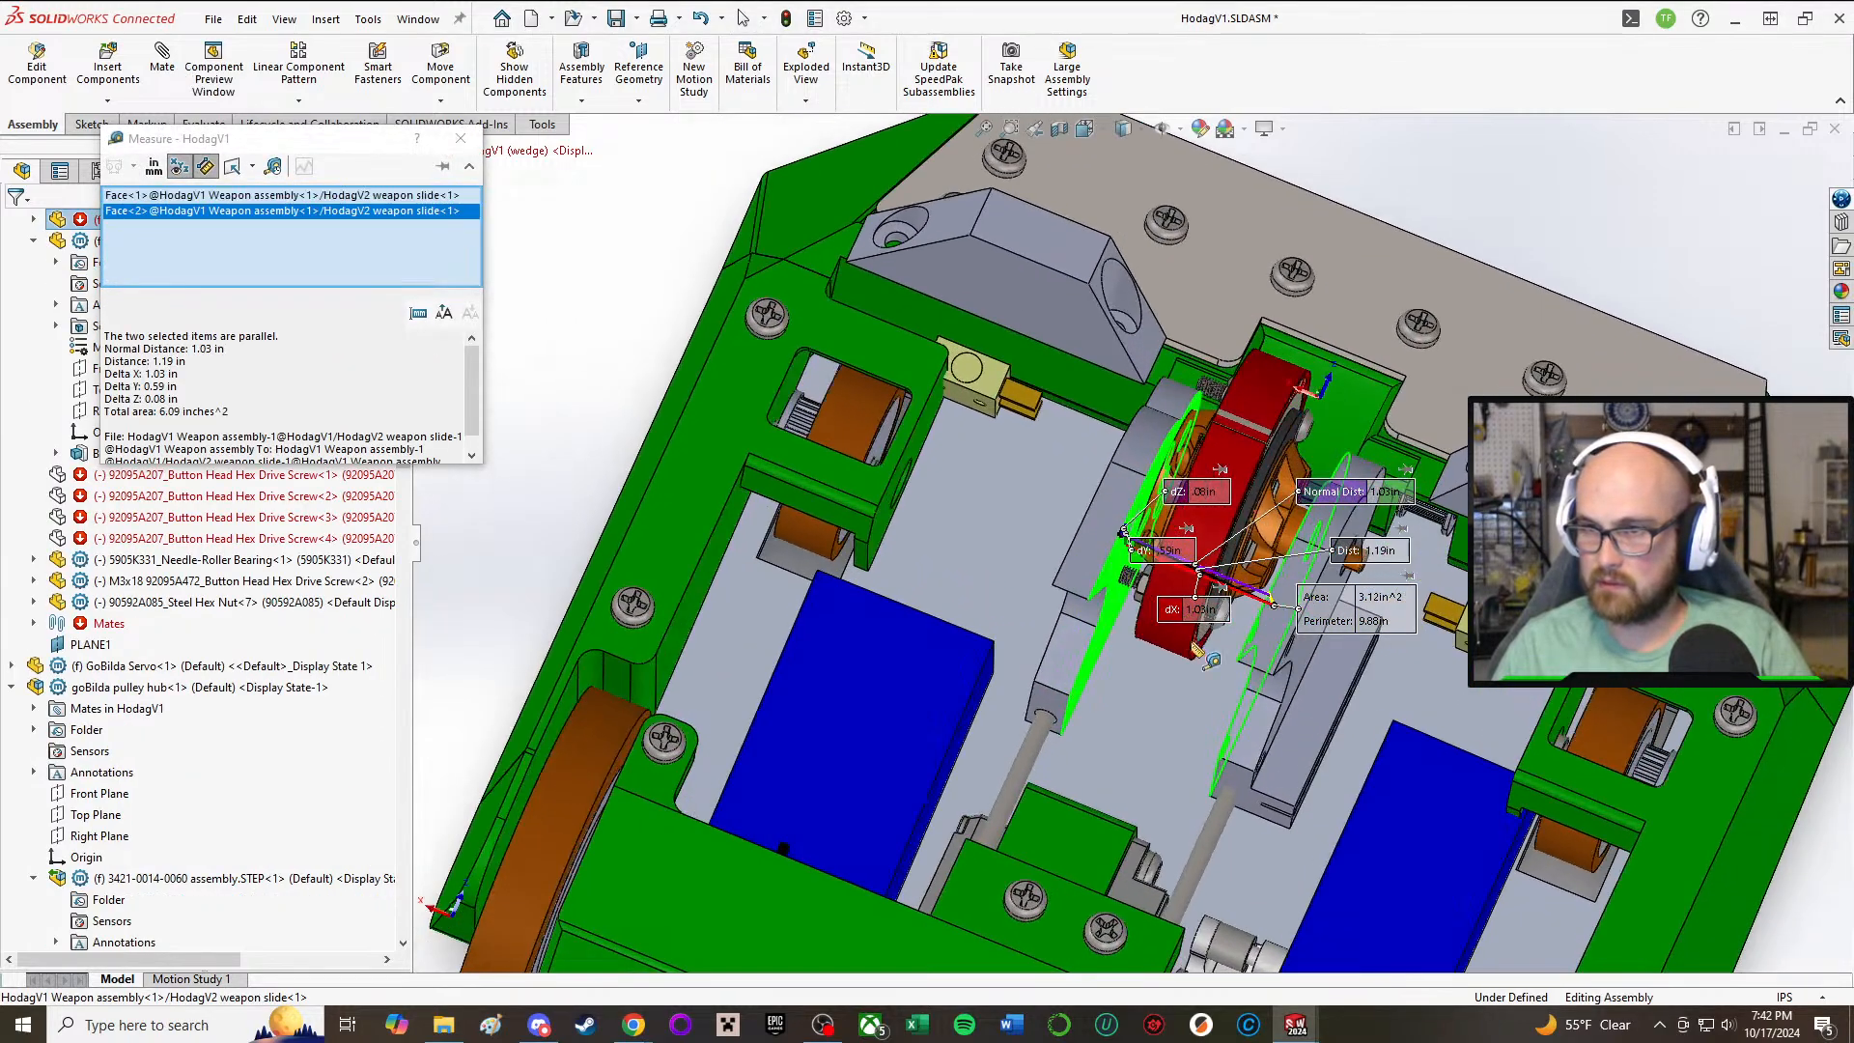
{"action": "scroll", "coordinate": [1207, 625], "scroll_direction": "down", "scroll_amount": 3}
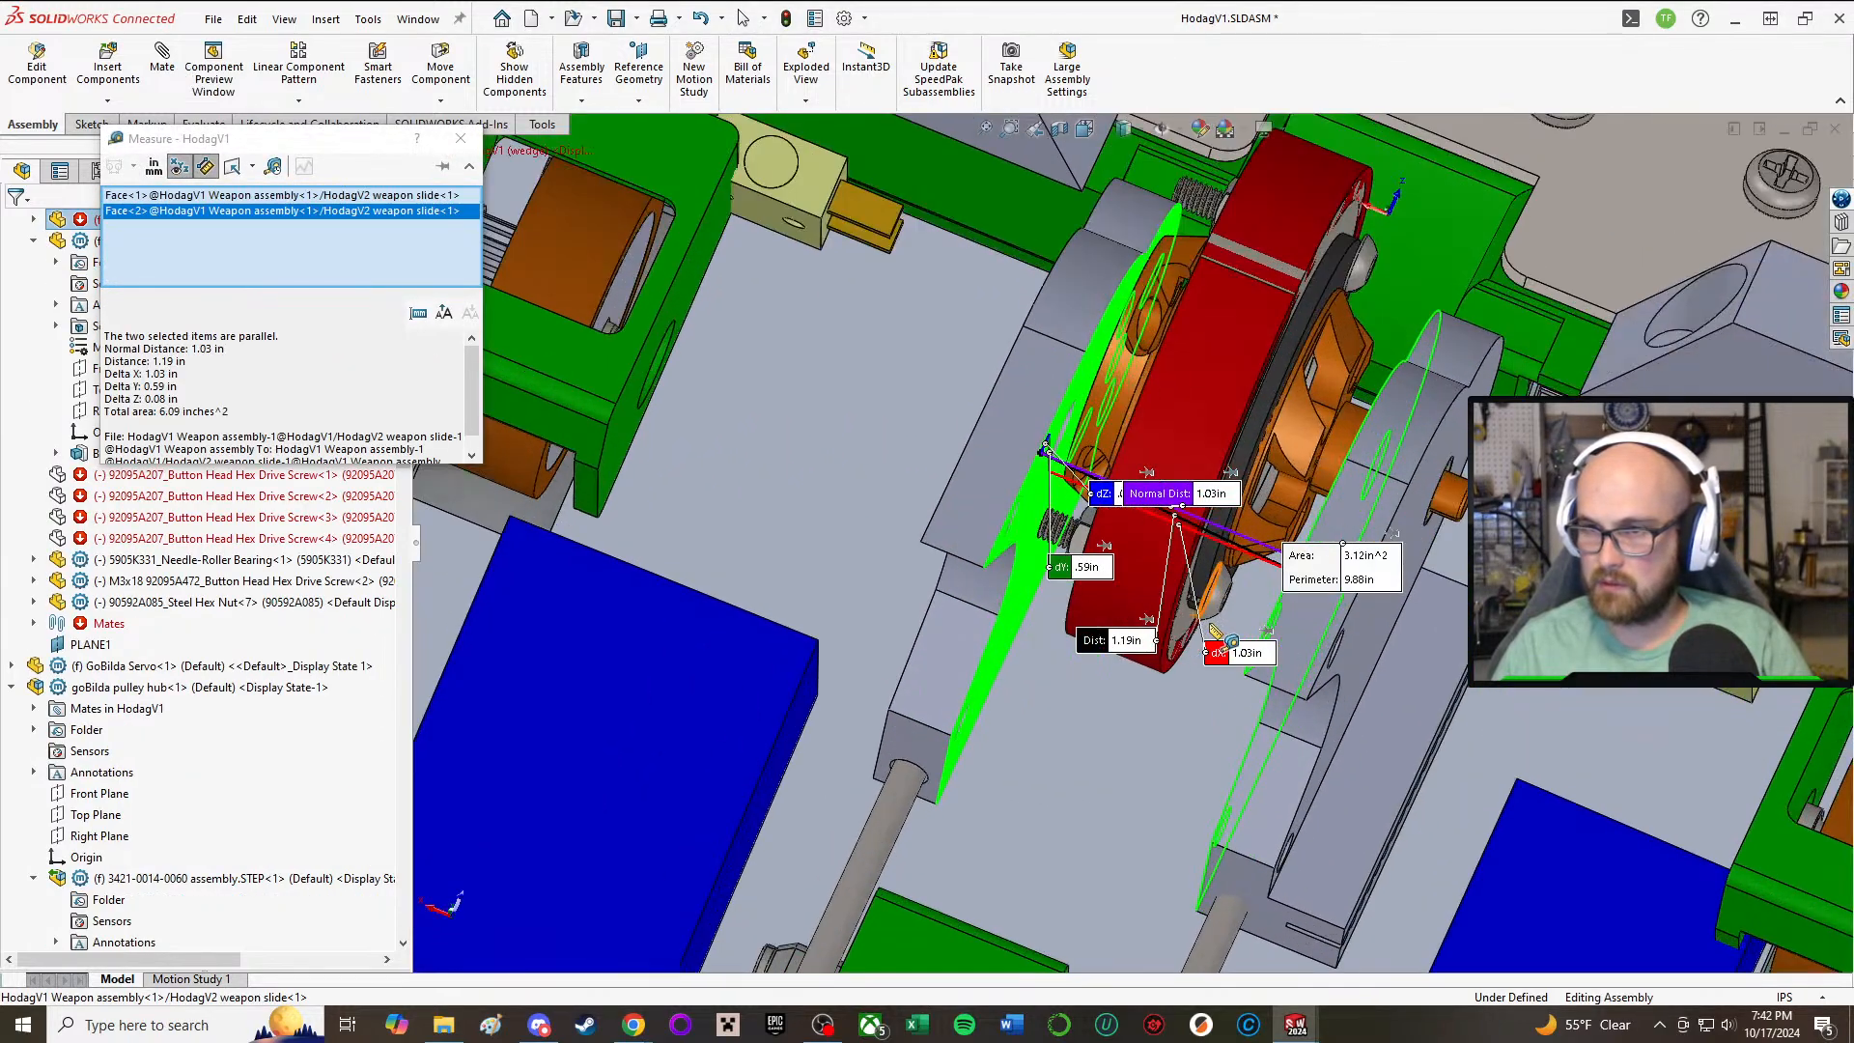
{"action": "left_click", "coordinate": [456, 140]}
Step: Insert a new part into the HodagV1 assembly using the Part template, placing it in empty space
{"action": "left_click", "coordinate": [76, 128]}
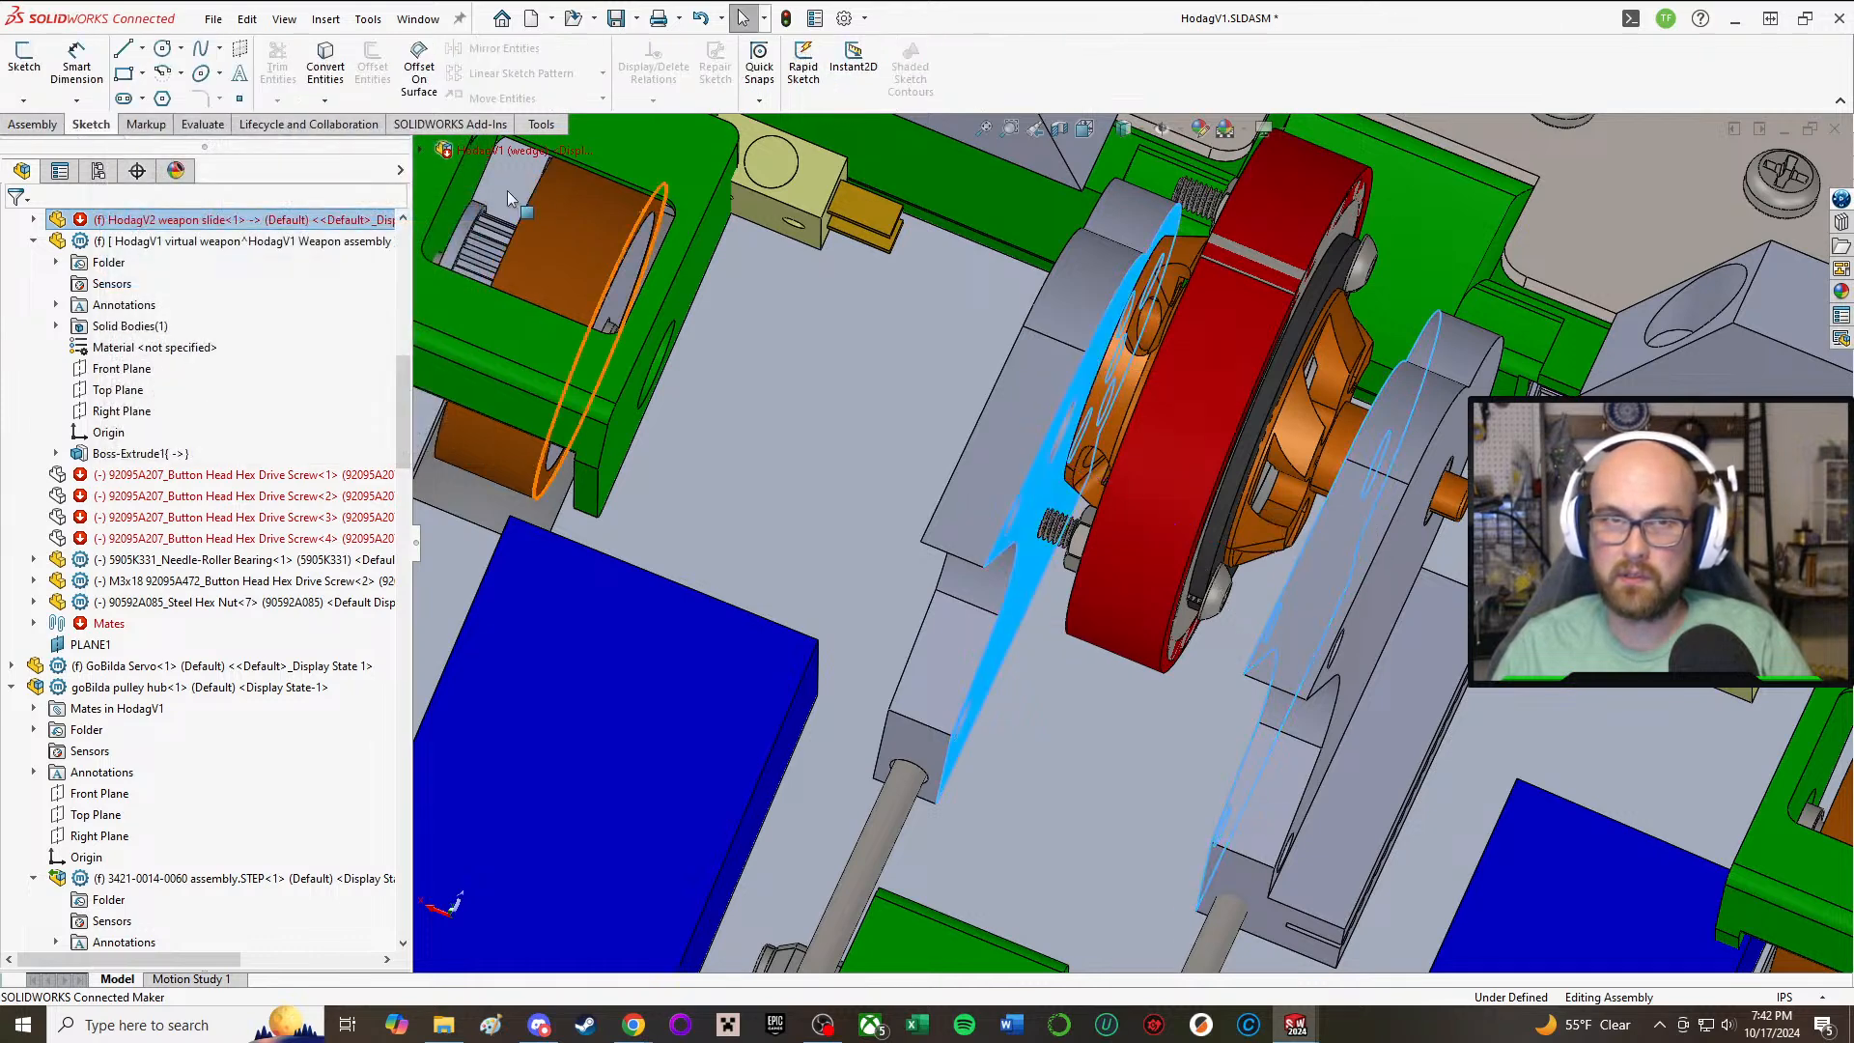
{"action": "scroll", "coordinate": [510, 193], "scroll_direction": "up", "scroll_amount": 6}
{"action": "left_click", "coordinate": [27, 126]}
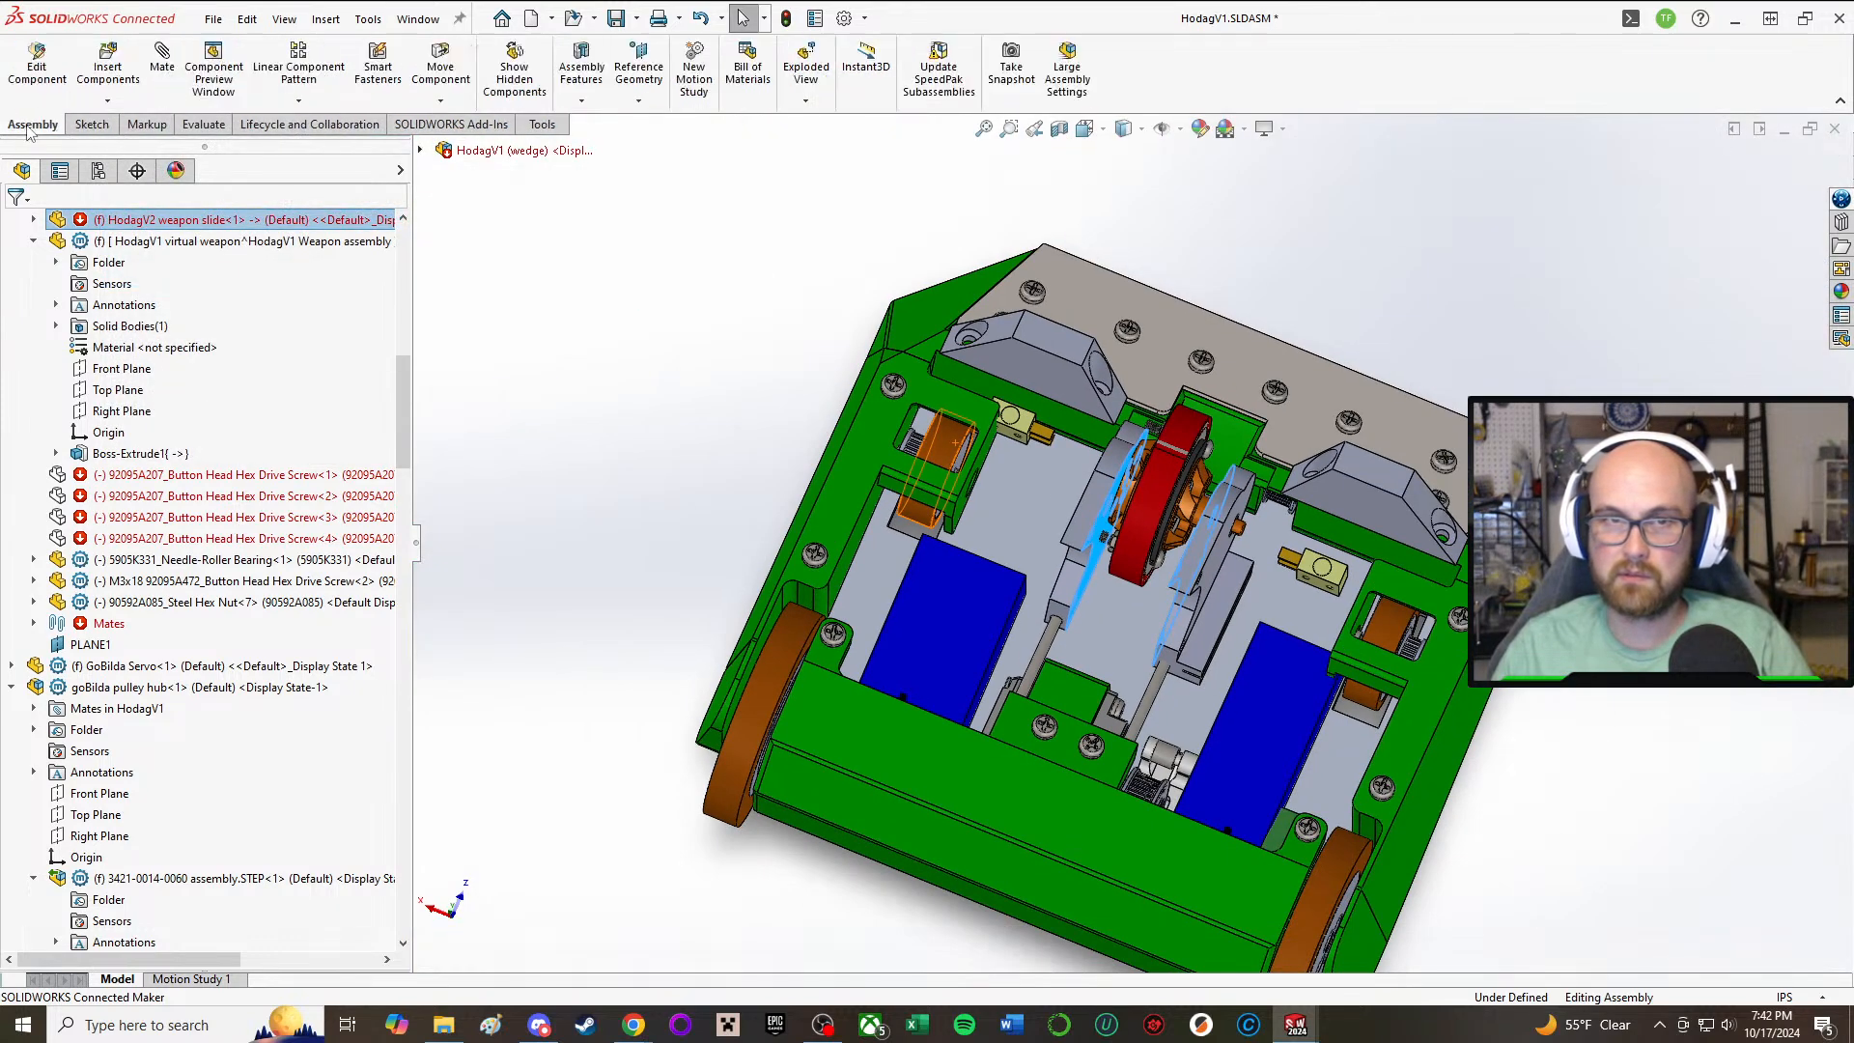
{"action": "left_click", "coordinate": [109, 101]}
{"action": "left_click", "coordinate": [120, 146]}
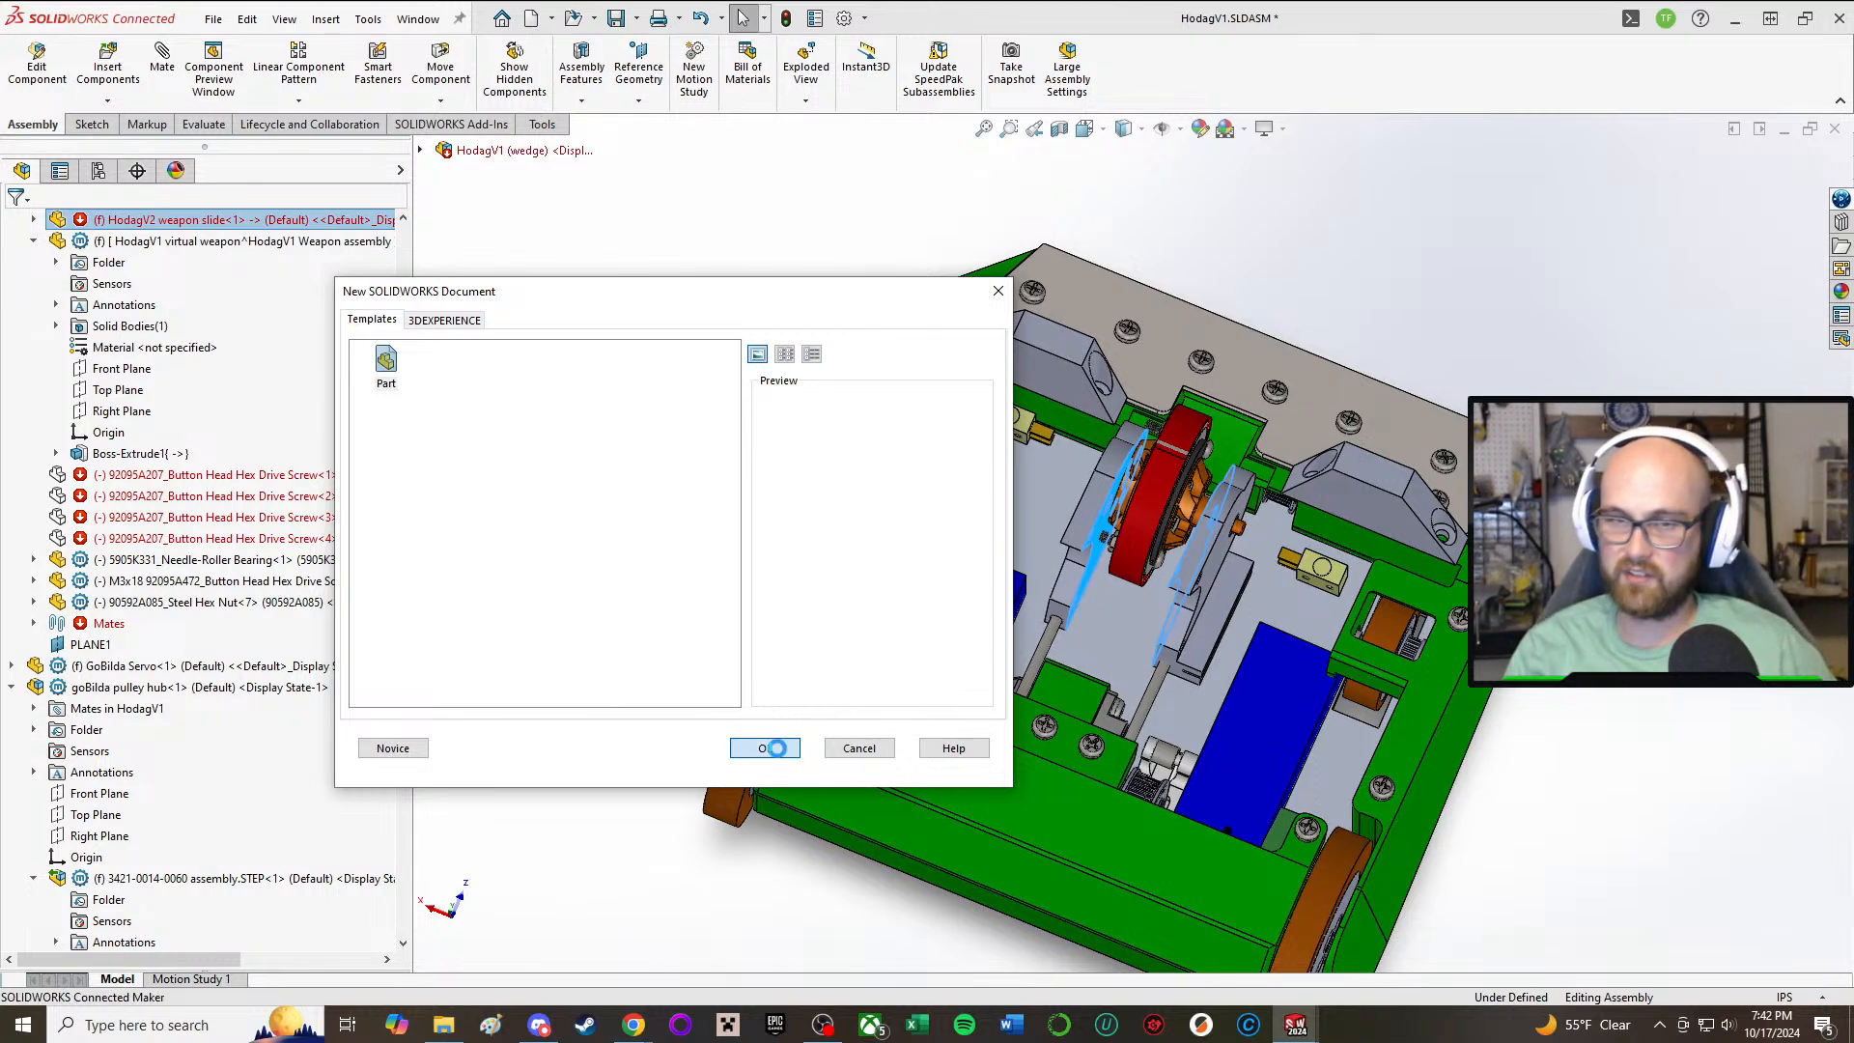
{"action": "left_click", "coordinate": [765, 747]}
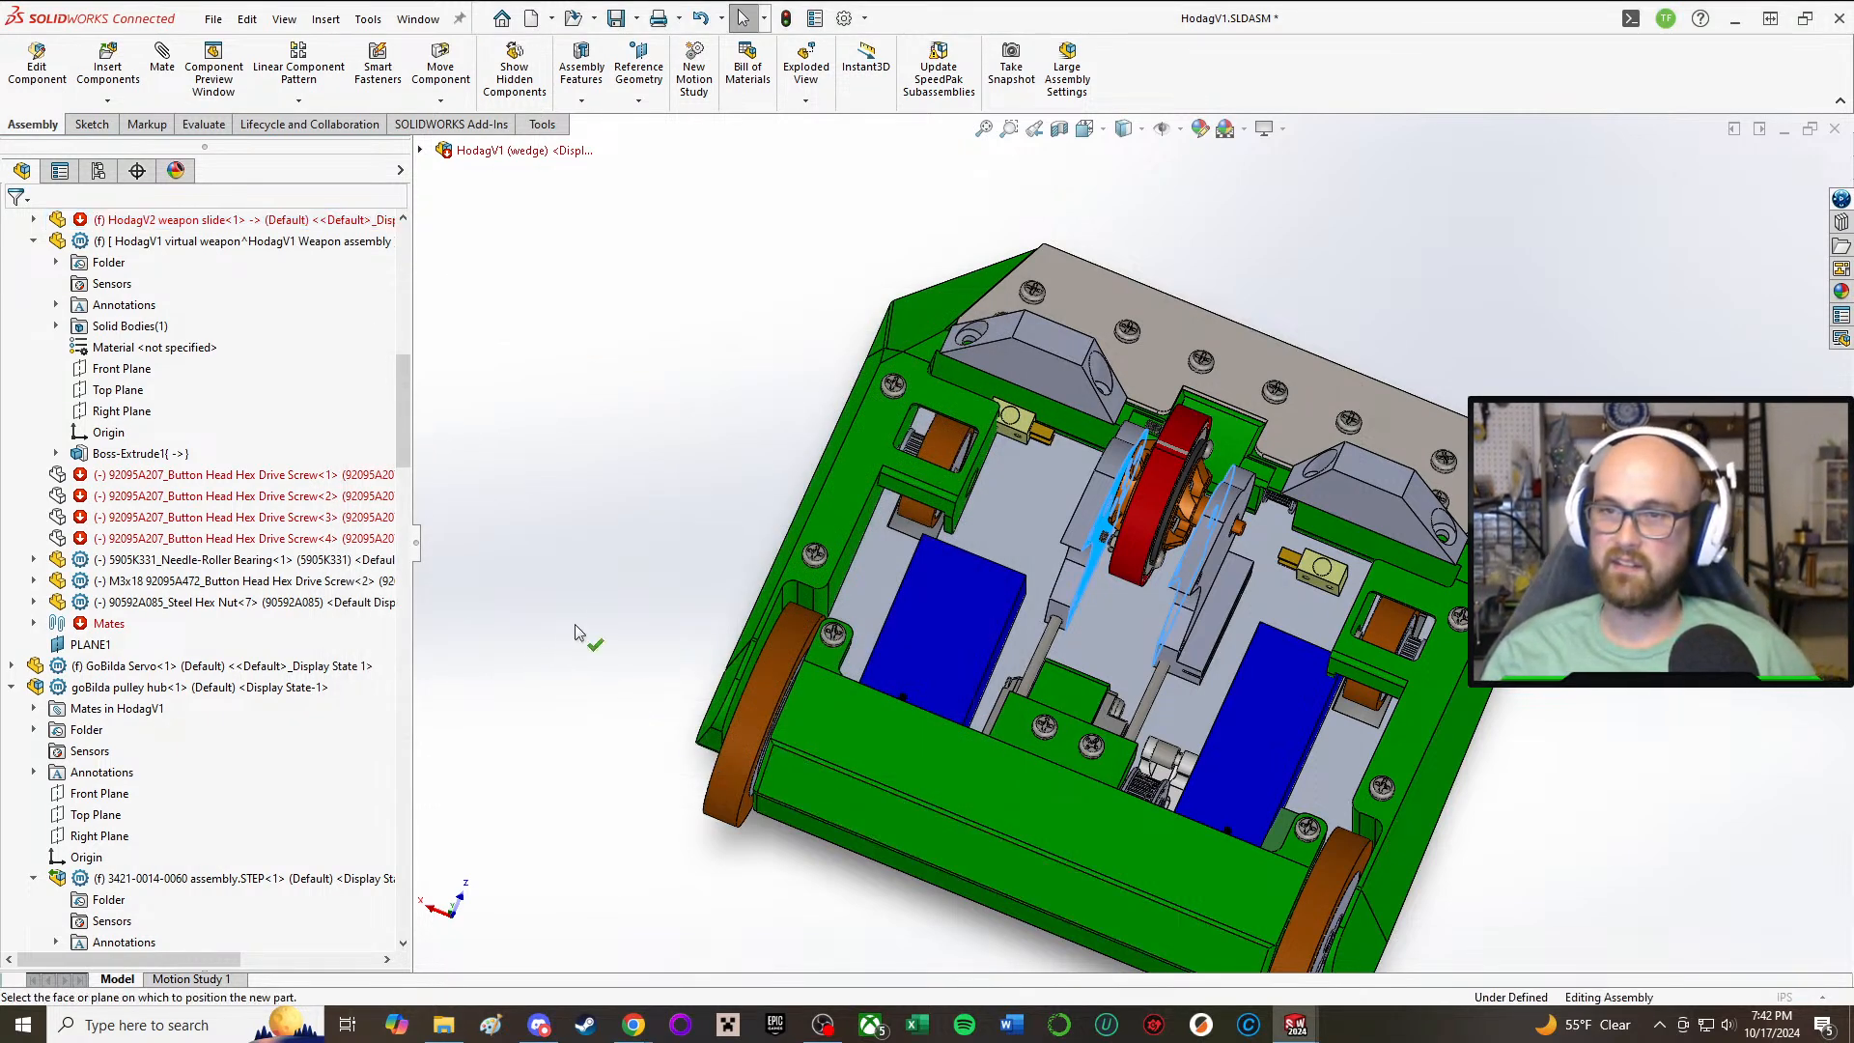
{"action": "left_click", "coordinate": [623, 473]}
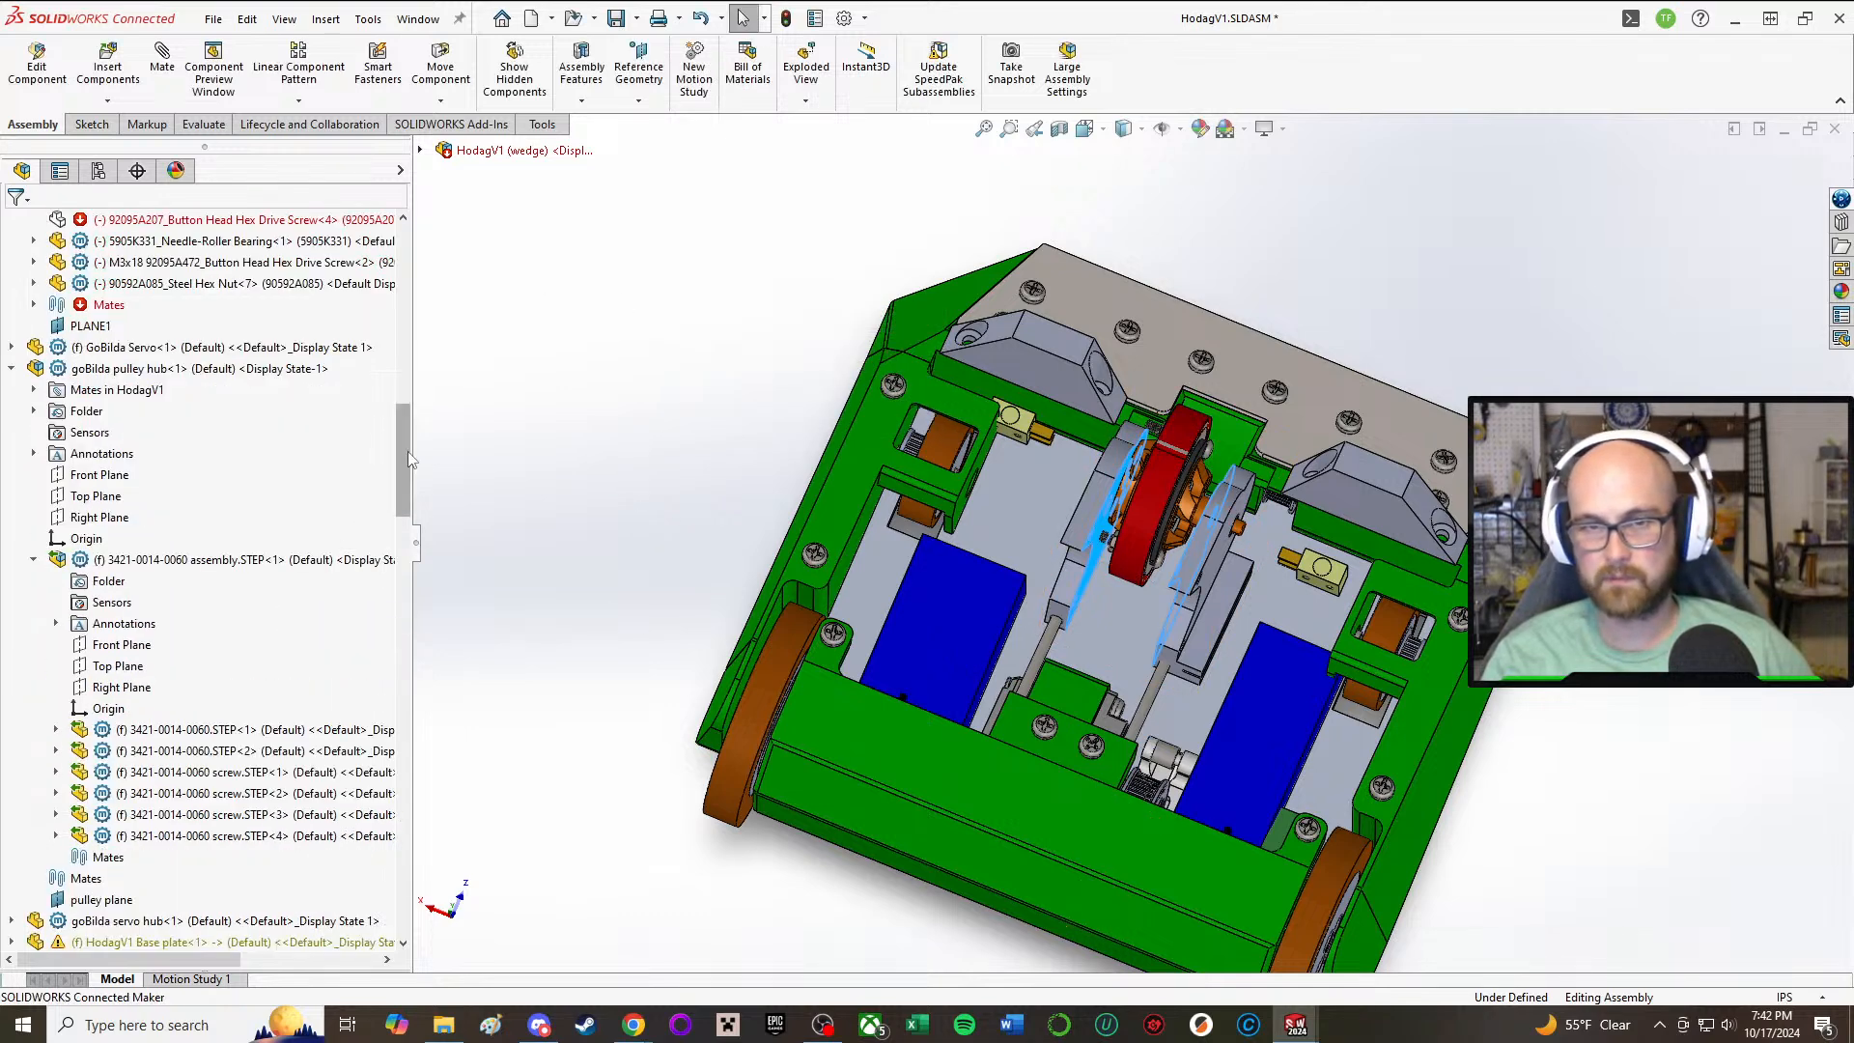
Step: Start editing the newly inserted part, Part3, in the context of the assembly
{"action": "left_click_drag", "start_coordinate": [406, 449], "coordinate": [440, 939]}
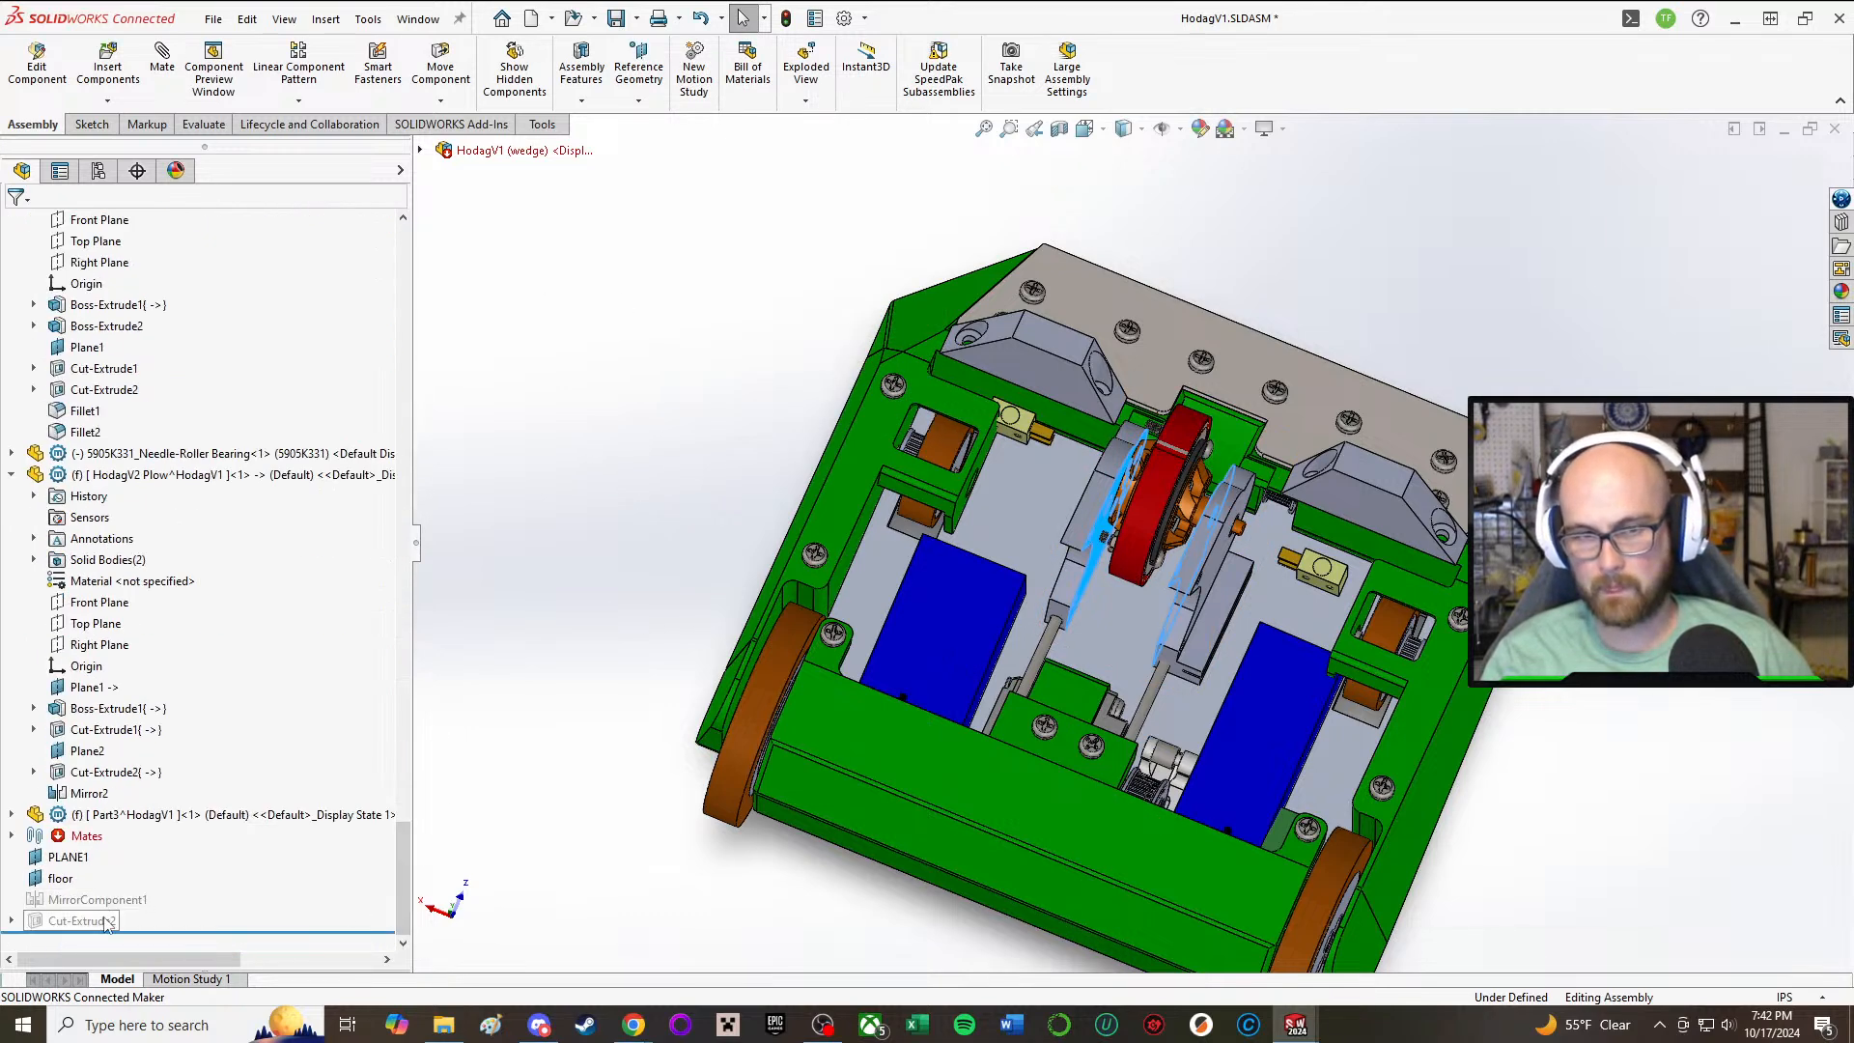
{"action": "left_click", "coordinate": [93, 819]}
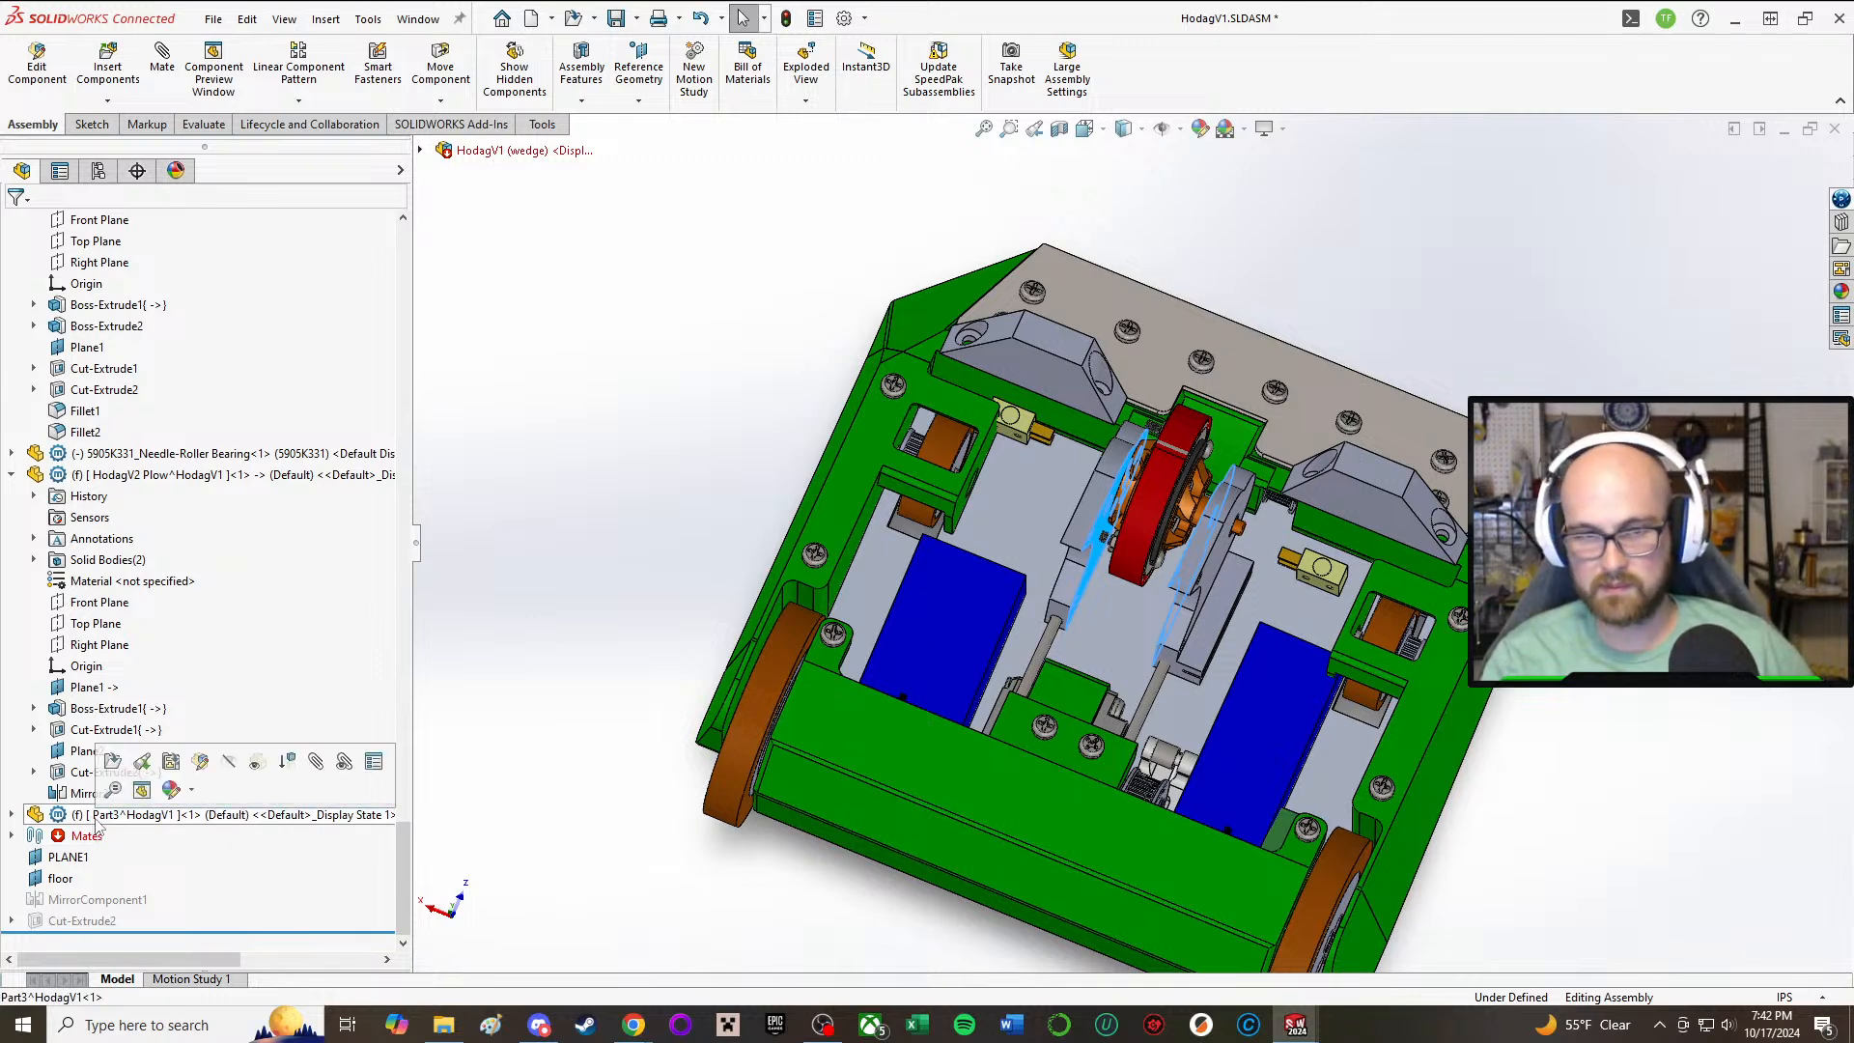
{"action": "left_click", "coordinate": [205, 752]}
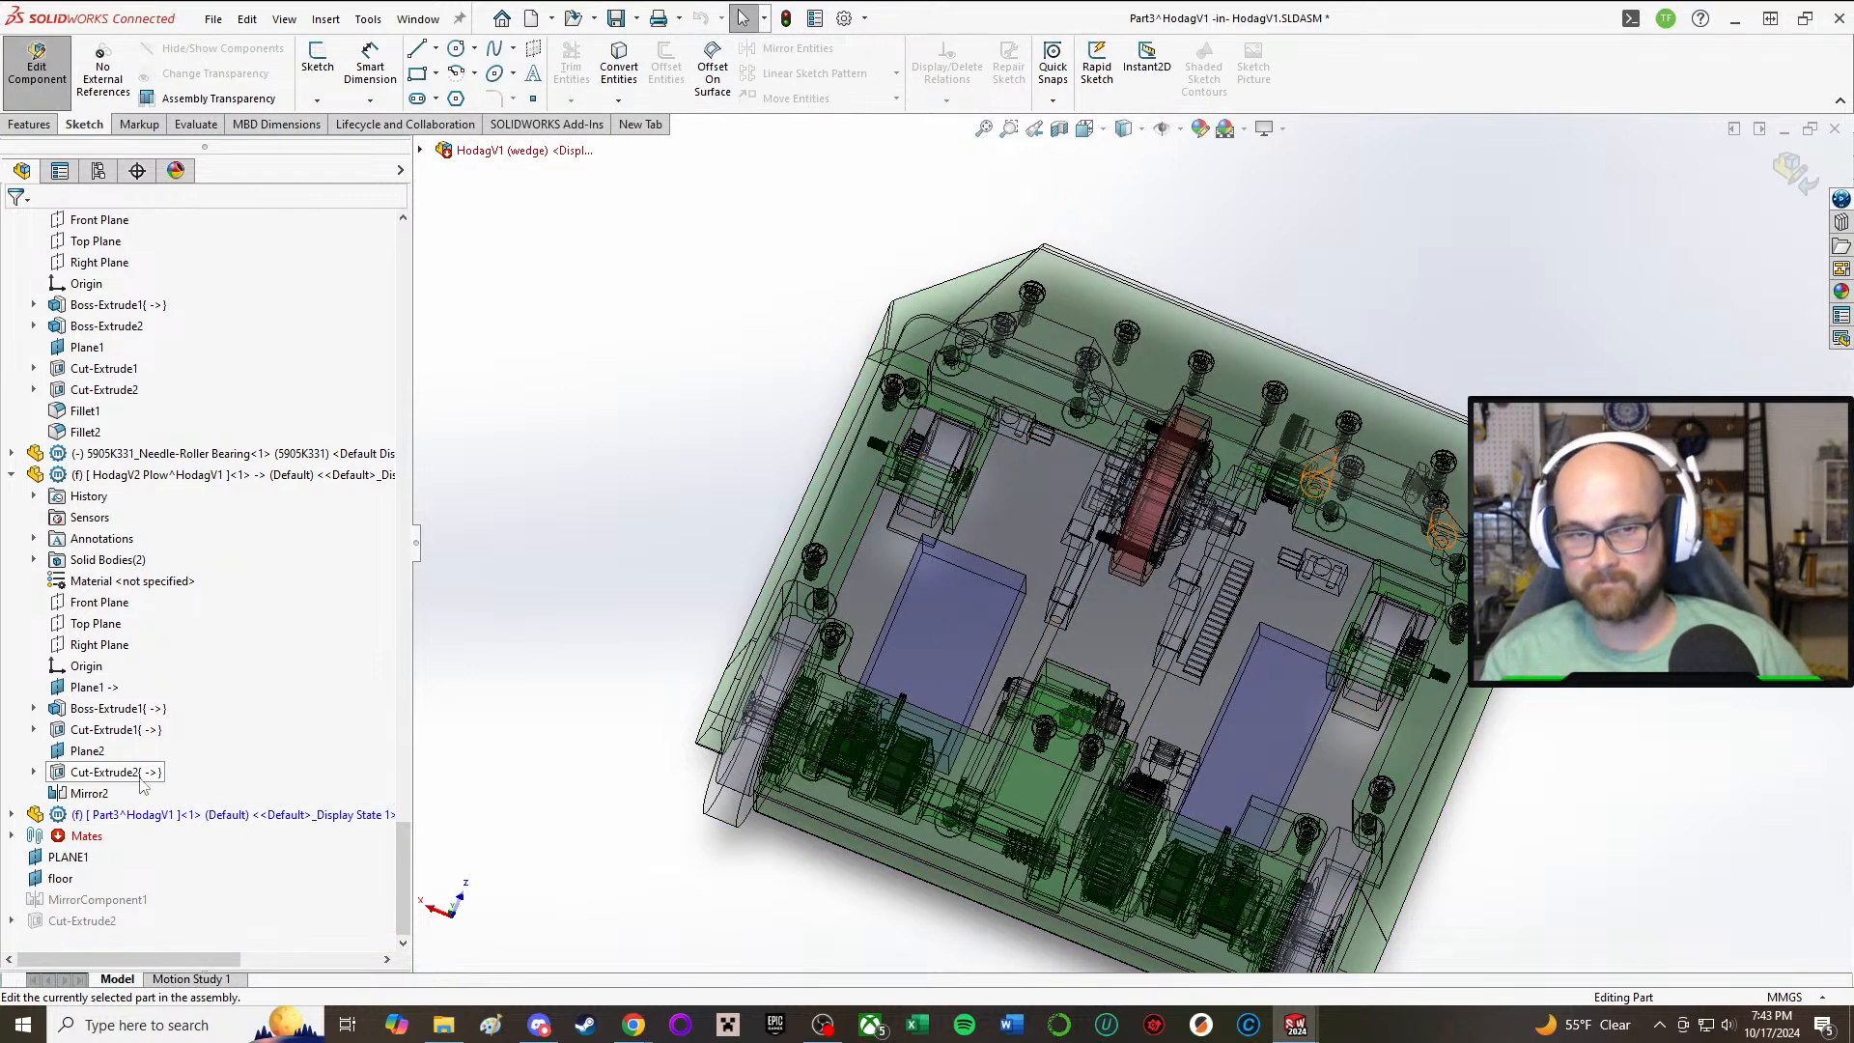
Step: Open the name of the new part, Part3, for editing in the feature tree
{"action": "right_click", "coordinate": [138, 817]}
{"action": "left_click", "coordinate": [238, 744]}
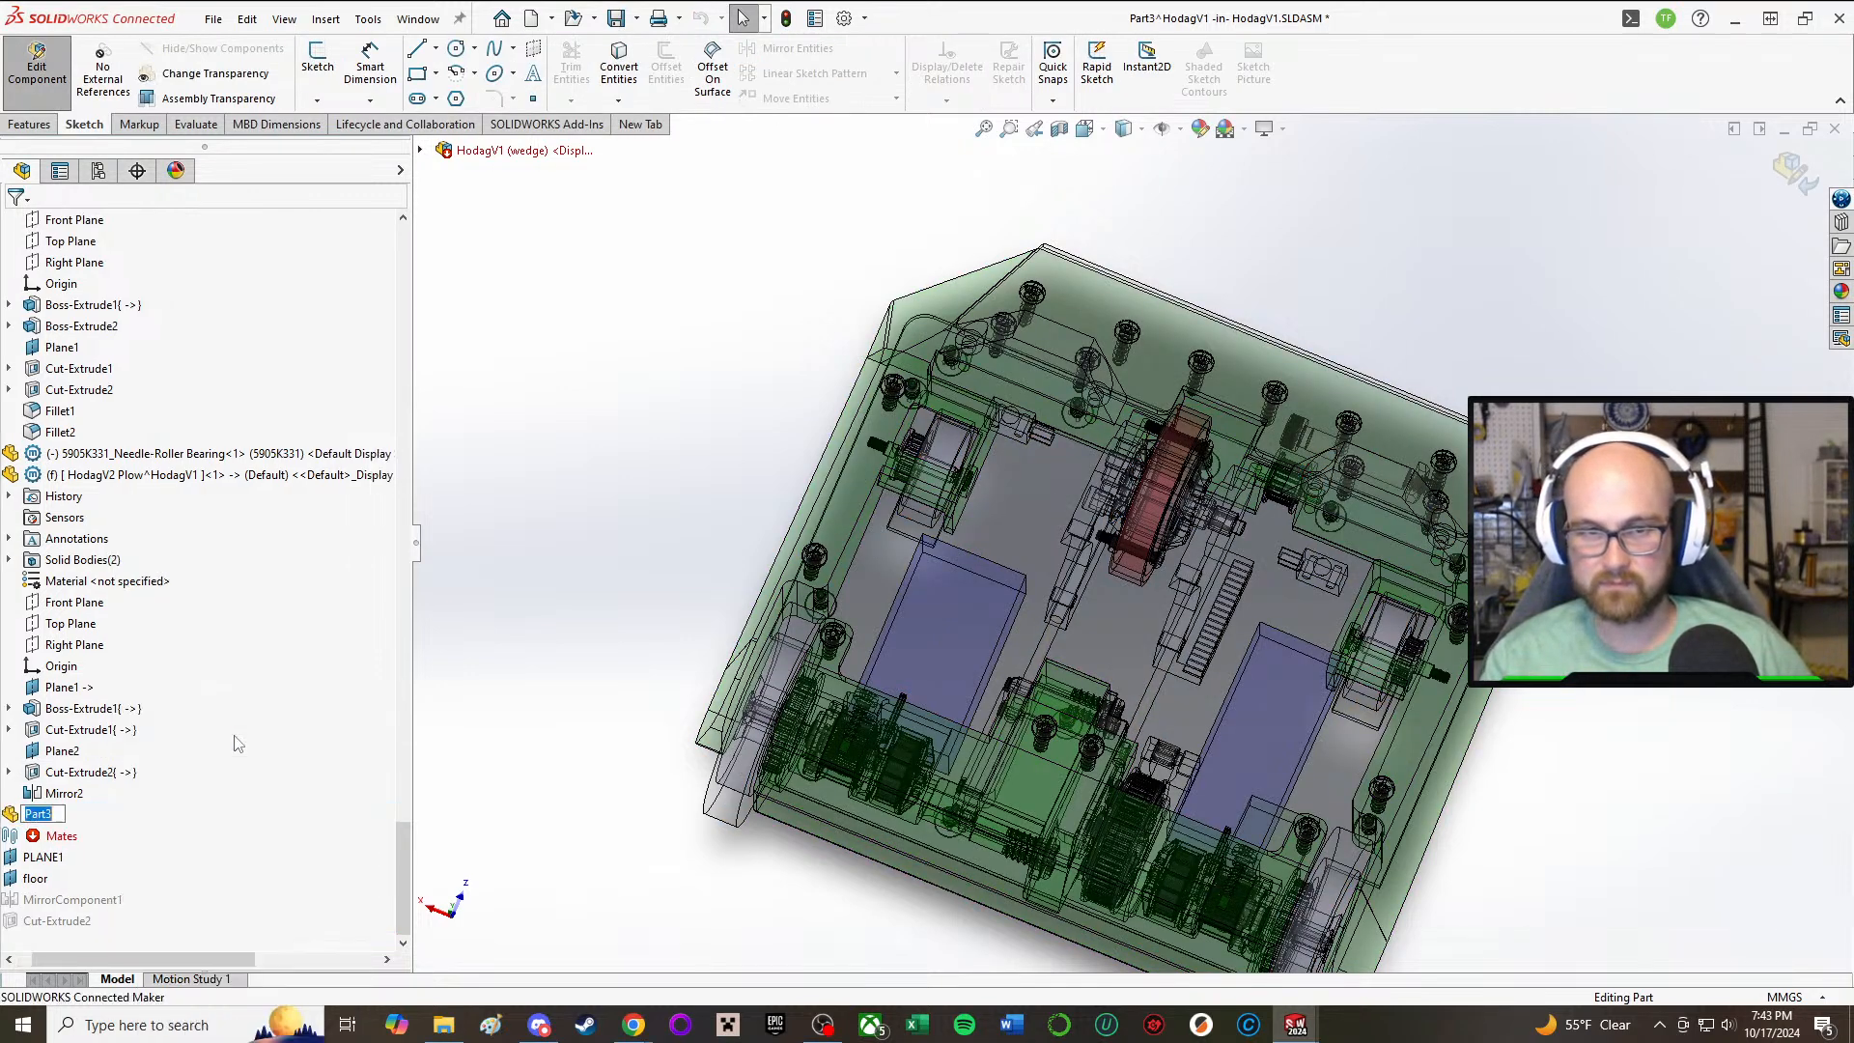
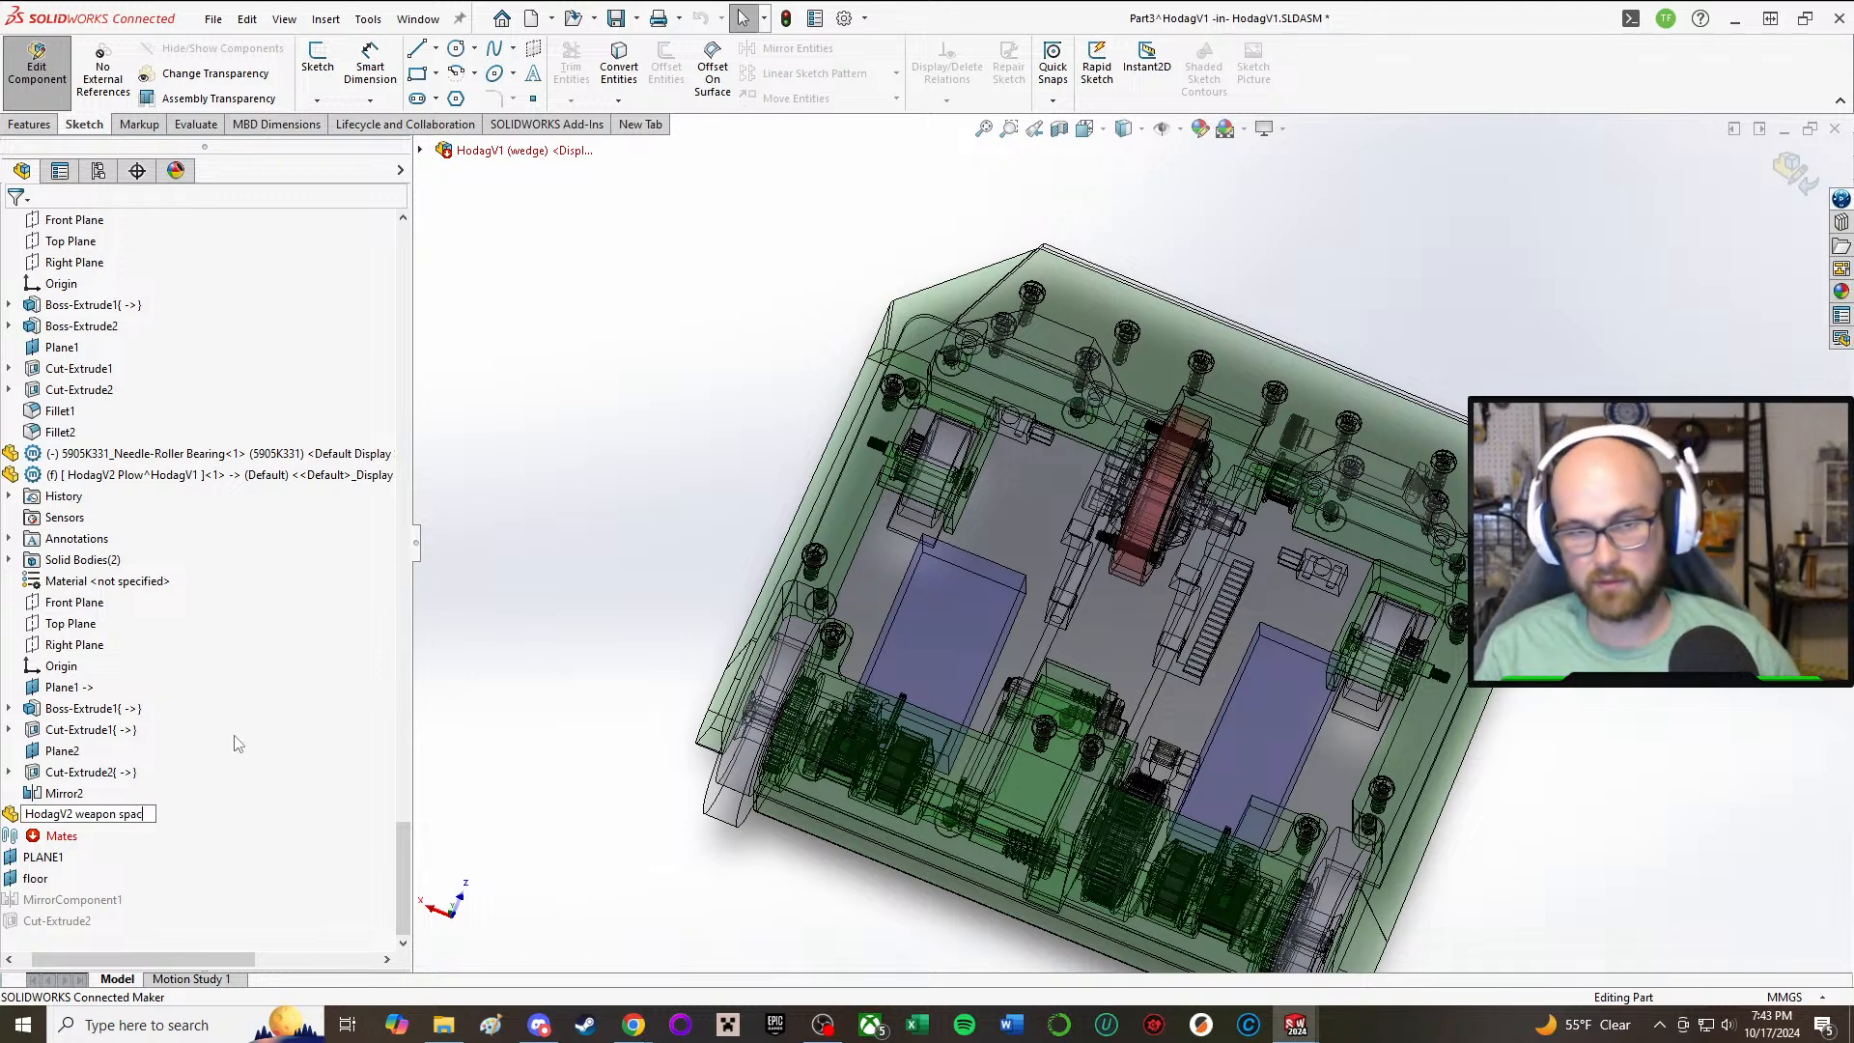
Step: Rename the new part HodagV2 weapon spacer and start a sketch in it on the inner face of a weapon slide side plate
{"action": "key", "text": "Return"}
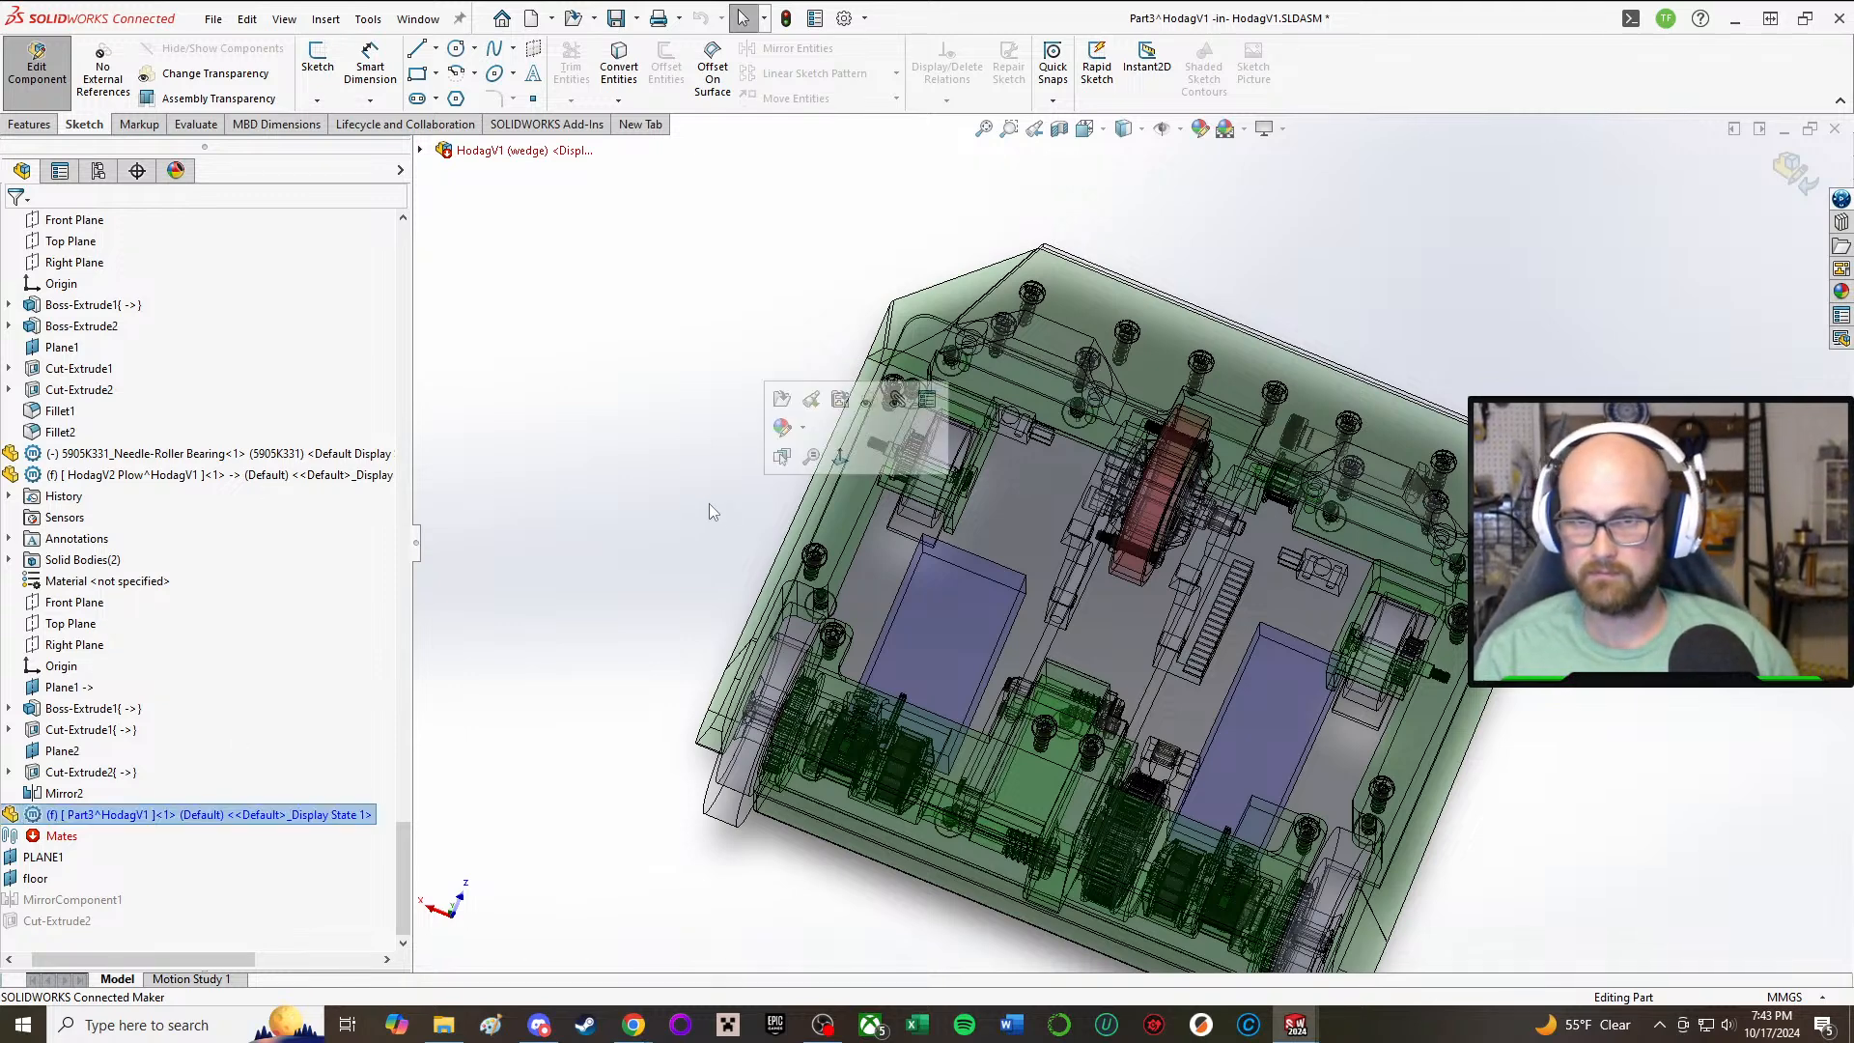
{"action": "scroll", "coordinate": [1165, 502], "scroll_direction": "down", "scroll_amount": 4}
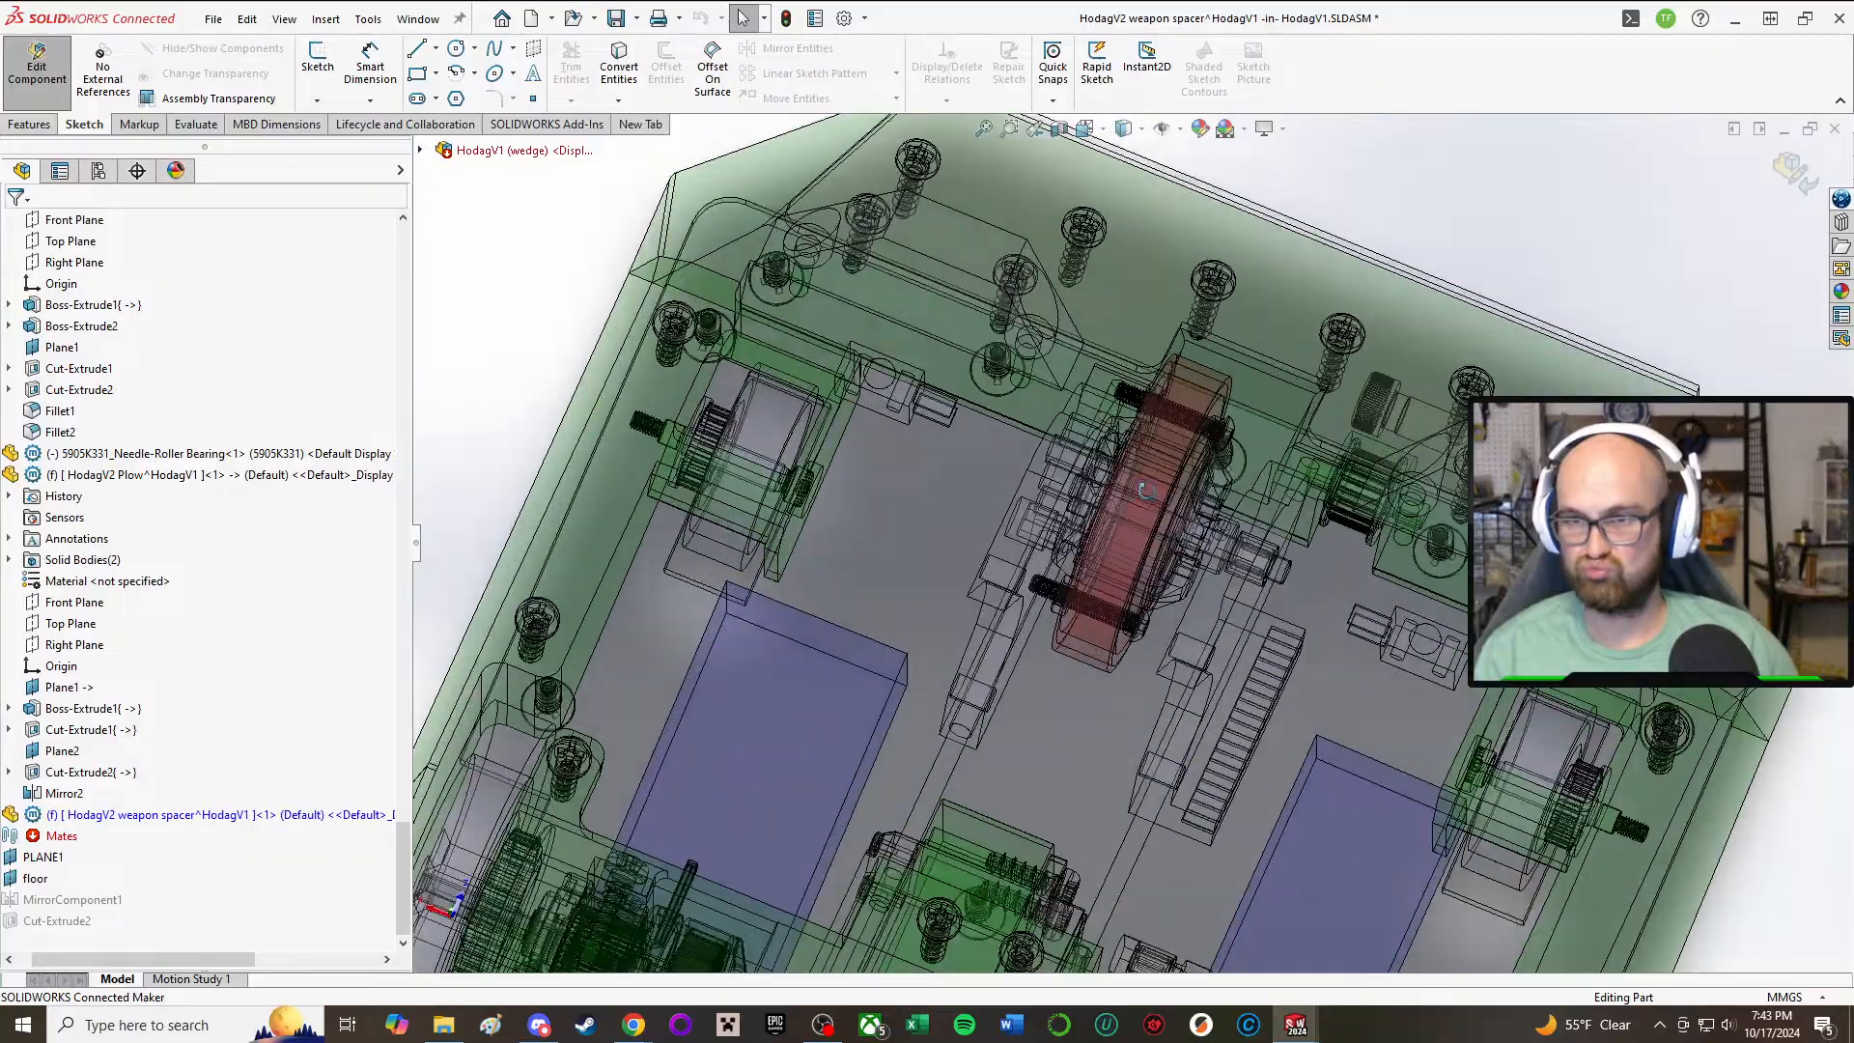
{"action": "middle_click_drag", "start_coordinate": [1144, 485], "coordinate": [1019, 262]}
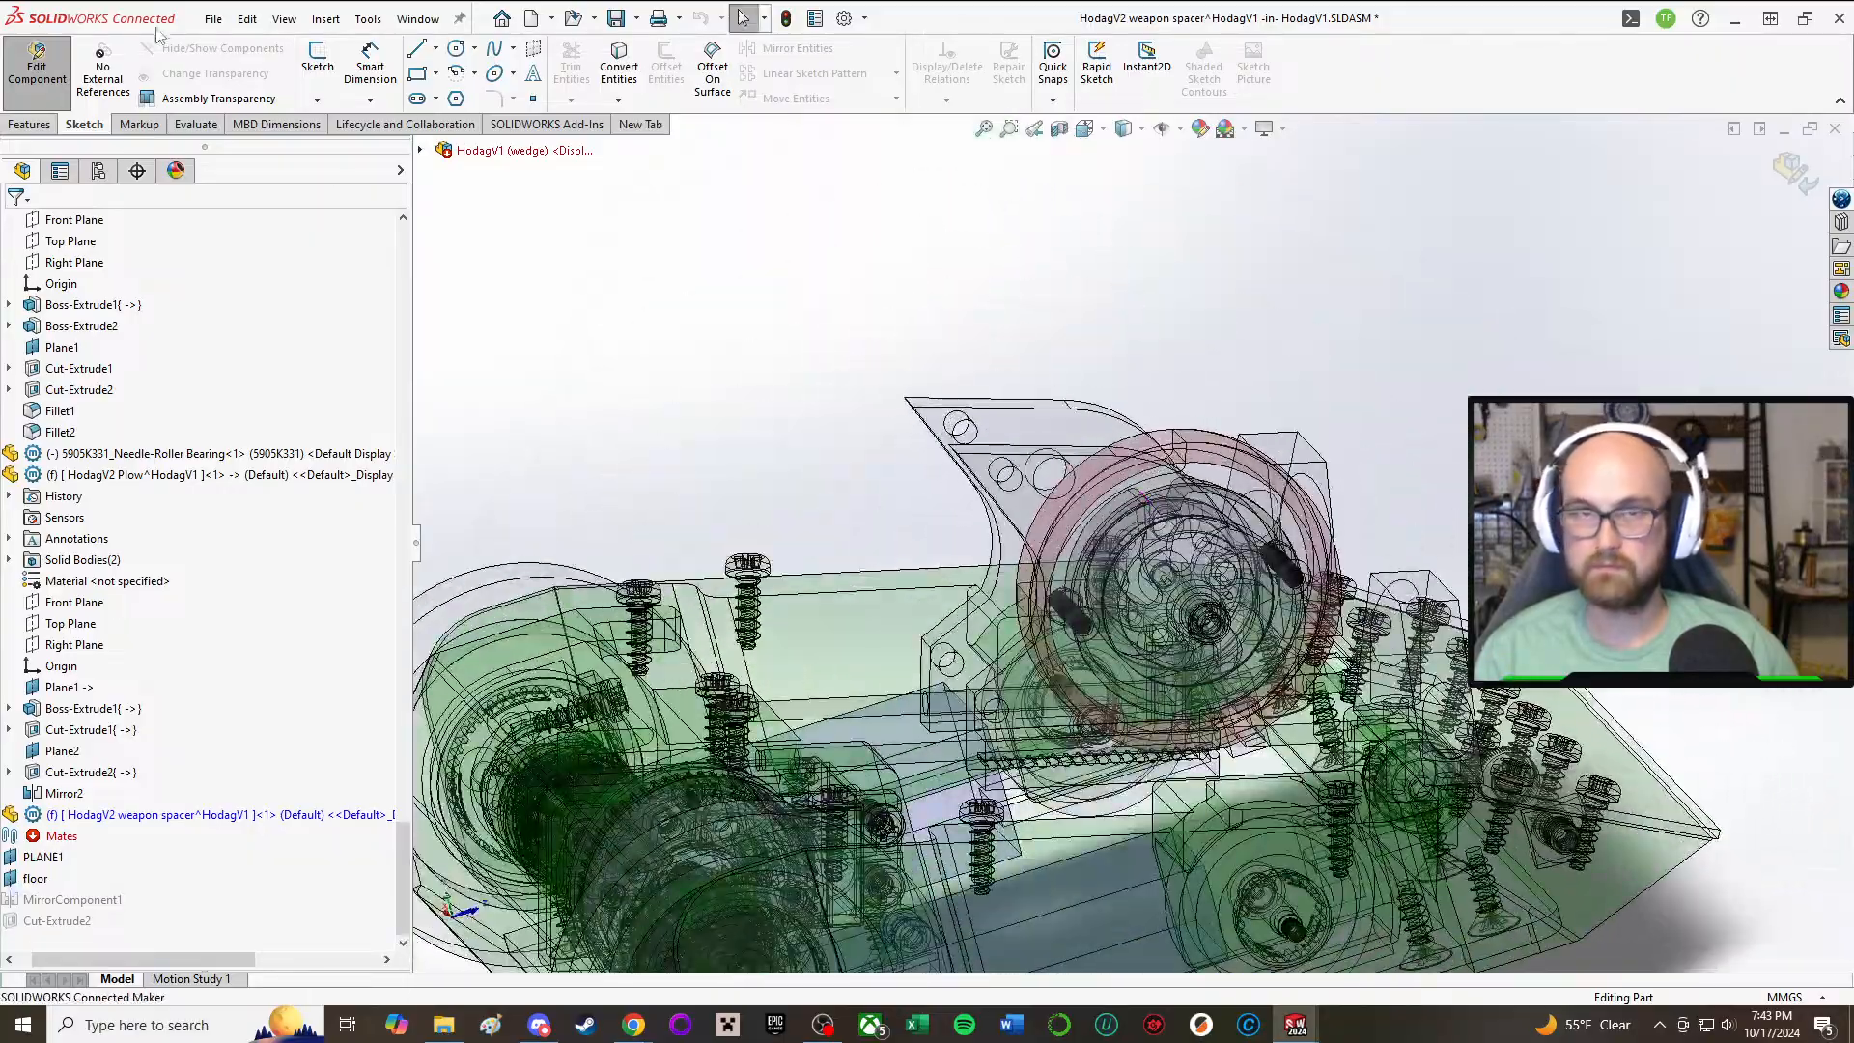
{"action": "left_click", "coordinate": [318, 60]}
{"action": "scroll", "coordinate": [983, 471], "scroll_direction": "down", "scroll_amount": 3}
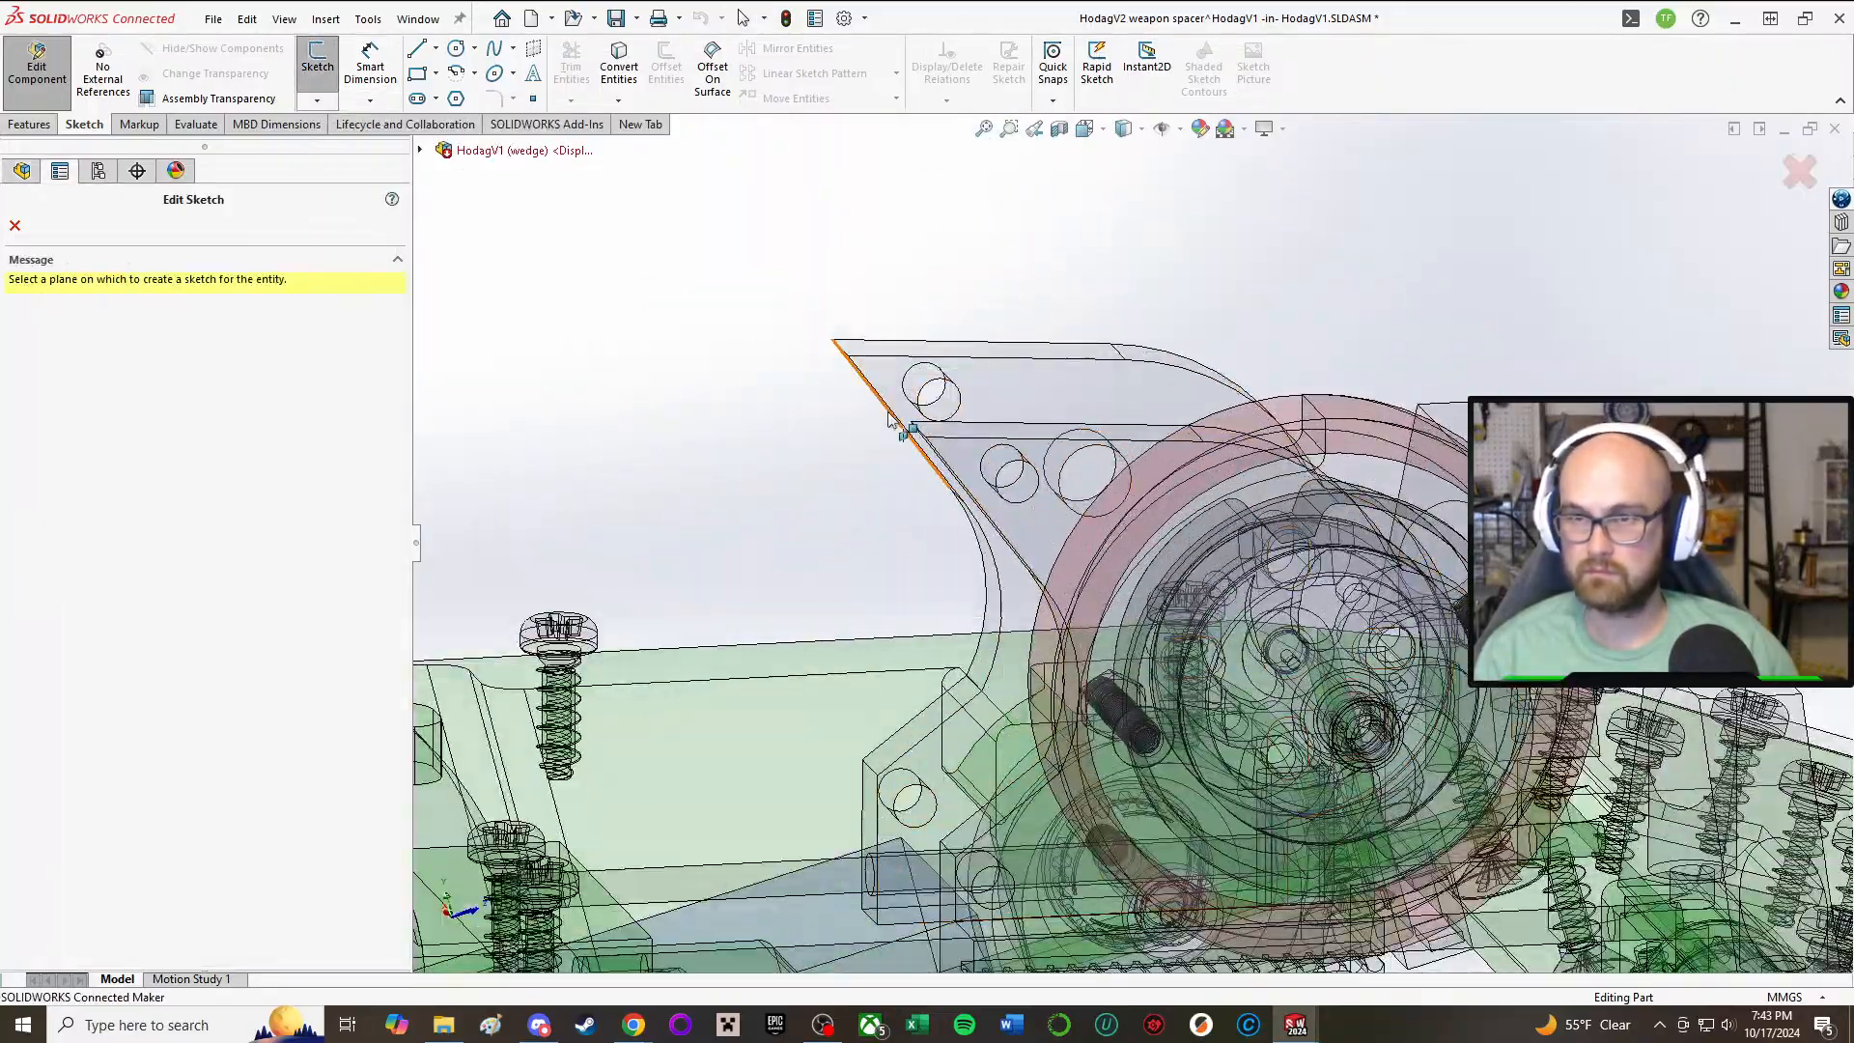
{"action": "mouse_move", "coordinate": [888, 412]}
{"action": "middle_mouse_down"}
{"action": "mouse_move", "coordinate": [888, 338]}
{"action": "mouse_move", "coordinate": [965, 352]}
{"action": "middle_mouse_up"}
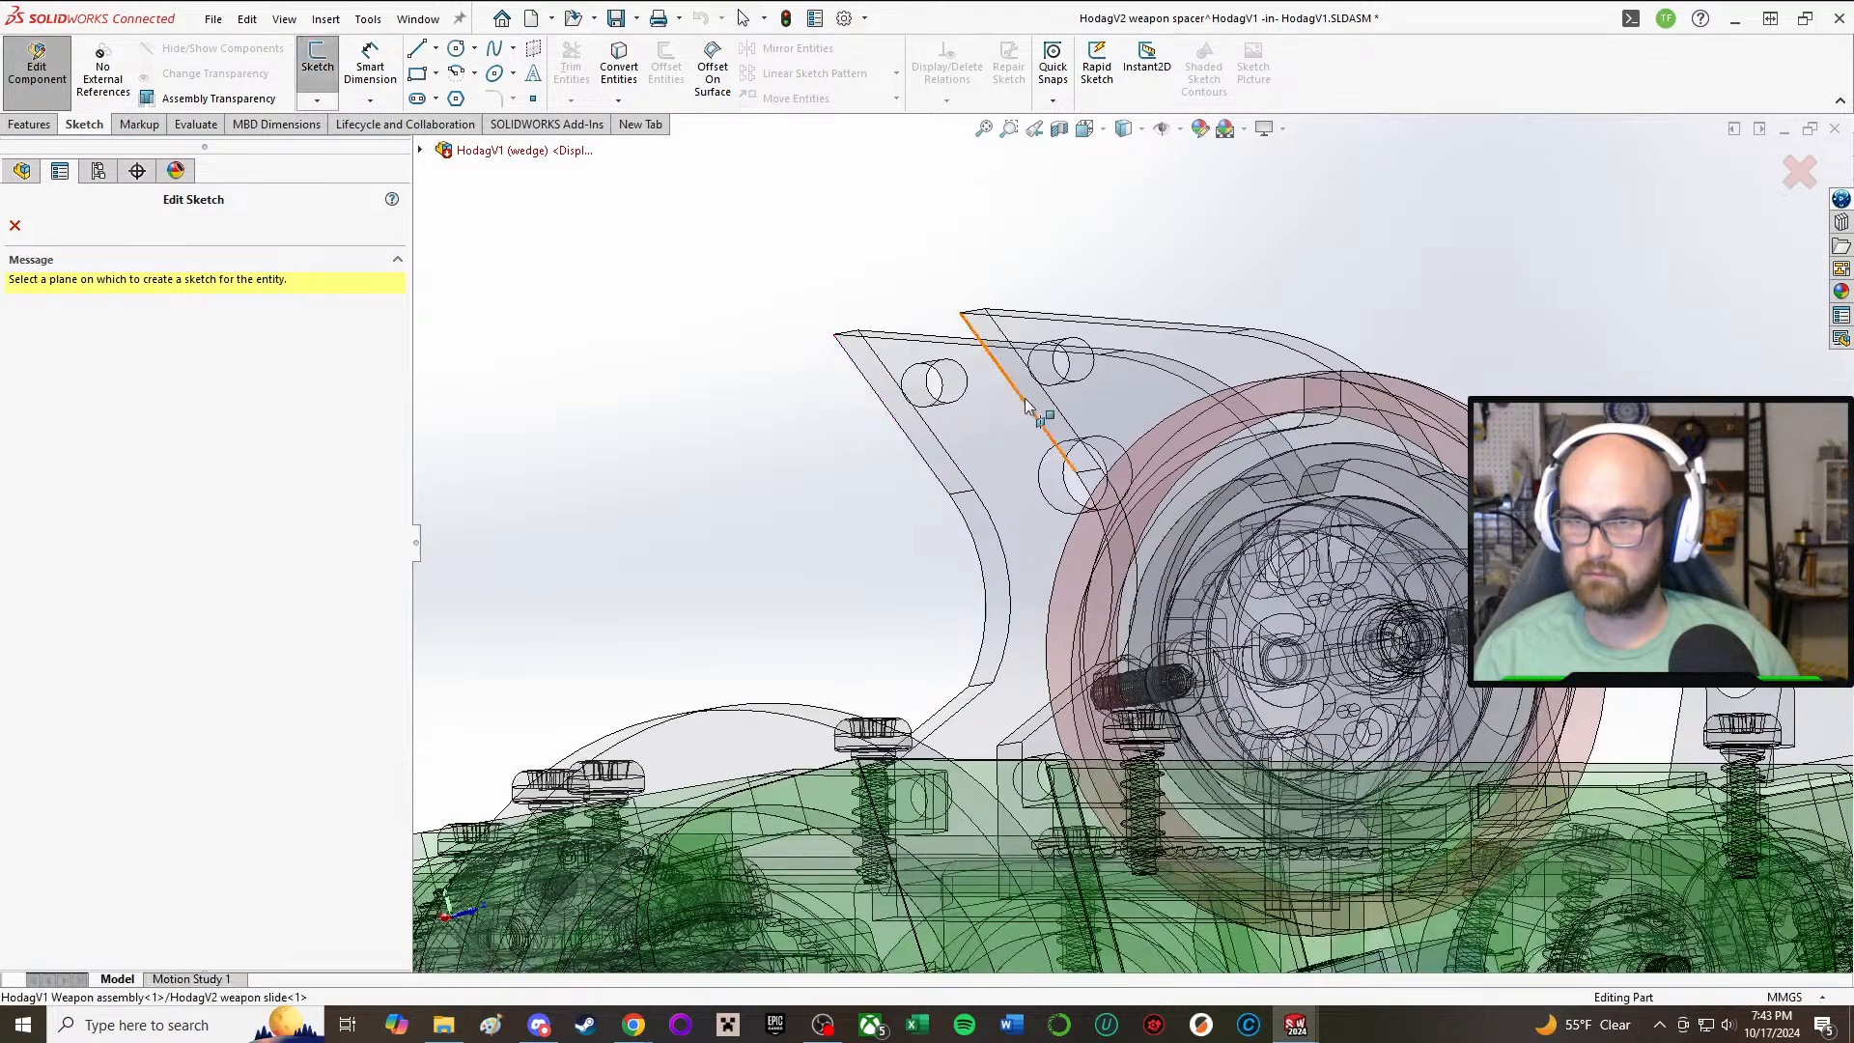
{"action": "left_click", "coordinate": [964, 352]}
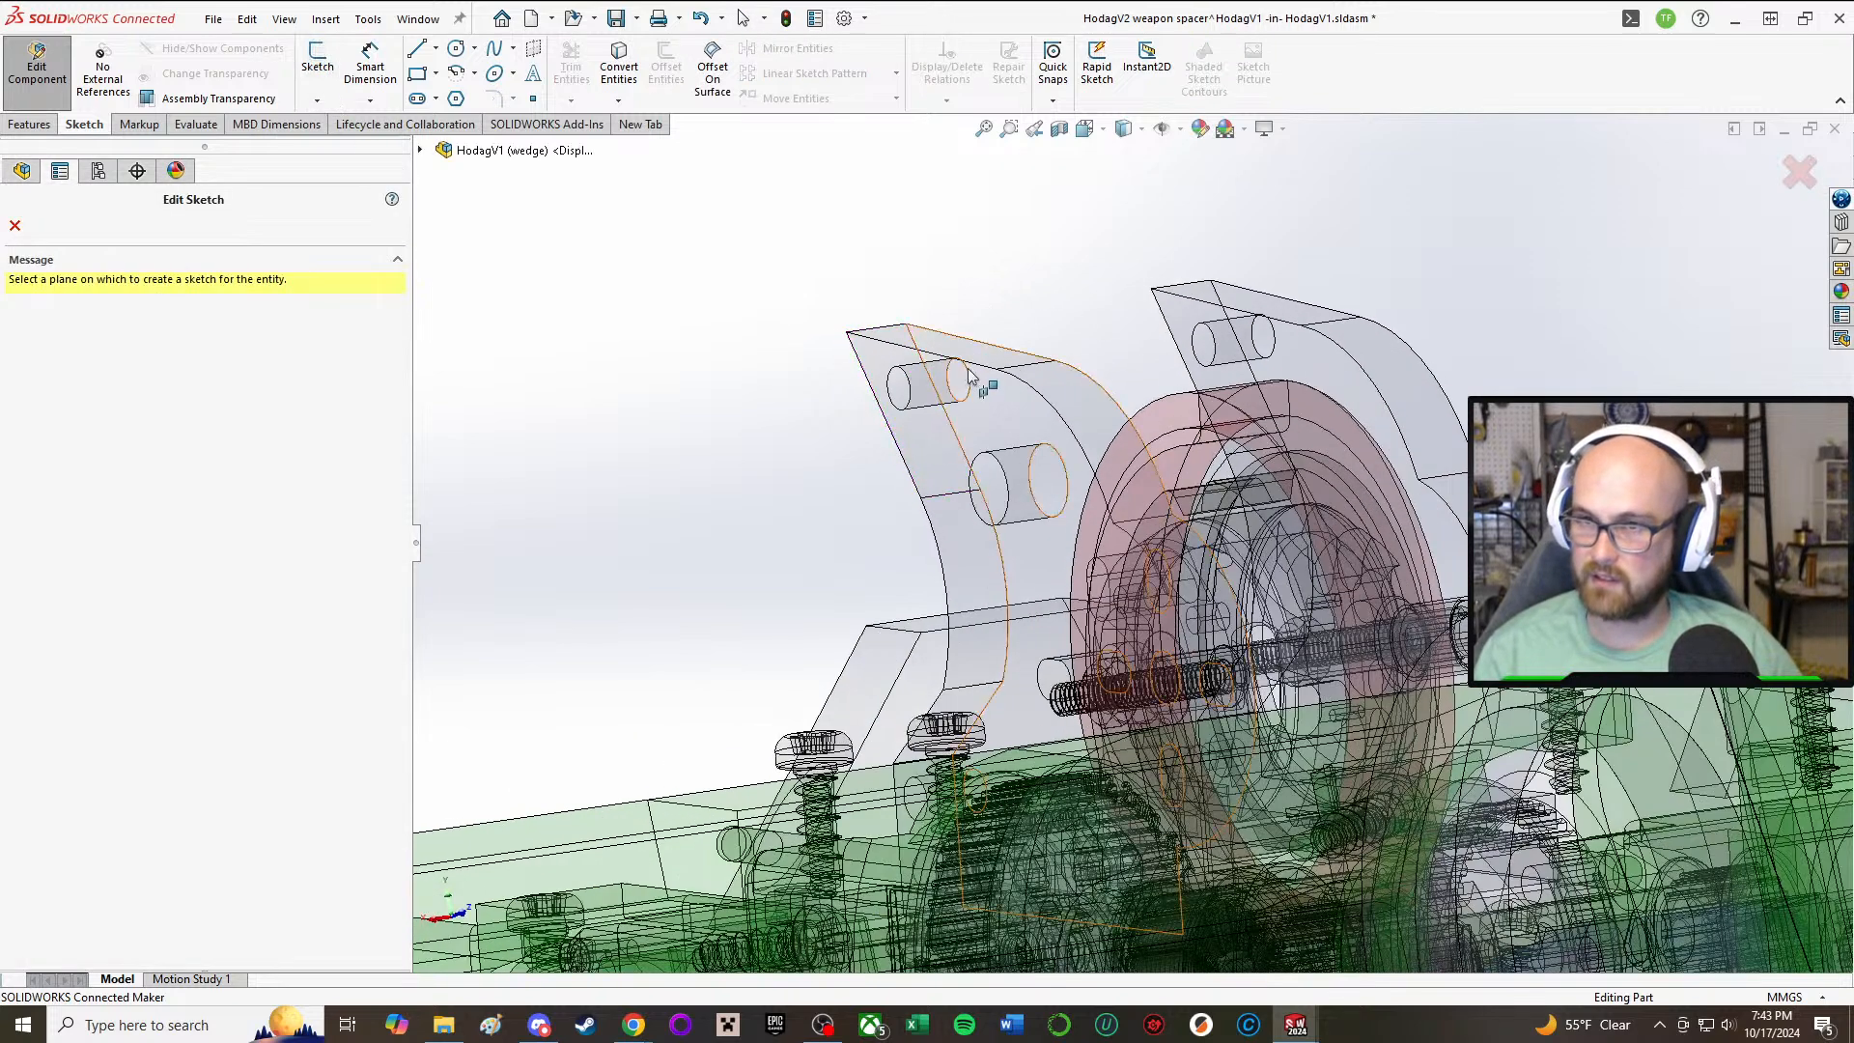
{"action": "left_click", "coordinate": [1004, 390]}
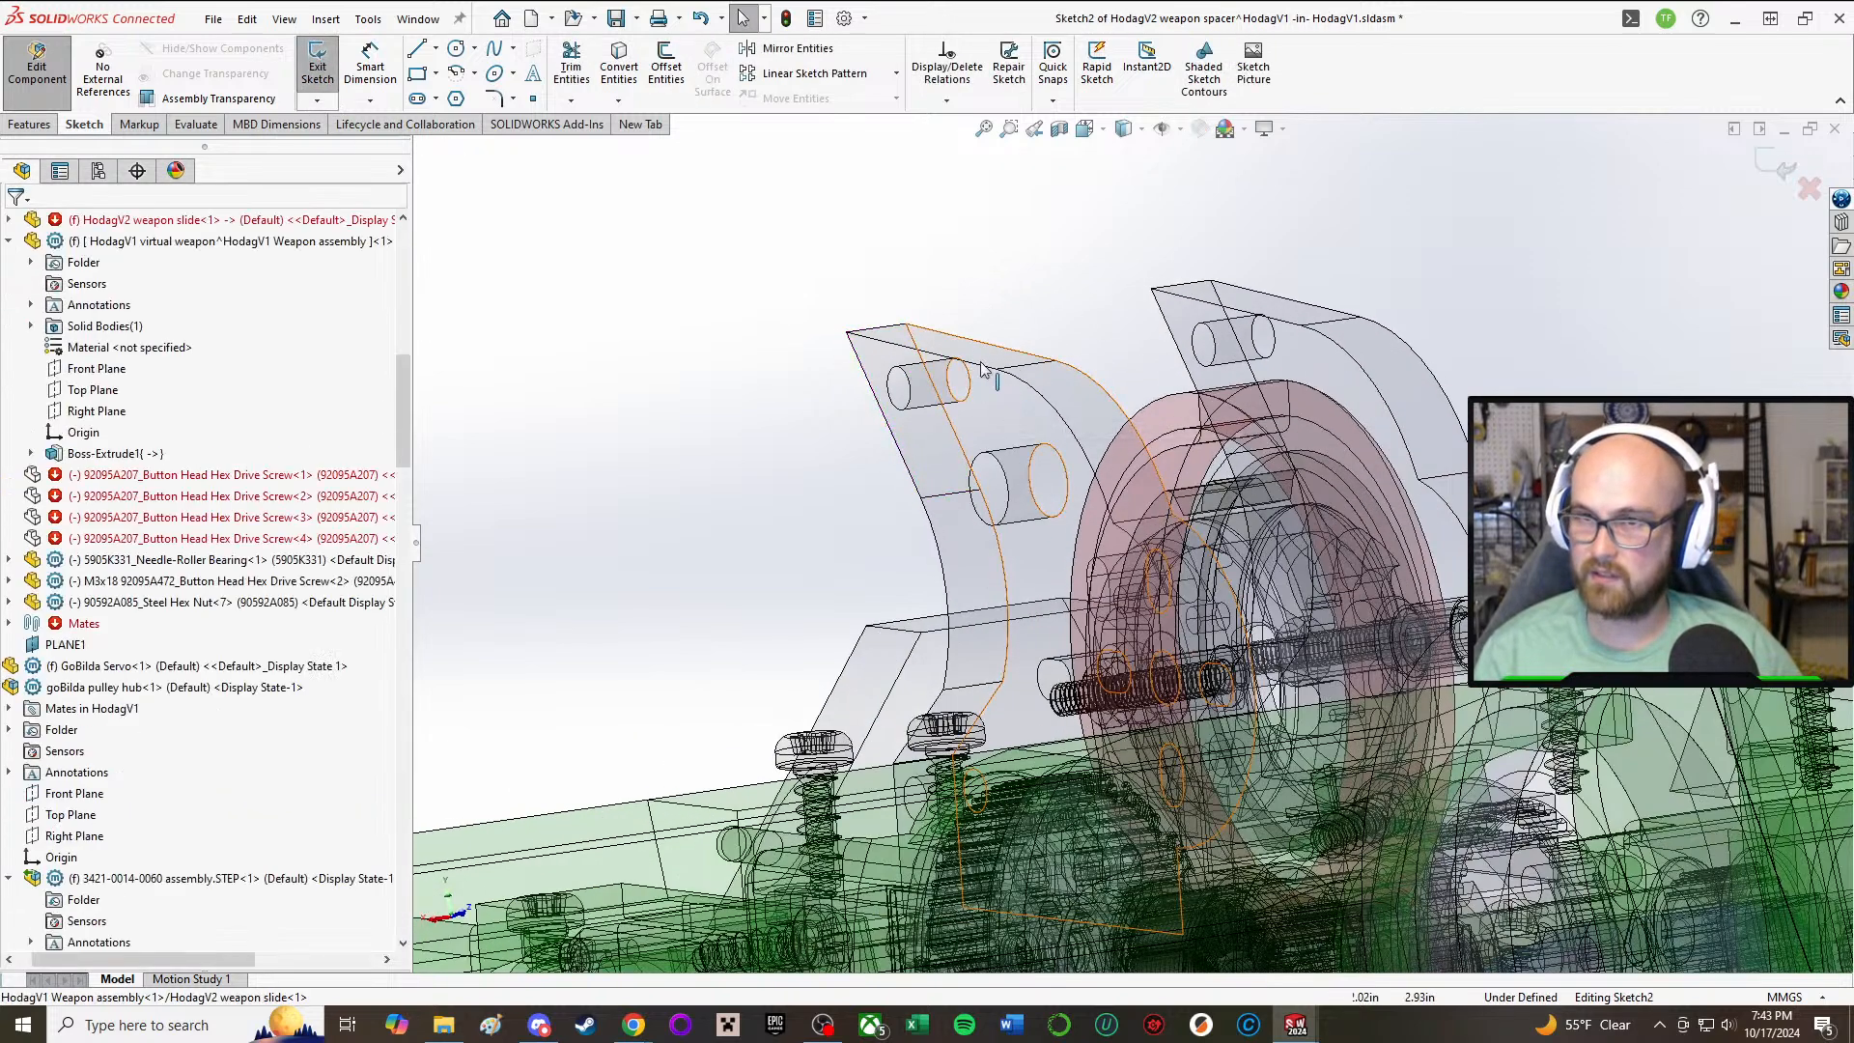
Step: Draw two concentric circles centred on the side plate's small upper hole, about 6 mm and 11.3 mm in diameter
{"action": "left_click", "coordinate": [457, 48]}
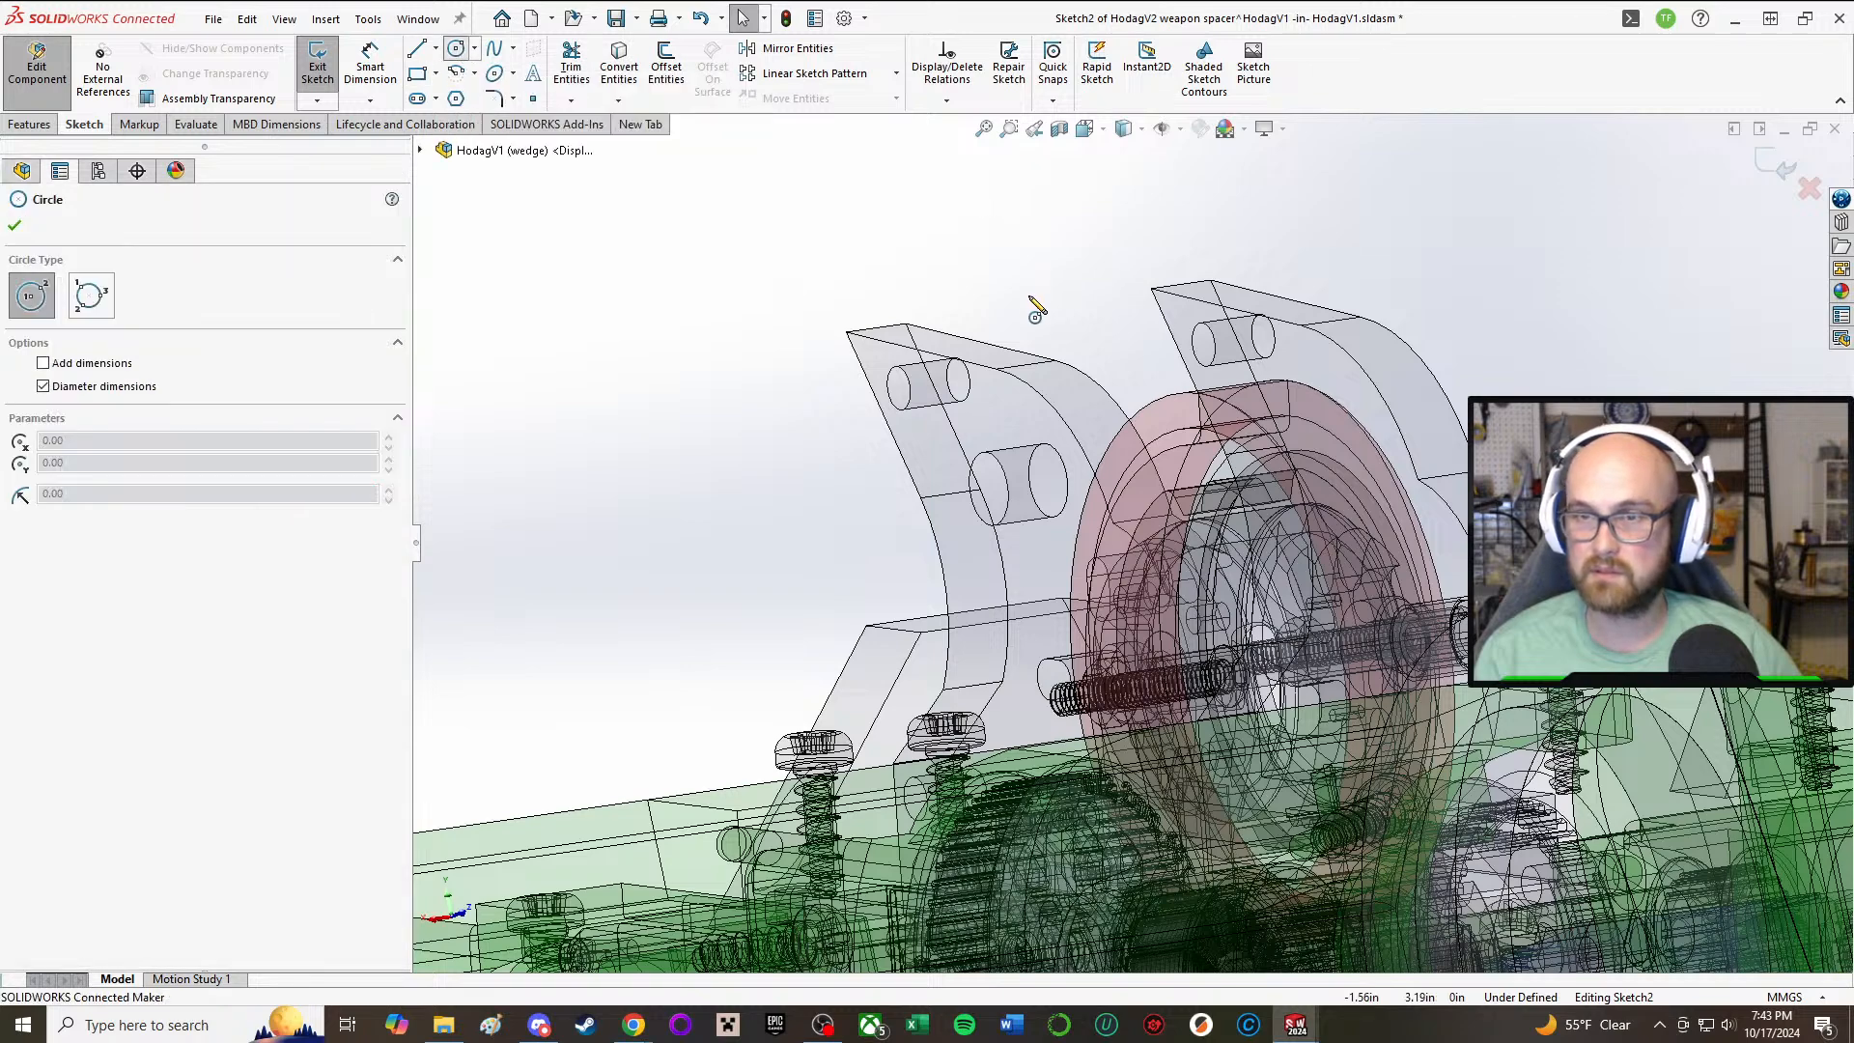
{"action": "middle_click_drag", "start_coordinate": [1029, 297], "coordinate": [946, 325]}
{"action": "left_click", "coordinate": [968, 375]}
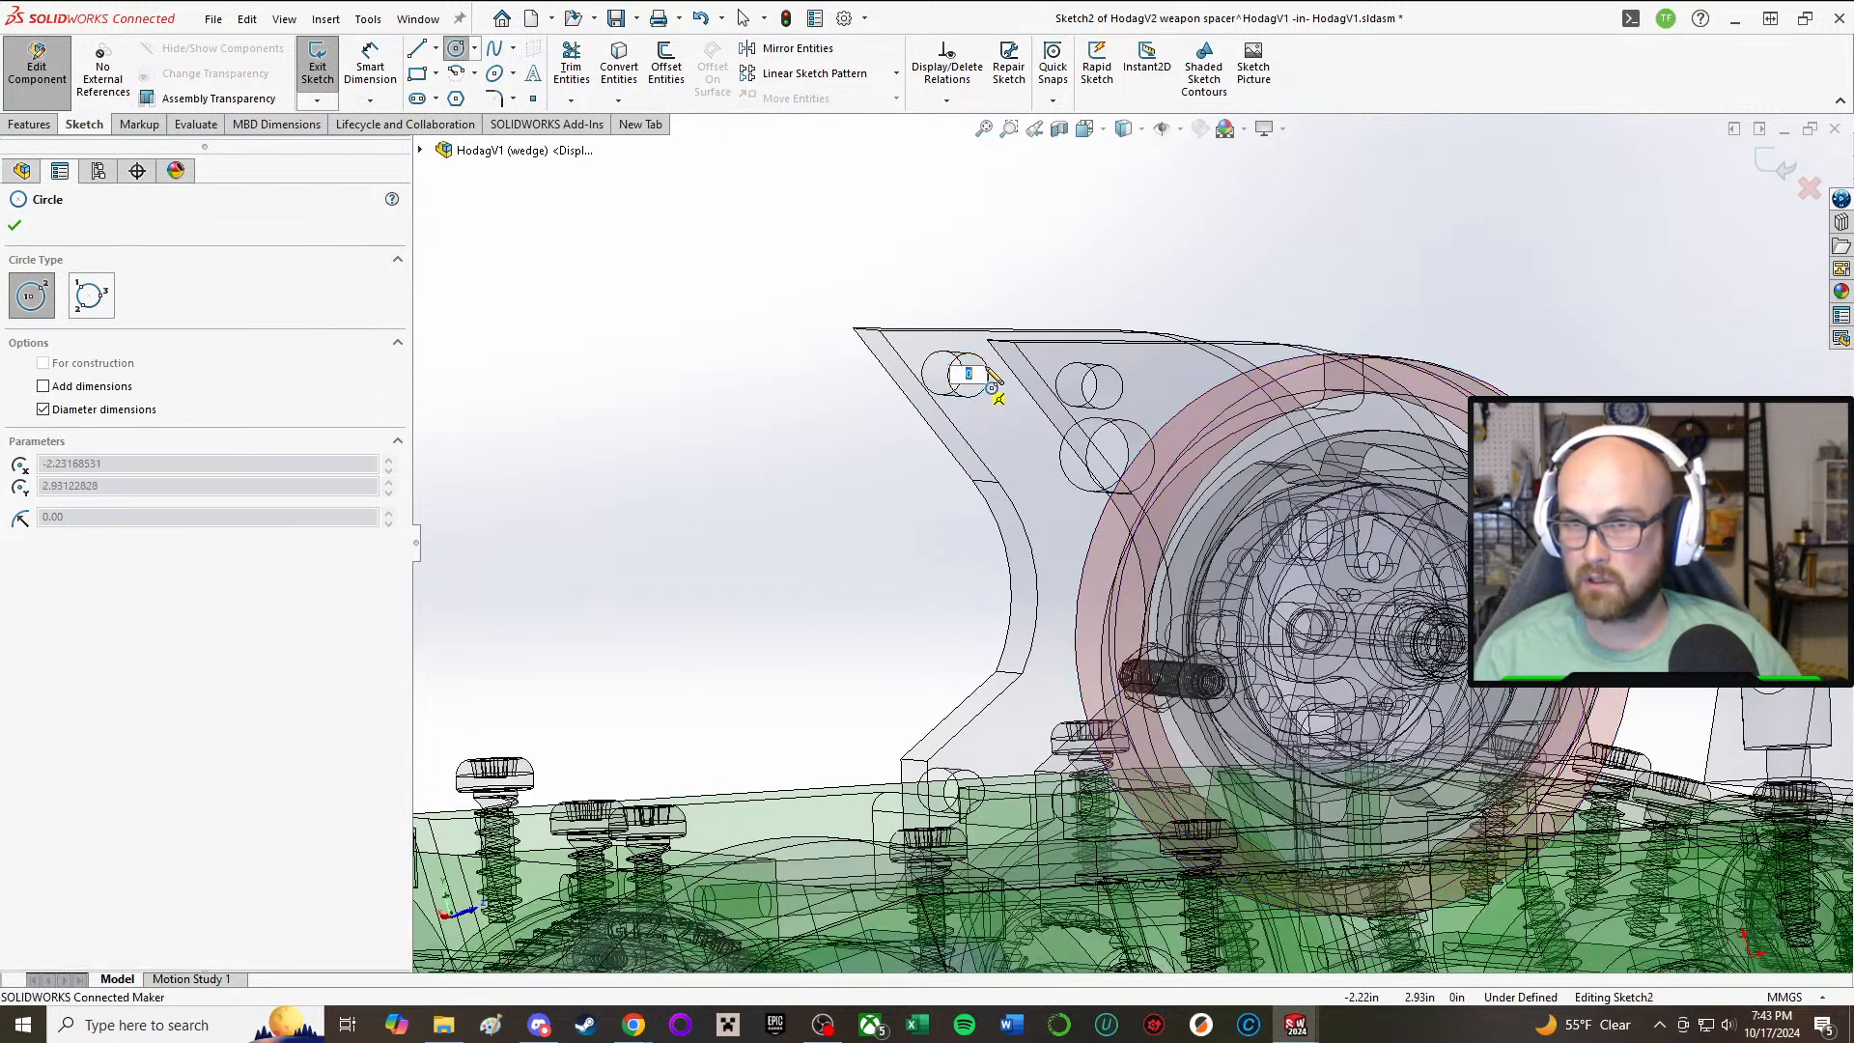
{"action": "left_click", "coordinate": [1002, 375]}
{"action": "middle_click_drag", "start_coordinate": [1020, 385], "coordinate": [890, 353]}
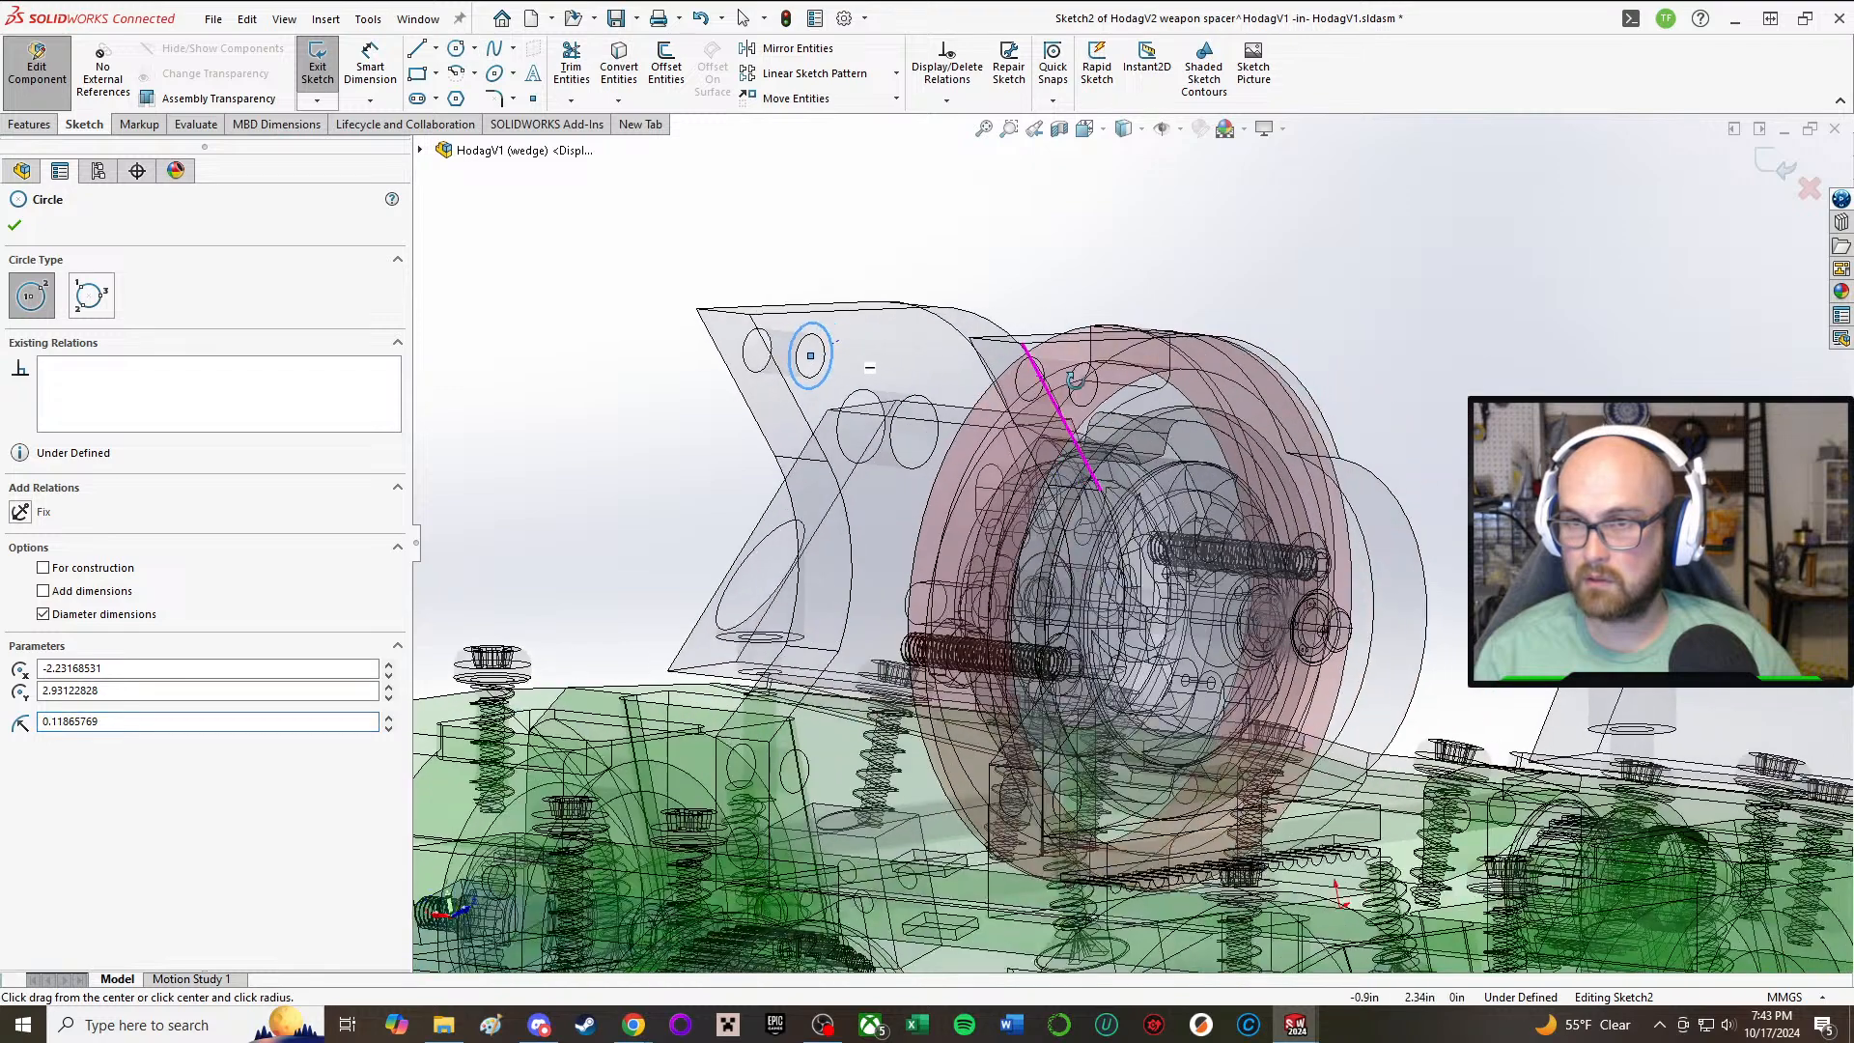
{"action": "left_click", "coordinate": [811, 357]}
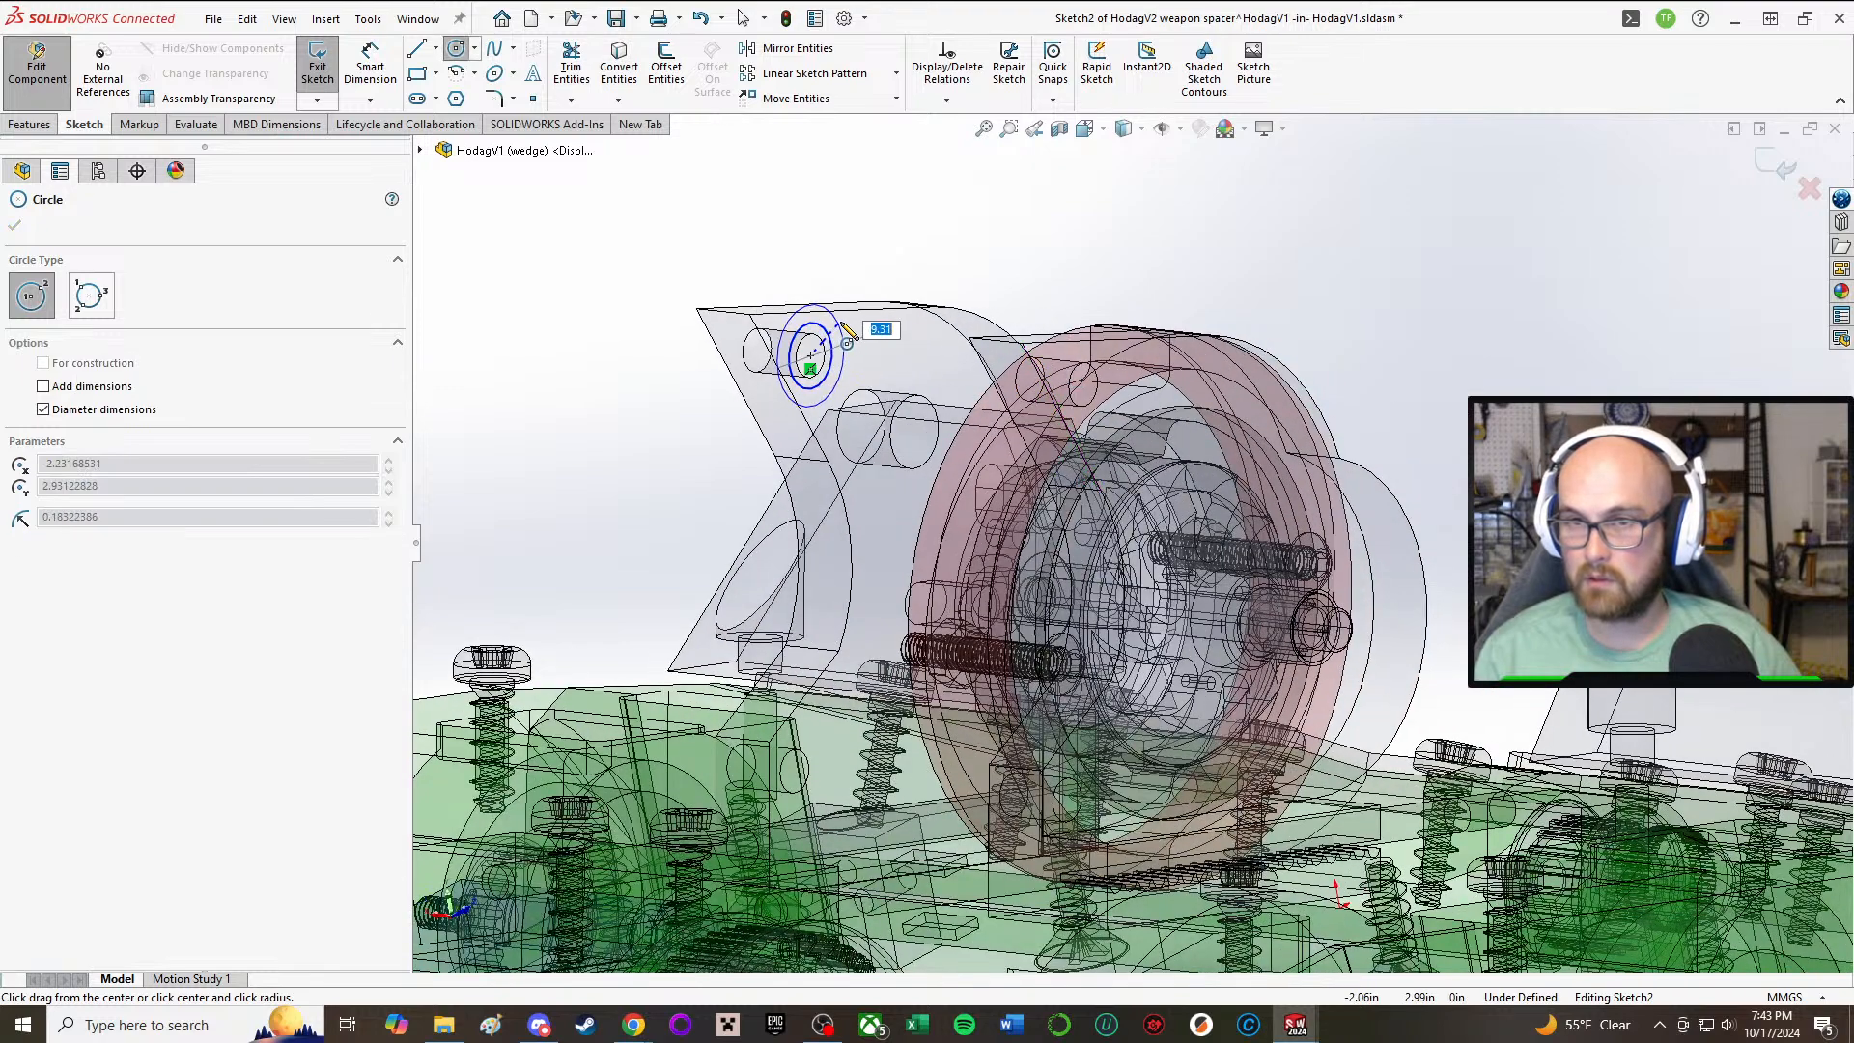
{"action": "left_click", "coordinate": [850, 329]}
Step: Dimension the inner circle's diameter and set it to 4 mm
{"action": "right_click_drag", "start_coordinate": [519, 364], "coordinate": [523, 175]}
{"action": "scroll", "coordinate": [667, 258], "scroll_direction": "down", "scroll_amount": 1}
{"action": "scroll", "coordinate": [829, 340], "scroll_direction": "down", "scroll_amount": 1}
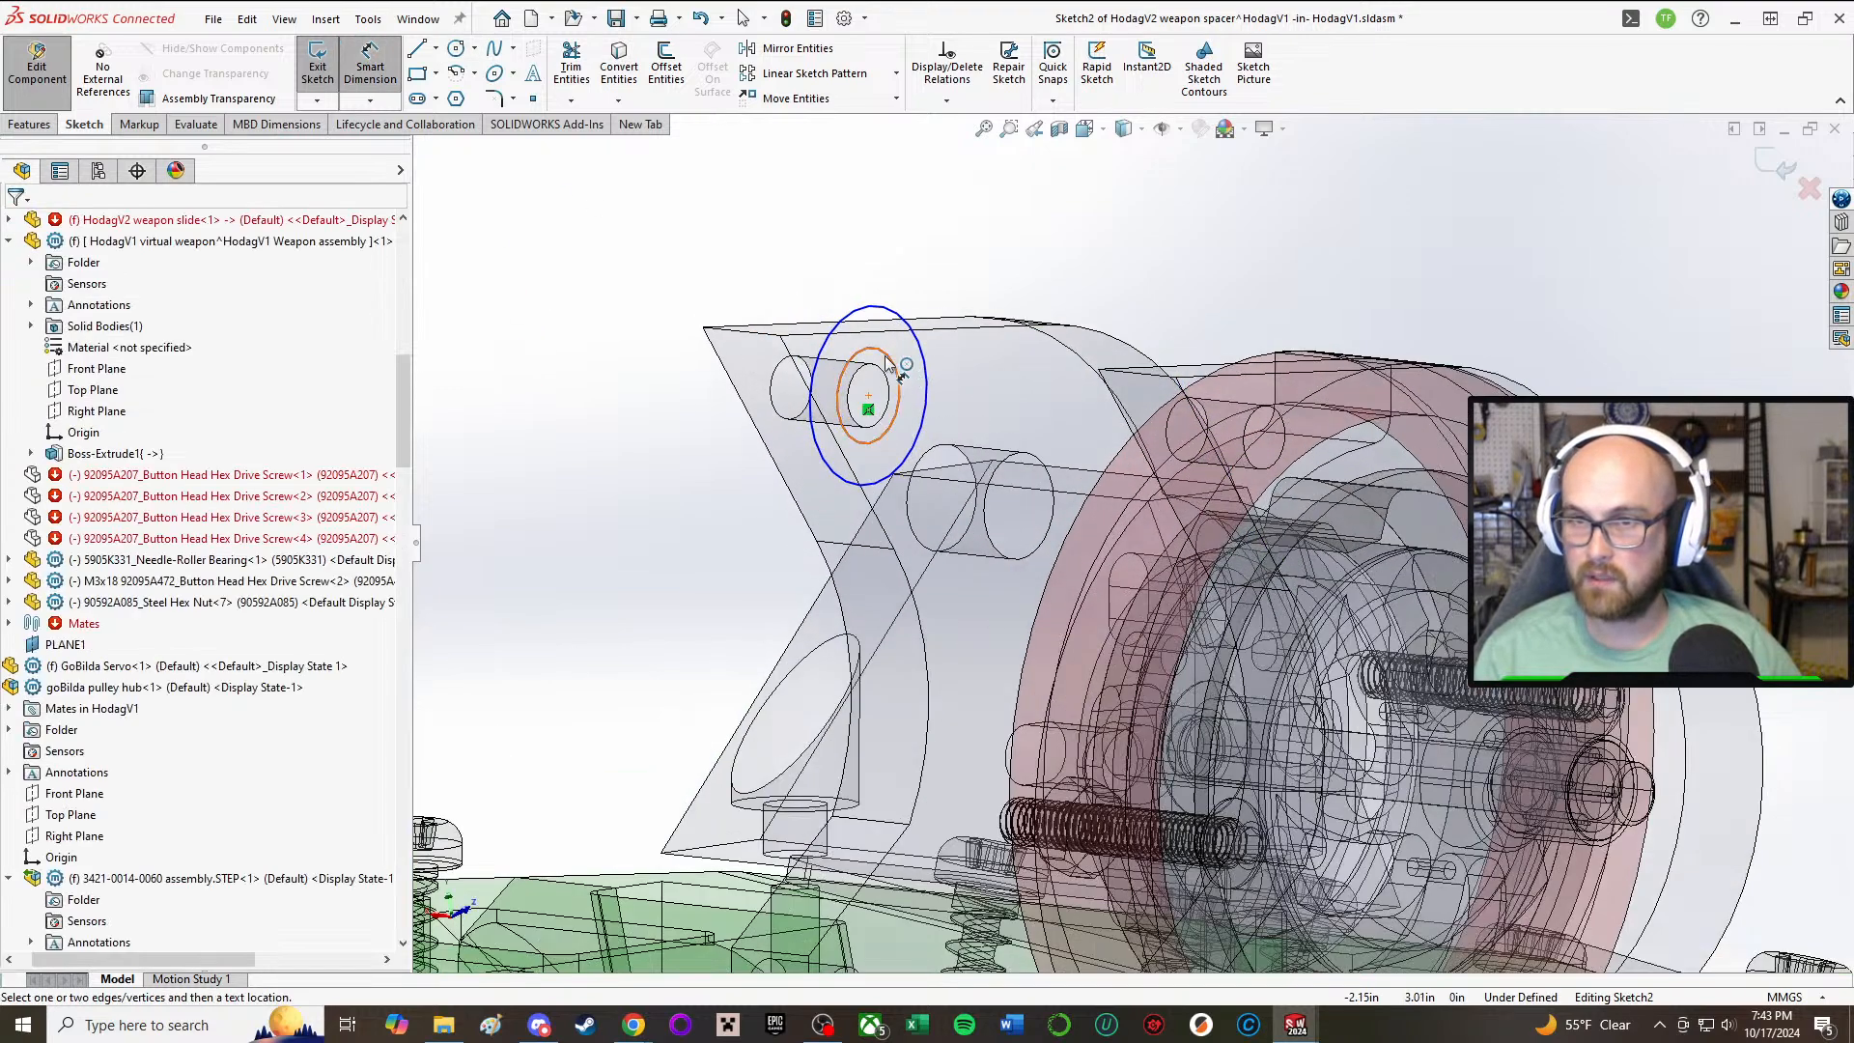
{"action": "left_click", "coordinate": [831, 343]}
{"action": "left_click", "coordinate": [1060, 281]}
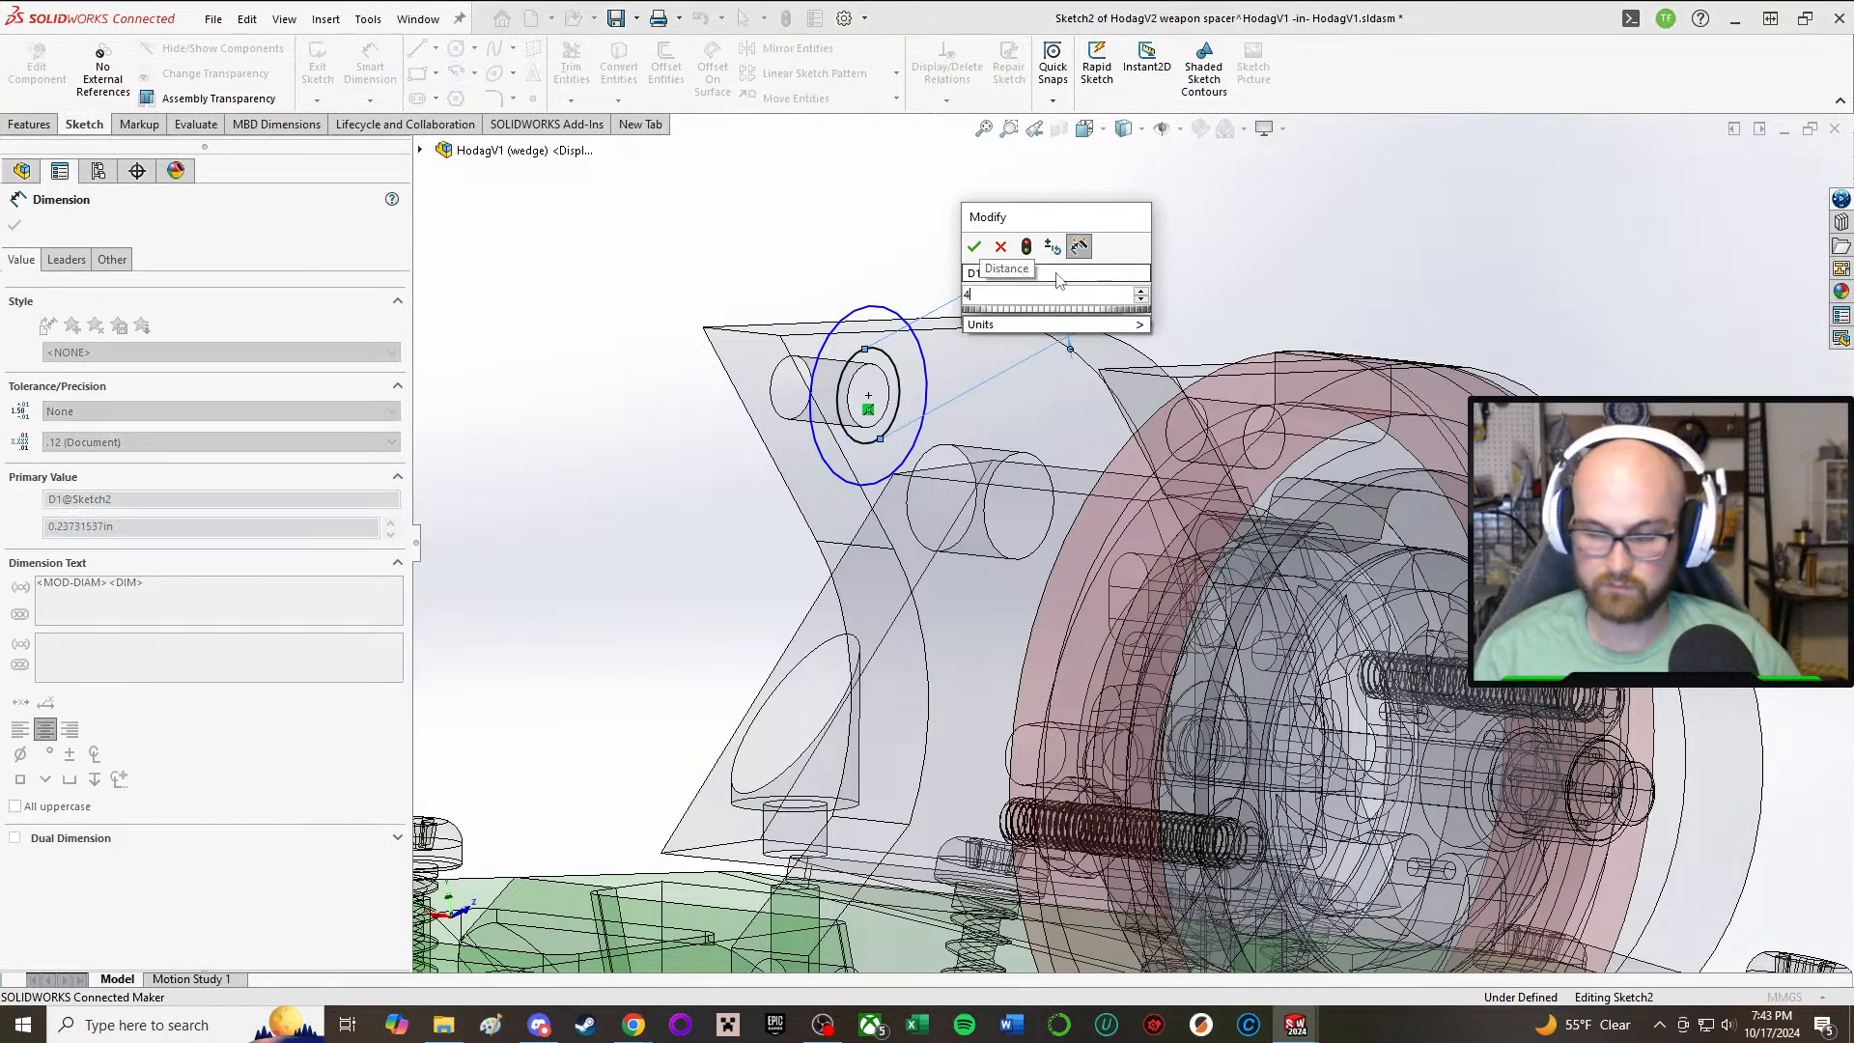
{"action": "key", "text": "Return"}
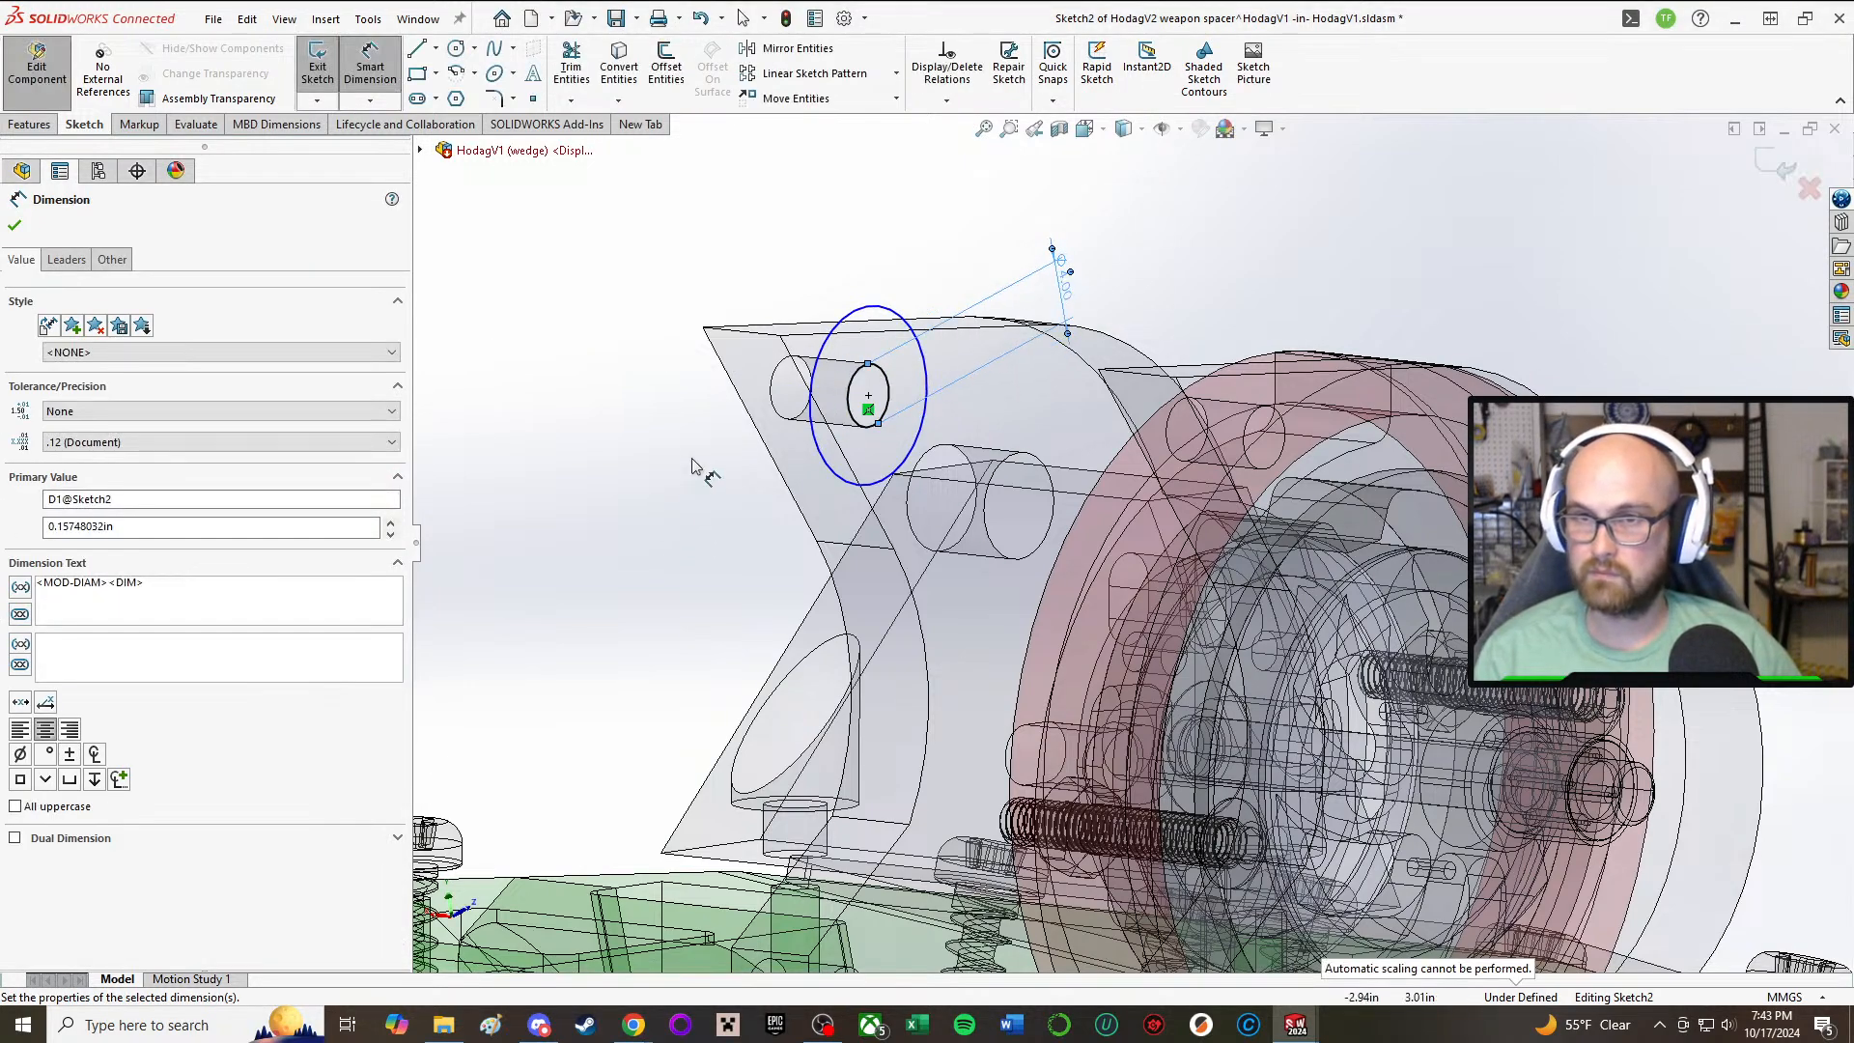
Step: Change the inner circle's diameter to 3 mm
{"action": "mouse_move", "coordinate": [816, 480]}
{"action": "middle_mouse_down"}
{"action": "mouse_move", "coordinate": [898, 375]}
{"action": "mouse_move", "coordinate": [801, 386]}
{"action": "mouse_move", "coordinate": [684, 340]}
{"action": "mouse_move", "coordinate": [587, 454]}
{"action": "mouse_move", "coordinate": [1007, 454]}
{"action": "middle_mouse_up"}
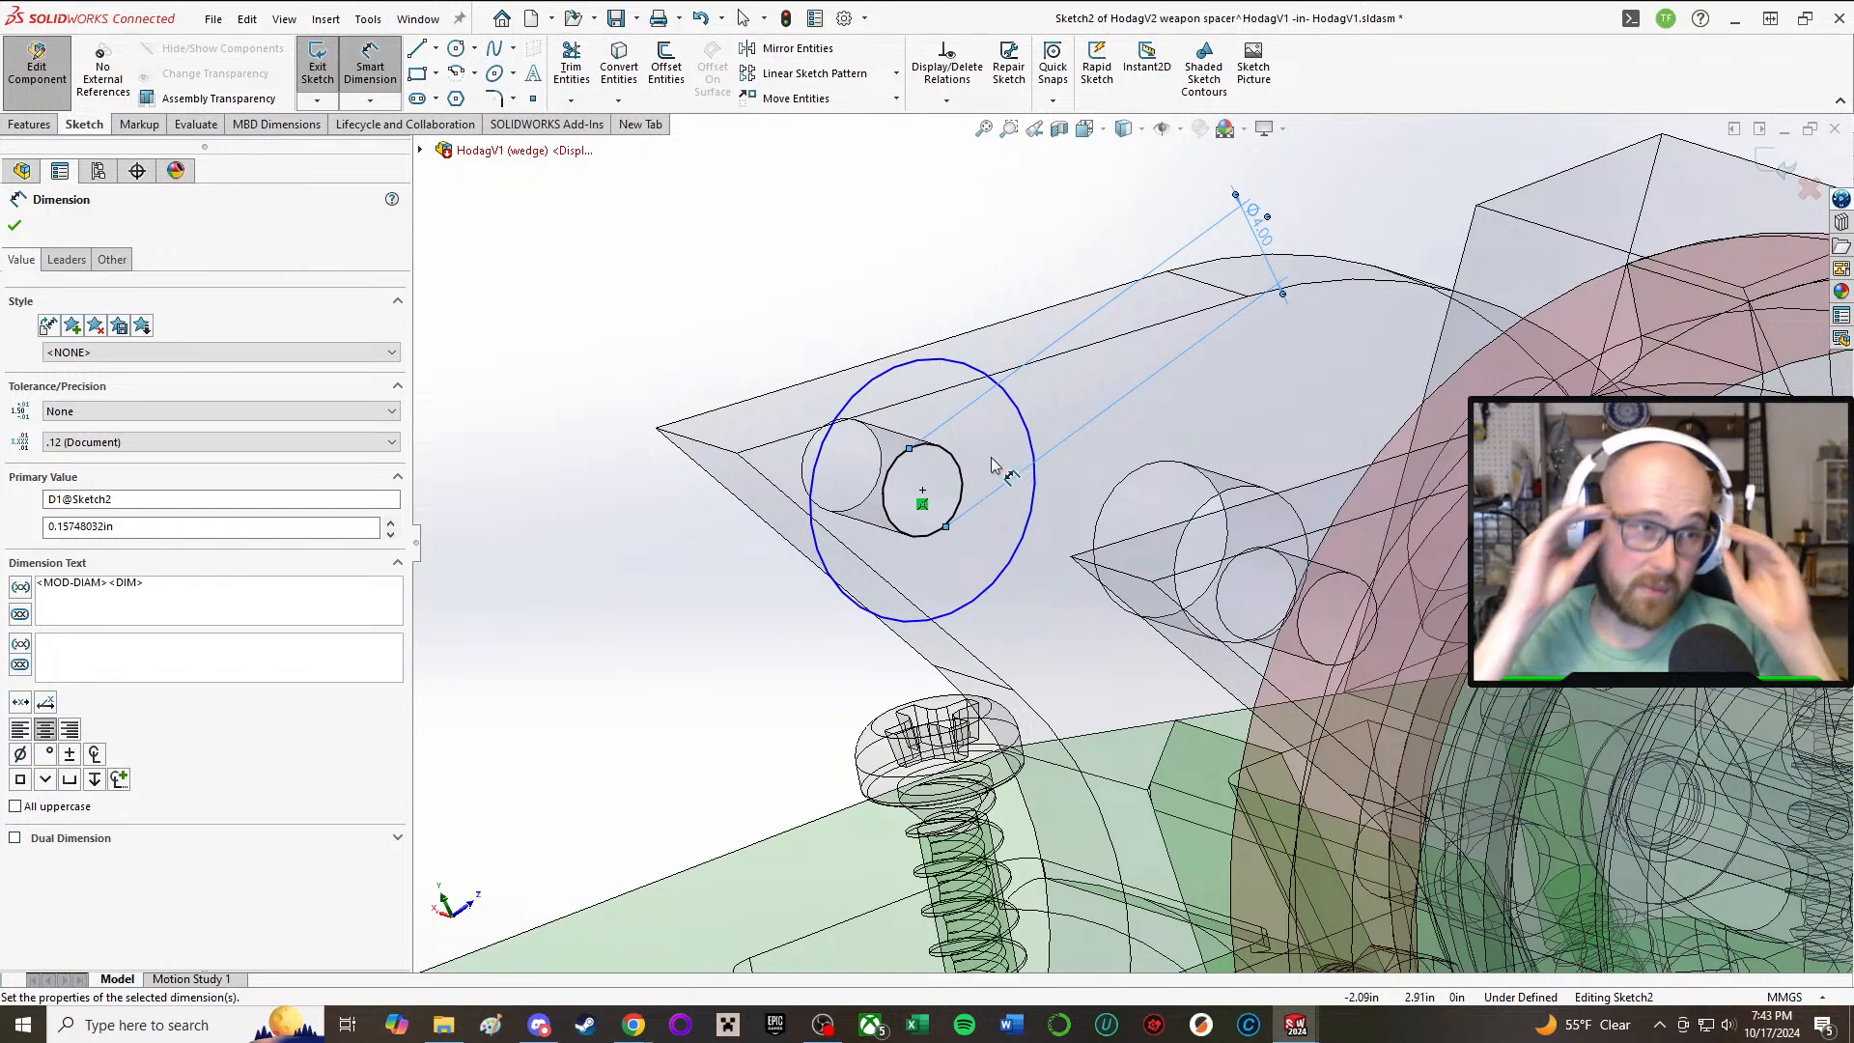
{"action": "double_click", "coordinate": [1271, 234]}
{"action": "type", "text": "3"}
{"action": "key", "text": "Return"}
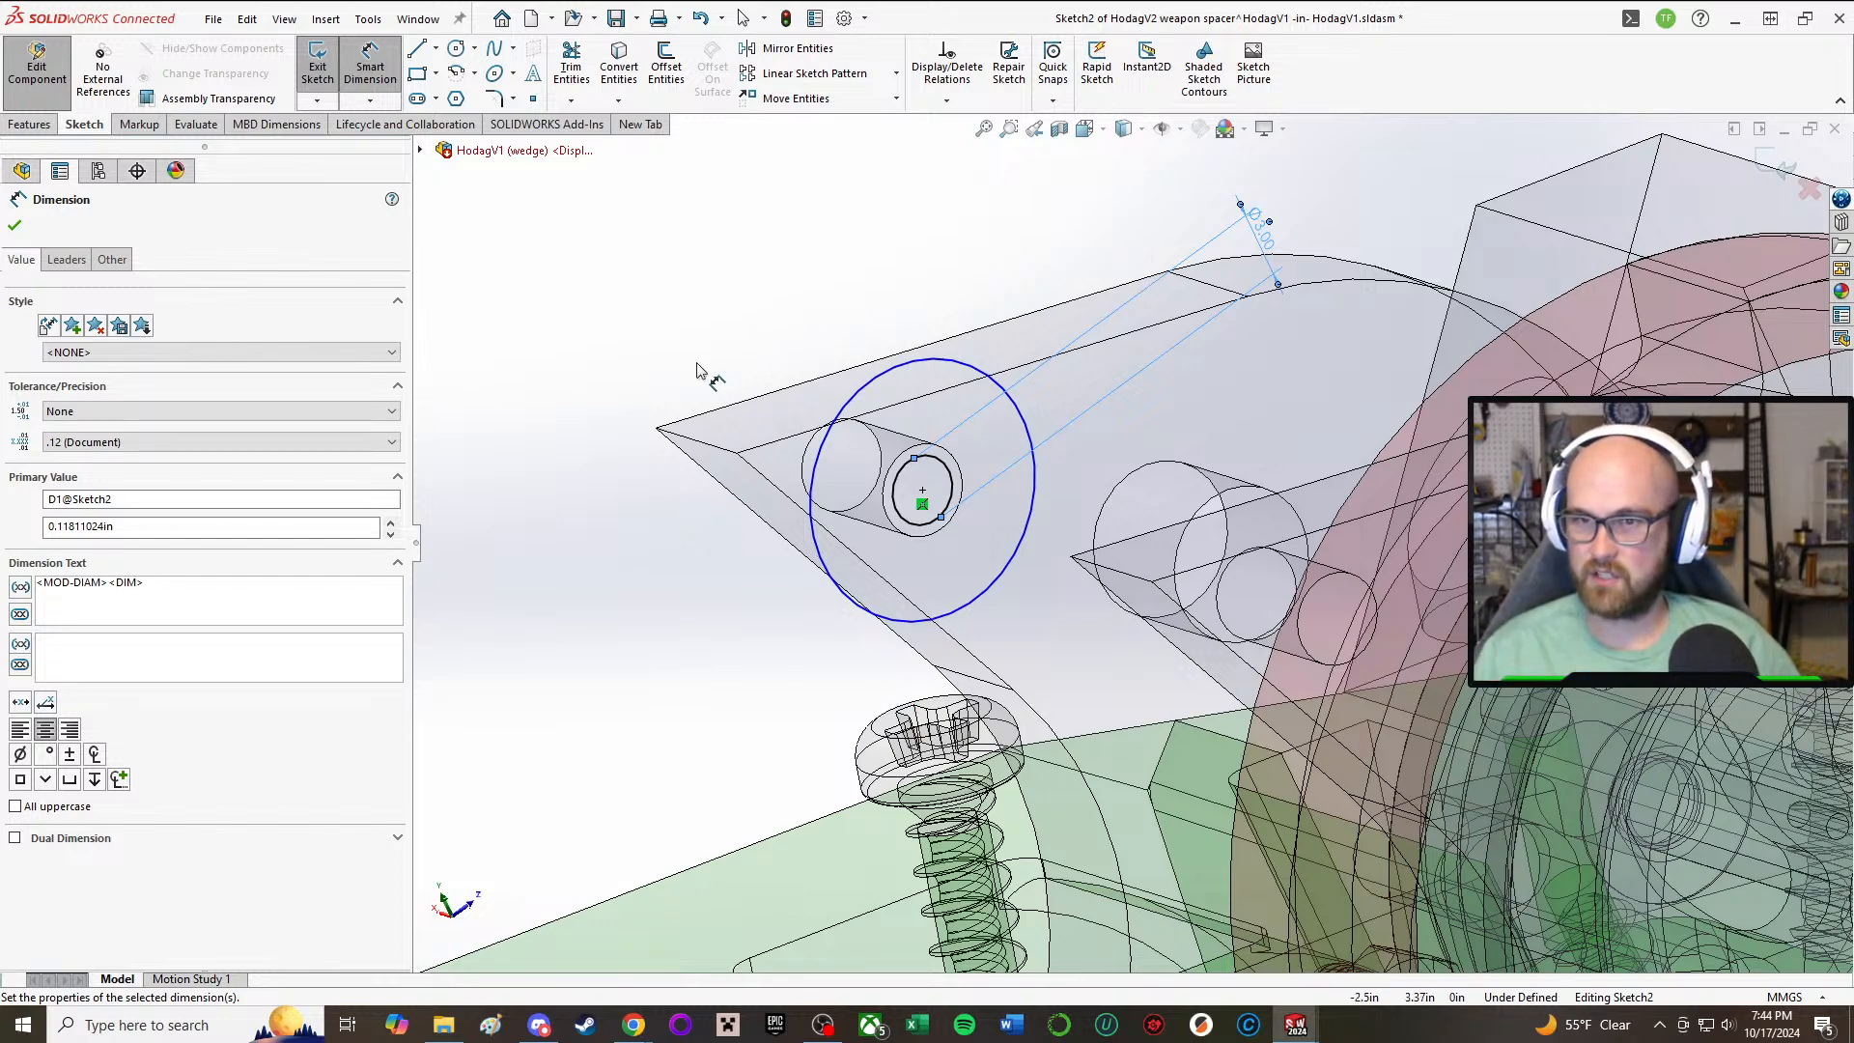
{"action": "key", "text": "Escape"}
Step: Dimension the outer circle's diameter and set it to 6 mm
{"action": "left_click", "coordinate": [835, 589]}
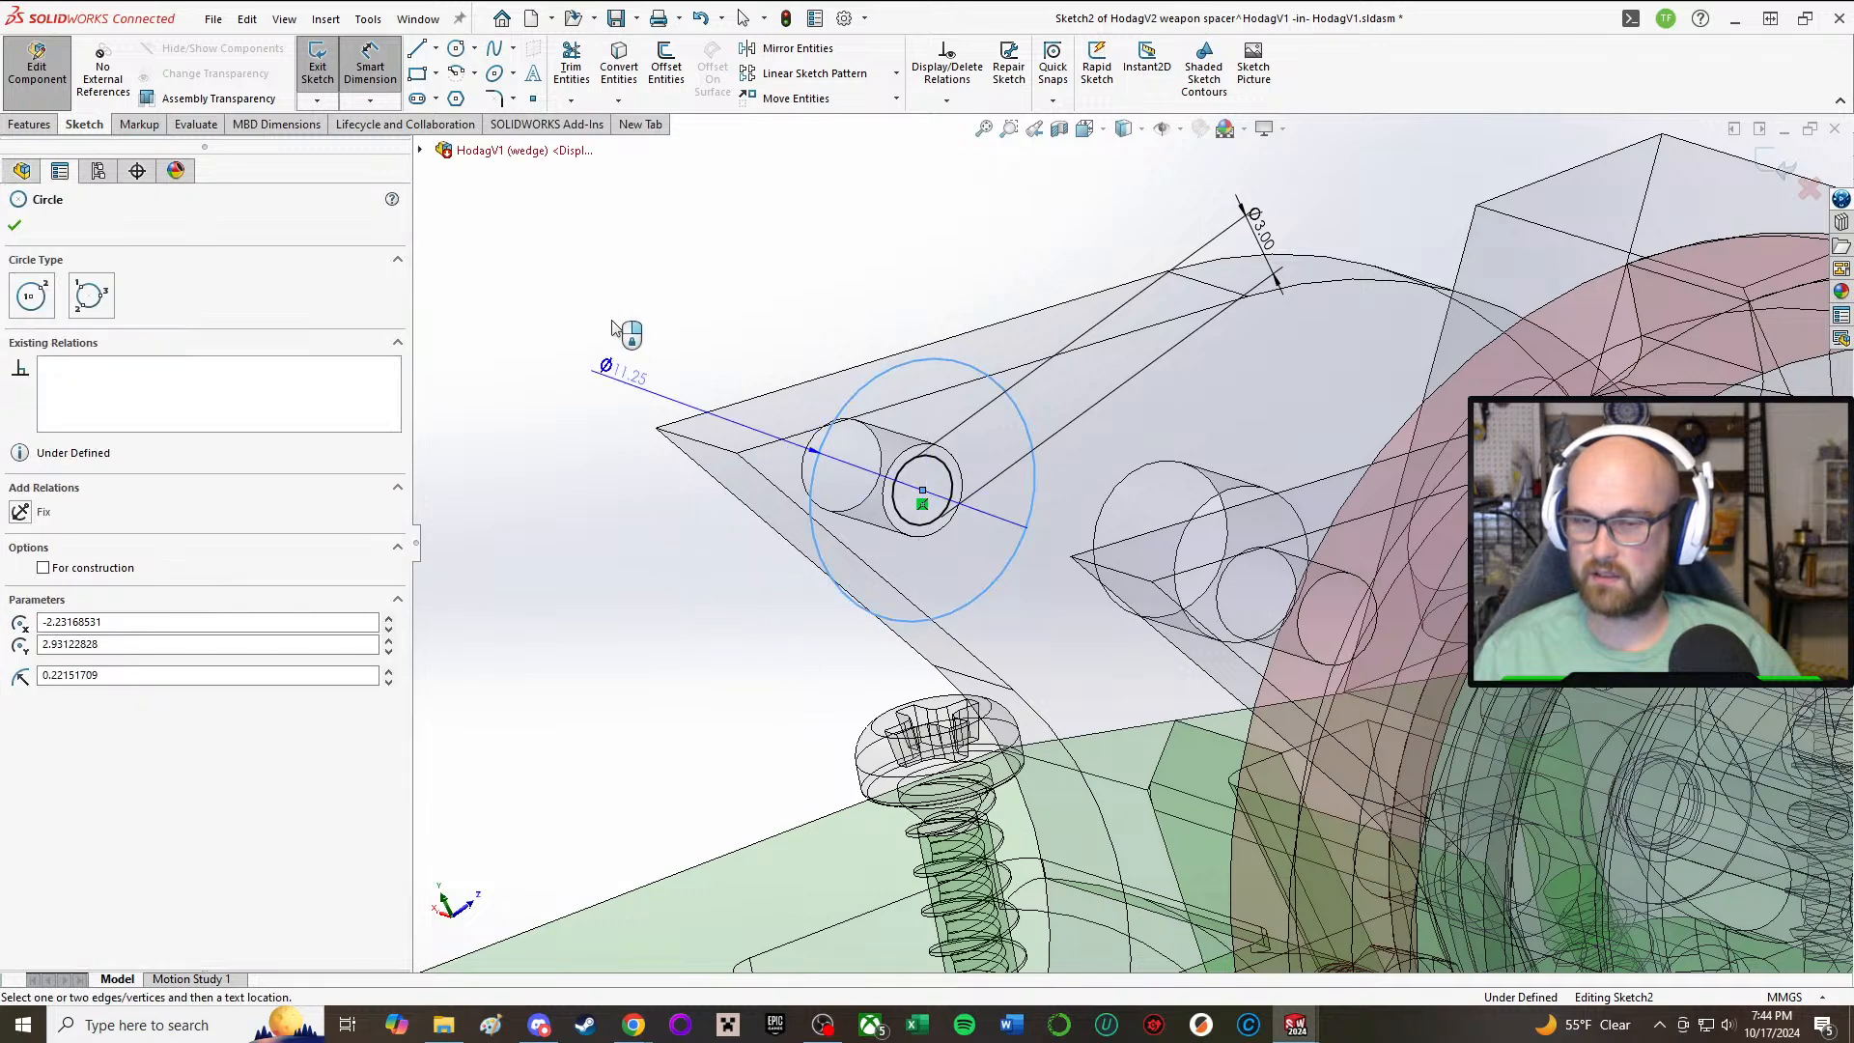
{"action": "left_click", "coordinate": [591, 270]}
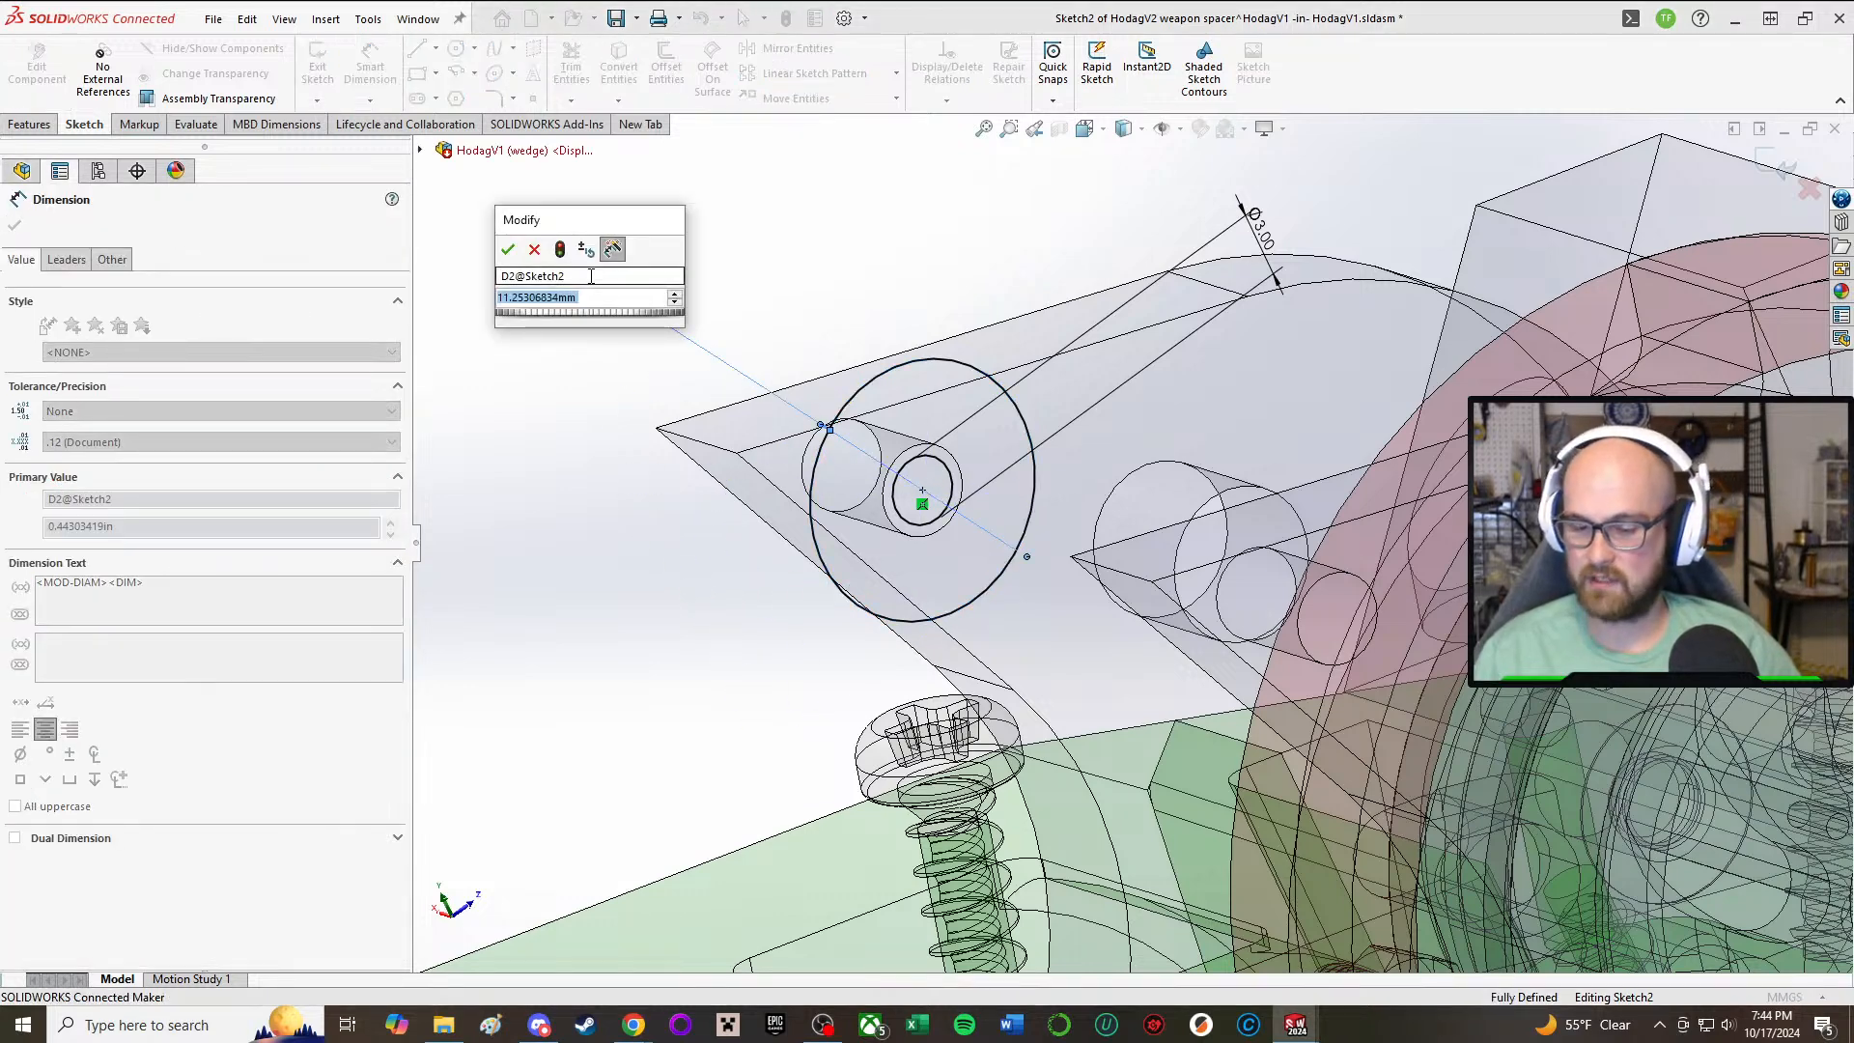
{"action": "type", "text": "6"}
{"action": "key", "text": "Return"}
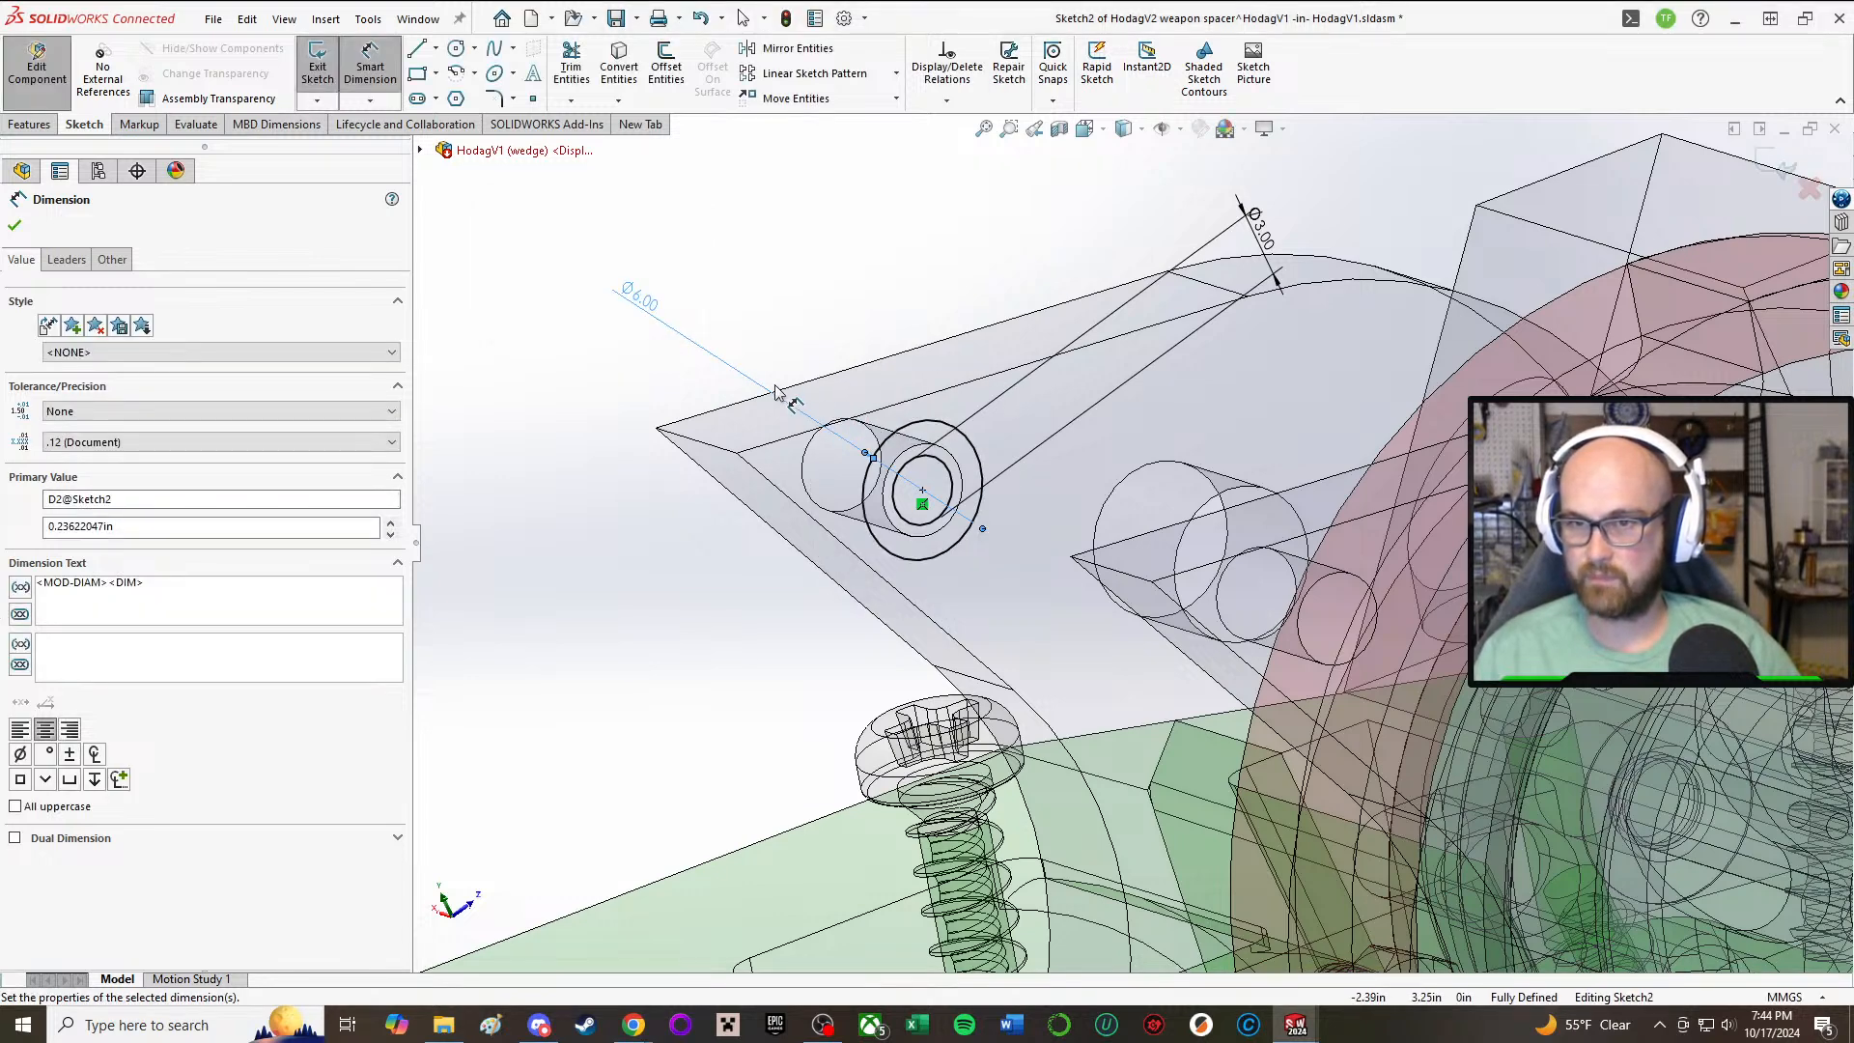
Step: Change the outer circle's diameter to 7 mm
{"action": "double_click", "coordinate": [656, 317]}
{"action": "type", "text": "7"}
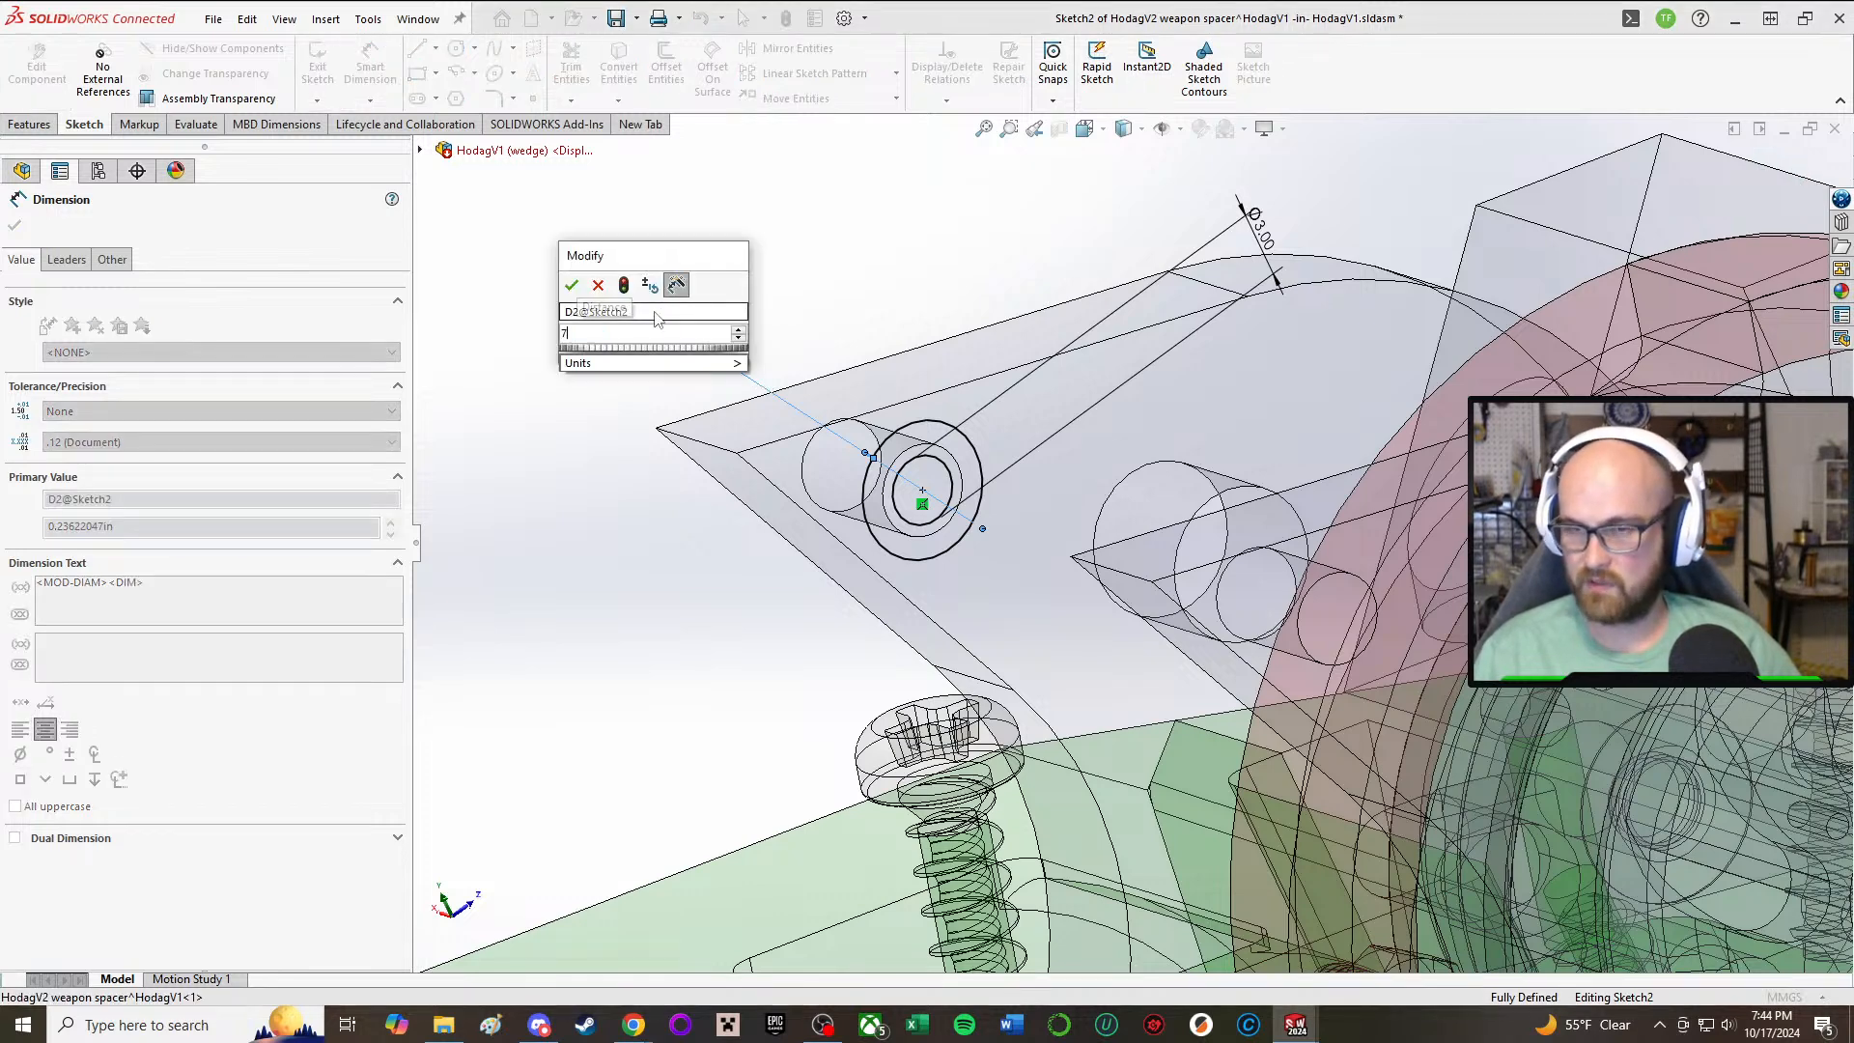
{"action": "key", "text": "Return"}
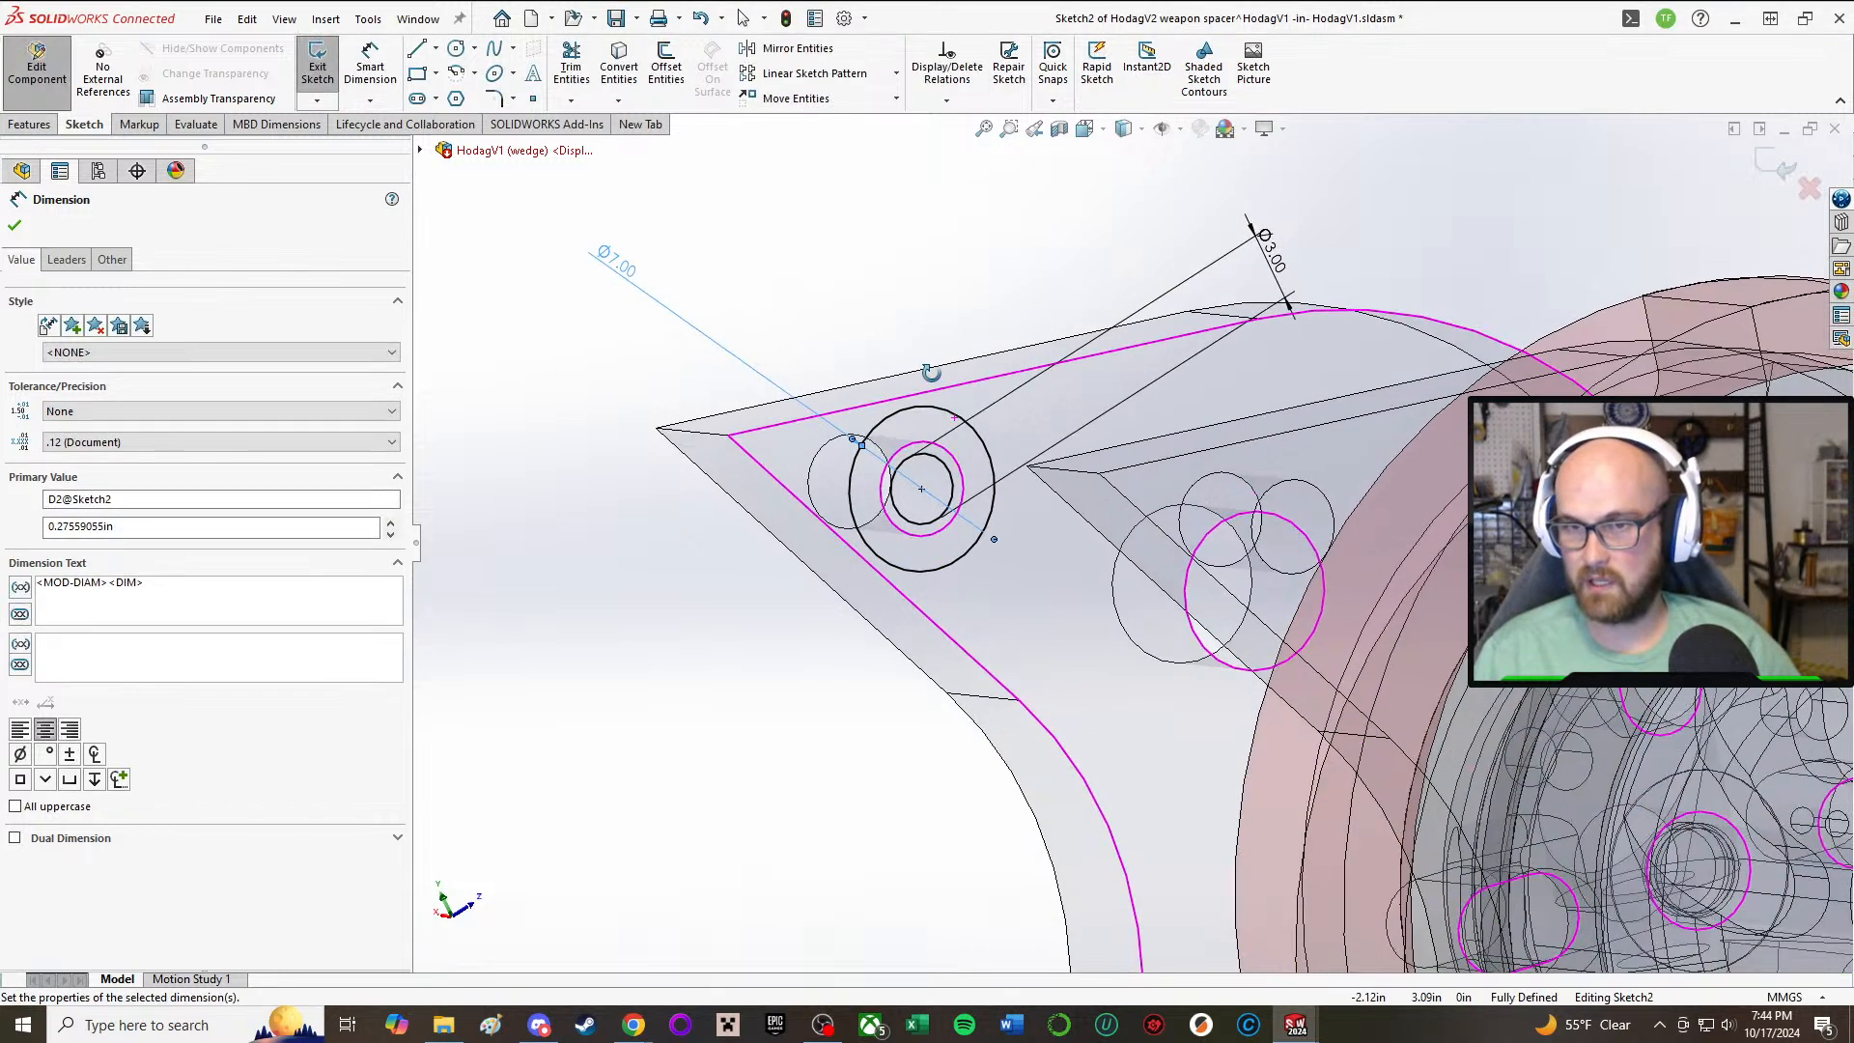
Step: Extrude the spacer ring Up To Surface to the facing inner side of the opposite weapon slide plate, and return to editing the assembly
{"action": "scroll", "coordinate": [582, 376], "scroll_direction": "up", "scroll_amount": 2}
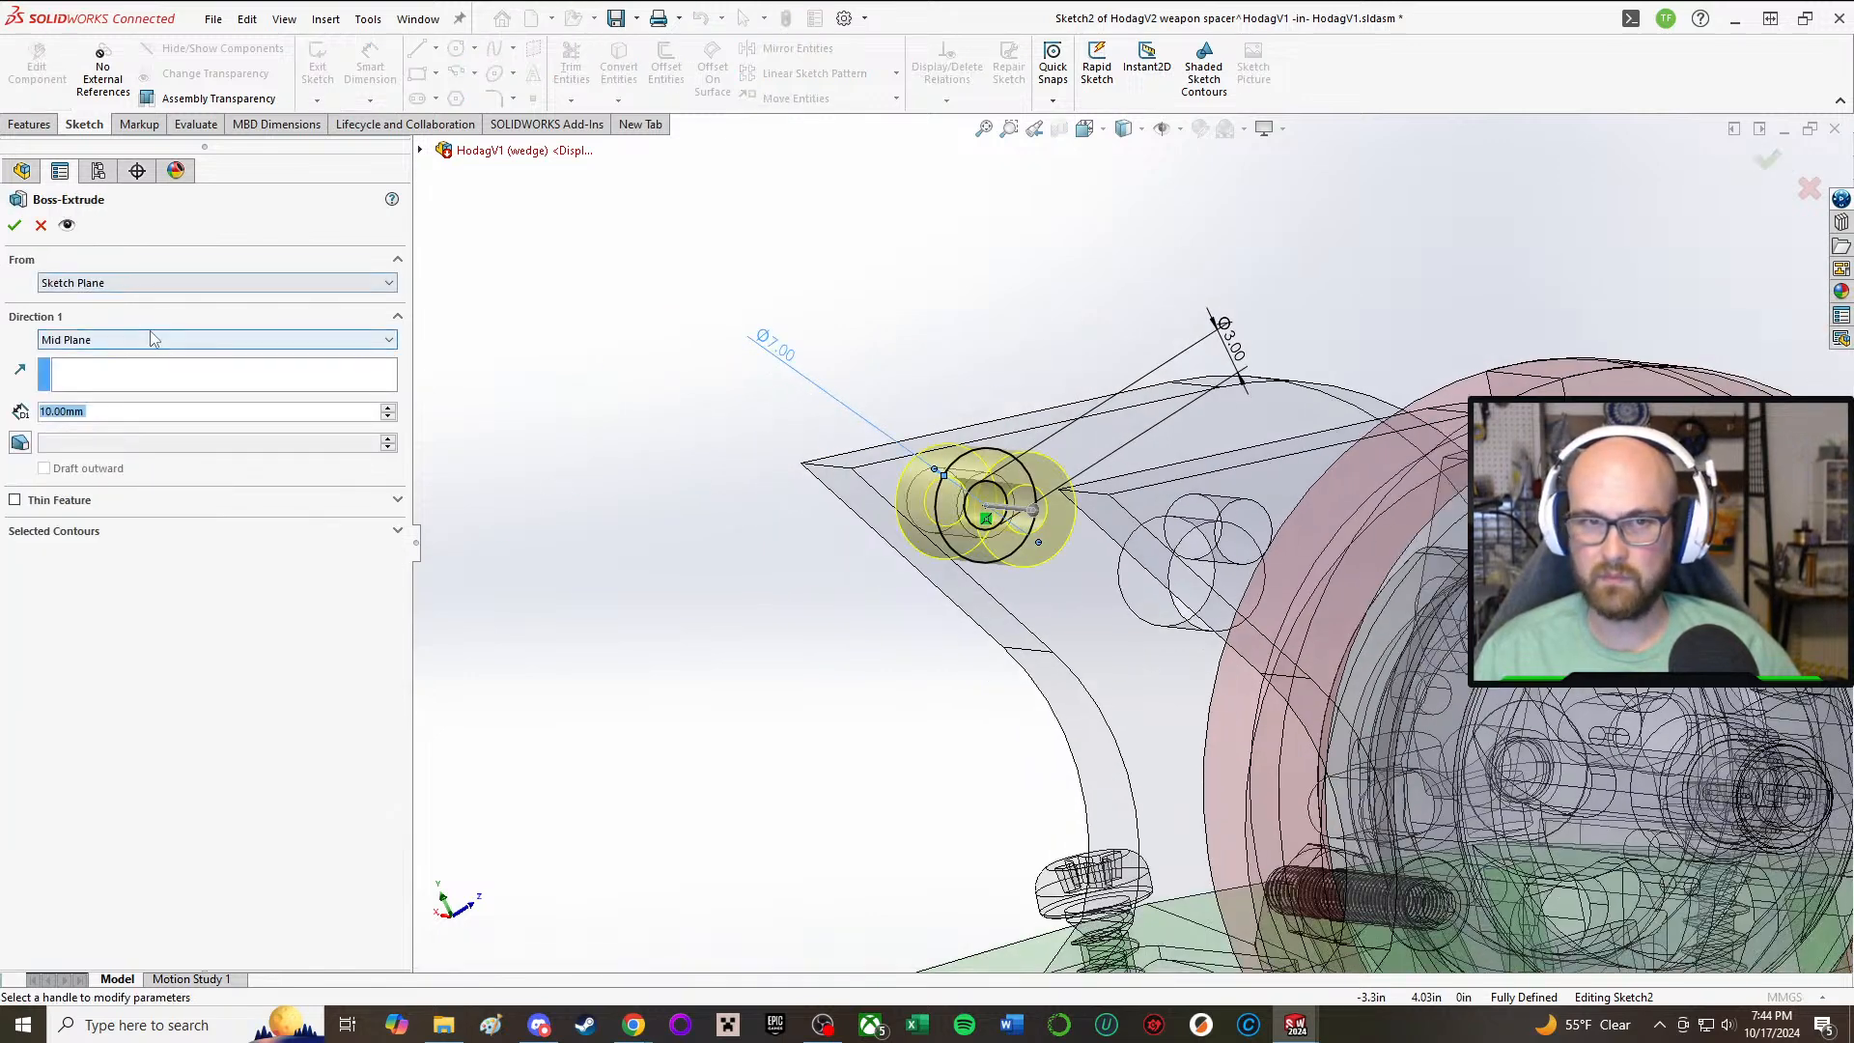
{"action": "left_click", "coordinate": [147, 339]}
{"action": "left_click", "coordinate": [123, 383]}
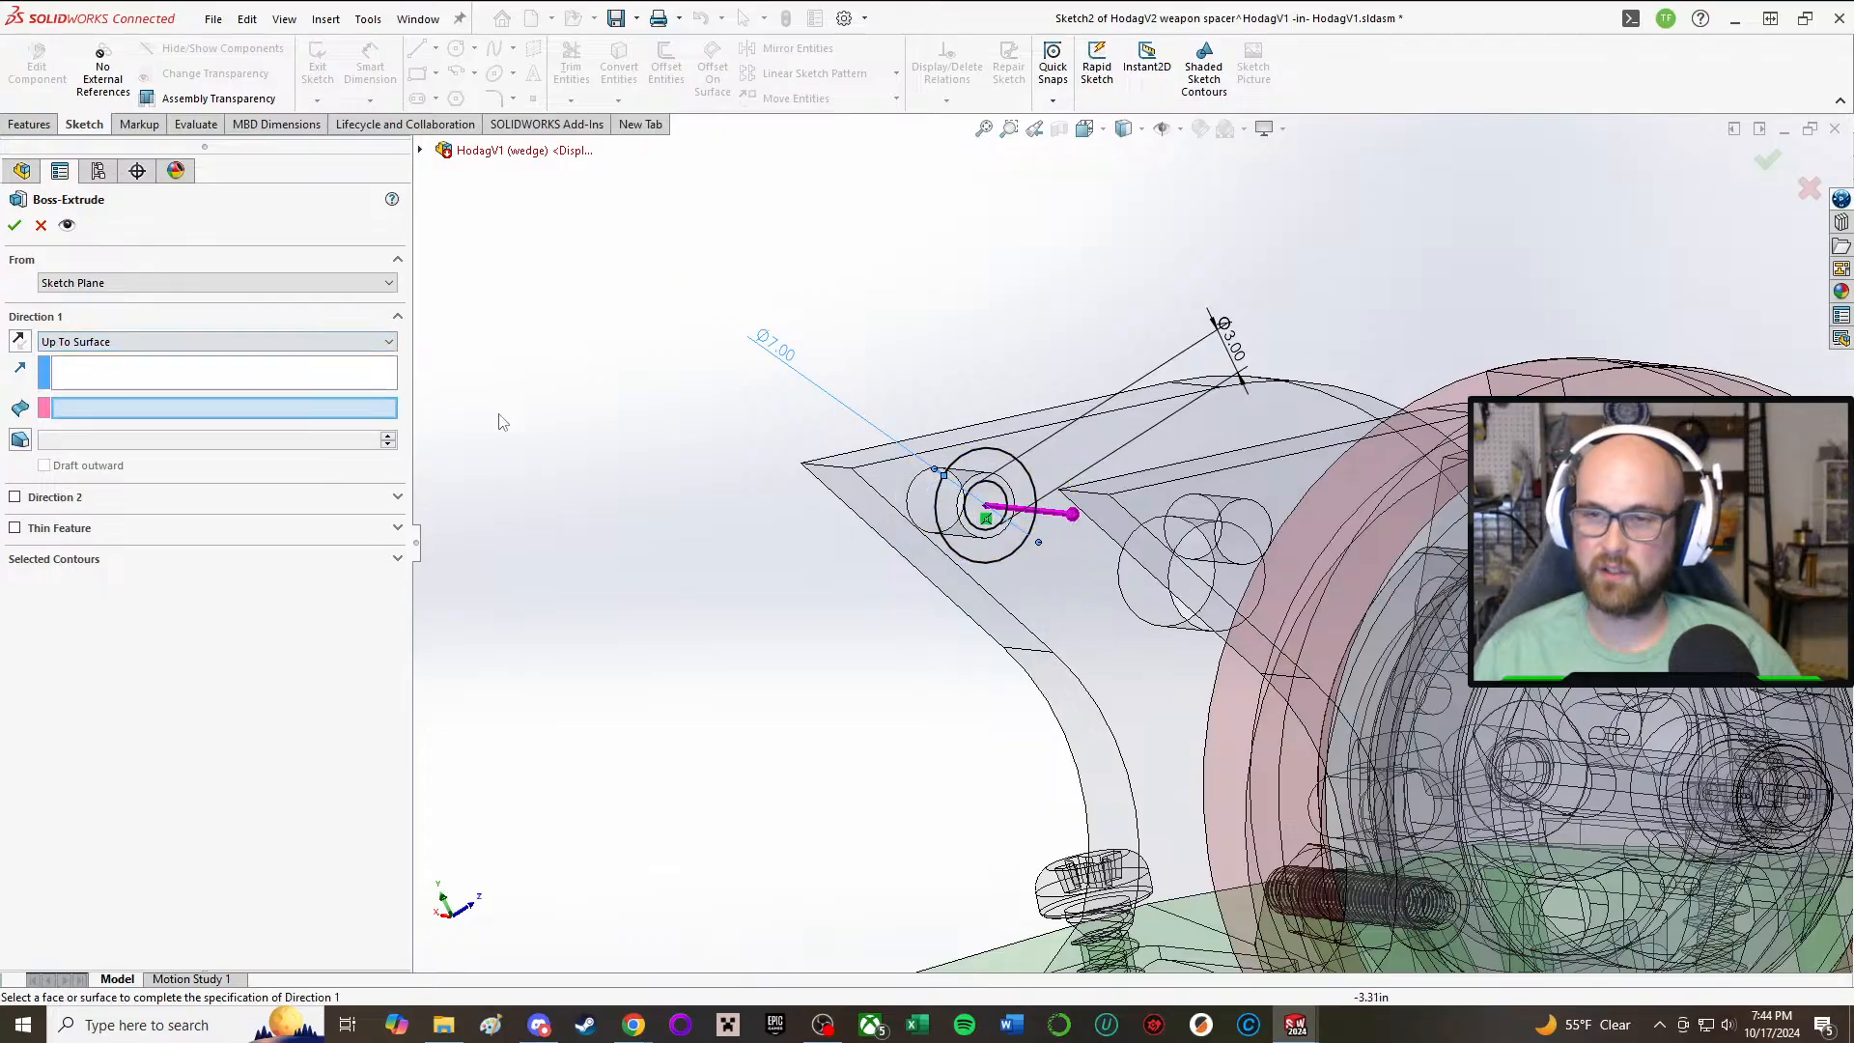
{"action": "middle_click_drag", "start_coordinate": [504, 419], "coordinate": [1245, 541]}
{"action": "left_click", "coordinate": [1461, 463]}
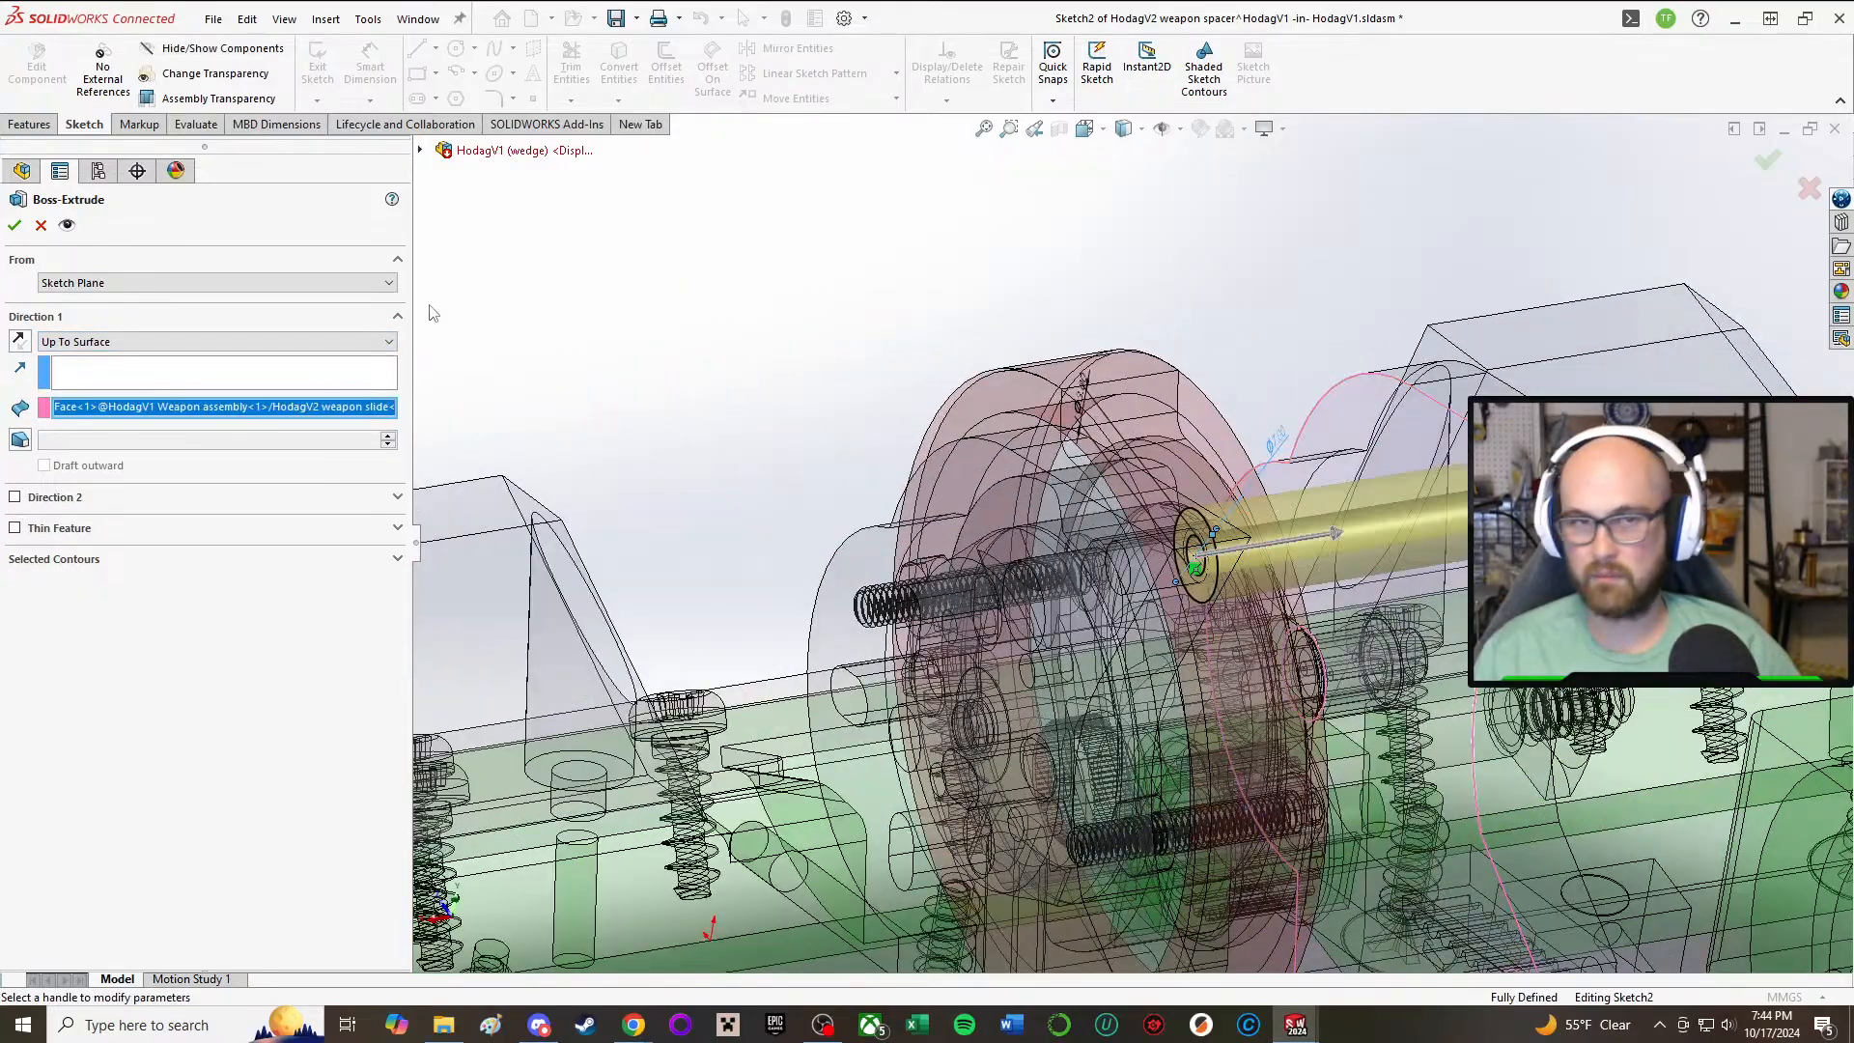
{"action": "left_click", "coordinate": [15, 224]}
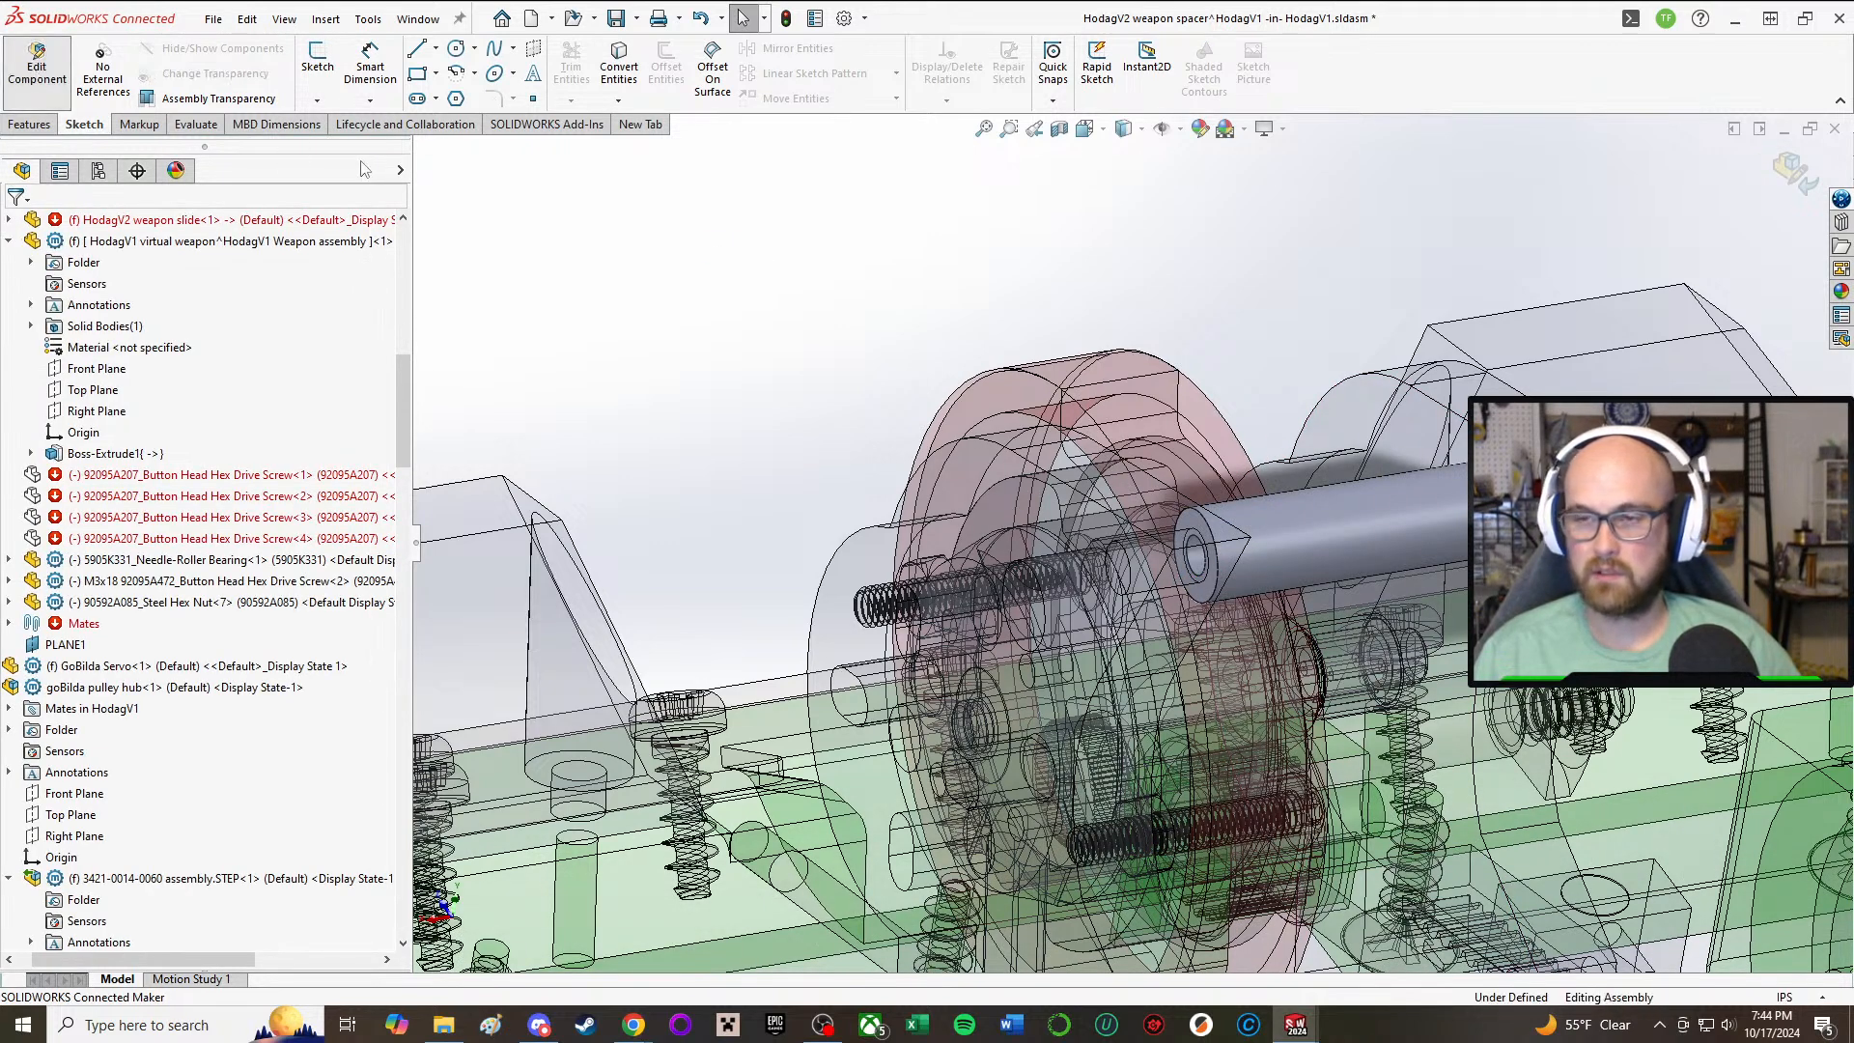
Step: Examine how the new spacer sits between the weapon slide's side plates and how close it is to the weapon and rear frame
{"action": "scroll", "coordinate": [1302, 546], "scroll_direction": "up", "scroll_amount": 1}
{"action": "middle_click_drag", "start_coordinate": [1263, 527], "coordinate": [1361, 761]}
{"action": "middle_click_drag", "start_coordinate": [1391, 548], "coordinate": [1380, 591]}
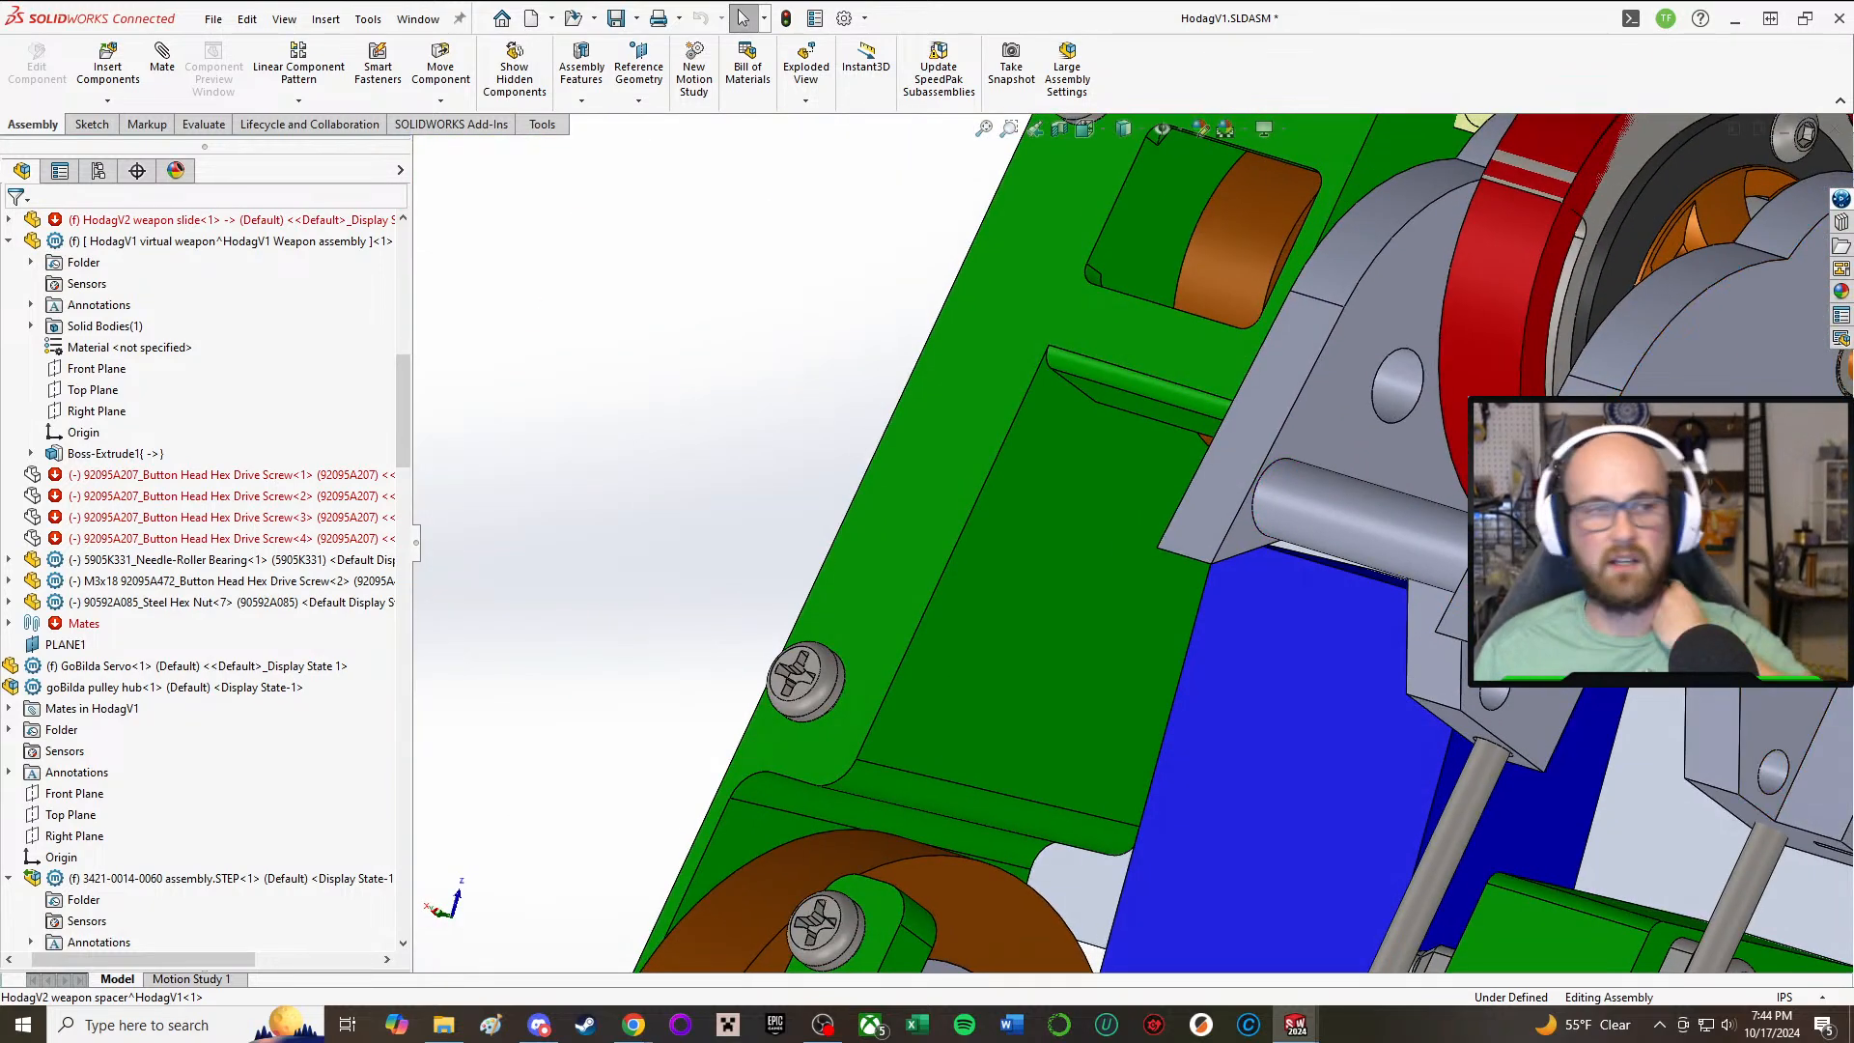
{"action": "middle_click_drag", "start_coordinate": [1215, 479], "coordinate": [1294, 512]}
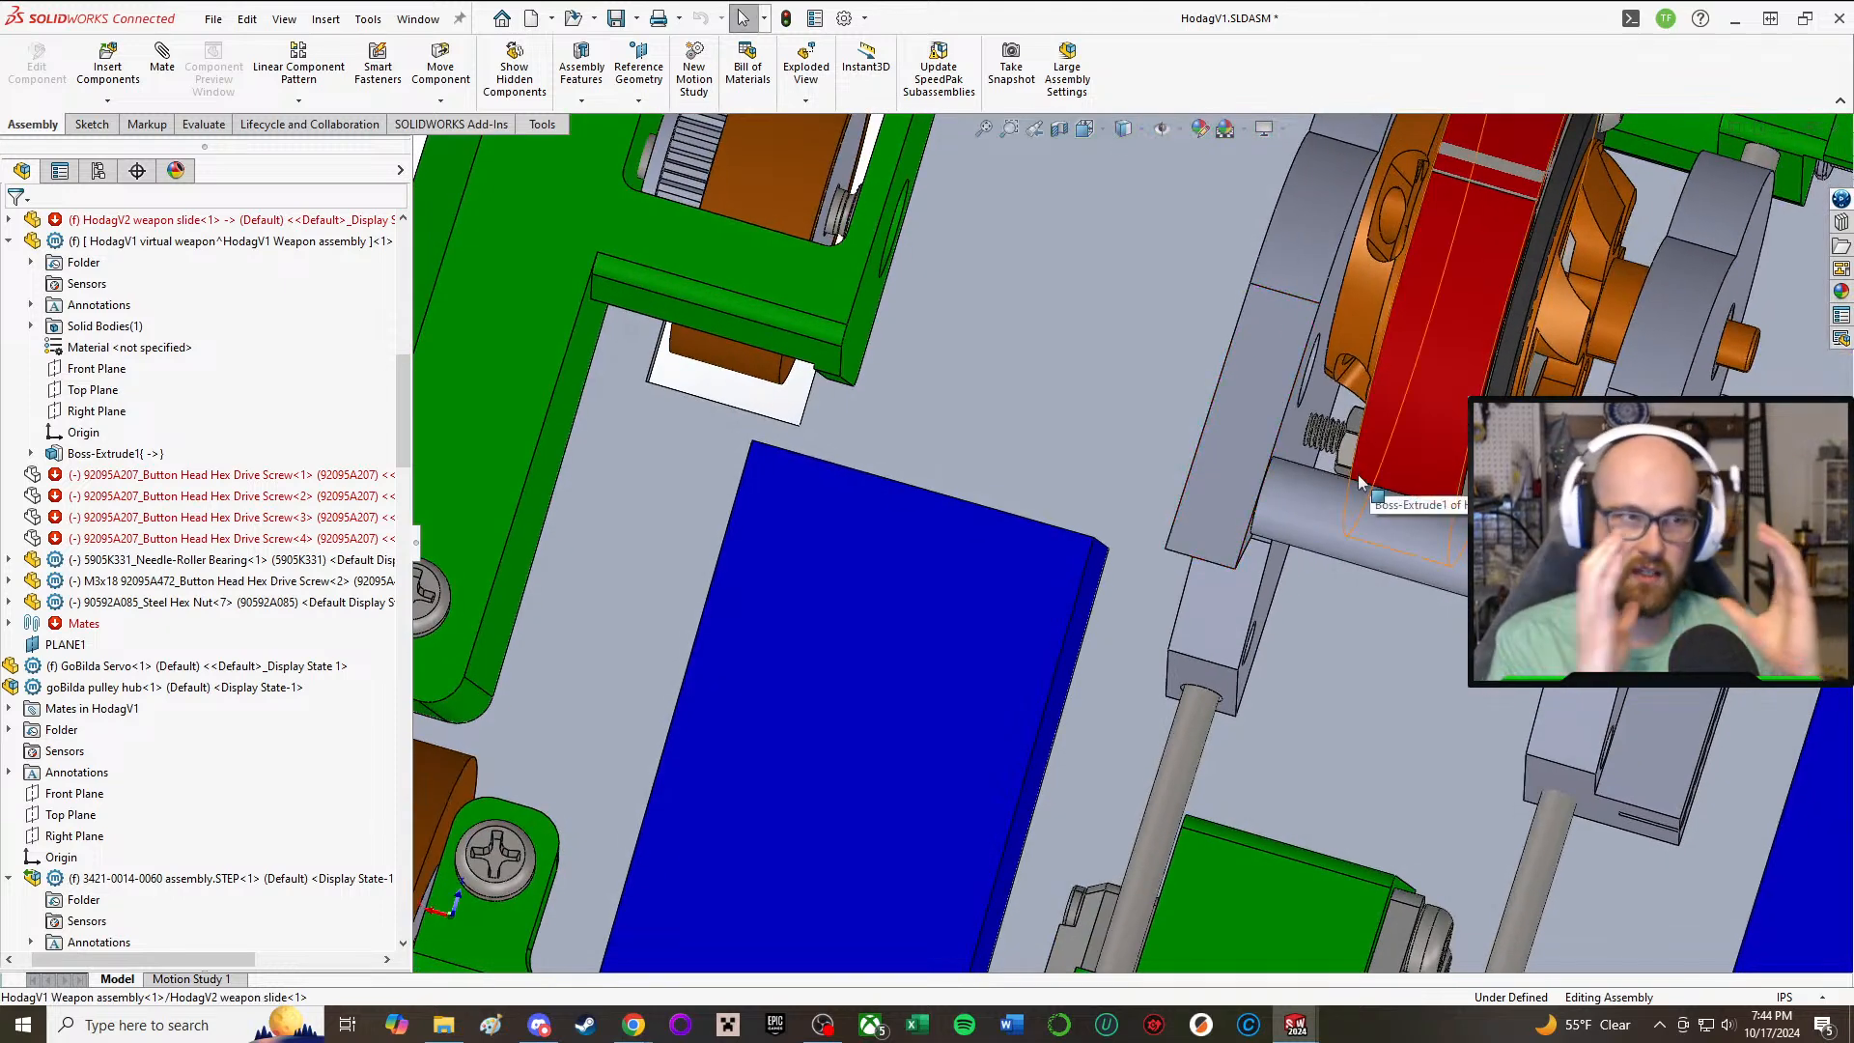
{"action": "middle_click_drag", "start_coordinate": [1357, 492], "coordinate": [1375, 449]}
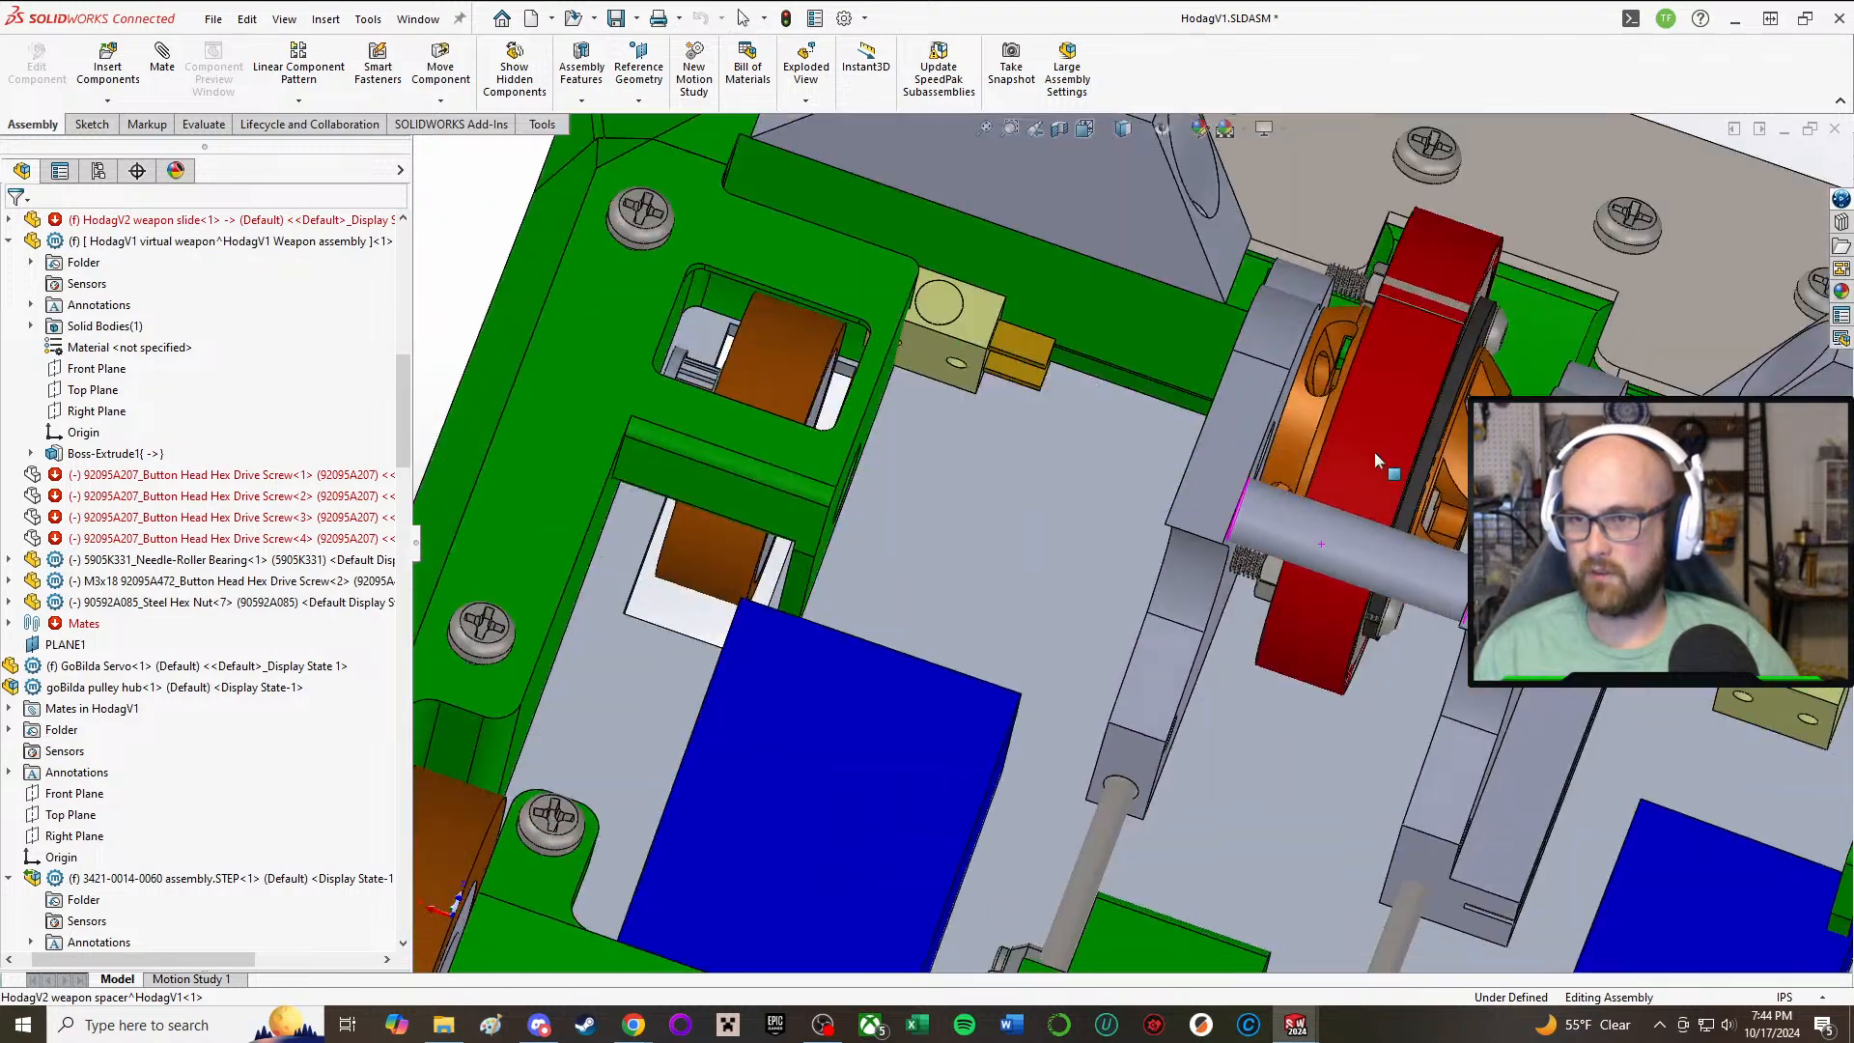
{"action": "scroll", "coordinate": [1343, 533], "scroll_direction": "up", "scroll_amount": 2}
{"action": "middle_click_drag", "start_coordinate": [1343, 538], "coordinate": [1247, 401]}
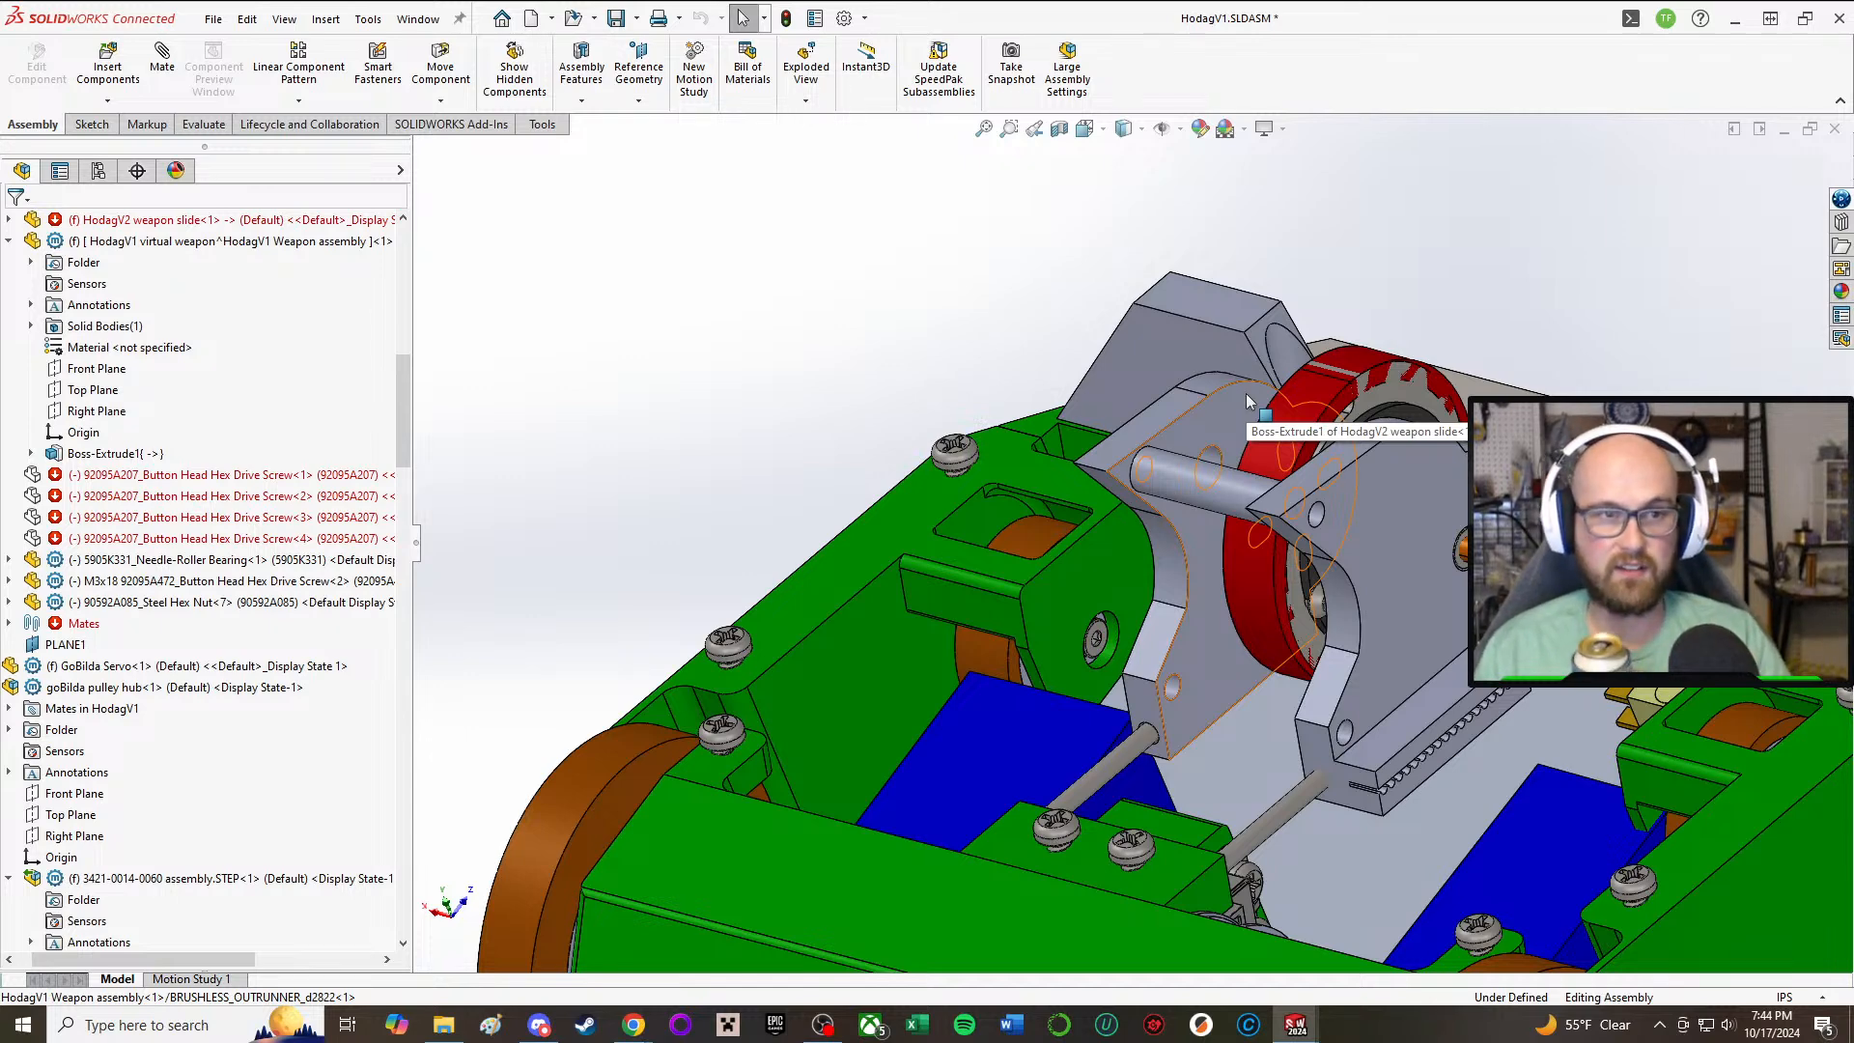
{"action": "middle_click_drag", "start_coordinate": [1478, 707], "coordinate": [1427, 719]}
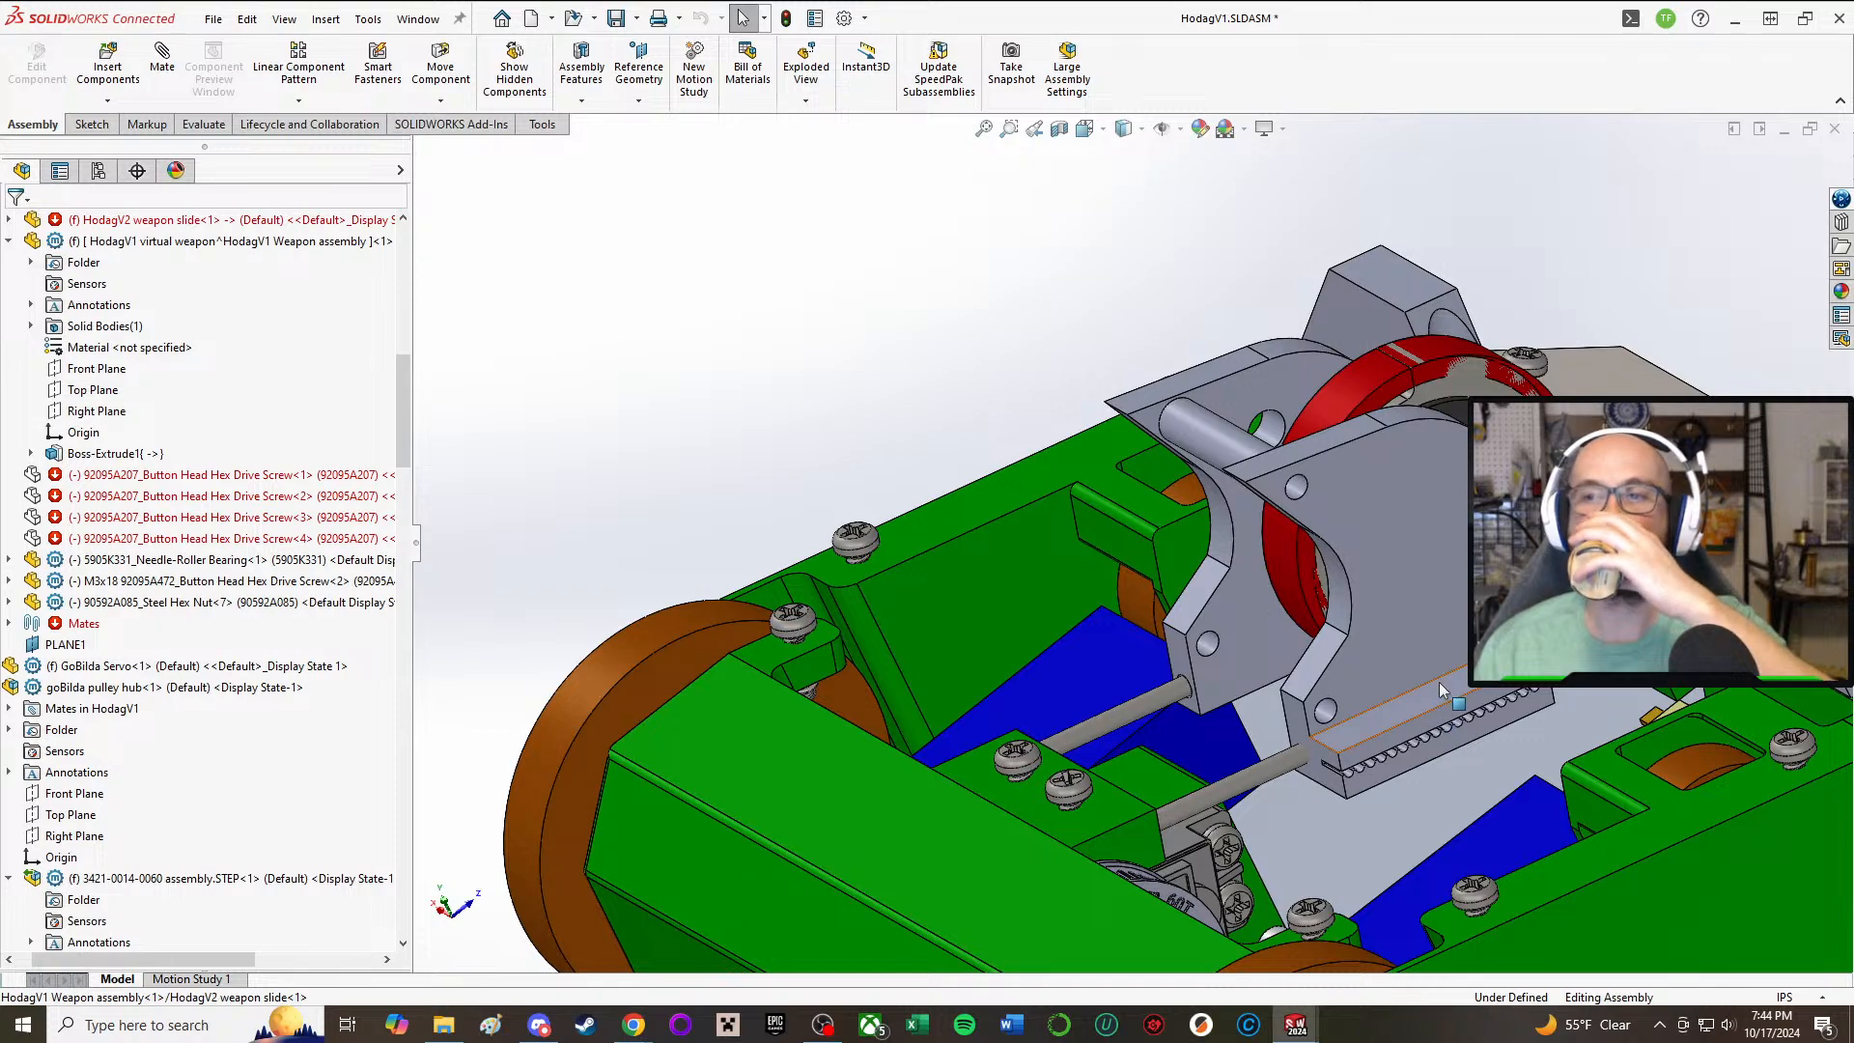
{"action": "middle_click_drag", "start_coordinate": [1448, 654], "coordinate": [985, 662]}
{"action": "scroll", "coordinate": [884, 280], "scroll_direction": "down", "scroll_amount": 3}
{"action": "middle_click_drag", "start_coordinate": [883, 280], "coordinate": [780, 291]}
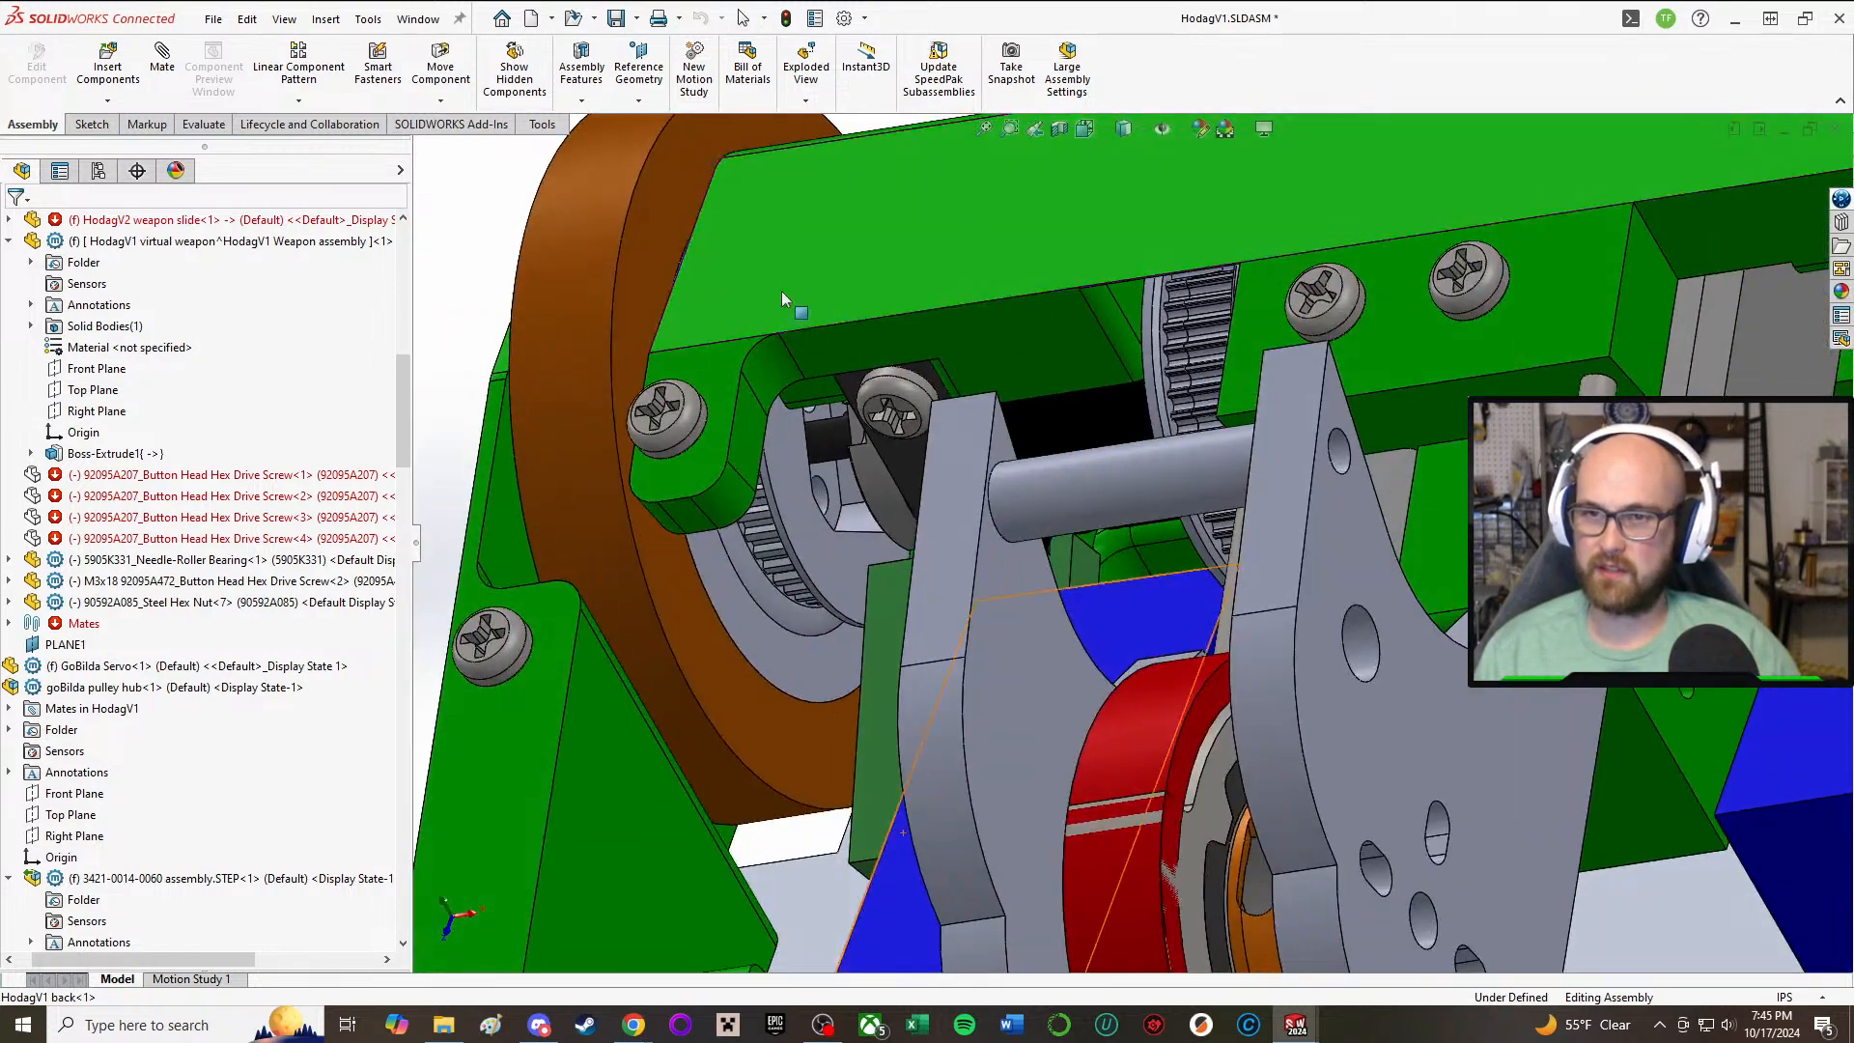
Step: Start editing the HodagV1 back part in the context of the assembly and locate its entry in the feature tree
{"action": "middle_click_drag", "start_coordinate": [819, 212], "coordinate": [1029, 361]}
{"action": "right_click", "coordinate": [1032, 361]}
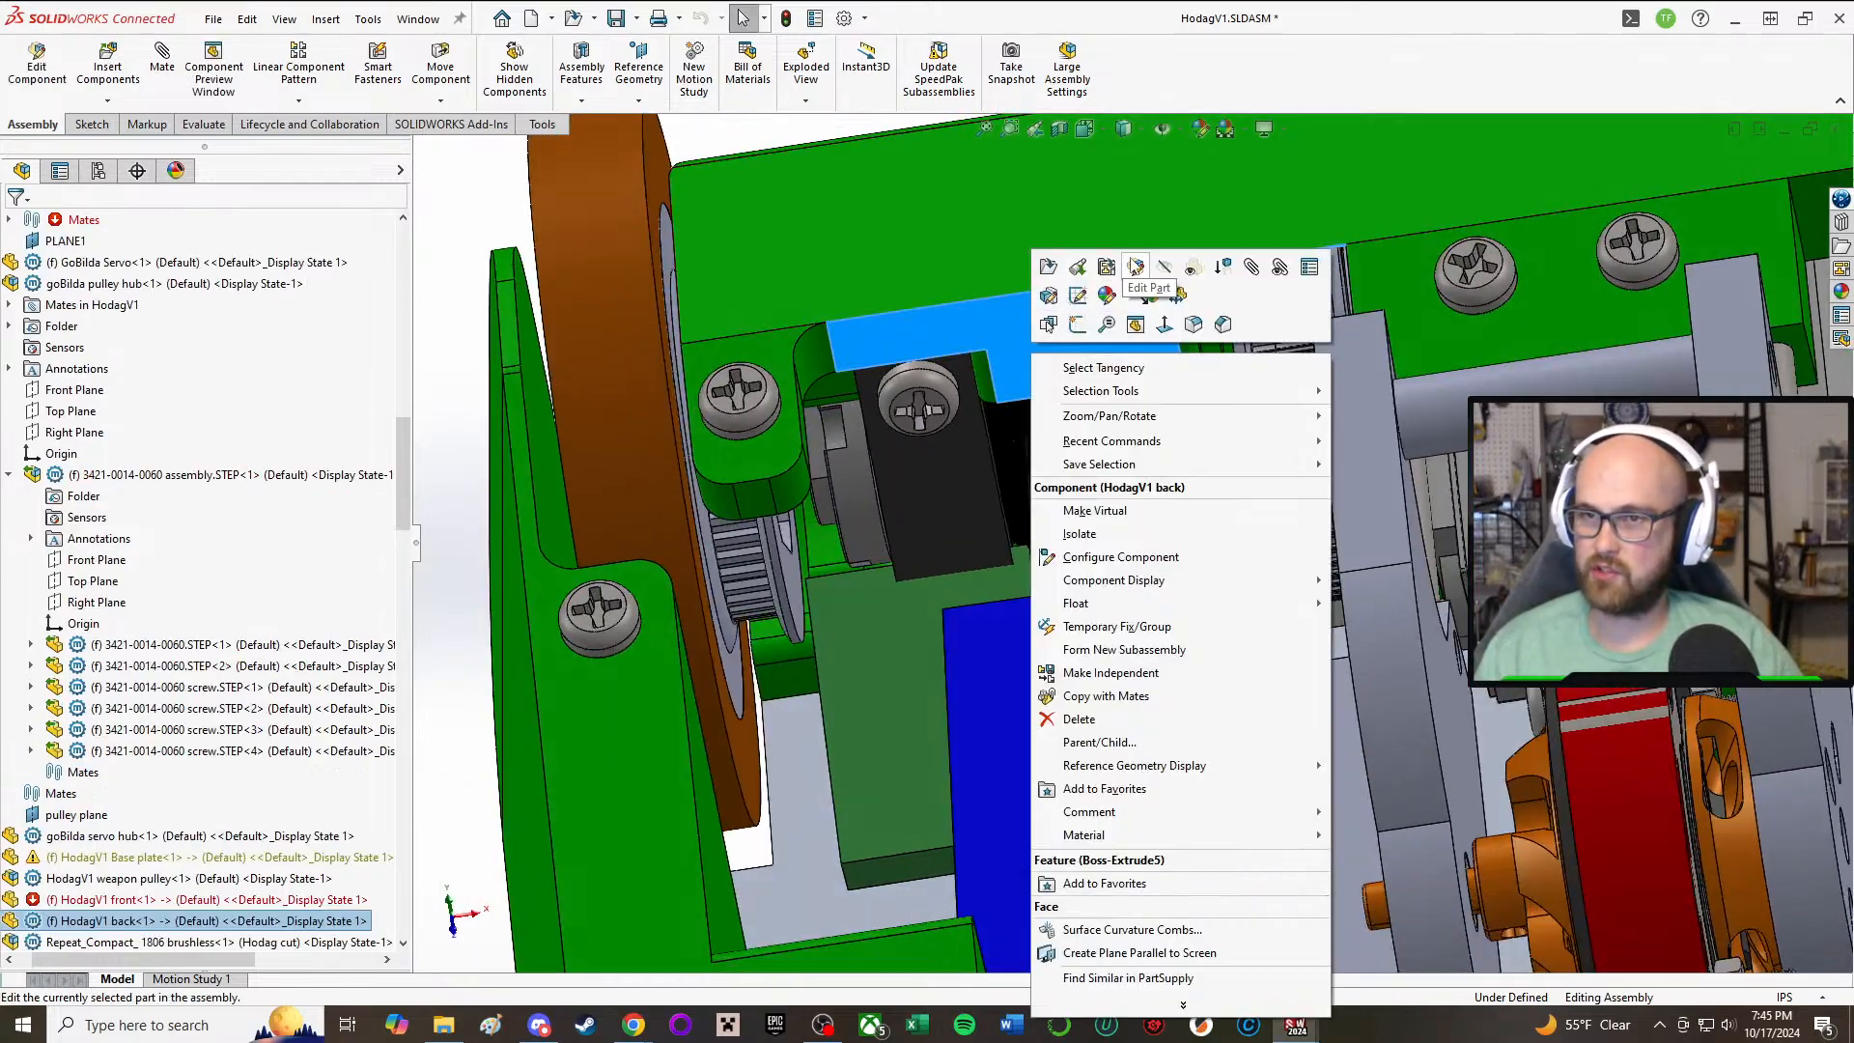
{"action": "left_click", "coordinate": [1136, 267]}
{"action": "scroll", "coordinate": [1086, 291], "scroll_direction": "down", "scroll_amount": 3}
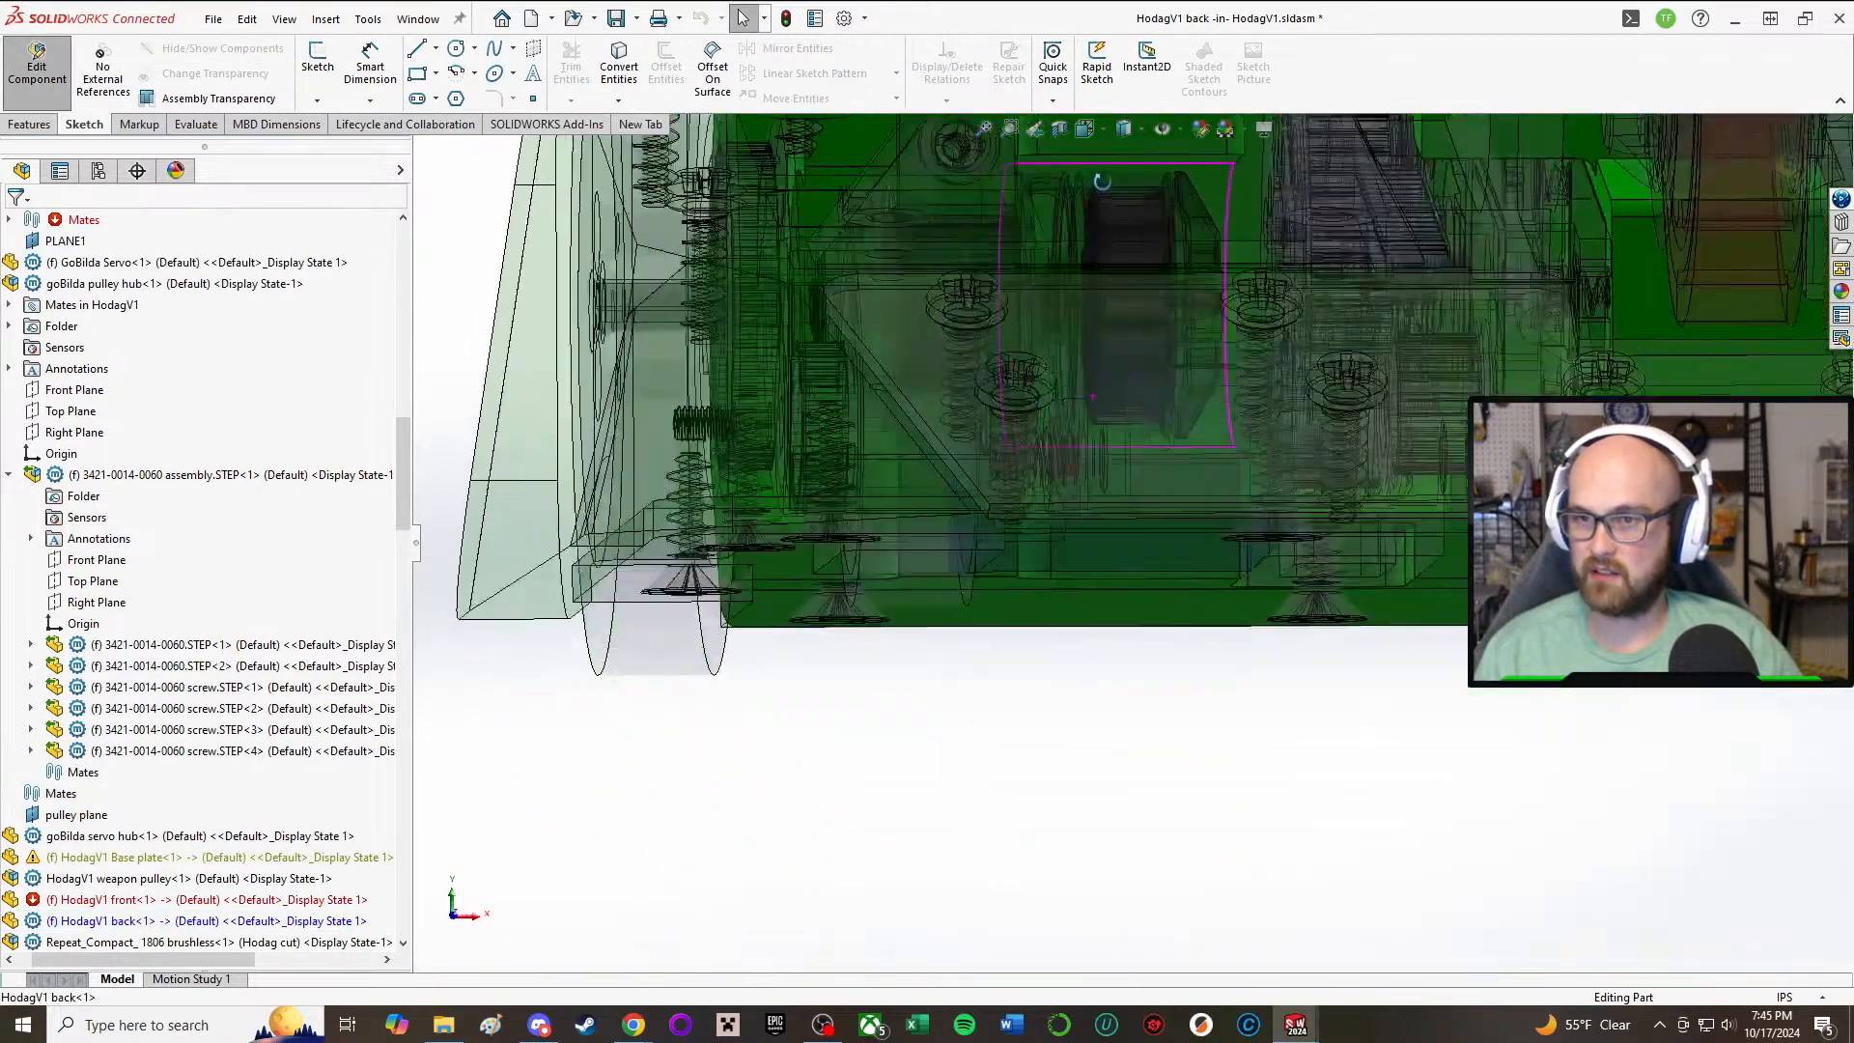
{"action": "scroll", "coordinate": [190, 548], "scroll_direction": "down", "scroll_amount": 2}
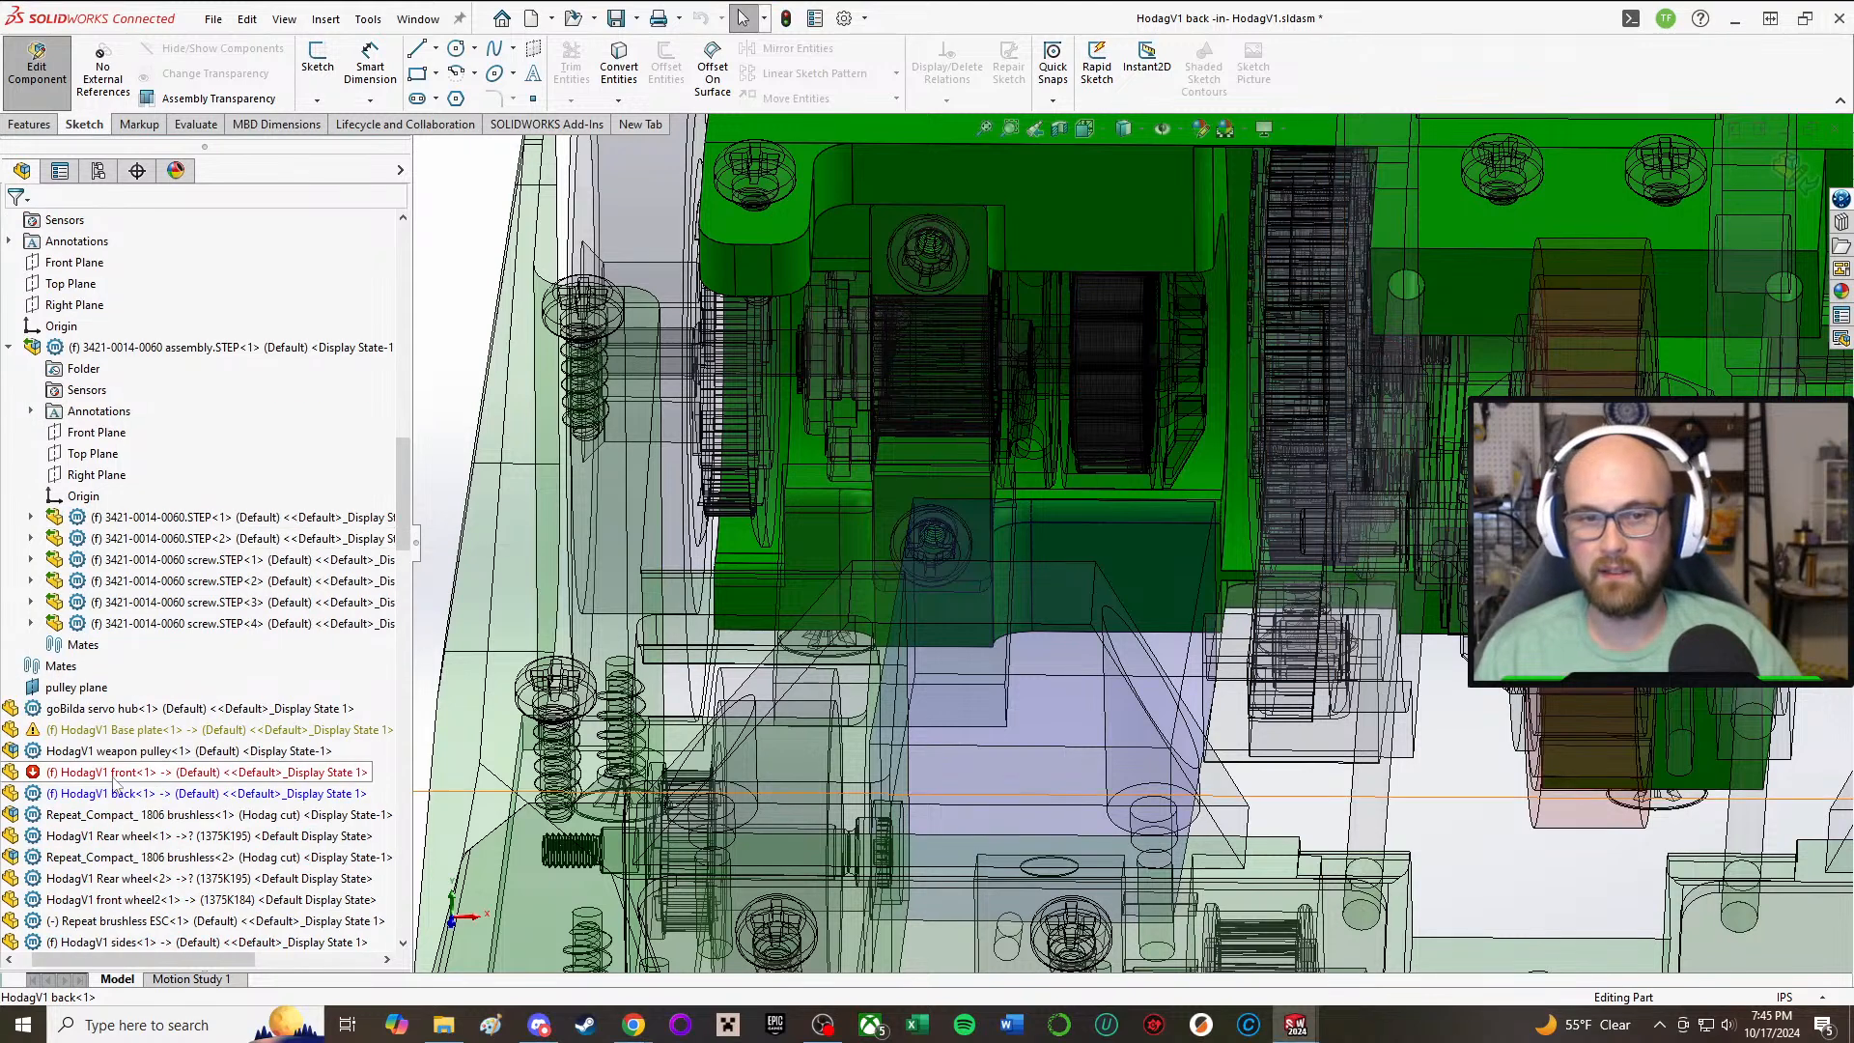
{"action": "left_click_drag", "start_coordinate": [110, 959], "coordinate": [82, 959]}
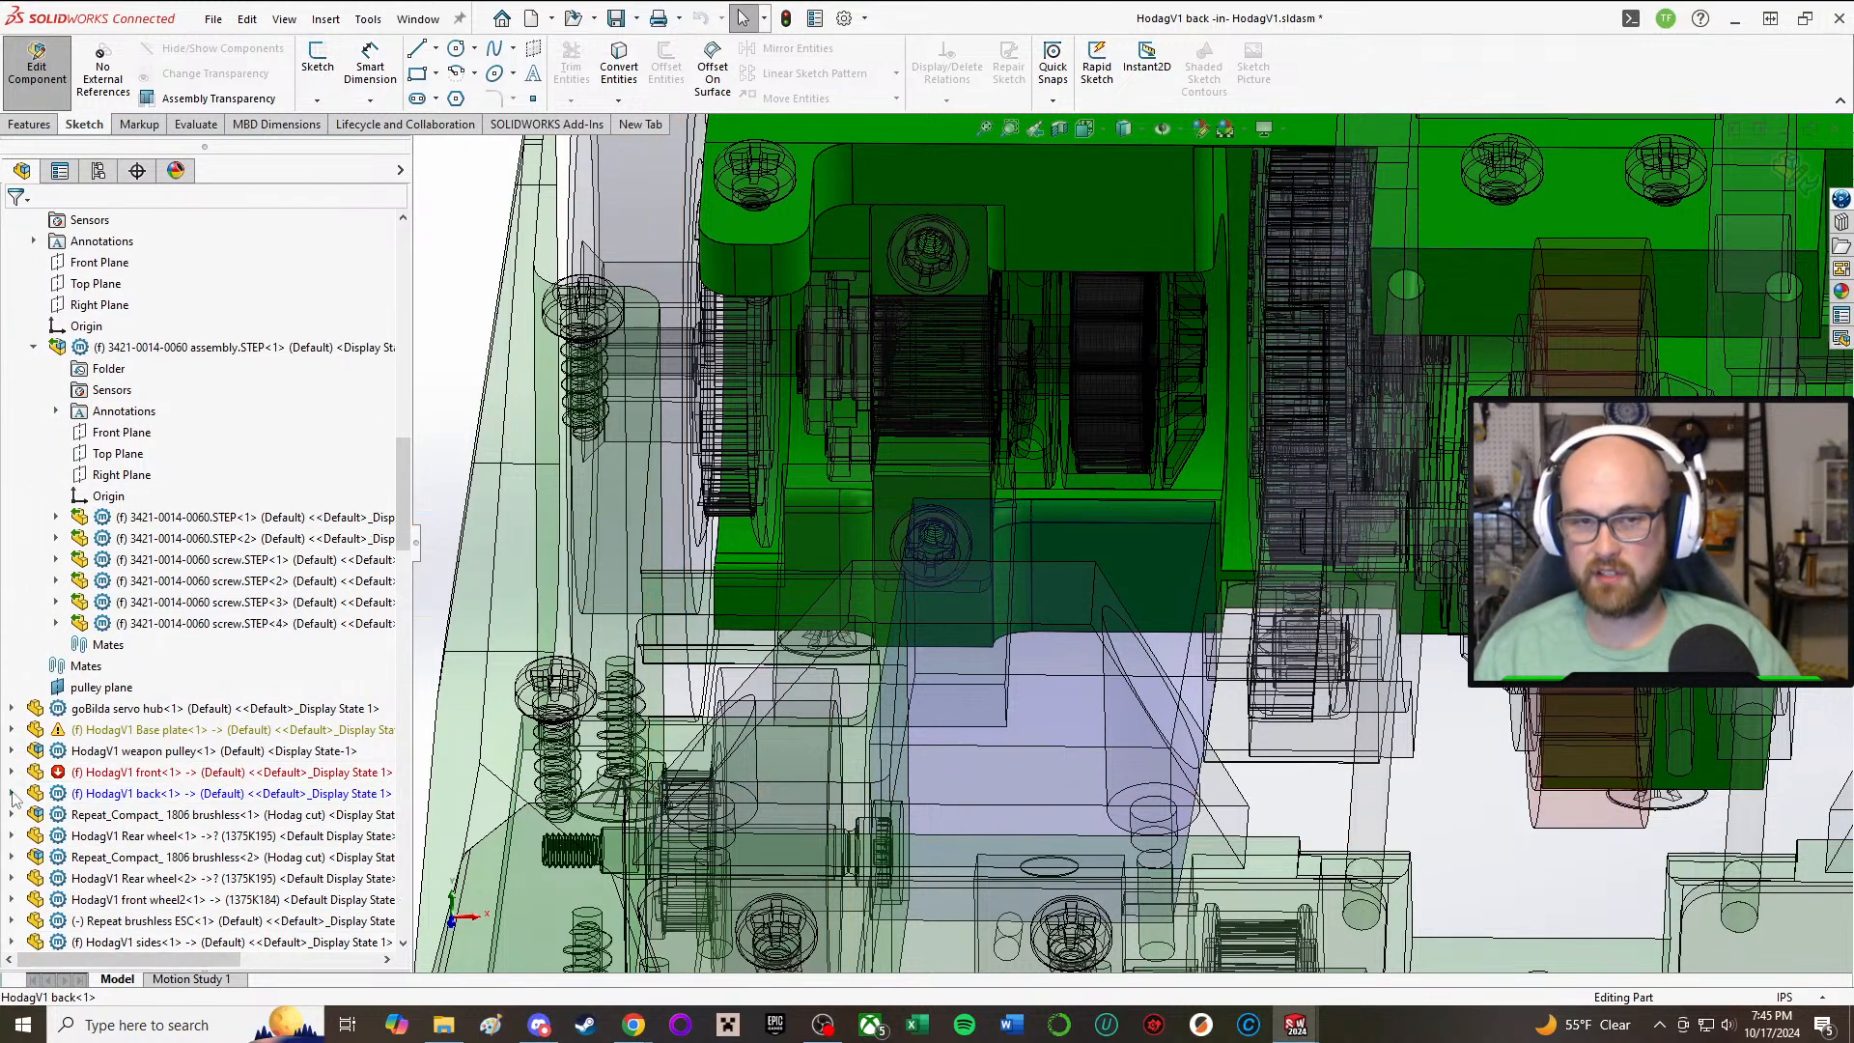
Step: Expand the back part's features and examine Cut-Extrude1 through Boss-Extrude5 to find the one shaping the housing around the drive motor
{"action": "left_click", "coordinate": [13, 794]}
{"action": "scroll", "coordinate": [108, 676], "scroll_direction": "up", "scroll_amount": 2}
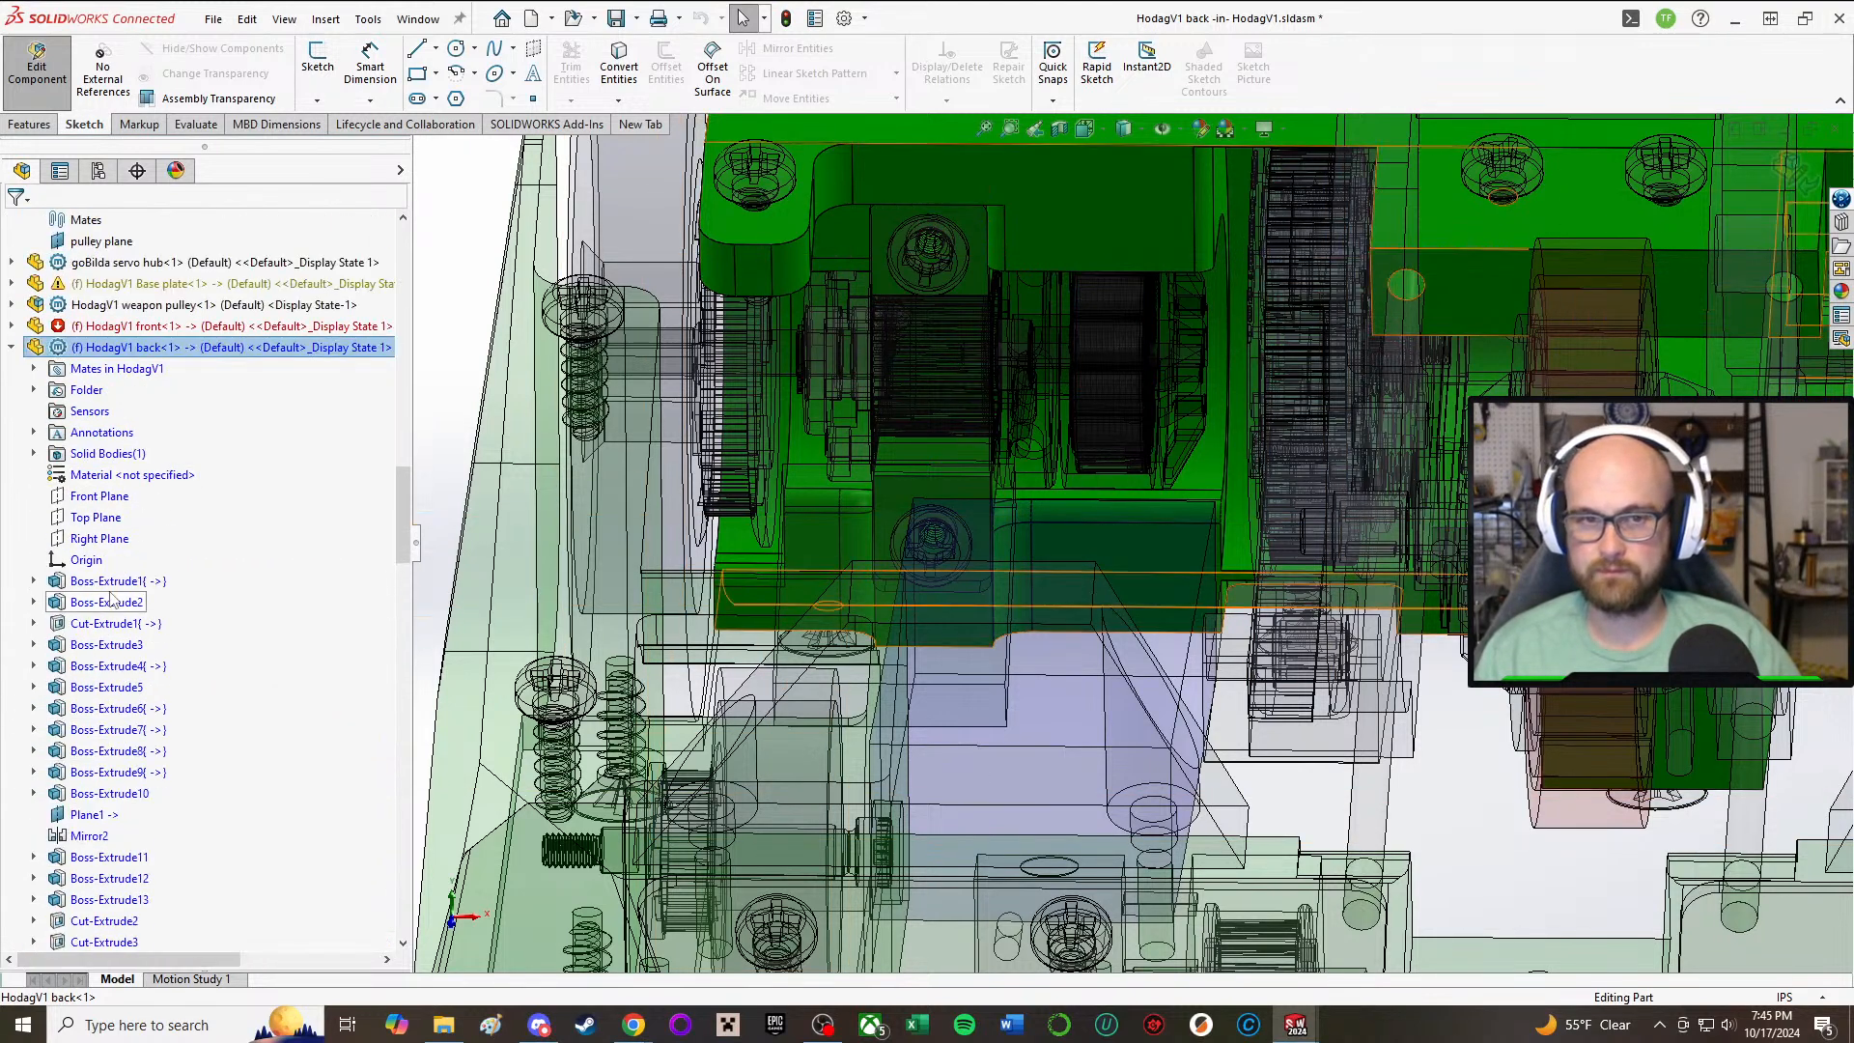
{"action": "left_click", "coordinate": [104, 623]}
{"action": "scroll", "coordinate": [1033, 501], "scroll_direction": "up", "scroll_amount": 5}
{"action": "middle_click_drag", "start_coordinate": [1329, 440], "coordinate": [1214, 417]}
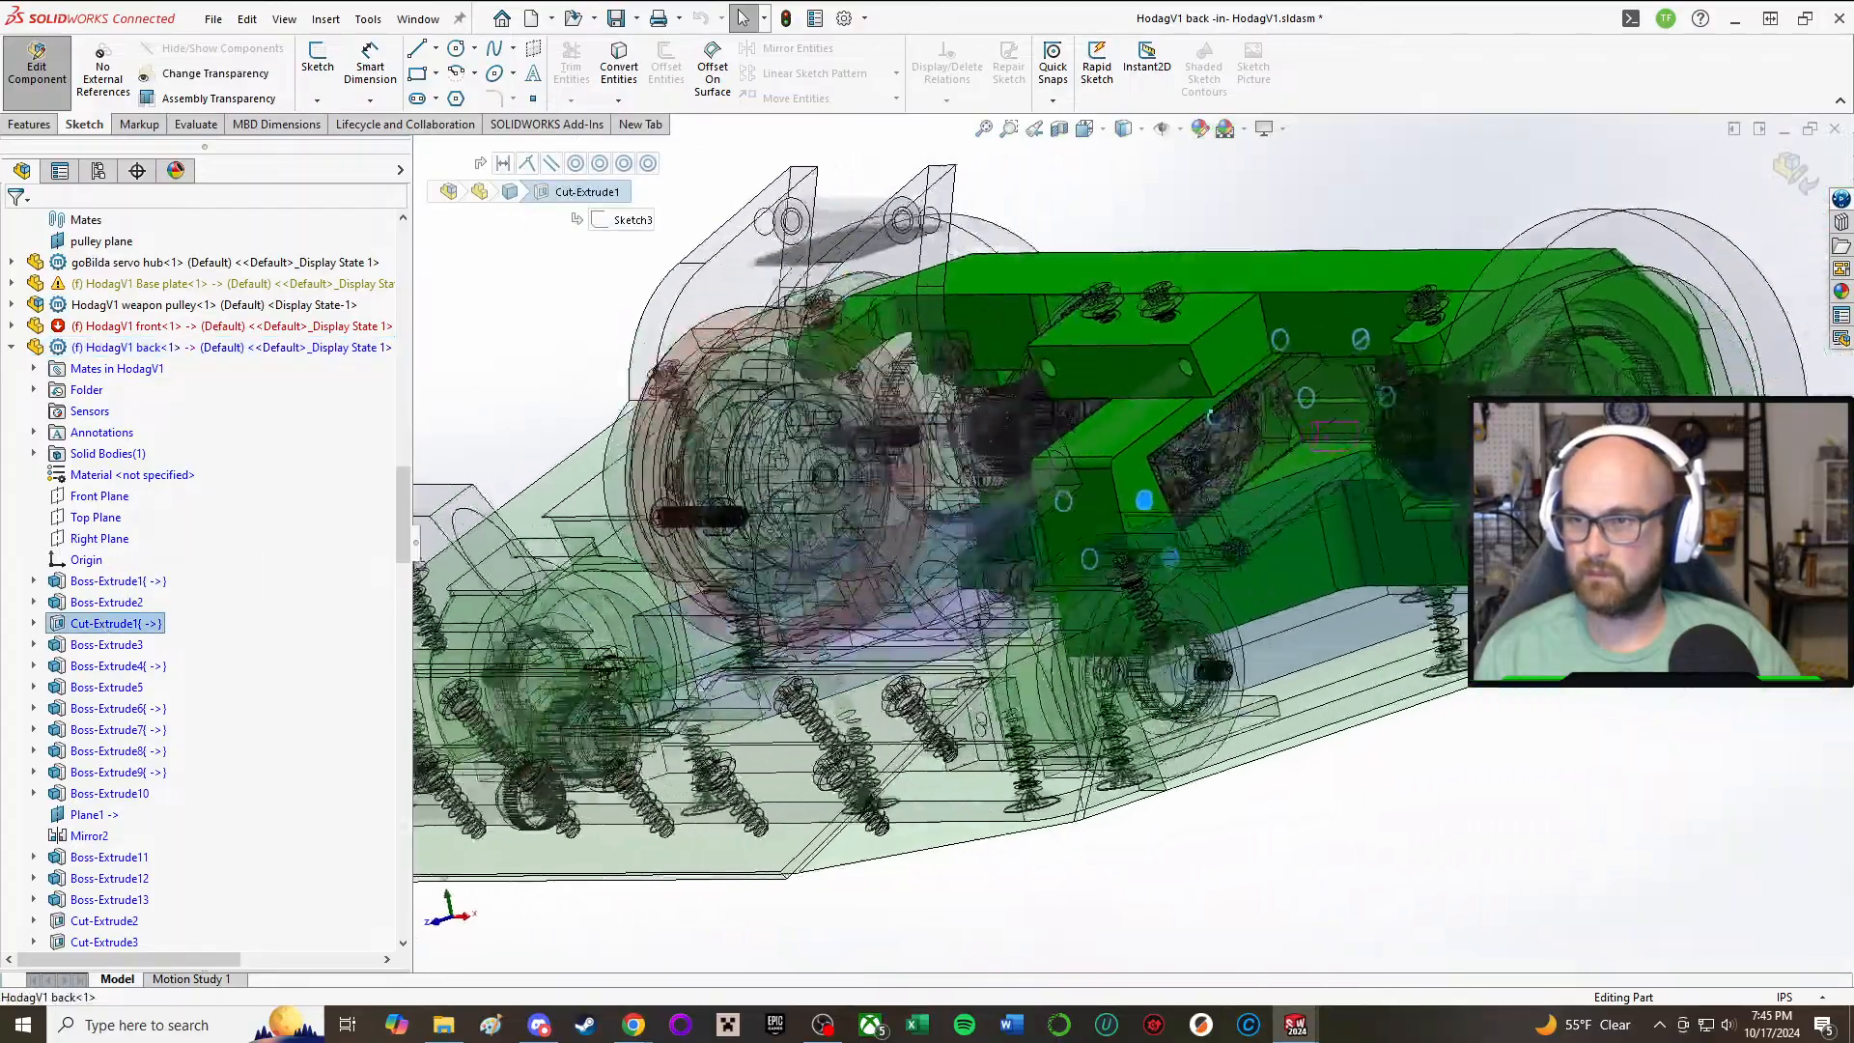
{"action": "middle_click_drag", "start_coordinate": [396, 512], "coordinate": [486, 594]}
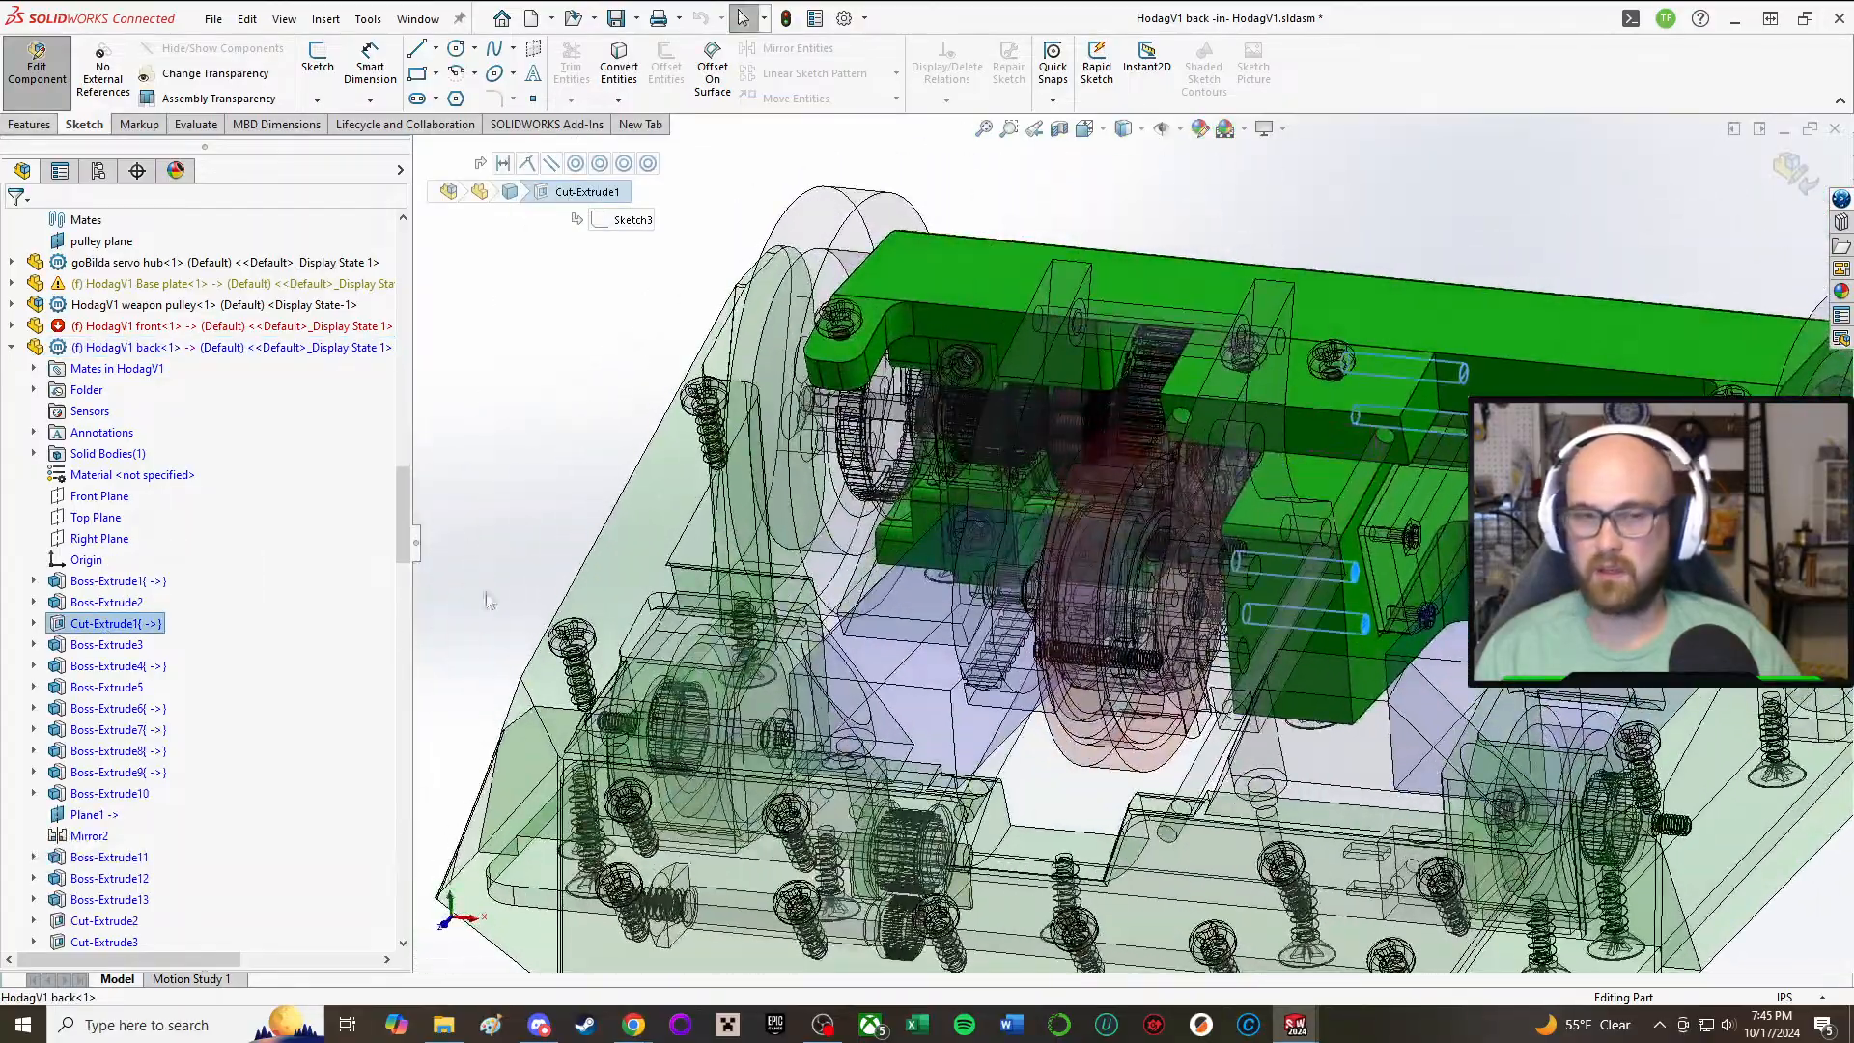
{"action": "left_click", "coordinate": [133, 647]}
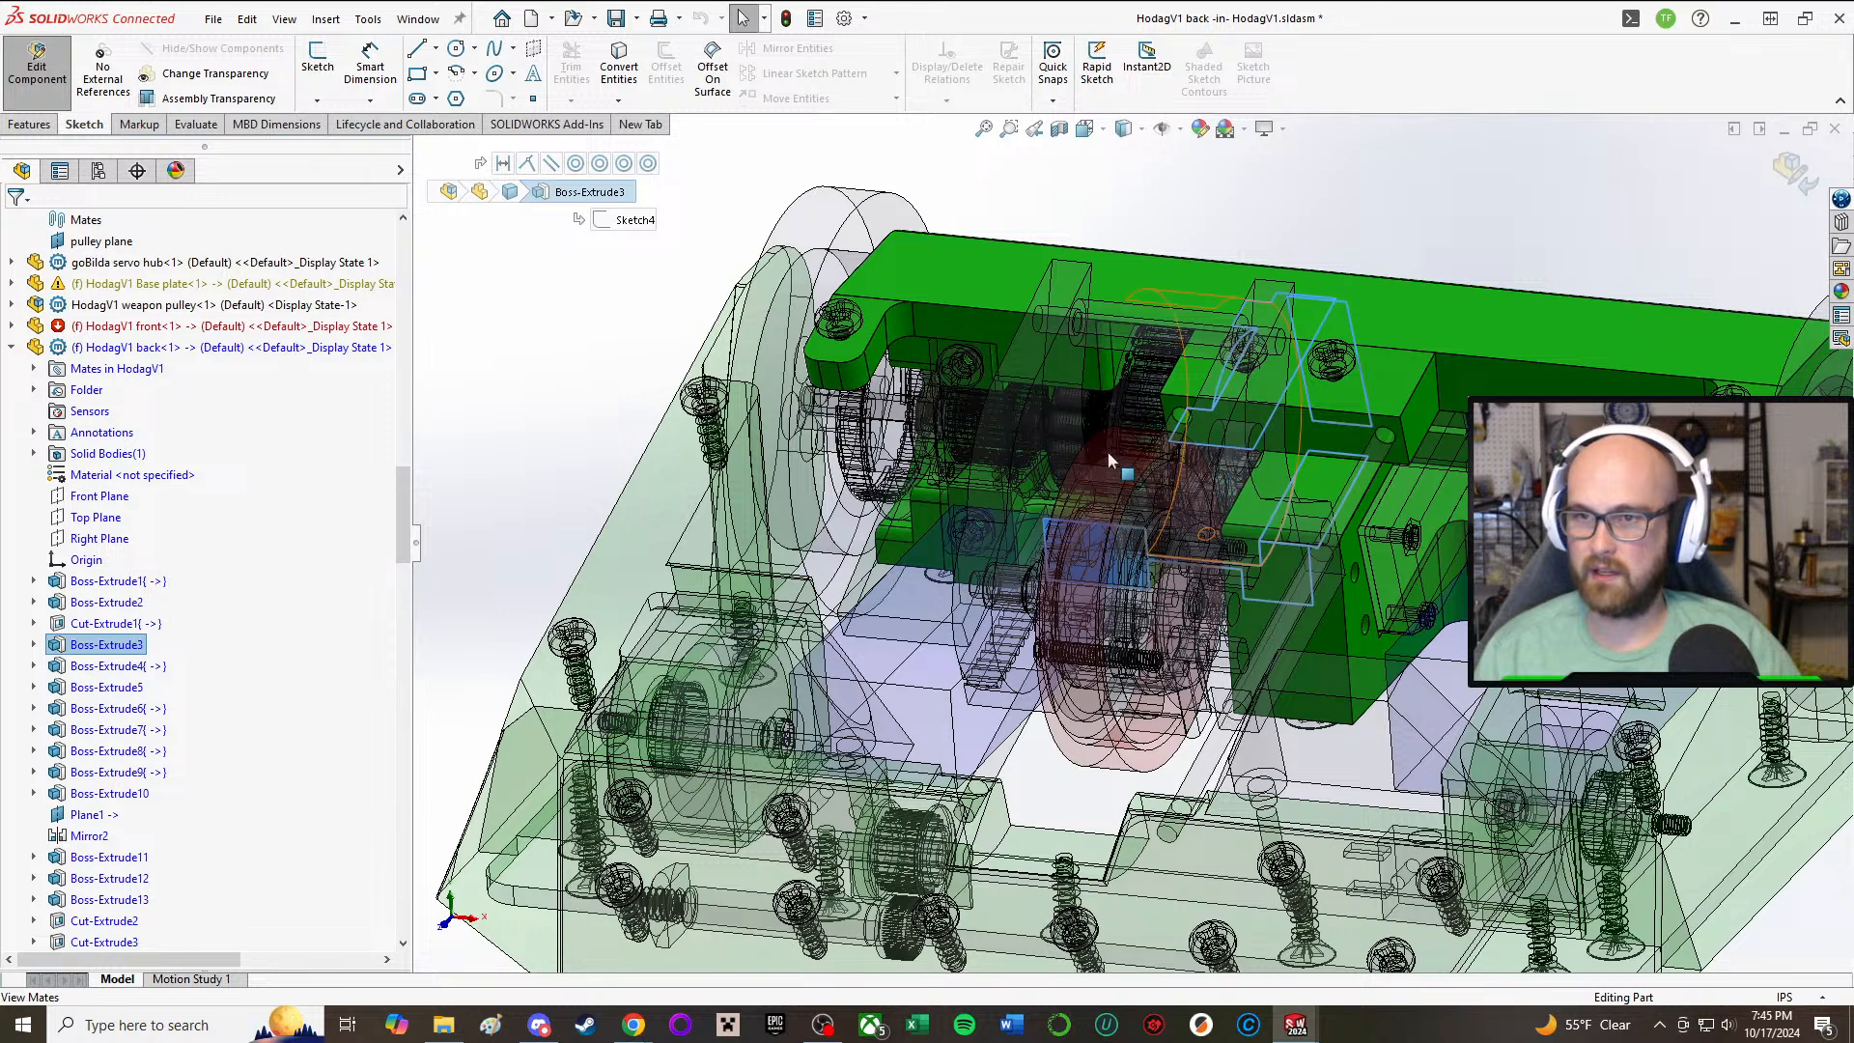
{"action": "middle_click_drag", "start_coordinate": [1108, 461], "coordinate": [1149, 476]}
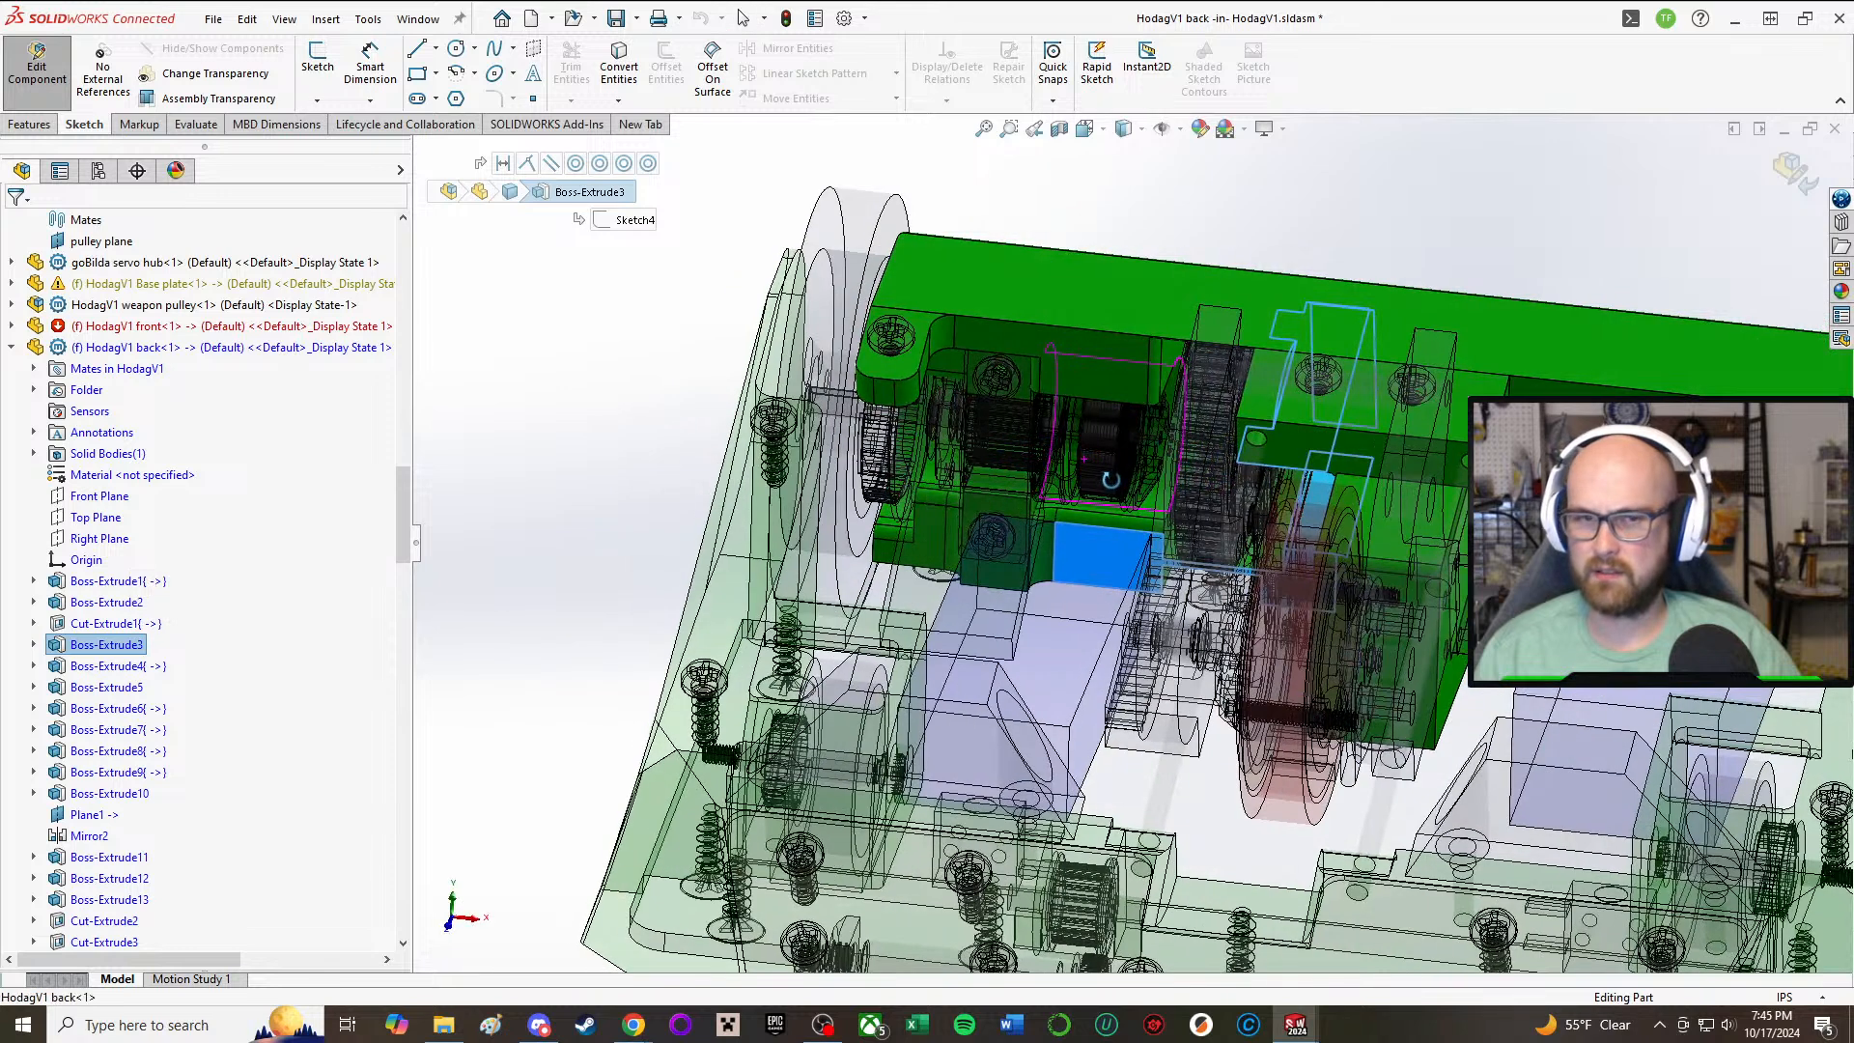
{"action": "left_click", "coordinate": [106, 666]}
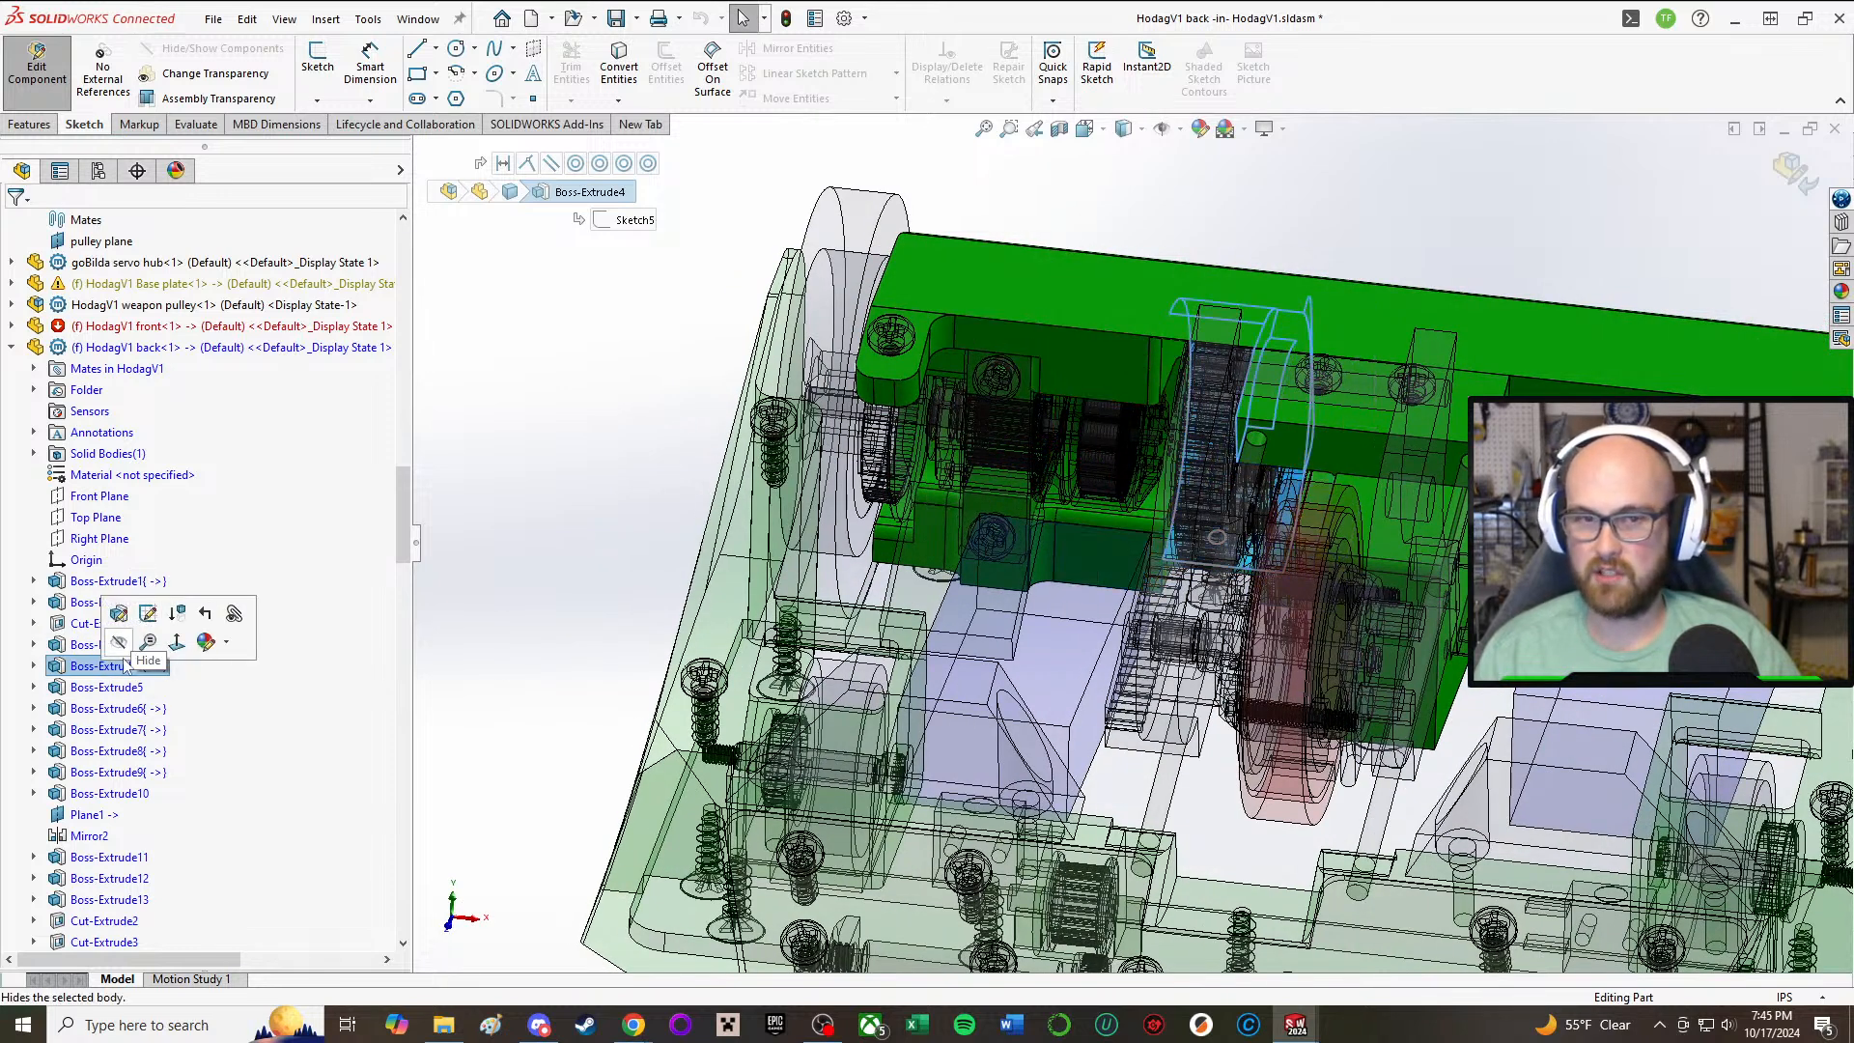
{"action": "left_click", "coordinate": [104, 687]}
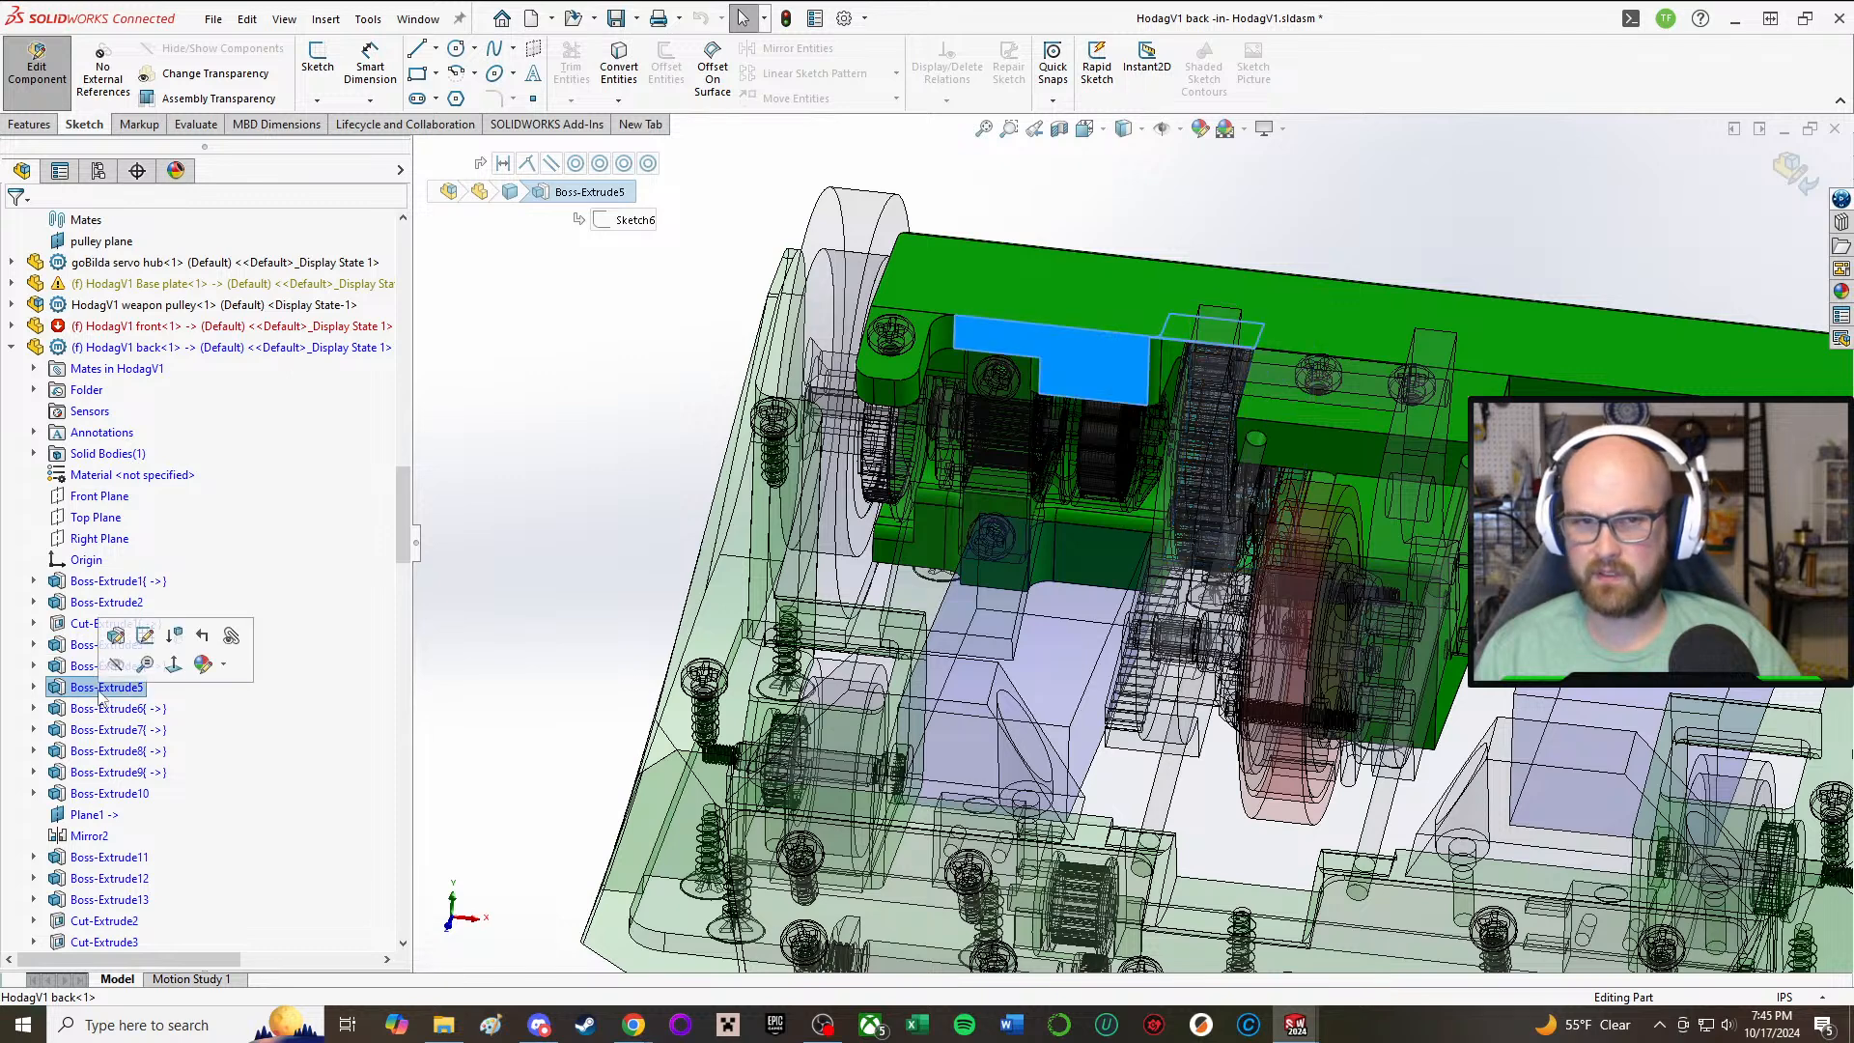
{"action": "middle_click_drag", "start_coordinate": [1176, 486], "coordinate": [1147, 469]}
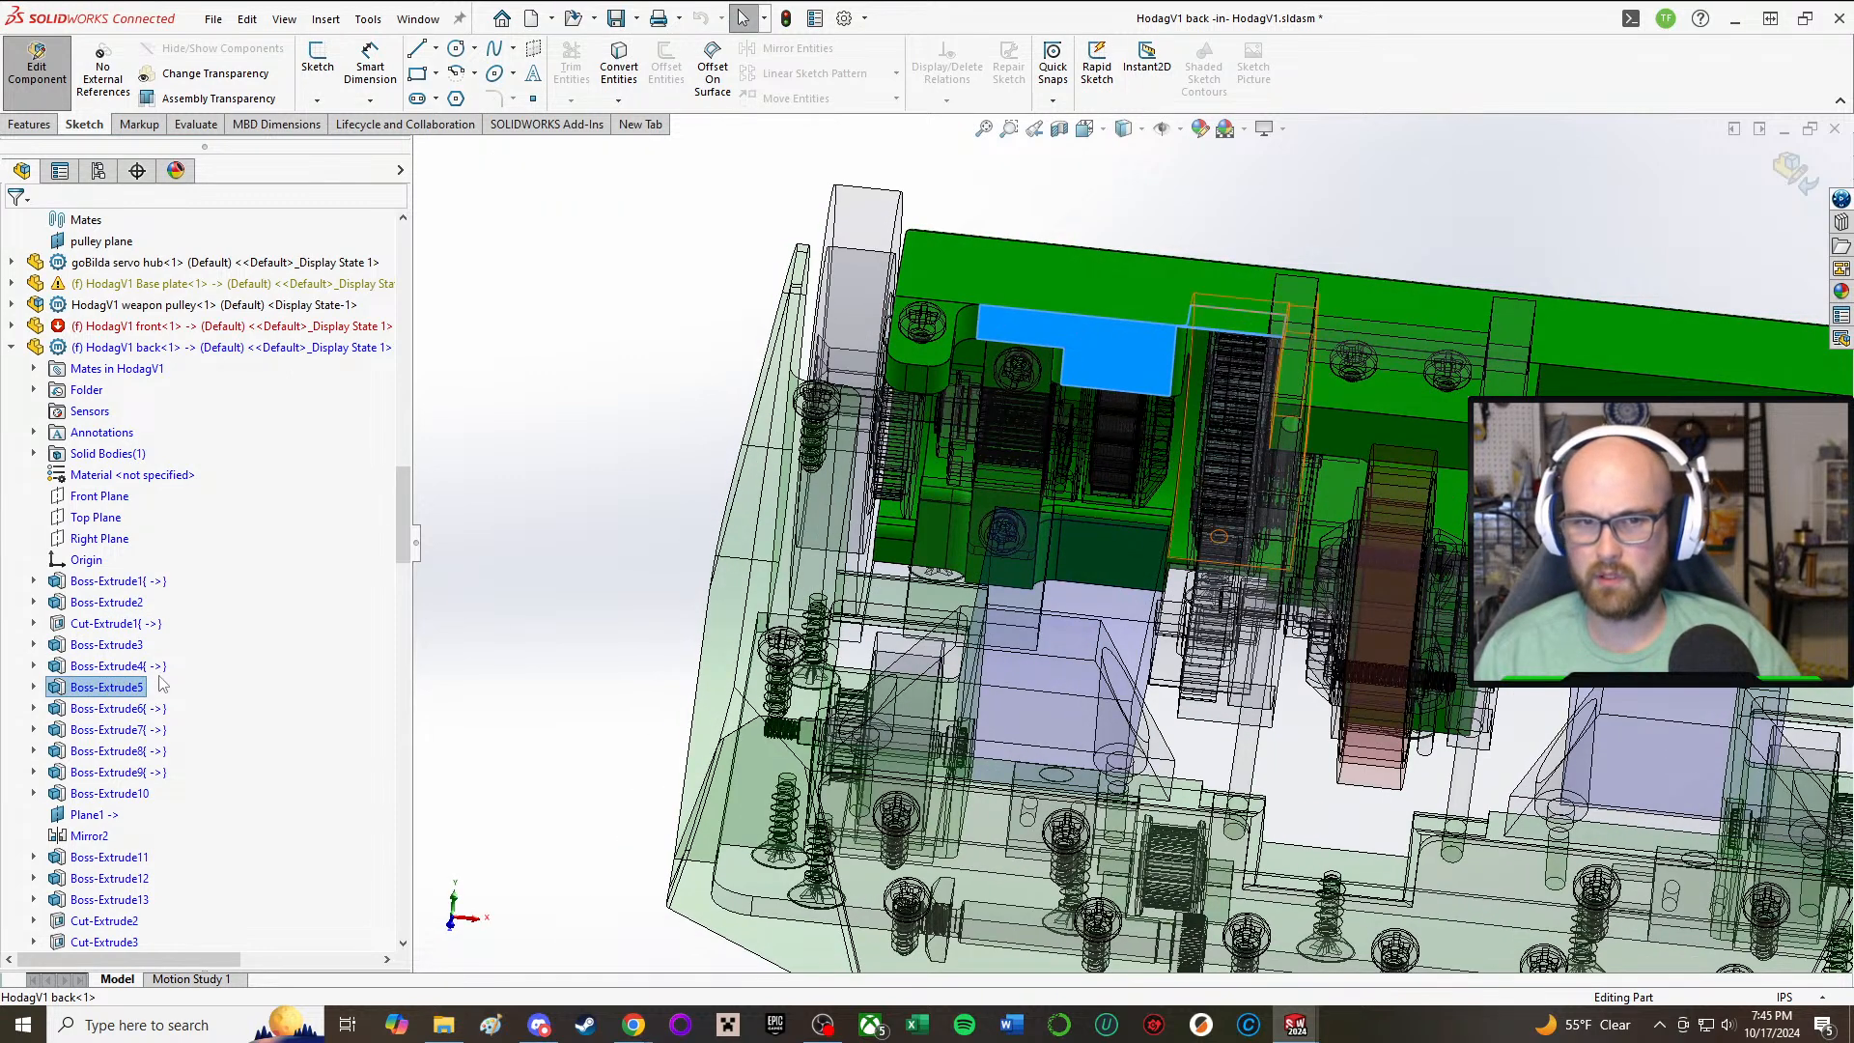
{"action": "left_click", "coordinate": [116, 686]}
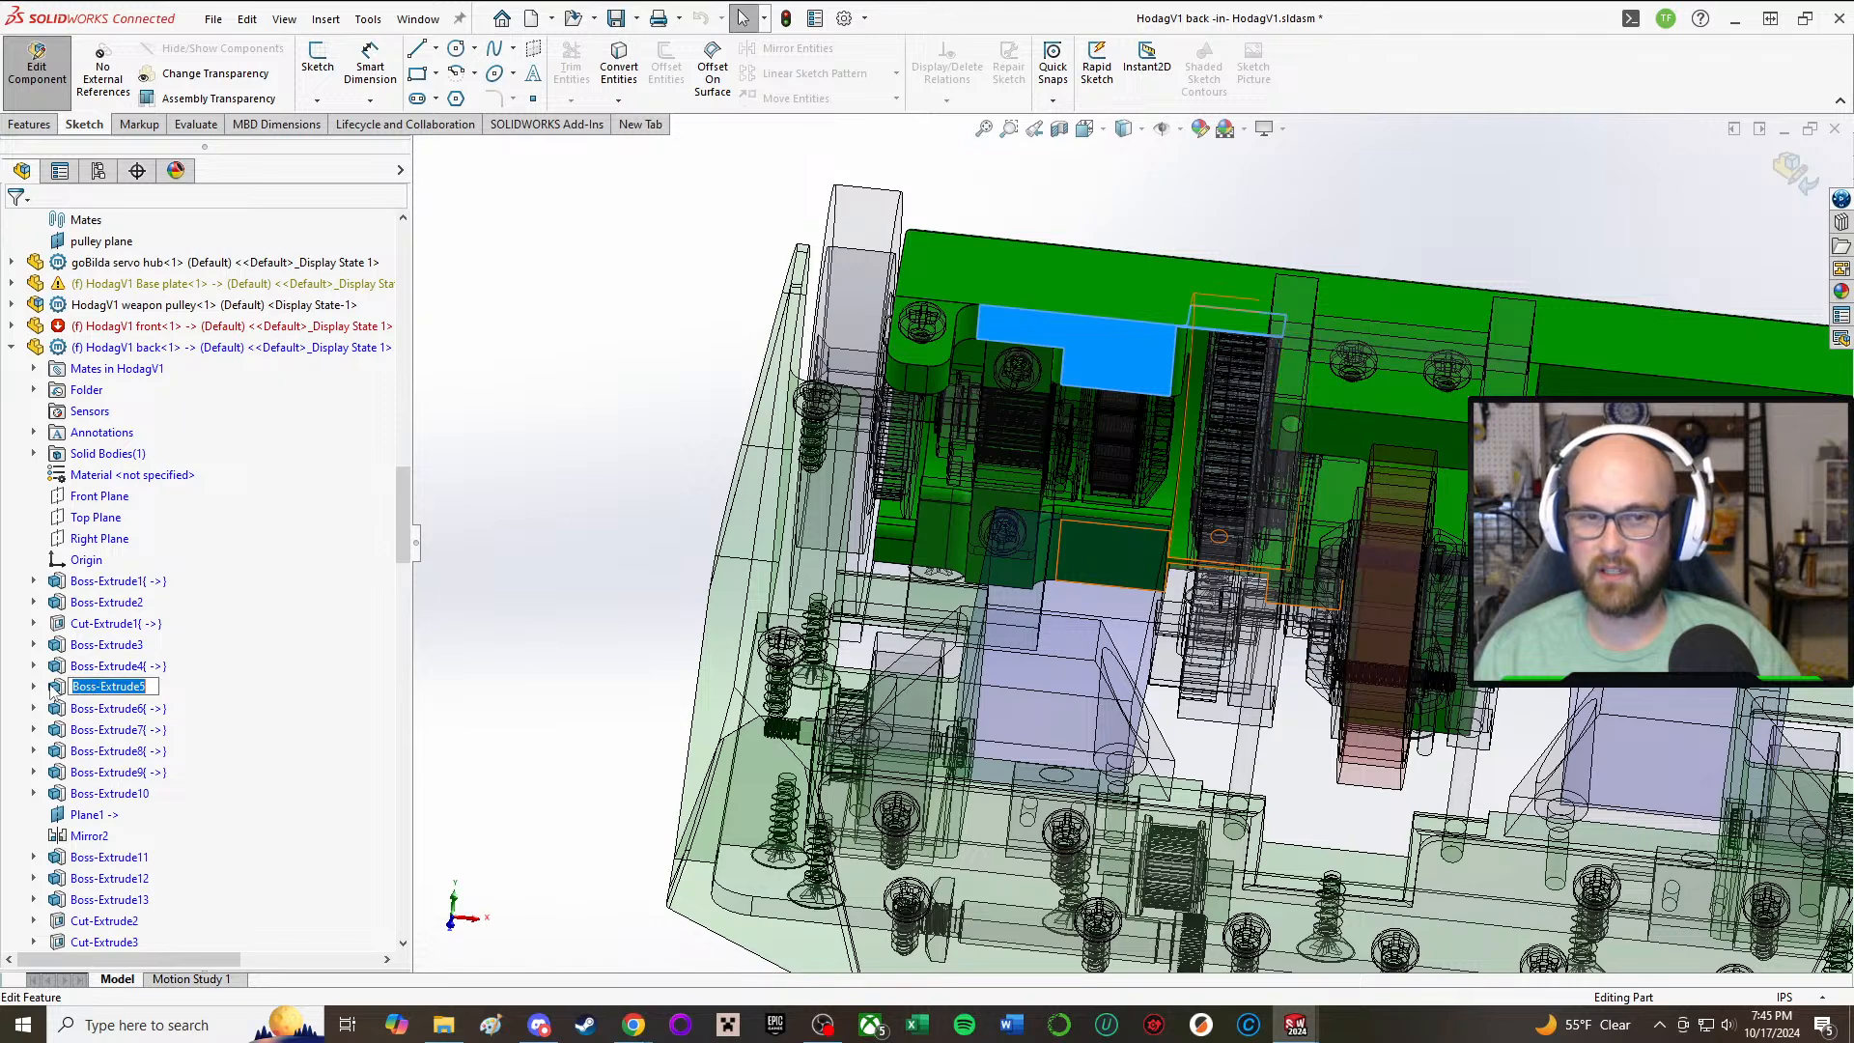
{"action": "left_click", "coordinate": [53, 687]}
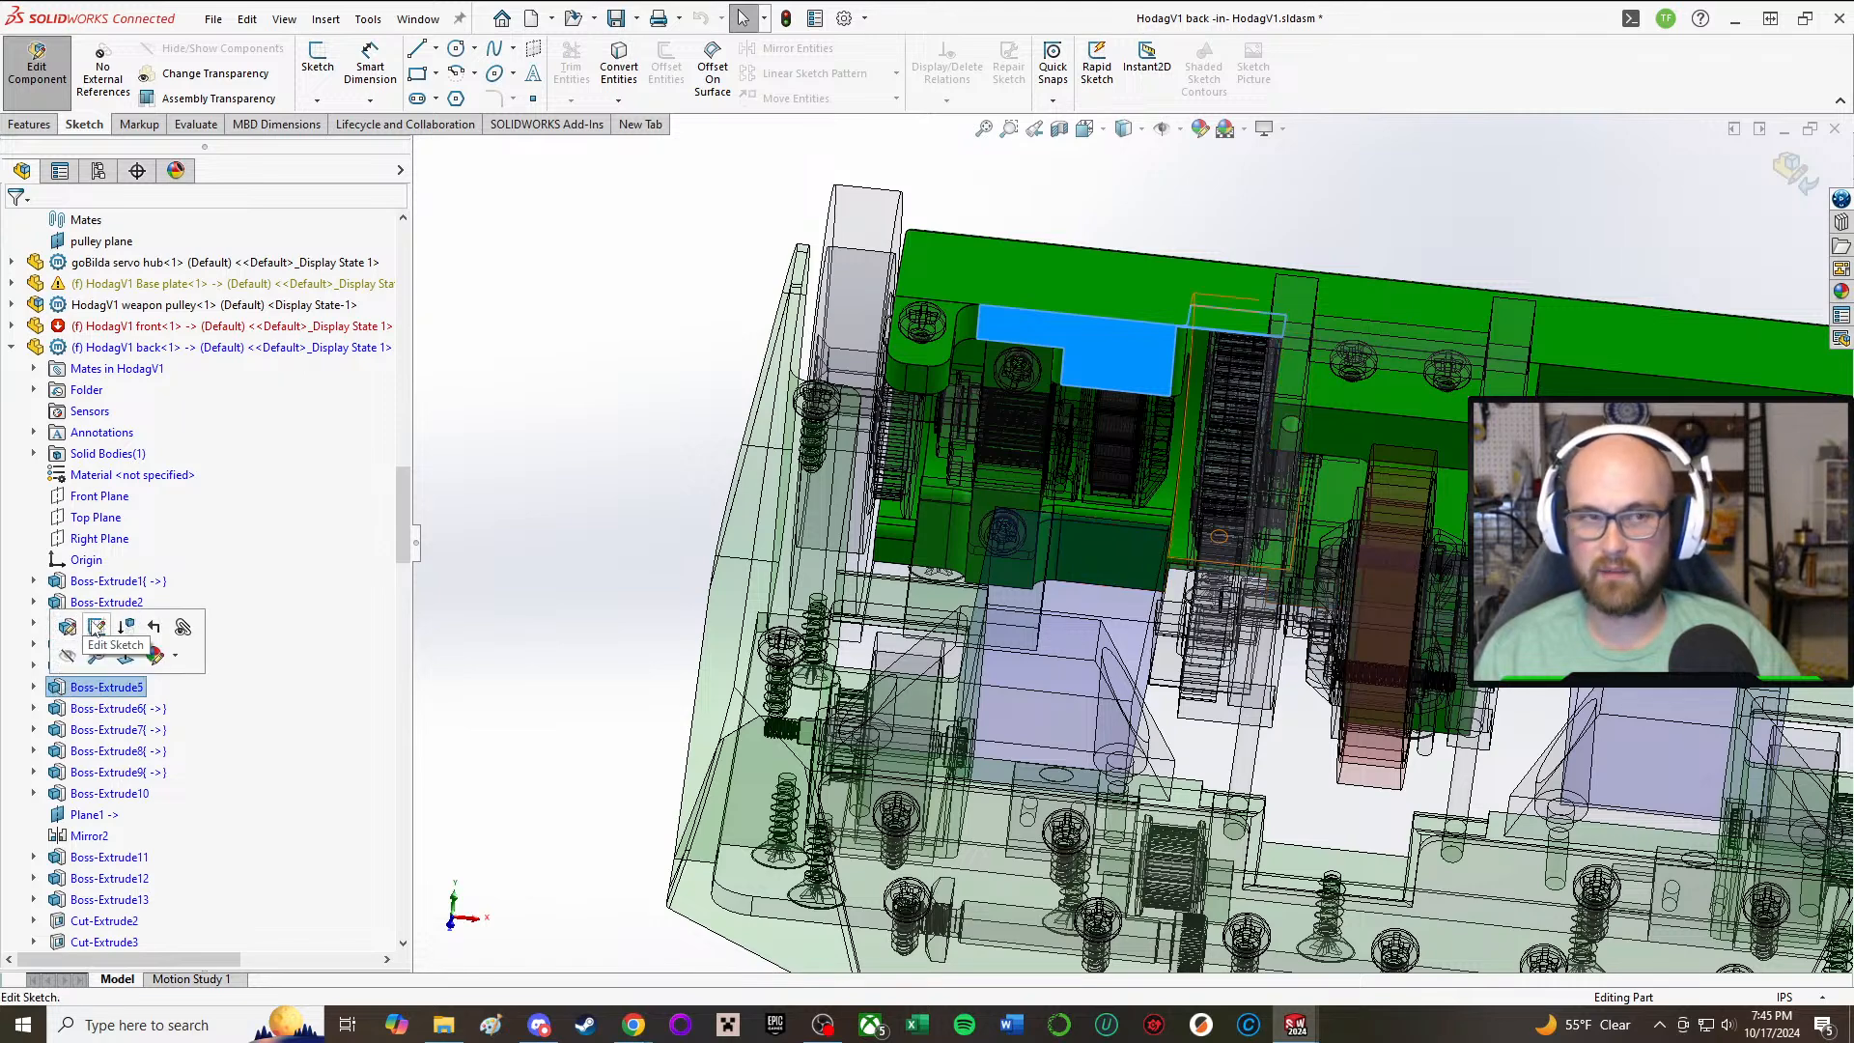
{"action": "left_click", "coordinate": [98, 627]}
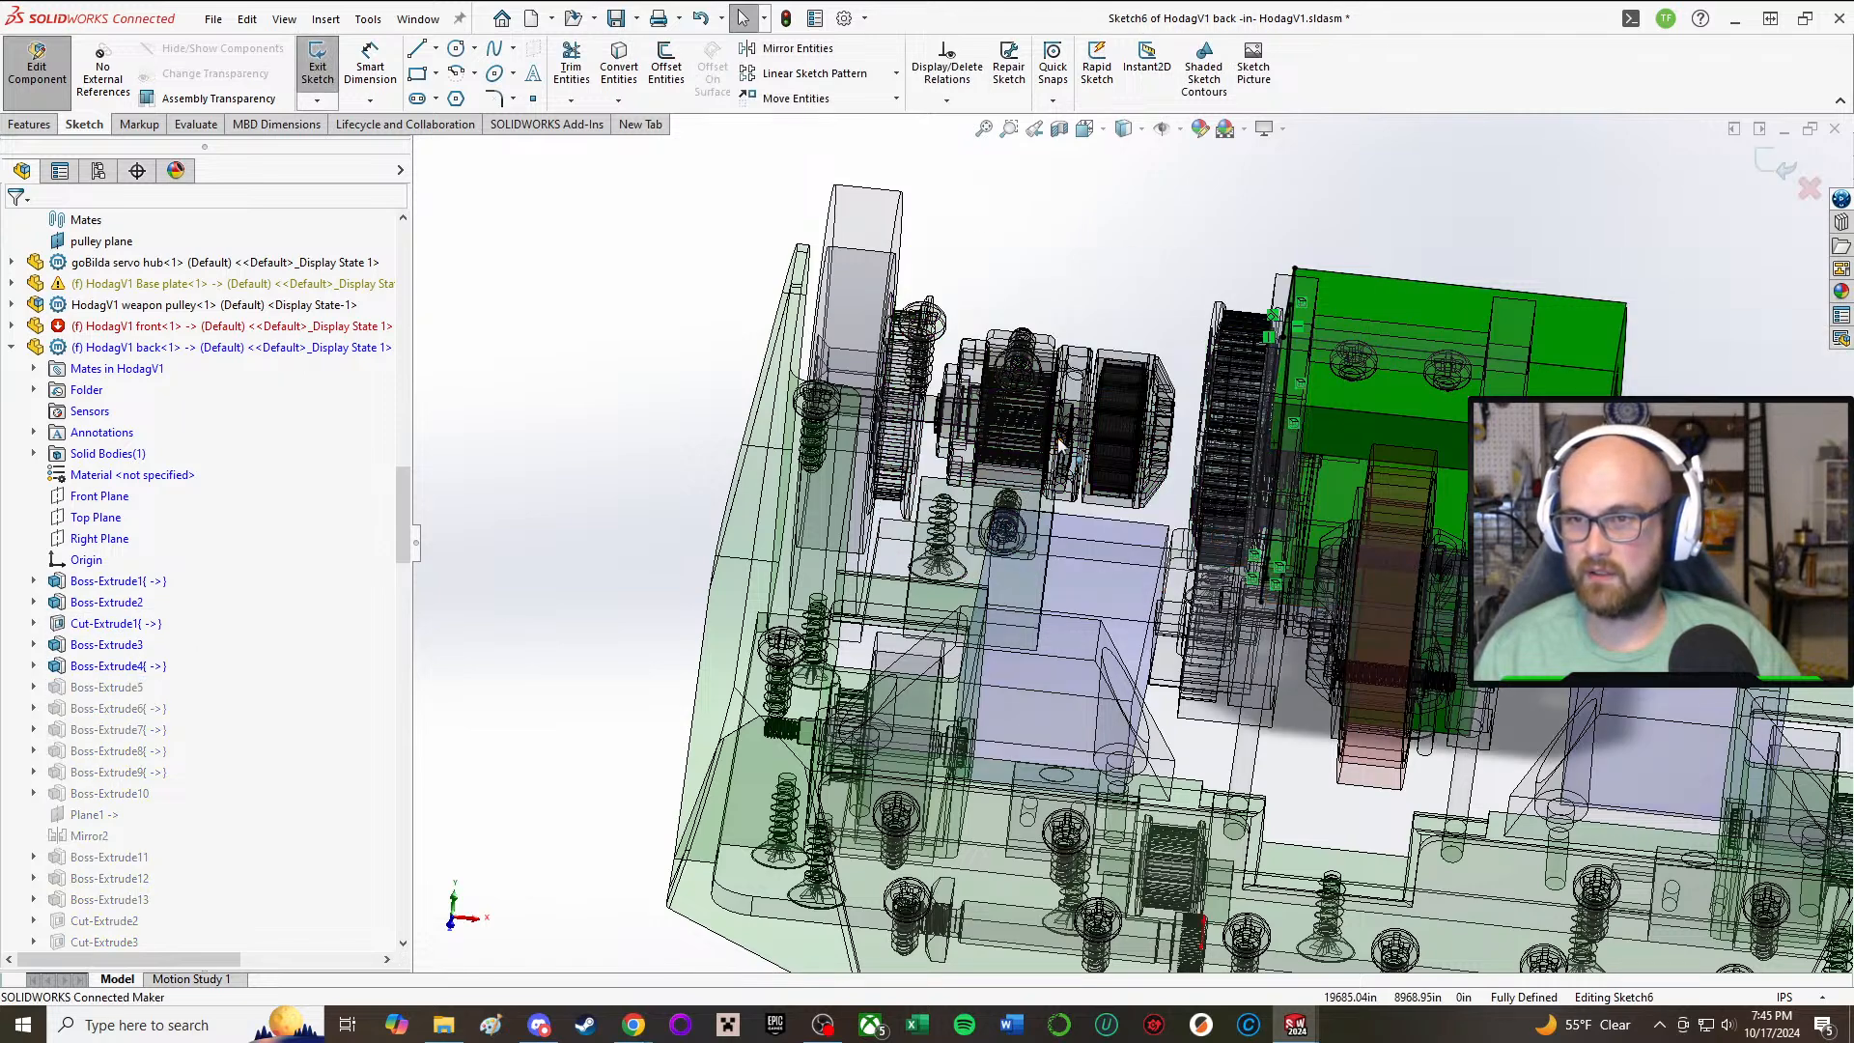
{"action": "mouse_move", "coordinate": [1073, 442]}
{"action": "middle_mouse_down"}
{"action": "mouse_move", "coordinate": [1159, 454]}
{"action": "mouse_move", "coordinate": [1105, 447]}
{"action": "middle_mouse_up"}
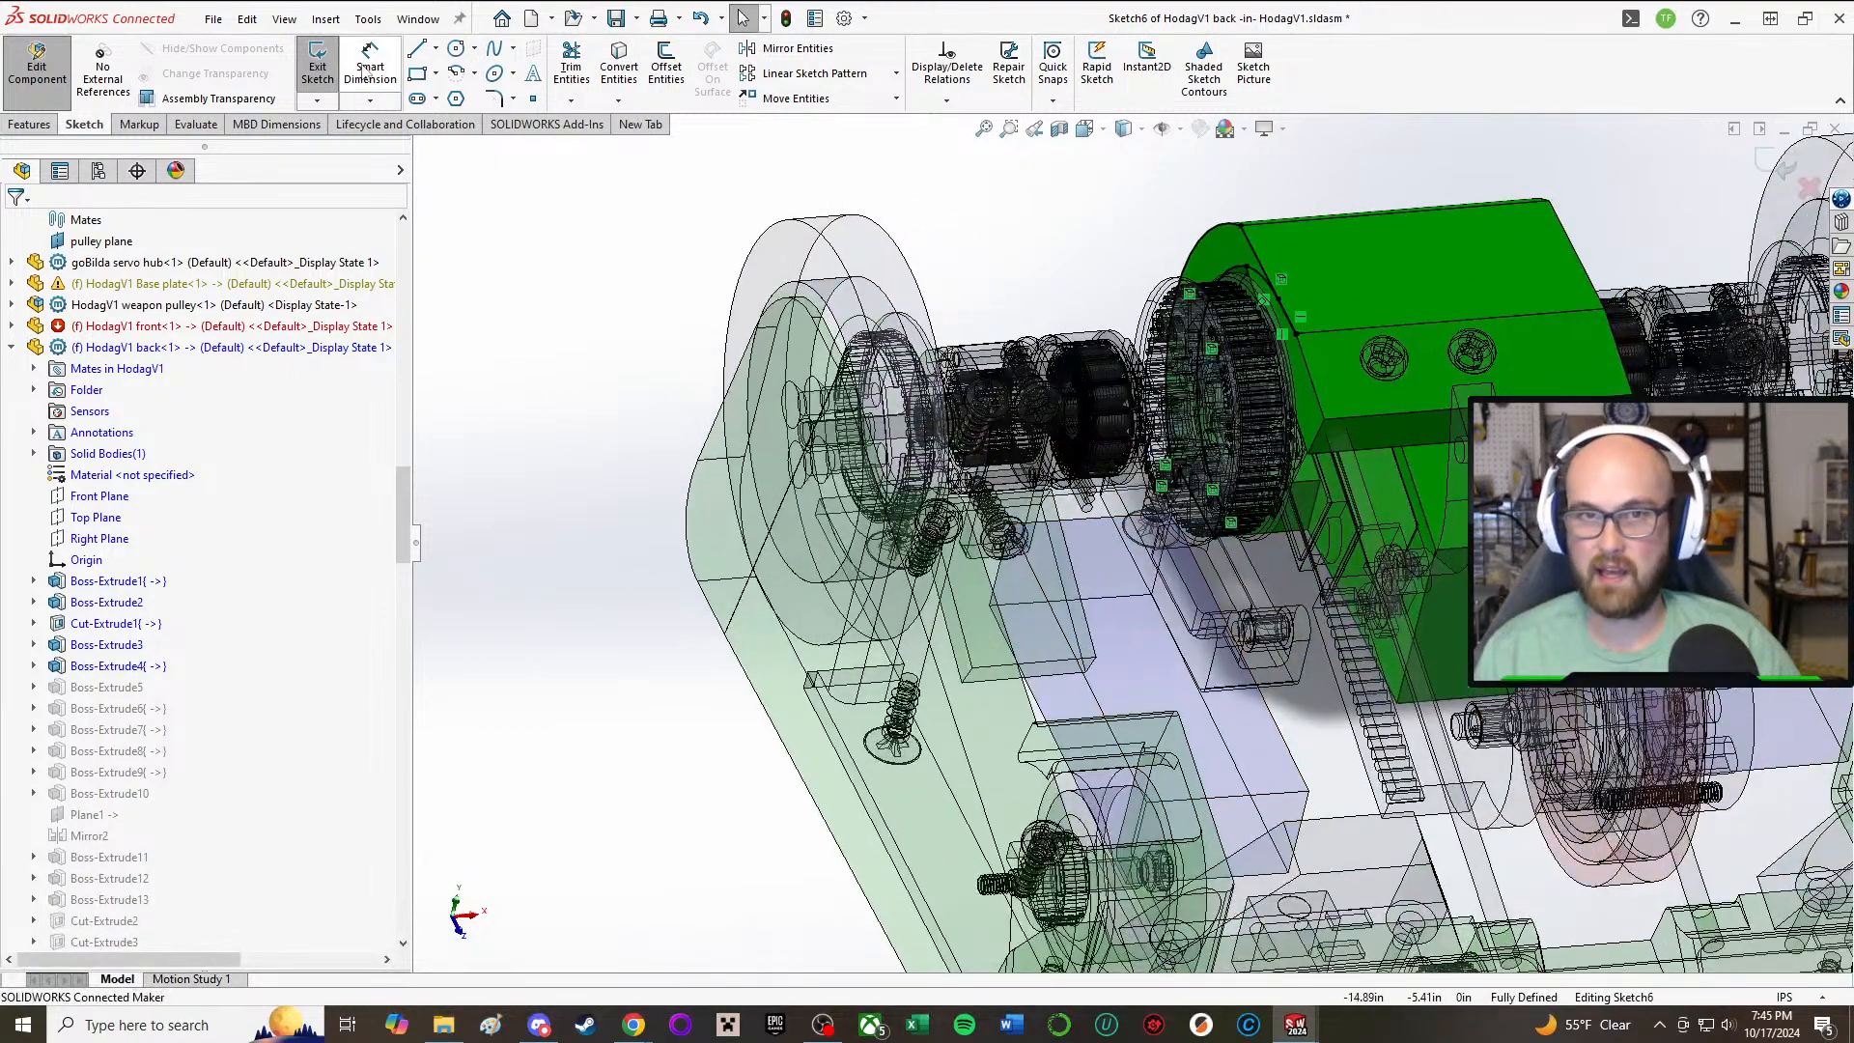
{"action": "left_click", "coordinate": [315, 60]}
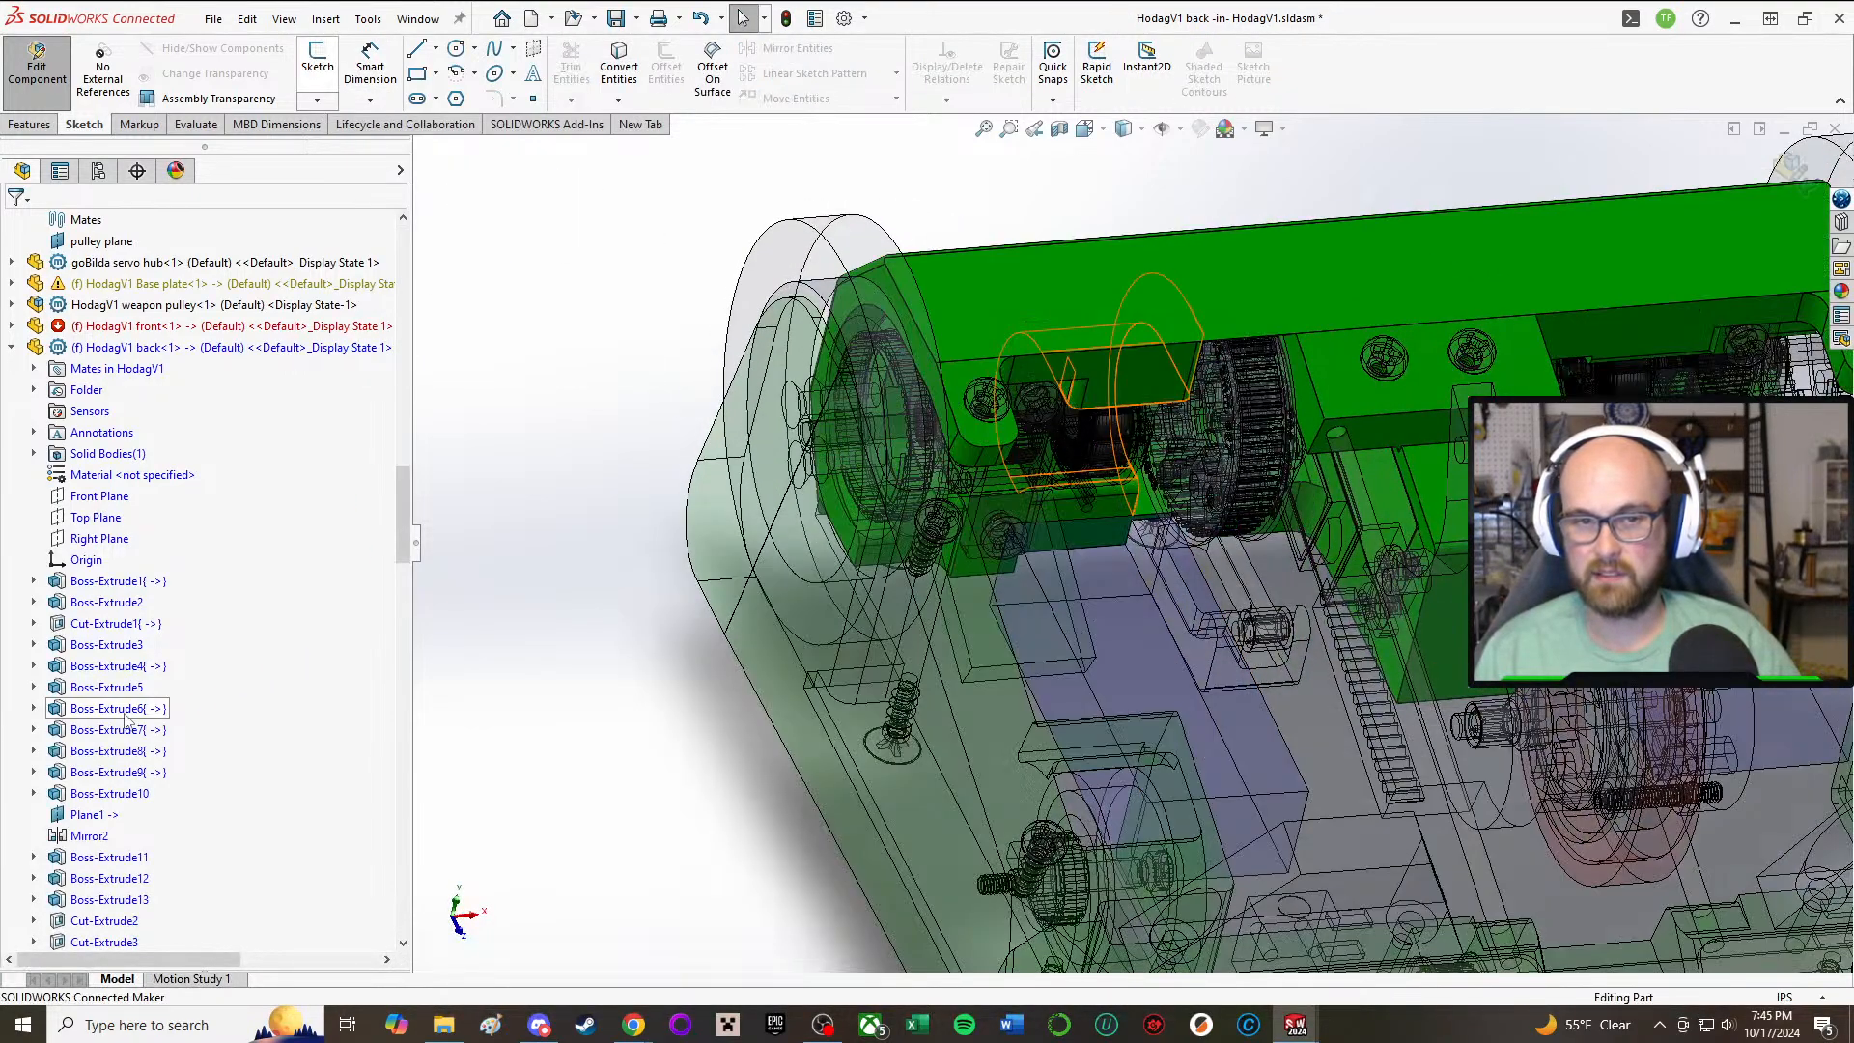
Step: Open the sketch of the back part's Boss-Extrude6 for editing and locate the offset dimension between its inner arc and the motor
{"action": "left_click", "coordinate": [119, 711]}
{"action": "left_click", "coordinate": [165, 647]}
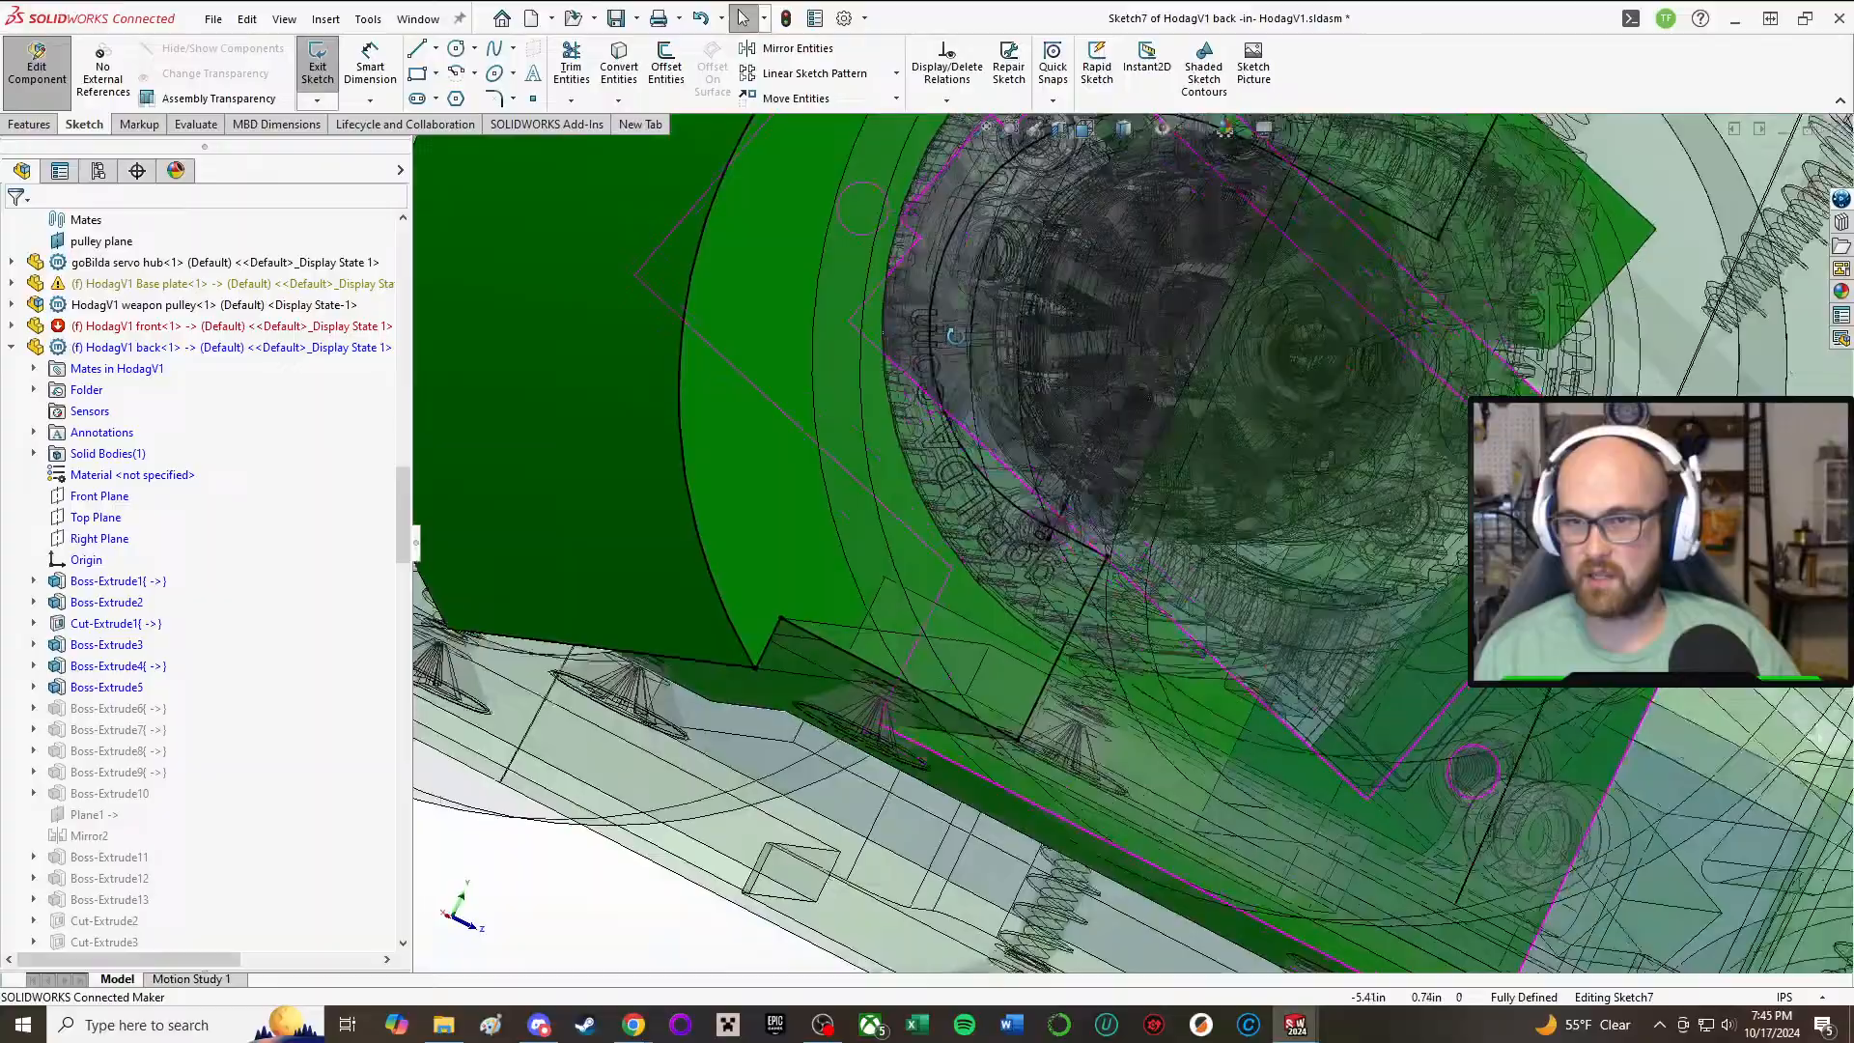
{"action": "middle_click_drag", "start_coordinate": [954, 335], "coordinate": [1010, 310]}
{"action": "scroll", "coordinate": [1010, 310], "scroll_direction": "up", "scroll_amount": 8}
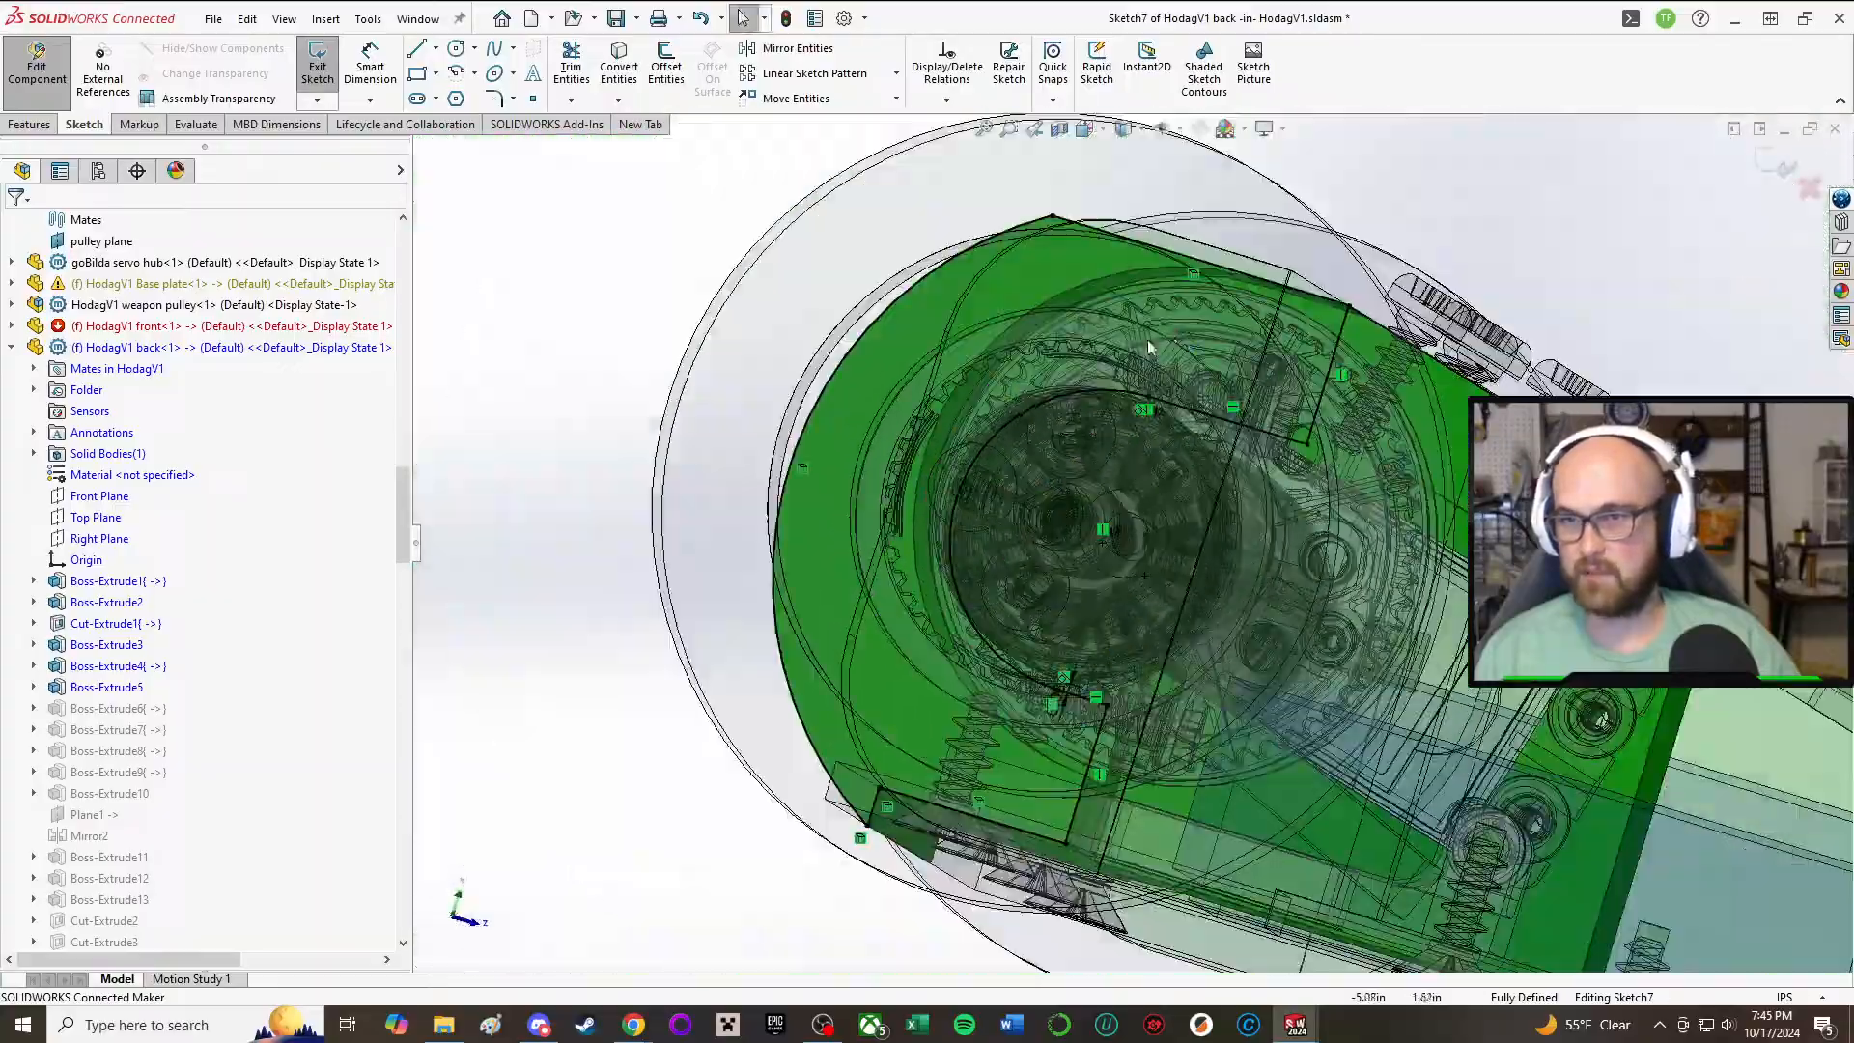
{"action": "middle_click_drag", "start_coordinate": [1005, 487], "coordinate": [1041, 565]}
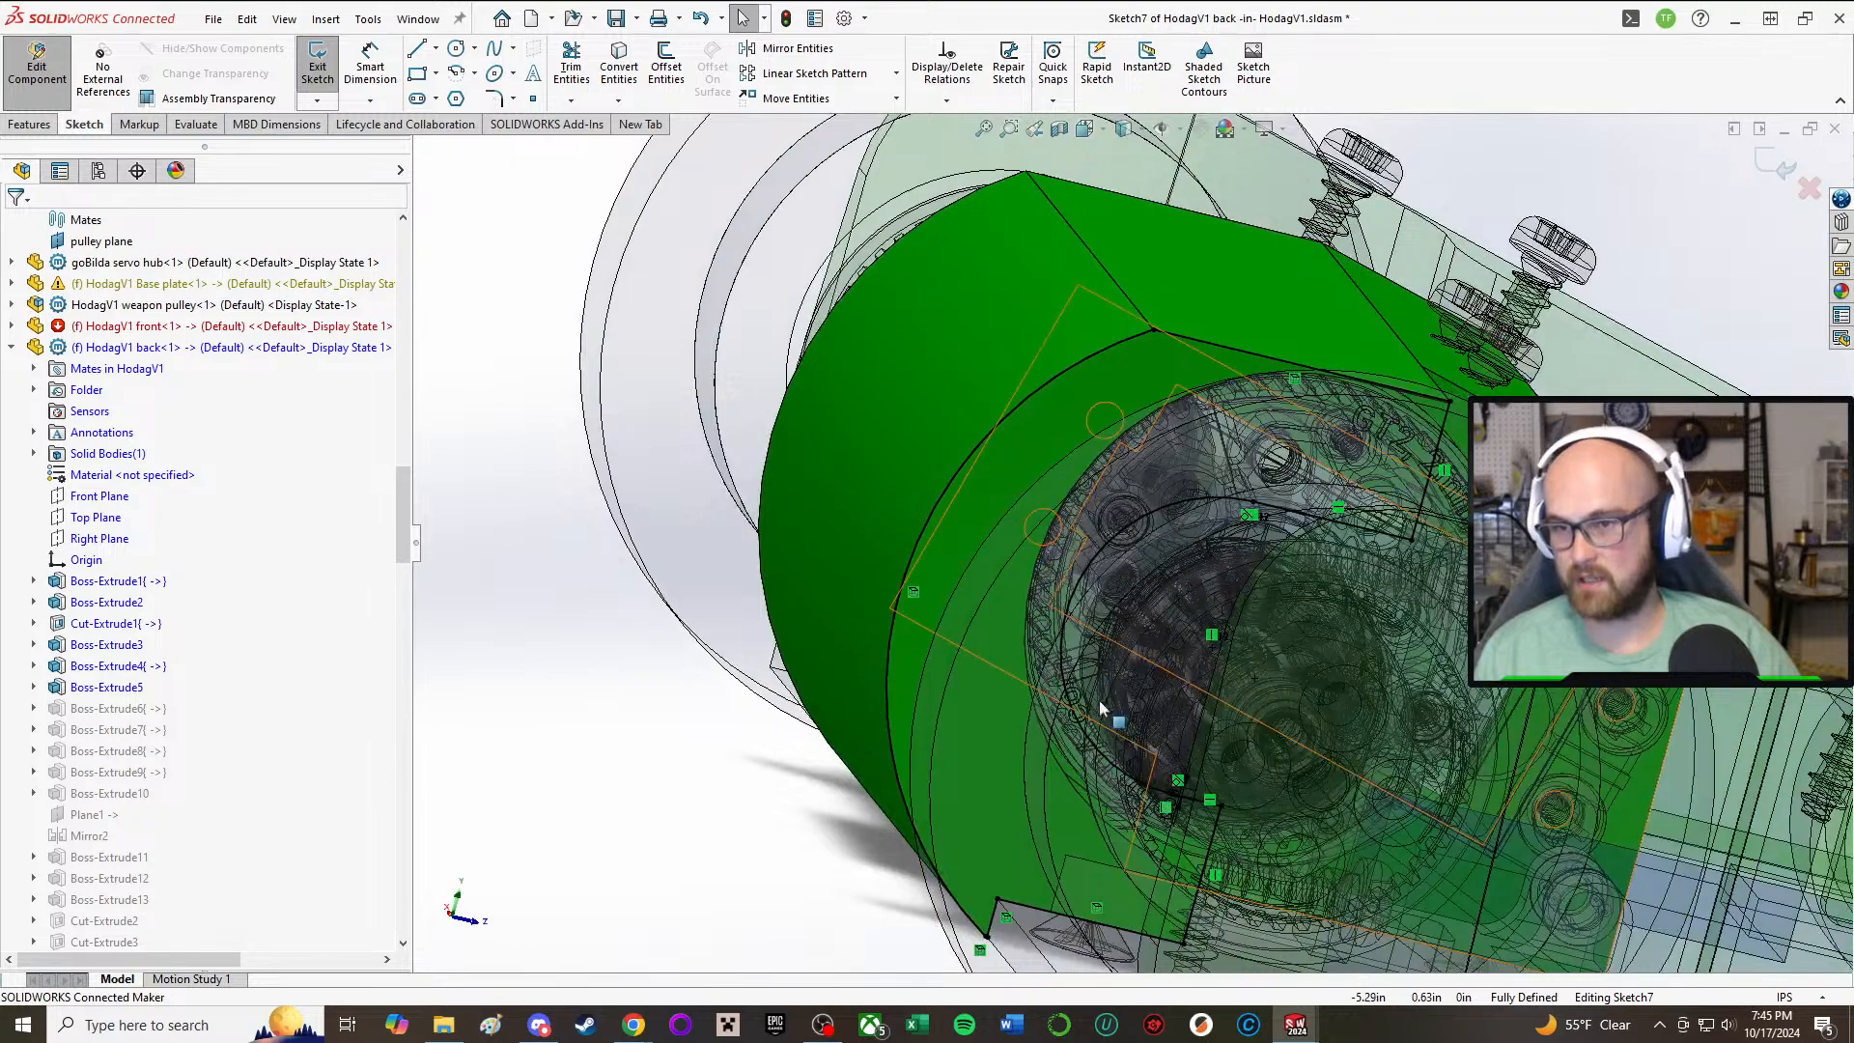
{"action": "middle_click_drag", "start_coordinate": [1095, 699], "coordinate": [1081, 640]}
{"action": "scroll", "coordinate": [1081, 639], "scroll_direction": "down", "scroll_amount": 10}
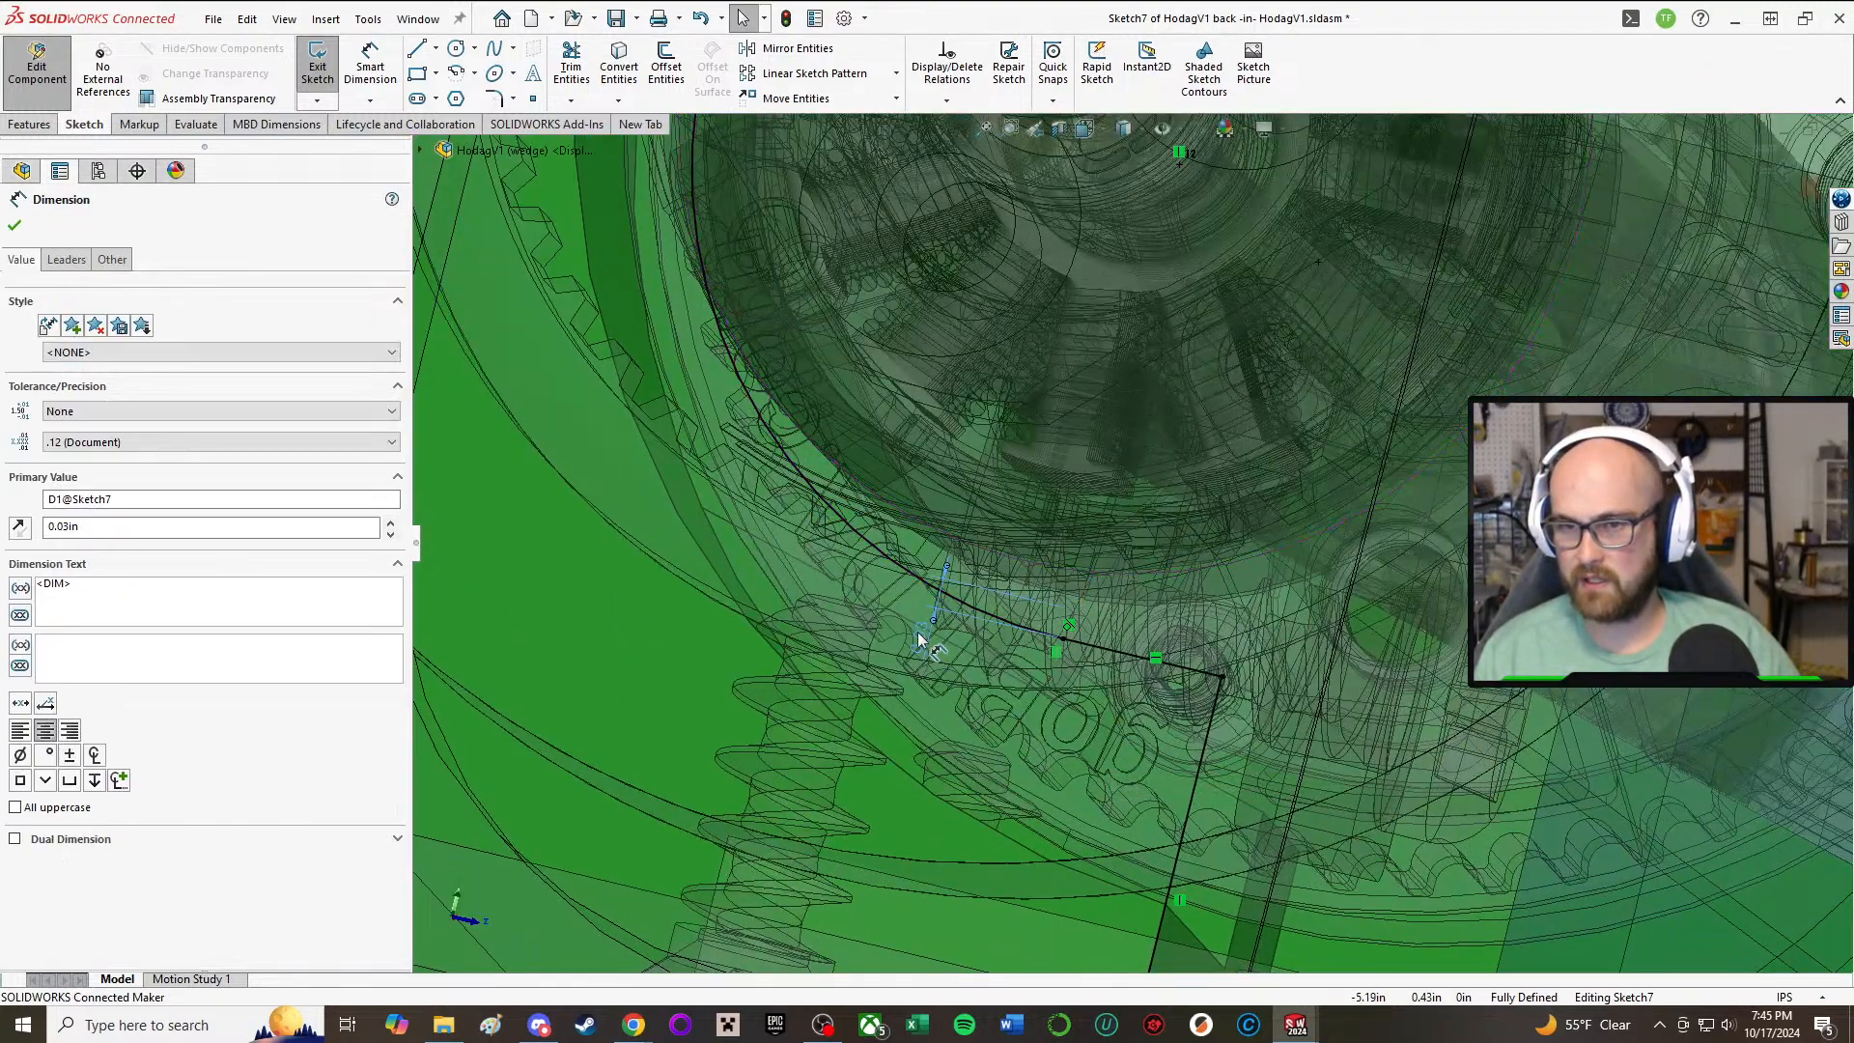
Step: Set the sketch's clearance dimension between the inner arc and the motor to 0.05 in
{"action": "double_click", "coordinate": [919, 637]}
{"action": "left_click", "coordinate": [862, 605]}
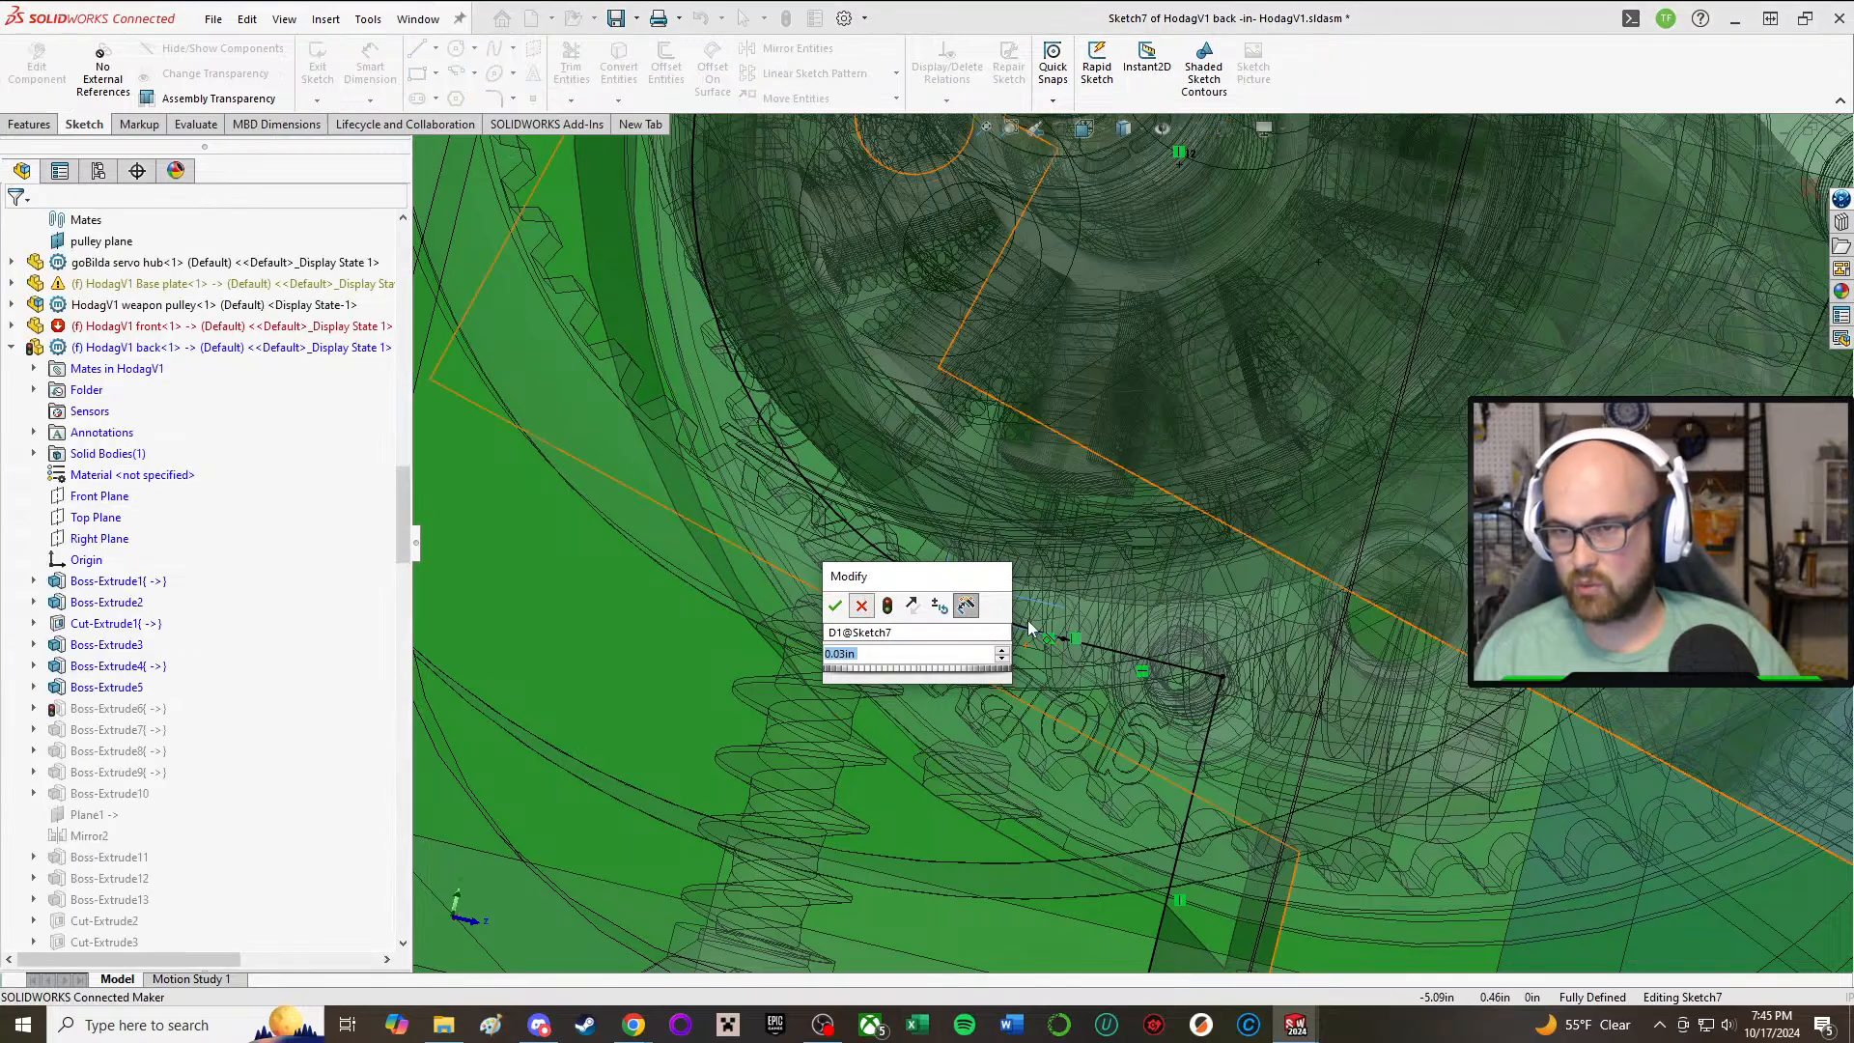
{"action": "scroll", "coordinate": [998, 620], "scroll_direction": "up", "scroll_amount": 1}
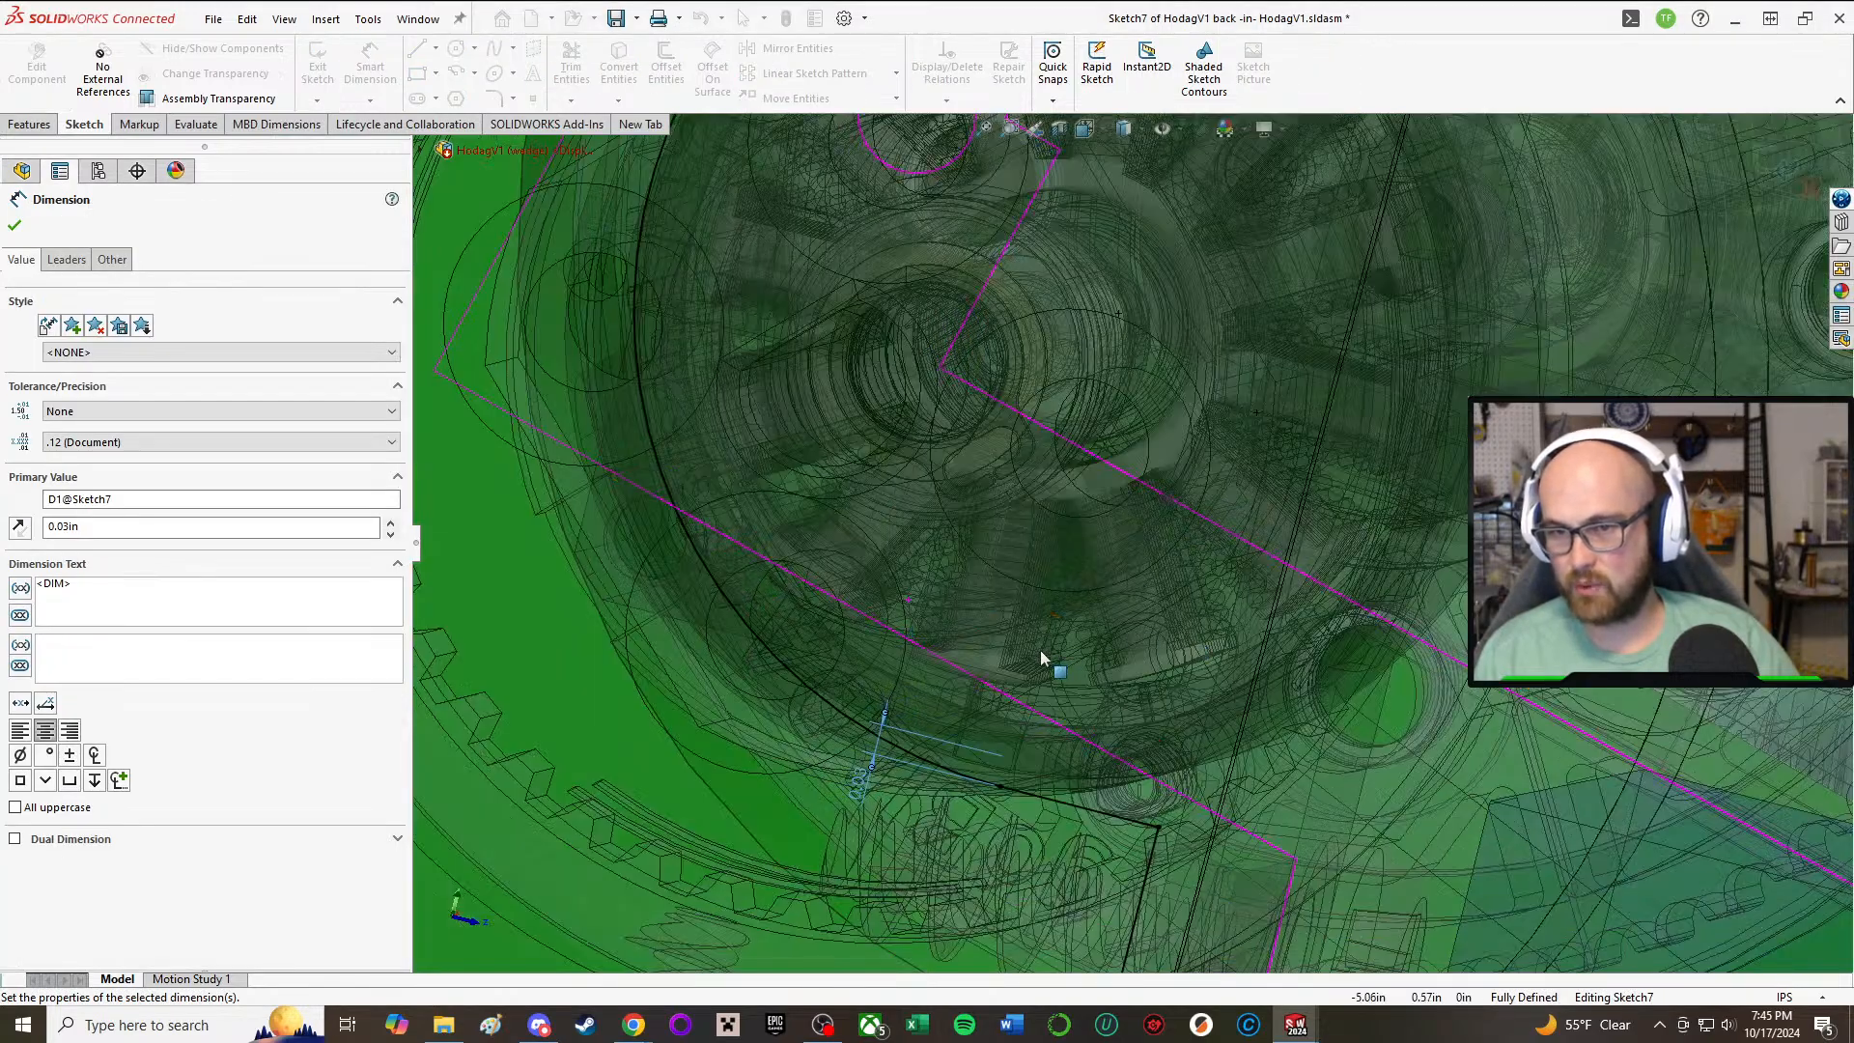
{"action": "mouse_move", "coordinate": [1040, 650]}
{"action": "middle_mouse_down"}
{"action": "mouse_move", "coordinate": [1025, 623]}
{"action": "mouse_move", "coordinate": [966, 616]}
{"action": "middle_mouse_up"}
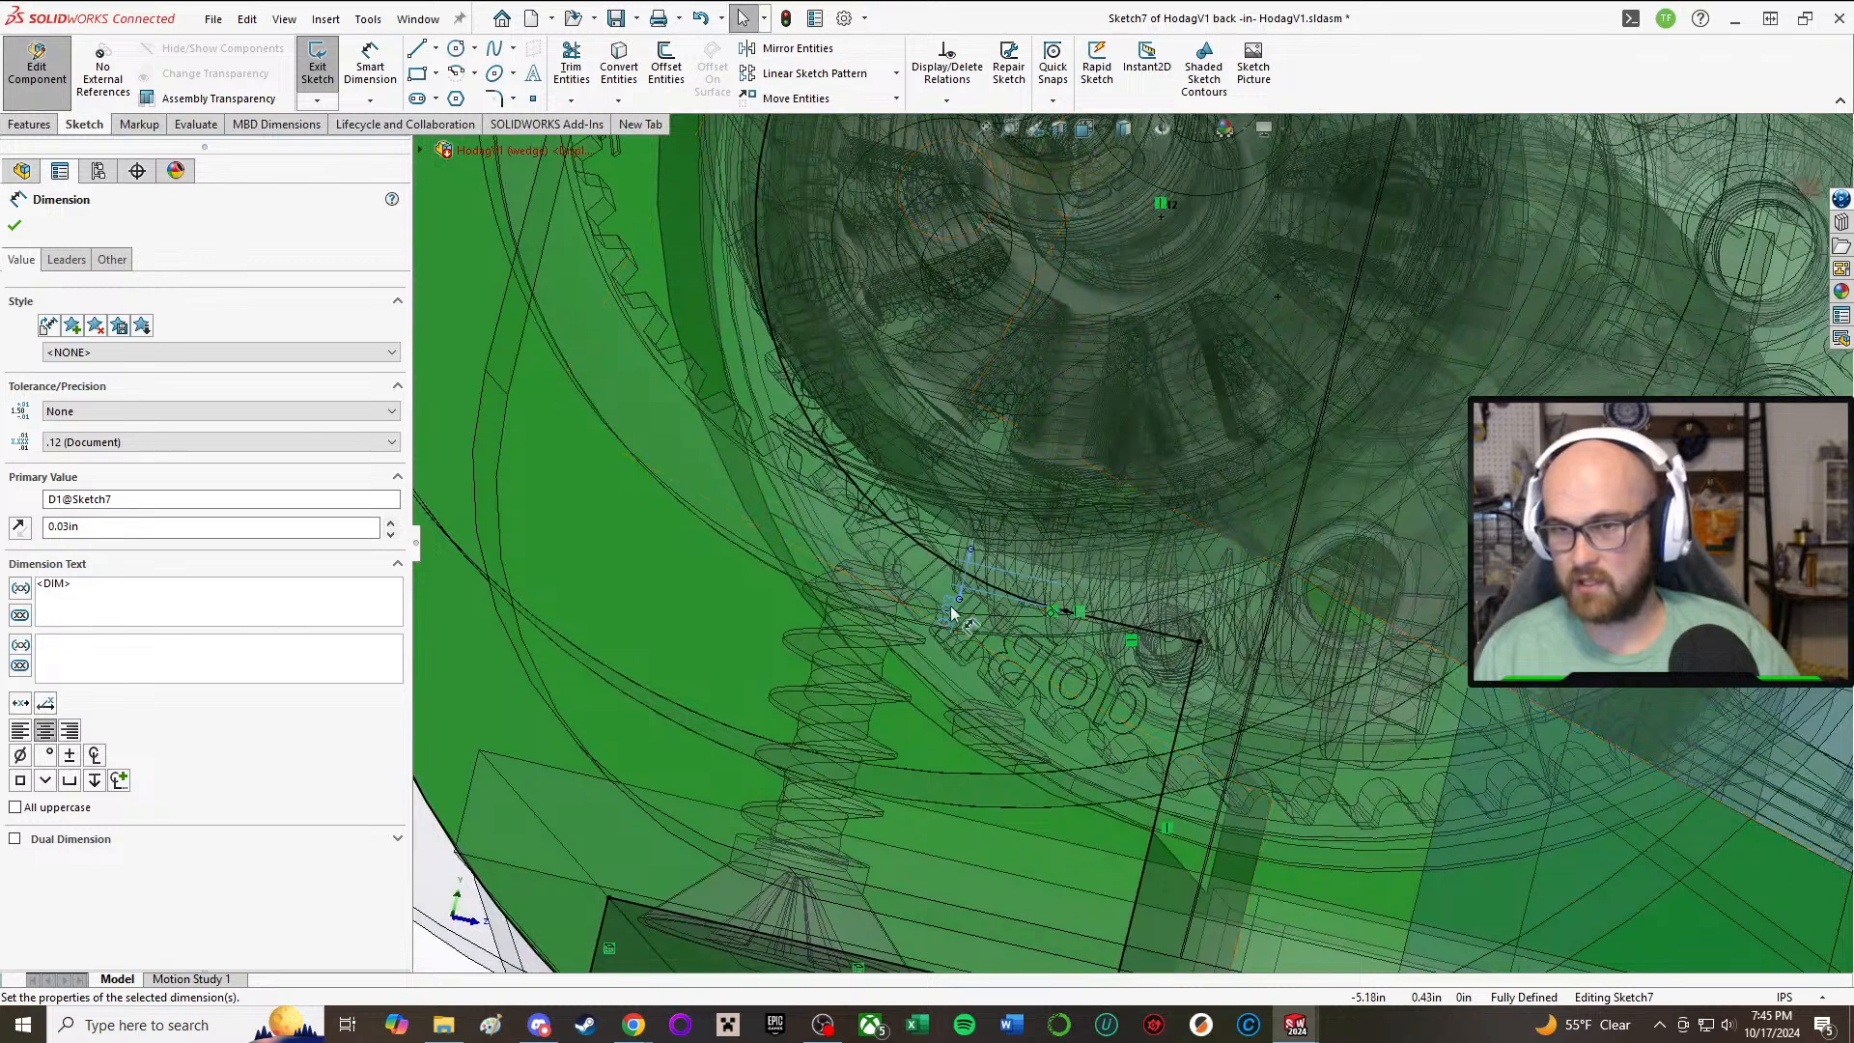
{"action": "double_click", "coordinate": [1065, 610]}
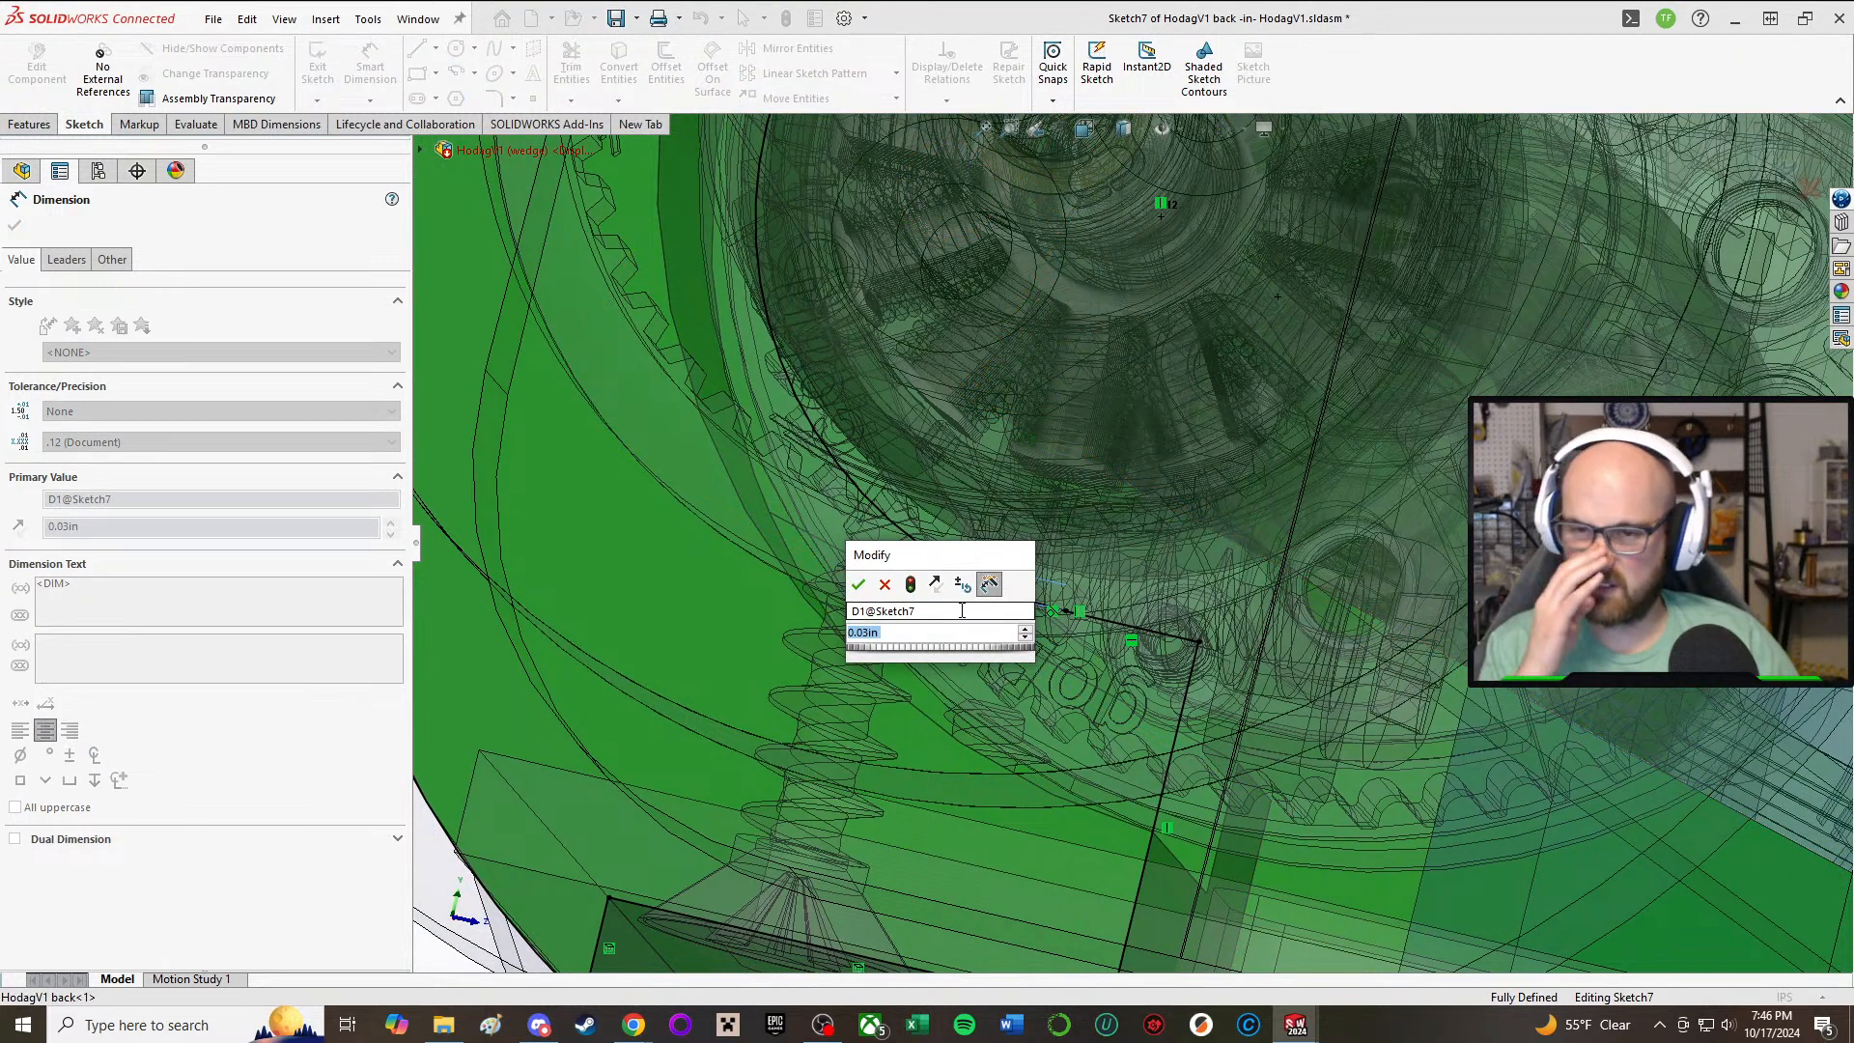
{"action": "type", "text": "0.05"}
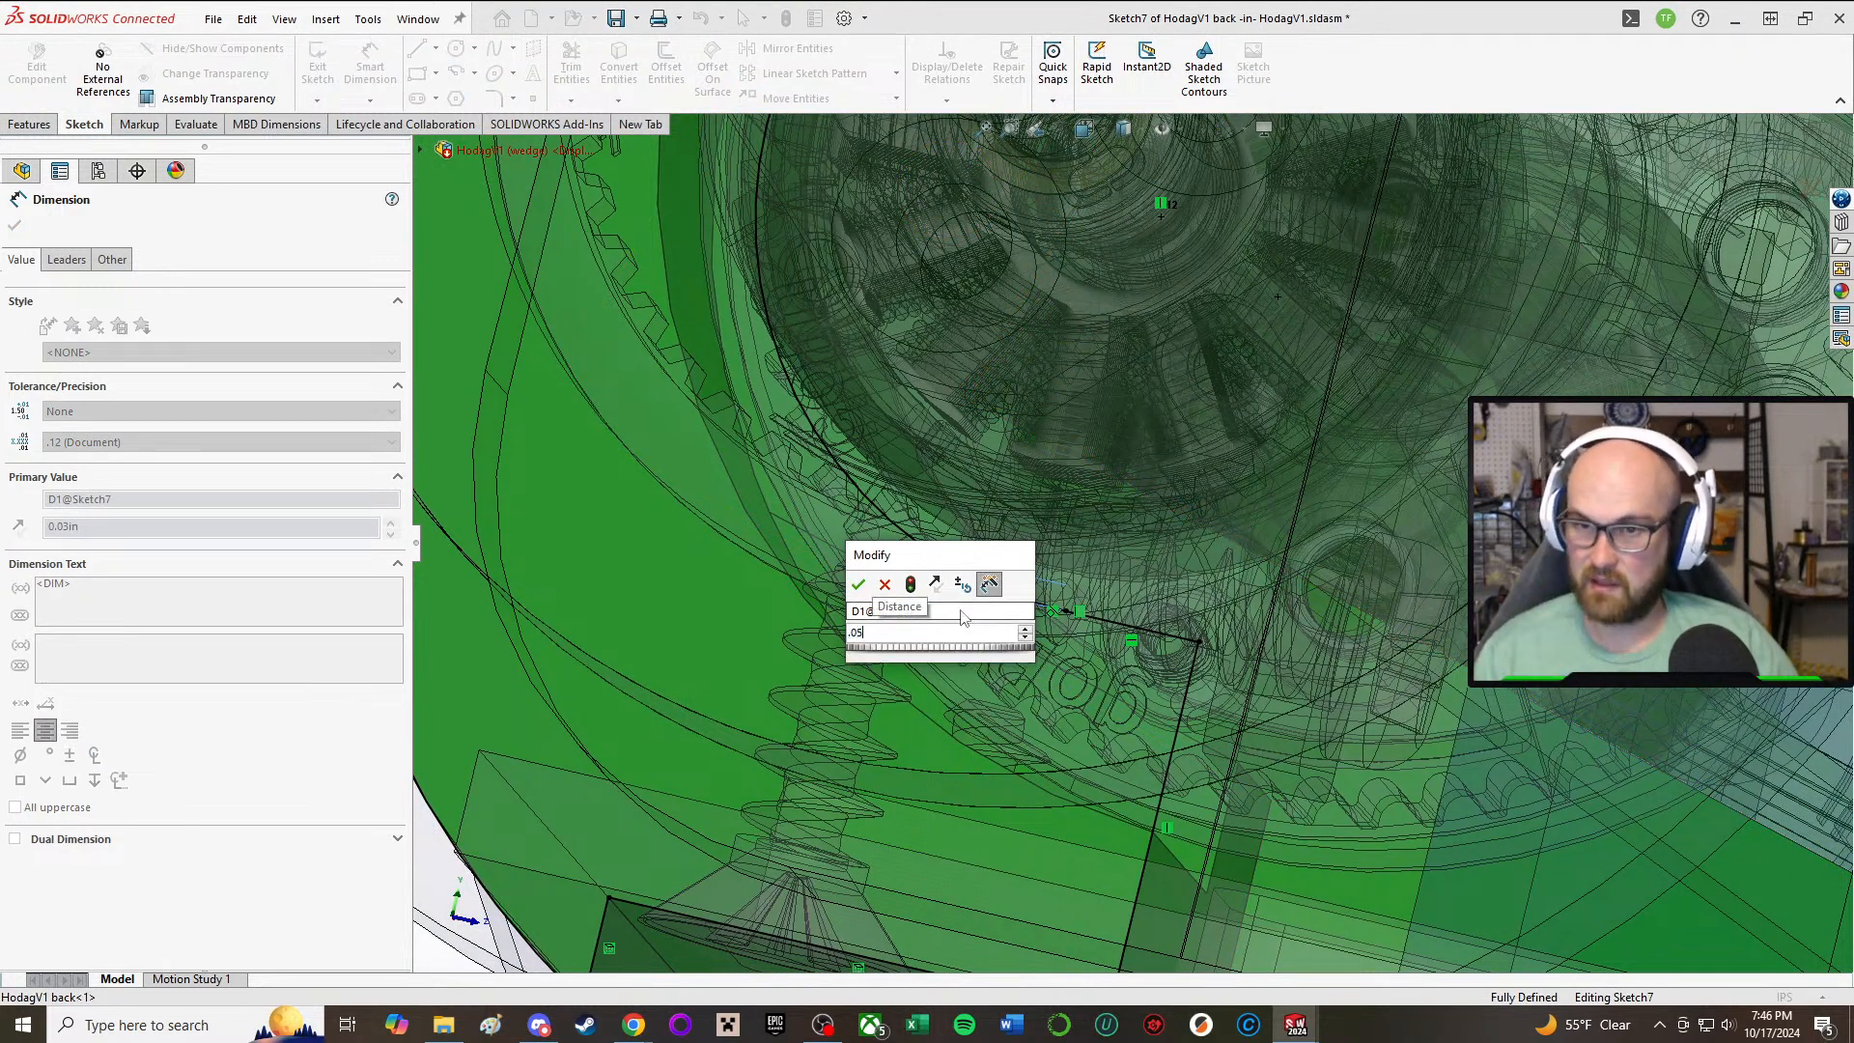
{"action": "key", "text": "Return"}
{"action": "scroll", "coordinate": [962, 619], "scroll_direction": "up", "scroll_amount": 5}
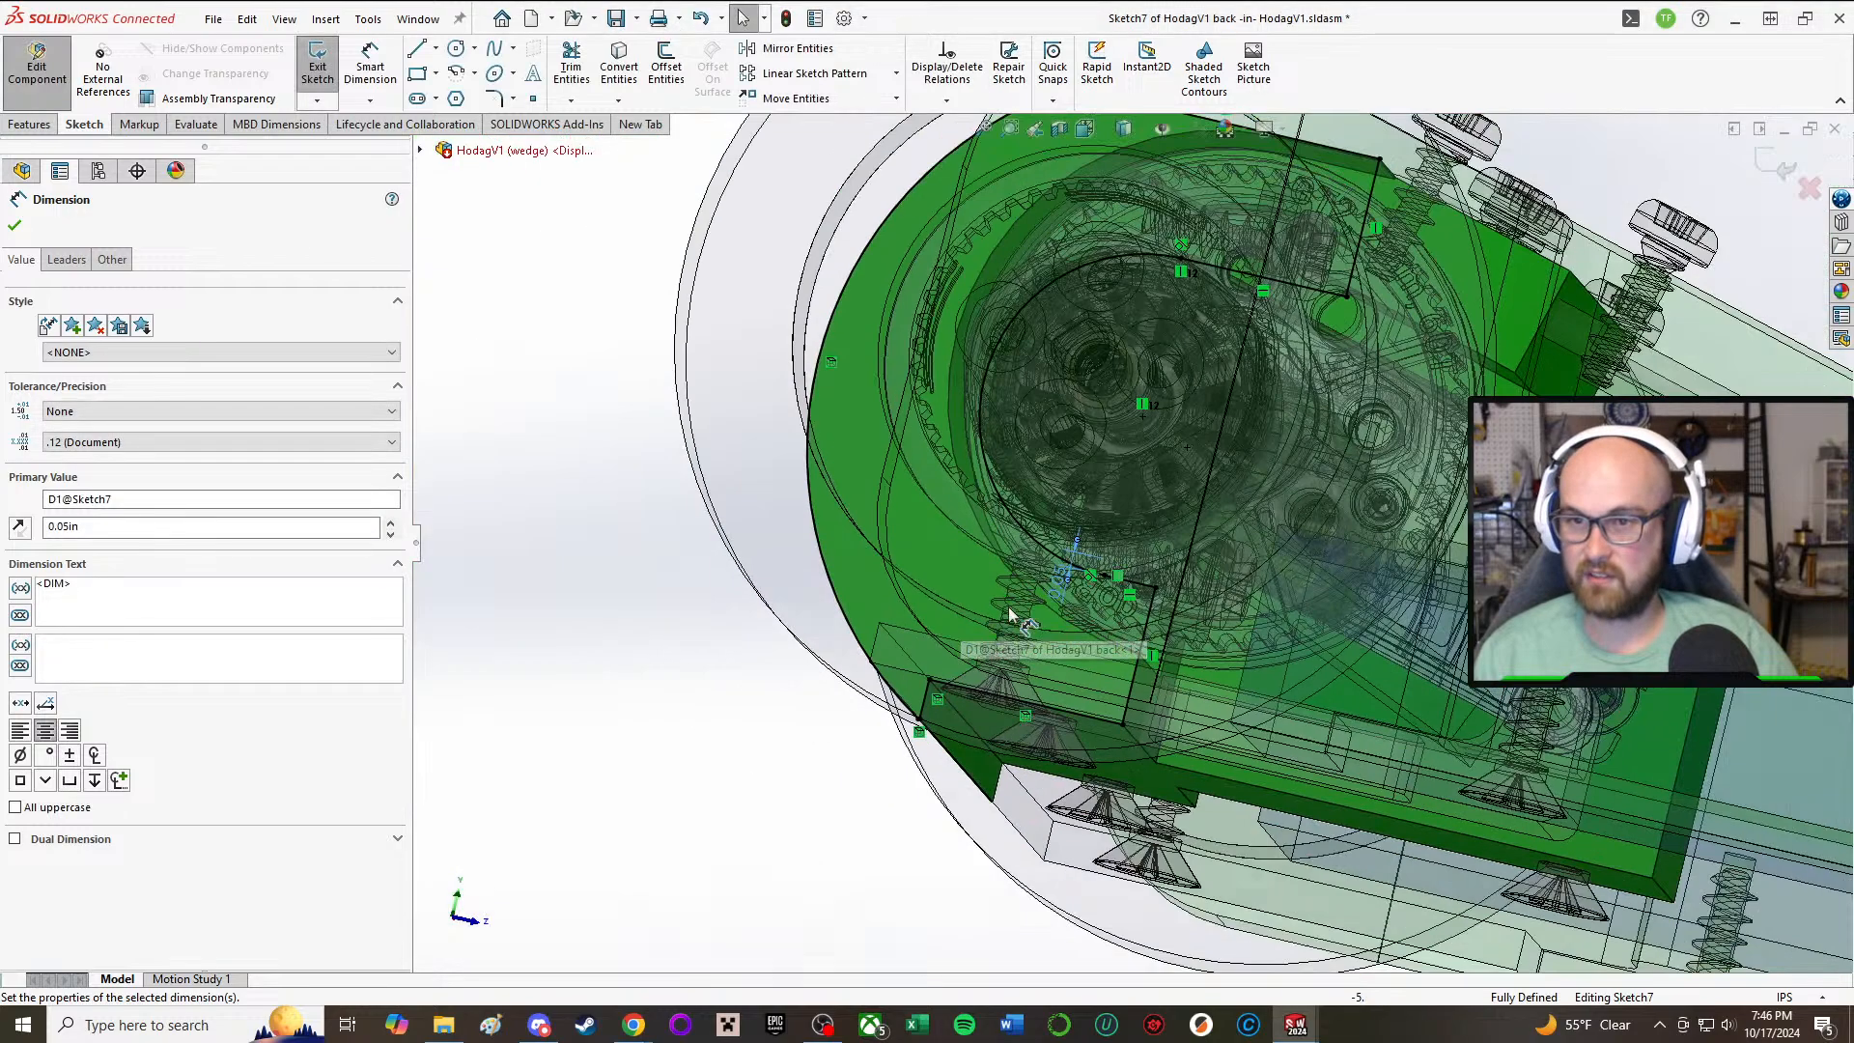
{"action": "middle_click_drag", "start_coordinate": [1122, 506], "coordinate": [1128, 591]}
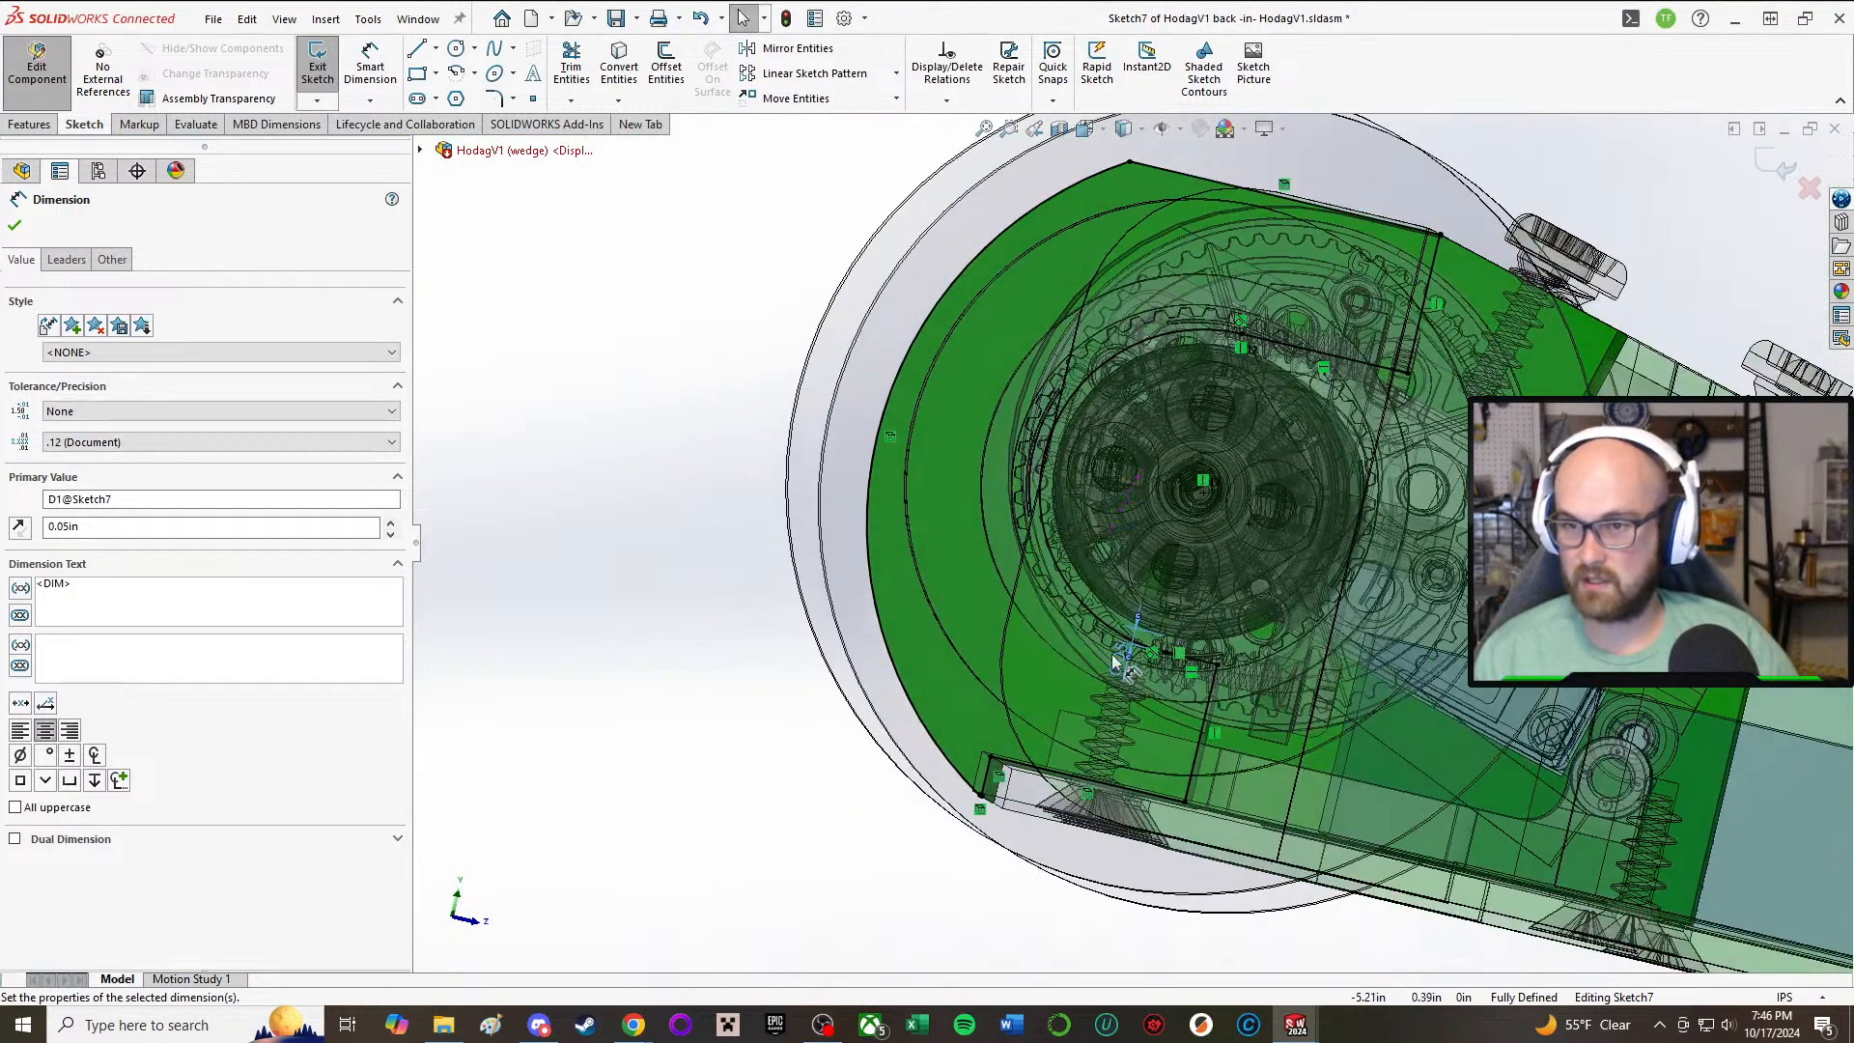
Step: Set the motor clearance dimension of the inner arc to 0.04 in and exit the sketch
{"action": "double_click", "coordinate": [1112, 663]}
{"action": "type", "text": "0"}
{"action": "key", "text": "Return"}
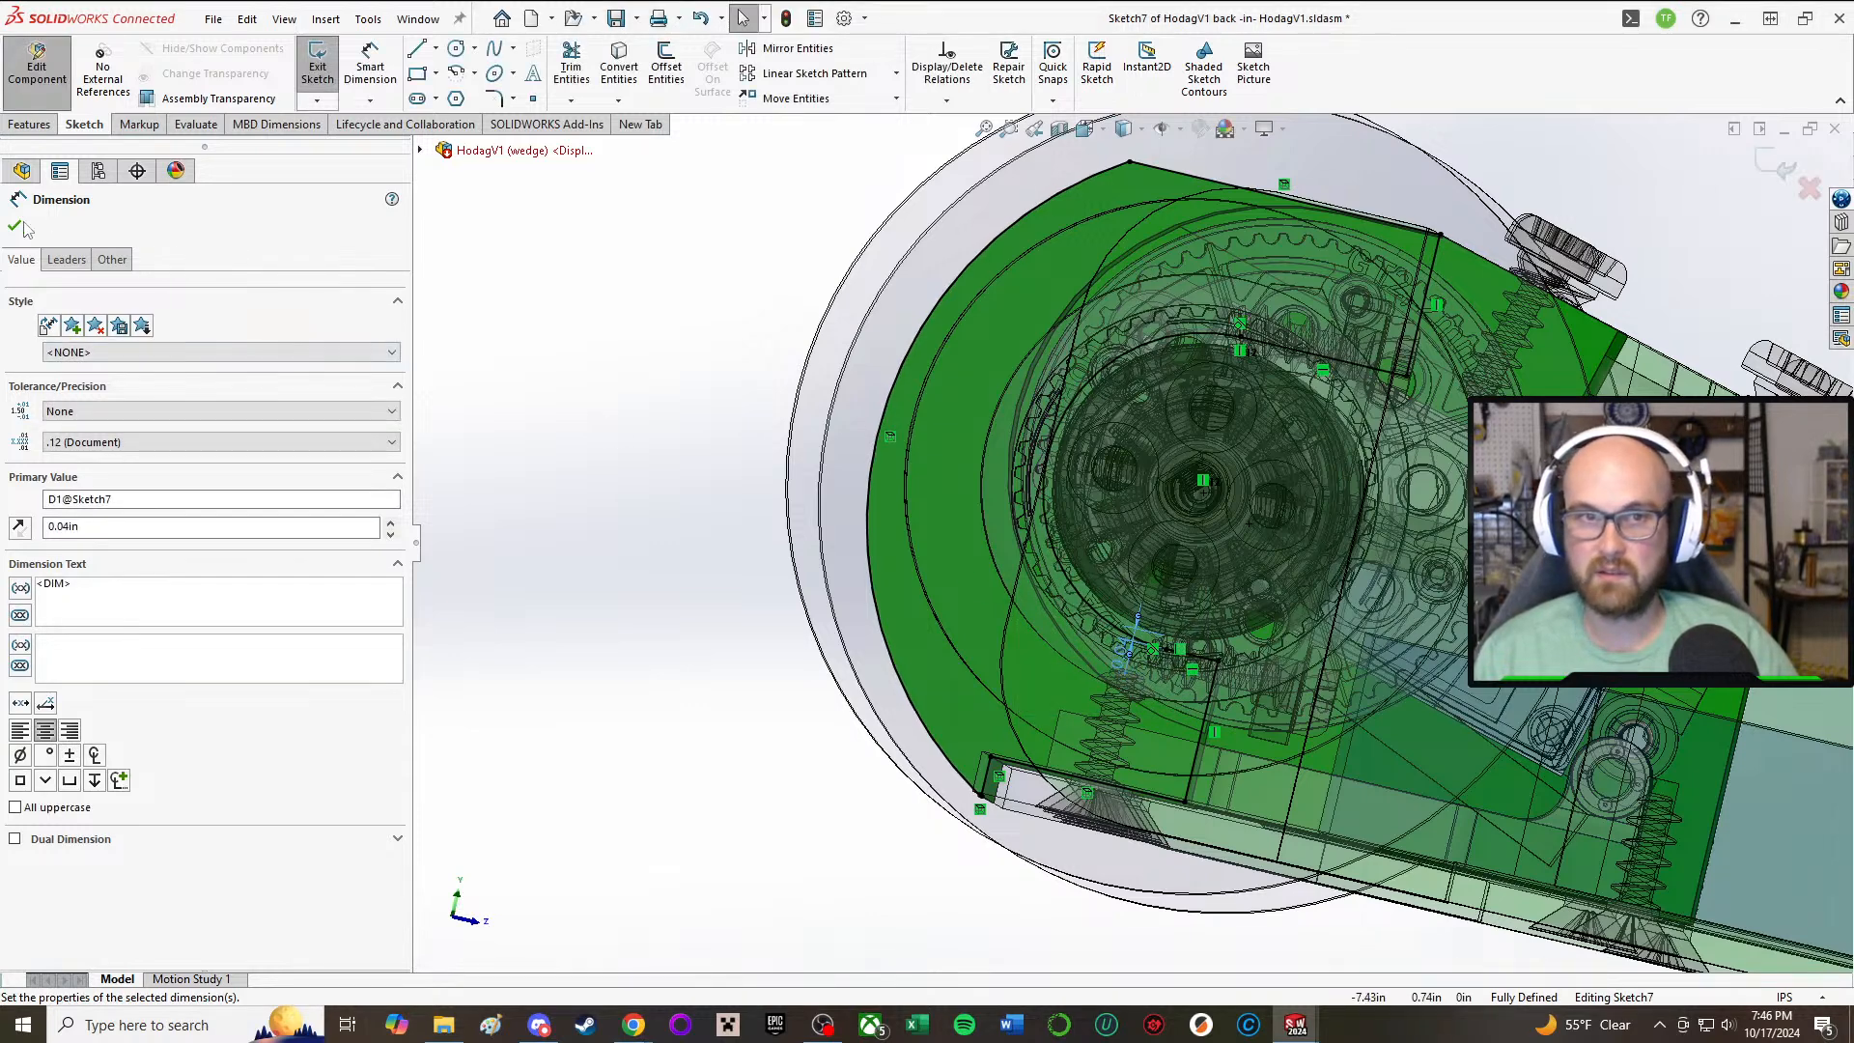
{"action": "left_click", "coordinate": [14, 227]}
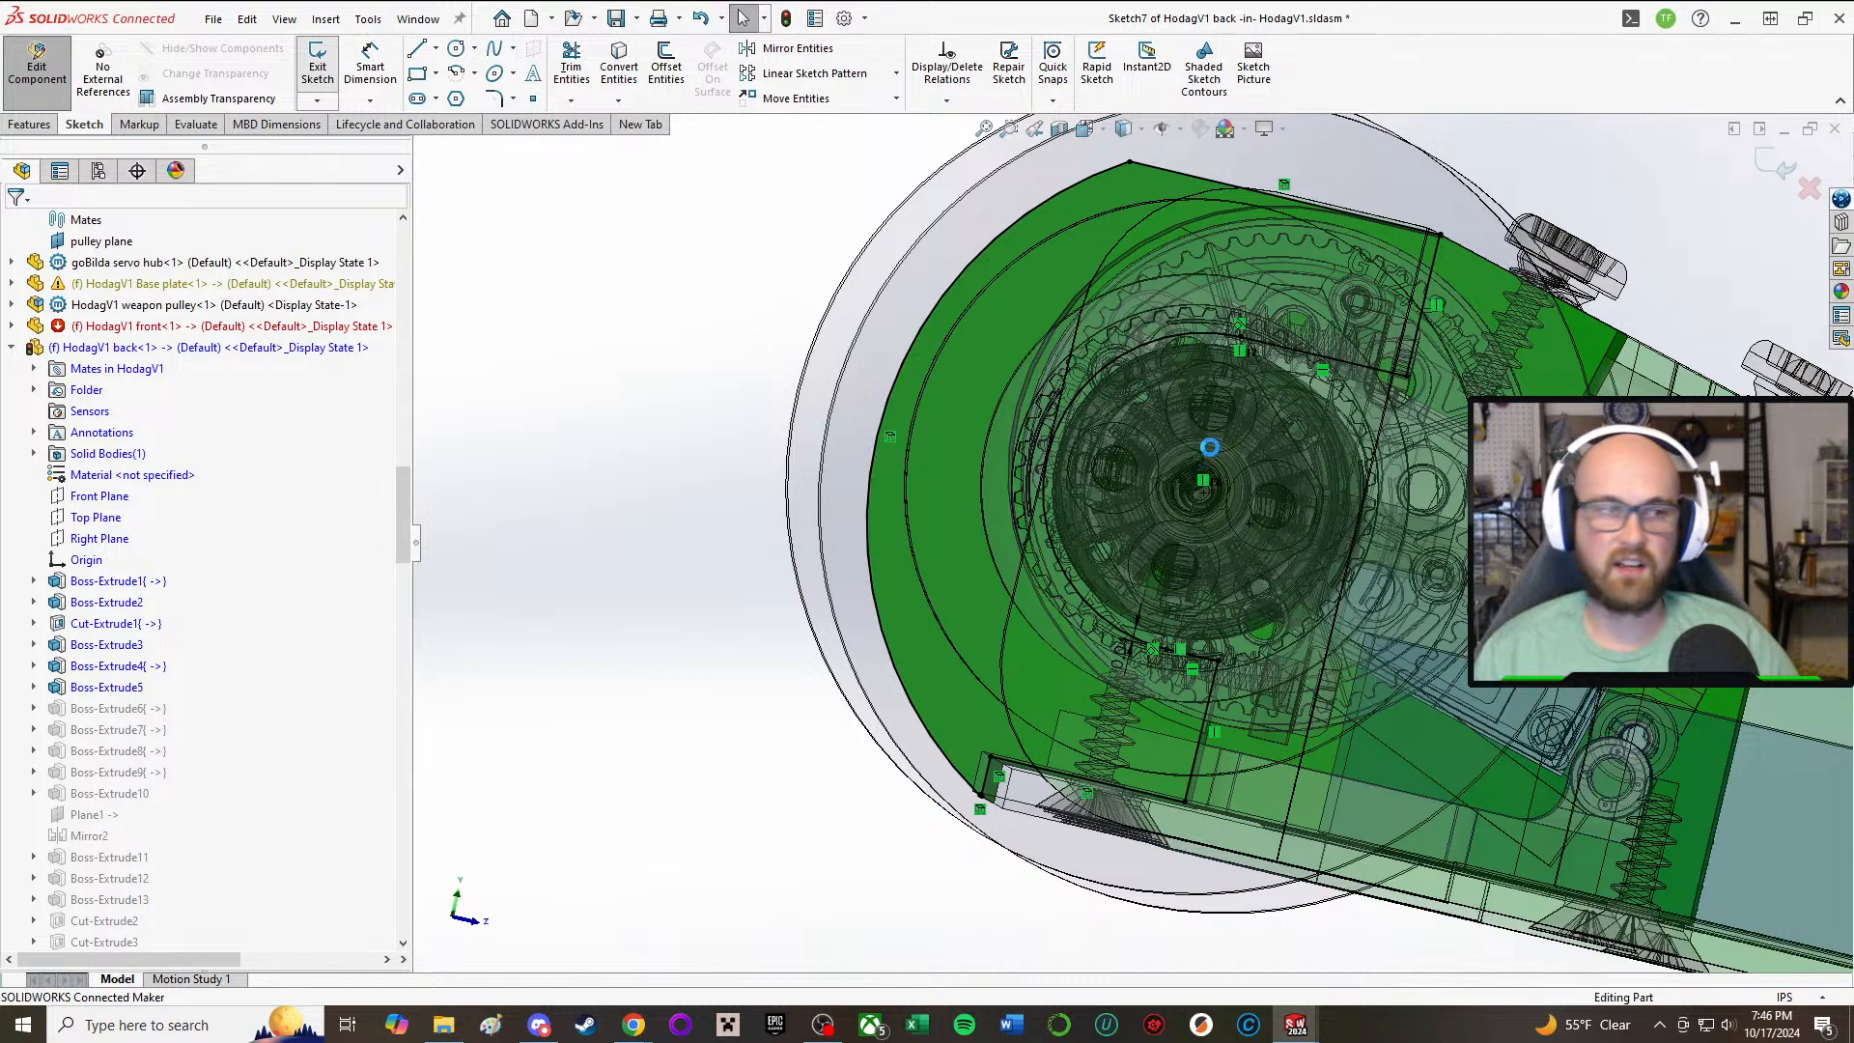
{"action": "left_click", "coordinate": [318, 59]}
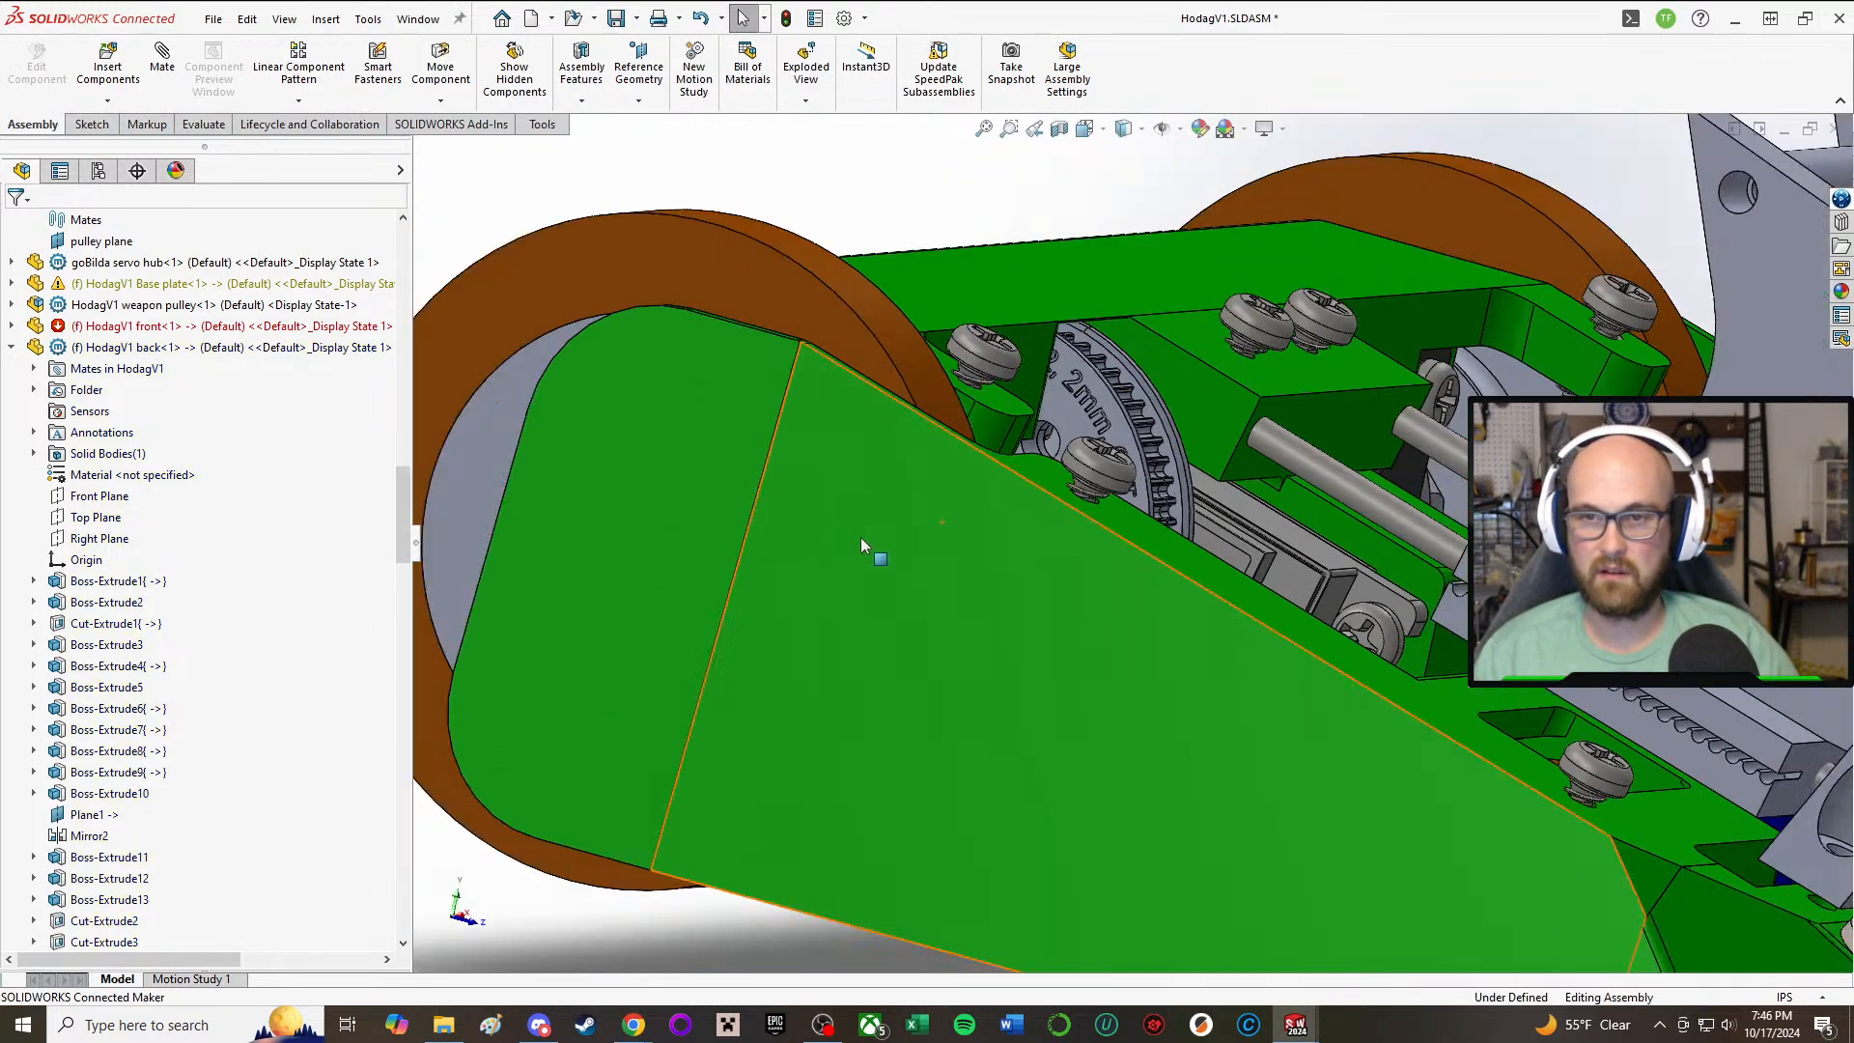
Step: Return to editing the assembly and examine the back part around the drive motor, rear wheel and side part
{"action": "middle_click_drag", "start_coordinate": [860, 537], "coordinate": [710, 531]}
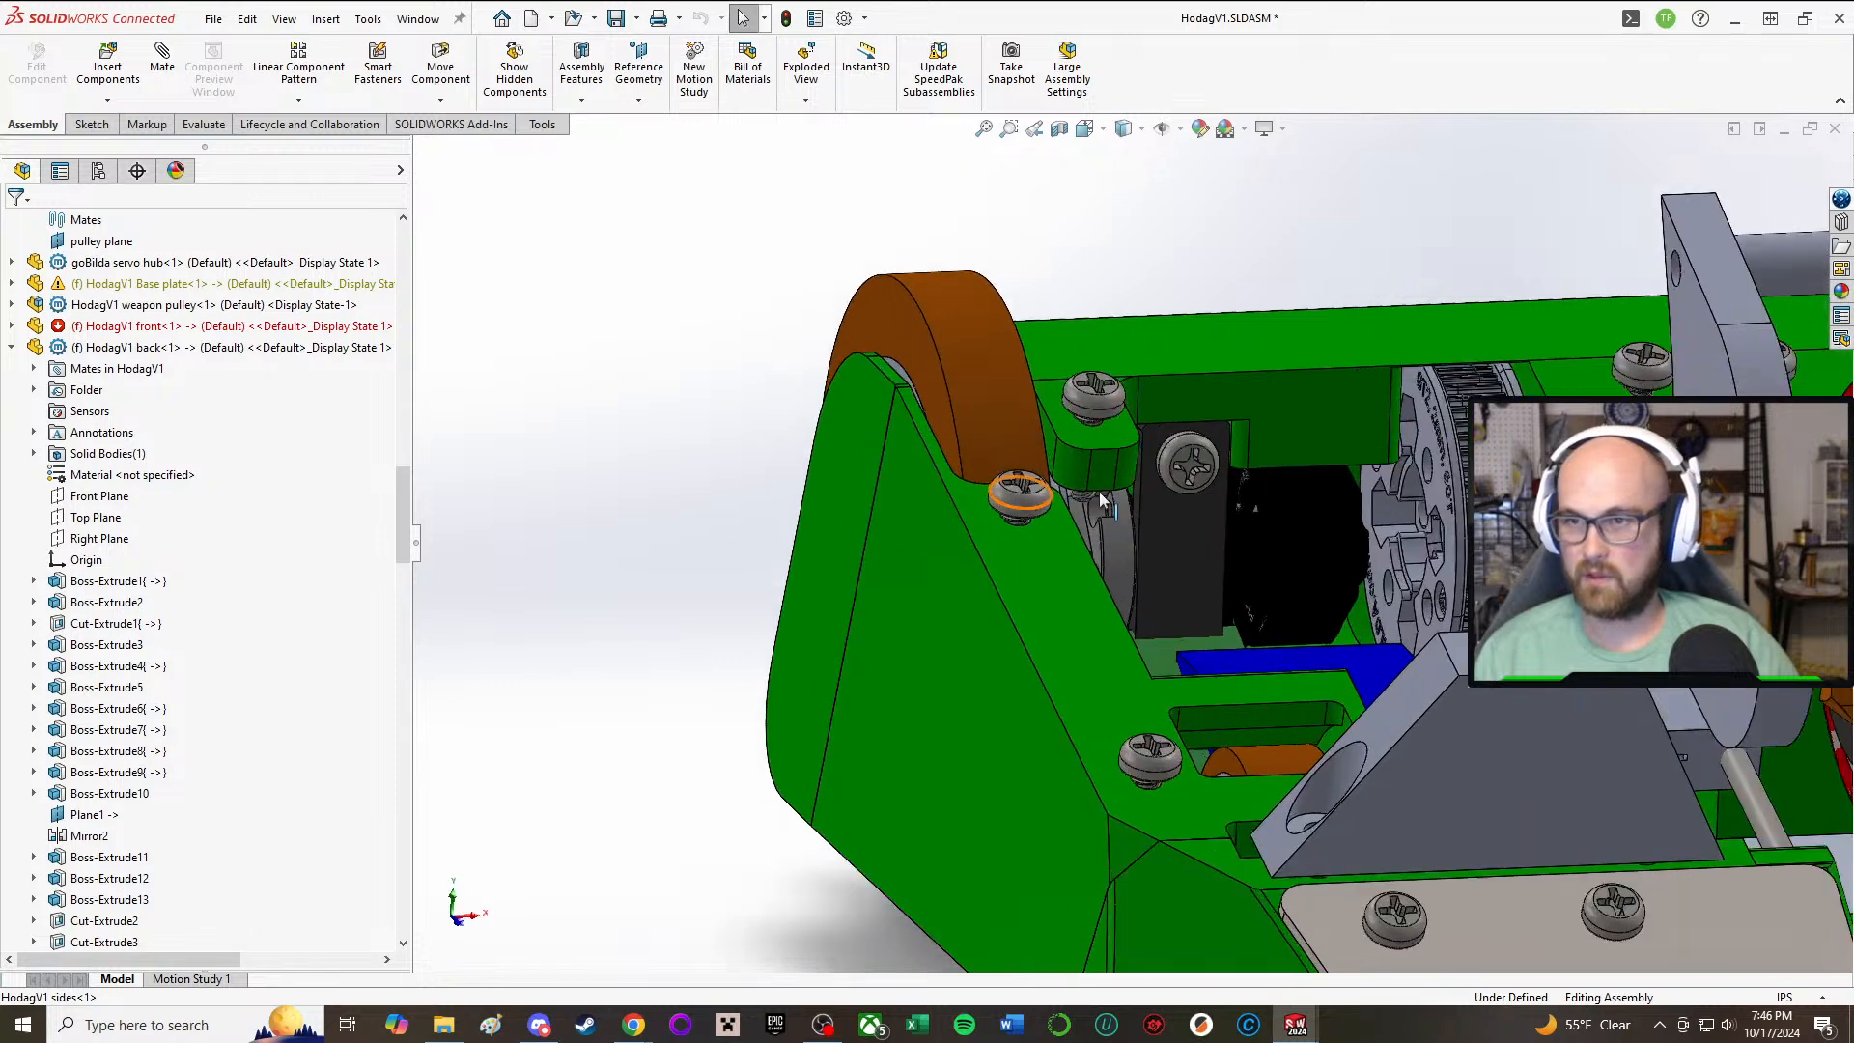
{"action": "scroll", "coordinate": [1101, 488], "scroll_direction": "down", "scroll_amount": 2}
{"action": "middle_click_drag", "start_coordinate": [1389, 558], "coordinate": [1417, 587]}
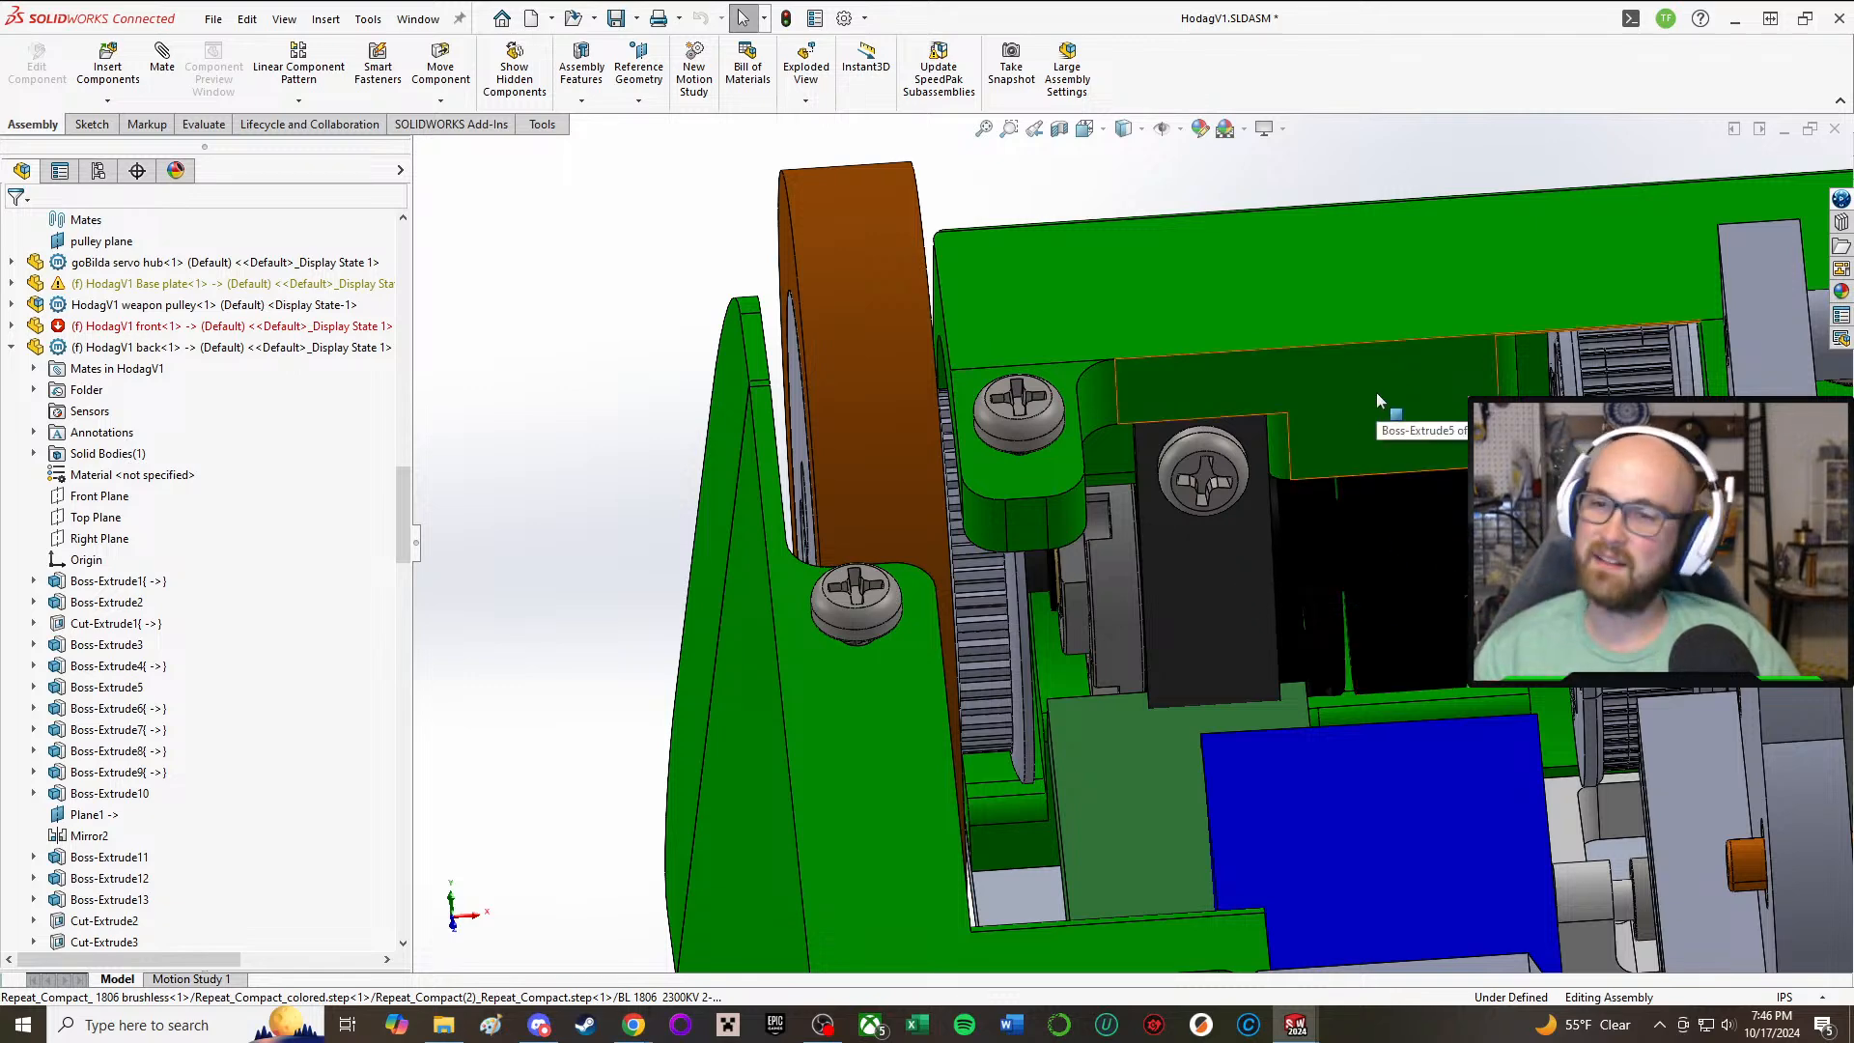
{"action": "middle_click_drag", "start_coordinate": [1400, 473], "coordinate": [753, 518]}
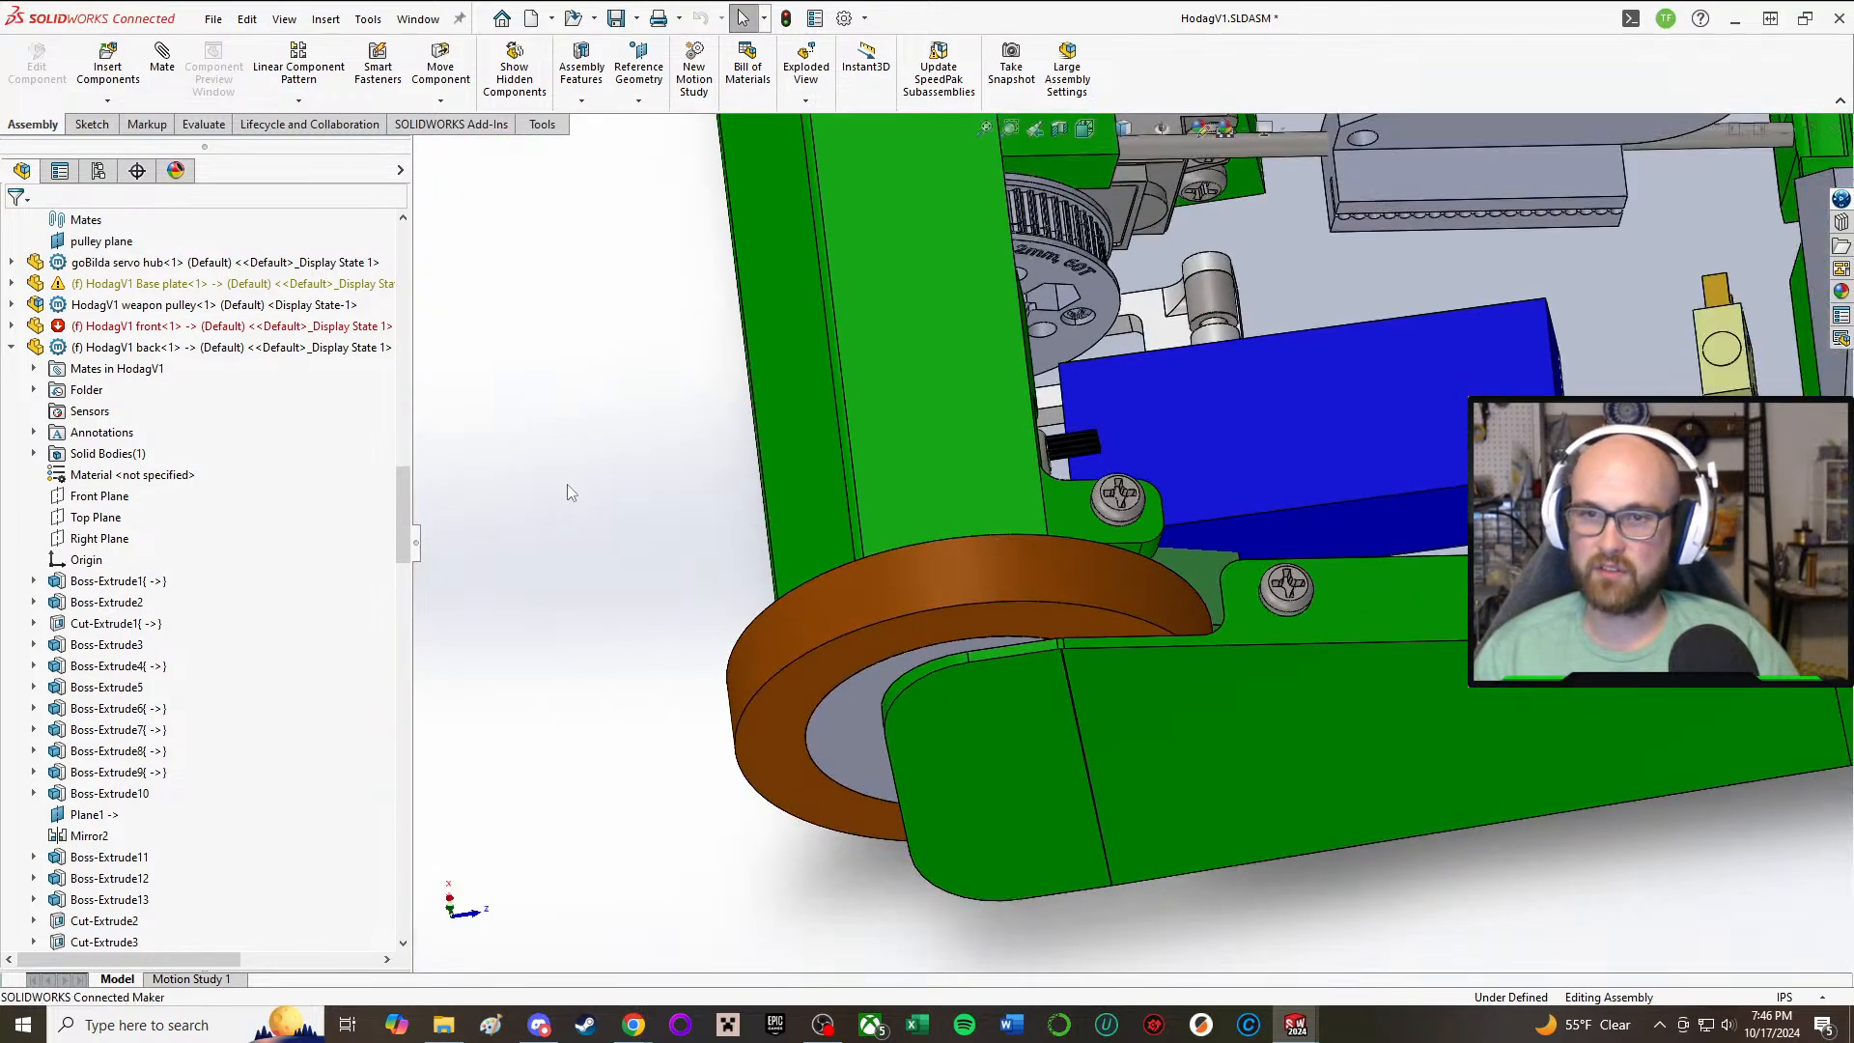
{"action": "middle_click_drag", "start_coordinate": [567, 488], "coordinate": [801, 382]}
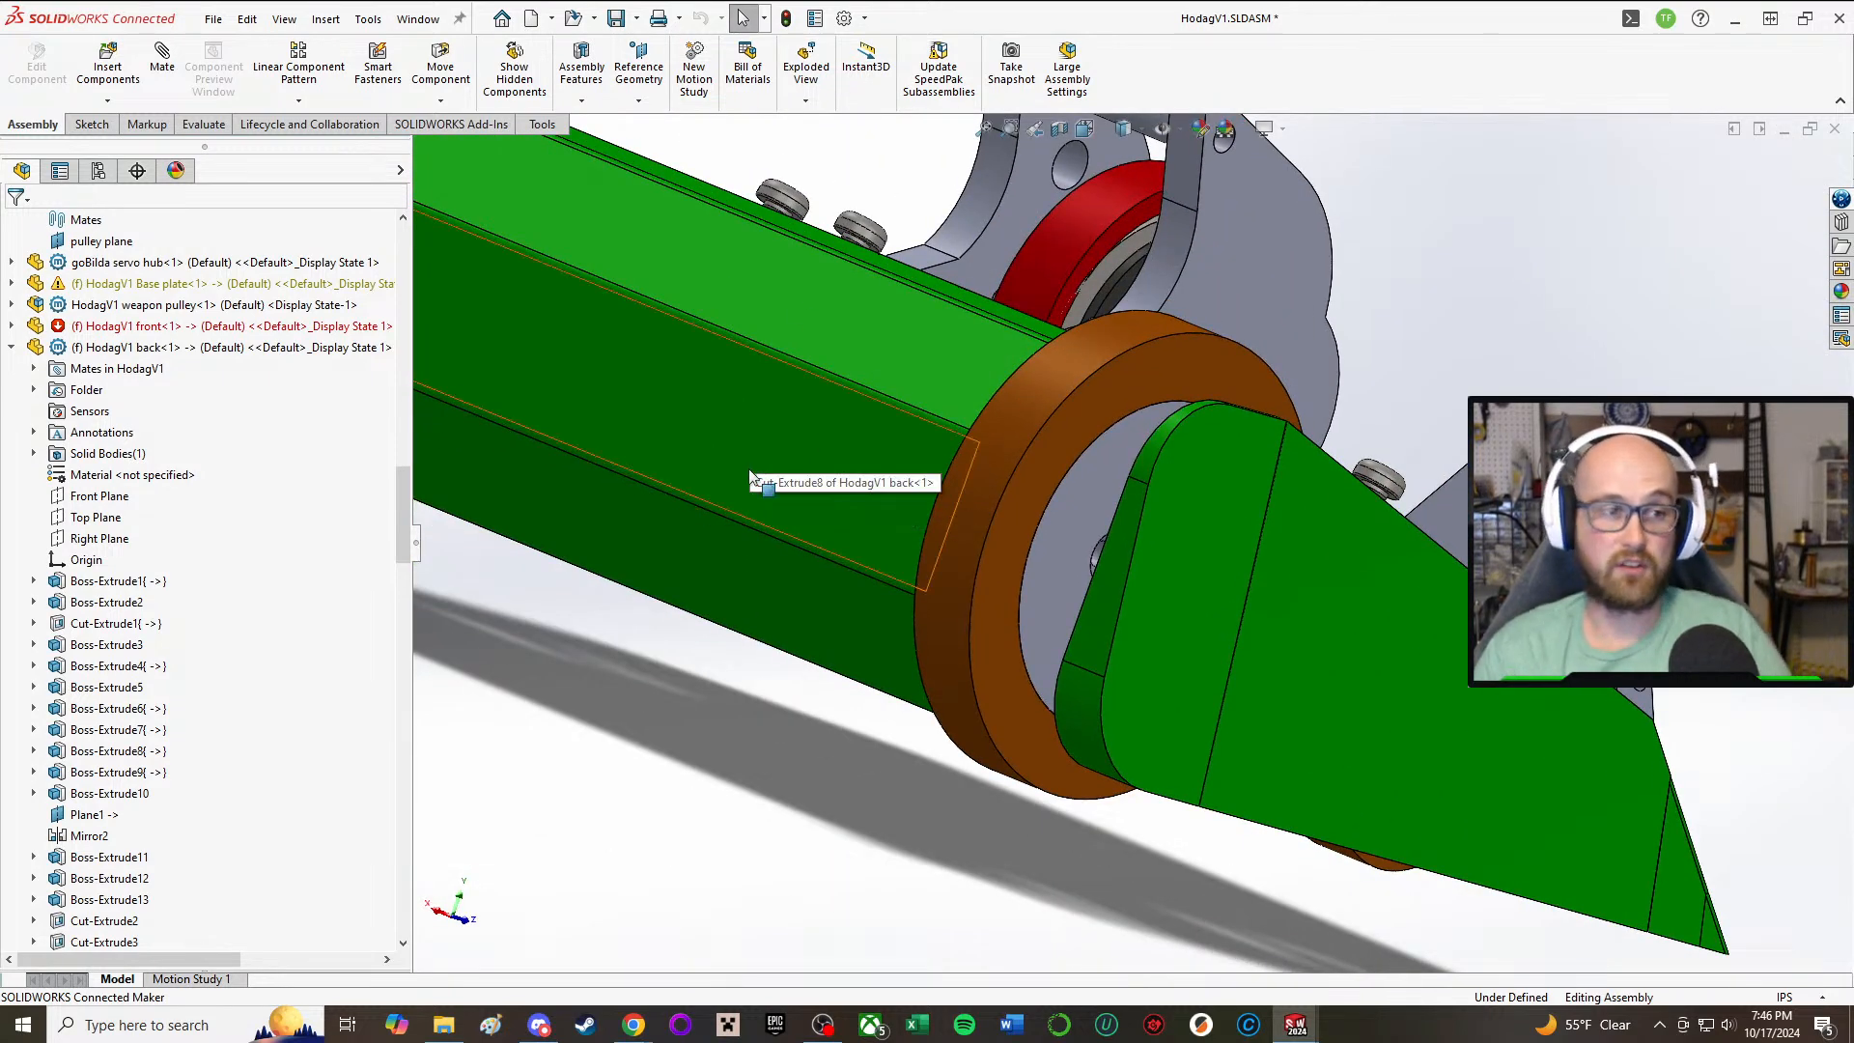
{"action": "middle_click_drag", "start_coordinate": [1207, 484], "coordinate": [799, 452]}
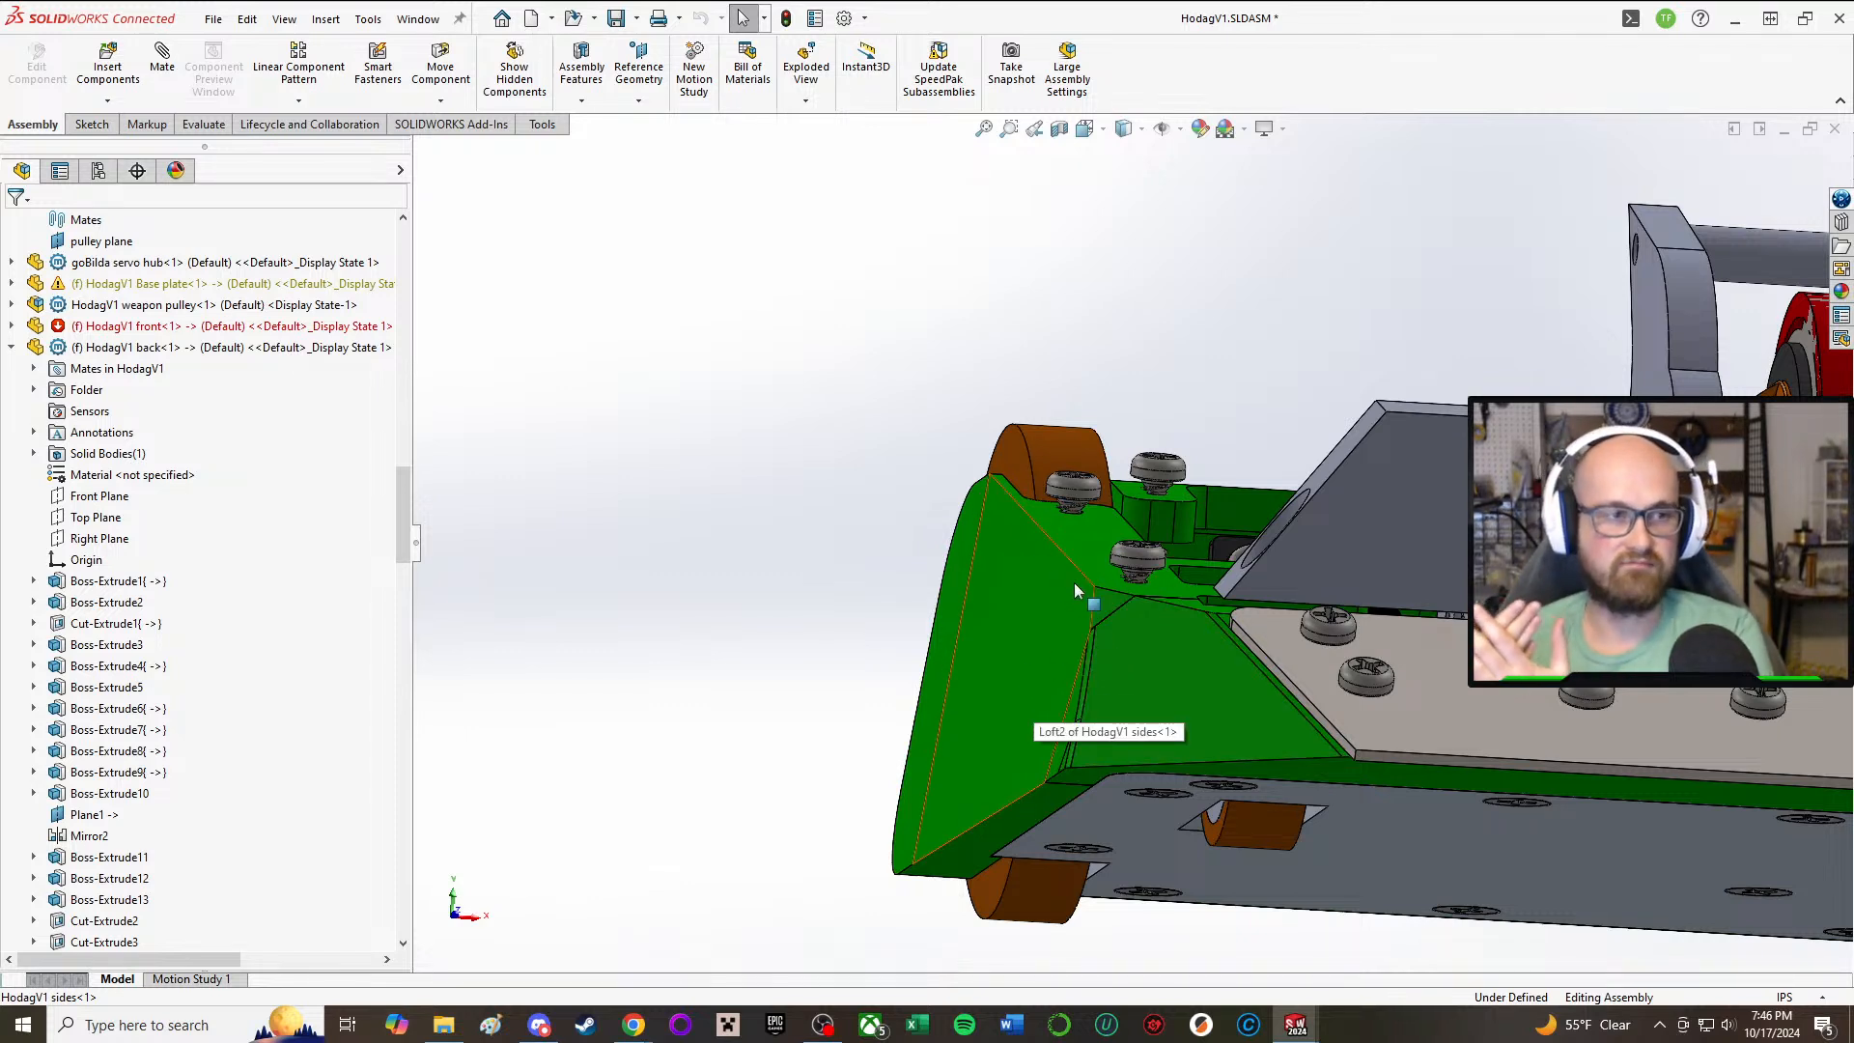
{"action": "middle_click_drag", "start_coordinate": [1040, 570], "coordinate": [1050, 508]}
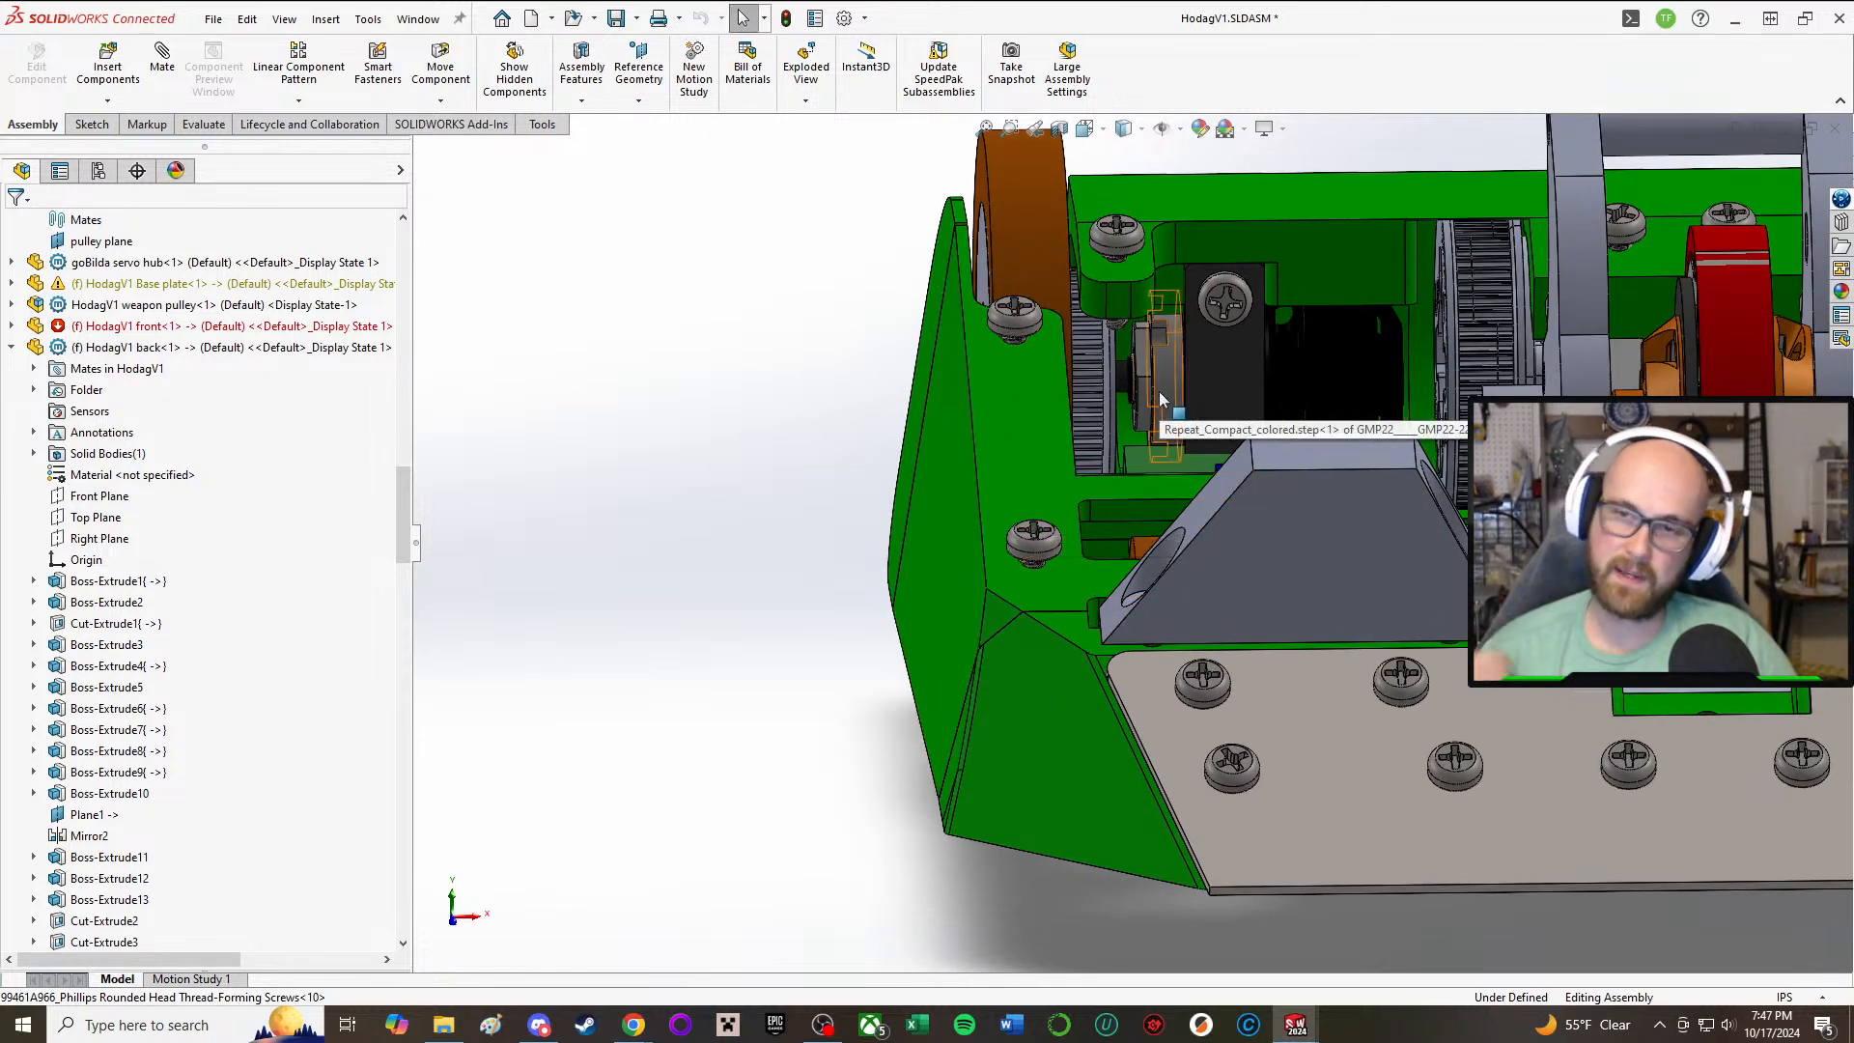
Step: Examine the side part and base plate from above near the front wheel, and the robot's side as a whole
{"action": "scroll", "coordinate": [1110, 473], "scroll_direction": "up", "scroll_amount": 2}
{"action": "middle_click_drag", "start_coordinate": [1113, 478], "coordinate": [1099, 821]}
{"action": "scroll", "coordinate": [1077, 758], "scroll_direction": "down", "scroll_amount": 3}
{"action": "scroll", "coordinate": [1091, 816], "scroll_direction": "up", "scroll_amount": 2}
{"action": "scroll", "coordinate": [1079, 801], "scroll_direction": "down", "scroll_amount": 3}
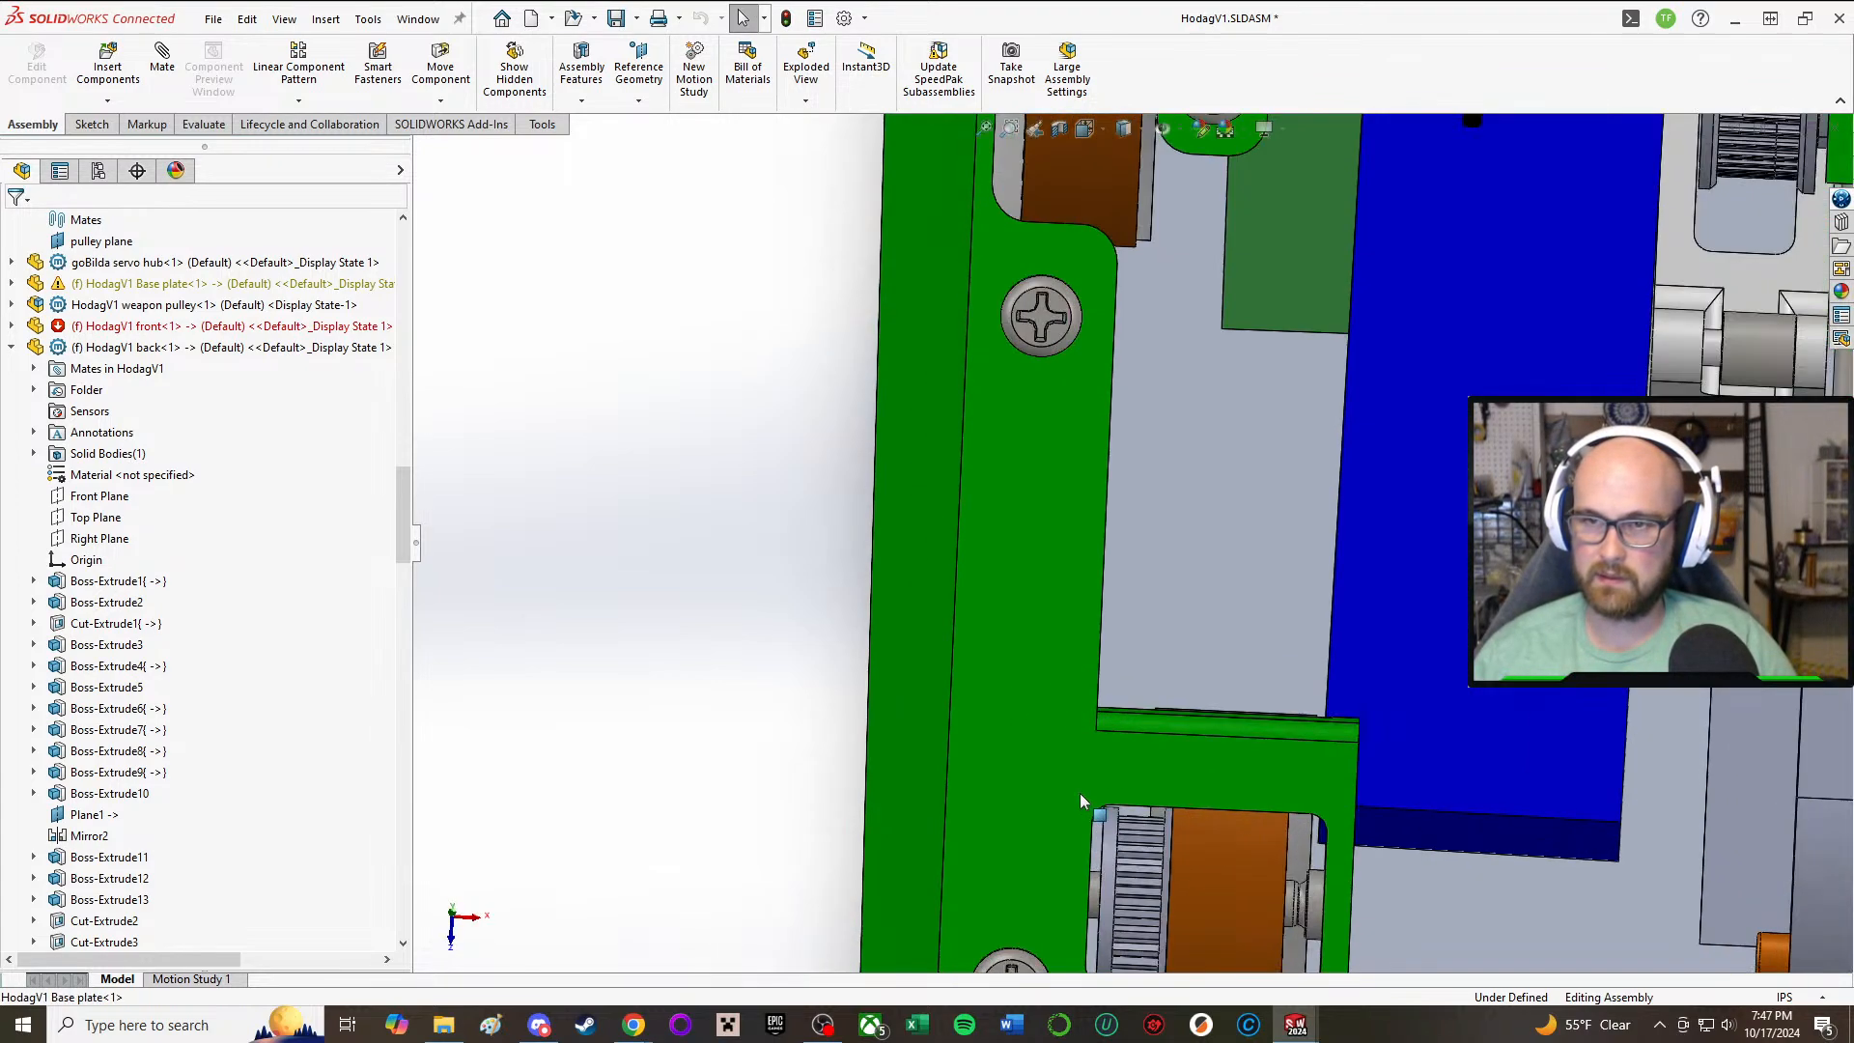
{"action": "scroll", "coordinate": [1080, 797], "scroll_direction": "up", "scroll_amount": 3}
{"action": "scroll", "coordinate": [1086, 801], "scroll_direction": "down", "scroll_amount": 3}
{"action": "middle_click_drag", "start_coordinate": [1079, 722], "coordinate": [1174, 703]}
{"action": "scroll", "coordinate": [1041, 642], "scroll_direction": "up", "scroll_amount": 4}
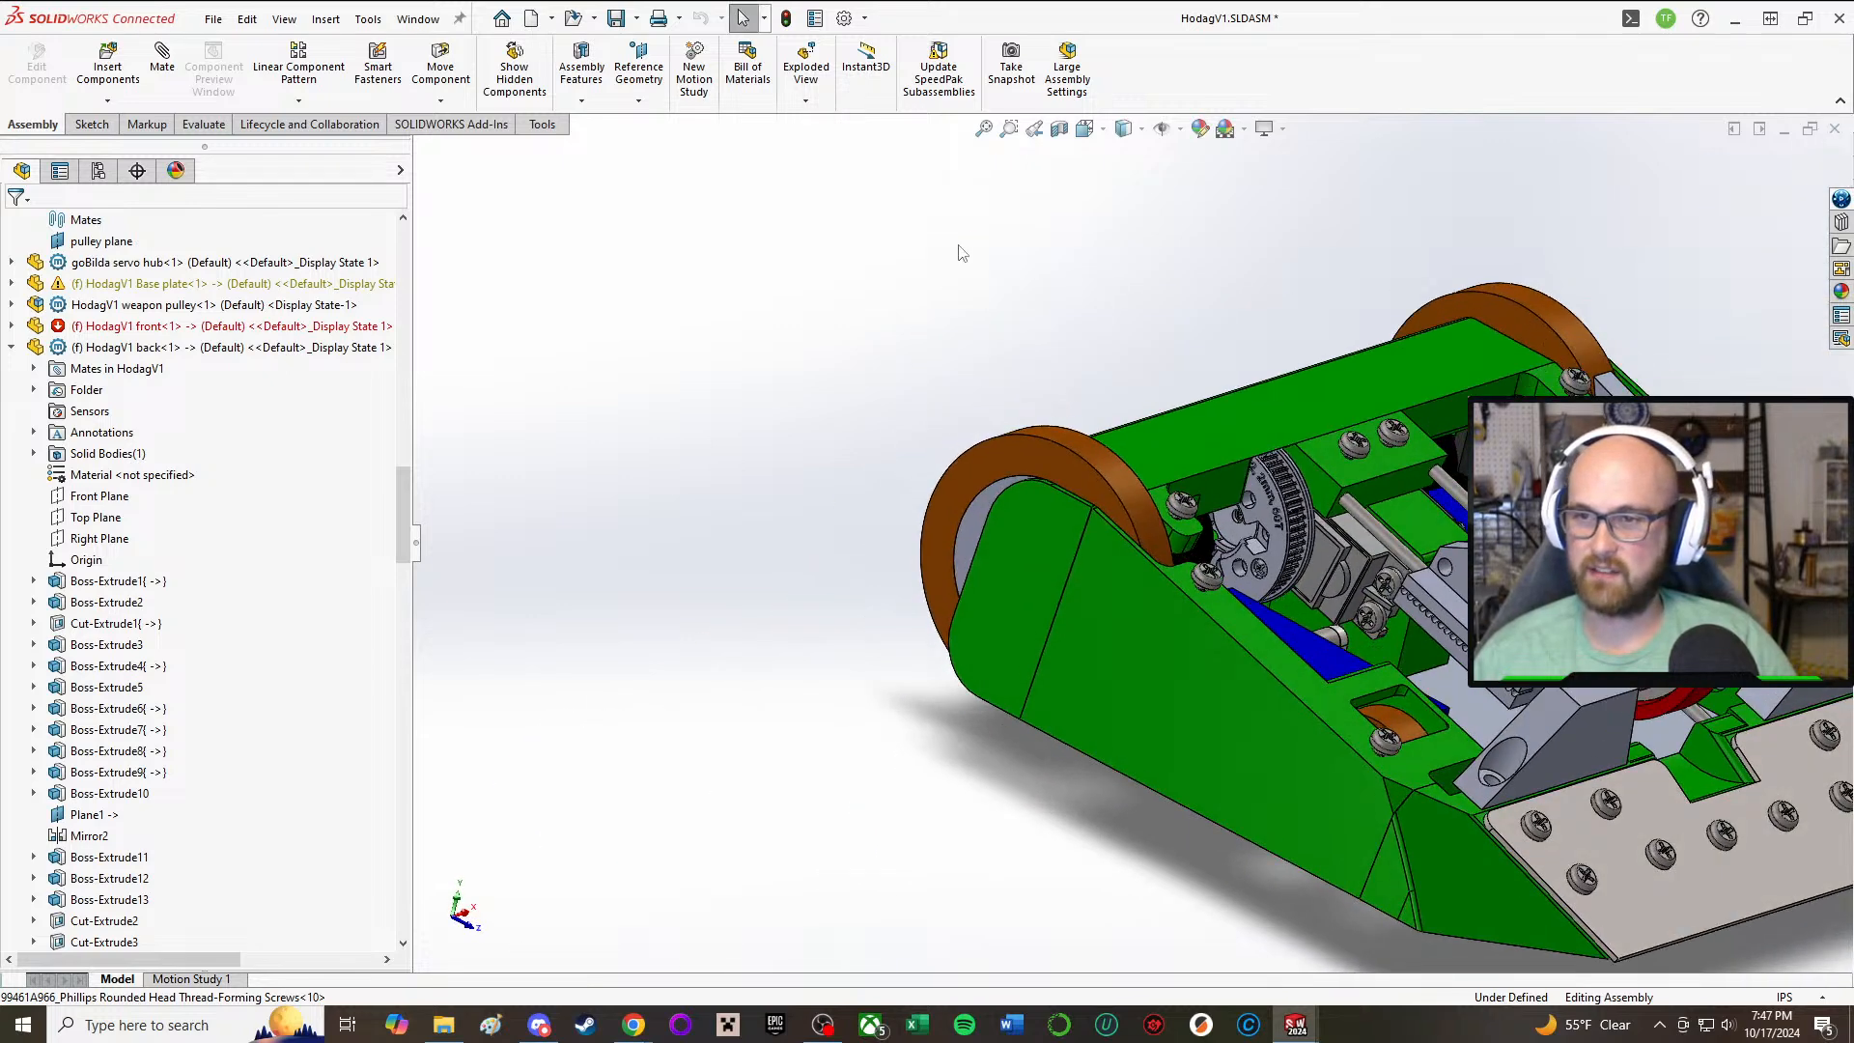
Step: Examine the robot's front from several angles, including the side part, base plate, weapon wheel and weapon slide
{"action": "middle_click_drag", "start_coordinate": [1402, 710], "coordinate": [1358, 693]}
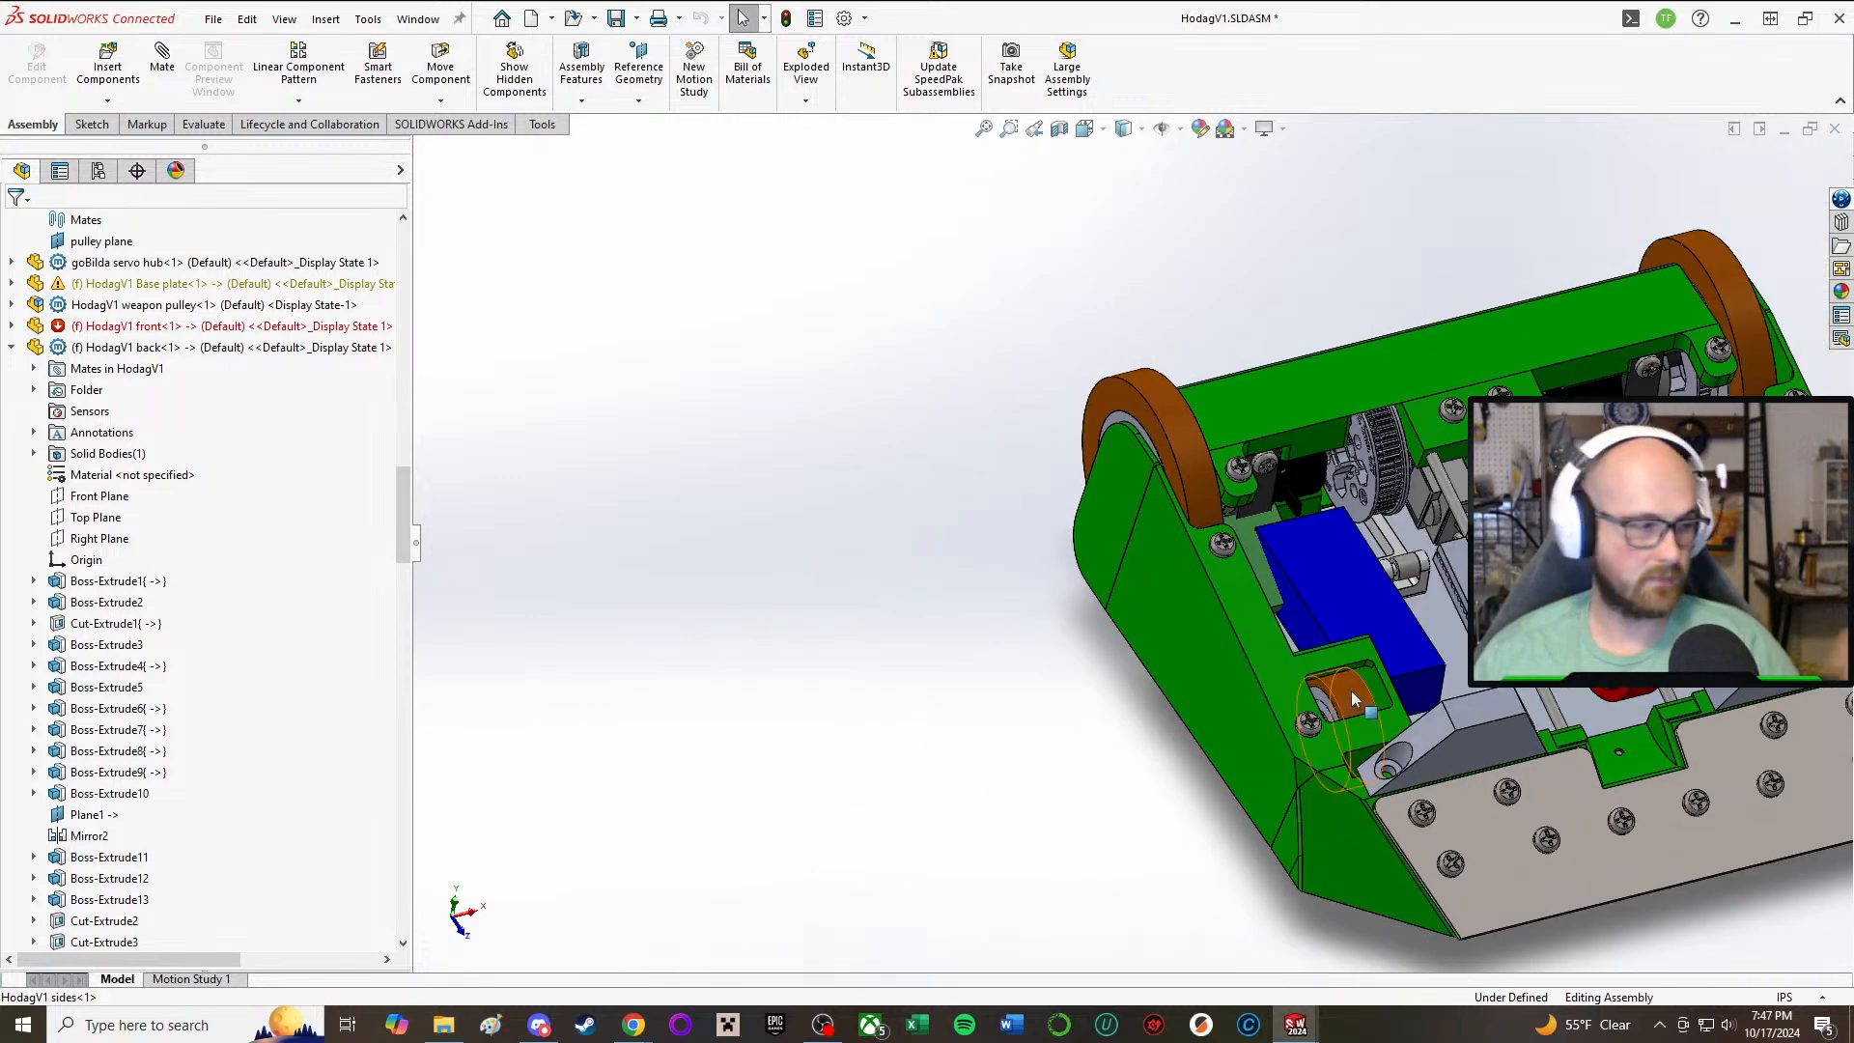
{"action": "middle_click_drag", "start_coordinate": [1574, 710], "coordinate": [1514, 741]}
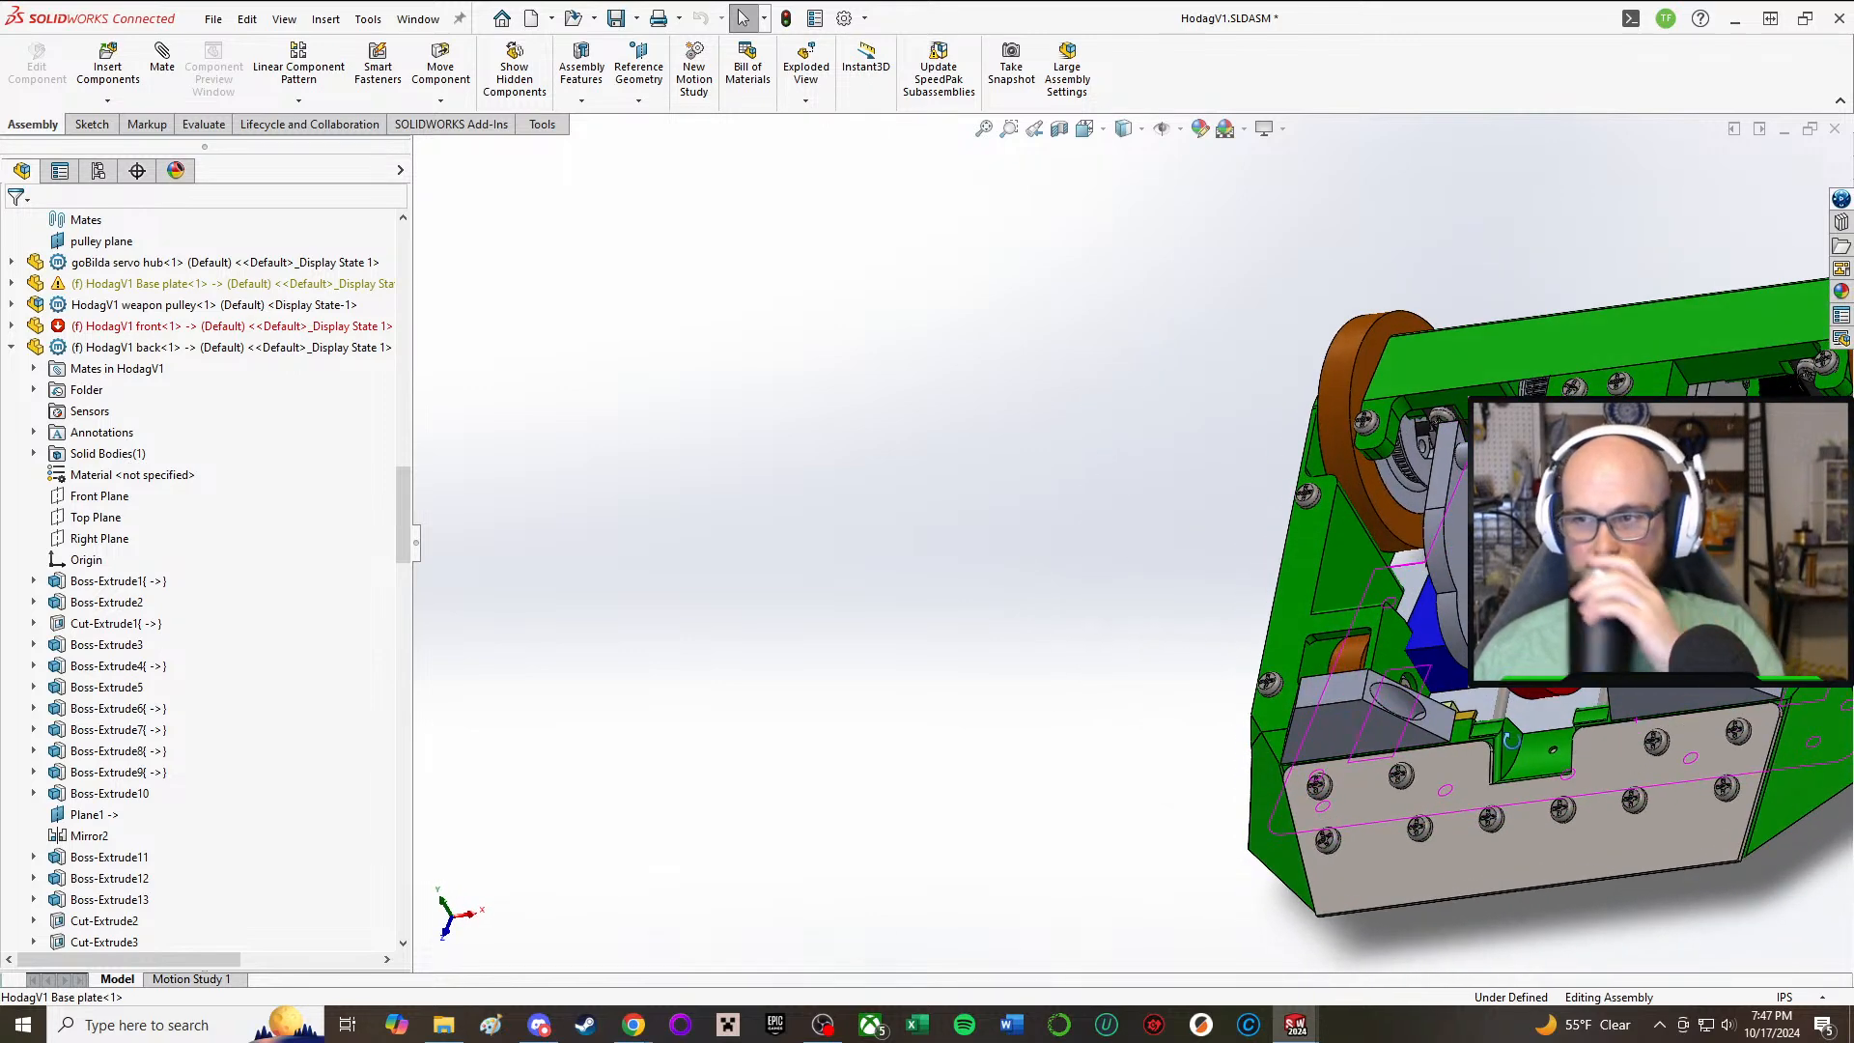
{"action": "scroll", "coordinate": [1514, 742], "scroll_direction": "down", "scroll_amount": 1}
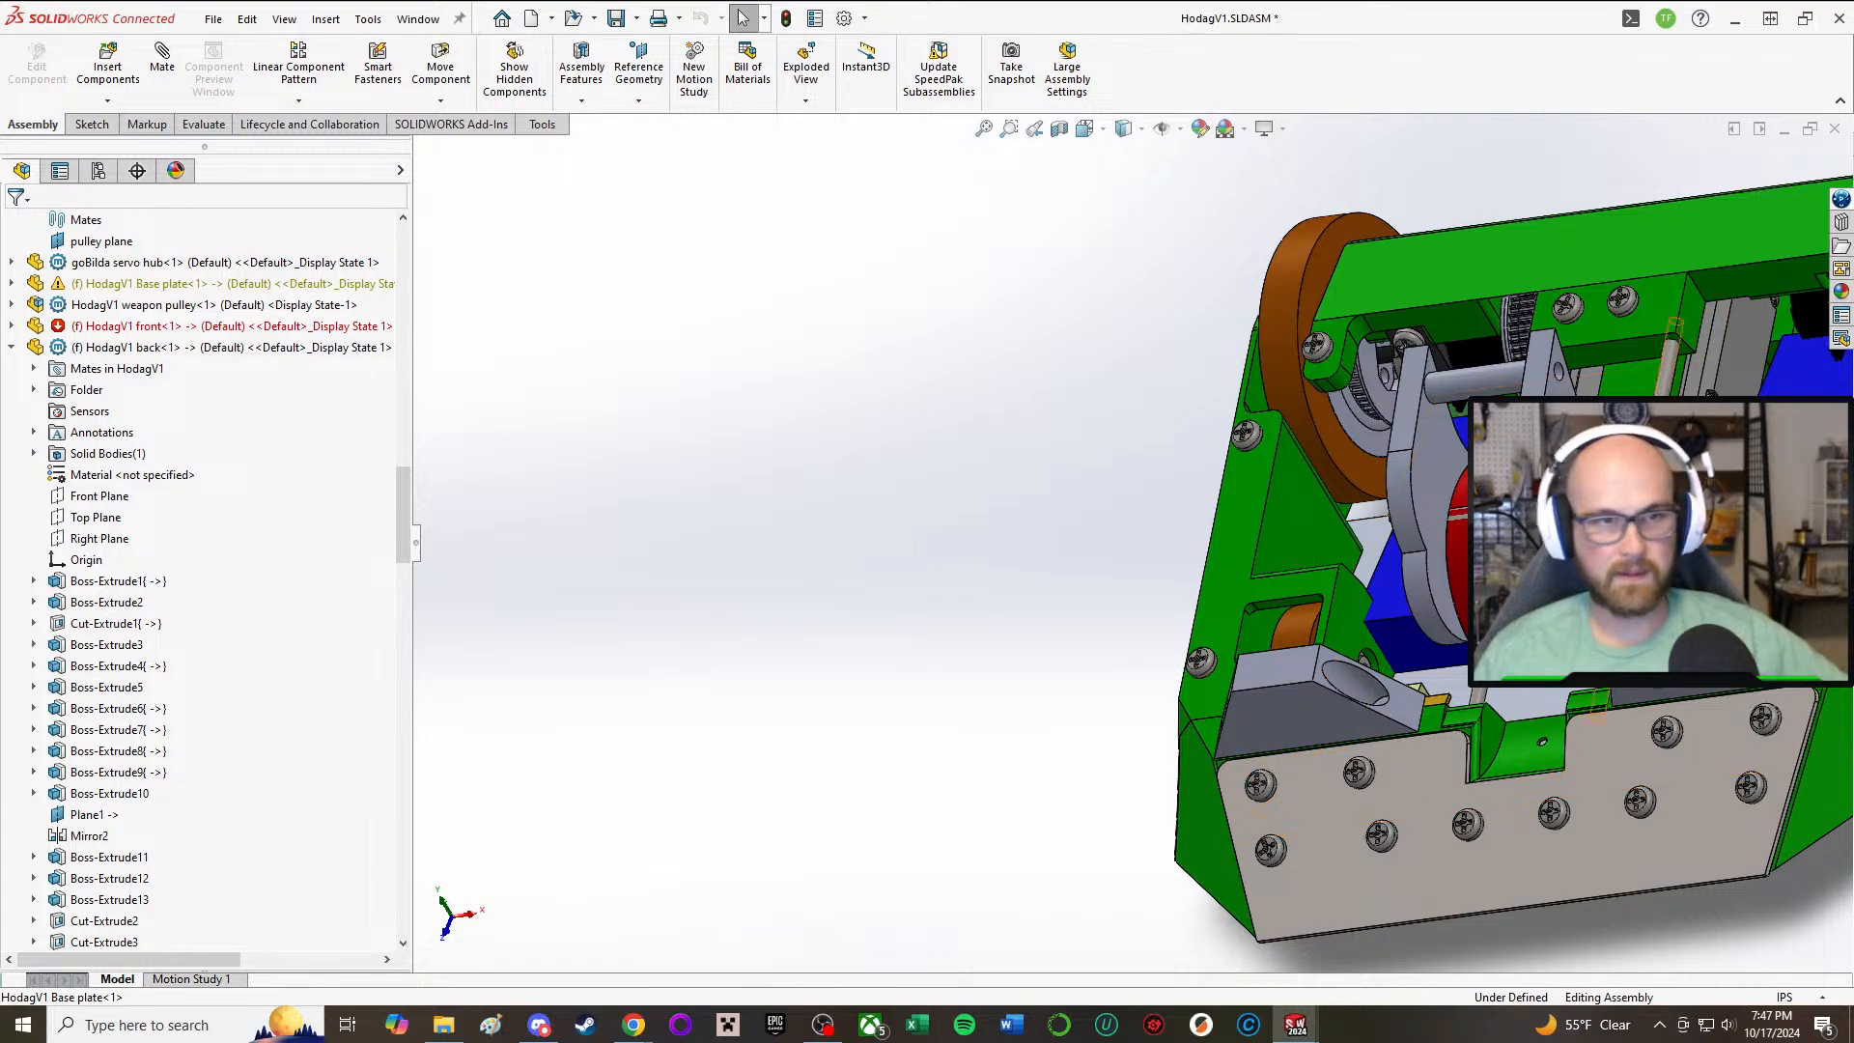
{"action": "scroll", "coordinate": [1517, 680], "scroll_direction": "up", "scroll_amount": 1}
{"action": "scroll", "coordinate": [1517, 681], "scroll_direction": "up", "scroll_amount": 2}
{"action": "scroll", "coordinate": [1517, 681], "scroll_direction": "down", "scroll_amount": 4}
{"action": "middle_click_drag", "start_coordinate": [1346, 513], "coordinate": [1329, 338]}
{"action": "scroll", "coordinate": [1092, 355], "scroll_direction": "down", "scroll_amount": 8}
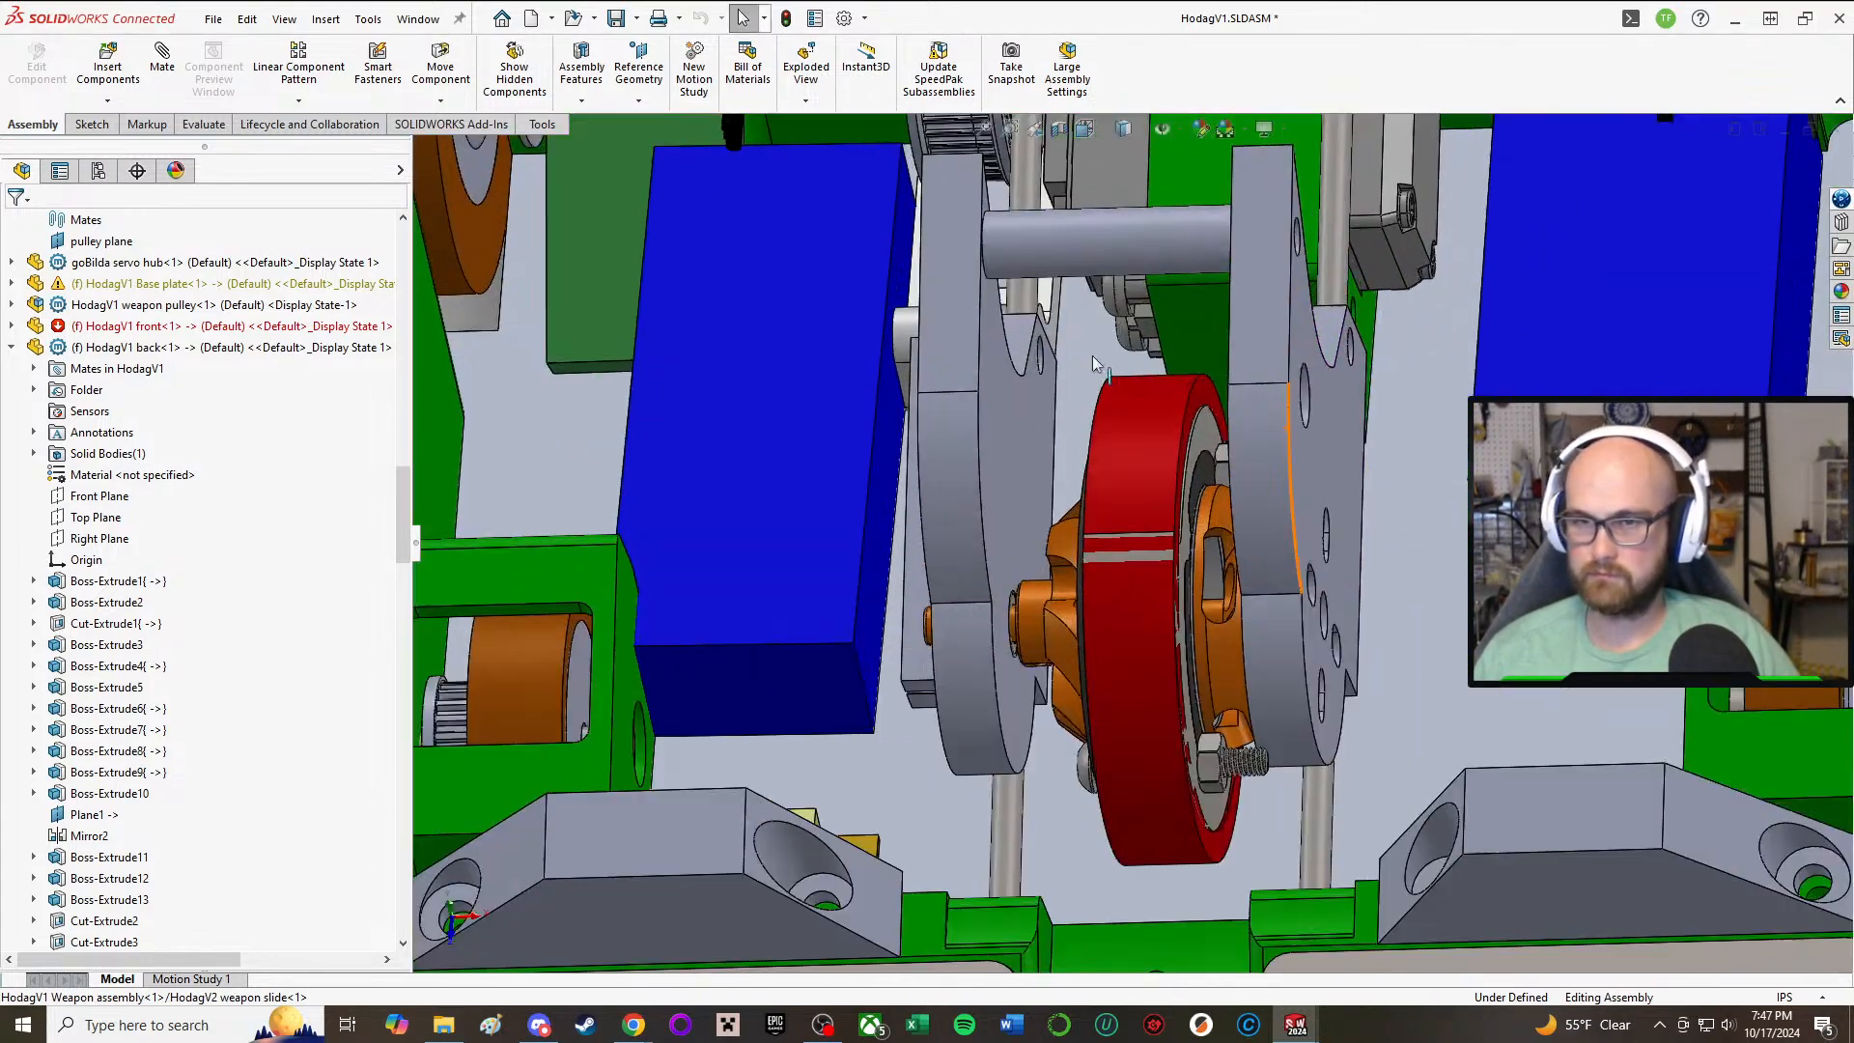
{"action": "scroll", "coordinate": [933, 659], "scroll_direction": "up", "scroll_amount": 3}
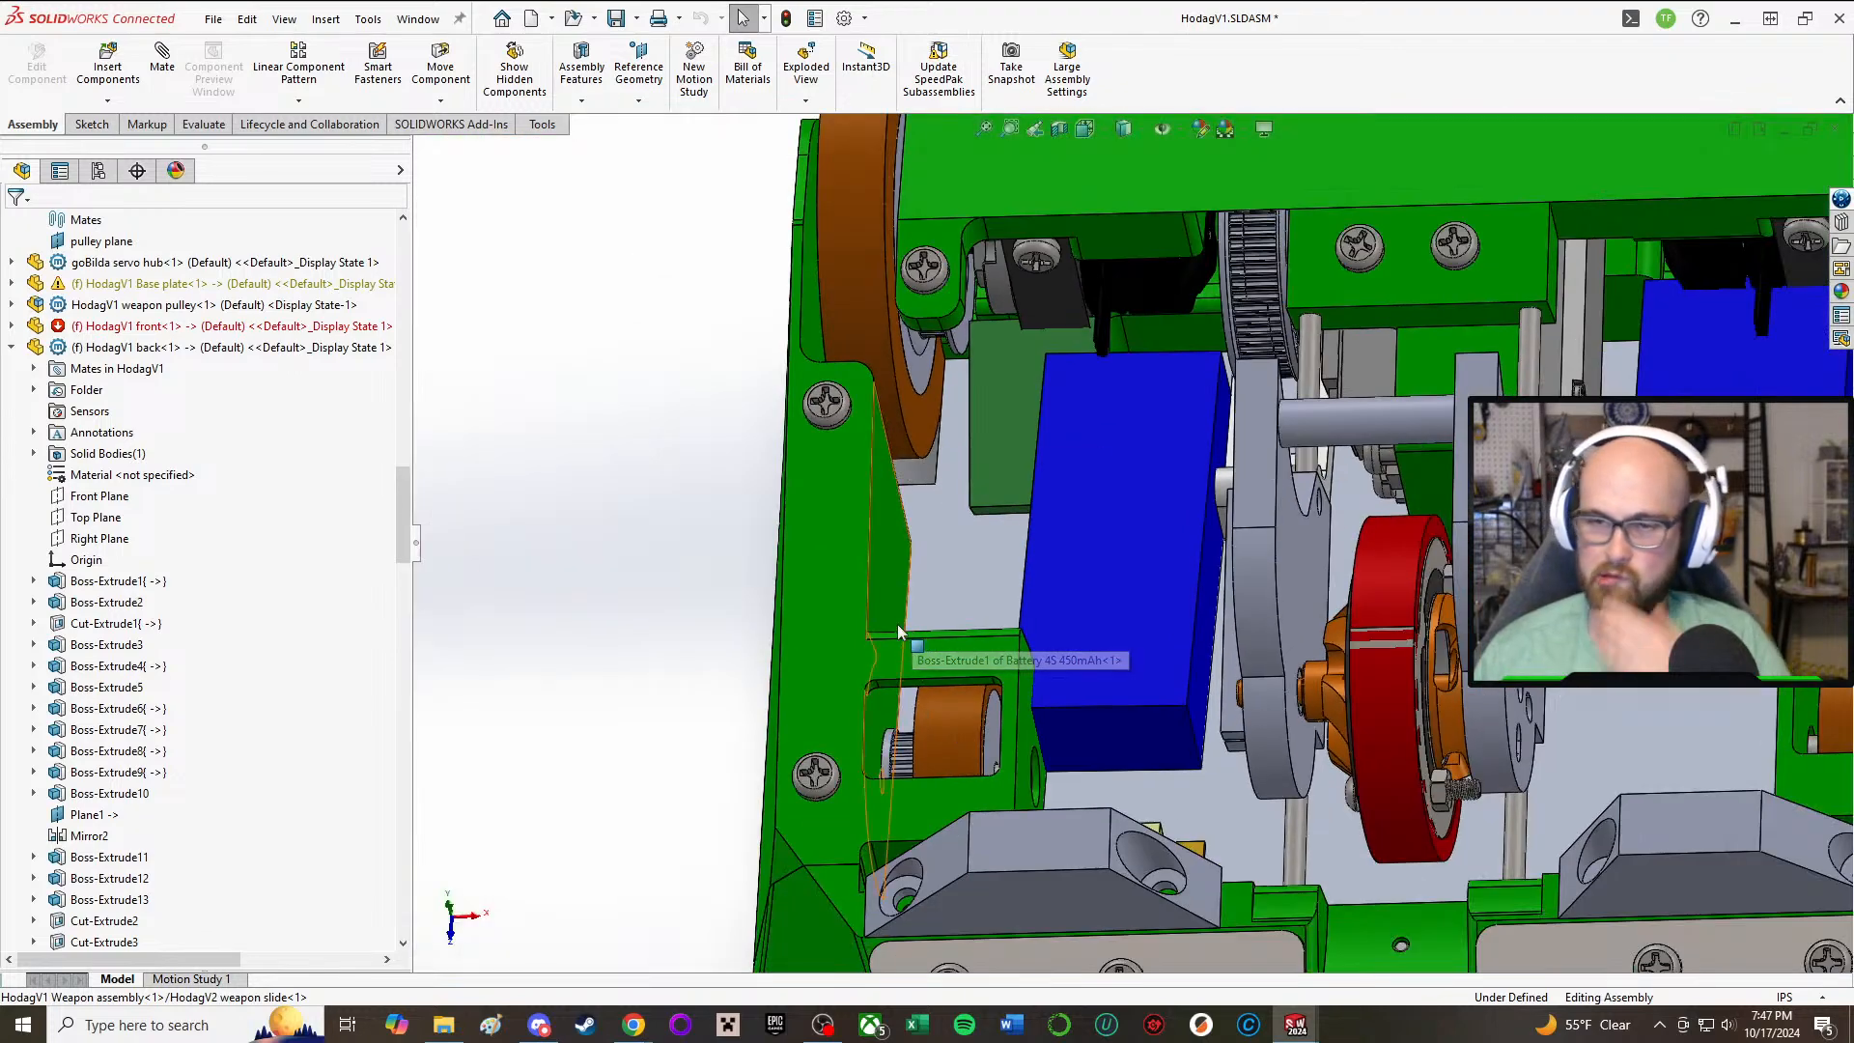
Step: Examine the space around the front wheel pocket, battery and plow from above and from the front
{"action": "scroll", "coordinate": [981, 664], "scroll_direction": "down", "scroll_amount": 2}
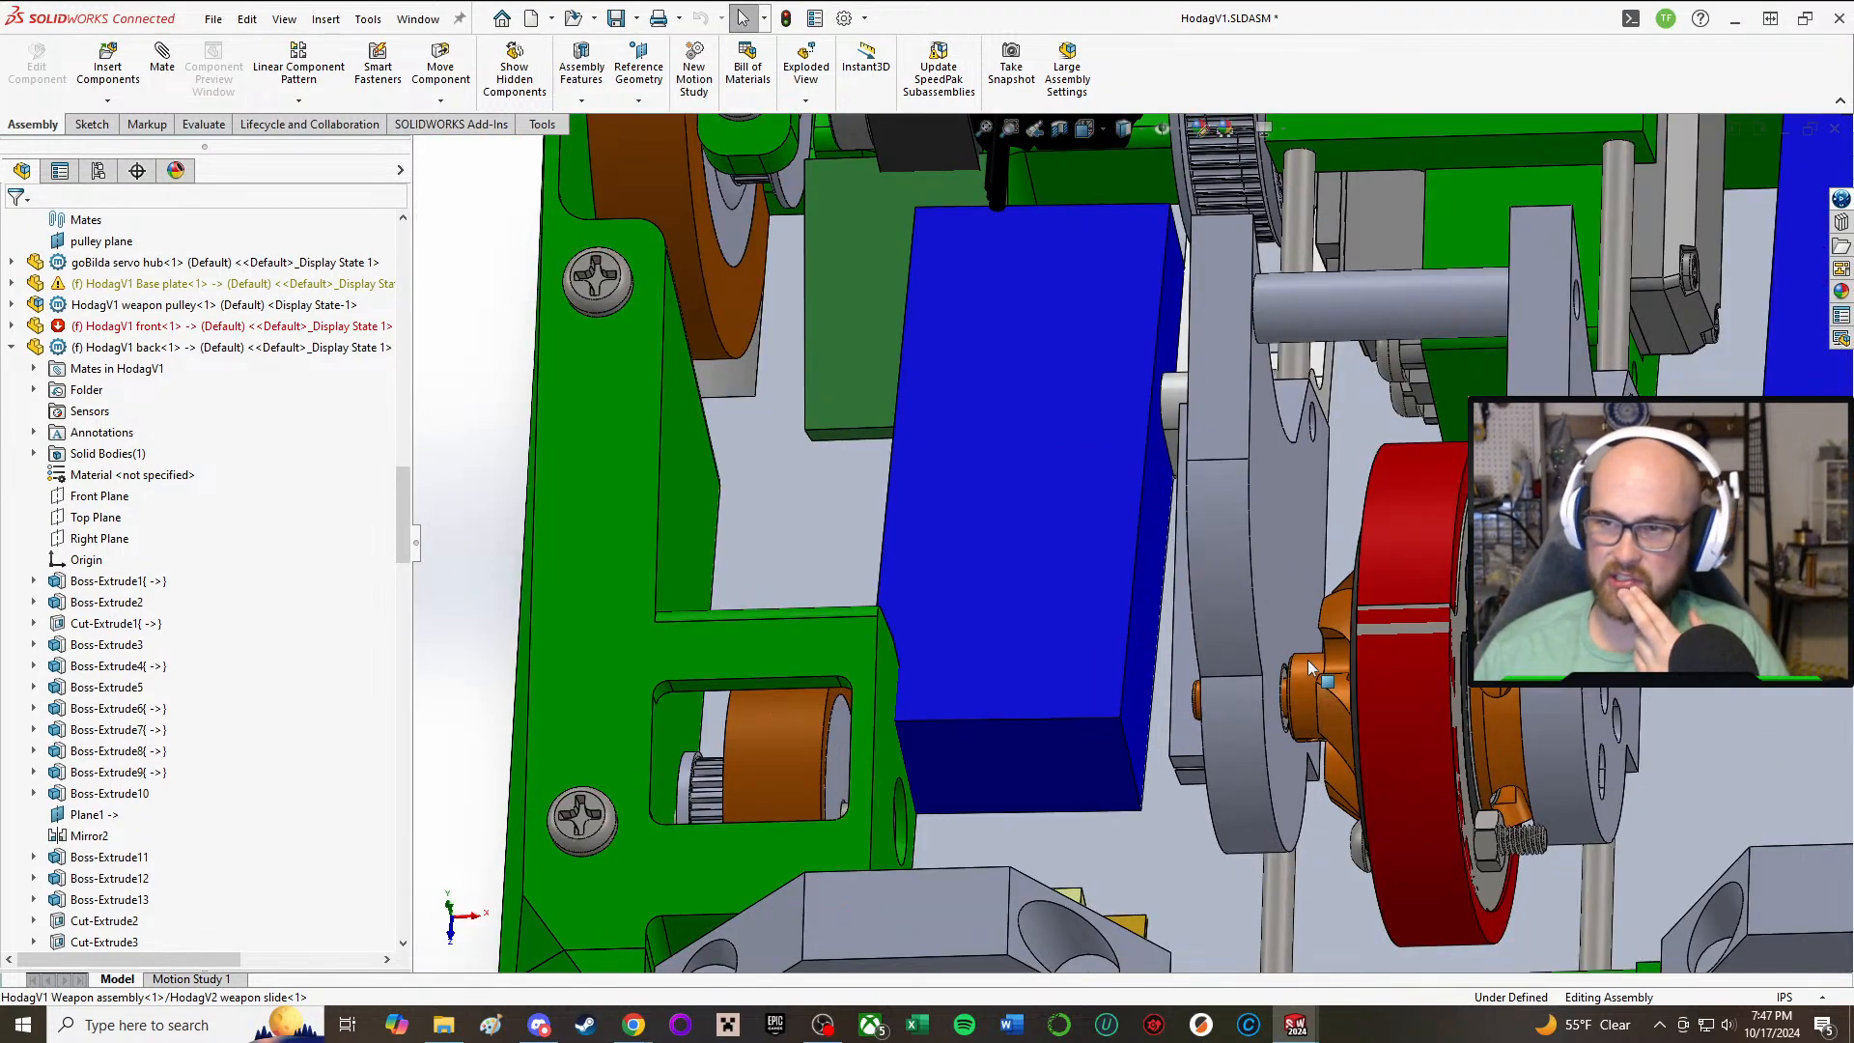
{"action": "middle_click_drag", "start_coordinate": [1147, 645], "coordinate": [1157, 572]}
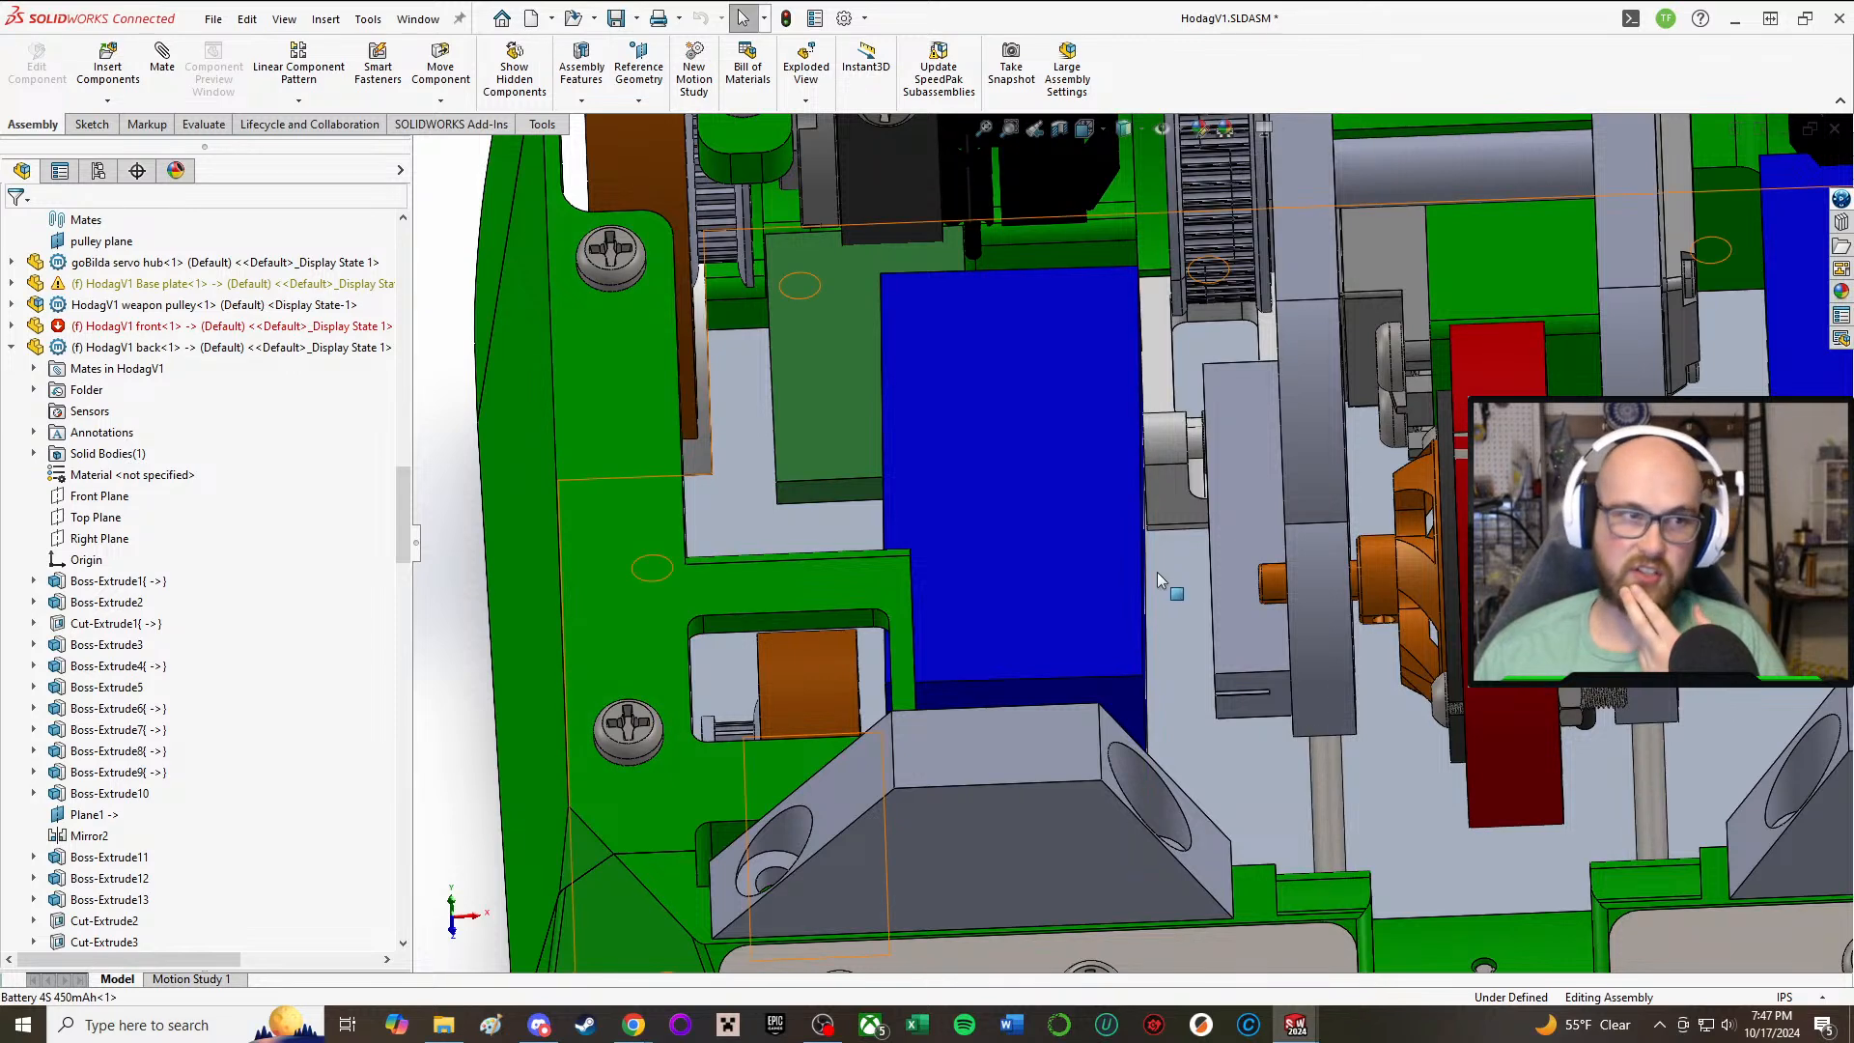
{"action": "middle_click_drag", "start_coordinate": [958, 783], "coordinate": [1047, 753]}
{"action": "scroll", "coordinate": [977, 583], "scroll_direction": "up", "scroll_amount": 2}
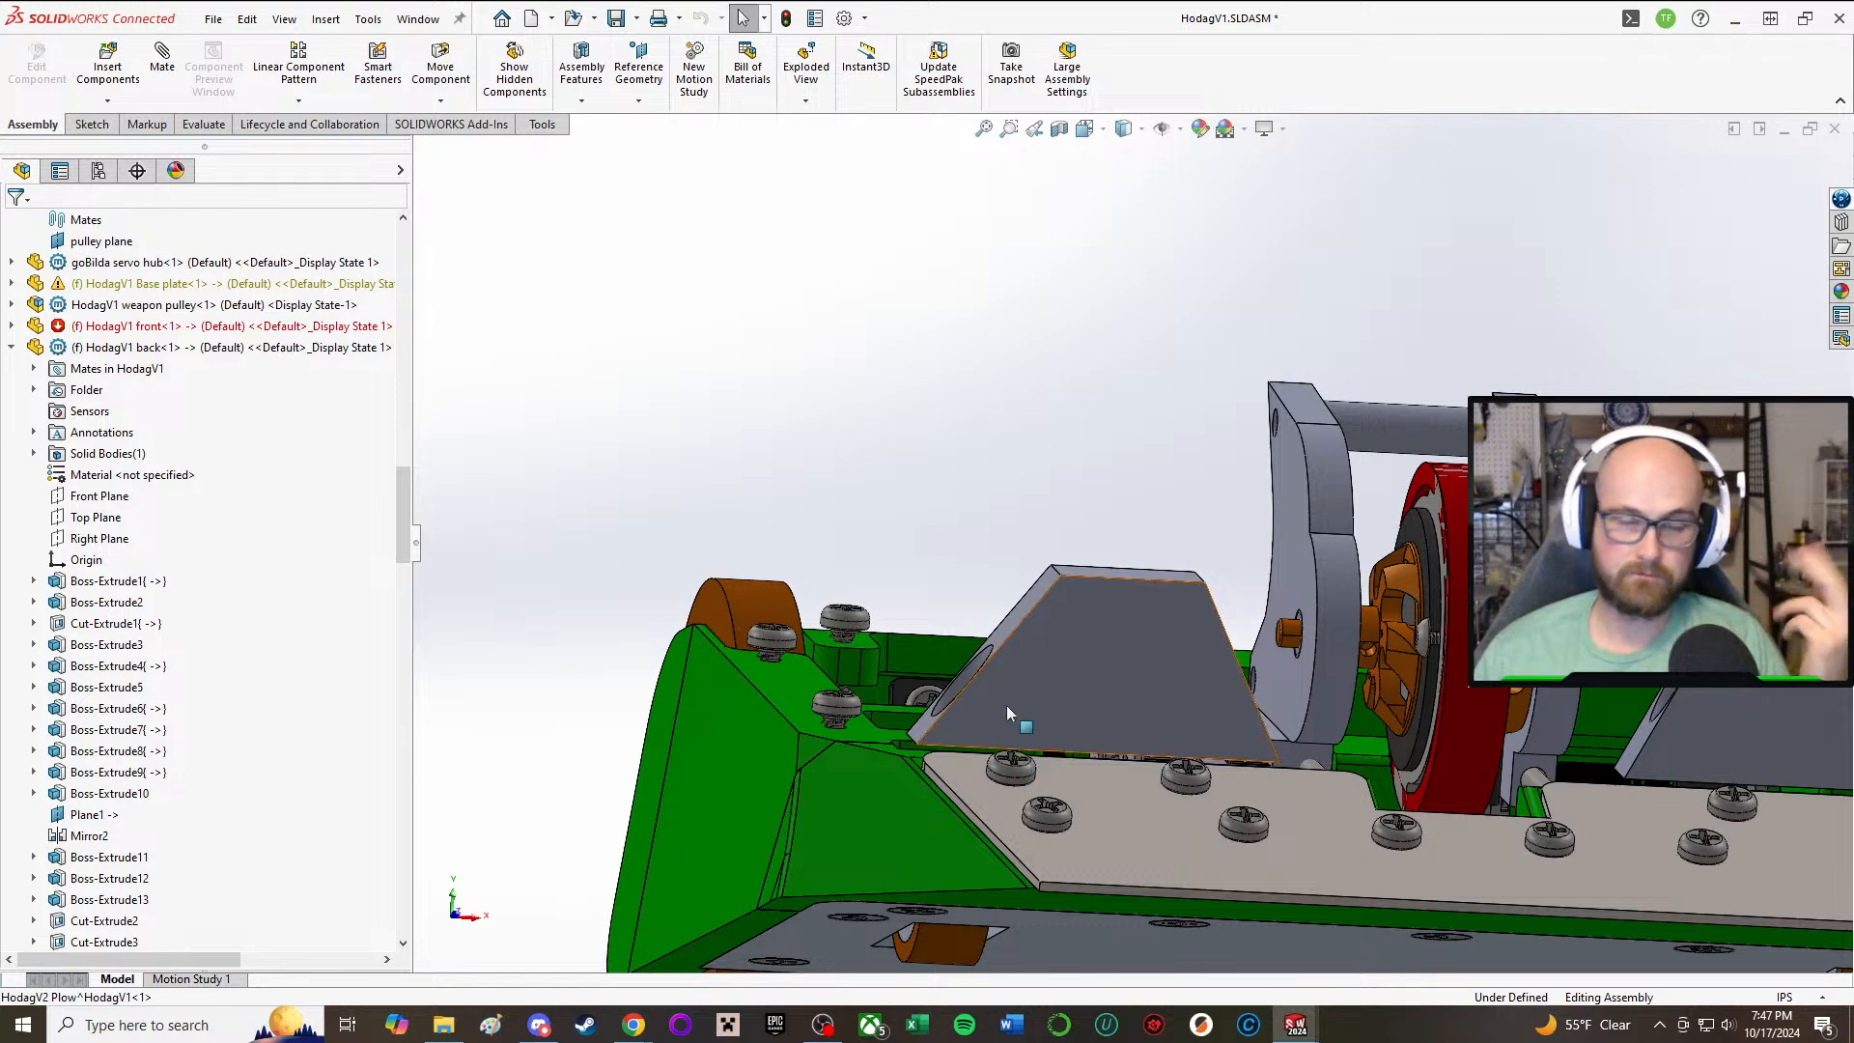
{"action": "scroll", "coordinate": [994, 722], "scroll_direction": "up", "scroll_amount": 1}
{"action": "scroll", "coordinate": [999, 730], "scroll_direction": "up", "scroll_amount": 1}
{"action": "middle_click_drag", "start_coordinate": [890, 638], "coordinate": [908, 821]}
{"action": "scroll", "coordinate": [1047, 773], "scroll_direction": "down", "scroll_amount": 3}
{"action": "middle_click_drag", "start_coordinate": [999, 782], "coordinate": [996, 983]}
{"action": "scroll", "coordinate": [890, 871], "scroll_direction": "up", "scroll_amount": 2}
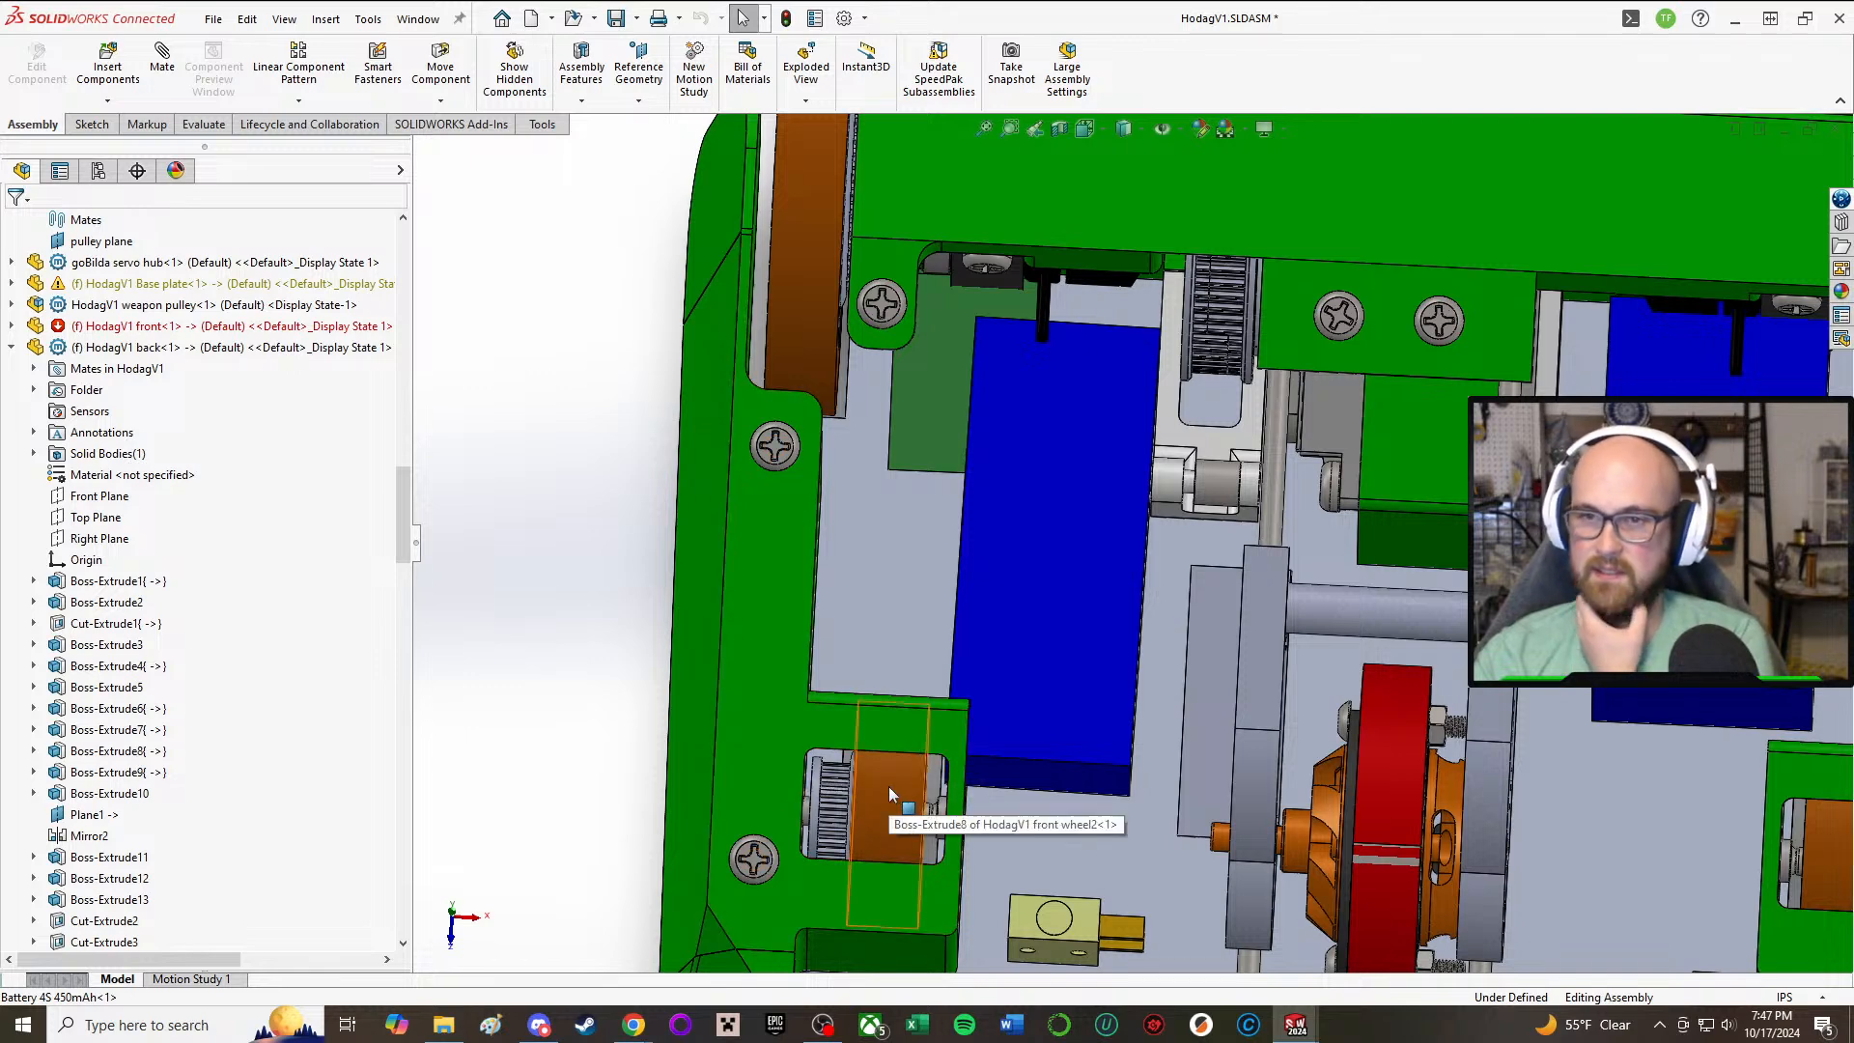
{"action": "scroll", "coordinate": [924, 742], "scroll_direction": "up", "scroll_amount": 3}
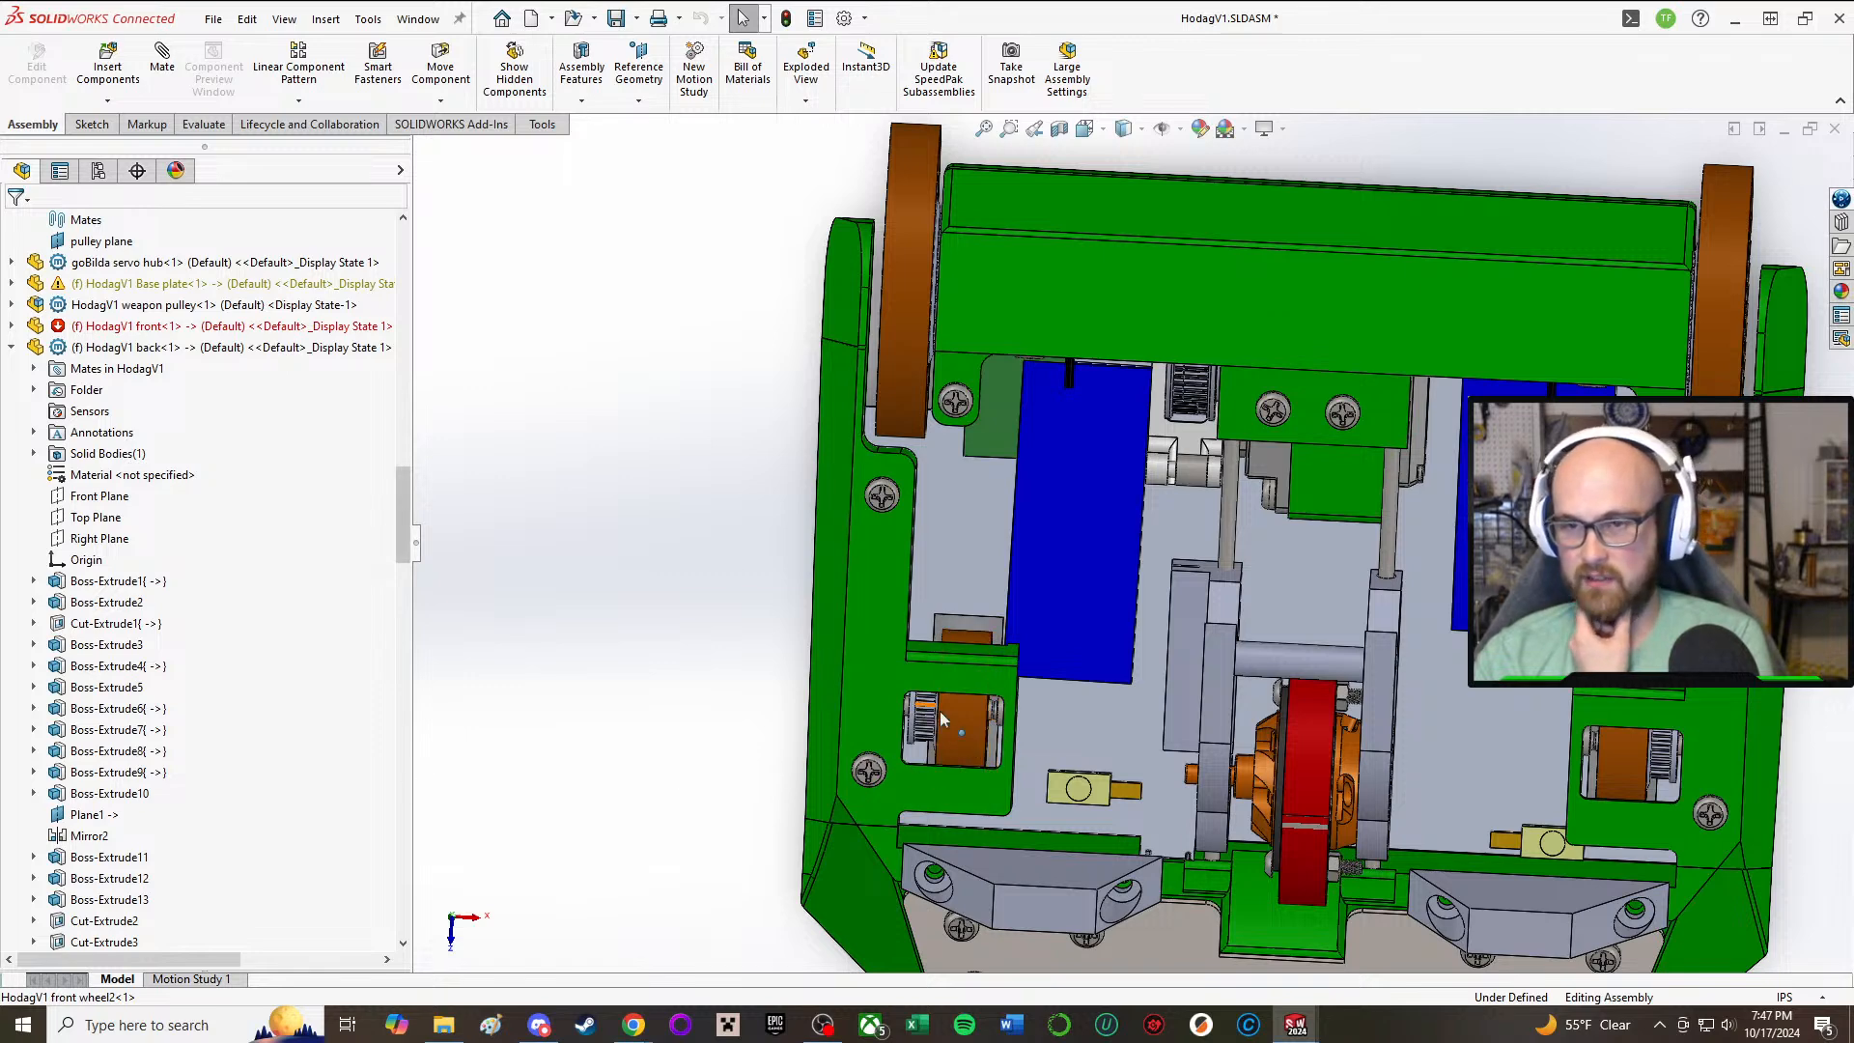
Step: Review which faces the front wheel's Coincident38, Distance13, Distance14 and Concentric13 mates reference
{"action": "left_click", "coordinate": [963, 715]}
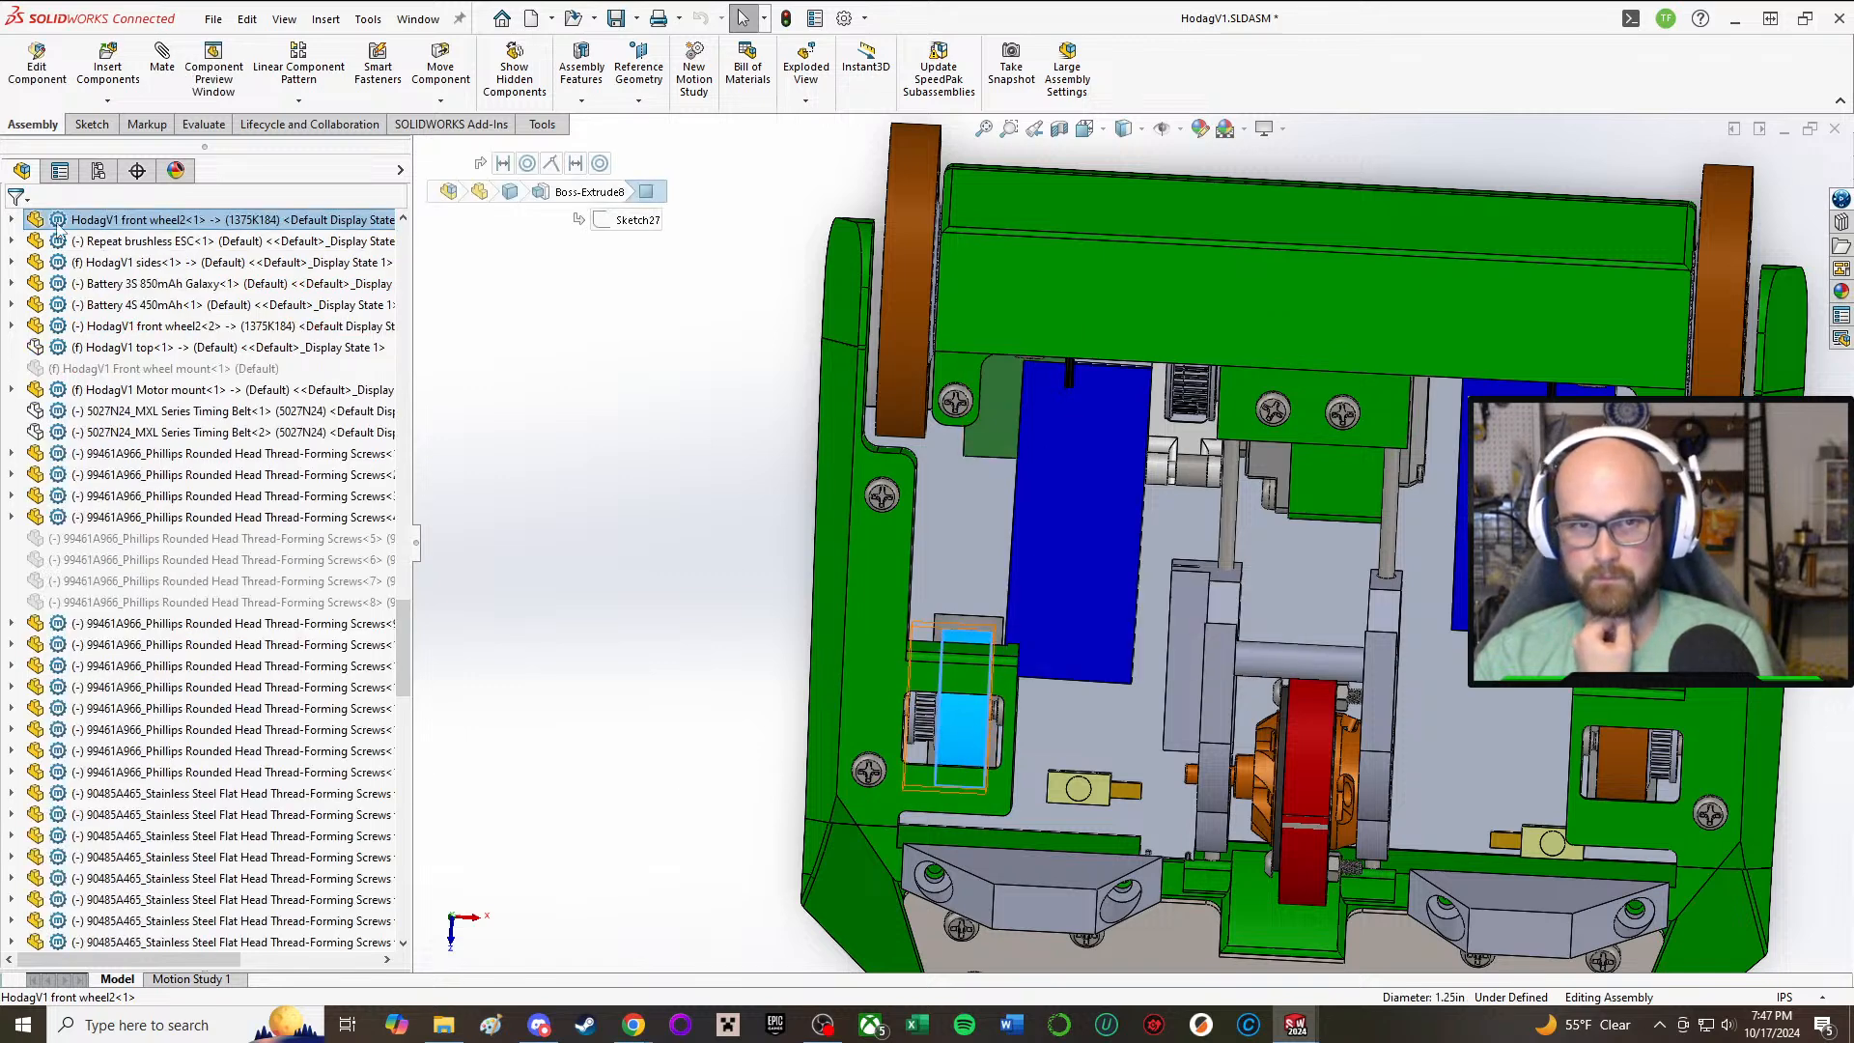
{"action": "left_click", "coordinate": [11, 221]}
{"action": "left_click", "coordinate": [33, 241]}
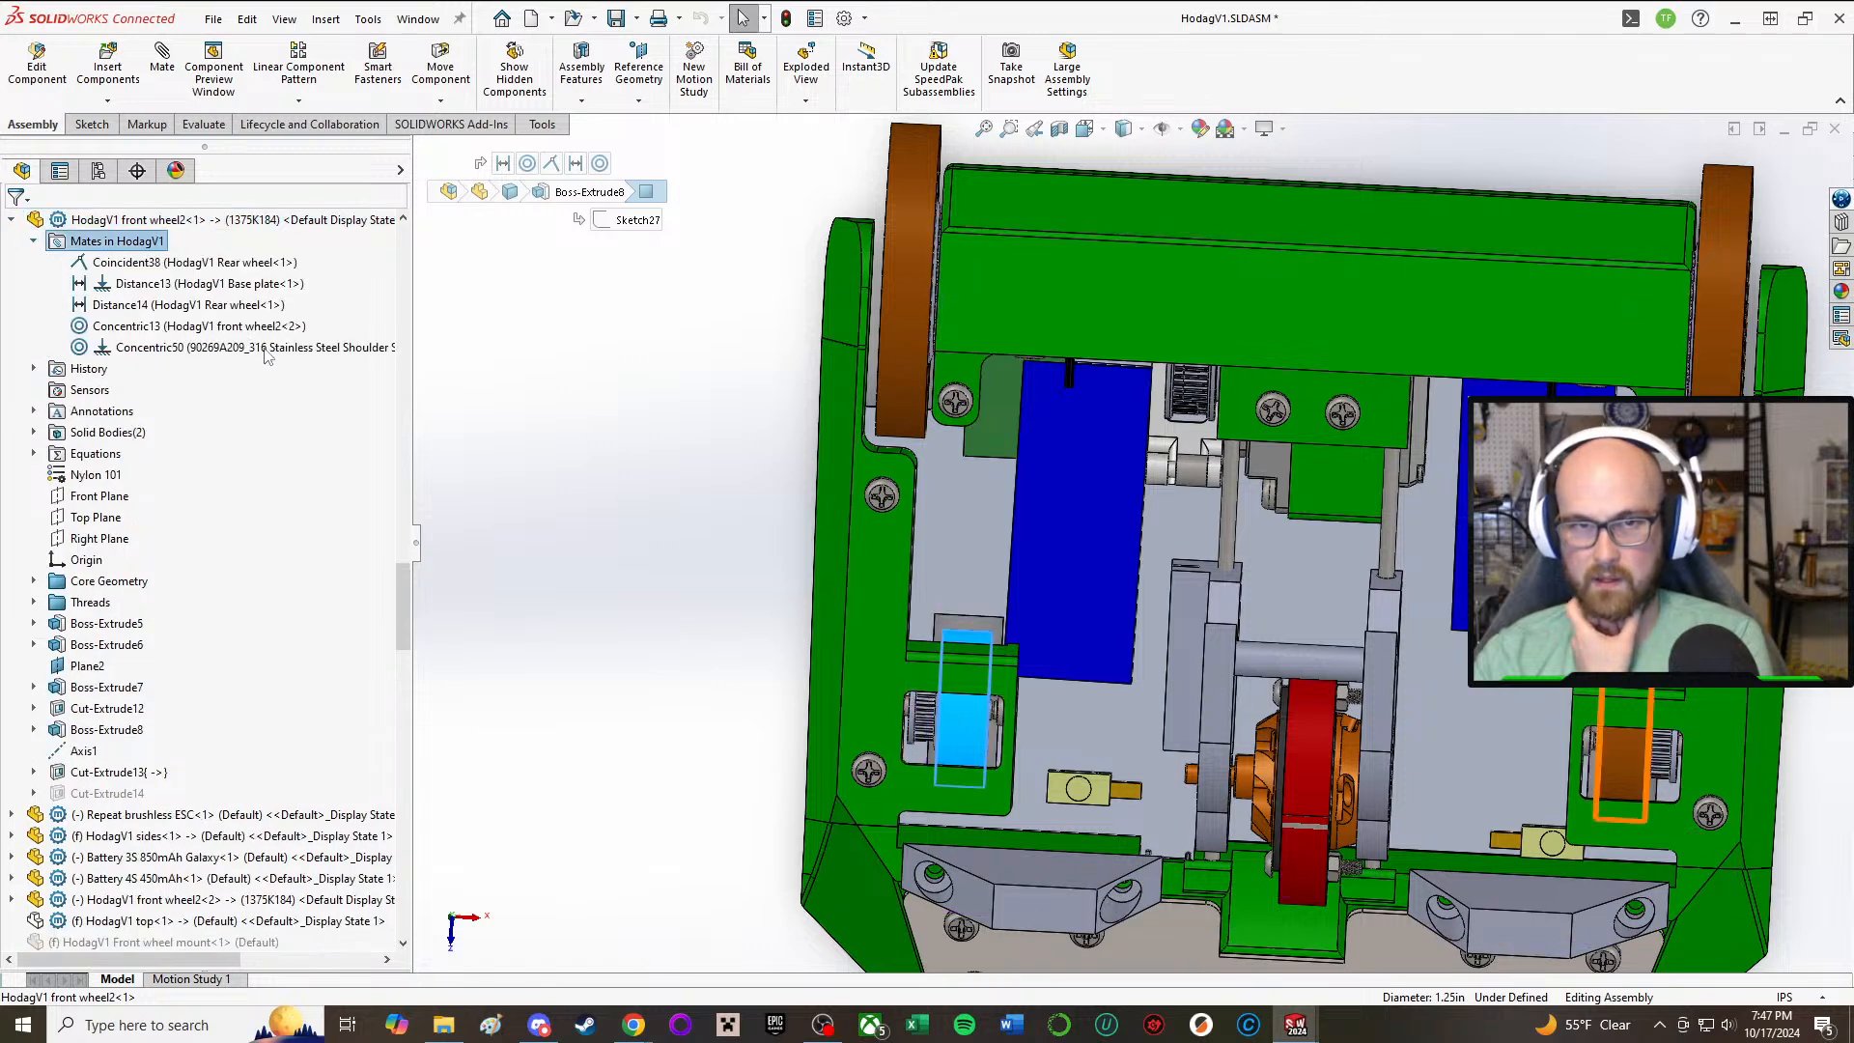
{"action": "middle_click_drag", "start_coordinate": [566, 523], "coordinate": [565, 508]}
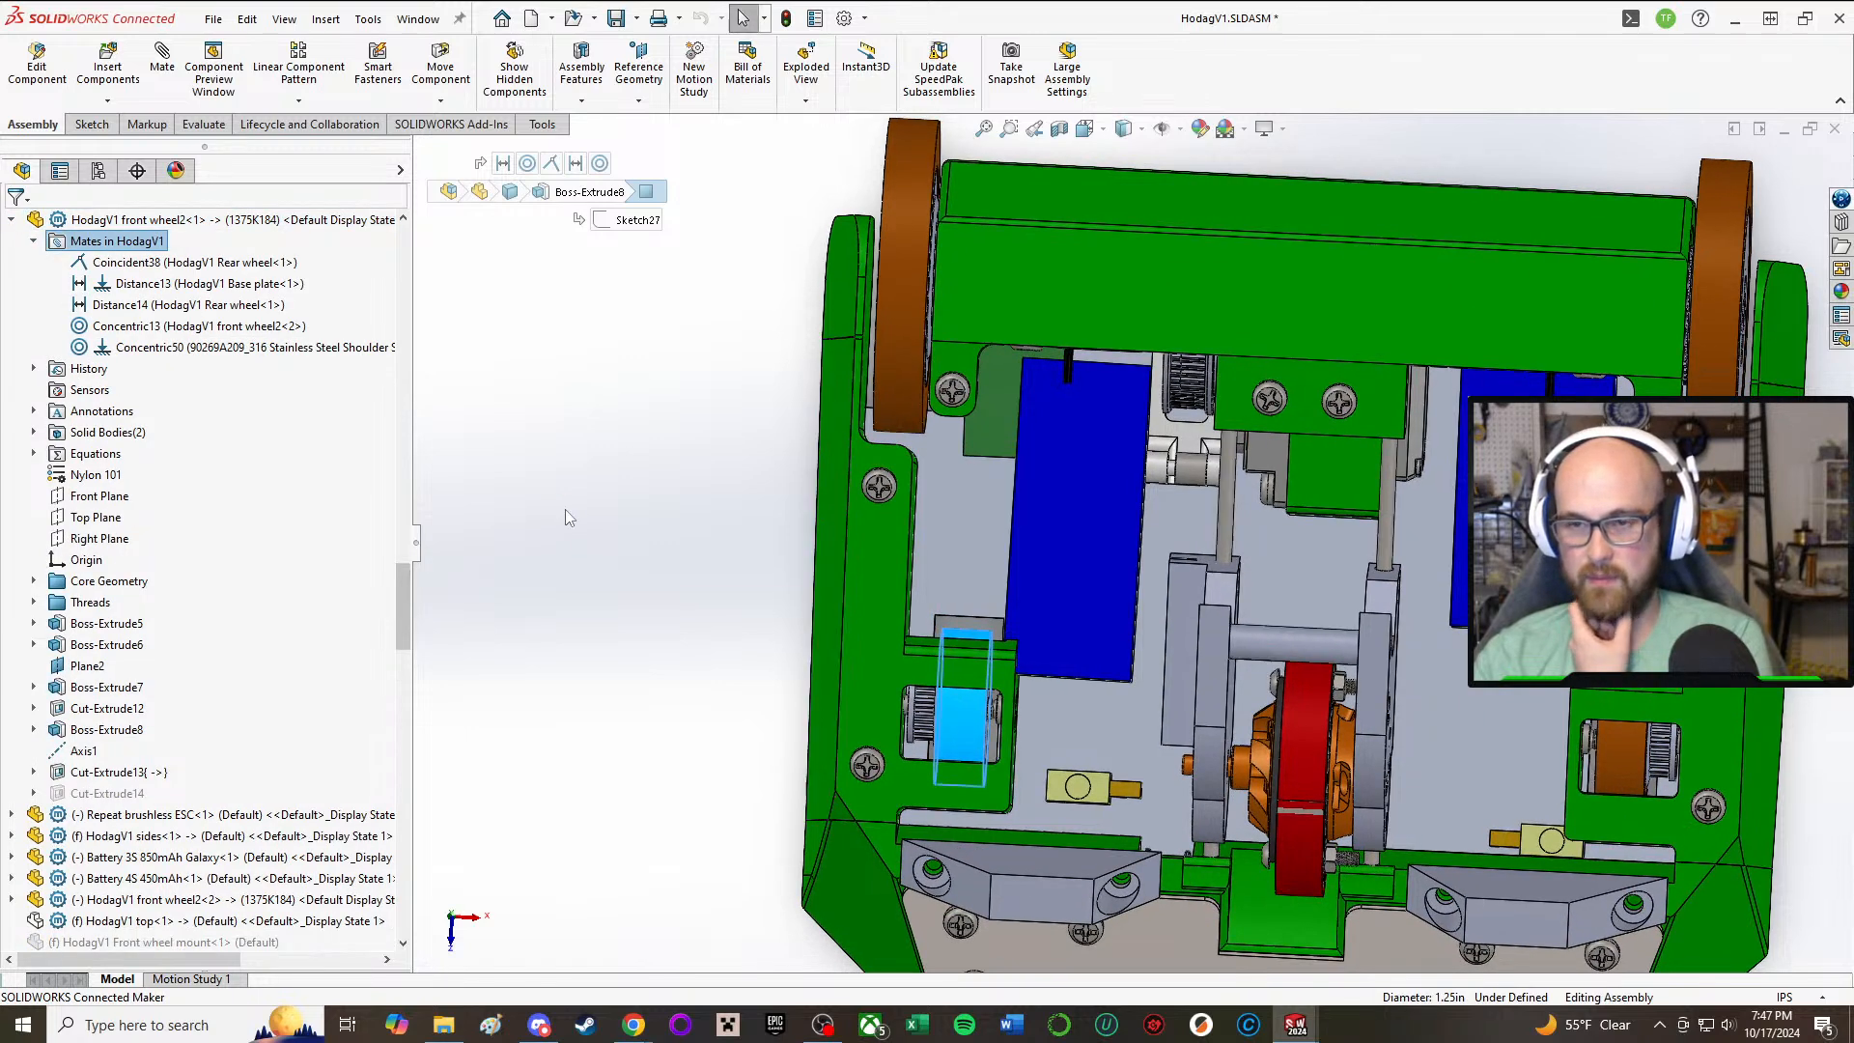
{"action": "left_click", "coordinate": [185, 286]}
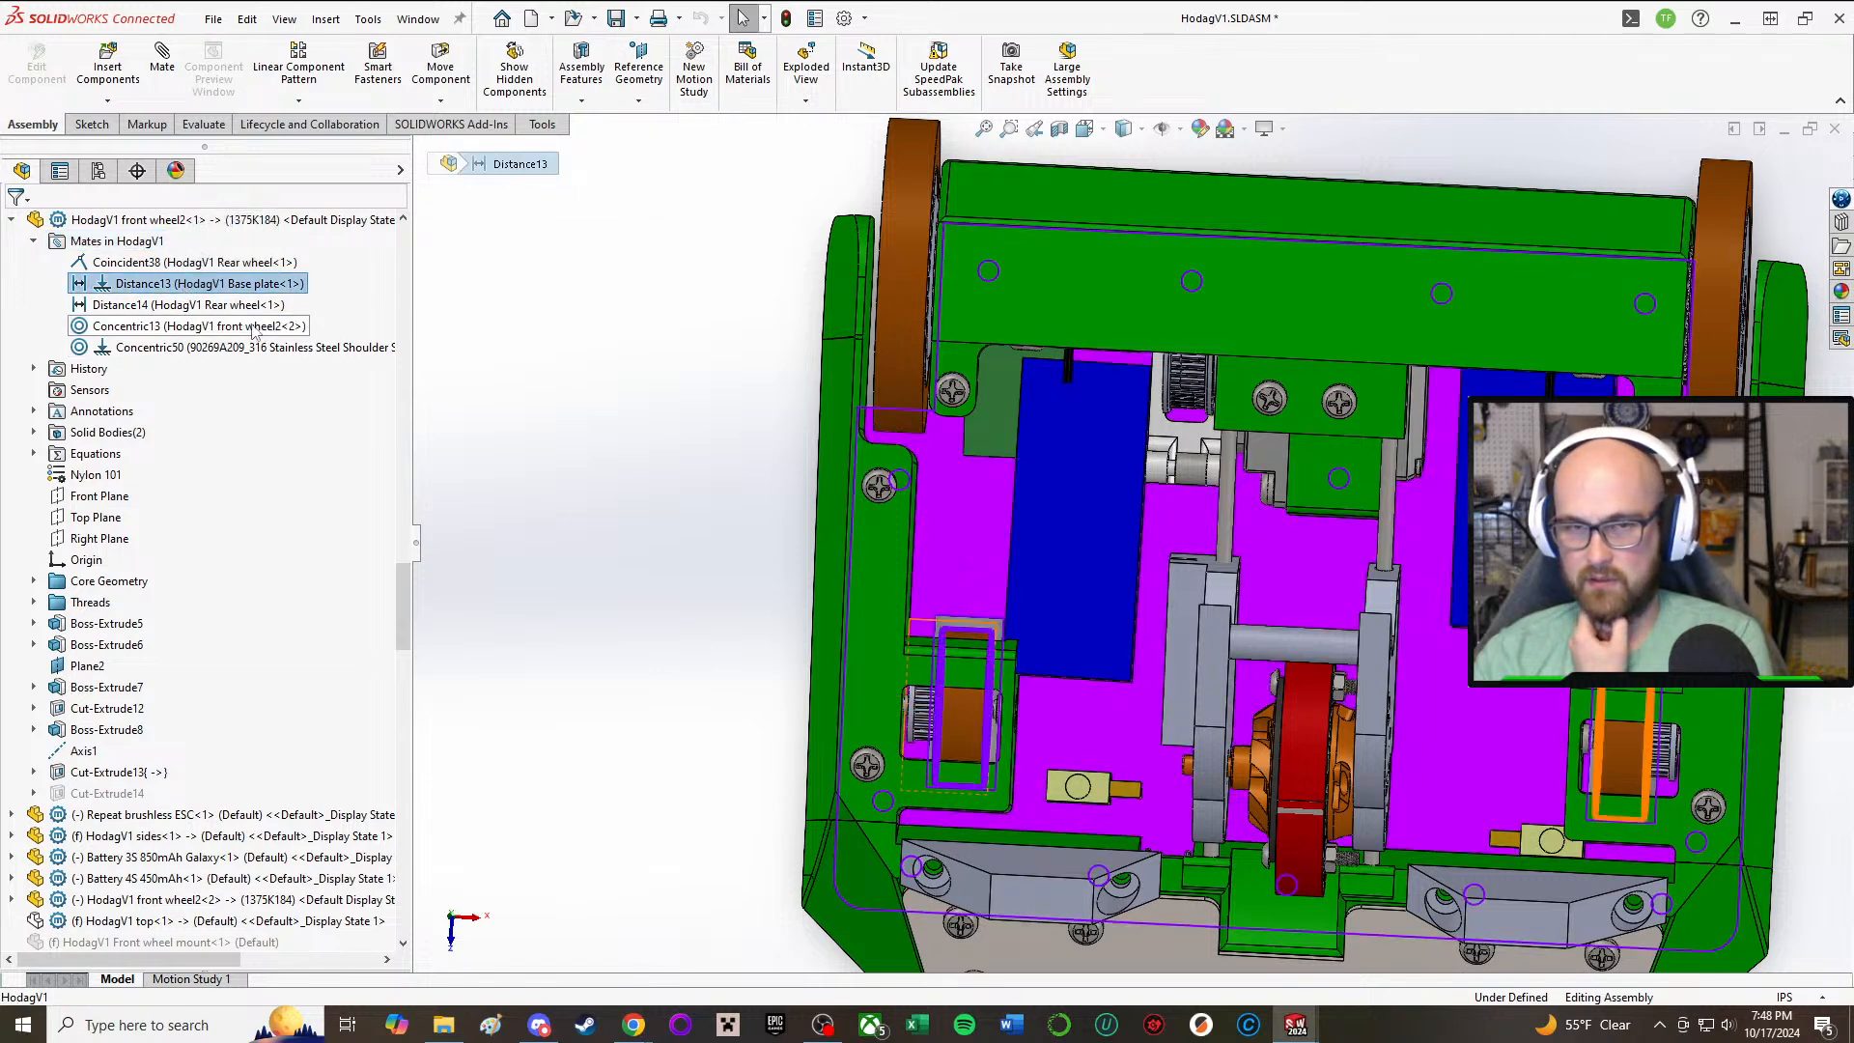
{"action": "left_click", "coordinate": [235, 305]}
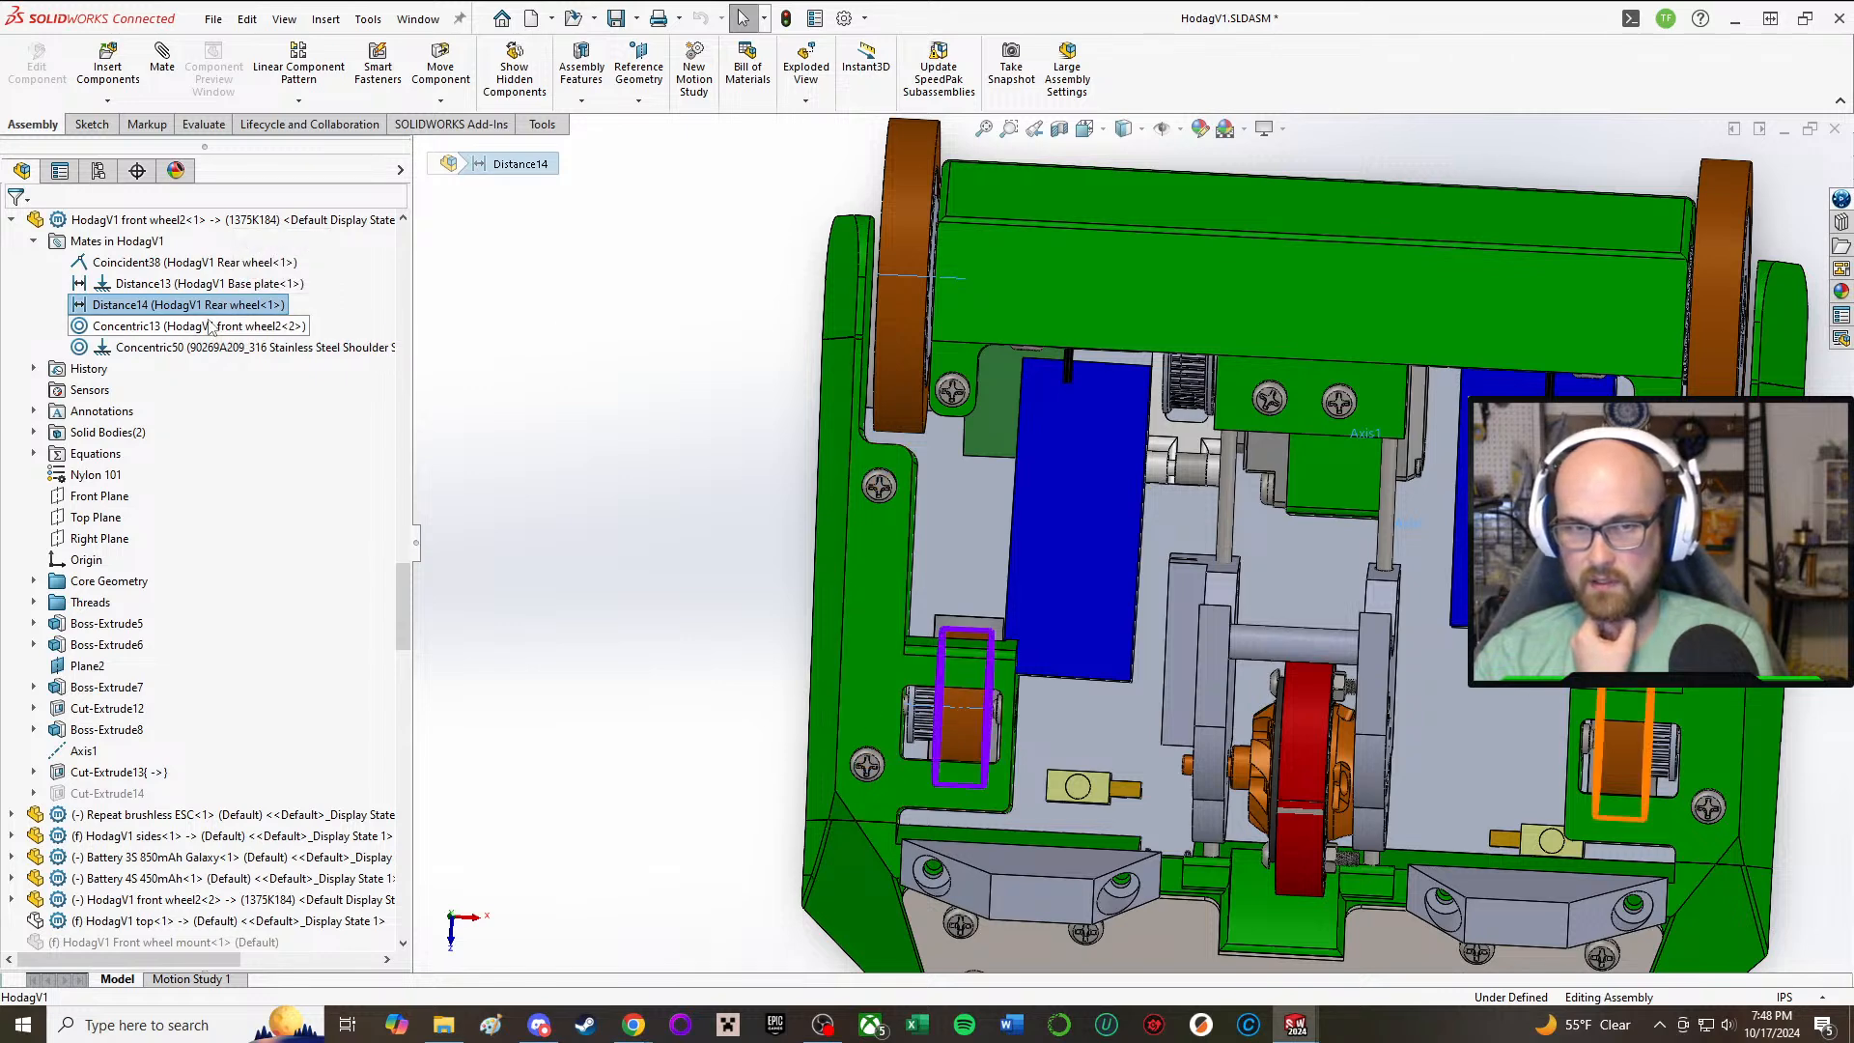
{"action": "left_click", "coordinate": [208, 326]}
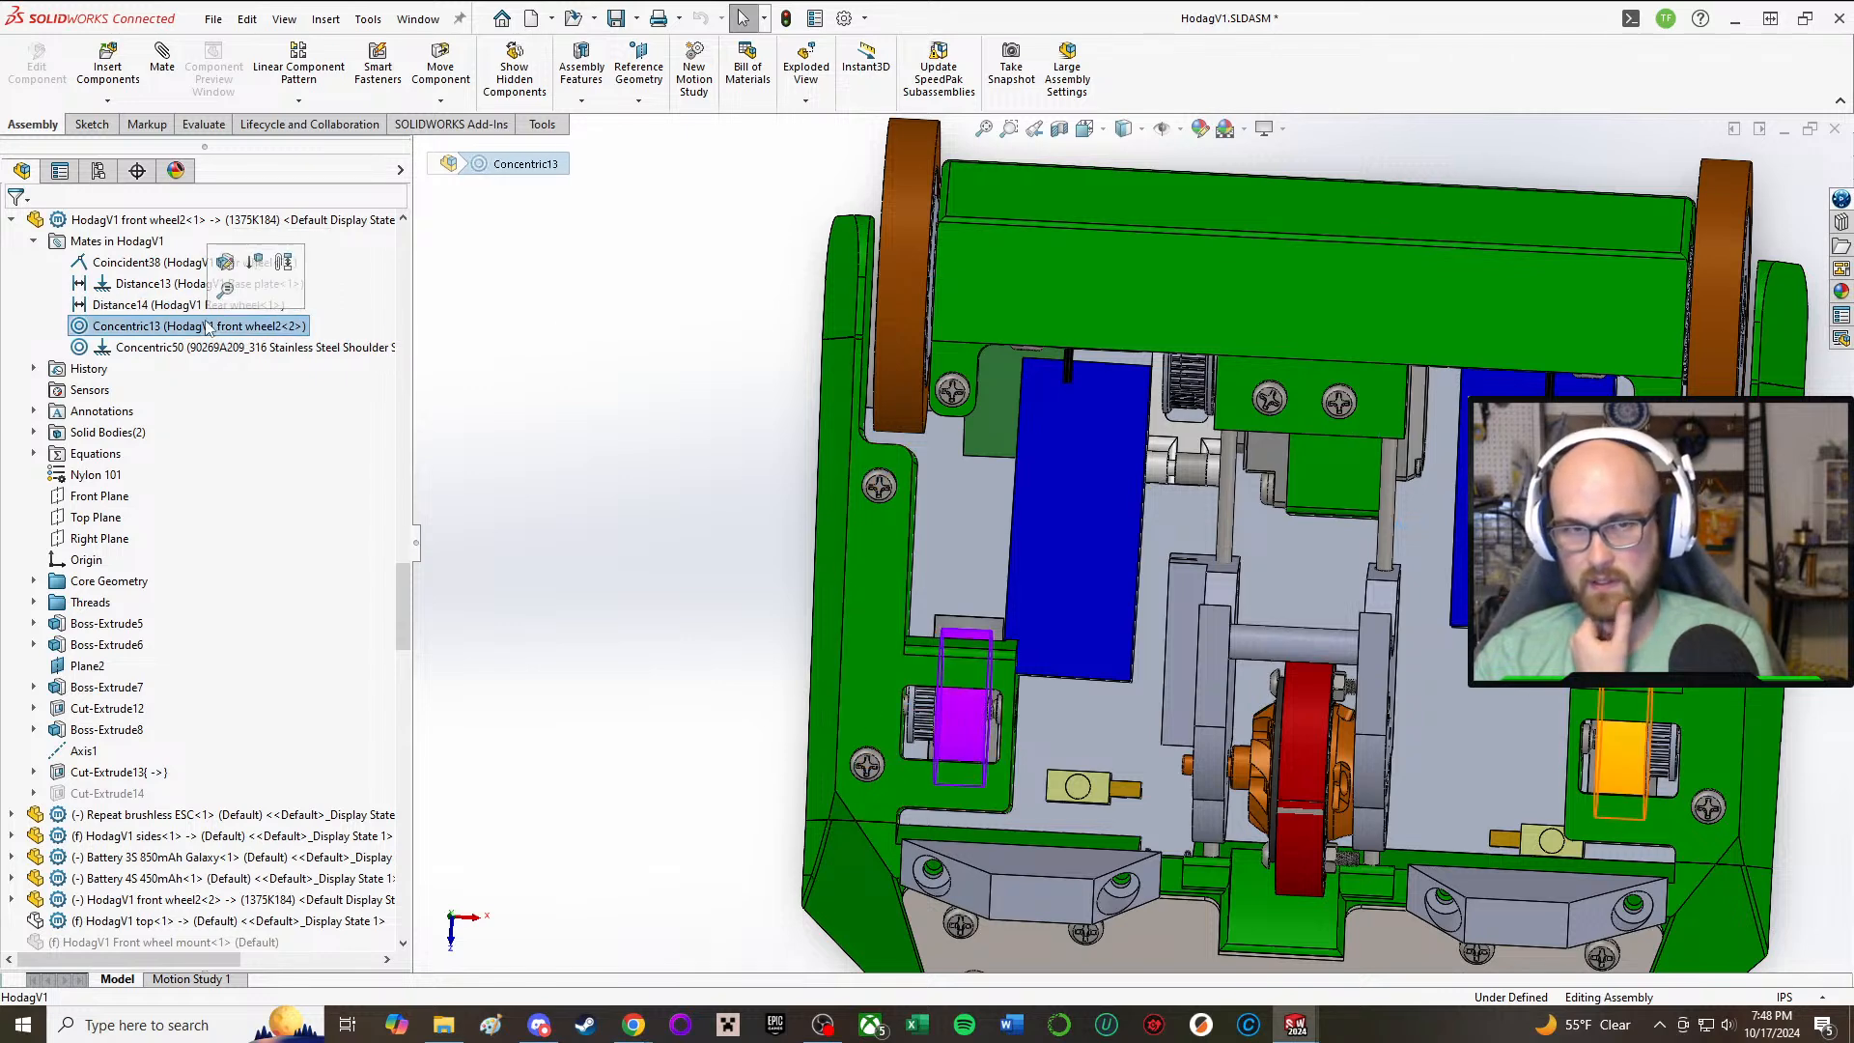
{"action": "left_click", "coordinate": [114, 266]}
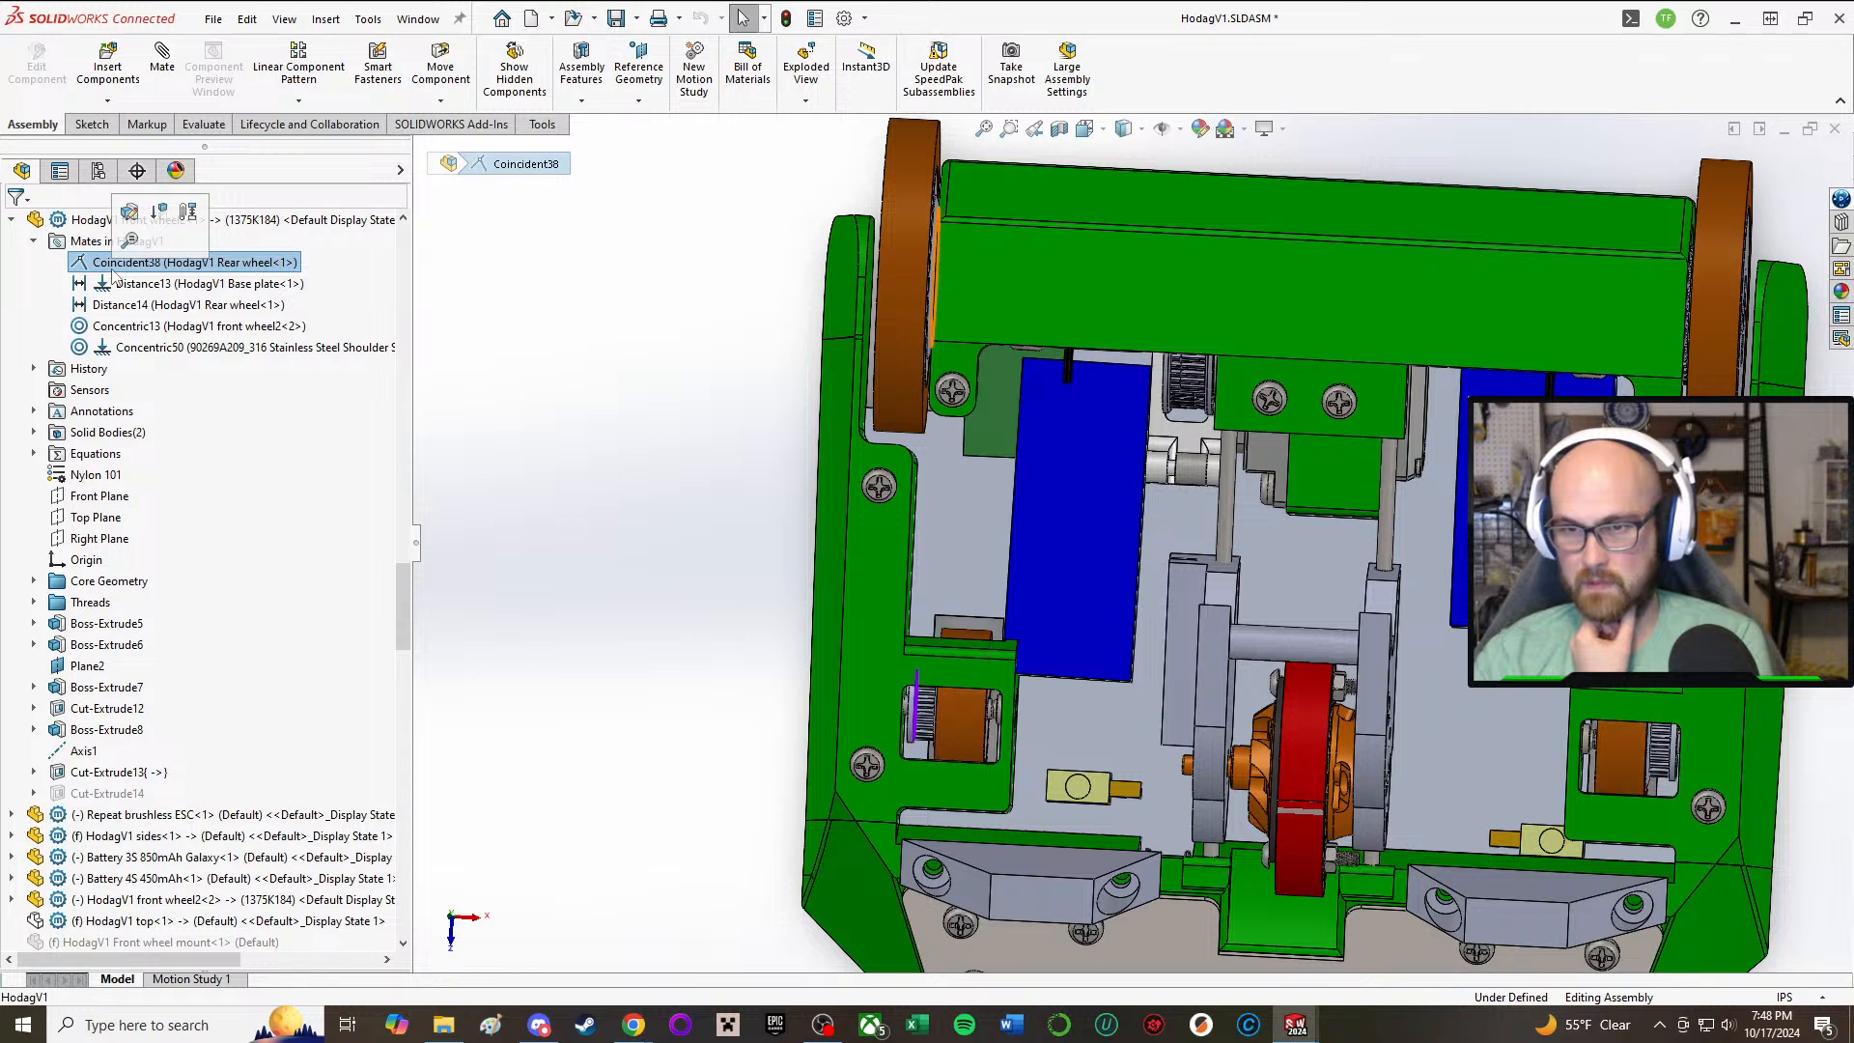
Step: Try to flip the alignment of the front wheel's Coincident38 mate with the rear wheel
{"action": "right_click", "coordinate": [114, 273]}
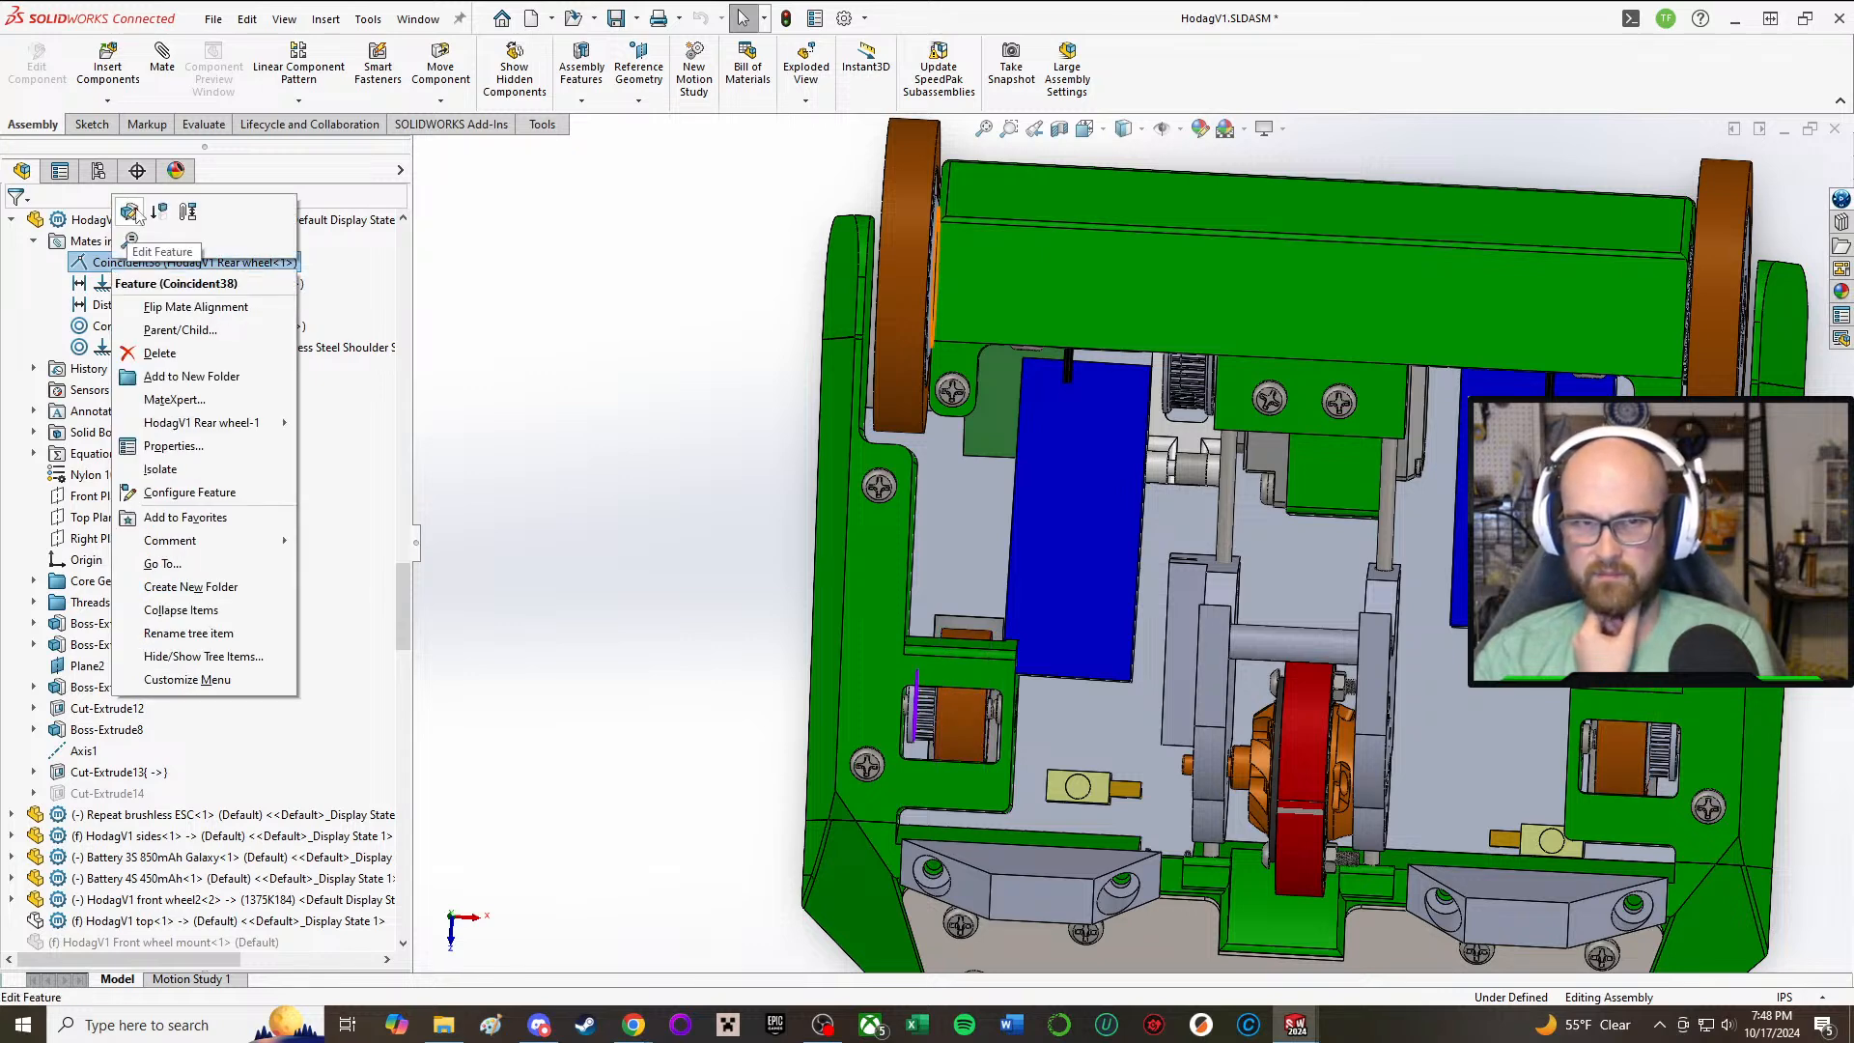
{"action": "left_click", "coordinate": [342, 265]}
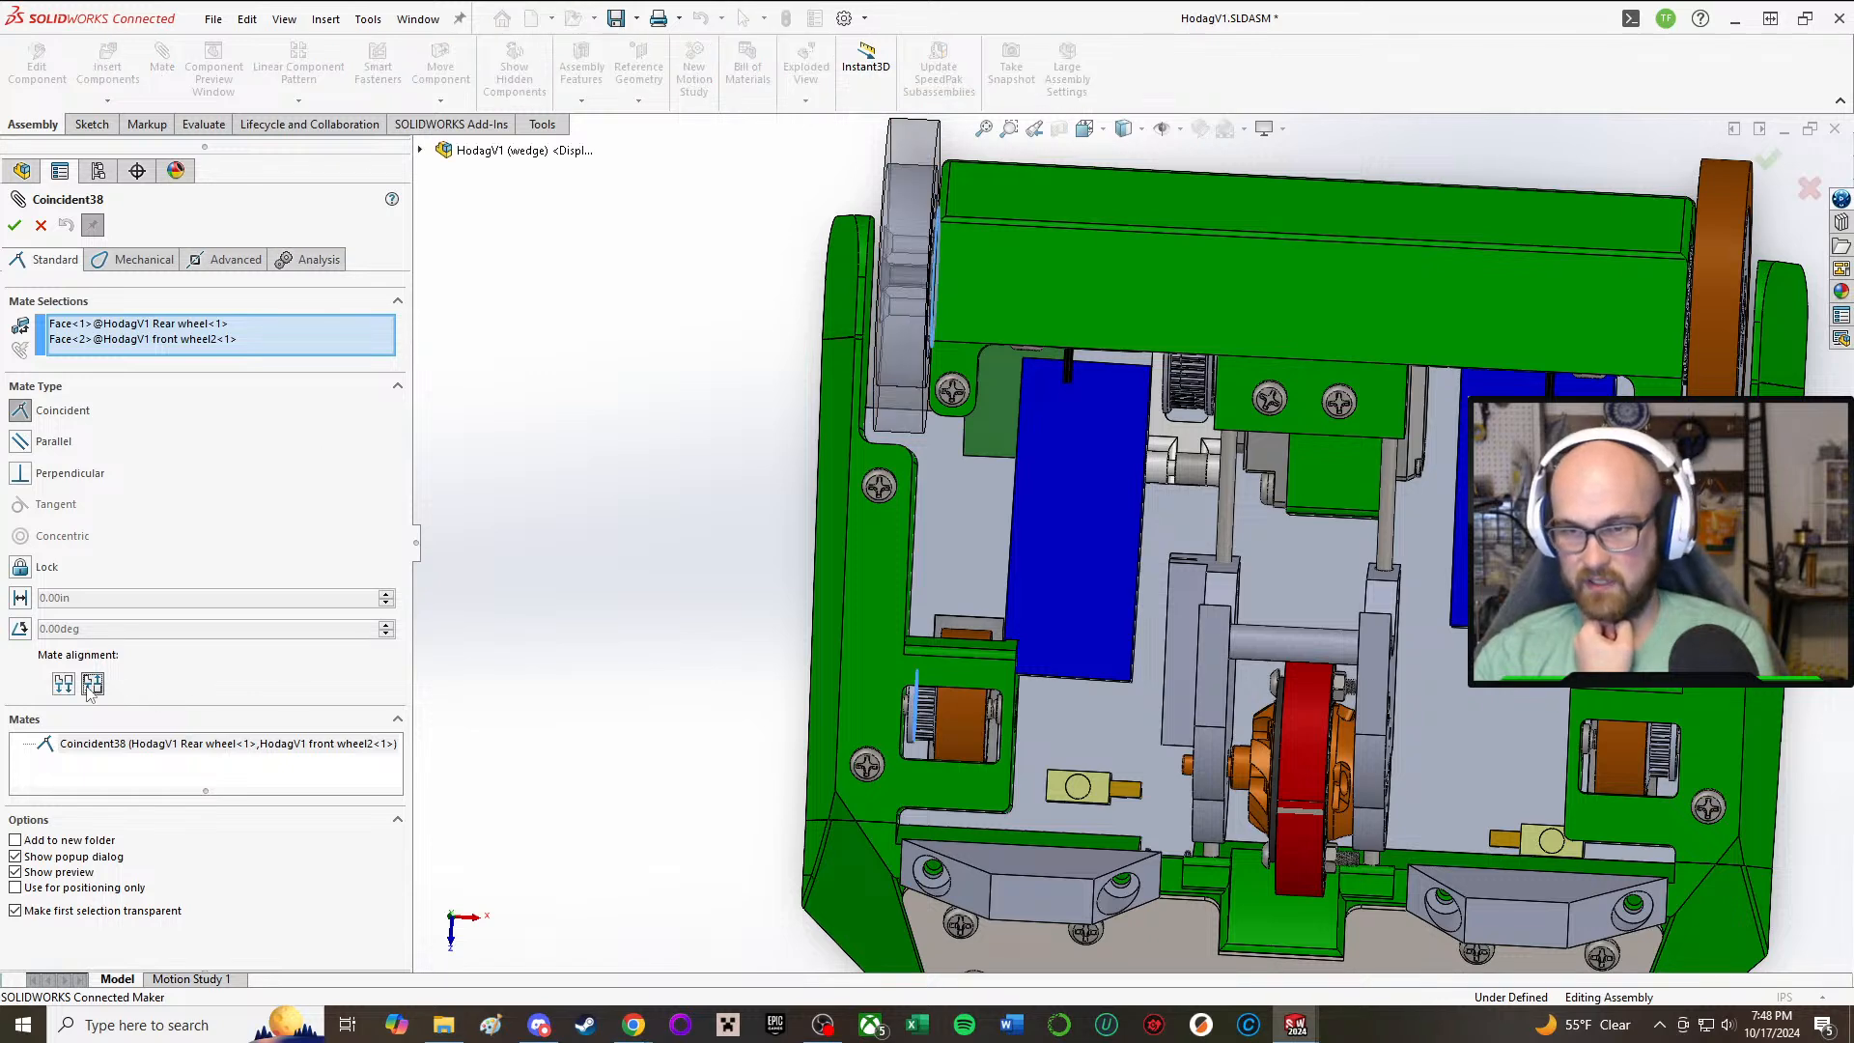
{"action": "left_click", "coordinate": [92, 684]}
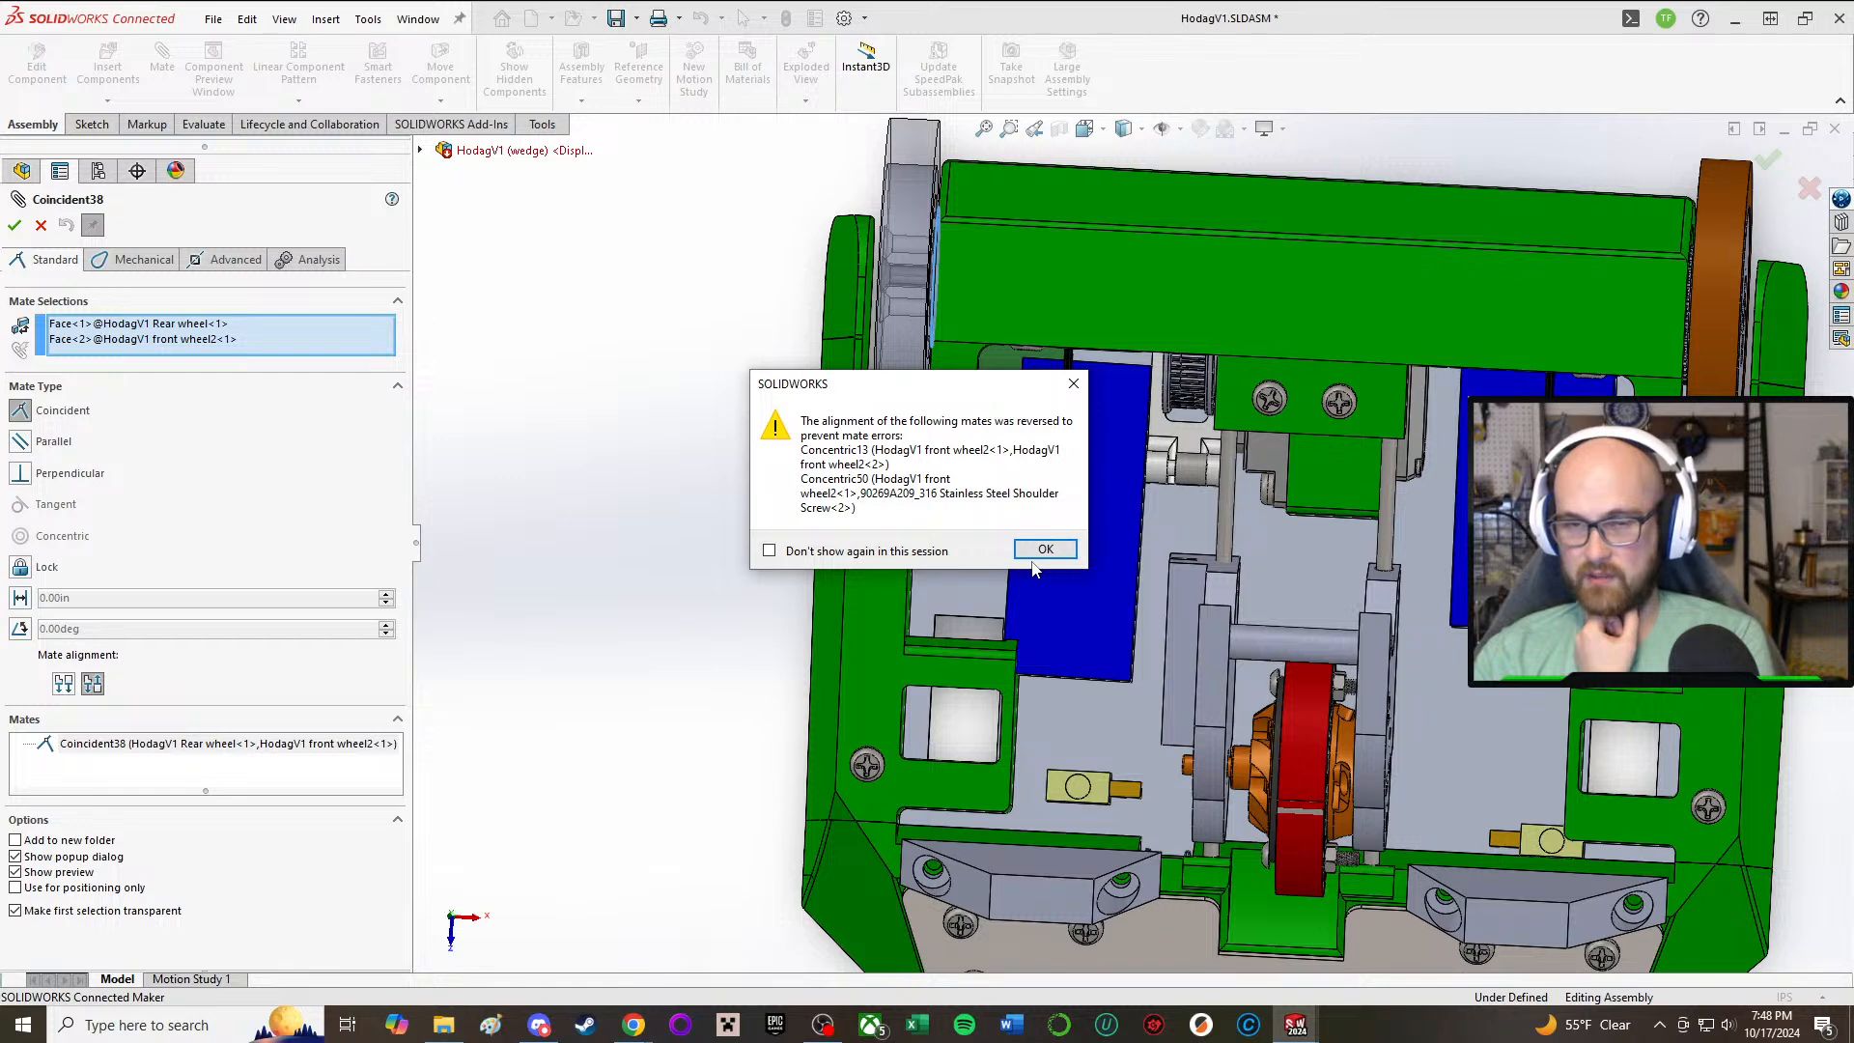
{"action": "left_click", "coordinate": [1041, 550]}
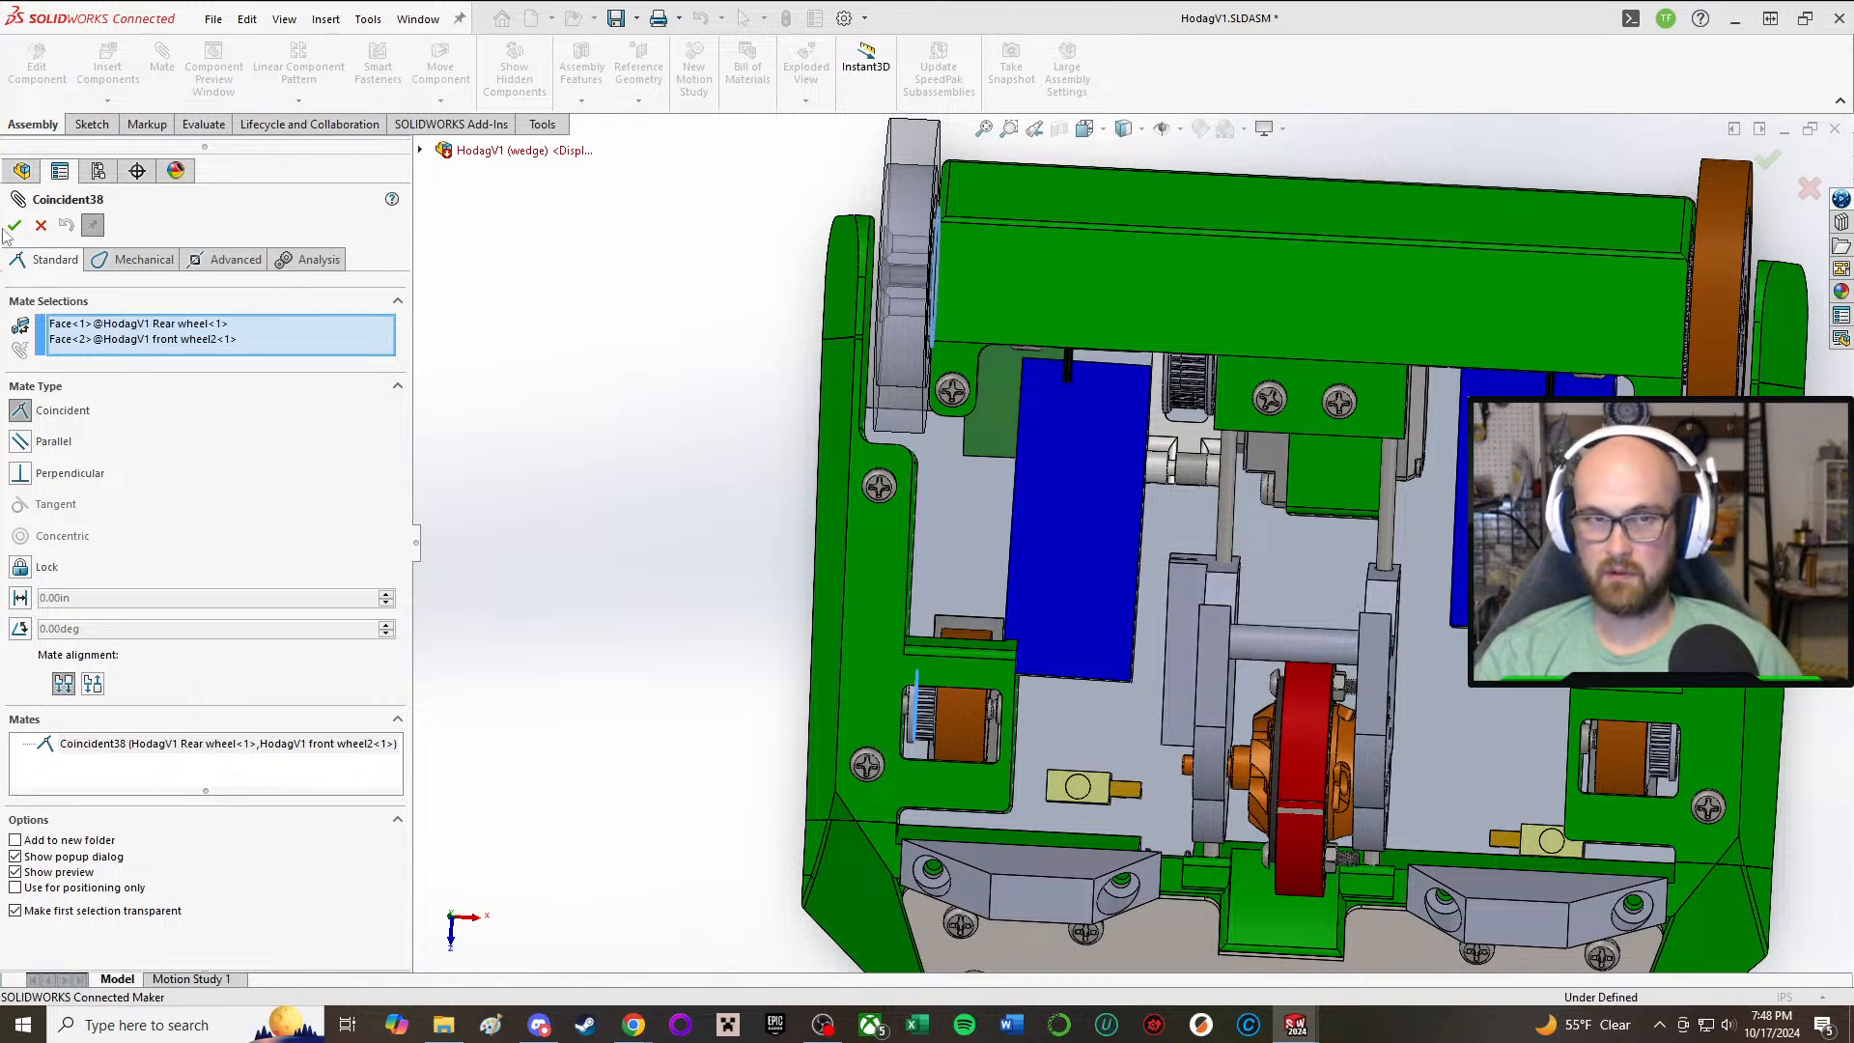
{"action": "left_click", "coordinate": [41, 226]}
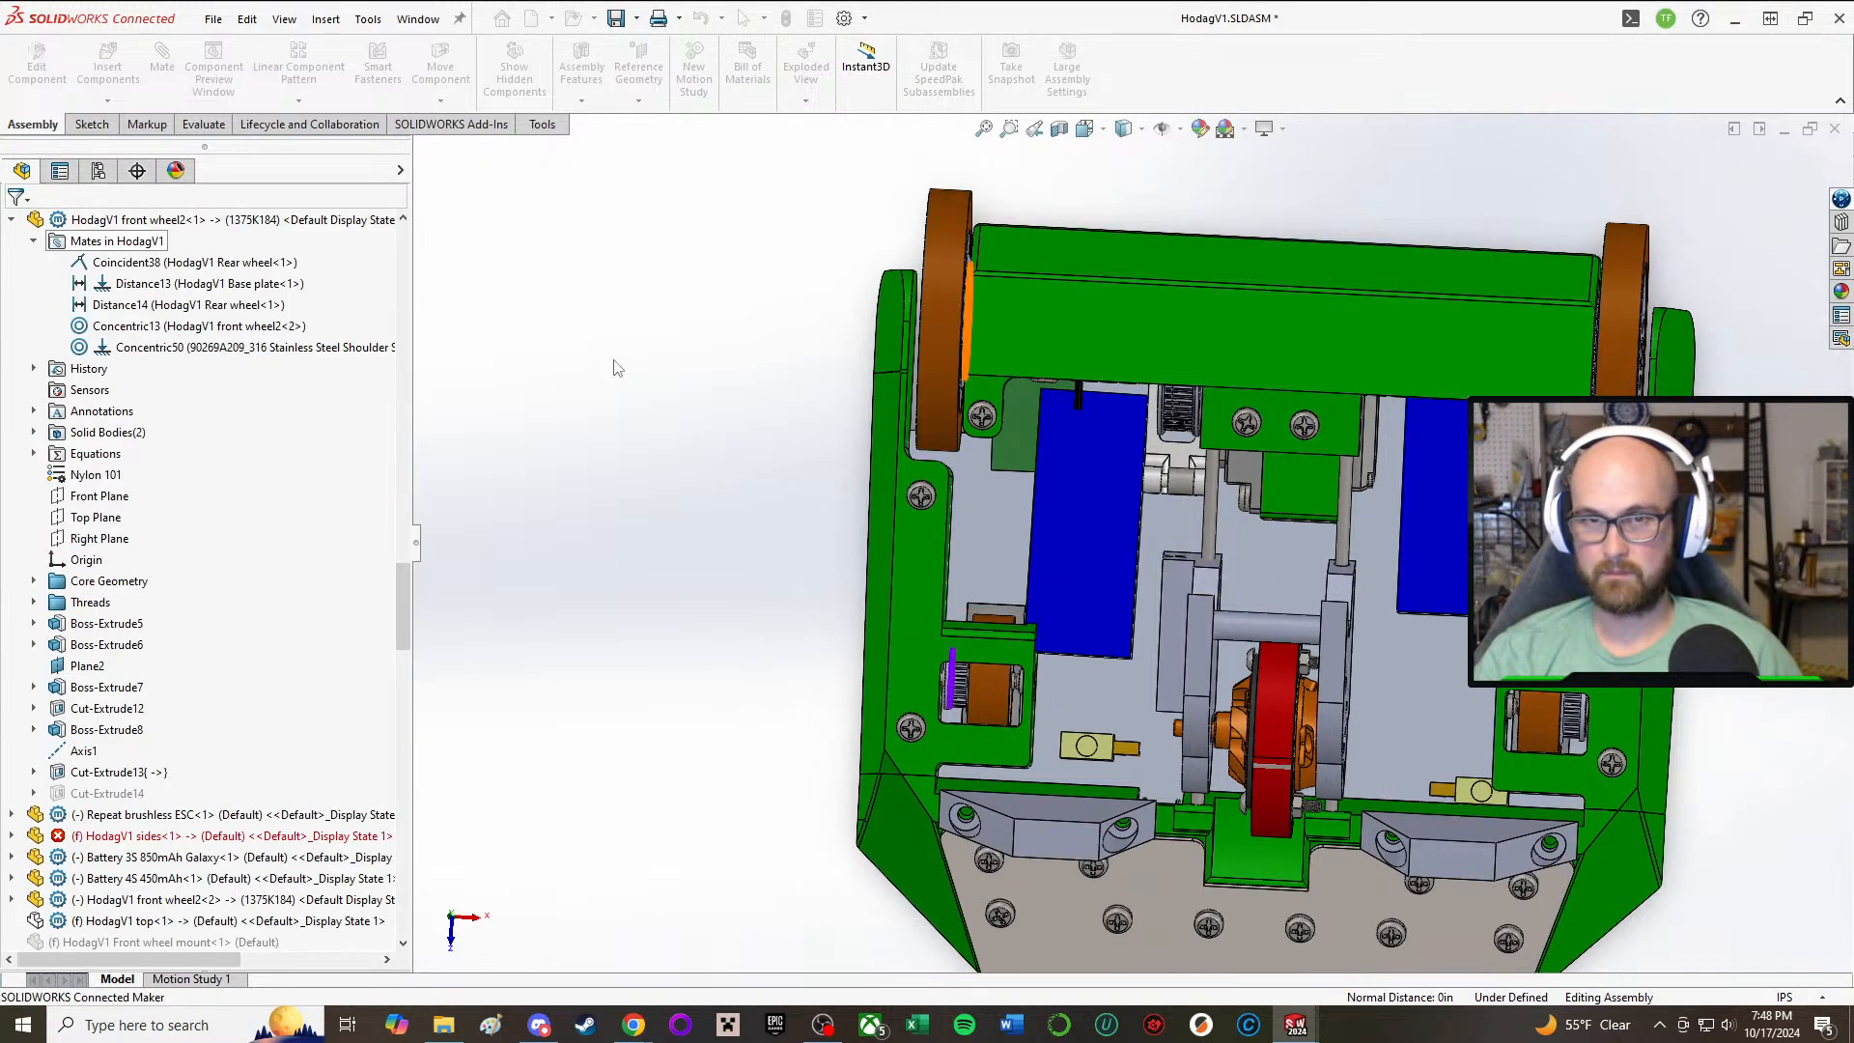
Step: Save the assembly and all modified parts, keeping the unsaved virtual components internally inside the assembly
{"action": "left_click", "coordinate": [616, 19]}
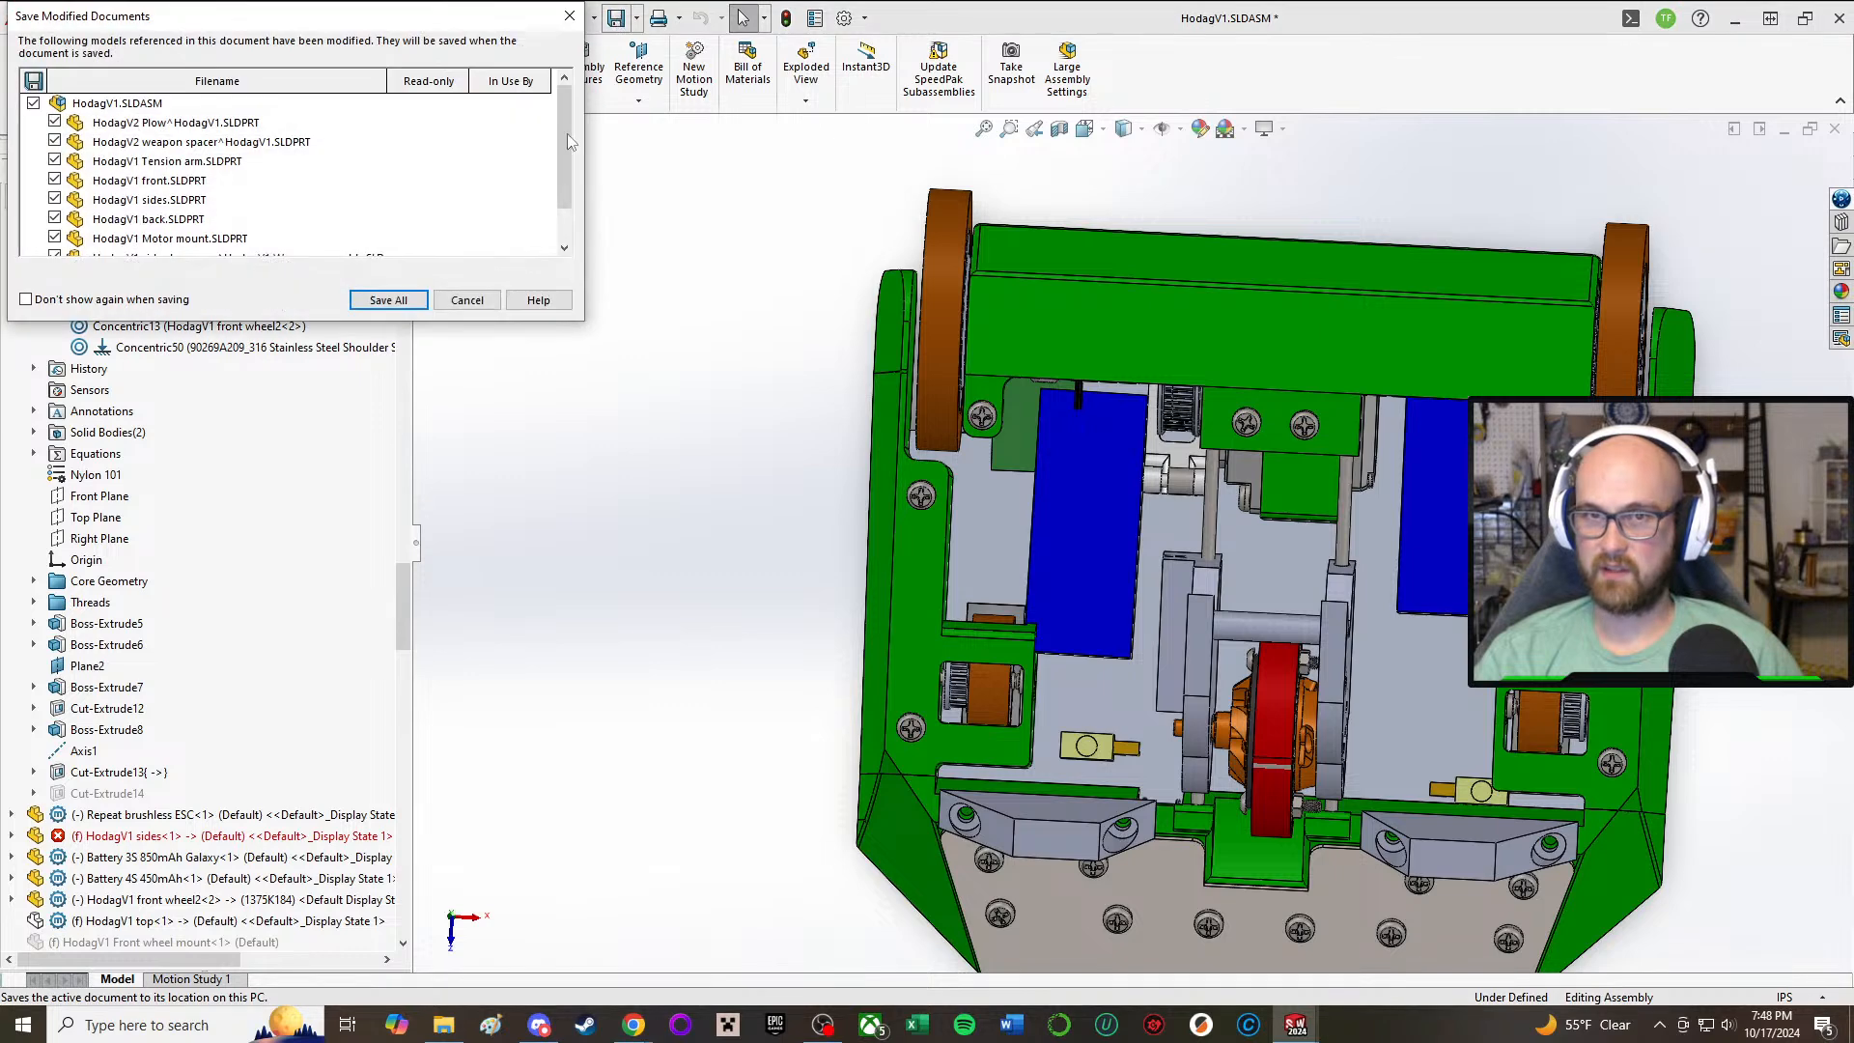
{"action": "left_click", "coordinate": [388, 300]}
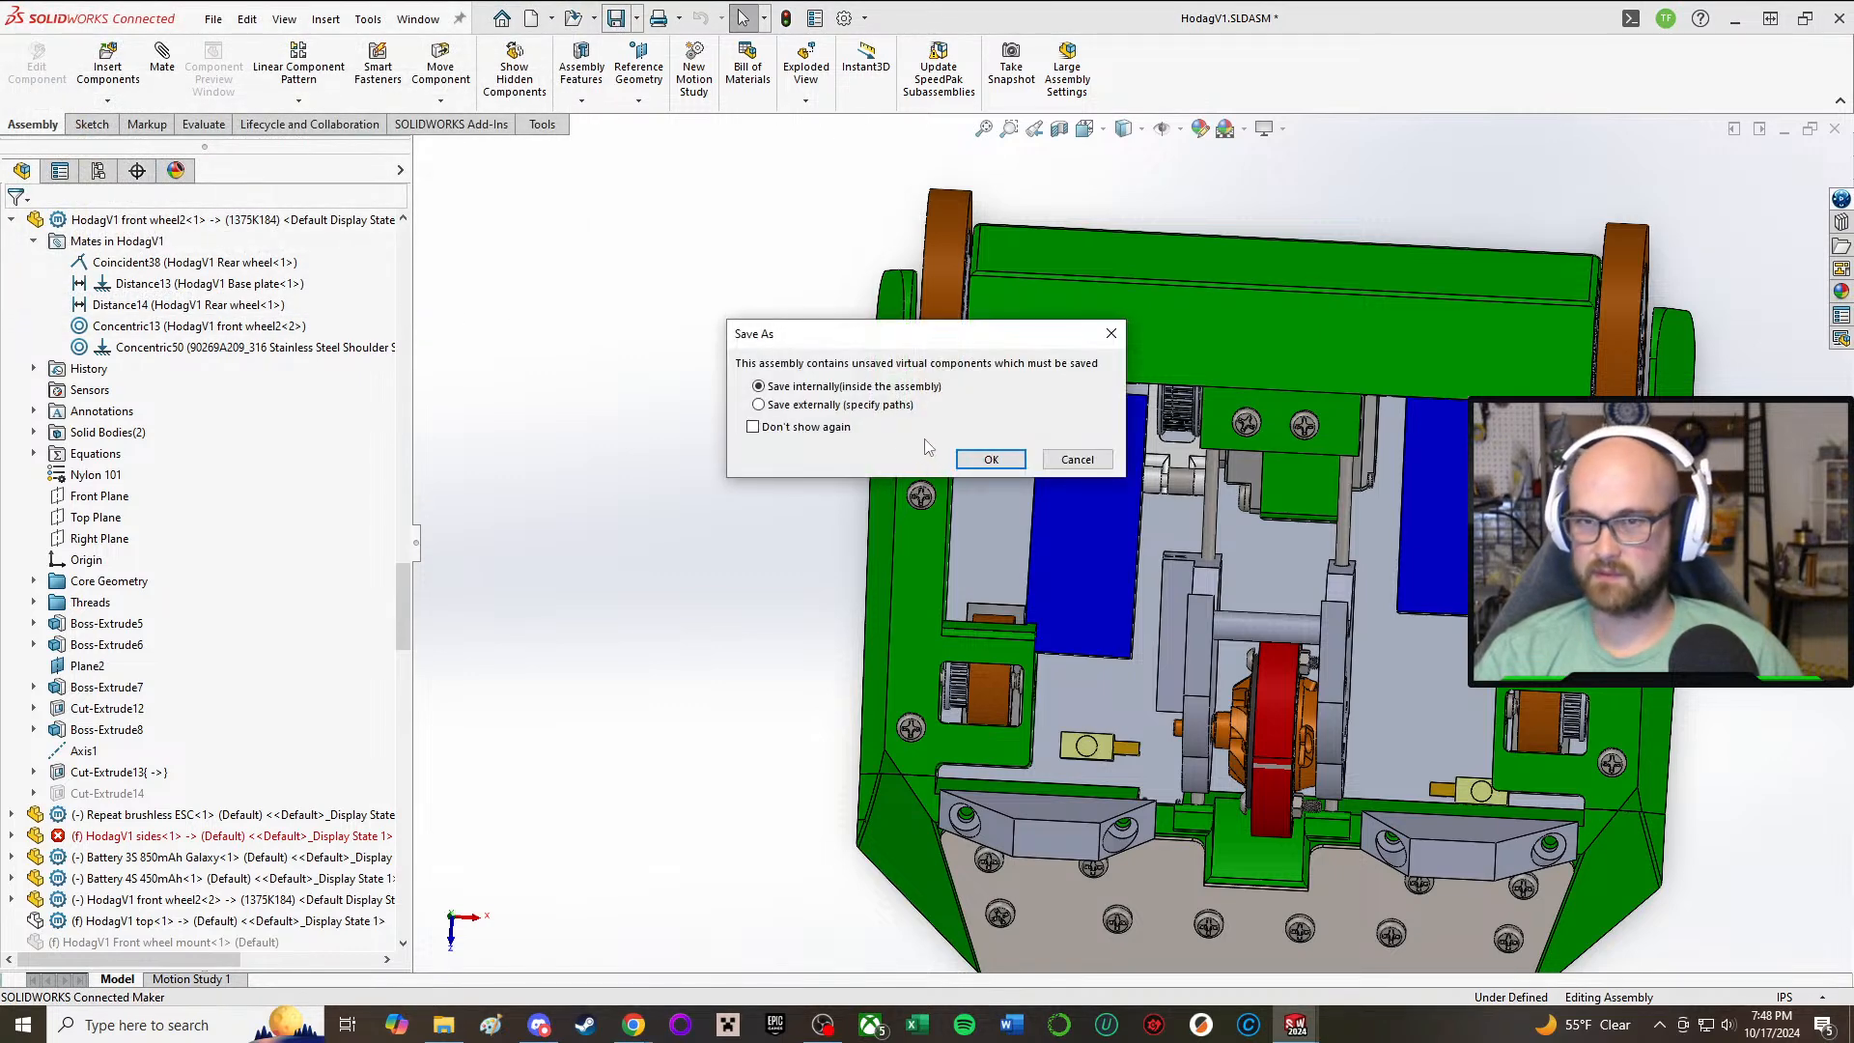
{"action": "left_click", "coordinate": [994, 461]}
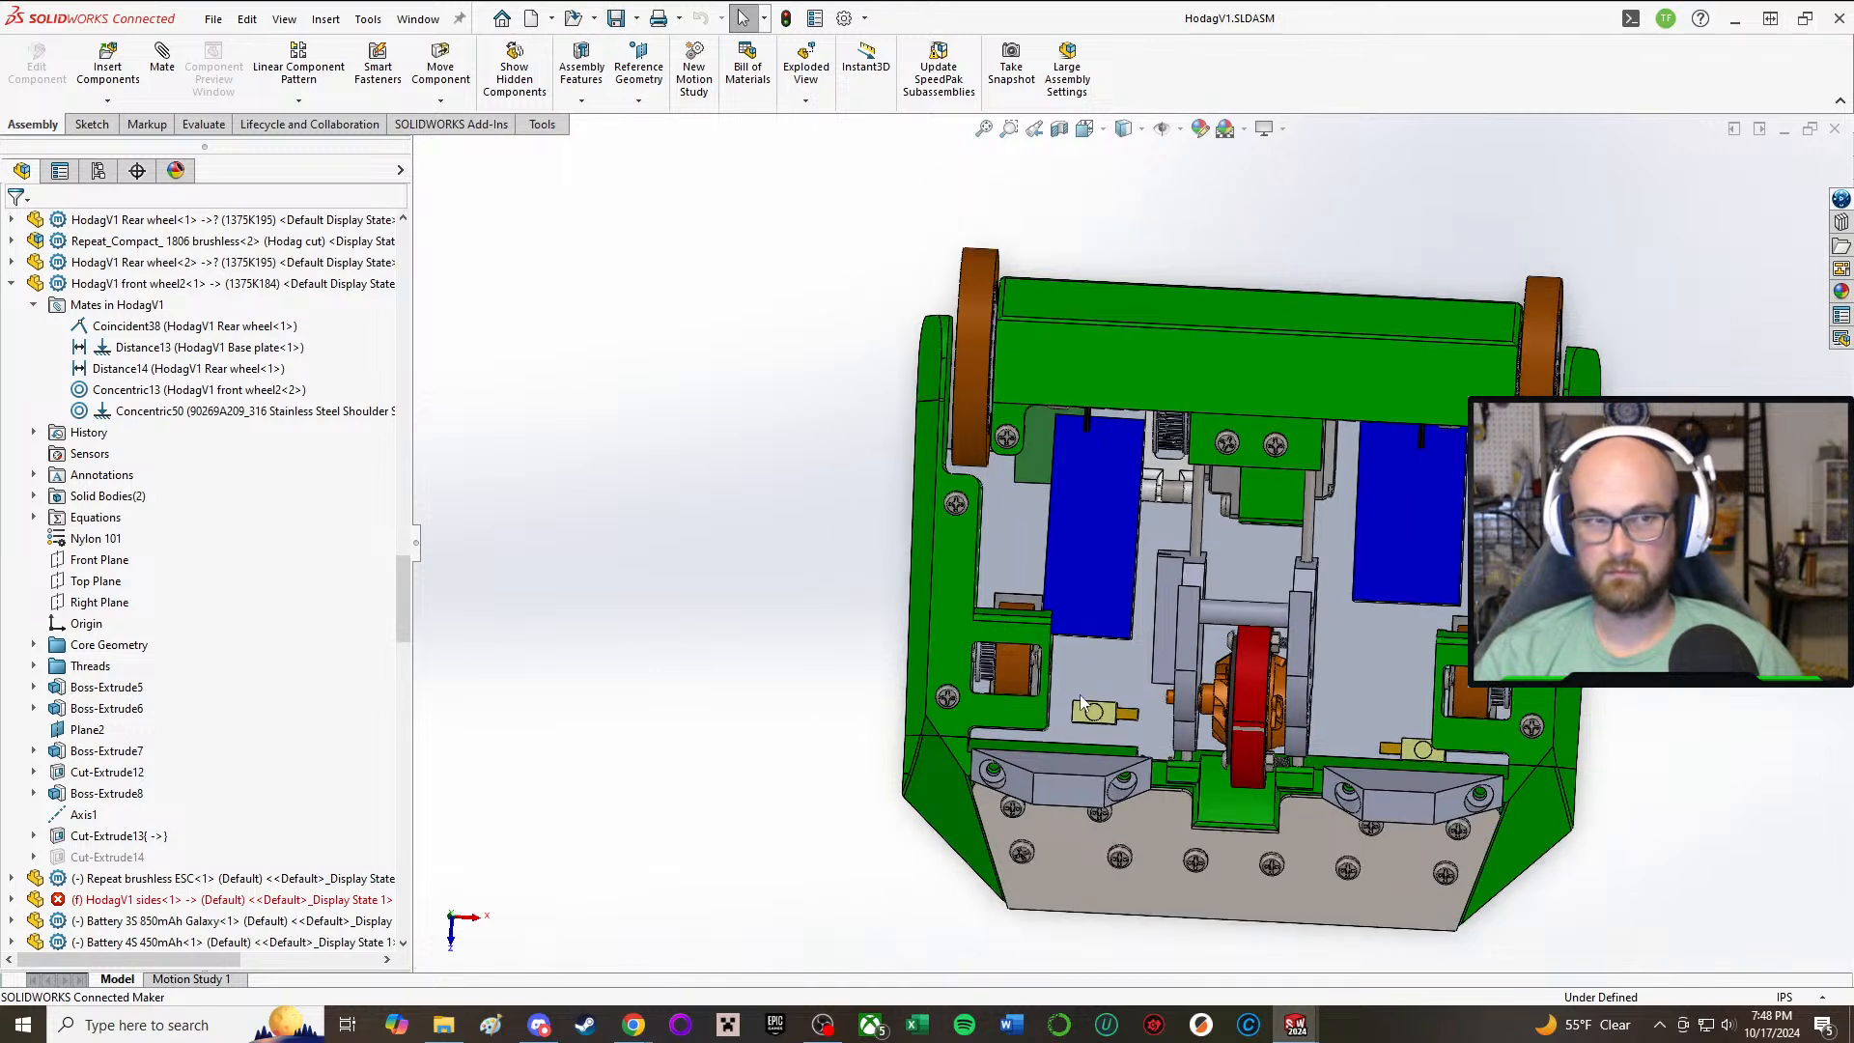
Step: Suppress the front wheel's Distance13 mate to the base plate
{"action": "scroll", "coordinate": [834, 806], "scroll_direction": "down", "scroll_amount": 3}
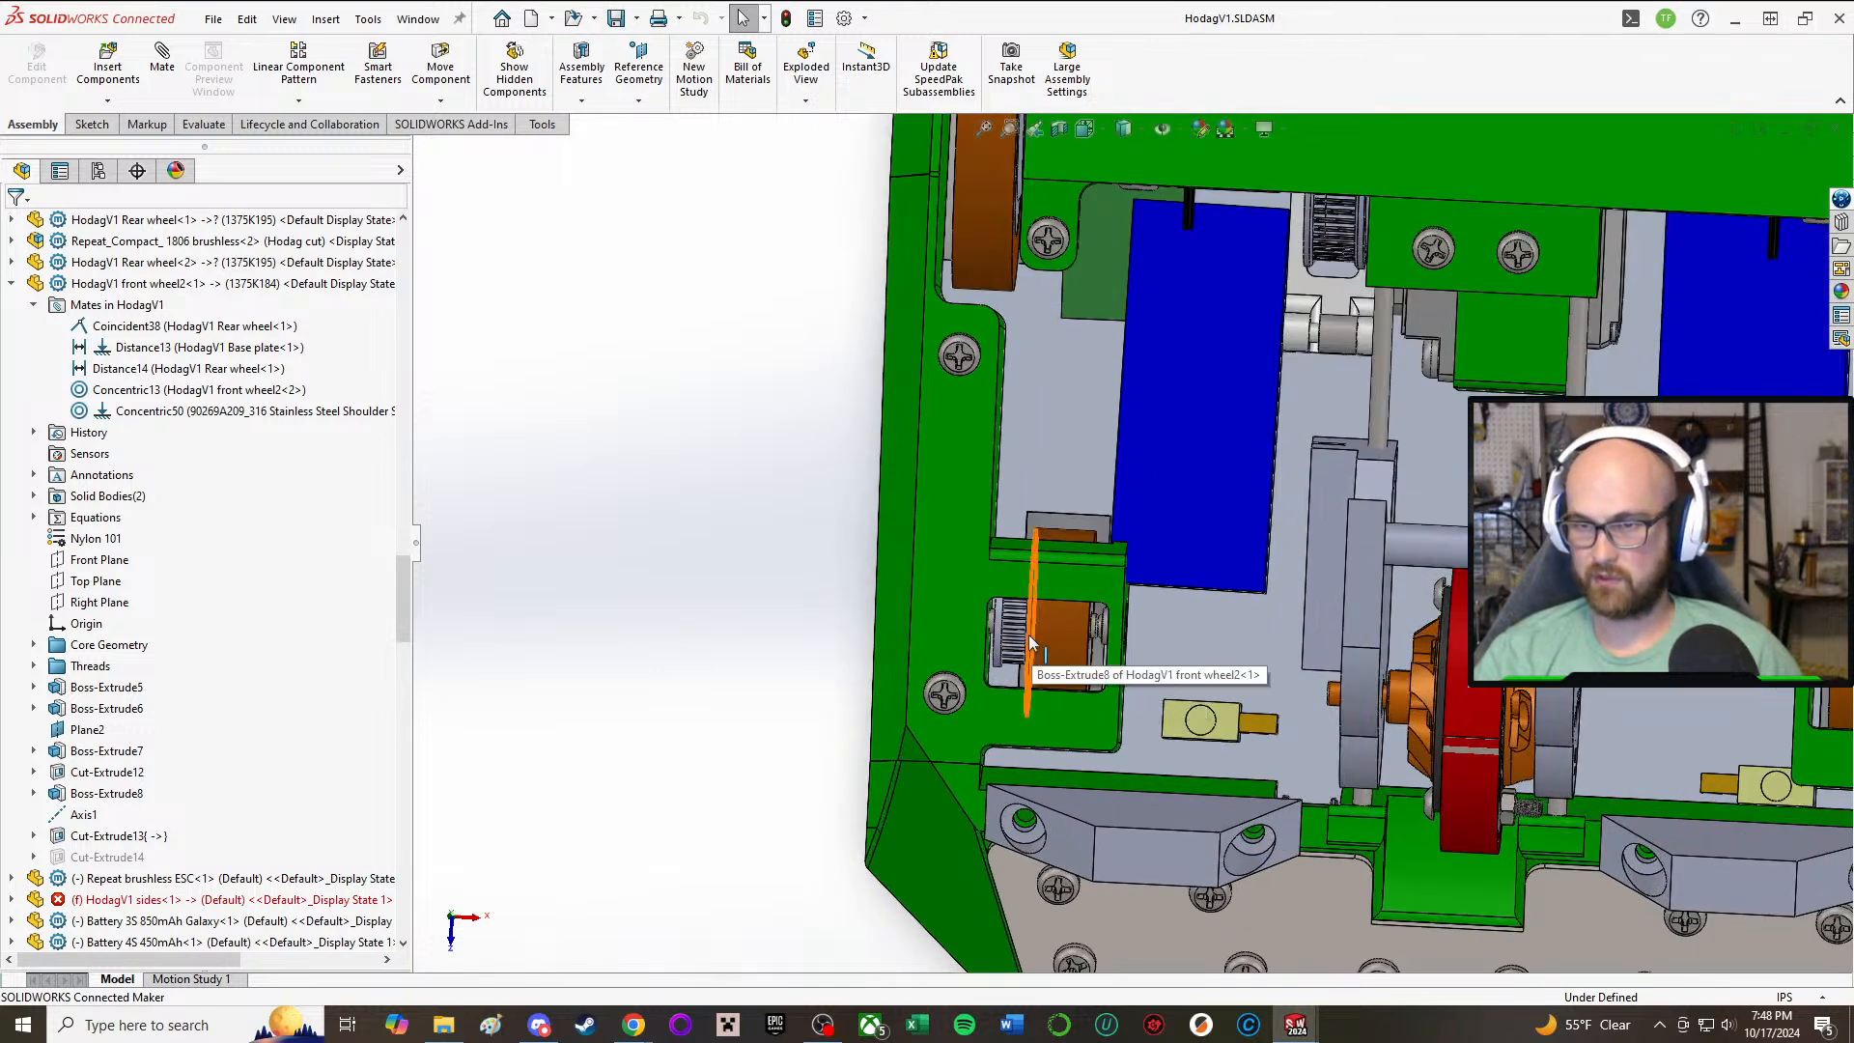
{"action": "left_click", "coordinate": [1004, 633]}
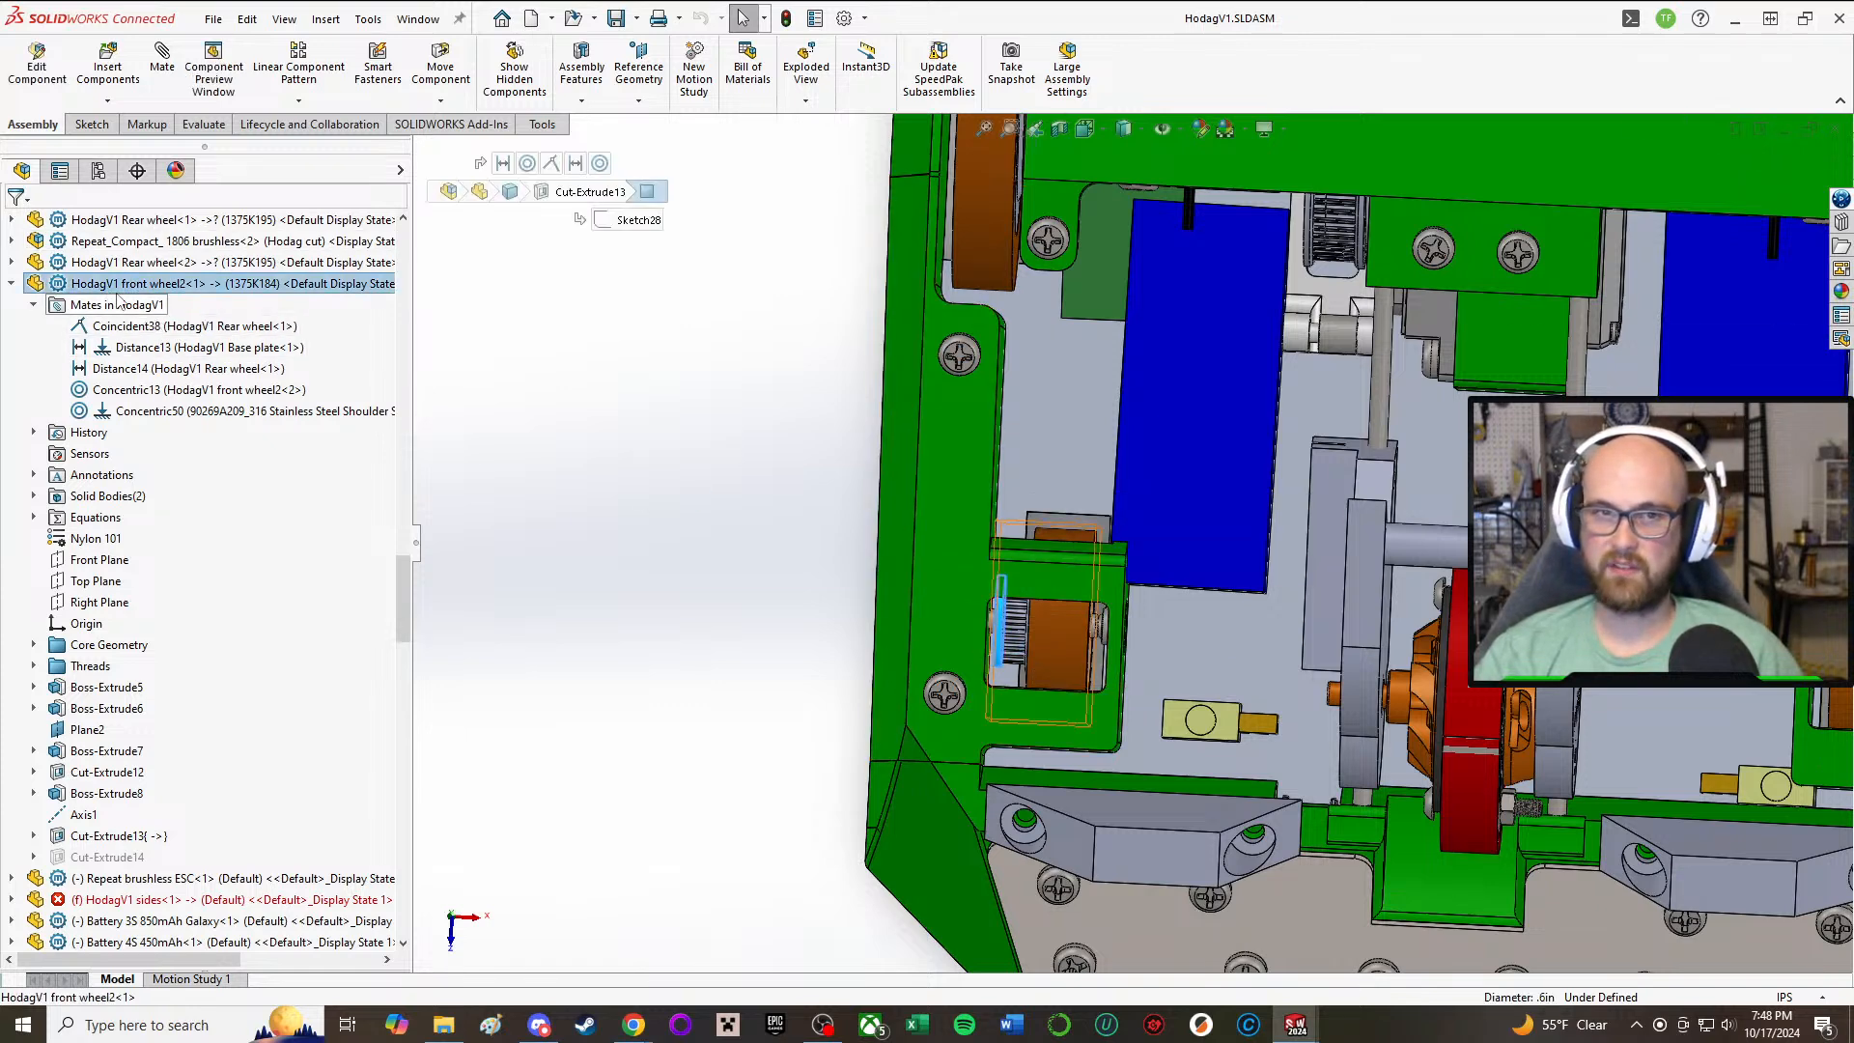
{"action": "right_click", "coordinate": [115, 301]}
{"action": "left_click", "coordinate": [662, 405]}
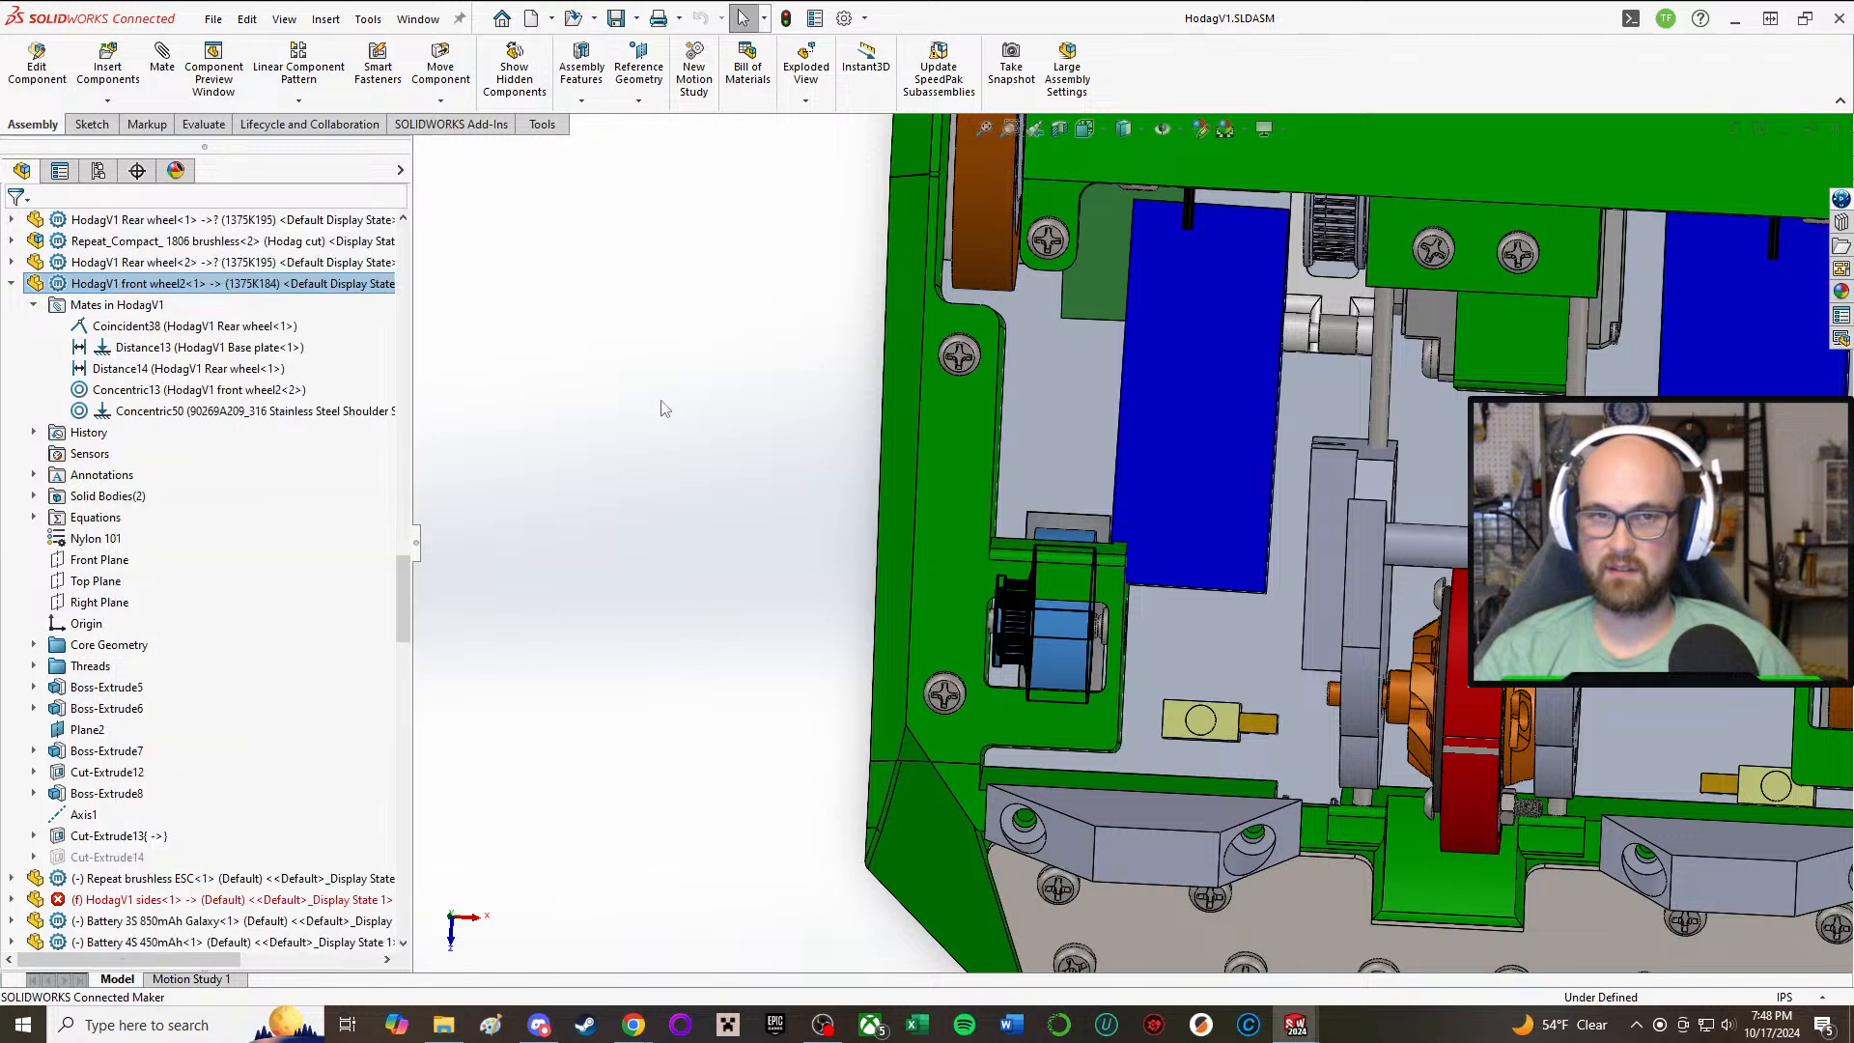
{"action": "left_click", "coordinate": [142, 347]}
{"action": "left_click", "coordinate": [143, 347]}
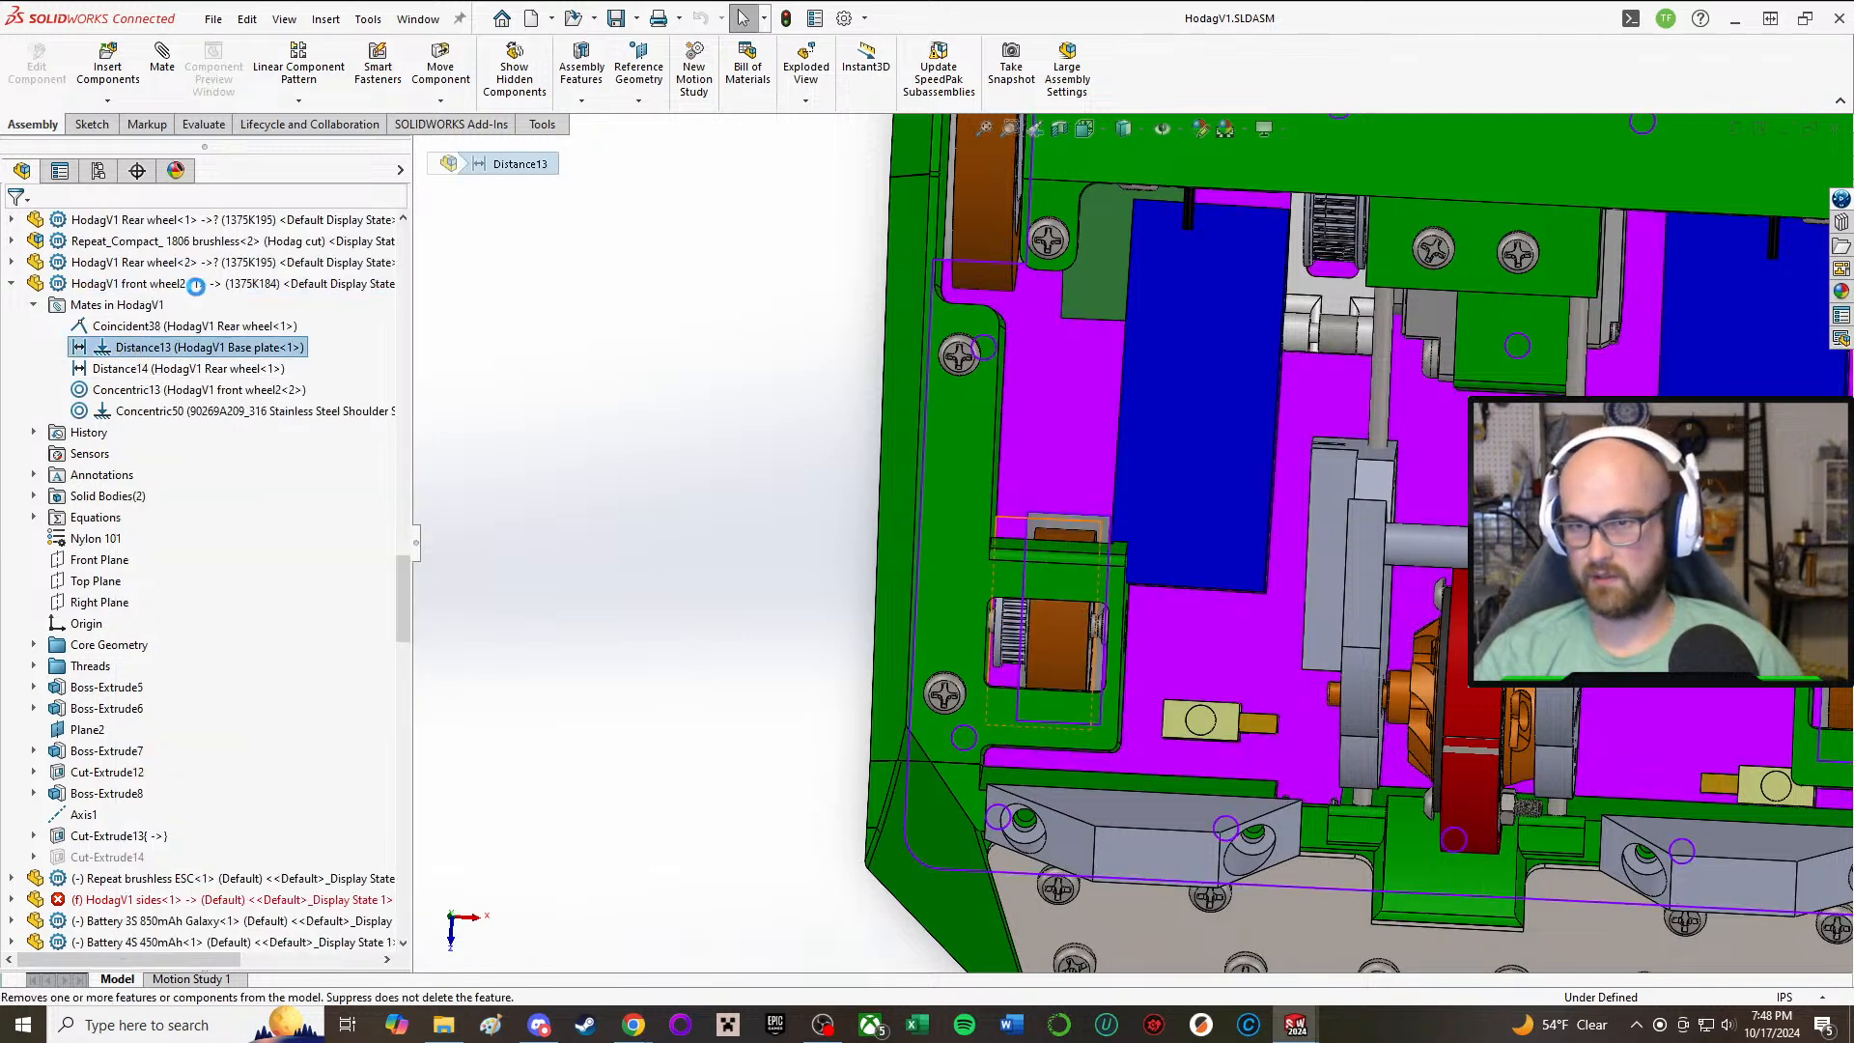
{"action": "left_click", "coordinate": [192, 285]}
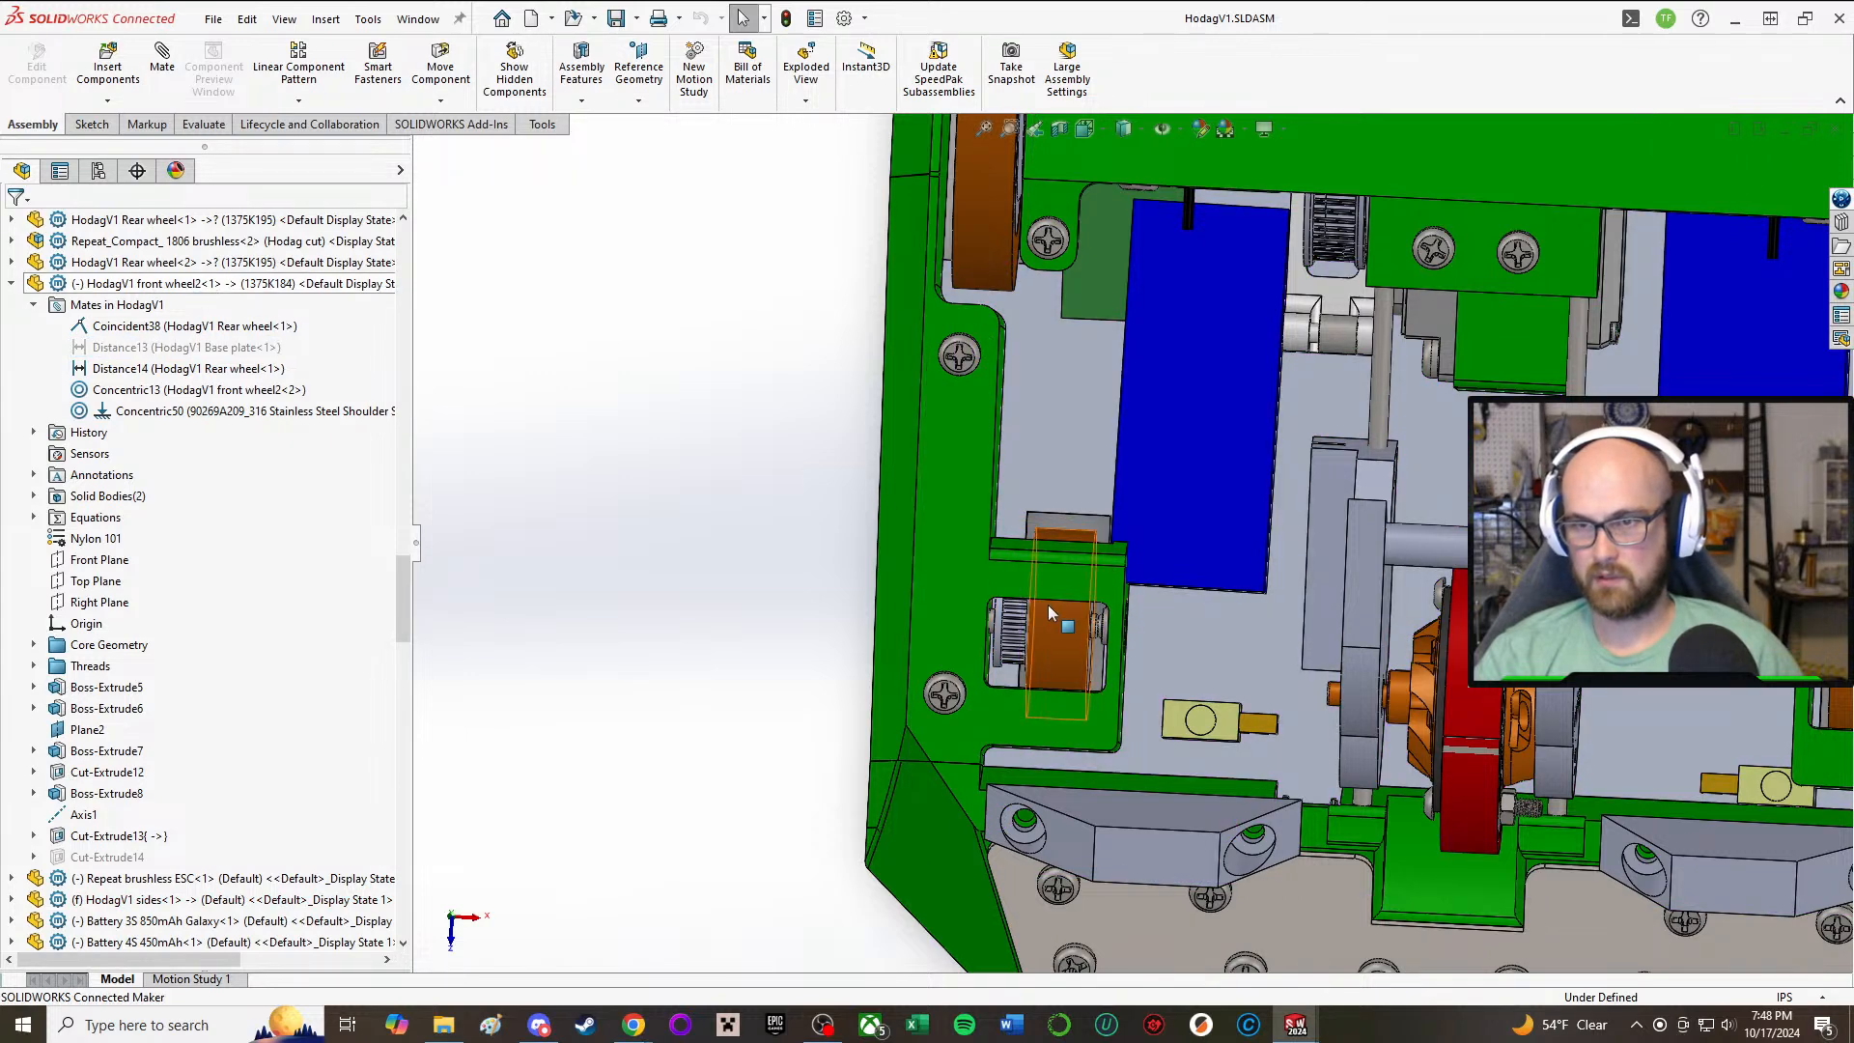
Step: Flip the alignment of the Coincident38 mate between the rear wheel and front wheel, and accept the edited mate
{"action": "left_click", "coordinate": [186, 326]}
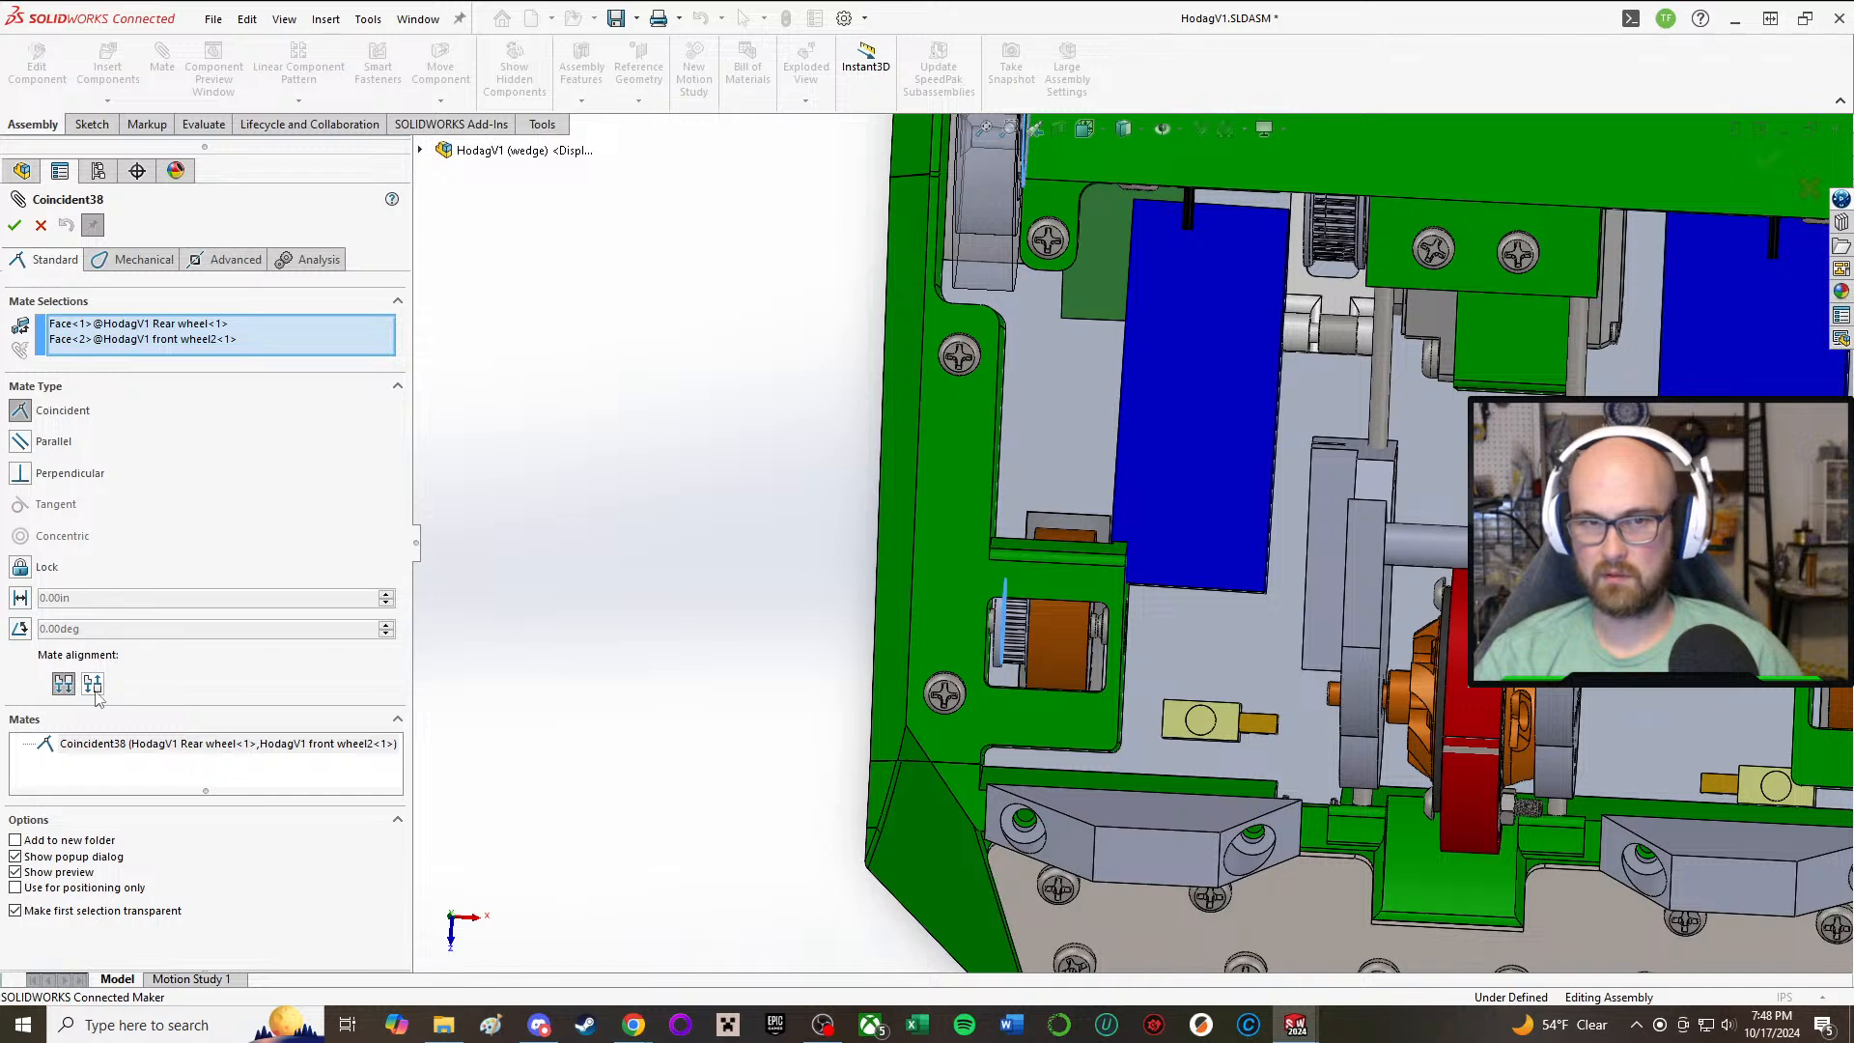
{"action": "left_click", "coordinate": [94, 687]}
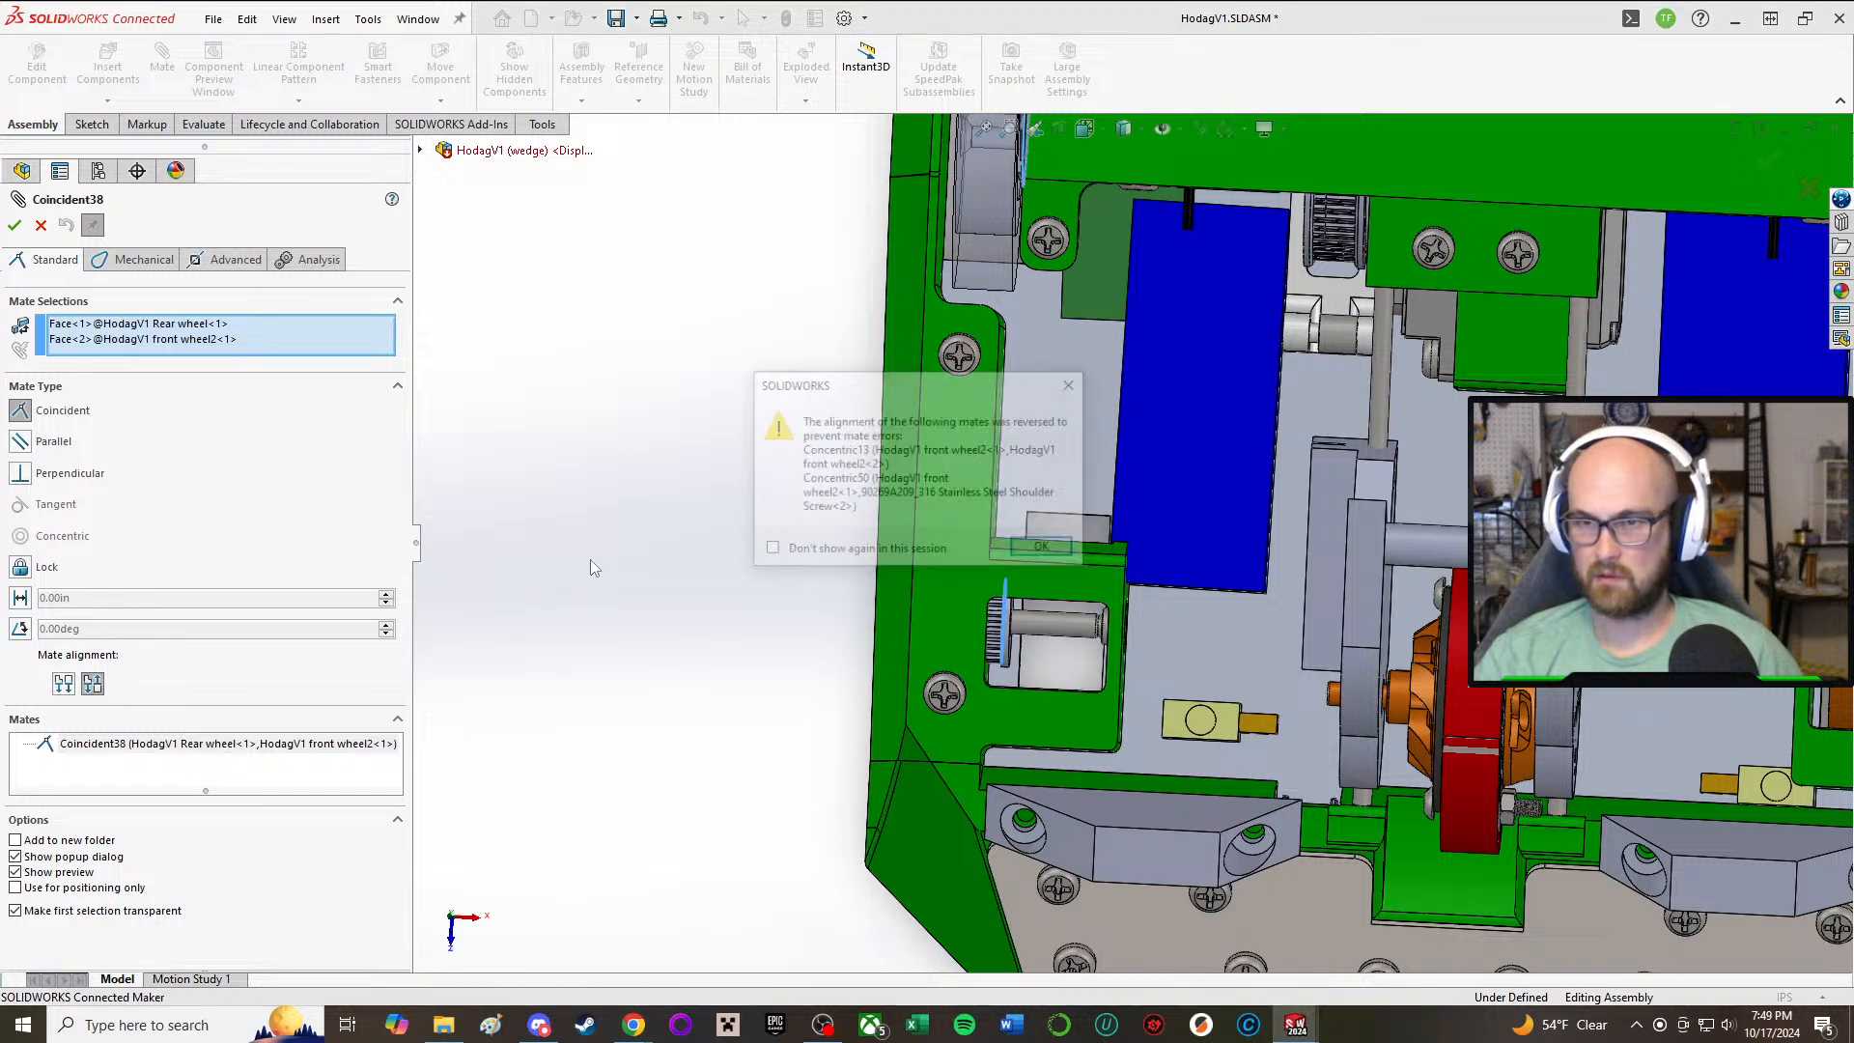
{"action": "left_click", "coordinate": [1050, 552]}
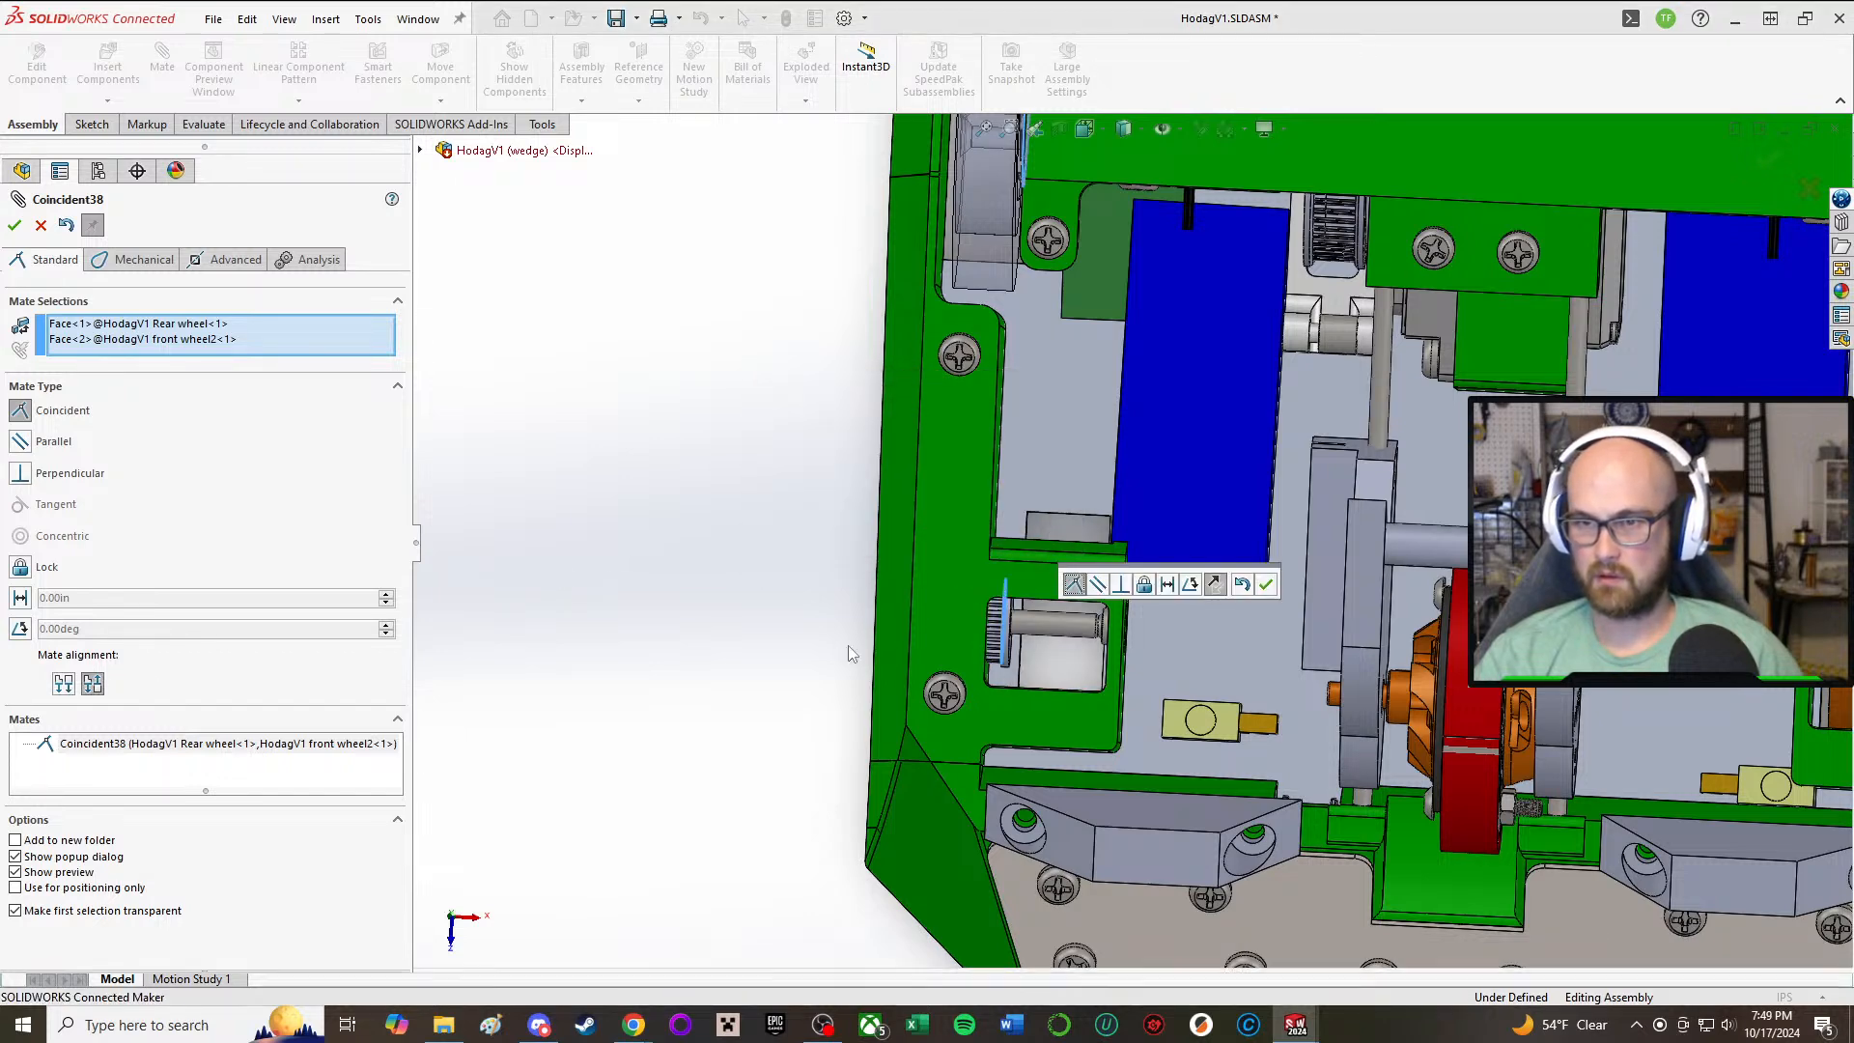
{"action": "middle_click_drag", "start_coordinate": [848, 645], "coordinate": [674, 606]}
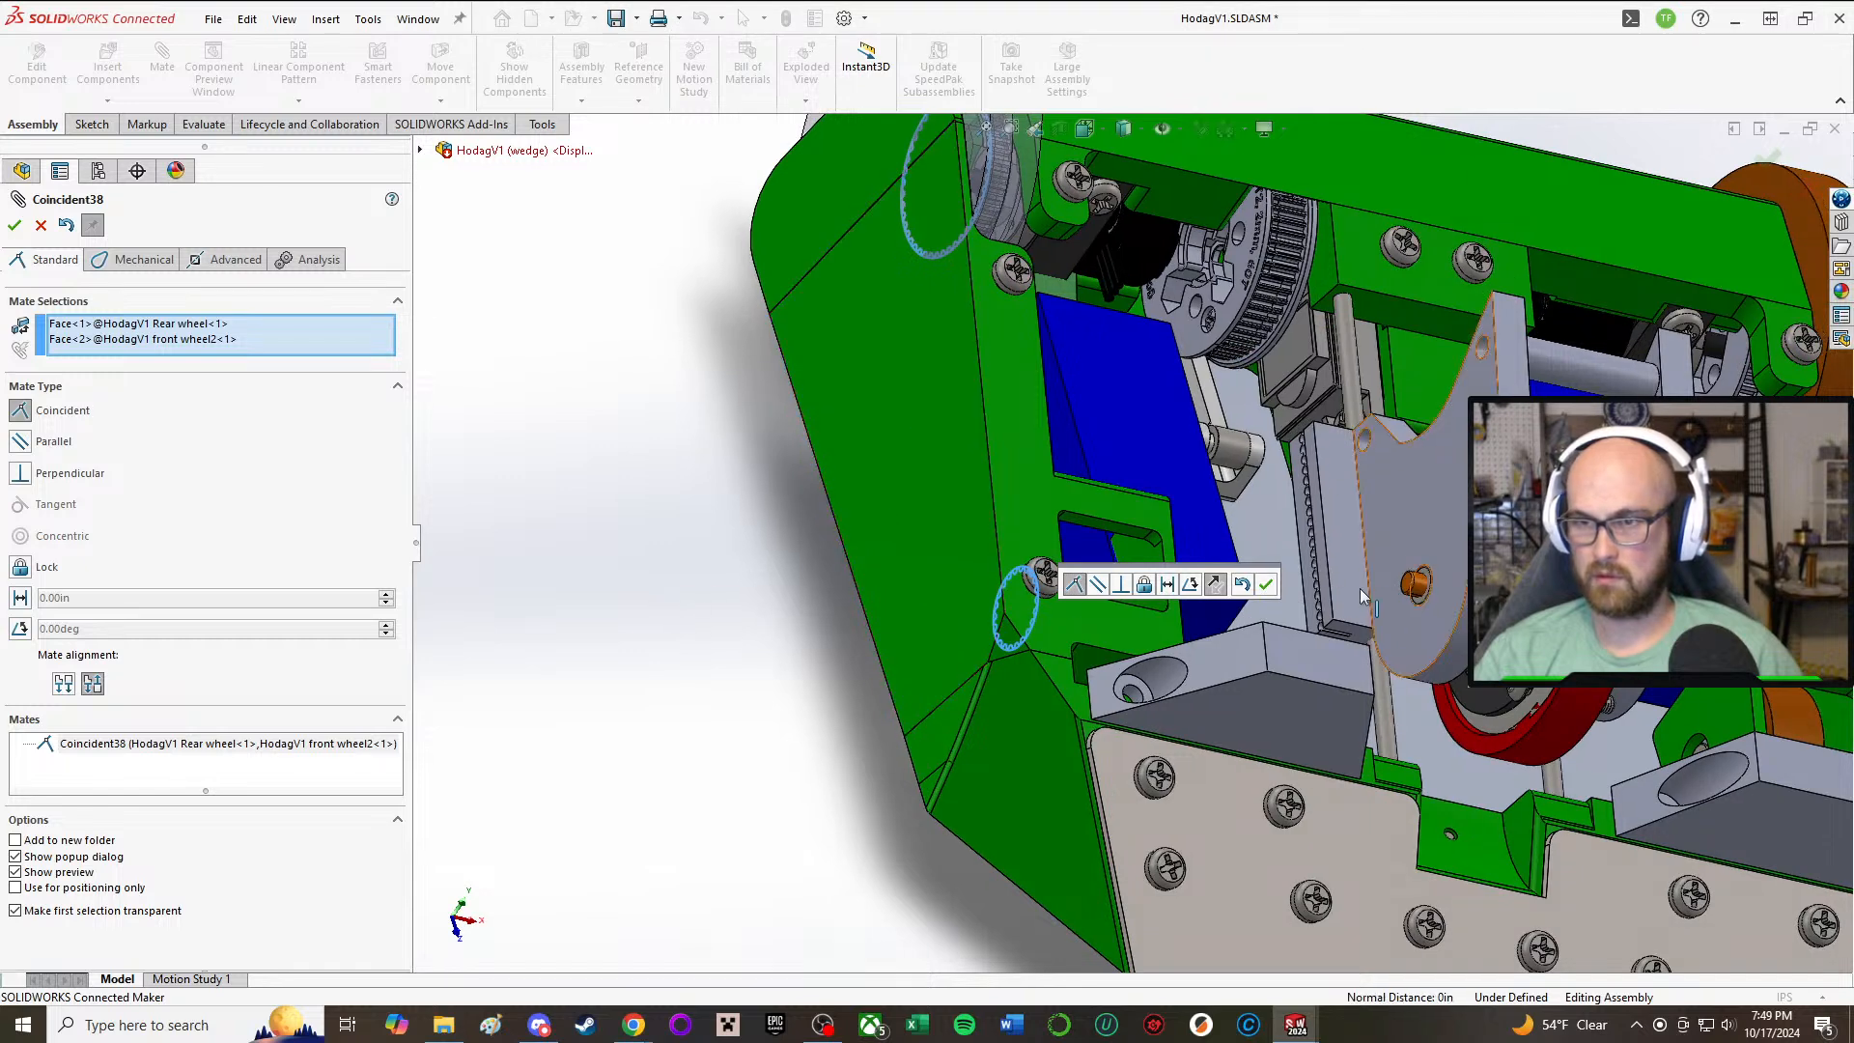
{"action": "left_click", "coordinate": [1265, 584]}
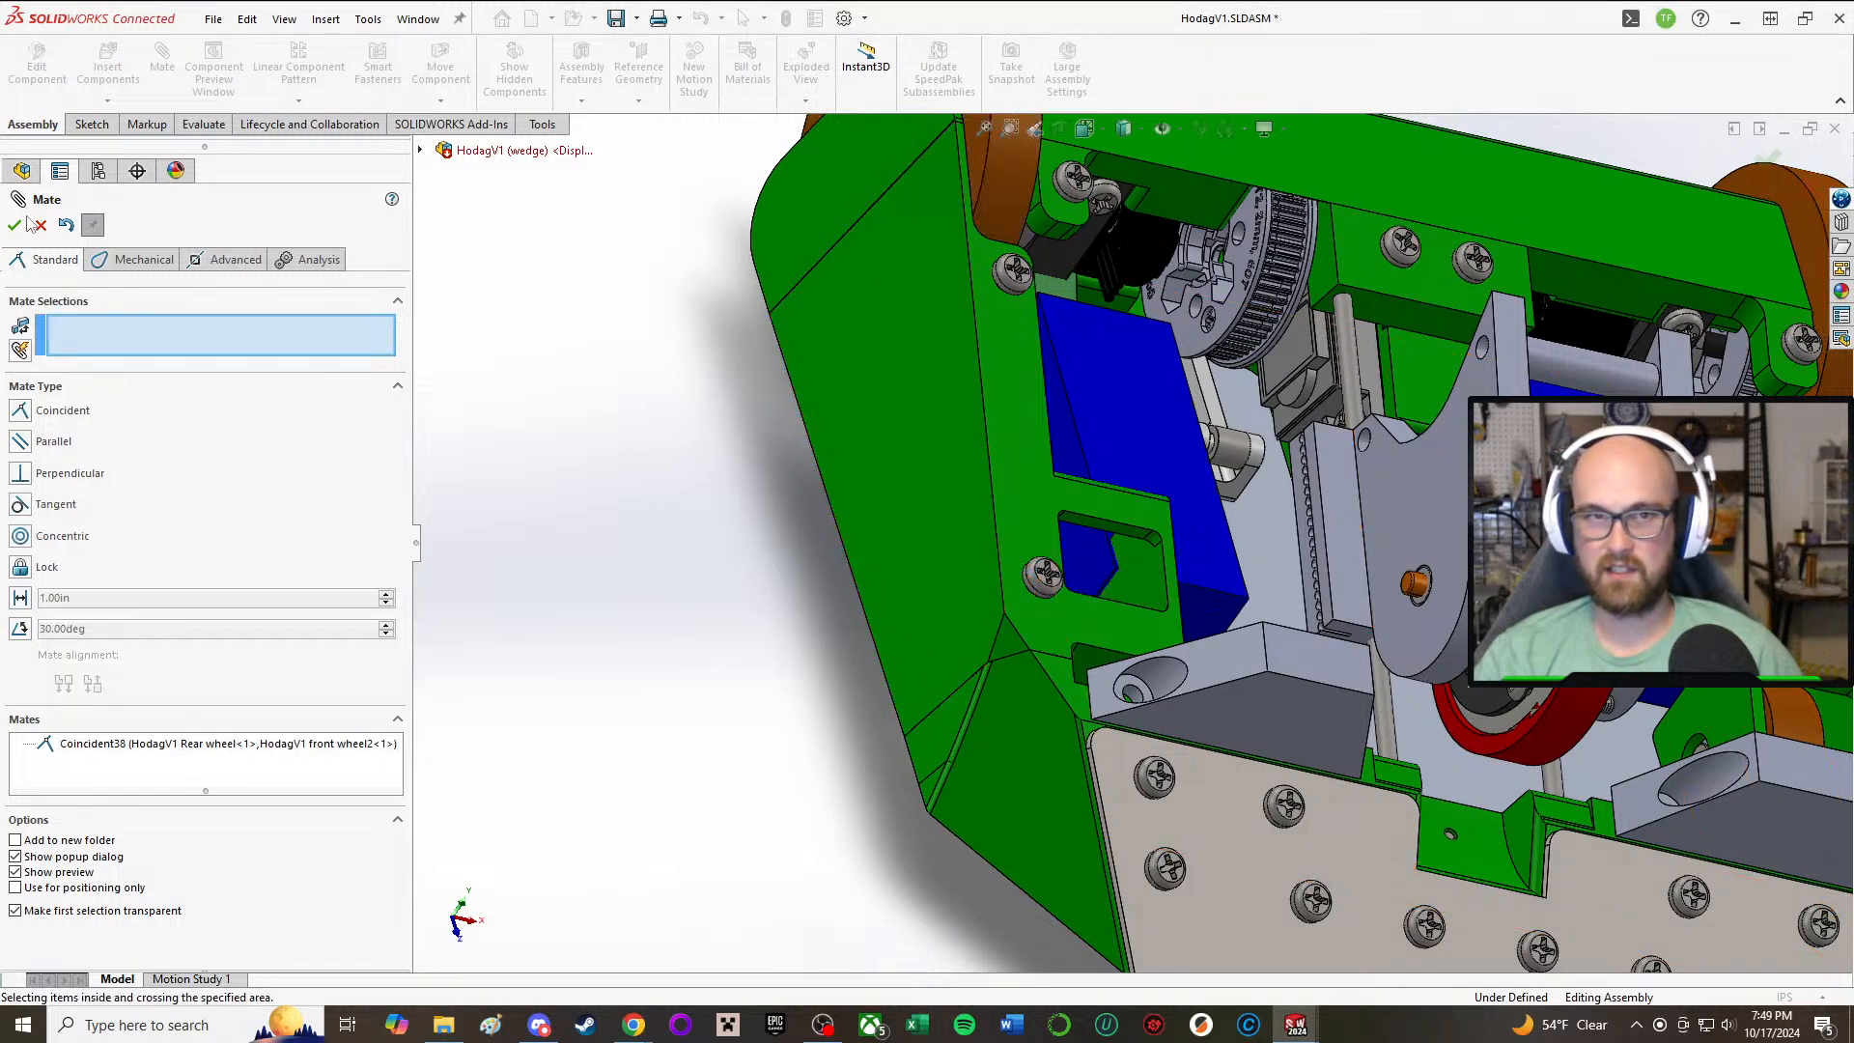
Step: Finish the mate editing and make the HodagV1 sides component transparent around the front wheel
{"action": "key", "text": "Escape"}
{"action": "middle_click_drag", "start_coordinate": [537, 446], "coordinate": [443, 455]}
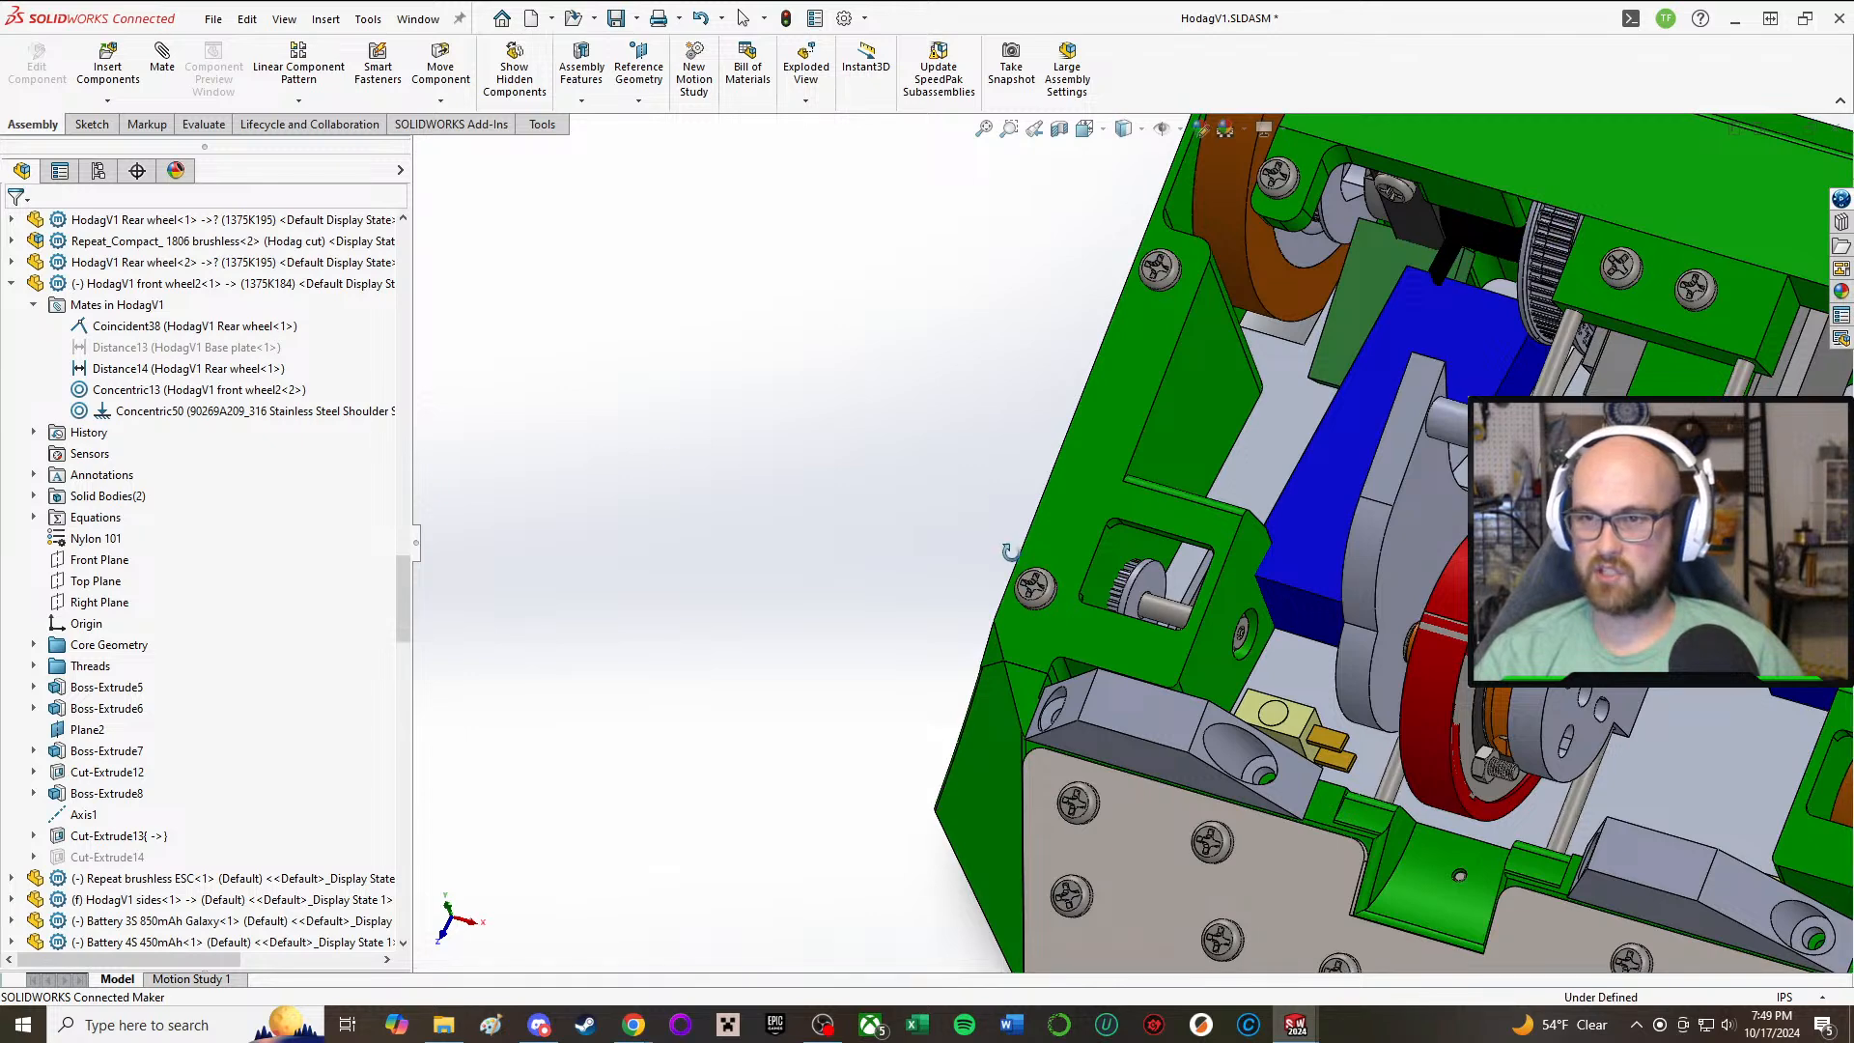
{"action": "middle_click_drag", "start_coordinate": [1012, 551], "coordinate": [1058, 552]}
{"action": "right_click", "coordinate": [1105, 510]}
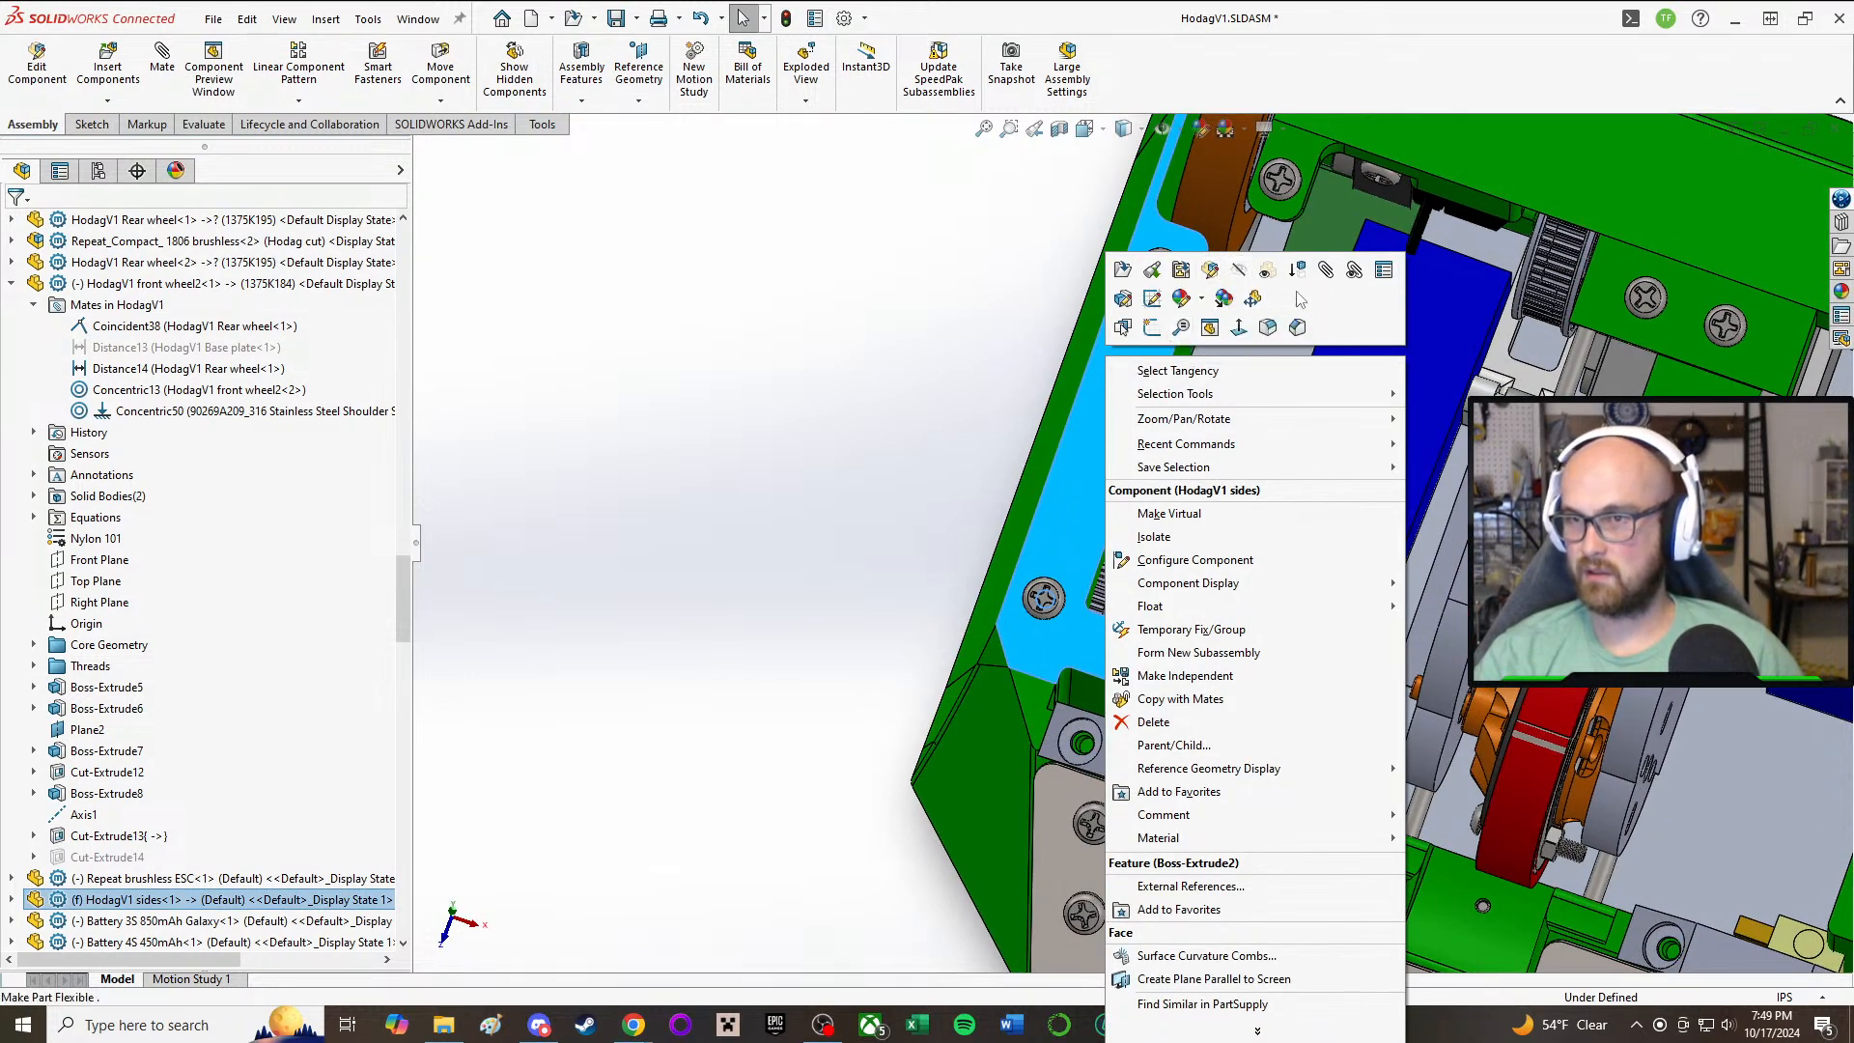
{"action": "left_click", "coordinate": [1267, 273]}
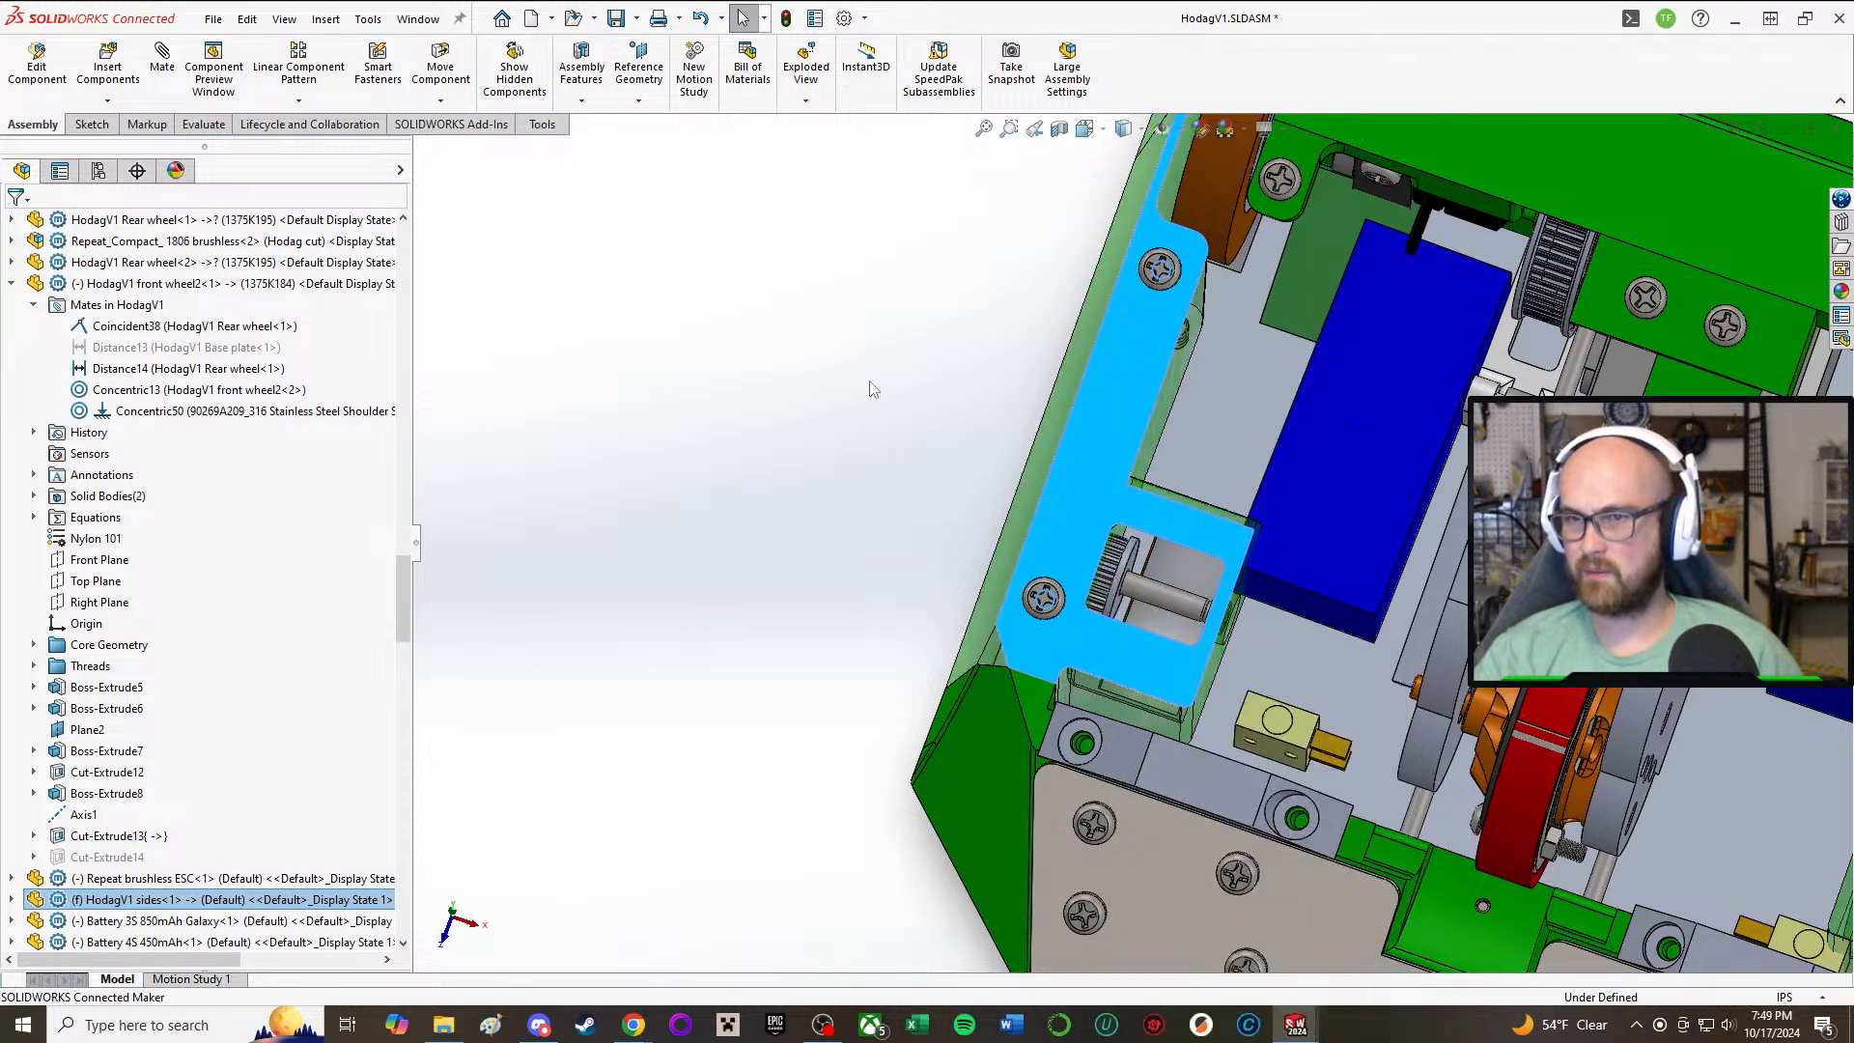
Step: Examine the front wheel, its pulley and shoulder screw through the transparent side part, comparing their position with the rear wheel
{"action": "middle_click_drag", "start_coordinate": [1265, 579], "coordinate": [985, 618]}
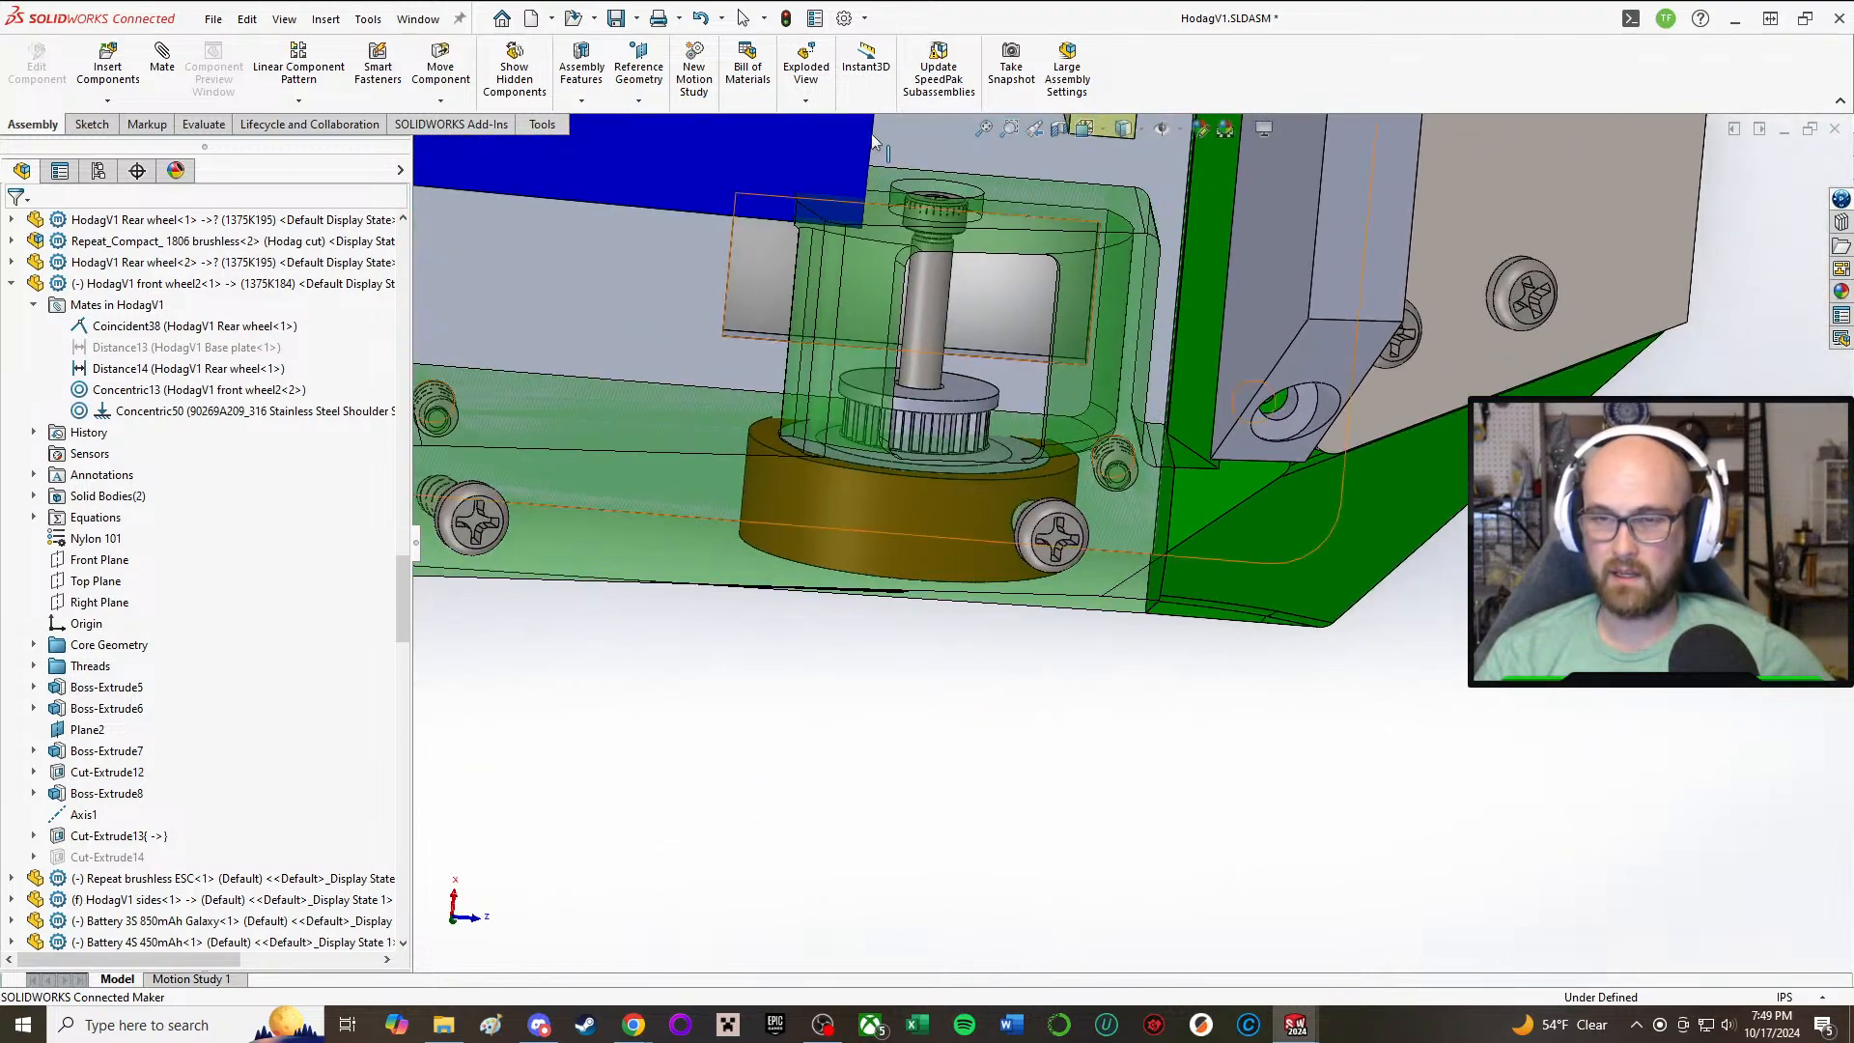
{"action": "scroll", "coordinate": [862, 488], "scroll_direction": "up", "scroll_amount": 5}
{"action": "scroll", "coordinate": [1064, 584], "scroll_direction": "down", "scroll_amount": 3}
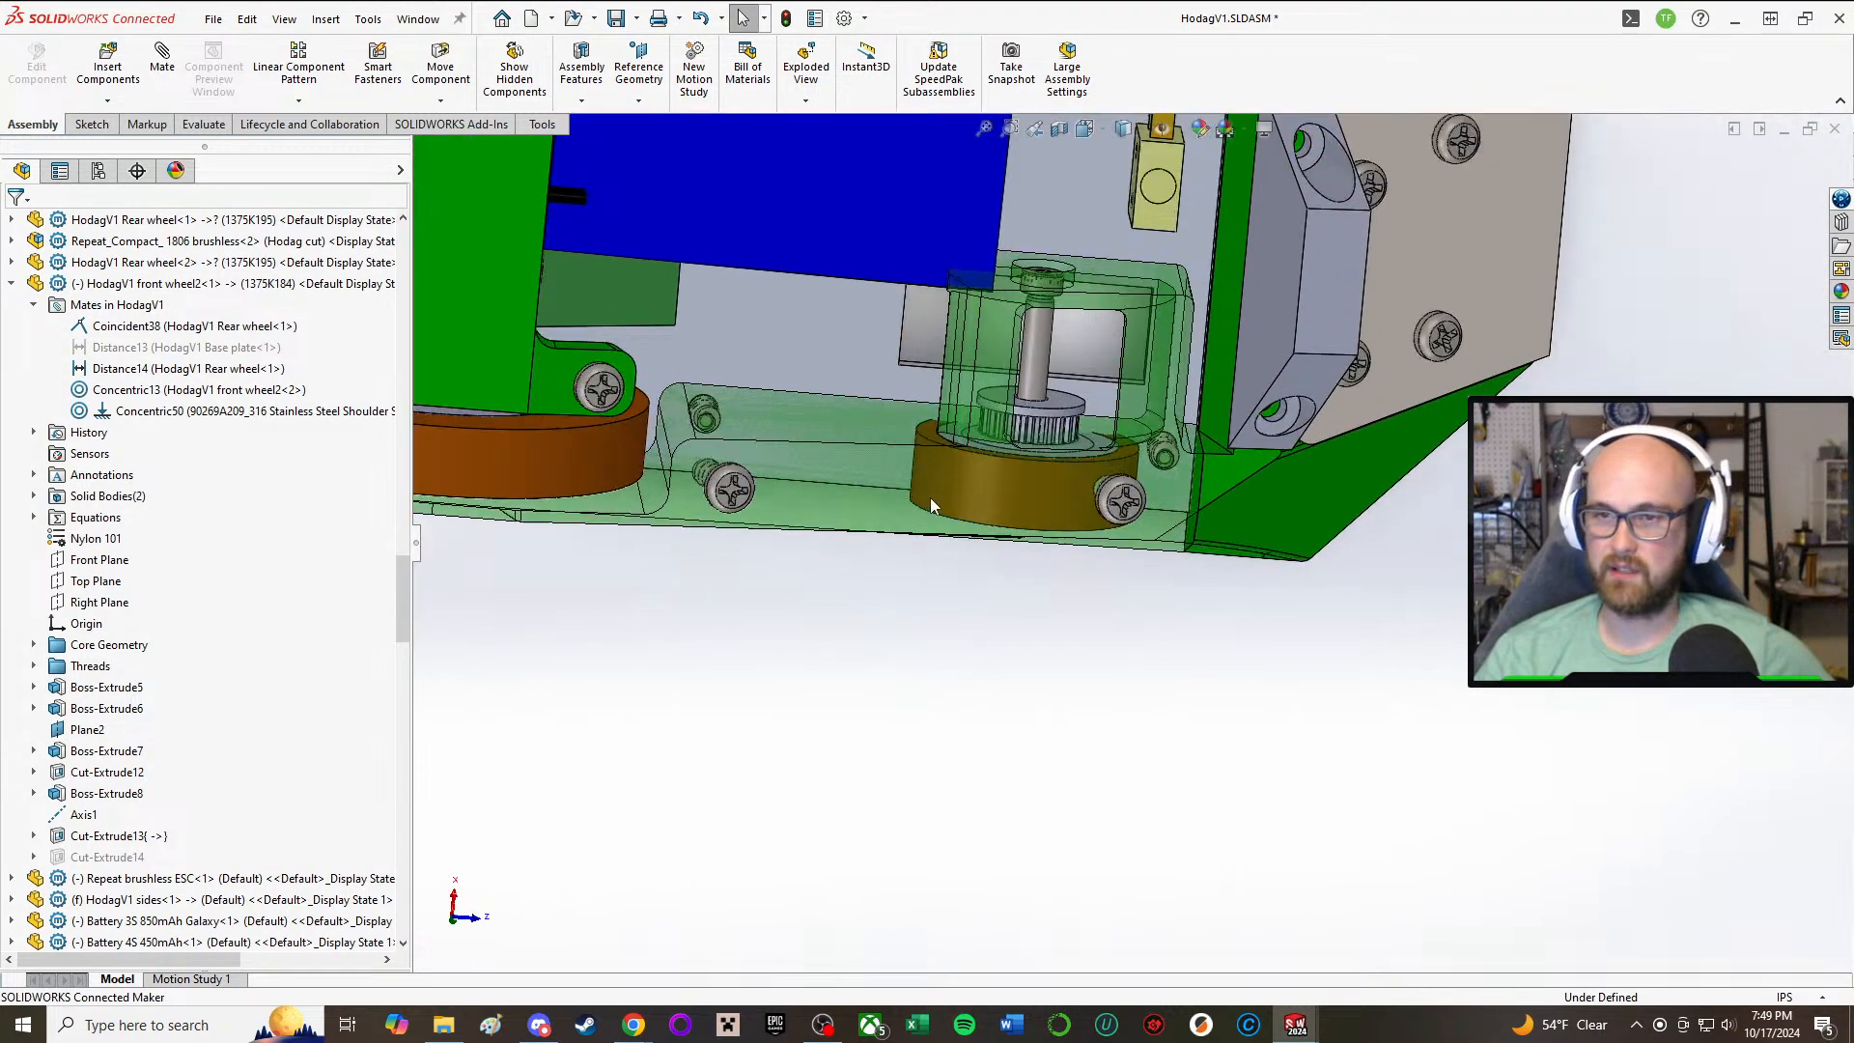
{"action": "scroll", "coordinate": [931, 498], "scroll_direction": "down", "scroll_amount": 2}
{"action": "middle_click_drag", "start_coordinate": [970, 462], "coordinate": [951, 410]}
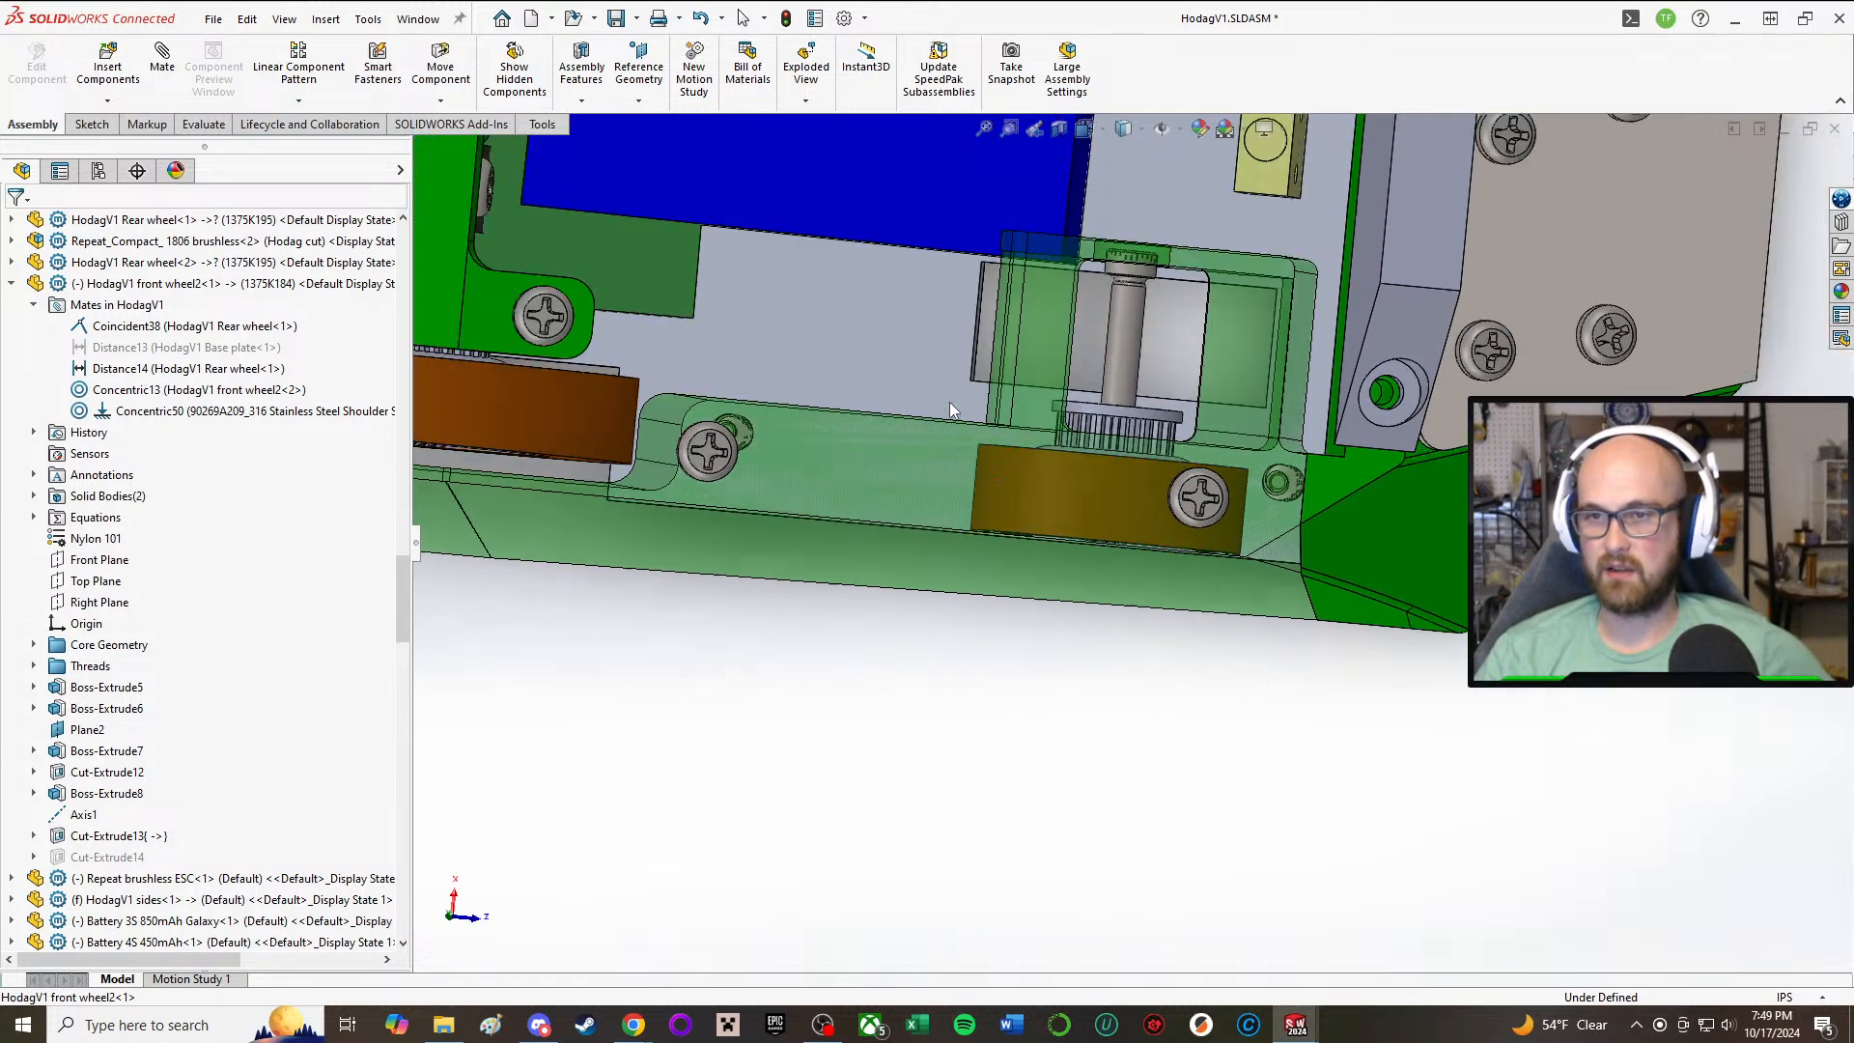
{"action": "scroll", "coordinate": [1058, 540], "scroll_direction": "up", "scroll_amount": 1}
{"action": "scroll", "coordinate": [1220, 597], "scroll_direction": "up", "scroll_amount": 2}
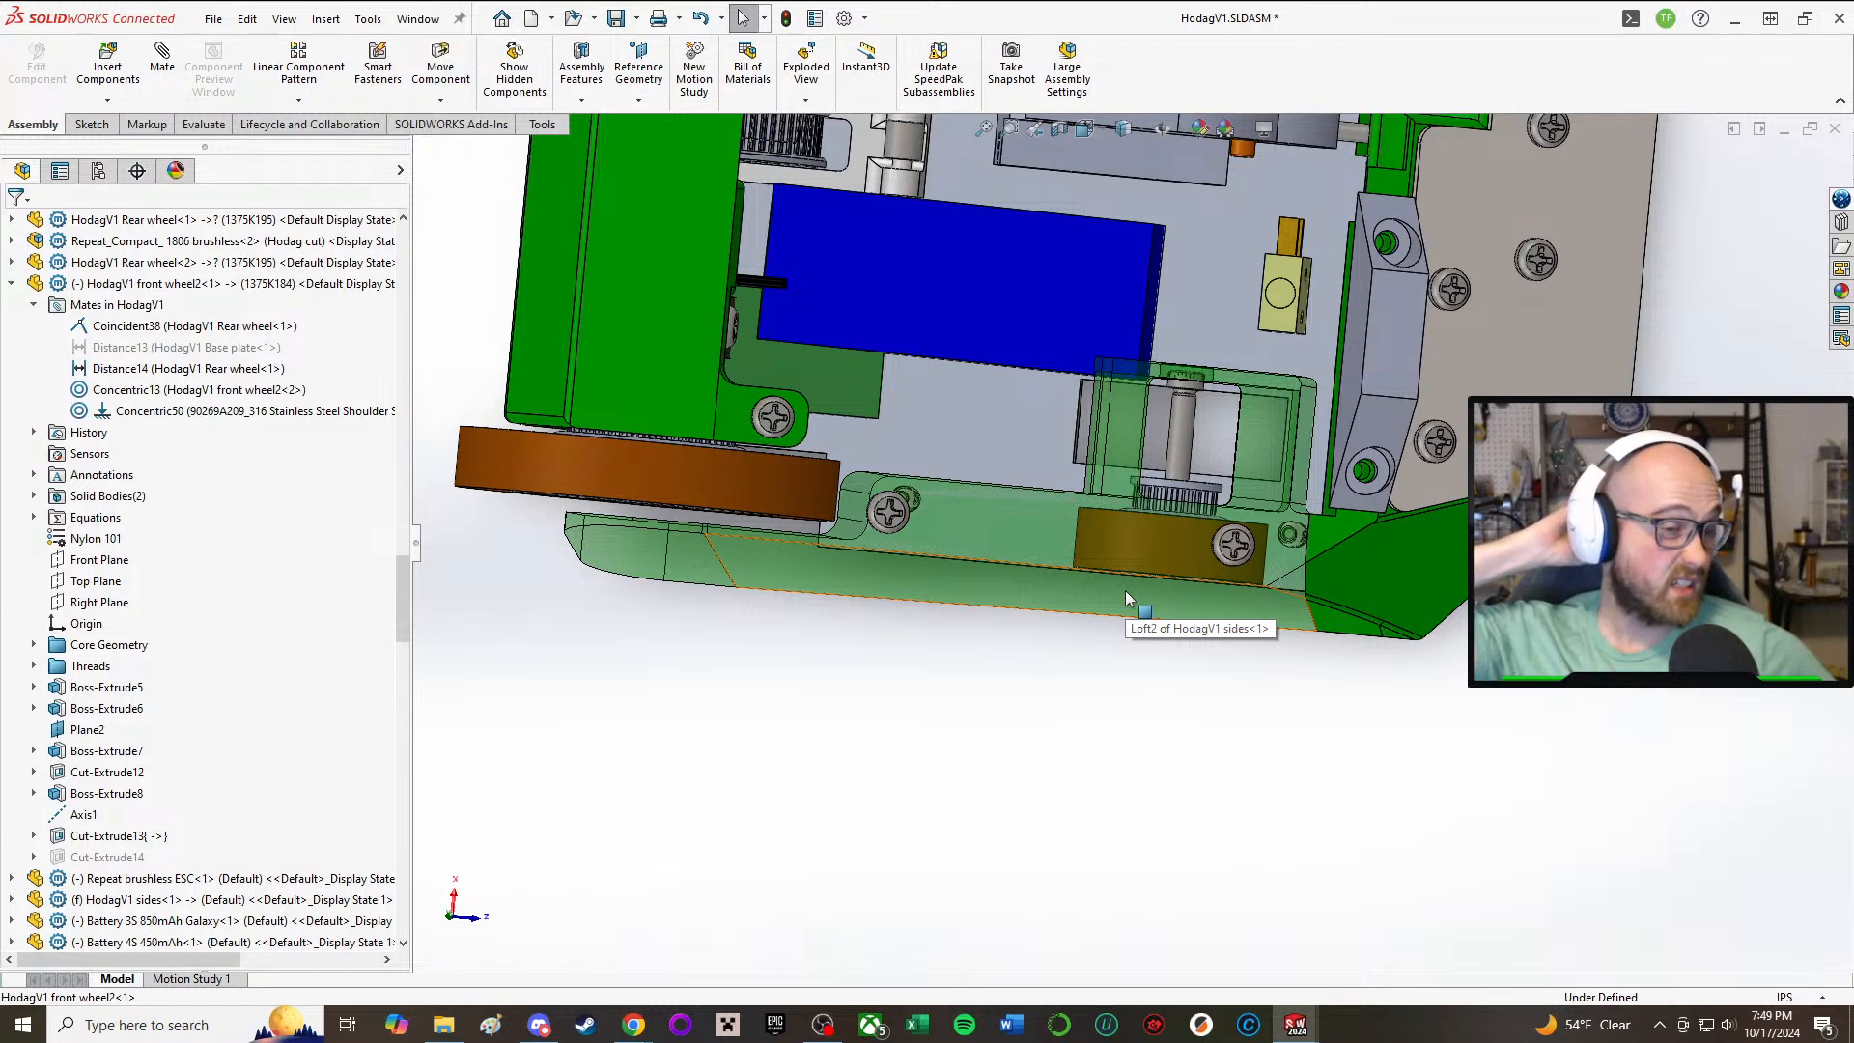
{"action": "middle_click_drag", "start_coordinate": [1205, 560], "coordinate": [1122, 298]}
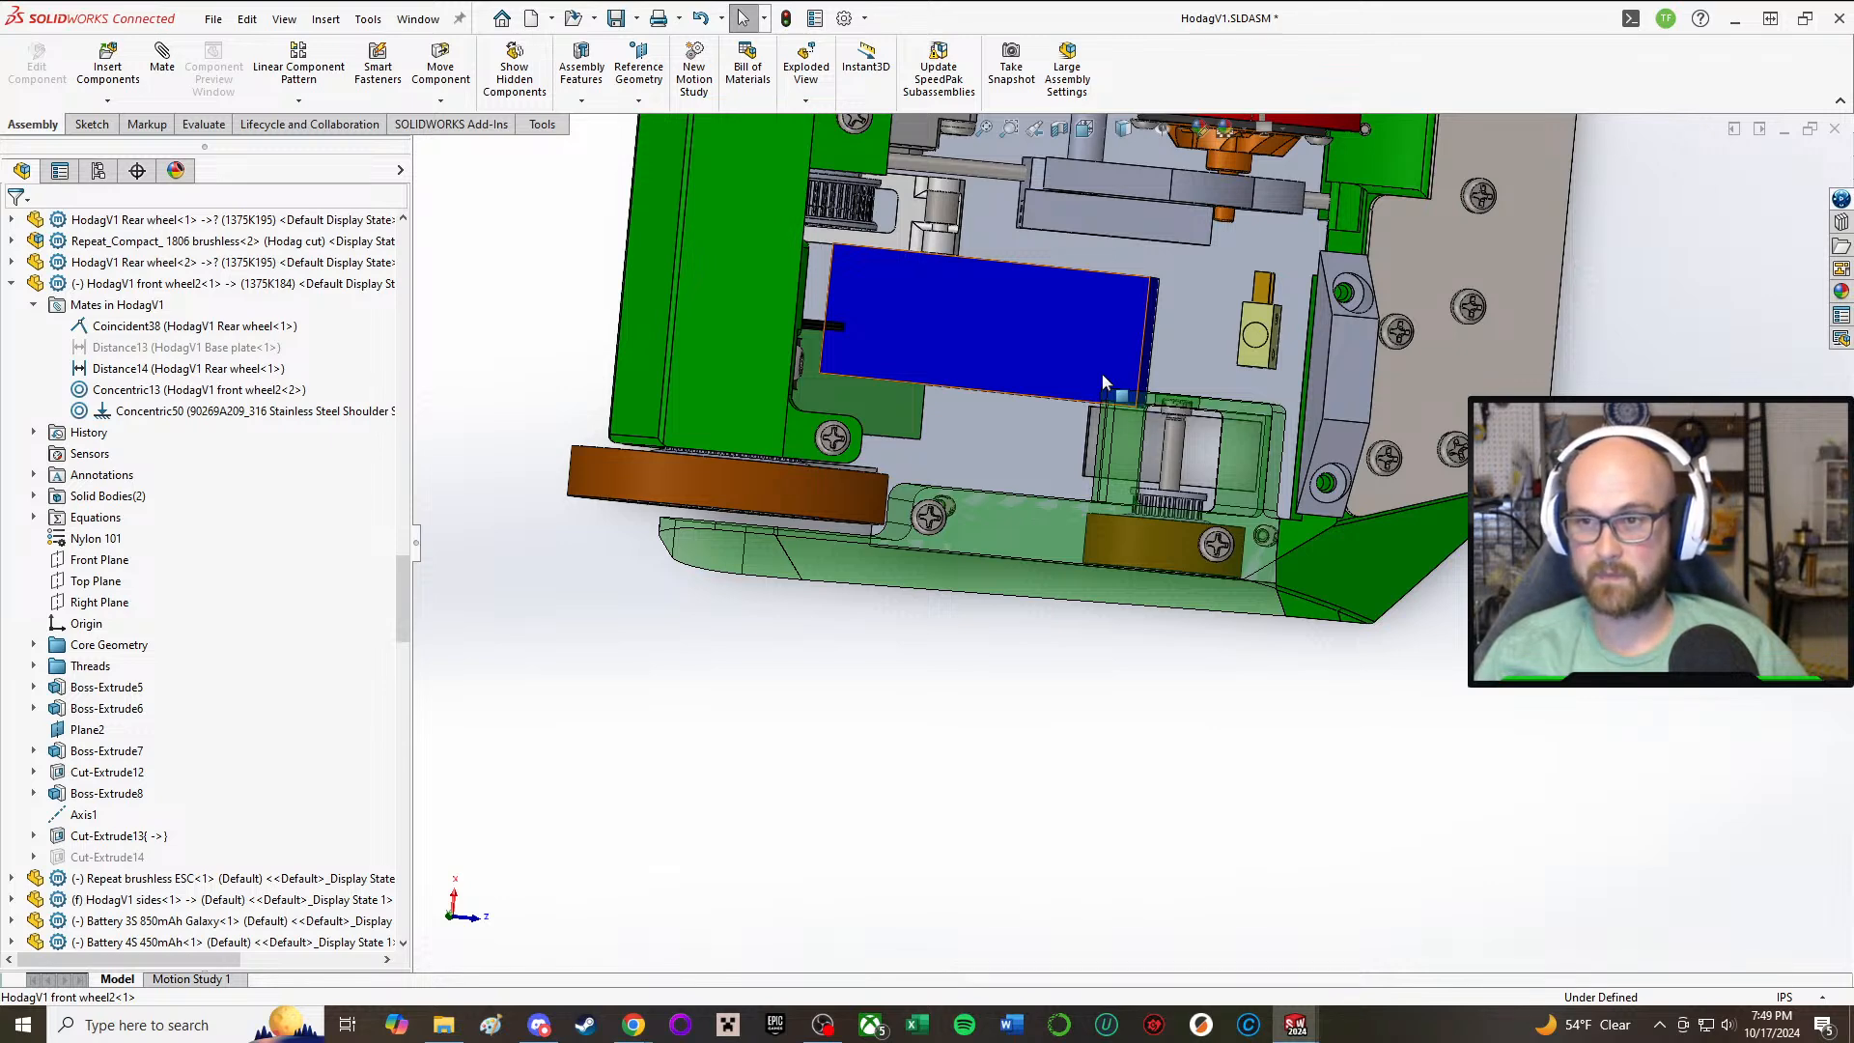
{"action": "middle_click_drag", "start_coordinate": [1195, 712], "coordinate": [1187, 751]}
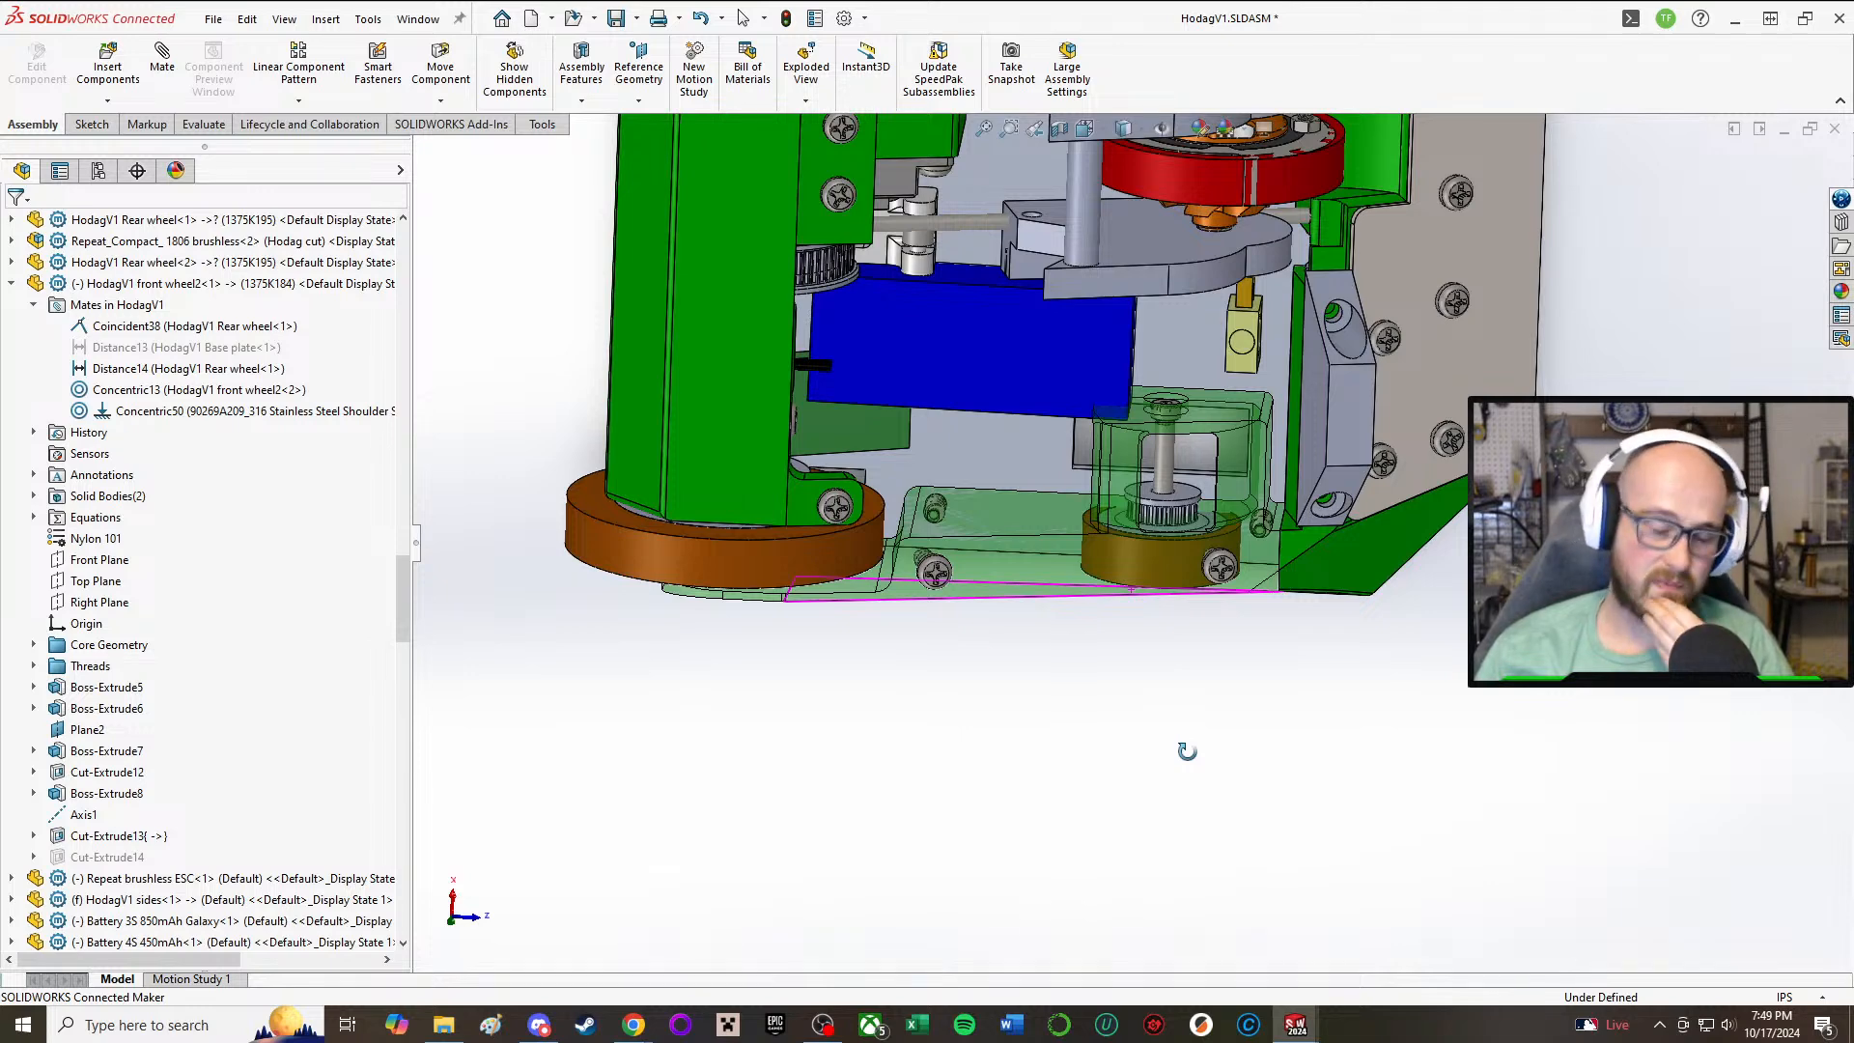
{"action": "scroll", "coordinate": [1159, 632], "scroll_direction": "down", "scroll_amount": 8}
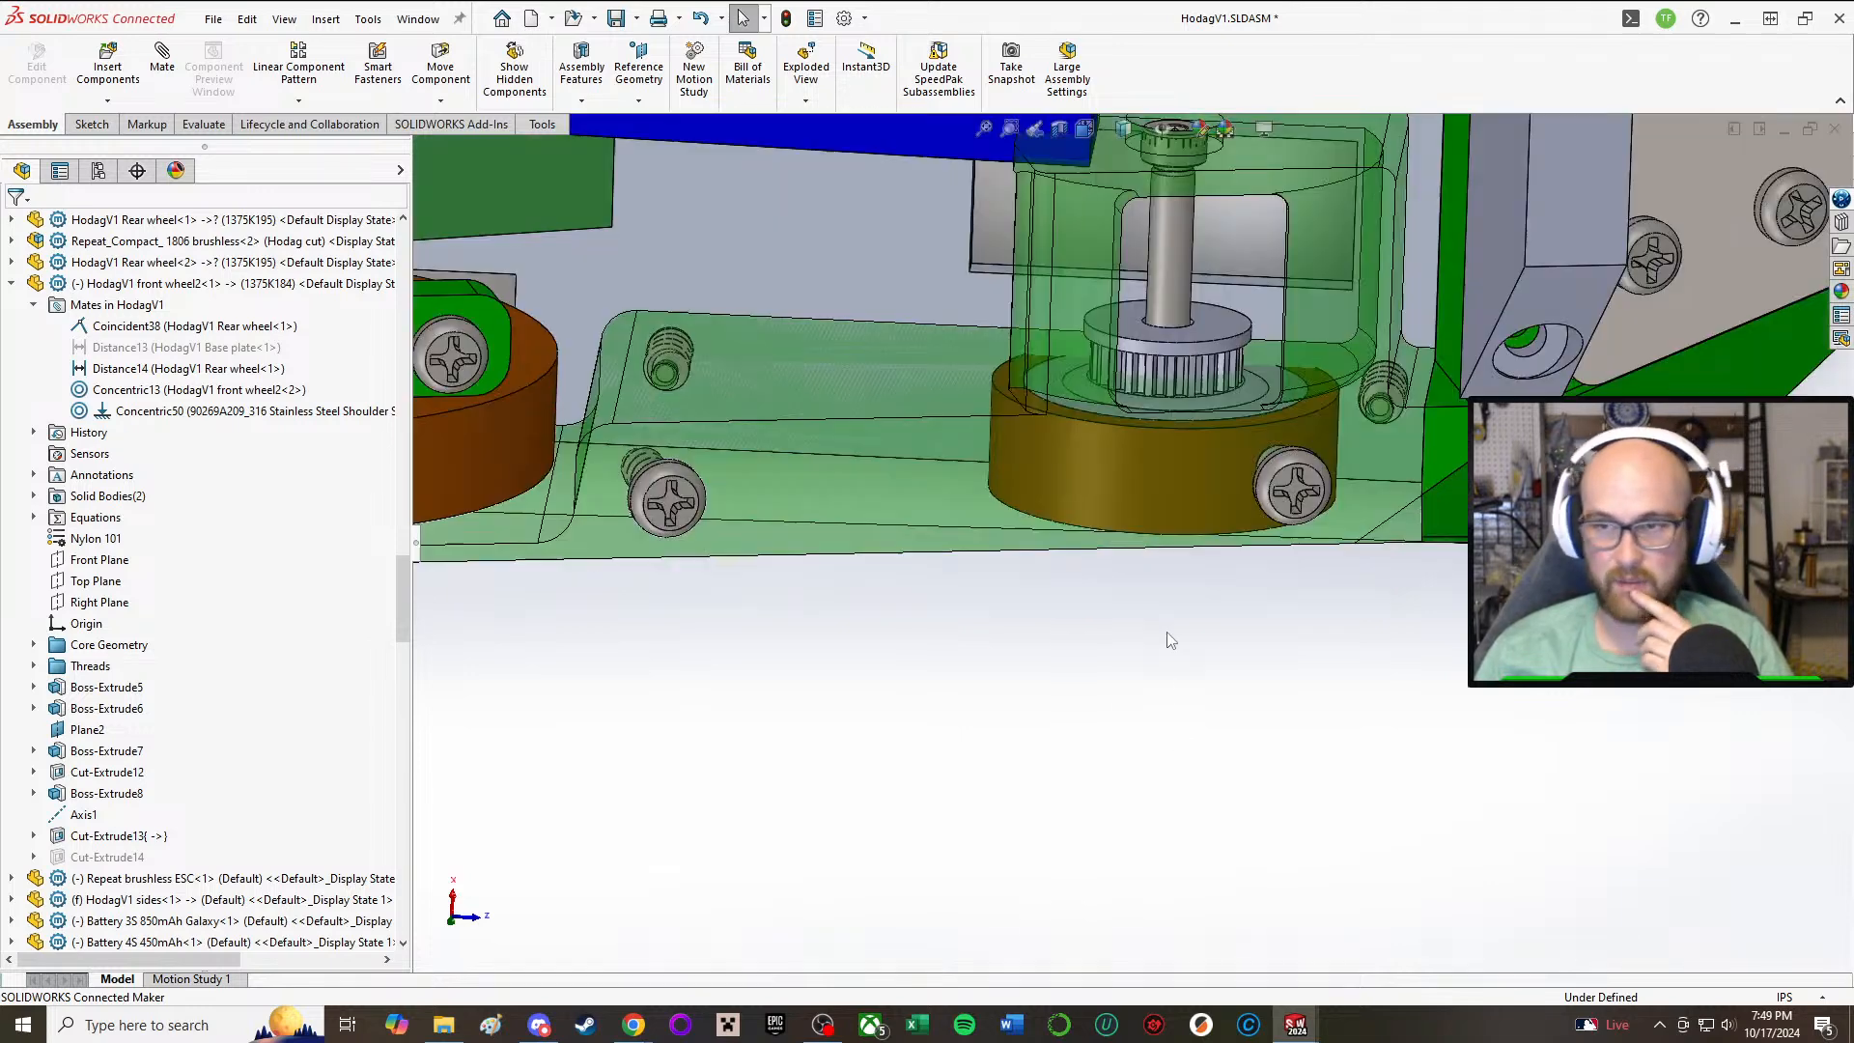
{"action": "middle_click_drag", "start_coordinate": [1273, 541], "coordinate": [1226, 434]}
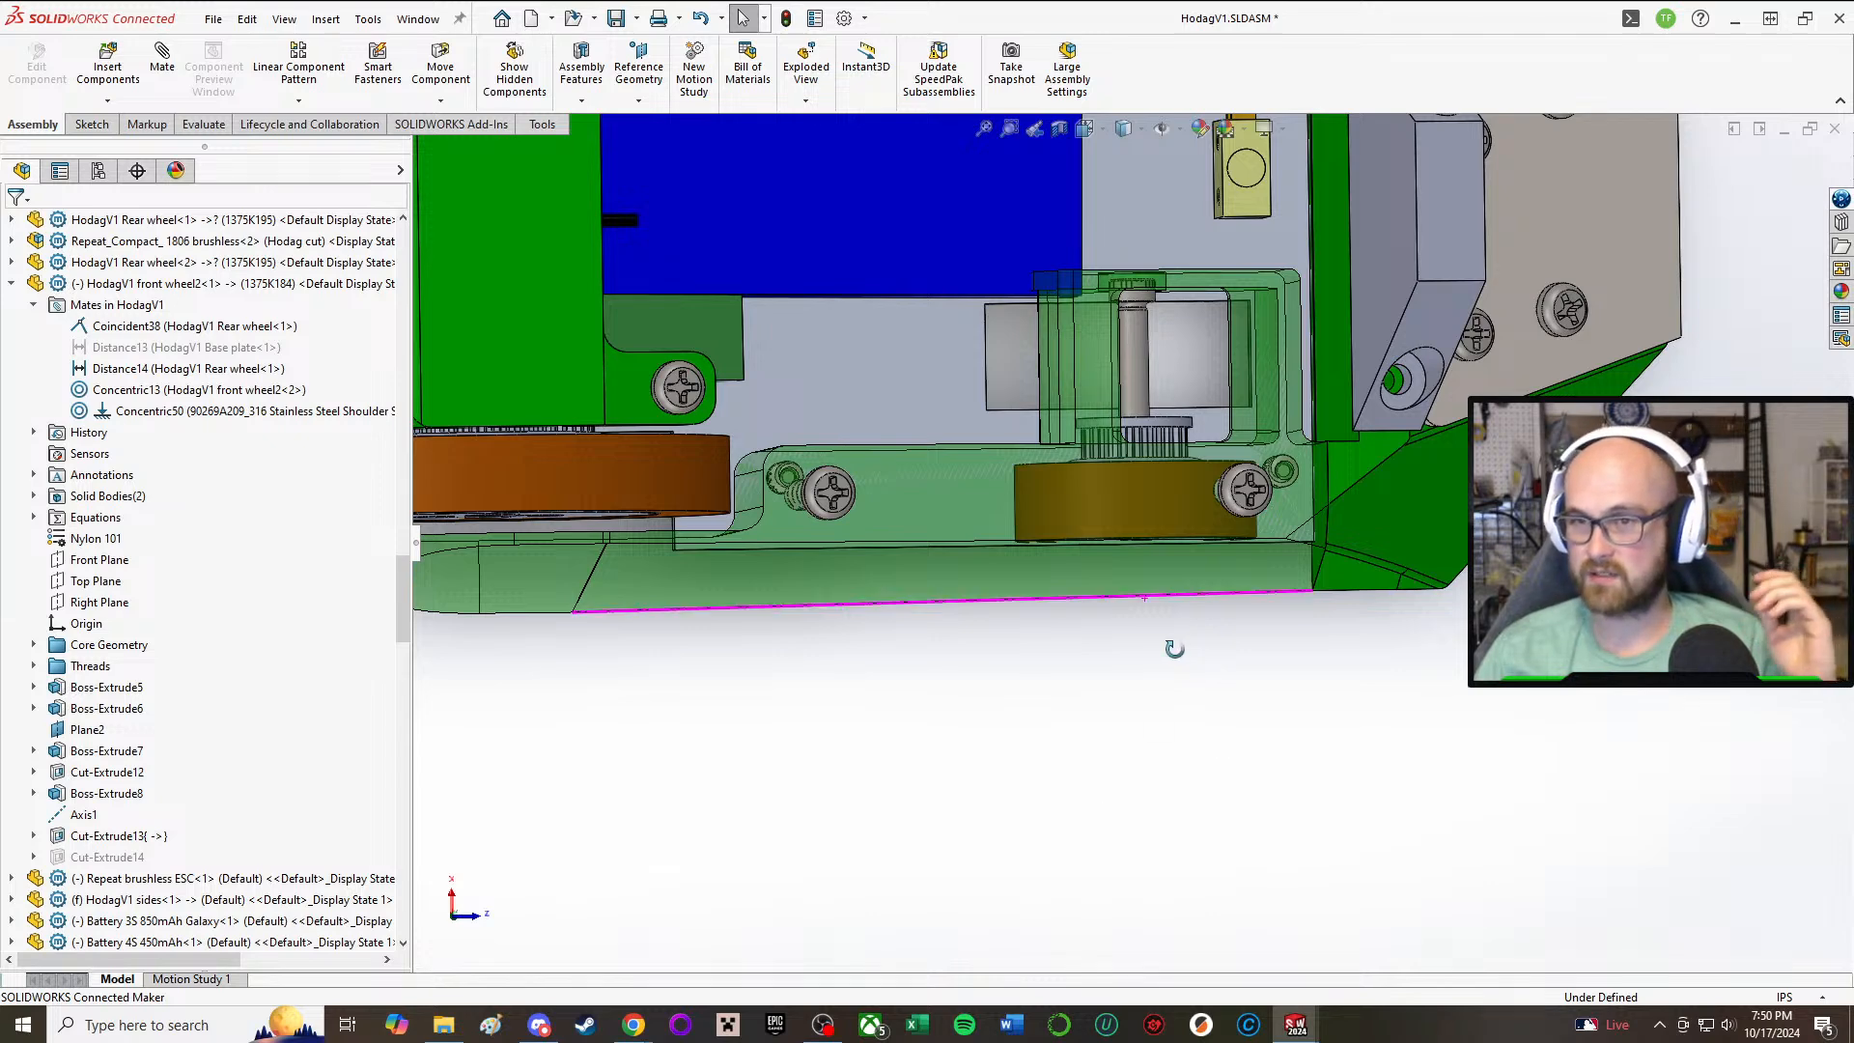
{"action": "middle_click_drag", "start_coordinate": [1144, 599], "coordinate": [1175, 658]}
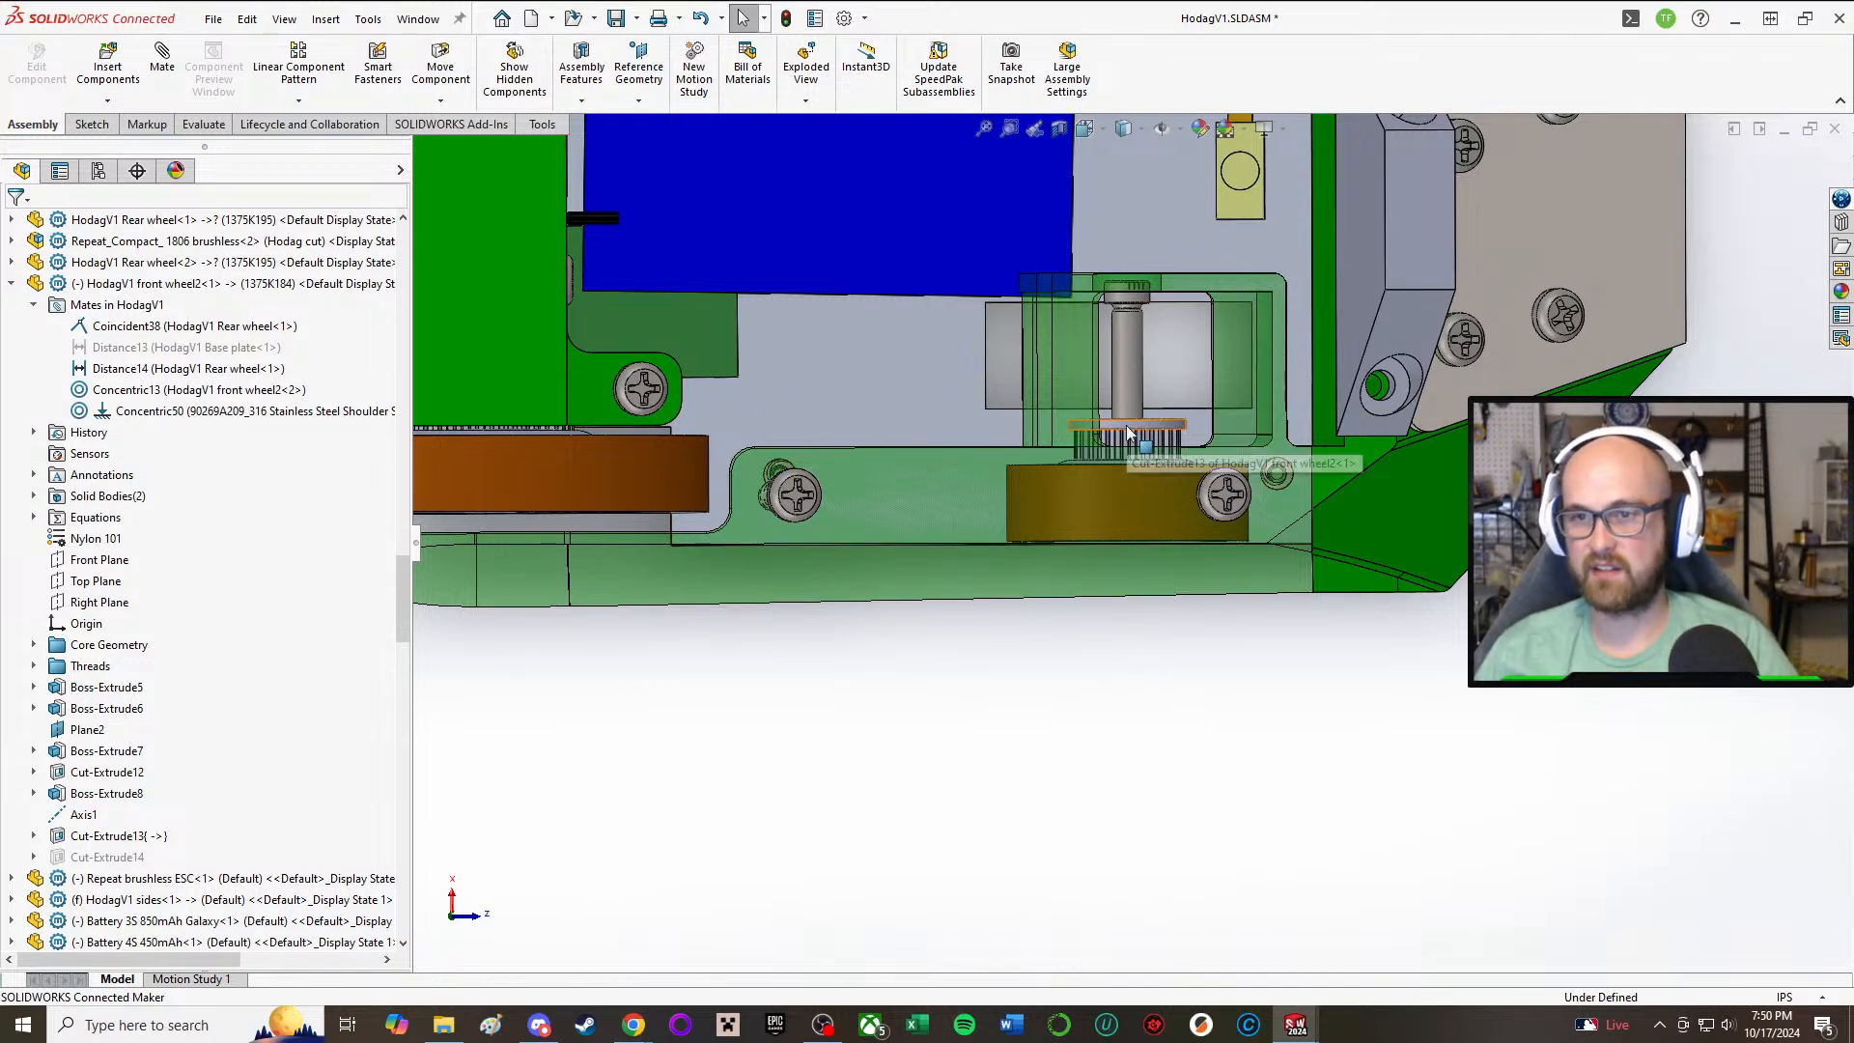
Step: Open the front wheel's Coincident38 mate for editing and remove both the rear wheel and front wheel faces from its selections
{"action": "left_click", "coordinate": [193, 283]}
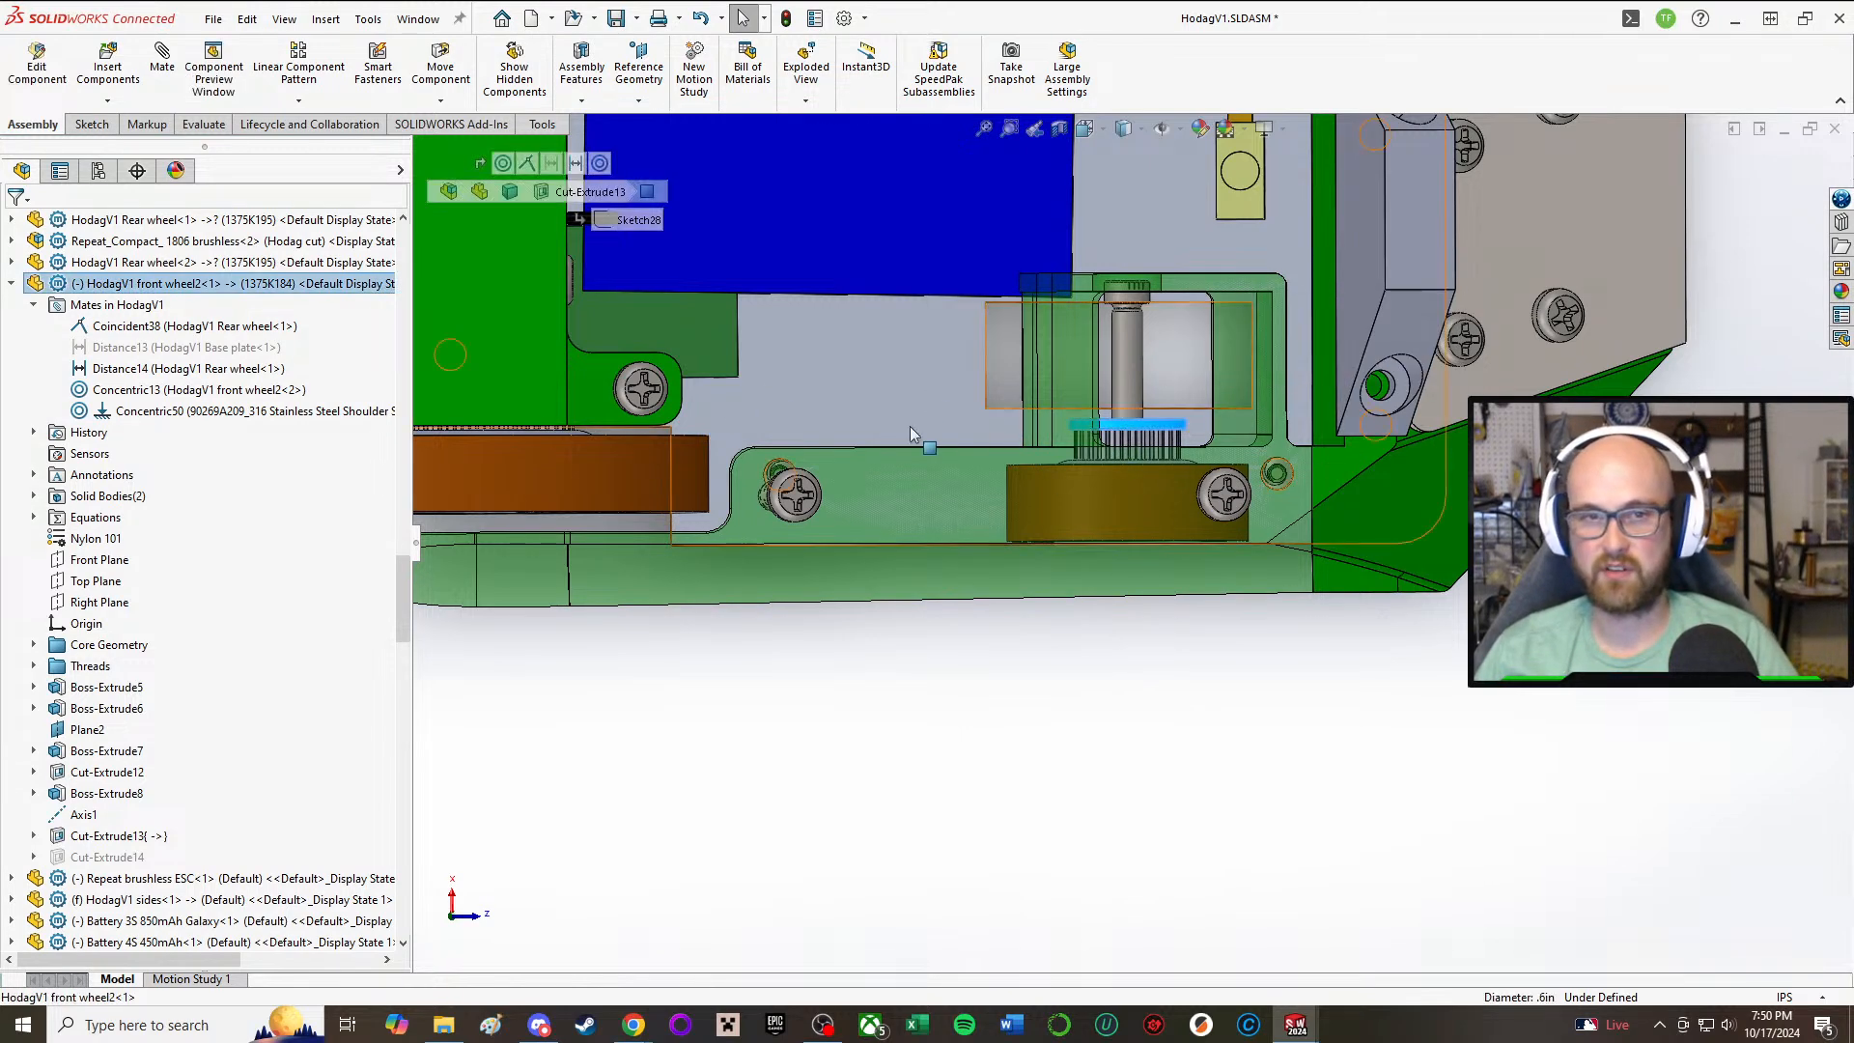
{"action": "left_click", "coordinate": [145, 326]}
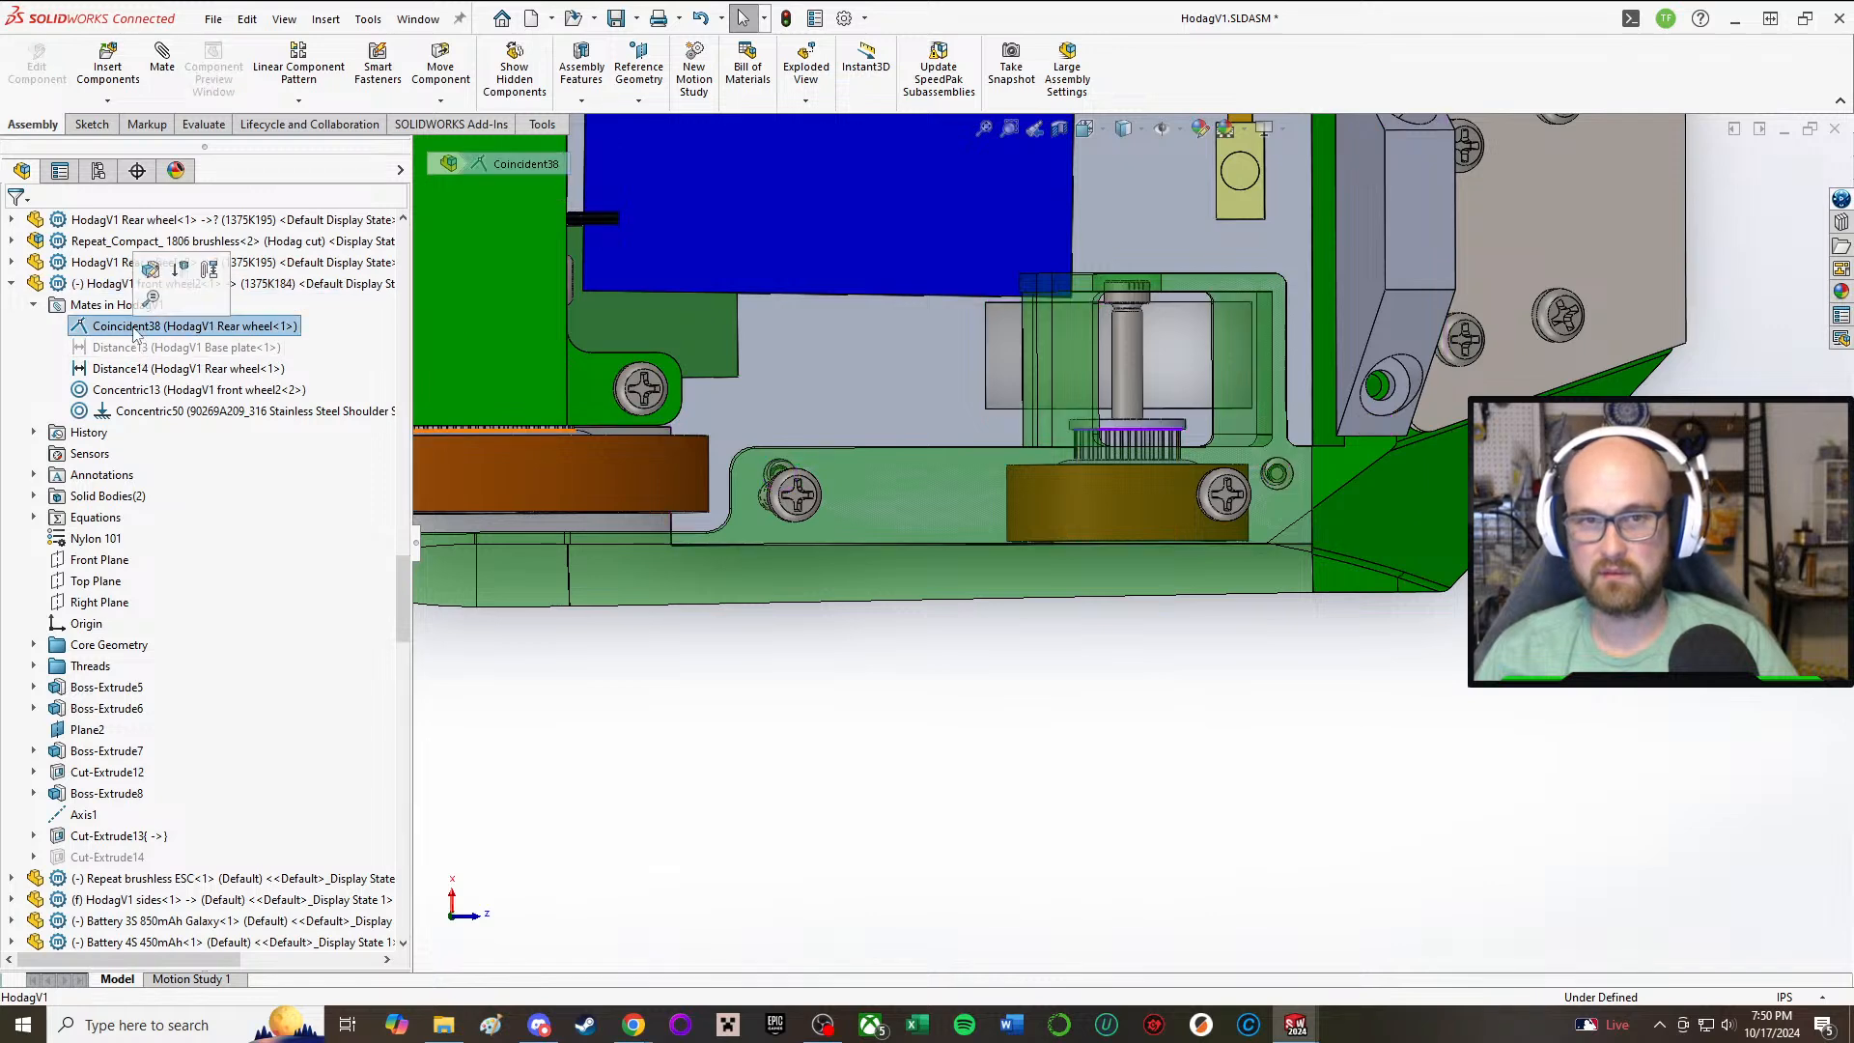
{"action": "left_click", "coordinate": [125, 368]}
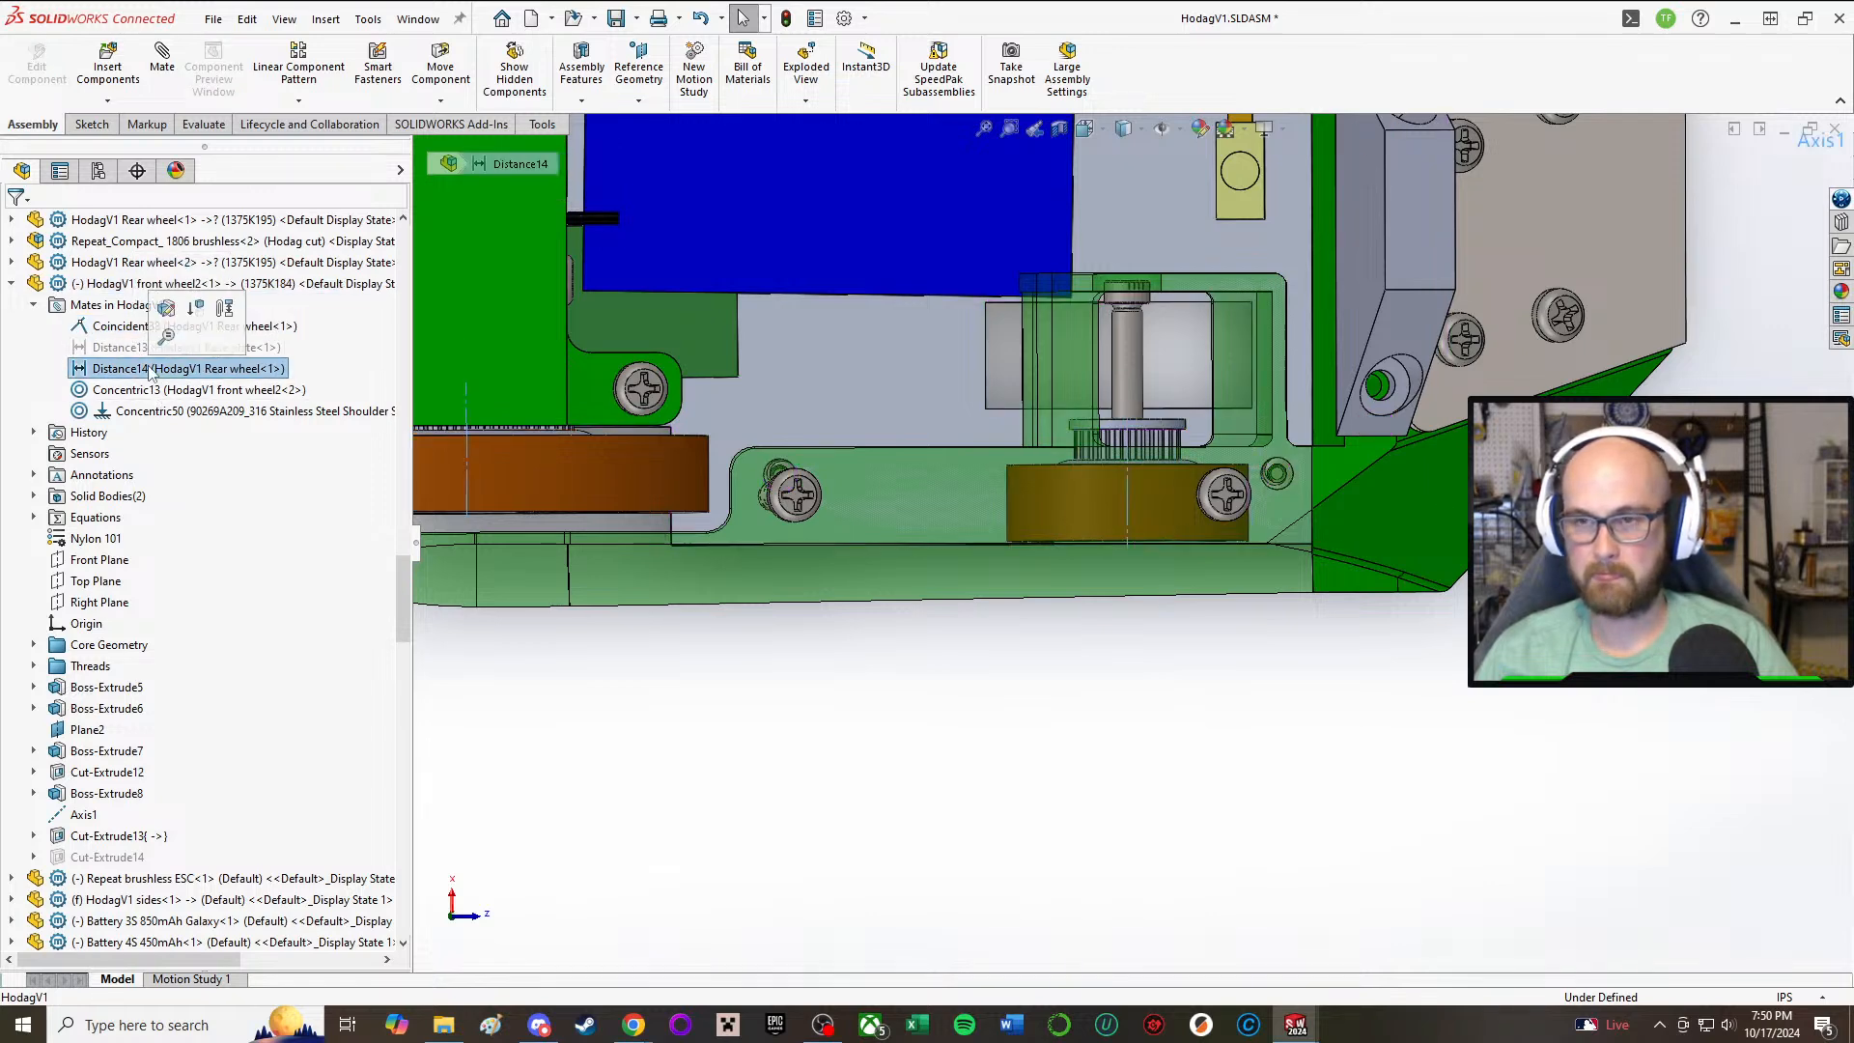
{"action": "left_click", "coordinate": [115, 329]}
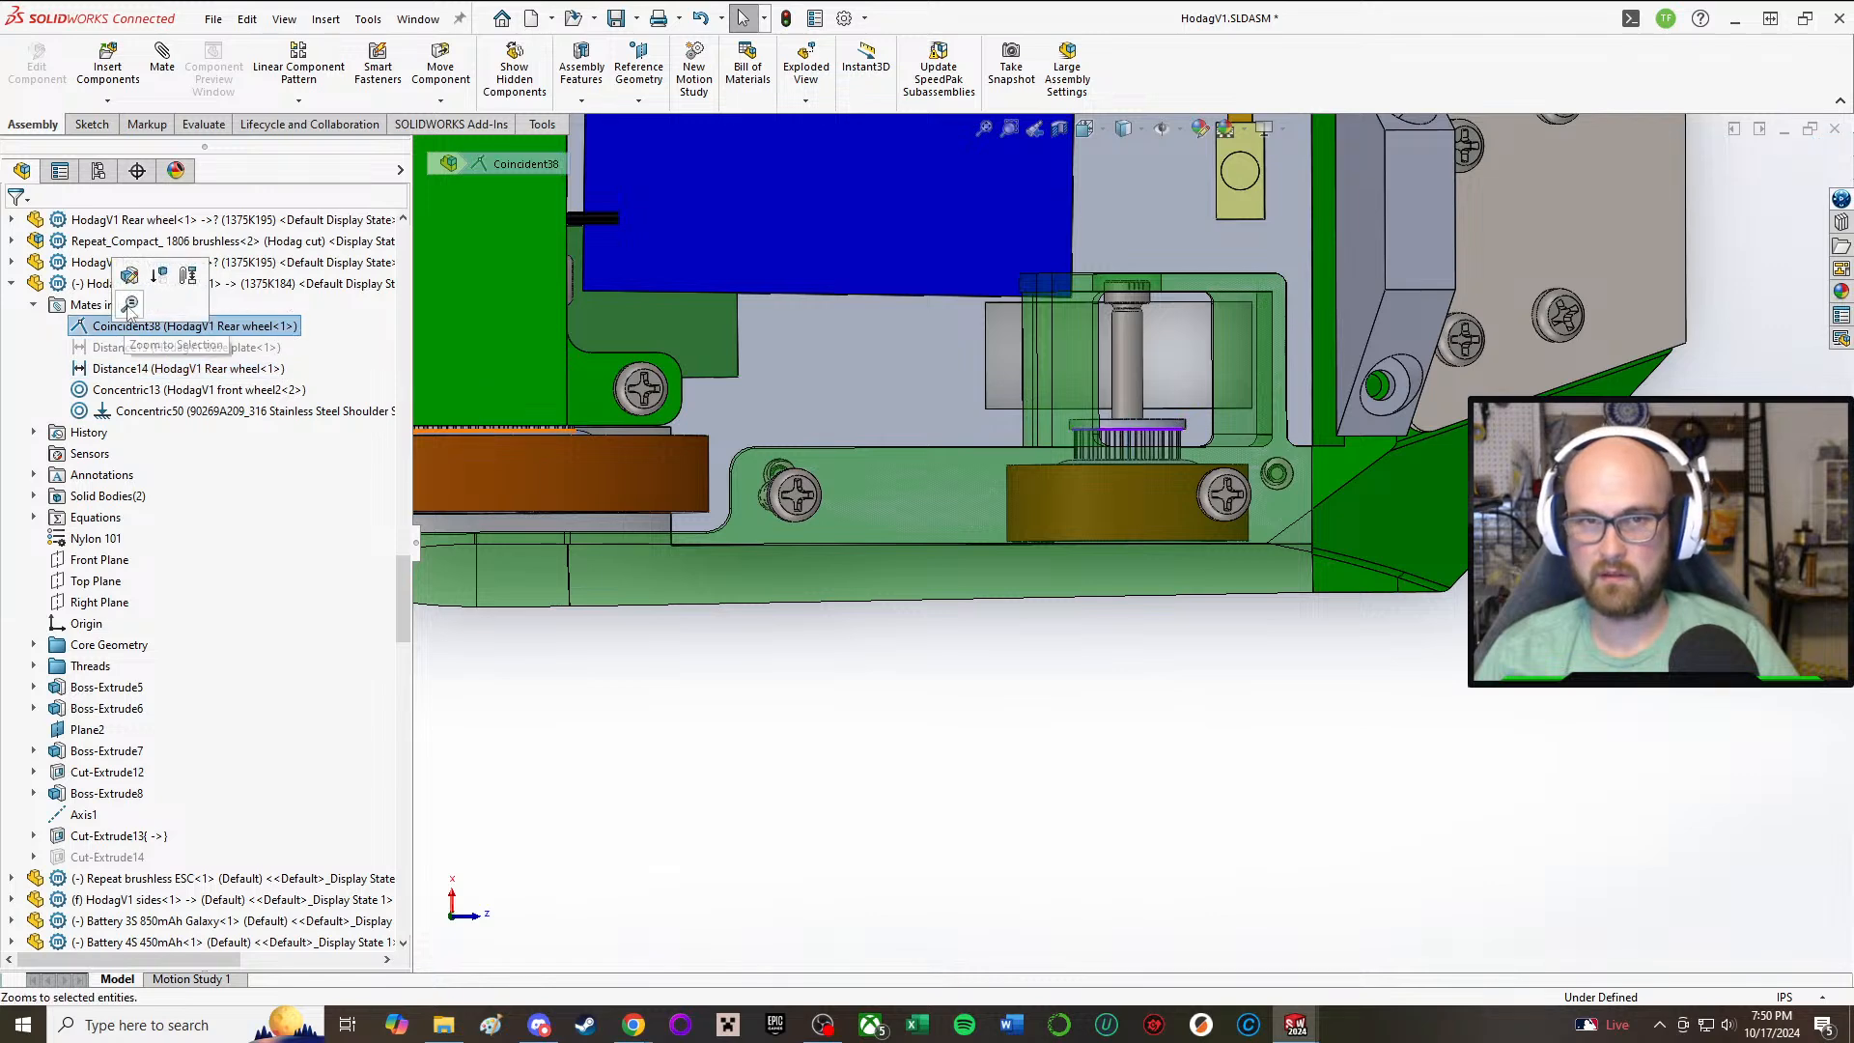
{"action": "double_click", "coordinate": [249, 334]}
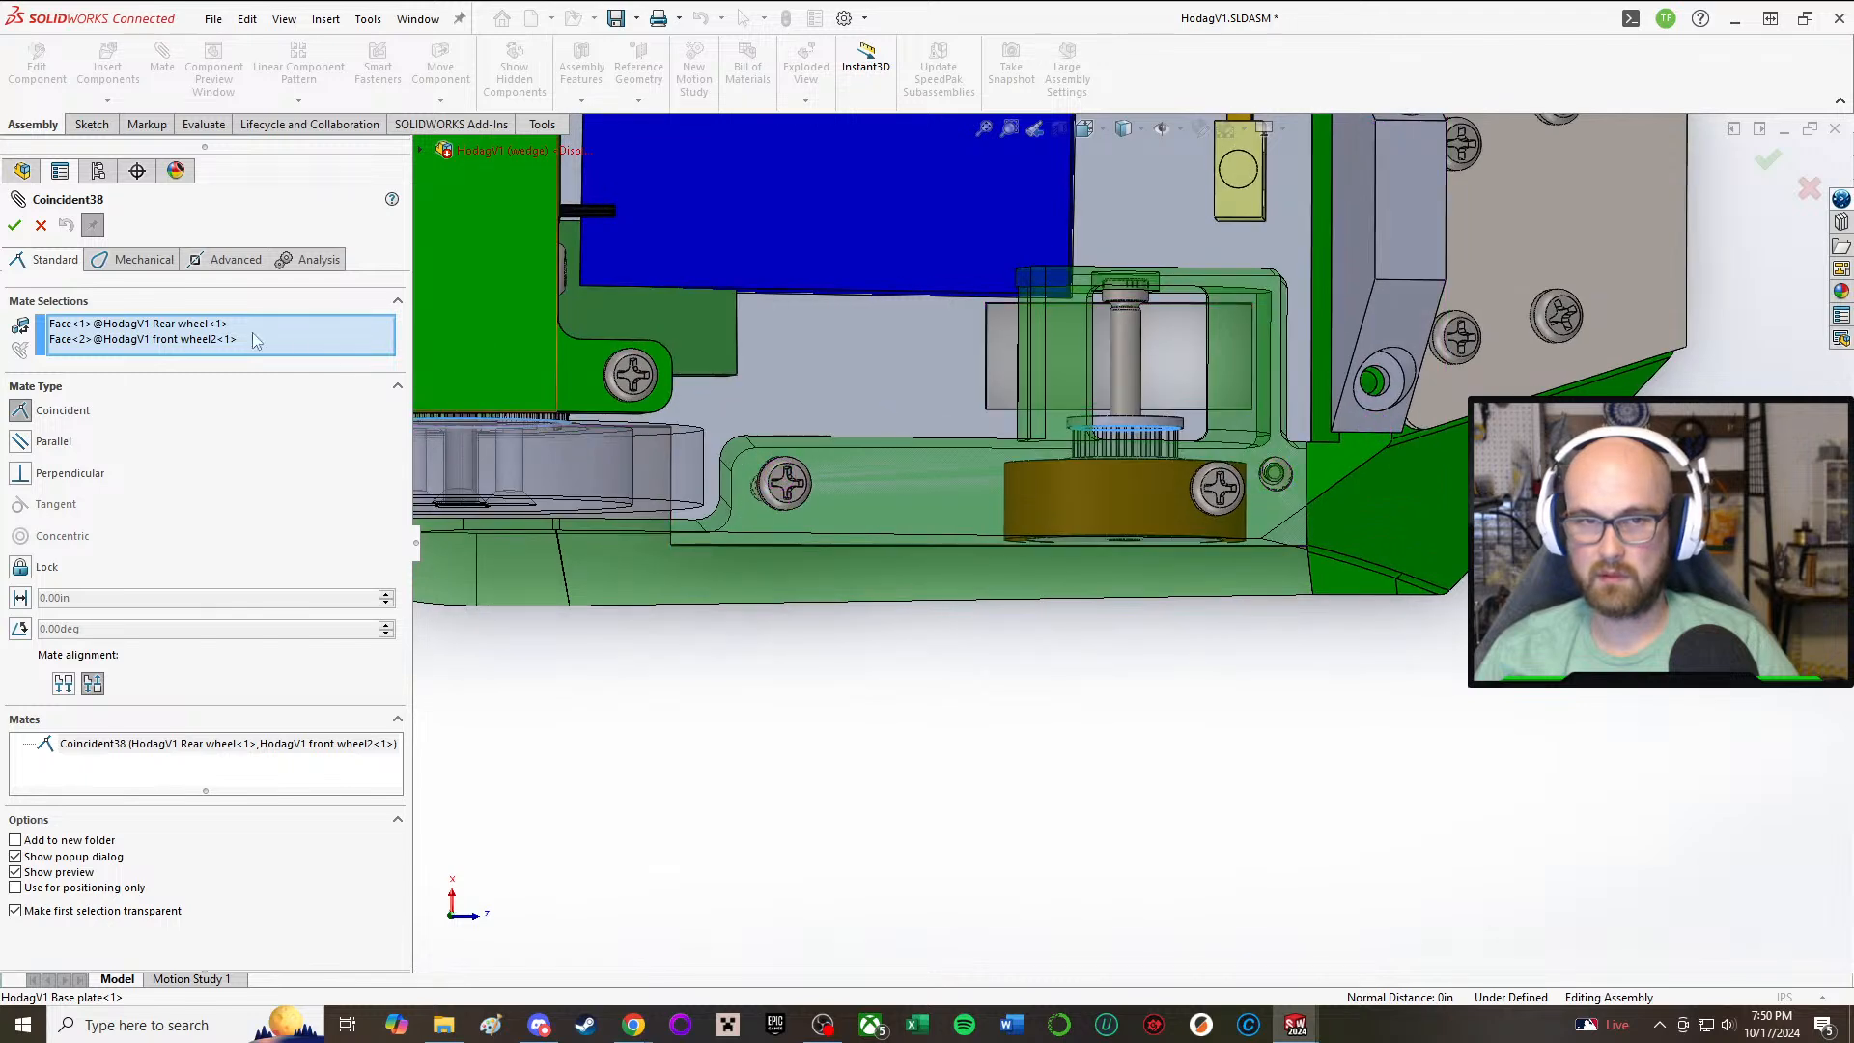
{"action": "left_click", "coordinate": [216, 328]}
{"action": "key", "text": "Delete"}
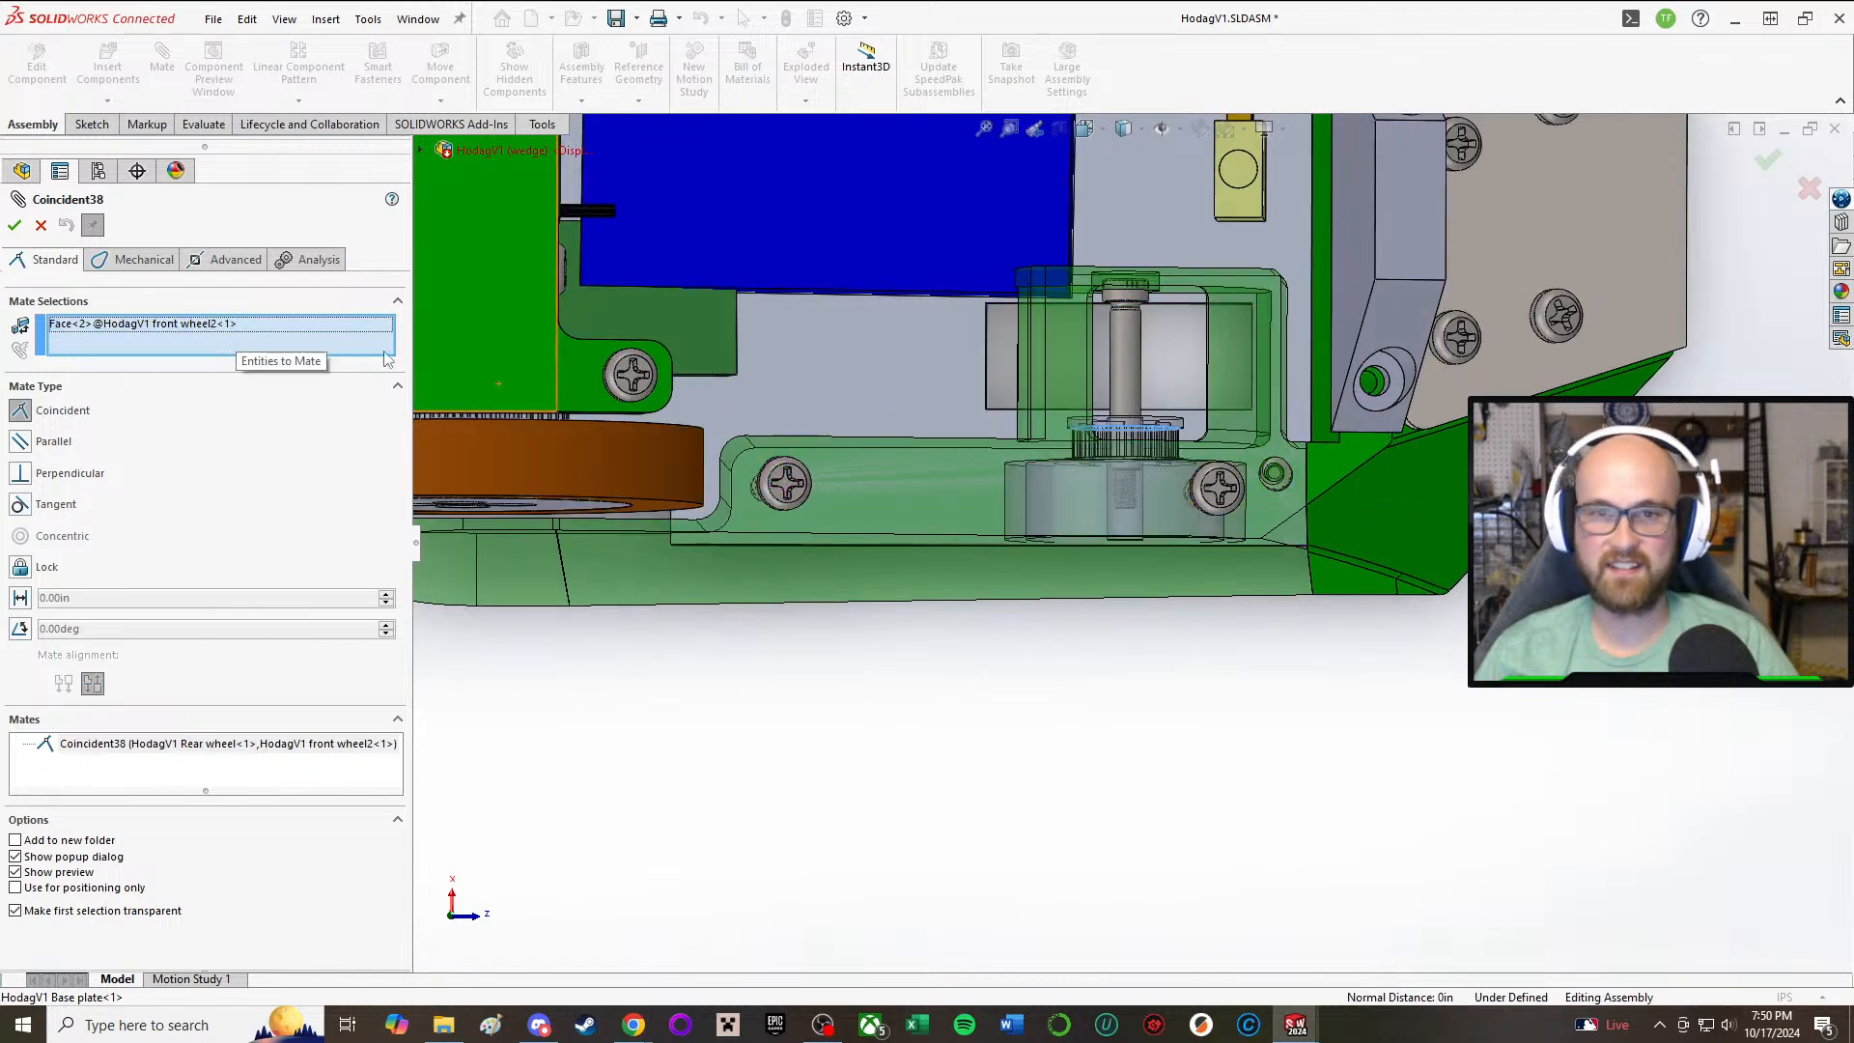
{"action": "middle_click_drag", "start_coordinate": [647, 403], "coordinate": [640, 379]}
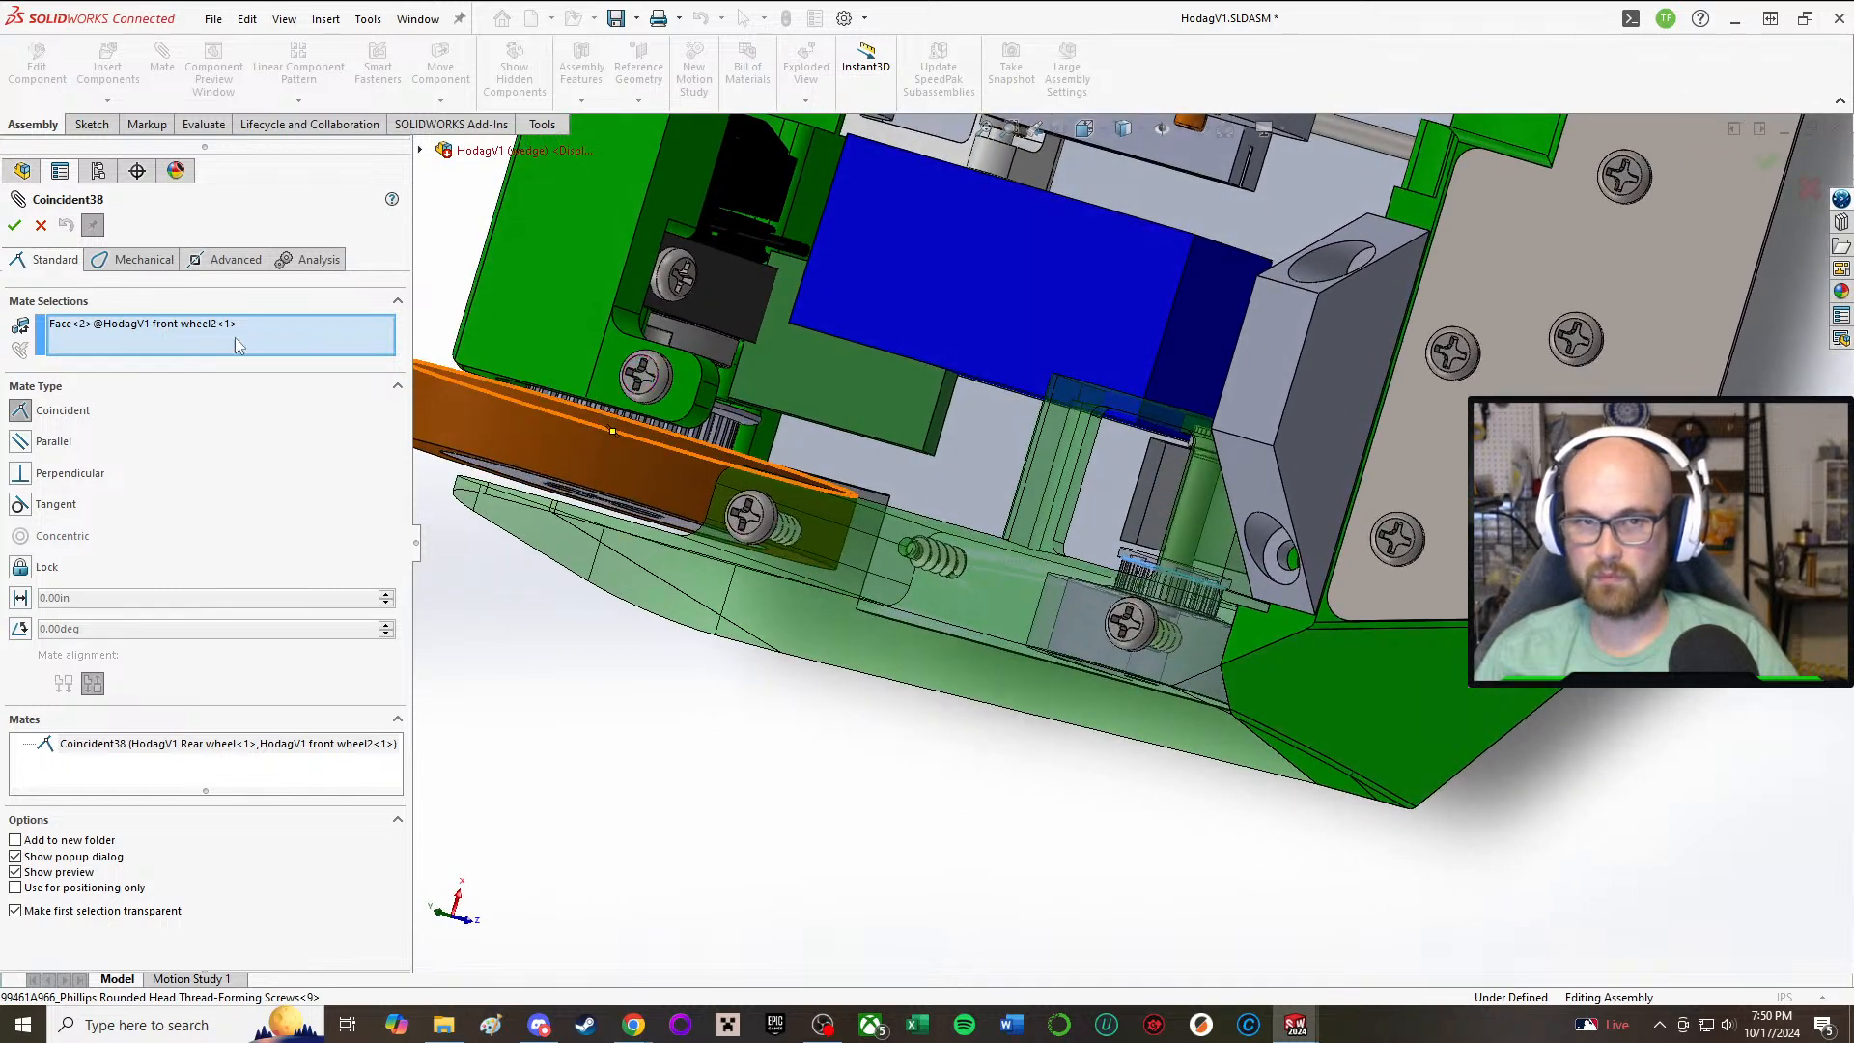
{"action": "left_click", "coordinate": [169, 325]}
{"action": "key", "text": "Delete"}
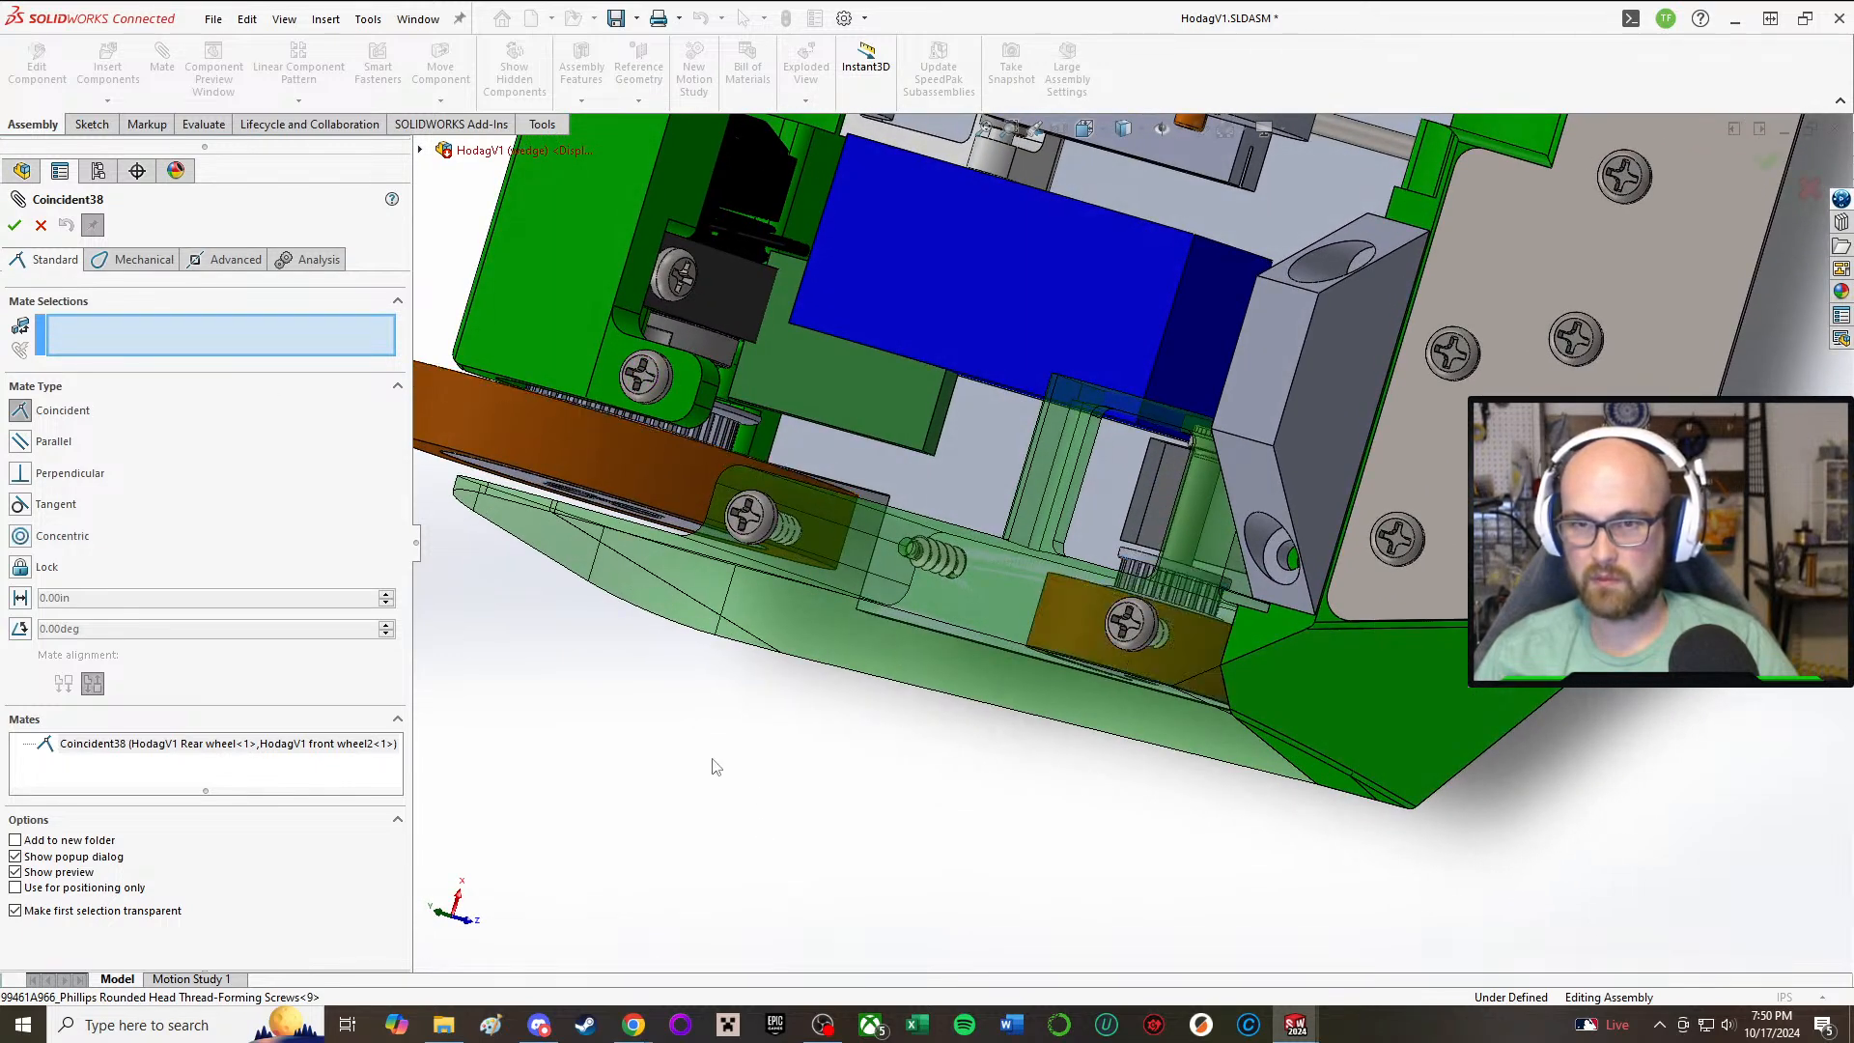
Step: Redefine the Coincident38 mate between the tooth-side pulley flange faces of the rear wheel and front wheel, and accept it
{"action": "key", "text": "ctrl+6"}
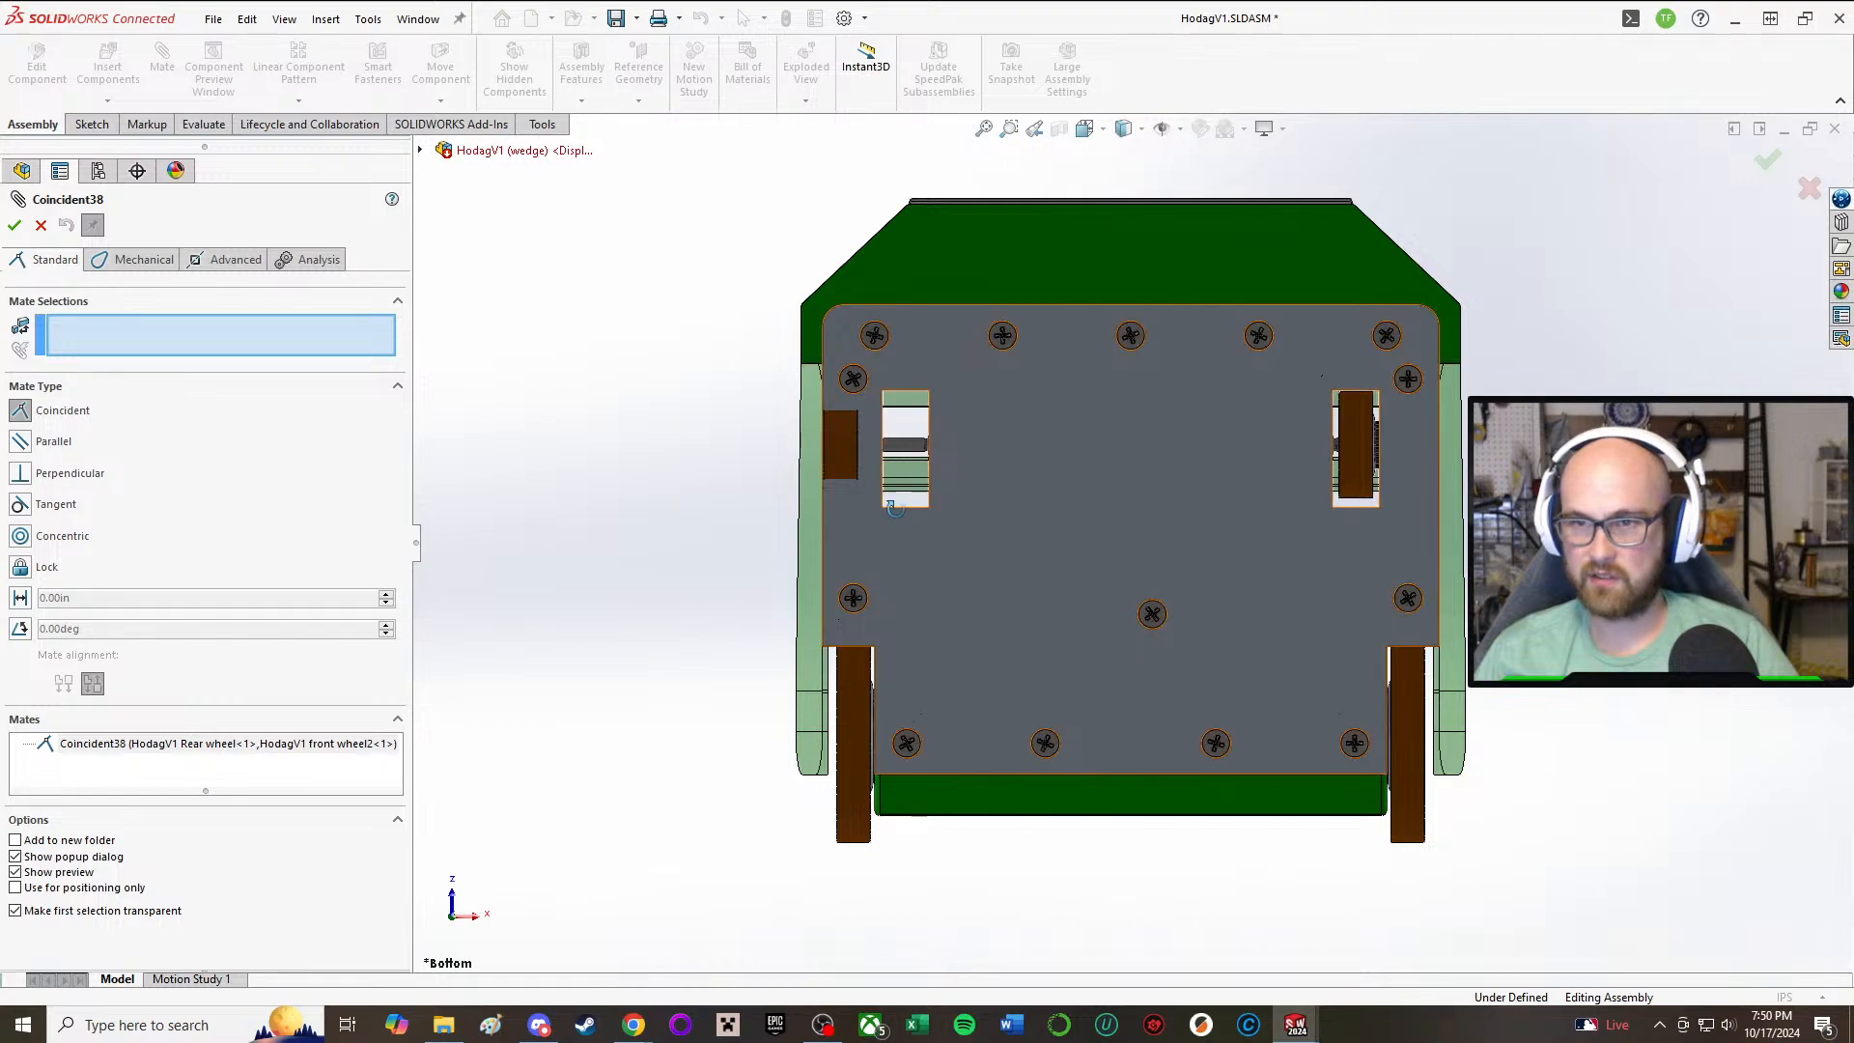
{"action": "middle_click_drag", "start_coordinate": [1094, 511], "coordinate": [1229, 608]}
{"action": "scroll", "coordinate": [1219, 840], "scroll_direction": "down", "scroll_amount": 4}
{"action": "middle_click_drag", "start_coordinate": [892, 759], "coordinate": [831, 627]}
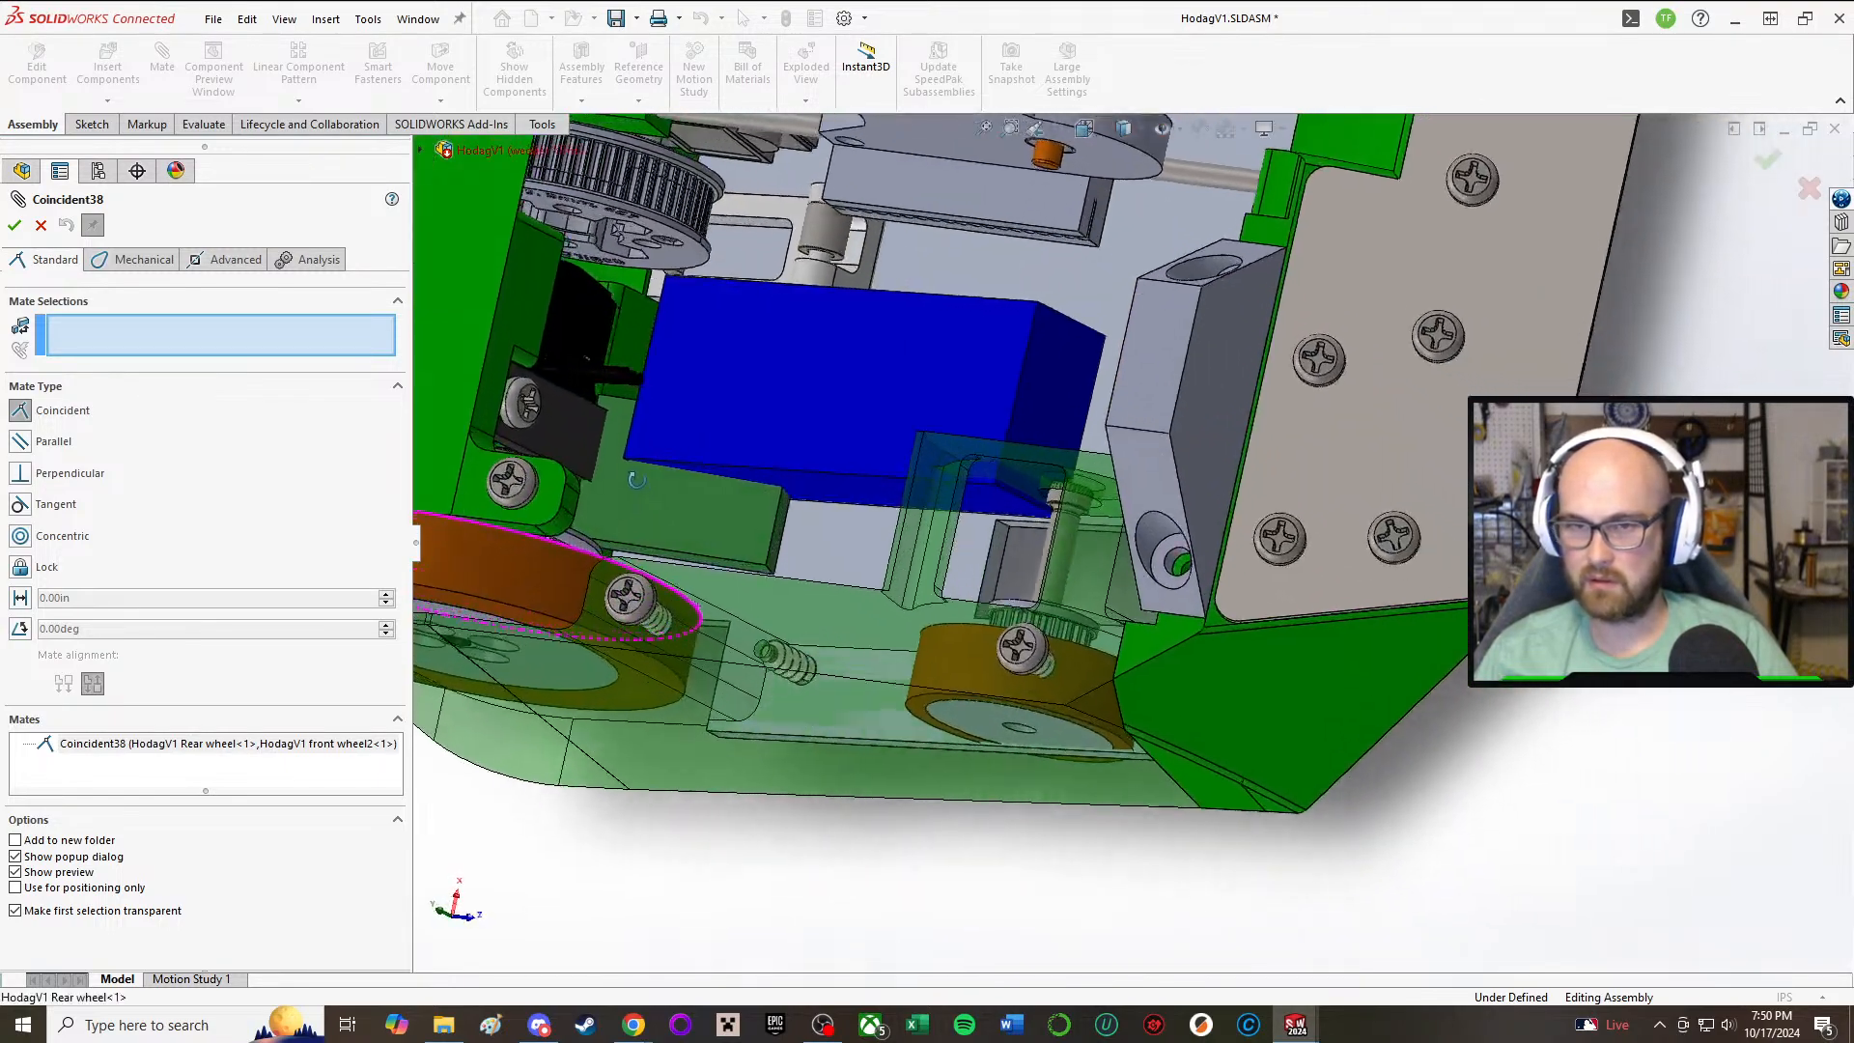
{"action": "scroll", "coordinate": [556, 560], "scroll_direction": "down", "scroll_amount": 3}
{"action": "scroll", "coordinate": [550, 566], "scroll_direction": "down", "scroll_amount": 2}
{"action": "scroll", "coordinate": [710, 605], "scroll_direction": "down", "scroll_amount": 4}
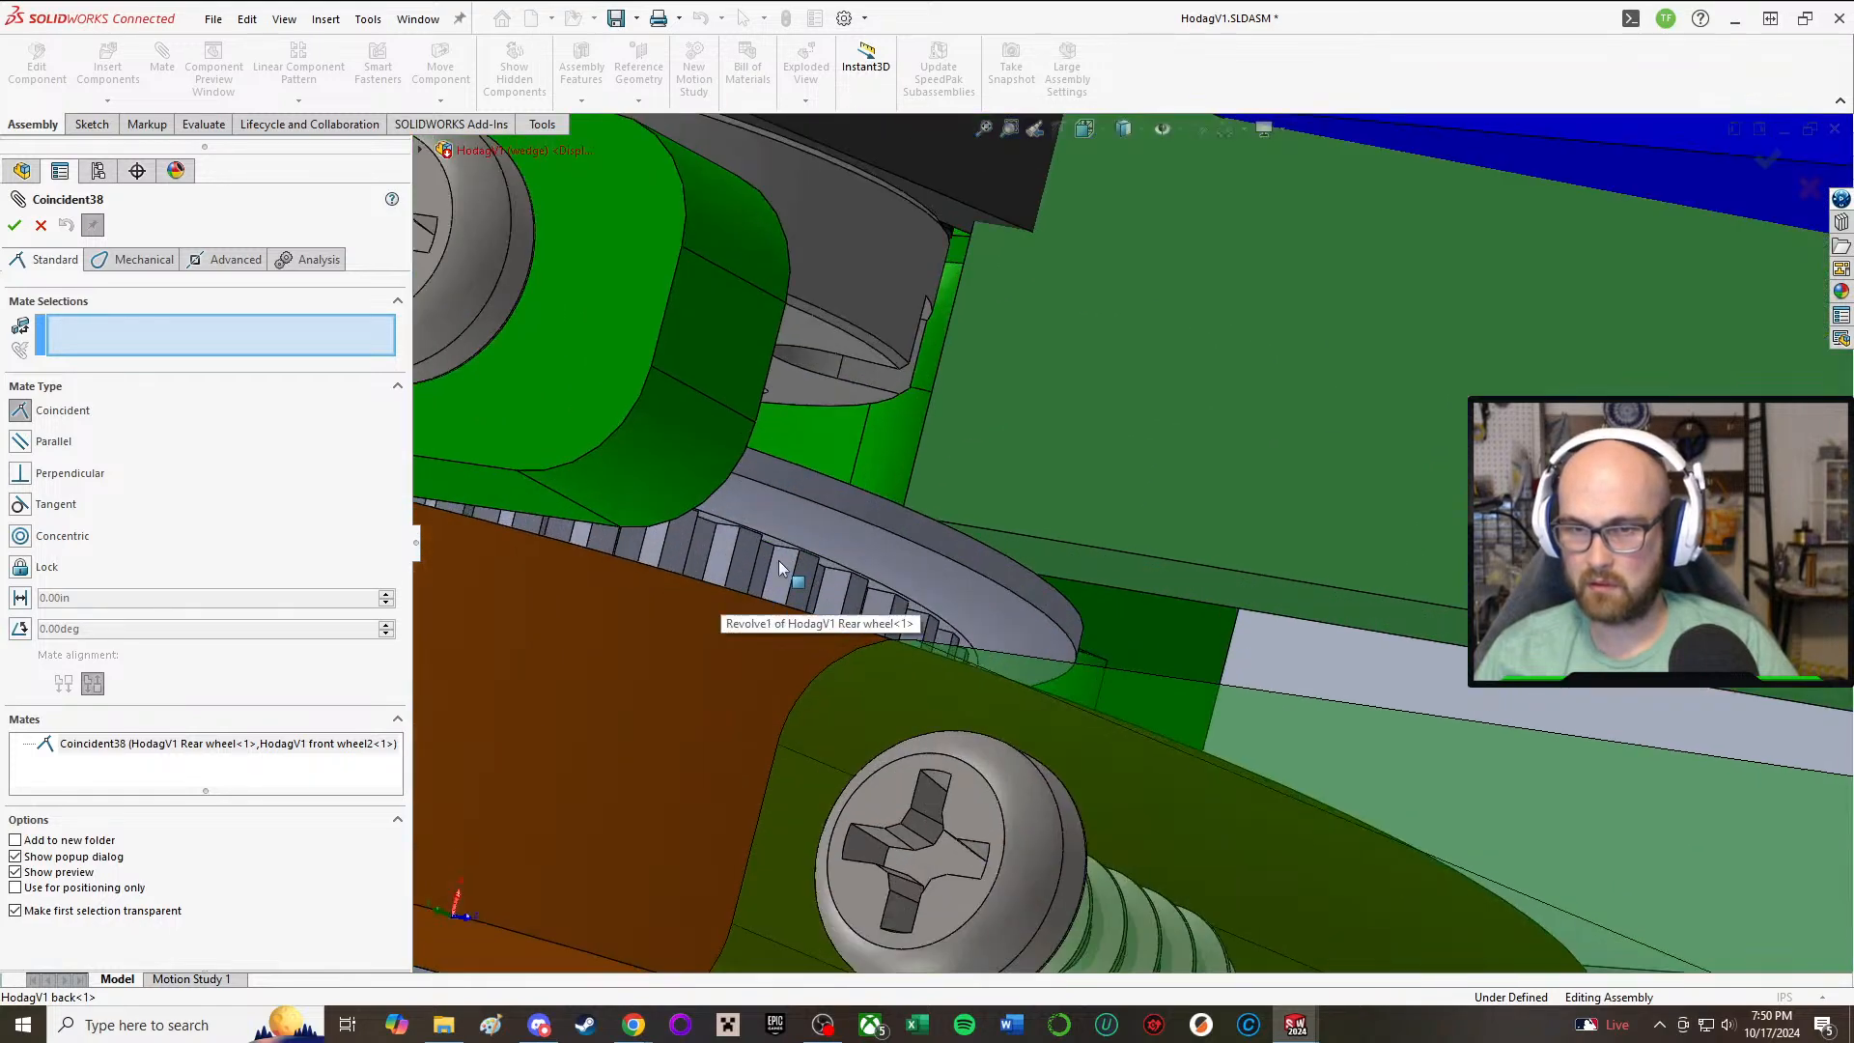
{"action": "left_click", "coordinate": [769, 539]}
{"action": "scroll", "coordinate": [769, 539], "scroll_direction": "up", "scroll_amount": 6}
{"action": "middle_click_drag", "start_coordinate": [1641, 667], "coordinate": [1684, 686]}
{"action": "scroll", "coordinate": [1636, 751], "scroll_direction": "down", "scroll_amount": 8}
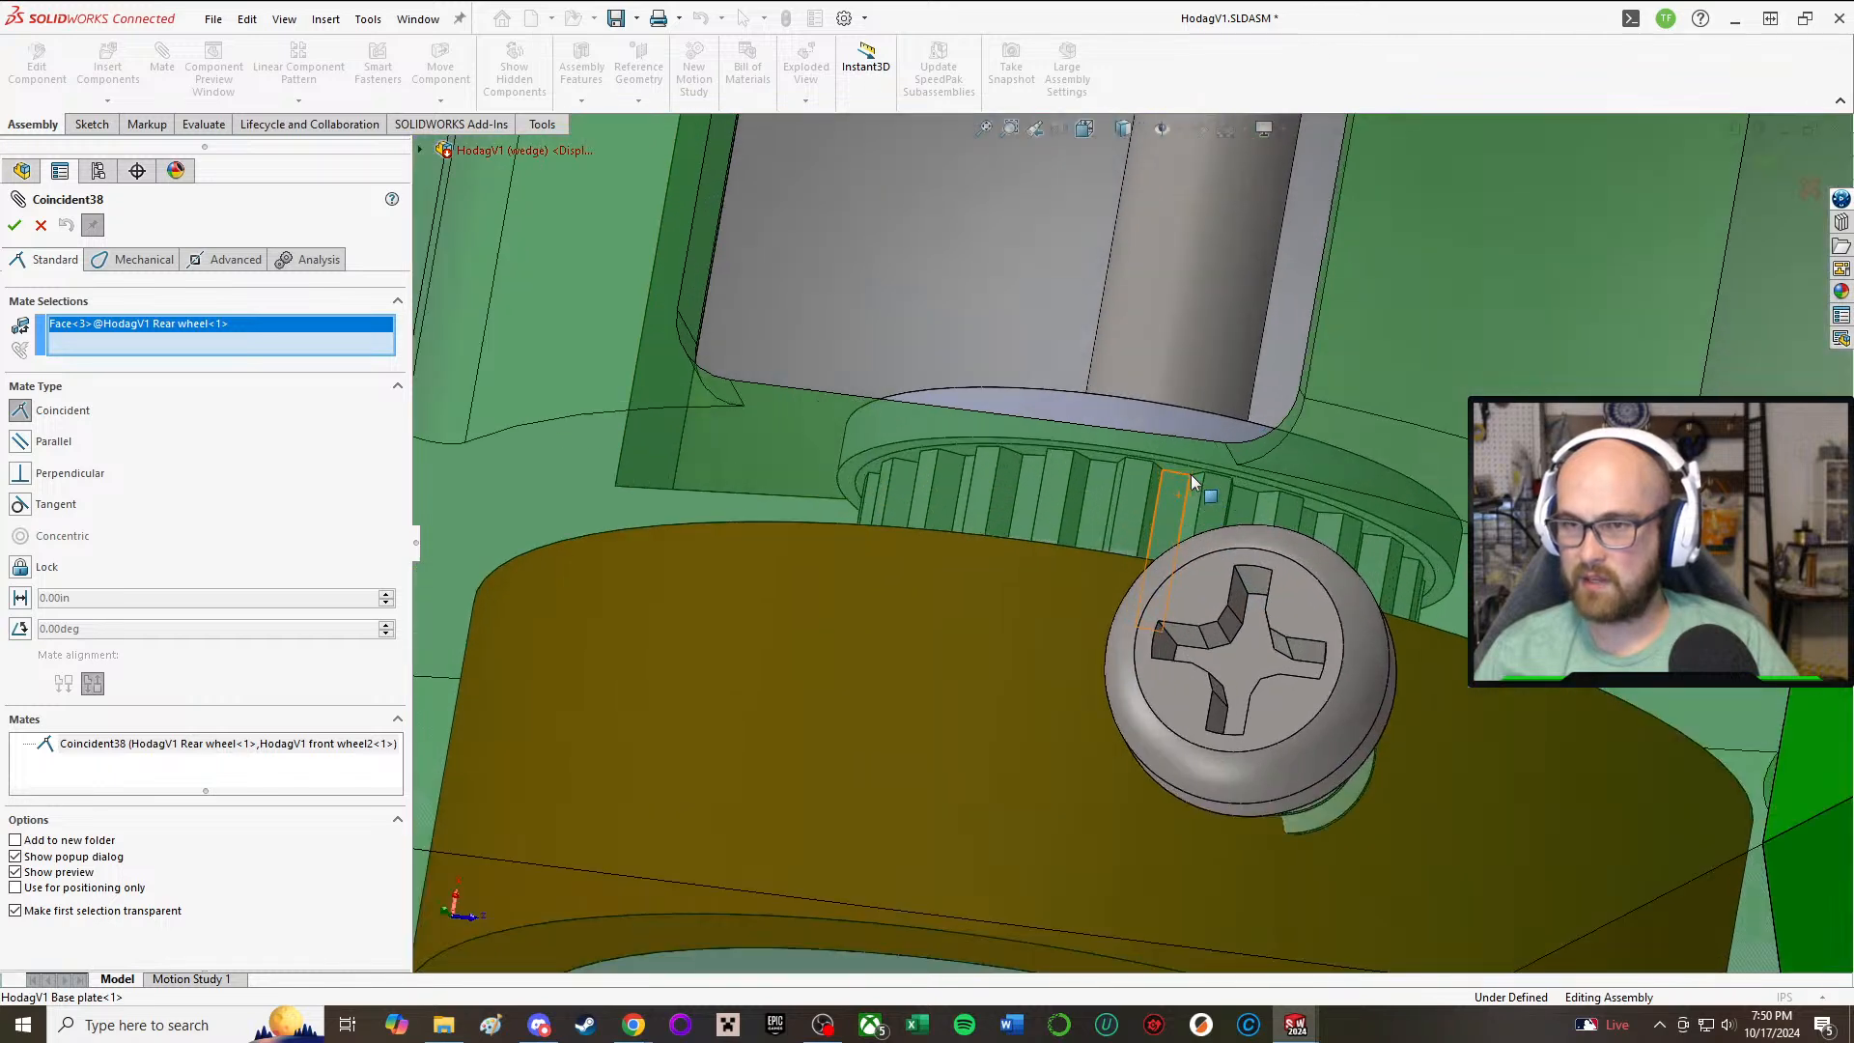
{"action": "left_click", "coordinate": [1179, 471]}
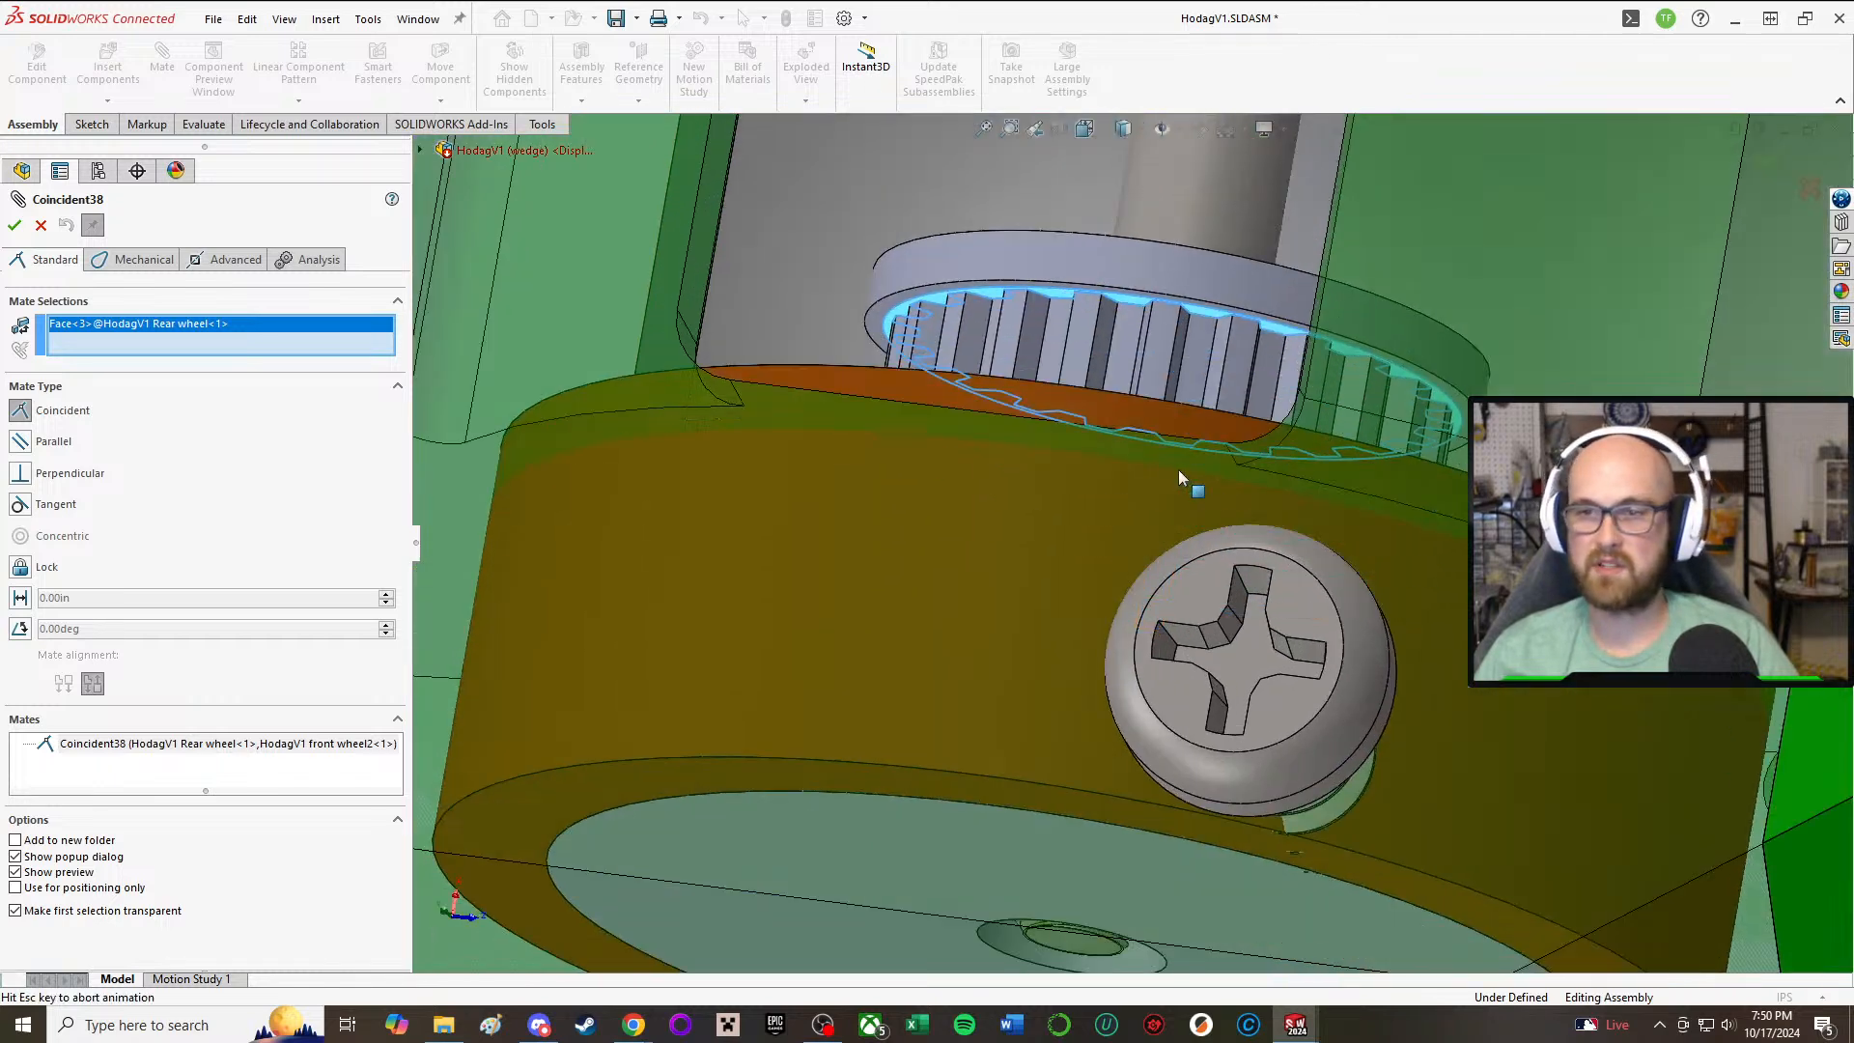
{"action": "left_click", "coordinate": [14, 225]}
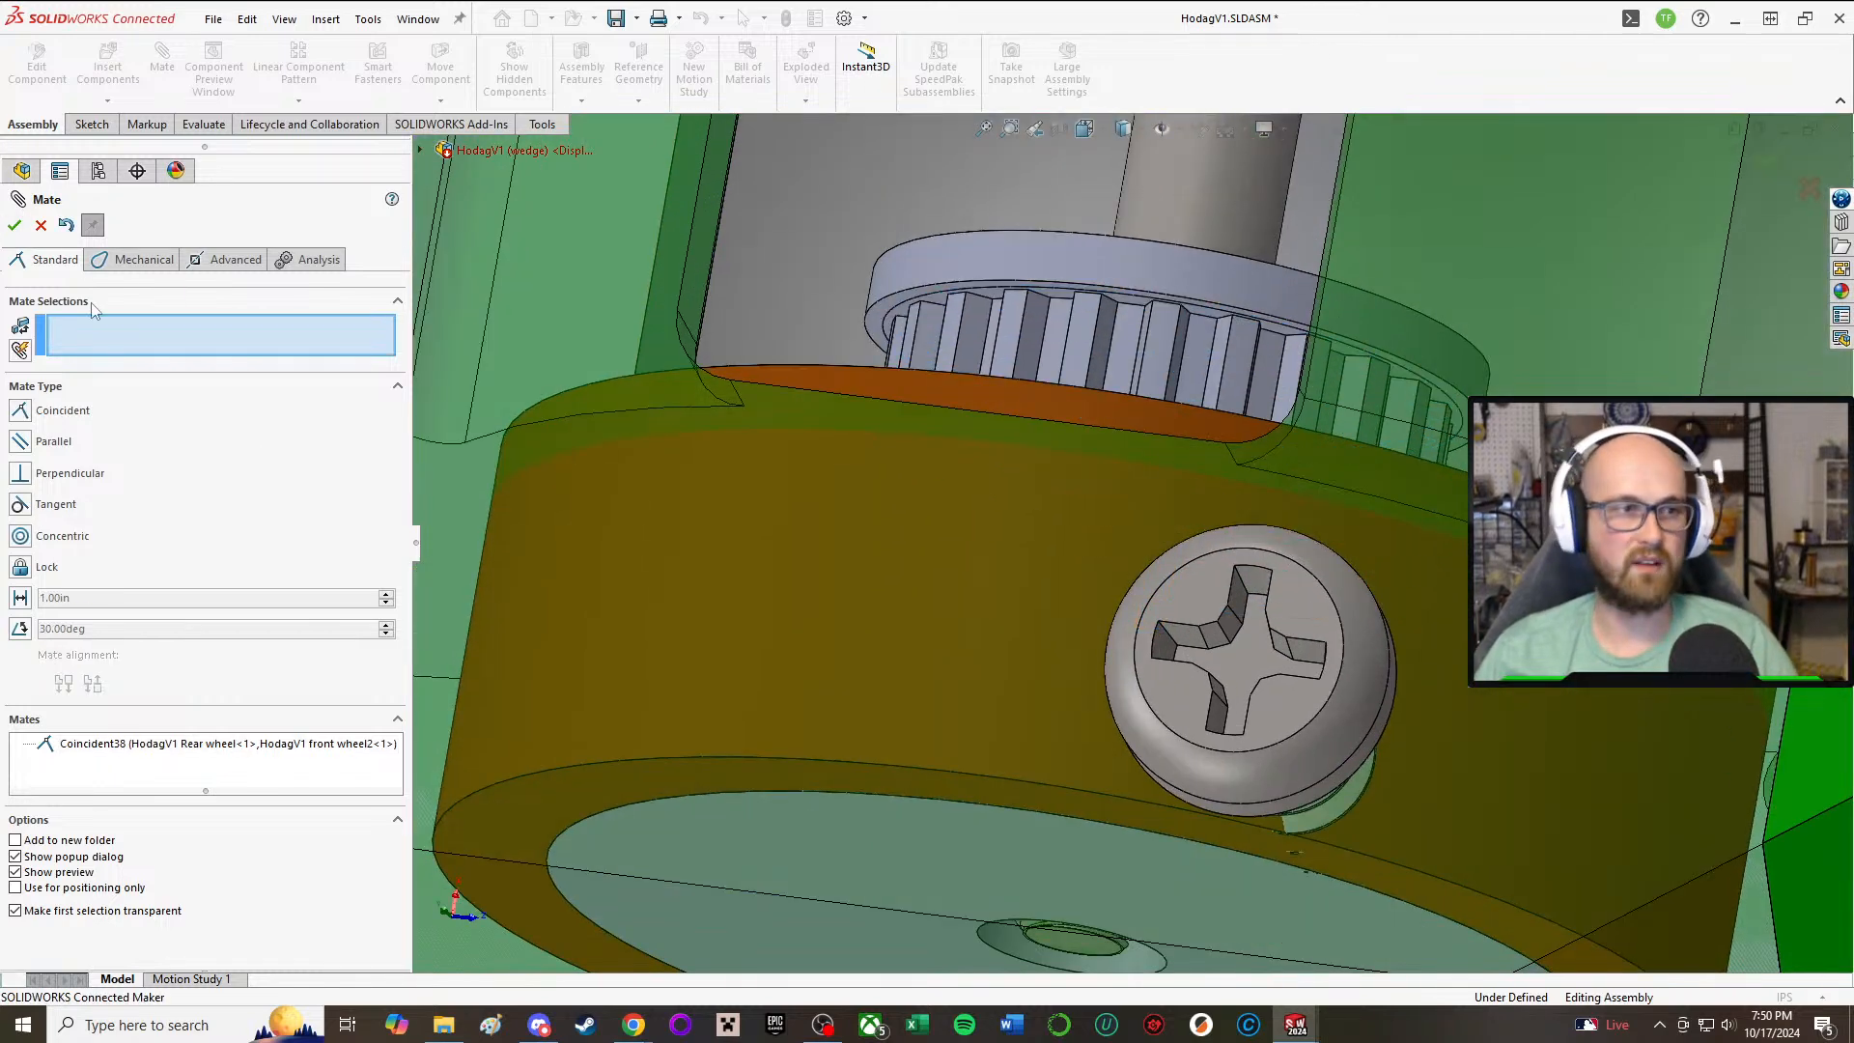
Step: Examine the repositioned front wheel and pulley from several angles, checking the fit against the side part, base plate slot and battery
{"action": "scroll", "coordinate": [727, 575], "scroll_direction": "up", "scroll_amount": 10}
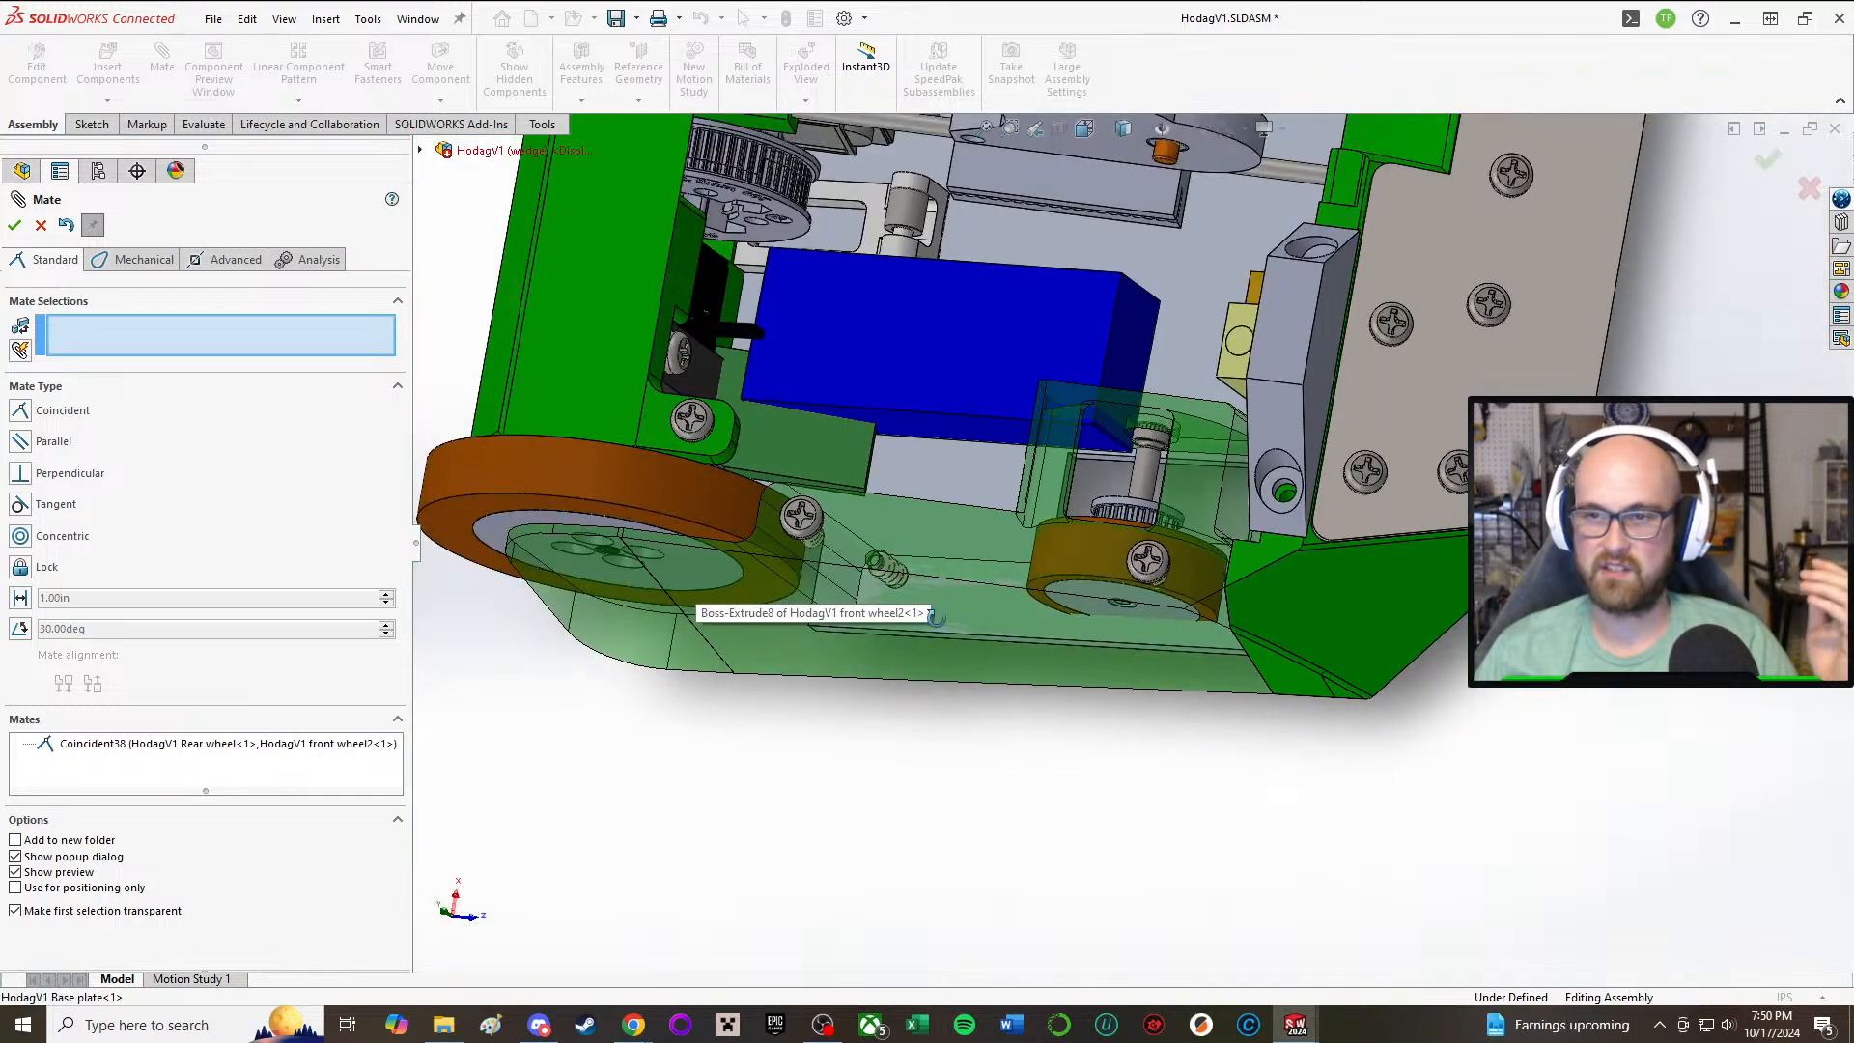
{"action": "middle_click_drag", "start_coordinate": [969, 637], "coordinate": [946, 615]}
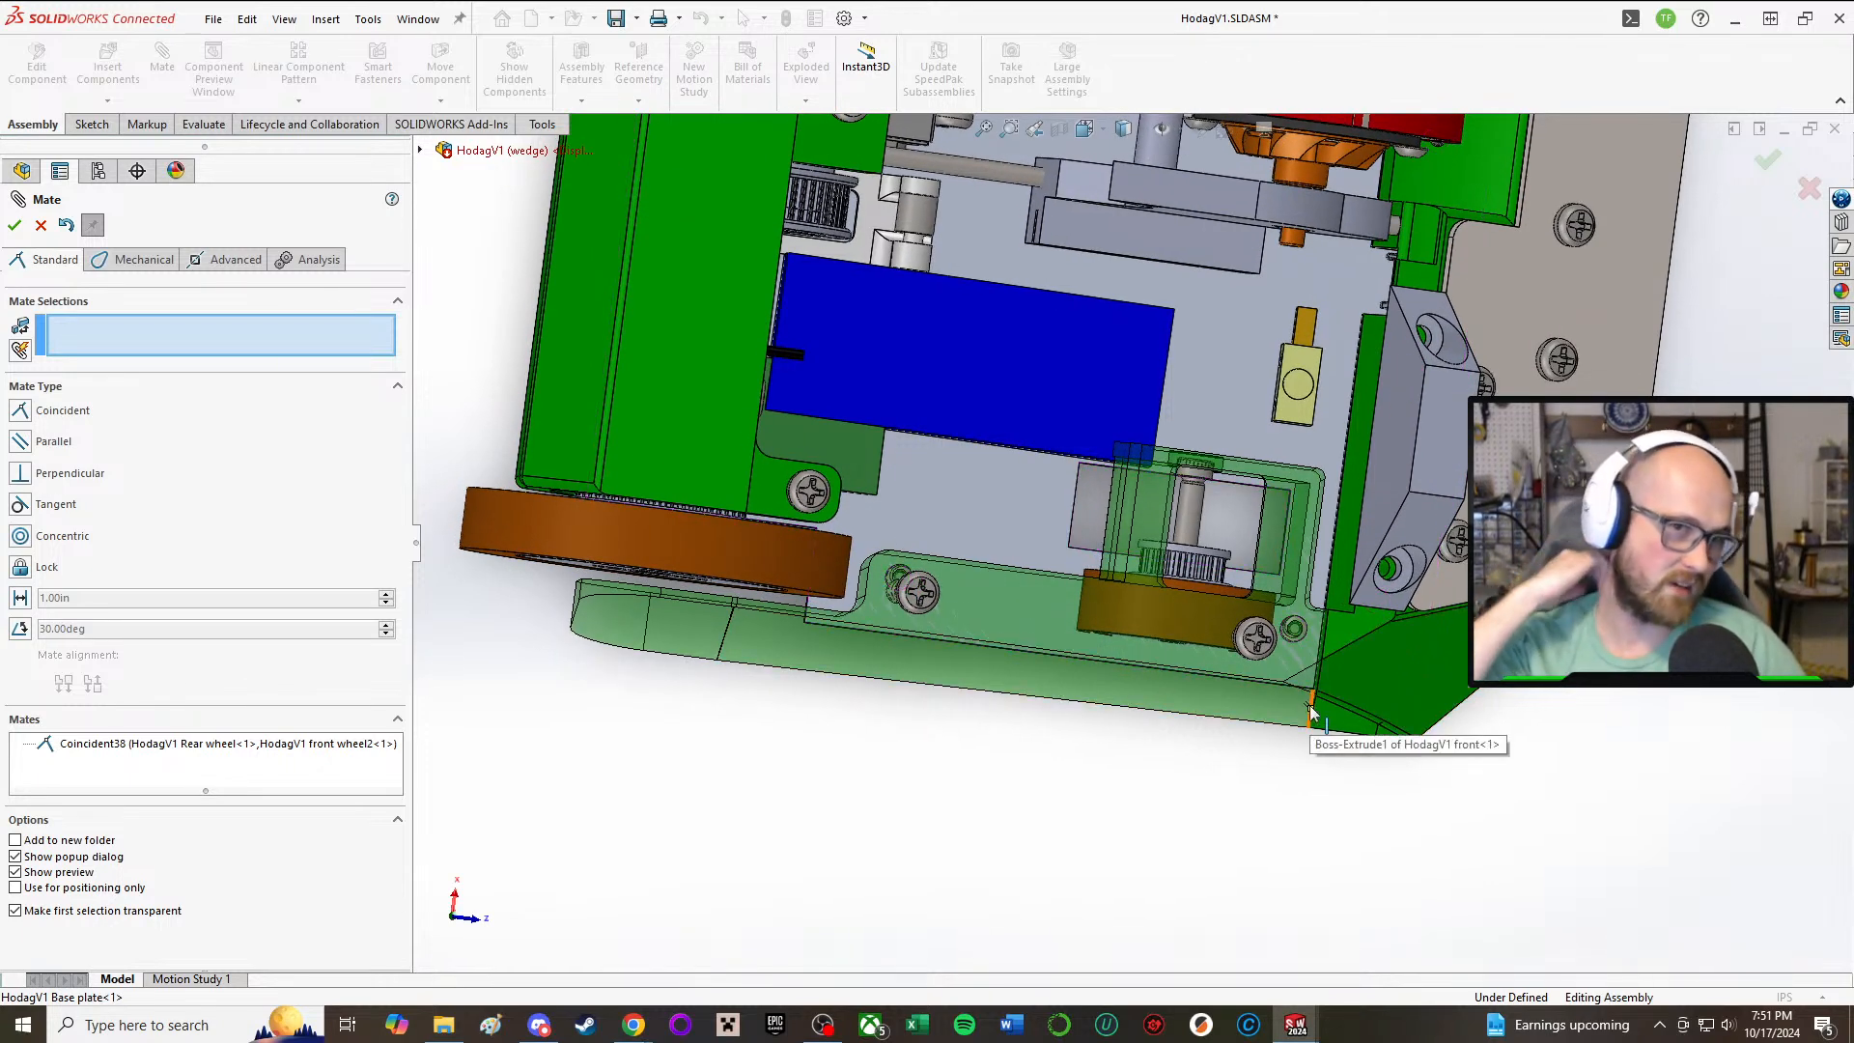
{"action": "middle_click_drag", "start_coordinate": [1273, 661], "coordinate": [1055, 681]}
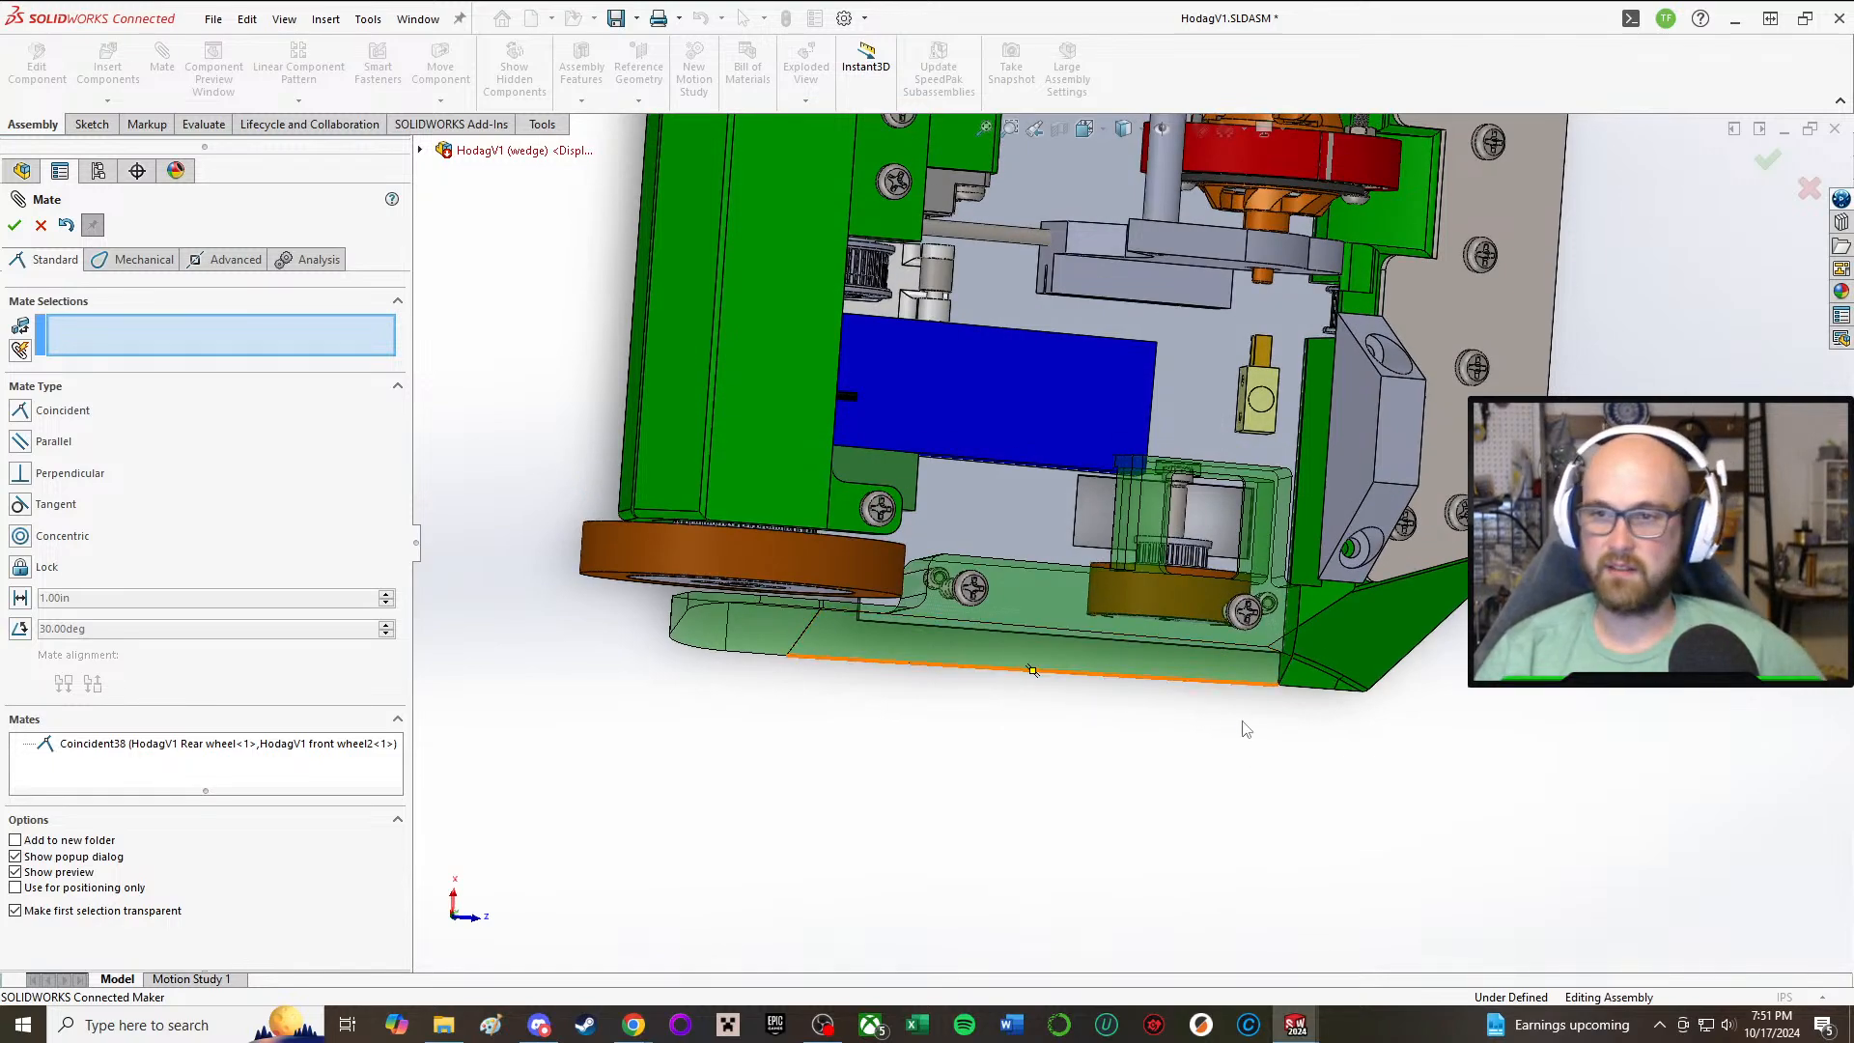
{"action": "middle_click_drag", "start_coordinate": [1242, 724], "coordinate": [1269, 340]}
{"action": "middle_click_drag", "start_coordinate": [941, 365], "coordinate": [1173, 508]}
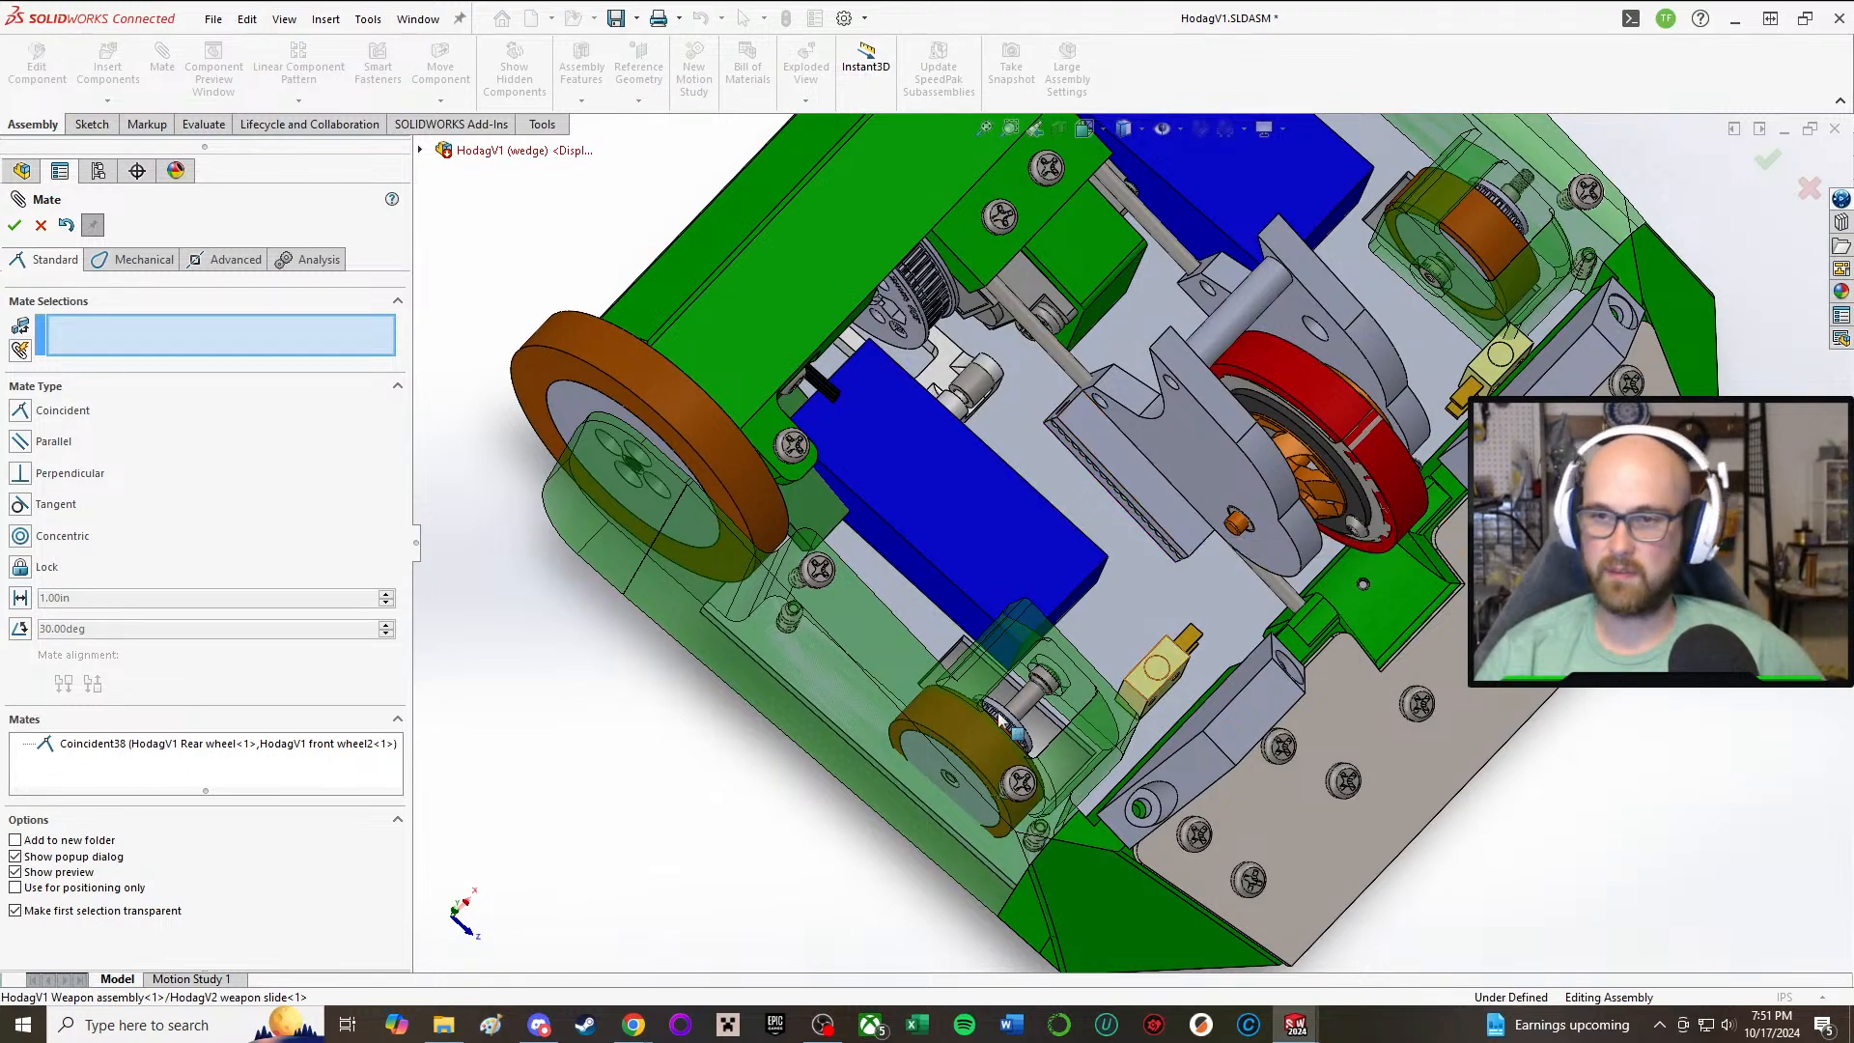
{"action": "left_click", "coordinate": [832, 675]}
{"action": "middle_click_drag", "start_coordinate": [1225, 539], "coordinate": [1074, 570]}
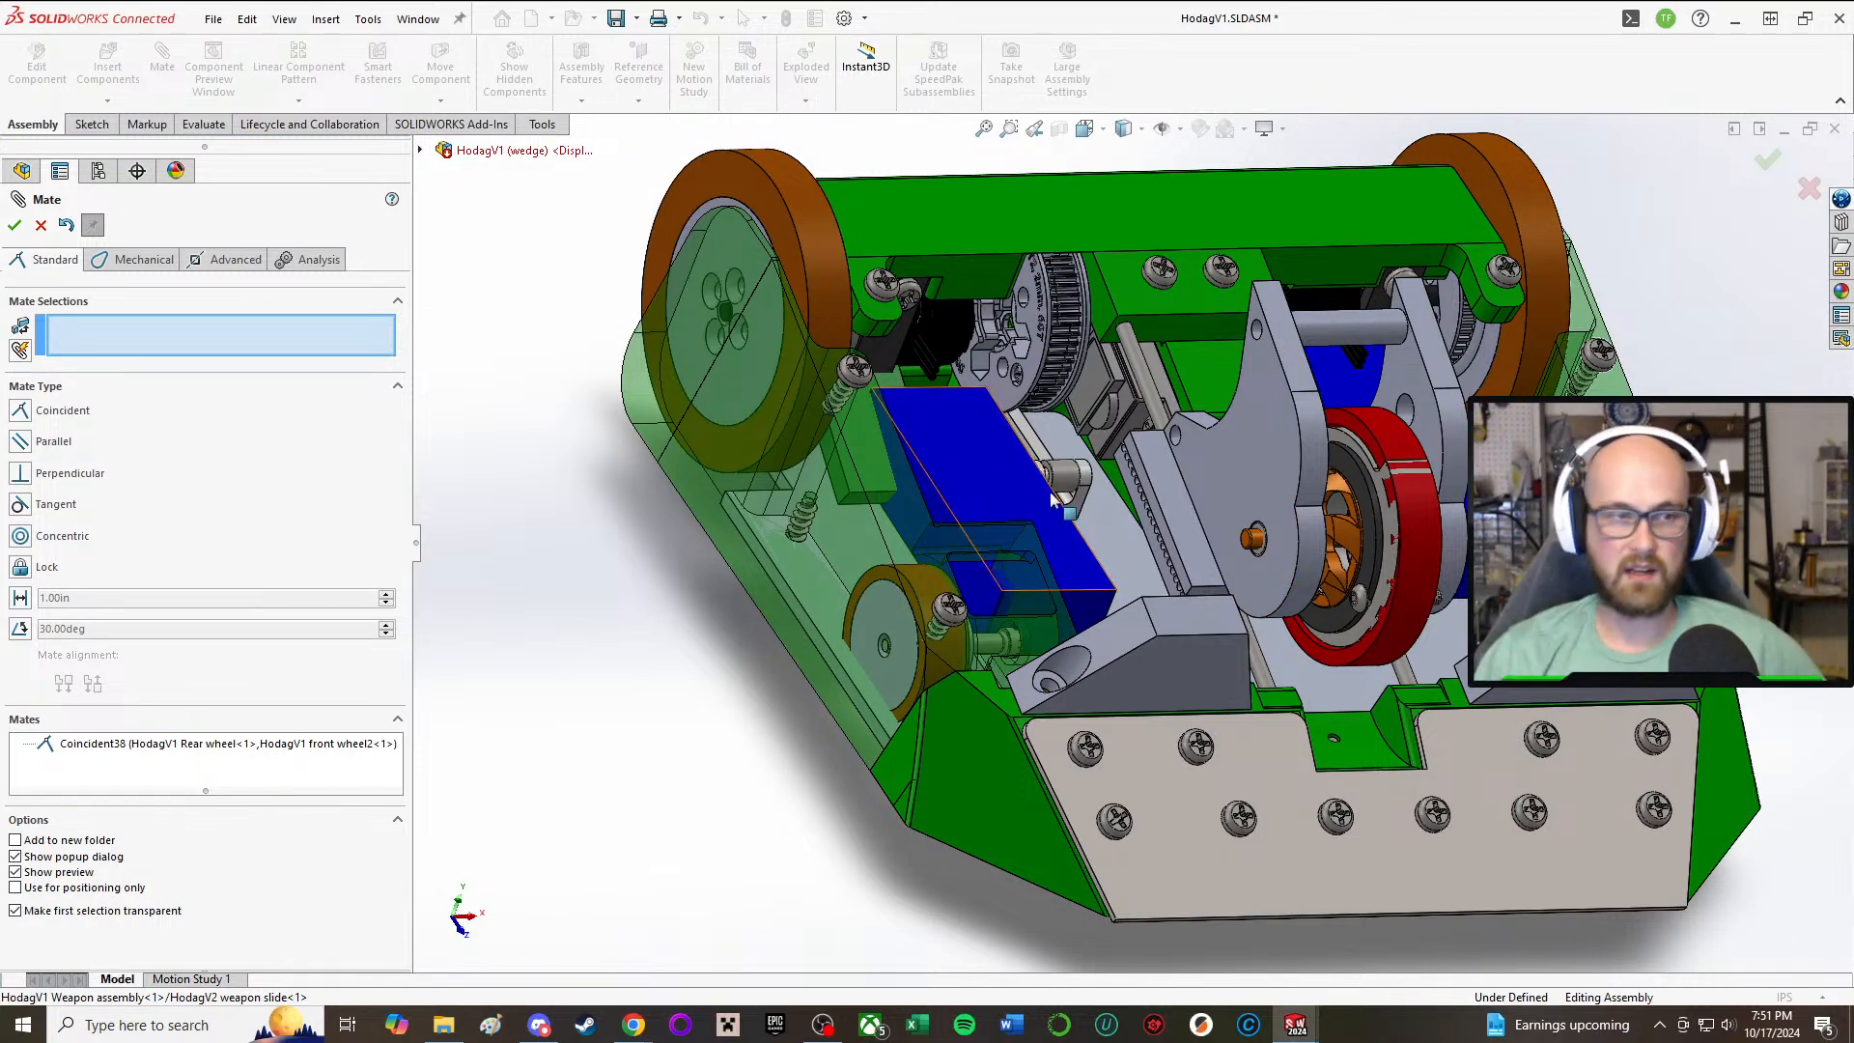
{"action": "middle_click_drag", "start_coordinate": [985, 557], "coordinate": [922, 703]}
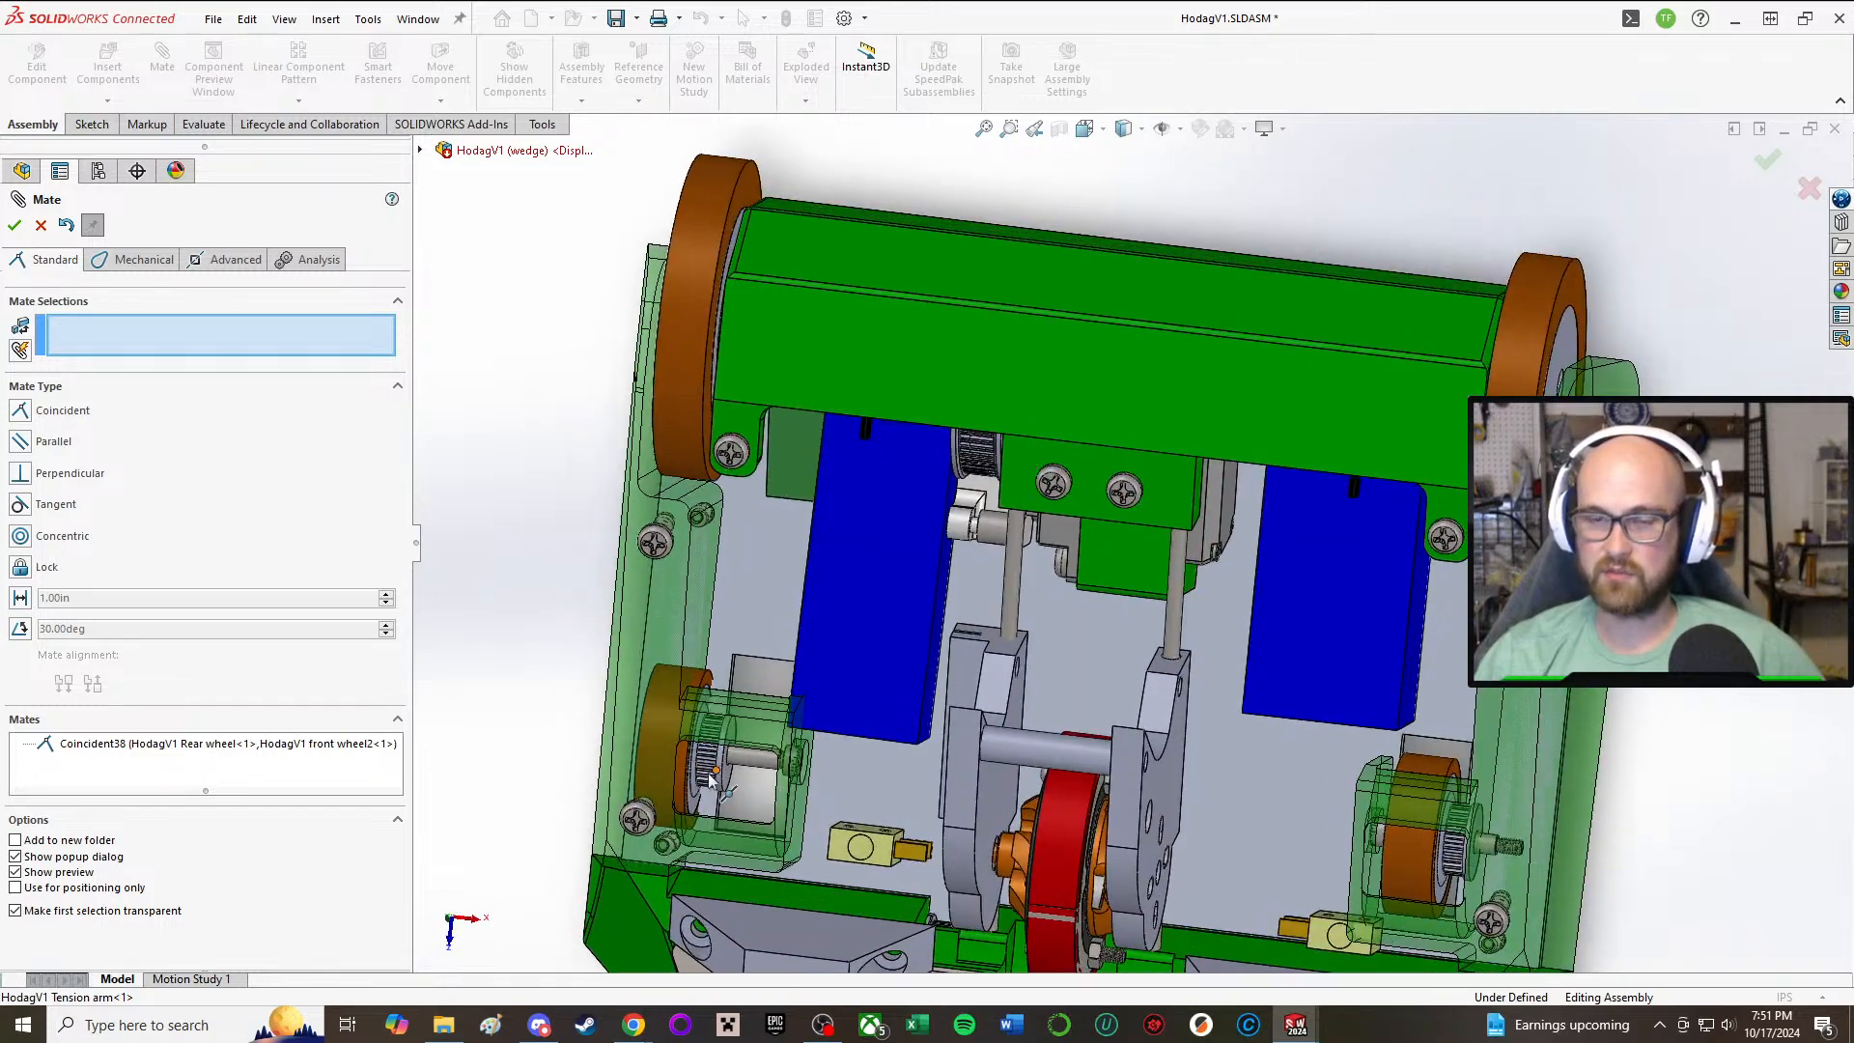
{"action": "scroll", "coordinate": [675, 672], "scroll_direction": "down", "scroll_amount": 3}
{"action": "middle_click_drag", "start_coordinate": [675, 672], "coordinate": [713, 429]}
{"action": "scroll", "coordinate": [715, 564], "scroll_direction": "up", "scroll_amount": 3}
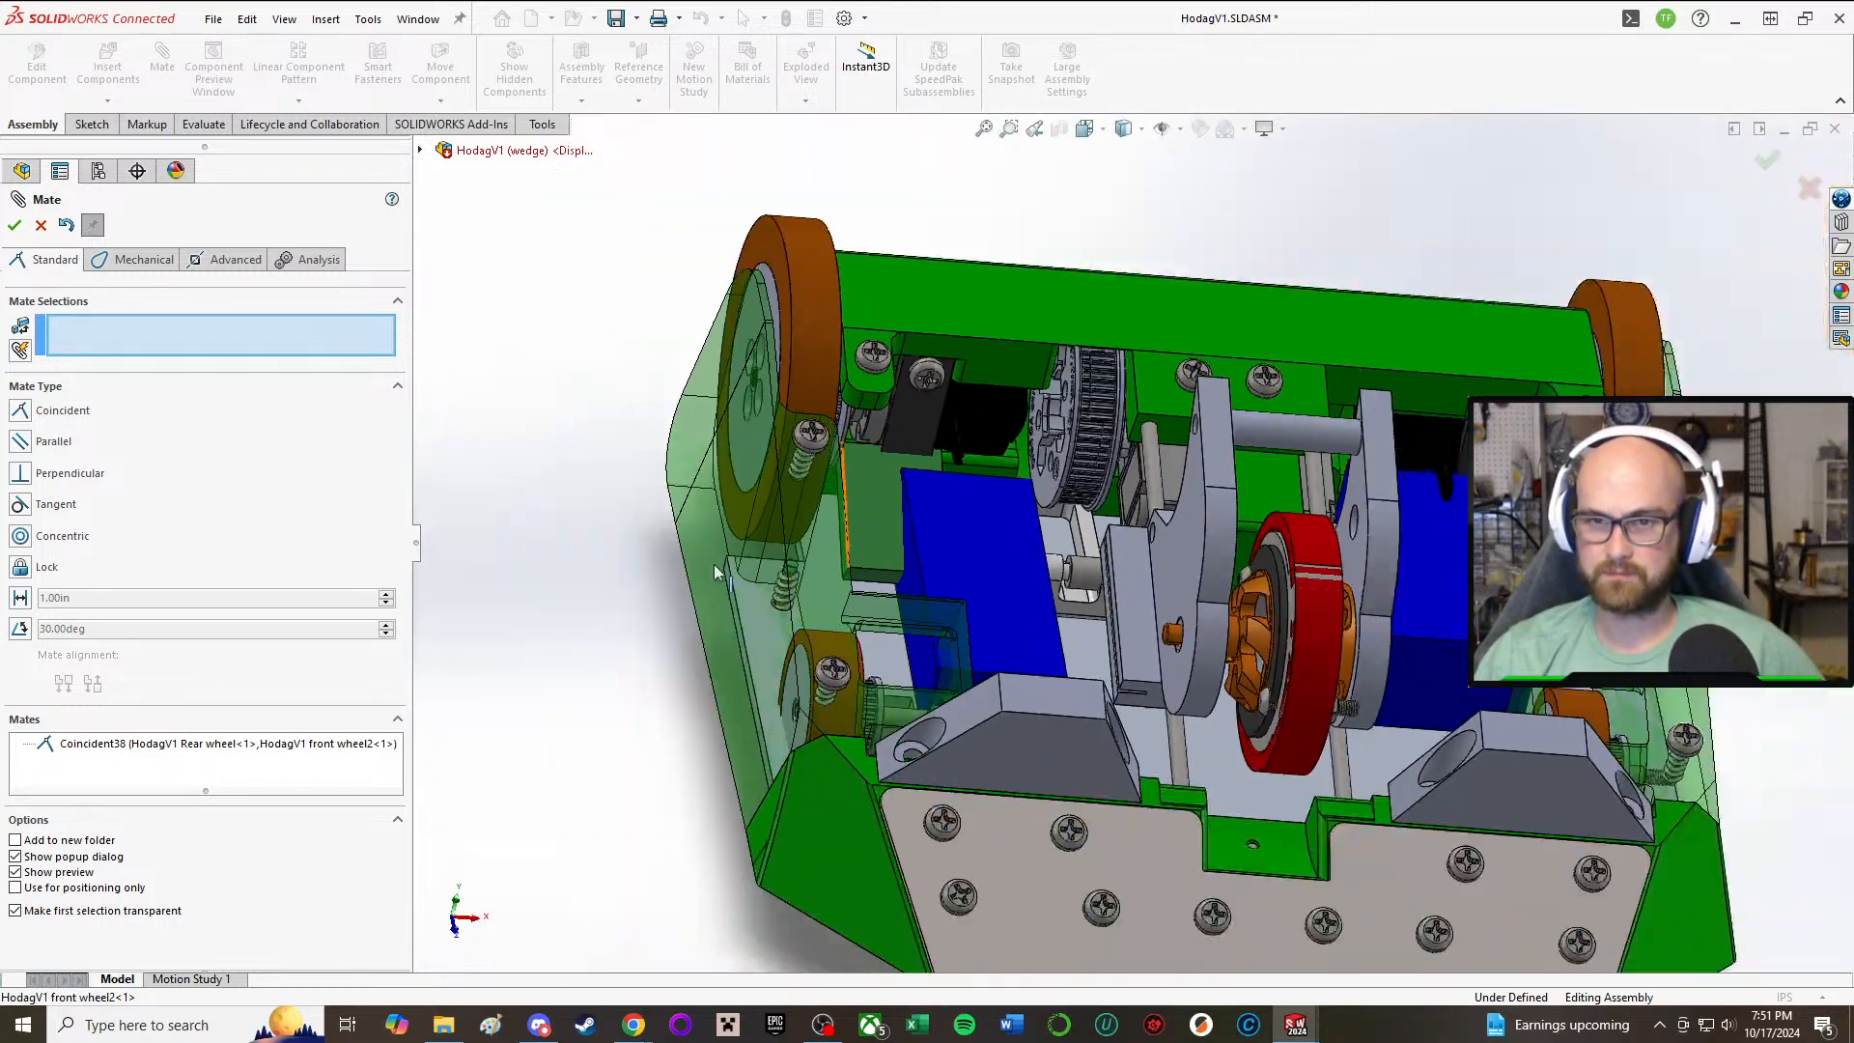
{"action": "scroll", "coordinate": [714, 564], "scroll_direction": "down", "scroll_amount": 5}
{"action": "middle_click_drag", "start_coordinate": [1261, 676], "coordinate": [1216, 797]}
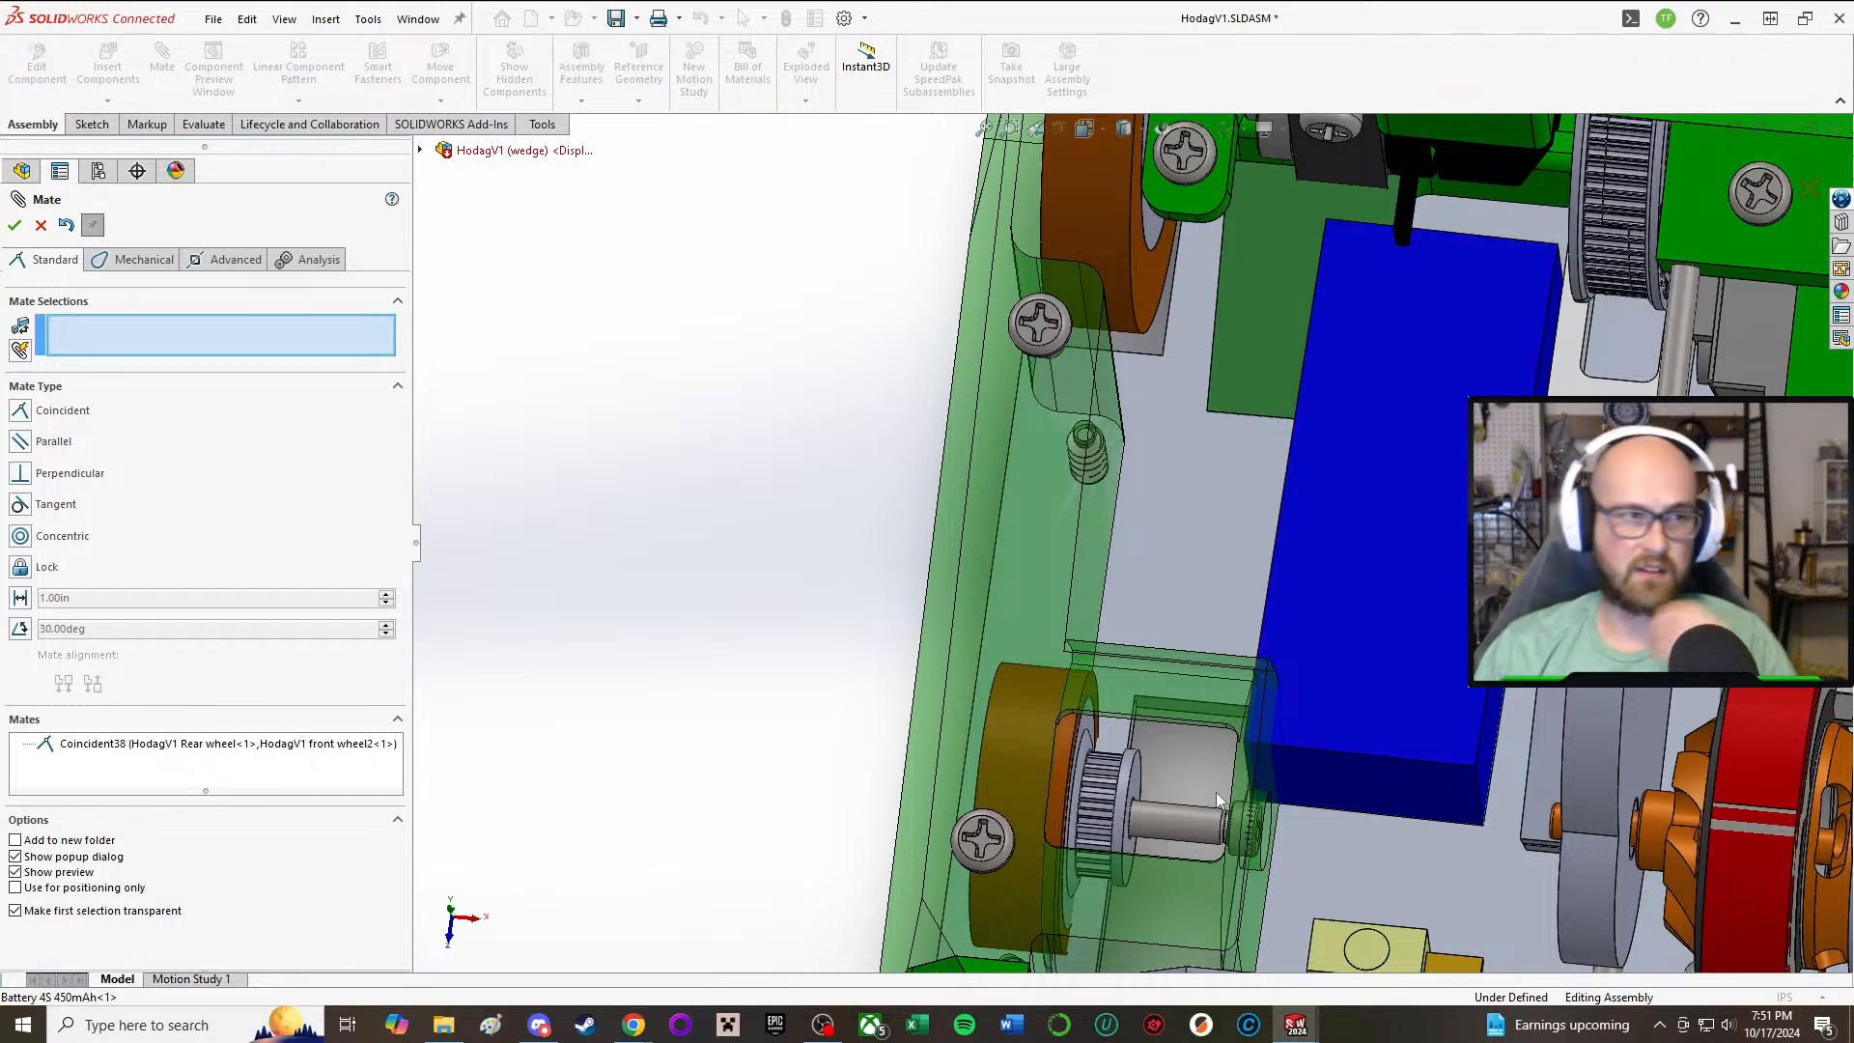
{"action": "scroll", "coordinate": [1210, 759], "scroll_direction": "up", "scroll_amount": 4}
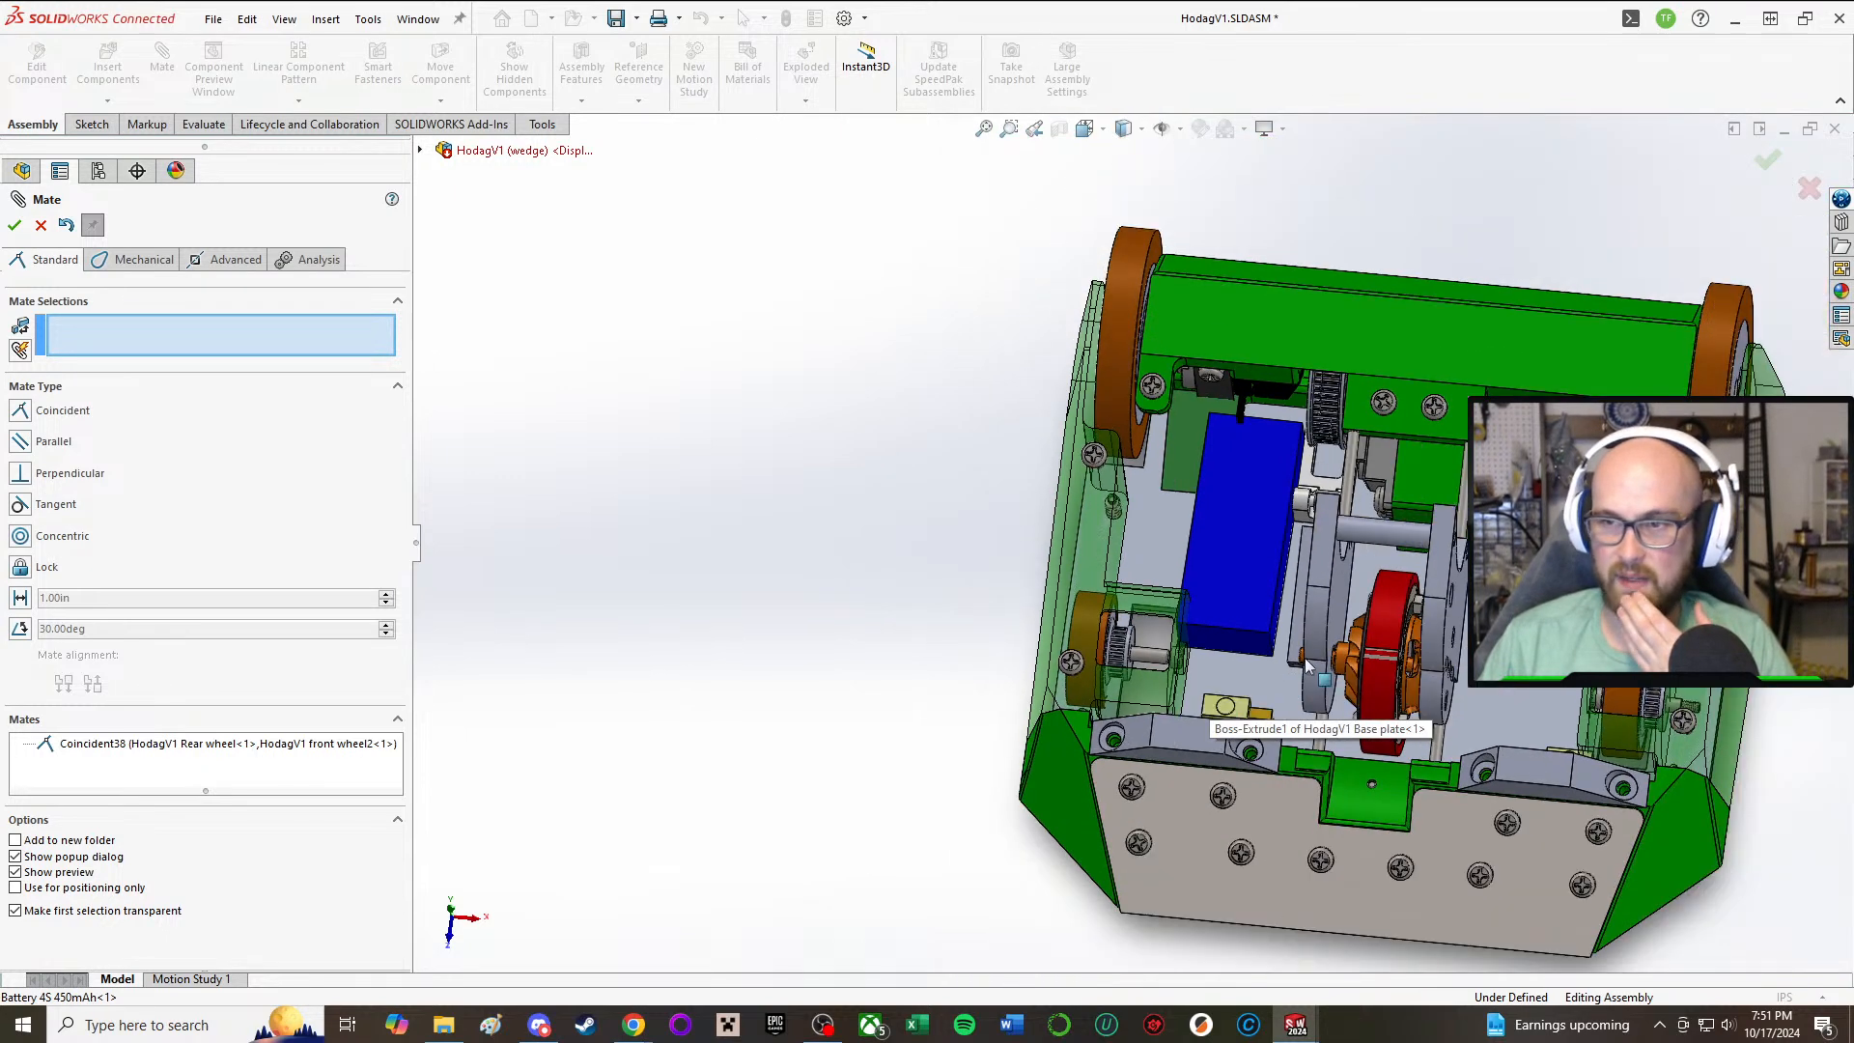
Step: Leave the Mate command and examine the front wheels, weapon slide, blade and hub from several angles
{"action": "scroll", "coordinate": [1216, 621], "scroll_direction": "down", "scroll_amount": 5}
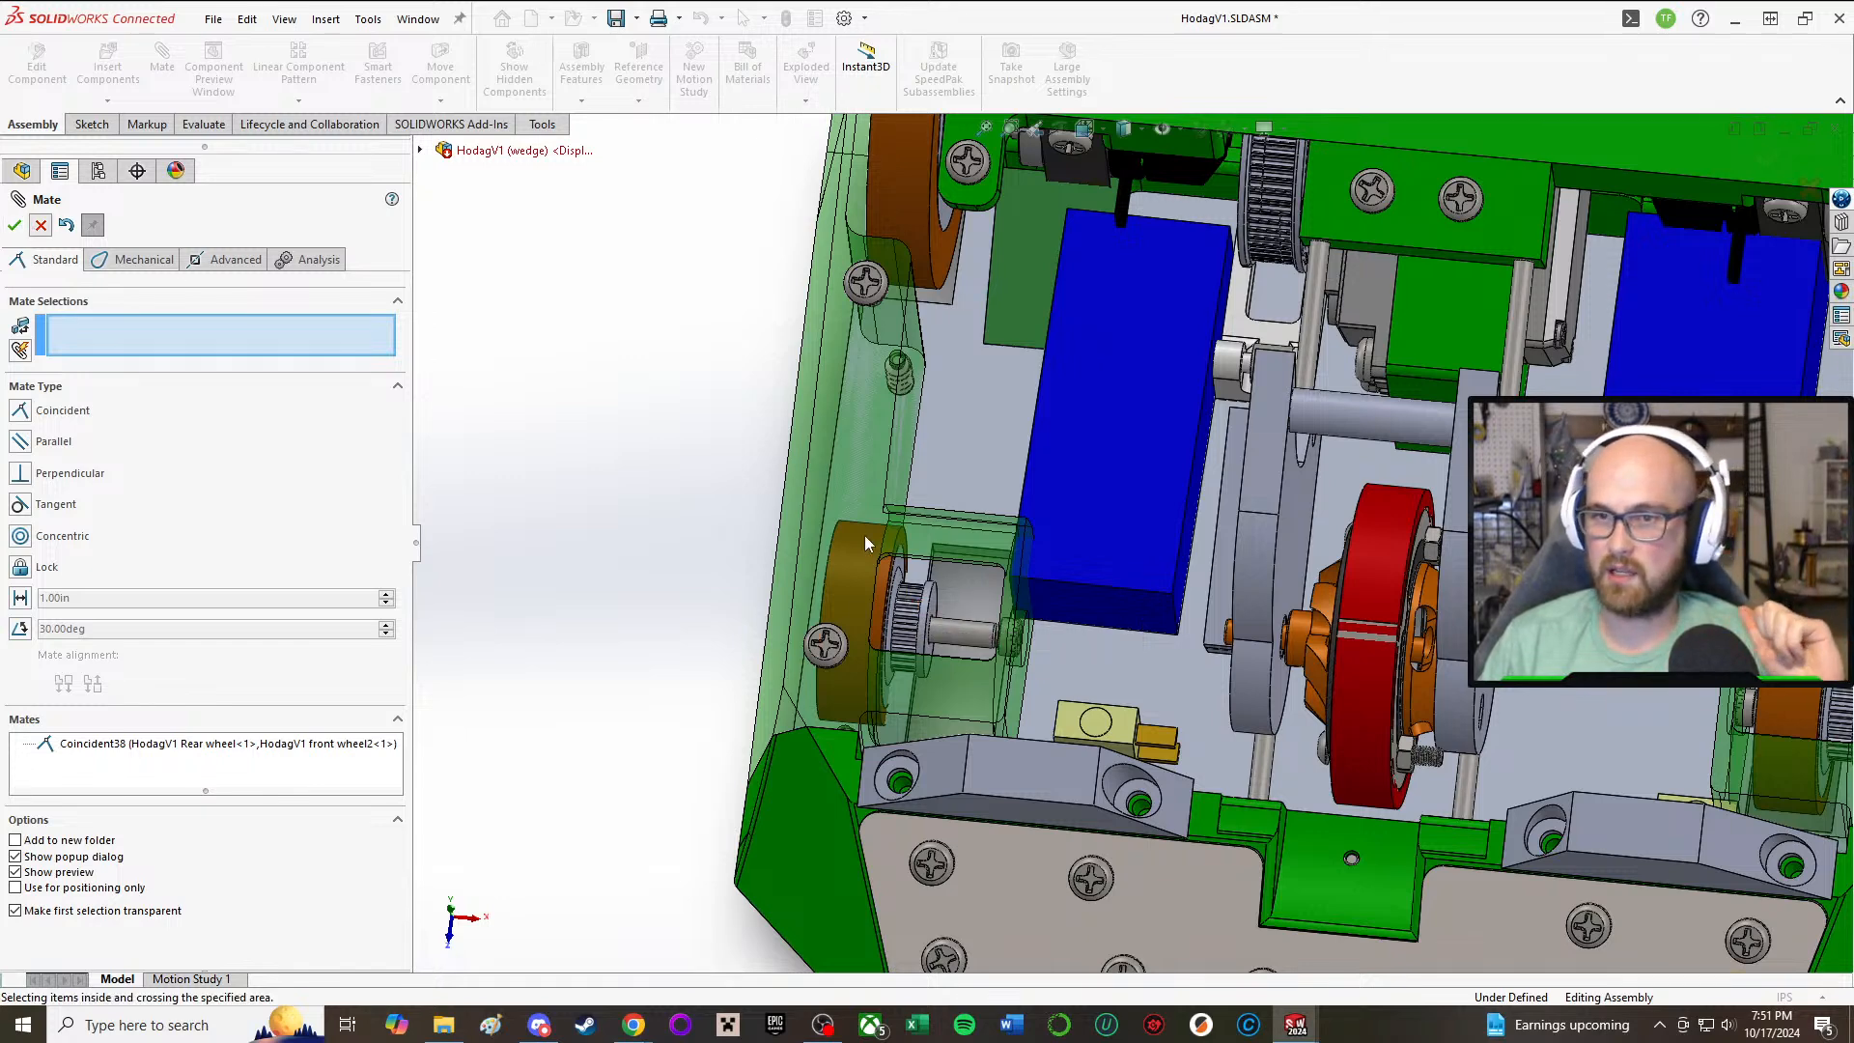
{"action": "key", "text": "Escape"}
{"action": "middle_click_drag", "start_coordinate": [833, 473], "coordinate": [849, 579]}
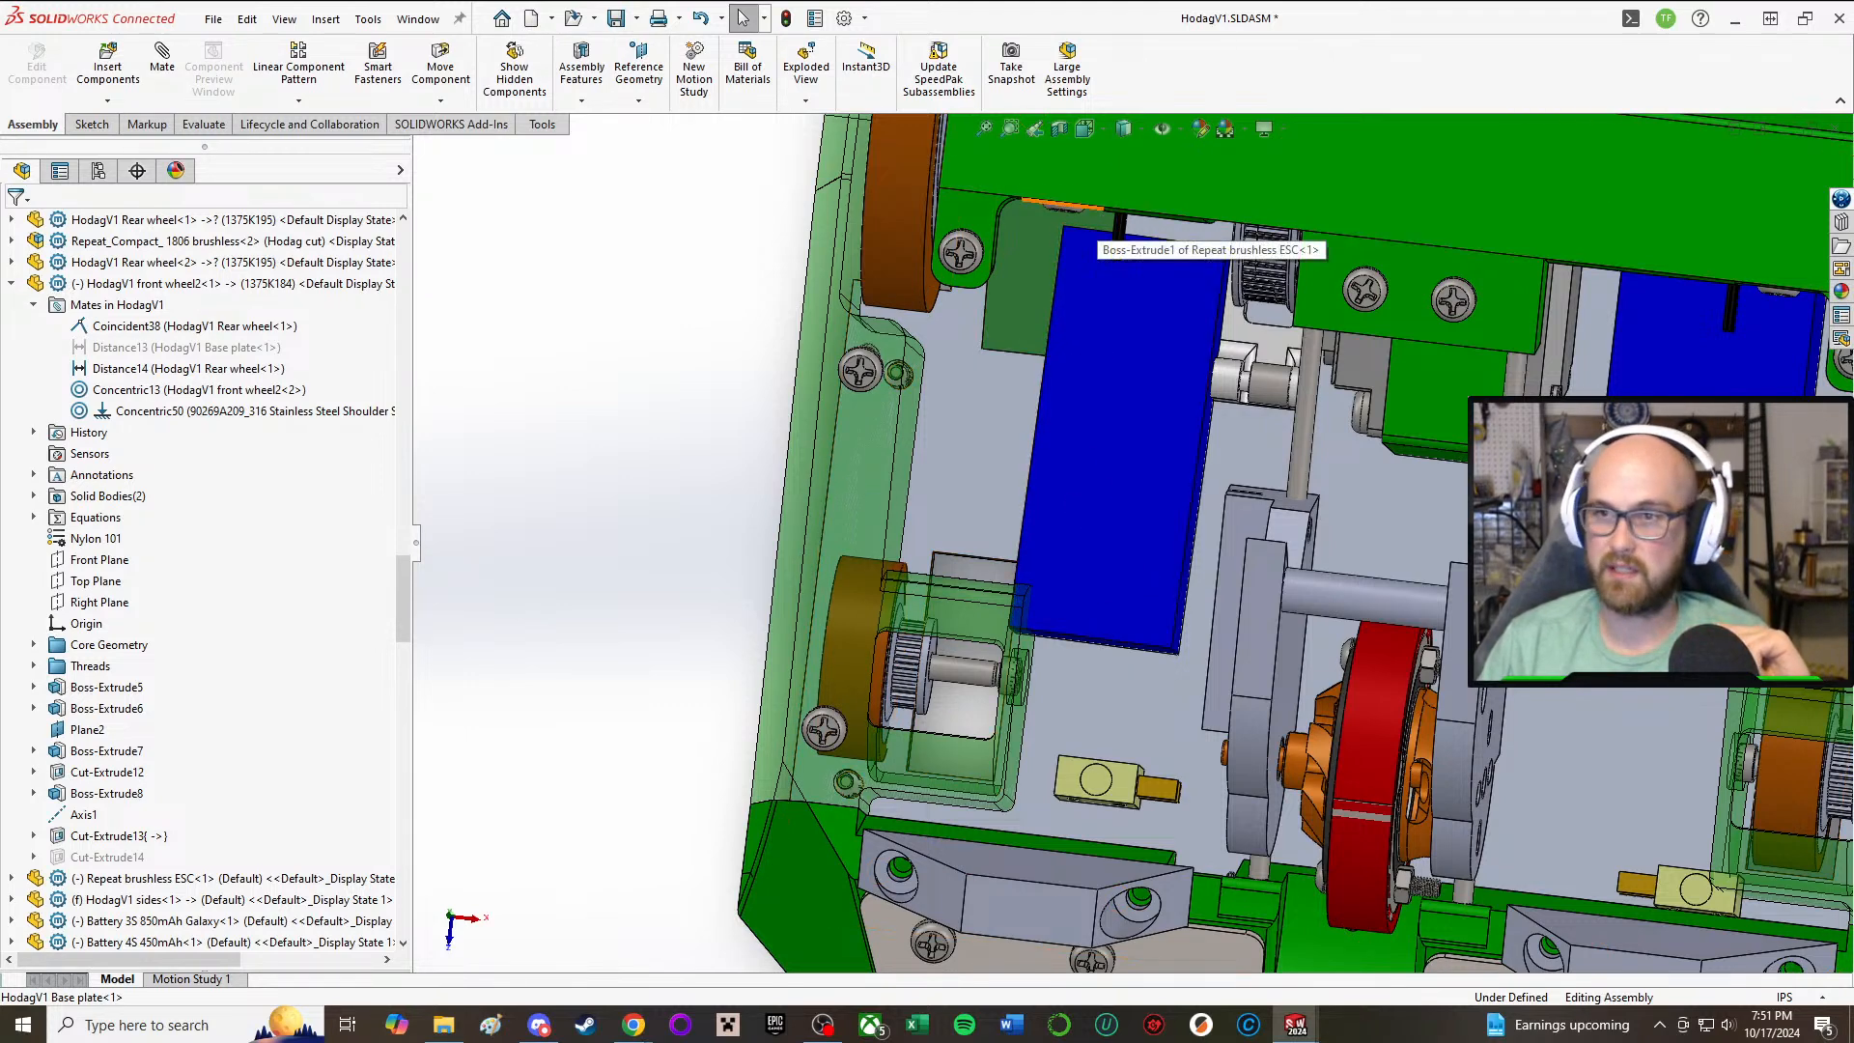
{"action": "middle_click_drag", "start_coordinate": [1458, 710], "coordinate": [1453, 646]}
{"action": "scroll", "coordinate": [1453, 646], "scroll_direction": "up", "scroll_amount": 3}
{"action": "scroll", "coordinate": [1353, 879], "scroll_direction": "down", "scroll_amount": 4}
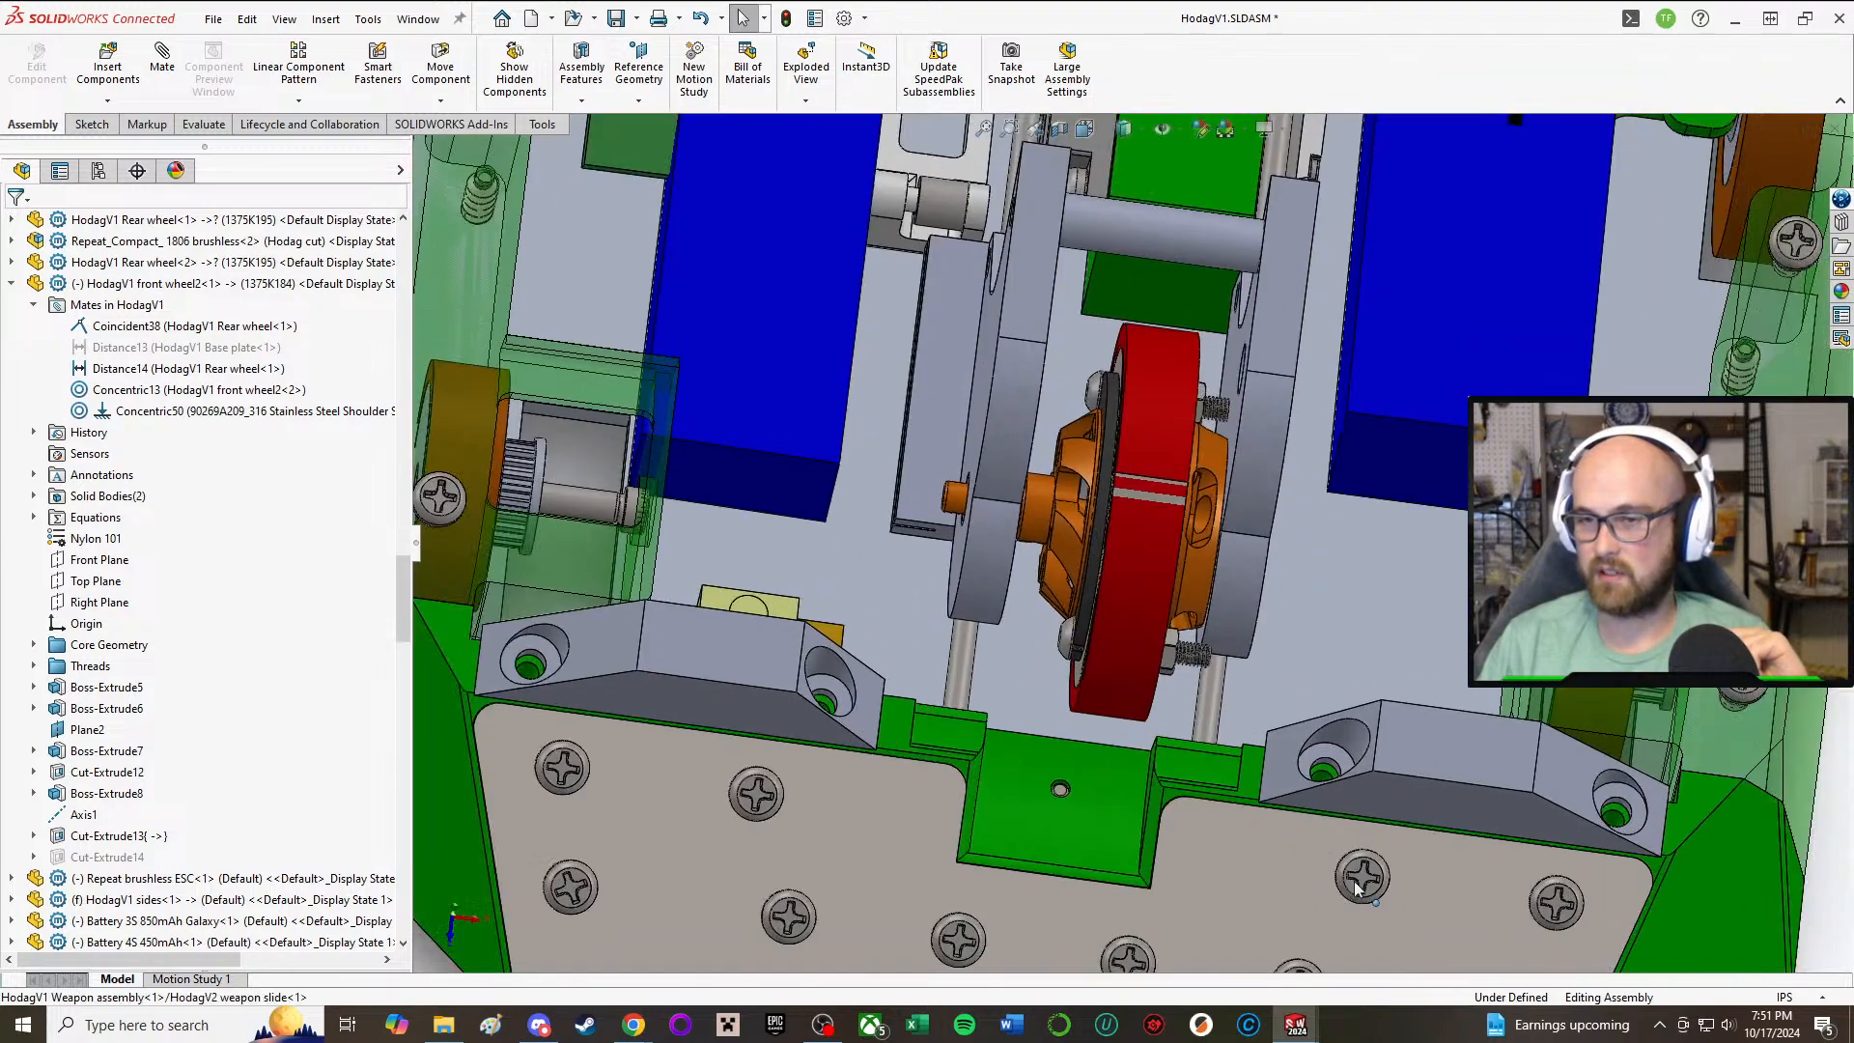
{"action": "scroll", "coordinate": [1336, 858], "scroll_direction": "up", "scroll_amount": 3}
{"action": "middle_click_drag", "start_coordinate": [1075, 758], "coordinate": [1642, 888]}
{"action": "scroll", "coordinate": [1082, 579], "scroll_direction": "down", "scroll_amount": 2}
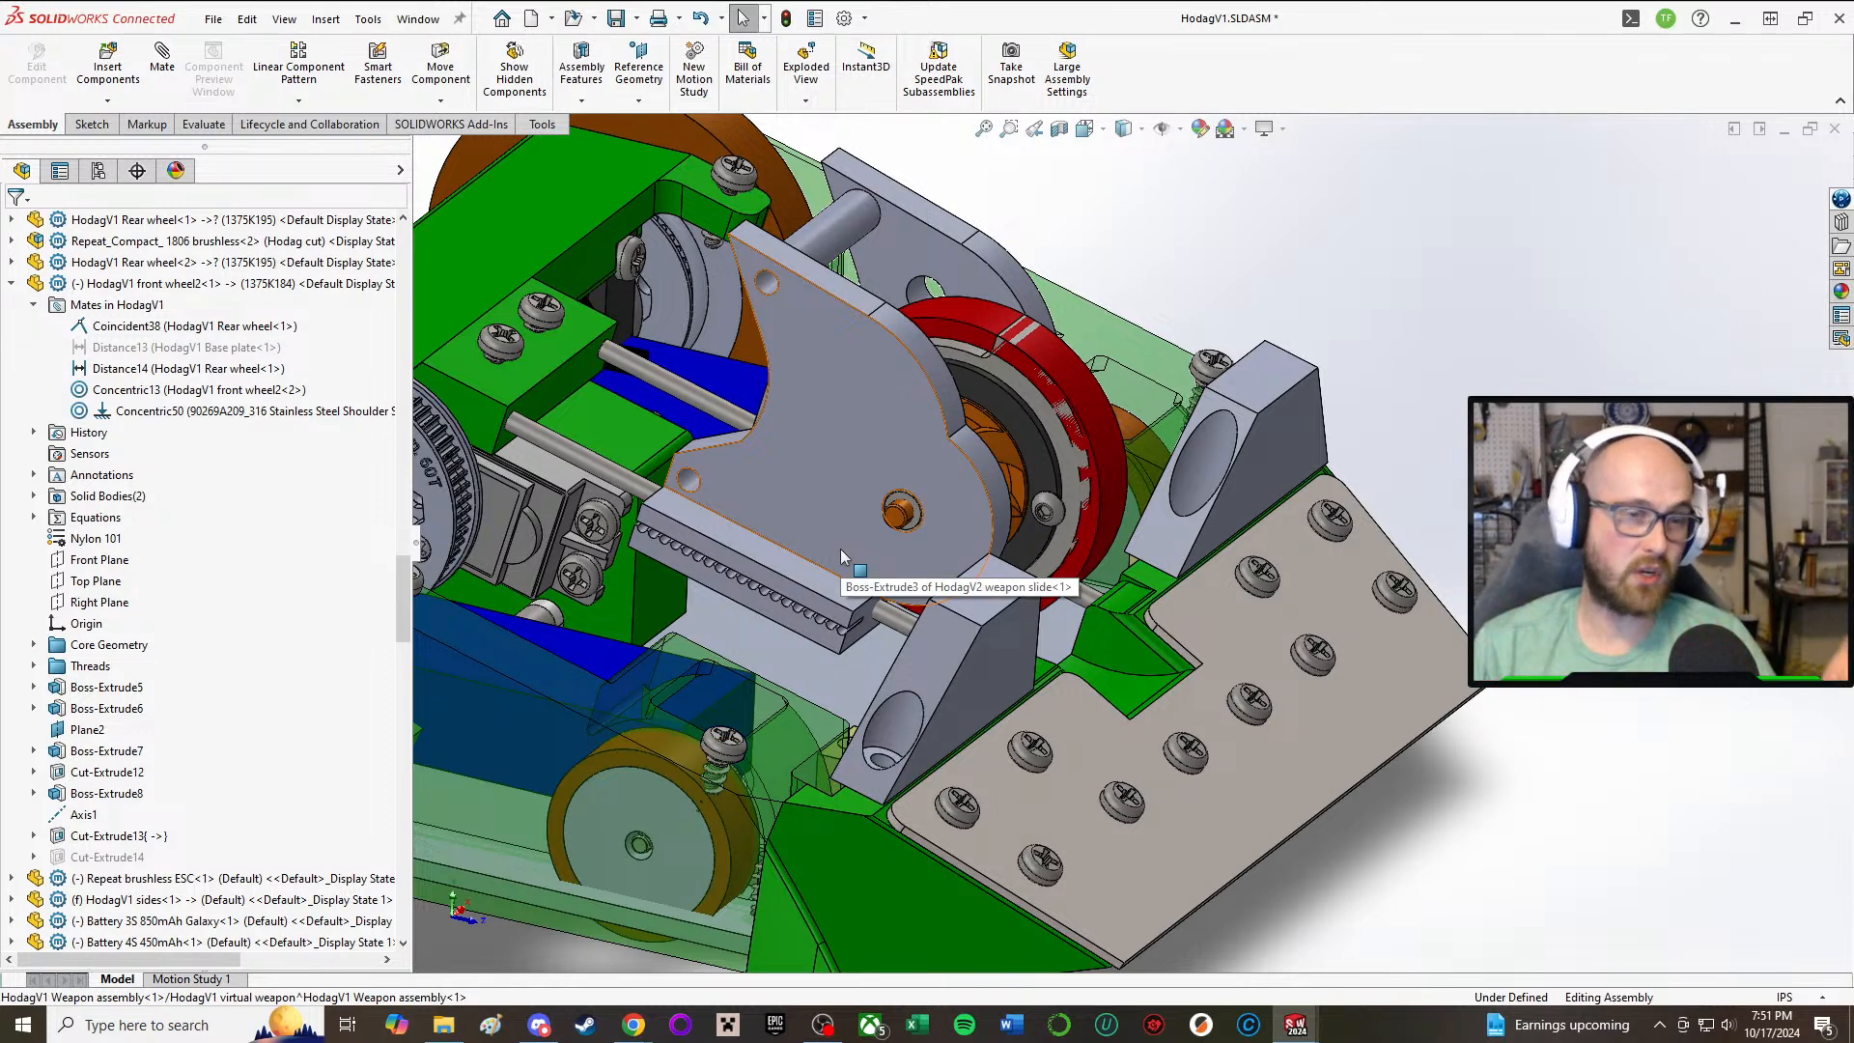
{"action": "middle_click_drag", "start_coordinate": [1093, 436], "coordinate": [888, 618]}
{"action": "middle_click_drag", "start_coordinate": [813, 169], "coordinate": [1067, 421]}
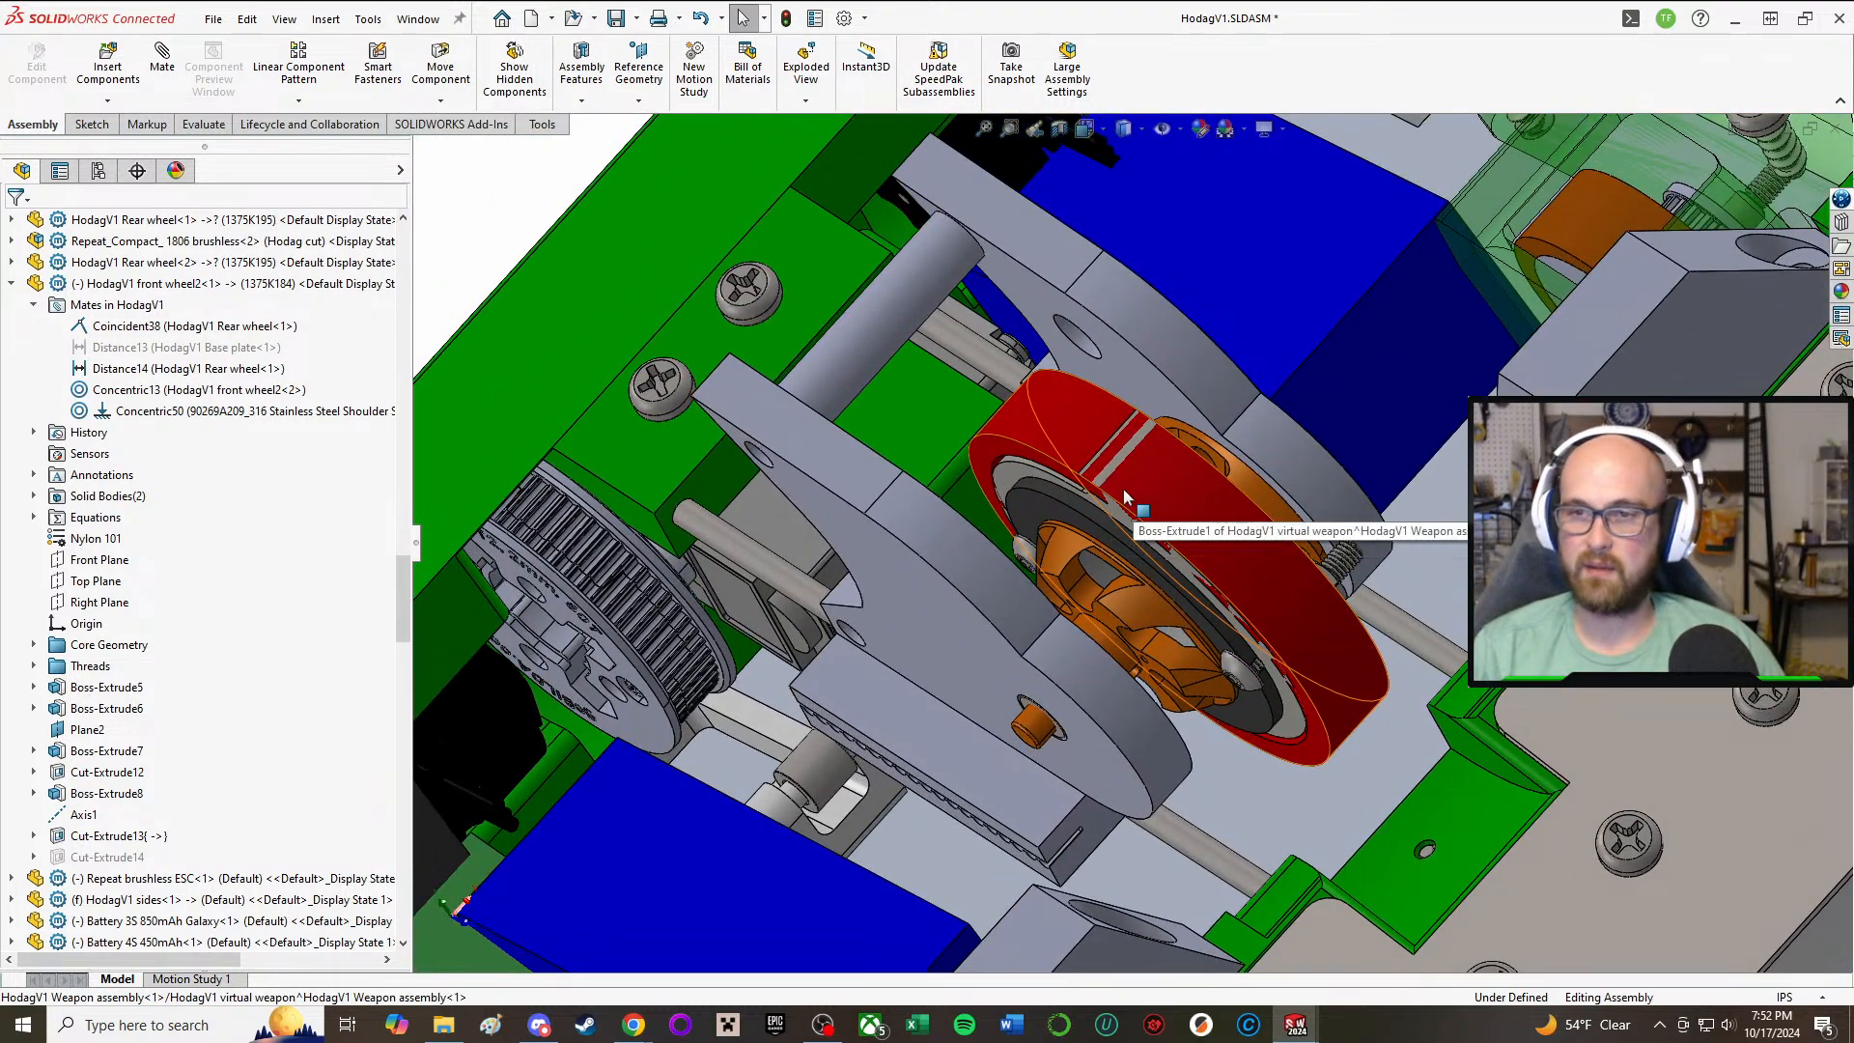
Step: Slide the weapon assembly back and forth along its rods and inspect the side plate's position relative to the spacer
{"action": "left_click", "coordinate": [1069, 474]}
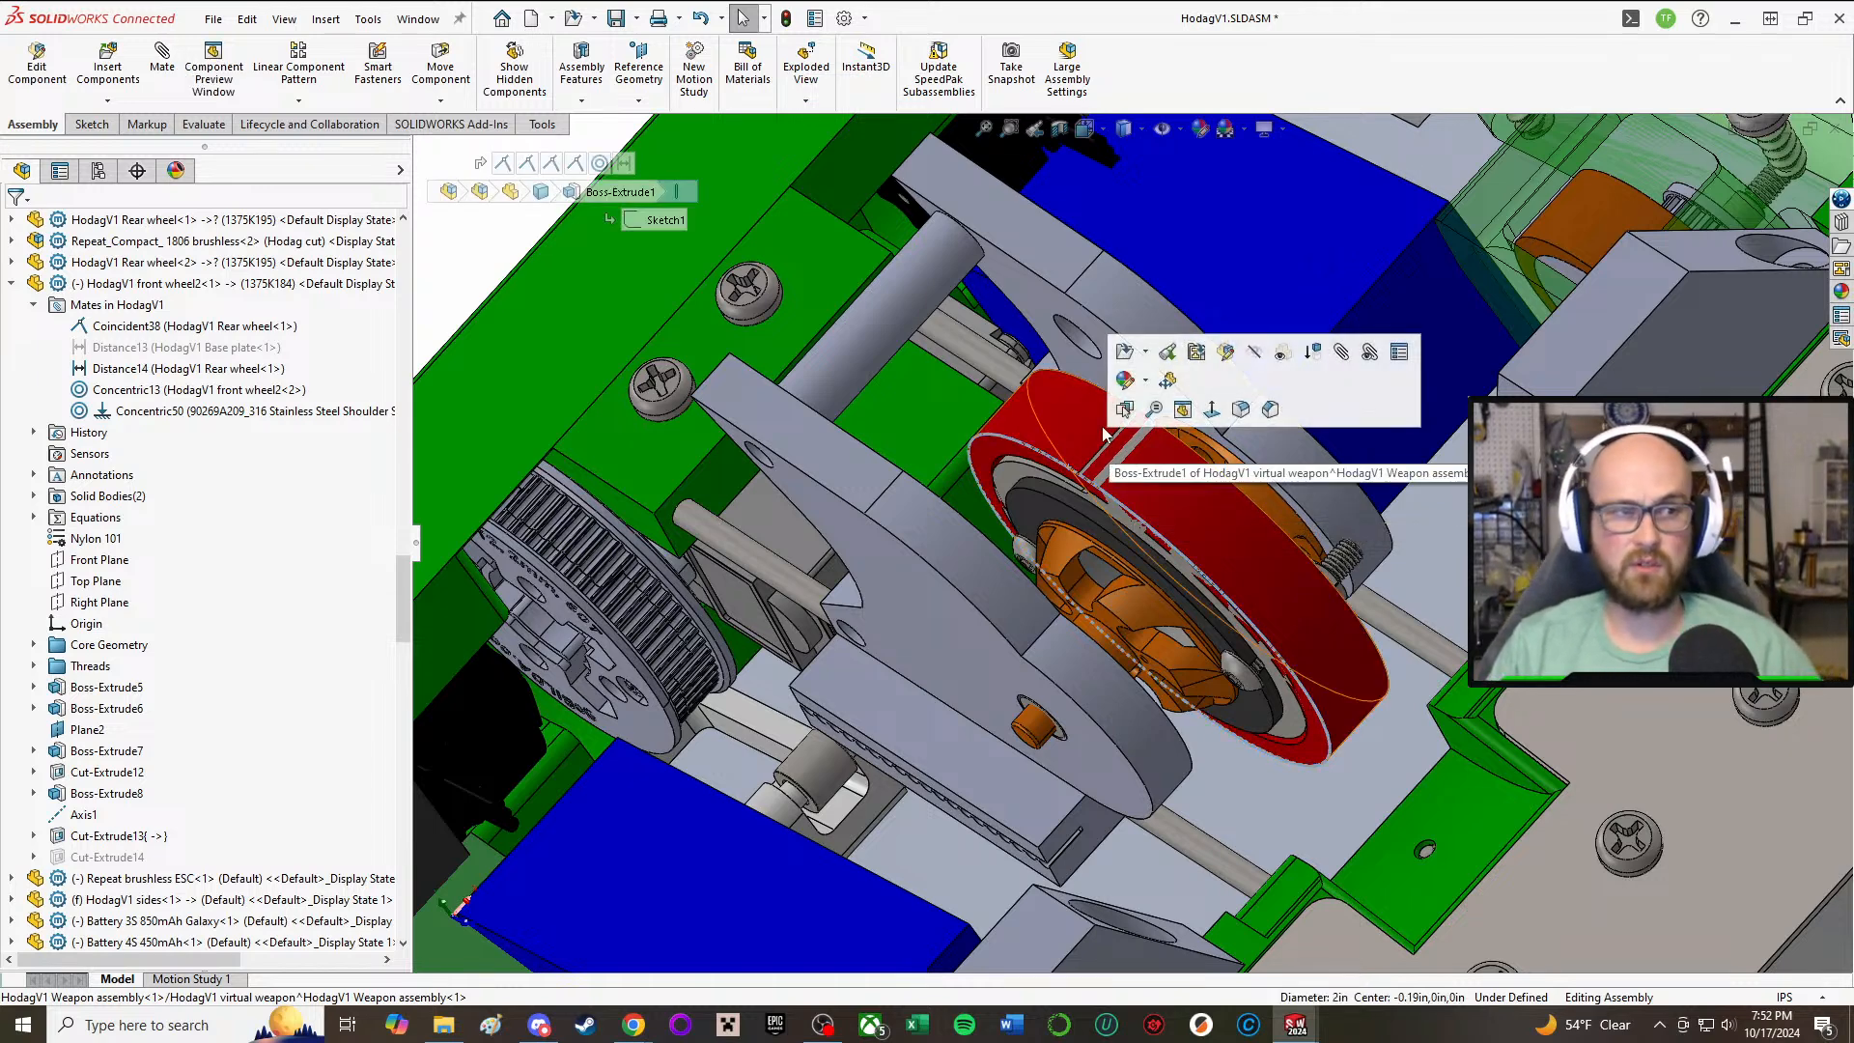
{"action": "scroll", "coordinate": [1682, 791], "scroll_direction": "up", "scroll_amount": 2}
{"action": "left_click", "coordinate": [1682, 785]}
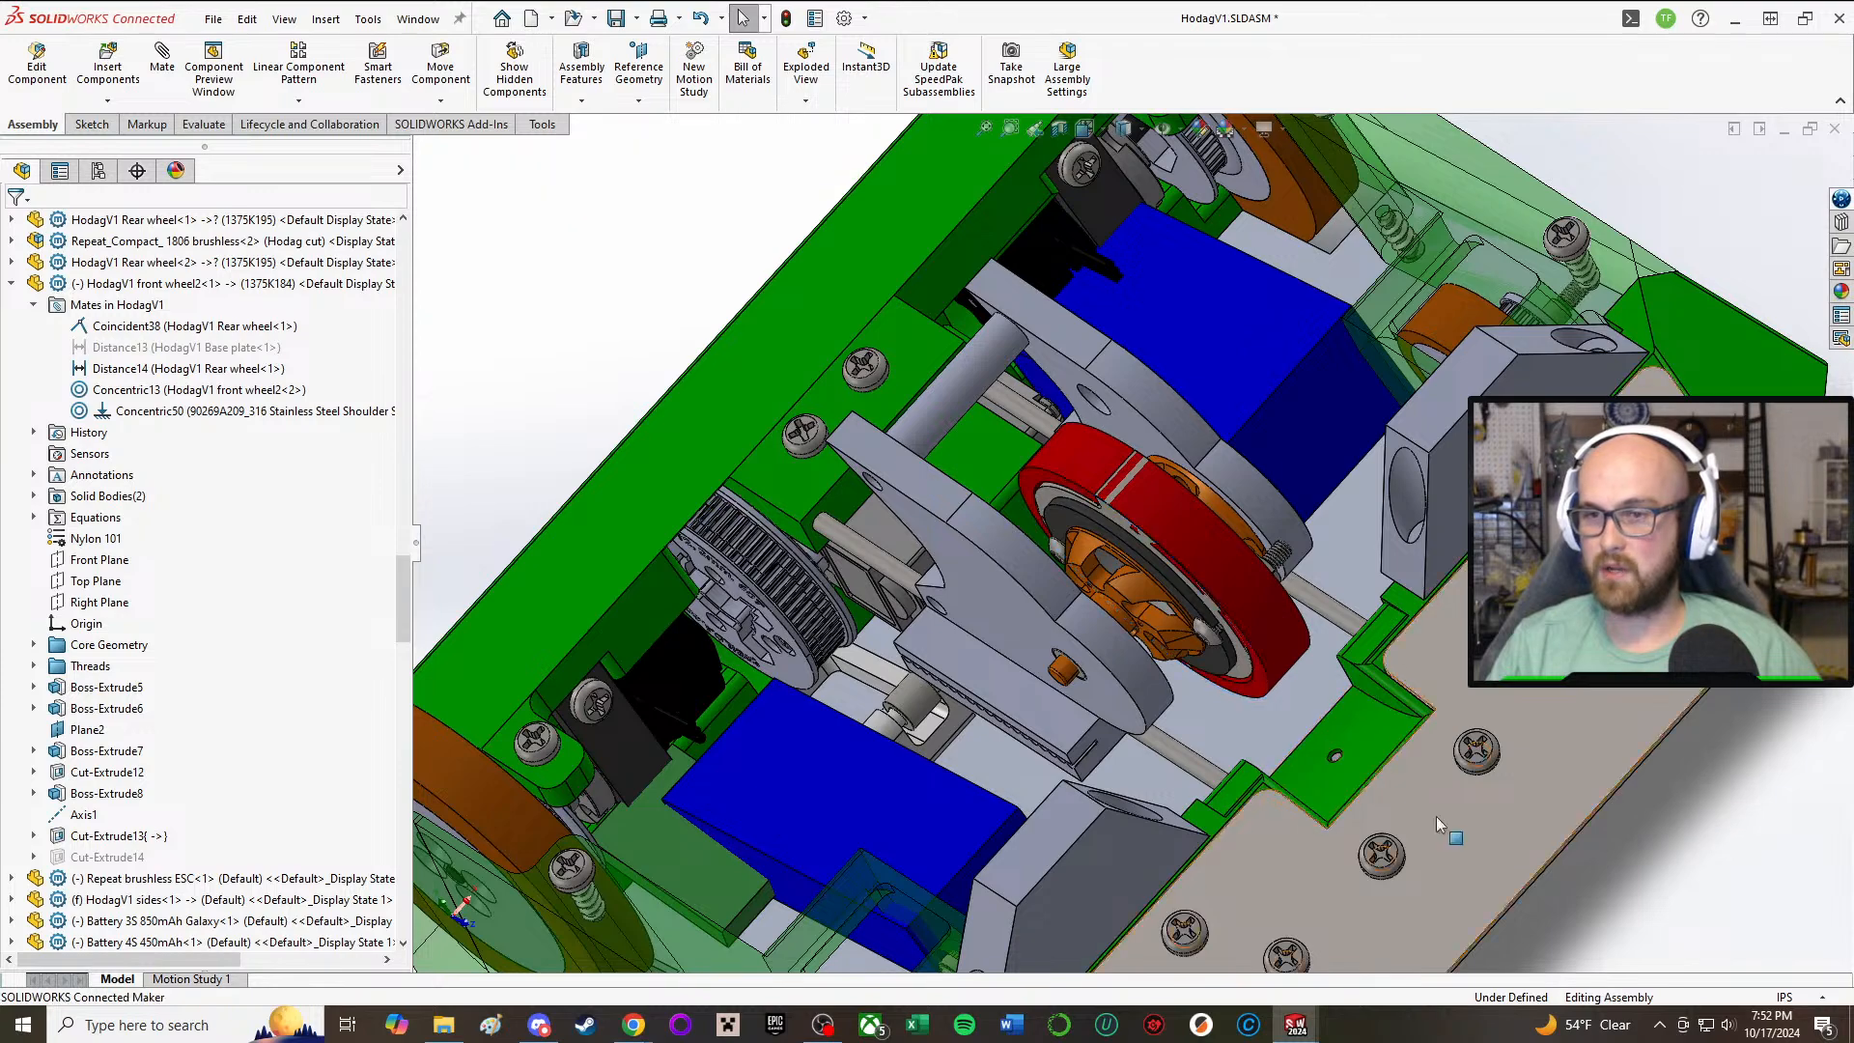
{"action": "left_click_drag", "start_coordinate": [1002, 697], "coordinate": [940, 659]}
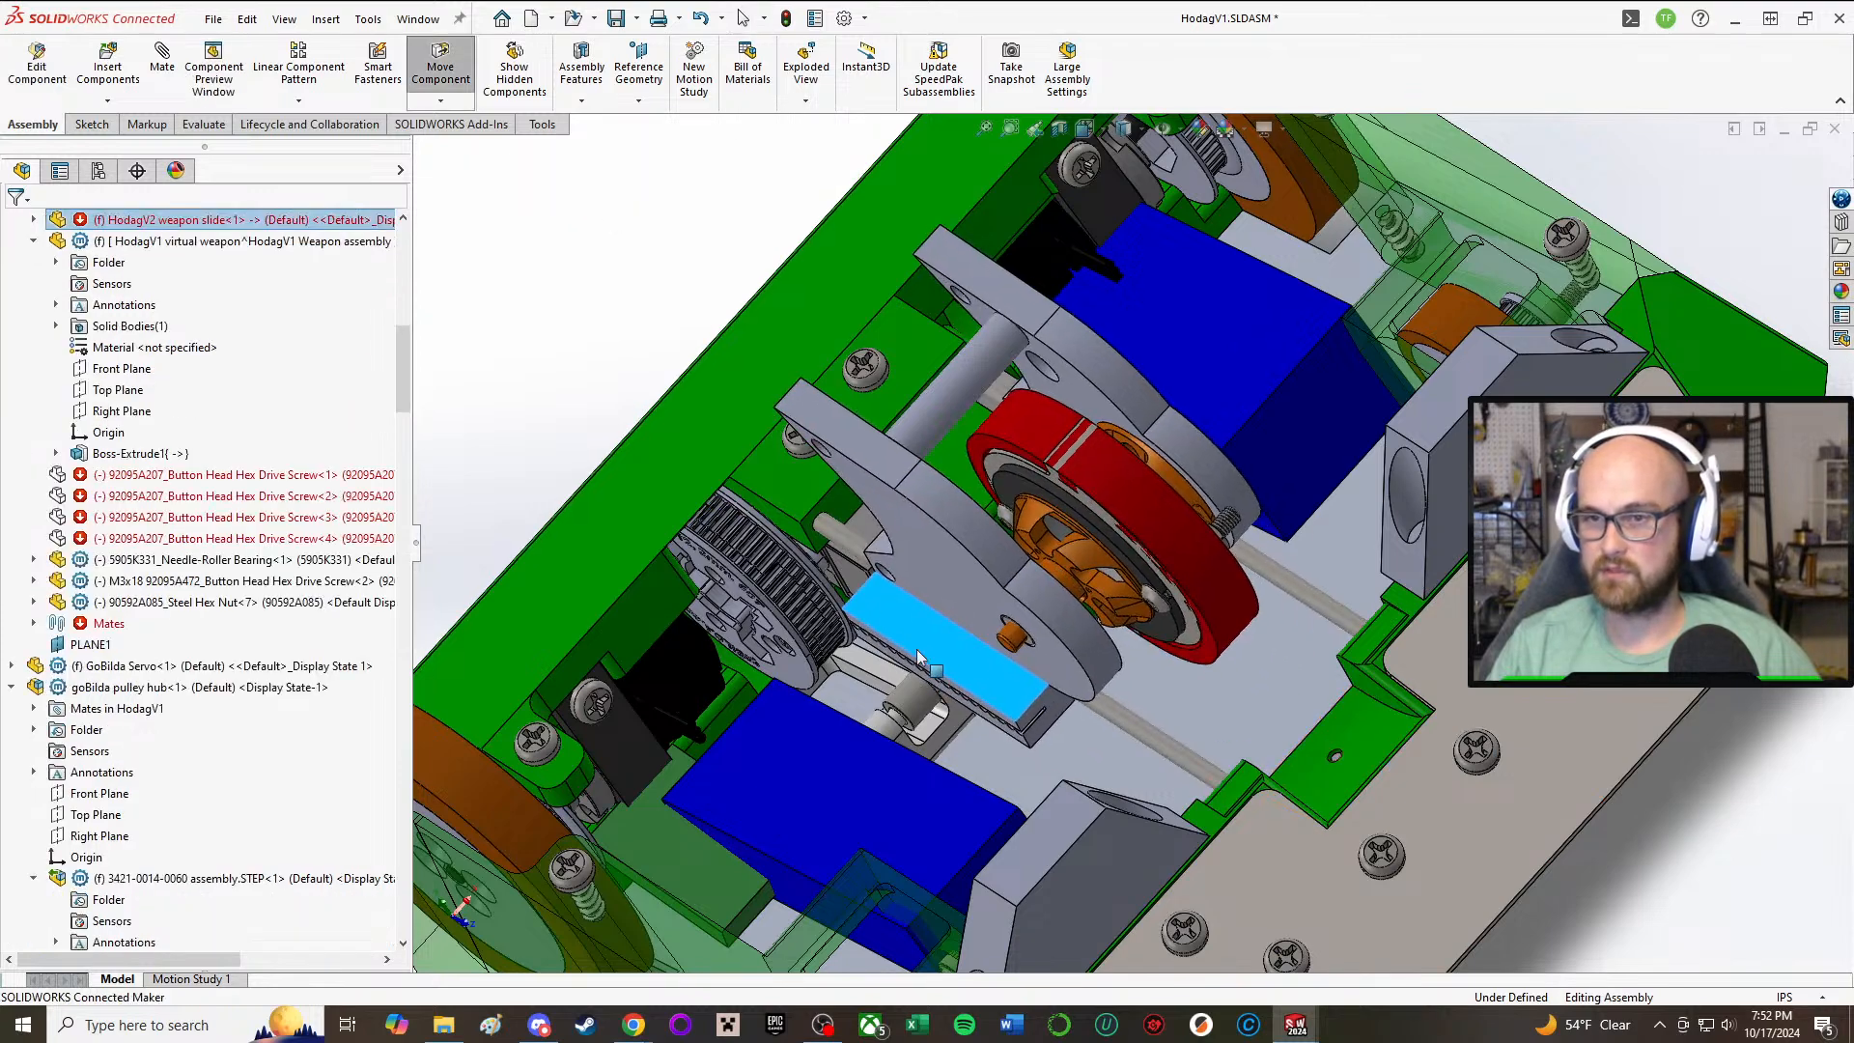
{"action": "middle_click_drag", "start_coordinate": [870, 451], "coordinate": [919, 484]}
{"action": "scroll", "coordinate": [794, 487], "scroll_direction": "down", "scroll_amount": 2}
{"action": "middle_click_drag", "start_coordinate": [744, 484], "coordinate": [981, 655]}
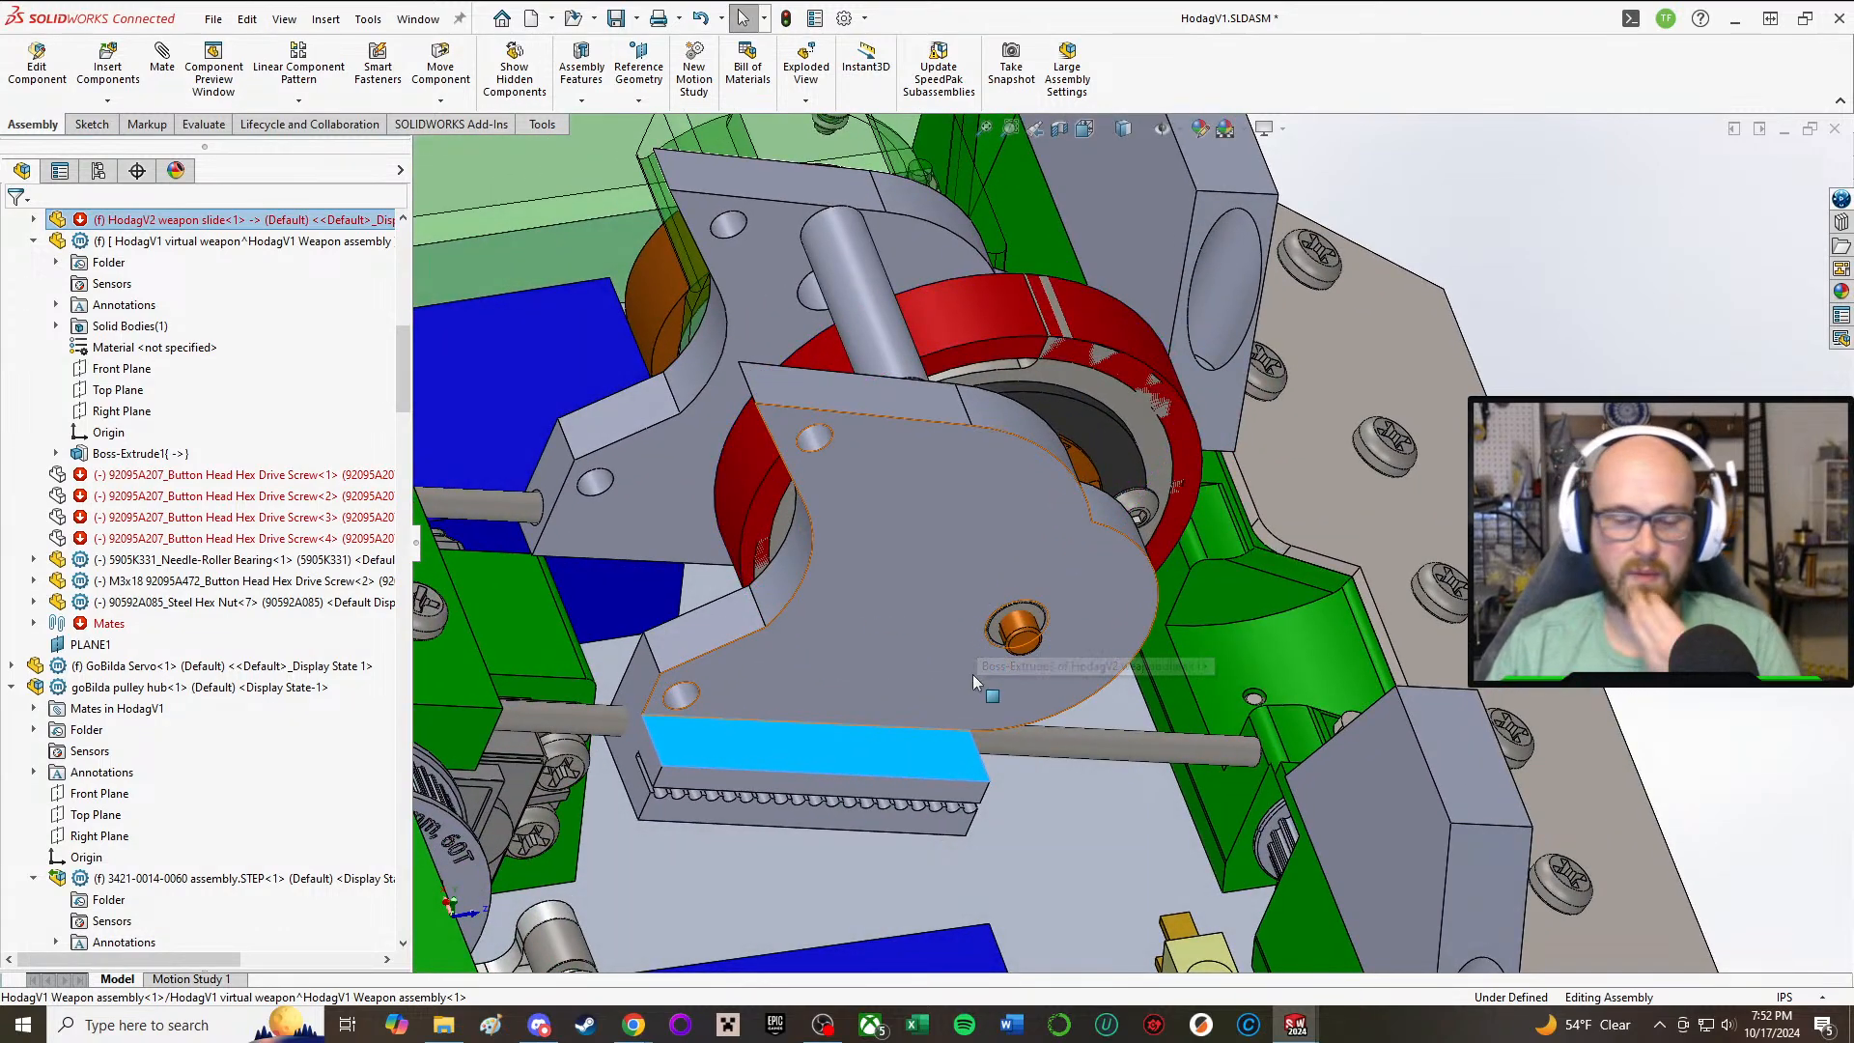
{"action": "middle_click_drag", "start_coordinate": [971, 674], "coordinate": [895, 565]}
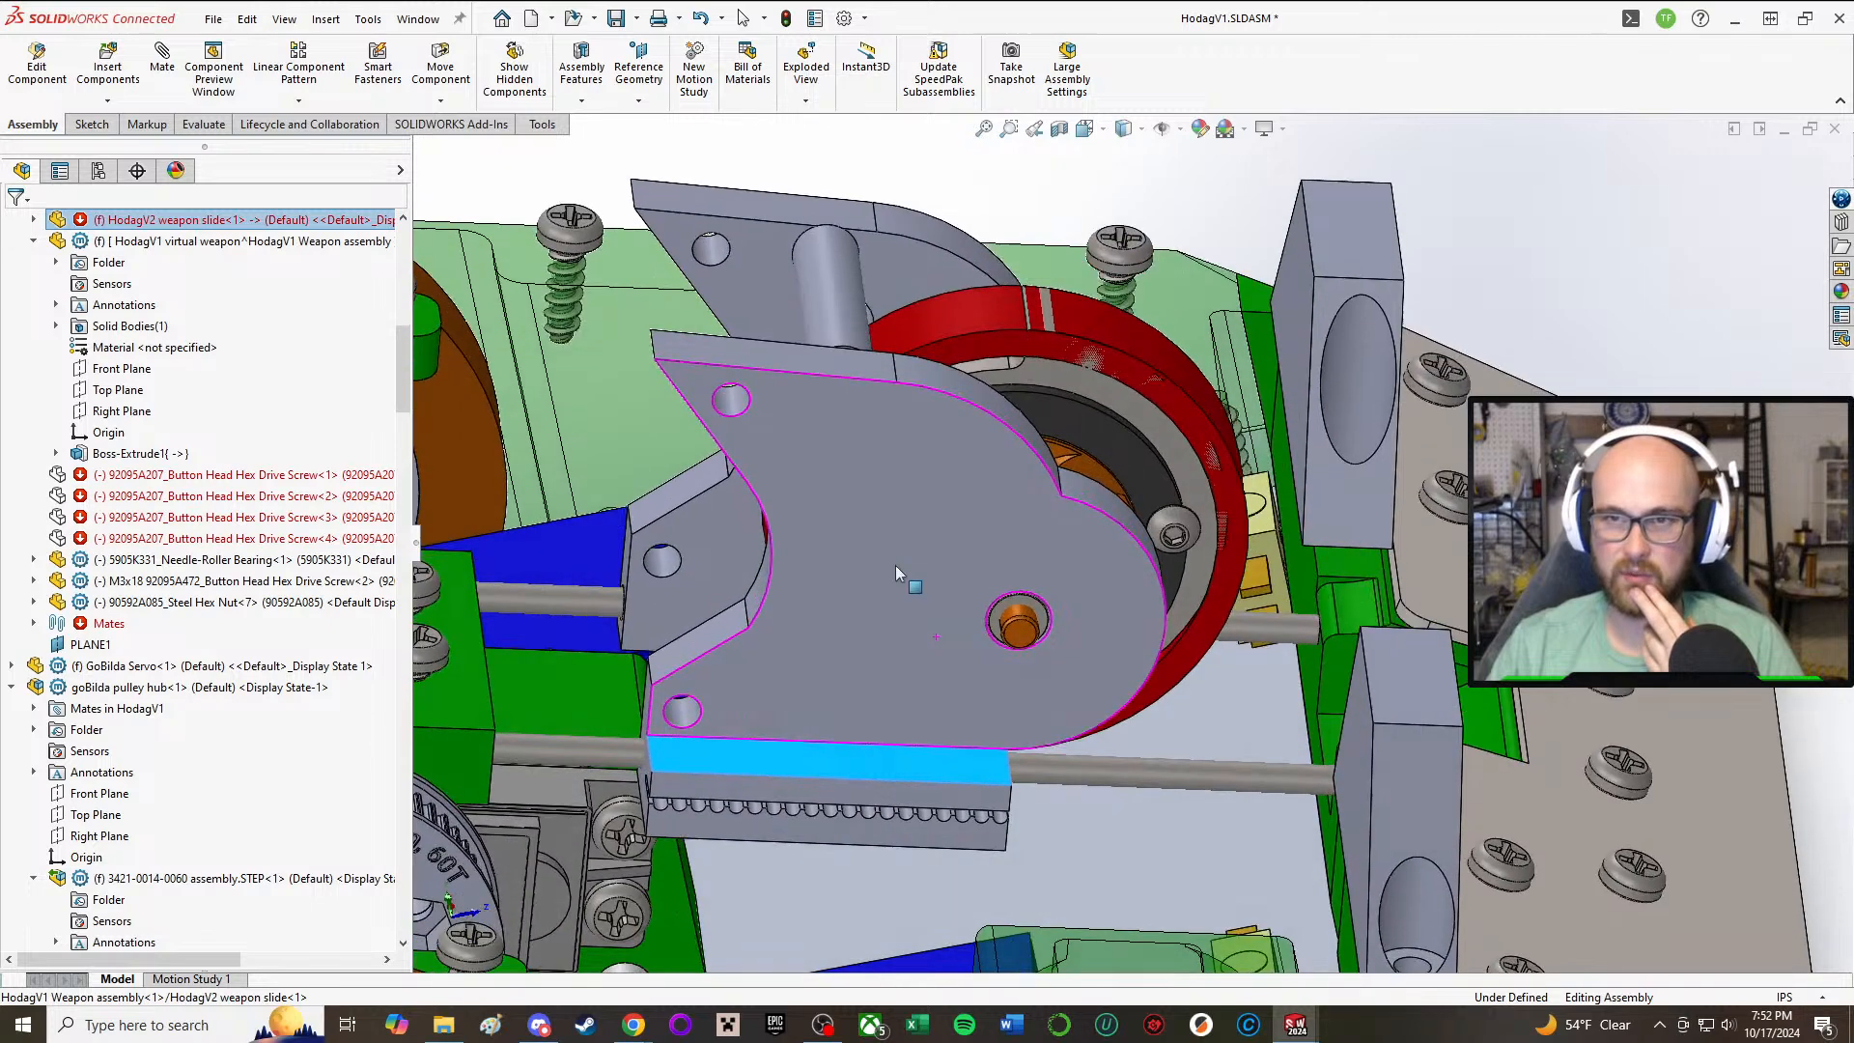
Step: Move the weapon slide along its rods to check whether the weapon spacer travels with it, comparing them from the side
{"action": "left_click", "coordinate": [834, 301]}
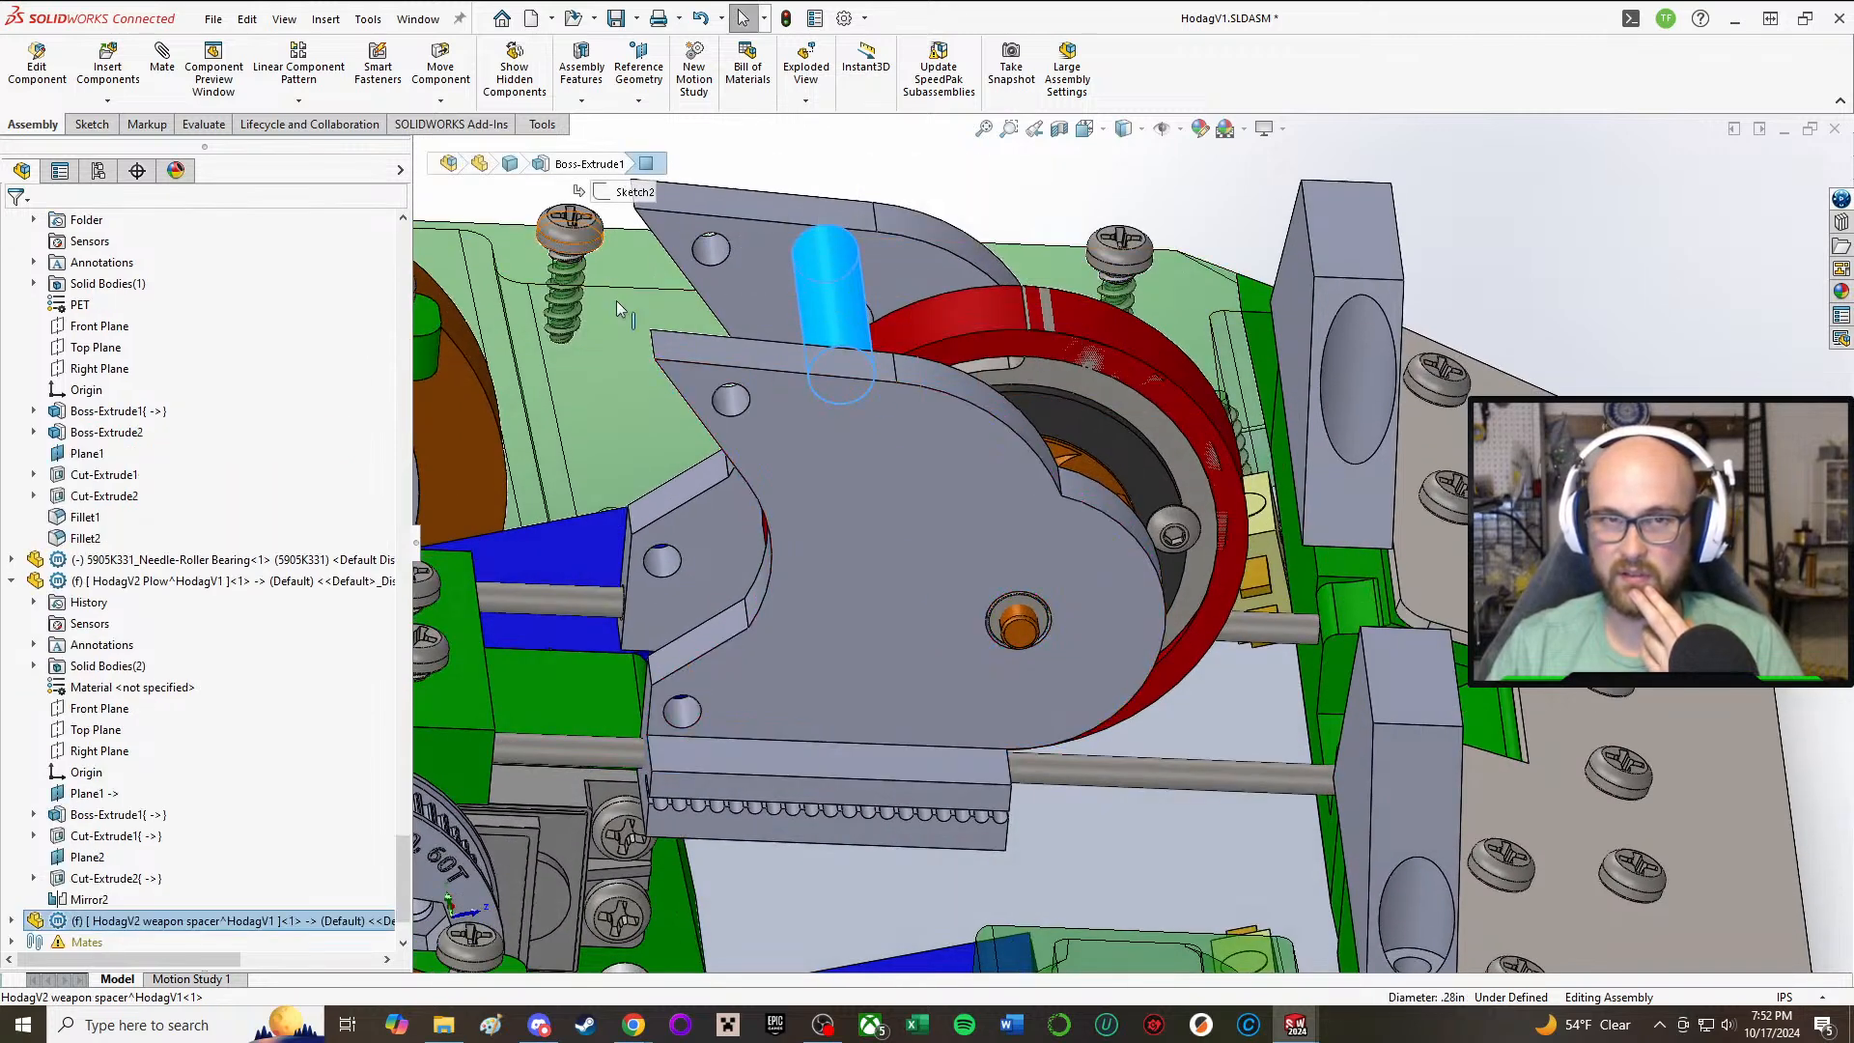
{"action": "left_click", "coordinate": [902, 554]}
{"action": "middle_click_drag", "start_coordinate": [901, 554], "coordinate": [995, 565]}
{"action": "left_click_drag", "start_coordinate": [993, 560], "coordinate": [1022, 560]}
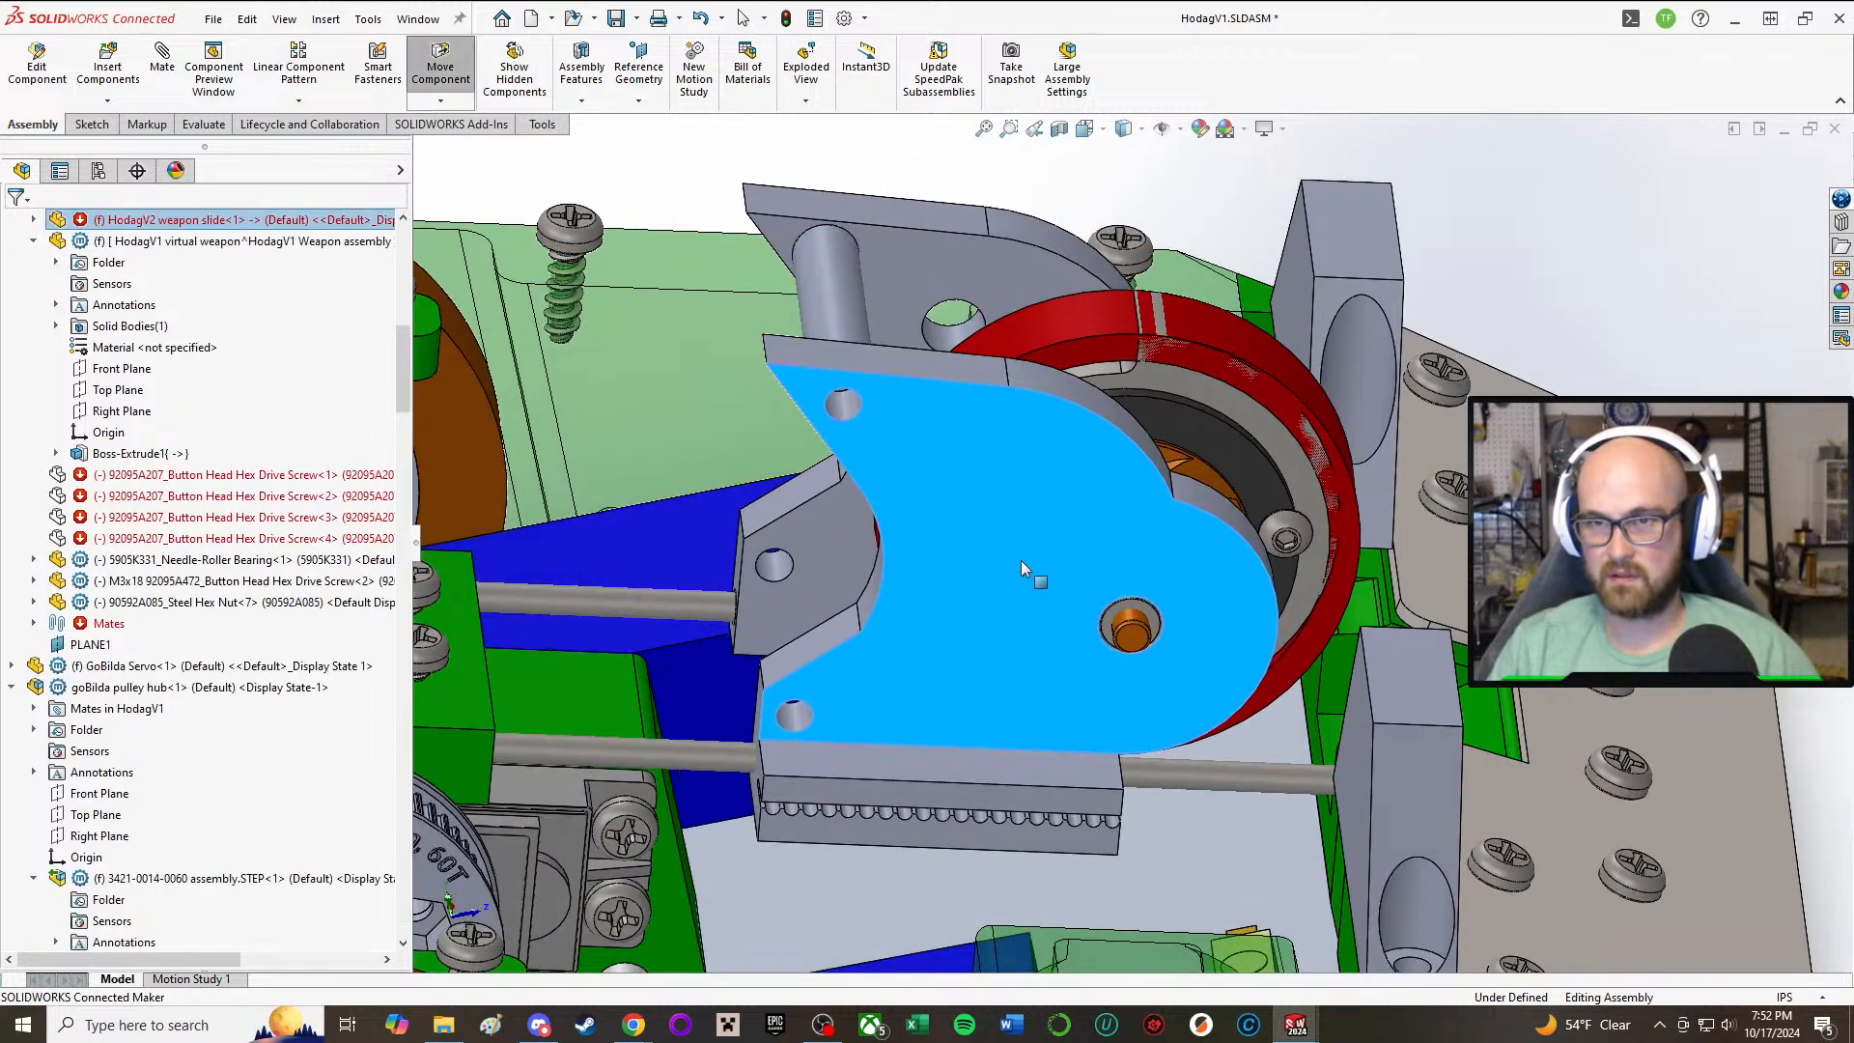
{"action": "left_click", "coordinate": [1661, 199]}
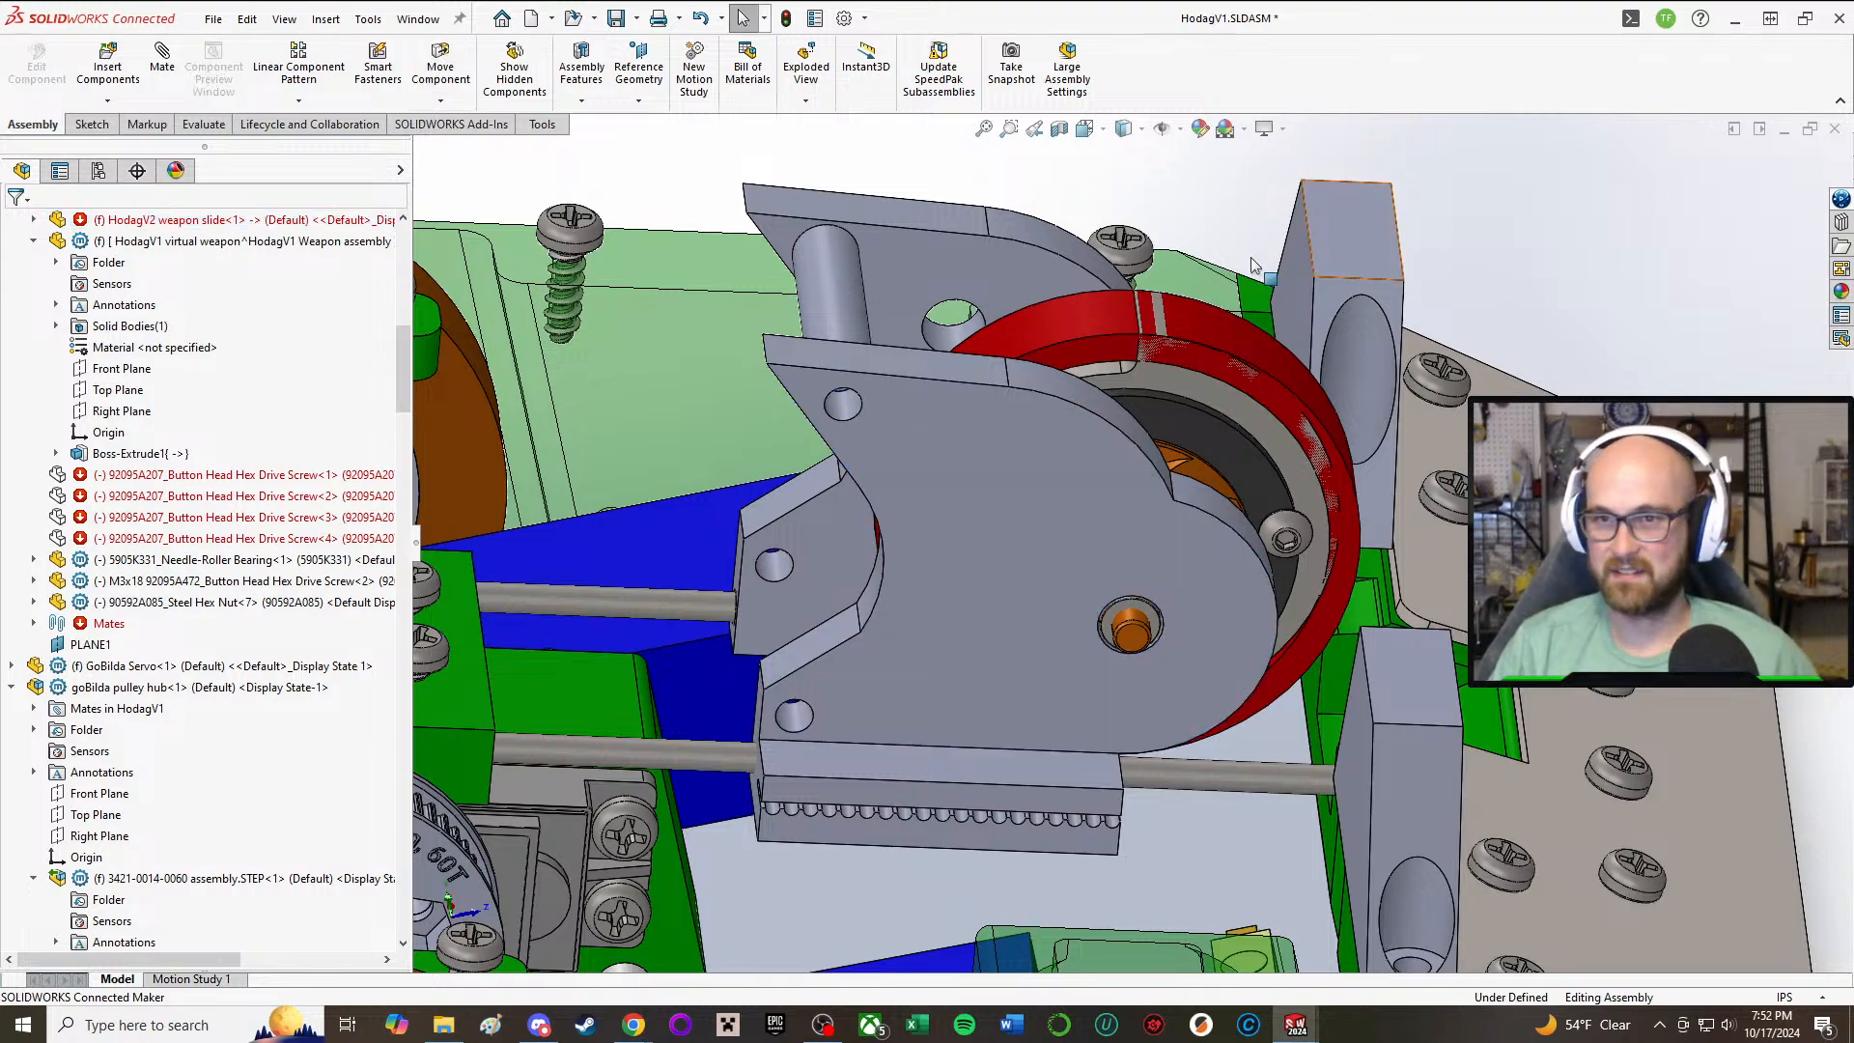
{"action": "middle_click_drag", "start_coordinate": [1253, 264], "coordinate": [1346, 205]}
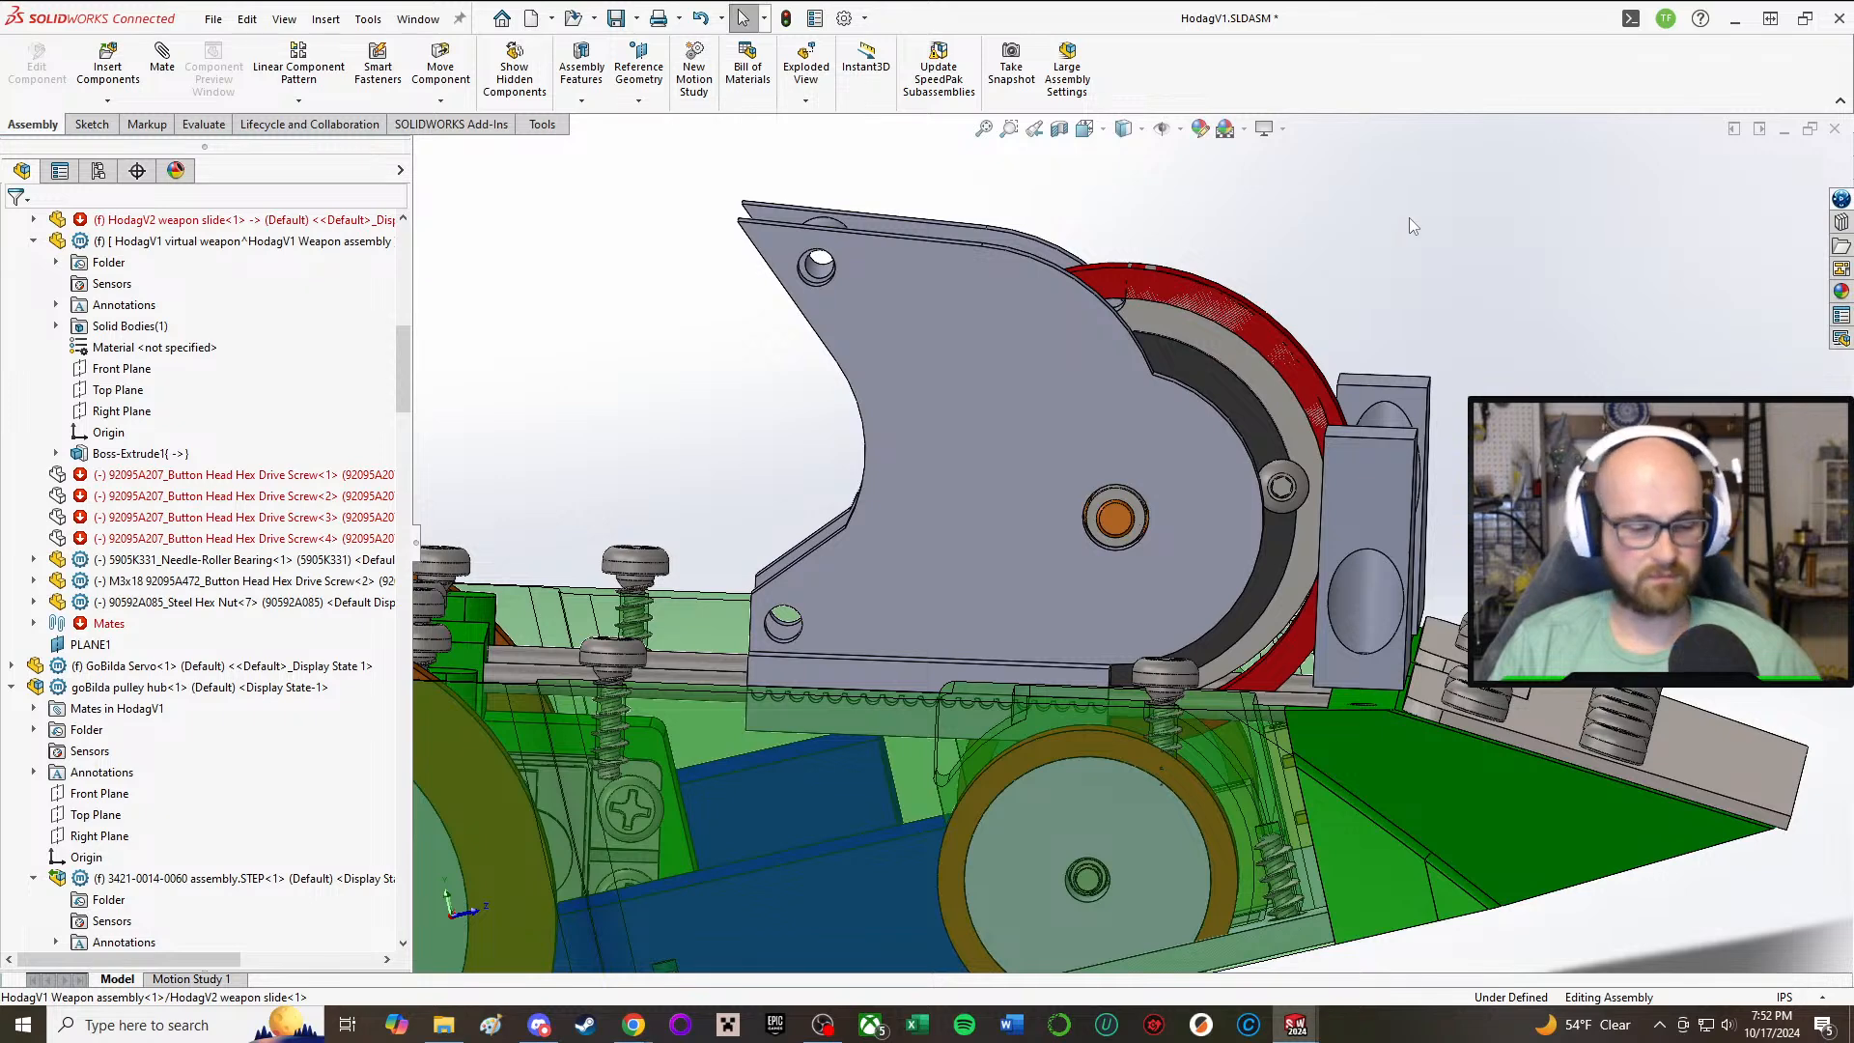
{"action": "middle_click_drag", "start_coordinate": [905, 144], "coordinate": [906, 141]}
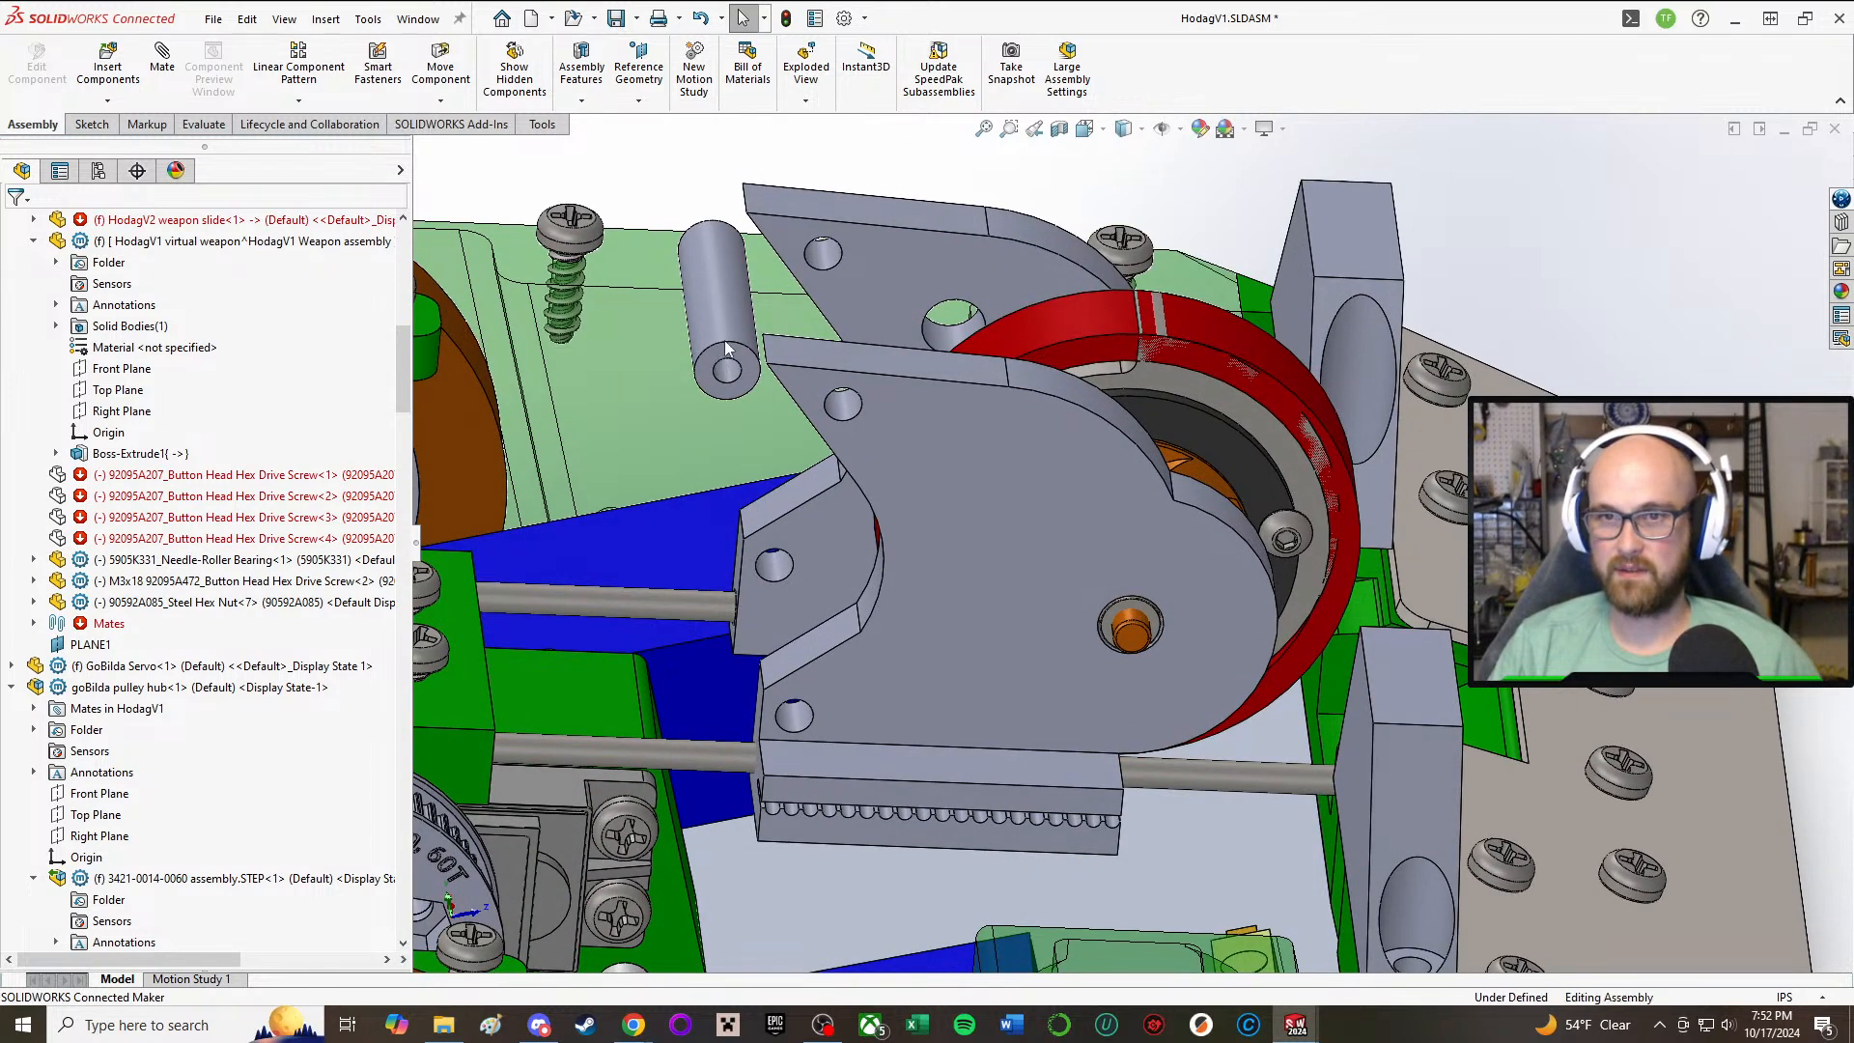
Step: Review the available component commands for the HodagV2 weapon spacer and inspect its fit between the slide plates
{"action": "left_click", "coordinate": [721, 275]}
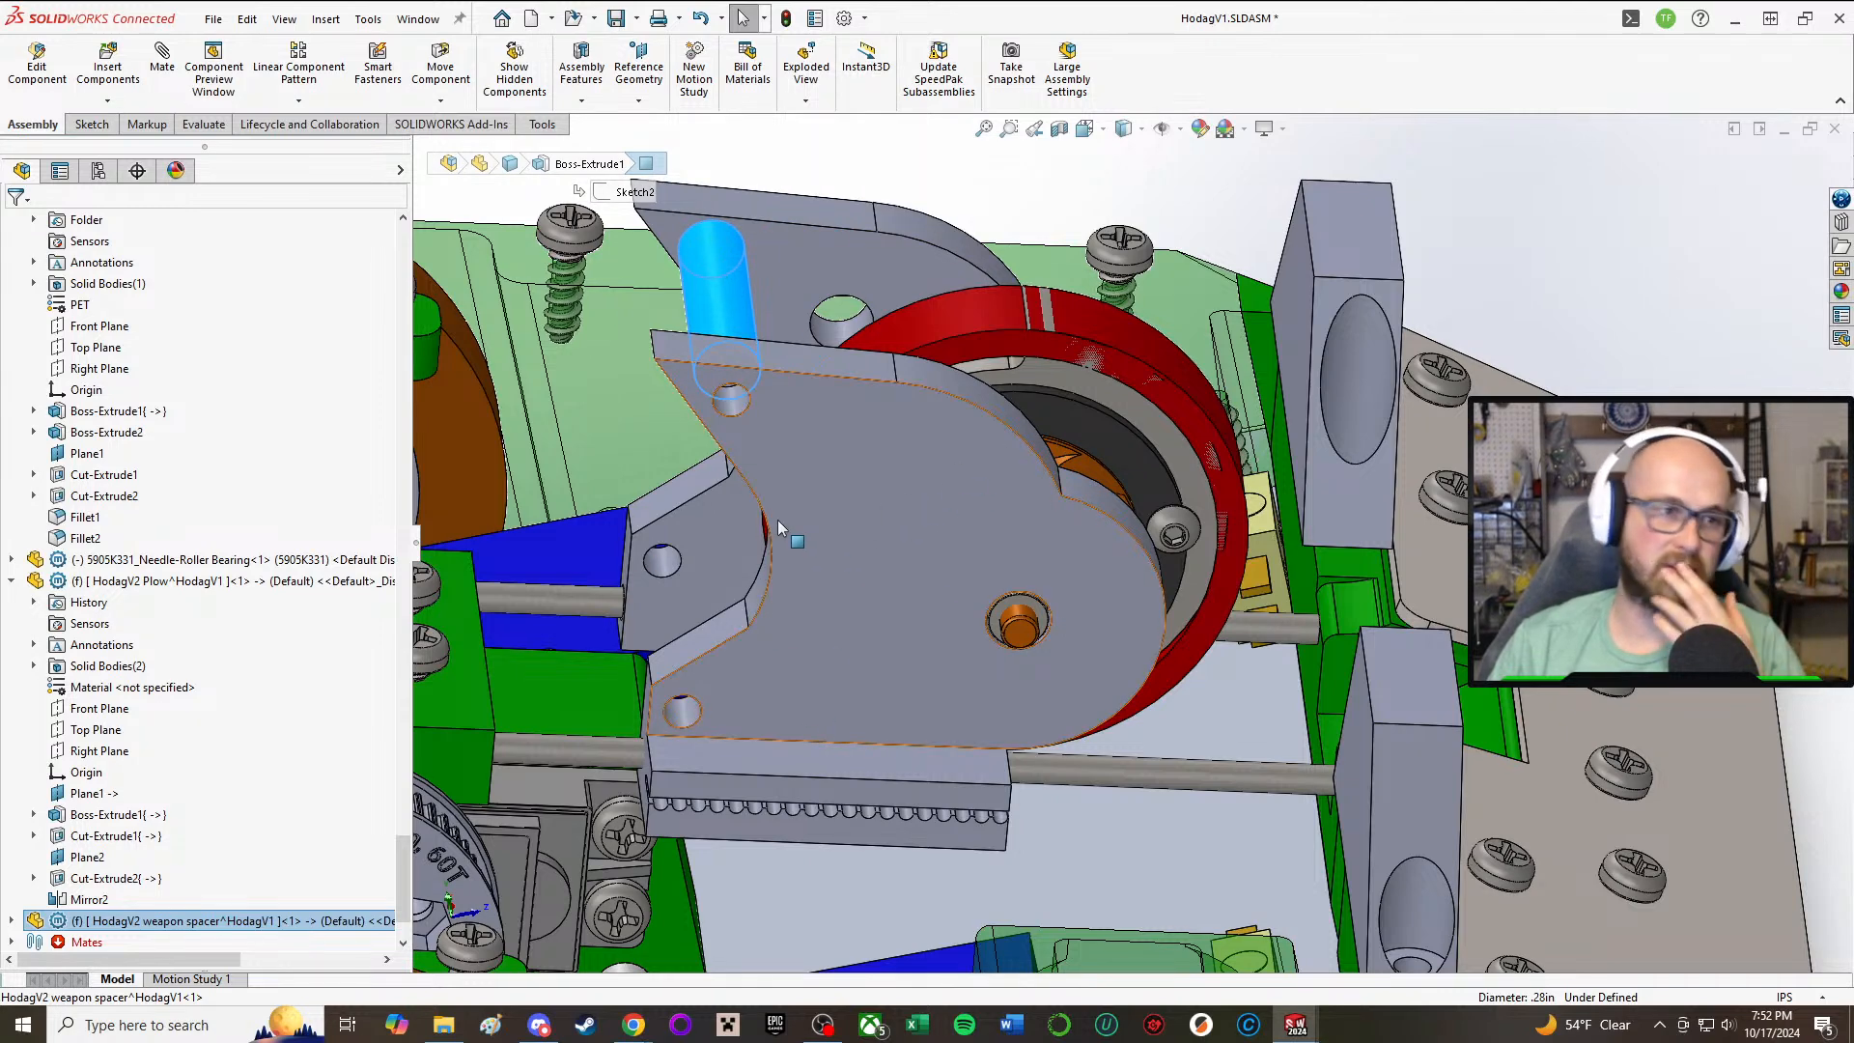
{"action": "right_click", "coordinate": [187, 930]}
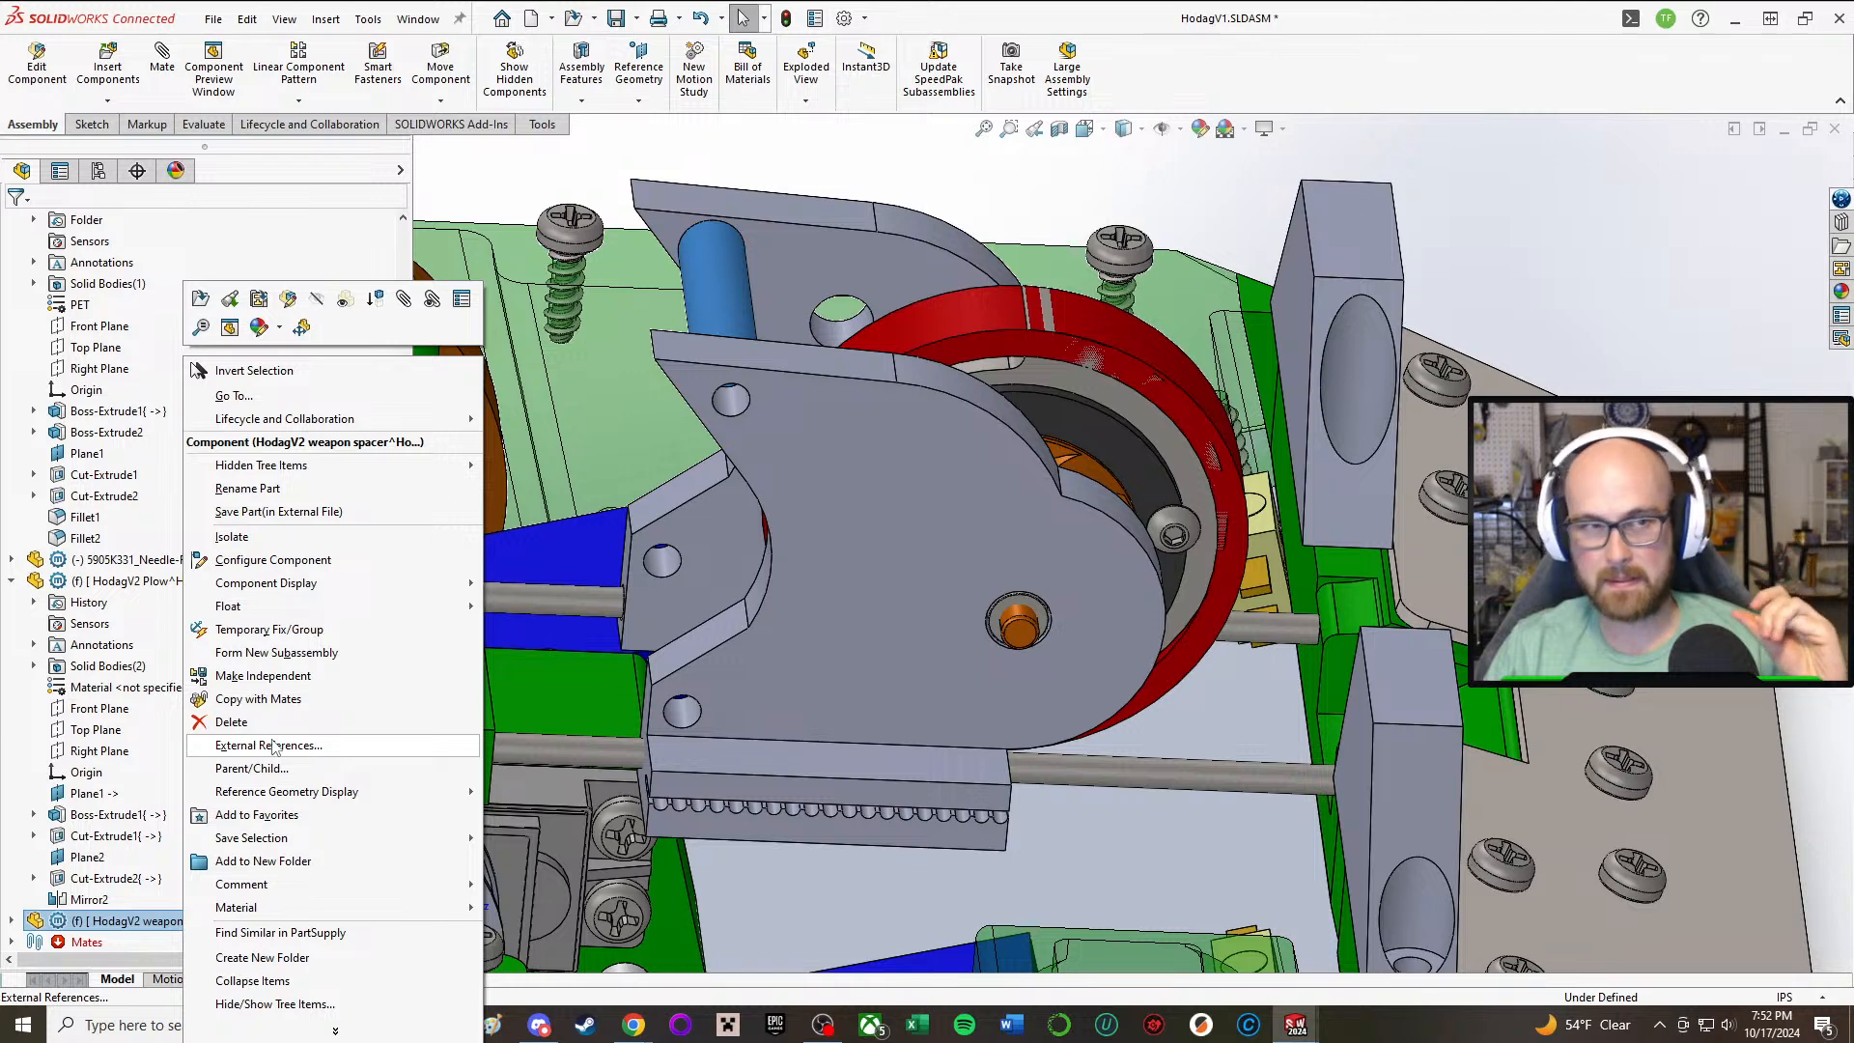
{"action": "left_click", "coordinate": [1602, 234]}
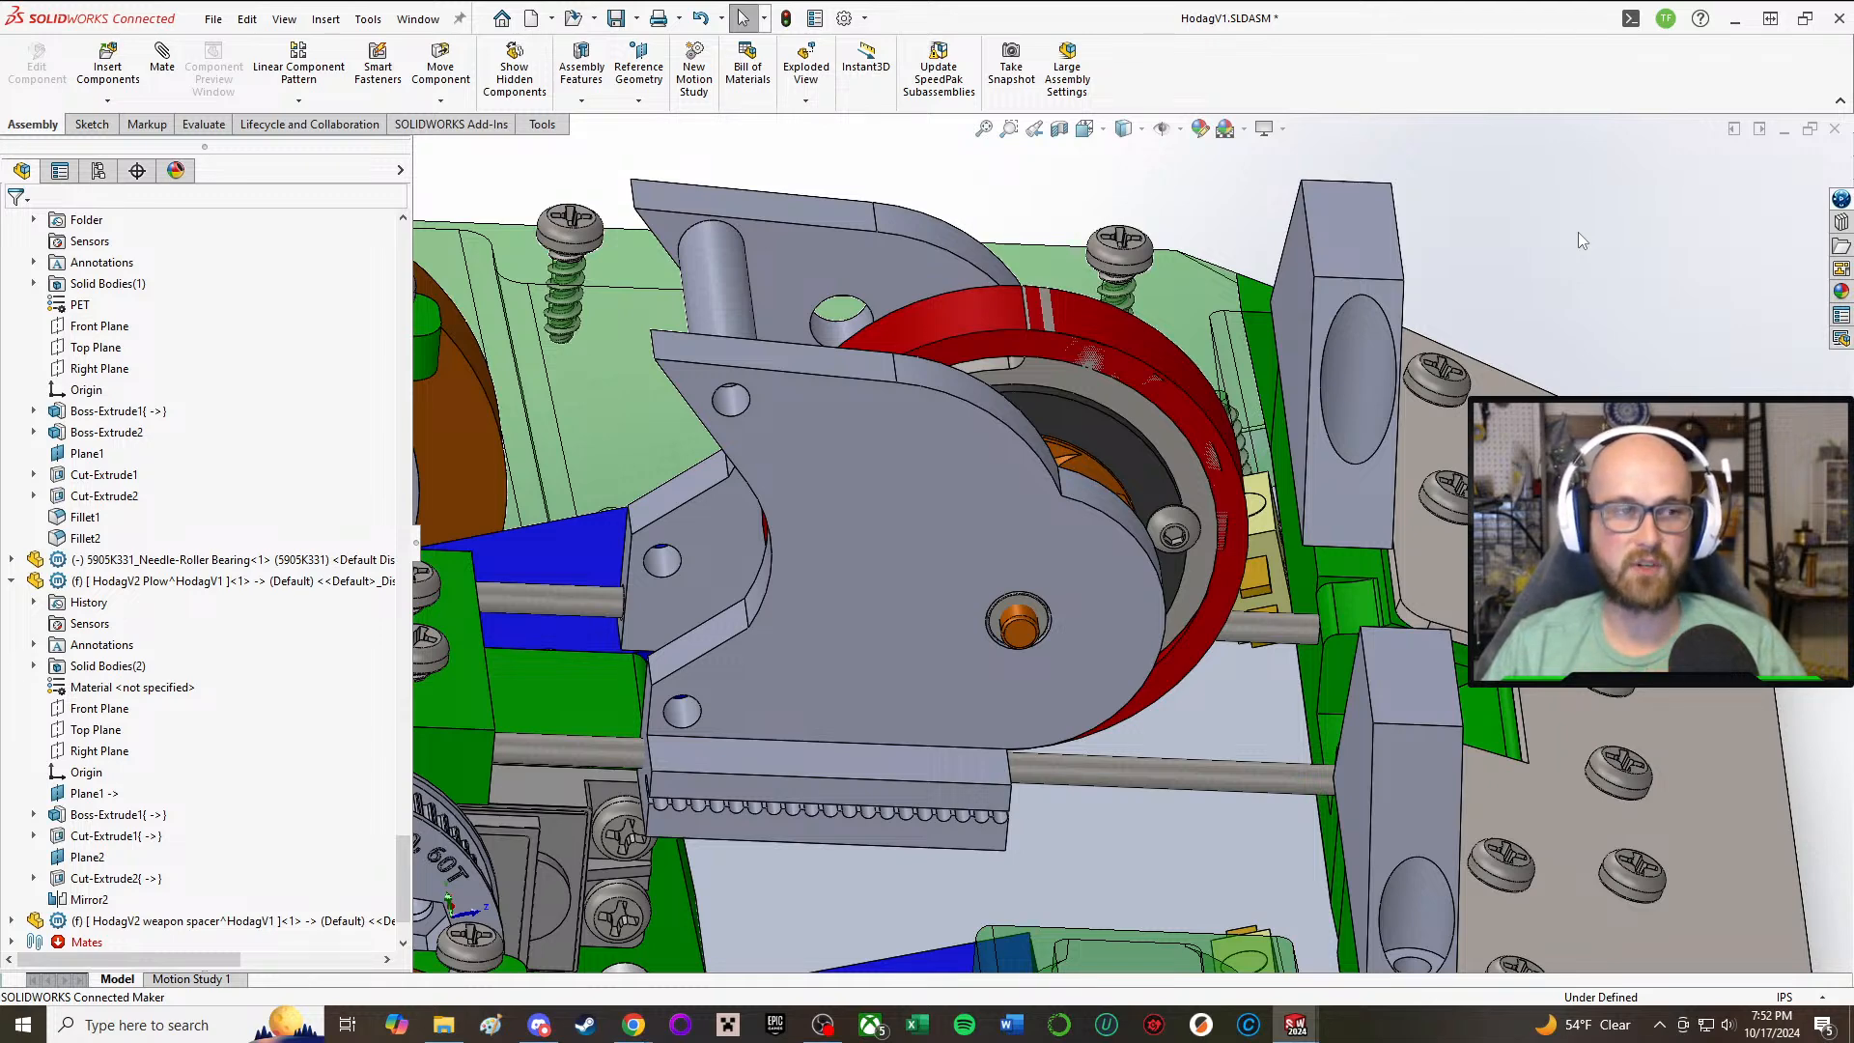
{"action": "key", "text": "f"}
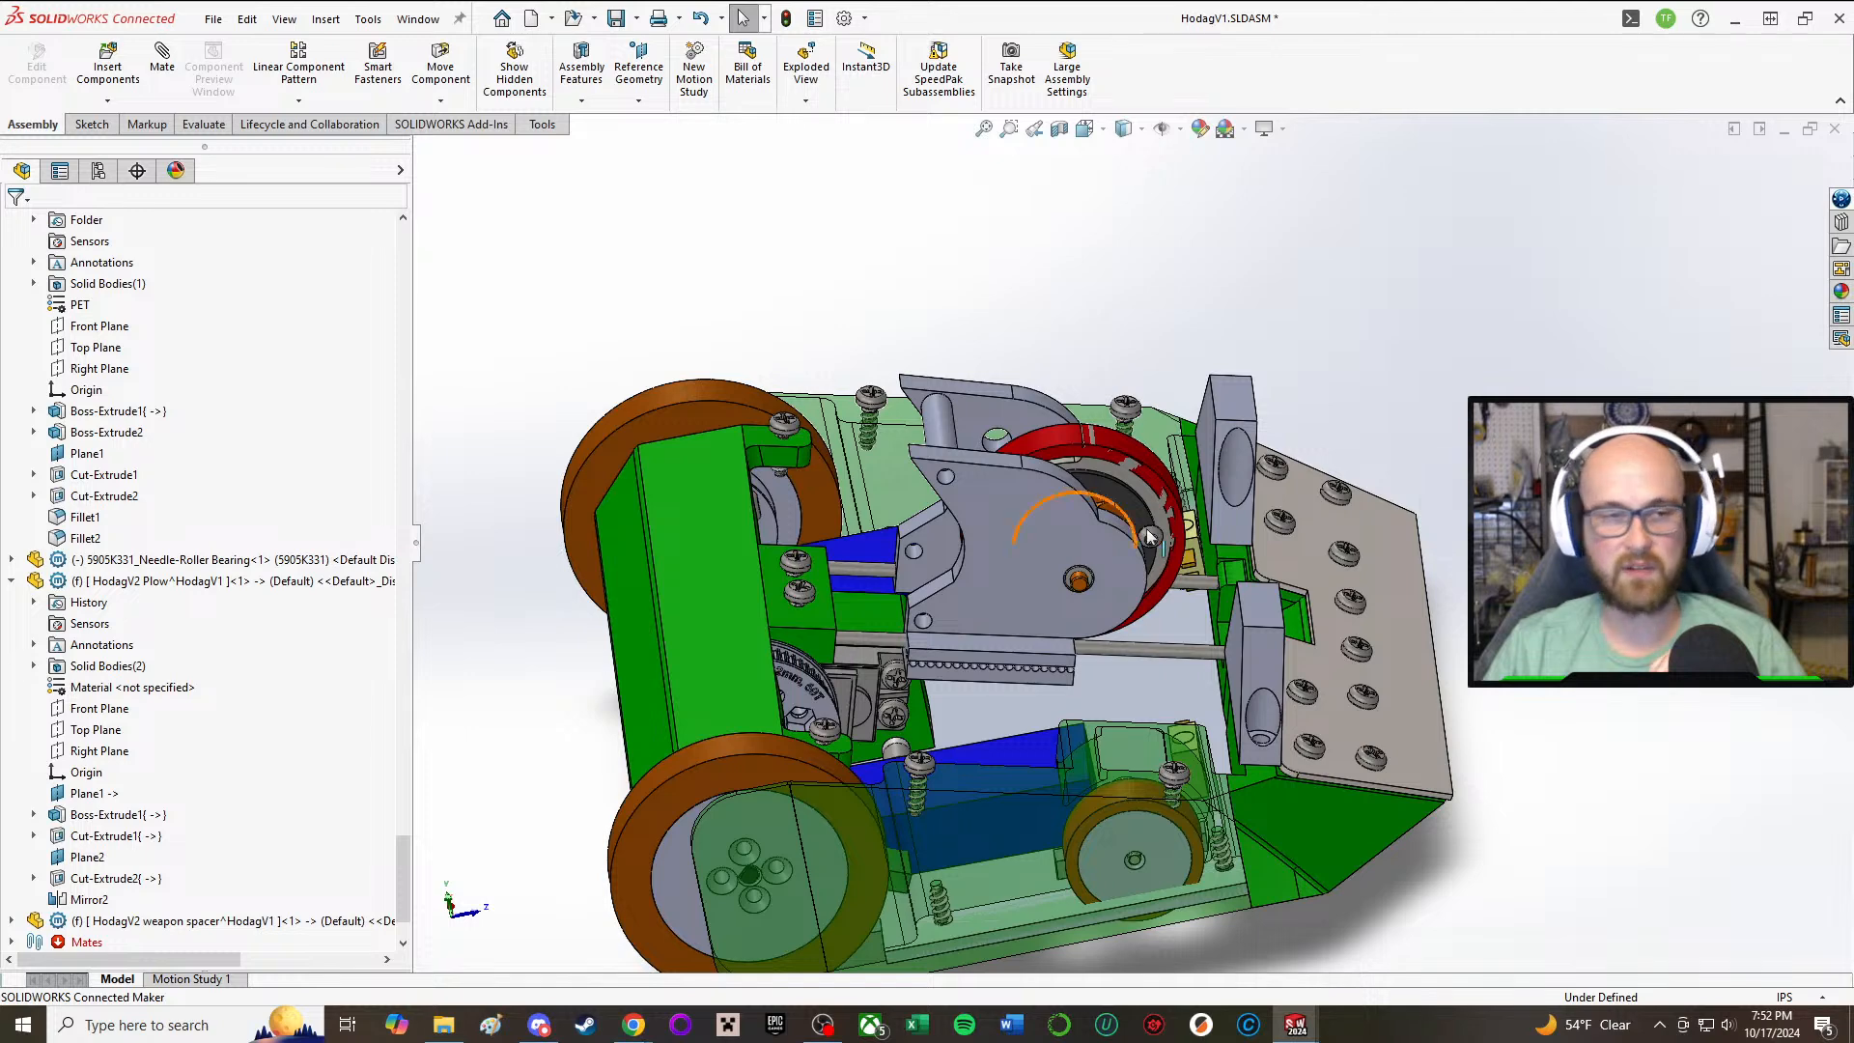
{"action": "scroll", "coordinate": [1016, 475], "scroll_direction": "down", "scroll_amount": 10}
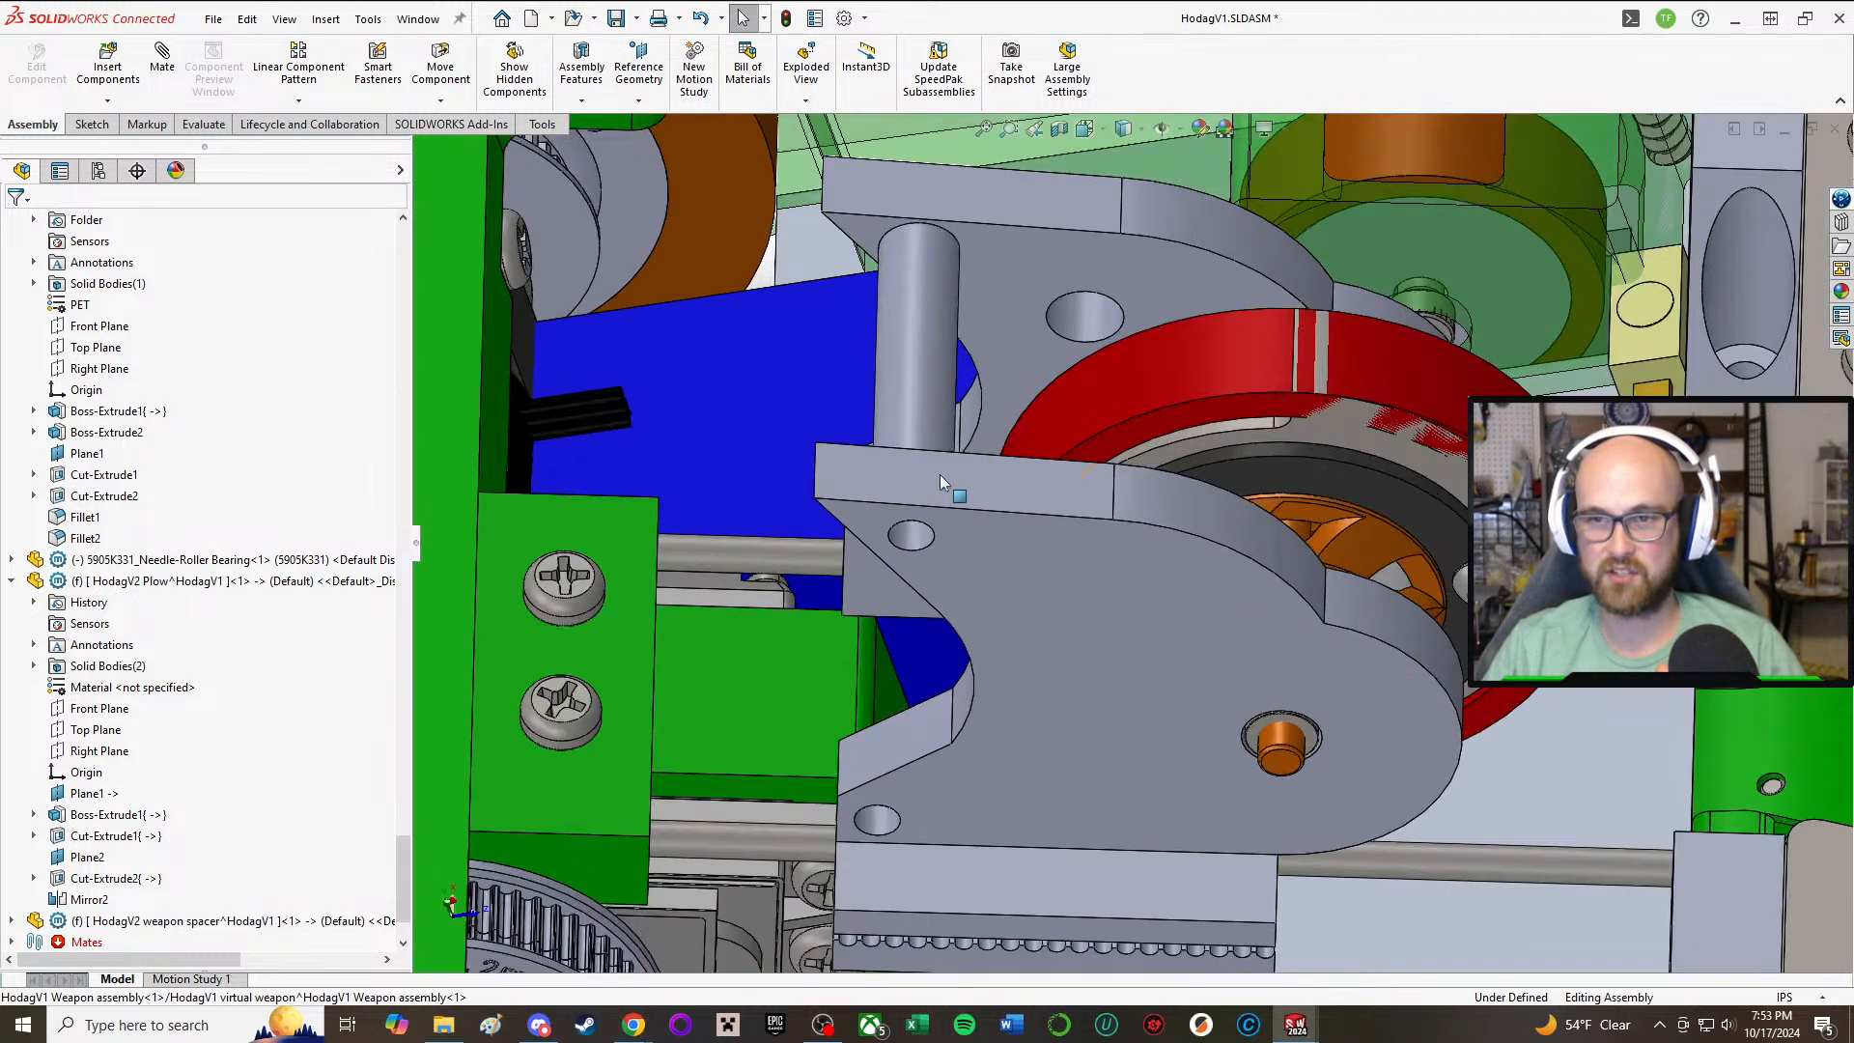
{"action": "scroll", "coordinate": [121, 876], "scroll_direction": "down", "scroll_amount": 1}
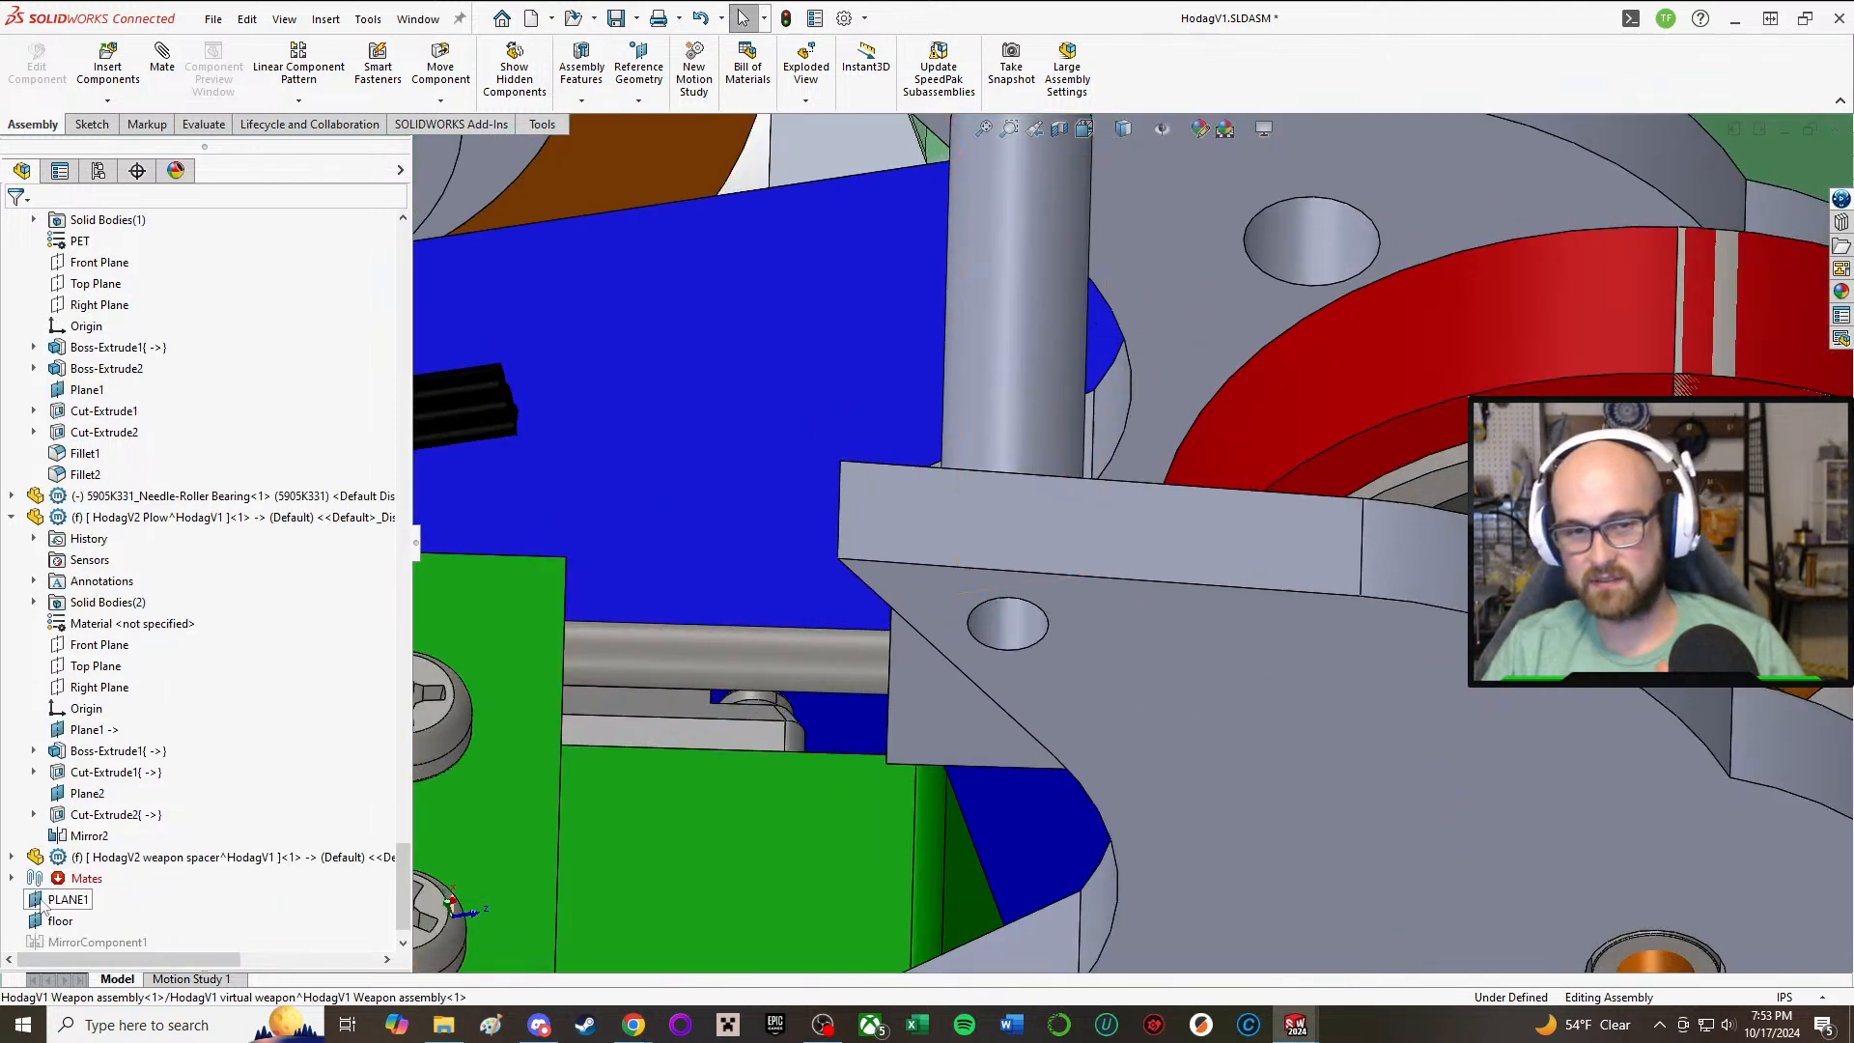
Step: Try to move the HodagV2 weapon spacer from the main assembly into the weapon assembly by reordering it in the component tree
{"action": "left_click", "coordinate": [116, 856]}
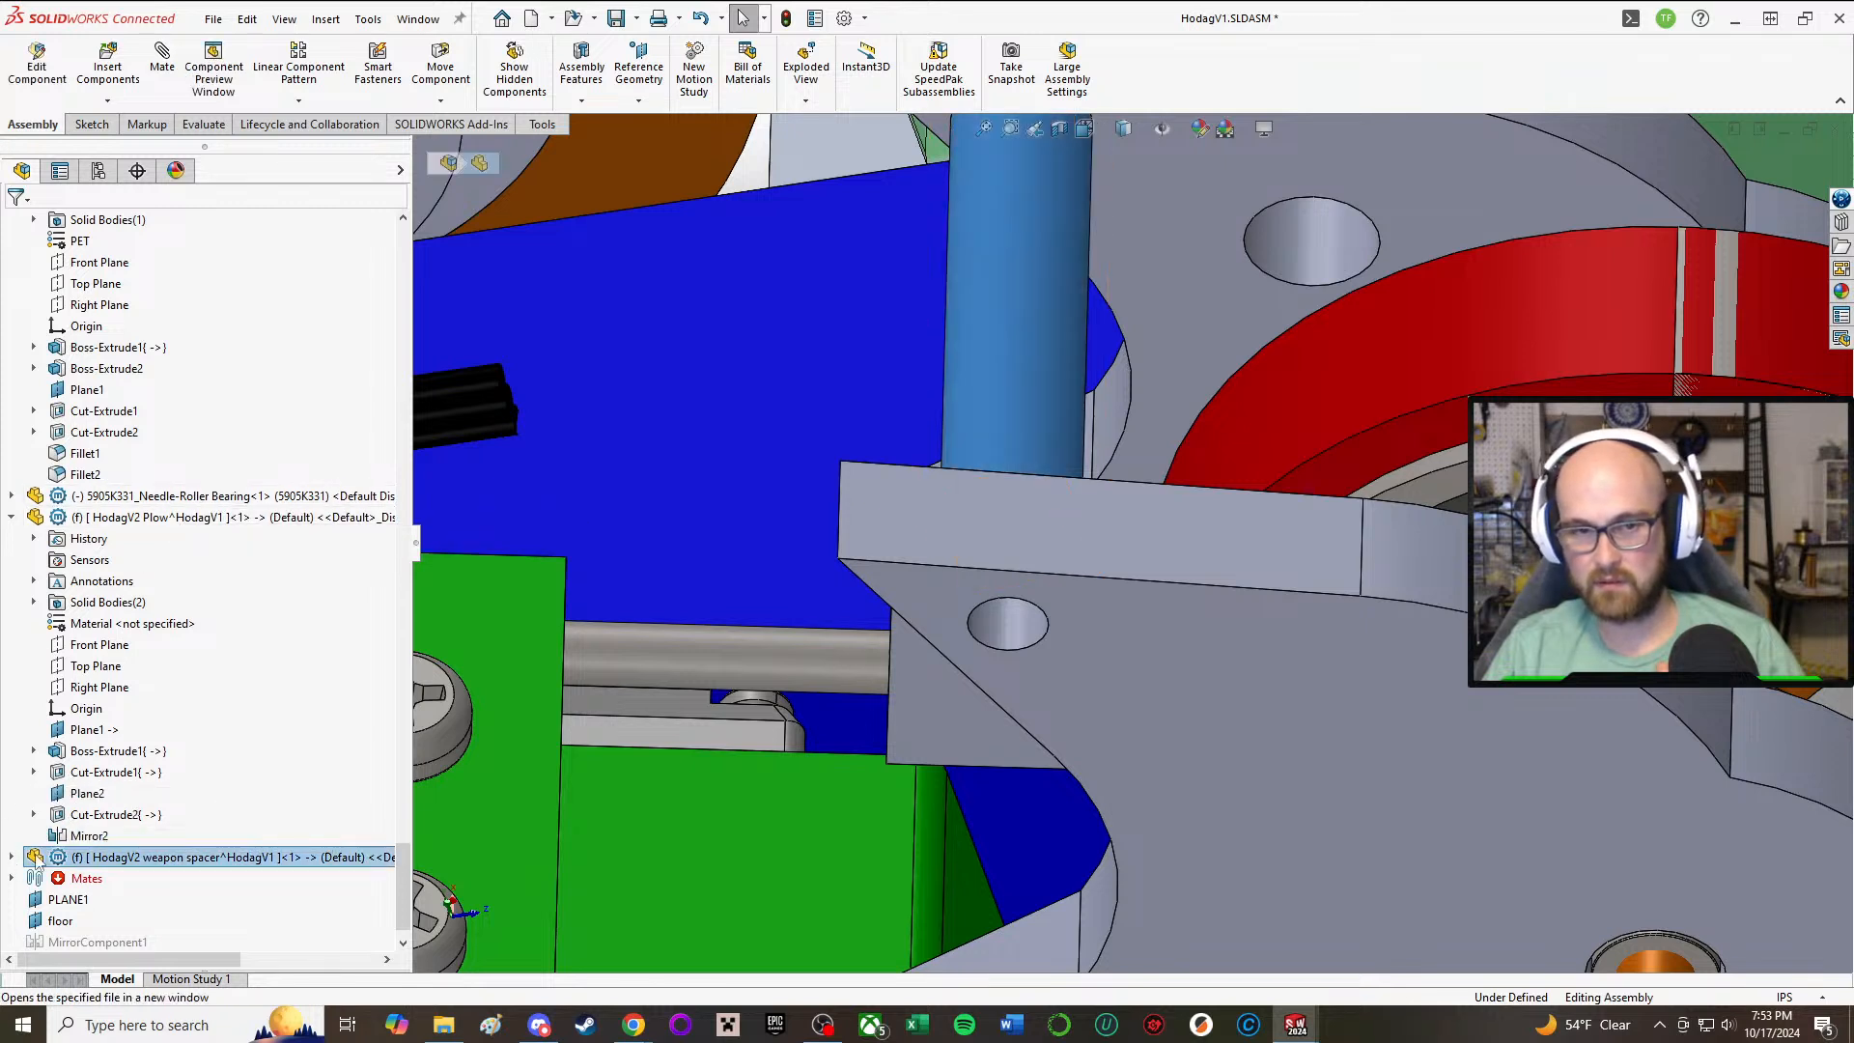
{"action": "left_click_drag", "start_coordinate": [165, 514], "coordinate": [166, 516]}
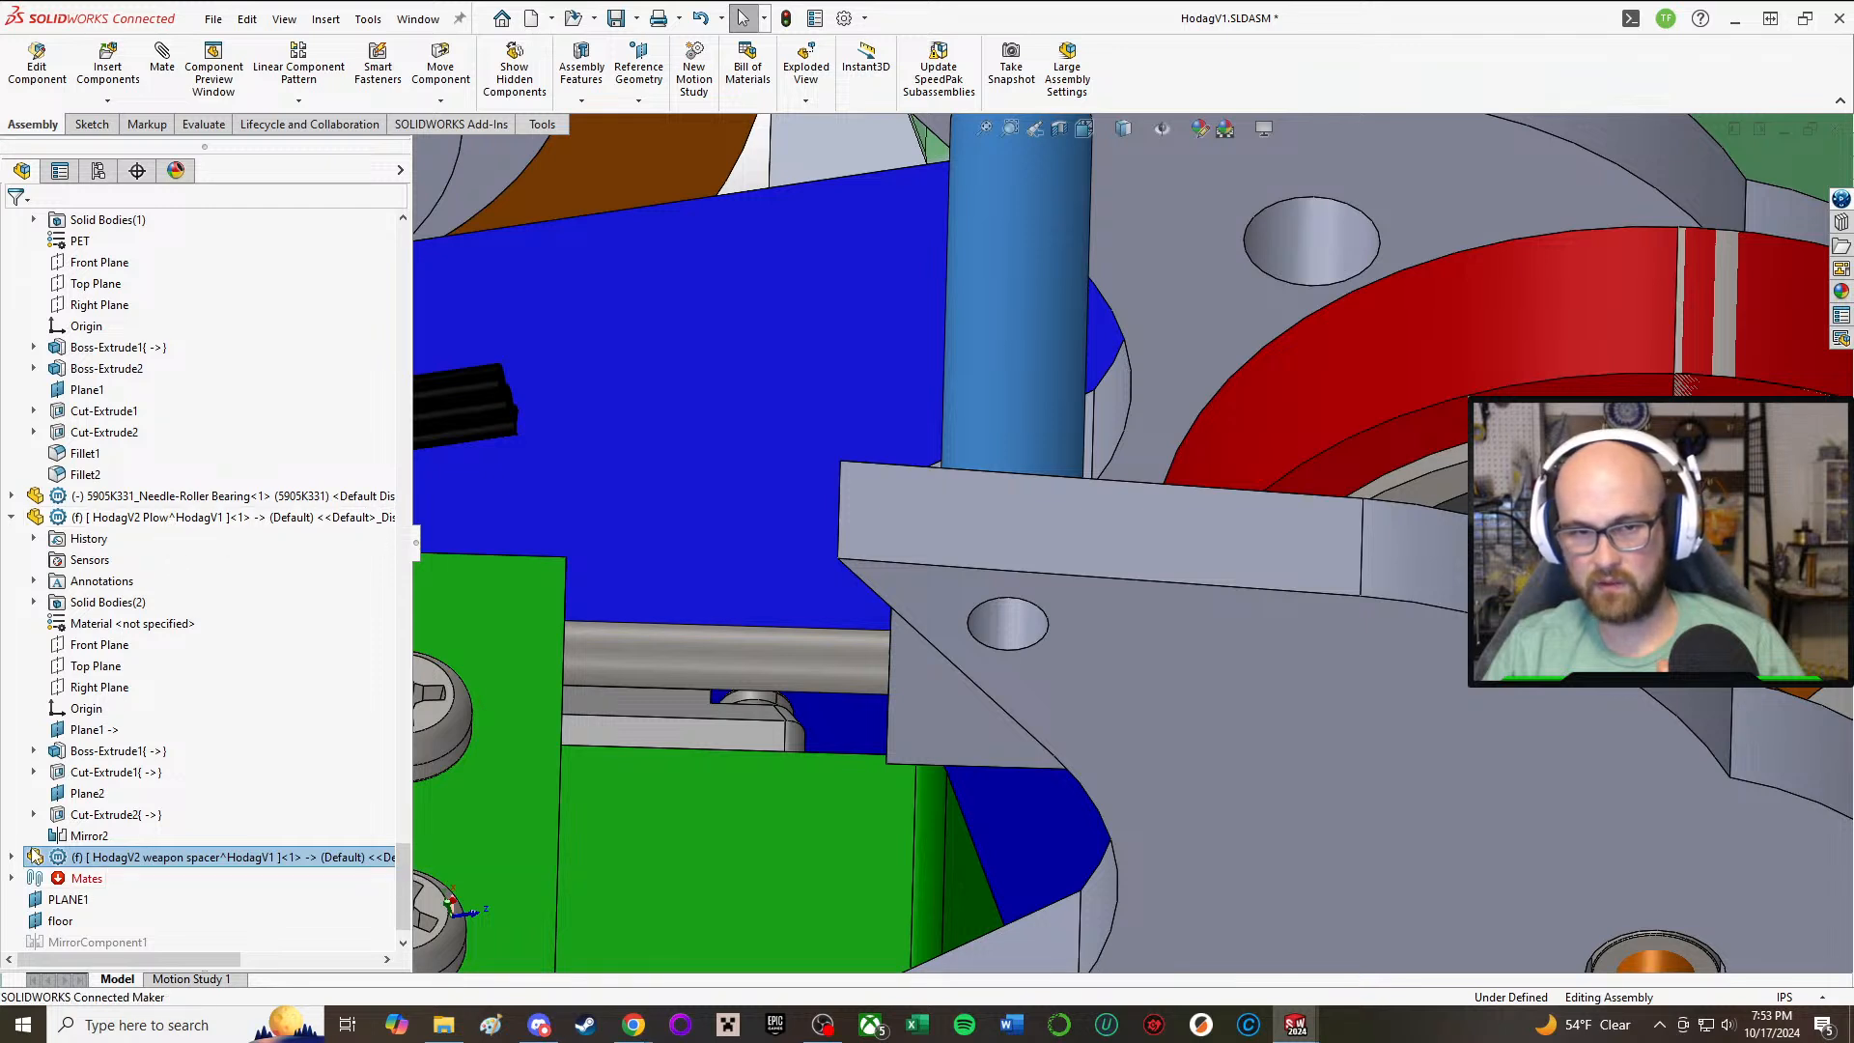
{"action": "left_click_drag", "start_coordinate": [72, 717], "coordinate": [73, 583]}
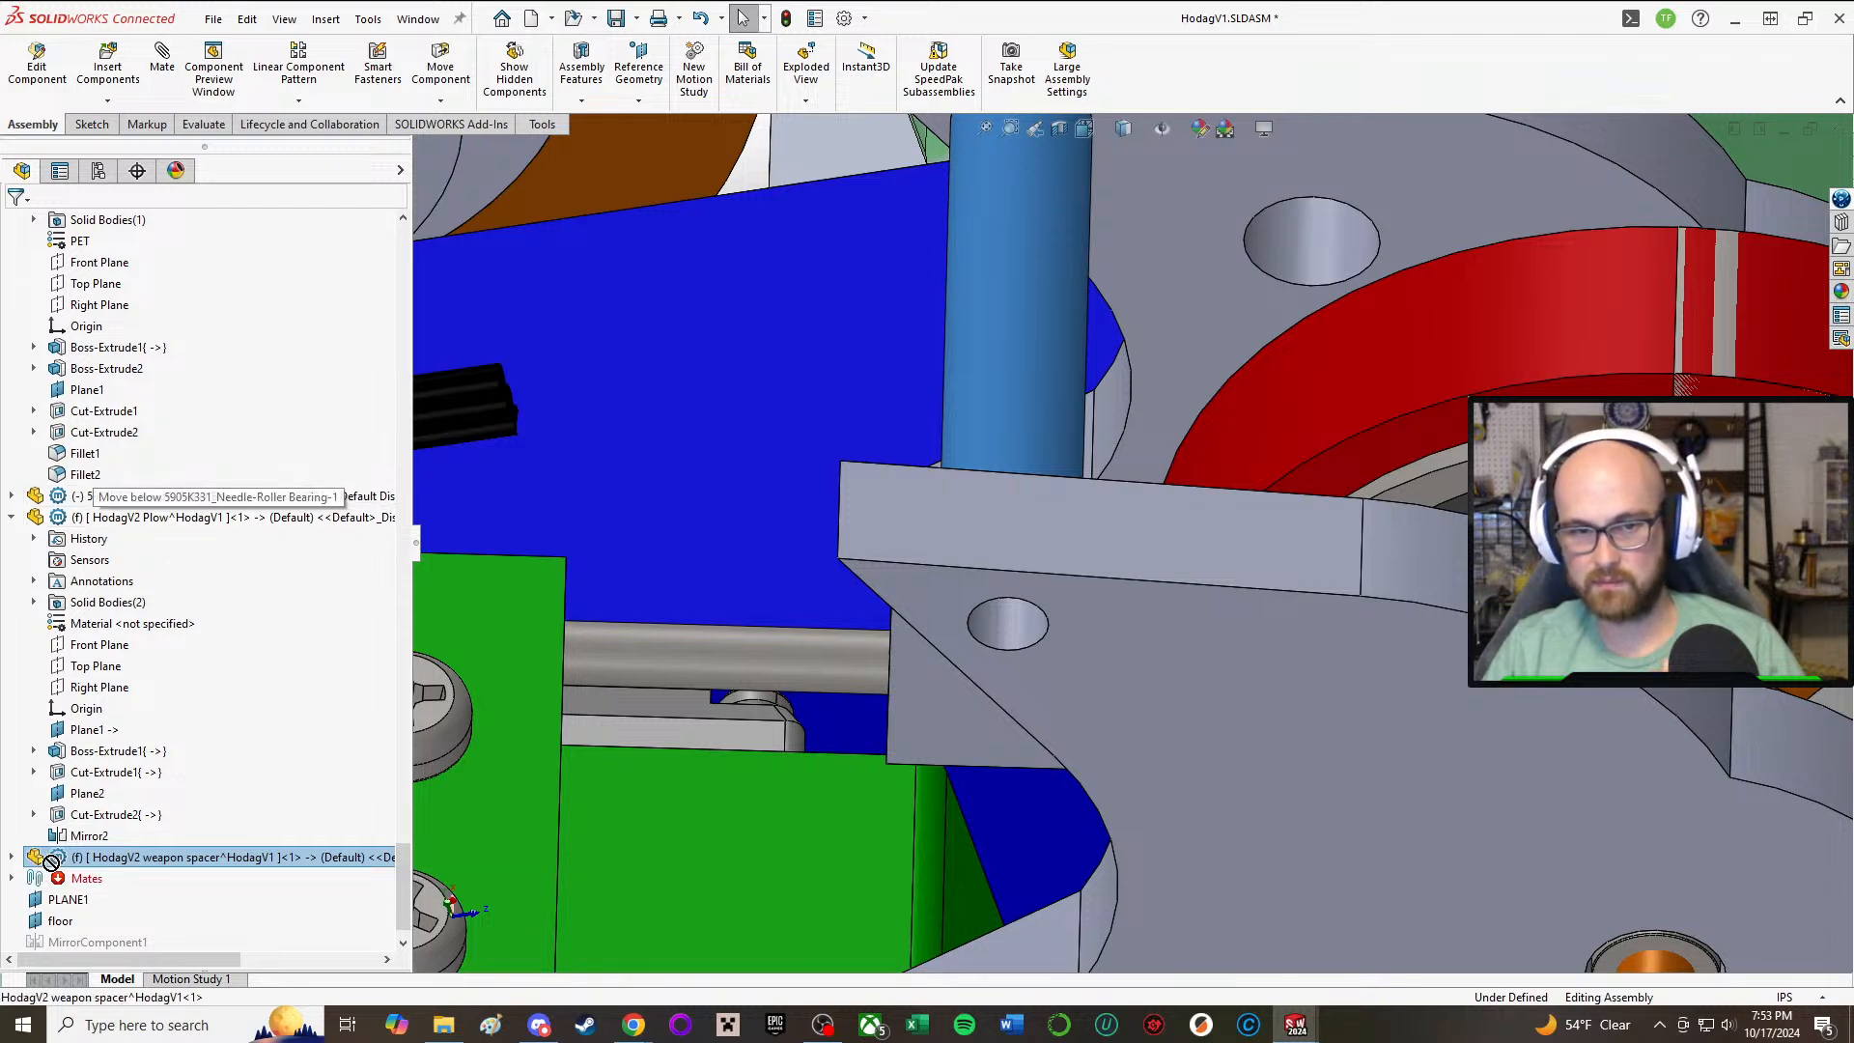
{"action": "left_click_drag", "start_coordinate": [51, 861], "coordinate": [65, 274]}
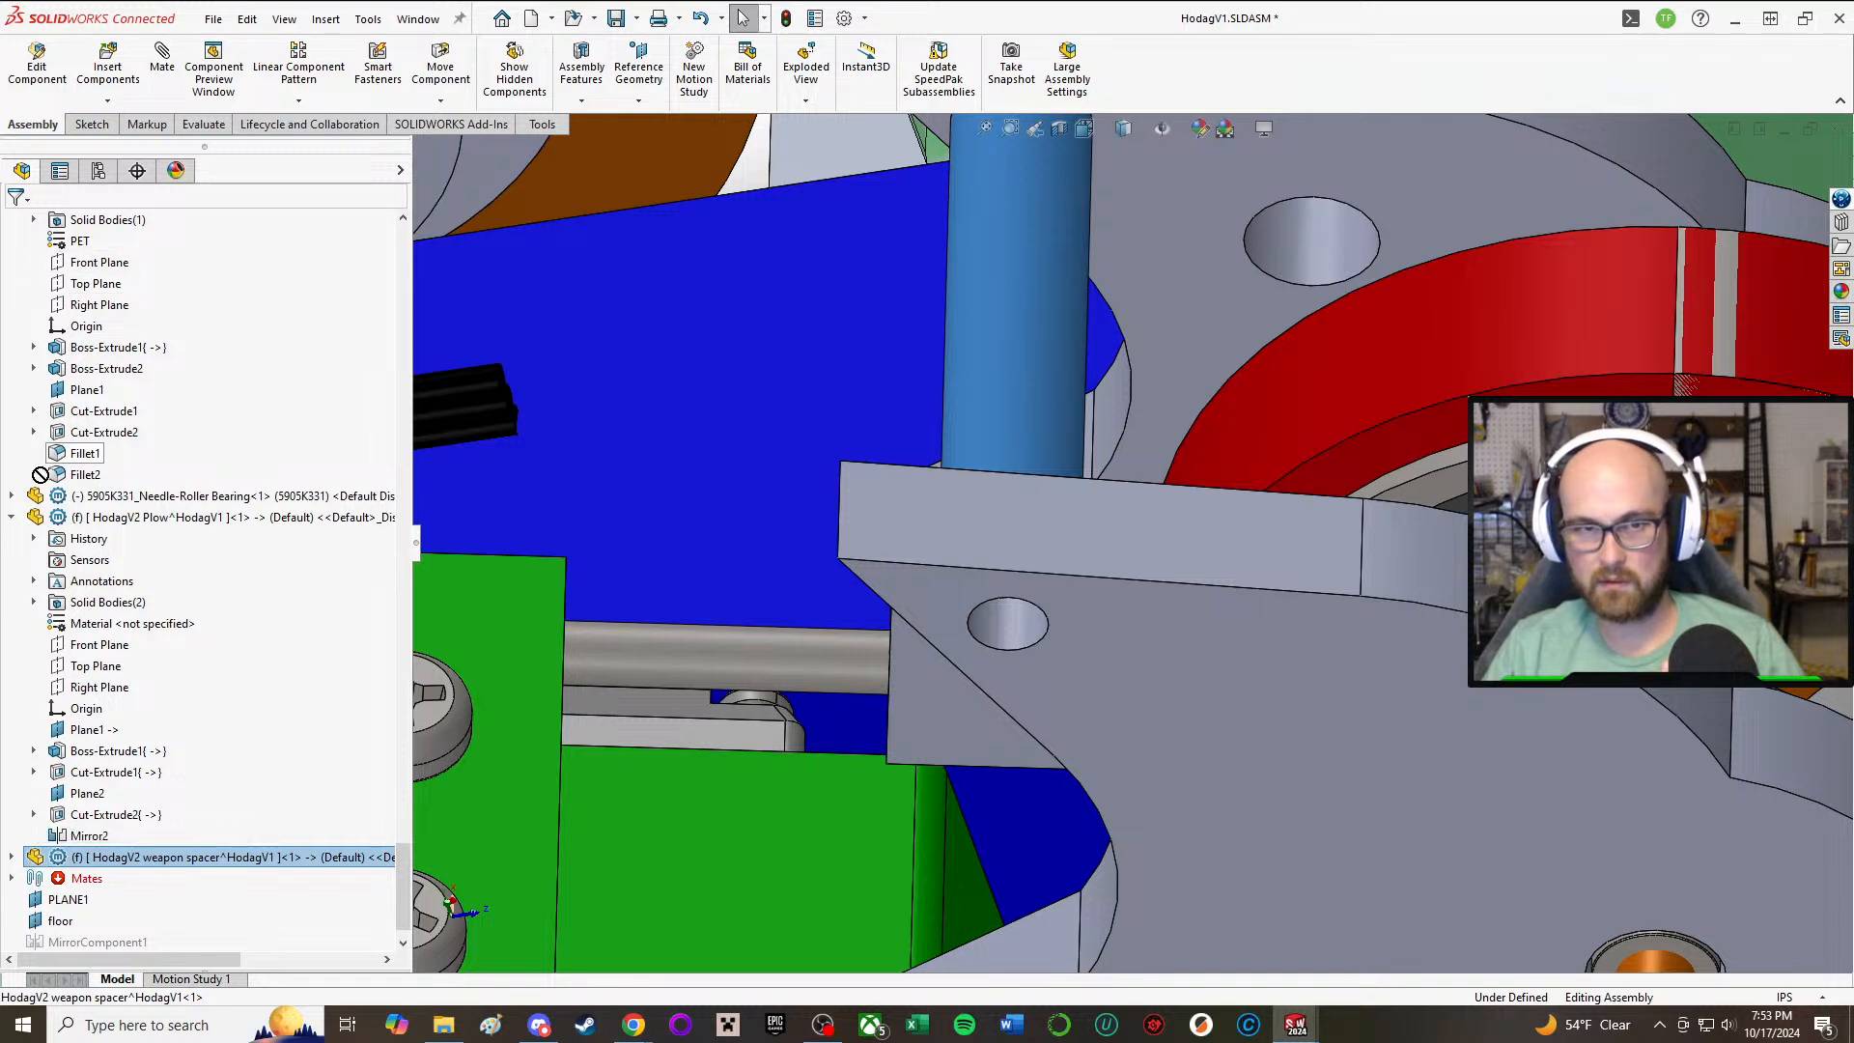
{"action": "left_click_drag", "start_coordinate": [41, 474], "coordinate": [72, 858]}
Step: Delete the HodagV2 weapon spacer component and its dependent items from the main assembly
{"action": "right_click", "coordinate": [73, 859]}
{"action": "left_click", "coordinate": [189, 726]}
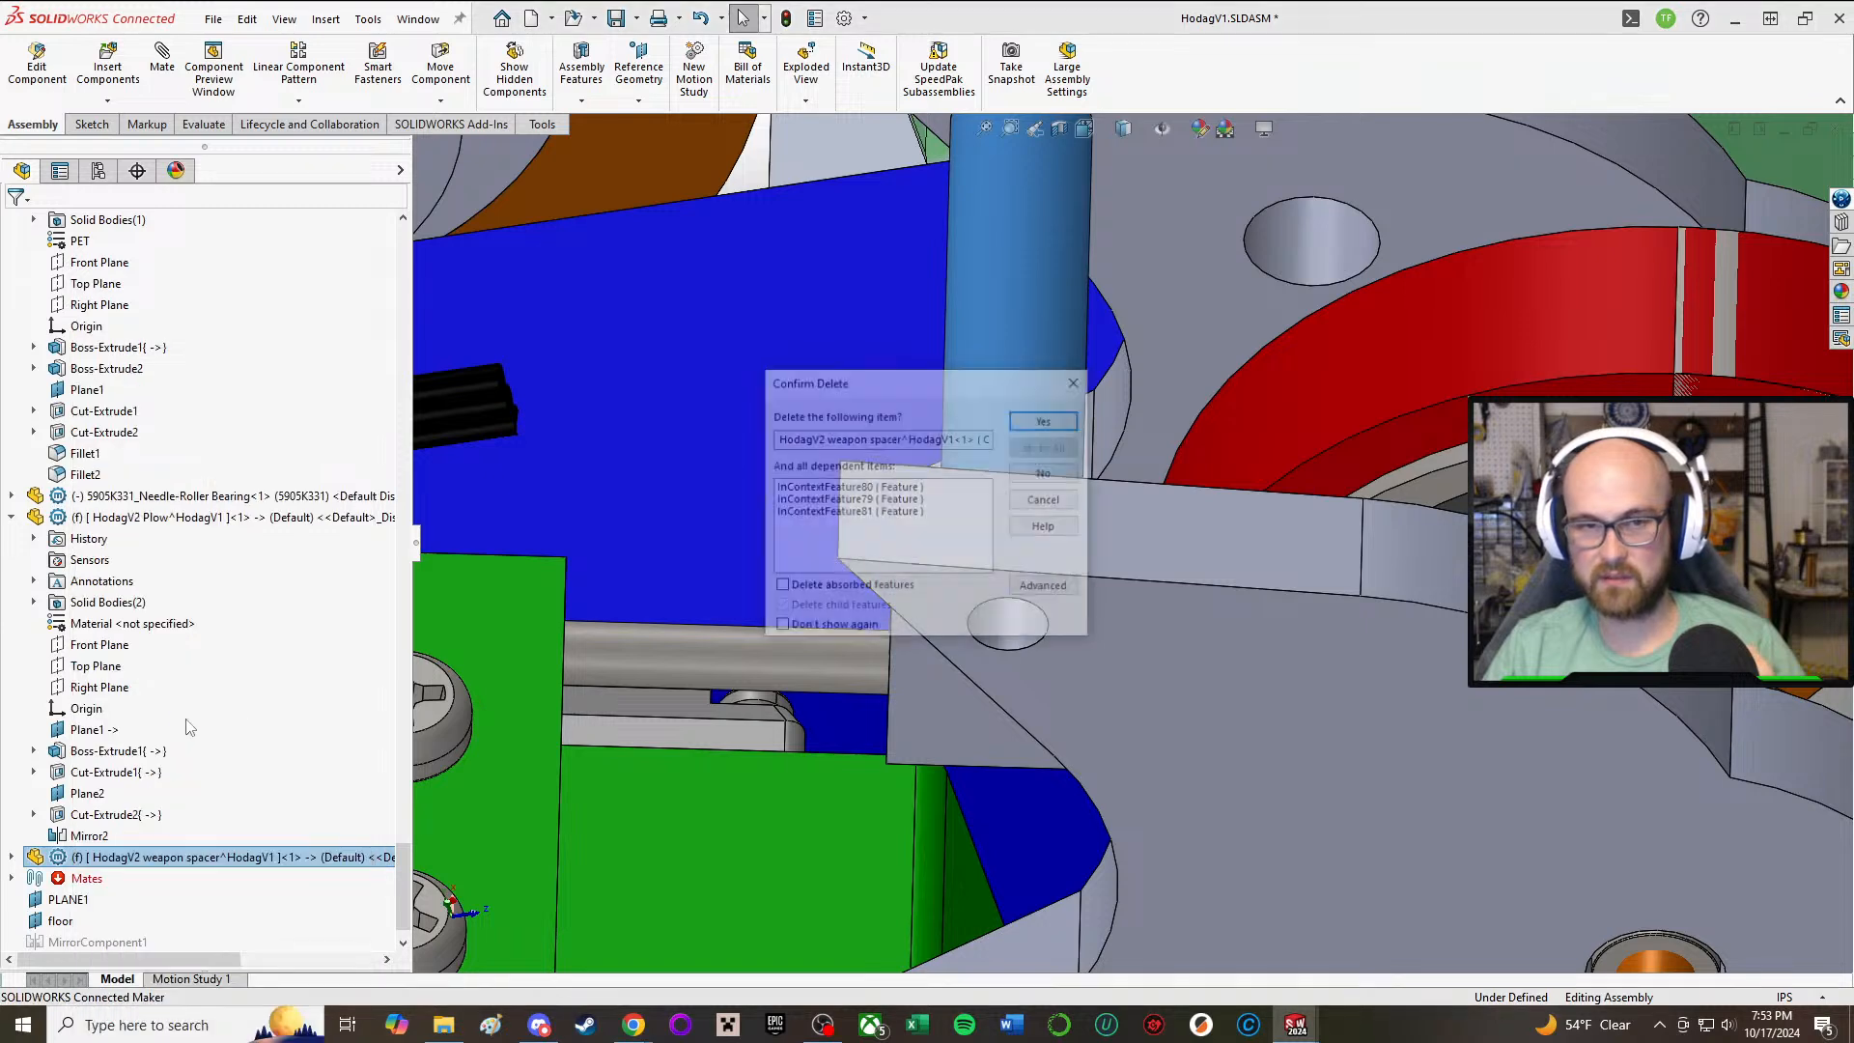
{"action": "left_click", "coordinate": [1046, 417]}
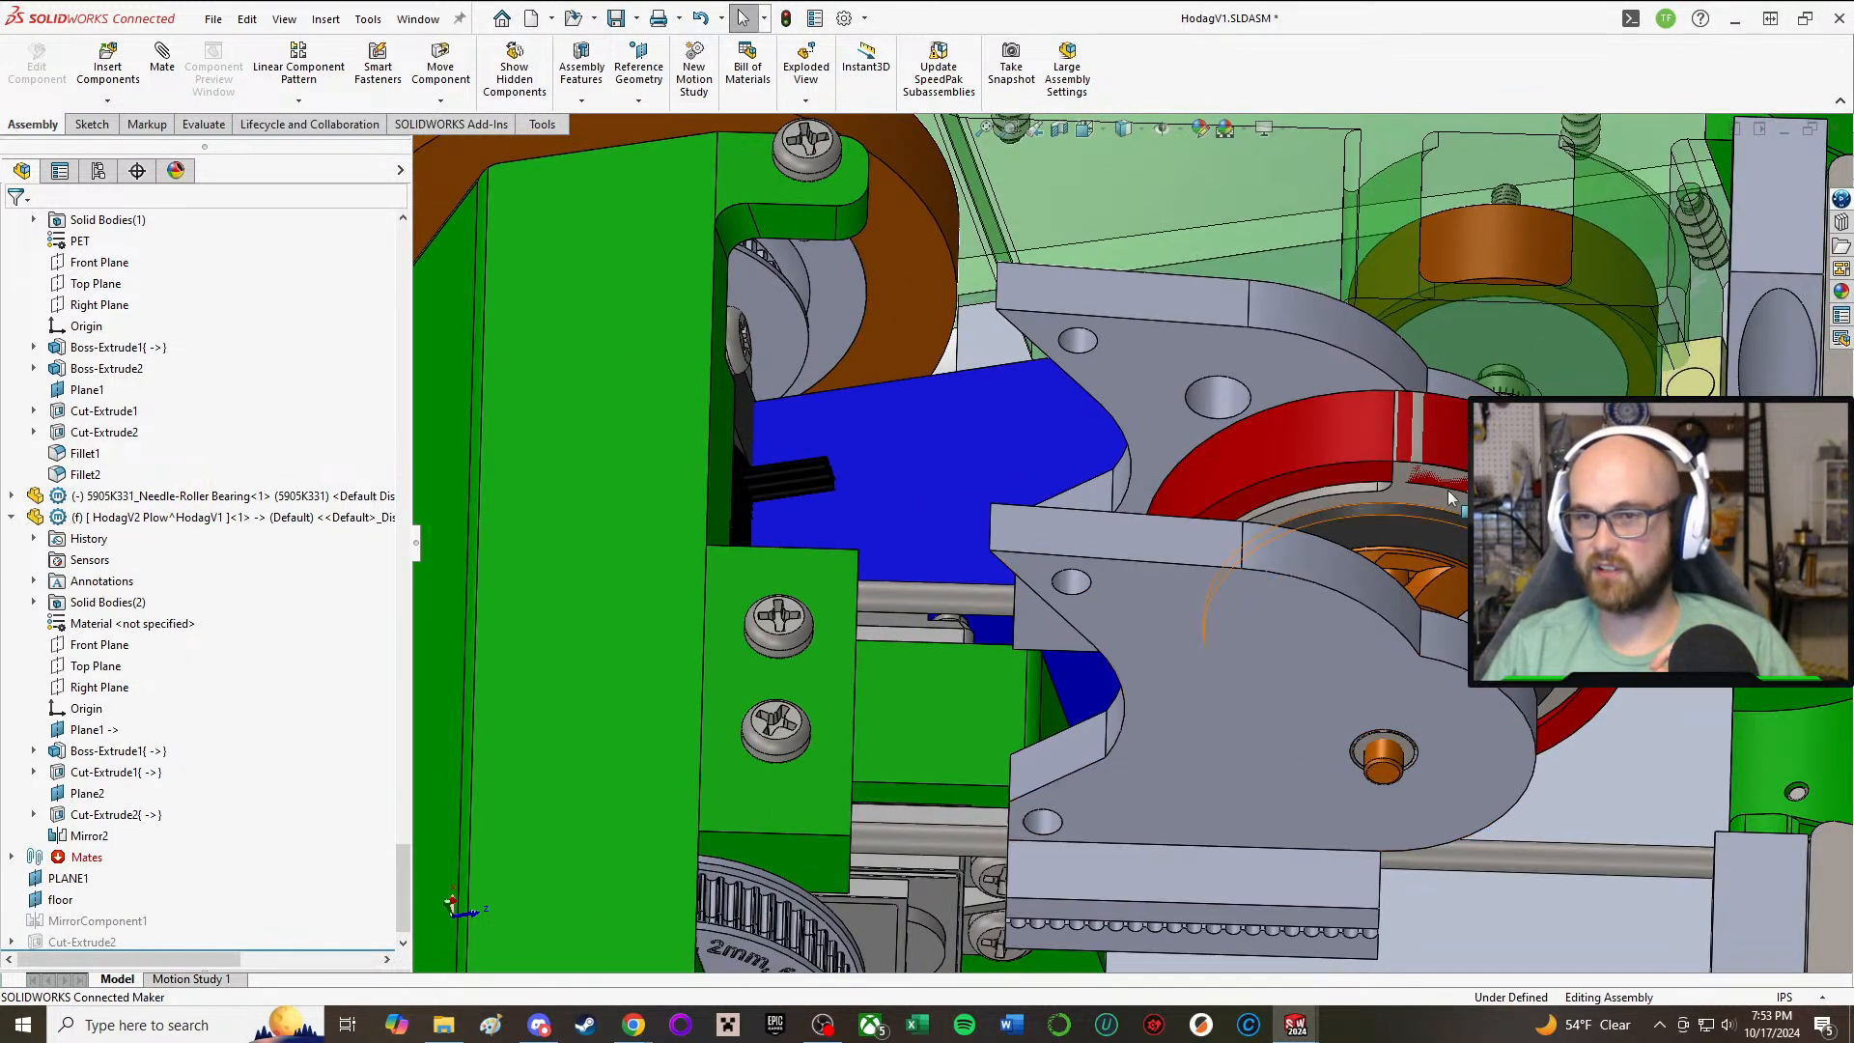
Step: Open the HodagV1 Weapon assembly subassembly in its own window
{"action": "right_click", "coordinate": [1205, 359]}
{"action": "scroll", "coordinate": [251, 309], "scroll_direction": "up", "scroll_amount": 5}
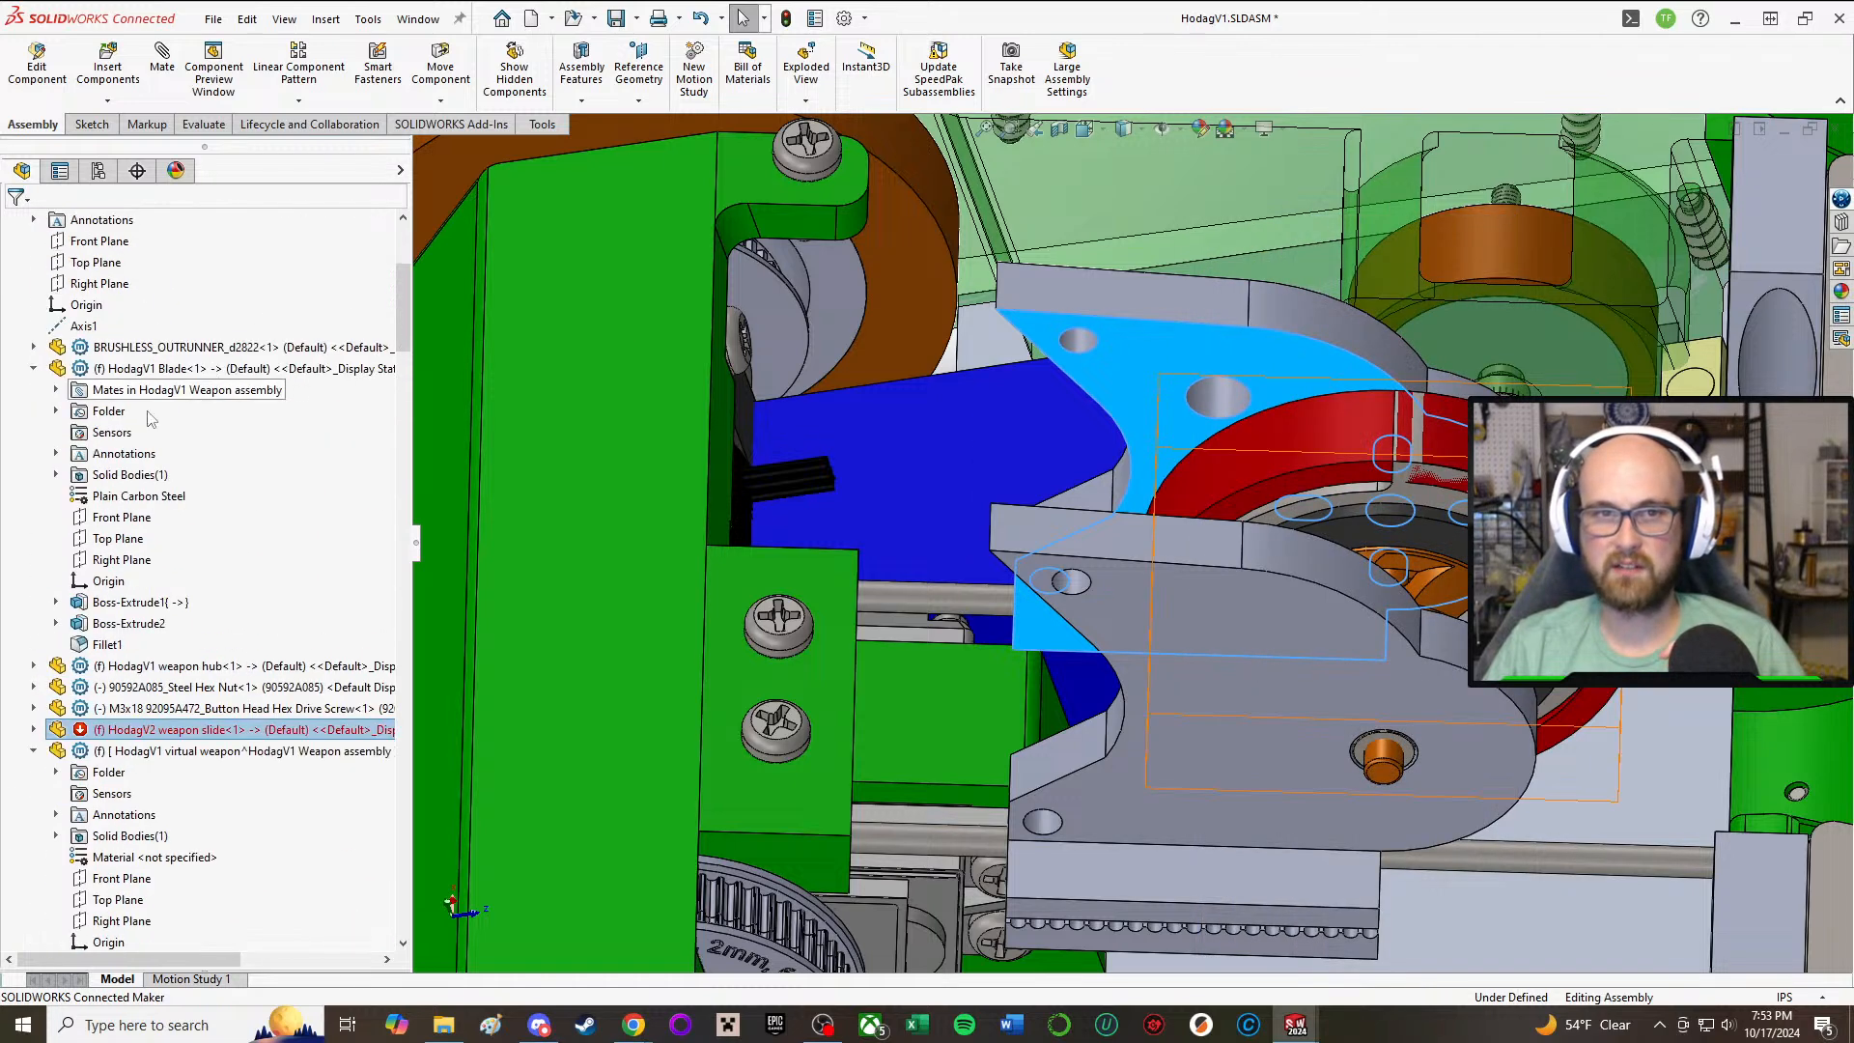
{"action": "left_click", "coordinate": [68, 396]}
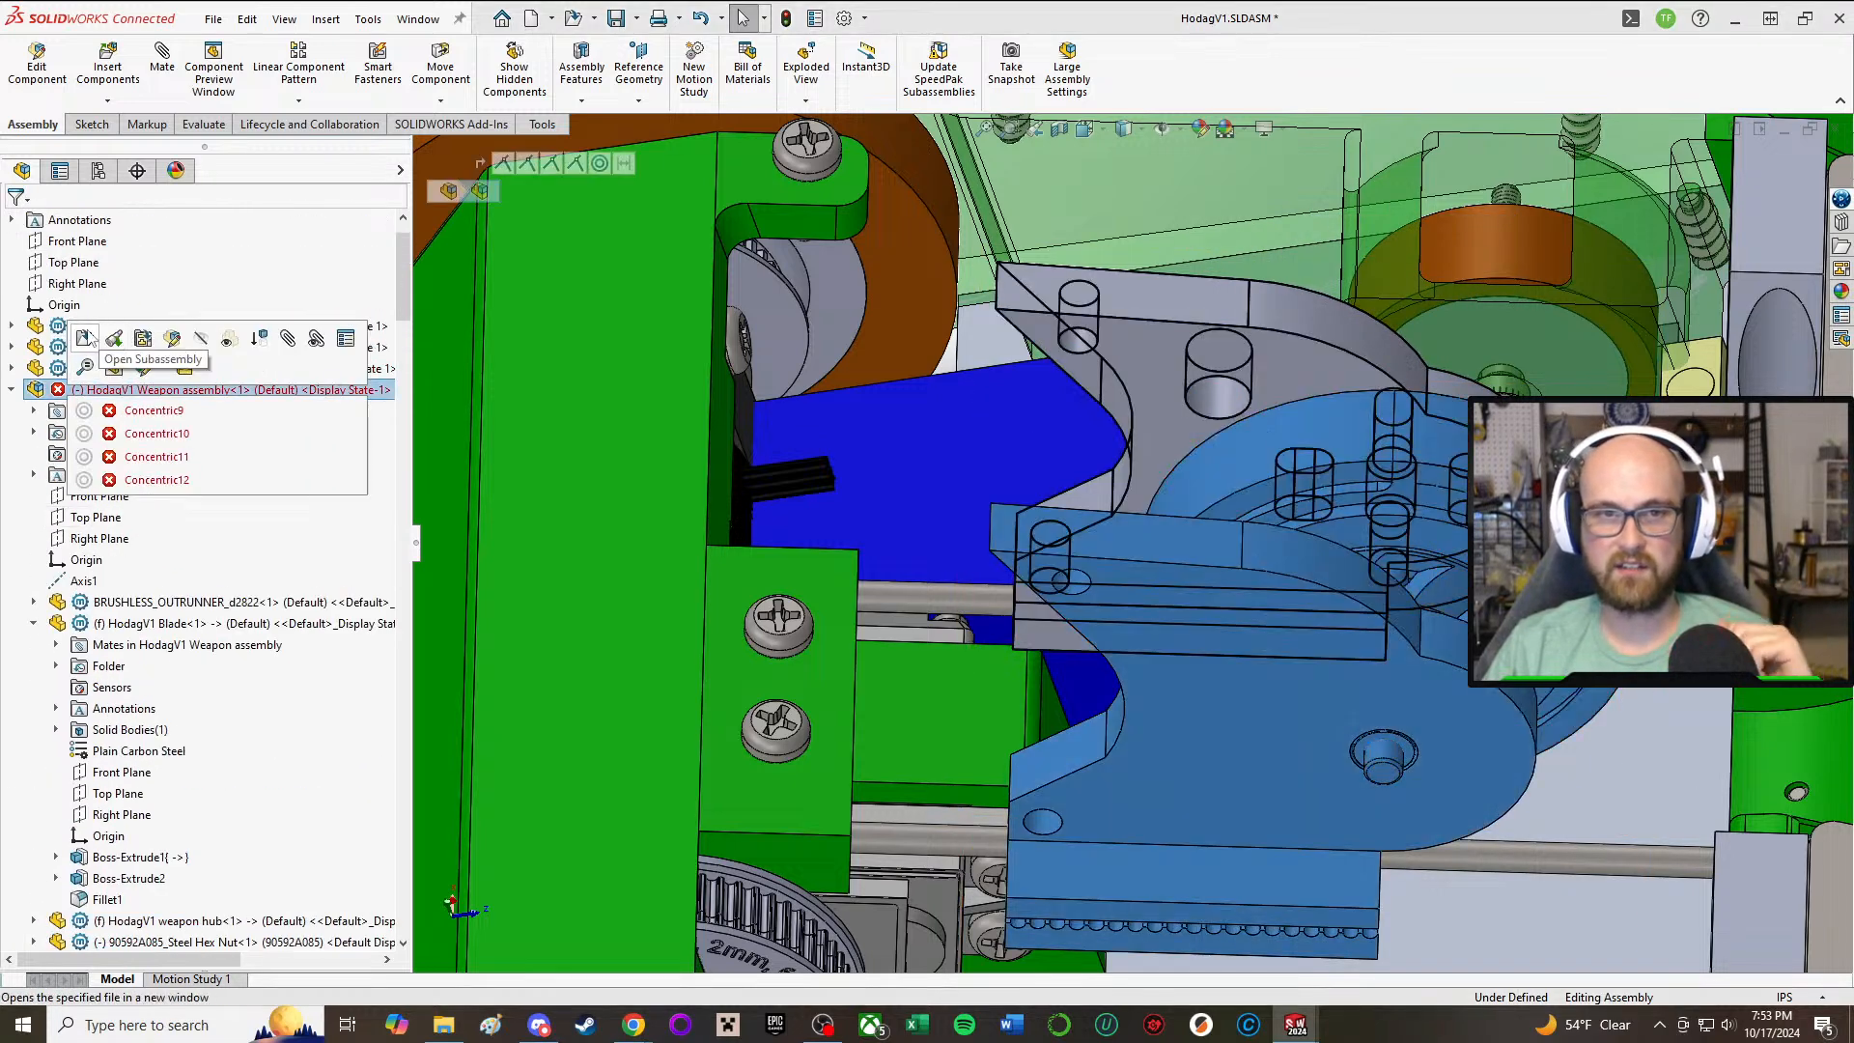
{"action": "left_click", "coordinate": [110, 341]}
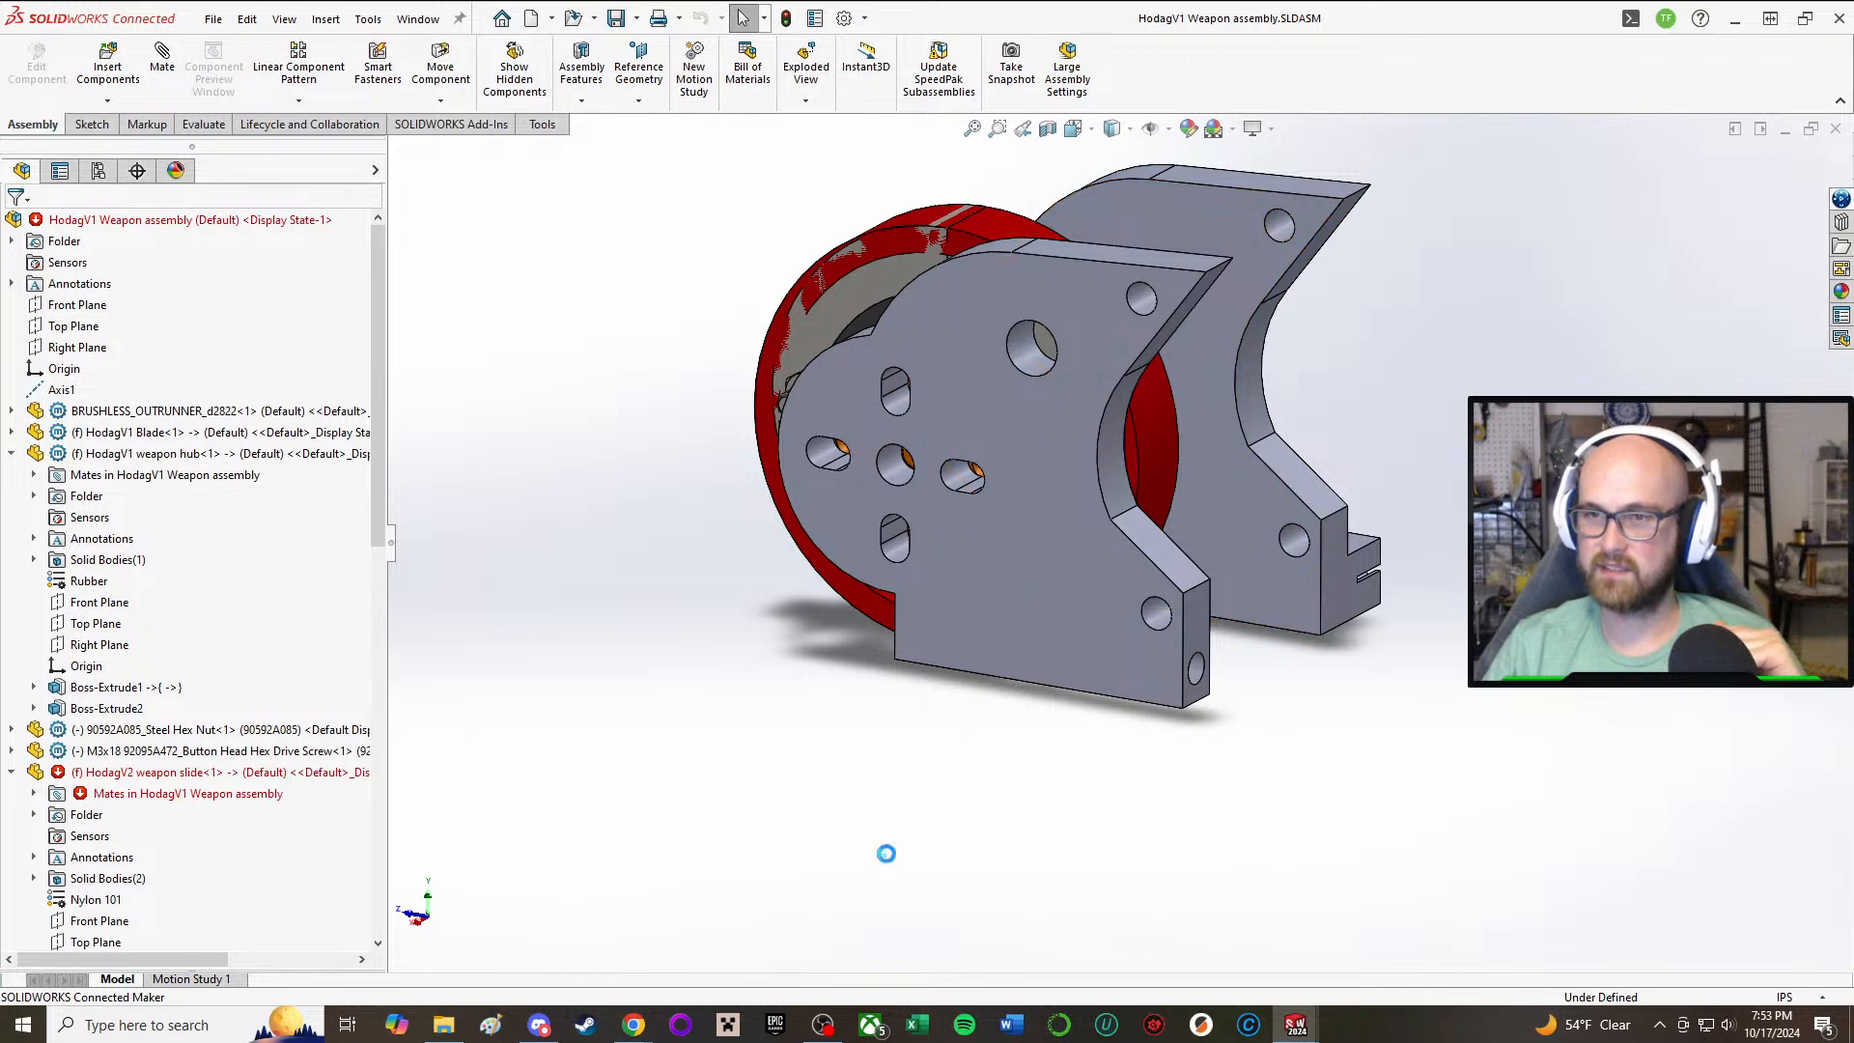
Step: Insert a new part based on the Part template into the weapon assembly, placing it in empty space
{"action": "middle_click_drag", "start_coordinate": [1106, 421], "coordinate": [1103, 629]}
{"action": "scroll", "coordinate": [1099, 628], "scroll_direction": "down", "scroll_amount": 2}
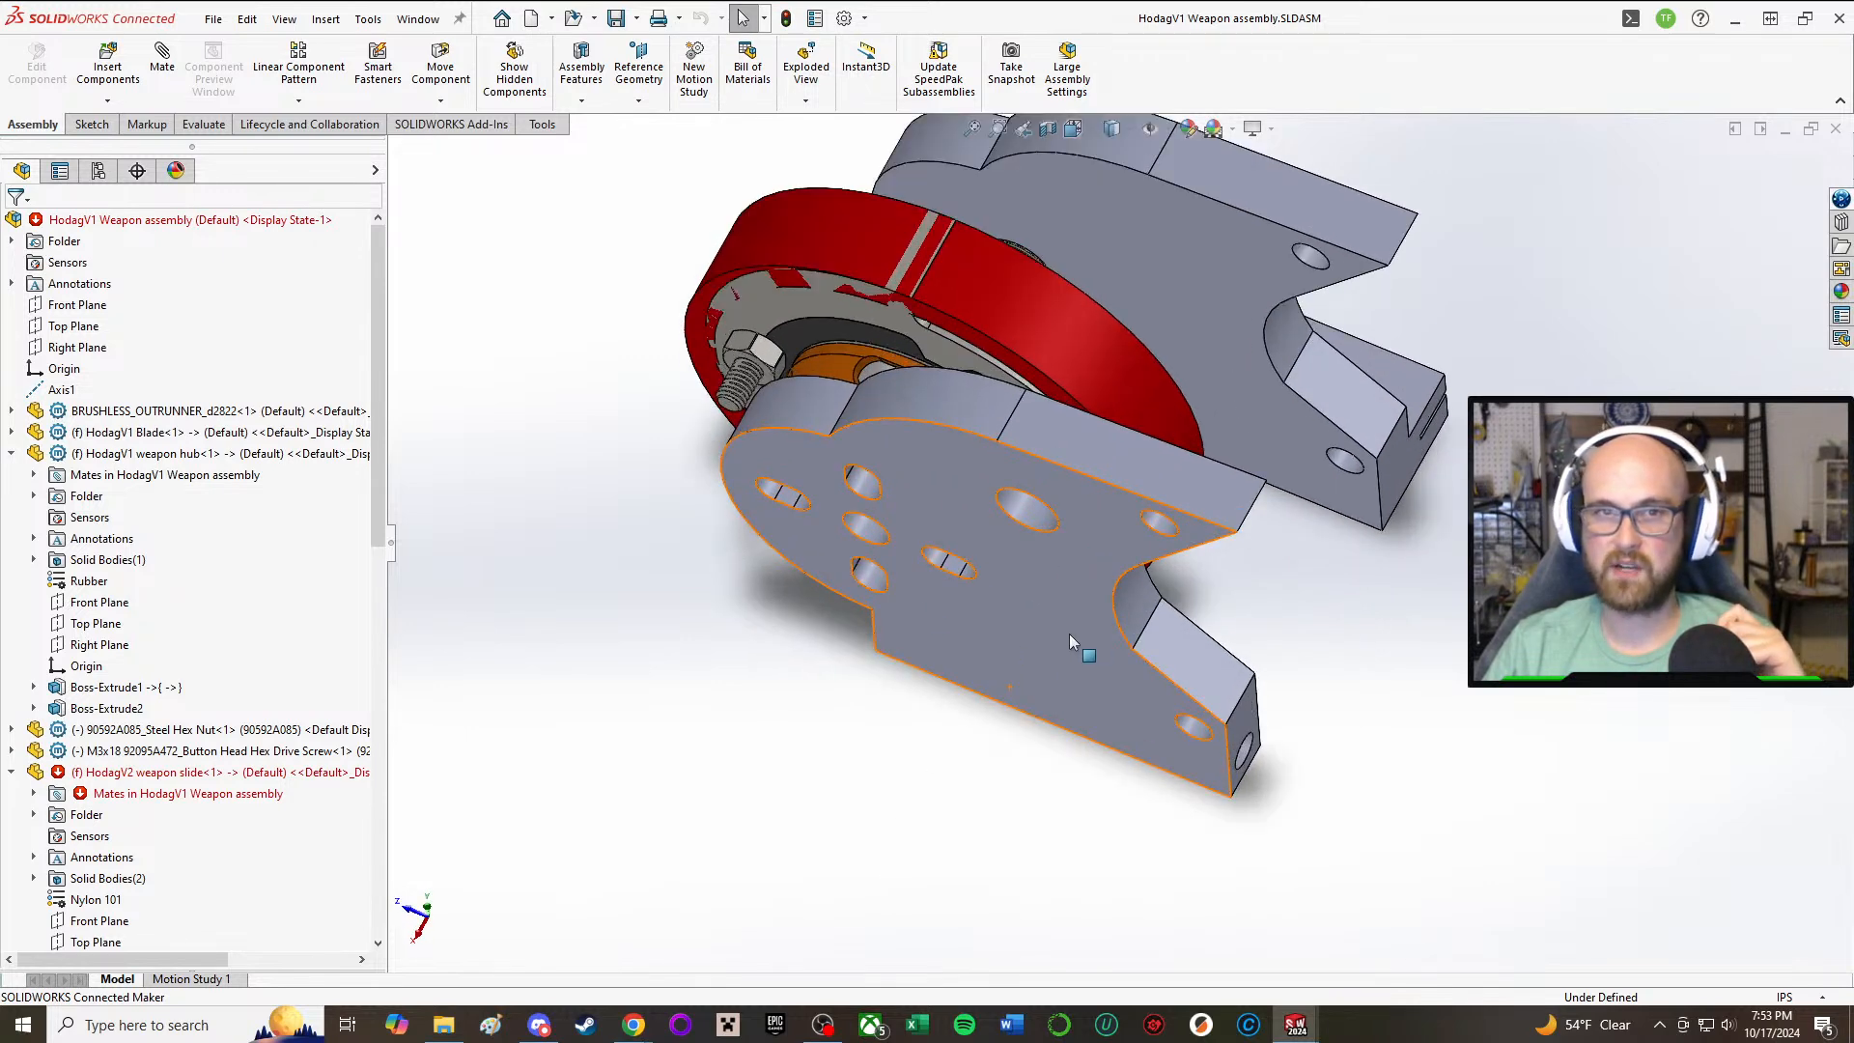
{"action": "left_click", "coordinate": [106, 101]}
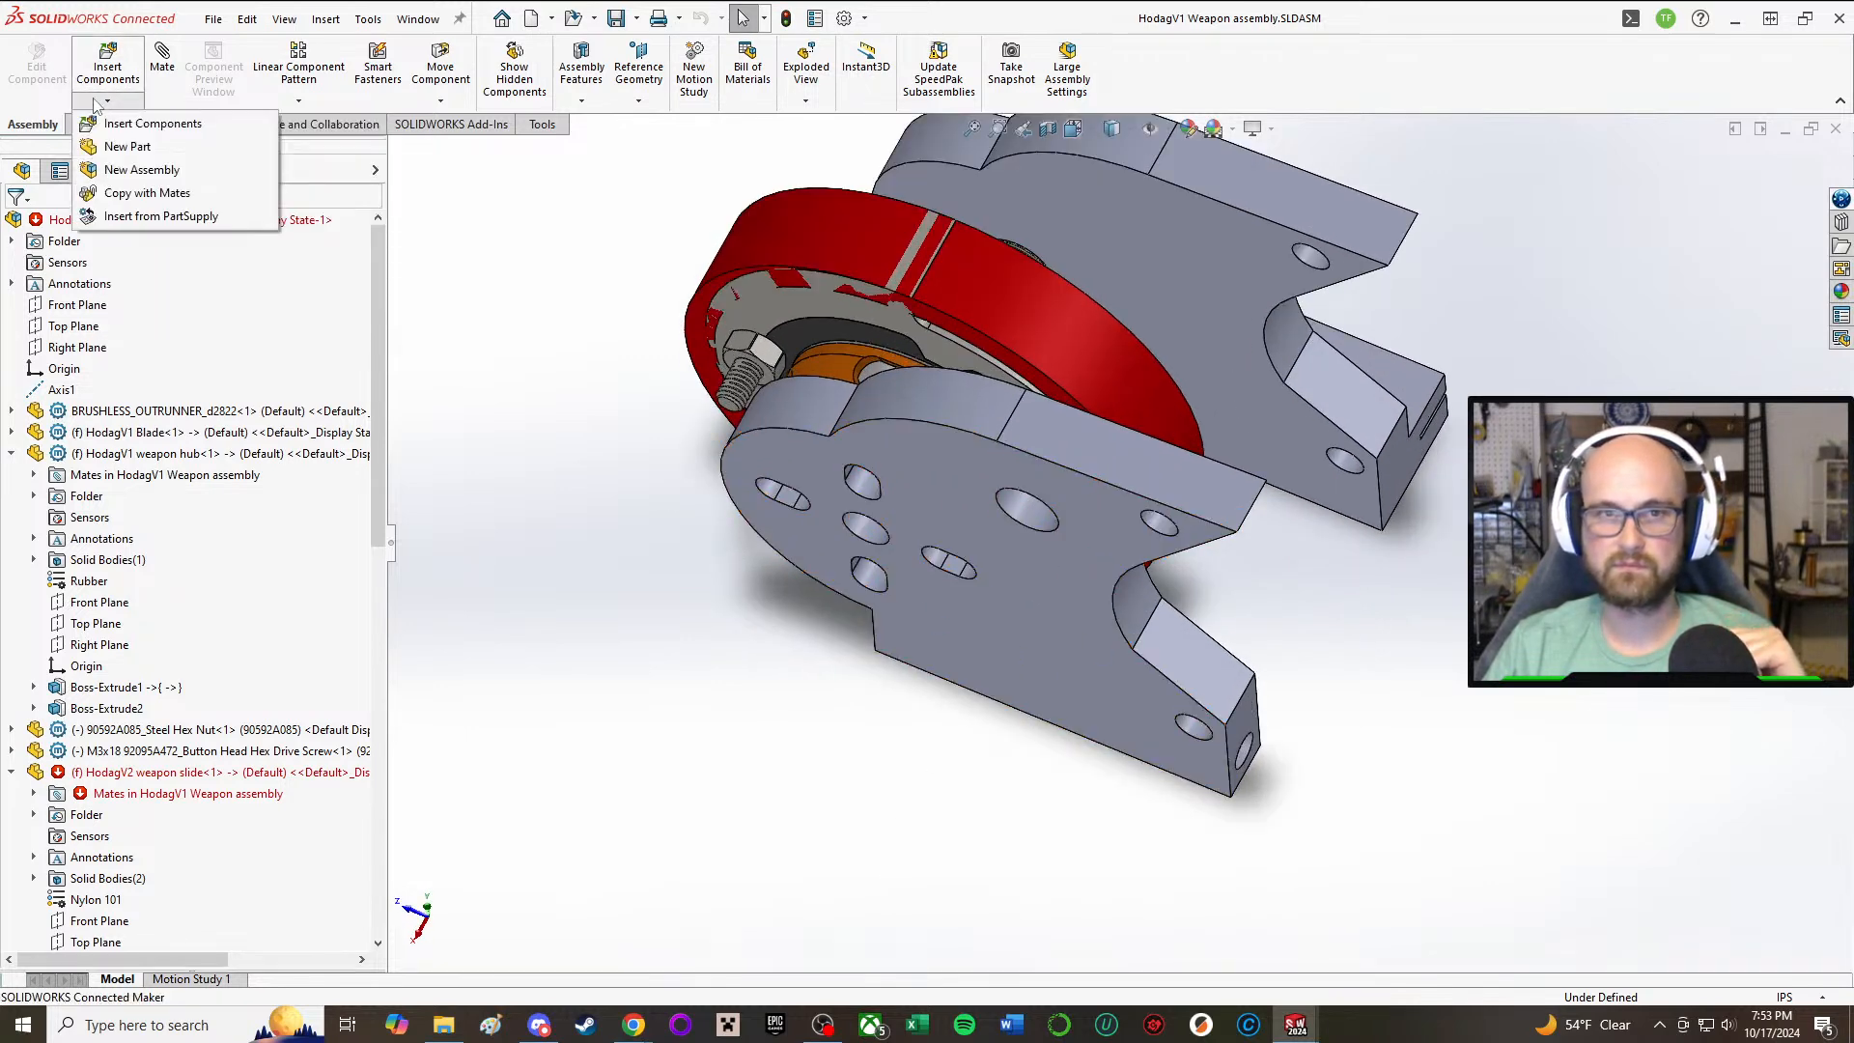
{"action": "left_click", "coordinate": [155, 147]}
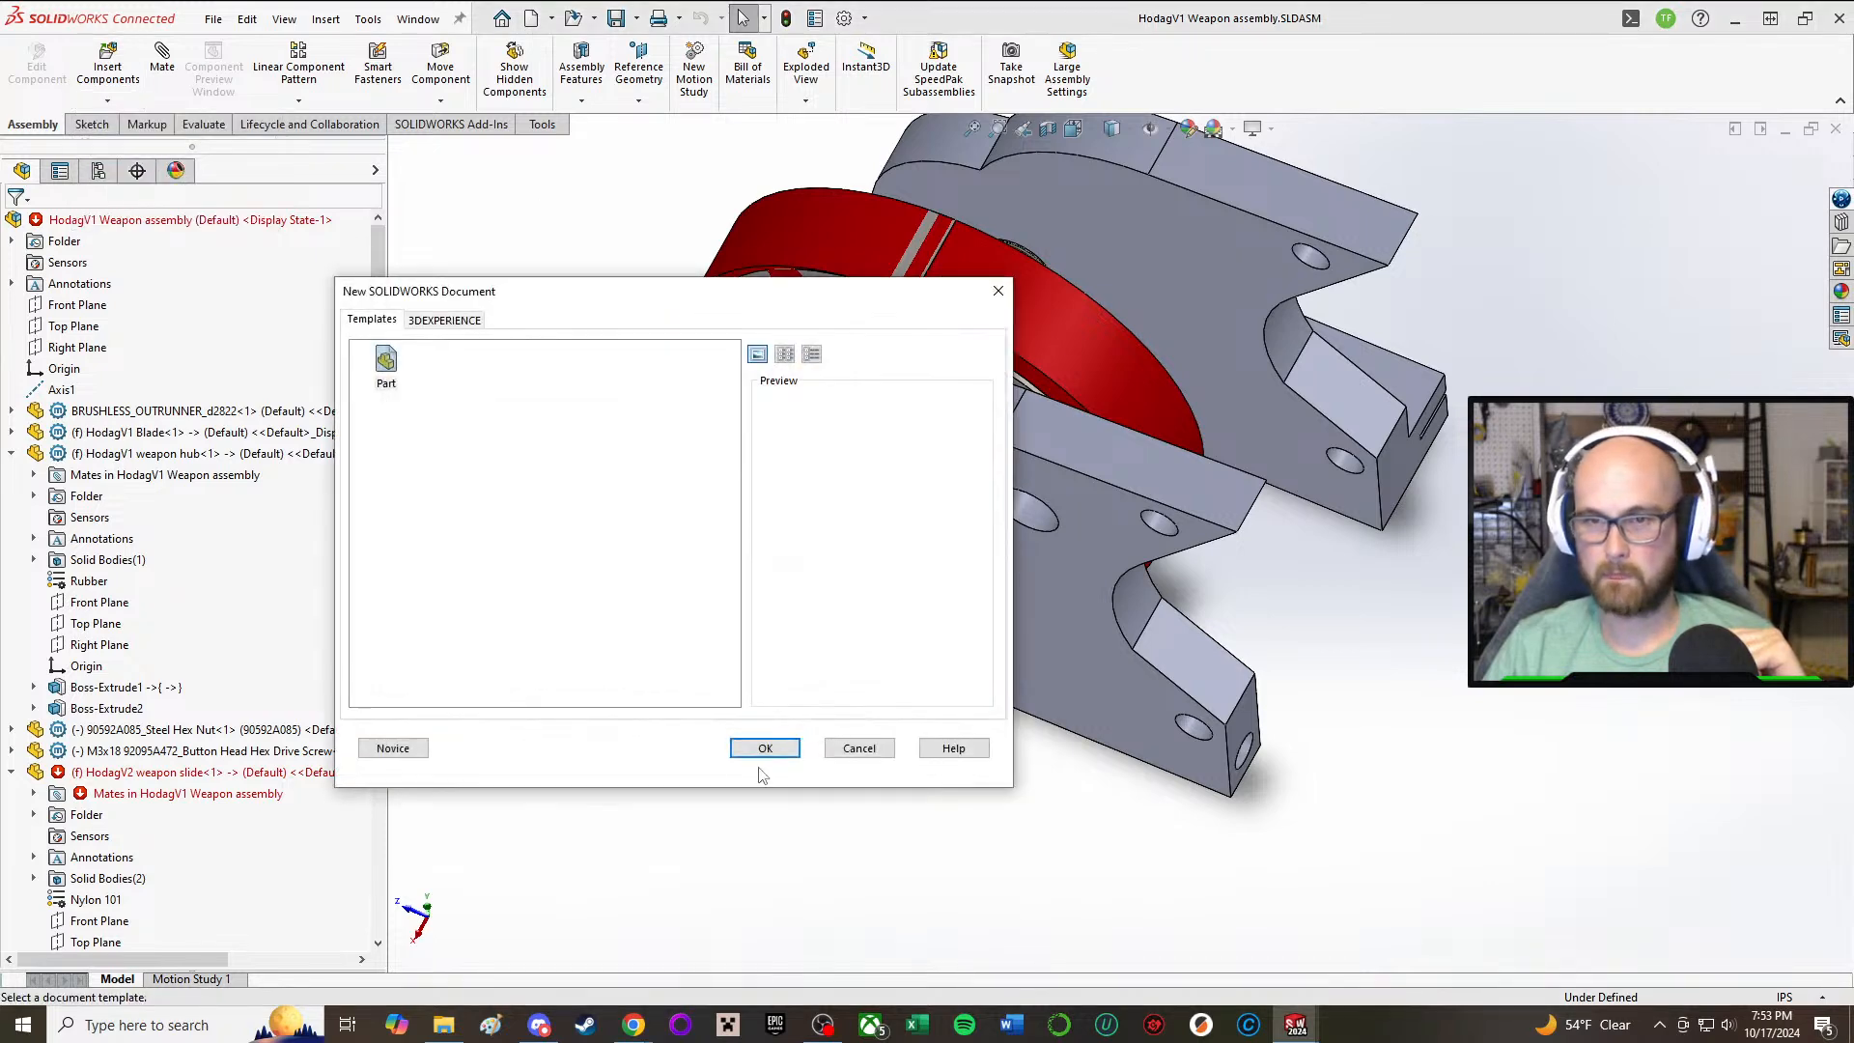
{"action": "left_click", "coordinate": [760, 746]}
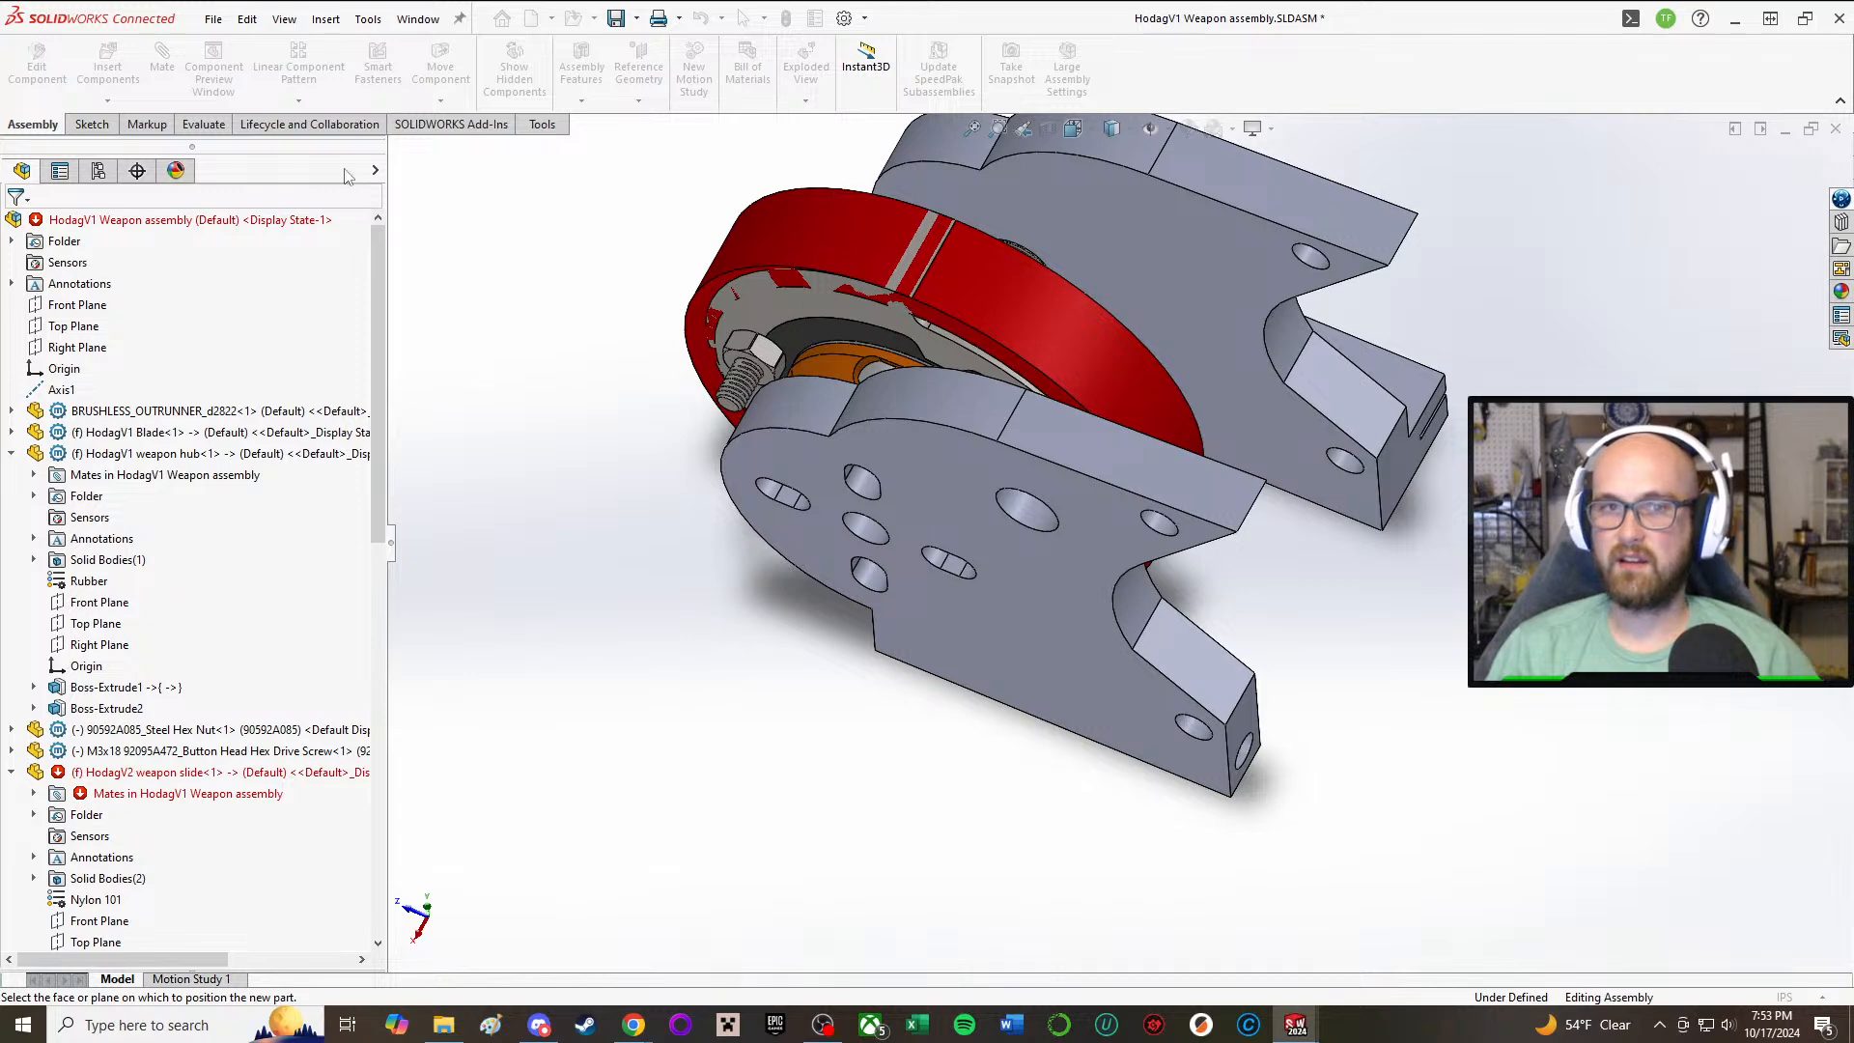
{"action": "left_click", "coordinate": [92, 126]}
{"action": "left_click", "coordinate": [492, 252]}
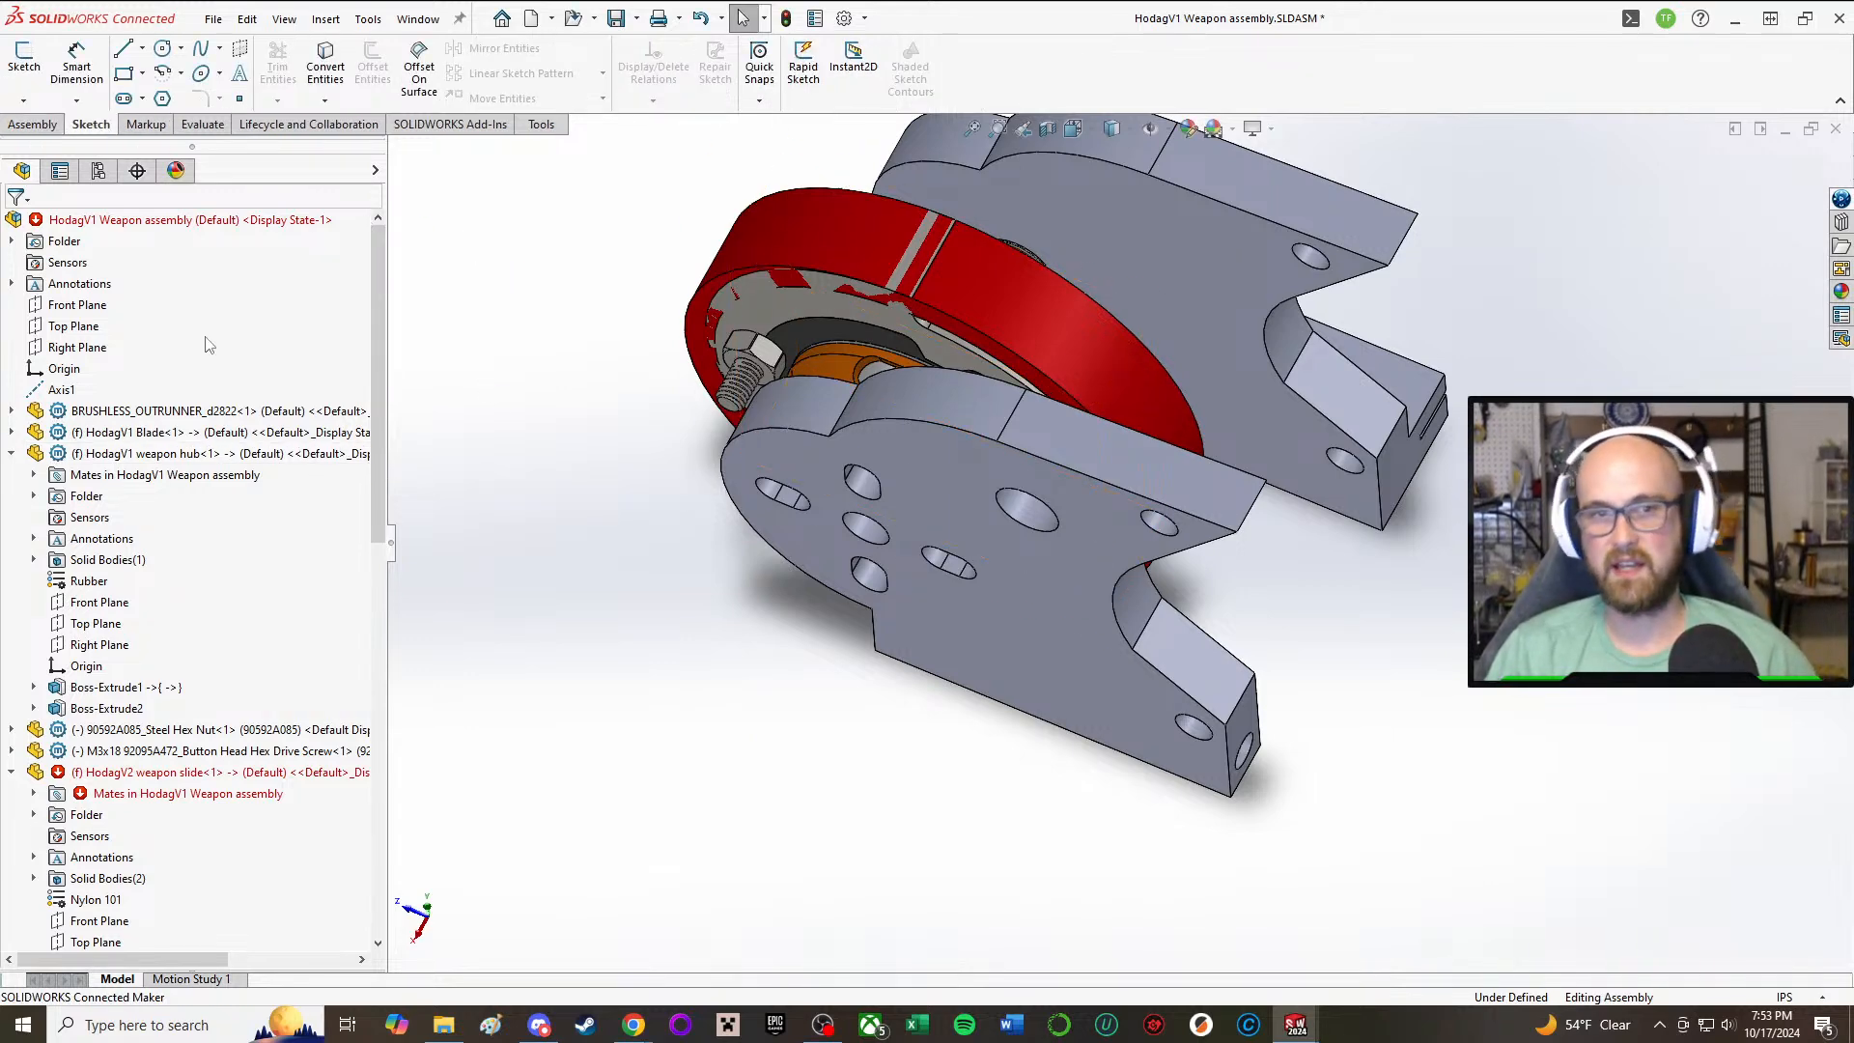
Step: Rename the newly inserted virtual part in the weapon assembly as HodagV2 weapon spacer
{"action": "scroll", "coordinate": [166, 541], "scroll_direction": "down", "scroll_amount": 14}
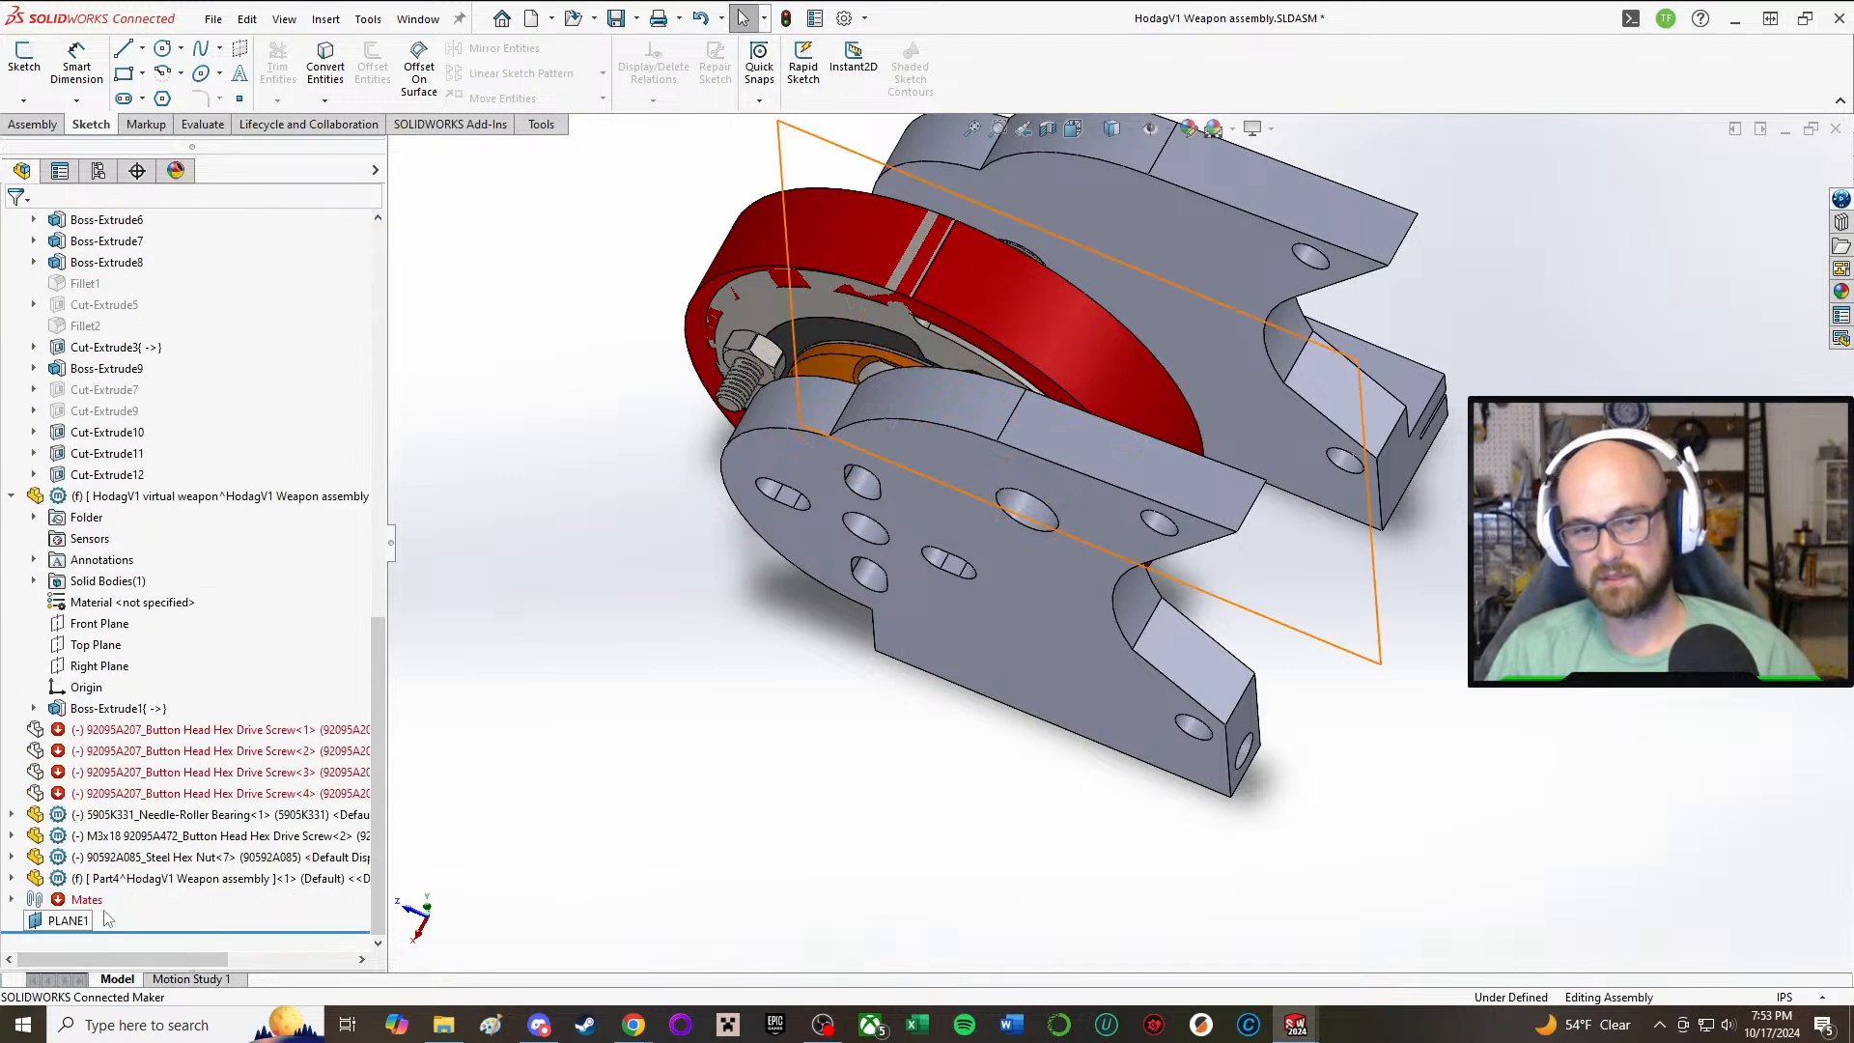
{"action": "left_click", "coordinate": [163, 886]}
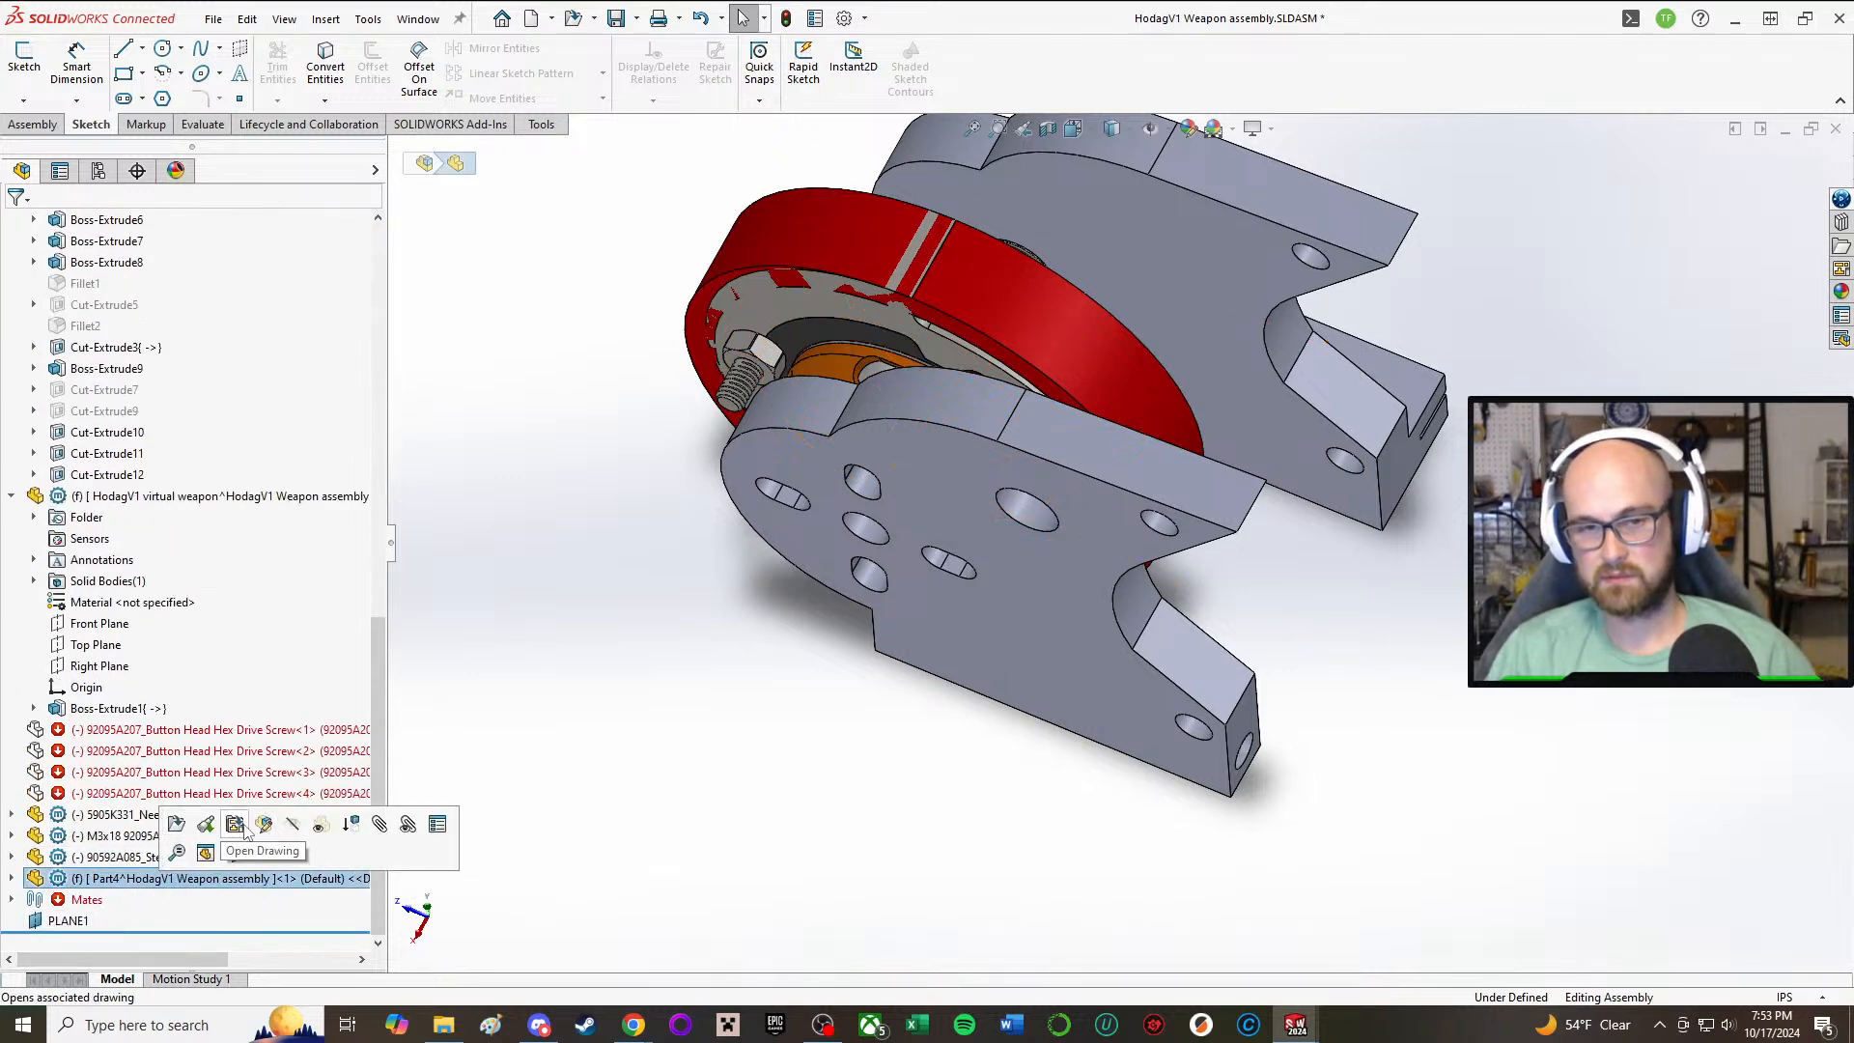
{"action": "left_click", "coordinate": [10, 878]}
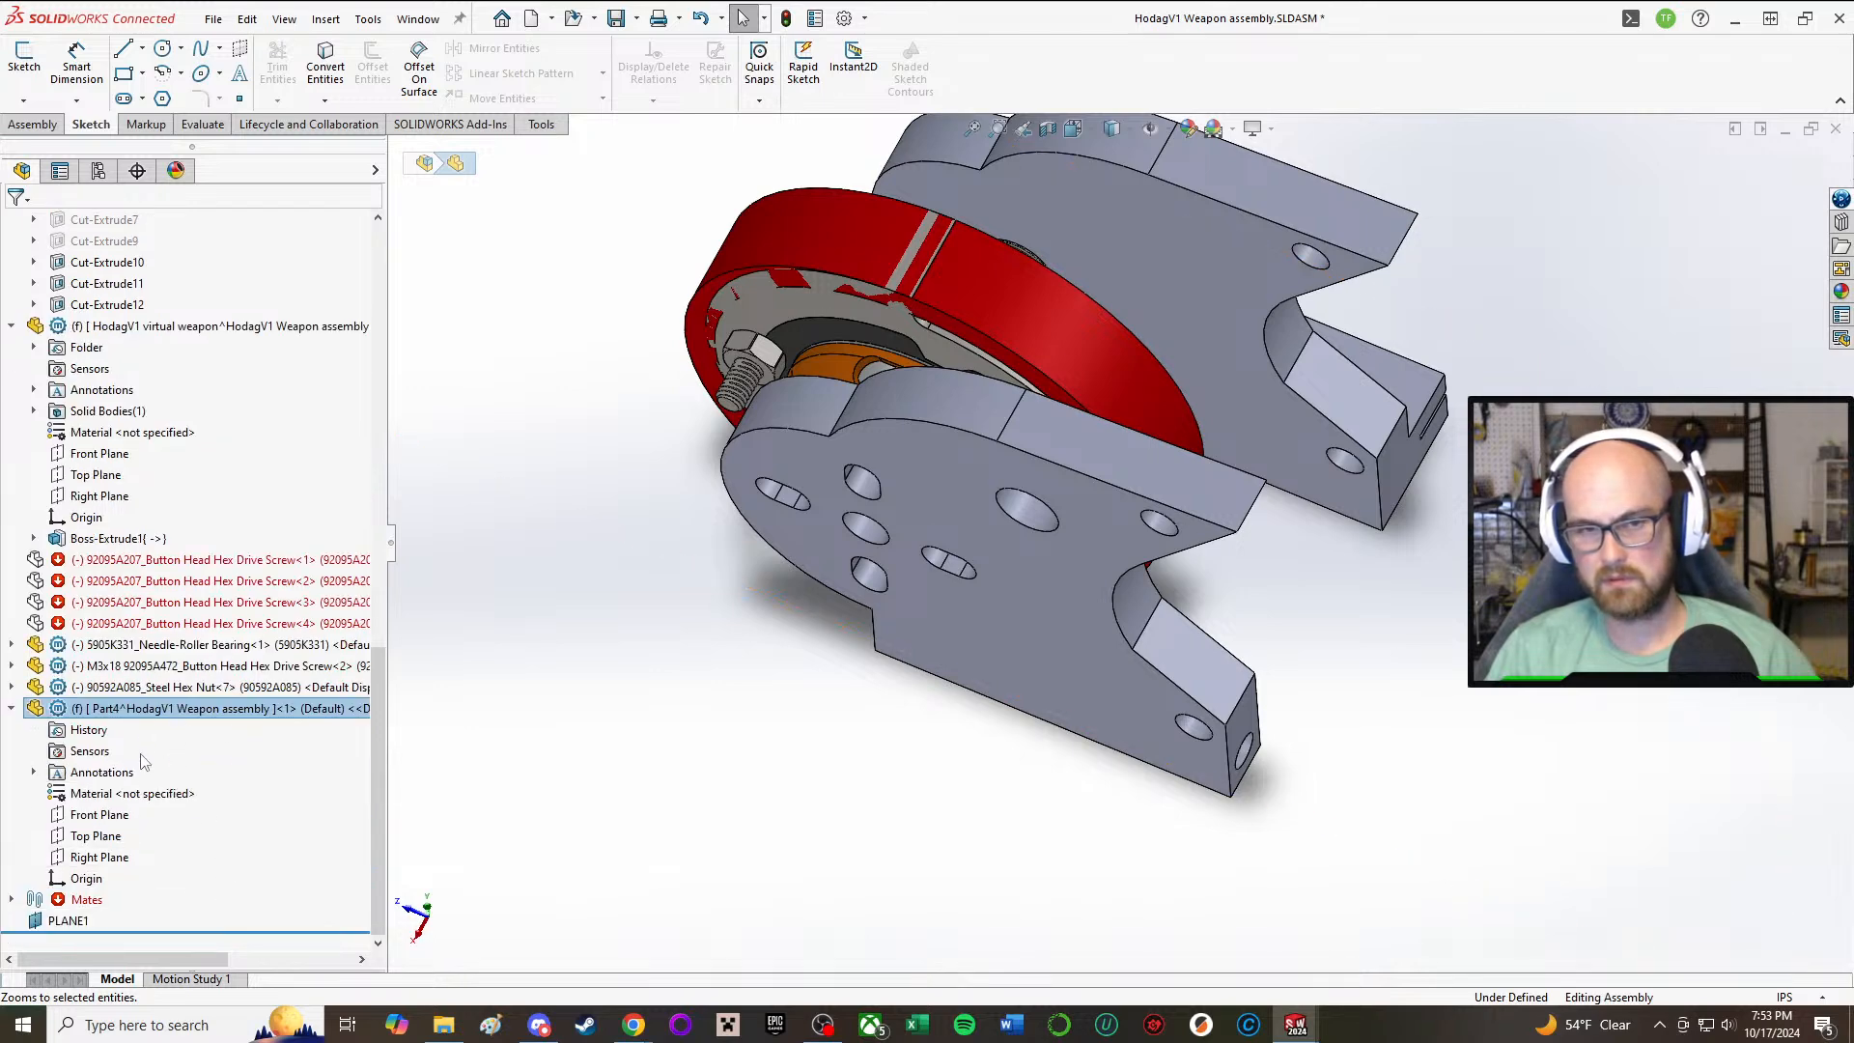
{"action": "right_click", "coordinate": [146, 712]}
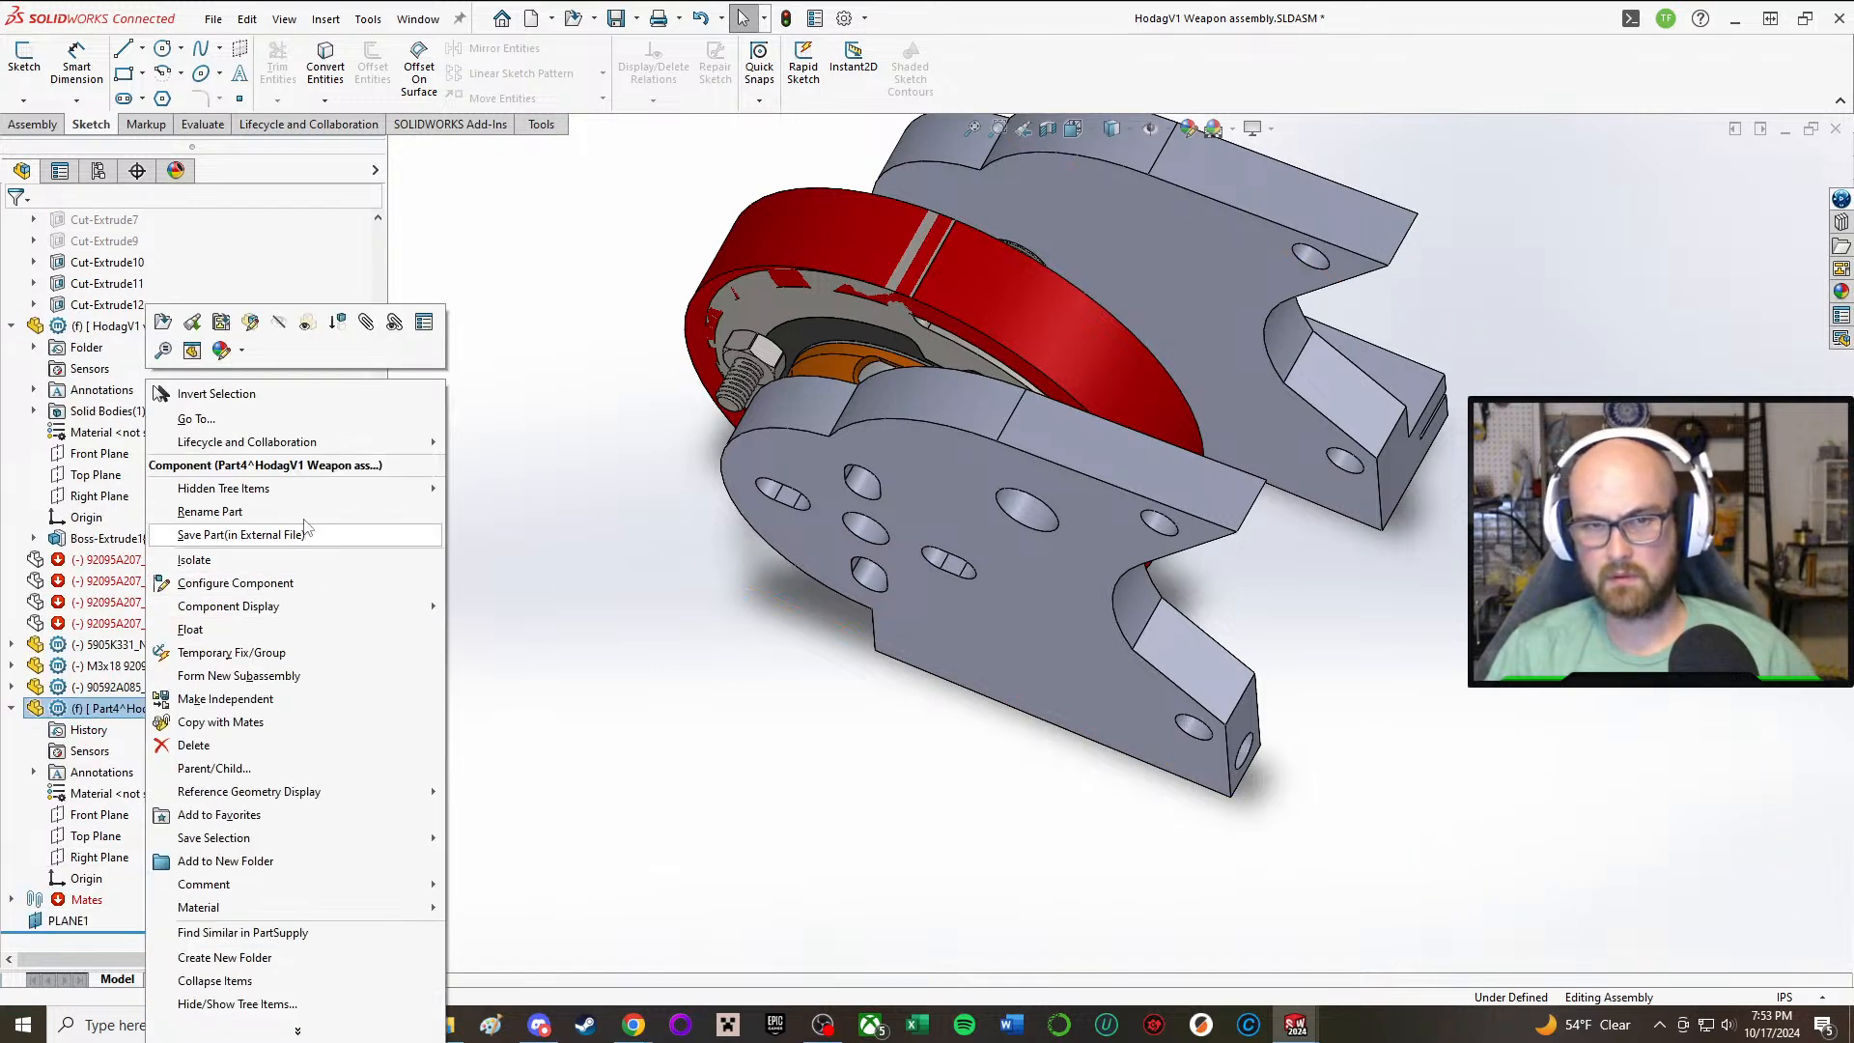
{"action": "left_click", "coordinate": [317, 511]}
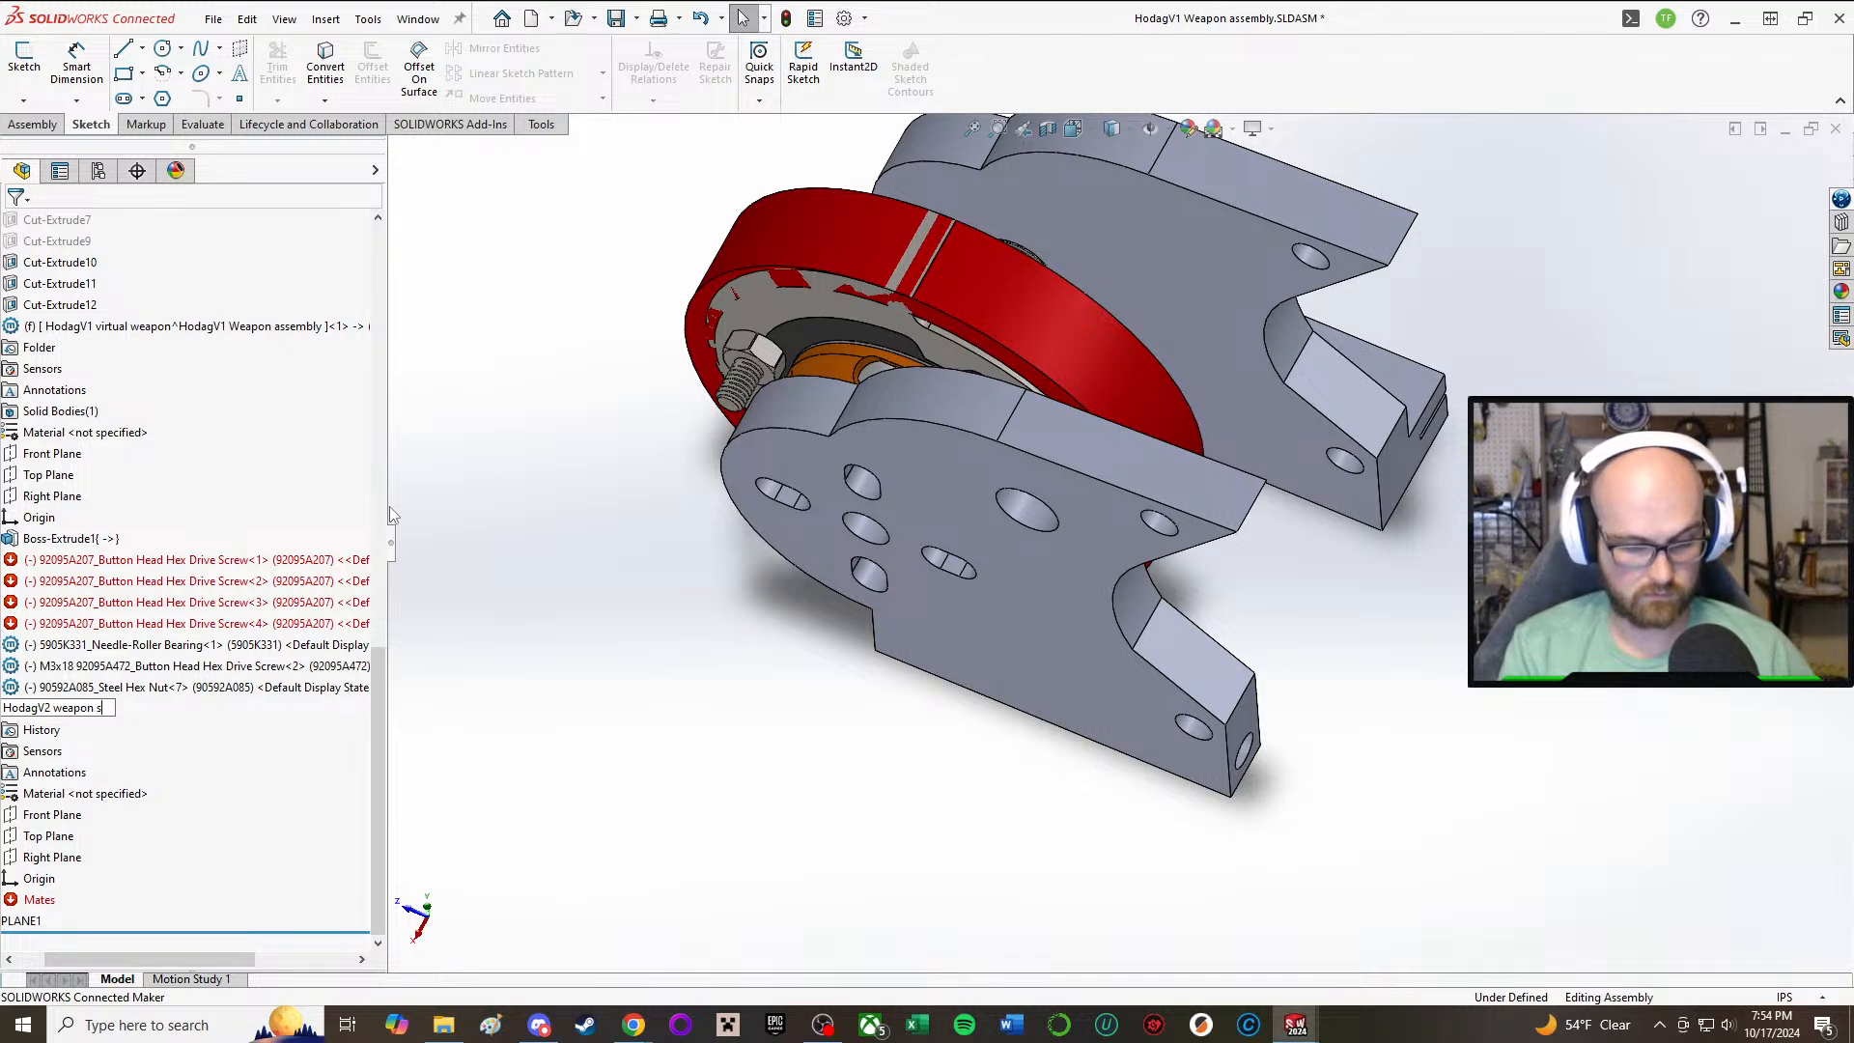
{"action": "type", "text": "er"}
{"action": "left_click", "coordinate": [587, 534]}
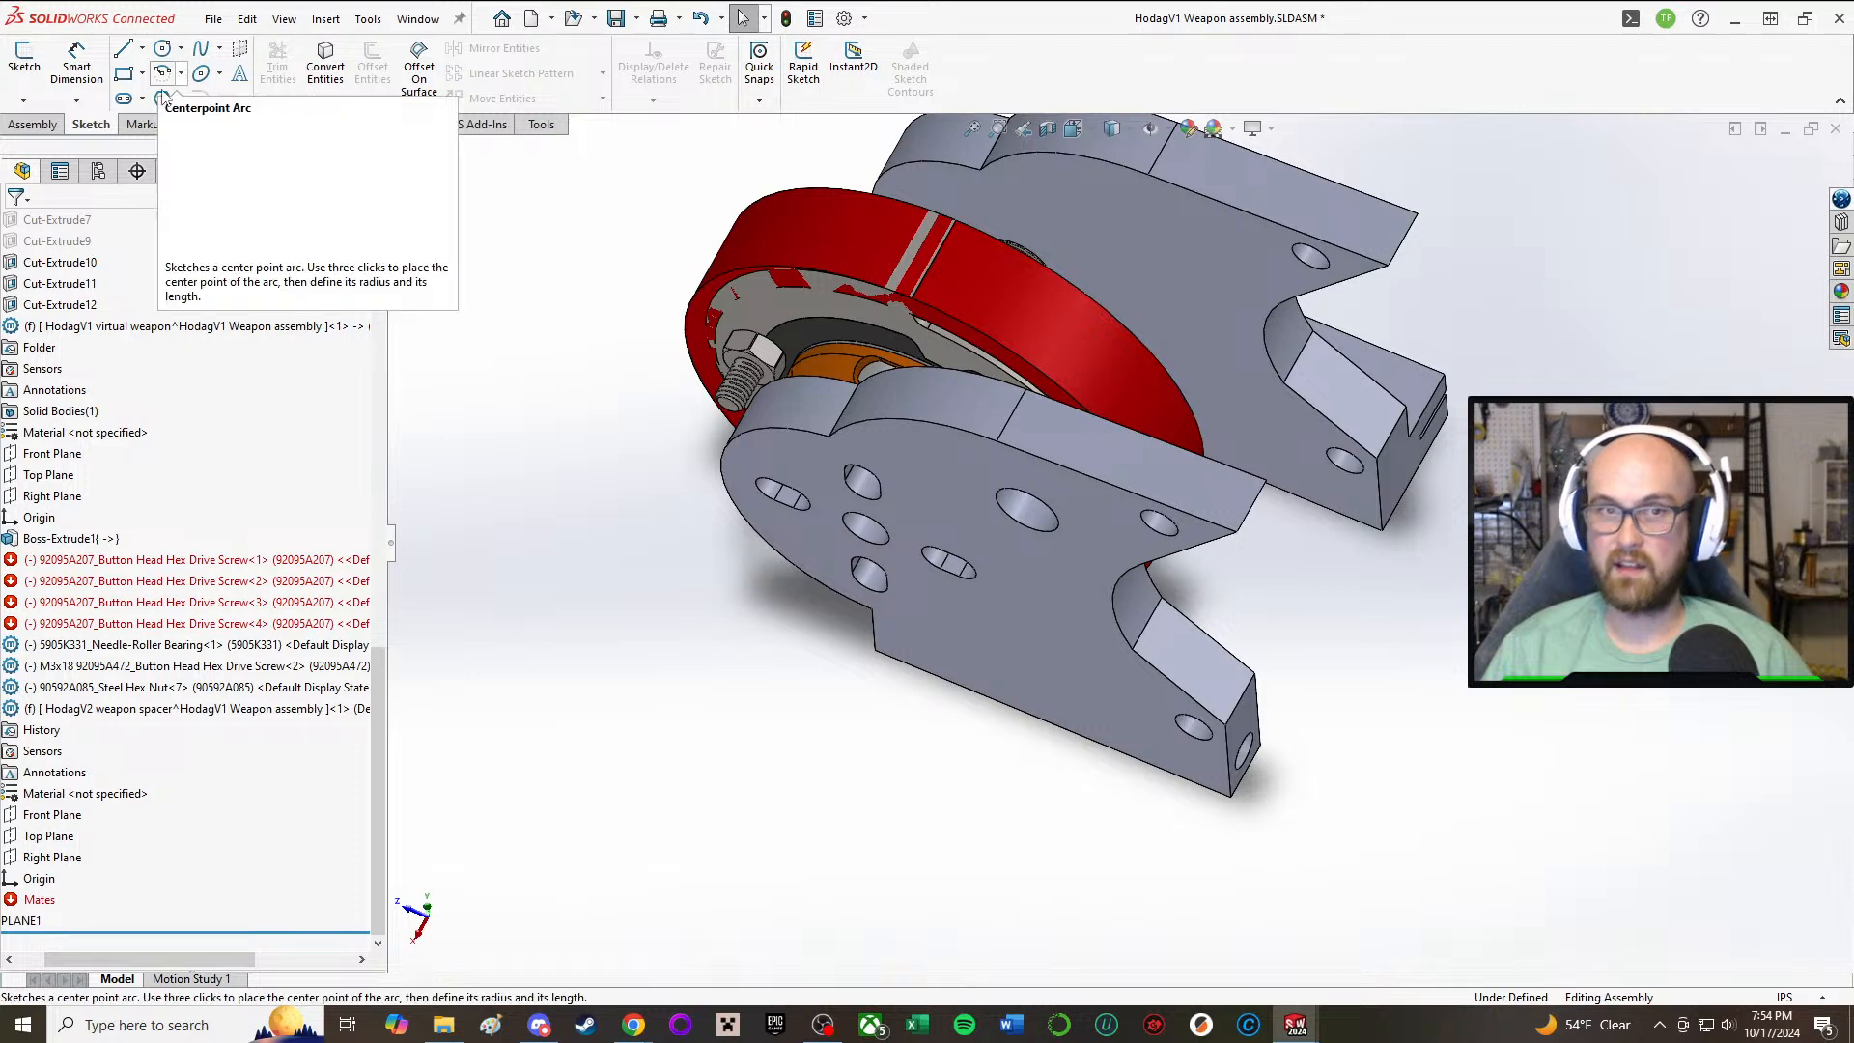
{"action": "left_click", "coordinate": [24, 60]}
{"action": "middle_click_drag", "start_coordinate": [1125, 433], "coordinate": [1151, 194]}
{"action": "left_click", "coordinate": [20, 226]}
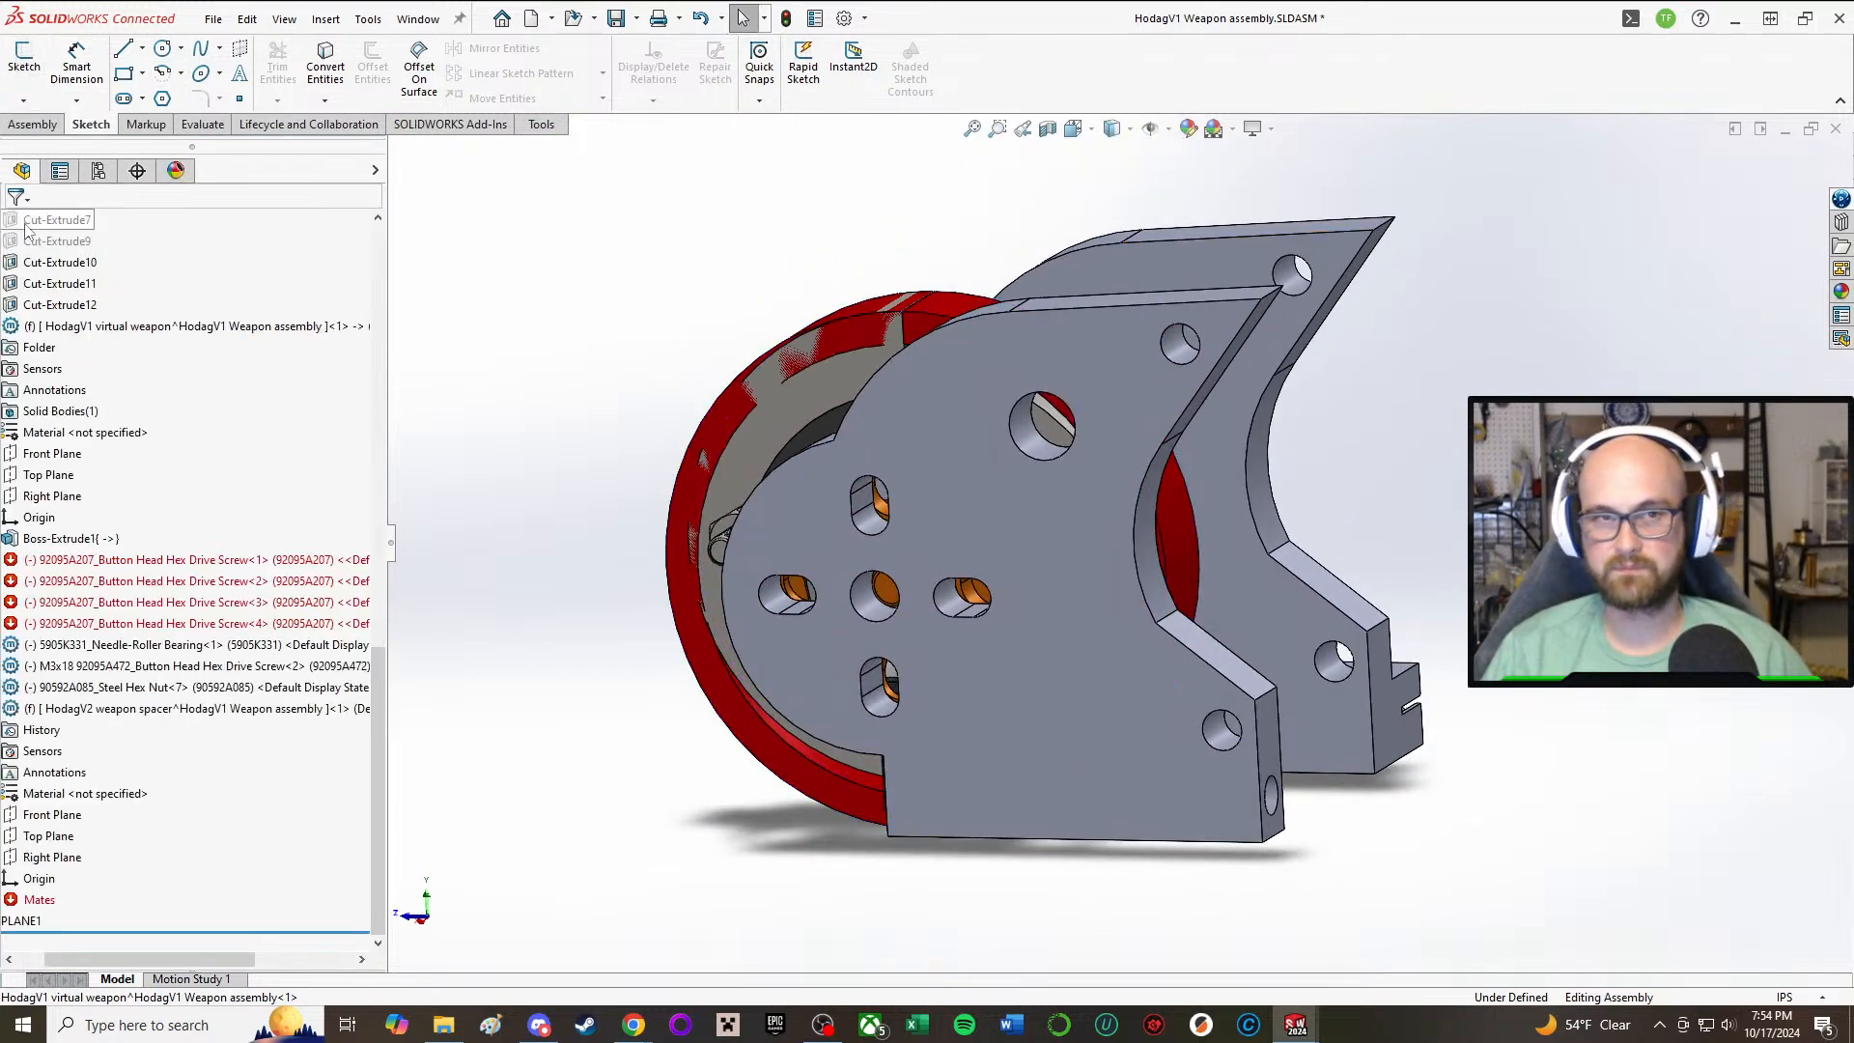
Step: Edit the HodagV2 weapon spacer part in the assembly context and start a sketch on the inner face of the far weapon slide side
{"action": "left_click_drag", "start_coordinate": [122, 960], "coordinate": [96, 961]}
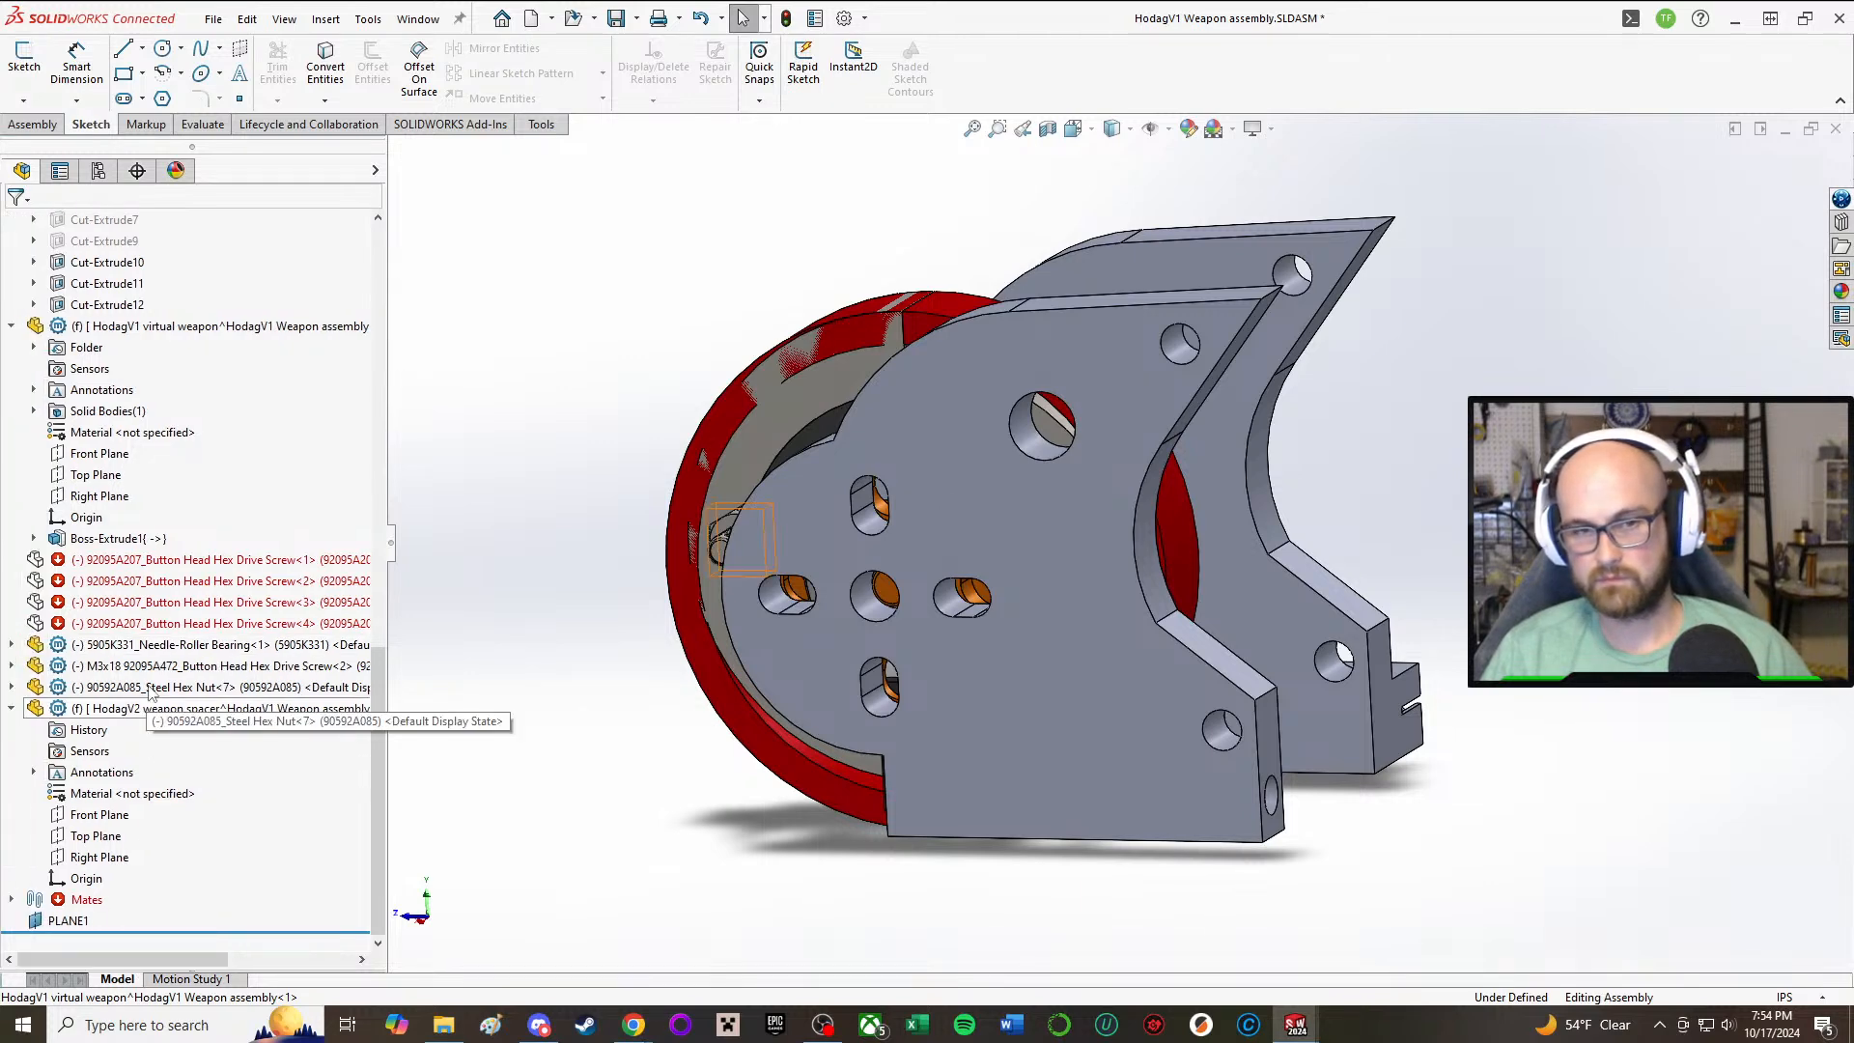
{"action": "left_click", "coordinate": [154, 708]}
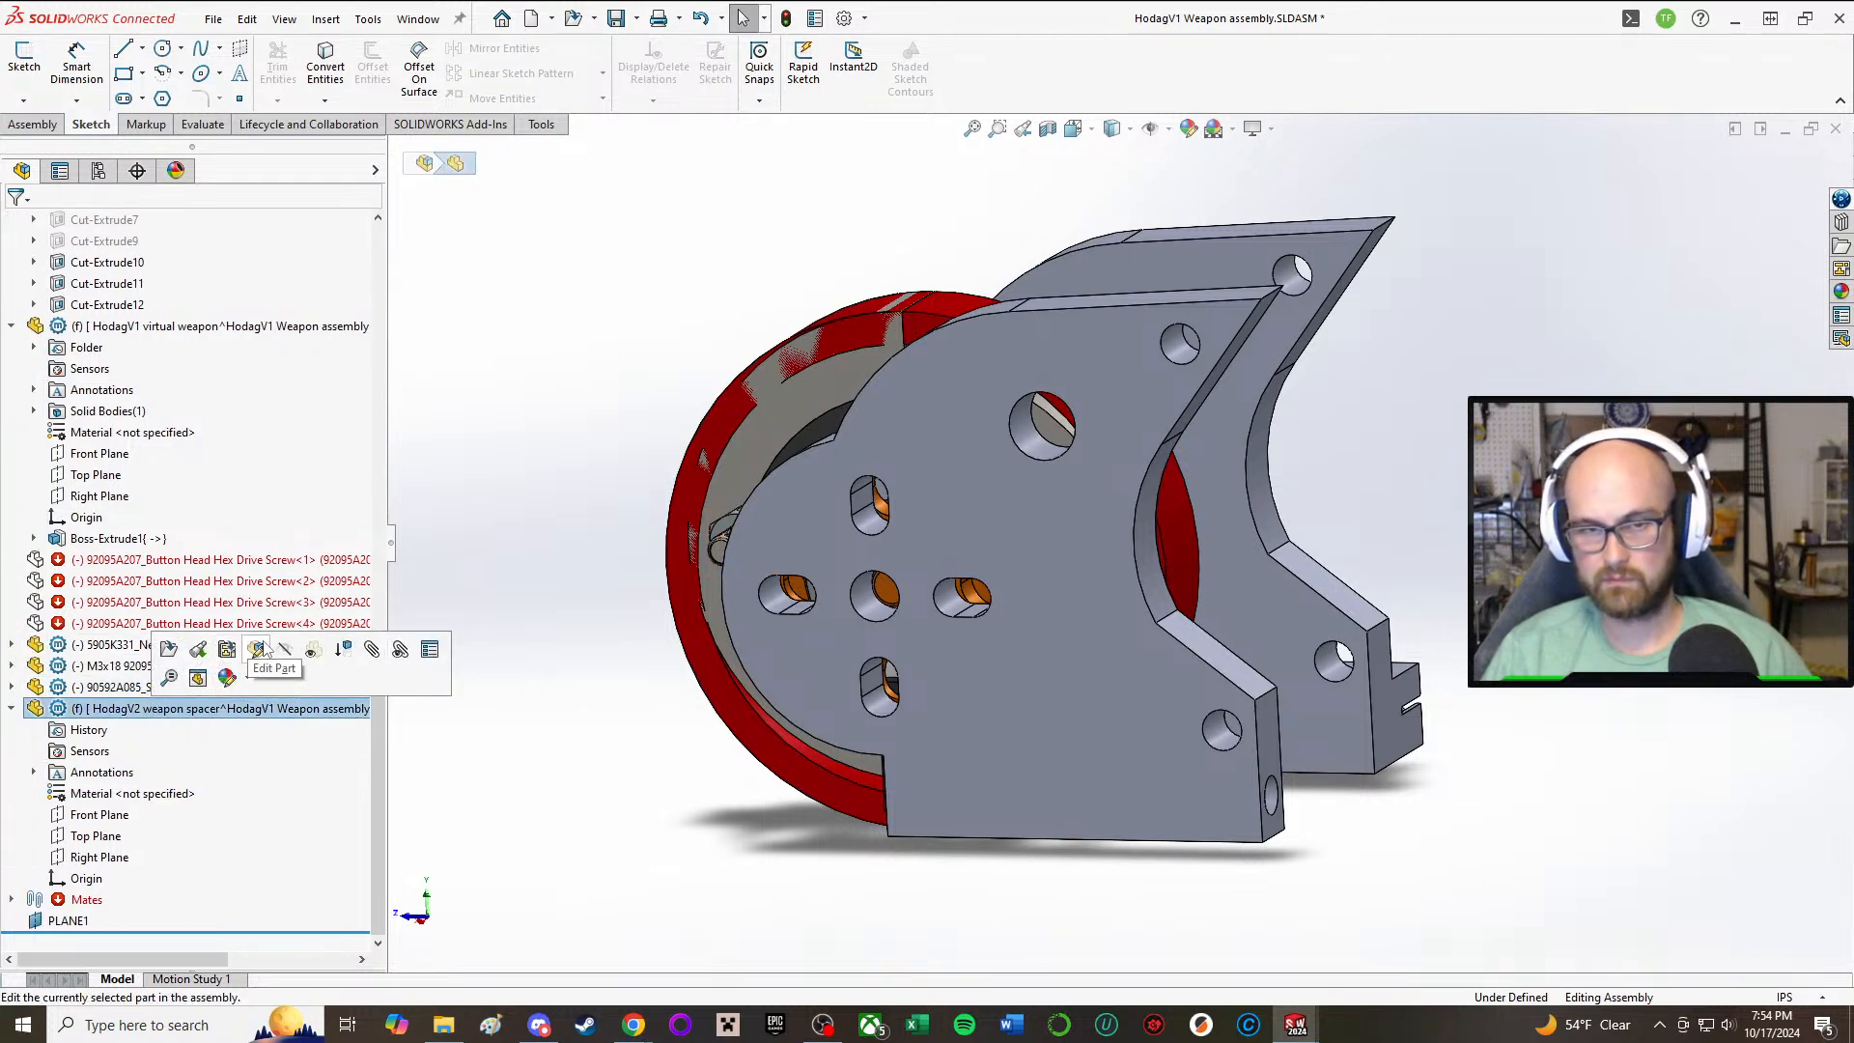
{"action": "left_click", "coordinate": [257, 649]}
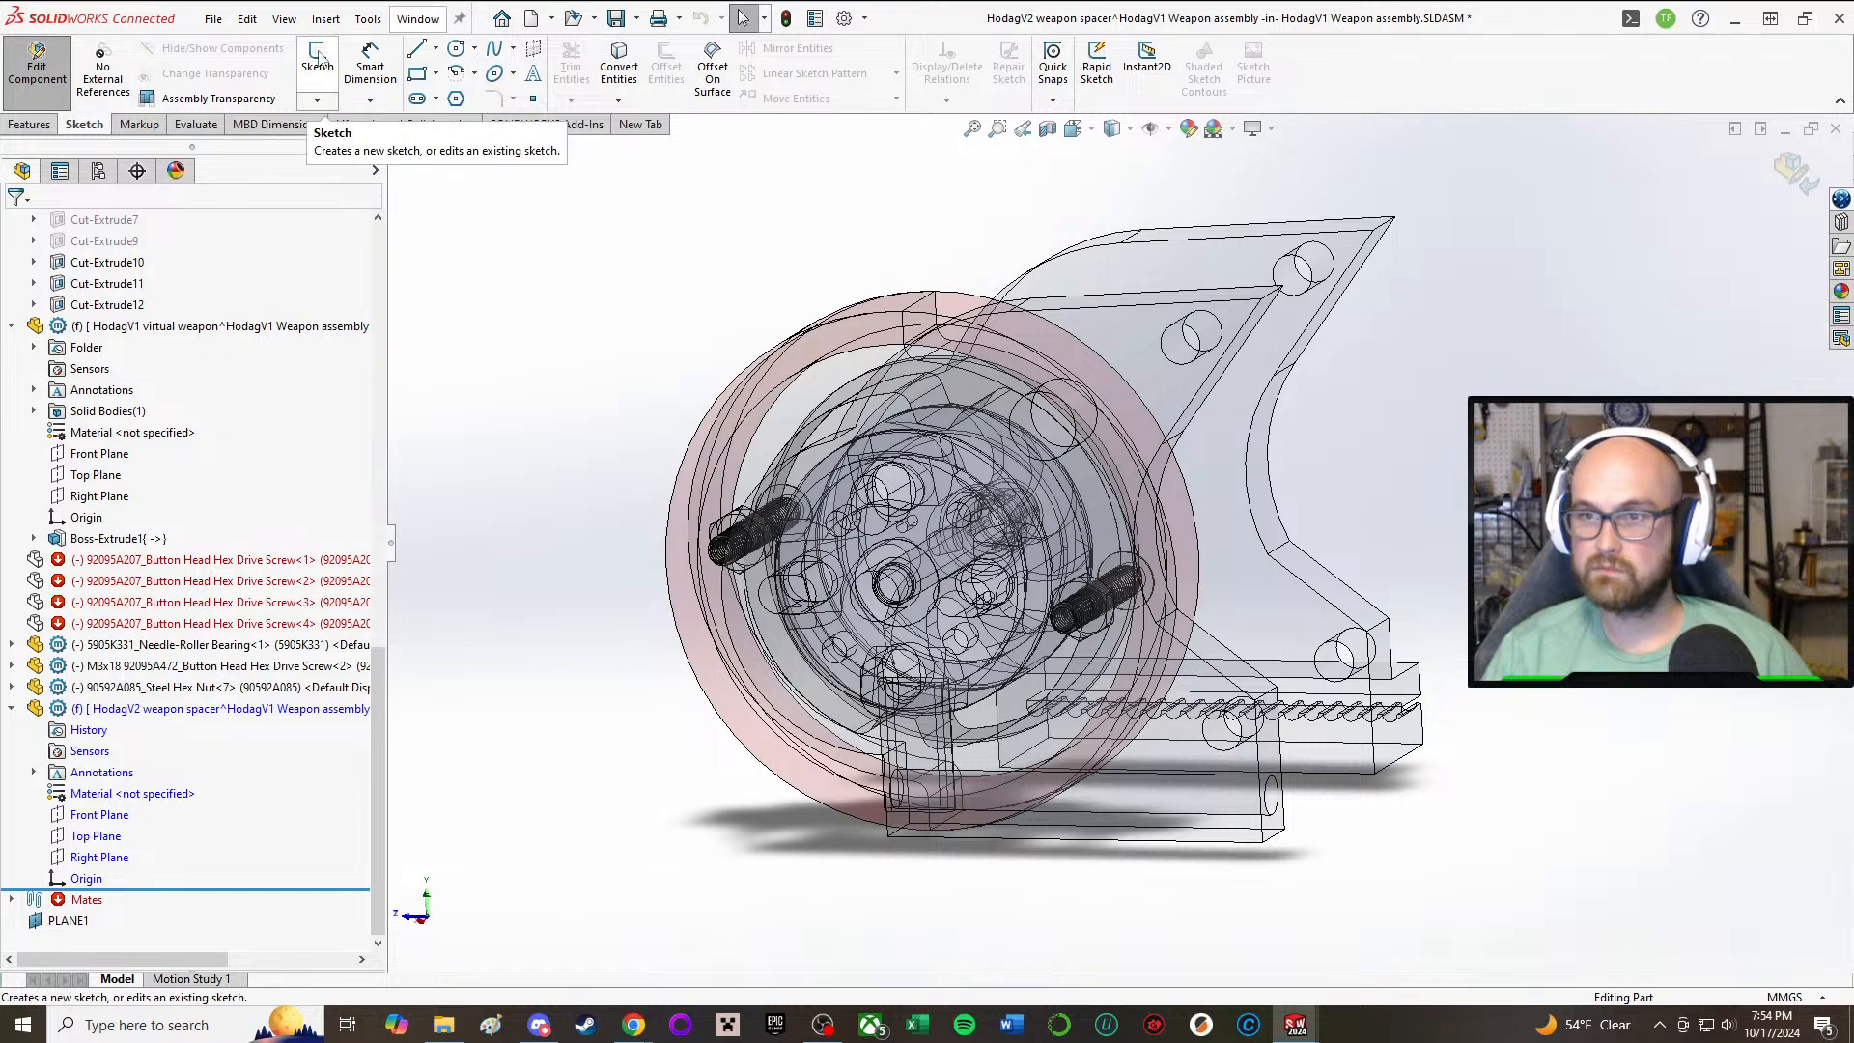
{"action": "left_click", "coordinate": [317, 60]}
{"action": "left_click", "coordinate": [1293, 271]}
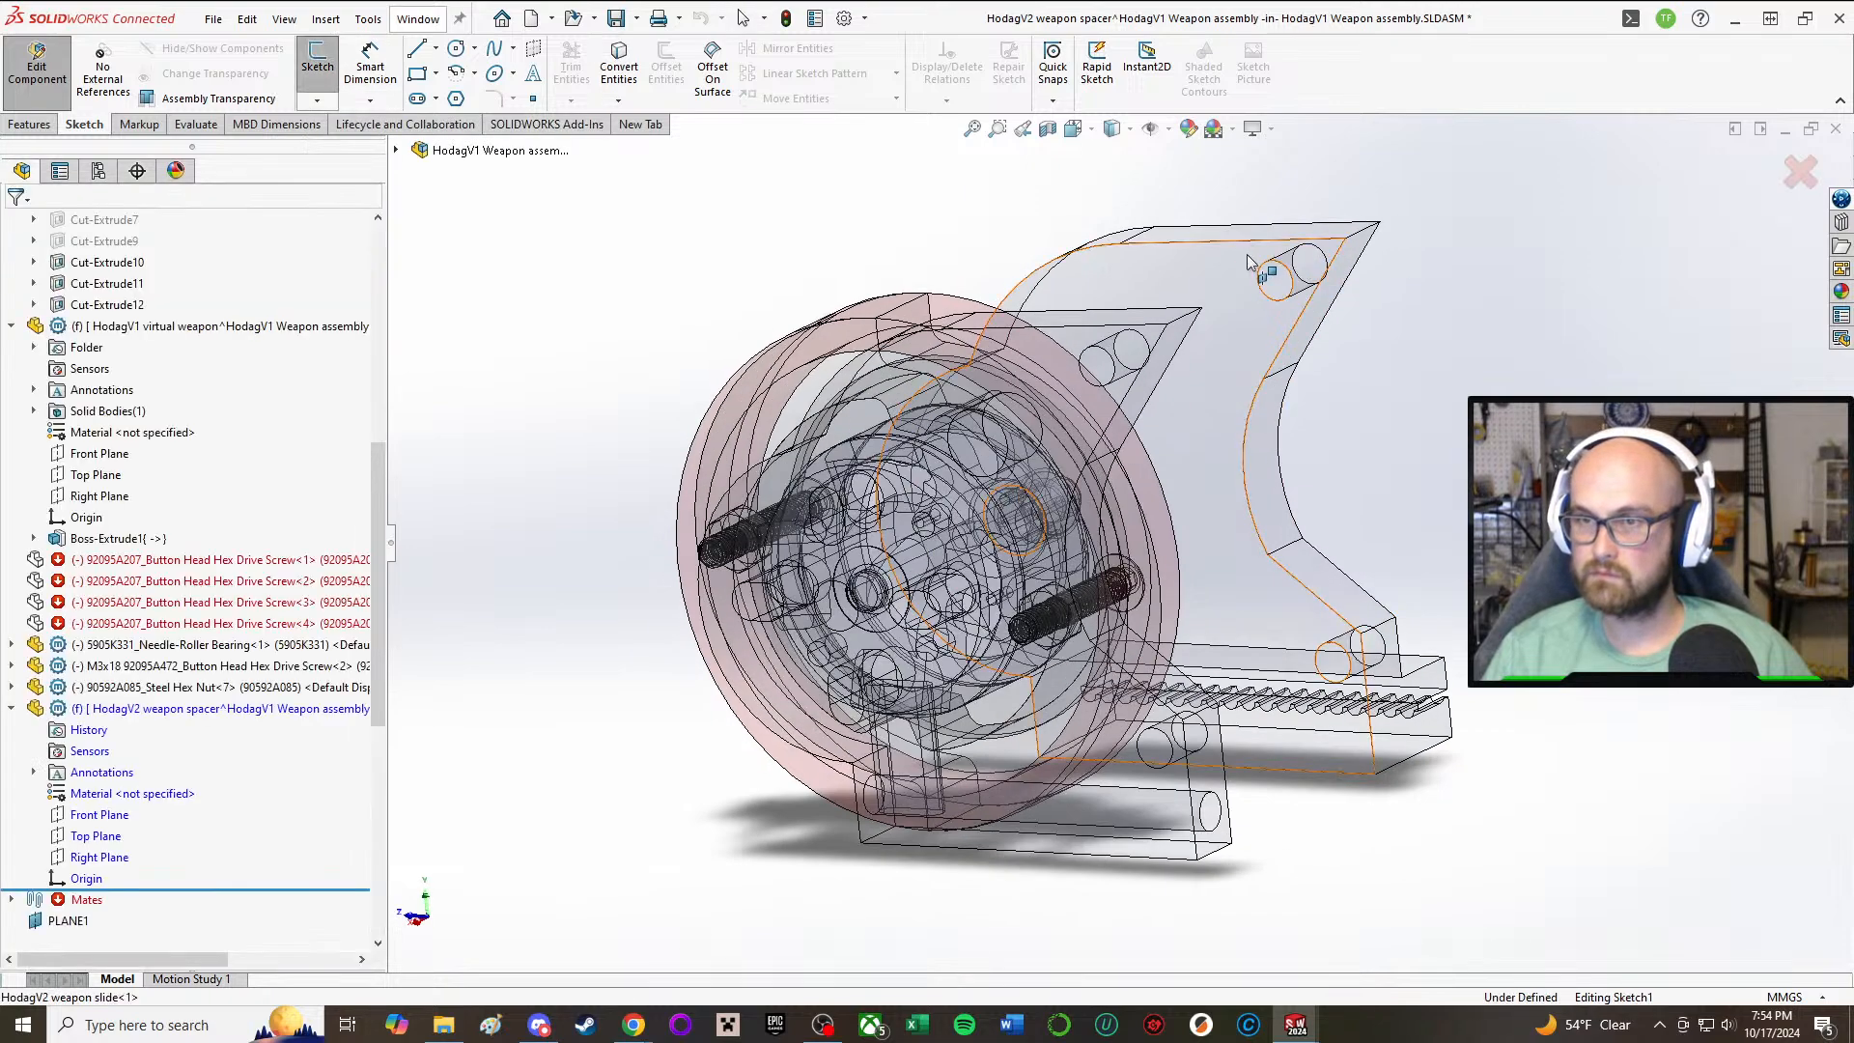
Step: Sketch a circle centred on the weapon slide's upper rear hole and set its diameter to 3 mm
{"action": "left_click", "coordinate": [456, 48]}
{"action": "scroll", "coordinate": [1223, 413], "scroll_direction": "down", "scroll_amount": 5}
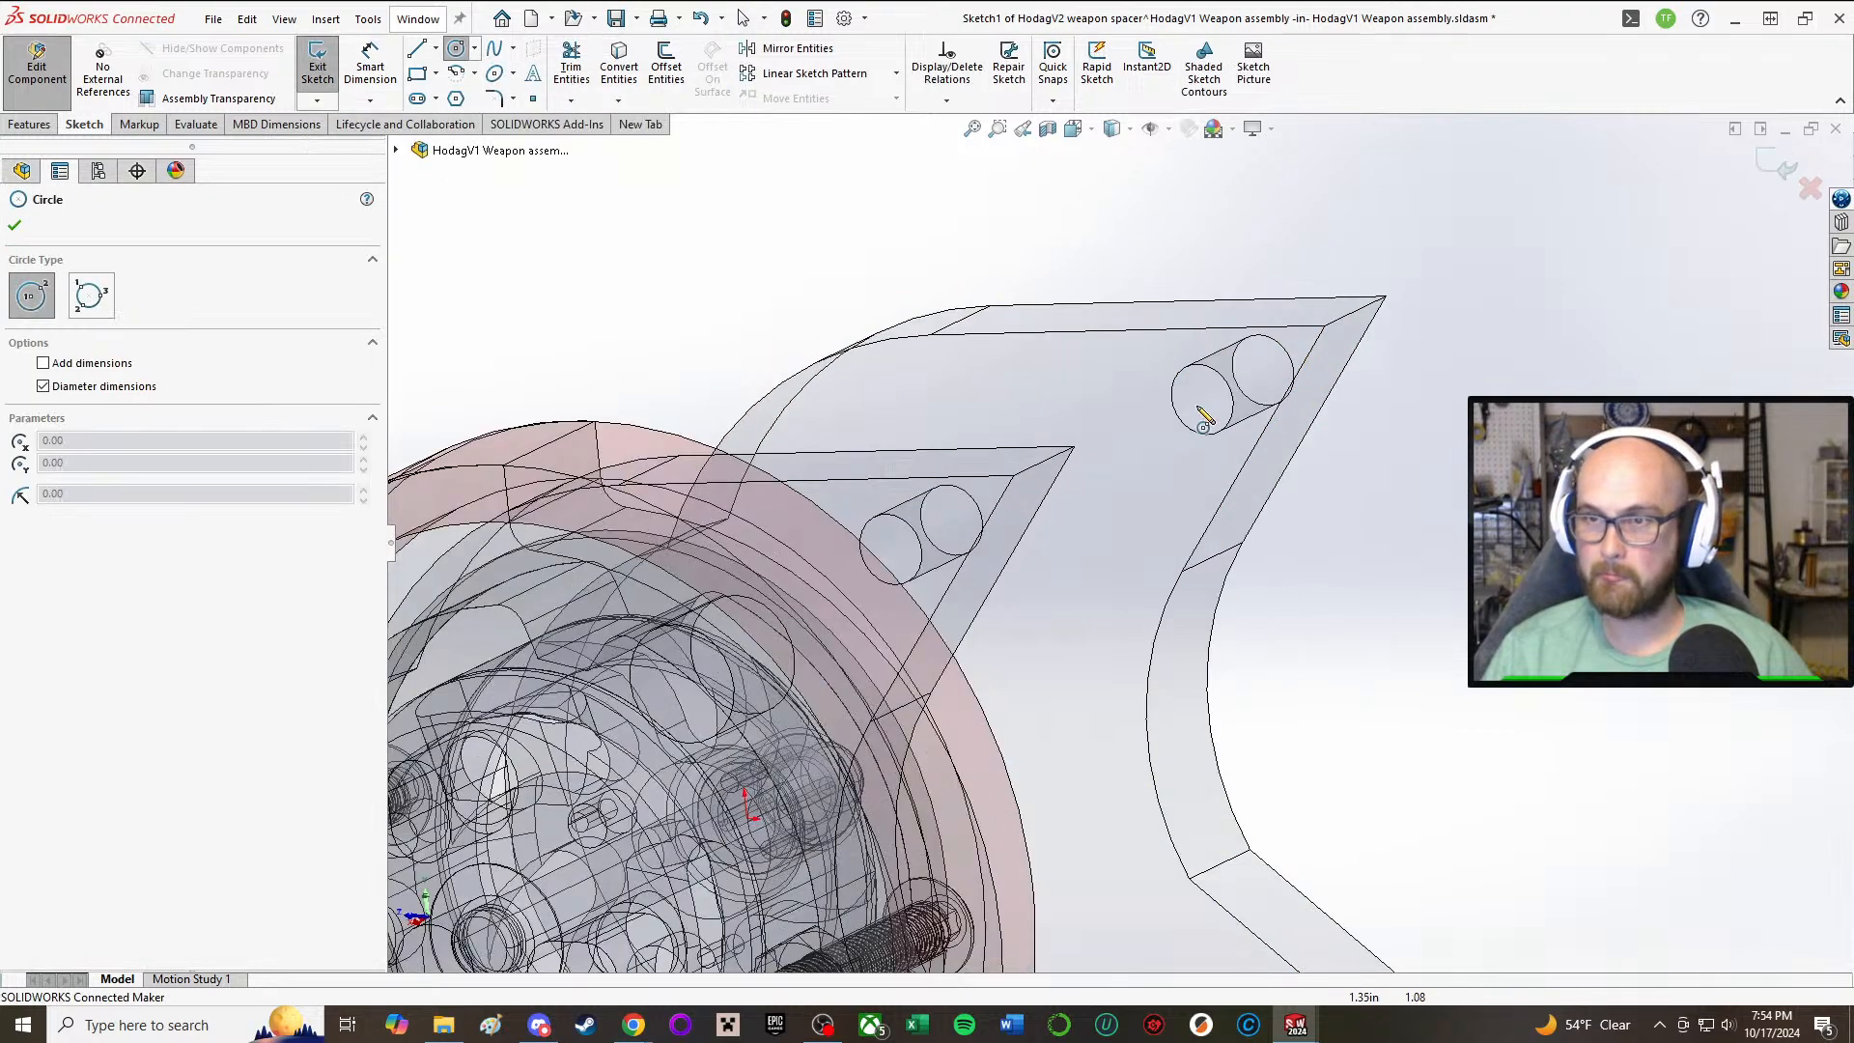
{"action": "left_click", "coordinate": [1190, 441]}
{"action": "left_click", "coordinate": [1224, 365]}
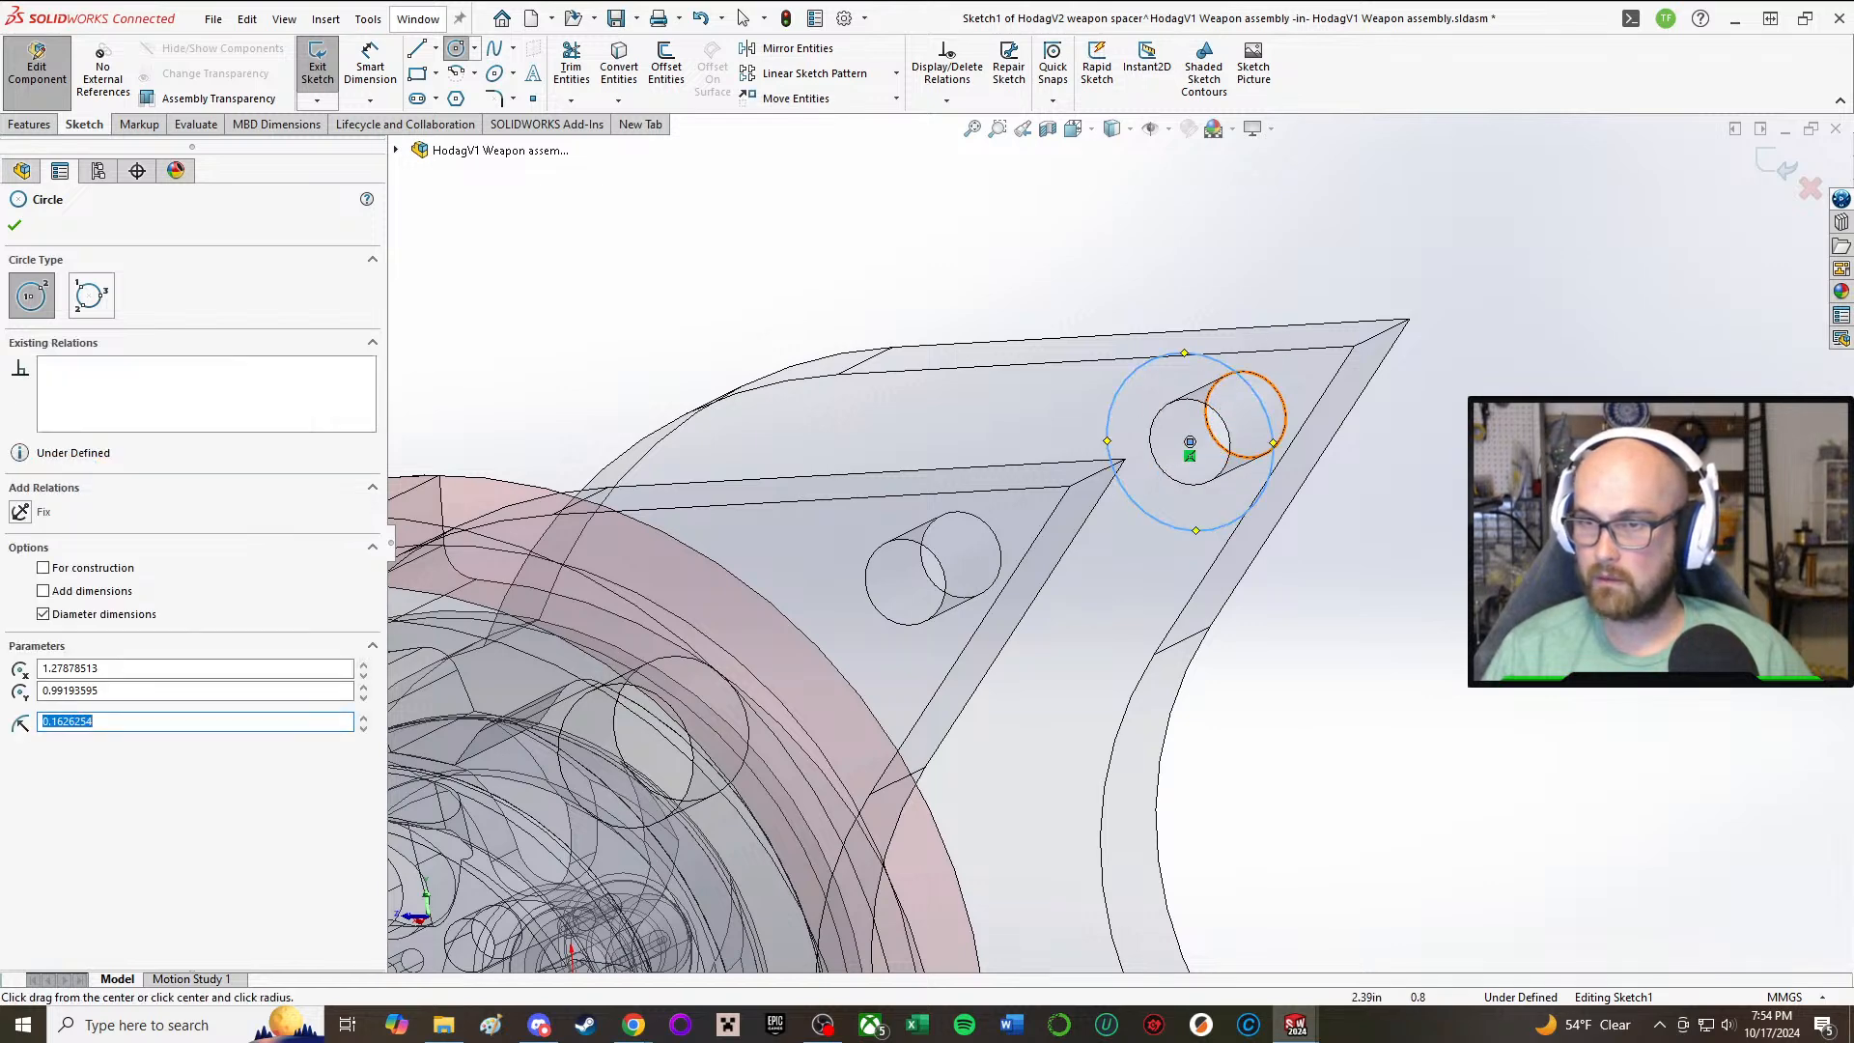
{"action": "right_click_drag", "start_coordinate": [1545, 386], "coordinate": [1564, 264]}
{"action": "left_click", "coordinate": [1270, 437]}
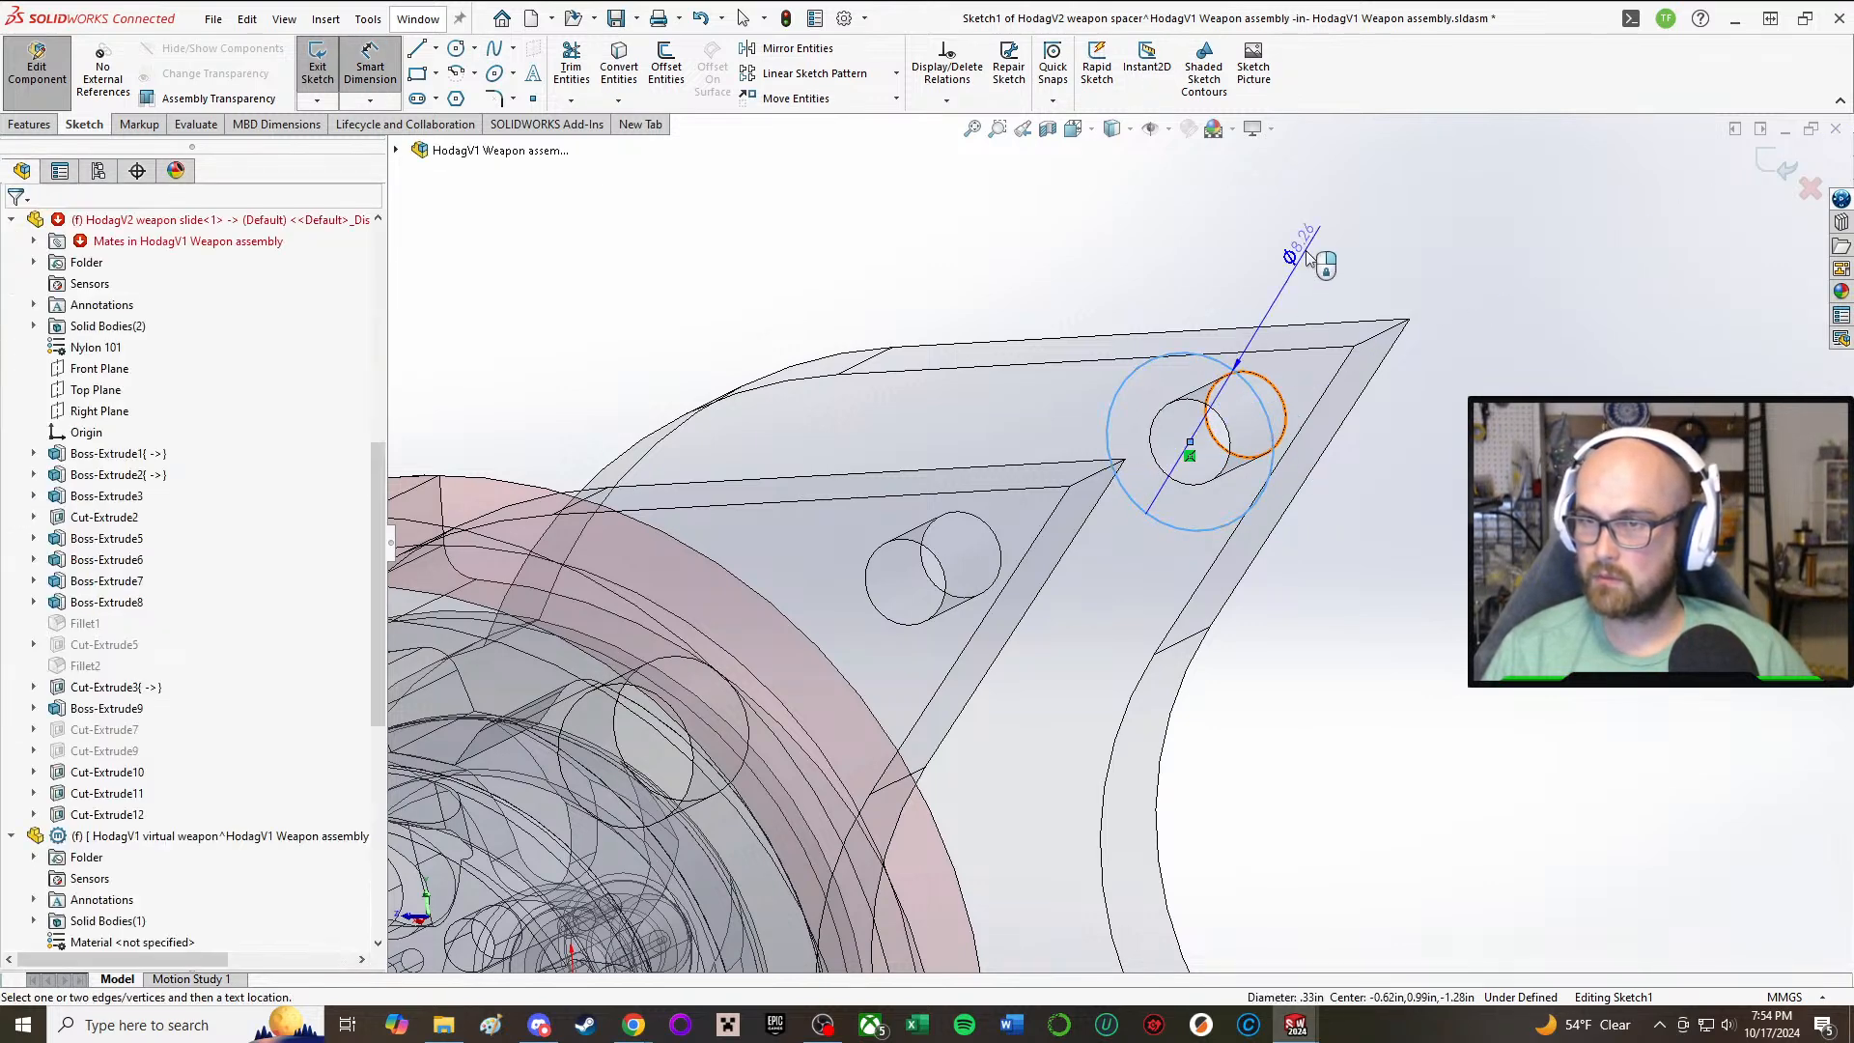
{"action": "left_click", "coordinate": [1298, 243]}
{"action": "type", "text": "3m"}
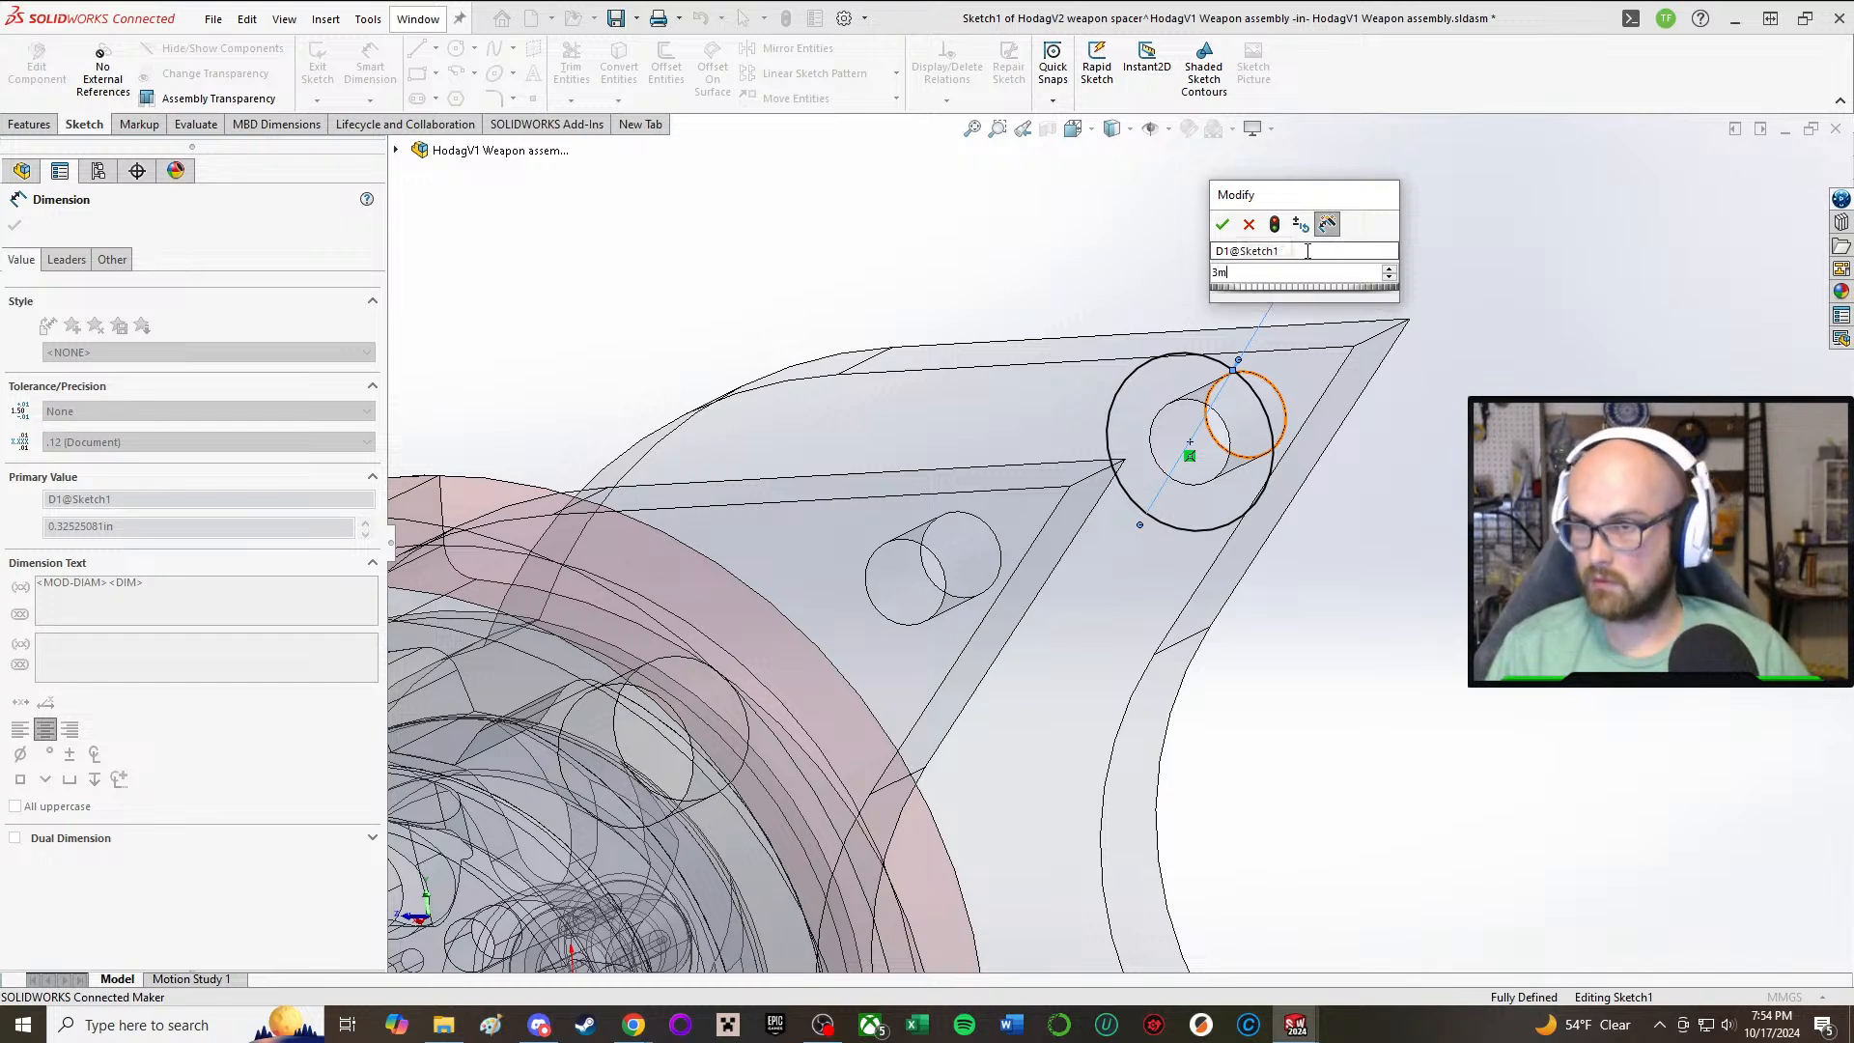
{"action": "key", "text": "Return"}
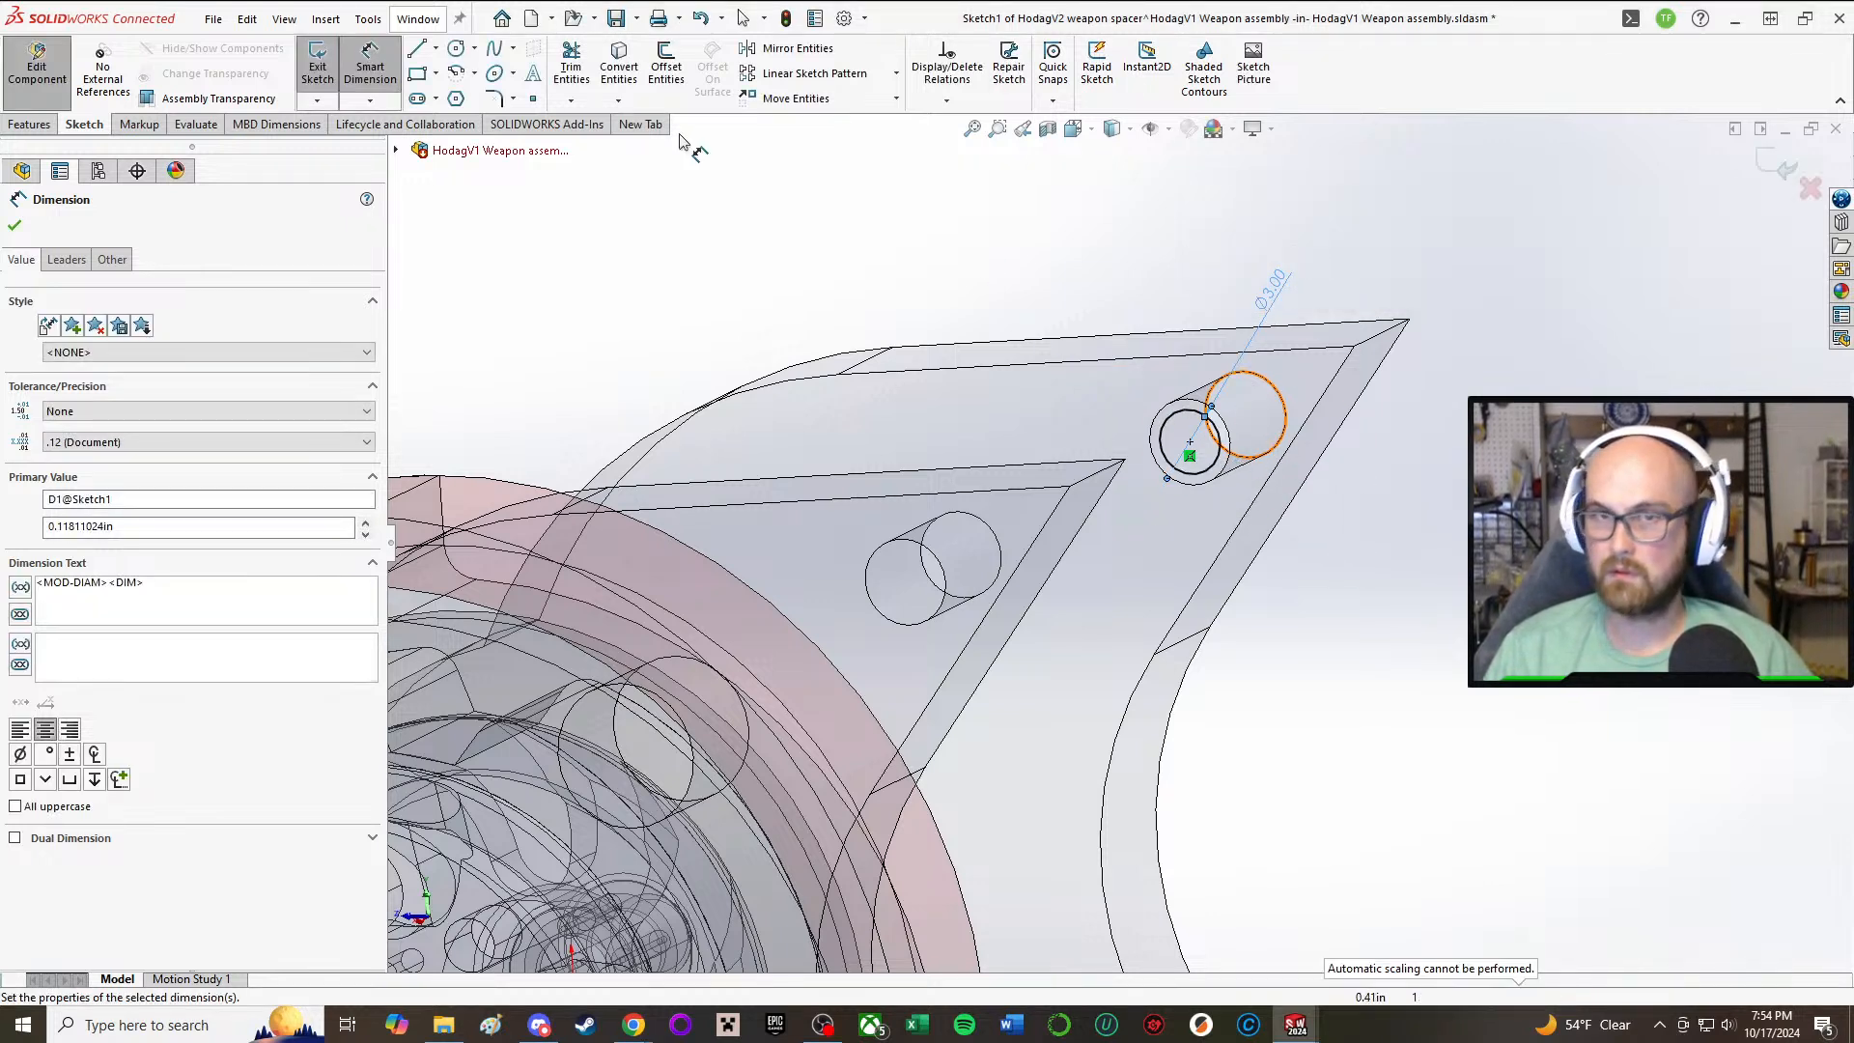
Step: Sketch a larger circle concentric with the 3 mm circle and set its diameter to 8 mm
{"action": "left_click", "coordinate": [456, 49]}
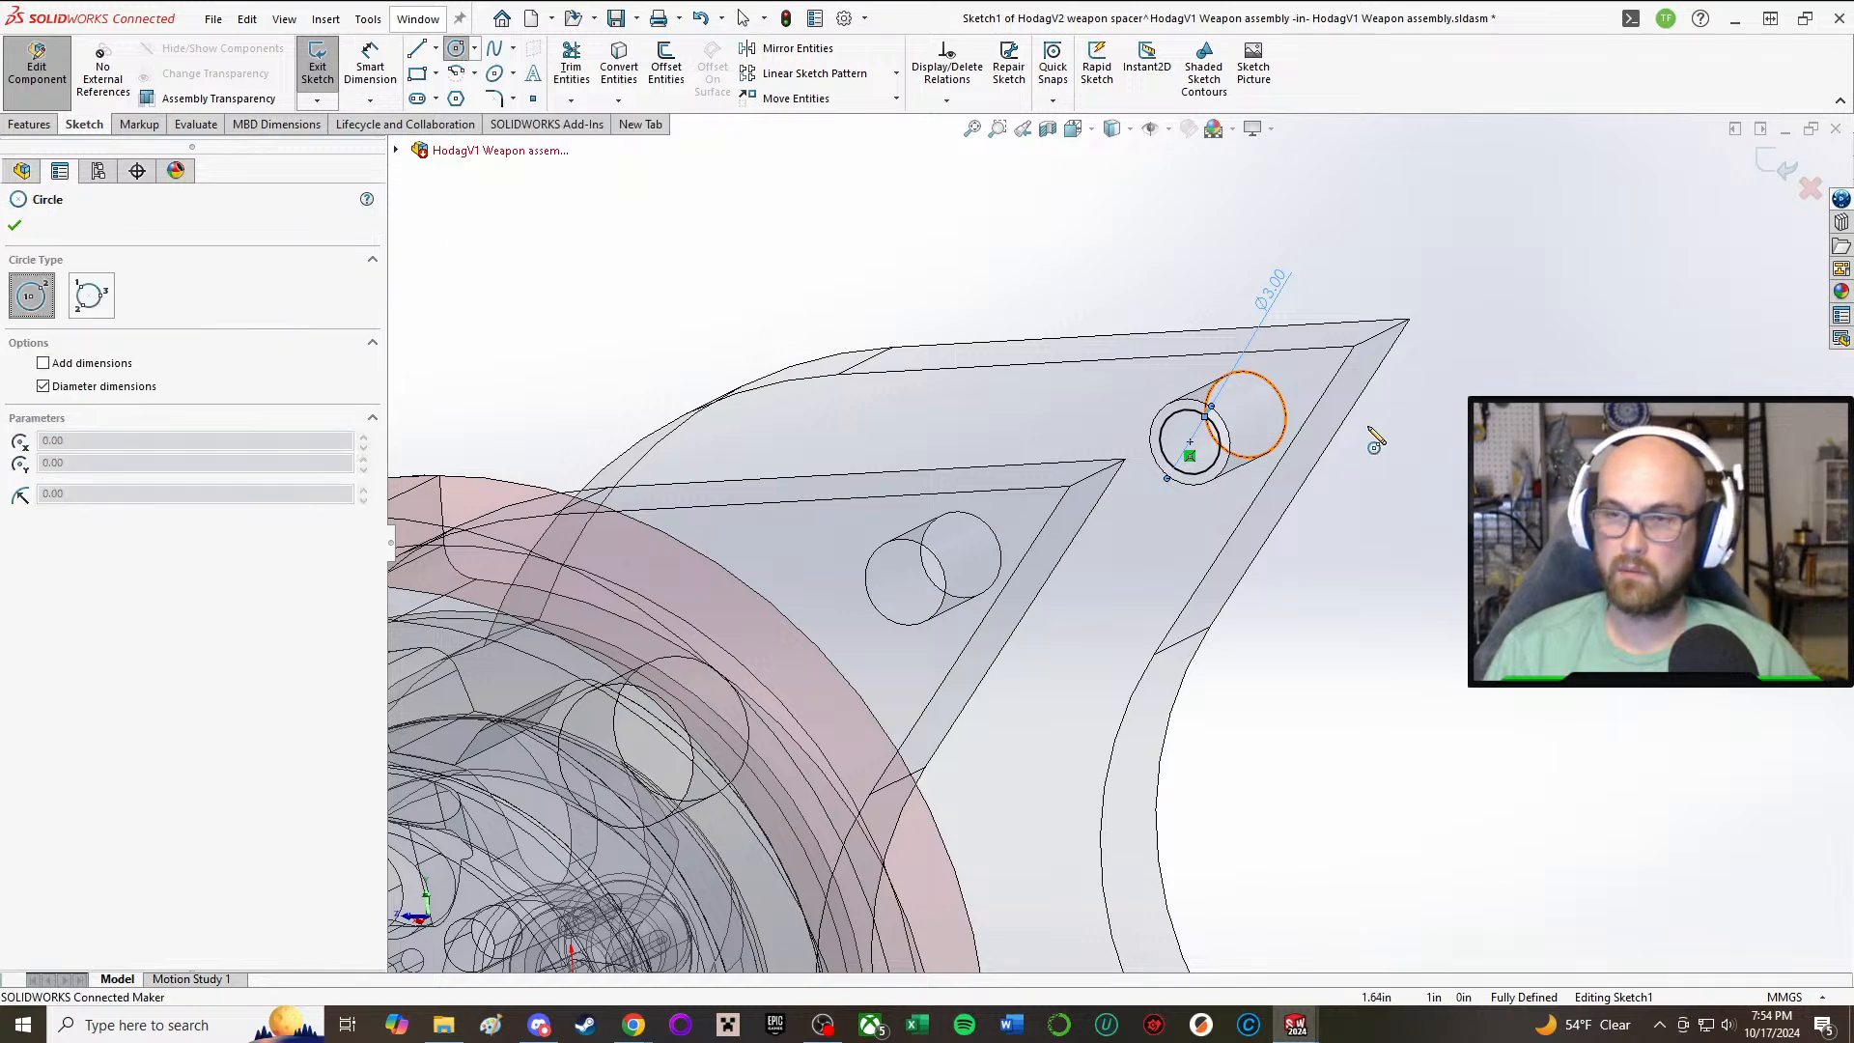
{"action": "left_click", "coordinate": [1190, 443]}
{"action": "left_click", "coordinate": [1255, 422]}
{"action": "key", "text": "Escape"}
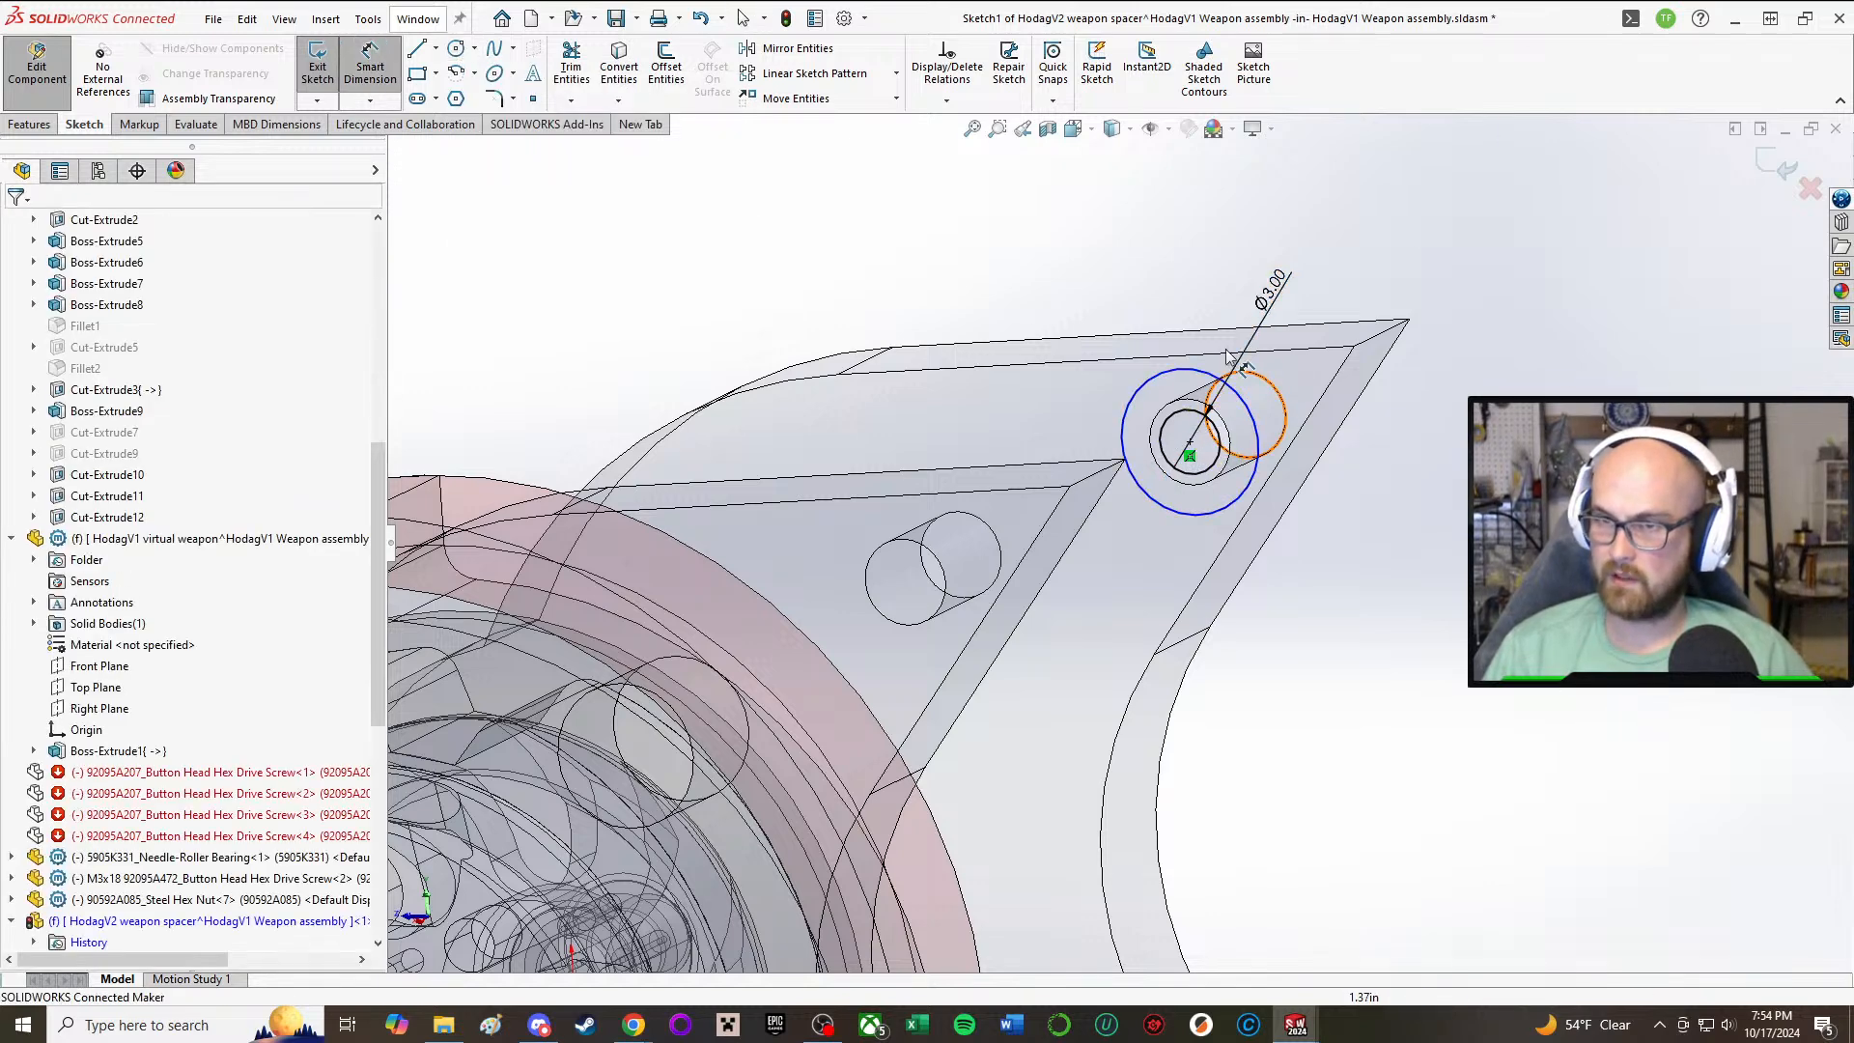
{"action": "left_click", "coordinate": [1256, 422]}
{"action": "left_click", "coordinate": [1519, 436]}
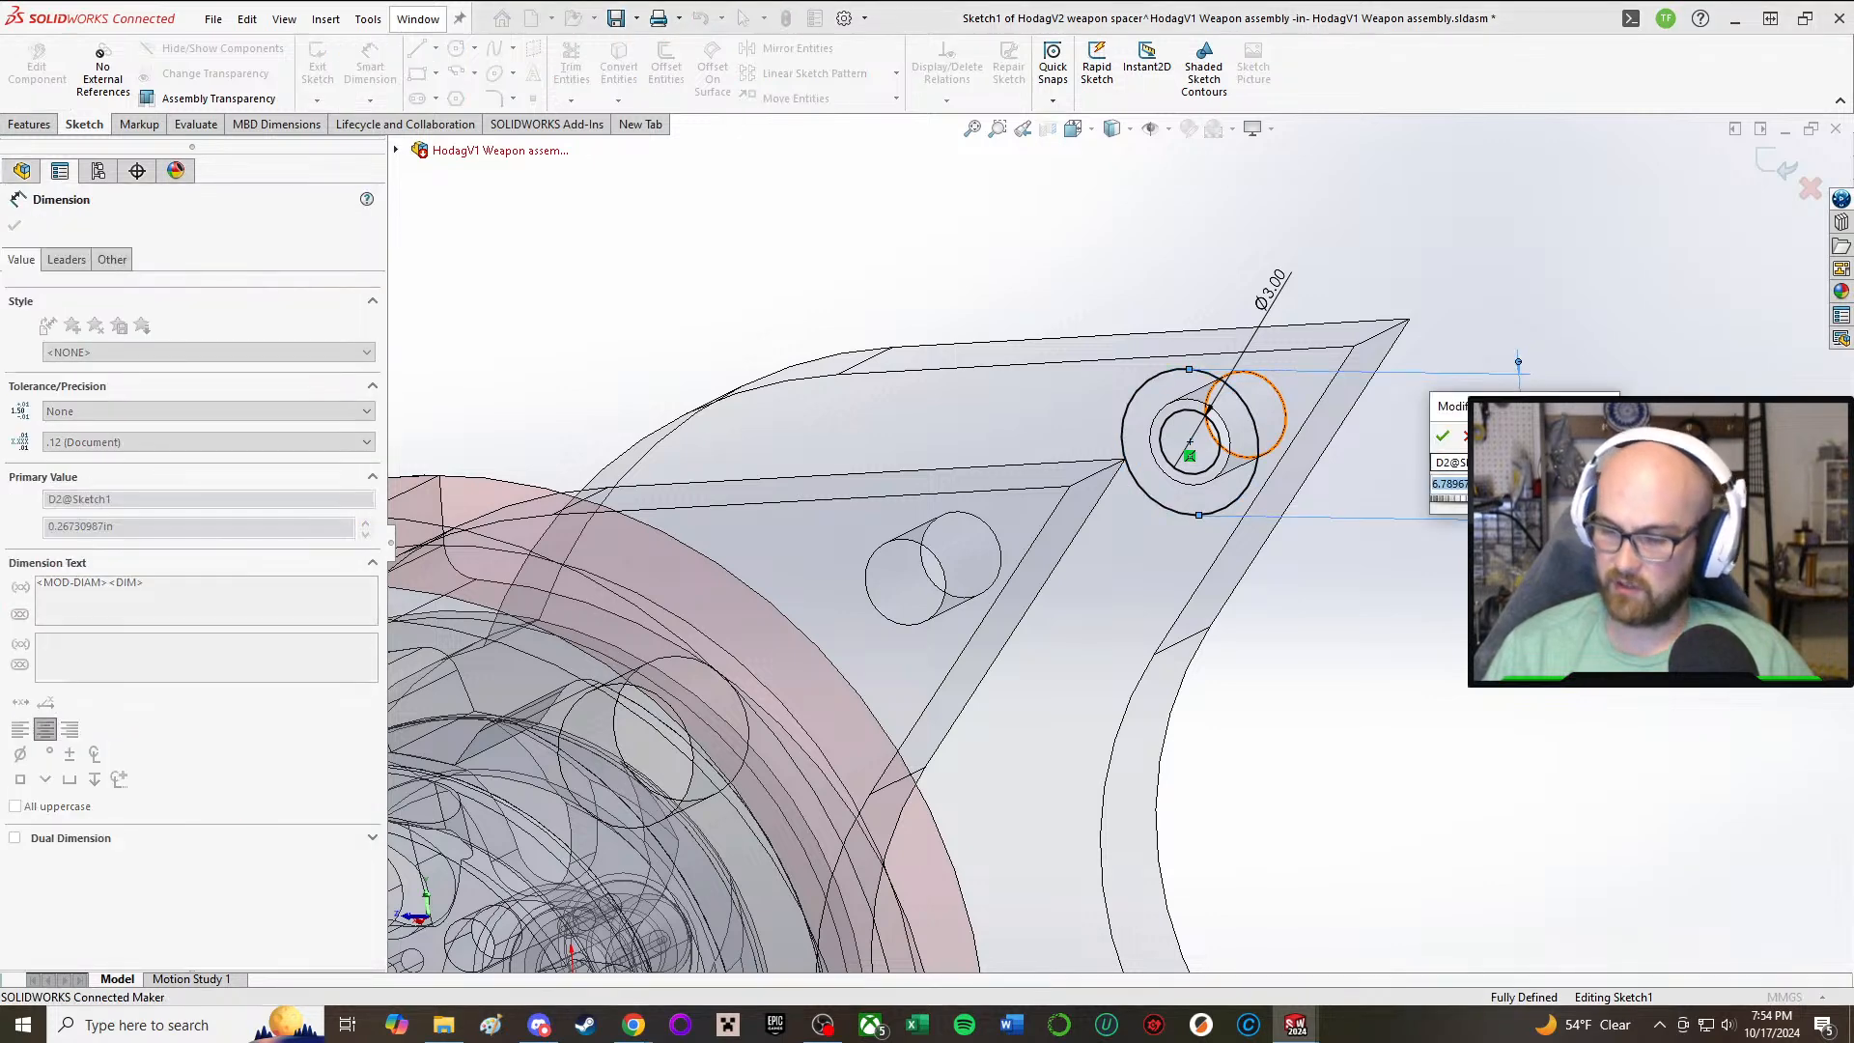
{"action": "type", "text": "8"}
{"action": "key", "text": "Return"}
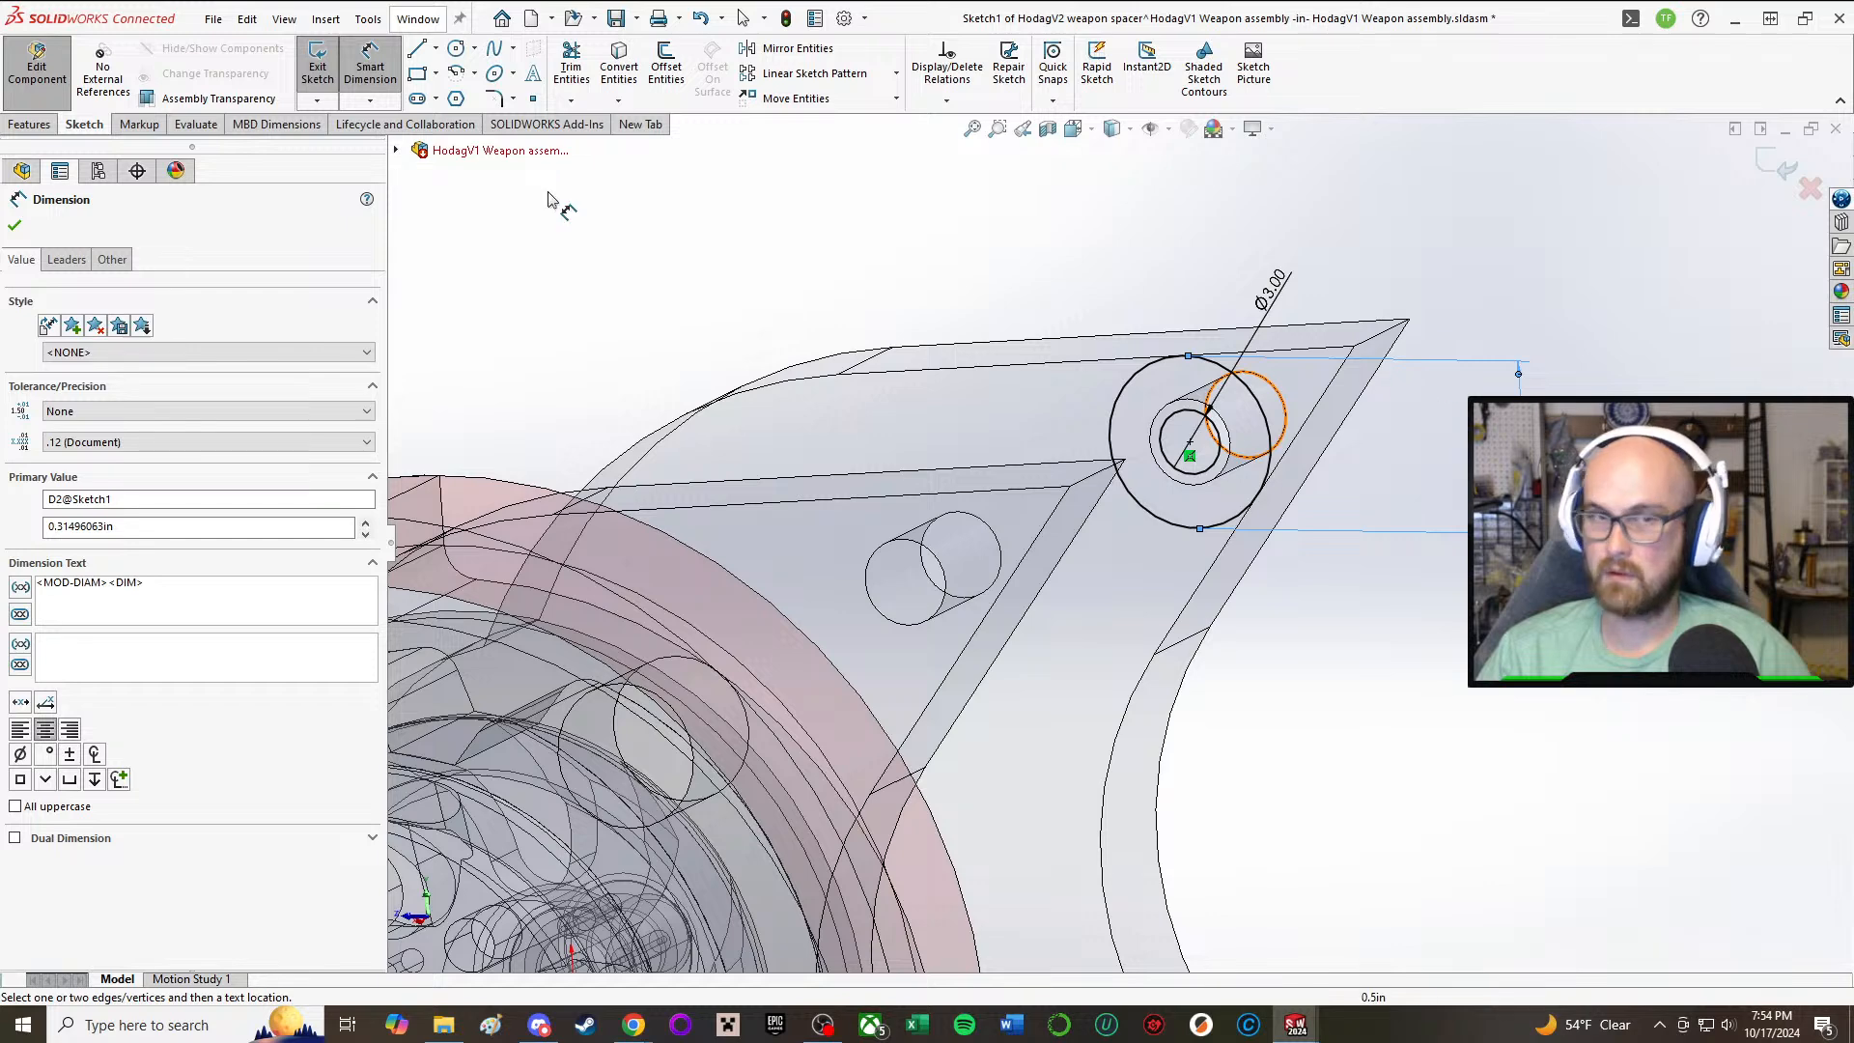
Step: Set the outer circle's diameter to 7 mm
{"action": "left_click", "coordinate": [367, 63]}
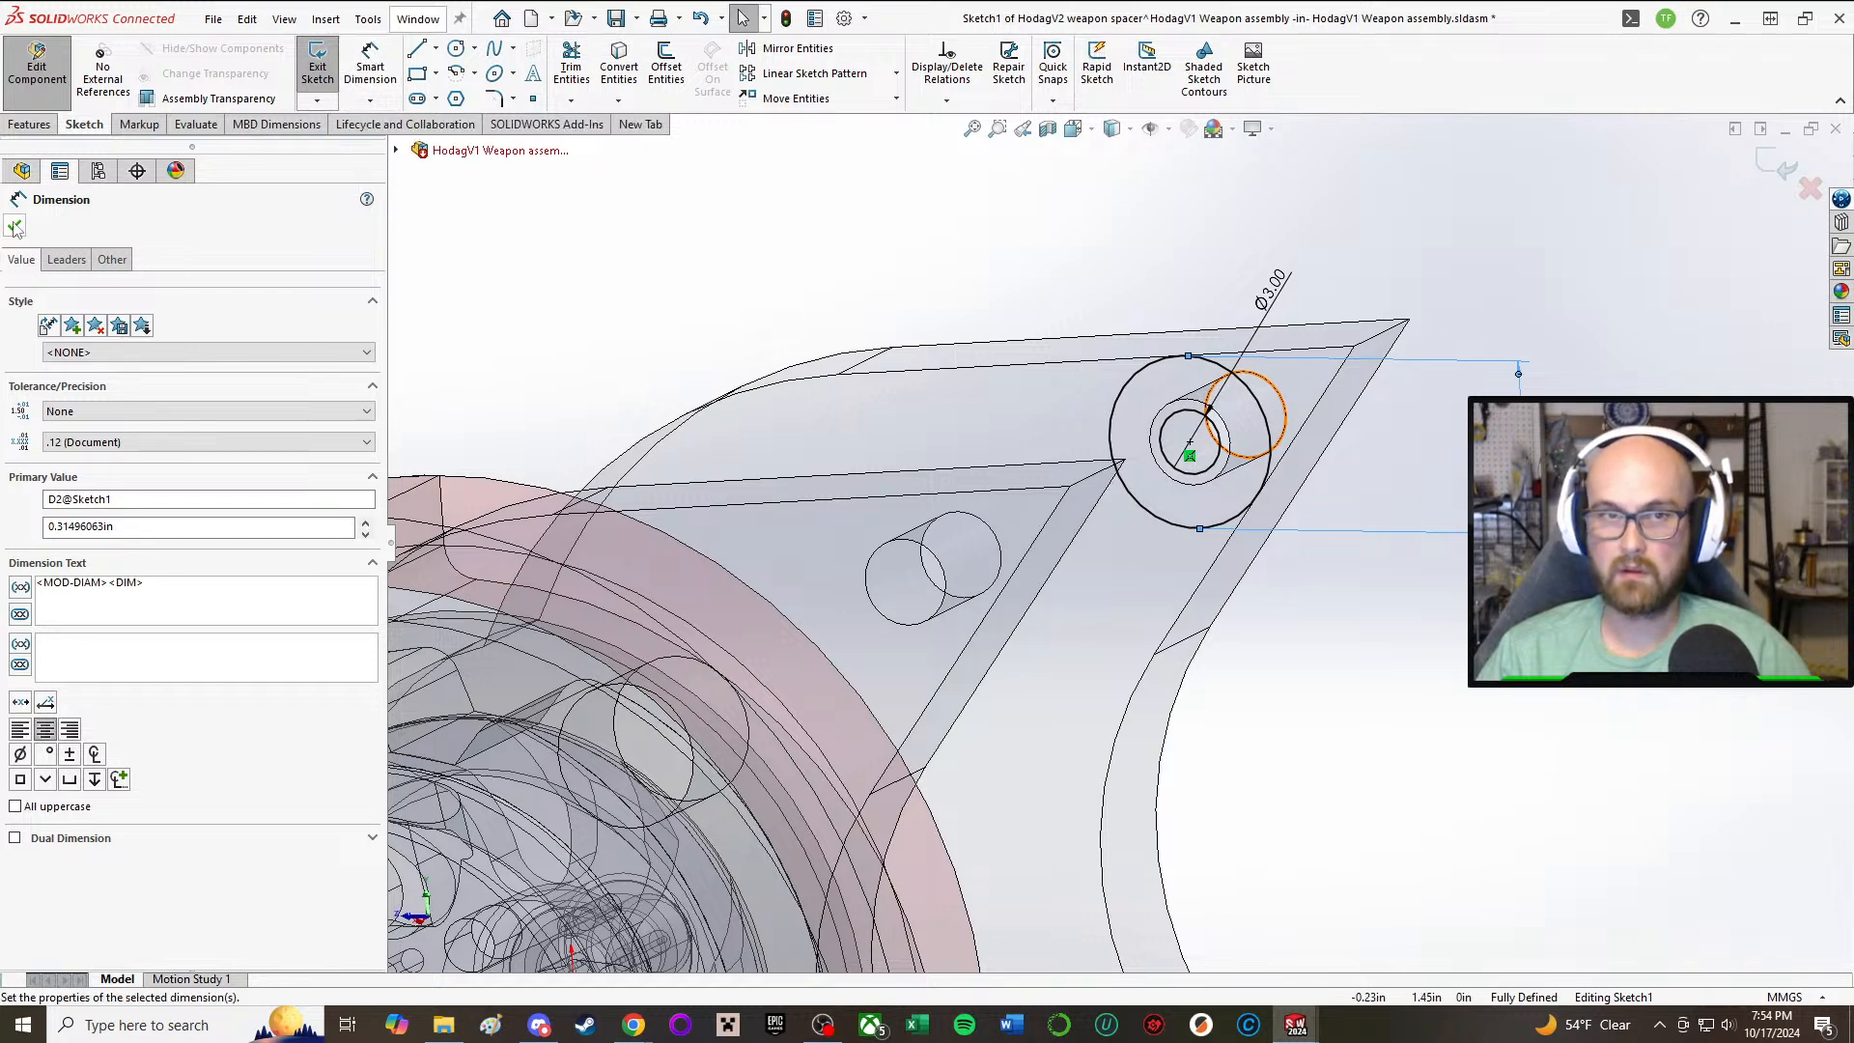
{"action": "left_click", "coordinate": [14, 227]}
{"action": "double_click", "coordinate": [1522, 447]}
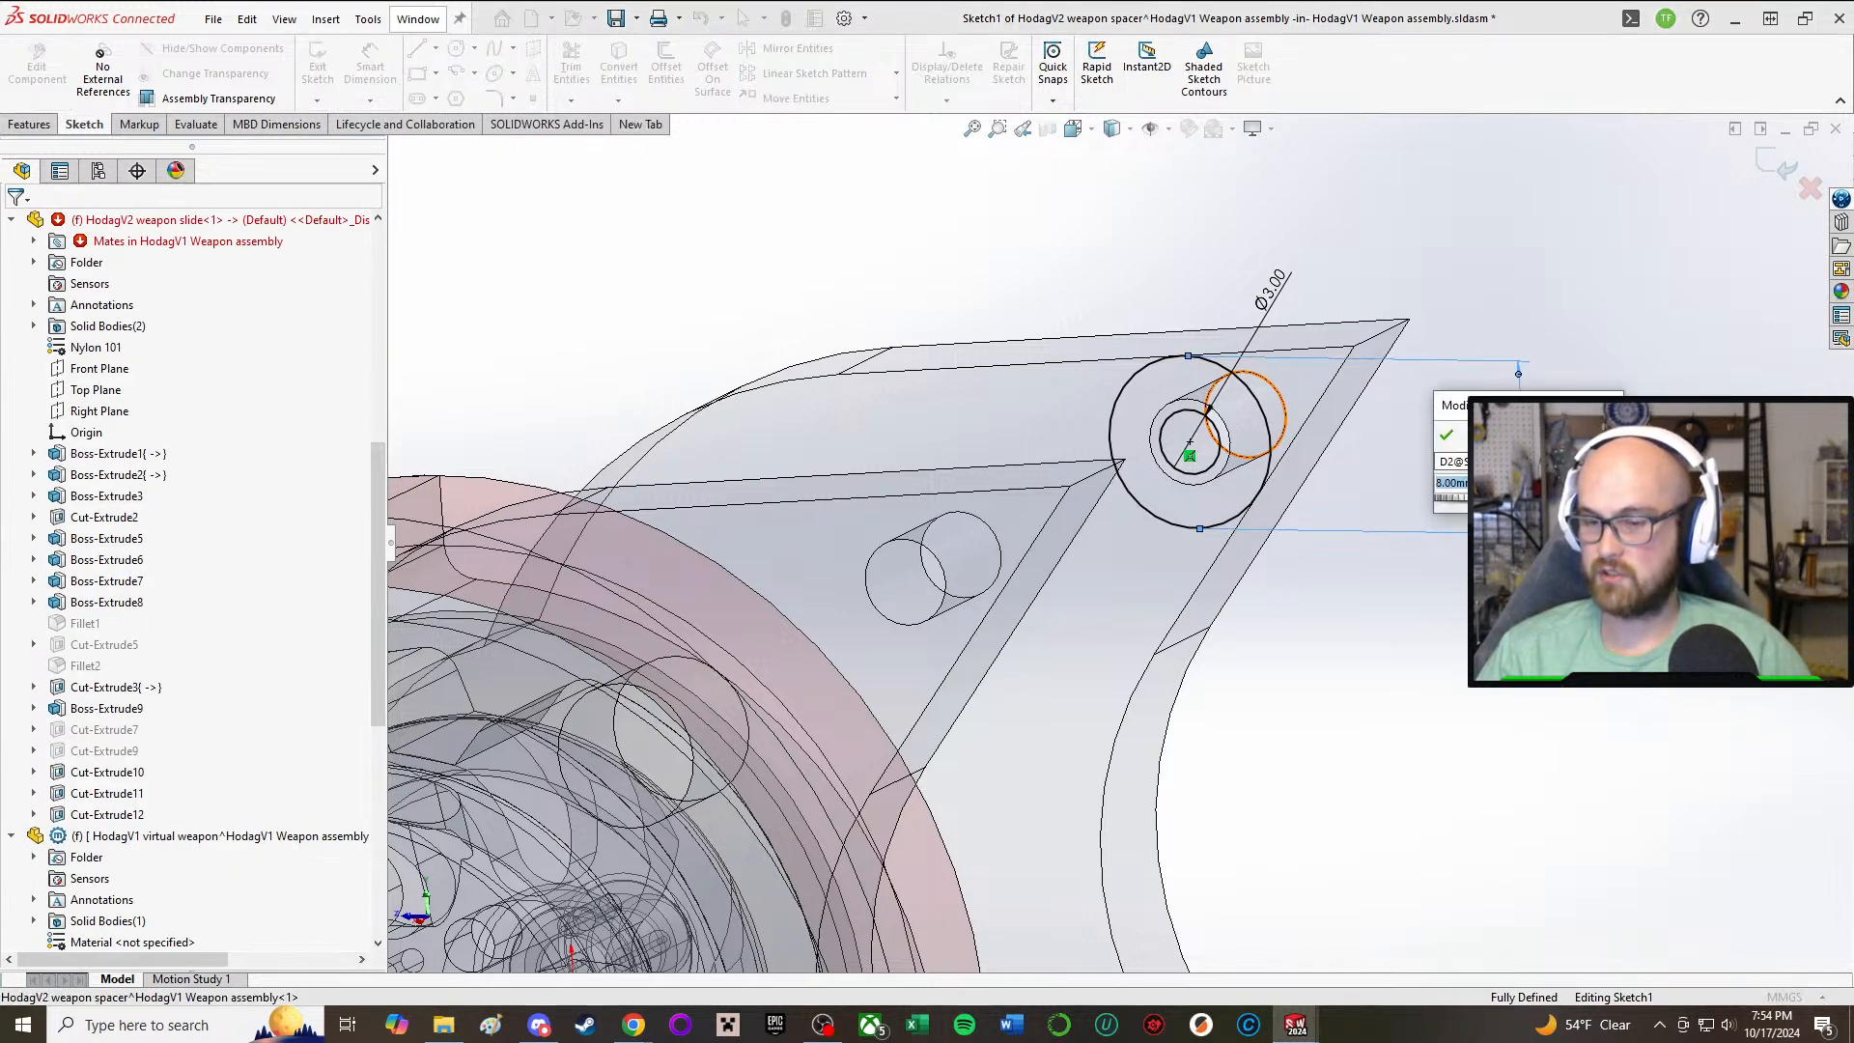
{"action": "type", "text": "7"}
{"action": "key", "text": "Return"}
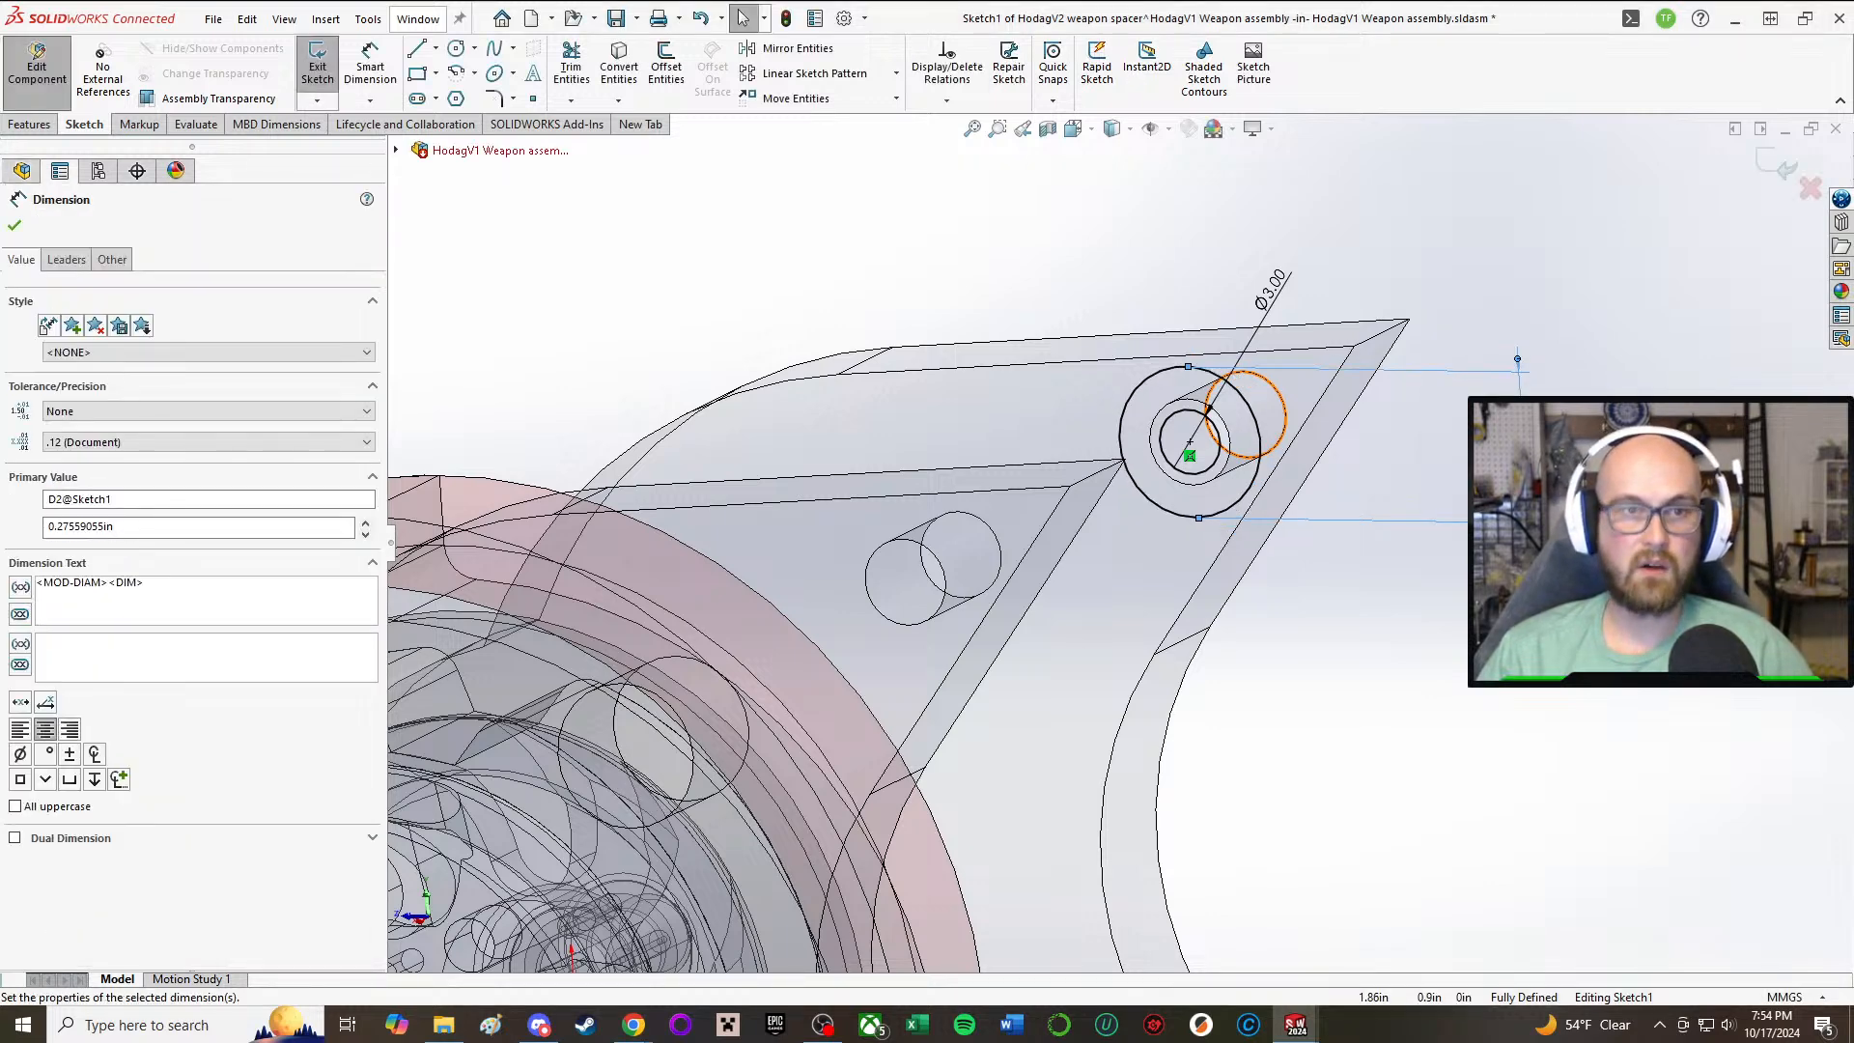
{"action": "left_click", "coordinate": [1396, 617]}
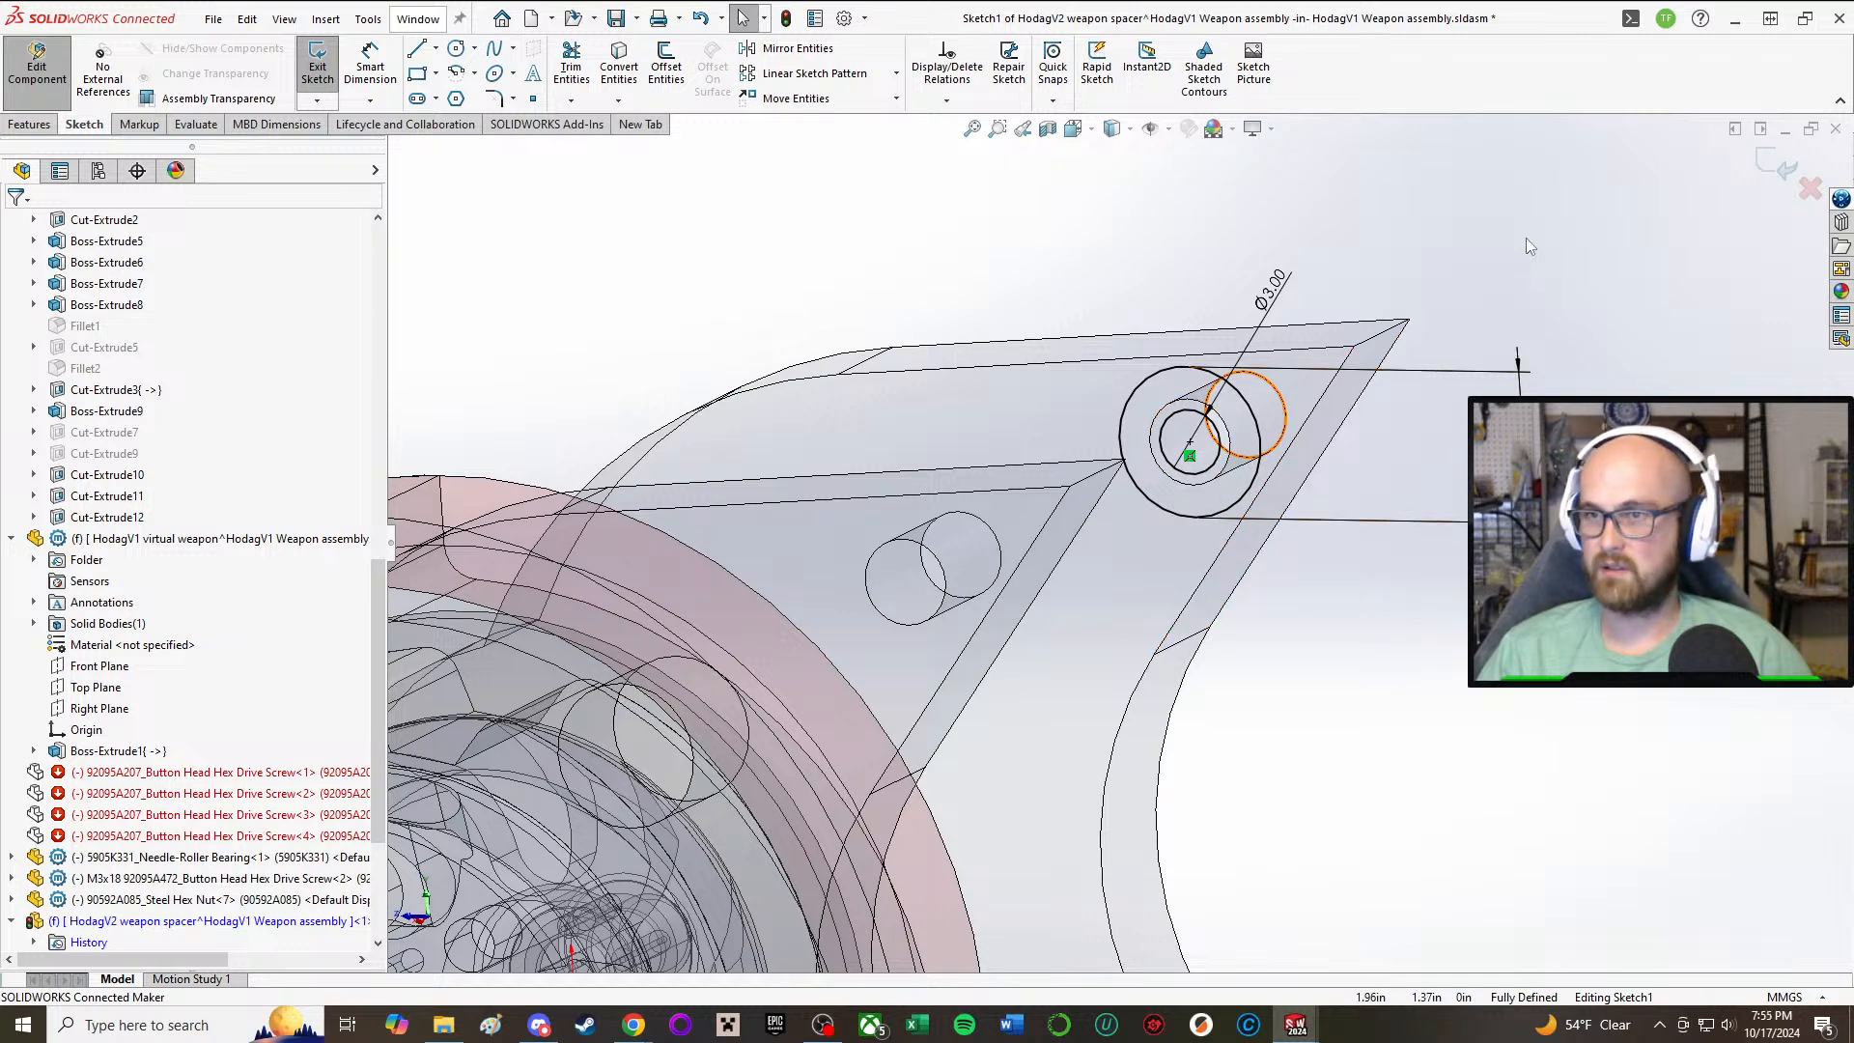
Step: Extrude the ring profile with Up To Surface to the opposite weapon slide's inner face, and finish editing the spacer part
{"action": "right_click_drag", "start_coordinate": [1525, 238], "coordinate": [1459, 291]}
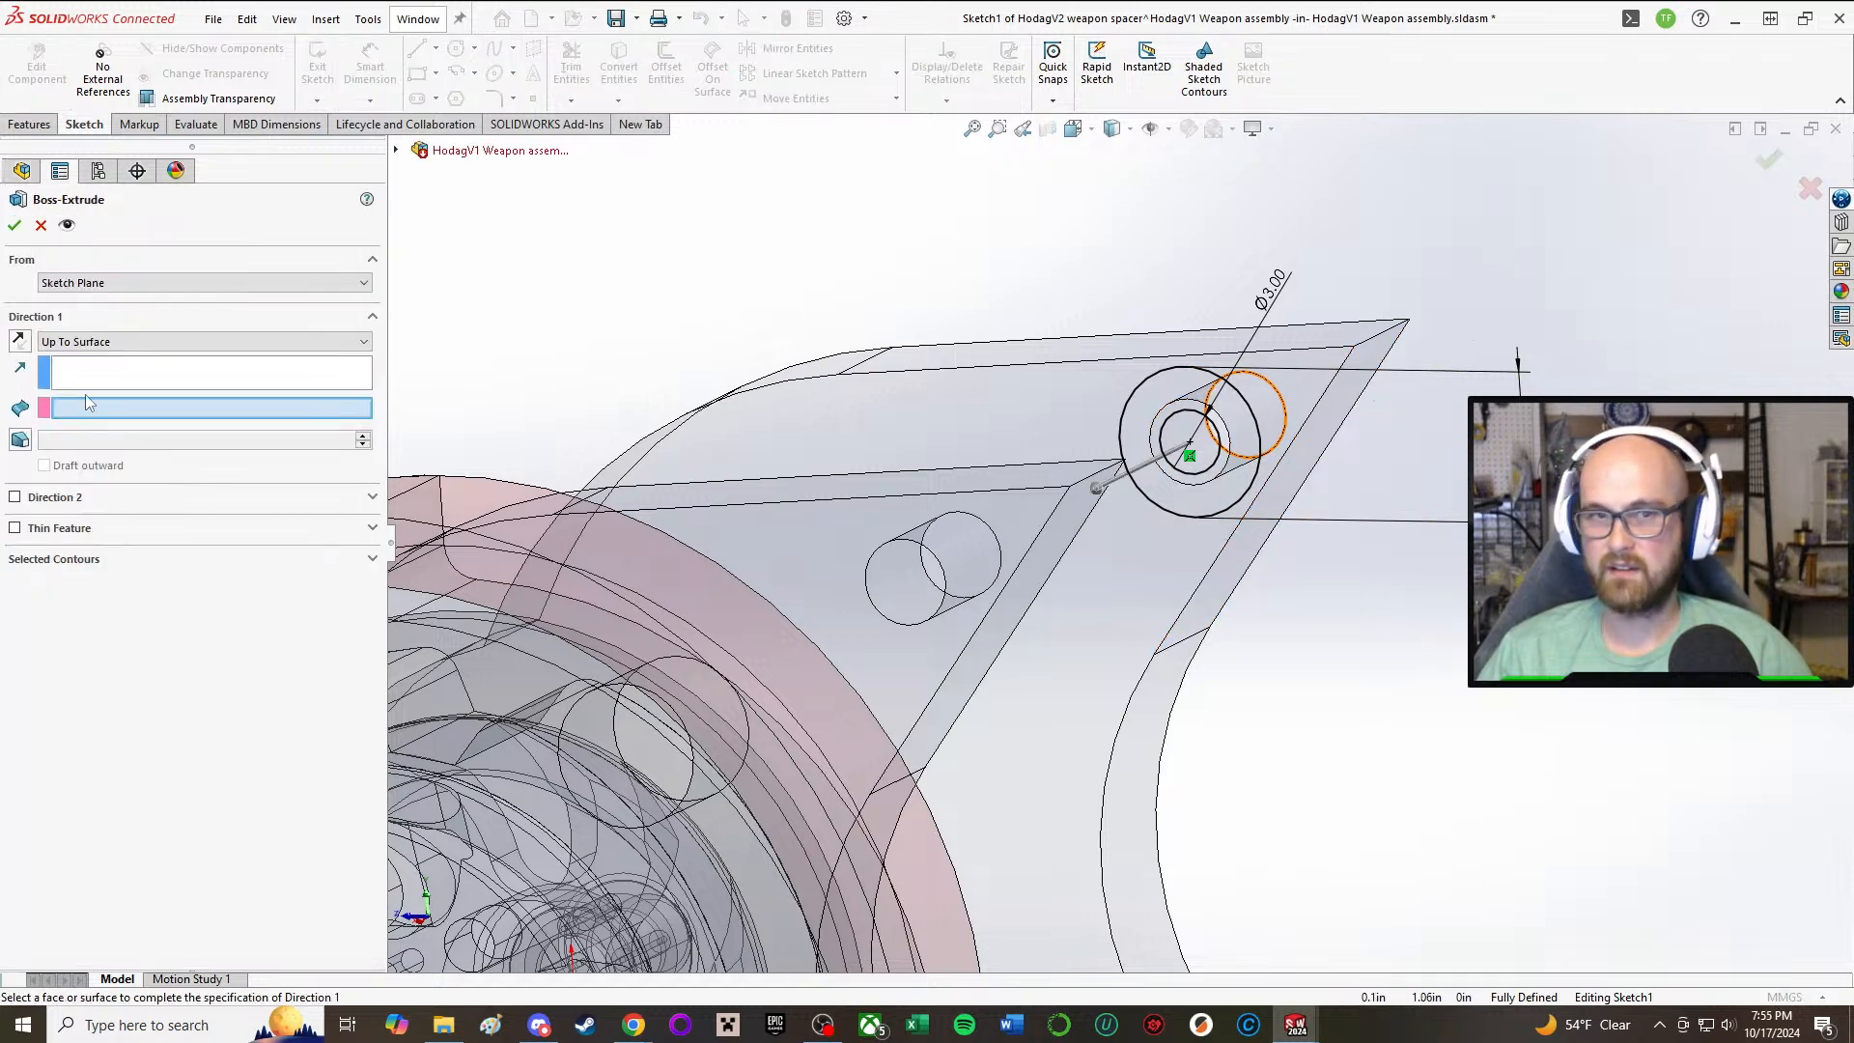
{"action": "left_click", "coordinate": [106, 341]}
{"action": "left_click", "coordinate": [109, 371]}
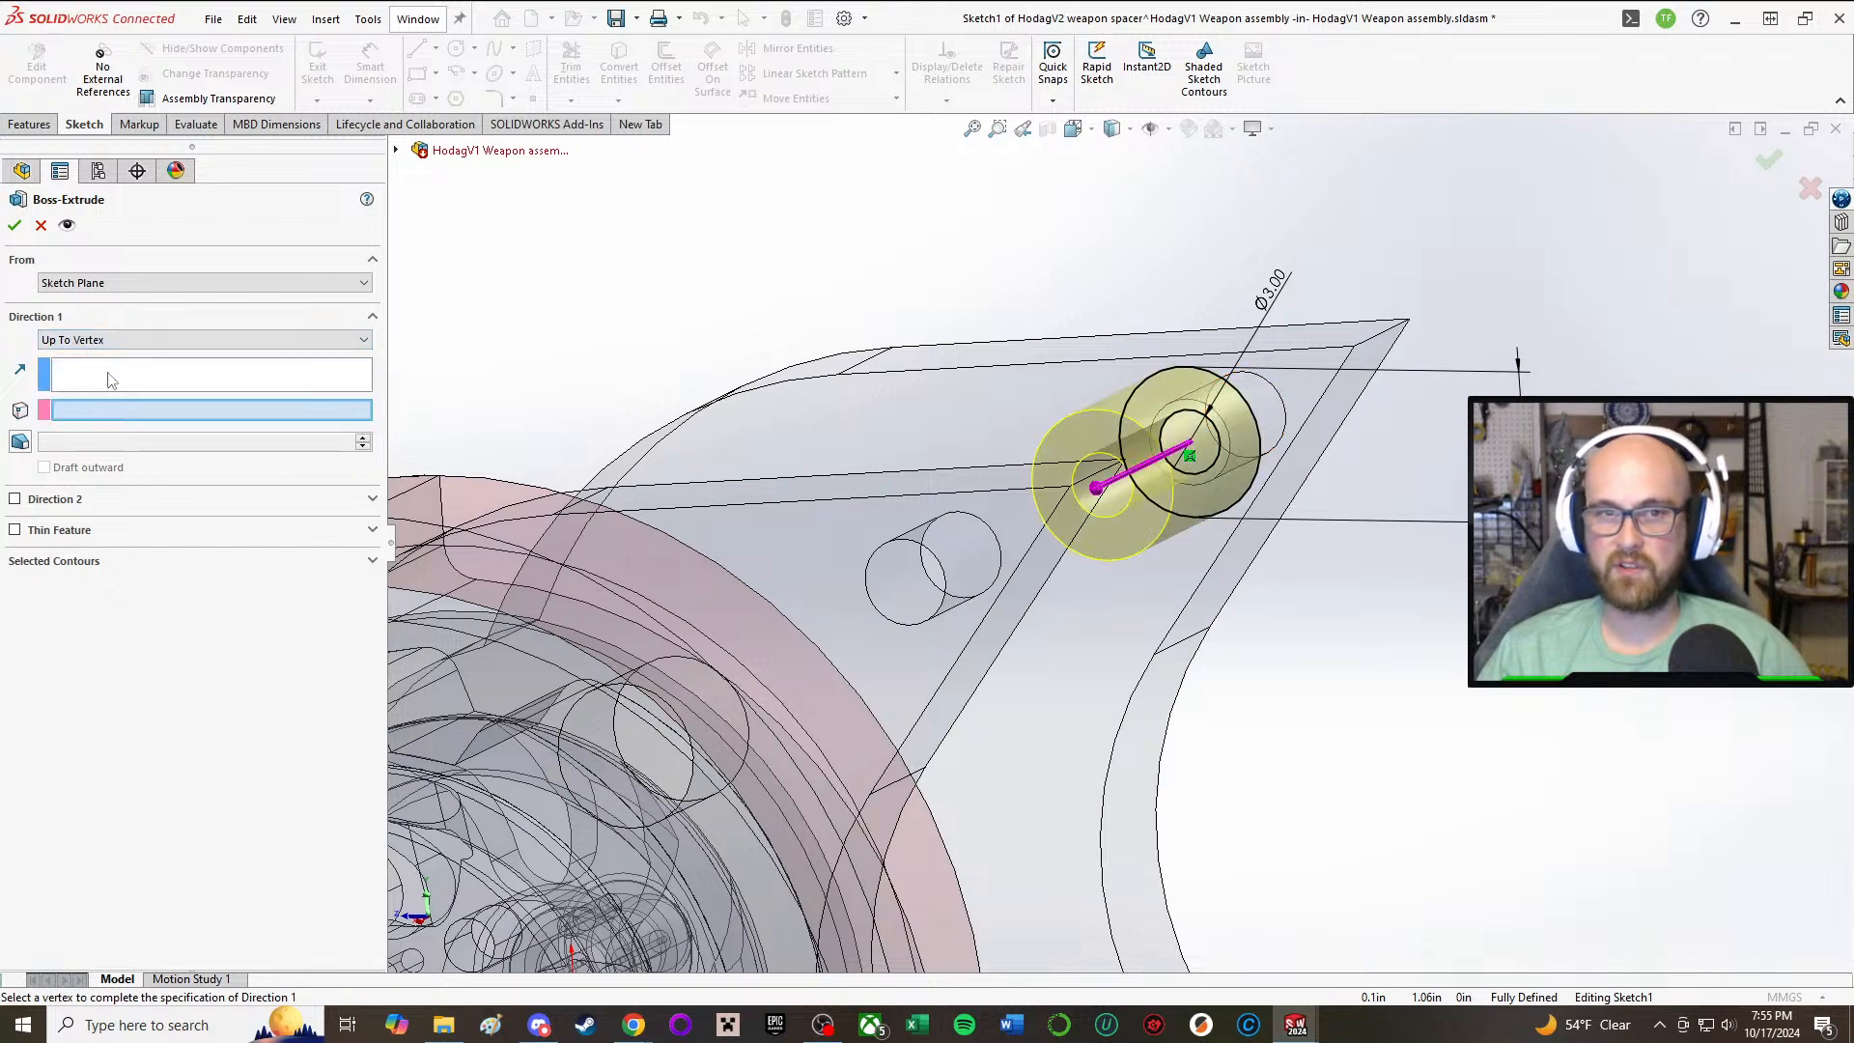
{"action": "left_click", "coordinate": [106, 340]}
{"action": "left_click", "coordinate": [87, 379]}
{"action": "middle_click_drag", "start_coordinate": [779, 463], "coordinate": [792, 548]}
{"action": "left_click", "coordinate": [828, 553]}
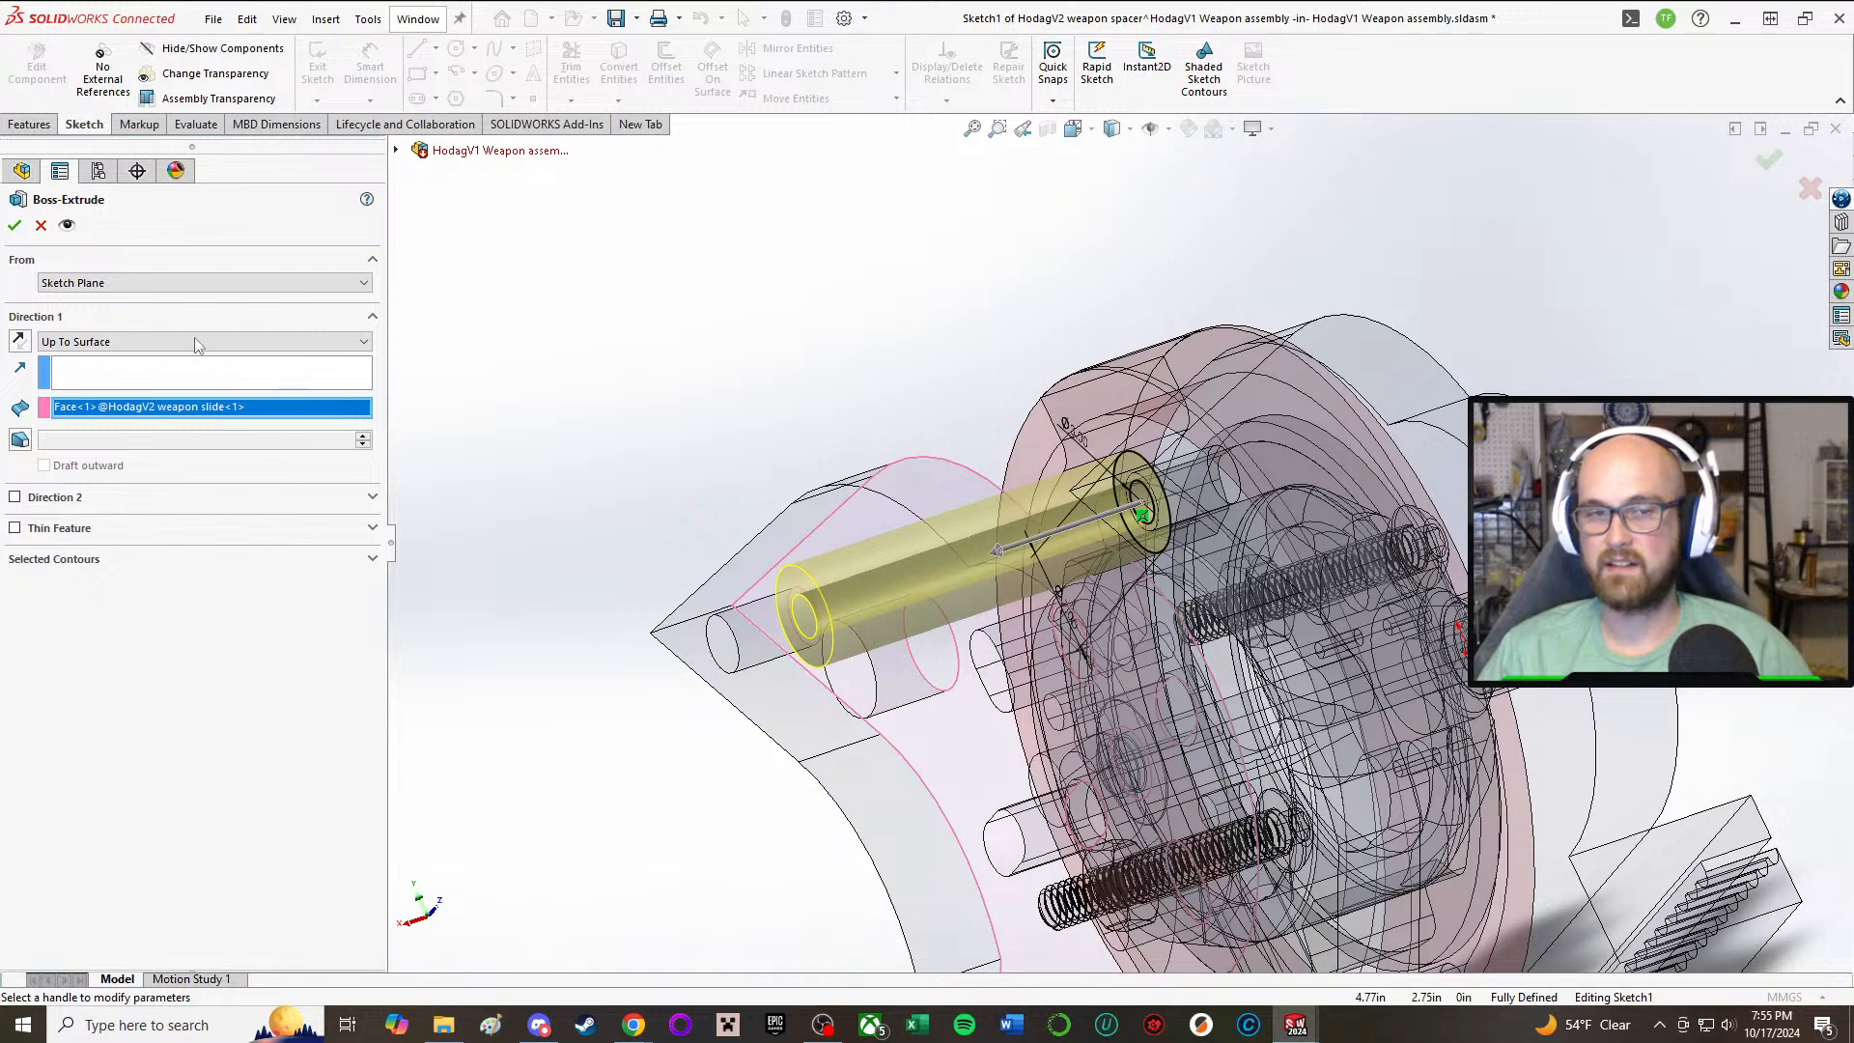
{"action": "left_click", "coordinate": [13, 225]}
{"action": "middle_click_drag", "start_coordinate": [543, 508], "coordinate": [697, 558]}
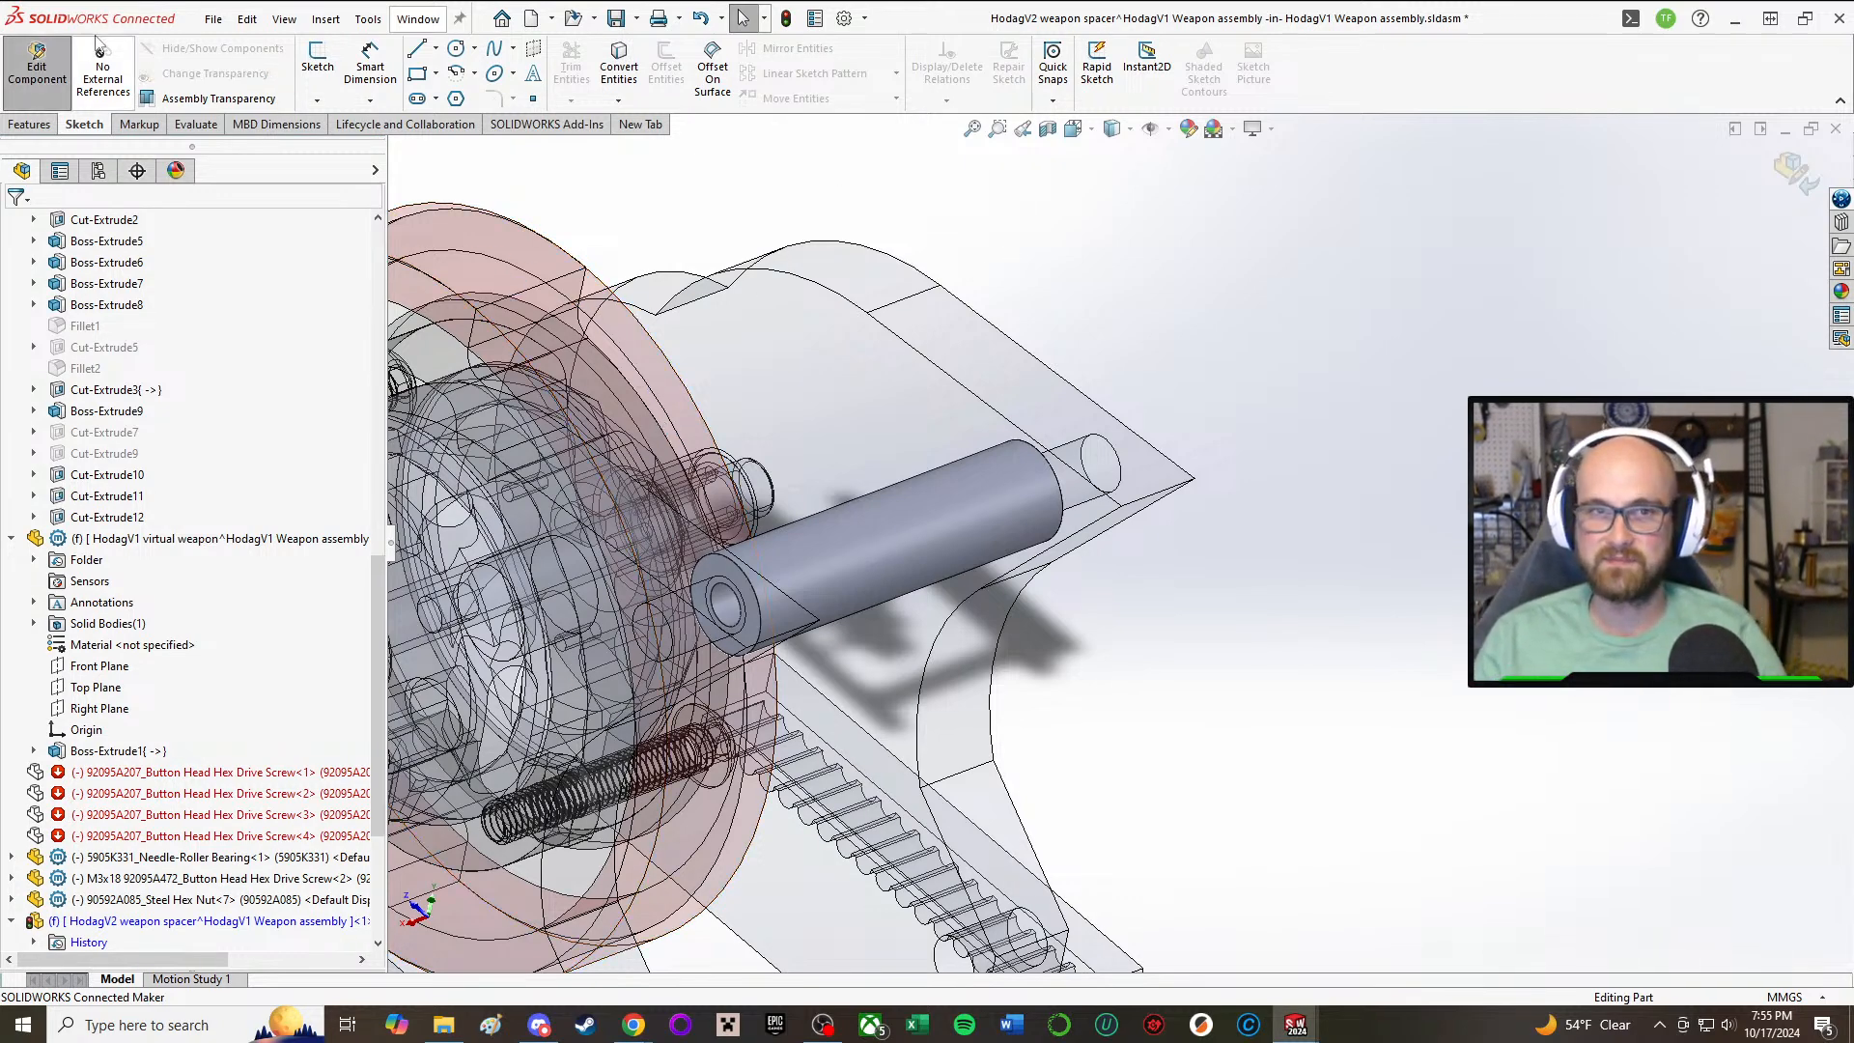
{"action": "left_click", "coordinate": [48, 67]}
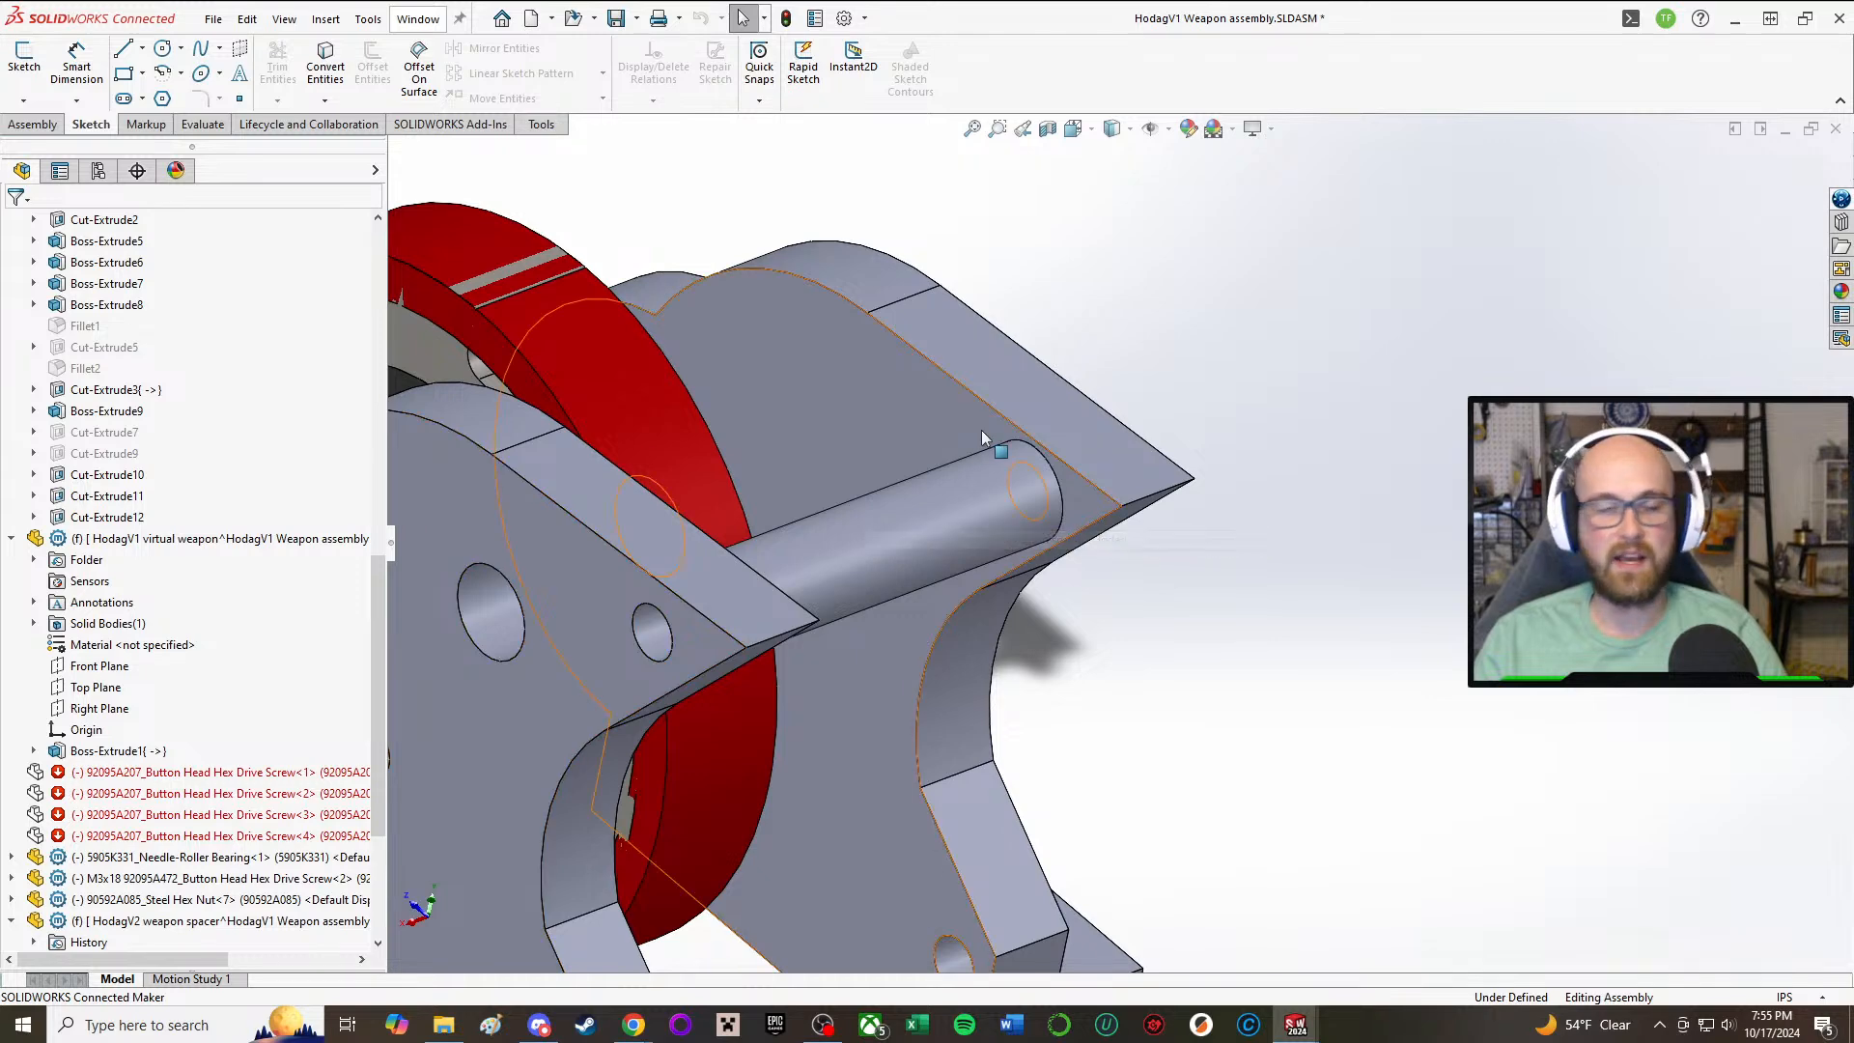
Step: Edit Sketch1 of the virtual weapon's Boss-Extrude1 and delete the relation holding the outer circle's size
{"action": "scroll", "coordinate": [939, 471], "scroll_direction": "up", "scroll_amount": 2}
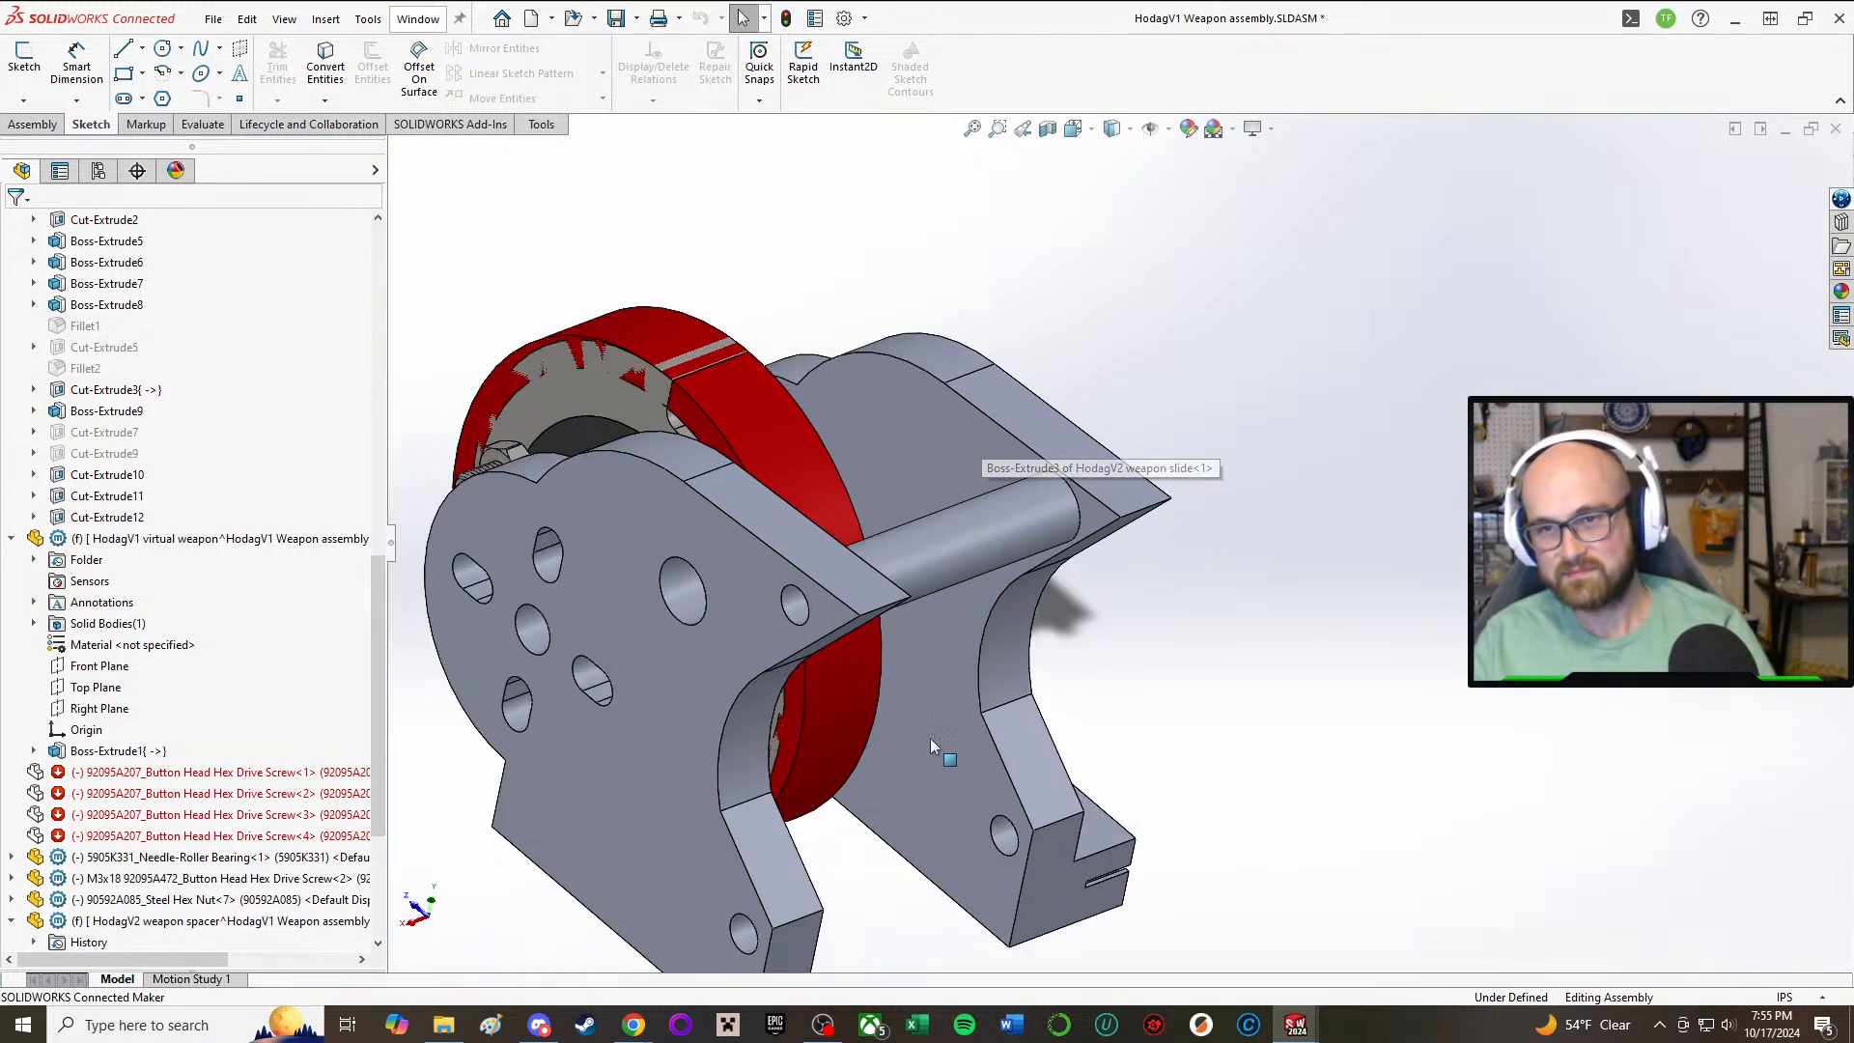
{"action": "scroll", "coordinate": [890, 619], "scroll_direction": "down", "scroll_amount": 4}
{"action": "scroll", "coordinate": [860, 612], "scroll_direction": "up", "scroll_amount": 5}
{"action": "middle_click_drag", "start_coordinate": [1018, 540], "coordinate": [1135, 425]}
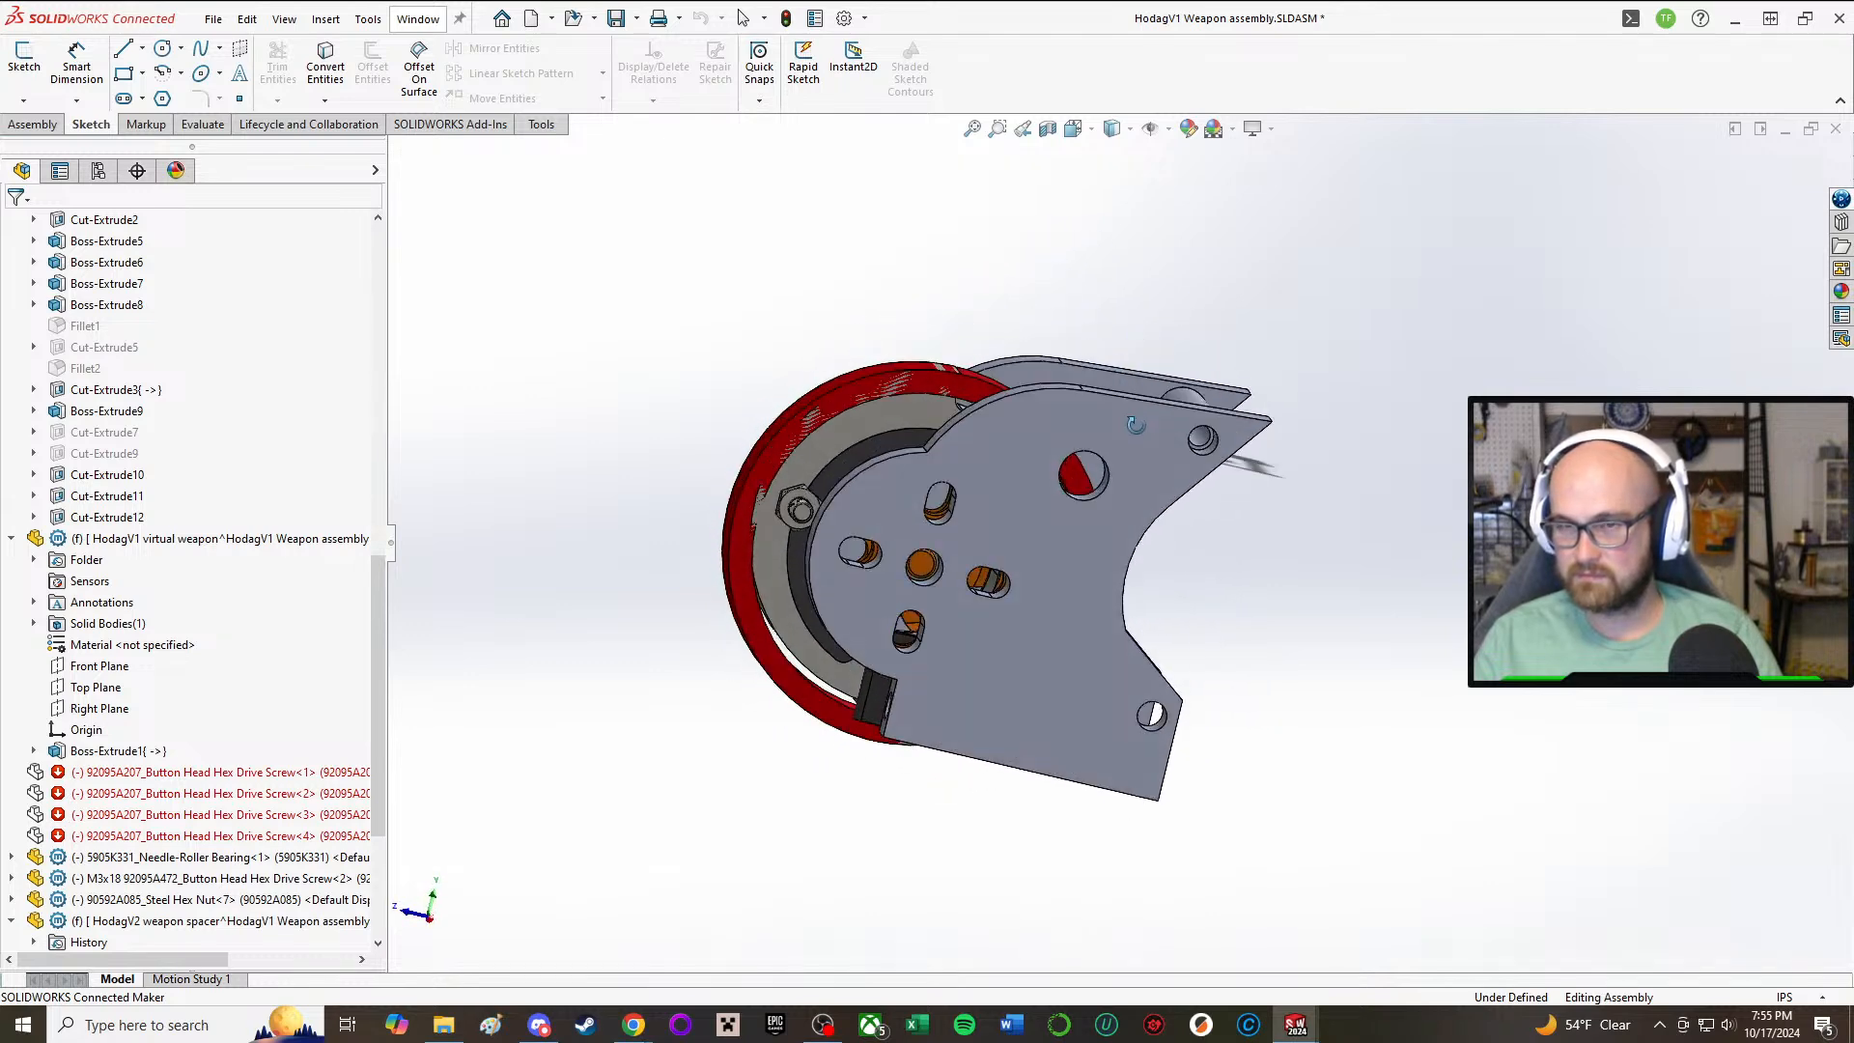
{"action": "left_click", "coordinate": [793, 691]}
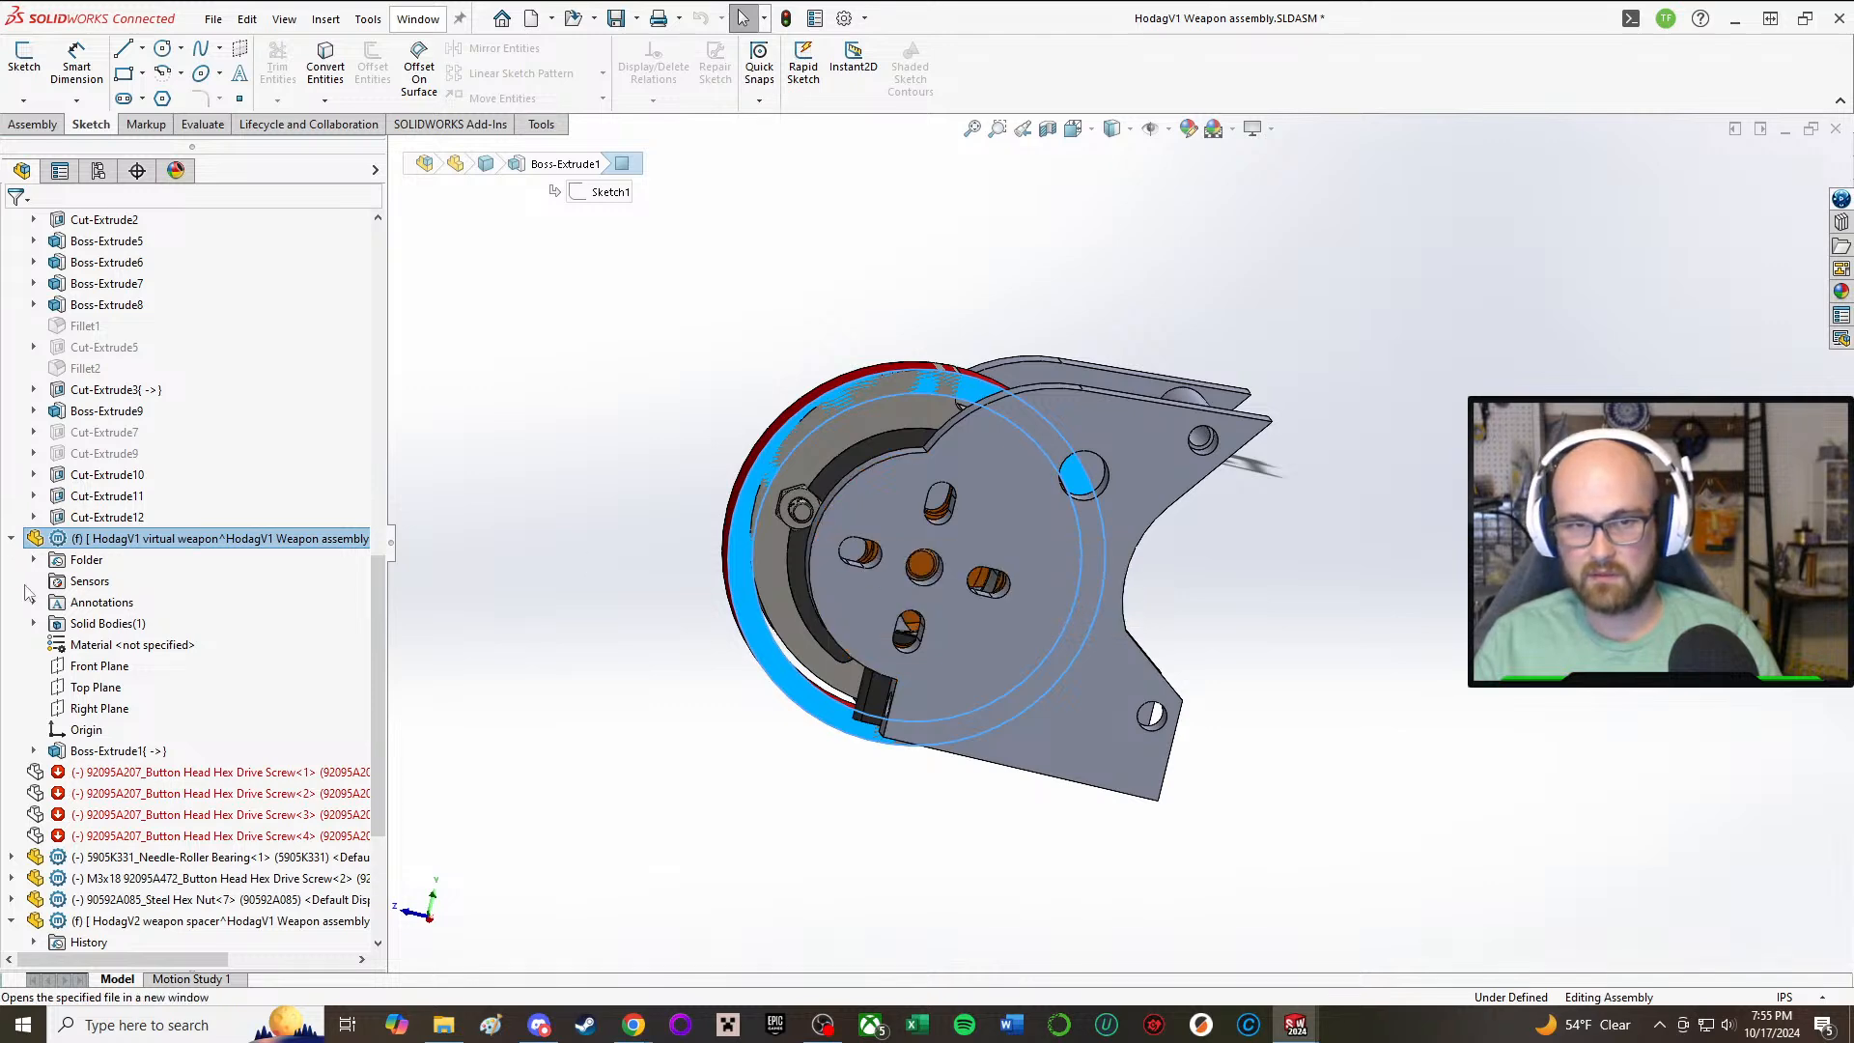
{"action": "left_click", "coordinate": [114, 750]}
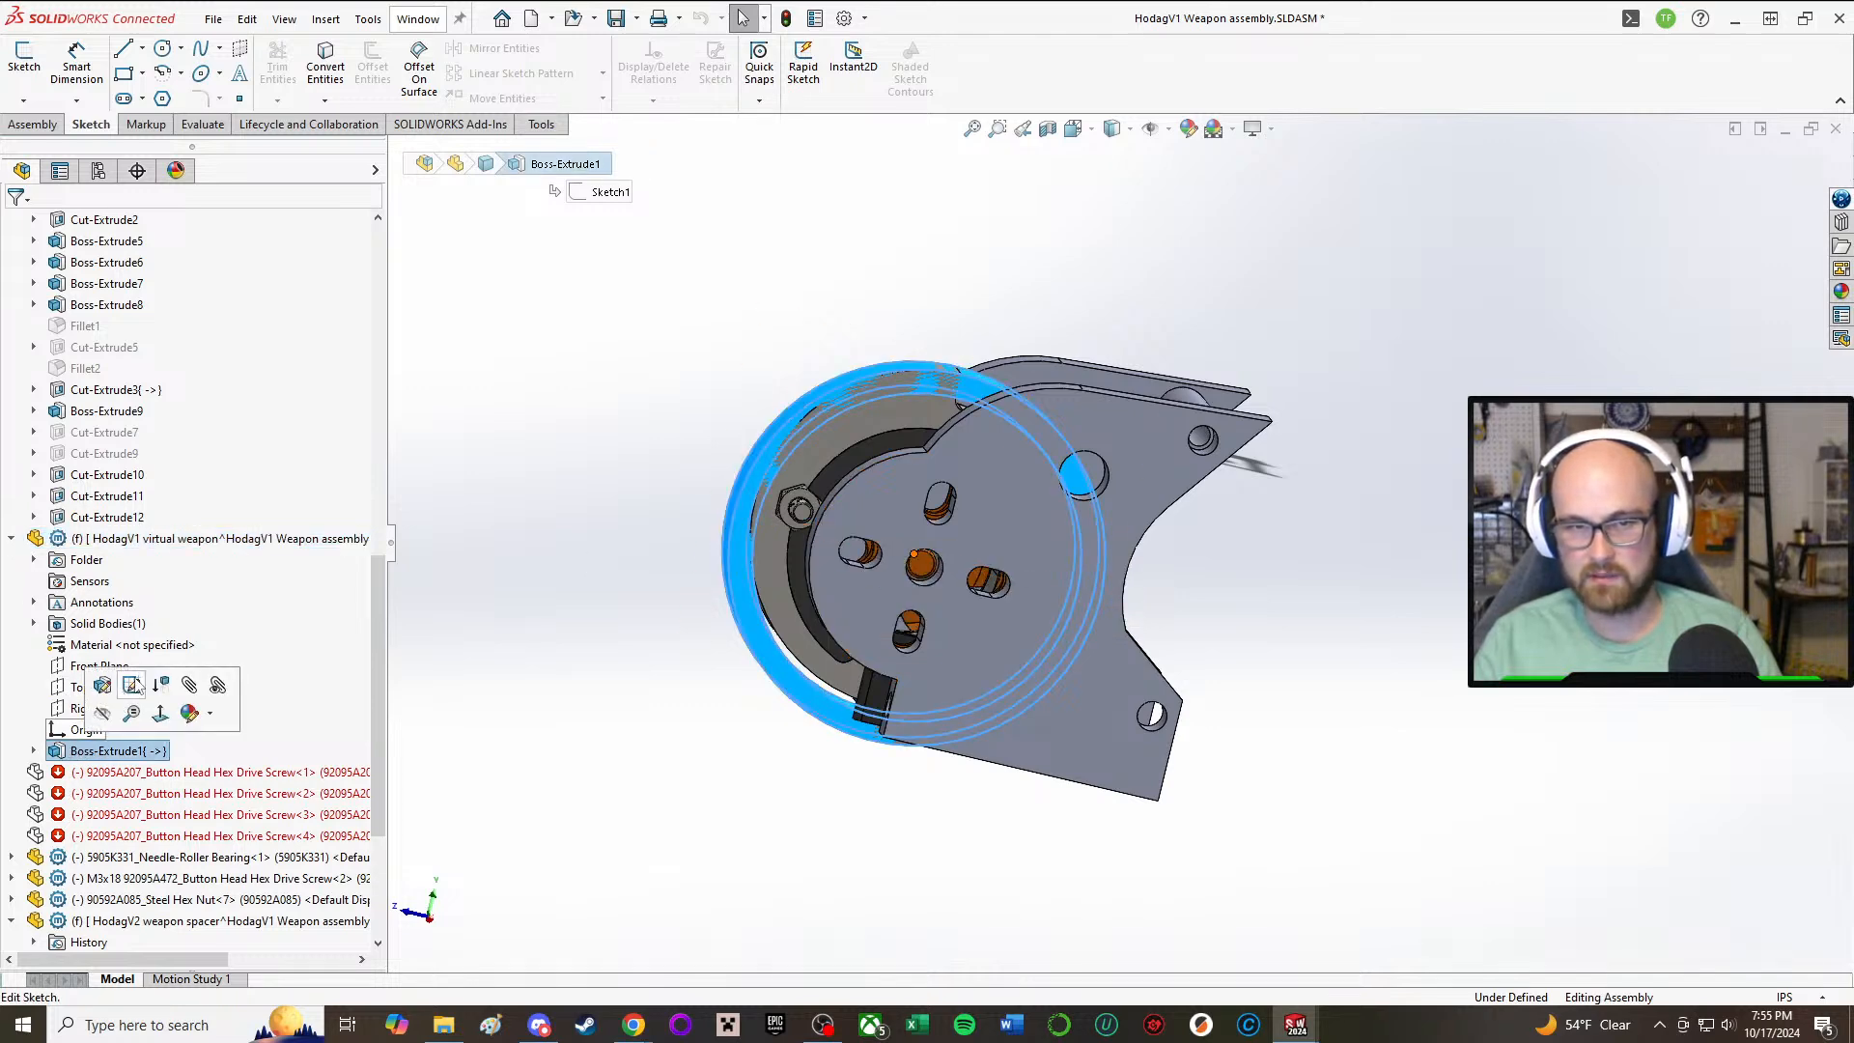
{"action": "left_click", "coordinate": [135, 686]}
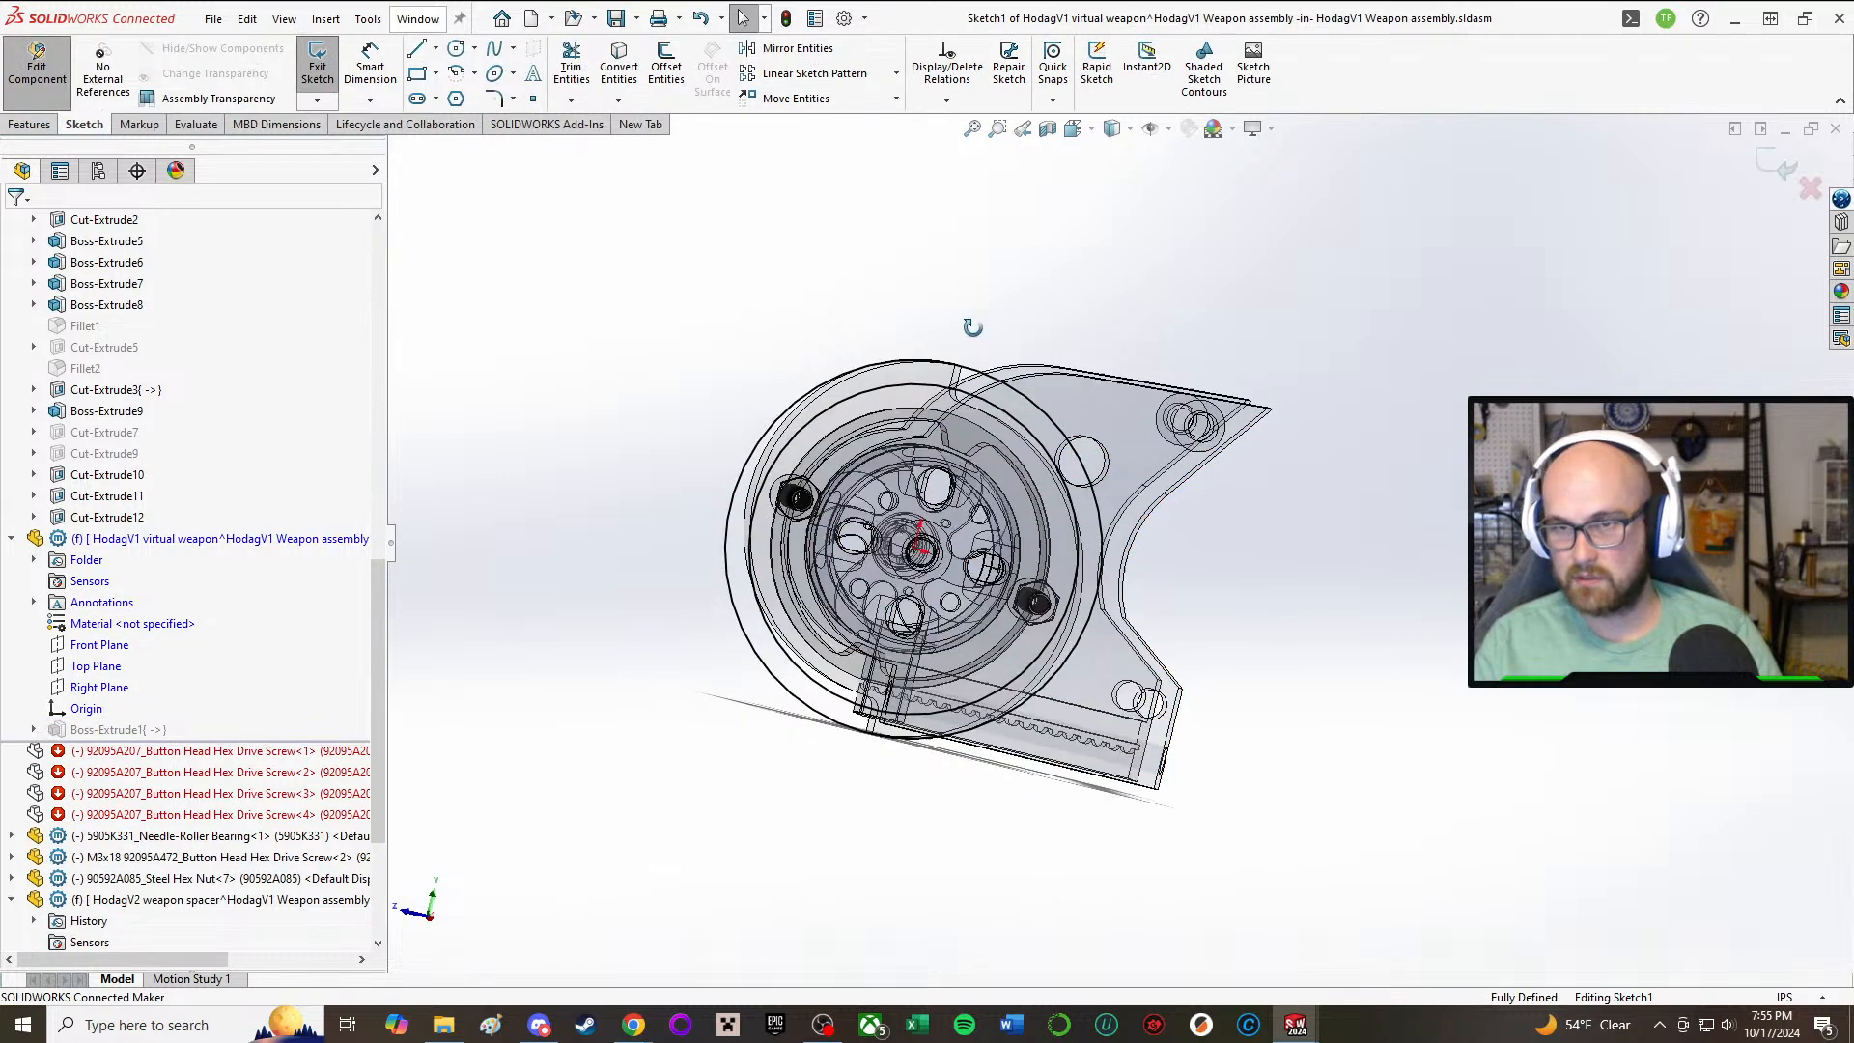
{"action": "middle_click_drag", "start_coordinate": [973, 328], "coordinate": [976, 326]}
{"action": "scroll", "coordinate": [979, 333], "scroll_direction": "down", "scroll_amount": 2}
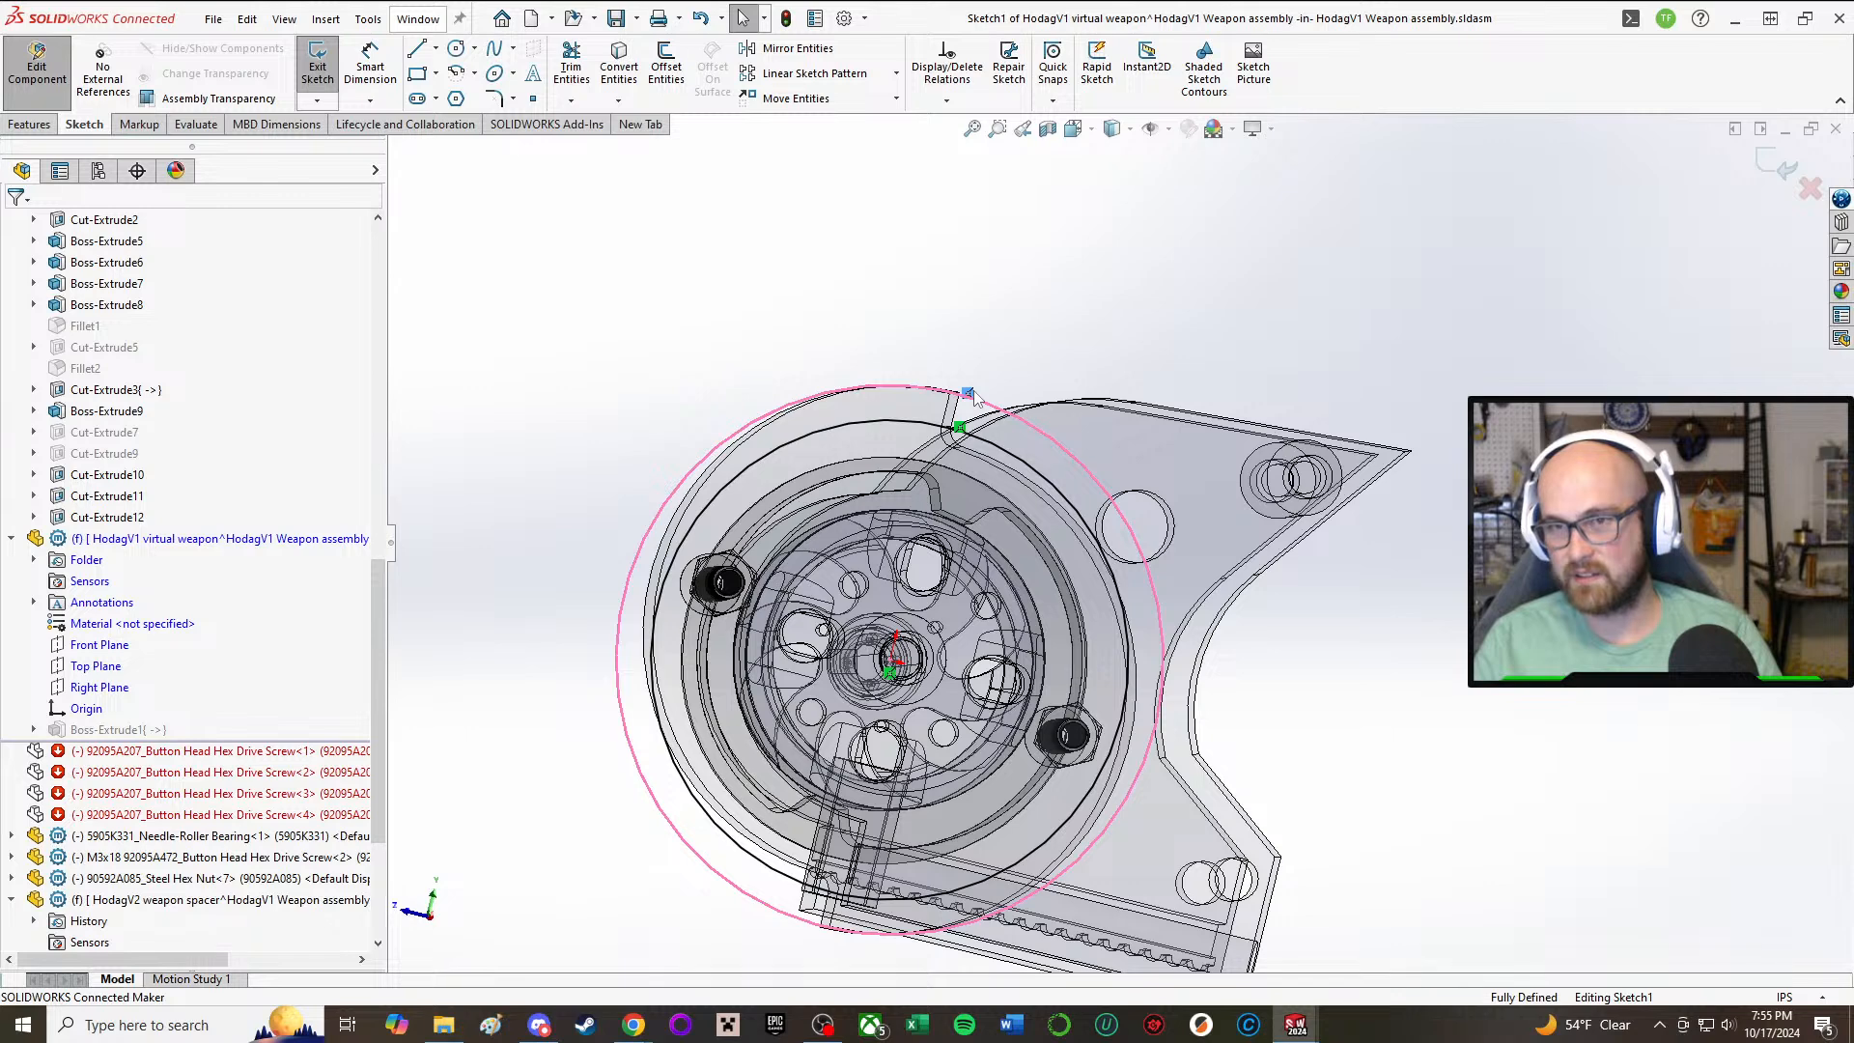
{"action": "key", "text": "Delete"}
Step: Set the virtual weapon's outer circle diameter to 2.5 in and finish editing the sketch
{"action": "right_click_drag", "start_coordinate": [996, 343], "coordinate": [1016, 213]}
{"action": "left_click", "coordinate": [969, 397]}
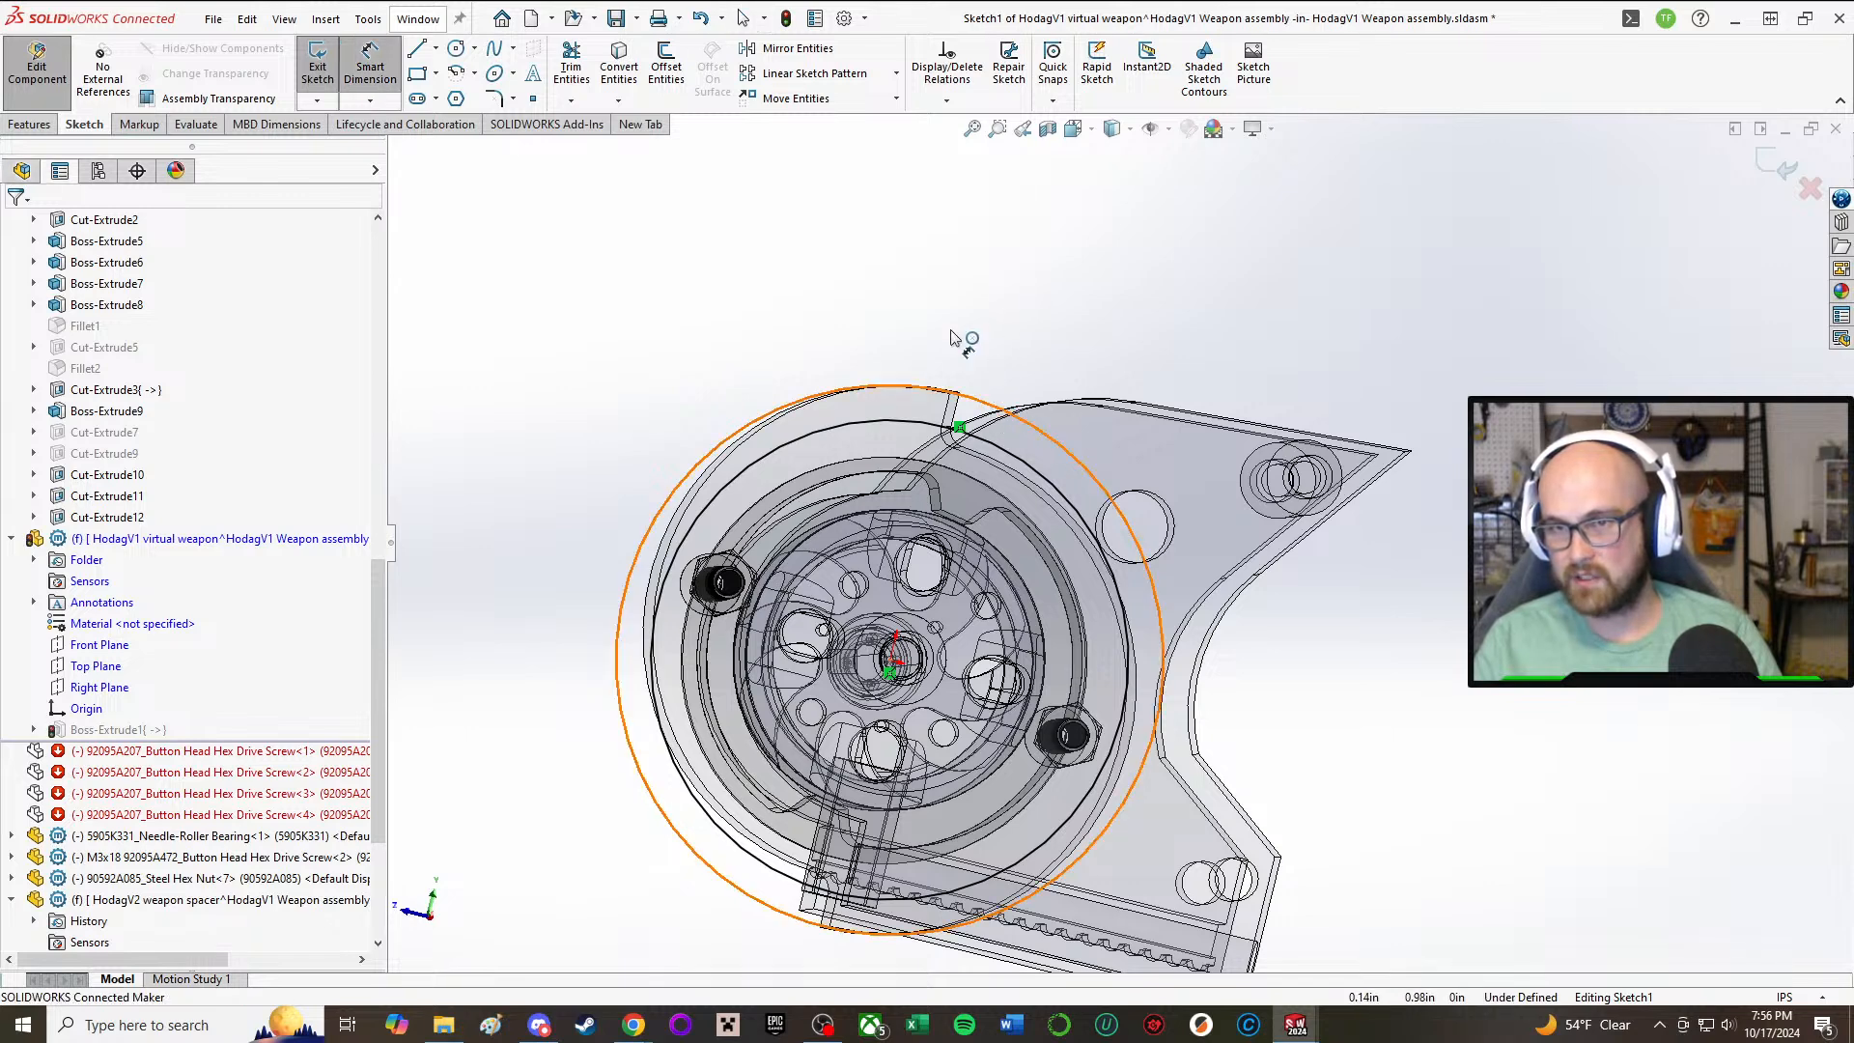
{"action": "left_click", "coordinate": [874, 270]}
{"action": "type", "text": "2."}
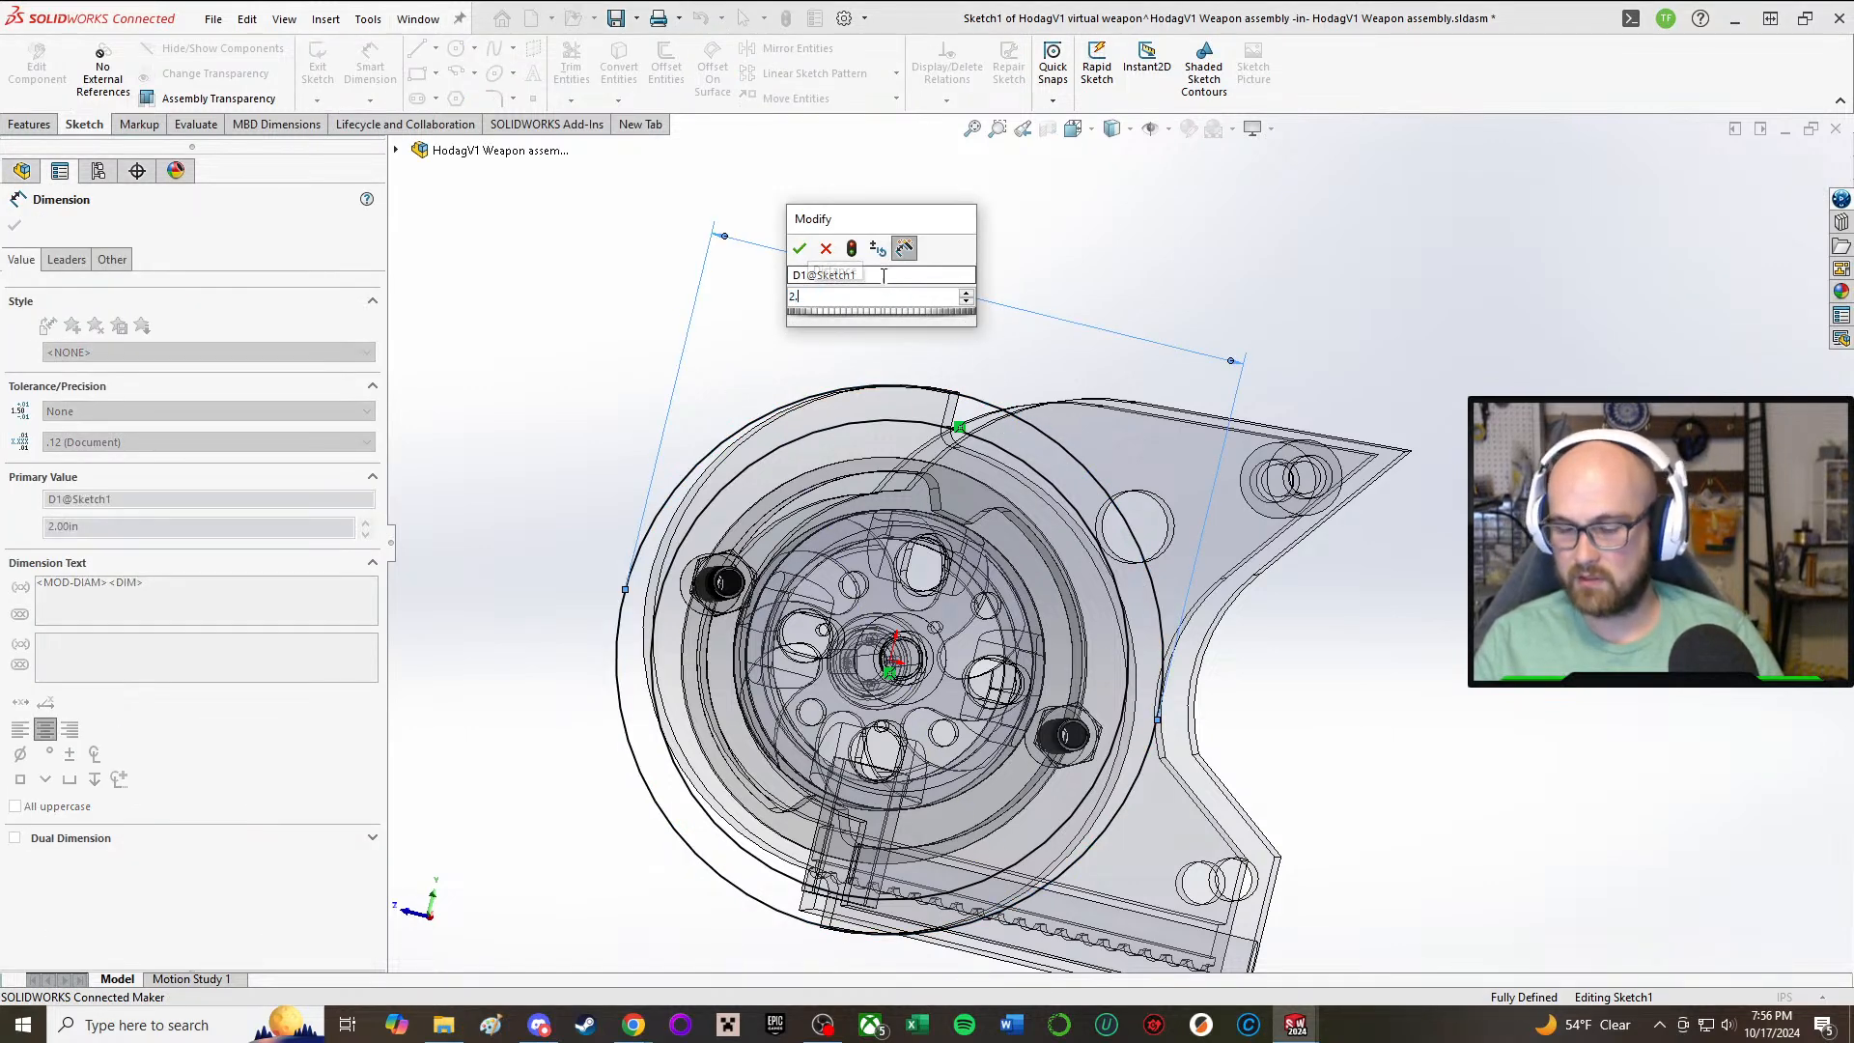
{"action": "type", "text": "5"}
{"action": "key", "text": "Return"}
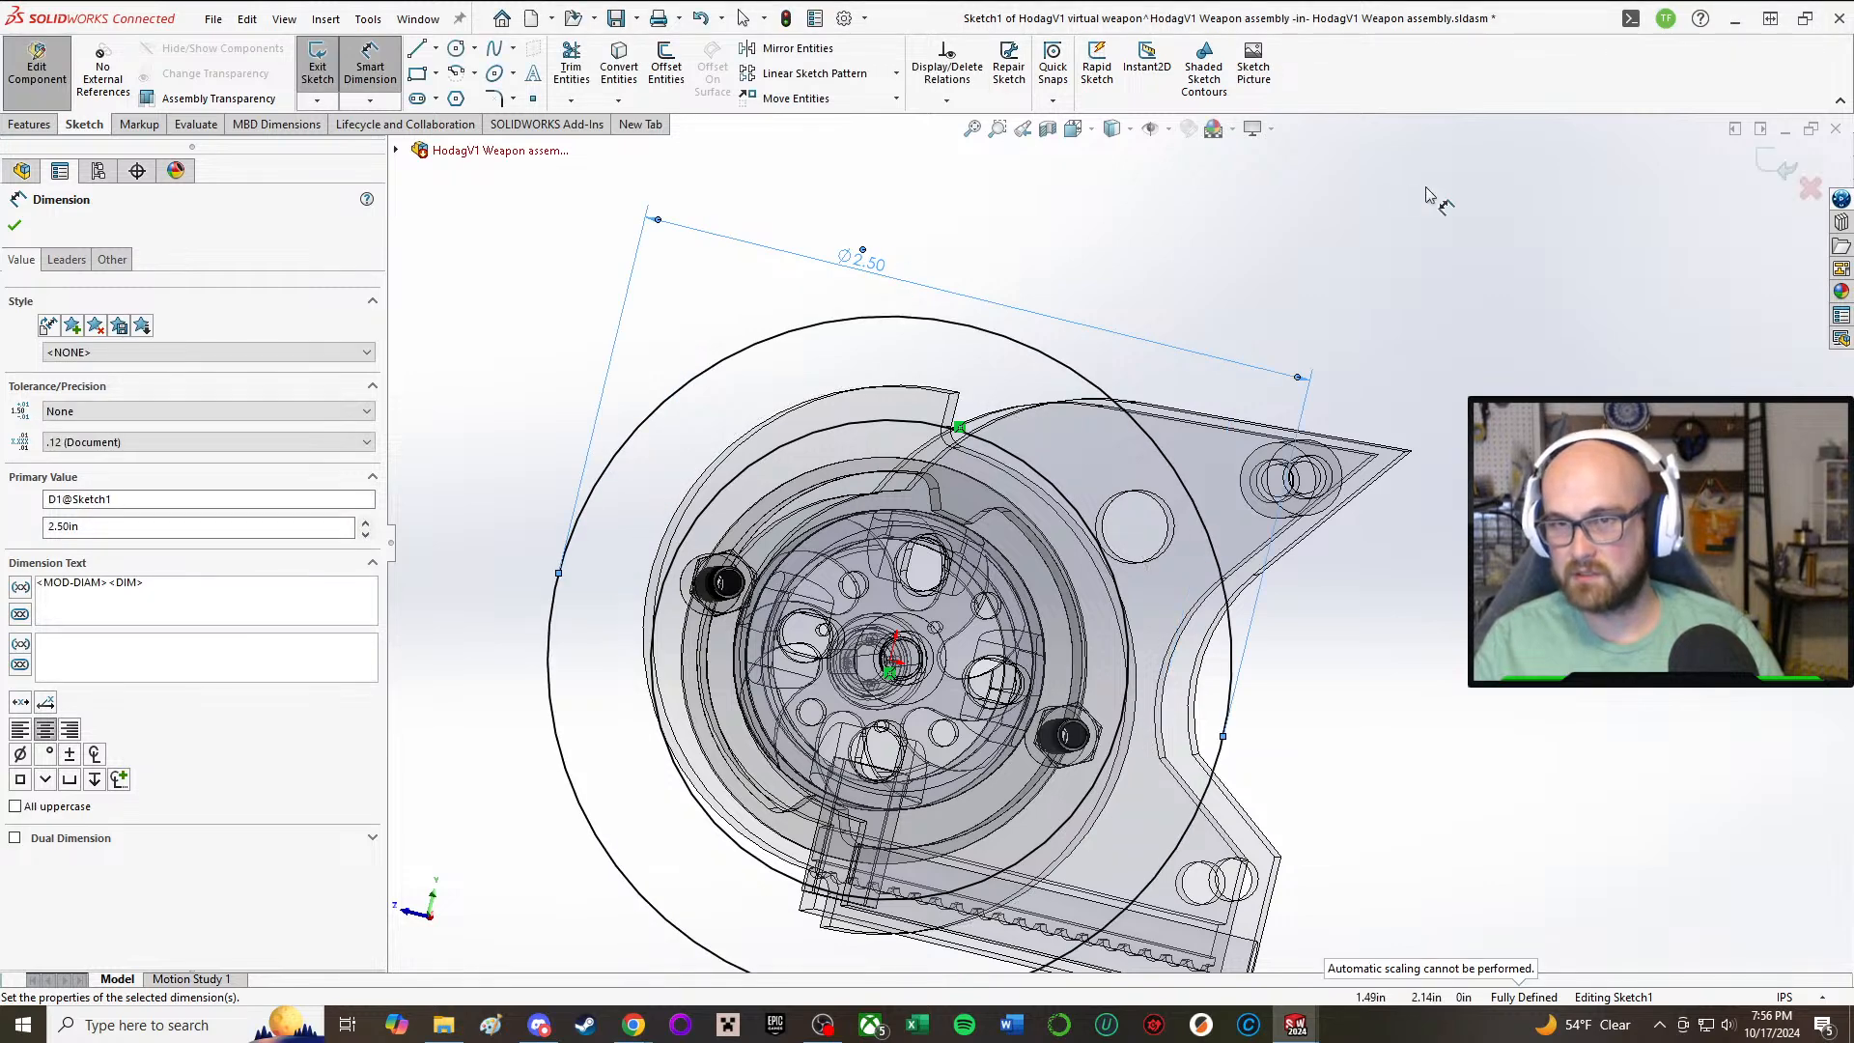
{"action": "left_click", "coordinate": [1429, 196]}
{"action": "left_click", "coordinate": [358, 73]}
{"action": "middle_click_drag", "start_coordinate": [1149, 188], "coordinate": [1127, 202]}
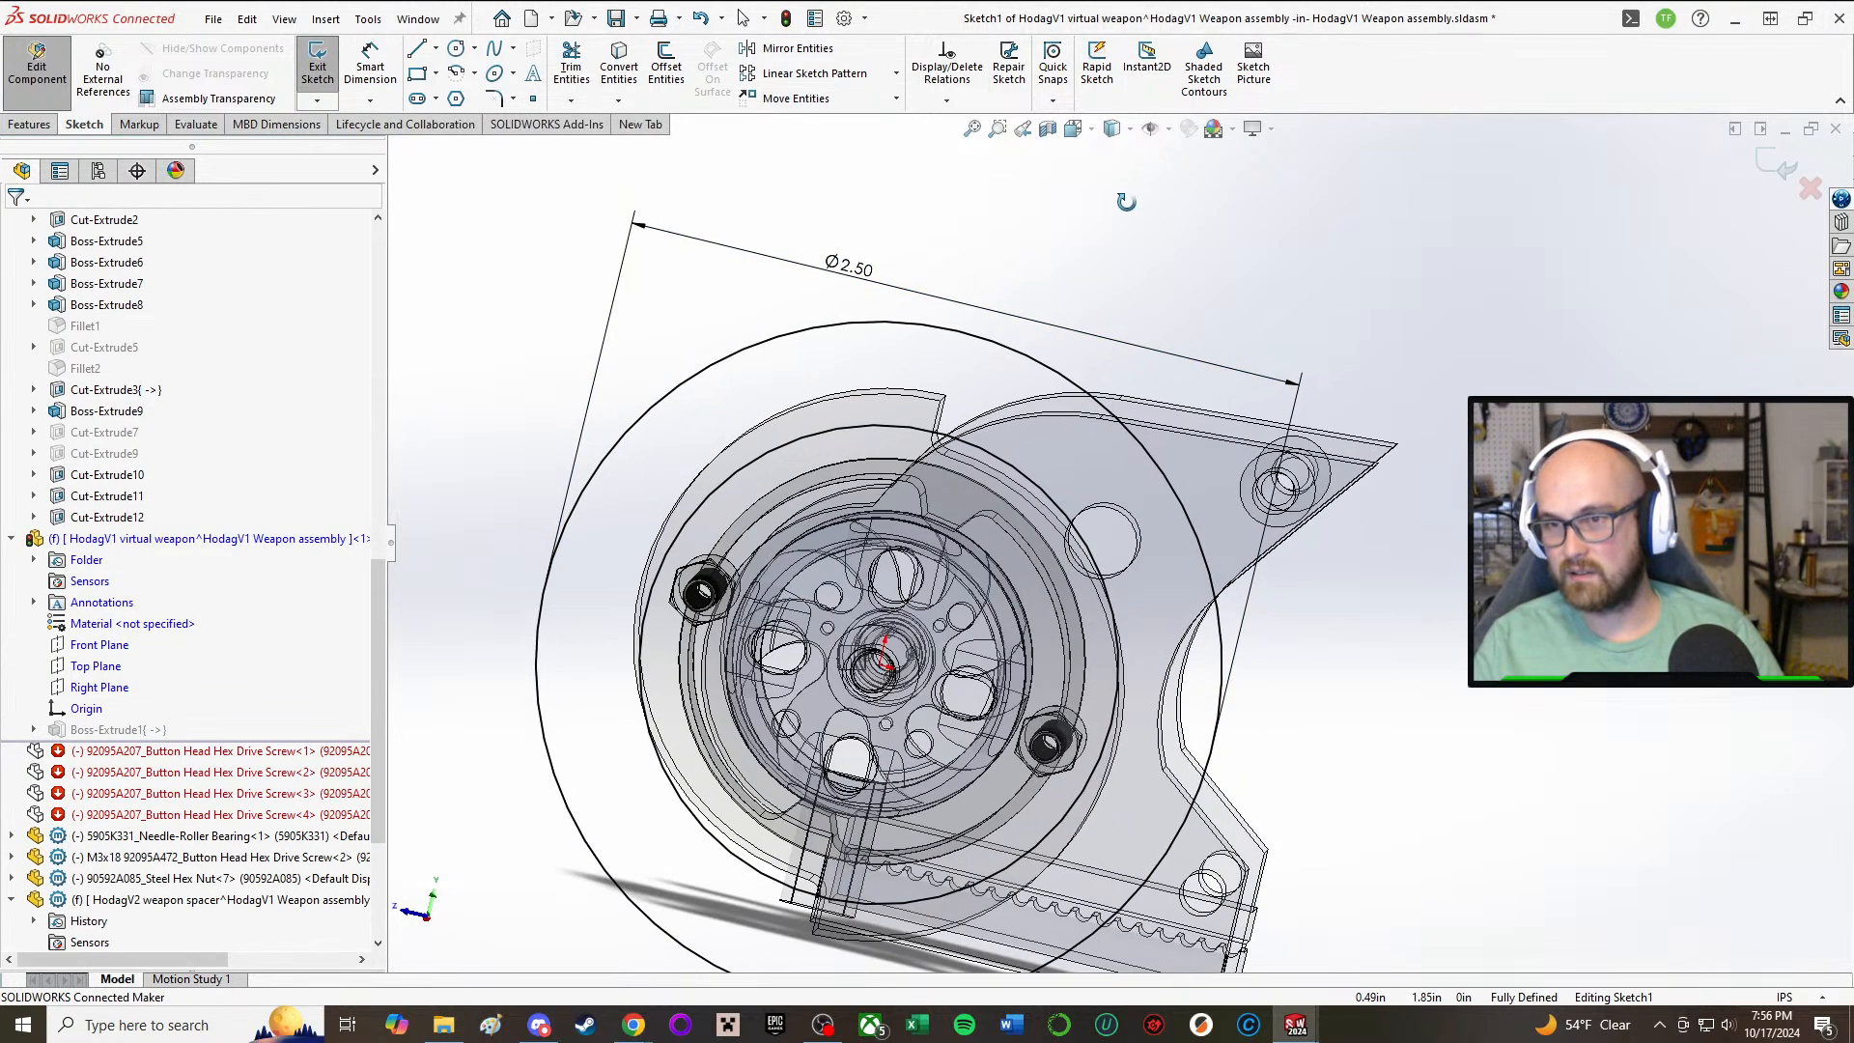
{"action": "left_click", "coordinate": [318, 70]}
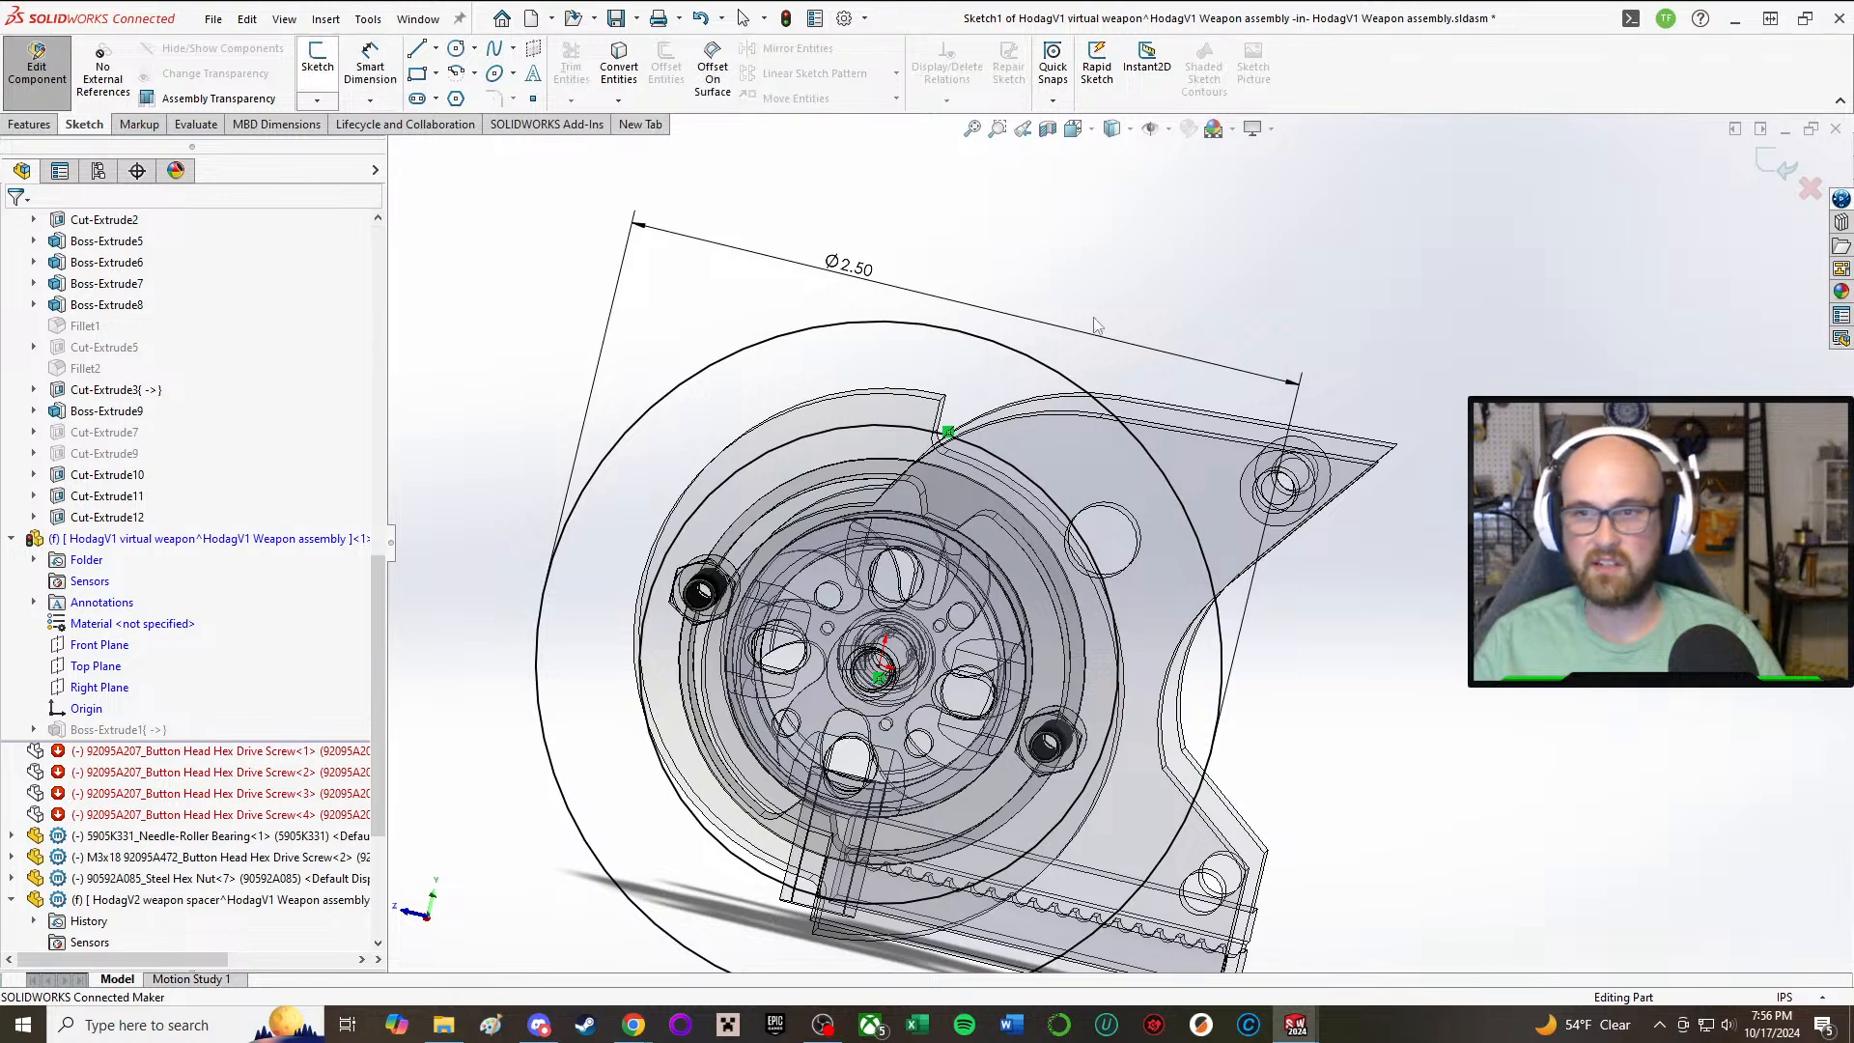
{"action": "middle_click_drag", "start_coordinate": [1389, 672], "coordinate": [1385, 588]}
{"action": "scroll", "coordinate": [1385, 588], "scroll_direction": "up", "scroll_amount": 1}
{"action": "middle_click_drag", "start_coordinate": [1206, 585], "coordinate": [1203, 680]}
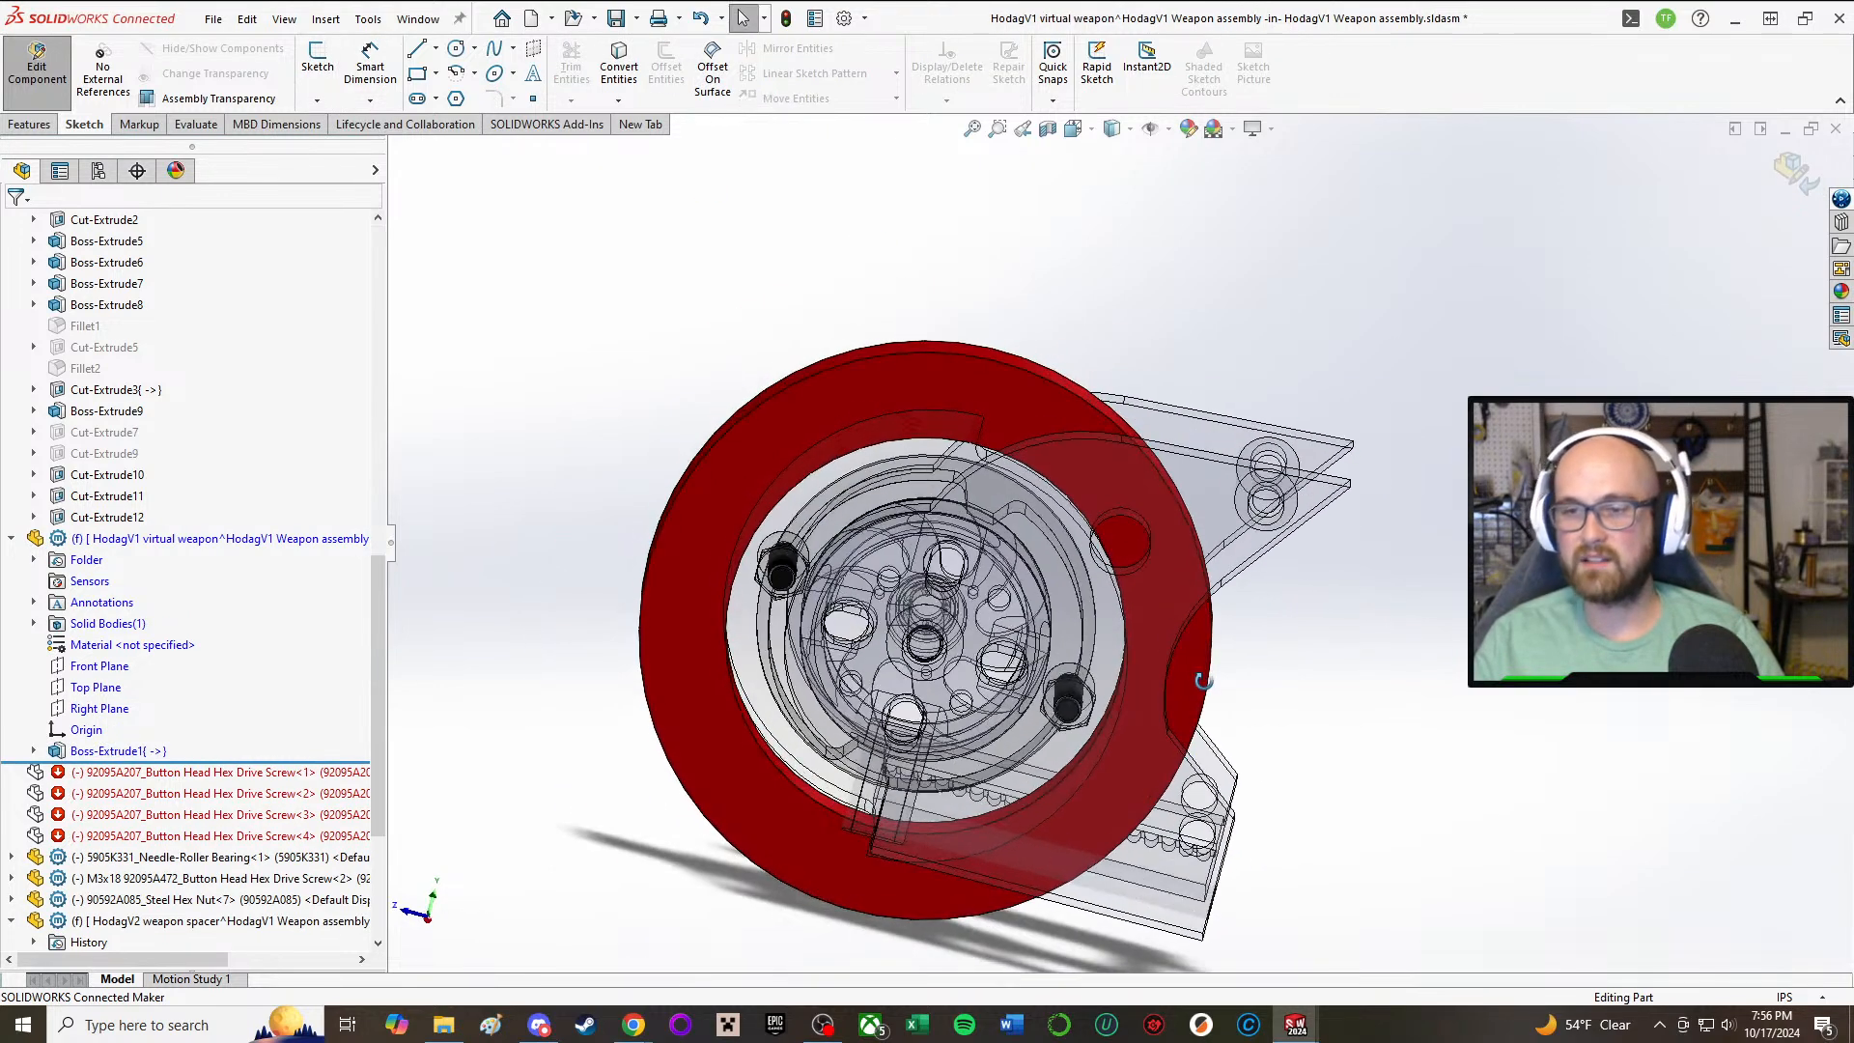
{"action": "middle_click_drag", "start_coordinate": [993, 853], "coordinate": [987, 816]}
Step: Switch to the HodagV1 assembly and view the weapon assembly inside the chassis
{"action": "mouse_move", "coordinate": [1313, 1020]}
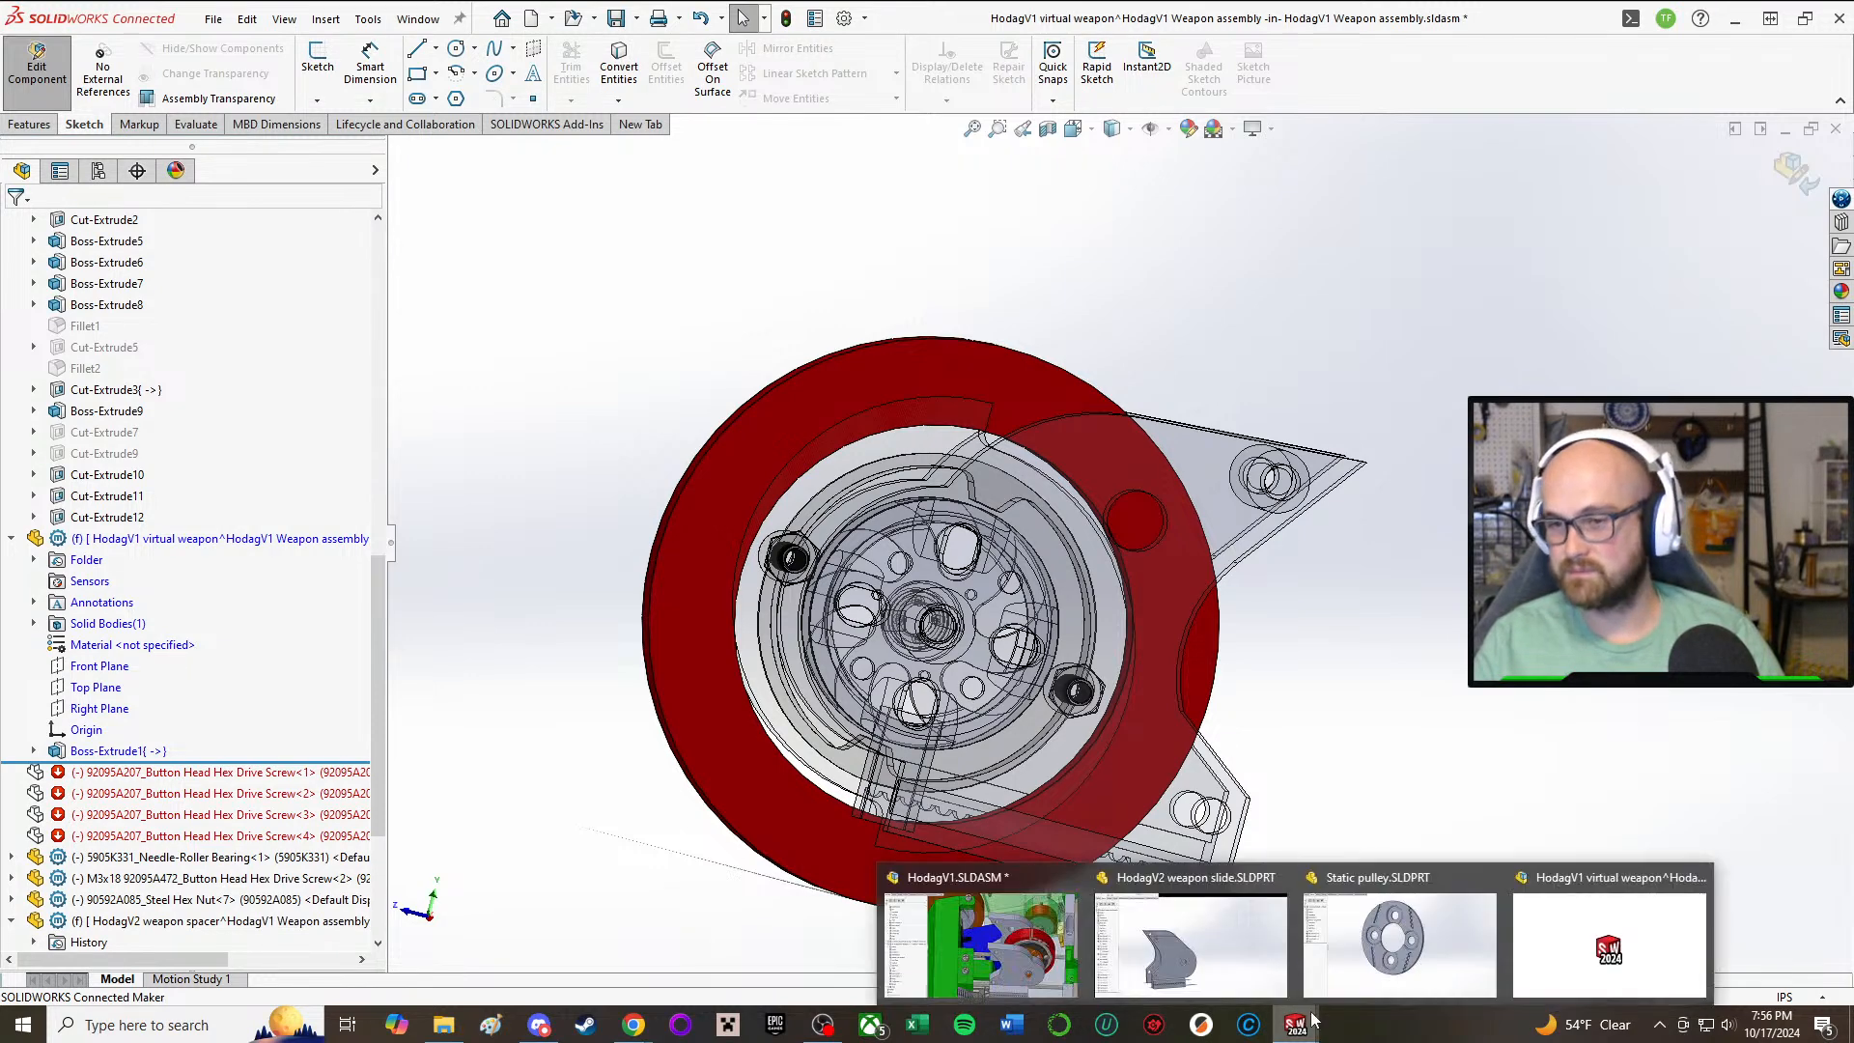
{"action": "left_click", "coordinate": [1030, 925]}
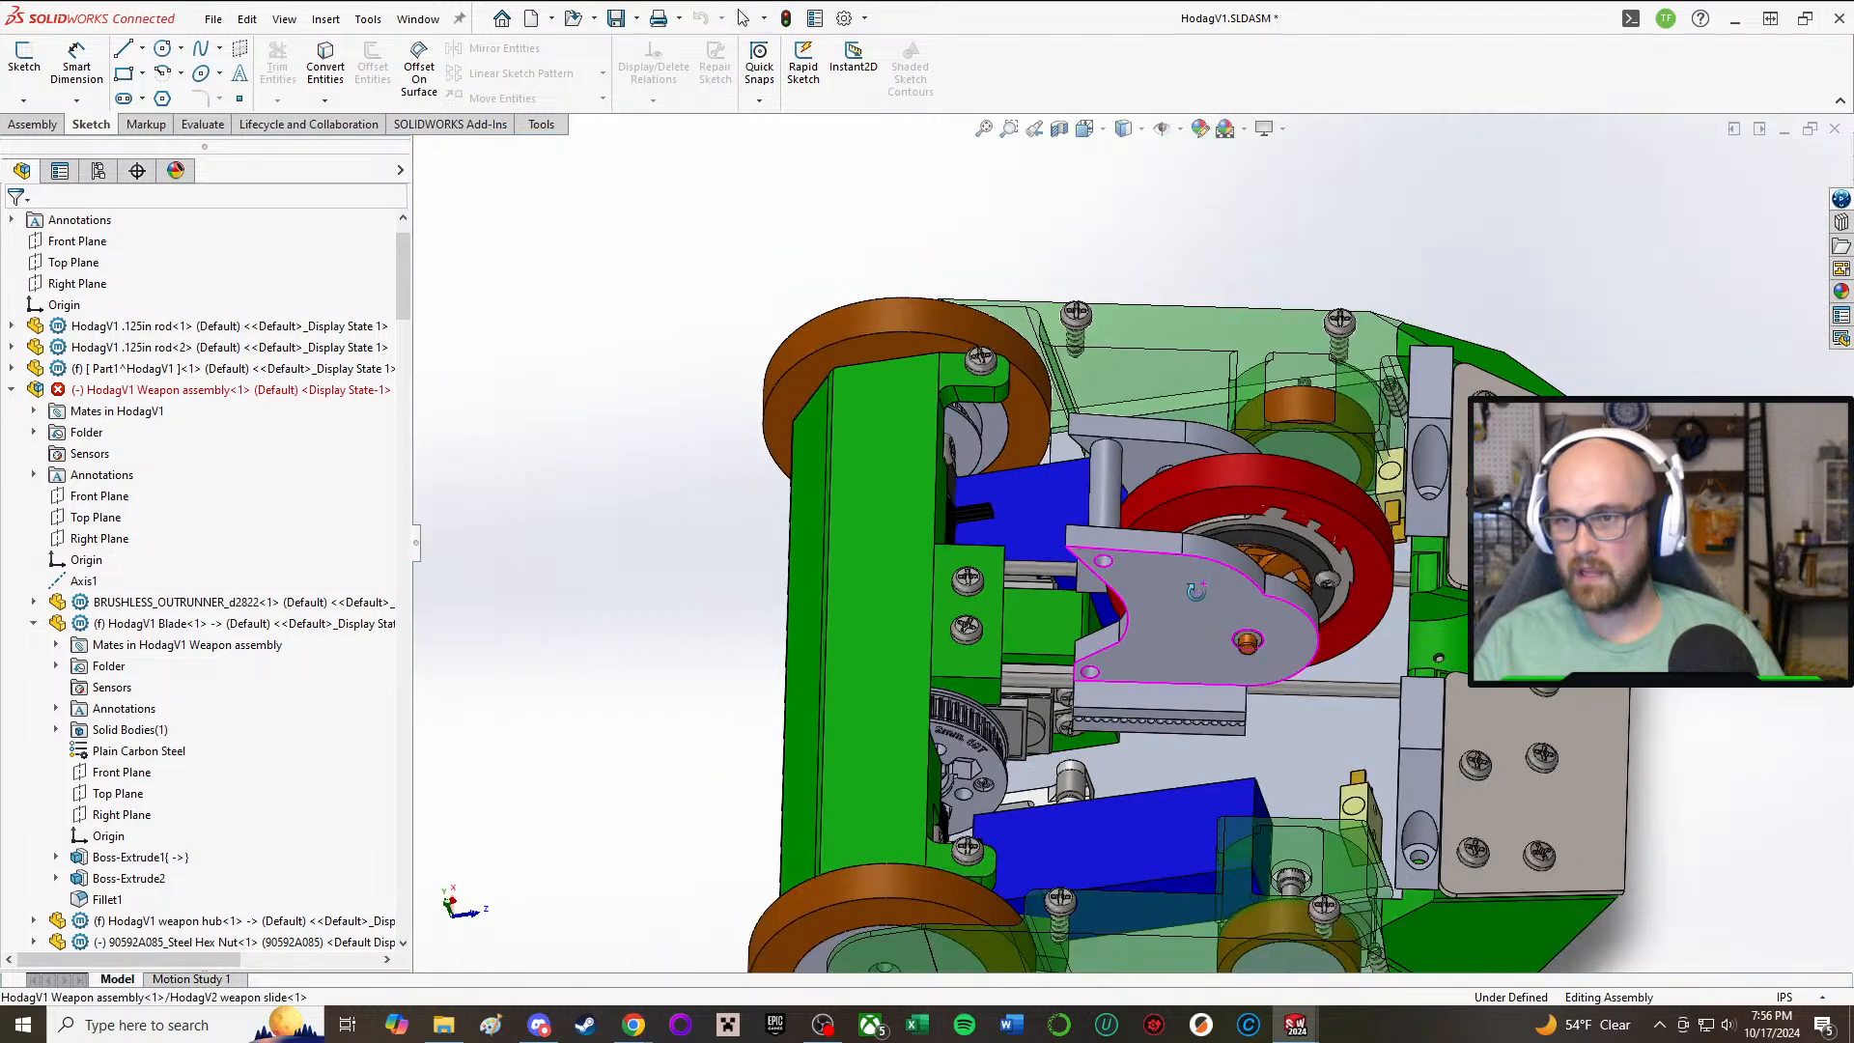
{"action": "middle_click_drag", "start_coordinate": [1195, 590], "coordinate": [719, 423]}
{"action": "left_click", "coordinate": [21, 125]}
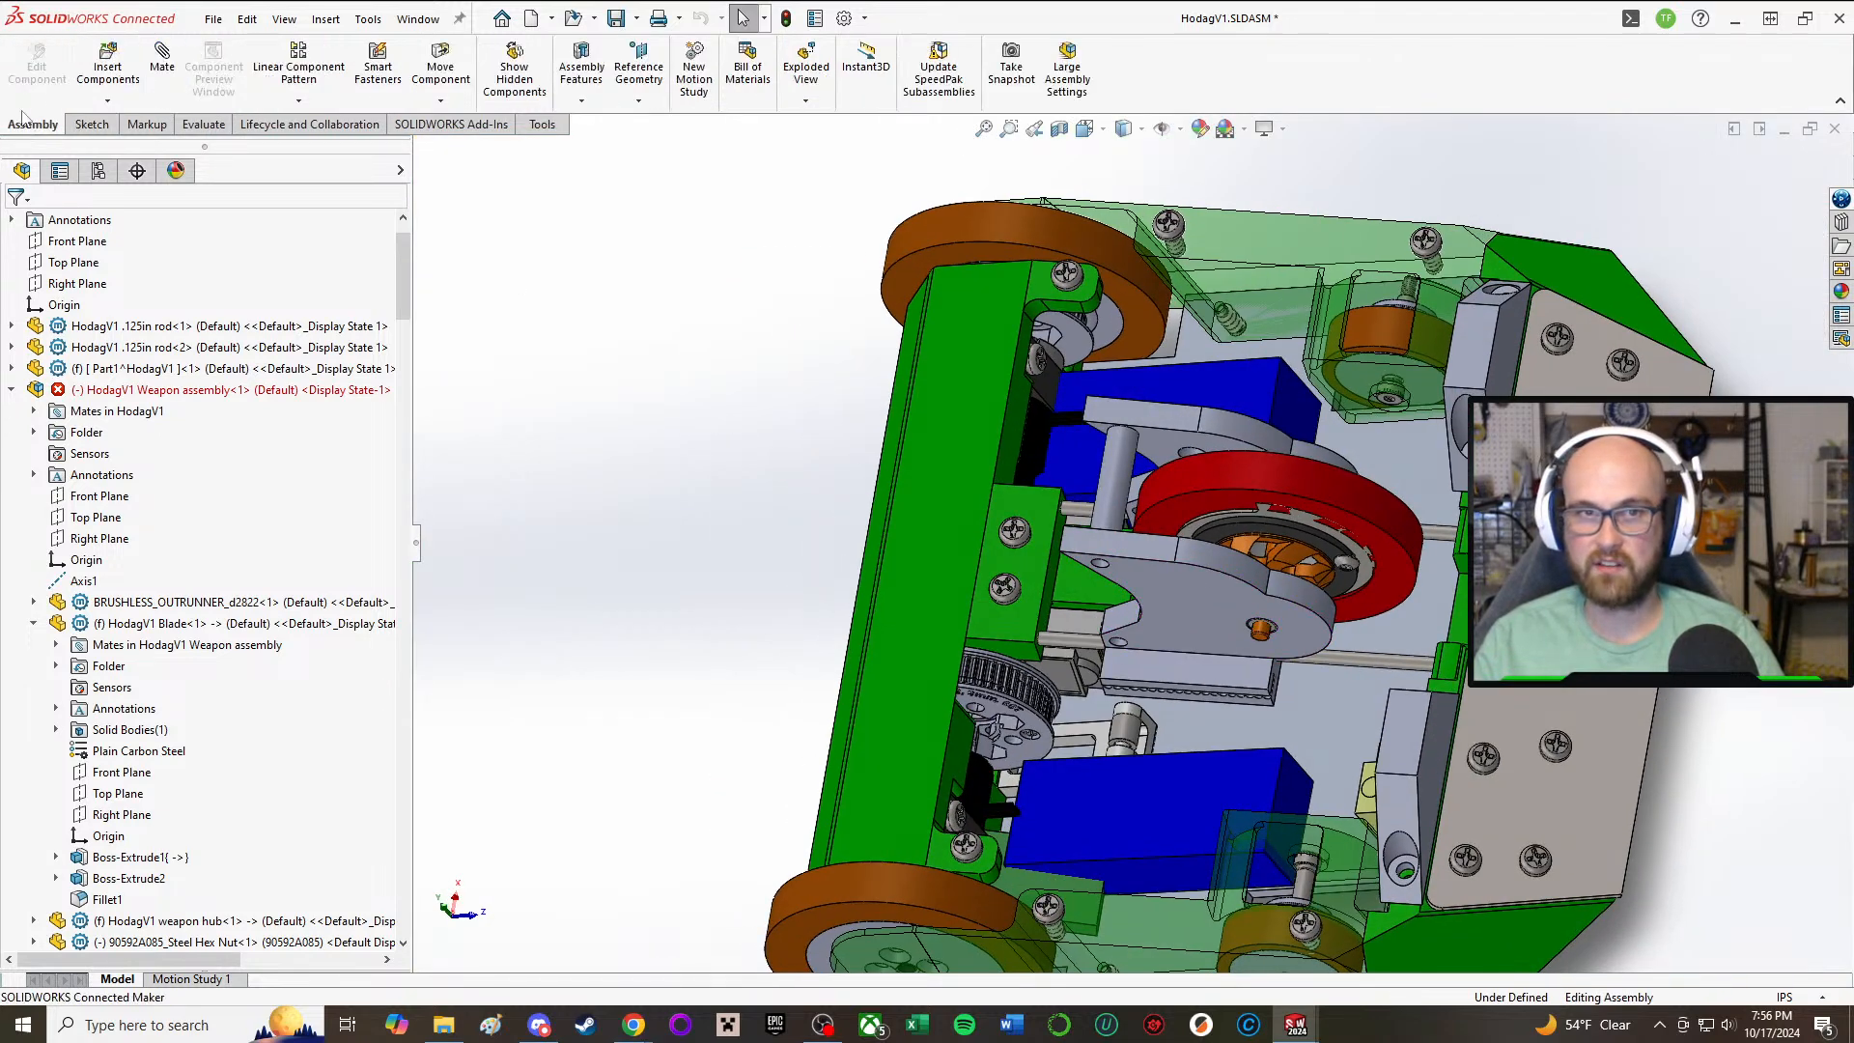
{"action": "left_click", "coordinate": [1215, 663]}
{"action": "key", "text": "Escape"}
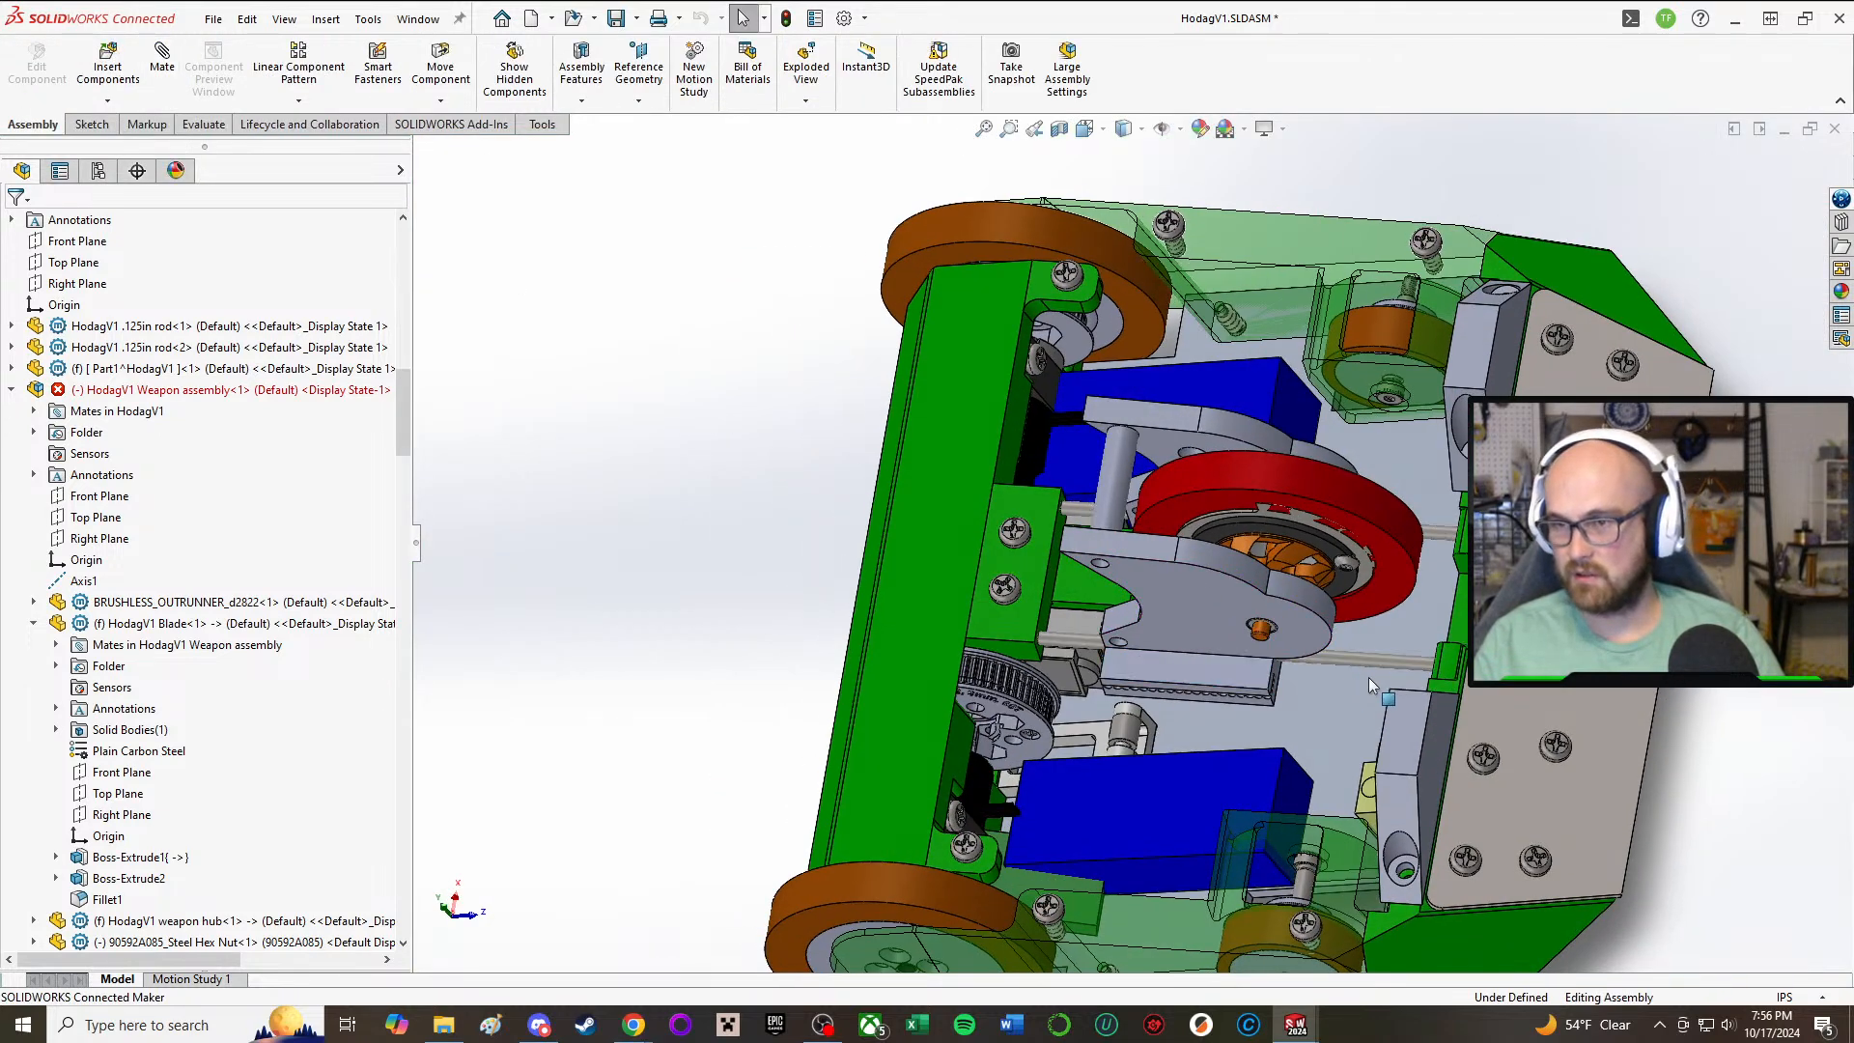
{"action": "left_click", "coordinate": [1765, 738]}
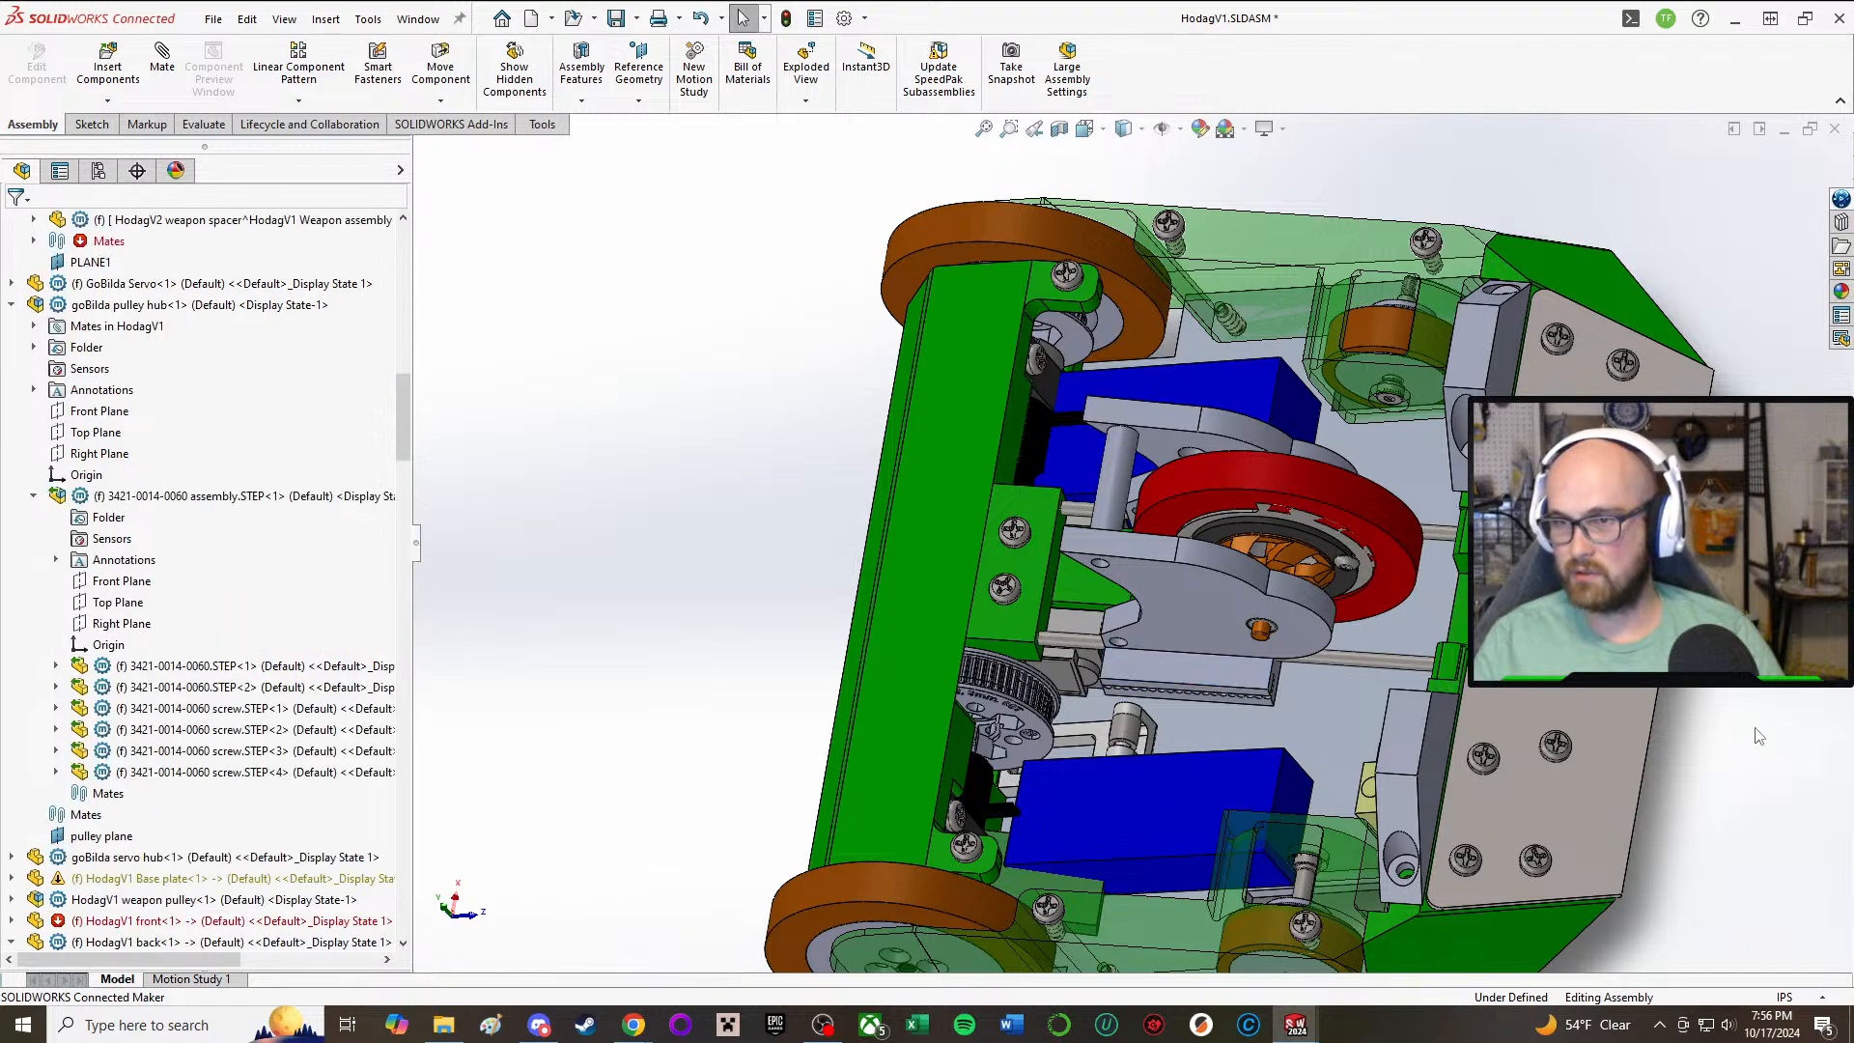
{"action": "scroll", "coordinate": [1758, 737], "scroll_direction": "down", "scroll_amount": 2}
{"action": "middle_click_drag", "start_coordinate": [1759, 736], "coordinate": [1446, 648], "text": "ctrl"}
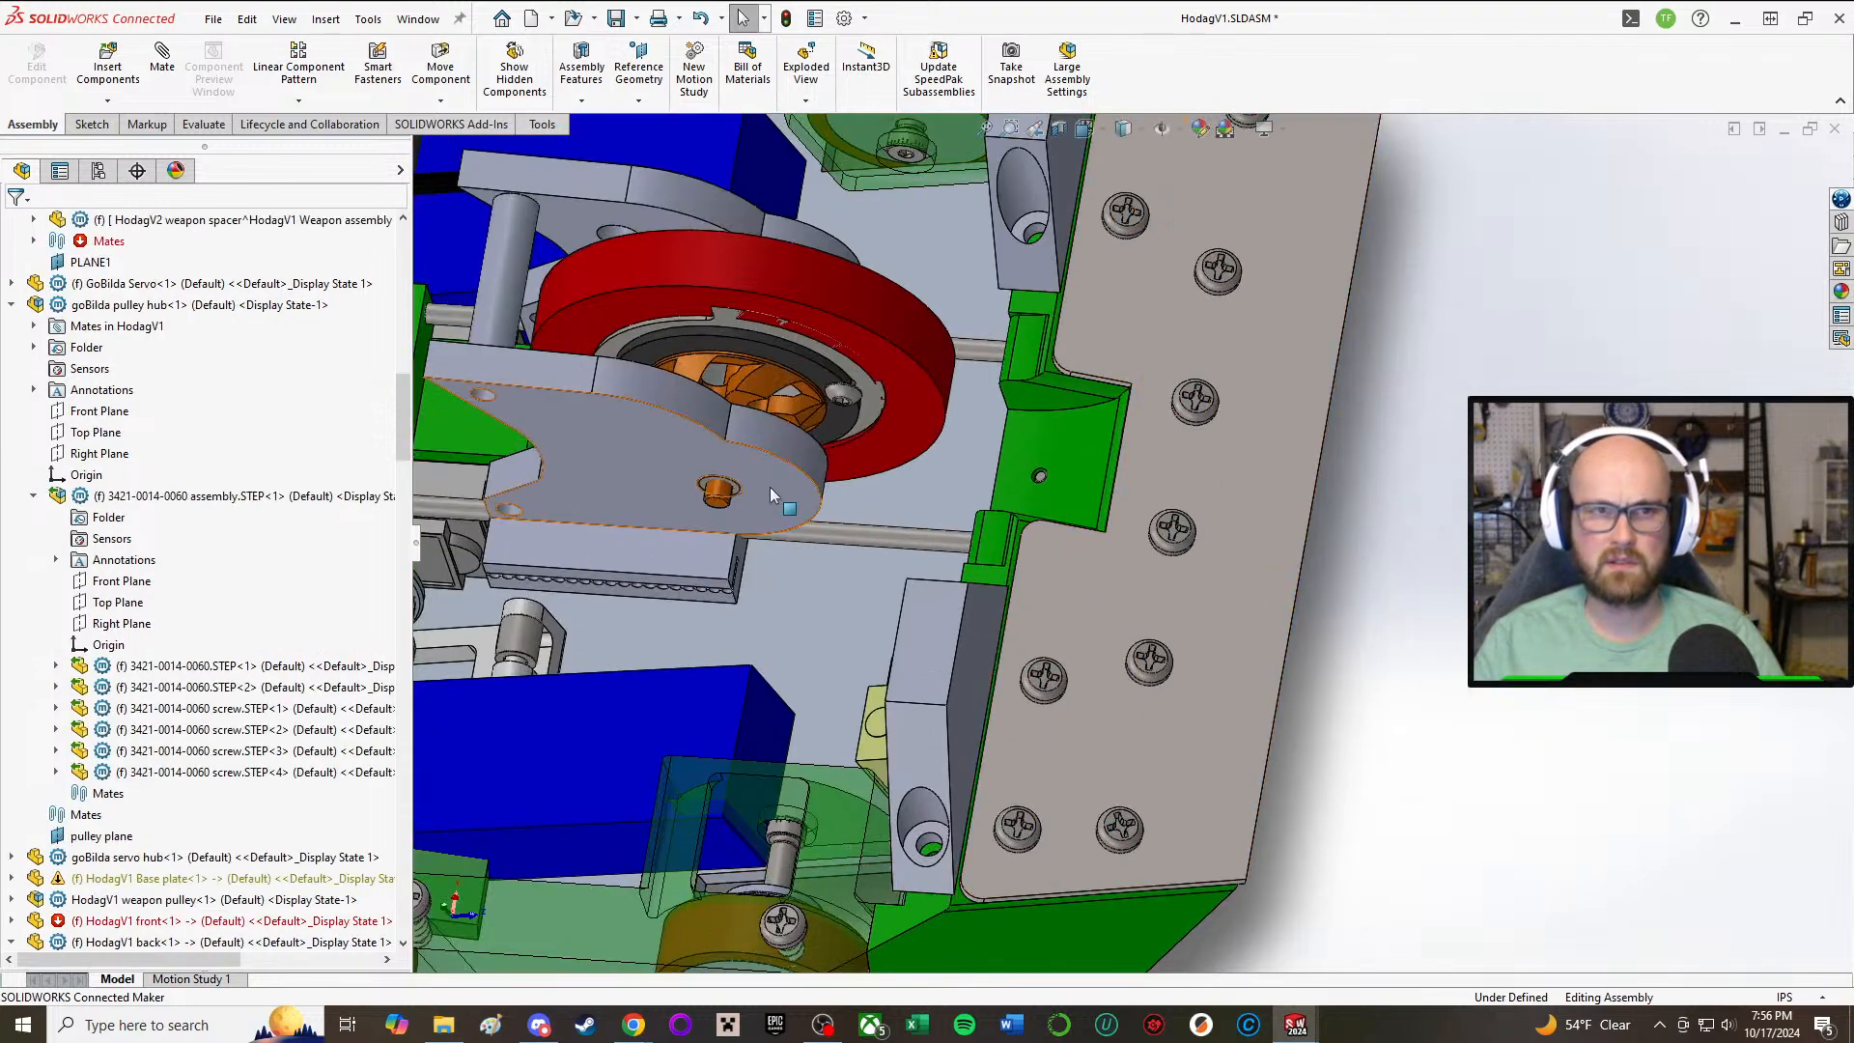
Step: Slide the weapon assembly along its rods to its forward position at the front plate
{"action": "middle_click_drag", "start_coordinate": [768, 486], "coordinate": [598, 363]}
{"action": "left_click_drag", "start_coordinate": [599, 362], "coordinate": [913, 386]}
{"action": "middle_click_drag", "start_coordinate": [913, 385], "coordinate": [874, 640]}
{"action": "key", "text": "Escape"}
{"action": "left_click_drag", "start_coordinate": [873, 645], "coordinate": [859, 643]}
{"action": "key", "text": "Escape"}
{"action": "middle_click_drag", "start_coordinate": [1393, 705], "coordinate": [967, 542]}
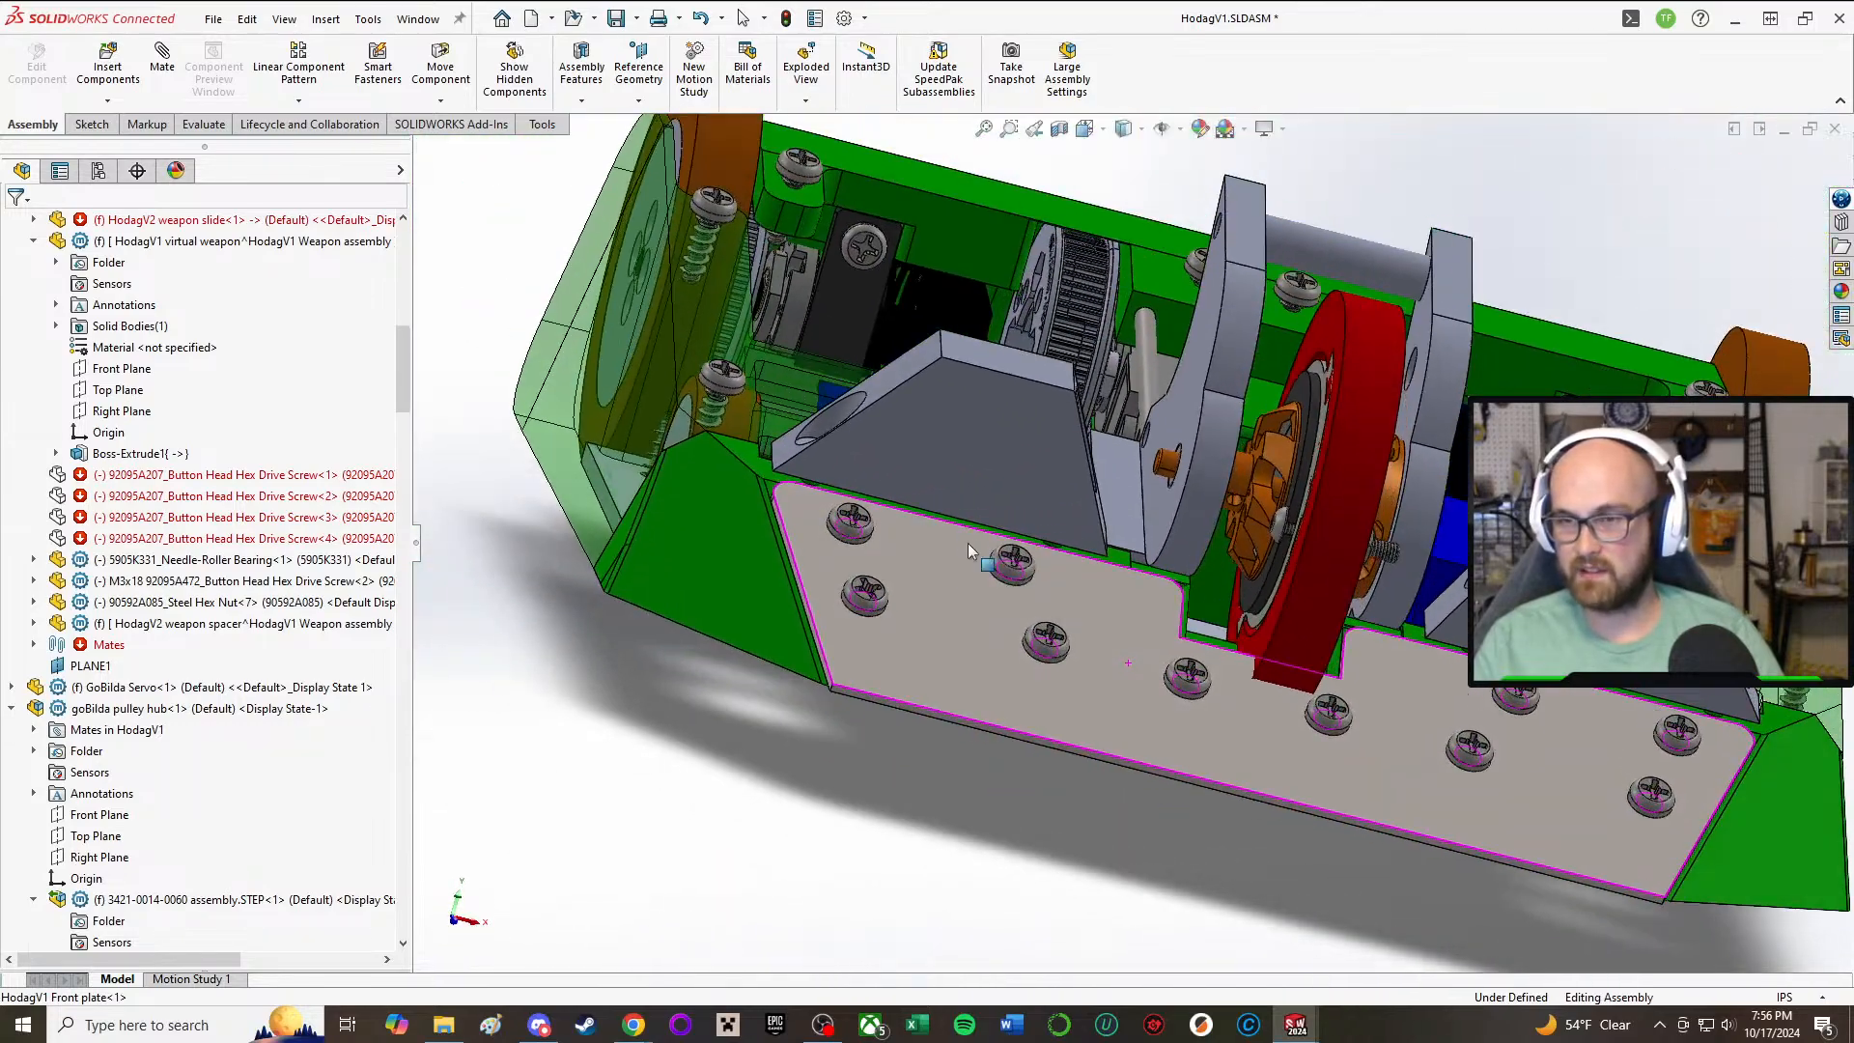
Step: Examine the clearance between the enlarged virtual weapon and the notch in the front plate and green front part
{"action": "scroll", "coordinate": [1200, 560], "scroll_direction": "down", "scroll_amount": 2}
{"action": "scroll", "coordinate": [1202, 569], "scroll_direction": "up", "scroll_amount": 2}
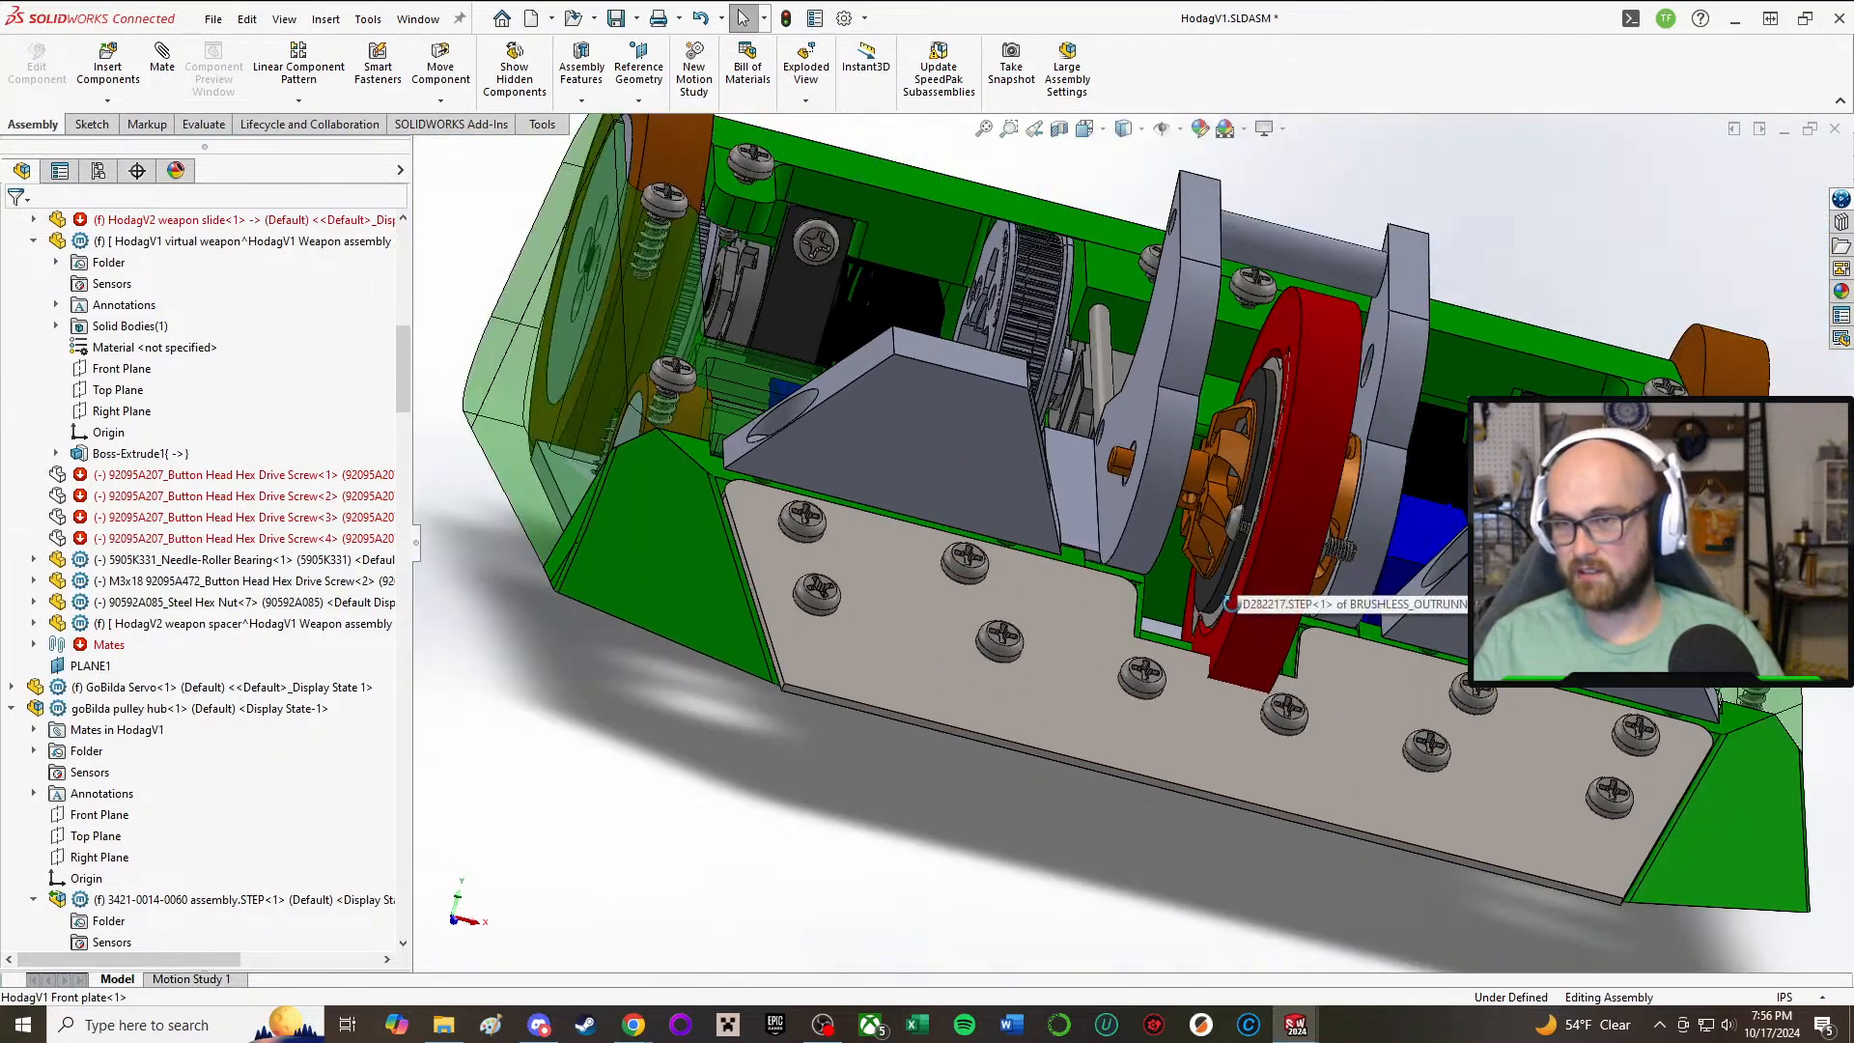
{"action": "middle_click_drag", "start_coordinate": [1209, 583], "coordinate": [1207, 659]}
{"action": "scroll", "coordinate": [1202, 600], "scroll_direction": "down", "scroll_amount": 2}
{"action": "middle_click_drag", "start_coordinate": [1200, 596], "coordinate": [1200, 461]}
{"action": "scroll", "coordinate": [1197, 473], "scroll_direction": "up", "scroll_amount": 2}
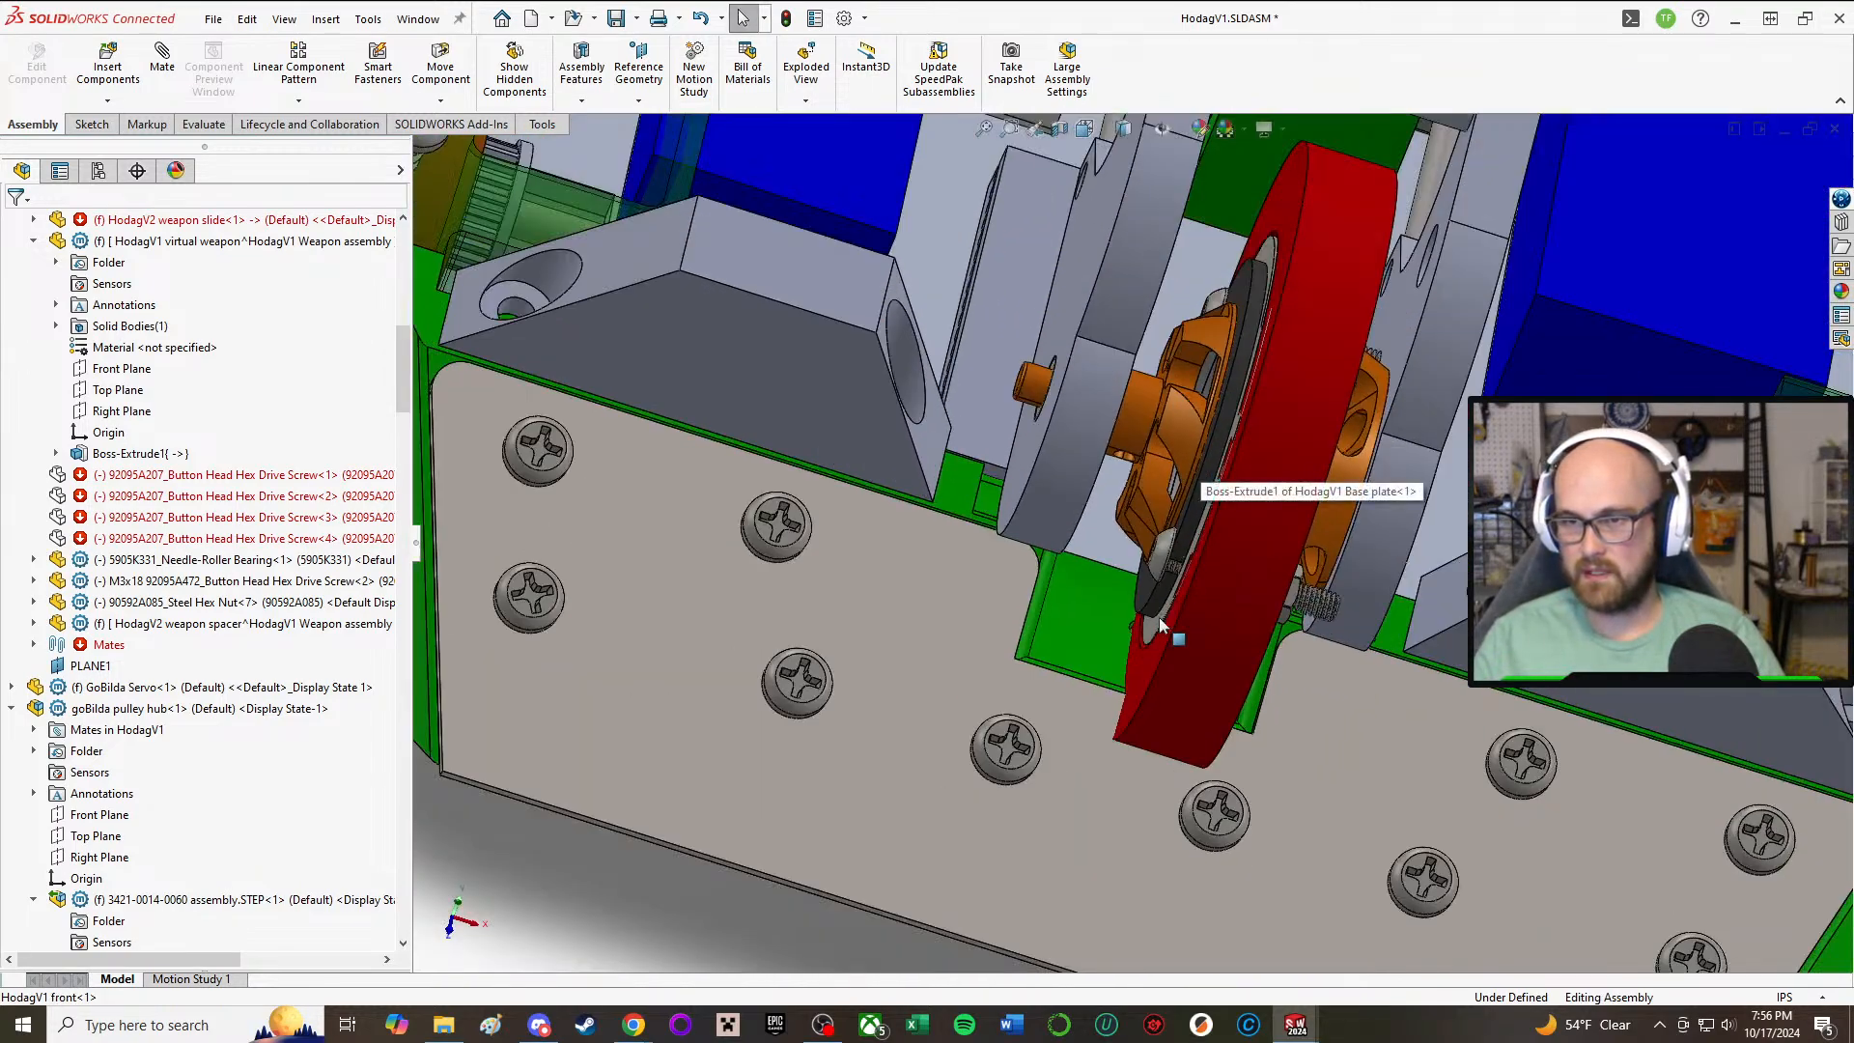
{"action": "middle_click_drag", "start_coordinate": [1161, 619], "coordinate": [1112, 601]}
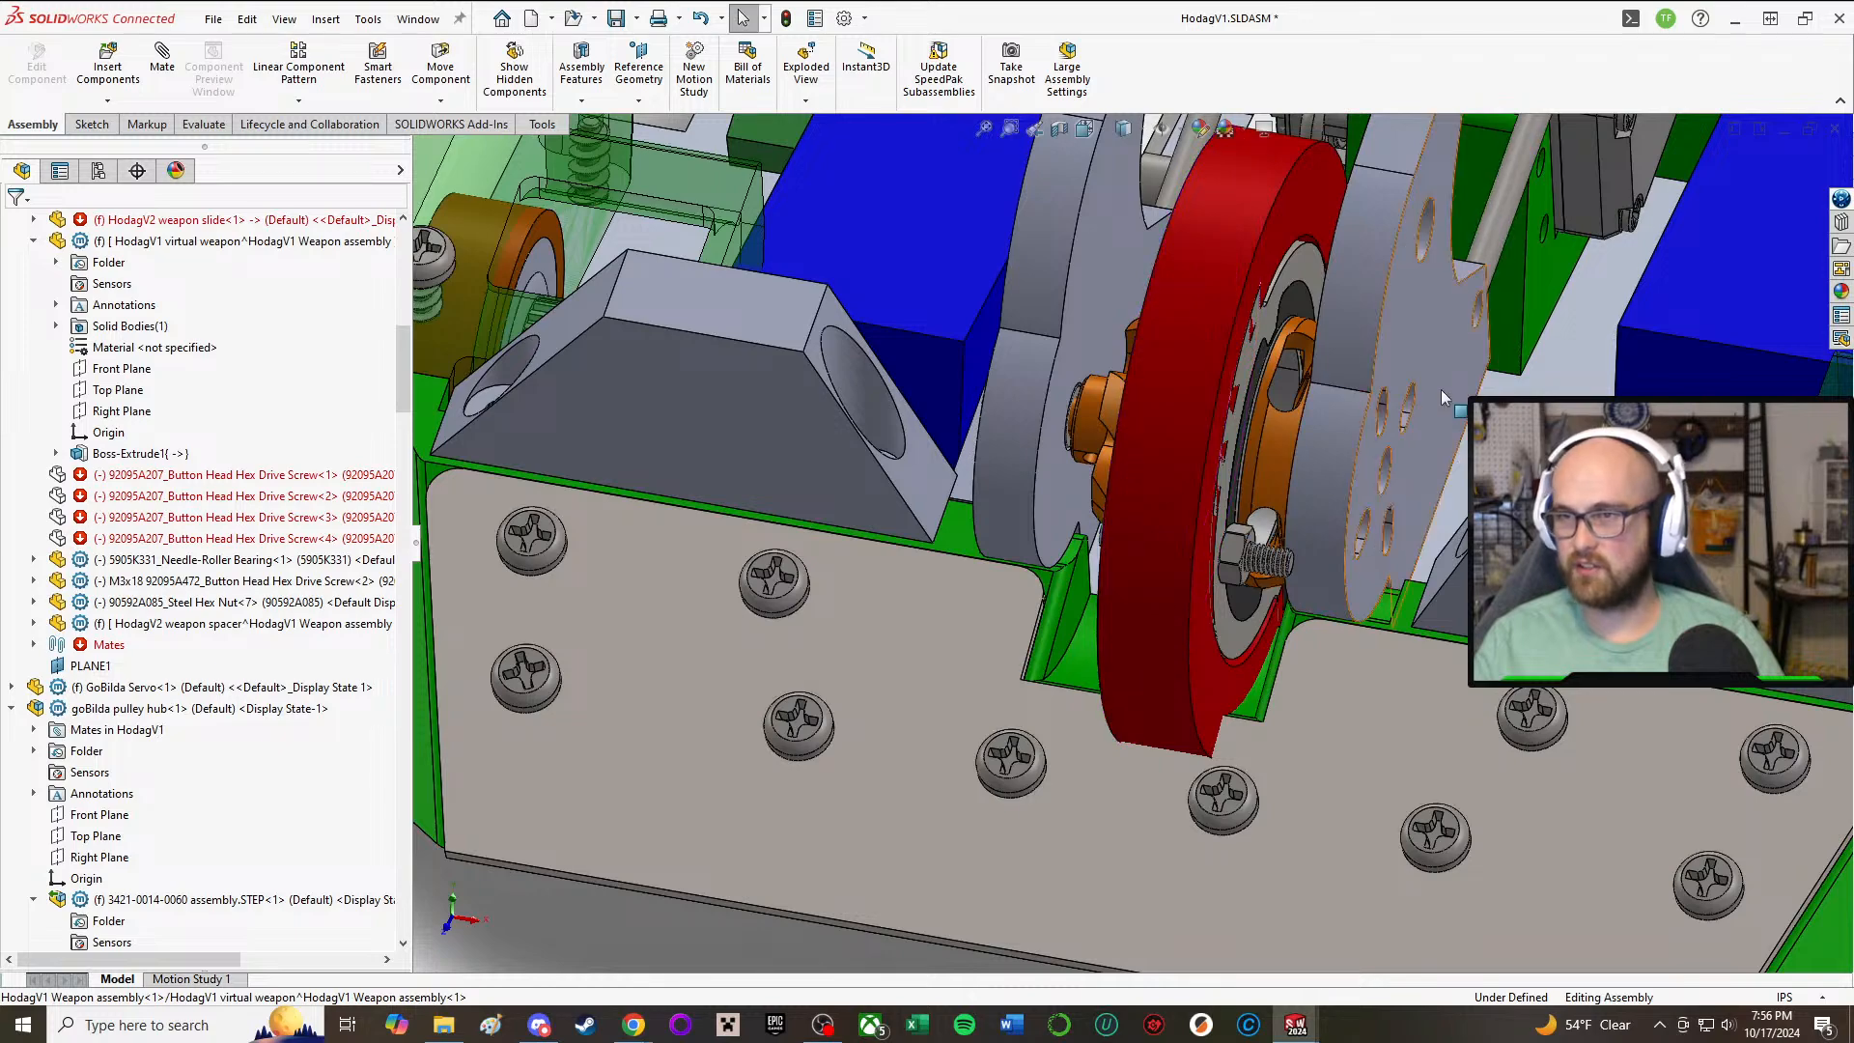
Step: Slide the weapon assembly back along its rods to the rear of the chassis
{"action": "left_click_drag", "start_coordinate": [1448, 357], "coordinate": [1557, 80]}
{"action": "scroll", "coordinate": [1063, 331], "scroll_direction": "up", "scroll_amount": 4}
{"action": "middle_click_drag", "start_coordinate": [1062, 338], "coordinate": [1222, 333]}
{"action": "left_click", "coordinate": [1228, 331]}
{"action": "left_click_drag", "start_coordinate": [1228, 331], "coordinate": [1195, 246]}
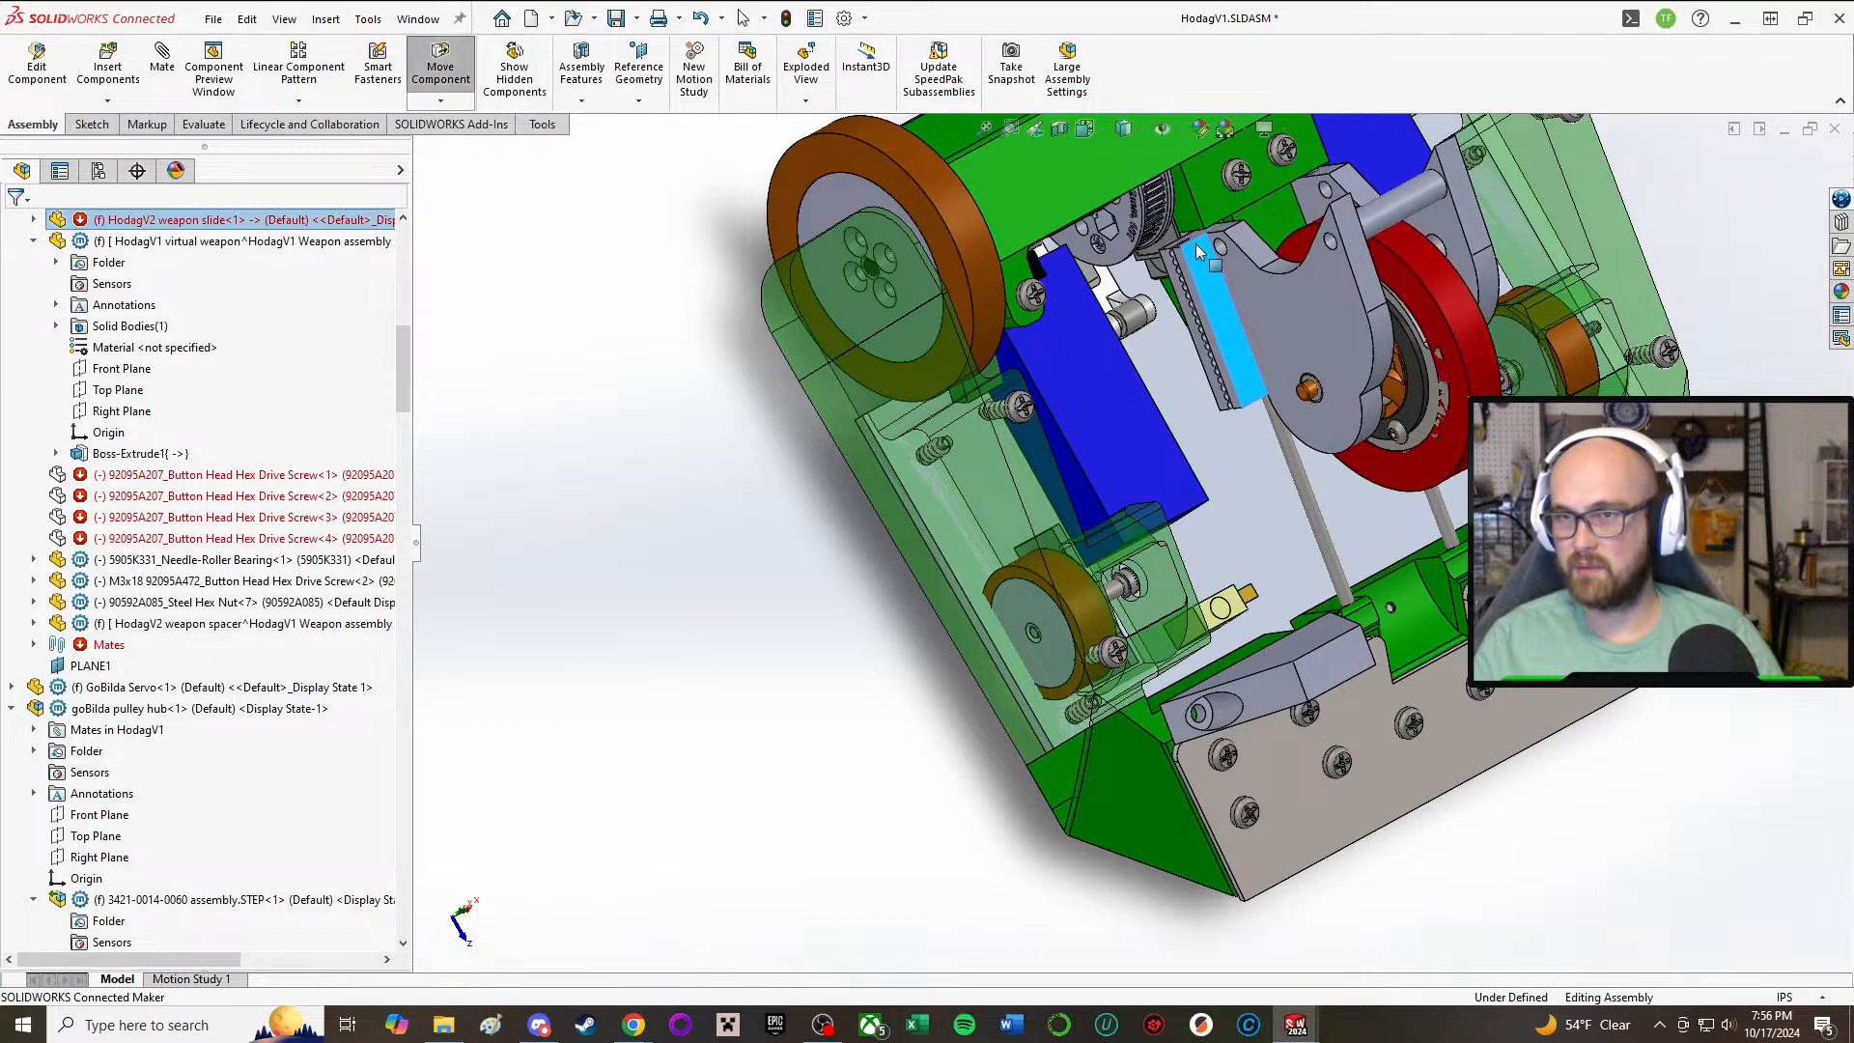
Step: Examine how the retracted weapon slide and its toothed rack fit against the pulley and the green back part
{"action": "scroll", "coordinate": [1243, 339], "scroll_direction": "down", "scroll_amount": 5}
{"action": "middle_click_drag", "start_coordinate": [1243, 339], "coordinate": [1178, 96]}
{"action": "scroll", "coordinate": [1228, 145], "scroll_direction": "down", "scroll_amount": 4}
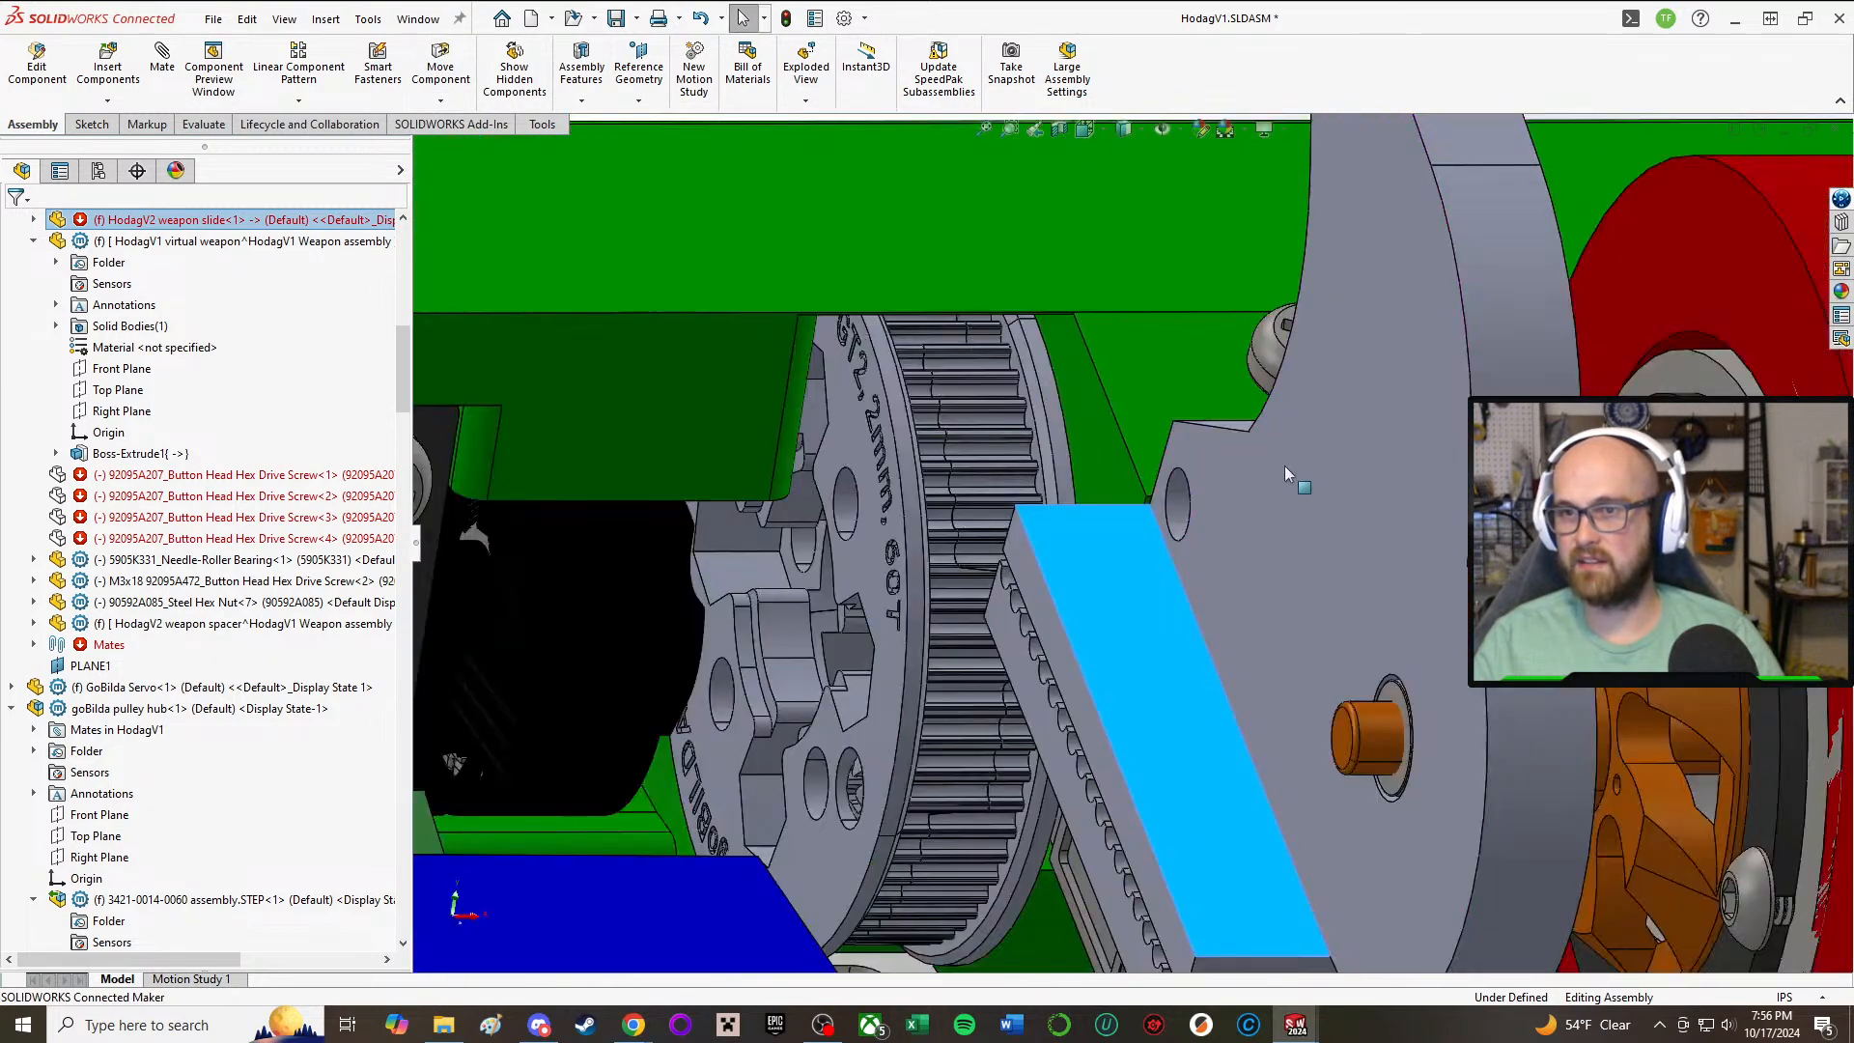
{"action": "middle_click_drag", "start_coordinate": [1284, 465], "coordinate": [1335, 587]}
{"action": "scroll", "coordinate": [1331, 647], "scroll_direction": "down", "scroll_amount": 3}
{"action": "scroll", "coordinate": [1246, 668], "scroll_direction": "up", "scroll_amount": 5}
{"action": "scroll", "coordinate": [1237, 670], "scroll_direction": "up", "scroll_amount": 2}
{"action": "middle_click_drag", "start_coordinate": [922, 585], "coordinate": [912, 642]}
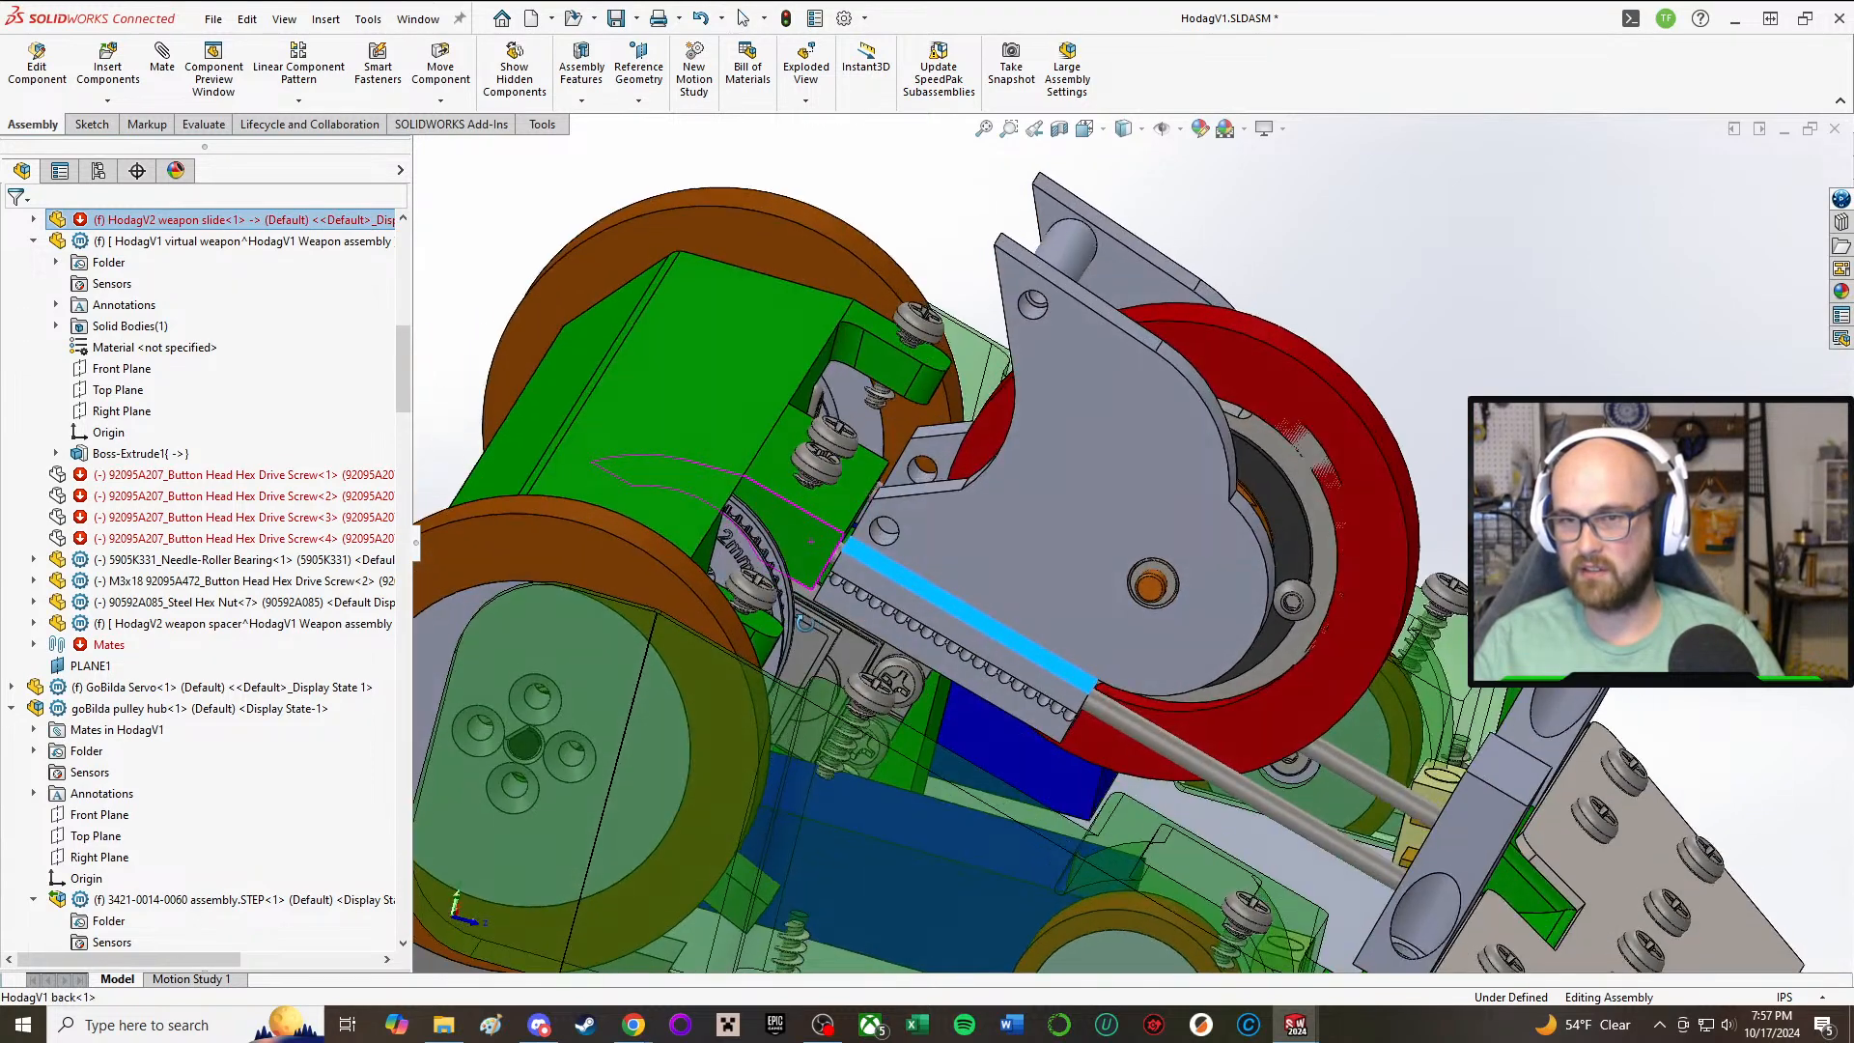
Step: Check the length of the weapon slide's edge above the rack and inspect the slide's lower corner beside the rod
{"action": "left_click", "coordinate": [859, 541]}
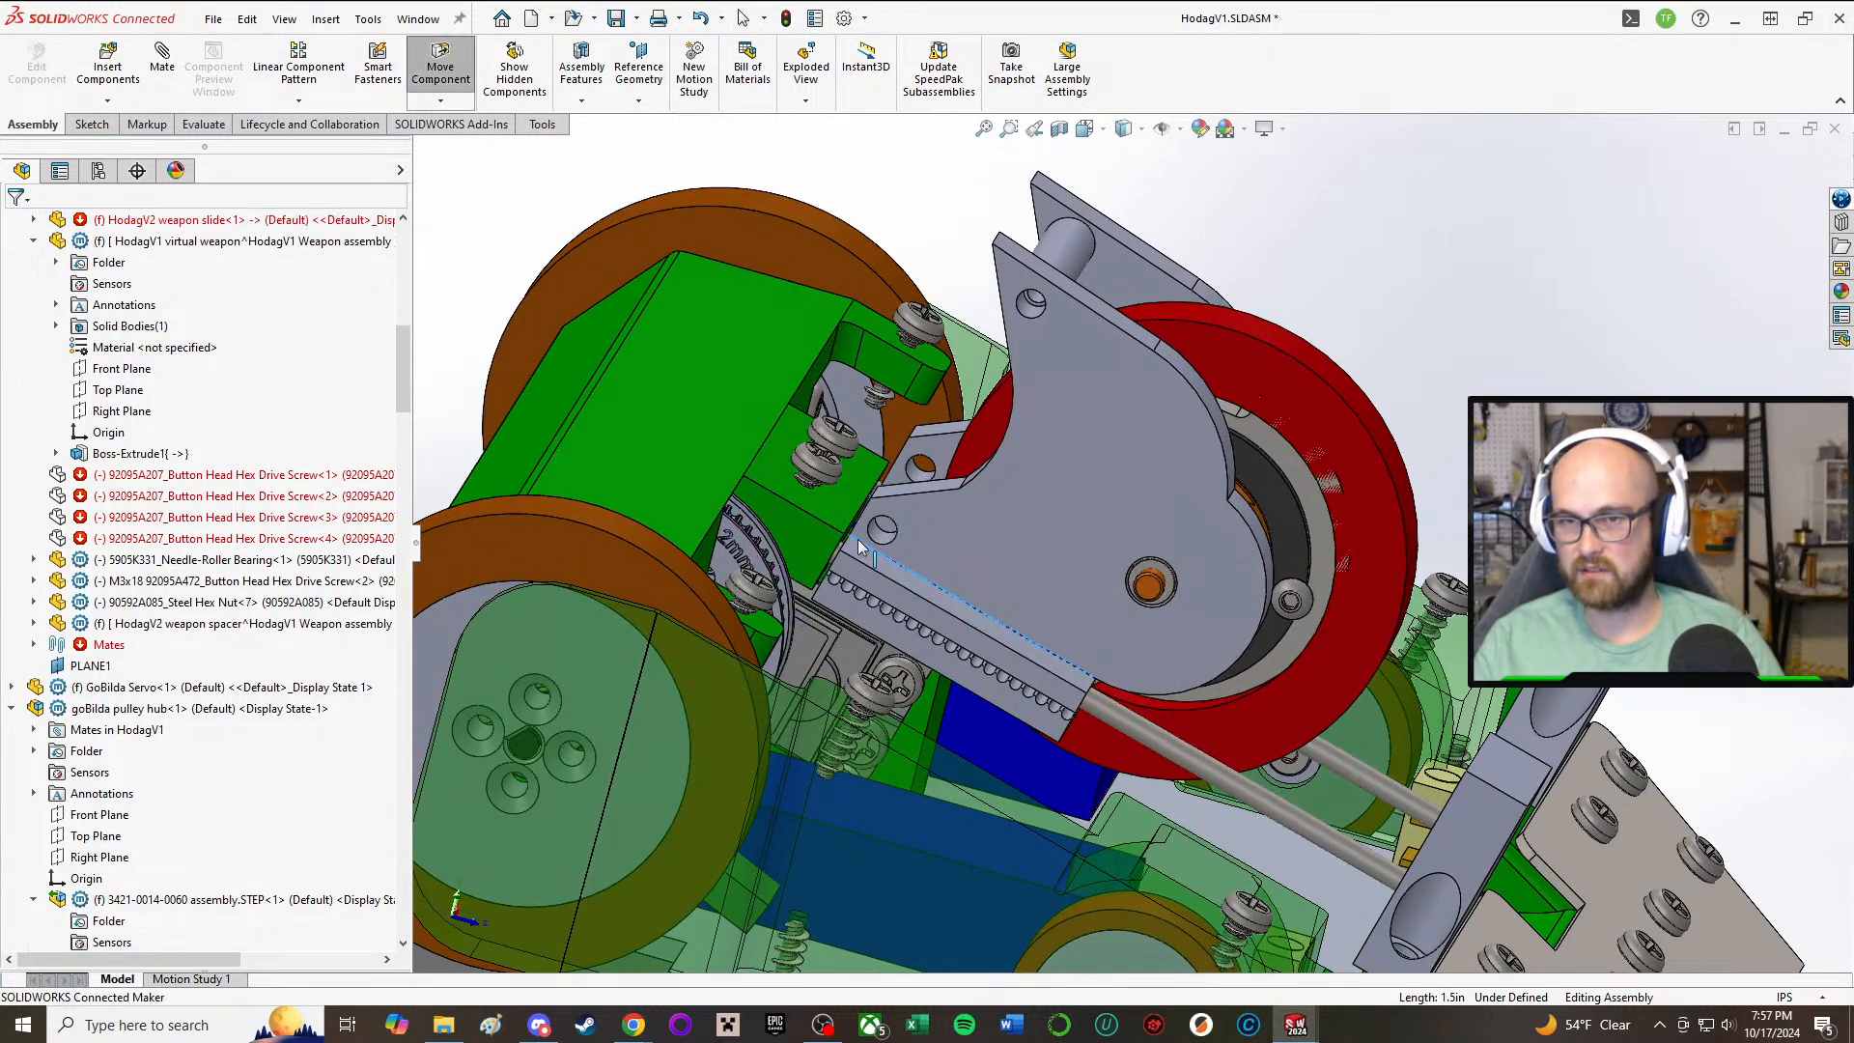
{"action": "mouse_move", "coordinate": [857, 539]}
{"action": "middle_mouse_down"}
{"action": "mouse_move", "coordinate": [922, 485]}
{"action": "mouse_move", "coordinate": [935, 530]}
{"action": "mouse_move", "coordinate": [876, 565]}
{"action": "middle_mouse_up"}
{"action": "left_click_drag", "start_coordinate": [873, 565], "coordinate": [876, 563]}
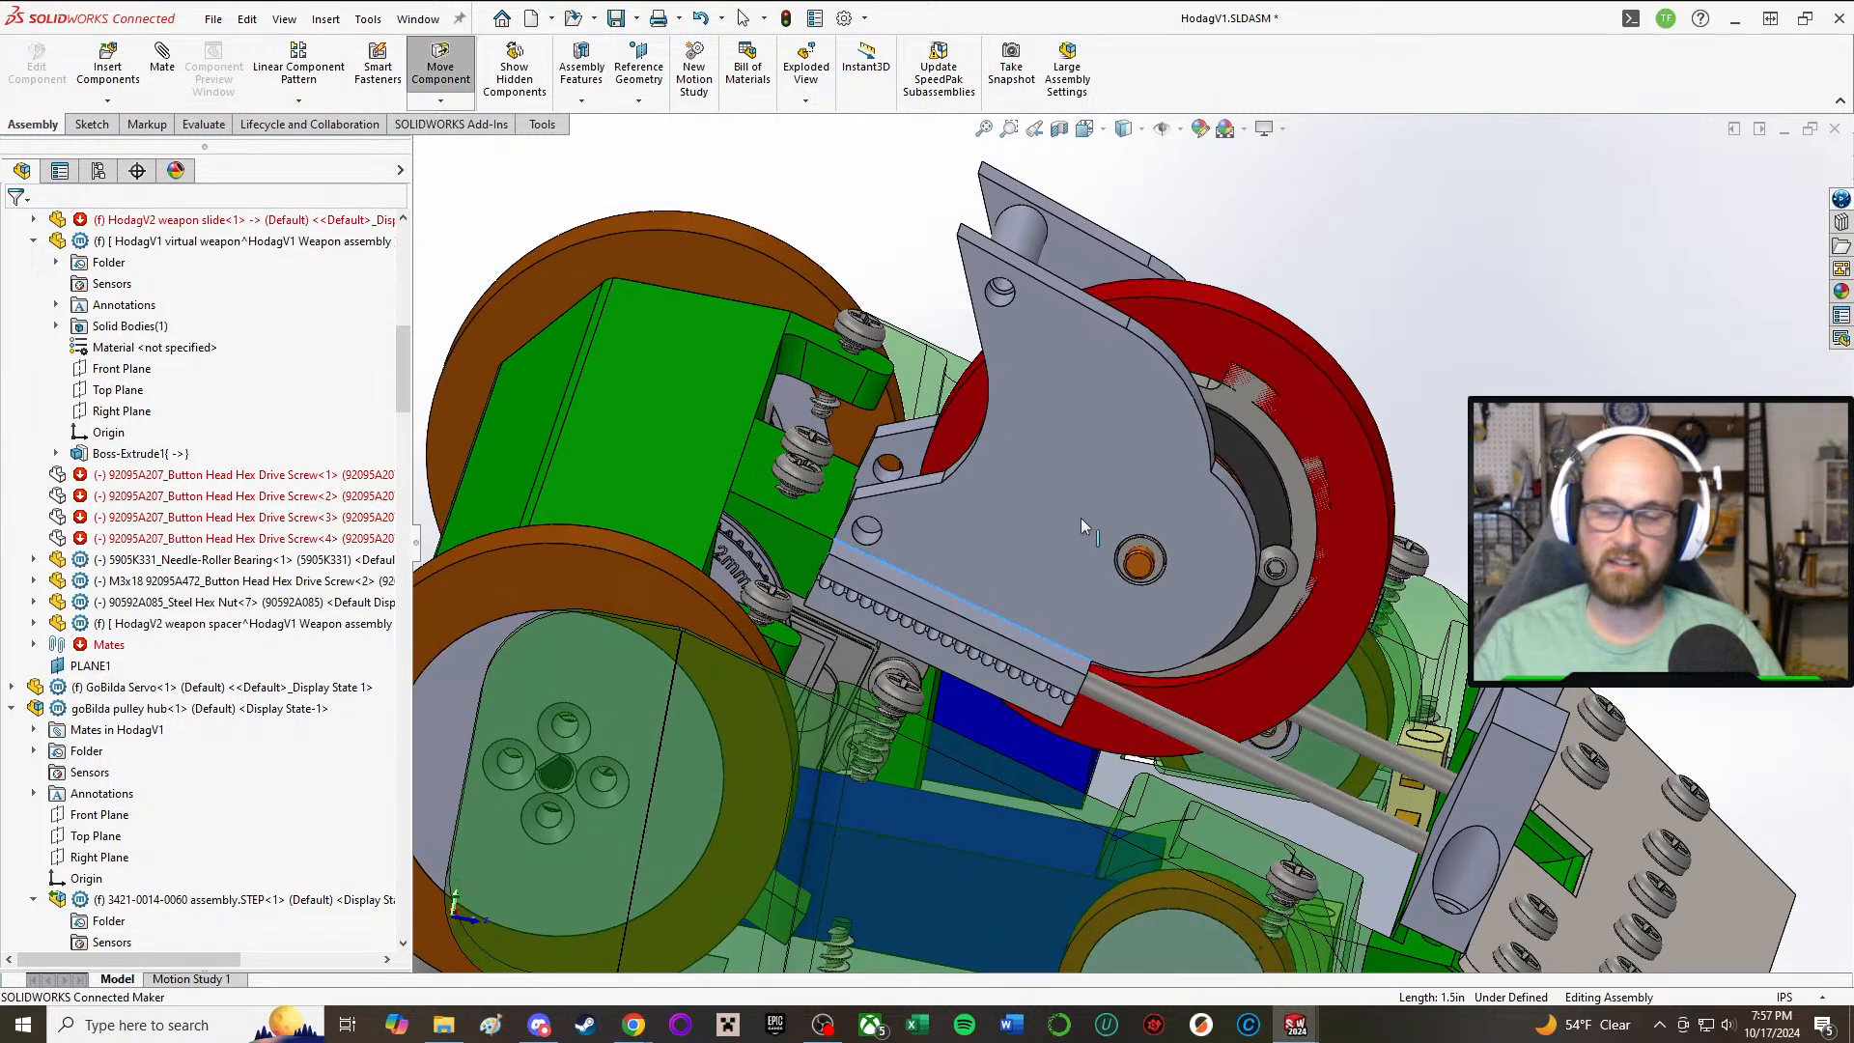
{"action": "middle_click_drag", "start_coordinate": [1080, 517], "coordinate": [757, 654]}
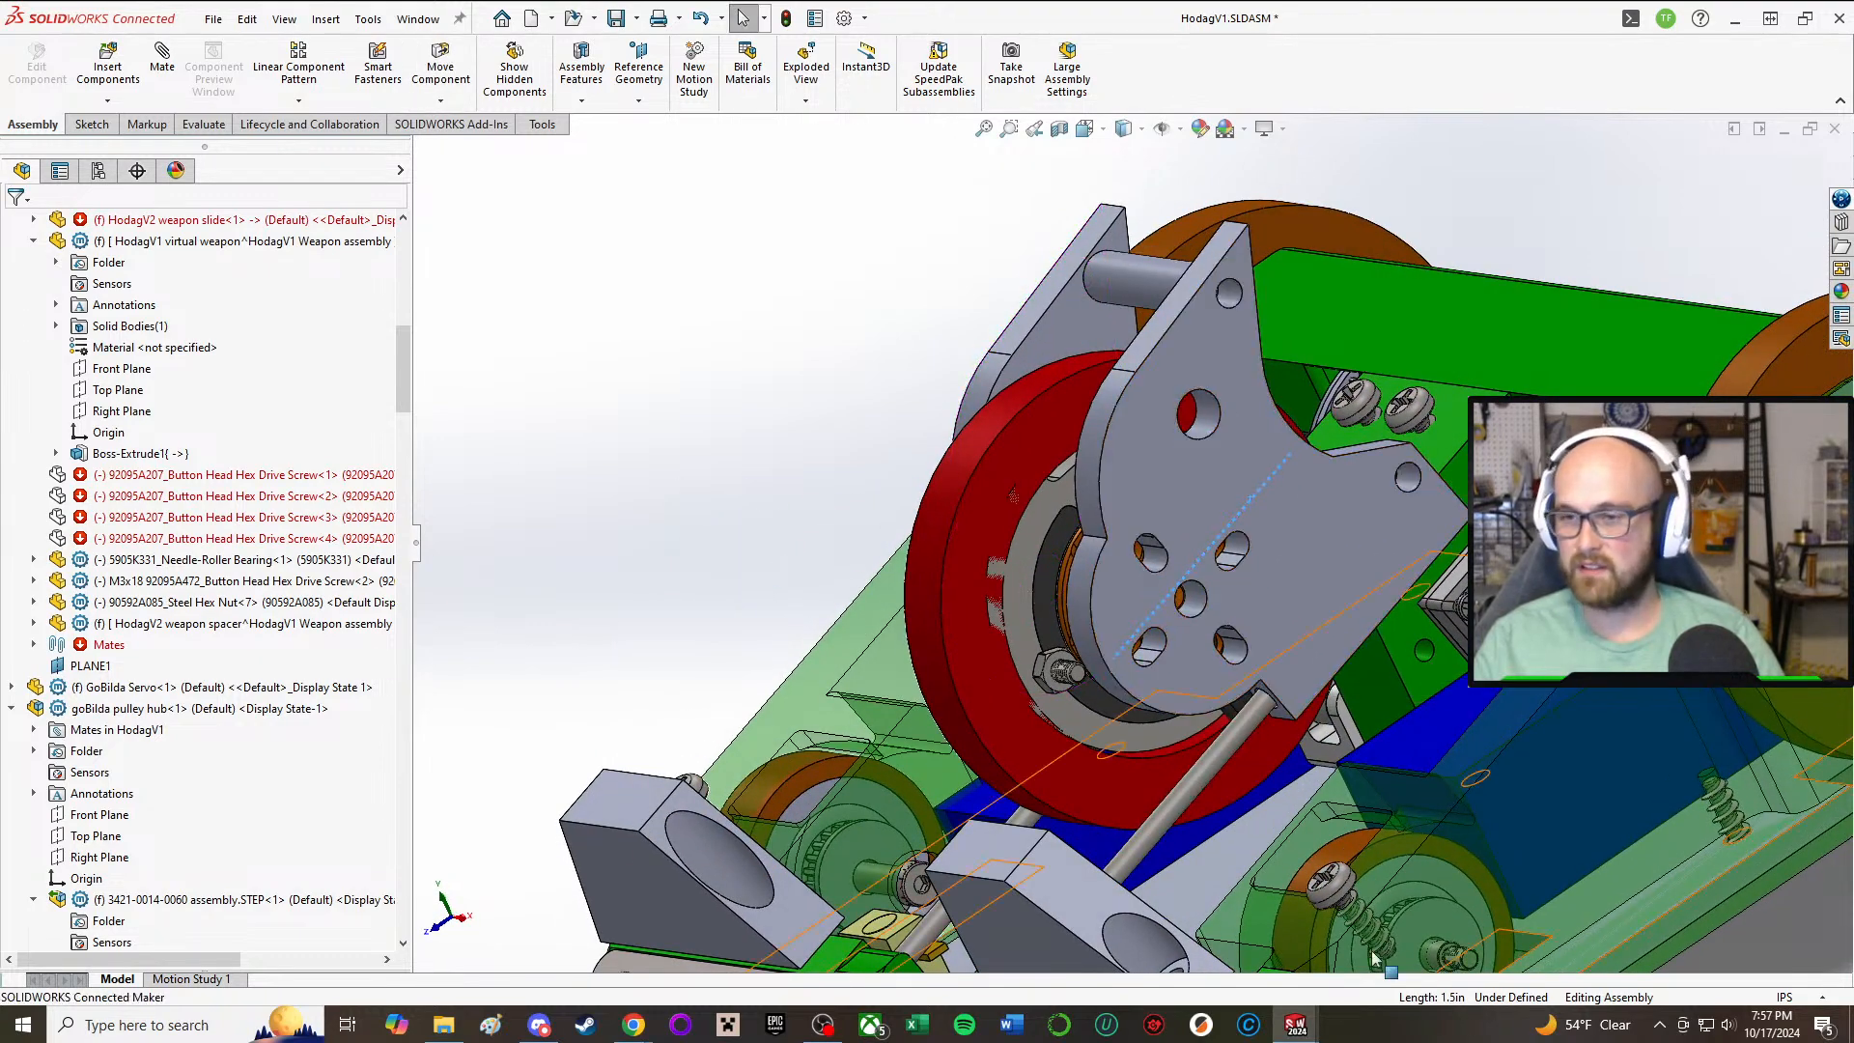
{"action": "middle_click_drag", "start_coordinate": [1293, 606], "coordinate": [1275, 670]}
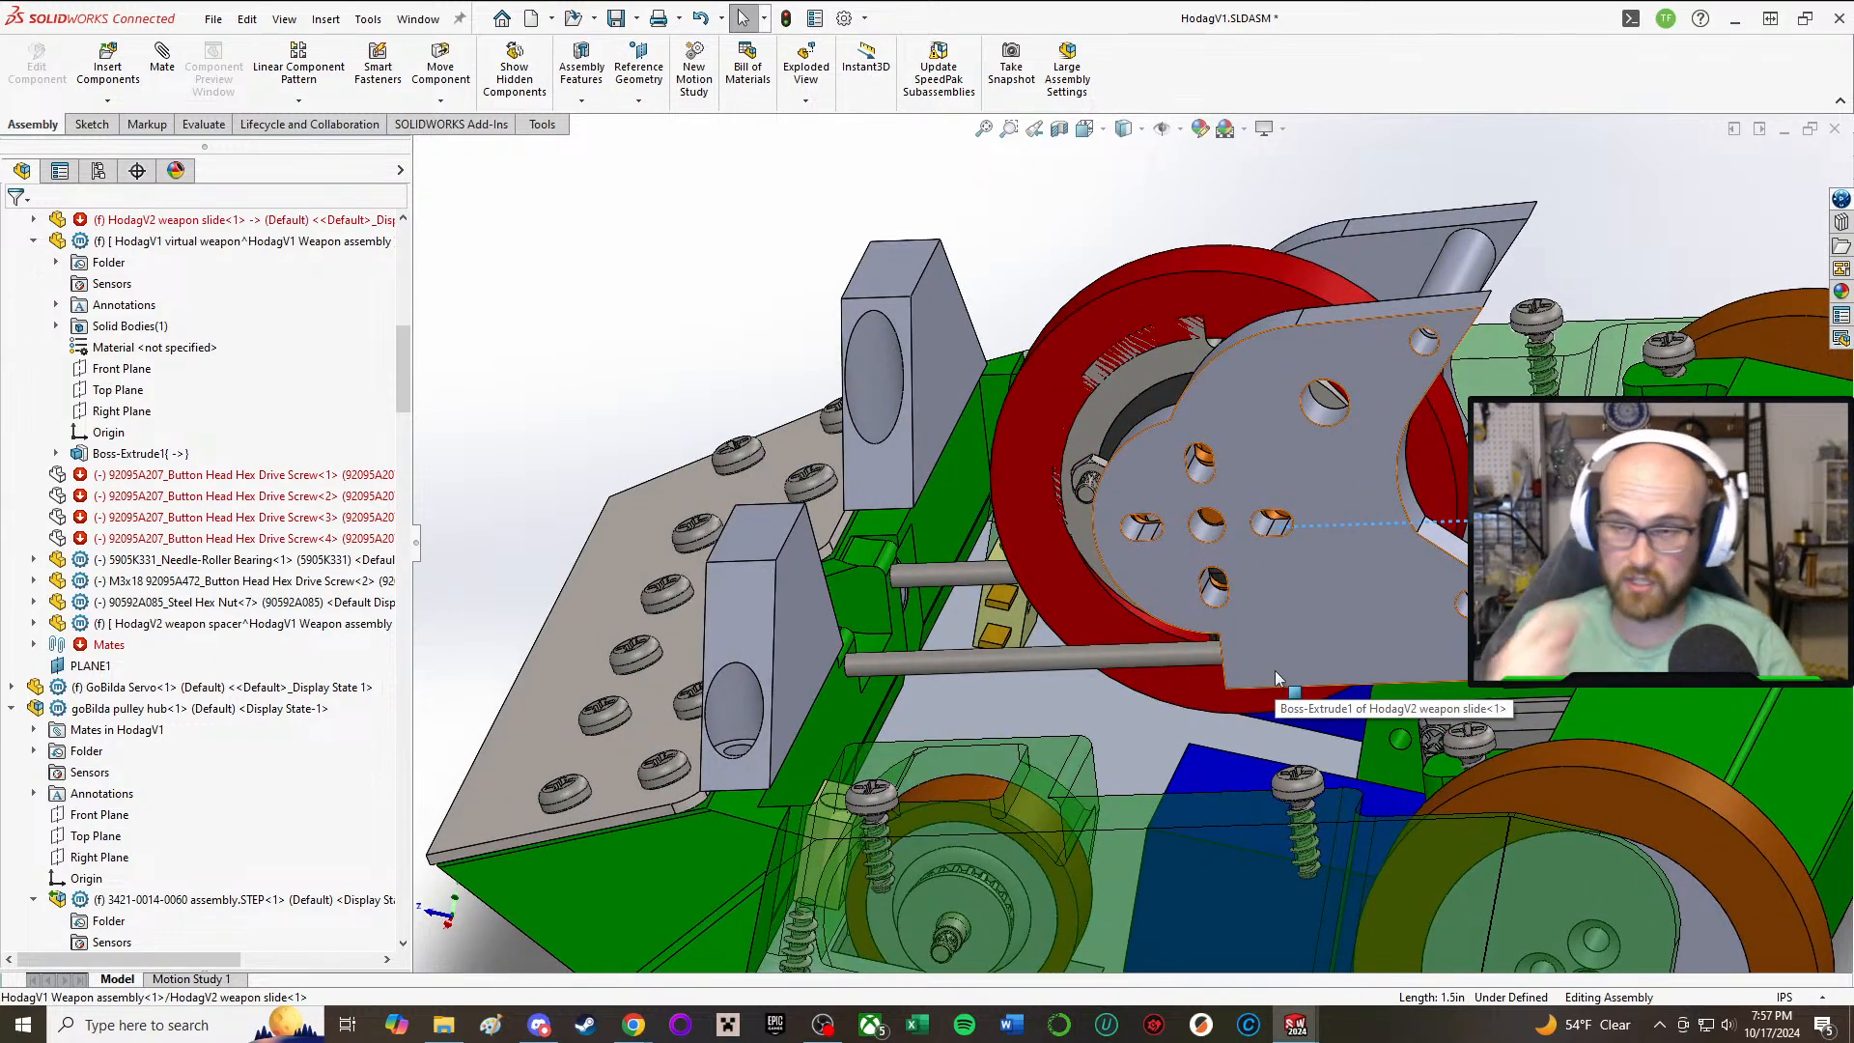
{"action": "middle_click_drag", "start_coordinate": [1298, 653], "coordinate": [1371, 695]}
{"action": "scroll", "coordinate": [1381, 550], "scroll_direction": "down", "scroll_amount": 5}
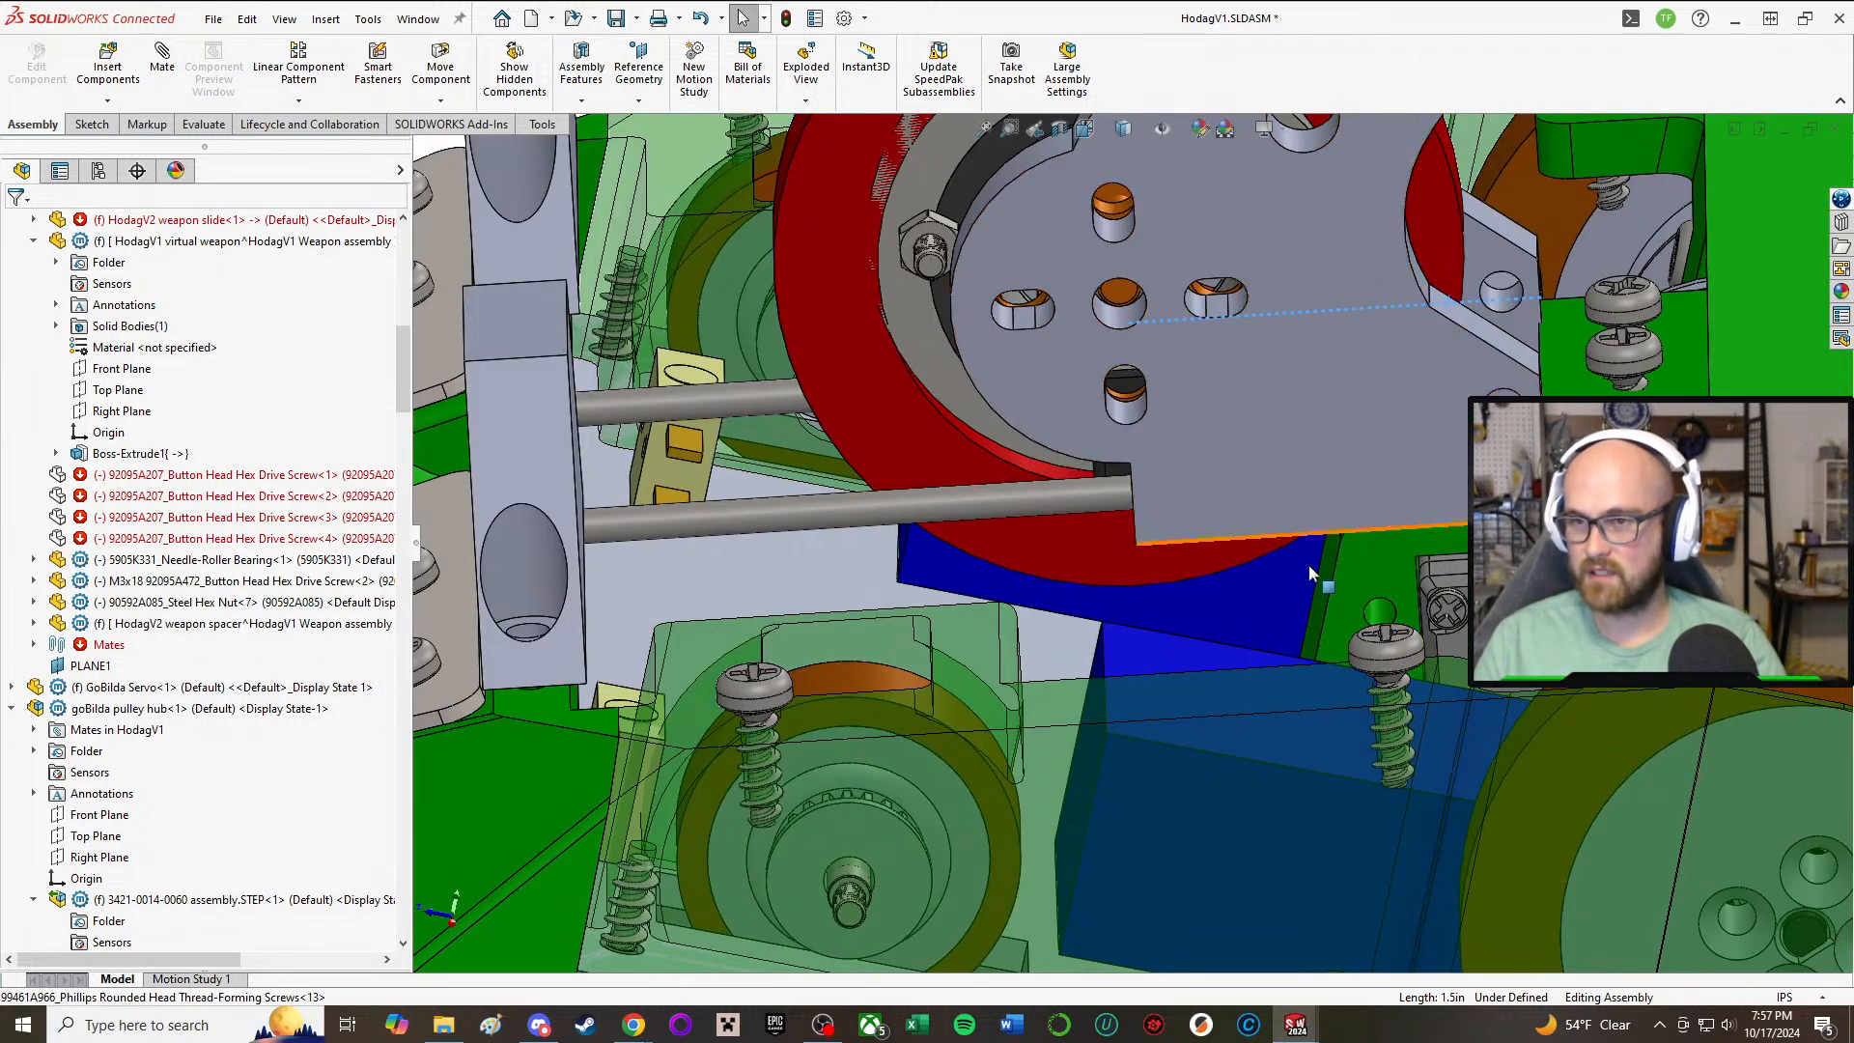
{"action": "mouse_move", "coordinate": [1323, 454]}
{"action": "middle_mouse_down"}
{"action": "mouse_move", "coordinate": [1351, 367]}
{"action": "mouse_move", "coordinate": [1301, 481]}
{"action": "middle_mouse_up"}
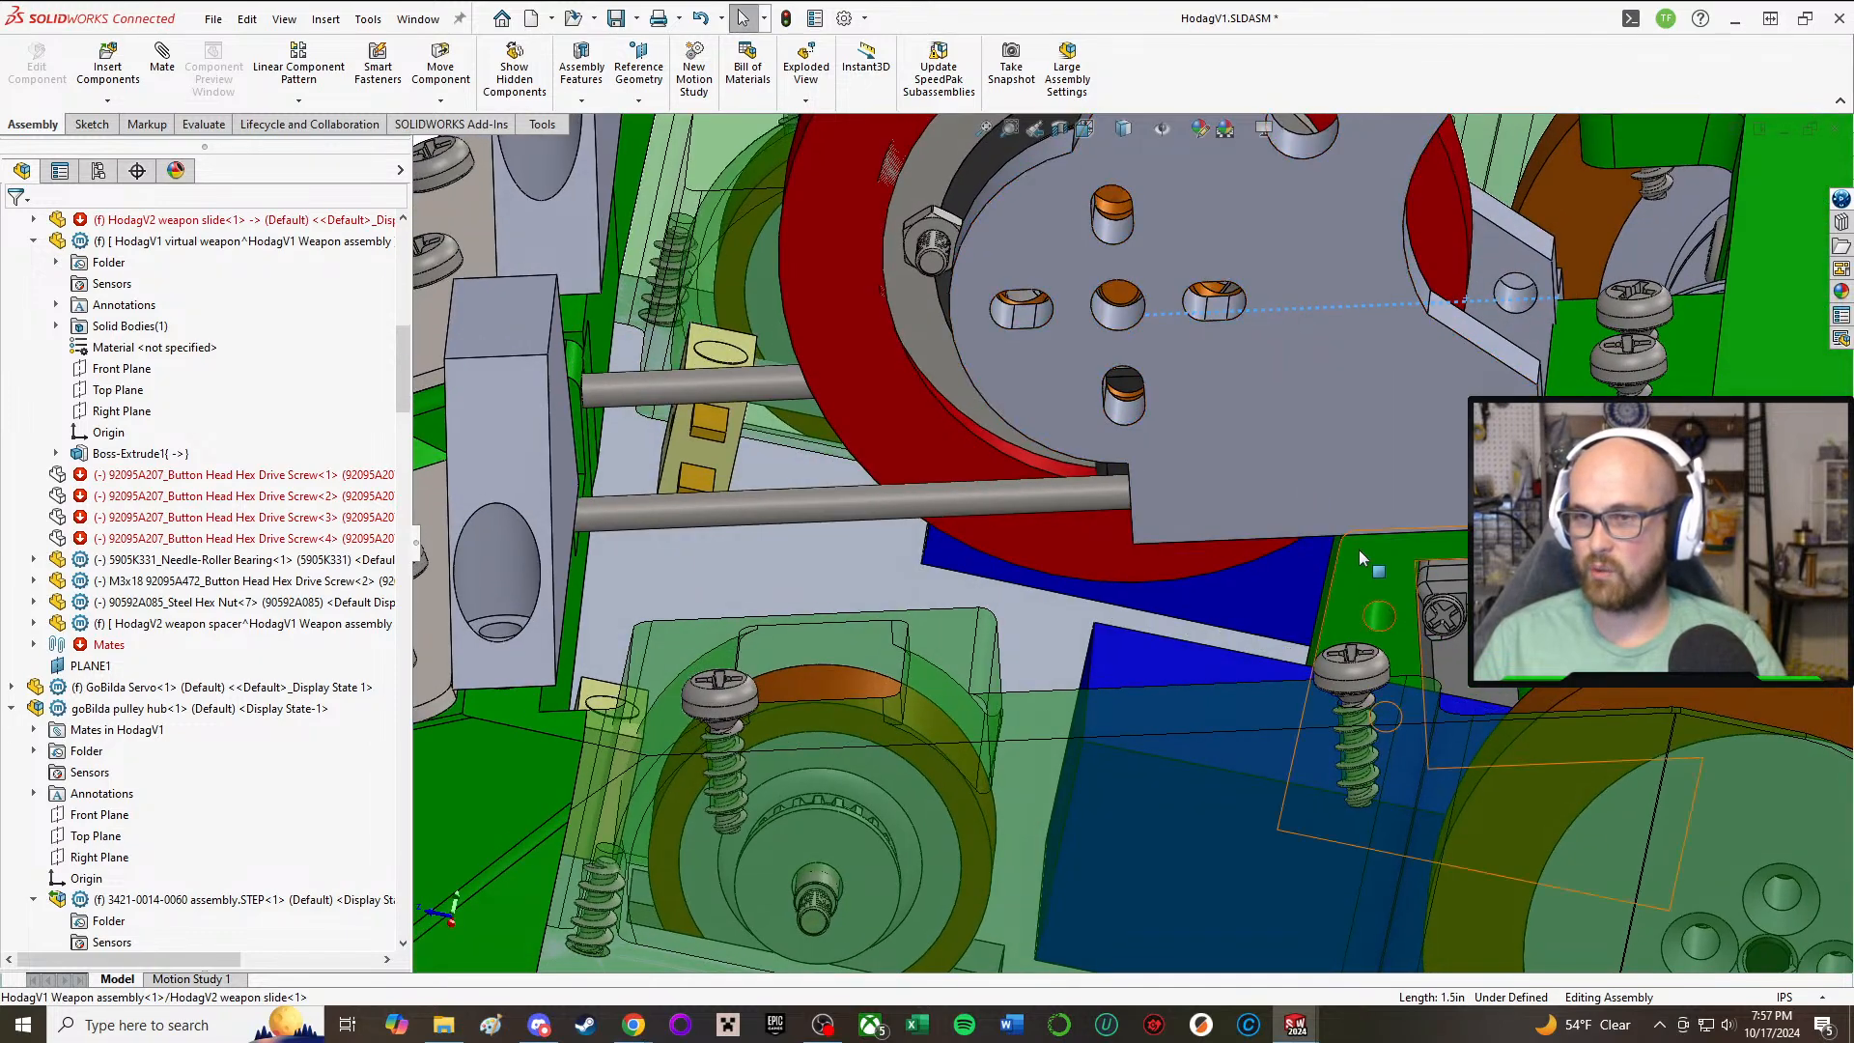
{"action": "left_click", "coordinate": [1242, 499]}
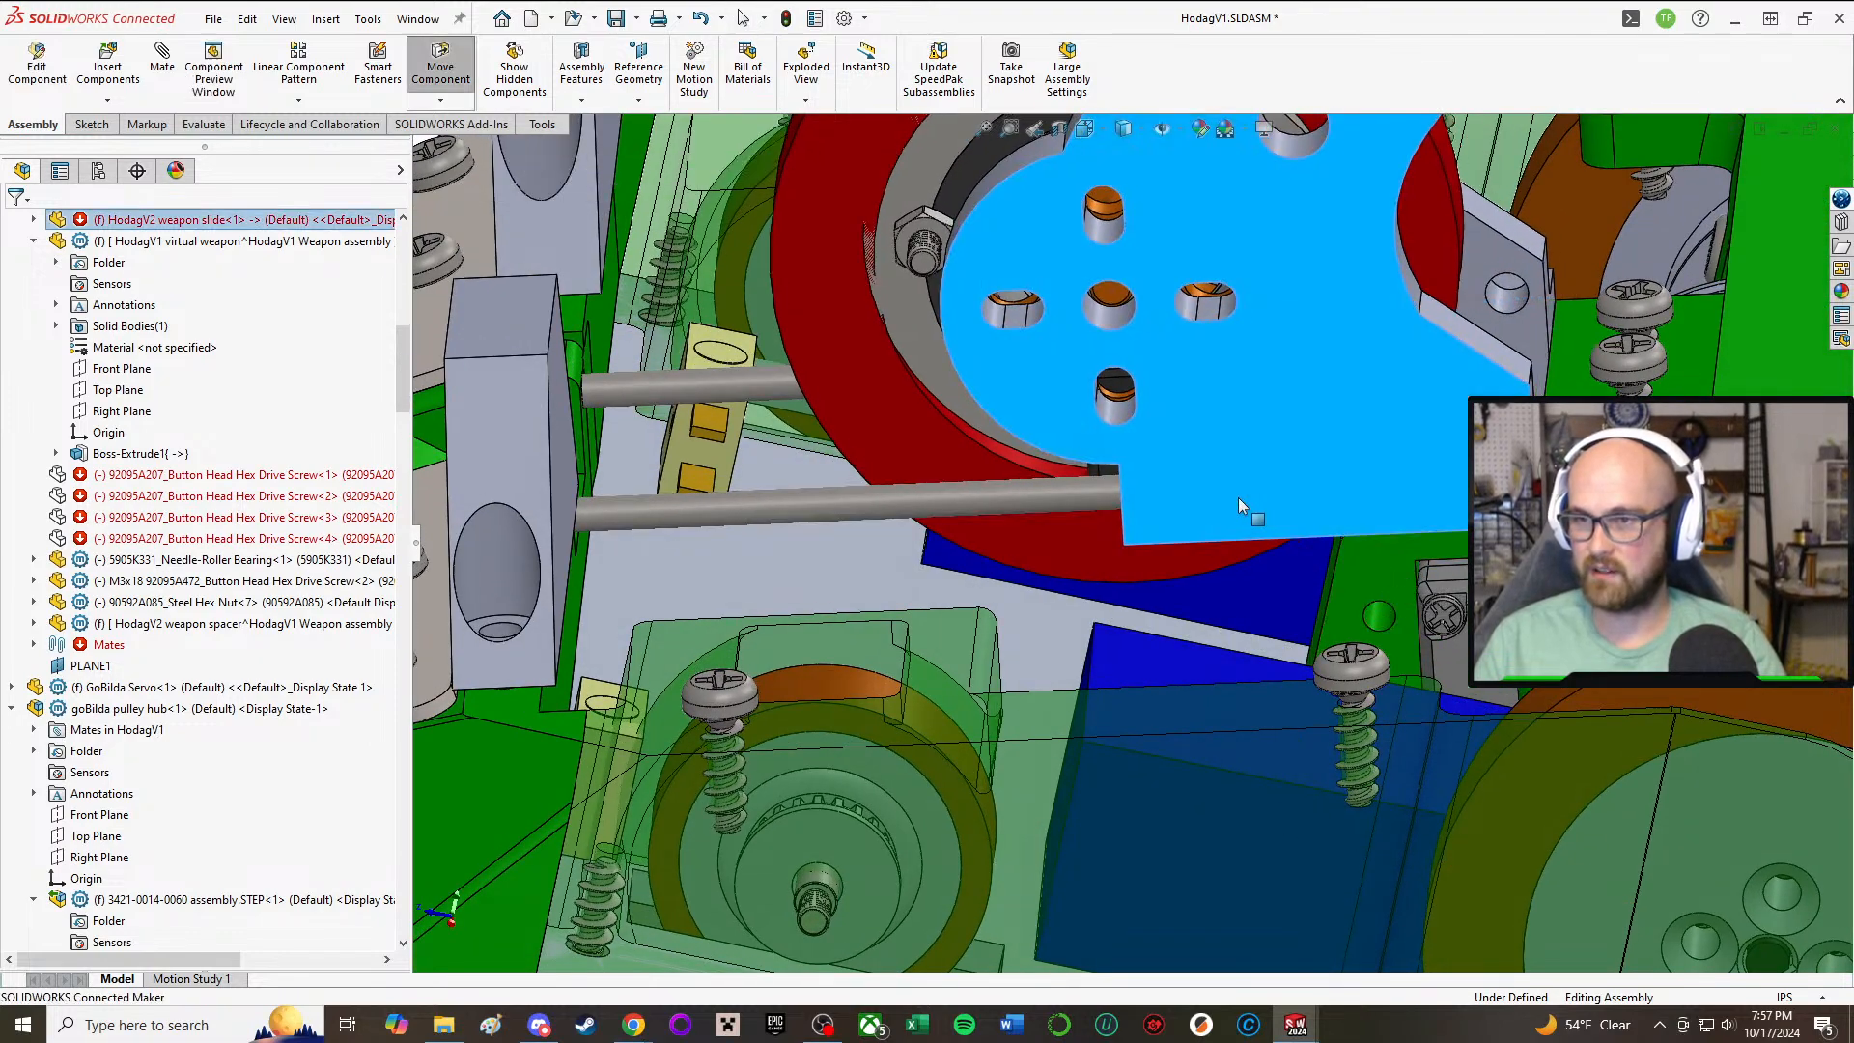
{"action": "scroll", "coordinate": [1207, 502], "scroll_direction": "up", "scroll_amount": 5}
{"action": "middle_click_drag", "start_coordinate": [1185, 502], "coordinate": [1499, 962]}
{"action": "scroll", "coordinate": [1153, 636], "scroll_direction": "down", "scroll_amount": 4}
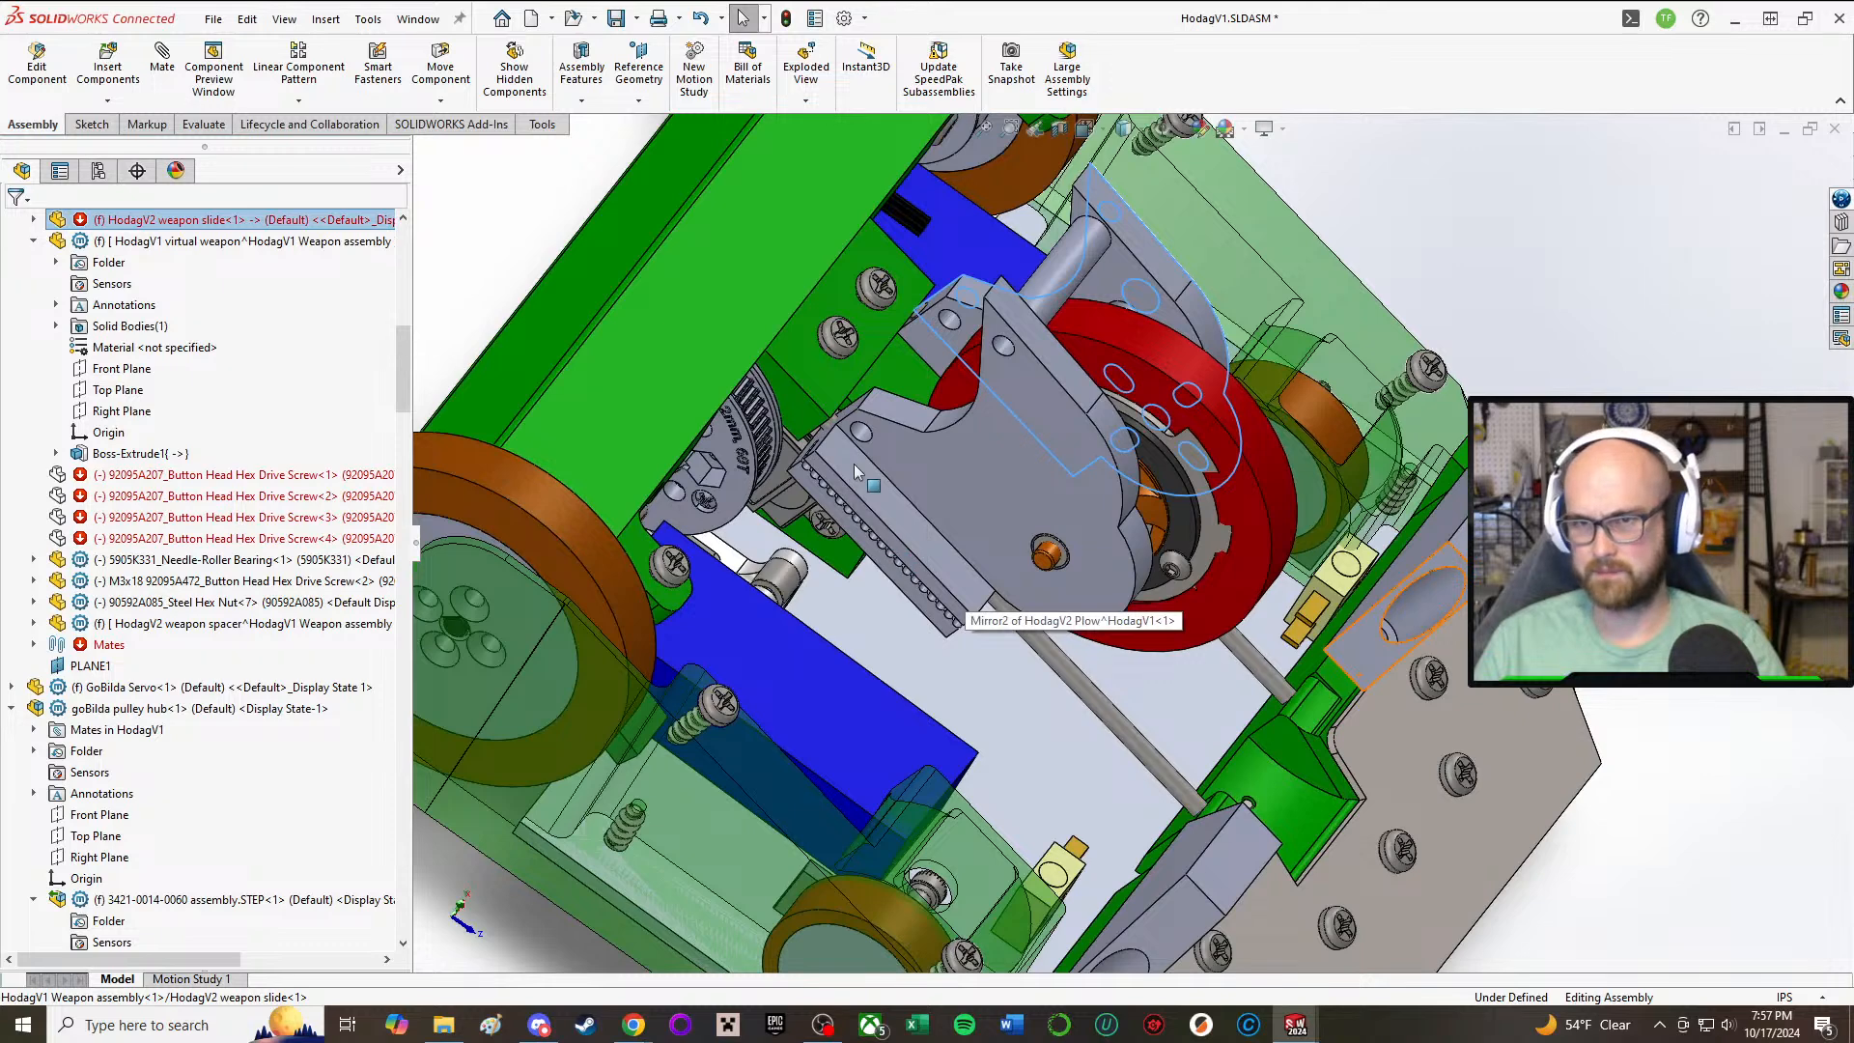
Step: Slide the retracted weapon assembly forward until it sits beside the plow and review its fit there
{"action": "left_click", "coordinate": [854, 463]}
{"action": "left_click_drag", "start_coordinate": [1044, 527], "coordinate": [1241, 746]}
{"action": "middle_click_drag", "start_coordinate": [1240, 747], "coordinate": [1123, 675]}
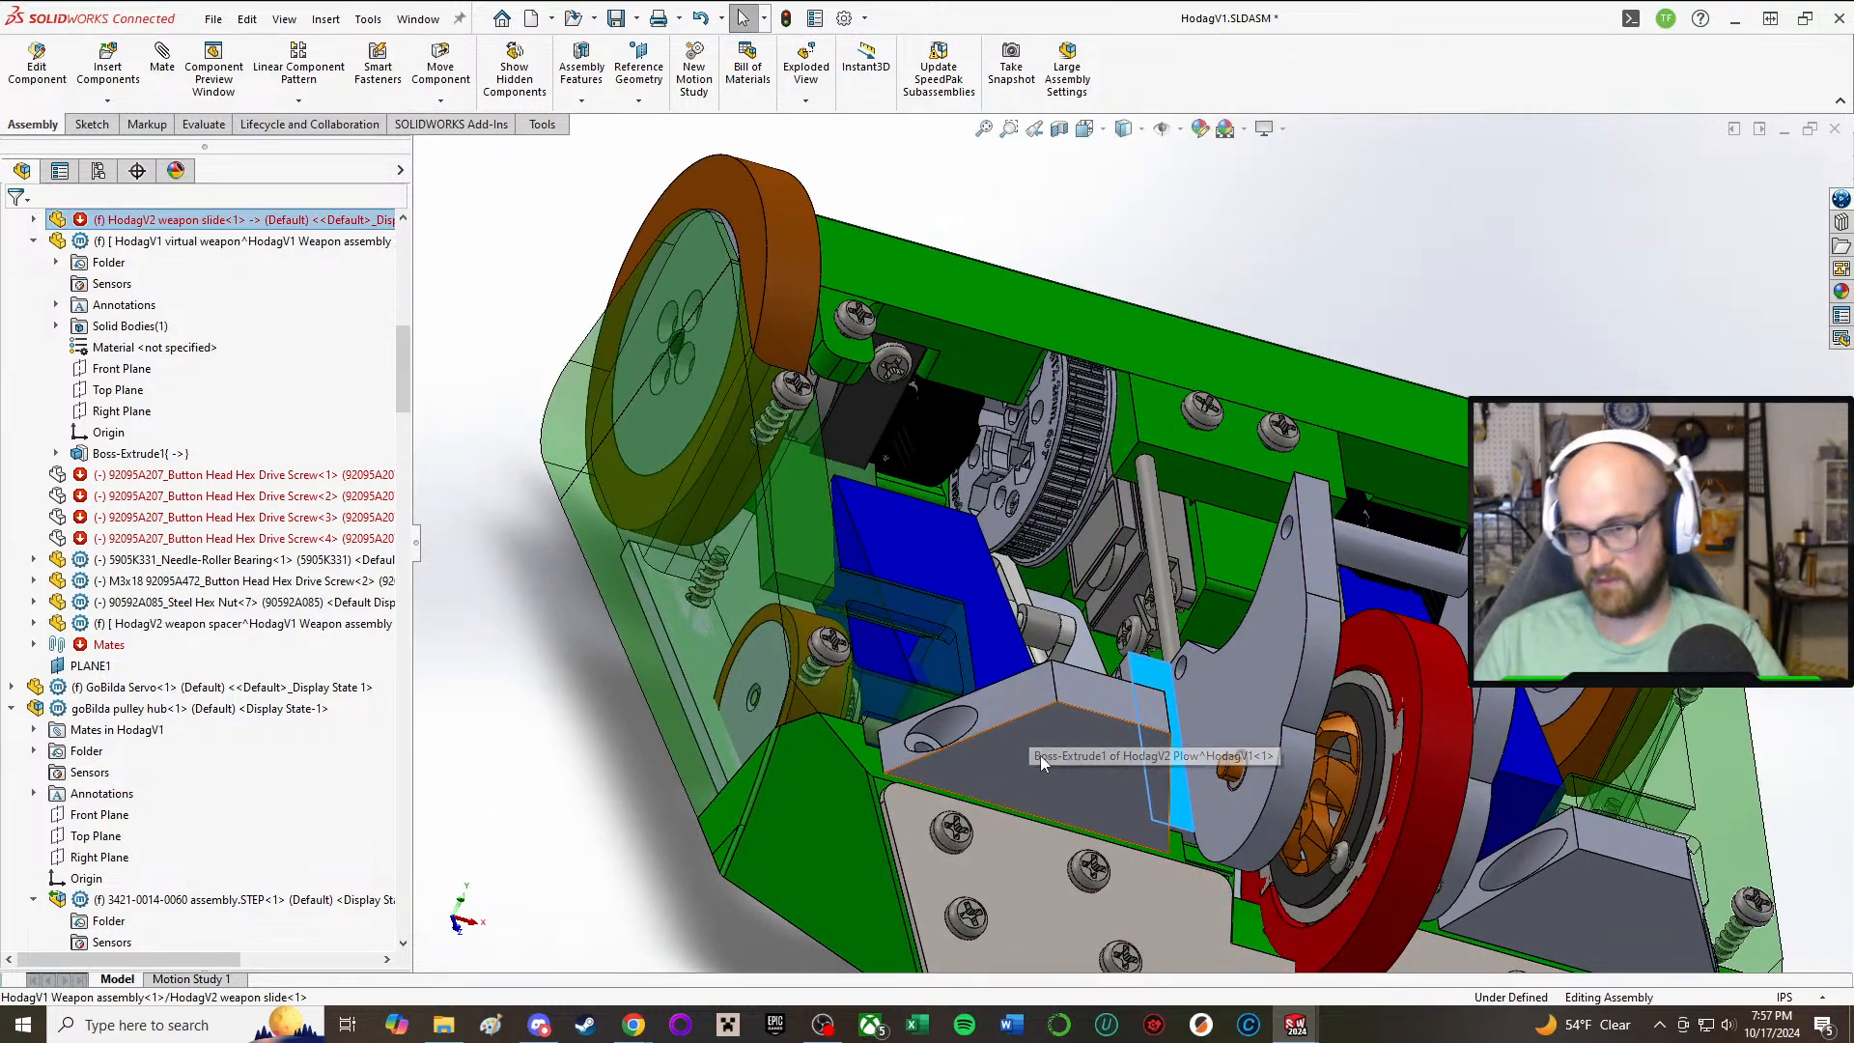
{"action": "middle_click_drag", "start_coordinate": [1057, 778], "coordinate": [1409, 811]}
{"action": "scroll", "coordinate": [1333, 787], "scroll_direction": "down", "scroll_amount": 2}
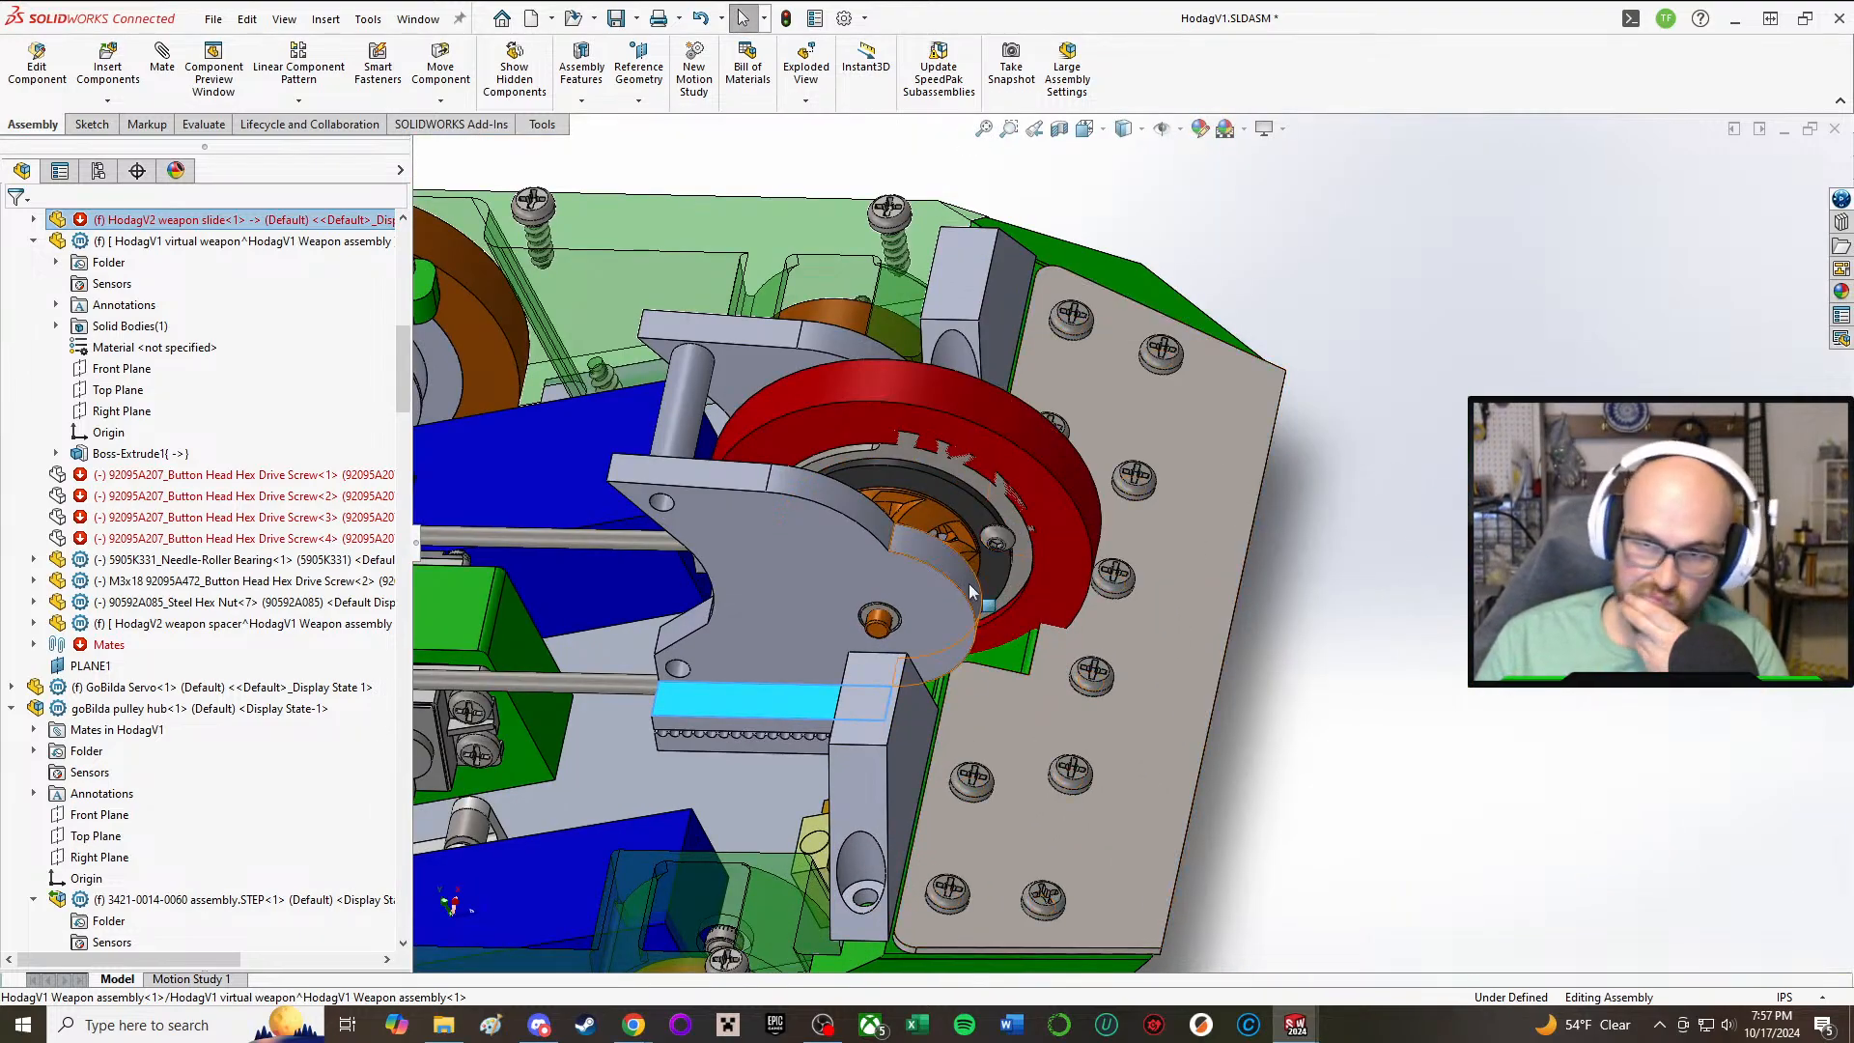
Step: Examine how the extended red weapon and its slide fit the front plate's notch and the plow blocks, from above, the side and the front
{"action": "middle_click_drag", "start_coordinate": [977, 603], "coordinate": [952, 693]}
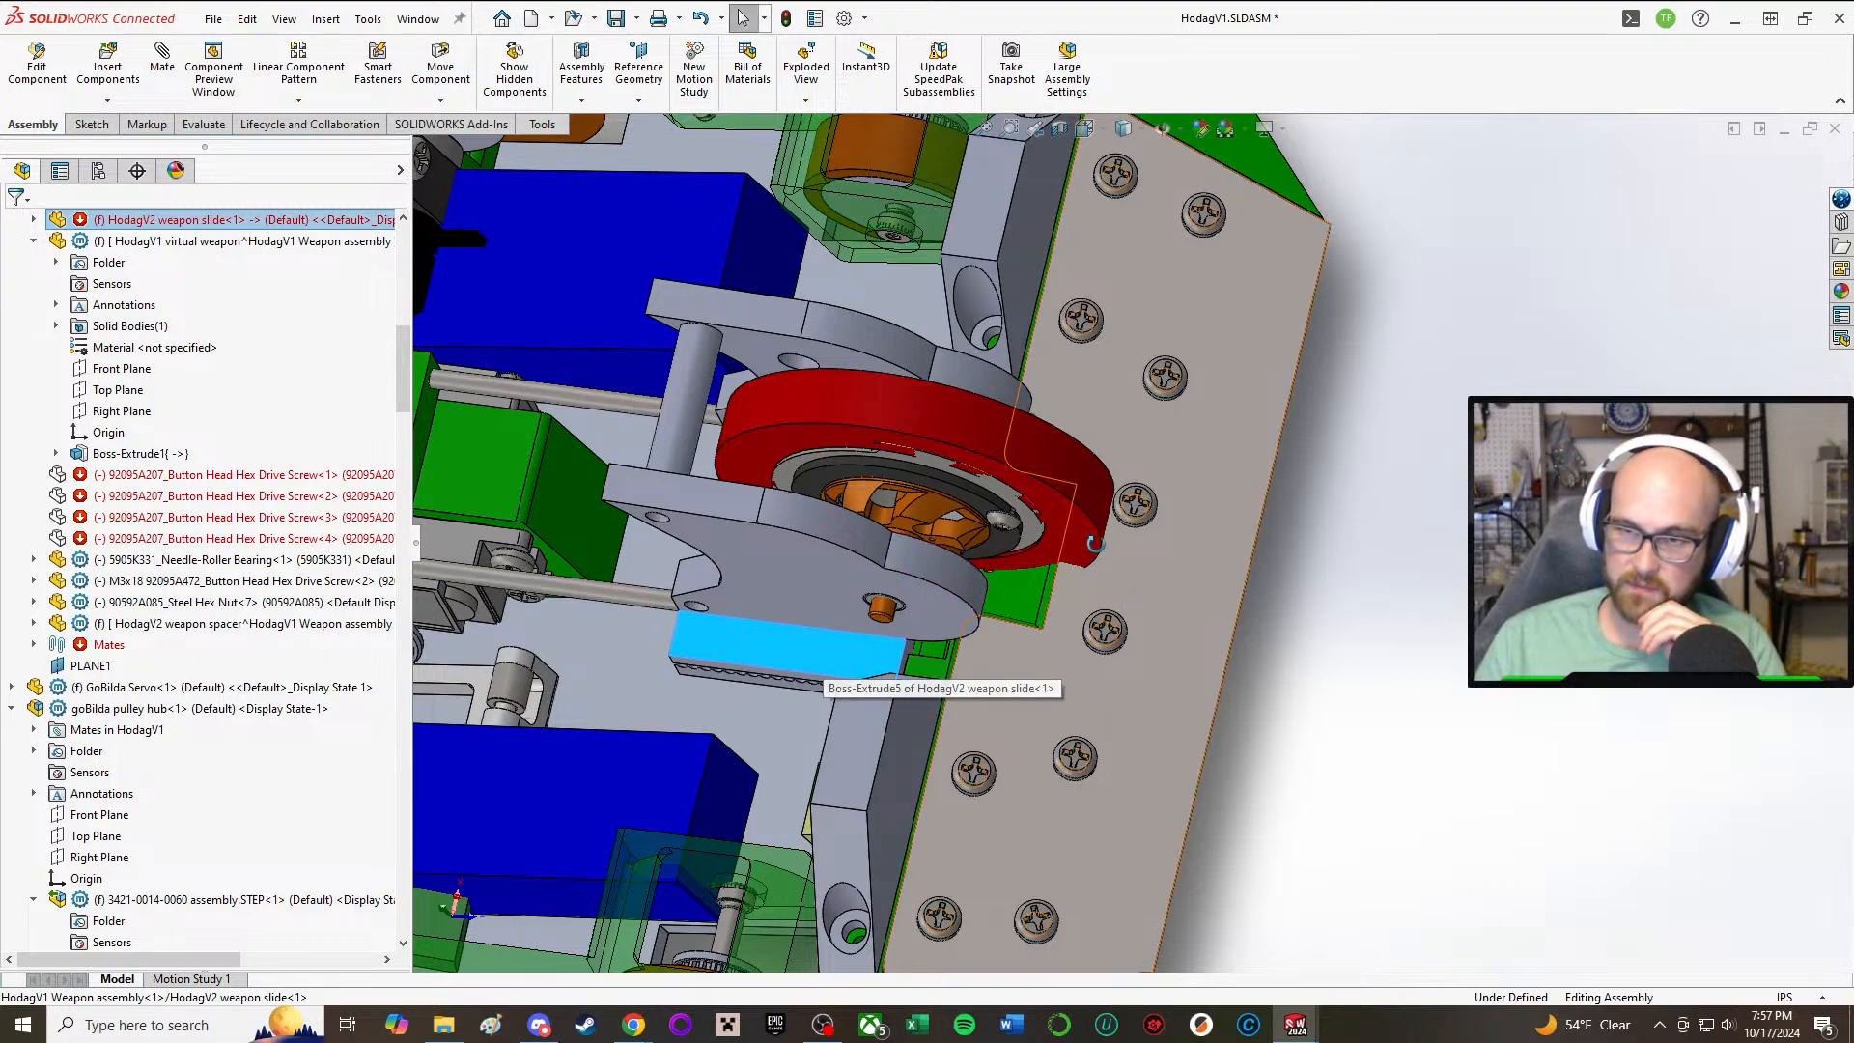
{"action": "scroll", "coordinate": [1092, 641], "scroll_direction": "down", "scroll_amount": 3}
{"action": "middle_click_drag", "start_coordinate": [1092, 641], "coordinate": [1176, 466]}
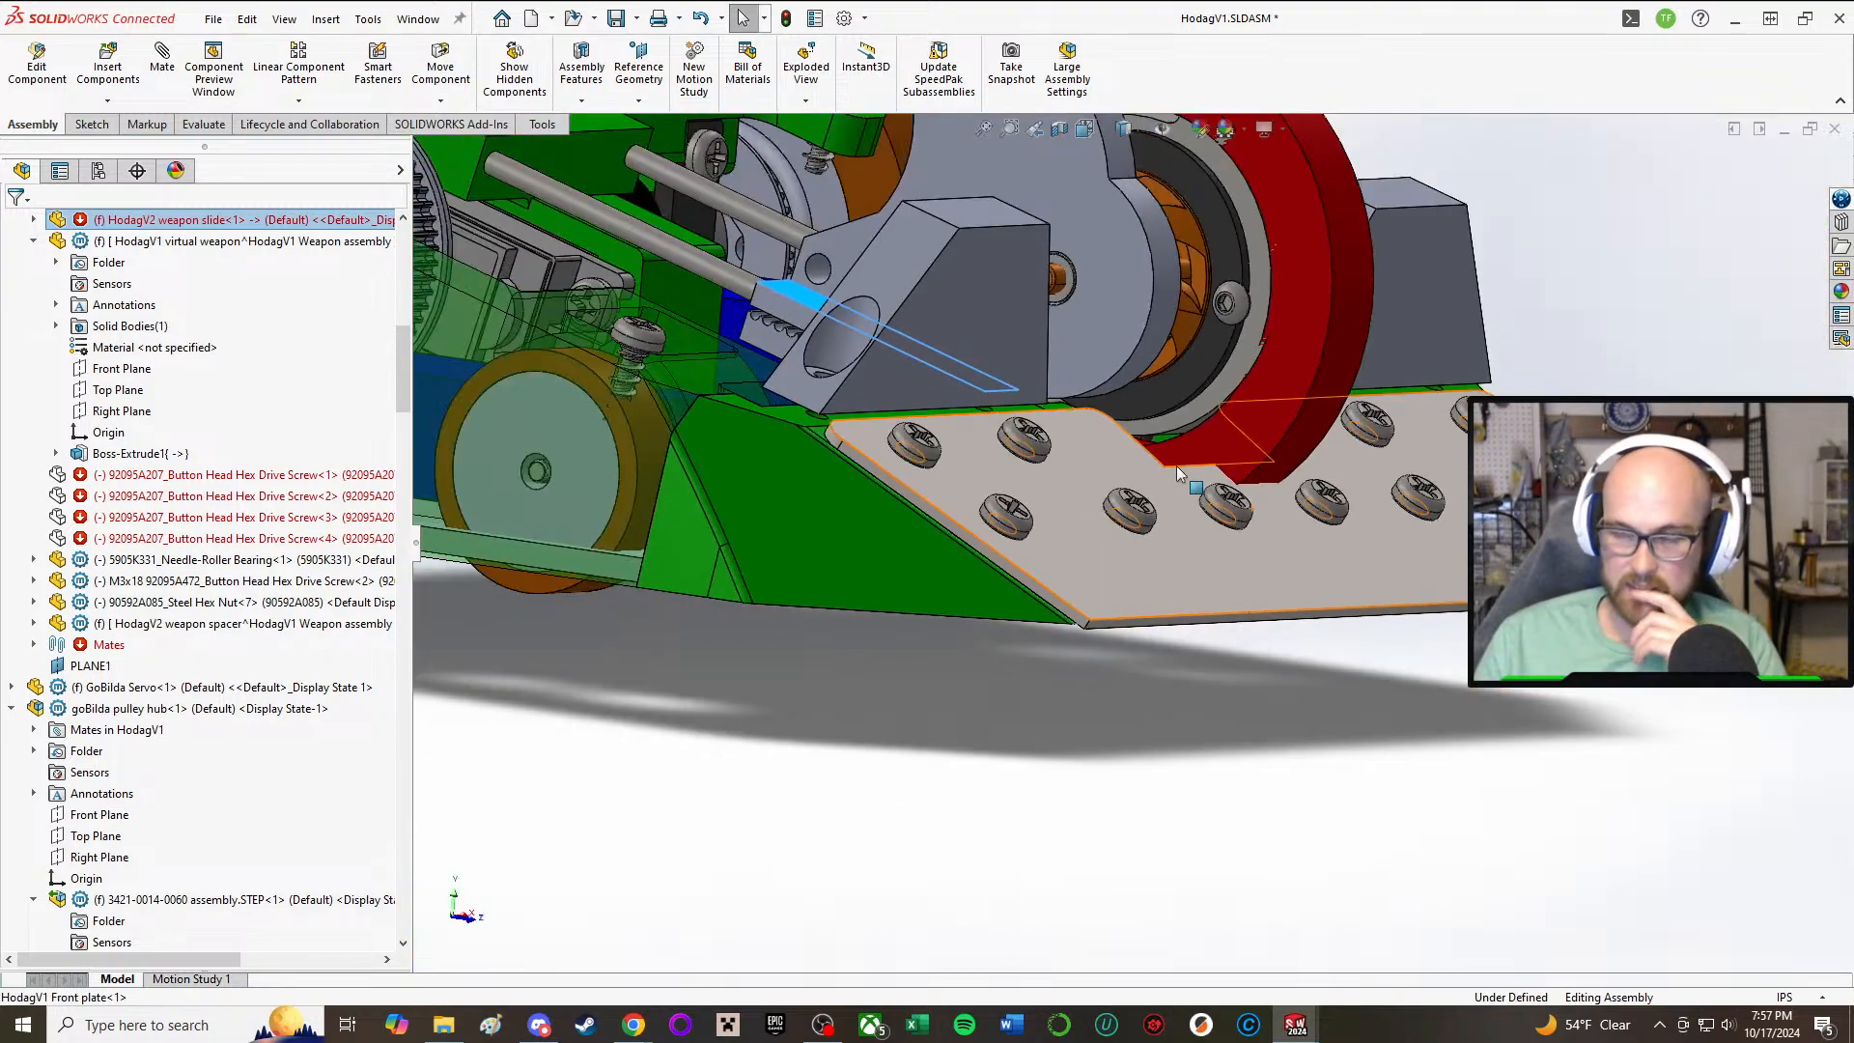
{"action": "scroll", "coordinate": [1348, 467], "scroll_direction": "up", "scroll_amount": 2}
{"action": "middle_click_drag", "start_coordinate": [1350, 474], "coordinate": [1209, 690]}
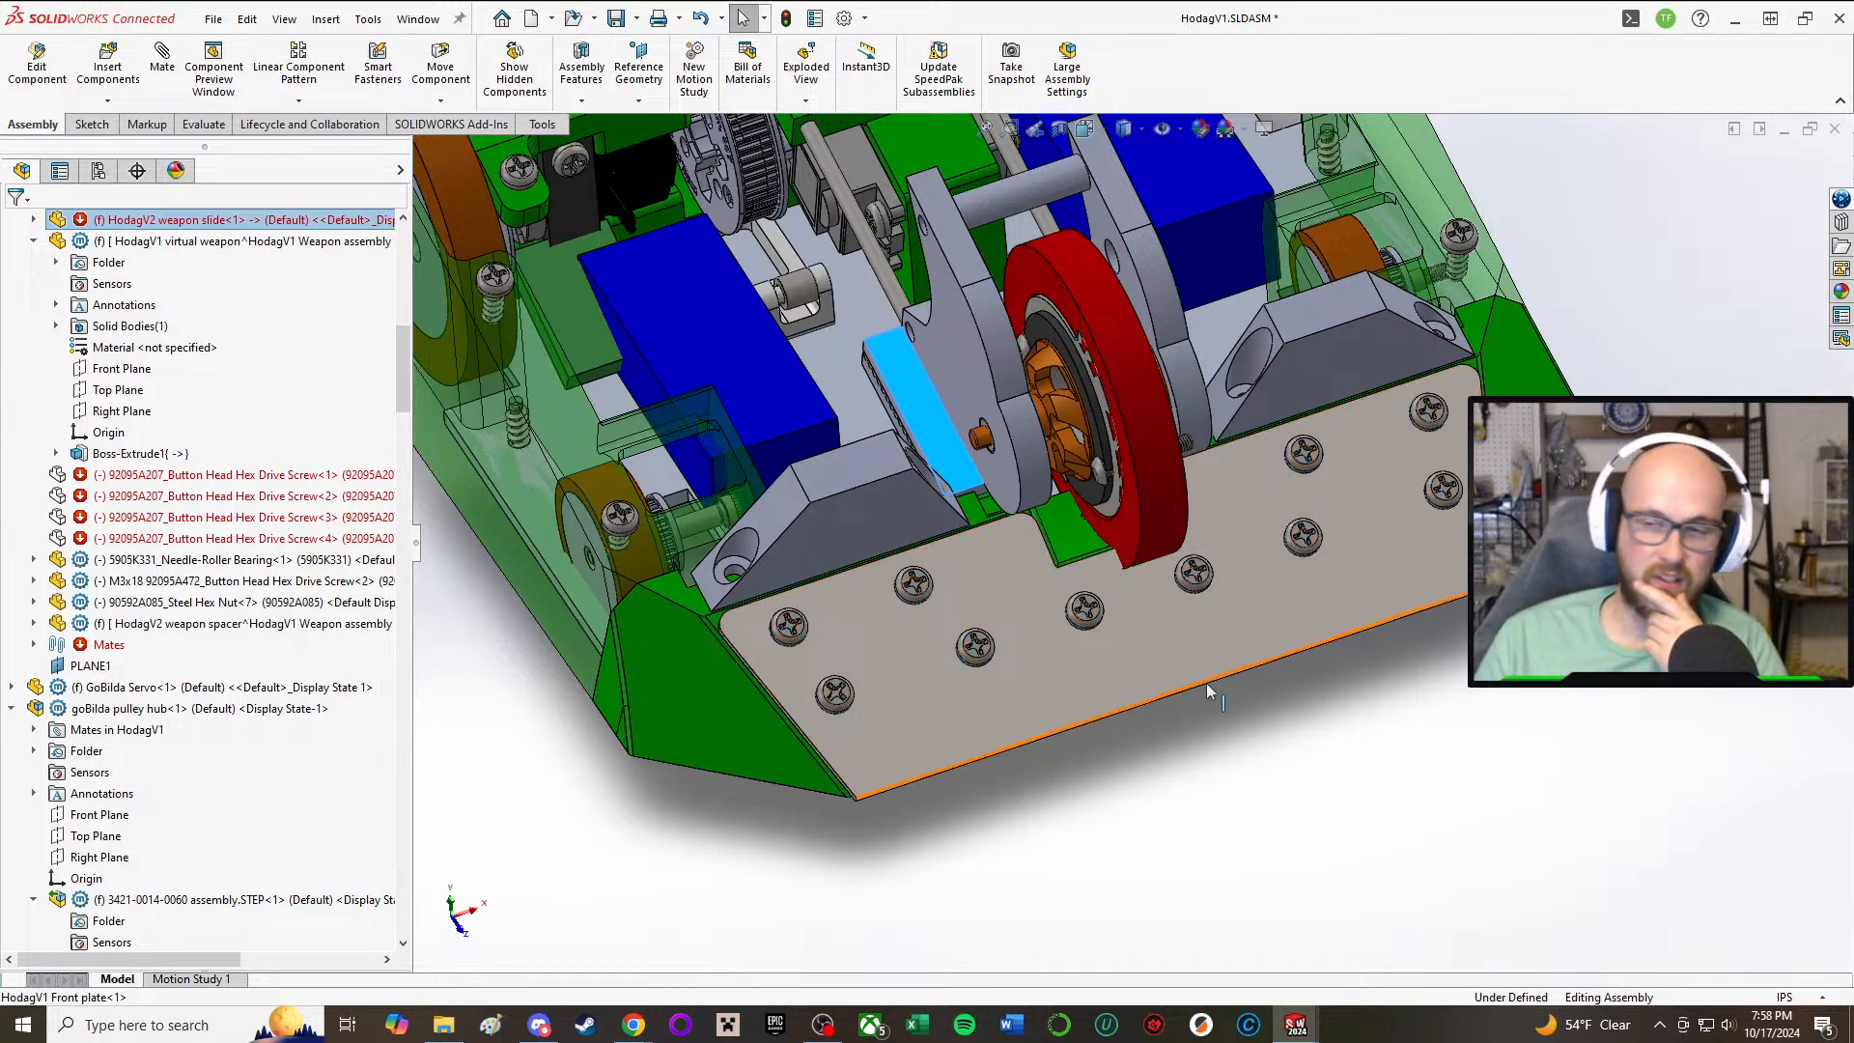
{"action": "left_click", "coordinate": [1225, 606]}
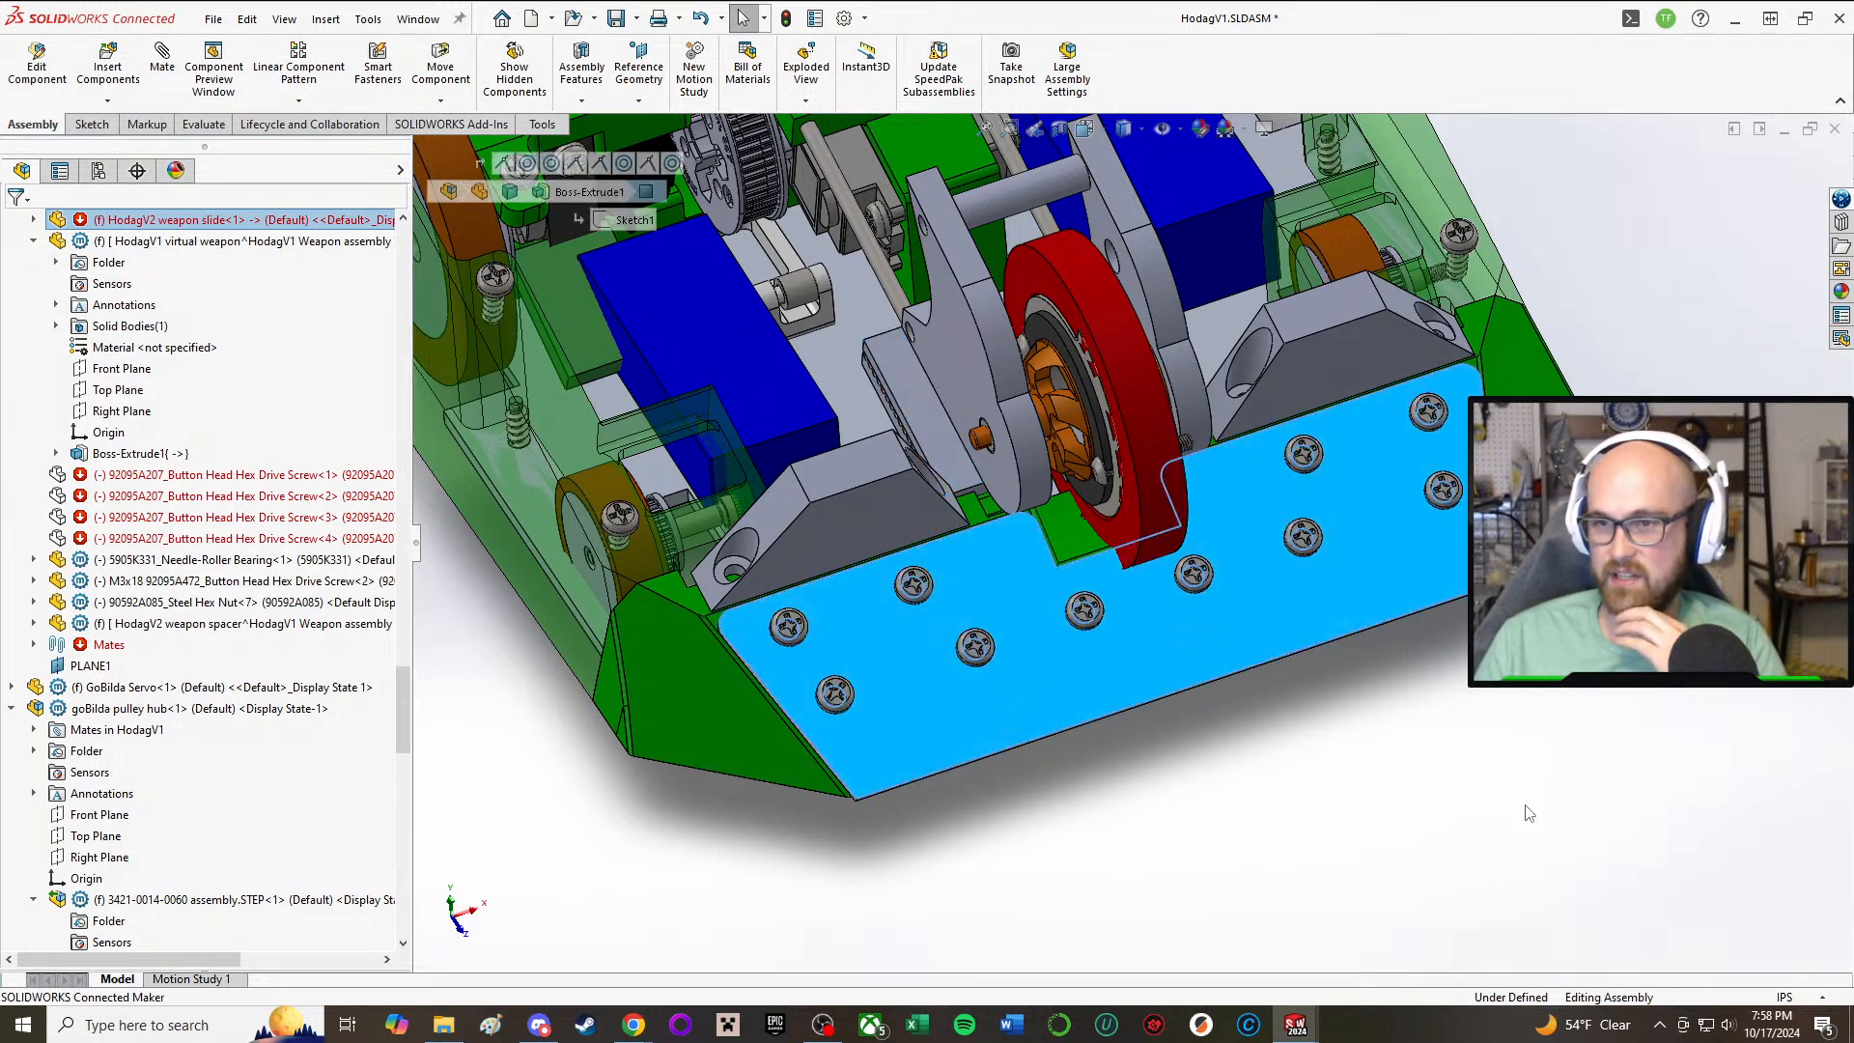
{"action": "left_click", "coordinate": [1525, 809]}
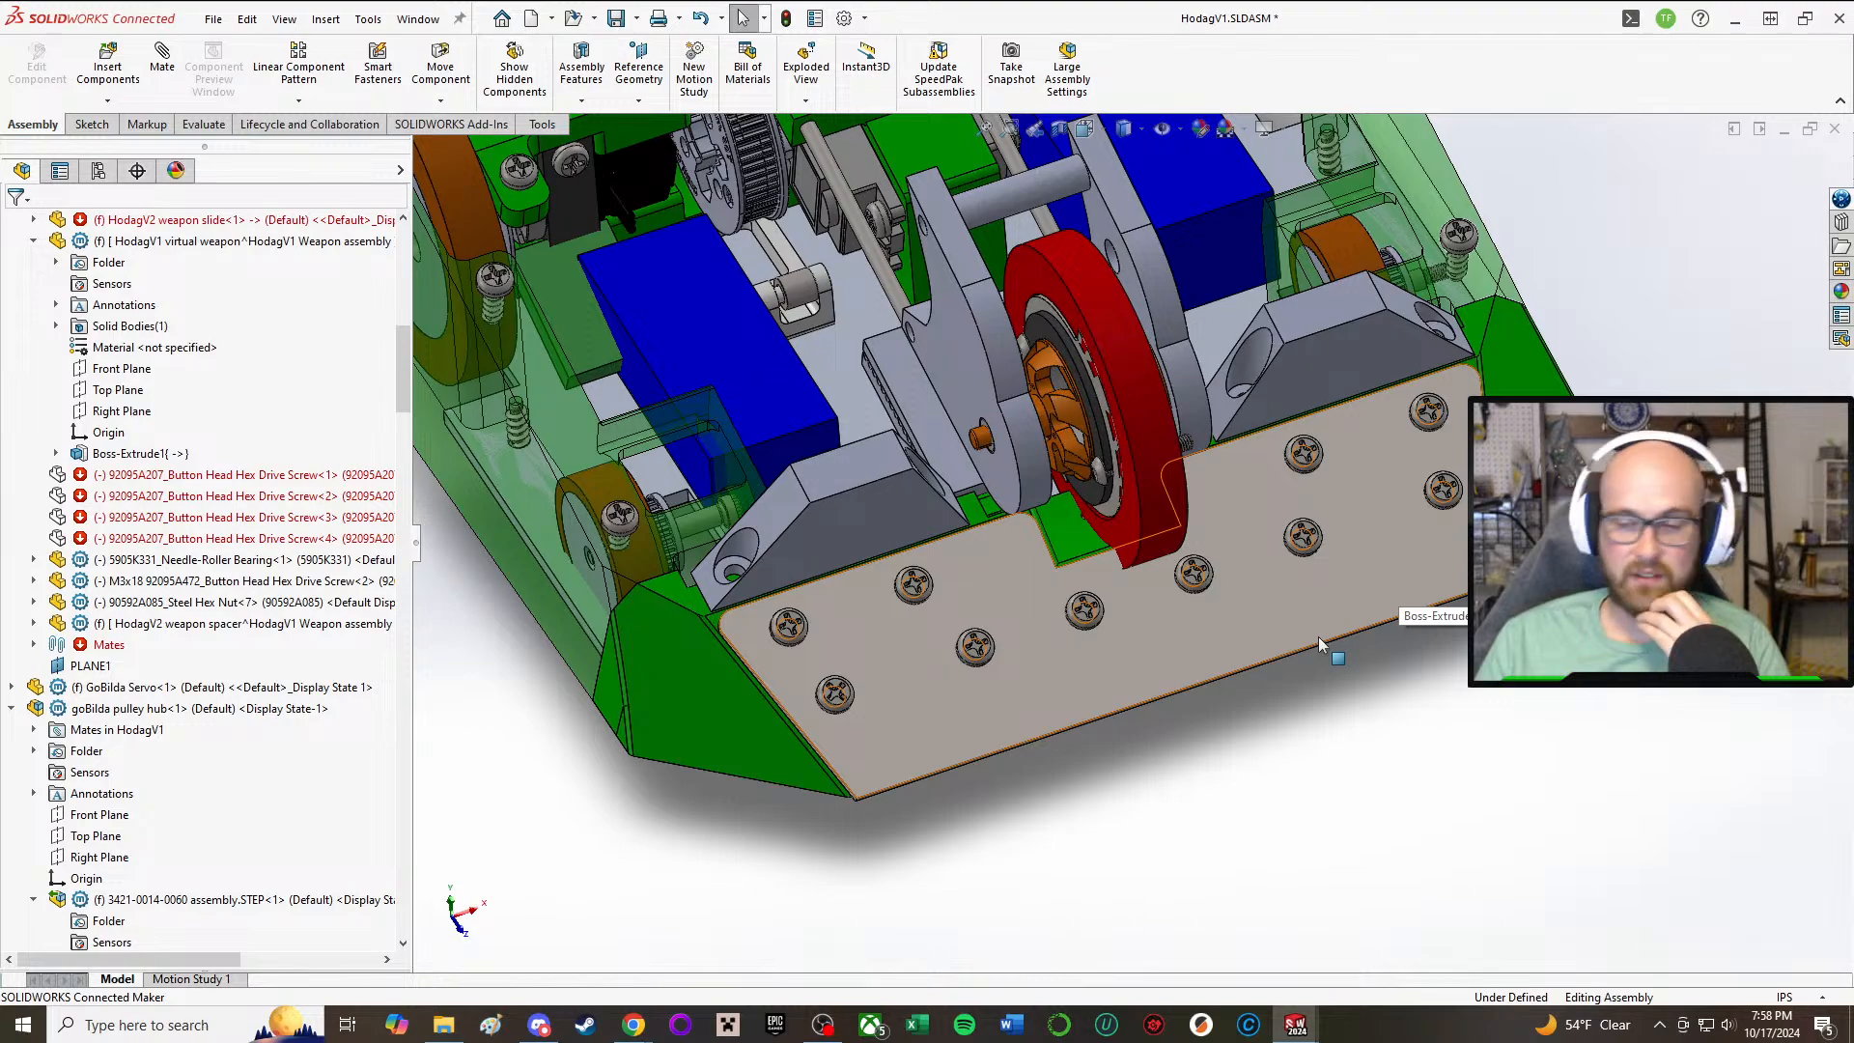
{"action": "middle_click_drag", "start_coordinate": [1204, 634], "coordinate": [1117, 488]}
{"action": "scroll", "coordinate": [980, 434], "scroll_direction": "down", "scroll_amount": 4}
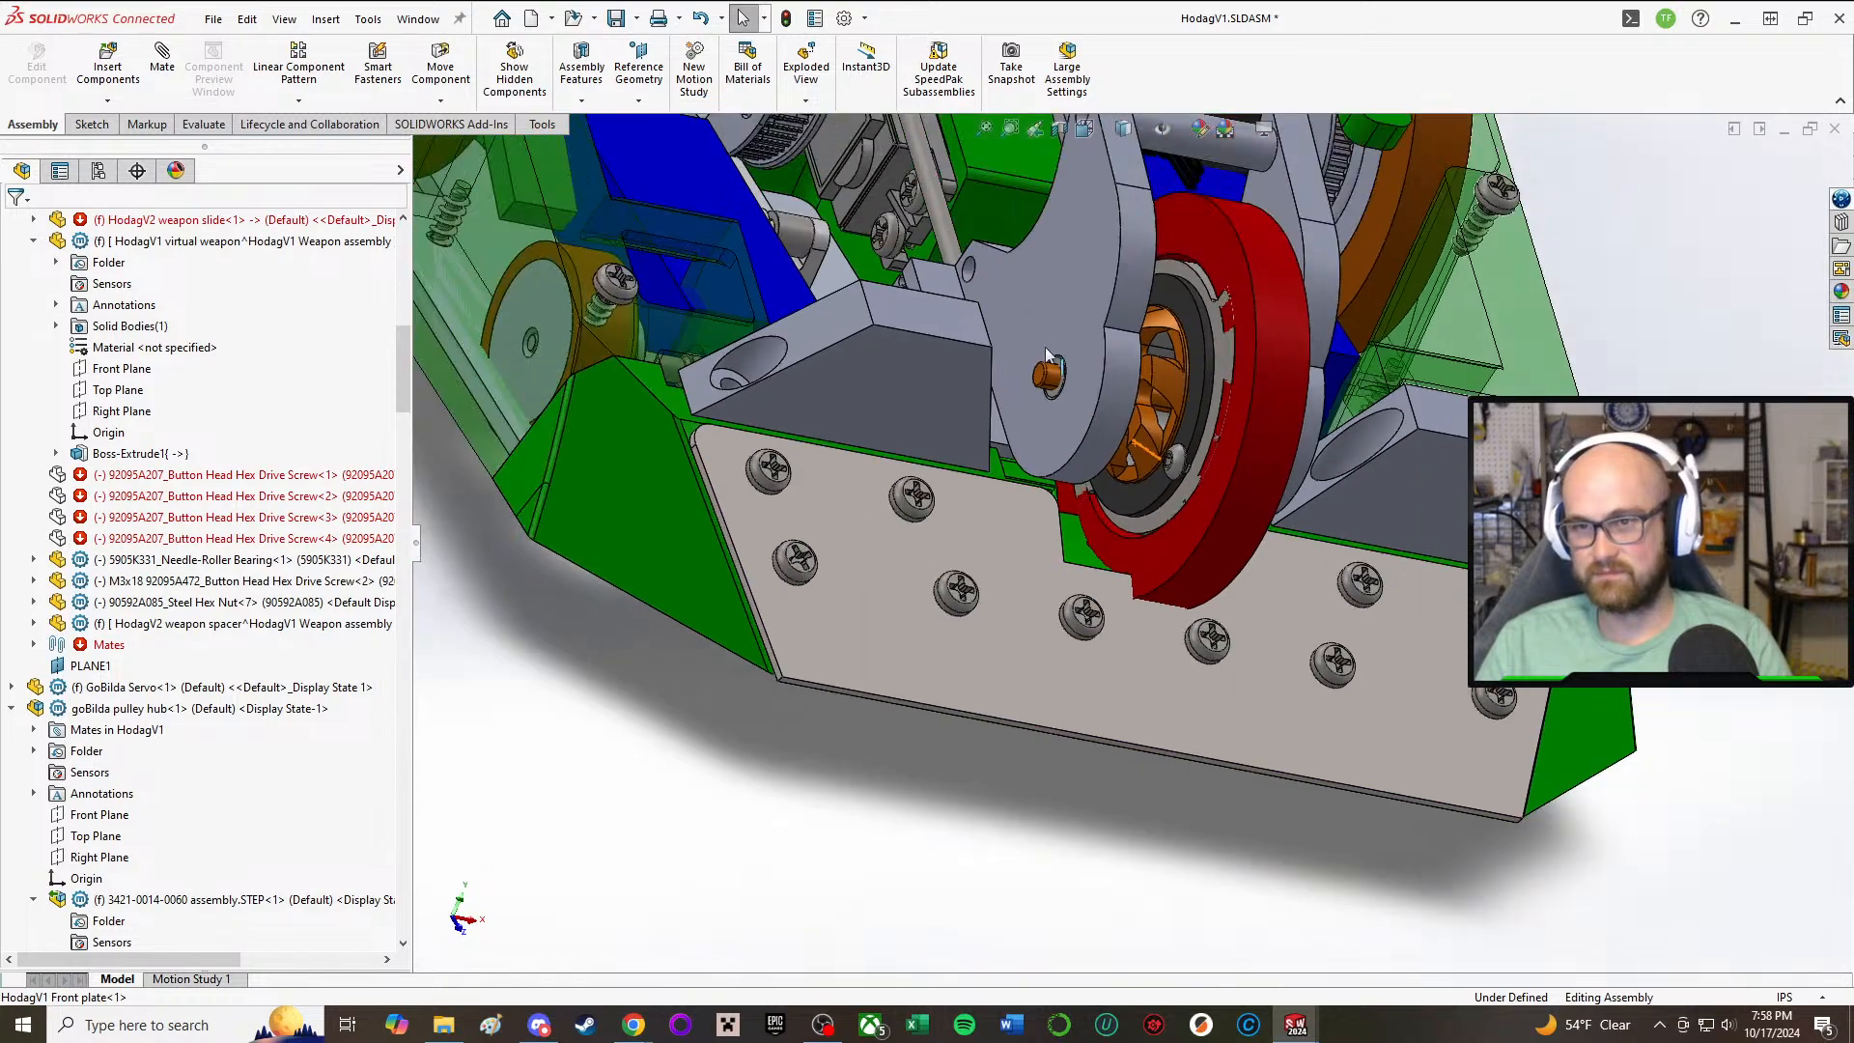
Step: Slide the weapon assembly back along its rods, away from the front plate's notch, and clear the selection
{"action": "left_click_drag", "start_coordinate": [947, 328], "coordinate": [801, 96]}
{"action": "scroll", "coordinate": [1255, 555], "scroll_direction": "up", "scroll_amount": 2}
{"action": "middle_click_drag", "start_coordinate": [1249, 568], "coordinate": [1206, 522]}
{"action": "scroll", "coordinate": [1207, 522], "scroll_direction": "up", "scroll_amount": 4}
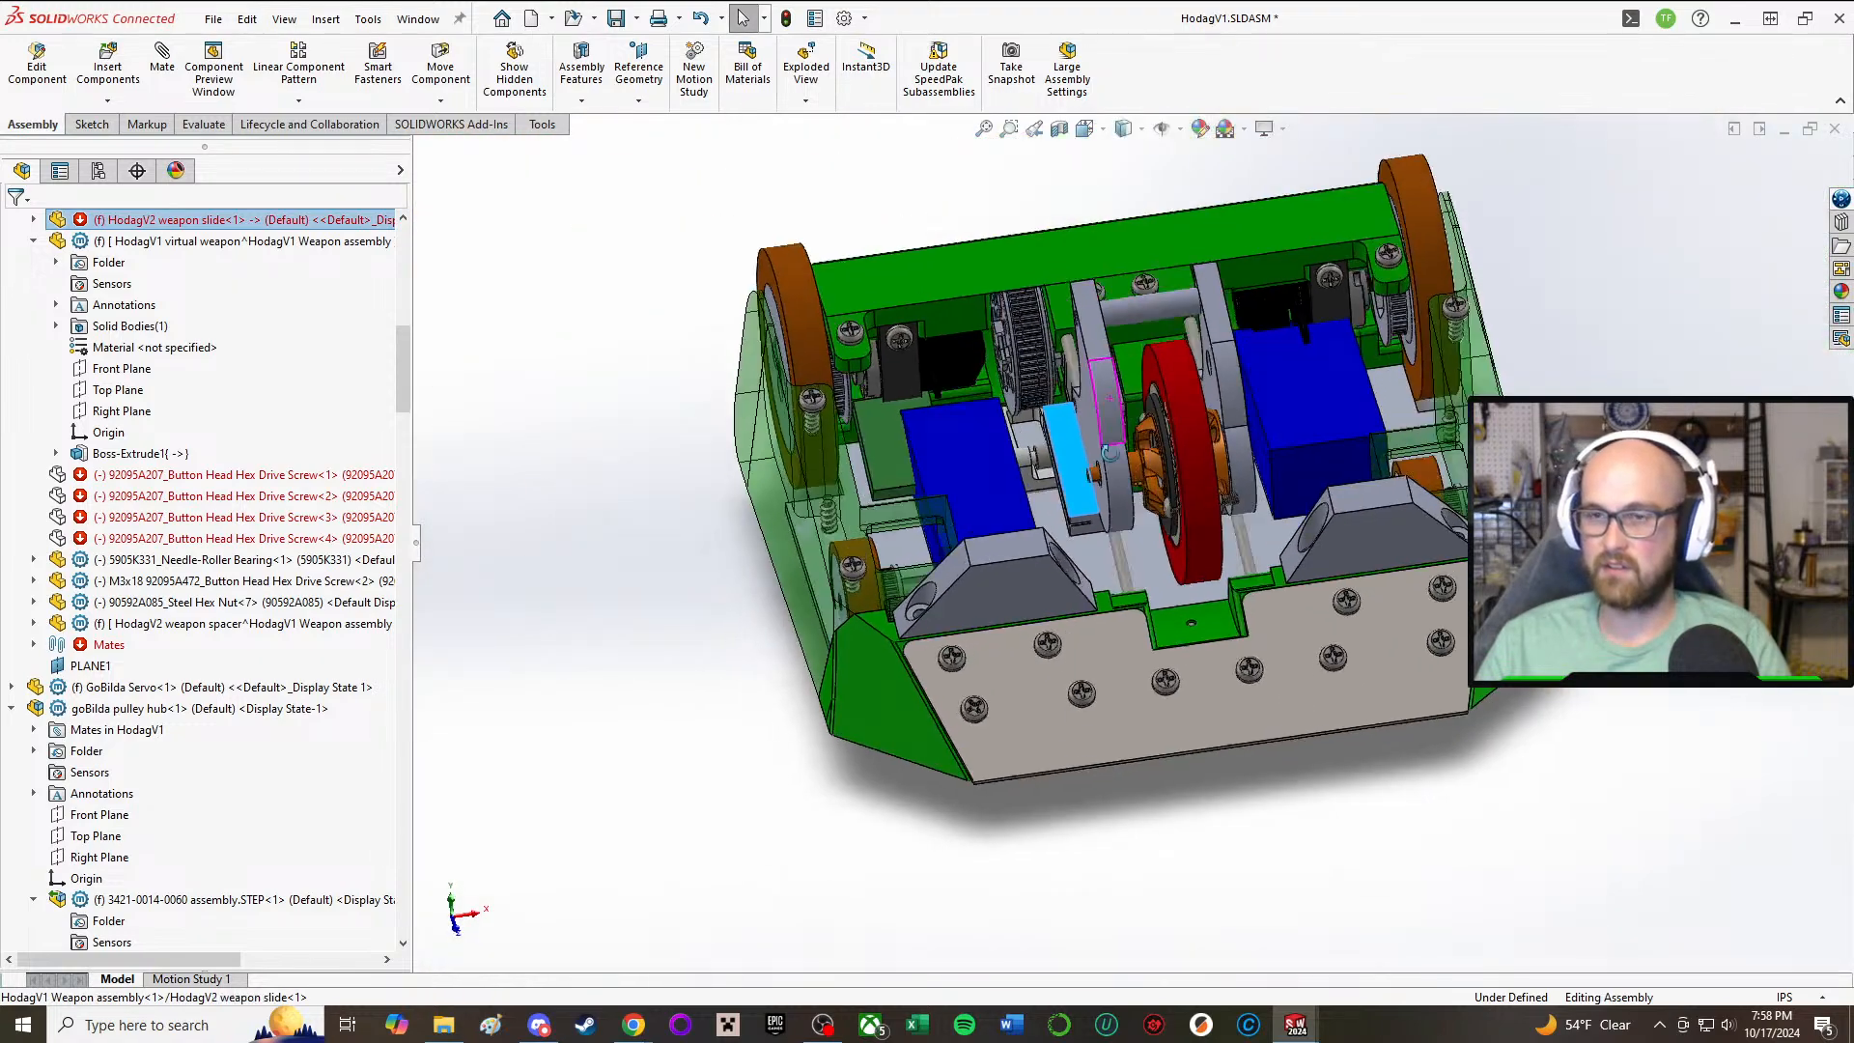
{"action": "middle_click_drag", "start_coordinate": [1073, 363], "coordinate": [1062, 419]}
{"action": "left_click_drag", "start_coordinate": [1062, 420], "coordinate": [1038, 288]}
{"action": "left_click", "coordinate": [1530, 691]}
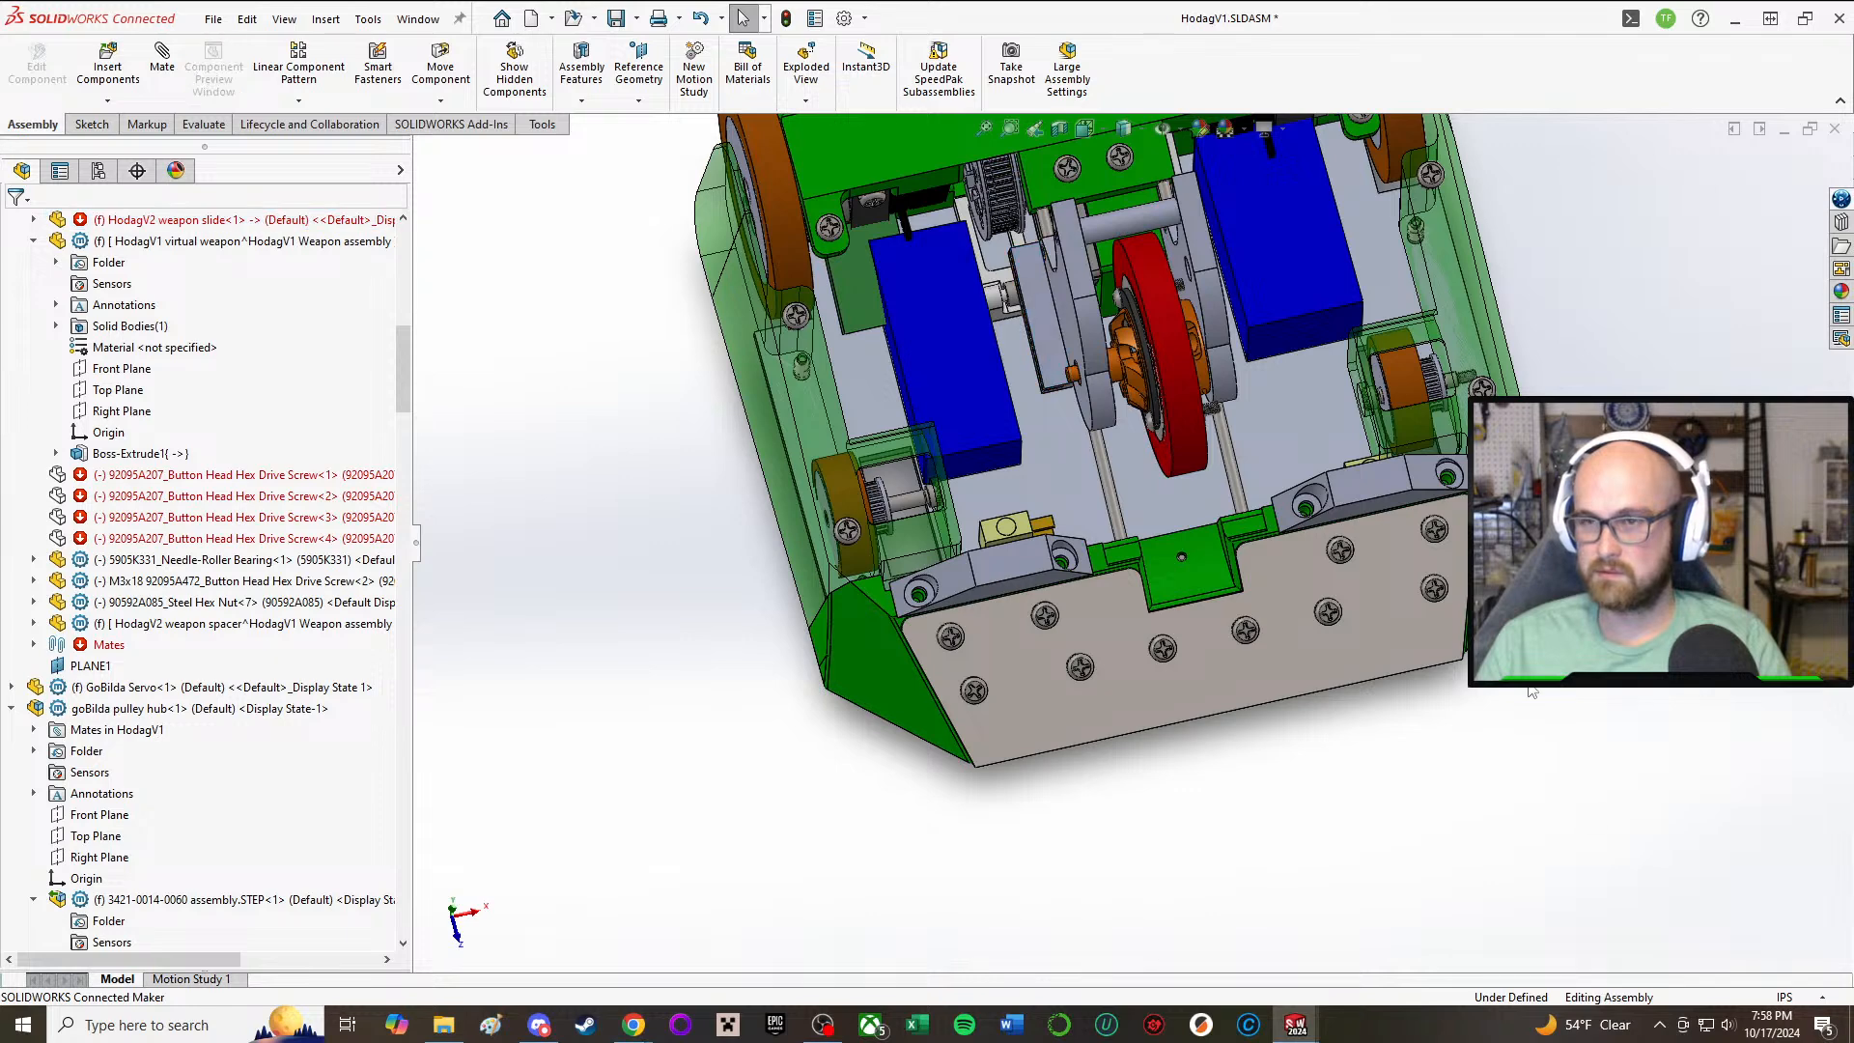